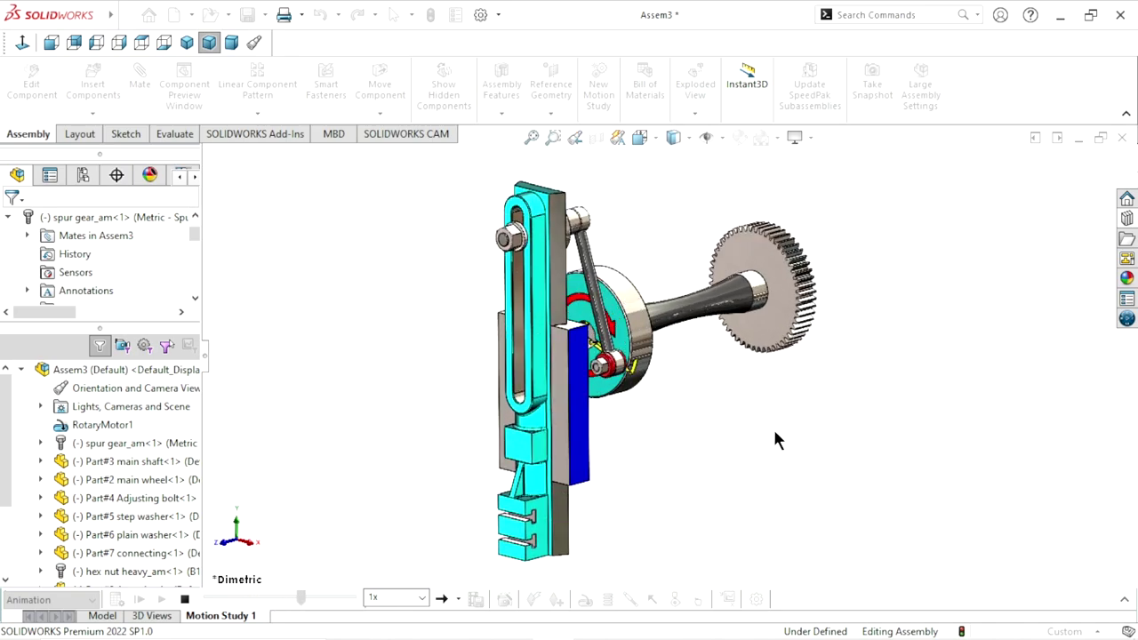
View the slide-bar assembly from the Front, Back, Left and Right standard views
click(51, 45)
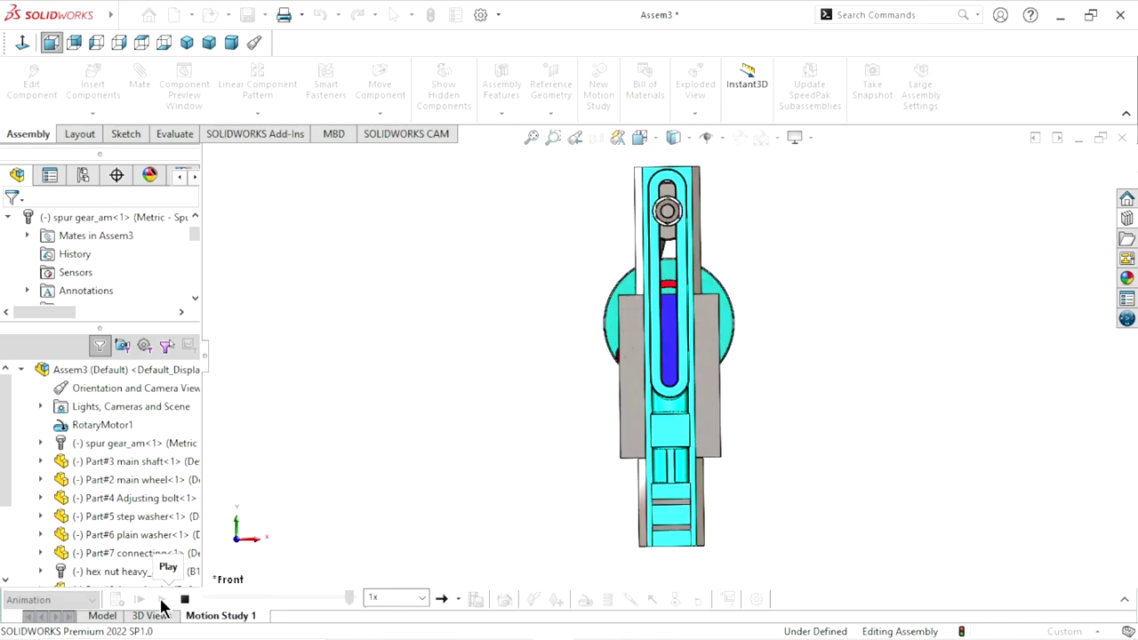
click(52, 44)
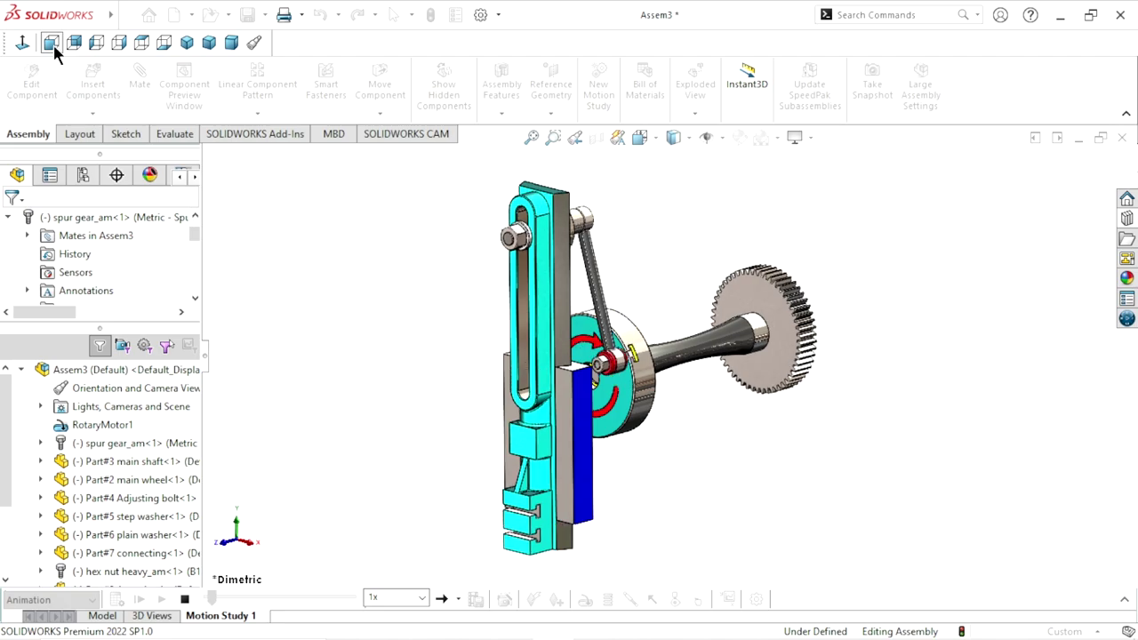
click(51, 45)
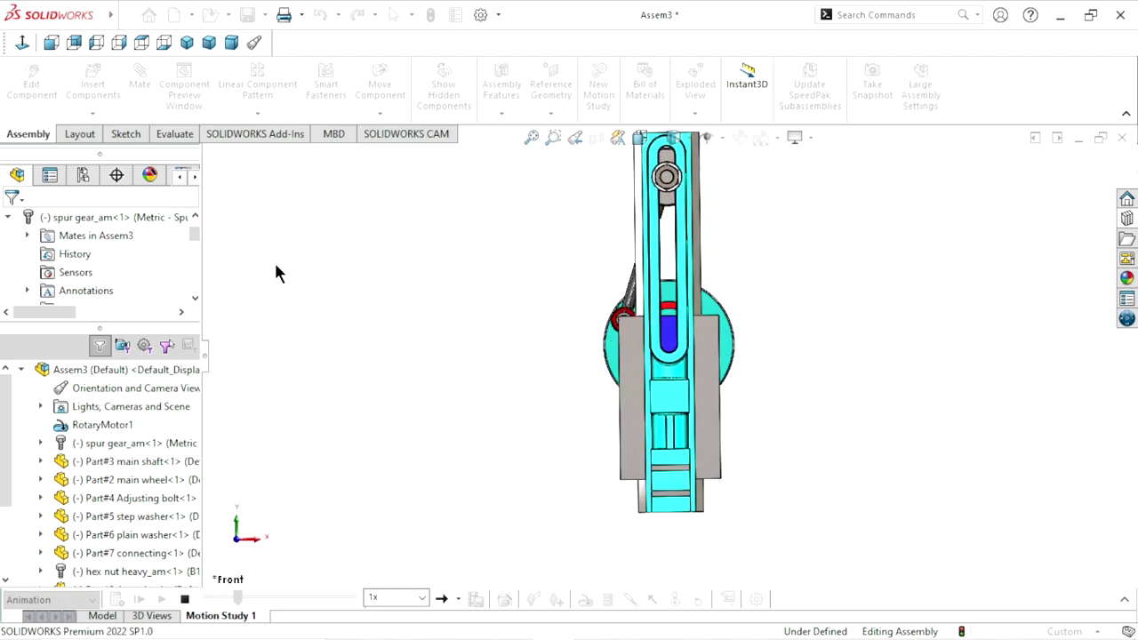
click(74, 43)
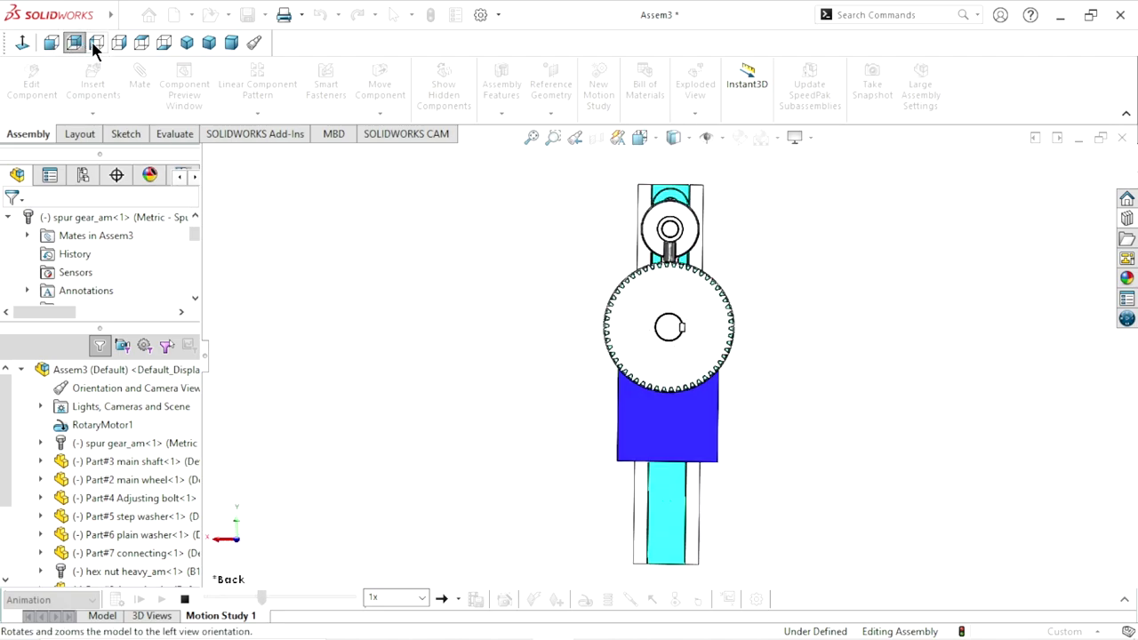
click(93, 41)
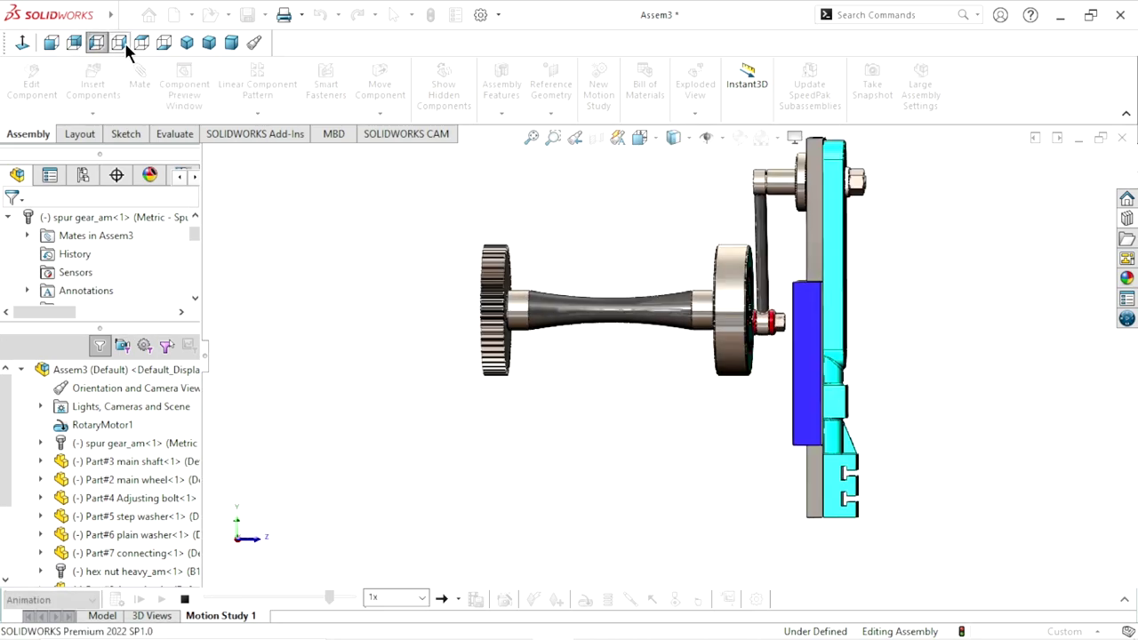
click(125, 42)
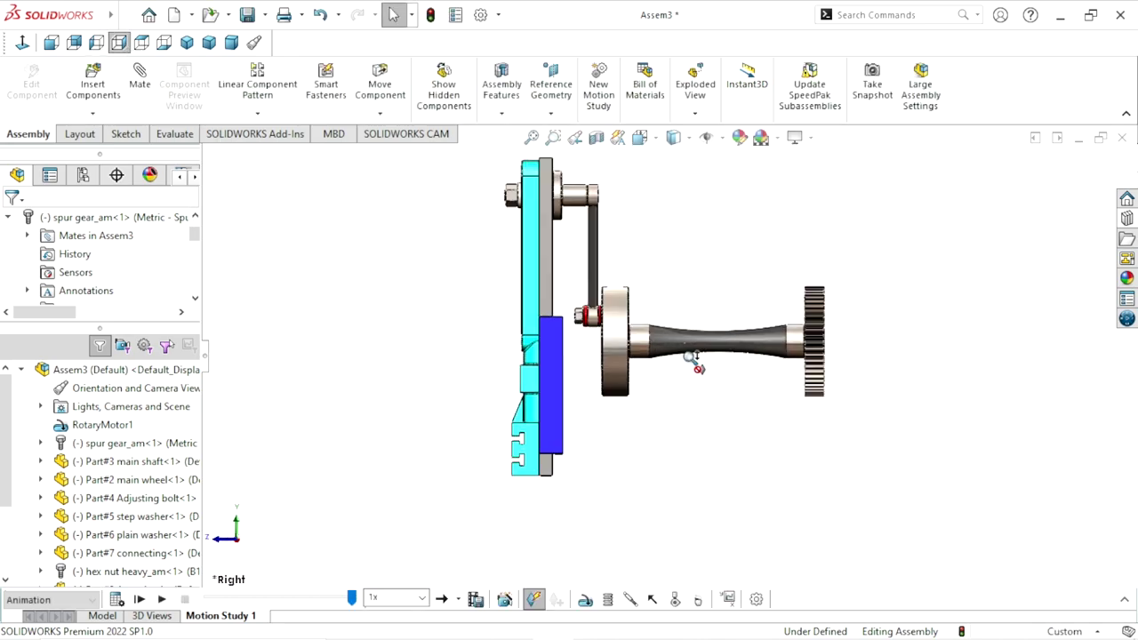
Play the assembly's motion study, then select Top Plane in the new Part3
scroll(652, 229, down, 2)
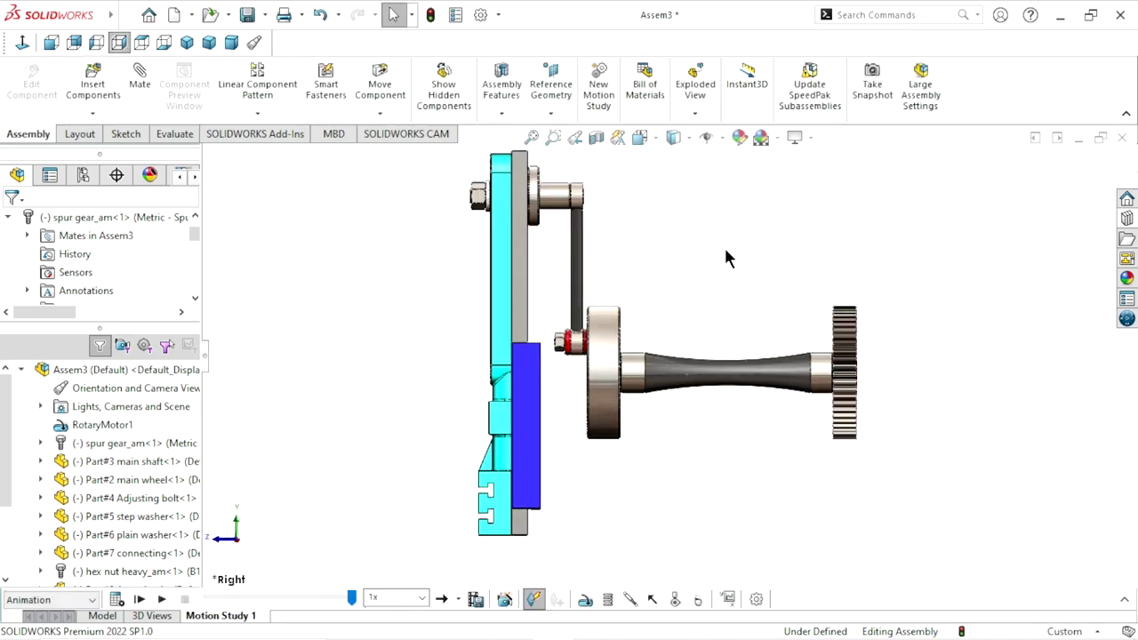
click(162, 599)
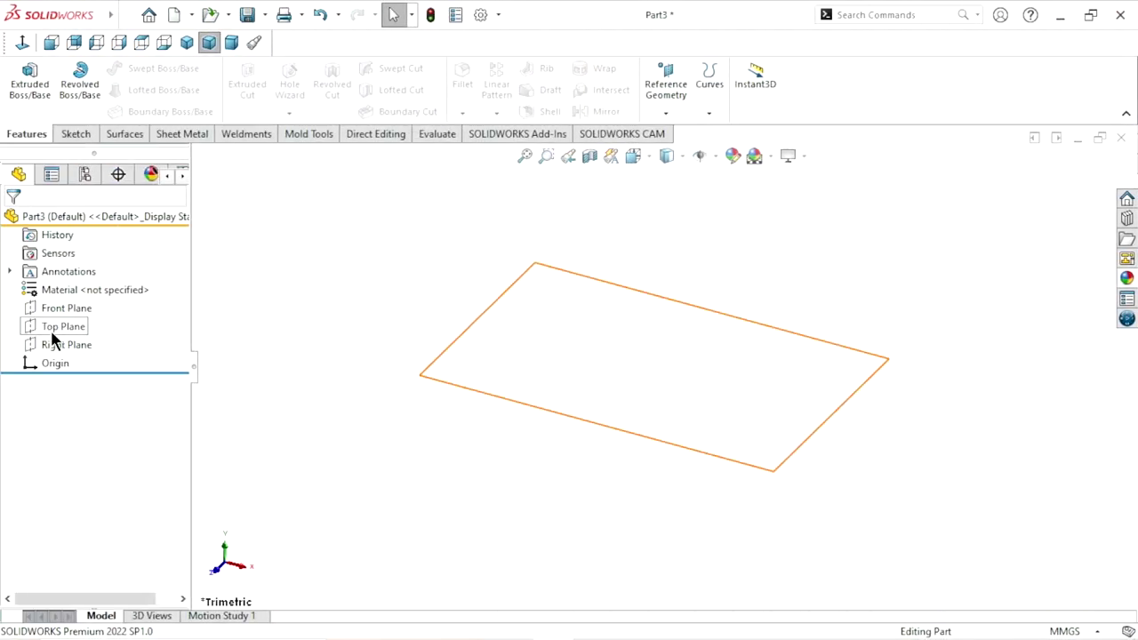
click(49, 325)
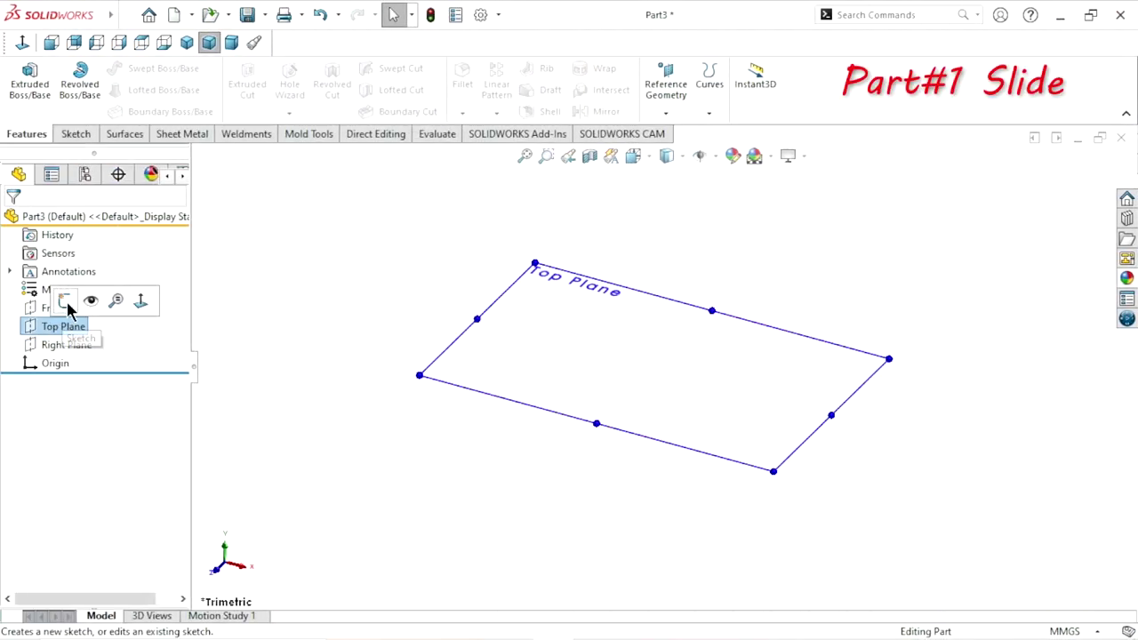
On the Top Plane, sketch a closed four-line trapezoid that is wider at the top than the bottom
click(66, 301)
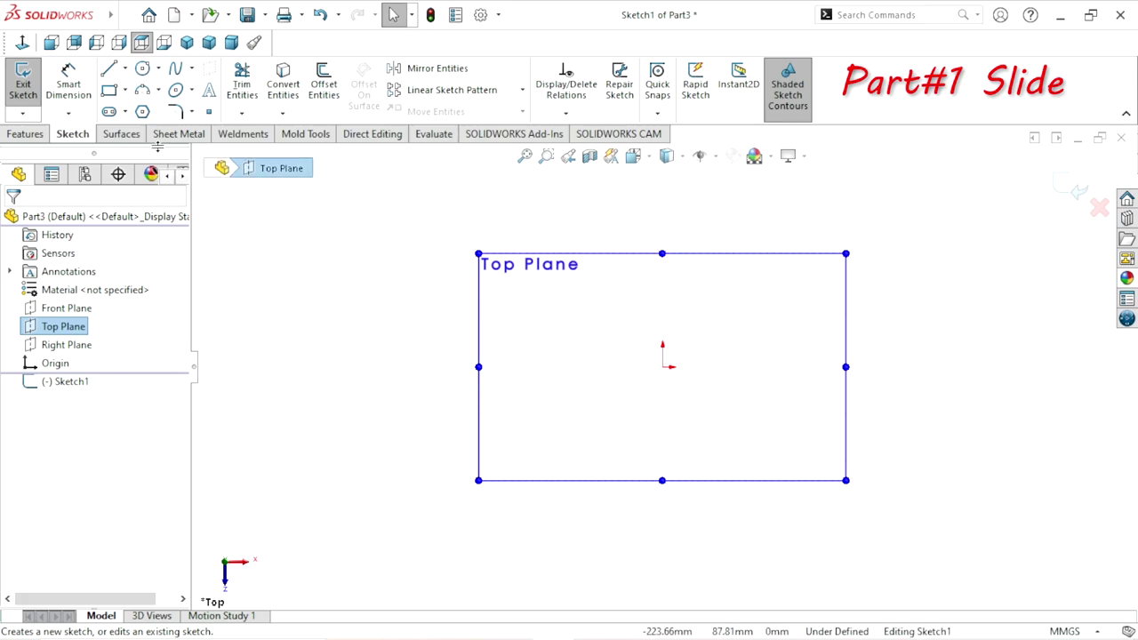
click(110, 71)
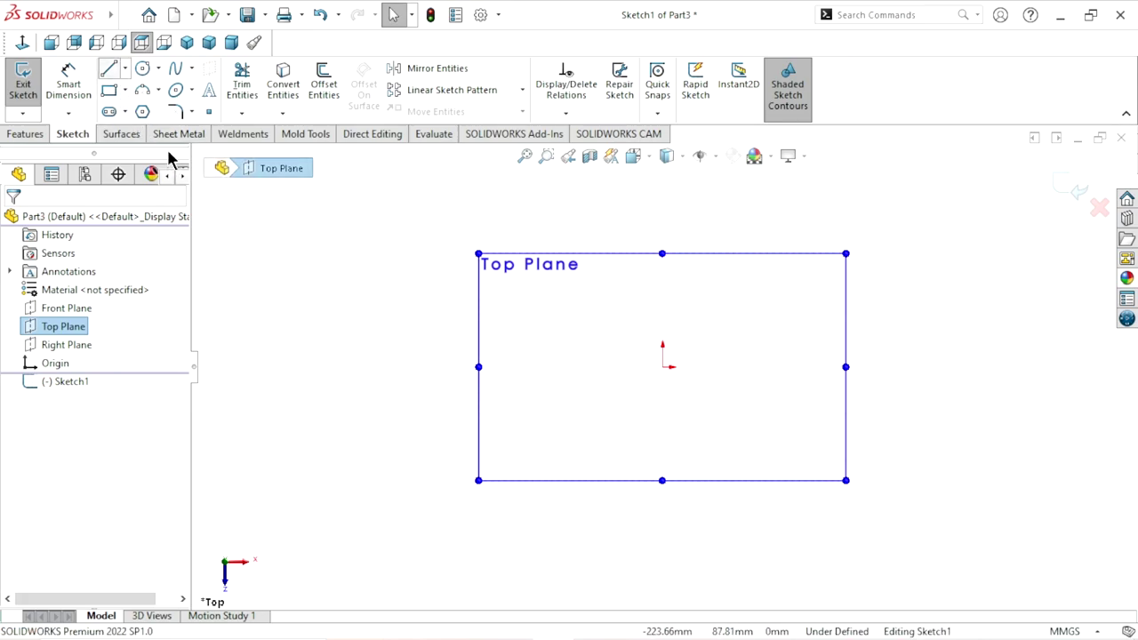
click(505, 285)
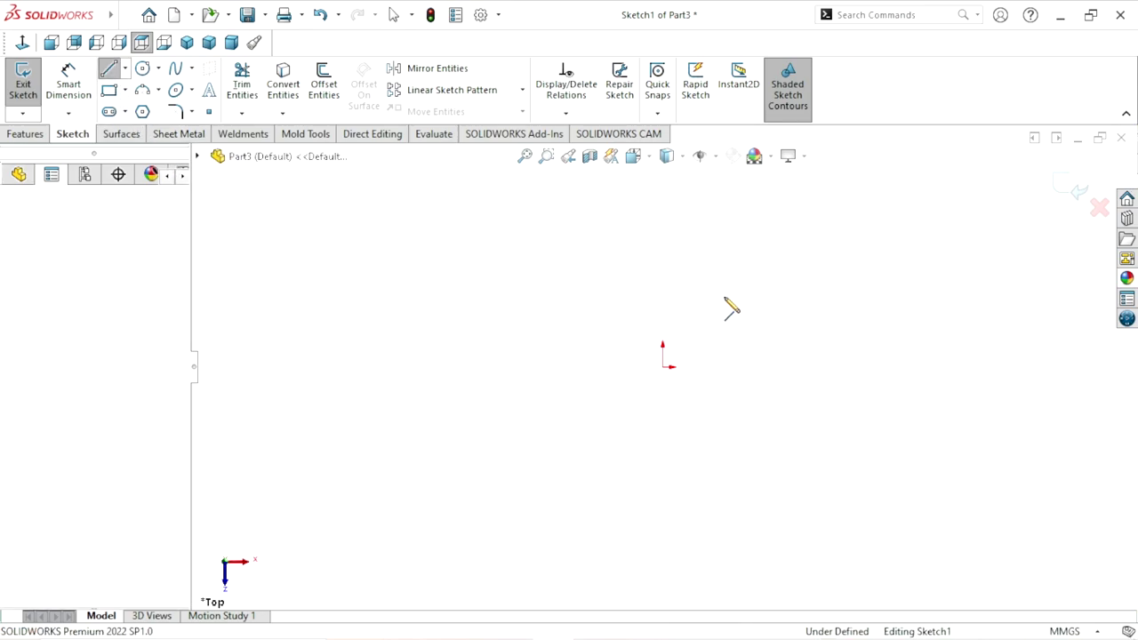
click(822, 285)
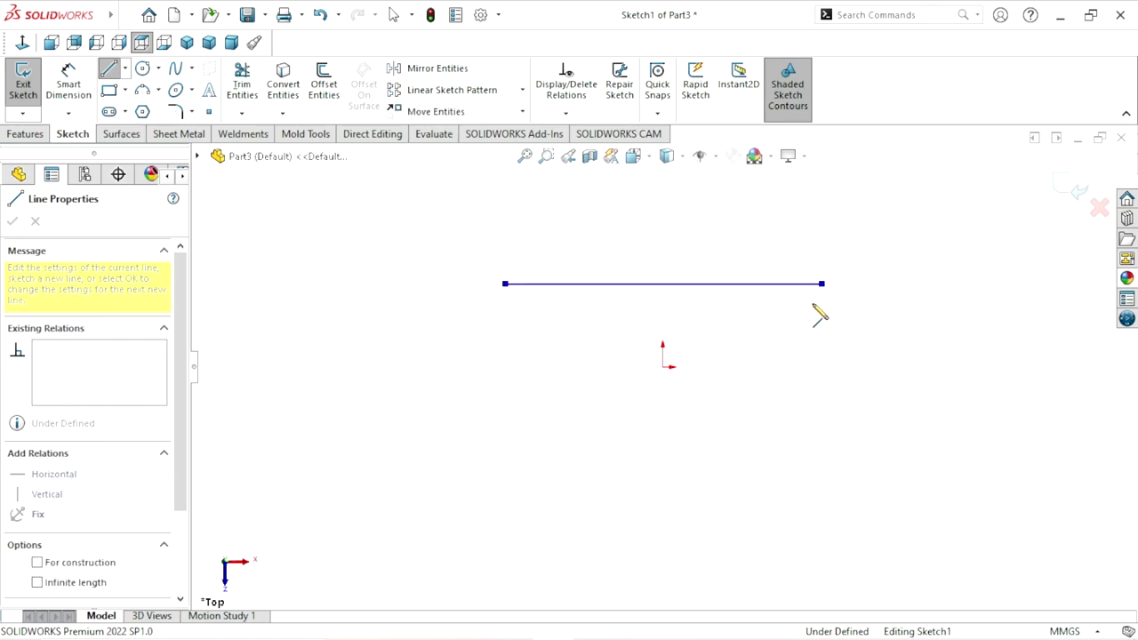
click(791, 372)
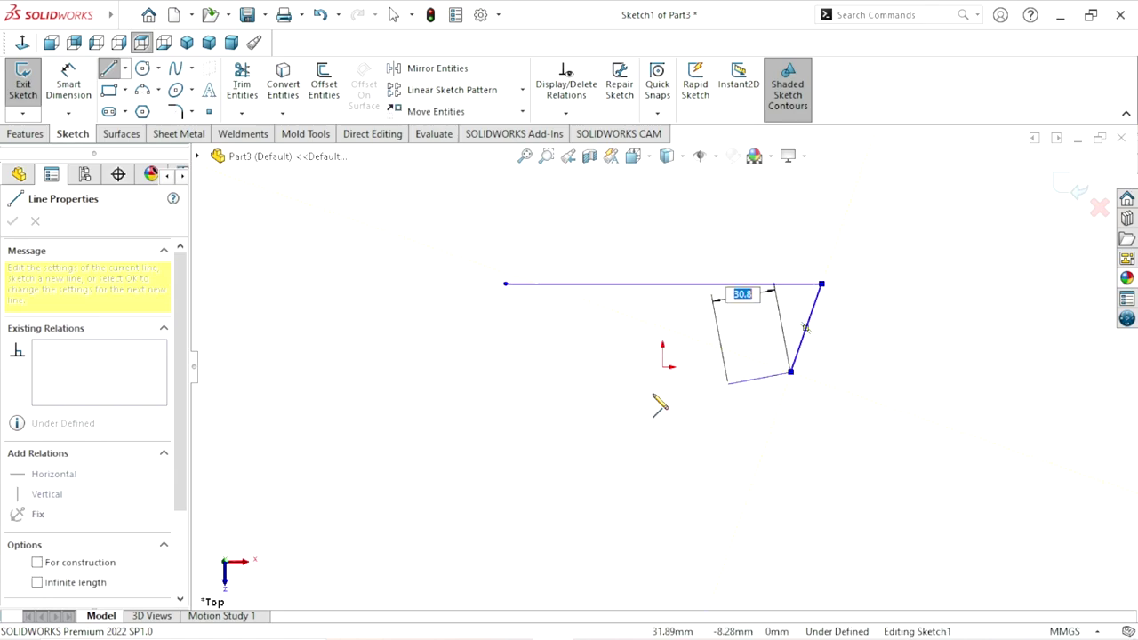
double_click(548, 372)
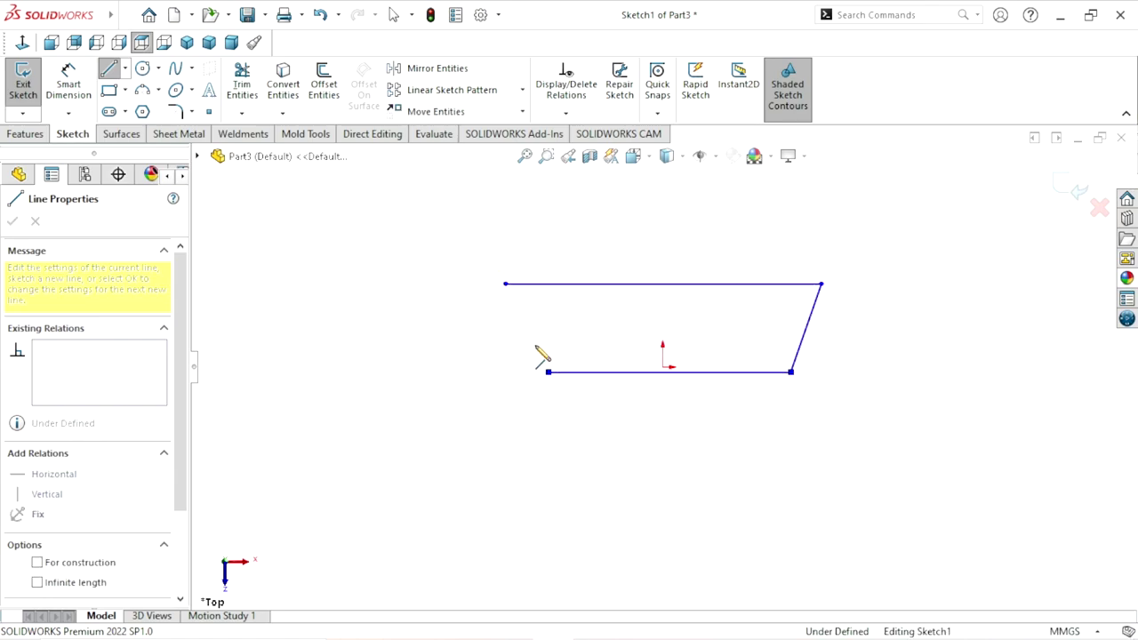
click(505, 285)
right_click(424, 294)
click(436, 293)
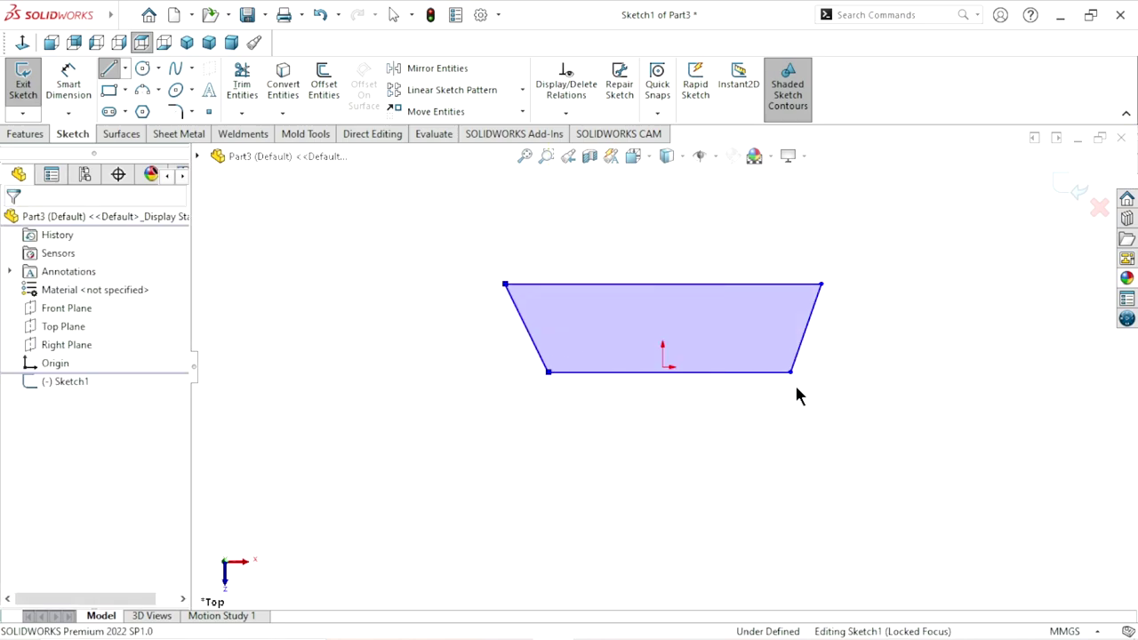
Make the two slanted sides equal and draw a horizontal centerline between them
mouse_move(957, 357)
mouse_down()
mouse_move(762, 330)
mouse_move(494, 320)
mouse_move(464, 304)
mouse_up()
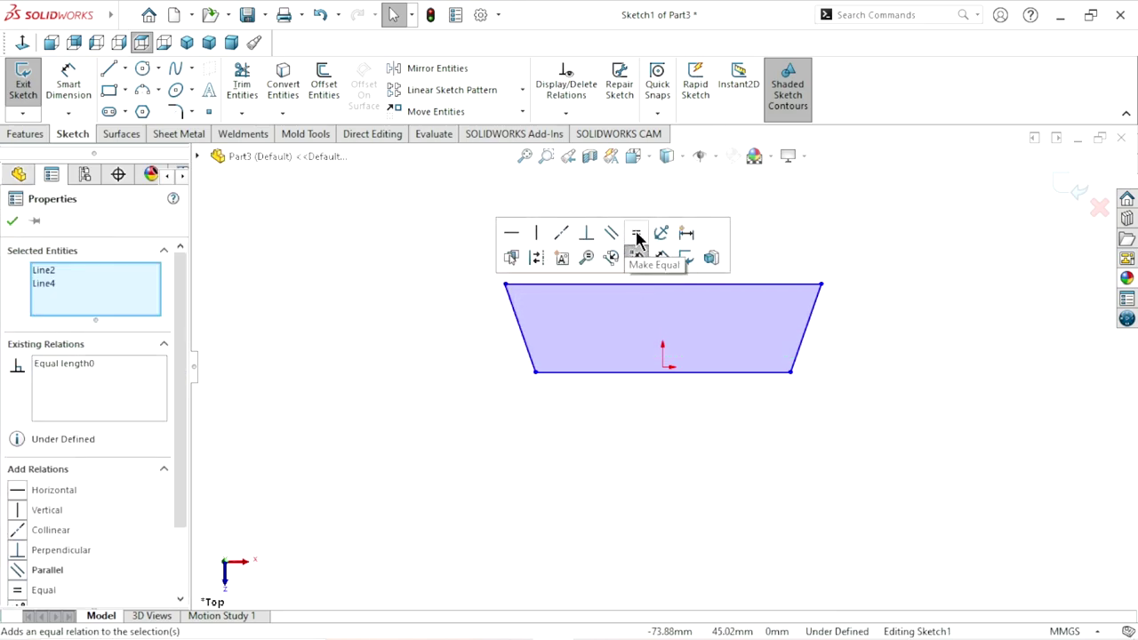
click(11, 222)
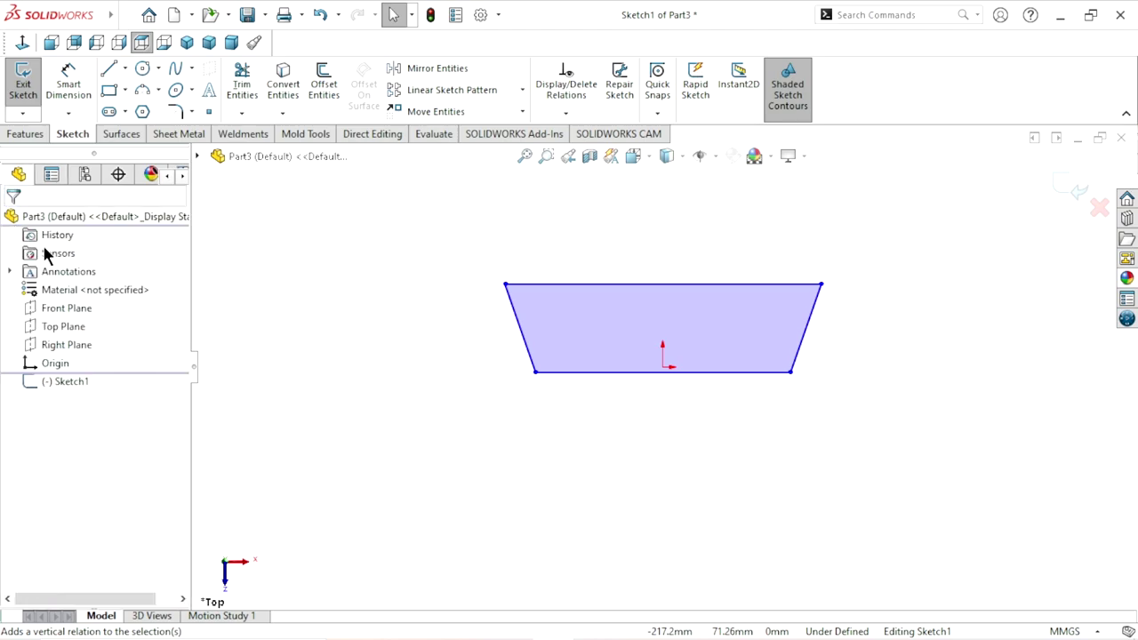
click(126, 69)
click(129, 109)
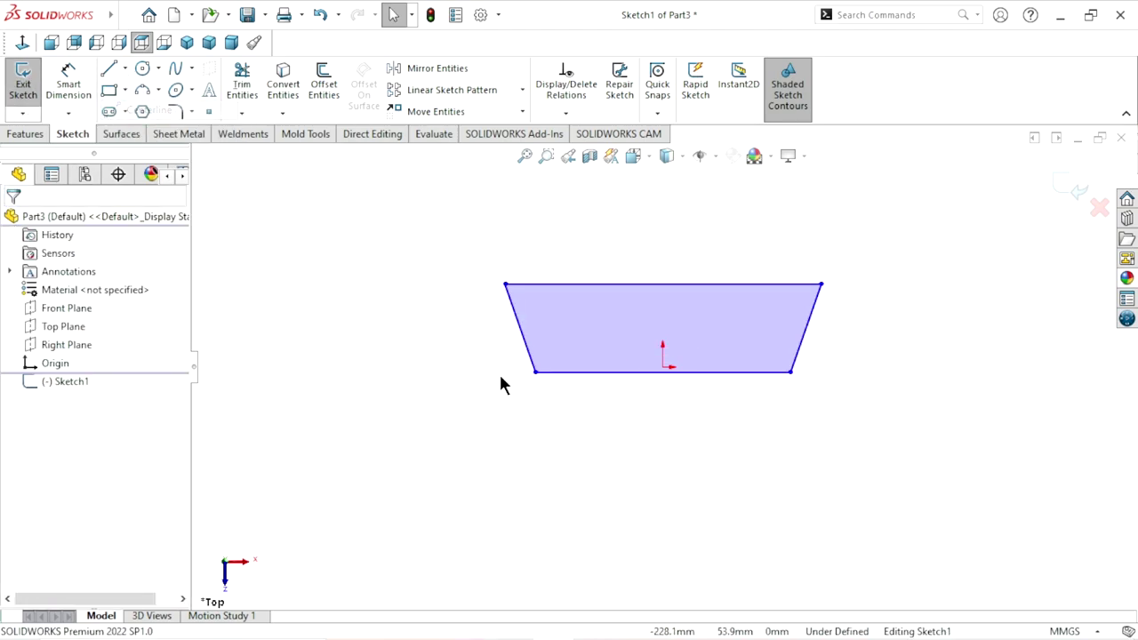
click(520, 328)
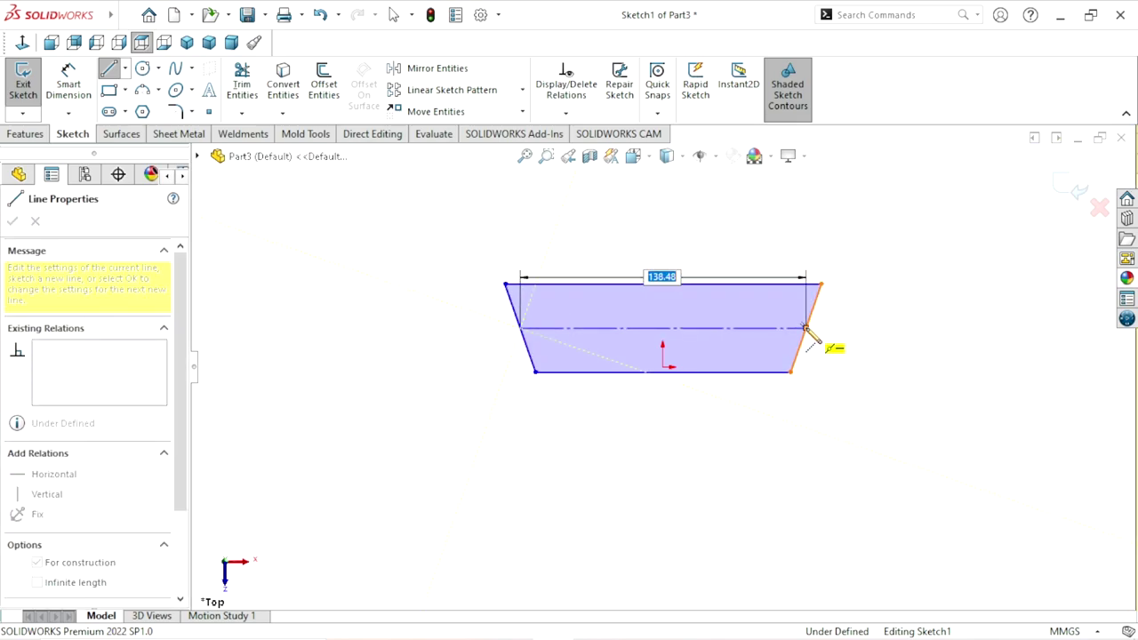
click(805, 328)
right_click(907, 330)
click(894, 337)
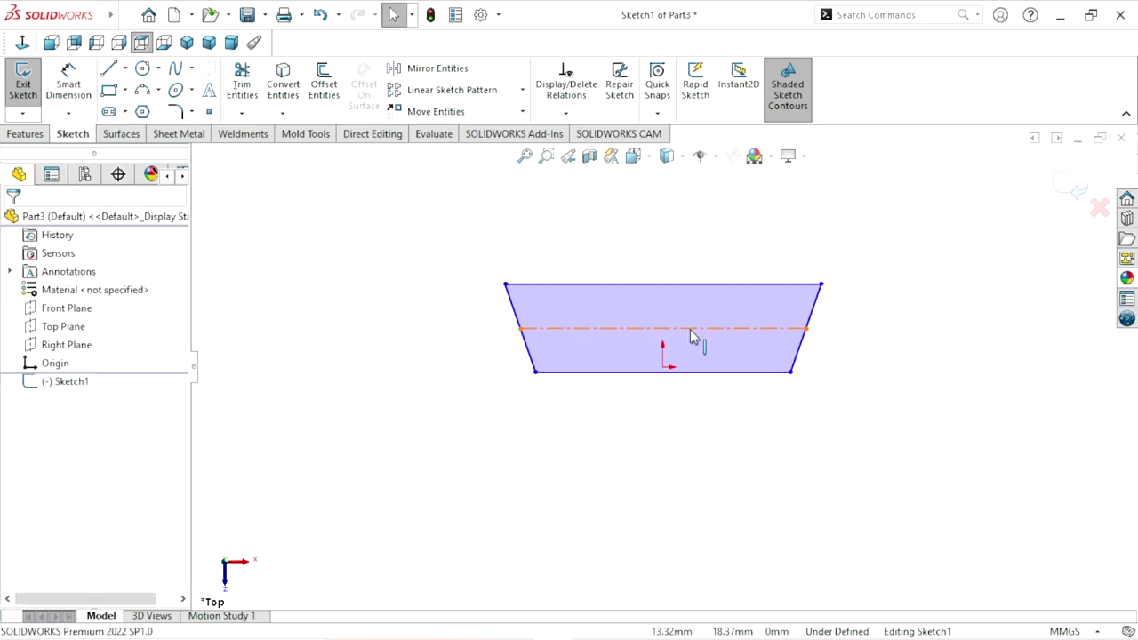
Add a Midpoint relation placing the centerline's midpoint on the origin
click(694, 329)
ctrl+click(663, 366)
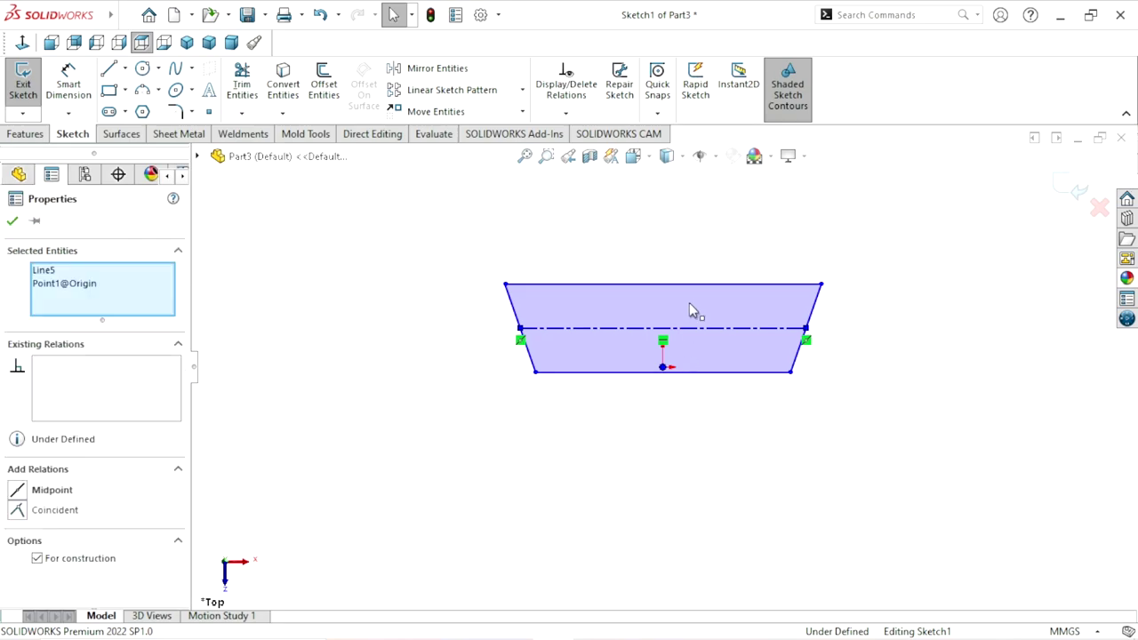
click(704, 293)
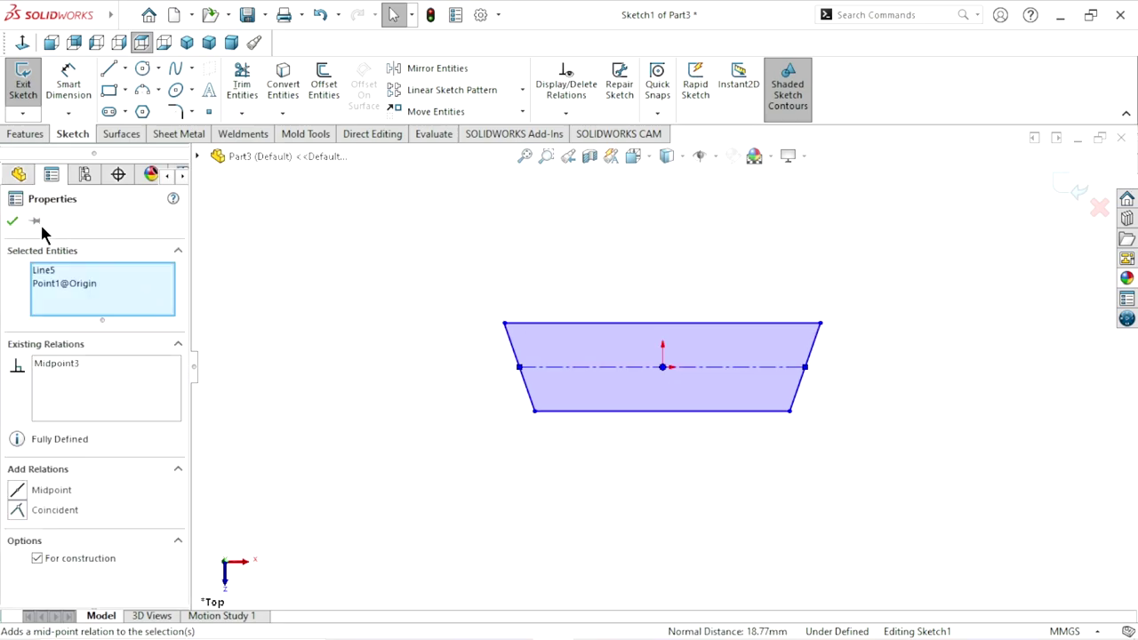
click(17, 228)
scroll(663, 369, up, 2)
scroll(708, 368, down, 3)
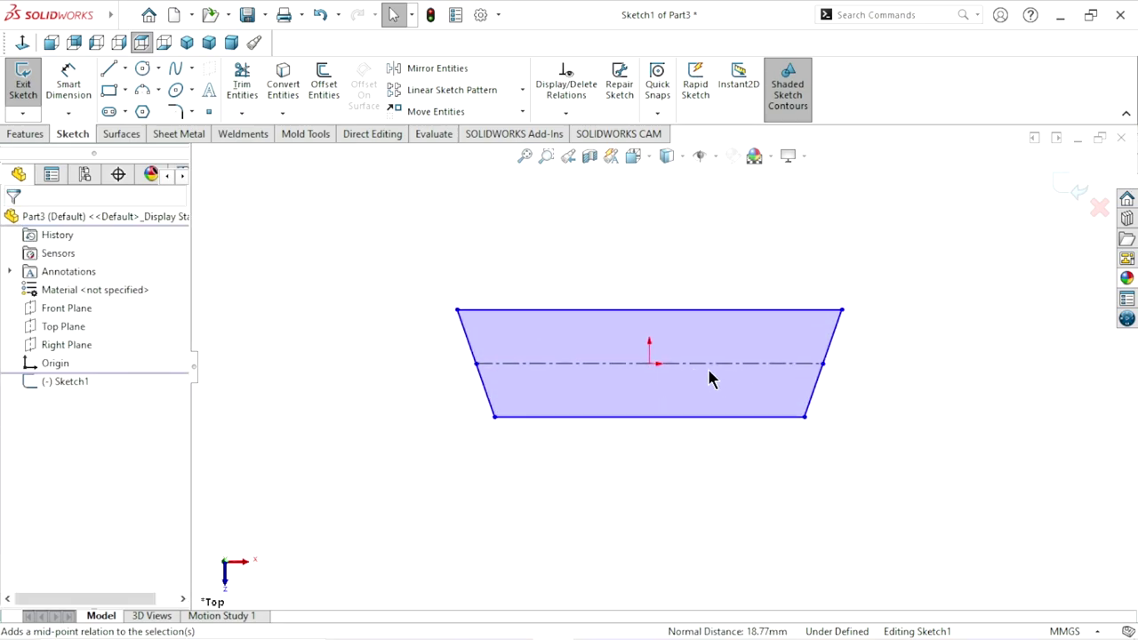
scroll(708, 368, down, 1)
click(68, 84)
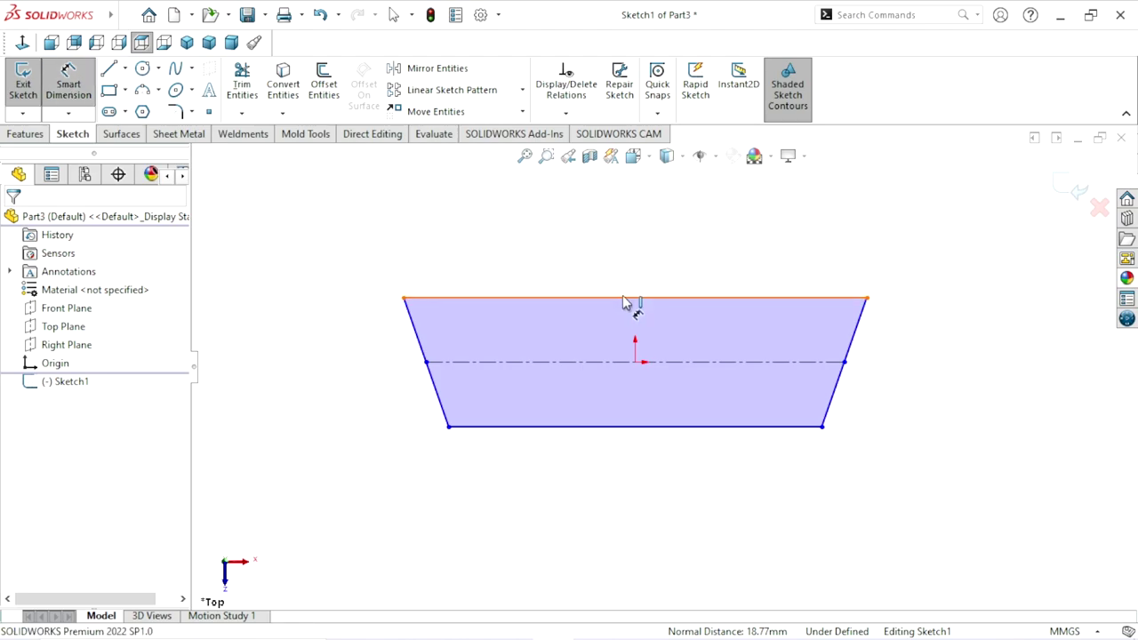
Dimension the trapezoid's top edge 140 mm and bottom edge 106 mm
click(624, 299)
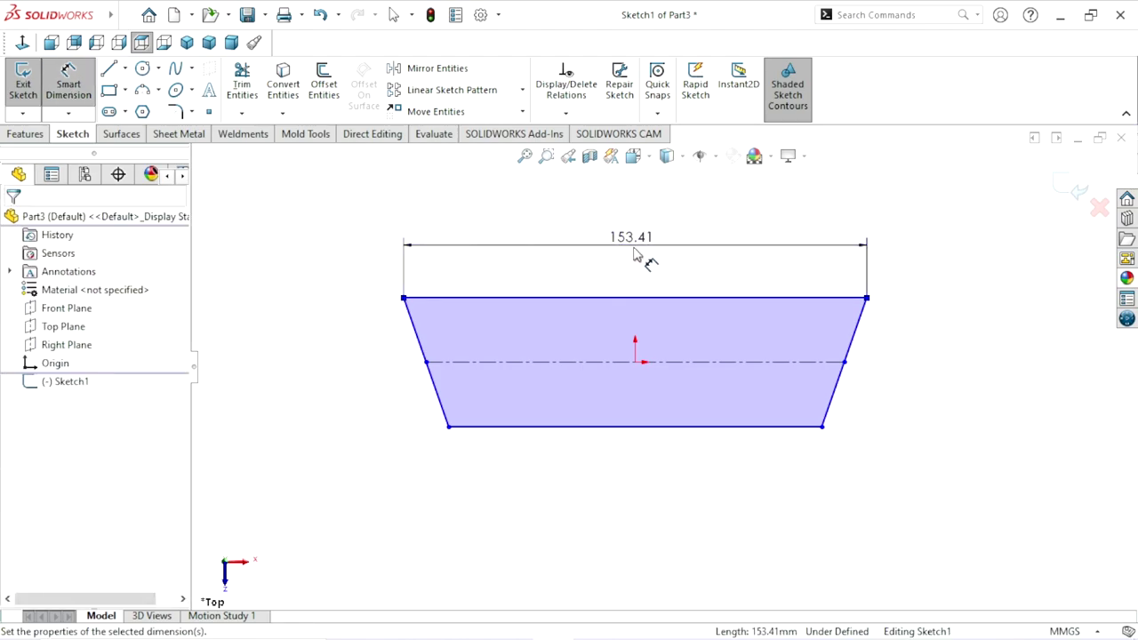
click(633, 255)
click(562, 221)
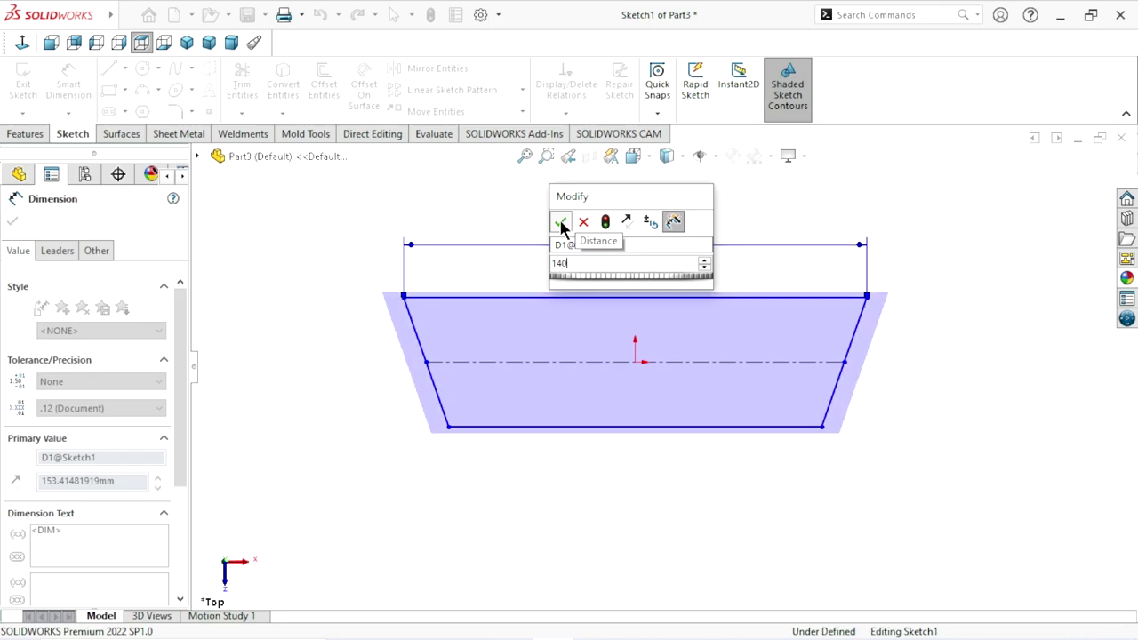
click(618, 428)
click(620, 480)
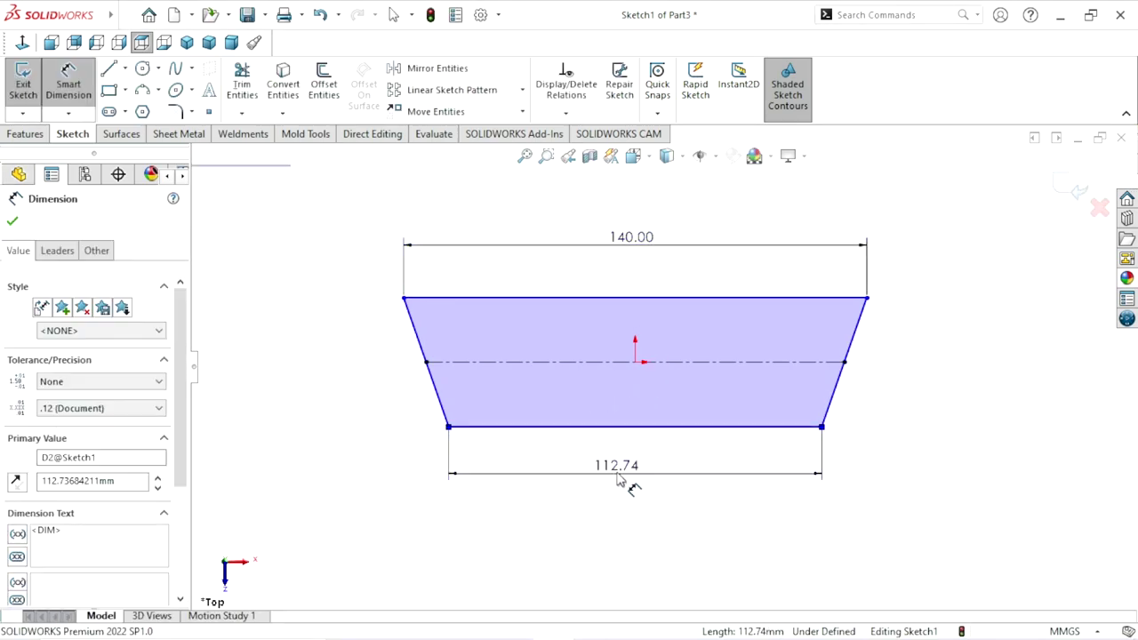
text(106)
click(548, 451)
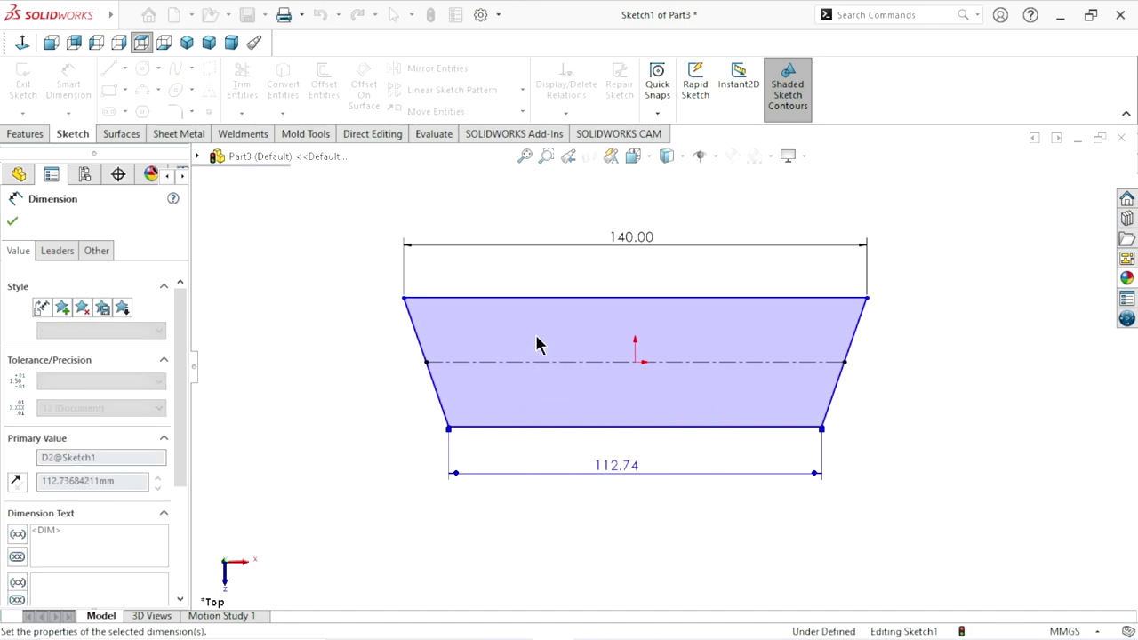
Dimension the 34 mm height between the top and bottom edges
click(520, 298)
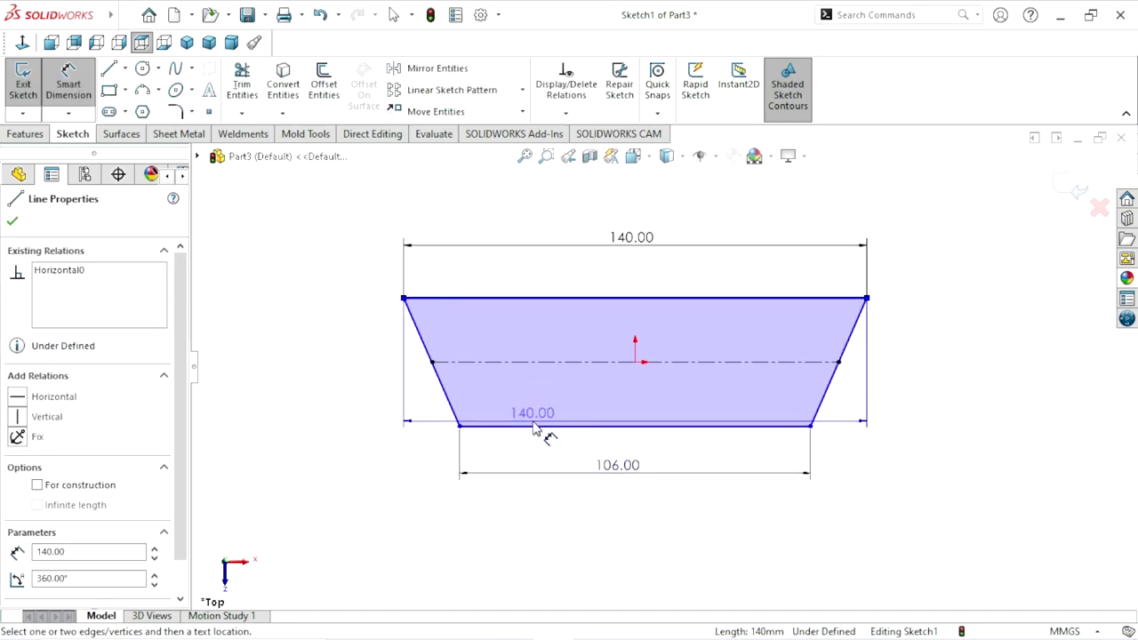
click(536, 427)
click(342, 363)
text(34)
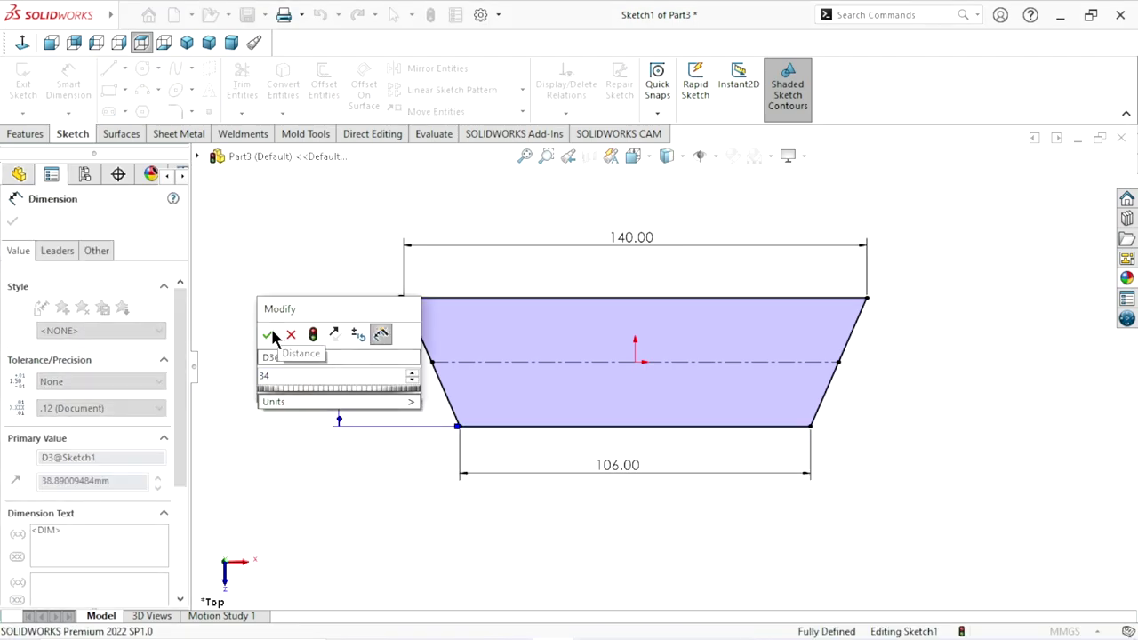
click(270, 332)
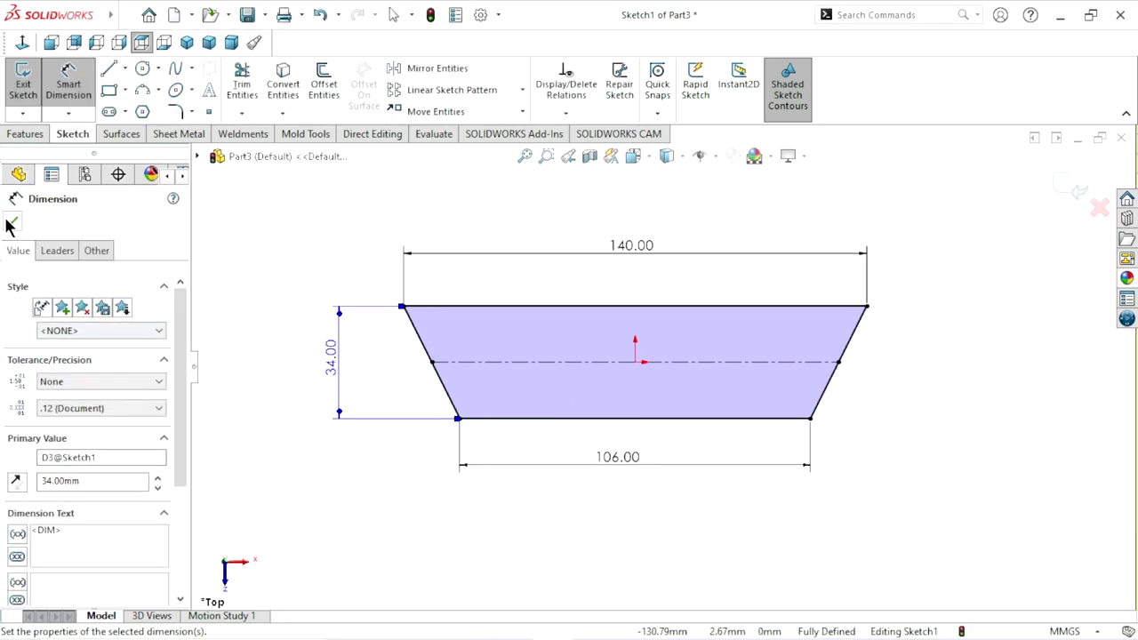
click(11, 222)
click(25, 135)
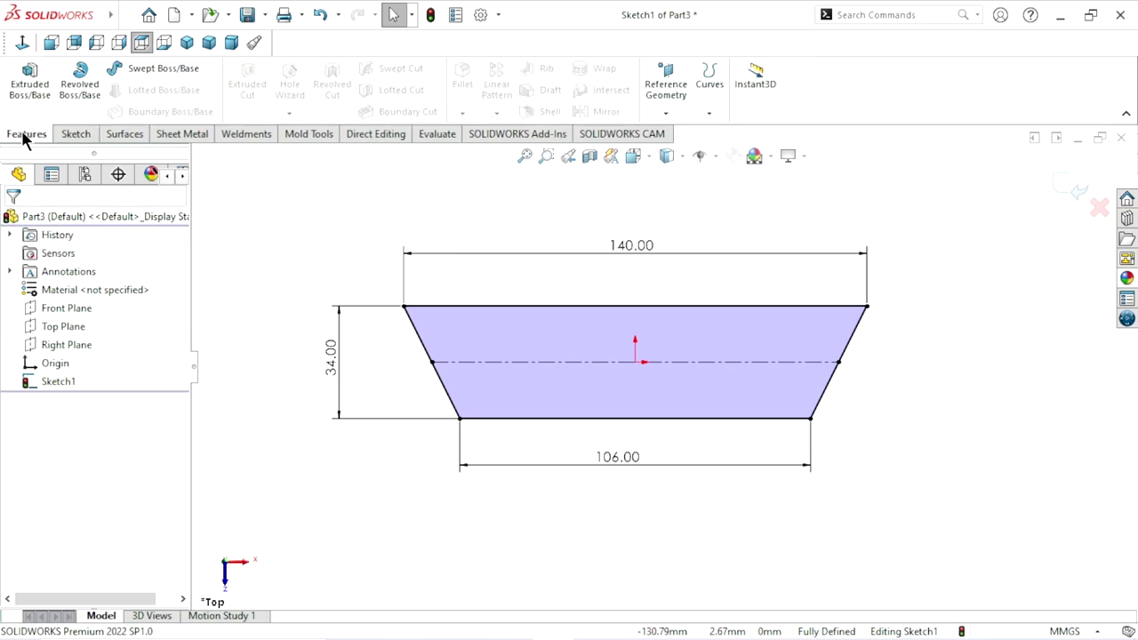
Extrude the trapezoid Mid Plane to 812.80 mm as Boss-Extrude1
click(35, 80)
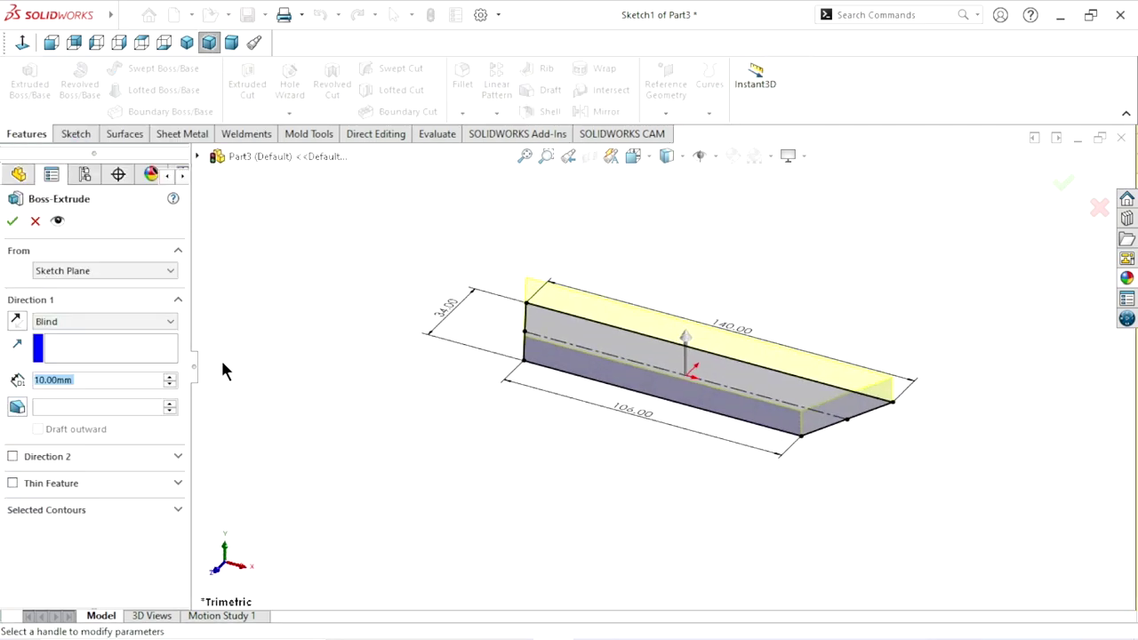
click(83, 322)
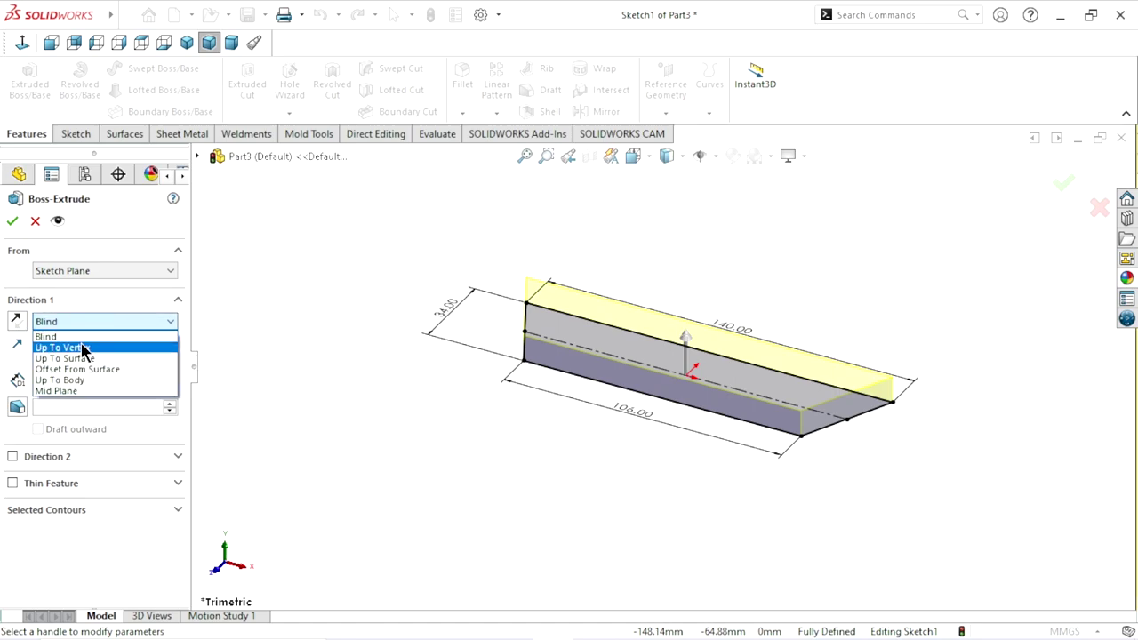
click(86, 392)
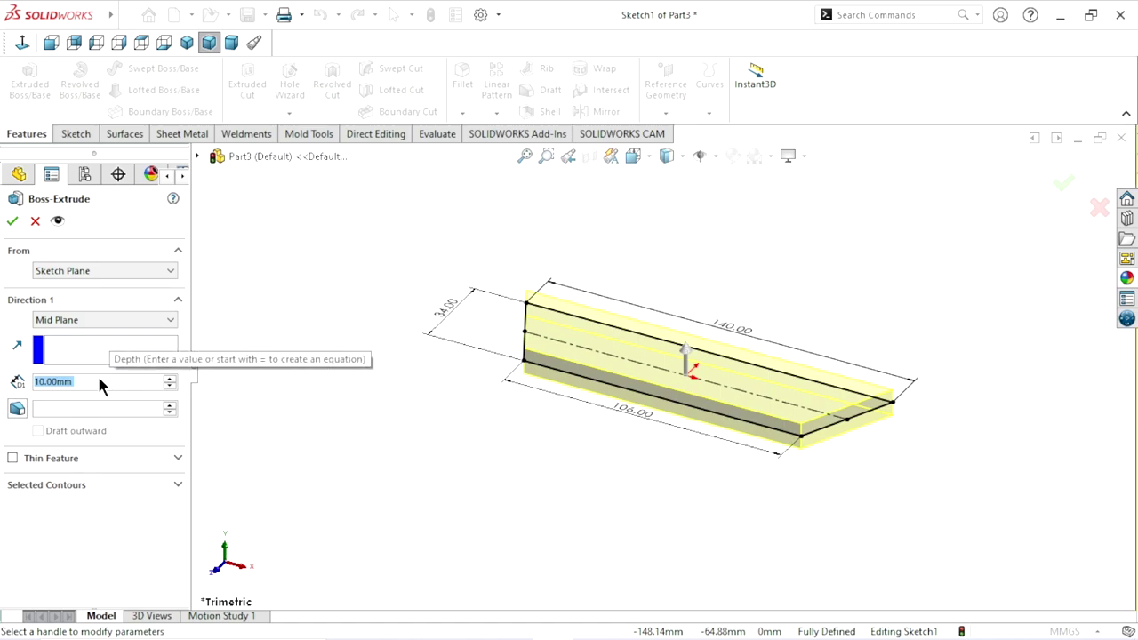
text(8)
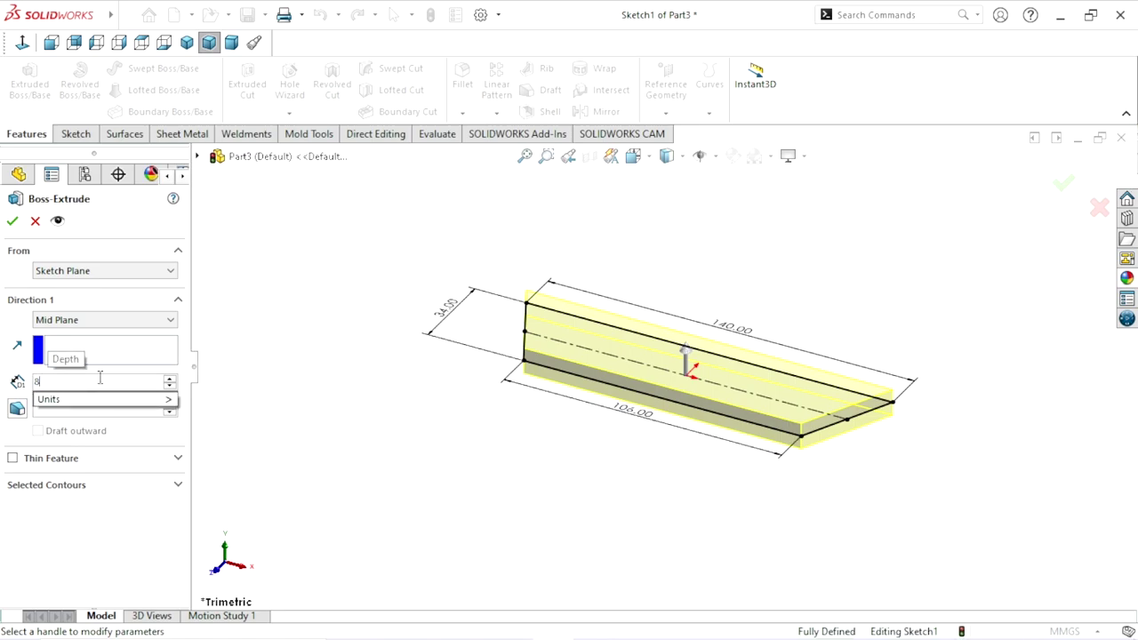
text(12.)
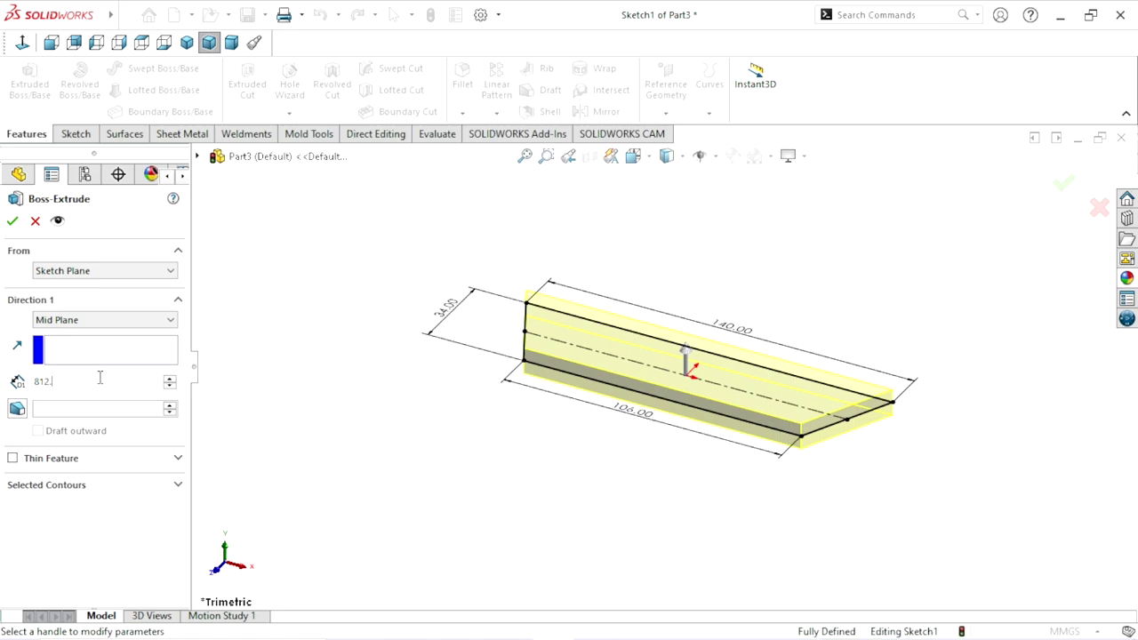
text(80)
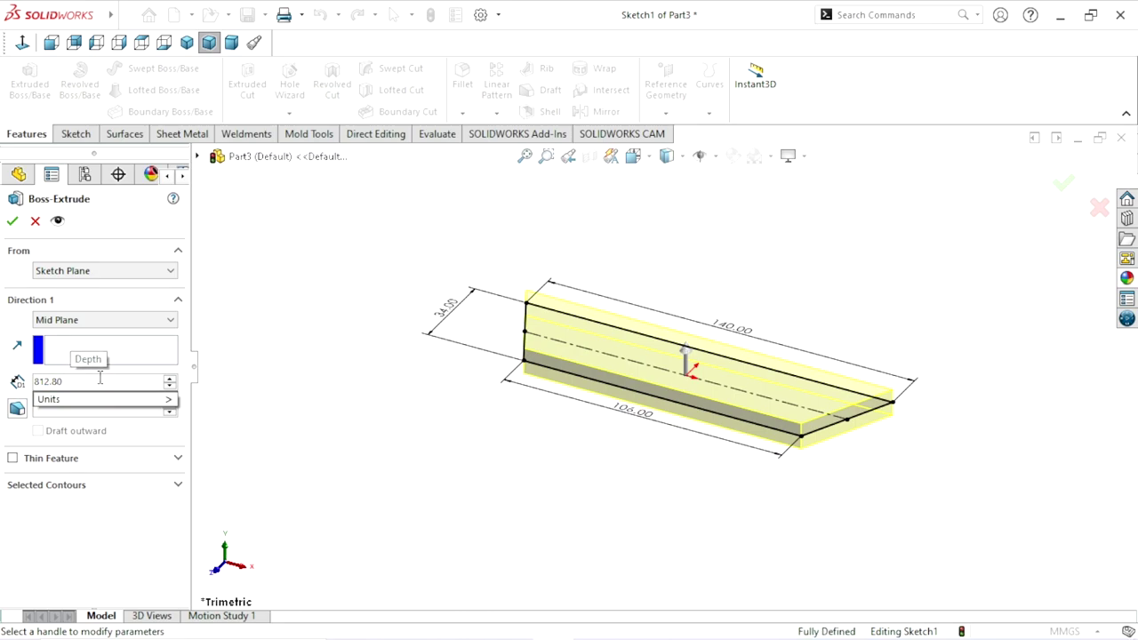
key(Return)
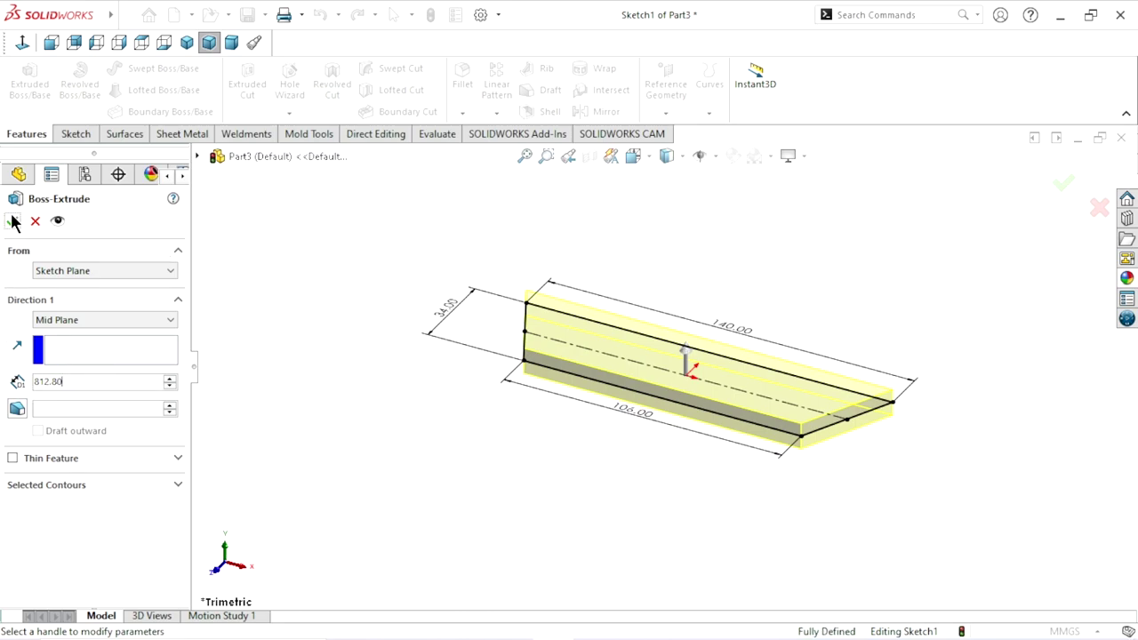
key(z)
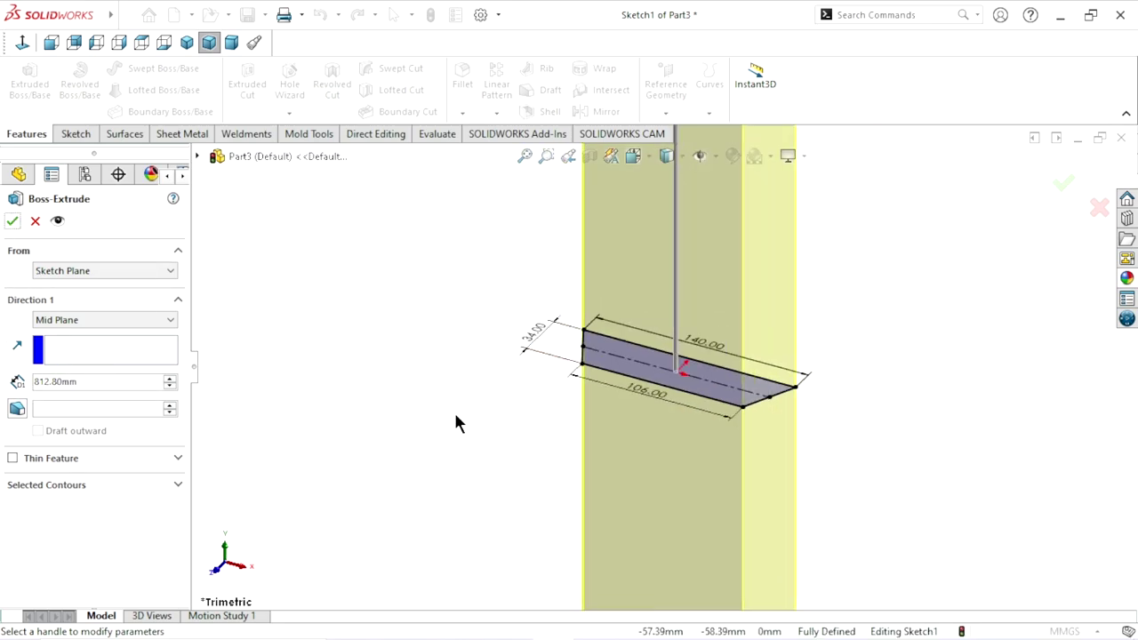
key(z)
click(13, 222)
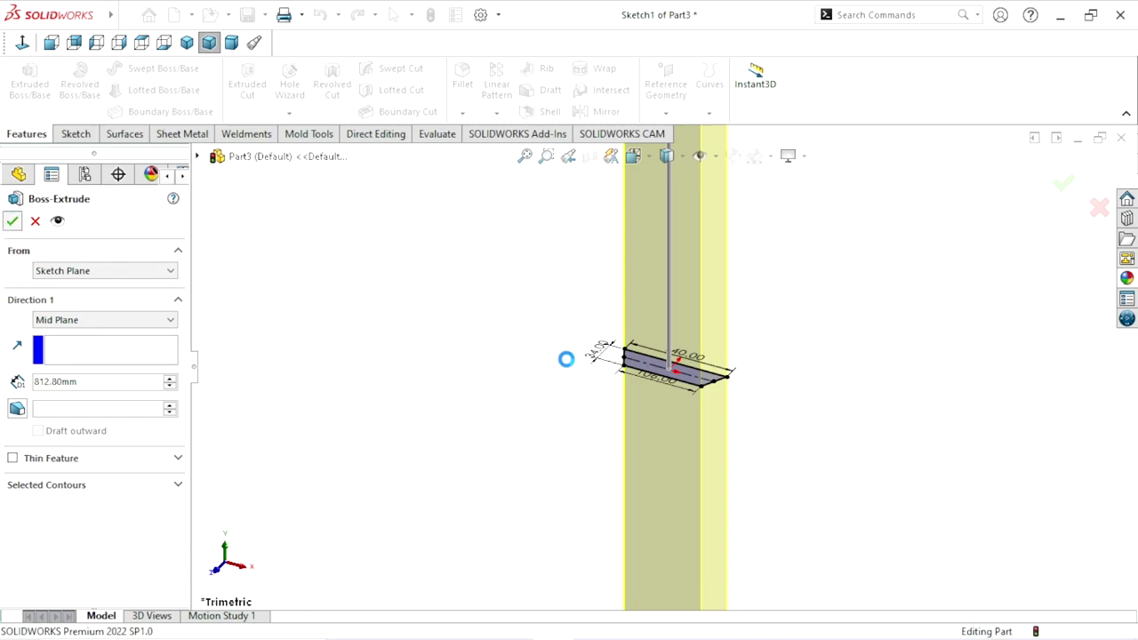
scroll(703, 360, down, 3)
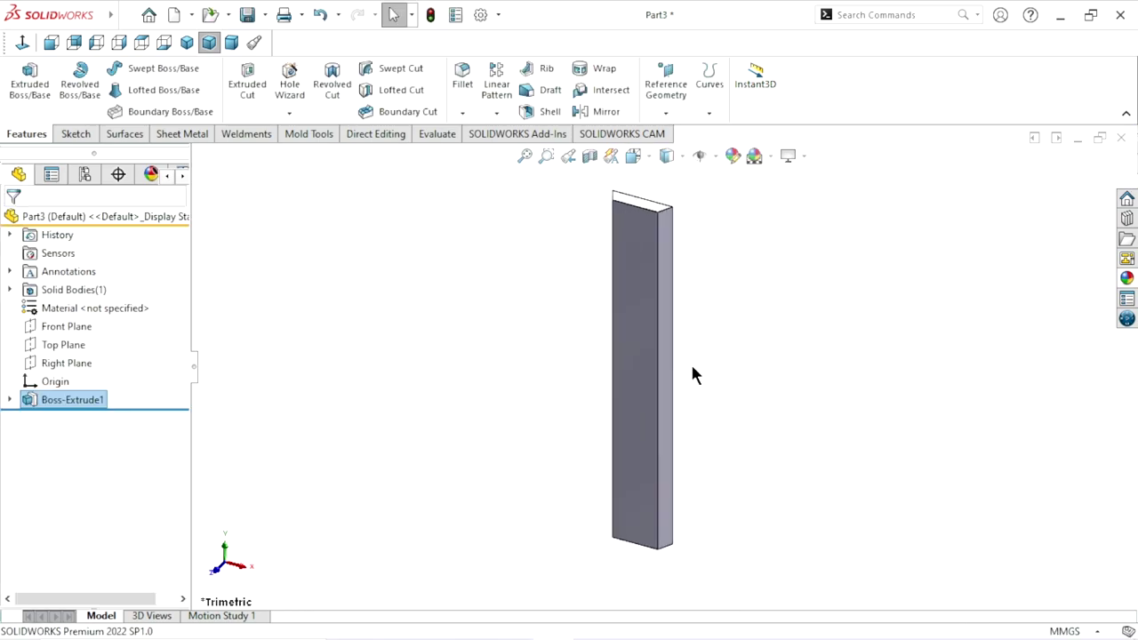
Sketch a rectangle on the bar's front face from the origin down to the bottom edge
click(636, 462)
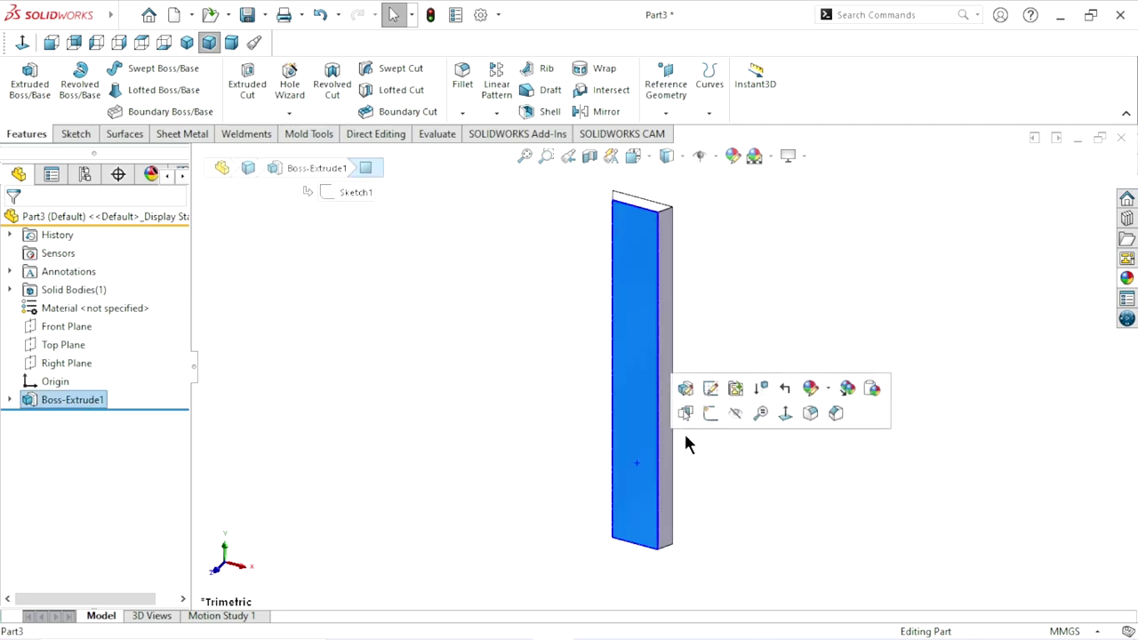
click(709, 410)
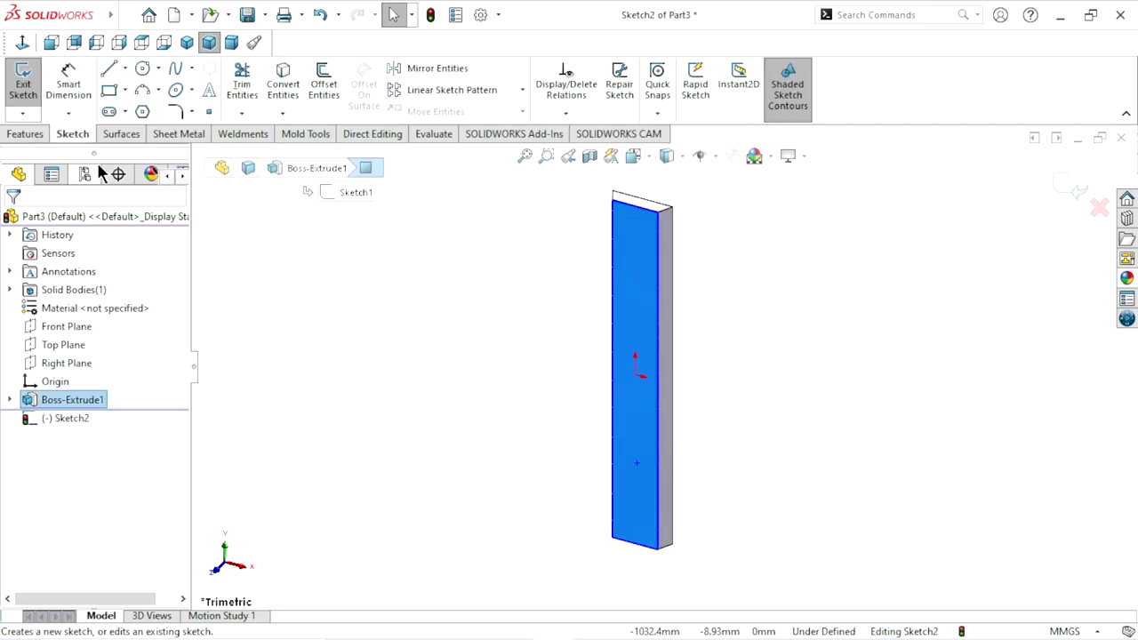
click(22, 41)
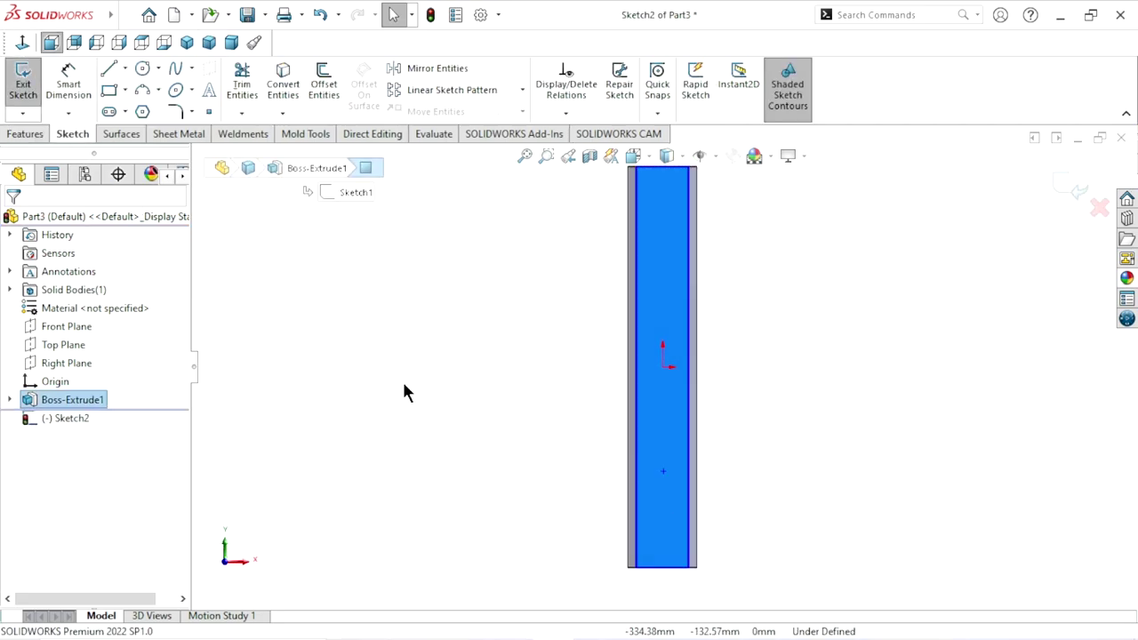
key(r)
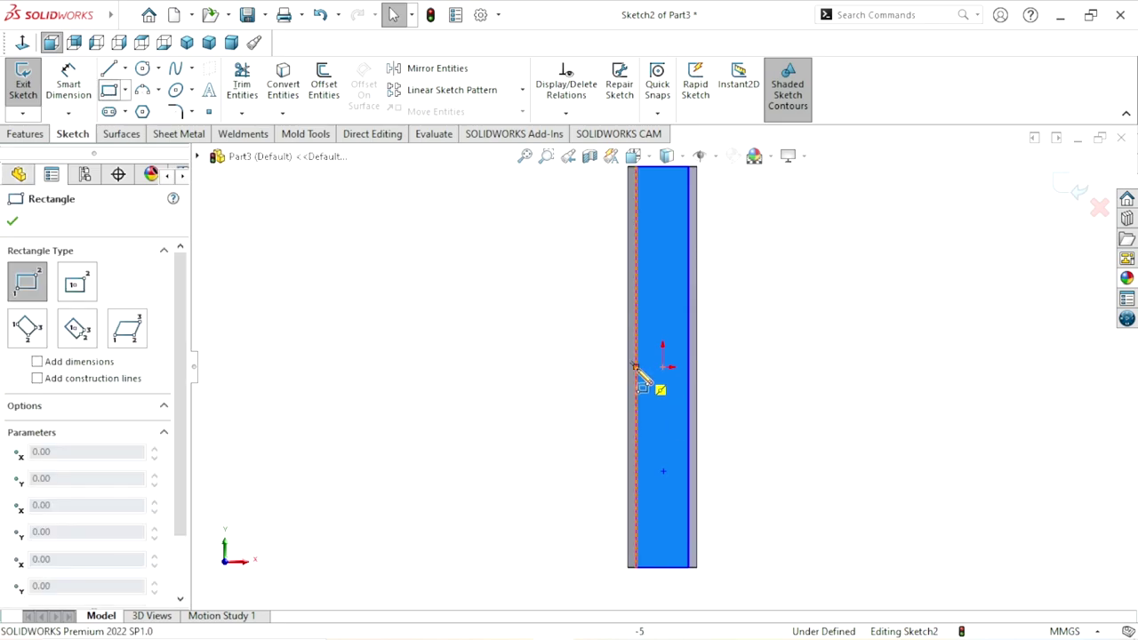
click(645, 366)
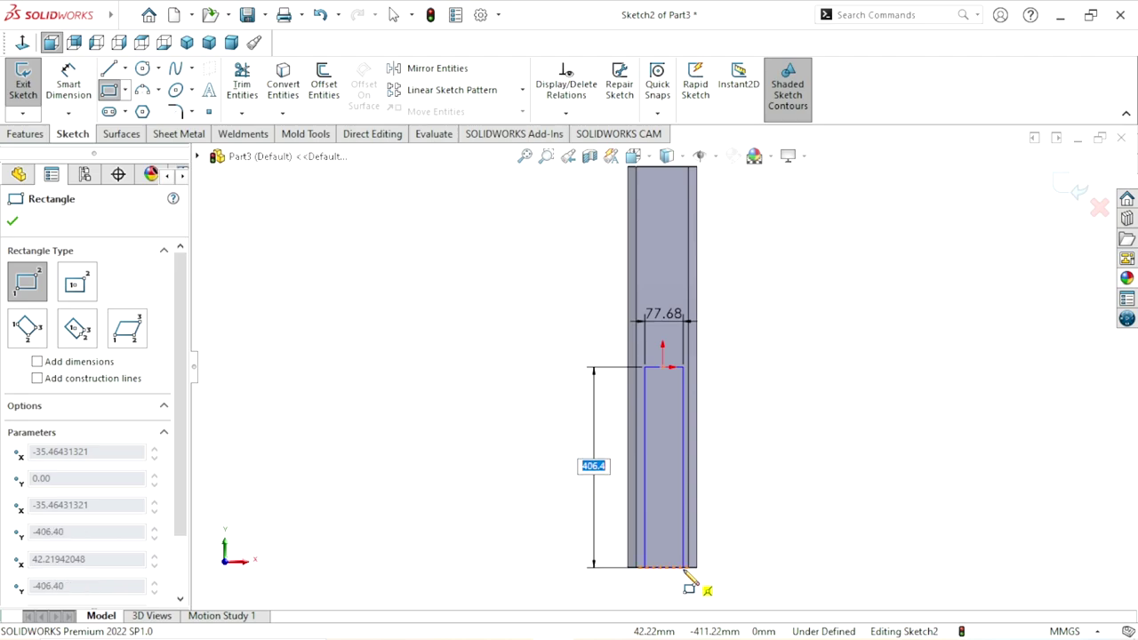
click(681, 566)
right_click(727, 519)
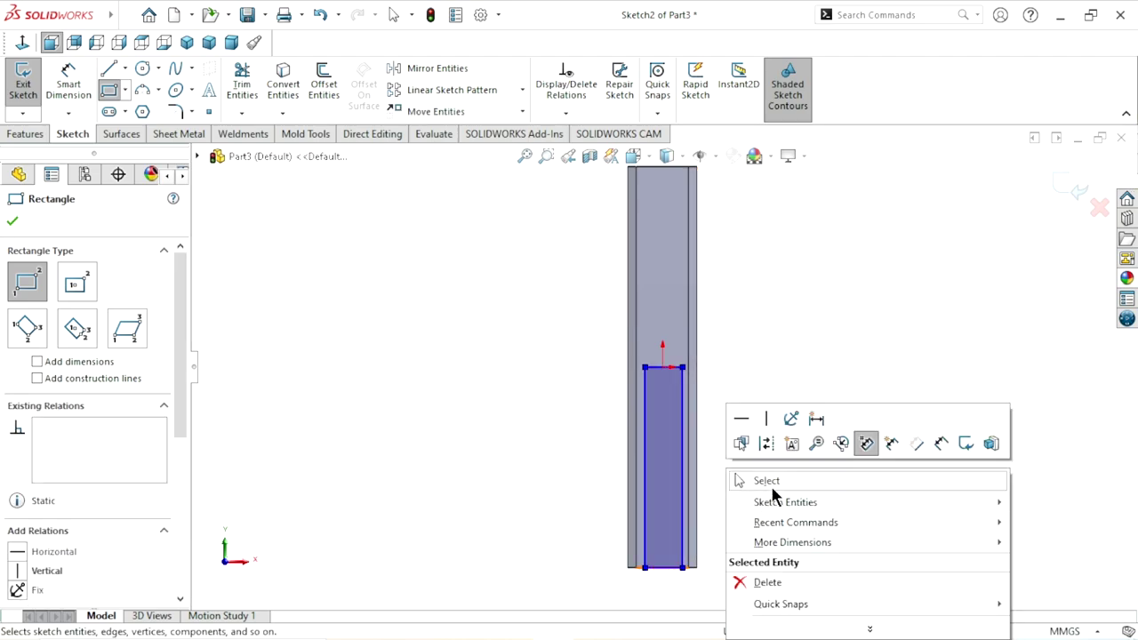
click(733, 484)
Activate Smart Dimension to dimension the new rectangle
click(69, 88)
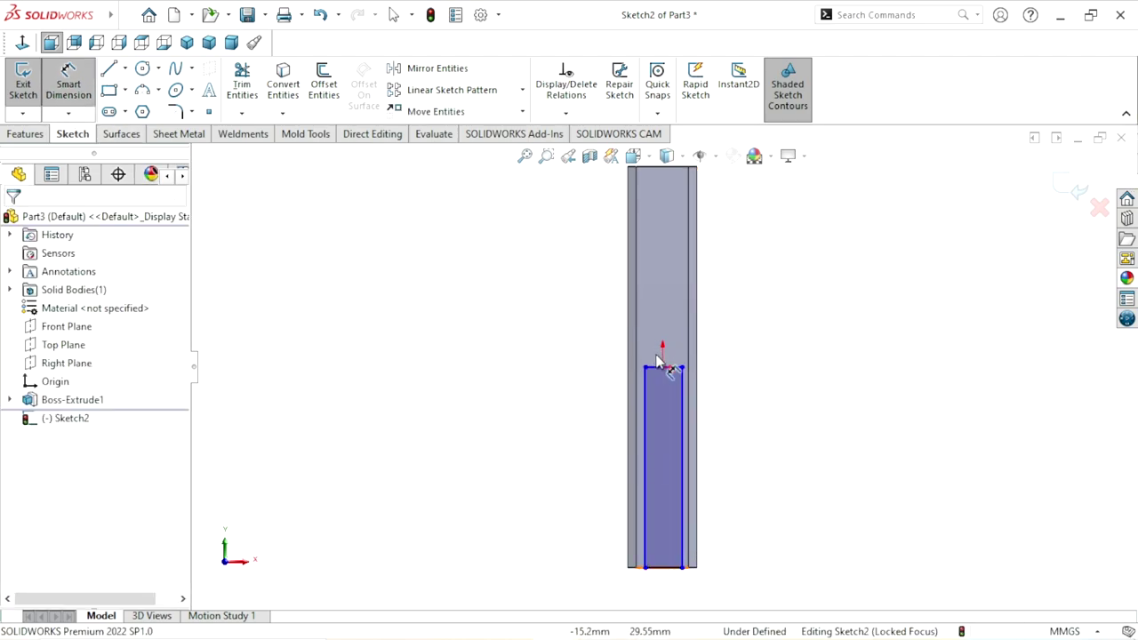
right_click(736, 330)
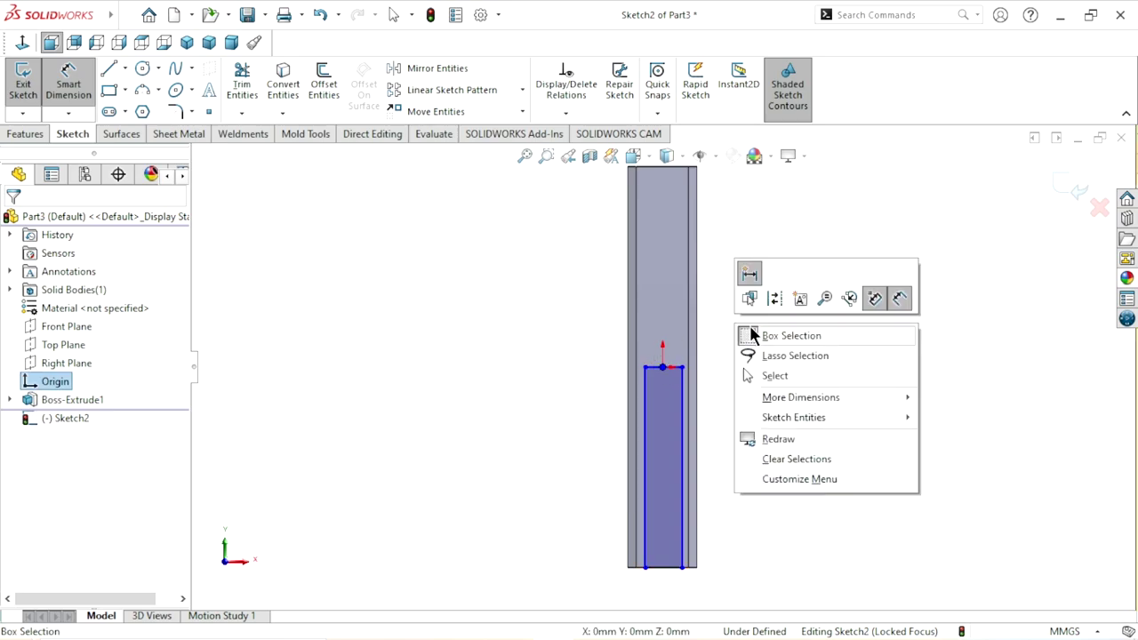
click(609, 338)
click(69, 88)
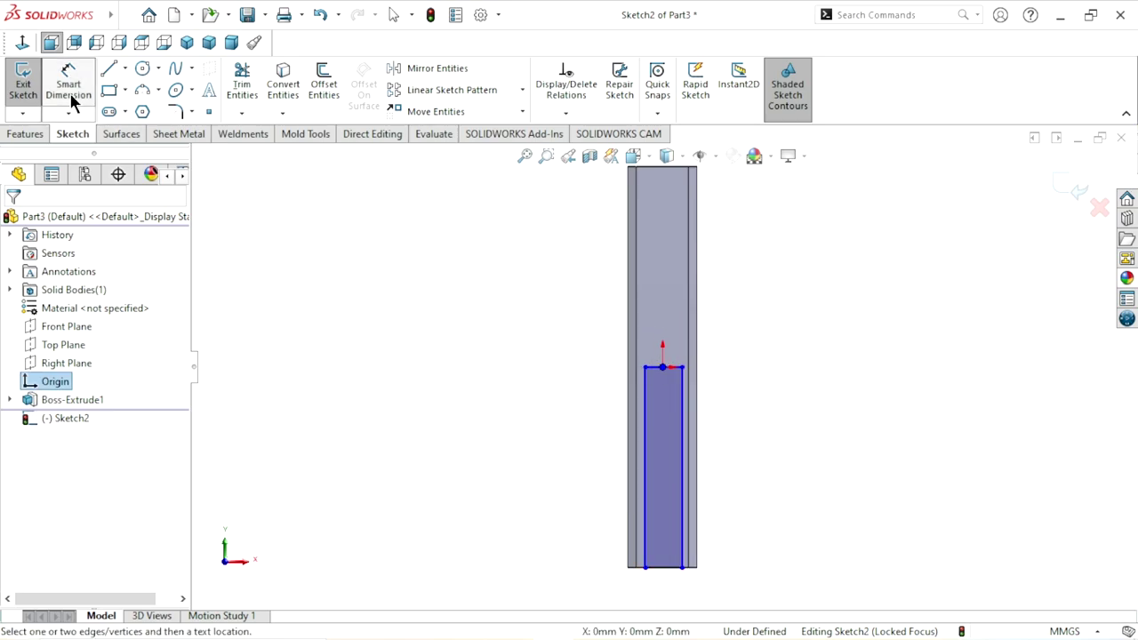
click(69, 89)
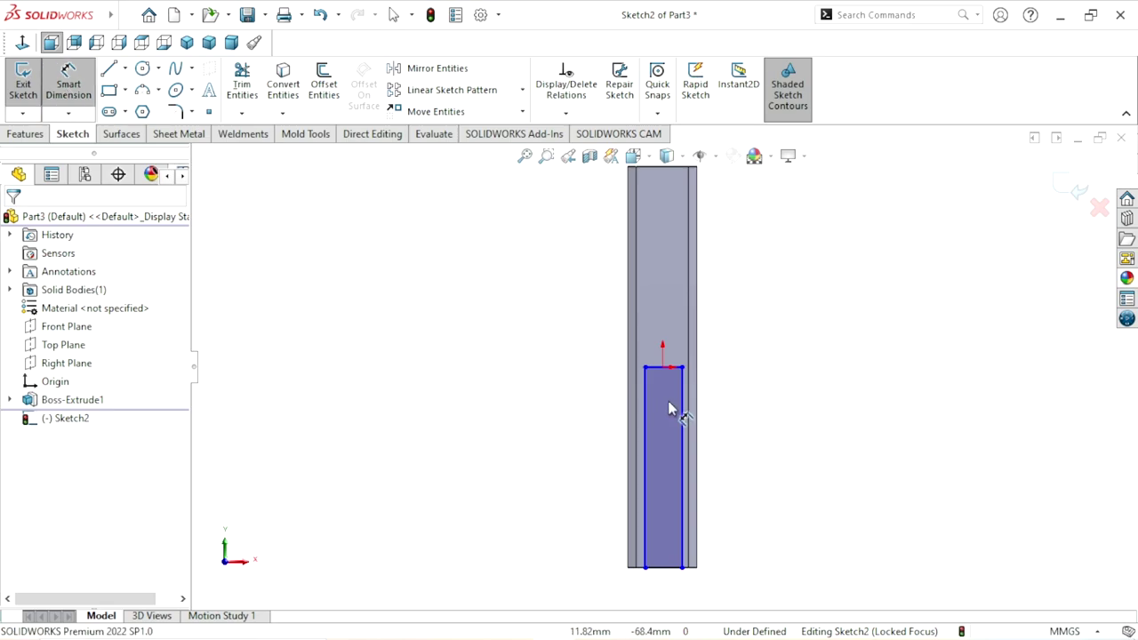
scroll(661, 400, down, 2)
scroll(660, 396, down, 2)
Dimension the rectangle's width as 78 mm
click(627, 293)
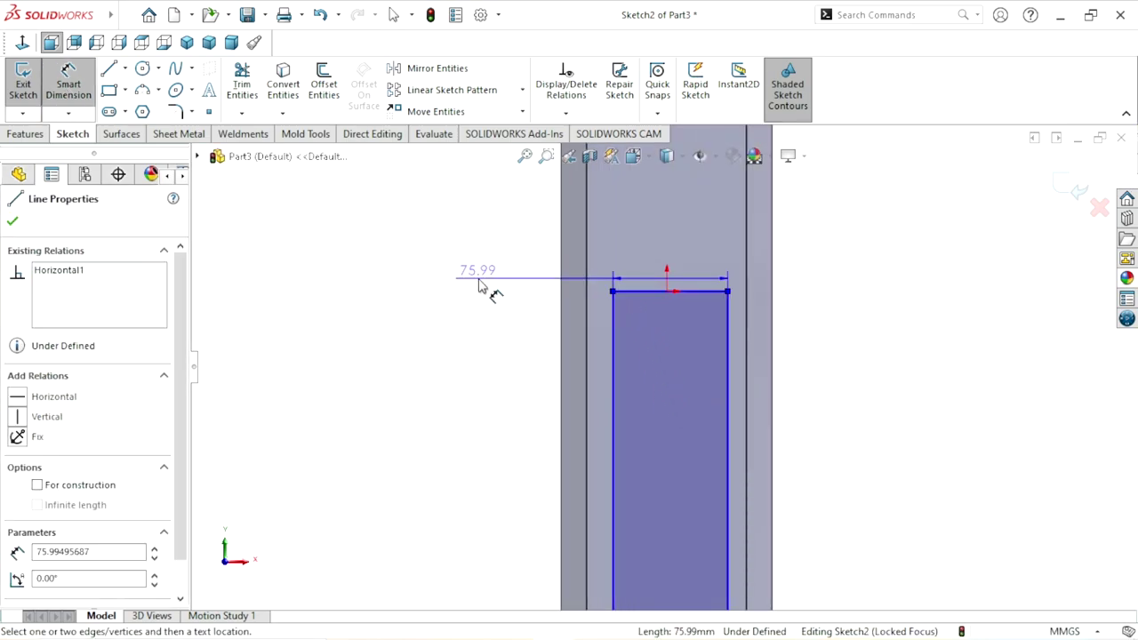
click(480, 283)
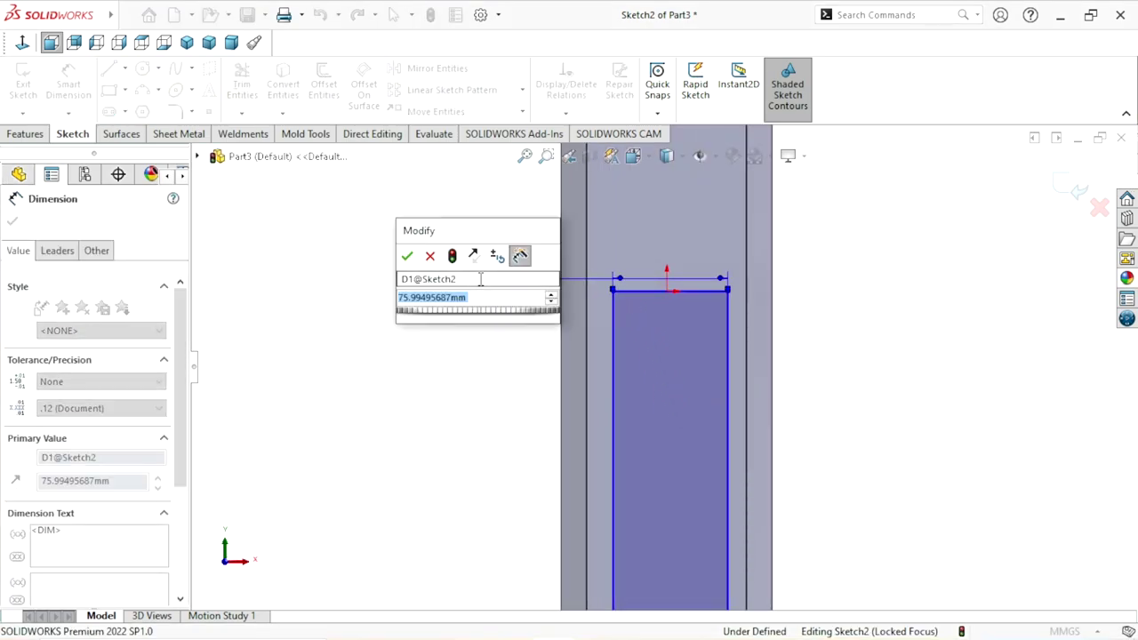
text(78)
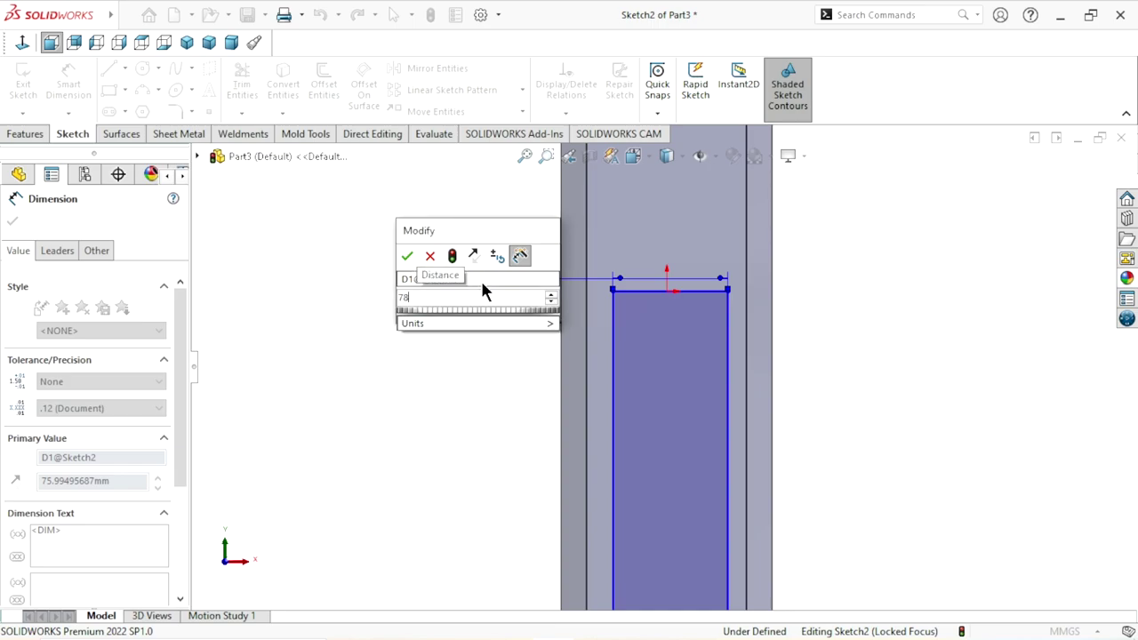
key(Escape)
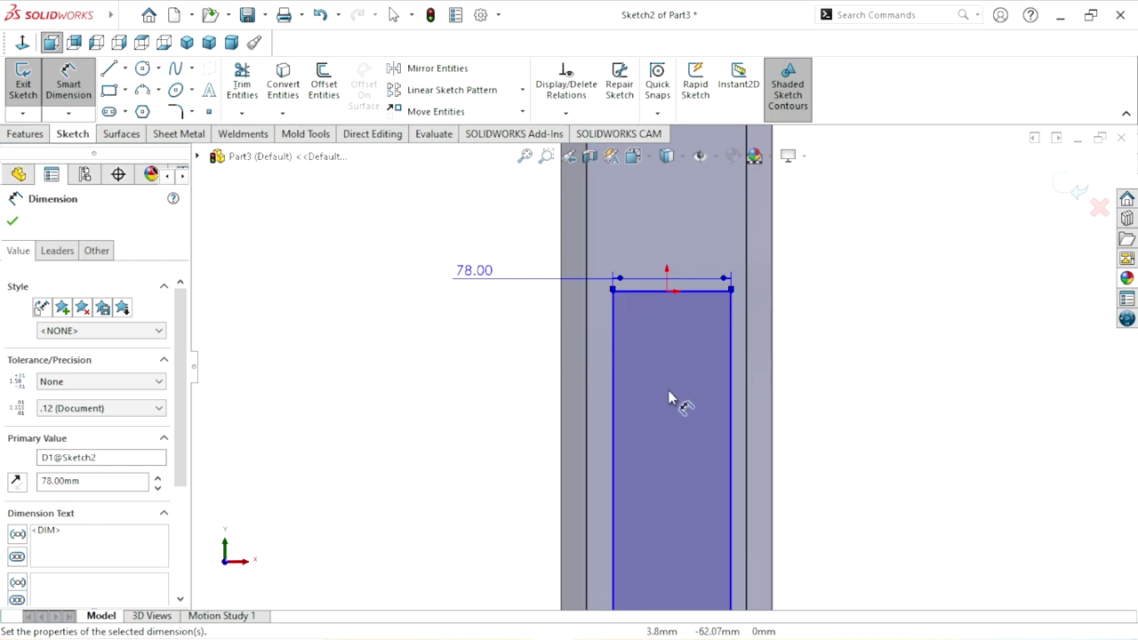
scroll(670, 397, up, 3)
scroll(714, 495, down, 1)
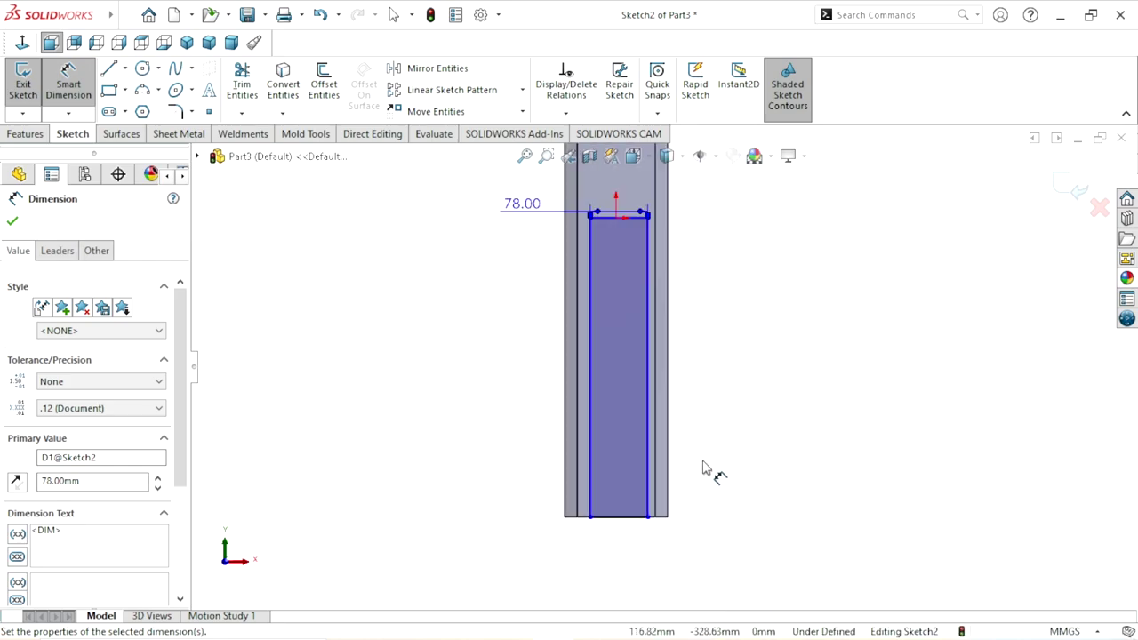
Dimension the rectangle's height as 812.80/2, giving 406.40 mm
click(649, 354)
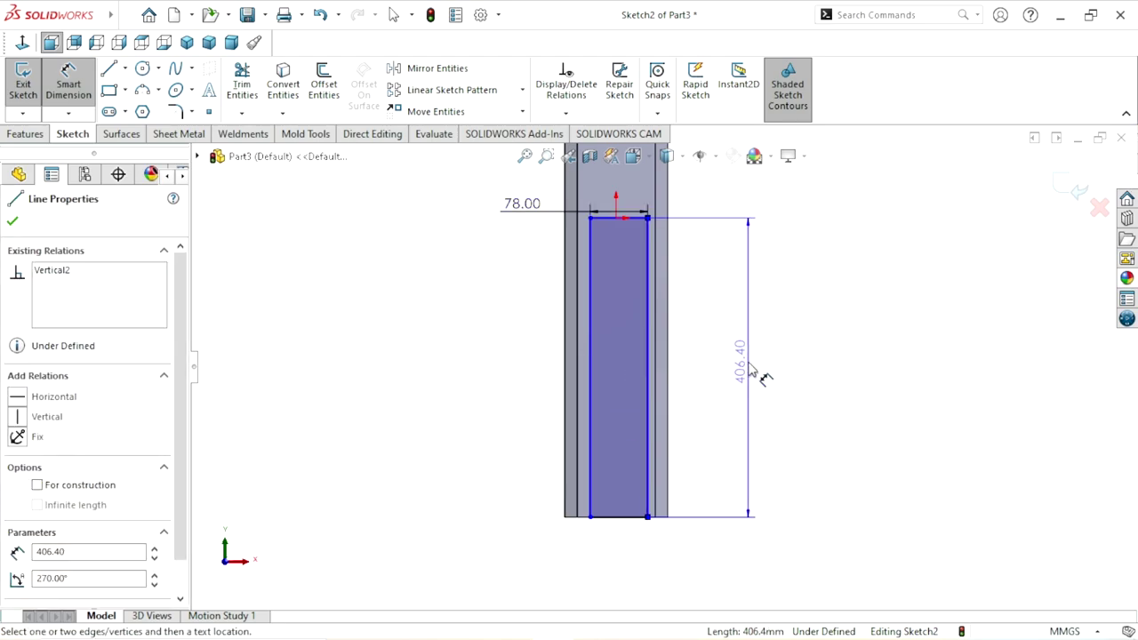
click(750, 365)
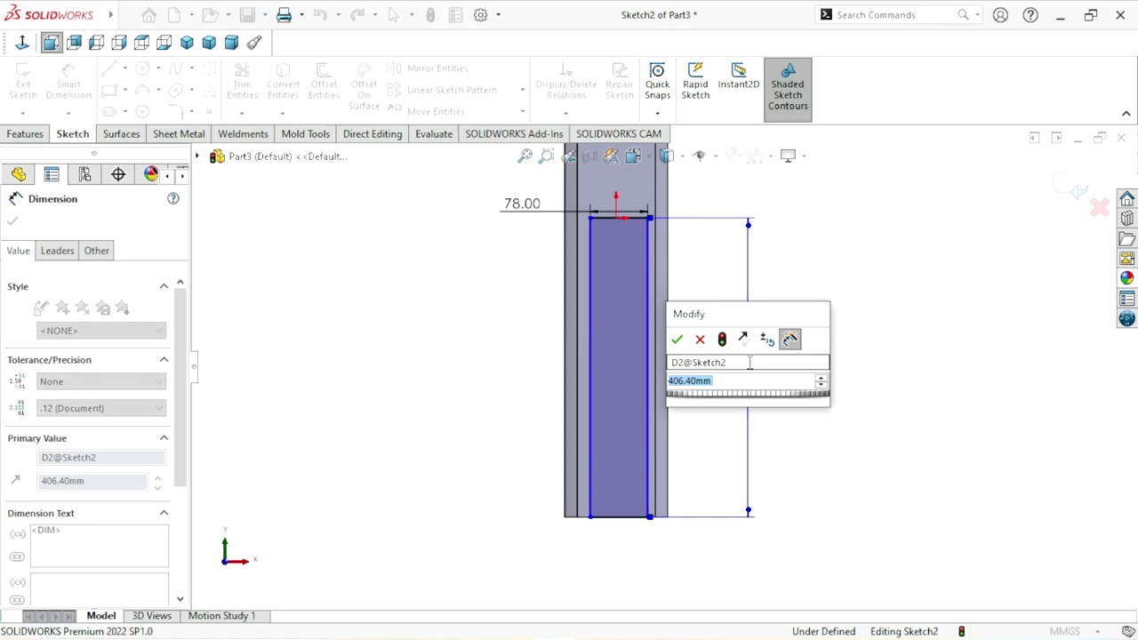
text(8)
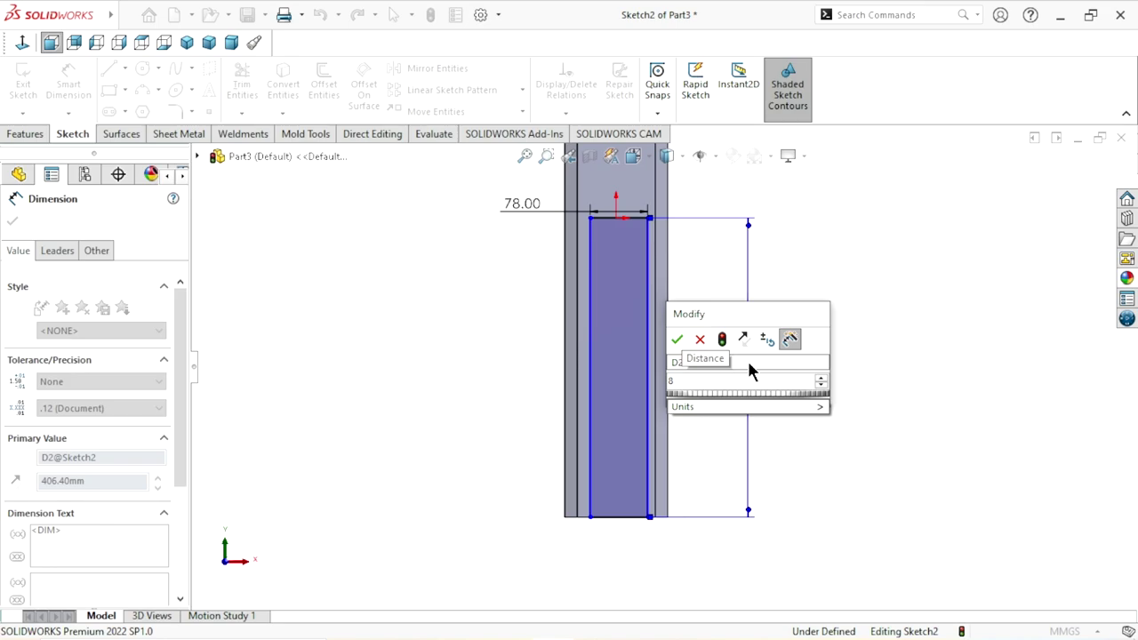
text(12)
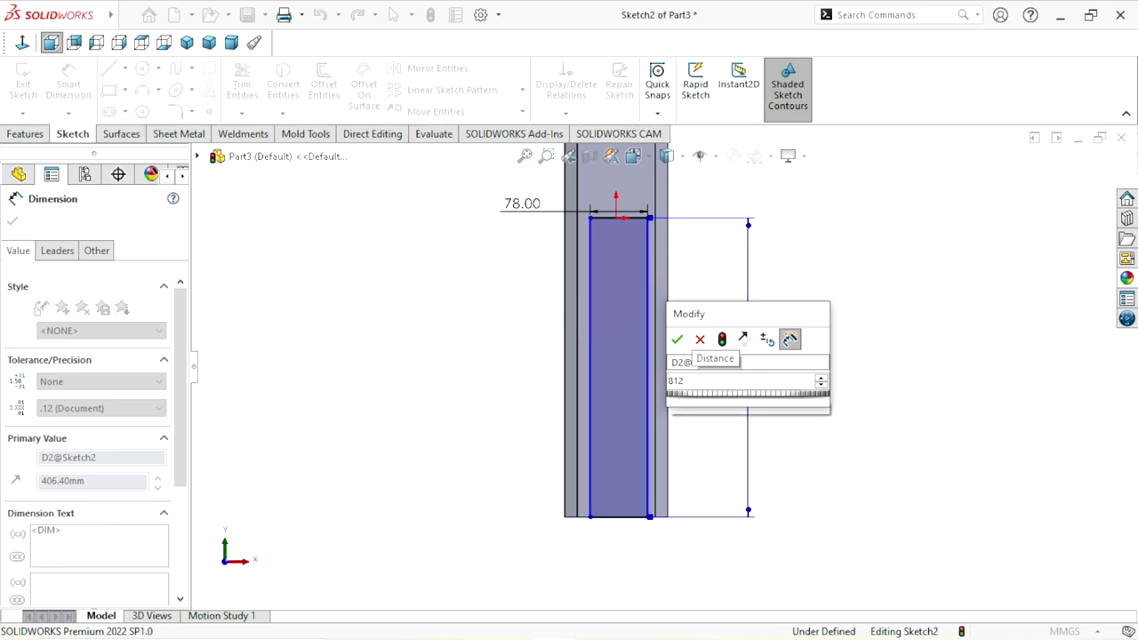
text(.80/2)
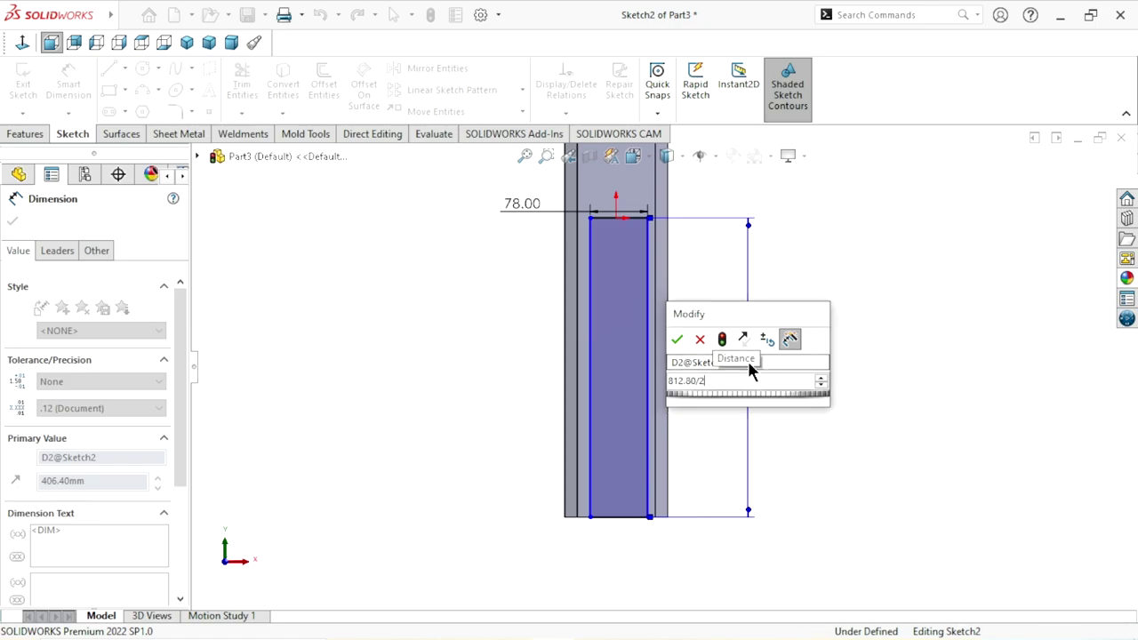
key(Escape)
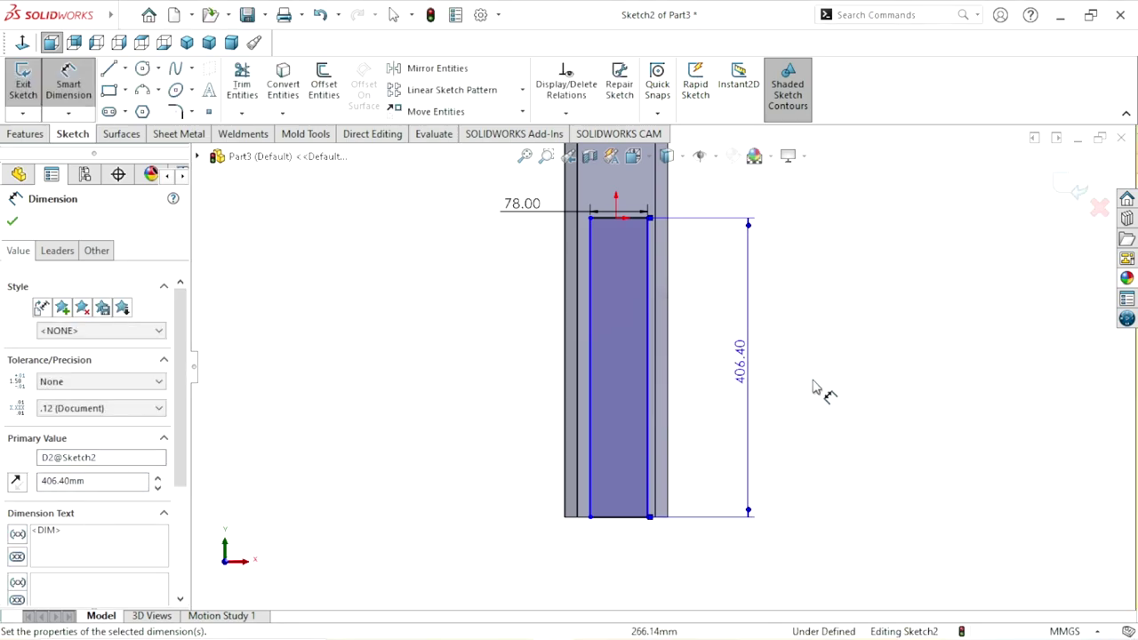
click(13, 223)
Add a Collinear relation between the rectangle's bottom line and the rod's bottom edge
scroll(676, 531, down, 2)
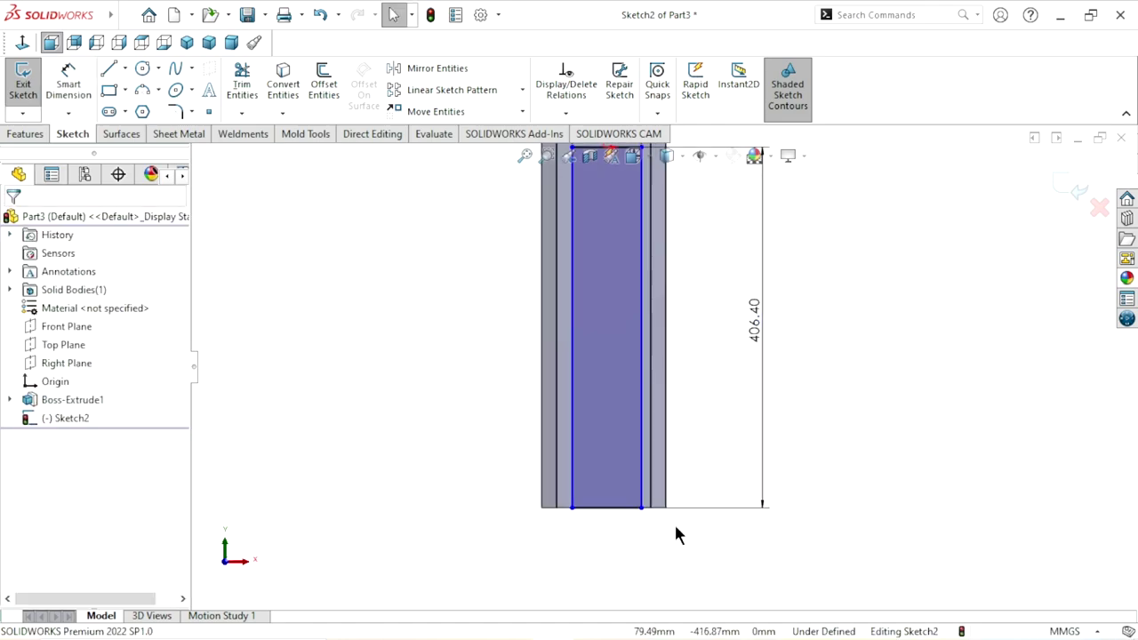
scroll(528, 465, down, 3)
scroll(522, 464, down, 3)
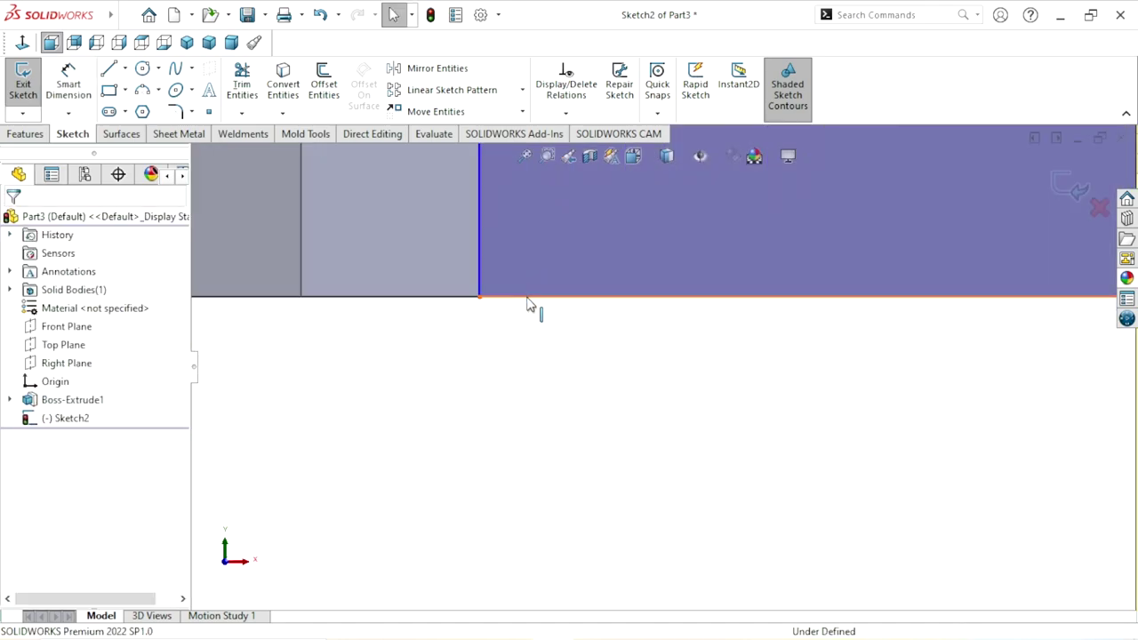
click(527, 300)
ctrl+click(442, 298)
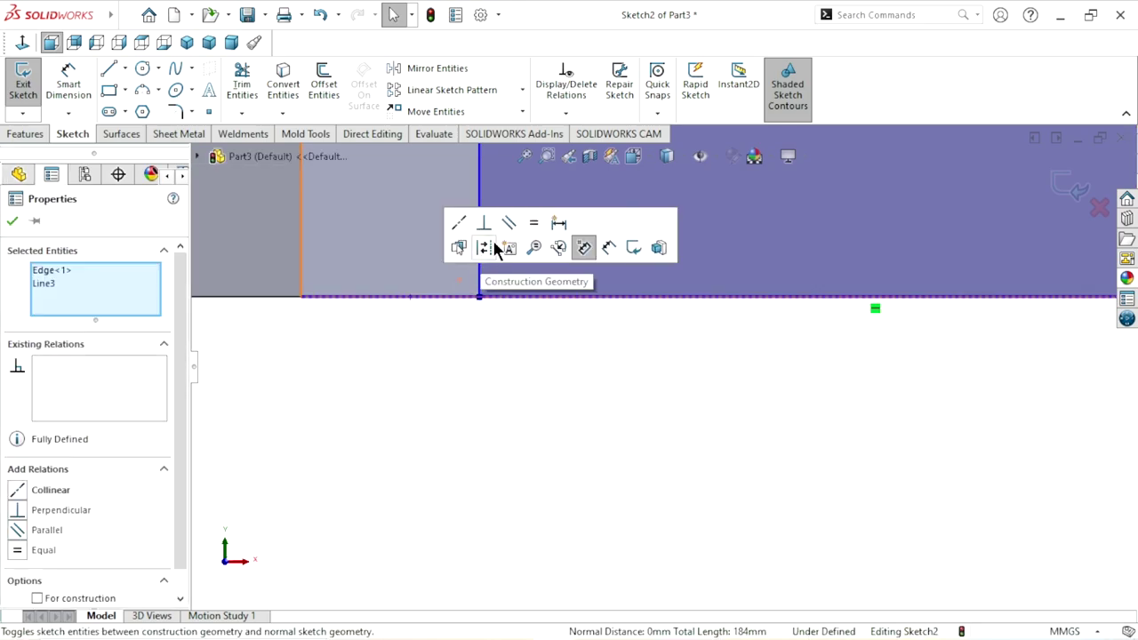
click(12, 221)
scroll(677, 423, up, 3)
scroll(677, 422, up, 2)
scroll(680, 409, up, 2)
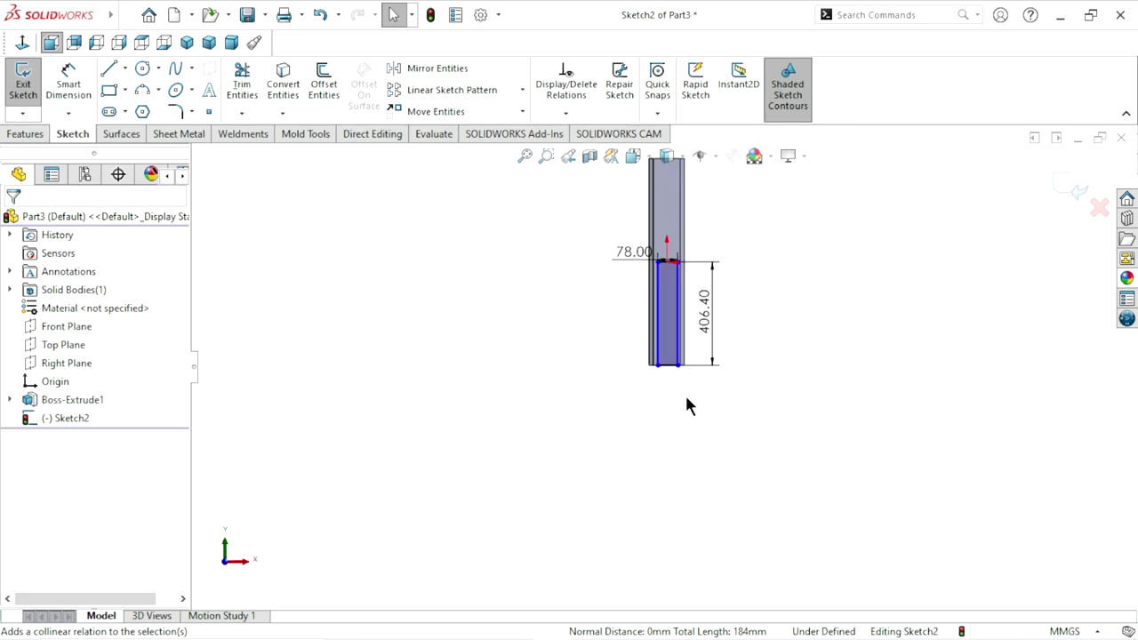
scroll(686, 405, down, 1)
scroll(720, 294, down, 2)
scroll(702, 356, down, 1)
scroll(663, 392, down, 1)
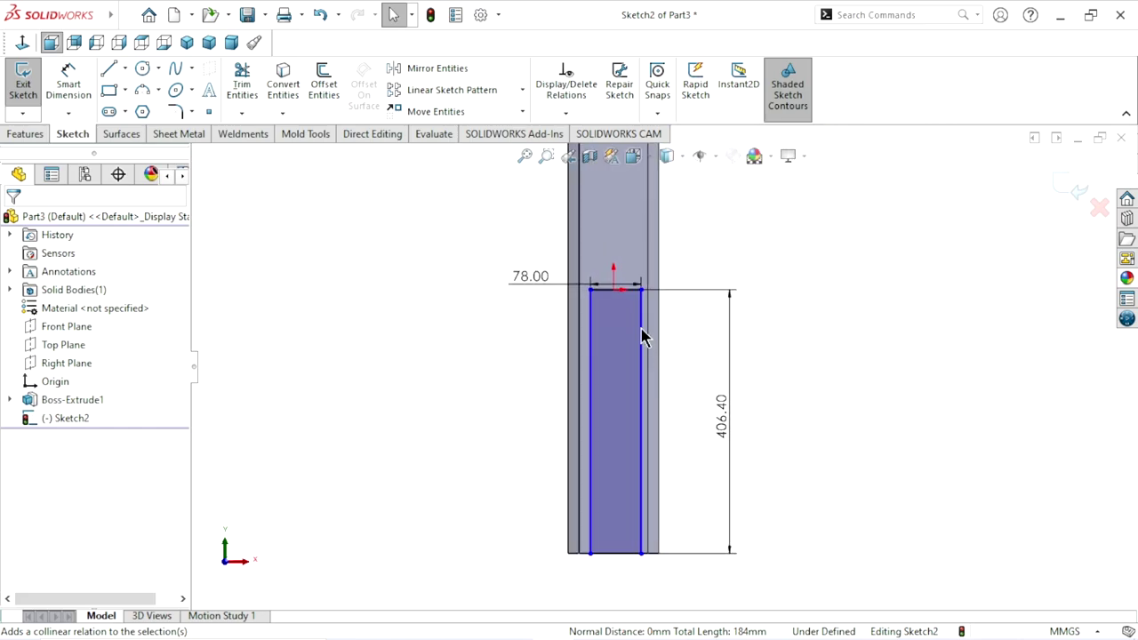
scroll(622, 302, down, 3)
scroll(594, 300, down, 3)
scroll(577, 316, up, 5)
scroll(662, 378, up, 2)
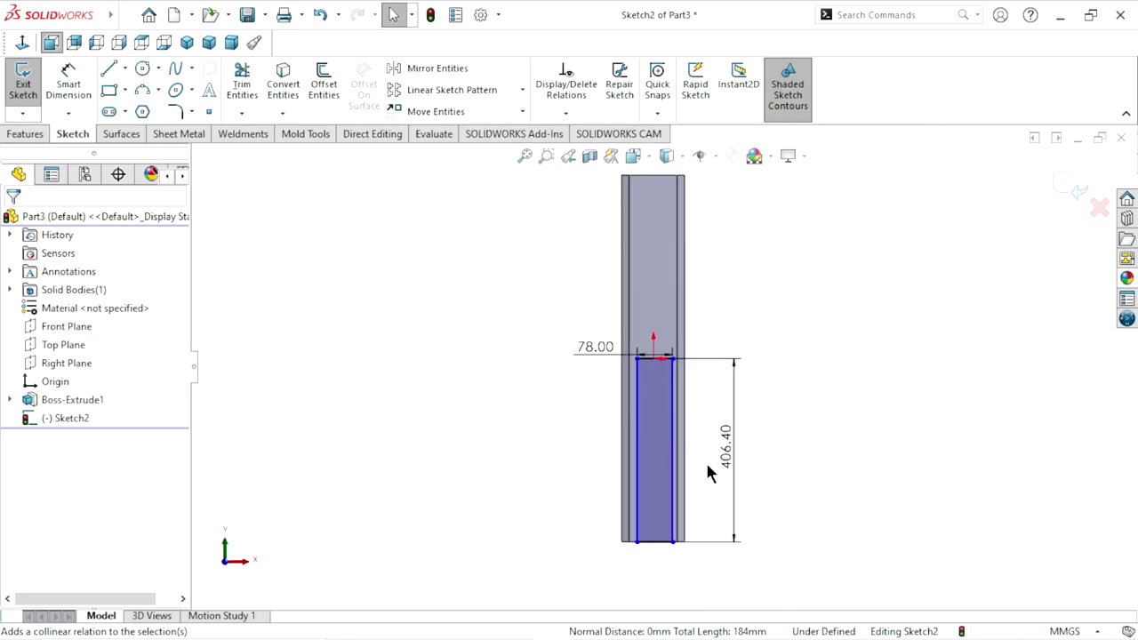
scroll(693, 484, down, 2)
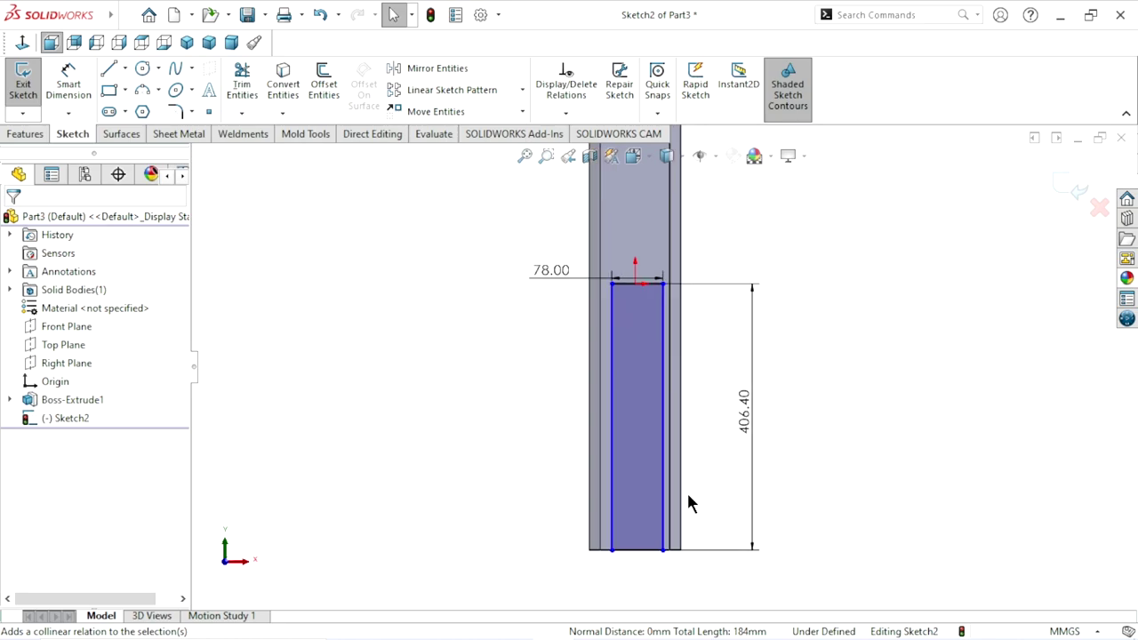
Draw a vertical centerline joining the rectangle's top and bottom midpoints, fully defining Sketch2
click(124, 67)
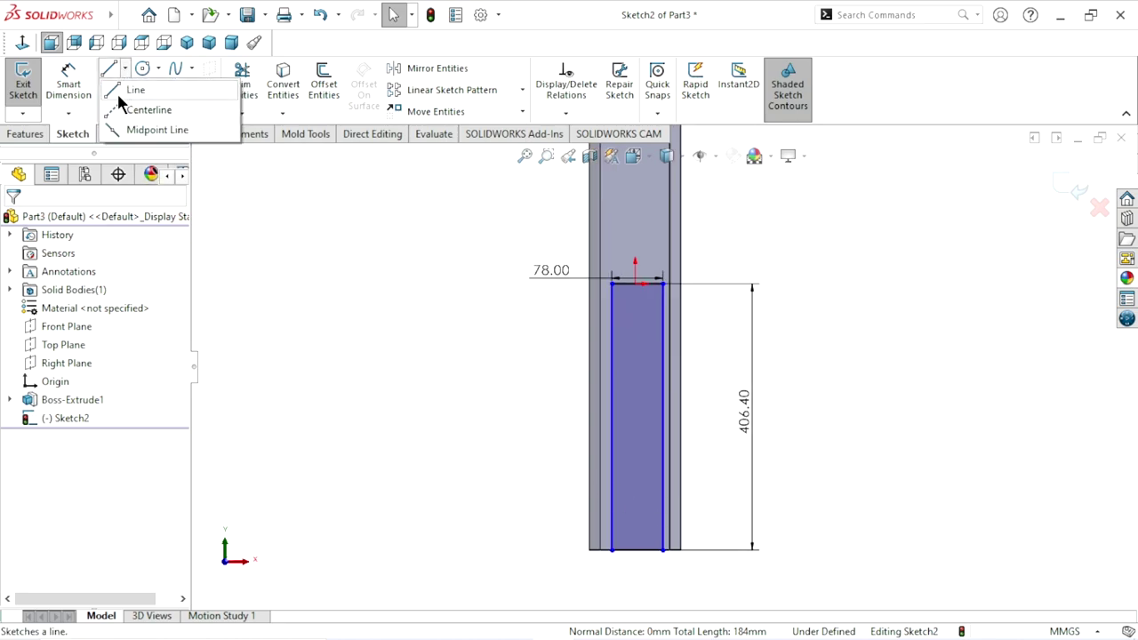
click(634, 284)
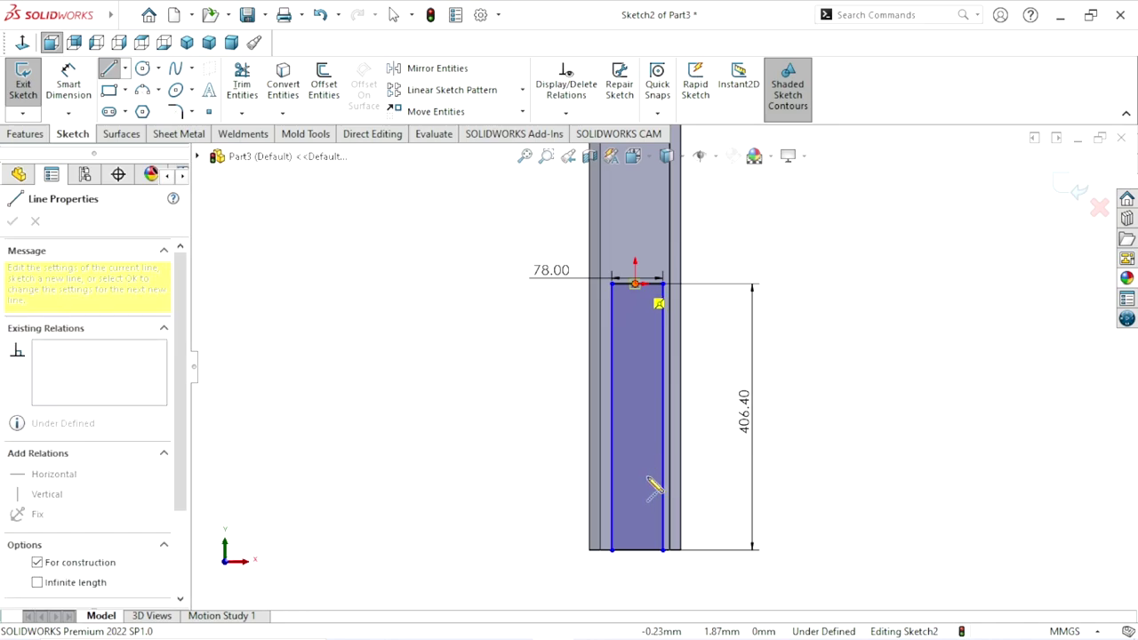
click(635, 549)
right_click(841, 368)
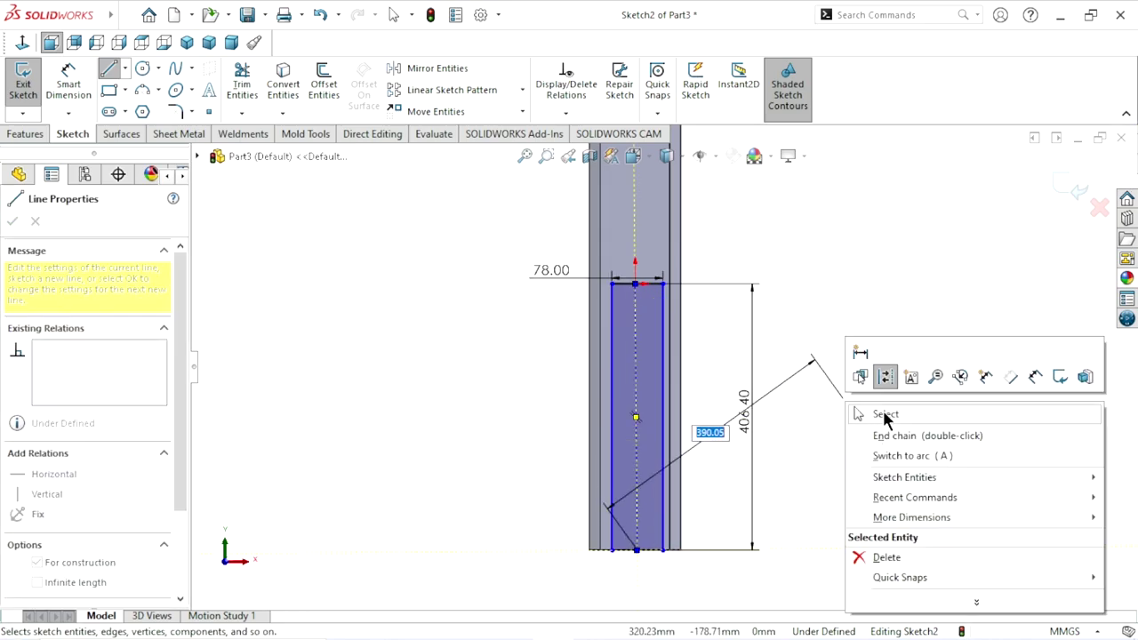
click(876, 411)
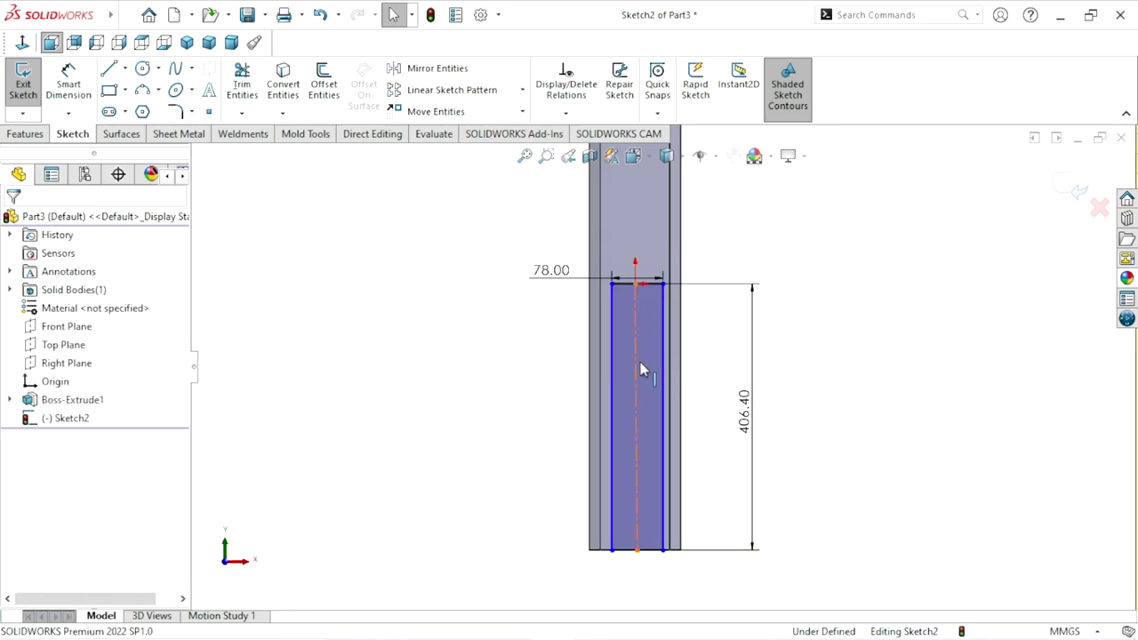
click(636, 366)
click(710, 296)
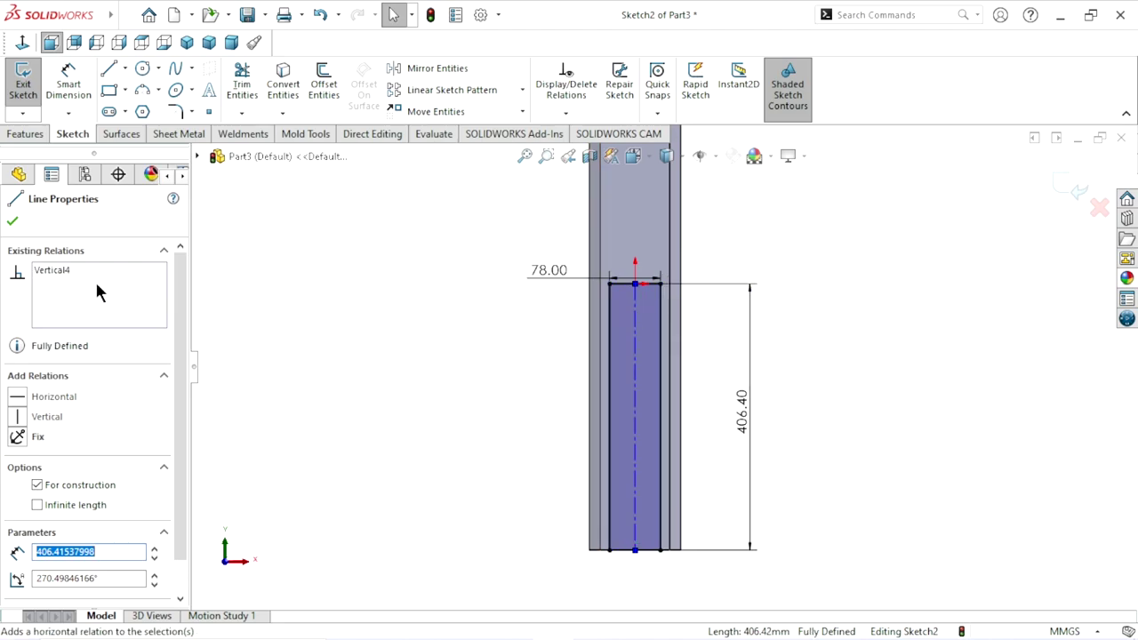
click(13, 223)
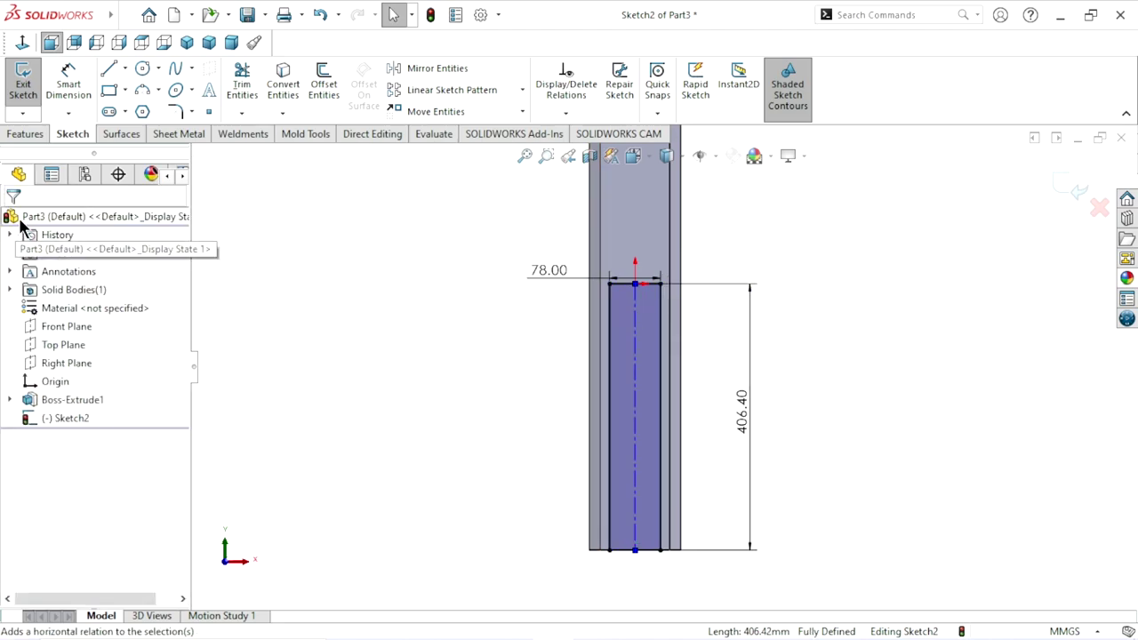
click(24, 135)
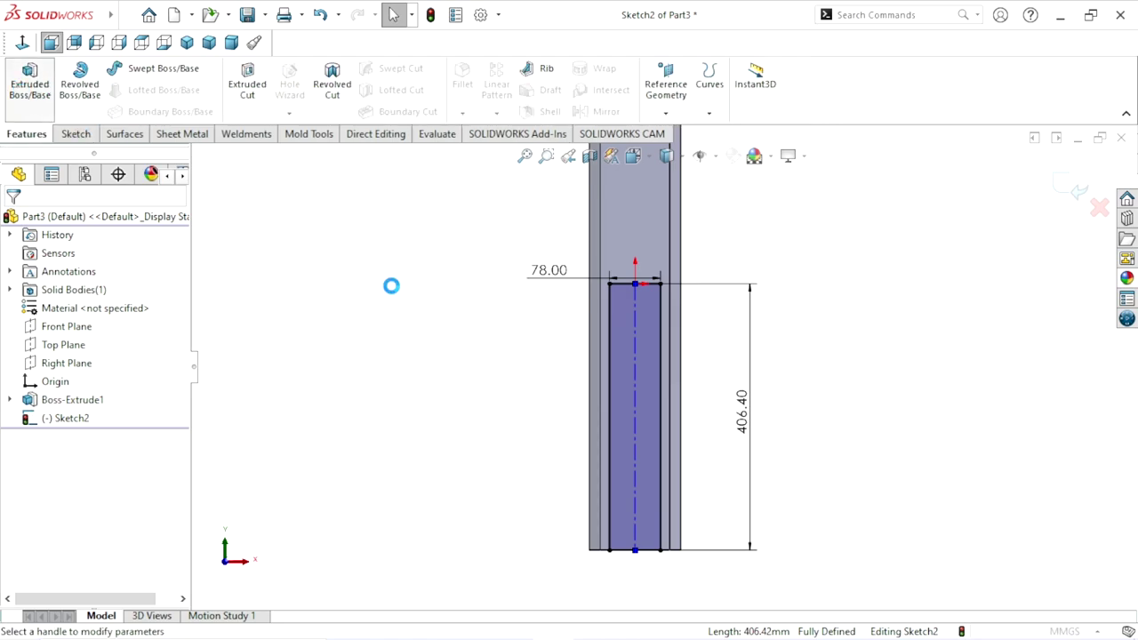
Extrude the rectangle Blind to a depth of 40 mm as Boss-Extrude2
click(208, 49)
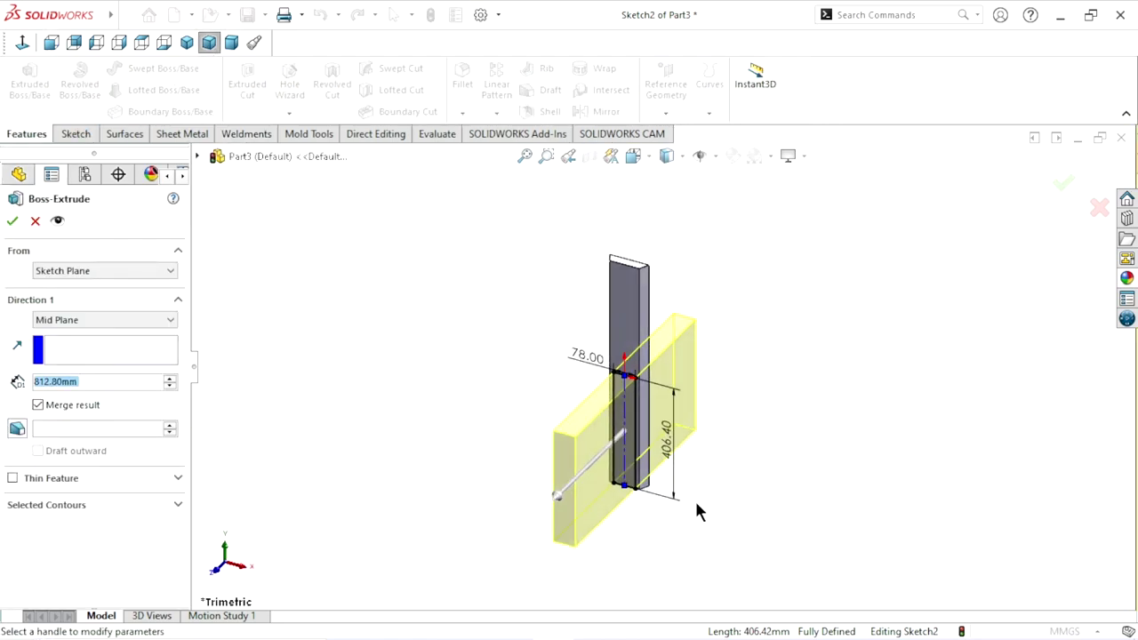
click(100, 272)
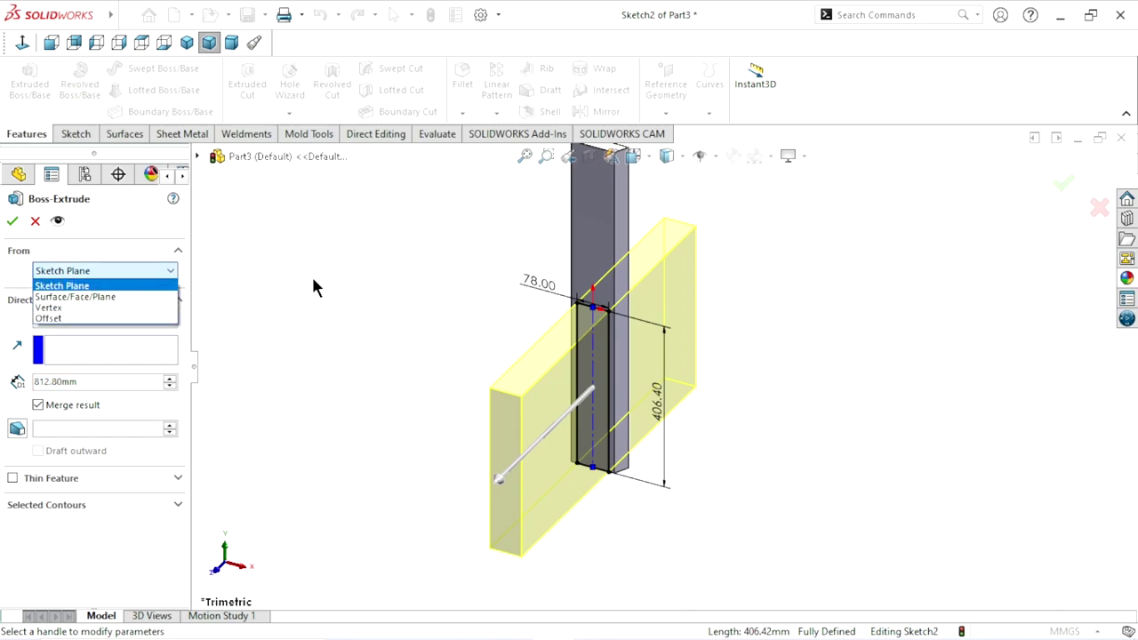
click(102, 283)
click(100, 323)
click(85, 334)
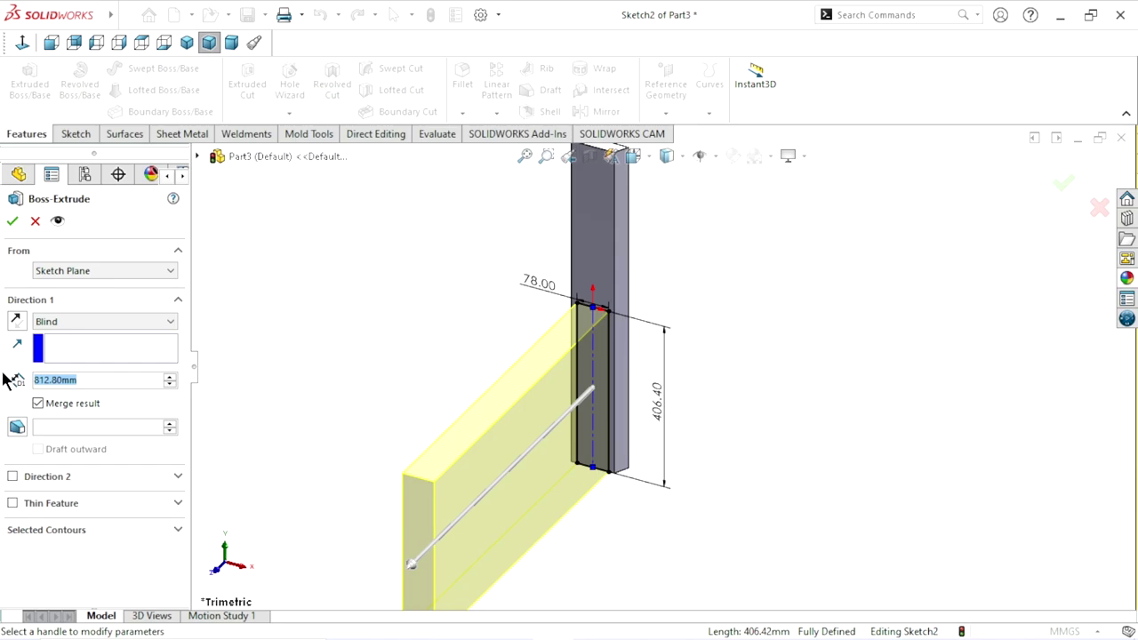
text(40)
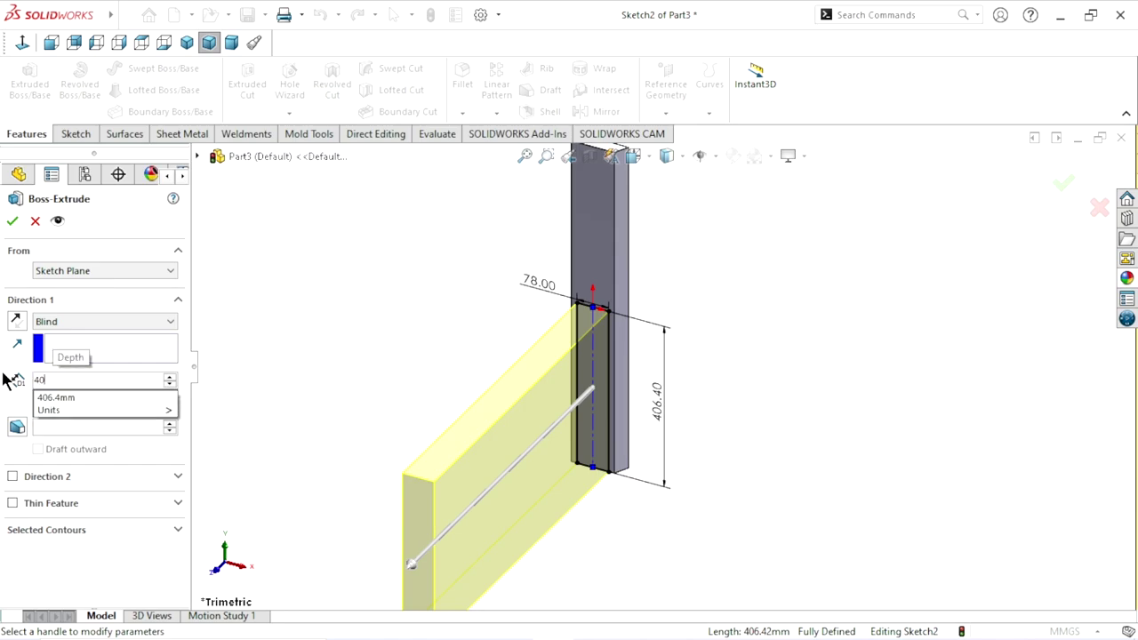
key(Return)
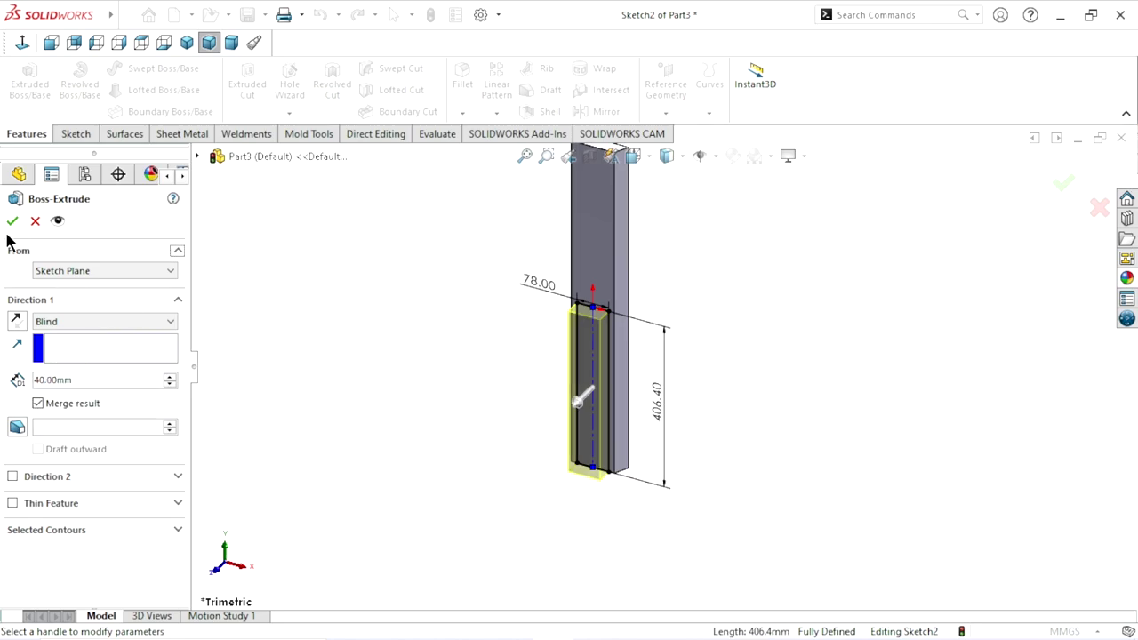
click(12, 220)
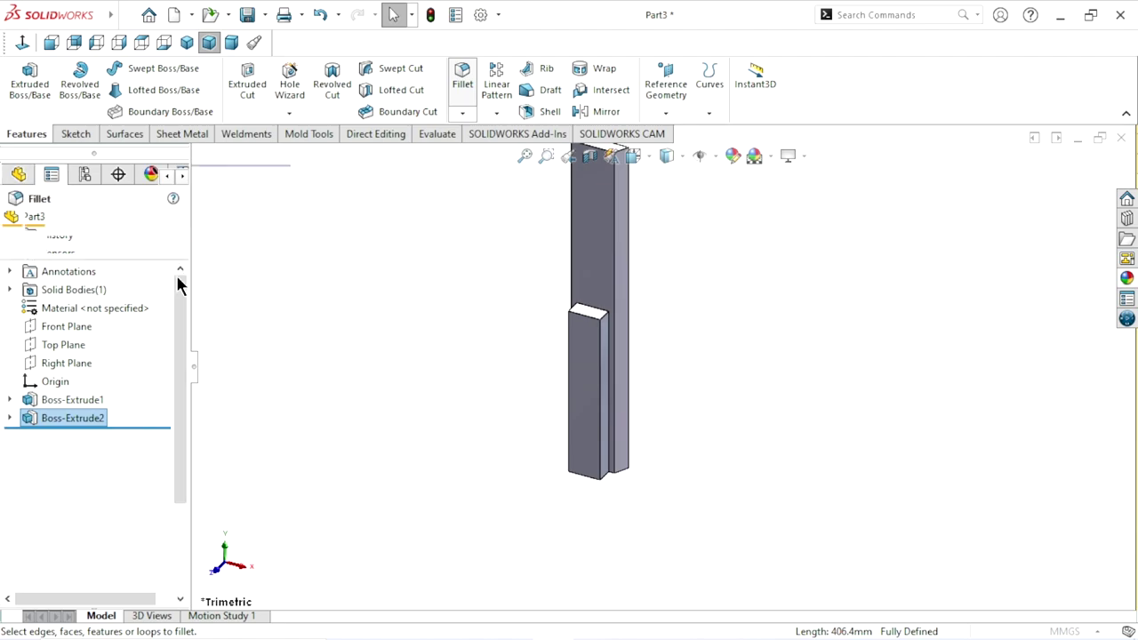
Add a full round fillet across the block's side face, centre face and opposite side face
click(125, 300)
scroll(650, 436, down, 1)
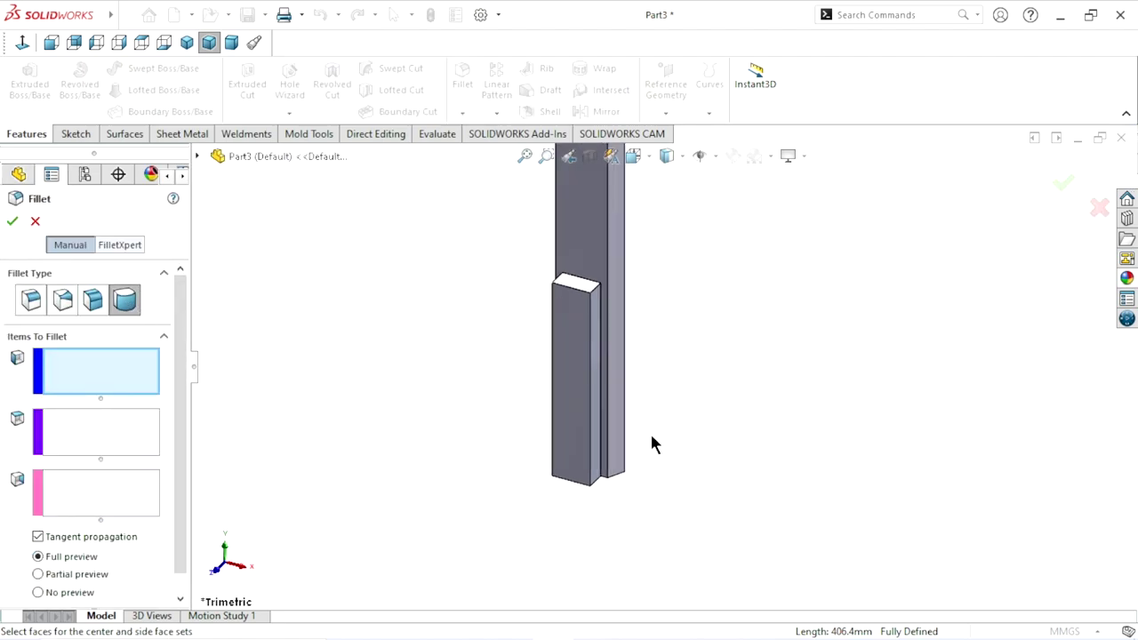
scroll(650, 436, down, 3)
click(538, 322)
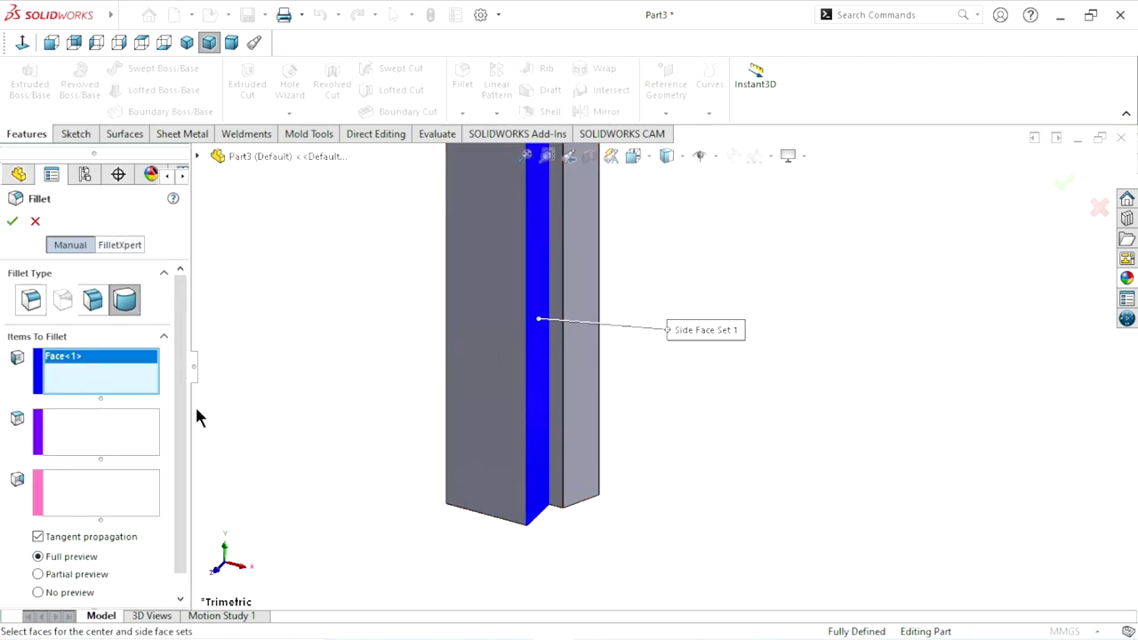
click(119, 435)
click(477, 332)
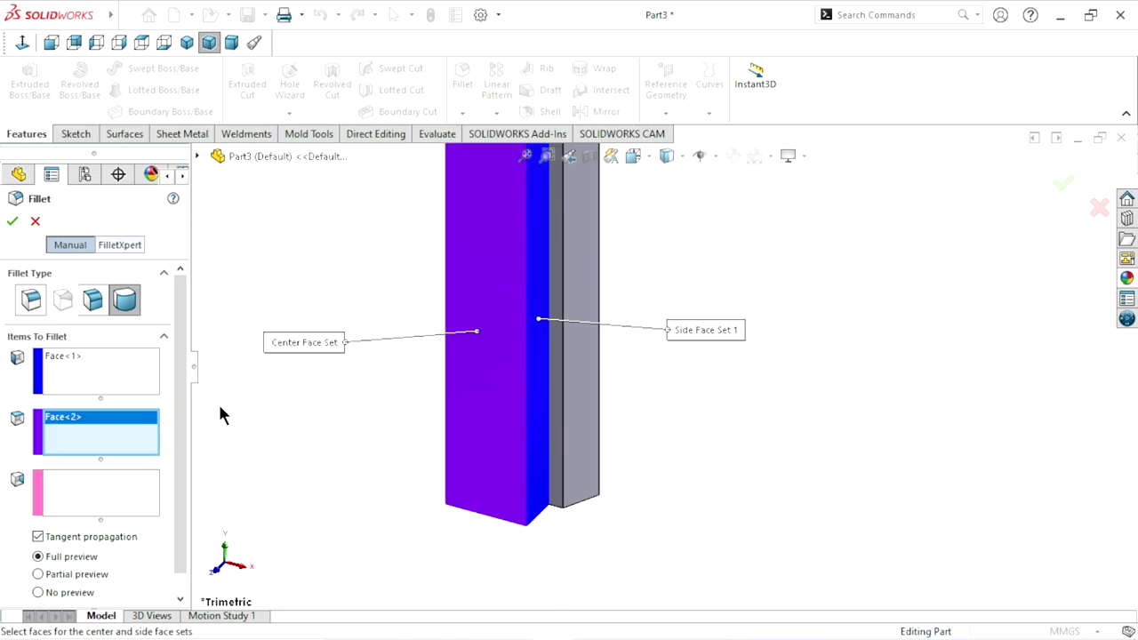
click(100, 499)
middle_drag(361, 386, 424, 389)
scroll(454, 293, down, 3)
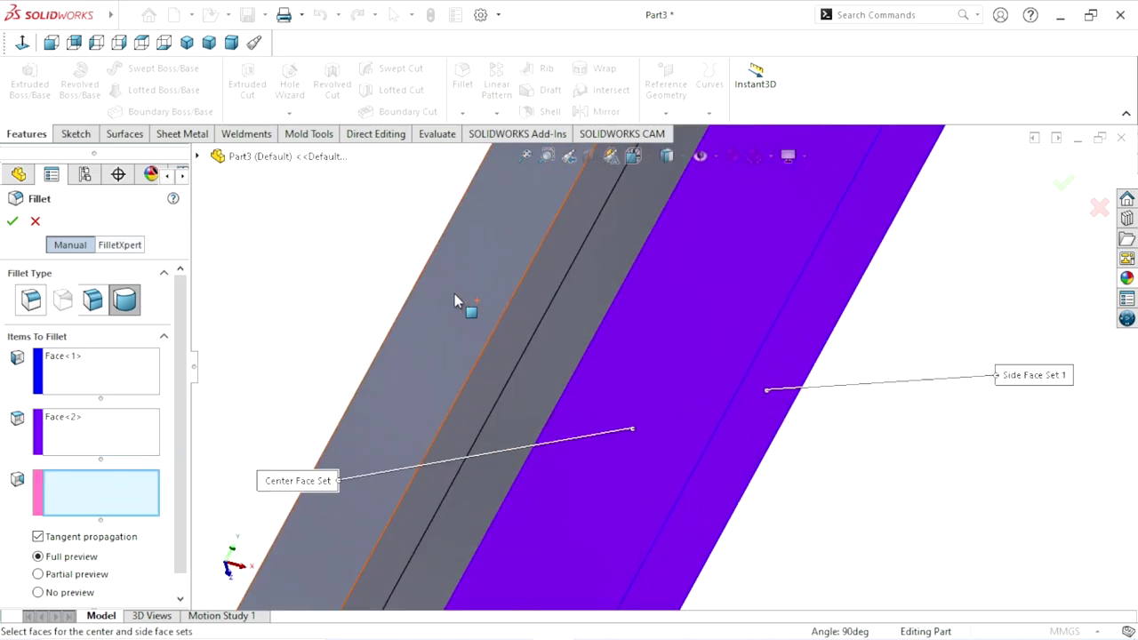
click(566, 313)
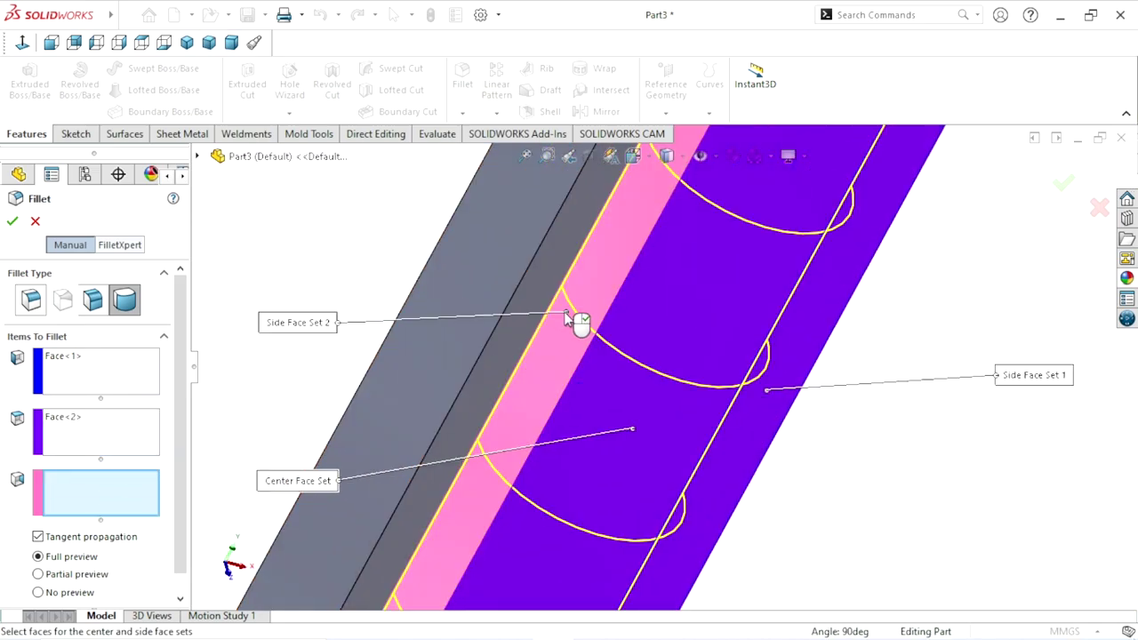
click(12, 224)
Orbit and zoom the part to inspect the rounded block from a diagonal overall view
scroll(610, 411, up, 3)
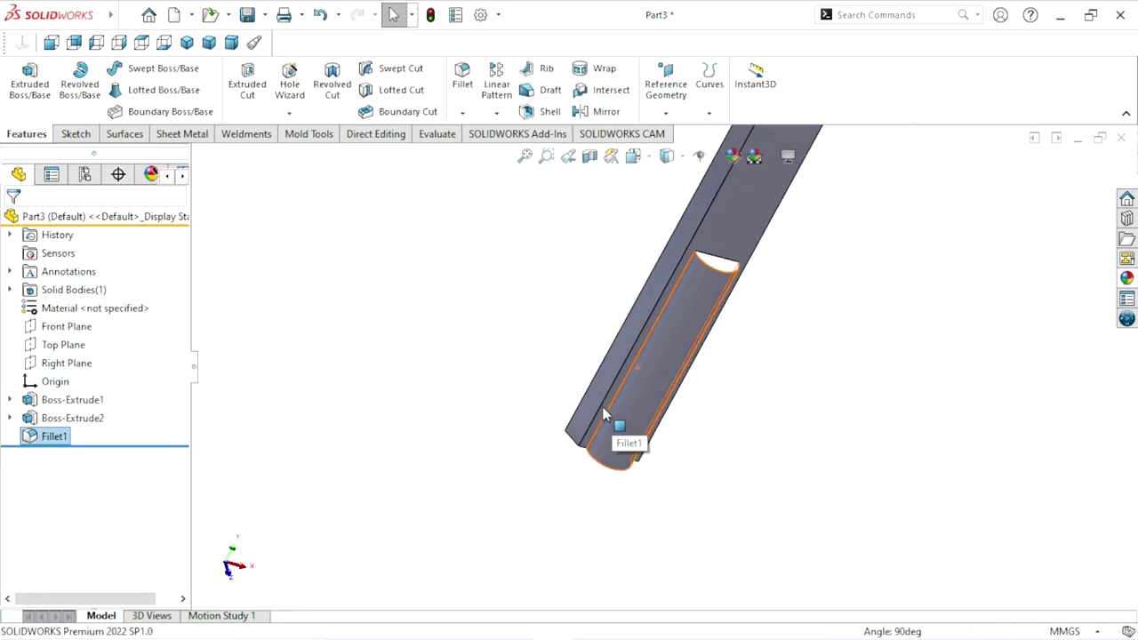
mouse_move(800, 426)
middle_down()
mouse_move(750, 265)
mouse_move(757, 477)
mouse_move(767, 335)
middle_up()
scroll(724, 341, down, 3)
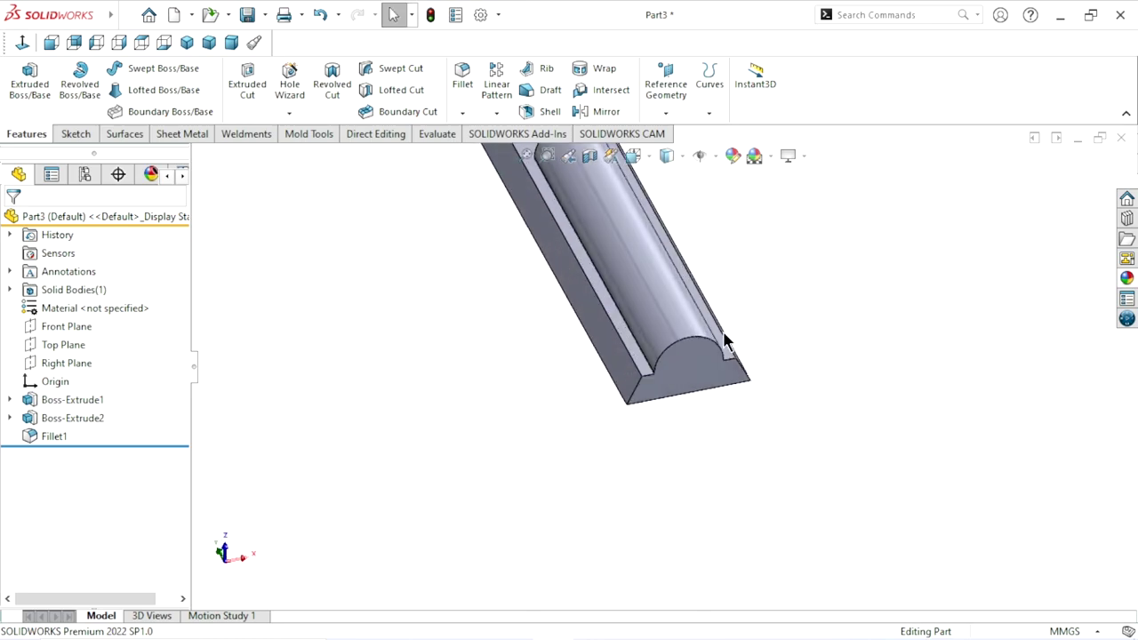
scroll(807, 311, down, 2)
scroll(706, 393, up, 5)
mouse_move(706, 393)
middle_down()
mouse_move(685, 305)
mouse_move(560, 360)
mouse_move(628, 435)
mouse_move(612, 338)
mouse_move(630, 367)
middle_up()
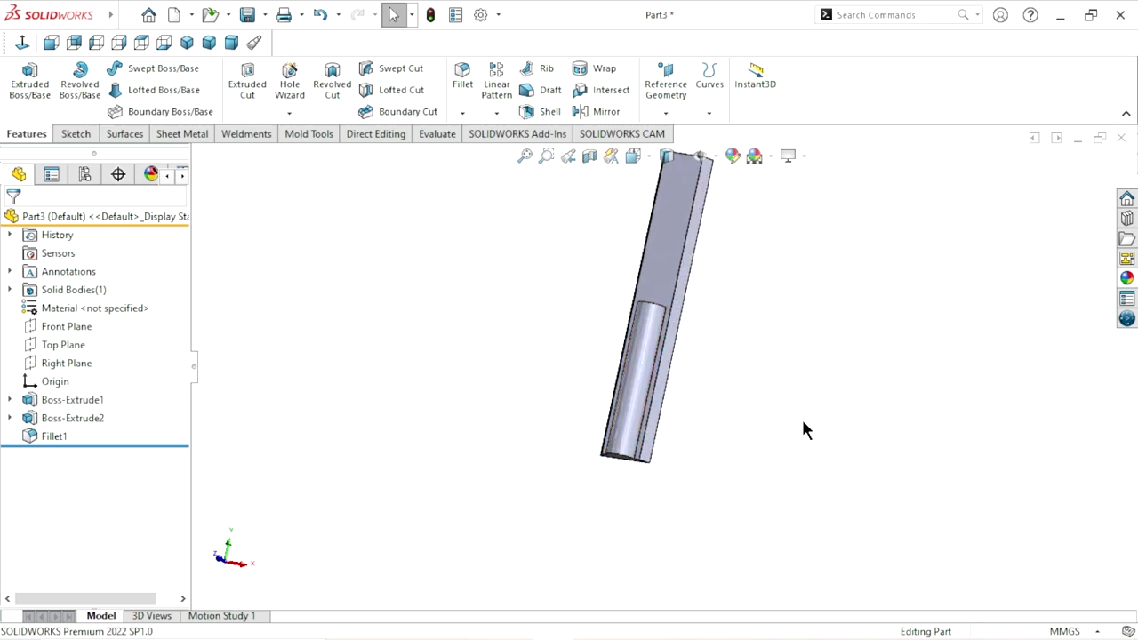
scroll(747, 432, down, 1)
scroll(730, 449, down, 1)
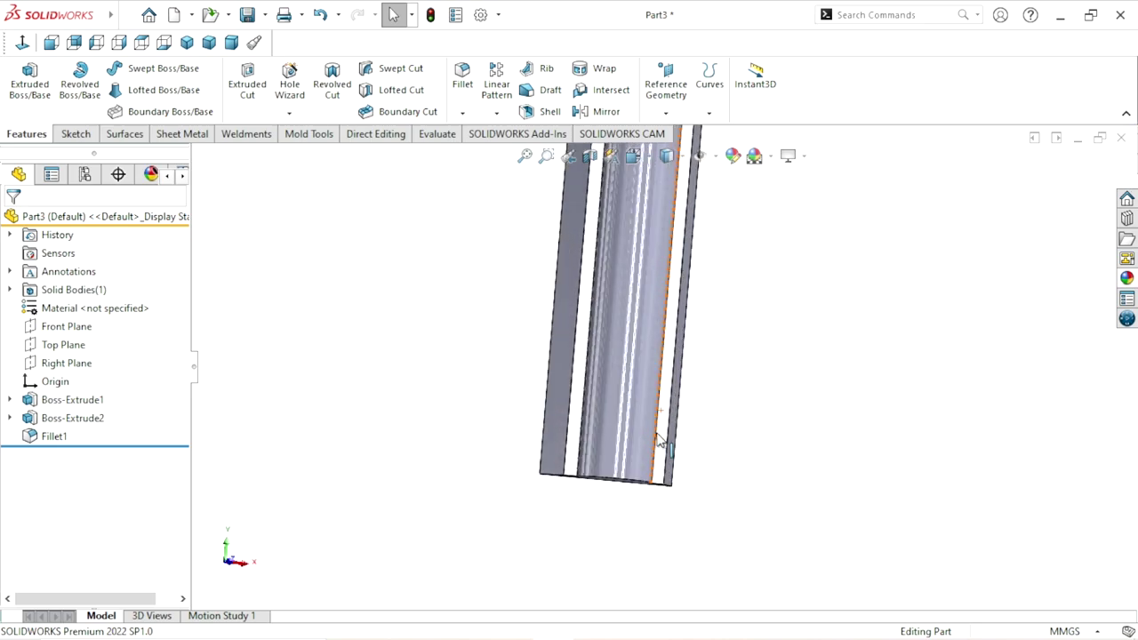
scroll(598, 391, down, 1)
Start a sketch on the bar's flat side face and draw a corner rectangle beside the part
click(541, 354)
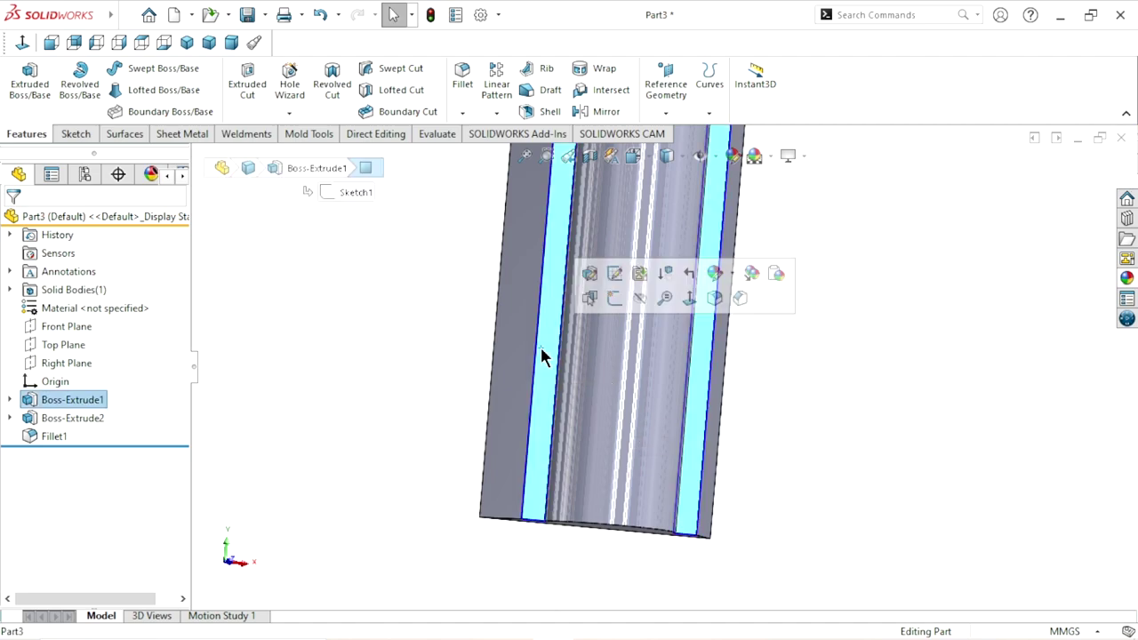
click(591, 298)
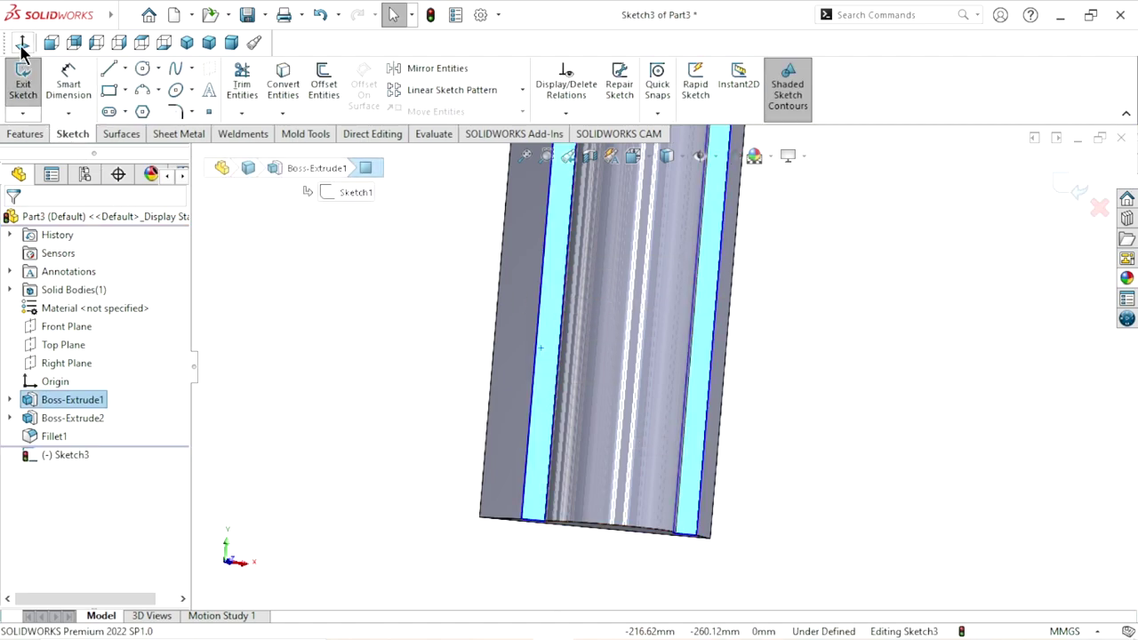
scroll(706, 569, down, 1)
scroll(693, 533, down, 1)
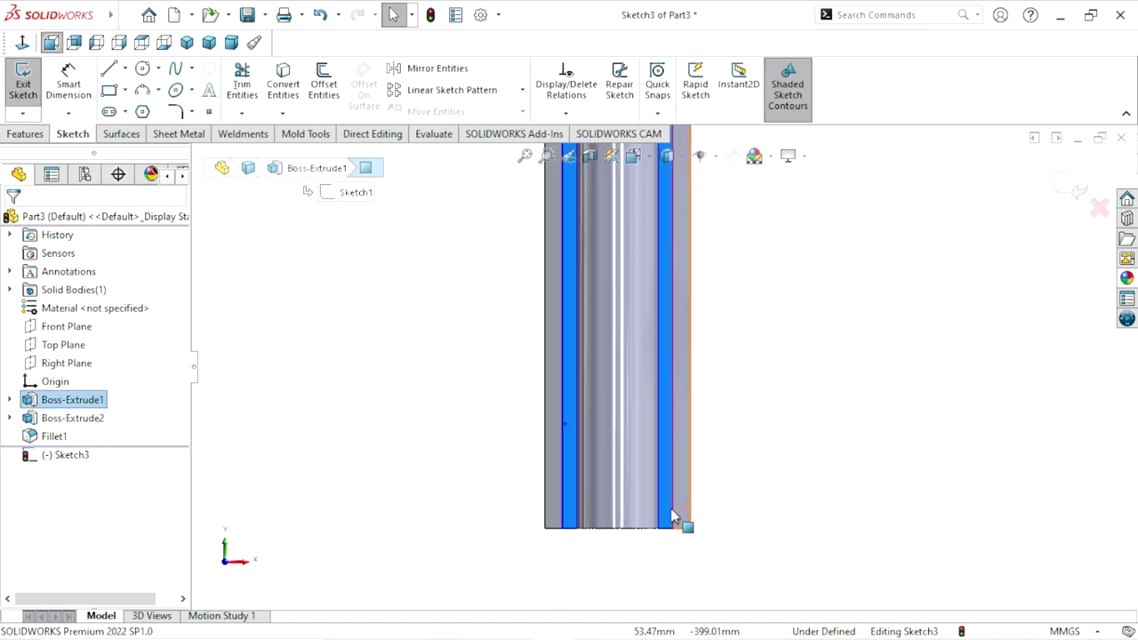
scroll(711, 417, down, 1)
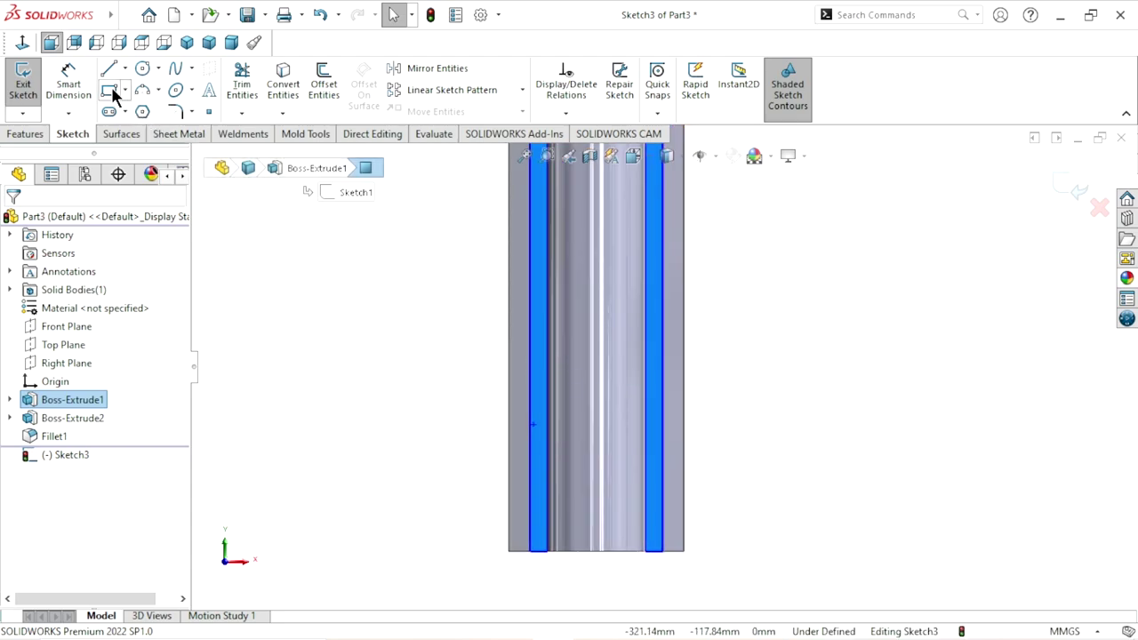
click(239, 279)
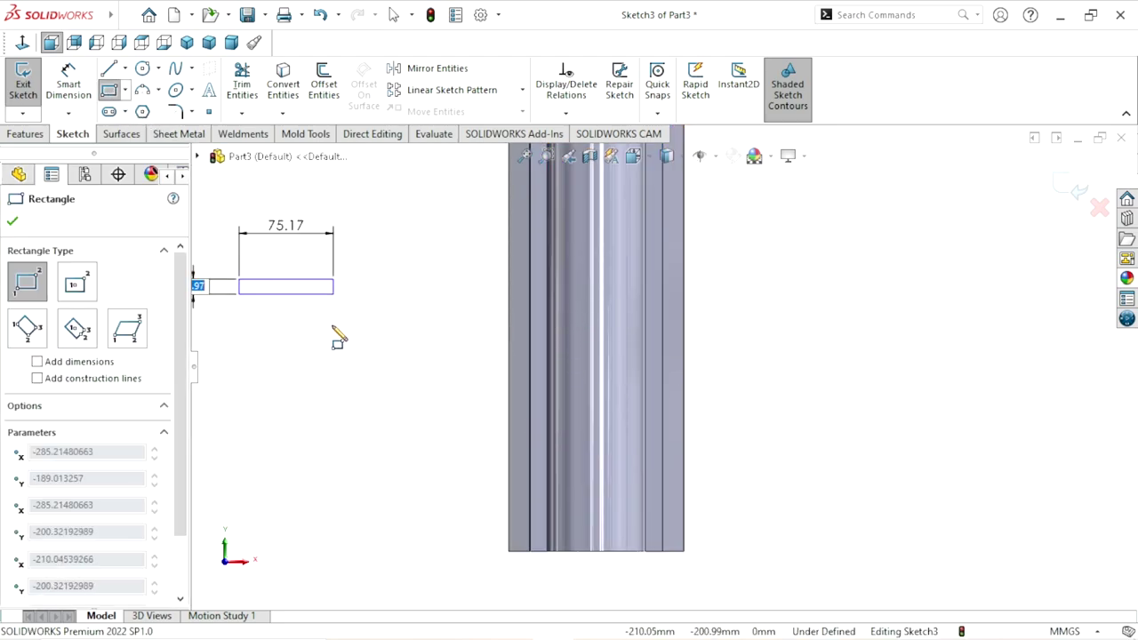
click(346, 510)
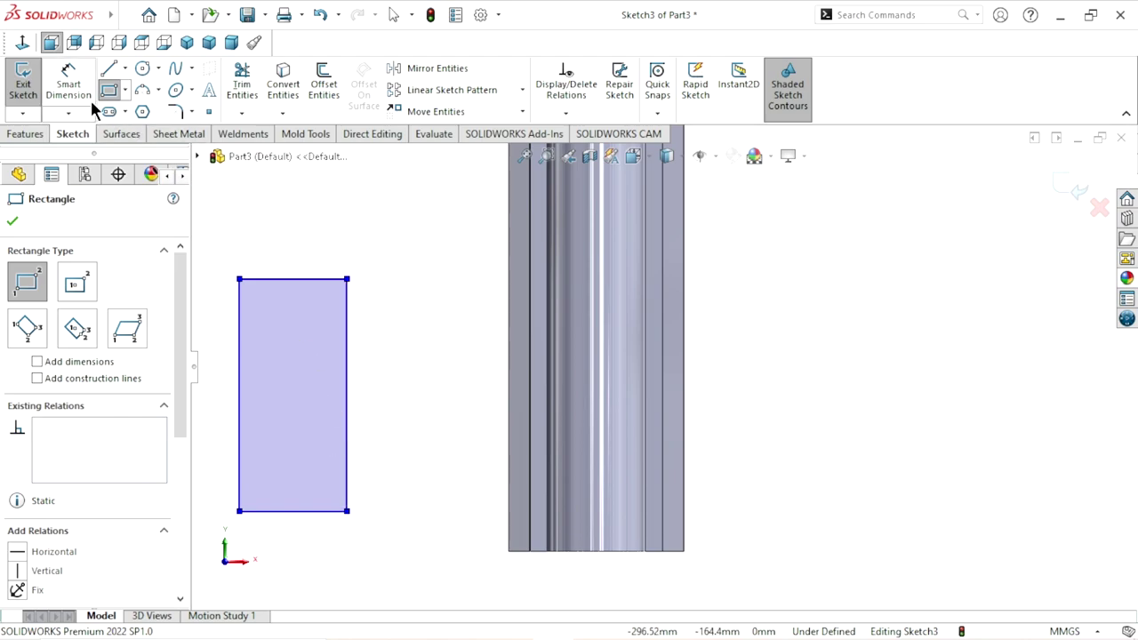
Dimension the rectangle 83 wide and 135 tall
click(69, 81)
click(298, 280)
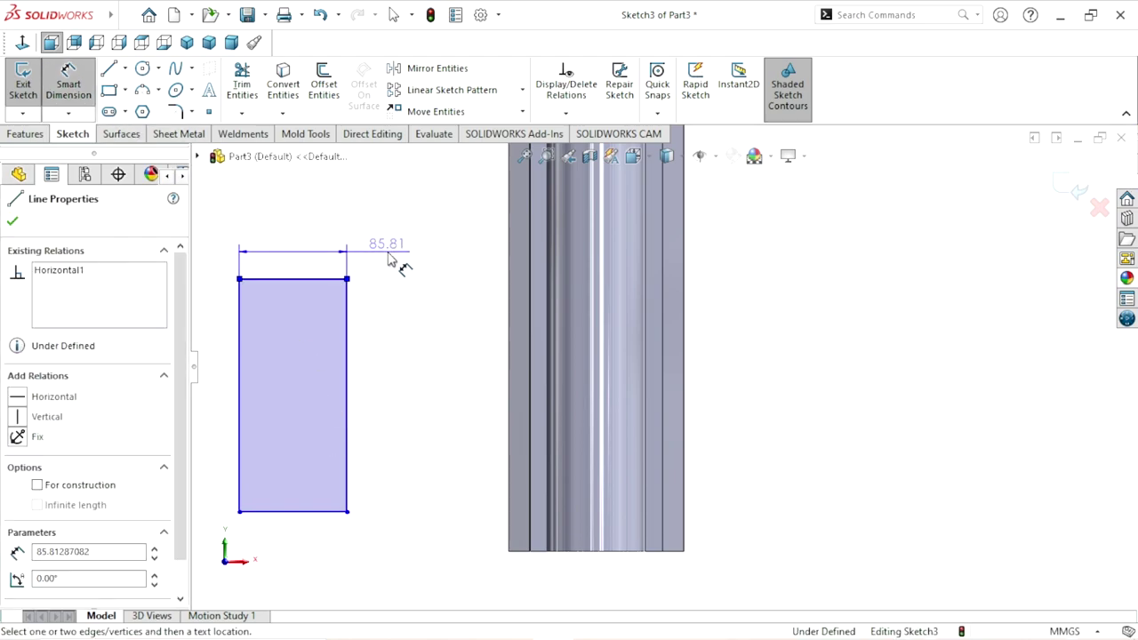
click(386, 254)
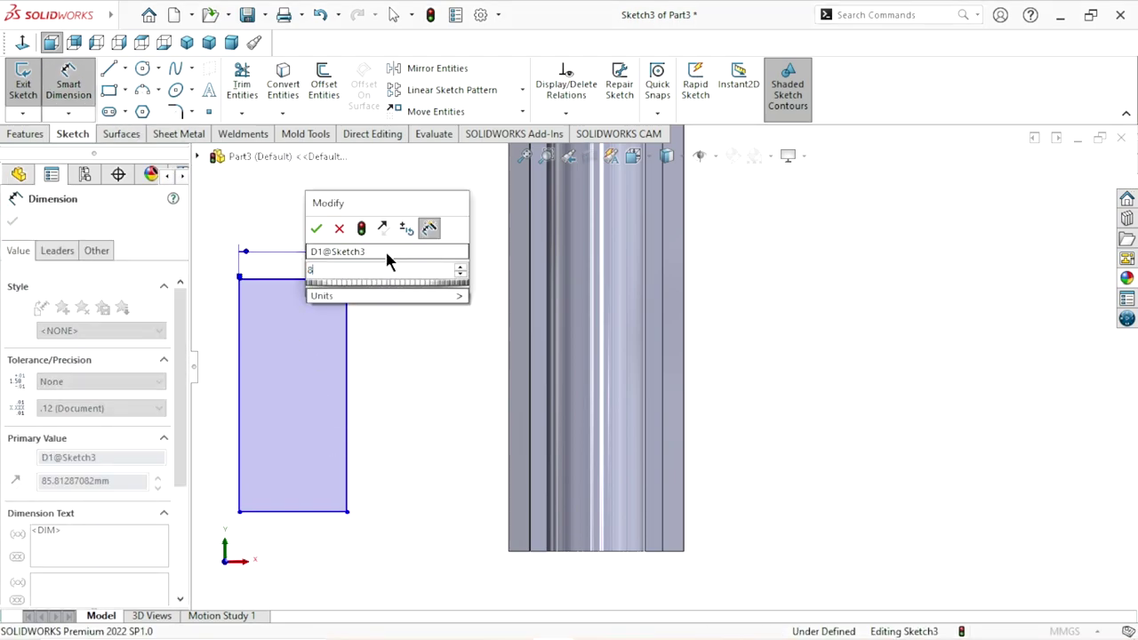
text(83)
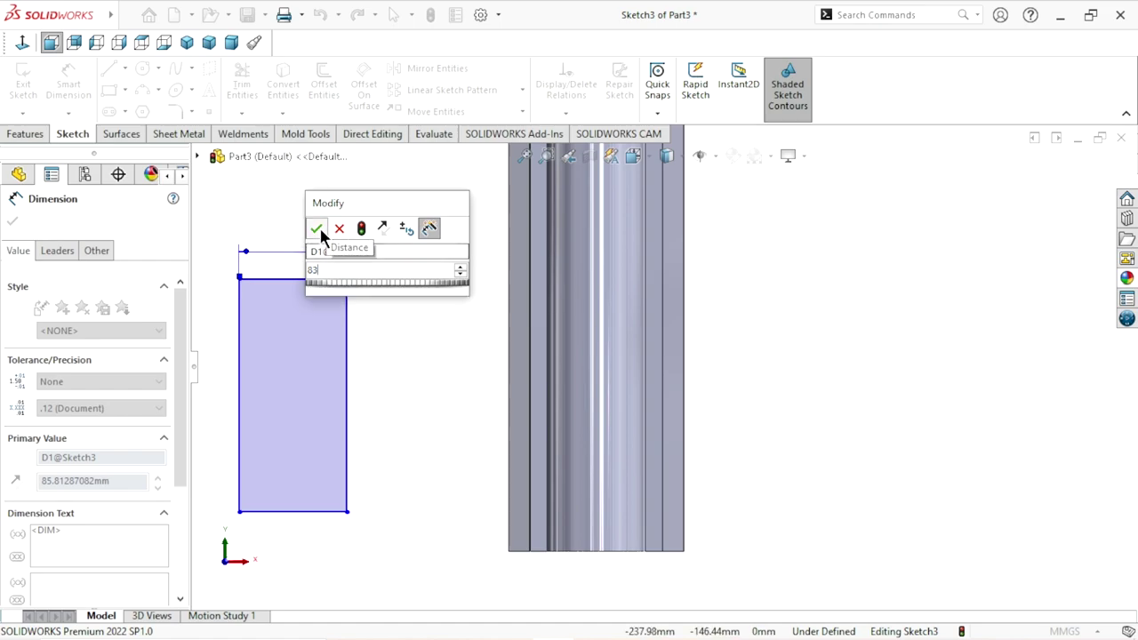
click(318, 228)
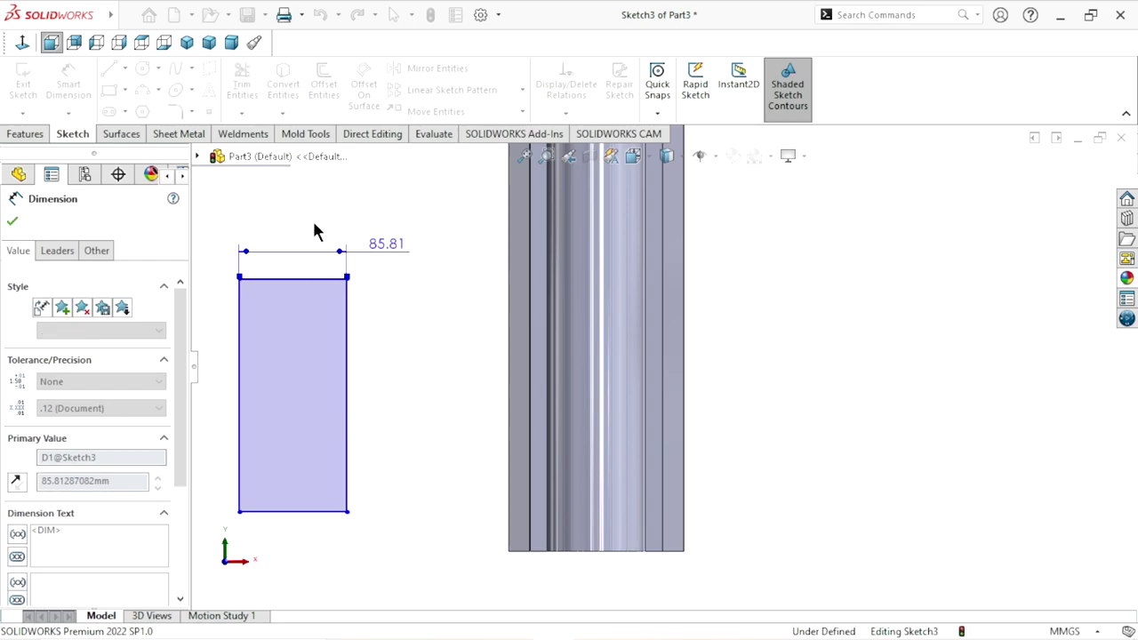
click(348, 397)
click(407, 396)
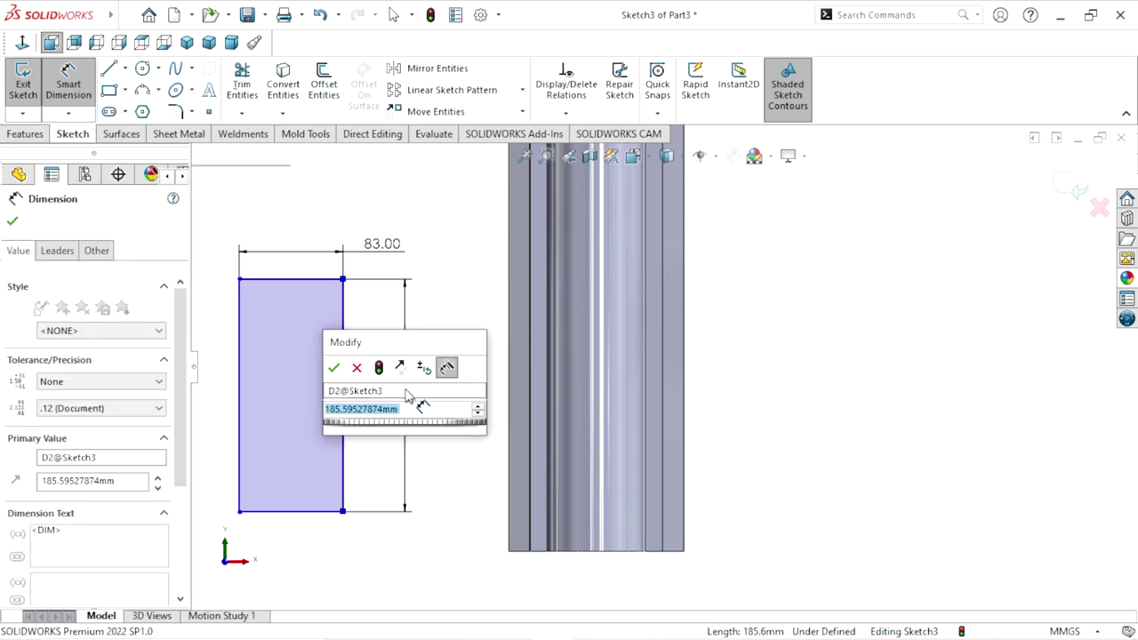
text(135)
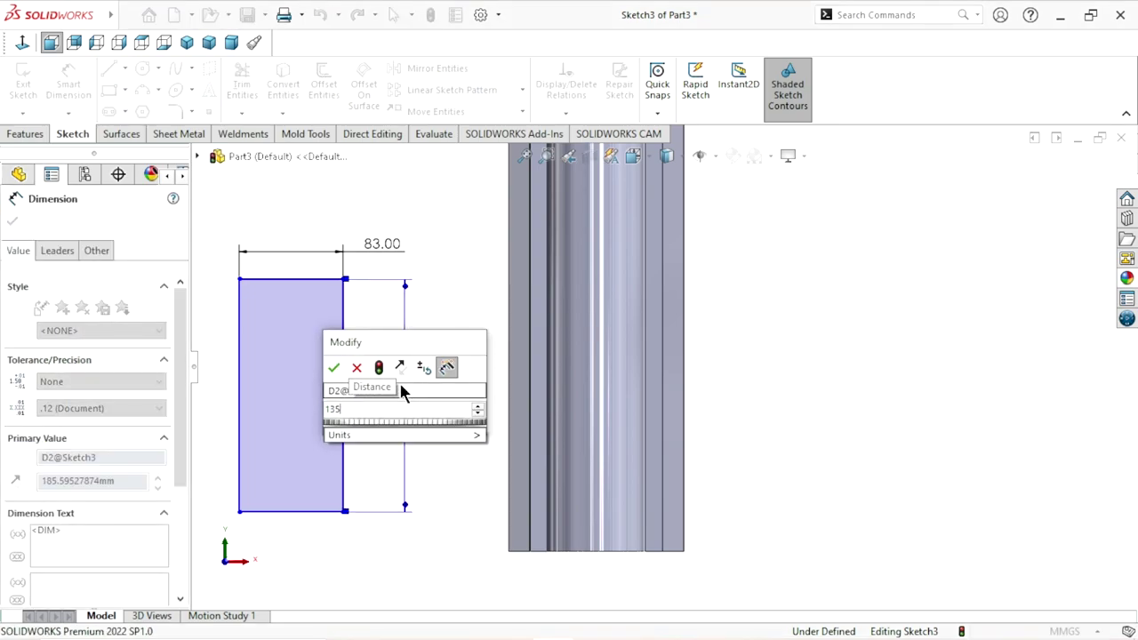
click(334, 368)
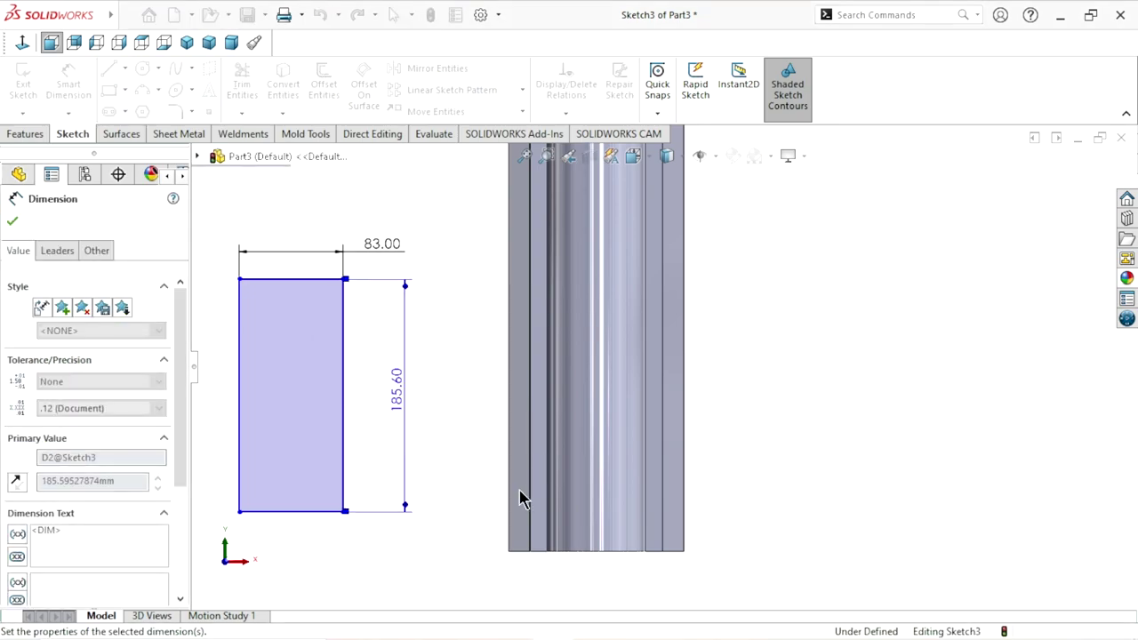
click(12, 223)
key(Escape)
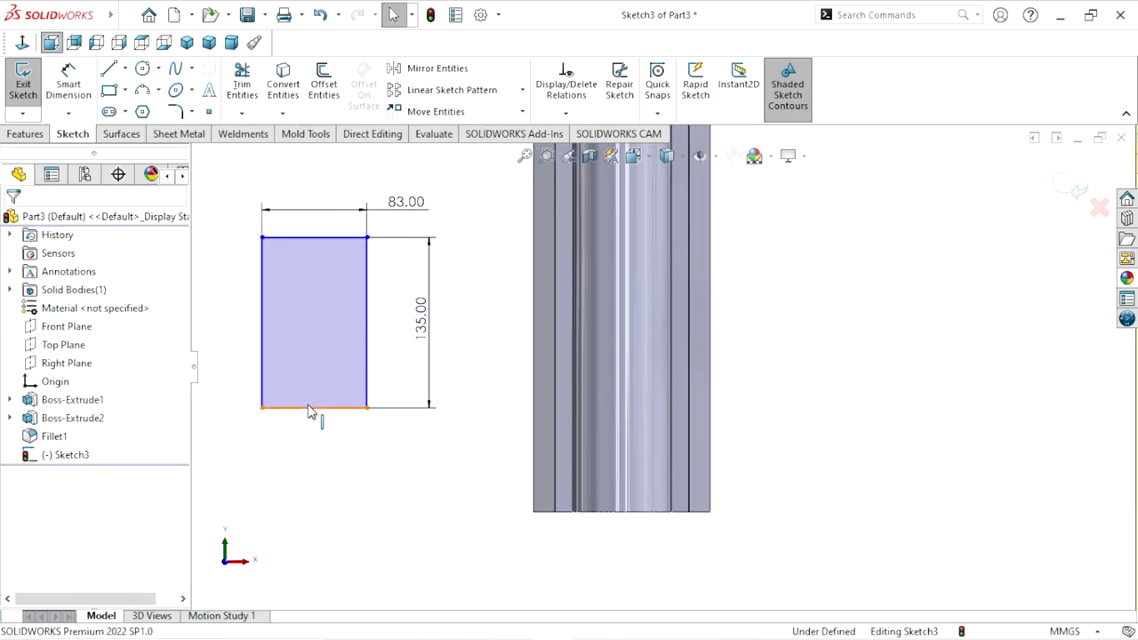
Make the rectangle's bottom line collinear with the bar's bottom edge
click(312, 408)
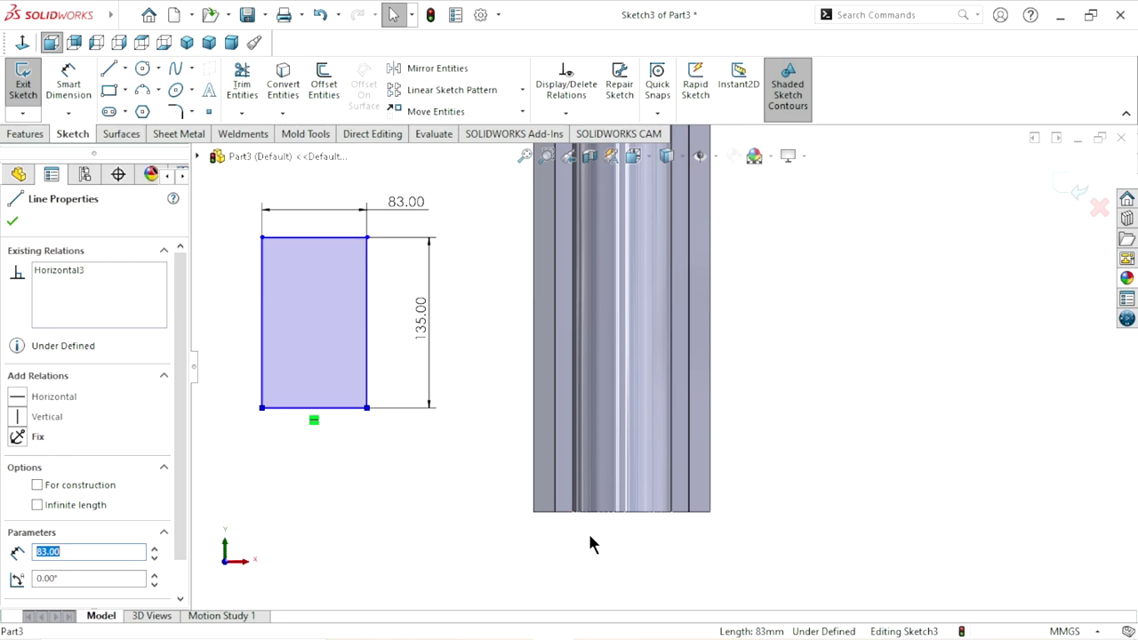
scroll(616, 543, down, 3)
scroll(616, 543, down, 2)
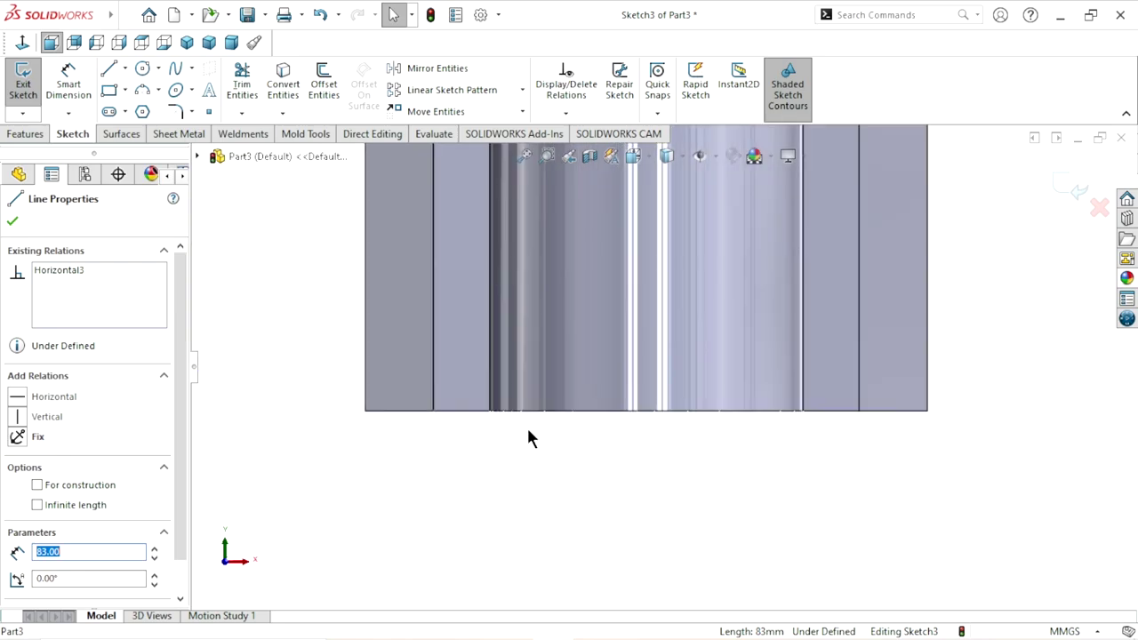
ctrl+click(478, 412)
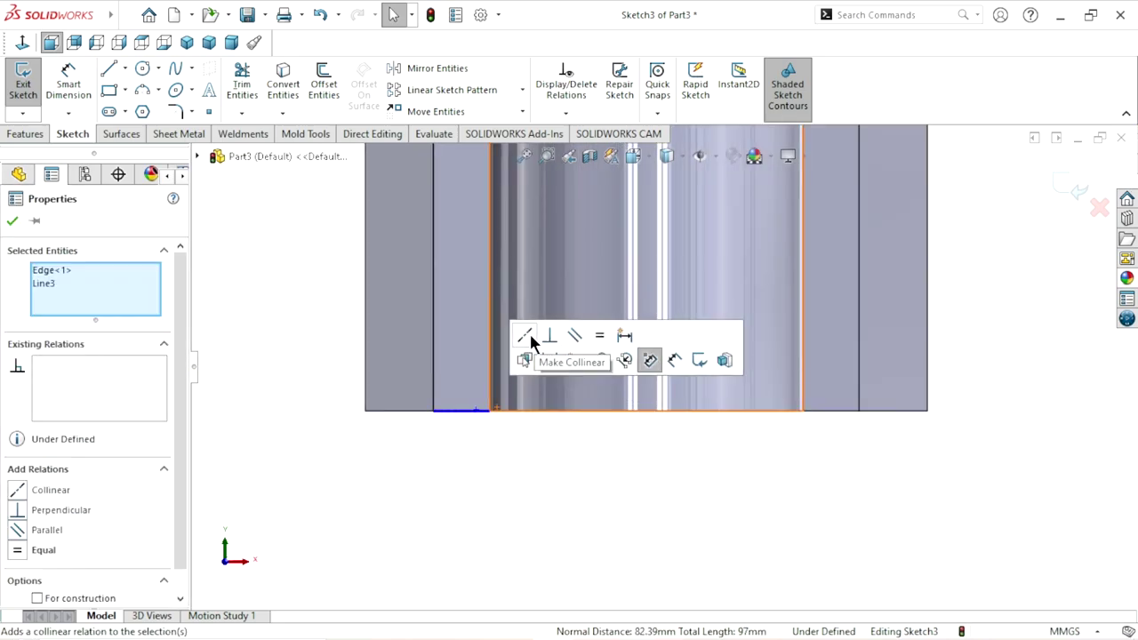
click(525, 335)
scroll(564, 409, up, 3)
scroll(665, 356, down, 1)
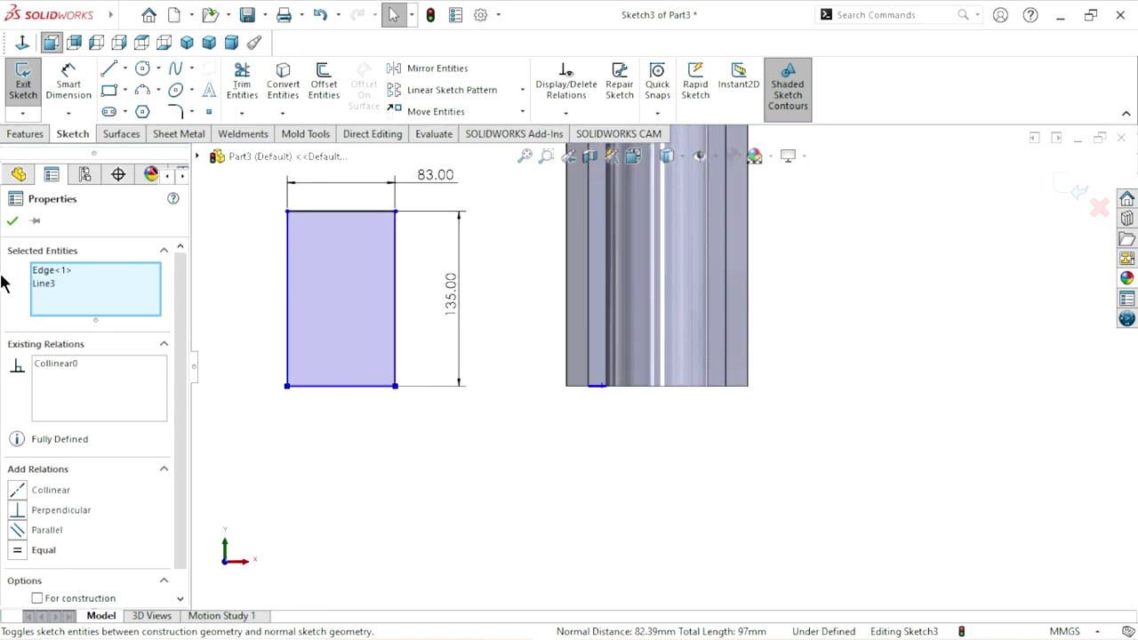
click(13, 224)
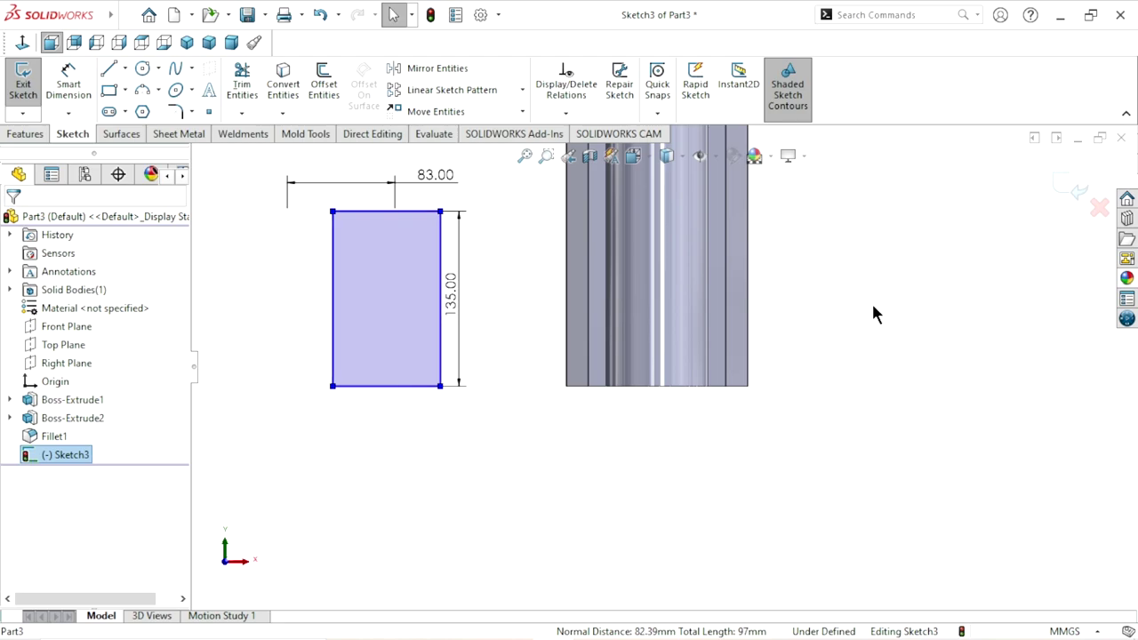
Drag the rectangle to the right onto the bar's lower end
click(668, 459)
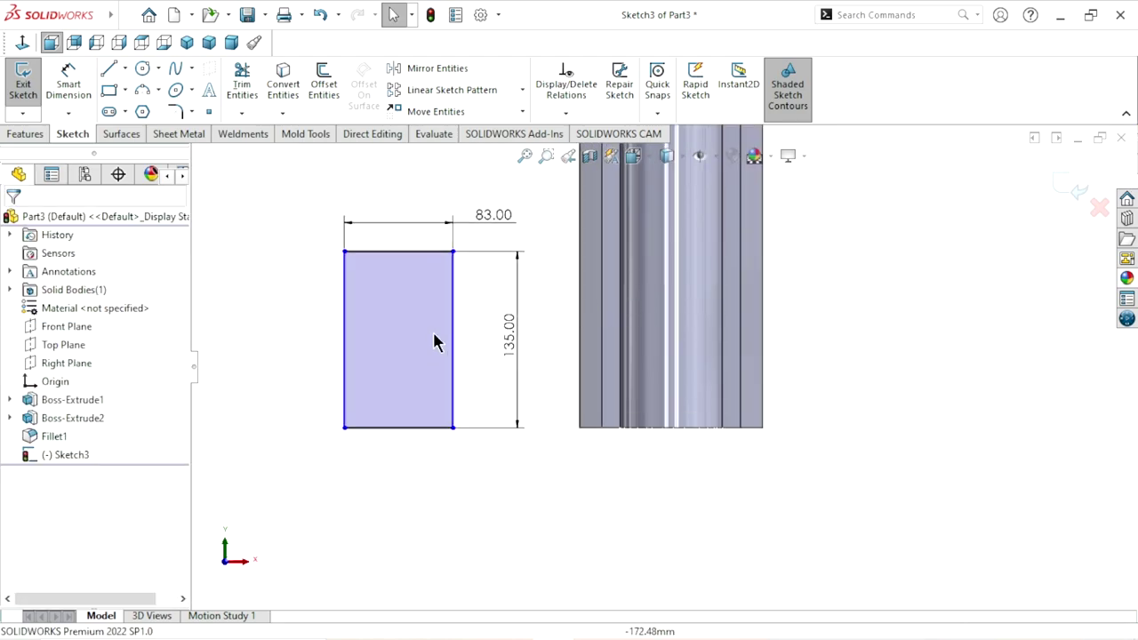
drag(434, 338, 748, 339)
click(908, 378)
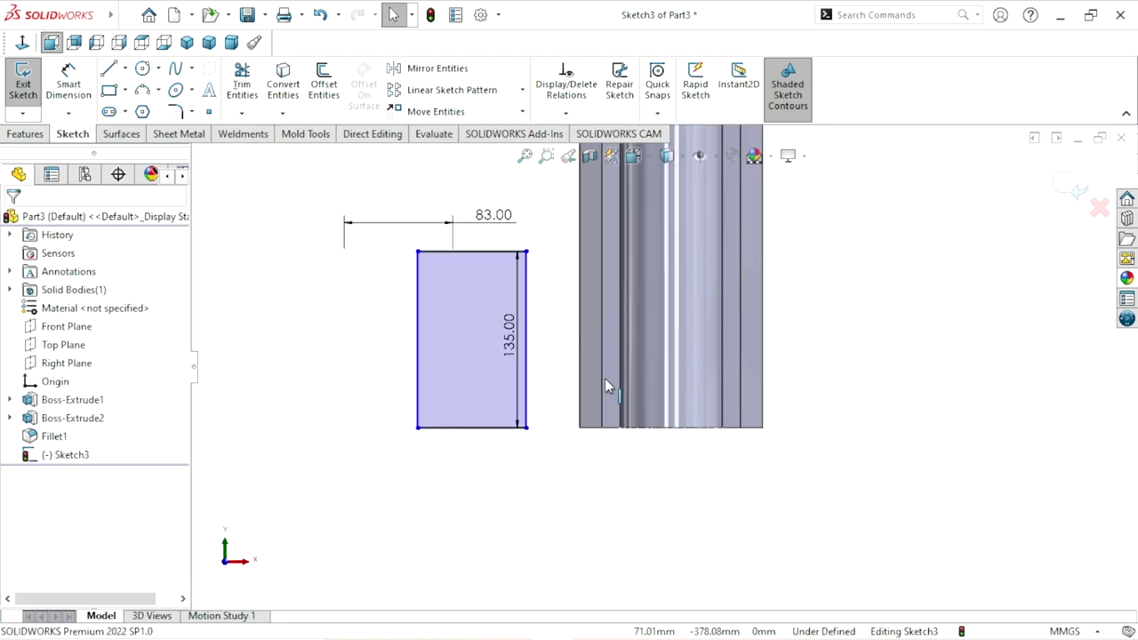
mouse_move(465, 343)
mouse_down()
mouse_move(726, 350)
mouse_move(658, 343)
mouse_up()
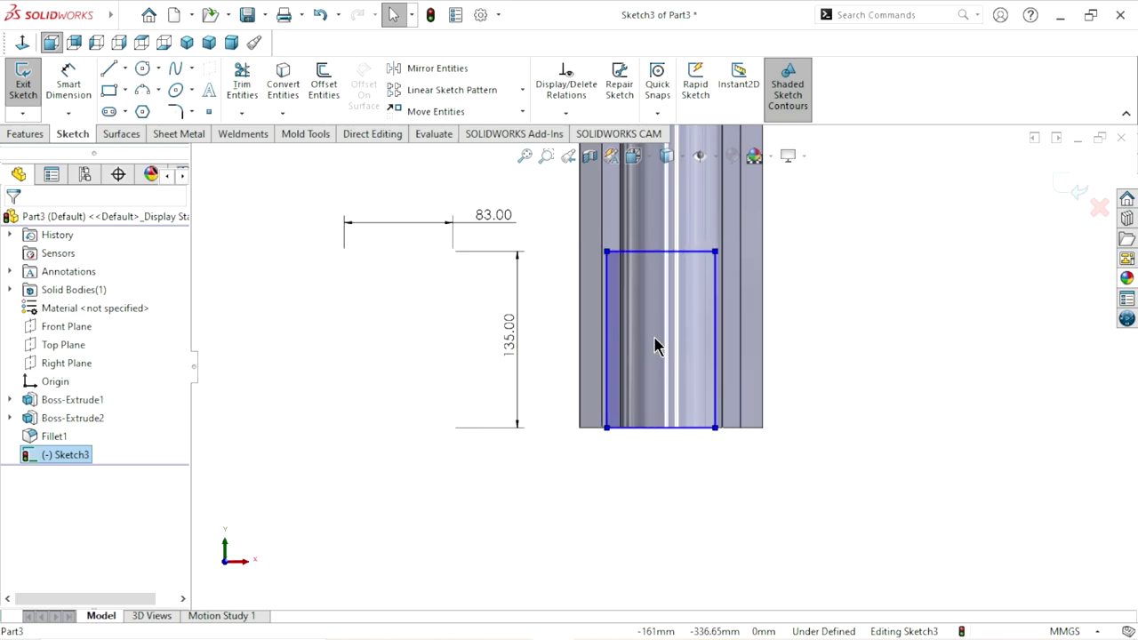
click(859, 374)
scroll(816, 406, up, 2)
scroll(796, 246, up, 1)
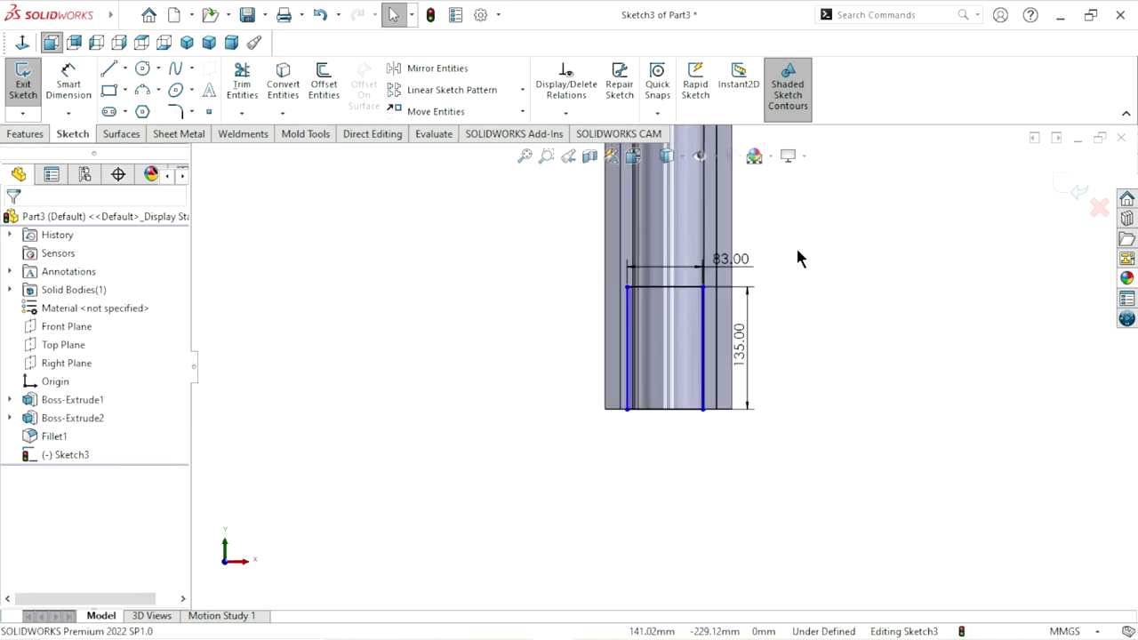
scroll(796, 246, up, 1)
scroll(777, 269, up, 2)
scroll(779, 278, down, 1)
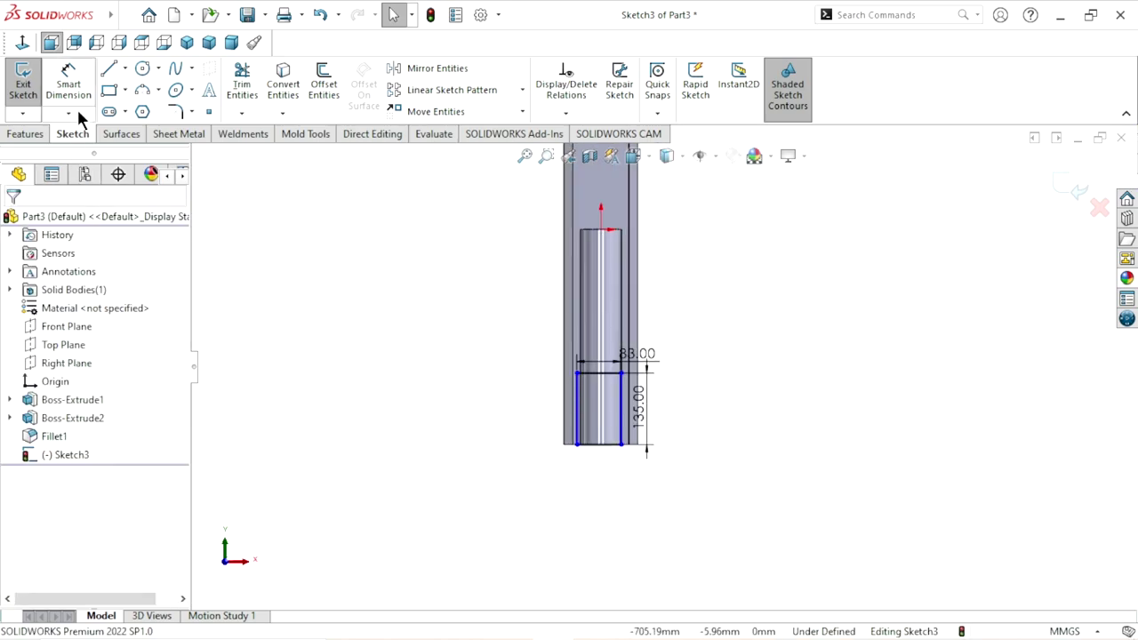
Draw a vertical centerline from the origin to the rectangle's top midpoint, fully defining Sketch3
click(124, 68)
click(135, 110)
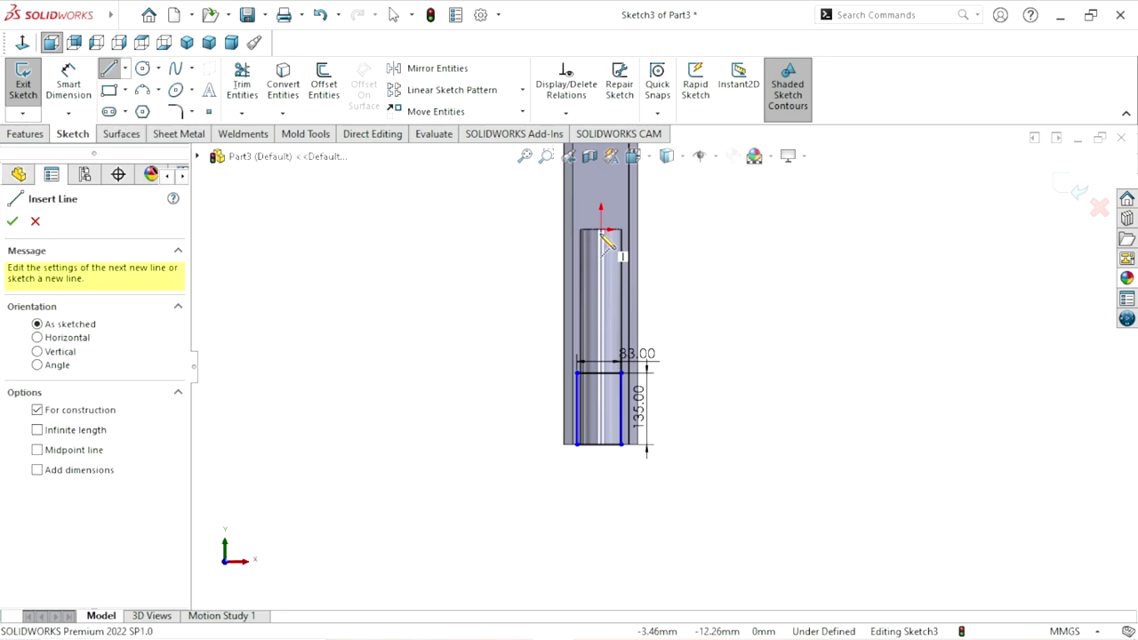
click(601, 231)
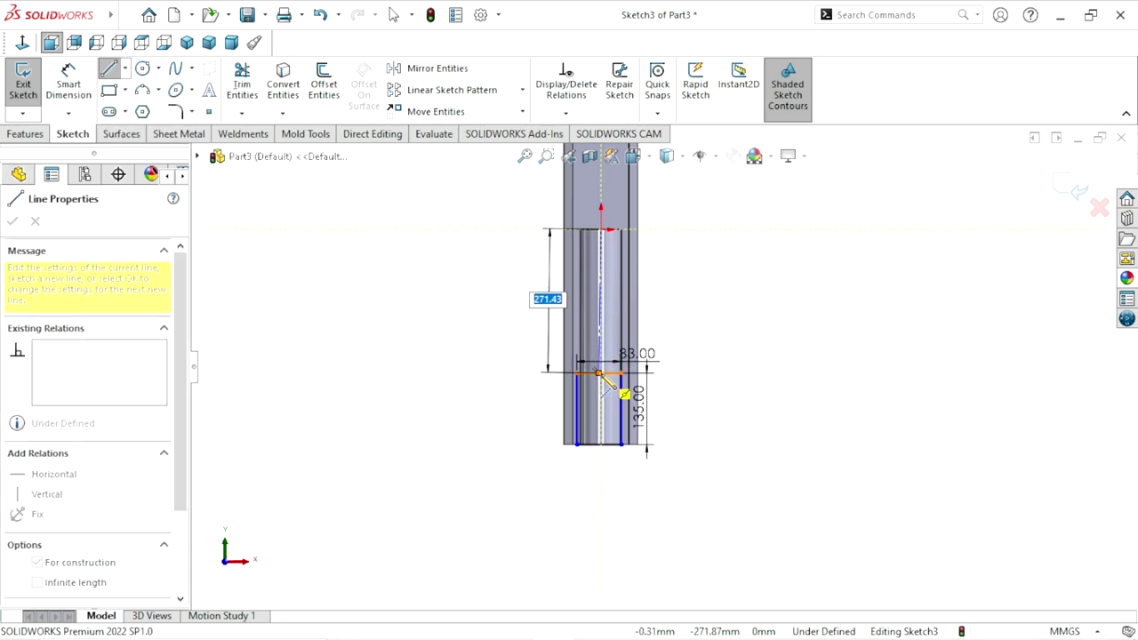
click(601, 371)
right_click(743, 325)
click(761, 338)
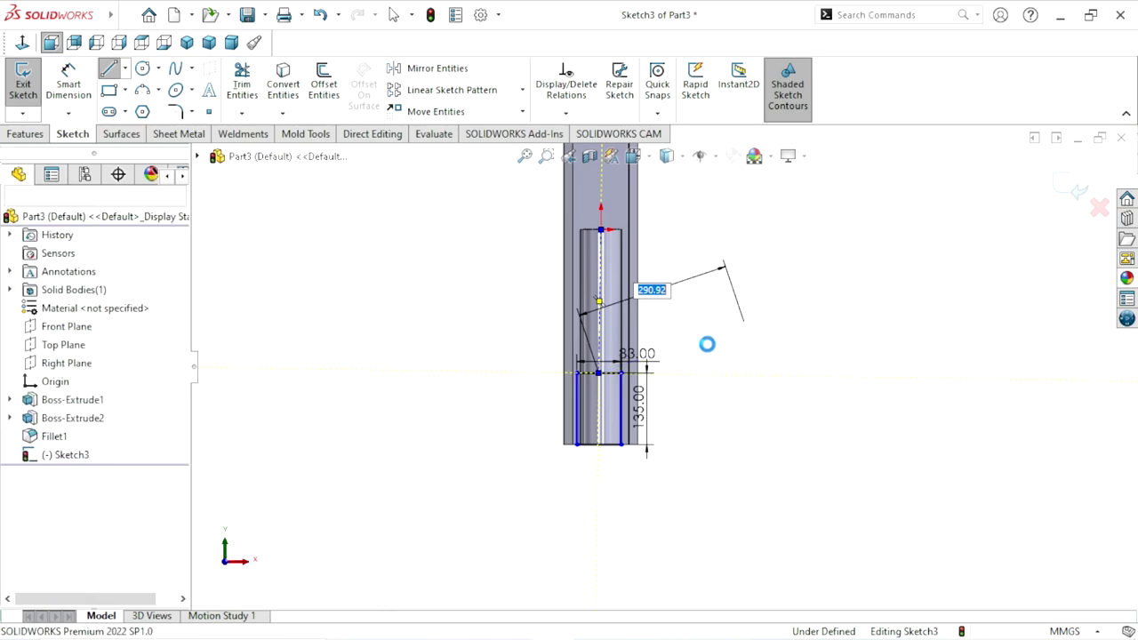
click(602, 295)
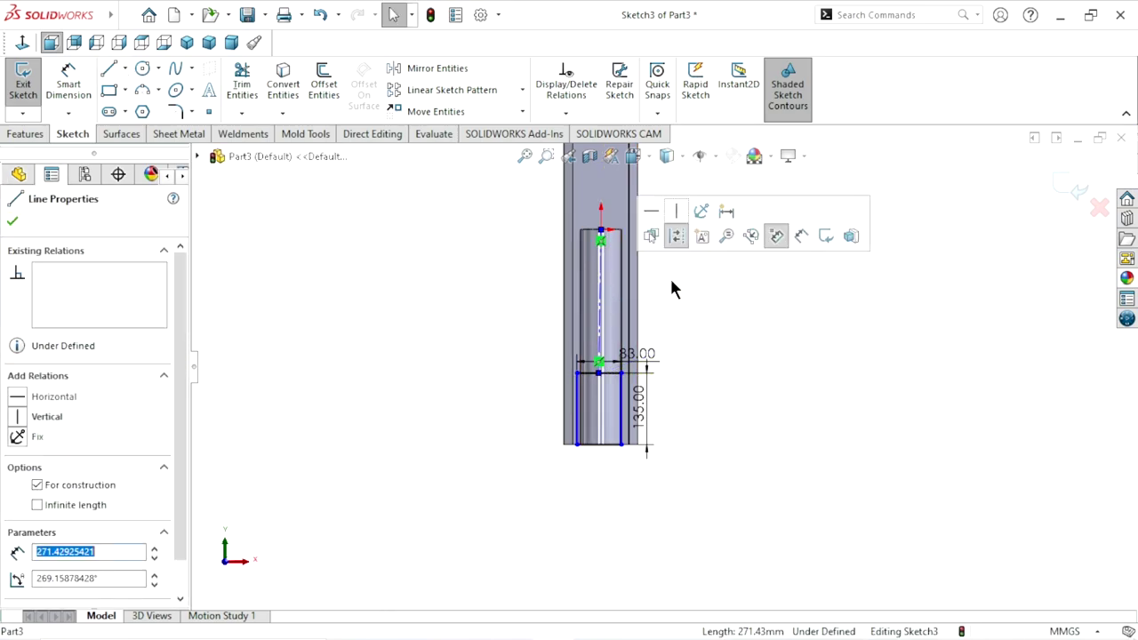
click(674, 217)
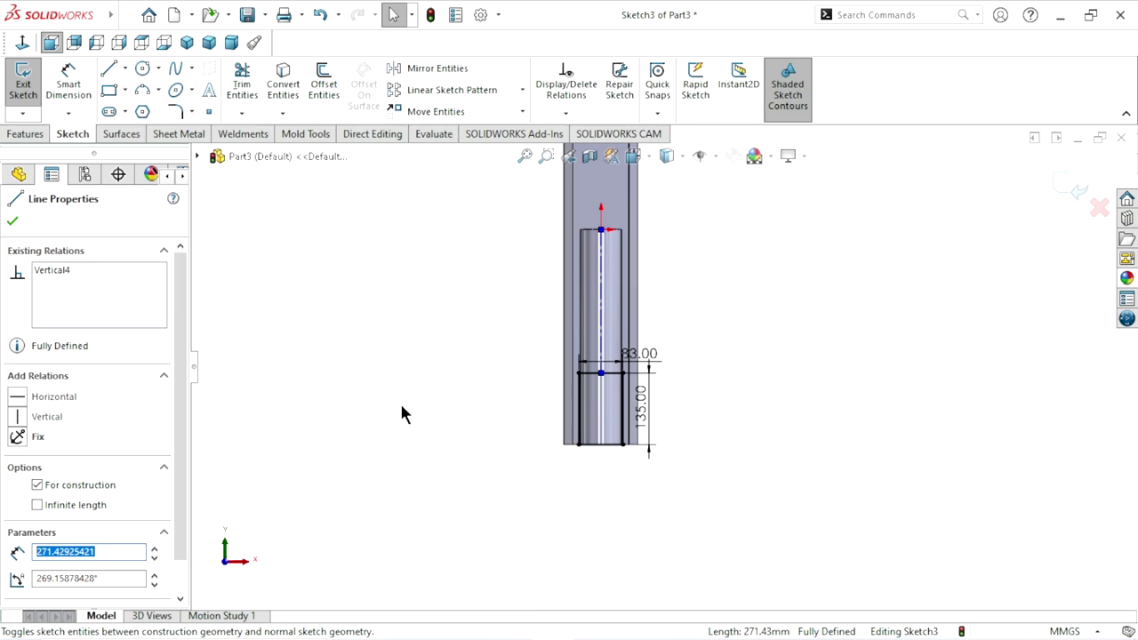
click(13, 222)
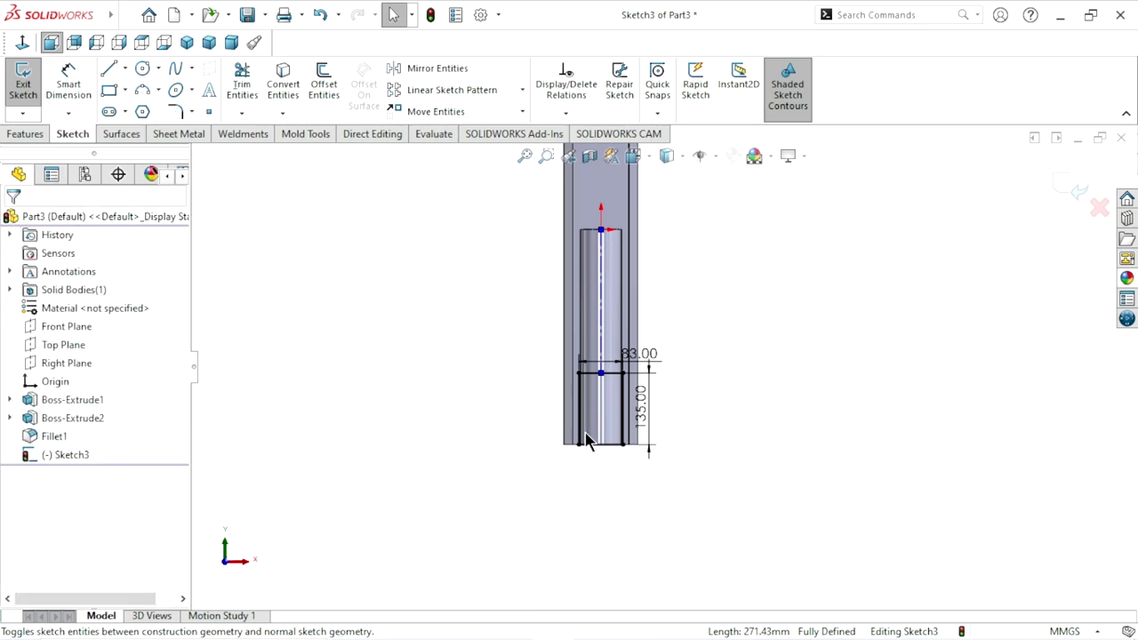
scroll(660, 418, down, 2)
scroll(622, 444, down, 2)
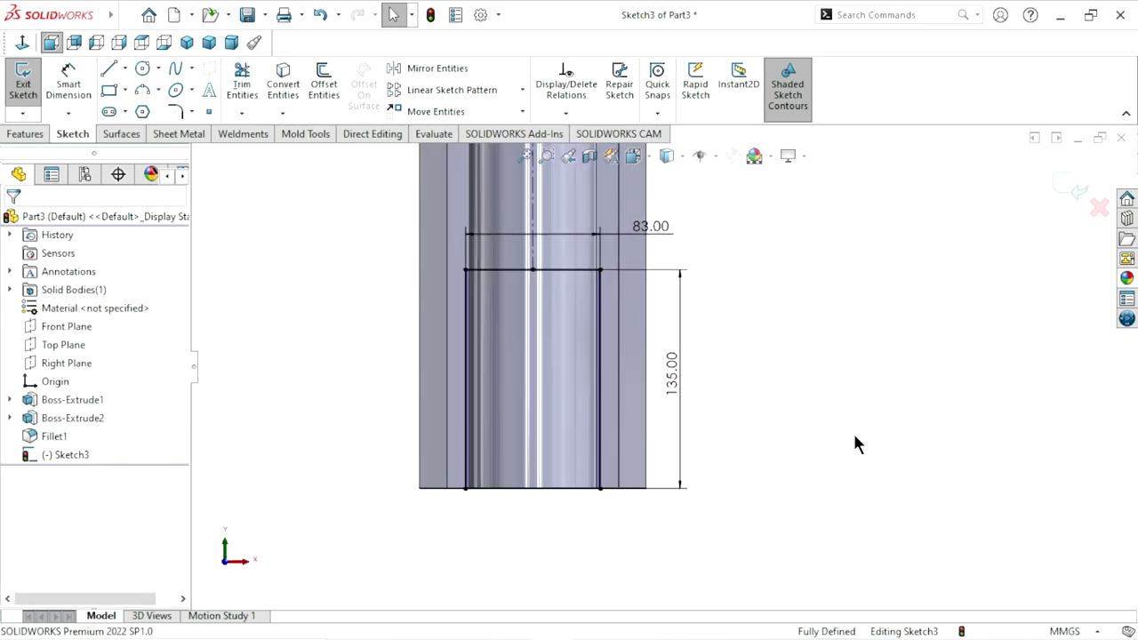
Extrude Sketch3's 83 × 135 rectangle 70 mm deep into a block at the bar's lower end
click(22, 136)
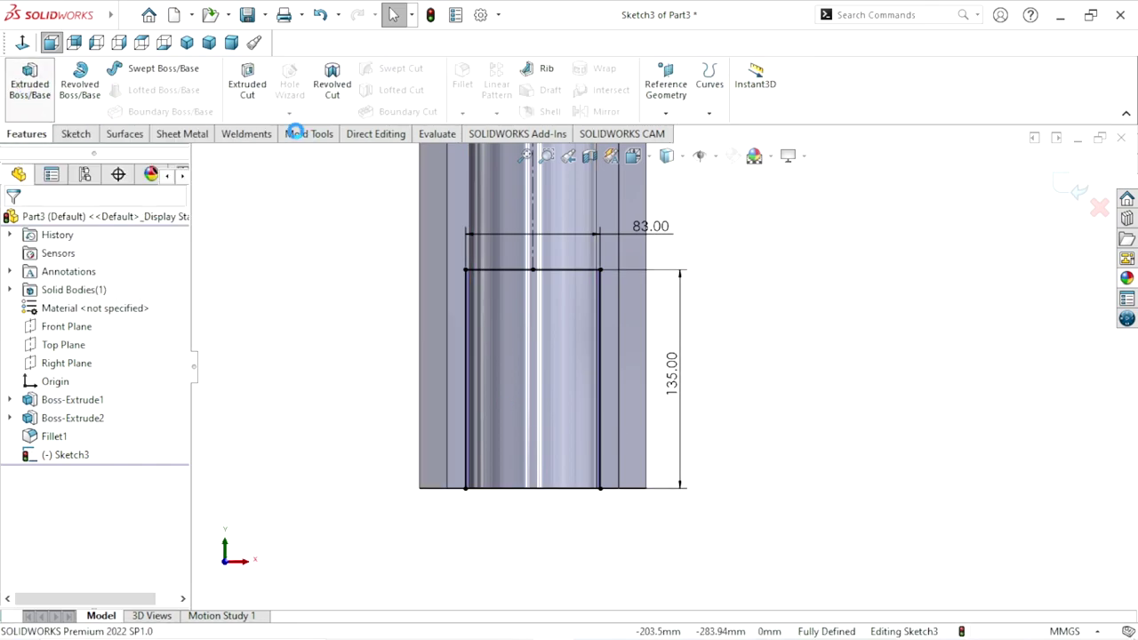
click(209, 43)
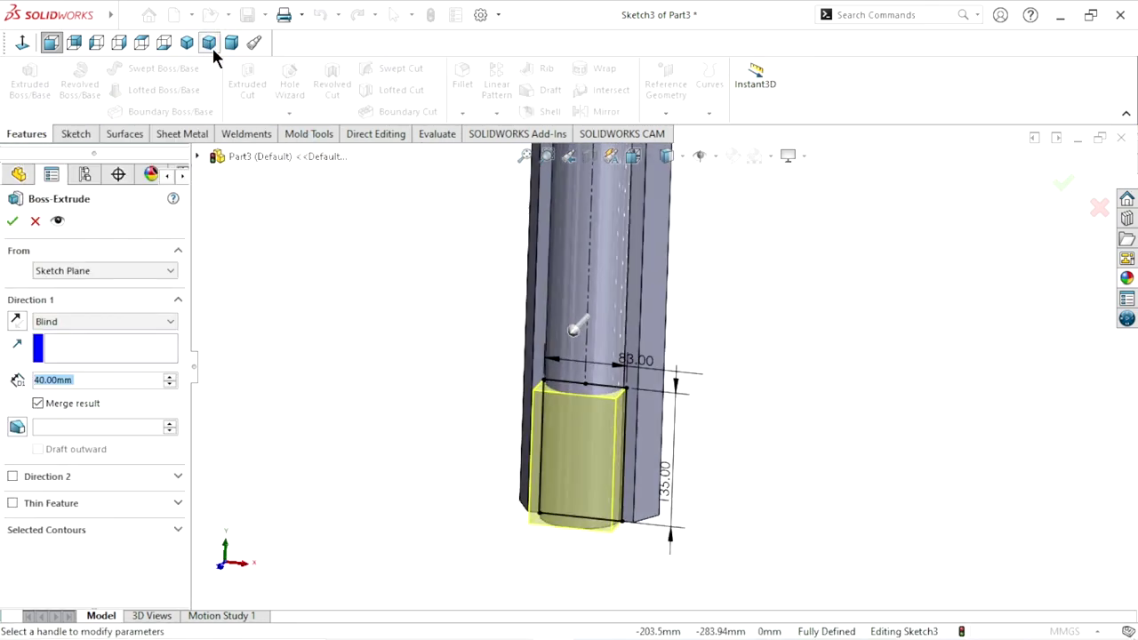
scroll(708, 528, down, 1)
scroll(709, 528, down, 1)
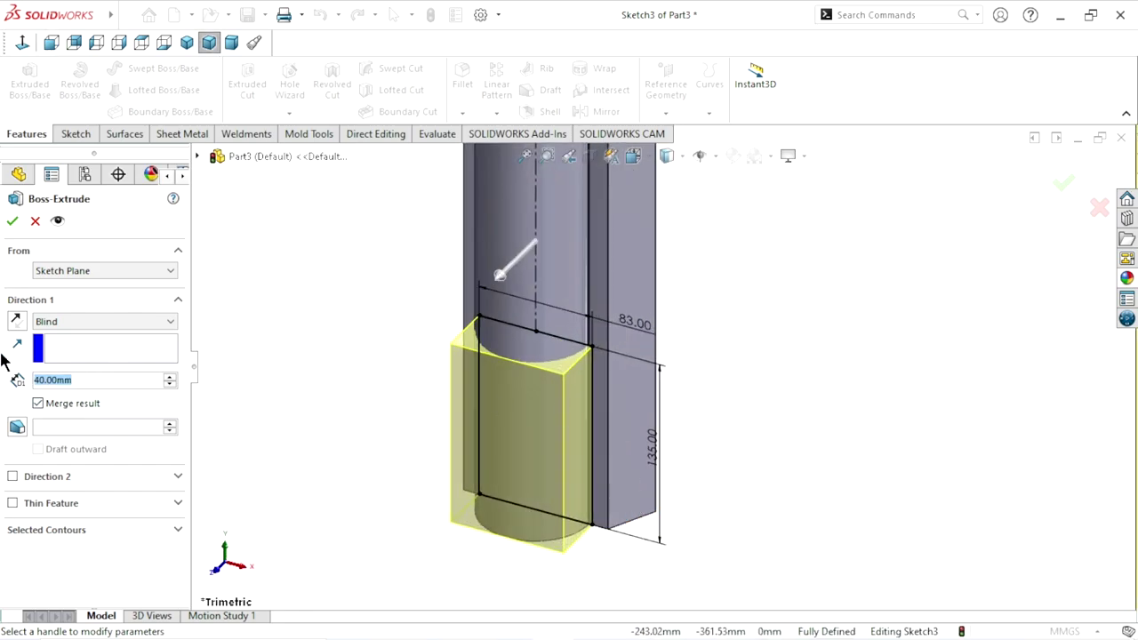
text(7)
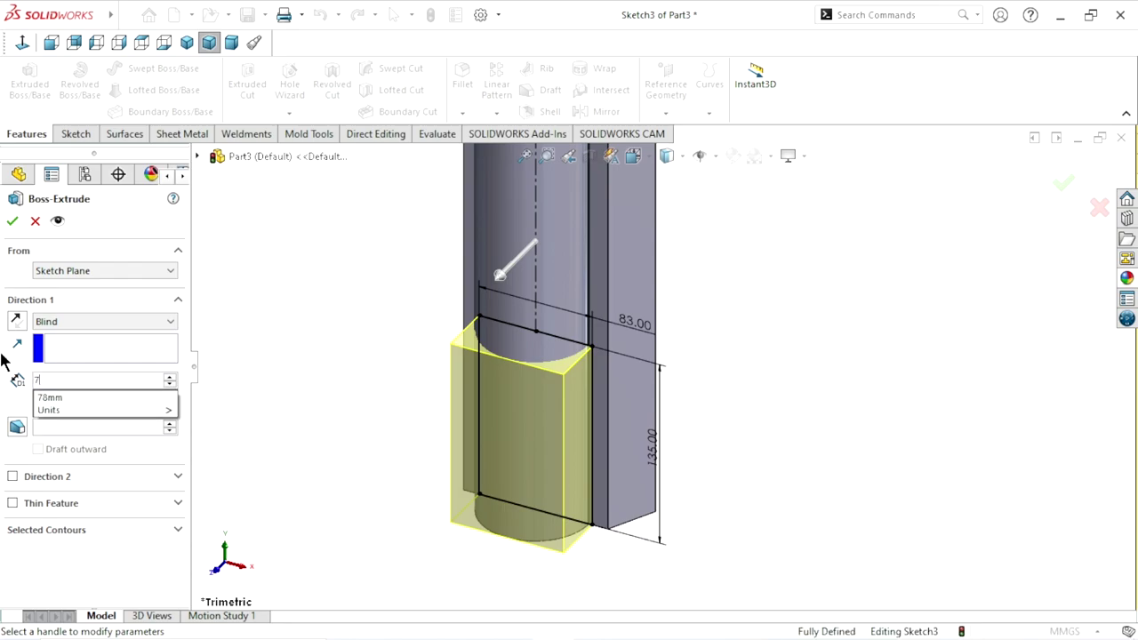
text(0)
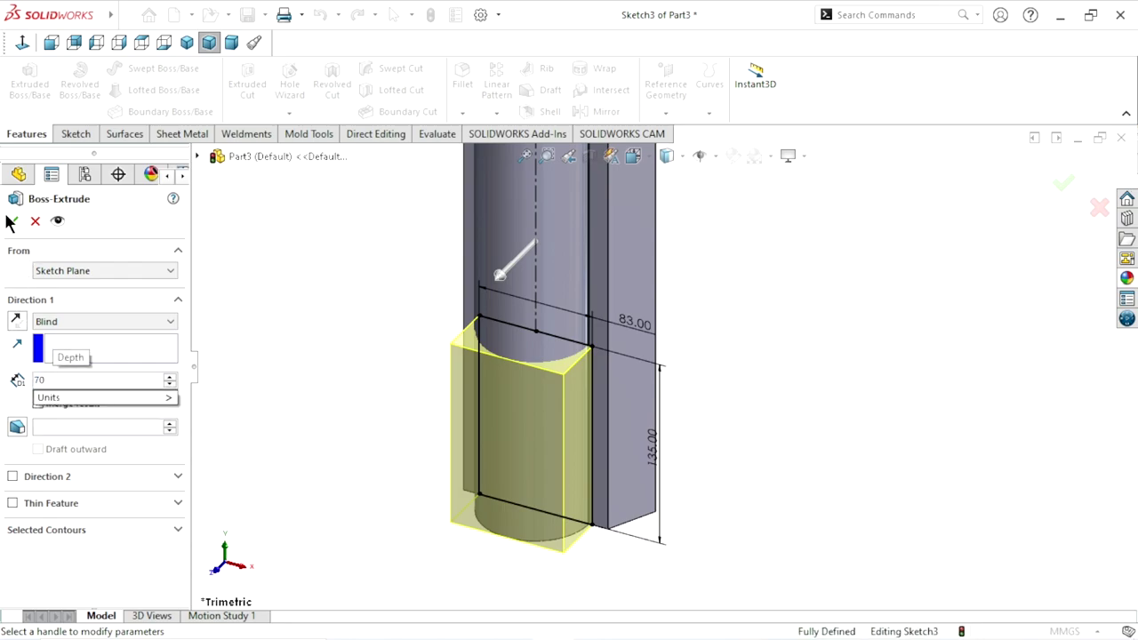
key(Return)
click(13, 221)
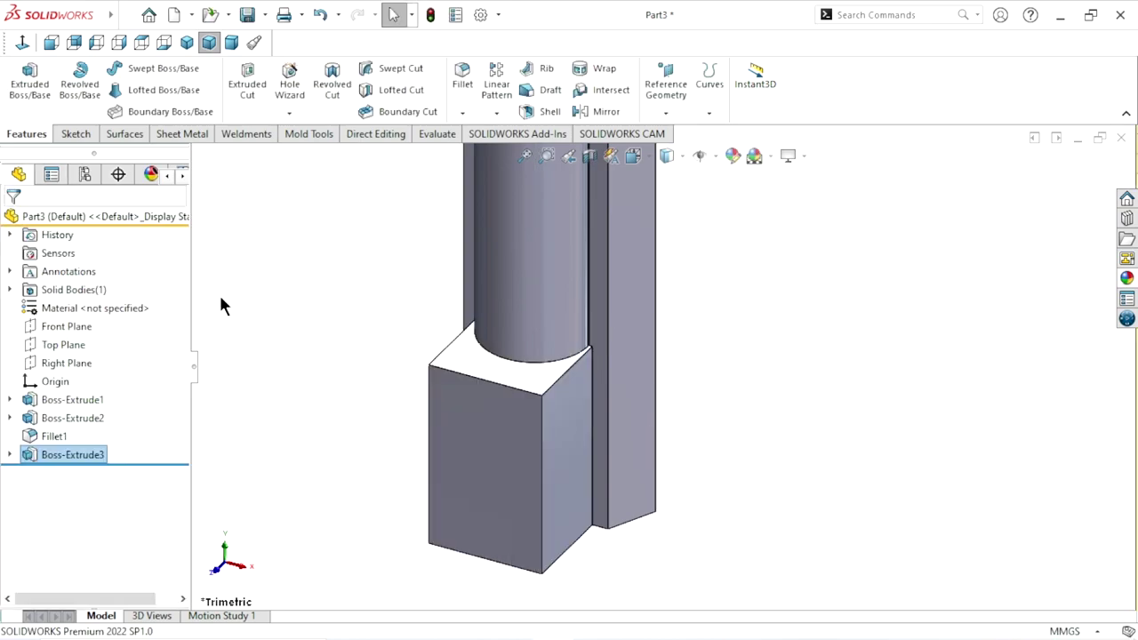
Start a sketch on the flat bar face, viewed normal to it, and draw a corner rectangle
key(z)
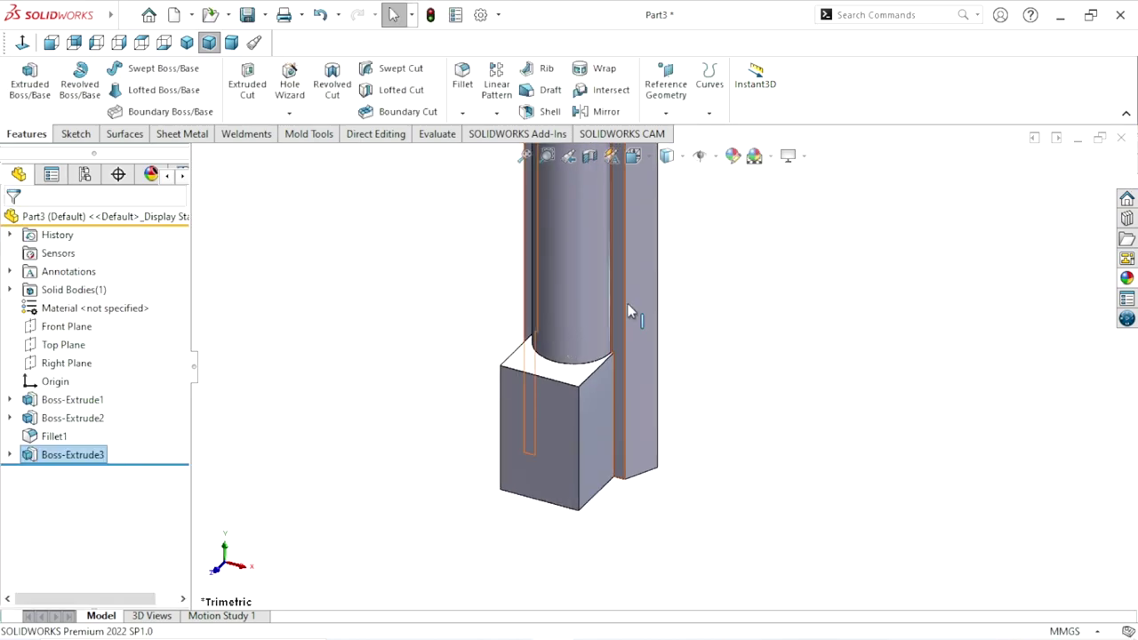
click(620, 281)
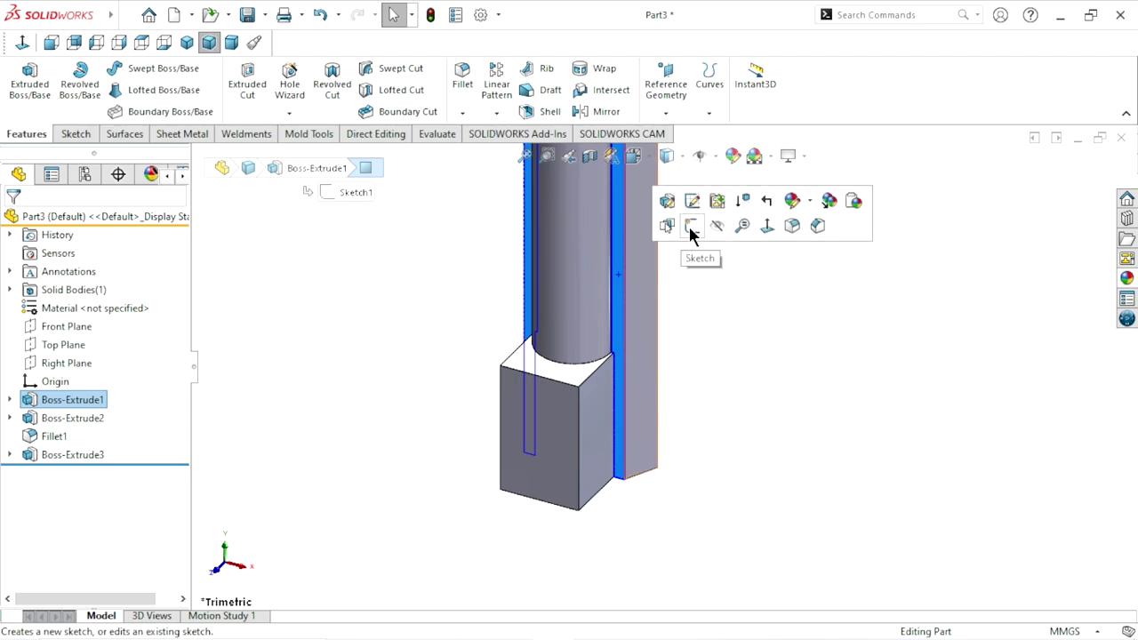
click(688, 229)
click(29, 50)
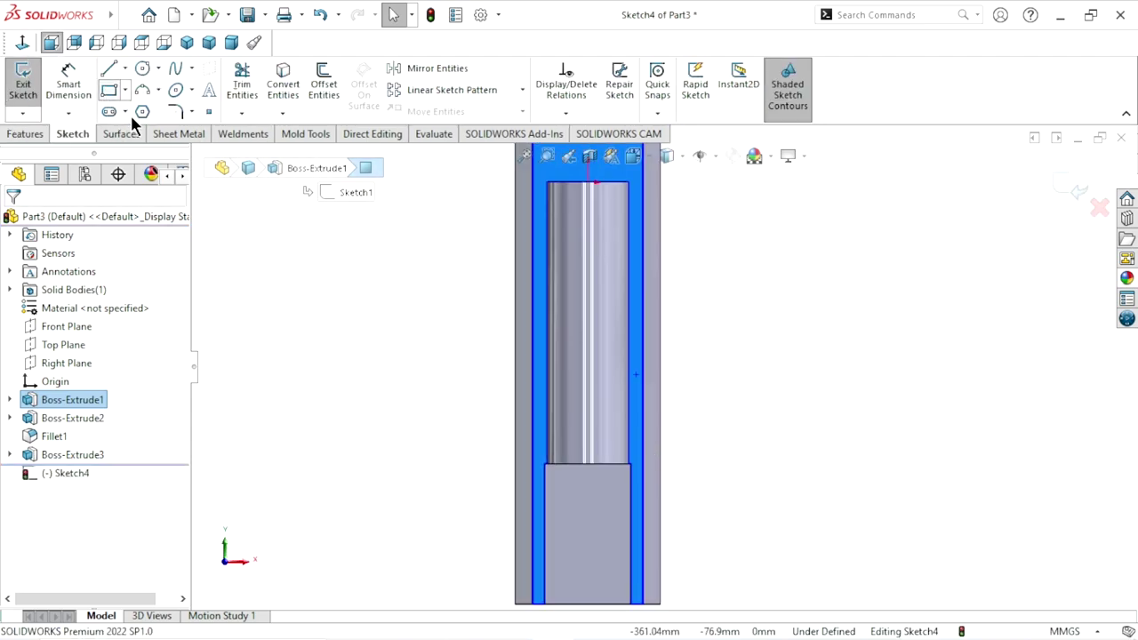
click(108, 89)
click(267, 300)
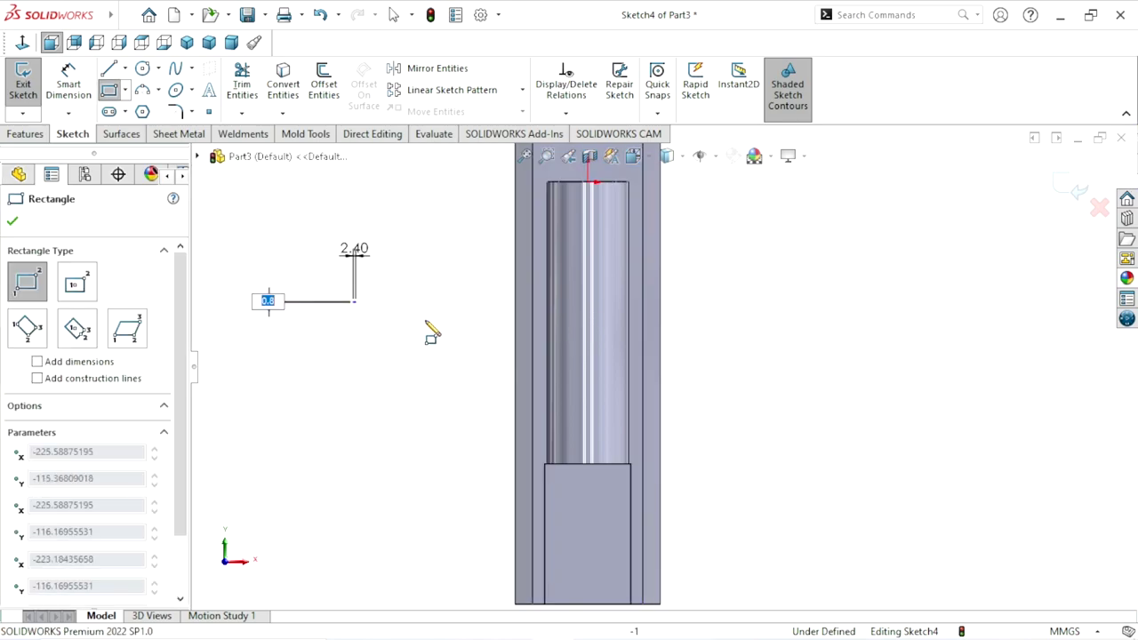
click(434, 401)
right_click(309, 459)
click(356, 477)
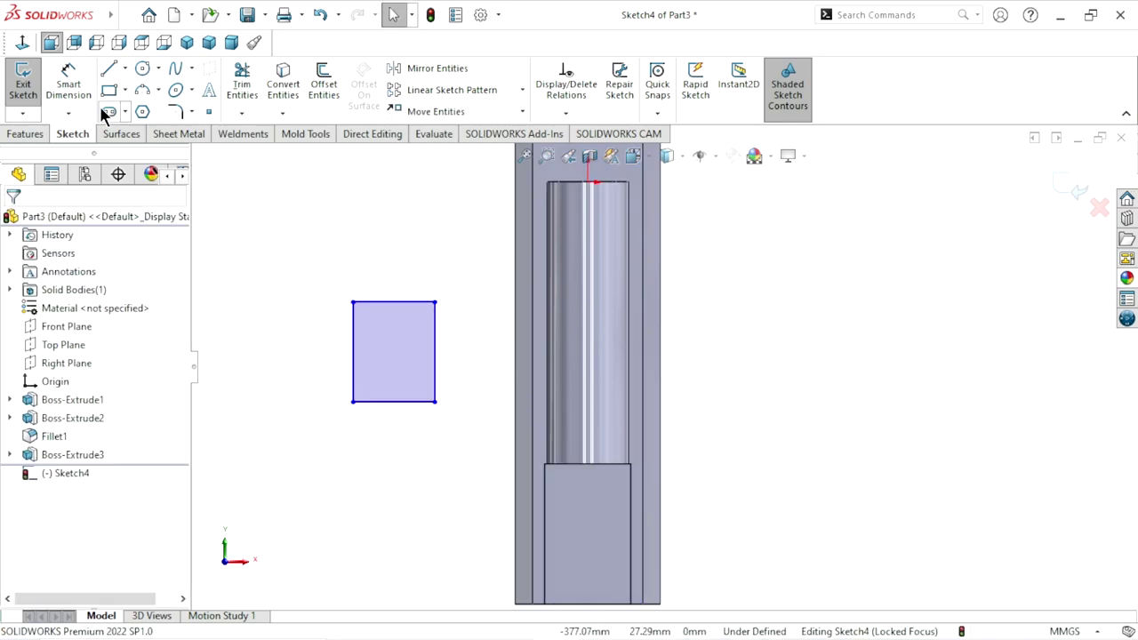
Draw a vertical centerline from the rectangle's top midpoint to the bar's top, centring the rectangle
click(126, 69)
click(132, 107)
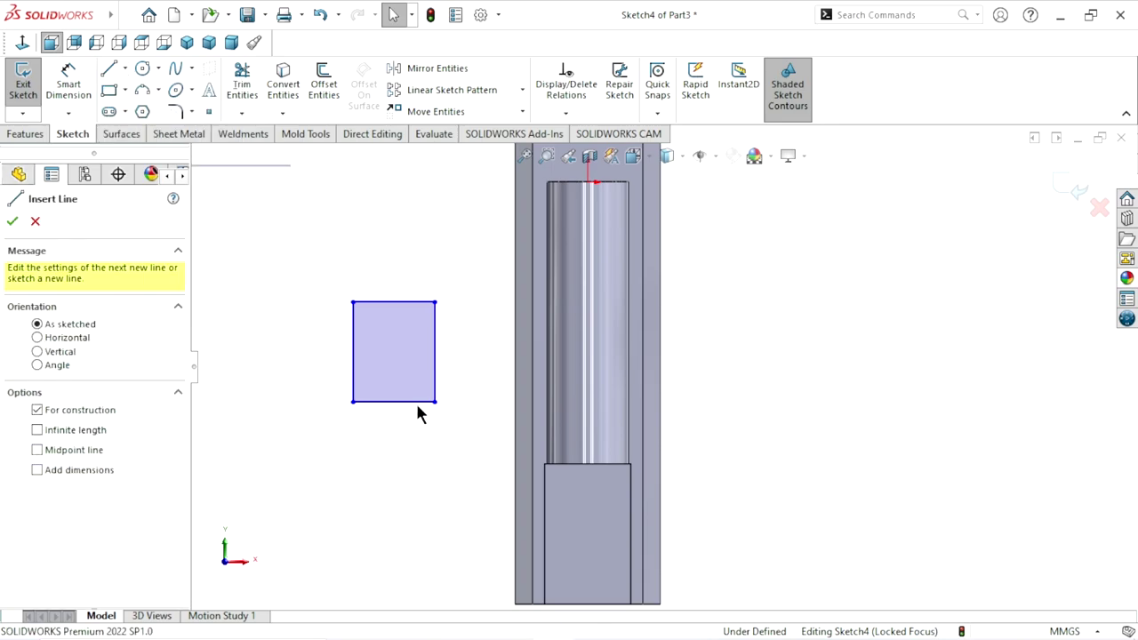
click(394, 303)
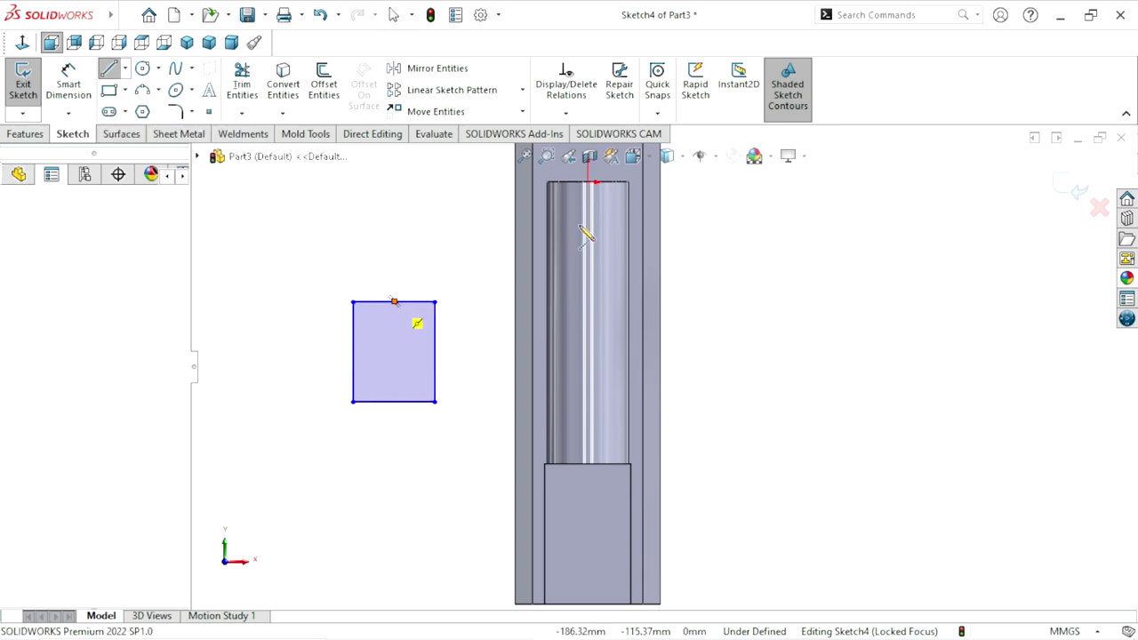
click(588, 183)
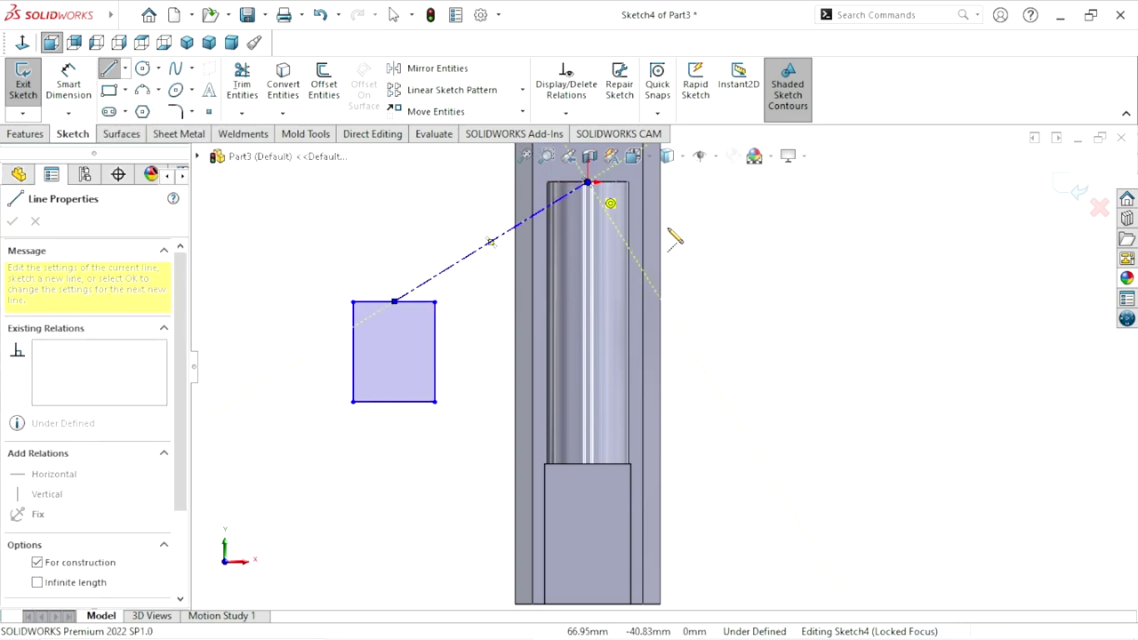
right_click(754, 193)
click(791, 265)
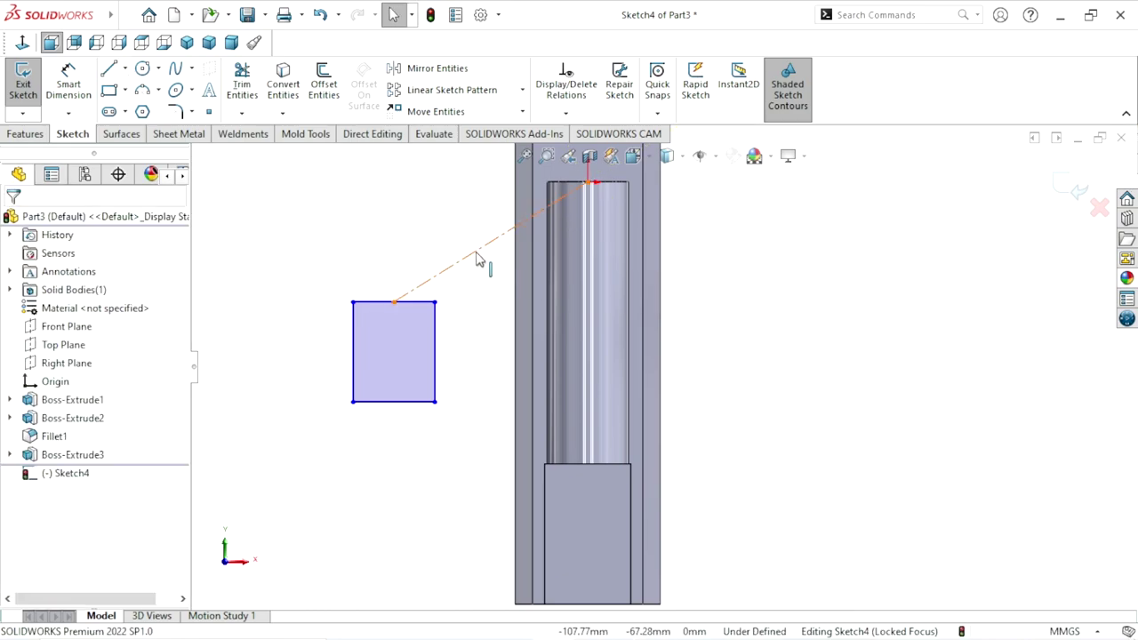
click(511, 230)
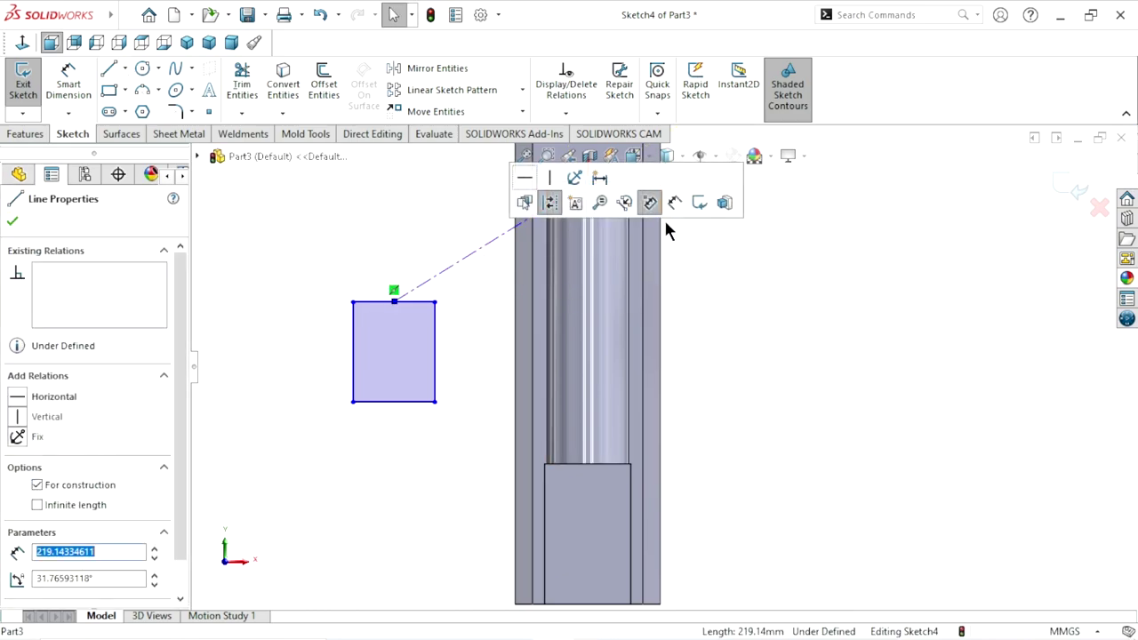
click(552, 184)
click(13, 221)
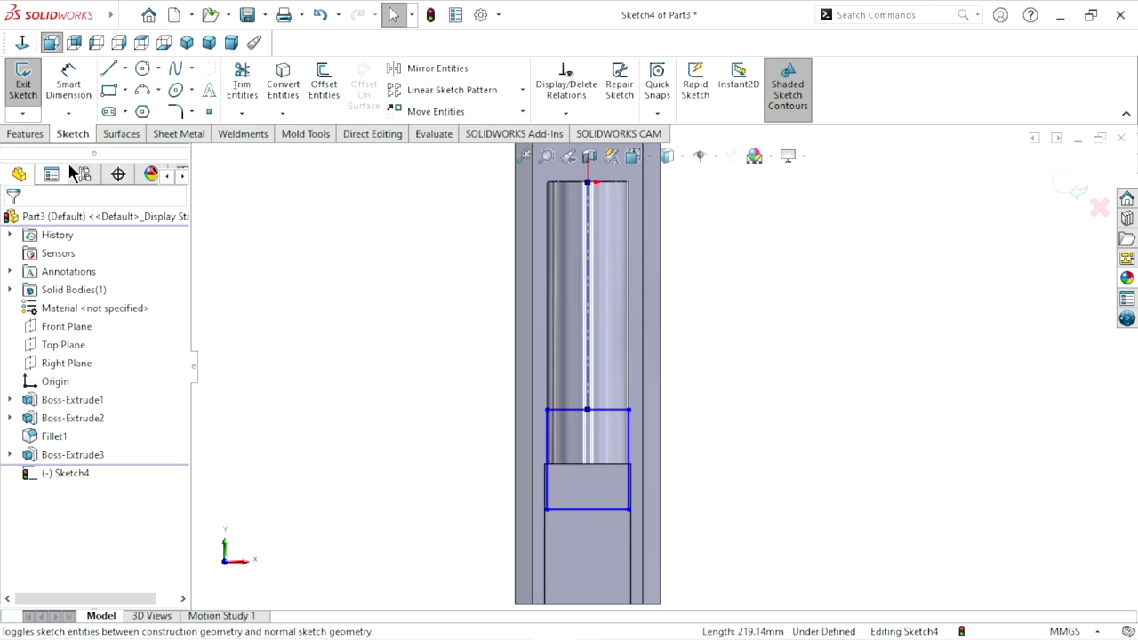
Dimension the rectangle's height to 70 mm and drag it further up the rod
click(79, 87)
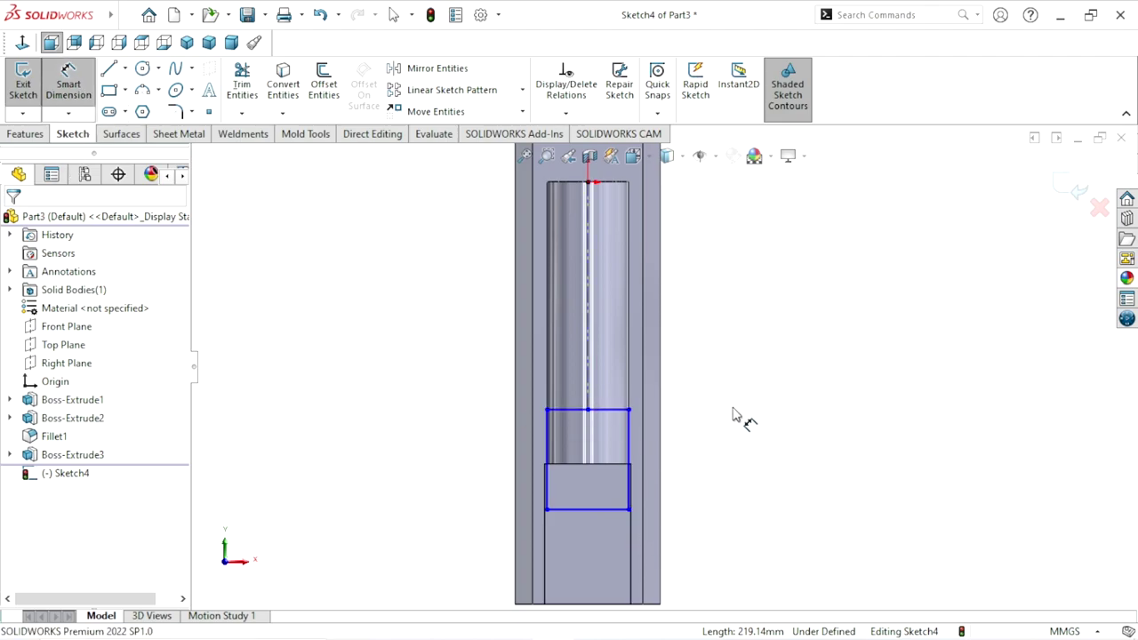
click(628, 444)
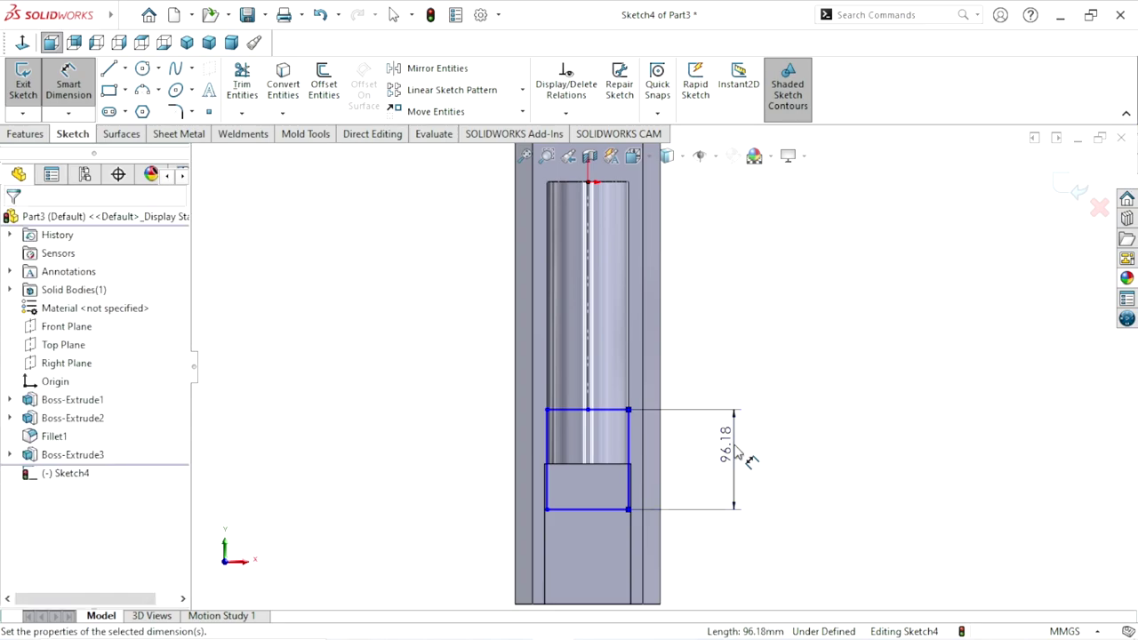
click(734, 450)
text(70)
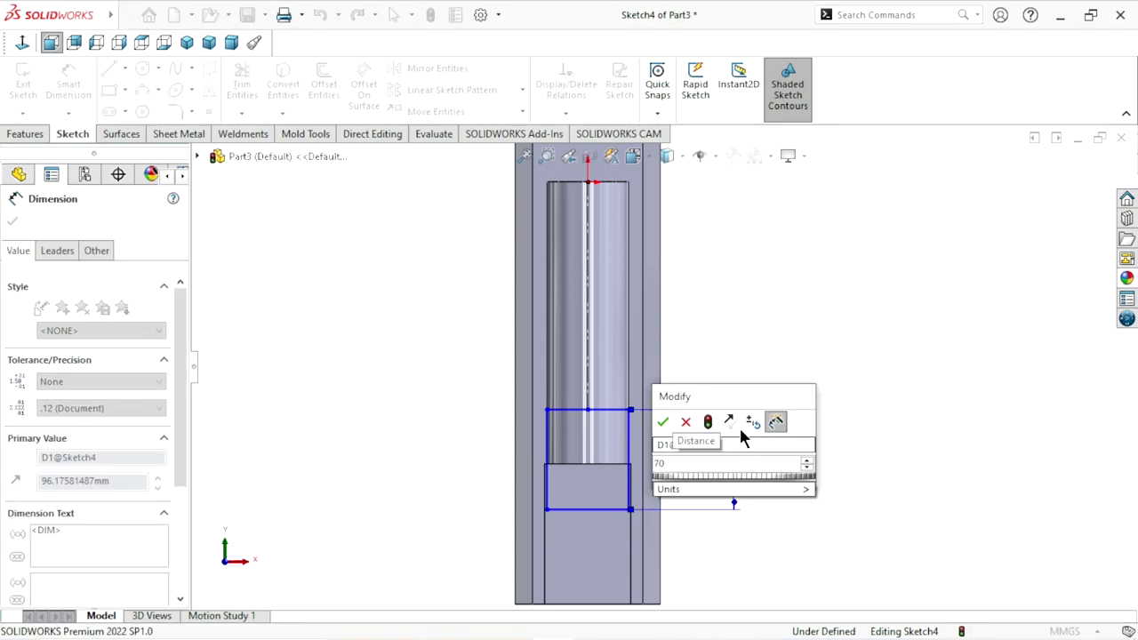
click(663, 421)
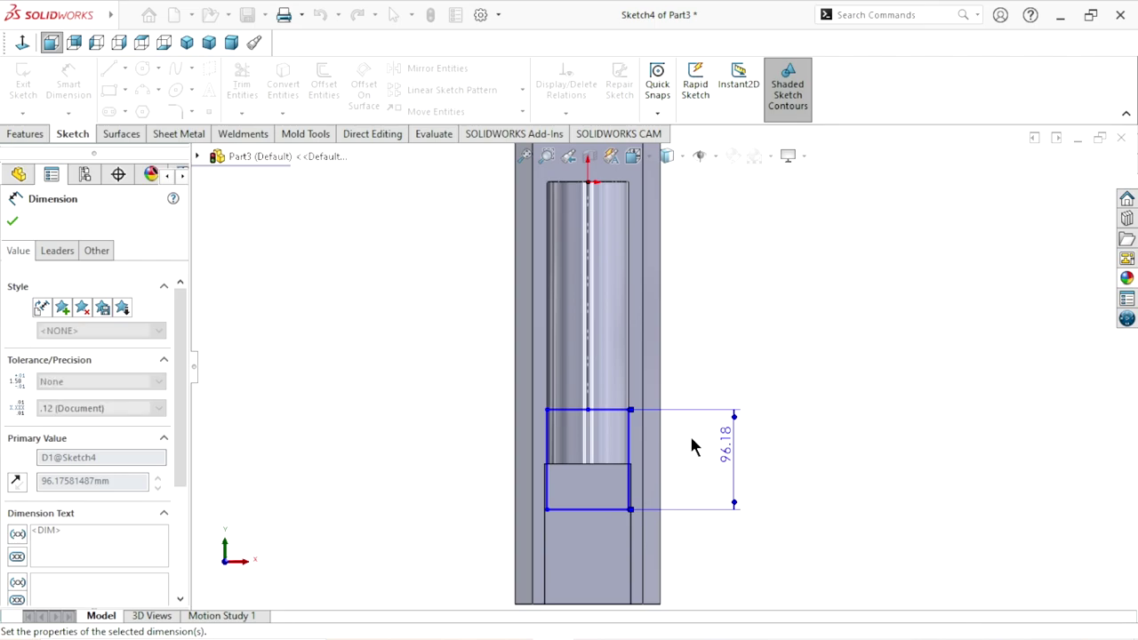
click(12, 223)
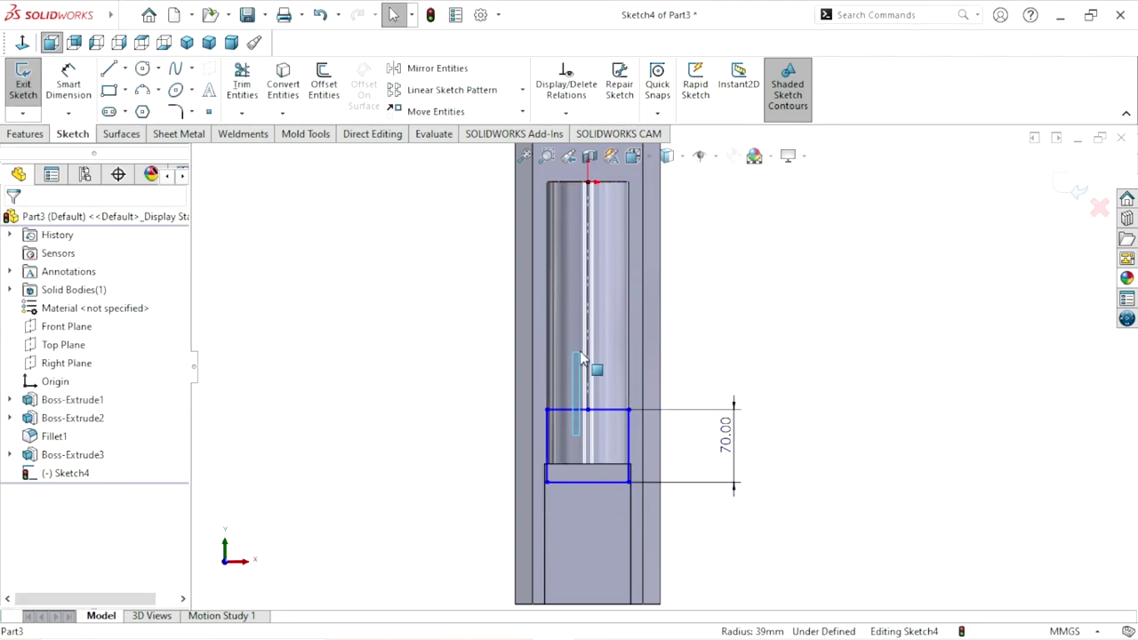
click(613, 411)
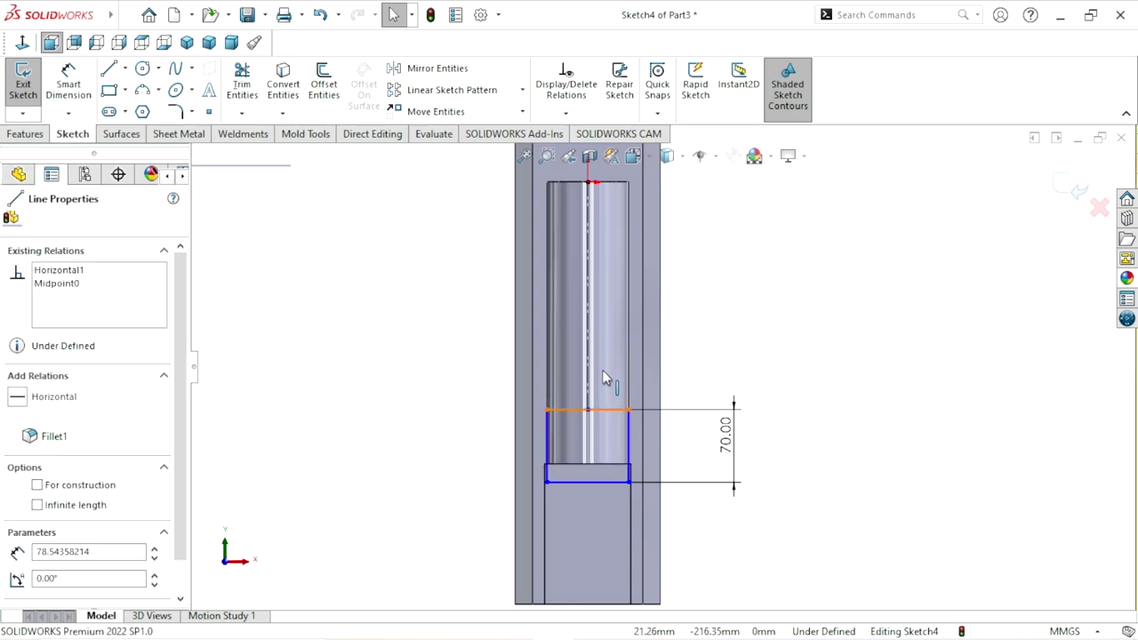
drag(604, 409, 608, 351)
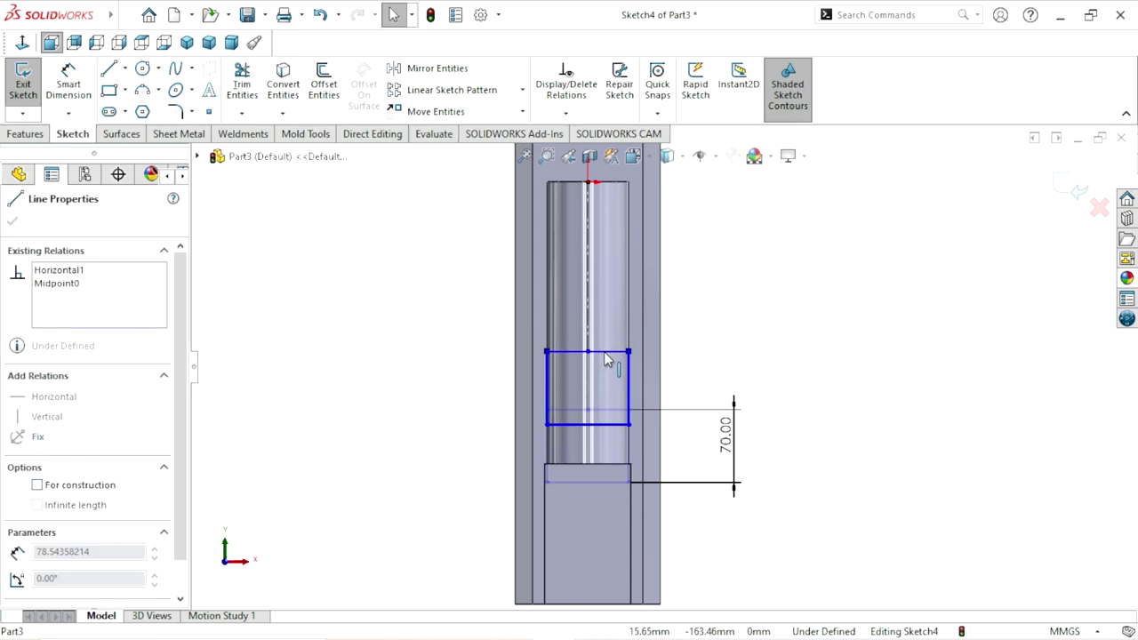
Set a 78 mm gap between the rectangle's bottom edge and the lower block's top
click(77, 101)
click(571, 462)
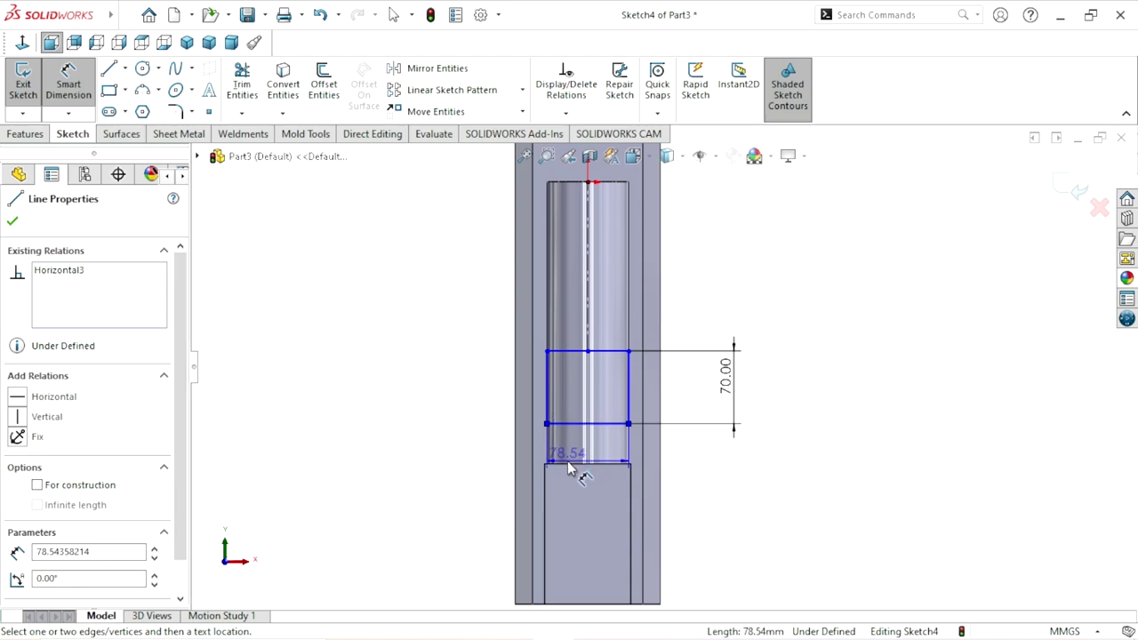
click(570, 464)
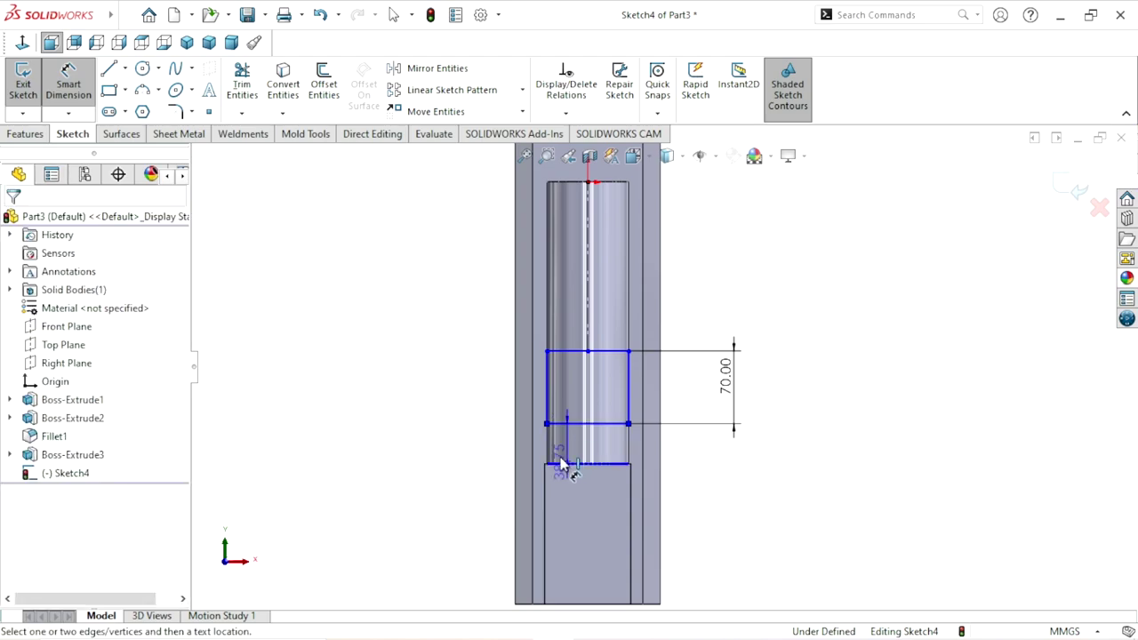
click(454, 442)
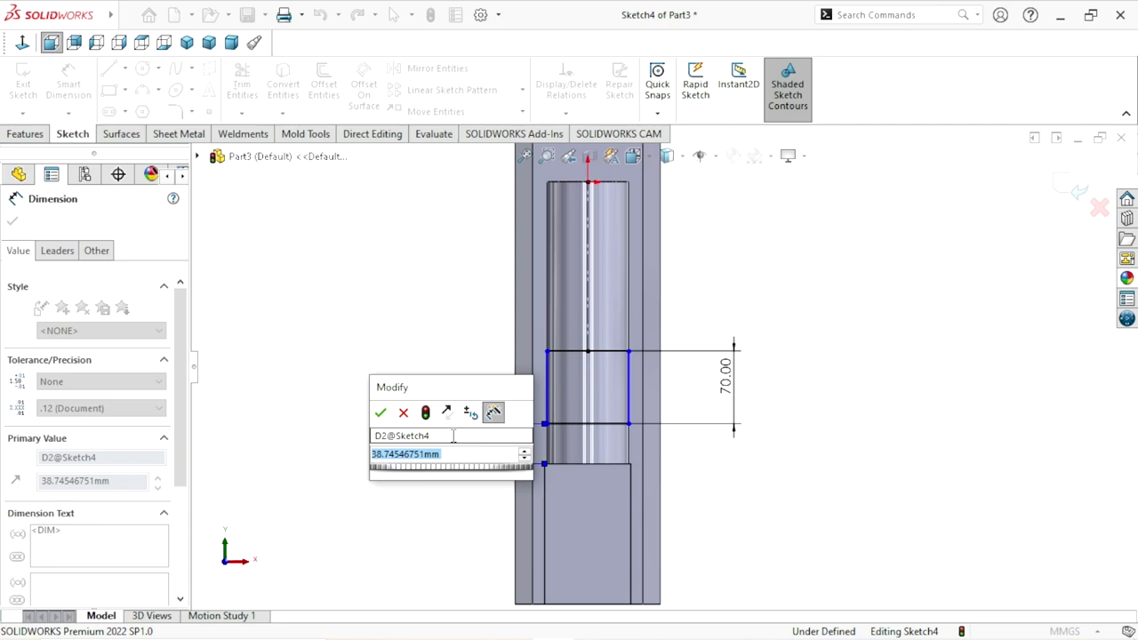
text(78)
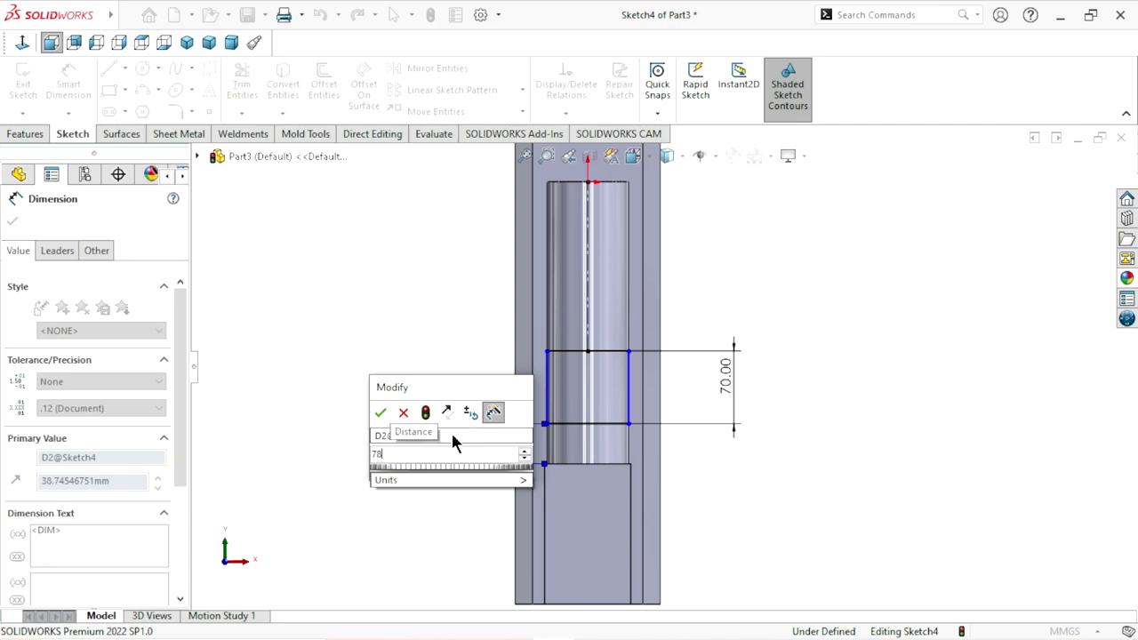
click(380, 413)
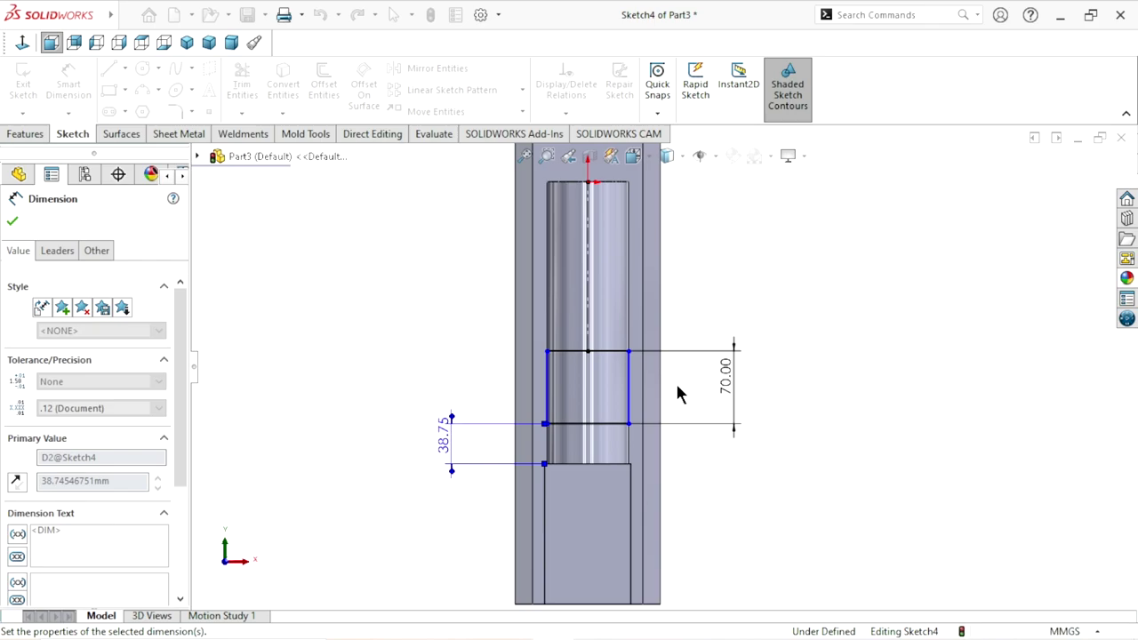
scroll(658, 409, up, 1)
scroll(707, 345, down, 1)
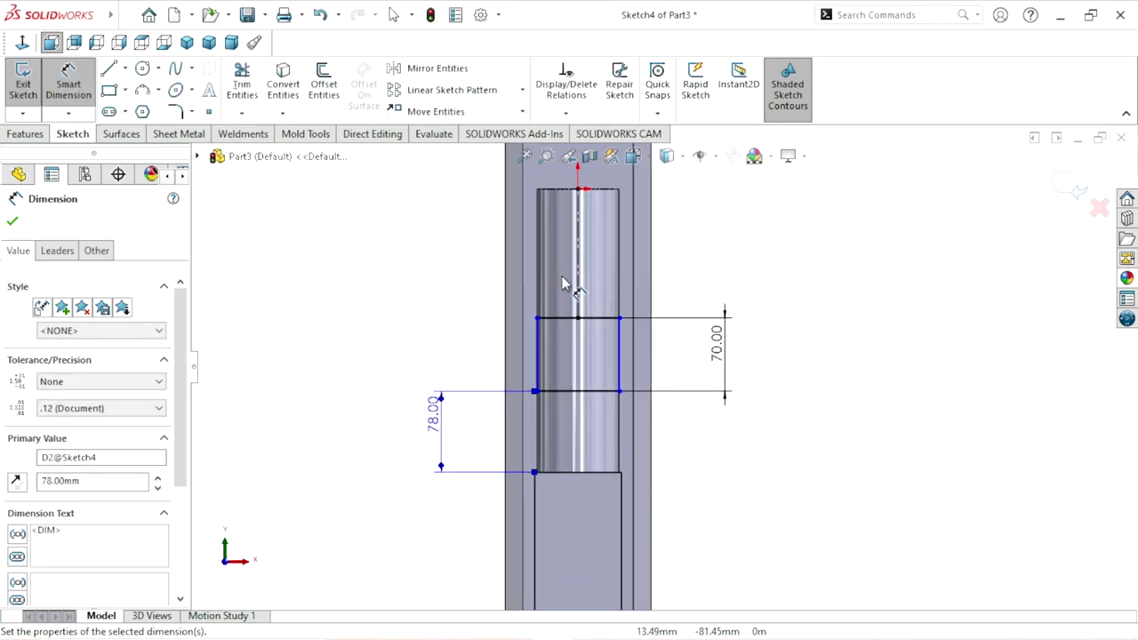
Dimension the rectangle's width to 83, fully defining Sketch4
click(555, 318)
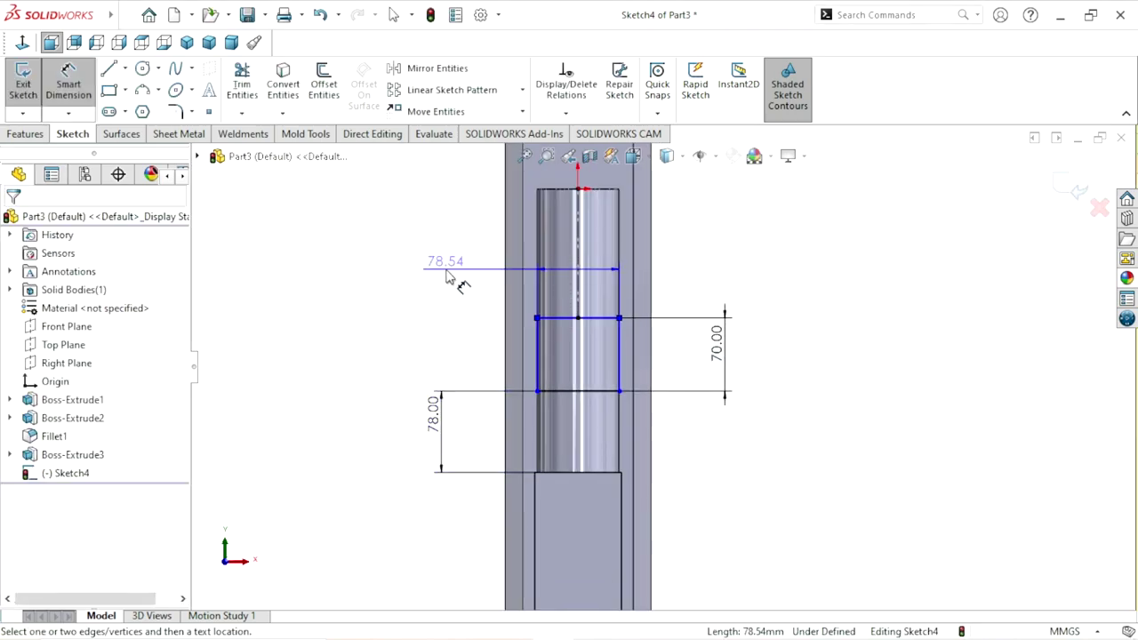
click(447, 267)
text(8)
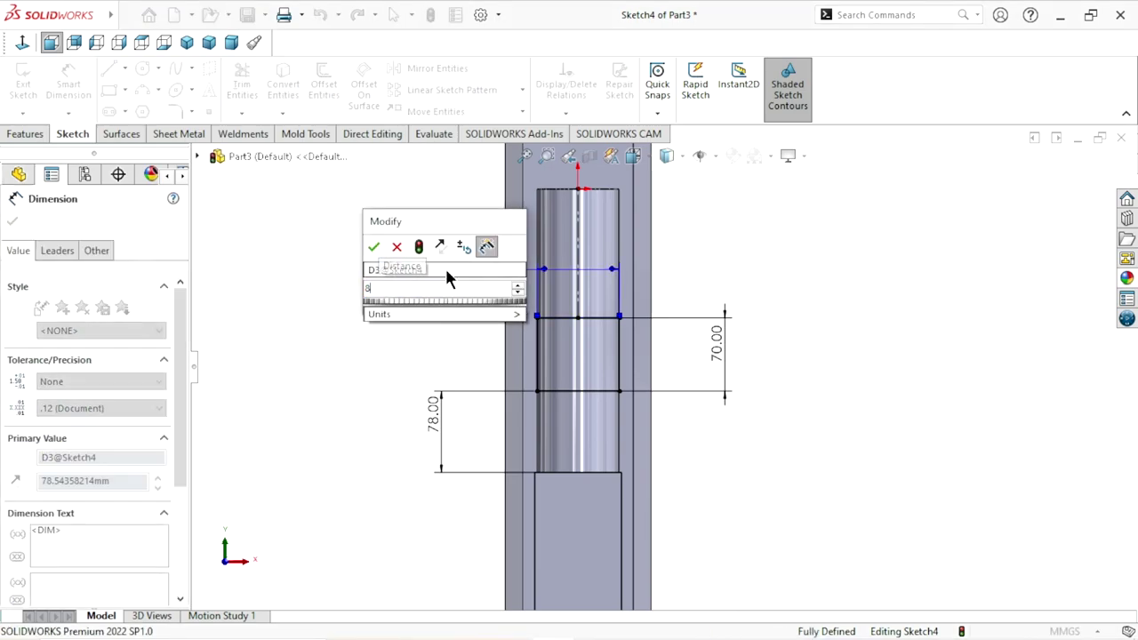
text(3)
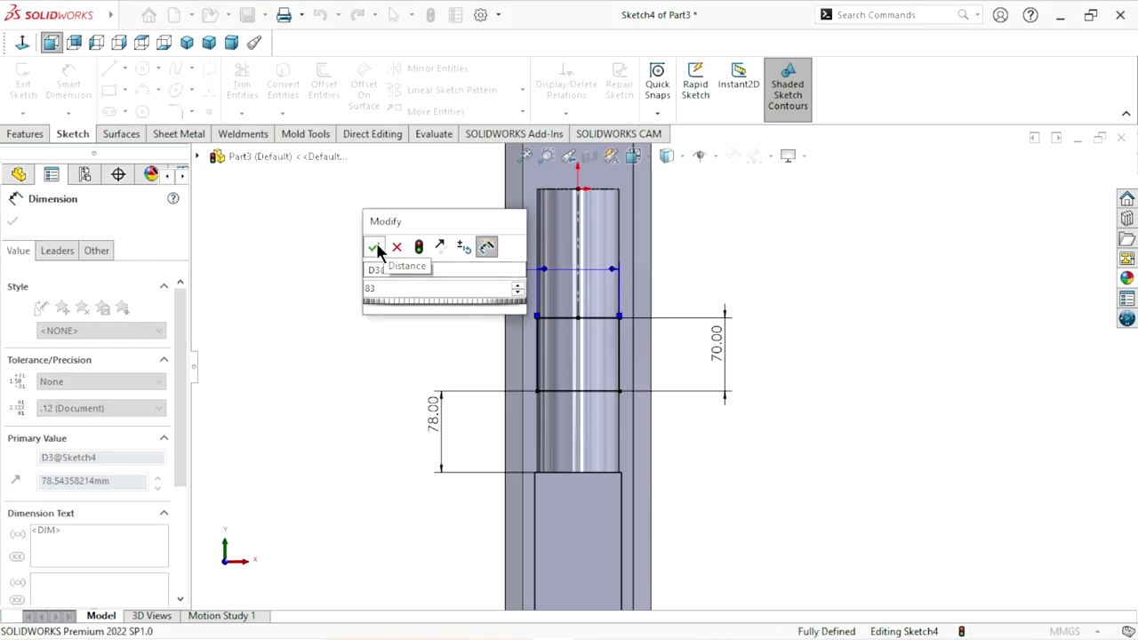
click(374, 246)
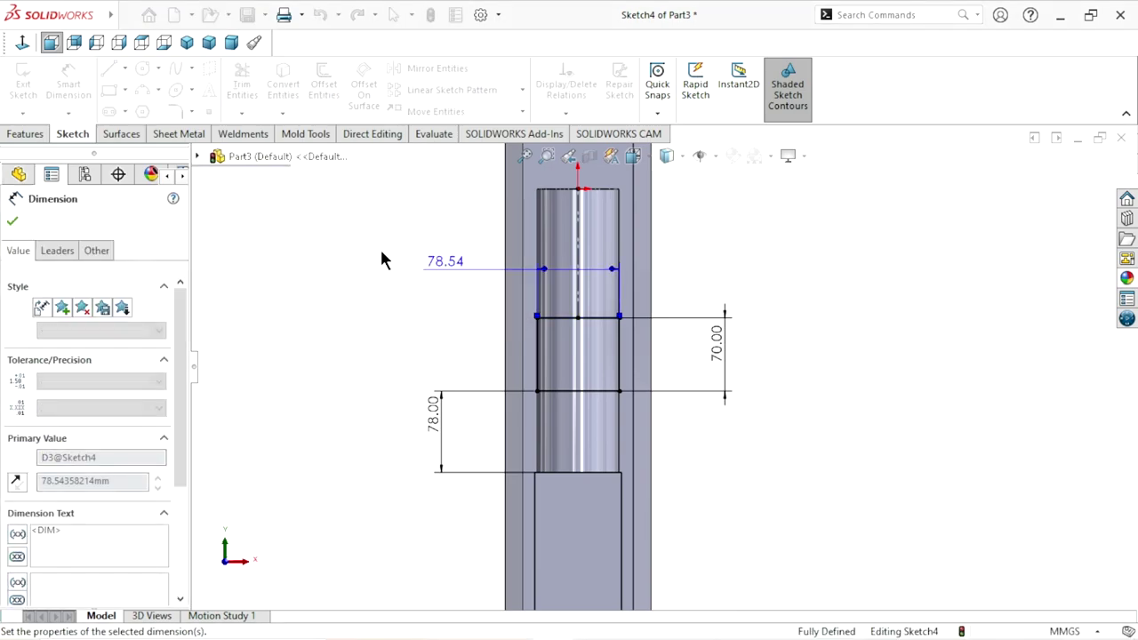
click(13, 224)
click(24, 135)
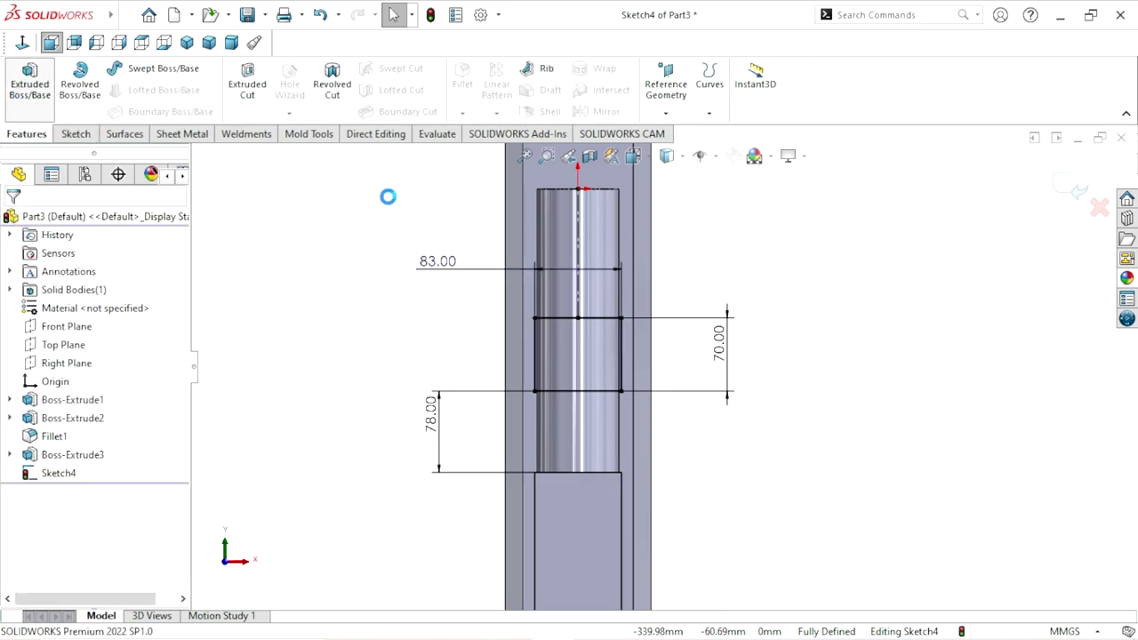
Extrude Sketch4's rectangle 42 mm blind into a second block on the rod
click(29, 80)
click(209, 42)
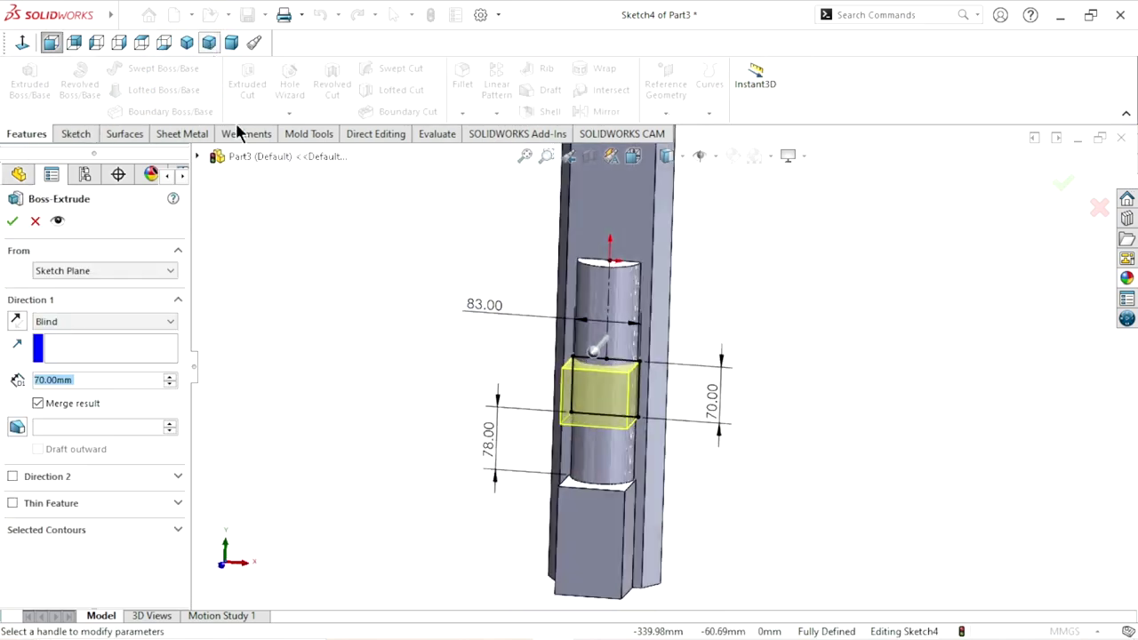
scroll(685, 480, down, 2)
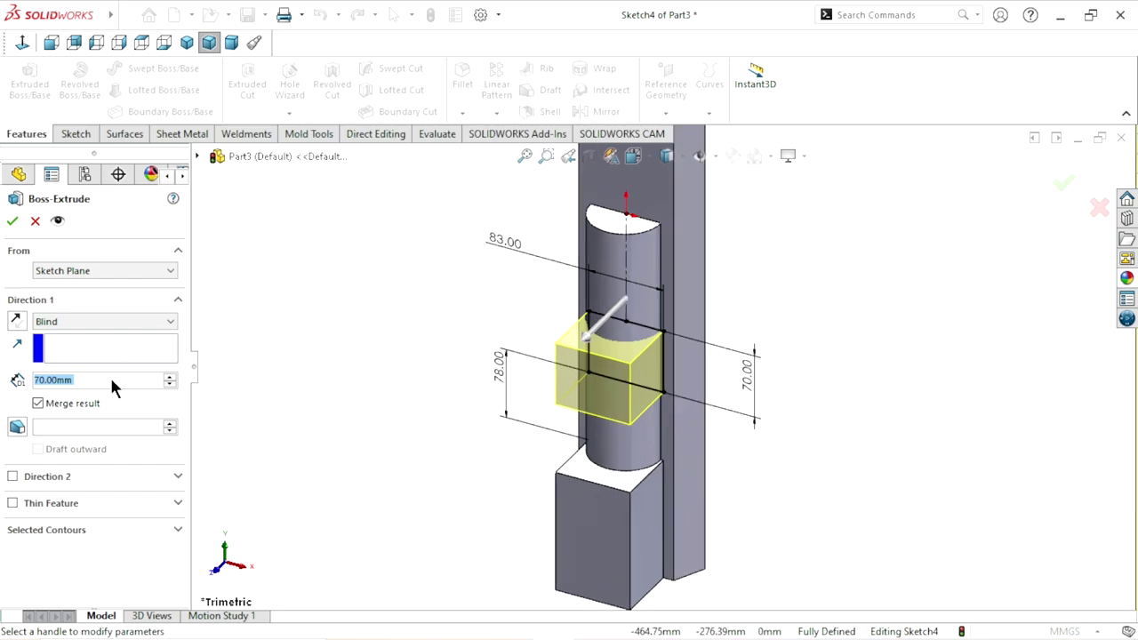
text(4)
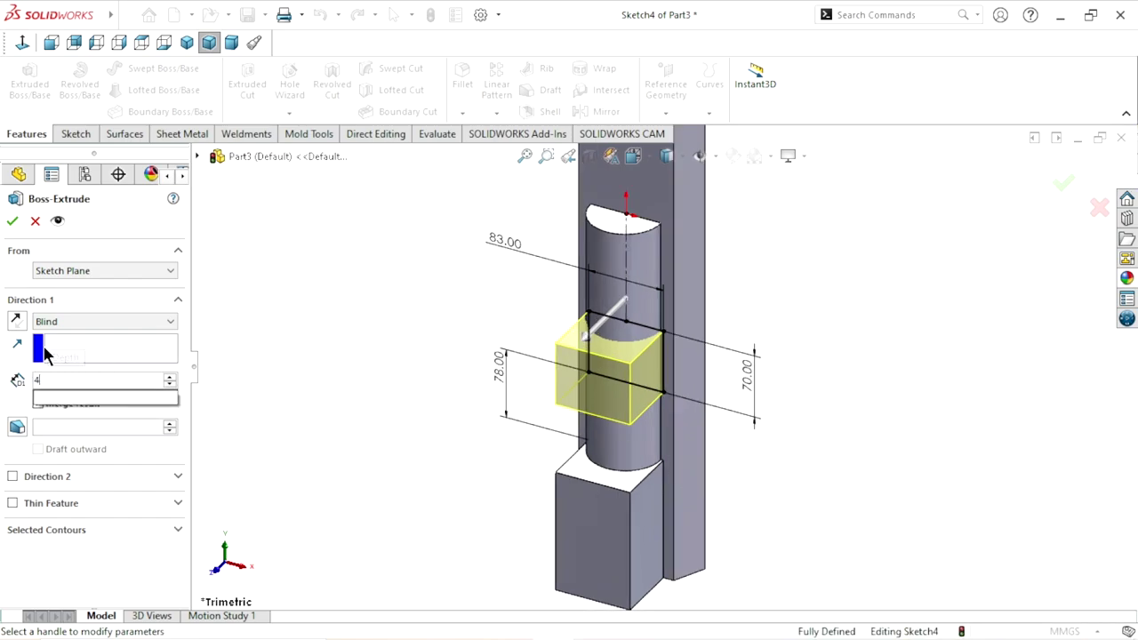
text(8)
key(Return)
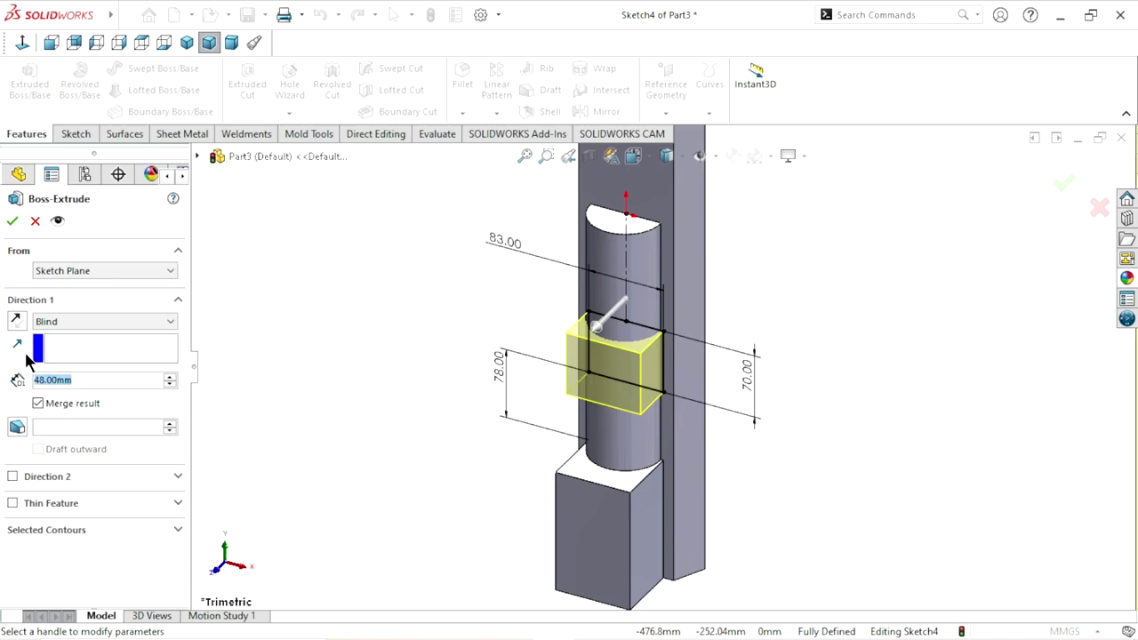
text(42)
key(Return)
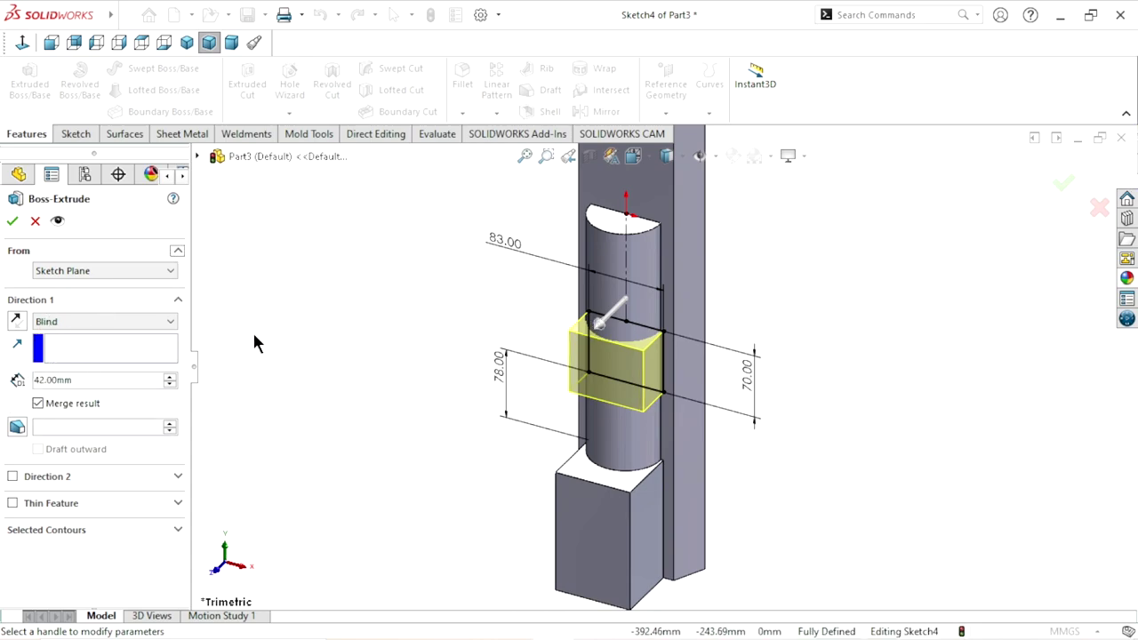
click(12, 220)
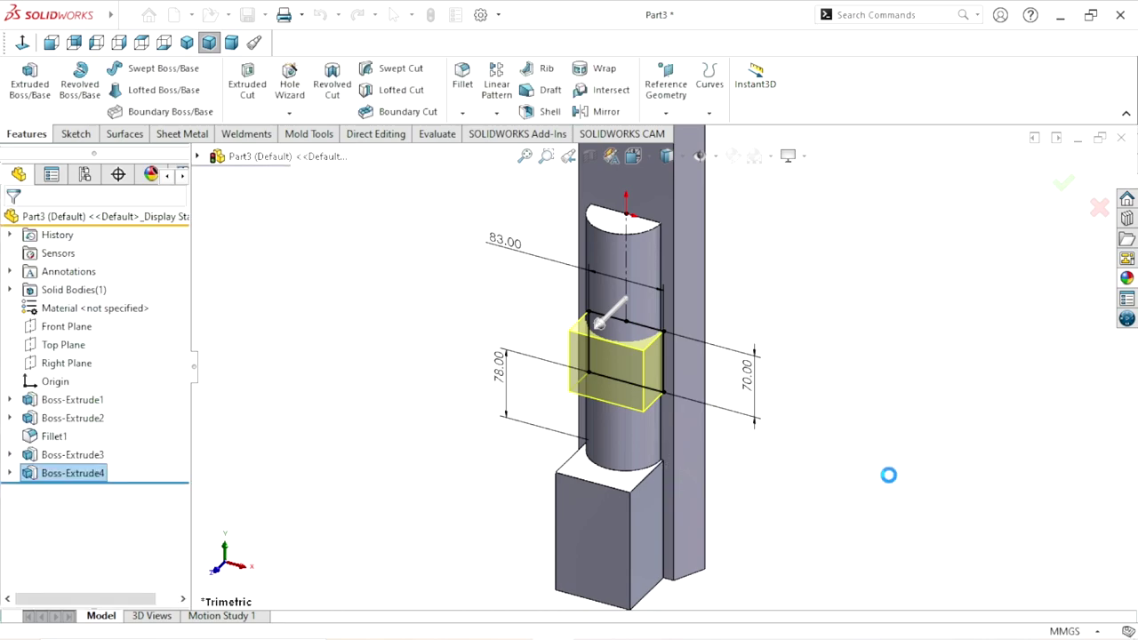
mouse_move(807, 471)
middle_down()
mouse_move(808, 309)
mouse_move(777, 477)
mouse_move(813, 445)
mouse_move(784, 388)
mouse_move(820, 399)
mouse_move(826, 338)
mouse_move(830, 362)
middle_up()
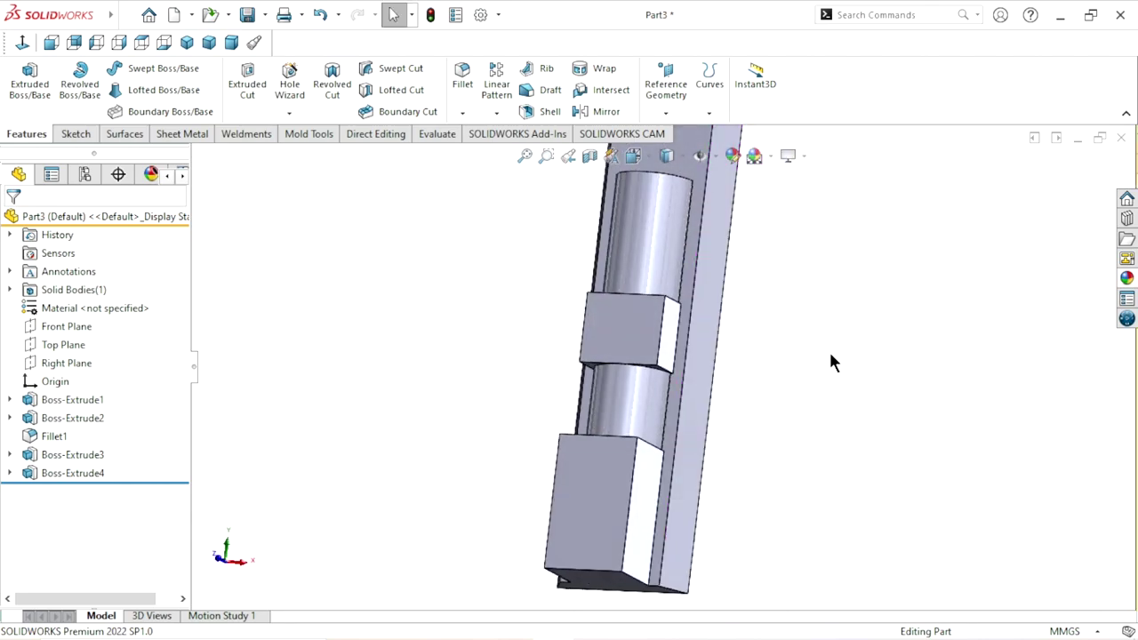
Edit Boss-Extrude4 to change its depth to 48 mm and orbit to inspect both blocks
click(89, 473)
click(112, 424)
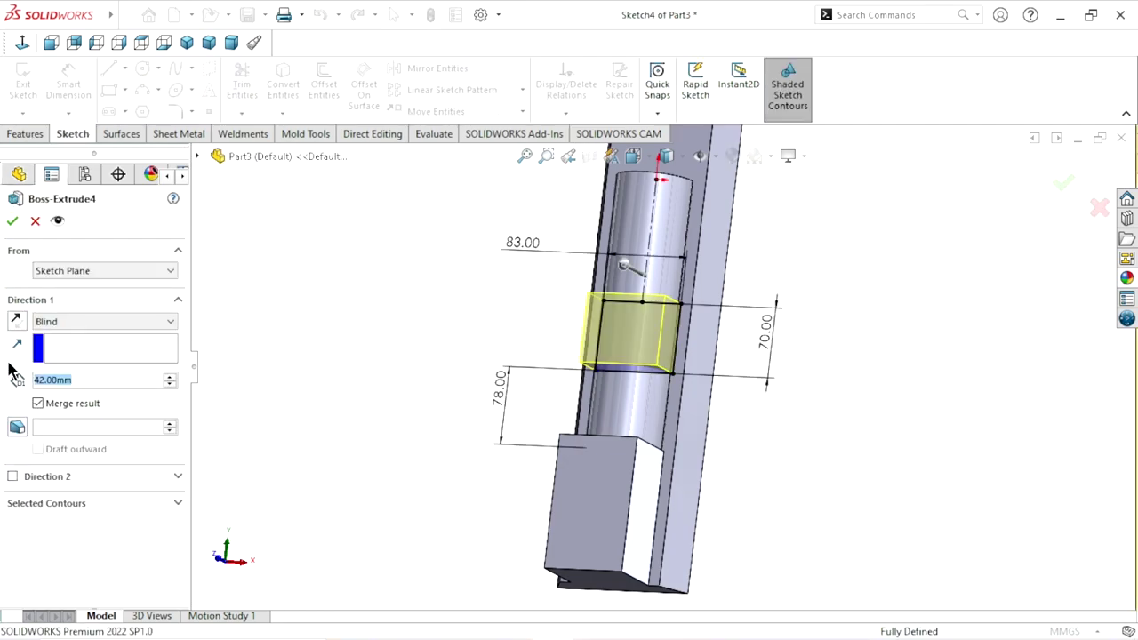
text(48)
key(Return)
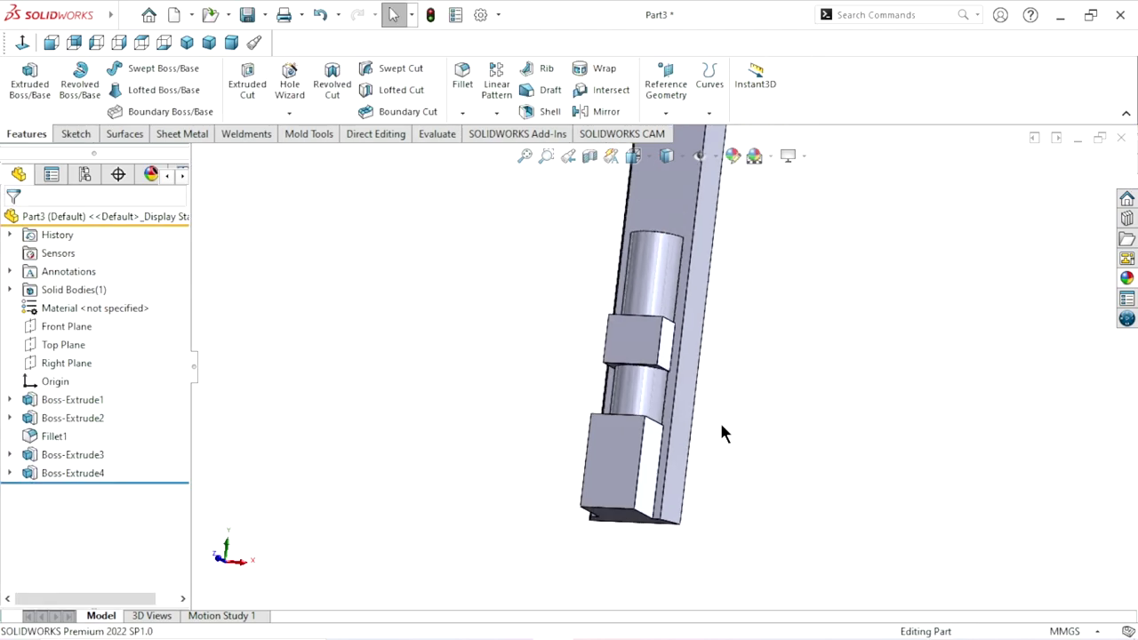
middle_drag(721, 425, 708, 417)
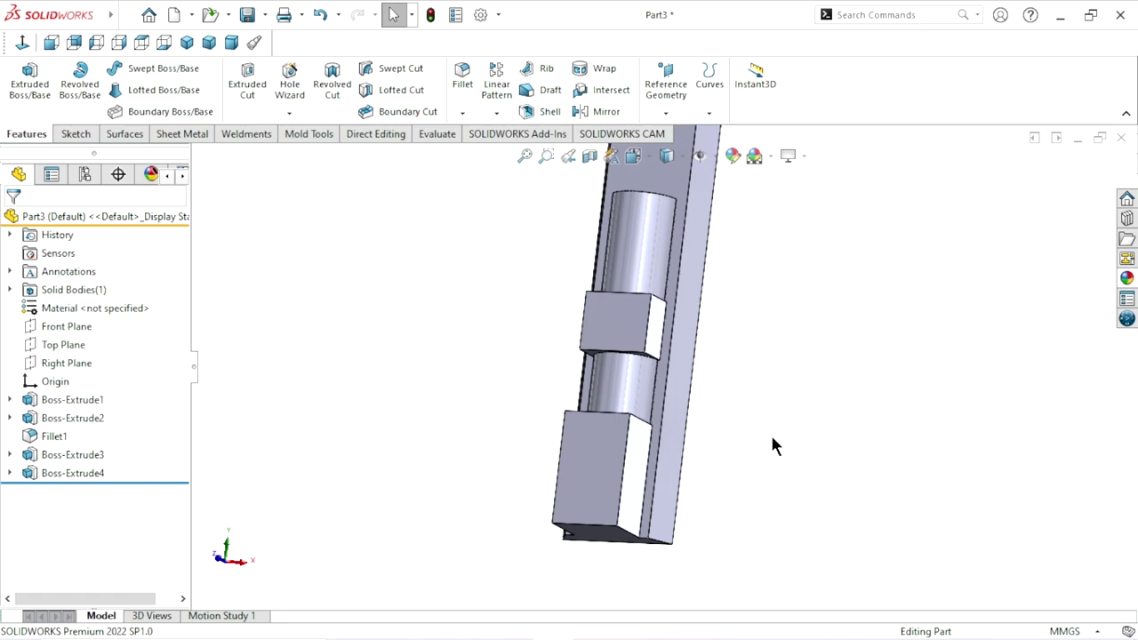
middle_drag(764, 443, 696, 419)
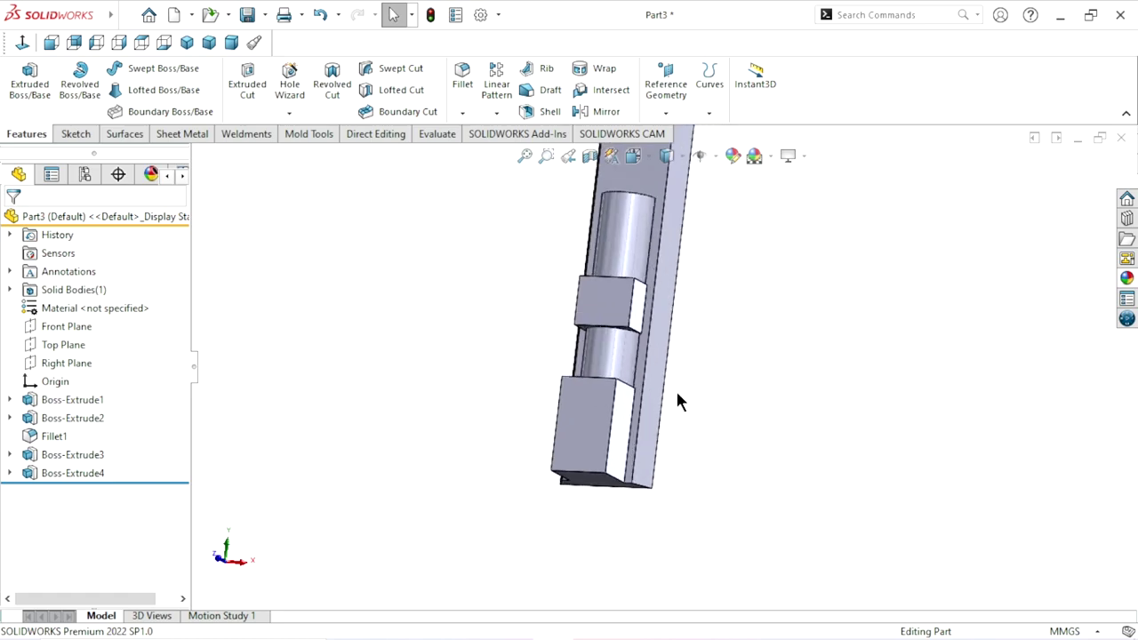
middle_drag(733, 402, 711, 310)
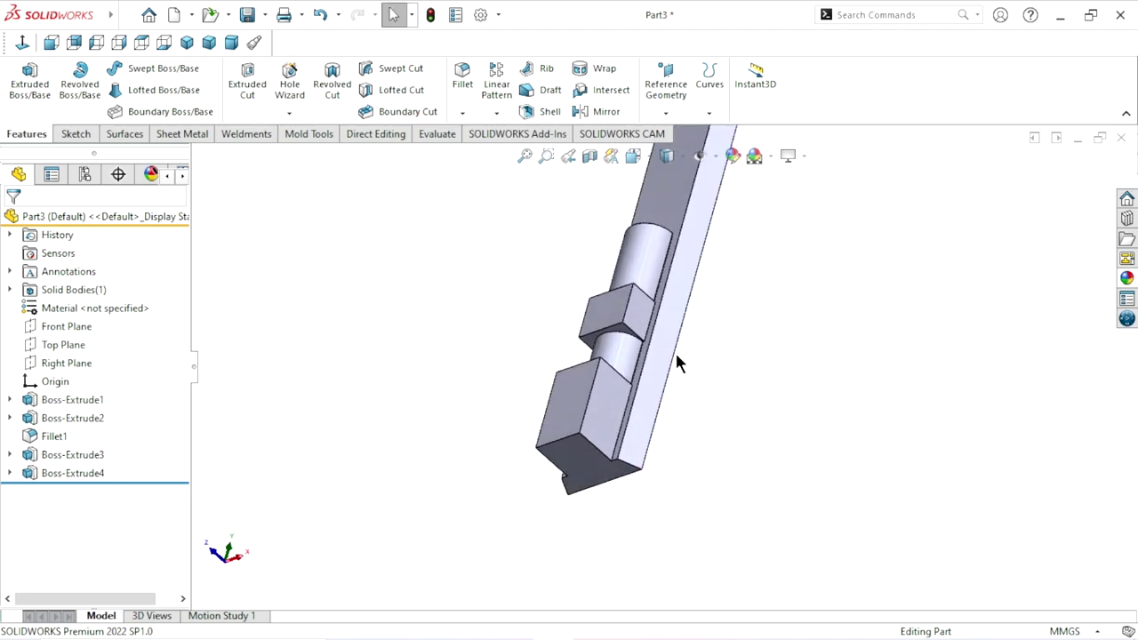
scroll(675, 350, down, 2)
scroll(659, 370, down, 2)
scroll(659, 369, up, 1)
scroll(638, 355, down, 1)
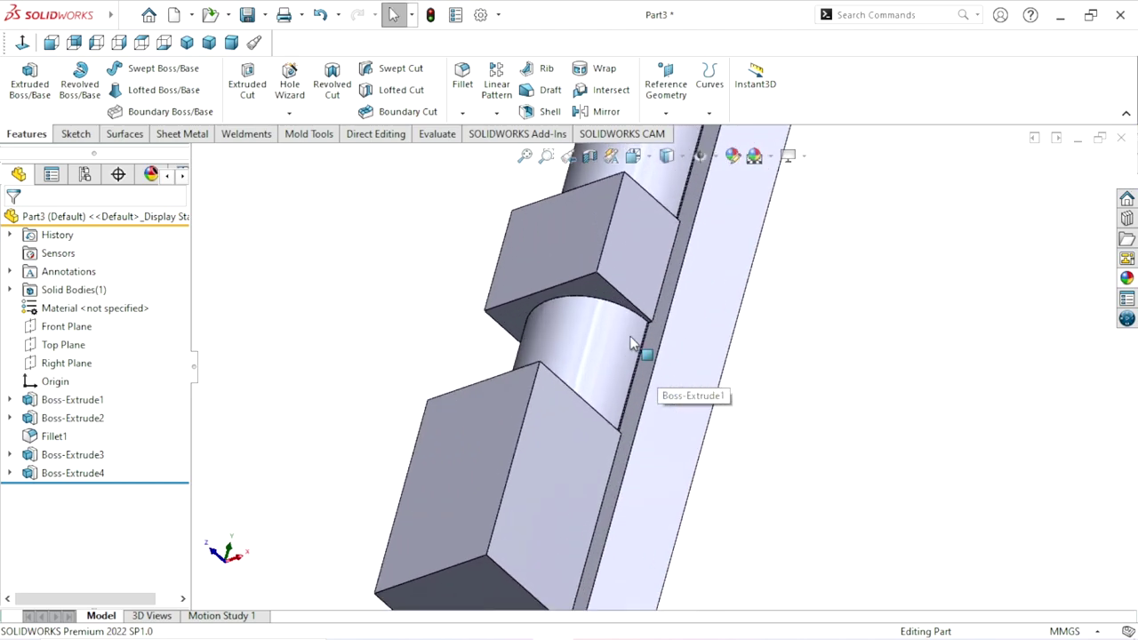
middle_drag(771, 311, 774, 305)
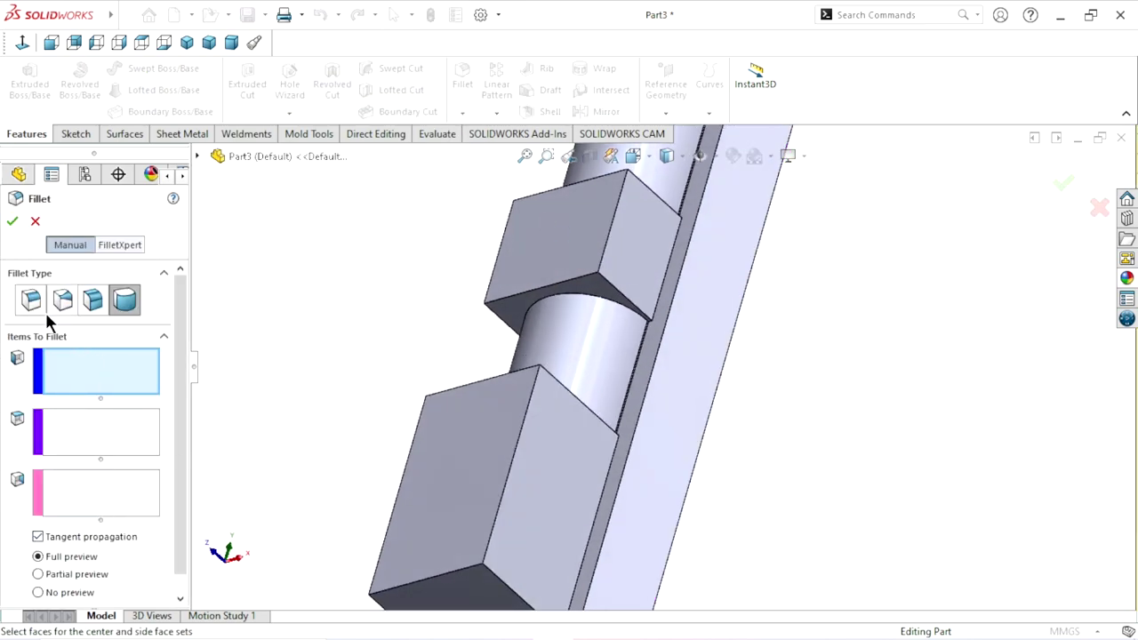
Round the edge where the upper block meets the rod with a 5 mm constant-size fillet
click(36, 304)
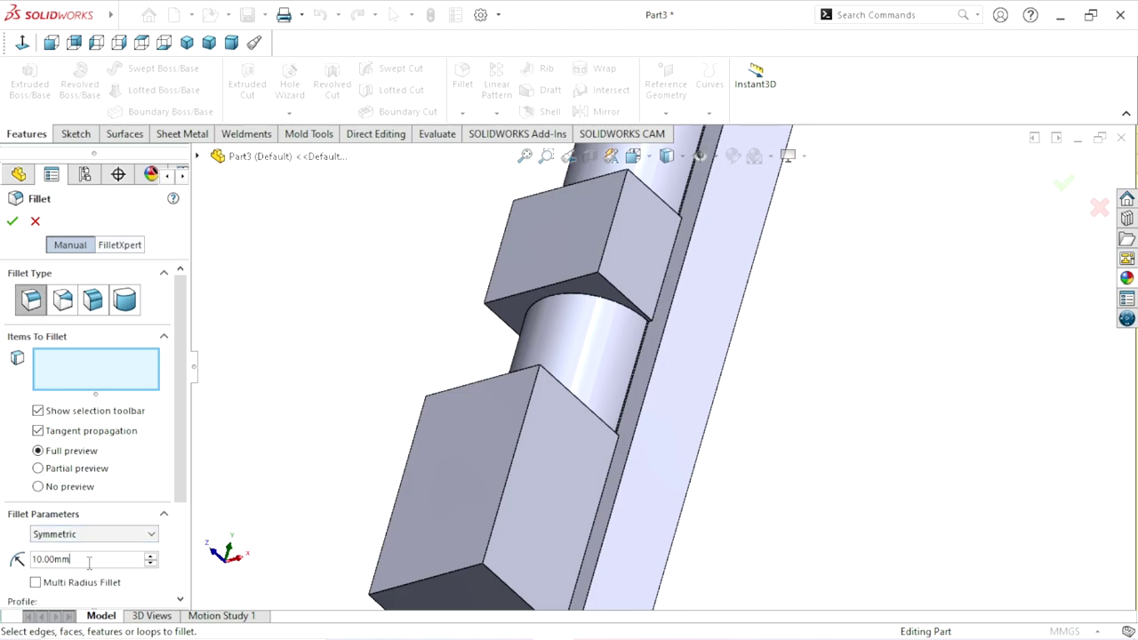
text(5)
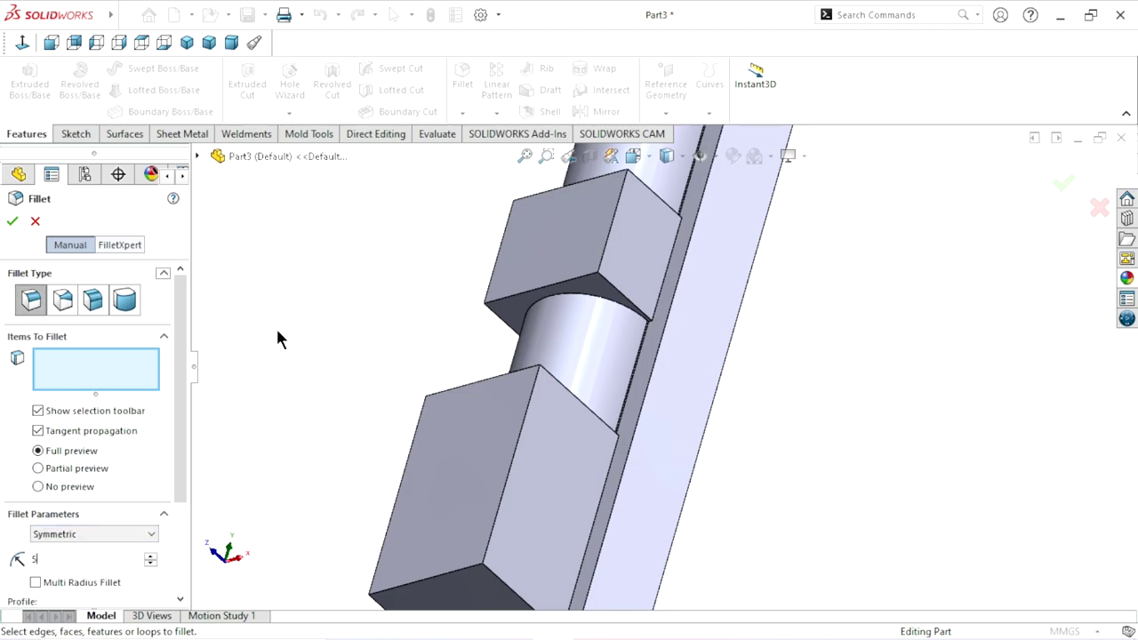
click(589, 302)
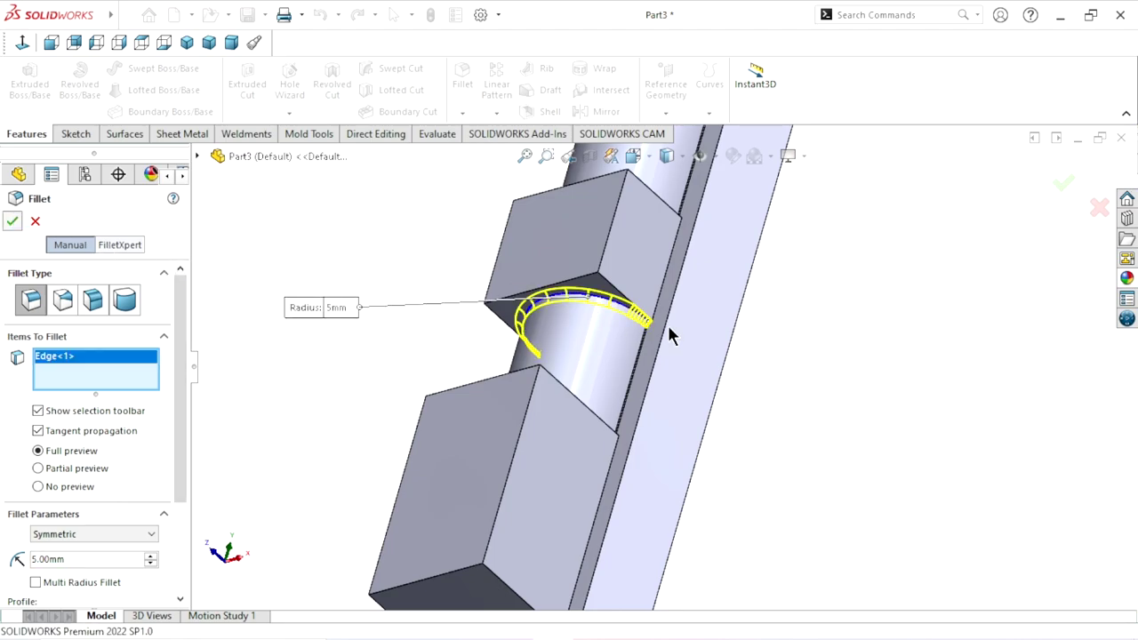
key(Return)
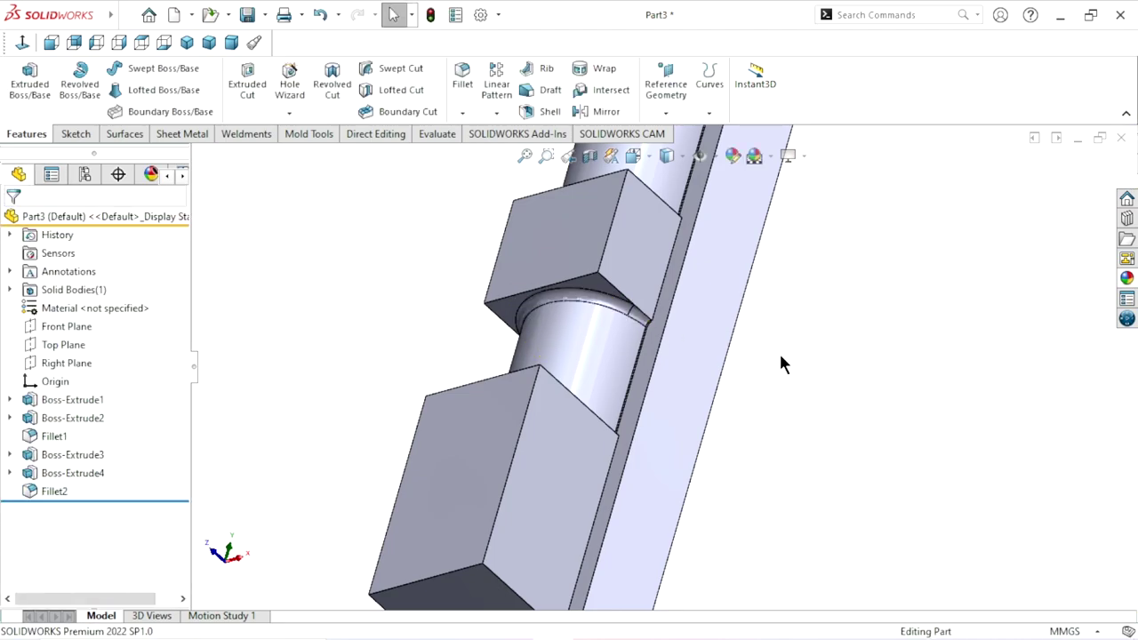
mouse_move(765, 304)
middle_down()
mouse_move(711, 336)
mouse_move(697, 300)
middle_up()
scroll(711, 336, up, 3)
Sketch a vertical slot on the plate's front face, running from near the top to just above the rod
click(660, 263)
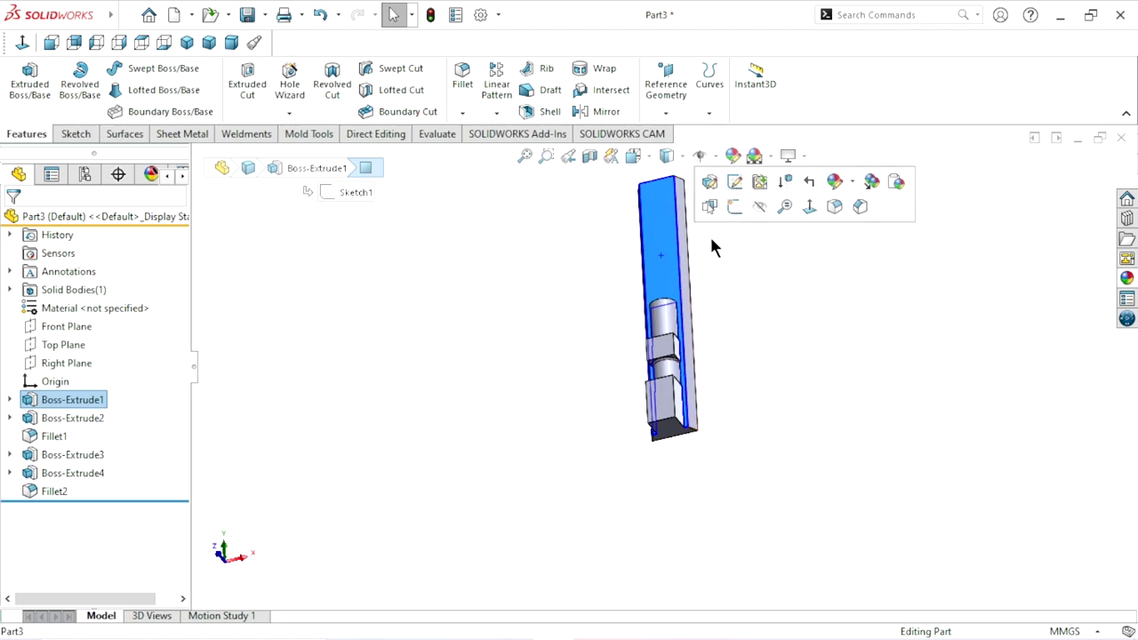
click(733, 207)
click(23, 44)
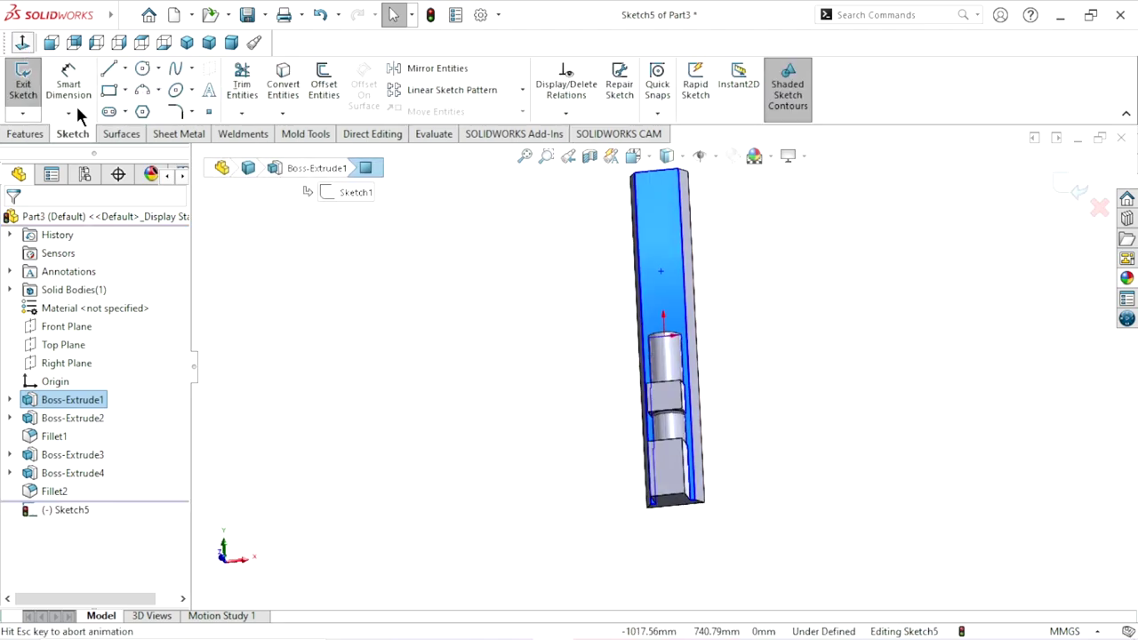
click(109, 111)
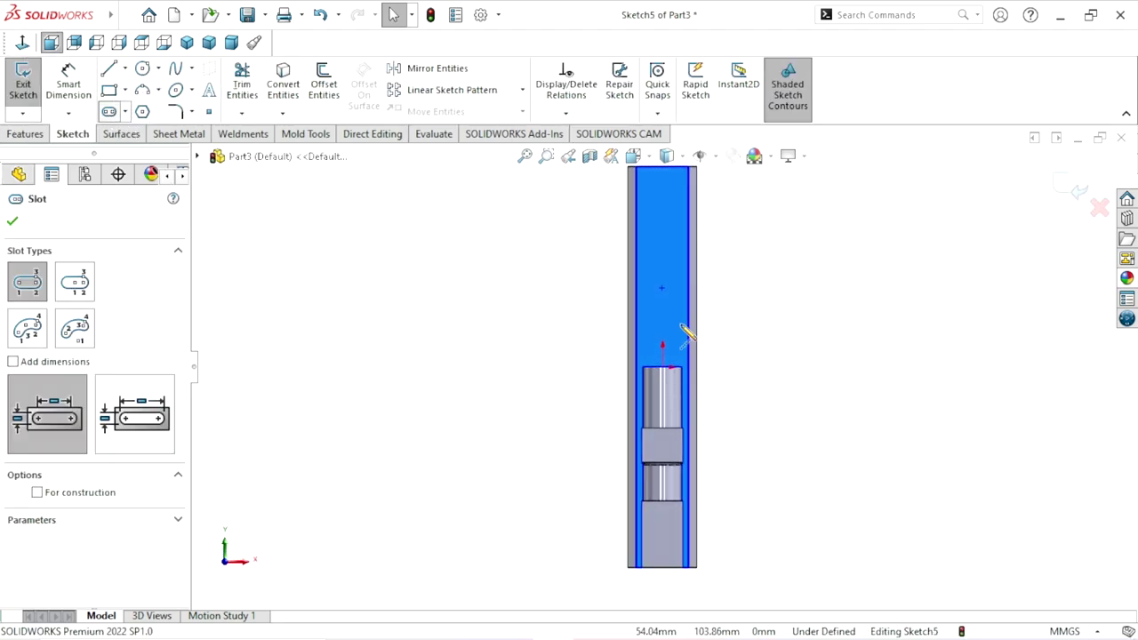
click(661, 195)
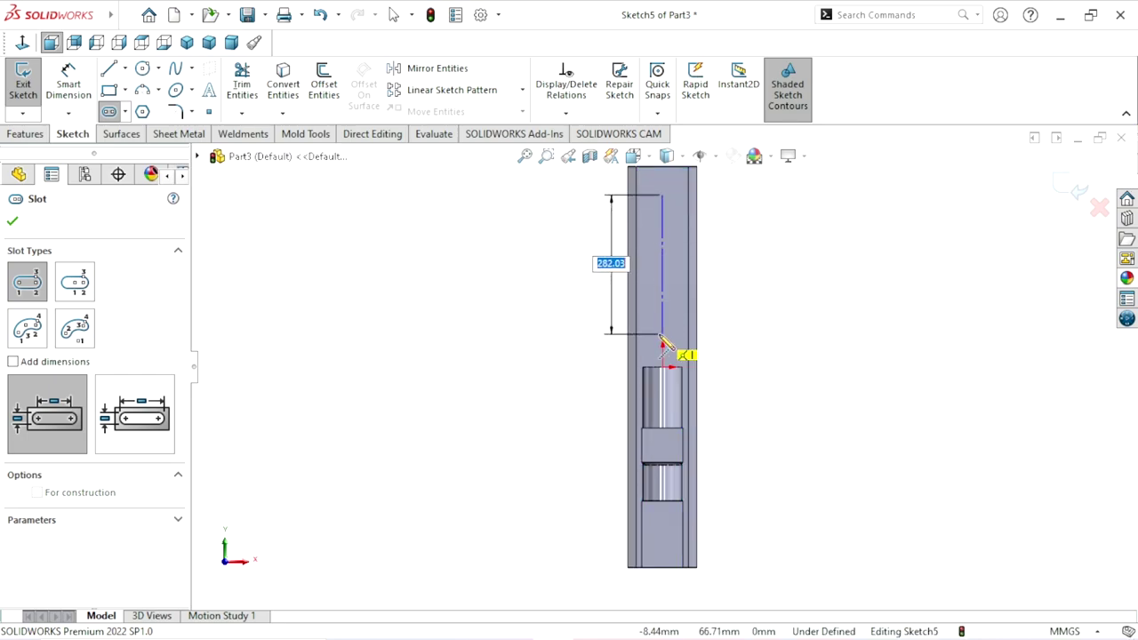
click(663, 384)
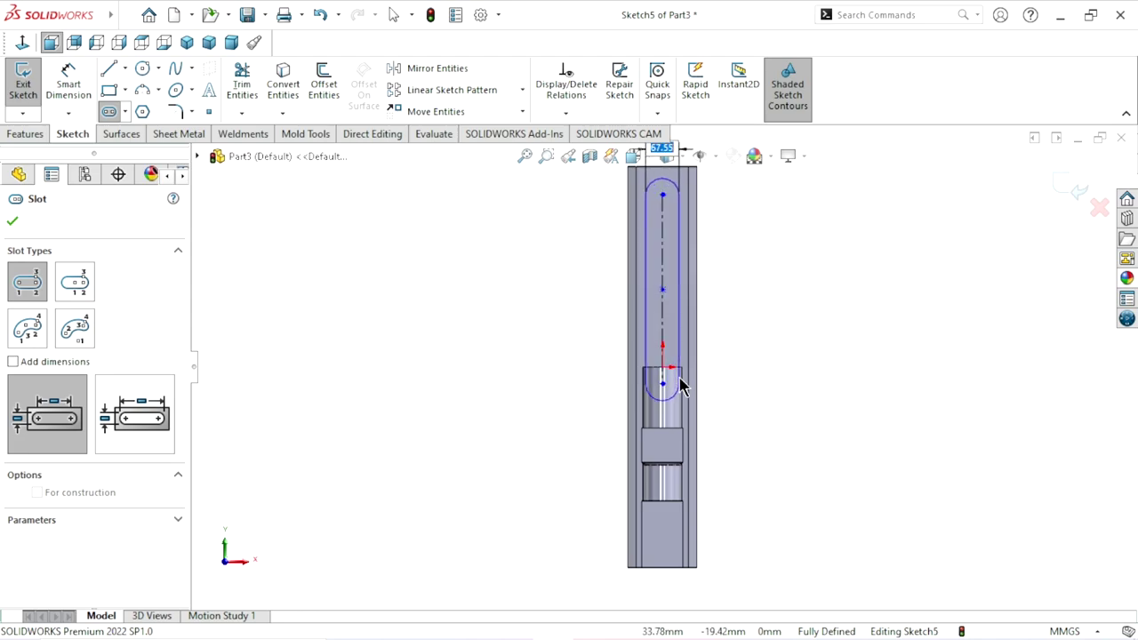
click(681, 384)
right_click(765, 337)
click(764, 340)
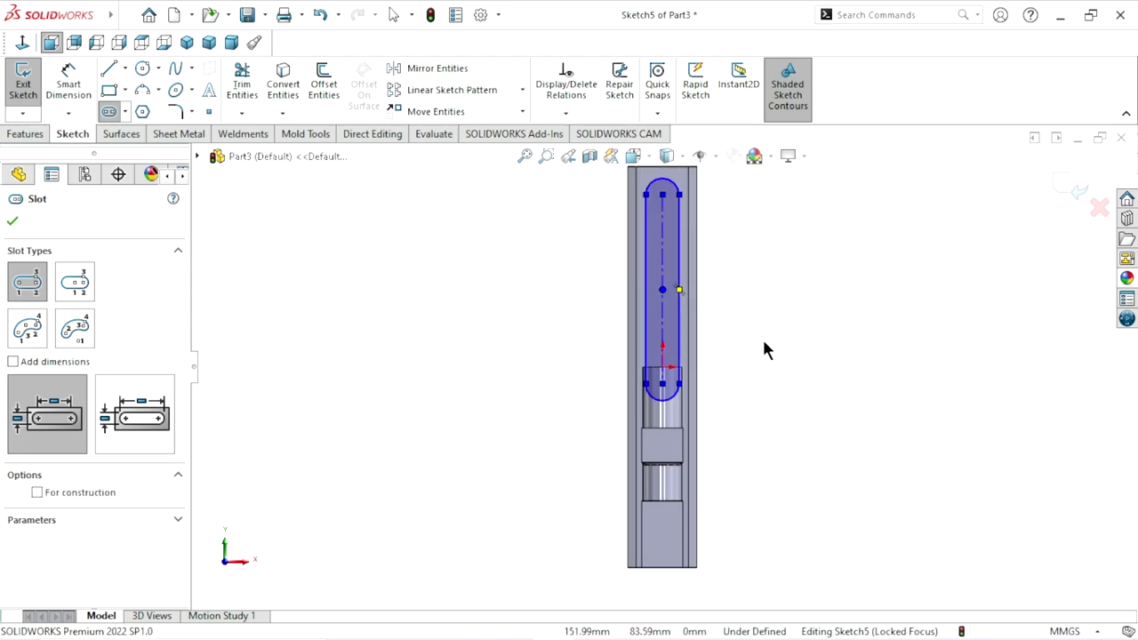
scroll(662, 366, up, 2)
scroll(707, 267, down, 2)
scroll(676, 320, down, 3)
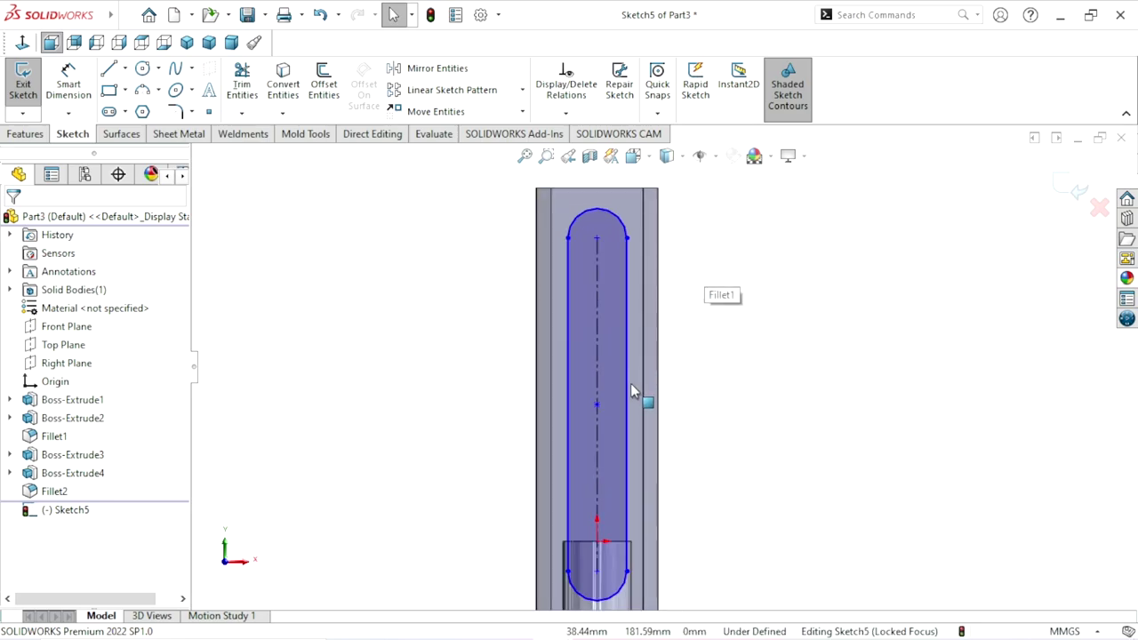
Dimension the slot's overall length to 490
click(75, 86)
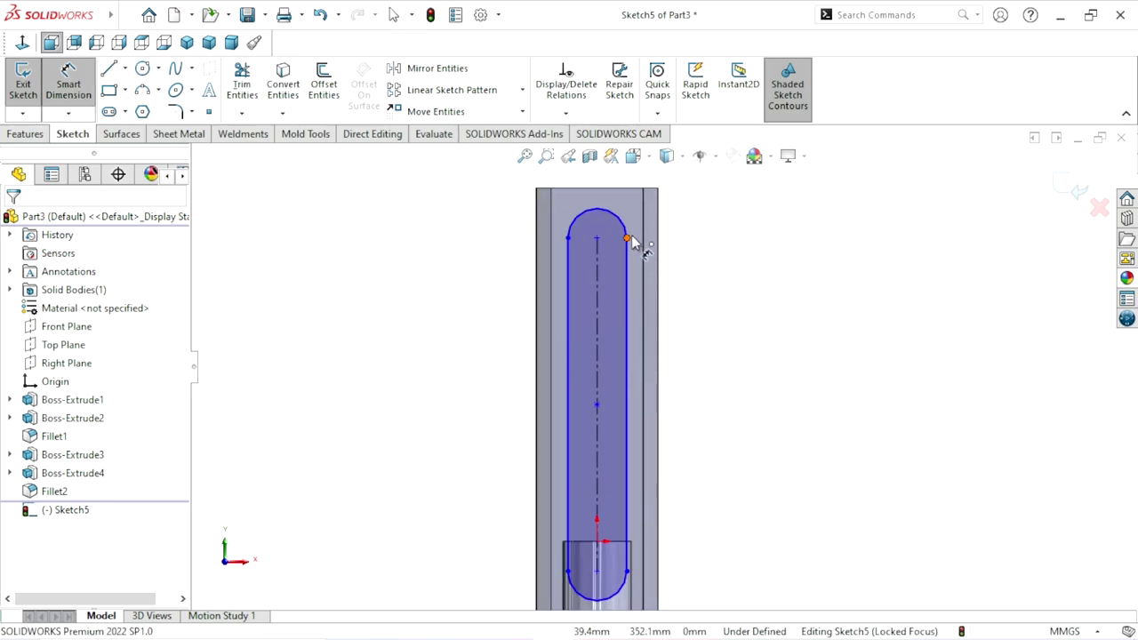
click(587, 222)
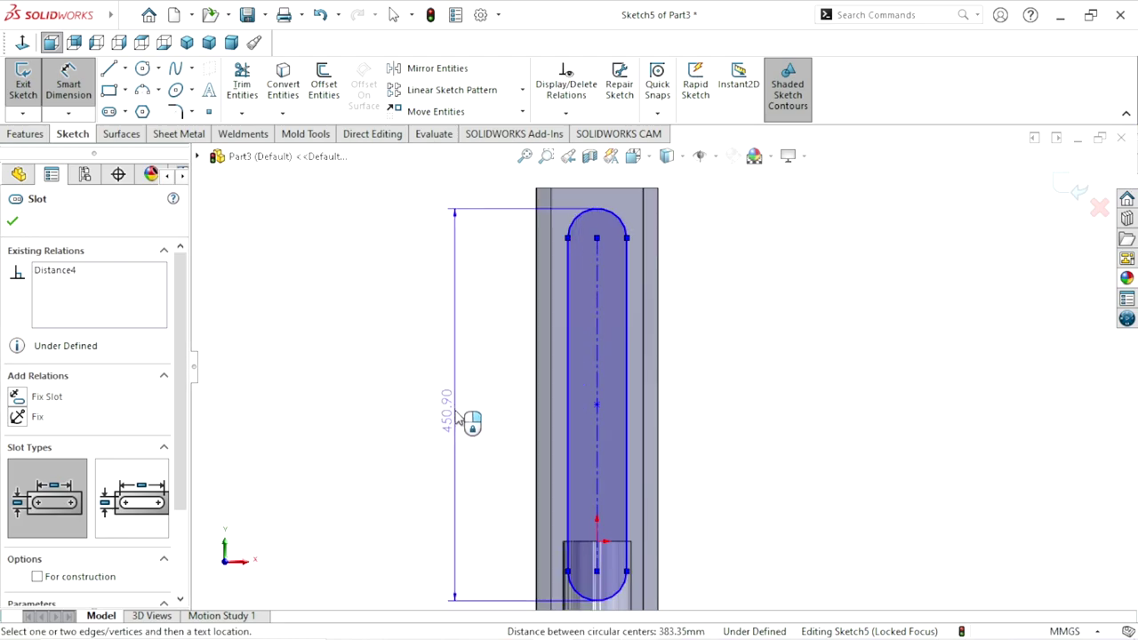
click(459, 420)
text(4)
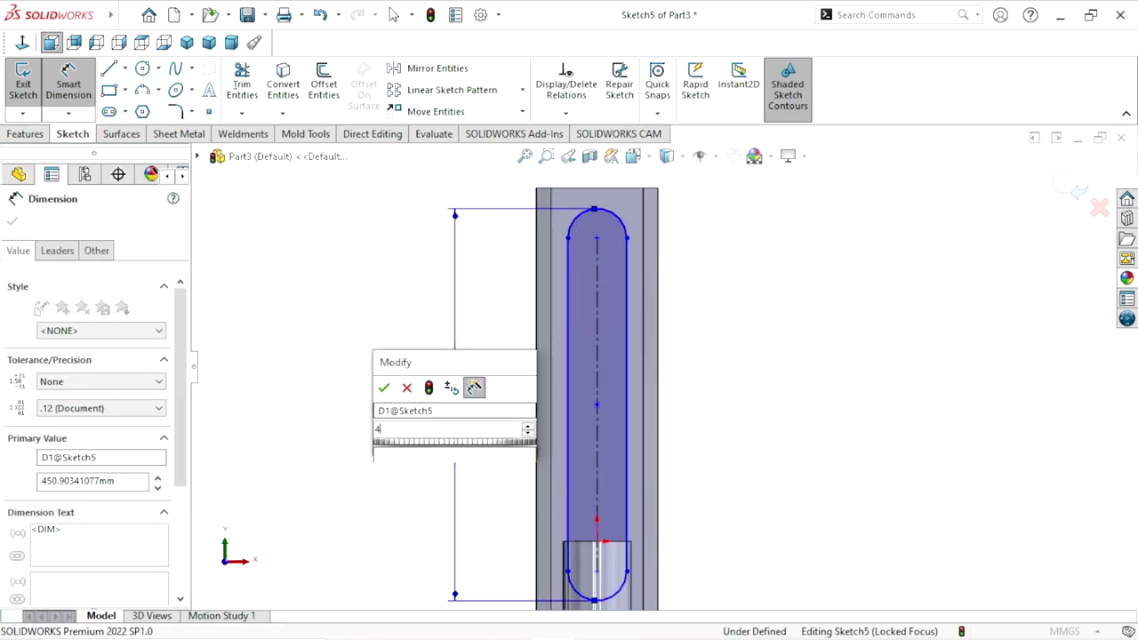
text(90)
click(384, 388)
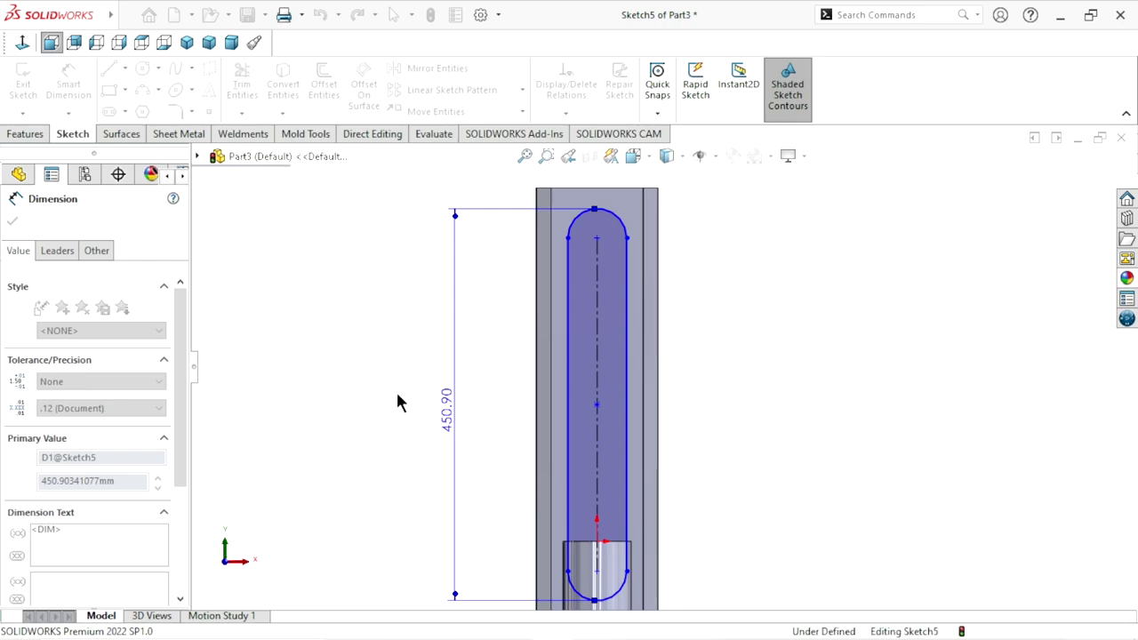
scroll(603, 441, up, 2)
scroll(684, 480, down, 1)
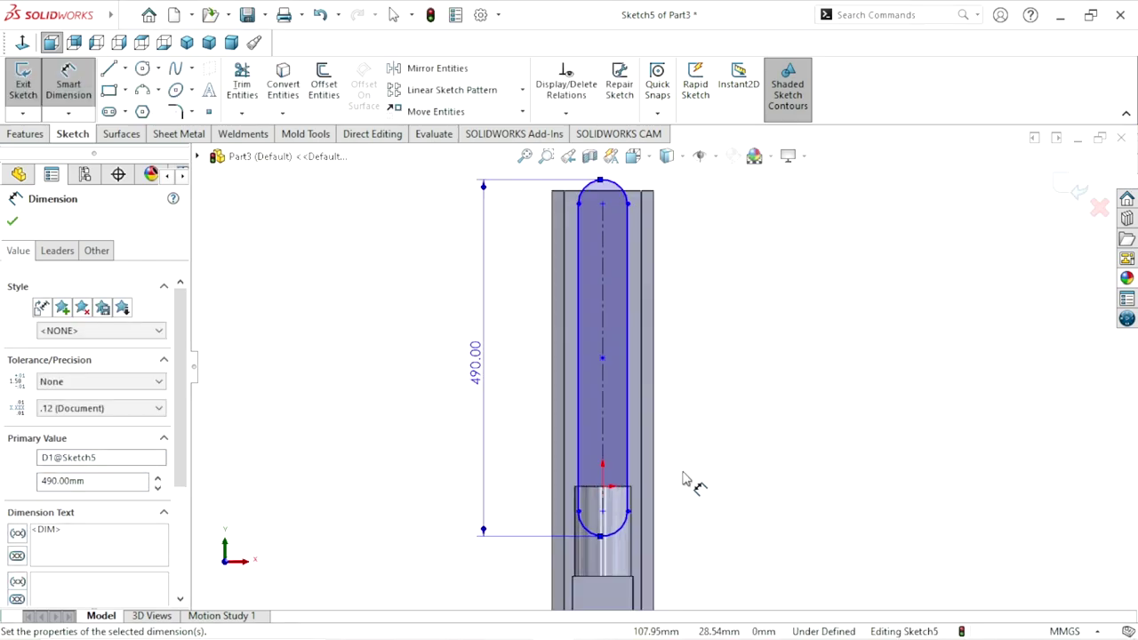
scroll(639, 565, down, 1)
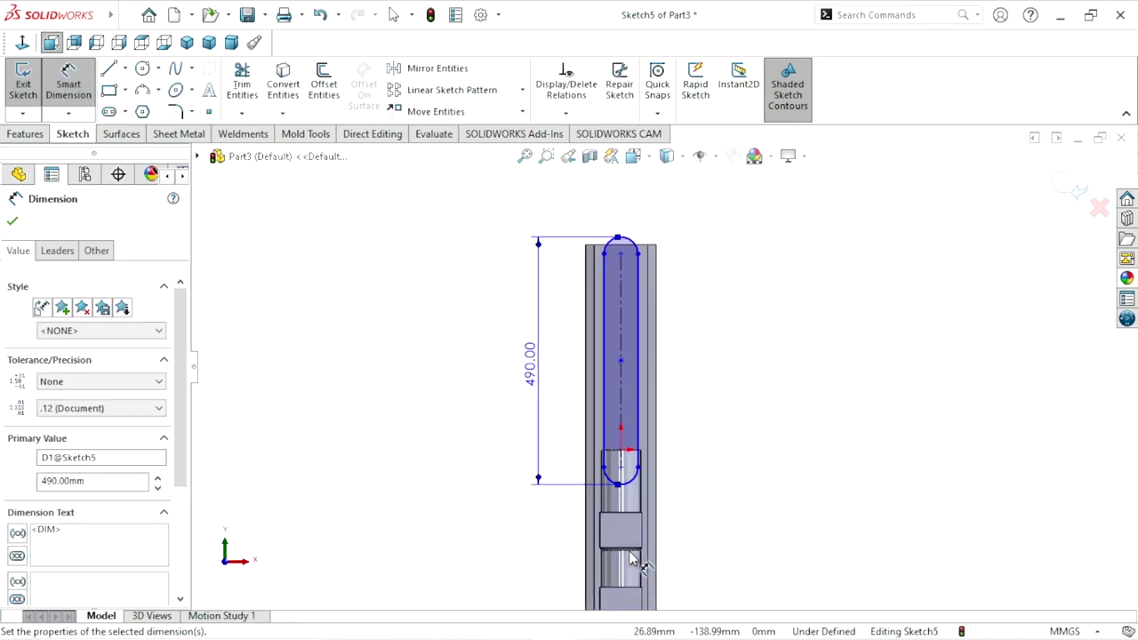
scroll(650, 534, down, 1)
scroll(646, 436, down, 1)
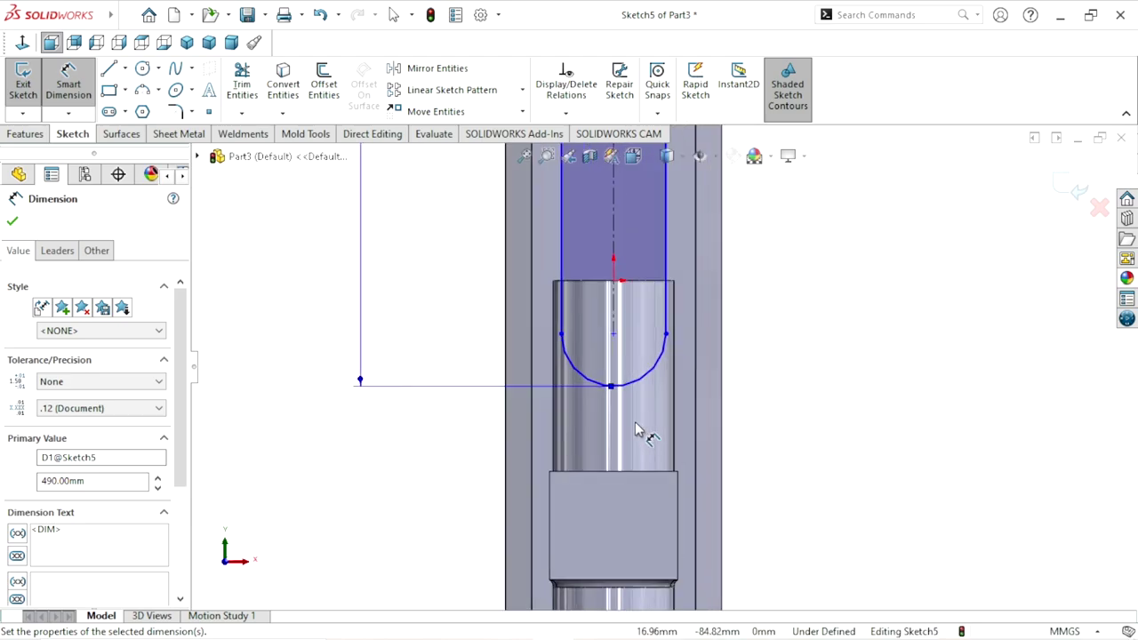
Dimension the slot's lower arc 35 above the block's top edge and its horizontal dimension to 83
click(643, 475)
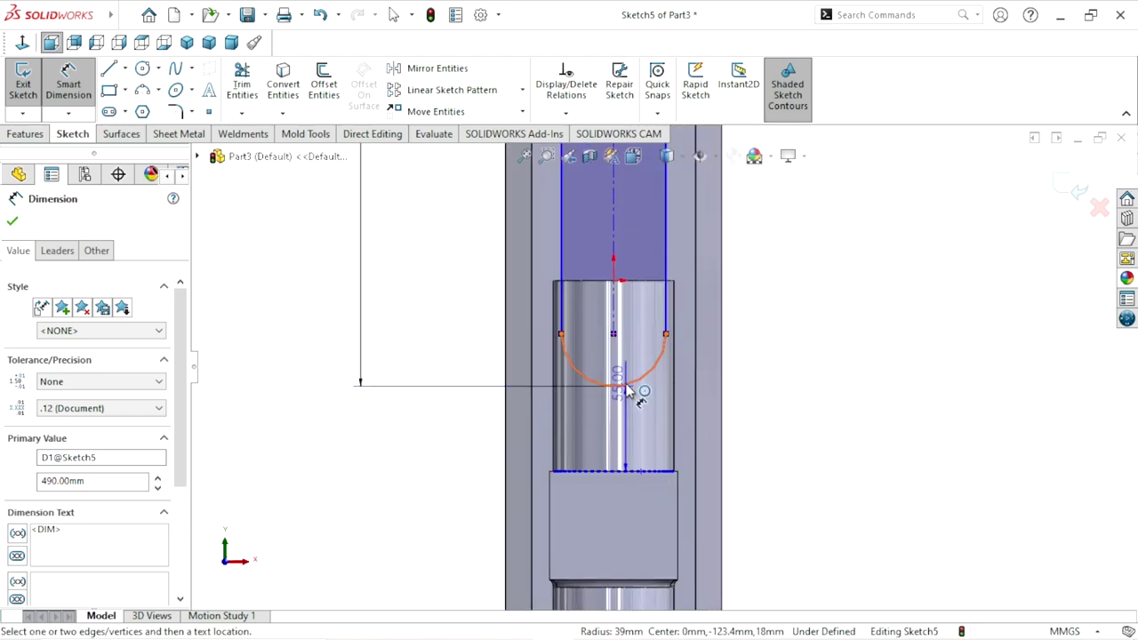
click(638, 396)
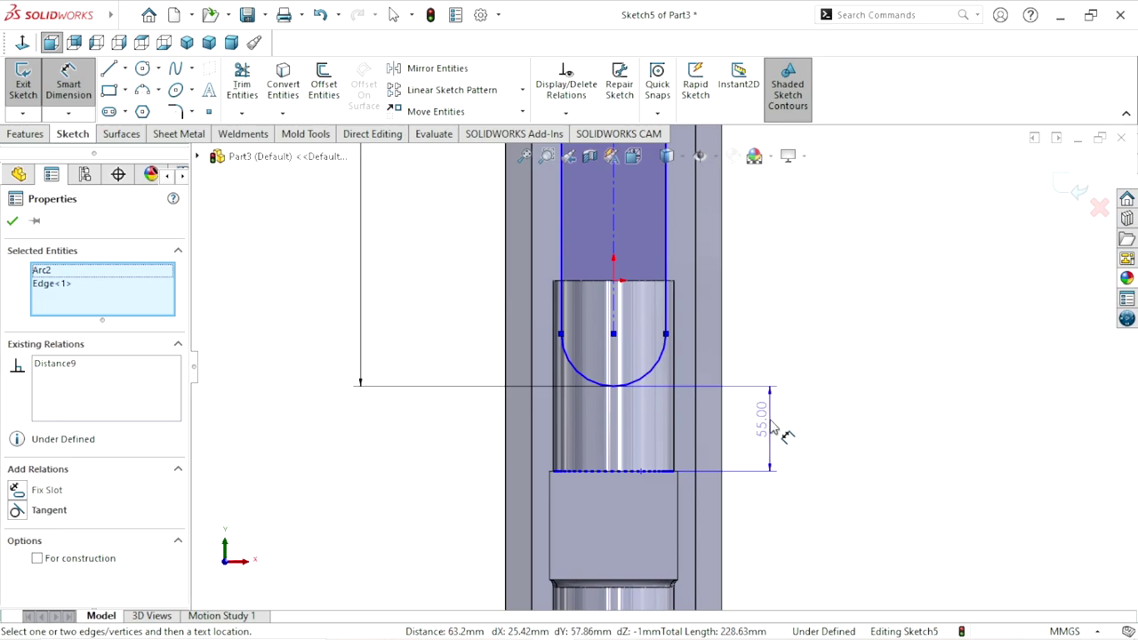
click(769, 419)
text(3)
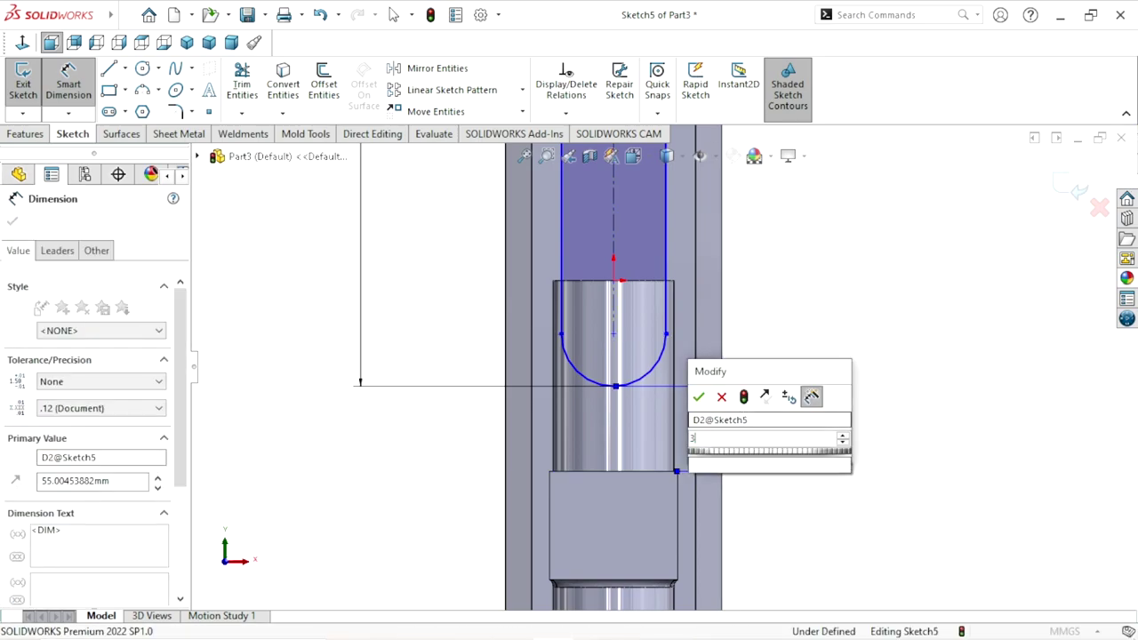
text(5)
click(699, 397)
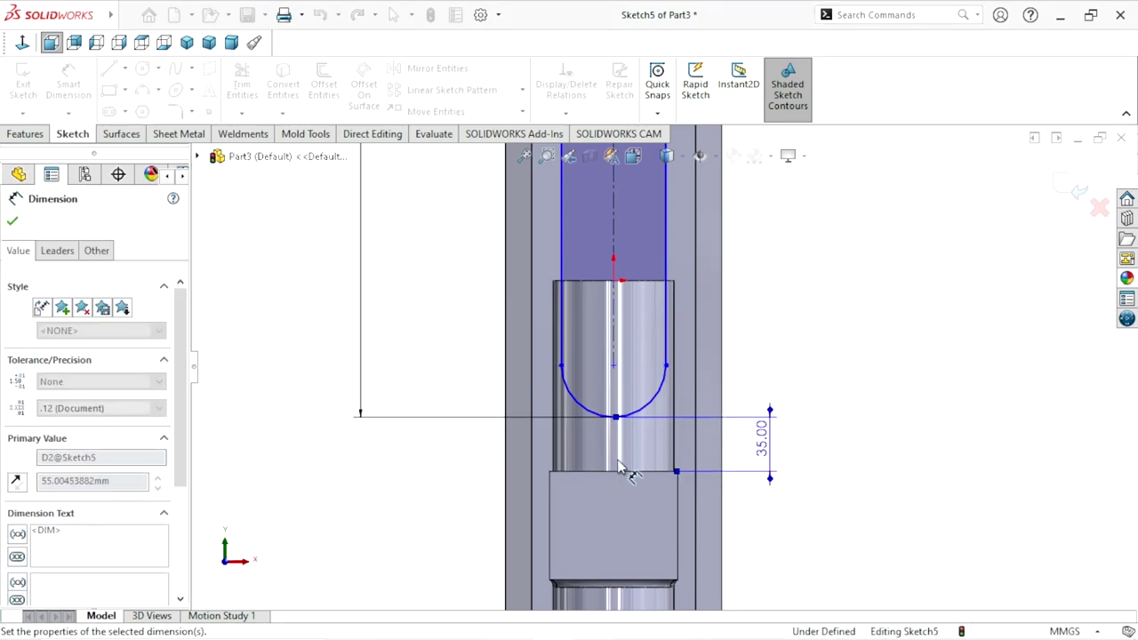
scroll(620, 468, up, 3)
scroll(620, 465, up, 2)
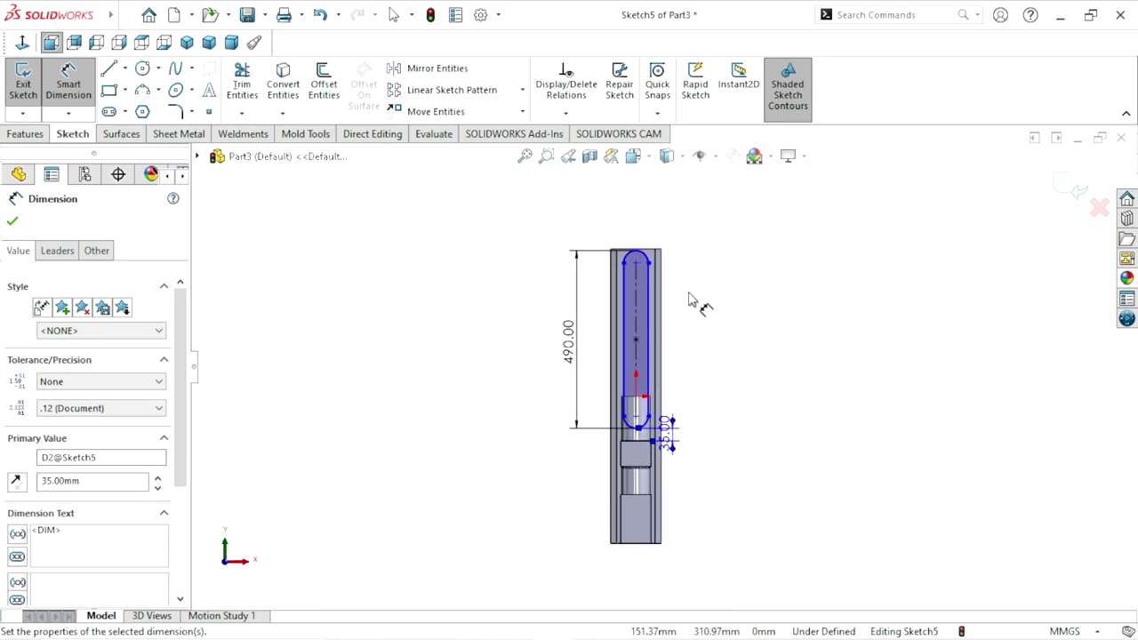
scroll(680, 300, down, 3)
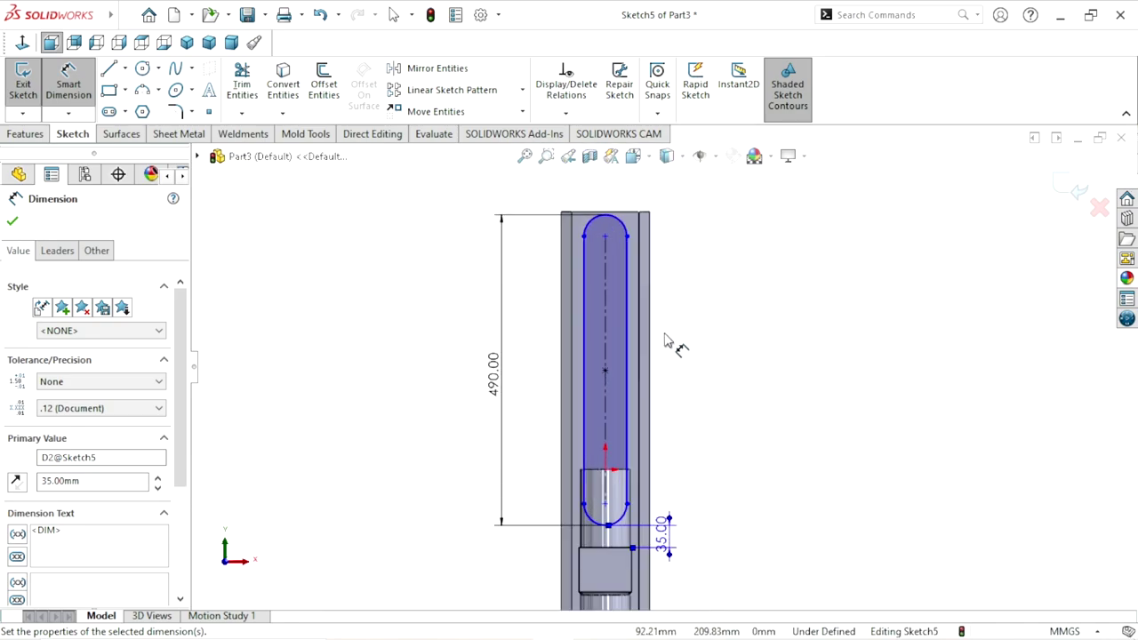
click(627, 300)
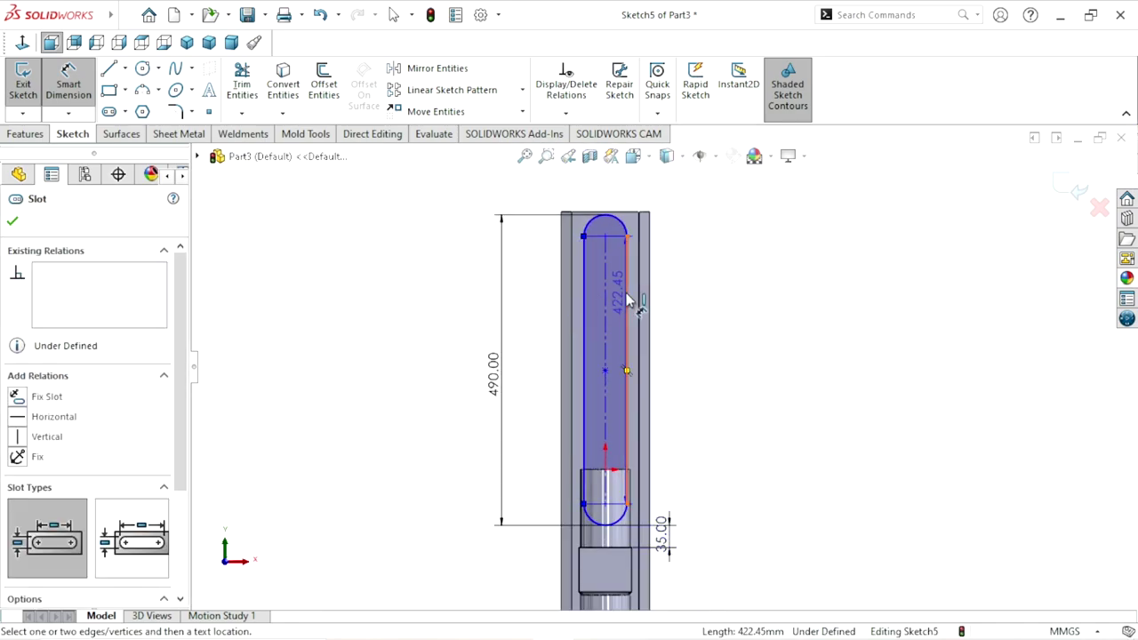
click(690, 288)
text(83)
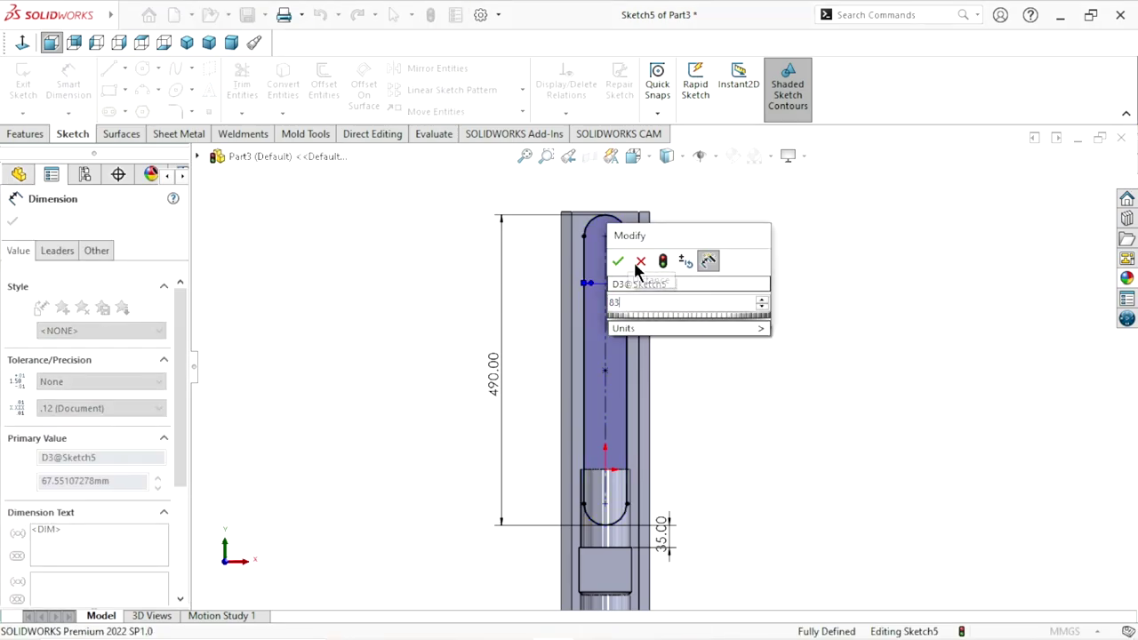
click(618, 255)
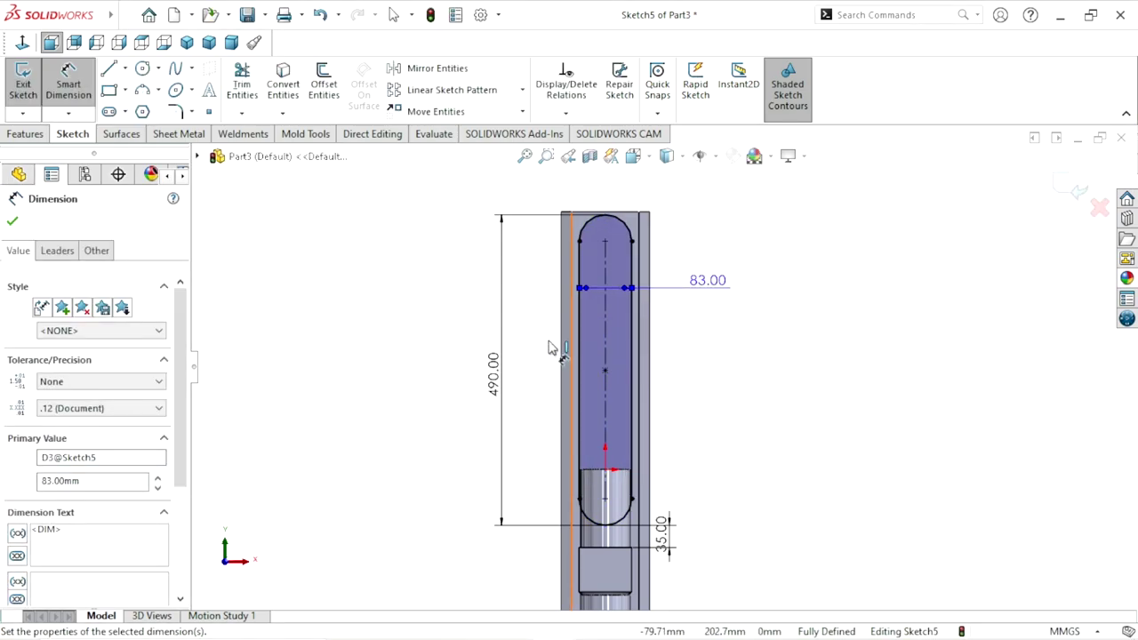
click(12, 224)
click(23, 133)
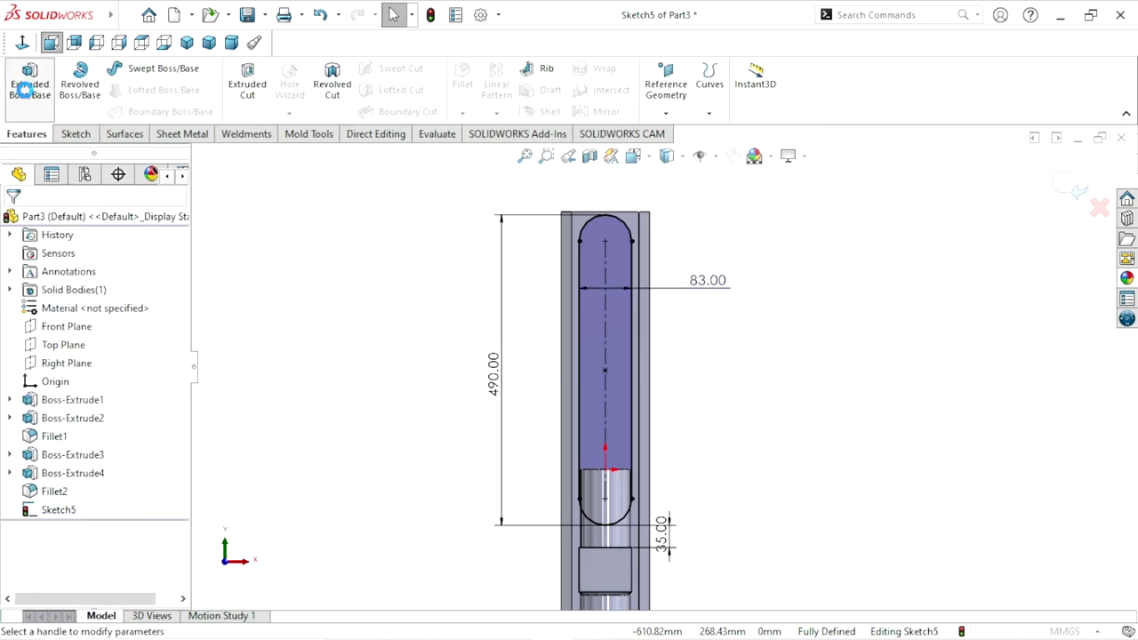
Extrude the slot sketch as a blind boss 45 mm deep, viewed in Trimetric
click(24, 88)
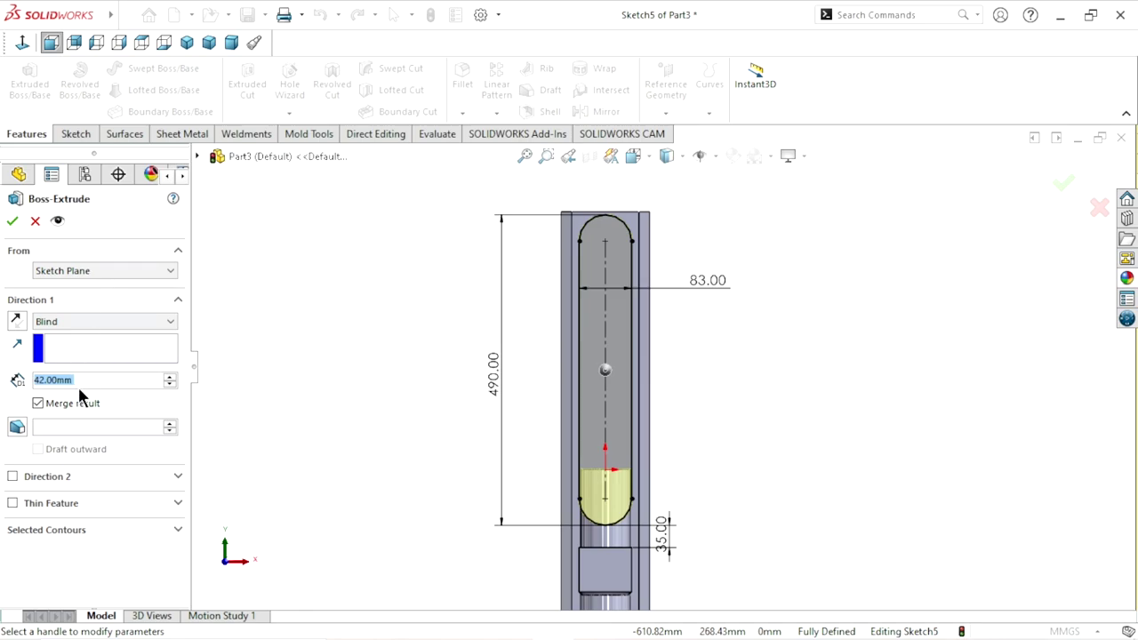
click(205, 44)
scroll(716, 357, down, 3)
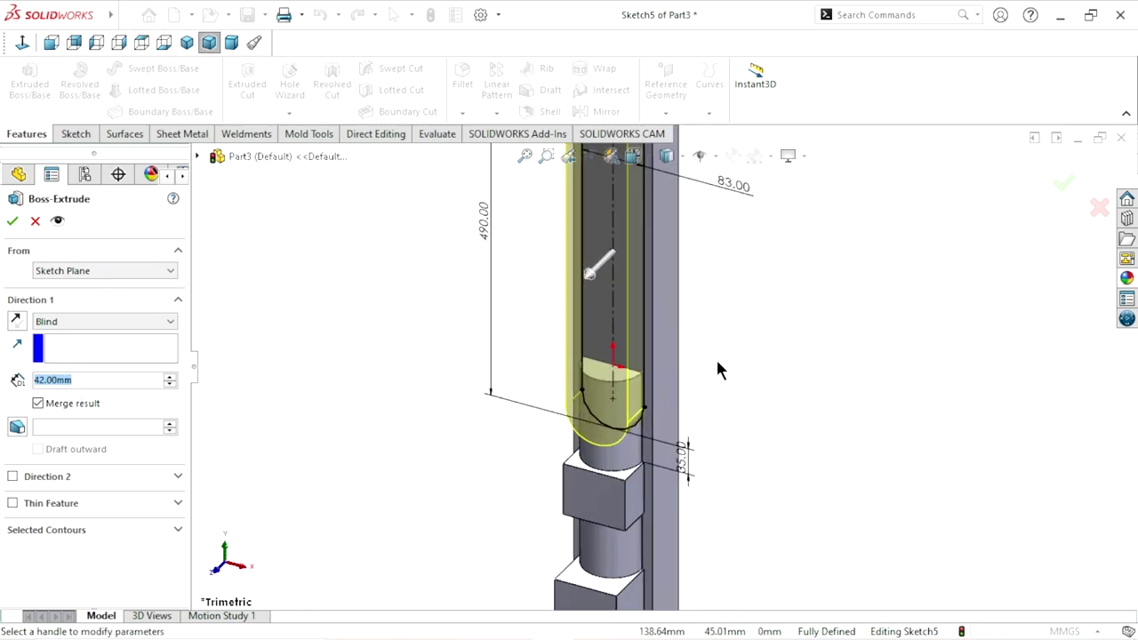
text(45)
key(Return)
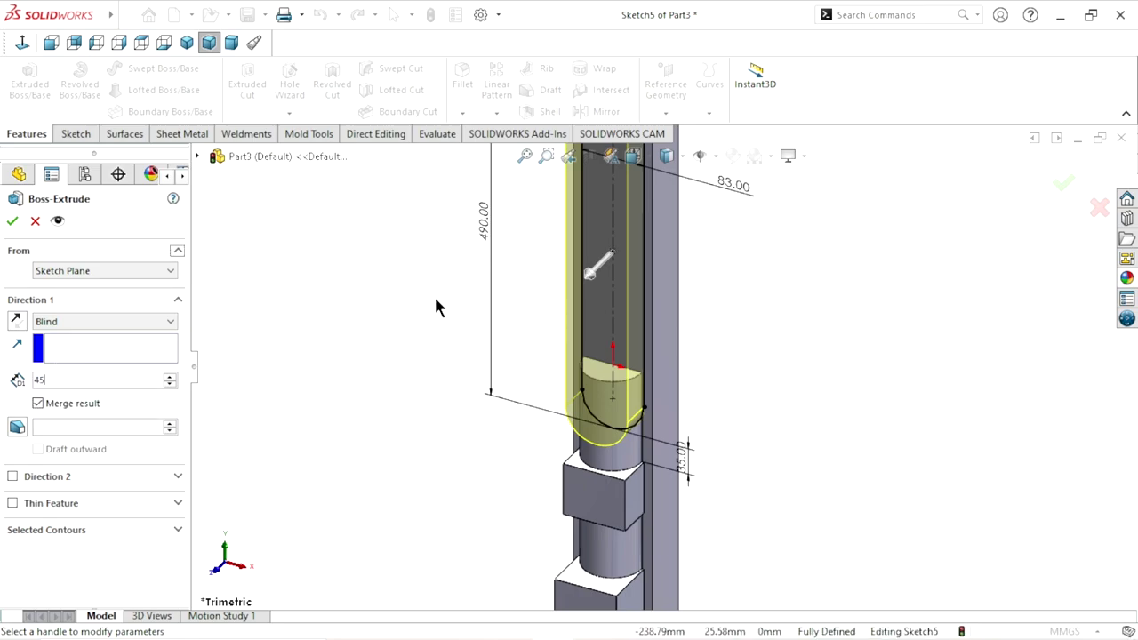
click(12, 221)
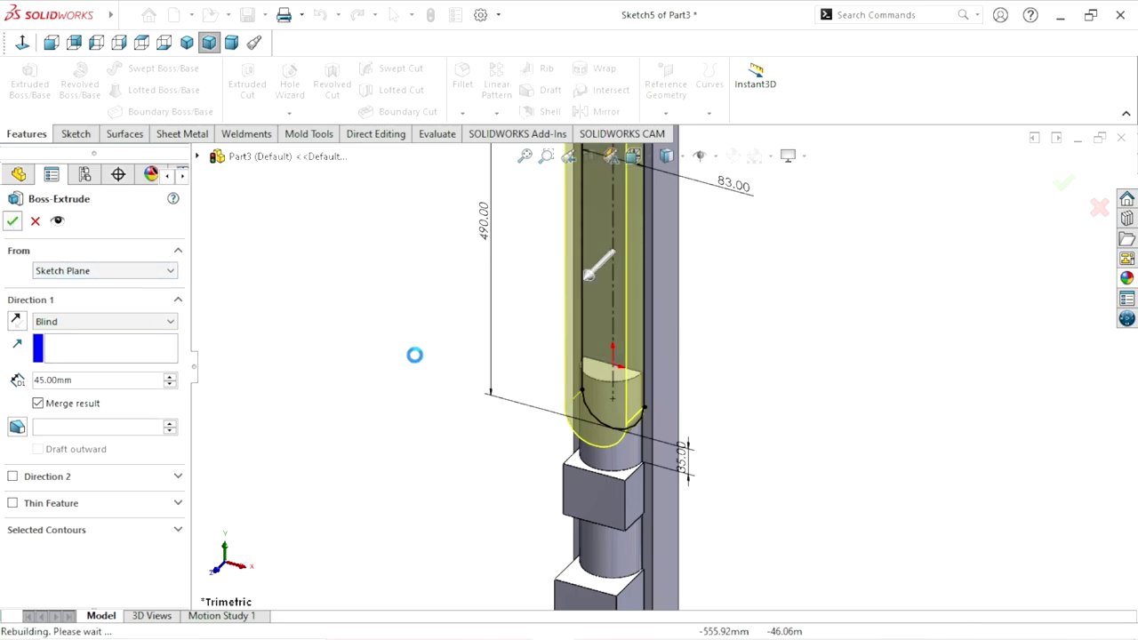
key(f)
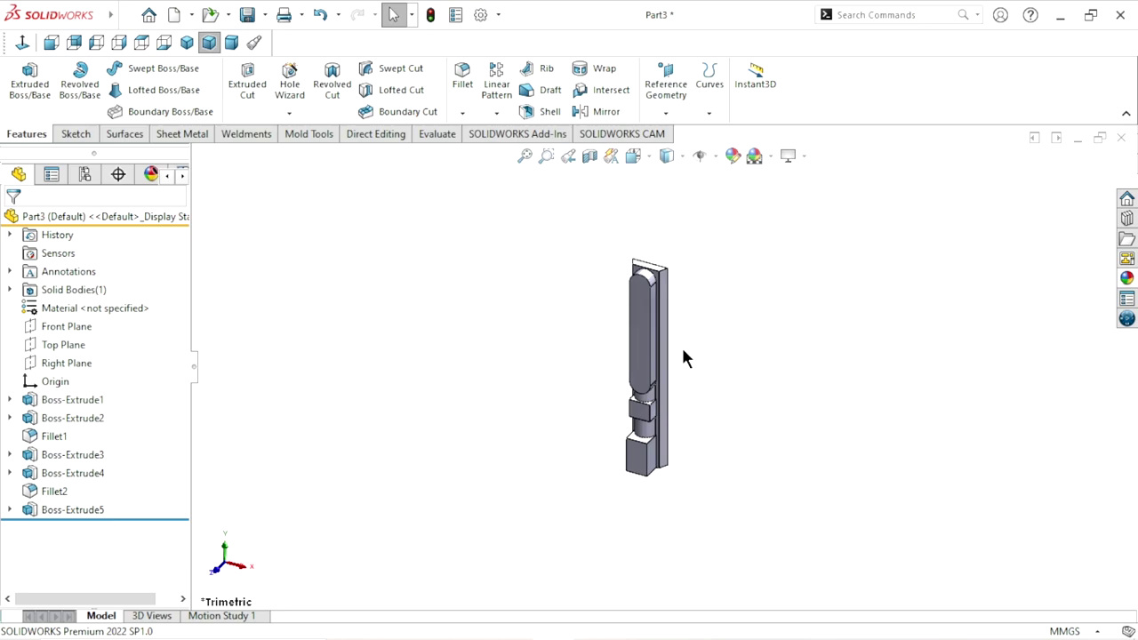
mouse_move(684, 356)
middle_down()
mouse_move(778, 305)
mouse_move(655, 356)
middle_up()
scroll(658, 425, down, 3)
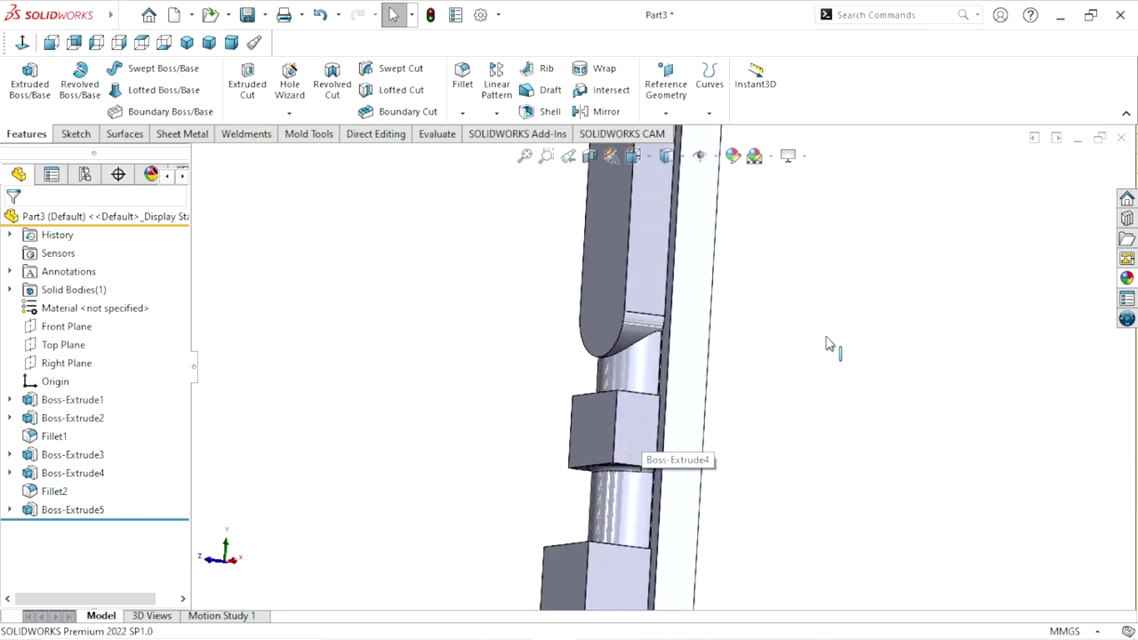
Fillet the cylinder's circular edge at the block beneath the slotted boss with a 5 mm radius
click(463, 84)
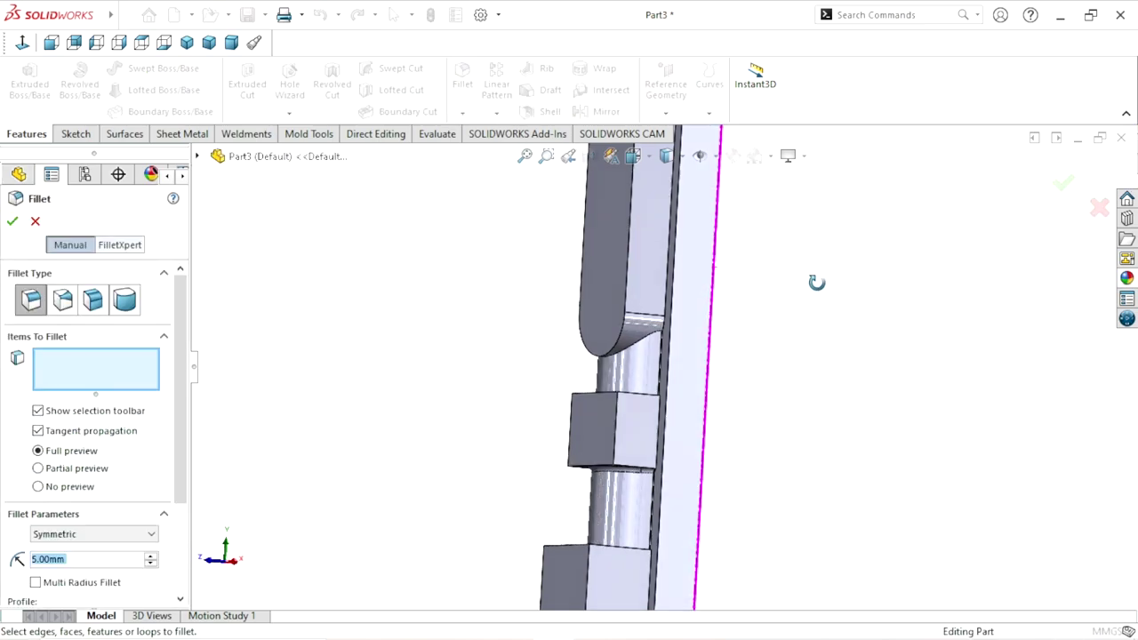
middle_drag(816, 282, 747, 336)
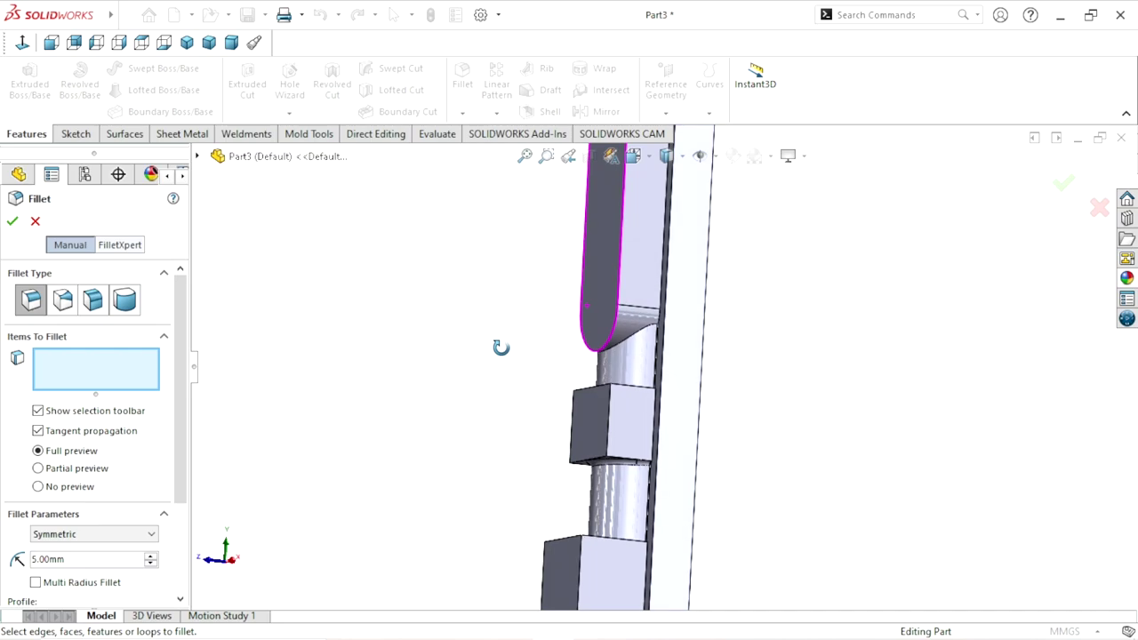
scroll(672, 387, down, 3)
scroll(617, 290, down, 2)
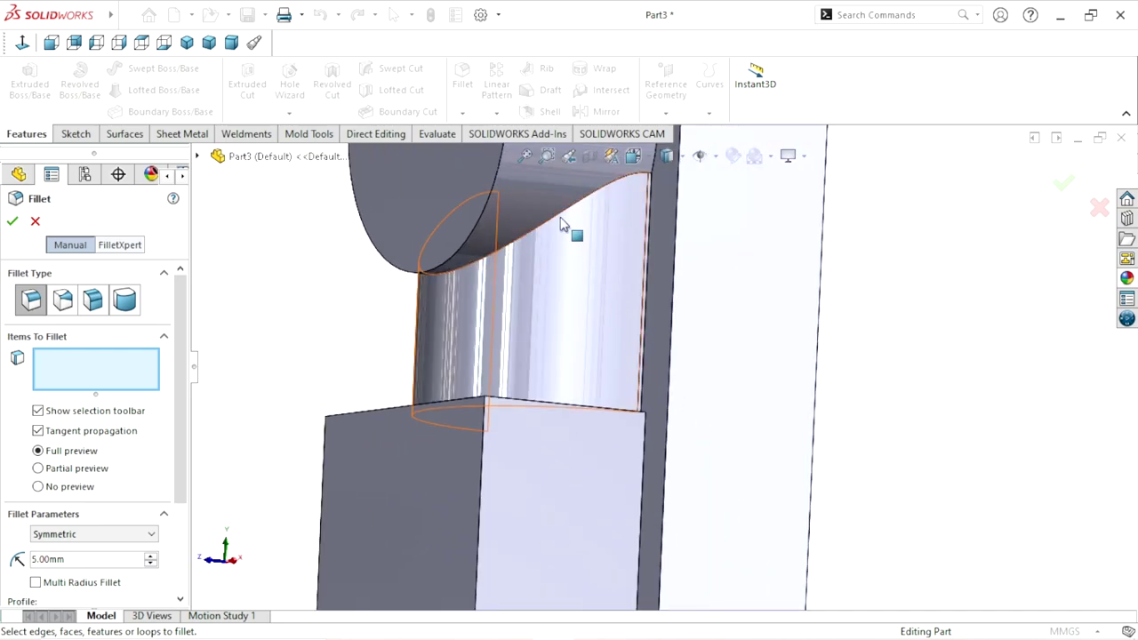
click(572, 224)
mouse_move(669, 309)
middle_down()
mouse_move(673, 407)
mouse_move(595, 388)
middle_up()
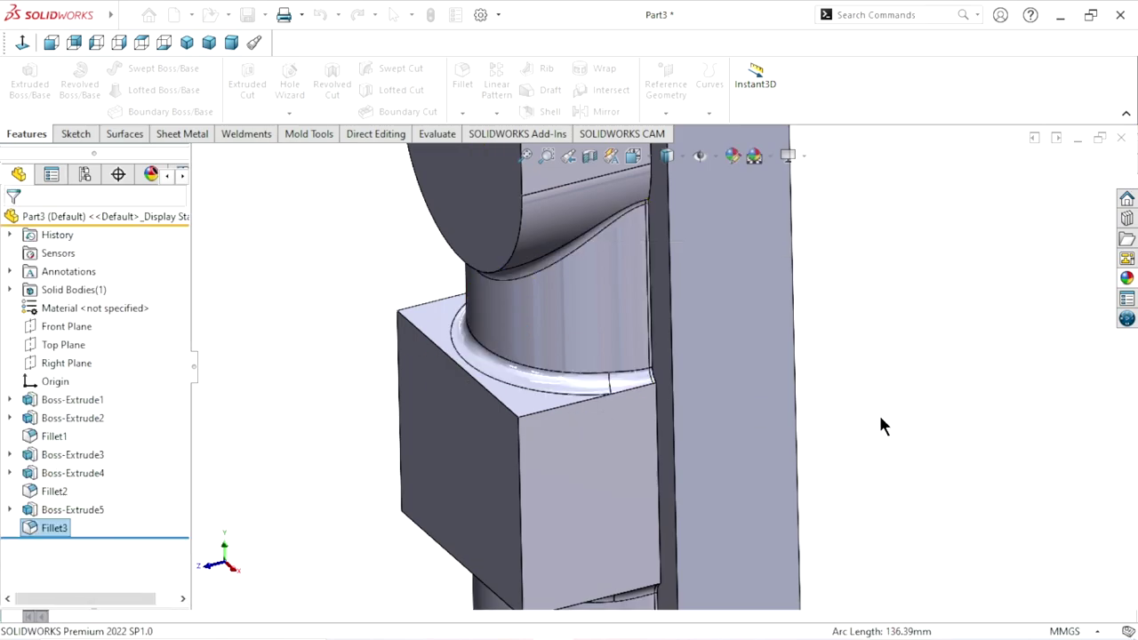
middle_drag(705, 407, 628, 348)
scroll(649, 336, up, 3)
scroll(683, 318, up, 2)
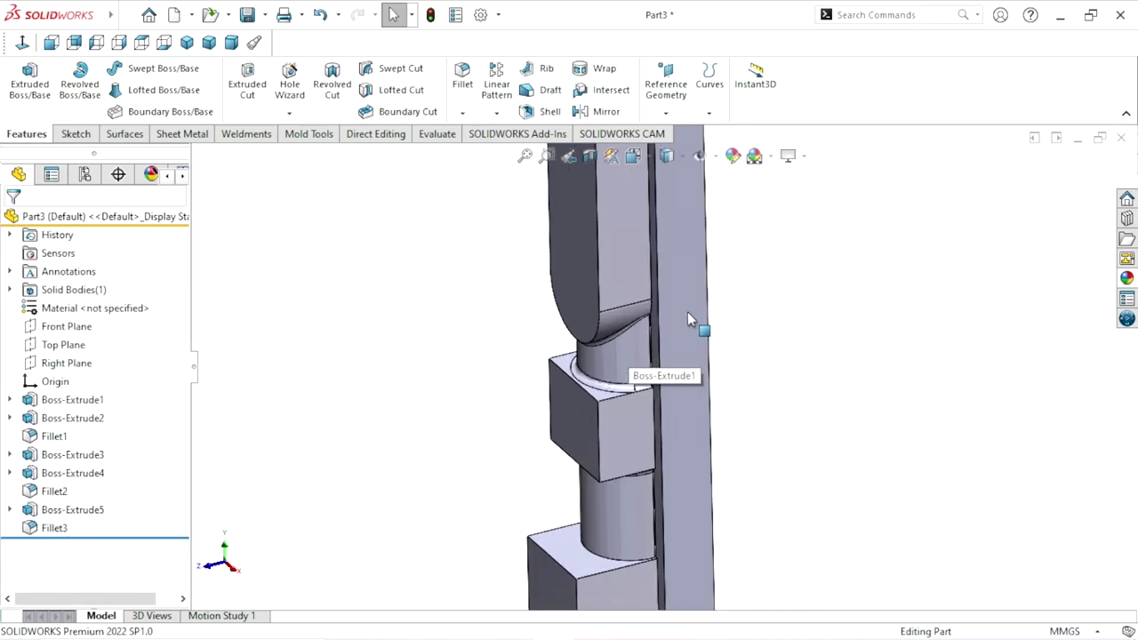
scroll(720, 306, up, 3)
middle_drag(691, 326, 705, 297)
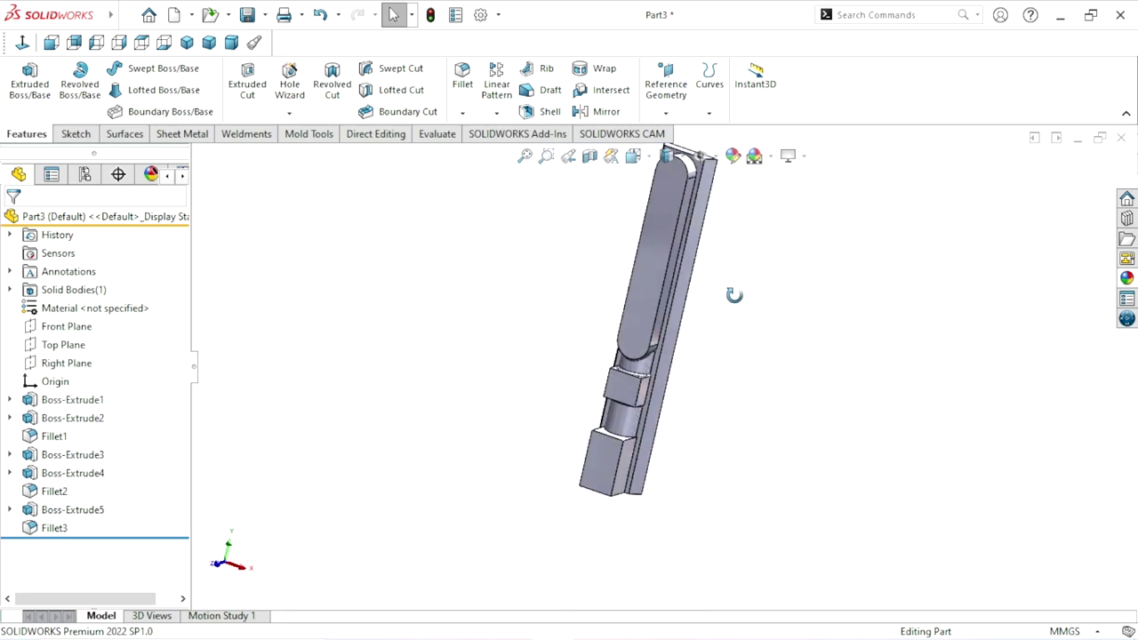
scroll(576, 303, down, 3)
click(576, 303)
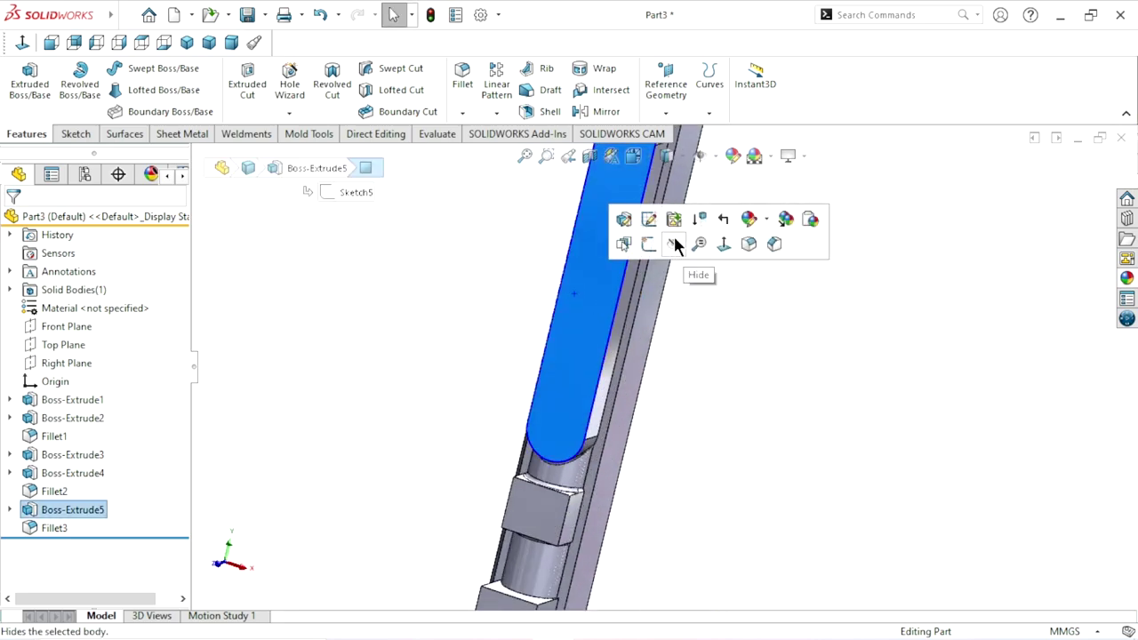
Sketch on the boss face: convert its slot outline and offset it 24.50 mm inward
click(641, 246)
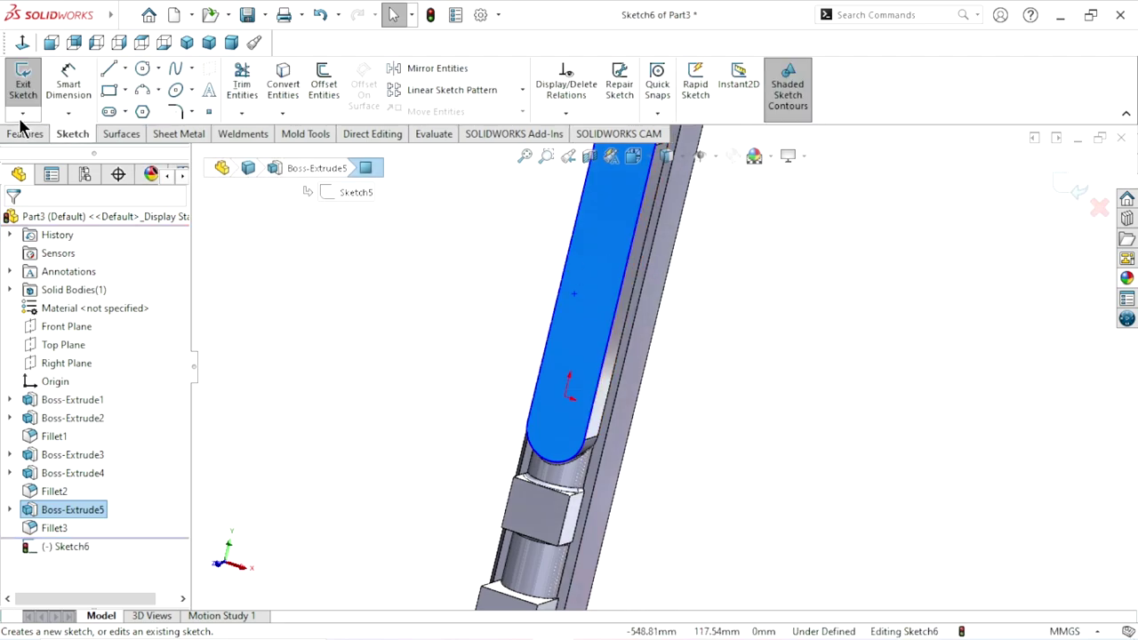
click(23, 43)
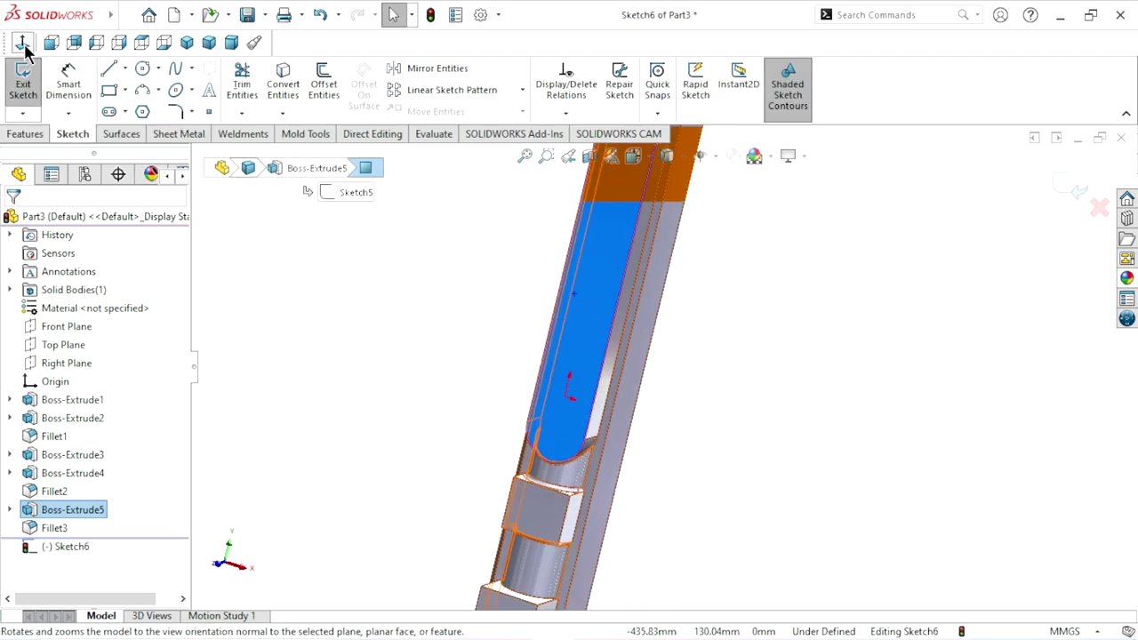
scroll(684, 399, down, 2)
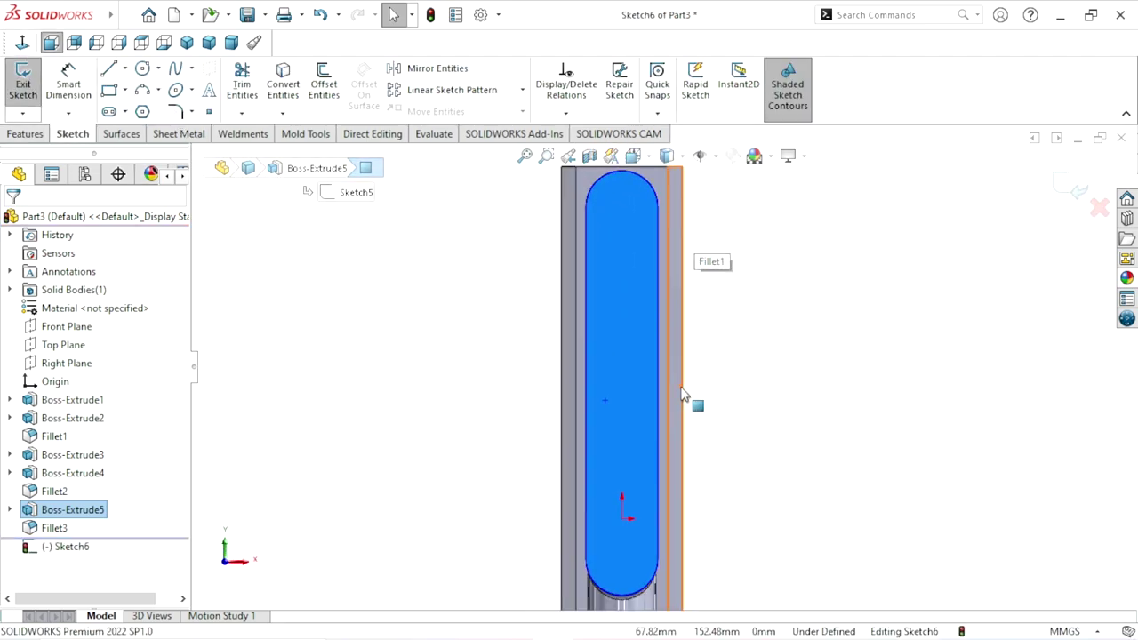
click(285, 81)
click(322, 87)
text(24.5)
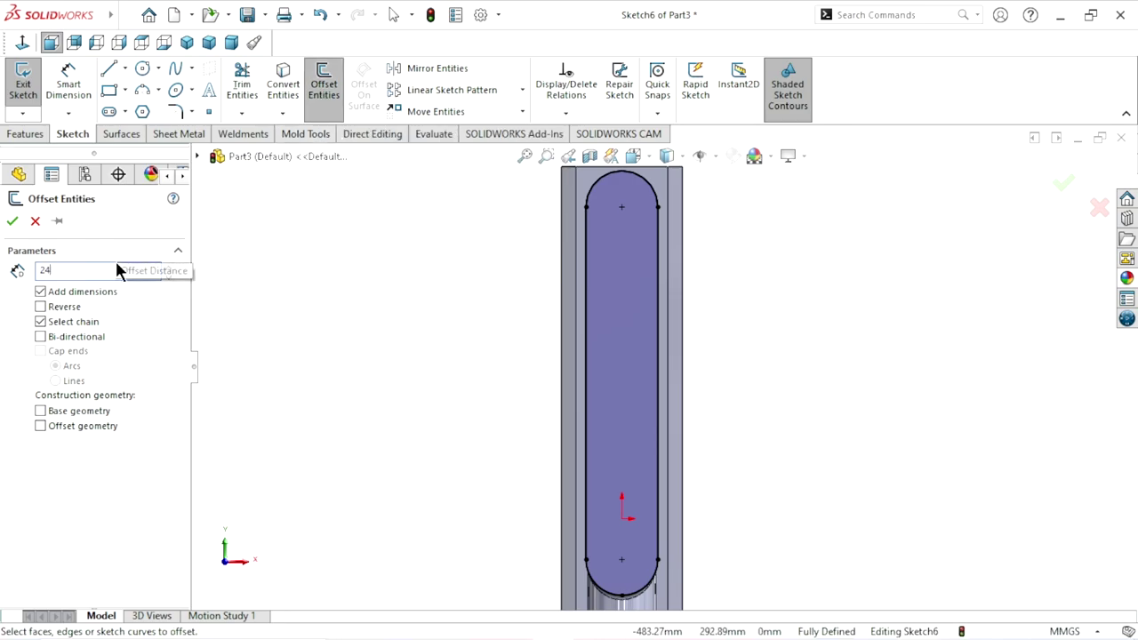
click(598, 184)
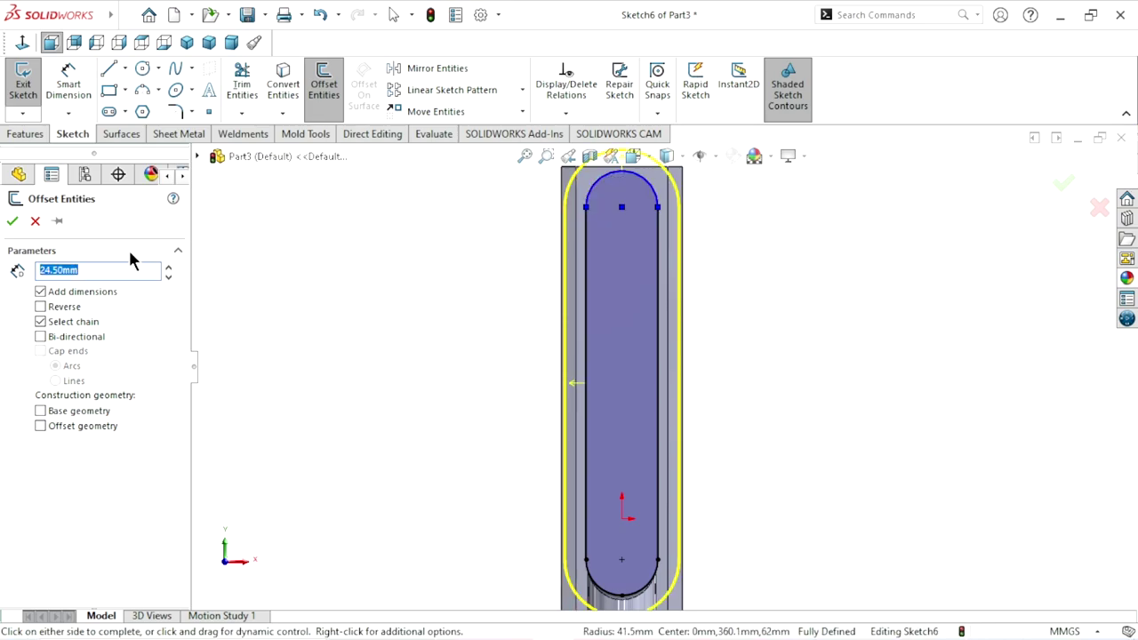
click(40, 307)
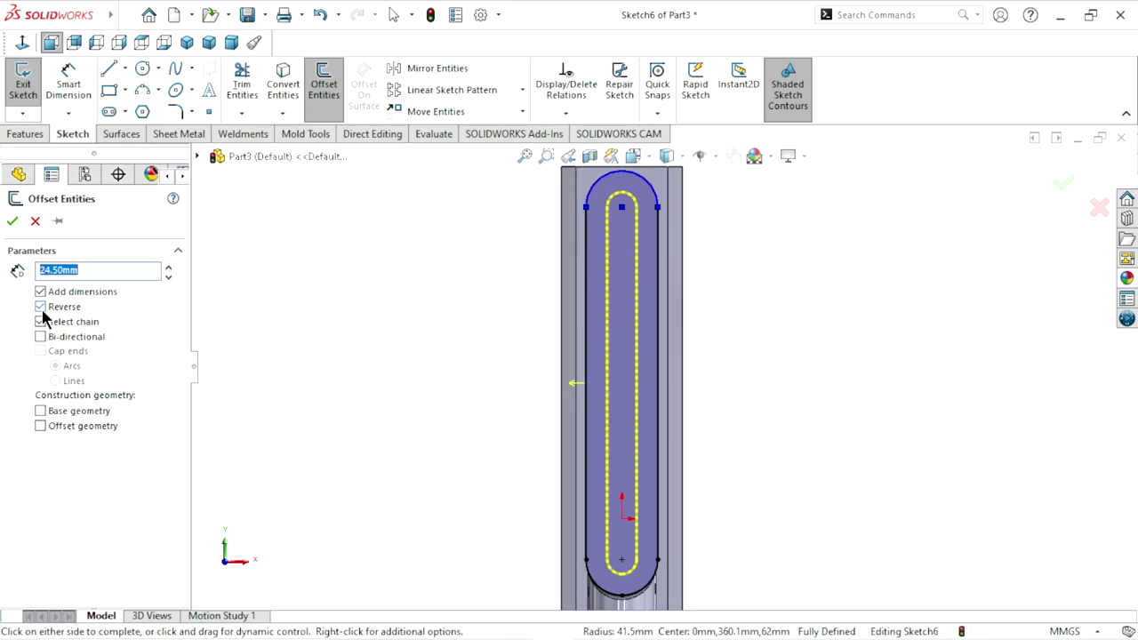
click(12, 220)
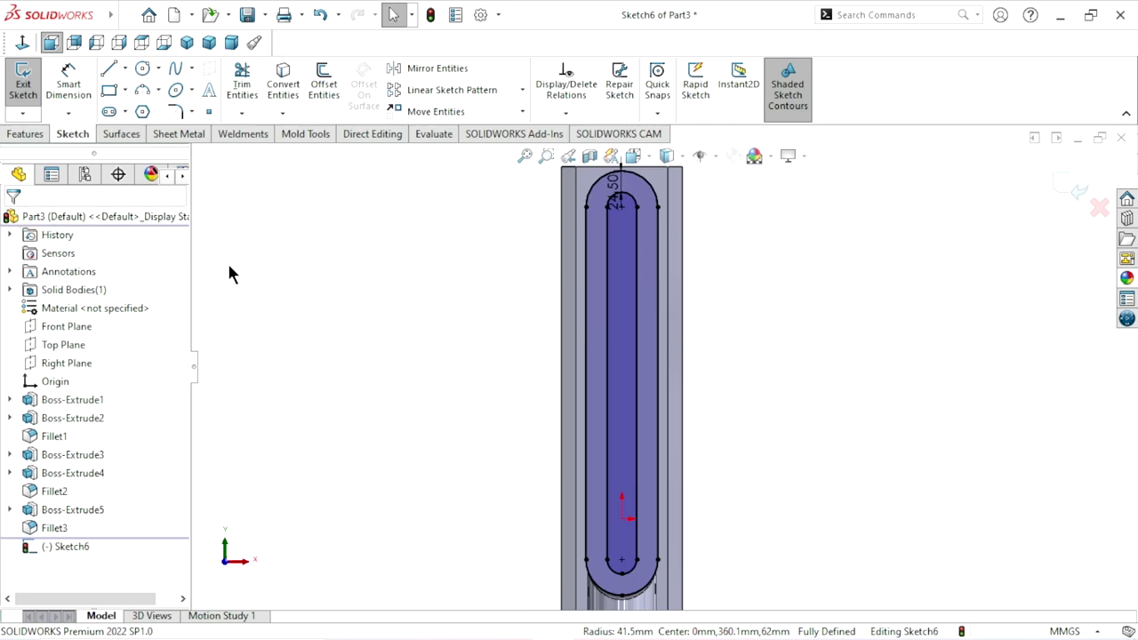
scroll(663, 363, down, 1)
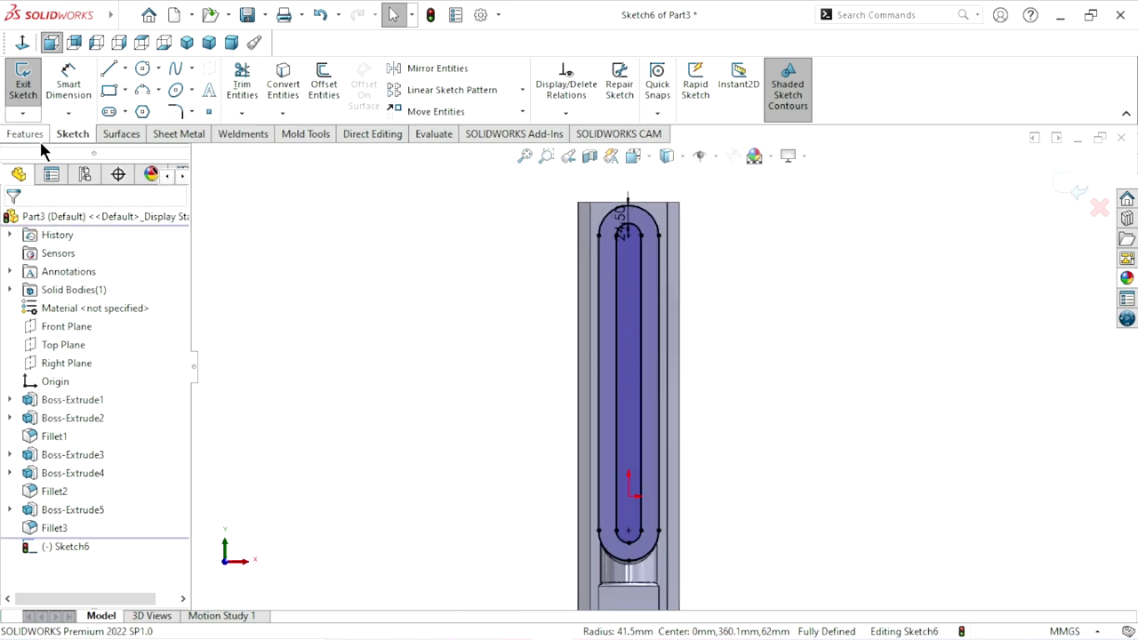
drag(615, 220, 518, 242)
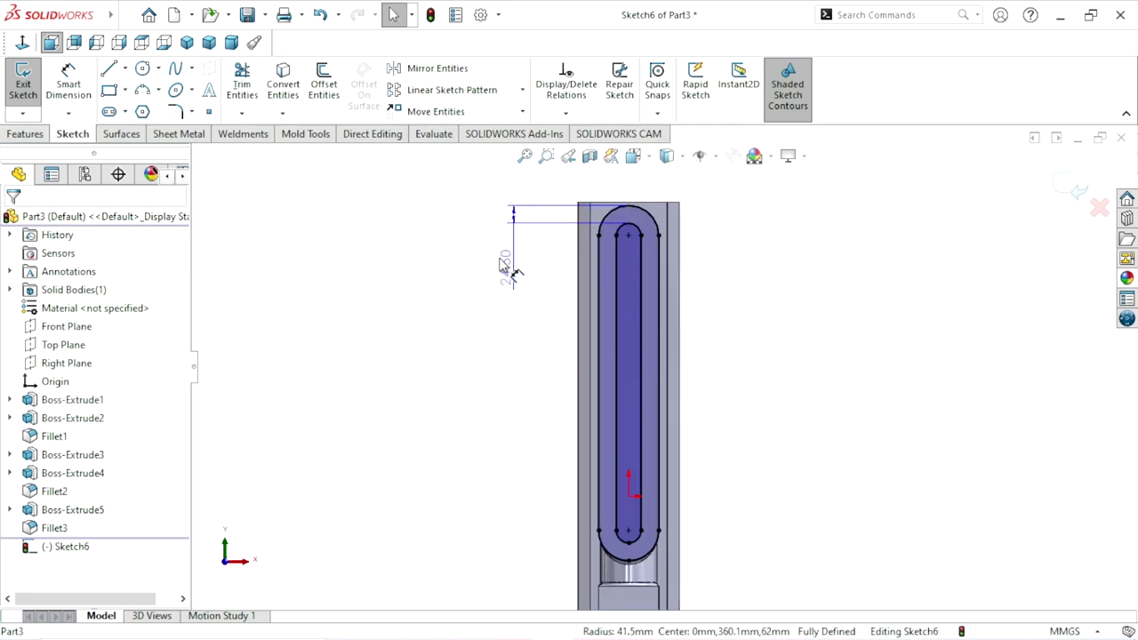
Cut the inner slot region Sketch6-Region<1> Through All to open the boss into a track
click(25, 133)
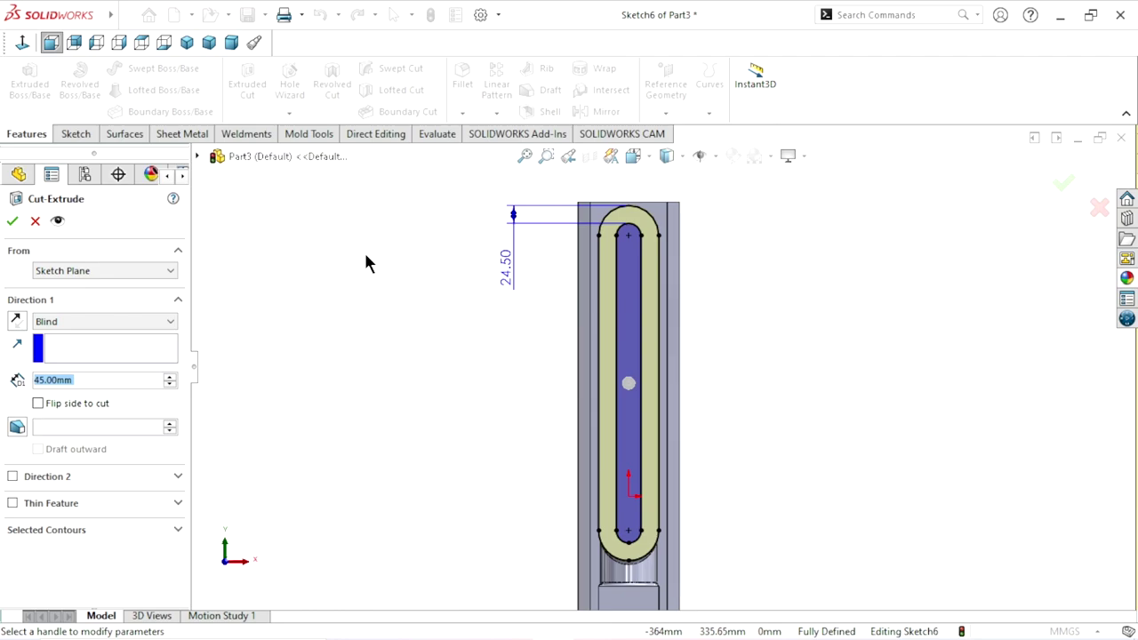
click(89, 529)
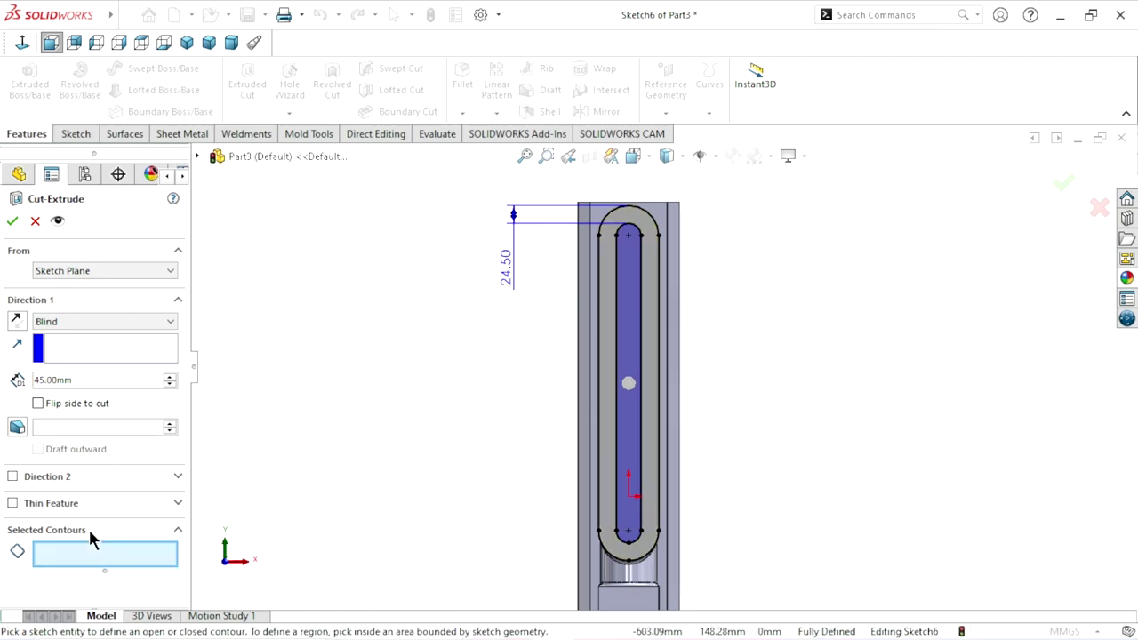
click(633, 307)
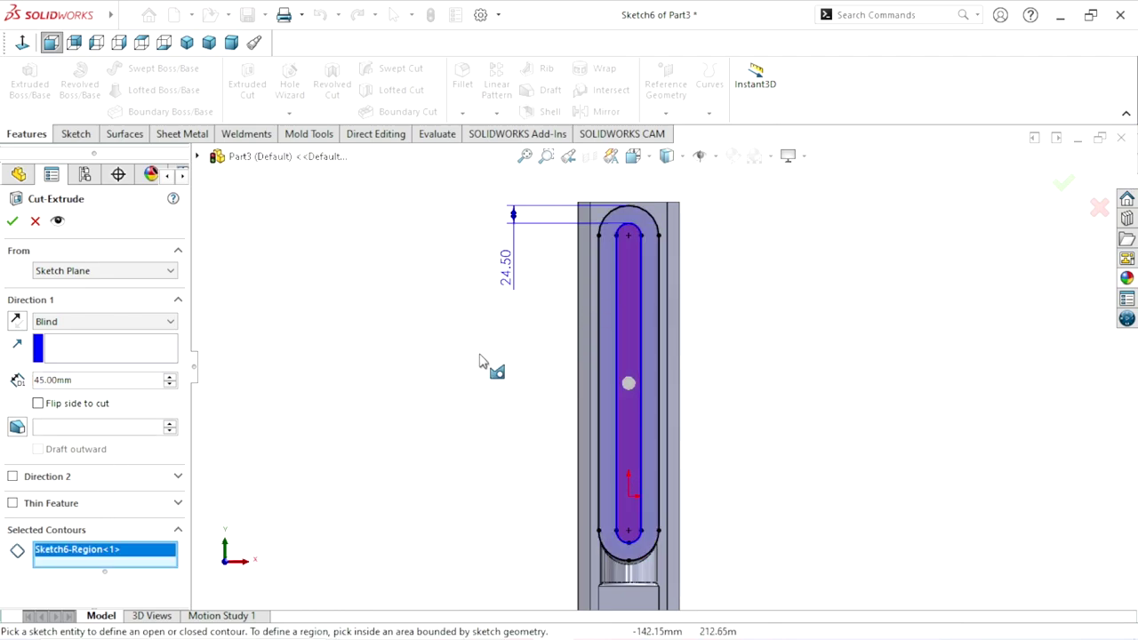
click(75, 322)
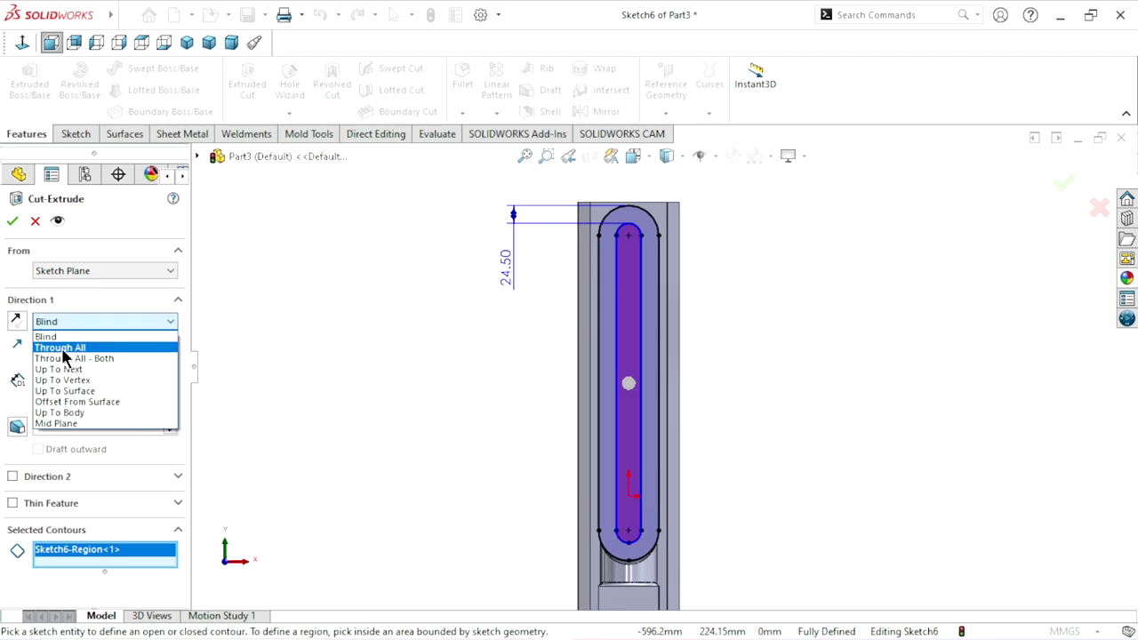
click(66, 346)
click(12, 219)
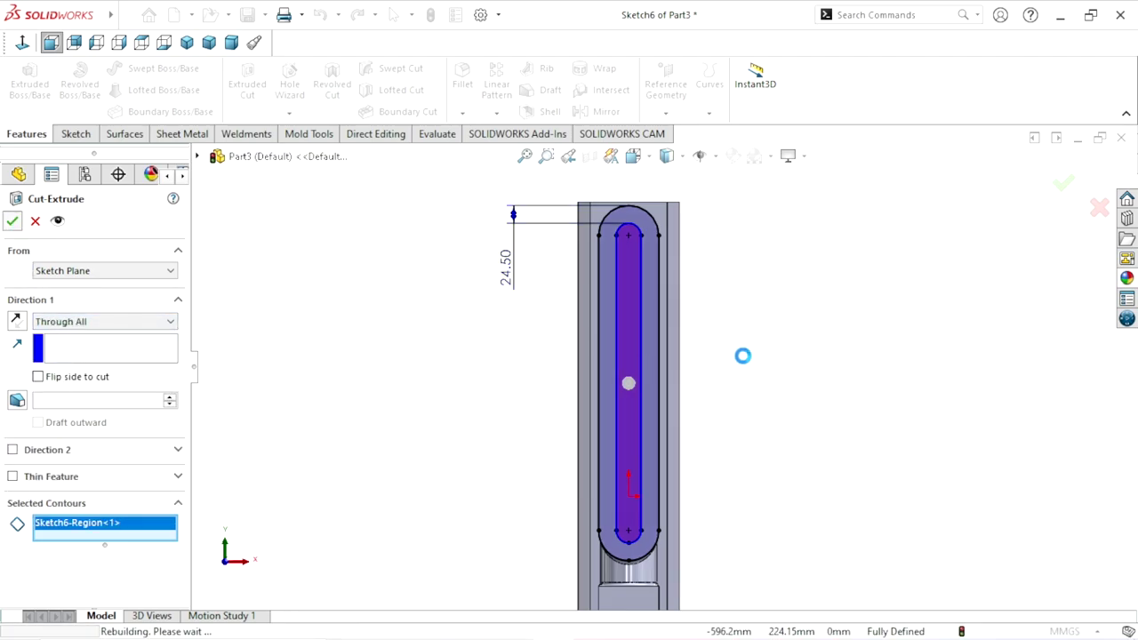
mouse_move(745, 381)
middle_down()
mouse_move(741, 415)
mouse_move(805, 409)
mouse_move(937, 503)
mouse_move(836, 424)
mouse_move(708, 424)
mouse_move(705, 360)
middle_up()
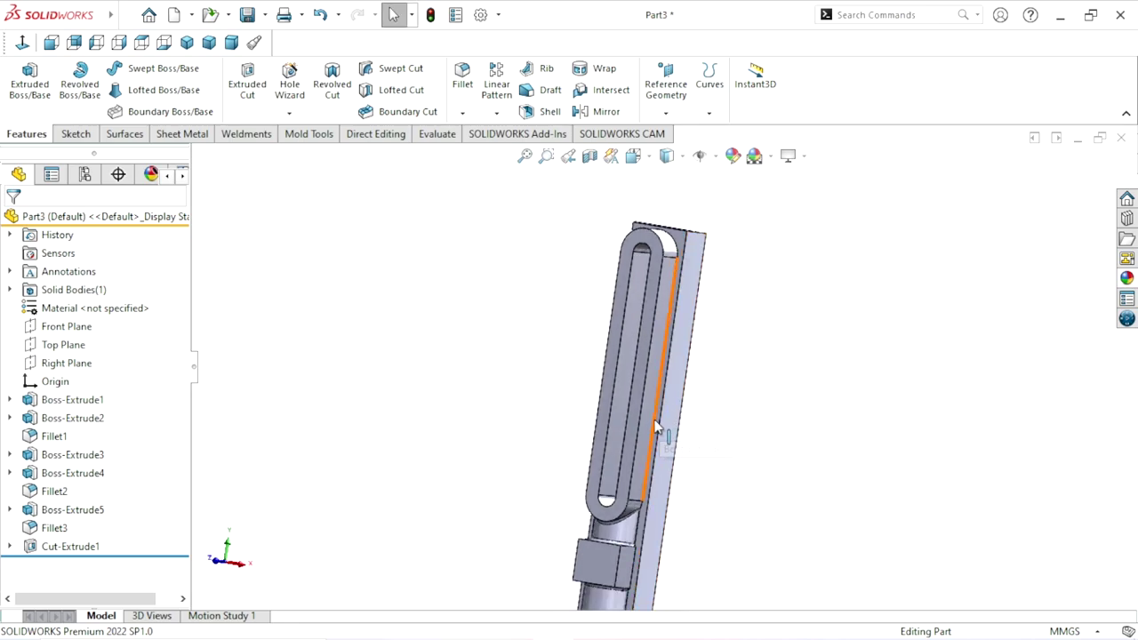
scroll(653, 423, up, 2)
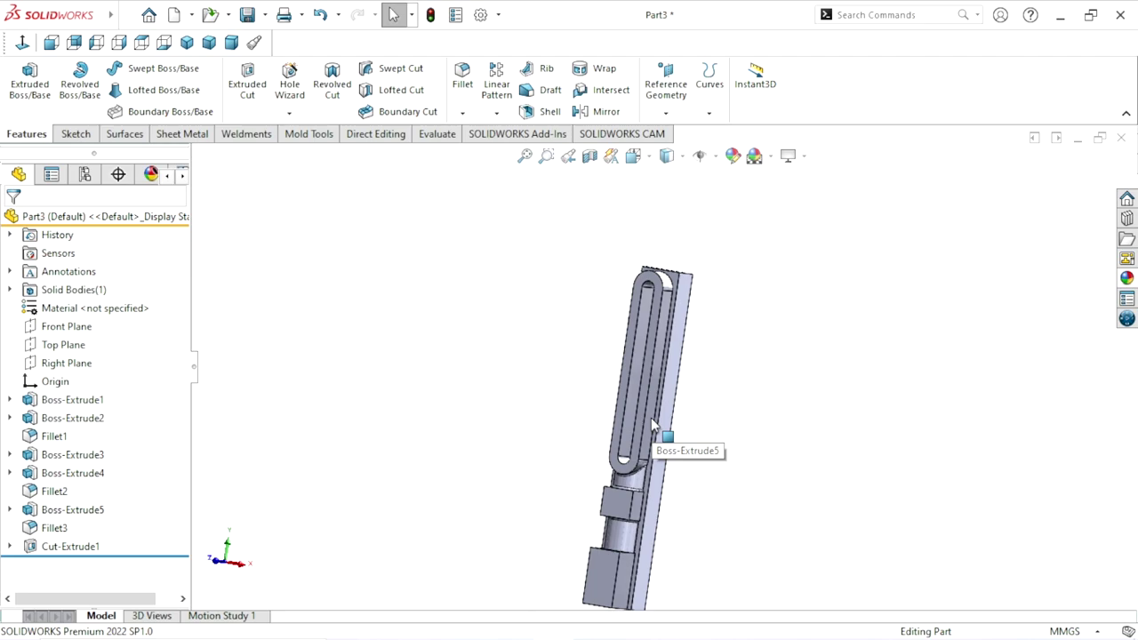
scroll(655, 440, up, 2)
scroll(658, 444, down, 2)
scroll(662, 446, down, 2)
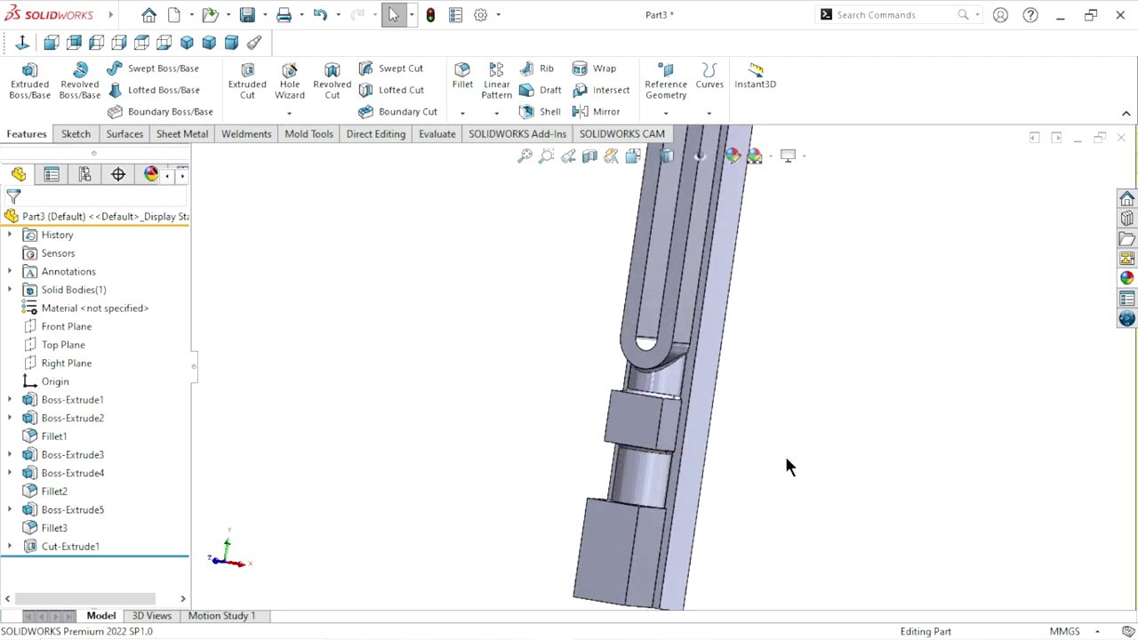
mouse_move(787, 465)
middle_down()
mouse_move(754, 401)
mouse_move(745, 499)
mouse_move(631, 480)
middle_up()
Sketch a corner rectangle on the lower block's top face reaching onto the rod
click(629, 469)
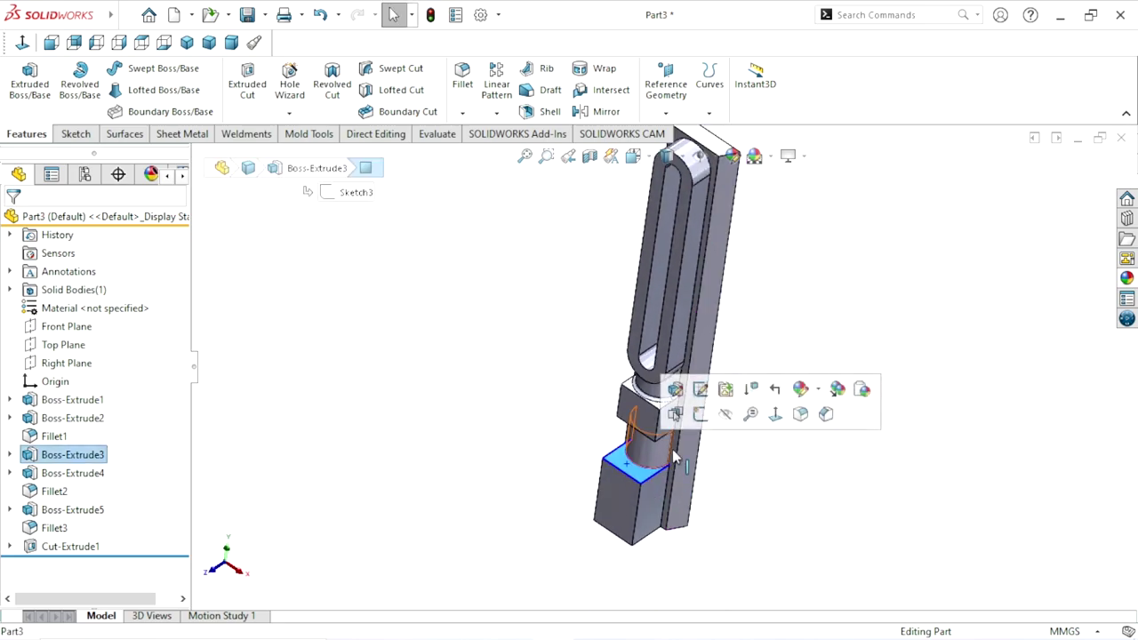
click(701, 415)
scroll(656, 480, down, 4)
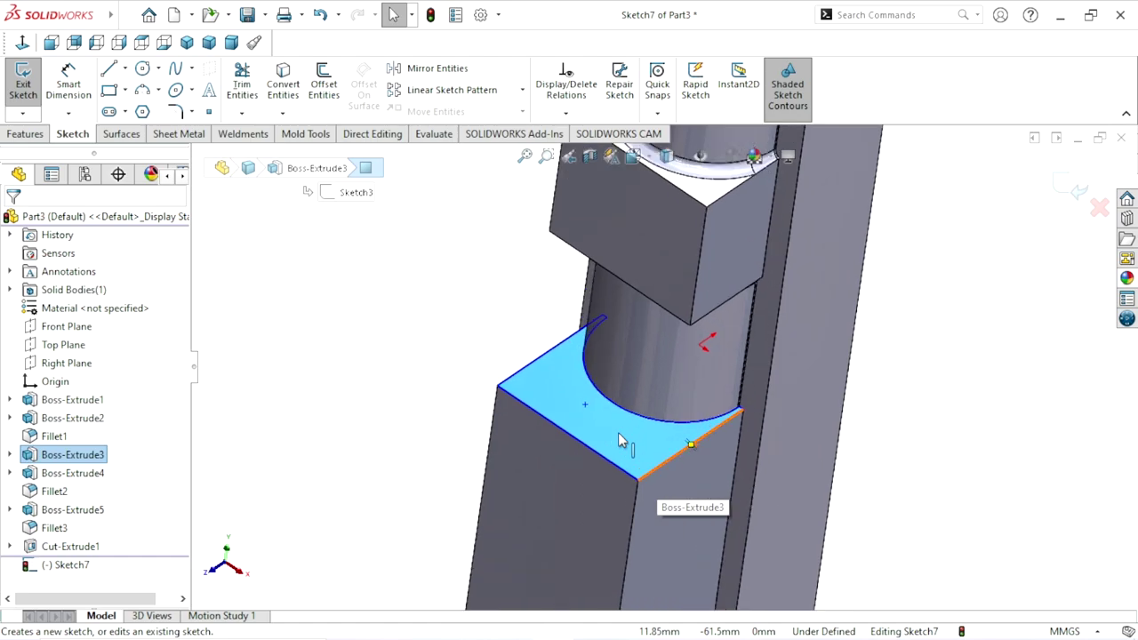
scroll(618, 432, down, 2)
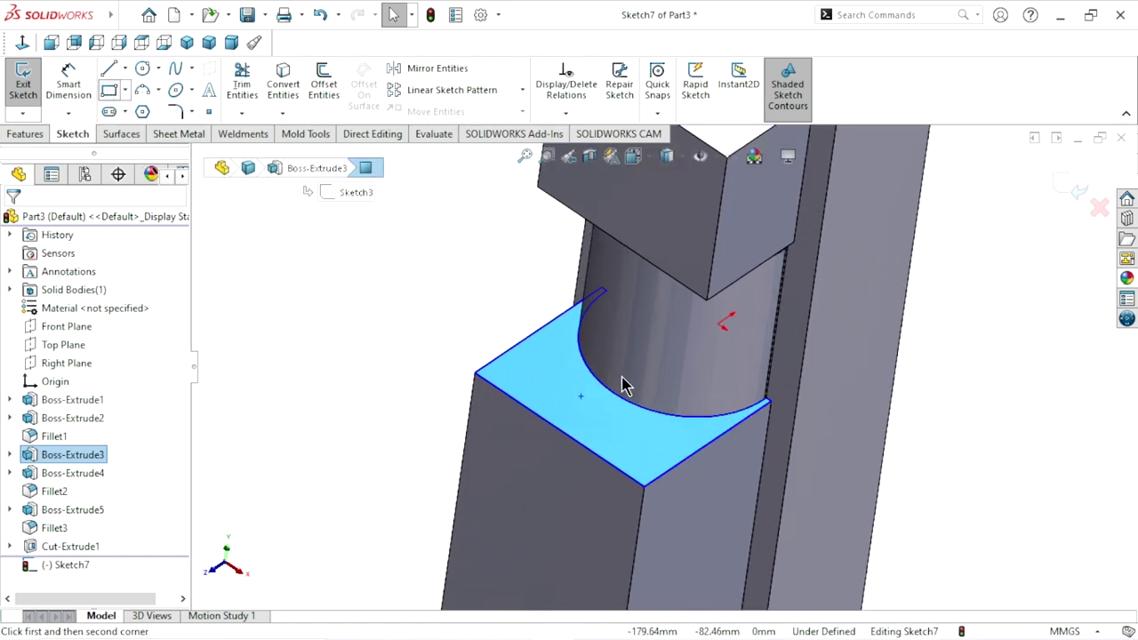
click(640, 338)
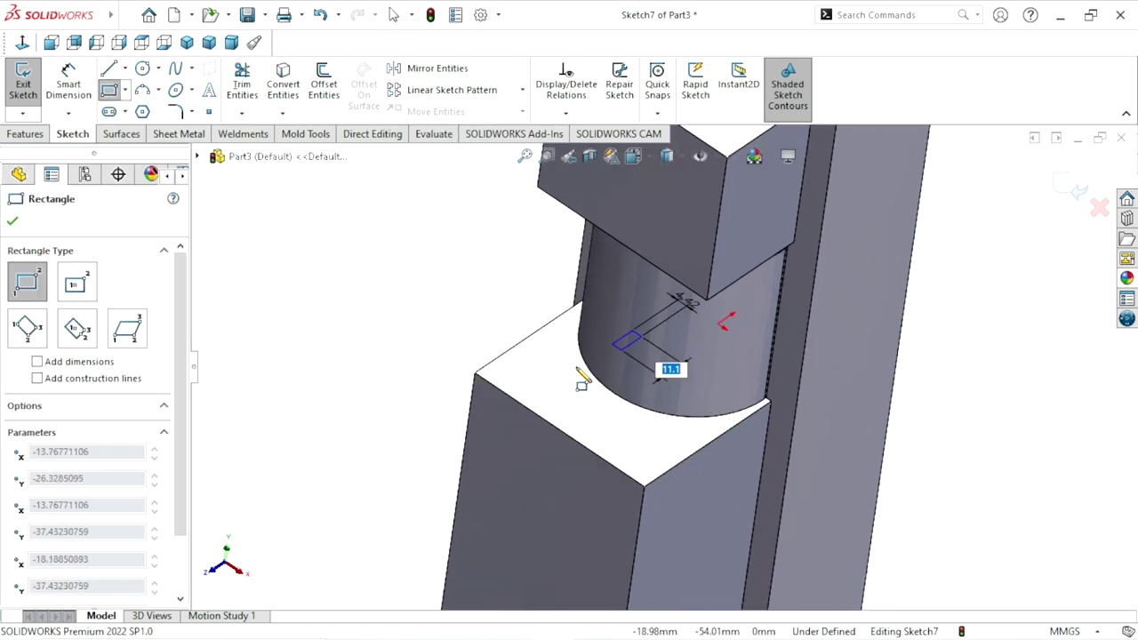
click(574, 449)
right_click(406, 397)
click(392, 380)
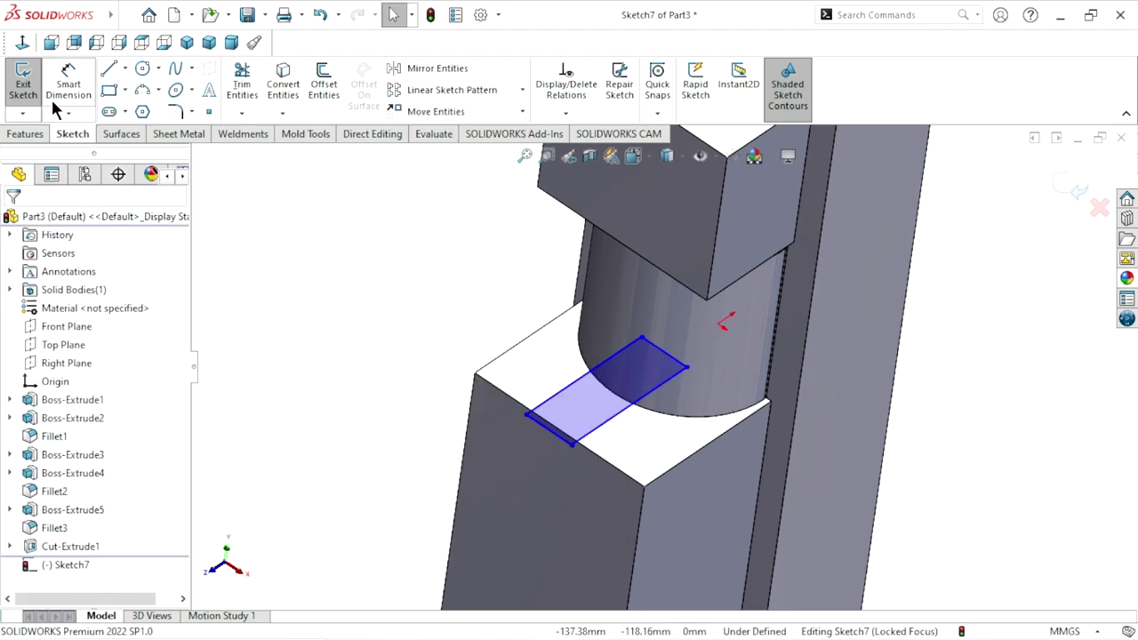
Dimension the rectangle's short side to 15
click(56, 102)
scroll(547, 444, down, 3)
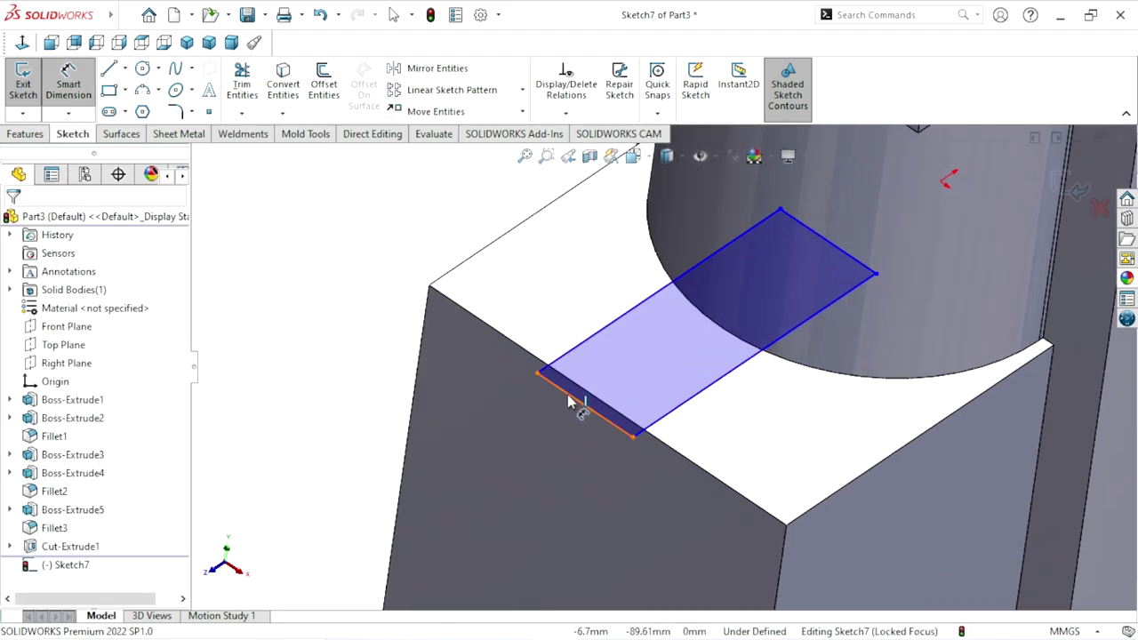
click(539, 396)
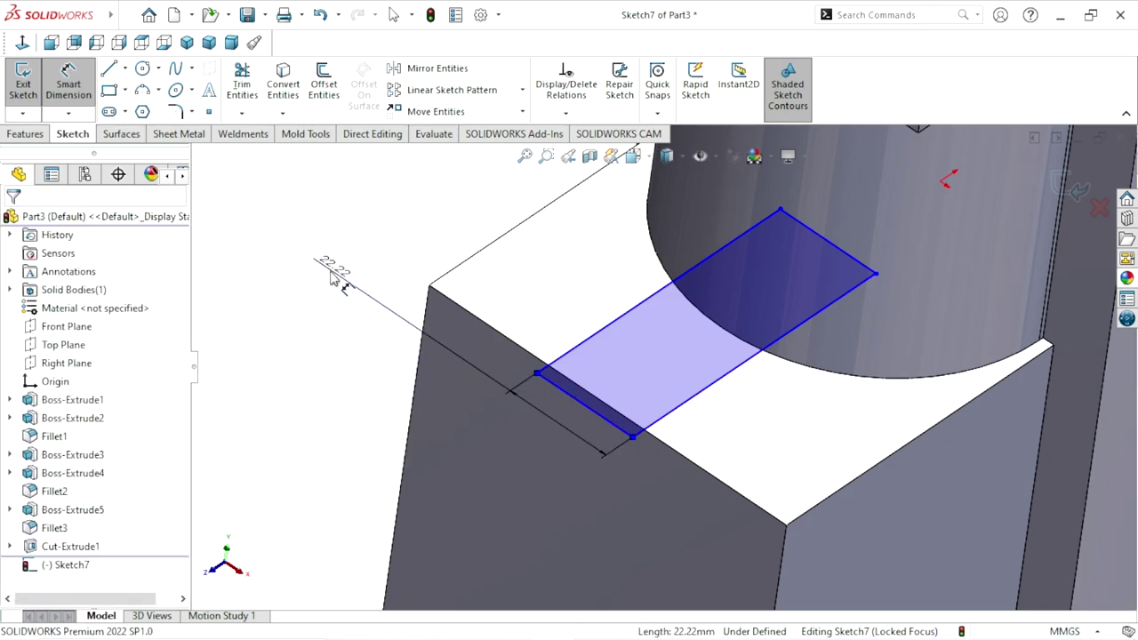
click(332, 277)
text(15)
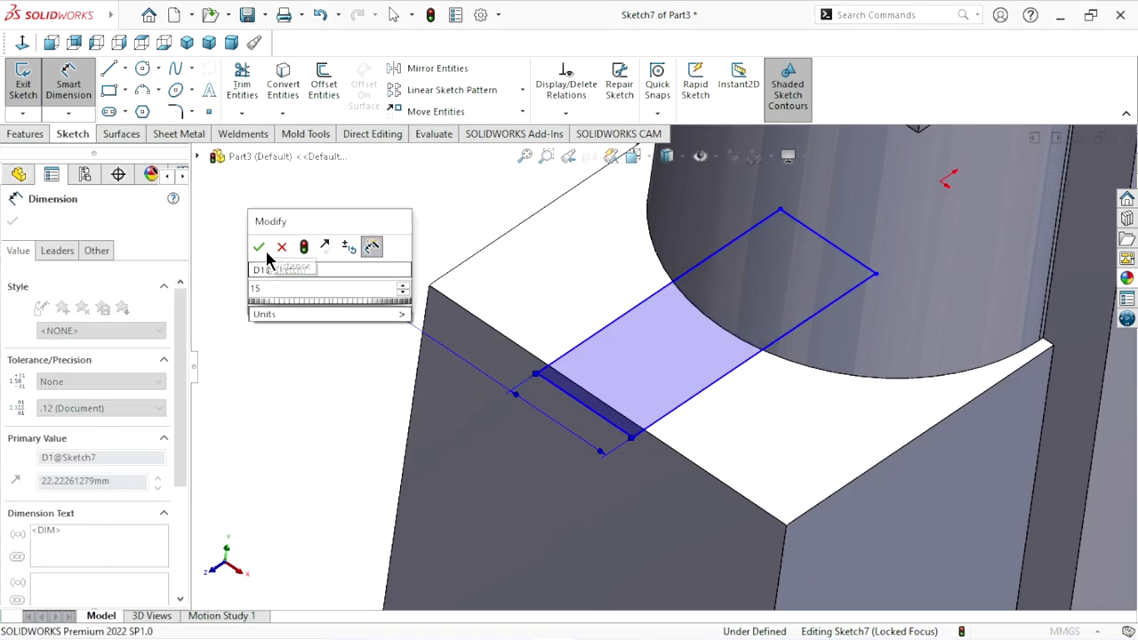
click(258, 246)
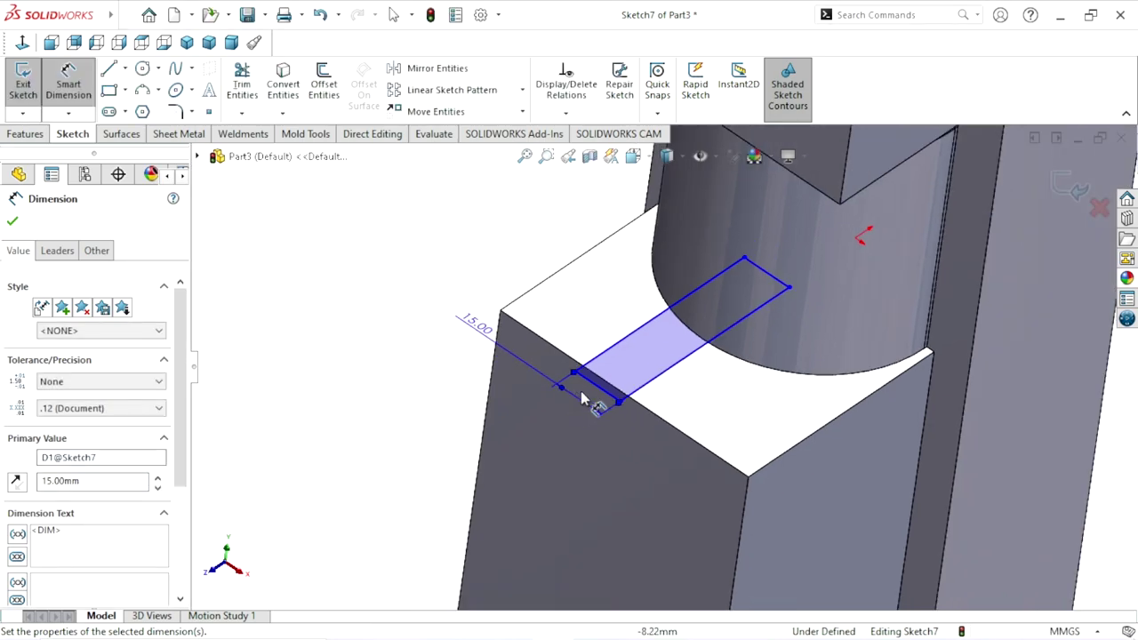
click(11, 223)
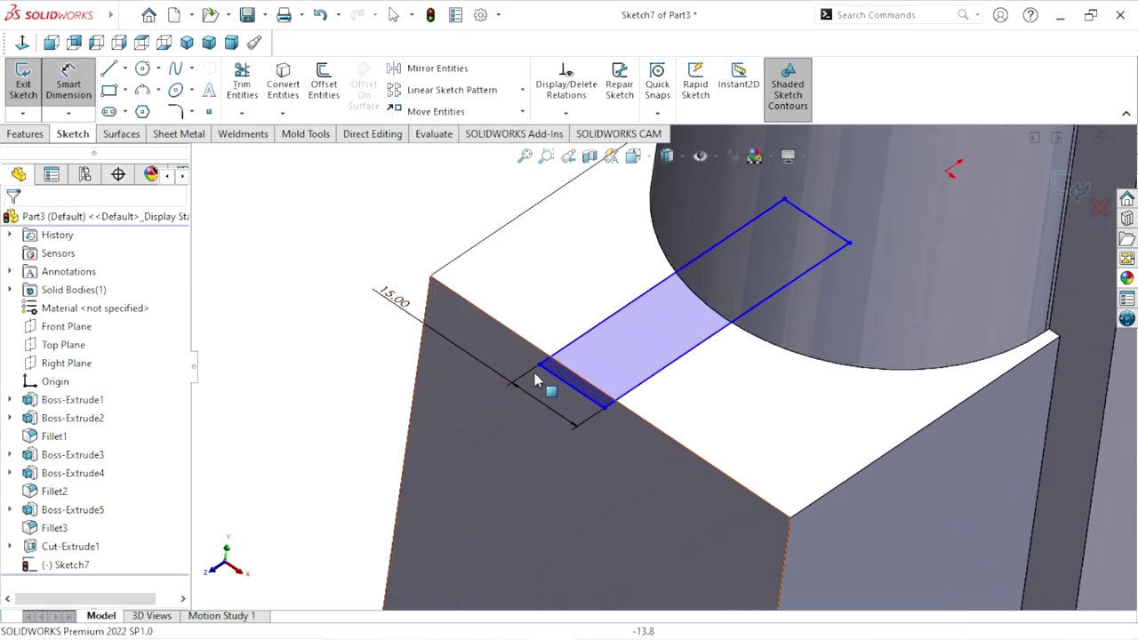
key(Escape)
Make the rectangle's bottom line collinear with the block's front top edge
click(564, 387)
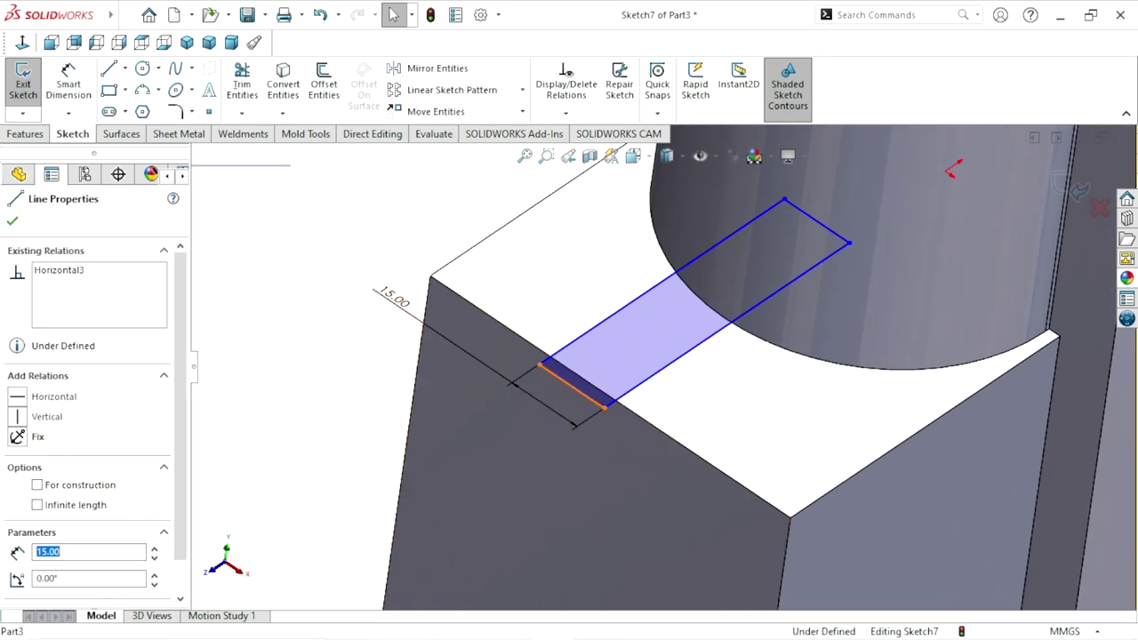
click(531, 345)
ctrl+click(532, 345)
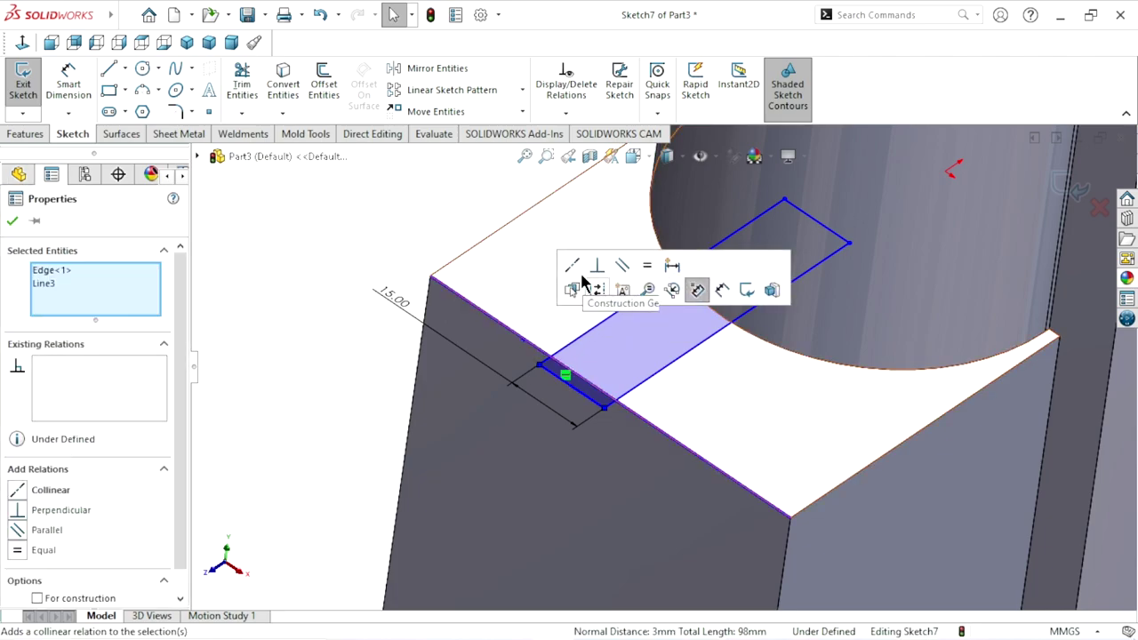
click(584, 287)
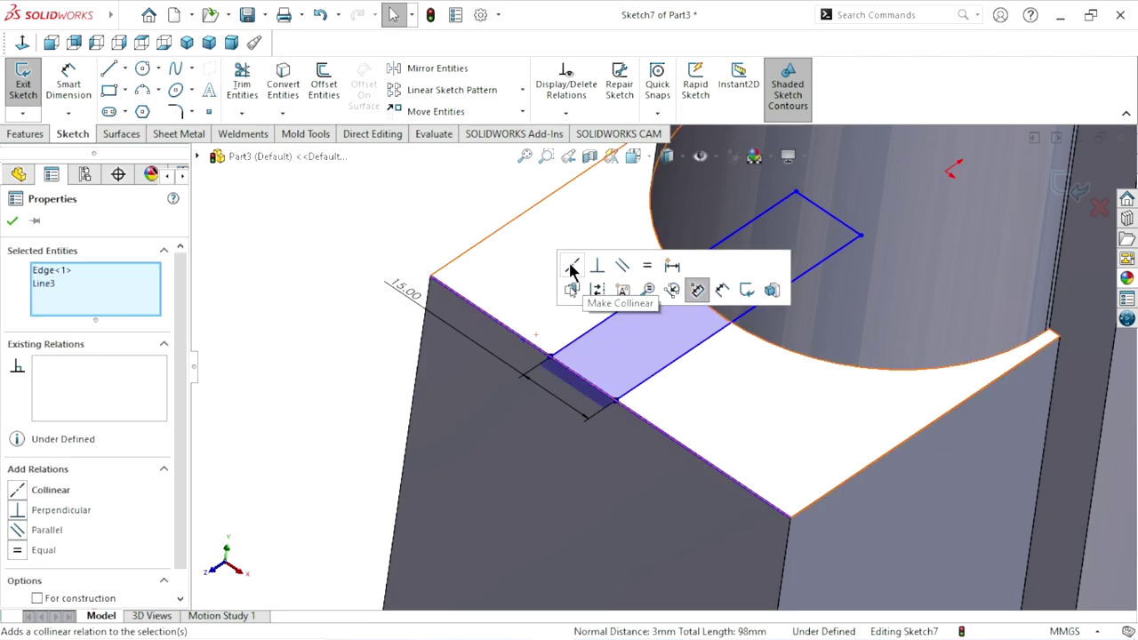
click(12, 222)
click(125, 68)
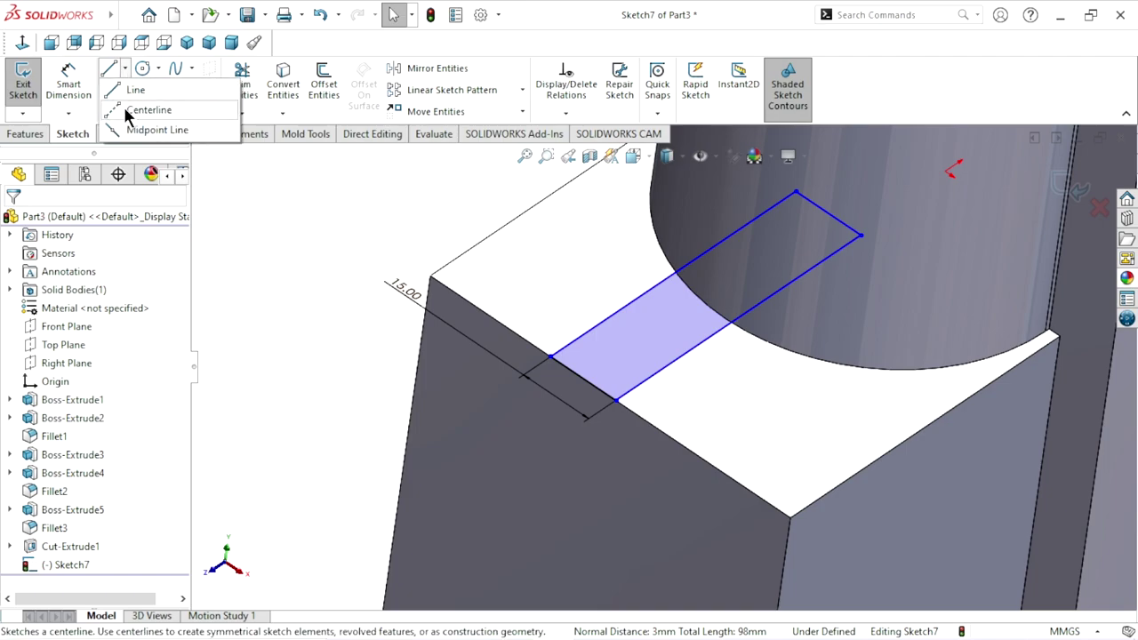
Draw a vertical construction centerline lengthwise through the 15-wide rectangle
click(126, 109)
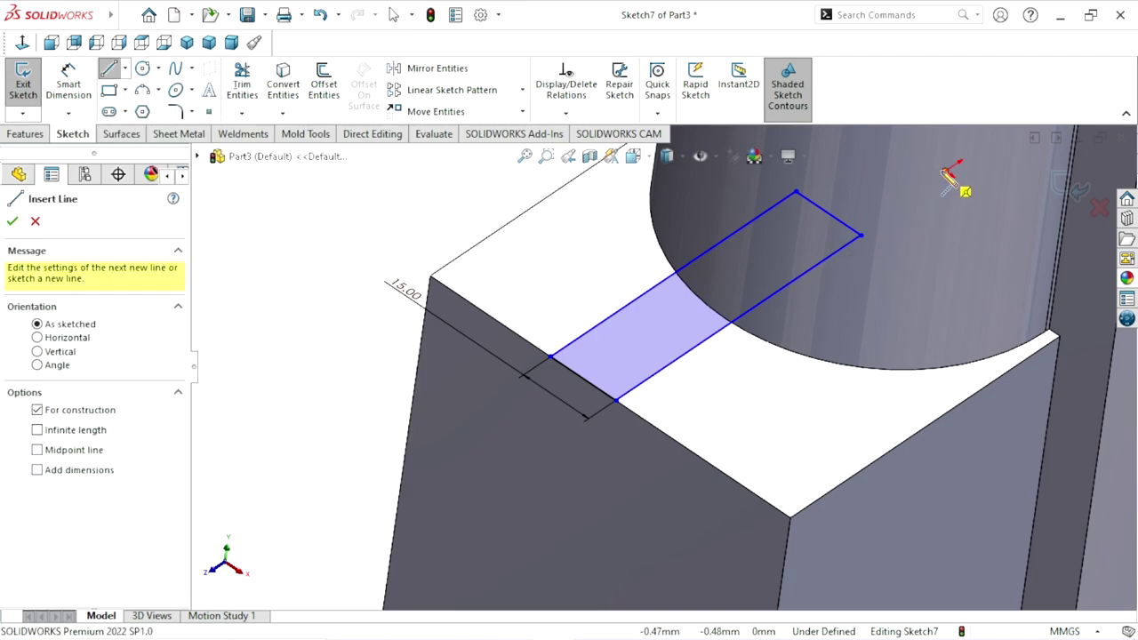
click(949, 175)
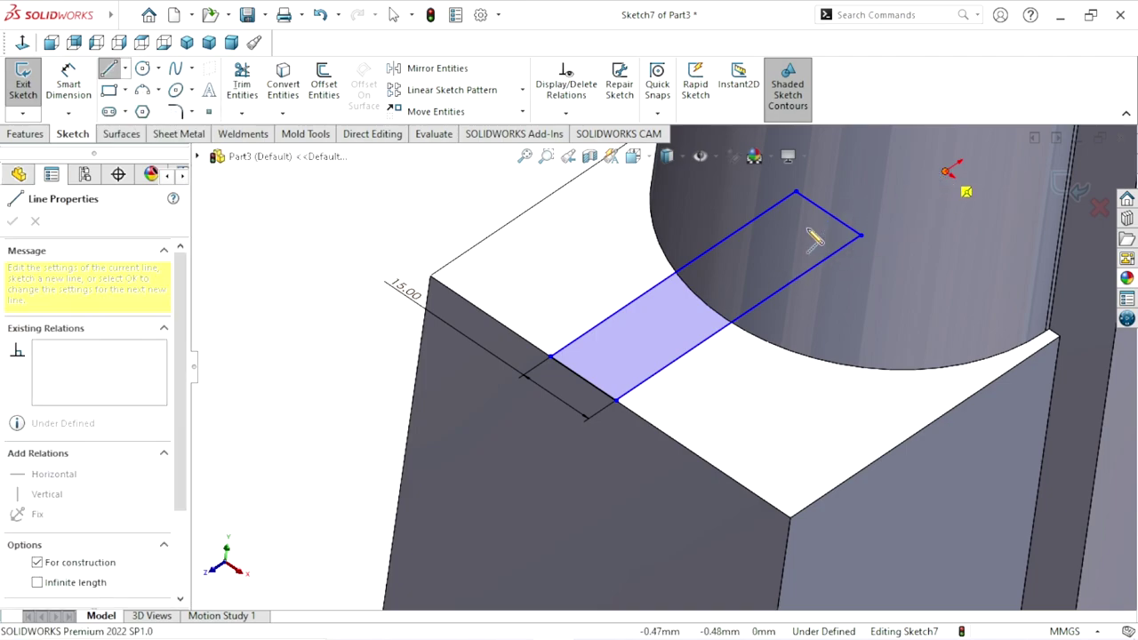
click(582, 379)
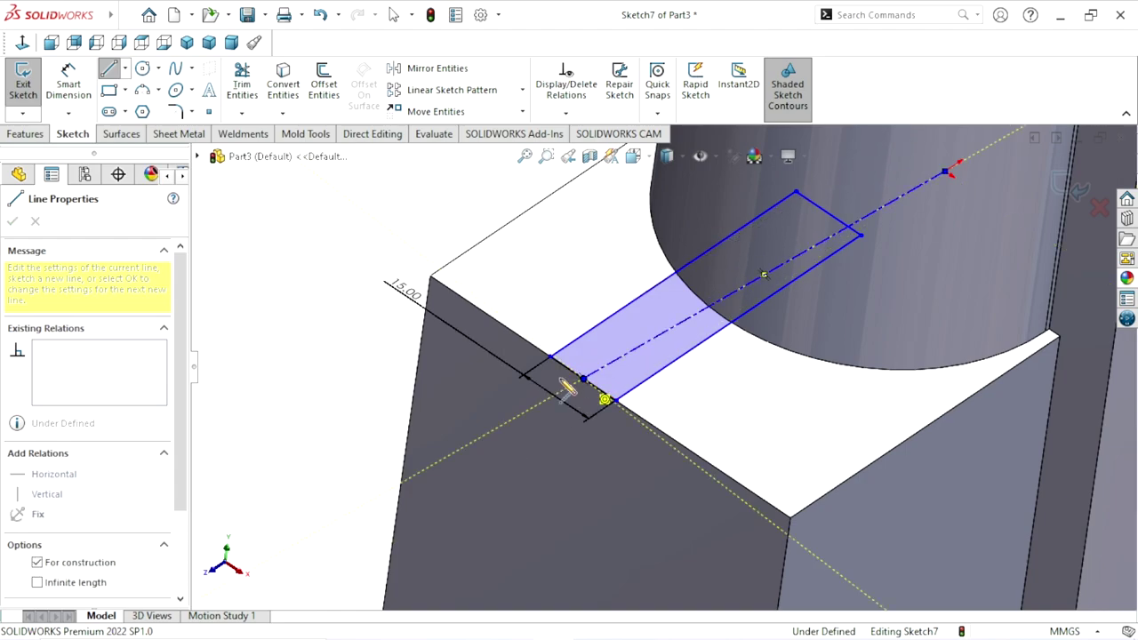
right_click(365, 330)
click(382, 331)
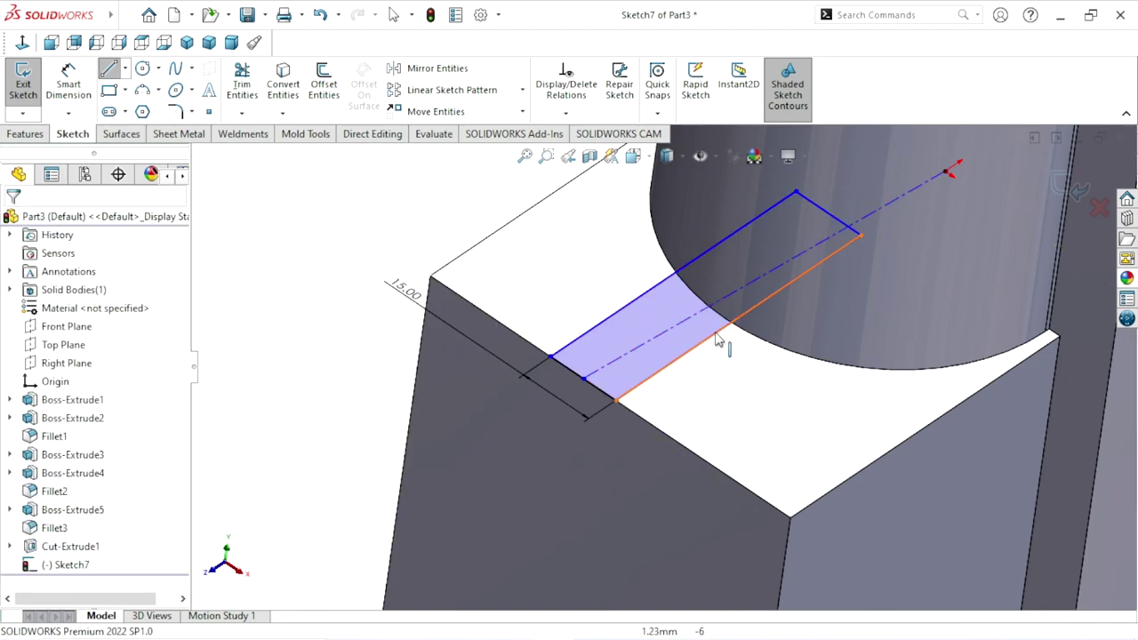
click(730, 305)
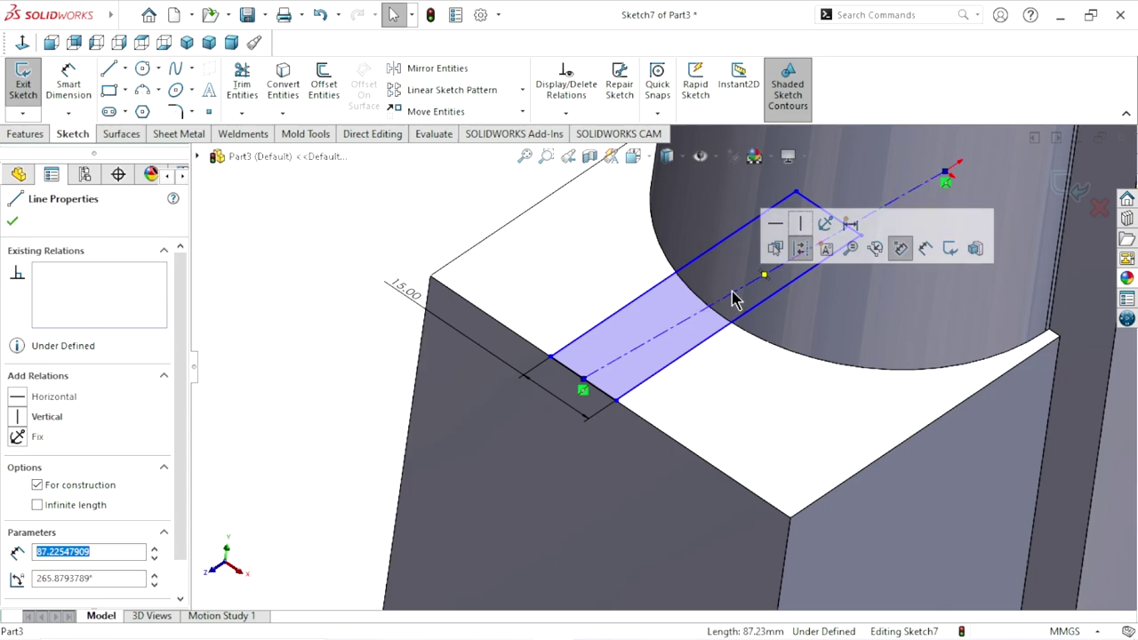
click(802, 226)
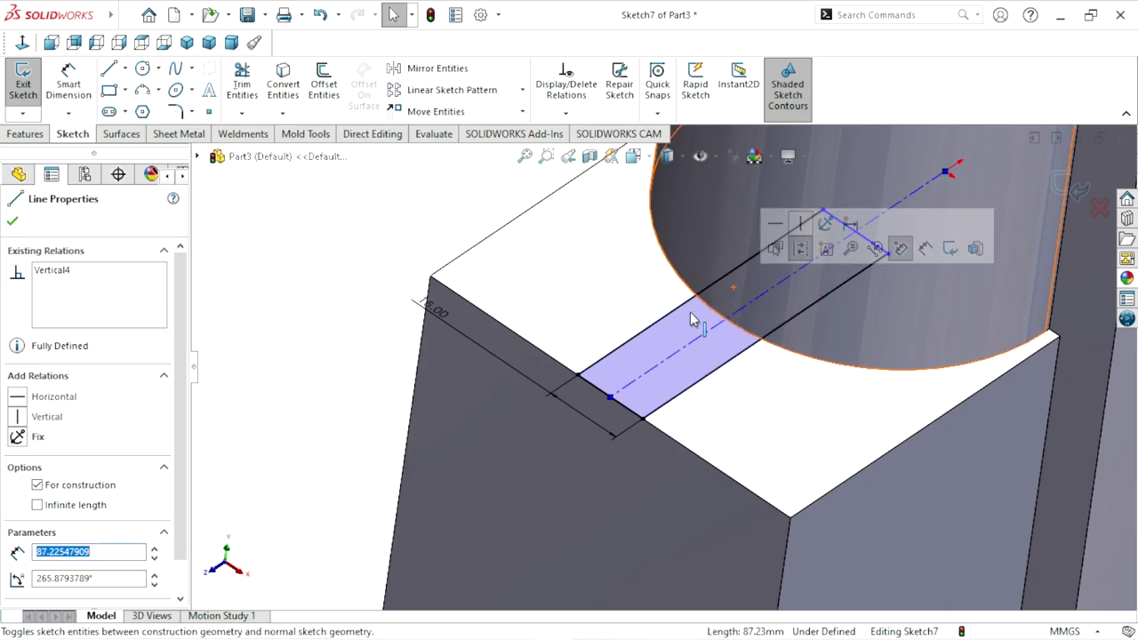
click(13, 222)
Convert the rod's curved base edge into a sketch arc
middle_drag(762, 330, 749, 364)
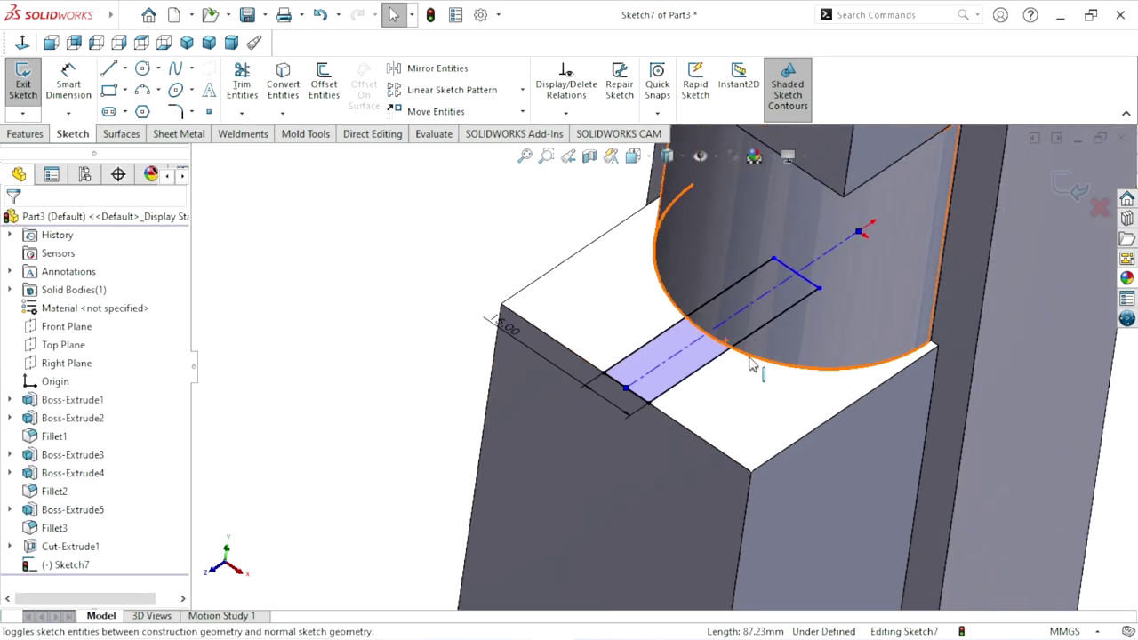
click(749, 364)
click(283, 96)
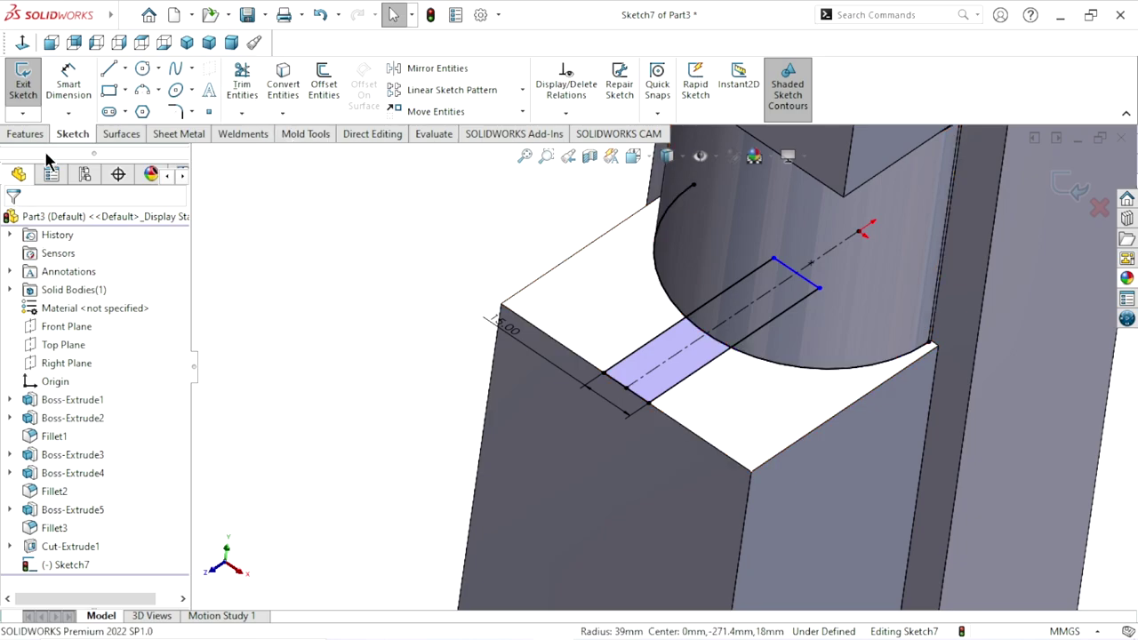
Power-trim the rectangle lines and extra arc over the rod, leaving the strip bounded by the rod's base
click(241, 84)
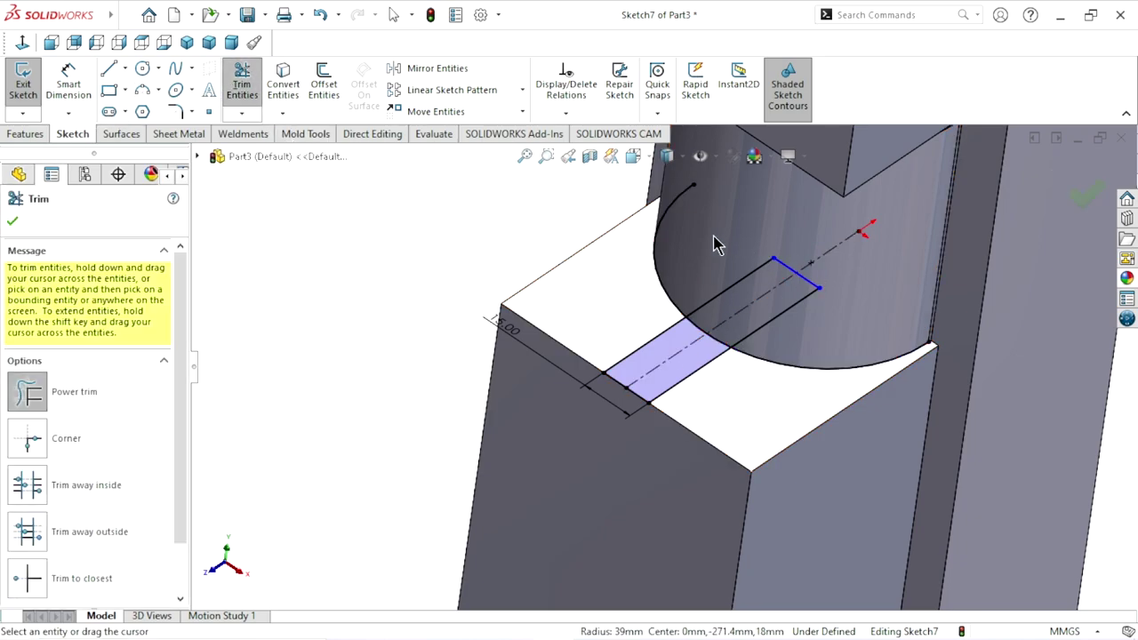
drag(738, 289, 804, 338)
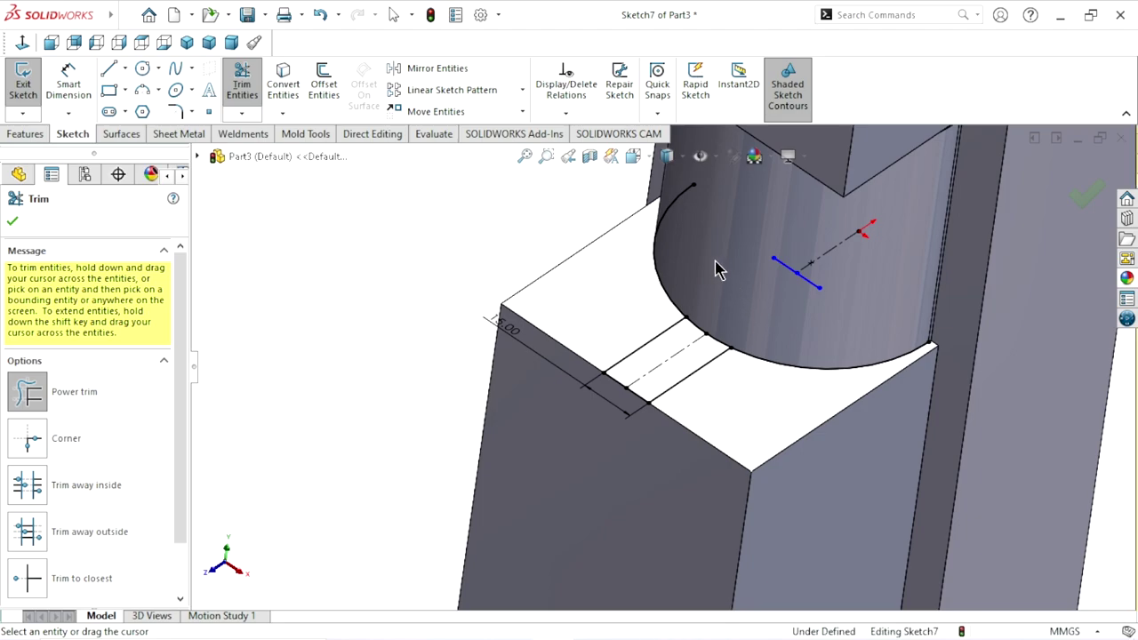
drag(719, 269, 619, 287)
drag(763, 305, 831, 315)
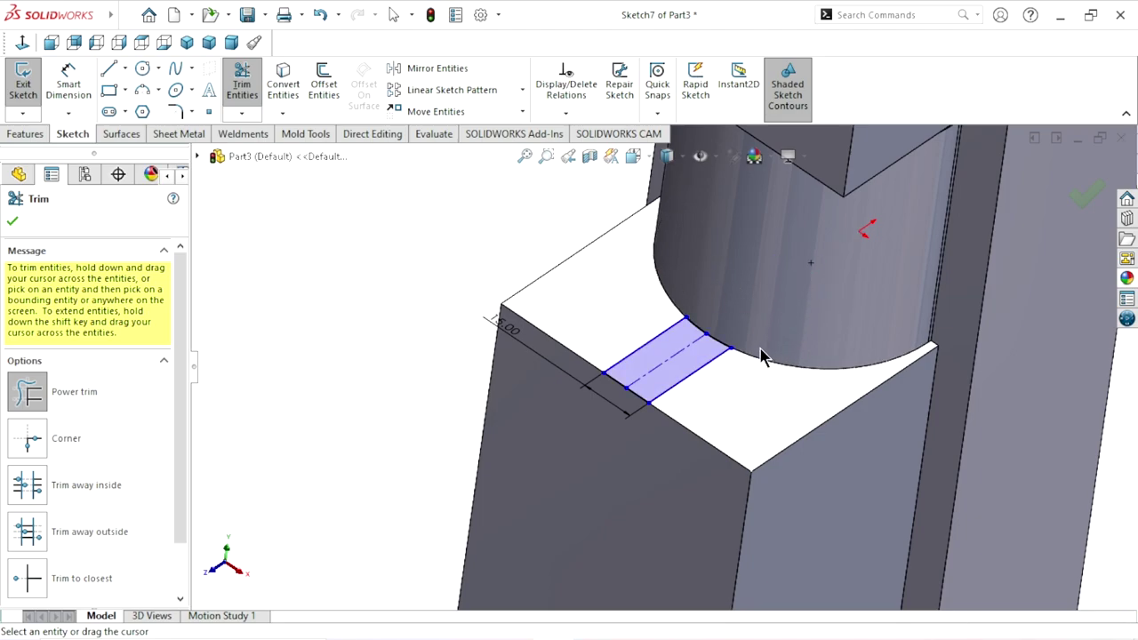
ctrl+middle_drag(760, 355, 704, 372)
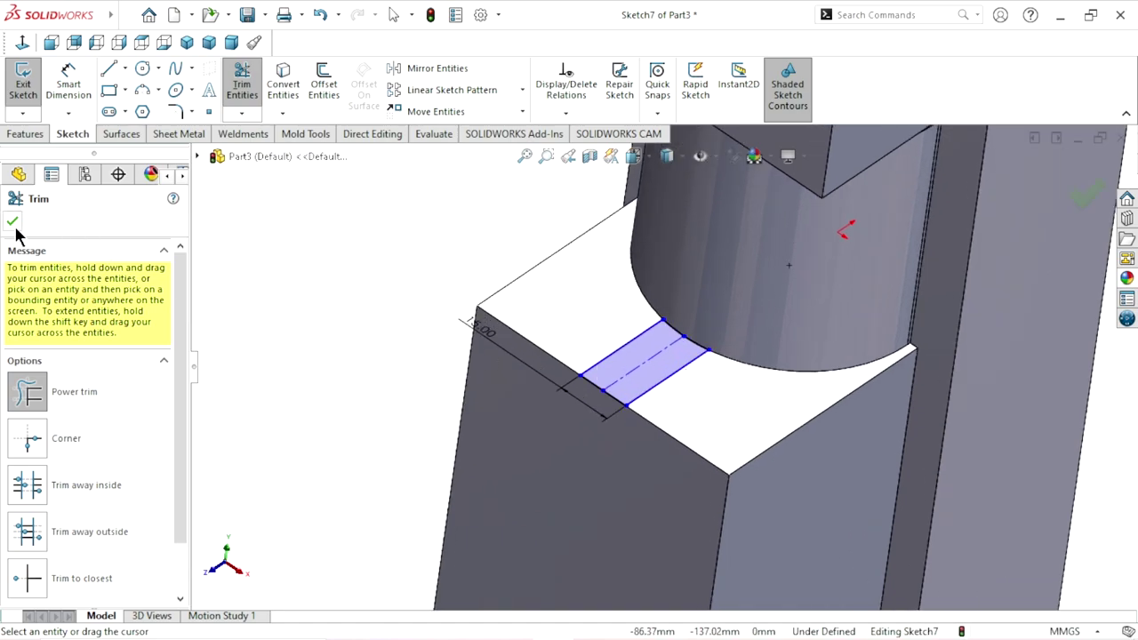
click(12, 222)
mouse_move(406, 284)
middle_down()
mouse_move(411, 446)
mouse_move(424, 315)
mouse_move(847, 353)
middle_up()
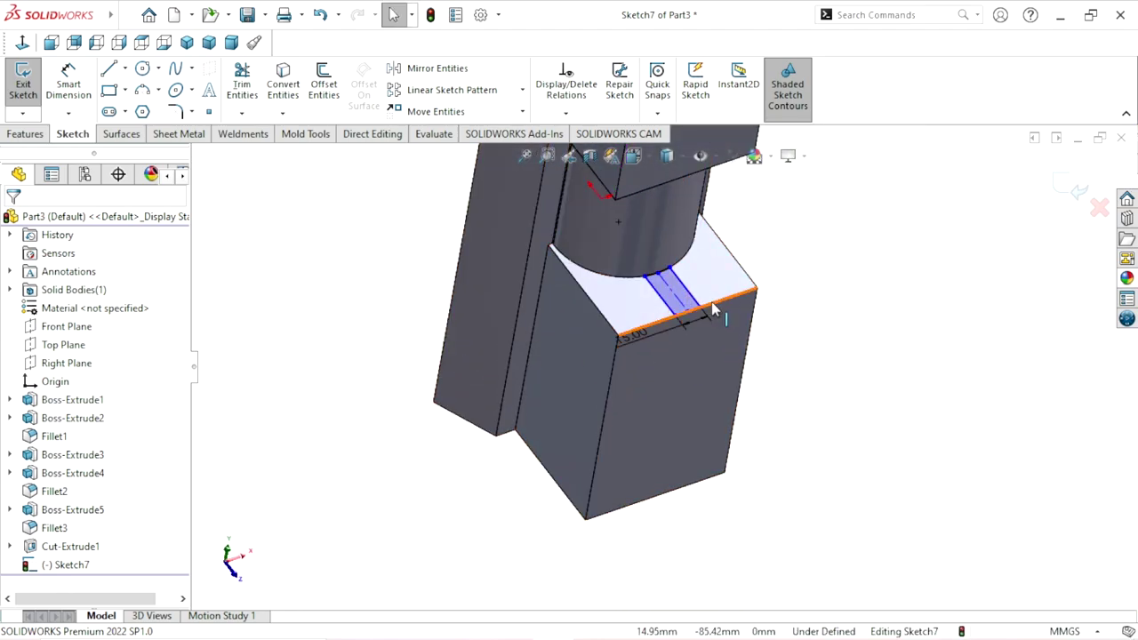
scroll(711, 302, down, 3)
Exit the sketch and project Sketch7 onto the rod's cylindrical face as Split Line1
click(1071, 186)
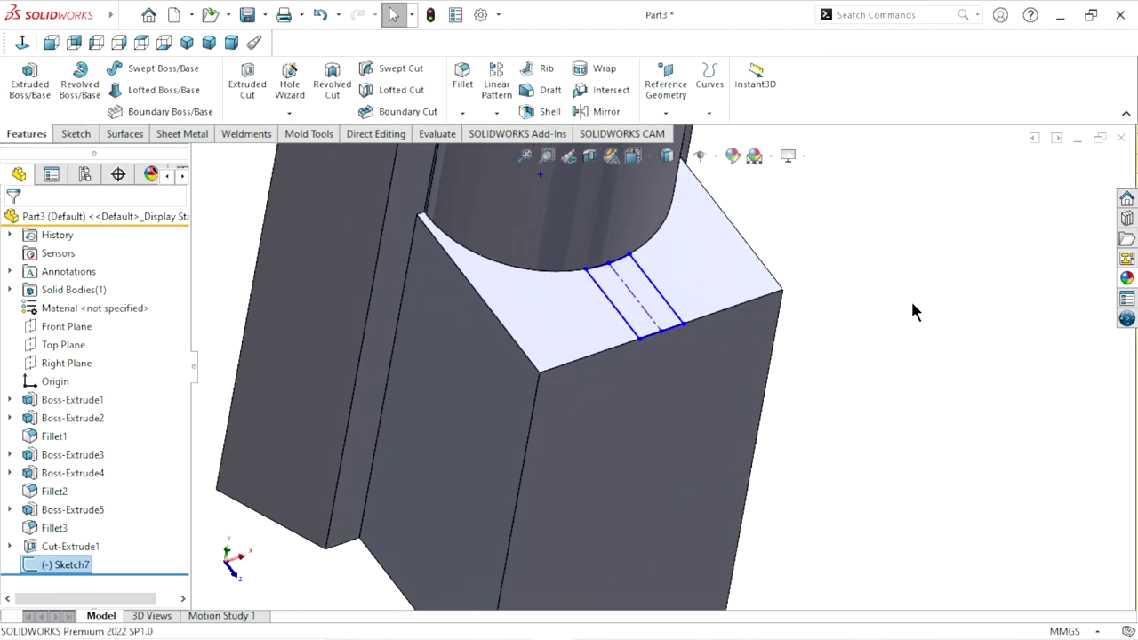
click(711, 113)
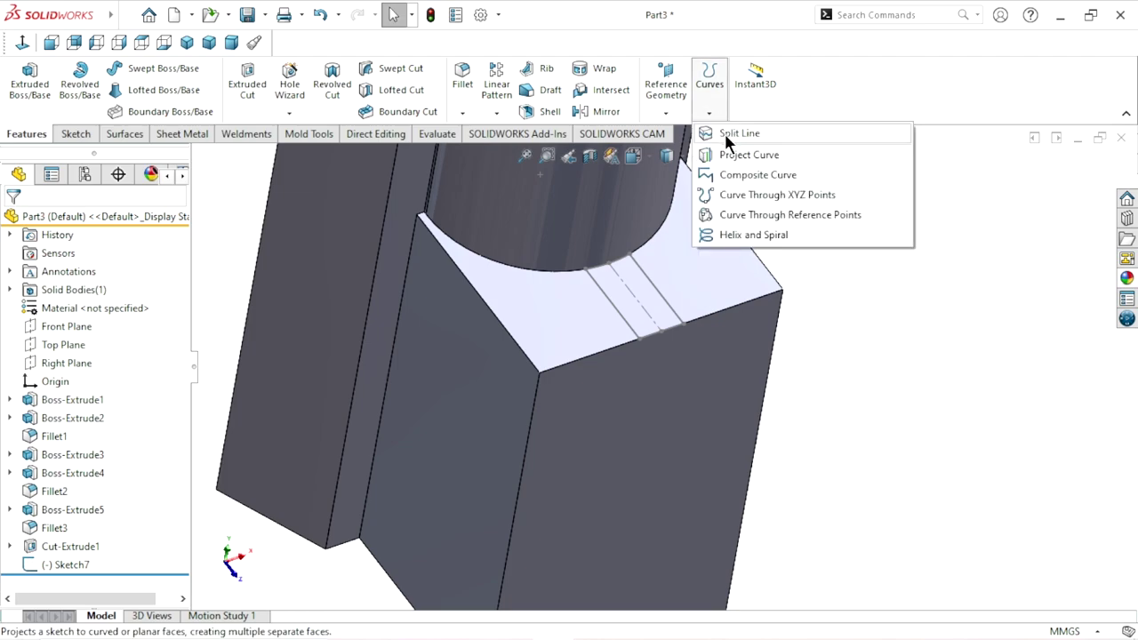
click(738, 131)
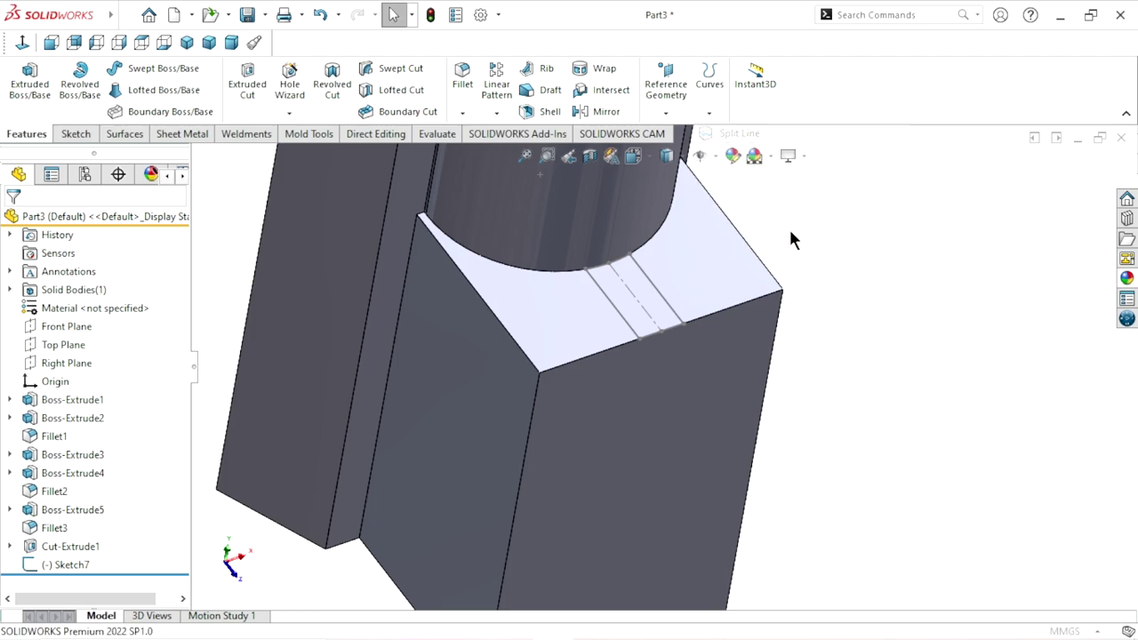
click(613, 311)
scroll(726, 347, up, 3)
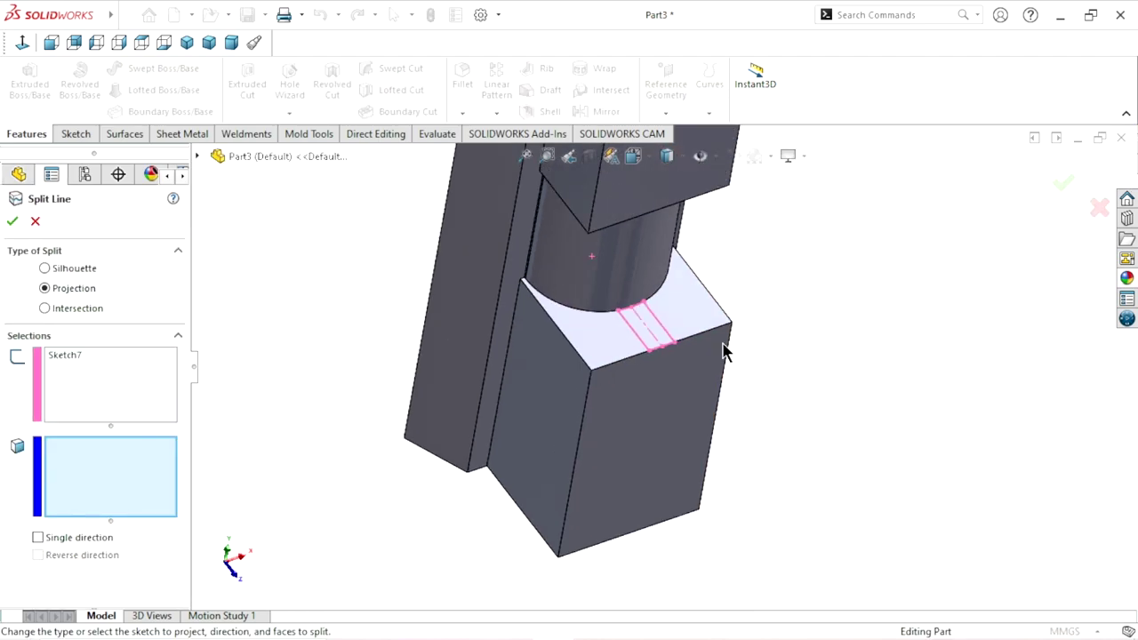
click(632, 268)
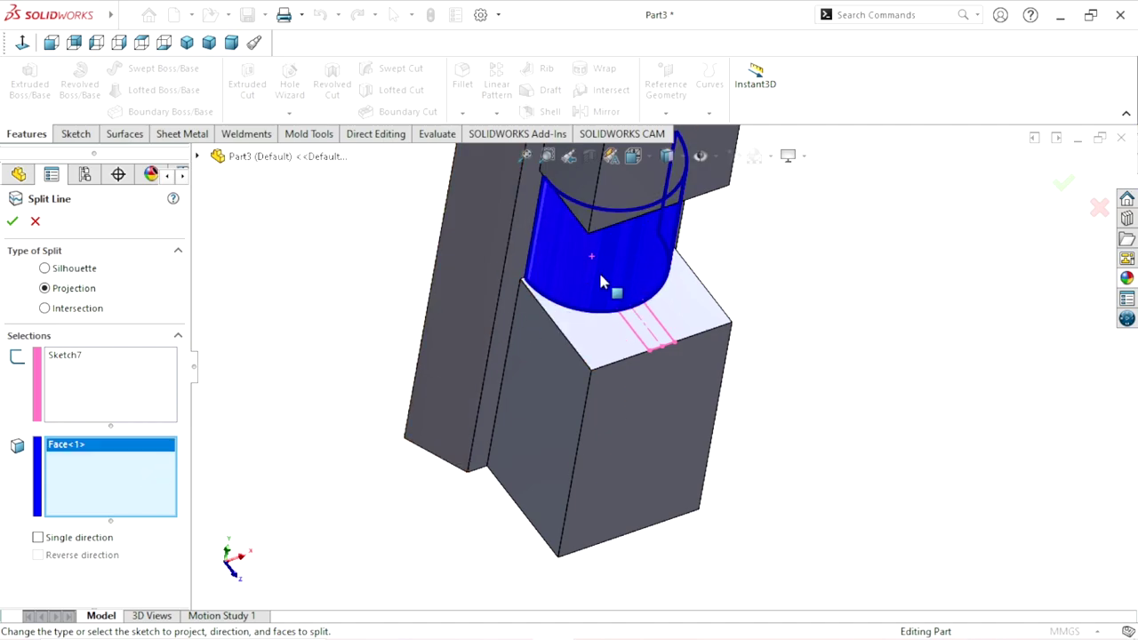
click(13, 223)
mouse_move(789, 420)
middle_down()
mouse_move(743, 362)
mouse_move(752, 358)
middle_up()
scroll(752, 358, down, 2)
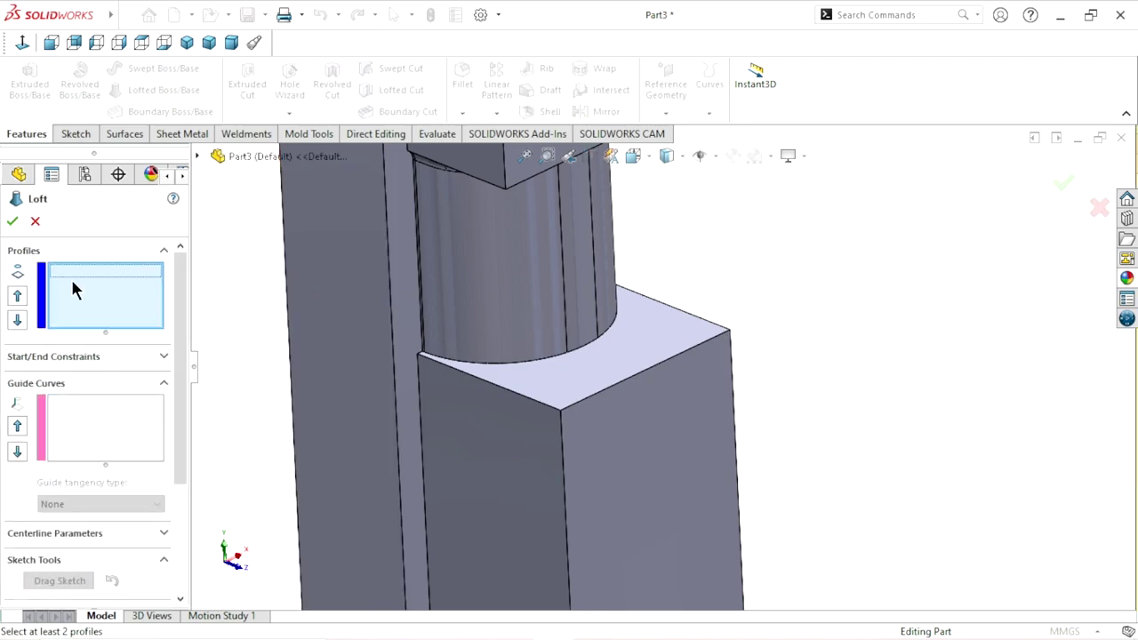
Create Loft1 between Sketch7 under Split Line1 and the split strip face on the rod
click(198, 158)
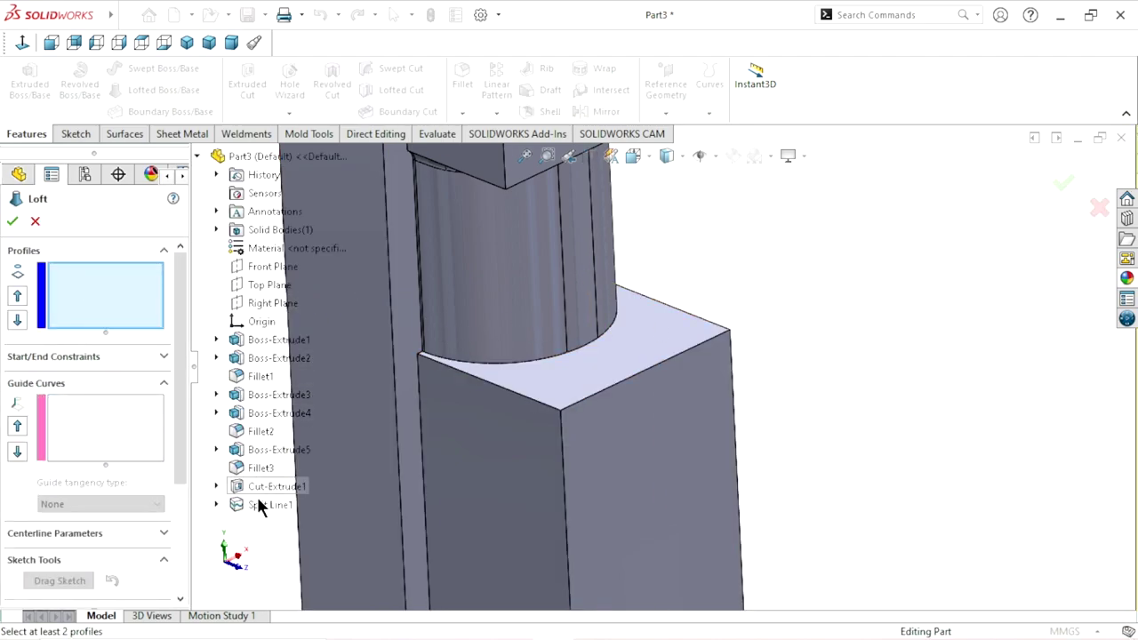
click(217, 505)
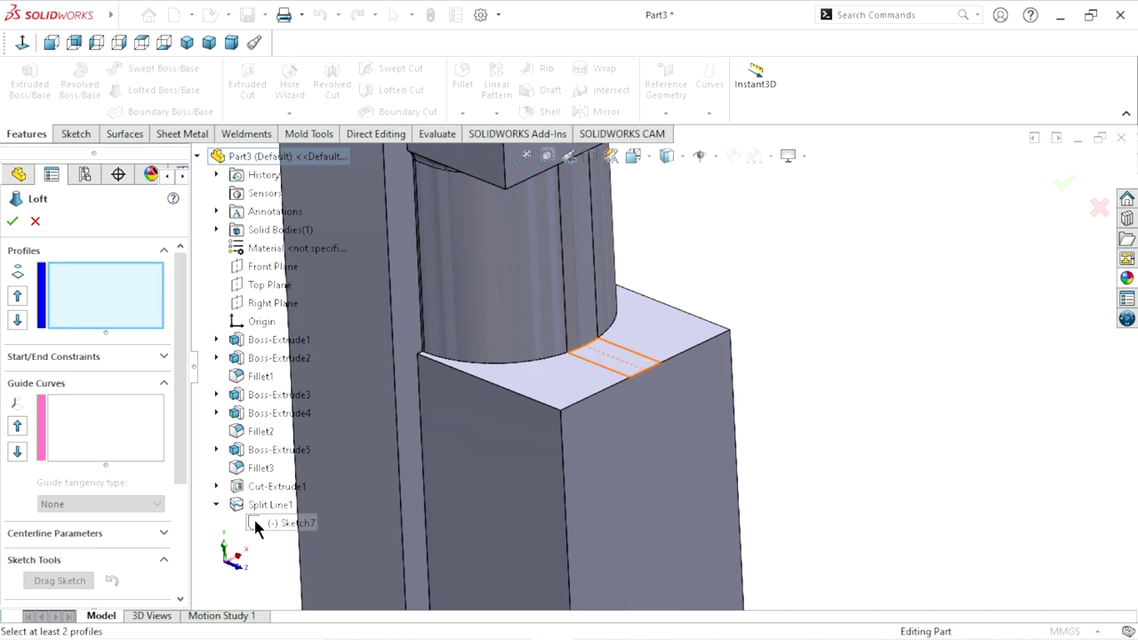
click(254, 523)
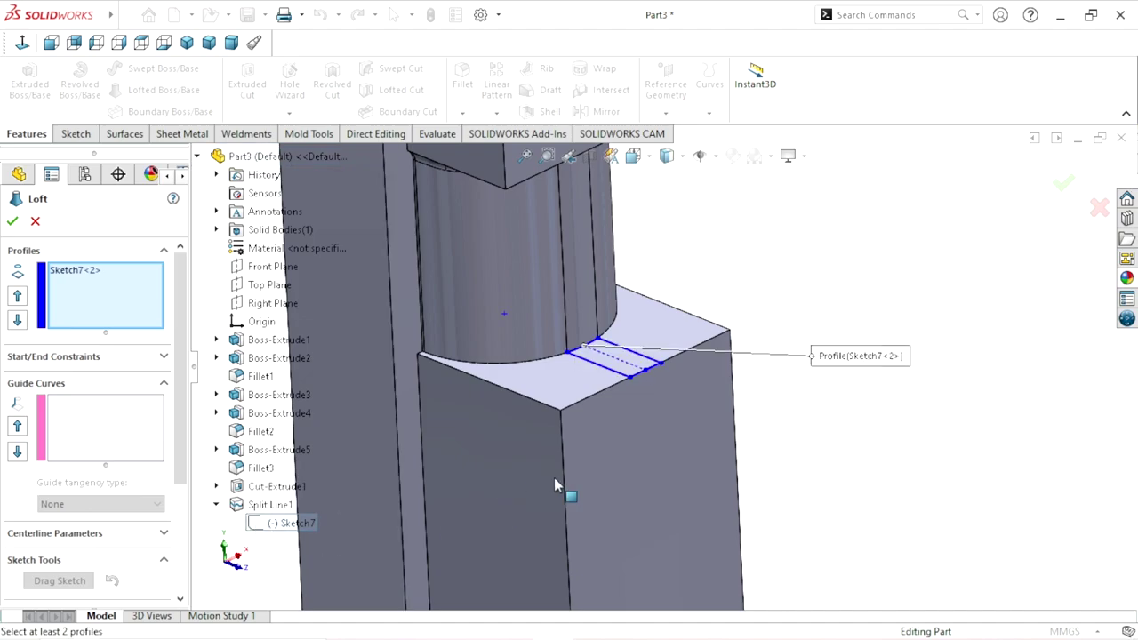
click(566, 234)
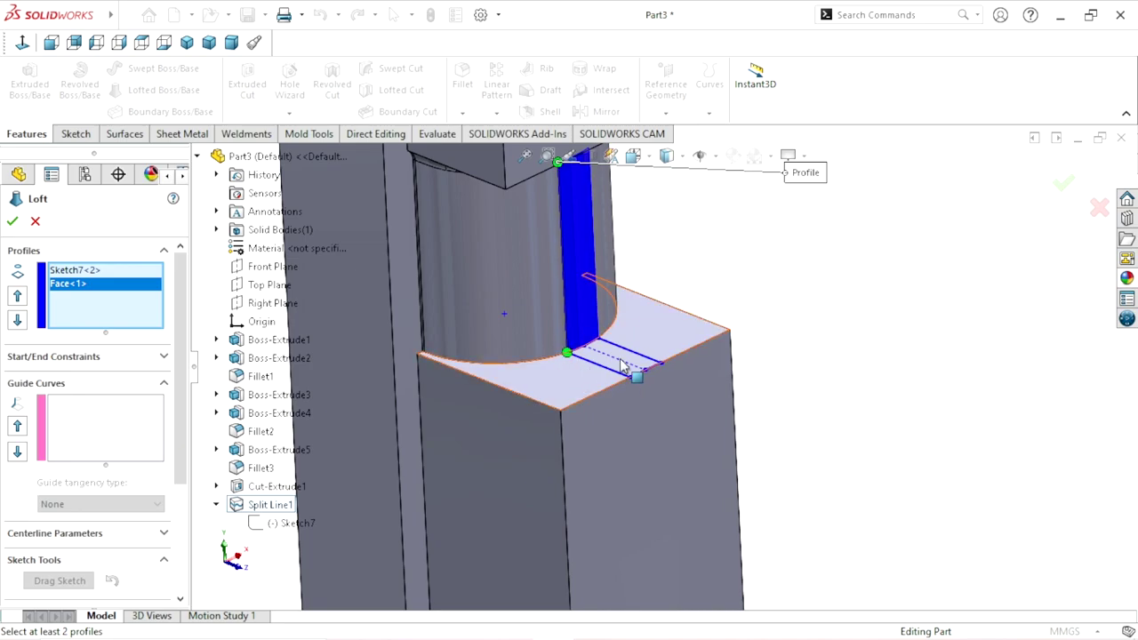
scroll(589, 378, down, 2)
scroll(613, 383, down, 1)
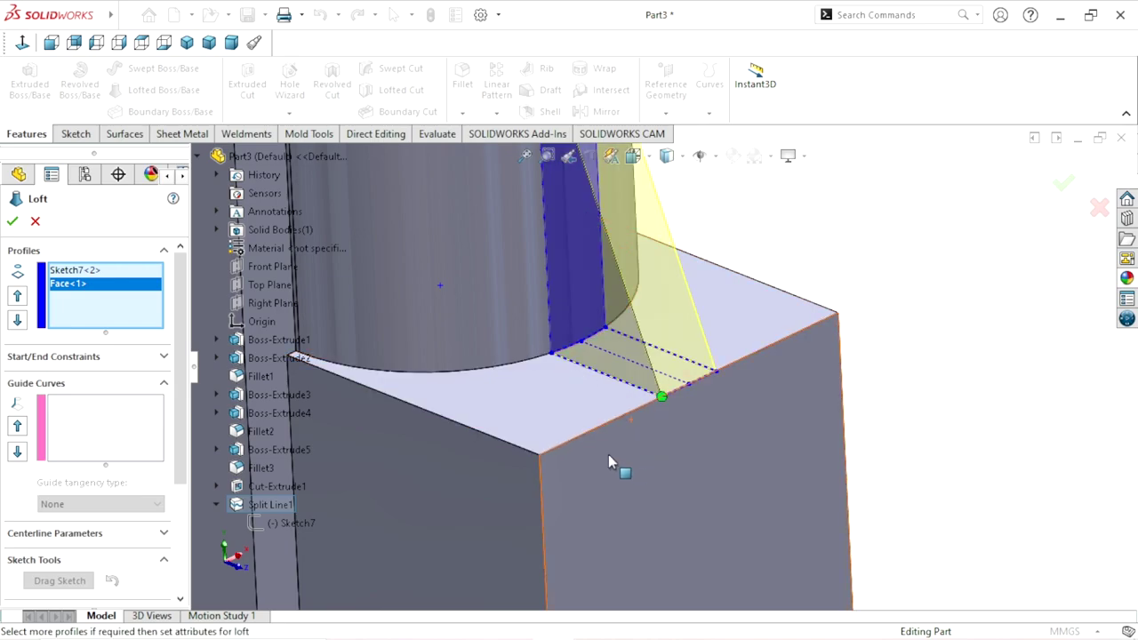
scroll(608, 454, up, 3)
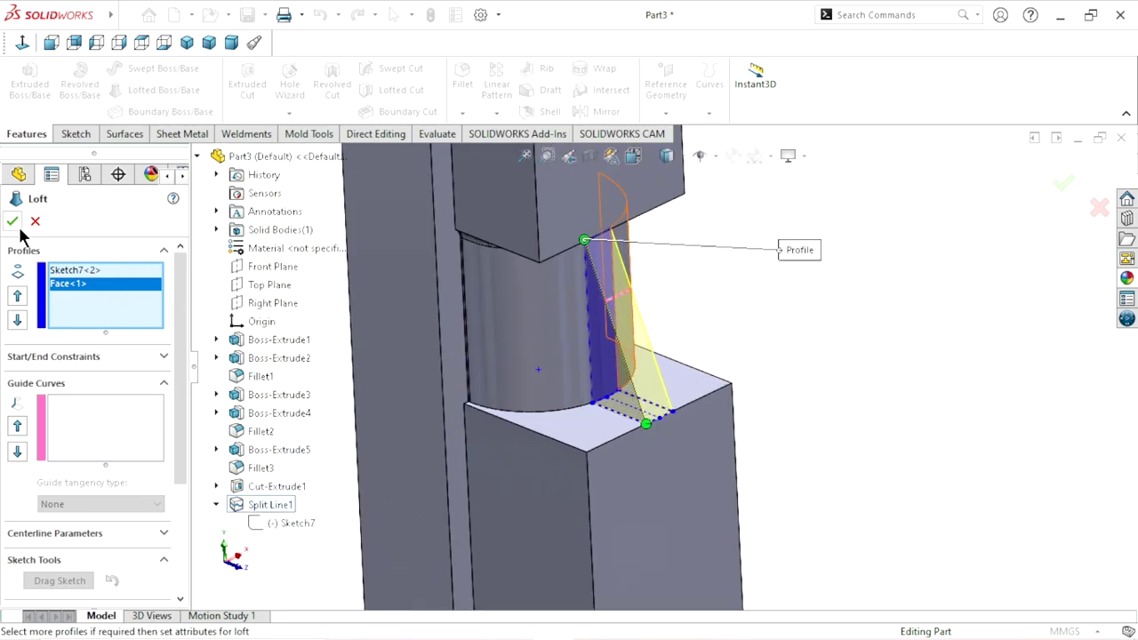
click(14, 222)
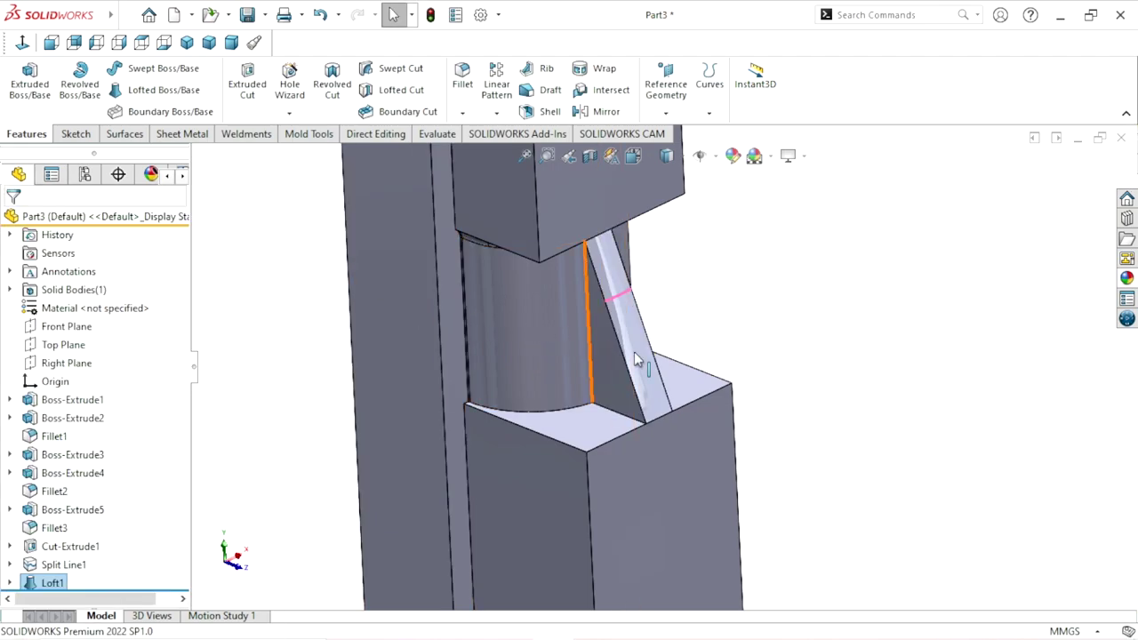
middle_drag(858, 388, 486, 336)
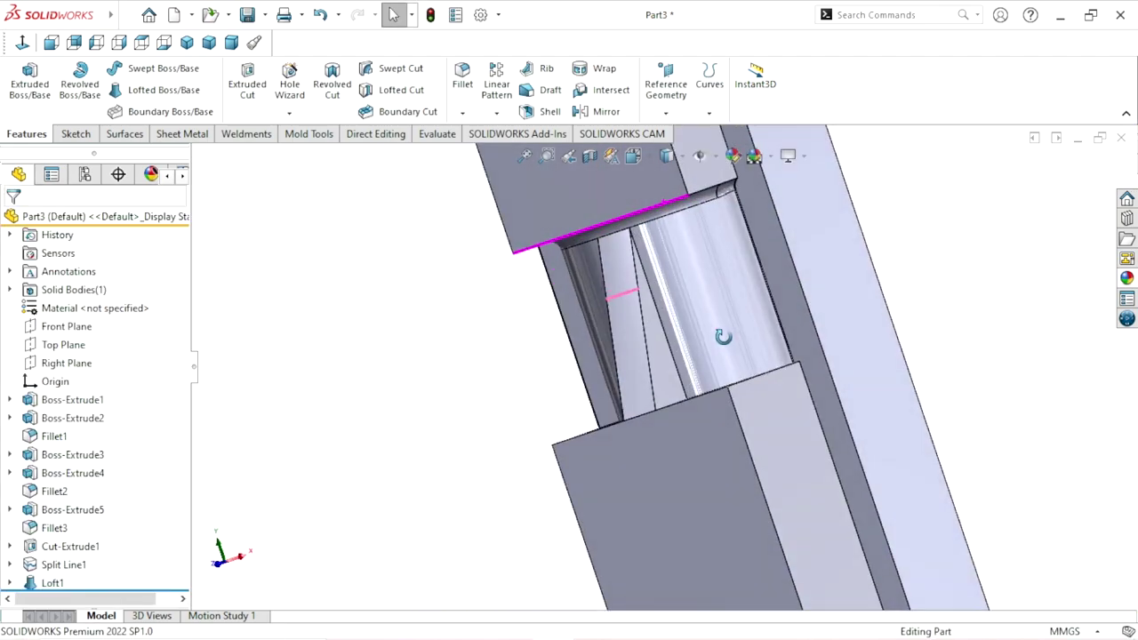
middle_drag(414, 360, 542, 345)
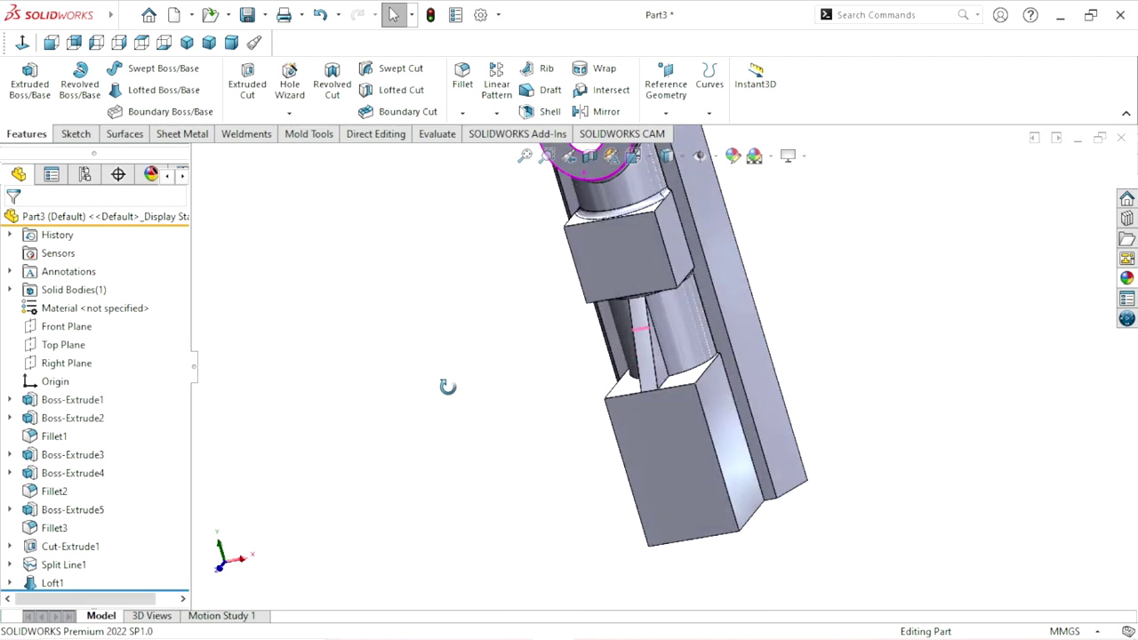
scroll(541, 345, down, 3)
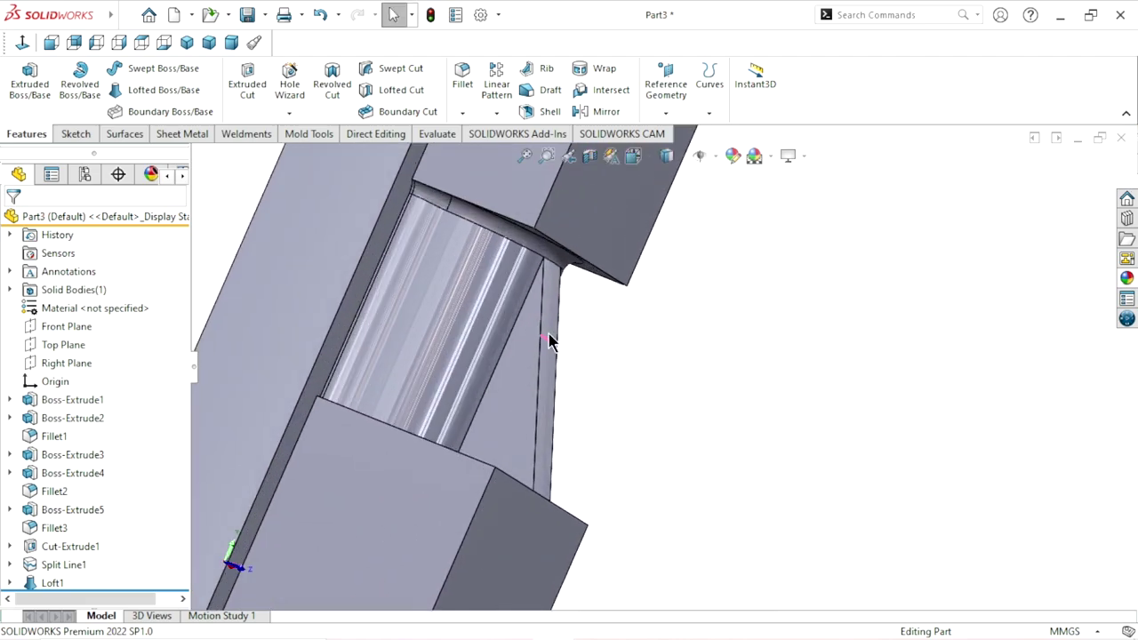
scroll(716, 402, down, 3)
middle_drag(780, 383, 668, 418)
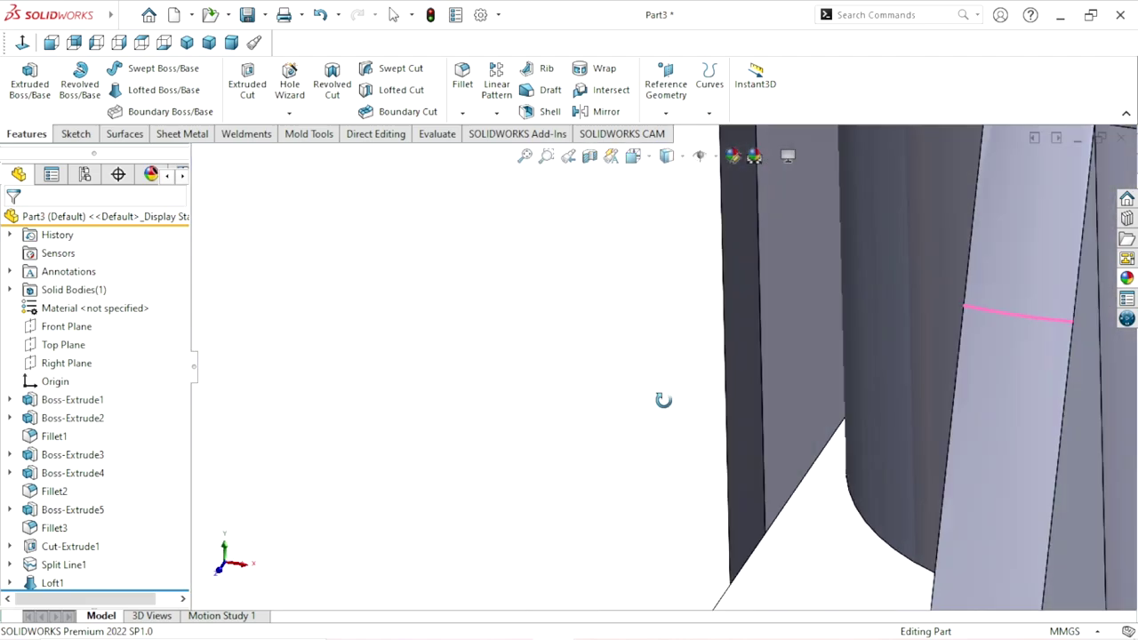
middle_drag(795, 399, 800, 401)
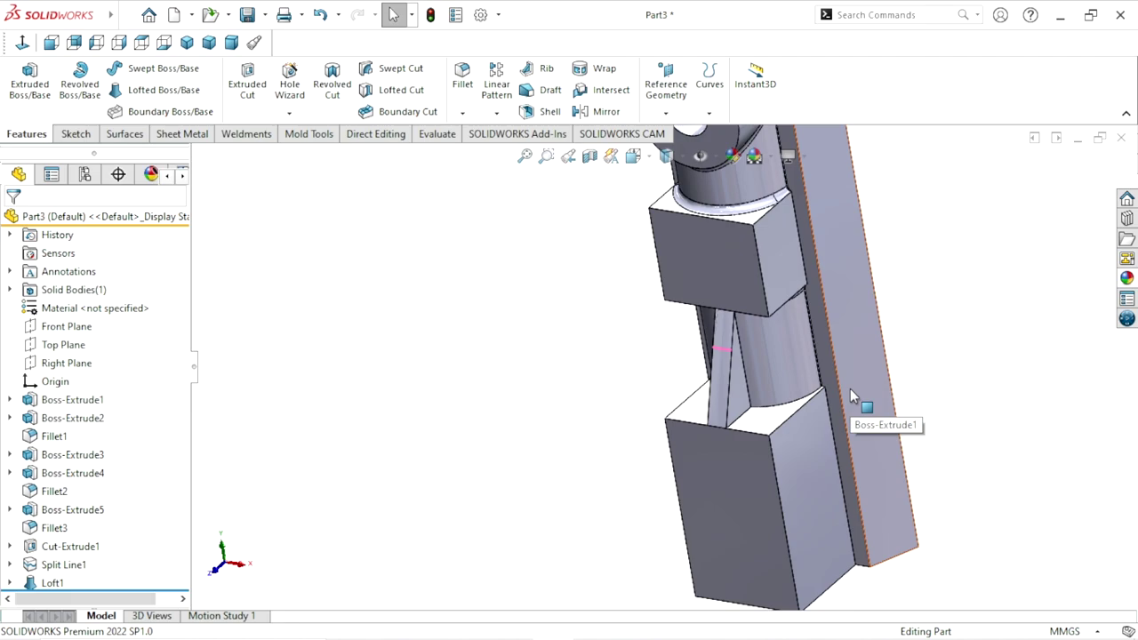
mouse_move(927, 412)
middle_down()
mouse_move(858, 432)
mouse_move(902, 378)
mouse_move(871, 300)
mouse_move(889, 310)
middle_up()
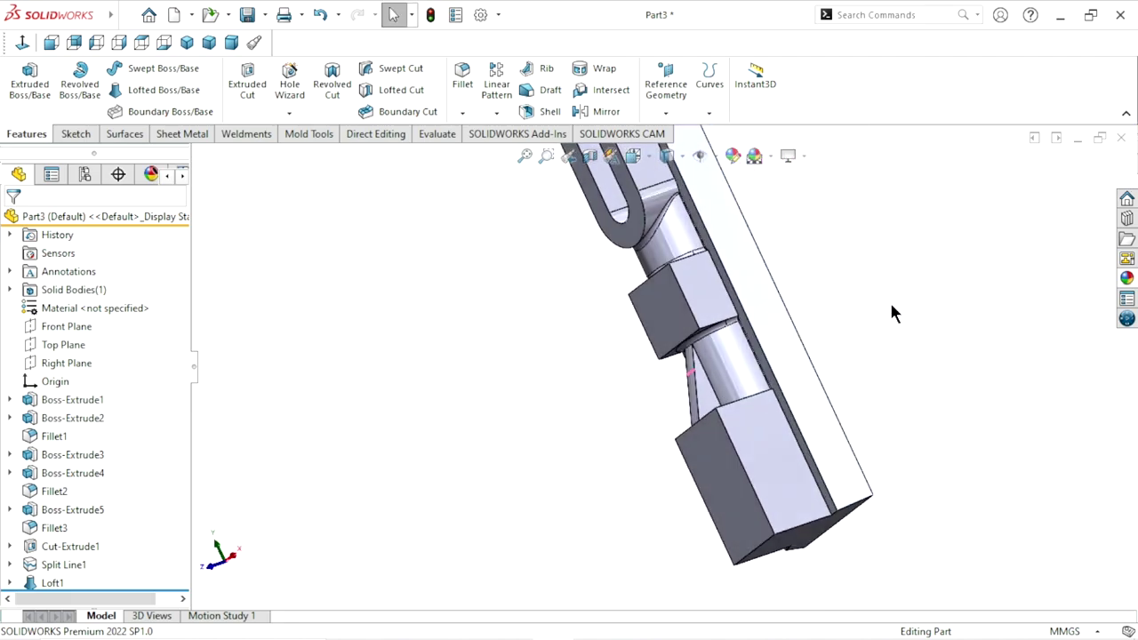
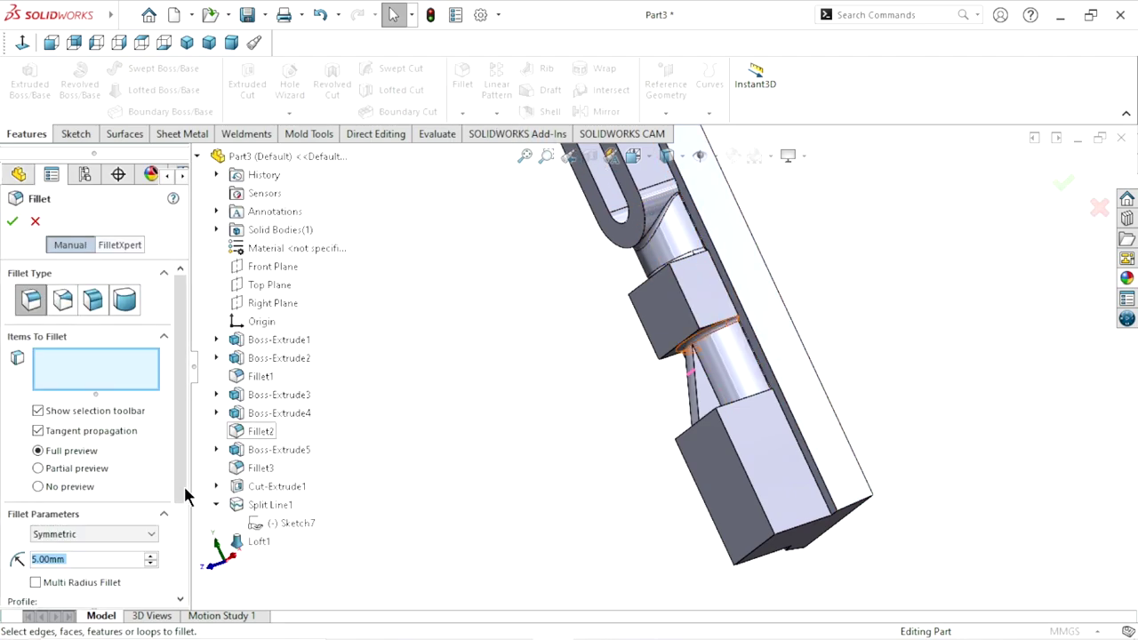
Set the fillet radius to 2 mm and select the curved lofted face and vertical edge
text(2)
key(Return)
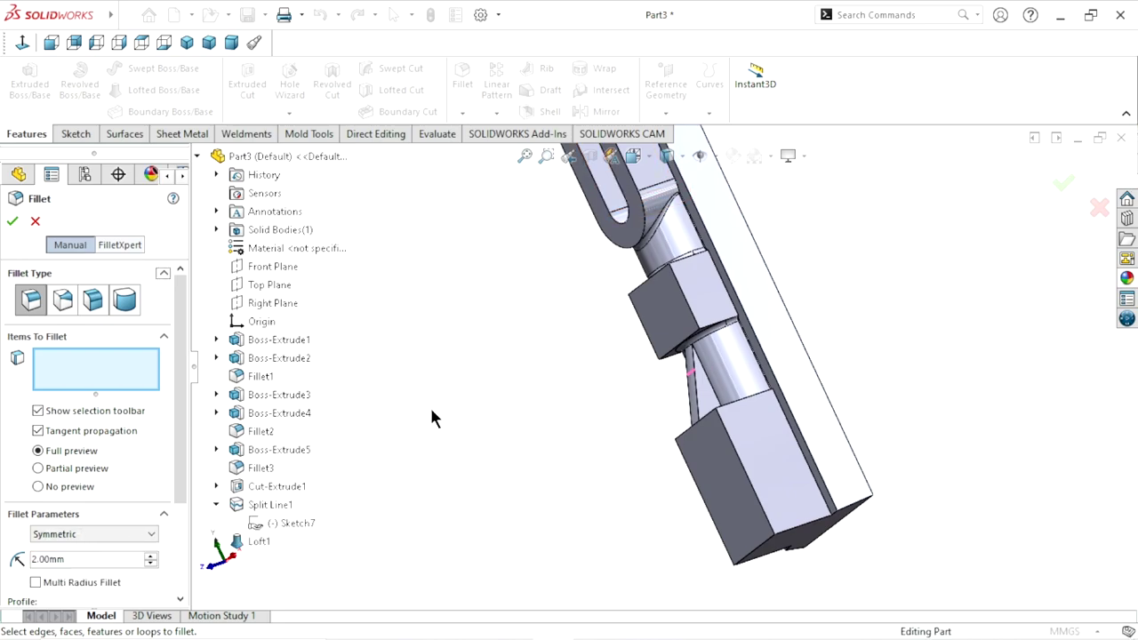
middle_drag(552, 370, 667, 477)
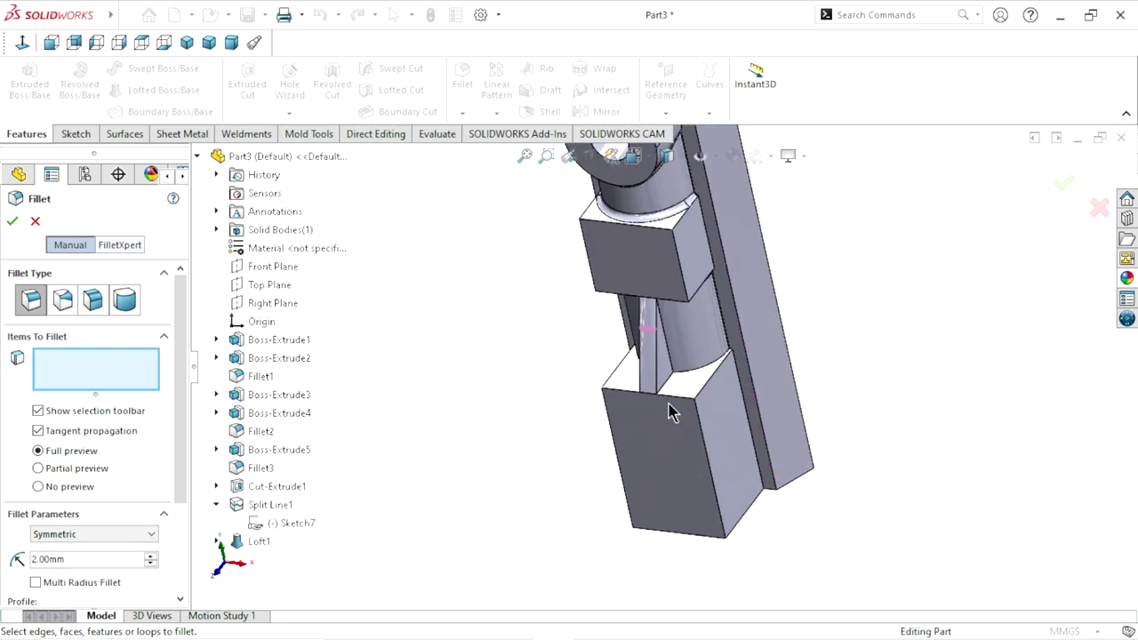
scroll(698, 347, down, 5)
scroll(698, 347, down, 2)
click(699, 316)
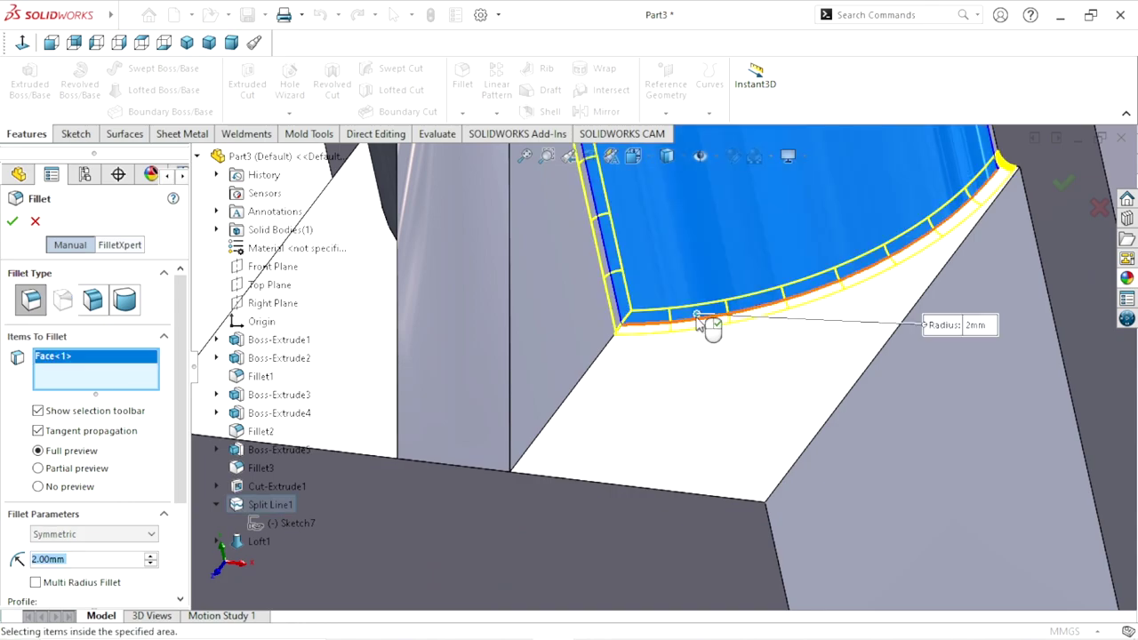
scroll(698, 327, up, 5)
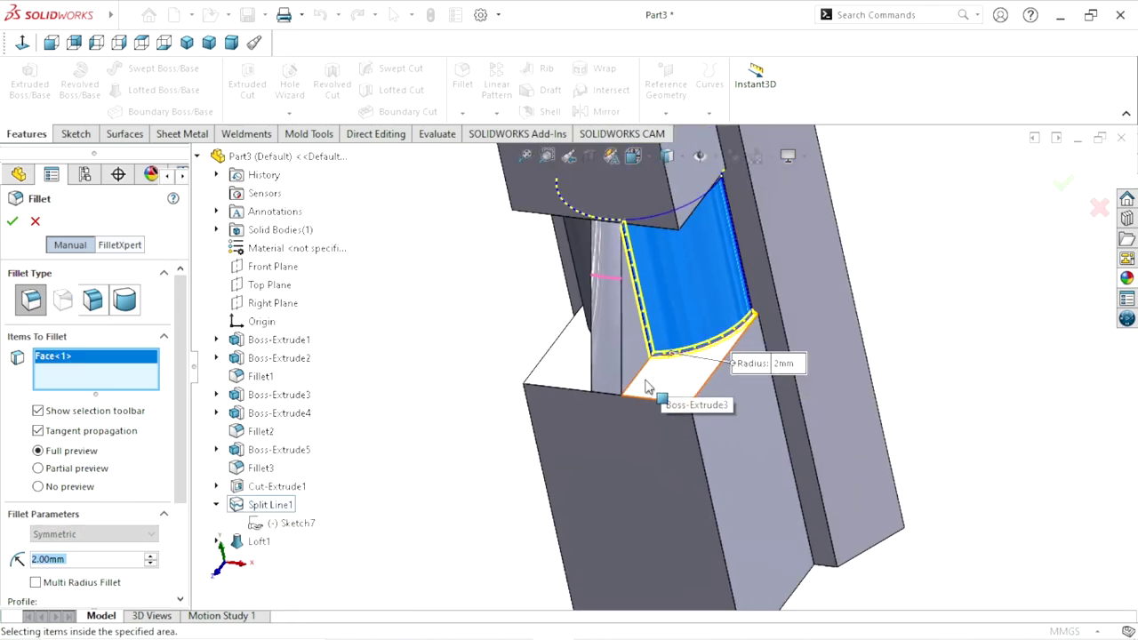
scroll(638, 404, up, 2)
click(634, 418)
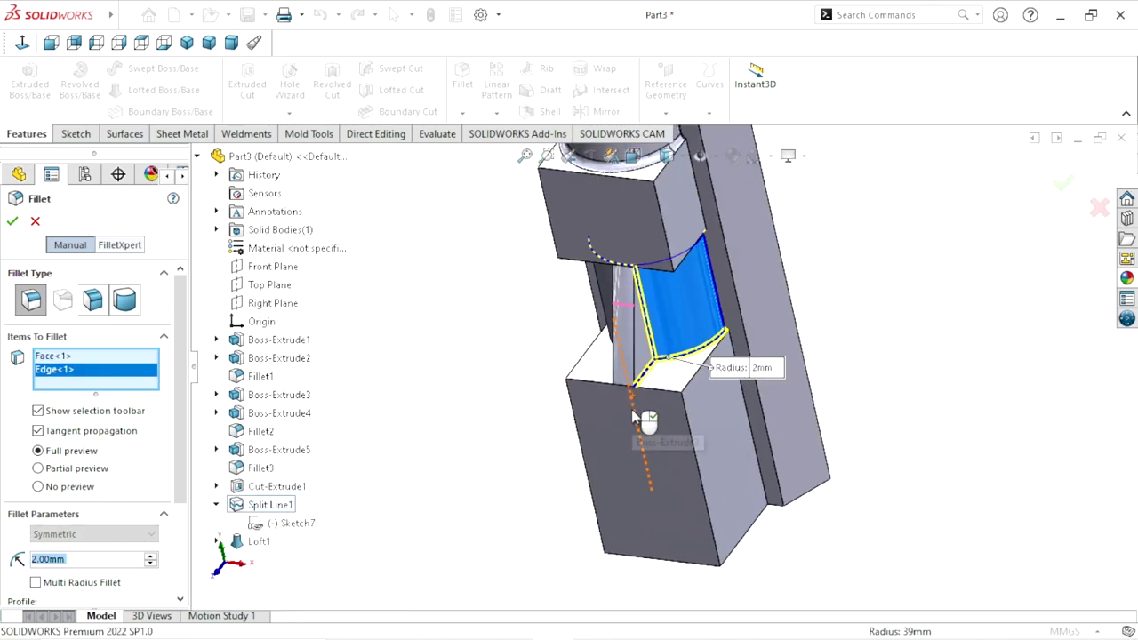
Add the back, curved and front ledge edges and apply the 2 mm fillet
middle_drag(634, 417, 720, 293)
scroll(702, 311, down, 2)
scroll(675, 304, down, 2)
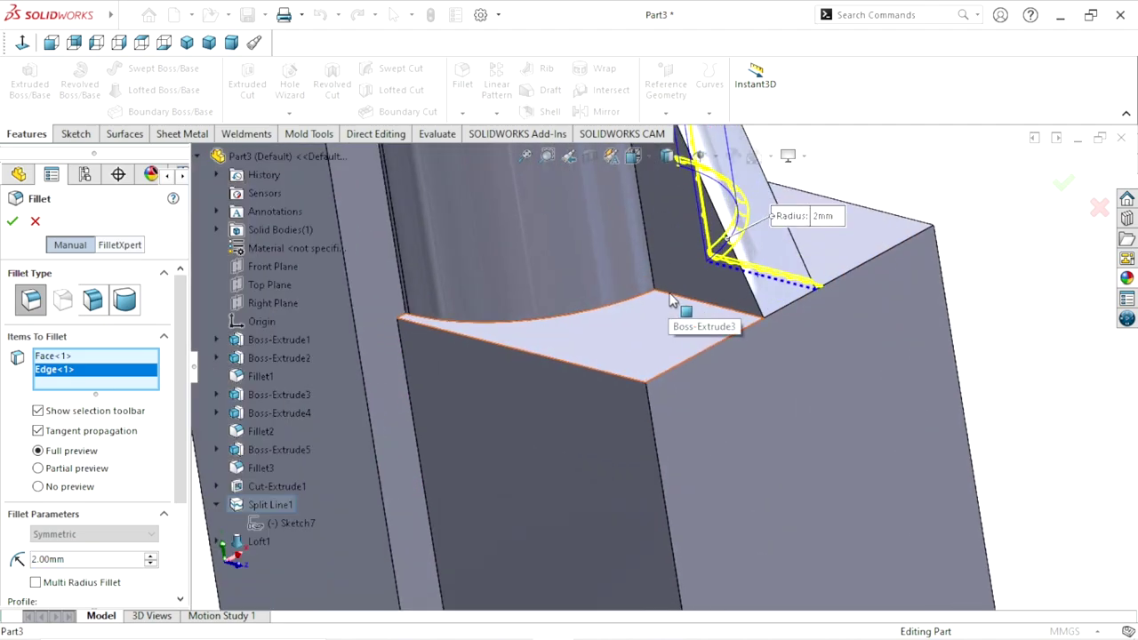
click(674, 299)
click(625, 298)
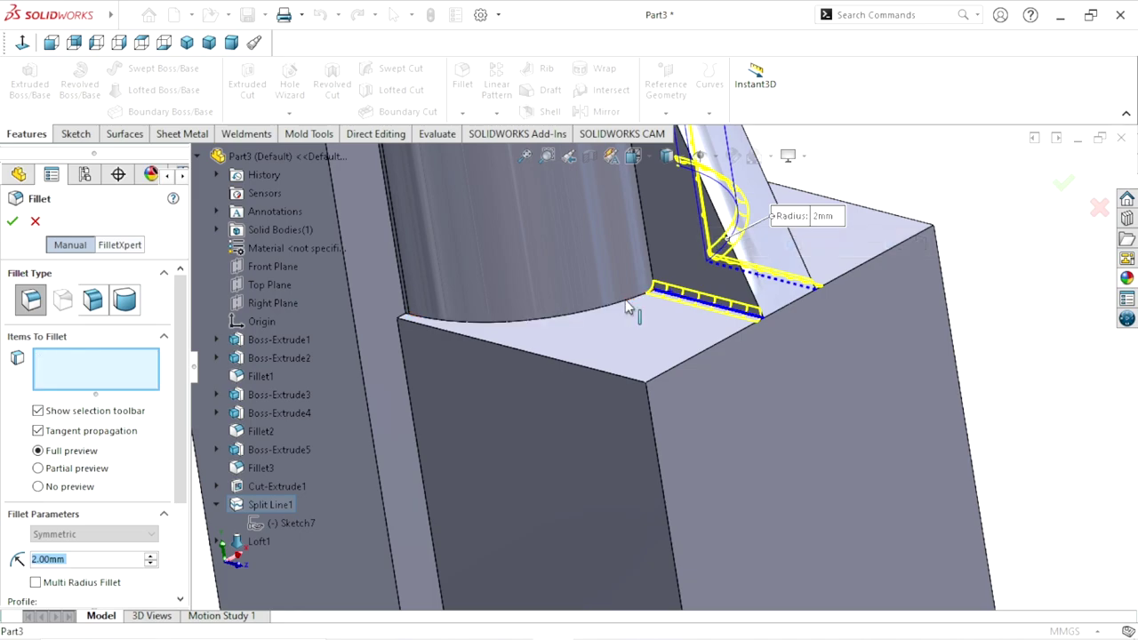
click(653, 262)
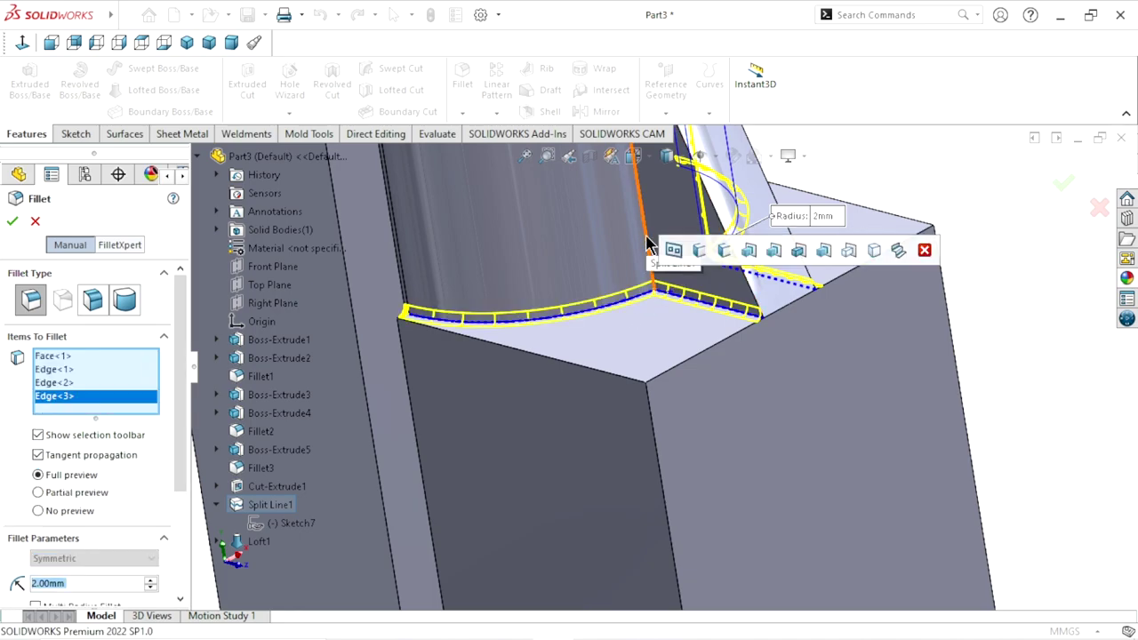
click(642, 373)
scroll(636, 352, up, 3)
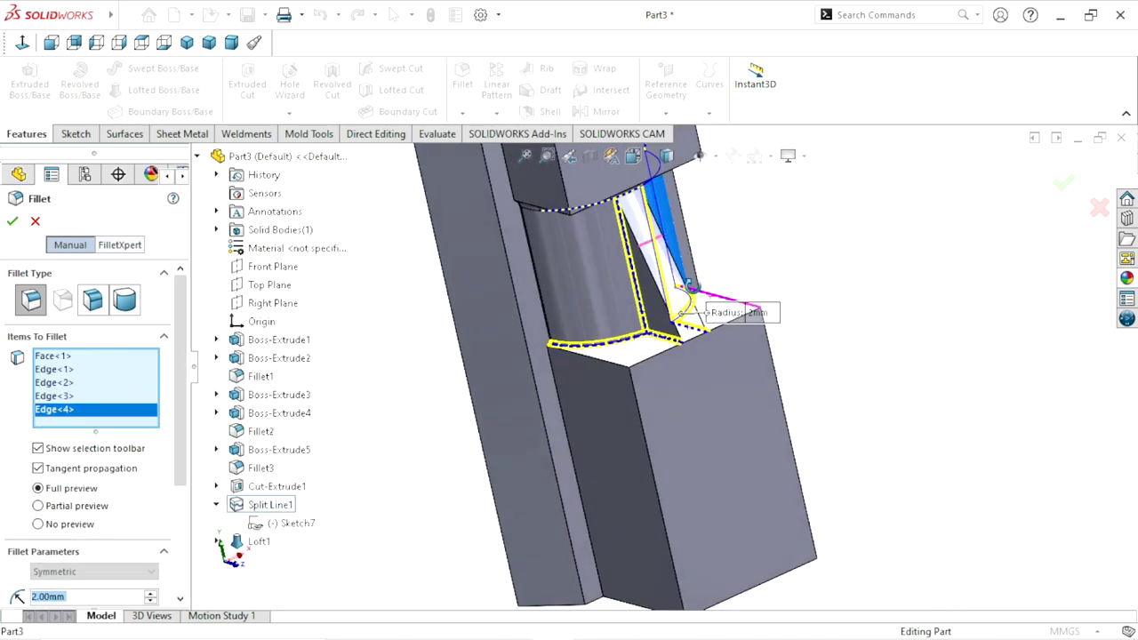
middle_drag(673, 328, 594, 249)
scroll(594, 248, down, 5)
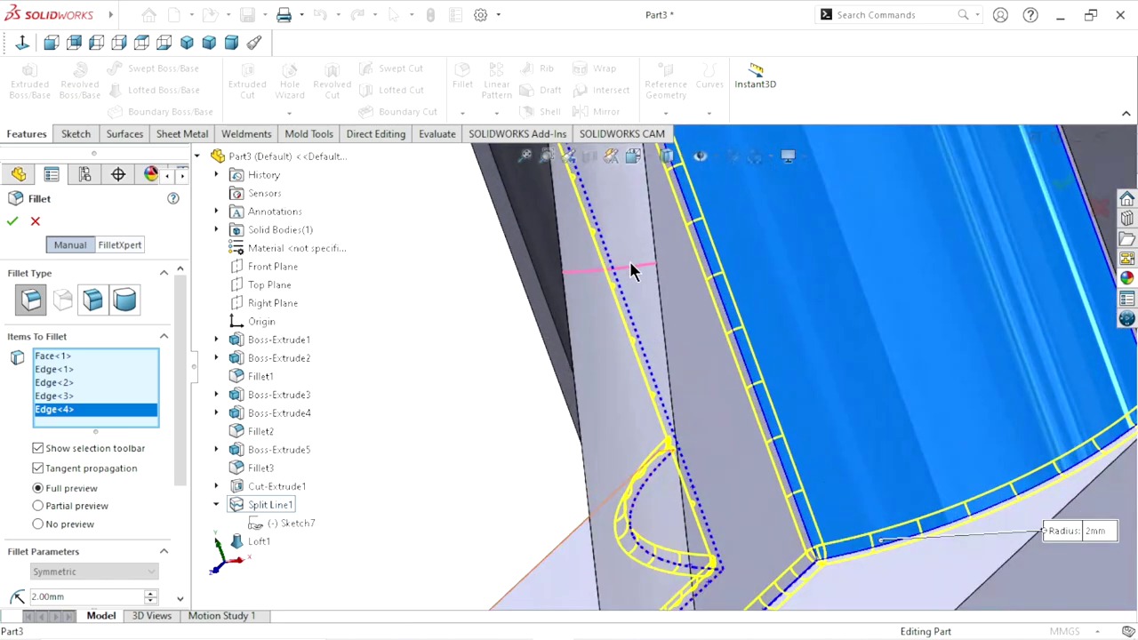
click(658, 284)
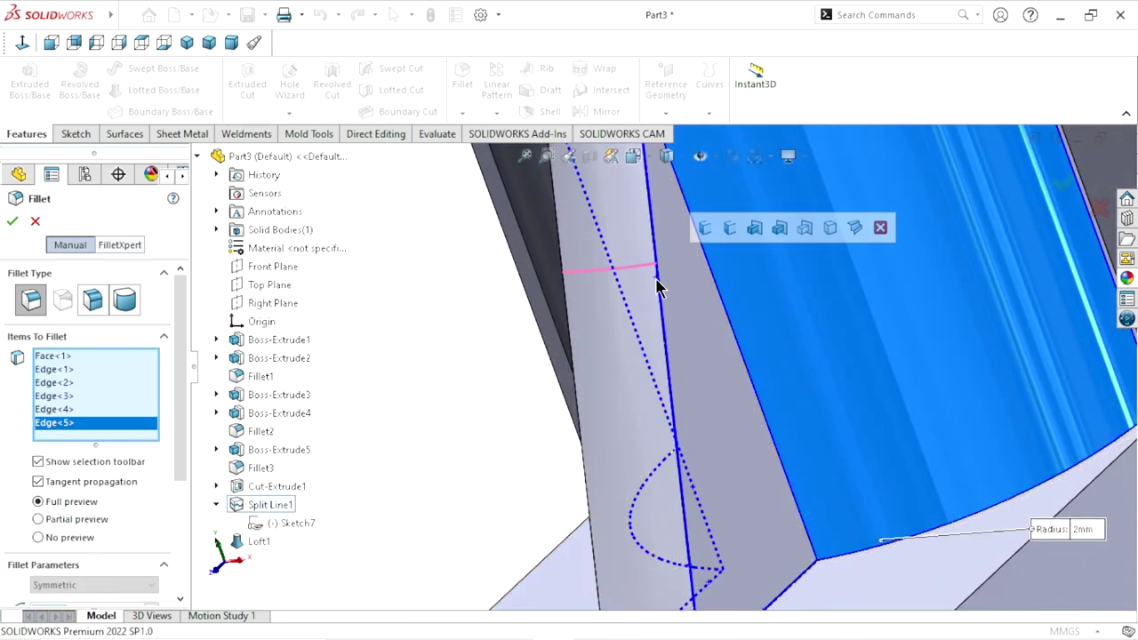
click(11, 222)
Start a chamfer and select the slot's inner face
scroll(614, 404, up, 5)
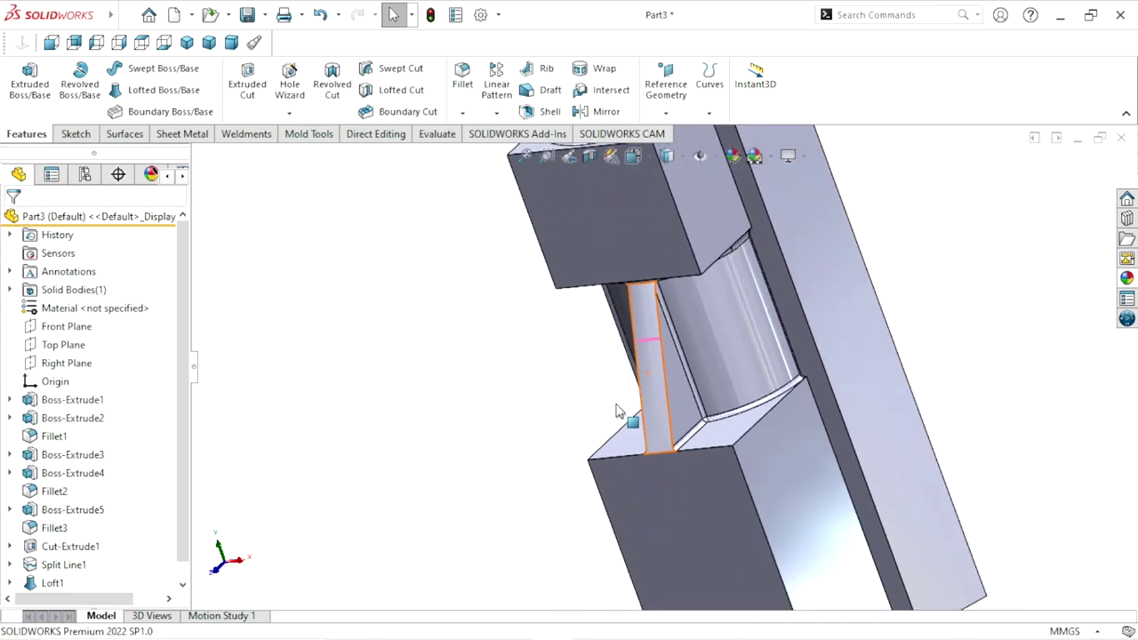
mouse_move(613, 409)
middle_down()
mouse_move(524, 449)
mouse_move(600, 439)
mouse_move(588, 288)
middle_up()
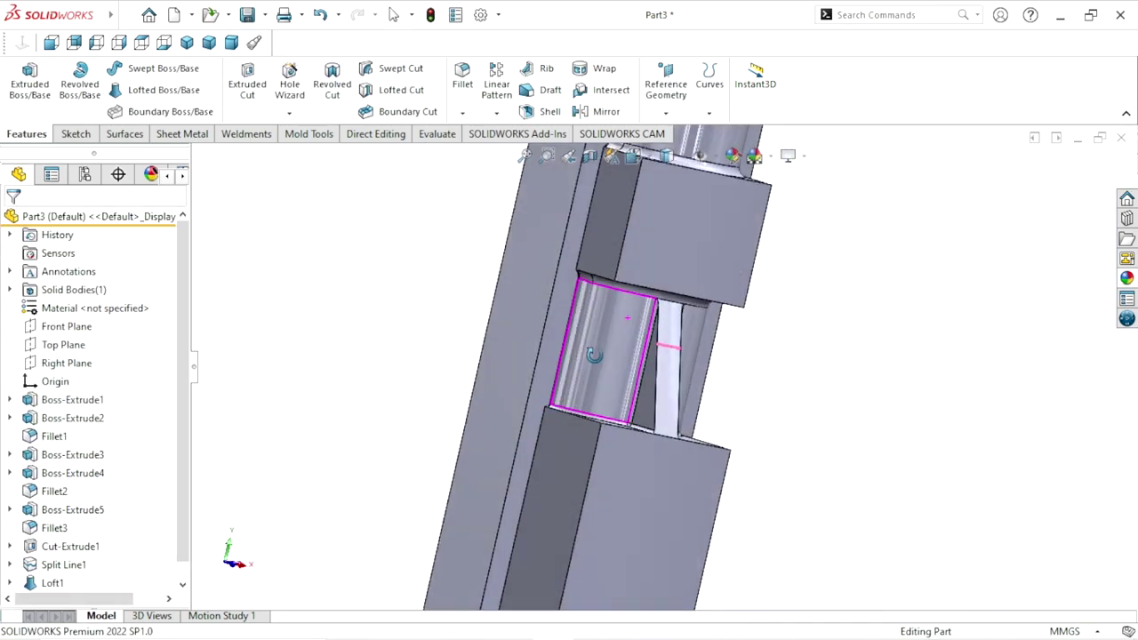
scroll(617, 332, up, 2)
scroll(712, 302, up, 4)
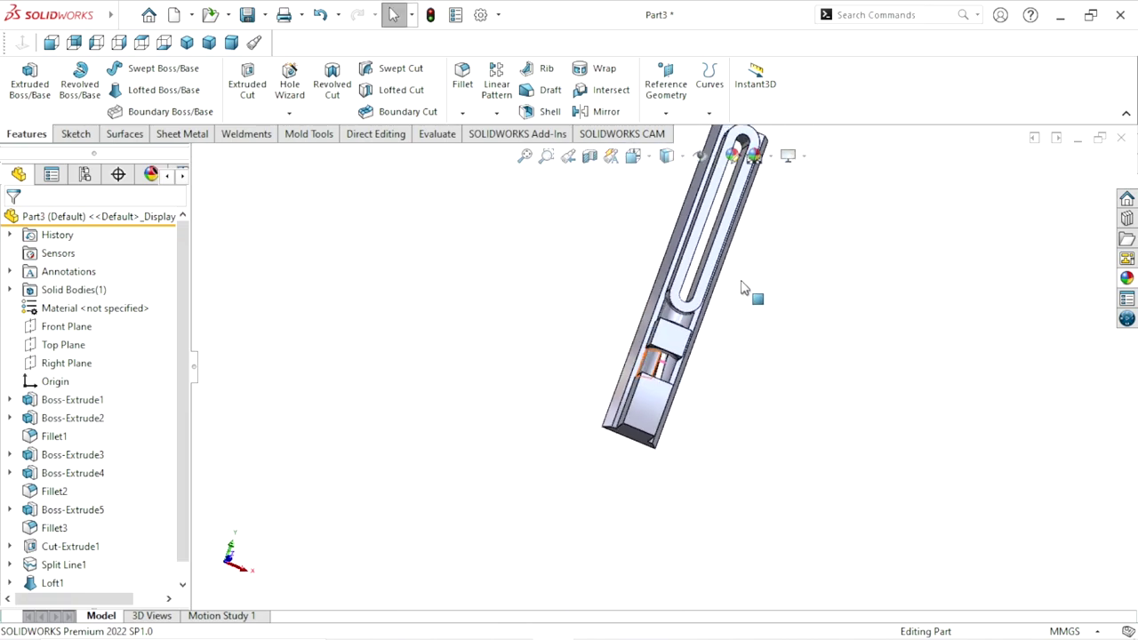
mouse_move(847, 336)
middle_down()
mouse_move(782, 338)
mouse_move(686, 376)
middle_up()
scroll(665, 395, up, 3)
scroll(647, 445, down, 2)
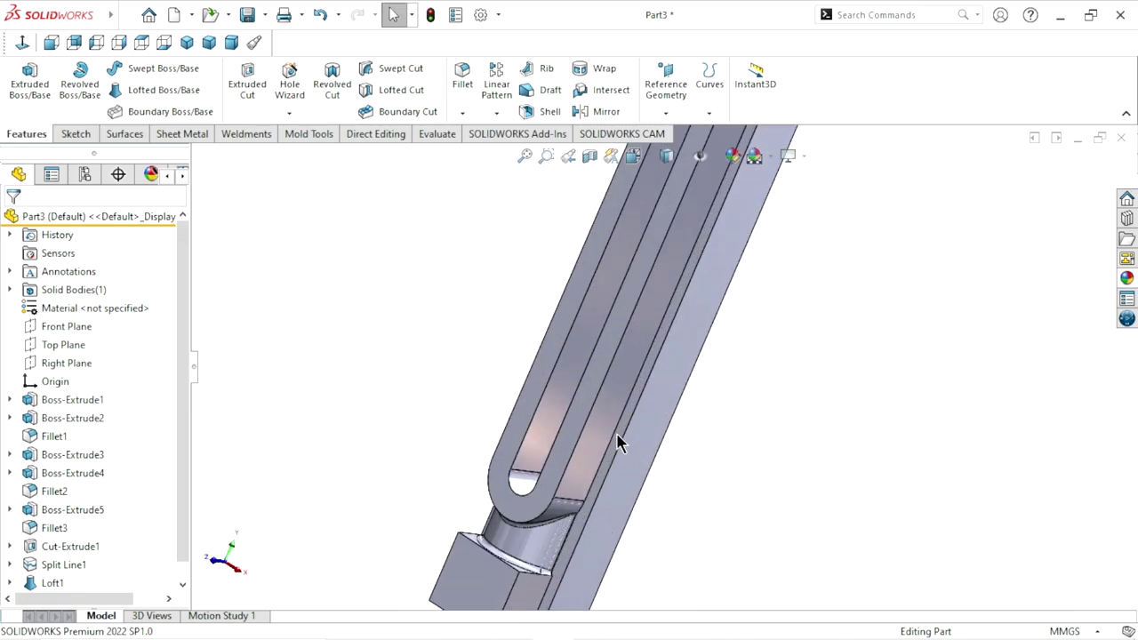
scroll(617, 437, down, 1)
scroll(617, 436, down, 2)
scroll(627, 440, down, 2)
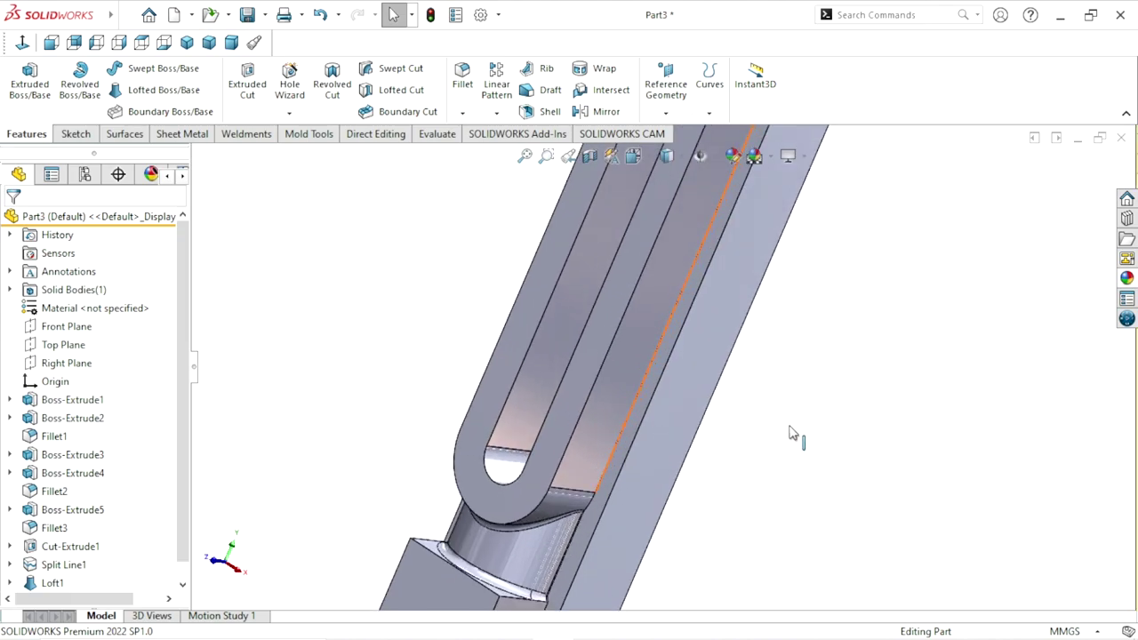
click(462, 114)
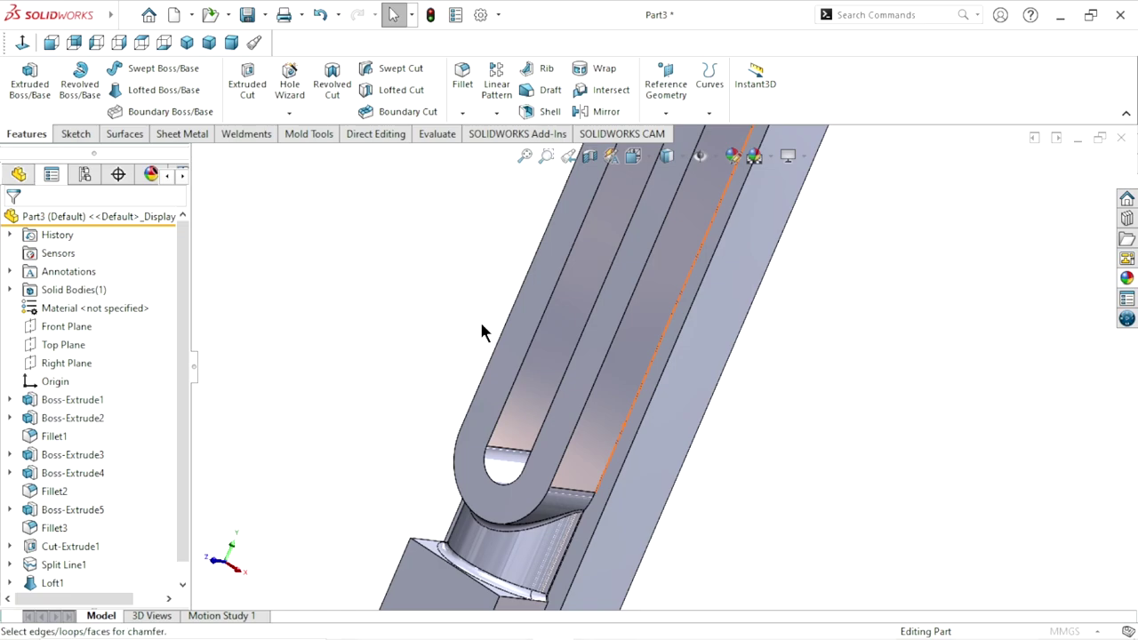
click(541, 346)
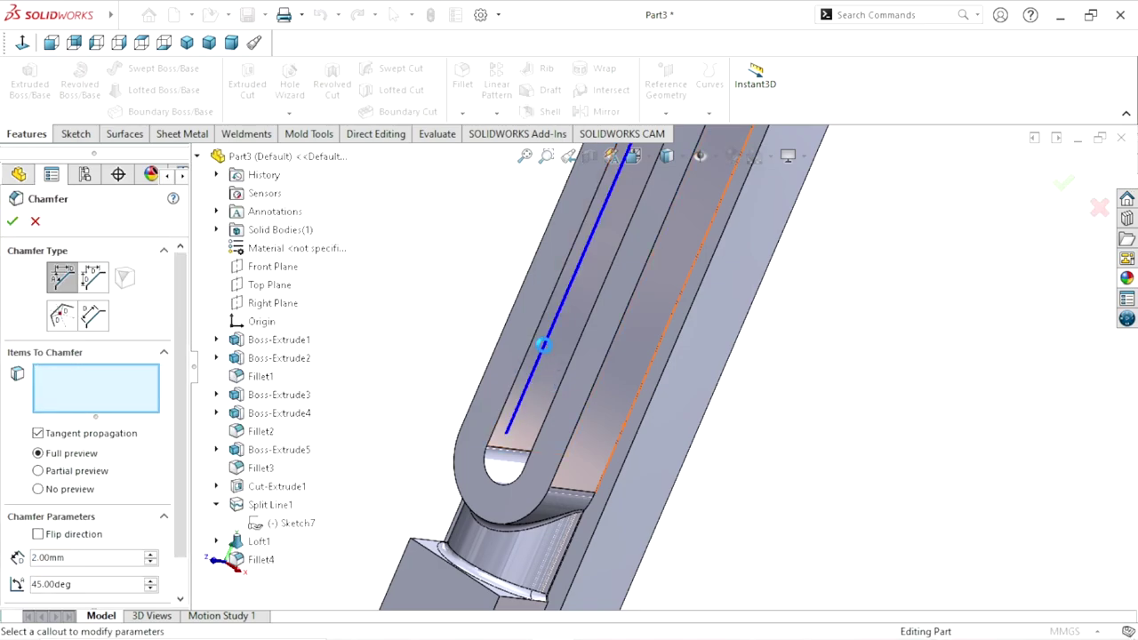
click(544, 347)
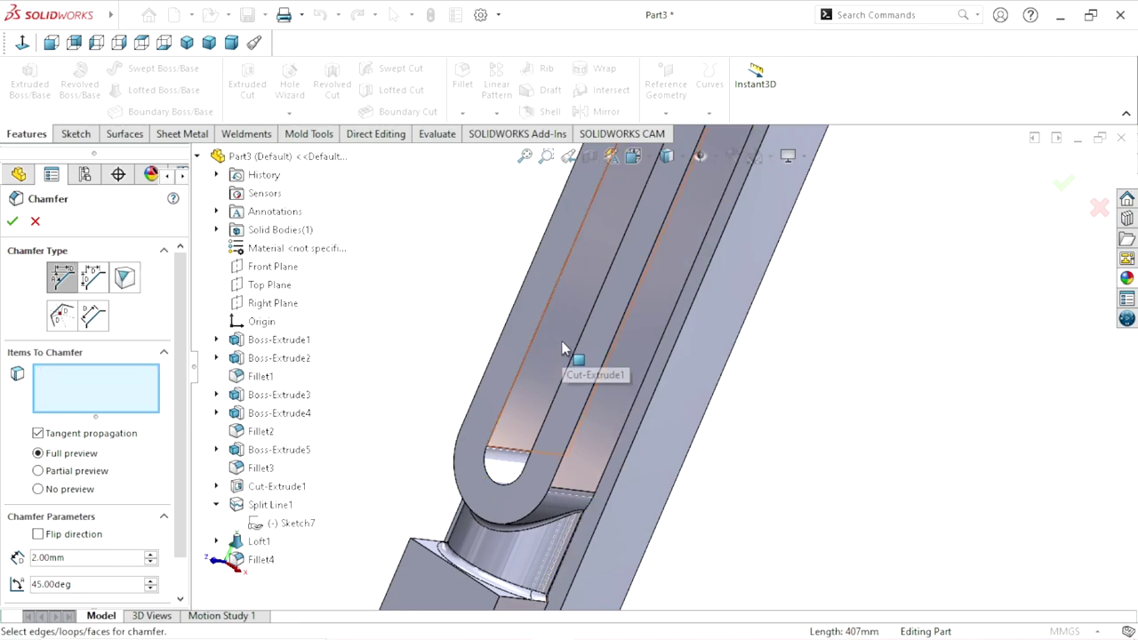
click(520, 381)
Add the slot's end edge and apply the 2 mm, 45° chamfer
middle_drag(376, 307, 466, 416)
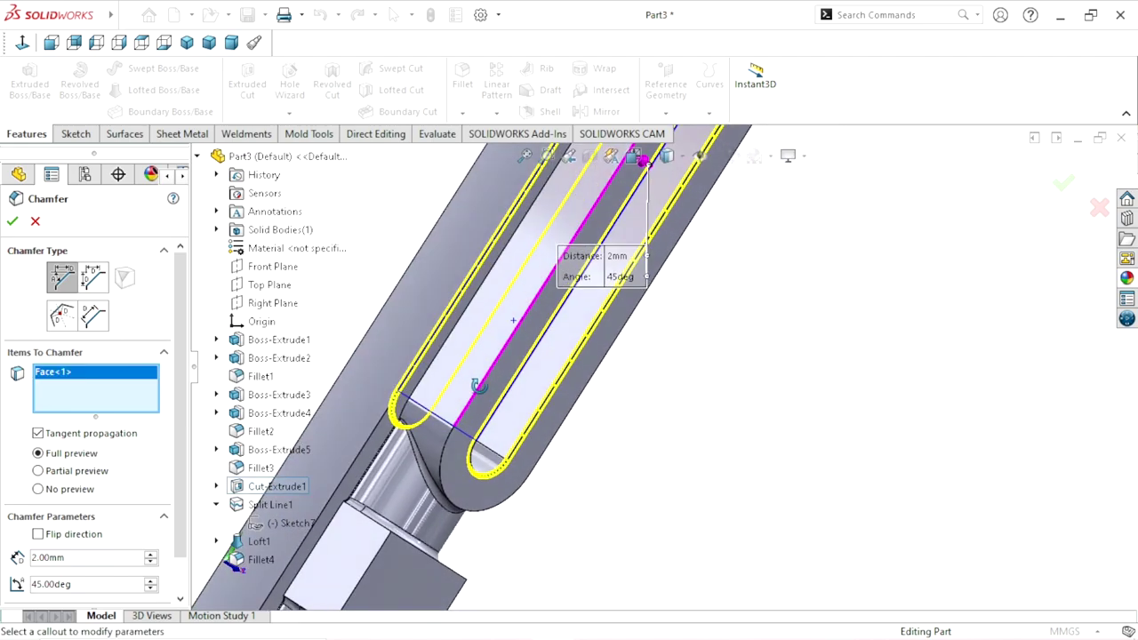
scroll(467, 416, down, 3)
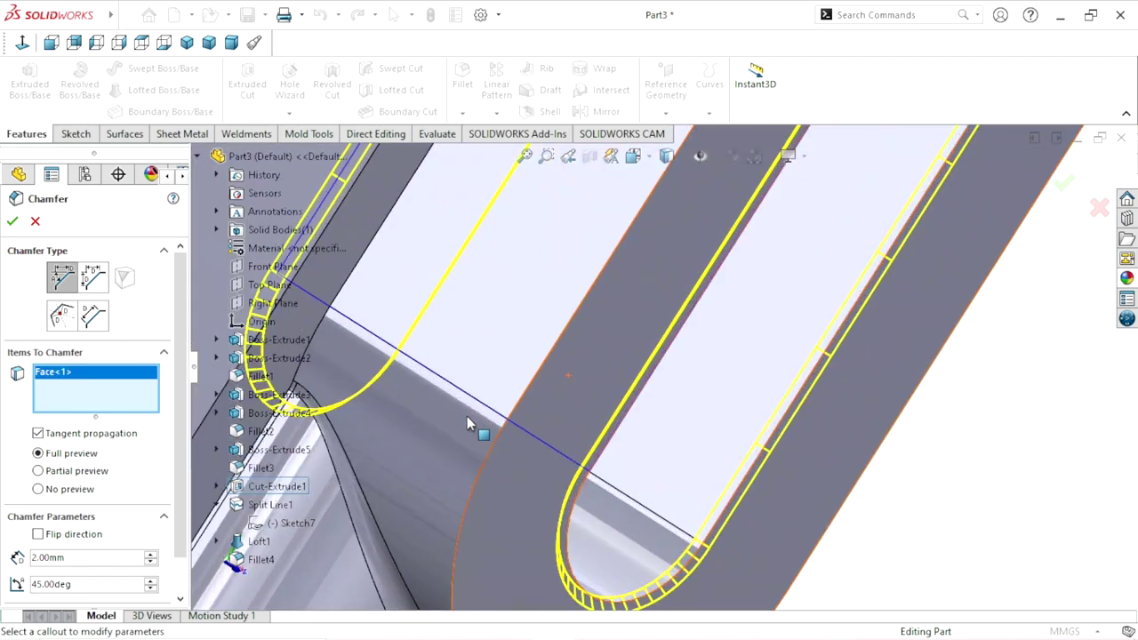
click(553, 345)
scroll(582, 415, up, 4)
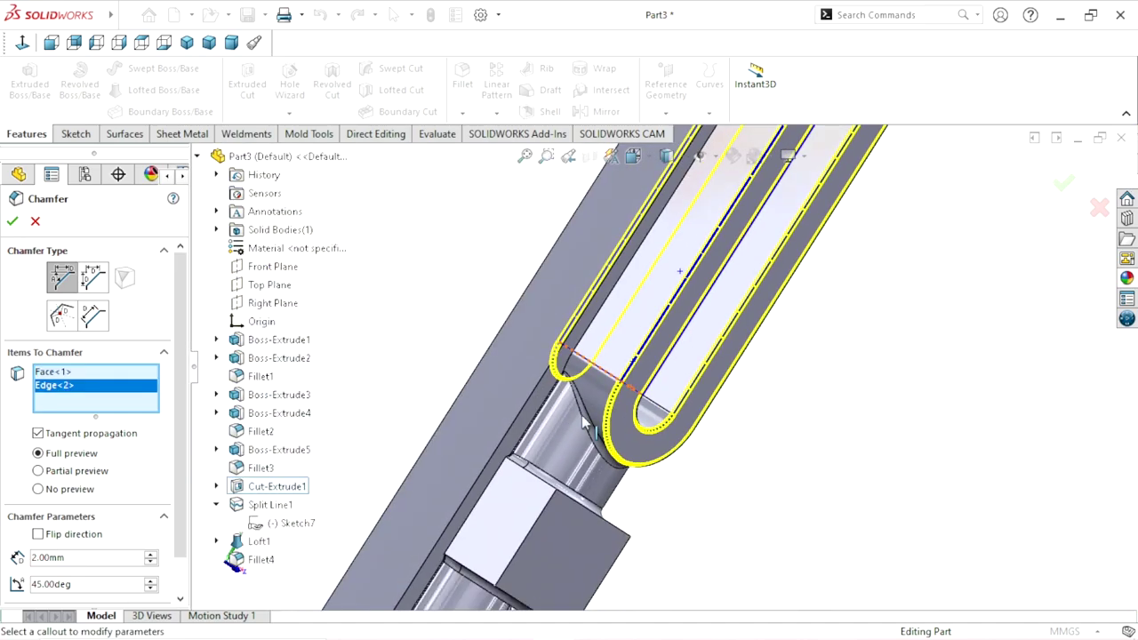
scroll(622, 338, up, 3)
scroll(766, 229, down, 2)
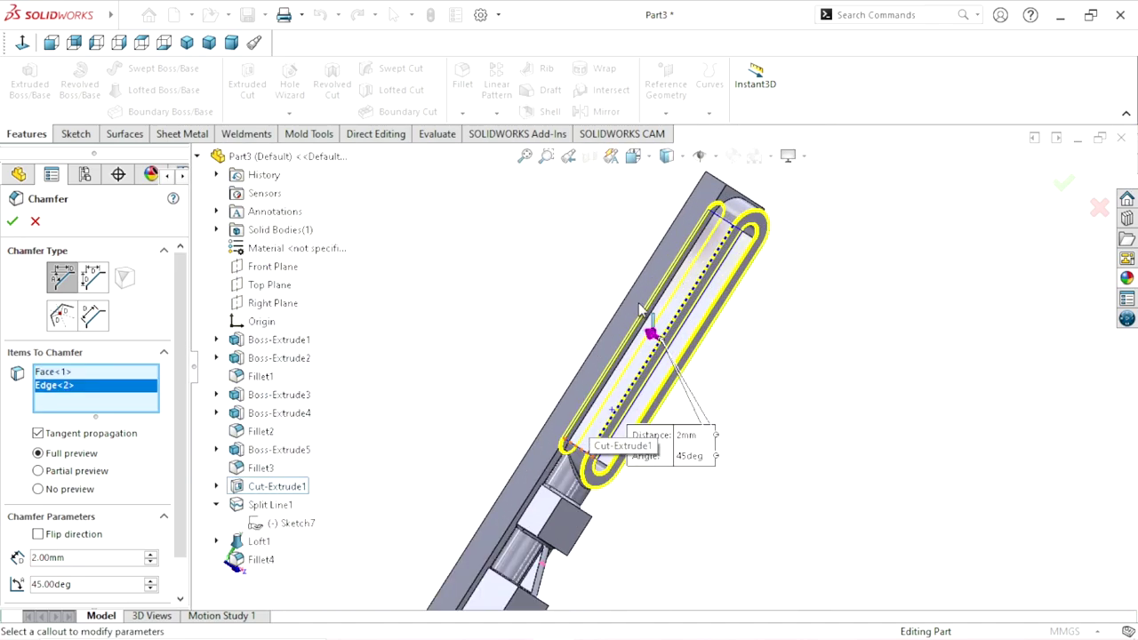
click(12, 221)
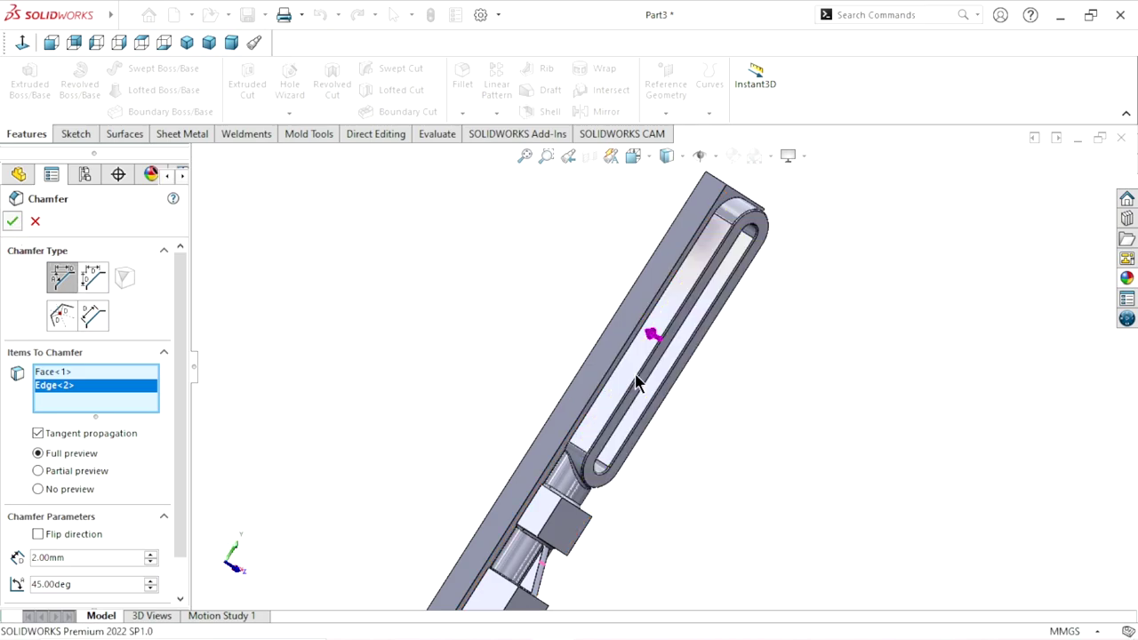
scroll(698, 411, down, 2)
scroll(640, 460, down, 2)
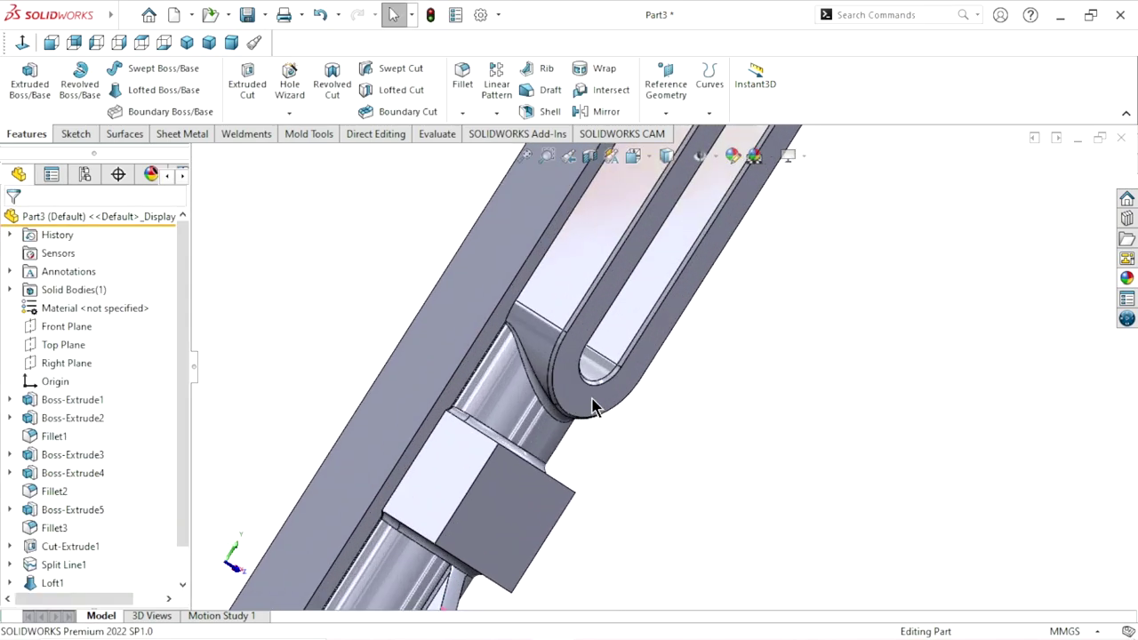
scroll(693, 418, down, 2)
scroll(620, 418, up, 3)
scroll(622, 418, up, 2)
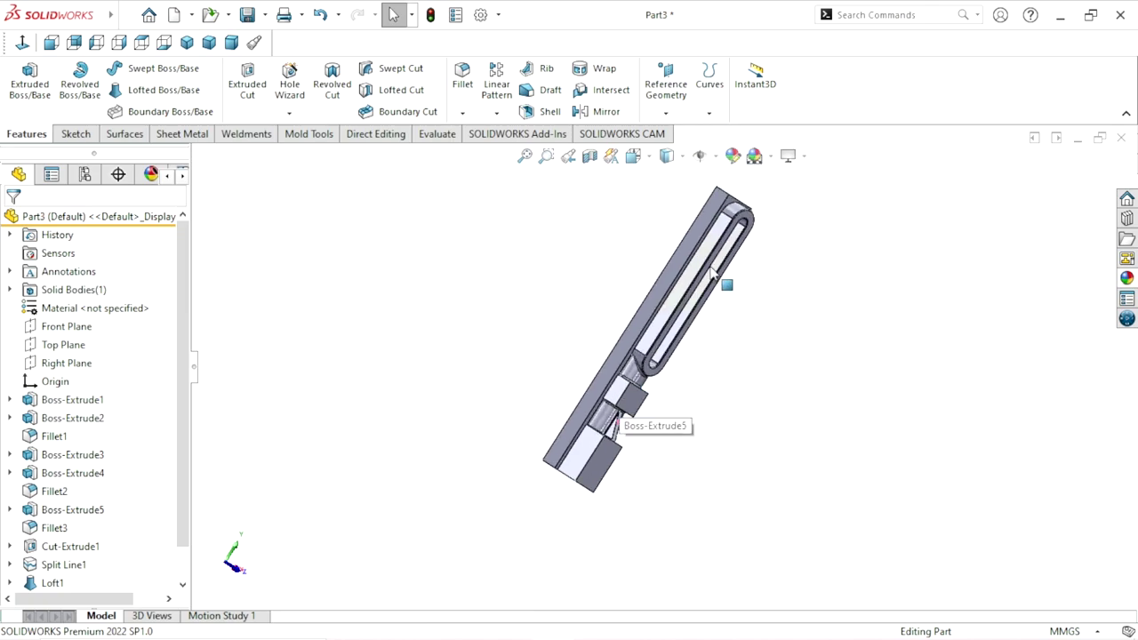
scroll(752, 251, down, 2)
mouse_move(904, 364)
middle_down()
mouse_move(666, 287)
mouse_move(635, 355)
mouse_move(729, 490)
middle_up()
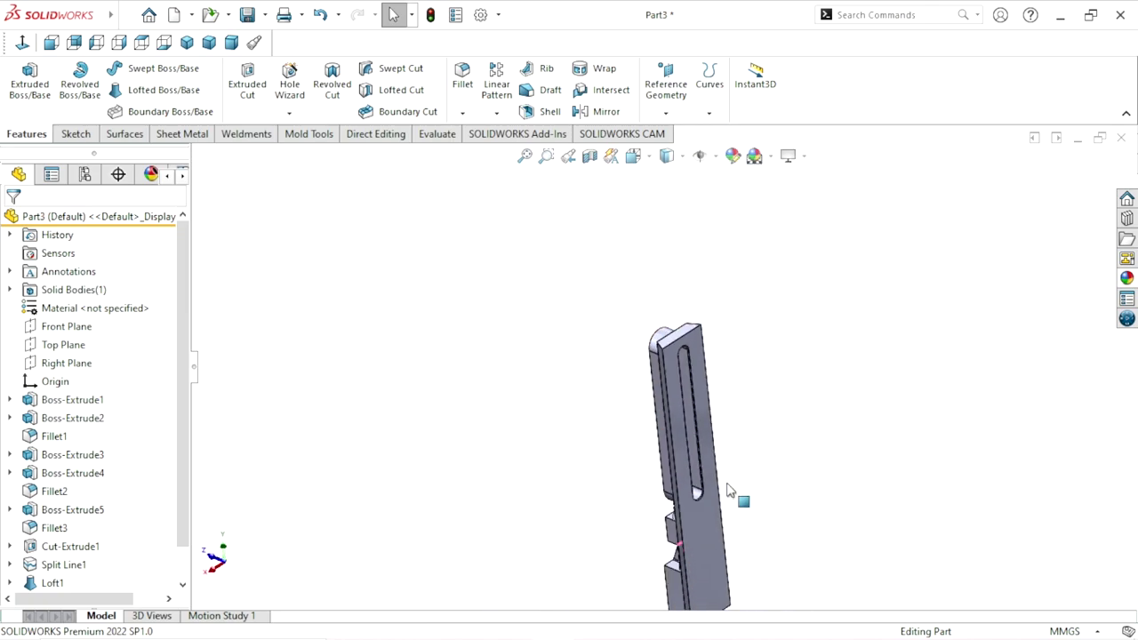
scroll(704, 405, down, 3)
scroll(704, 404, down, 2)
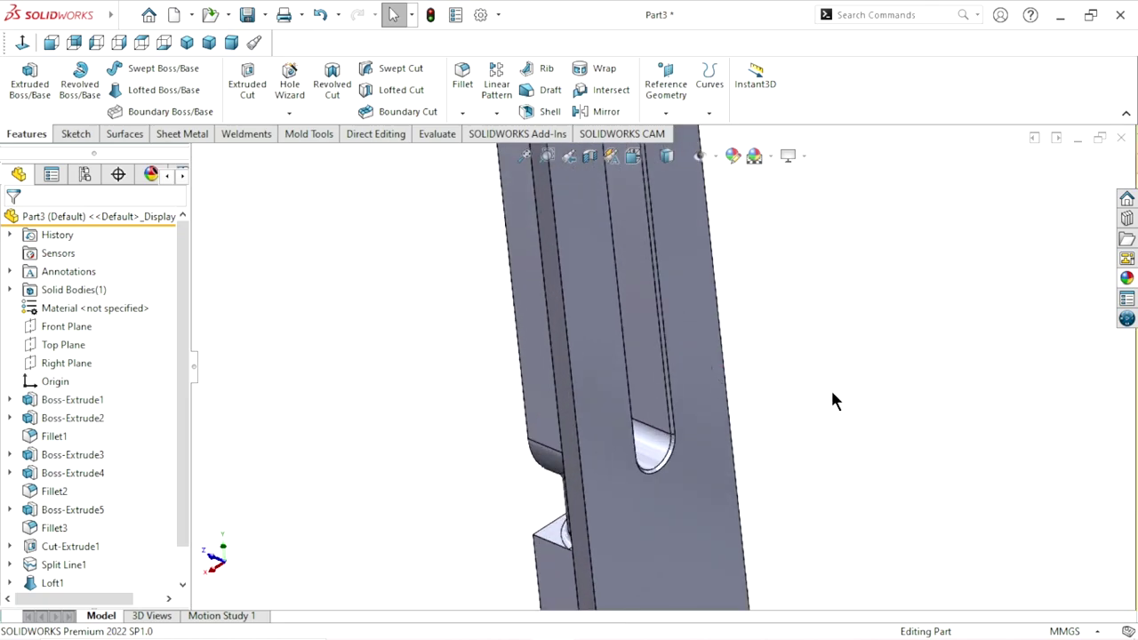
mouse_move(832, 400)
middle_down()
mouse_move(769, 386)
mouse_move(716, 414)
mouse_move(767, 445)
mouse_move(683, 272)
mouse_move(777, 351)
middle_up()
scroll(739, 429, up, 3)
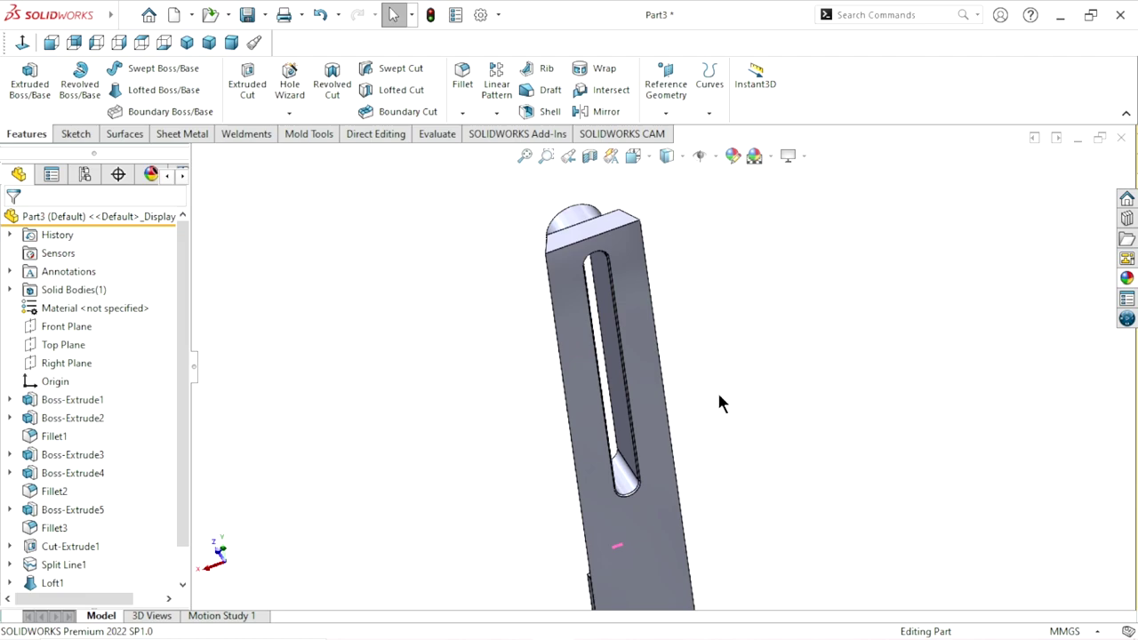
click(662, 507)
Sketch a corner rectangle on the front face covering the bar
click(737, 458)
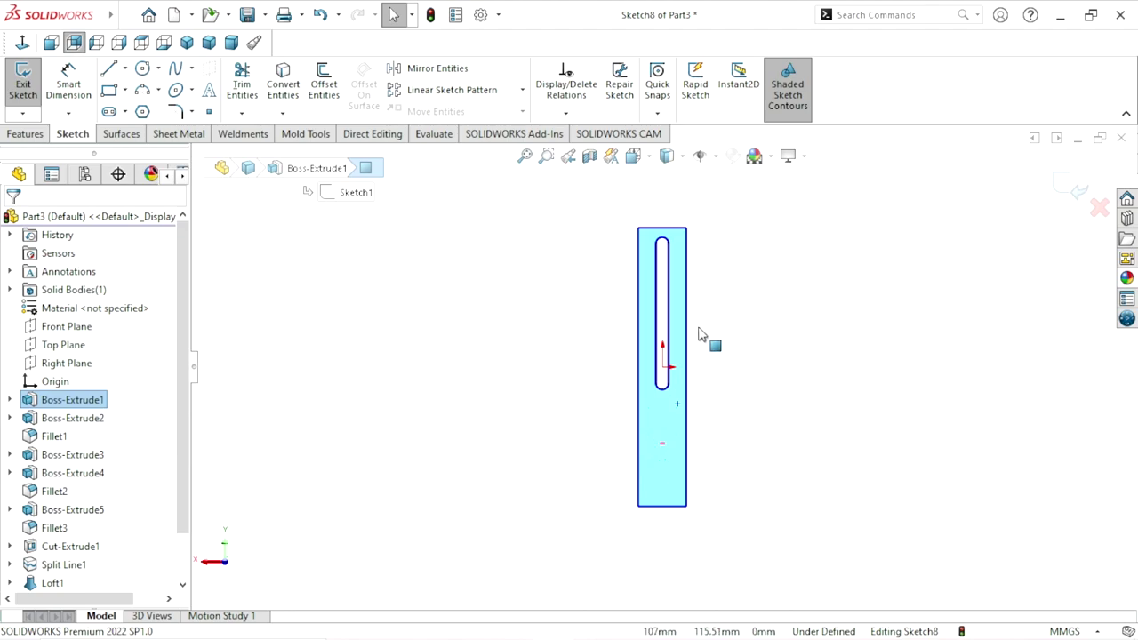
scroll(738, 353, down, 2)
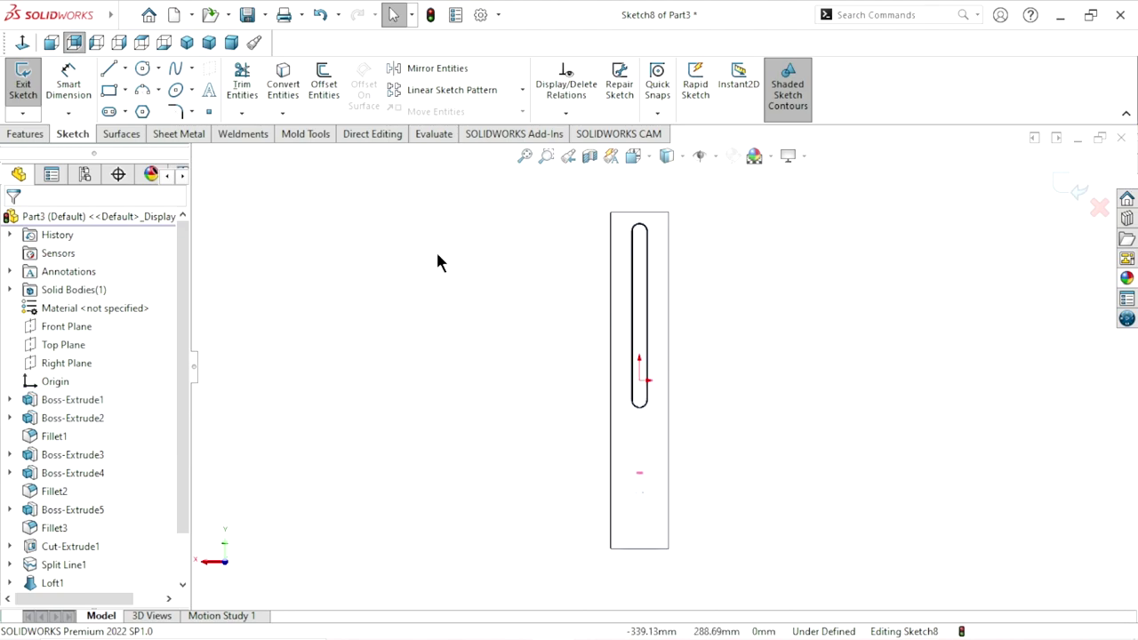
click(109, 89)
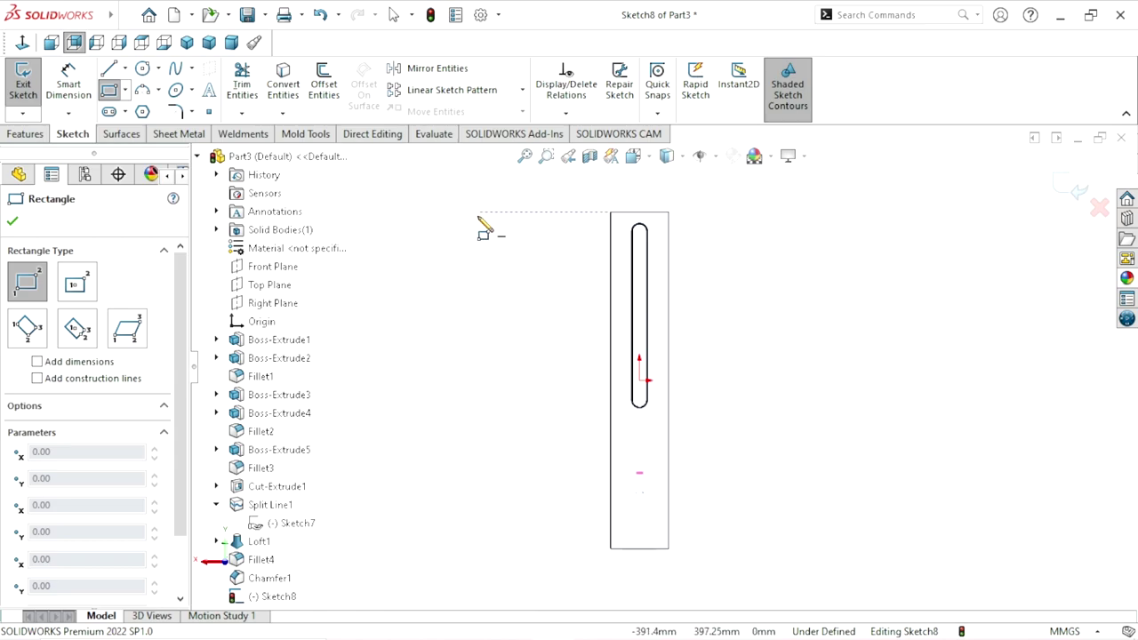
click(617, 213)
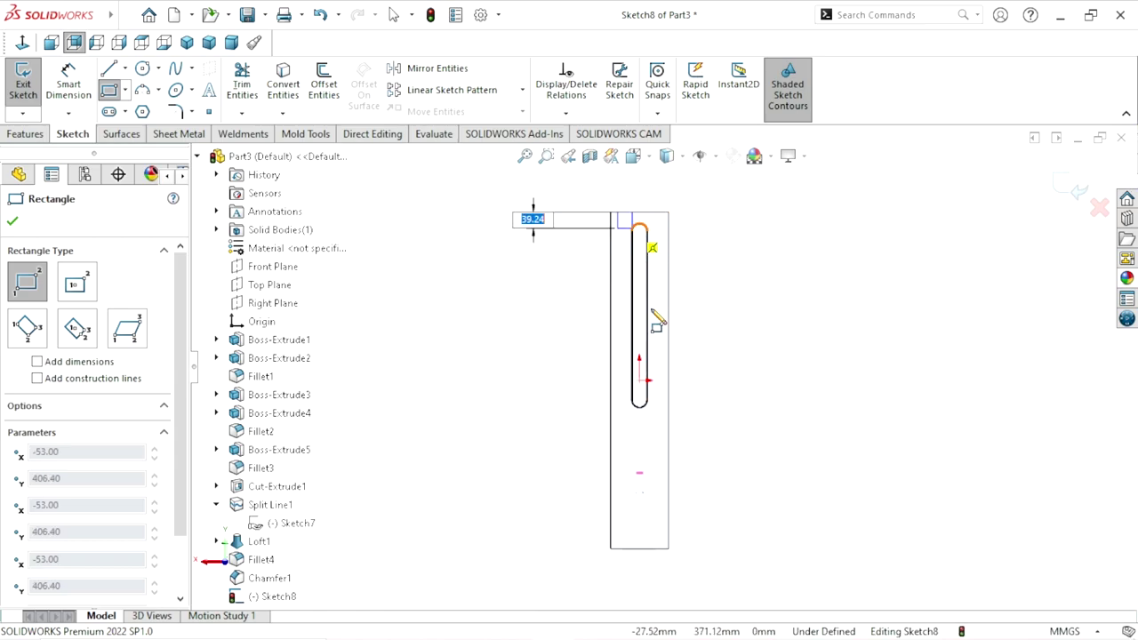
click(658, 550)
right_click(726, 487)
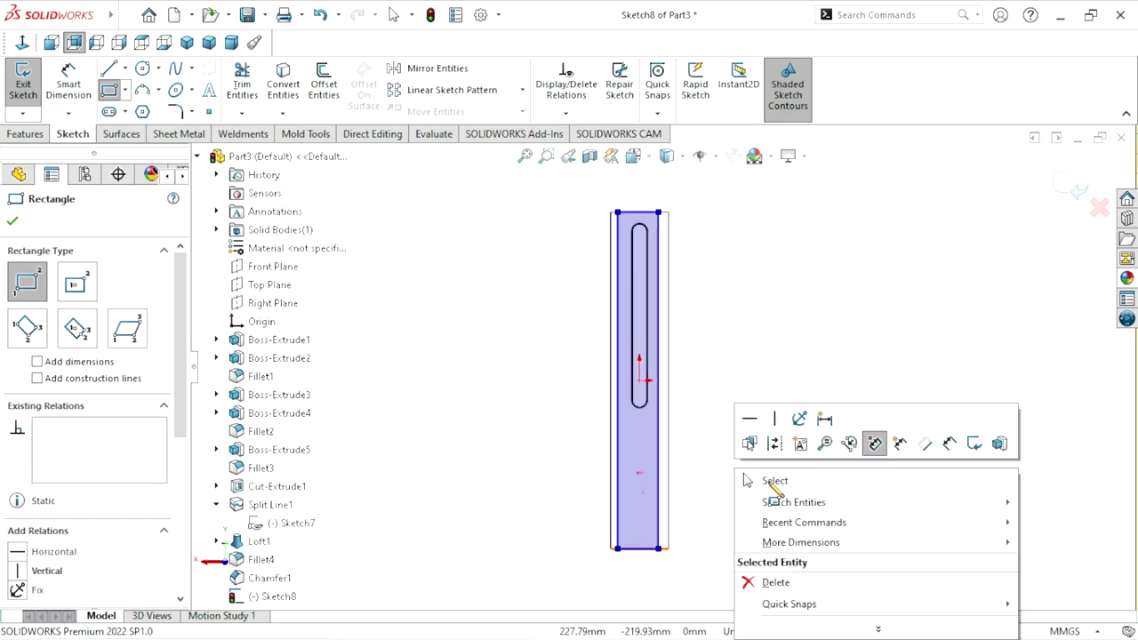
click(775, 481)
scroll(684, 308, down, 2)
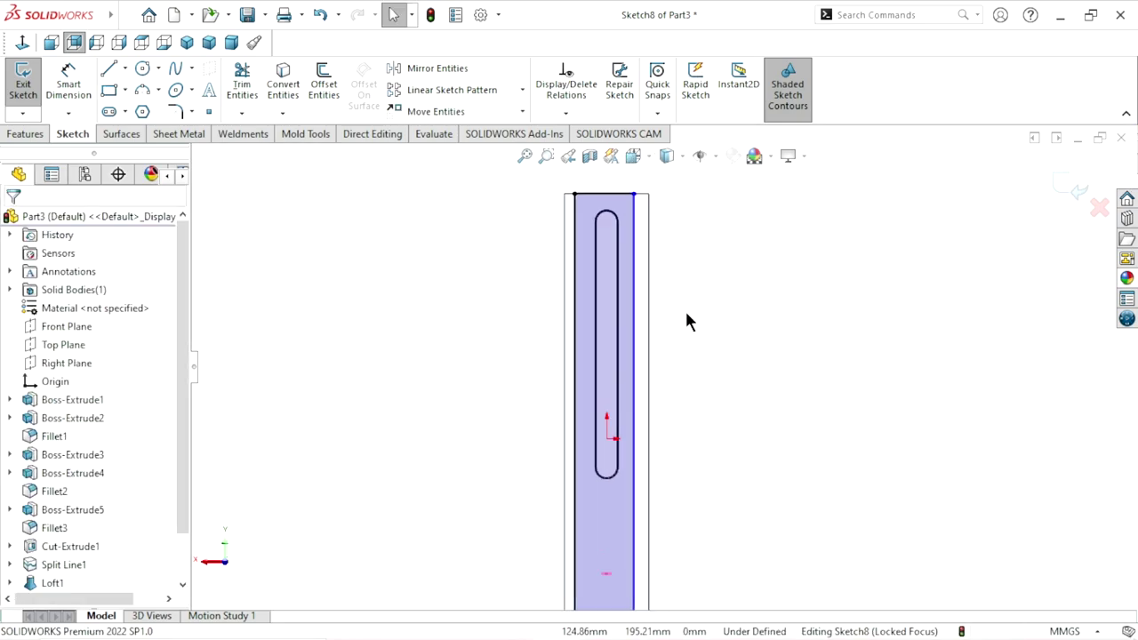
Dimension the rectangle's top edge to an 82 mm width
click(71, 82)
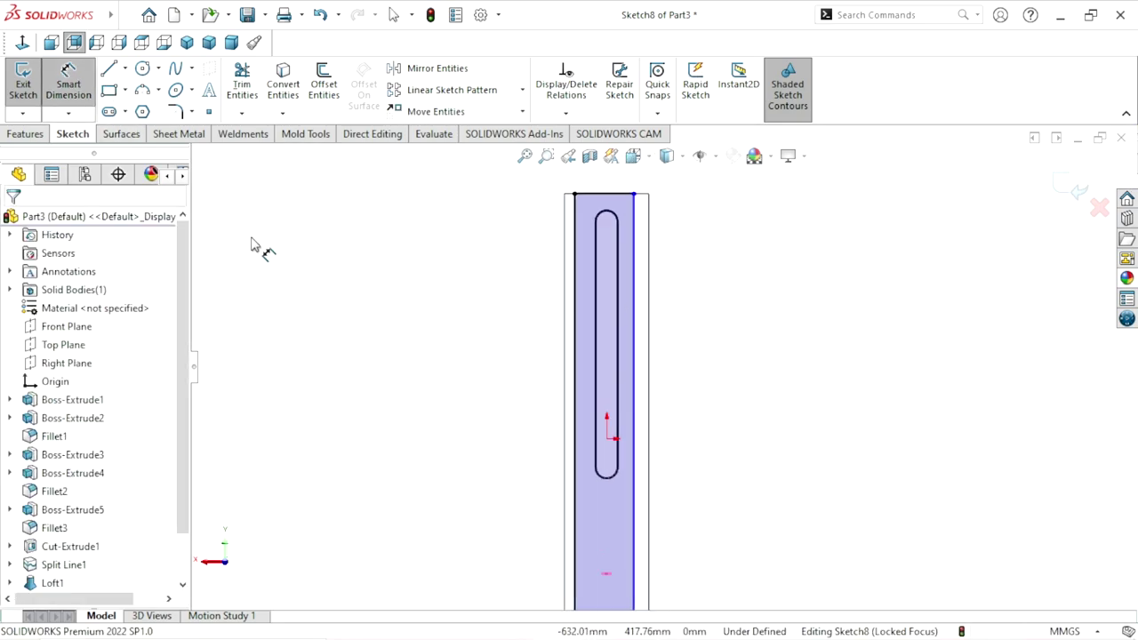
click(578, 182)
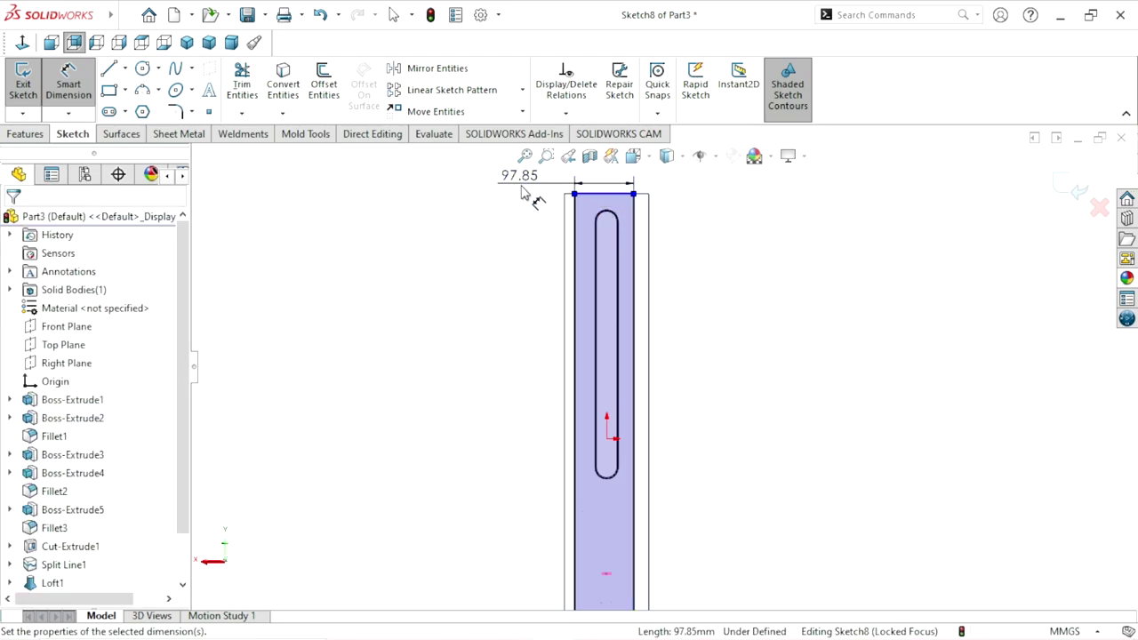
click(521, 189)
text(82)
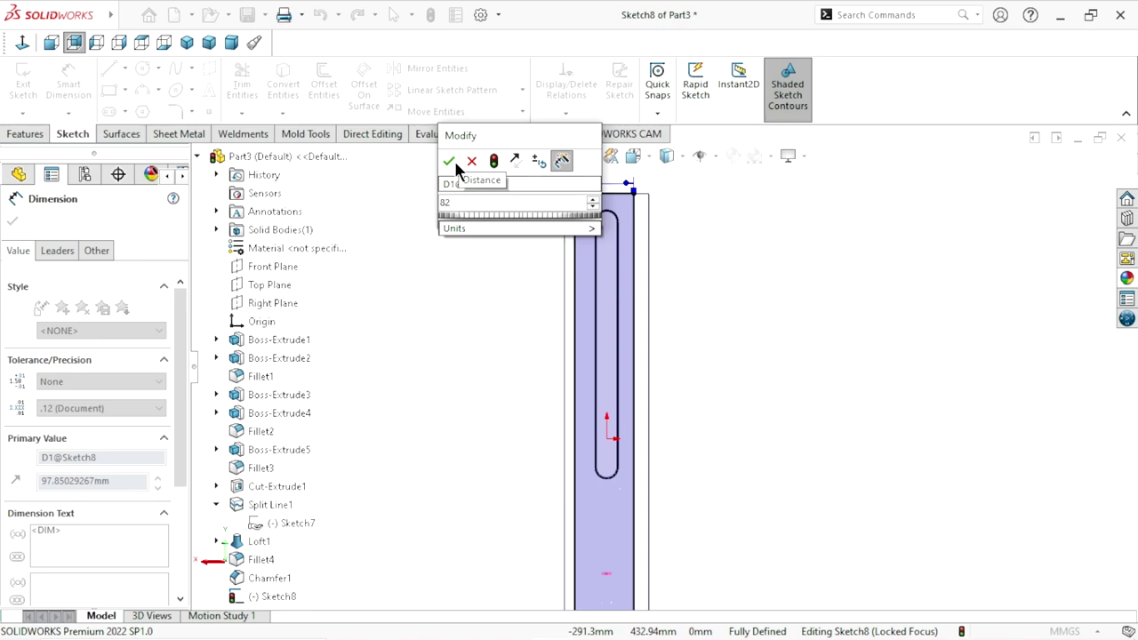
click(449, 161)
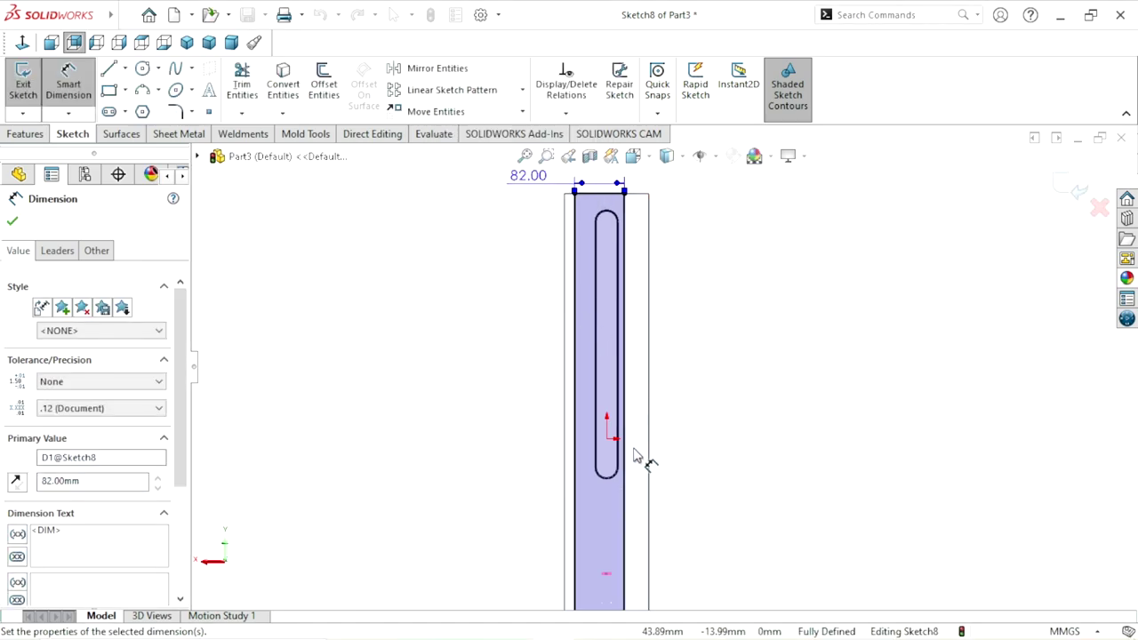
ctrl+middle_drag(643, 604, 660, 480)
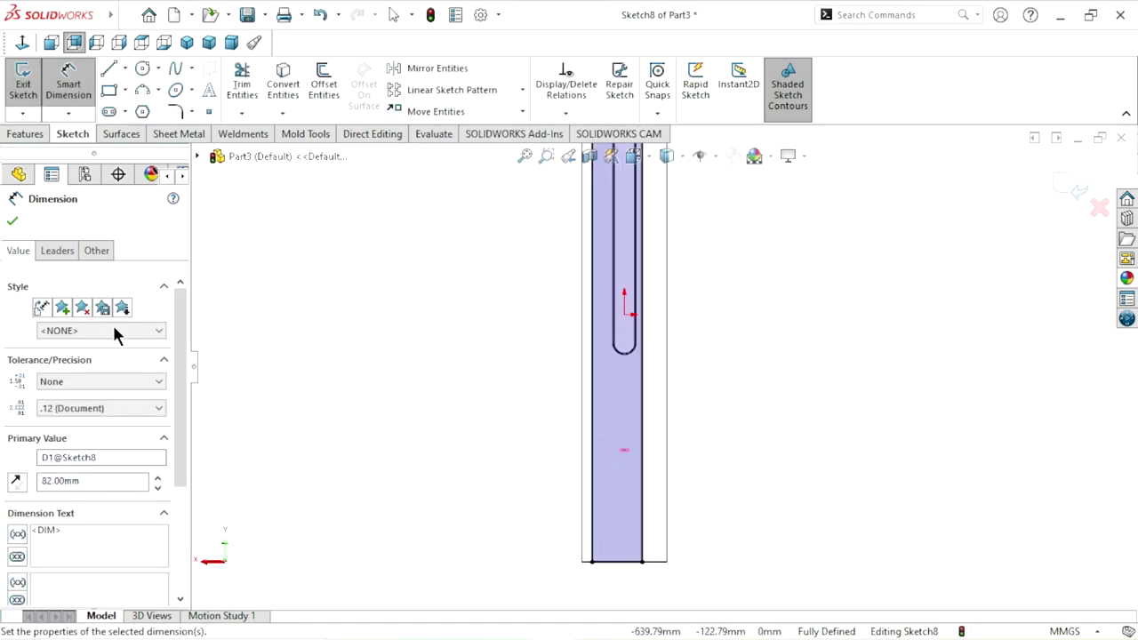
click(12, 221)
Make the rectangle's bottom edge collinear with the part's bottom edge
scroll(613, 533, down, 4)
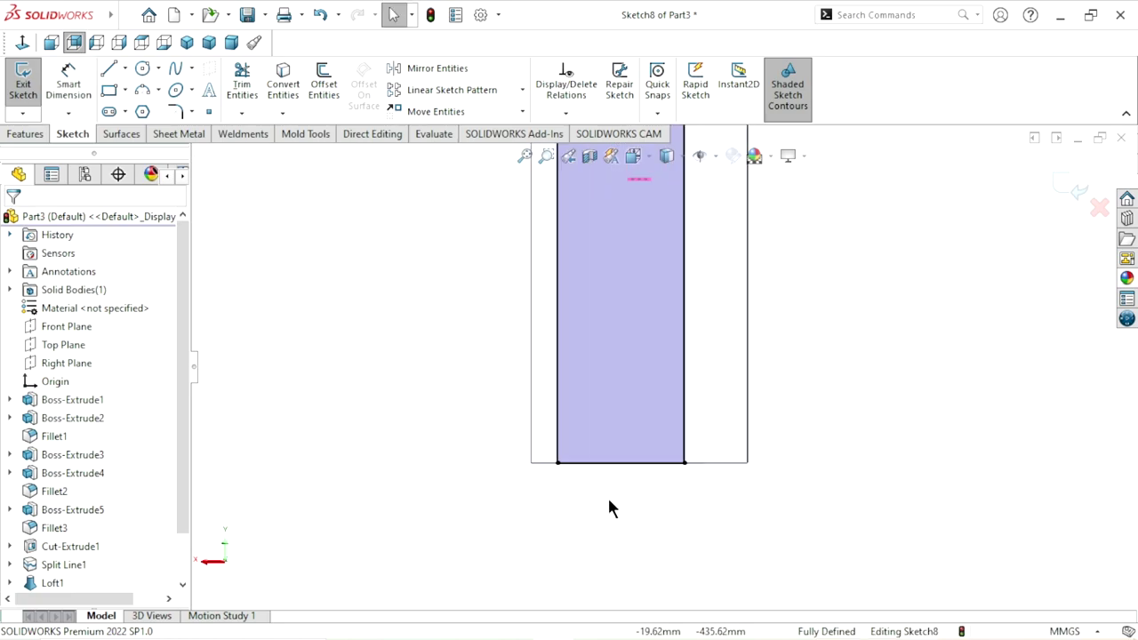
scroll(613, 471, down, 6)
click(594, 384)
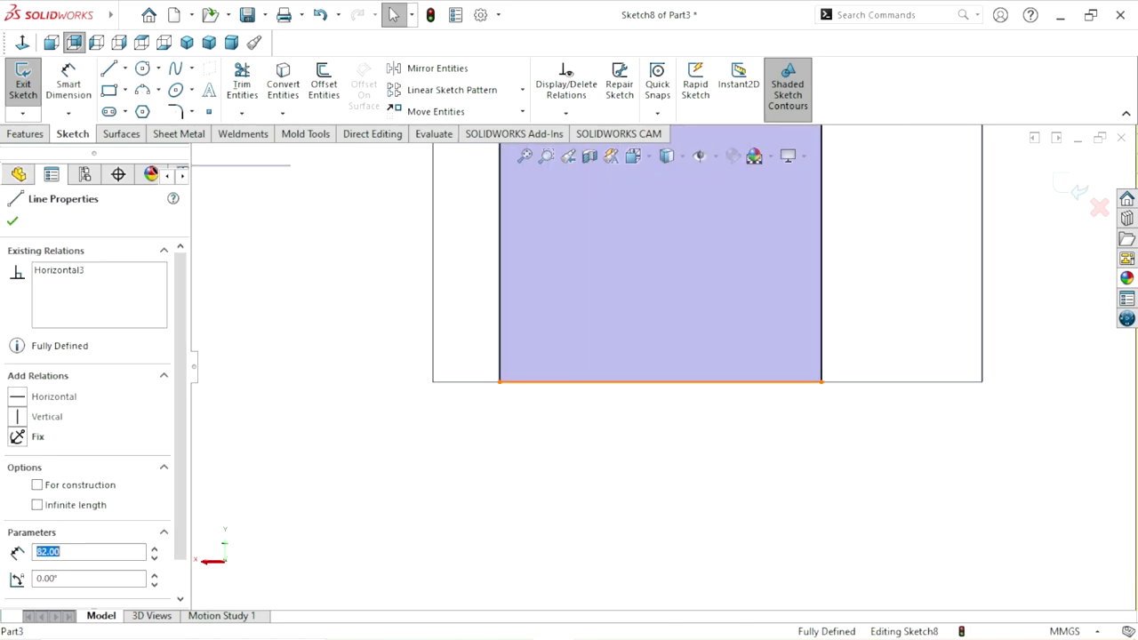
ctrl+click(484, 383)
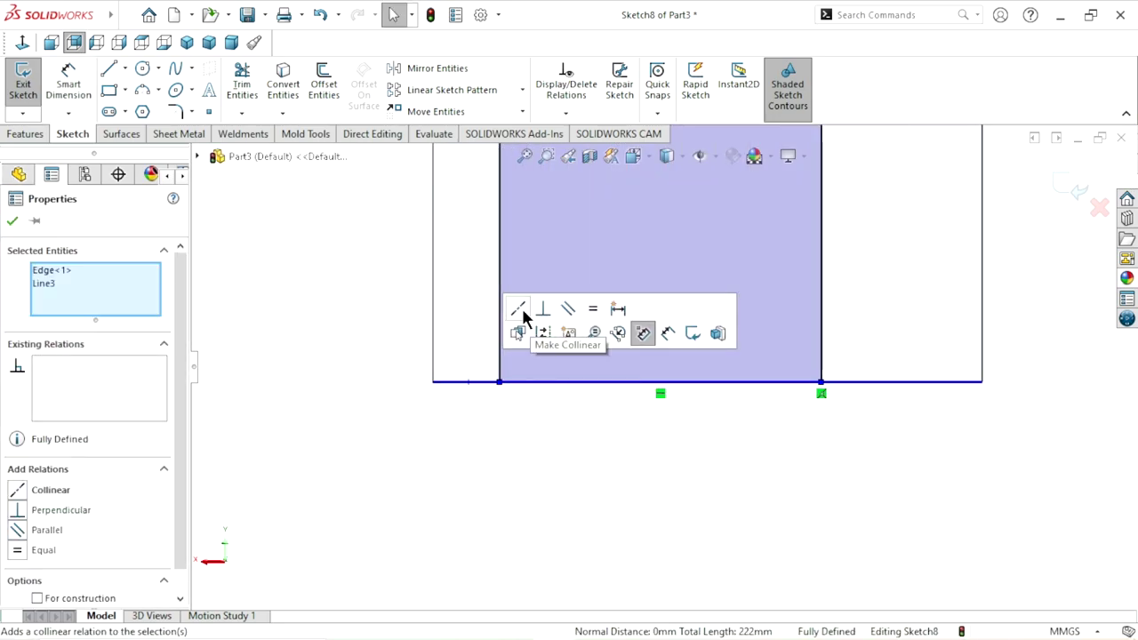
click(522, 310)
scroll(527, 453, up, 2)
scroll(529, 448, up, 5)
scroll(531, 443, up, 2)
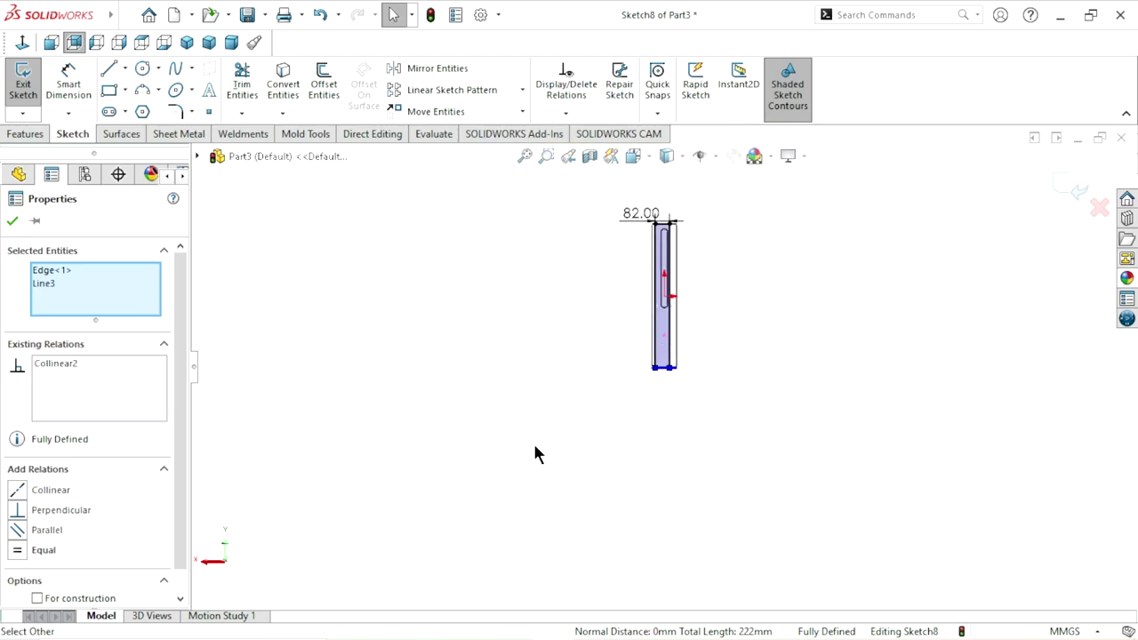
scroll(658, 258, down, 2)
scroll(620, 275, down, 5)
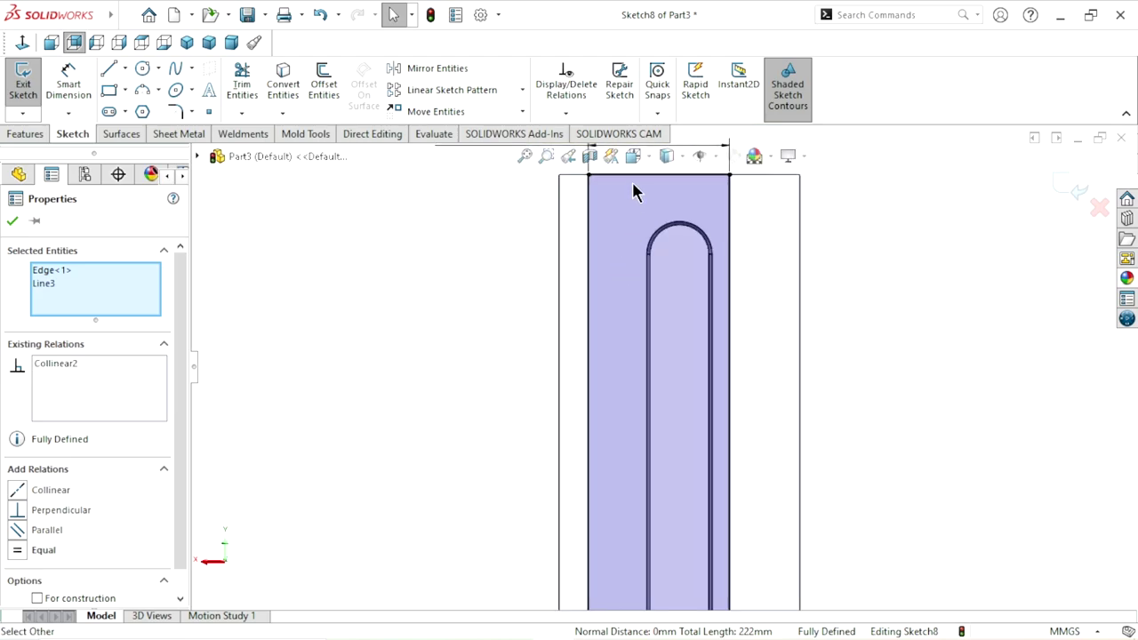
scroll(634, 196, up, 1)
scroll(644, 222, down, 4)
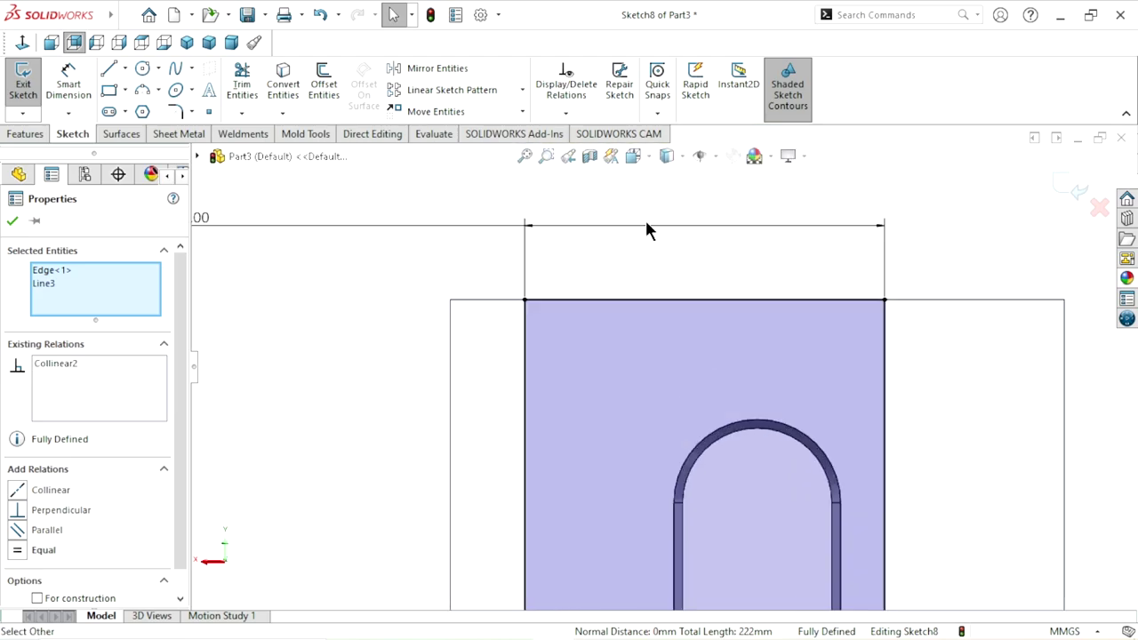
Make the rectangle's top edge collinear with the part's top edge
click(619, 305)
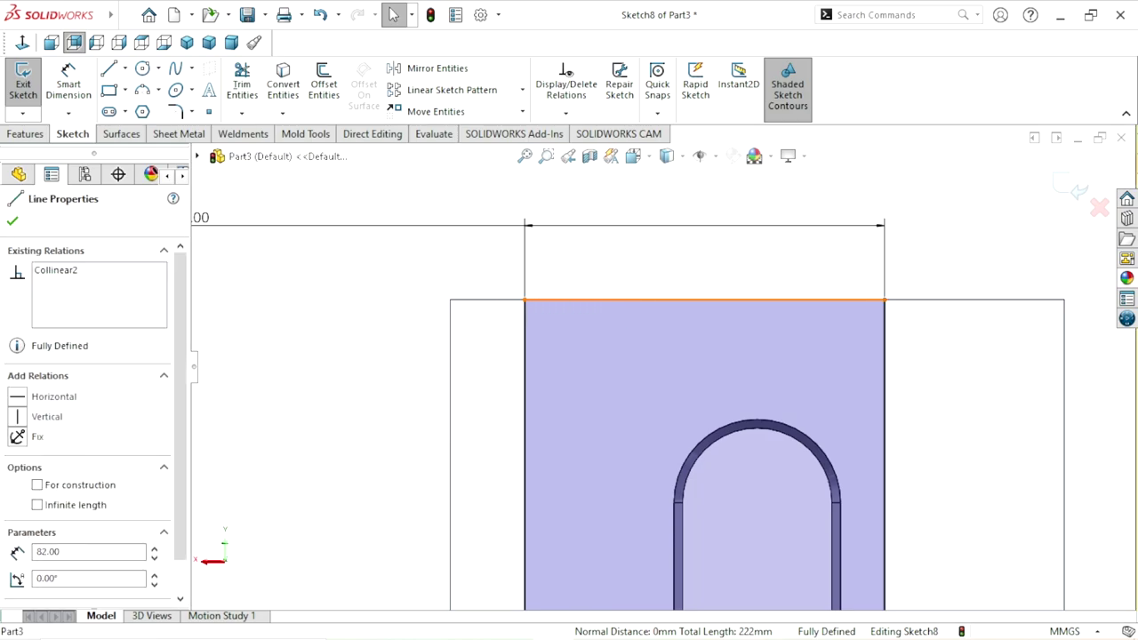
ctrl+click(496, 302)
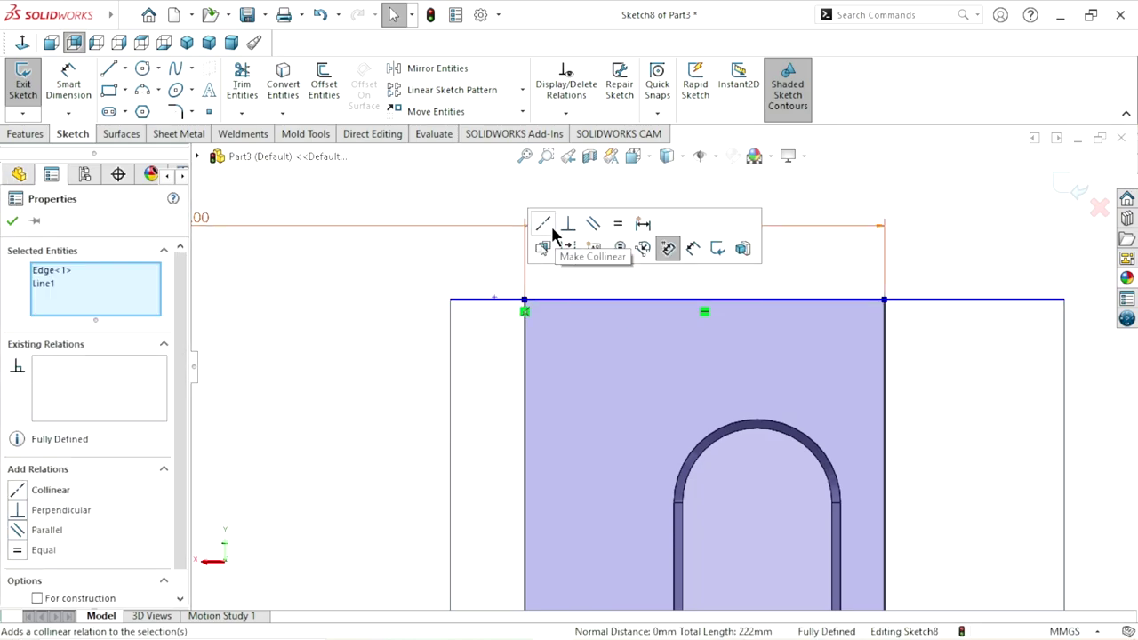
click(12, 222)
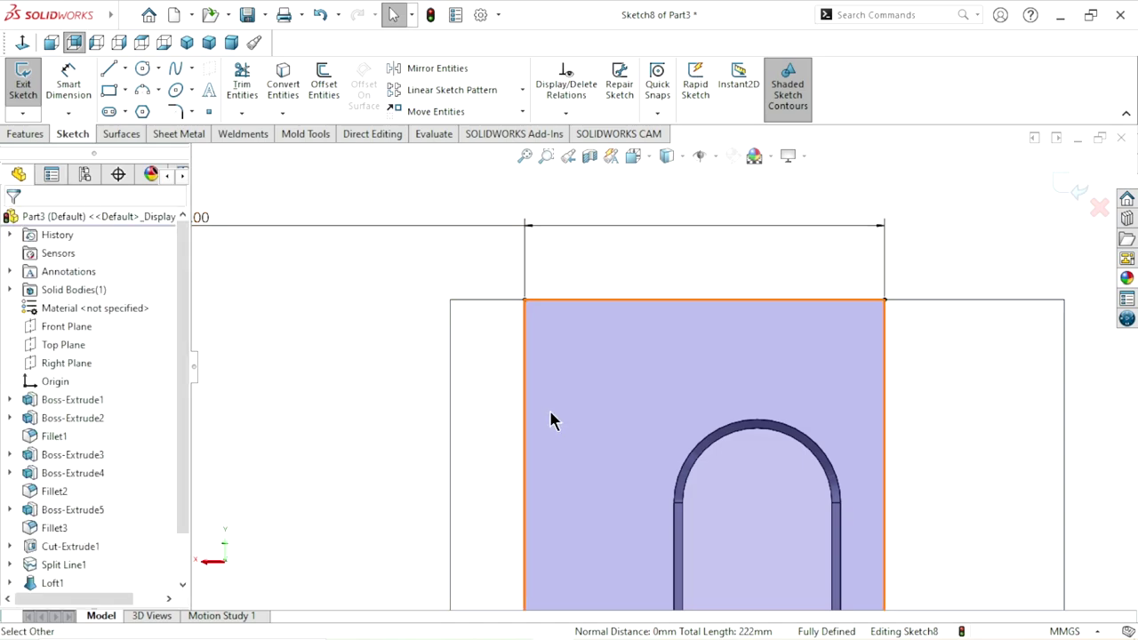
scroll(533, 411, up, 2)
scroll(524, 414, up, 2)
scroll(653, 489, up, 2)
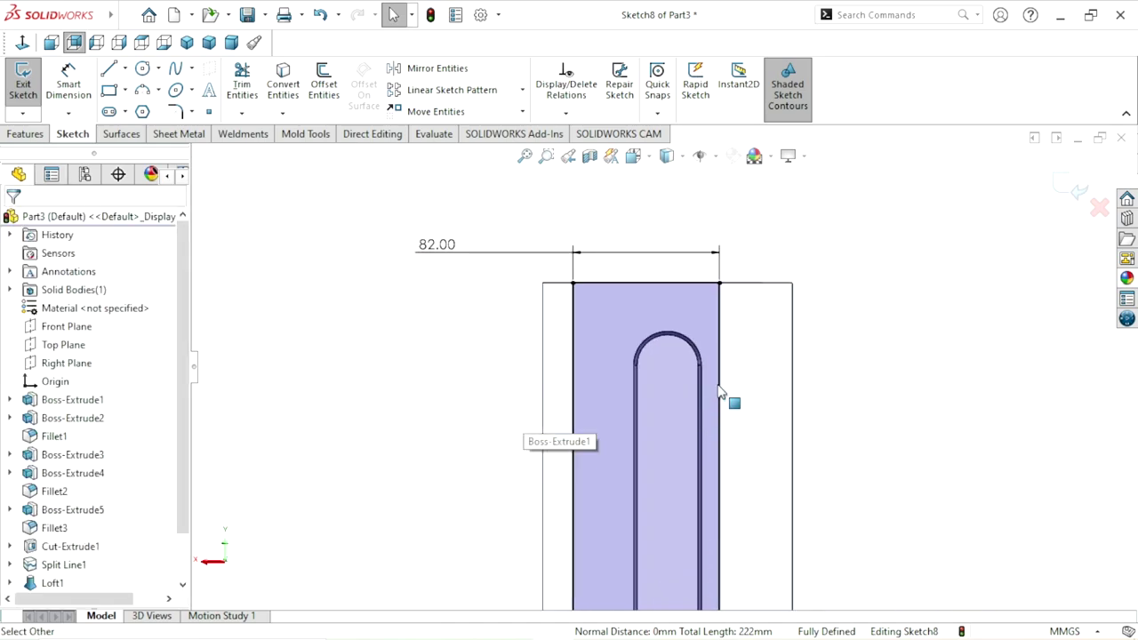
scroll(699, 418, up, 2)
scroll(694, 507, up, 1)
scroll(693, 492, down, 2)
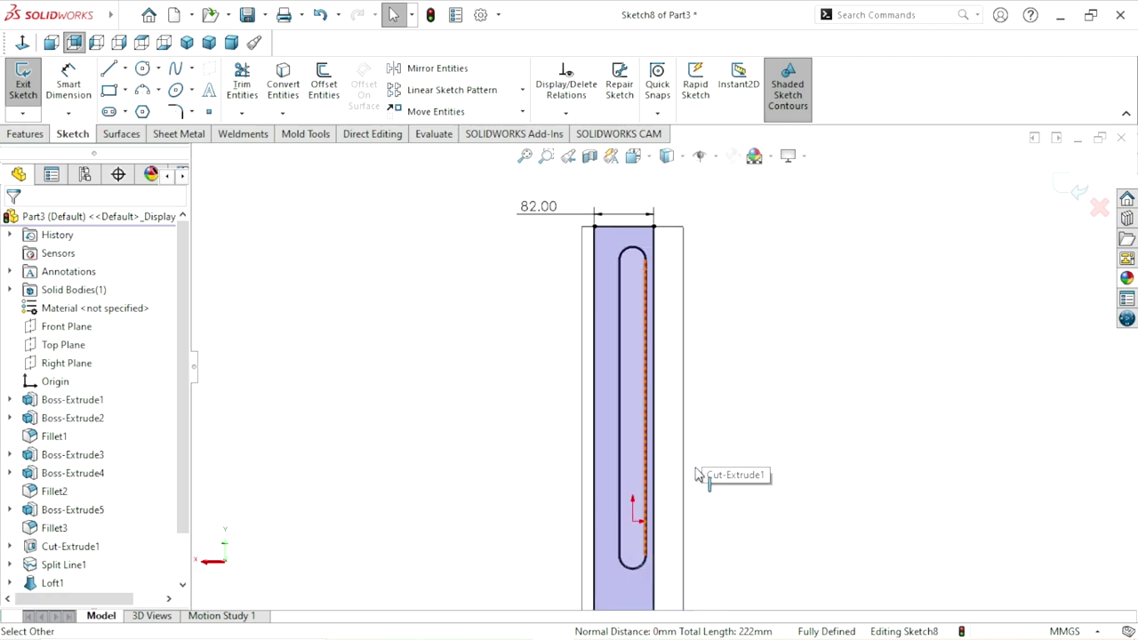
click(125, 71)
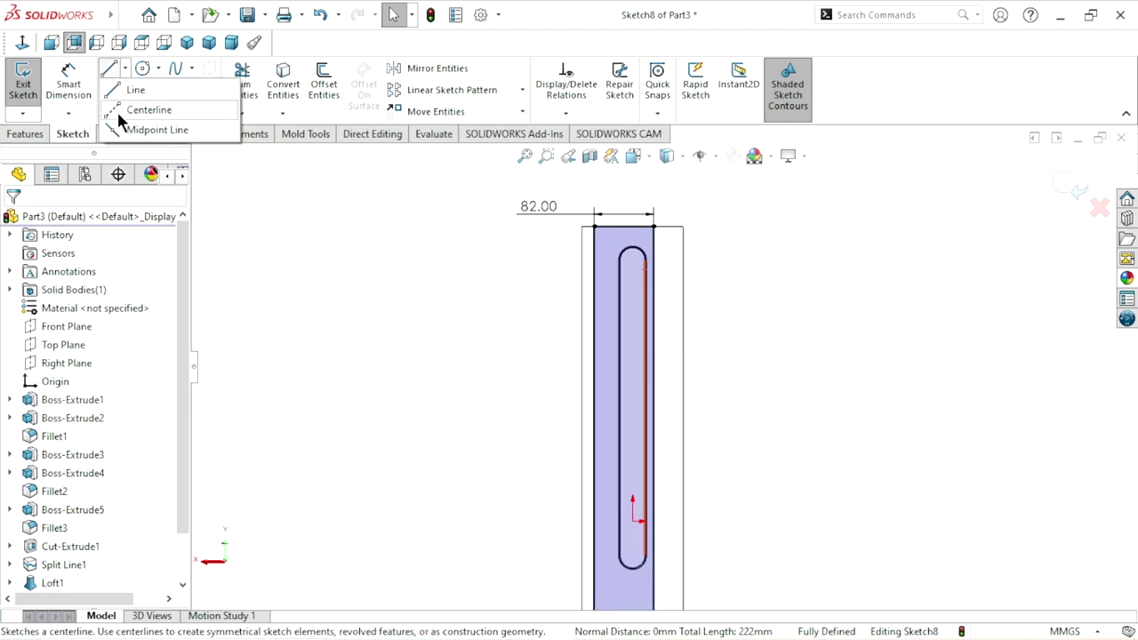
Draw a construction centerline from the top edge's midpoint down to the slot's bottom centre
click(116, 109)
click(625, 228)
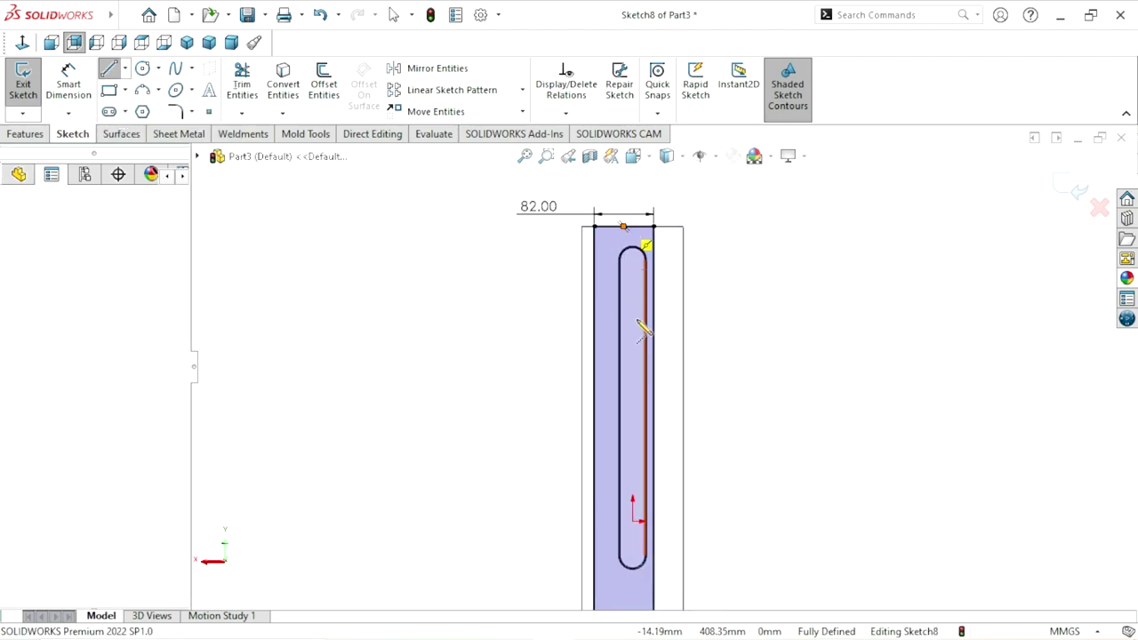
click(632, 523)
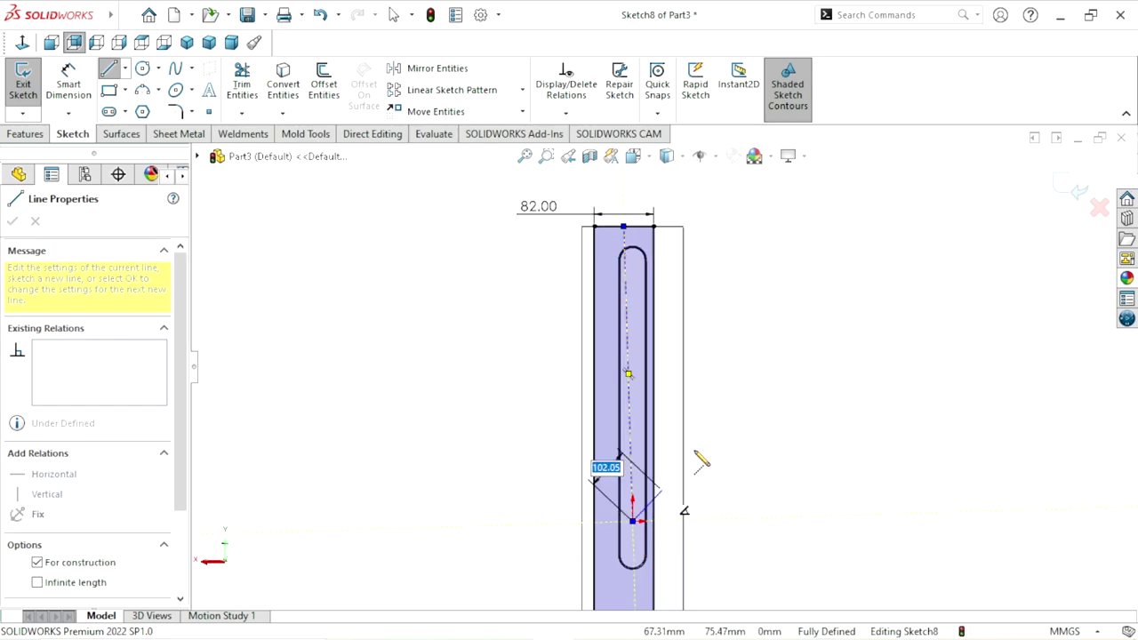
right_click(742, 411)
click(758, 414)
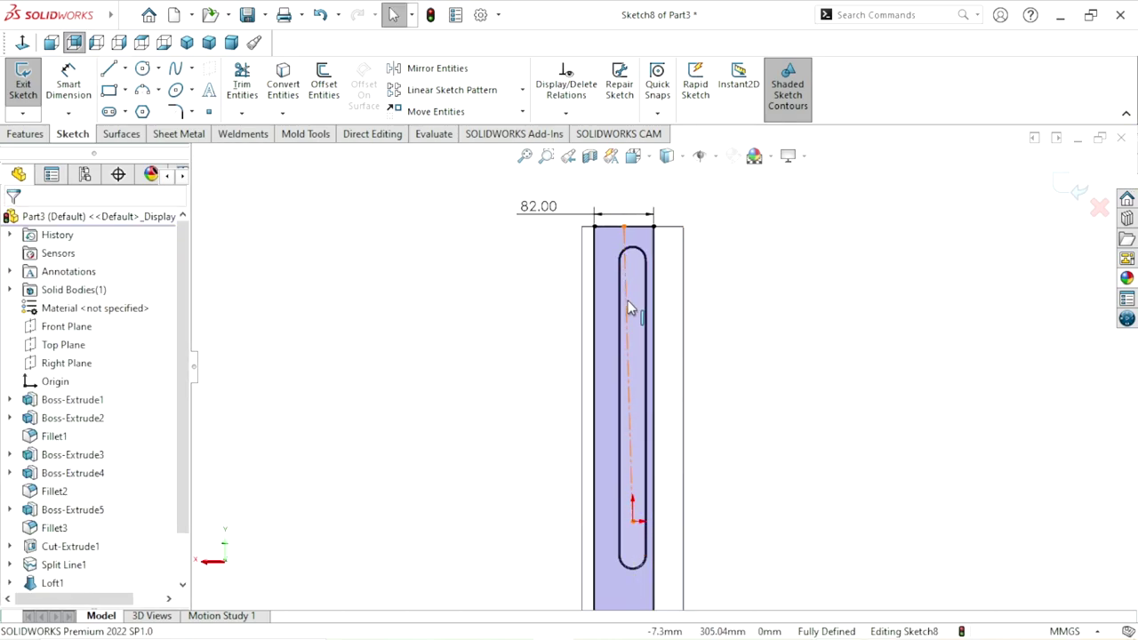
Delete the conflicting vertical relation from the new centerline
click(628, 304)
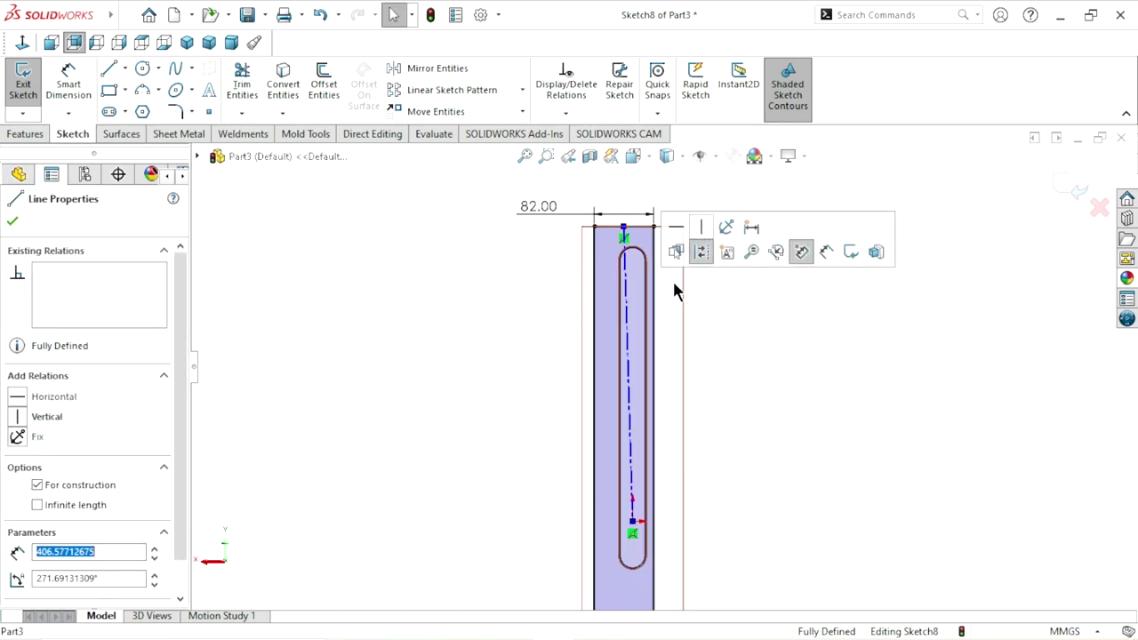
click(709, 229)
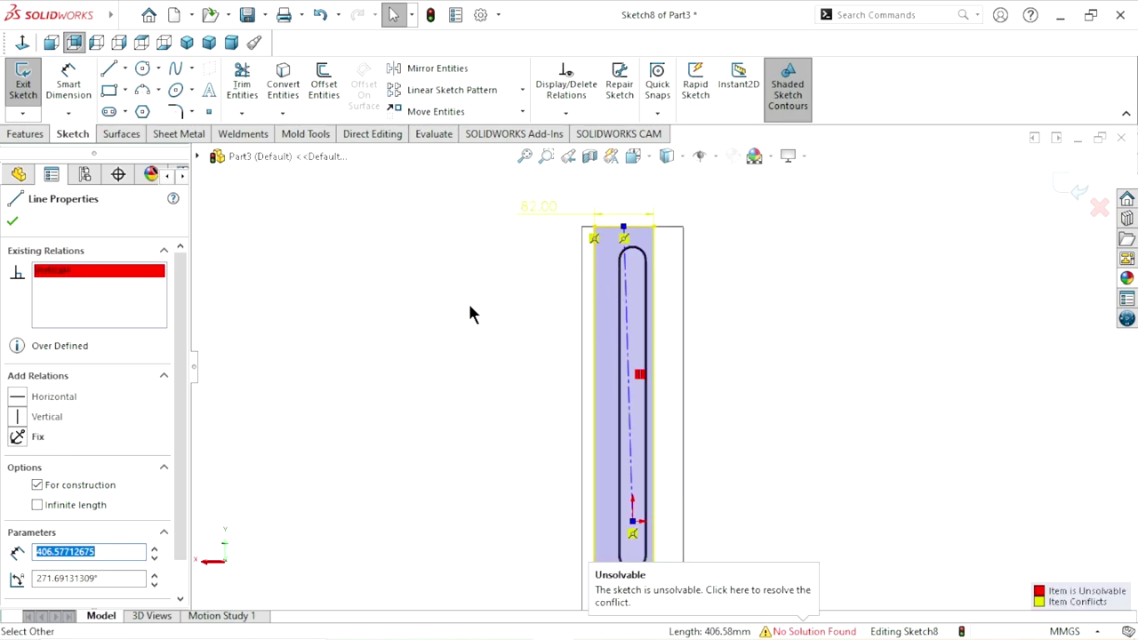
right_click(62, 275)
click(102, 298)
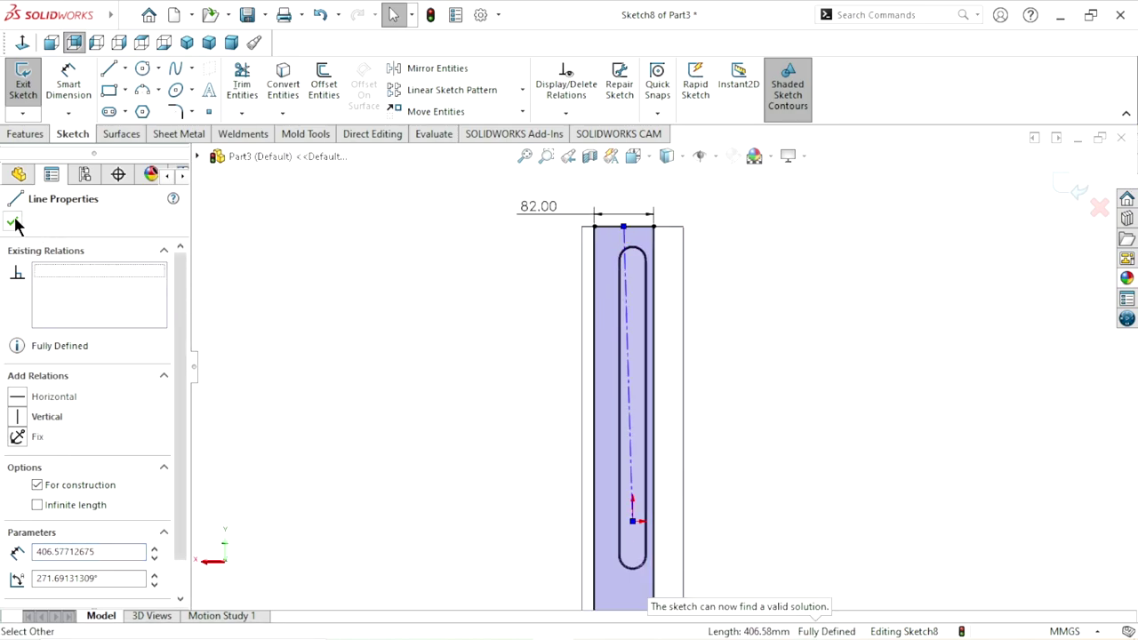
click(342, 288)
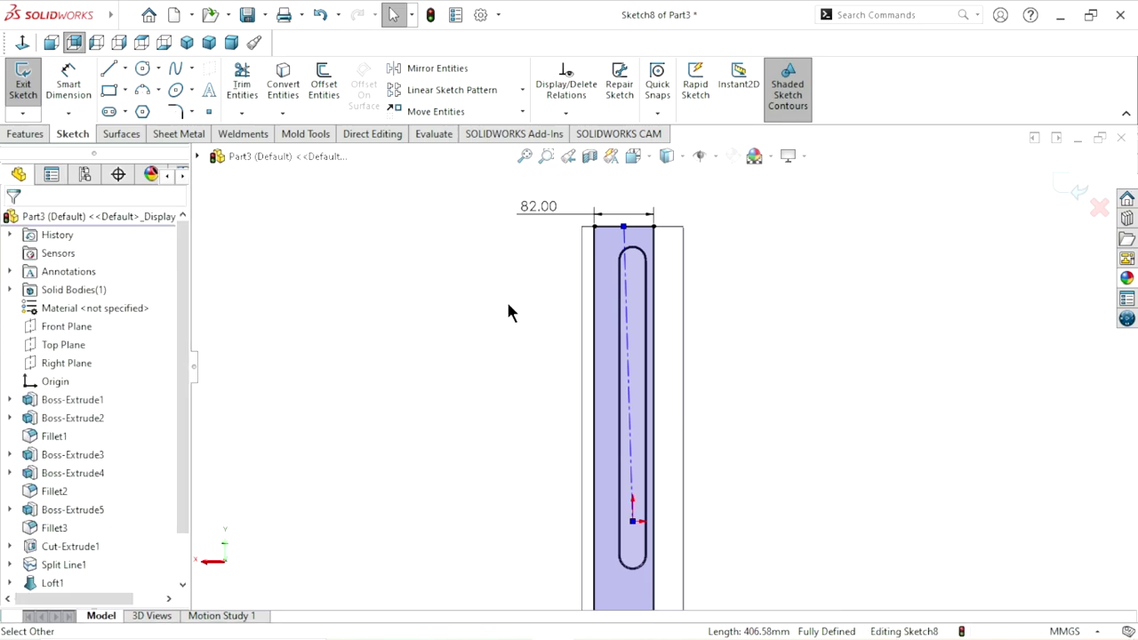
Make the slanted centerline vertical so Sketch8 is fully defined
click(594, 229)
scroll(609, 259, down, 5)
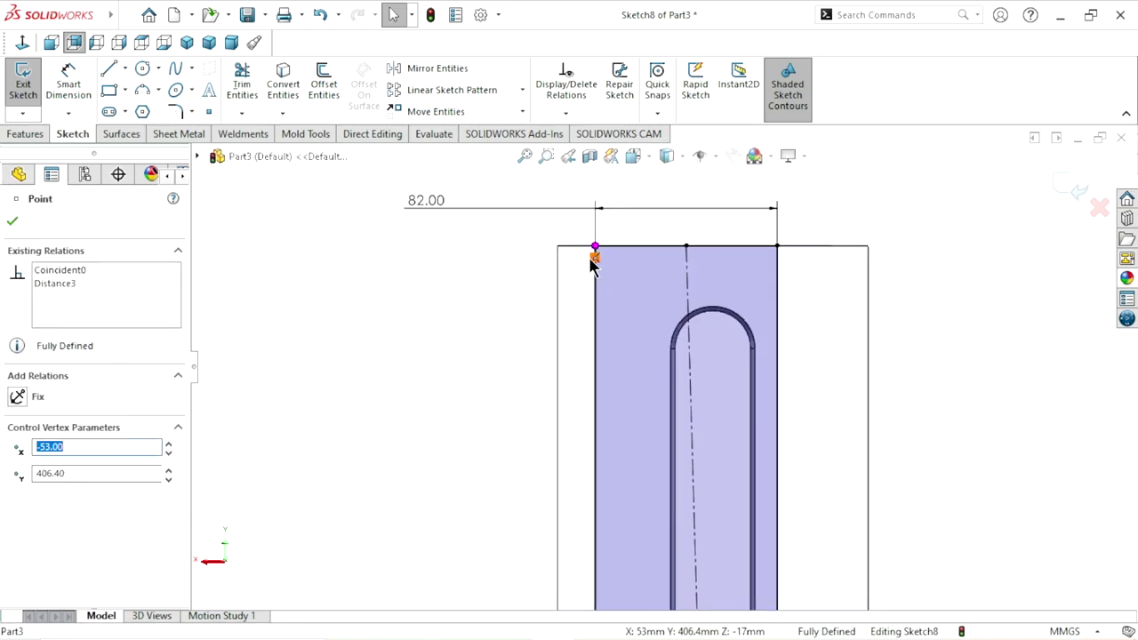
click(592, 258)
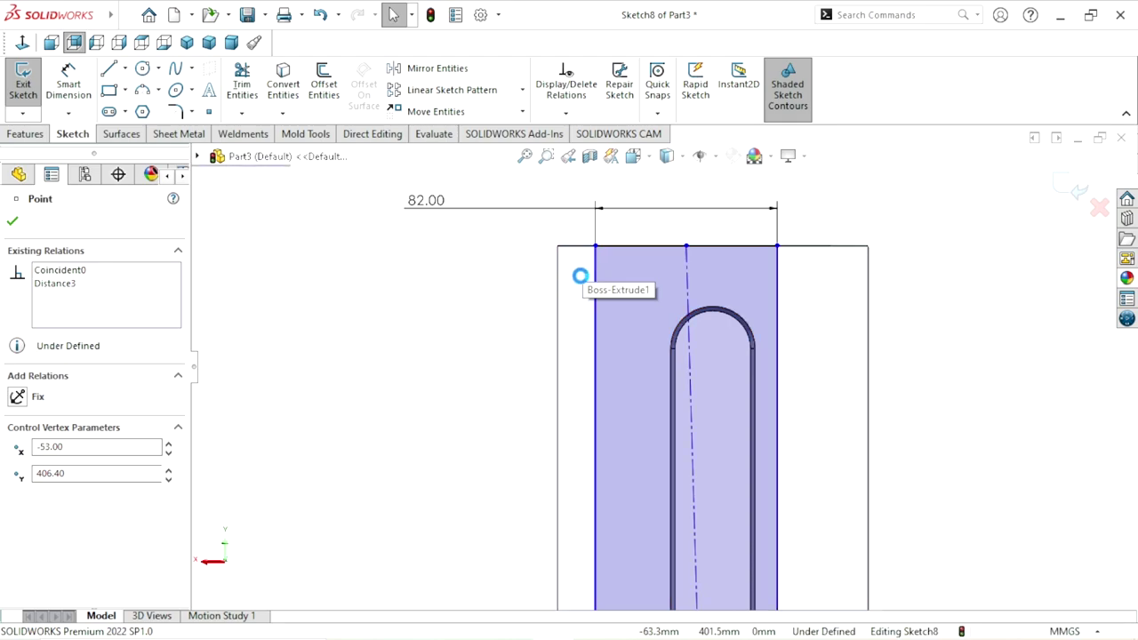
click(685, 279)
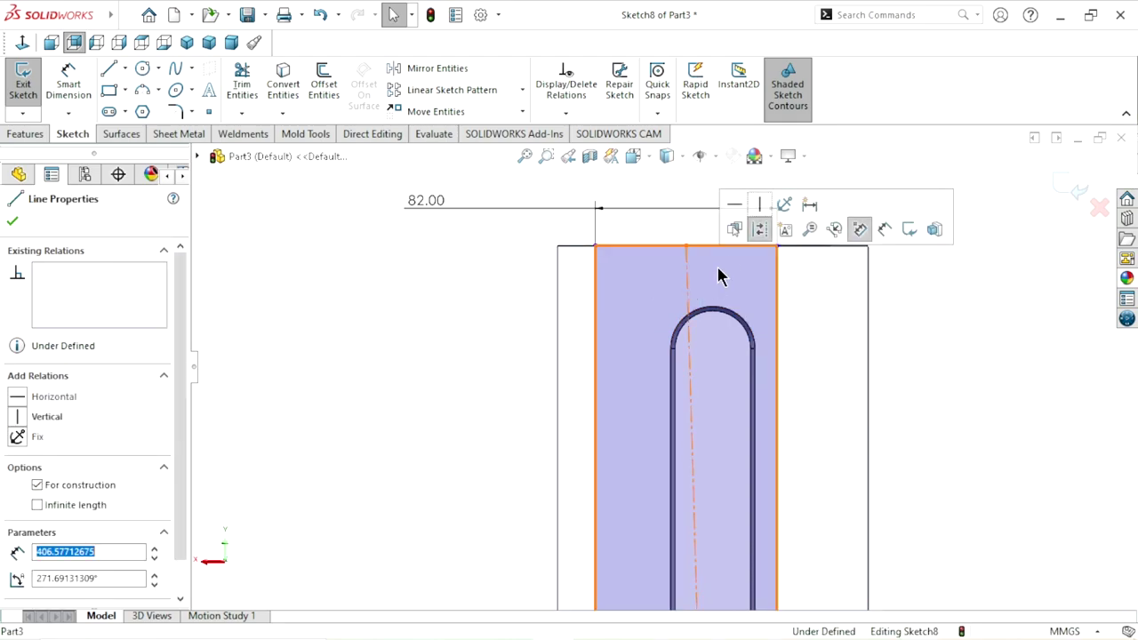
click(759, 205)
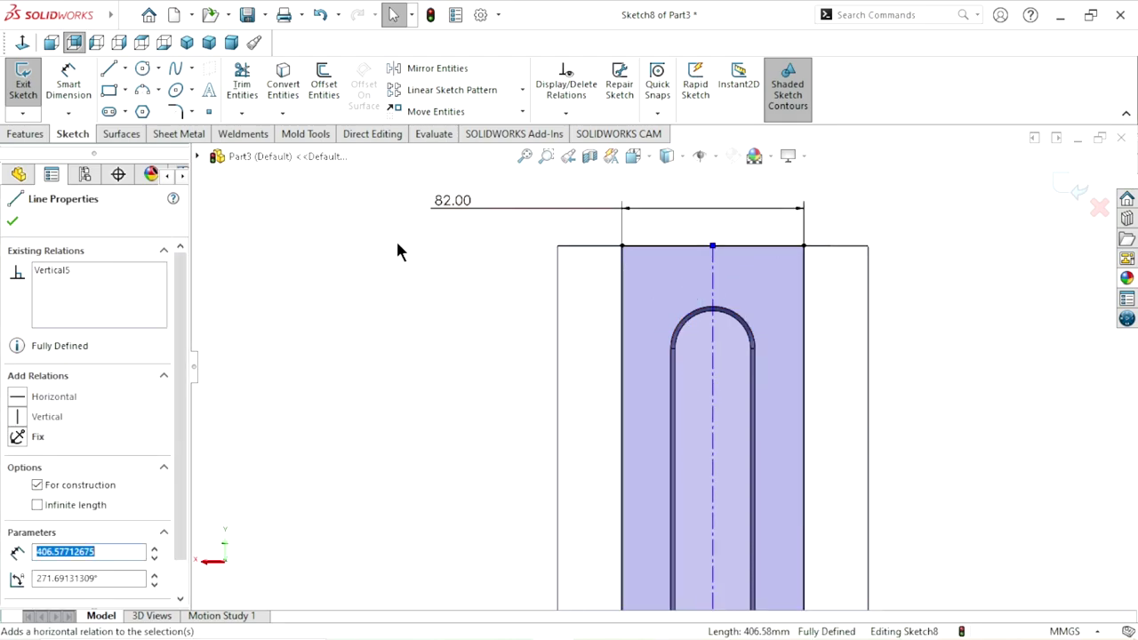
click(11, 222)
scroll(640, 381, up, 5)
scroll(691, 444, up, 3)
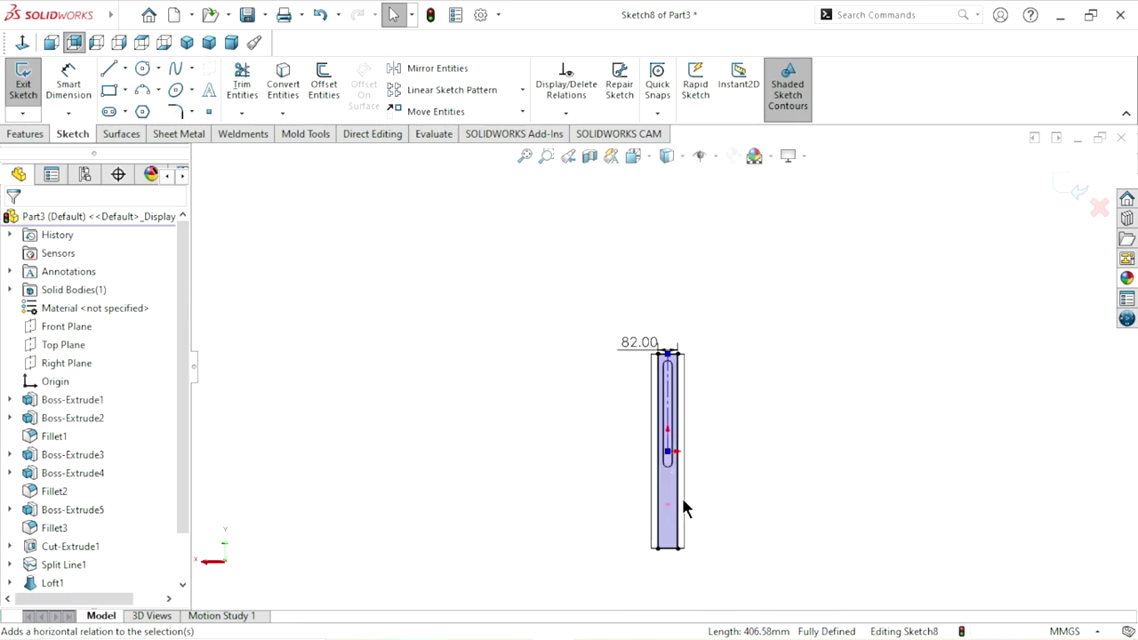
scroll(681, 496, down, 3)
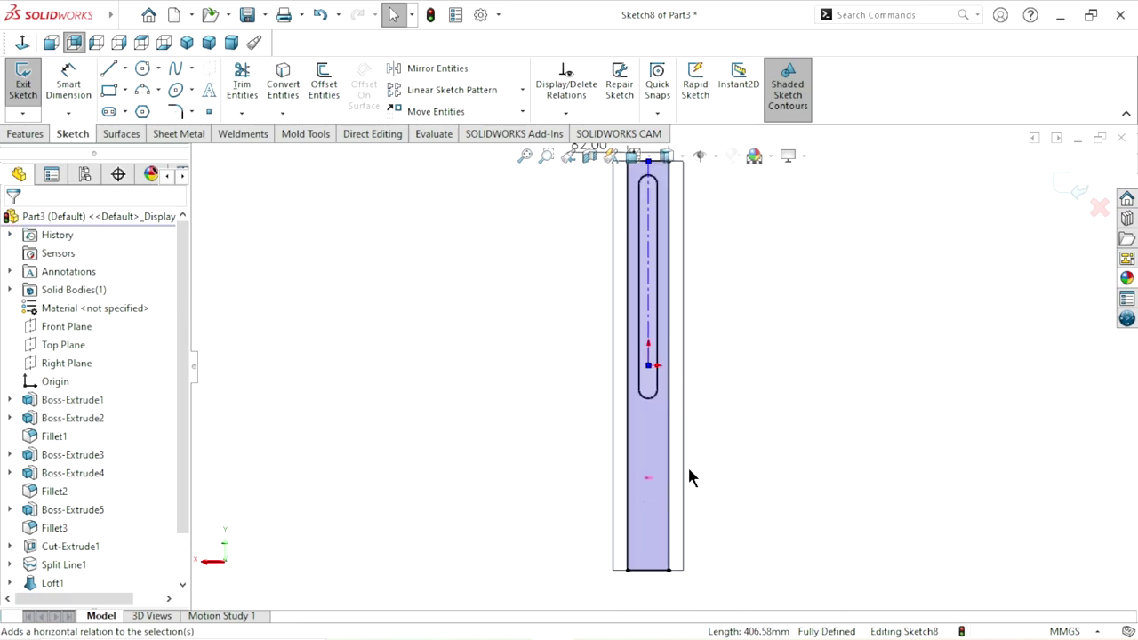
Cut Sketch8 into the bar as a Blind extruded cut 1.5 mm deep
click(27, 134)
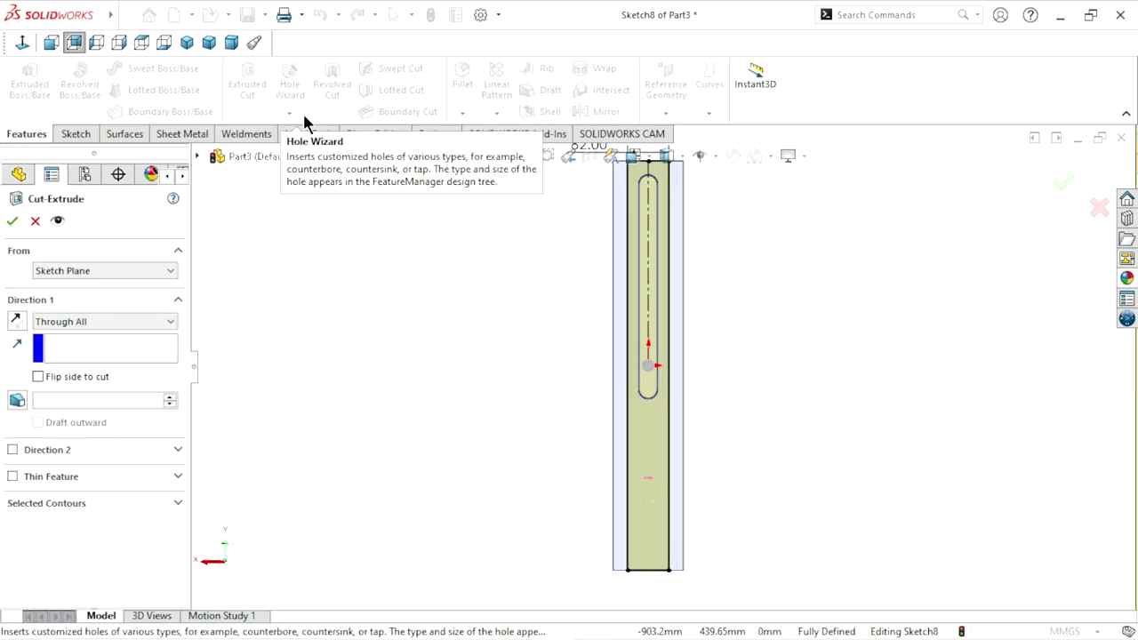
click(112, 321)
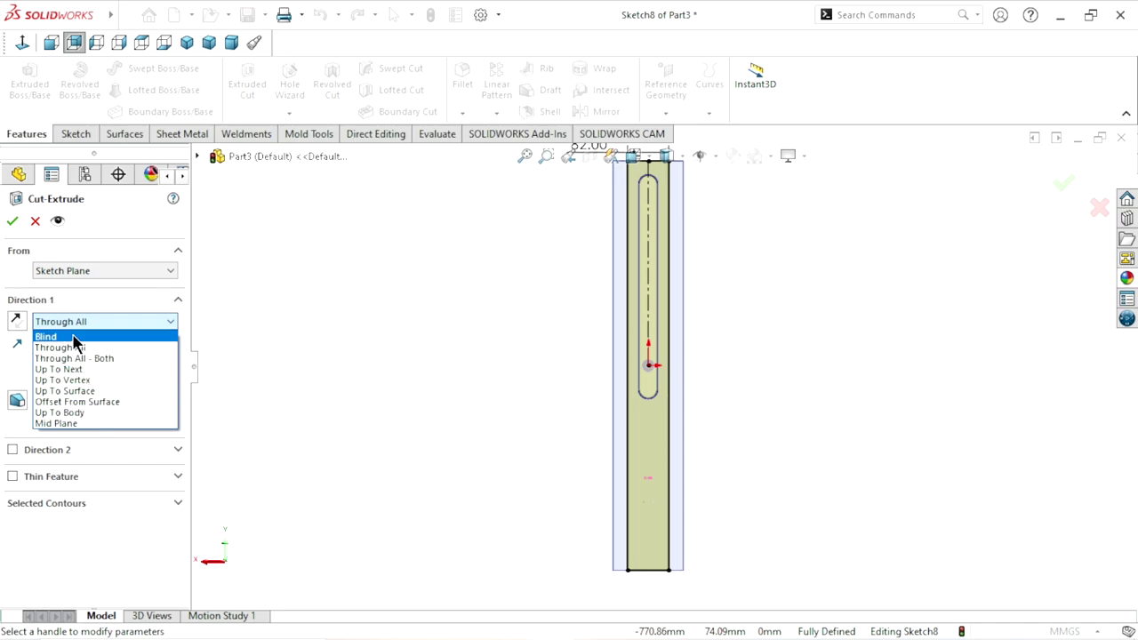
click(76, 338)
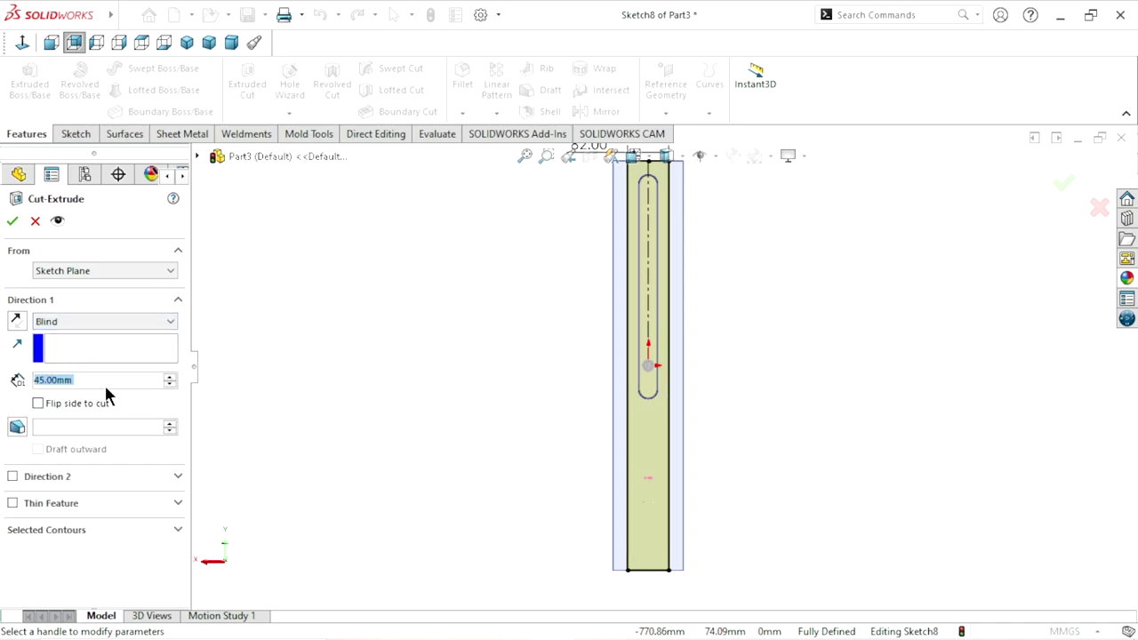
text(1)
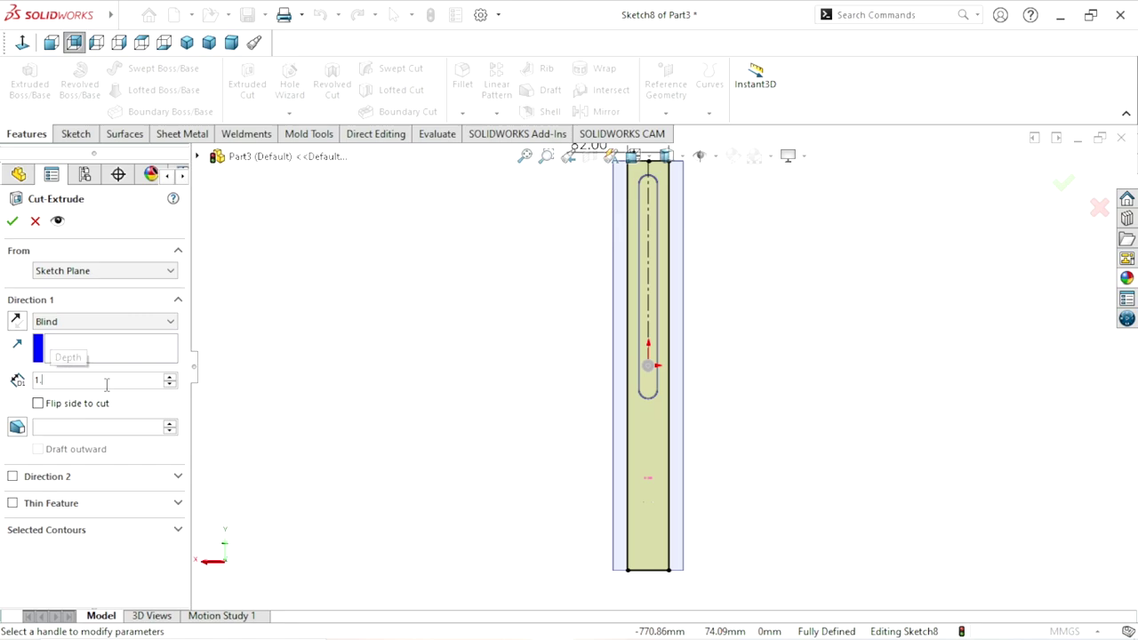
text(.5)
key(Return)
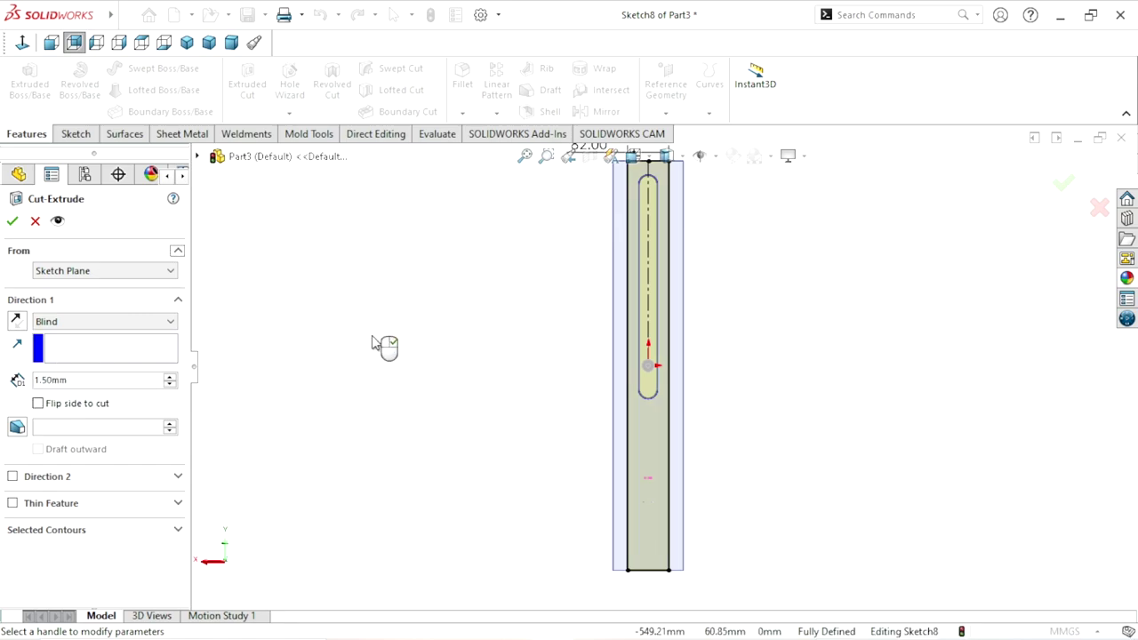
click(12, 221)
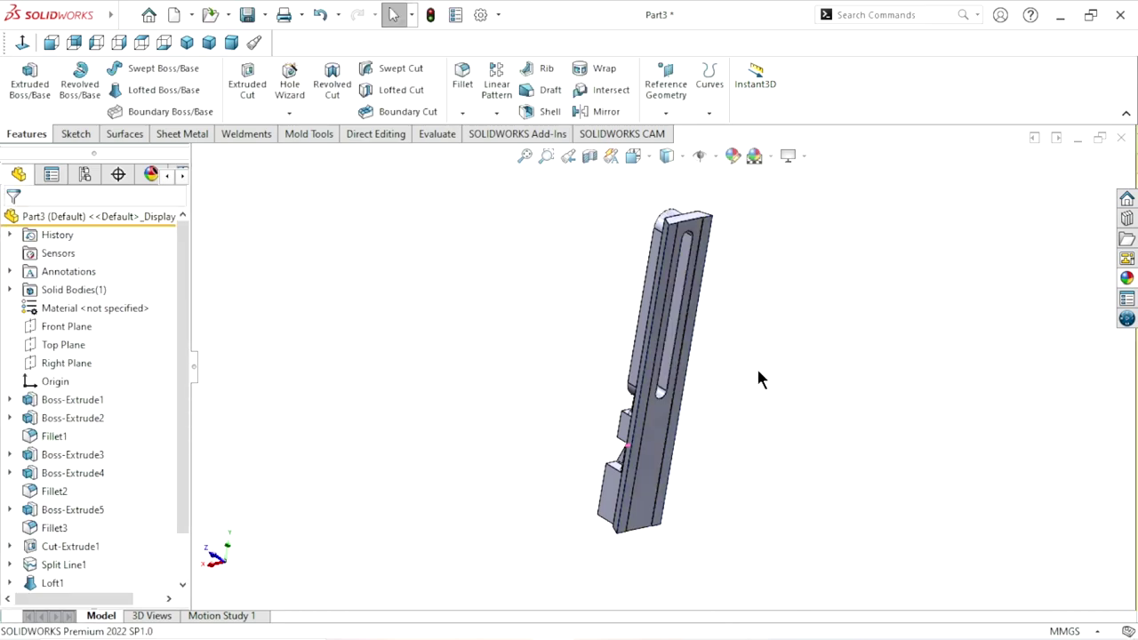
Start a chamfer with a 1.5 mm distance and pick the first edge
scroll(739, 342, down, 2)
click(462, 113)
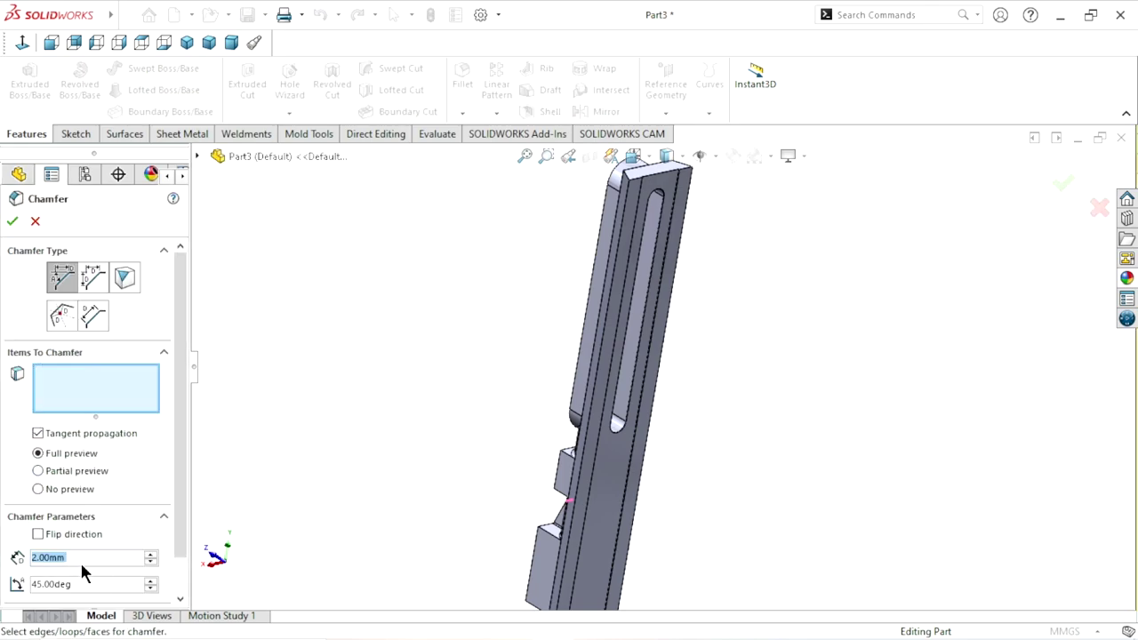
text(1.5)
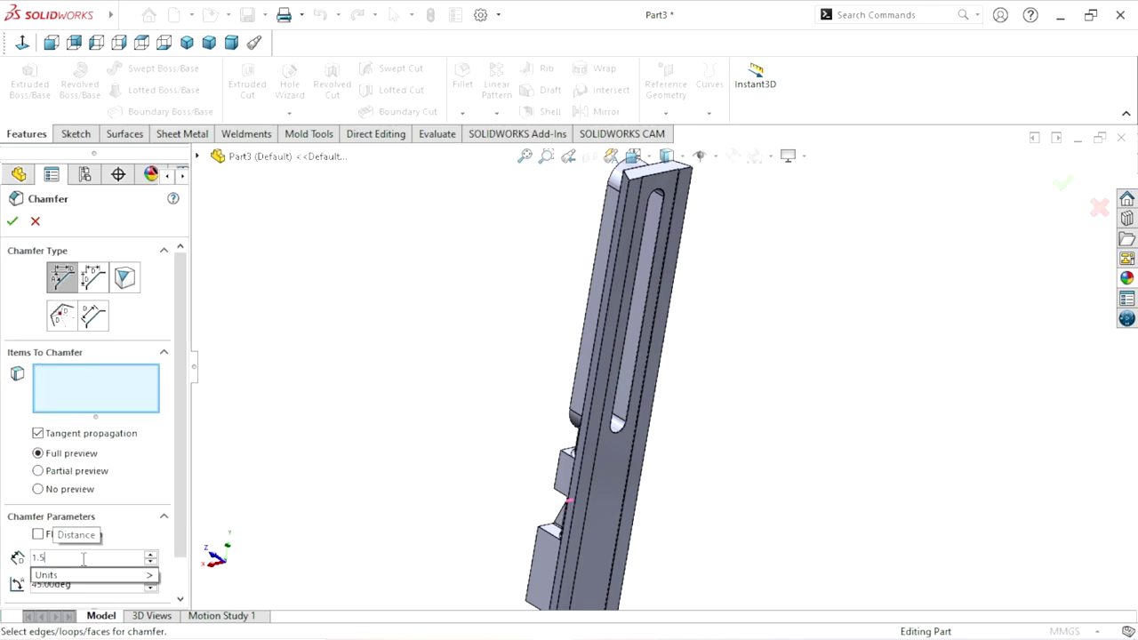
key(Return)
scroll(691, 285, down, 3)
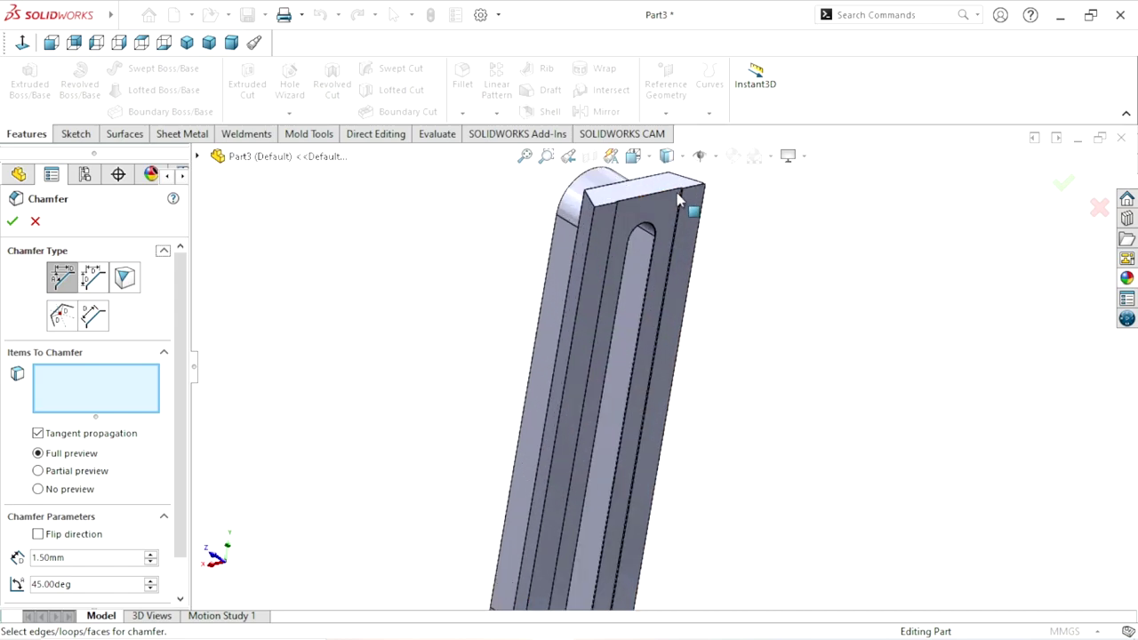
scroll(689, 249, down, 4)
scroll(692, 259, down, 3)
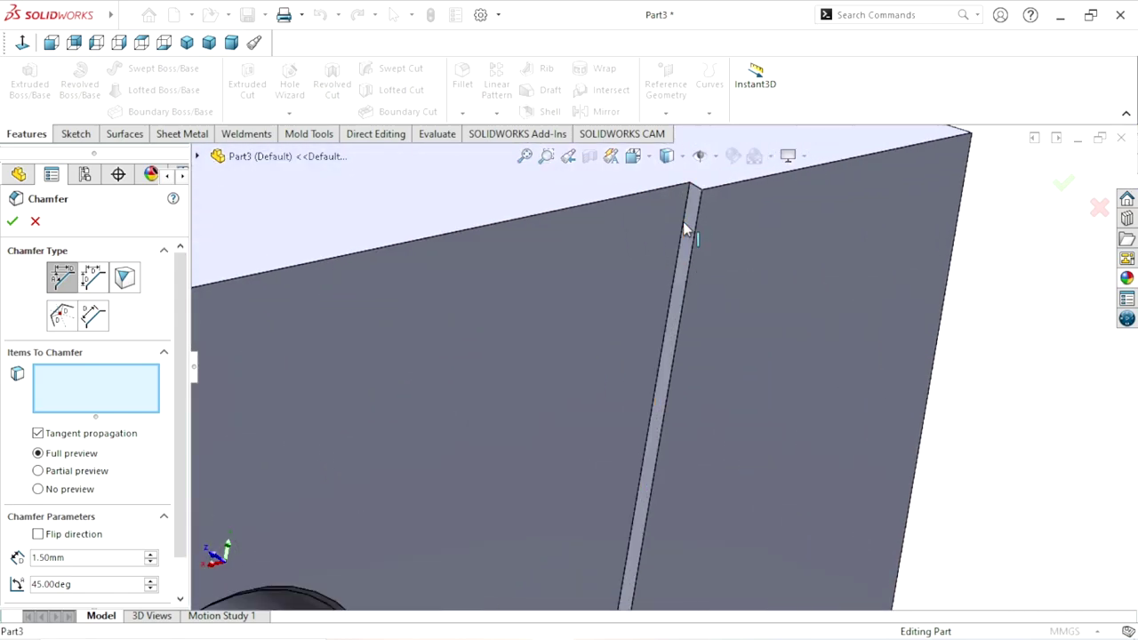
click(683, 258)
Add the second edge and apply the 1.5 mm, 45° chamfer
scroll(614, 366, up, 5)
middle_drag(595, 402, 500, 399)
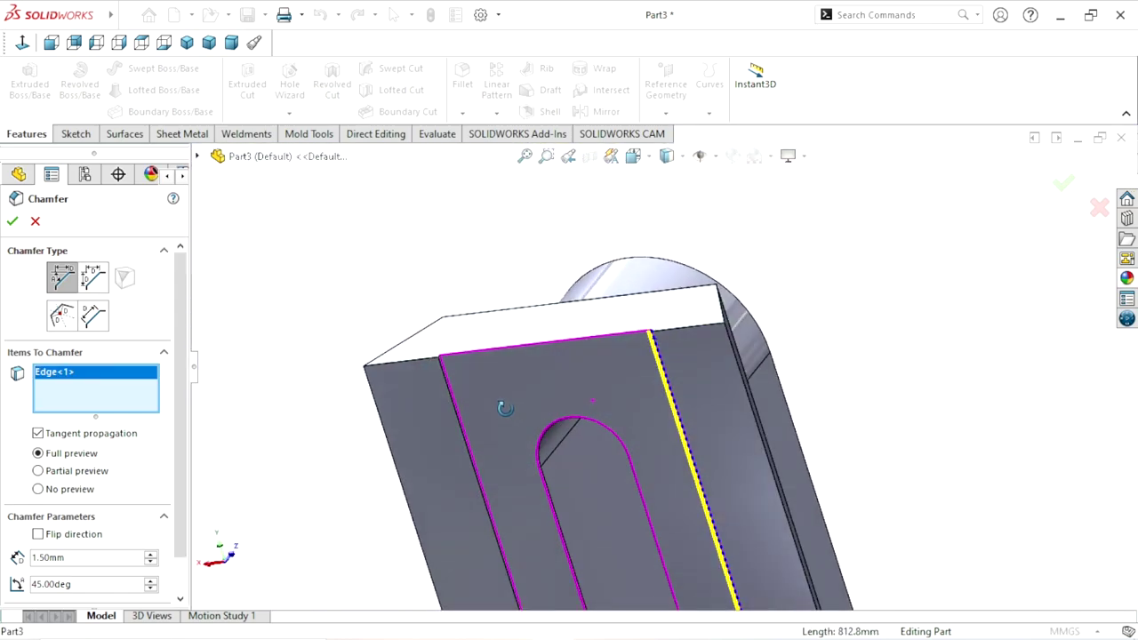
scroll(481, 383, down, 3)
scroll(480, 327, down, 2)
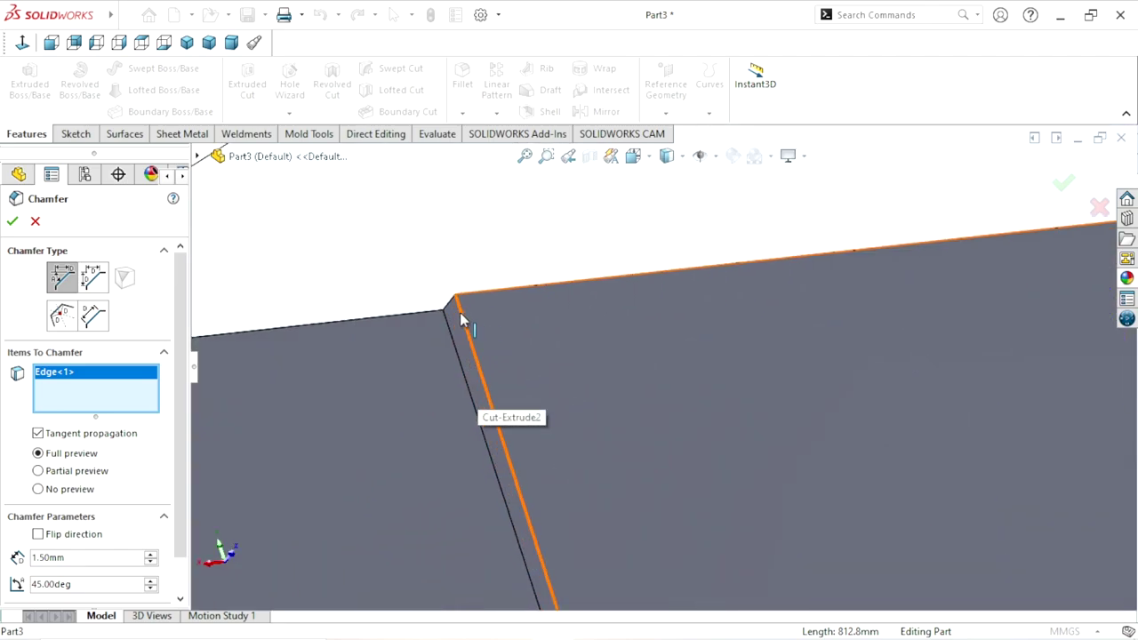
click(460, 316)
click(11, 220)
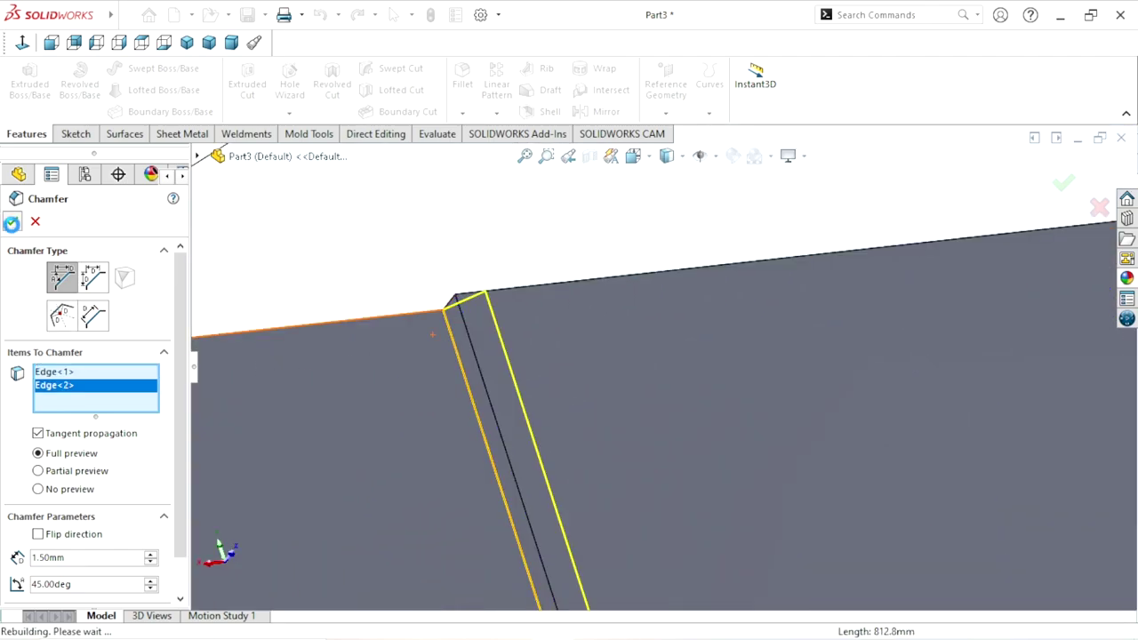
scroll(480, 425, up, 3)
scroll(533, 445, up, 2)
scroll(595, 477, up, 3)
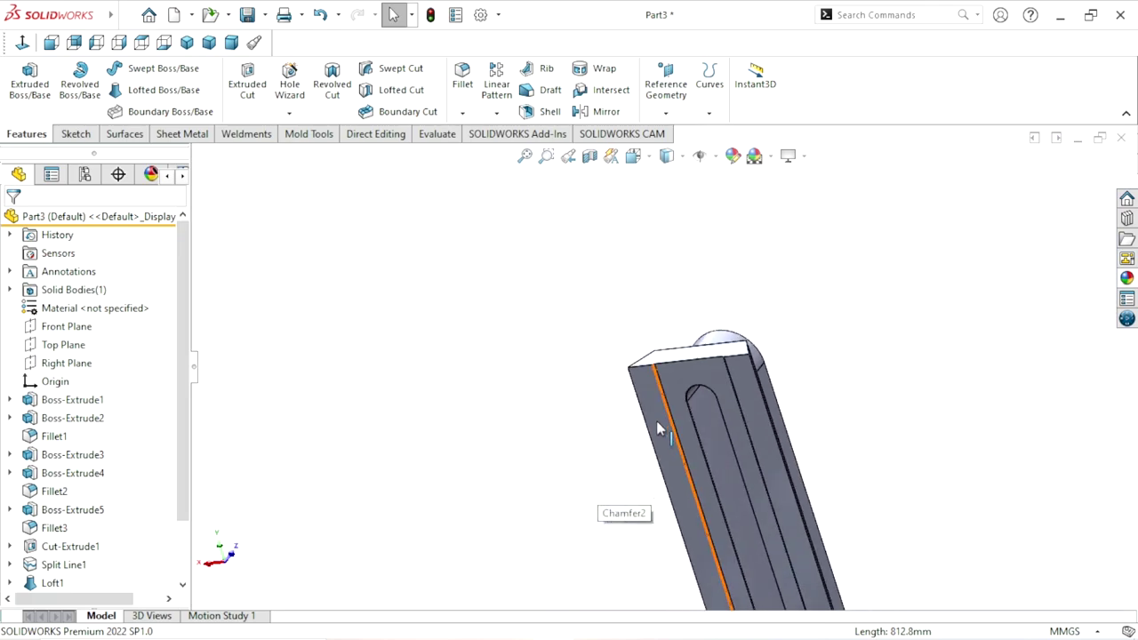
middle_drag(594, 476, 831, 380)
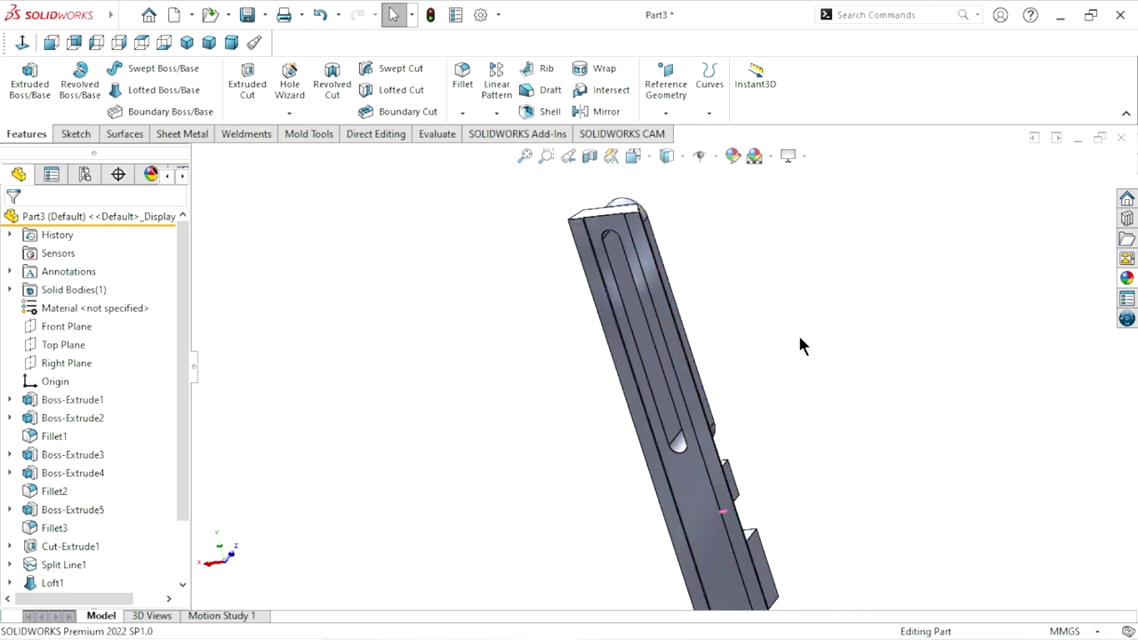
mouse_move(782, 317)
middle_down()
mouse_move(722, 351)
mouse_move(783, 318)
mouse_move(785, 341)
mouse_move(745, 359)
middle_up()
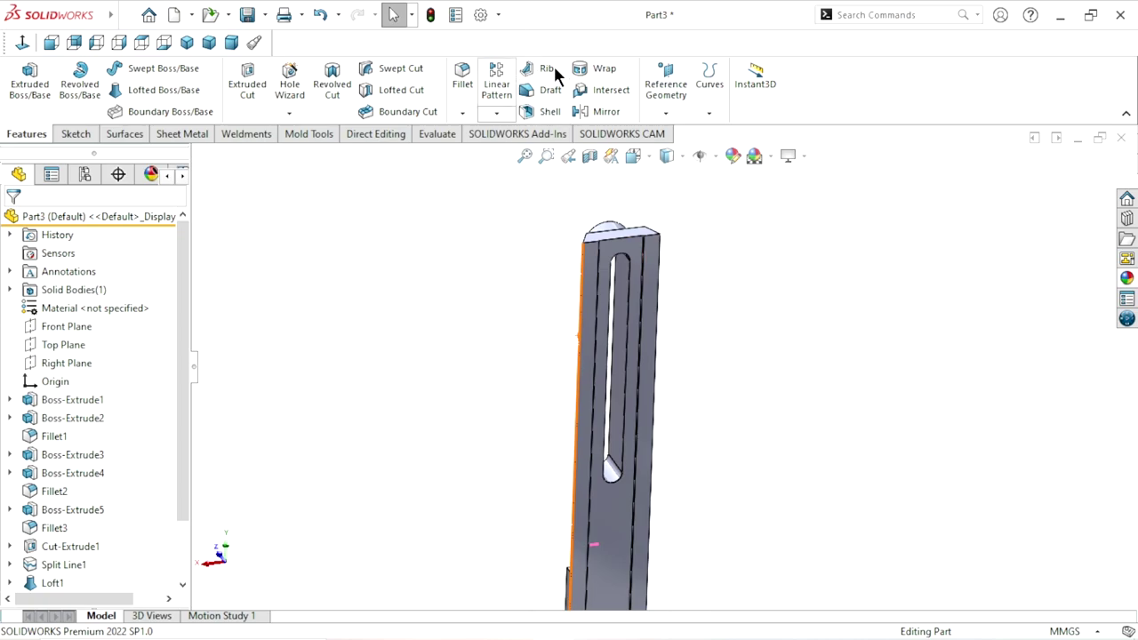
scroll(673, 457, up, 1)
scroll(673, 447, down, 3)
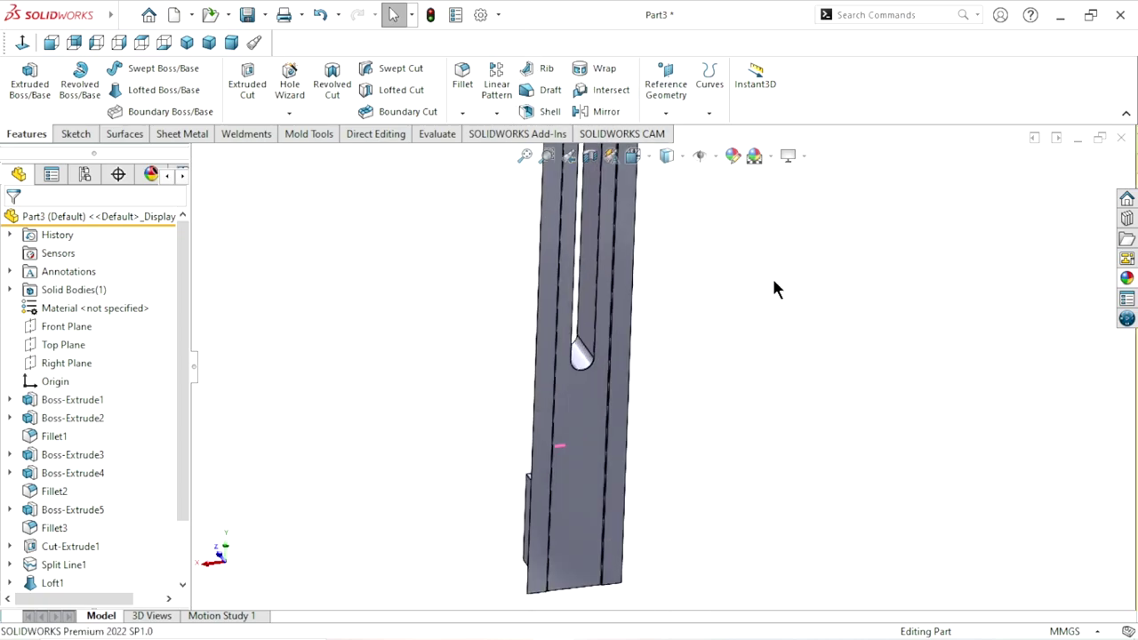
middle_drag(757, 310, 782, 306)
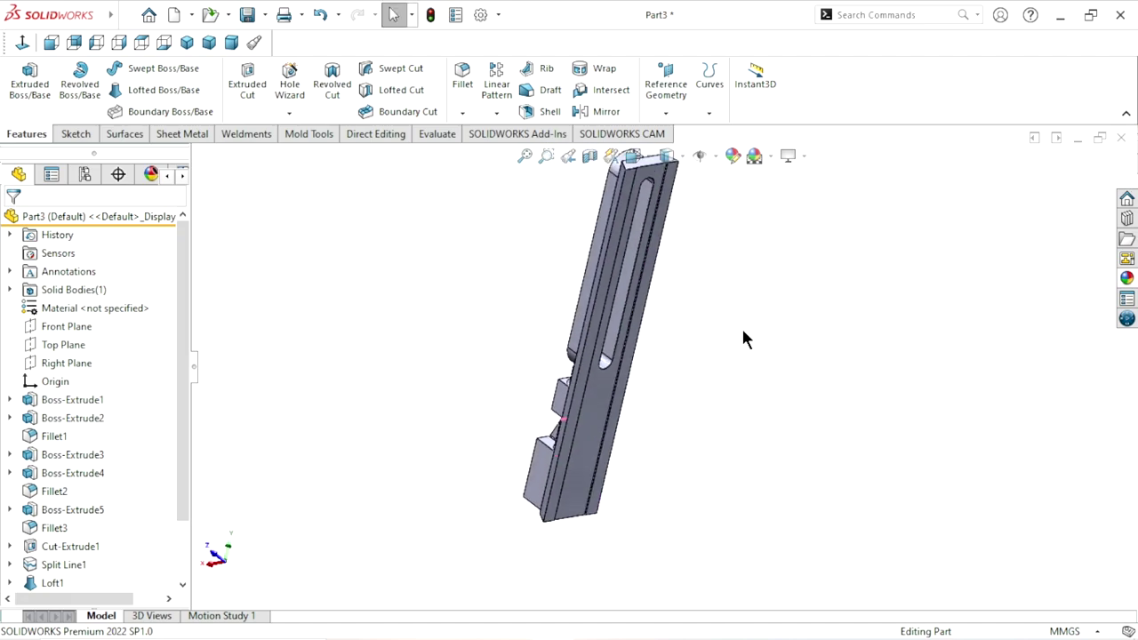
scroll(745, 338, up, 1)
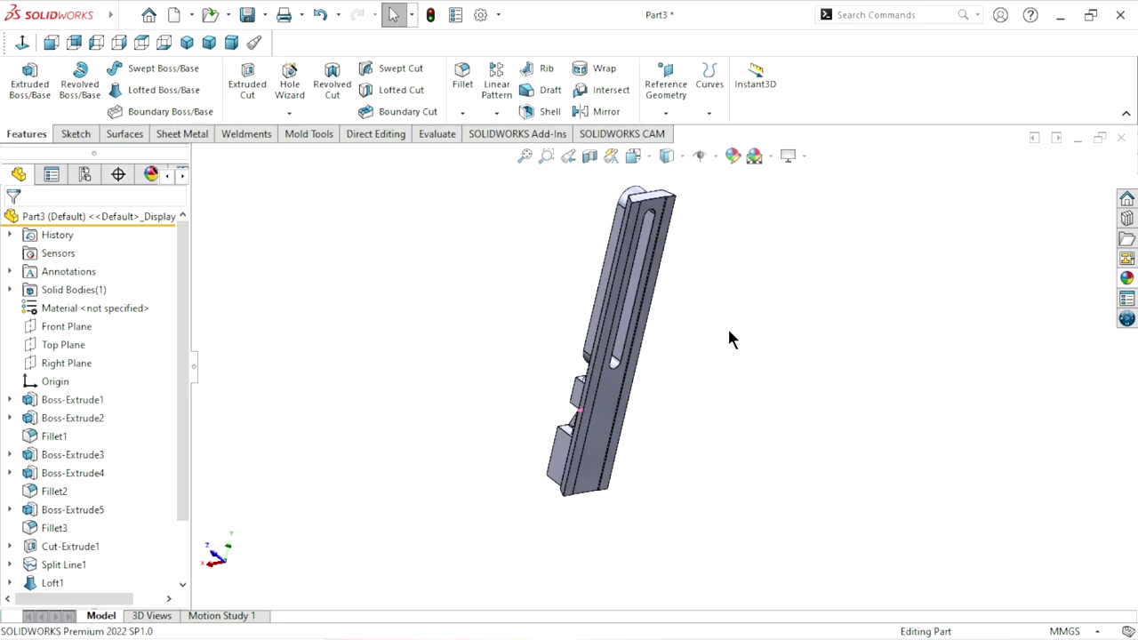
scroll(658, 297, down, 2)
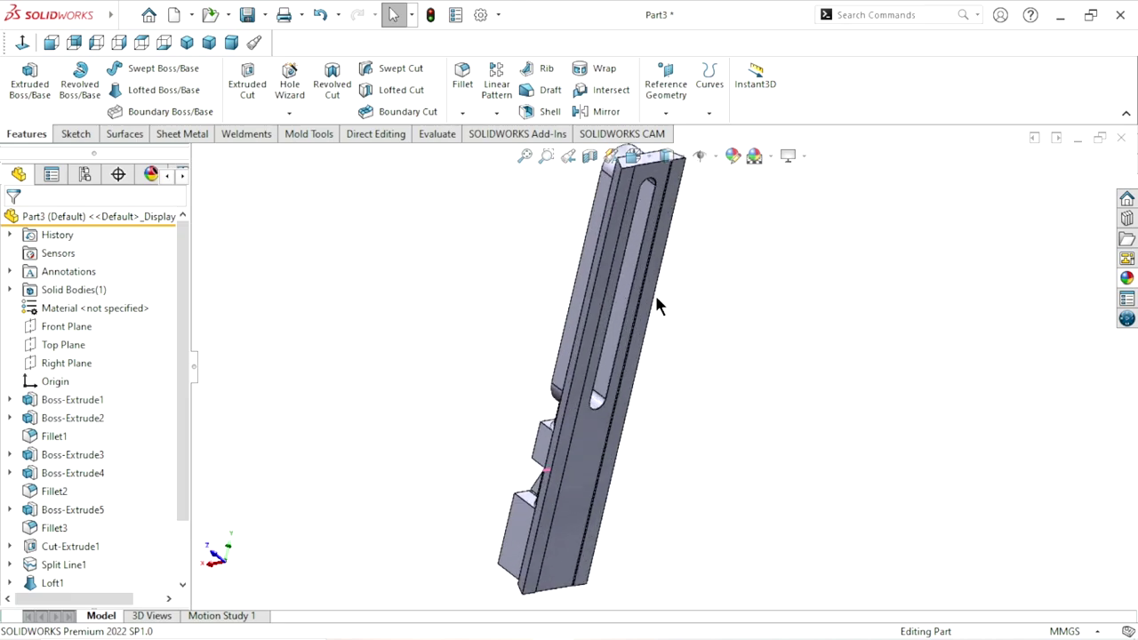
Start a new chamfer with a 2 mm distance and orbit the part to survey its edges
click(461, 114)
click(475, 153)
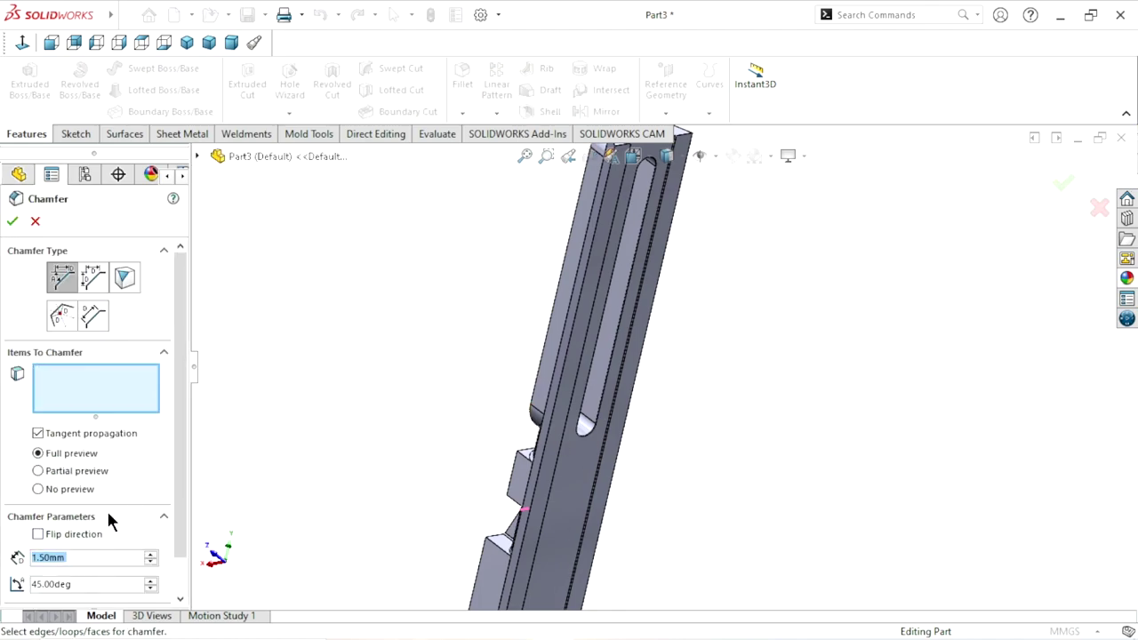
text(2)
key(Return)
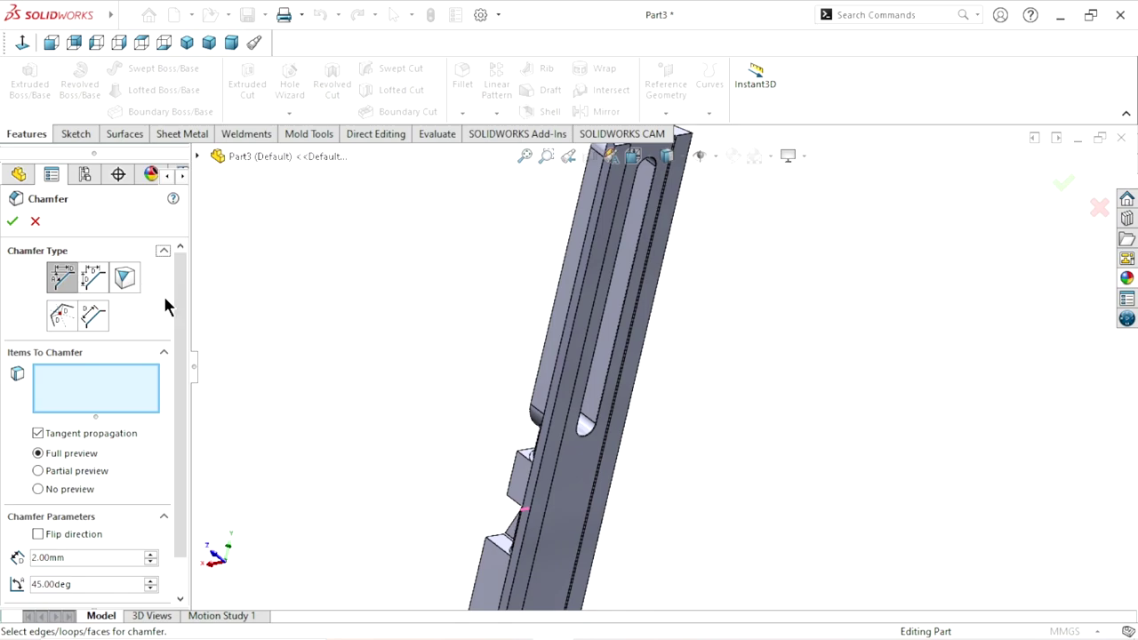
scroll(672, 333, down, 3)
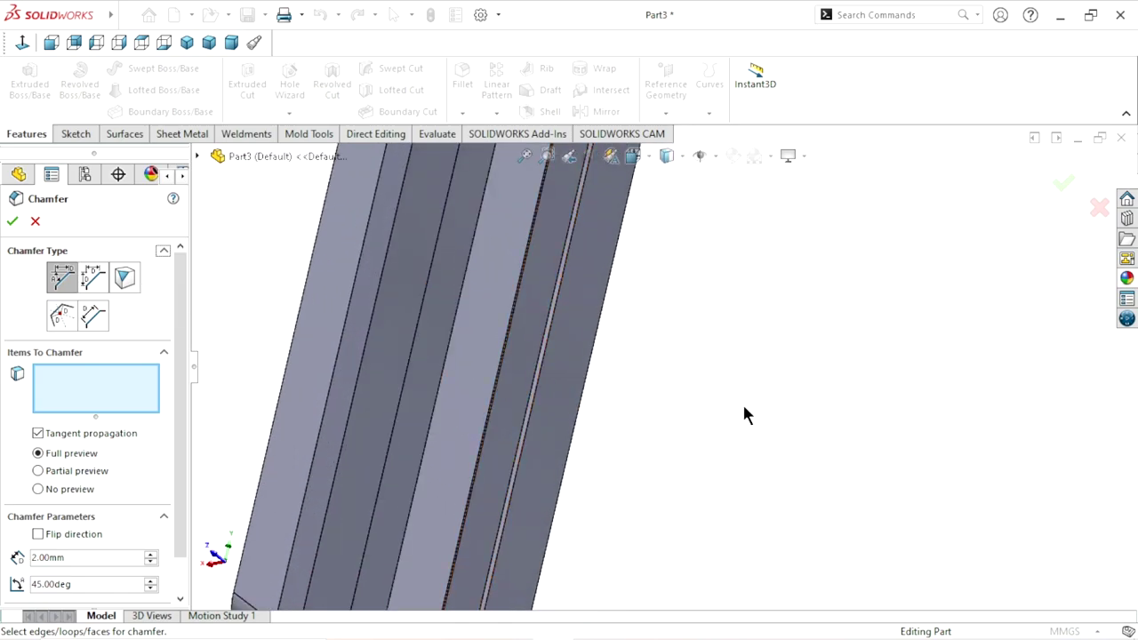
mouse_move(725, 395)
middle_down()
mouse_move(683, 373)
mouse_move(646, 386)
mouse_move(645, 500)
middle_up()
scroll(625, 485, up, 3)
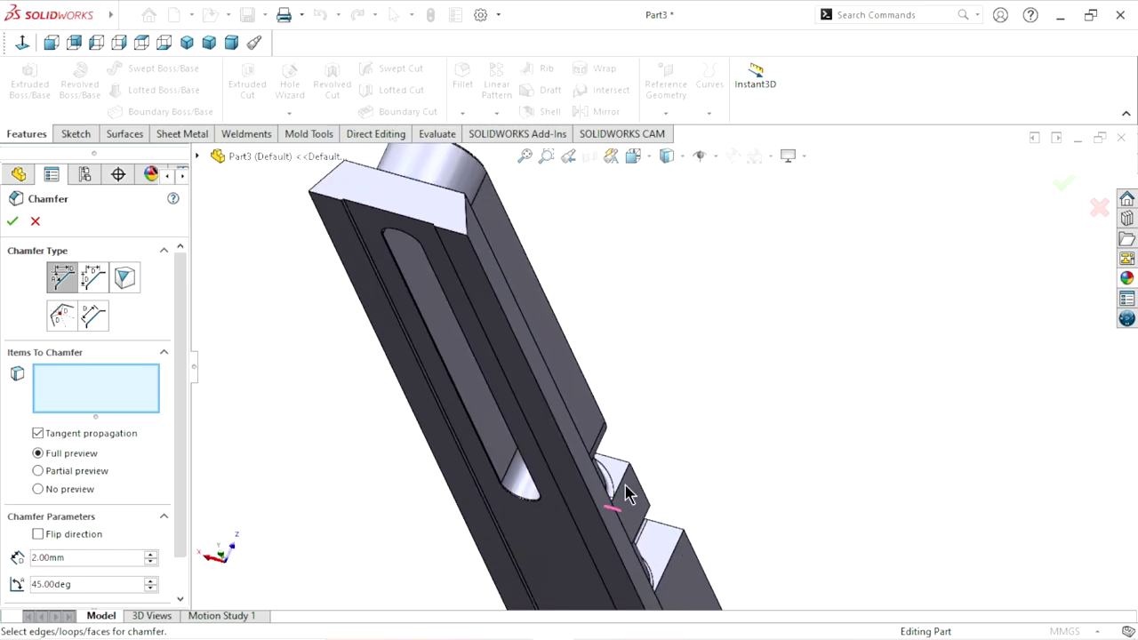
scroll(535, 388, up, 2)
mouse_move(536, 388)
middle_down()
mouse_move(696, 447)
mouse_move(757, 528)
mouse_move(729, 538)
middle_up()
scroll(668, 406, down, 2)
scroll(623, 326, down, 2)
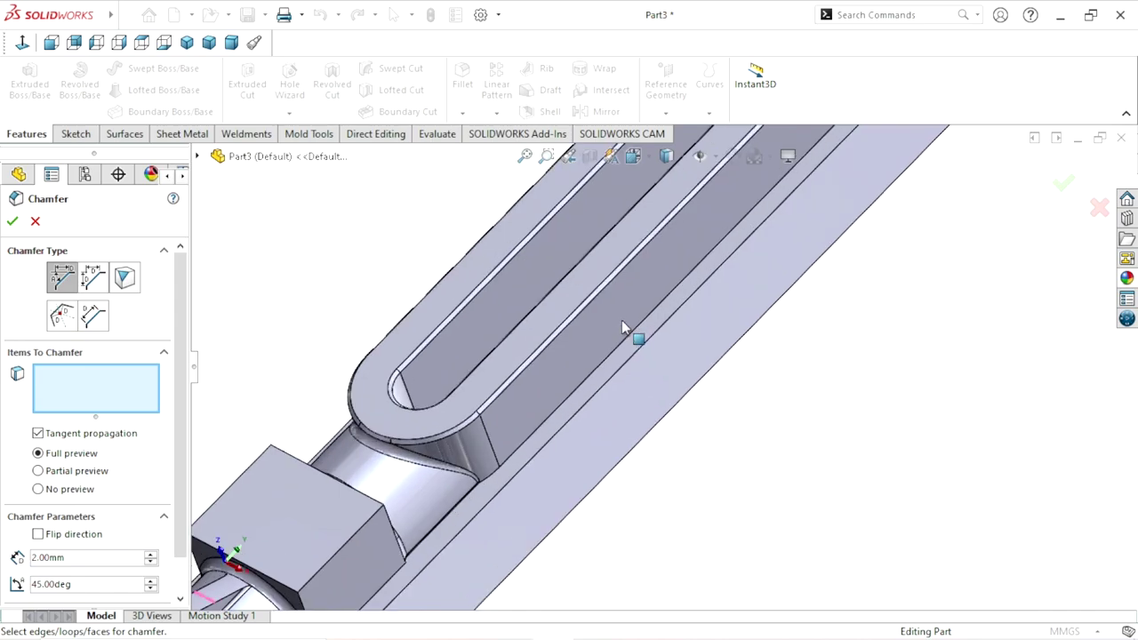
scroll(624, 411, down, 2)
scroll(622, 405, up, 2)
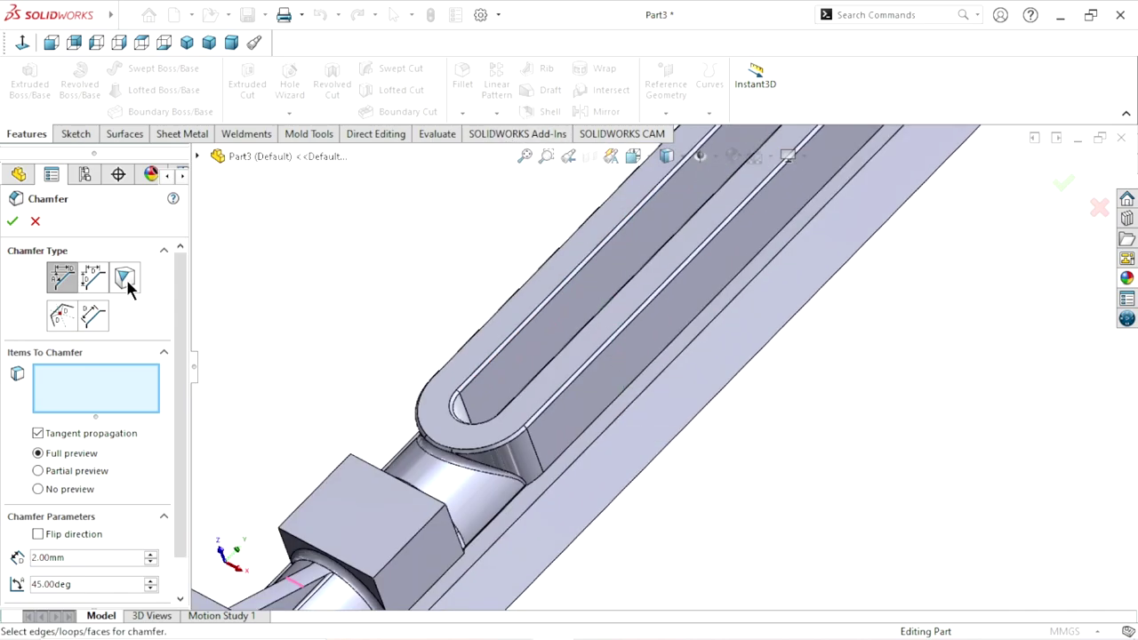
Cancel the chamfer and preview a 2 mm fillet on a long slot edge
click(35, 223)
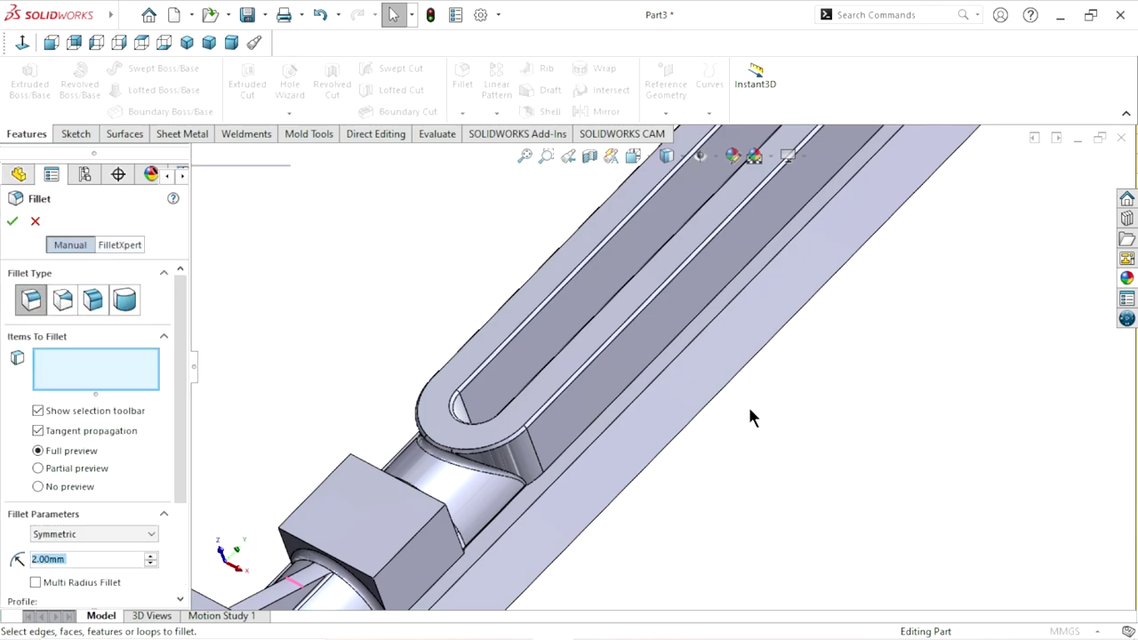
click(660, 352)
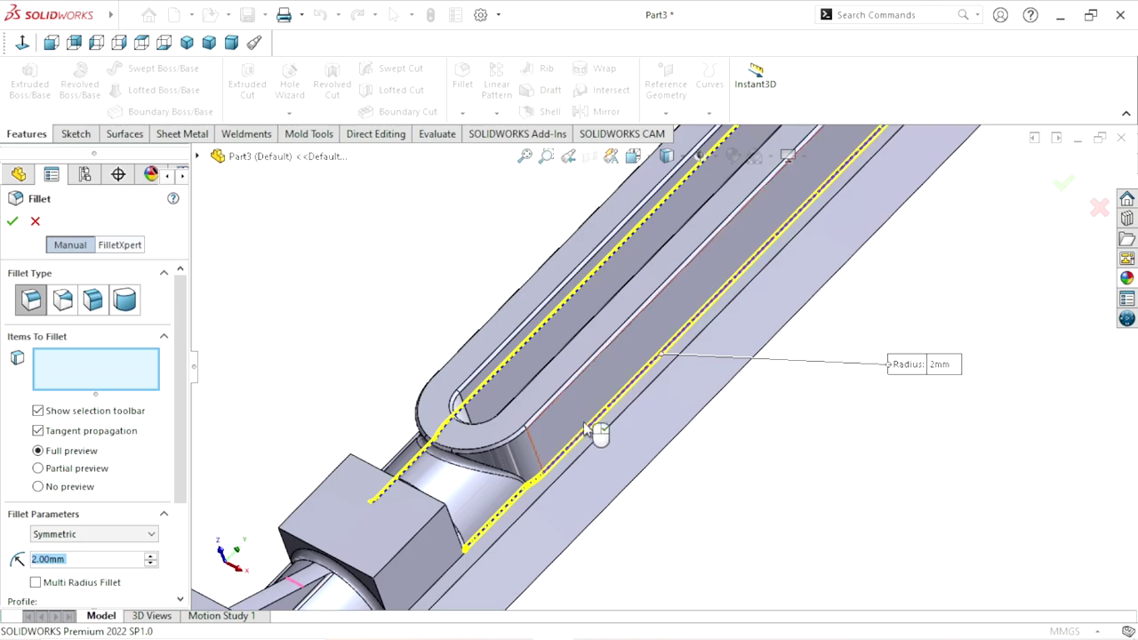
scroll(569, 454, up, 3)
mouse_move(569, 453)
middle_down()
mouse_move(569, 436)
mouse_move(619, 562)
middle_up()
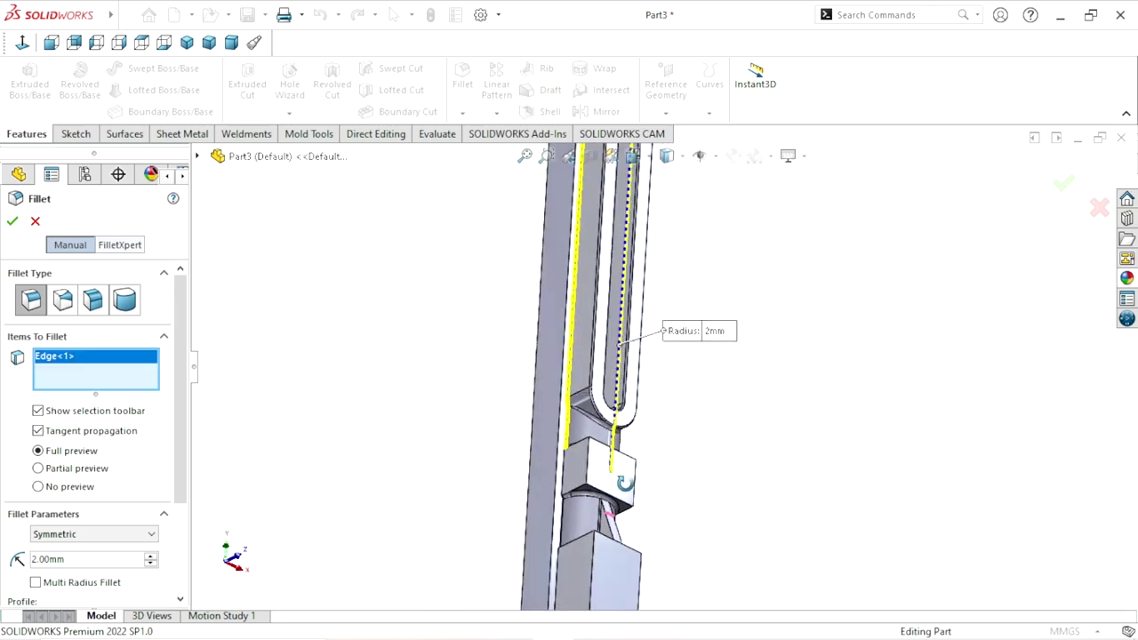
scroll(620, 565, down, 5)
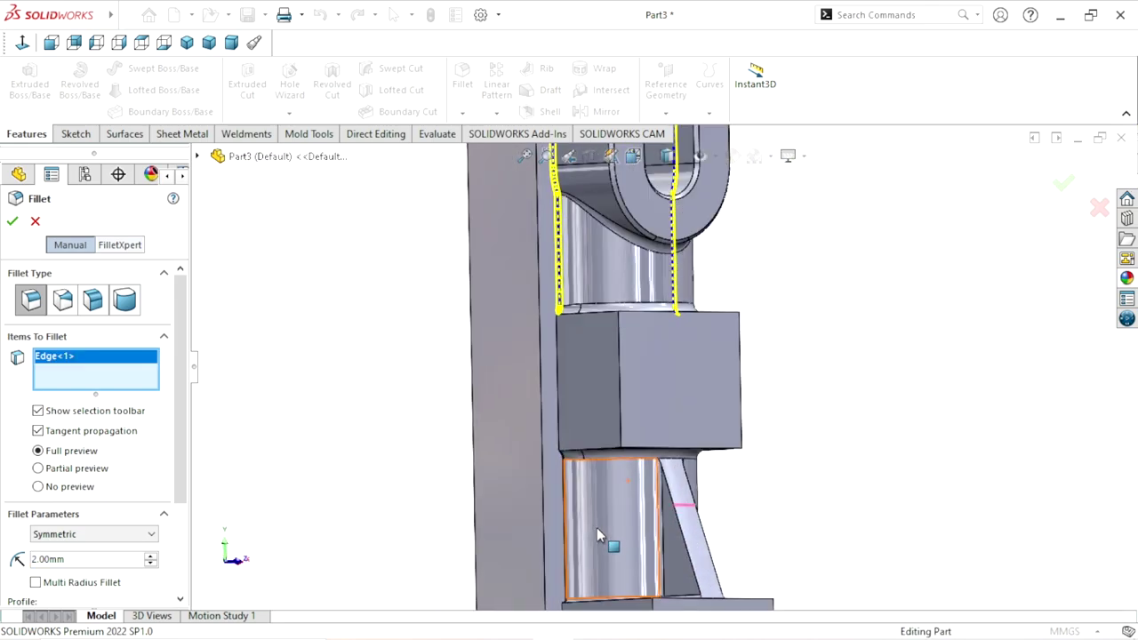
Cancel the fillet without applying it and dismiss the save reminder
click(35, 222)
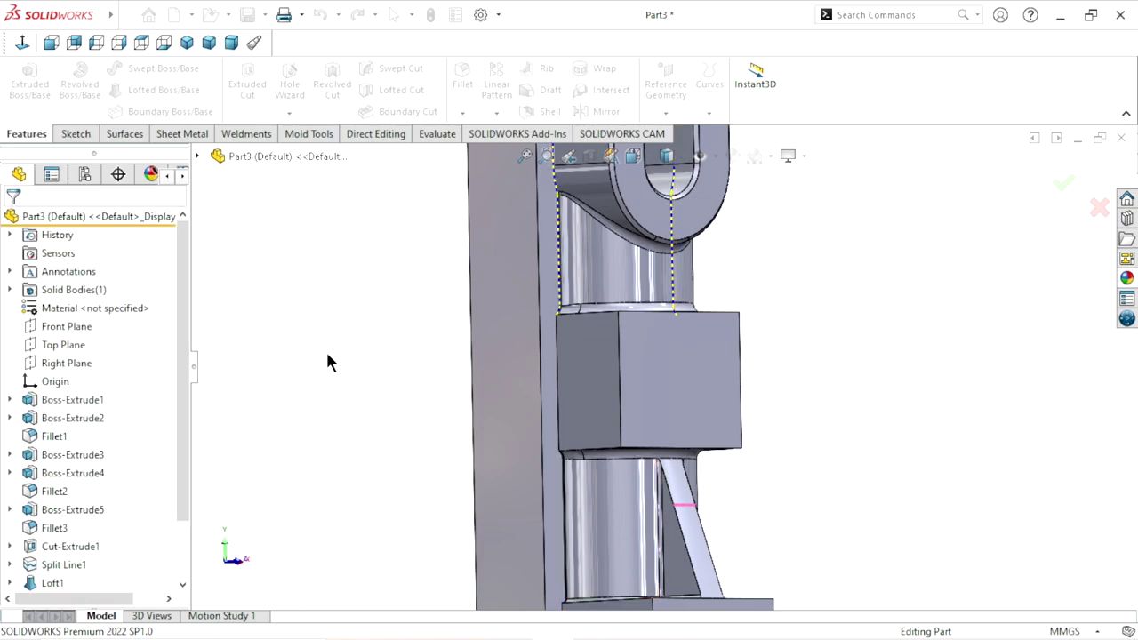
key(f)
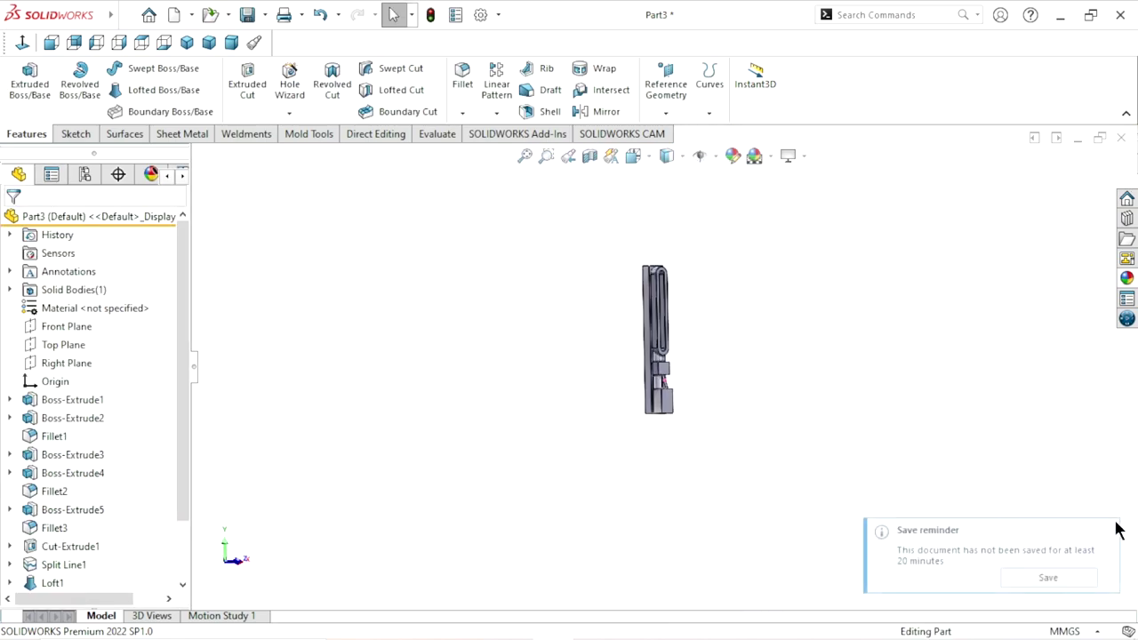
click(1109, 532)
Orbit and zoom to the long slot and select the flat face surrounding it
scroll(736, 337, down, 1)
scroll(739, 330, down, 3)
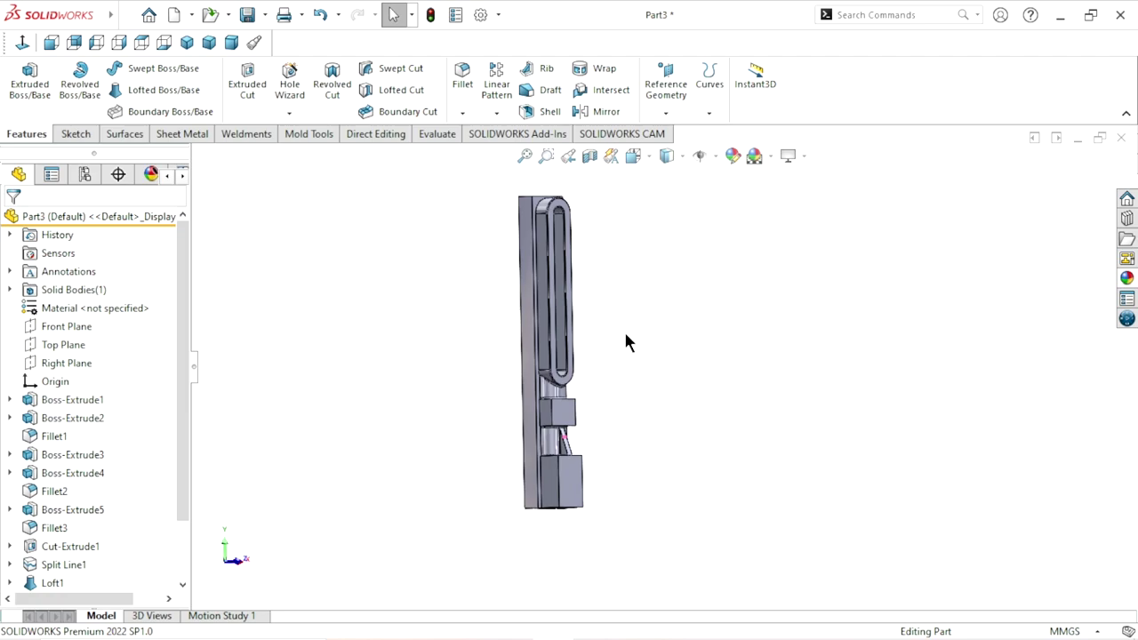
mouse_move(626, 342)
middle_down()
mouse_move(762, 401)
mouse_move(635, 422)
mouse_move(543, 417)
mouse_move(536, 429)
middle_up()
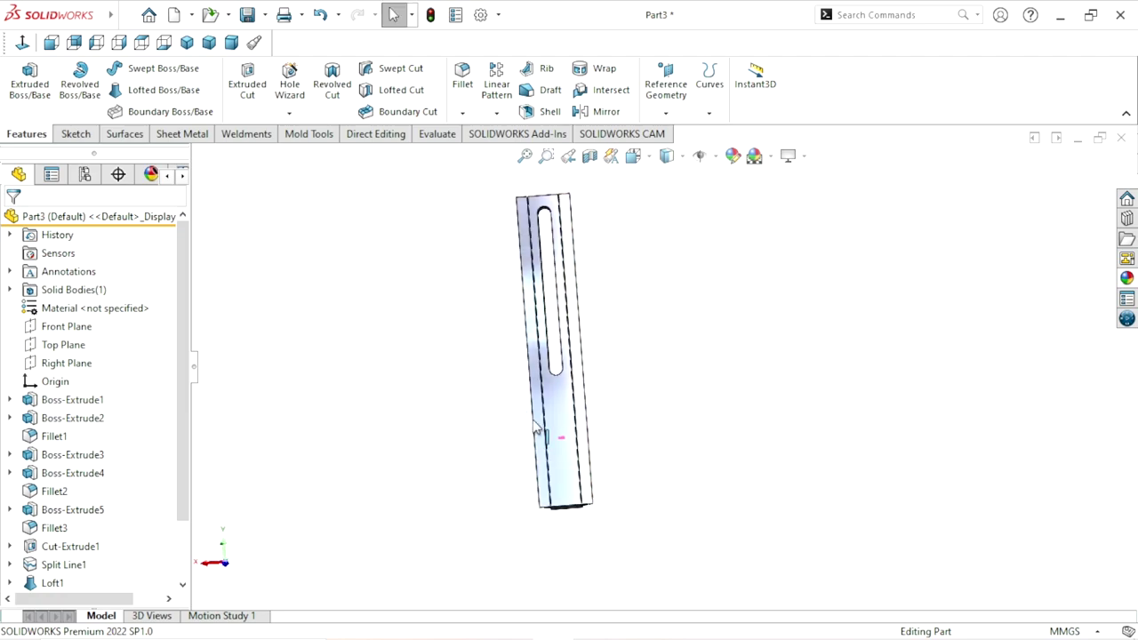
scroll(575, 262, down, 2)
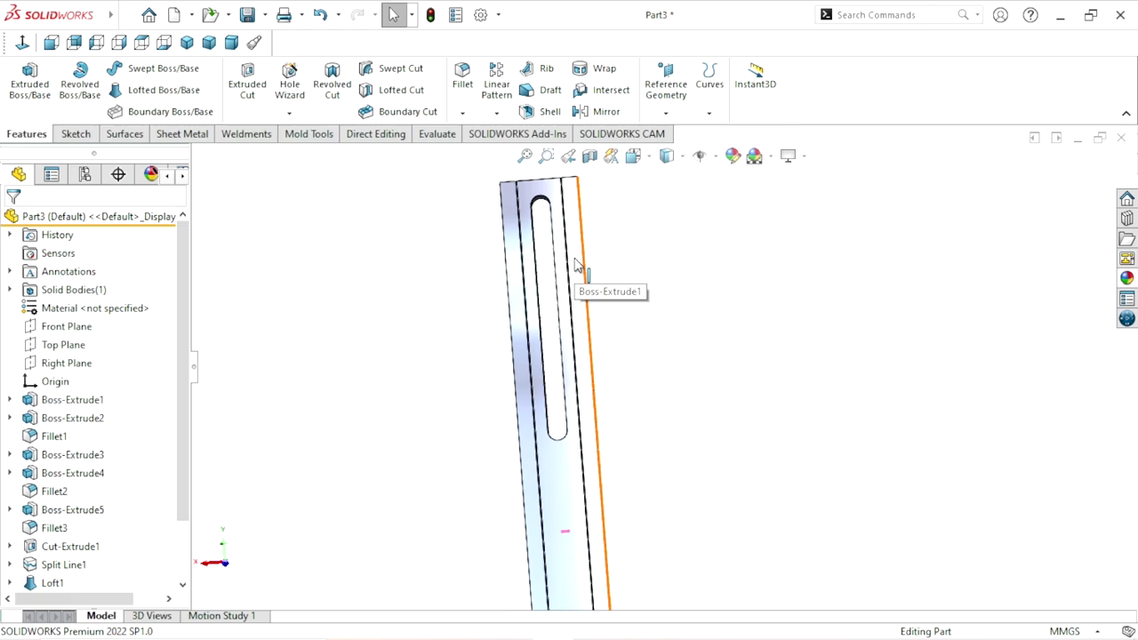
scroll(583, 327, up, 1)
scroll(582, 327, up, 2)
scroll(582, 327, up, 1)
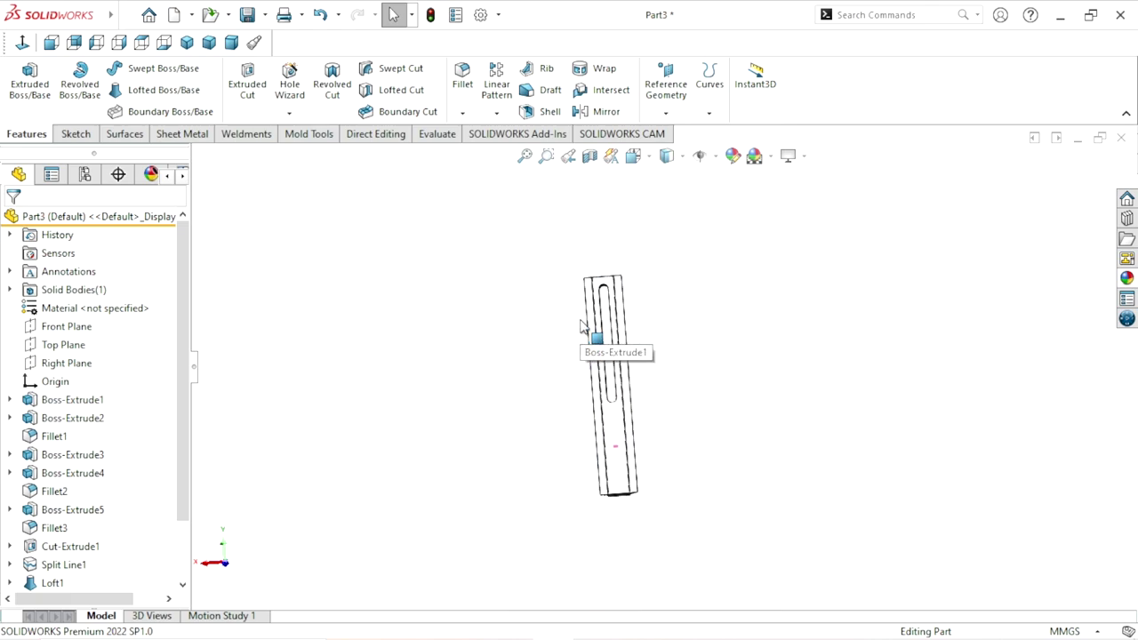
scroll(642, 329, down, 3)
scroll(611, 307, down, 1)
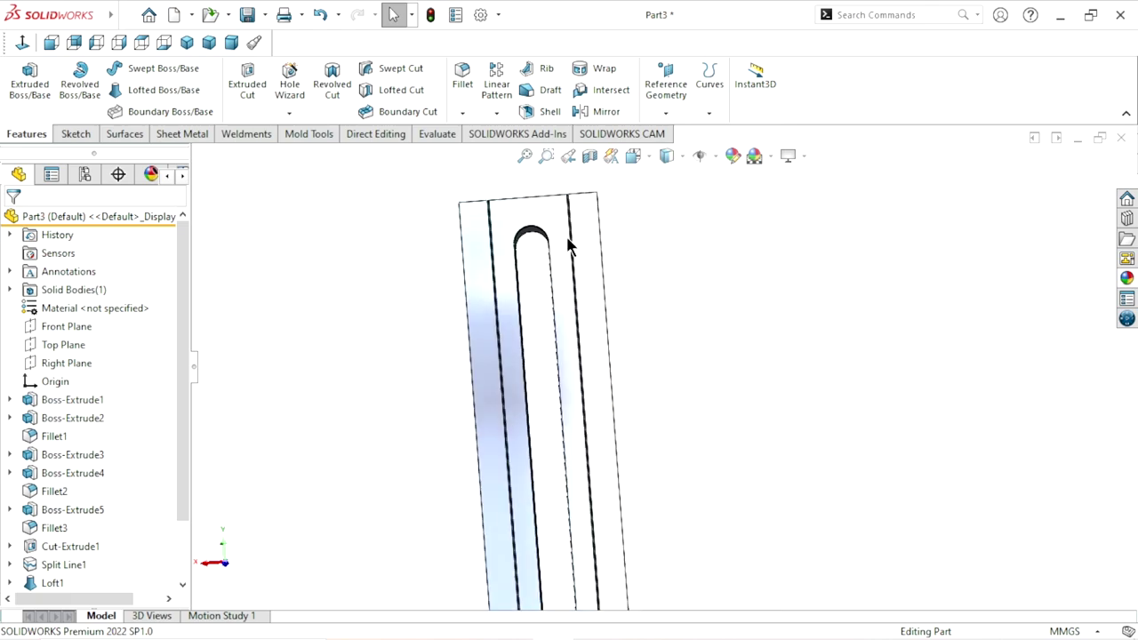
click(584, 213)
Start Sketch9 on the slot face and view it Normal To, zoomed in on the slot
click(624, 160)
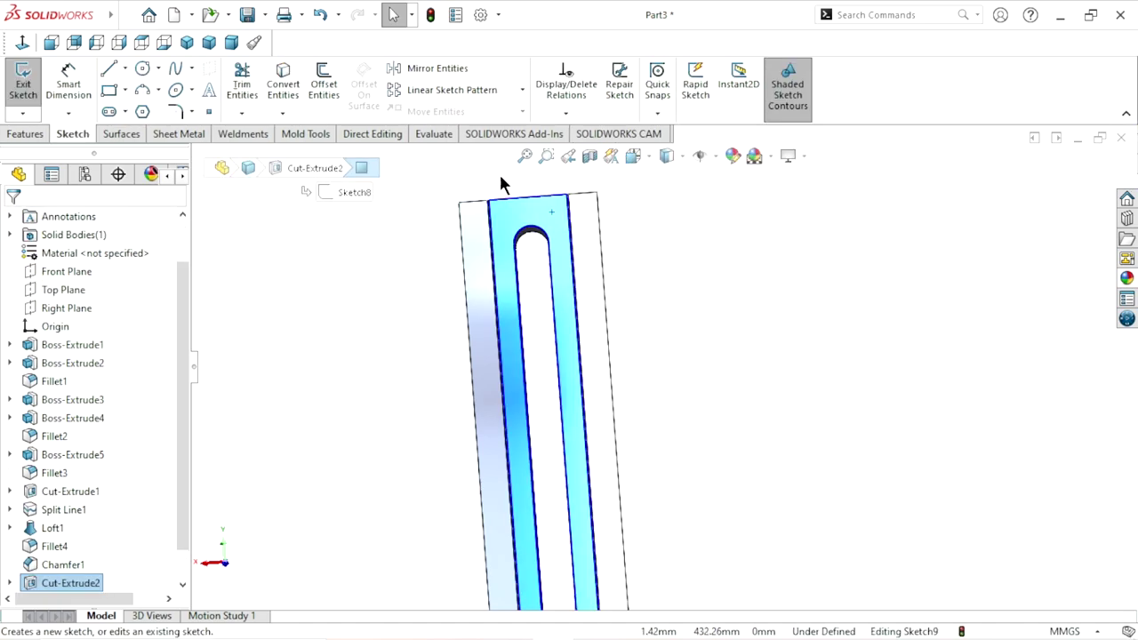
click(22, 44)
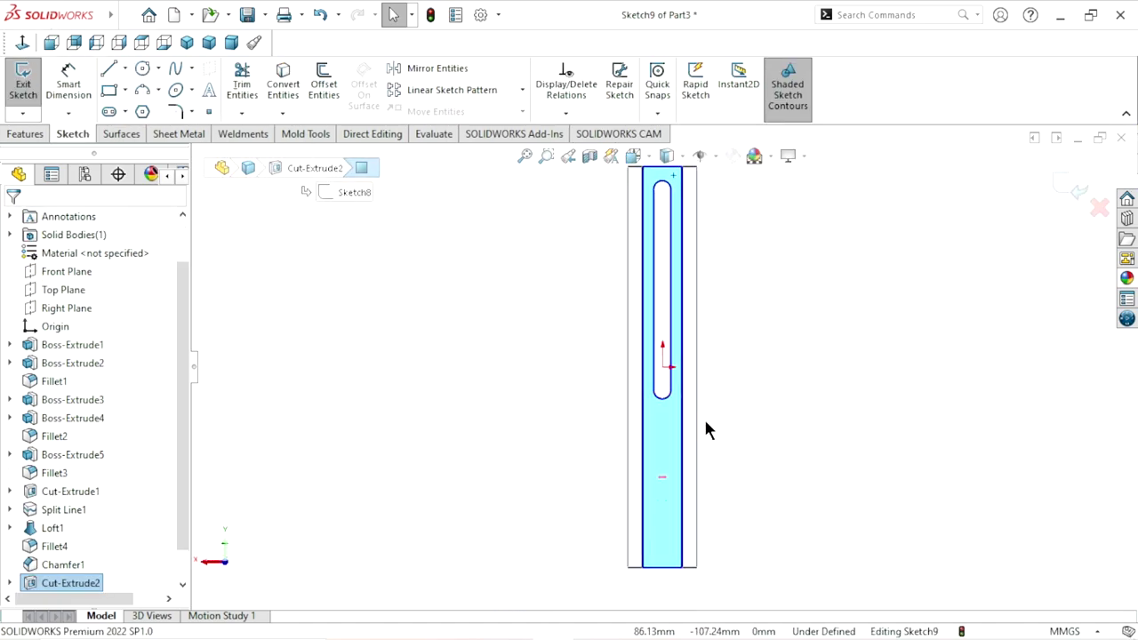
scroll(658, 302, down, 2)
scroll(675, 303, down, 1)
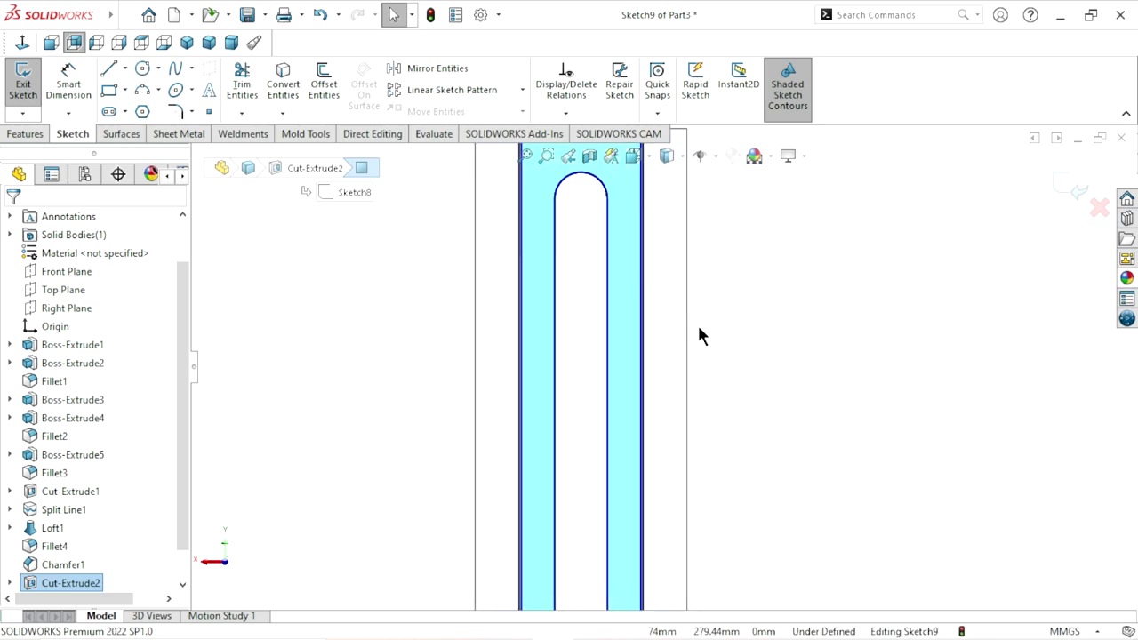
scroll(613, 392, up, 1)
click(846, 451)
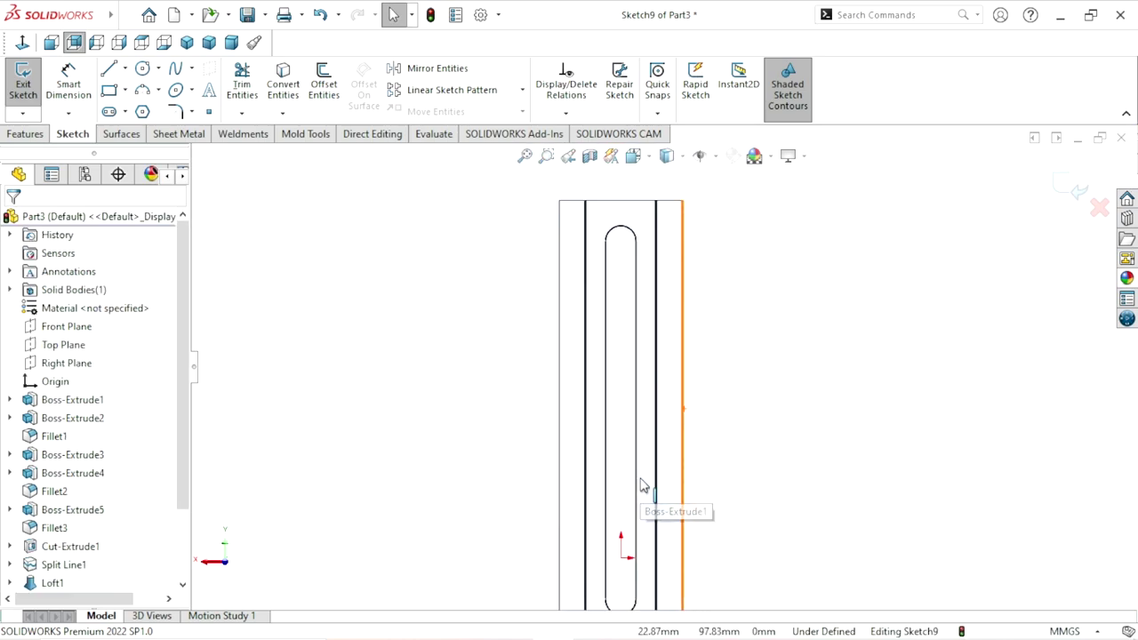
middle_drag(743, 400, 718, 457)
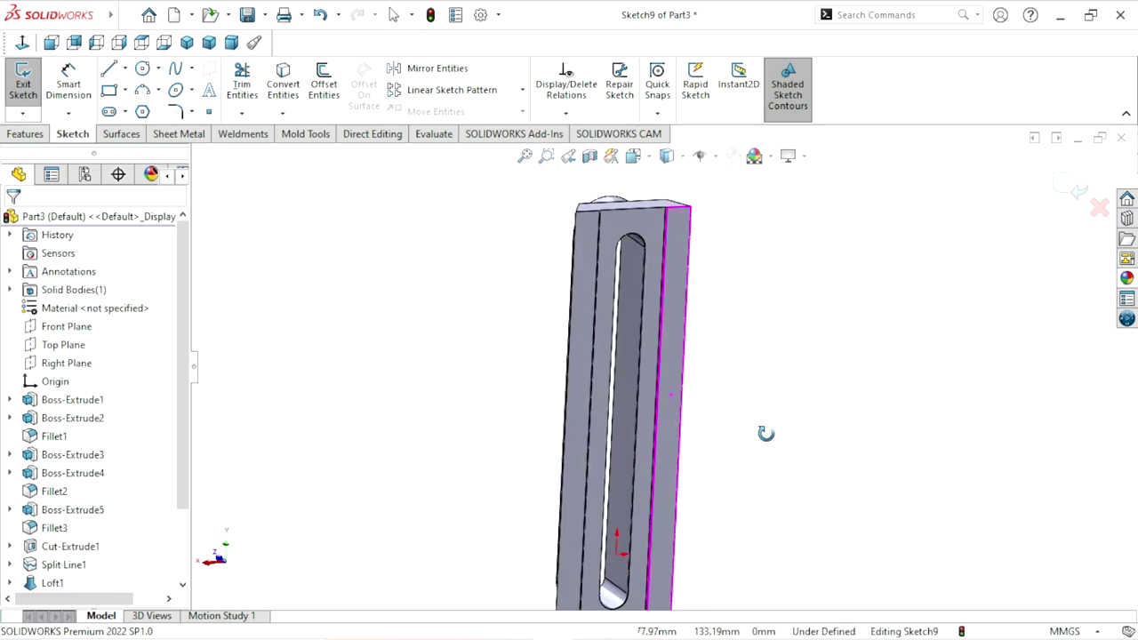
scroll(671, 439, down, 2)
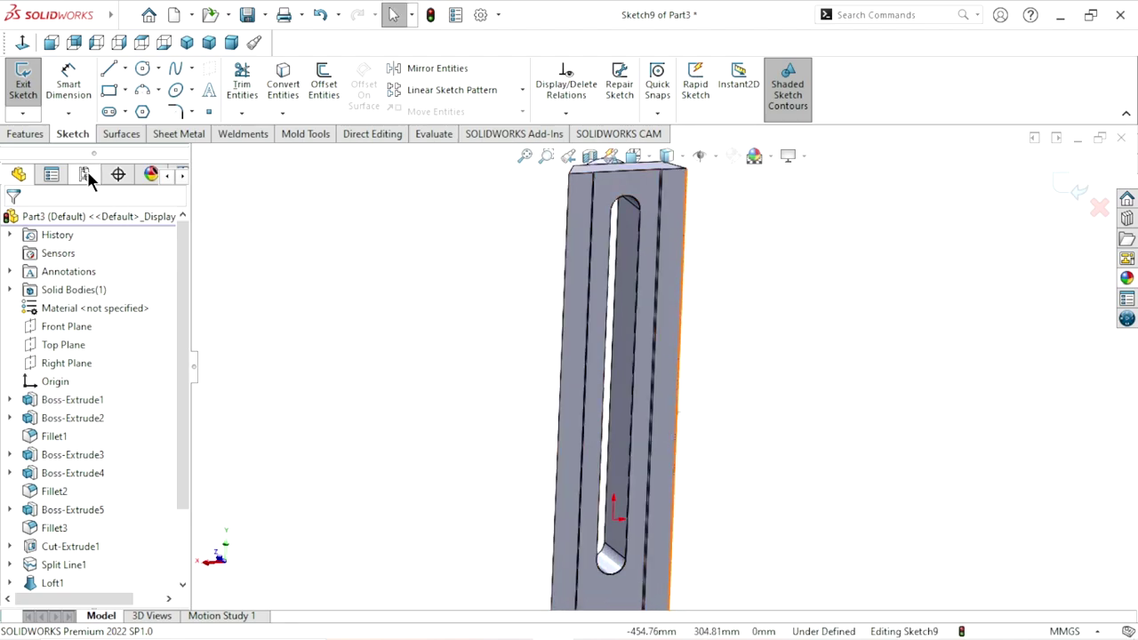
click(22, 43)
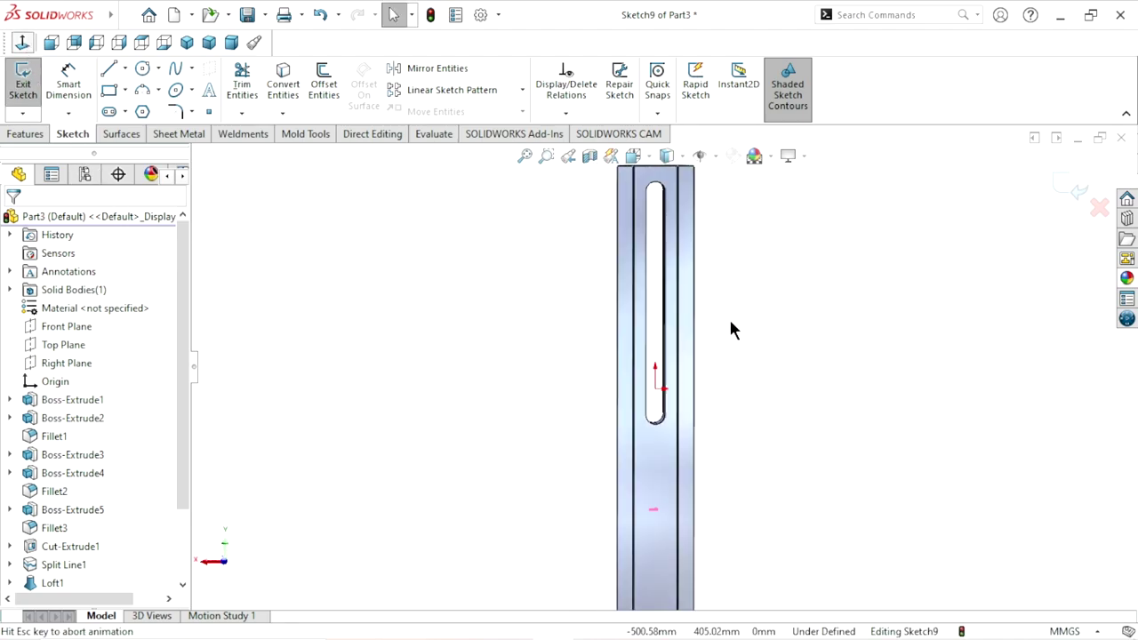
scroll(665, 207, down, 2)
scroll(650, 213, down, 2)
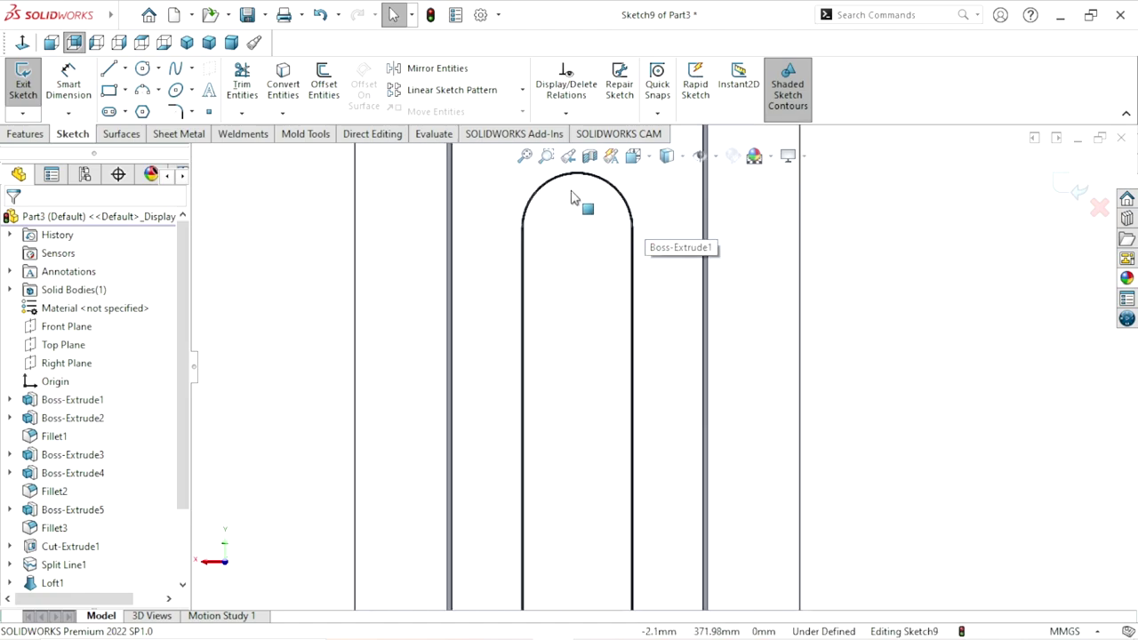
scroll(551, 193, down, 2)
scroll(625, 236, down, 3)
scroll(595, 293, down, 4)
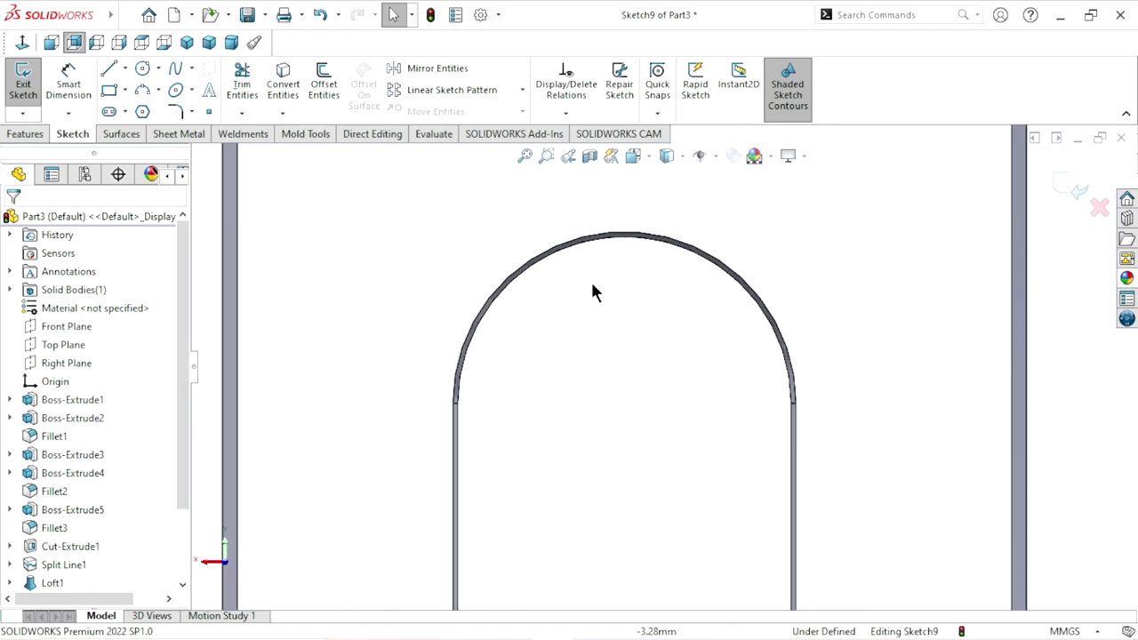
scroll(585, 253, down, 1)
Select the slot's top rounded end and left side edges
click(584, 235)
scroll(586, 257, up, 3)
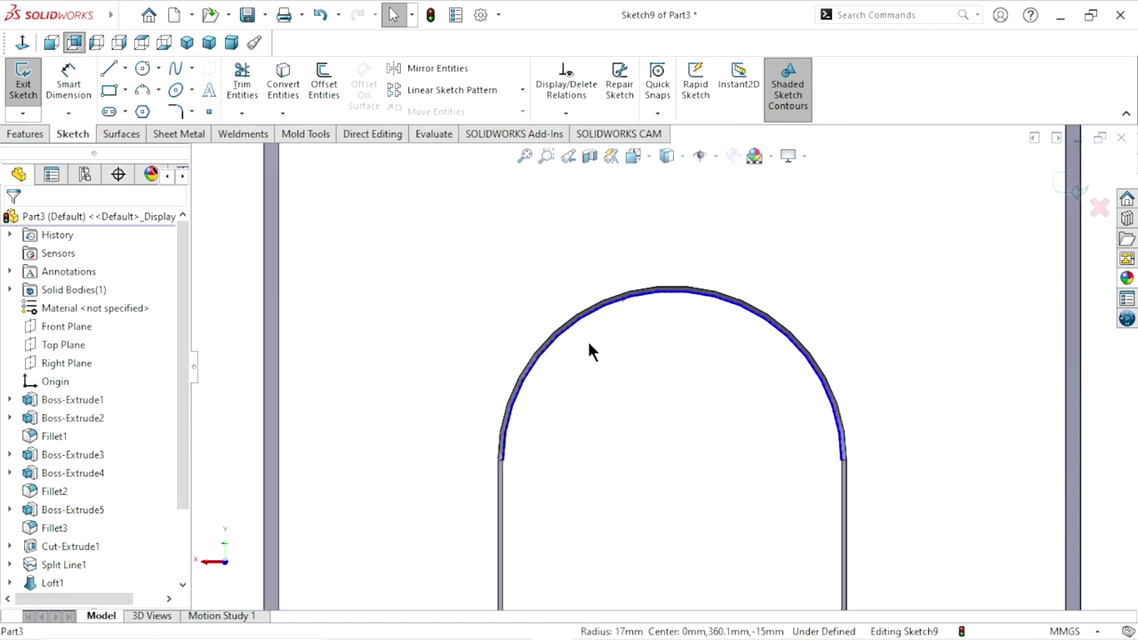
scroll(587, 337, up, 5)
scroll(651, 440, up, 1)
scroll(638, 382, down, 4)
scroll(622, 280, down, 3)
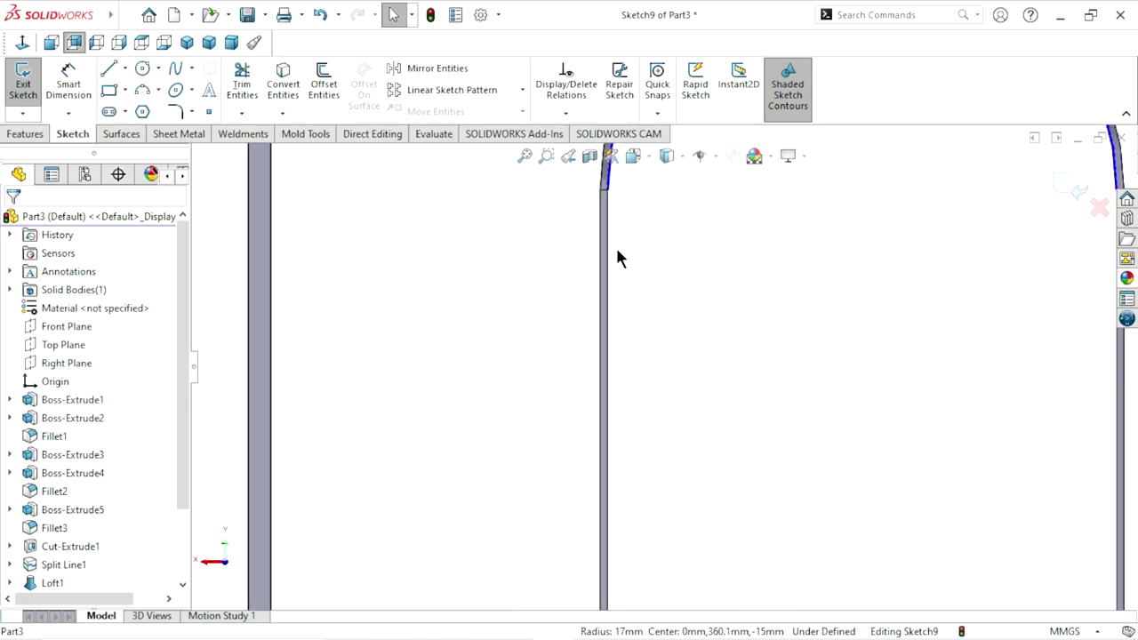
ctrl+click(608, 249)
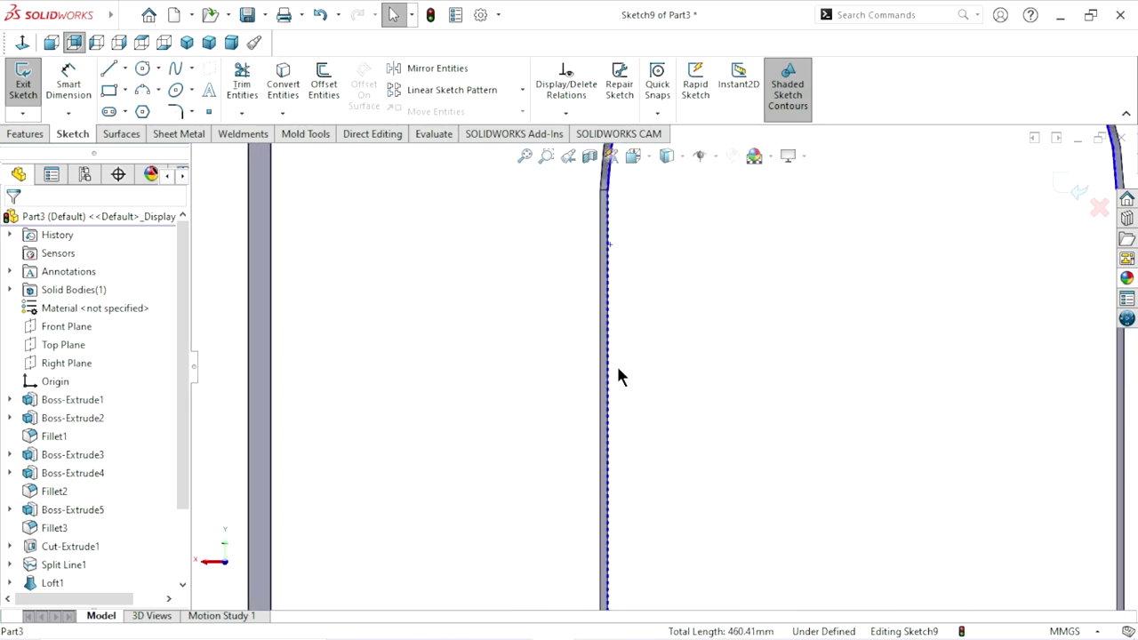
scroll(616, 364, up, 3)
scroll(673, 419, up, 2)
scroll(680, 453, up, 1)
scroll(673, 516, up, 1)
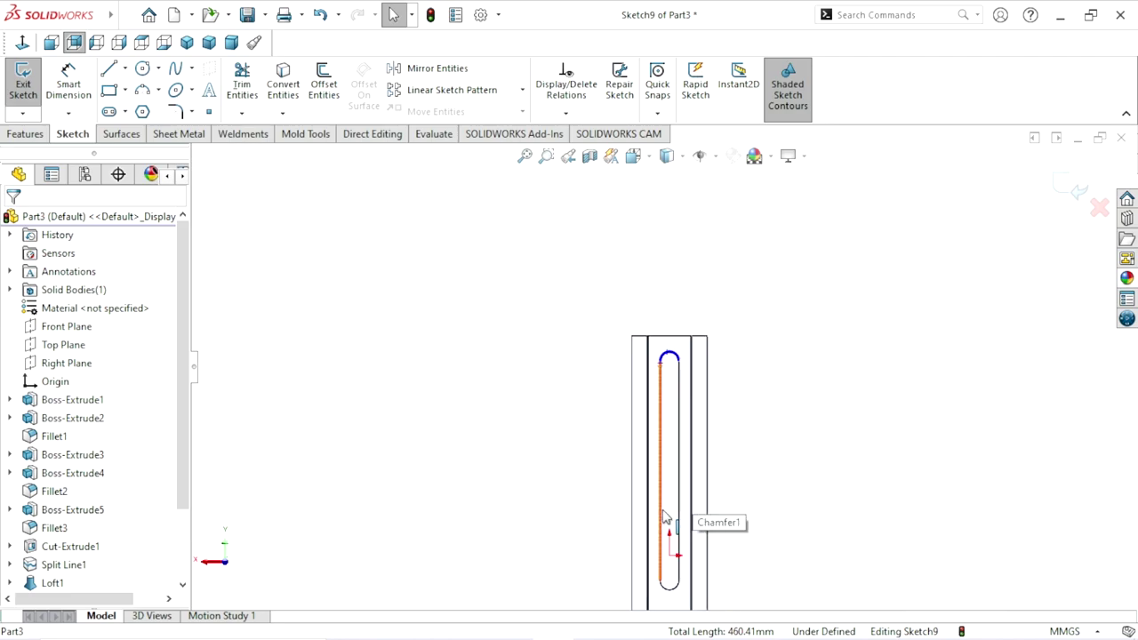
scroll(675, 514, up, 1)
scroll(674, 513, down, 2)
scroll(653, 442, down, 2)
scroll(655, 483, down, 2)
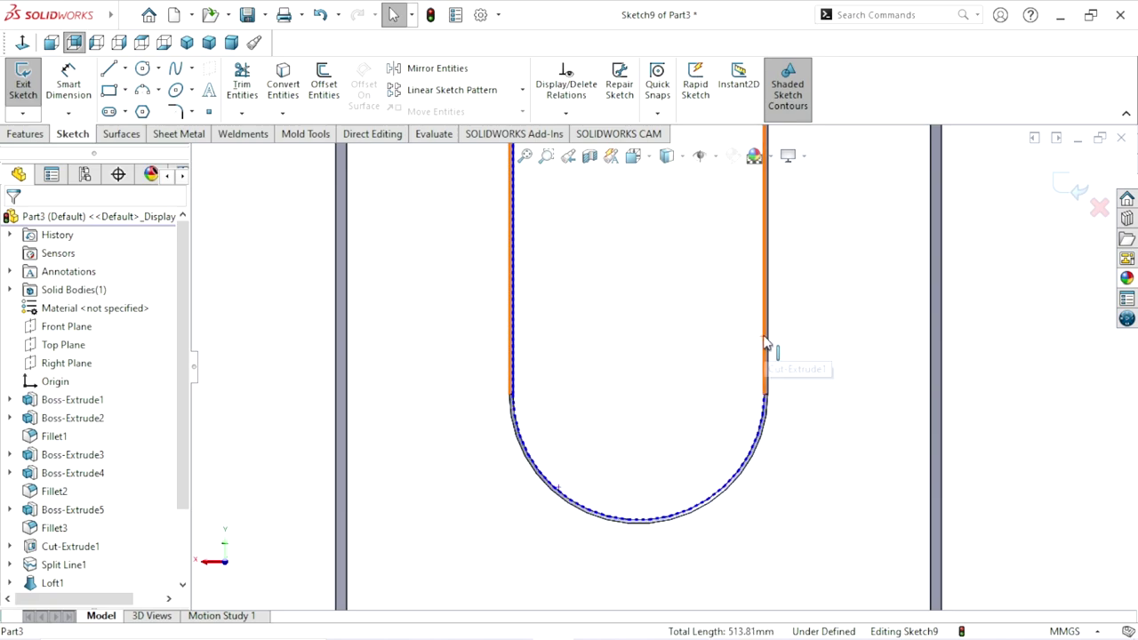
scroll(627, 434, up, 1)
scroll(627, 432, up, 1)
scroll(681, 313, up, 1)
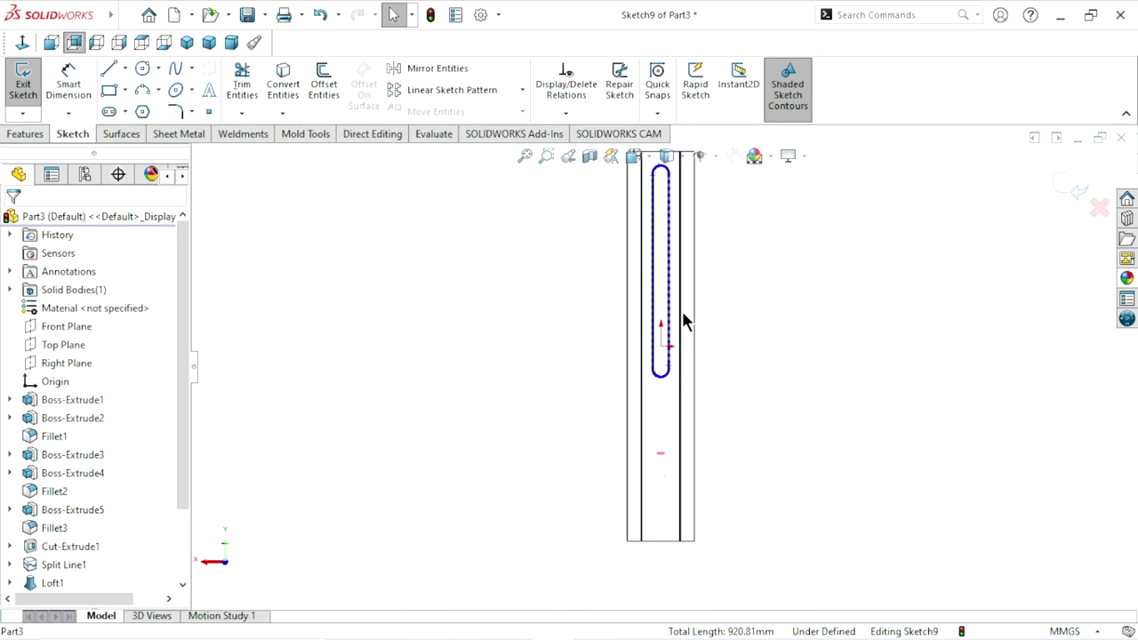
scroll(676, 245, down, 1)
scroll(681, 252, down, 1)
scroll(673, 264, down, 1)
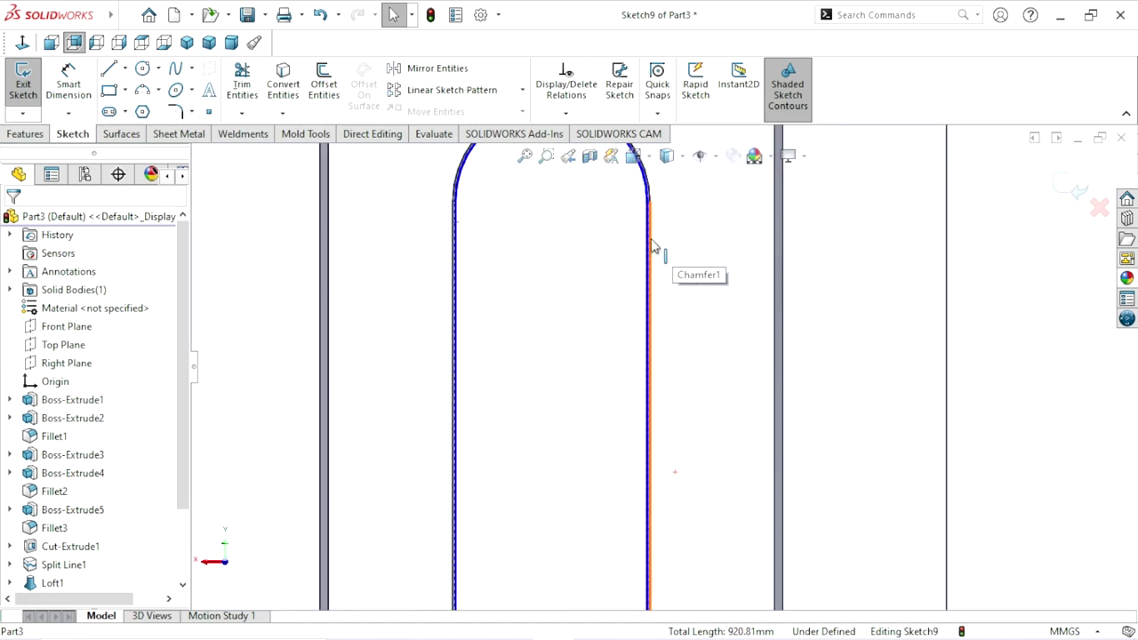
scroll(660, 258, down, 1)
scroll(653, 265, down, 2)
scroll(646, 295, up, 2)
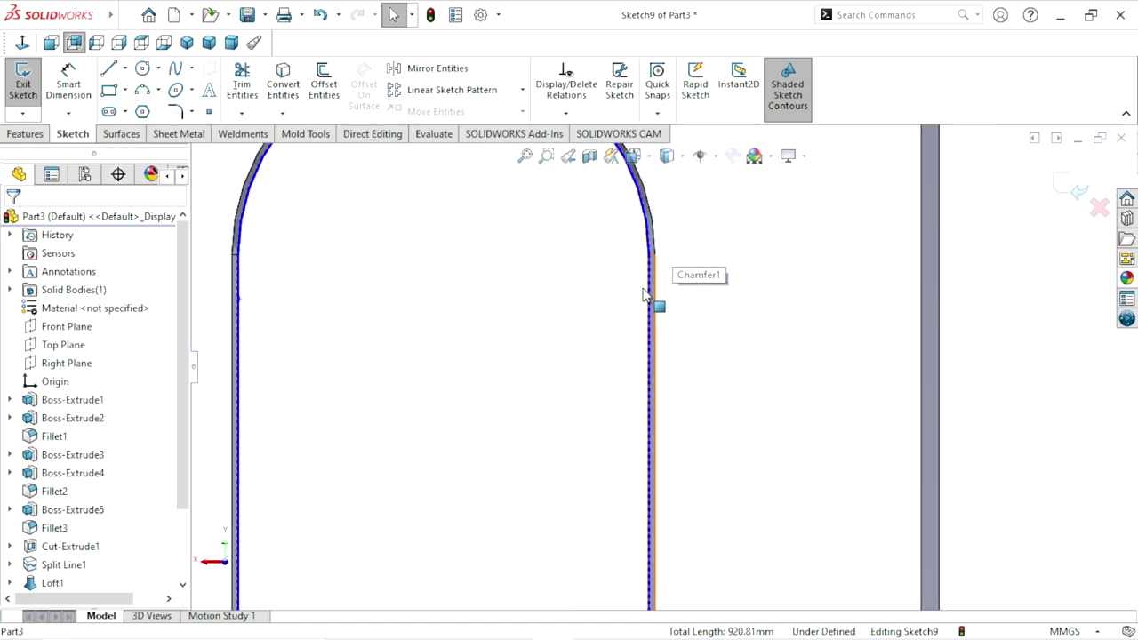
Convert the selected slot edges into Sketch9 geometry
click(274, 94)
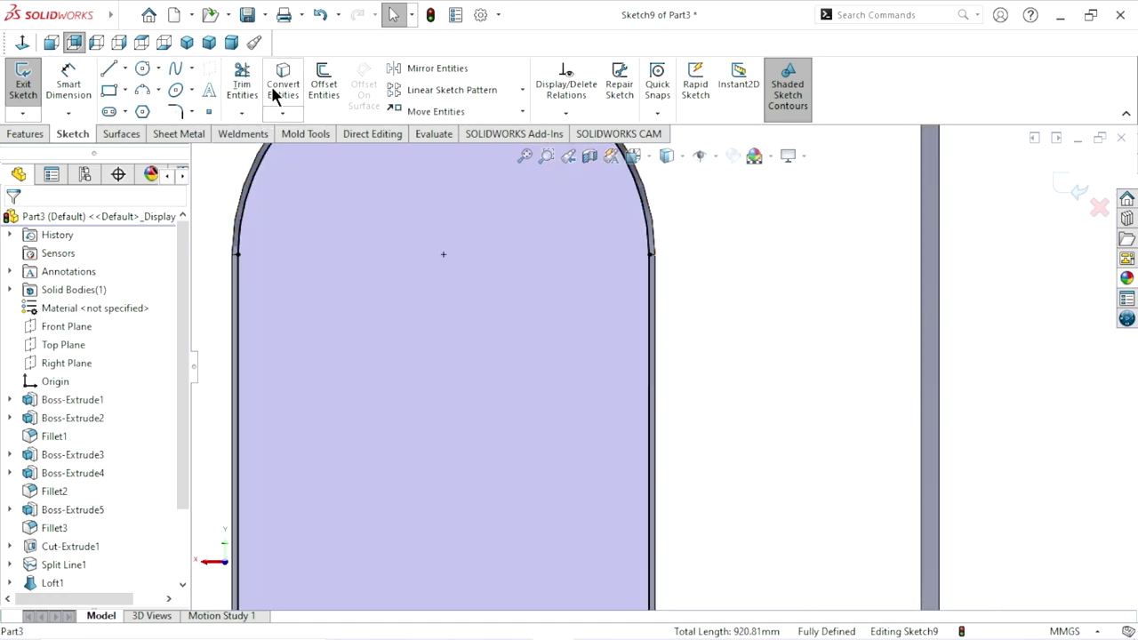
scroll(569, 418, up, 3)
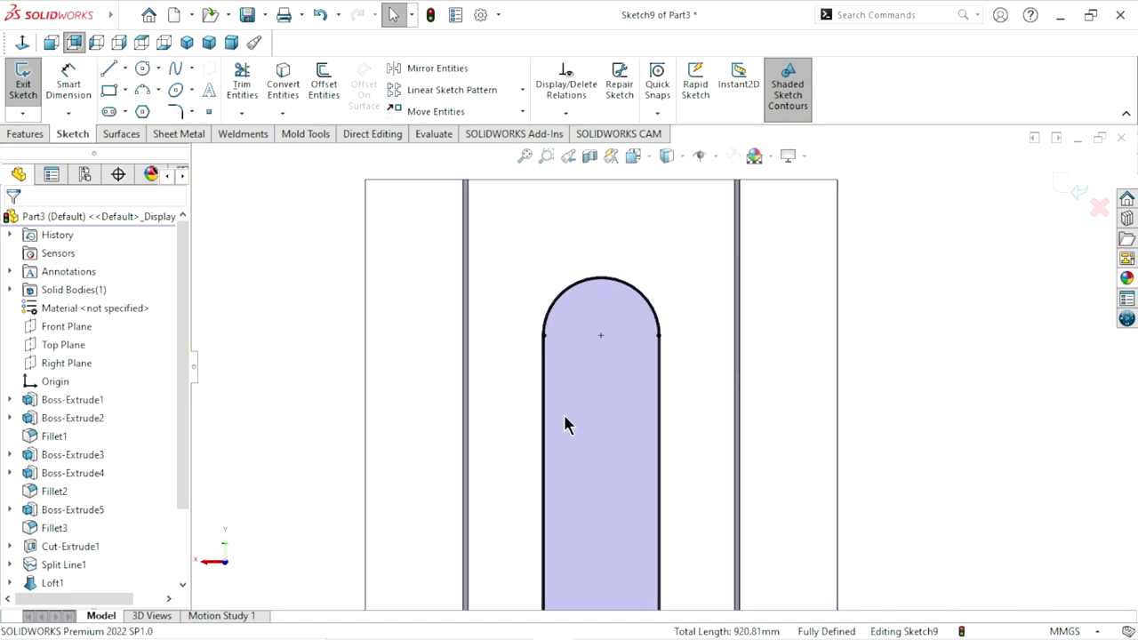
scroll(569, 425, up, 3)
scroll(622, 472, up, 2)
scroll(680, 485, down, 3)
scroll(635, 465, down, 3)
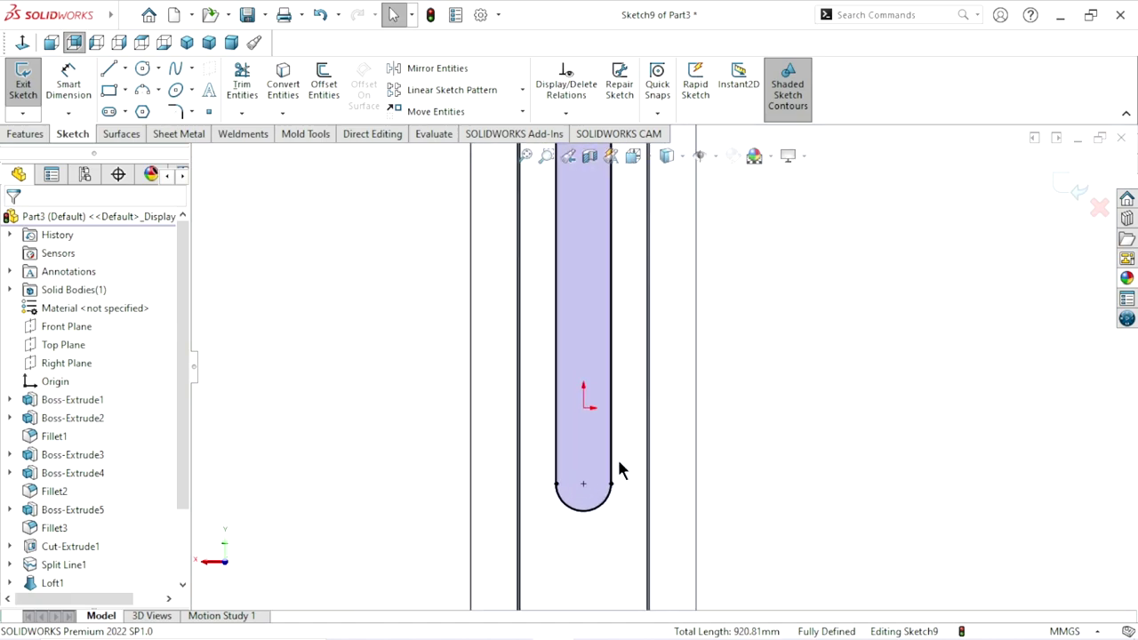
scroll(612, 471, down, 1)
Offset the slot outline by 22 mm and move the 22.00 dimension left of the slot
click(311, 93)
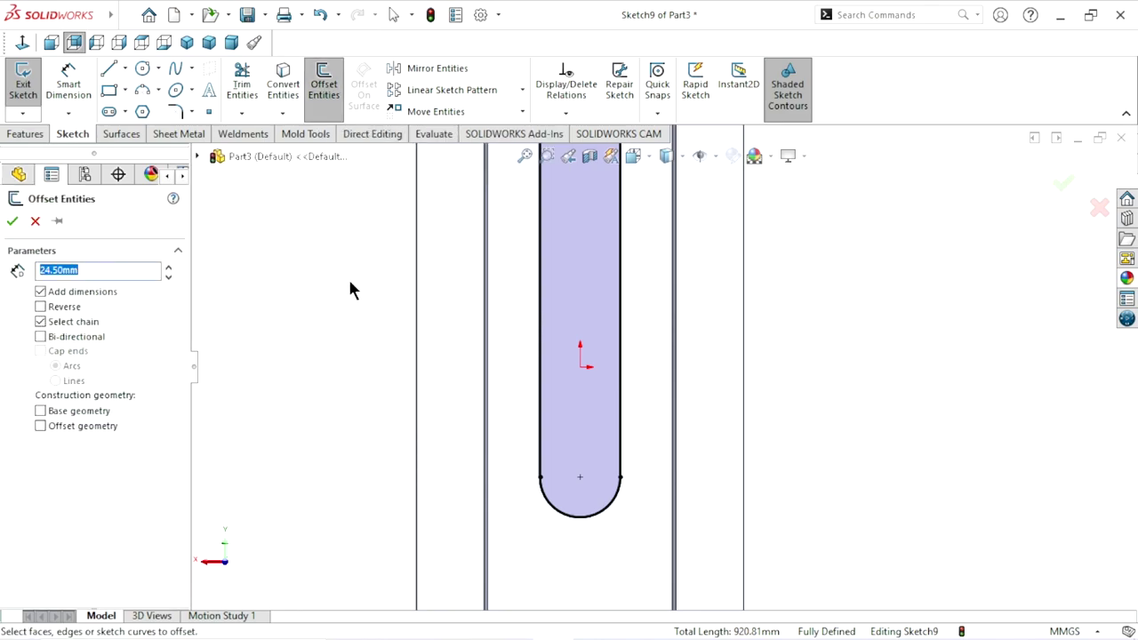
text(22)
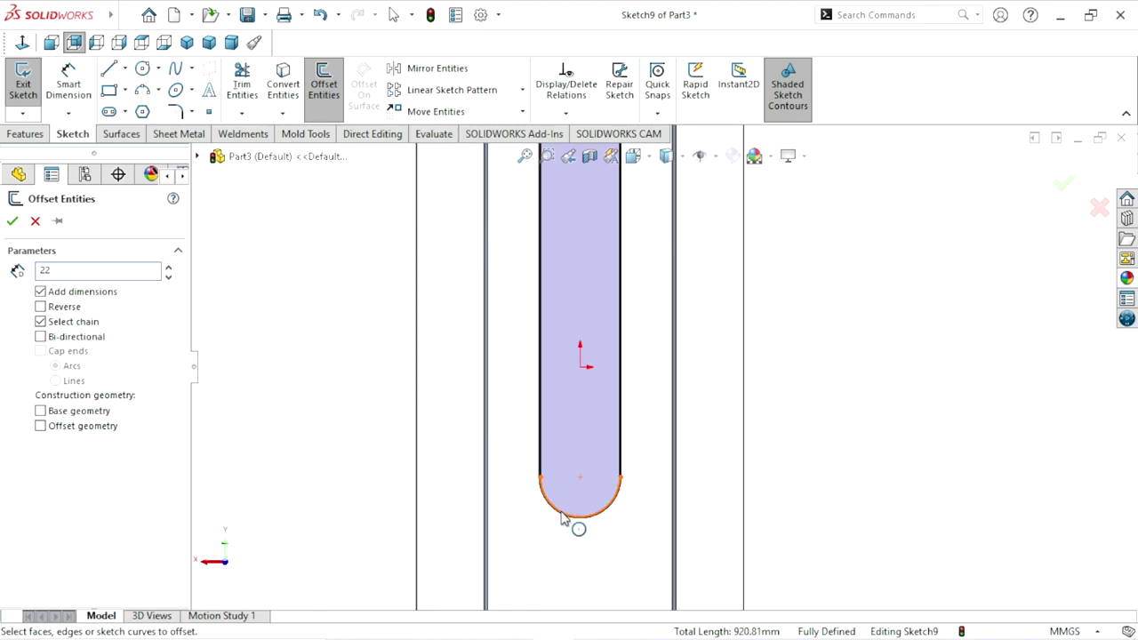
click(541, 446)
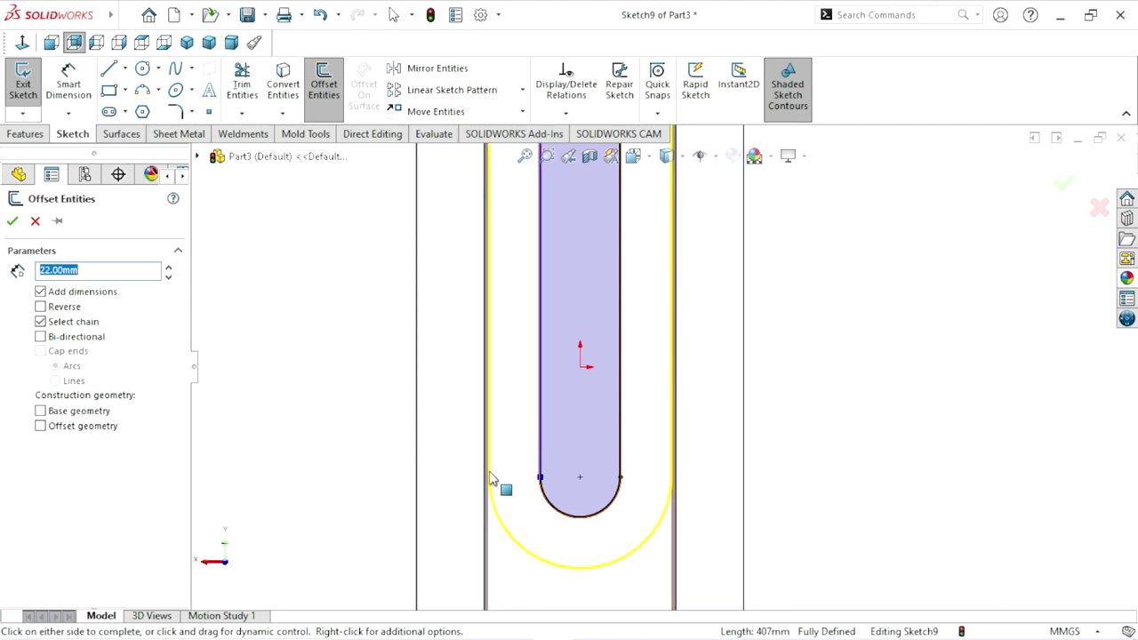
click(12, 221)
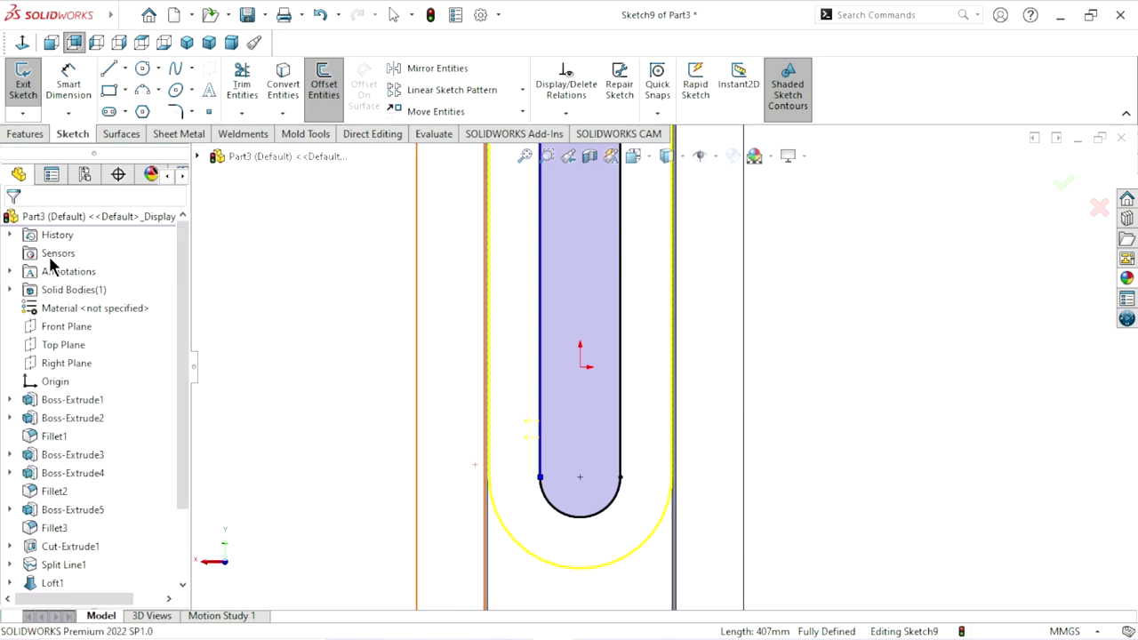
key(f)
scroll(637, 348, down, 3)
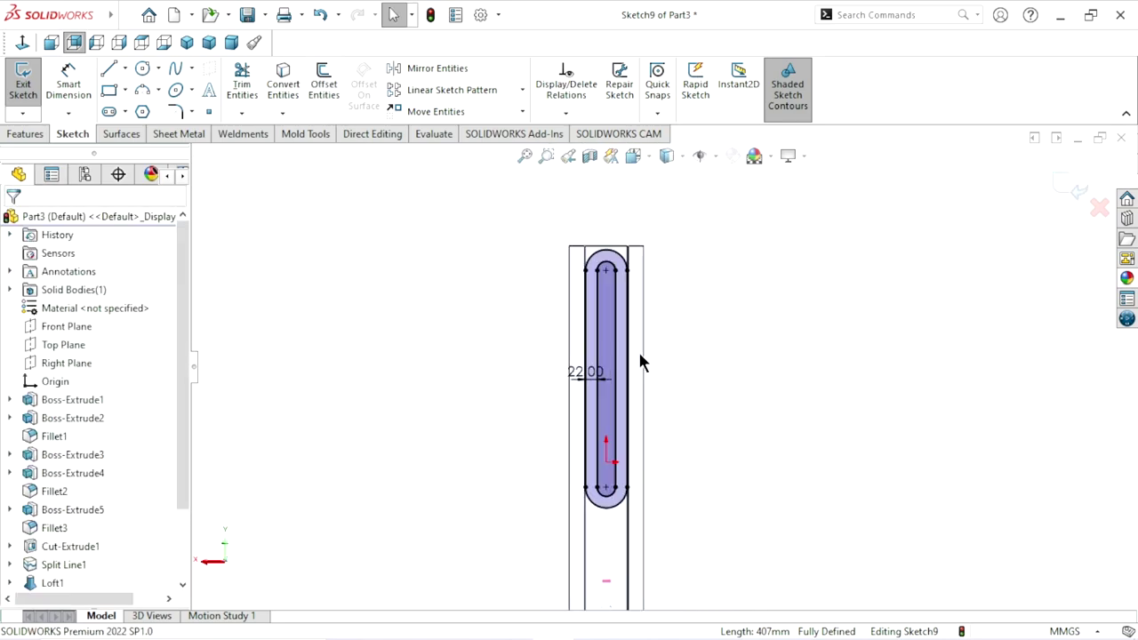
scroll(623, 368, down, 1)
drag(569, 380, 464, 365)
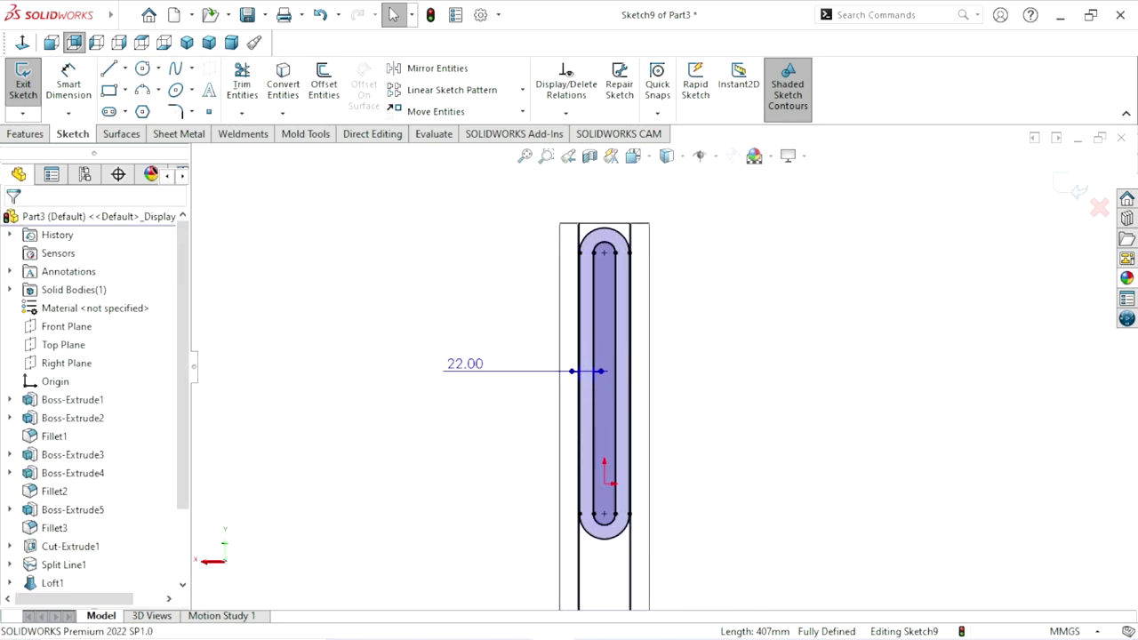
click(22, 133)
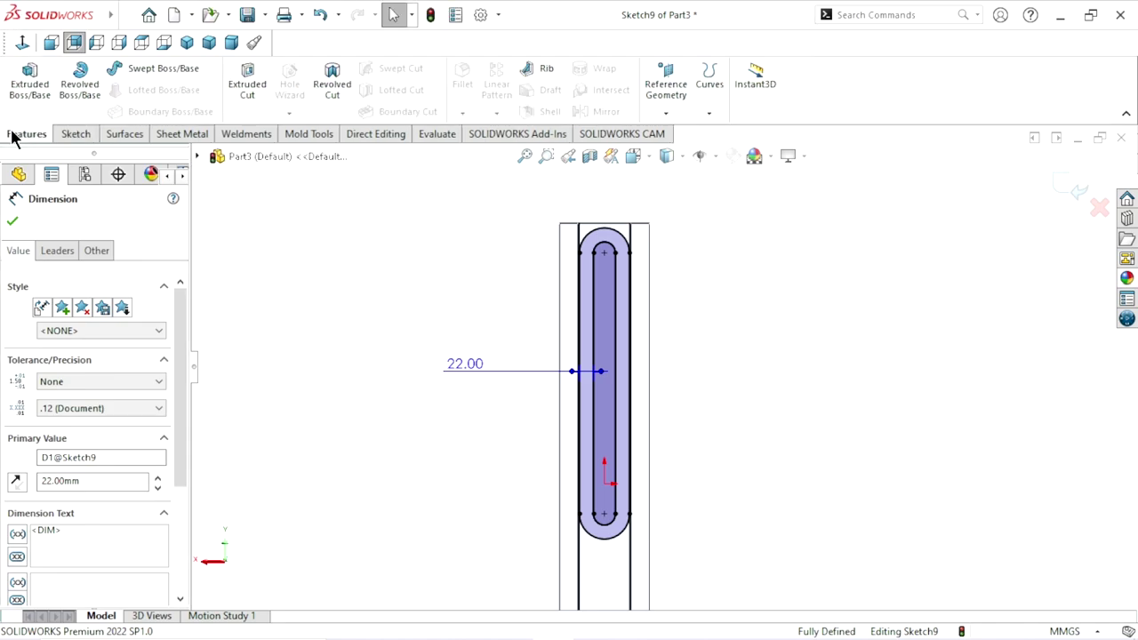
click(247, 87)
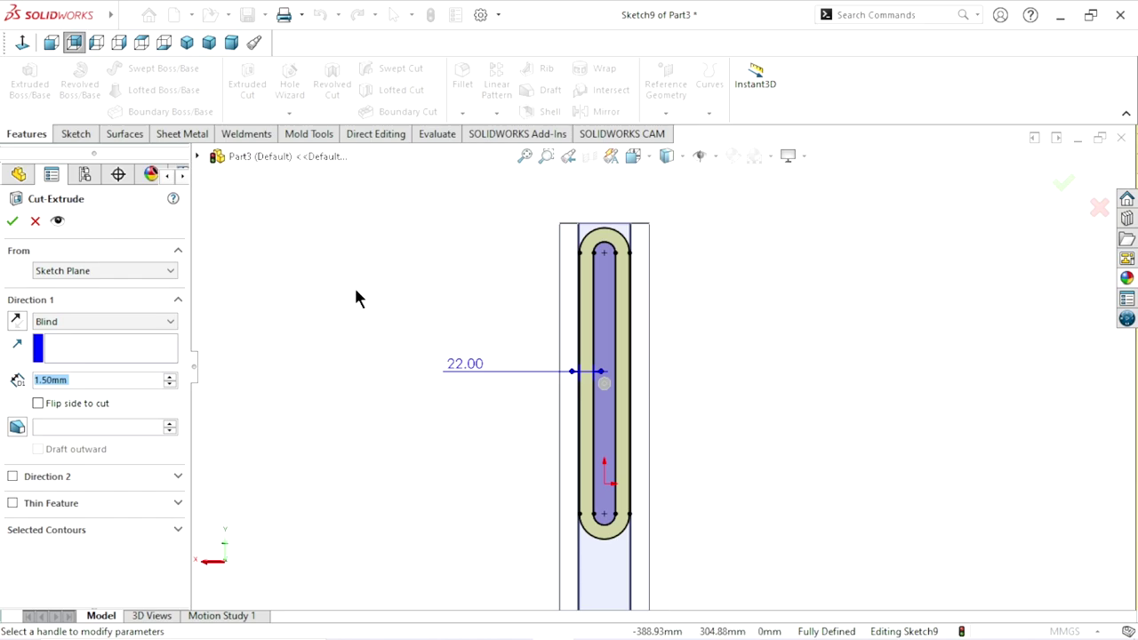
click(73, 324)
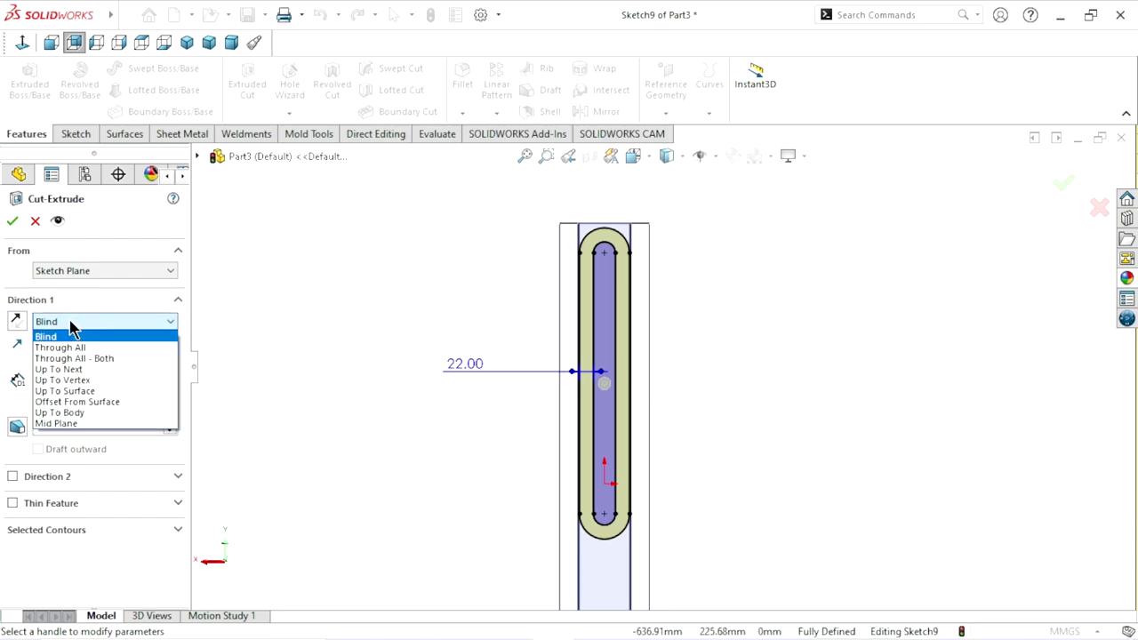
click(99, 393)
mouse_move(374, 360)
middle_down()
mouse_move(436, 412)
mouse_move(569, 405)
middle_up()
click(177, 529)
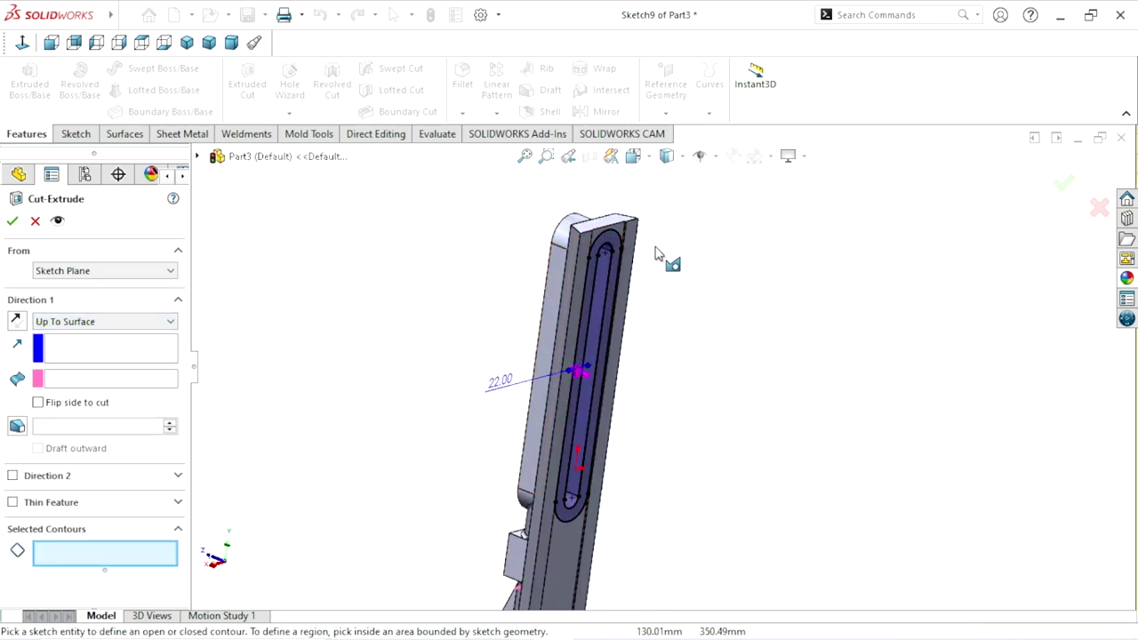
scroll(640, 260, down, 3)
click(608, 229)
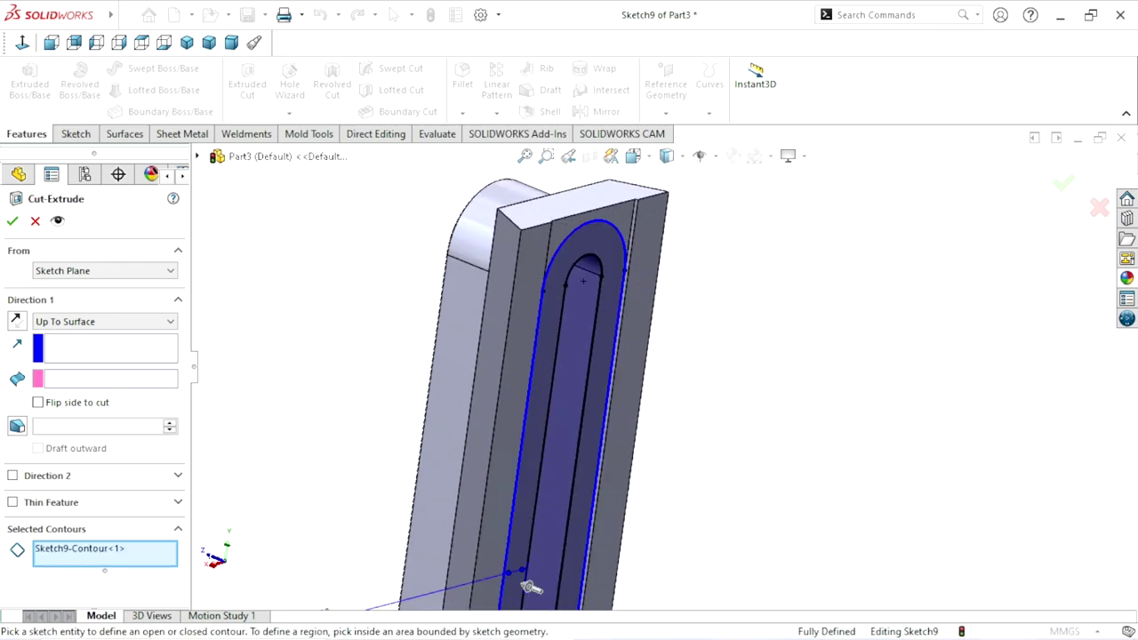
scroll(440, 394, up, 3)
mouse_move(440, 394)
middle_down()
mouse_move(418, 389)
mouse_move(480, 414)
mouse_move(524, 469)
middle_up()
scroll(743, 298, down, 2)
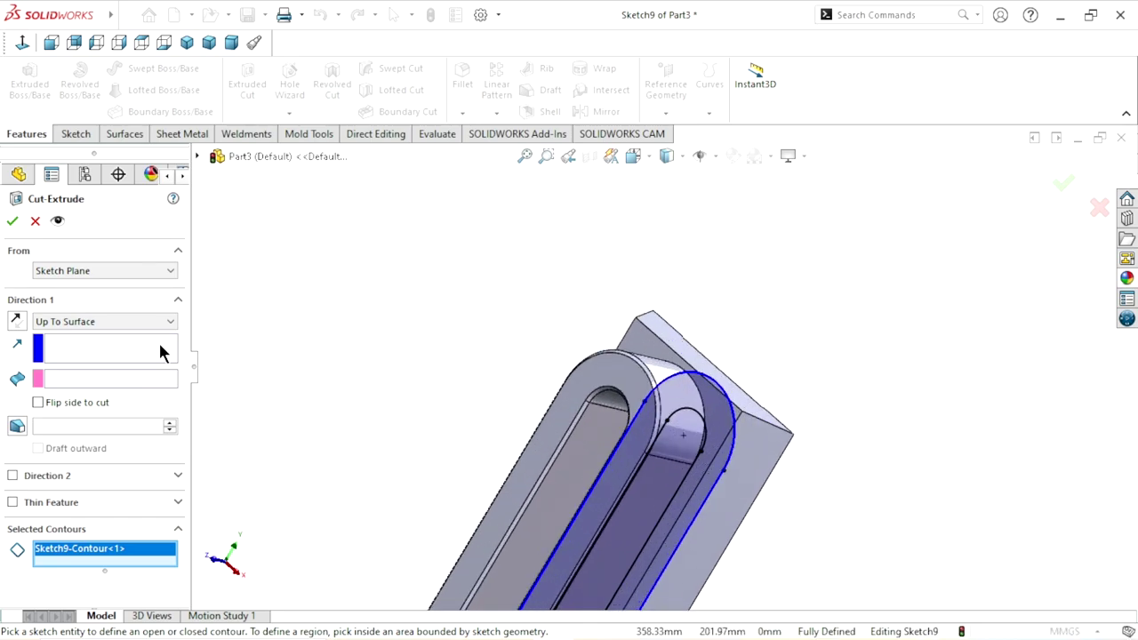
click(64, 349)
scroll(648, 400, down, 2)
click(620, 332)
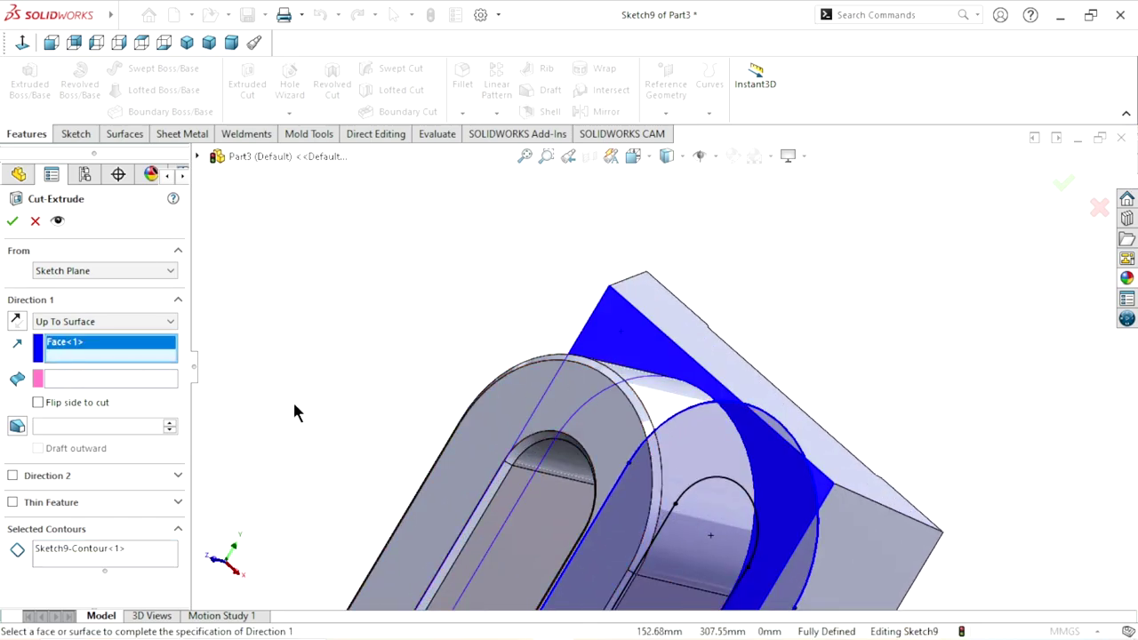
mouse_move(579, 465)
middle_down()
mouse_move(648, 490)
mouse_move(655, 406)
mouse_move(782, 416)
mouse_move(666, 366)
middle_up()
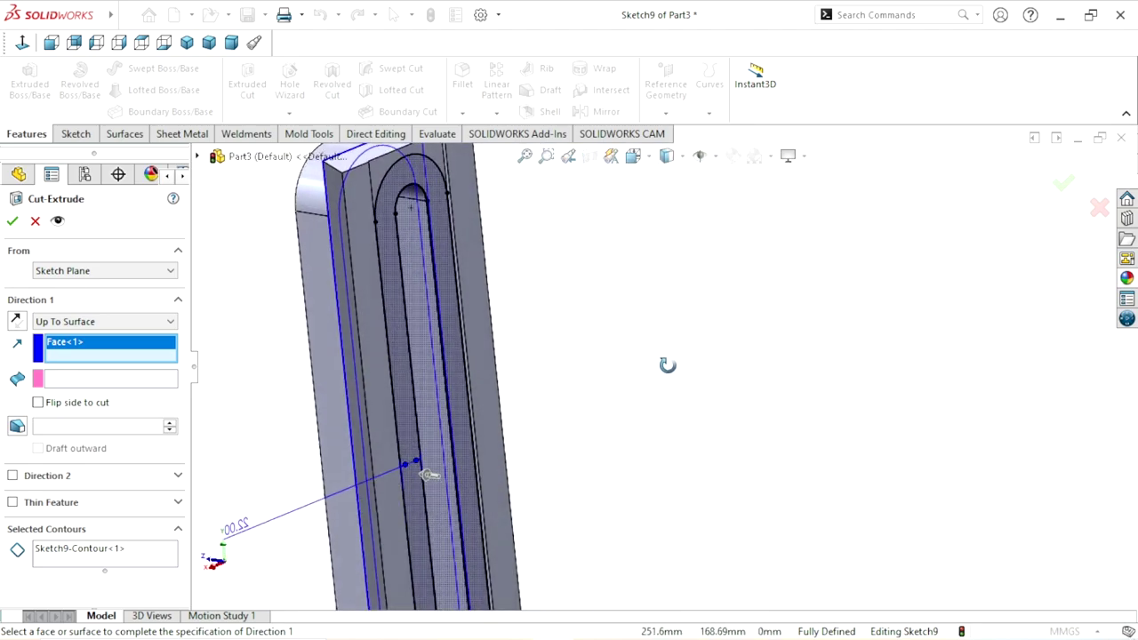
right_click(93, 557)
click(144, 561)
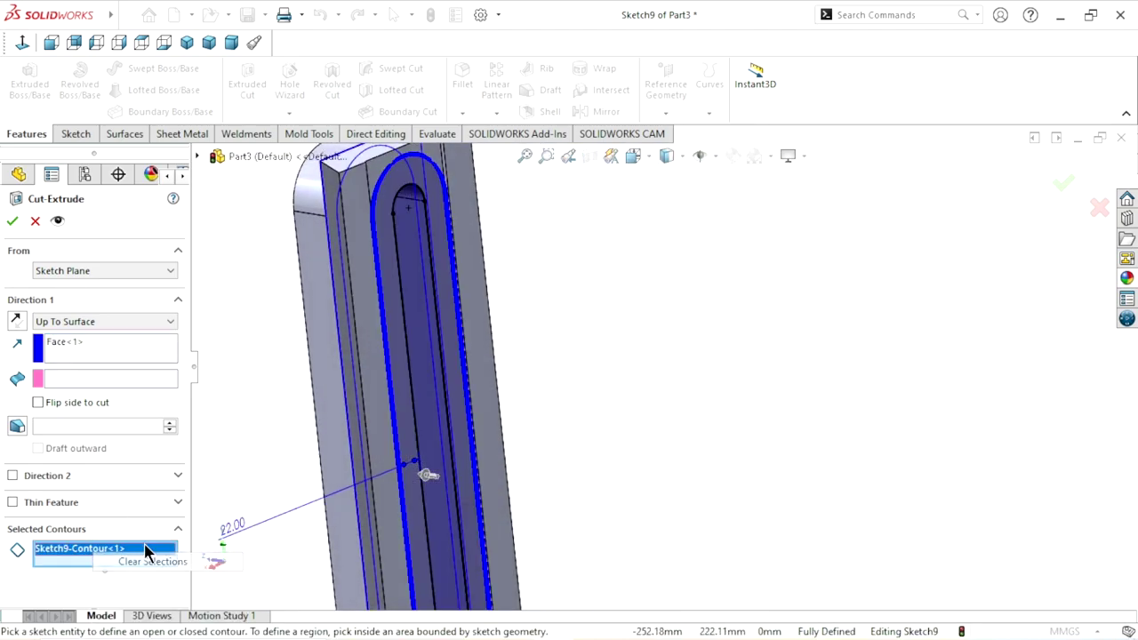
click(404, 180)
mouse_move(566, 372)
middle_down()
mouse_move(637, 376)
mouse_move(668, 394)
mouse_move(675, 415)
mouse_move(229, 388)
middle_up()
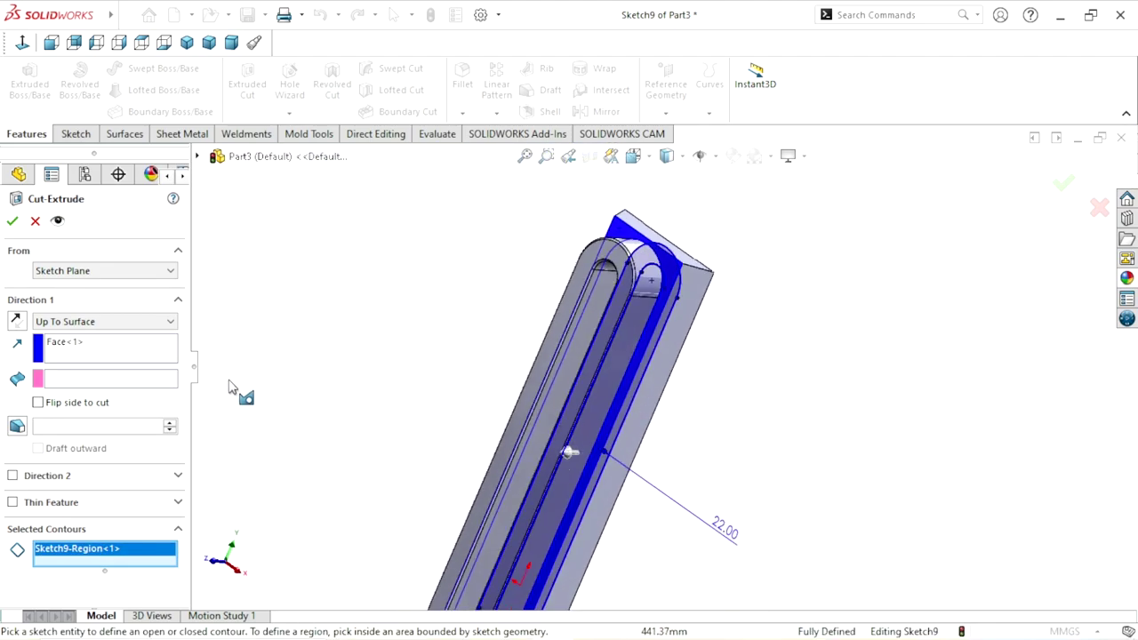
right_click(76, 354)
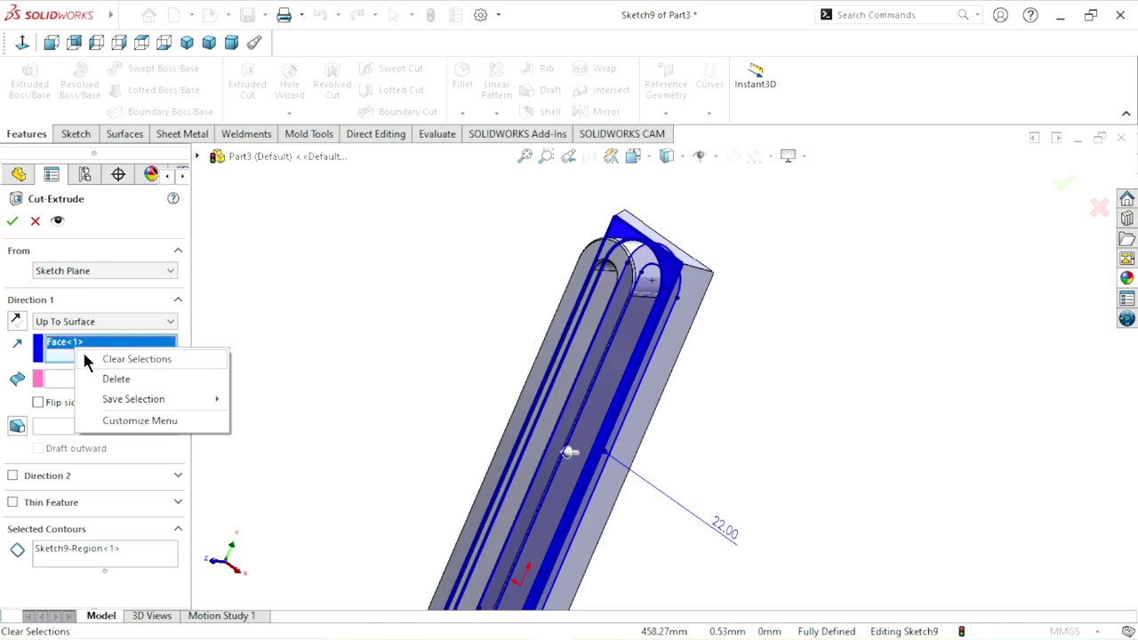
click(86, 360)
middle_drag(719, 307, 655, 297)
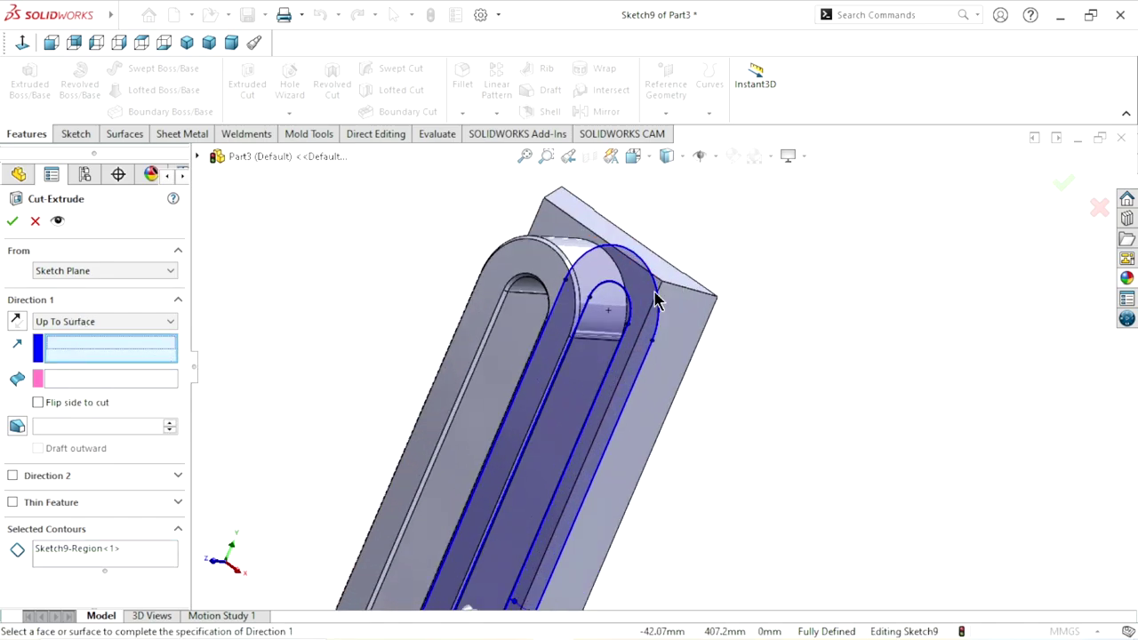
click(537, 230)
scroll(610, 462, up, 3)
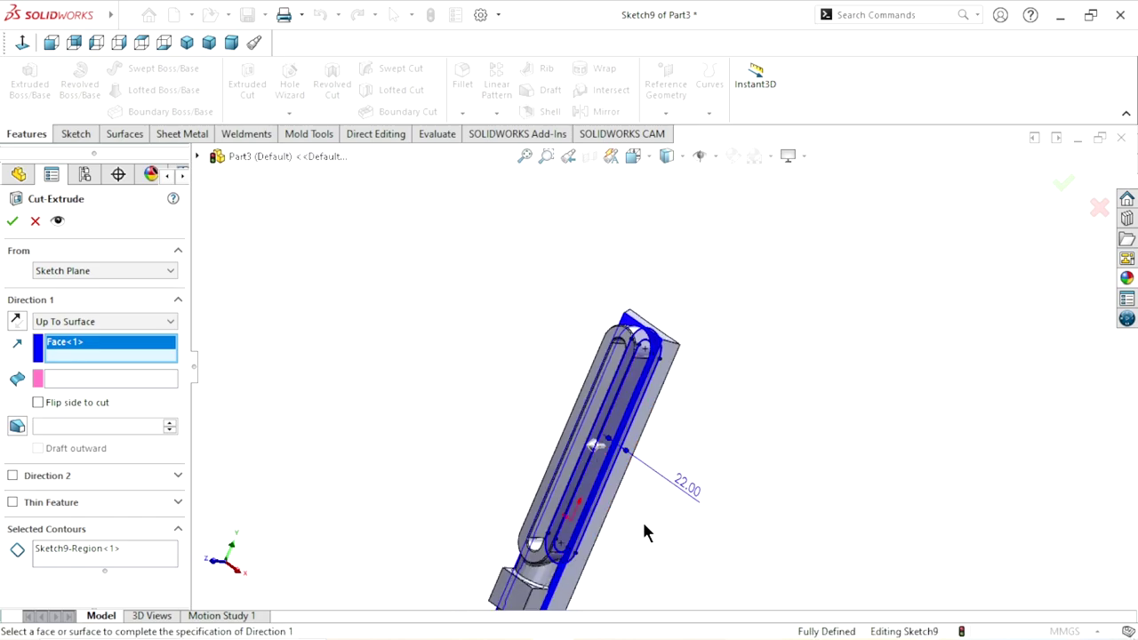
scroll(646, 530, down, 2)
right_click(81, 551)
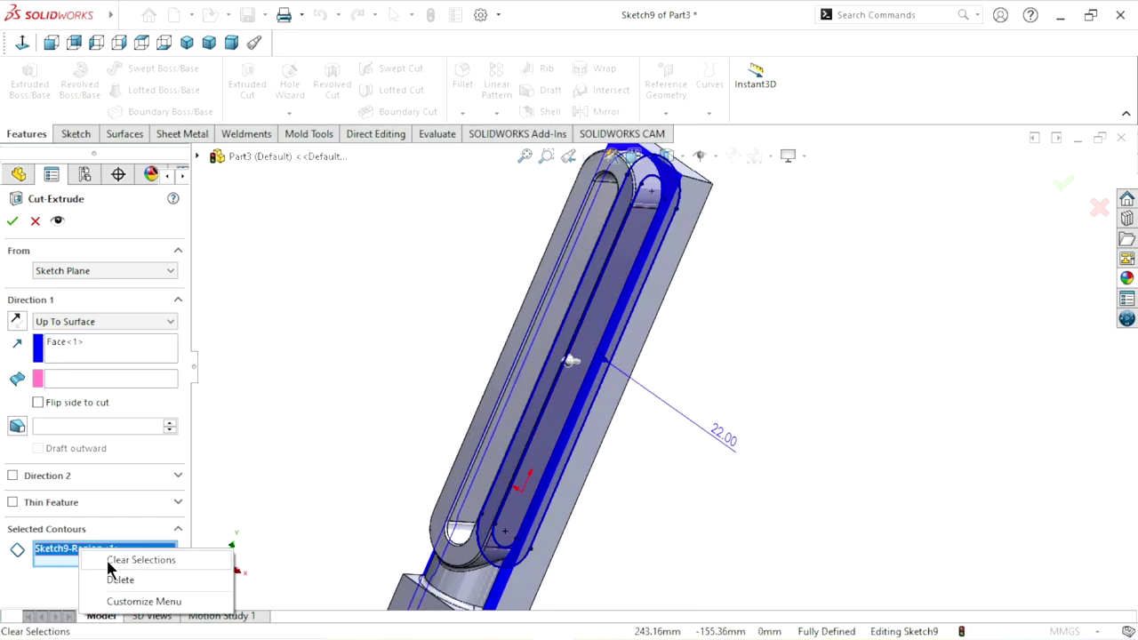
click(113, 569)
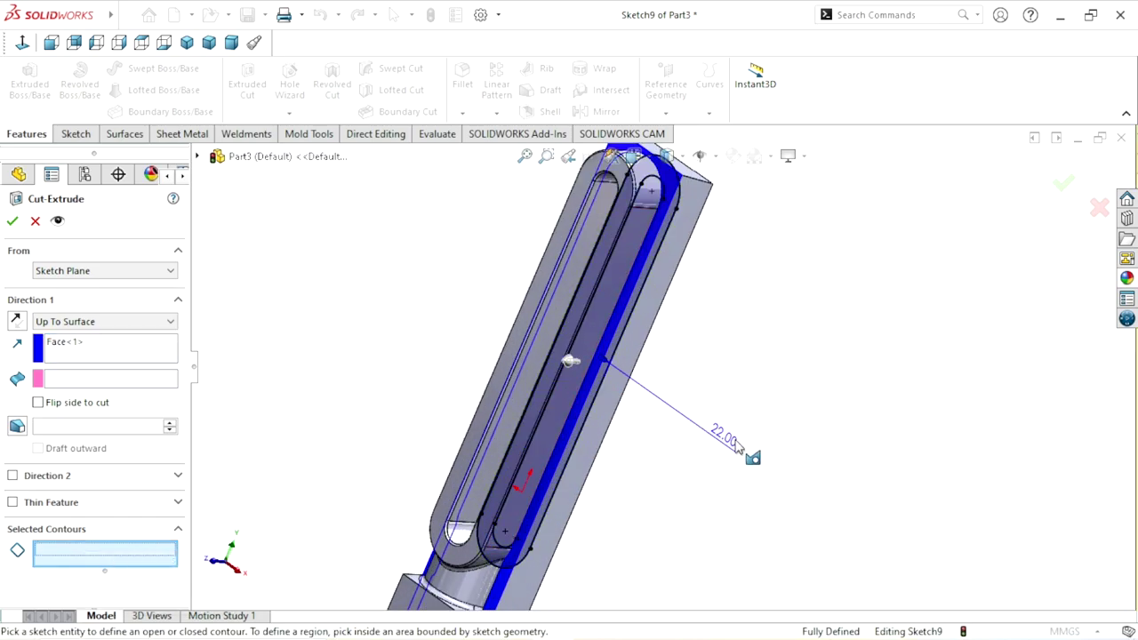
right_click(78, 351)
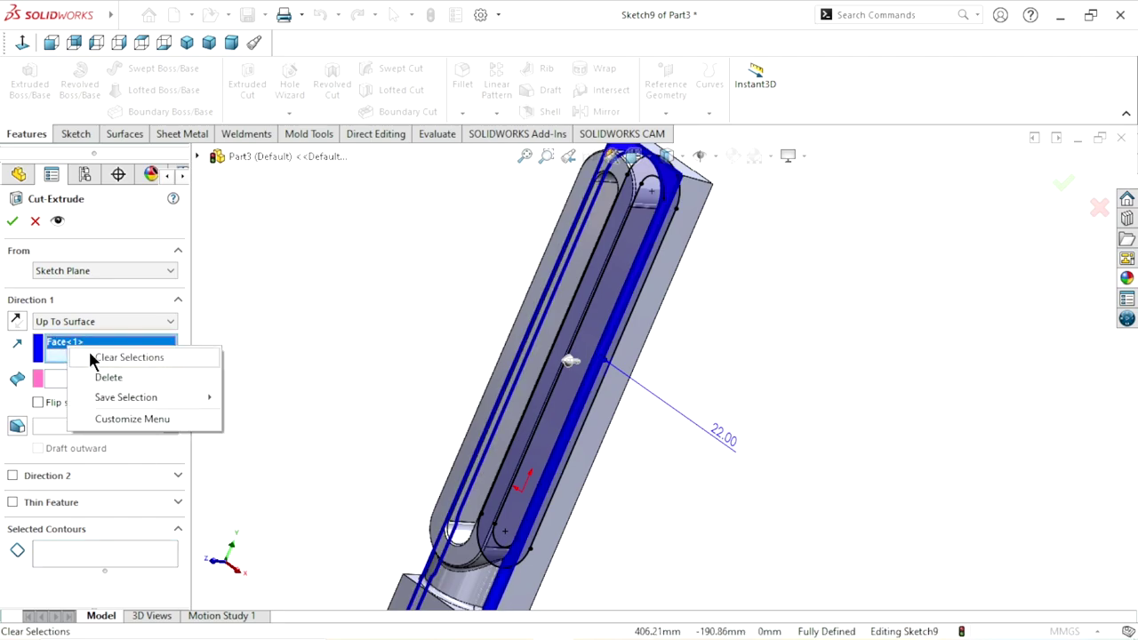
click(104, 358)
mouse_move(710, 336)
middle_down()
mouse_move(724, 306)
mouse_move(614, 264)
middle_up()
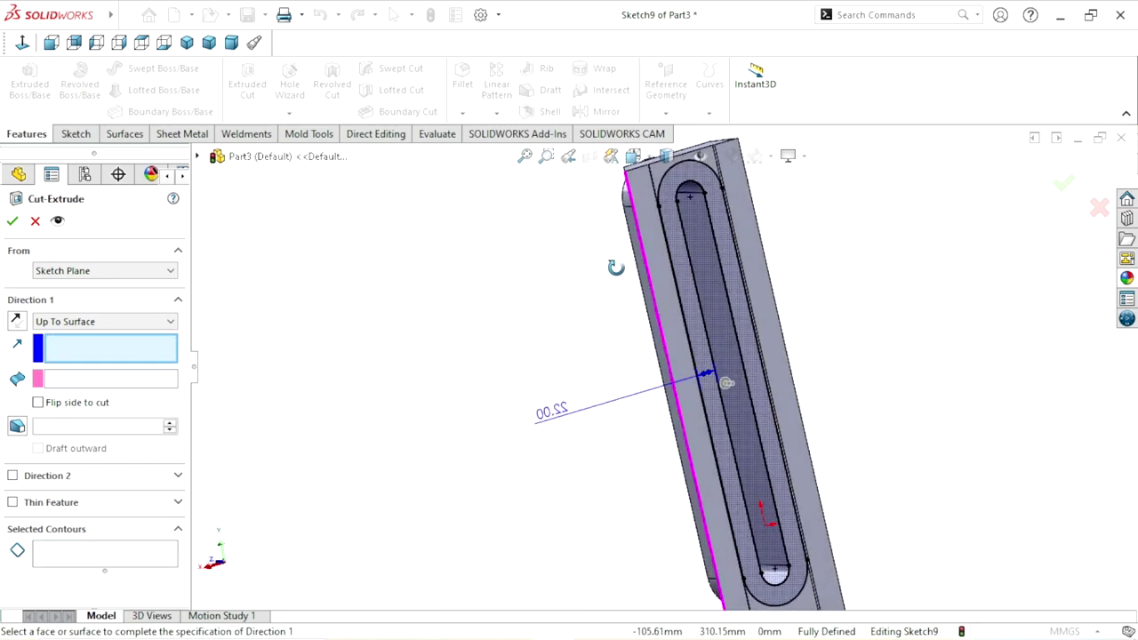
click(96, 557)
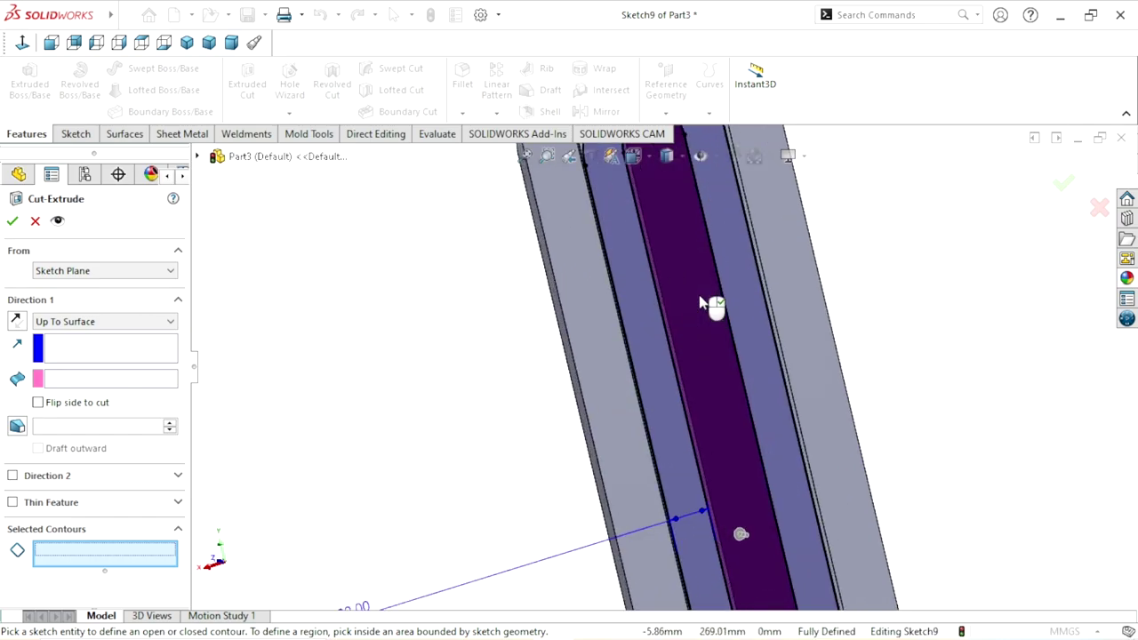
scroll(714, 305, down, 3)
scroll(668, 255, up, 3)
scroll(669, 255, down, 3)
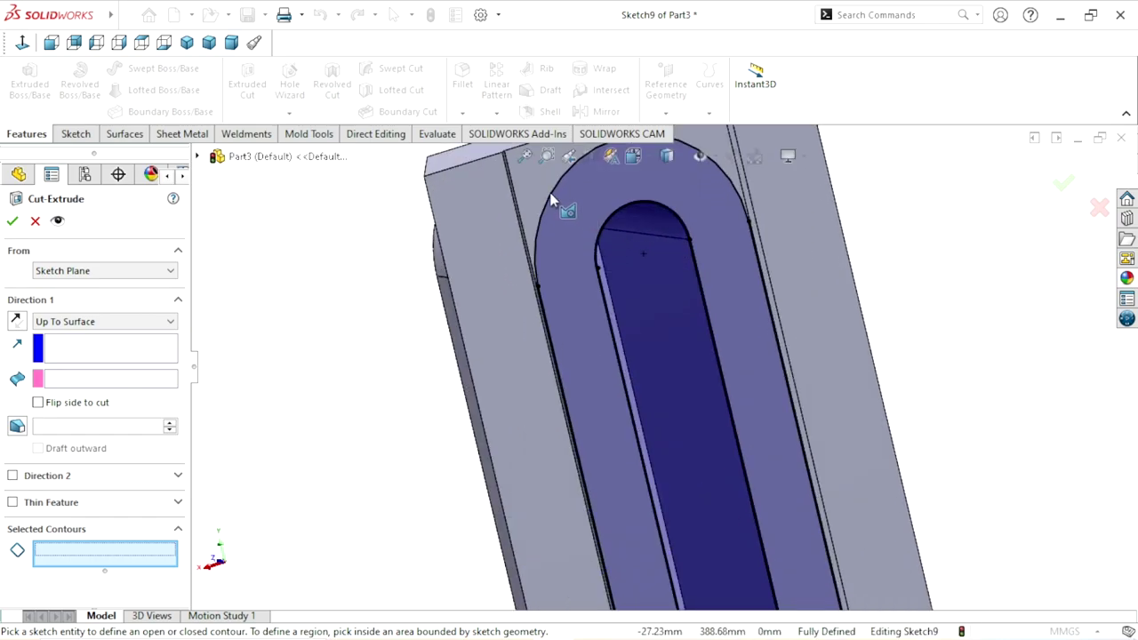
click(537, 240)
scroll(543, 397, up, 3)
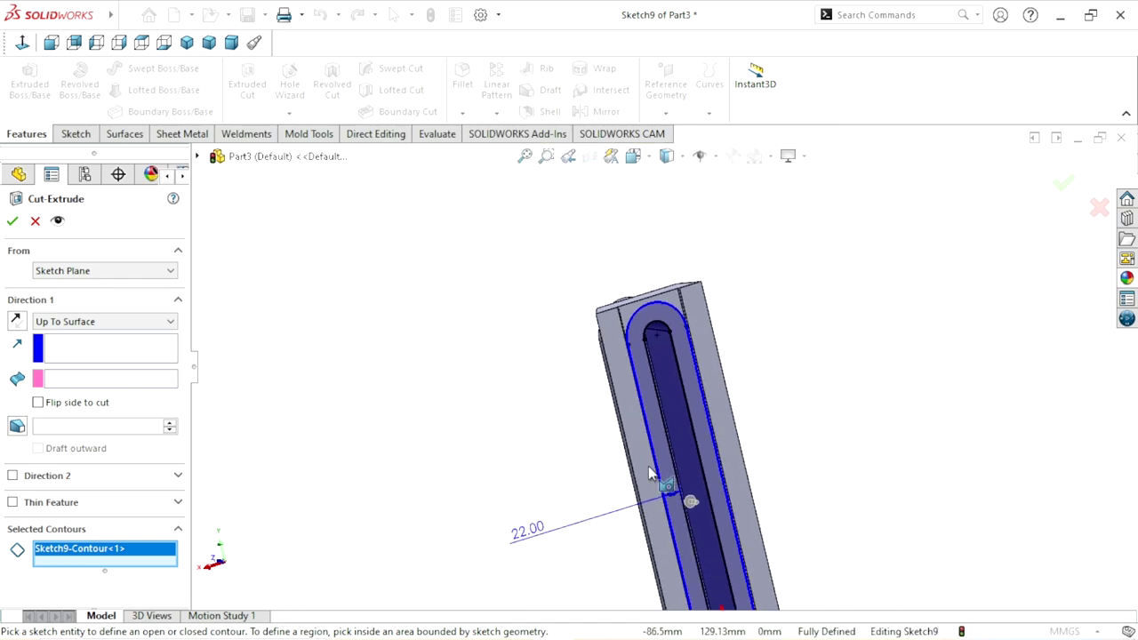
scroll(718, 424, down, 5)
middle_drag(718, 424, 835, 421)
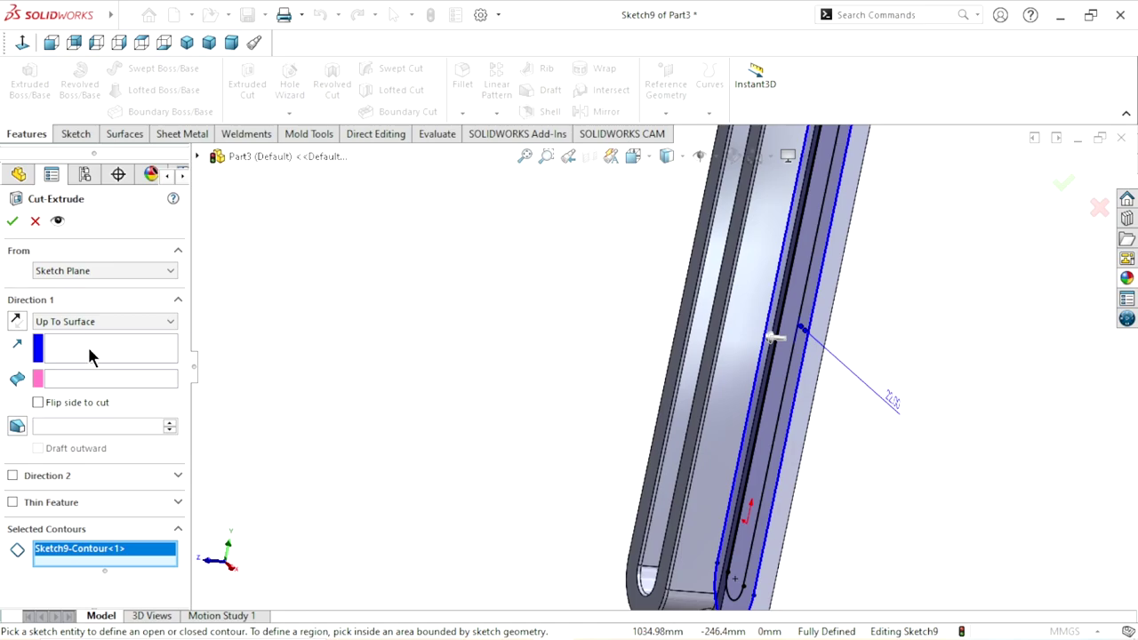
click(89, 351)
scroll(447, 400, up, 4)
scroll(660, 363, down, 2)
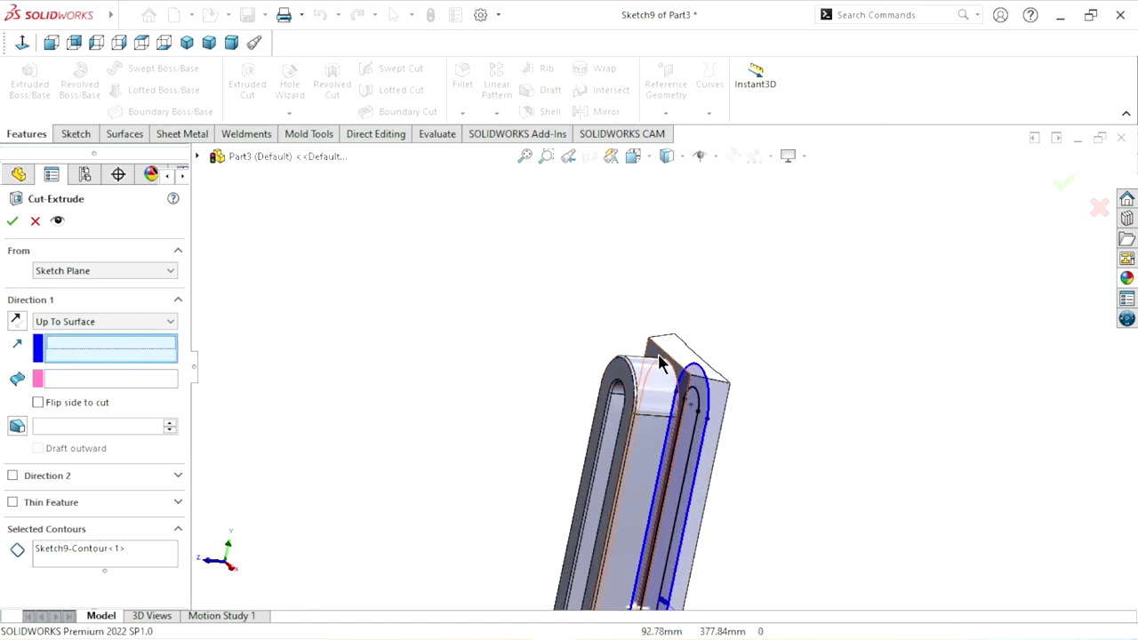
scroll(681, 437, down, 3)
scroll(617, 389, down, 2)
click(635, 285)
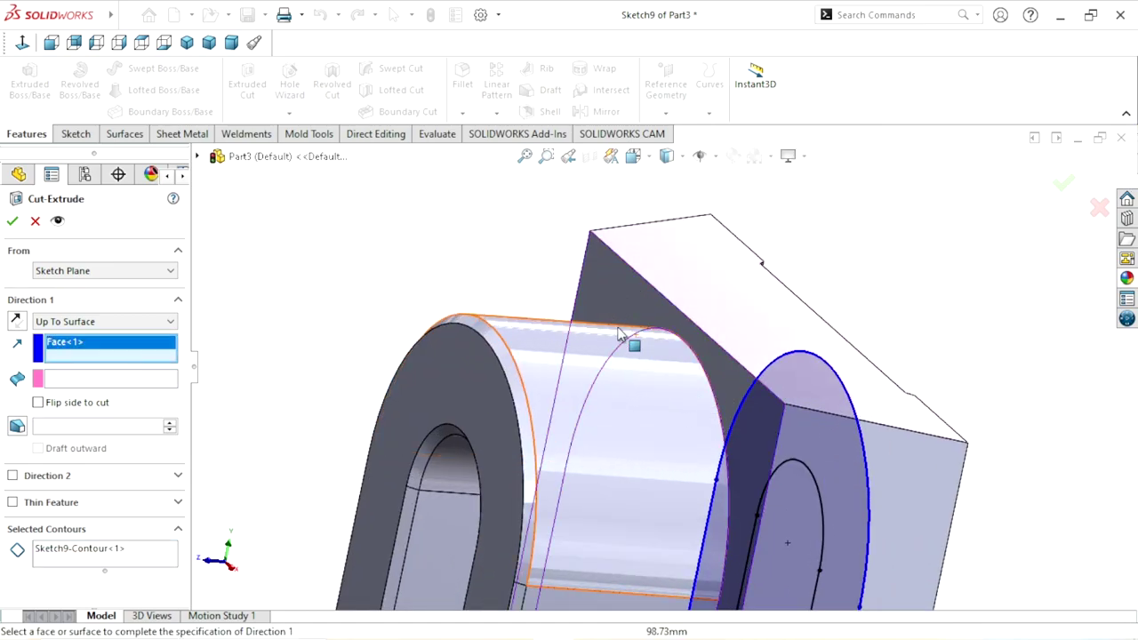
mouse_move(614, 483)
middle_down()
mouse_move(474, 436)
mouse_move(662, 471)
mouse_move(640, 445)
middle_up()
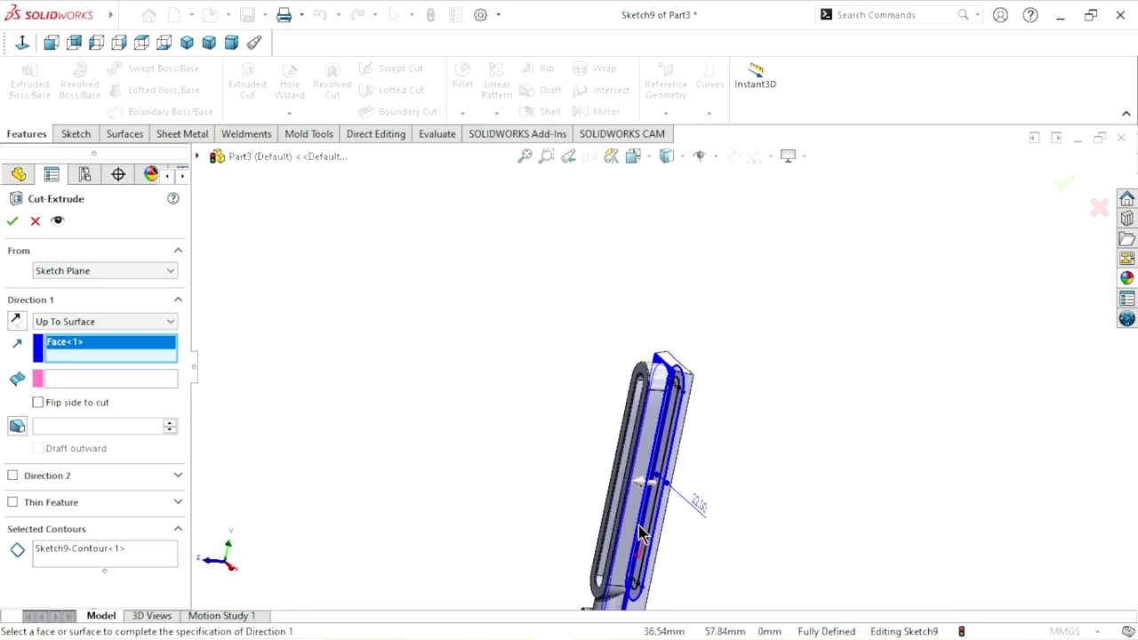
click(13, 222)
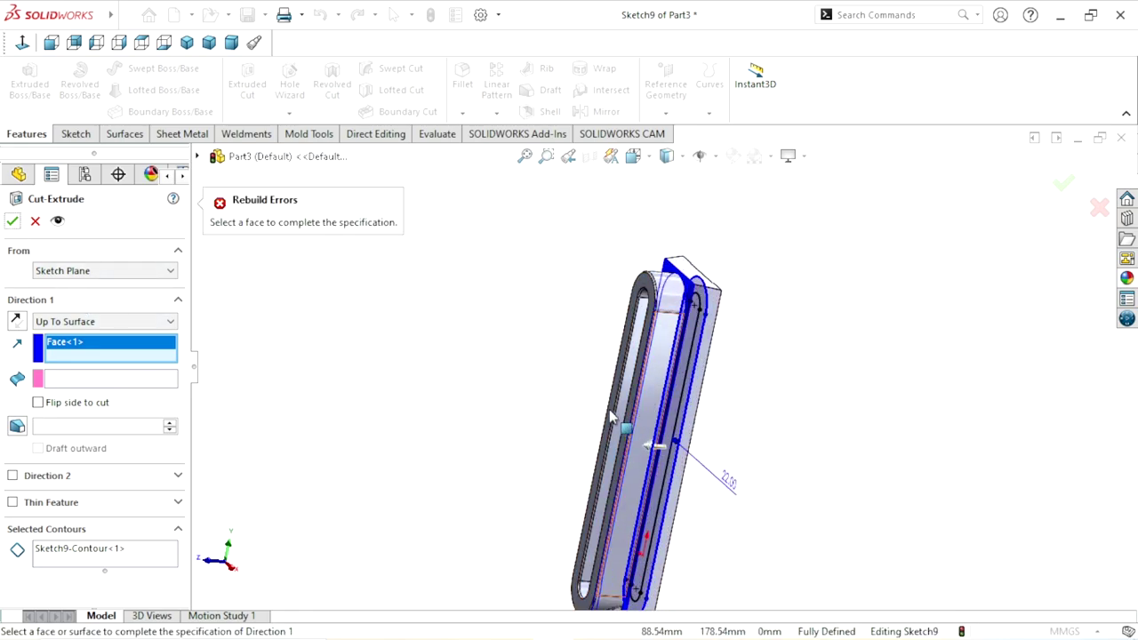
right_click(69, 557)
click(142, 562)
scroll(760, 449, down, 2)
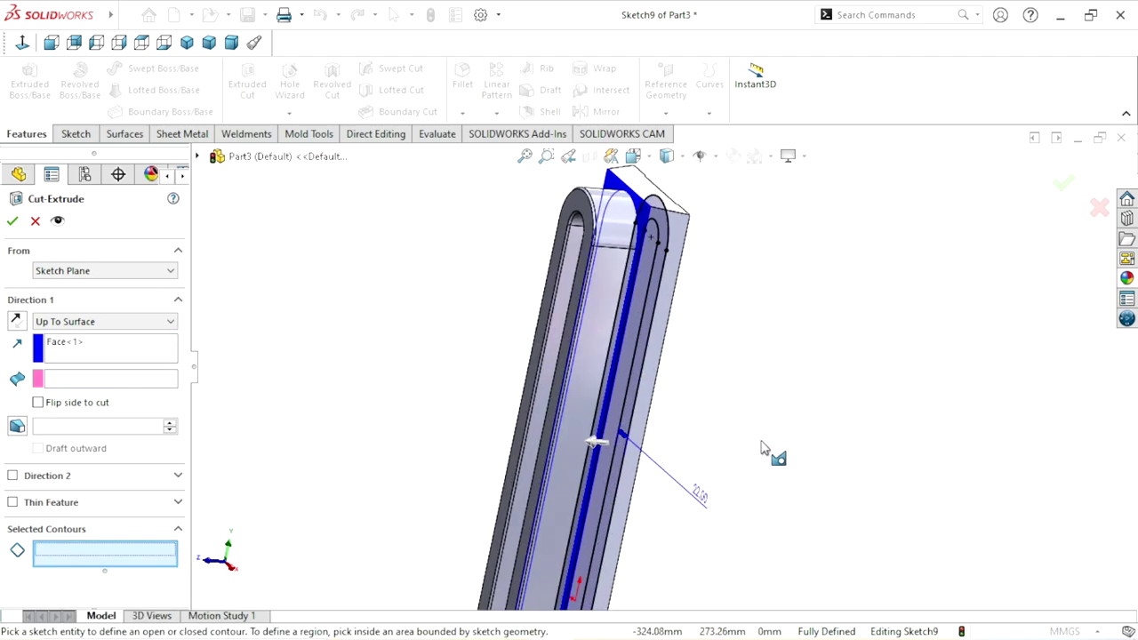
click(36, 222)
Face the sketch squarely and trim away the extra arc to close the slot outline
click(22, 42)
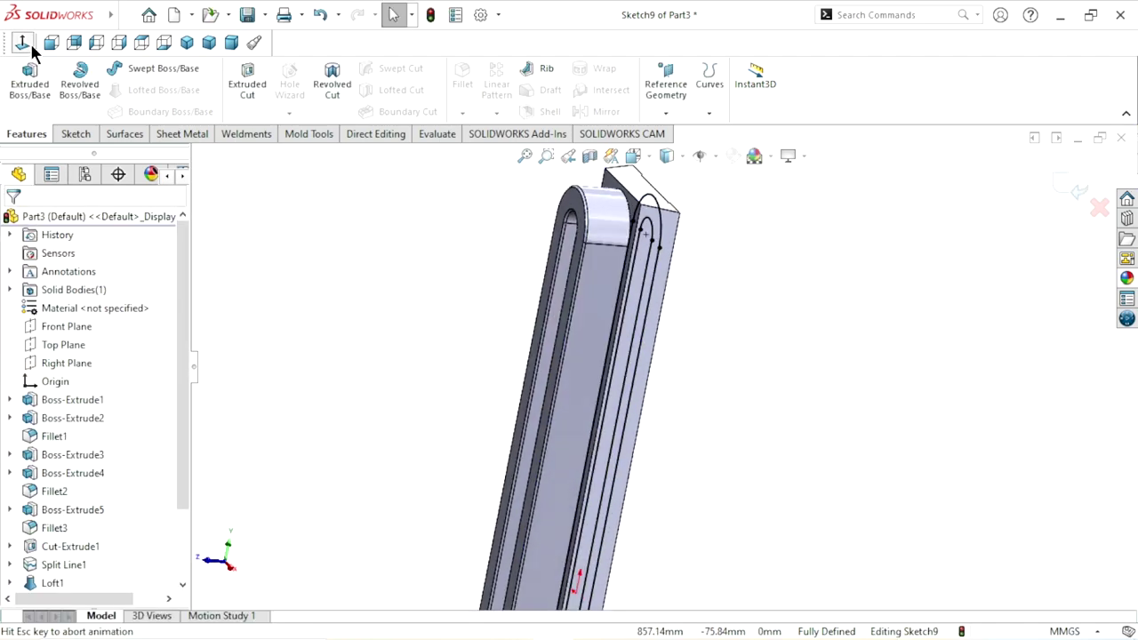
scroll(746, 296, down, 2)
scroll(678, 312, down, 2)
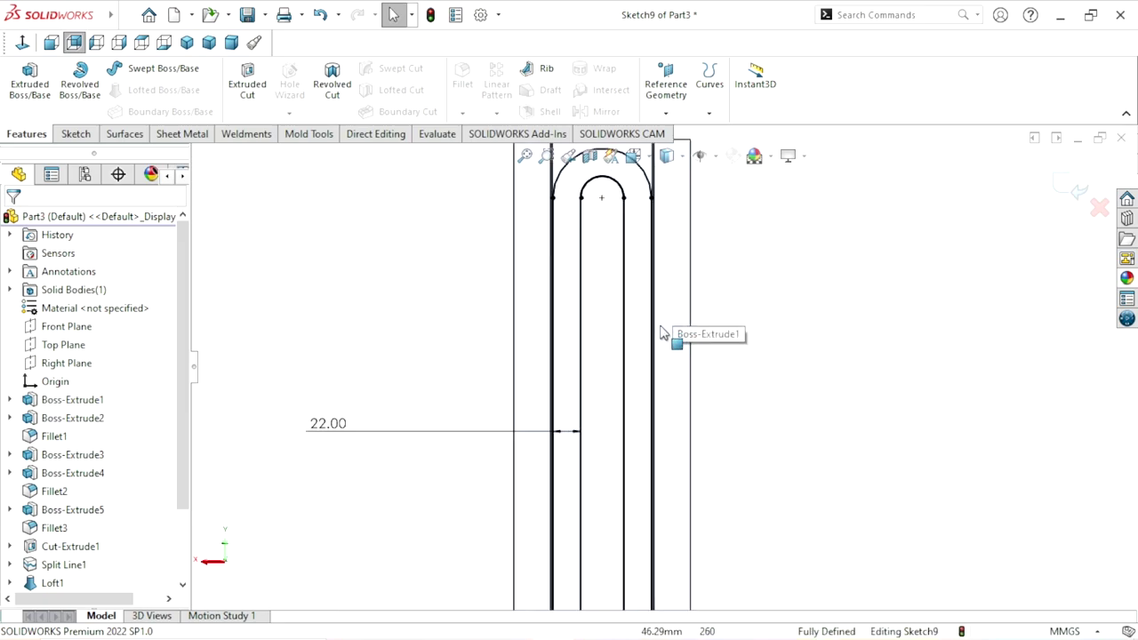
click(76, 133)
click(240, 85)
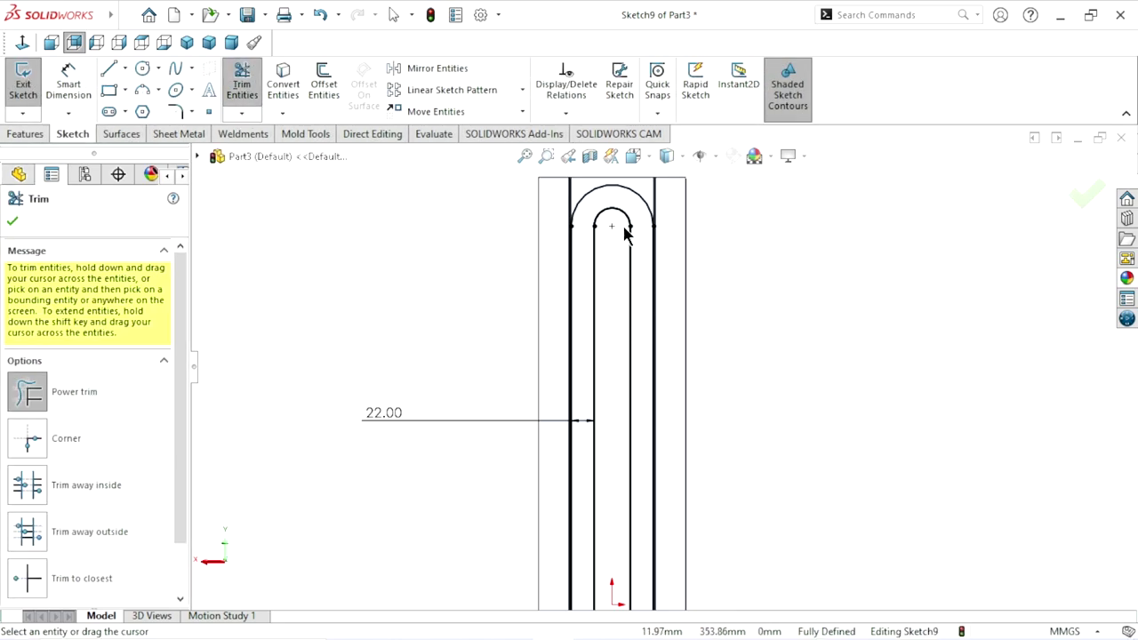
scroll(587, 258, down, 2)
mouse_move(598, 268)
mouse_down()
mouse_move(611, 420)
mouse_move(584, 419)
mouse_up()
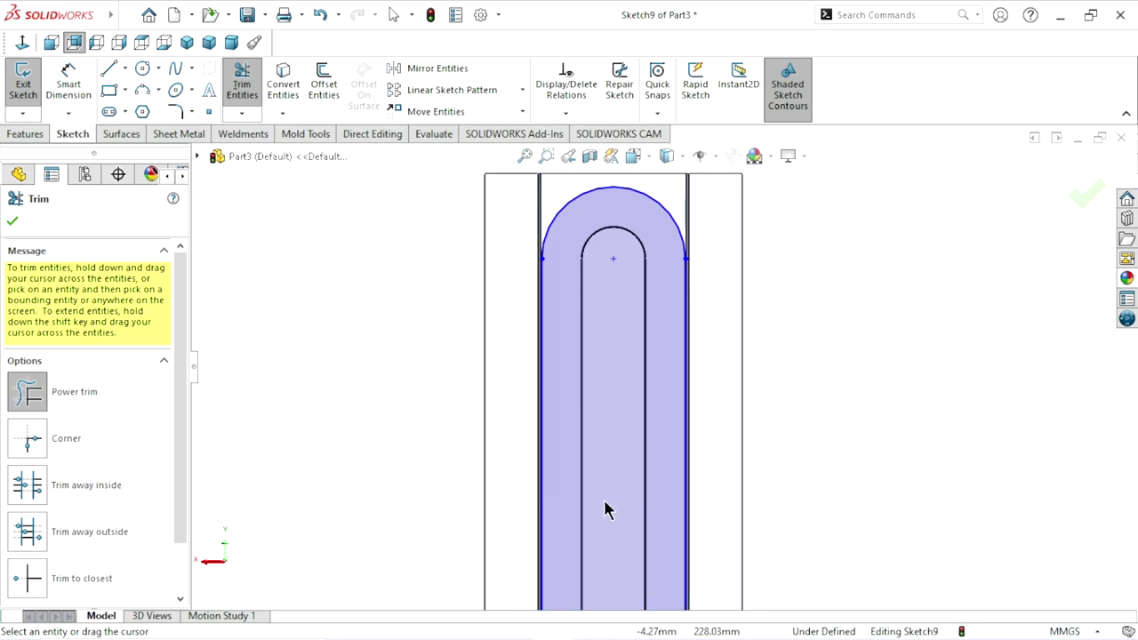
Finish trimming and preview an extruded cut of Sketch9 at a blind 1.50 mm depth
scroll(635, 526, up, 4)
scroll(638, 580, down, 3)
scroll(646, 496, down, 2)
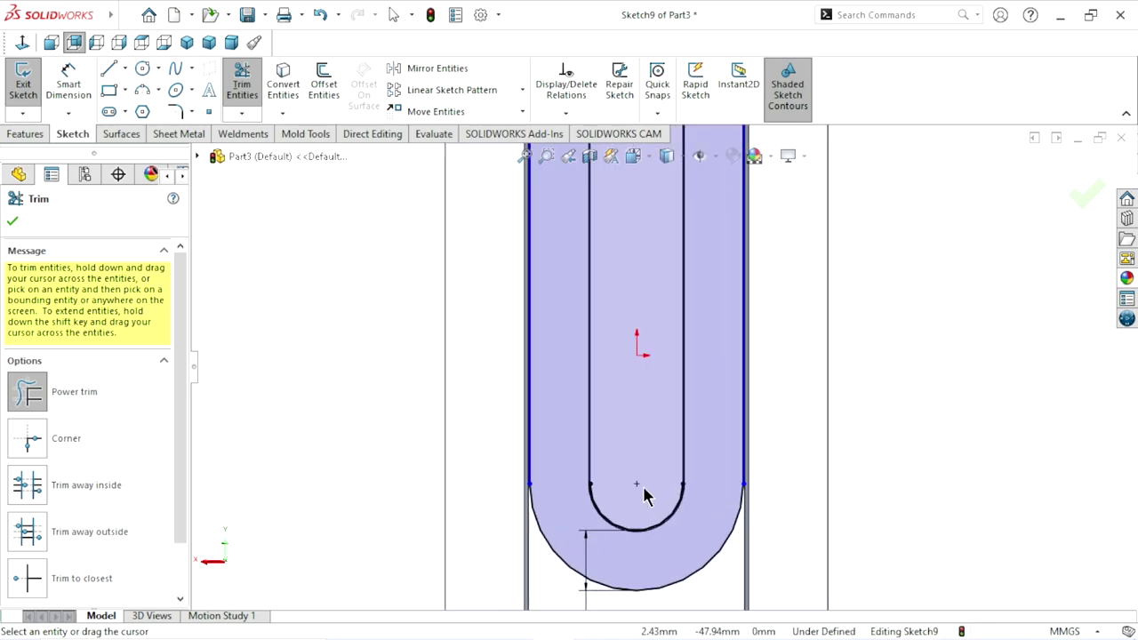
scroll(608, 530, up, 2)
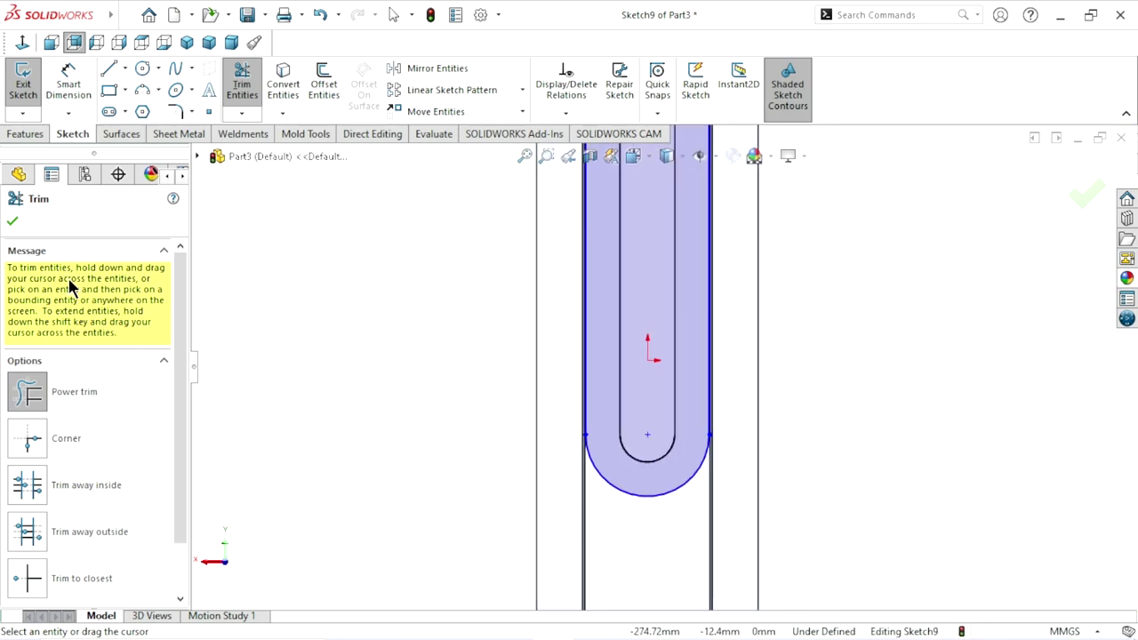
click(12, 222)
click(25, 134)
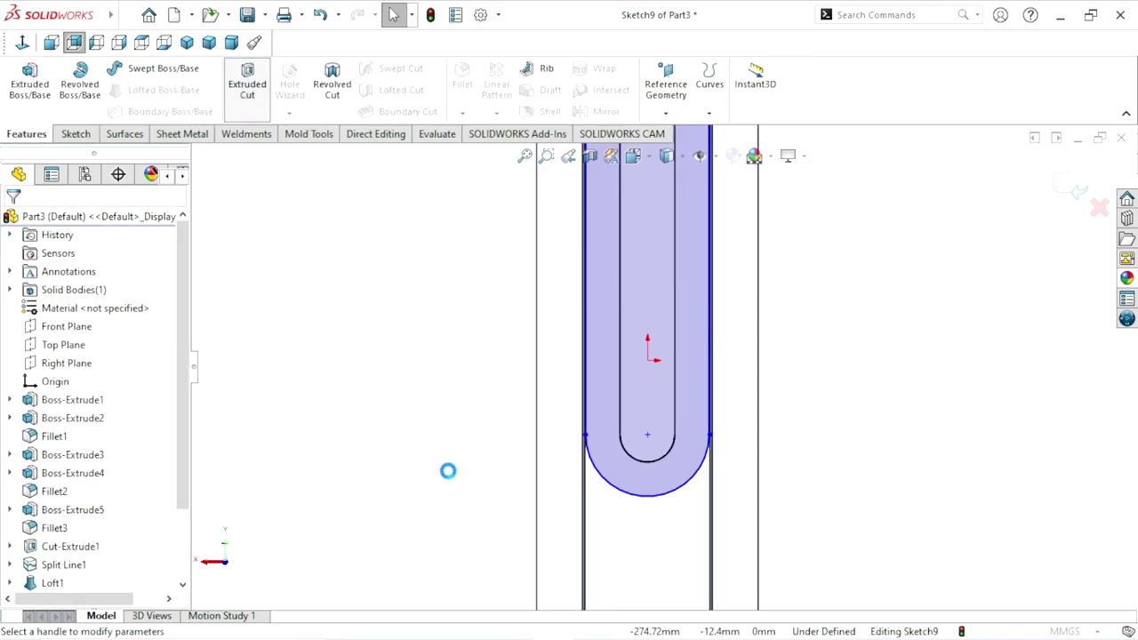
mouse_move(448, 440)
middle_down()
mouse_move(487, 299)
mouse_move(543, 332)
mouse_move(427, 365)
middle_up()
Set the cut's end condition to Up To Surface at the bar's top face and apply it
click(72, 323)
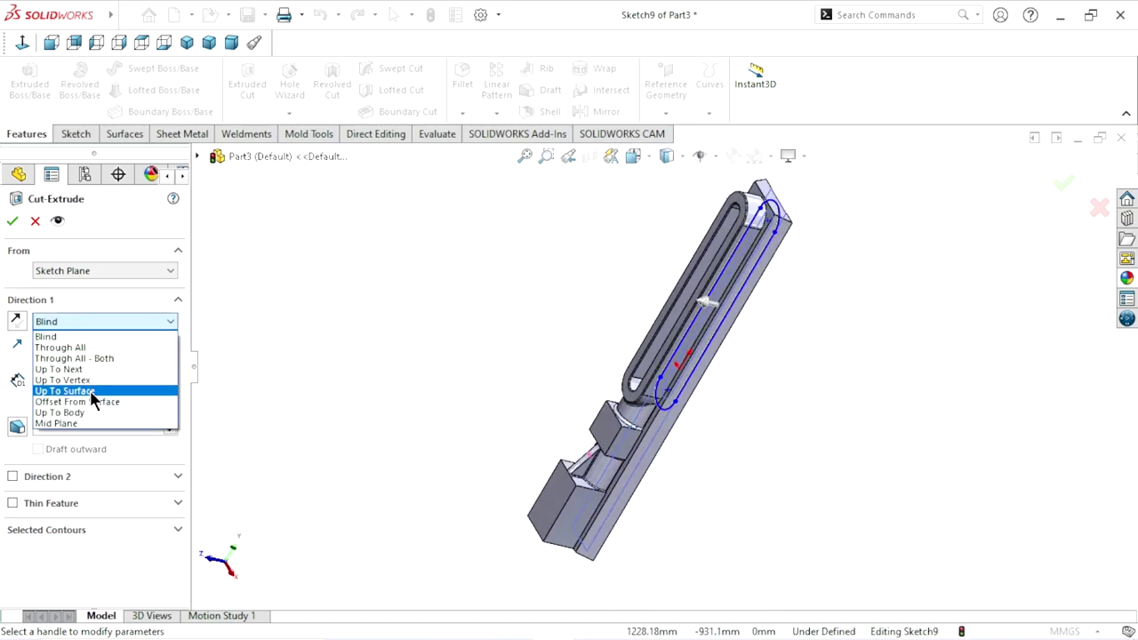
click(64, 391)
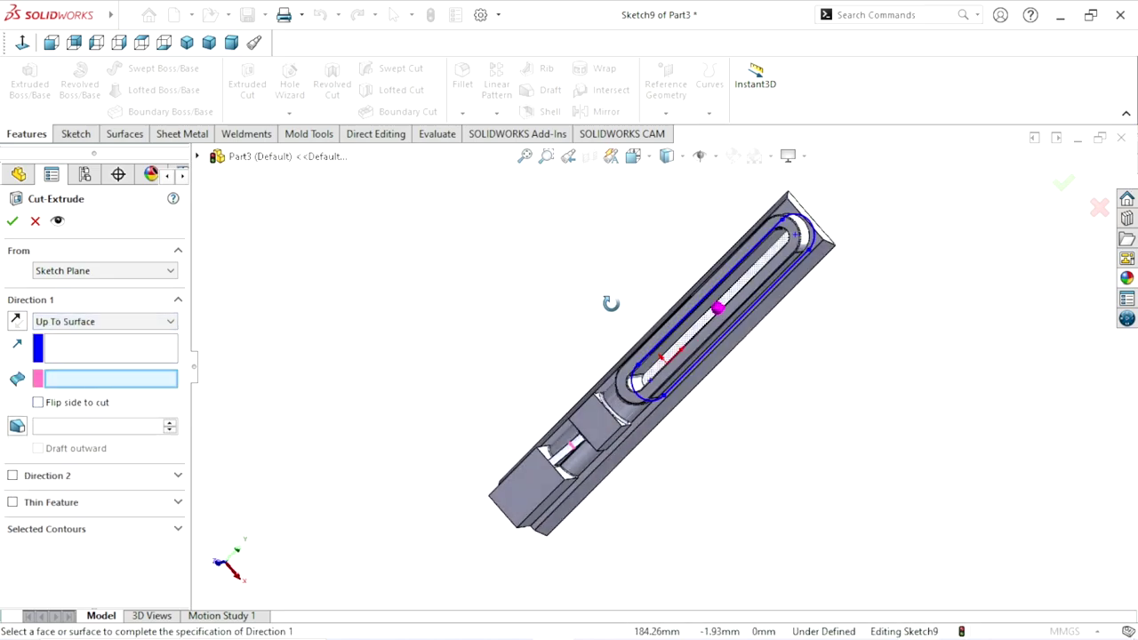
middle_drag(620, 304, 614, 302)
scroll(755, 258, up, 3)
scroll(722, 257, up, 3)
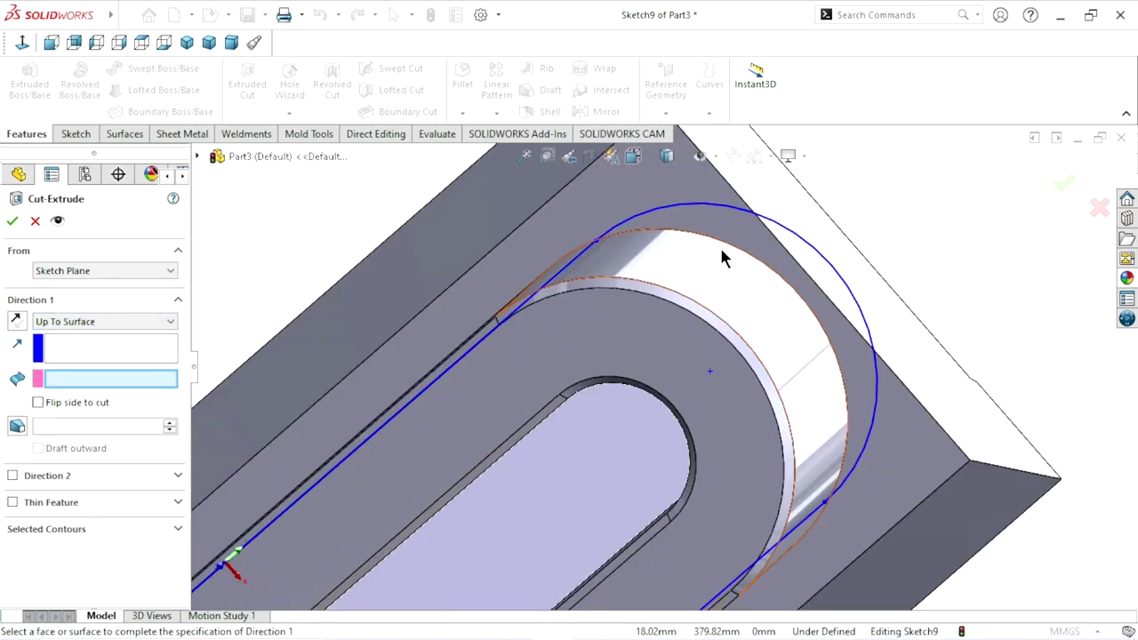
click(675, 194)
click(12, 222)
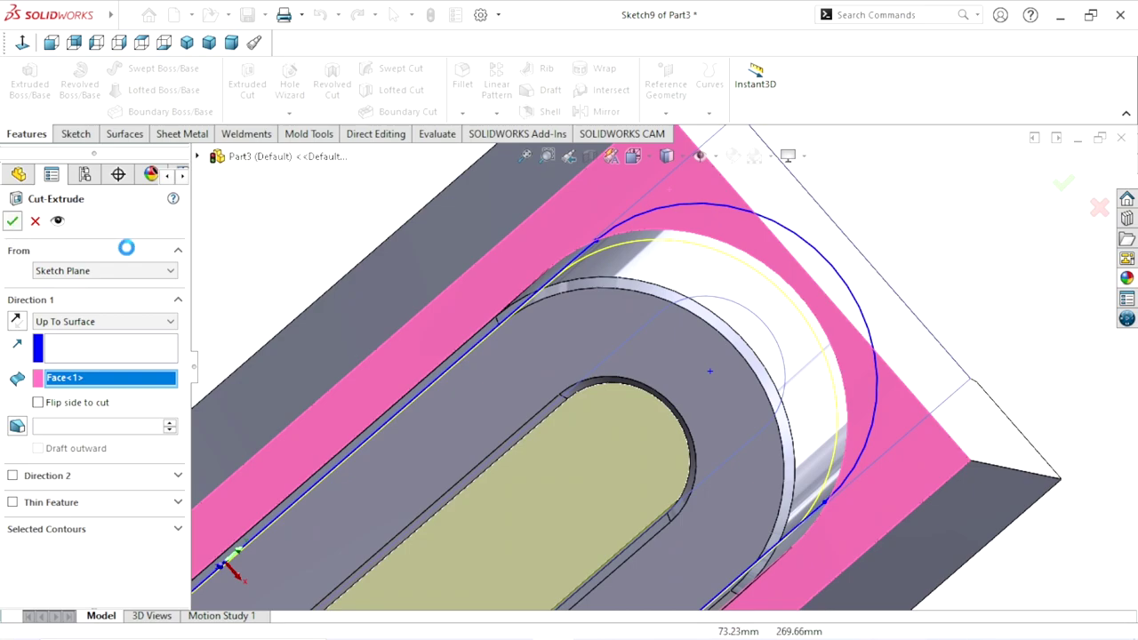
Orbit around the finished cut to inspect the slot's rounded end
scroll(582, 403, down, 3)
scroll(582, 402, down, 3)
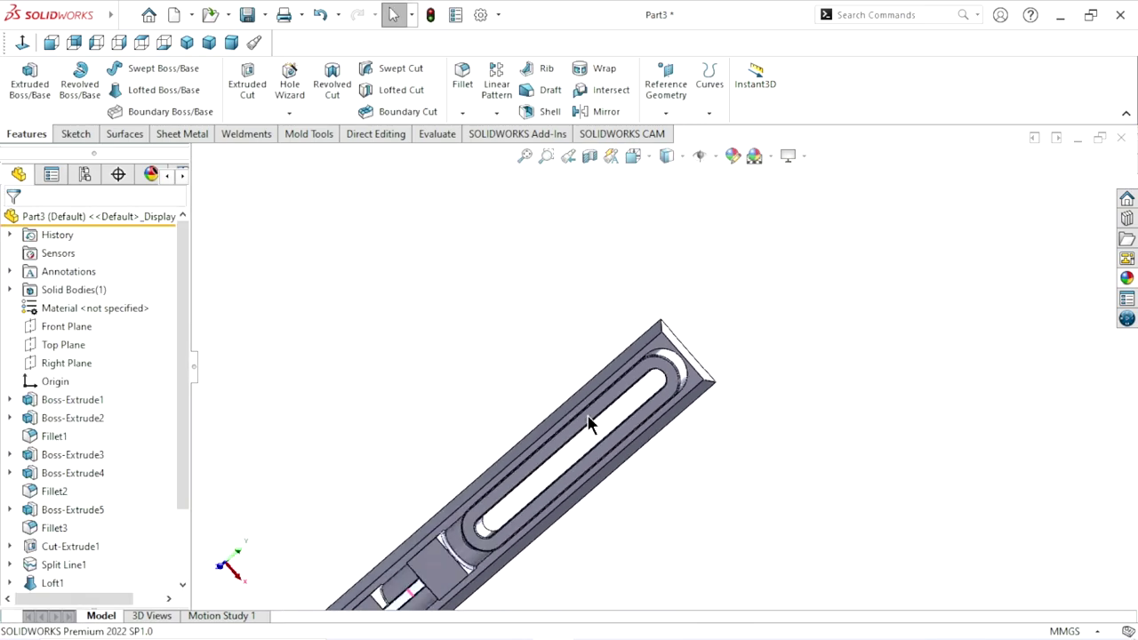
middle_drag(683, 472, 601, 429)
middle_drag(507, 391, 591, 485)
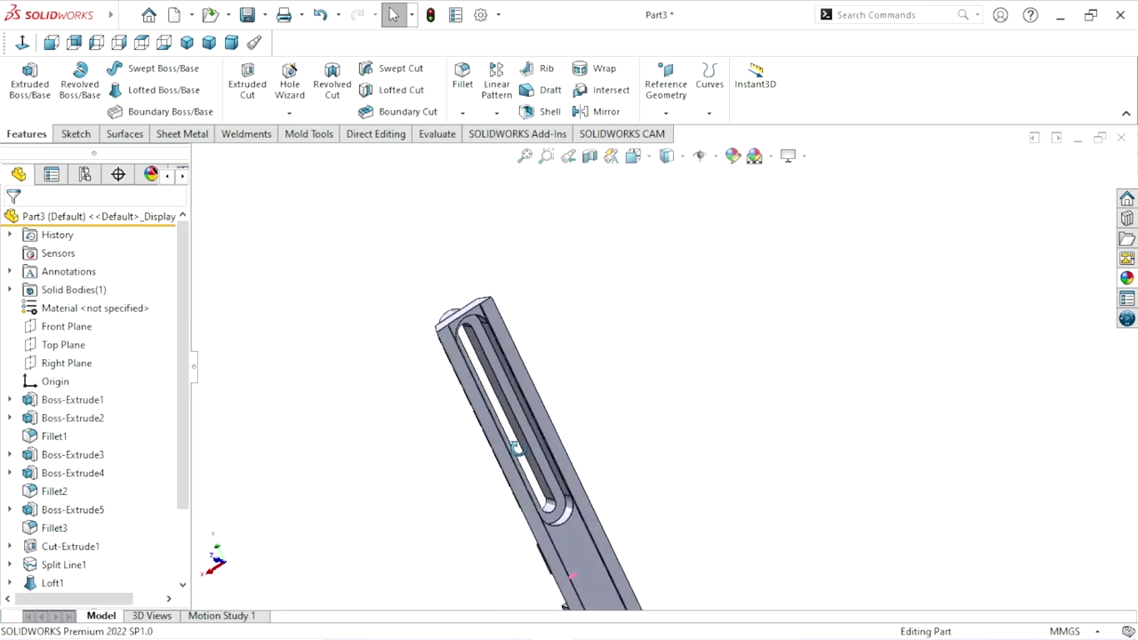
scroll(580, 483, down, 3)
scroll(575, 409, down, 2)
scroll(577, 427, up, 3)
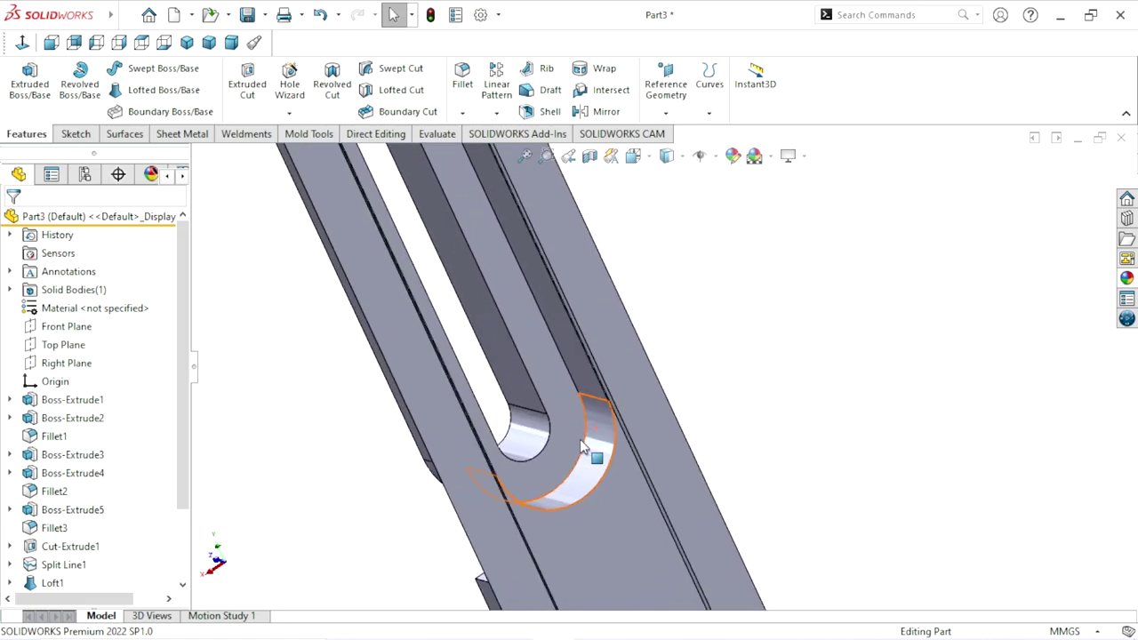
middle_drag(693, 352, 678, 388)
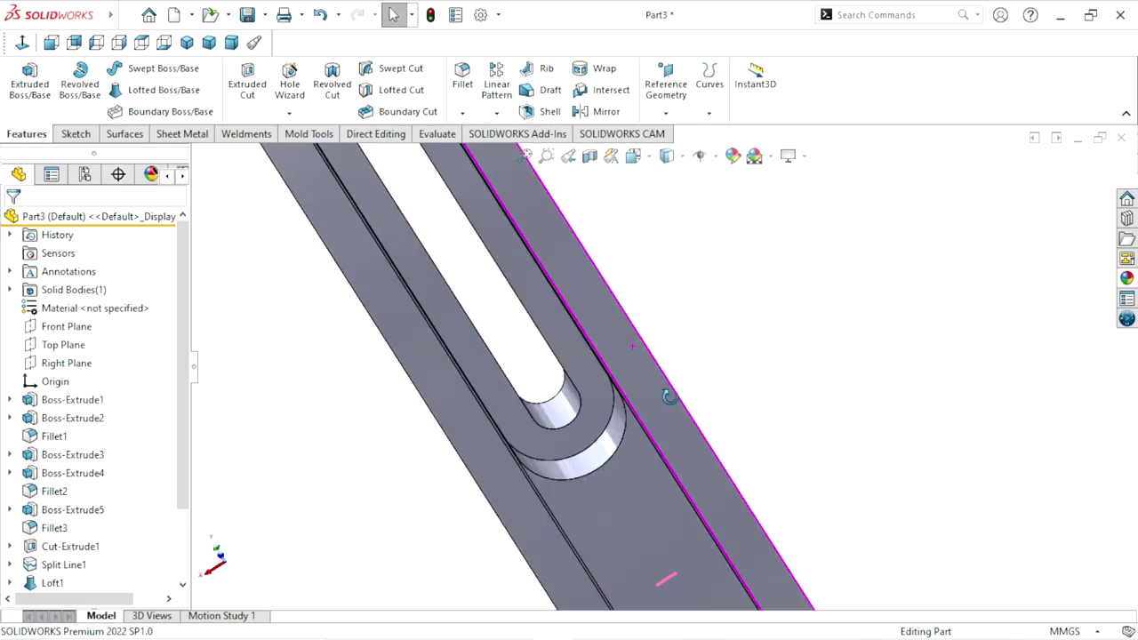
click(462, 113)
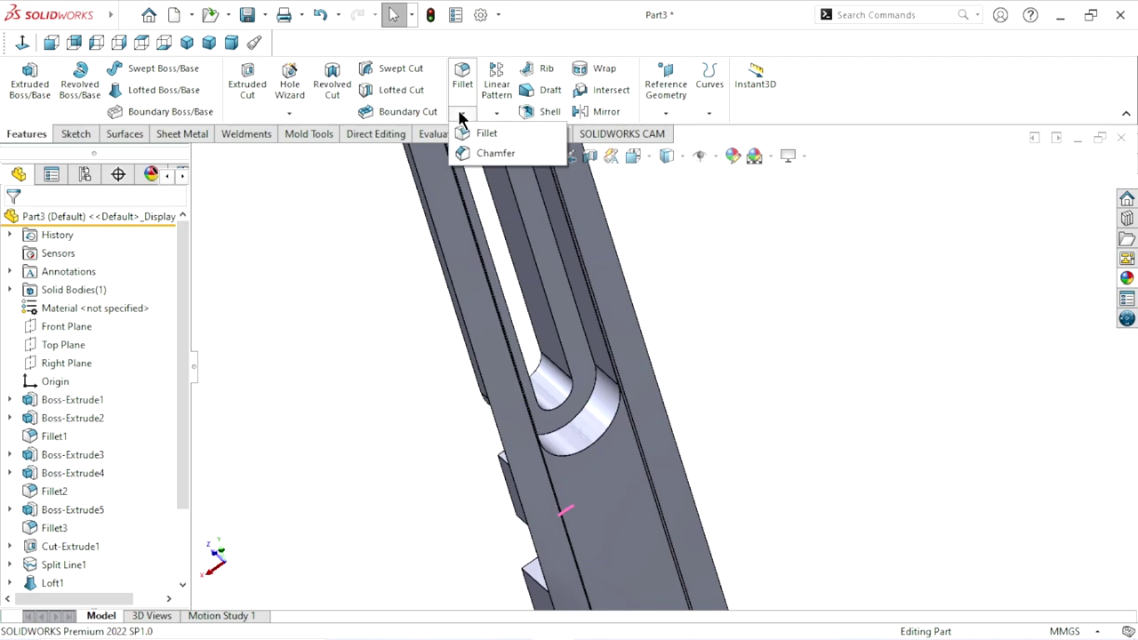
Chamfer the slot's inner rim edge and second stepped edge at 2 mm, 45°
click(490, 153)
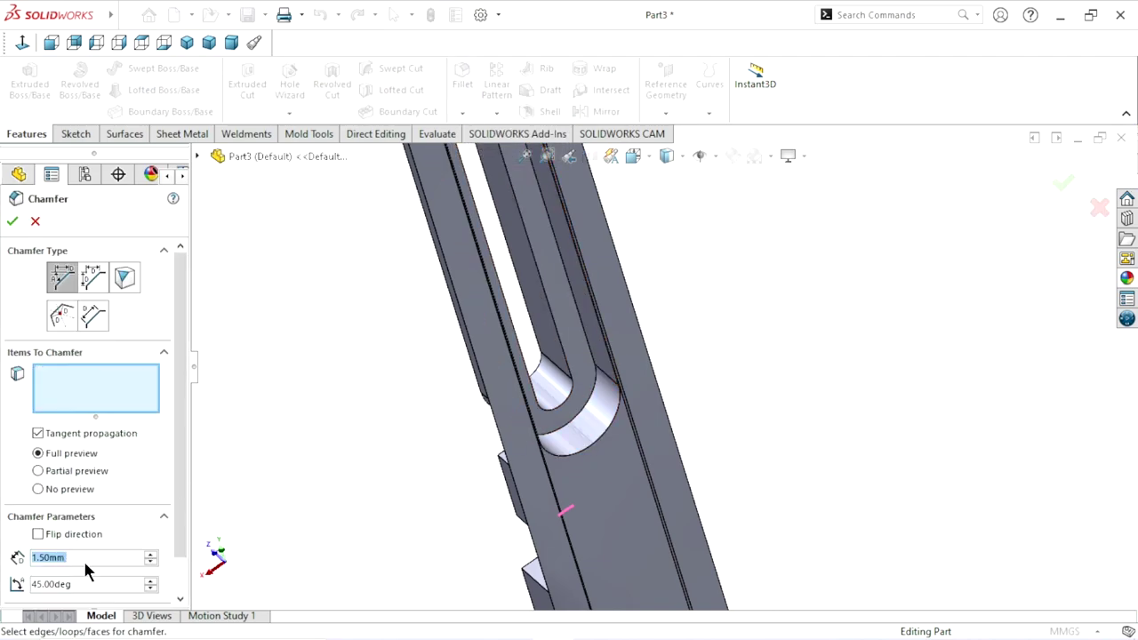
text(2)
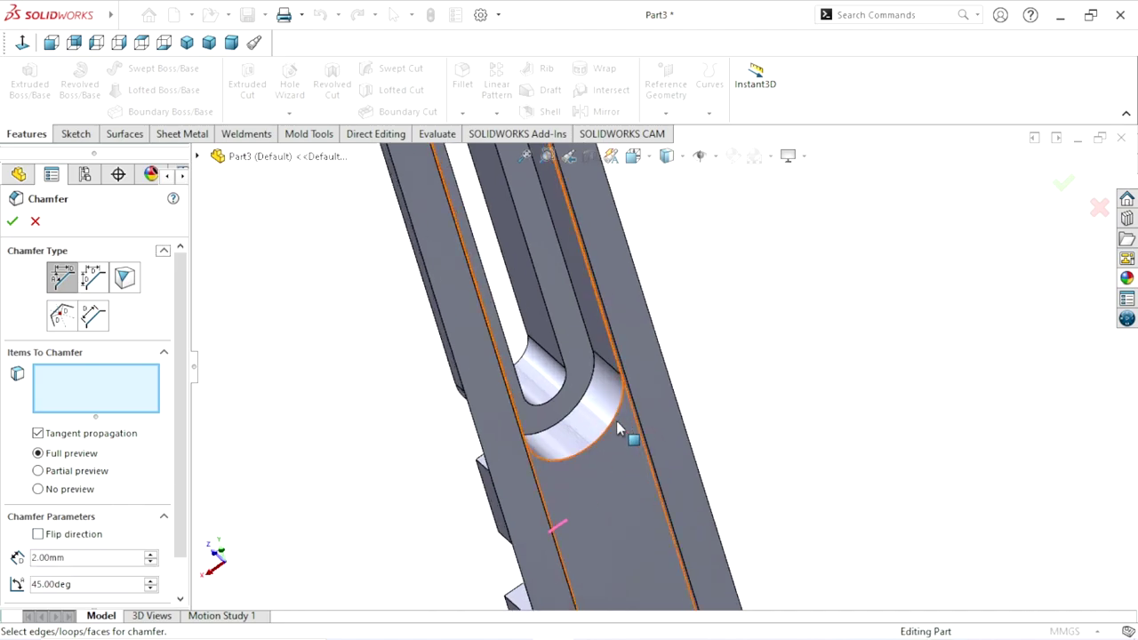
scroll(587, 391, down, 3)
click(573, 377)
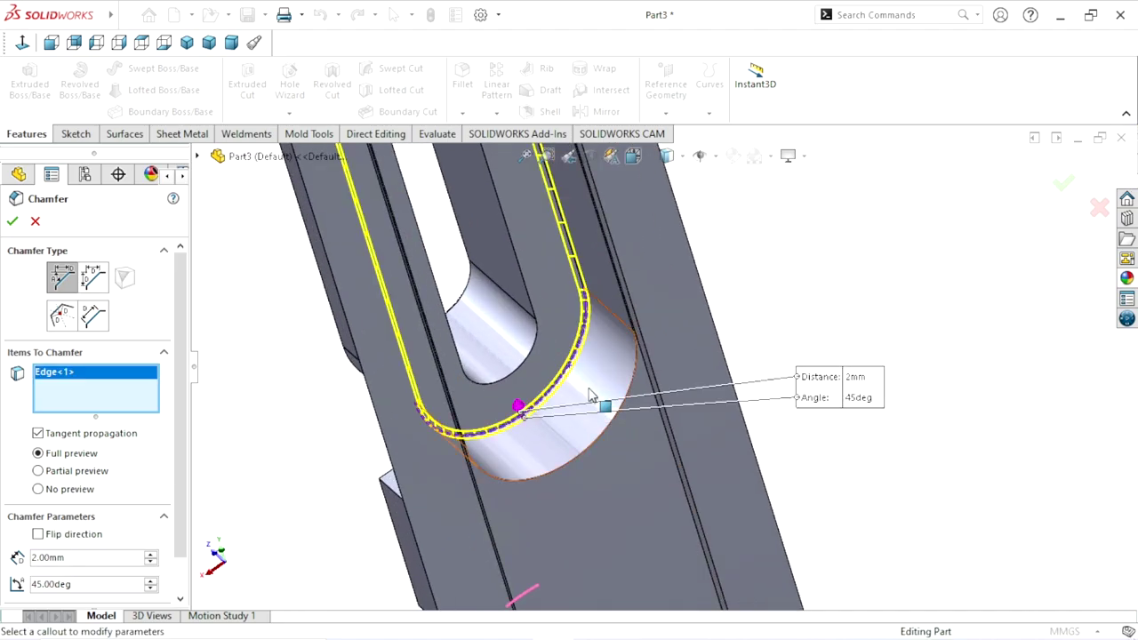
middle_drag(595, 405, 525, 458)
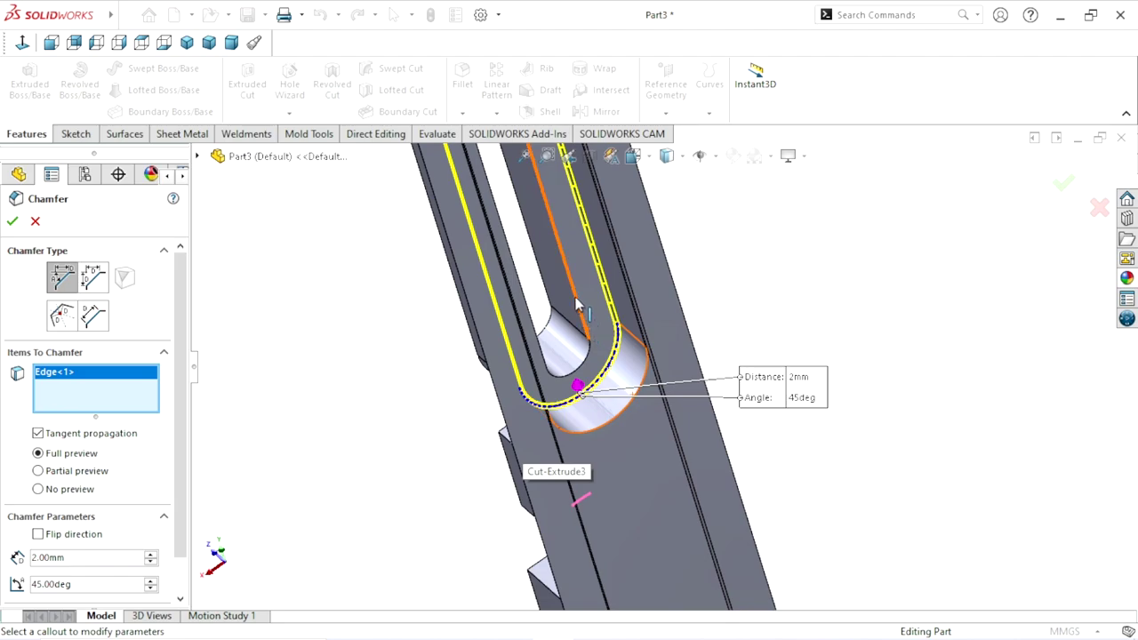
click(576, 305)
mouse_move(576, 305)
middle_down()
mouse_move(482, 381)
mouse_move(587, 431)
mouse_move(426, 452)
mouse_move(432, 376)
middle_up()
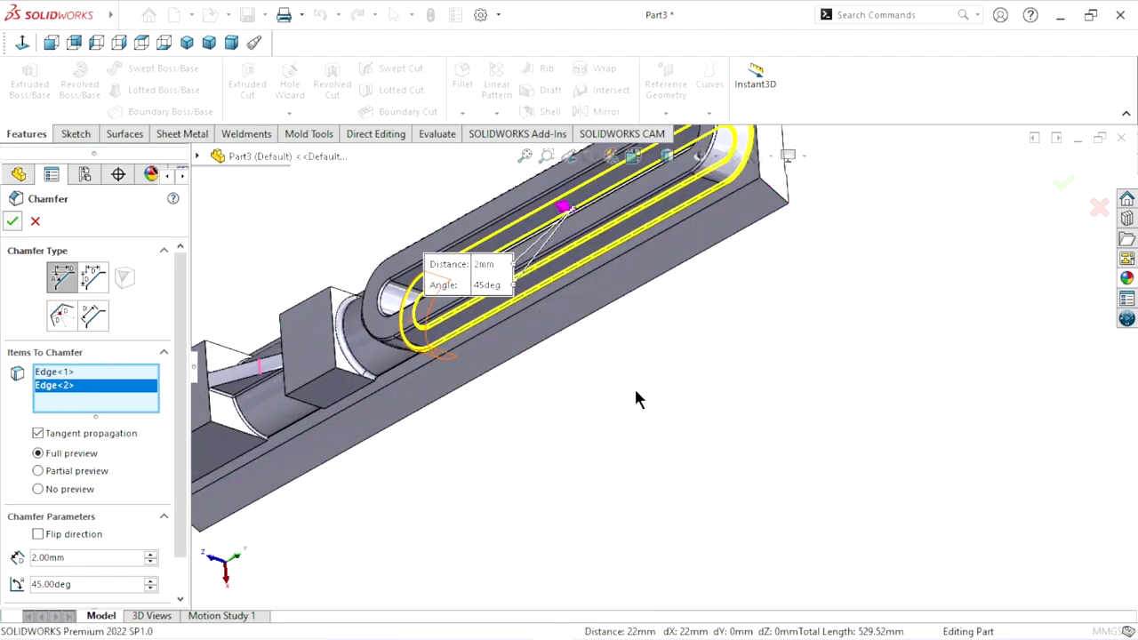
key(Return)
scroll(555, 404, up, 2)
scroll(589, 317, up, 2)
Orbit toward the end block and start Sketch10 on its flat end face, zoomed in
scroll(558, 363, down, 3)
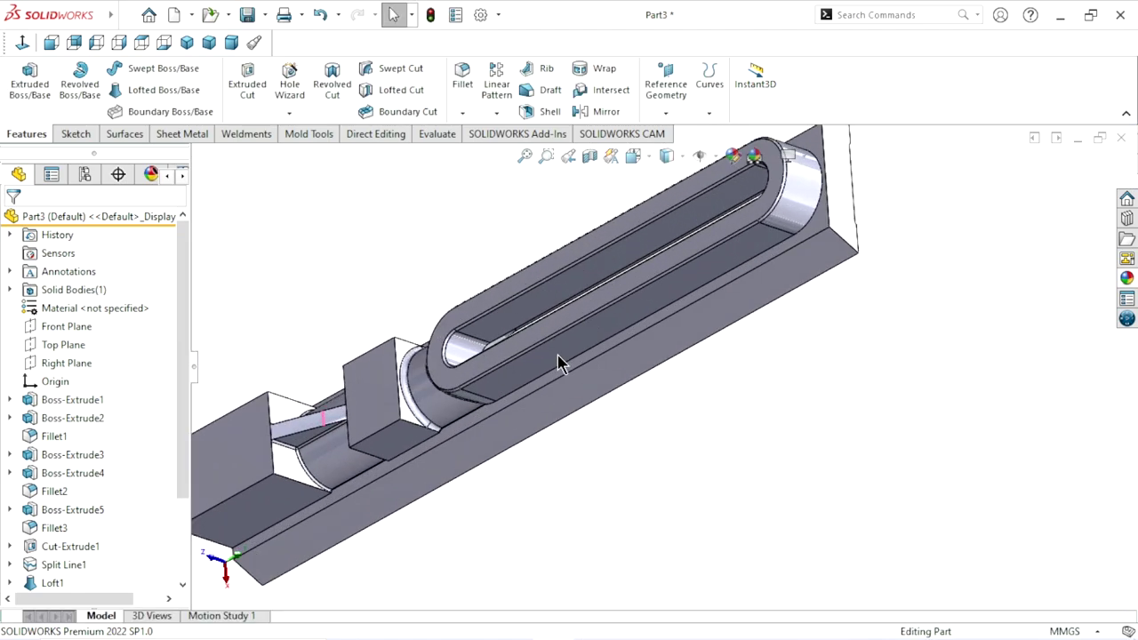
scroll(558, 369, down, 1)
scroll(555, 400, up, 3)
mouse_move(576, 469)
middle_down()
mouse_move(526, 432)
mouse_move(690, 440)
mouse_move(571, 388)
mouse_move(577, 450)
mouse_move(678, 381)
mouse_move(718, 419)
middle_up()
scroll(718, 418, up, 2)
scroll(619, 501, up, 2)
scroll(613, 488, down, 3)
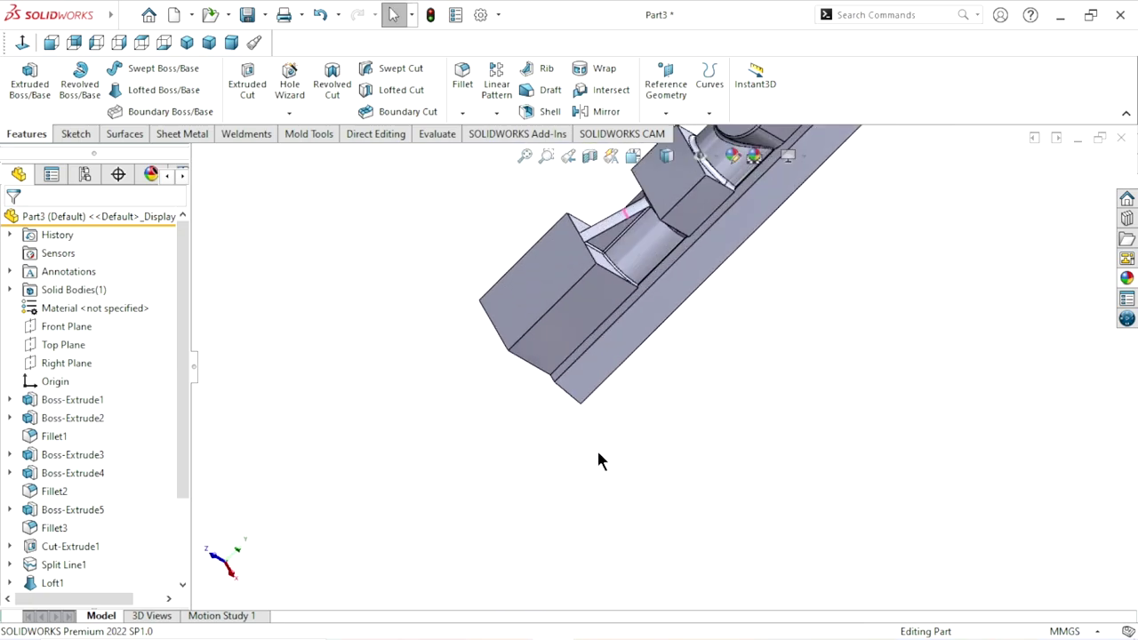
scroll(590, 391, up, 2)
click(594, 332)
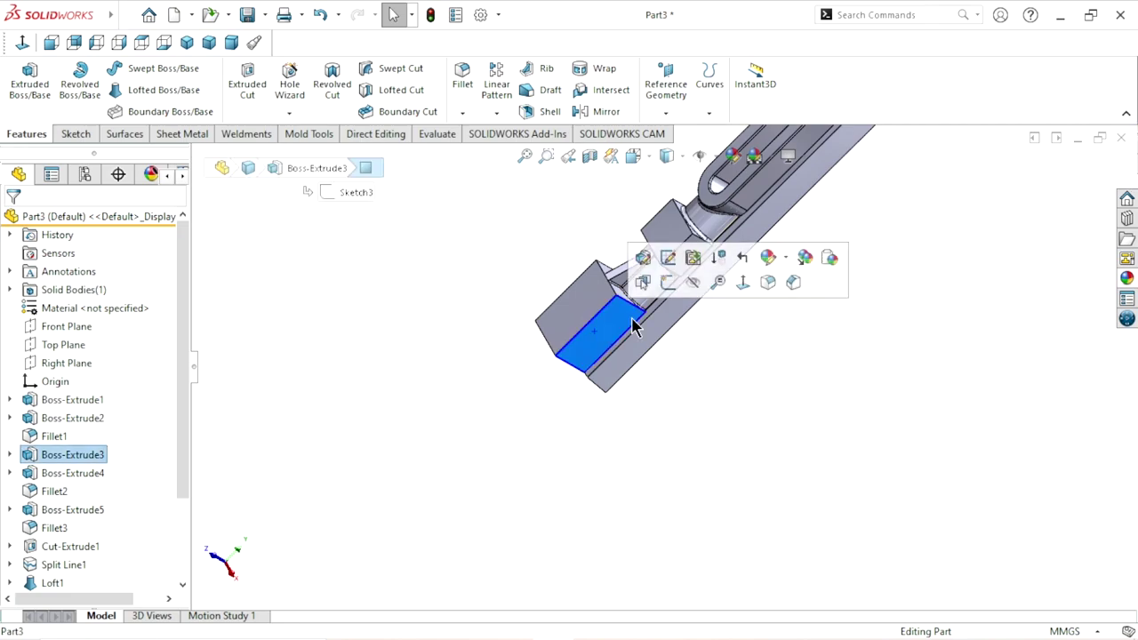
click(678, 281)
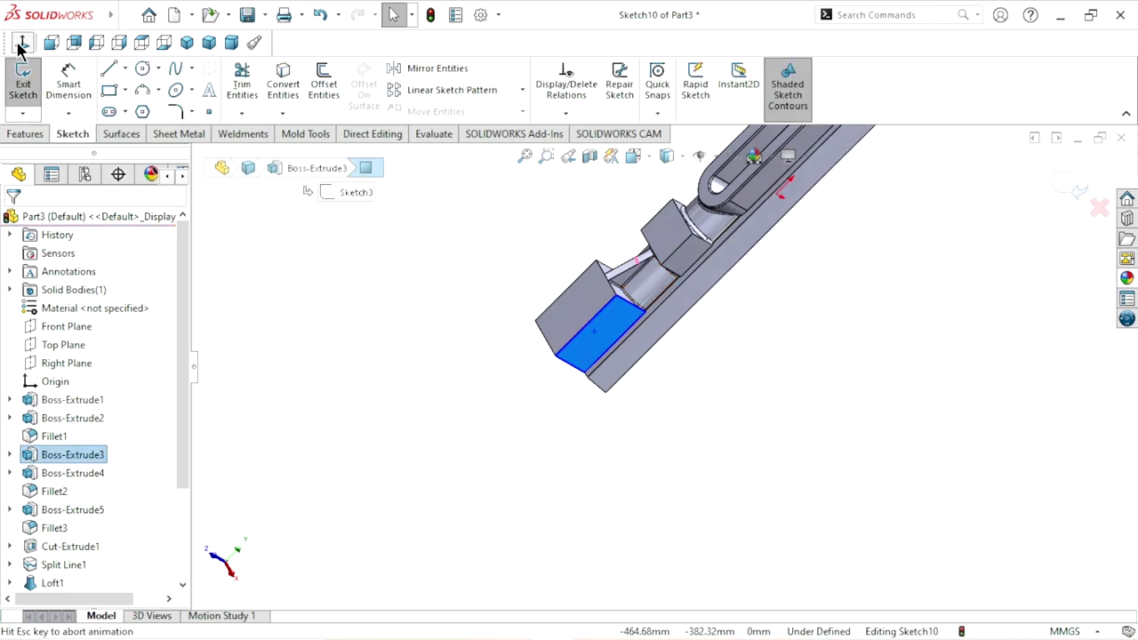
scroll(674, 404, down, 2)
scroll(675, 484, down, 2)
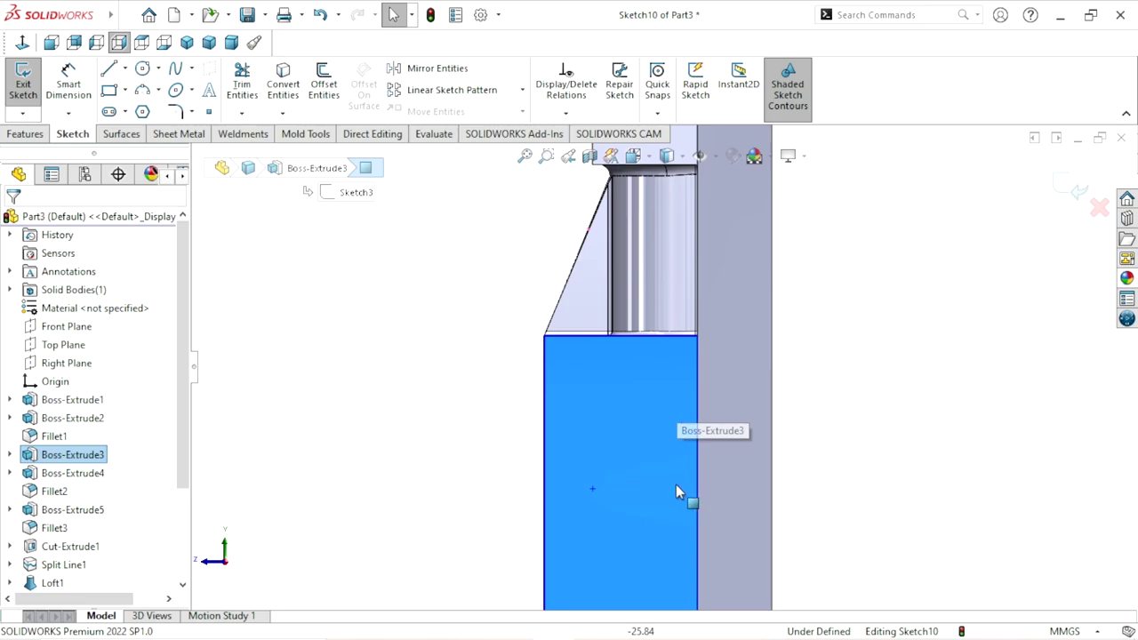
scroll(699, 510, down, 1)
scroll(699, 511, down, 2)
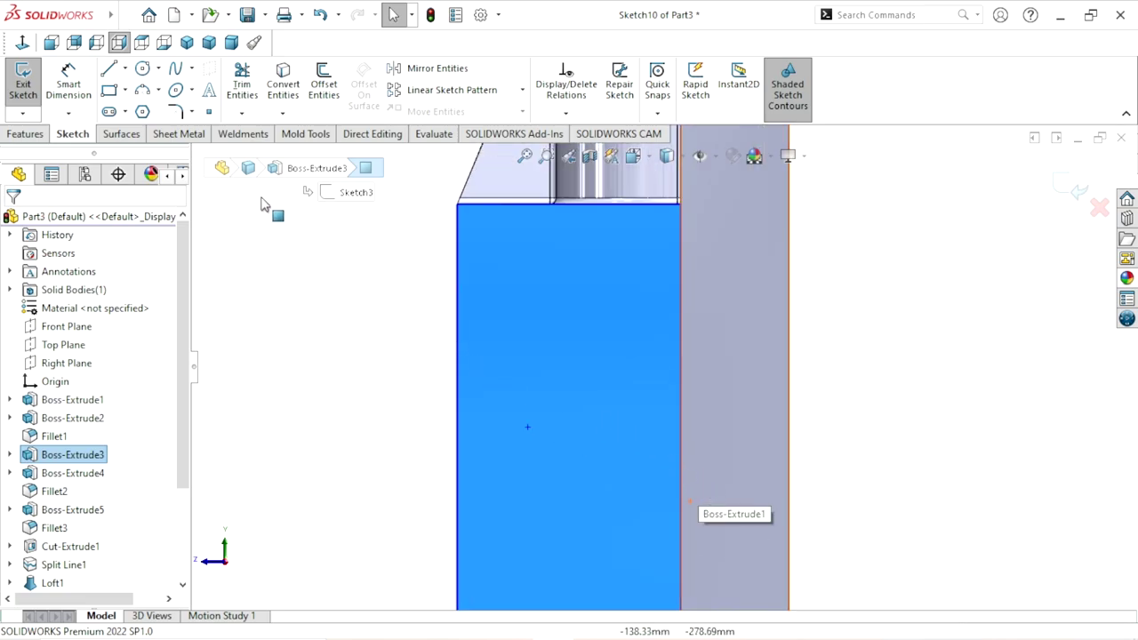
Draw a narrow rectangle from the face's left edge into a tall rectangle, forming a T
click(457, 290)
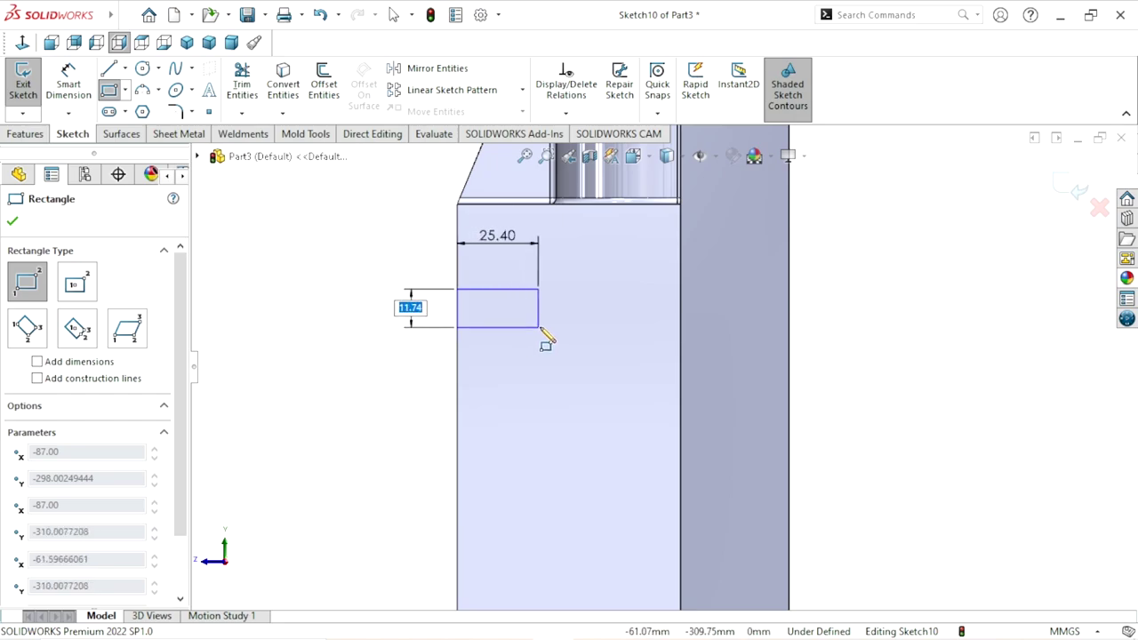
click(539, 326)
click(539, 240)
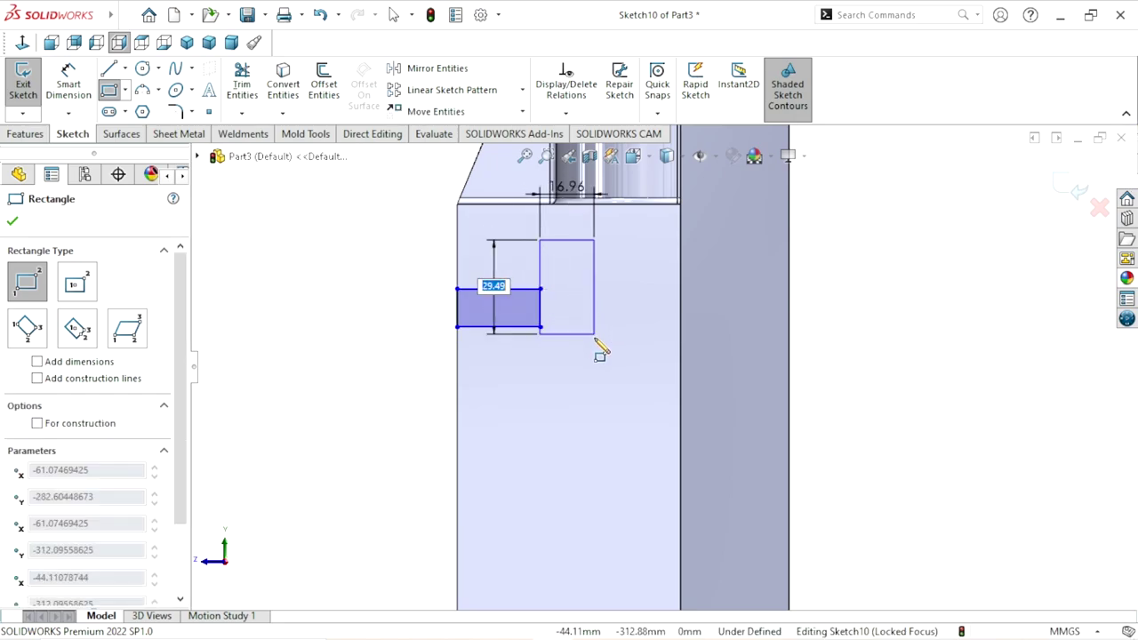
click(597, 396)
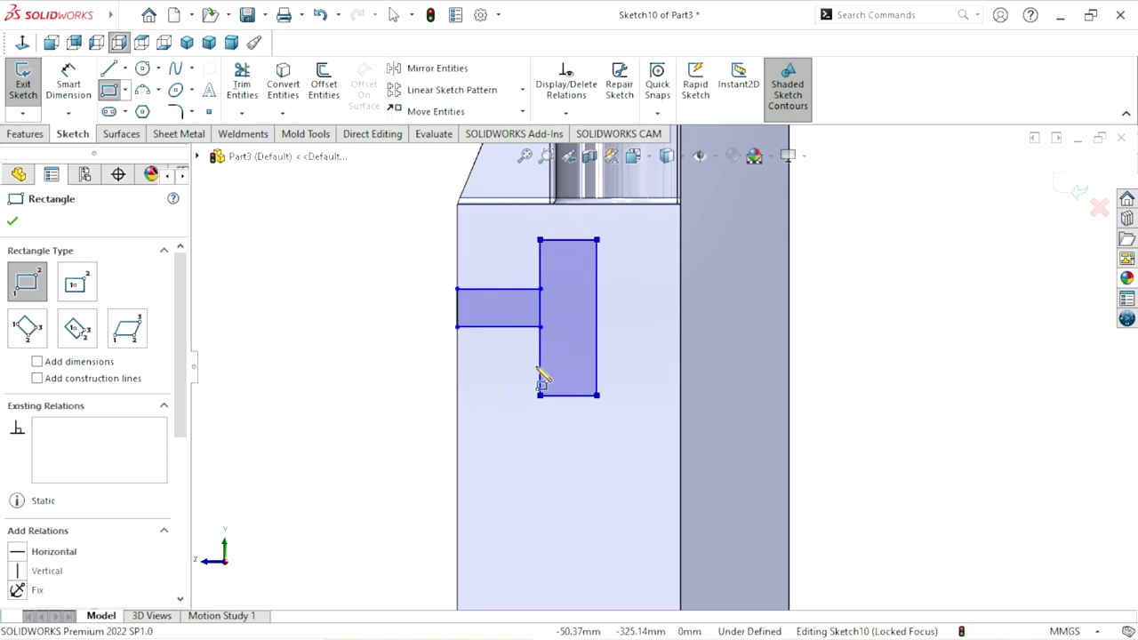
right_click(285, 350)
click(320, 360)
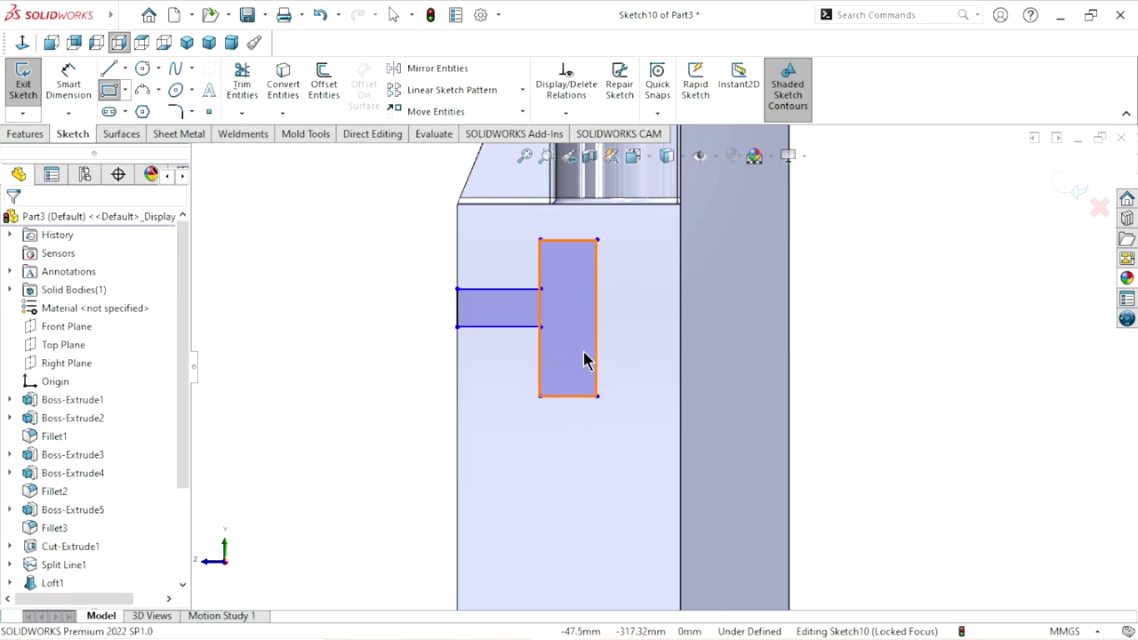
Draw a centerline from the face's left edge to the tall rectangle's far edge
click(124, 69)
click(133, 109)
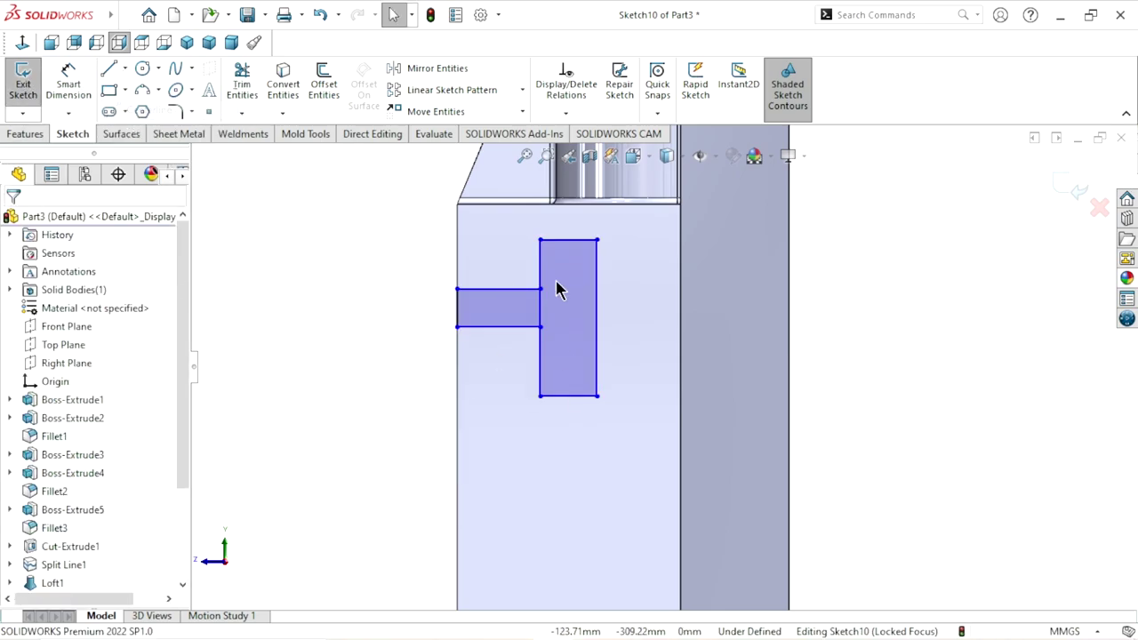
click(456, 307)
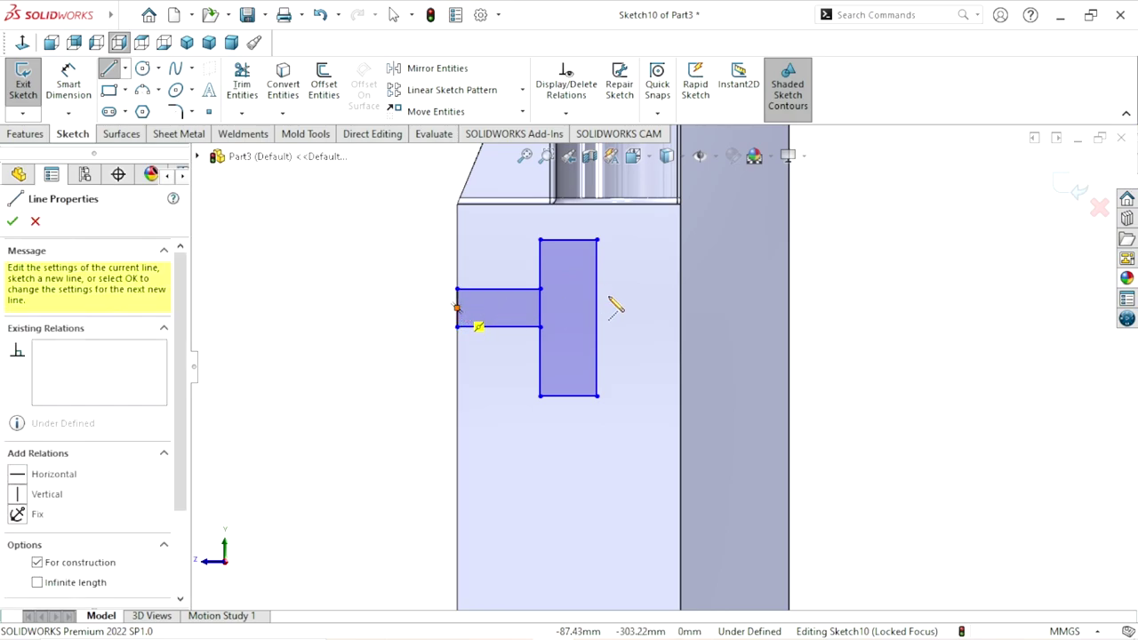
click(595, 318)
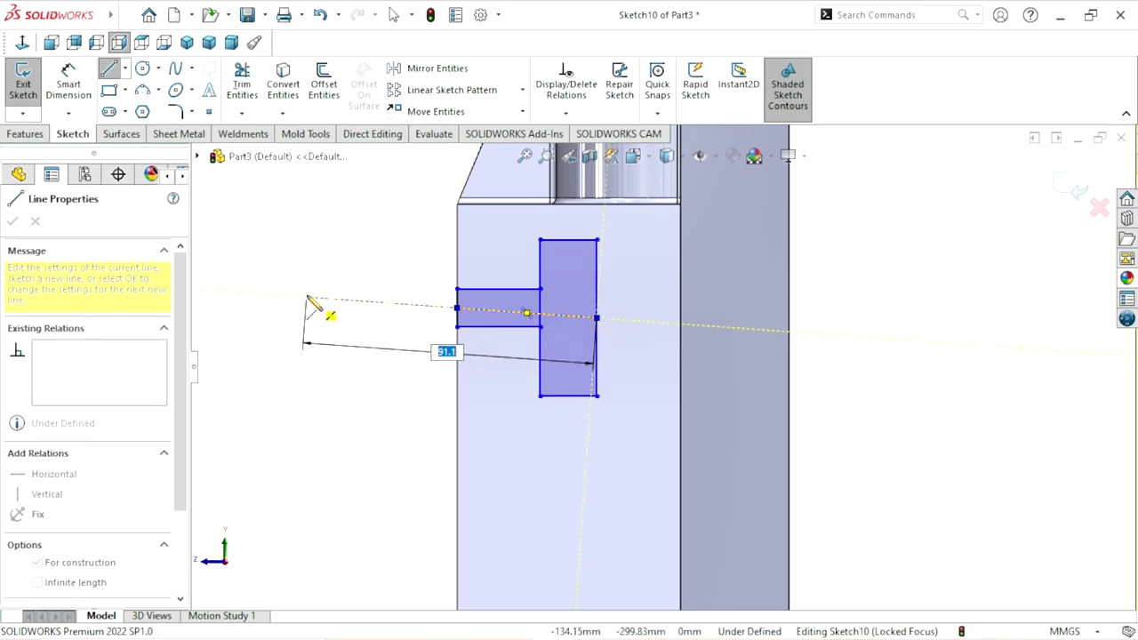
right_click(308, 298)
click(346, 309)
key(Escape)
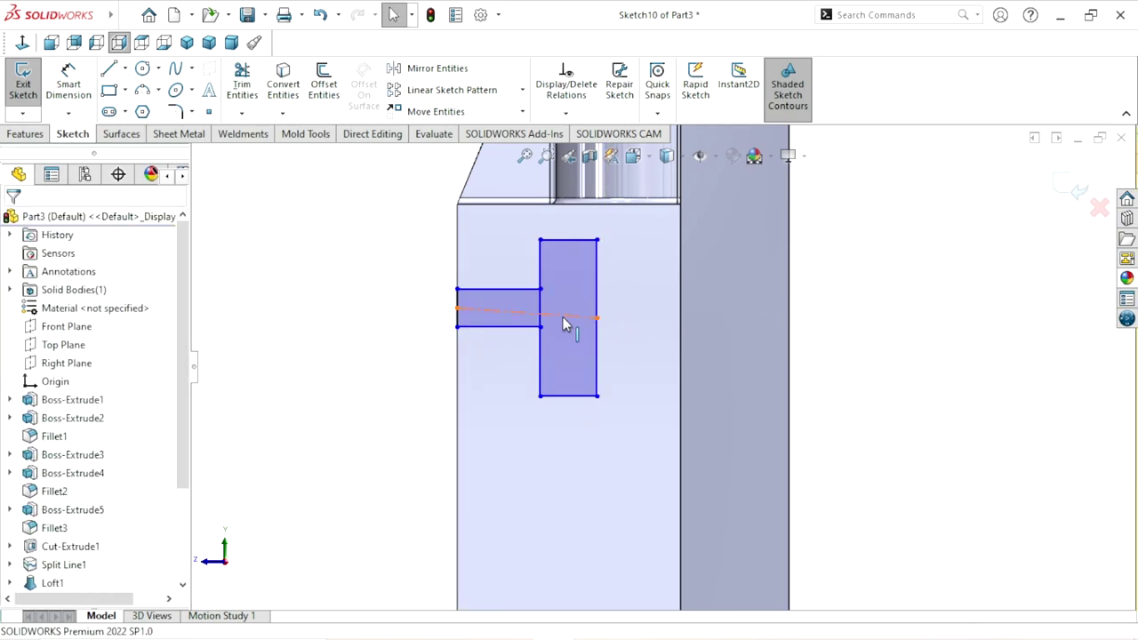
Make the centerline horizontal and trim the shared edge between the two rectangles
click(566, 315)
click(613, 242)
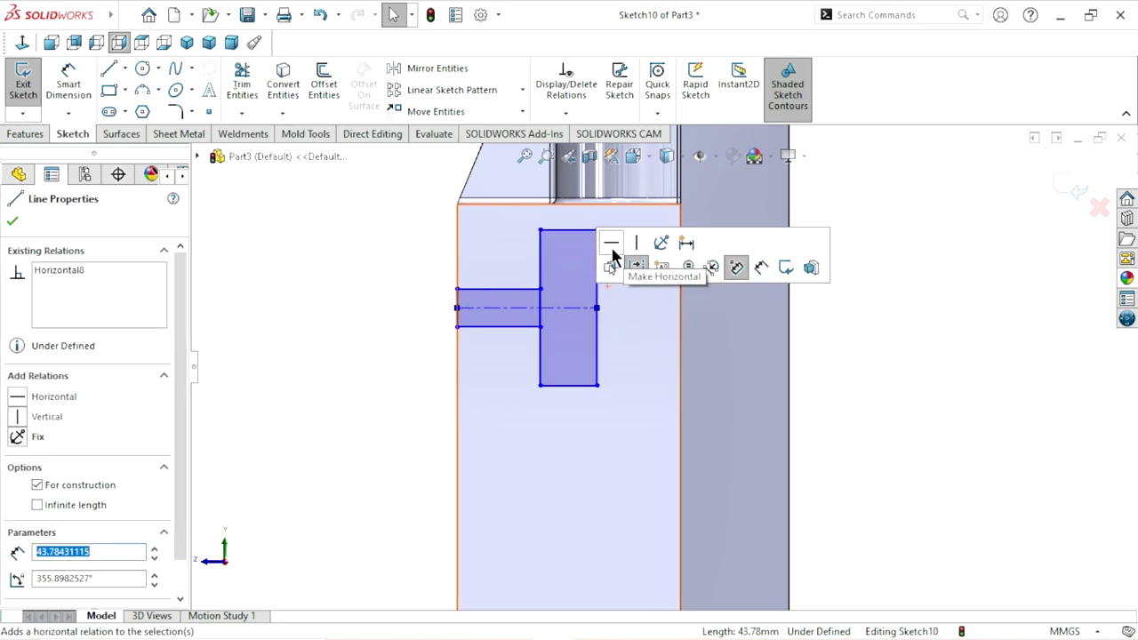
click(13, 224)
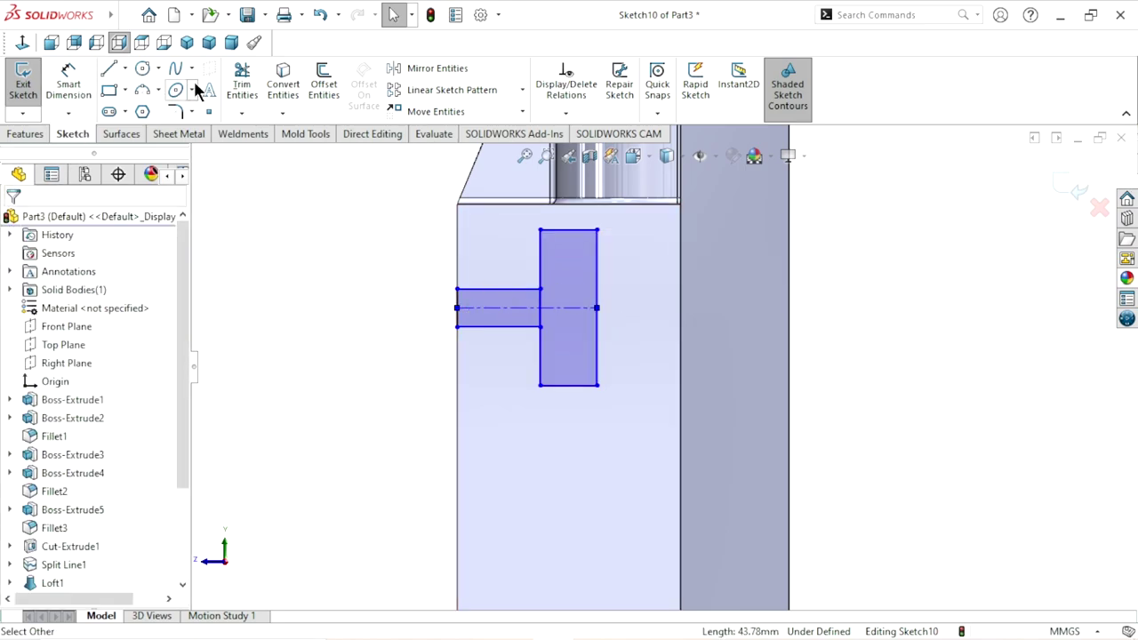
click(240, 85)
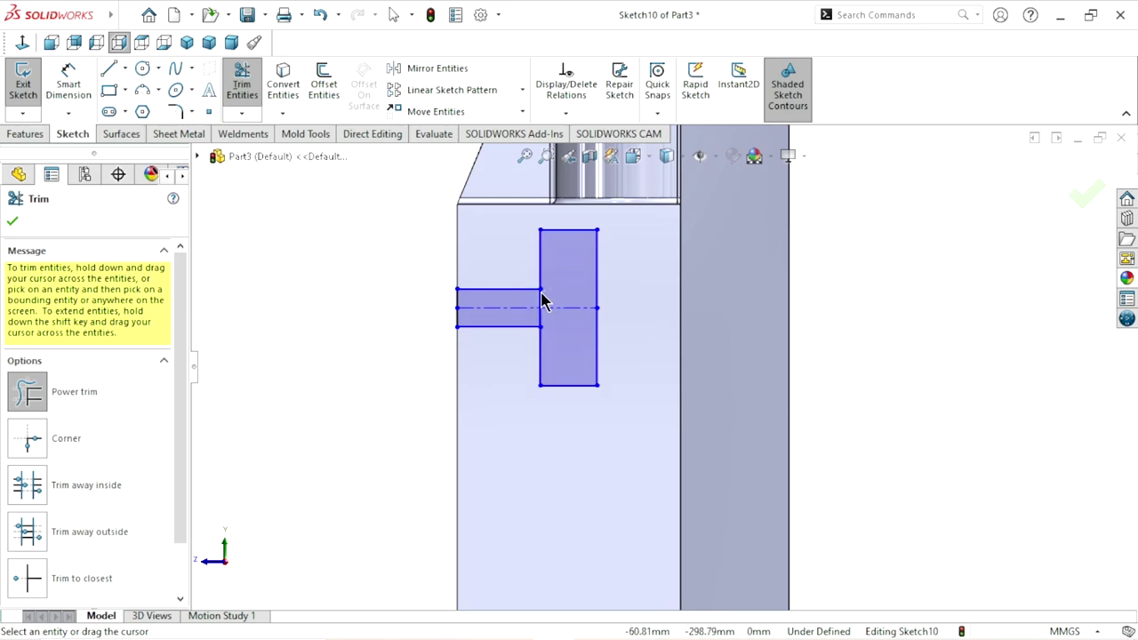
drag(544, 301, 524, 299)
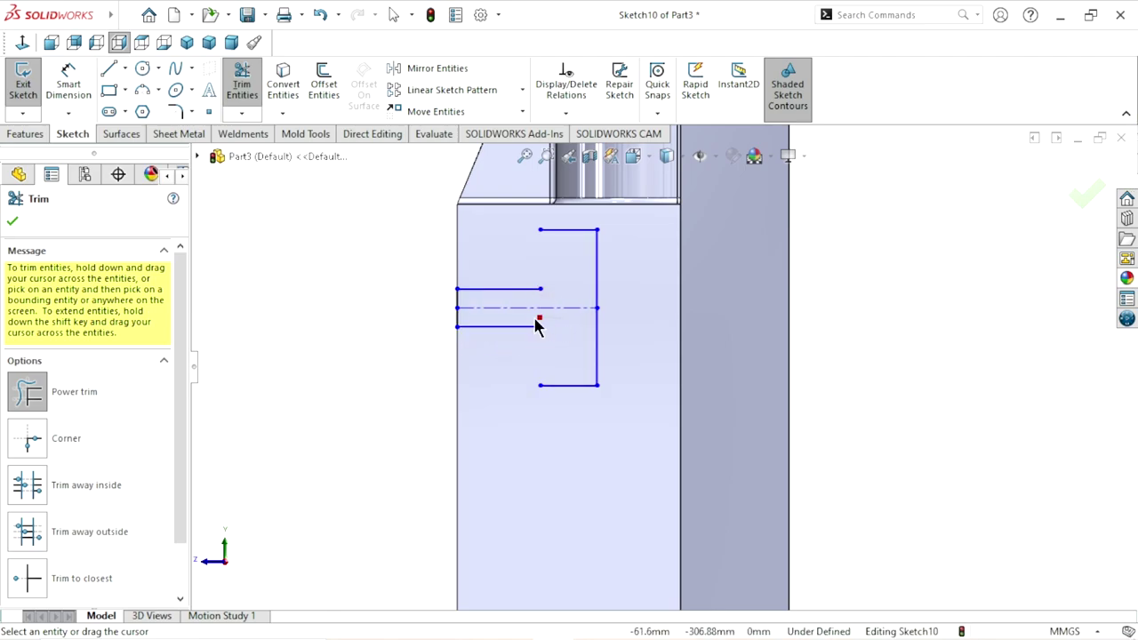
Draw two vertical lines that close the T outline into a single shaded profile
click(13, 222)
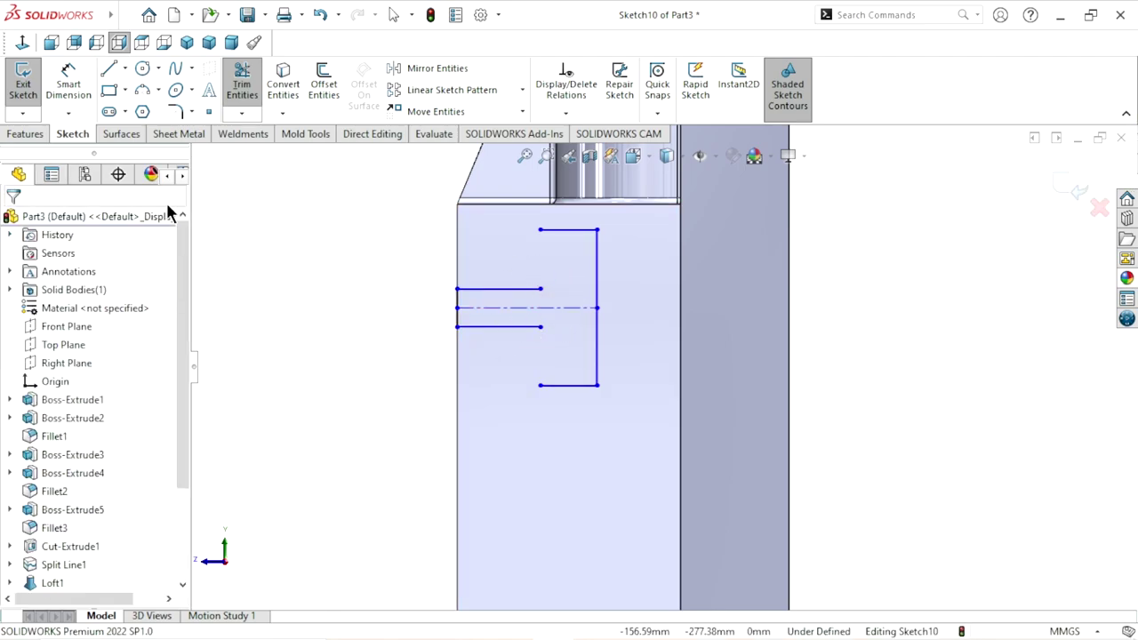
key(l)
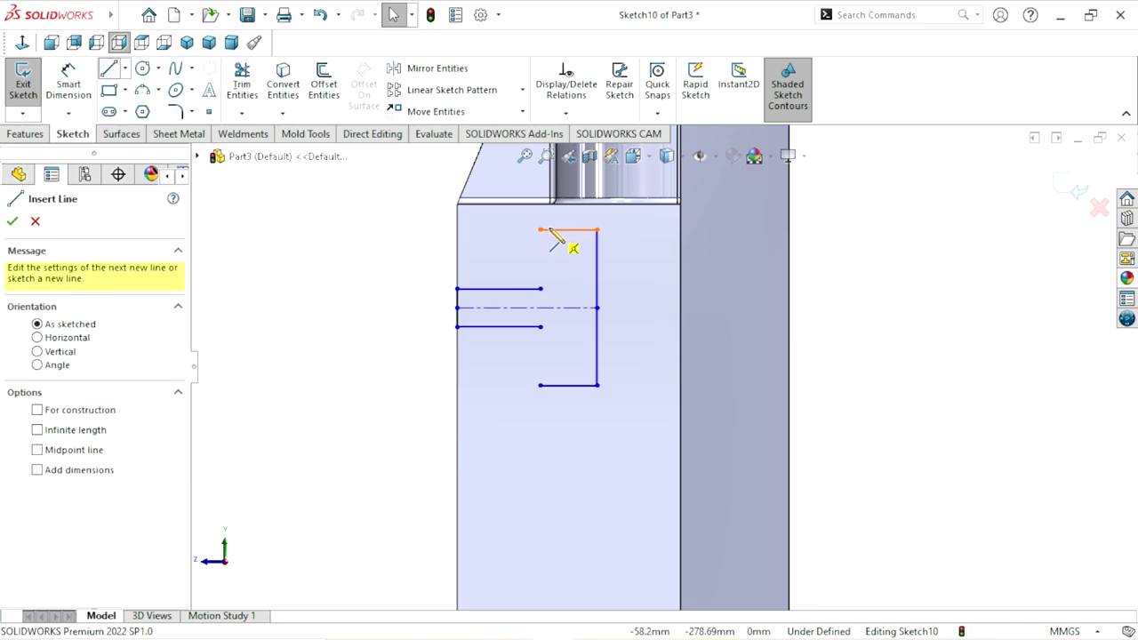
drag(539, 229, 540, 288)
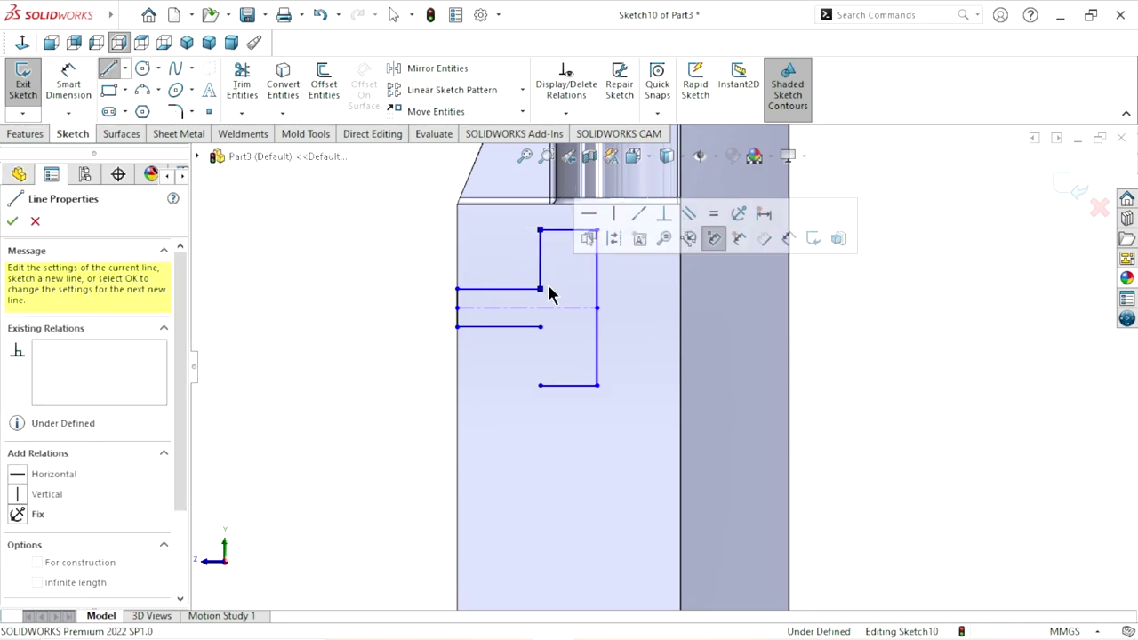
click(541, 327)
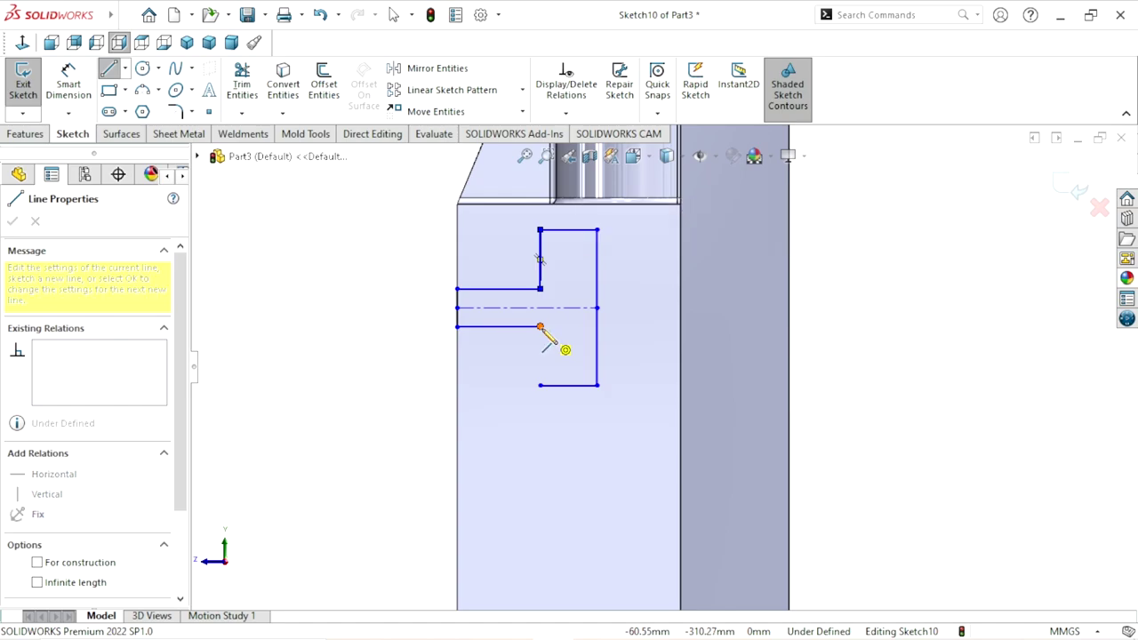
click(540, 385)
right_click(279, 350)
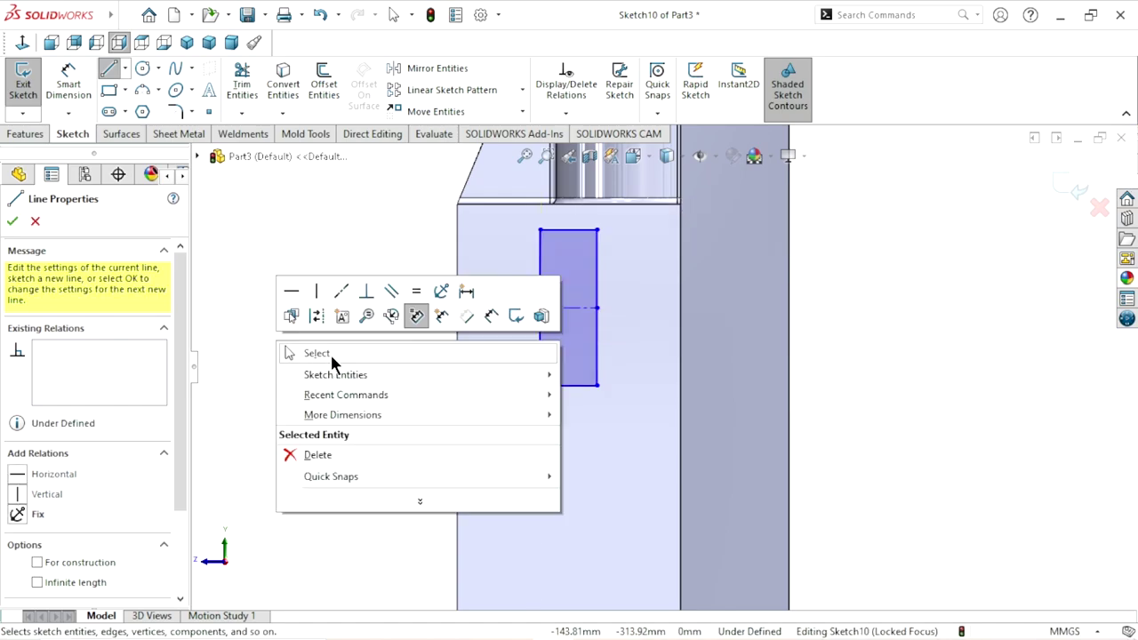
click(330, 352)
key(Escape)
scroll(647, 320, down, 2)
click(71, 82)
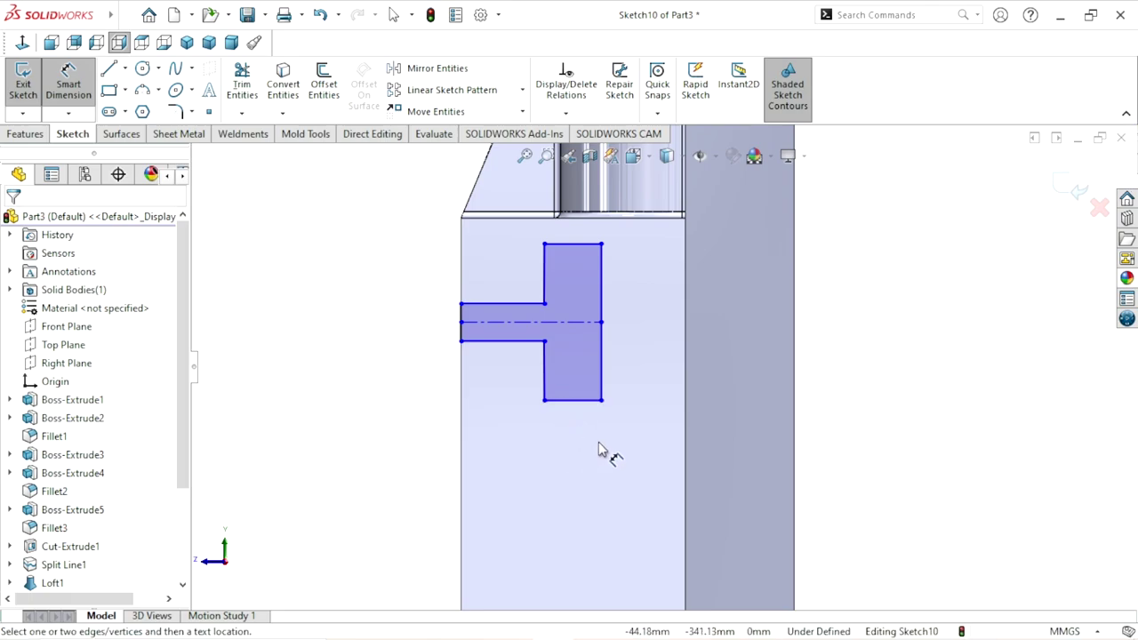
Dimension the T head width to 12 and the stem height to 12.5
click(579, 404)
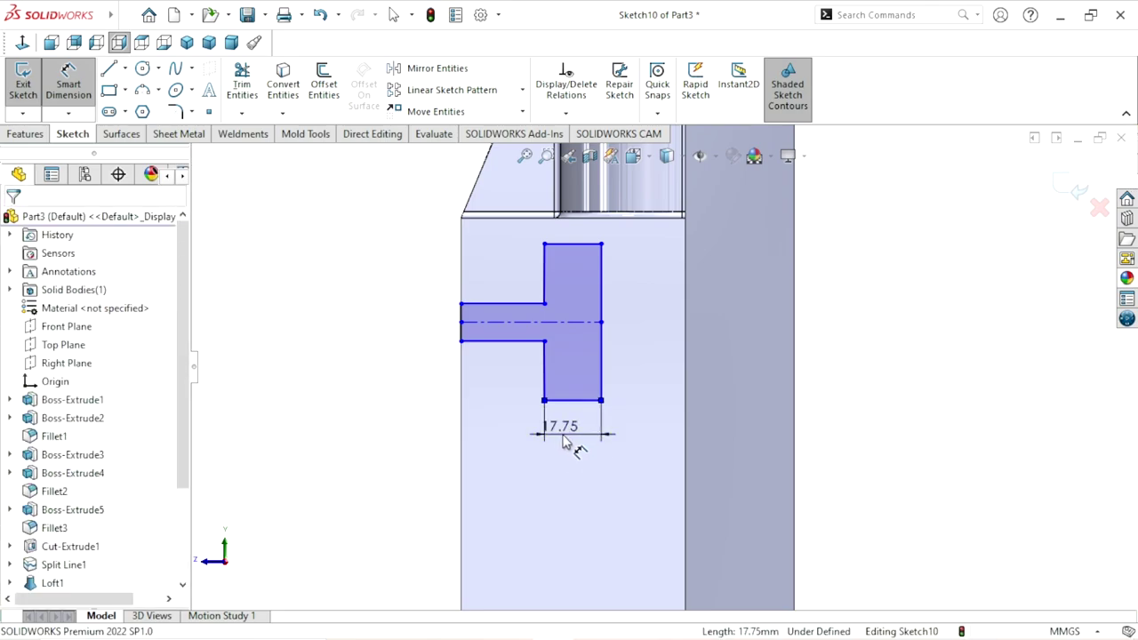
click(565, 442)
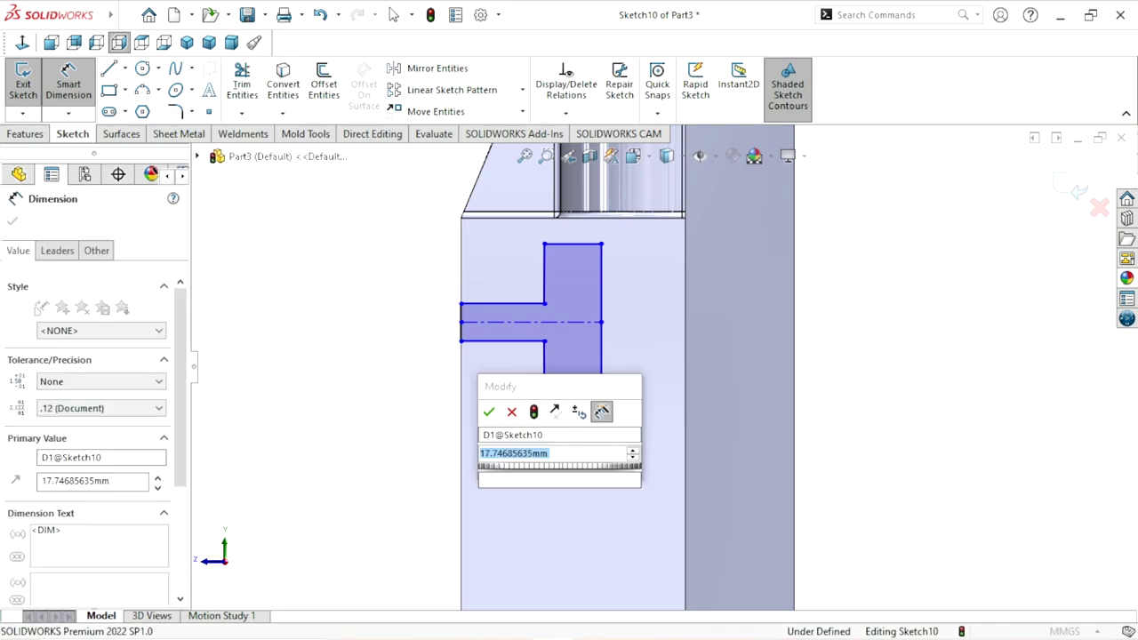
click(488, 410)
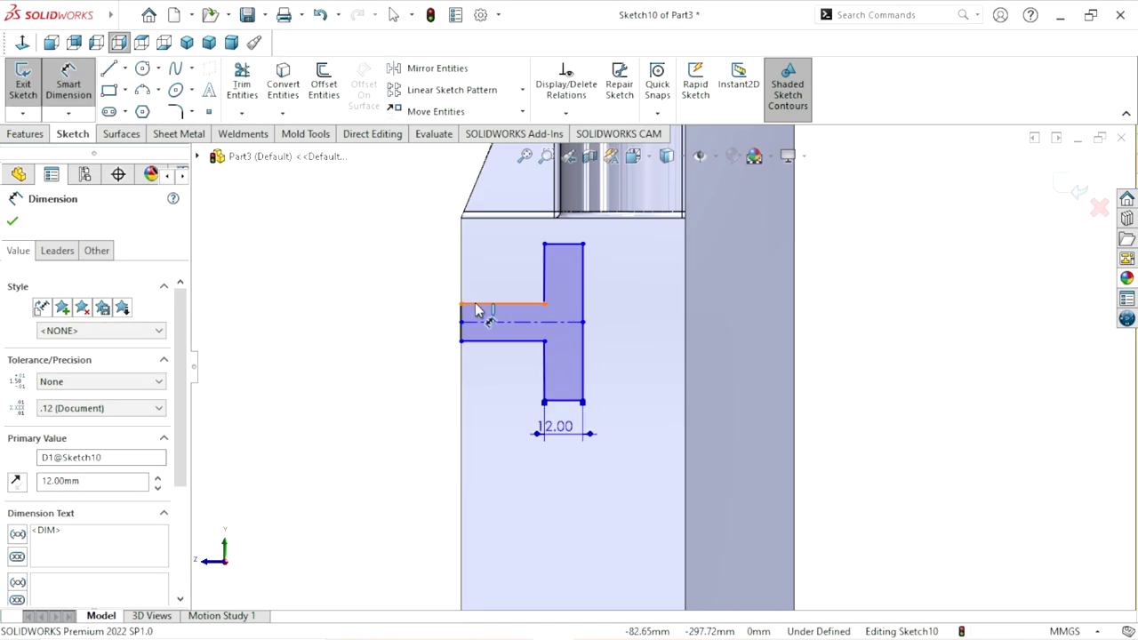
click(479, 341)
click(480, 304)
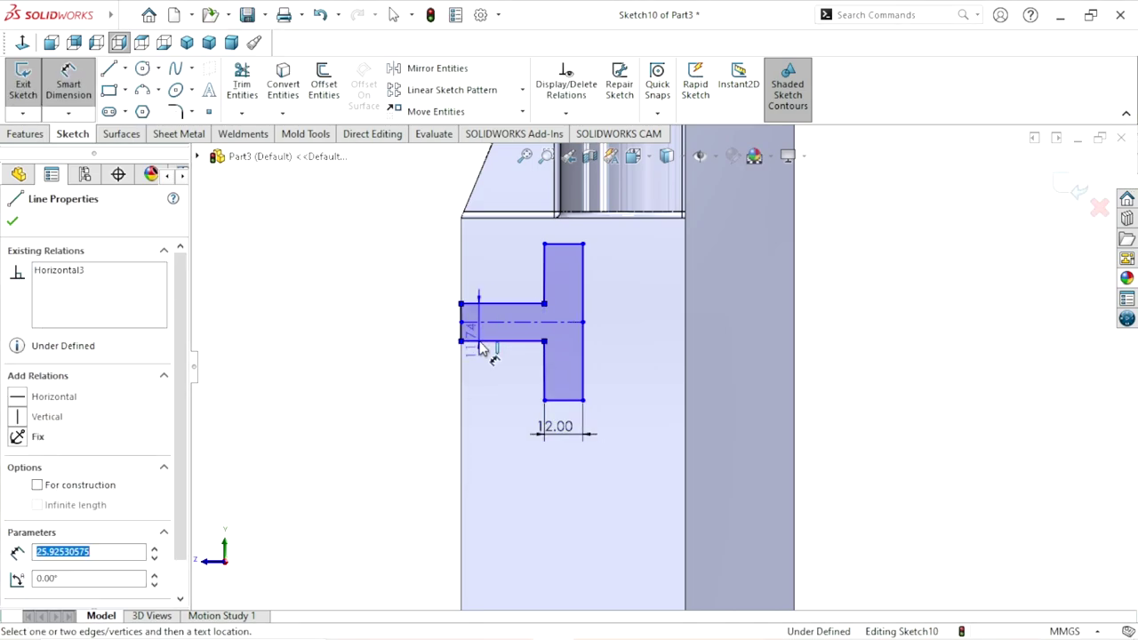
click(399, 331)
text(12.5)
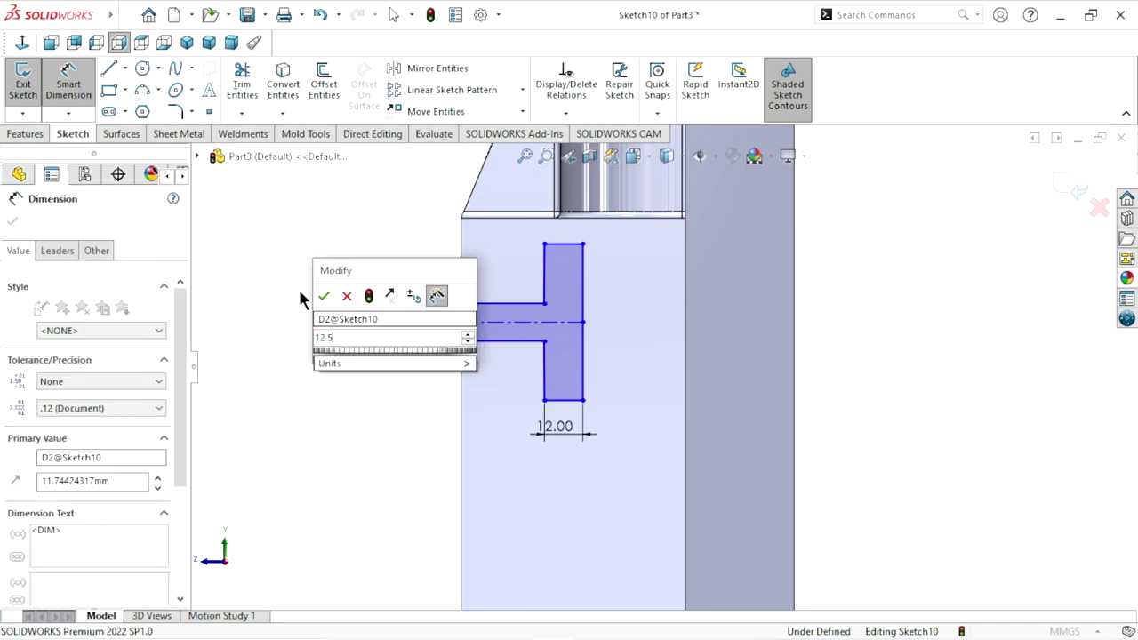
click(322, 298)
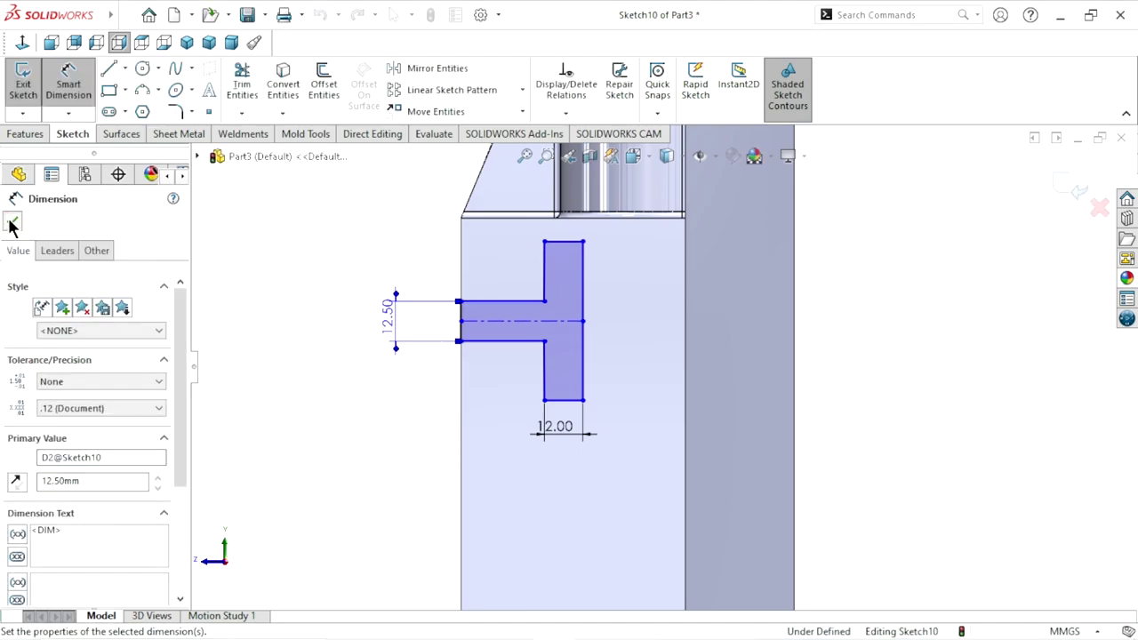
click(12, 220)
scroll(491, 325, down, 4)
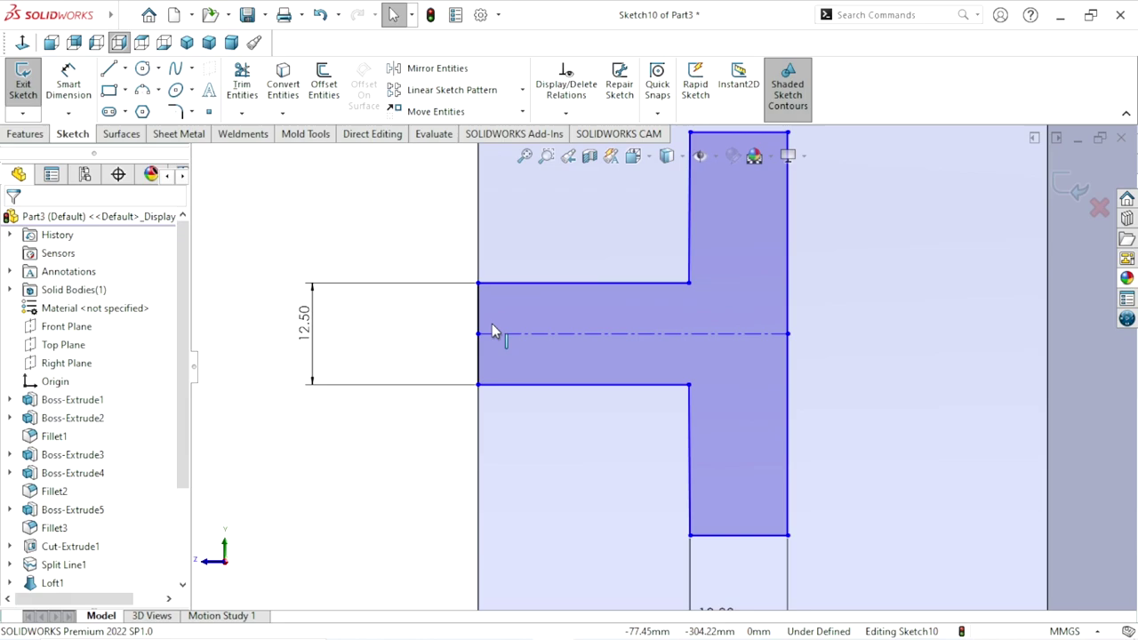
Make the stem's end line collinear with the block edge
click(479, 369)
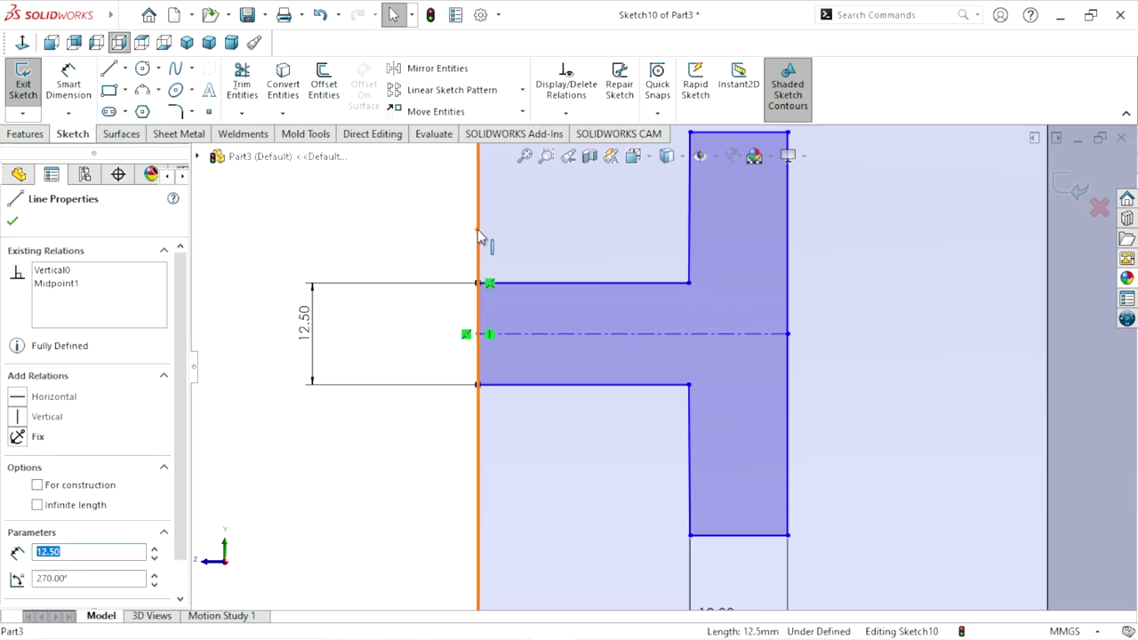
click(479, 235)
ctrl+click(478, 233)
click(526, 148)
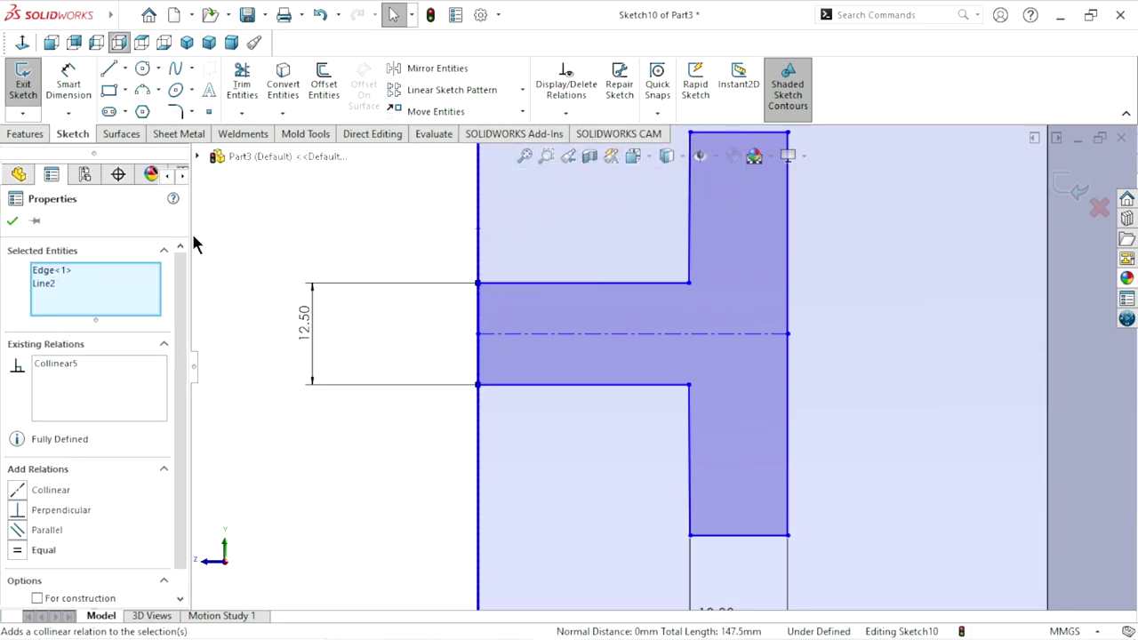
click(12, 221)
scroll(553, 394, up, 3)
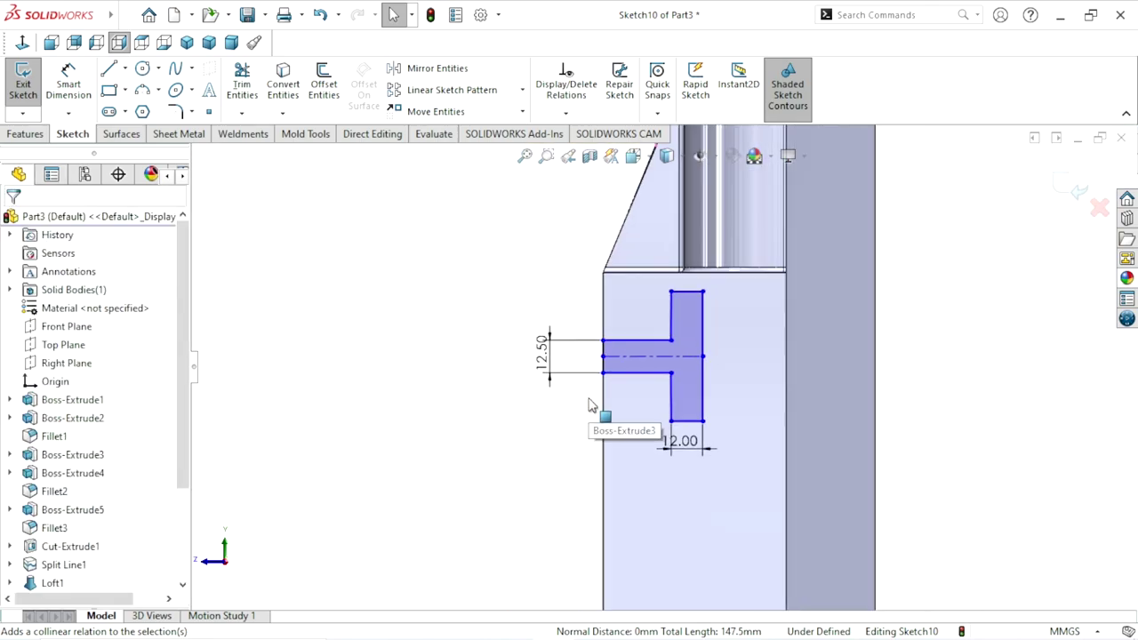
scroll(782, 345, down, 2)
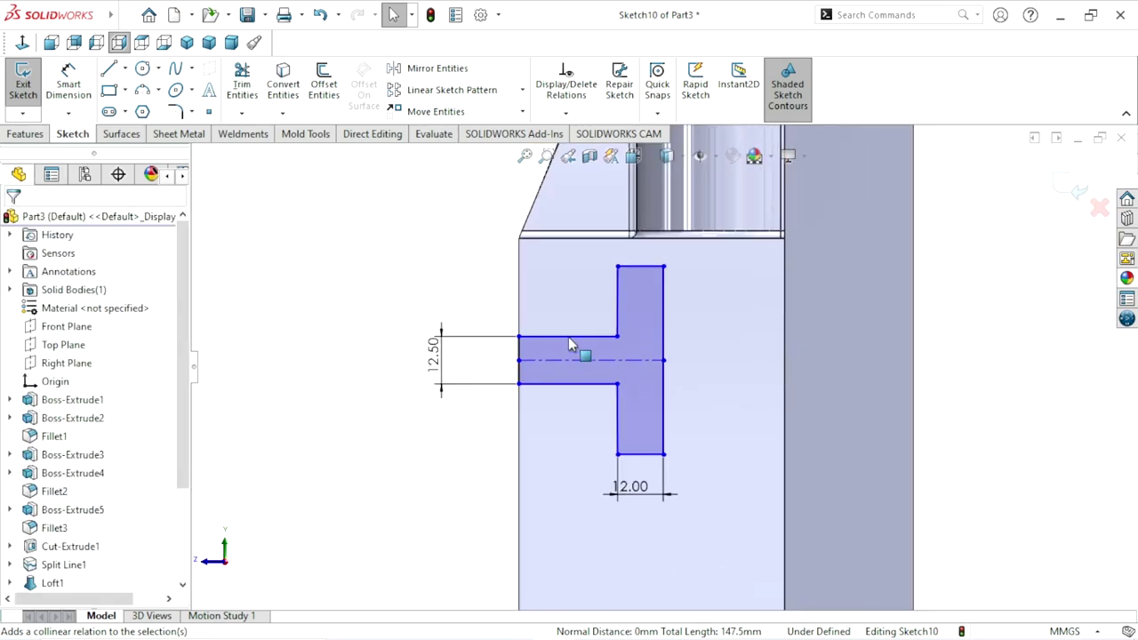
Dimension the head's right side to 30 and the stem's top line to 20
click(82, 101)
click(664, 347)
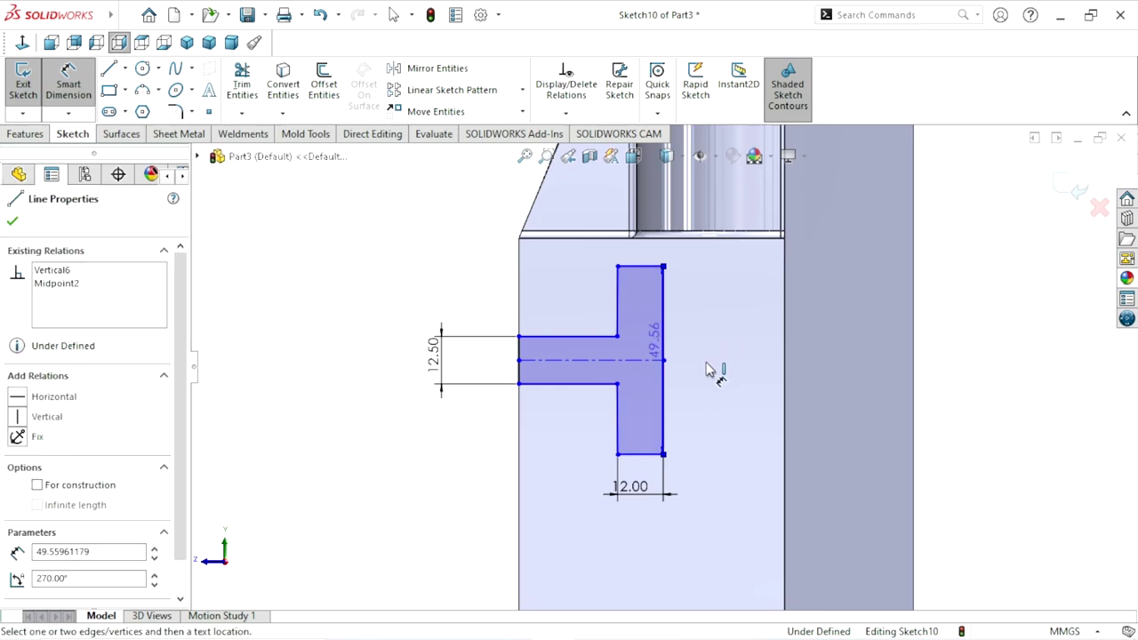
click(708, 365)
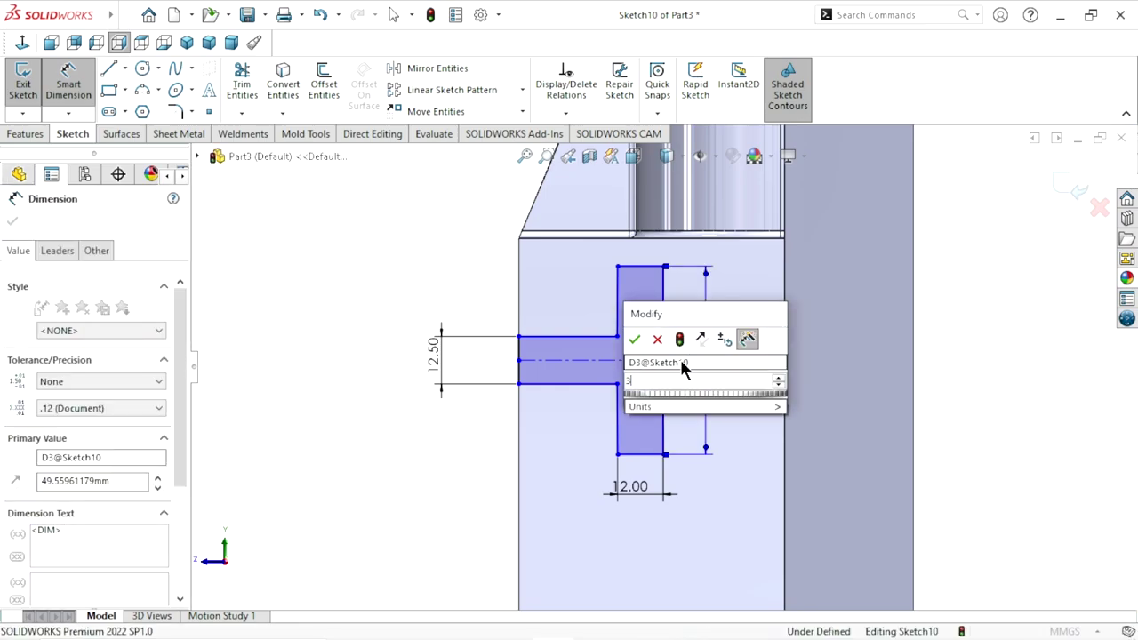
text(30)
click(634, 339)
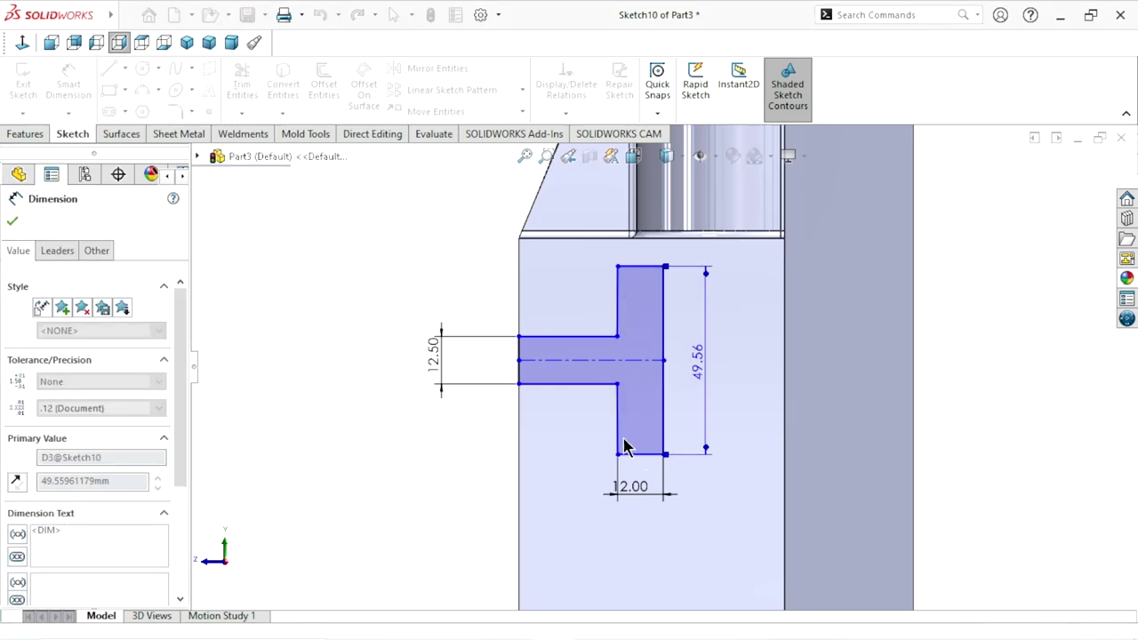
scroll(662, 370, up, 2)
scroll(720, 330, down, 2)
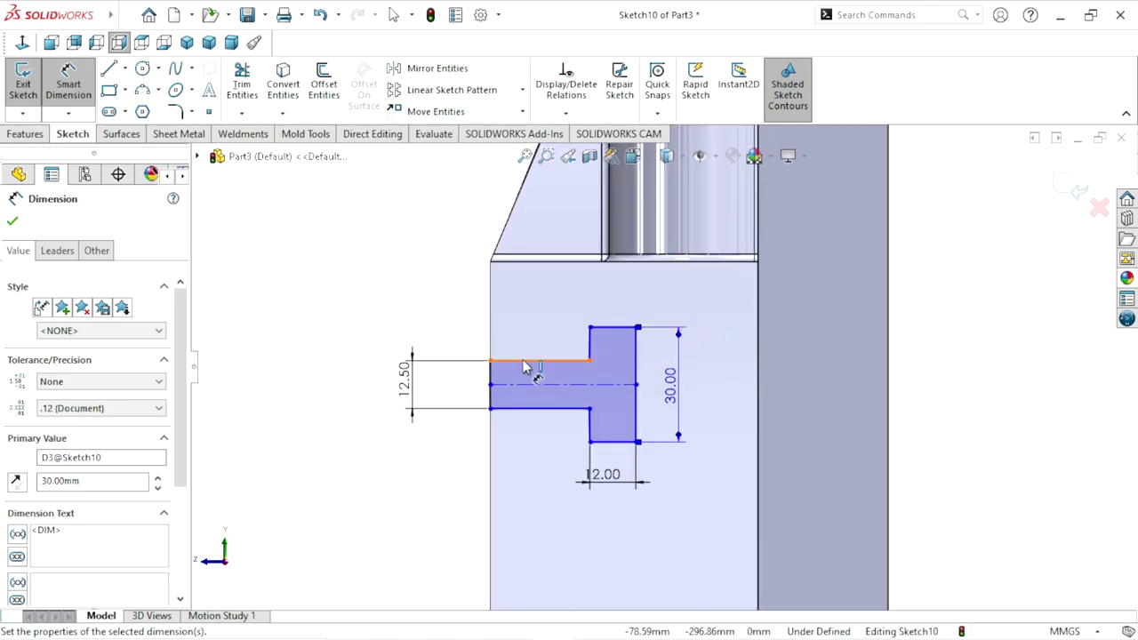
click(524, 361)
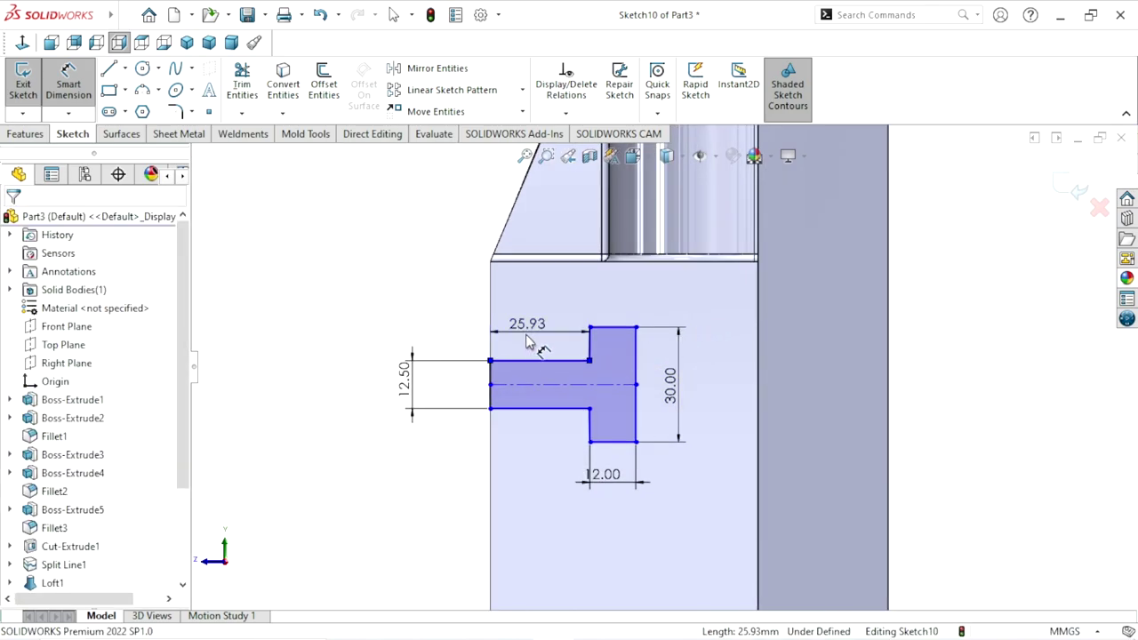
click(531, 344)
text(20)
click(457, 309)
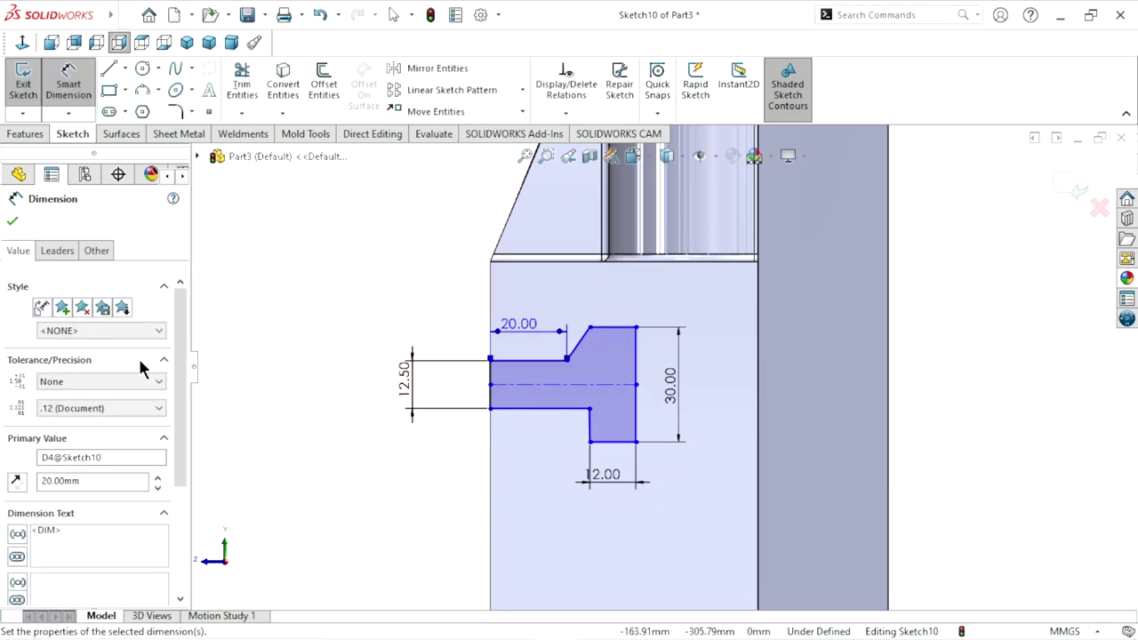
click(11, 223)
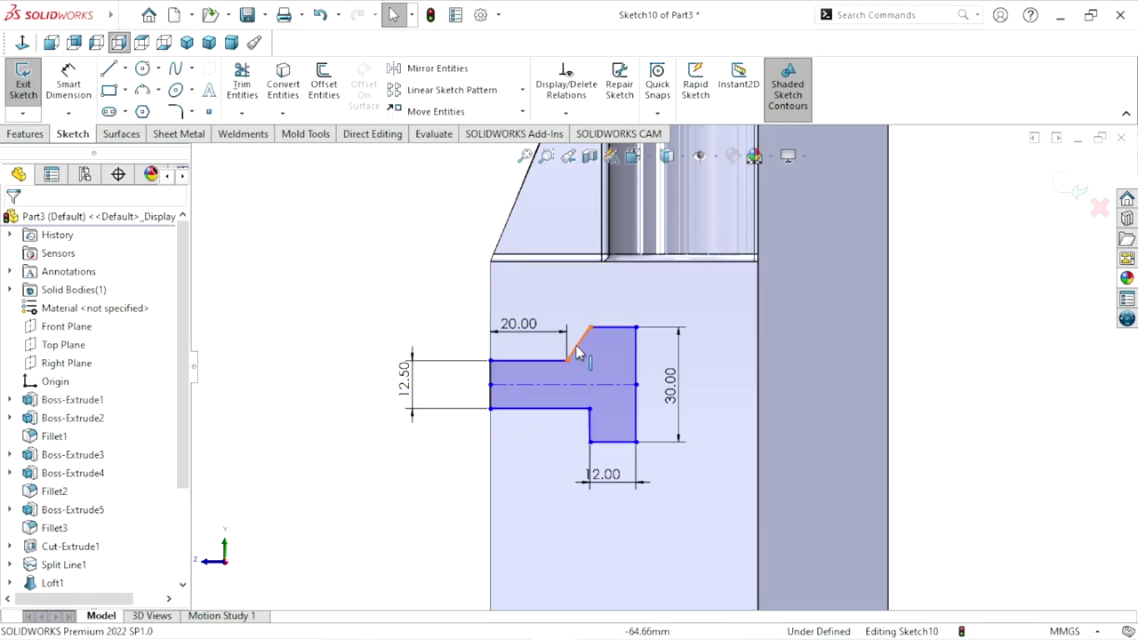
Make the slanted connecting line vertical, undoing the extra change made afterwards
click(583, 355)
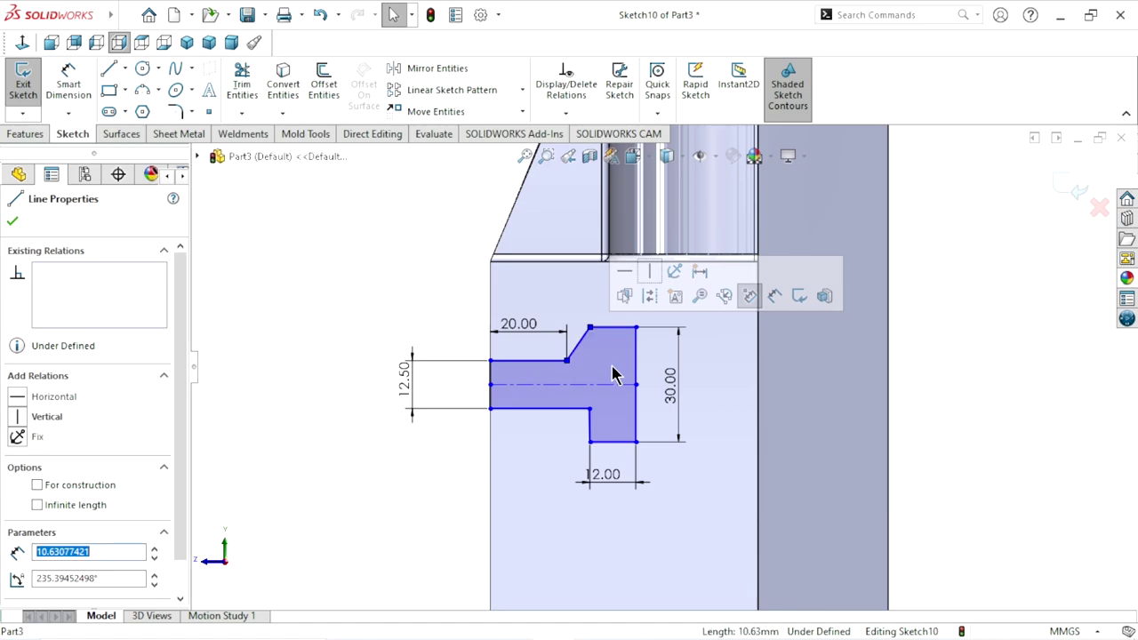
click(648, 268)
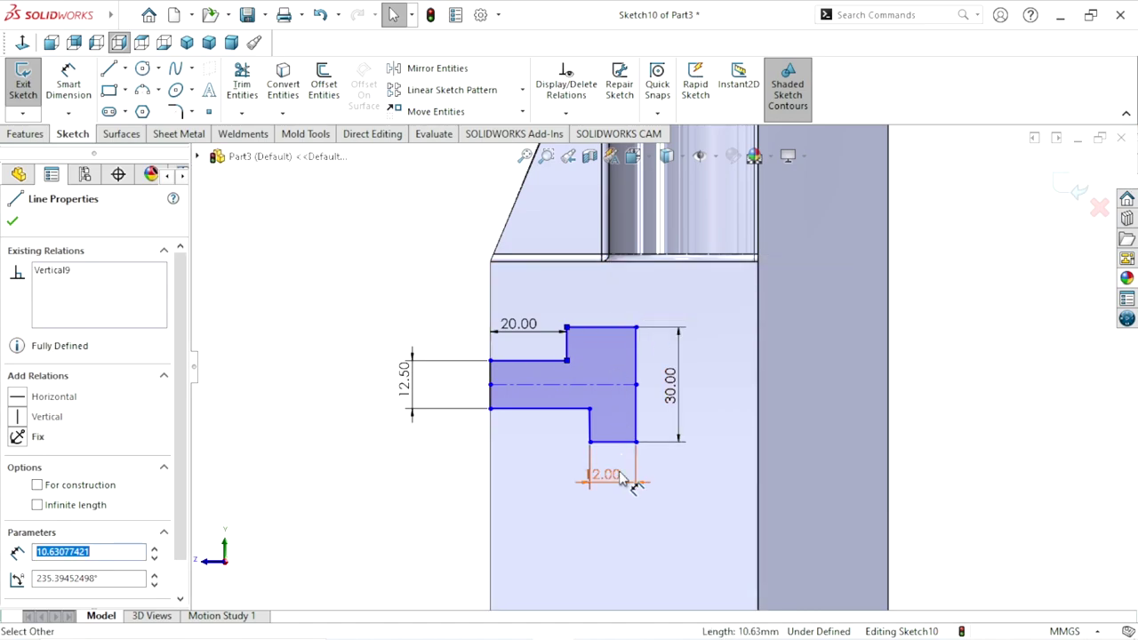
click(592, 429)
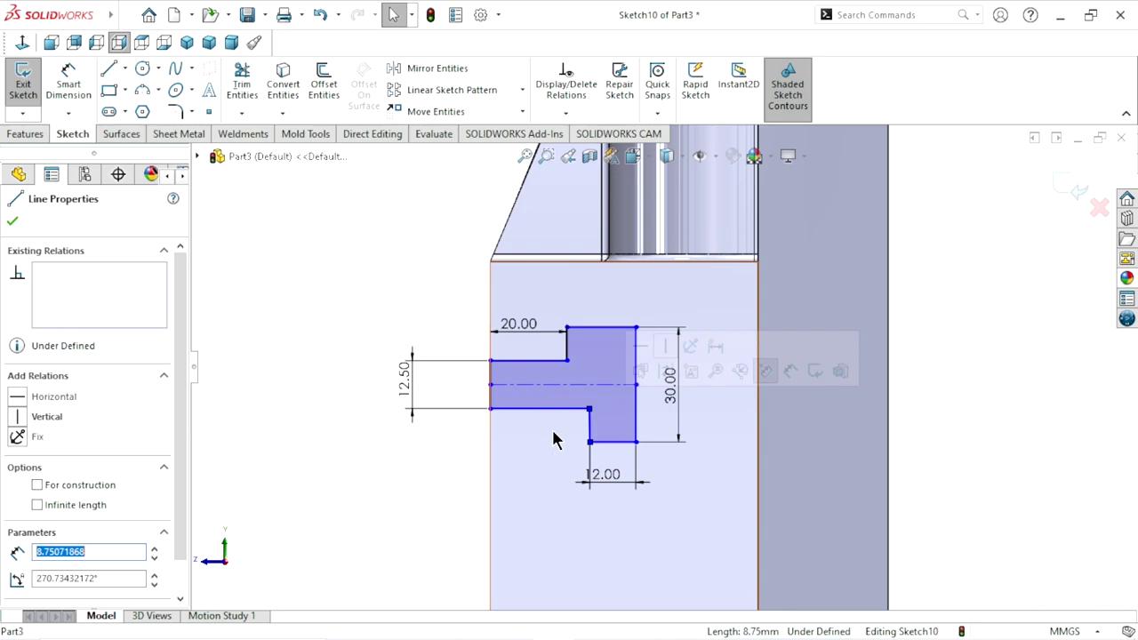
click(664, 345)
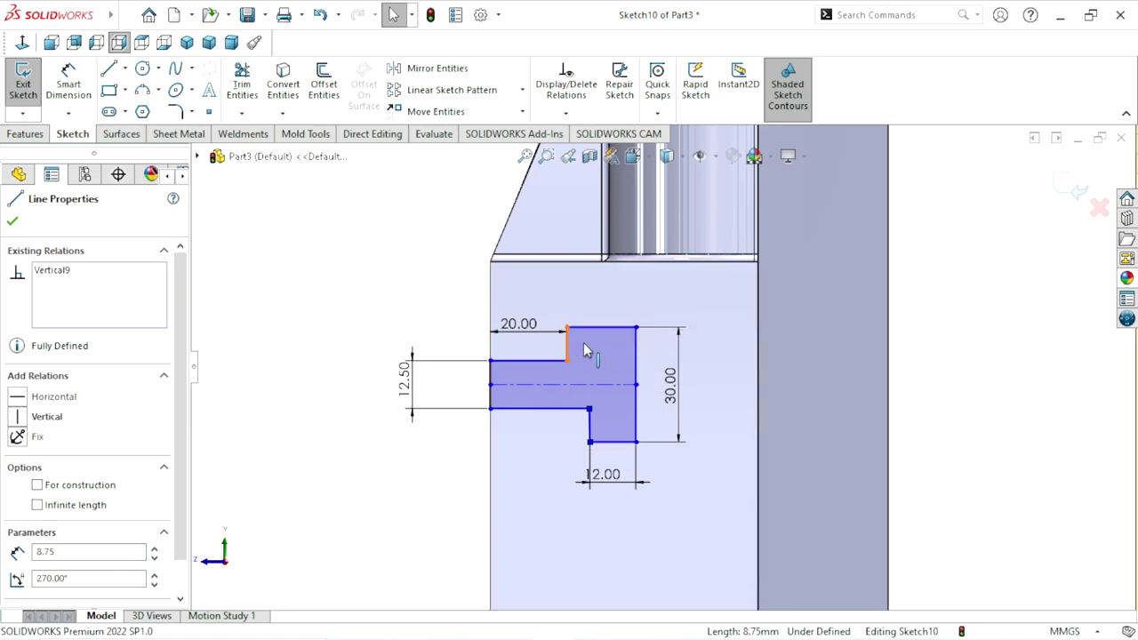
ctrl+click(585, 348)
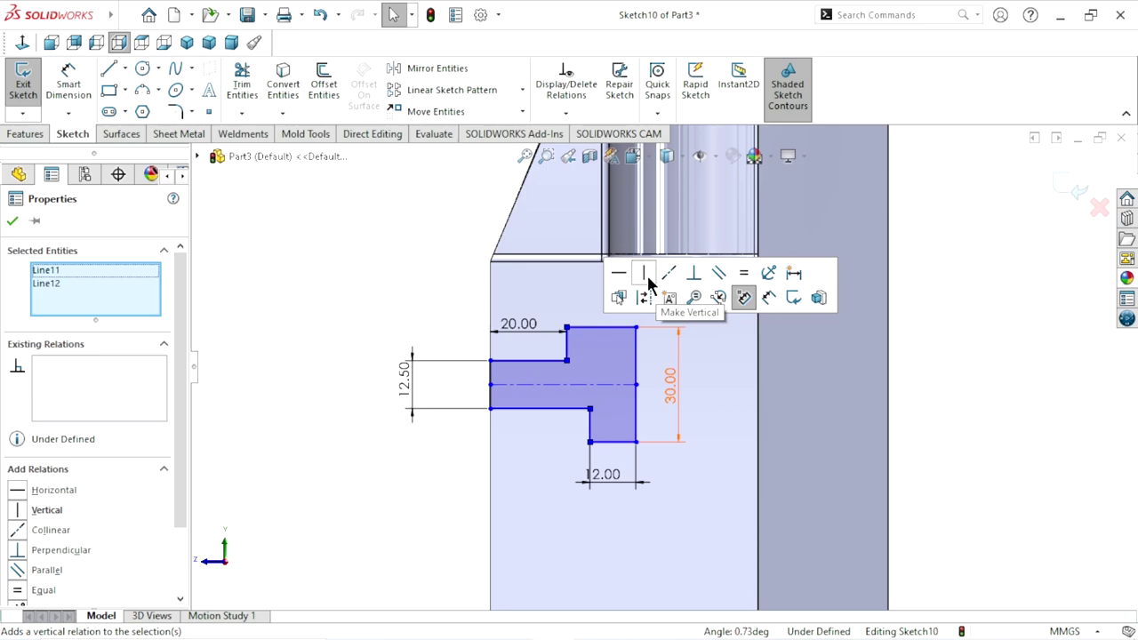
click(320, 15)
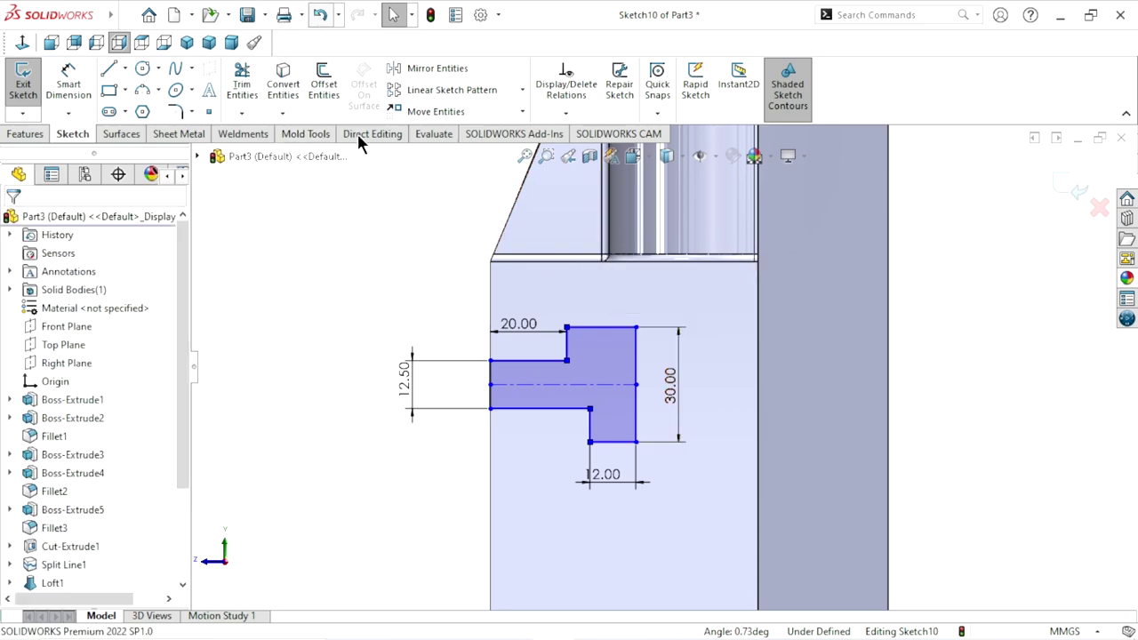
Check the short connecting lines' Vertical relation, then clear the selection
click(570, 347)
ctrl+click(589, 427)
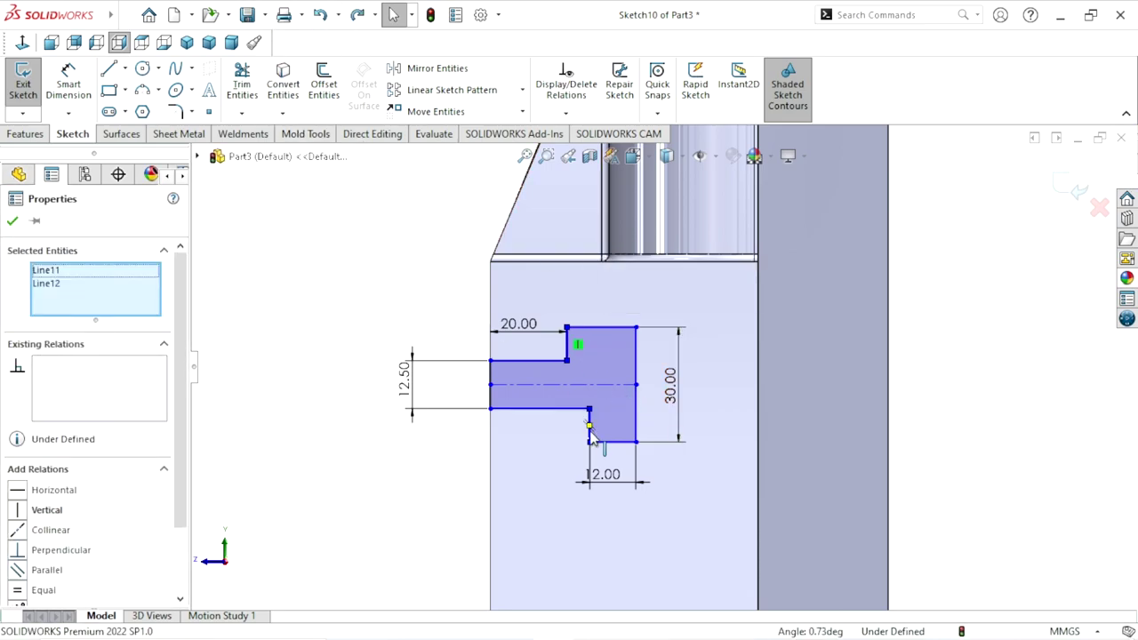
scroll(613, 452, up, 5)
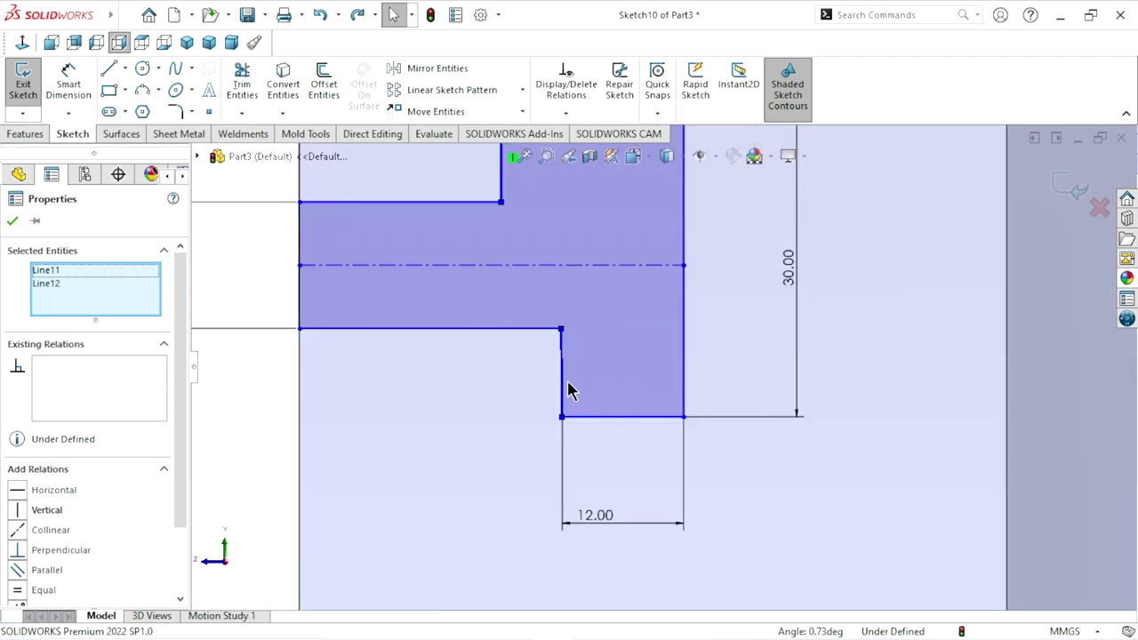
click(564, 384)
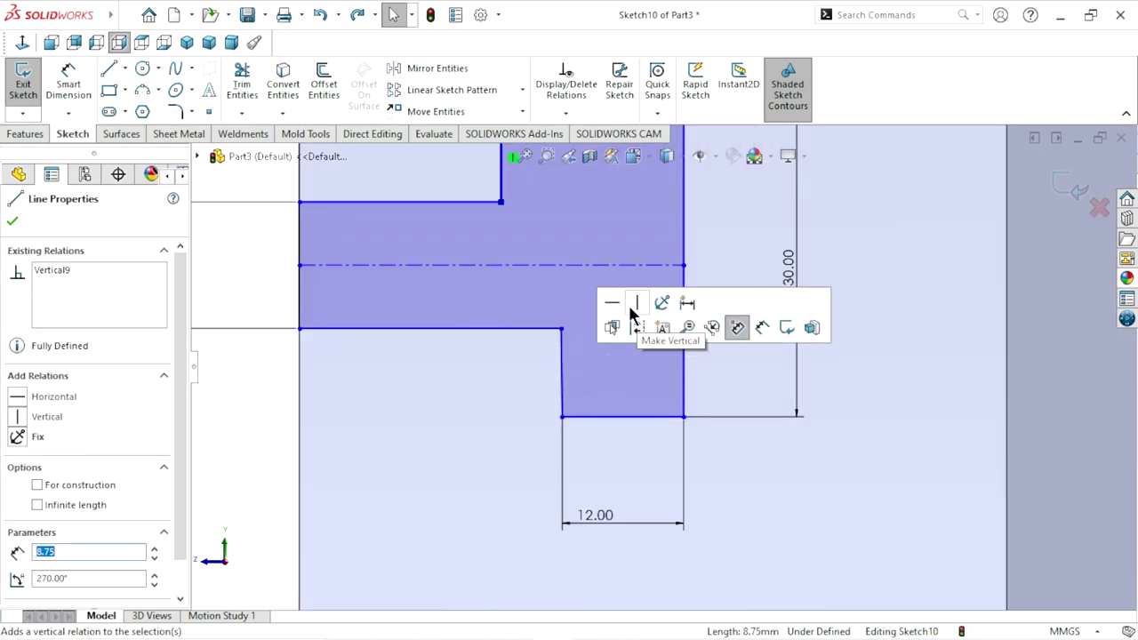
click(272, 424)
scroll(549, 465, up, 5)
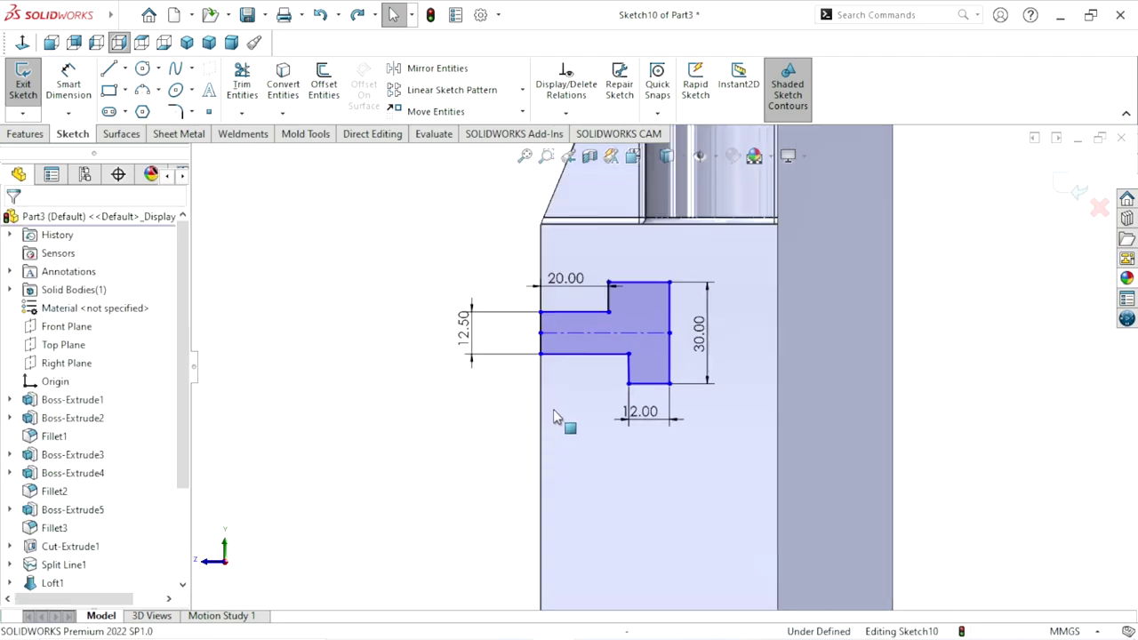
scroll(653, 346, down, 3)
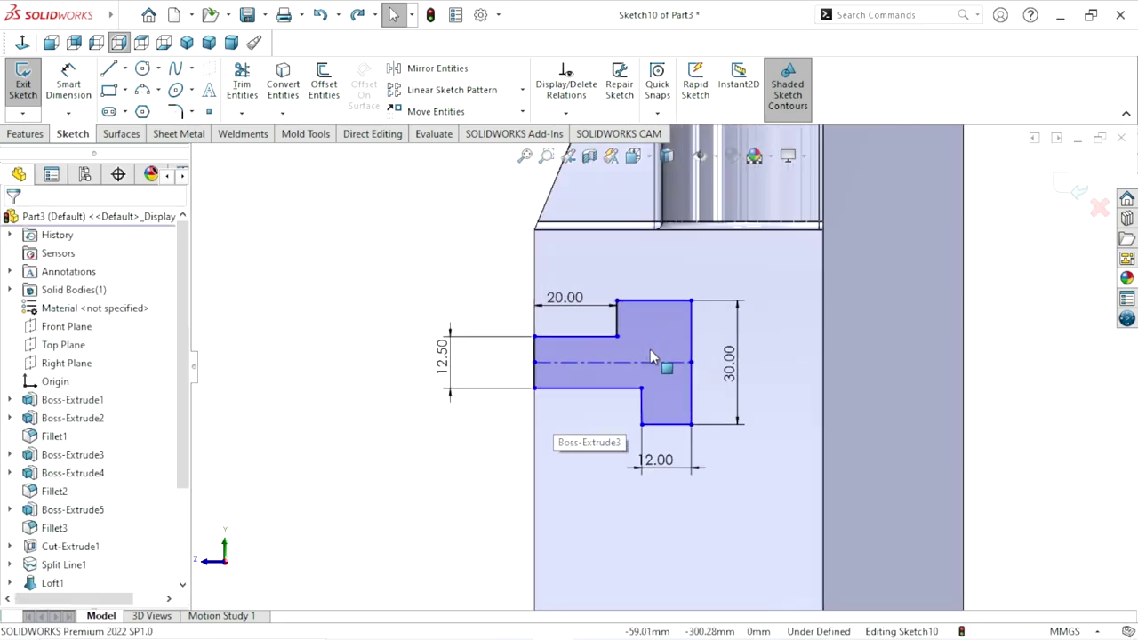
Trim away the short vertical line at the head's inner edge
click(243, 79)
drag(667, 419, 619, 421)
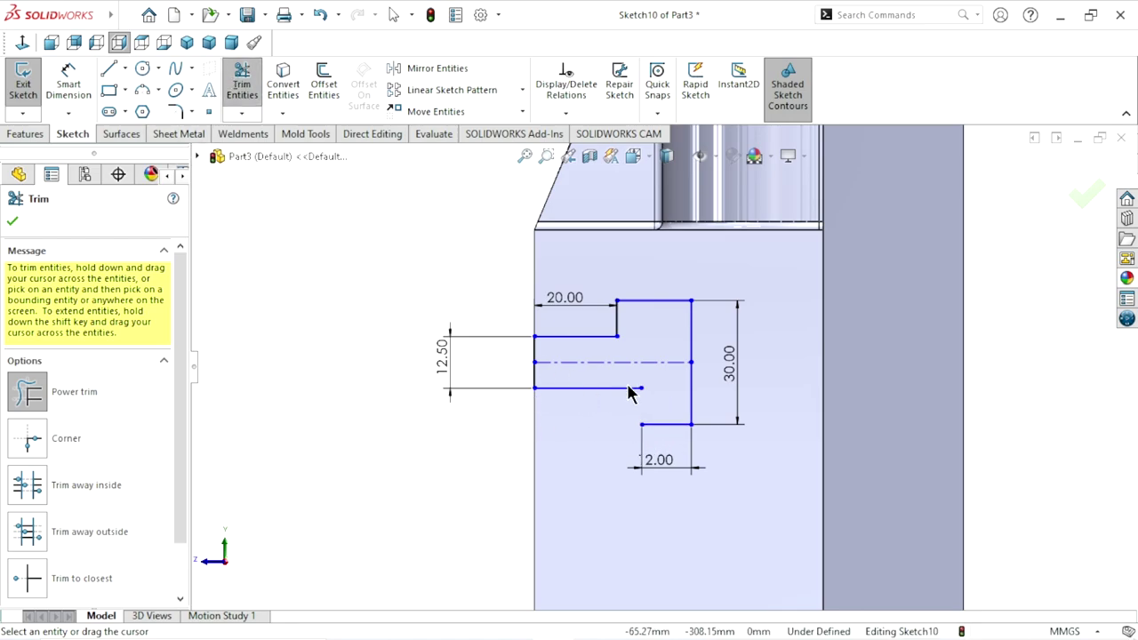
click(108, 68)
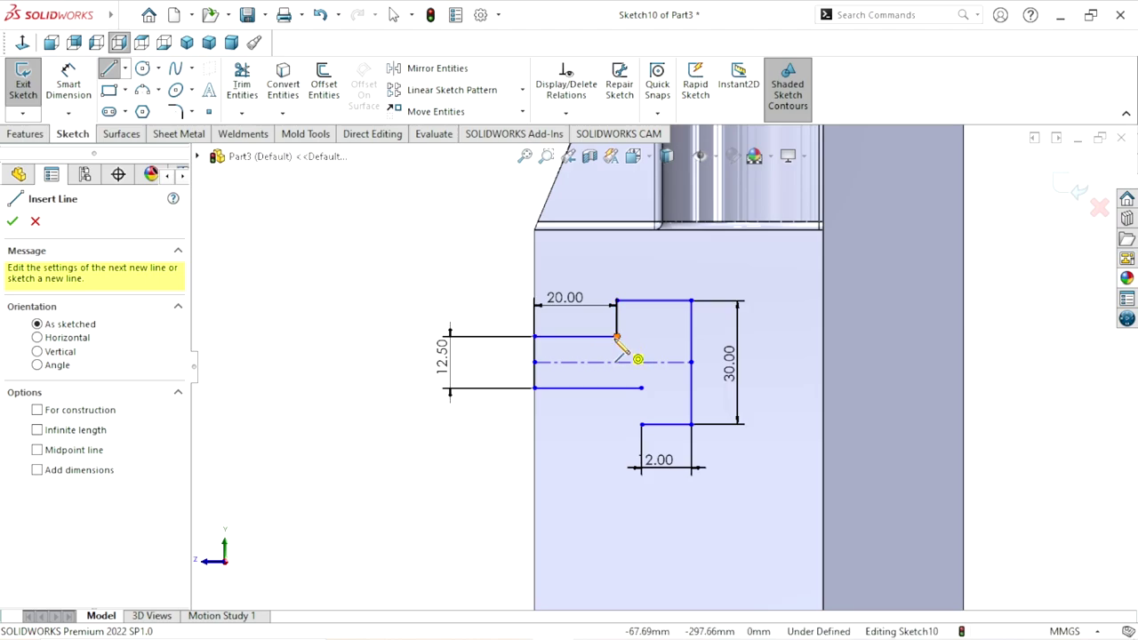
click(41, 223)
click(242, 85)
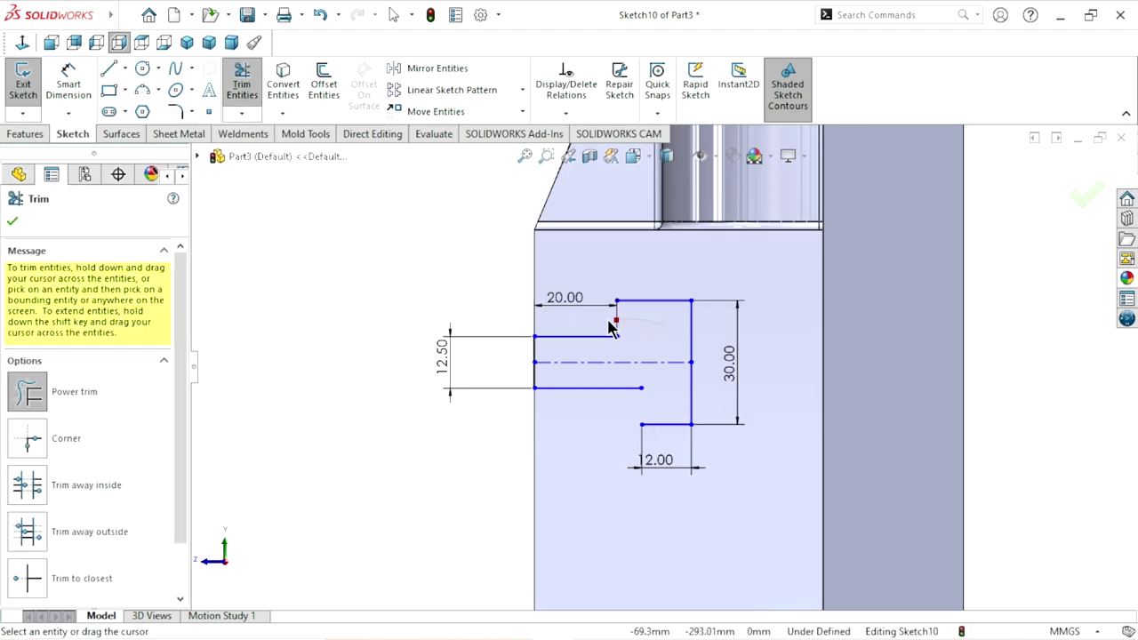
click(109, 71)
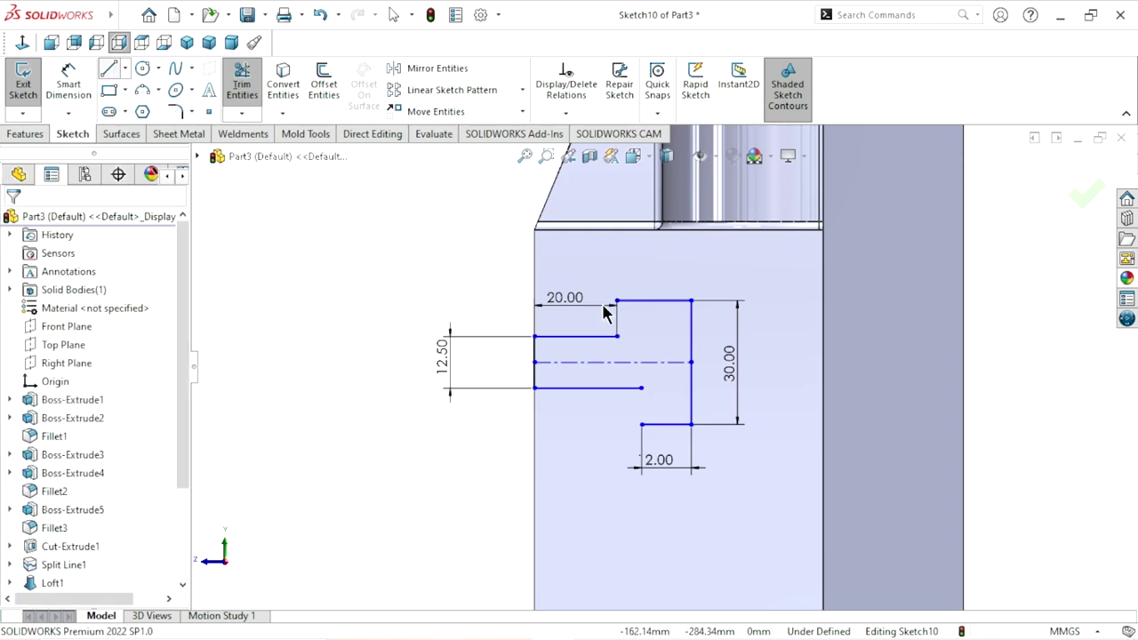
Redraw the inner line between the upper and lower corners and make it vertical
click(617, 302)
click(643, 425)
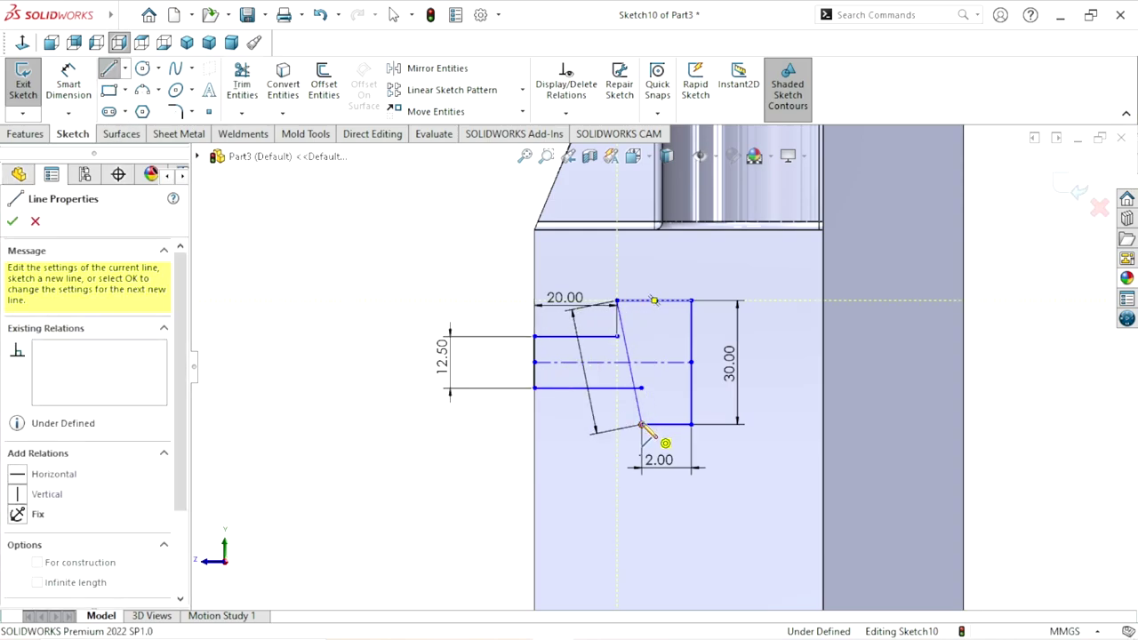
right_click(355, 374)
click(356, 376)
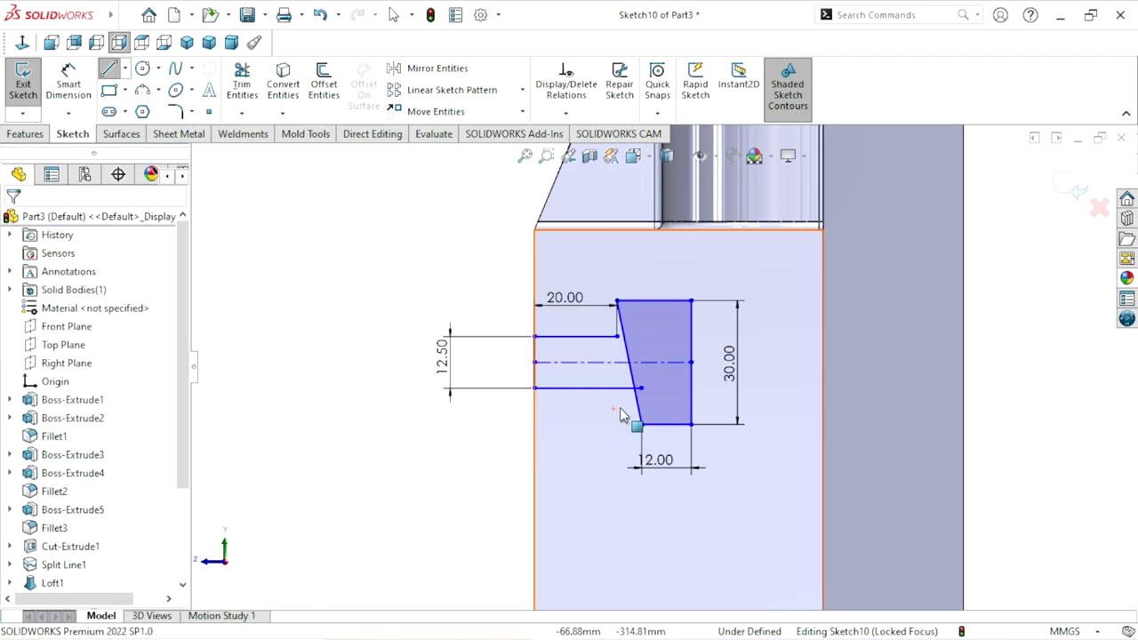
click(637, 404)
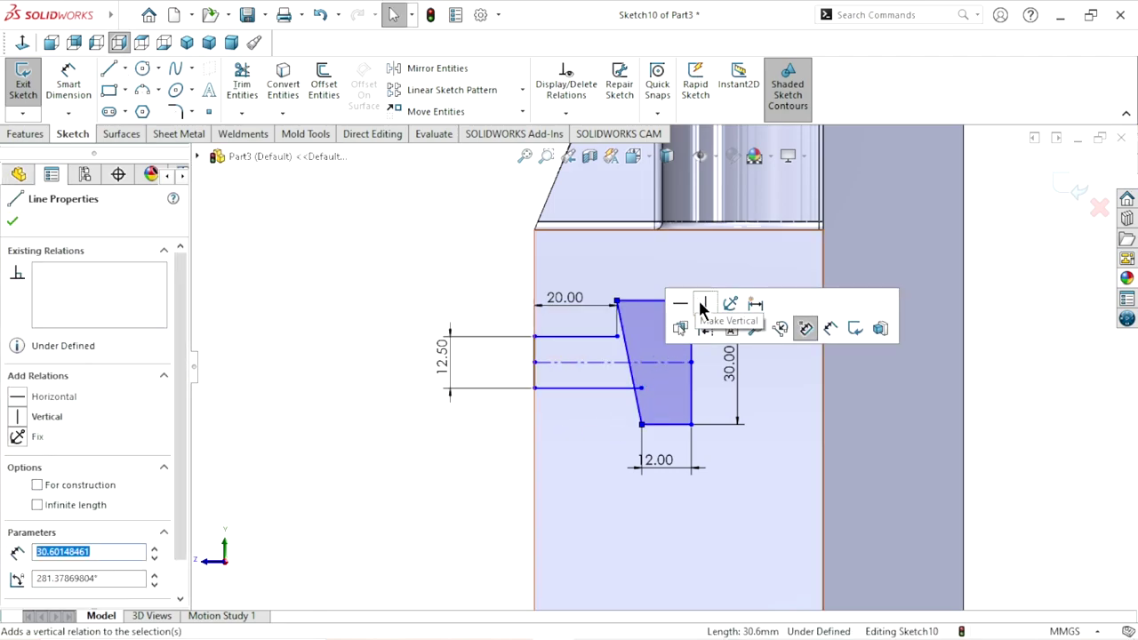
click(700, 303)
scroll(667, 368, up, 2)
scroll(701, 394, down, 2)
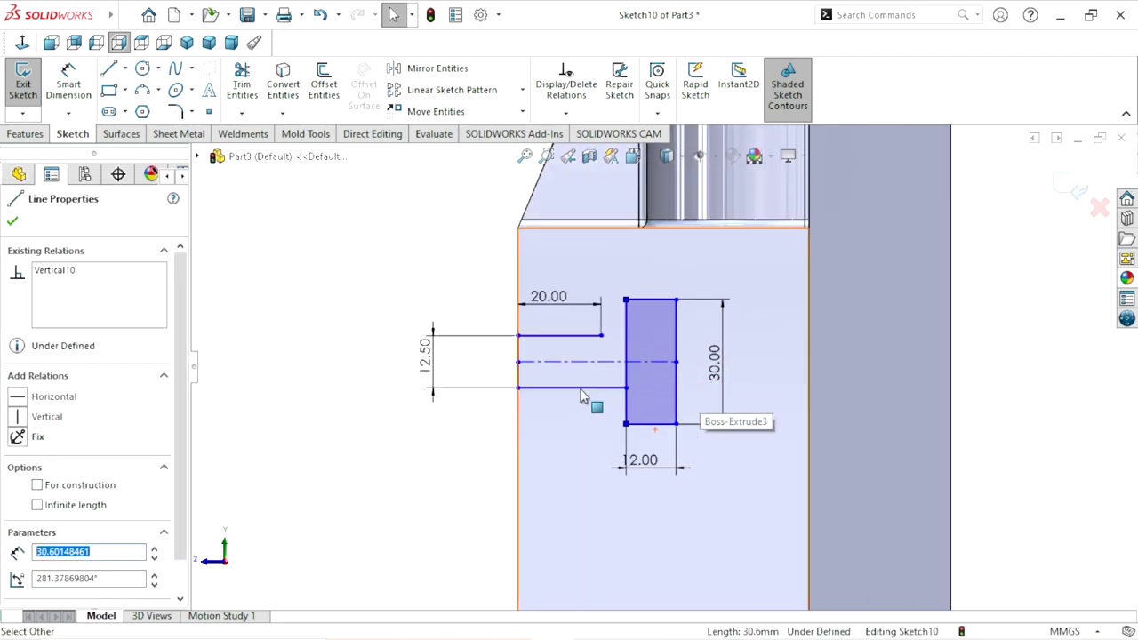
click(11, 223)
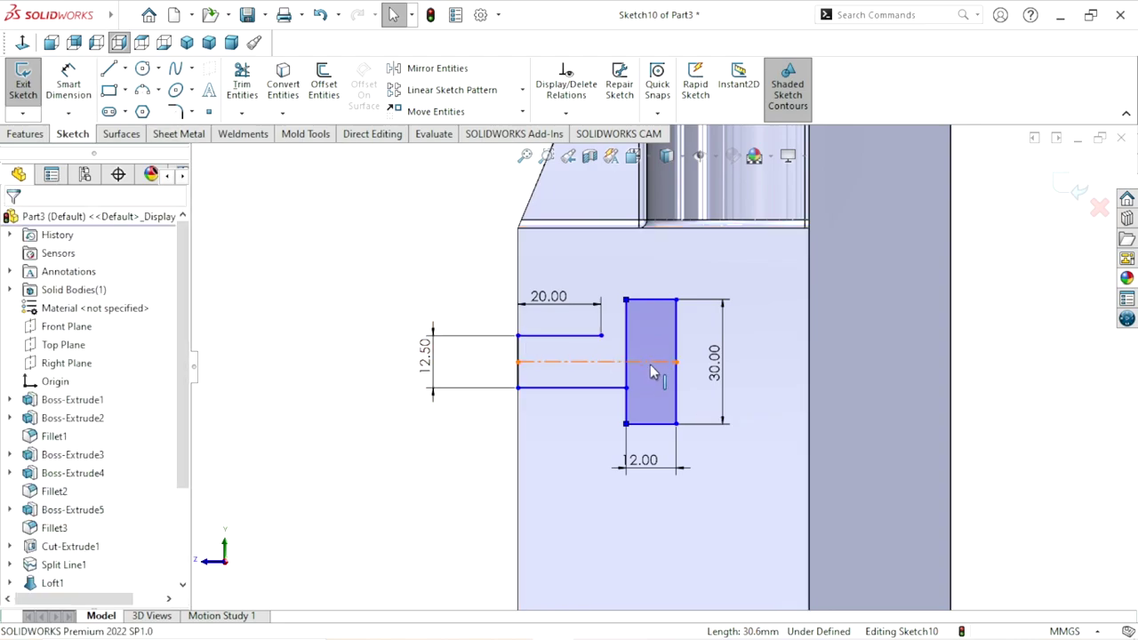
Make the slot line's endpoint coincident with the vertical inner line, replacing the midpoint relation
click(601, 335)
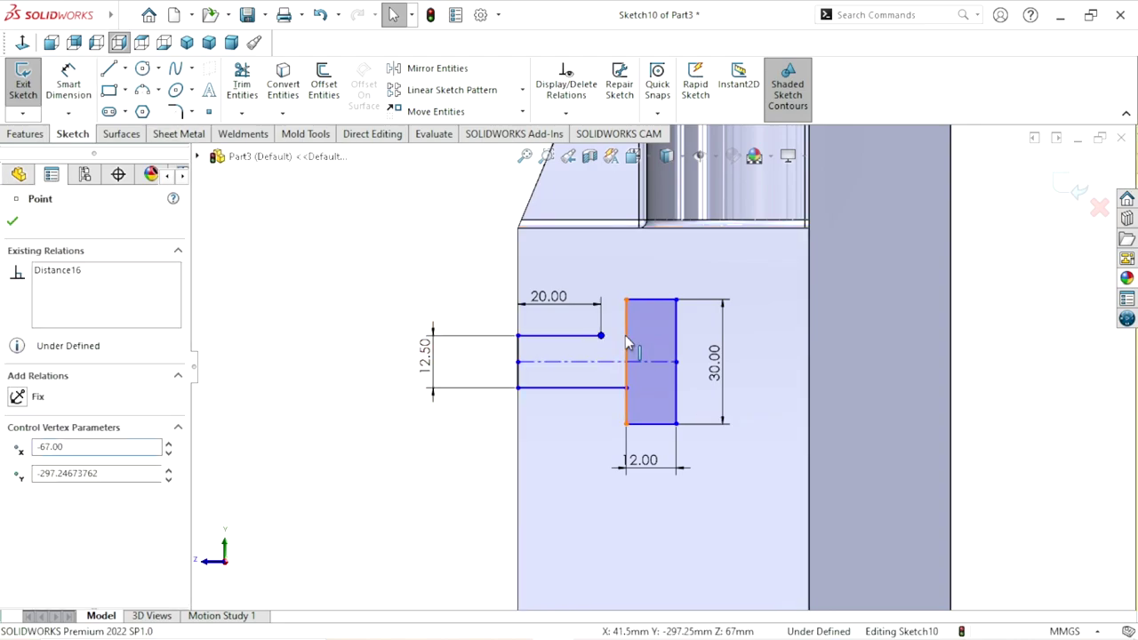
click(628, 345)
ctrl+click(626, 361)
click(681, 267)
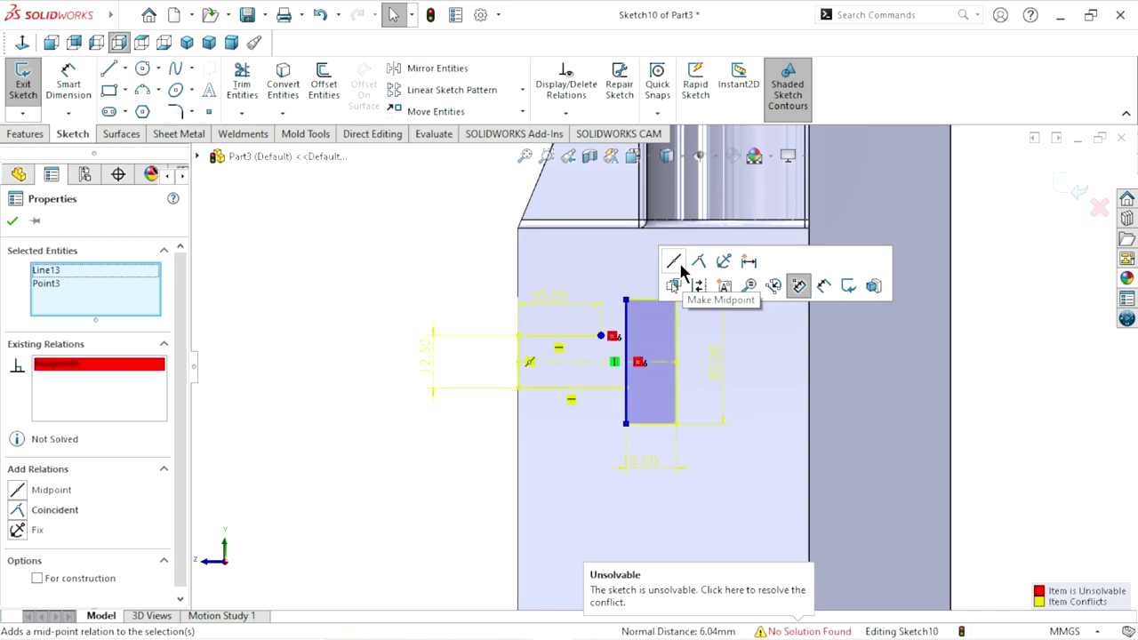
right_click(74, 364)
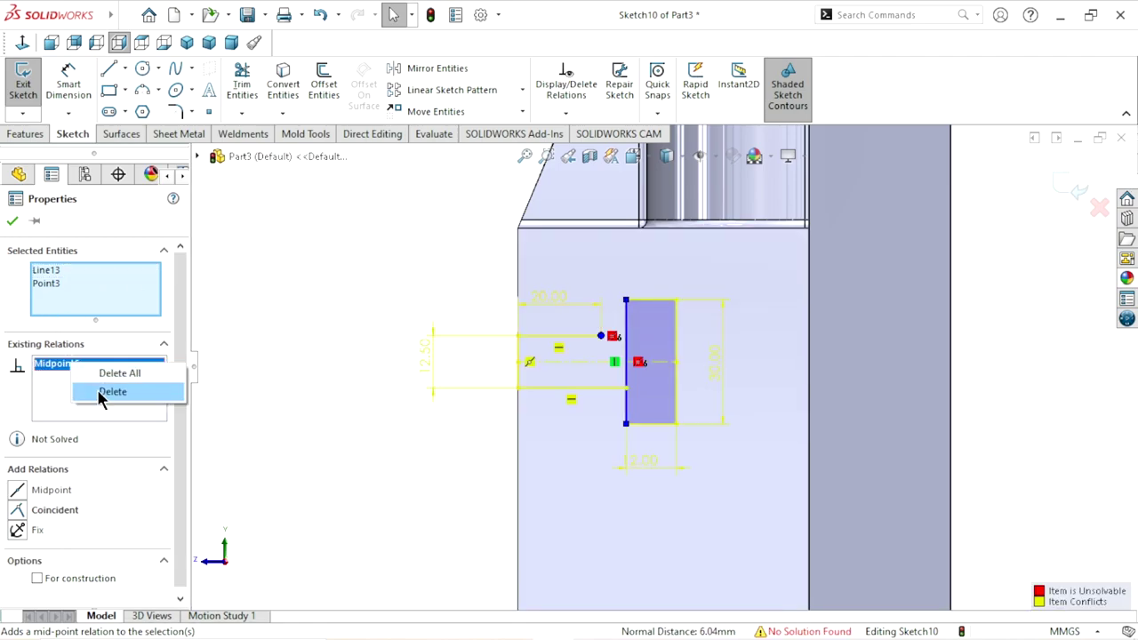
click(103, 392)
click(22, 512)
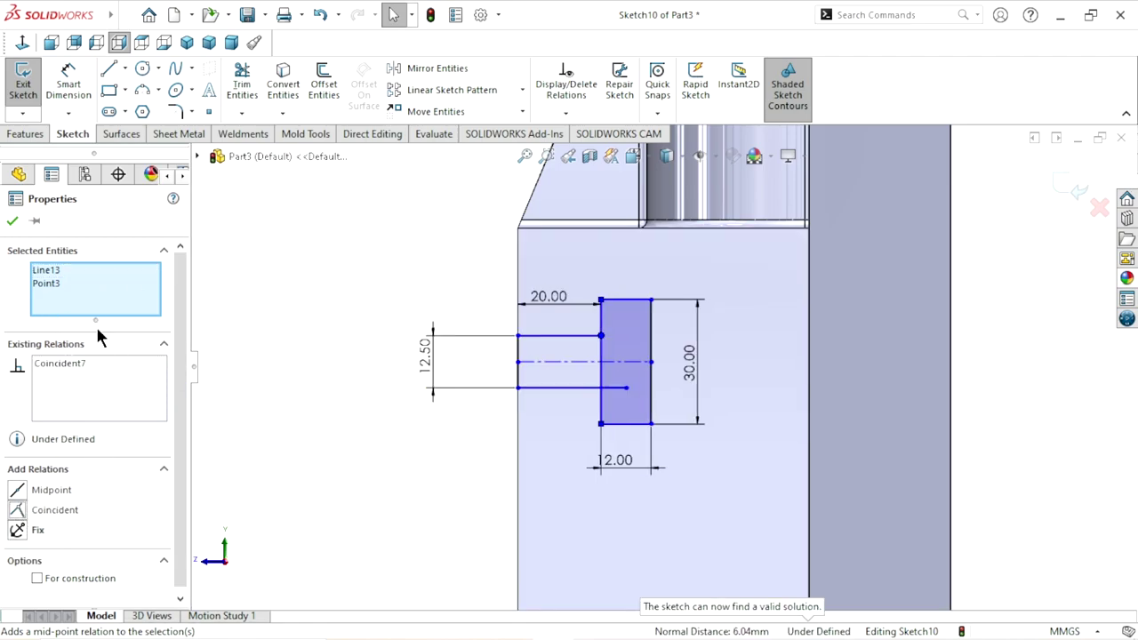
click(11, 225)
scroll(605, 373, down, 3)
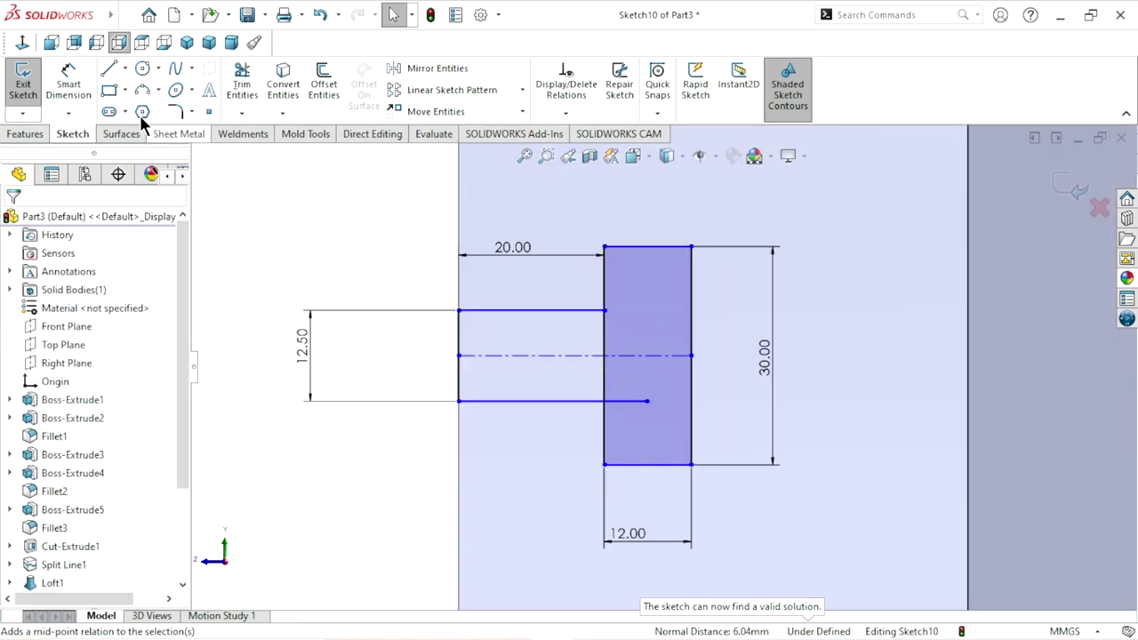
Trim the leftover segments to close the T and move the 12.50 dimension closer
click(242, 84)
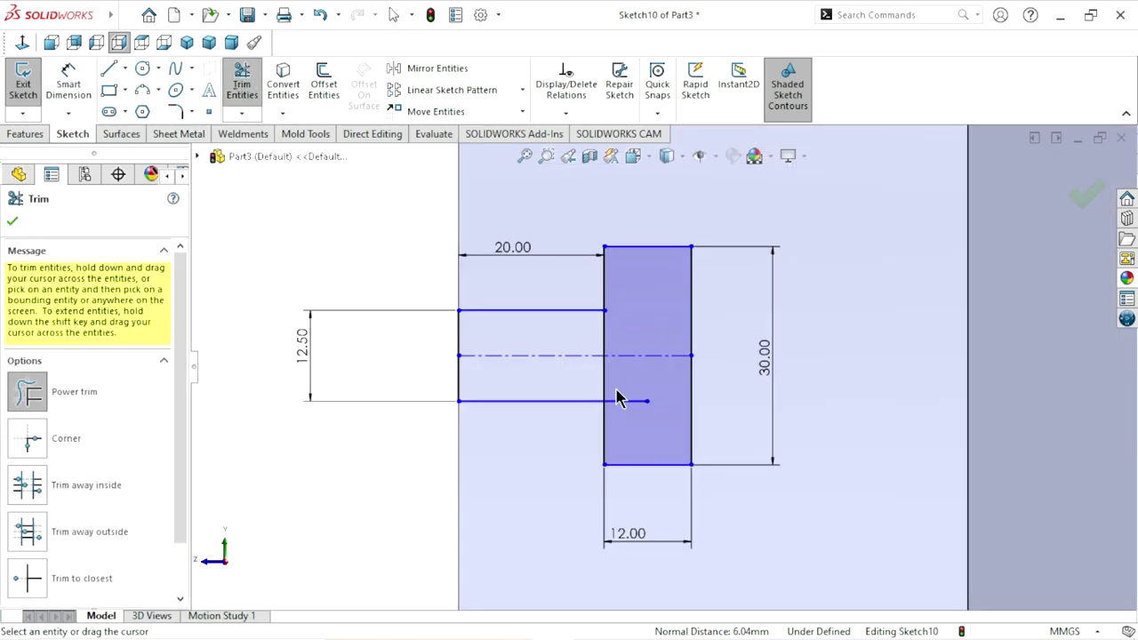
mouse_move(617, 391)
mouse_down()
mouse_move(615, 411)
mouse_move(620, 383)
mouse_up()
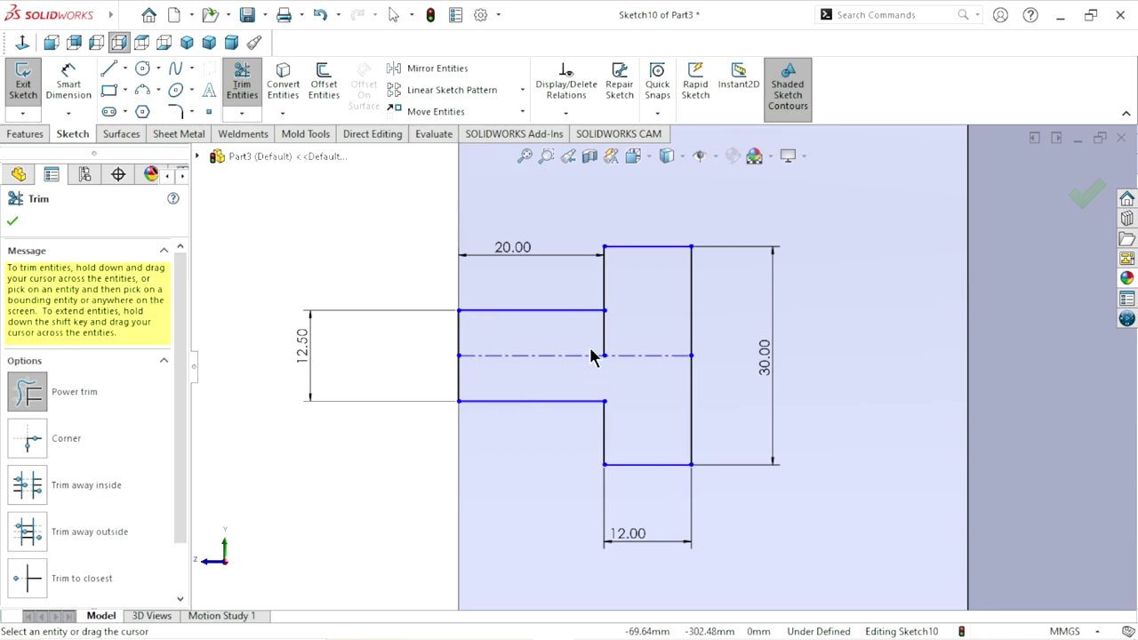
drag(577, 344, 365, 386)
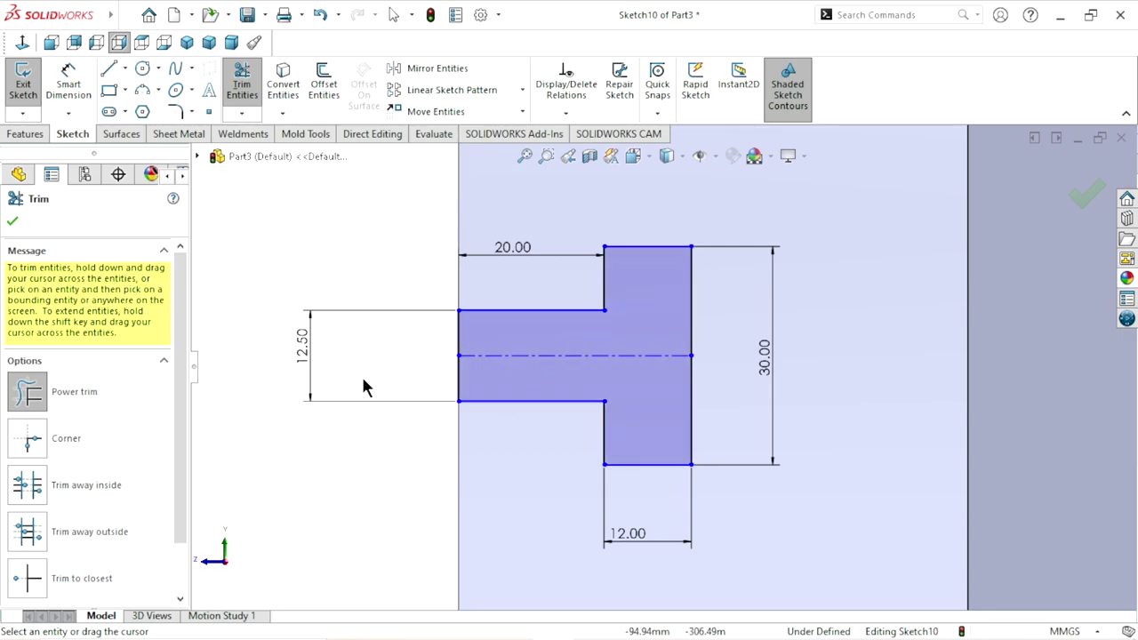
click(13, 222)
scroll(629, 386, up, 3)
scroll(731, 413, down, 2)
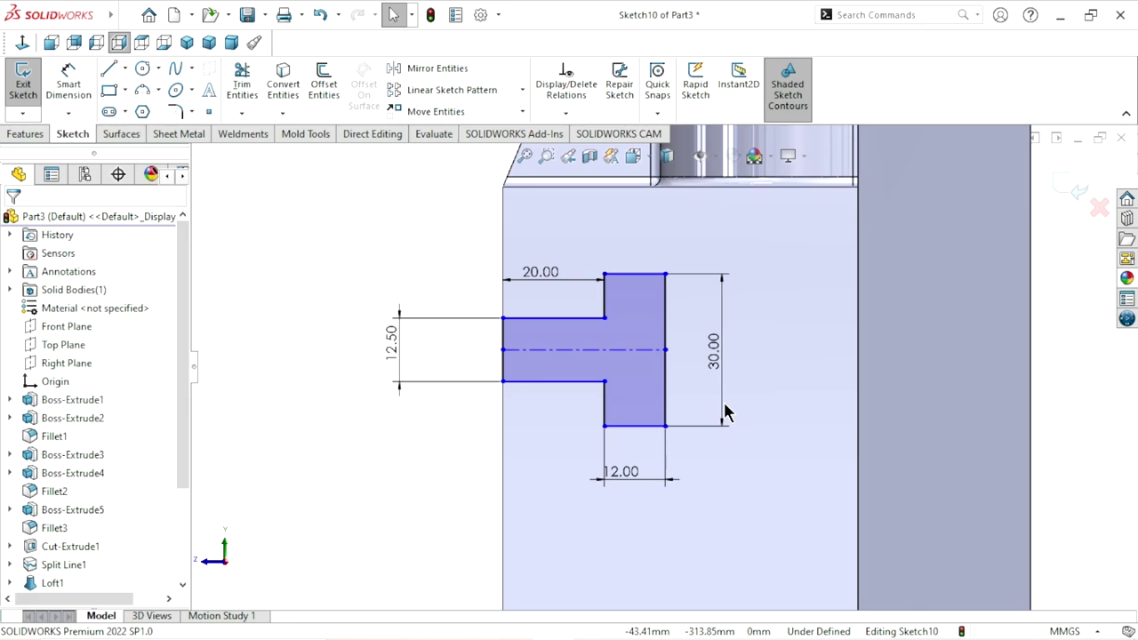
drag(398, 360, 453, 366)
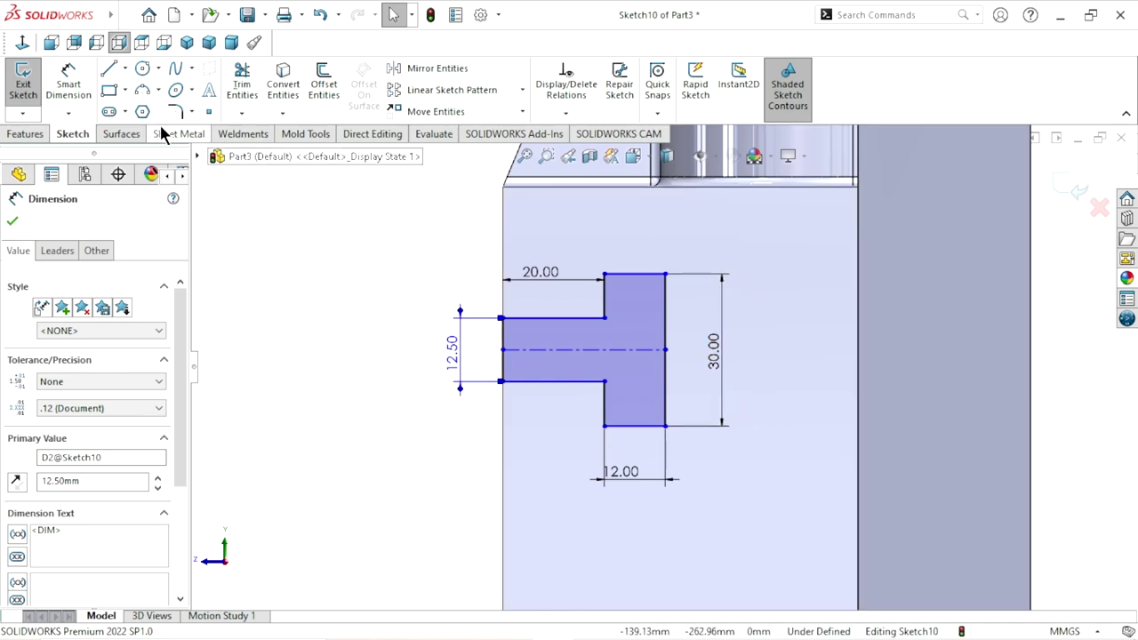
Dimension the T head's top 25 mm below the block's upper edge
click(64, 96)
click(562, 189)
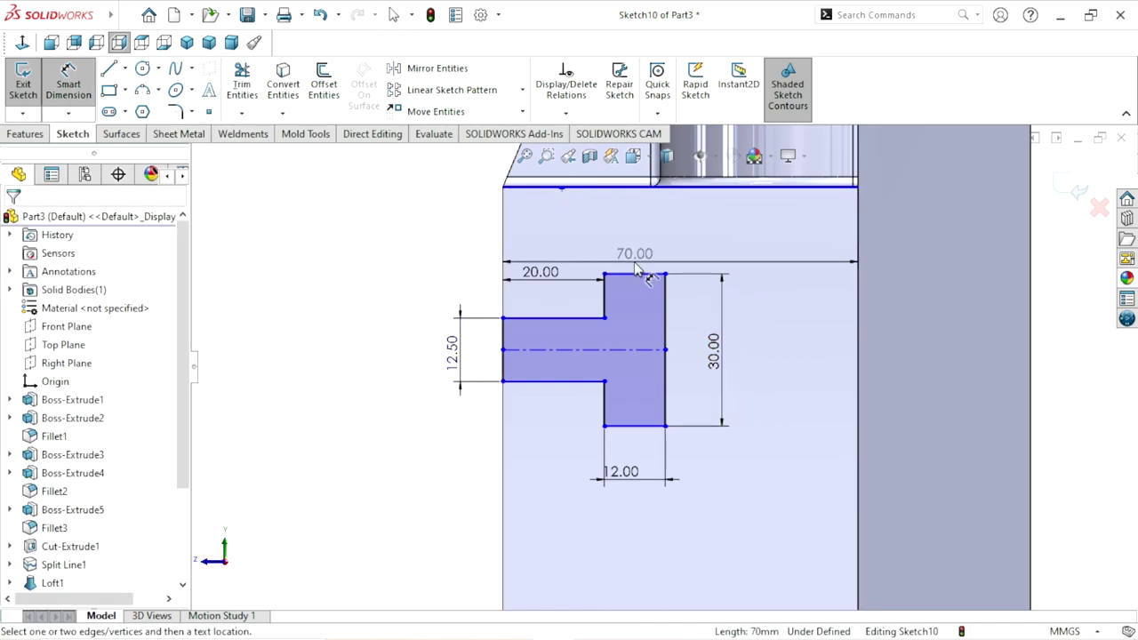
click(642, 274)
click(676, 239)
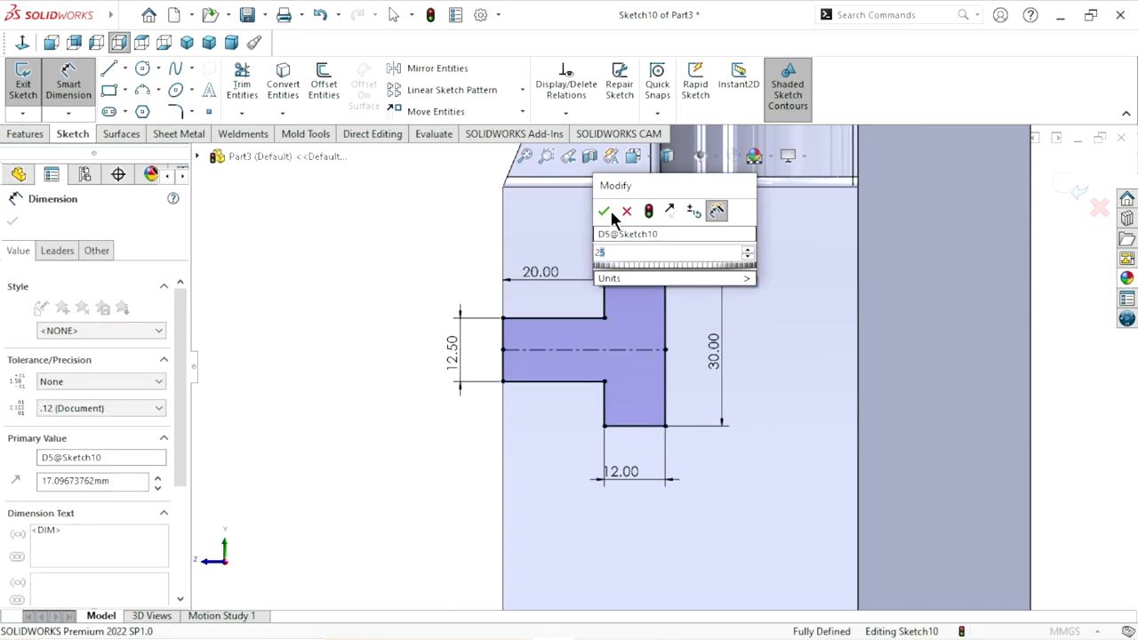
click(610, 210)
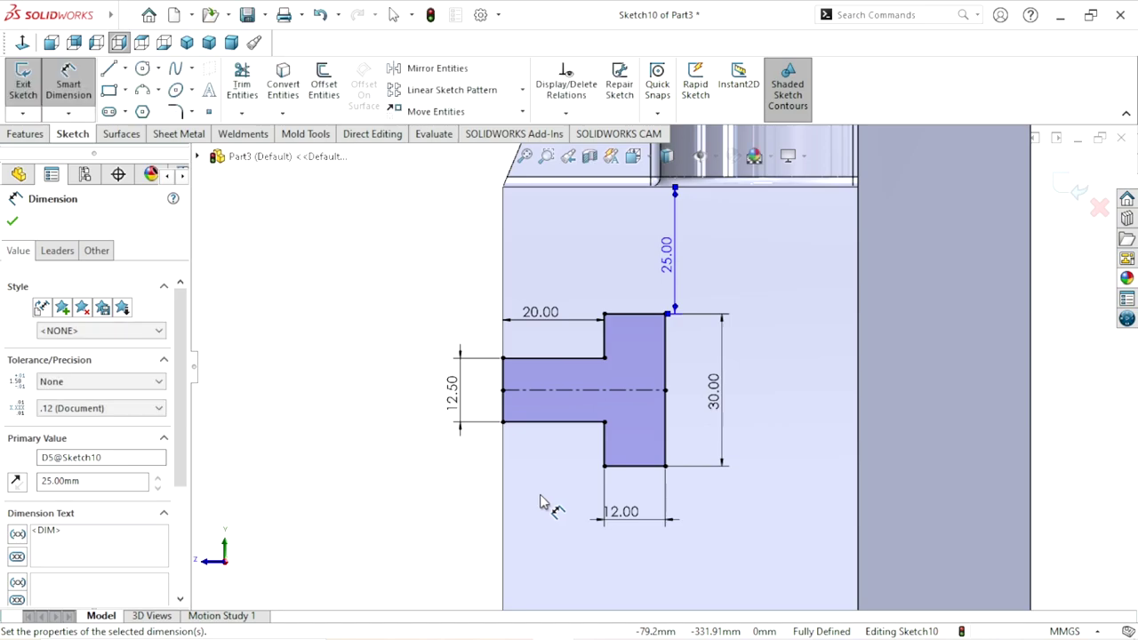
middle_drag(541, 503, 510, 484)
middle_drag(520, 507, 598, 491)
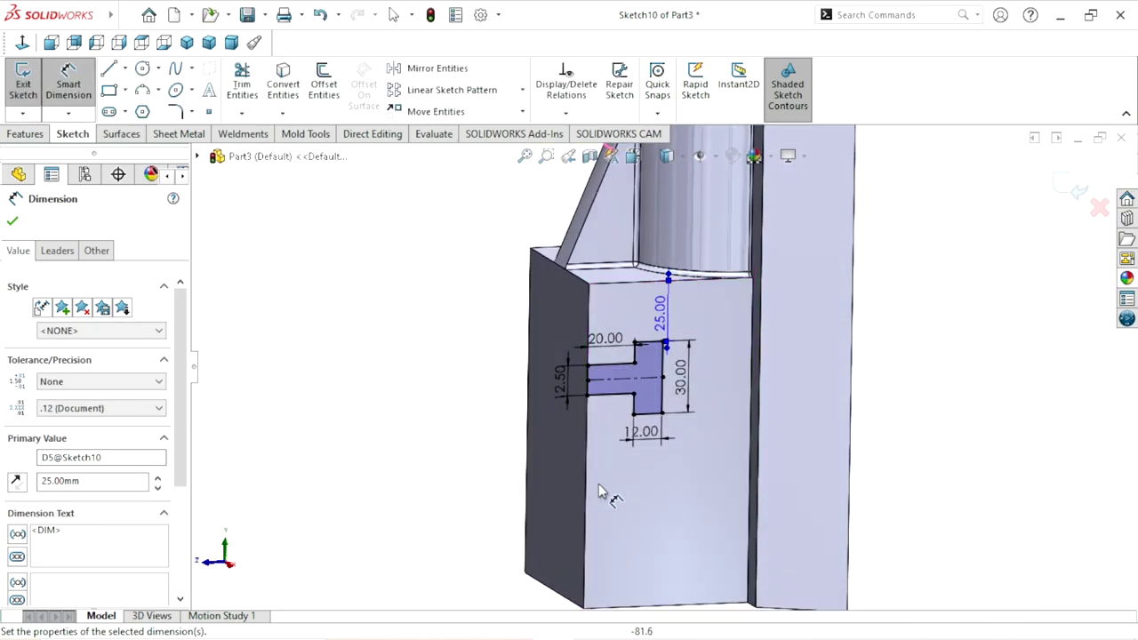
click(22, 44)
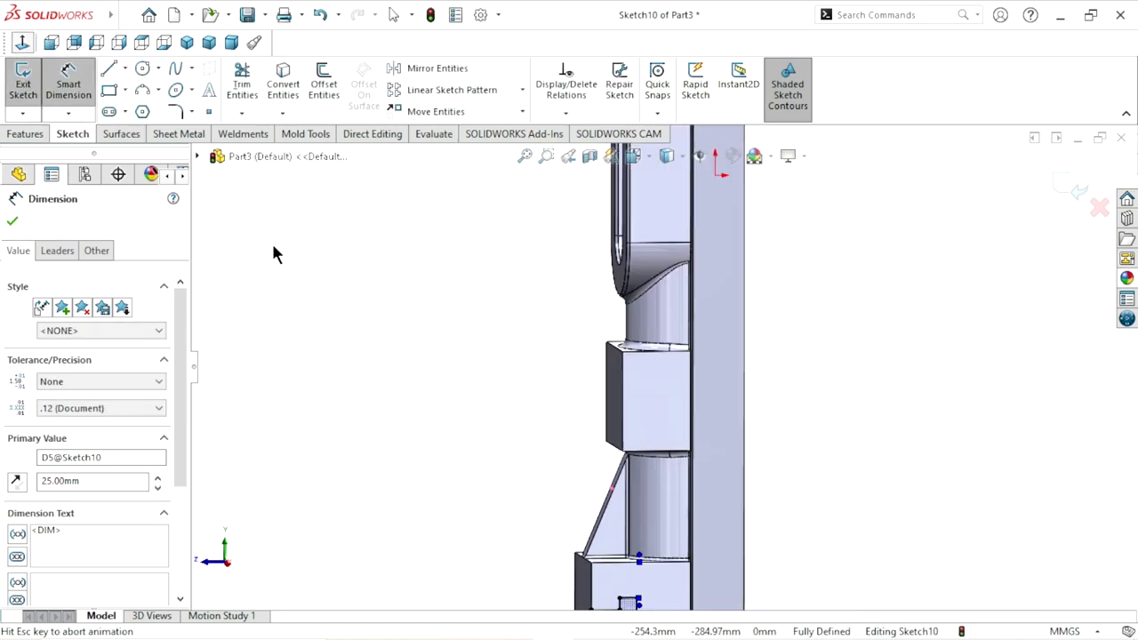
scroll(625, 429, down, 2)
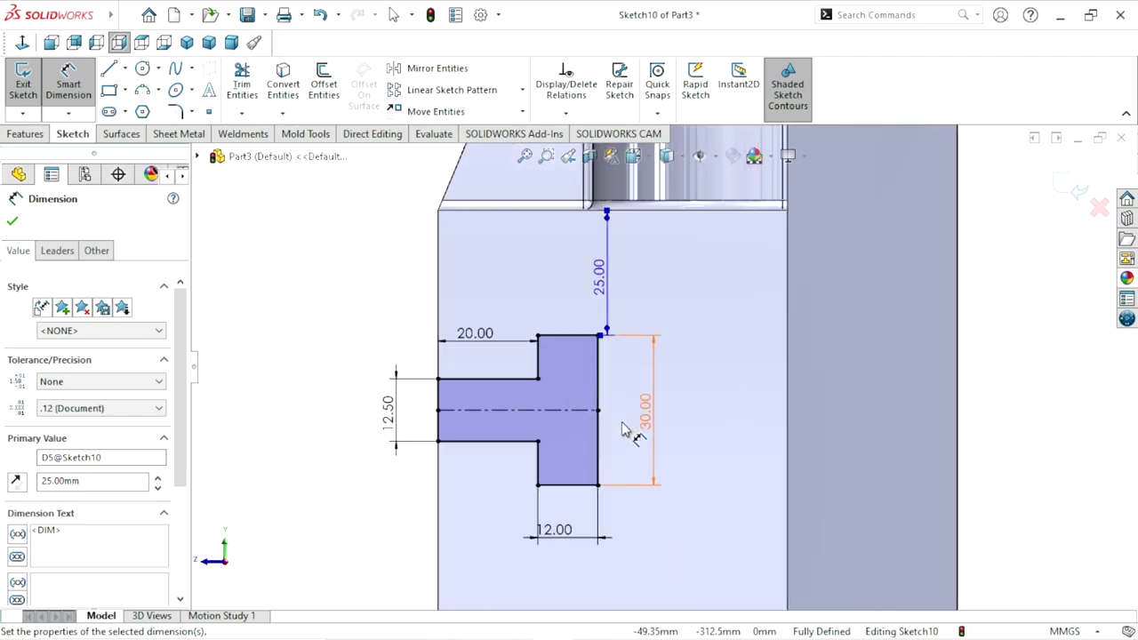
click(12, 222)
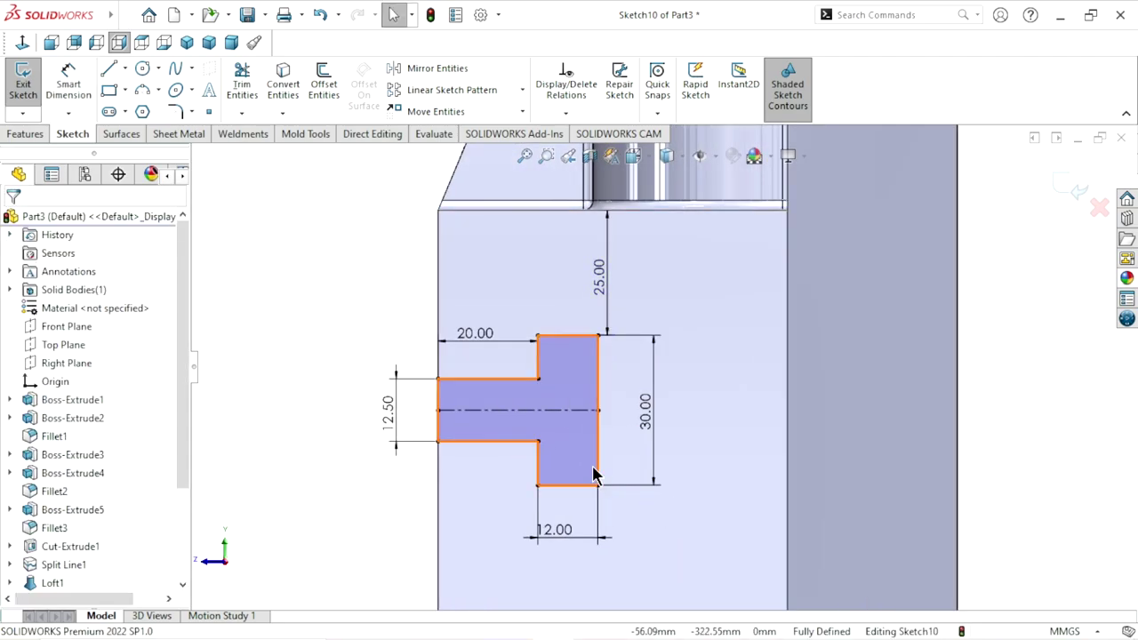
Move the 12.00 dimension below the profile and expand the Move Entities options
scroll(596, 475, up, 1)
scroll(652, 482, down, 1)
drag(561, 471, 629, 473)
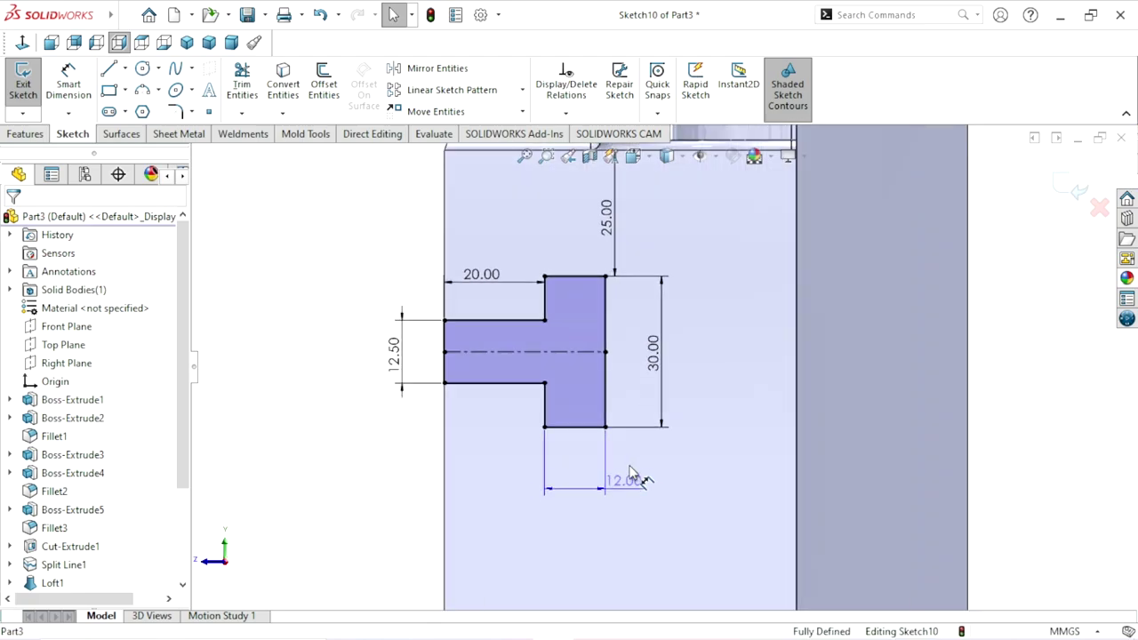
scroll(579, 495, up, 2)
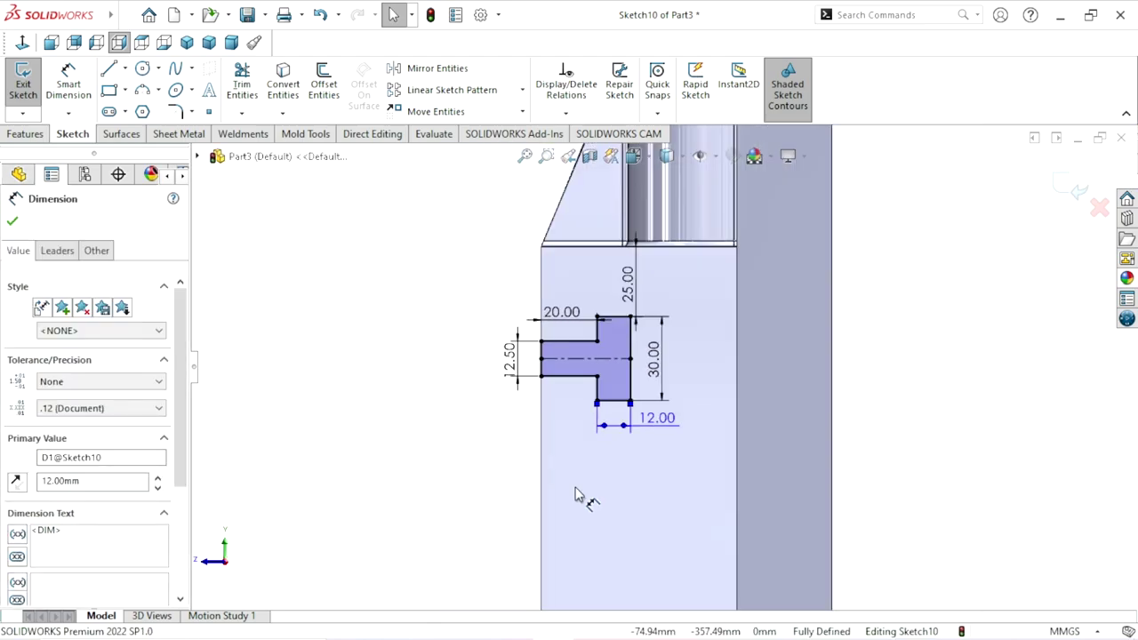
scroll(579, 495, down, 1)
click(12, 222)
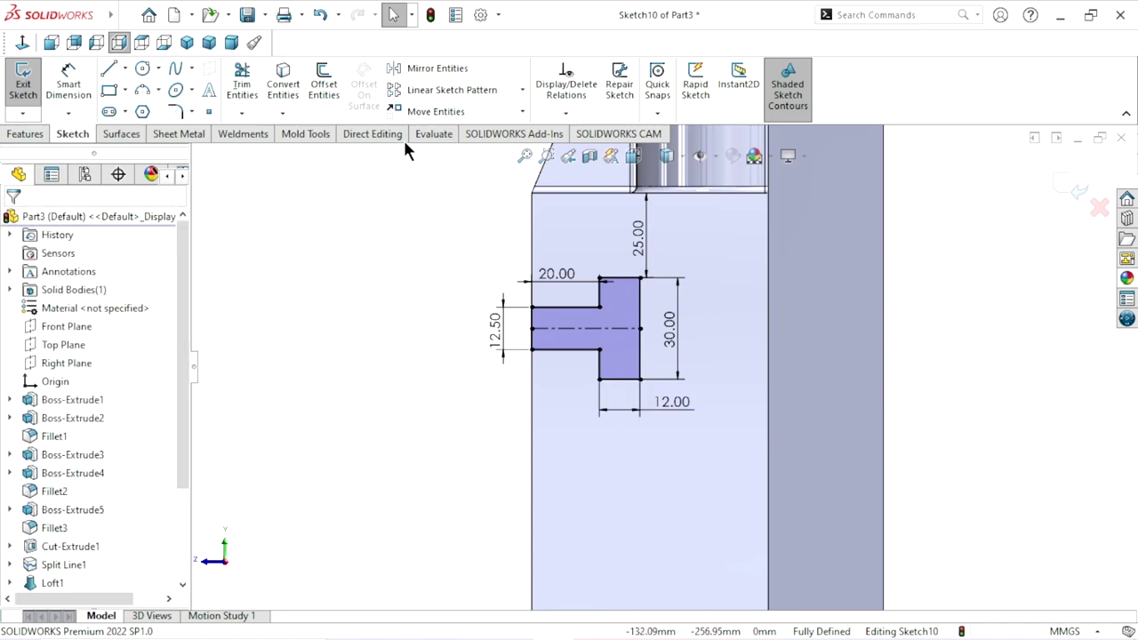
click(520, 113)
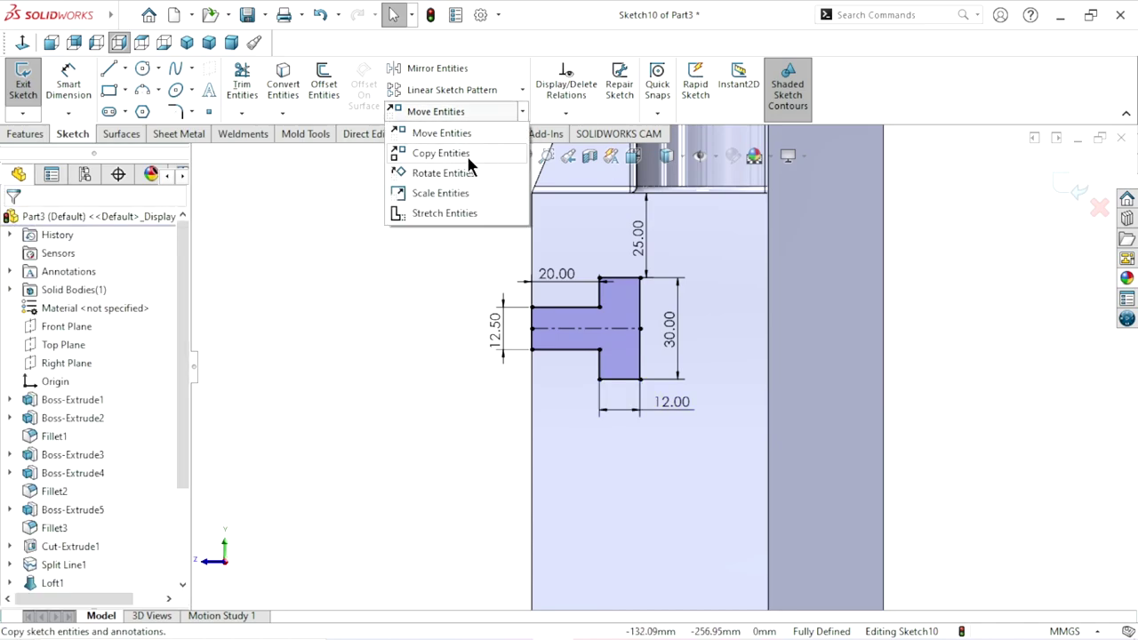
Copy the T profile to a position below the original
click(466, 153)
click(612, 350)
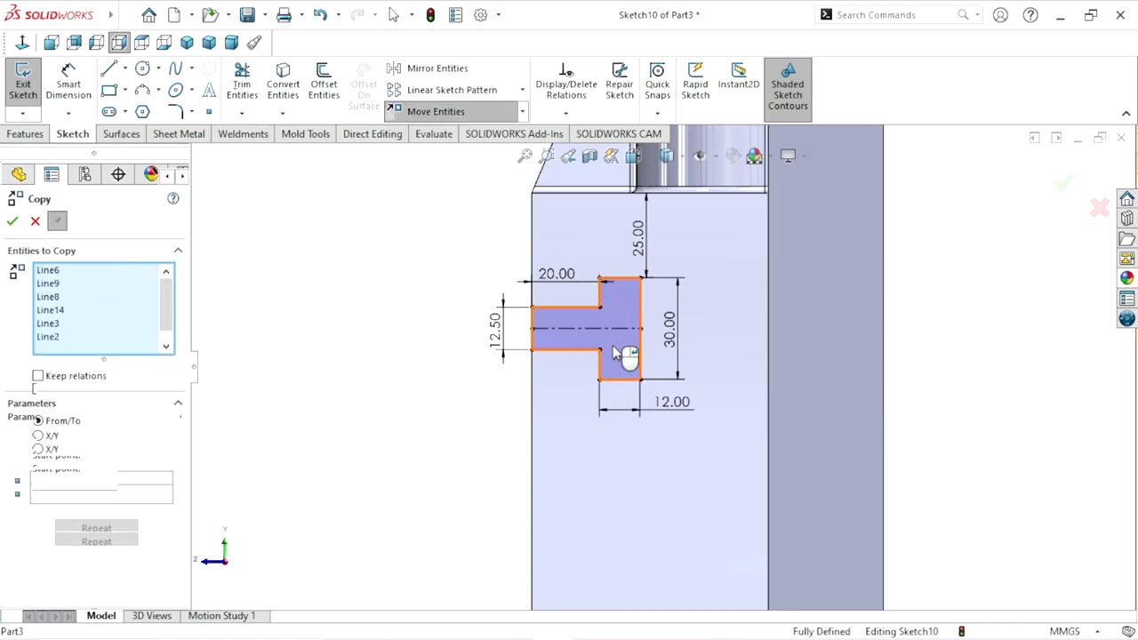
click(103, 513)
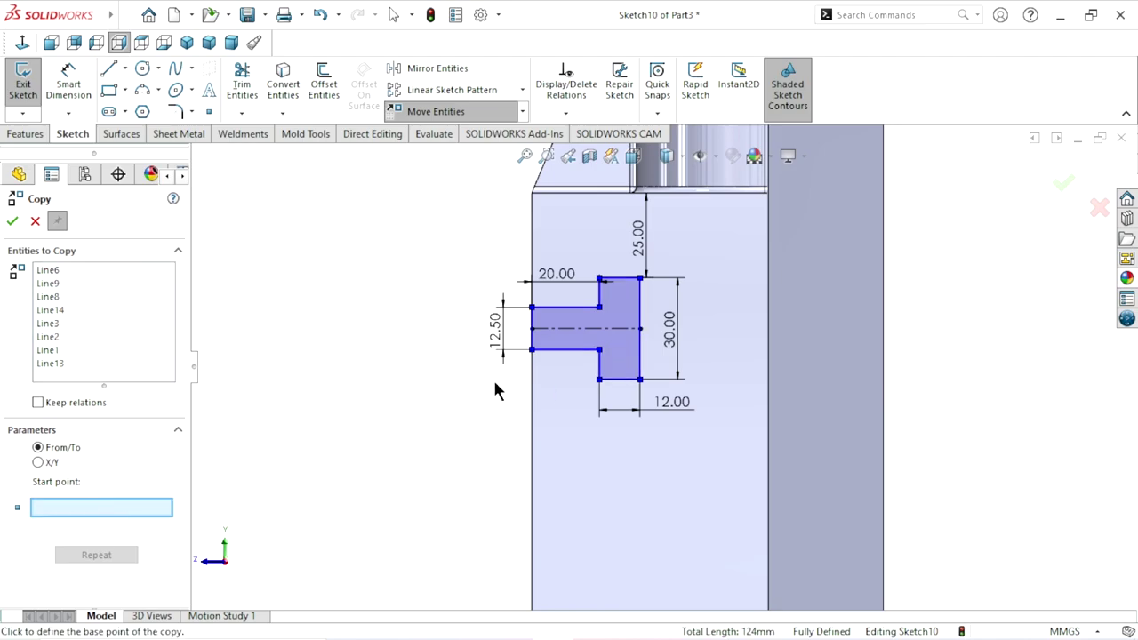
click(585, 329)
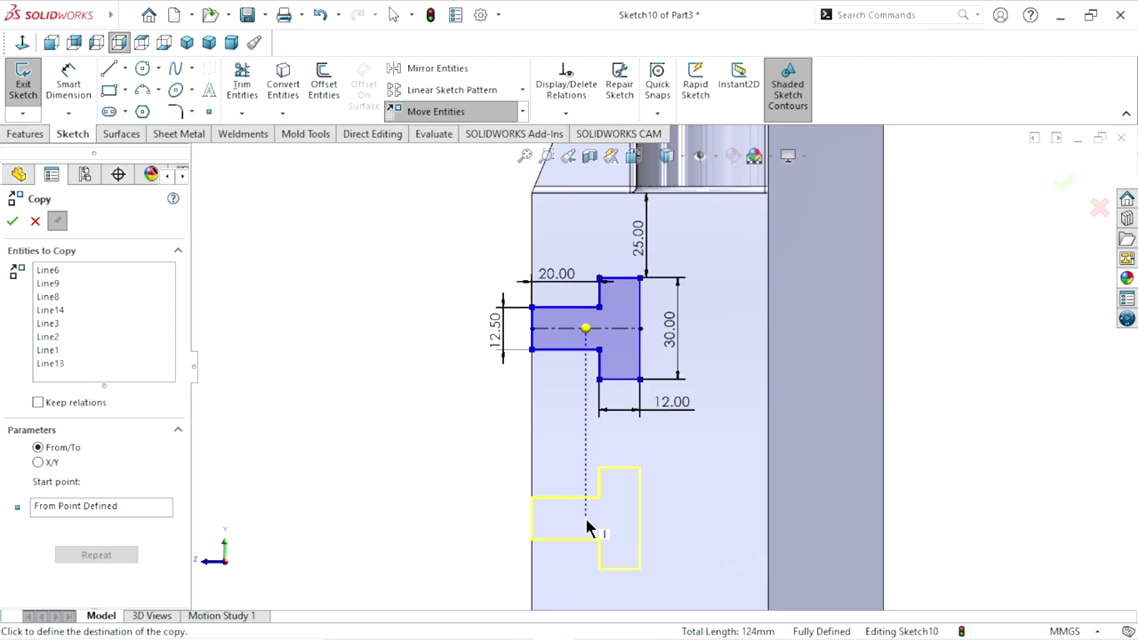
click(587, 515)
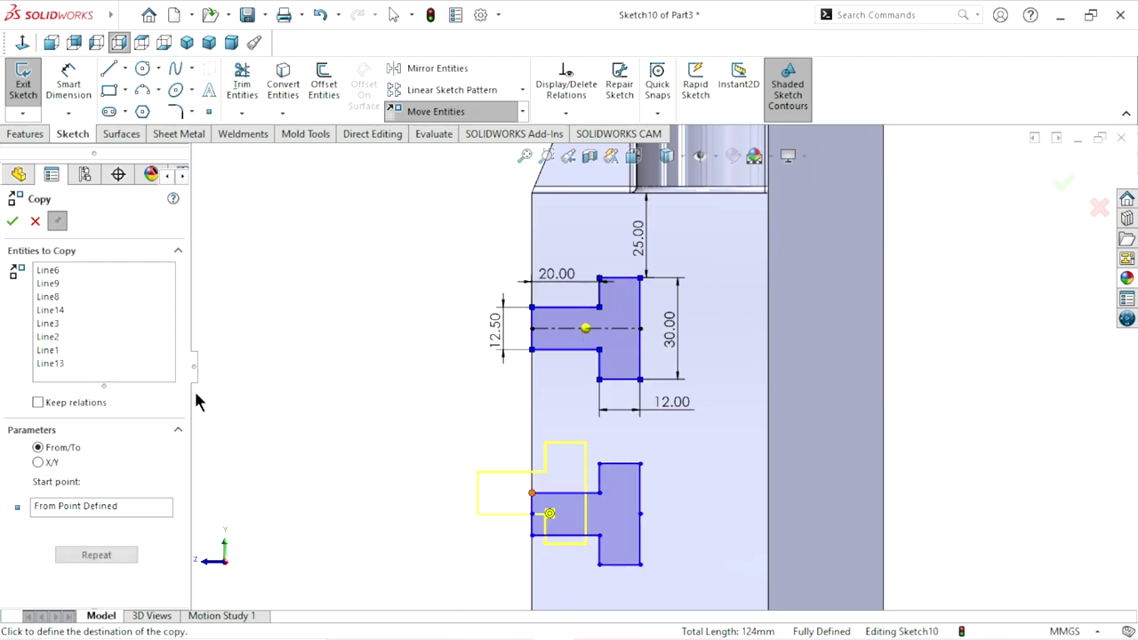
click(12, 221)
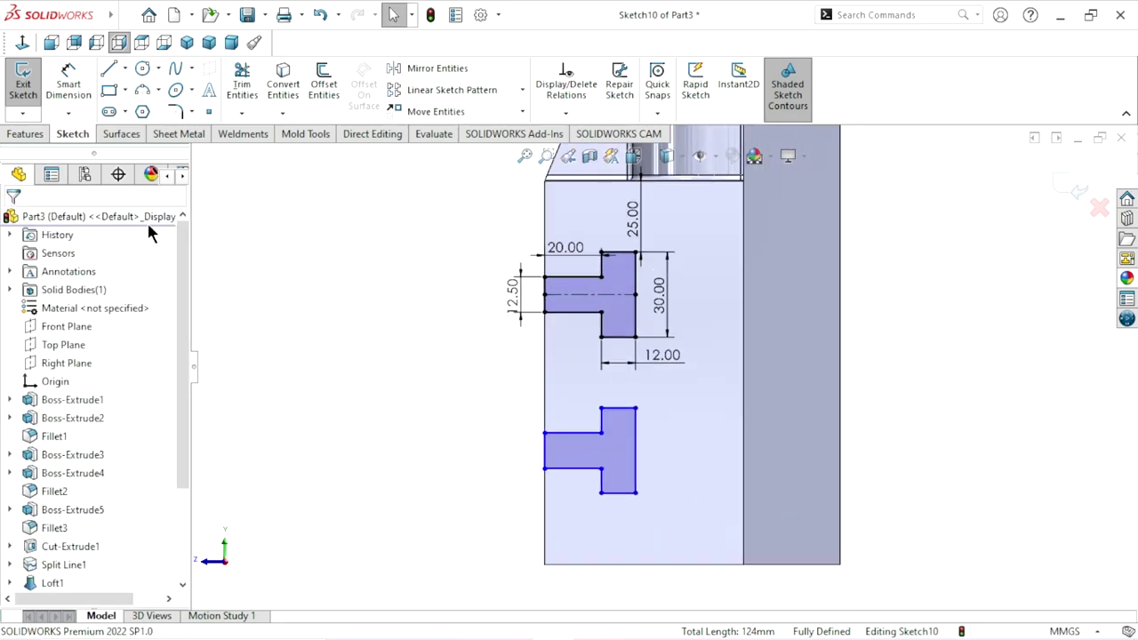
Dimension the gap between the two T profiles to 25 mm
click(53, 86)
click(620, 339)
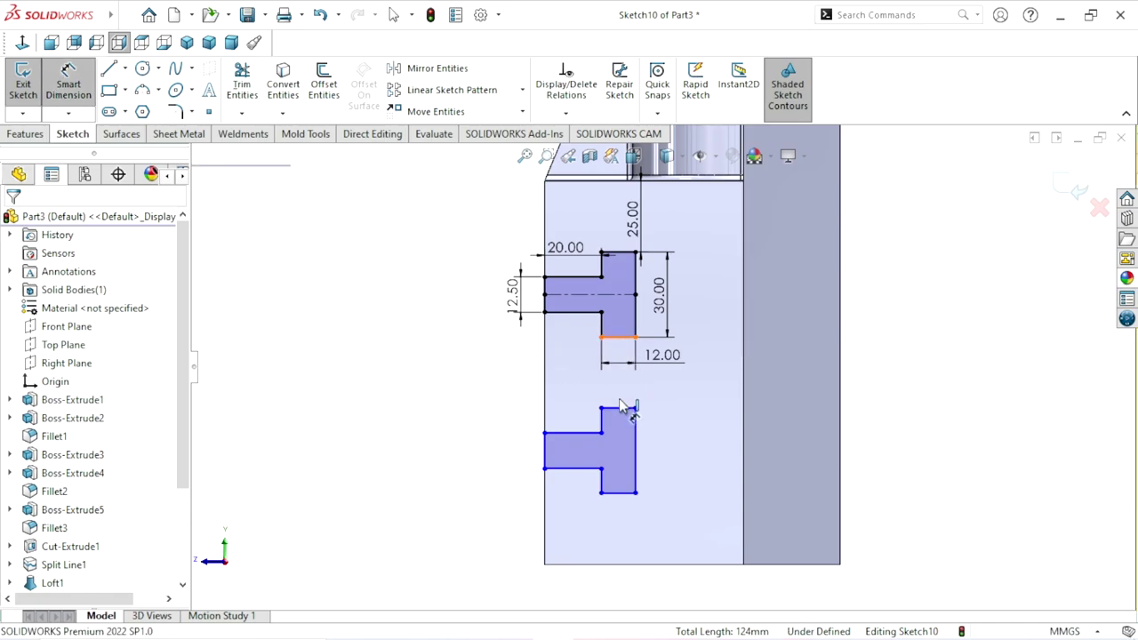
click(622, 408)
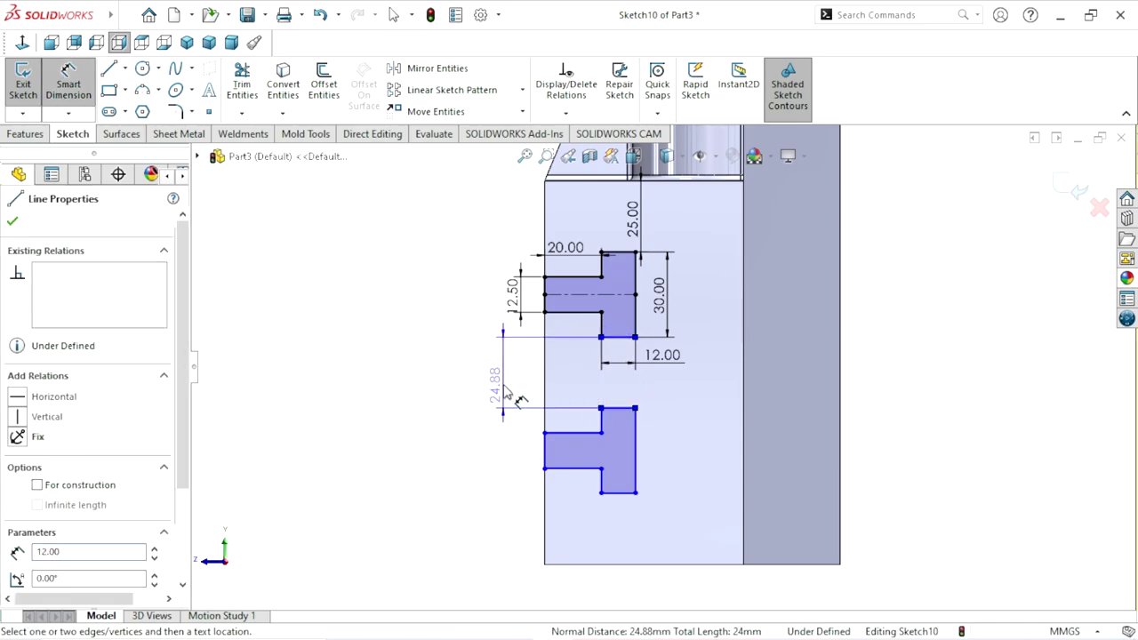
click(504, 391)
text(25)
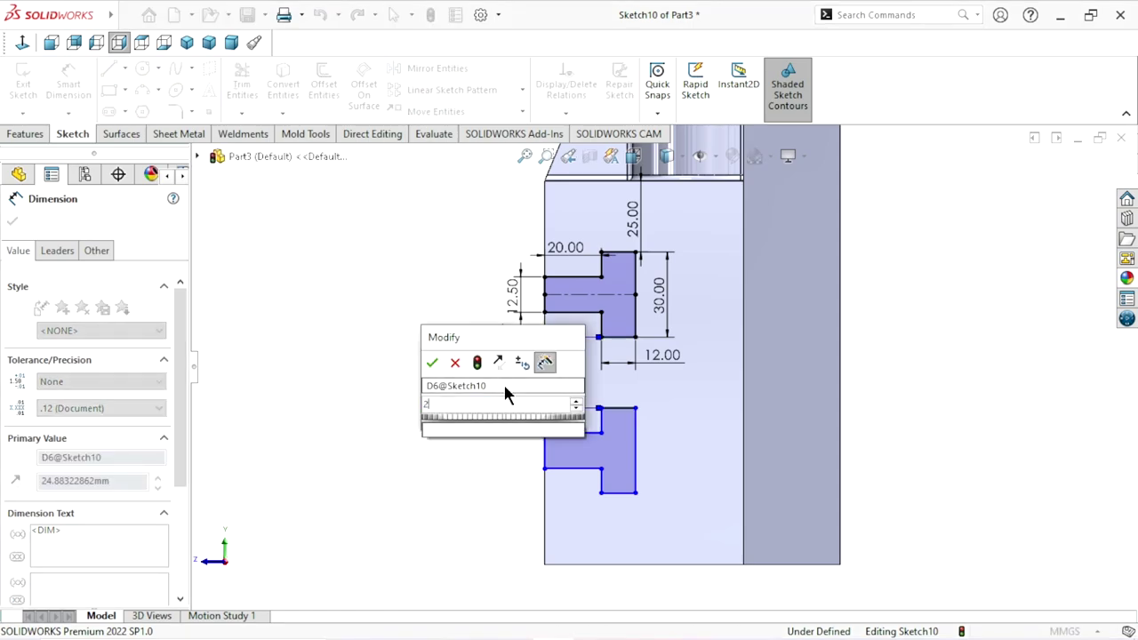
click(433, 360)
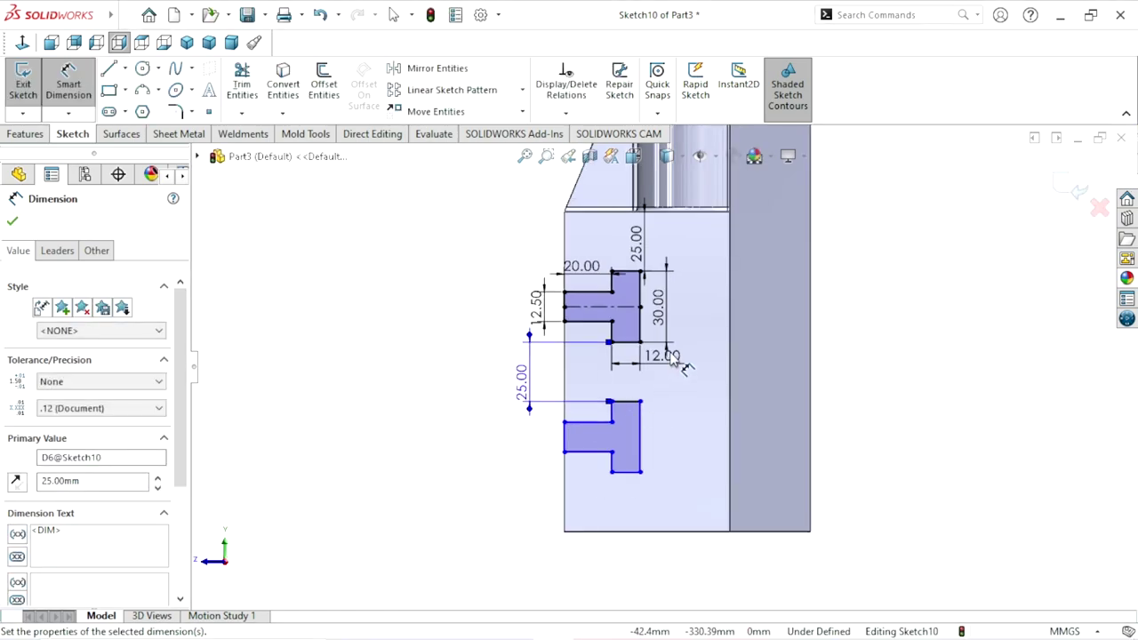
Fully define the sketch using Fully Define Sketch
click(564, 114)
click(556, 174)
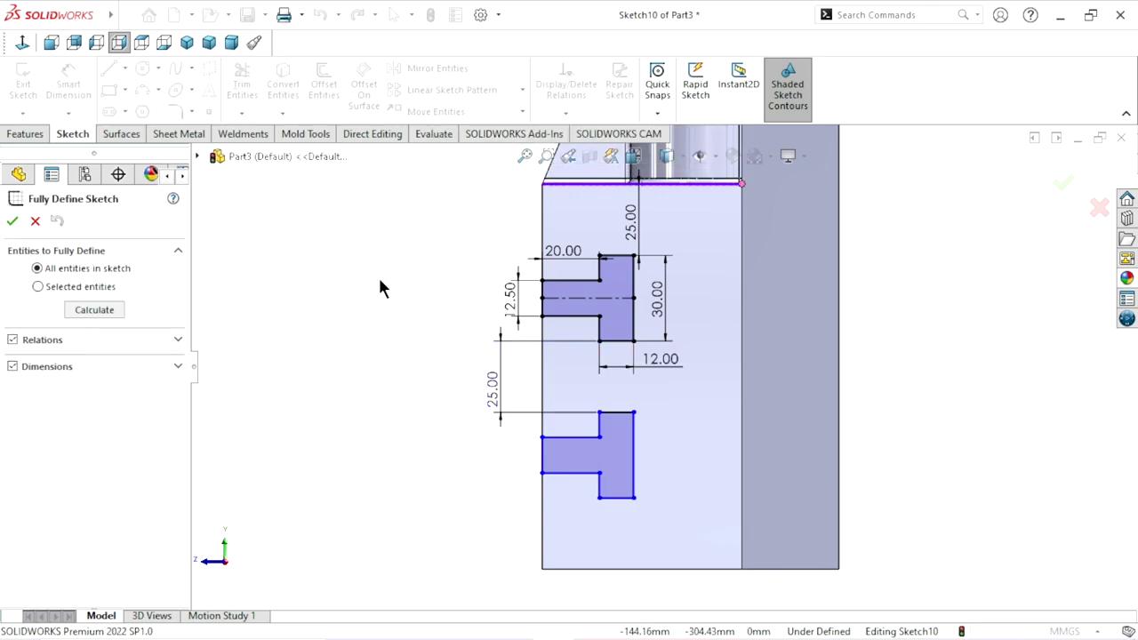
click(82, 309)
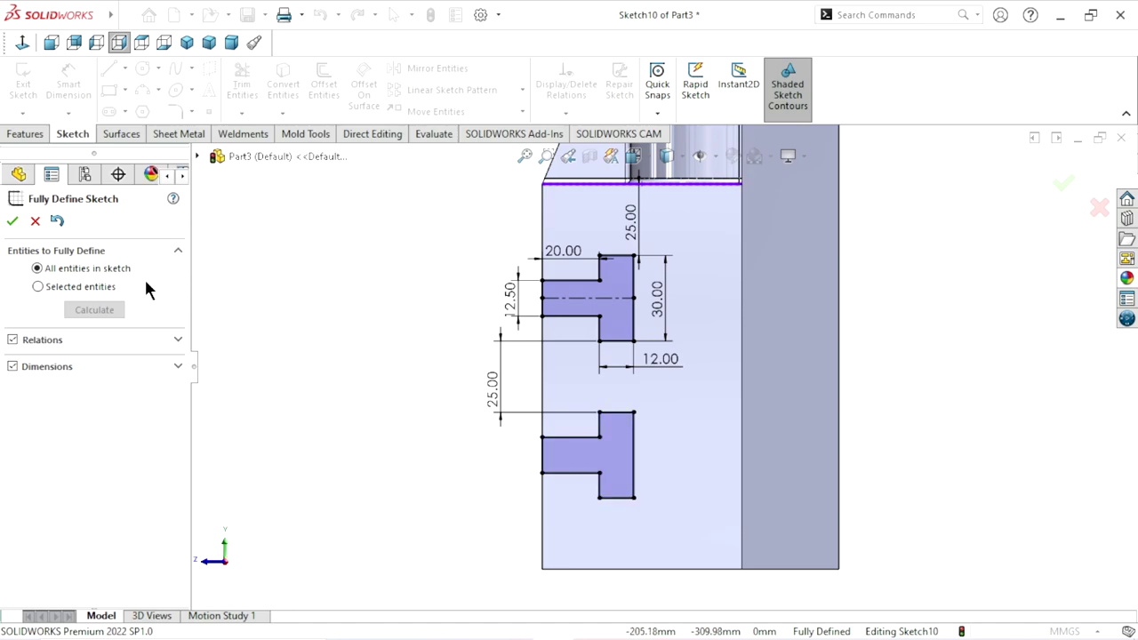
click(13, 223)
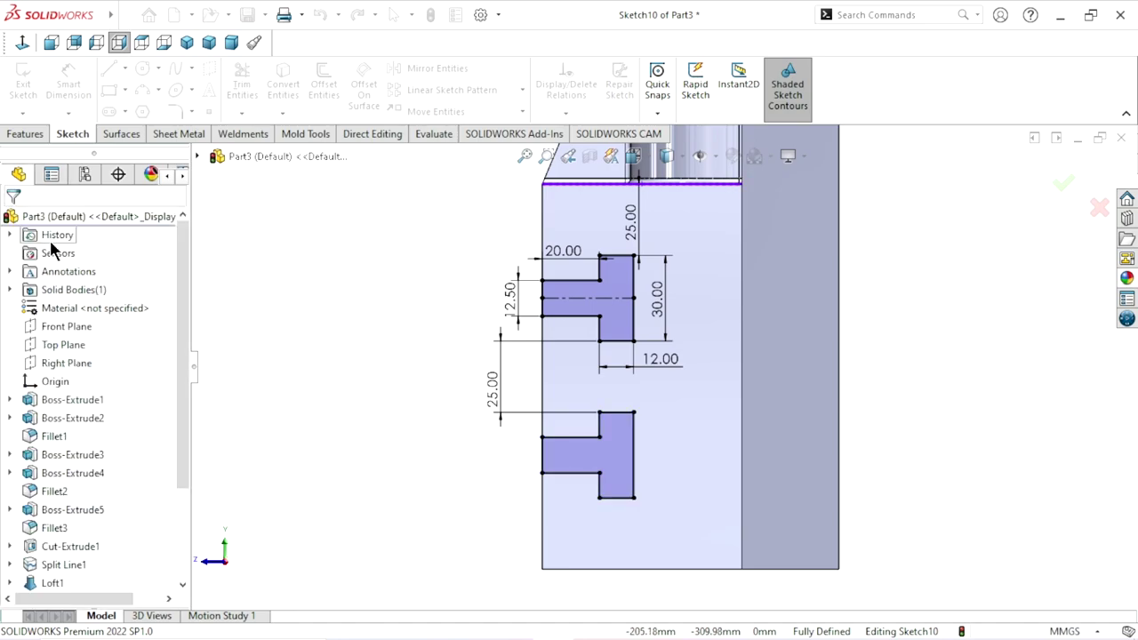
Extrude-cut the two T profiles with end condition Through All
click(25, 136)
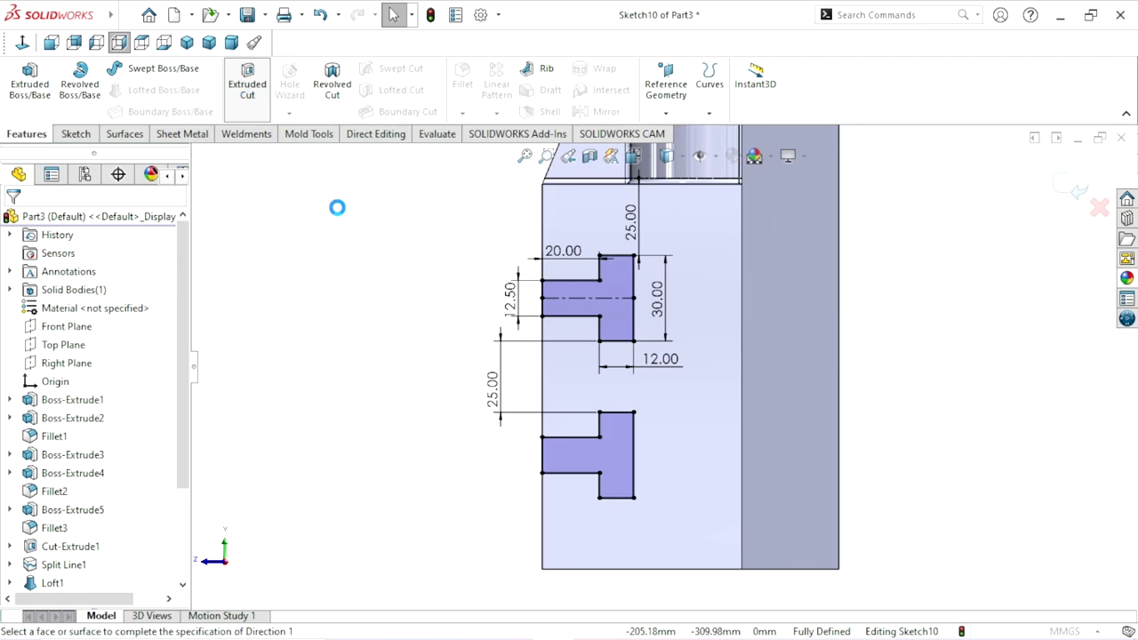
click(102, 324)
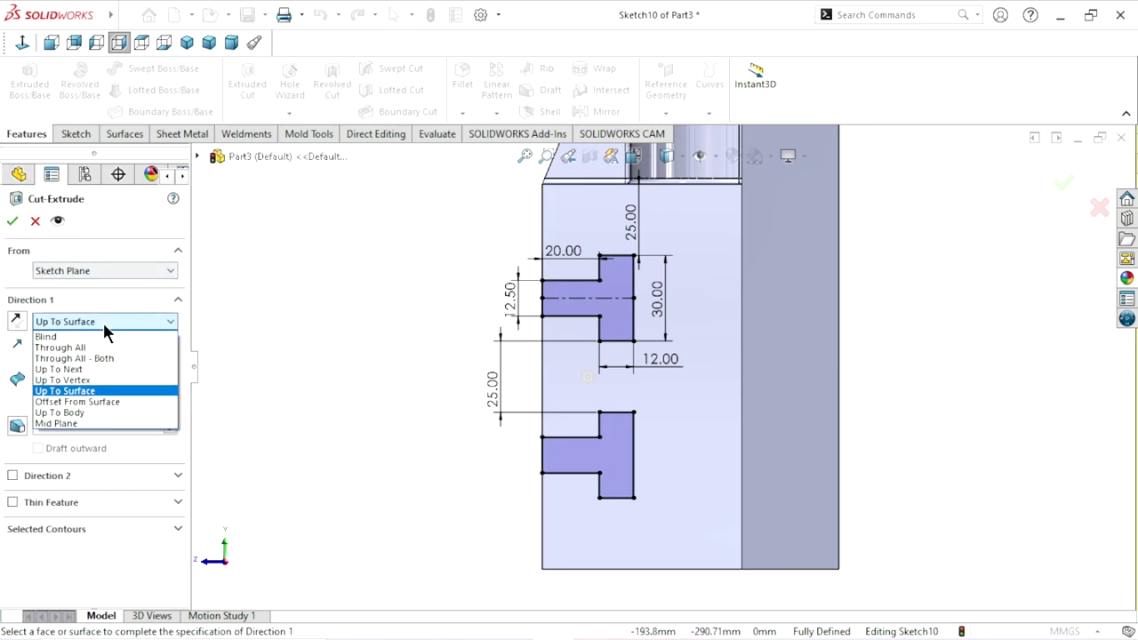
click(100, 348)
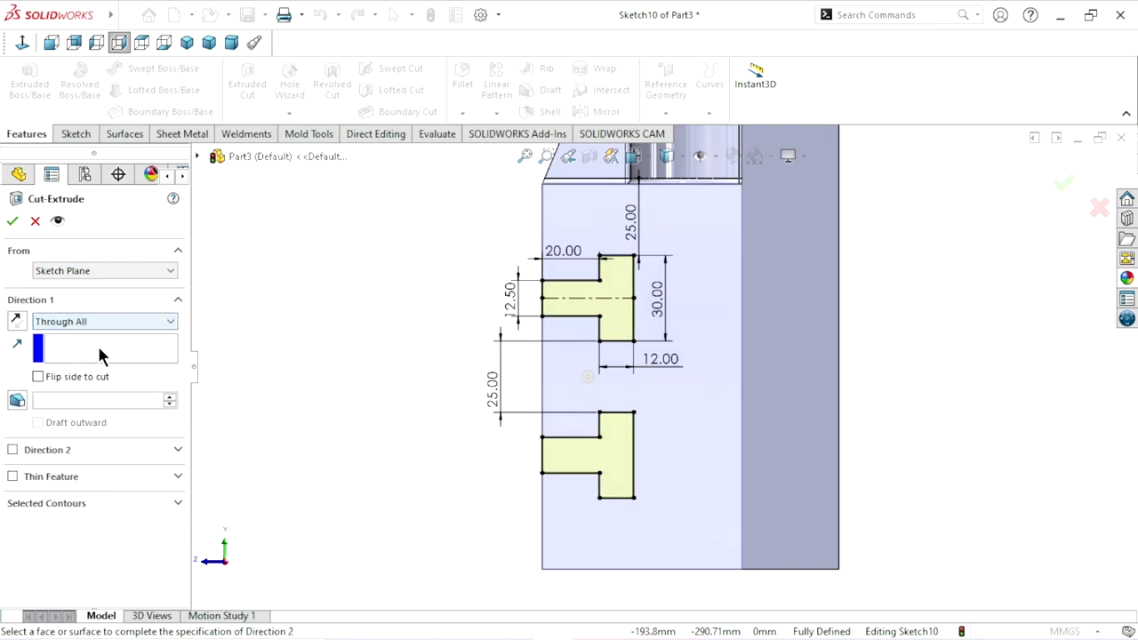
click(7, 221)
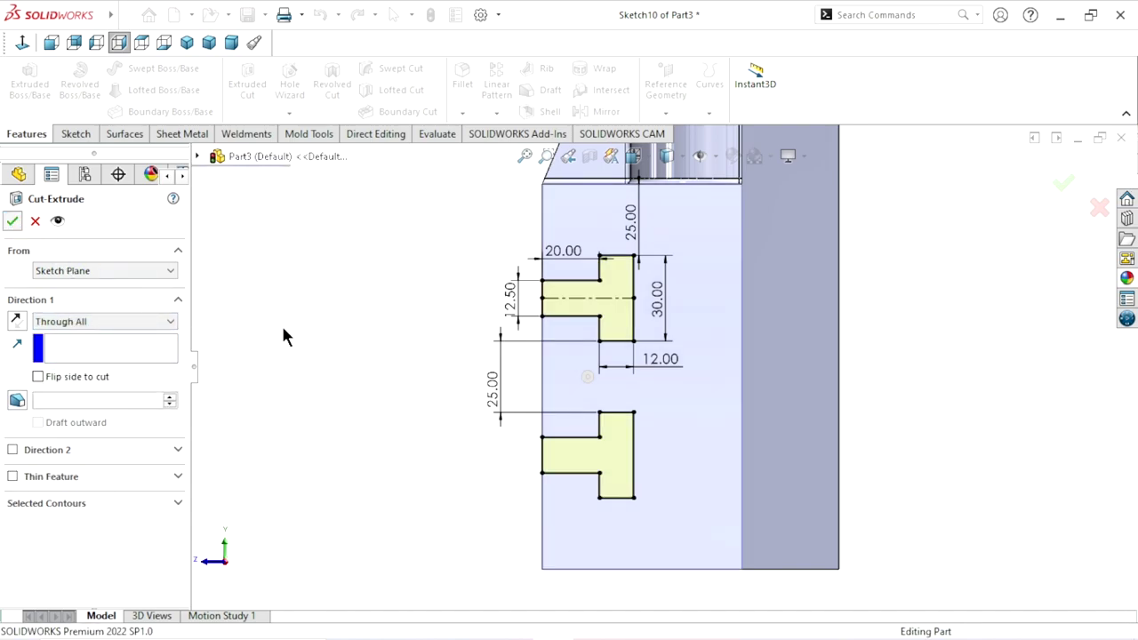
Orbit and zoom around the part to inspect the slotted end block
mouse_move(412, 382)
middle_down()
mouse_move(385, 359)
mouse_move(436, 348)
mouse_move(488, 364)
mouse_move(489, 378)
middle_up()
scroll(685, 311, up, 3)
middle_drag(690, 314, 690, 256)
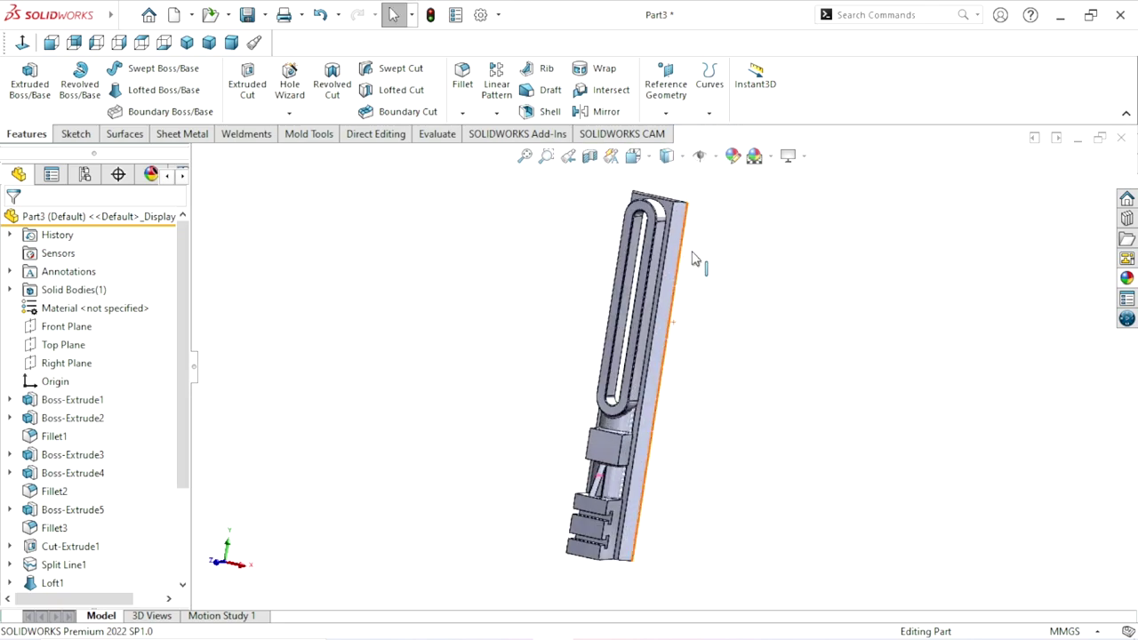
scroll(691, 255, down, 3)
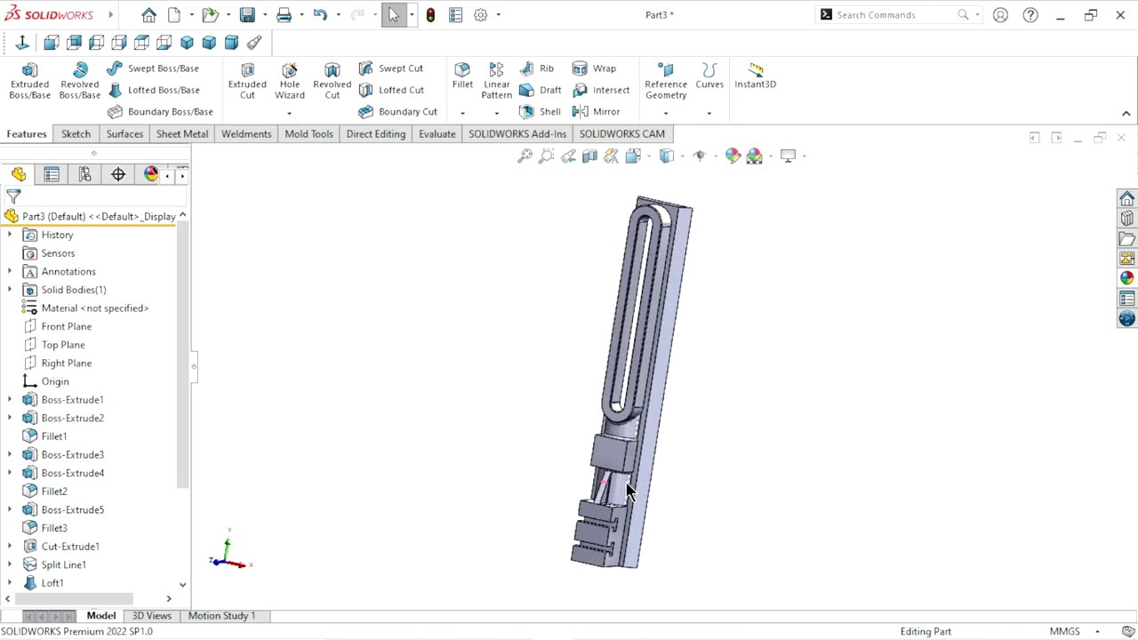
scroll(703, 444, down, 2)
scroll(698, 440, down, 3)
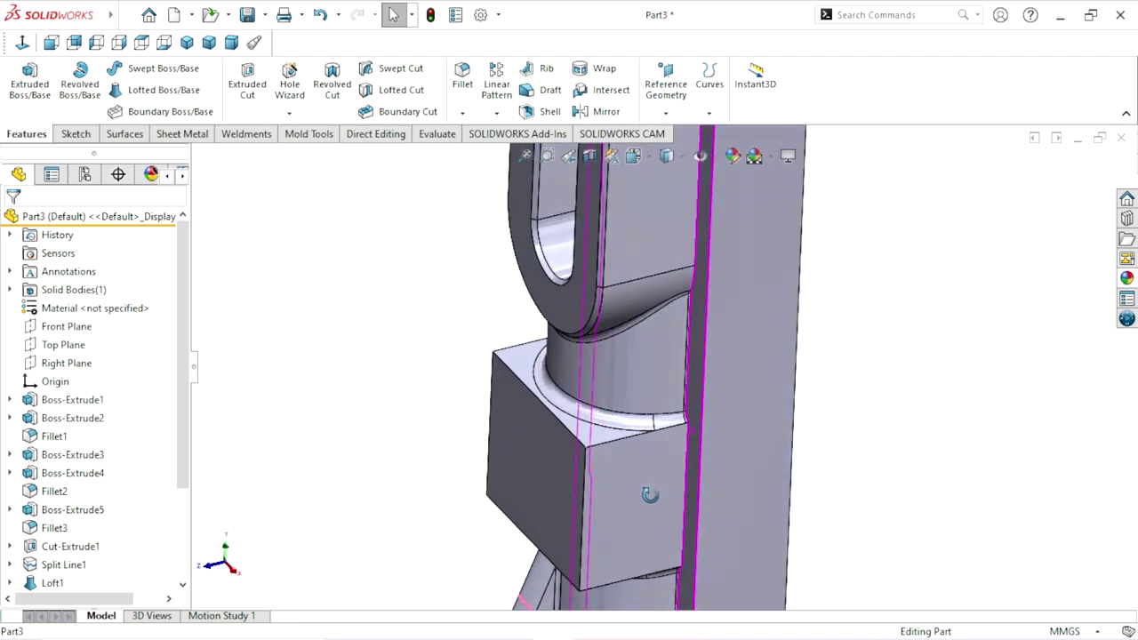
scroll(690, 430, up, 1)
scroll(667, 454, up, 2)
scroll(638, 477, up, 3)
scroll(638, 477, down, 3)
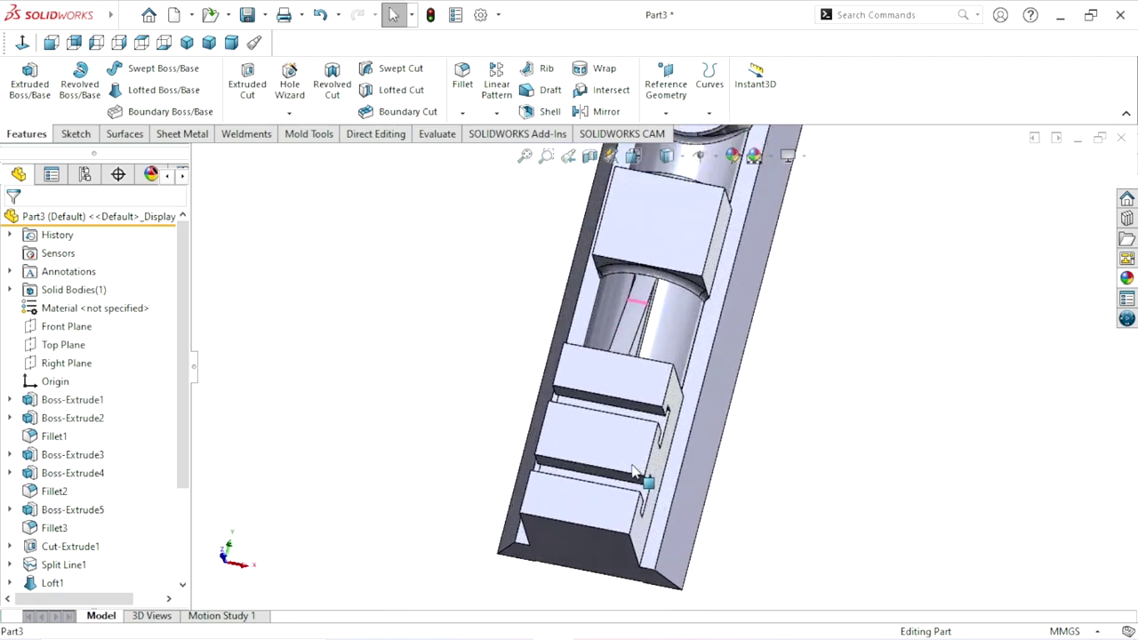
scroll(803, 398, down, 2)
mouse_move(803, 398)
middle_down()
mouse_move(732, 412)
mouse_move(676, 338)
mouse_move(699, 432)
middle_up()
scroll(739, 305, up, 3)
scroll(712, 238, down, 3)
middle_drag(712, 240, 805, 406)
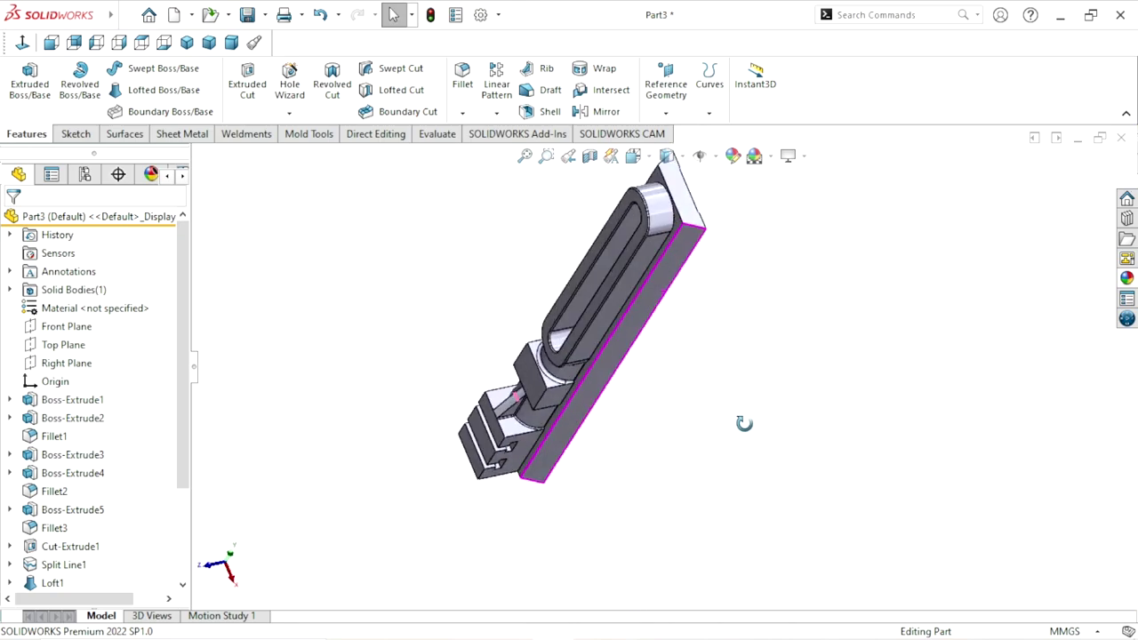
scroll(640, 381, up, 3)
scroll(825, 353, down, 3)
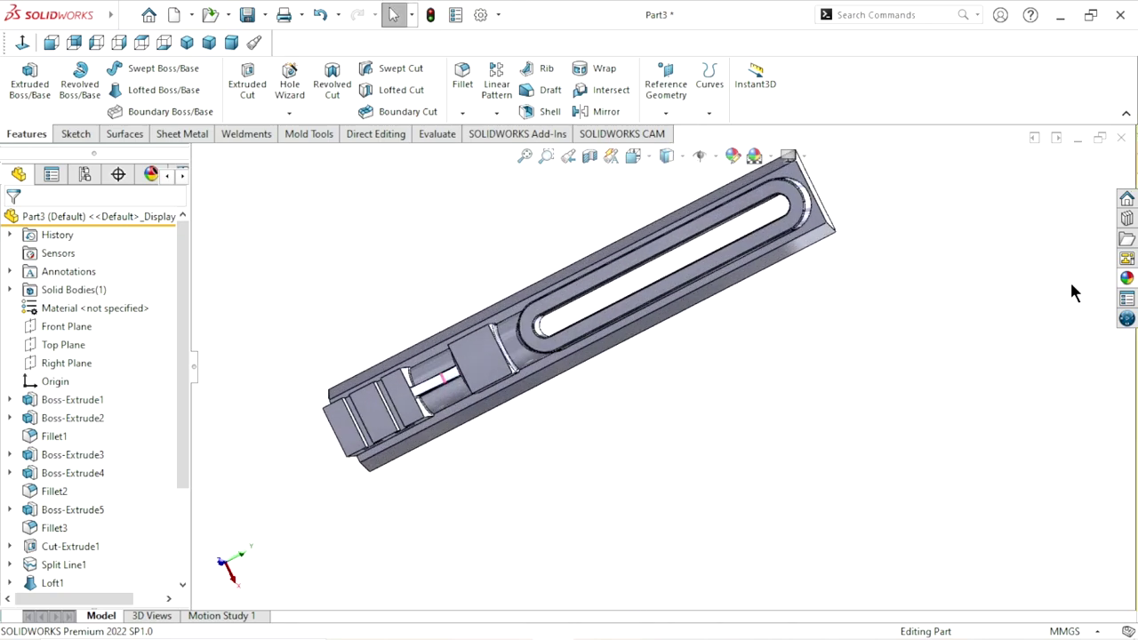
Apply the cast iron appearance from the Metal > Iron library to the whole part
click(1126, 277)
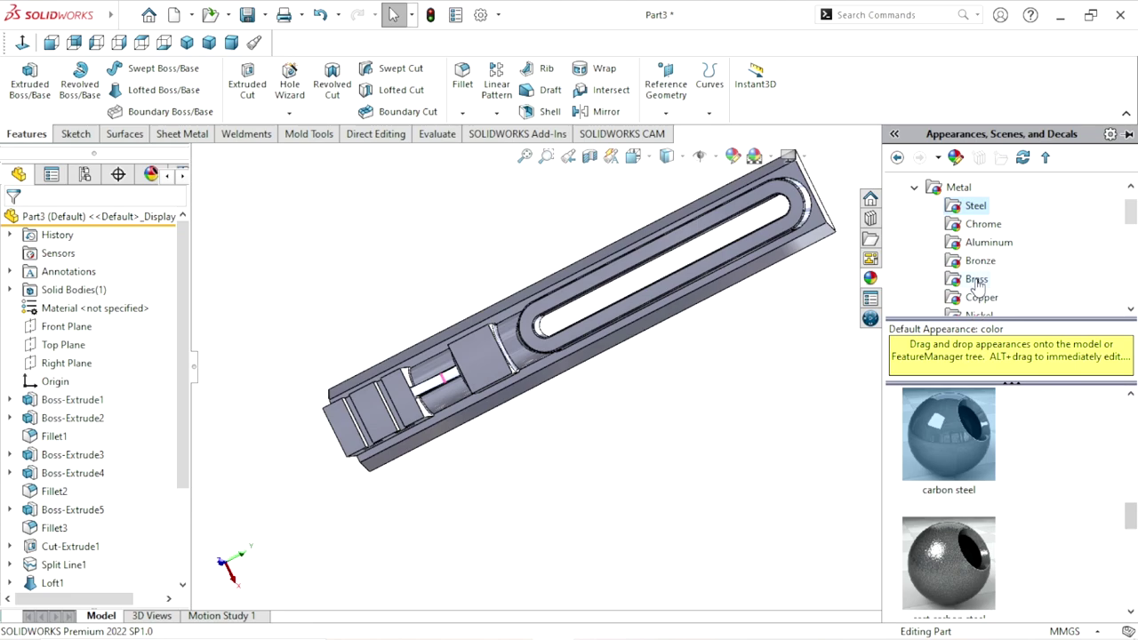
scroll(978, 267, down, 2)
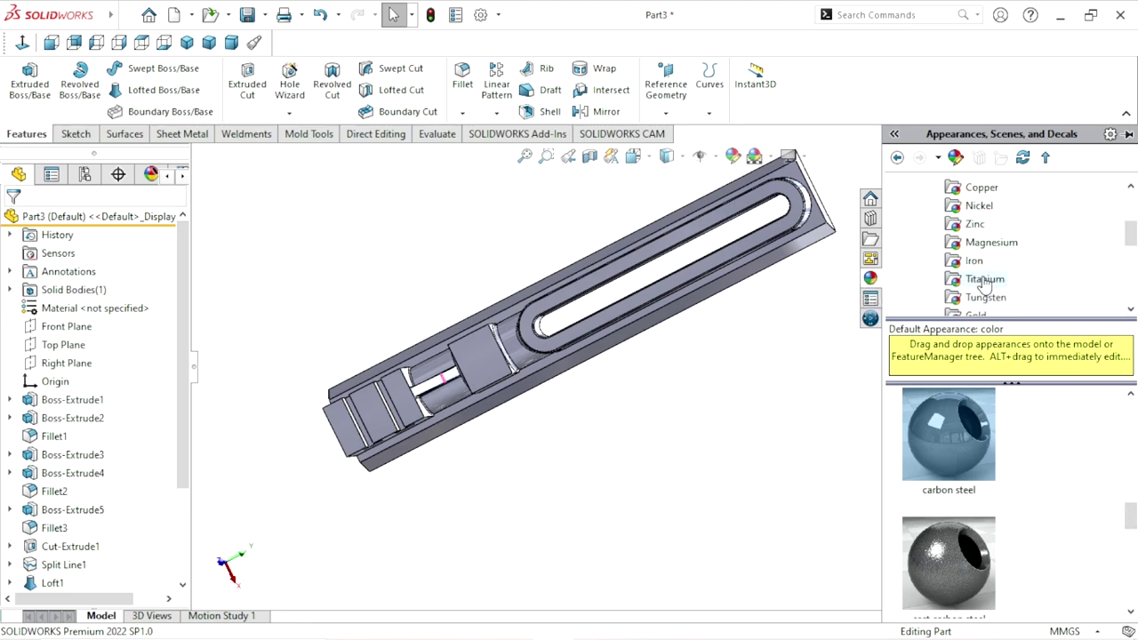
click(972, 264)
drag(1131, 463, 1130, 556)
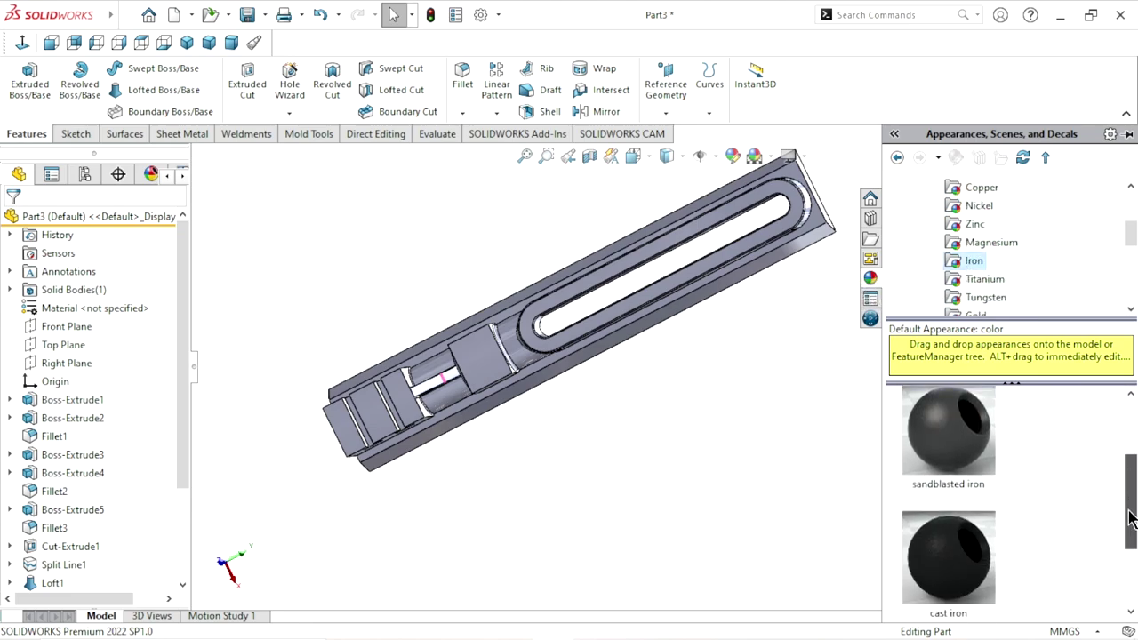
double_click(975, 457)
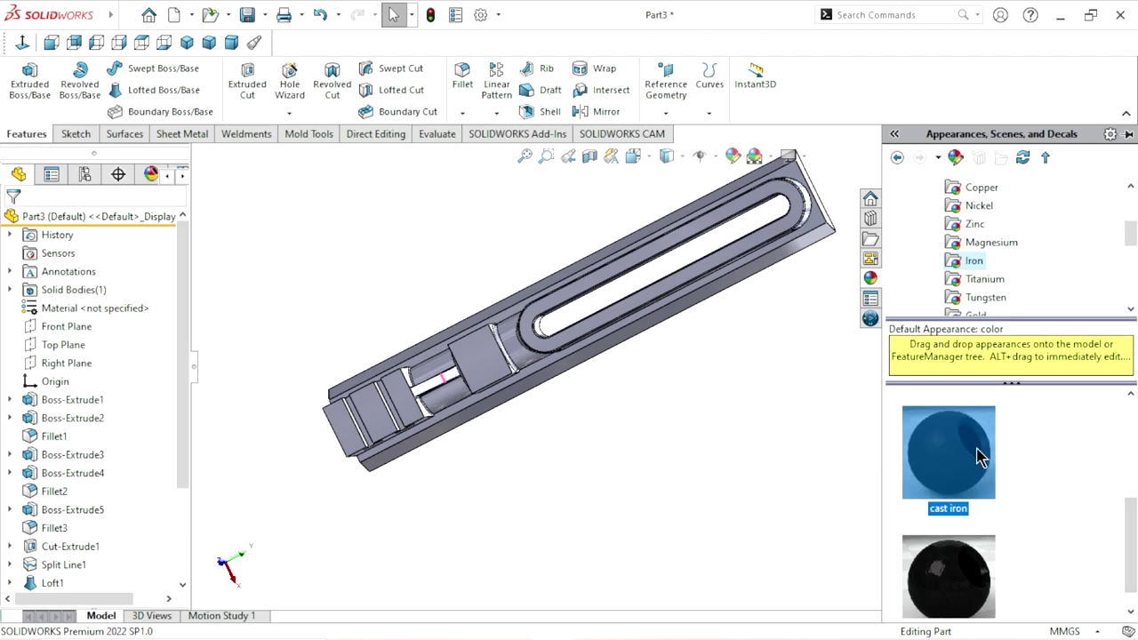
middle_drag(686, 427, 667, 426)
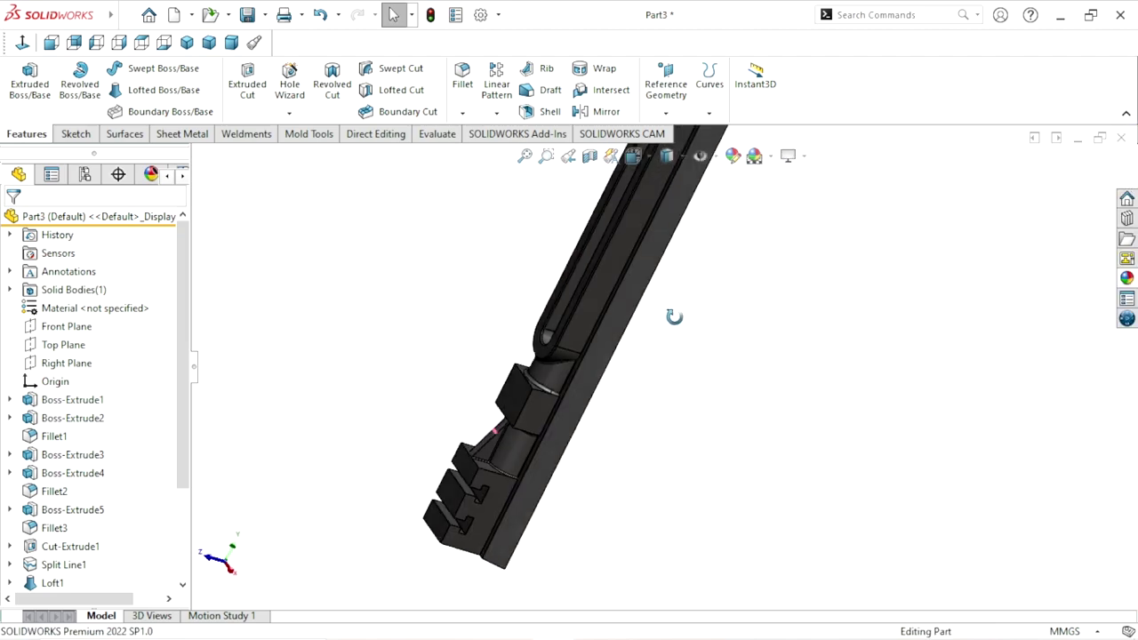
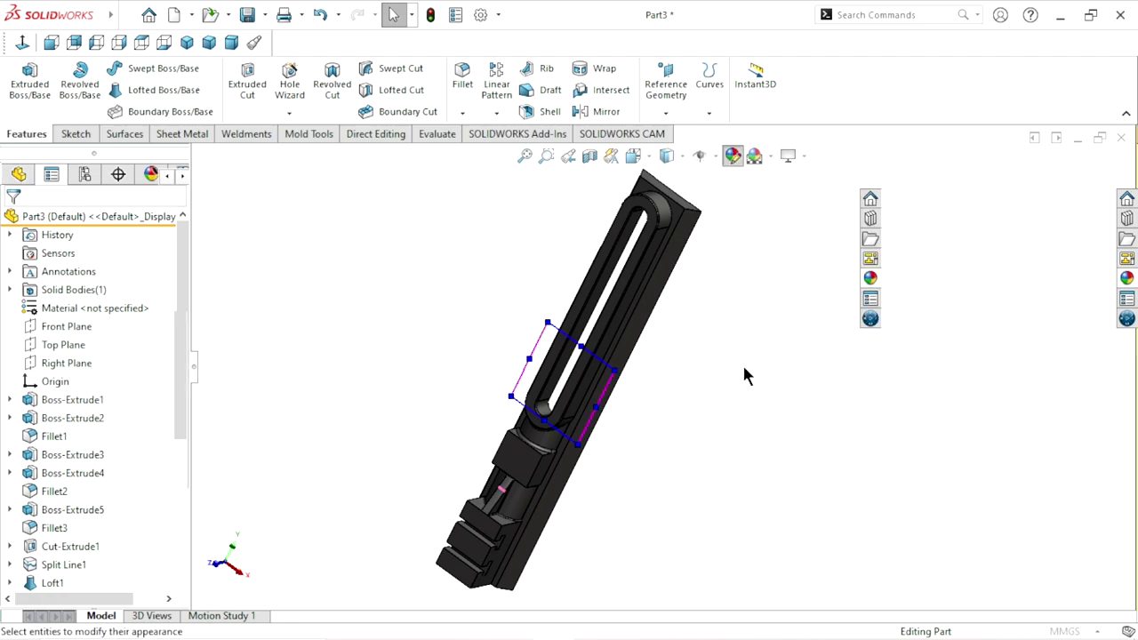
Recolour the cast iron appearance cyan (RGB 0/255/255) and enlarge its texture scale
drag(182, 384, 176, 449)
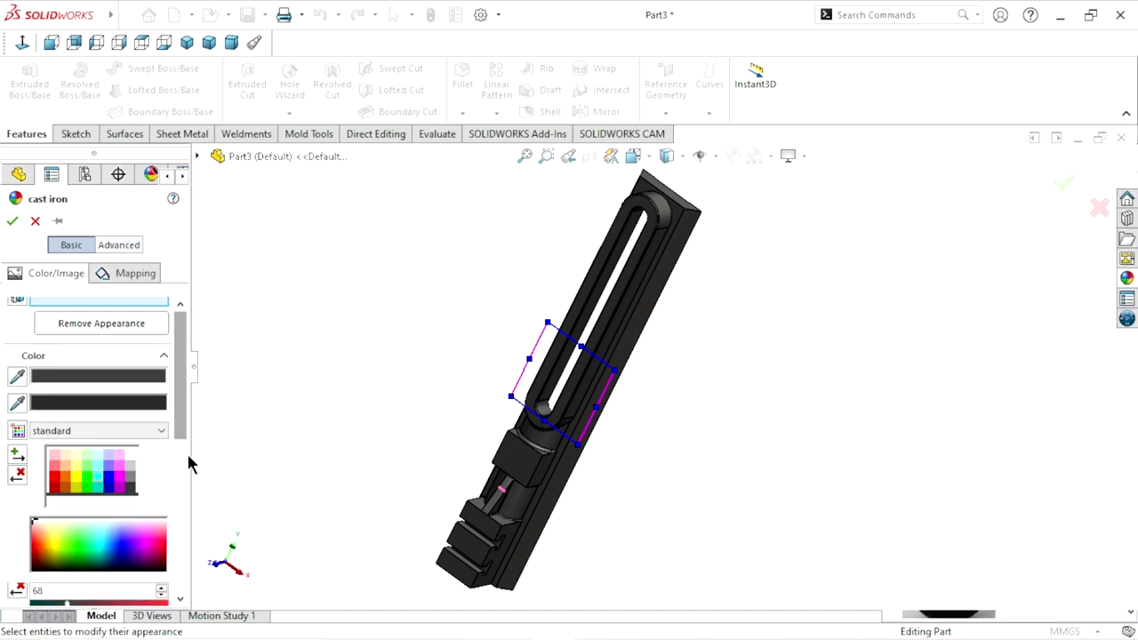
click(101, 412)
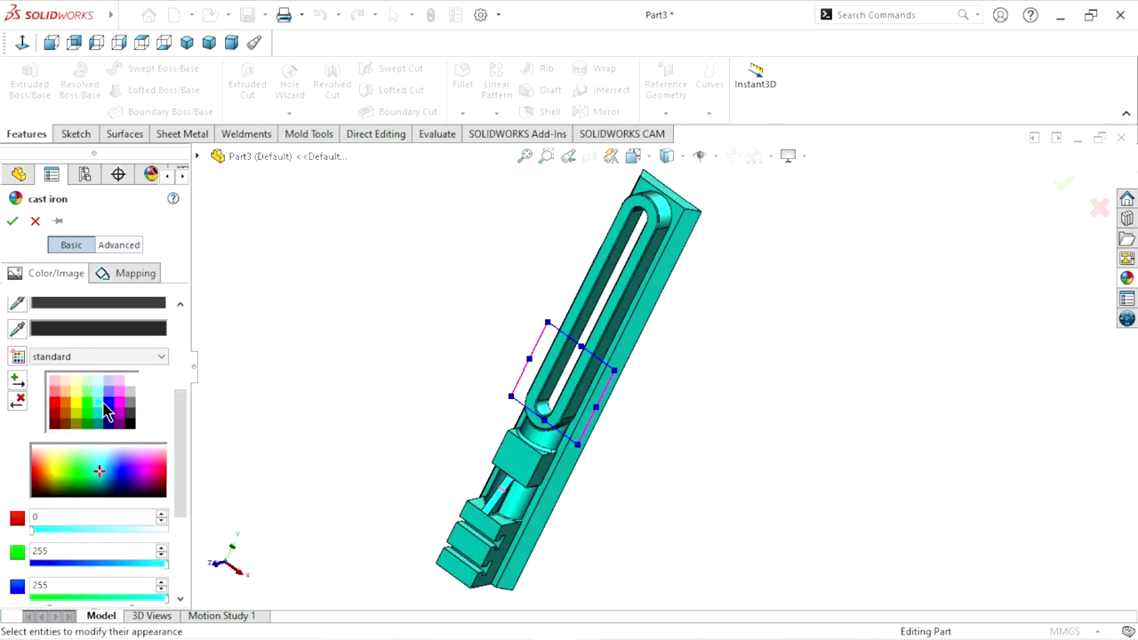
scroll(560, 382, down, 5)
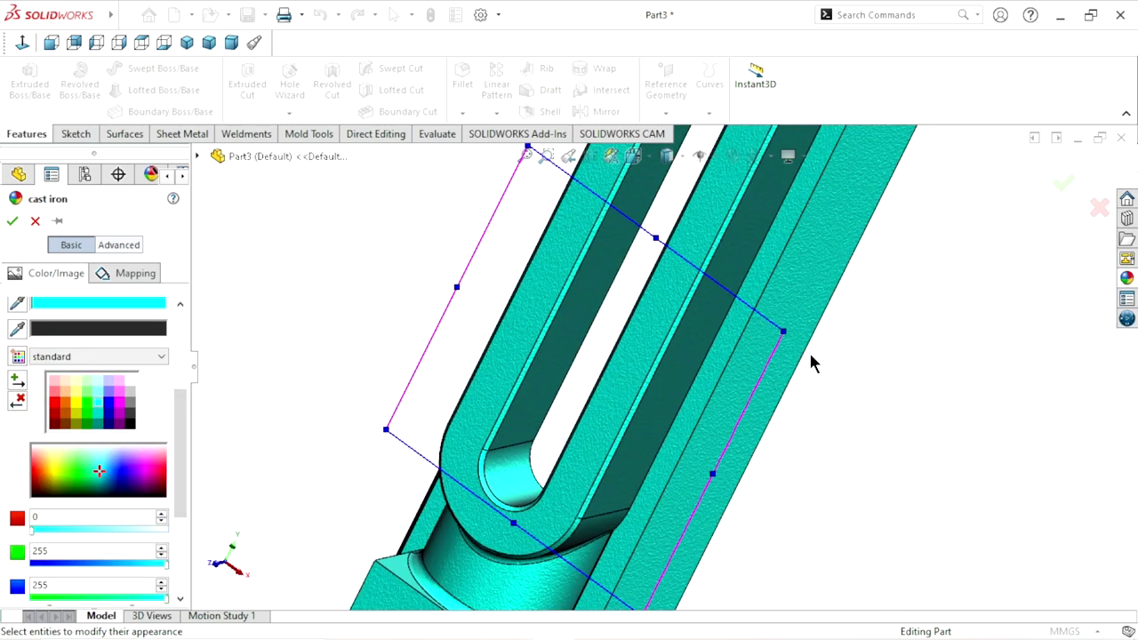
mouse_move(781, 332)
mouse_down()
mouse_move(914, 272)
mouse_move(801, 345)
mouse_move(808, 337)
mouse_up()
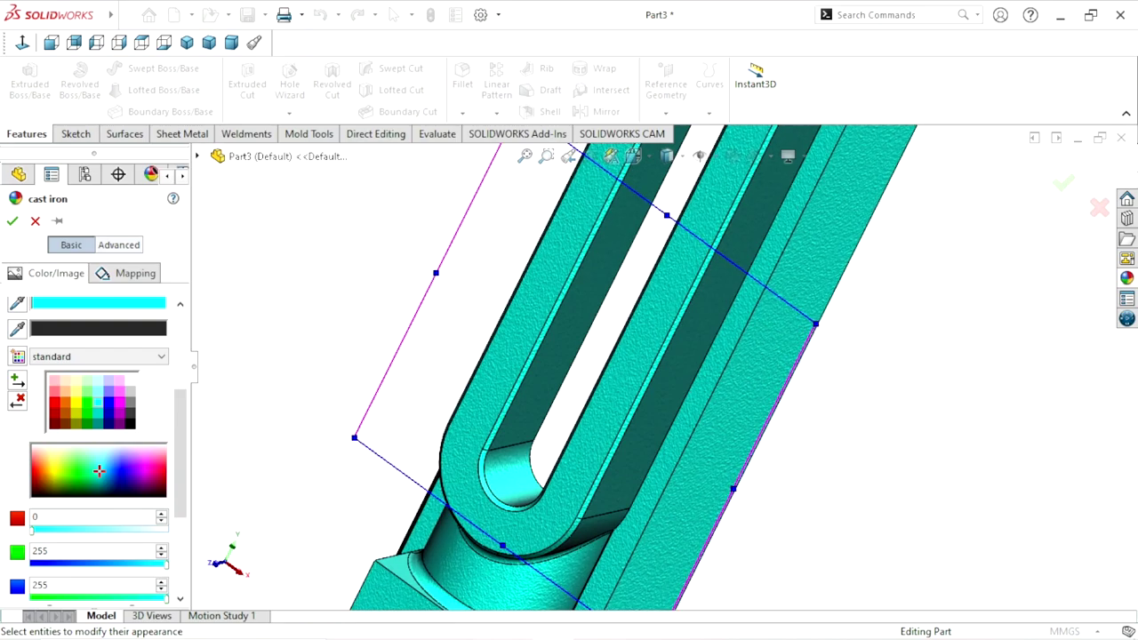
click(12, 220)
Select the slot face, Cut-Extrude1, Fillet3 and Cut-Extrude4 to see which features form the slot
scroll(571, 459, up, 5)
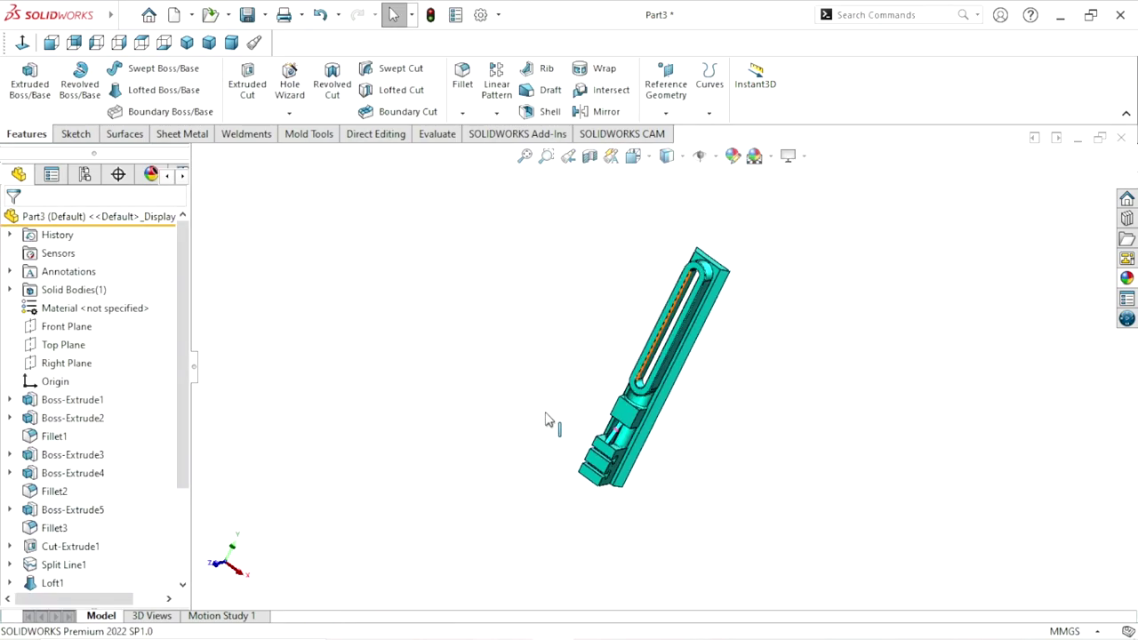
scroll(546, 419, down, 2)
scroll(655, 373, down, 3)
scroll(639, 361, down, 2)
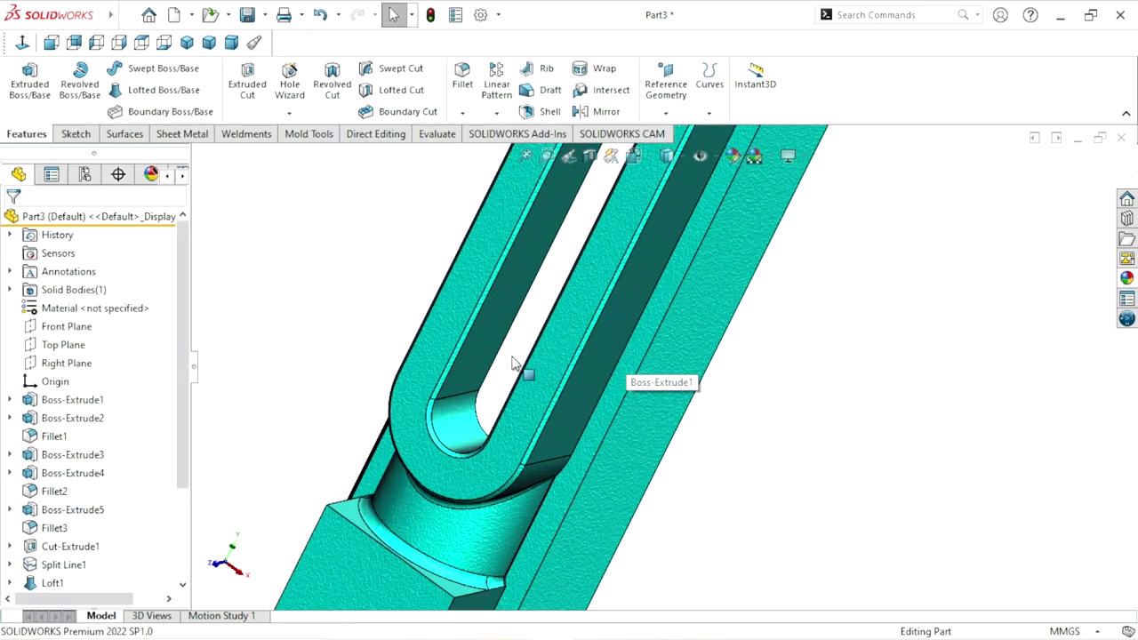
click(487, 344)
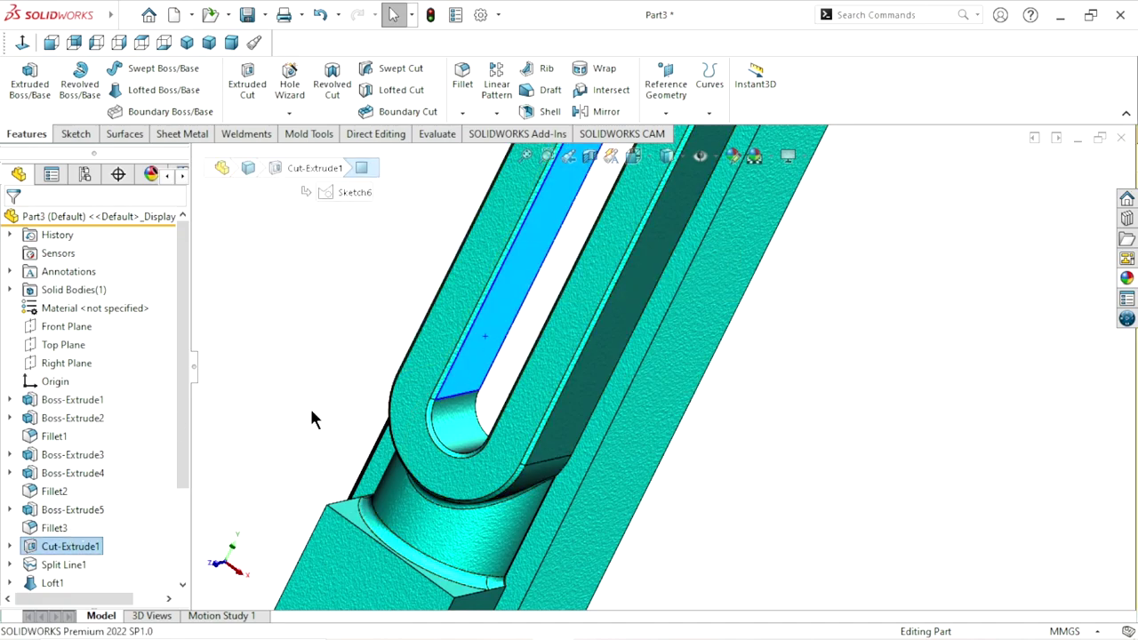
click(309, 405)
click(77, 548)
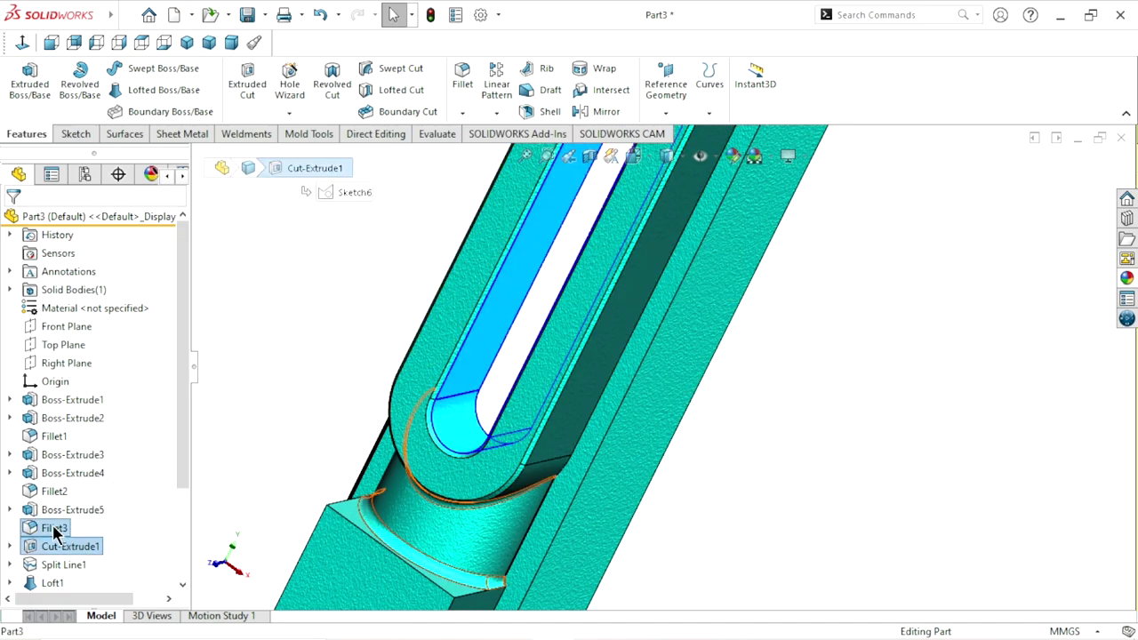
ctrl+click(54, 530)
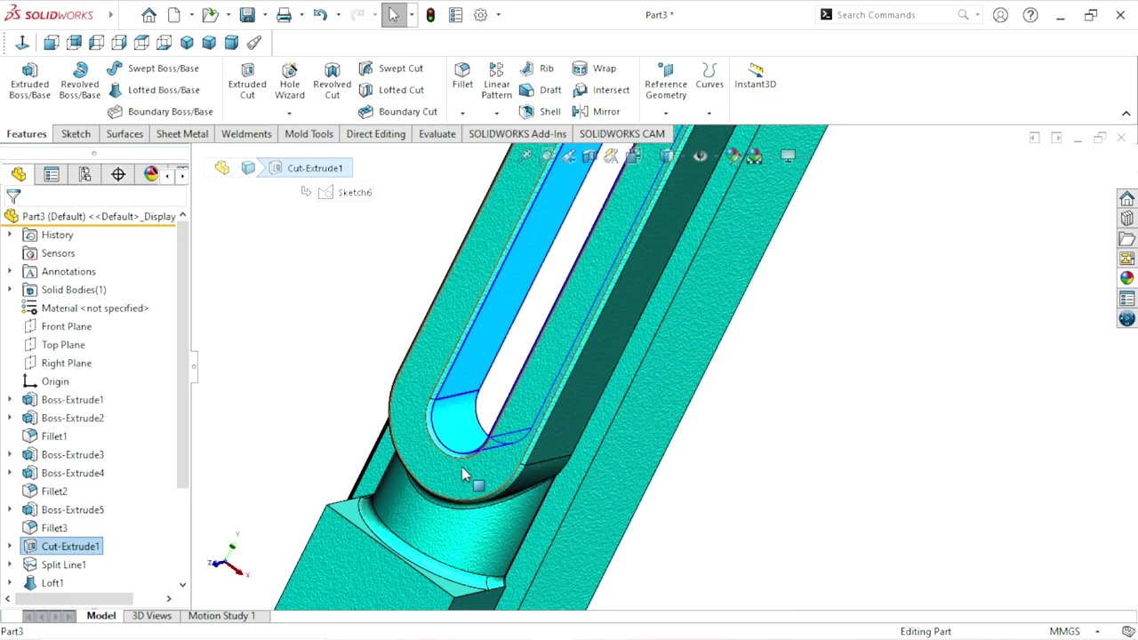
scroll(680, 469, up, 4)
scroll(535, 573, down, 2)
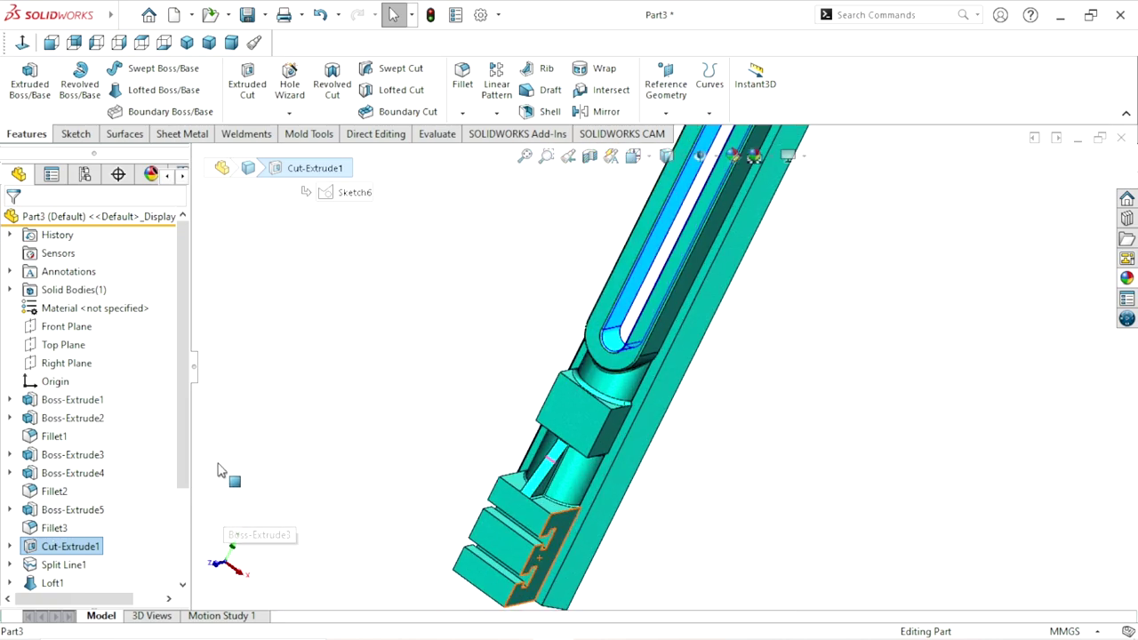
scroll(165, 533, down, 3)
ctrl+click(71, 583)
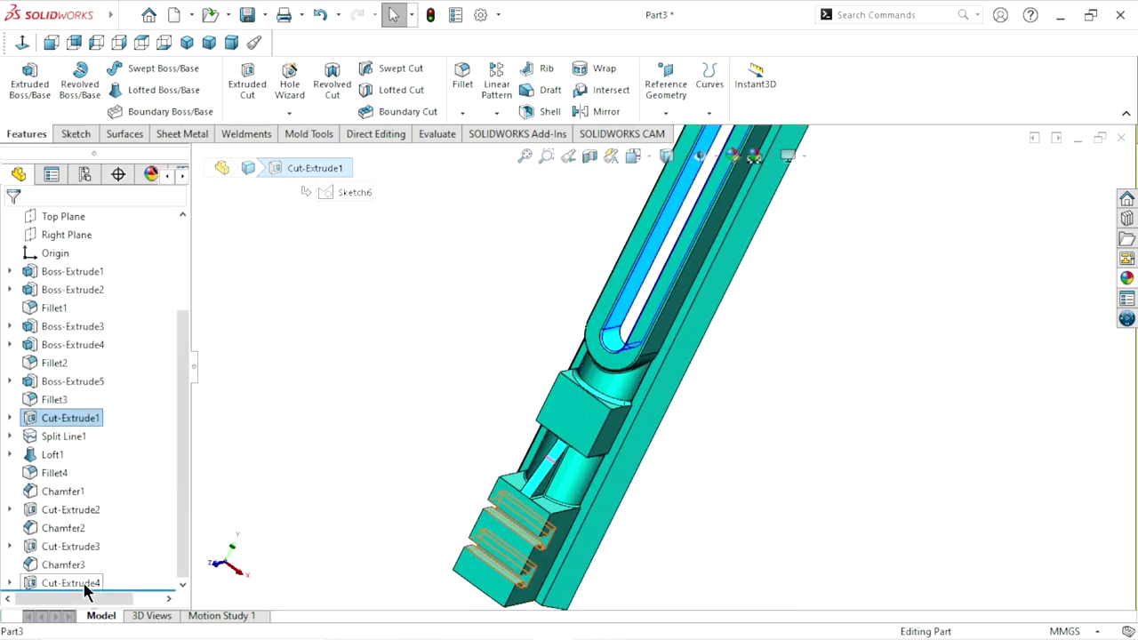
Orbit around the part, pick a Boss-Extrude1 face, and bring up the appearance library
mouse_move(679, 470)
middle_down()
mouse_move(789, 443)
mouse_move(631, 439)
mouse_move(577, 413)
mouse_move(613, 286)
middle_up()
scroll(569, 404, down, 3)
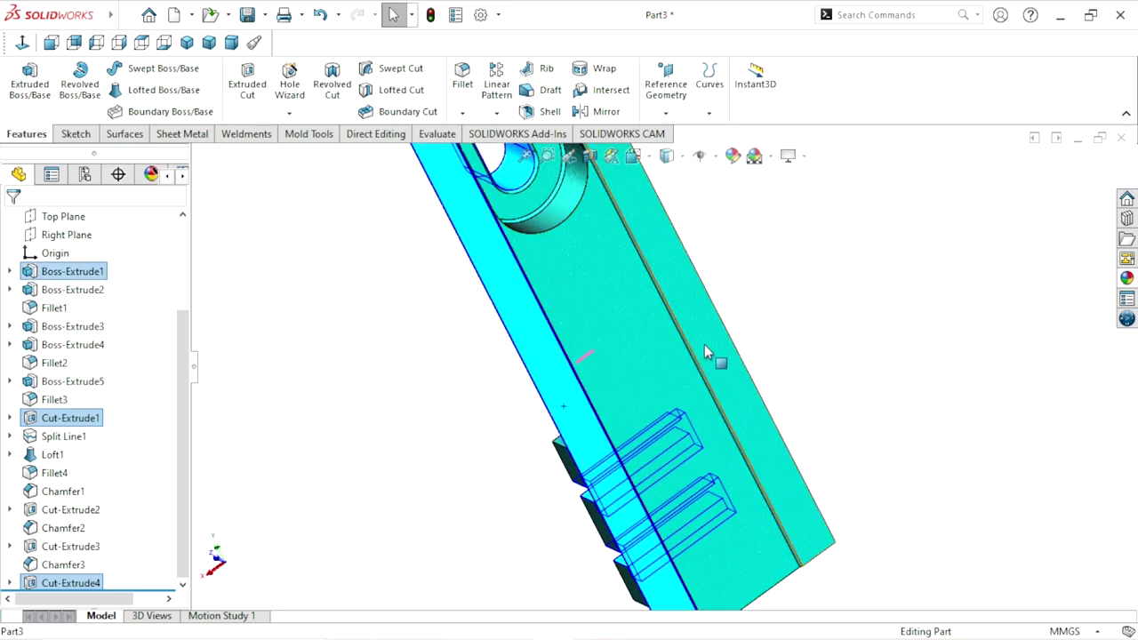
scroll(613, 286, down, 2)
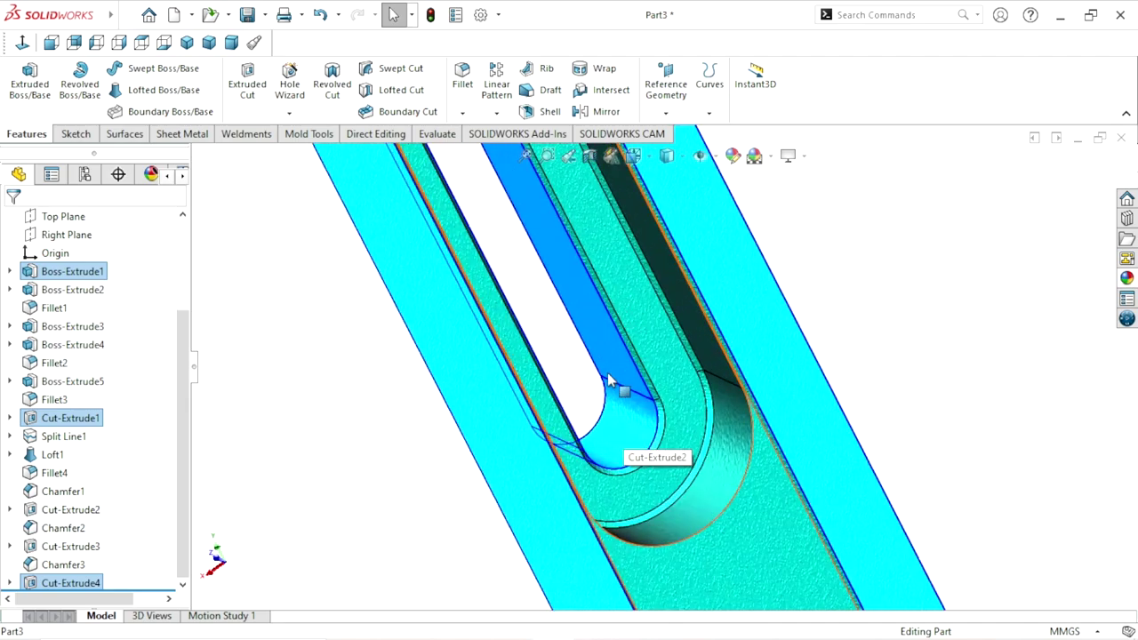
scroll(622, 496, up, 3)
scroll(621, 496, up, 3)
mouse_move(607, 504)
middle_down()
mouse_move(503, 462)
mouse_move(665, 457)
mouse_move(628, 515)
mouse_move(536, 500)
mouse_move(506, 528)
mouse_move(533, 556)
mouse_move(584, 495)
mouse_move(688, 415)
mouse_move(577, 455)
mouse_move(706, 432)
mouse_move(758, 451)
mouse_move(749, 432)
middle_up()
scroll(664, 425, down, 3)
scroll(577, 455, up, 3)
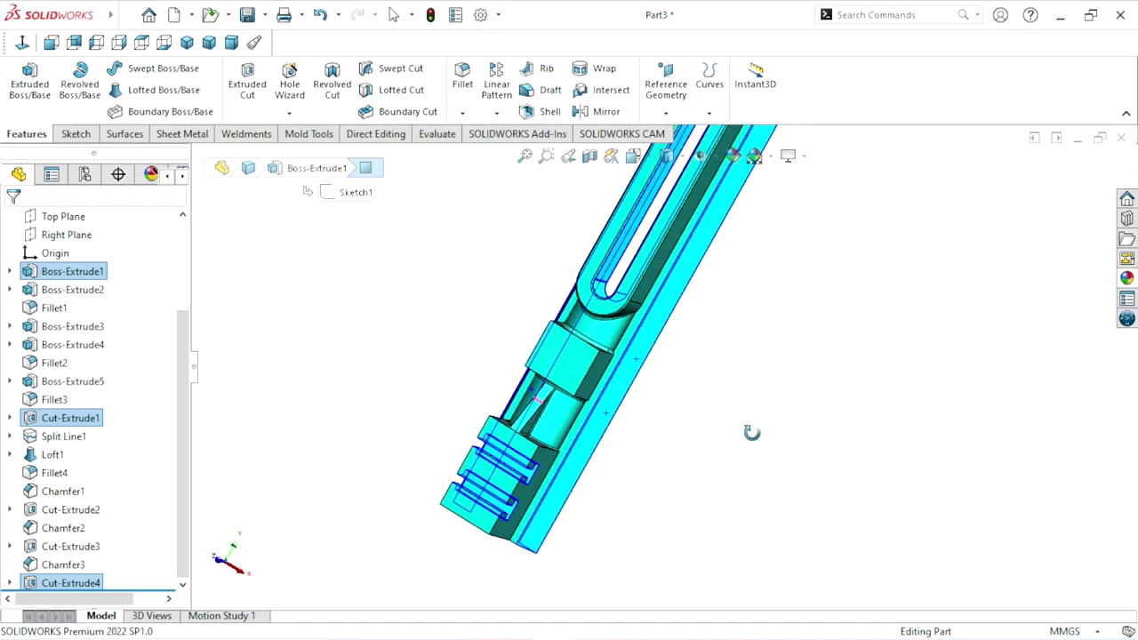
scroll(671, 372, down, 3)
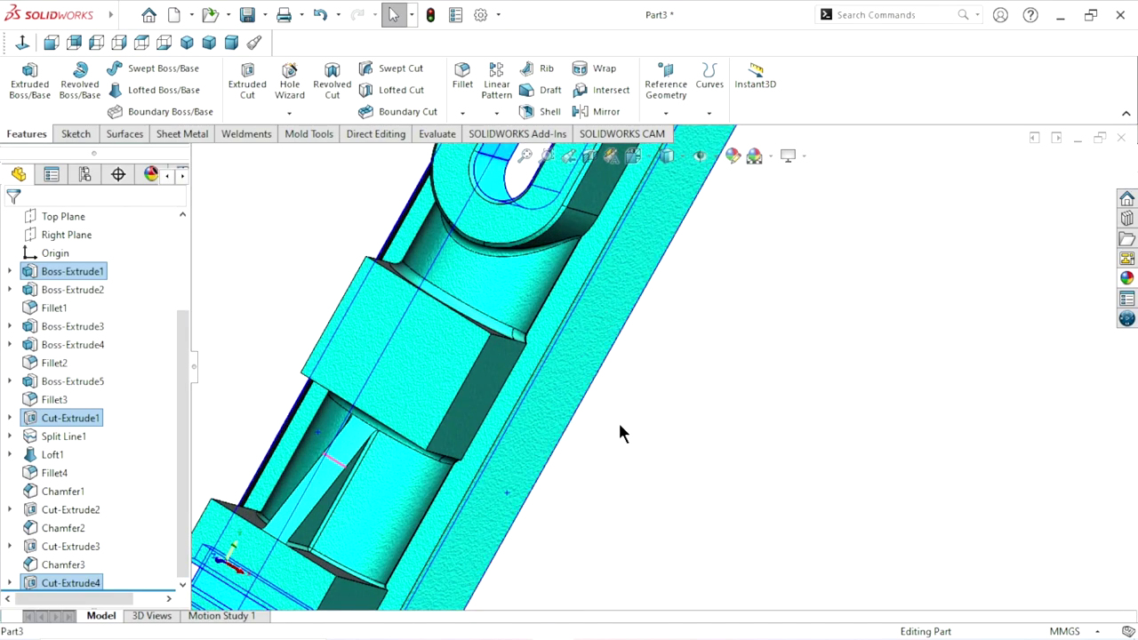
scroll(618, 421, up, 5)
middle_drag(604, 428, 498, 324)
scroll(558, 320, down, 2)
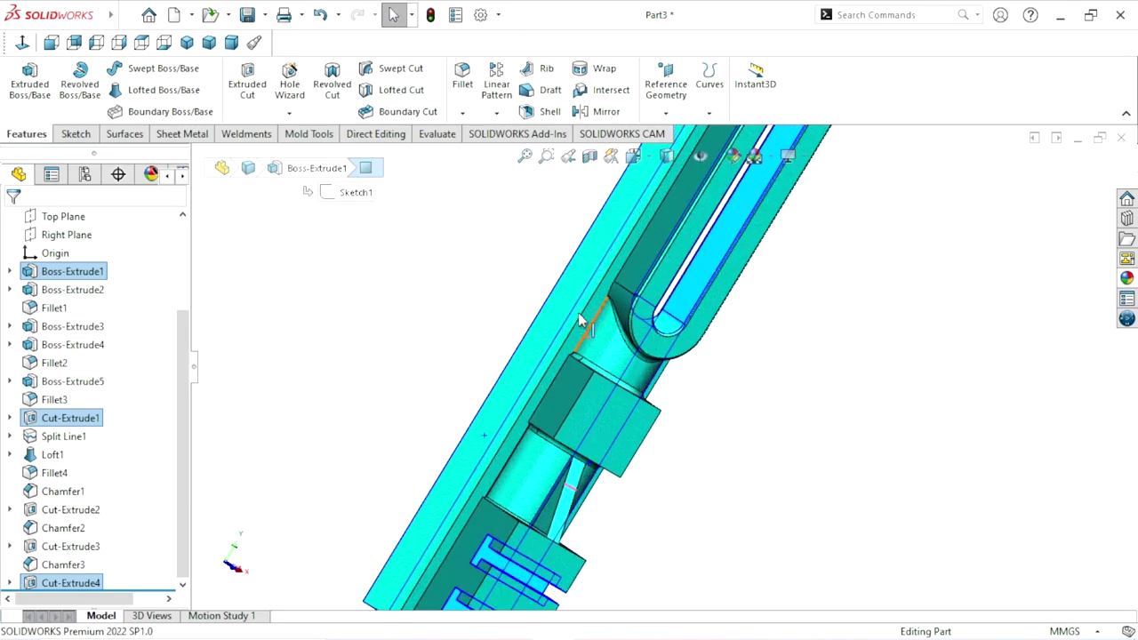
scroll(558, 320, down, 3)
click(495, 433)
scroll(495, 434, up, 5)
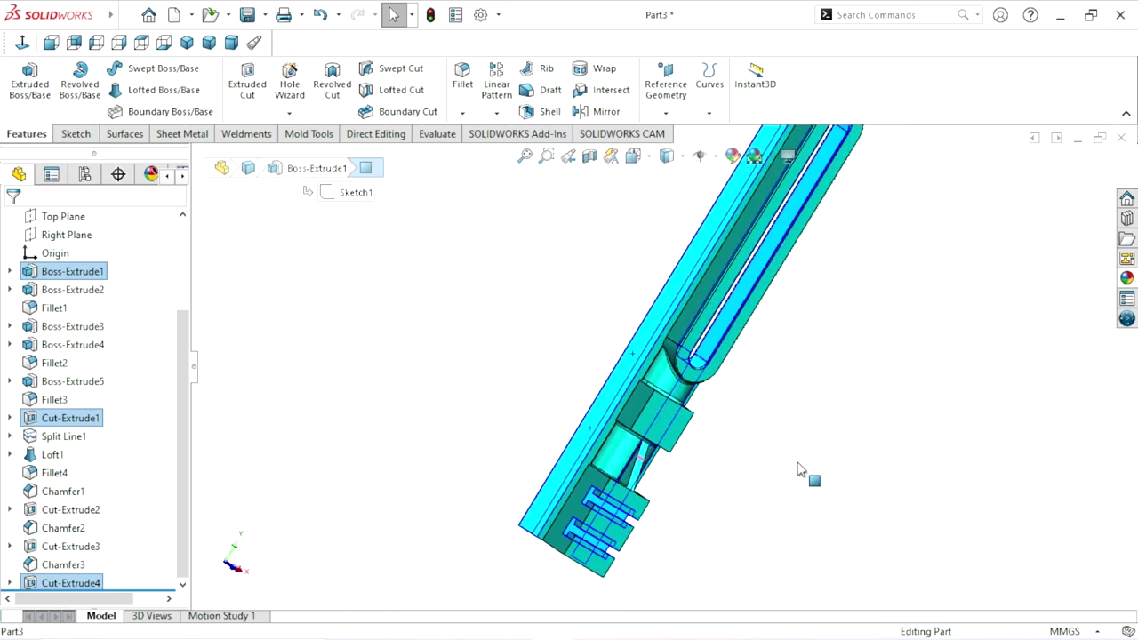
mouse_move(803, 472)
middle_down()
mouse_move(739, 467)
mouse_move(599, 320)
middle_up()
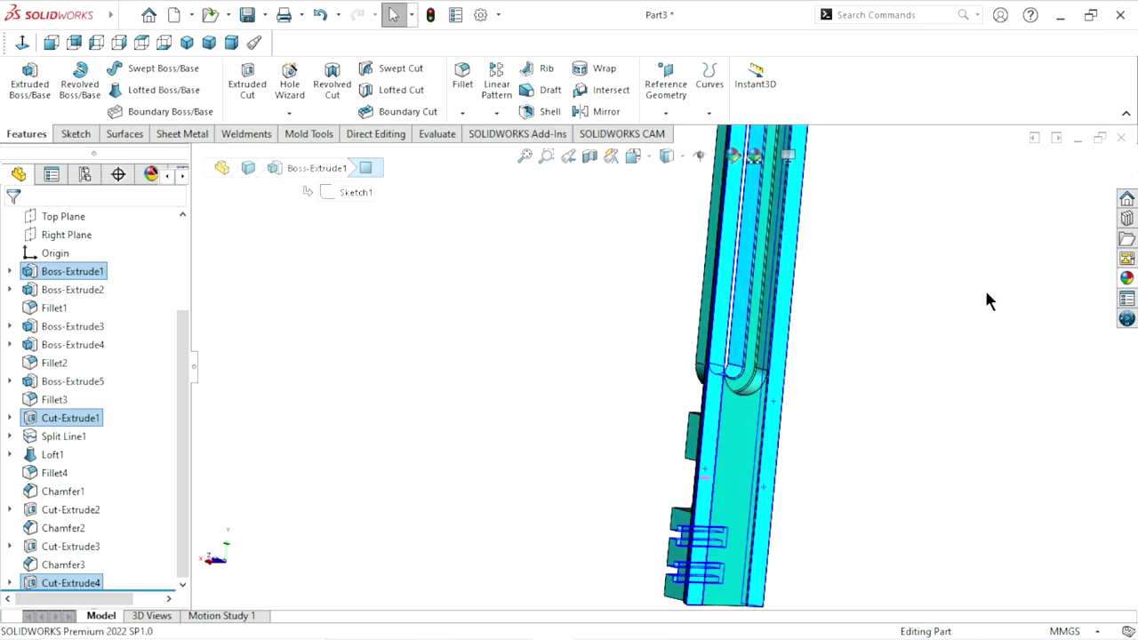
click(1123, 281)
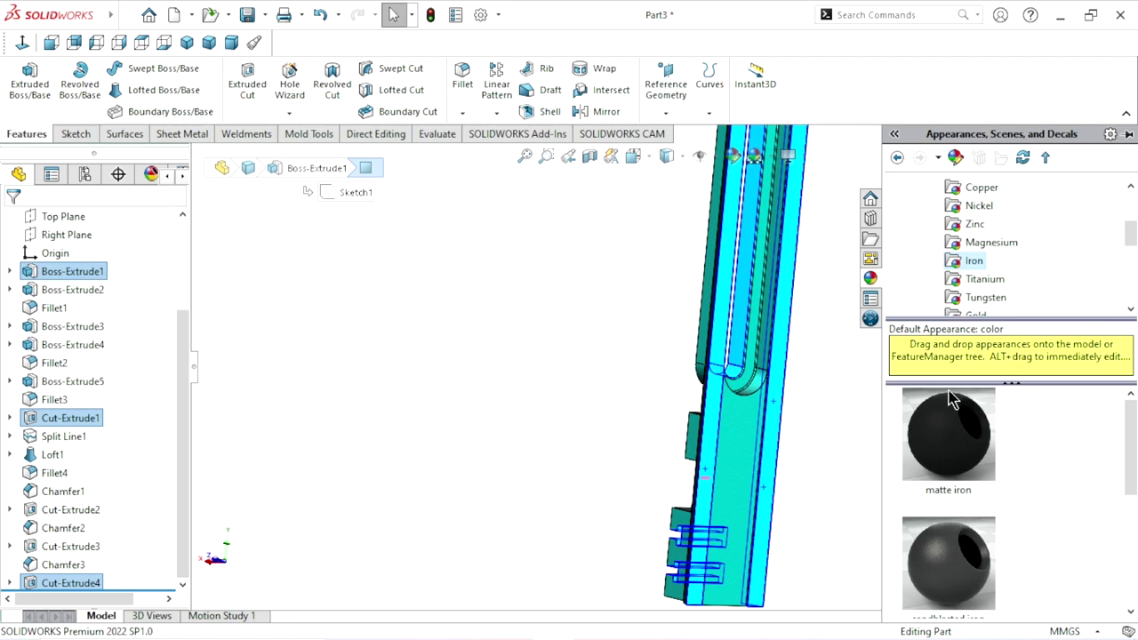
Apply polished steel from Metal > Steel to the part's long outer side face
scroll(980, 228, up, 3)
click(975, 243)
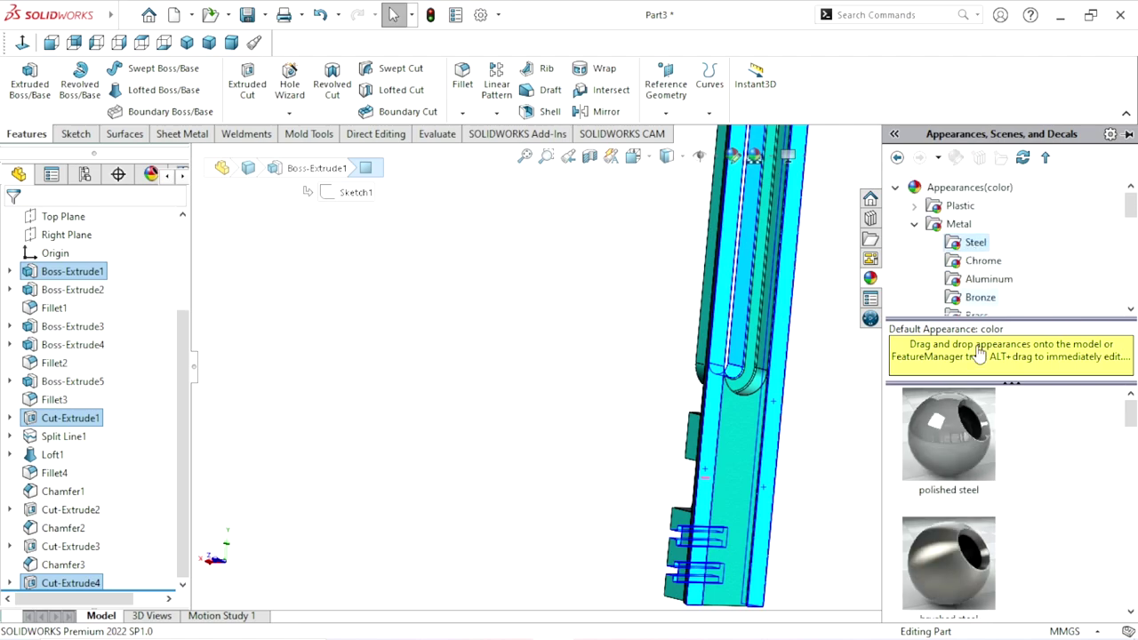
click(955, 450)
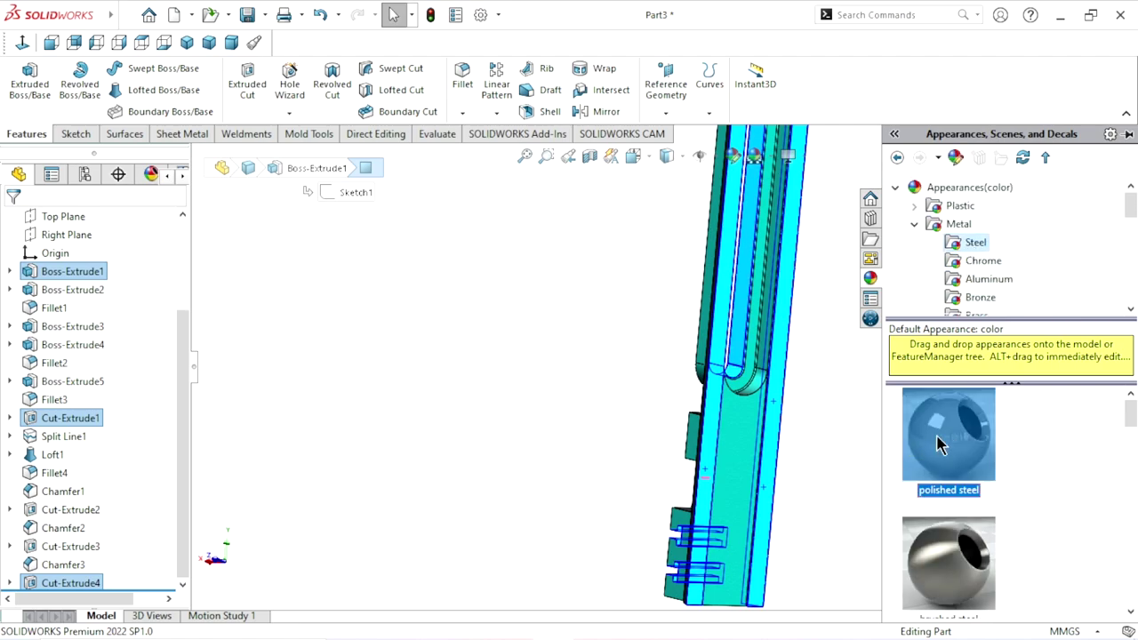
mouse_move(517, 386)
middle_down()
mouse_move(639, 409)
mouse_move(717, 472)
mouse_move(619, 432)
mouse_move(658, 440)
middle_up()
click(731, 392)
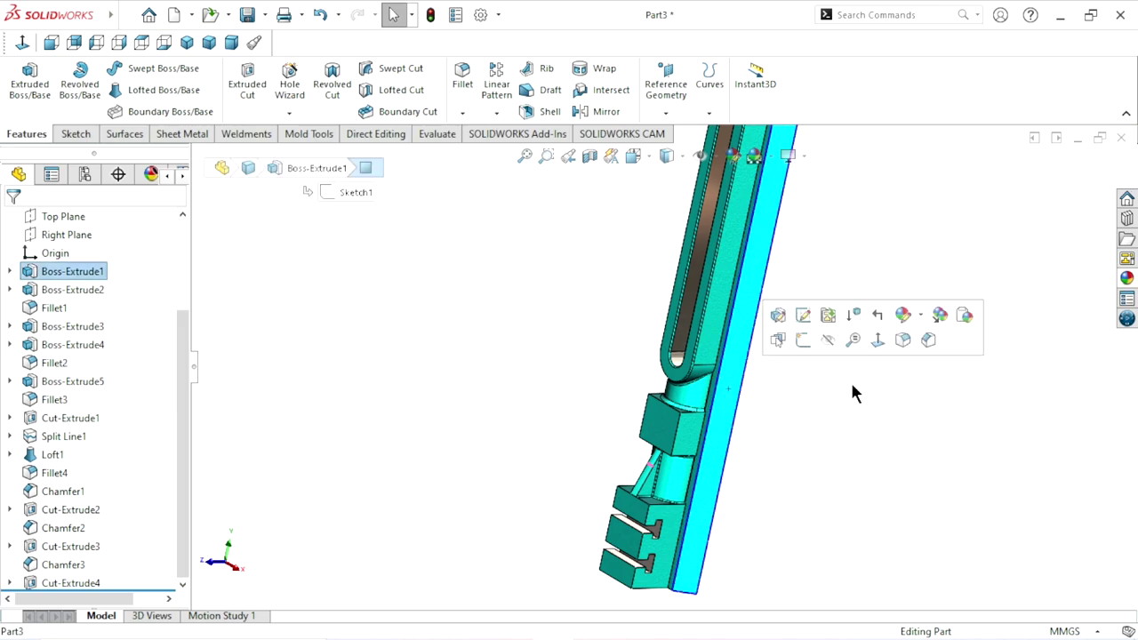
click(1128, 279)
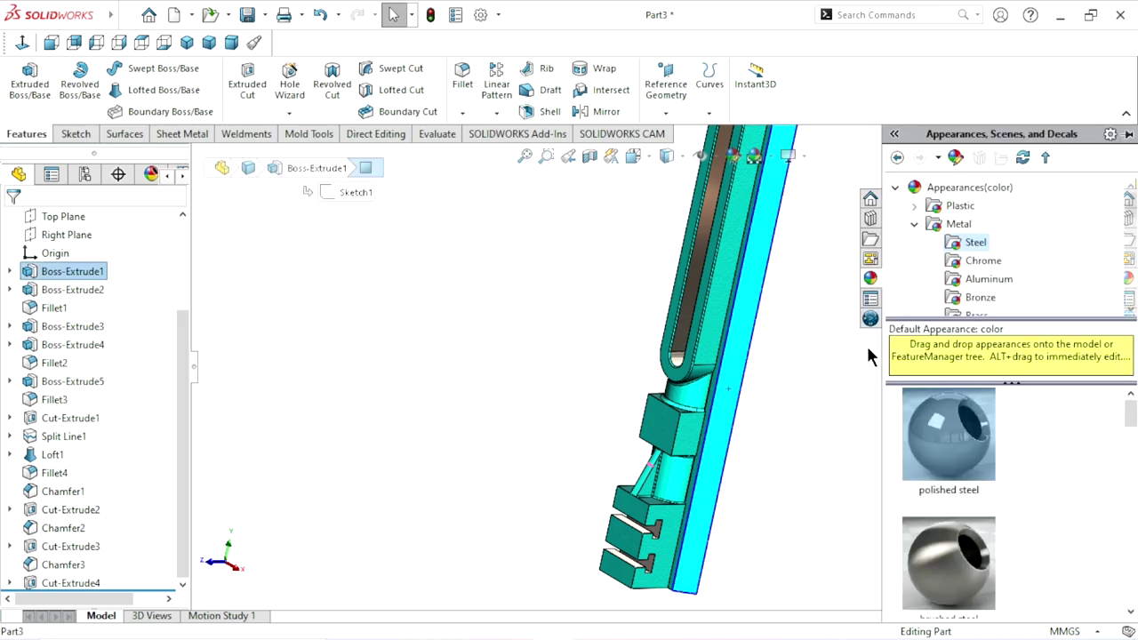
click(951, 459)
mouse_move(807, 433)
middle_down()
mouse_move(772, 399)
mouse_move(728, 245)
middle_up()
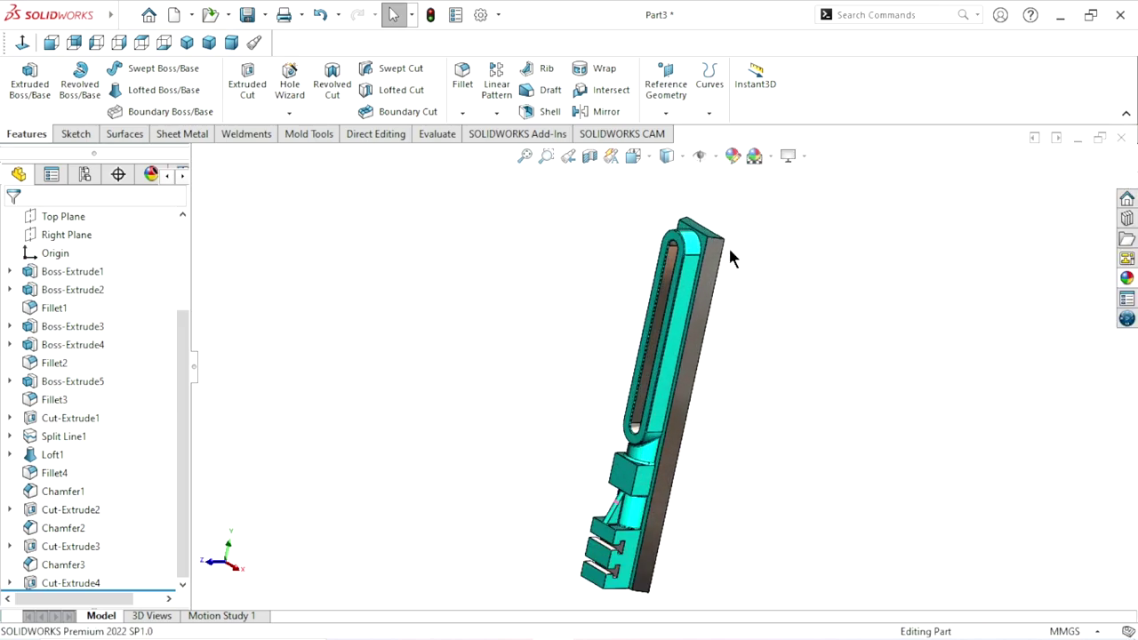
Highlight the Chamfer1 and Chamfer3 edges on the slotted part, then clear the selection
scroll(728, 245, down, 2)
scroll(747, 377, down, 3)
mouse_move(746, 378)
middle_down()
mouse_move(712, 371)
mouse_move(776, 406)
mouse_move(806, 394)
mouse_move(783, 414)
middle_up()
scroll(782, 414, down, 2)
scroll(737, 330, down, 2)
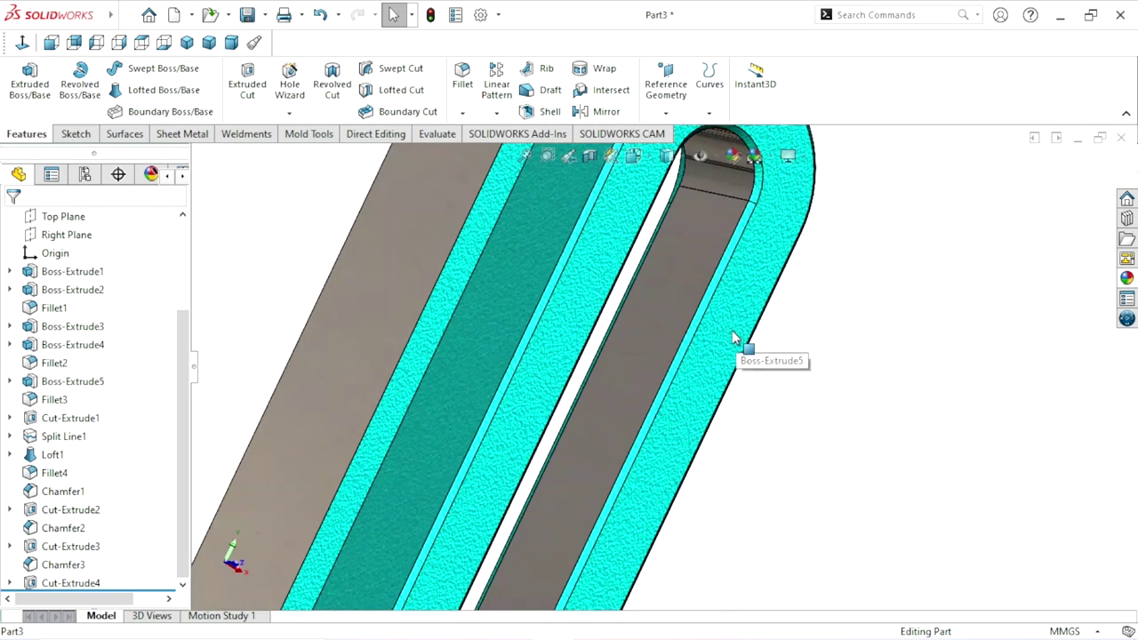
scroll(734, 337, down, 2)
scroll(739, 360, up, 2)
scroll(685, 358, down, 2)
scroll(673, 363, down, 2)
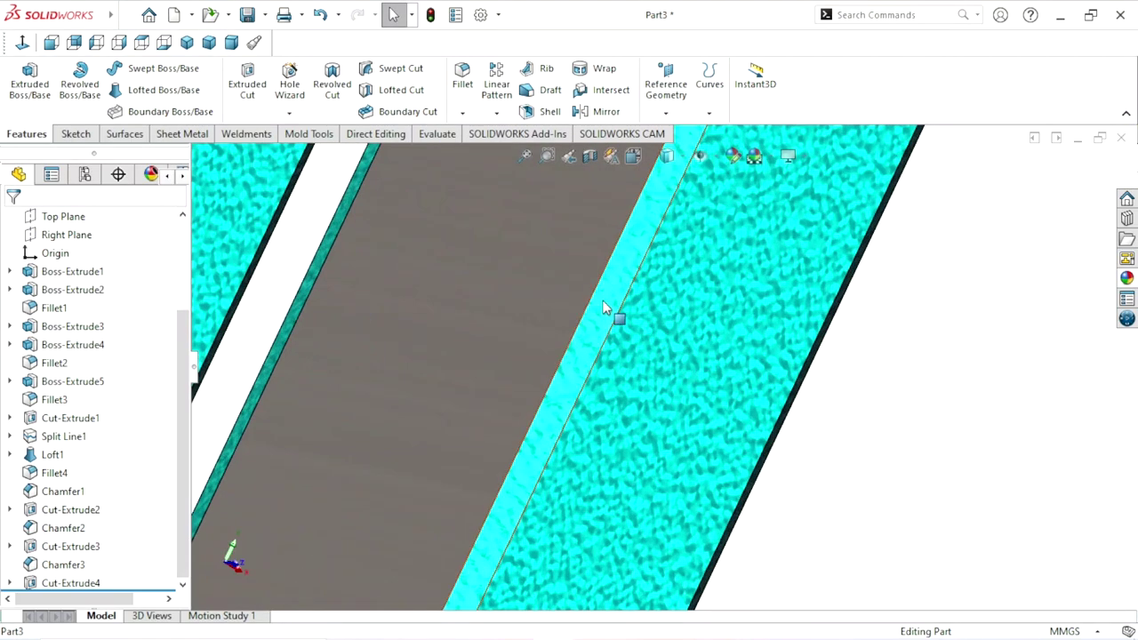
click(605, 307)
scroll(654, 364, up, 2)
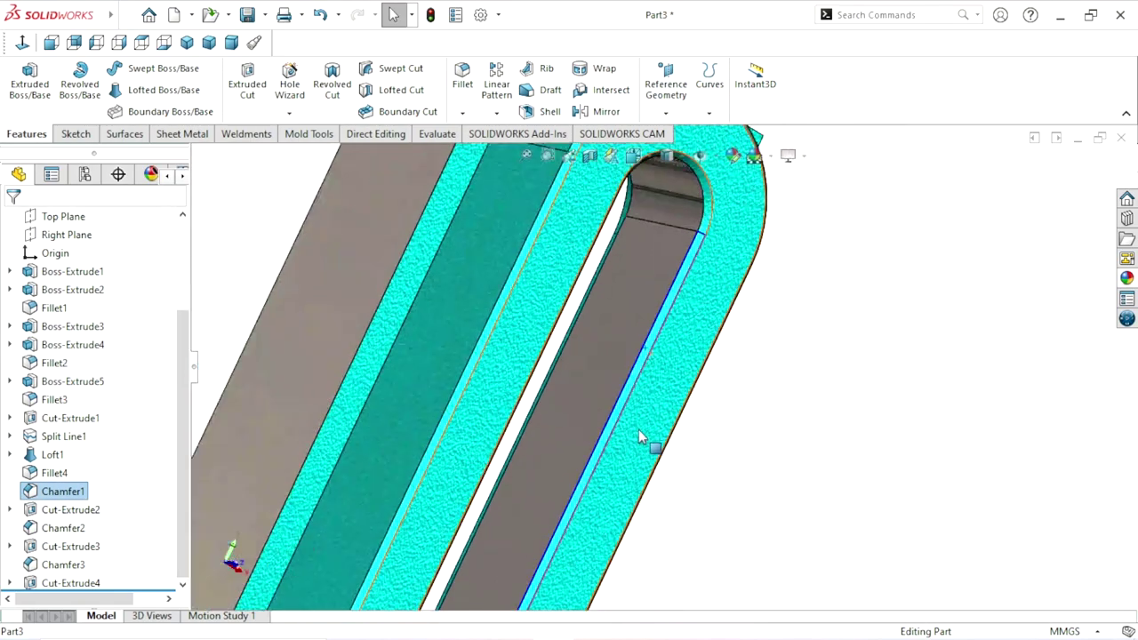
click(59, 494)
scroll(734, 437, up, 2)
mouse_move(735, 437)
middle_down()
mouse_move(778, 410)
mouse_move(607, 404)
mouse_move(546, 452)
mouse_move(613, 485)
mouse_move(634, 432)
middle_up()
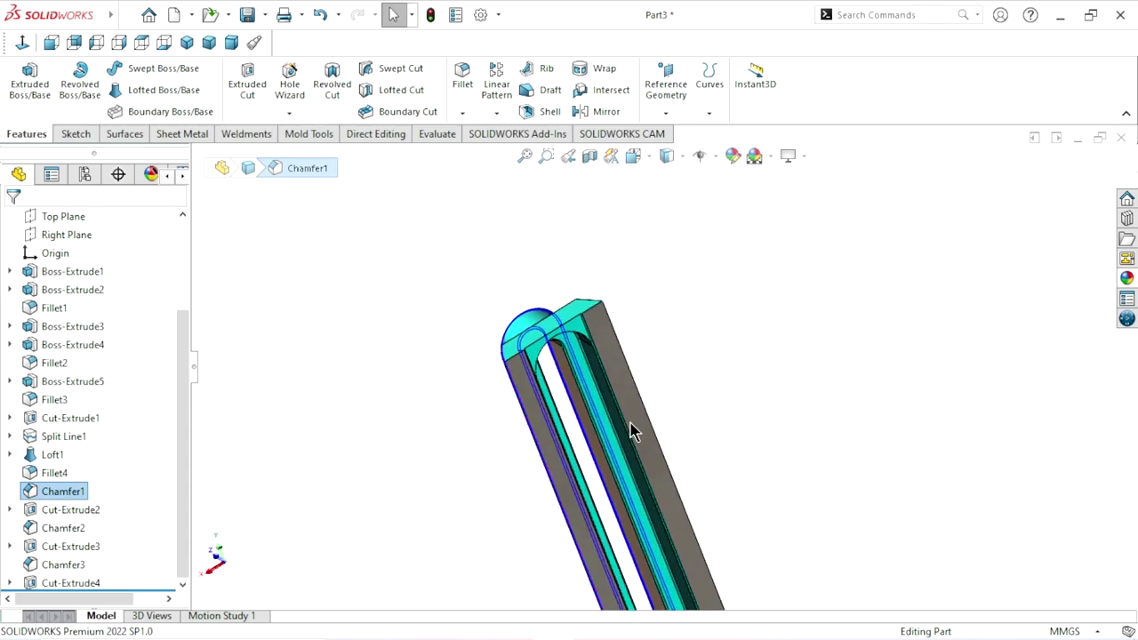
scroll(634, 432, down, 3)
scroll(520, 400, down, 2)
scroll(520, 416, down, 1)
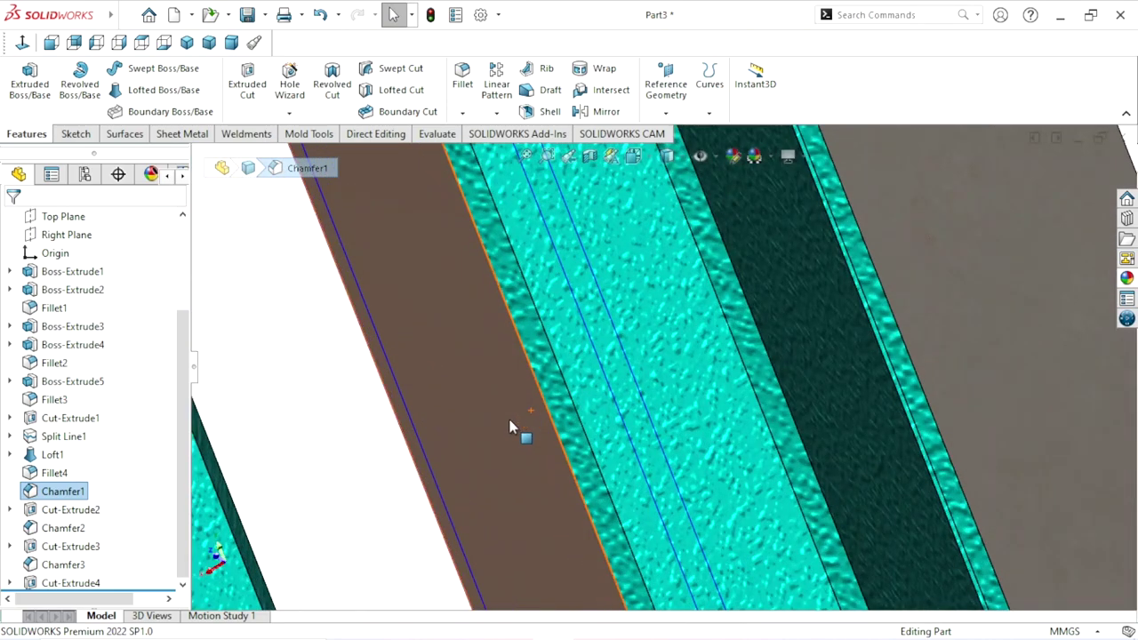
click(511, 435)
middle_drag(511, 435, 236, 508)
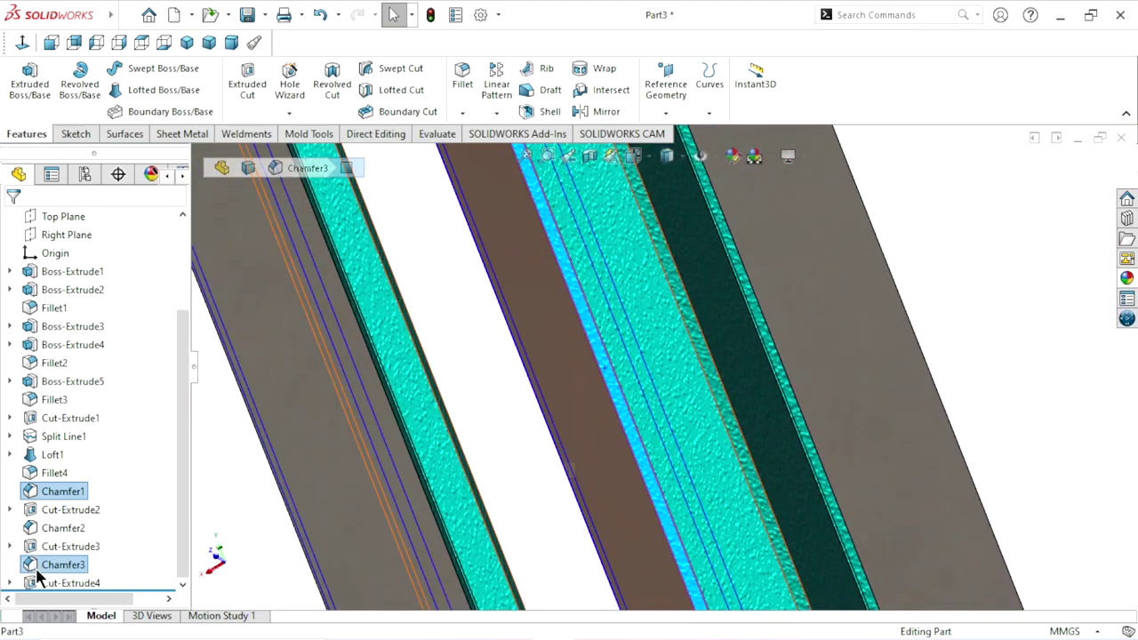
scroll(611, 450, up, 5)
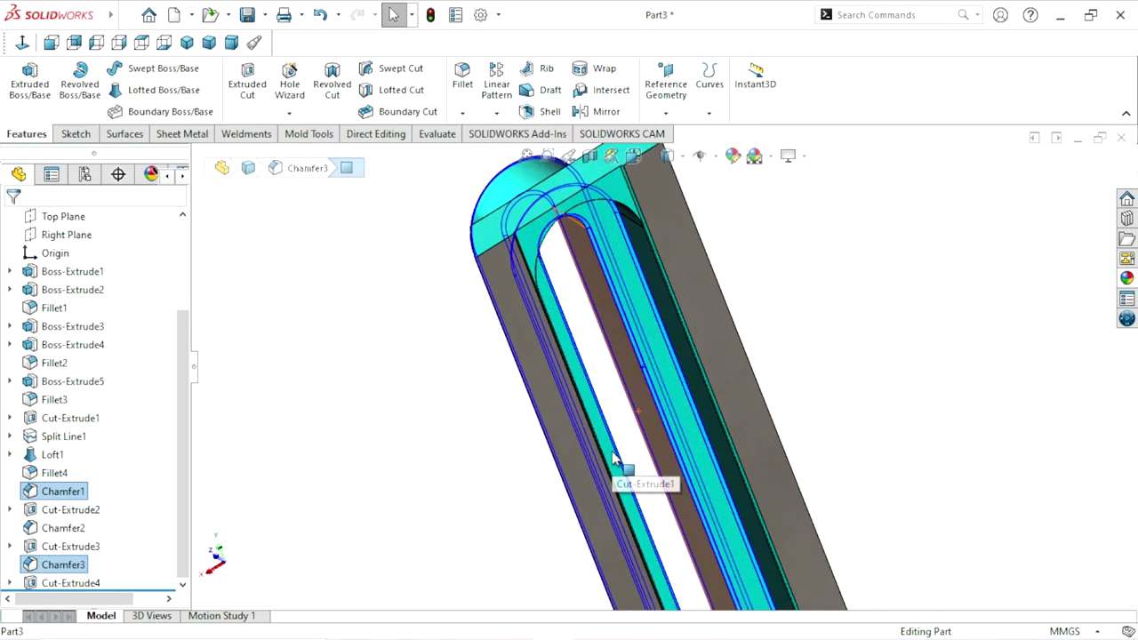
scroll(642, 433, down, 3)
scroll(666, 381, down, 3)
click(874, 329)
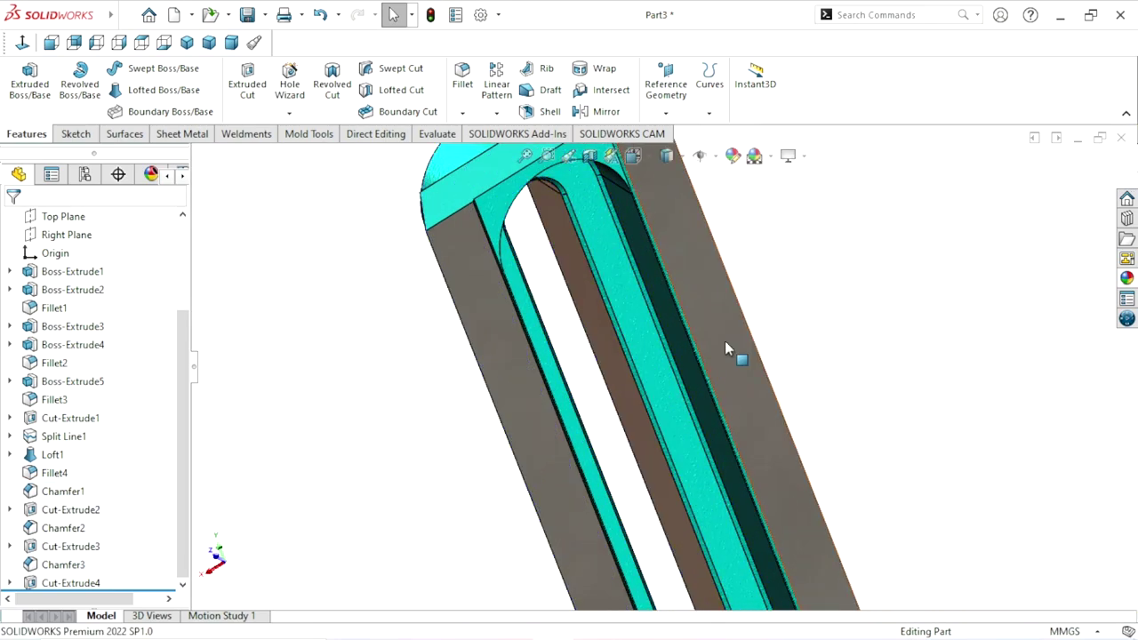
Orbit and zoom around the part to inspect the whole slot
scroll(724, 340, down, 2)
scroll(695, 365, up, 3)
scroll(657, 384, up, 2)
mouse_move(656, 385)
middle_down()
mouse_move(744, 436)
mouse_move(667, 475)
middle_up()
scroll(604, 489, up, 1)
scroll(533, 485, down, 3)
scroll(560, 476, down, 3)
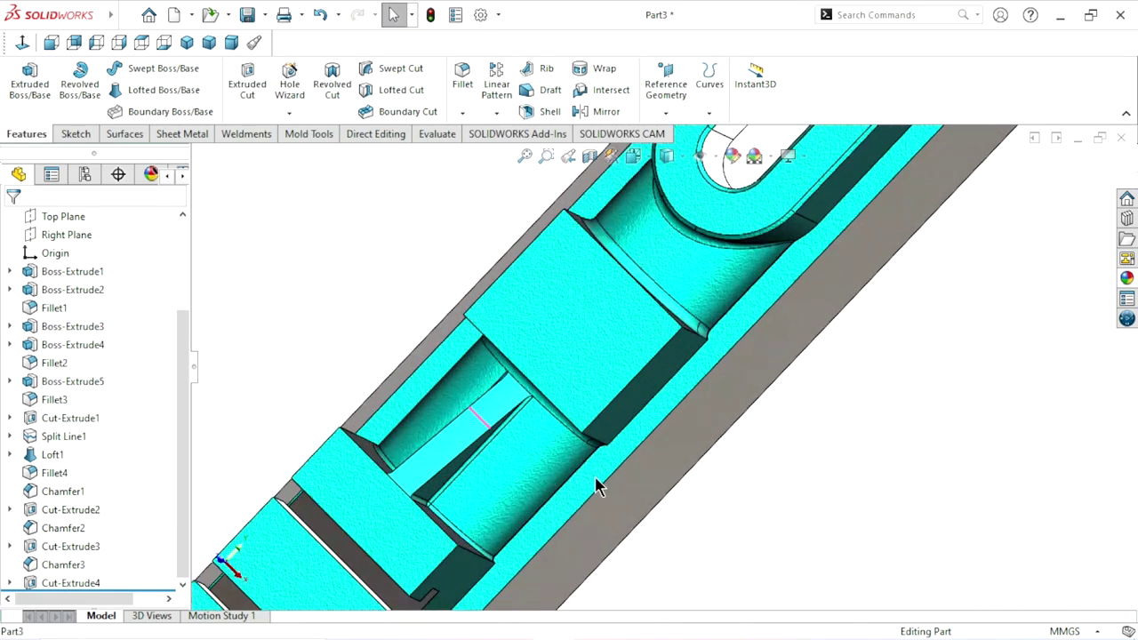
scroll(782, 489, up, 3)
mouse_move(738, 498)
middle_down()
mouse_move(717, 462)
mouse_move(602, 427)
middle_up()
scroll(601, 428, down, 3)
scroll(610, 399, down, 2)
scroll(609, 376, down, 2)
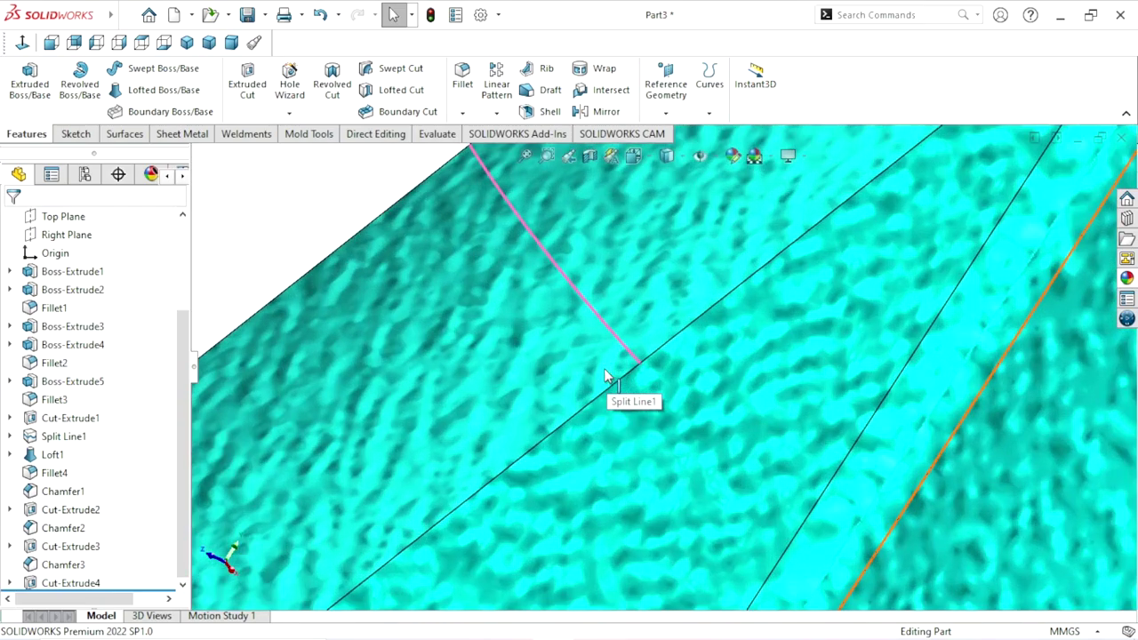
scroll(611, 376, up, 1)
scroll(607, 383, up, 3)
scroll(512, 412, up, 3)
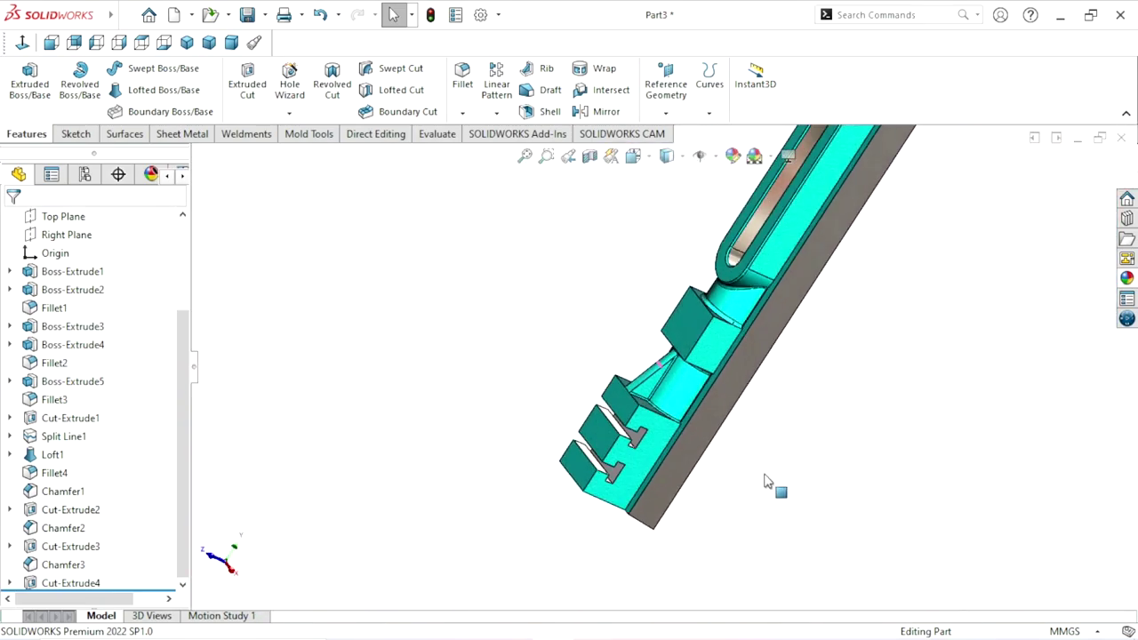
mouse_move(775, 482)
middle_down()
mouse_move(782, 467)
mouse_move(678, 436)
mouse_move(541, 471)
mouse_move(445, 338)
mouse_move(394, 376)
mouse_move(506, 400)
middle_up()
scroll(766, 303, down, 2)
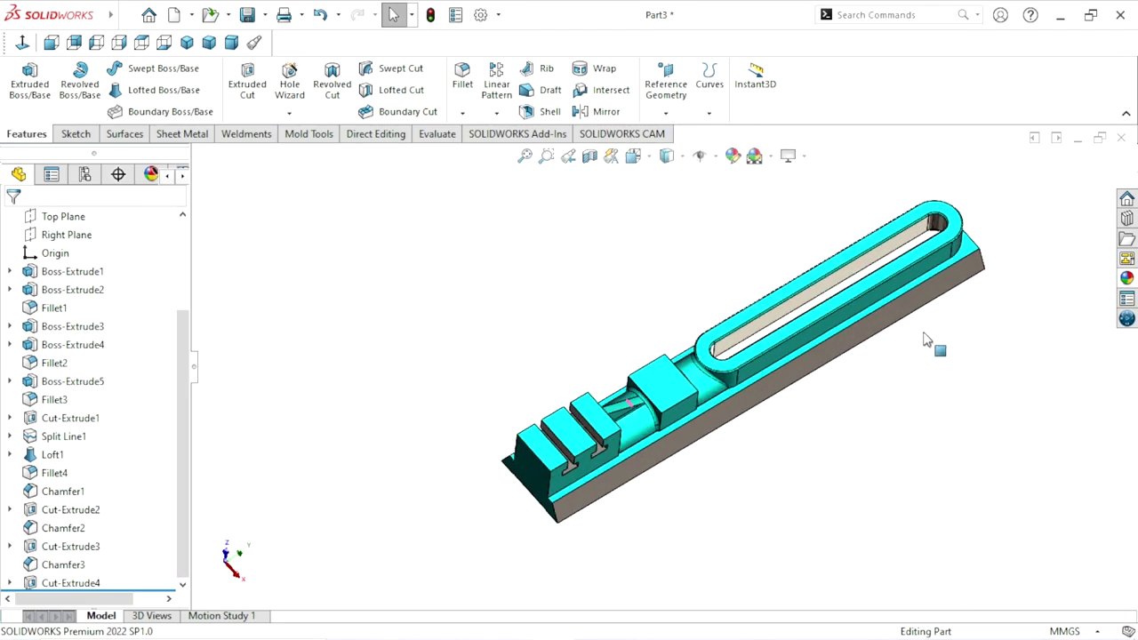
scroll(931, 293, down, 2)
scroll(698, 431, up, 1)
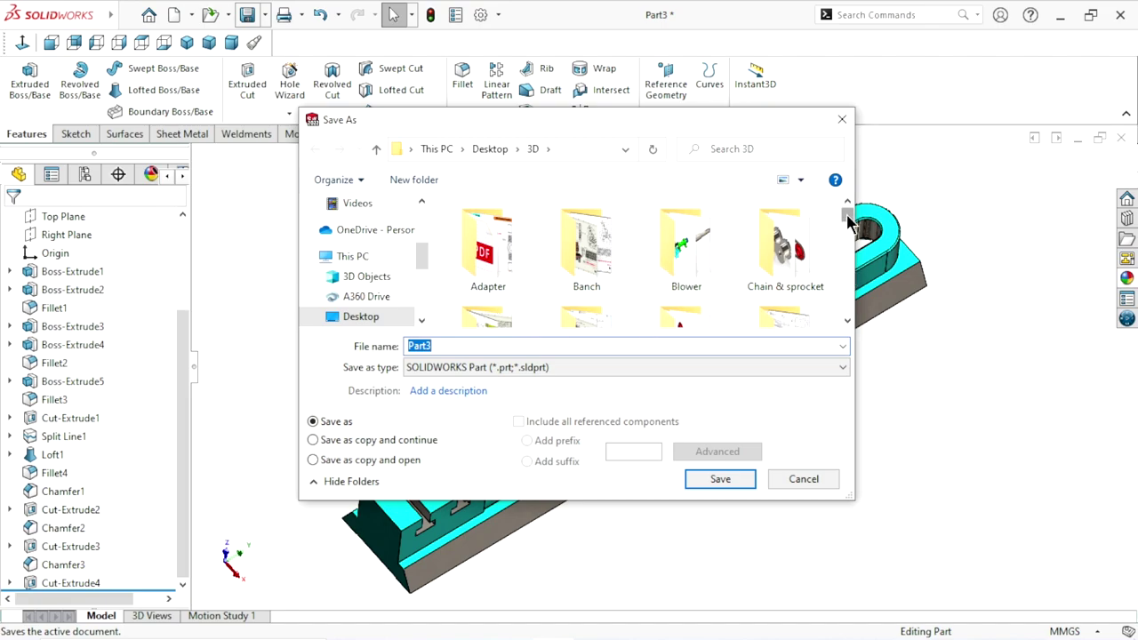
Create a 'Slotting mechanism' folder inside the 3D folder, merging with the existing one
scroll(847, 223, down, 2)
scroll(847, 224, down, 1)
scroll(849, 229, down, 3)
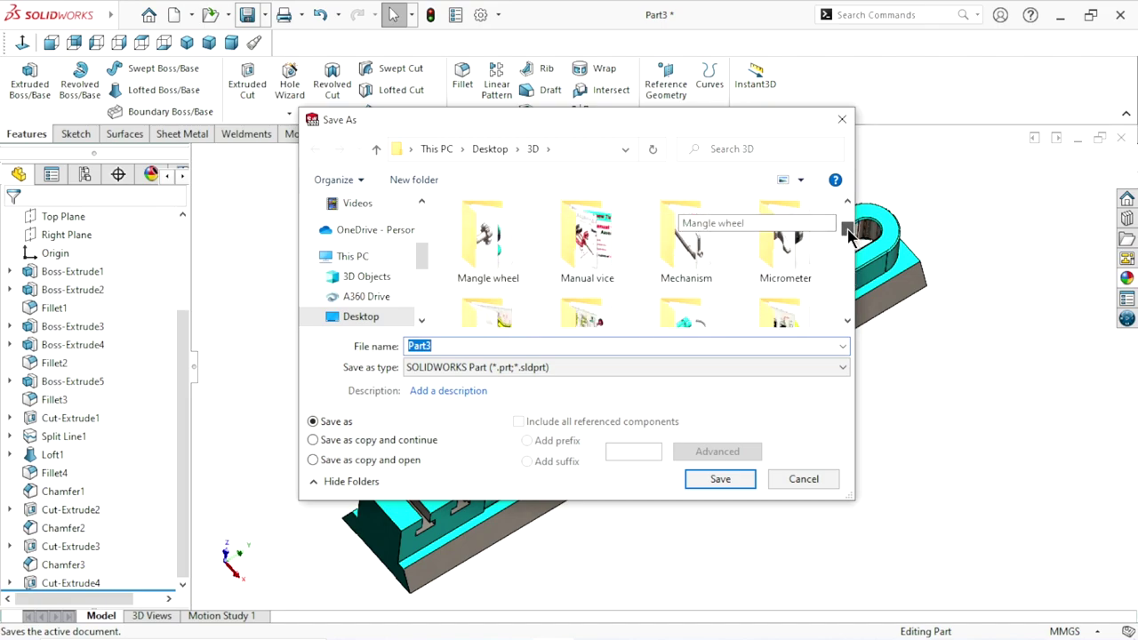
drag(849, 233, 822, 189)
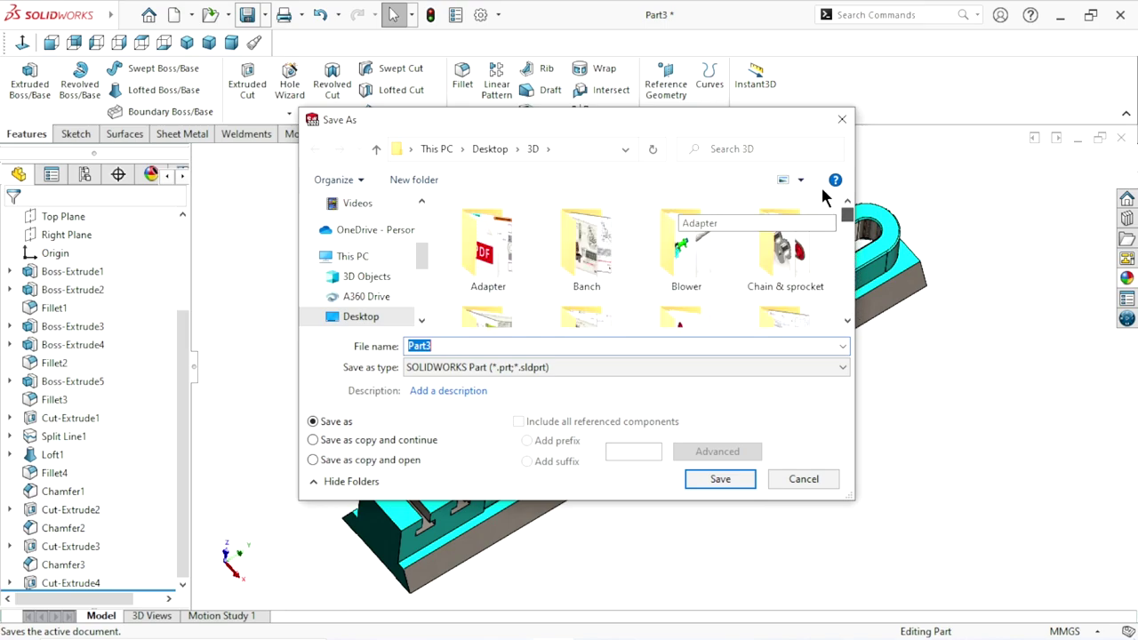
right_click(635, 268)
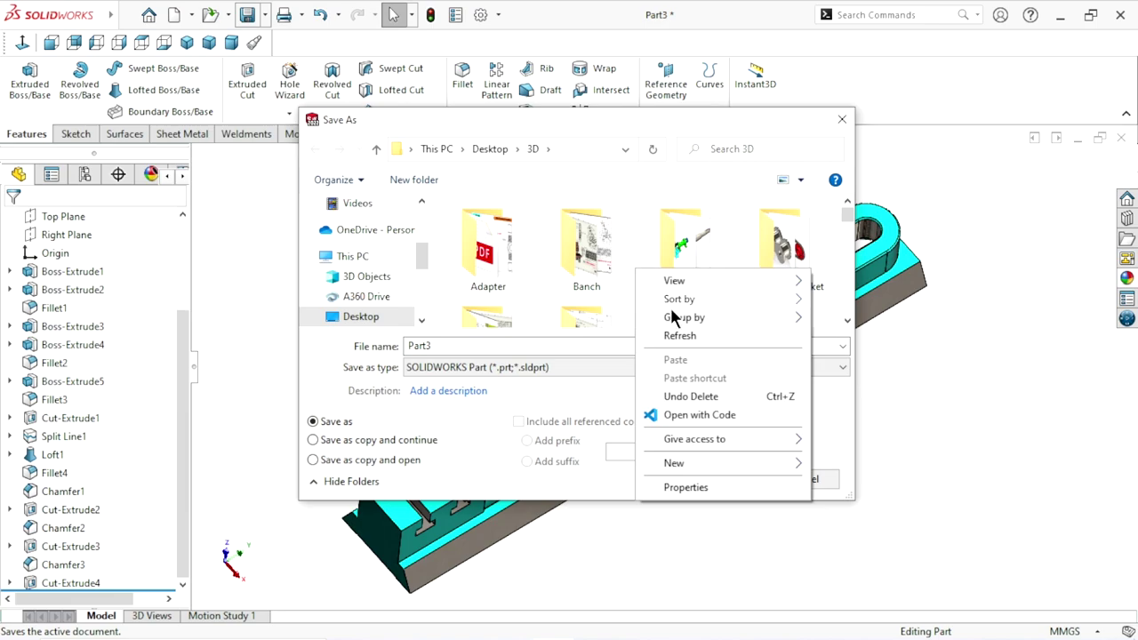
mouse_move(676, 462)
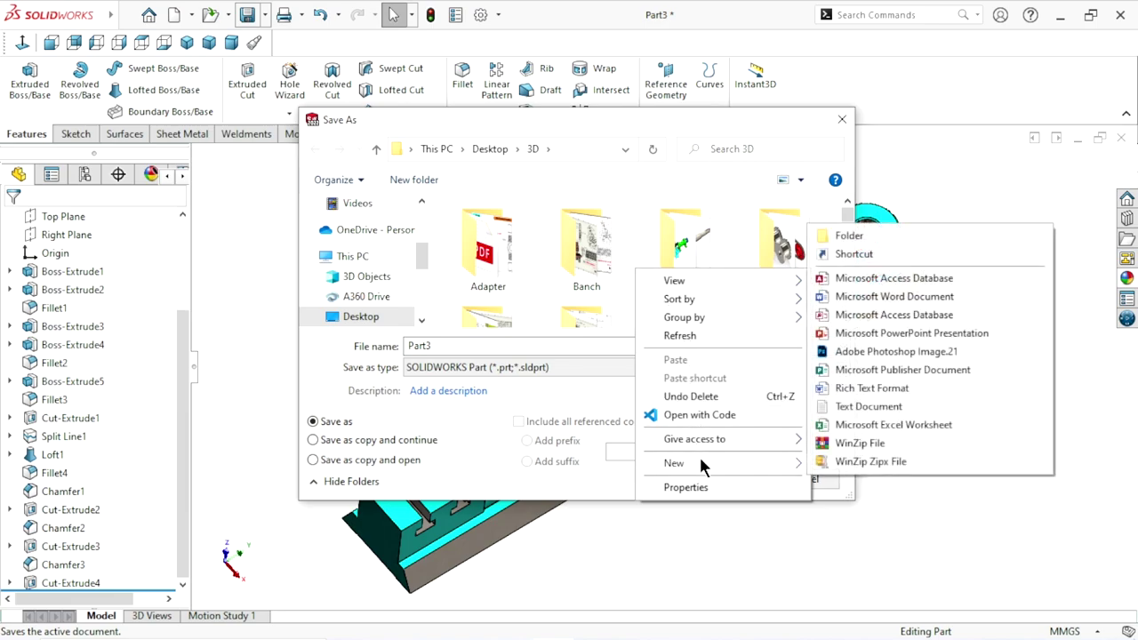
click(845, 236)
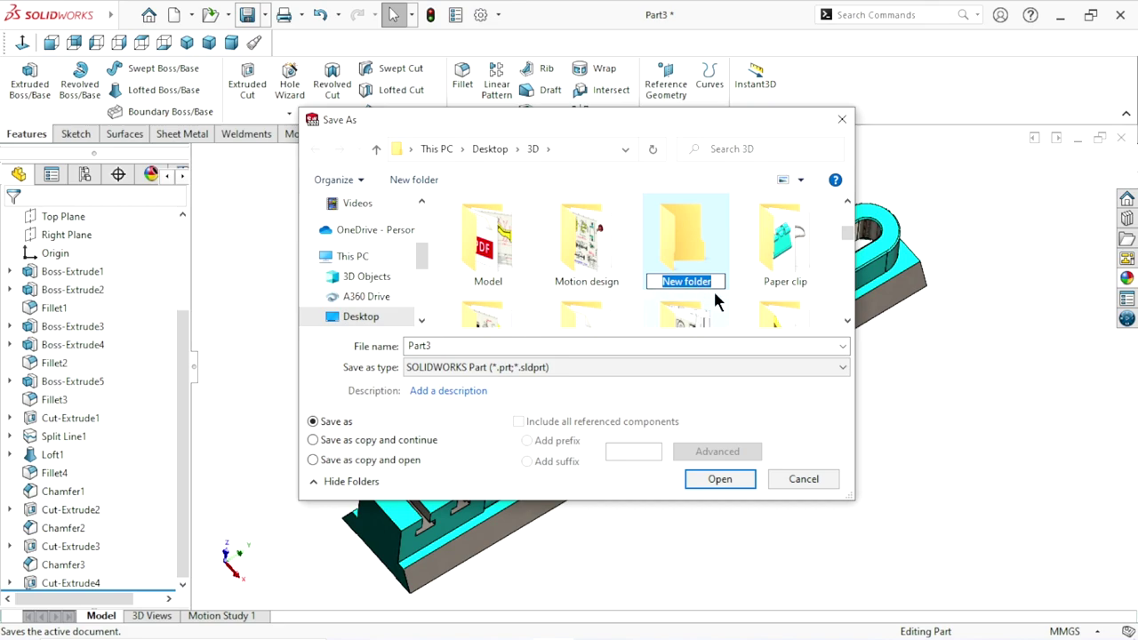
text(Slotting)
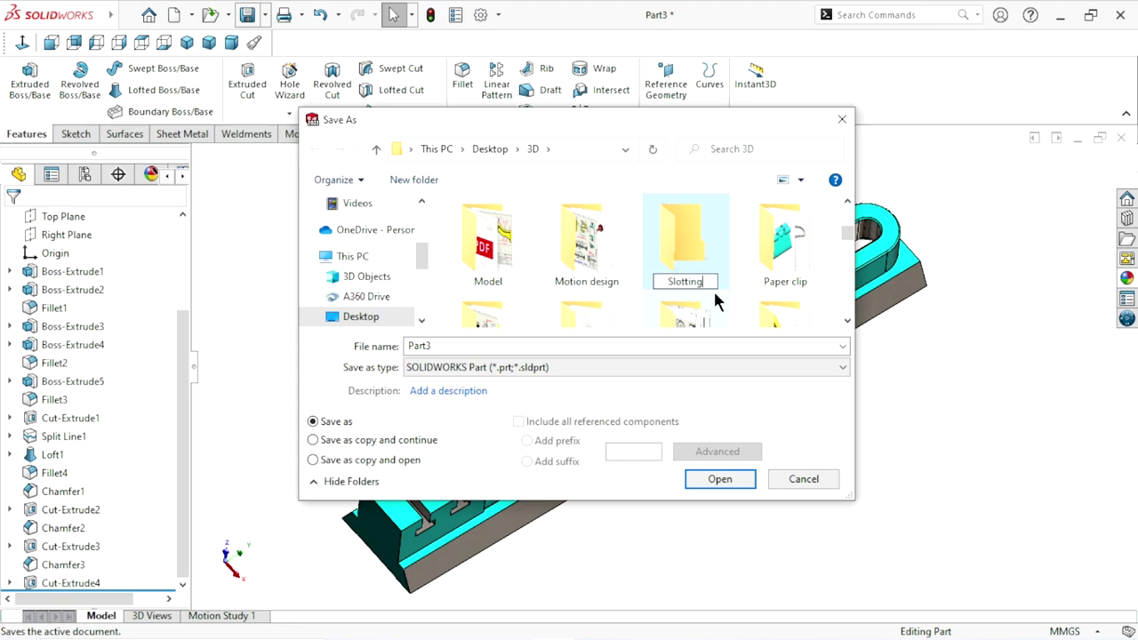
text( me)
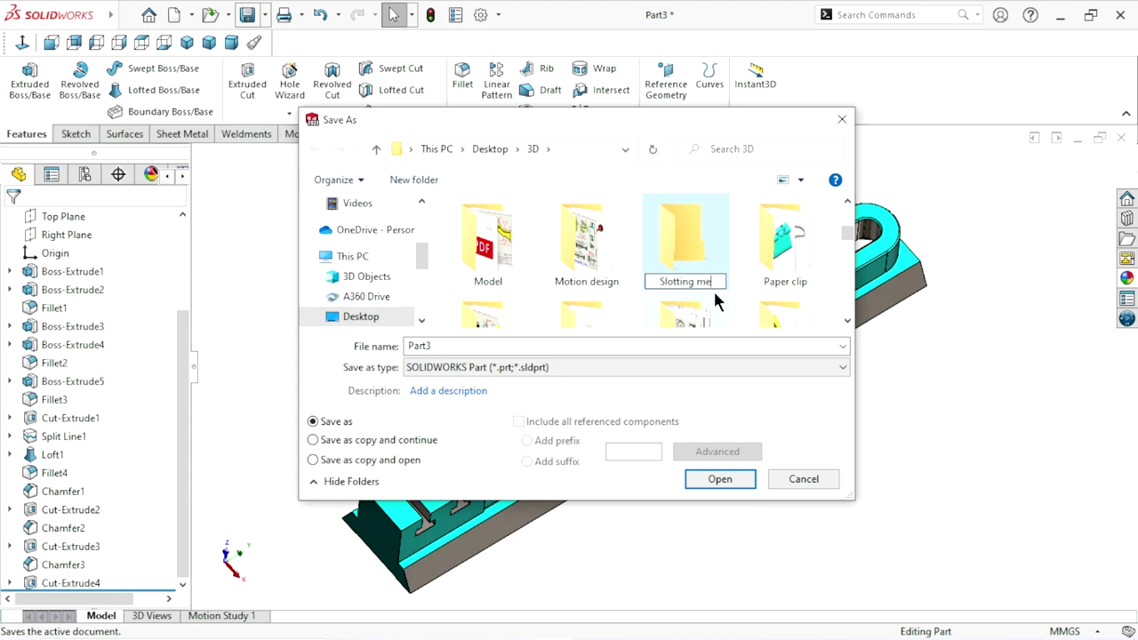
text(chanis)
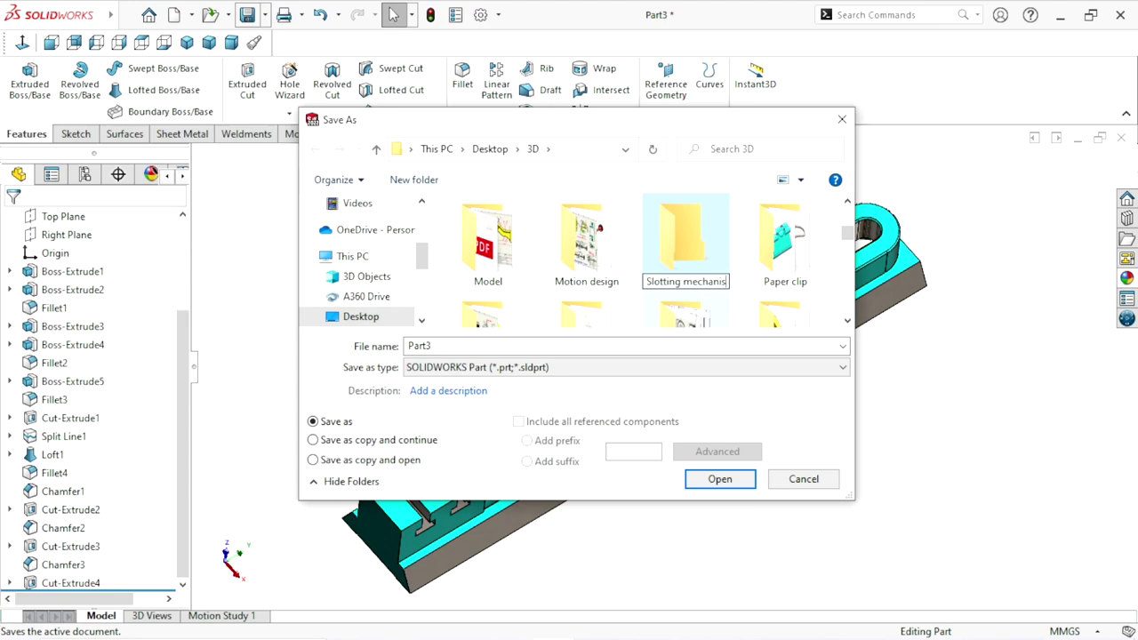
text(m)
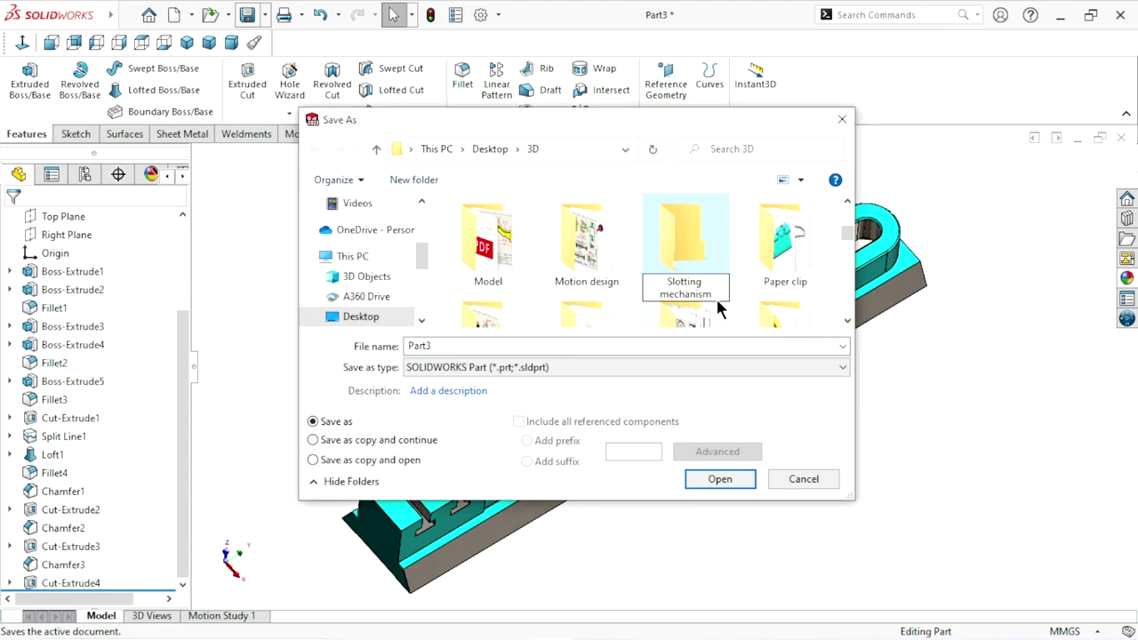
key(Return)
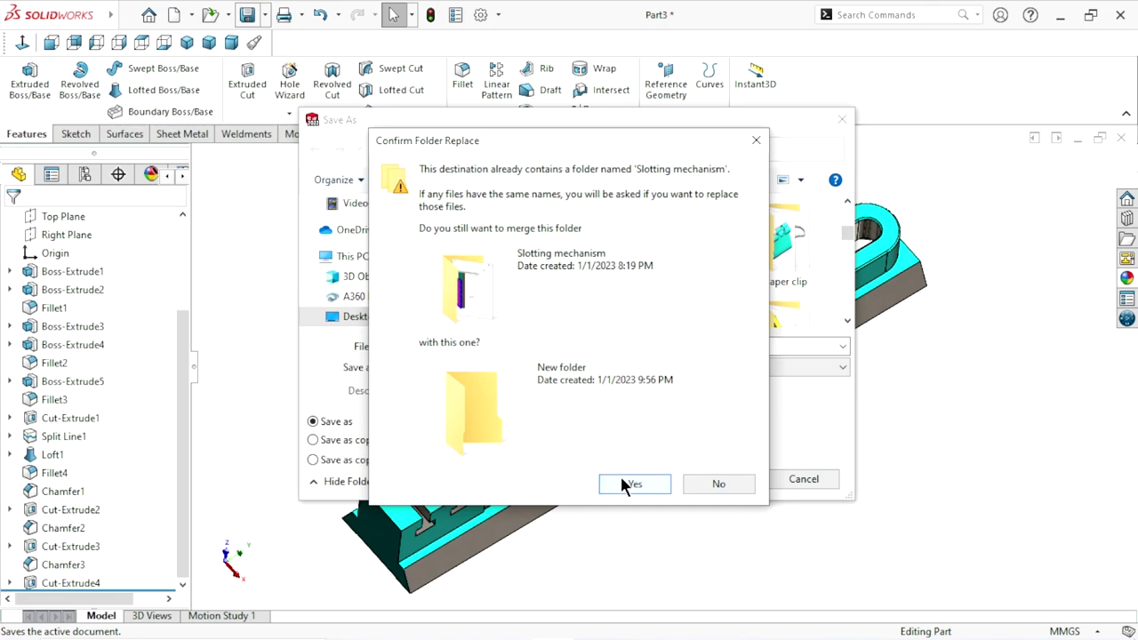
click(625, 484)
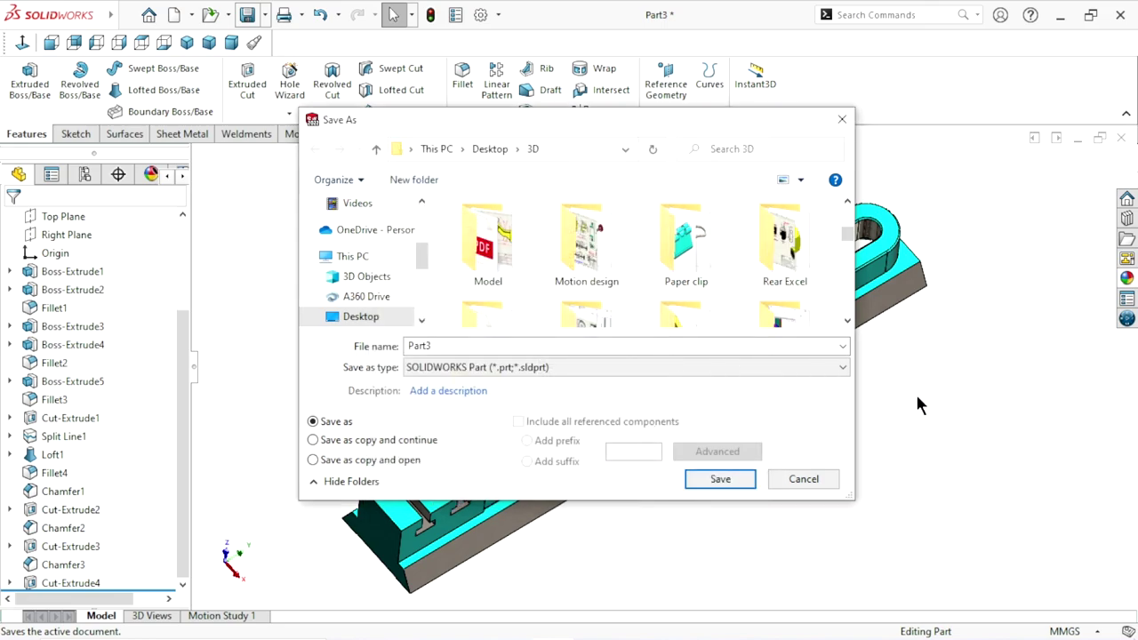
Save the part as 'Part#1 Slide' inside the Slotting mechanism folder
drag(845, 236, 848, 249)
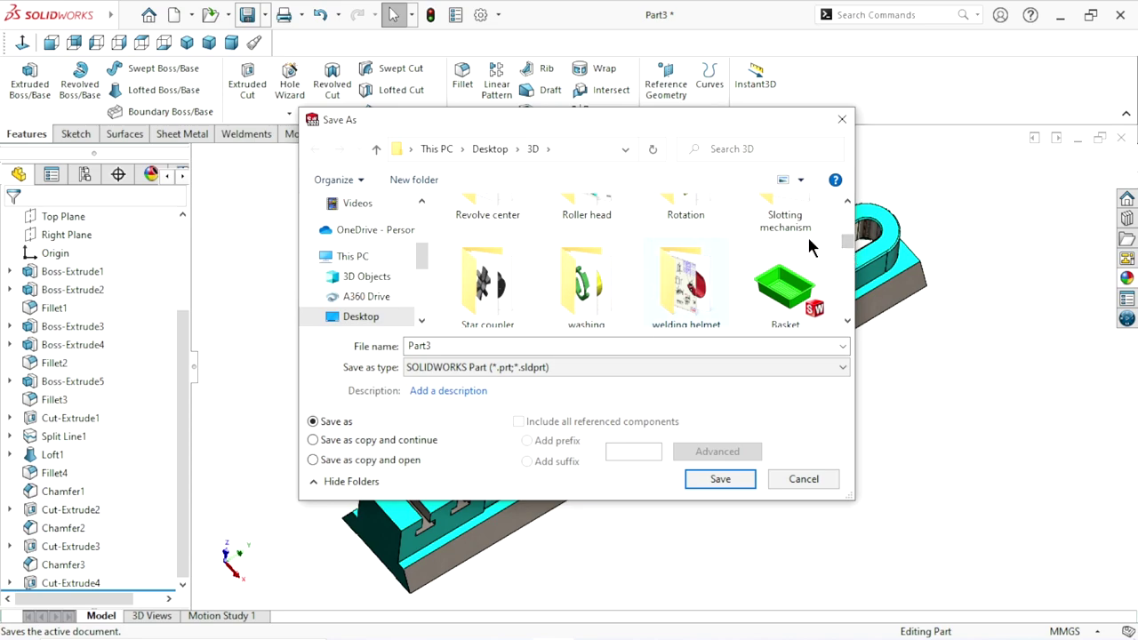
click(847, 201)
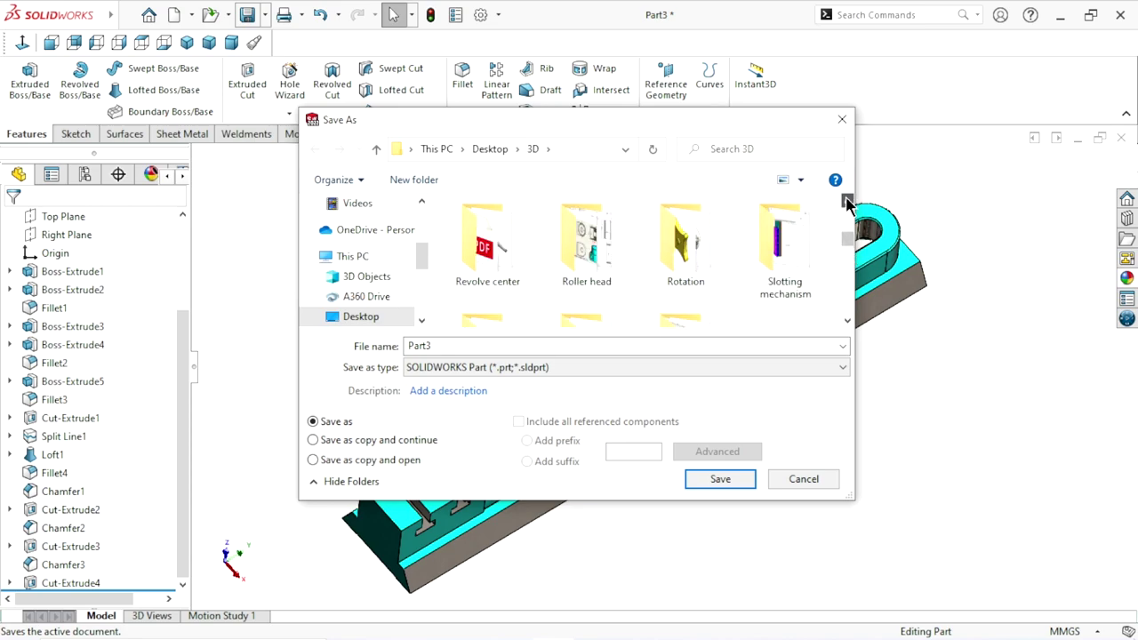
double_click(788, 238)
double_click(459, 345)
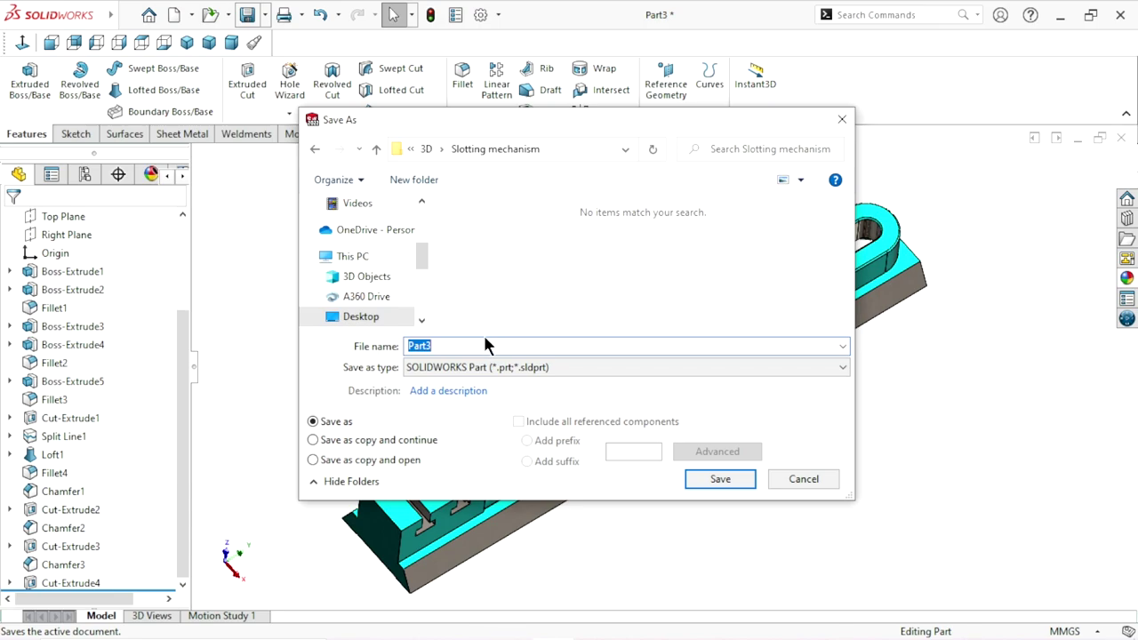
text(Pa)
click(729, 476)
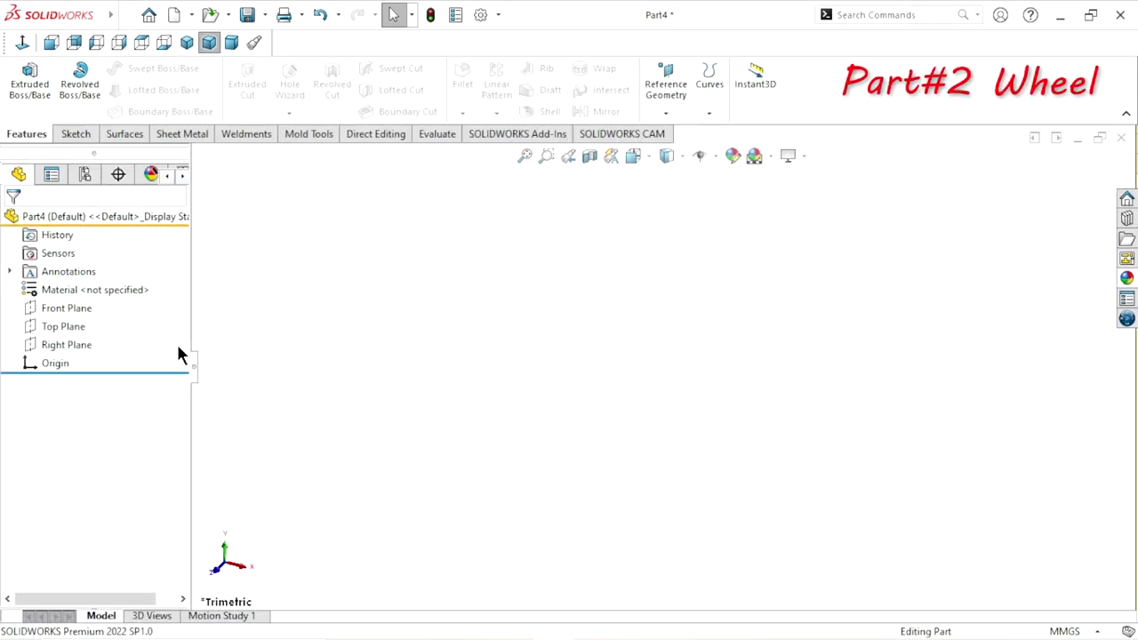
Sketch a circle centred on the origin on the Front Plane of the new part
click(78, 309)
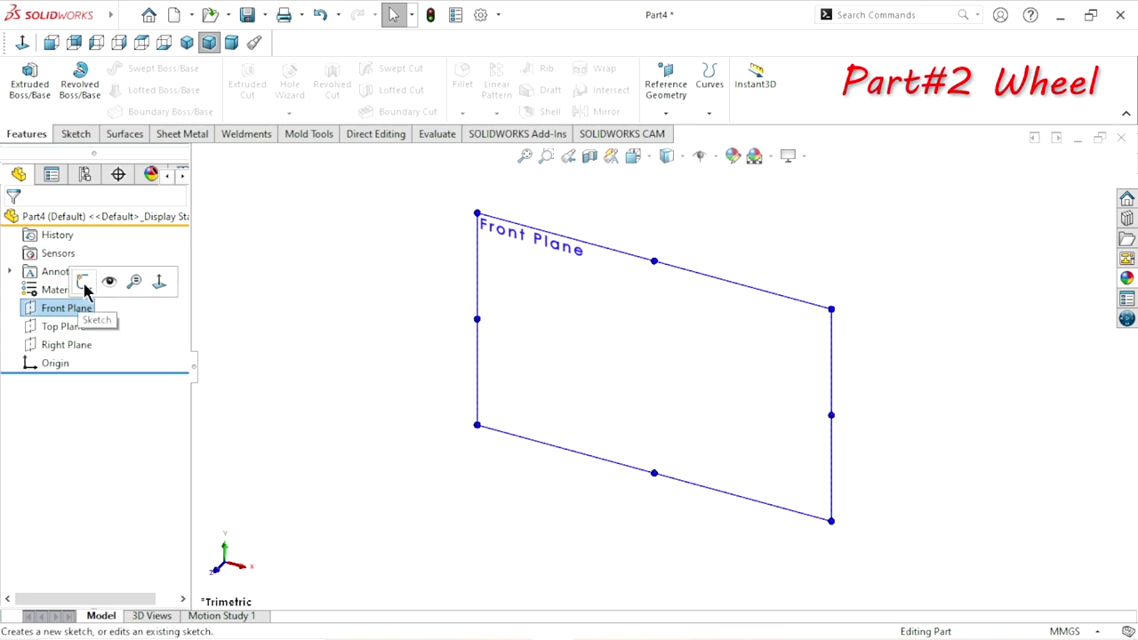
click(85, 286)
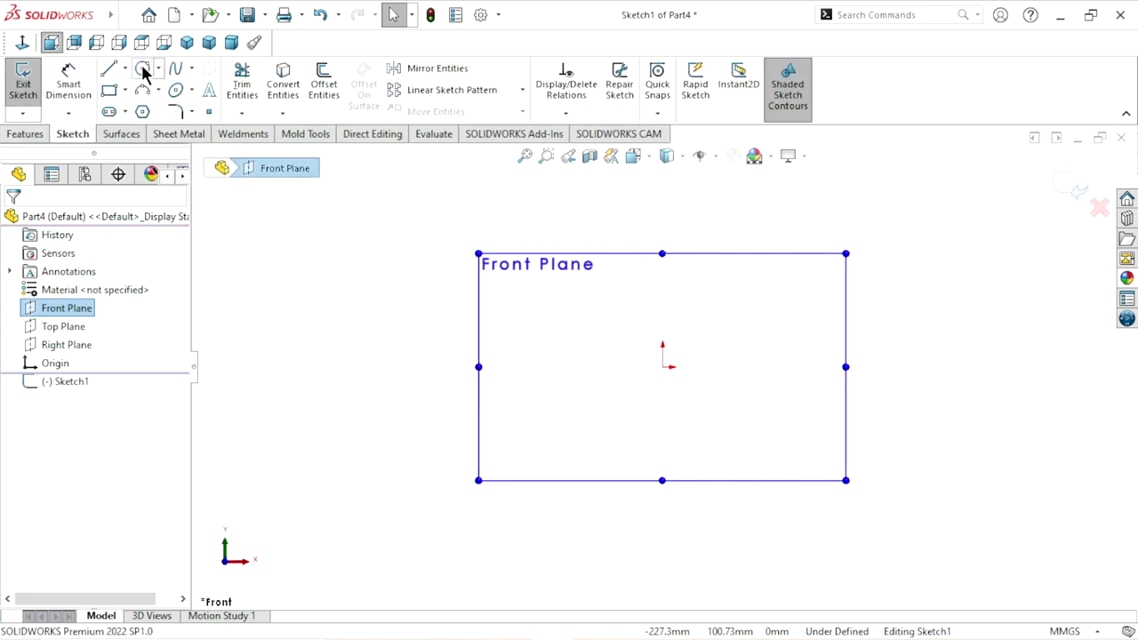
key(c)
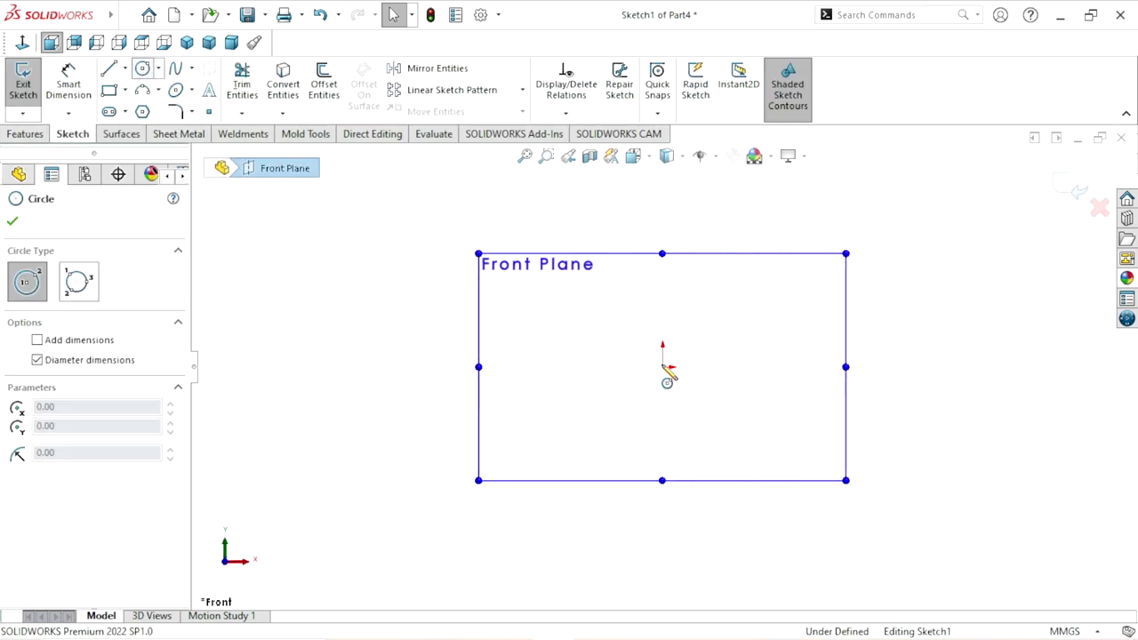
click(662, 365)
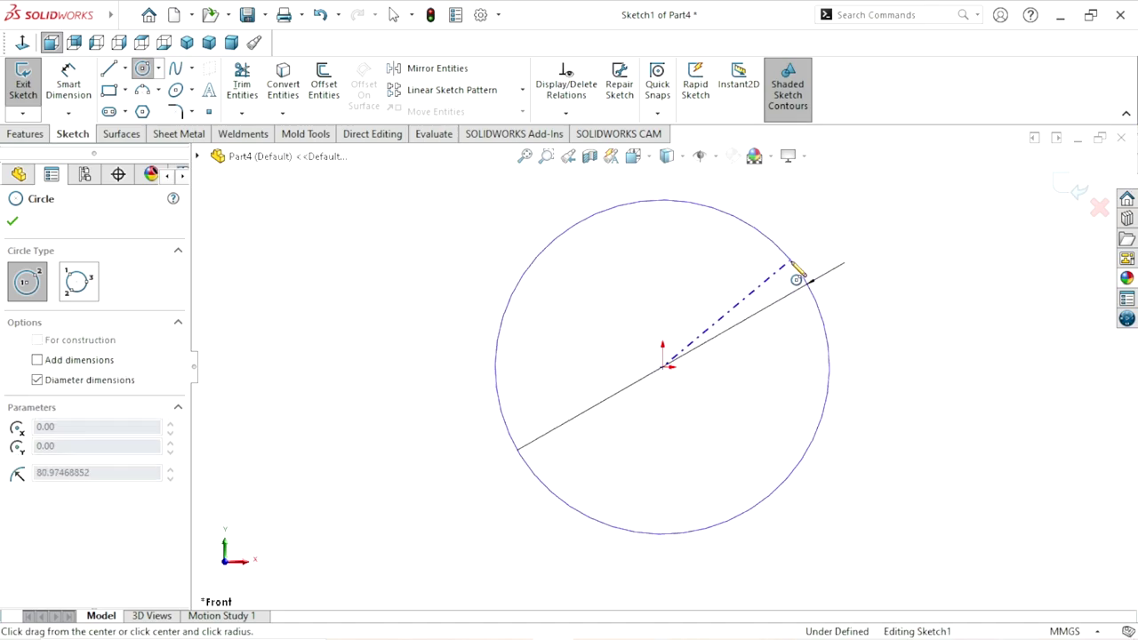
click(789, 264)
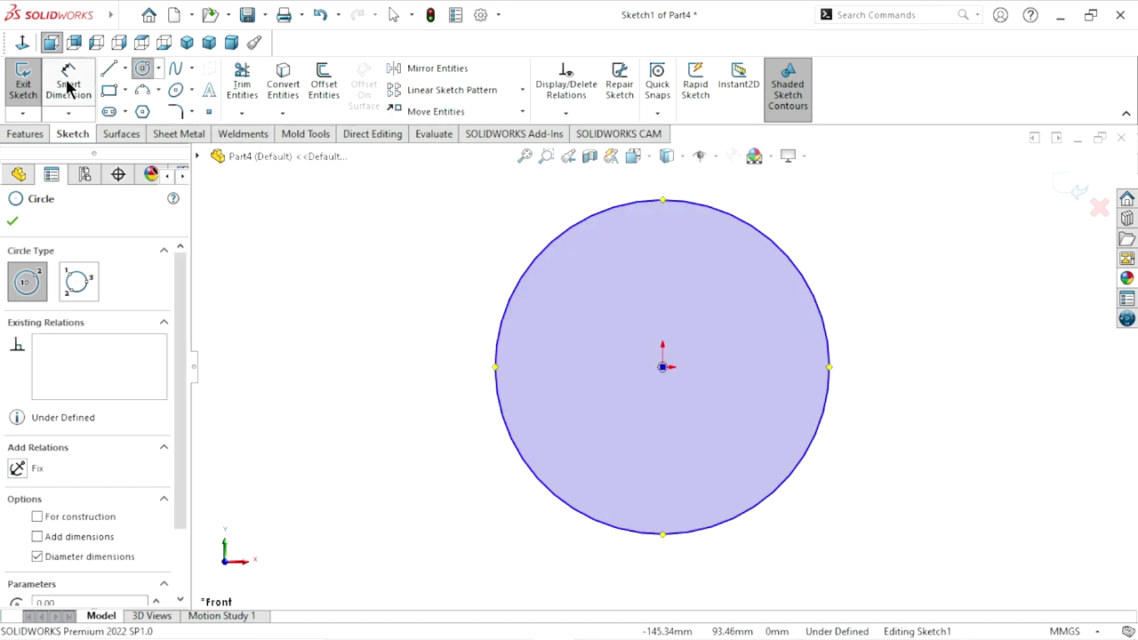
key(Escape)
Dimension the circle's diameter as 280 mm to fully define the sketch
key(d)
click(832, 350)
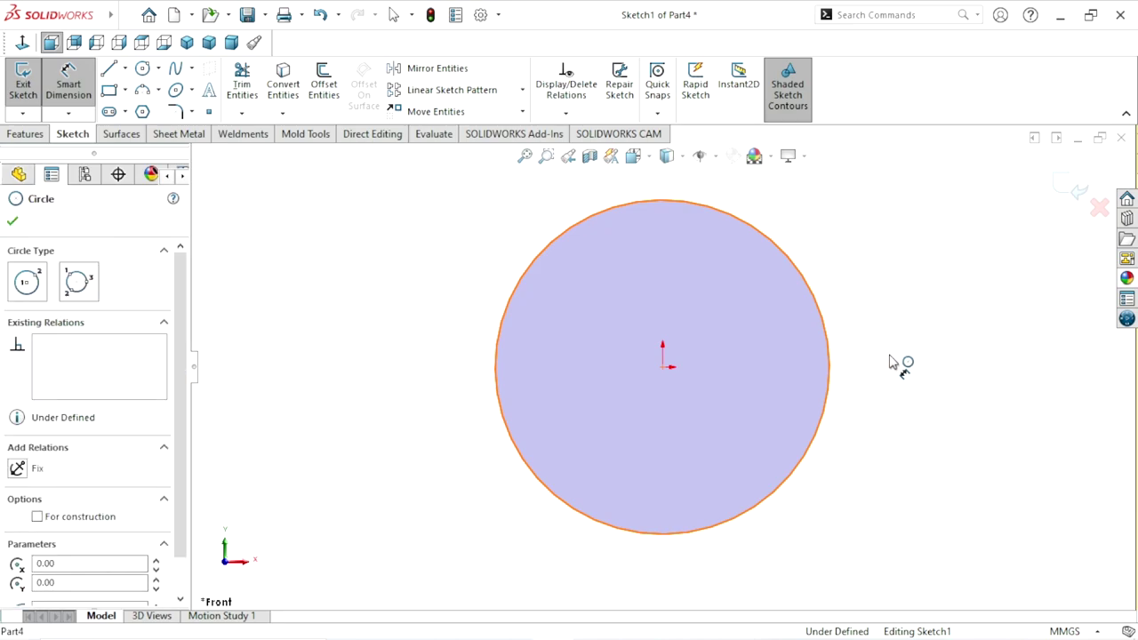
click(893, 361)
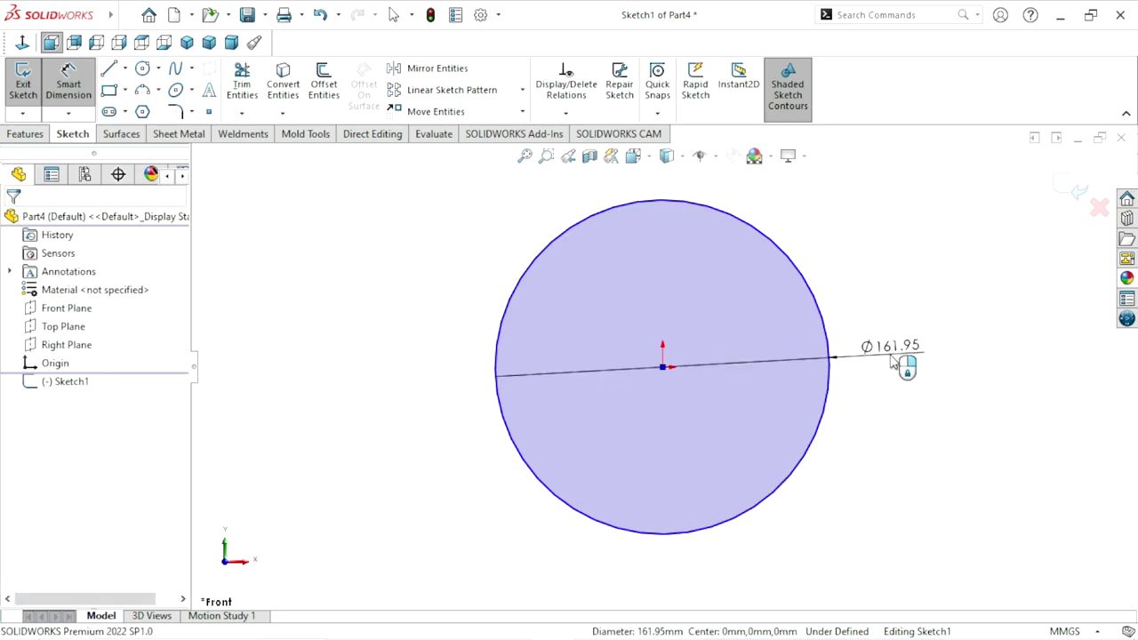
click(894, 361)
text(28)
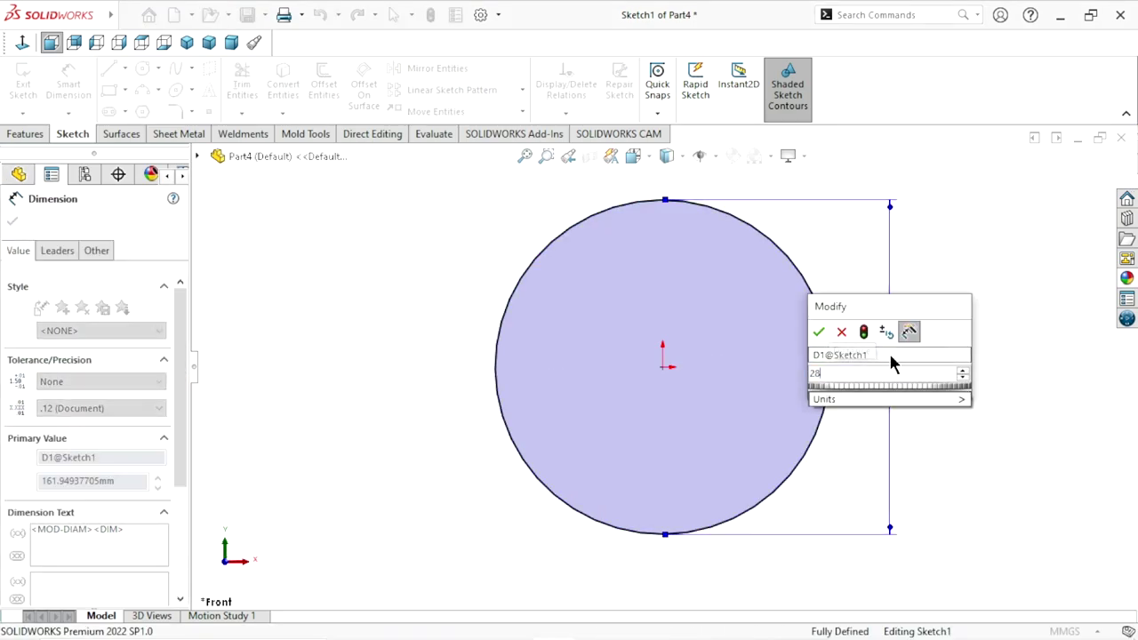
text(0)
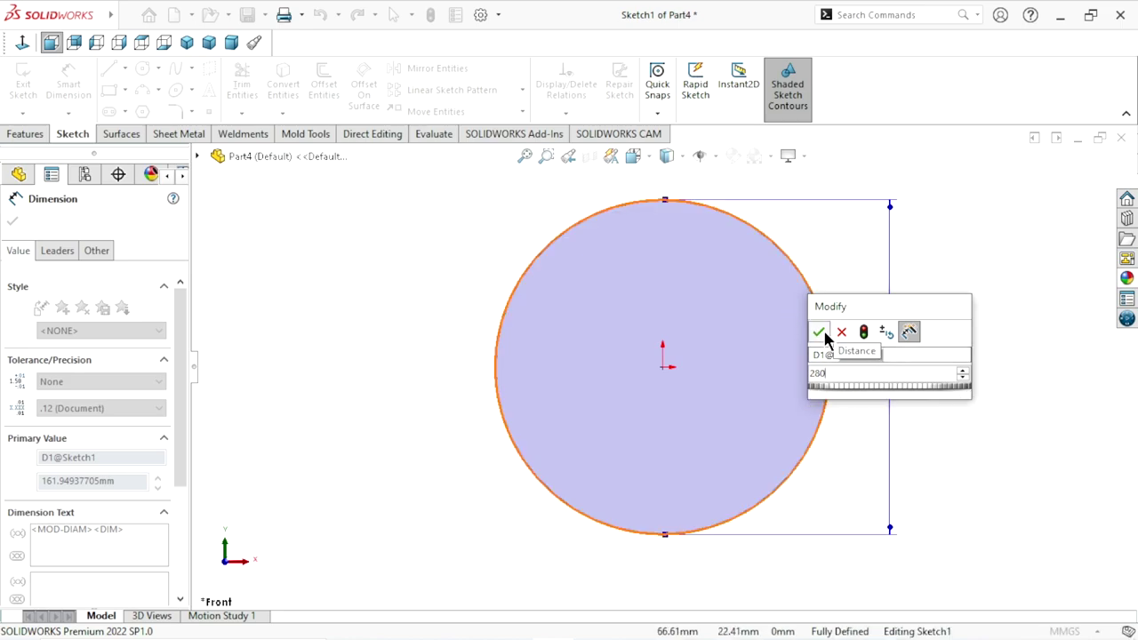
click(819, 332)
click(12, 221)
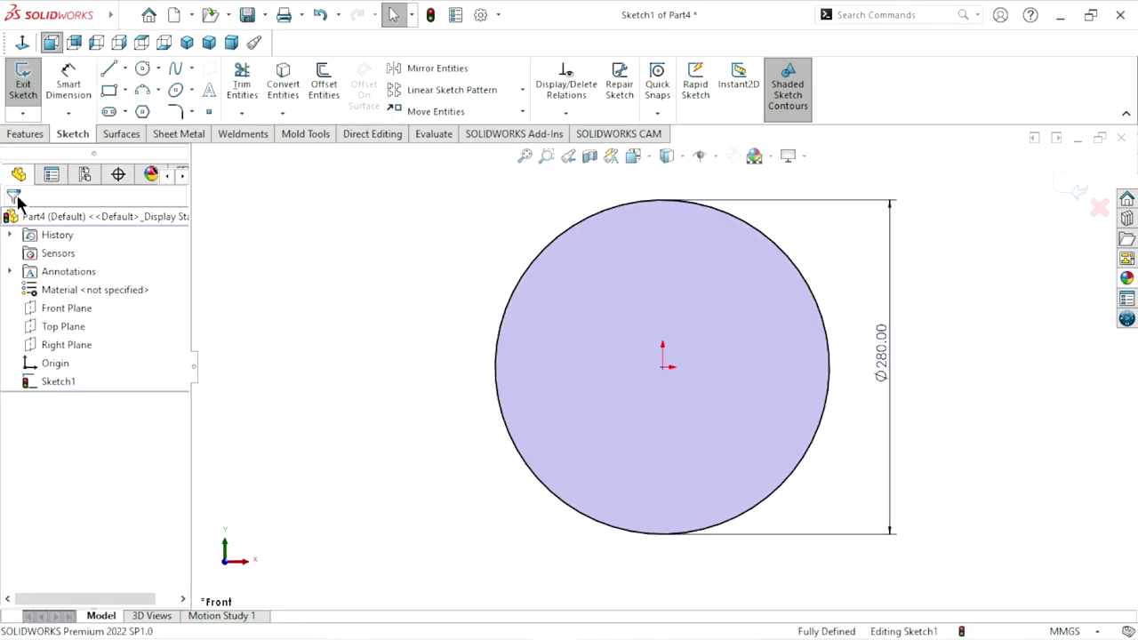
click(14, 133)
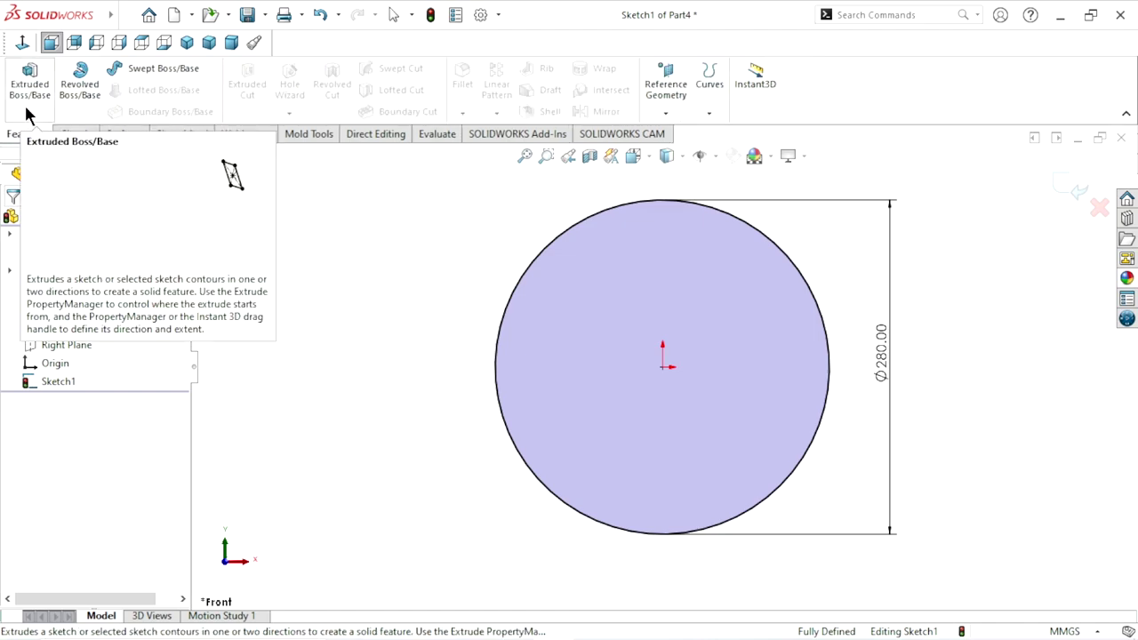
Extrude the Ø280 circle as a Blind boss 70 mm deep
click(26, 106)
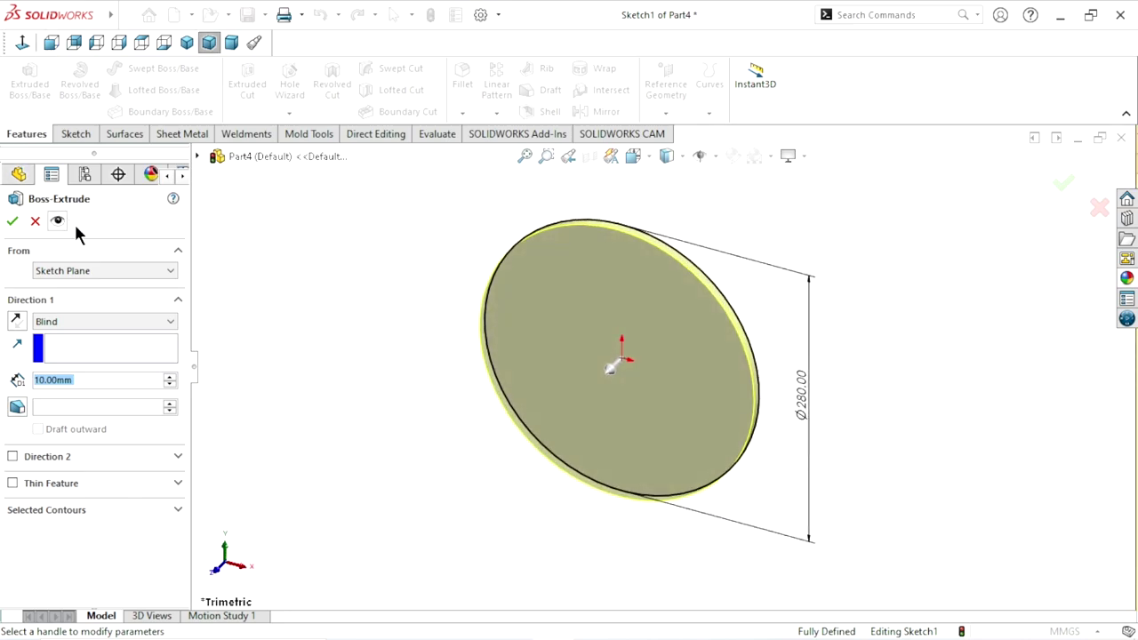
drag(98, 382, 3, 385)
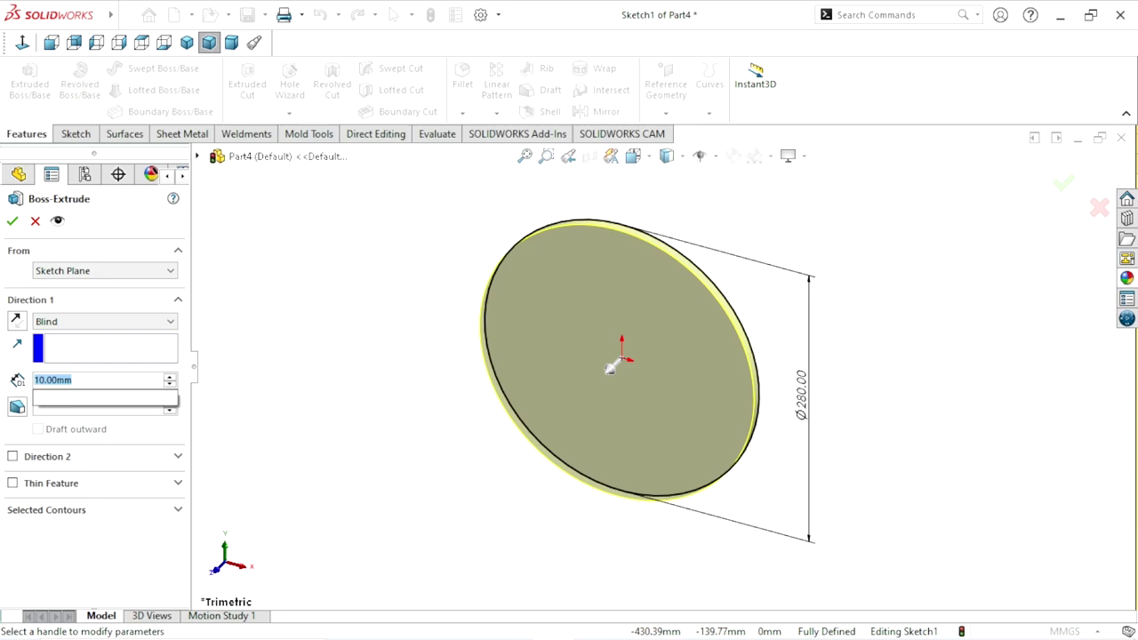
text(70)
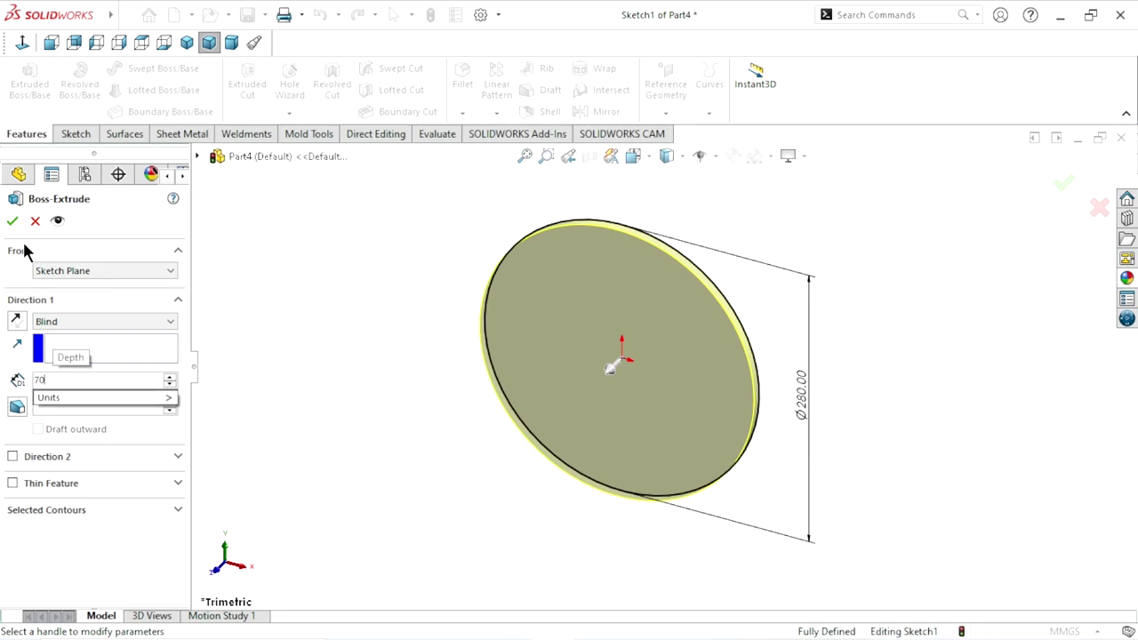
key(Return)
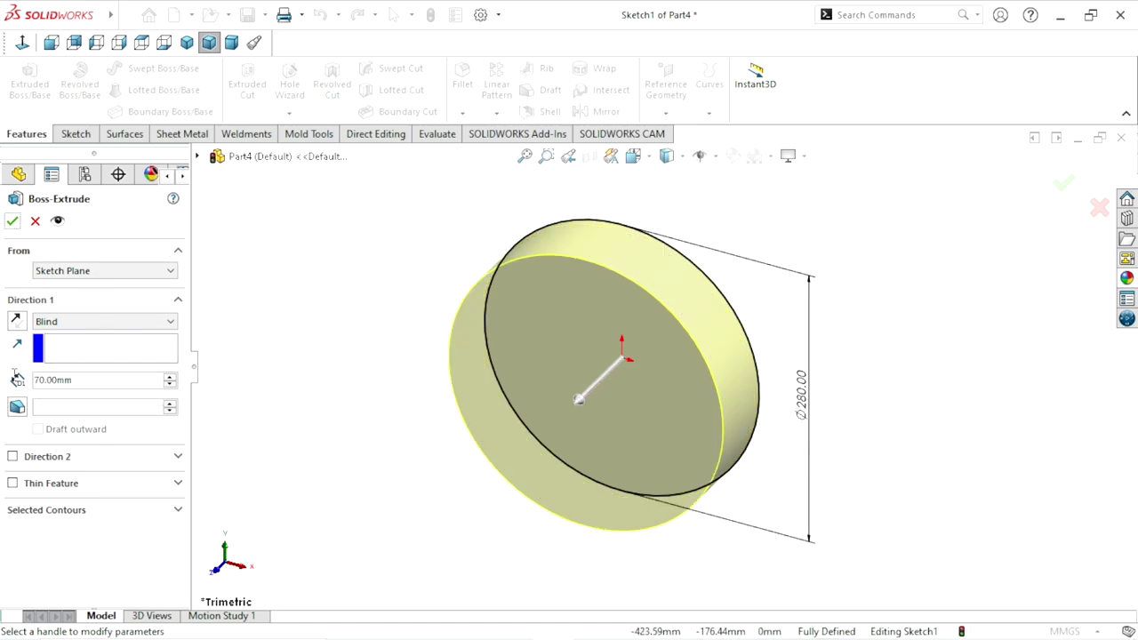
click(12, 222)
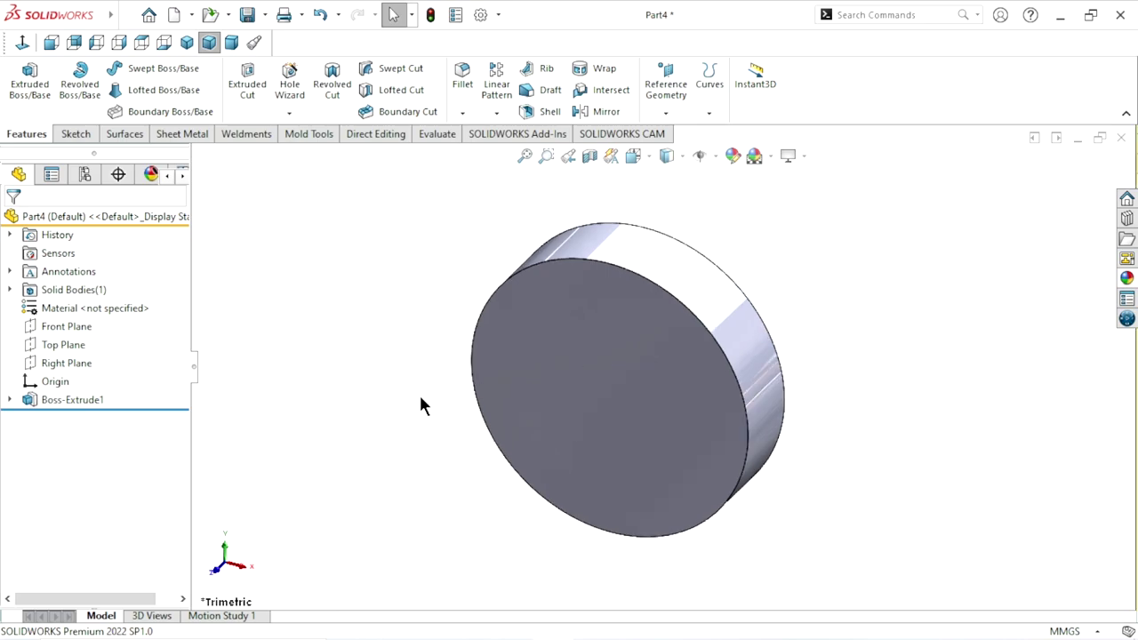
Chamfer the disc's cylindrical side face edges 3 mm at 45°, then select the front face
click(576, 402)
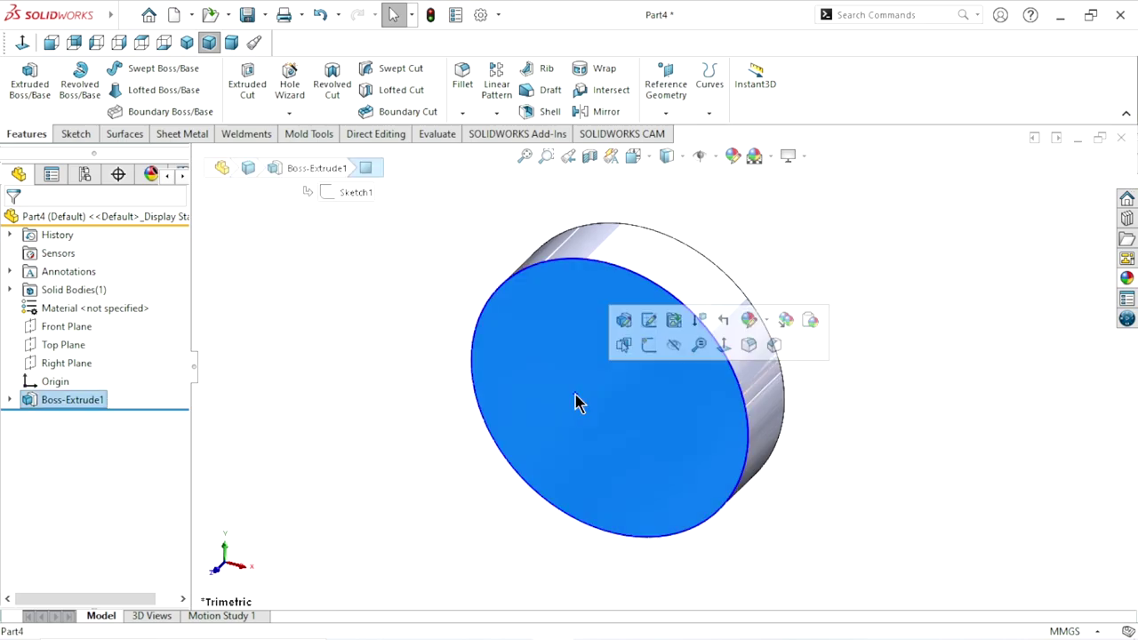
click(422, 380)
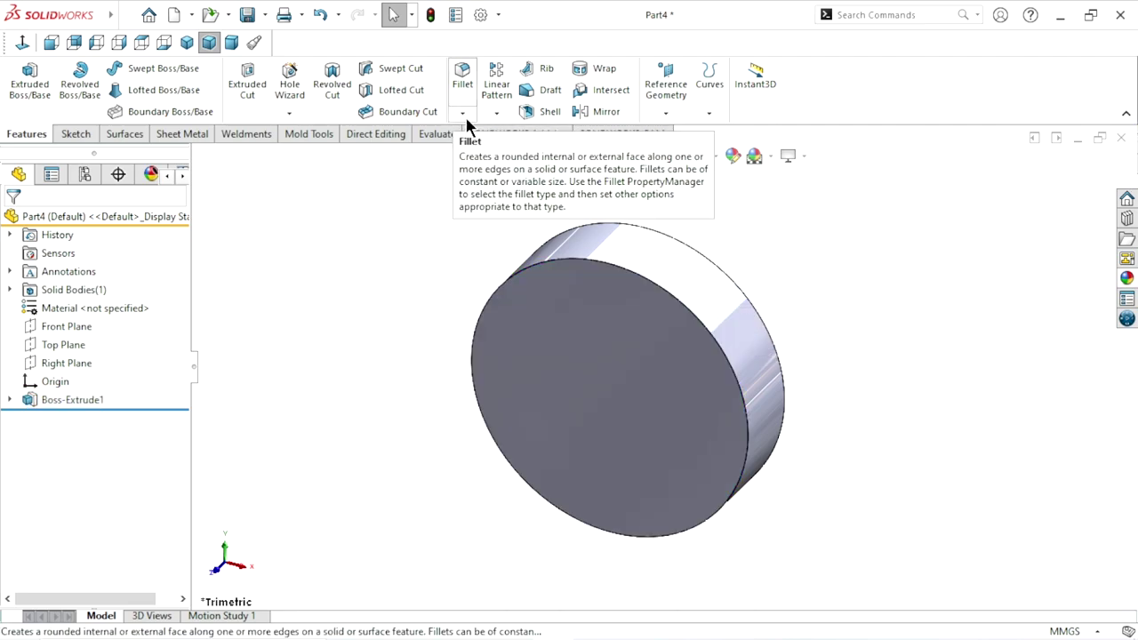
click(465, 115)
click(465, 152)
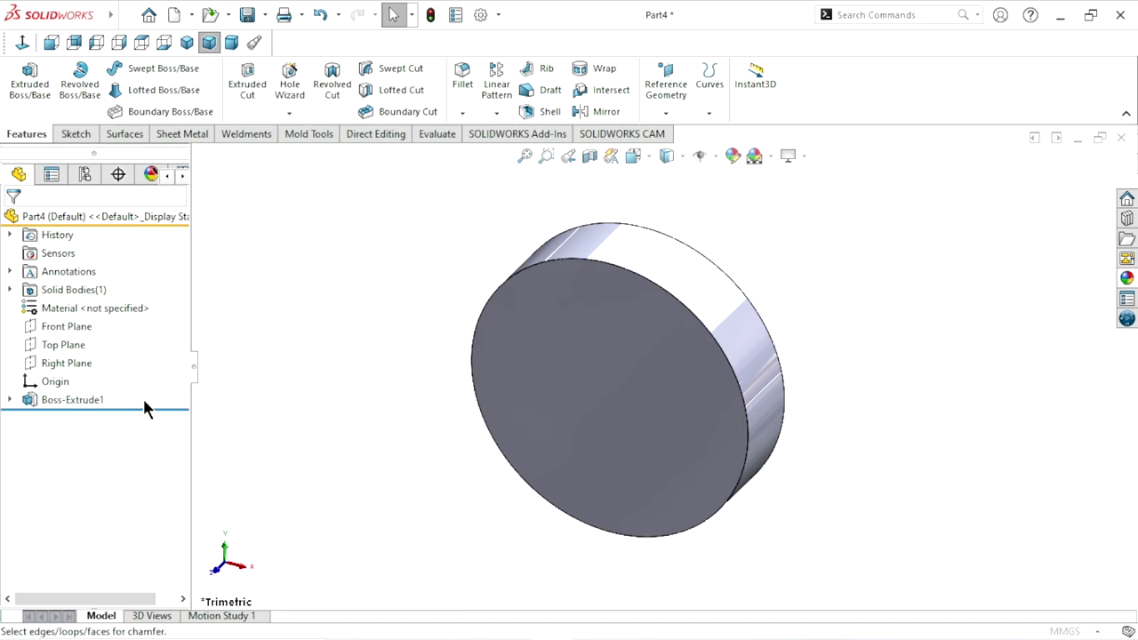
click(88, 557)
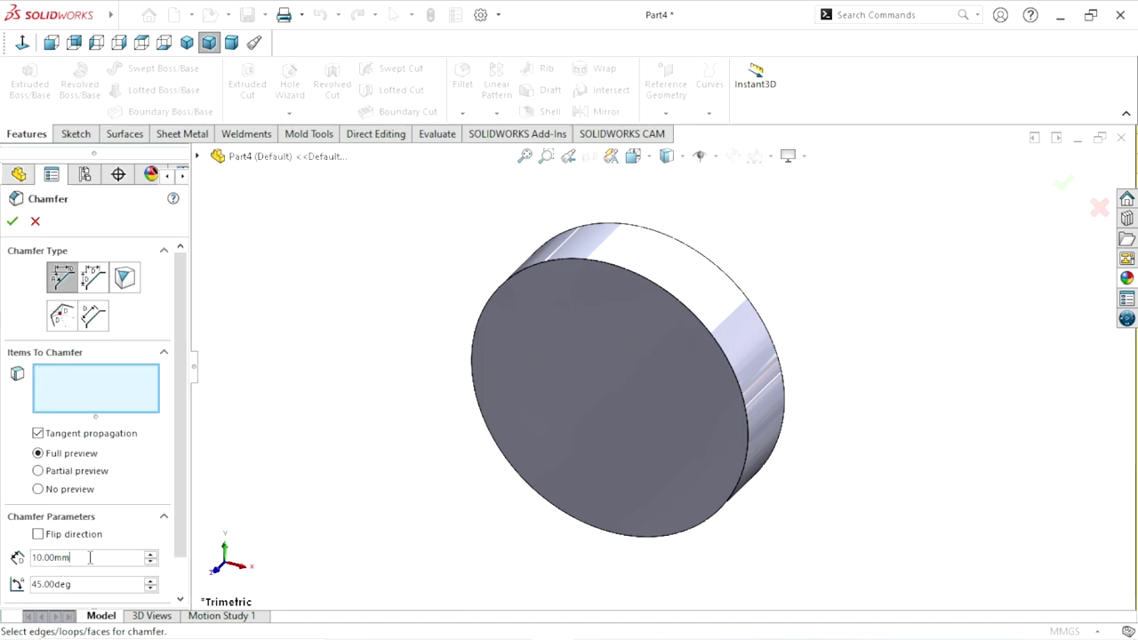
drag(89, 558, 18, 567)
text(3)
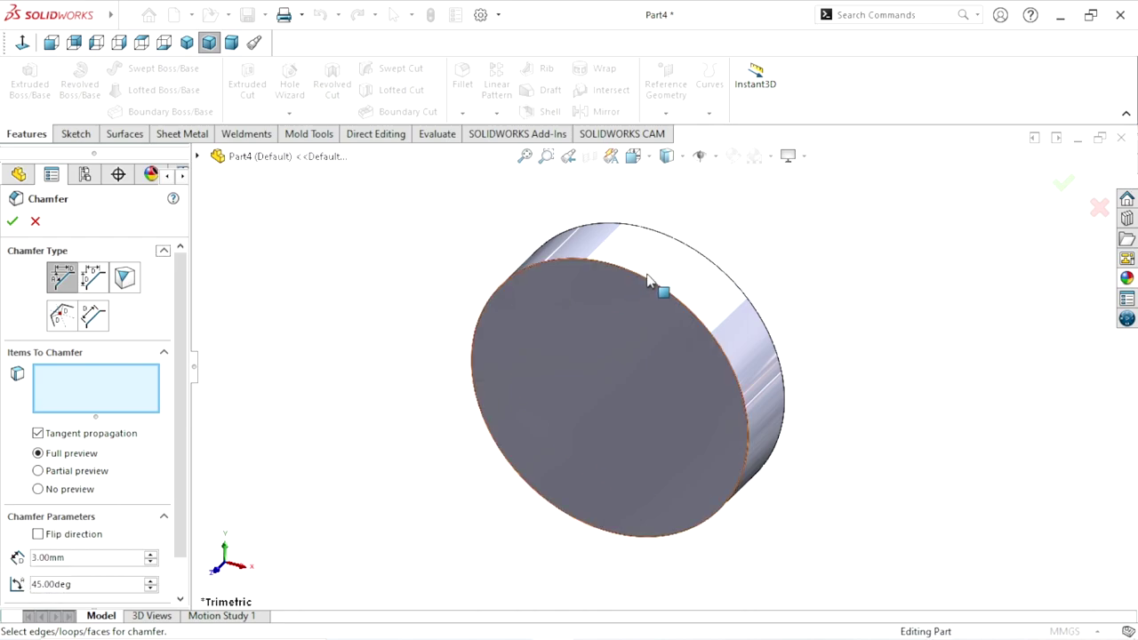
click(662, 275)
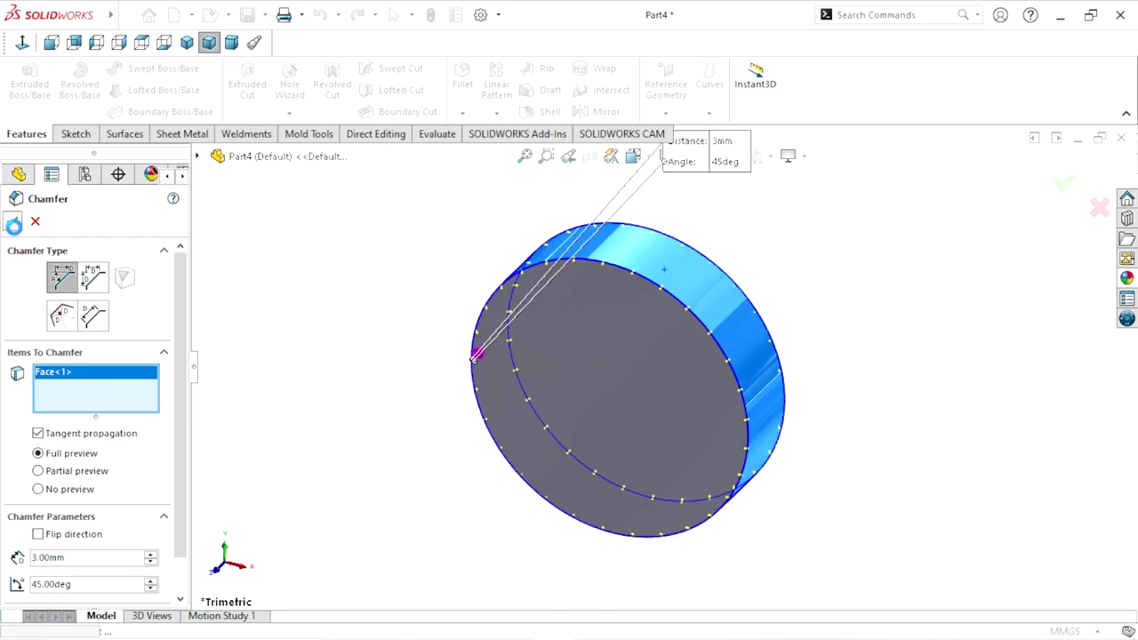
click(13, 220)
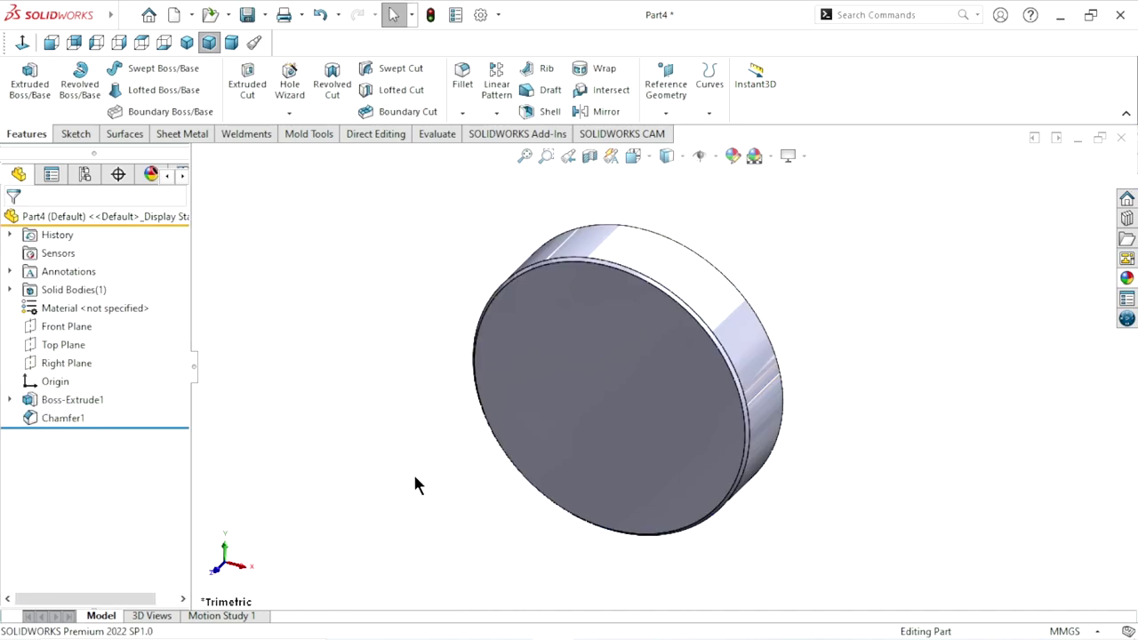
click(633, 389)
Start a sketch on the front face and draw two concentric circles at the origin
click(675, 347)
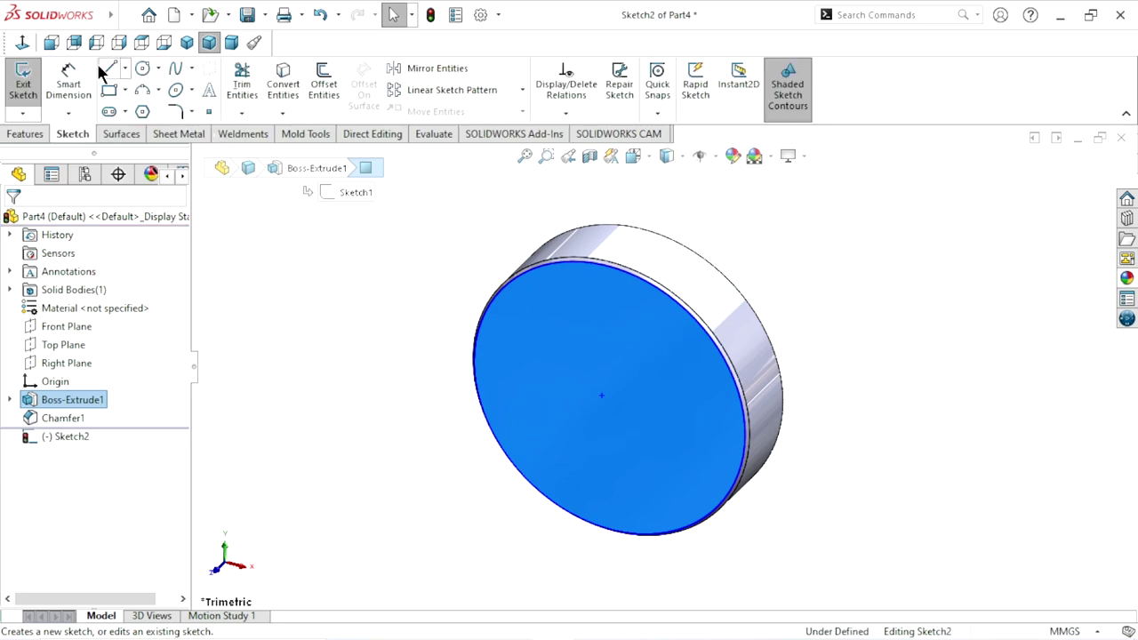
click(25, 43)
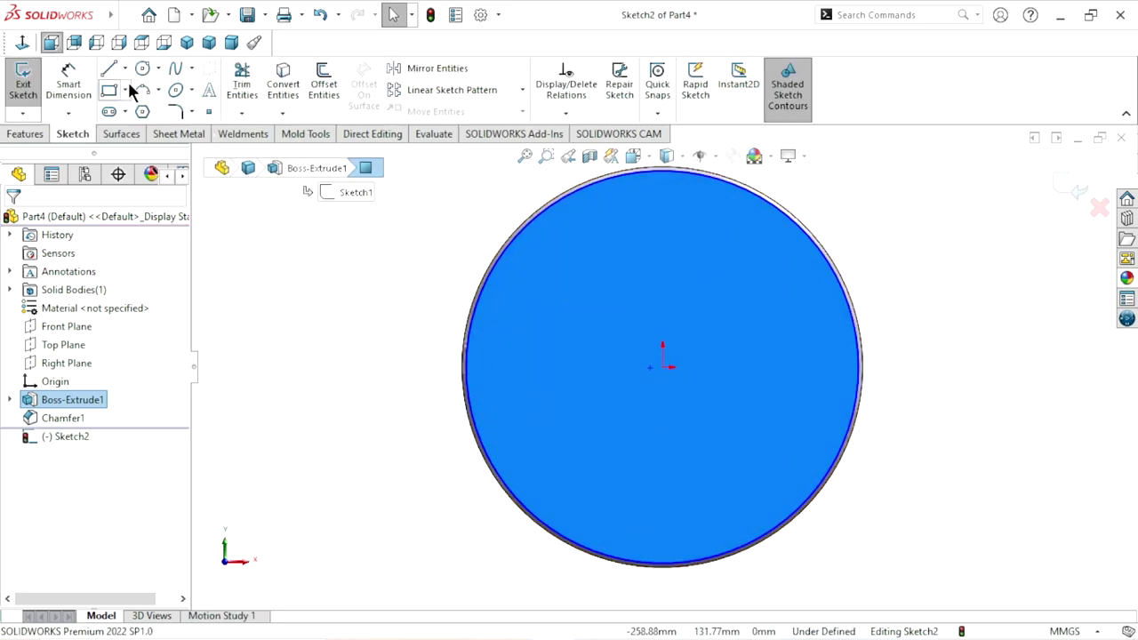
click(144, 70)
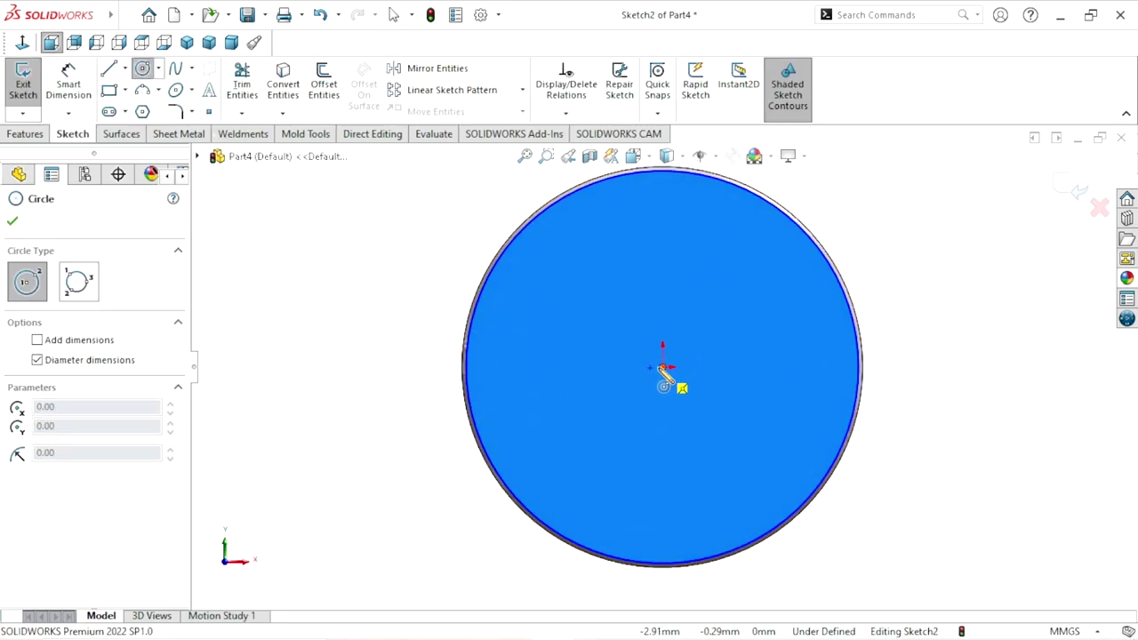
click(662, 366)
click(729, 331)
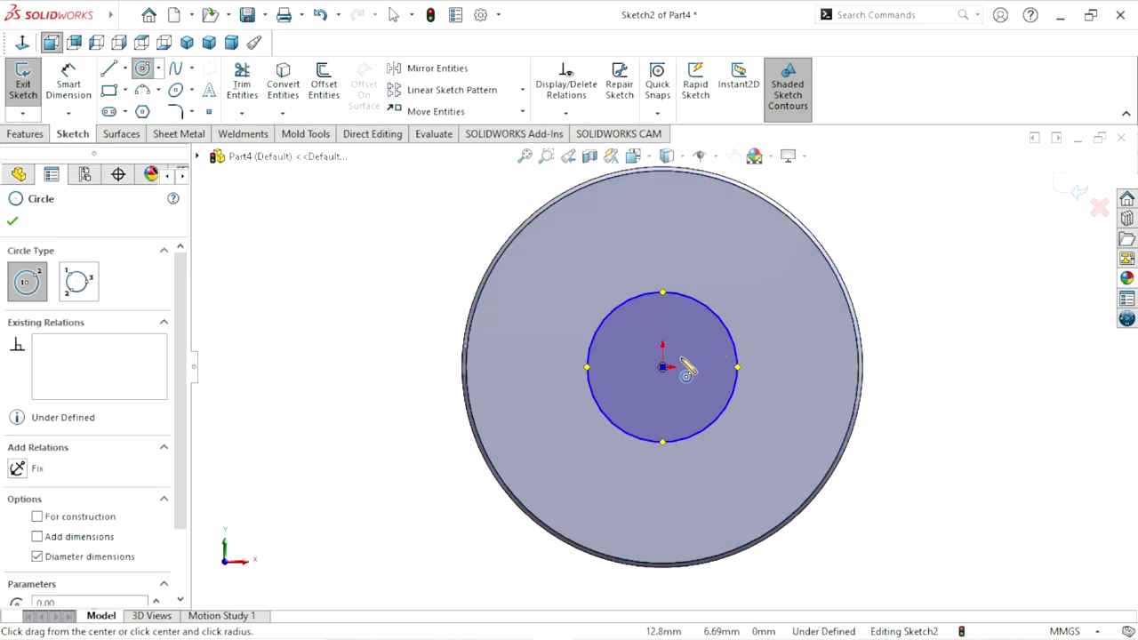
click(663, 366)
click(690, 339)
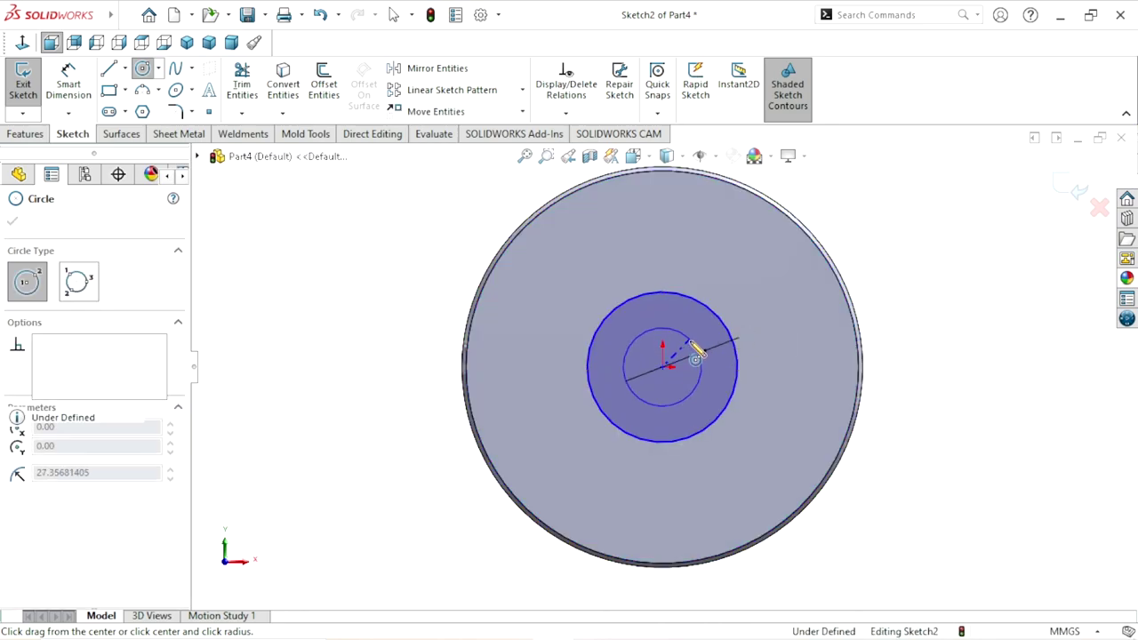
key(Escape)
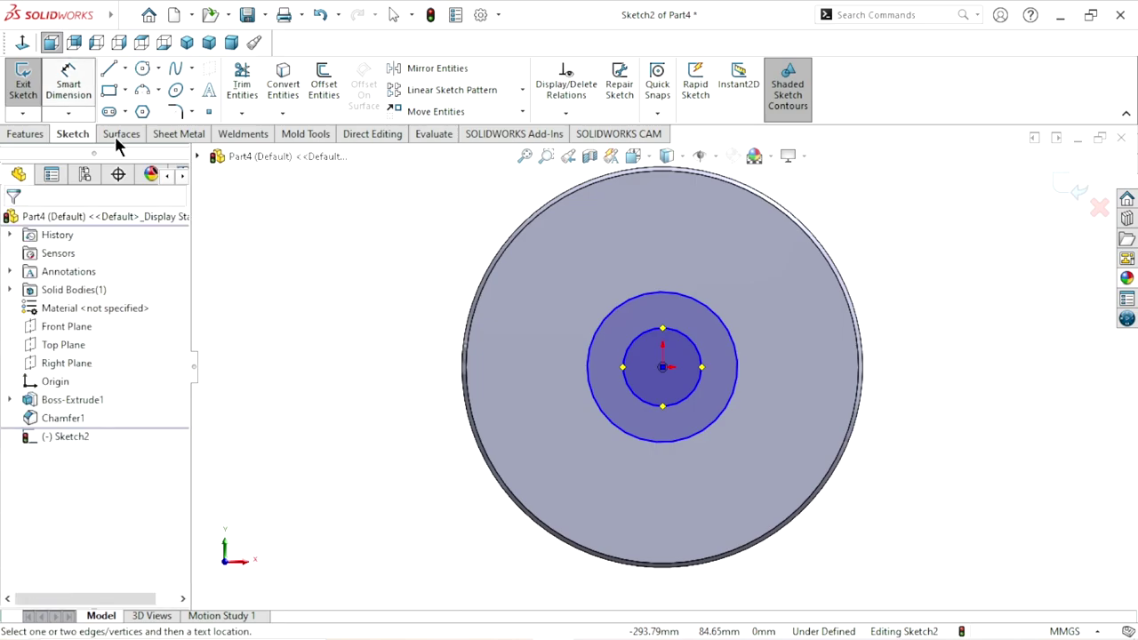
Dimension the outer circle's diameter to 60
key(d)
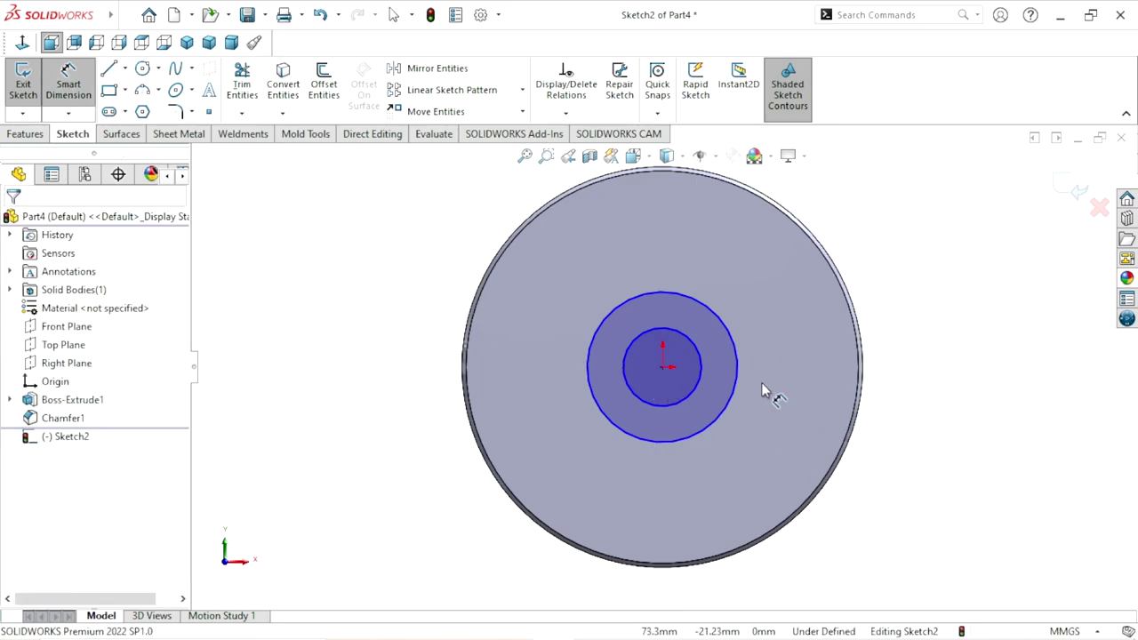
click(737, 371)
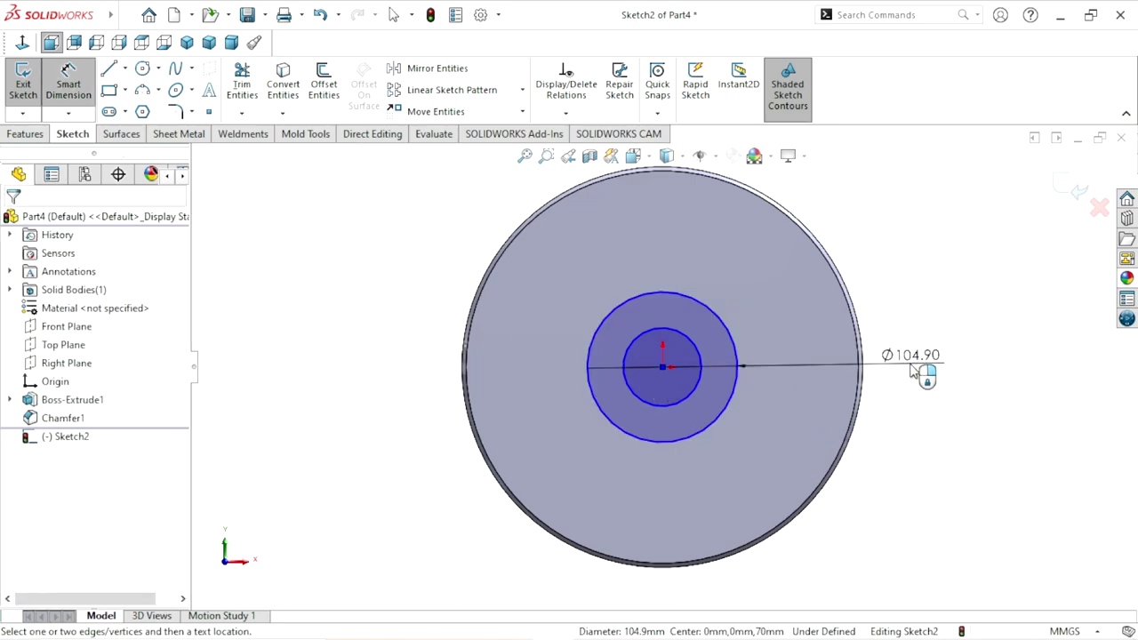
click(915, 372)
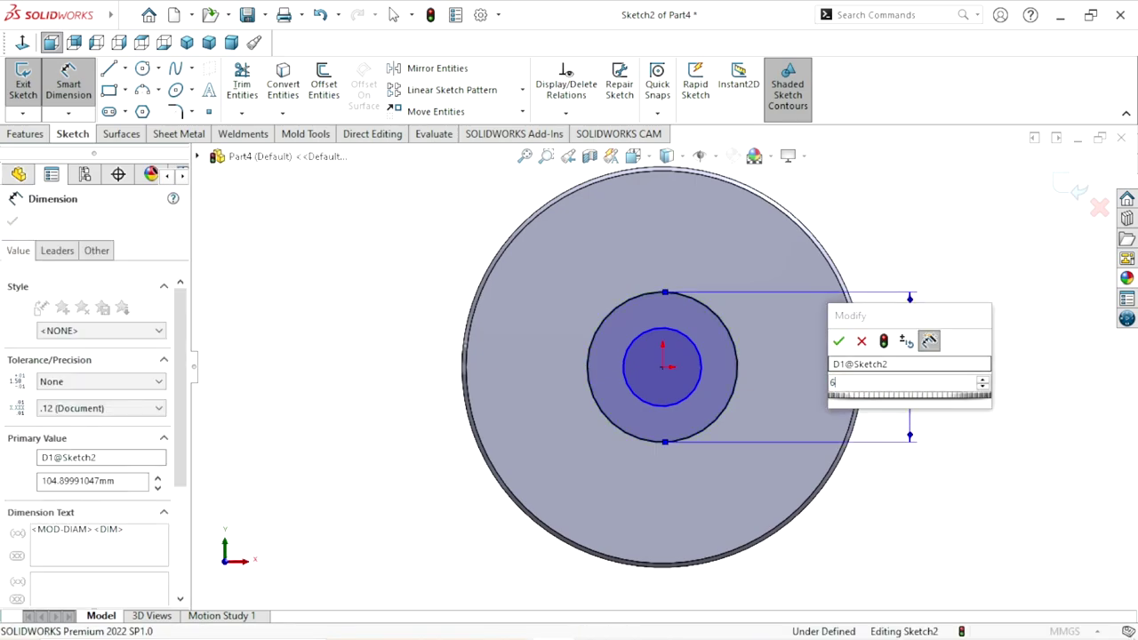
text(60)
click(838, 340)
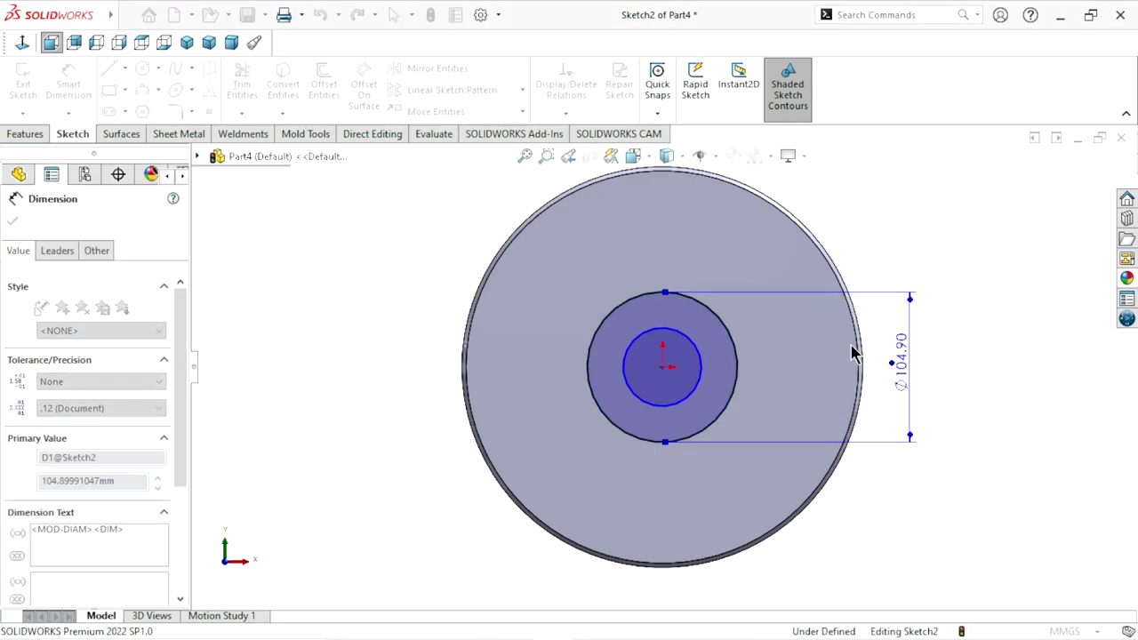
Dimension the inner circle to Ø45 and move the Ø60 dimension closer to the circles
scroll(733, 371, down, 3)
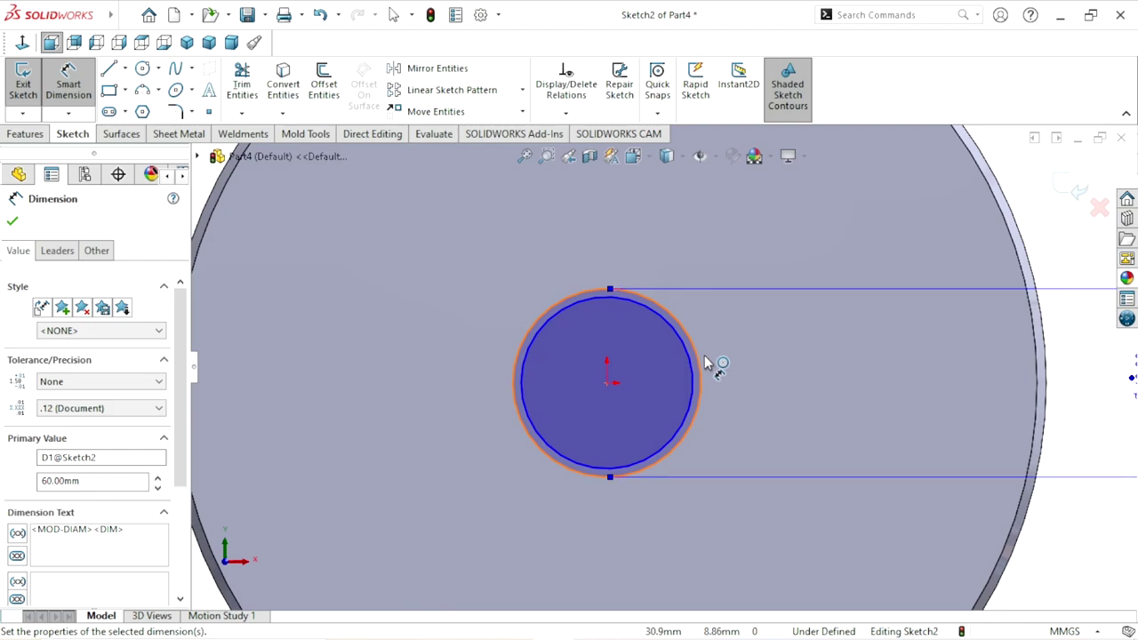
click(761, 371)
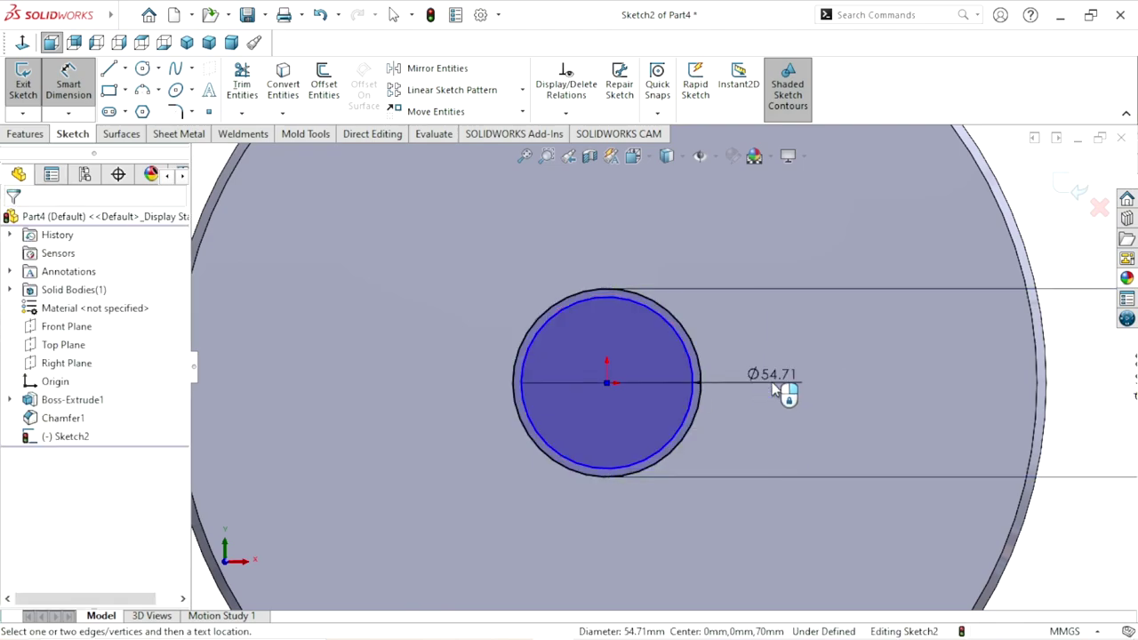
click(771, 383)
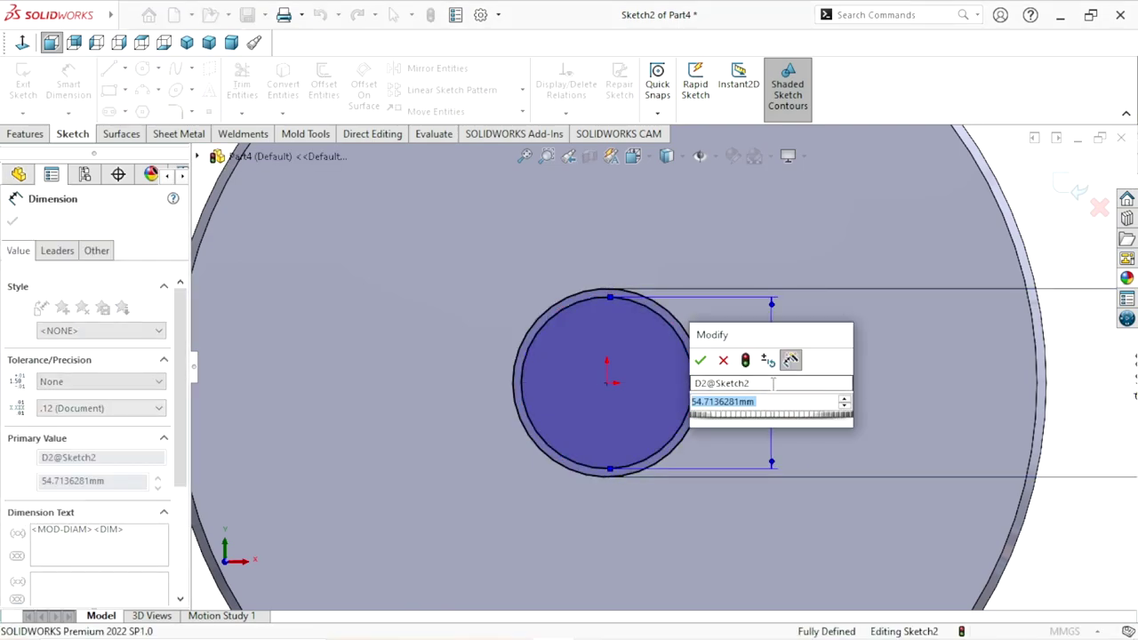
text(4)
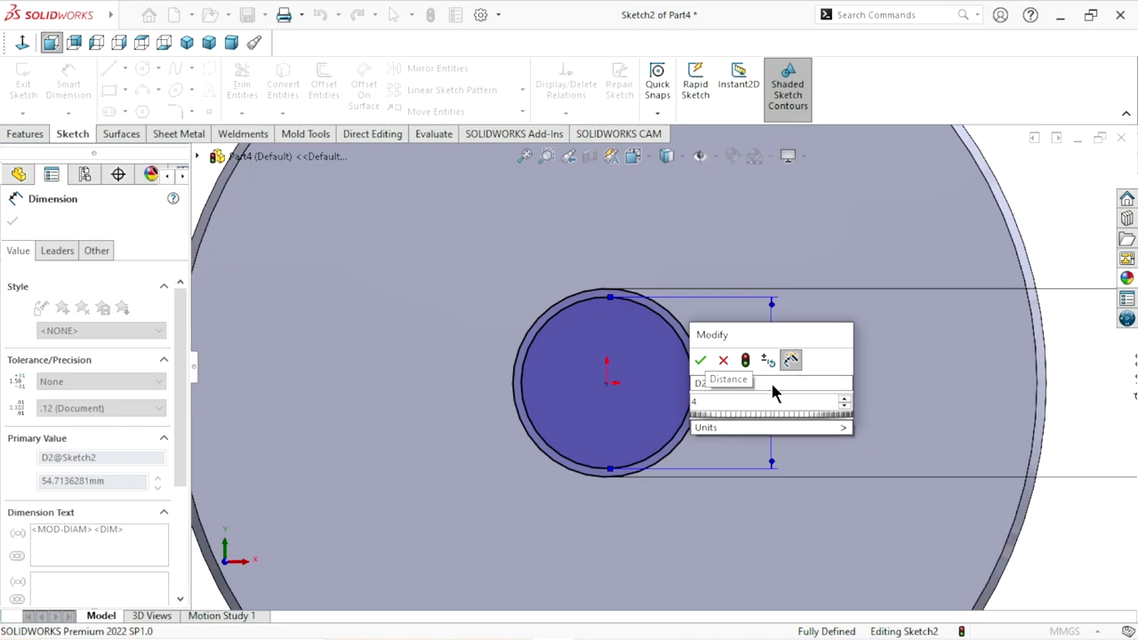
text(5)
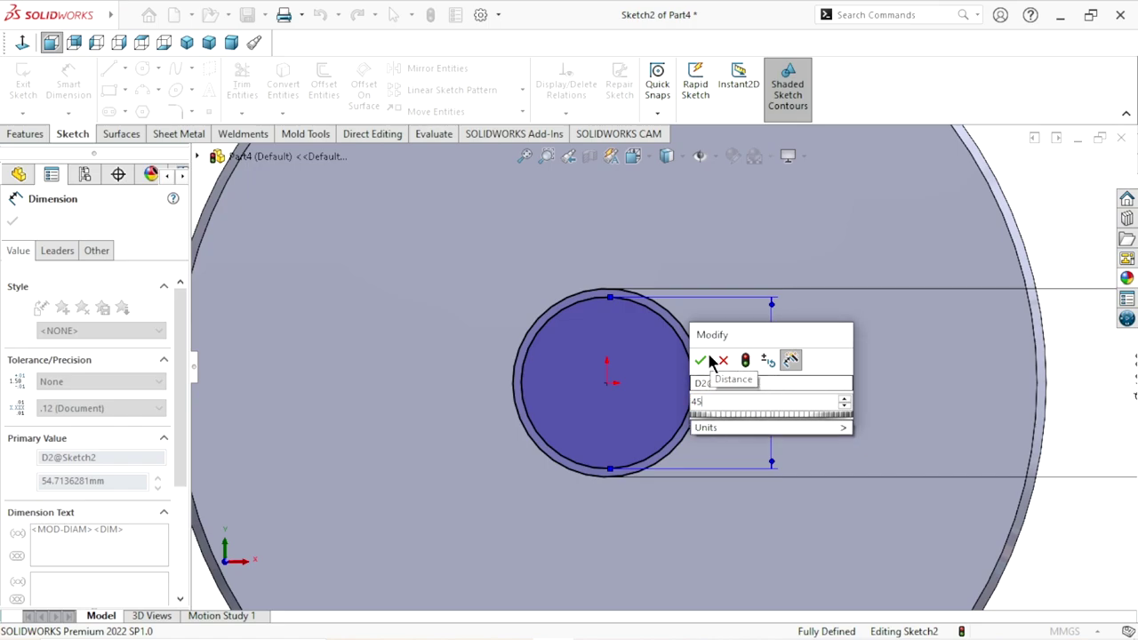
click(702, 359)
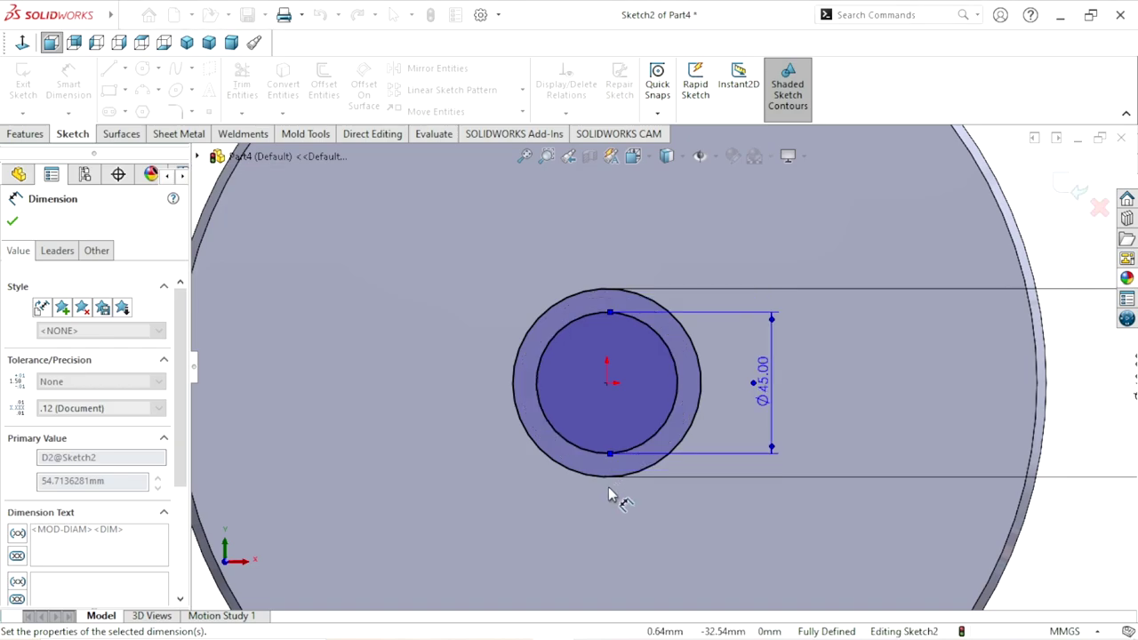
key(f)
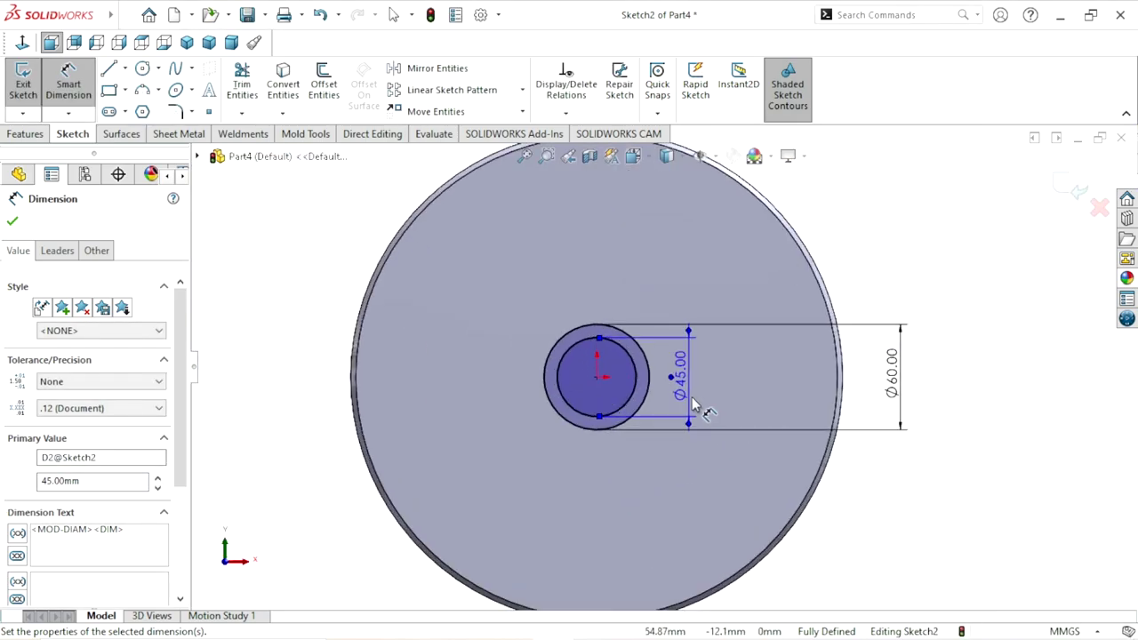
drag(891, 378, 747, 380)
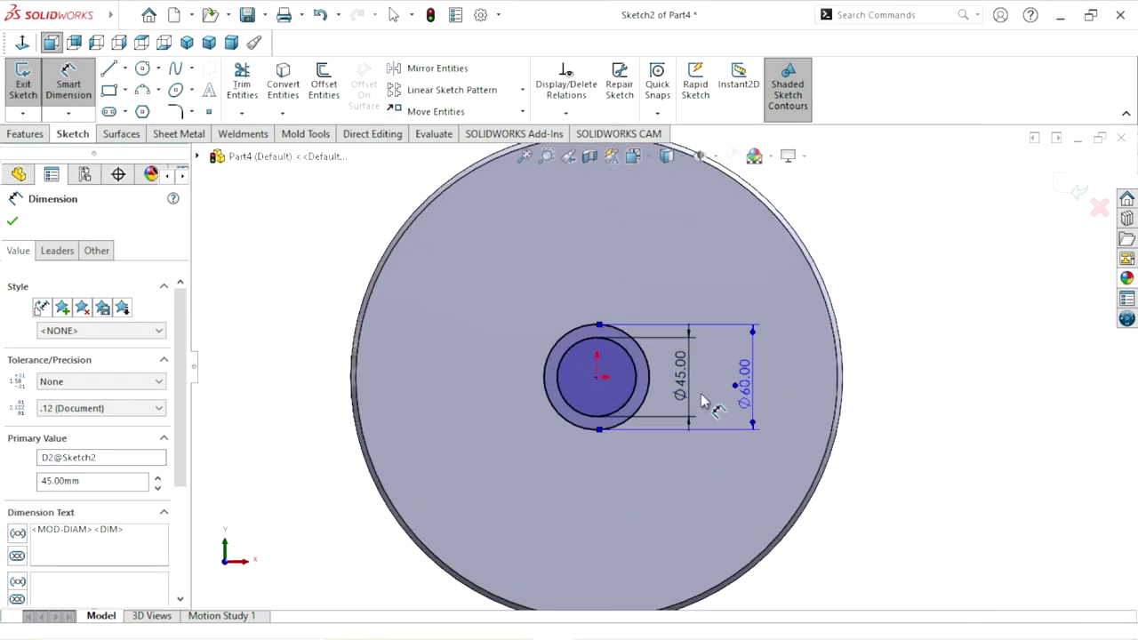
scroll(586, 391, down, 3)
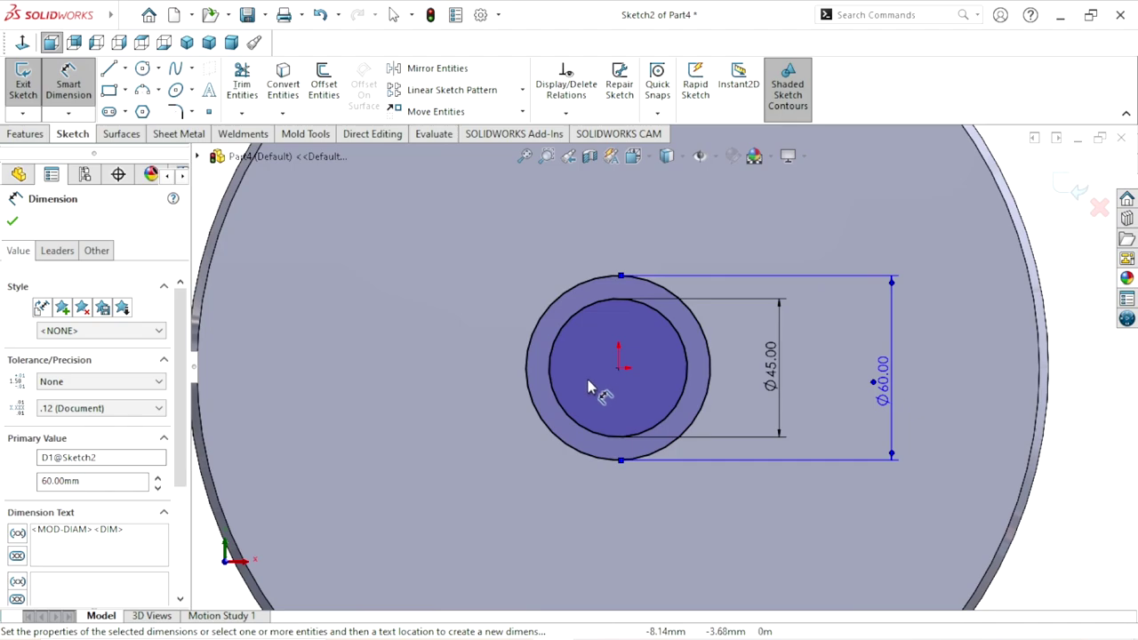
click(12, 223)
Draw a corner rectangle across the top of the inner circle
click(111, 92)
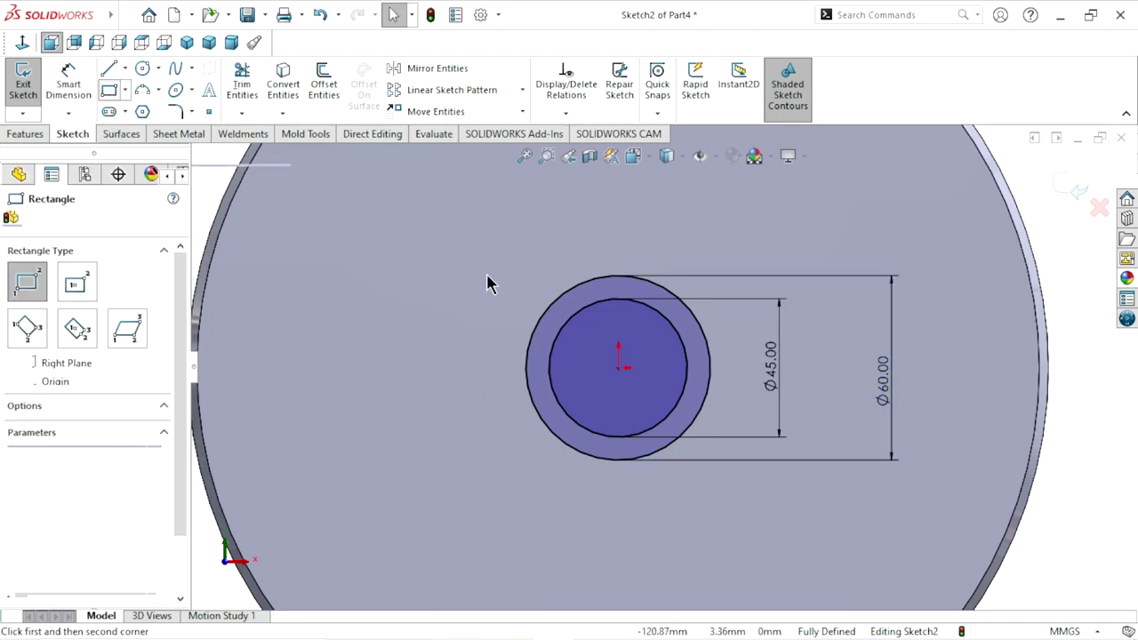
scroll(645, 353, down, 2)
click(582, 252)
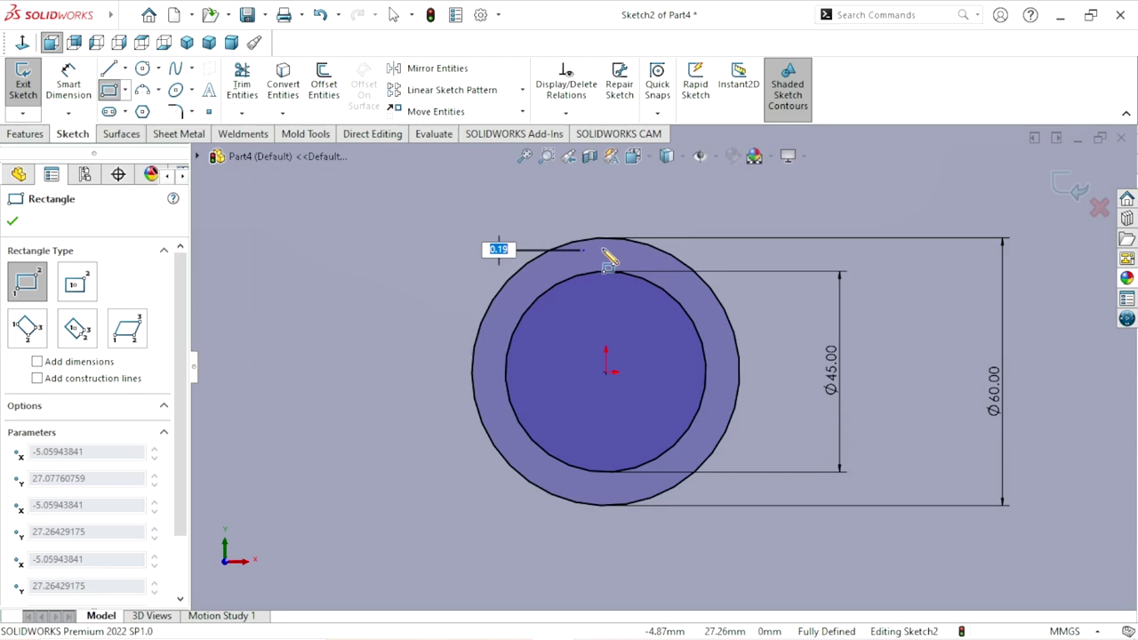
click(638, 298)
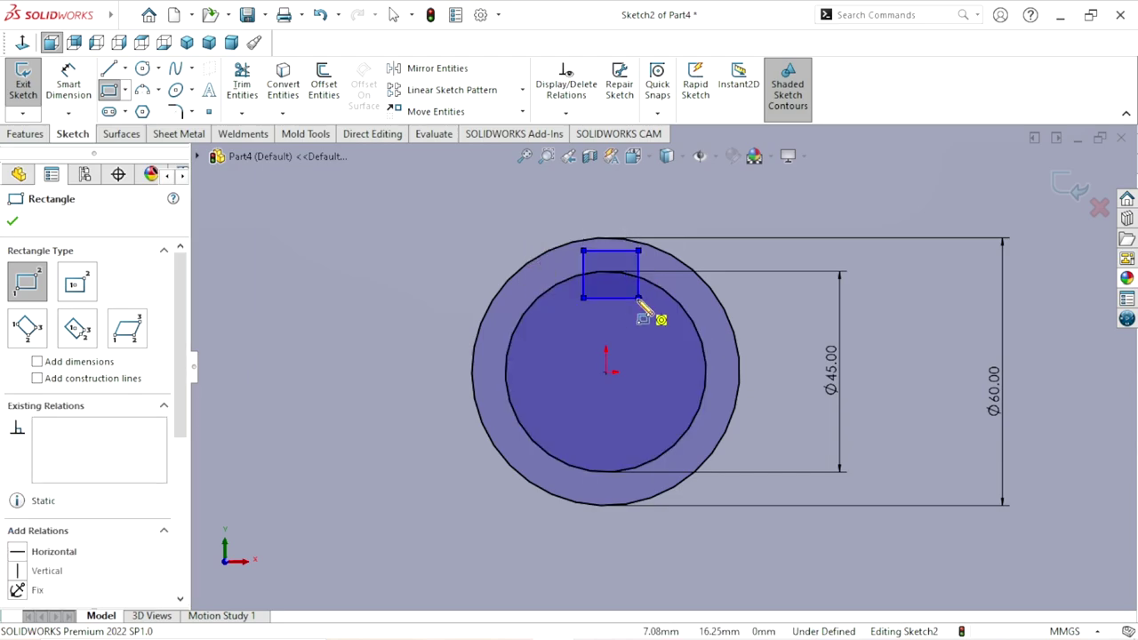
Dimension the rectangle width to 10 and its top edge 26.5 above the origin
click(68, 92)
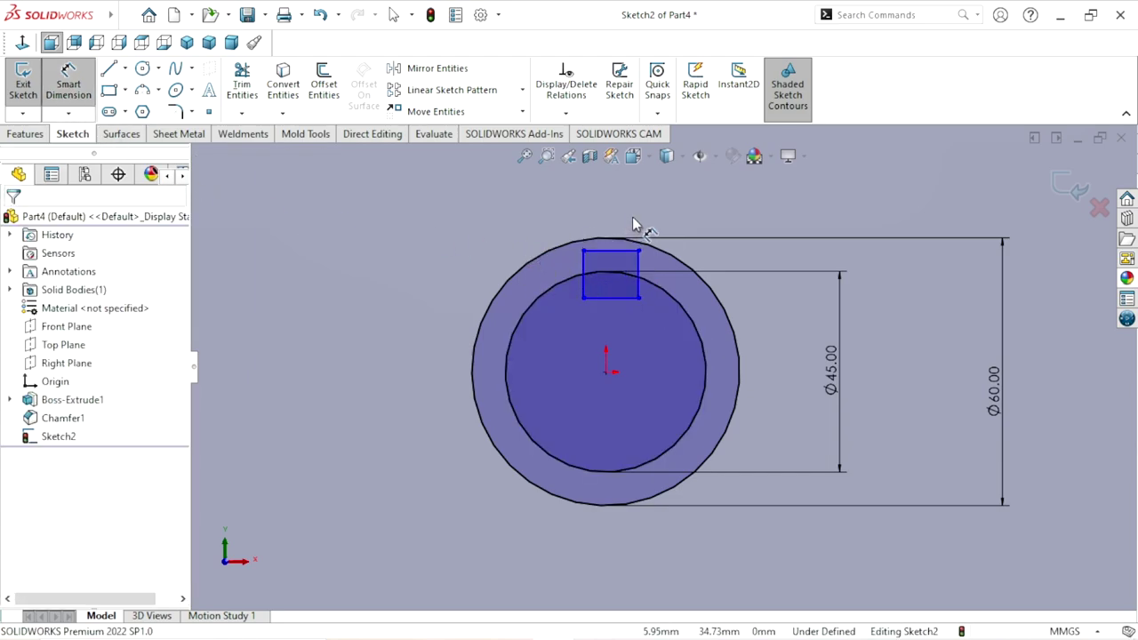
click(608, 252)
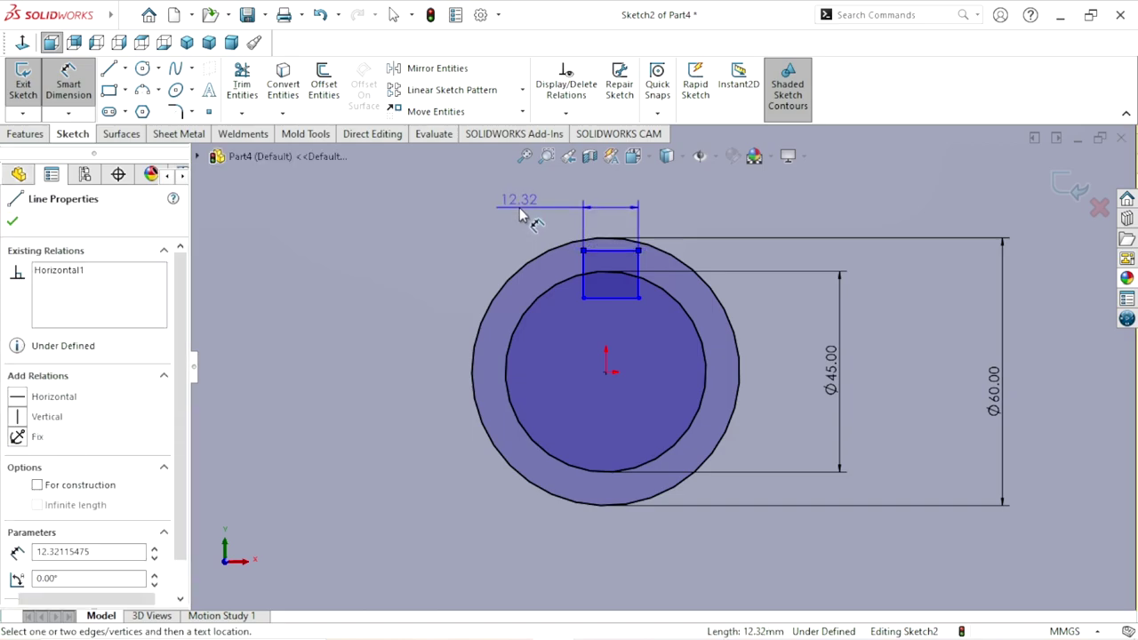
click(521, 216)
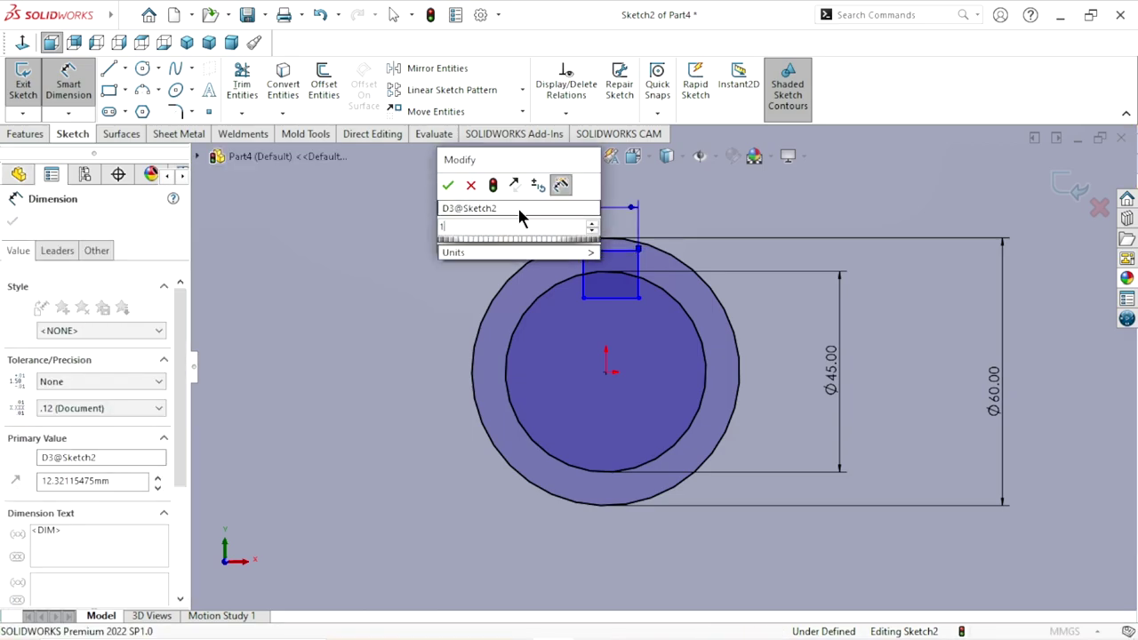
text(10)
click(448, 185)
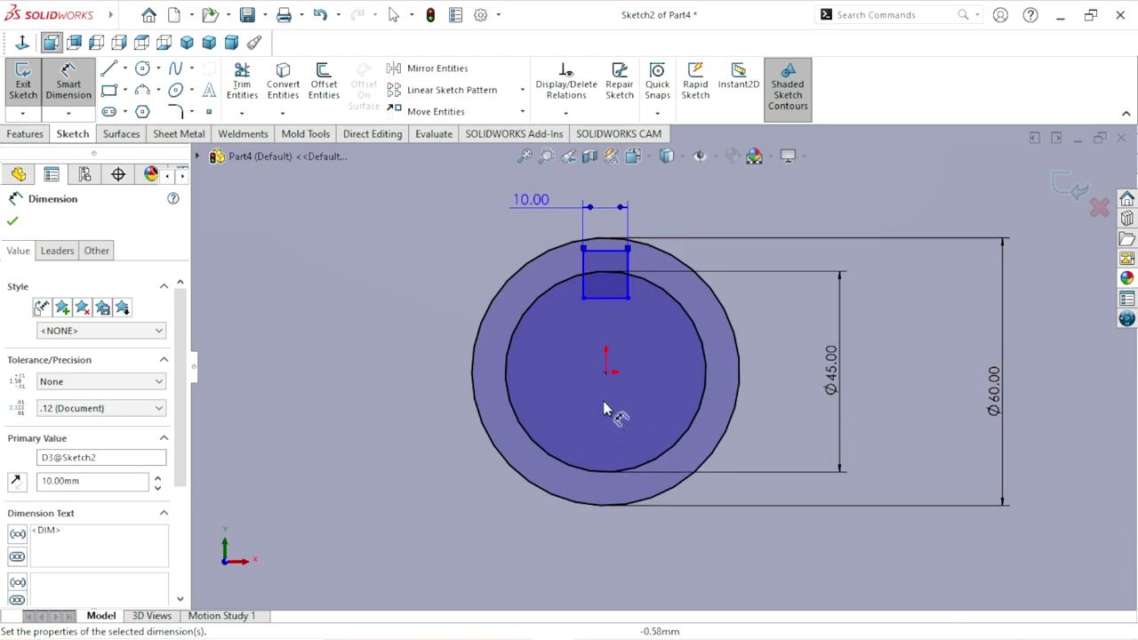
click(606, 372)
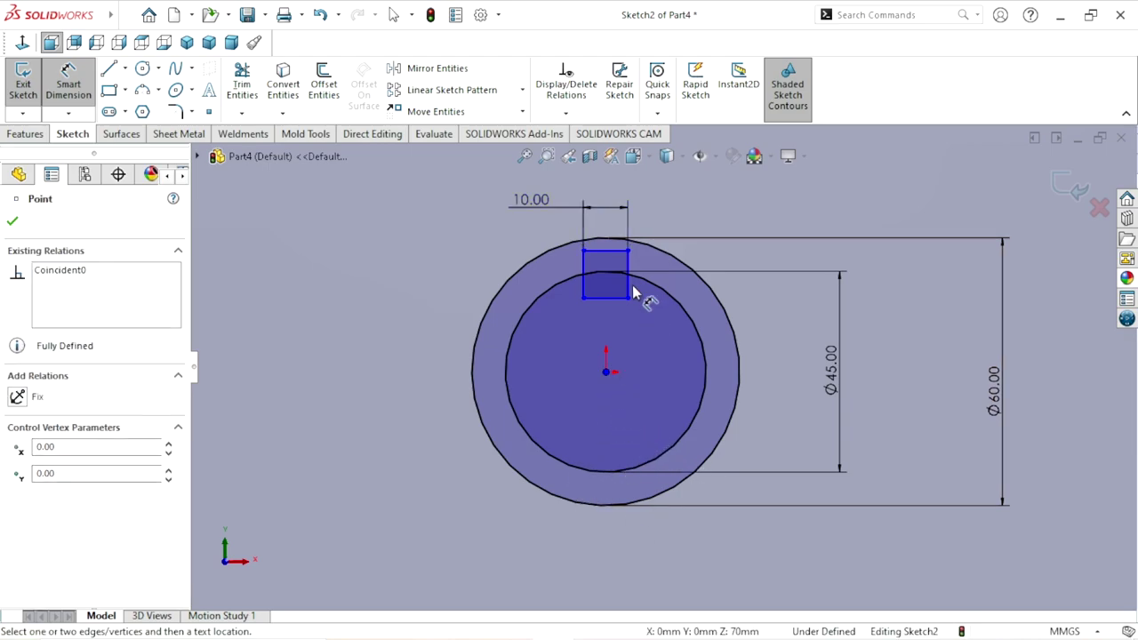
click(606, 251)
click(426, 324)
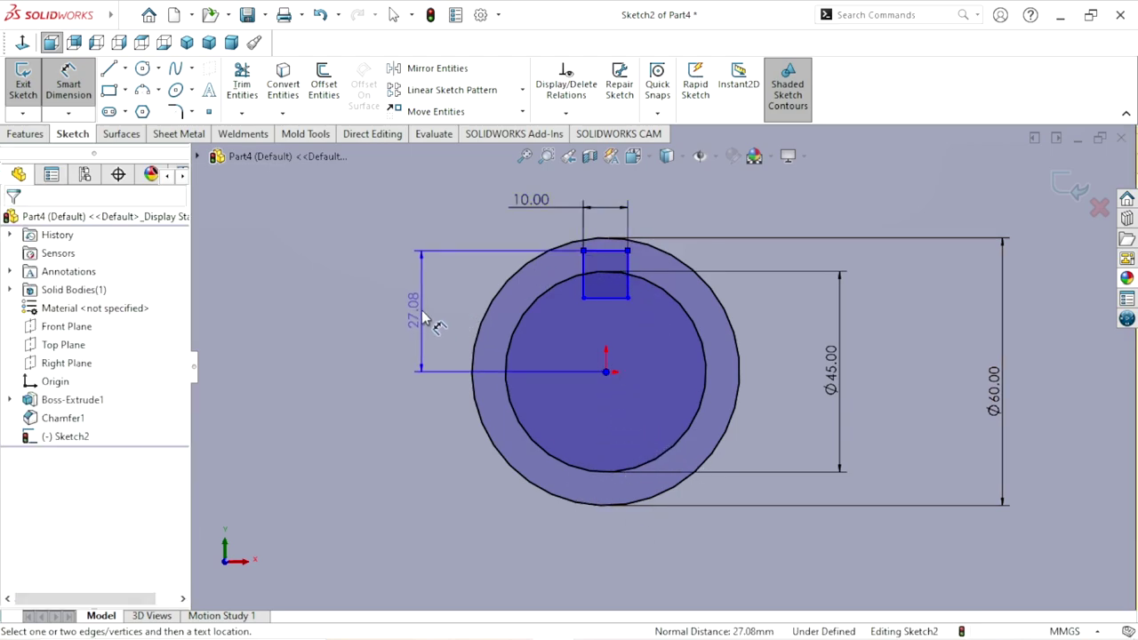
double_click(424, 321)
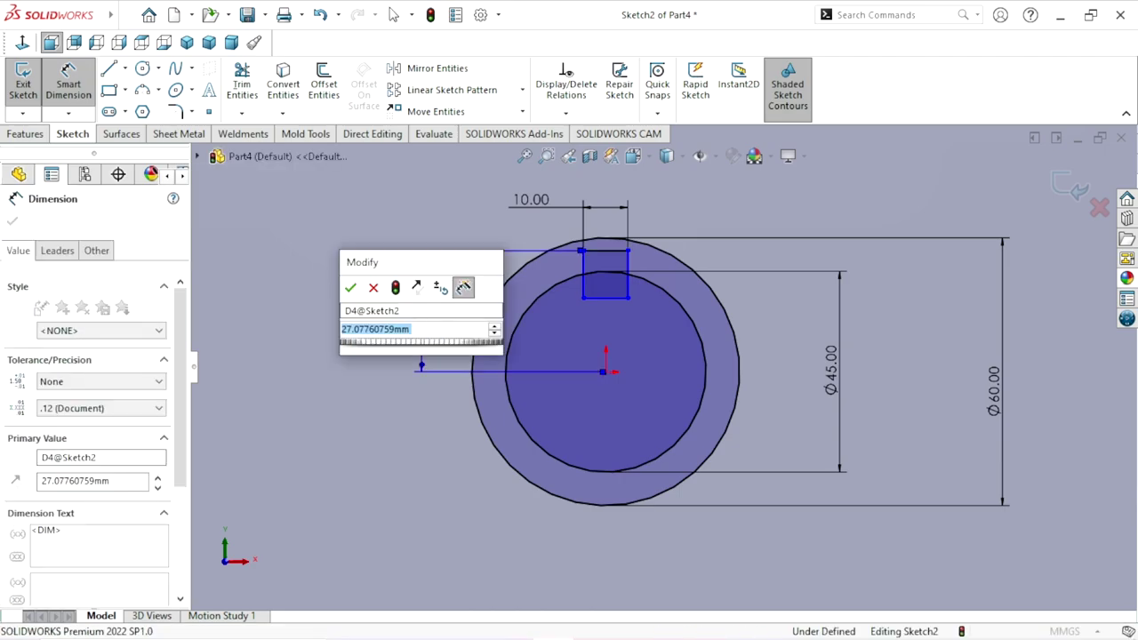
text(26.5)
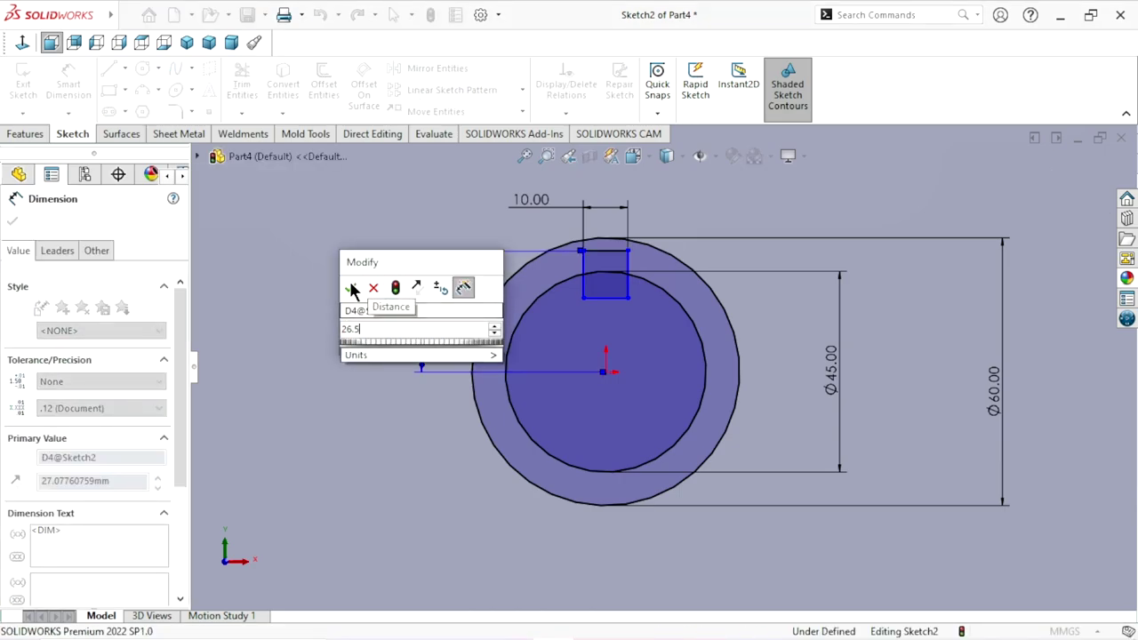
click(350, 288)
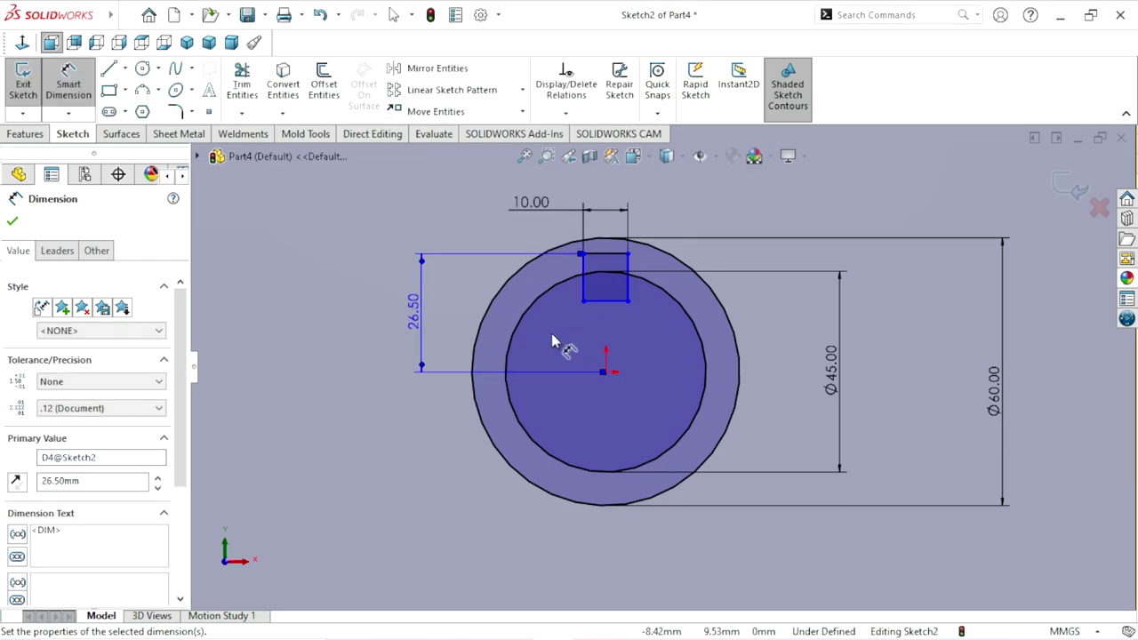
Set the rectangle's height to 8
click(585, 293)
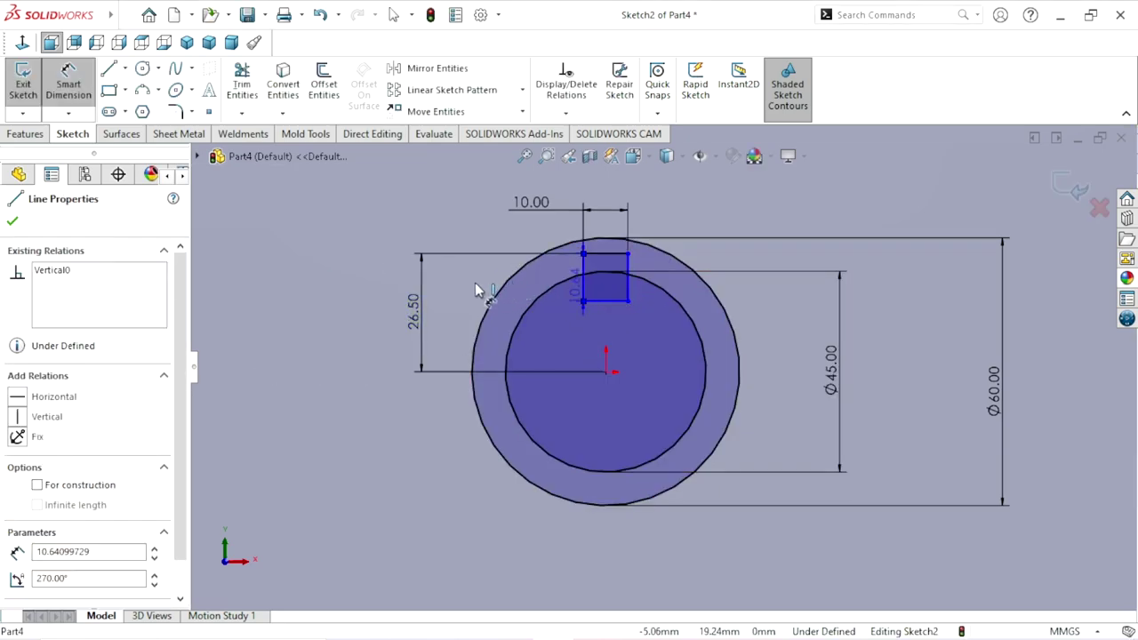
click(474, 291)
double_click(474, 291)
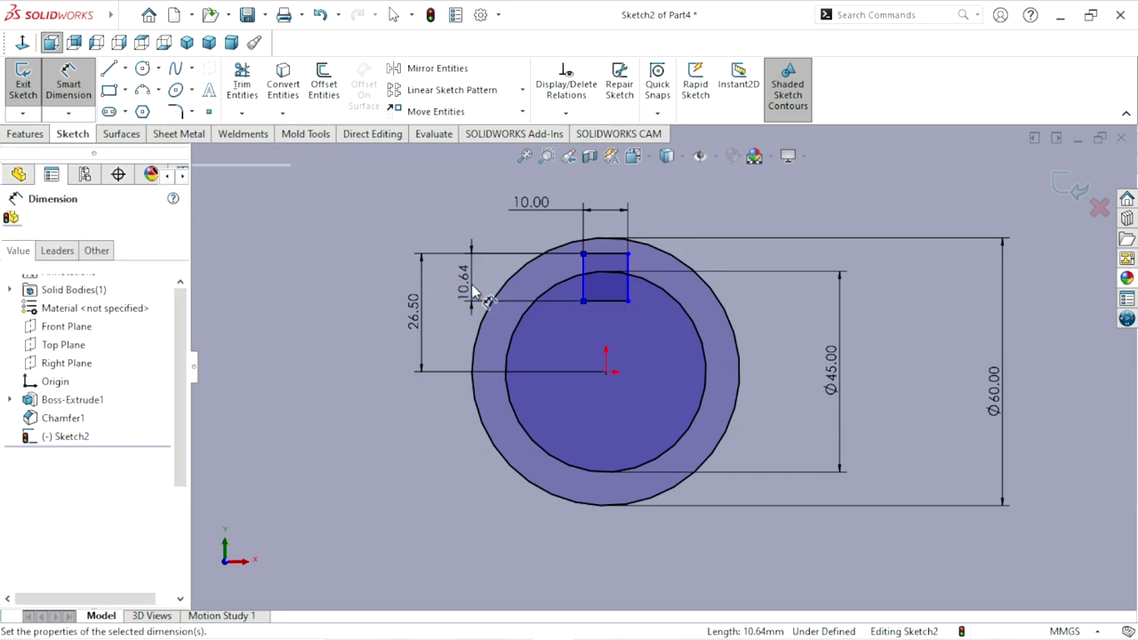
text(8)
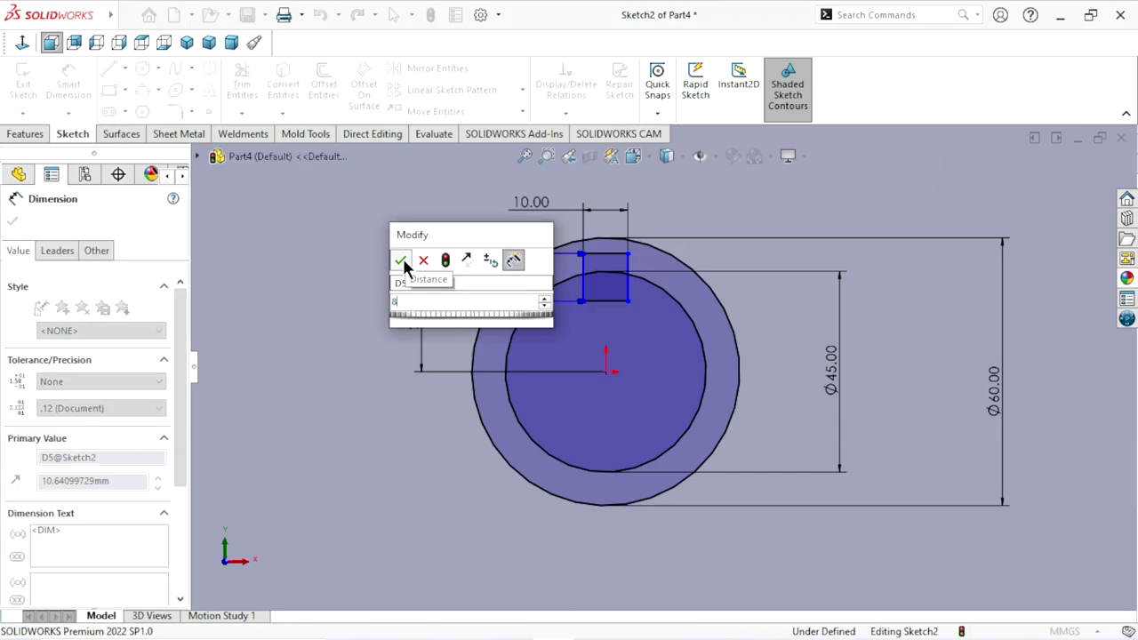
click(400, 259)
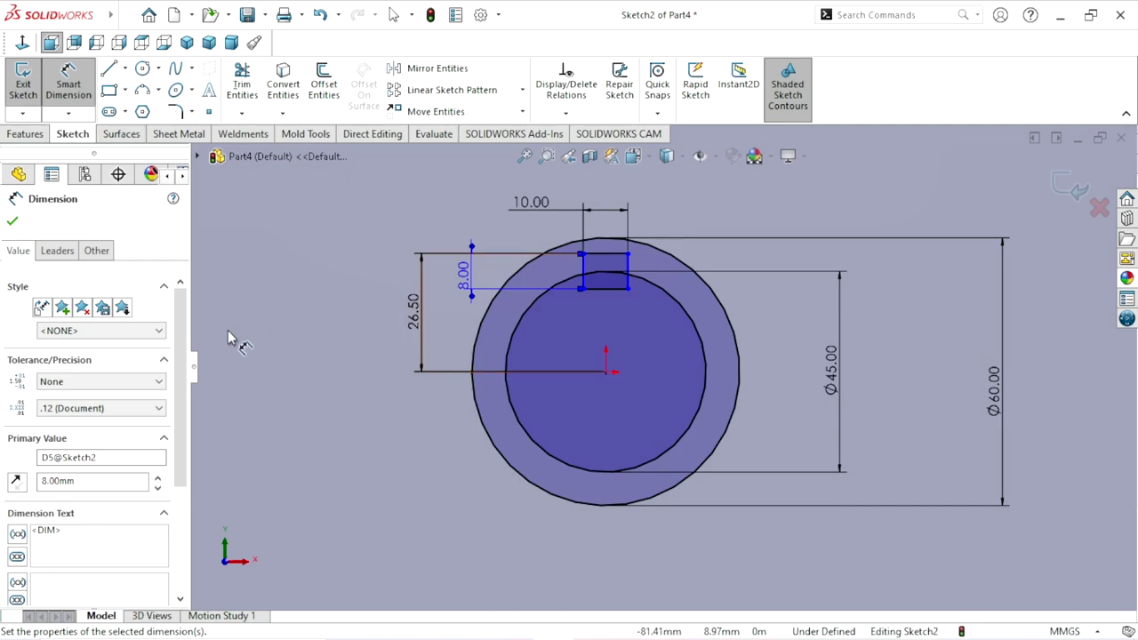
click(12, 221)
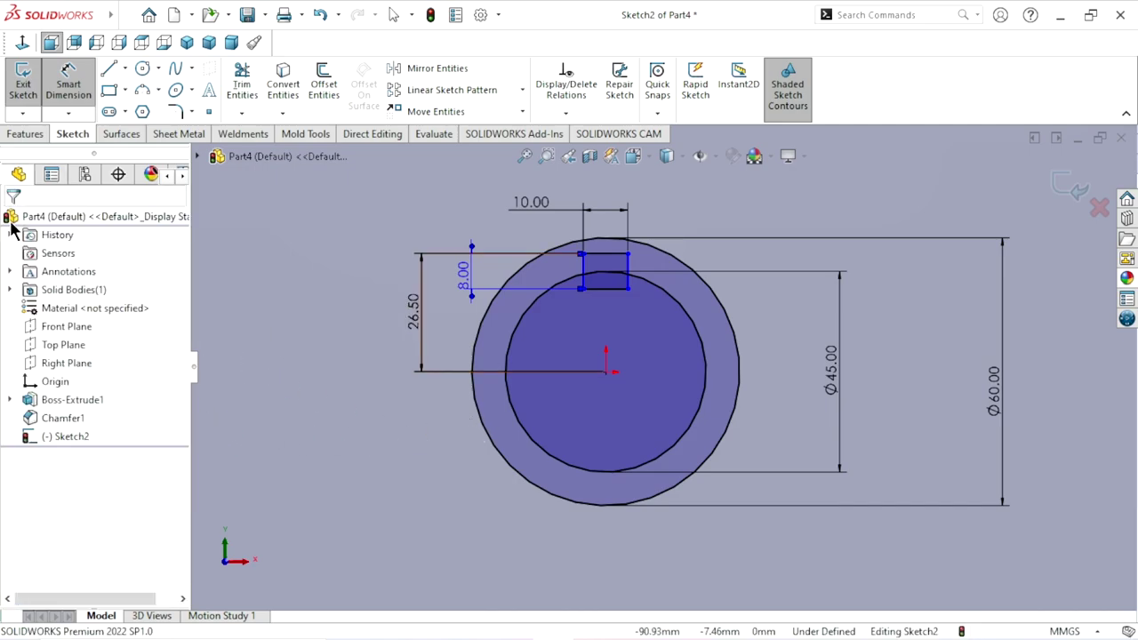
key(Escape)
click(124, 69)
Add a vertical centerline from the keyway's bottom midpoint to the origin, fully defining the sketch
click(141, 110)
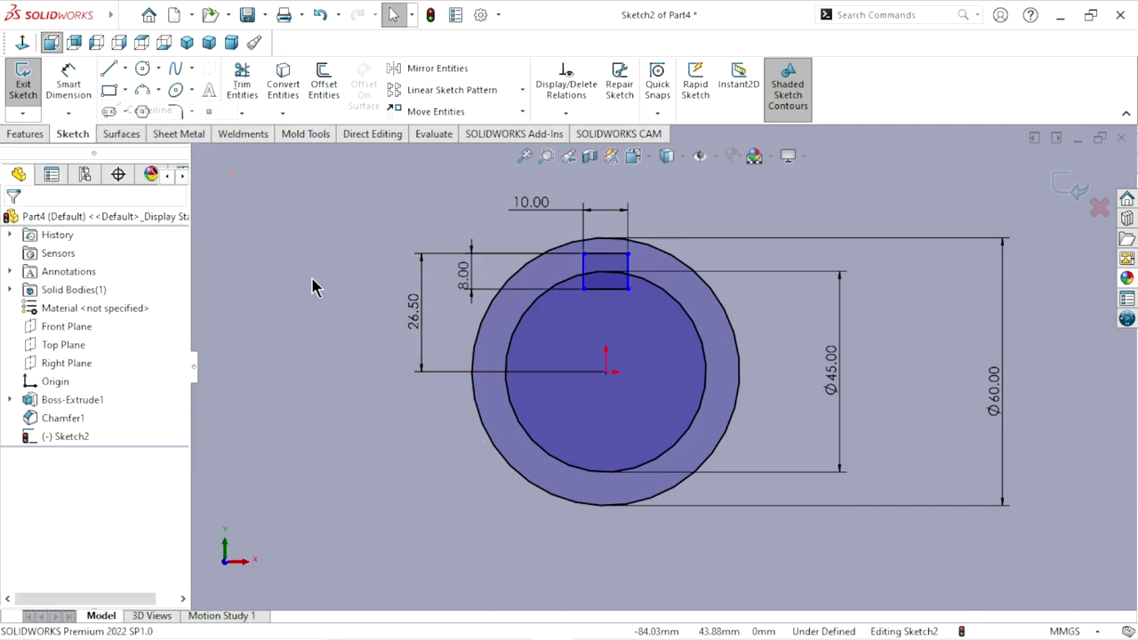
click(604, 289)
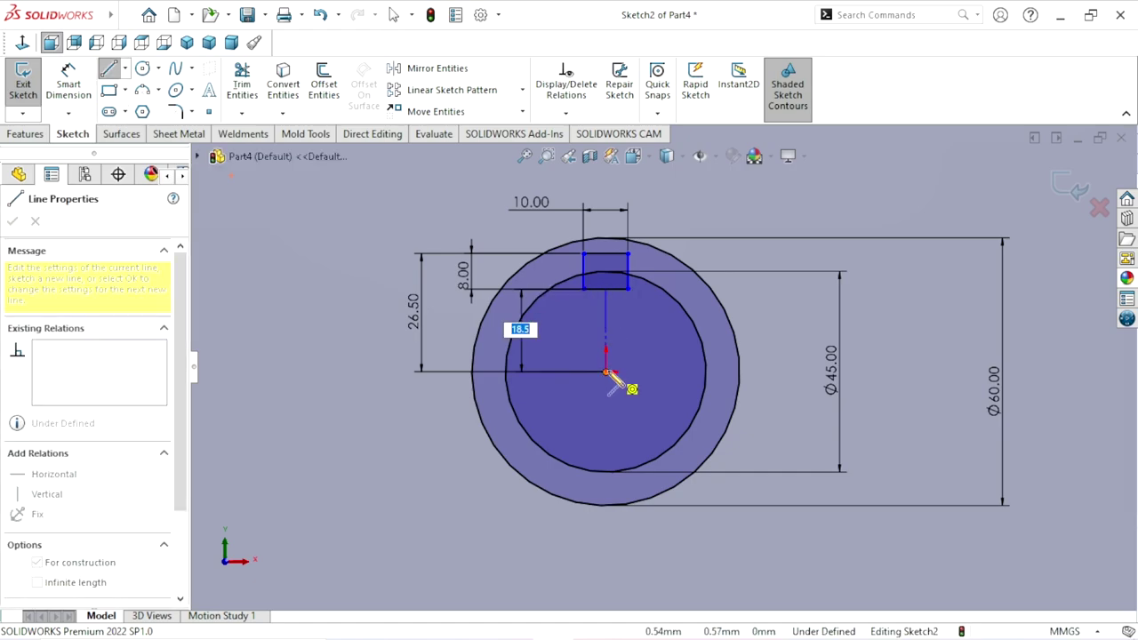
click(605, 371)
right_click(649, 353)
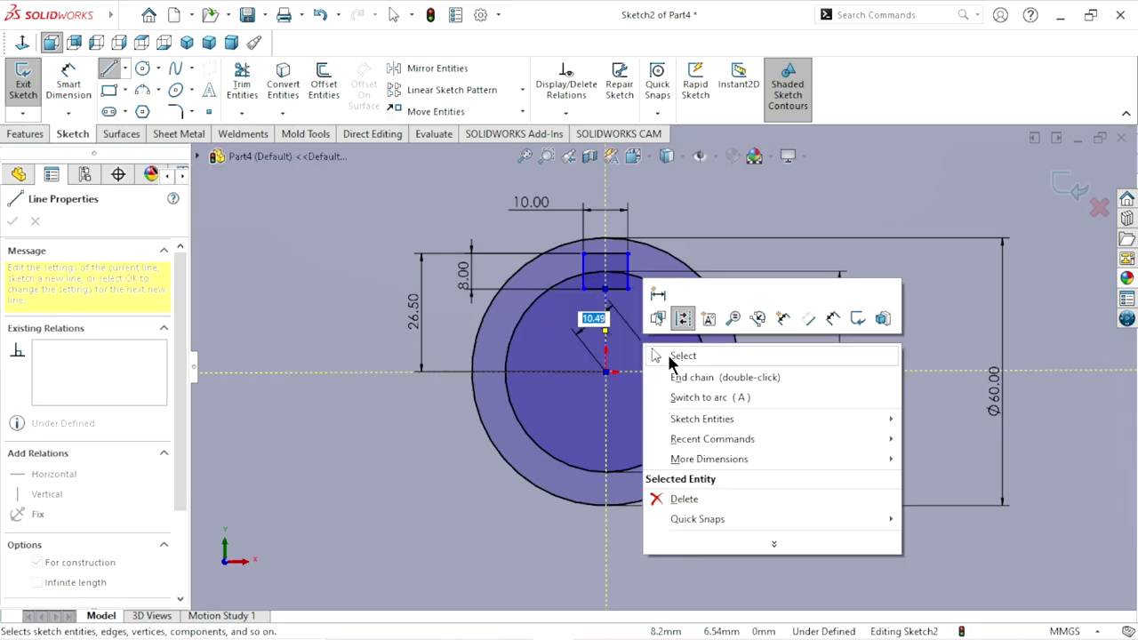
click(665, 356)
click(606, 322)
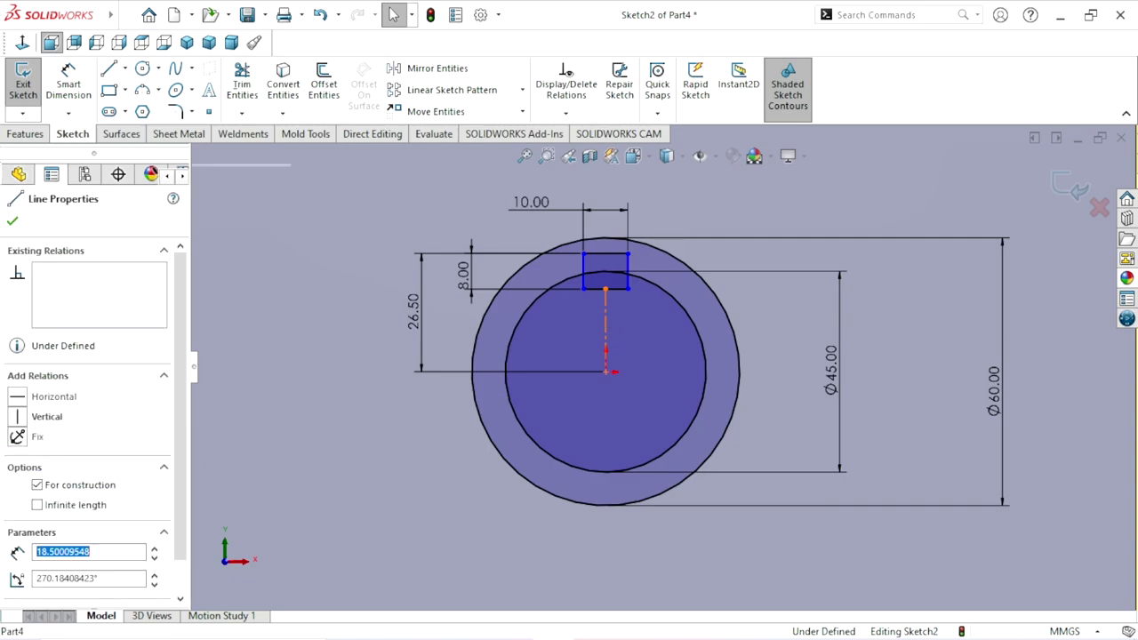
click(677, 242)
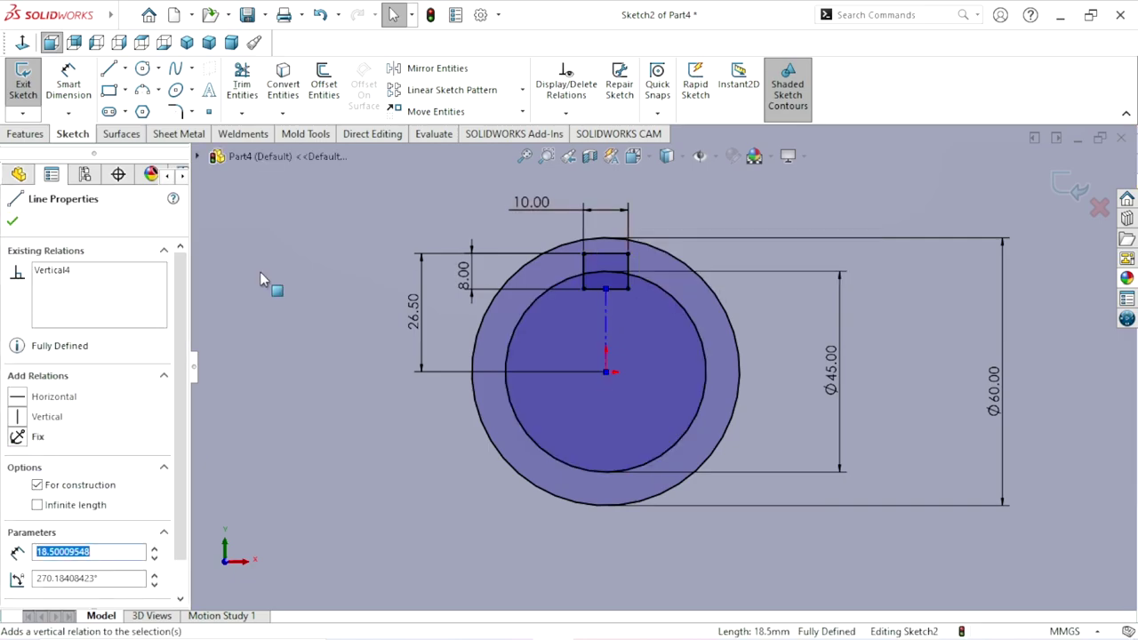
click(13, 222)
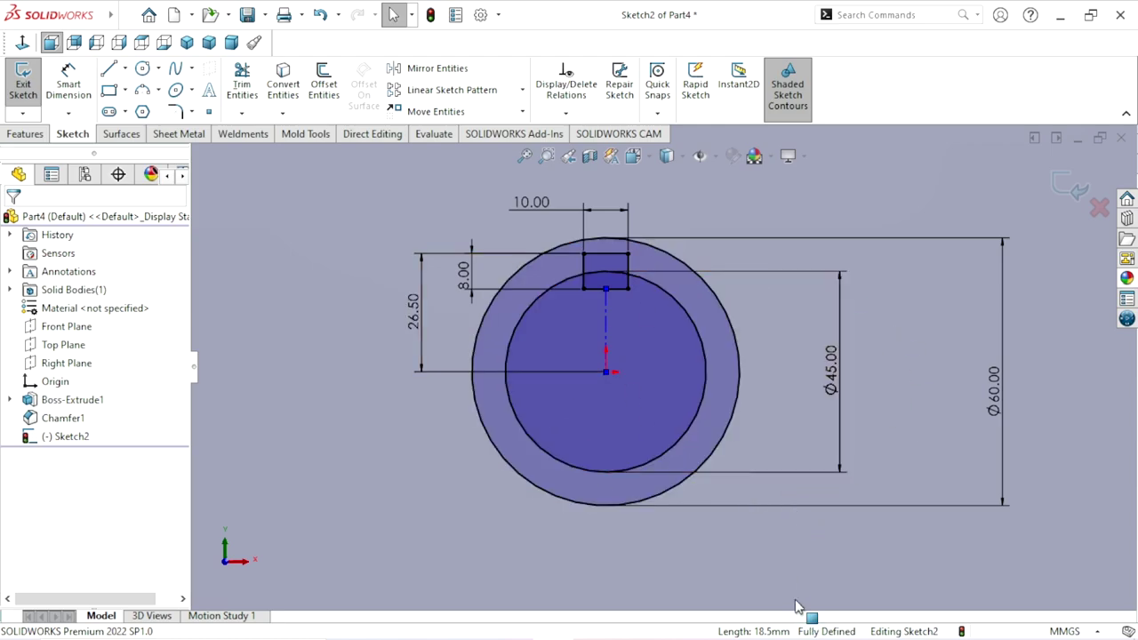
click(35, 136)
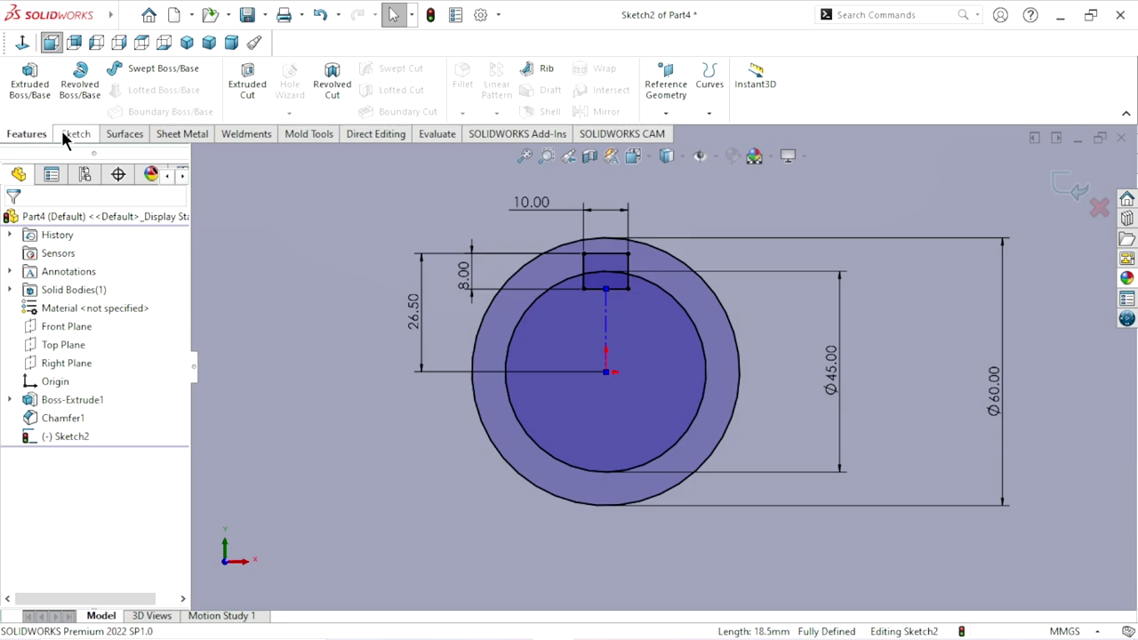
click(71, 135)
Power-trim the bore arc inside the keyway and the lower ends of both keyway side edges
click(242, 84)
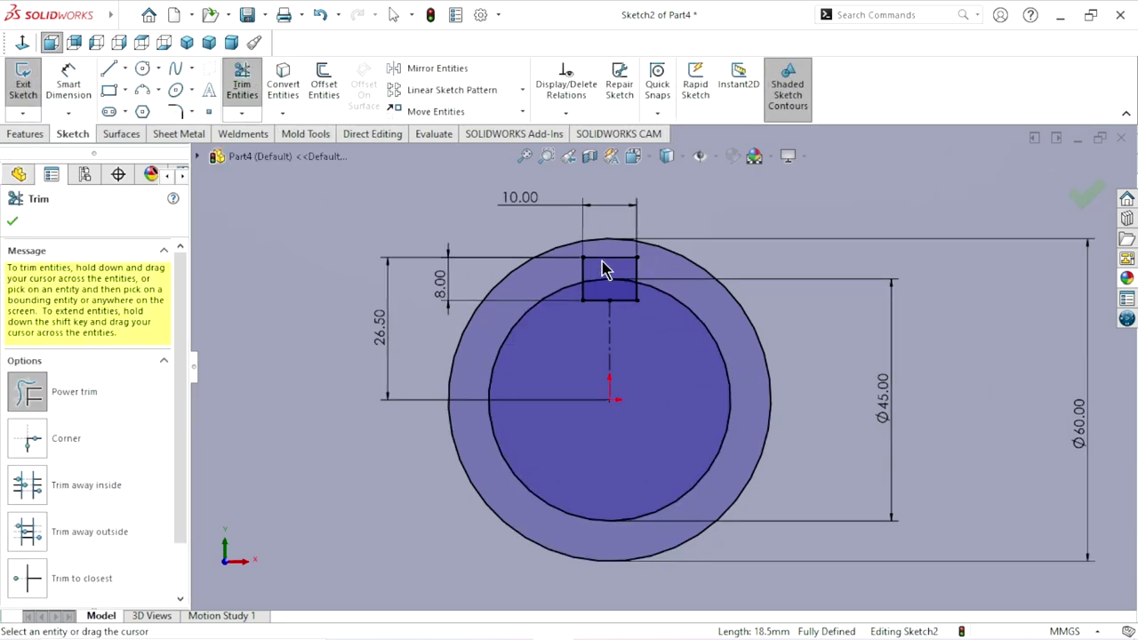
scroll(604, 267, down, 3)
drag(591, 388, 628, 312)
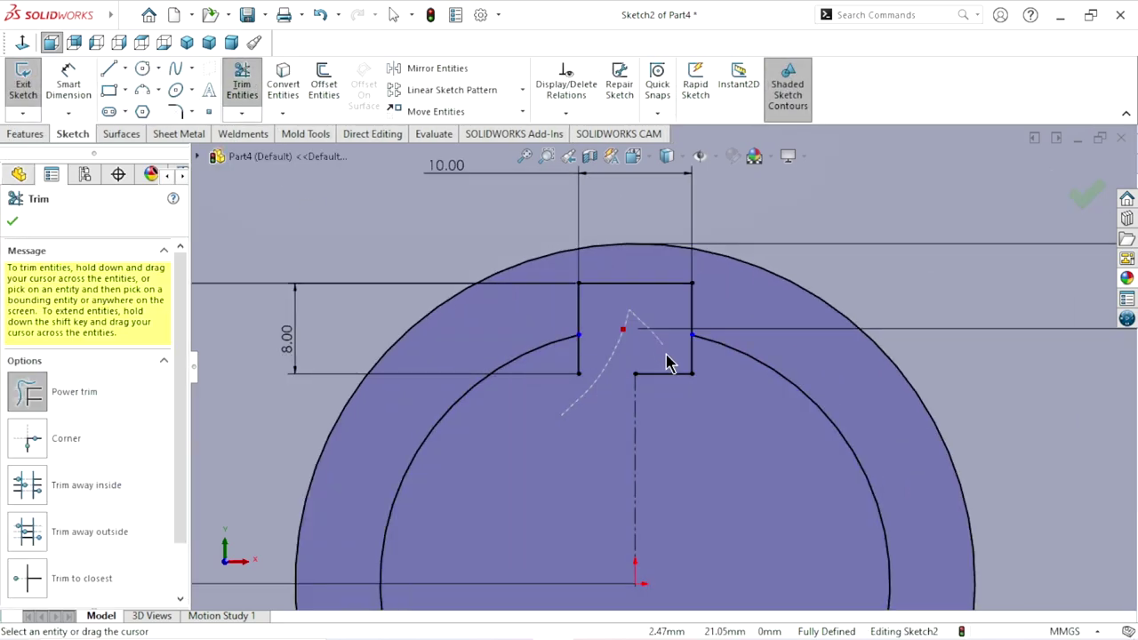
mouse_move(673, 400)
mouse_down()
mouse_move(658, 352)
mouse_move(552, 369)
mouse_up()
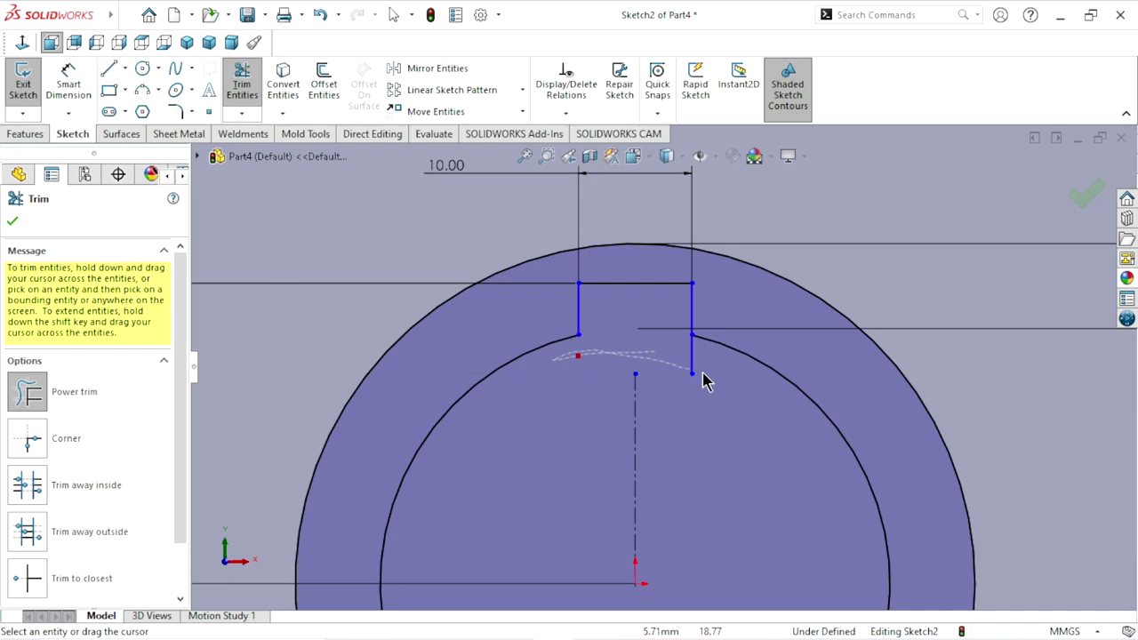
drag(703, 381, 715, 380)
scroll(600, 480, up, 8)
scroll(633, 439, down, 3)
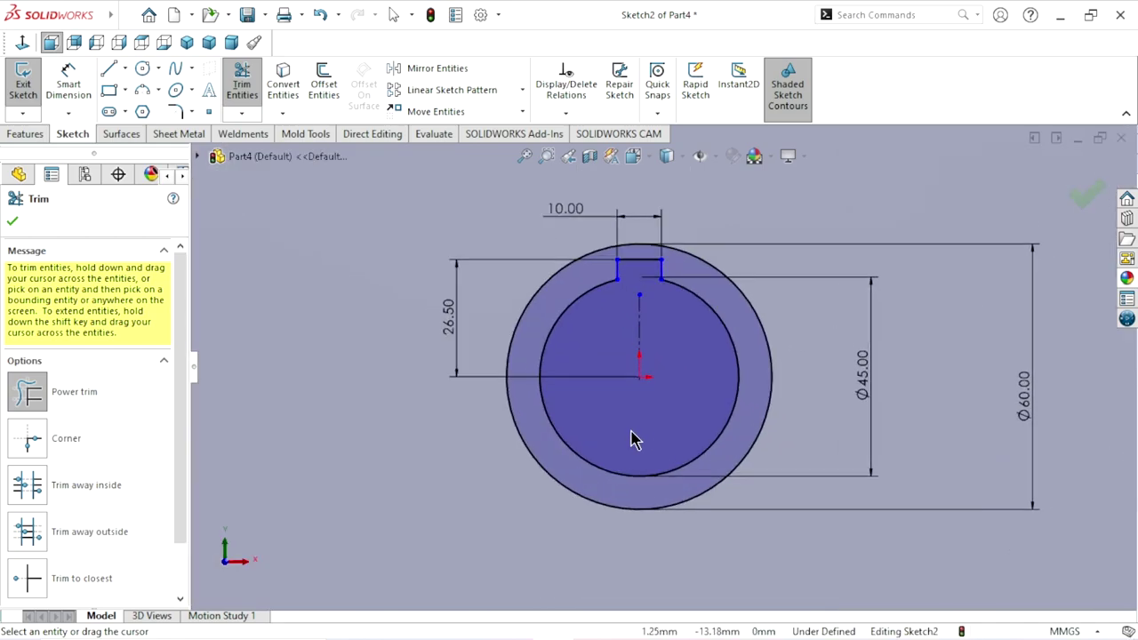
click(12, 219)
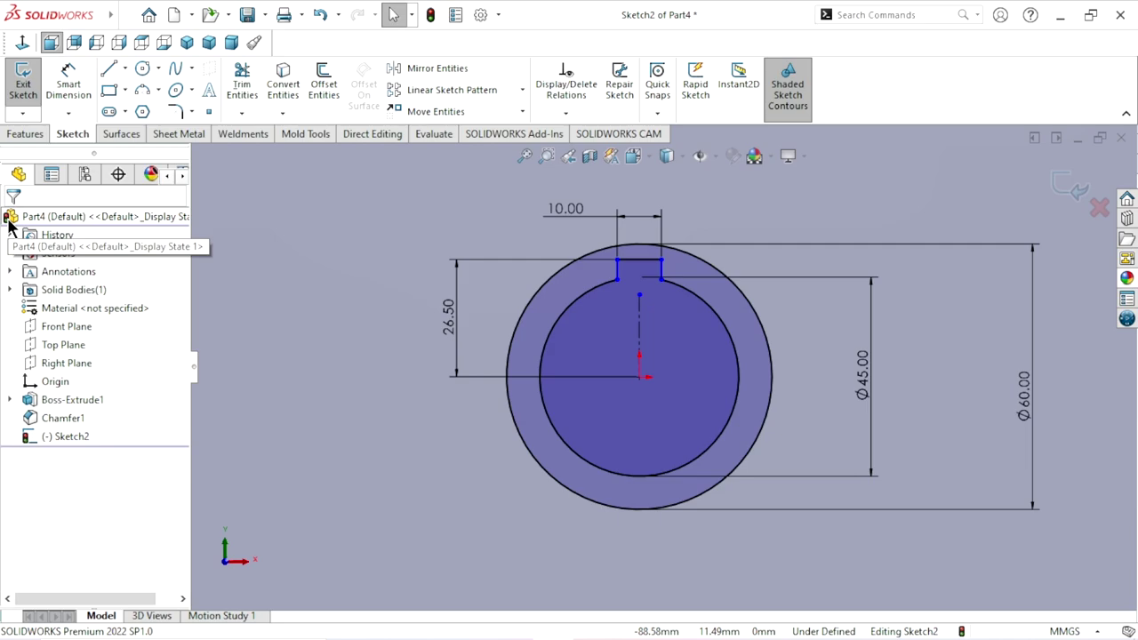
scroll(613, 393, up, 1)
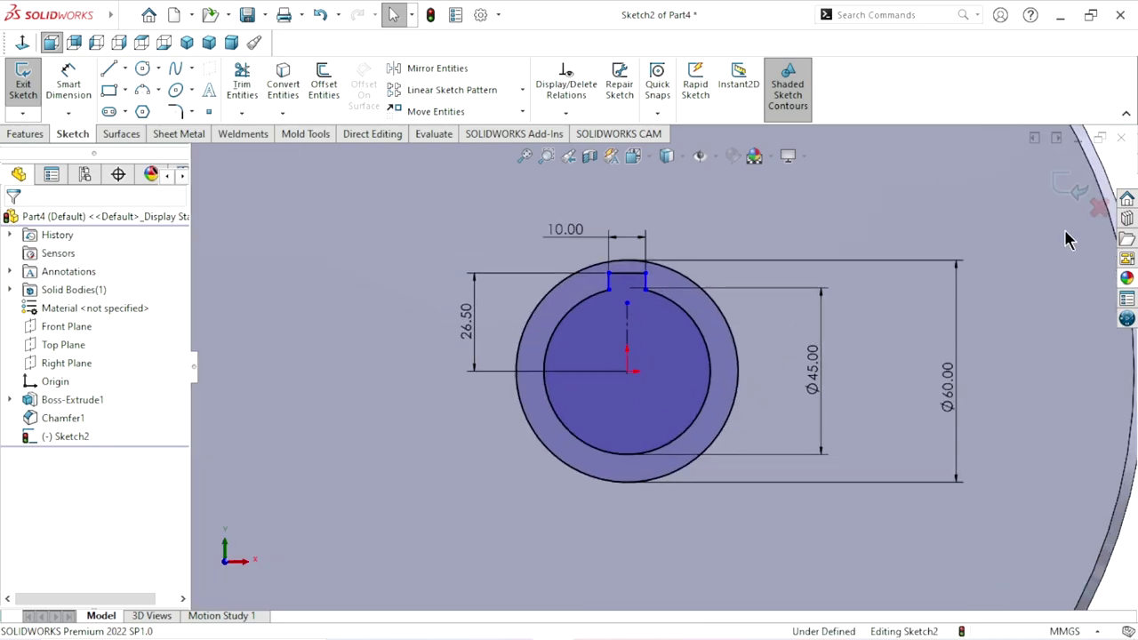
Extrude-cut the keyed inner contour of Sketch2 through the disc with Up To Next
click(35, 134)
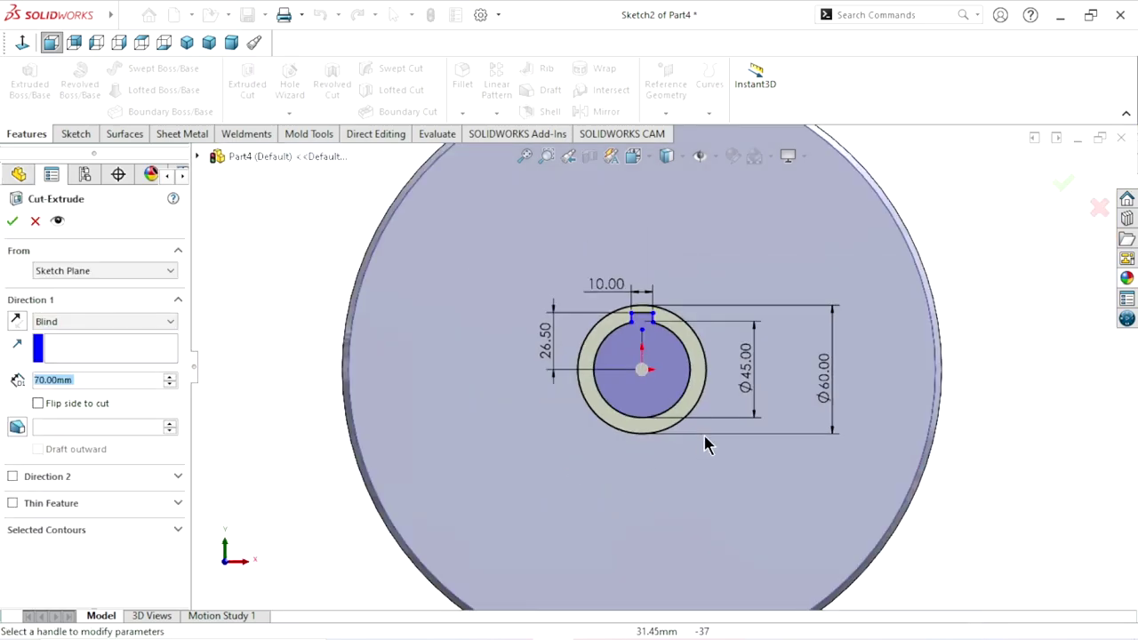
scroll(697, 355, down, 2)
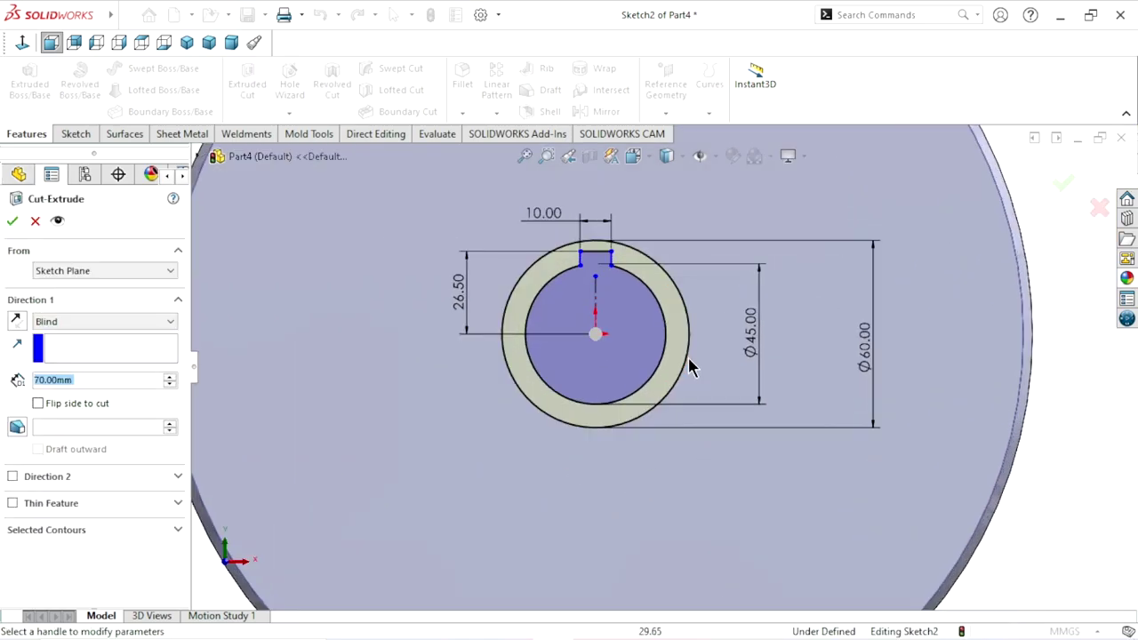
click(65, 526)
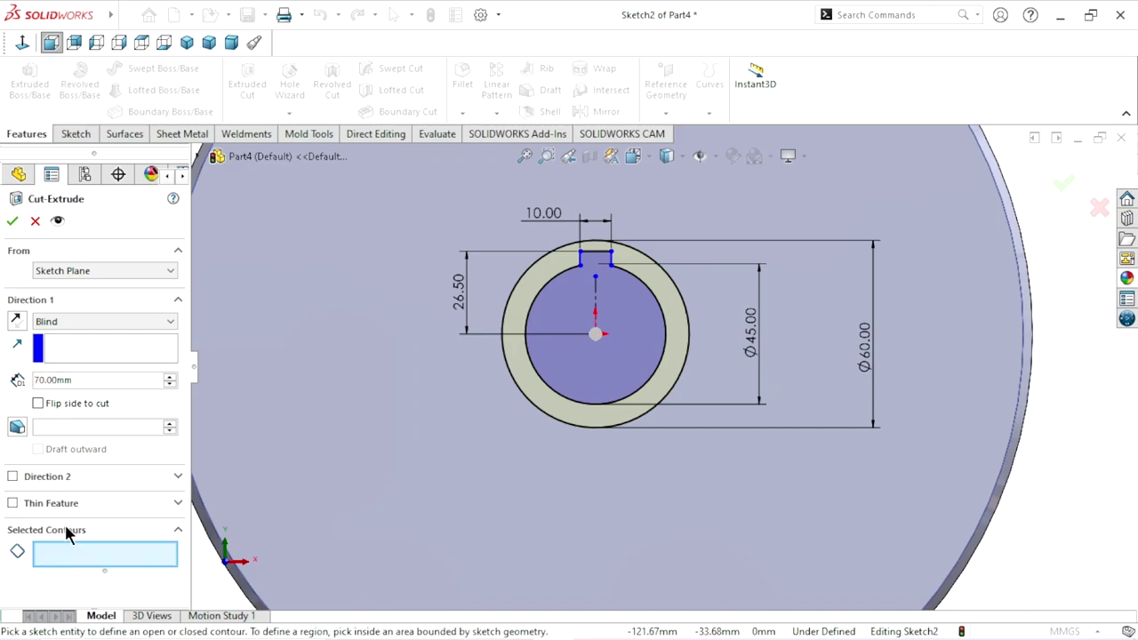
click(528, 357)
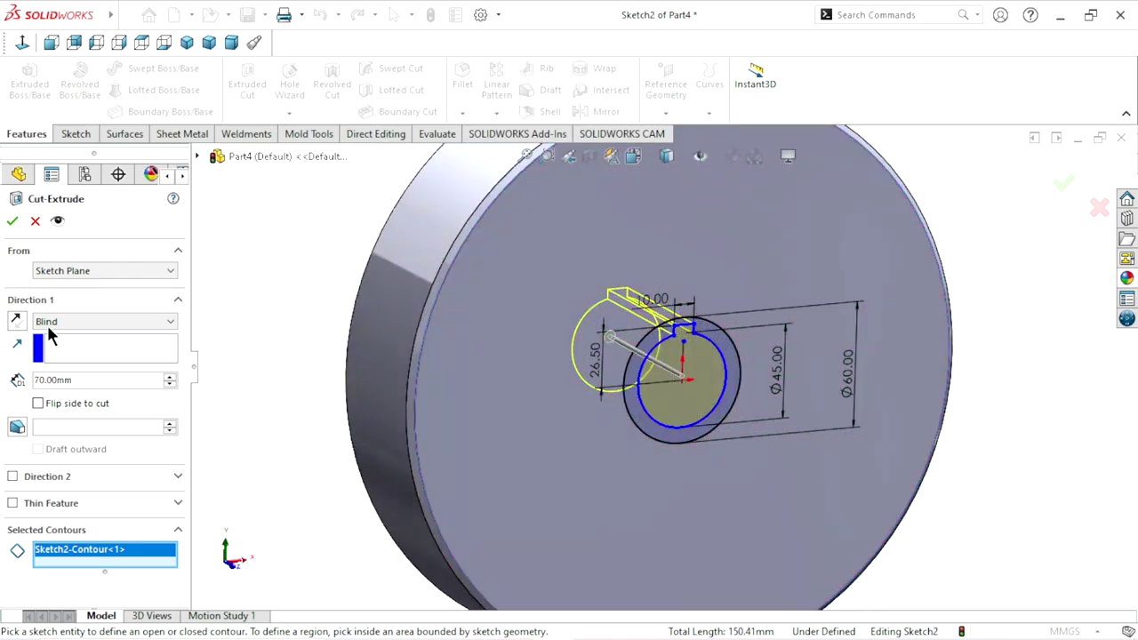
click(49, 325)
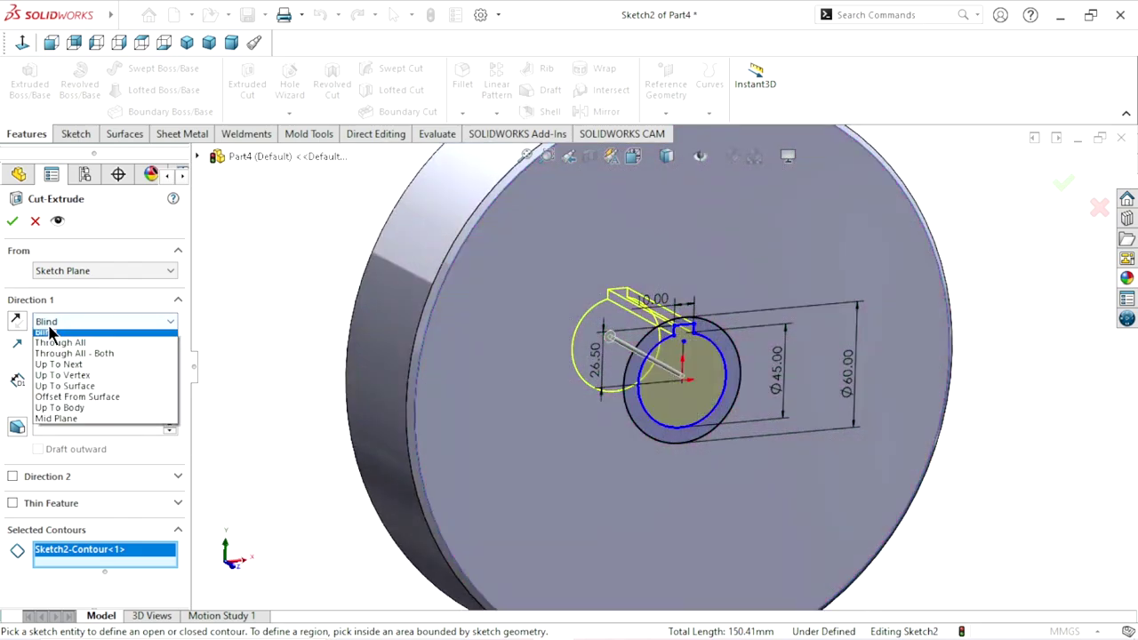
click(74, 370)
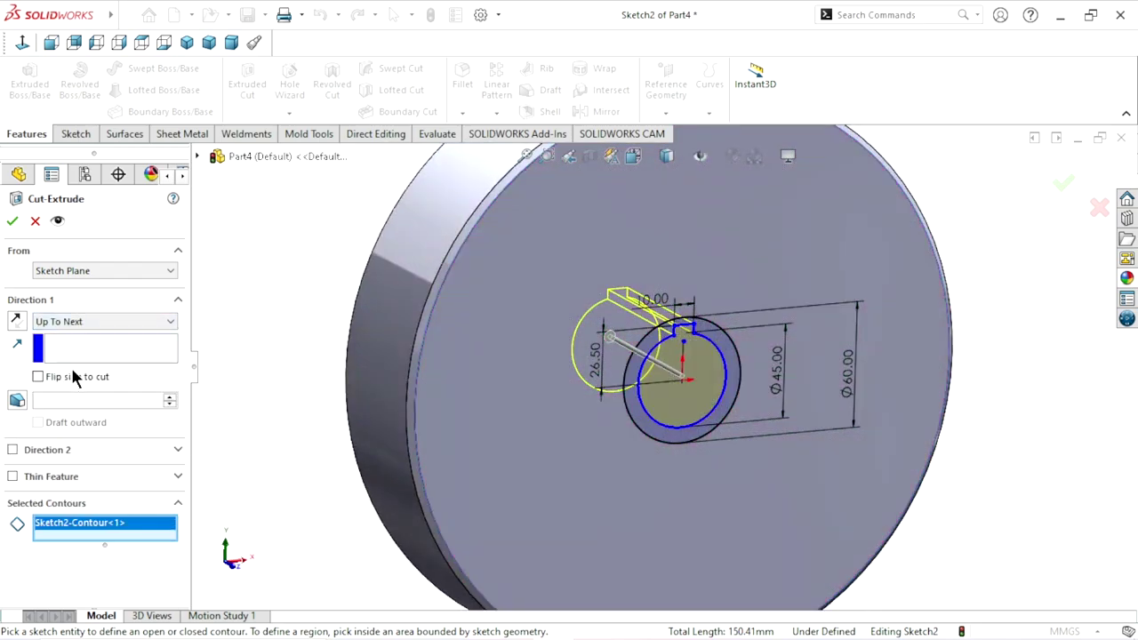
click(13, 222)
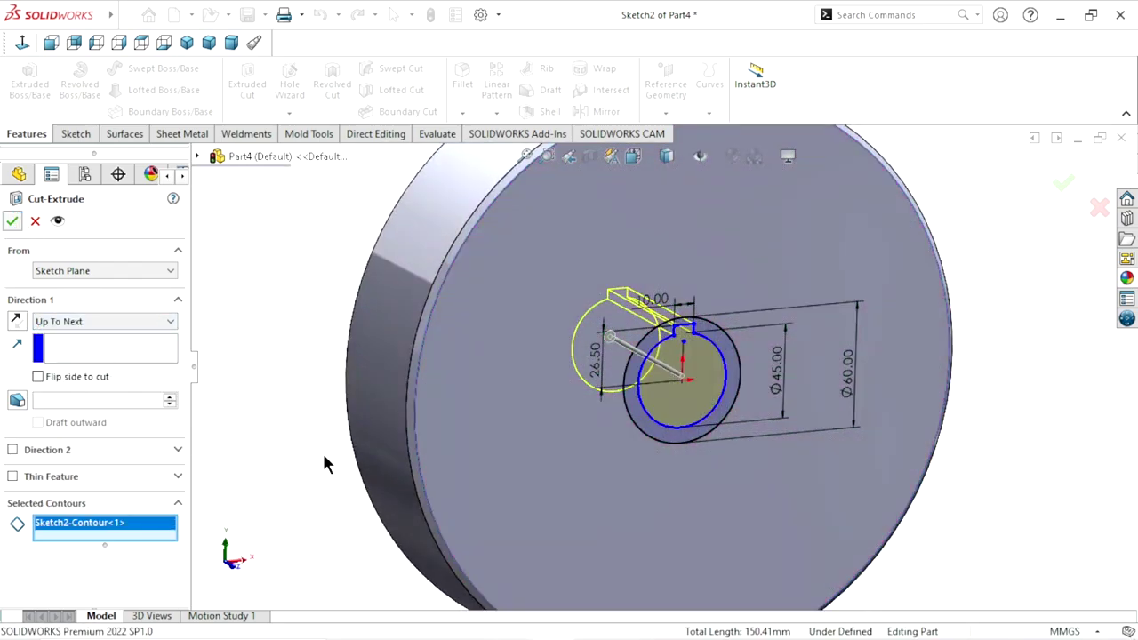
mouse_move(503, 454)
middle_down()
mouse_move(862, 387)
mouse_move(613, 395)
middle_up()
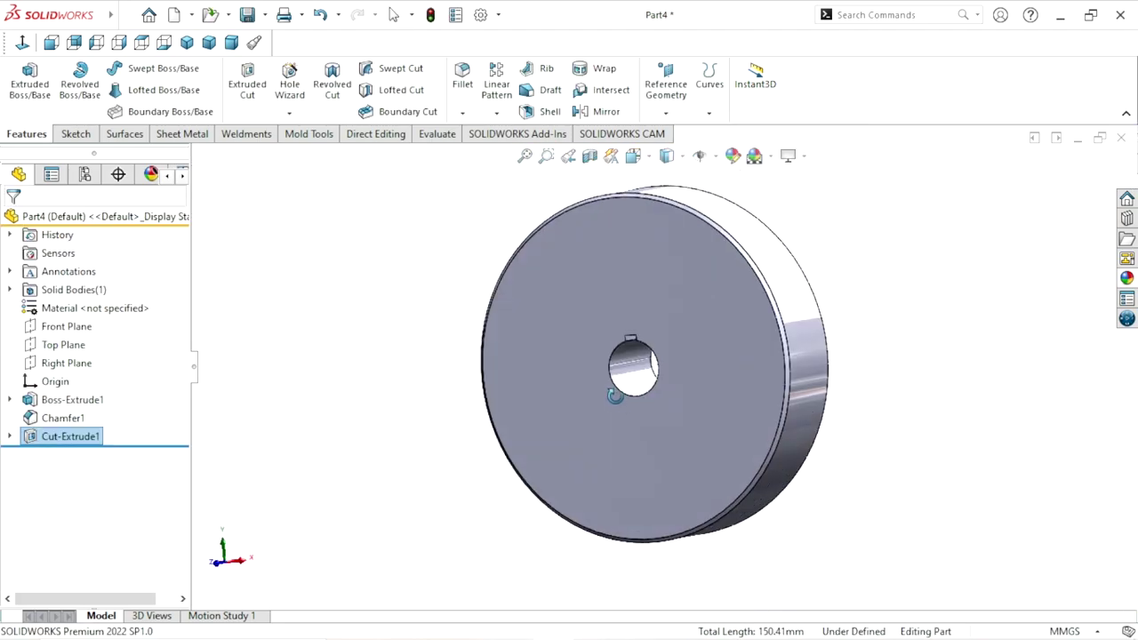
Select Sketch2 under Cut-Extrude1 and start a new extruded cut from it
click(208, 42)
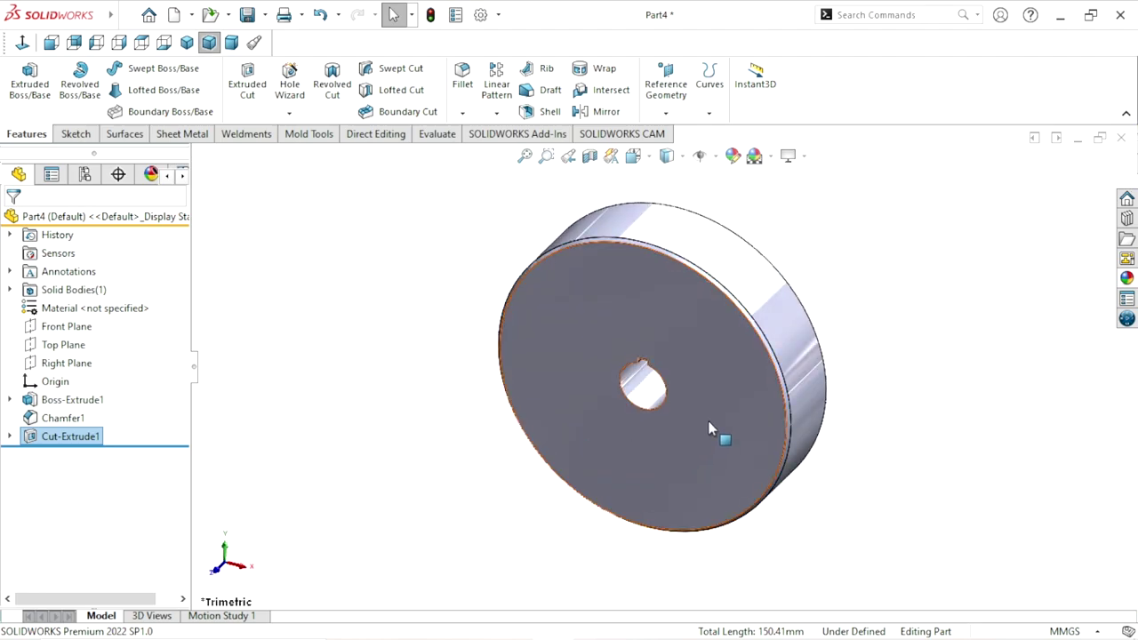
scroll(706, 431, down, 2)
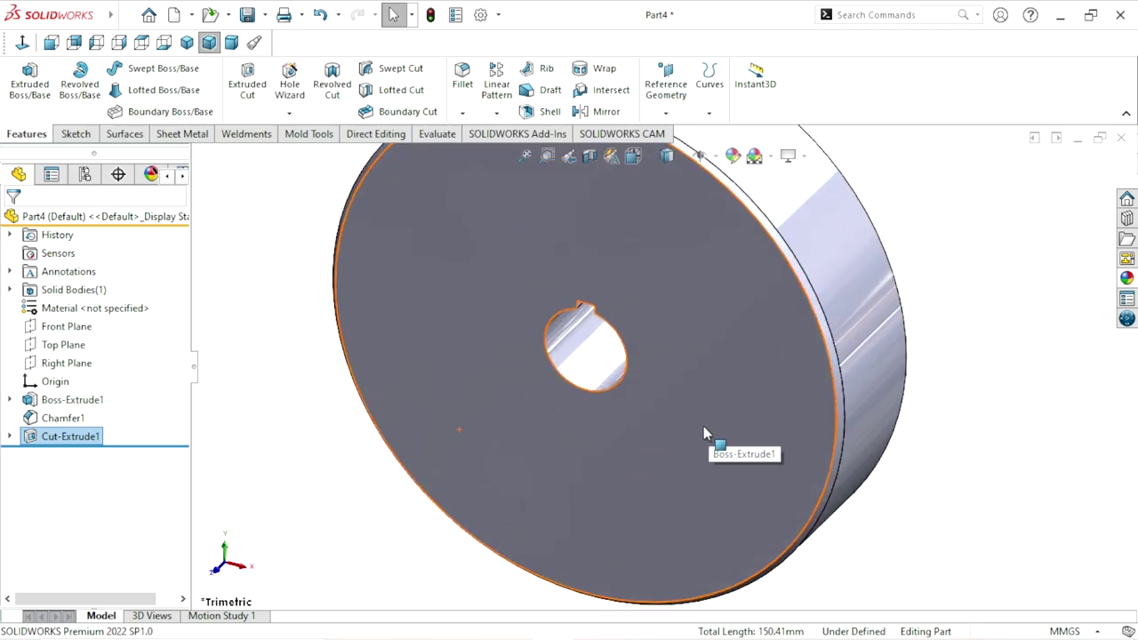
click(11, 437)
click(53, 456)
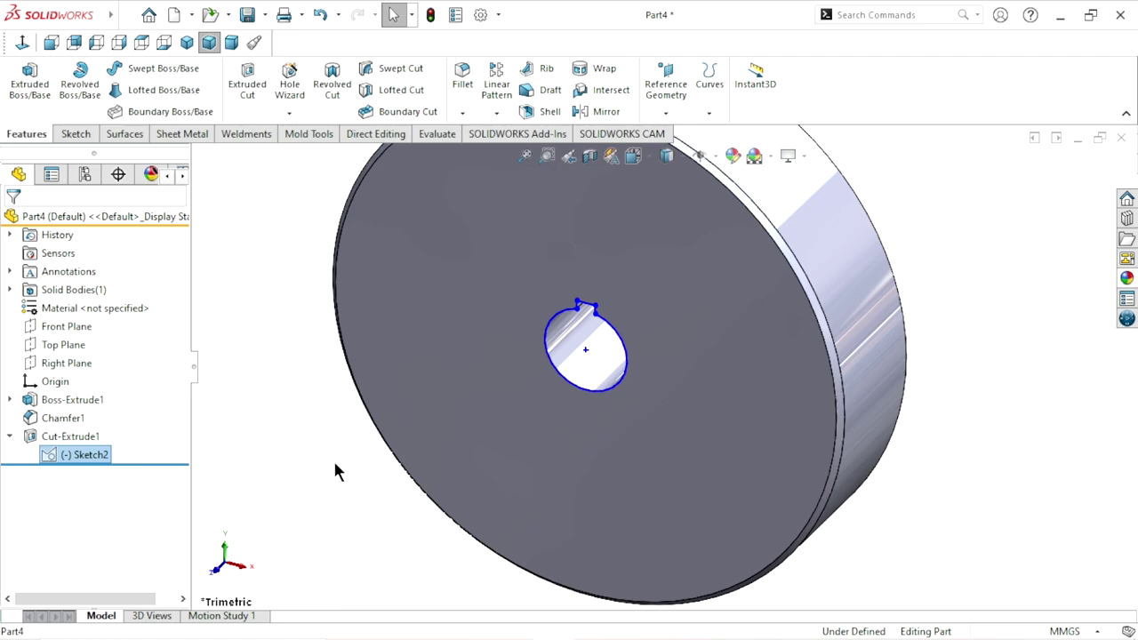
click(248, 103)
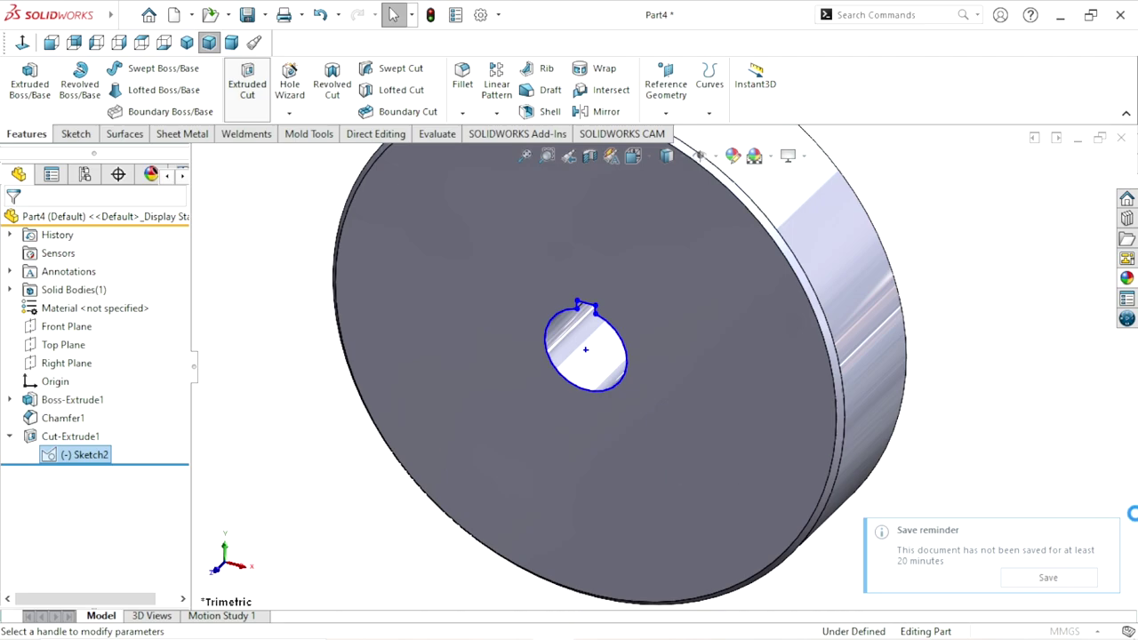
Cut the region around the hole inside the Ø60 circle as a 25 mm Blind counterbore
key(ctrl+1)
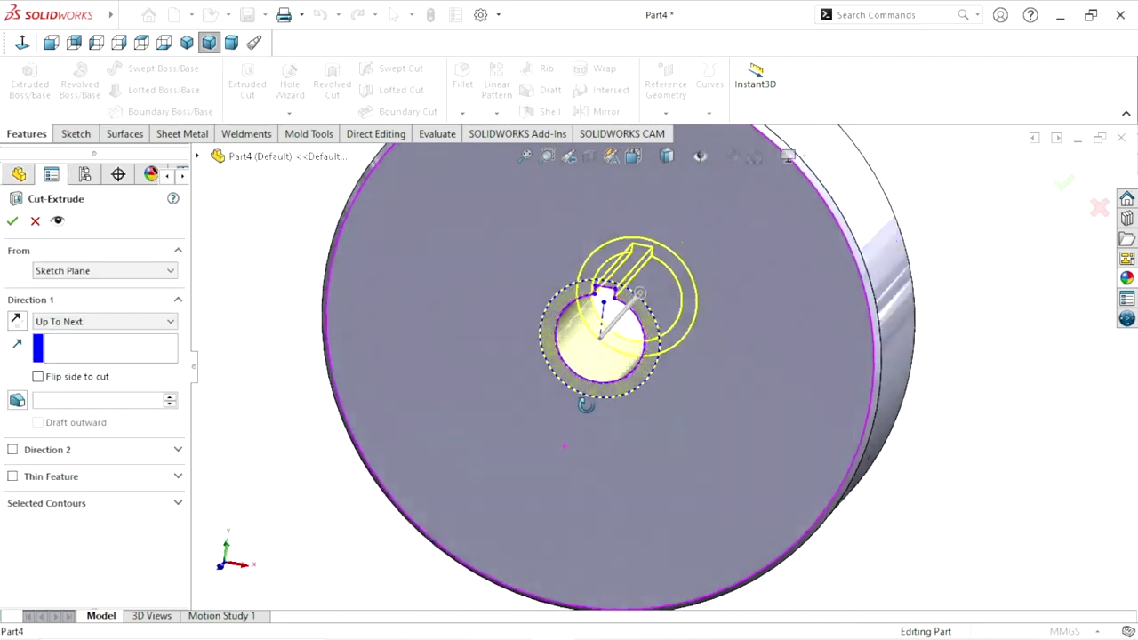
click(48, 496)
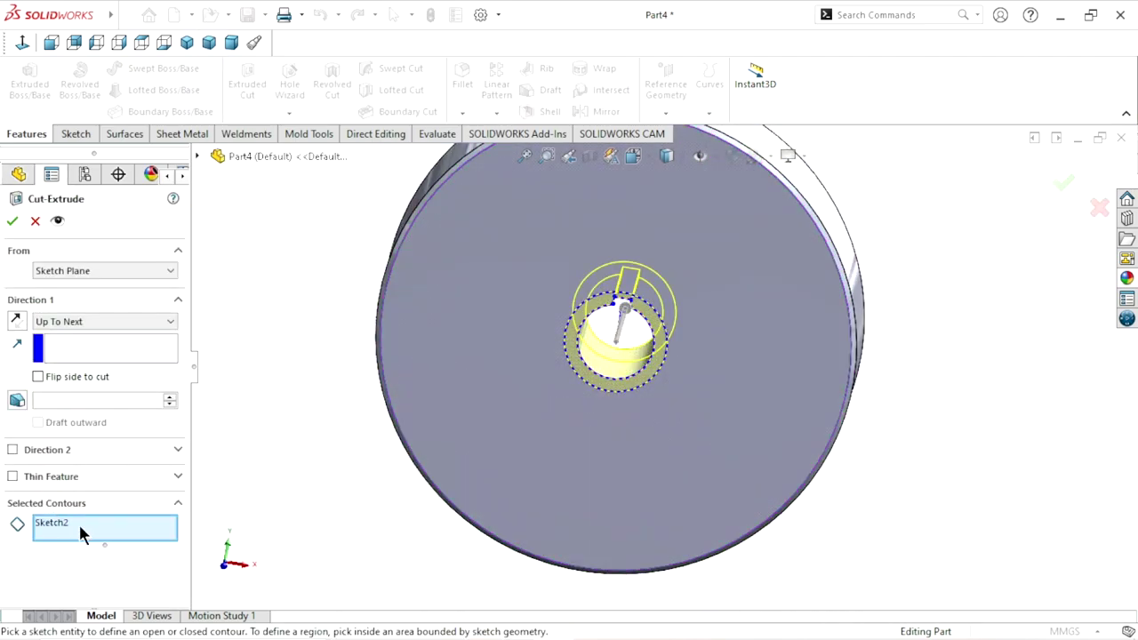
right_click(78, 522)
click(125, 564)
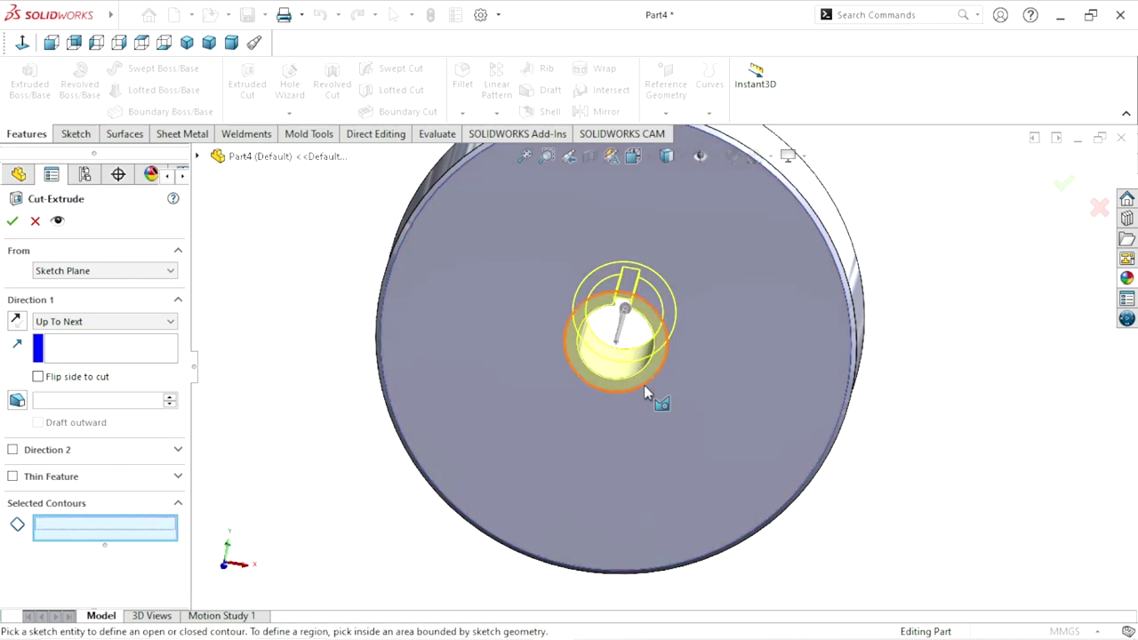
middle_drag(583, 434, 620, 402)
scroll(620, 404, down, 4)
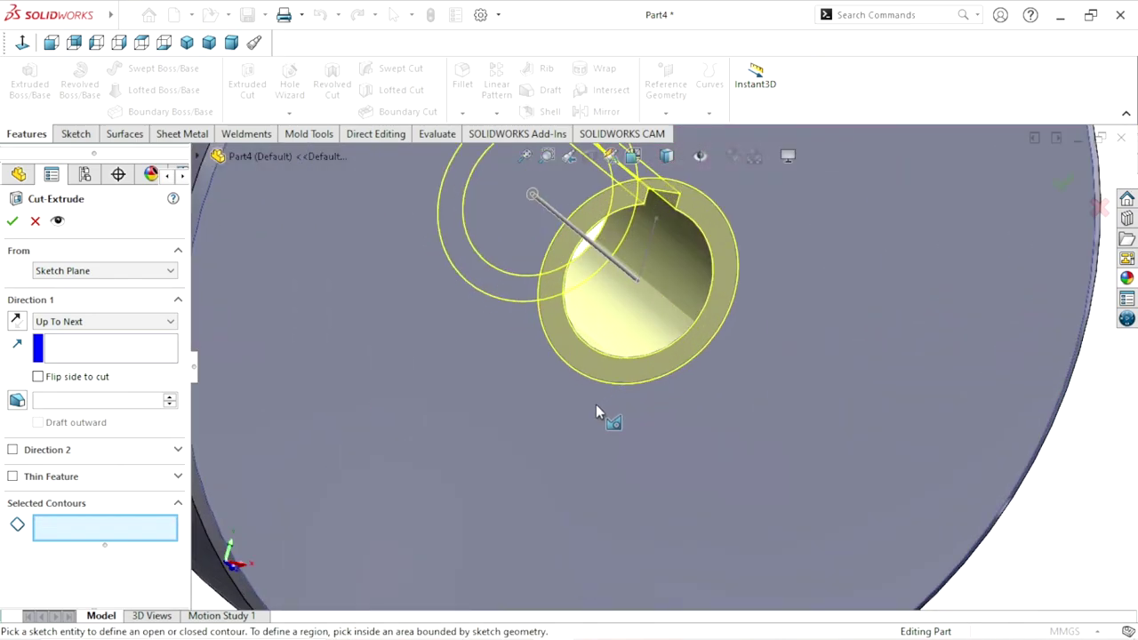
click(573, 370)
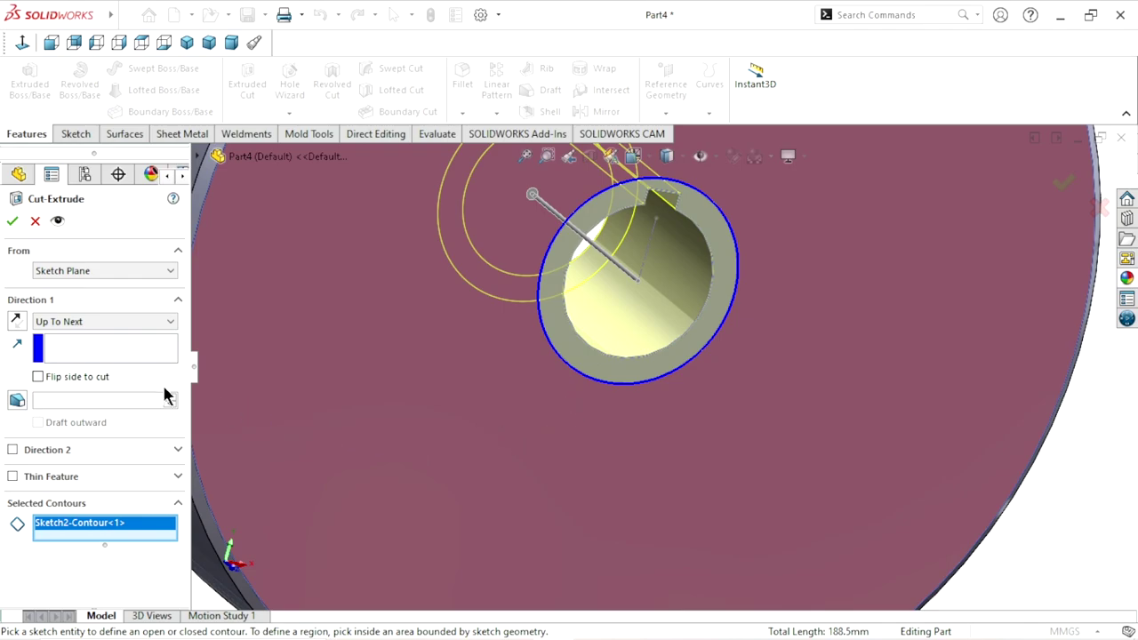
click(75, 324)
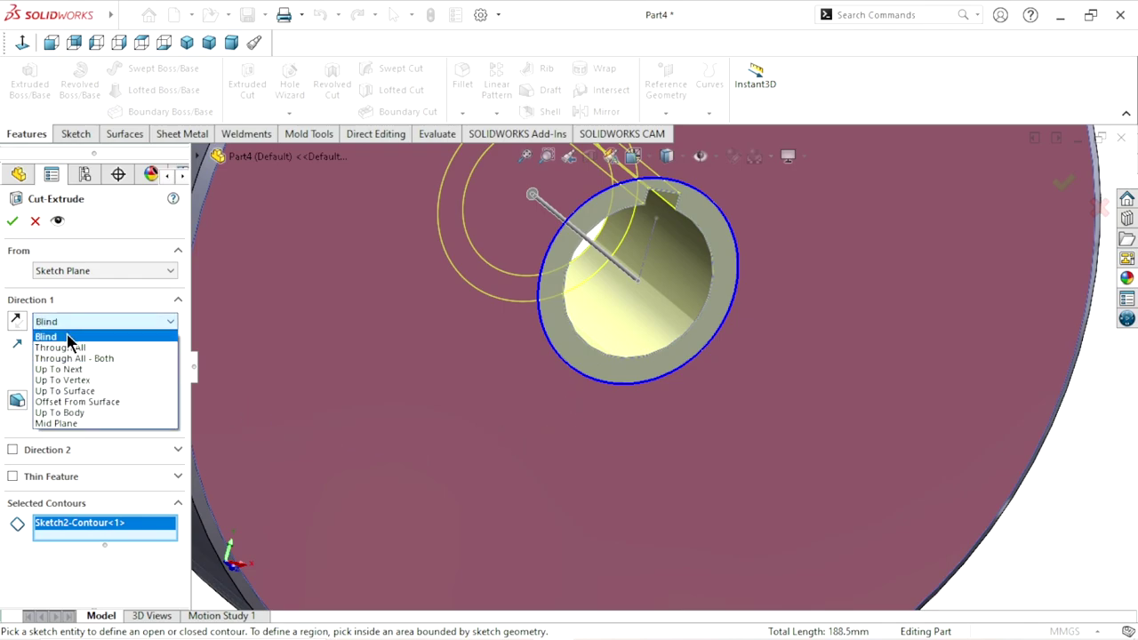
click(71, 331)
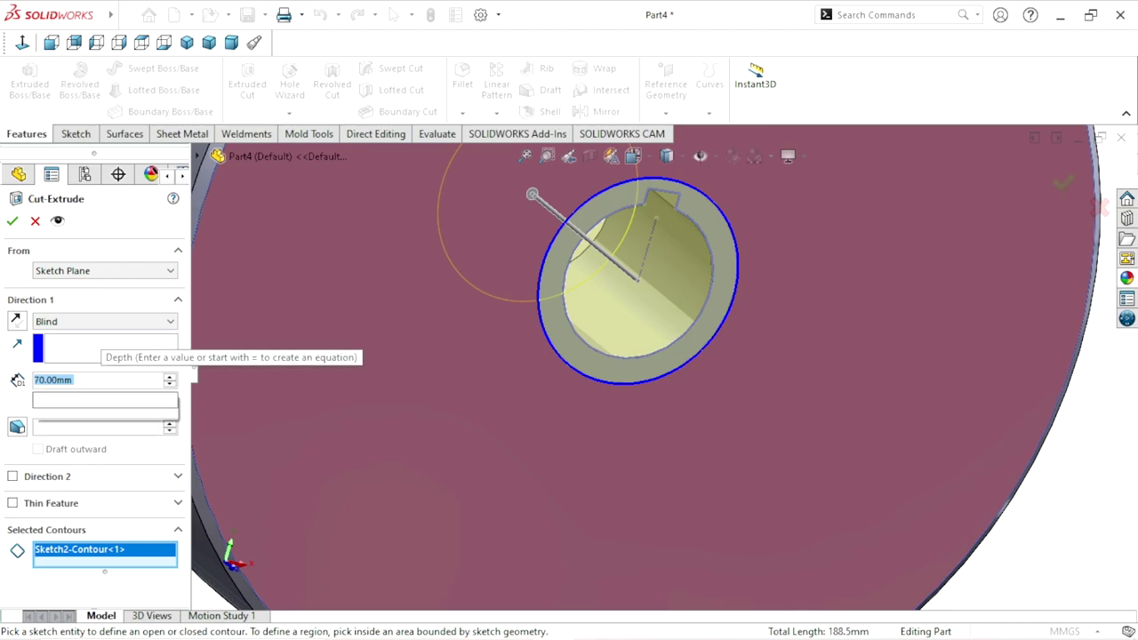
text(25)
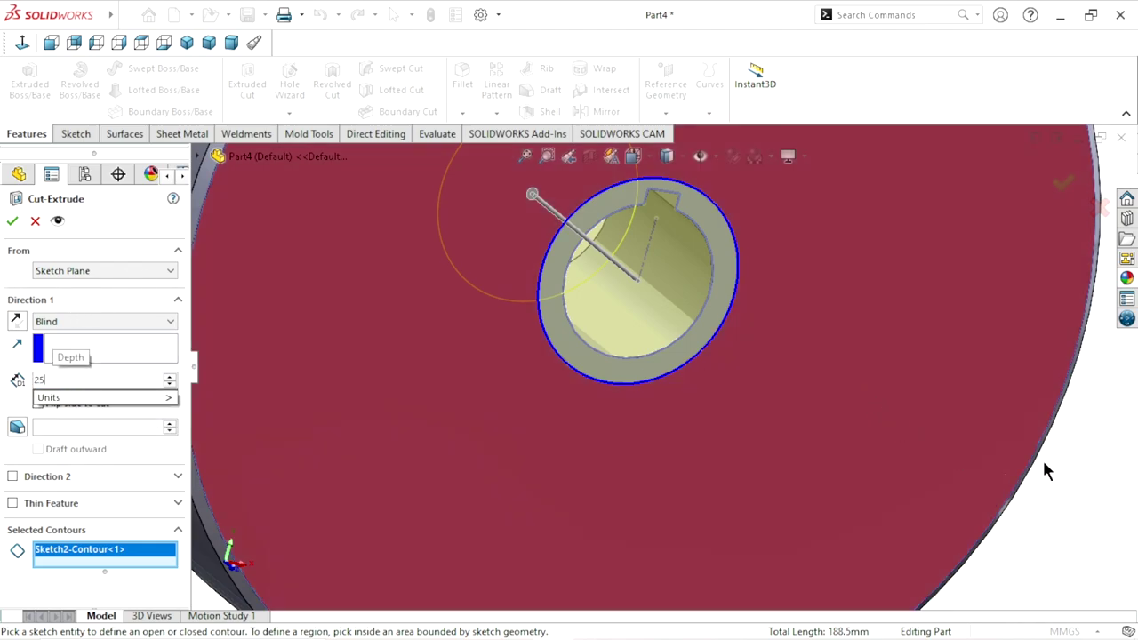
key(Return)
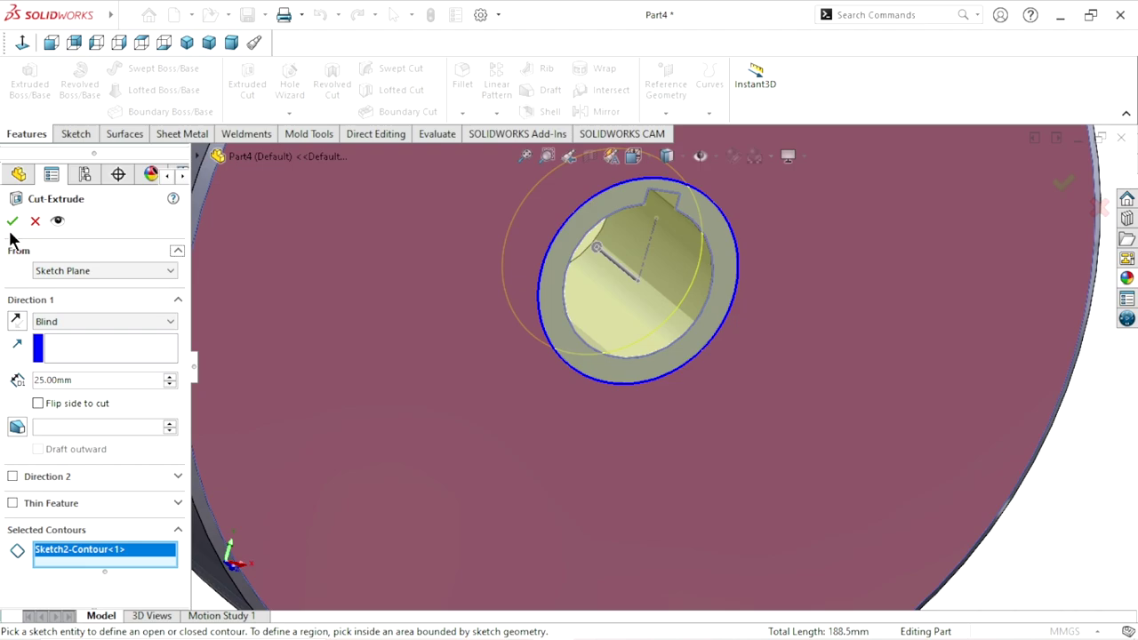
click(12, 221)
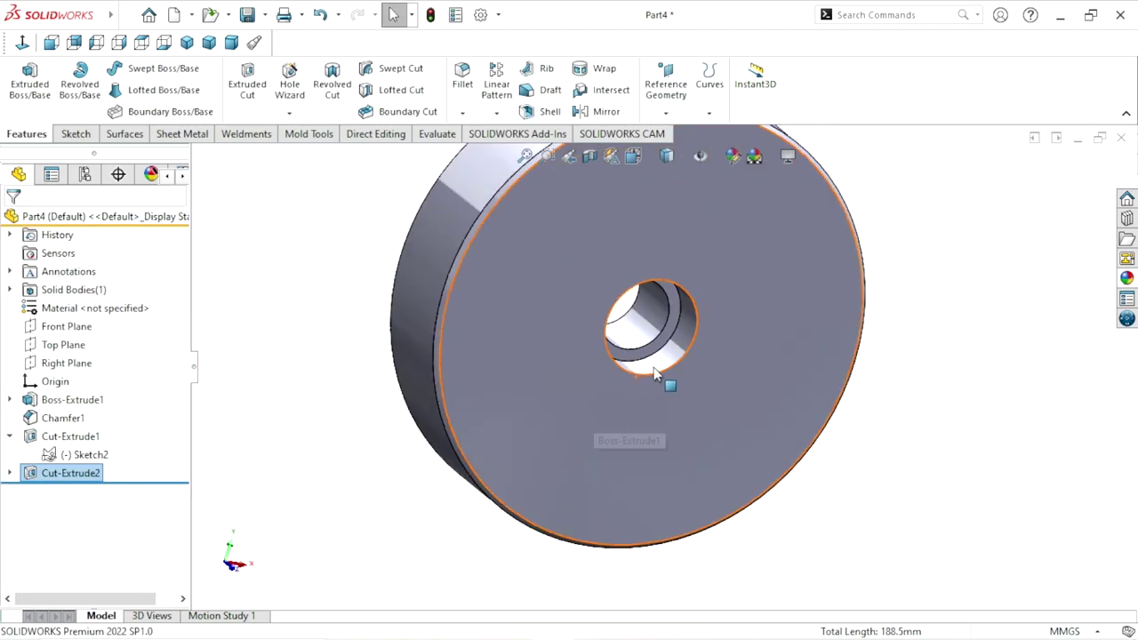
Inspect the counterbore from isometric, dimetric and near-frontal orbit views
scroll(654, 373, down, 3)
middle_drag(690, 385, 657, 374)
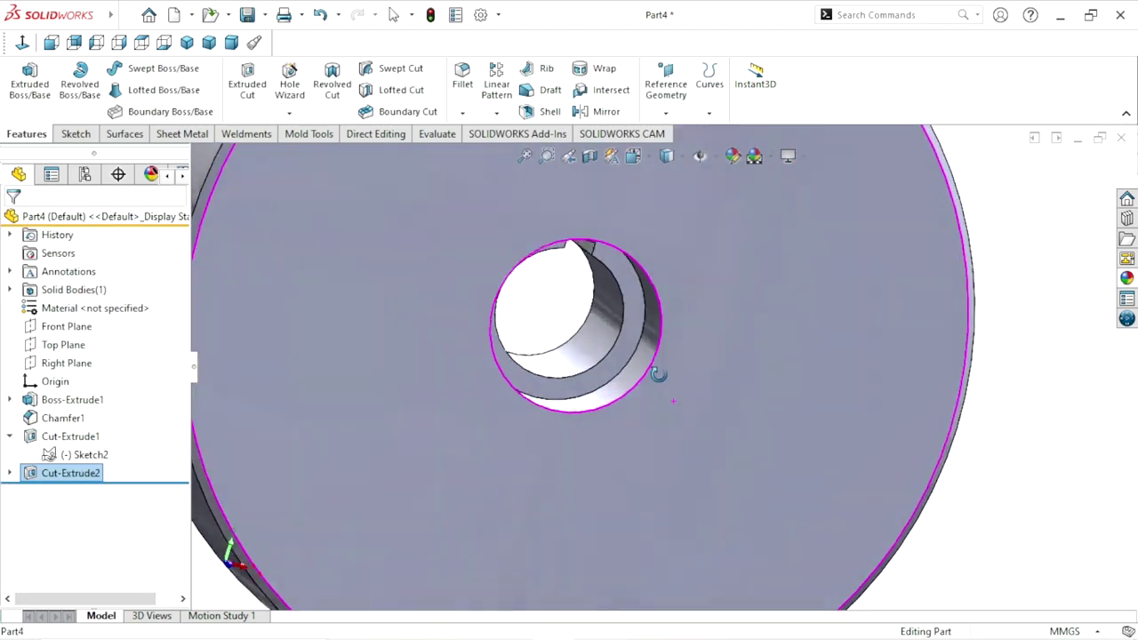
scroll(658, 374, up, 3)
click(209, 42)
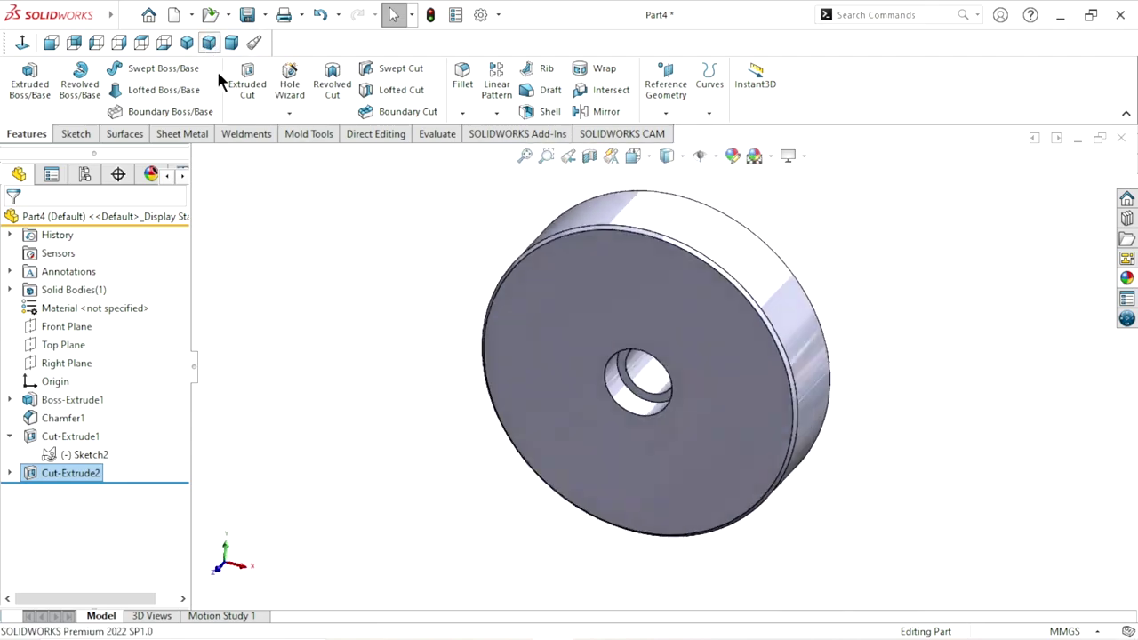
click(187, 42)
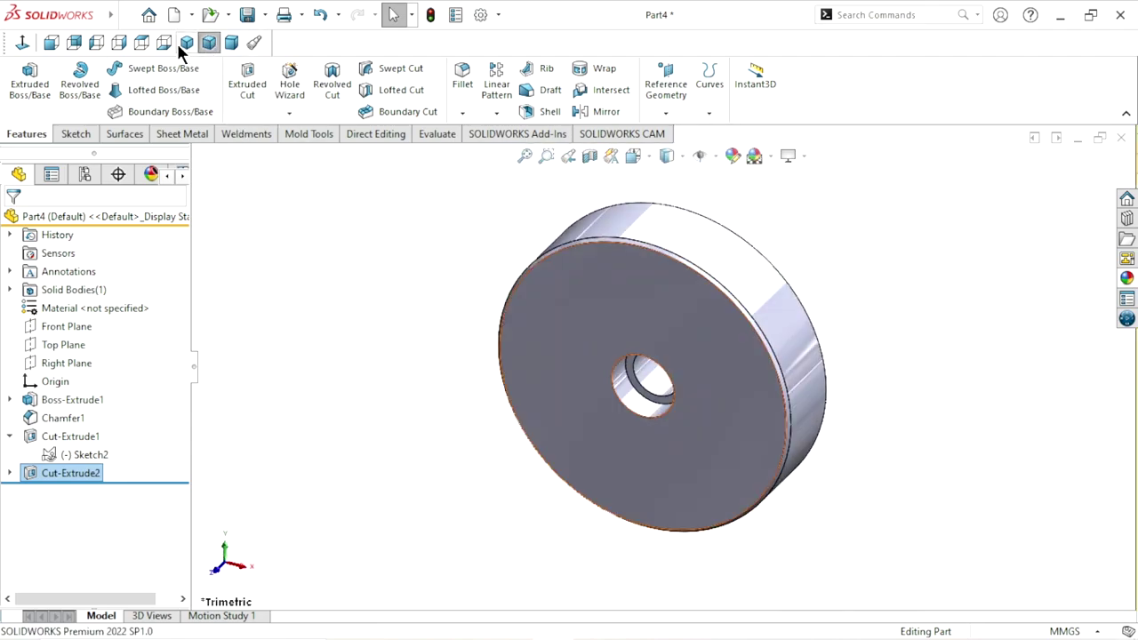
click(231, 42)
mouse_move(687, 389)
middle_down()
mouse_move(691, 360)
mouse_move(749, 354)
middle_up()
click(981, 427)
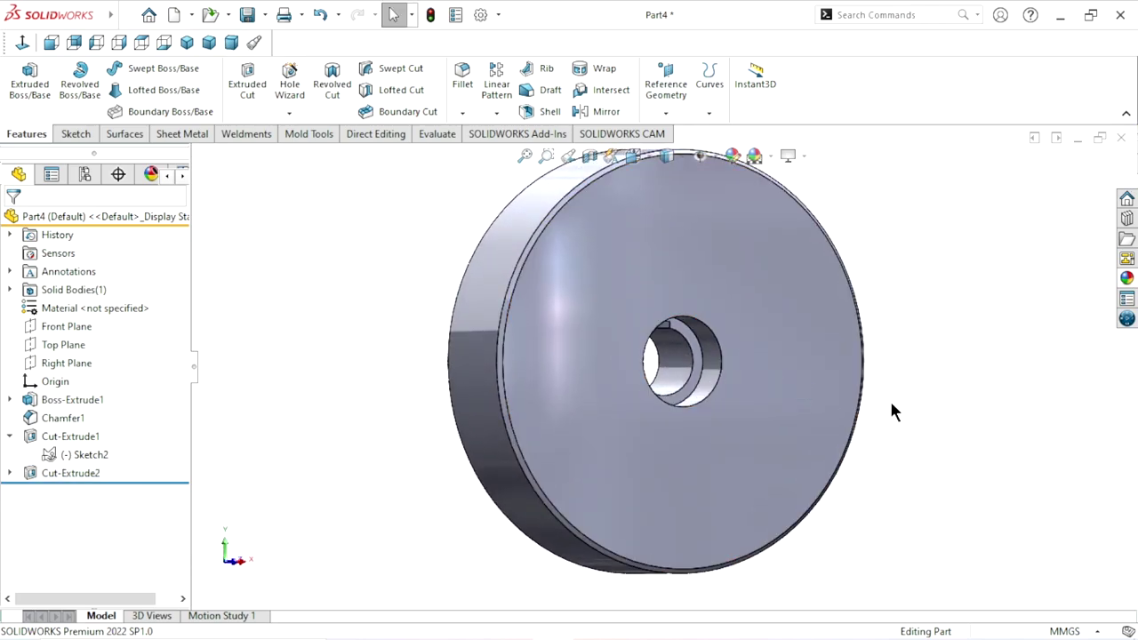
Start a chamfer with a 1 mm distance
click(539, 183)
click(472, 114)
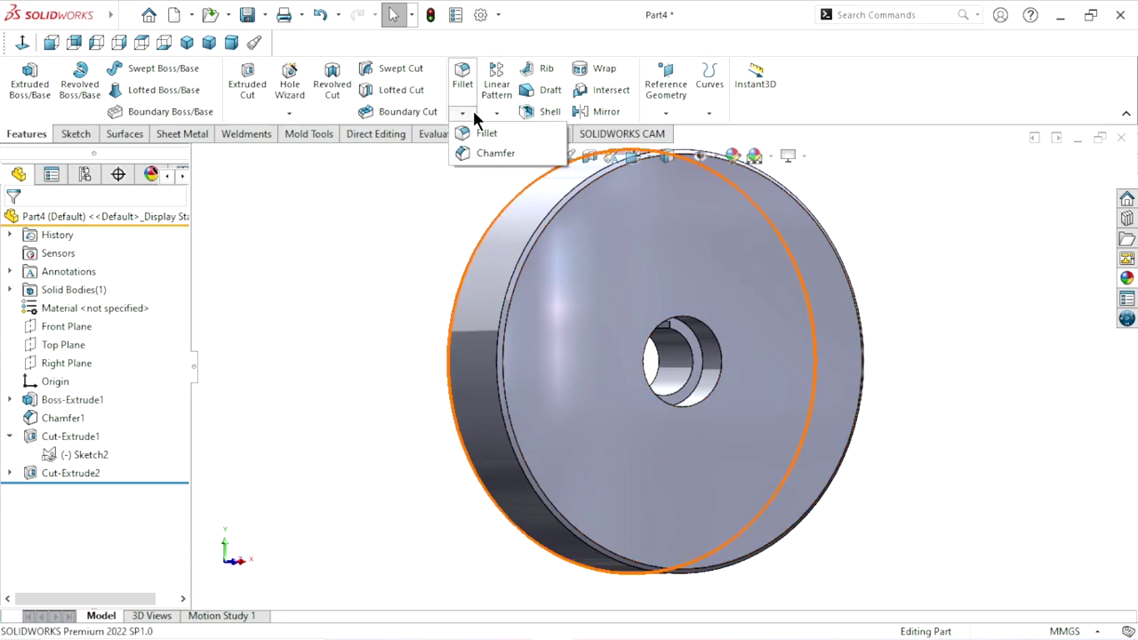
click(465, 151)
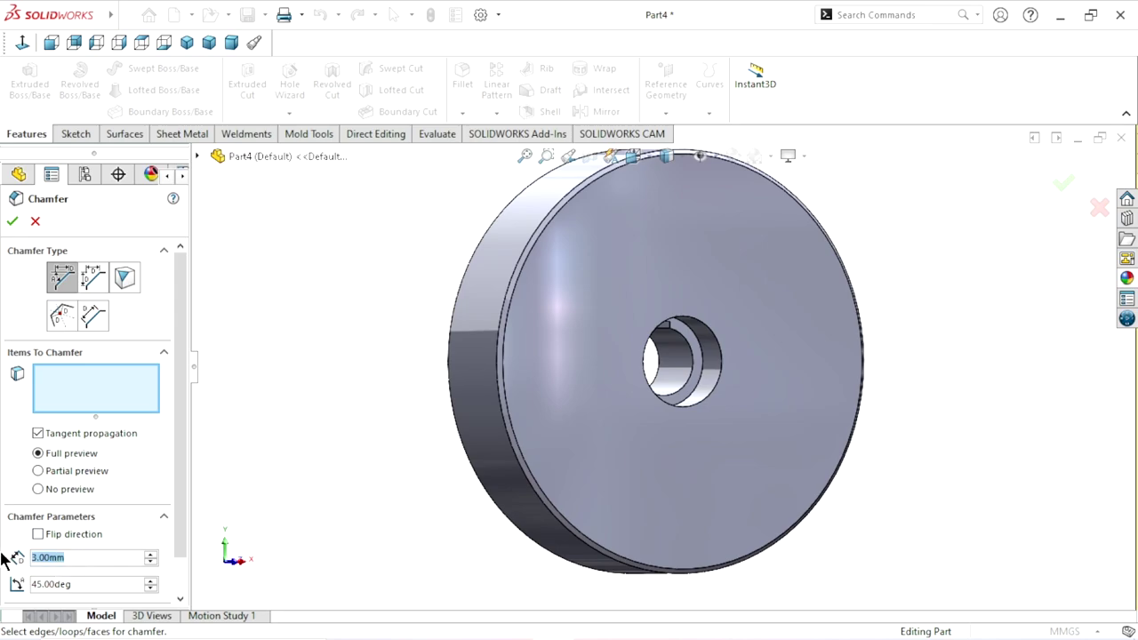
text(1)
key(Return)
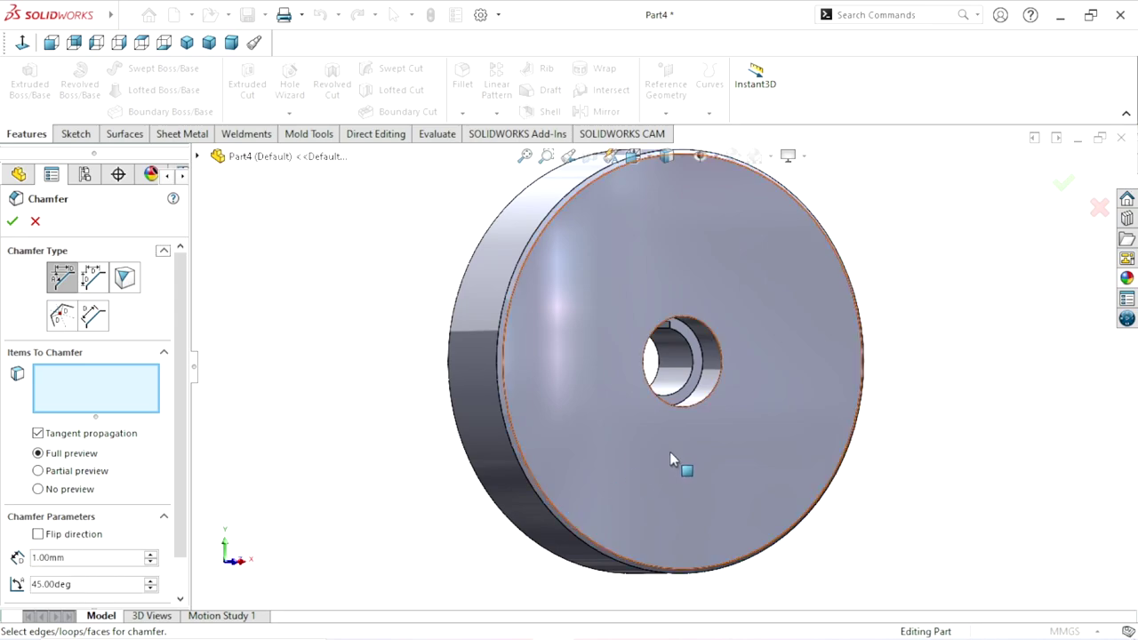
scroll(681, 462, down, 3)
scroll(711, 407, down, 2)
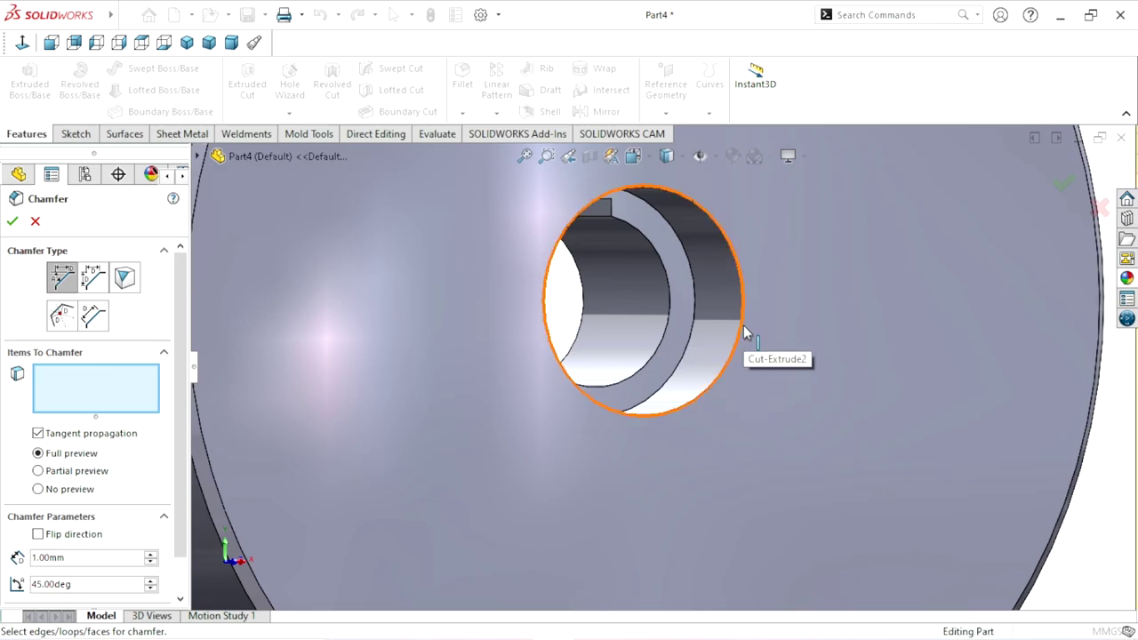
Chamfer the hole's outer edge, the counterbore's inner edge and the remaining bore edge
click(744, 330)
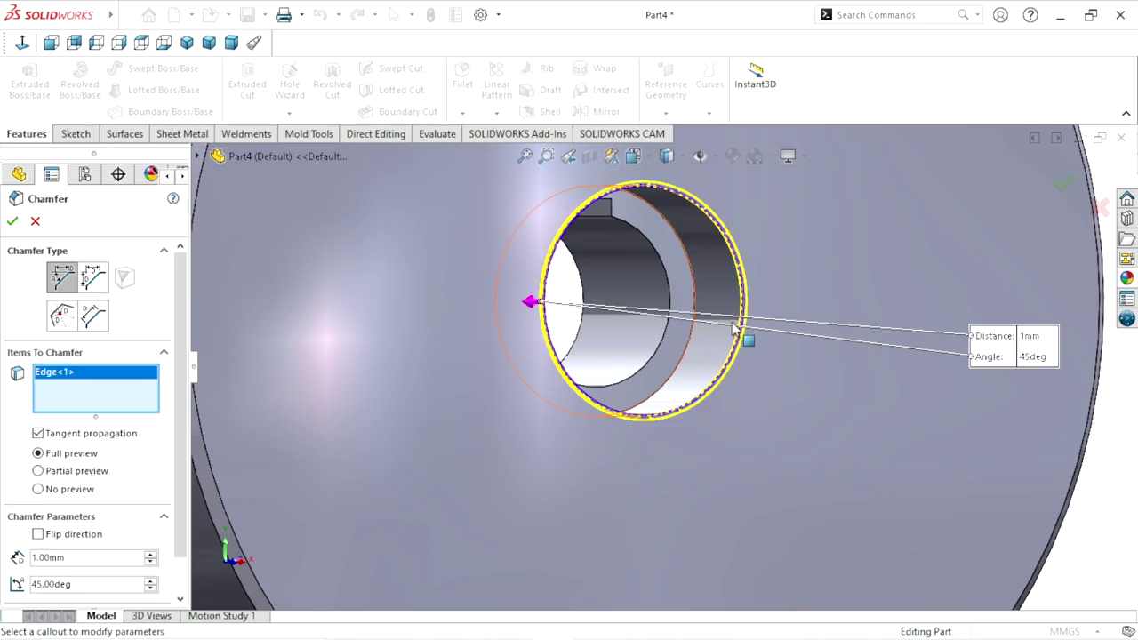
click(665, 339)
scroll(538, 417, up, 3)
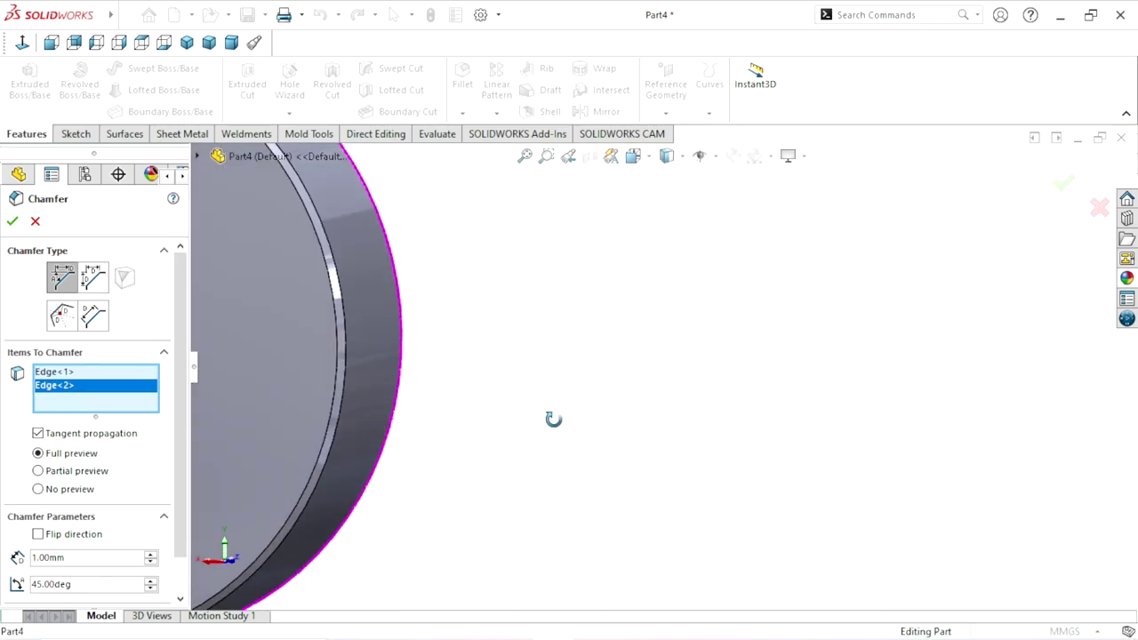
scroll(553, 419, up, 2)
scroll(484, 434, down, 2)
scroll(422, 352, down, 2)
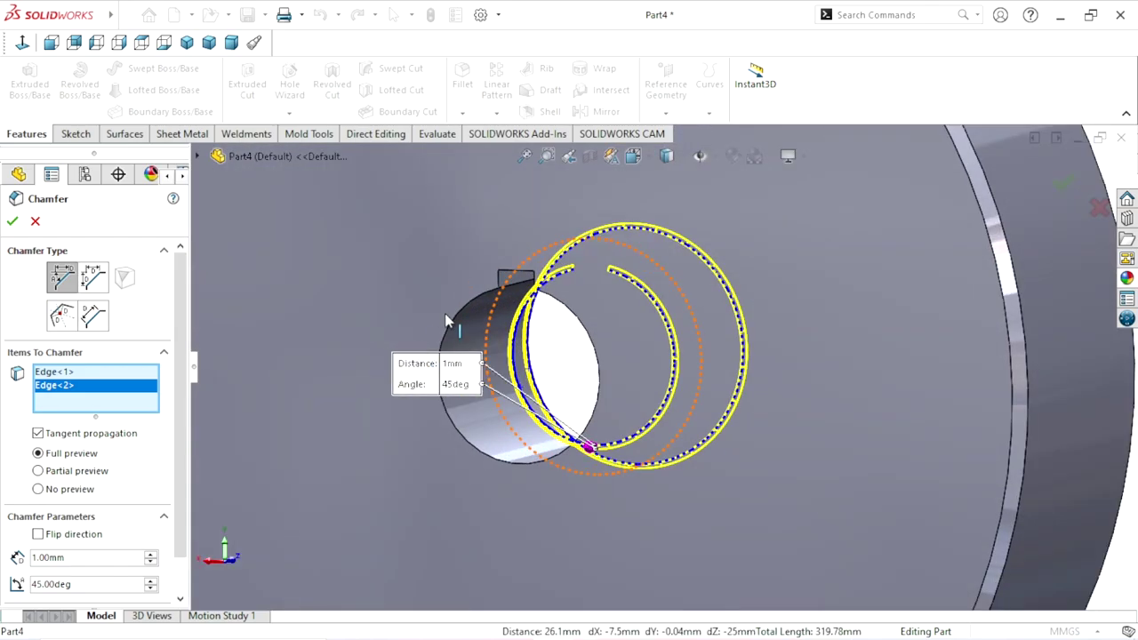
click(445, 325)
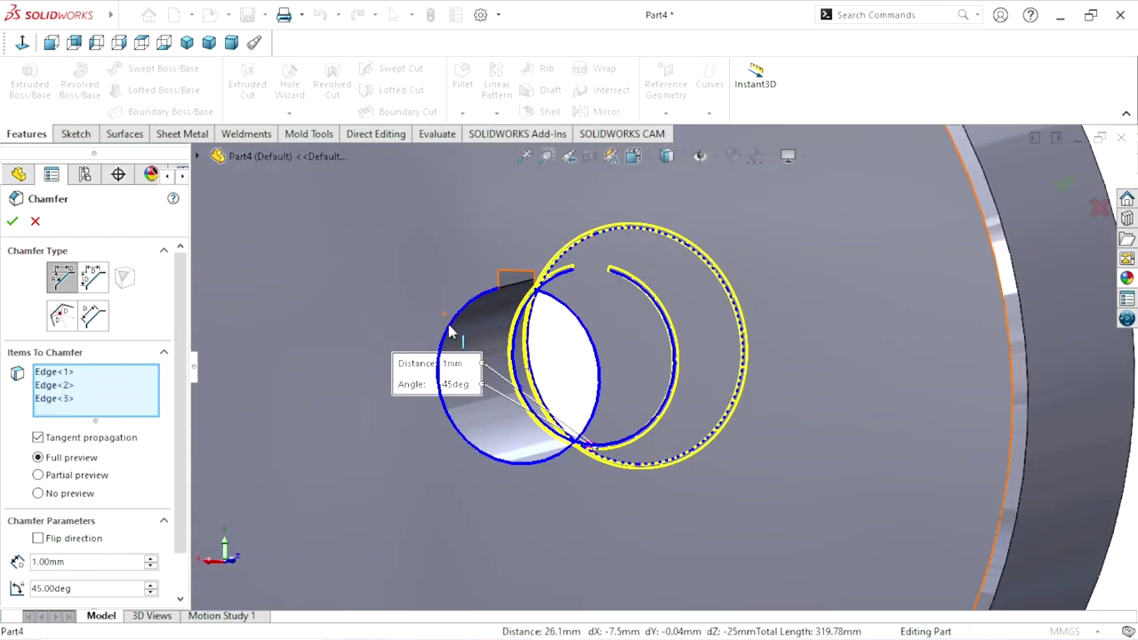
click(12, 221)
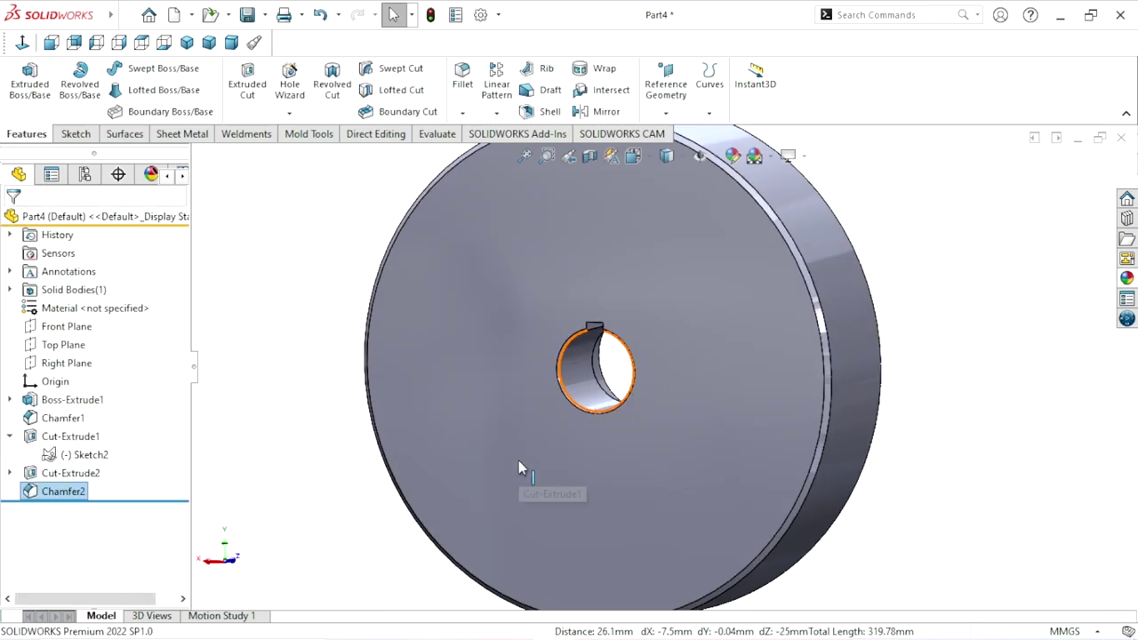
scroll(520, 464, up, 4)
mouse_move(876, 456)
middle_down()
mouse_move(610, 353)
mouse_move(655, 436)
mouse_move(691, 437)
mouse_move(714, 456)
middle_up()
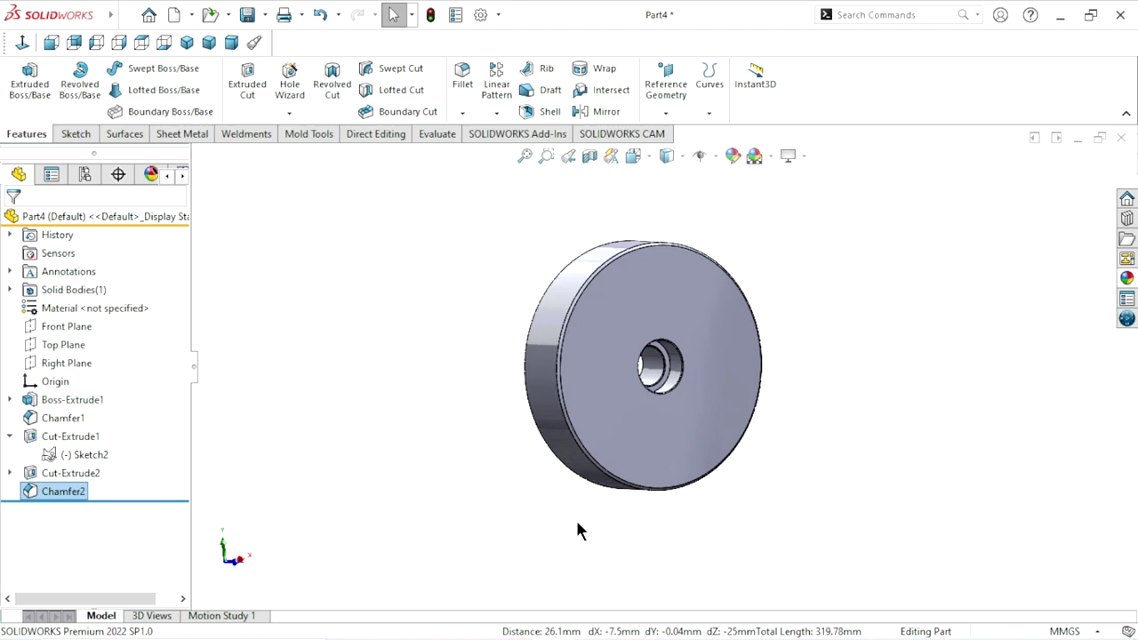
Open a new sketch on the Right Plane viewed normal to it
click(49, 372)
click(64, 341)
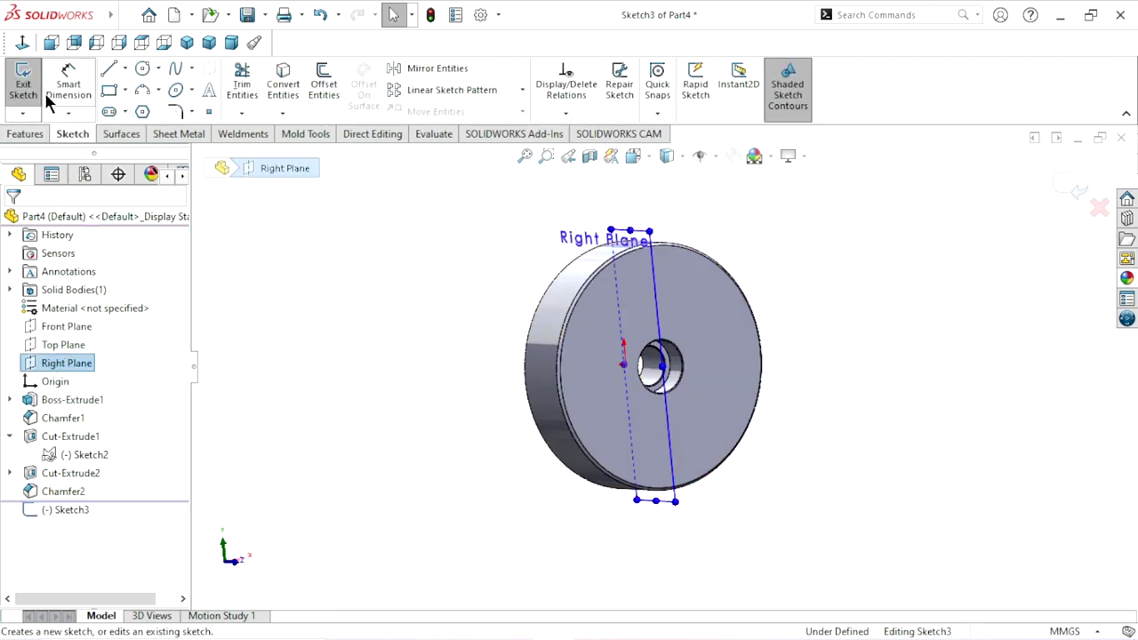
click(24, 46)
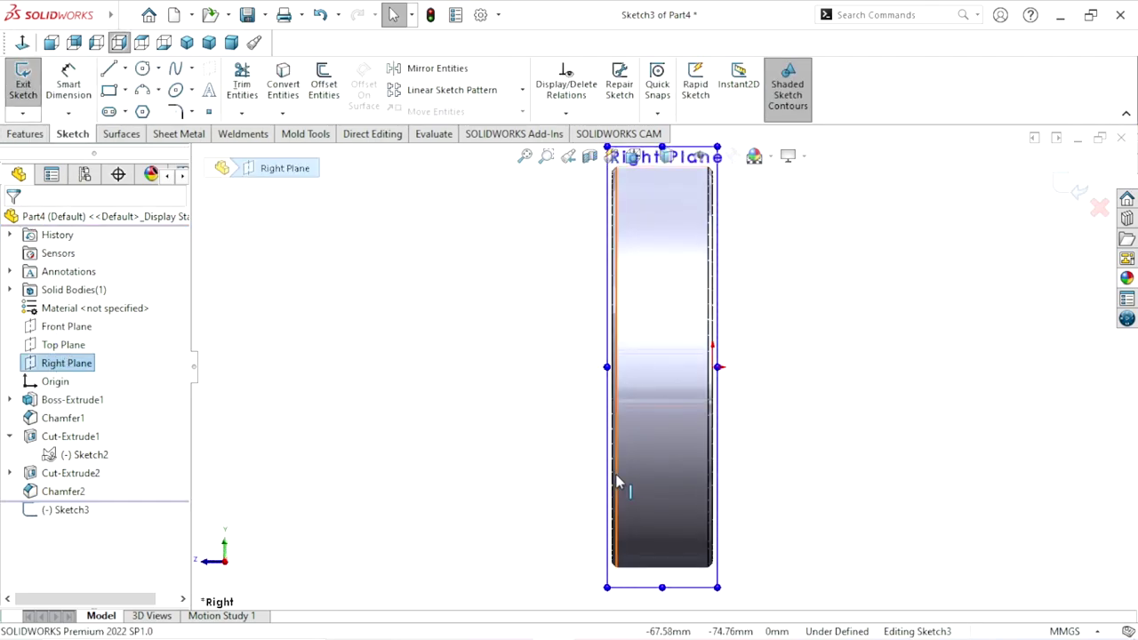
mouse_move(701, 397)
middle_down()
mouse_move(749, 399)
mouse_move(729, 382)
middle_up()
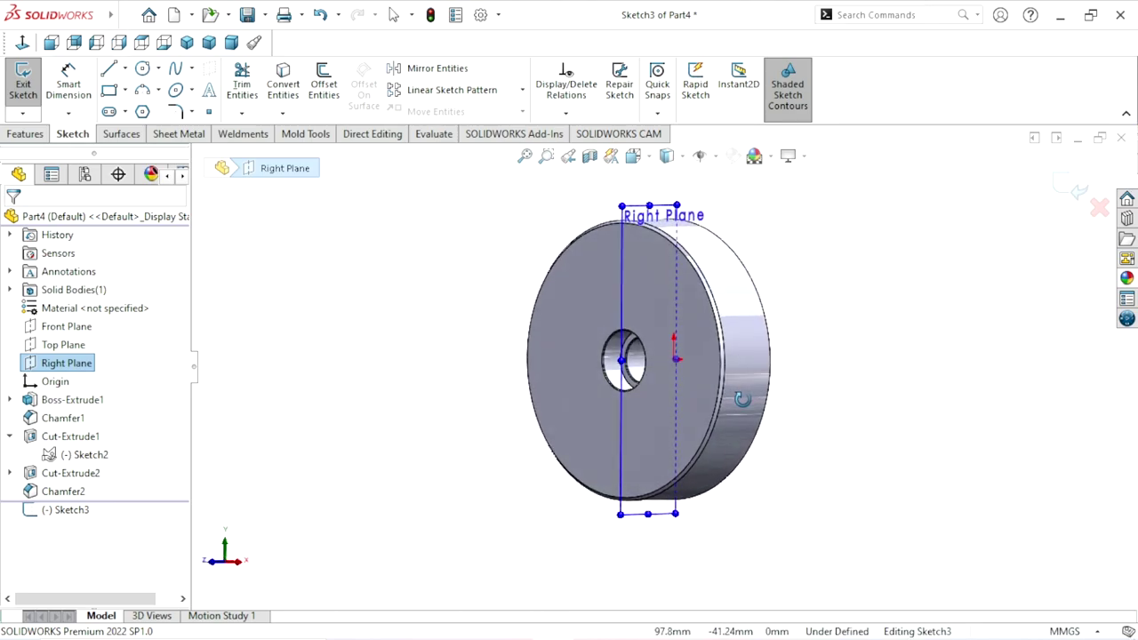
click(24, 44)
scroll(622, 409, up, 2)
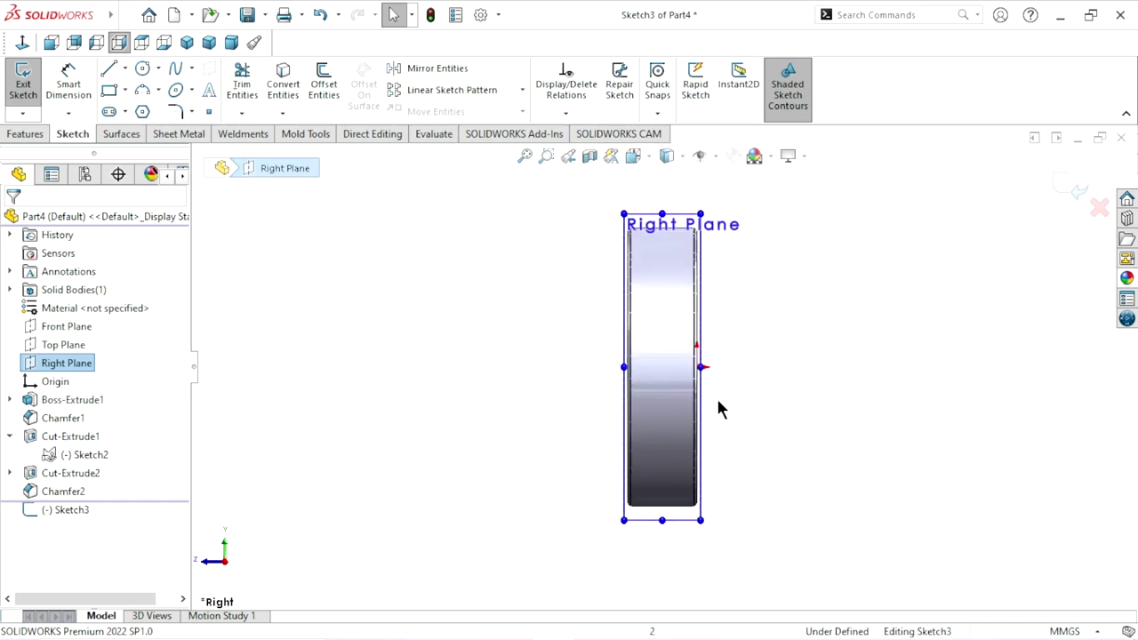
scroll(720, 384, down, 2)
click(727, 382)
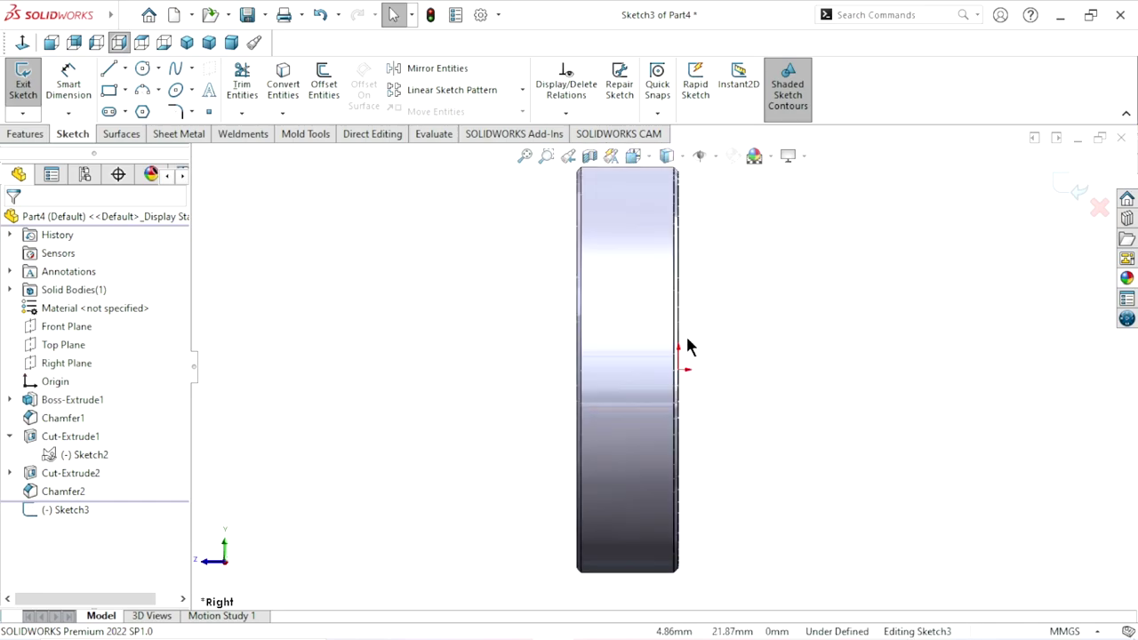
Draw a horizontal centerline from the origin to the disc's left face
click(126, 67)
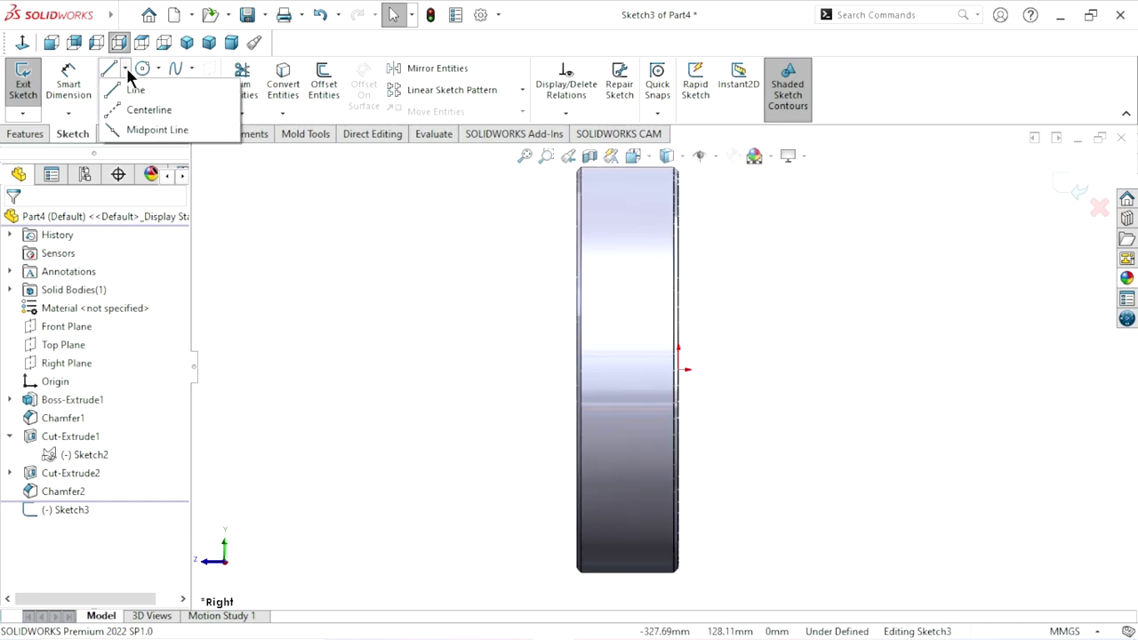
click(118, 107)
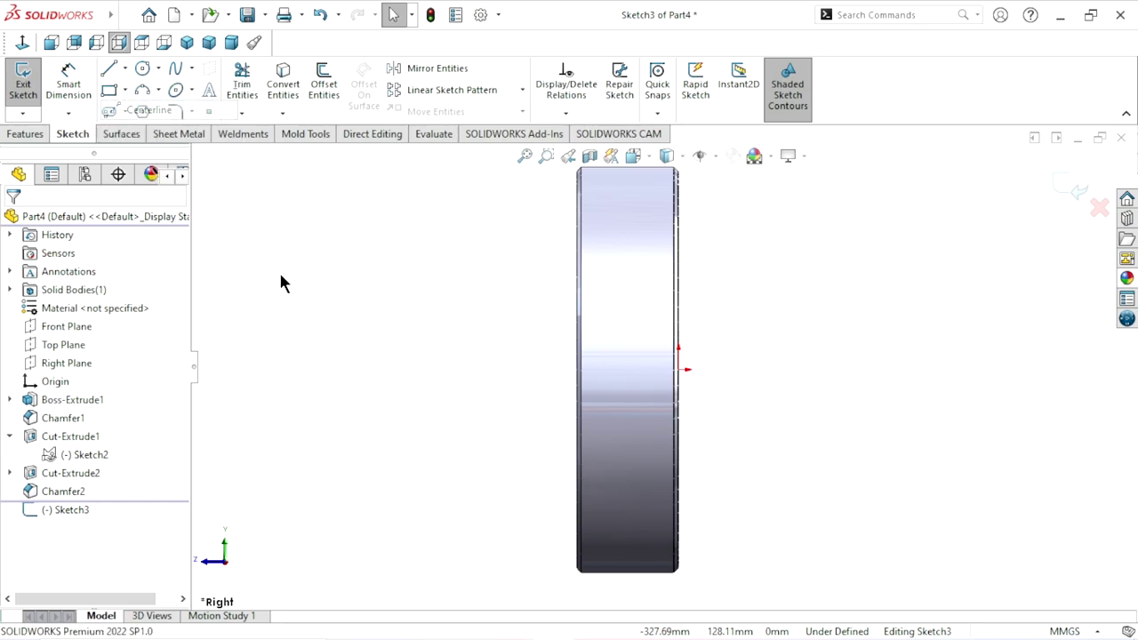
click(677, 369)
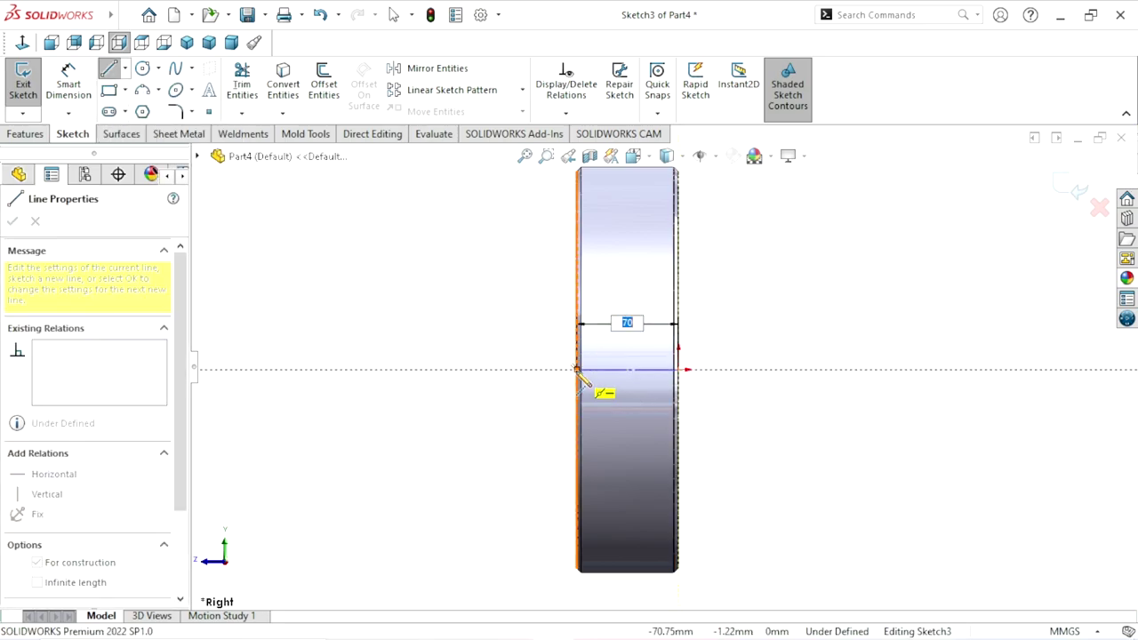
click(577, 369)
right_click(397, 364)
click(406, 359)
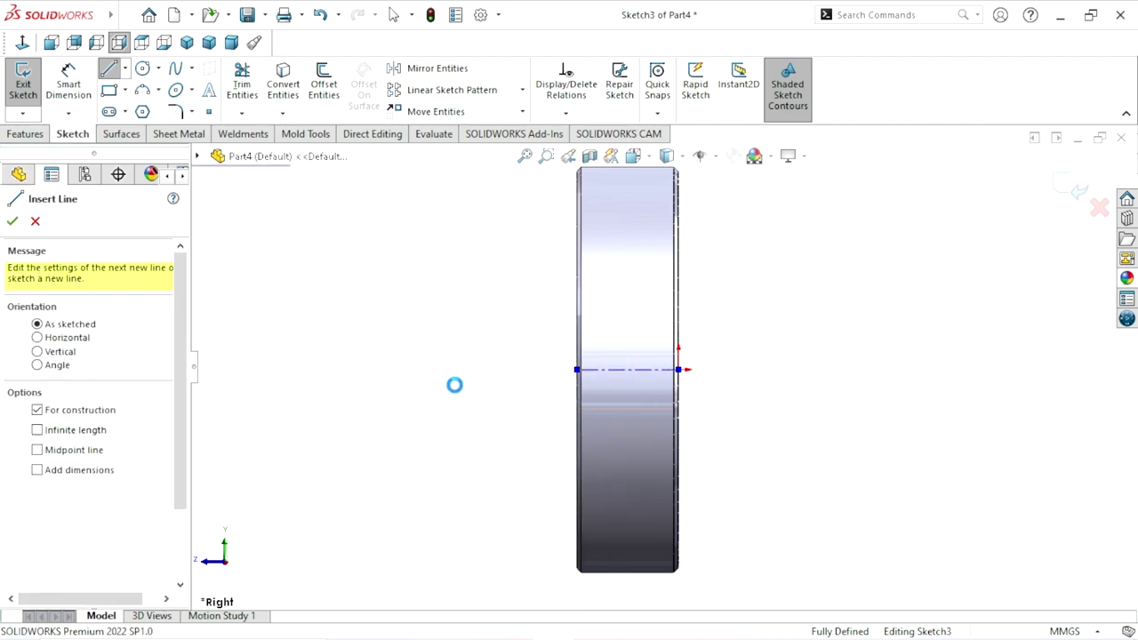
scroll(684, 404, down, 2)
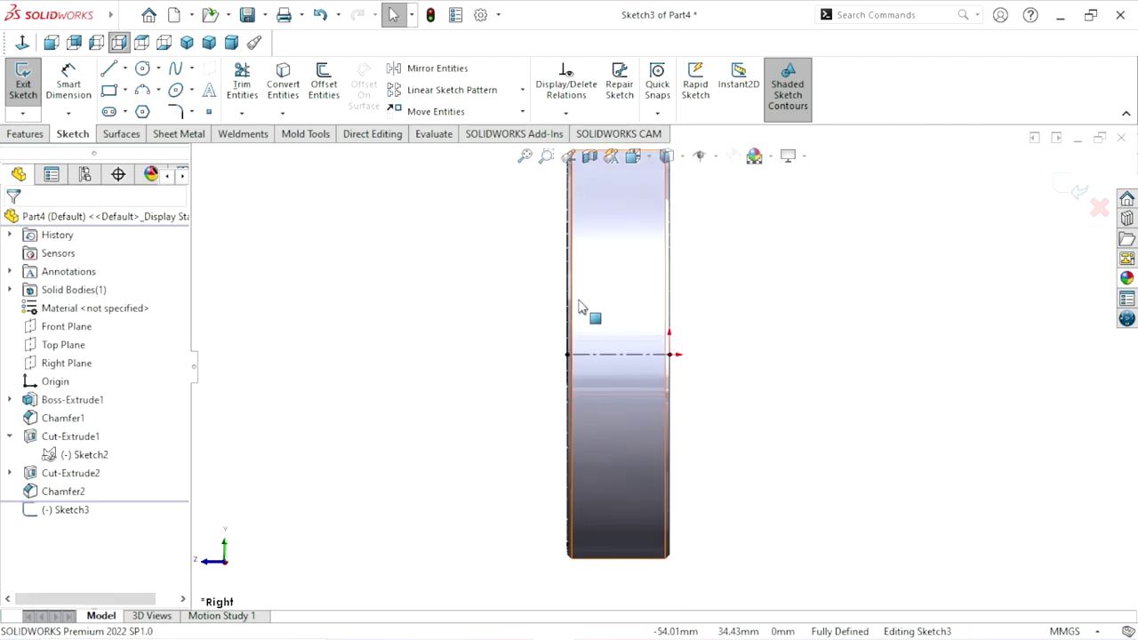
click(108, 89)
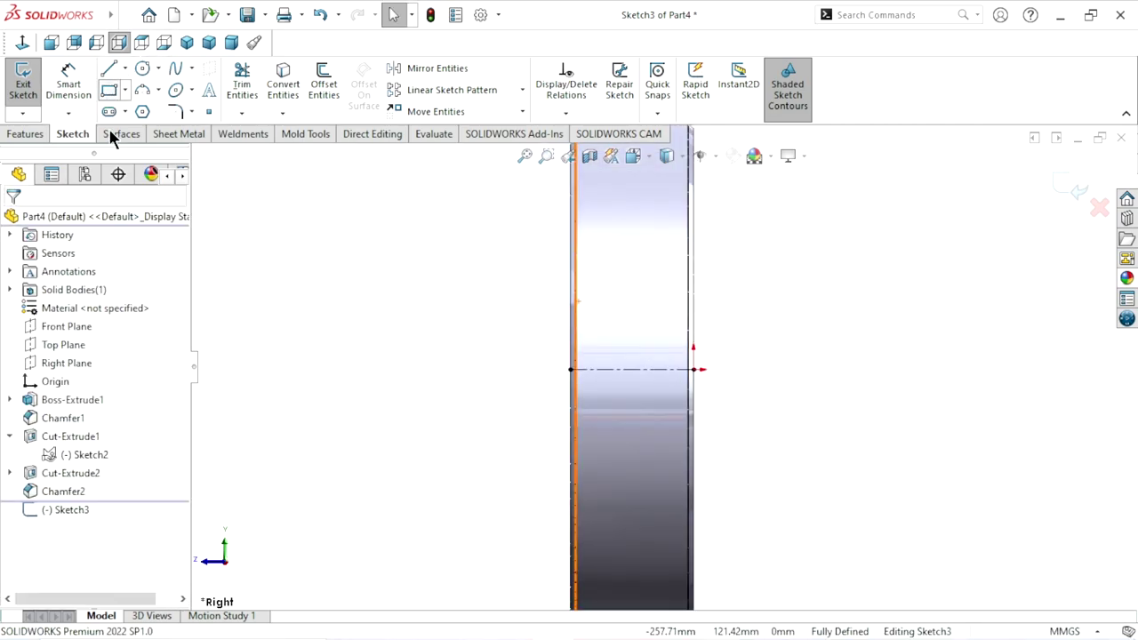
Draw a tall narrow rectangle left of the disc with a small arm rectangle on its right
click(419, 302)
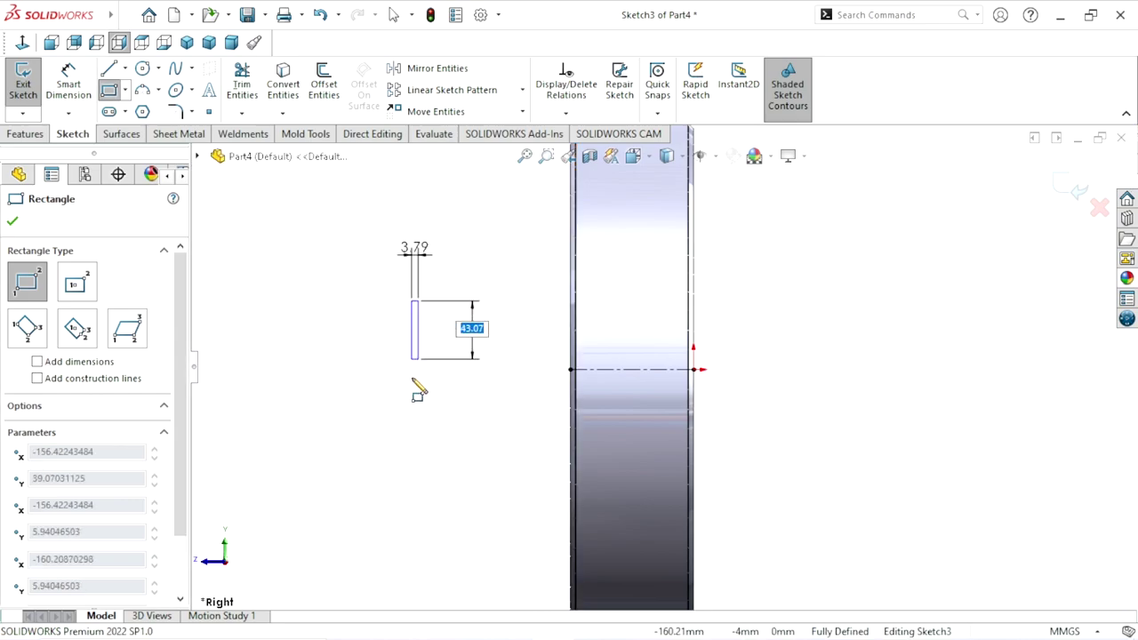
click(461, 438)
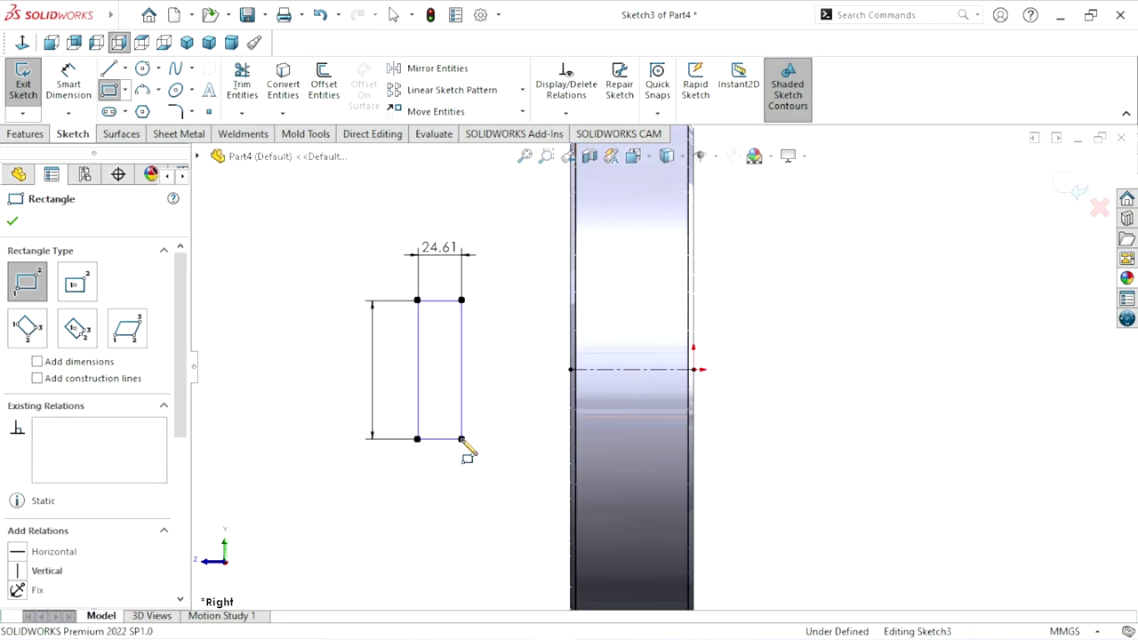
click(463, 343)
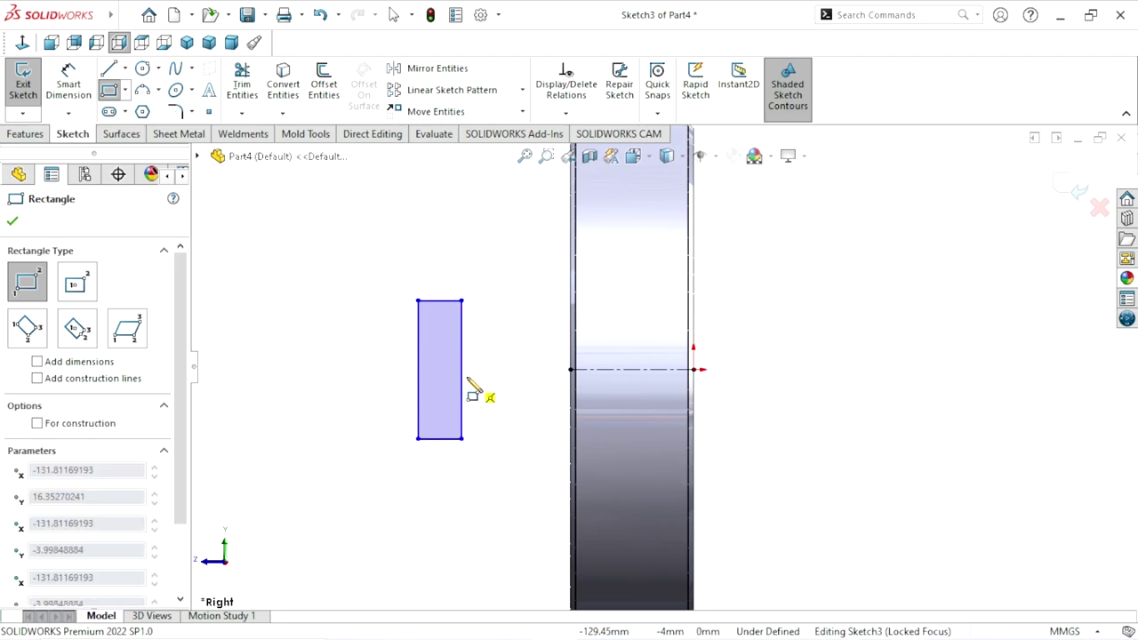
click(533, 385)
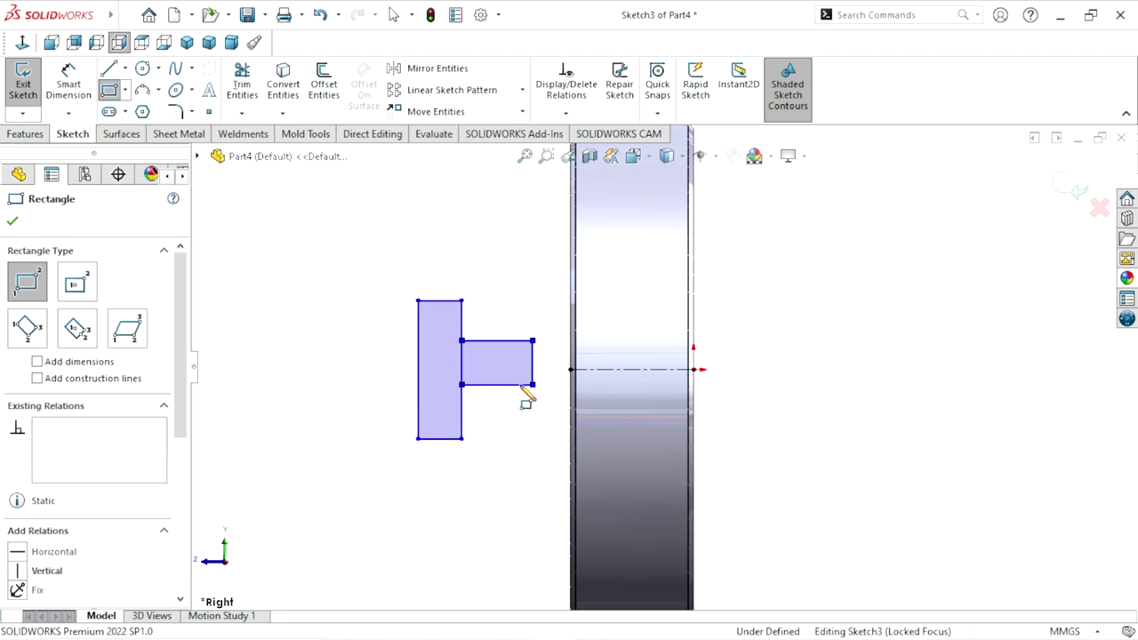
right_click(320, 368)
click(342, 371)
click(240, 84)
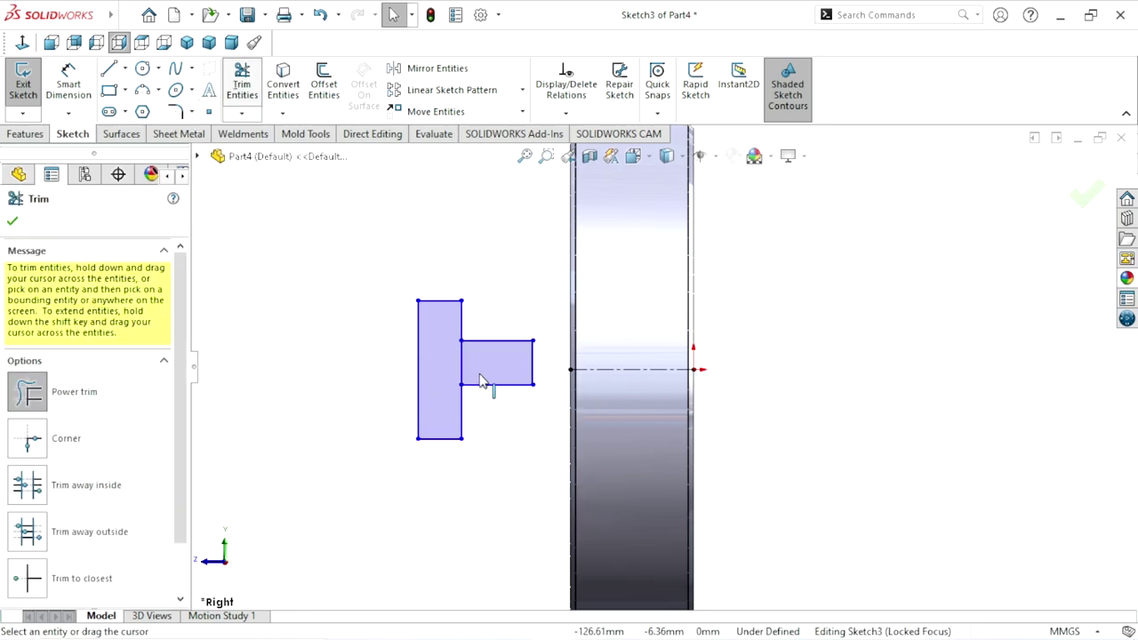
click(13, 222)
Draw a construction centerline through the arm and make it horizontal
click(126, 68)
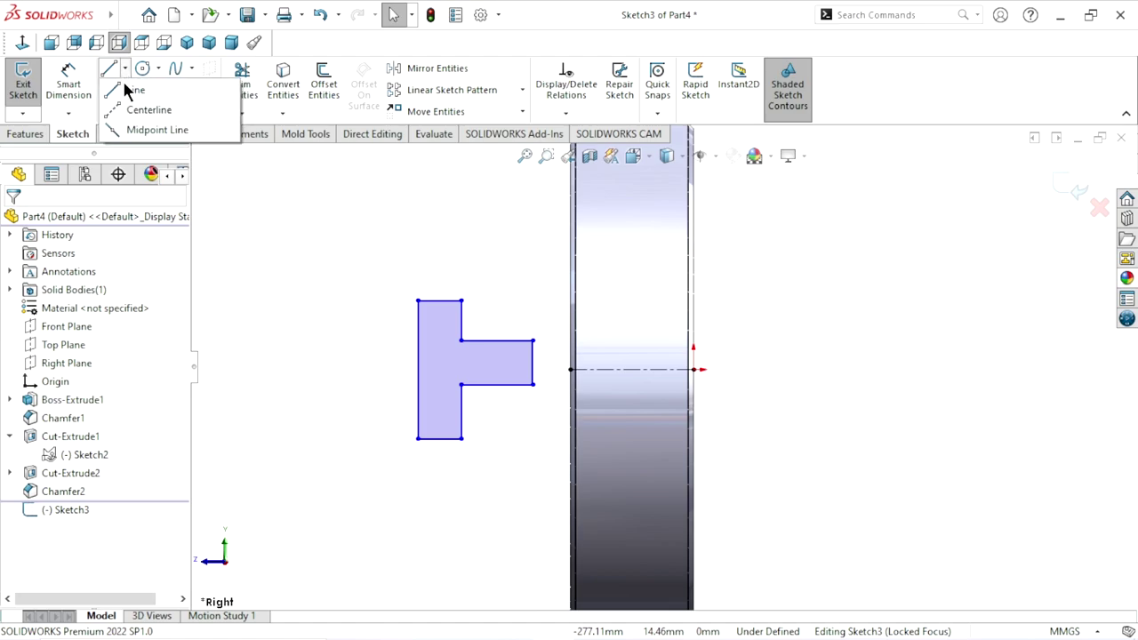
click(125, 107)
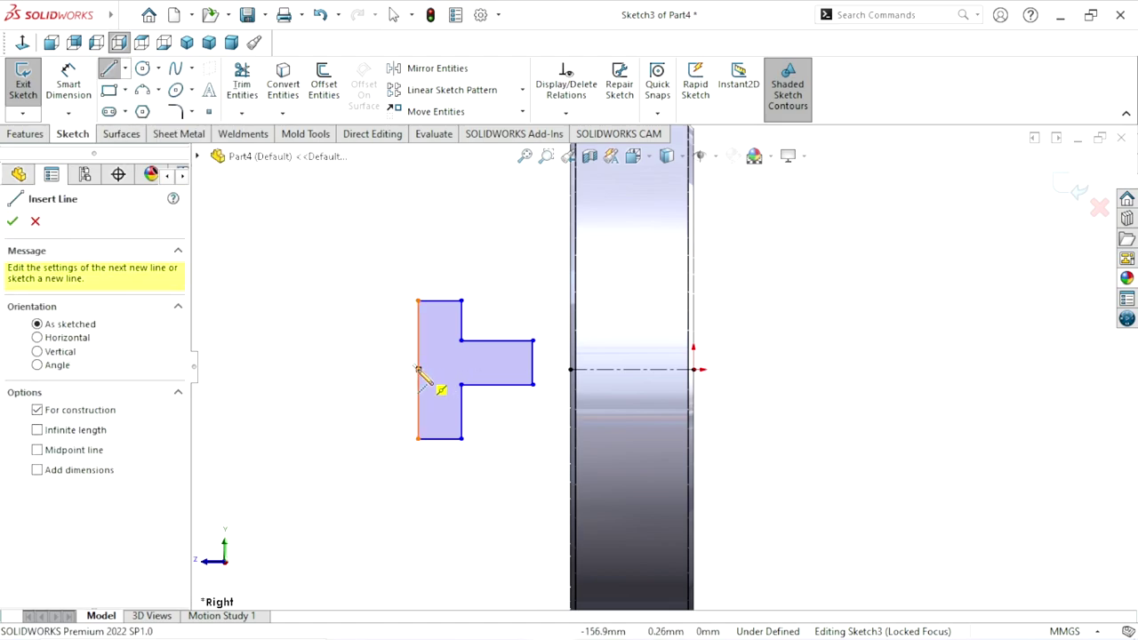
click(419, 369)
click(534, 363)
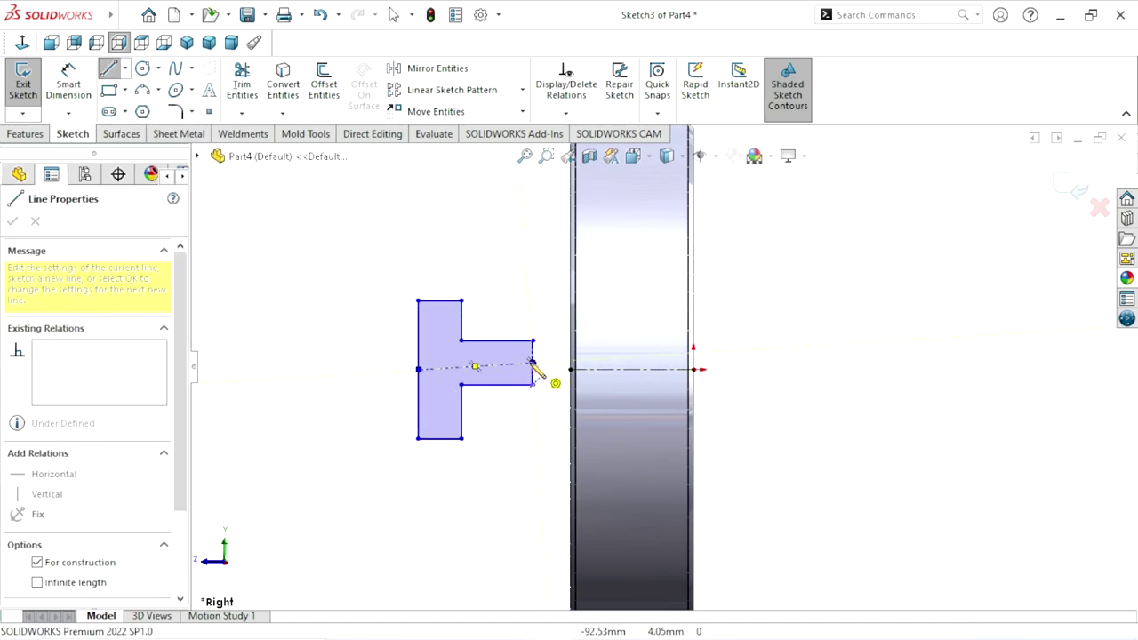
right_click(520, 257)
click(571, 292)
key(Escape)
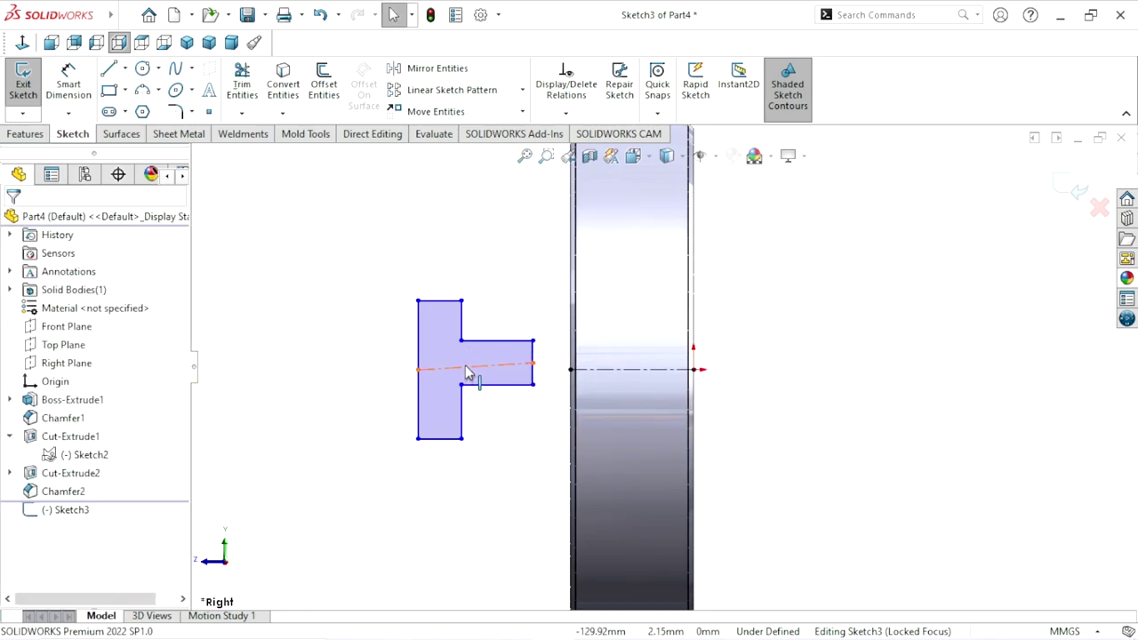
click(472, 366)
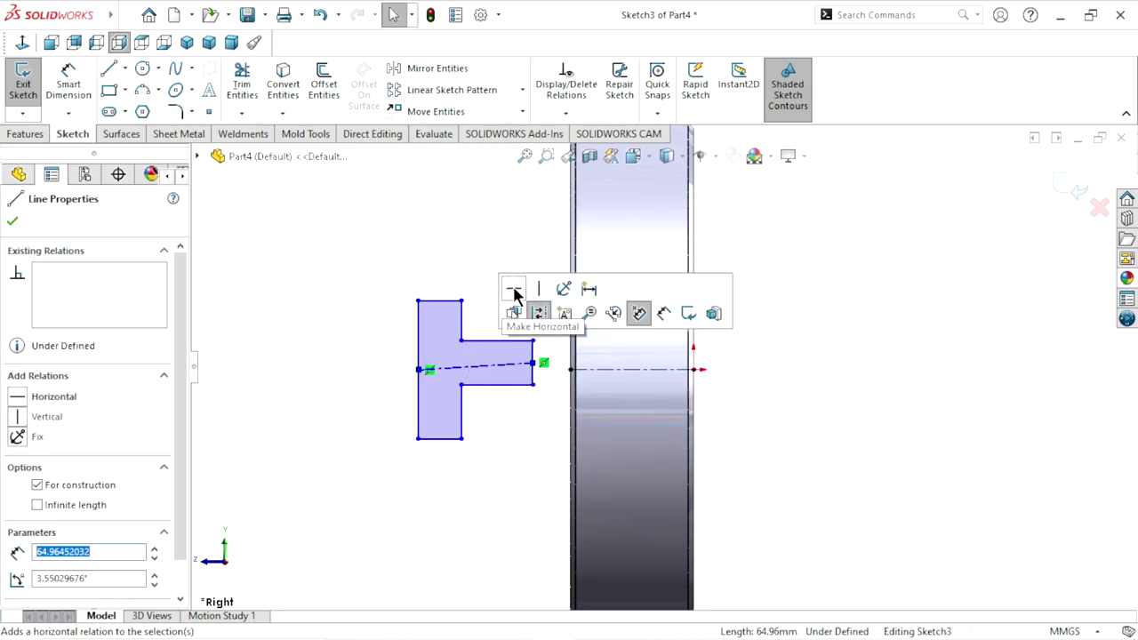
click(516, 311)
click(13, 224)
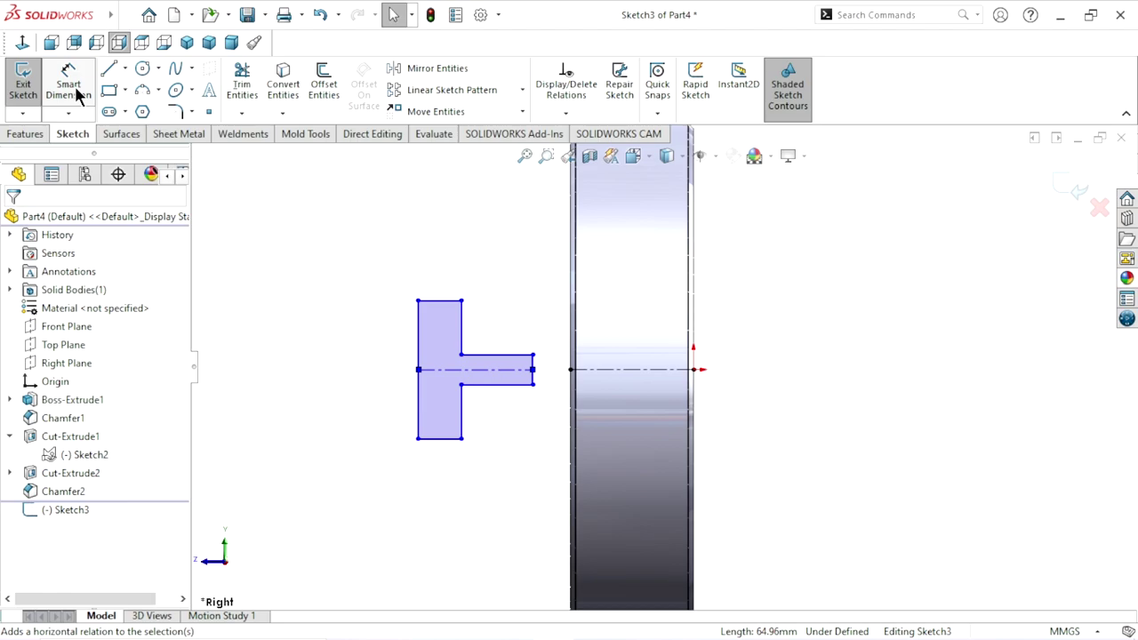
Abandon dimensioning and undo the horizontal relation, the centerline and the right-side arm
click(77, 96)
click(437, 302)
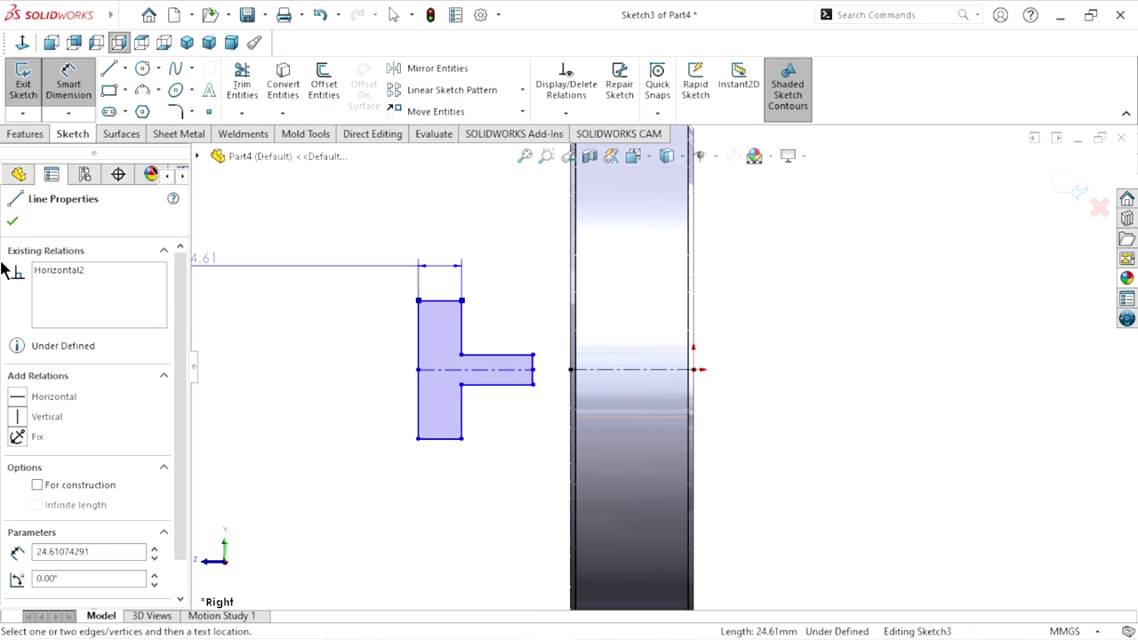
key(Escape)
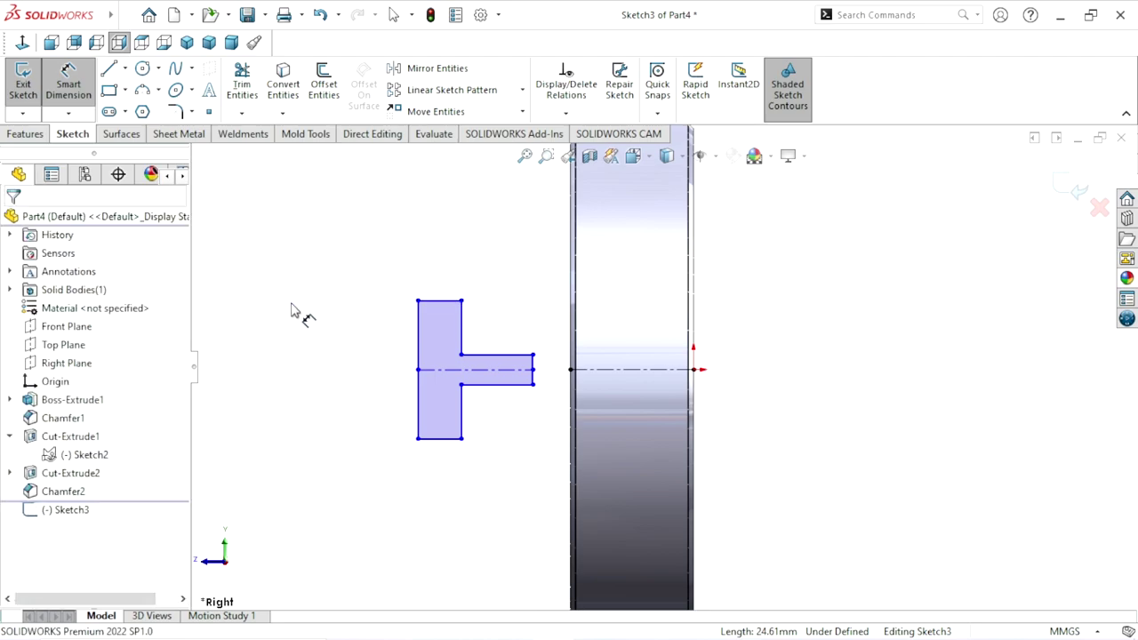
key(Escape)
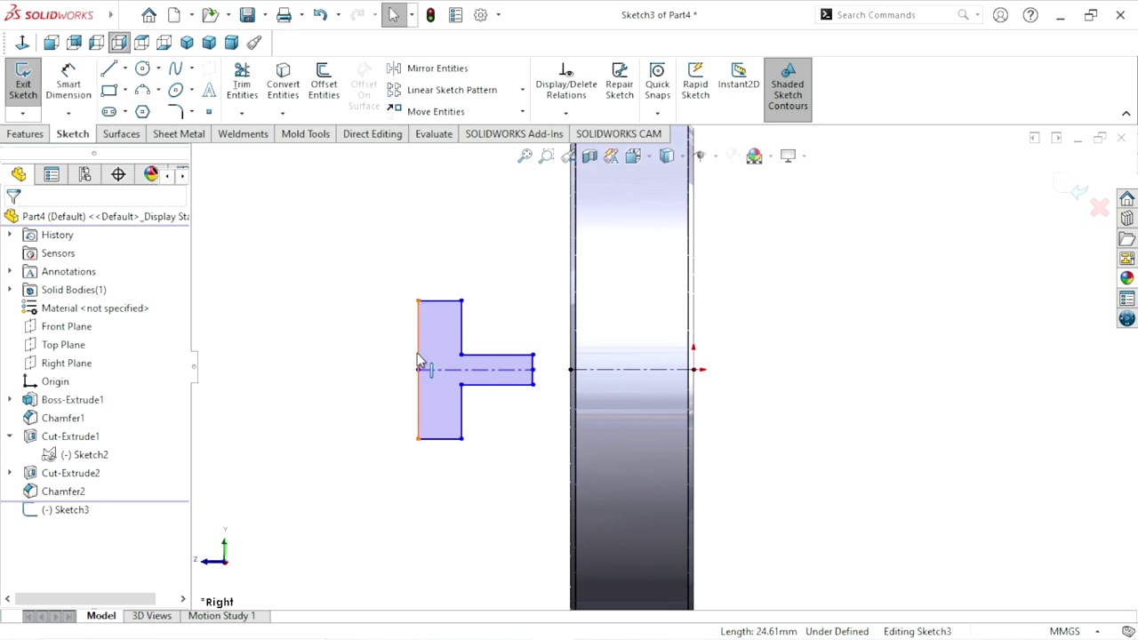
click(320, 15)
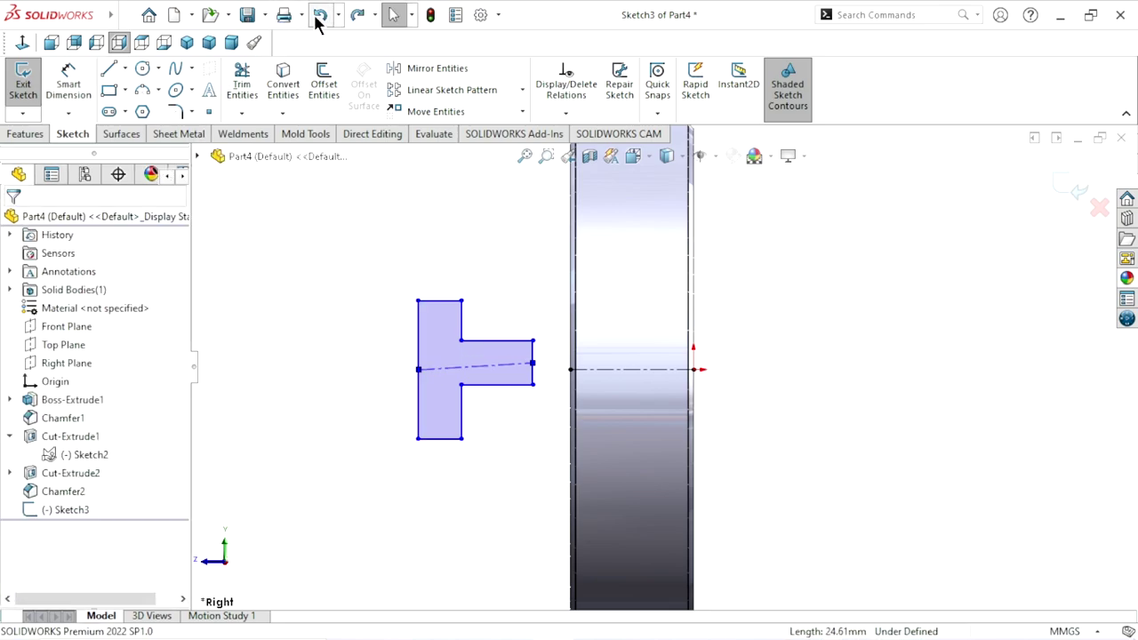
click(320, 15)
click(320, 15)
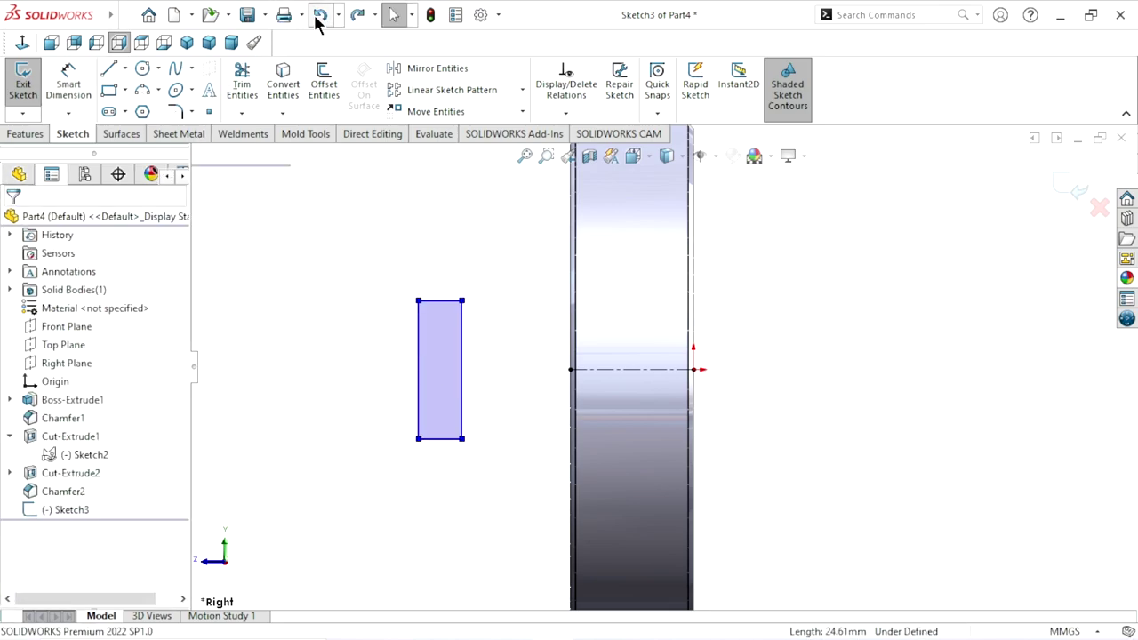
Redraw the arm as a corner rectangle extending left from the tall bar
key(r)
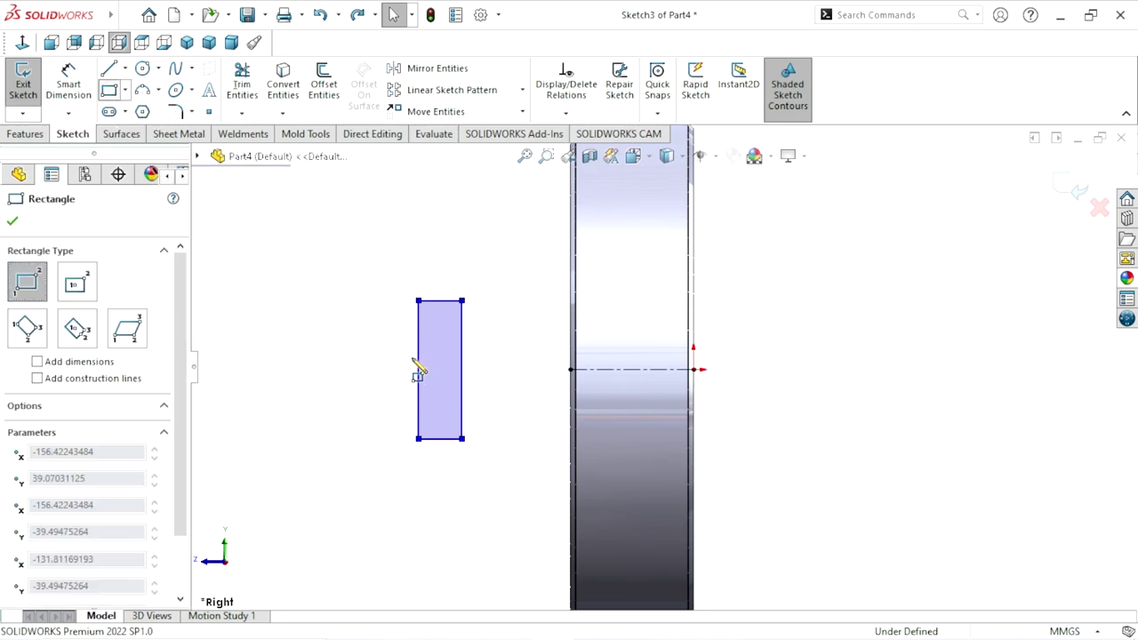
click(462, 344)
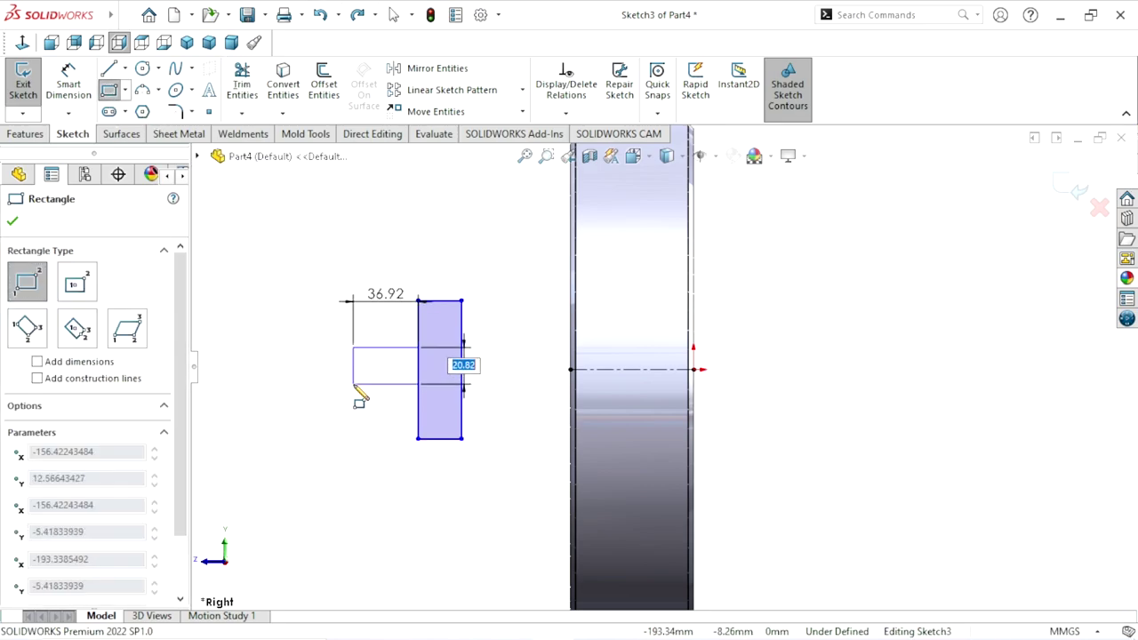
click(352, 386)
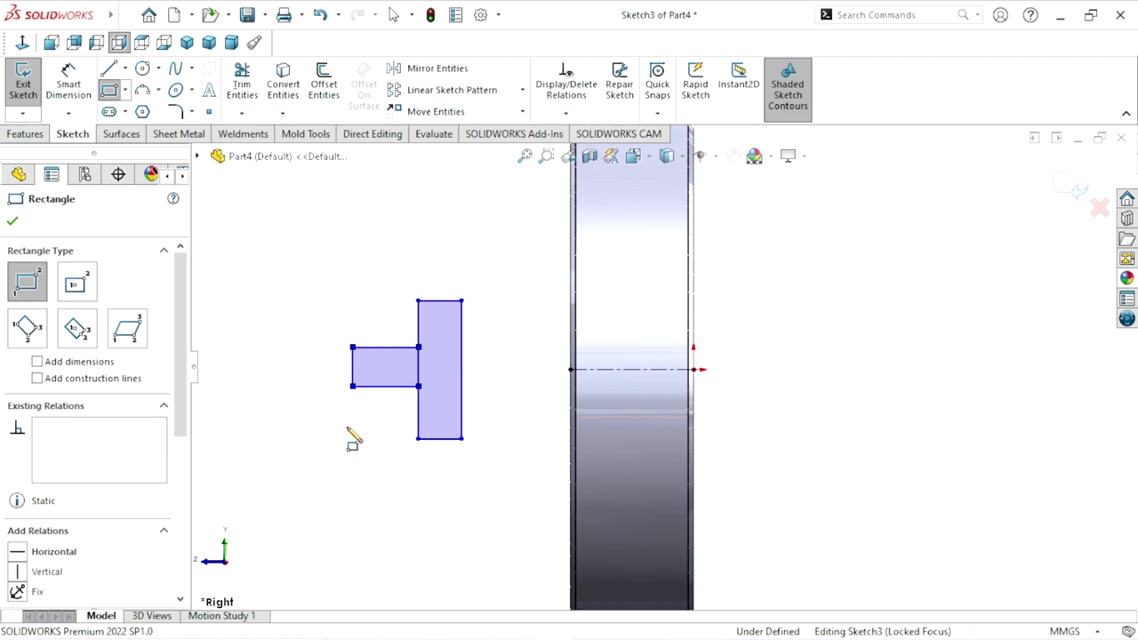
right_click(348, 427)
click(350, 432)
key(z)
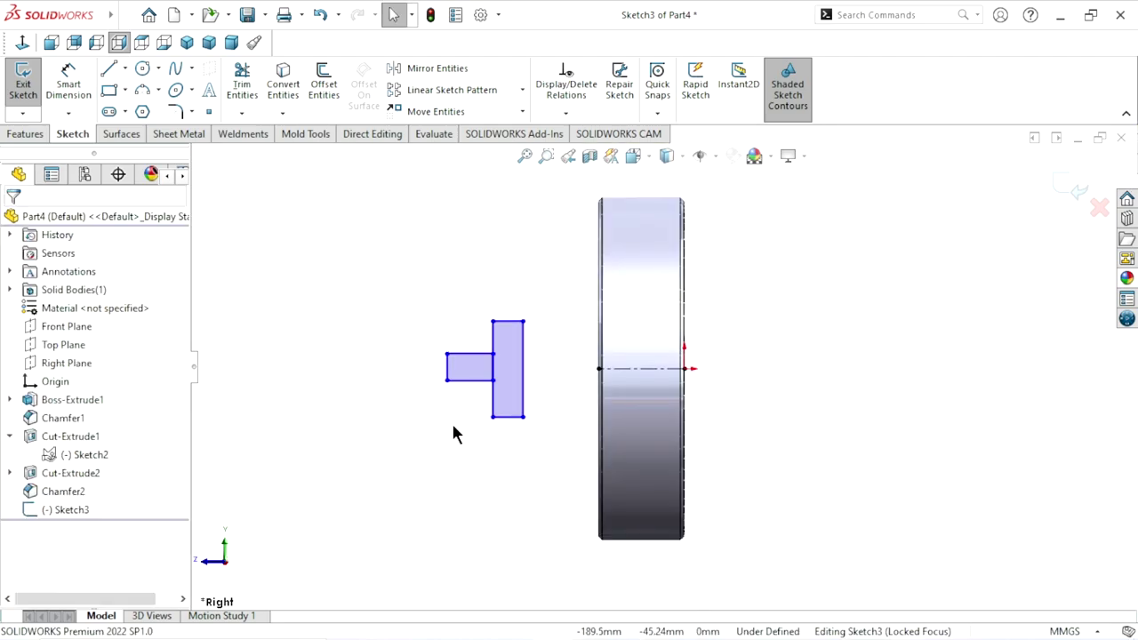
scroll(529, 366, down, 2)
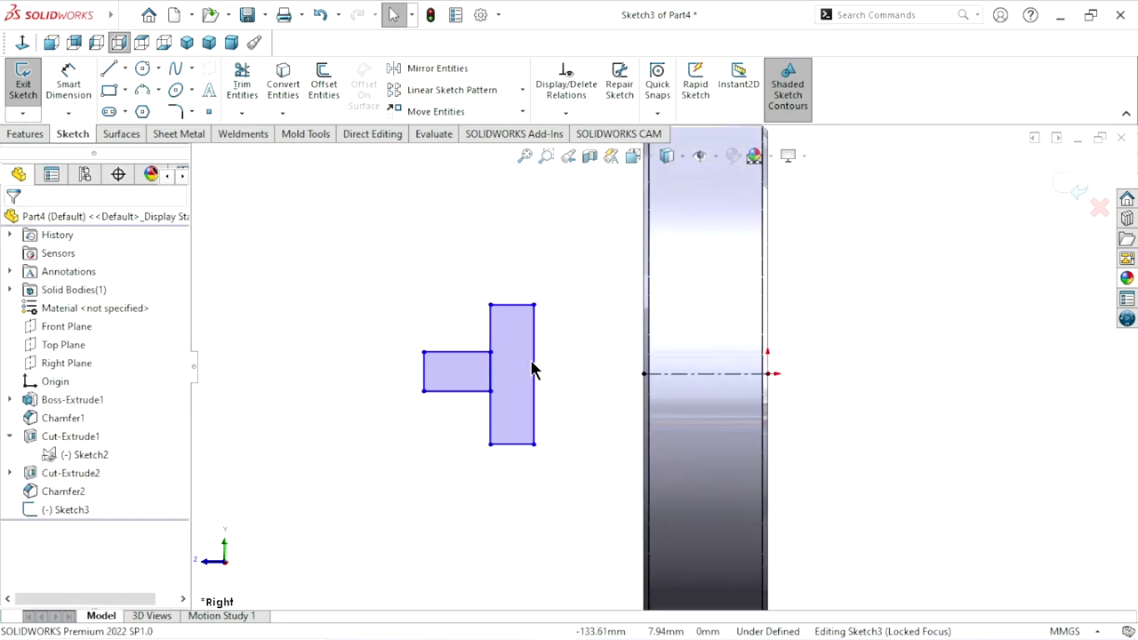
click(249, 100)
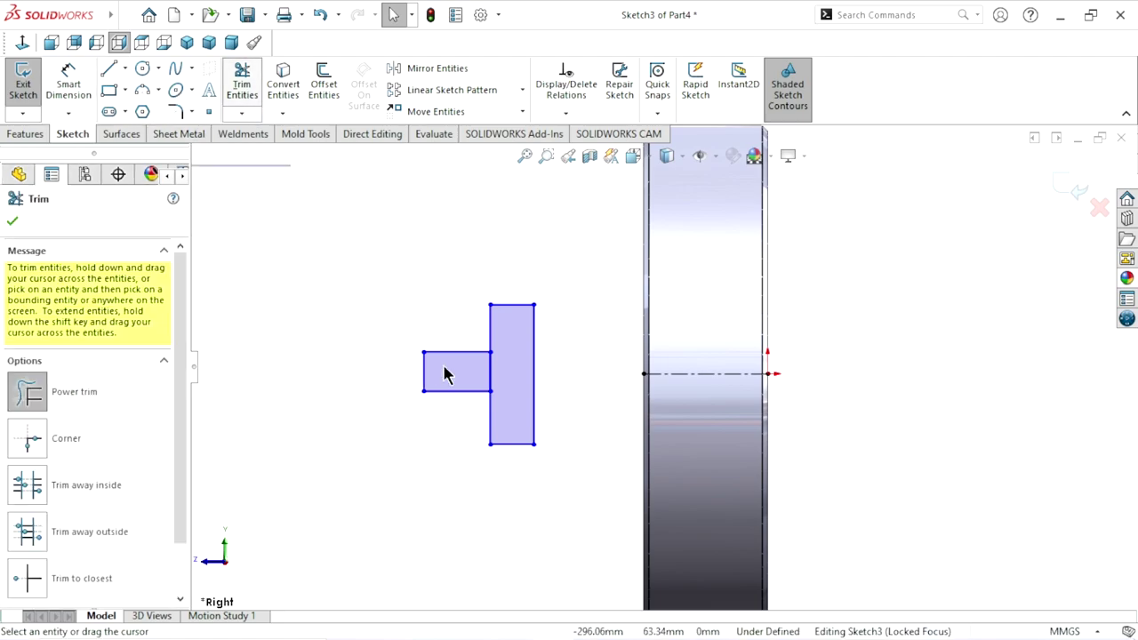
click(7, 223)
Add a horizontal construction centerline from the arm's left edge to the bar's right edge
click(126, 68)
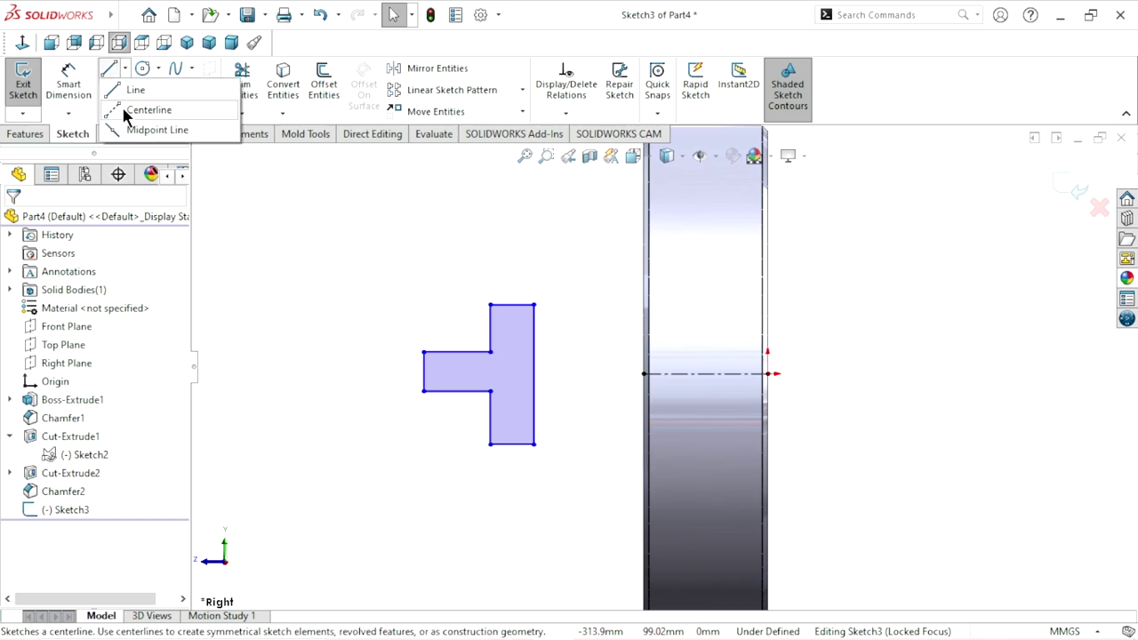
click(122, 107)
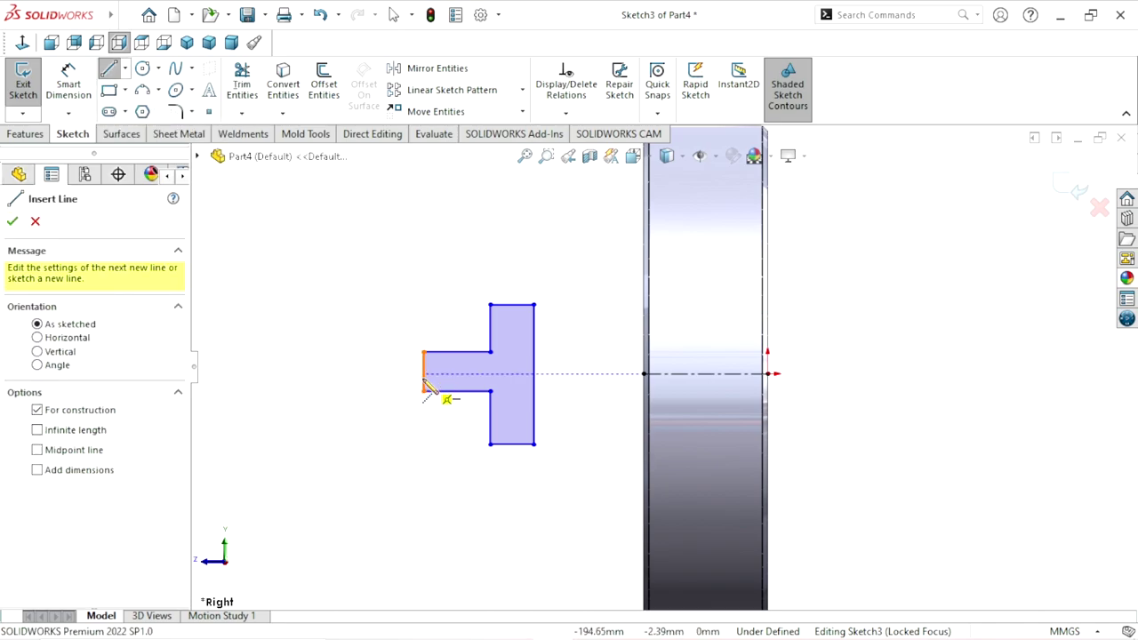
click(424, 371)
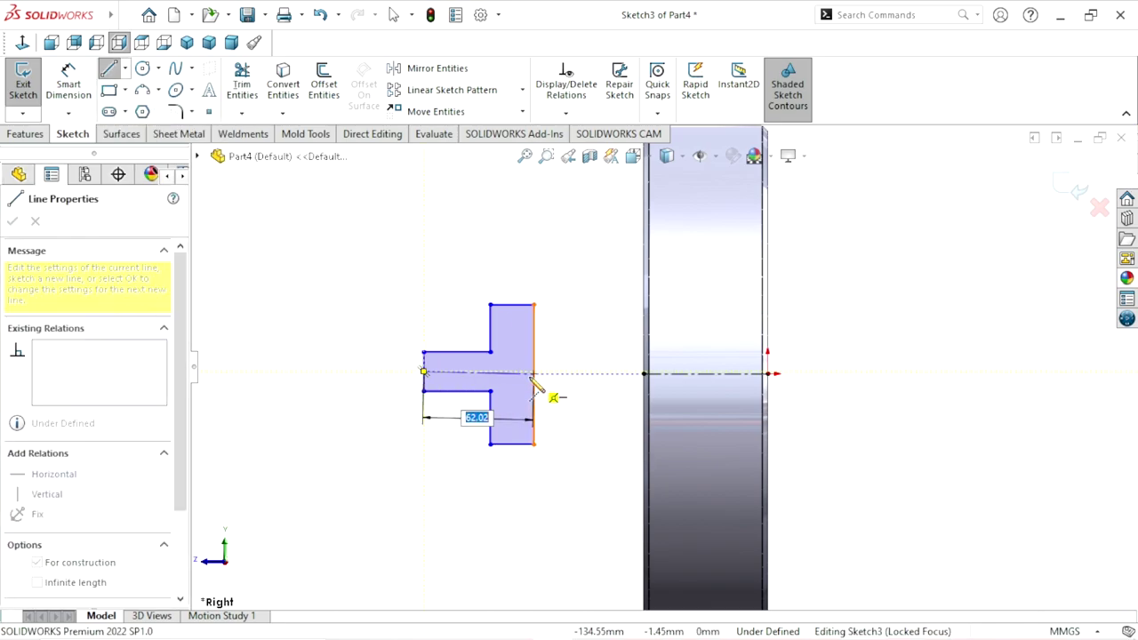
click(533, 373)
right_click(565, 356)
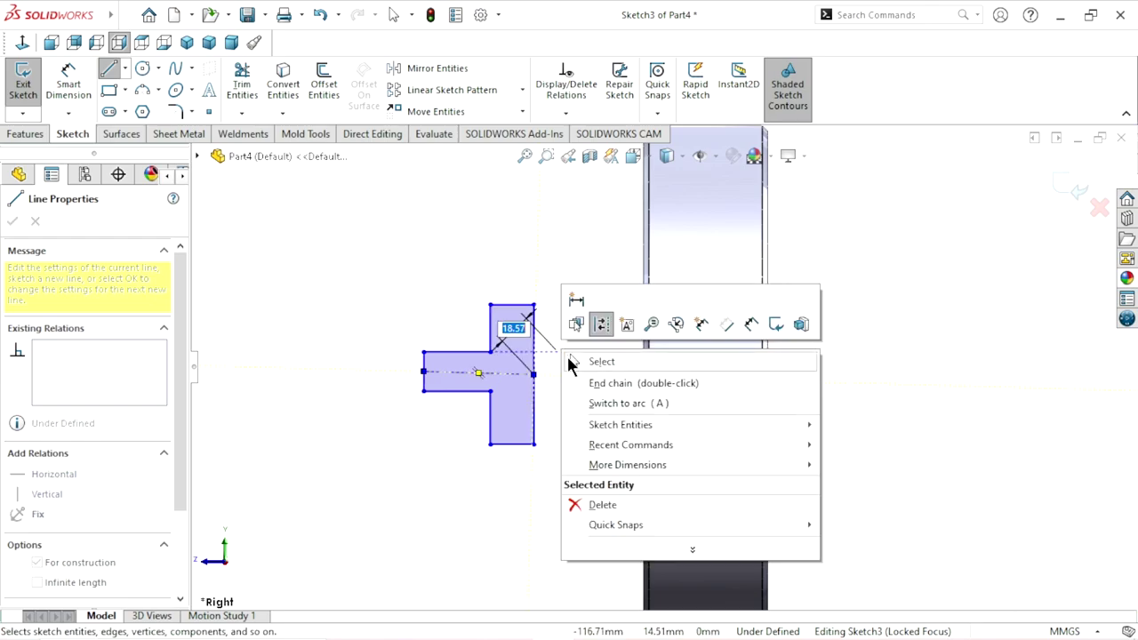
click(579, 360)
click(501, 373)
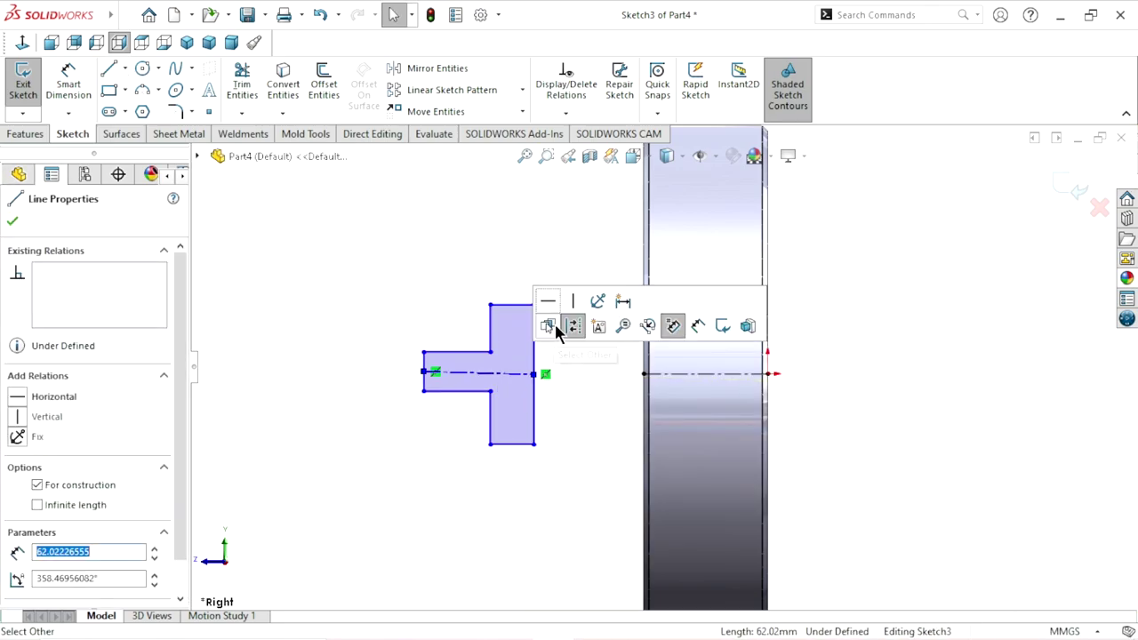
click(549, 302)
key(Escape)
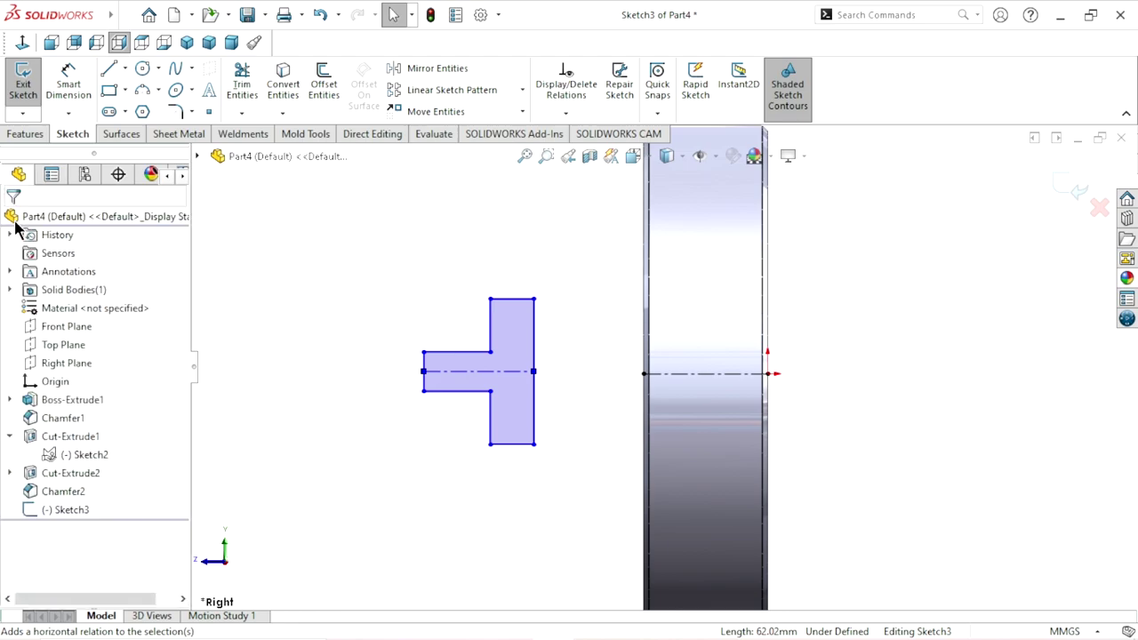
Dimension the arm's left edge to 16 and the T head's top edge to 13
click(85, 81)
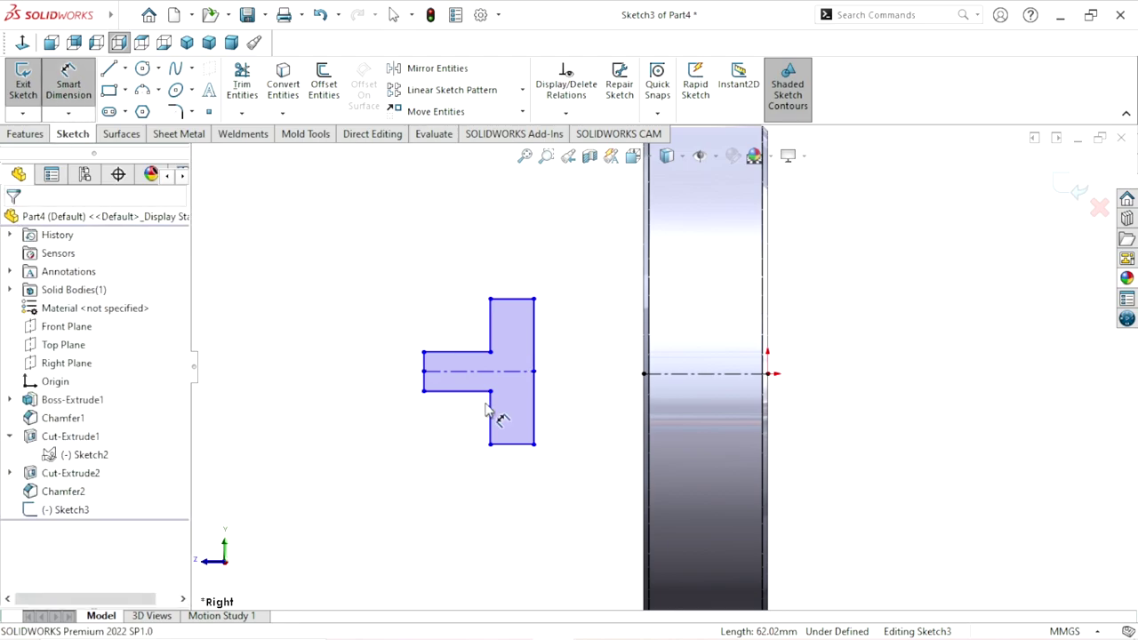
click(425, 372)
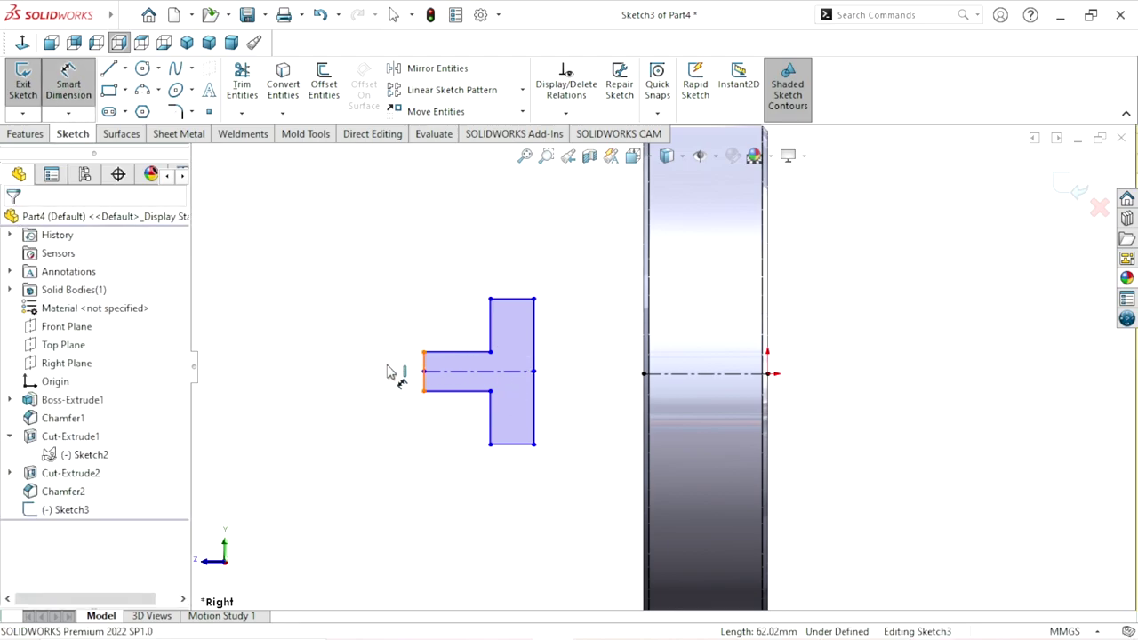
click(388, 334)
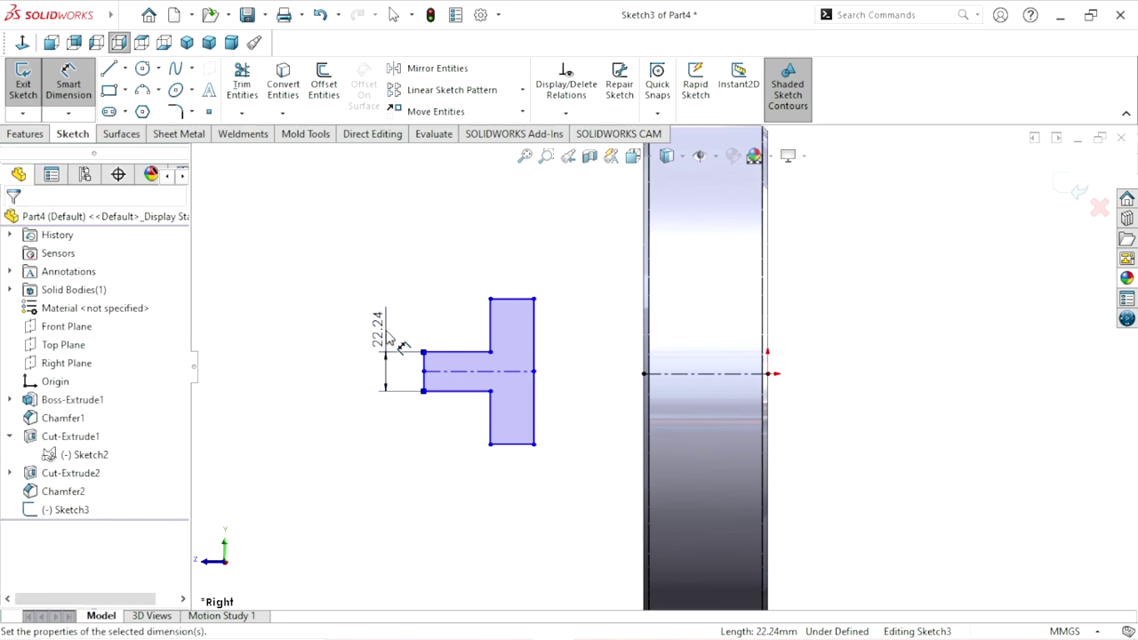
text(16)
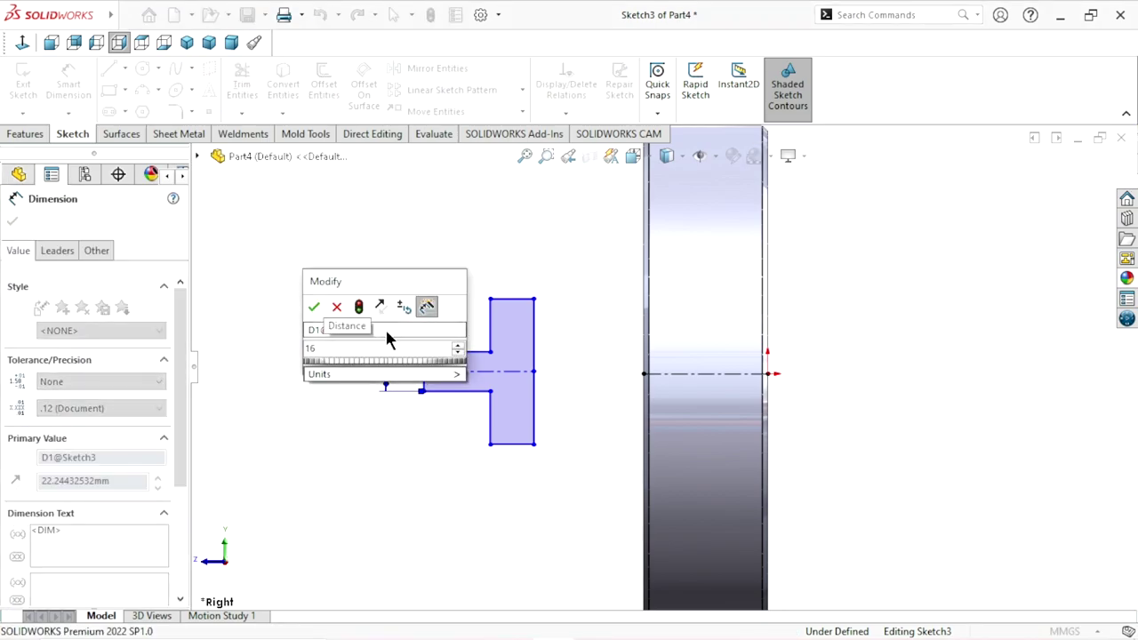
click(313, 308)
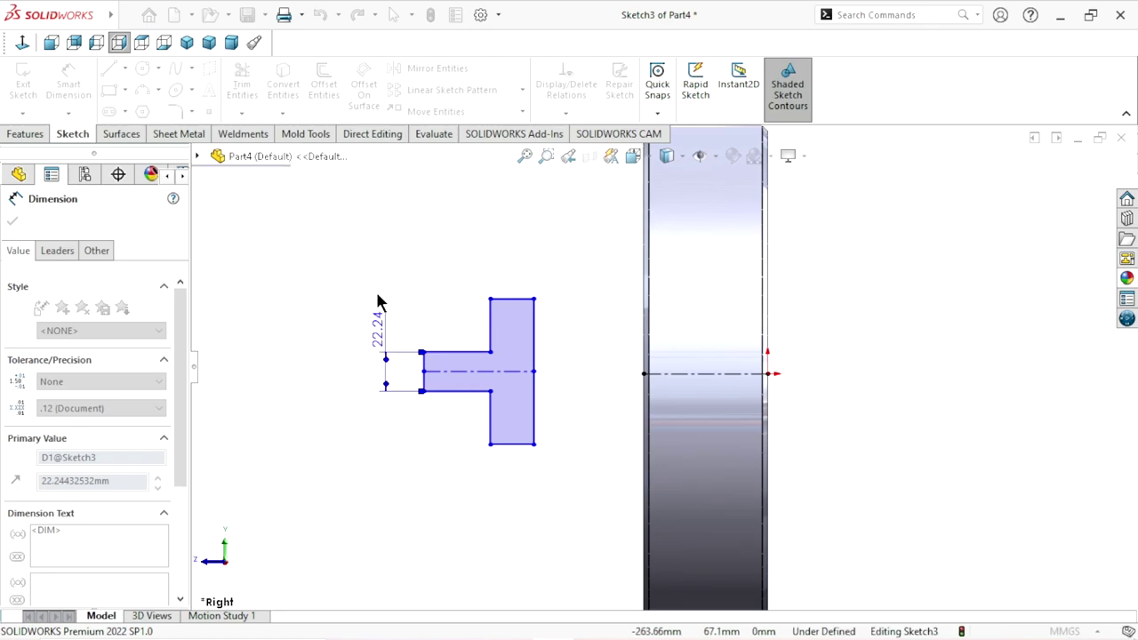
click(514, 310)
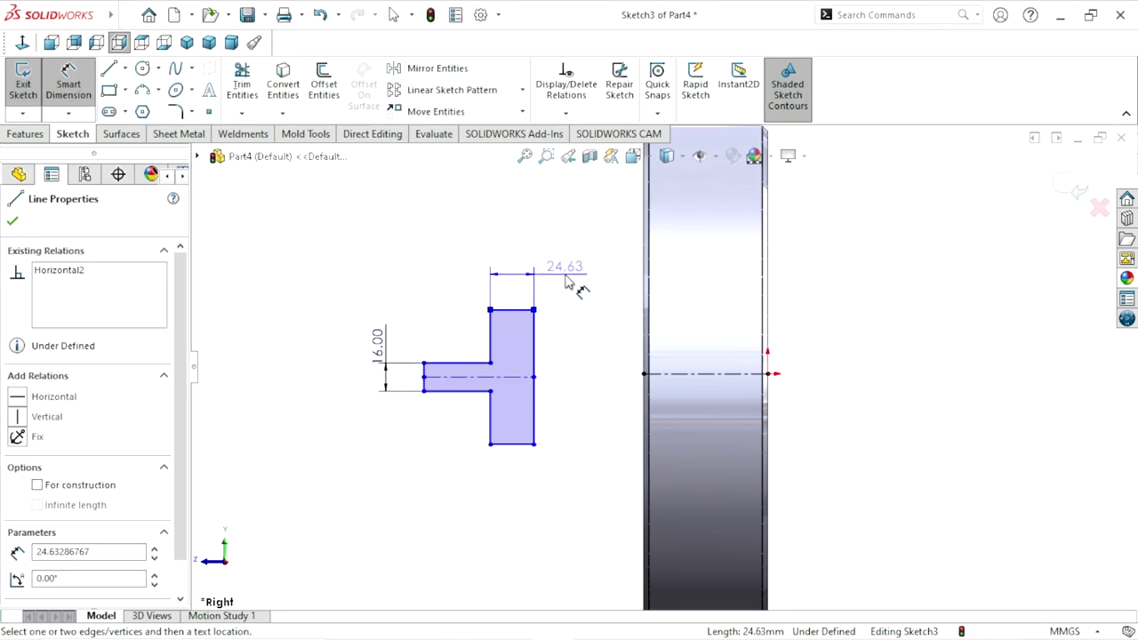
click(565, 281)
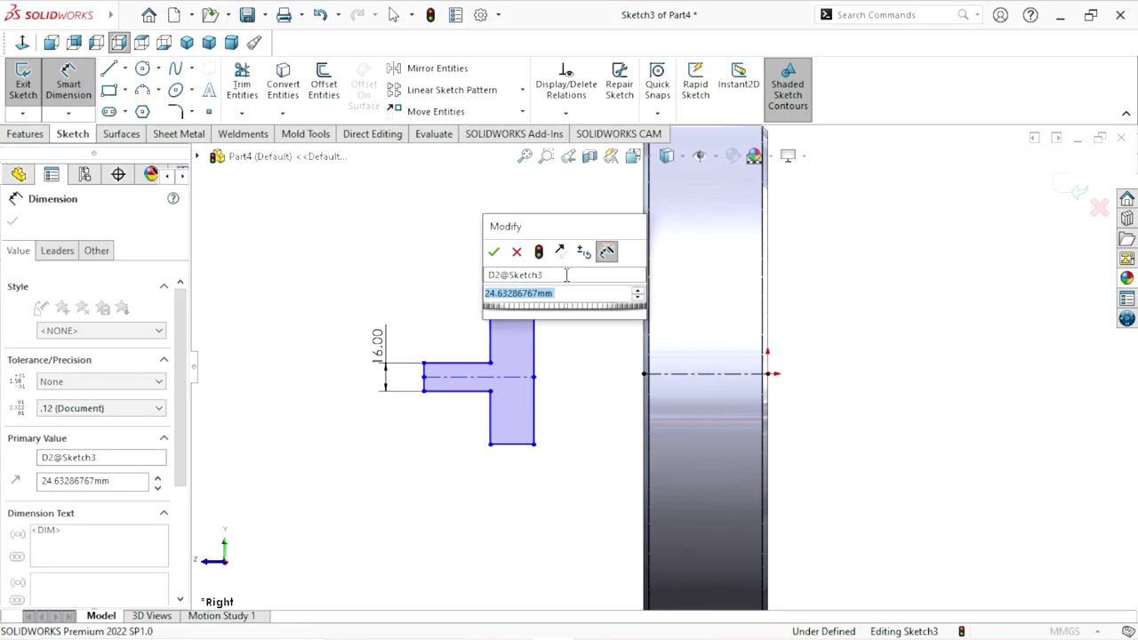
text(13)
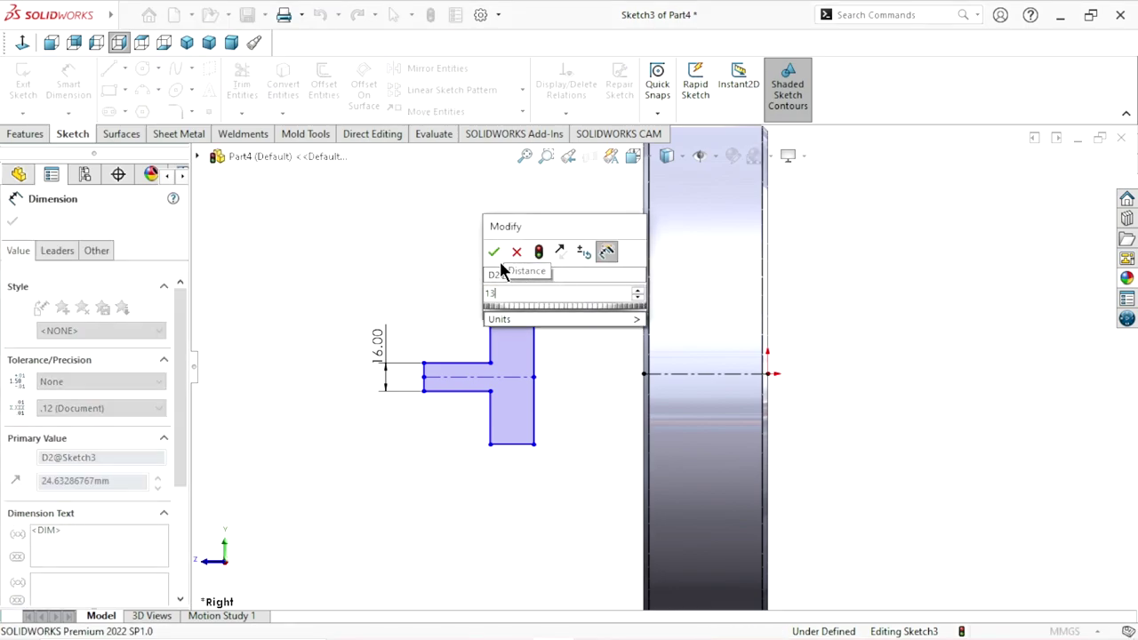
click(493, 251)
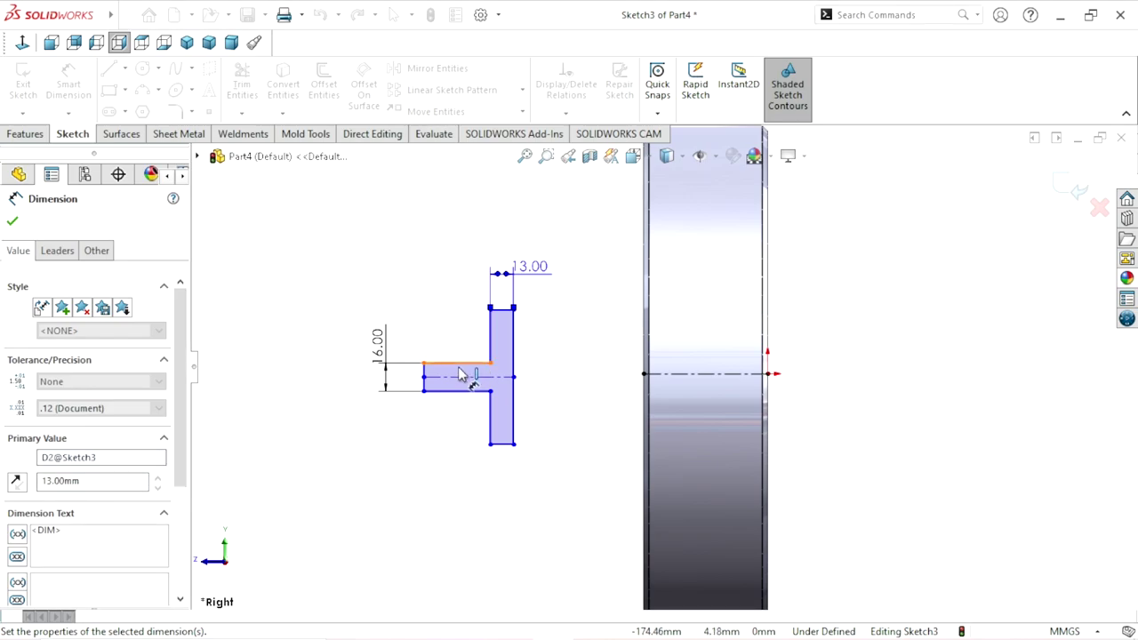
Dimension the stem's top edge to 12 and the head's right edge to 40
click(442, 347)
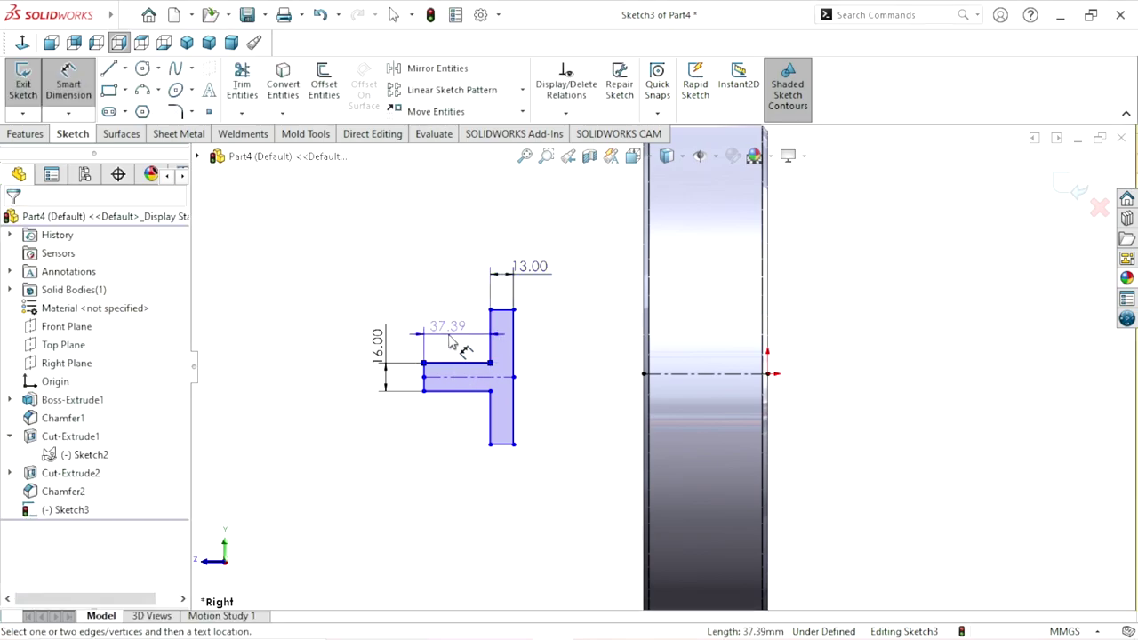
click(451, 343)
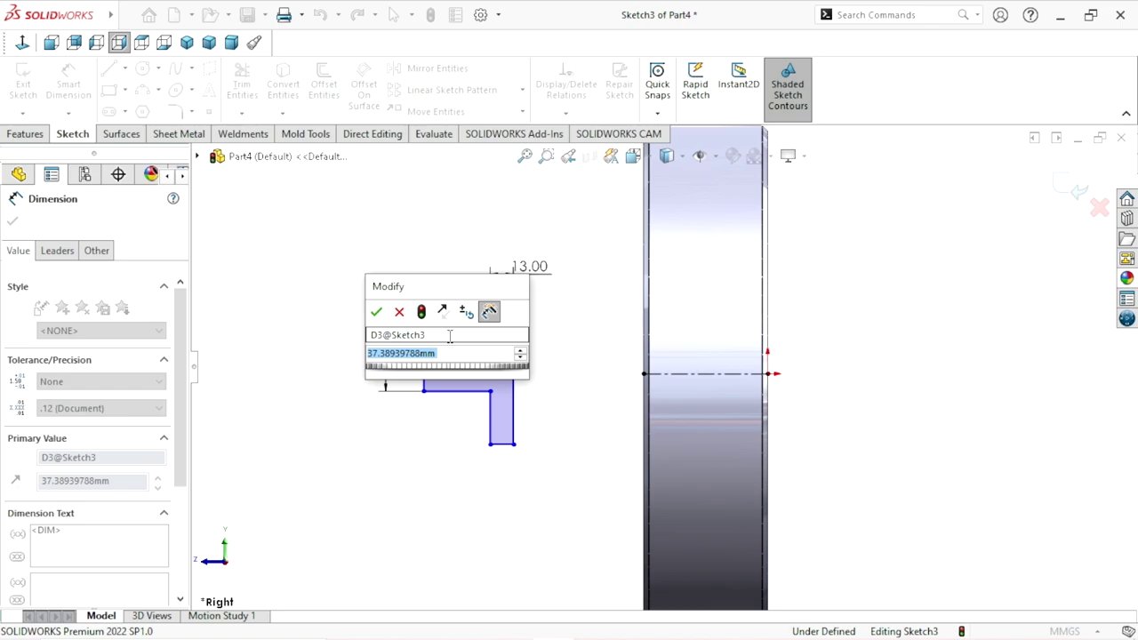
text(12)
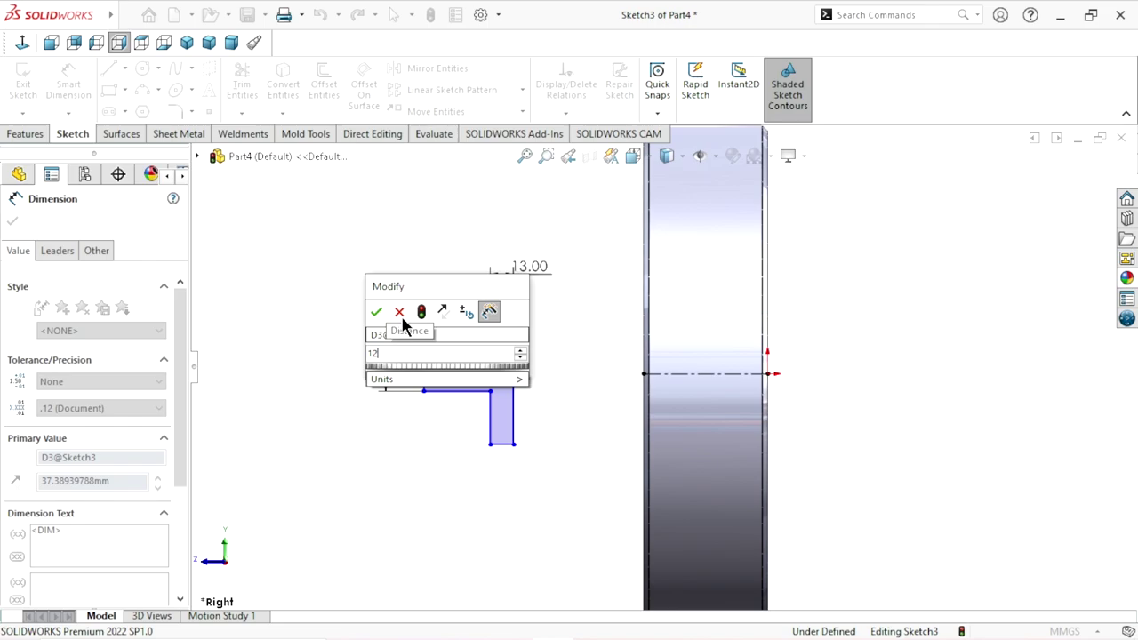
click(376, 311)
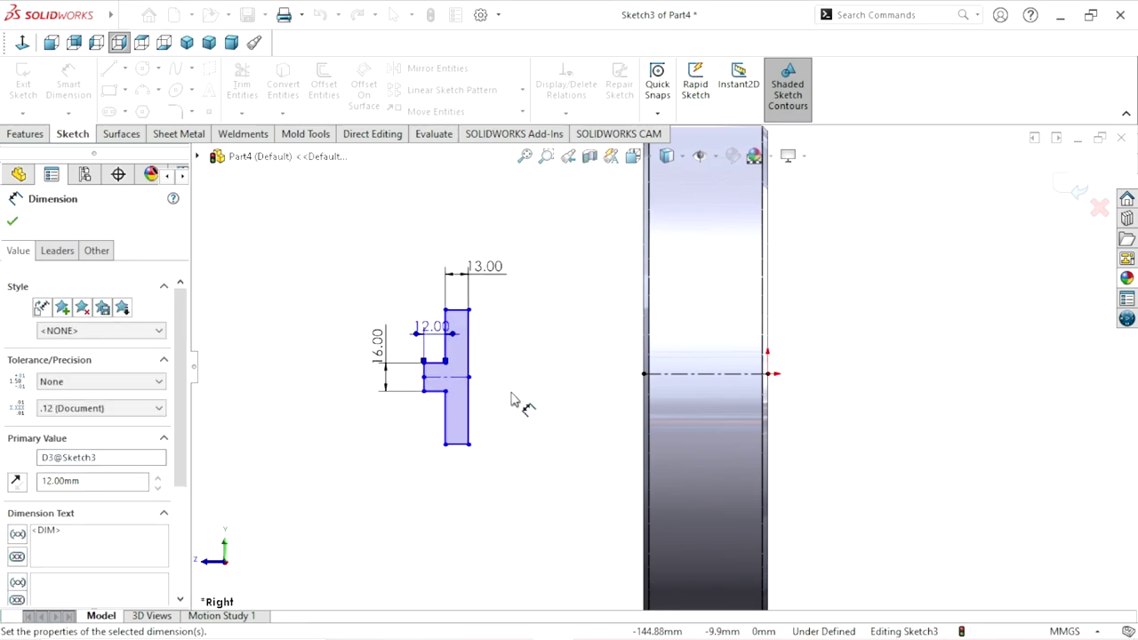
scroll(514, 400, down, 2)
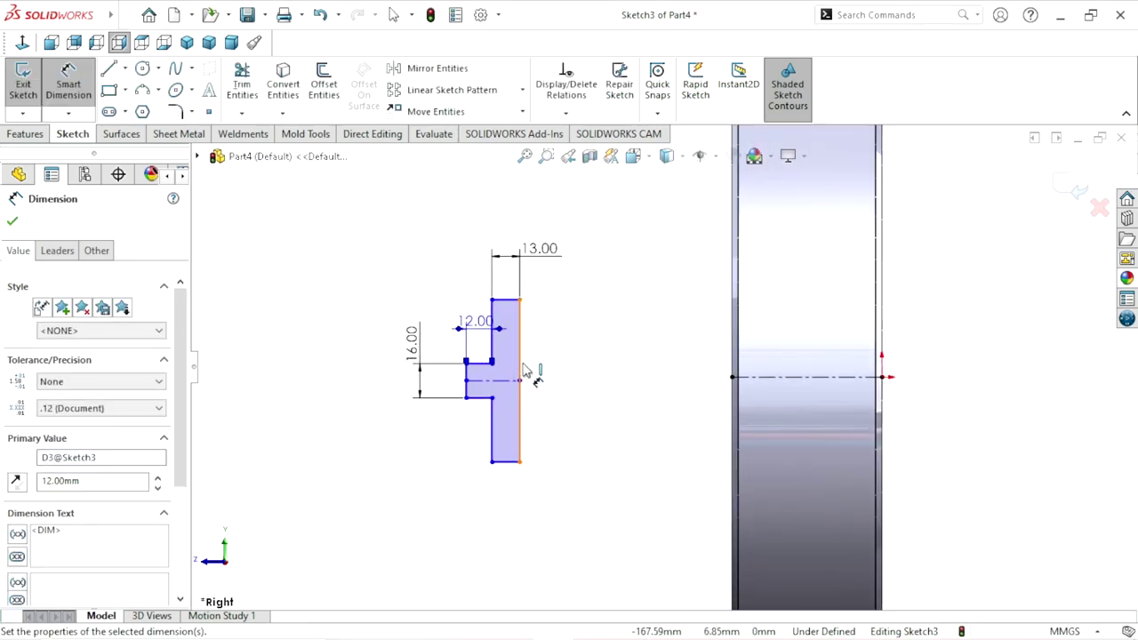
click(522, 367)
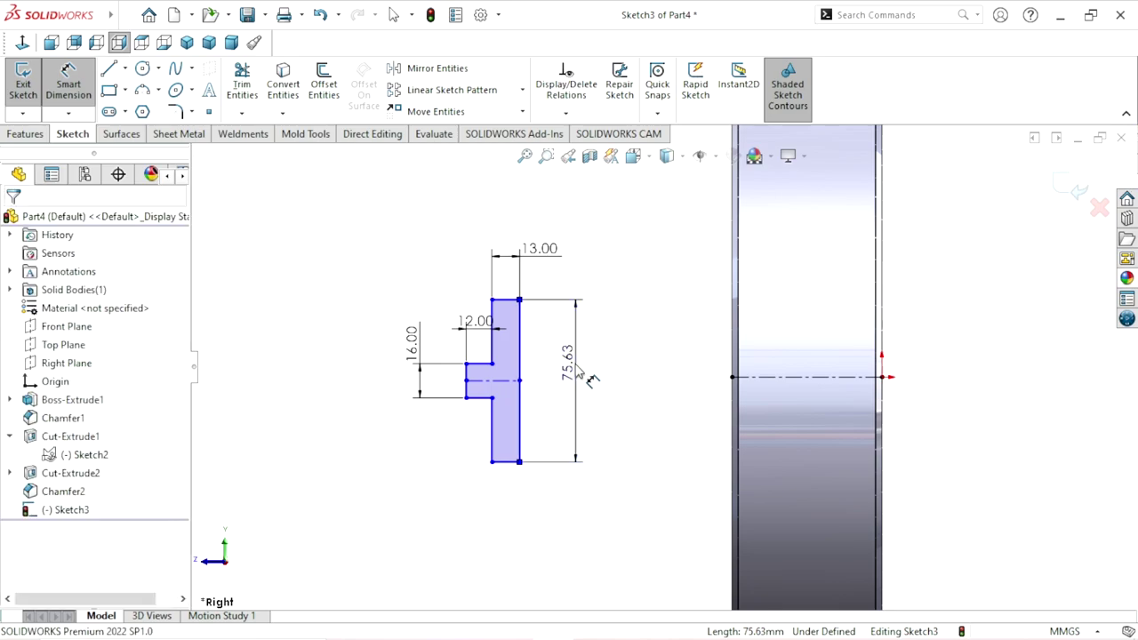
click(587, 378)
text(40)
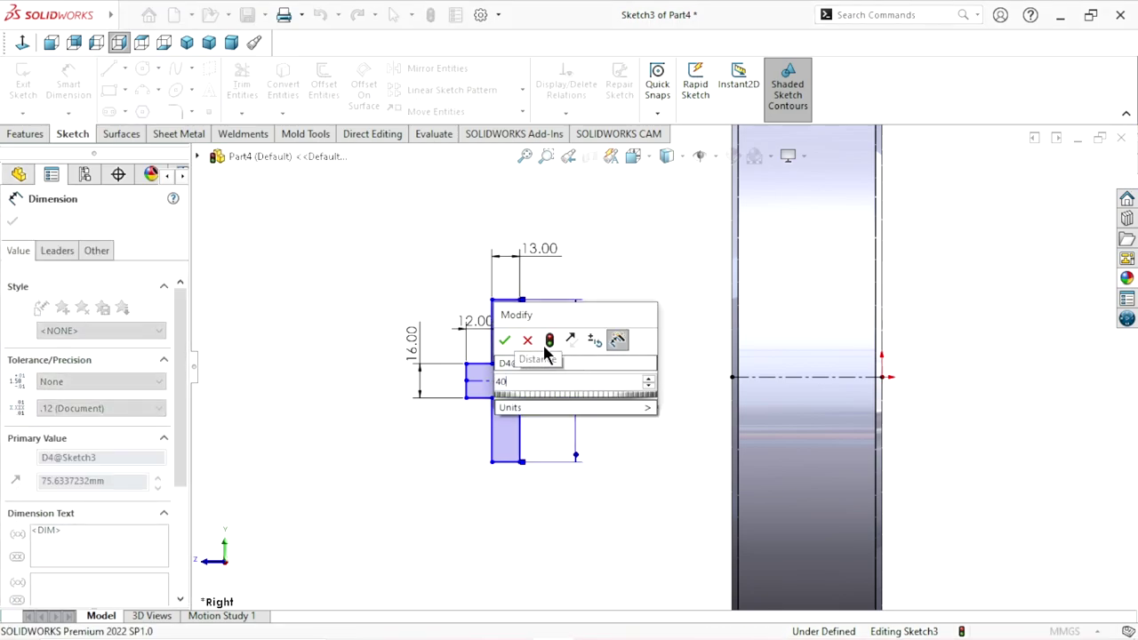
click(504, 340)
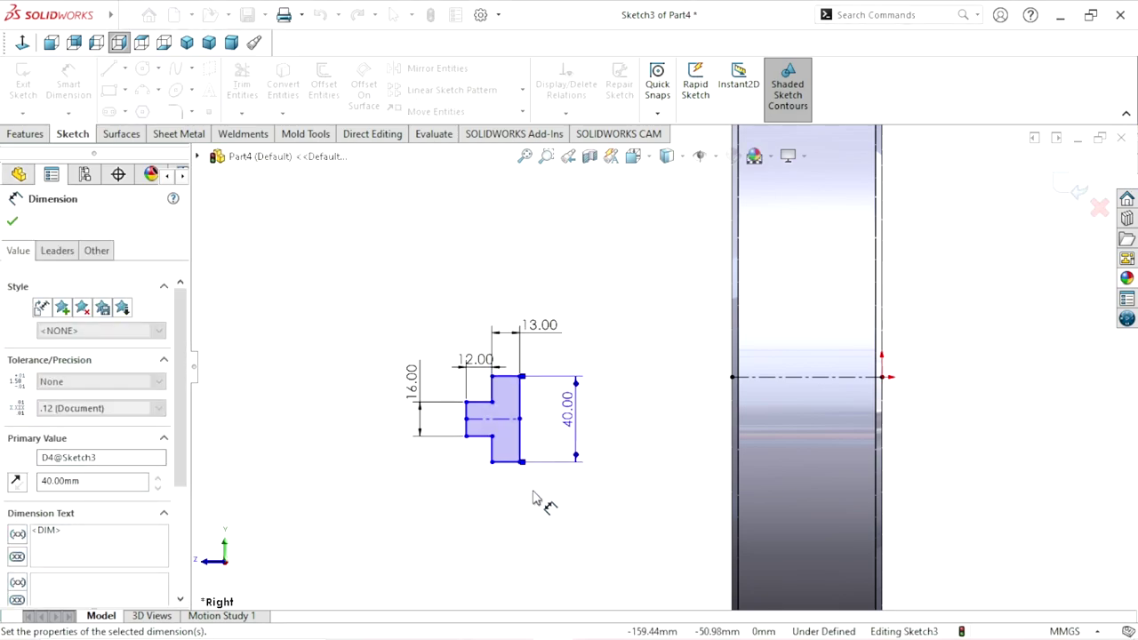
scroll(545, 465, down, 2)
scroll(579, 408, down, 1)
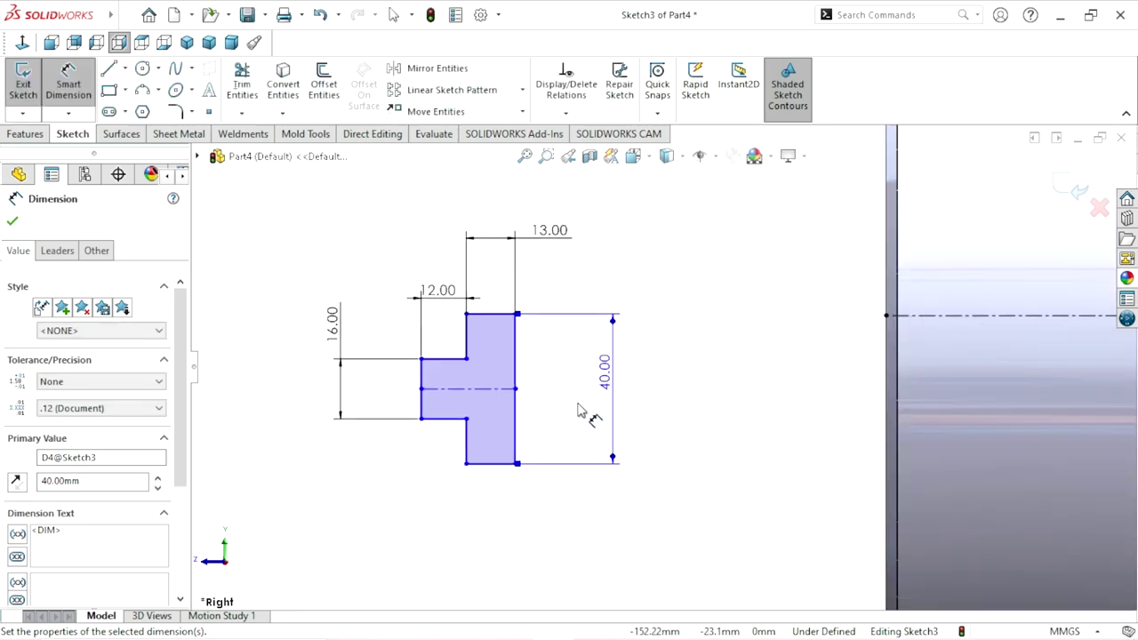
scroll(522, 459, up, 1)
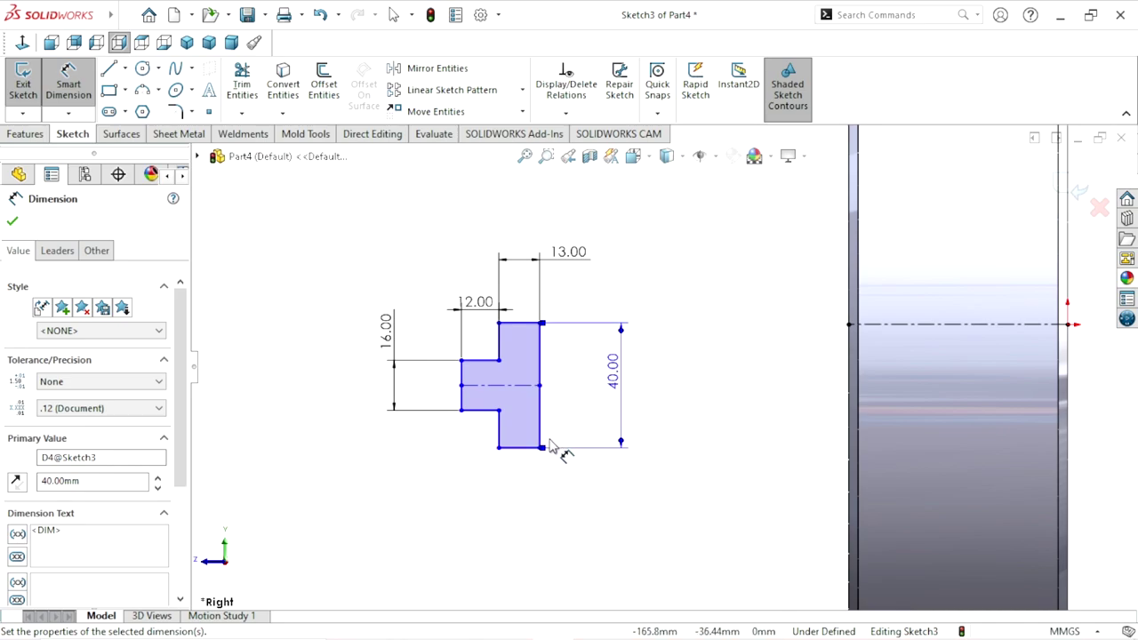
click(13, 224)
key(Escape)
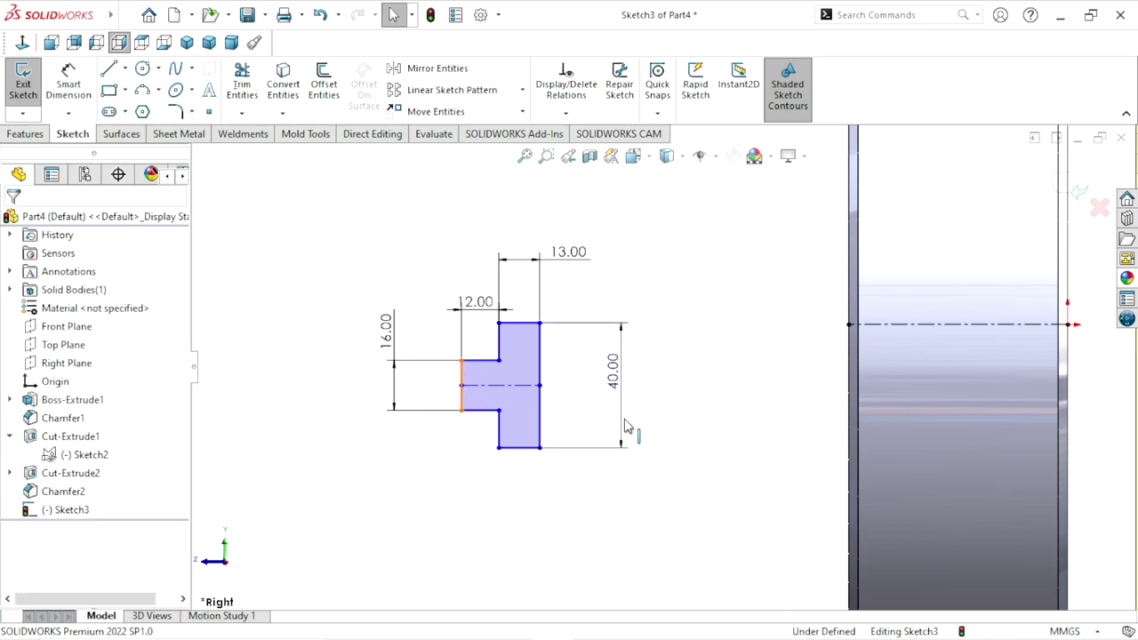
Make the stem's left-edge midpoint coincident with the wheel's edge point, fully defining the sketch
click(463, 381)
key(Escape)
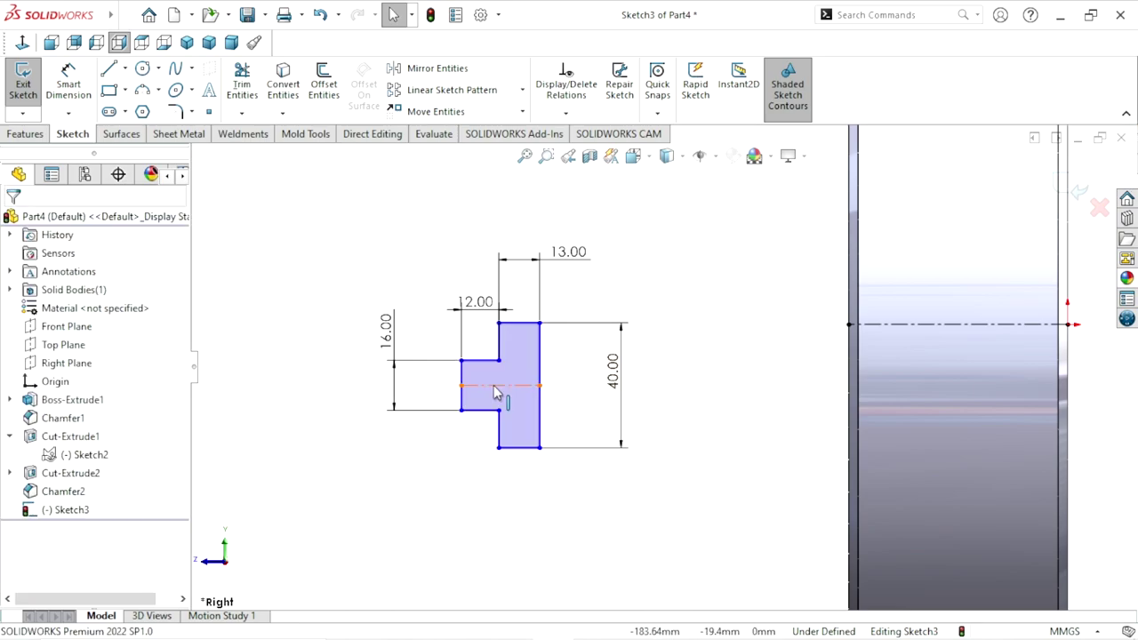
click(905, 326)
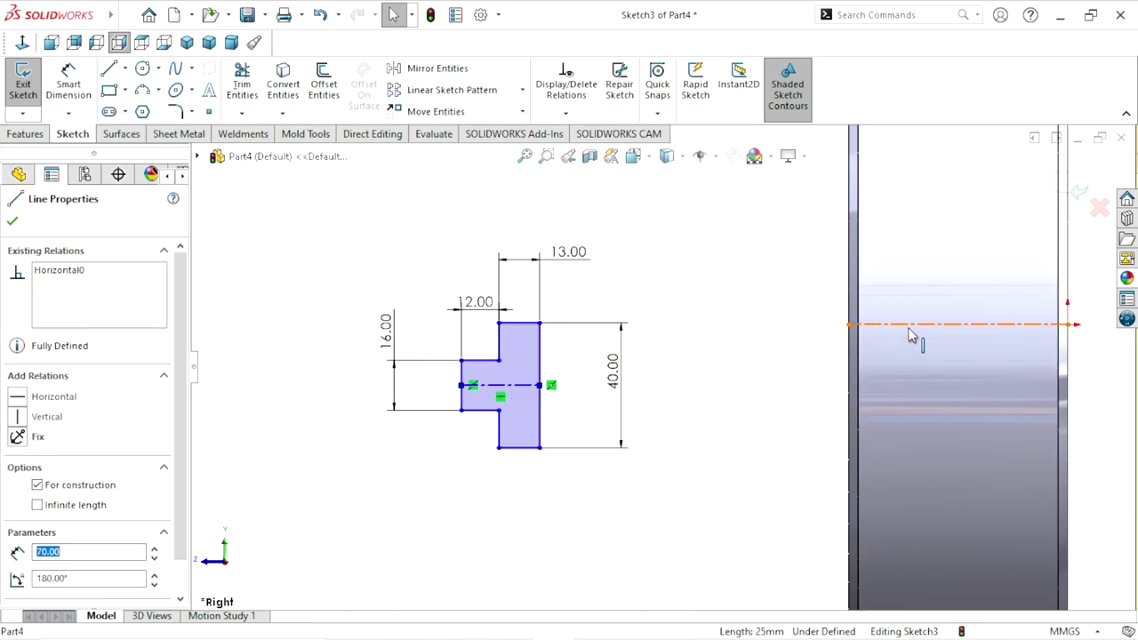
ctrl+click(898, 329)
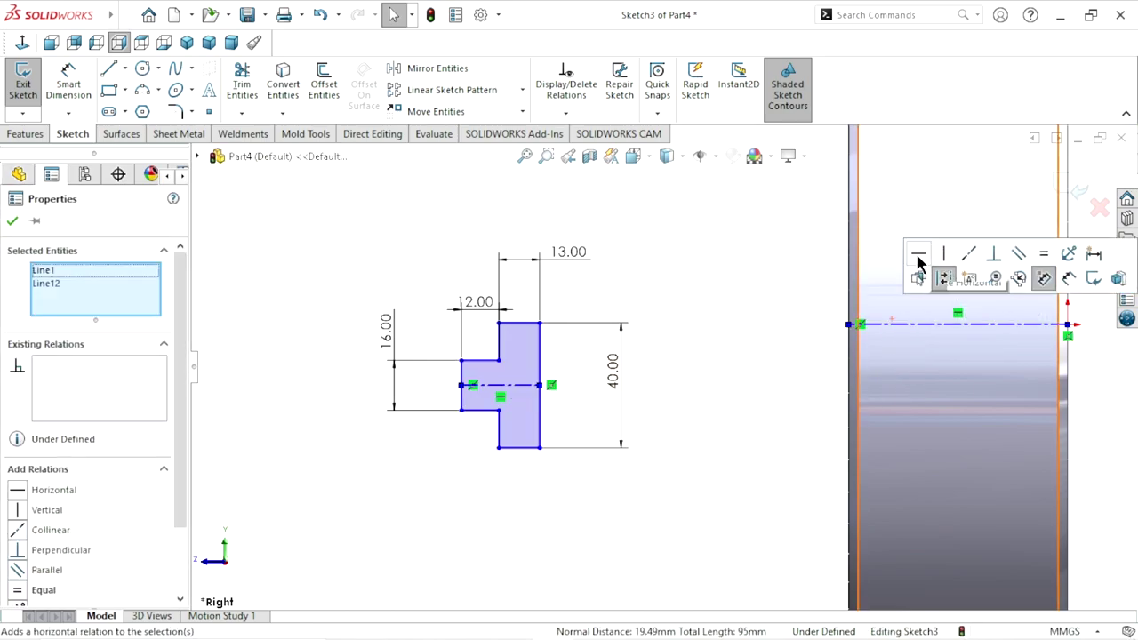
key(Escape)
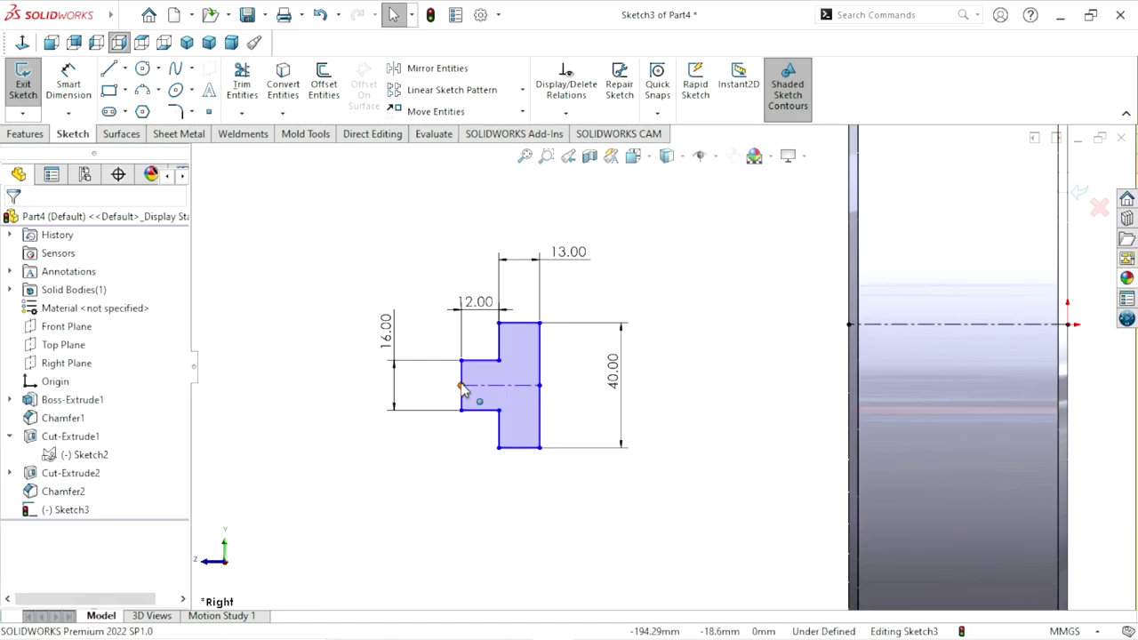
click(460, 386)
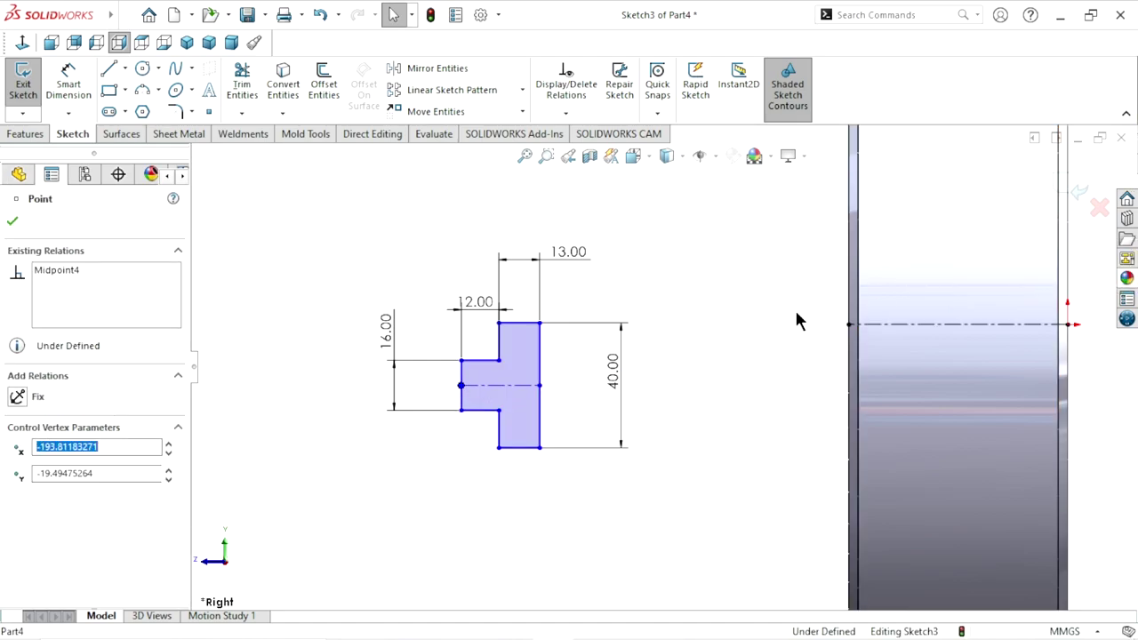
ctrl+click(849, 325)
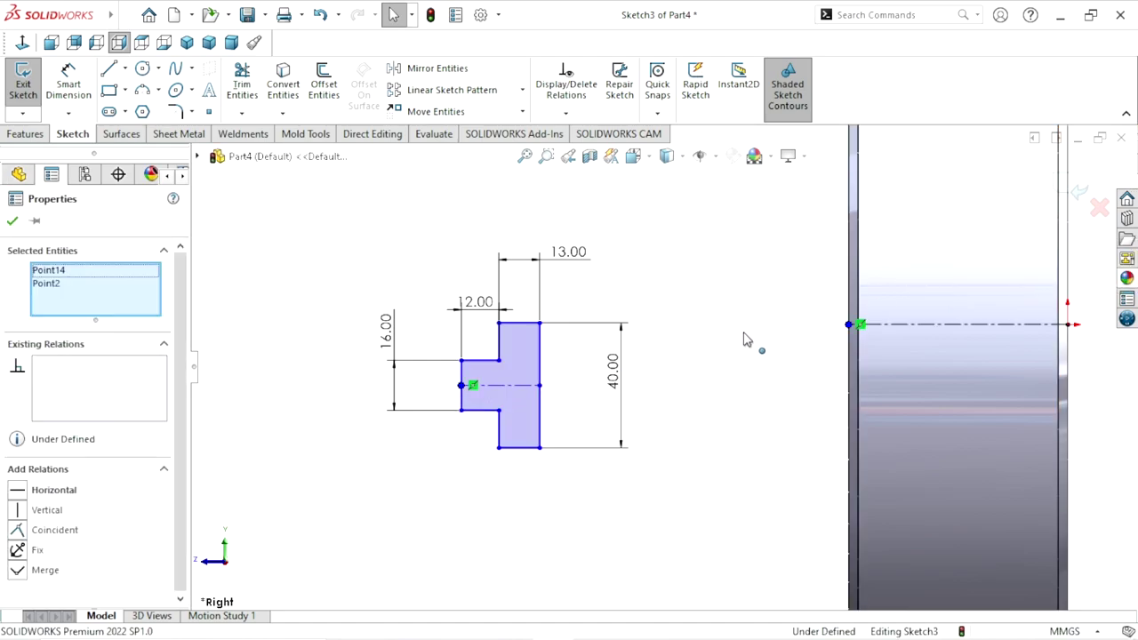
click(16, 530)
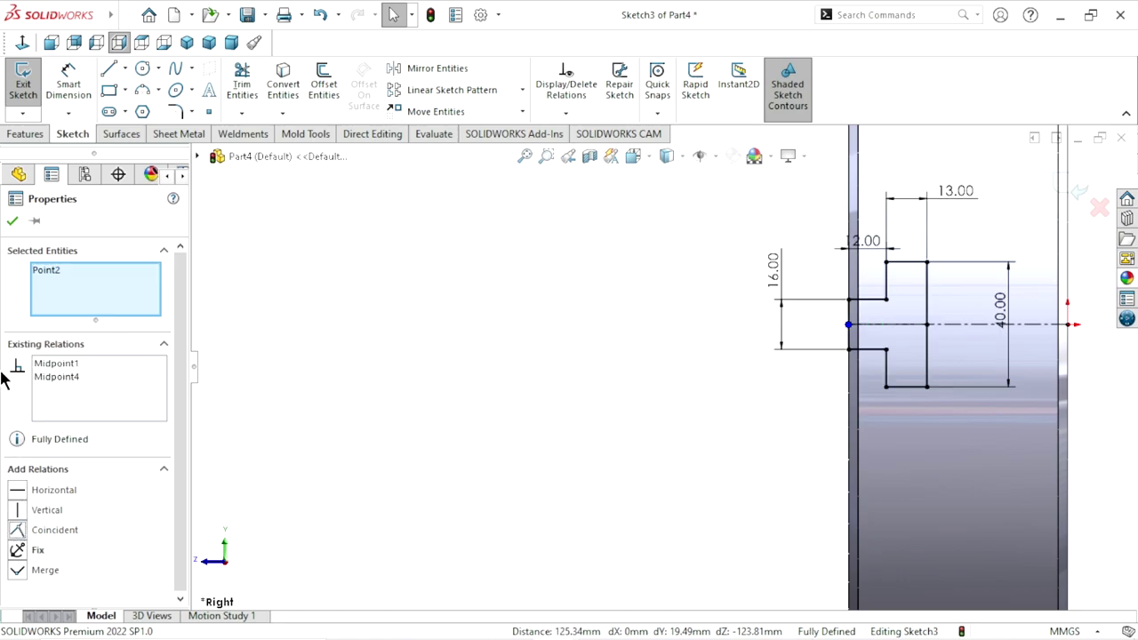
click(13, 223)
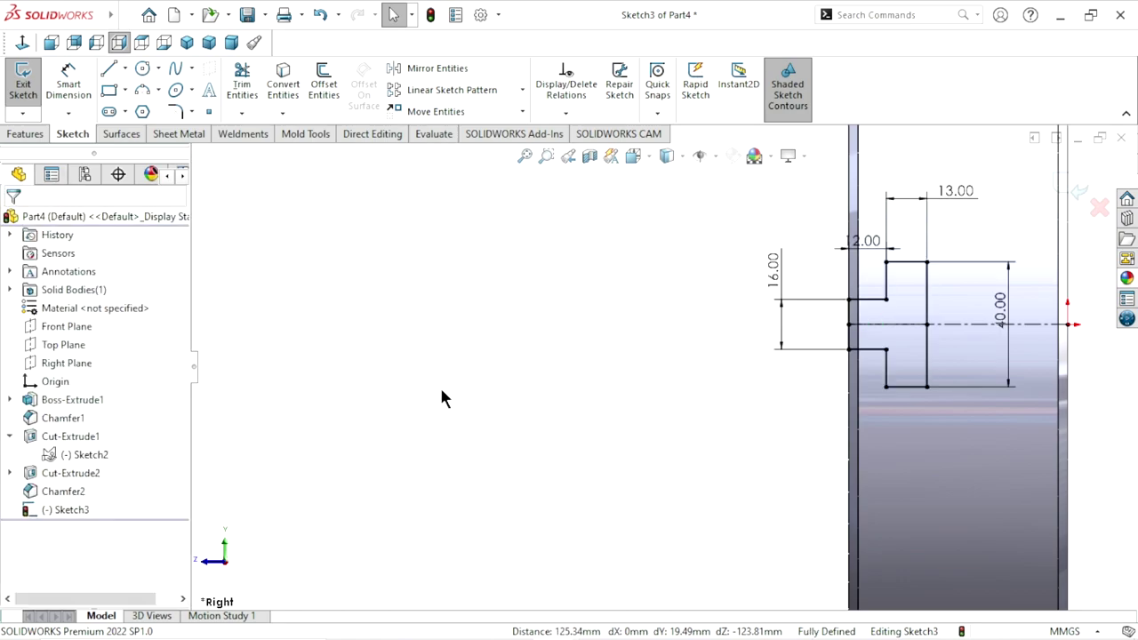
Start an Extruded Cut from the groove sketch
key(f)
scroll(917, 353, down, 2)
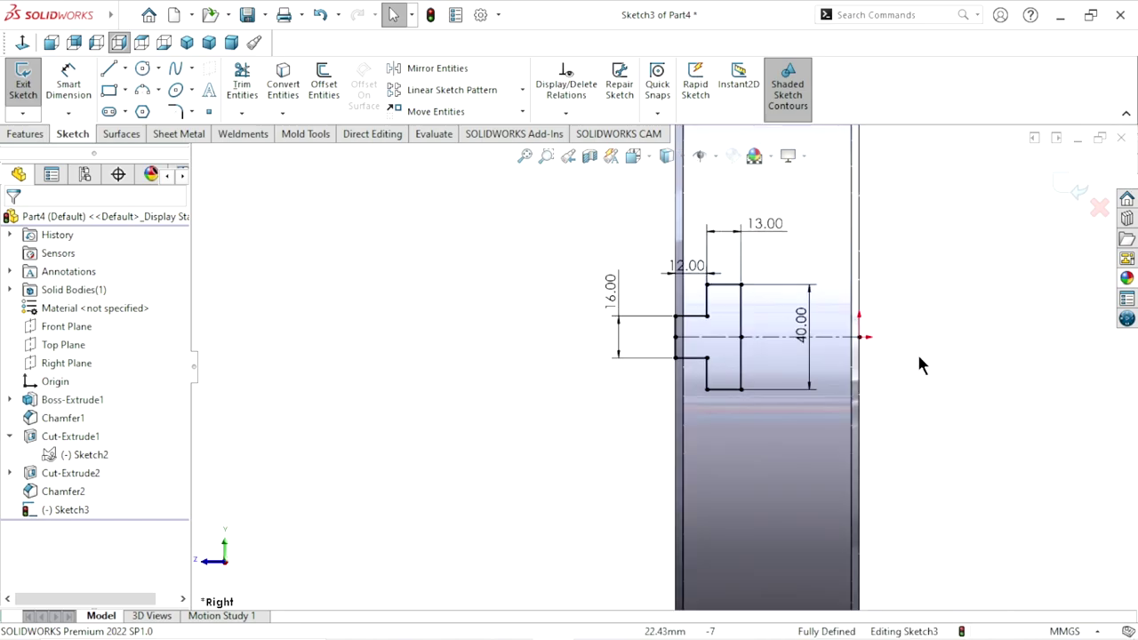
click(25, 133)
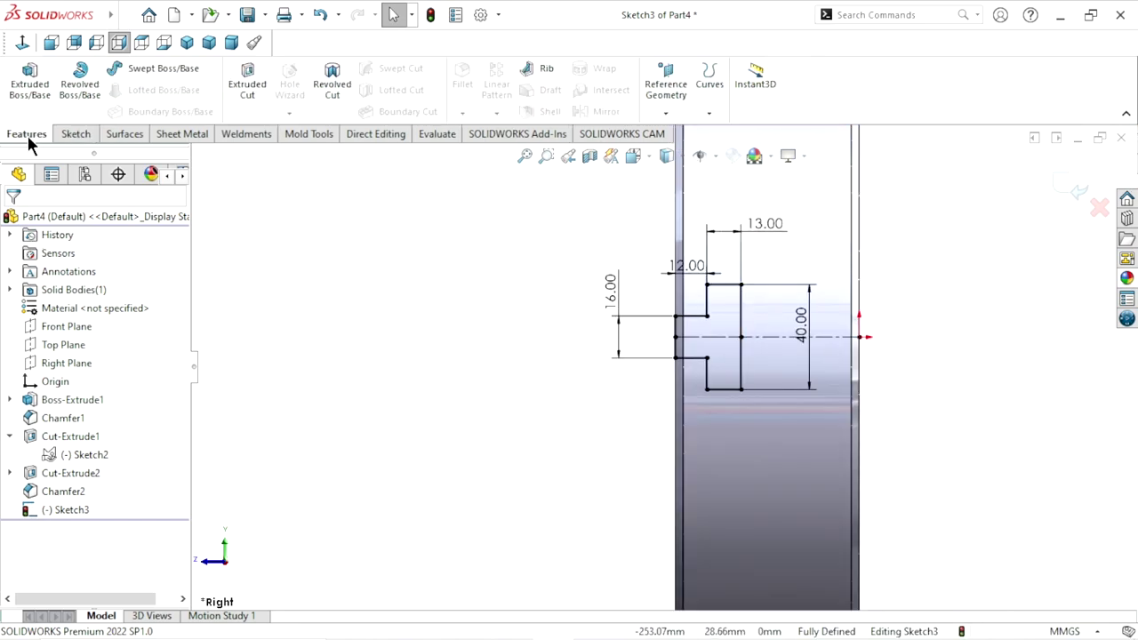
click(249, 108)
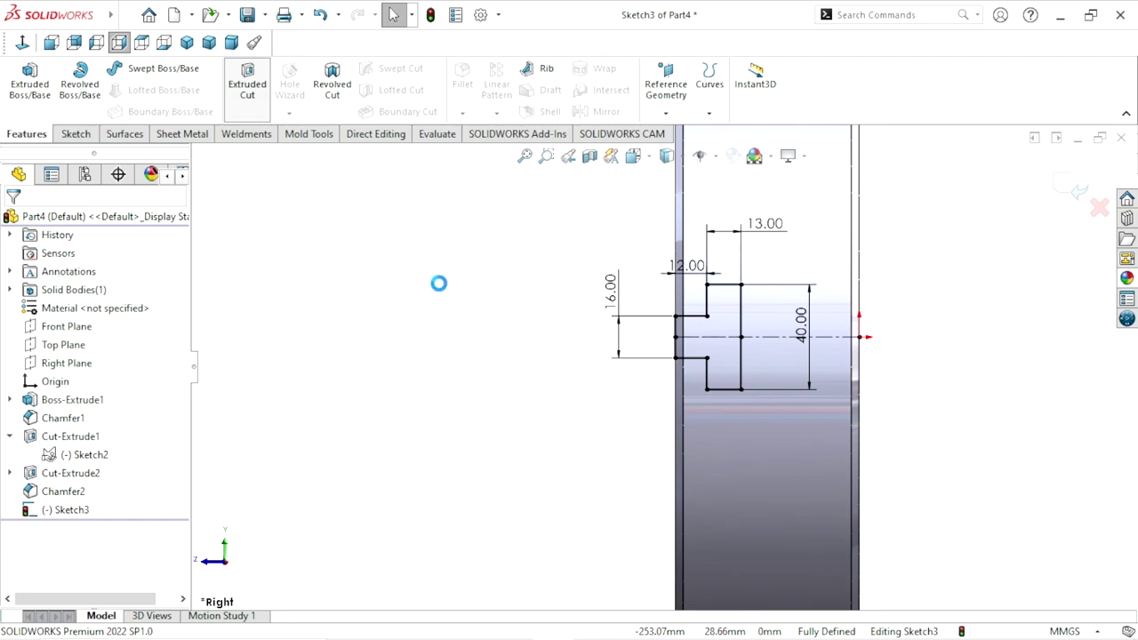
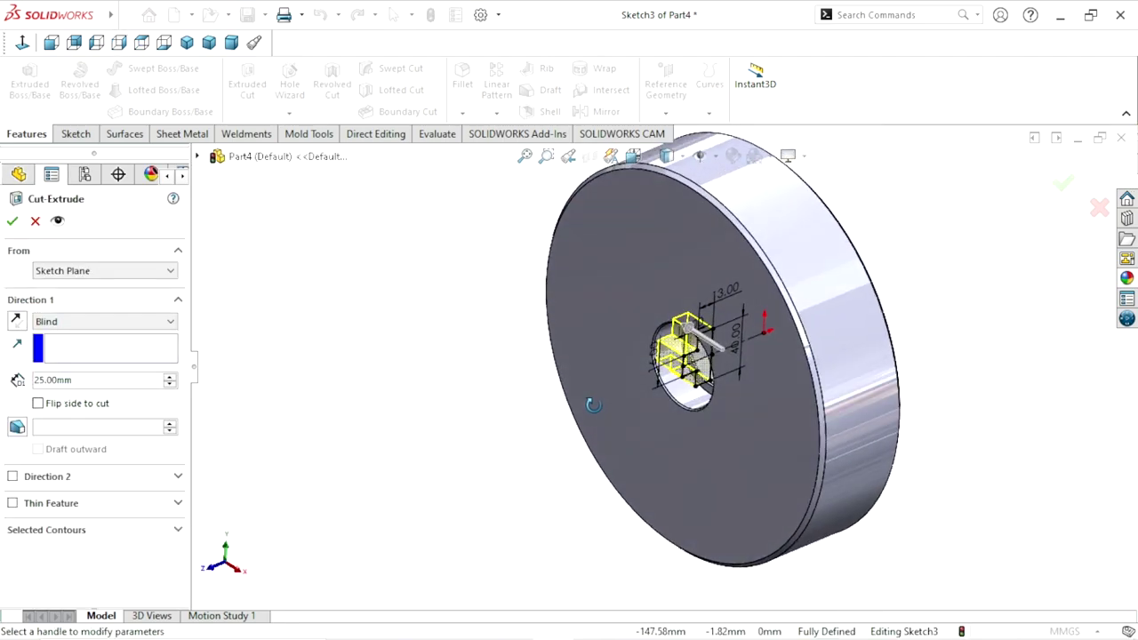
Deepen the T-slot cut from 25 mm to 175 mm and accept Cut-Extrude3
middle_drag(766, 351, 821, 380)
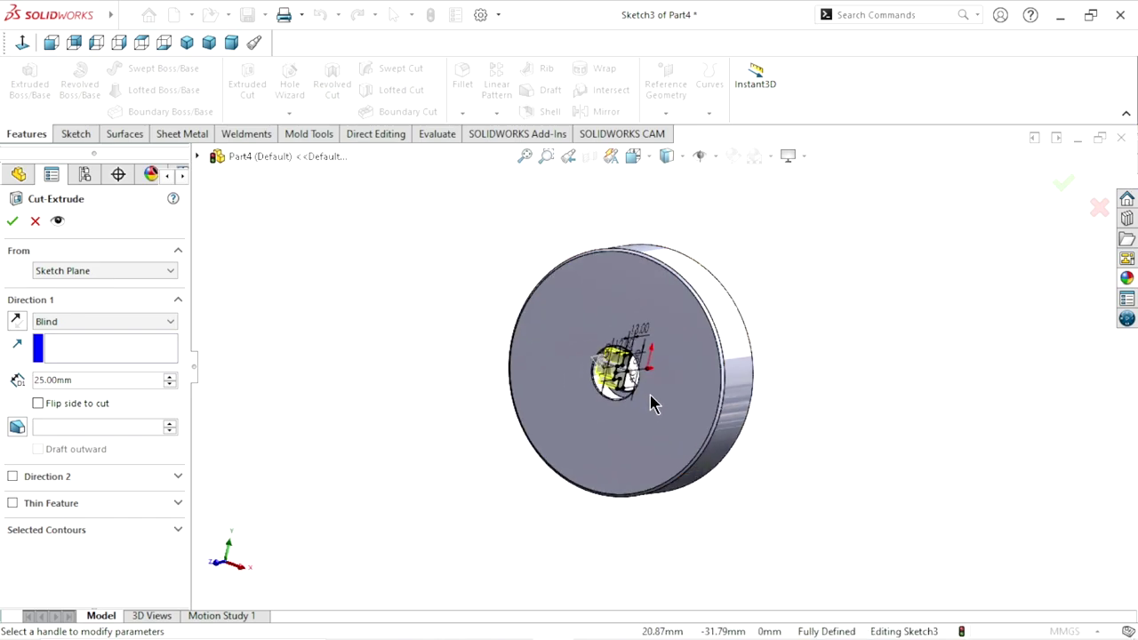
scroll(631, 386, down, 4)
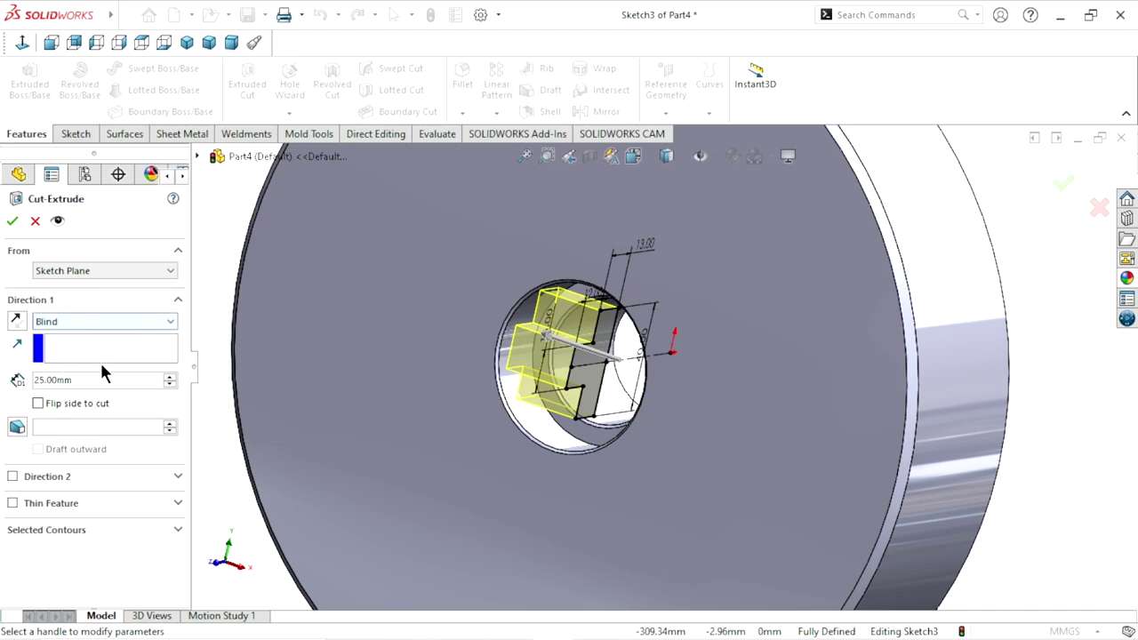
scroll(544, 363, up, 2)
scroll(544, 363, down, 2)
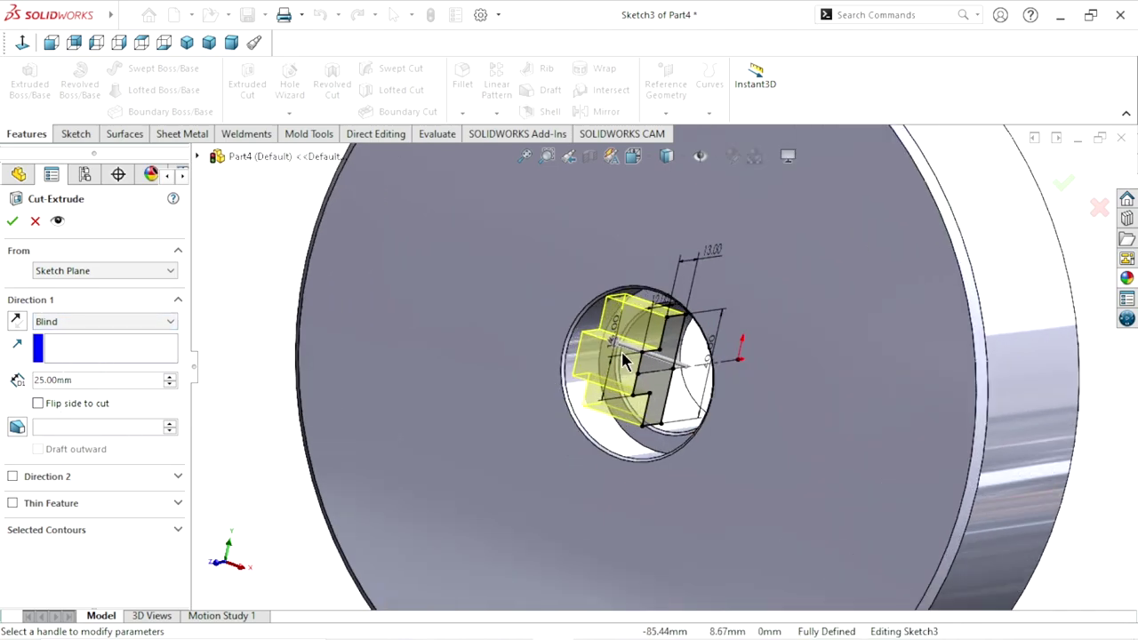
drag(604, 340, 253, 219)
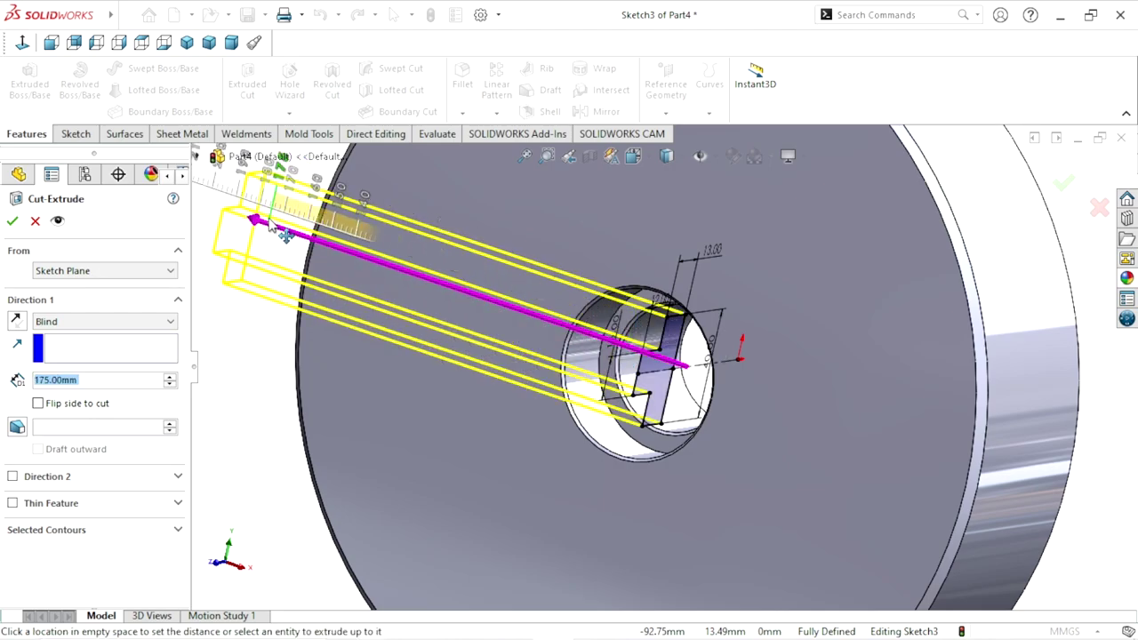
click(12, 221)
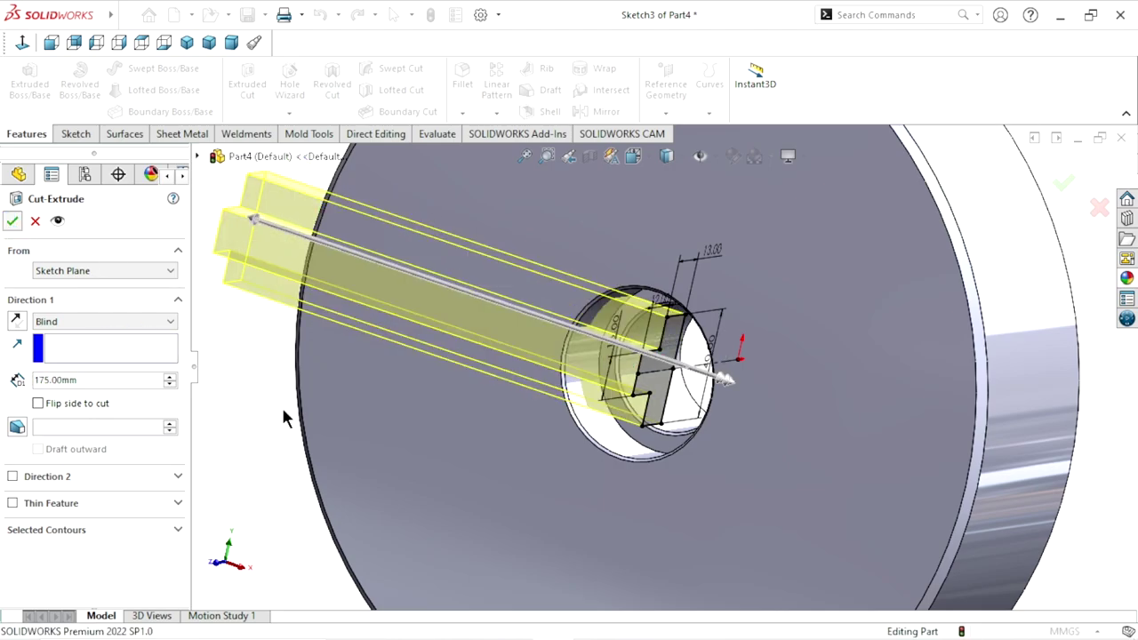
Orbit and zoom around the part to inspect the new slot, then select the disc's front face
key(f)
mouse_move(325, 440)
middle_down()
mouse_move(476, 406)
mouse_move(427, 465)
mouse_move(368, 447)
mouse_move(371, 426)
mouse_move(489, 456)
mouse_move(477, 409)
mouse_move(442, 426)
mouse_move(399, 478)
mouse_move(321, 406)
mouse_move(305, 424)
middle_up()
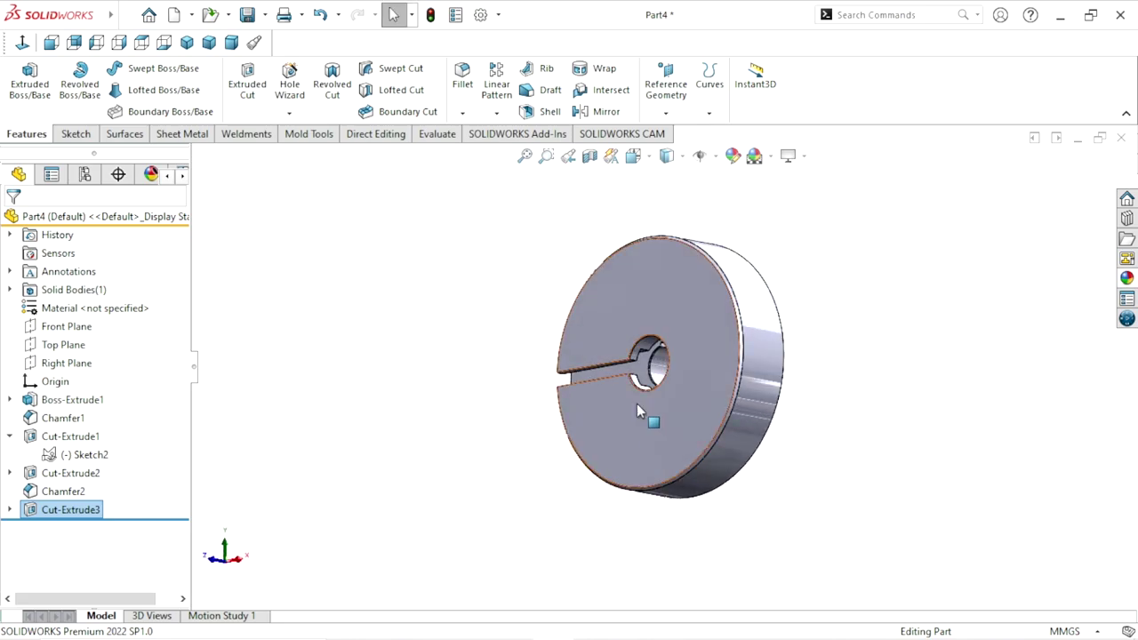
scroll(636, 404, down, 3)
scroll(636, 403, down, 2)
scroll(637, 403, up, 3)
mouse_move(614, 400)
middle_down()
mouse_move(421, 365)
mouse_move(532, 356)
mouse_move(551, 329)
mouse_move(581, 320)
mouse_move(592, 333)
mouse_move(566, 359)
mouse_move(424, 401)
mouse_move(407, 427)
mouse_move(454, 495)
mouse_move(506, 437)
mouse_move(569, 453)
middle_up()
click(925, 510)
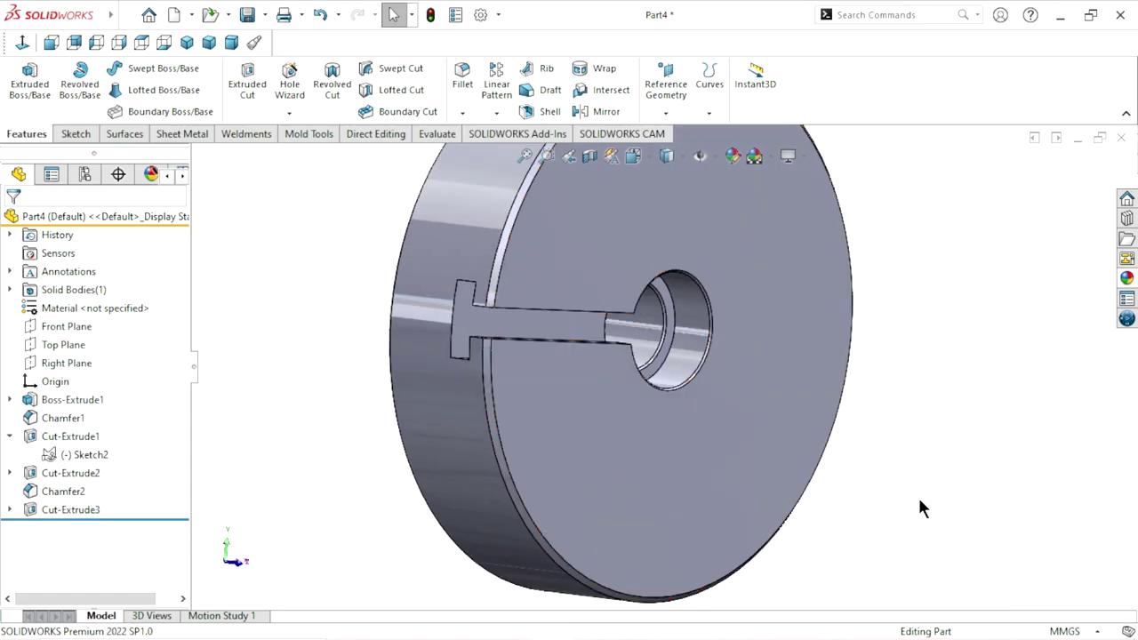
key(f)
mouse_move(825, 480)
middle_down()
mouse_move(800, 475)
mouse_move(774, 406)
middle_up()
click(699, 393)
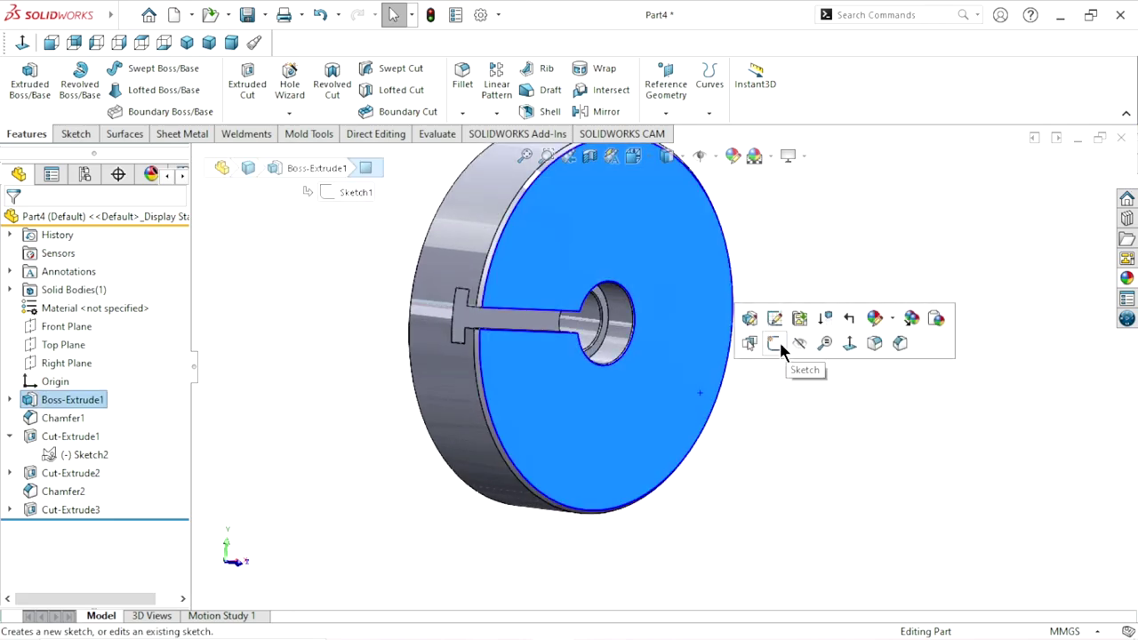
Start a new sketch on the disc's front face
click(775, 344)
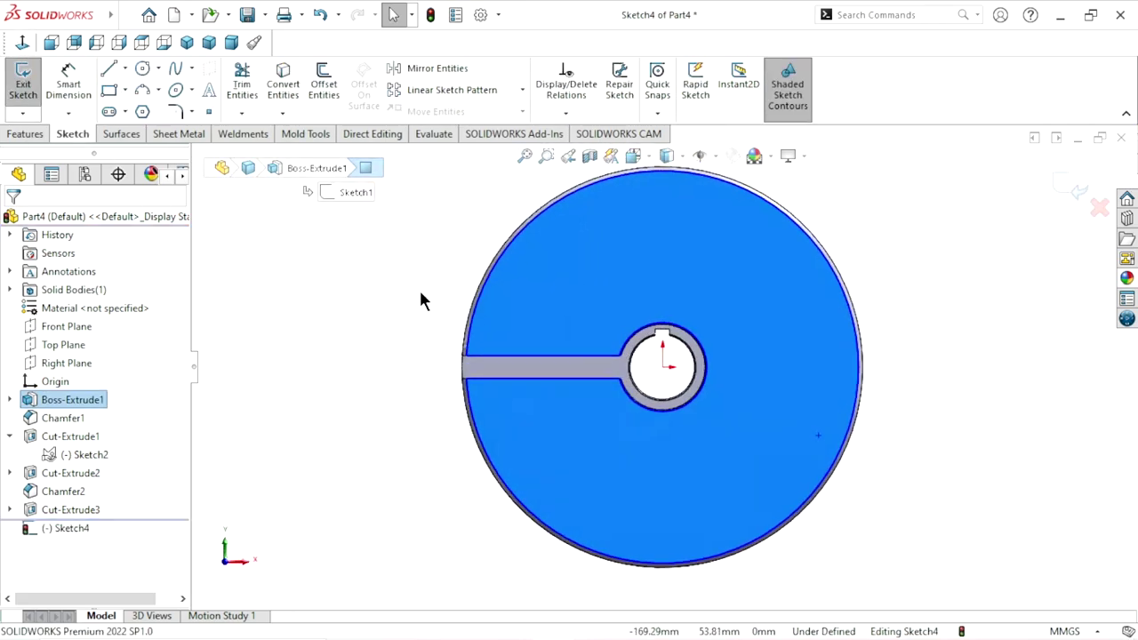
key(Escape)
scroll(669, 402, down, 2)
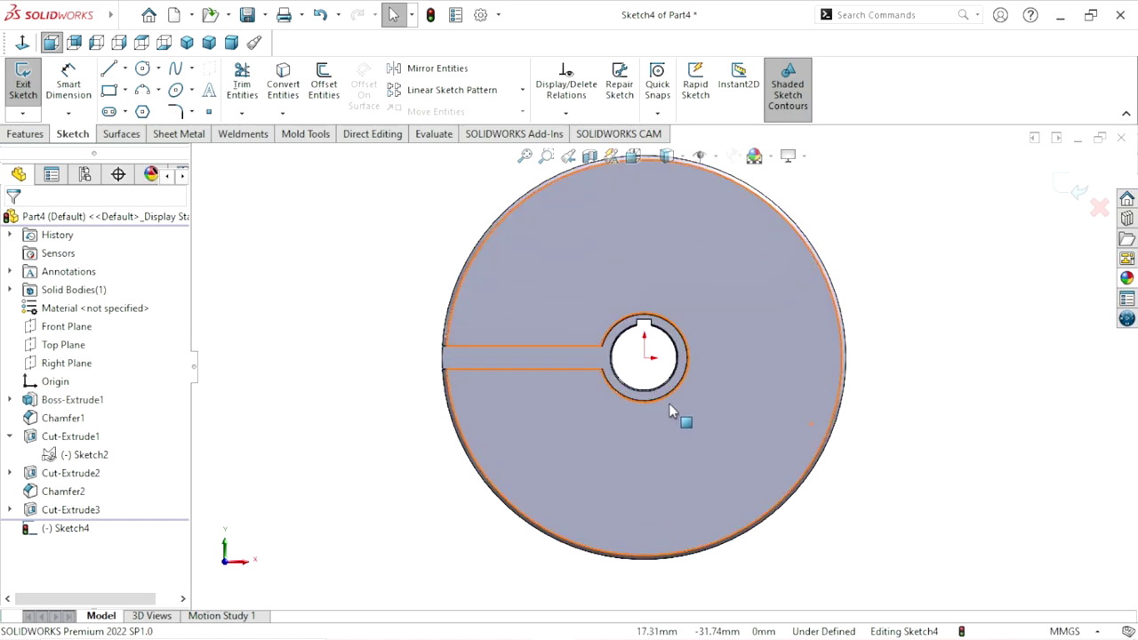
Draw a trial centrepoint arc slot centred on the bore, then return to selecting
click(126, 113)
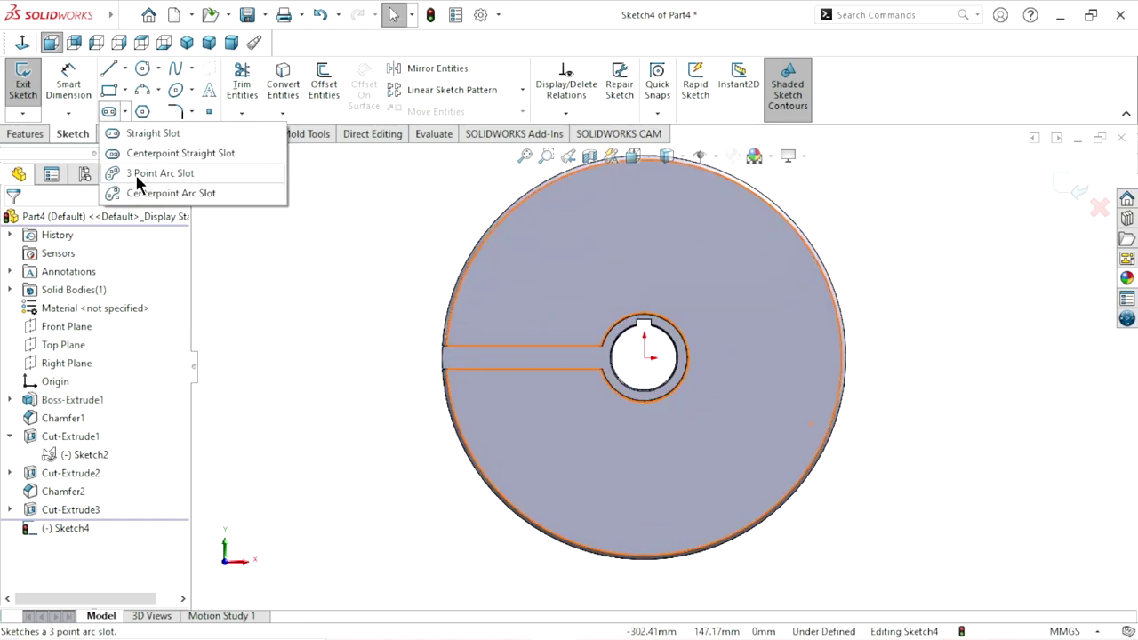
click(137, 192)
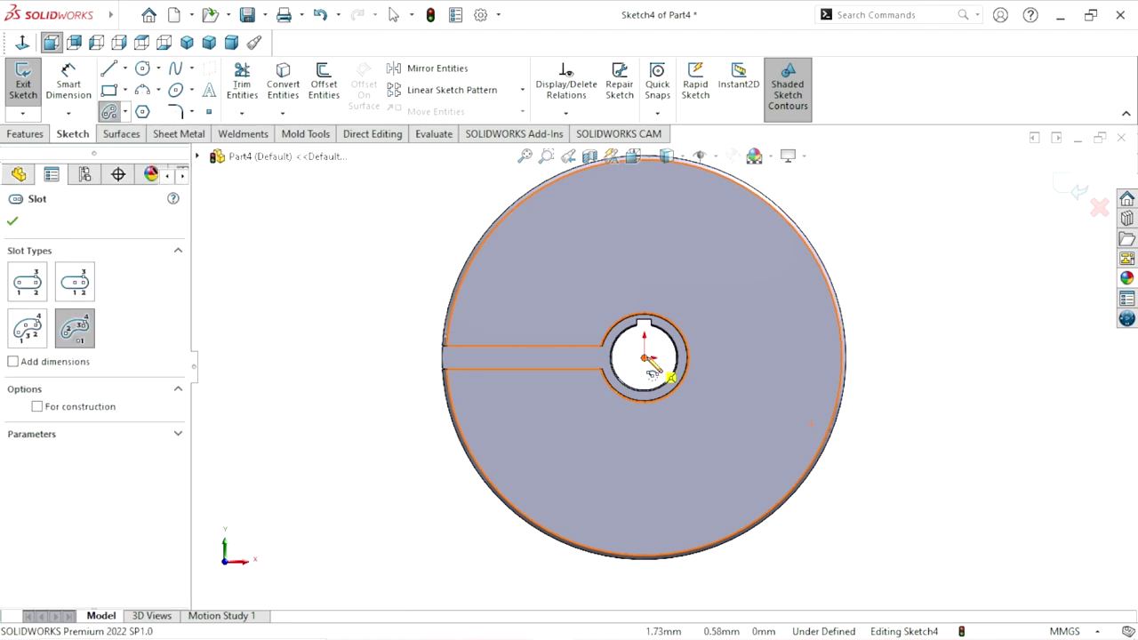
click(645, 357)
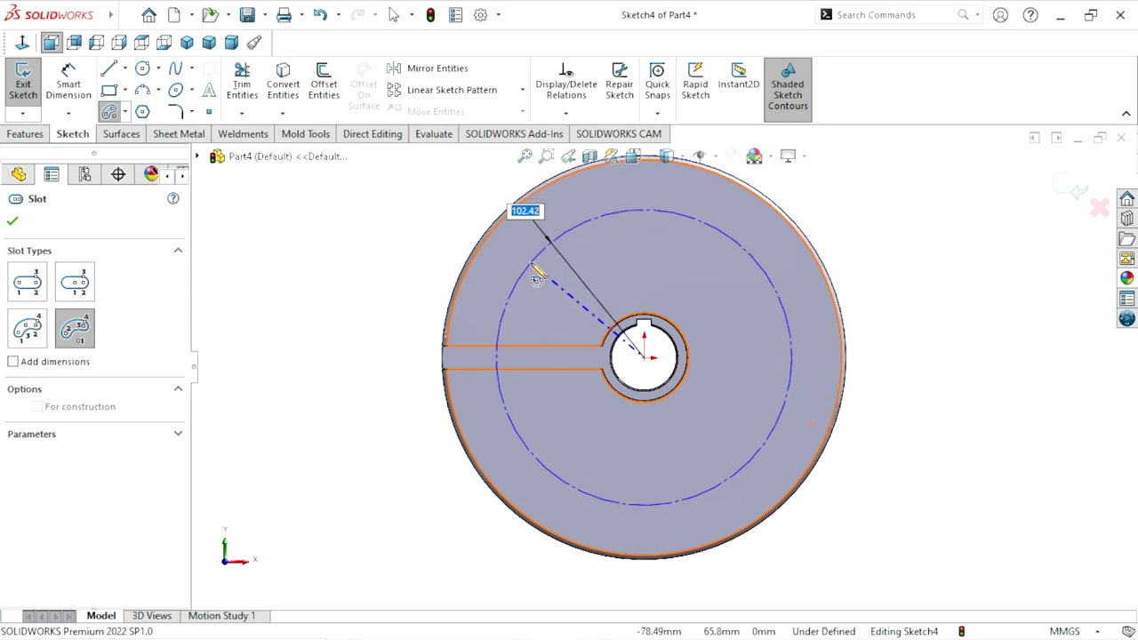
click(532, 263)
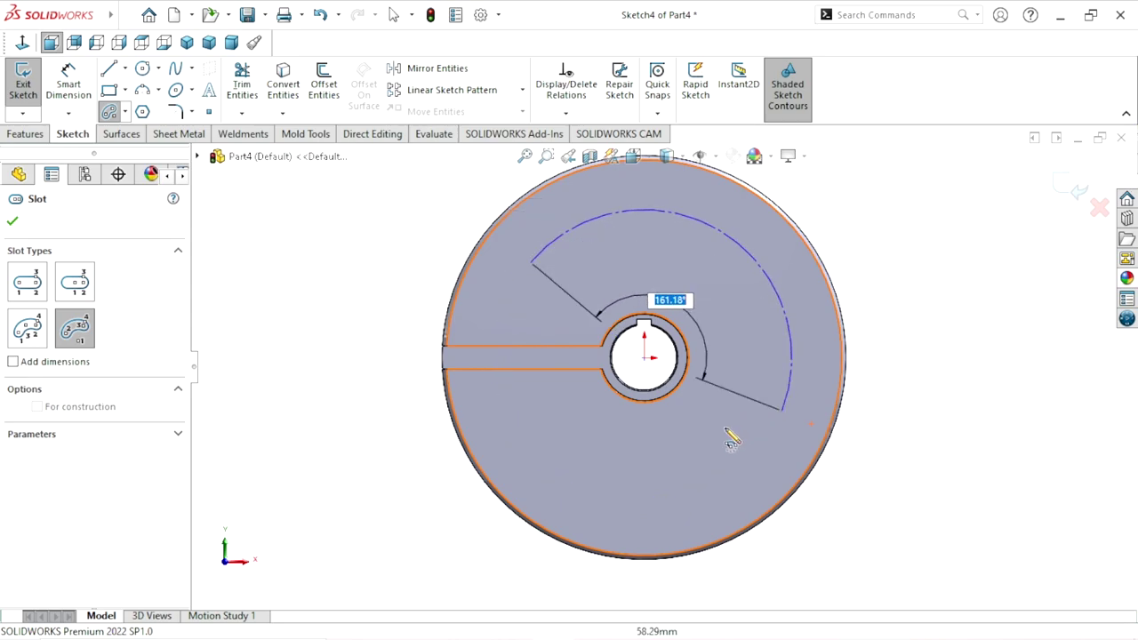
click(540, 453)
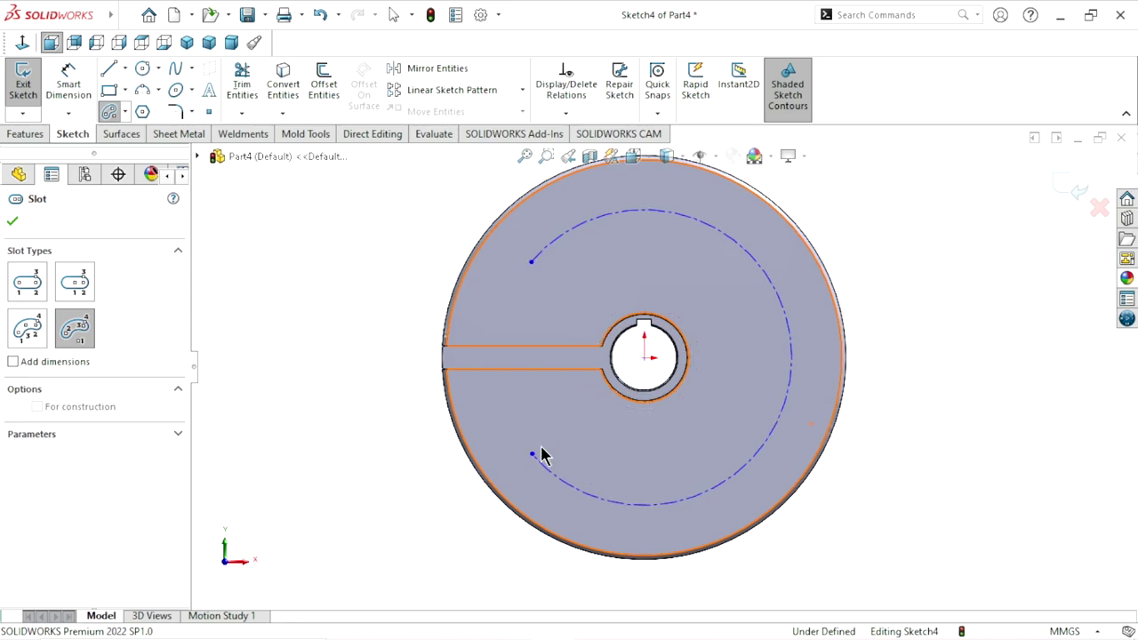
right_click(291, 409)
click(321, 423)
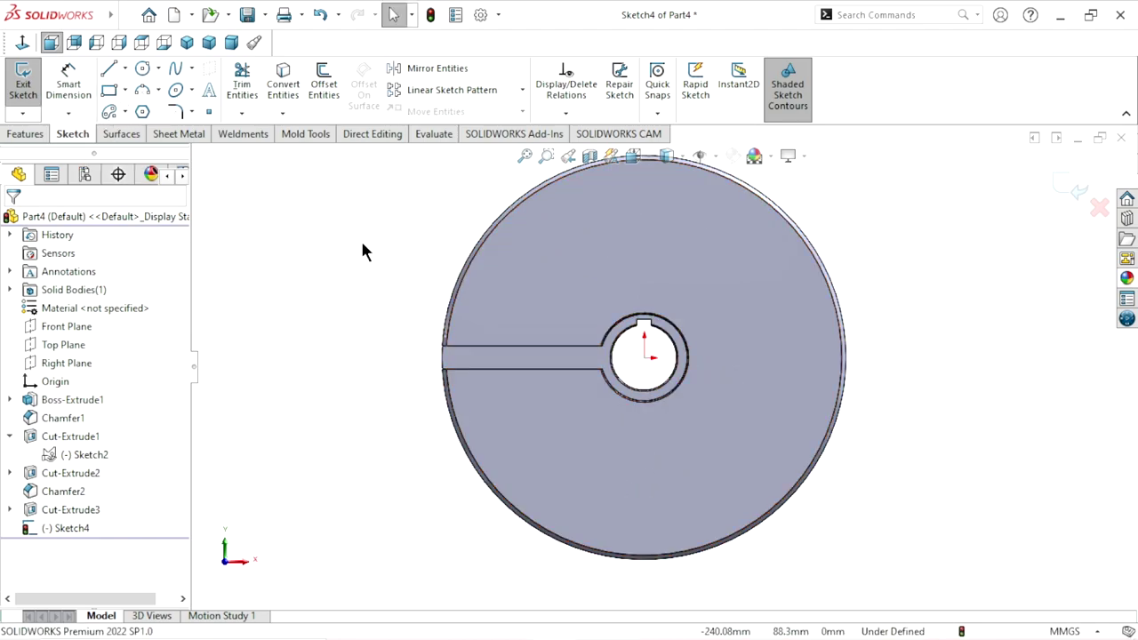
Draw upper and lower construction lines radiating from the bore centre
click(125, 68)
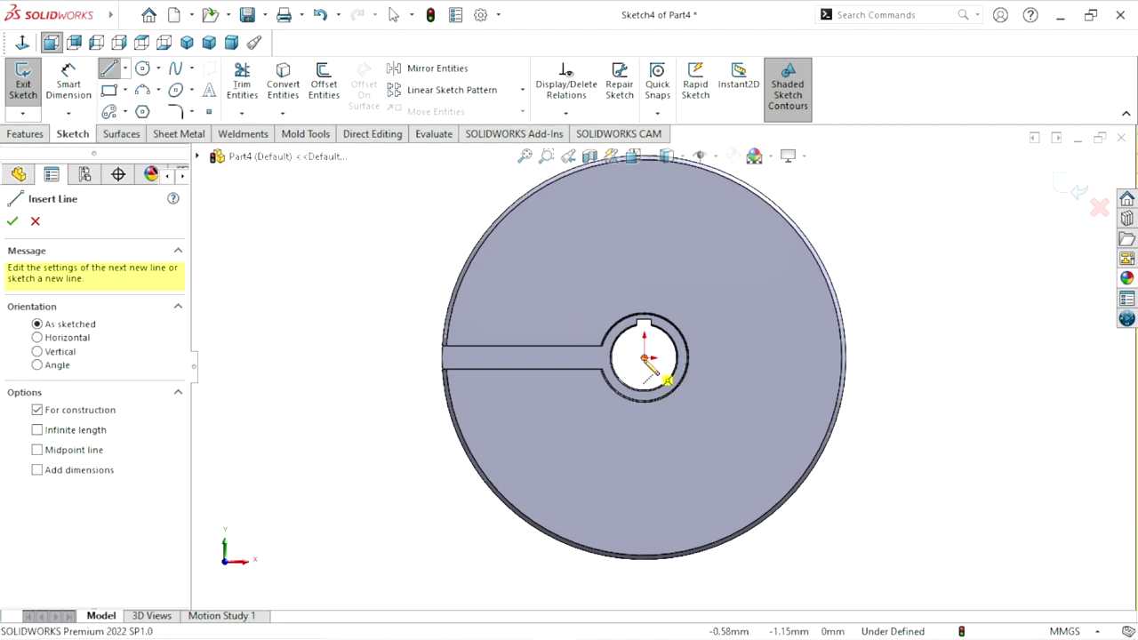
click(644, 358)
click(539, 263)
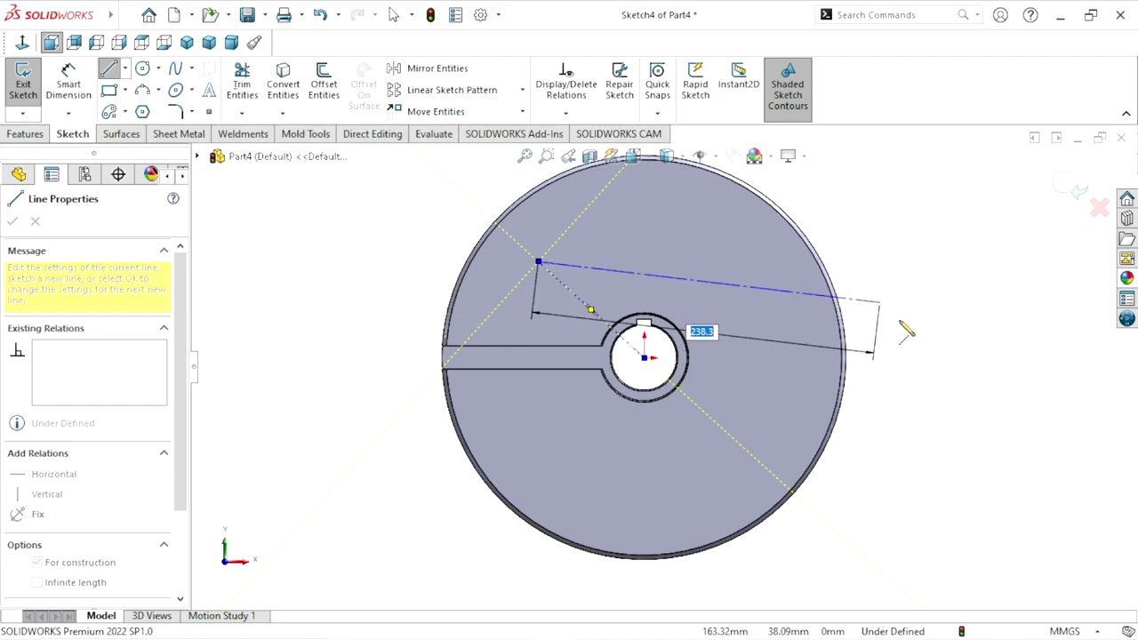
right_click(880, 311)
click(899, 309)
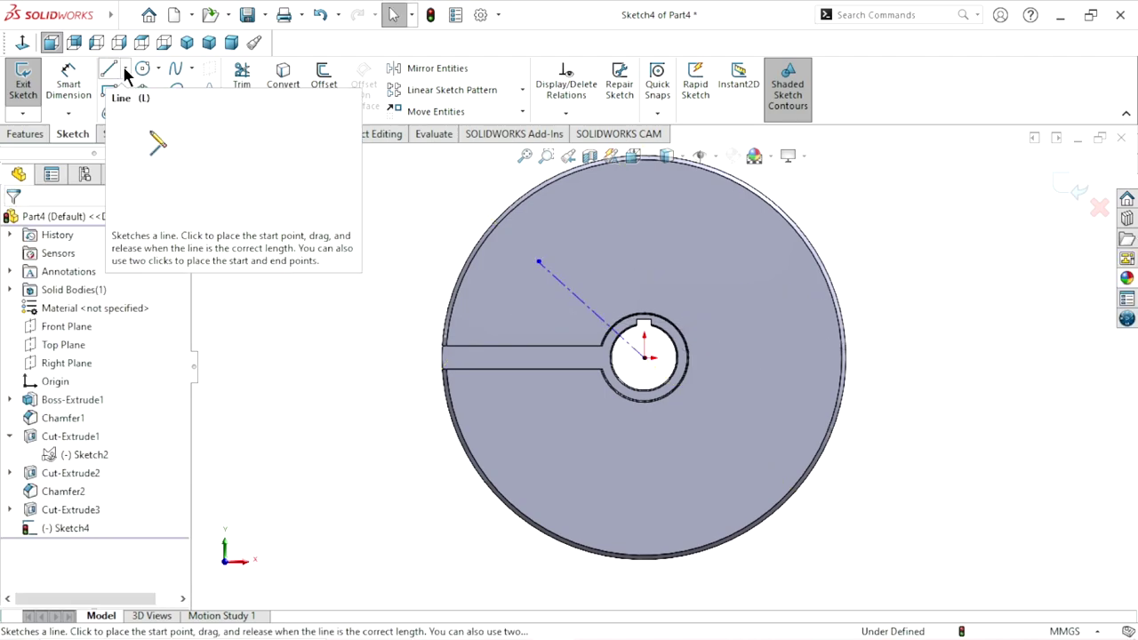
click(125, 68)
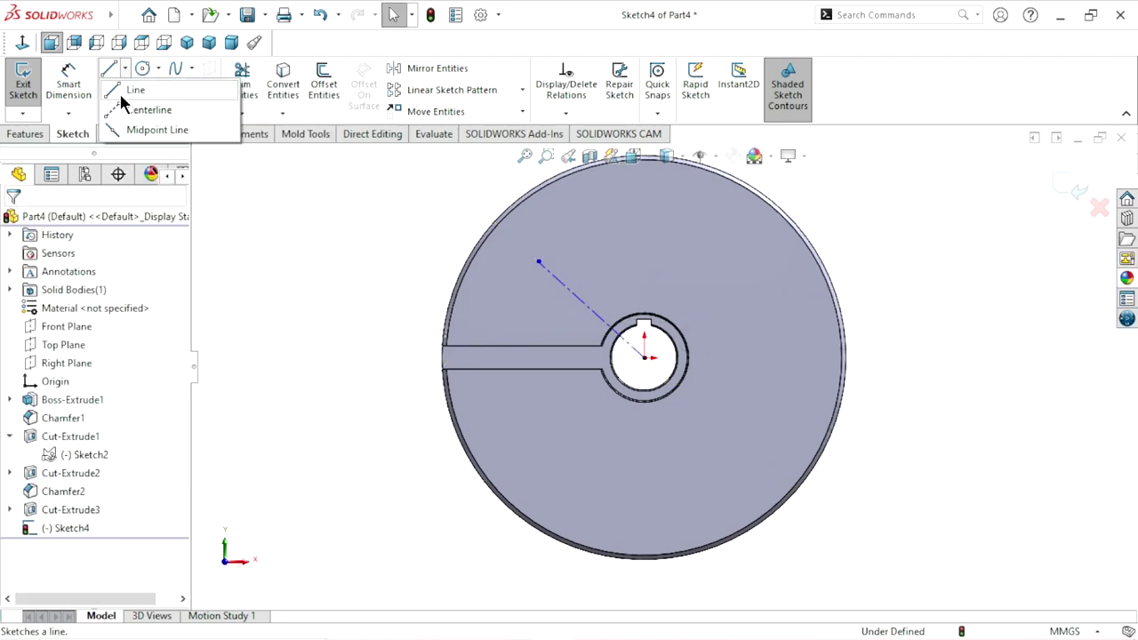
click(643, 358)
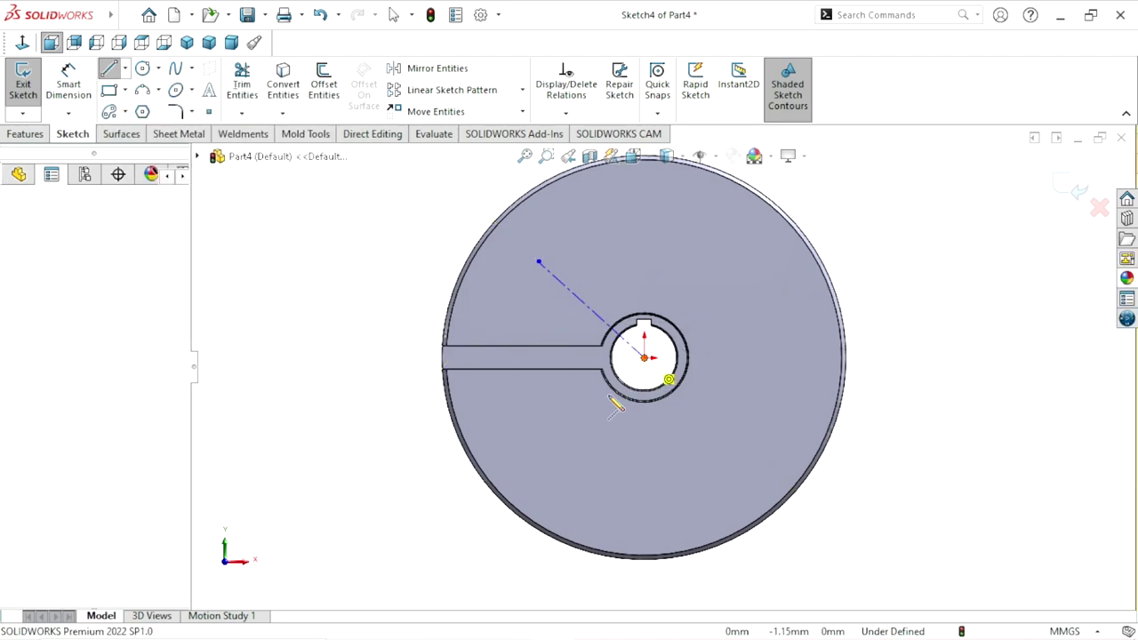
click(551, 455)
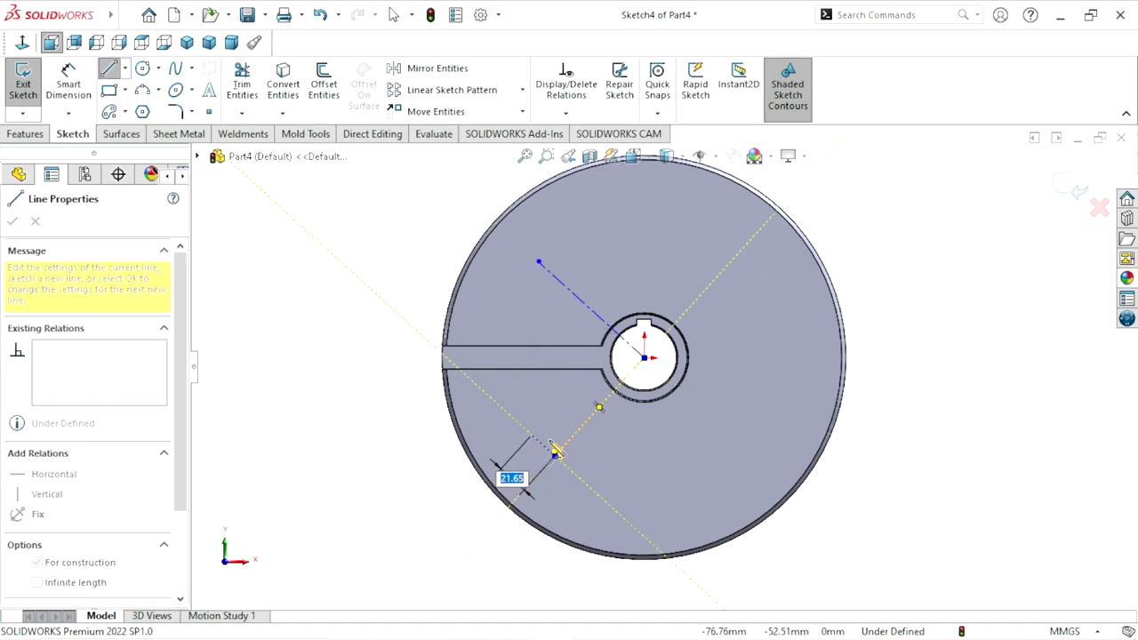
right_click(553, 444)
click(556, 444)
Dimension the angle between the two construction lines as a driven 90°
click(69, 80)
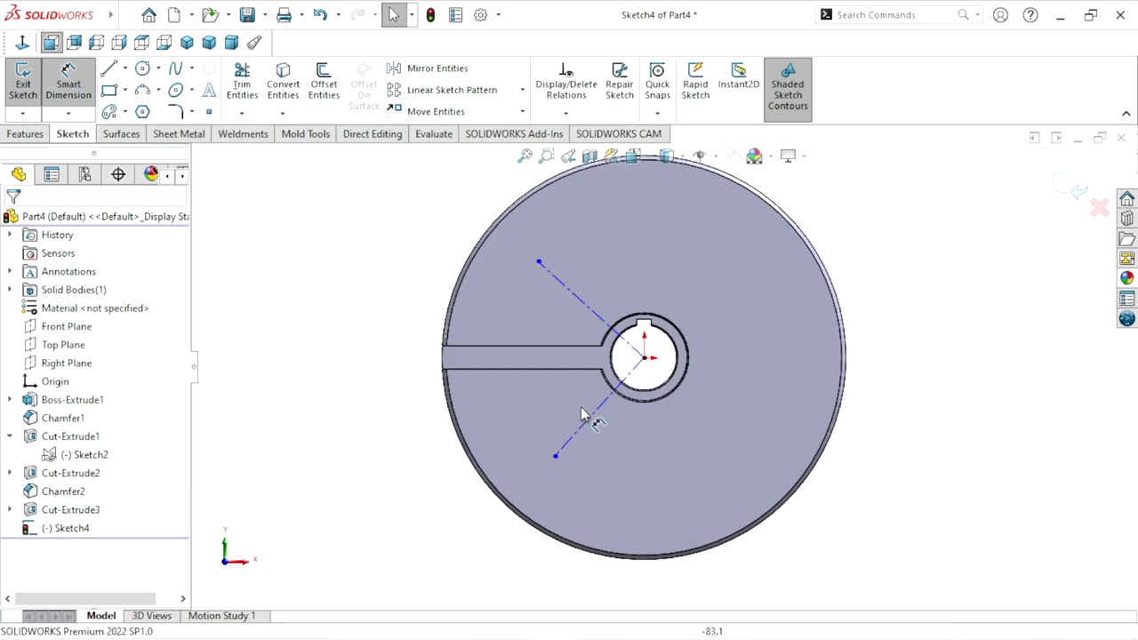
click(587, 307)
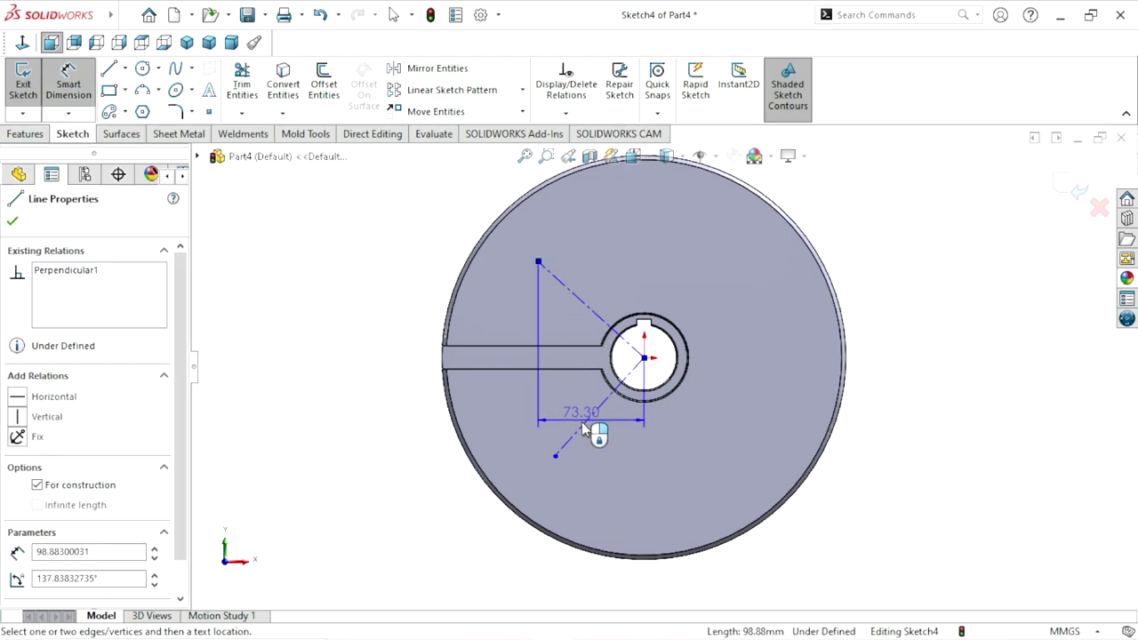
click(583, 427)
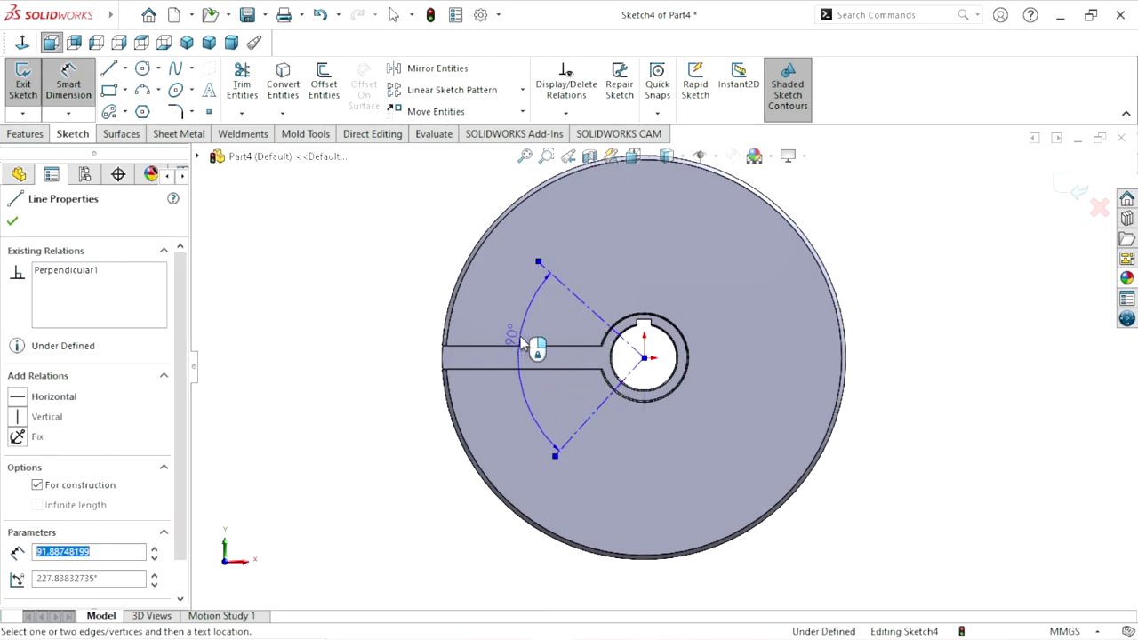
click(520, 360)
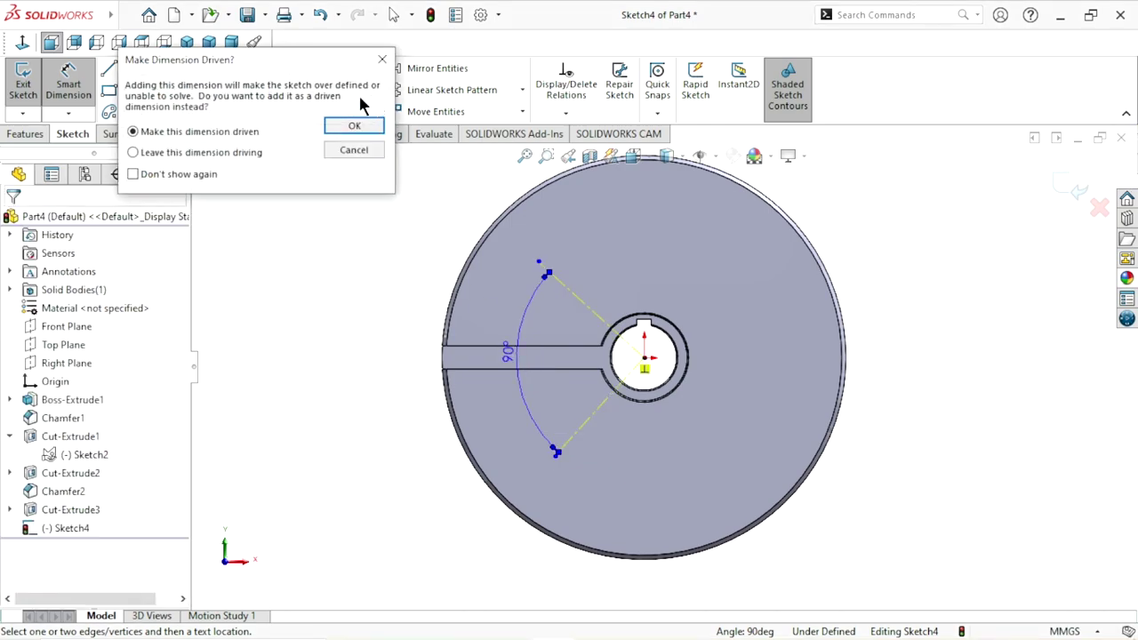
click(353, 126)
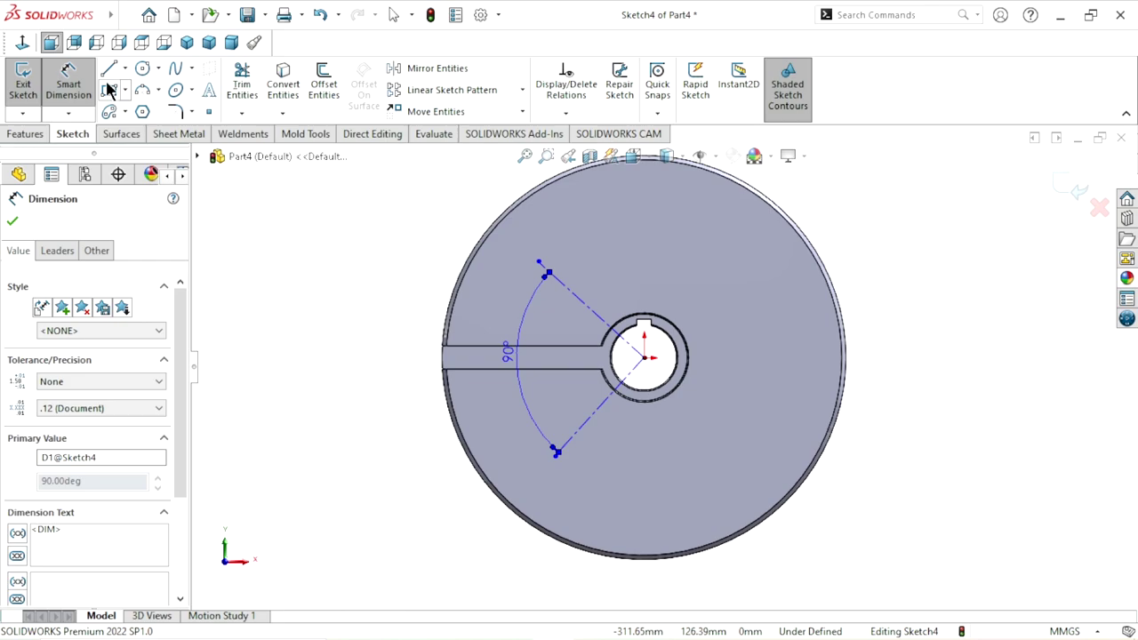
click(70, 86)
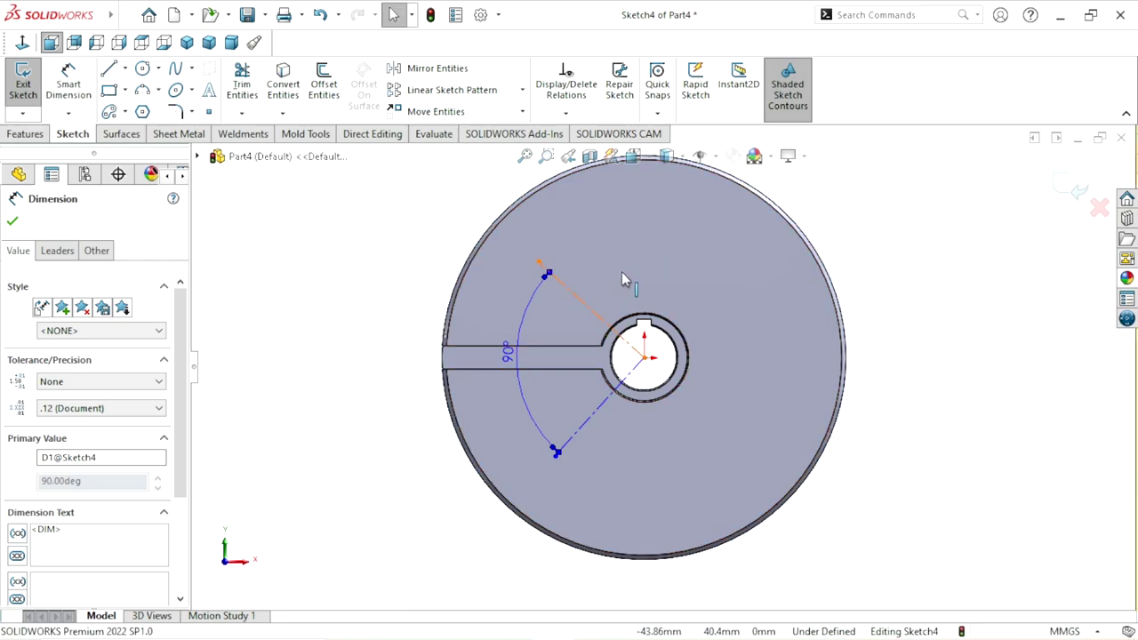
Dimension the upper construction line's length, first to 95 mm and then to 85 mm
click(622, 278)
click(60, 81)
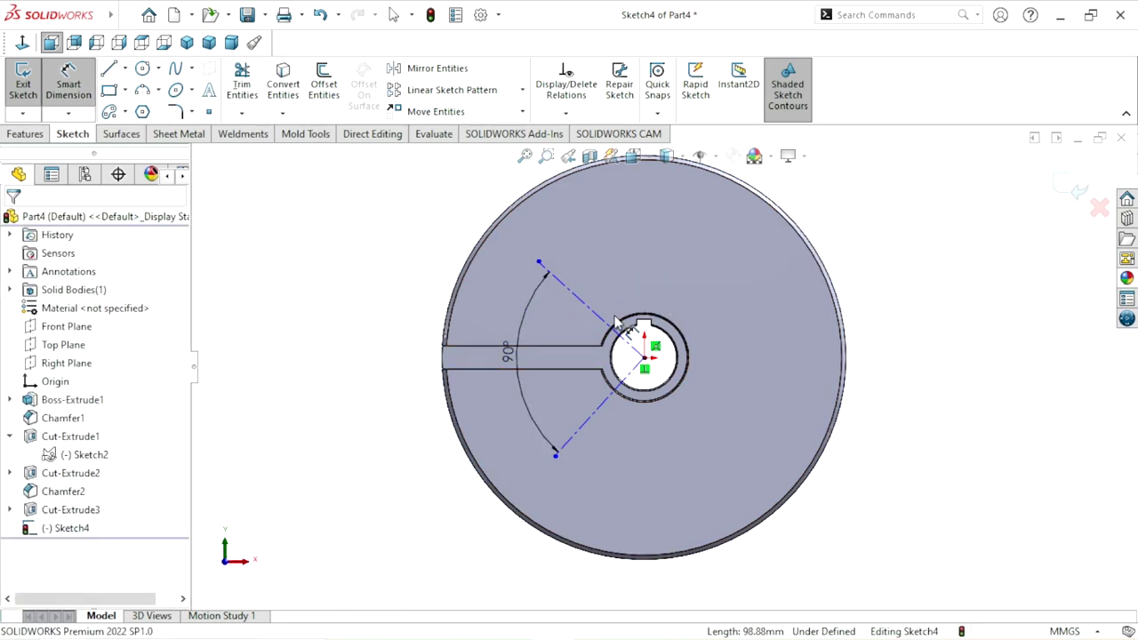
click(627, 331)
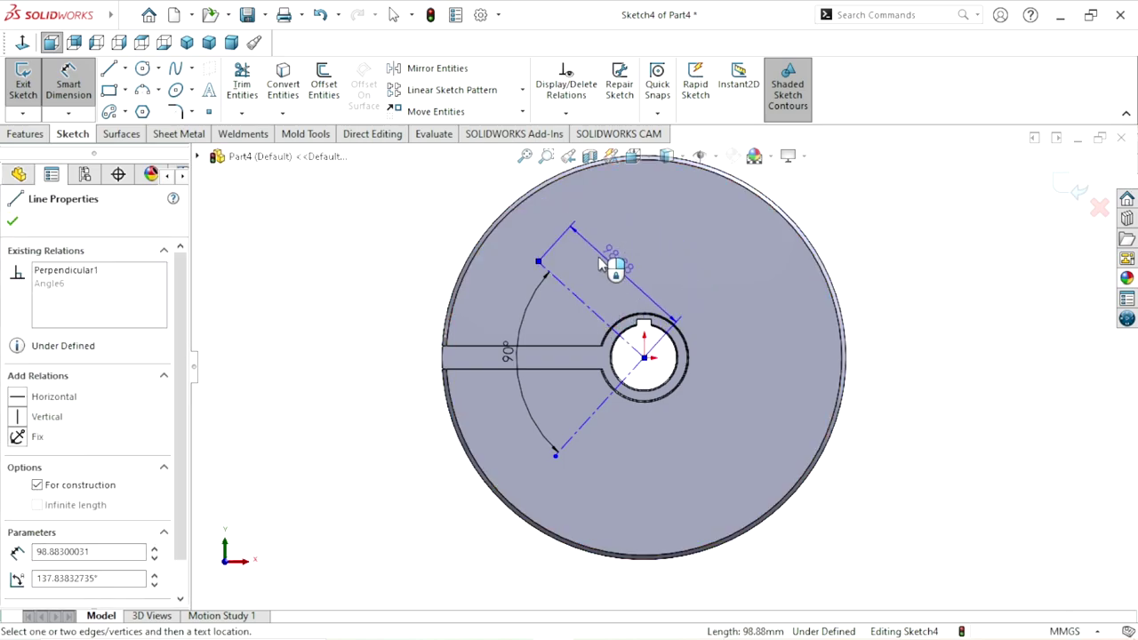
click(622, 279)
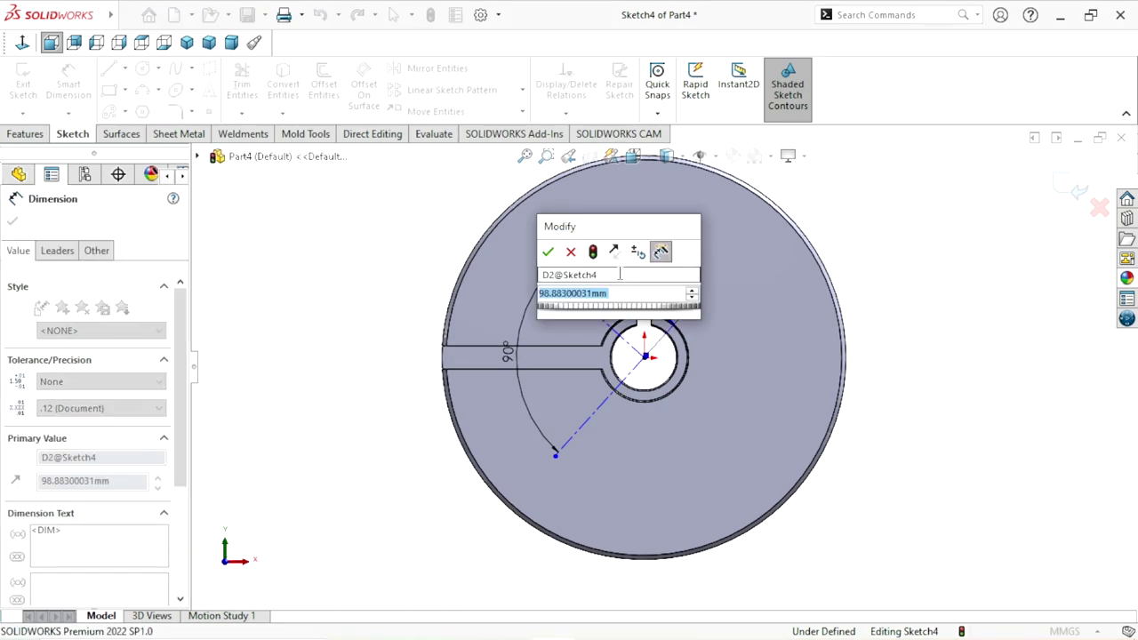
text(95)
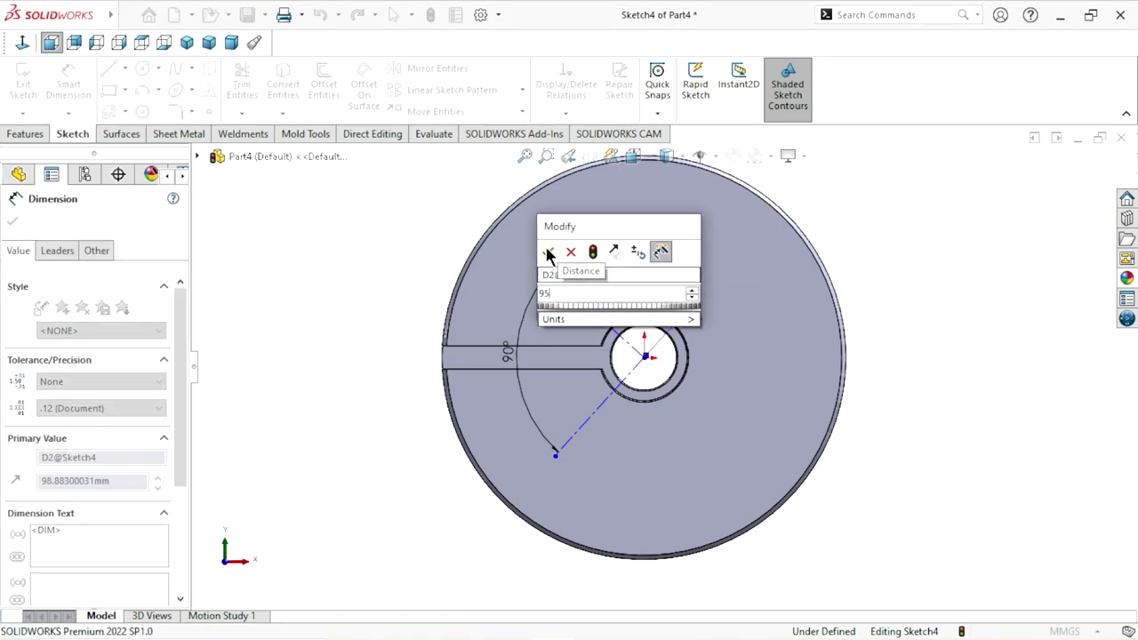
click(548, 252)
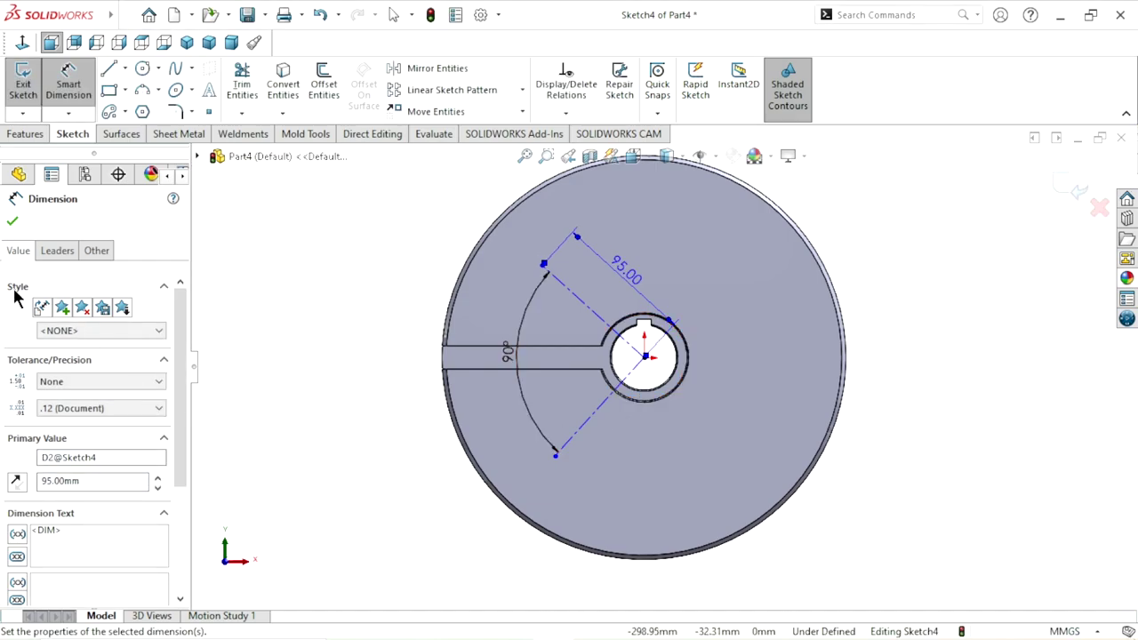
click(11, 224)
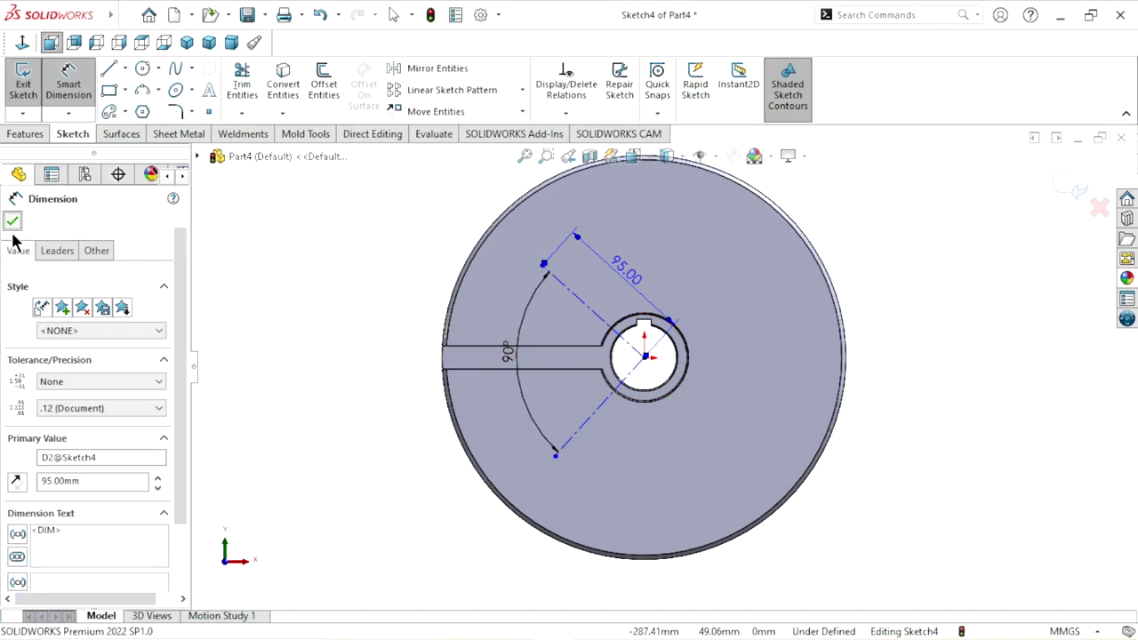
double_click(627, 268)
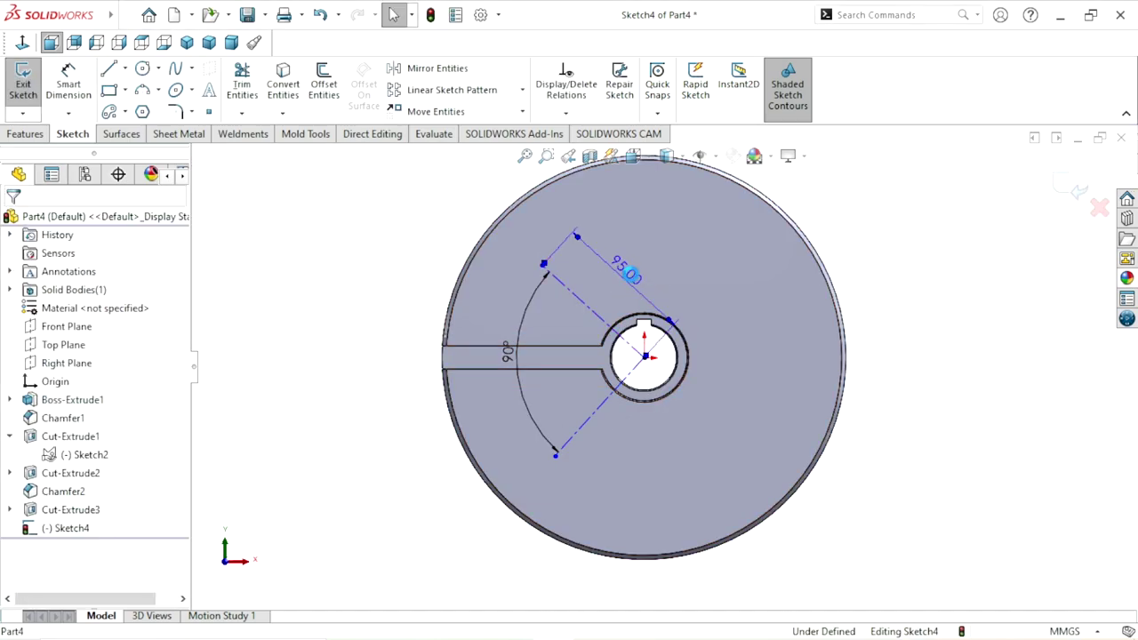
text(85)
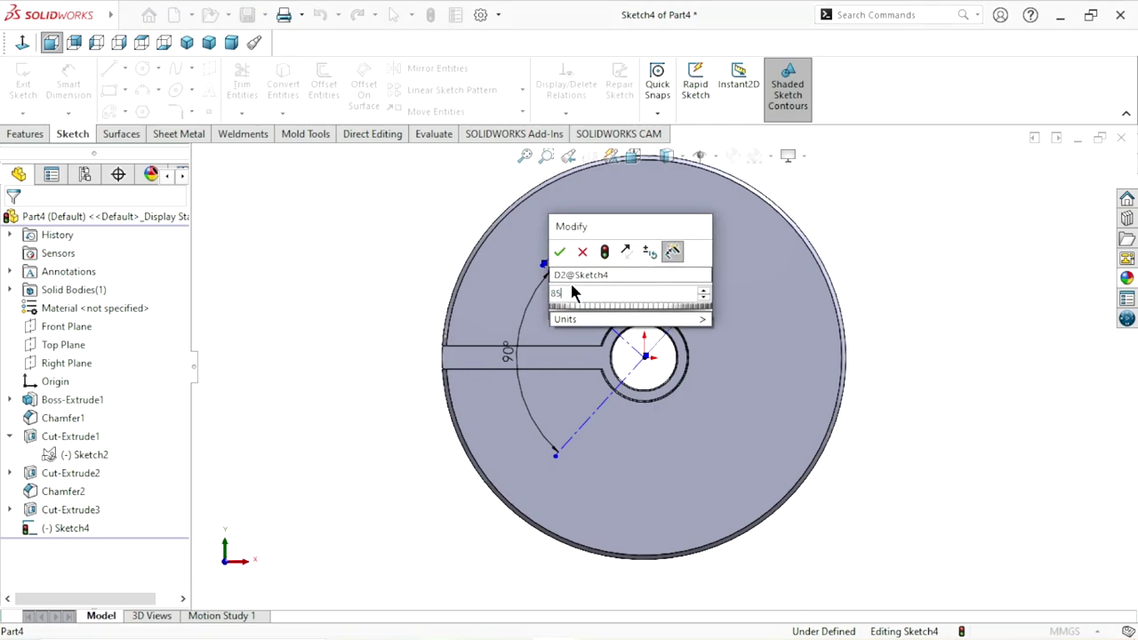
click(582, 252)
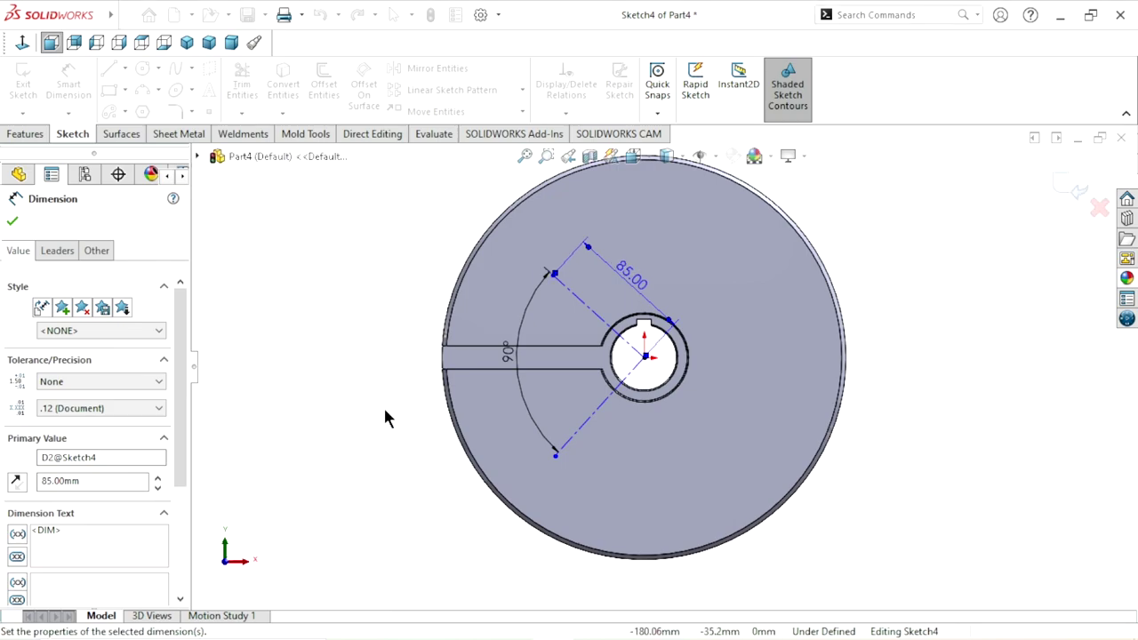
click(13, 223)
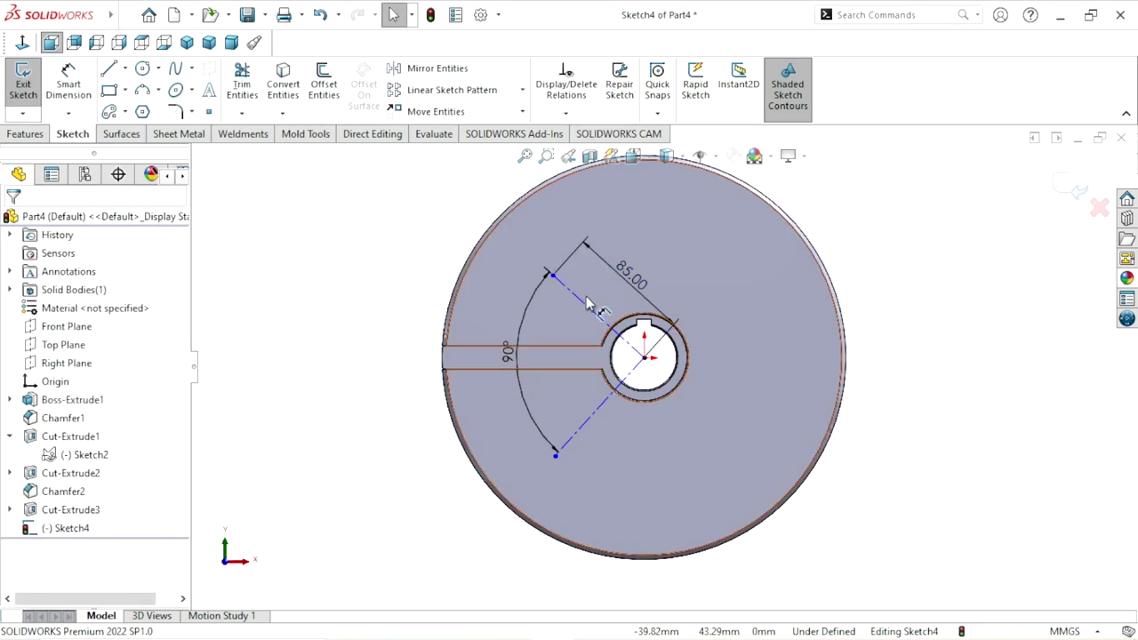
Make the two construction lines equal in length
click(570, 427)
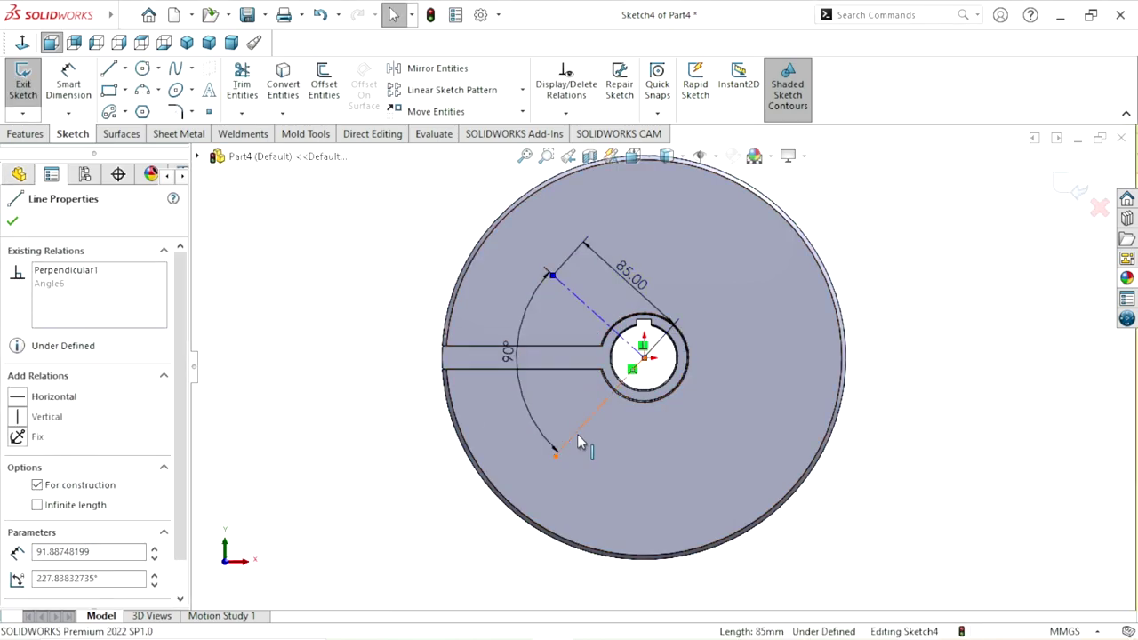
ctrl+click(591, 311)
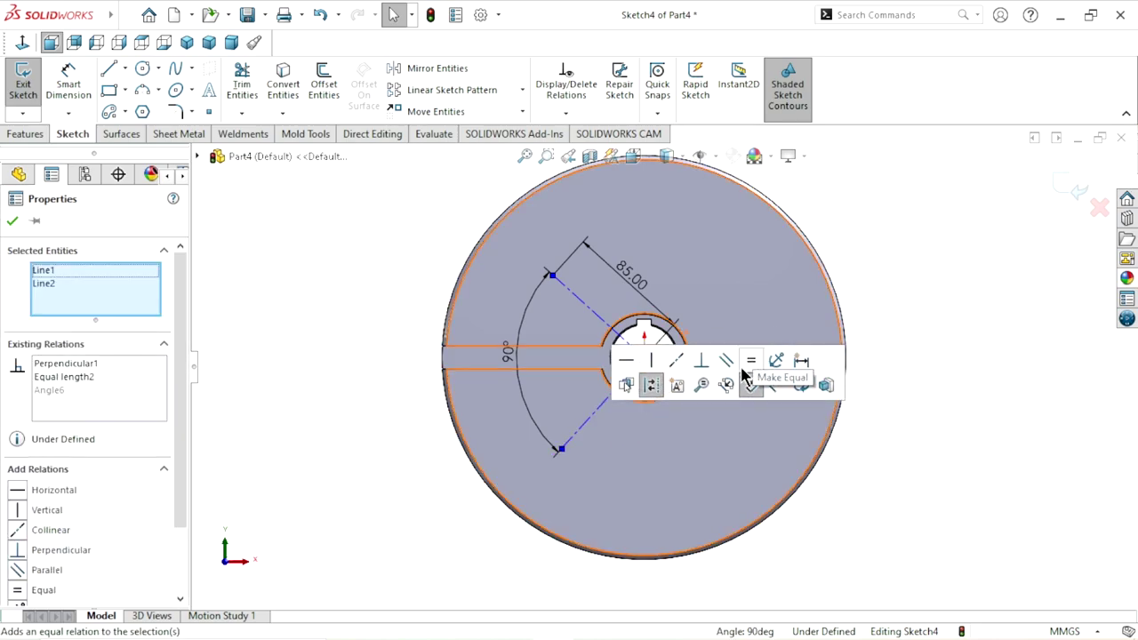
click(751, 360)
click(12, 222)
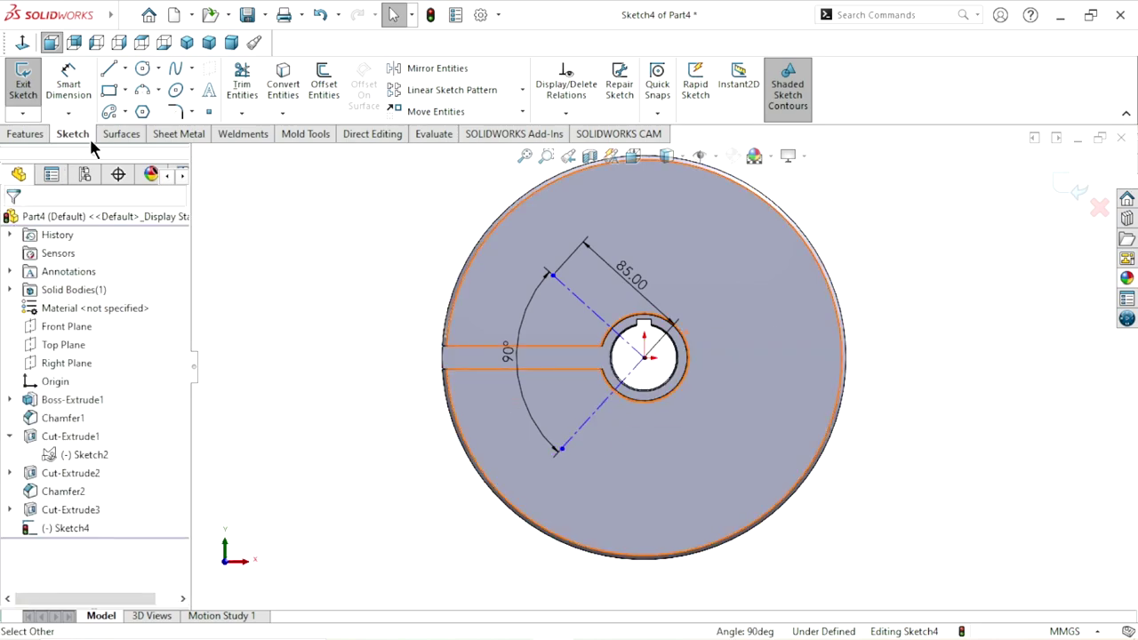
Draw a centrepoint arc slot from the shaft centre between the two construction line ends
click(126, 111)
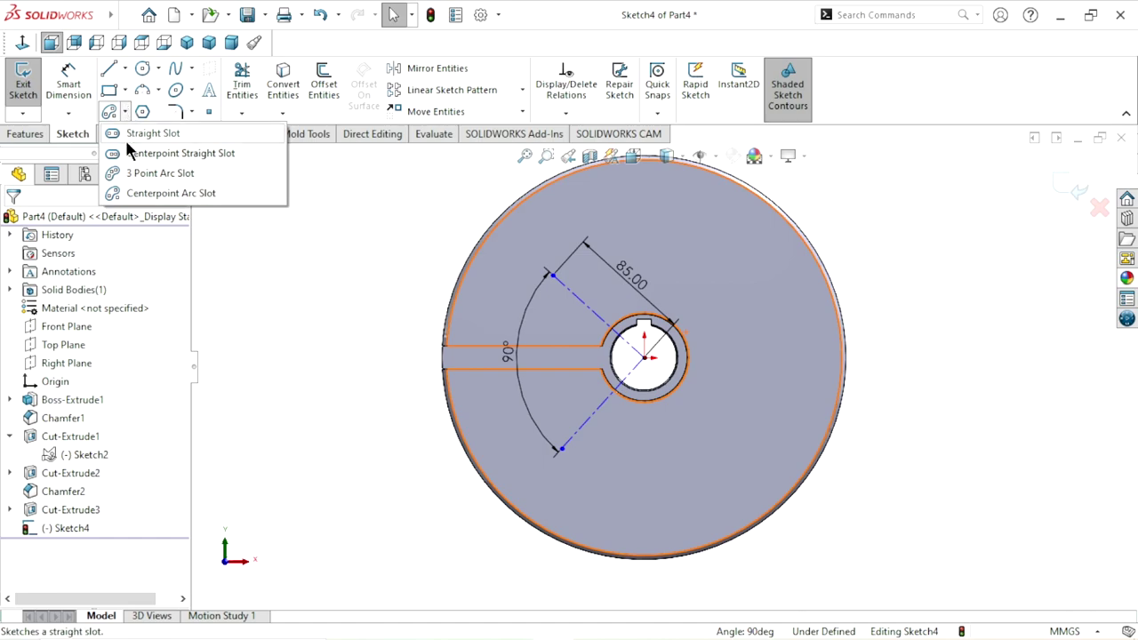
click(121, 186)
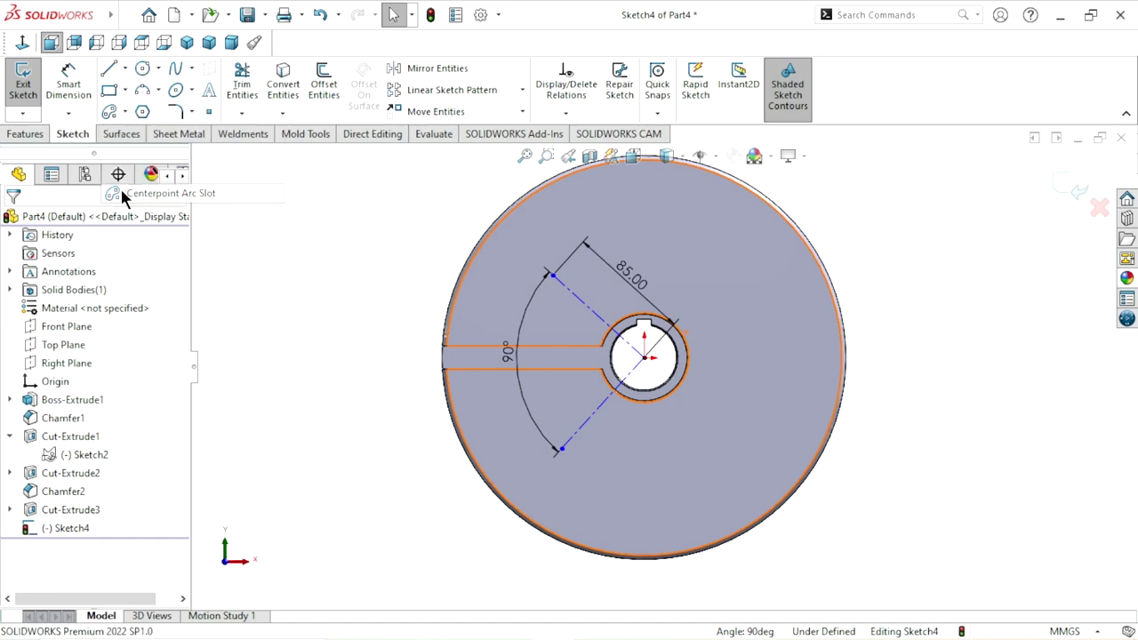
click(644, 358)
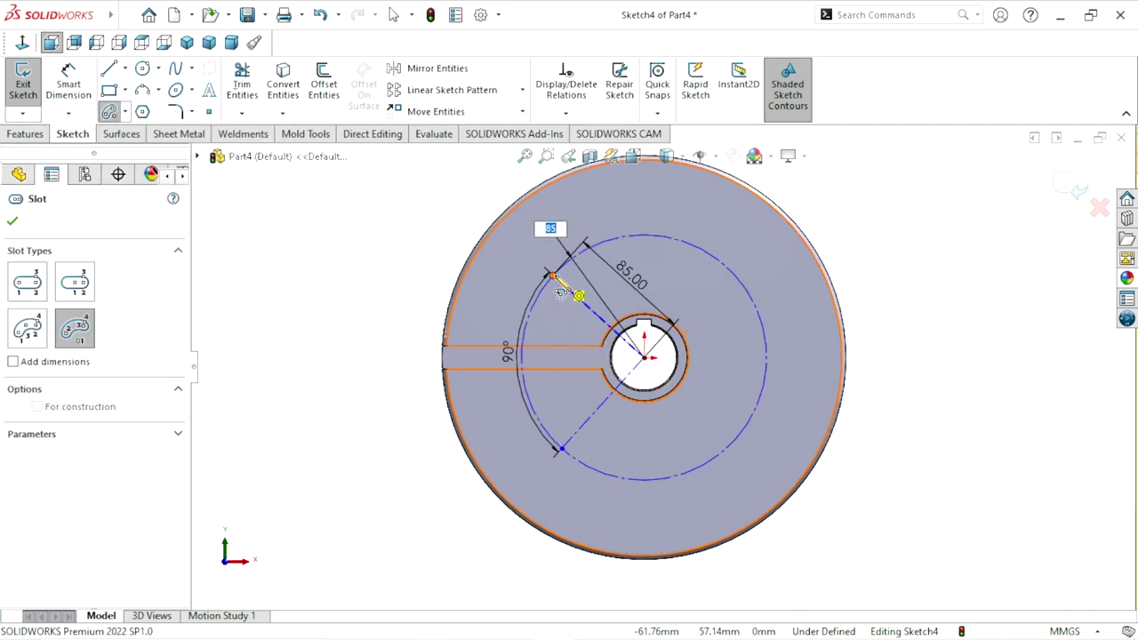
click(552, 276)
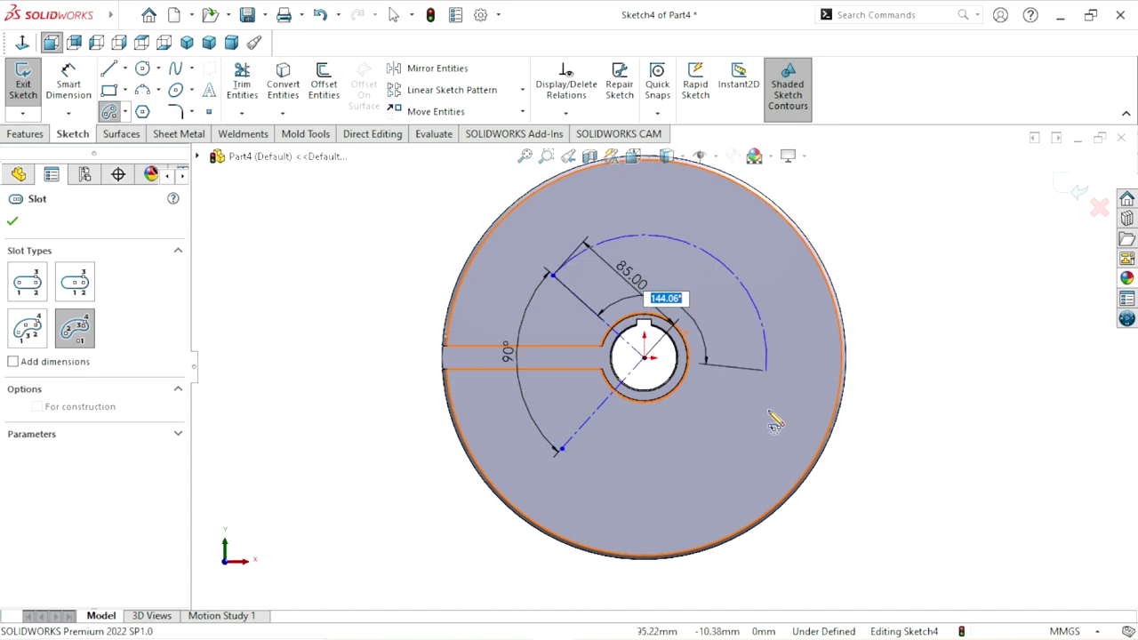
click(566, 455)
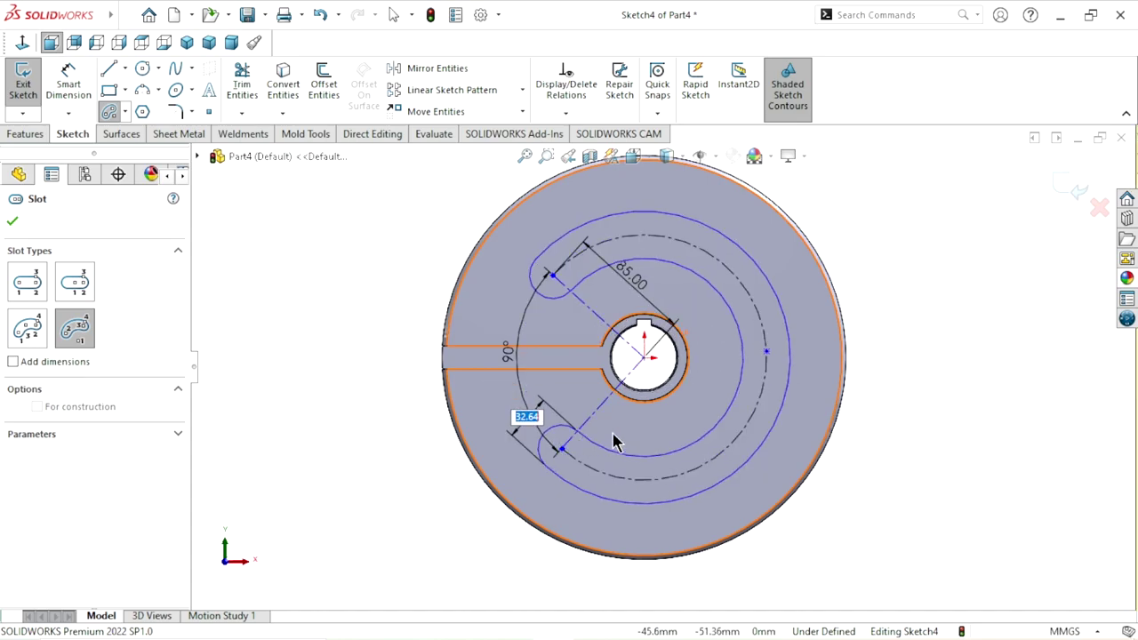
right_click(587, 437)
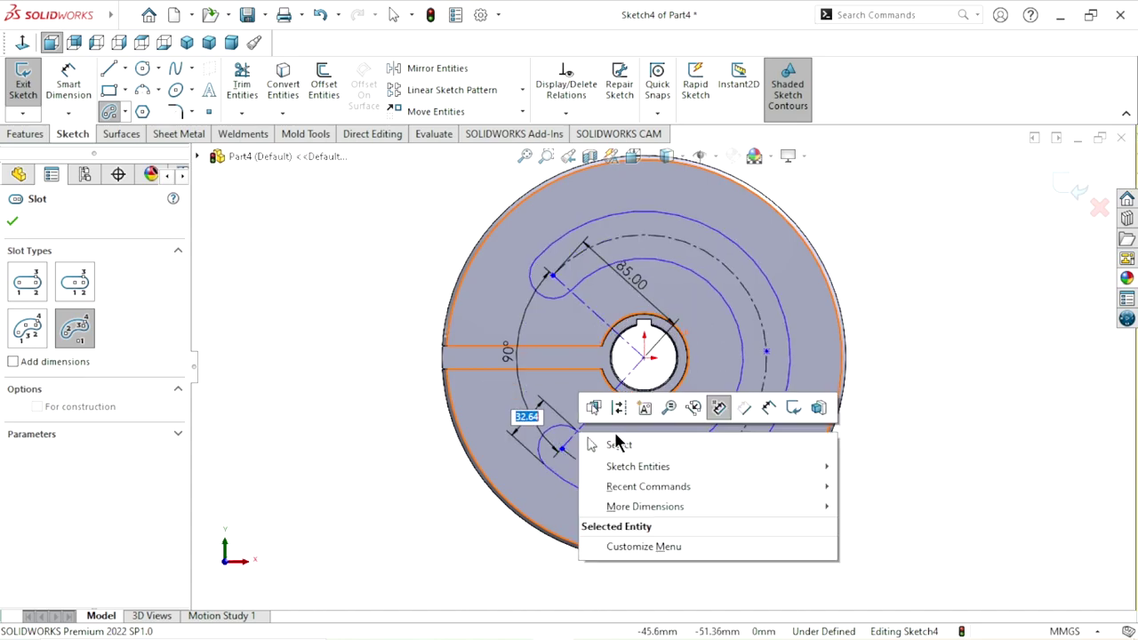
click(559, 410)
right_click(278, 384)
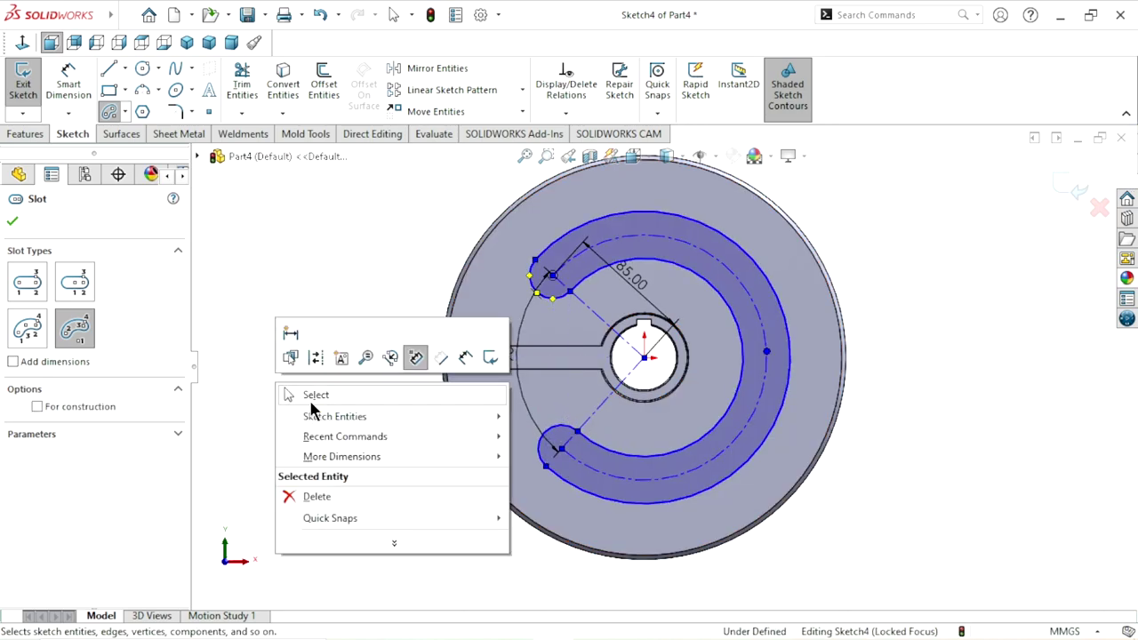
click(311, 394)
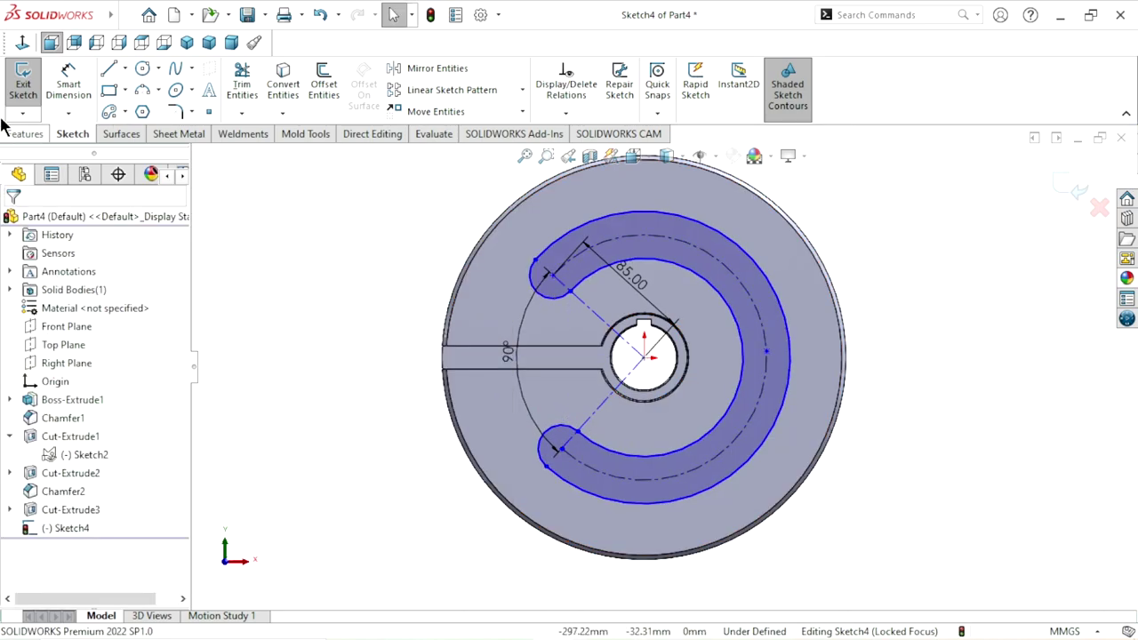
Set the arc slot's width dimension to 12 mm
click(68, 81)
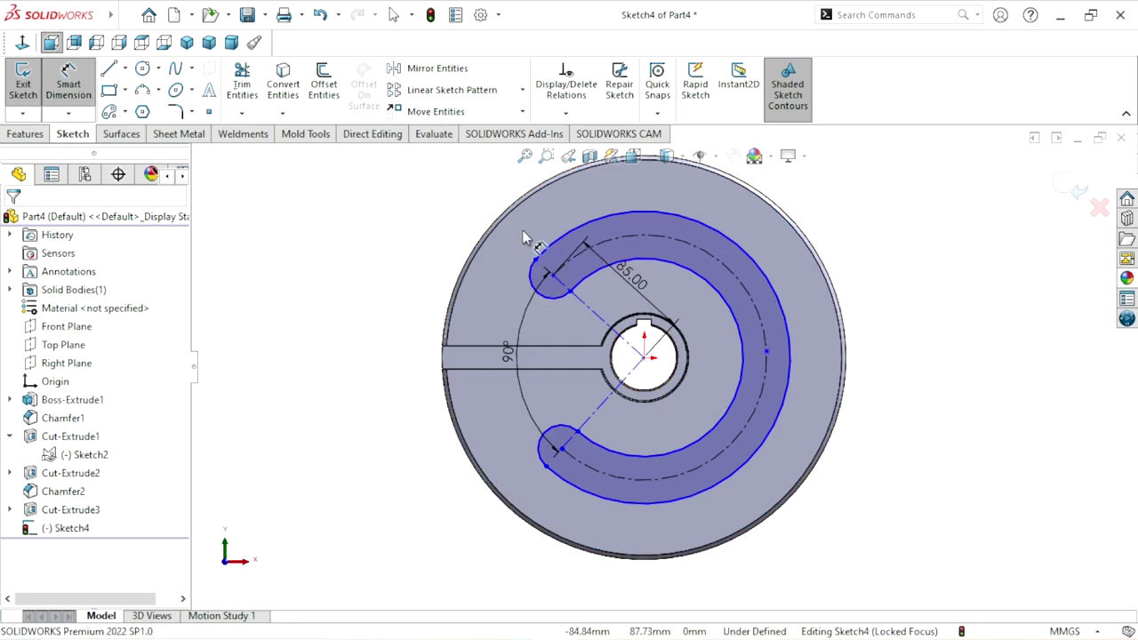
click(571, 267)
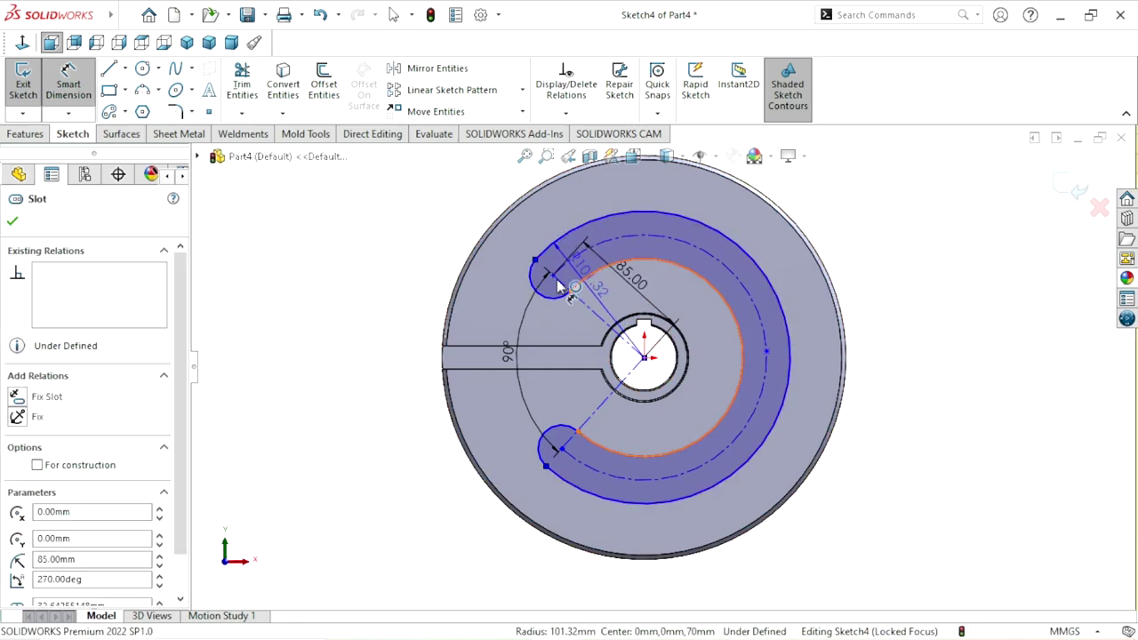
key(Escape)
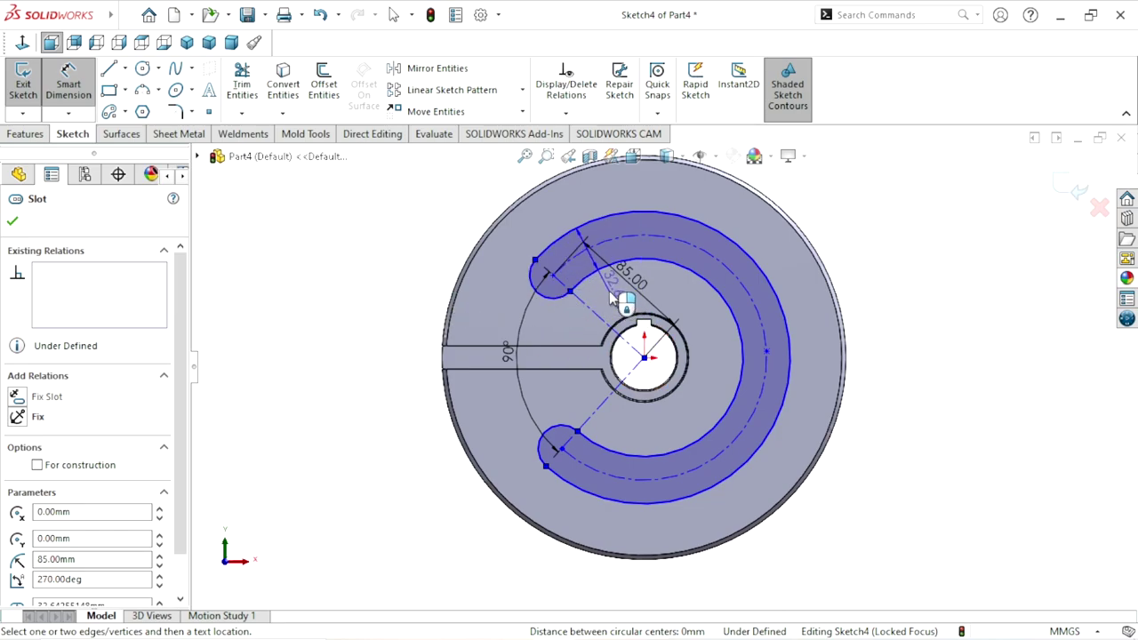
key(Escape)
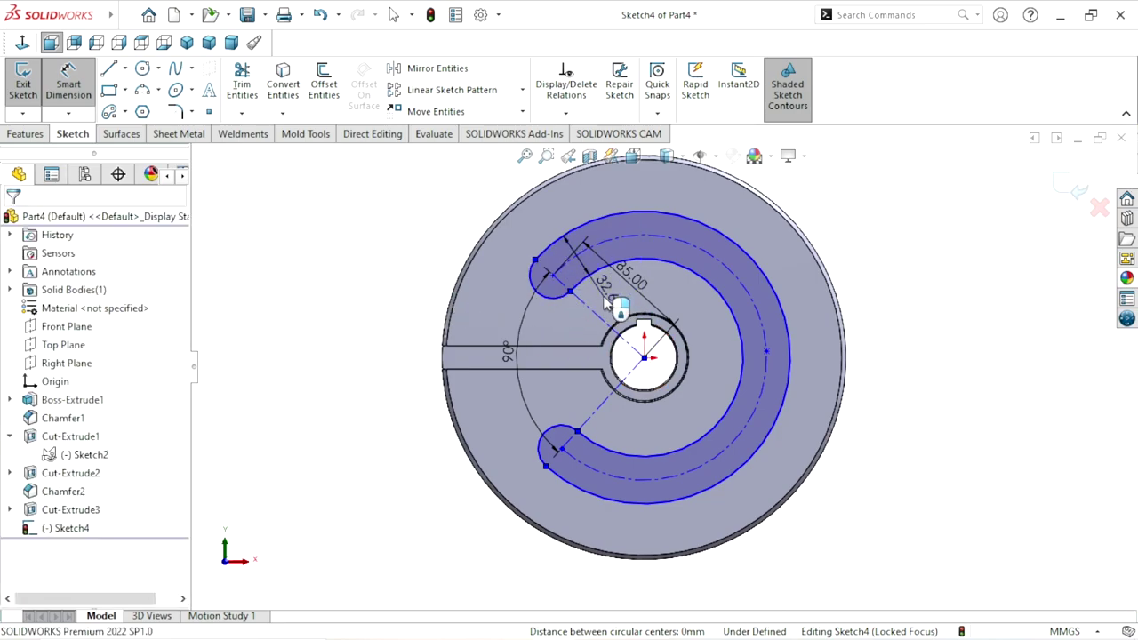
double_click(604, 300)
text(12)
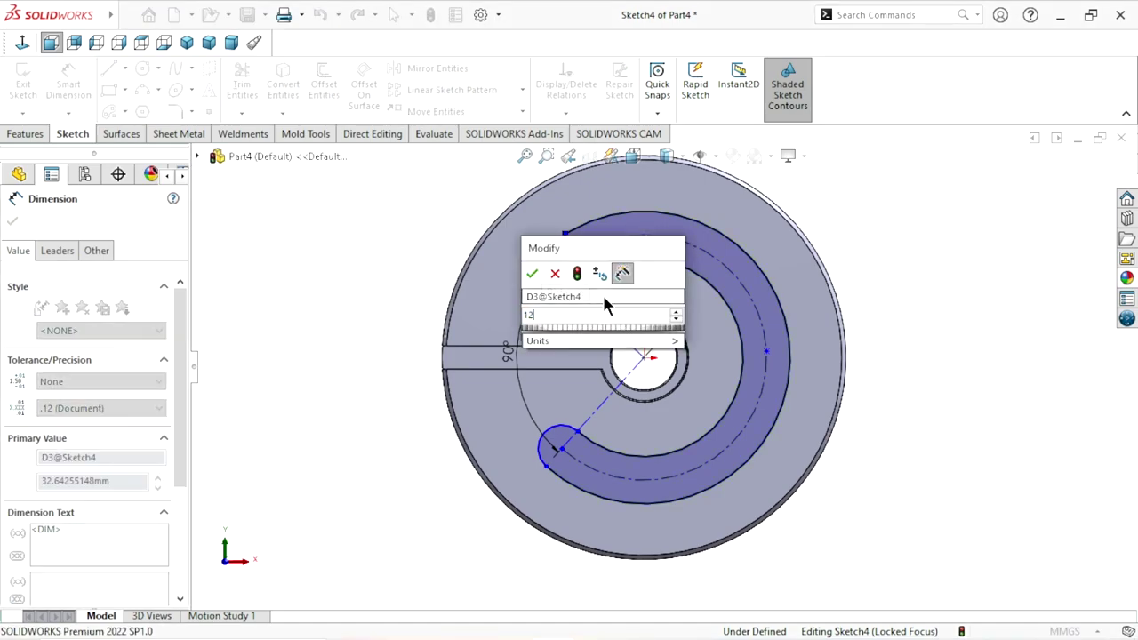
click(532, 274)
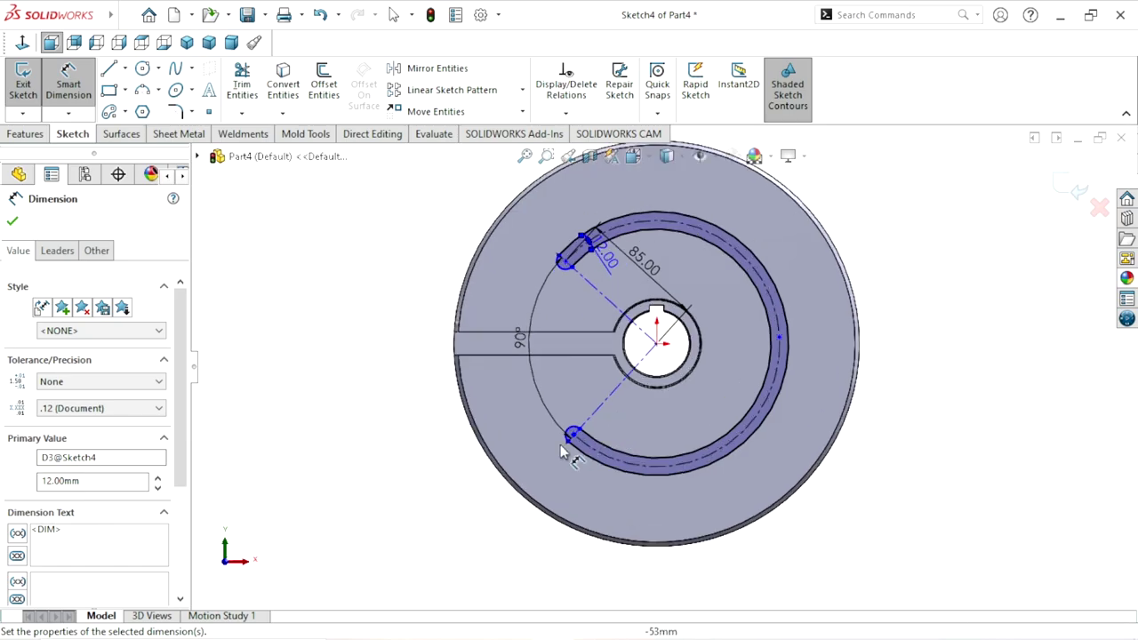
click(14, 222)
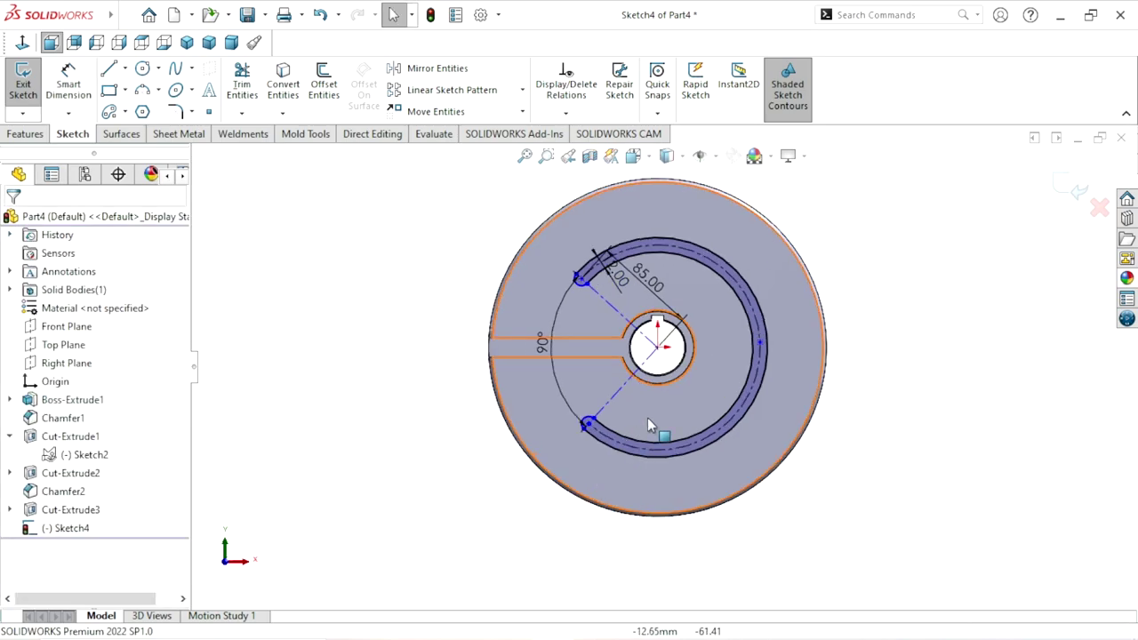
scroll(647, 418, down, 2)
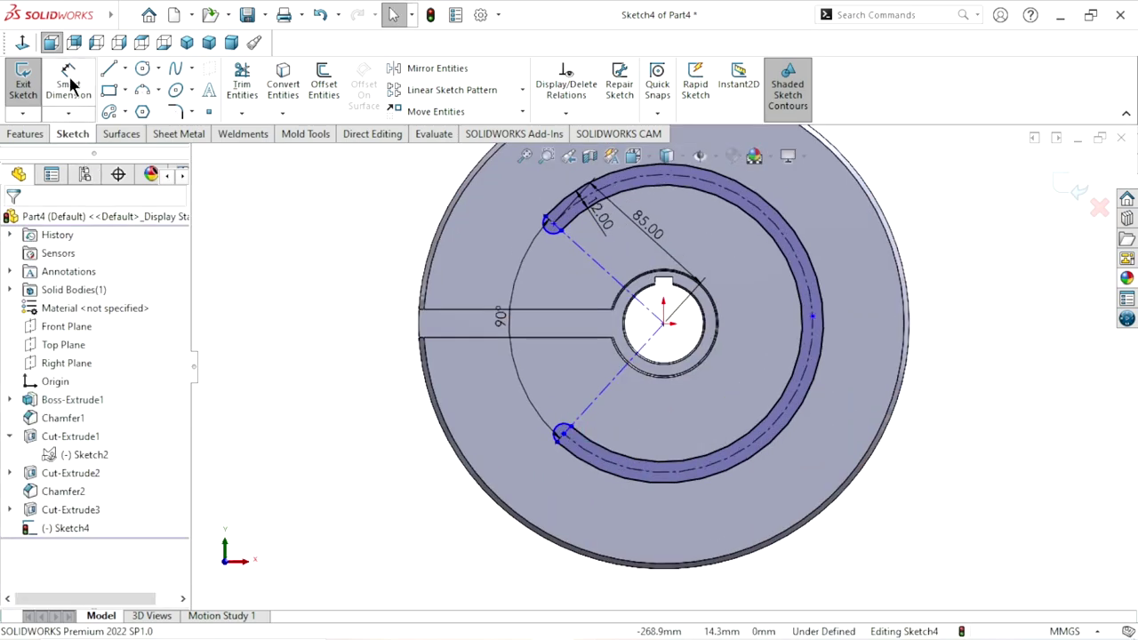
Sketch a closed triangle of lines near the lower end of the slot
click(111, 68)
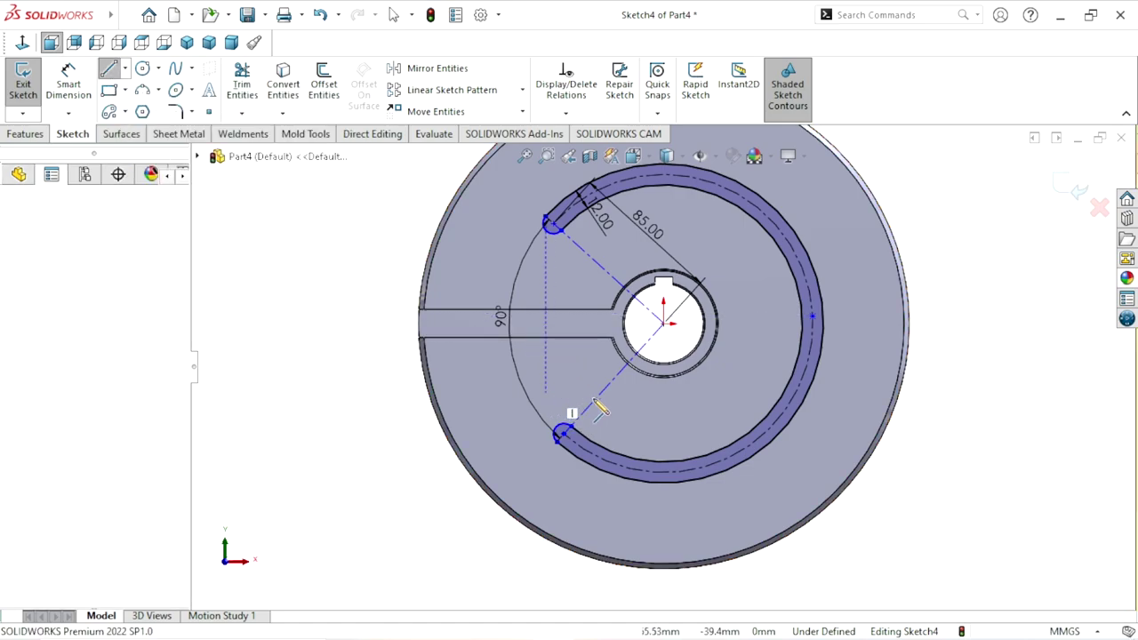
click(544, 392)
click(609, 401)
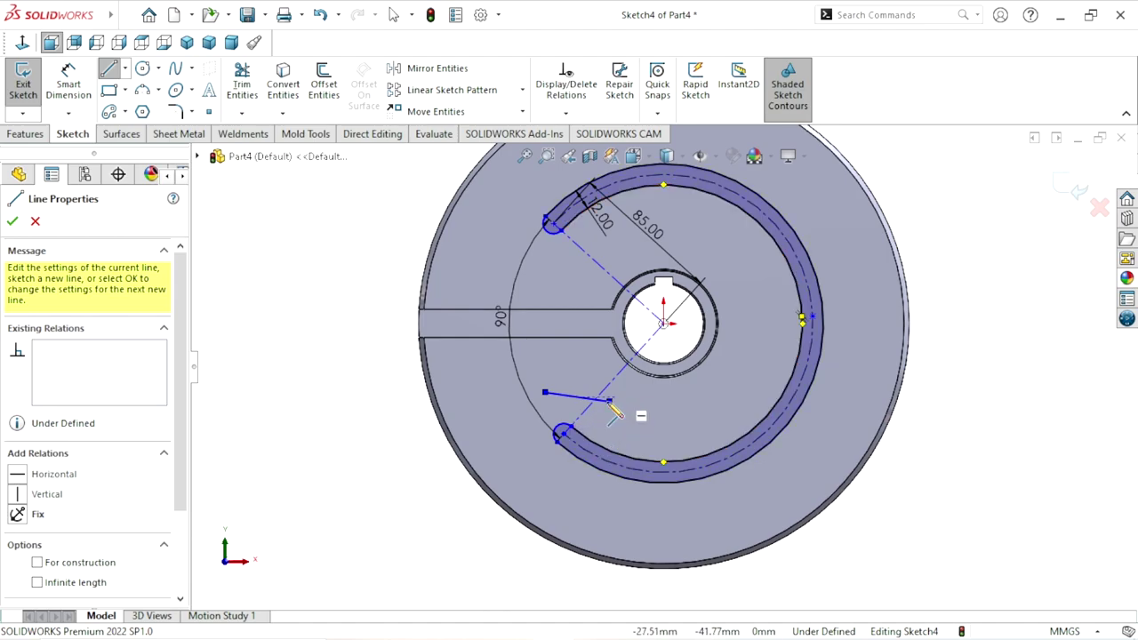
click(609, 402)
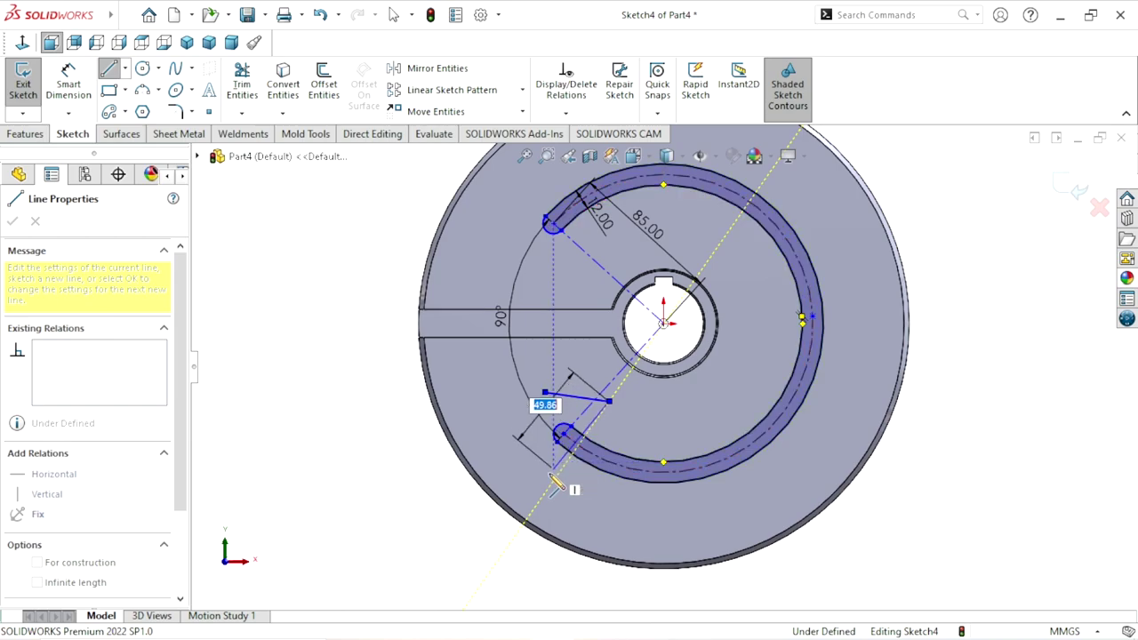
click(557, 476)
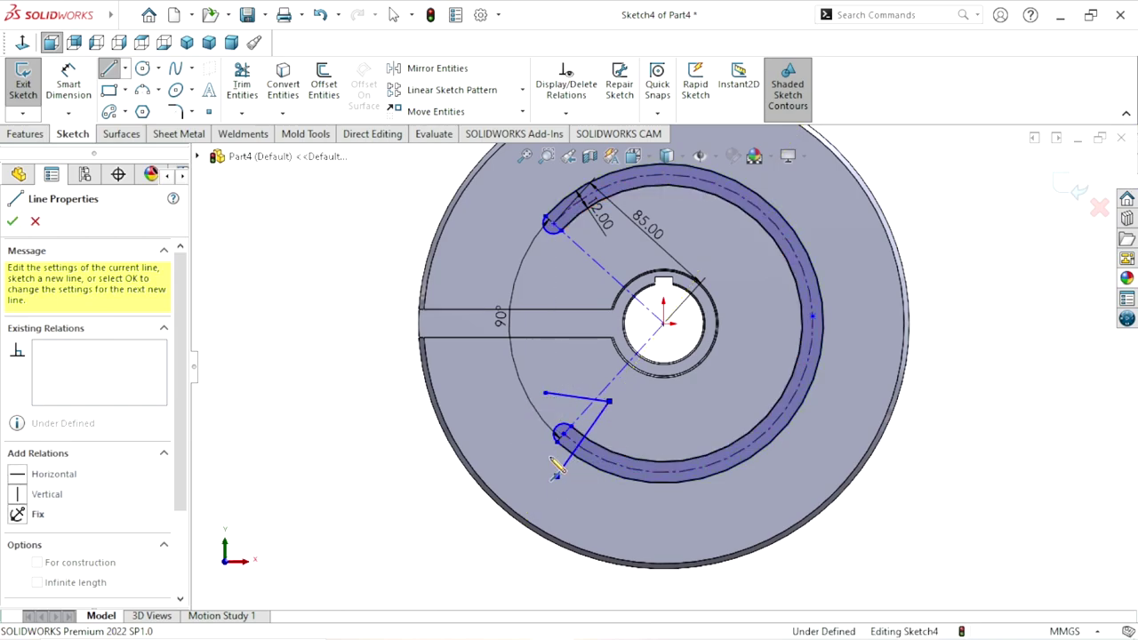
click(545, 392)
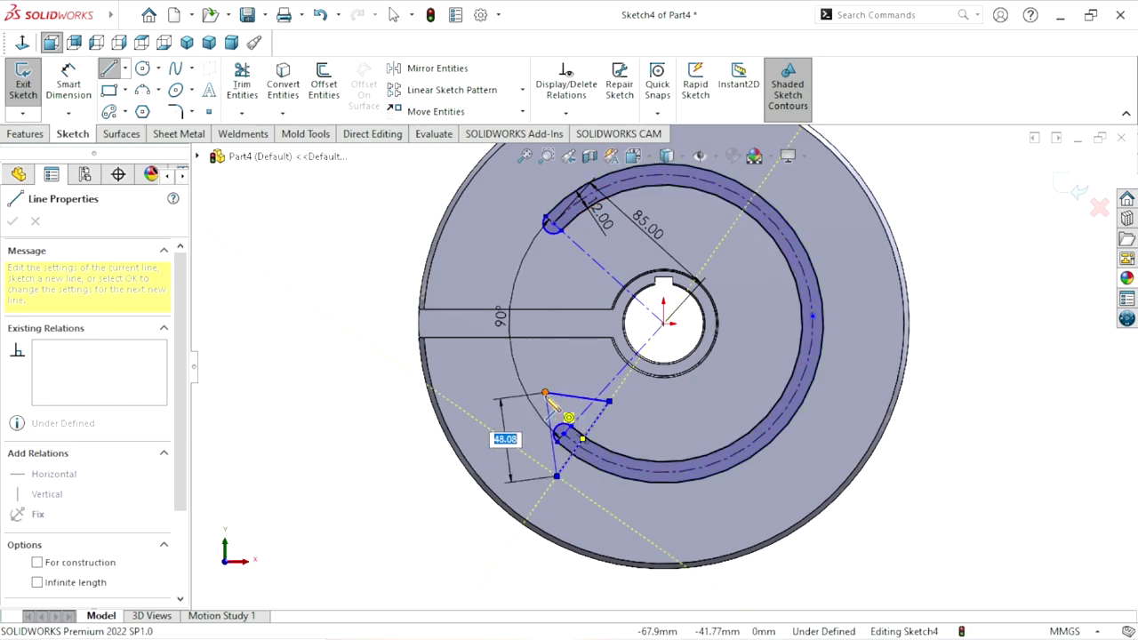
right_click(343, 442)
click(340, 440)
scroll(533, 496, down, 3)
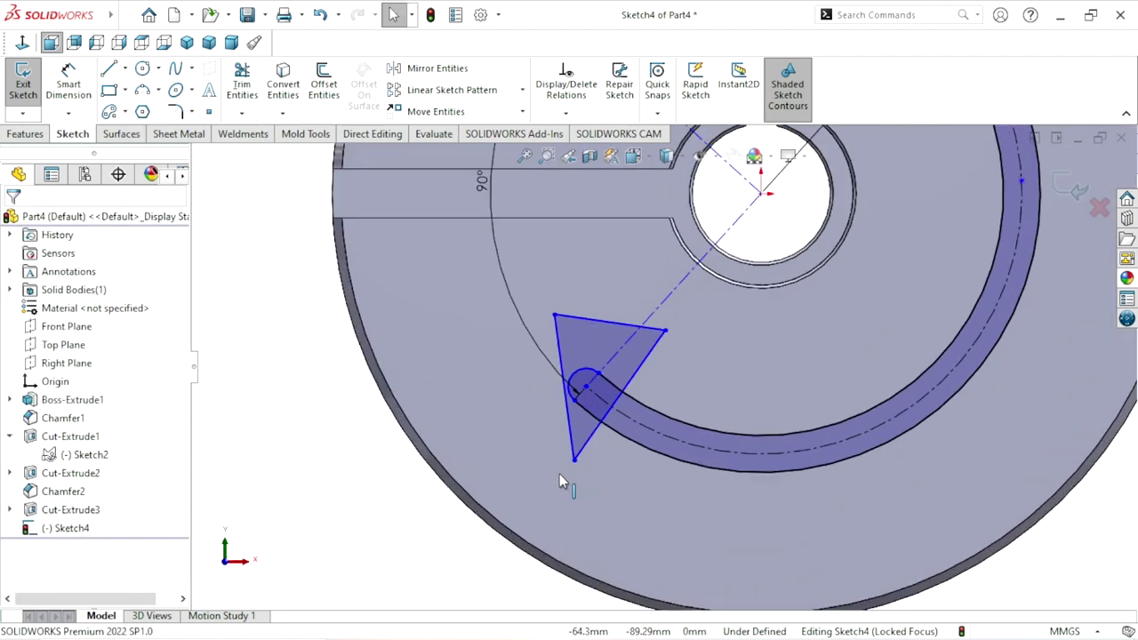
Add an Equal relation between the triangle's top and left edges
click(594, 319)
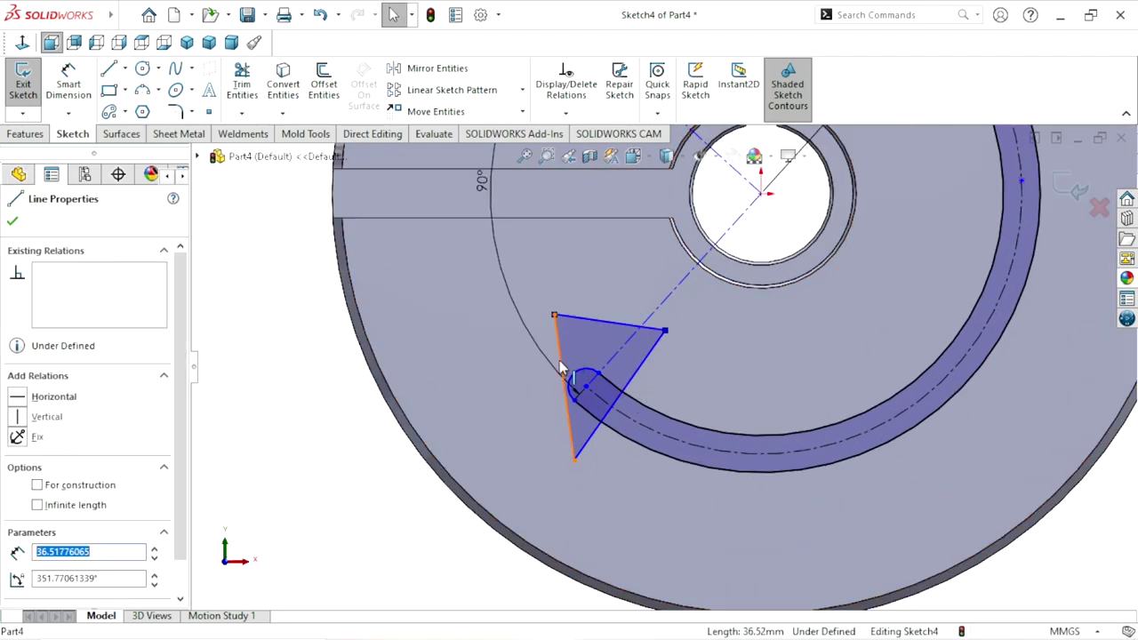
ctrl+click(560, 362)
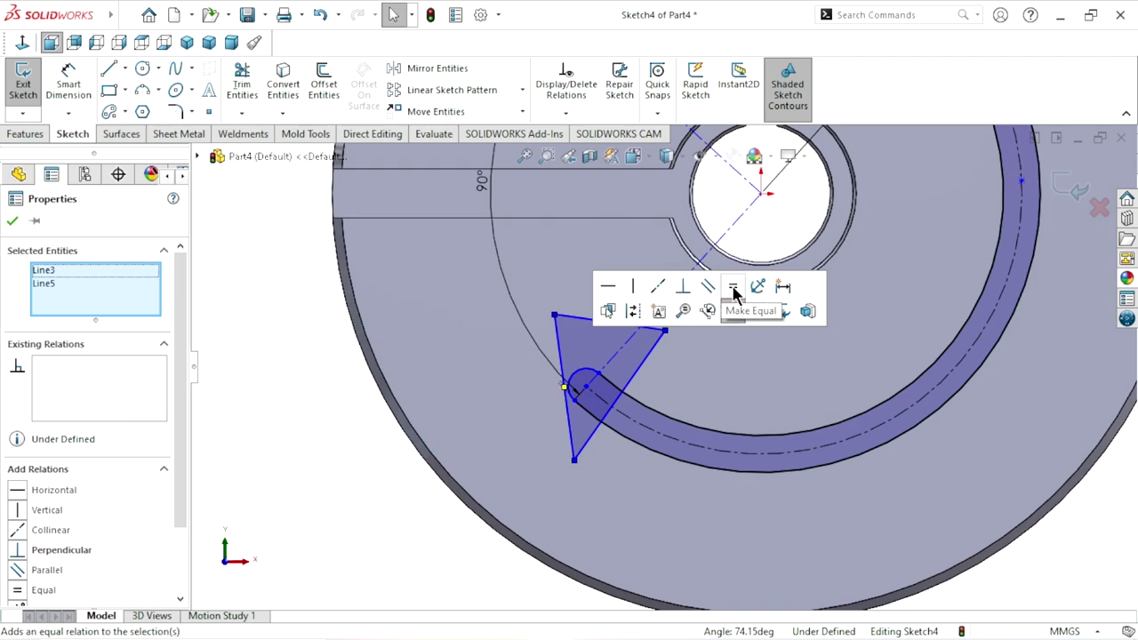
click(733, 287)
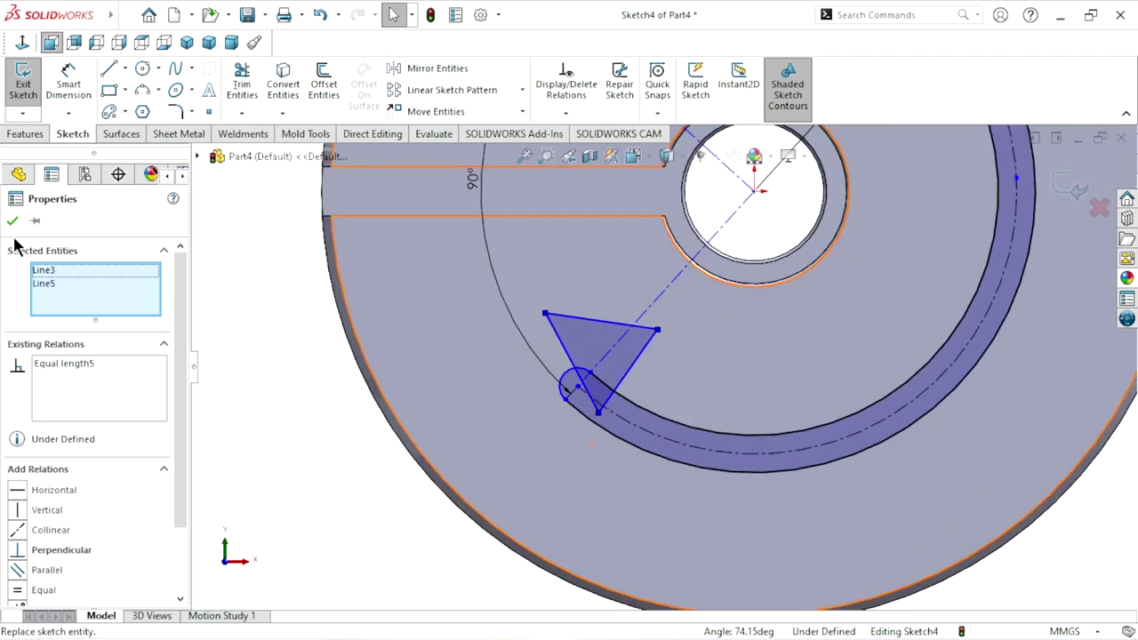
click(11, 222)
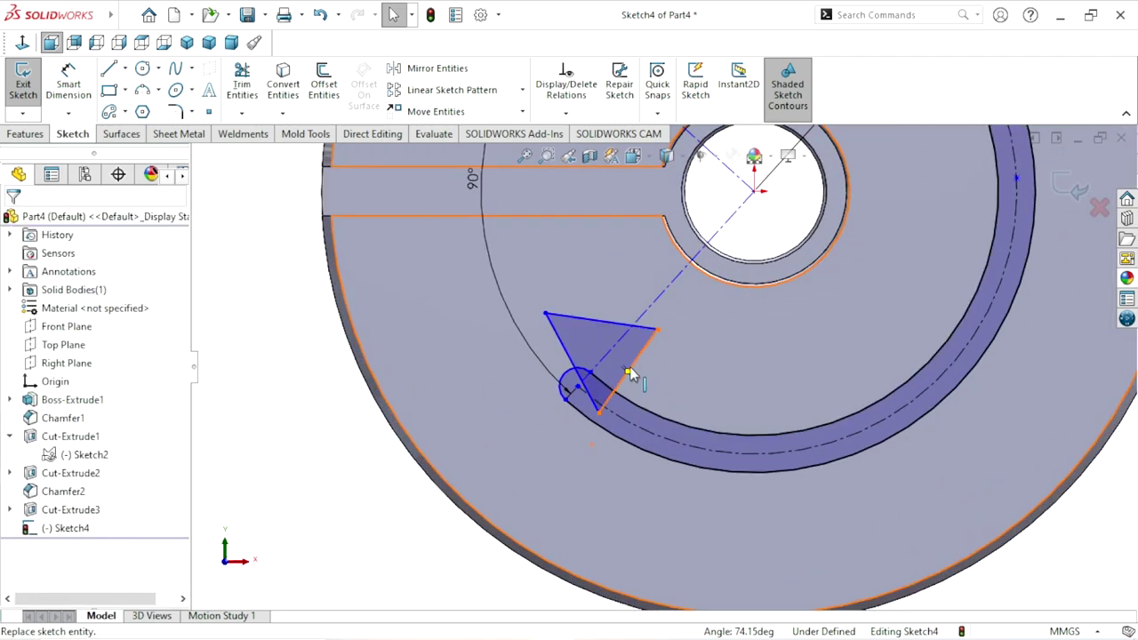
Make the triangle's right edge coincident with the slot's end point
click(629, 378)
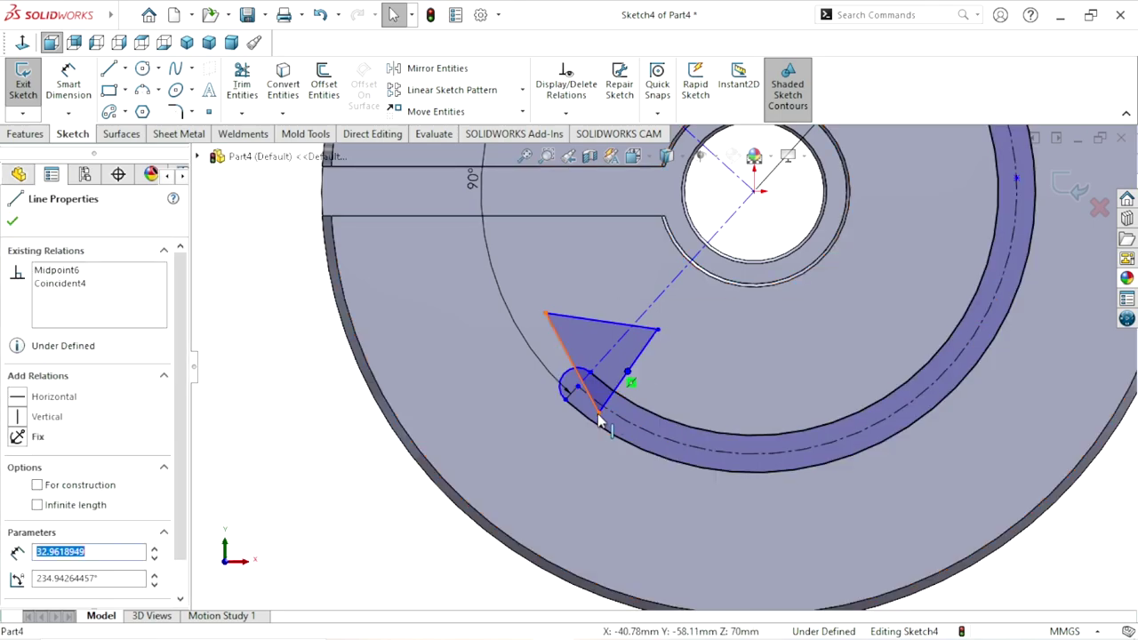
click(629, 424)
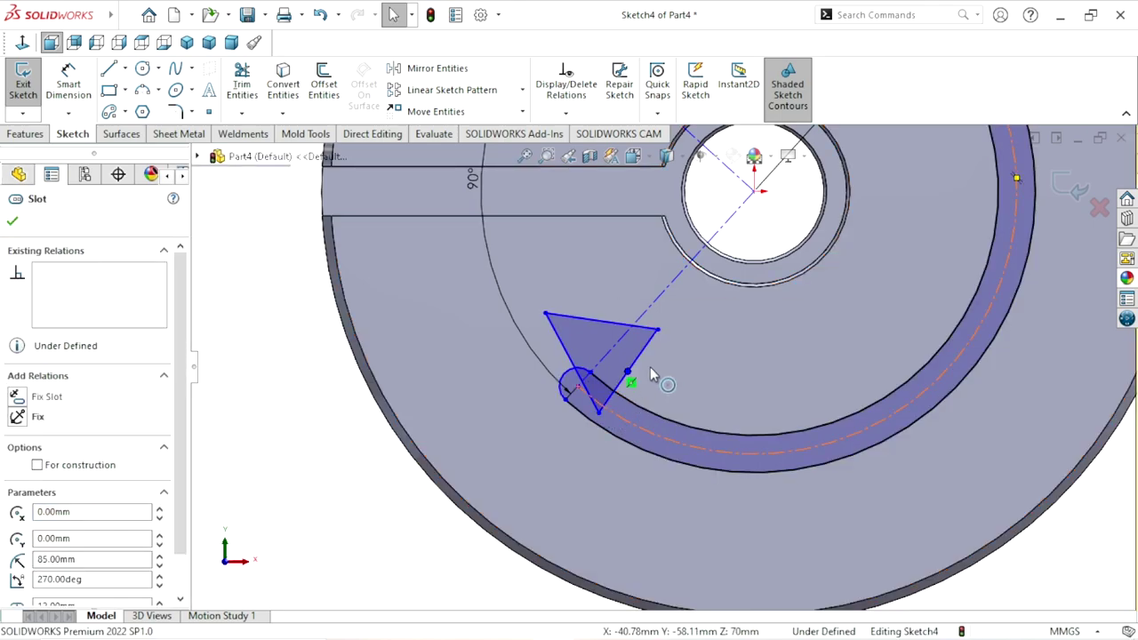
ctrl+click(658, 331)
click(719, 343)
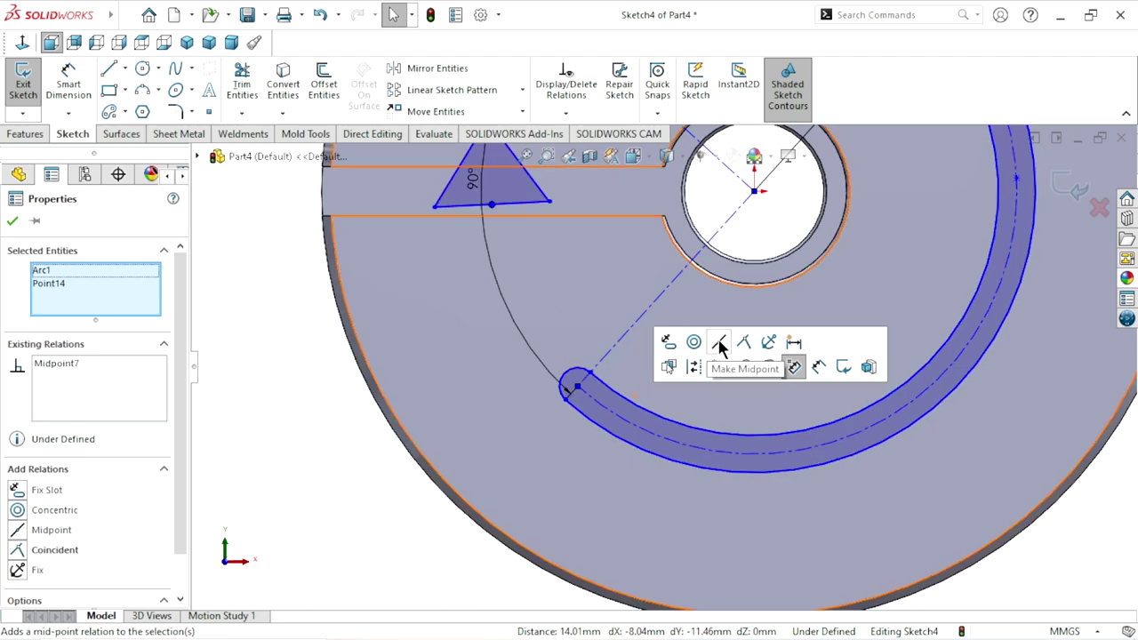
click(322, 17)
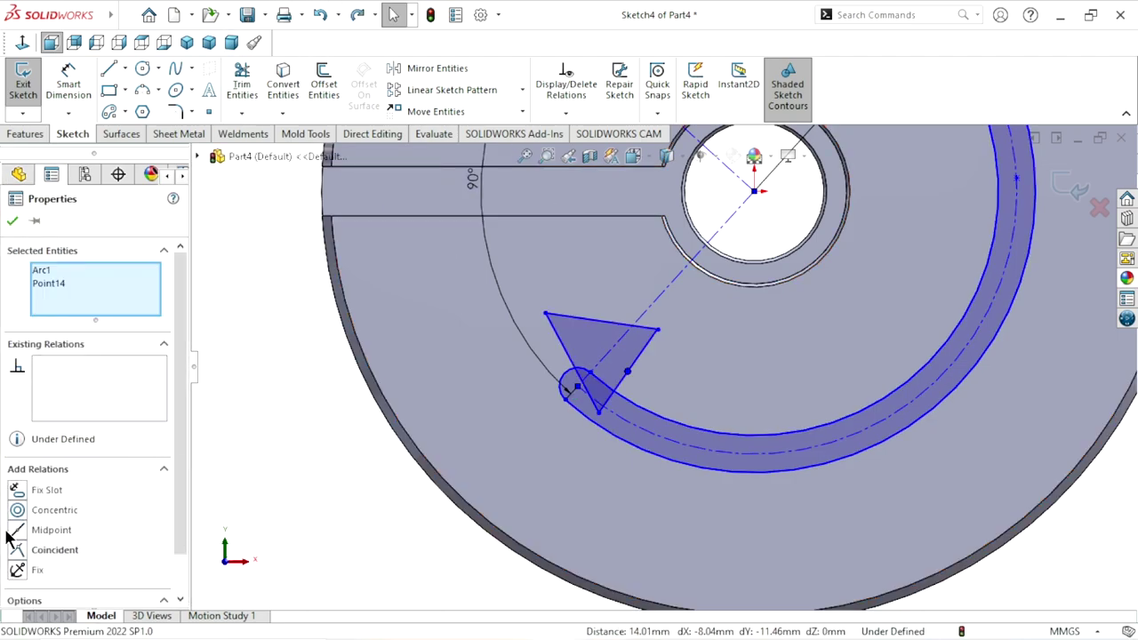
click(17, 550)
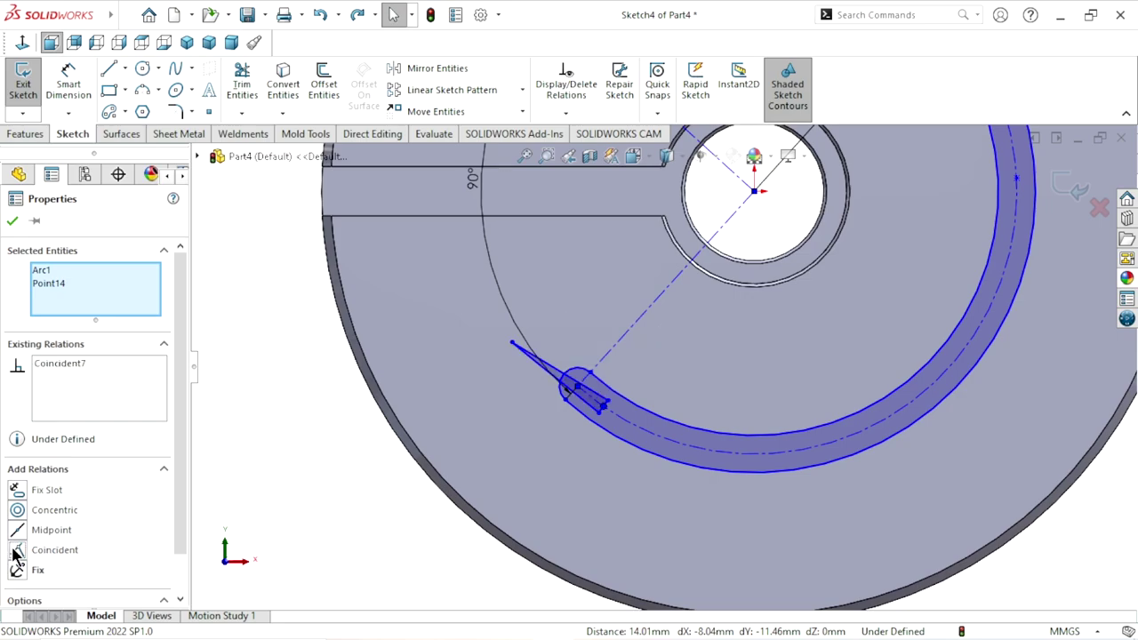
click(13, 223)
scroll(613, 424, down, 3)
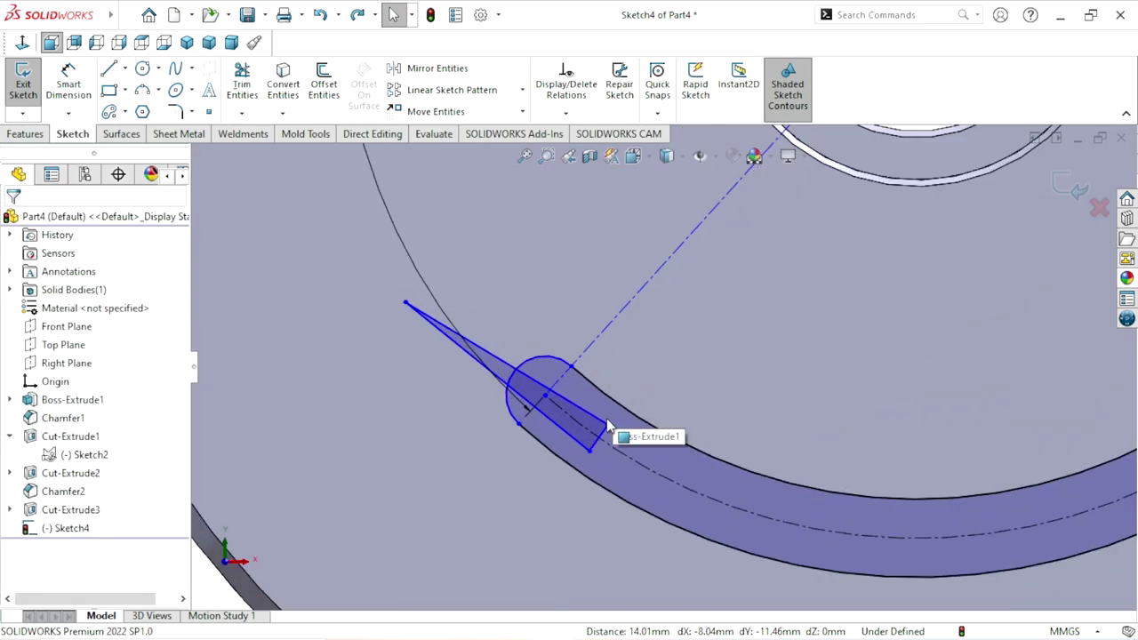
Drag the triangle's corners outward into an arrowhead straddling the slot end
drag(607, 425, 683, 352)
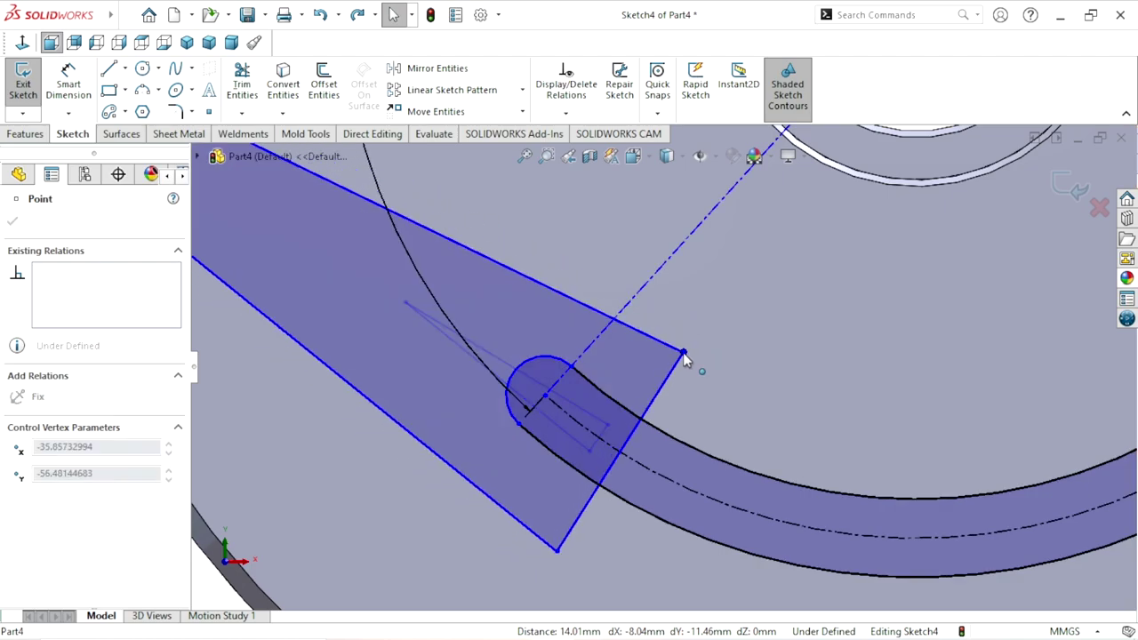
scroll(557, 449, up, 2)
scroll(557, 450, up, 2)
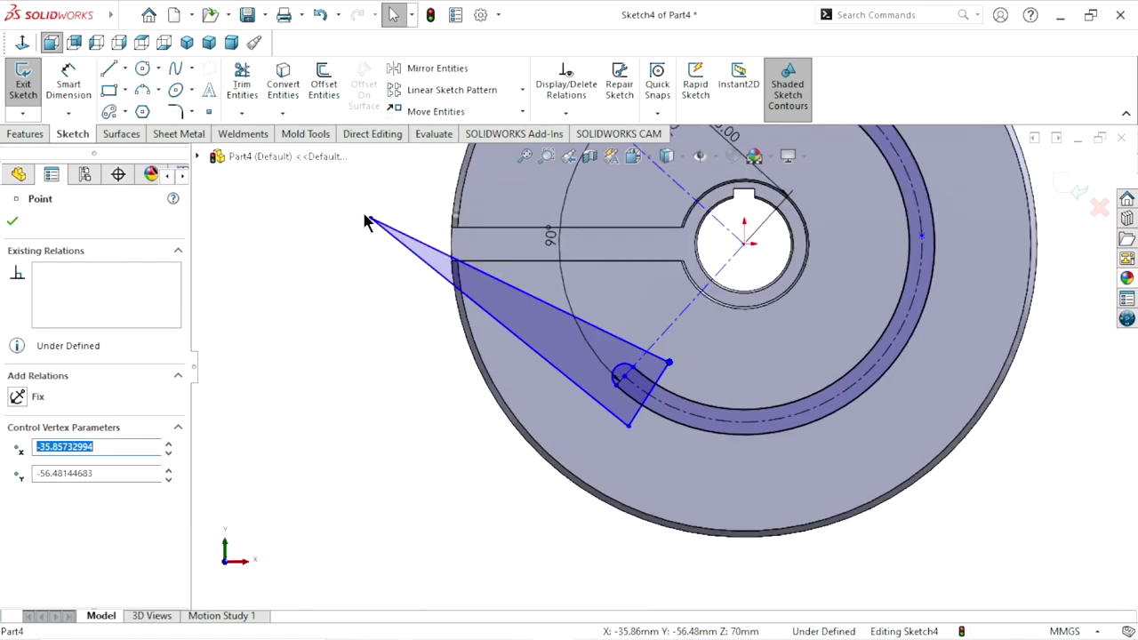
drag(368, 219, 576, 340)
click(450, 496)
scroll(702, 437, up, 1)
scroll(669, 395, up, 1)
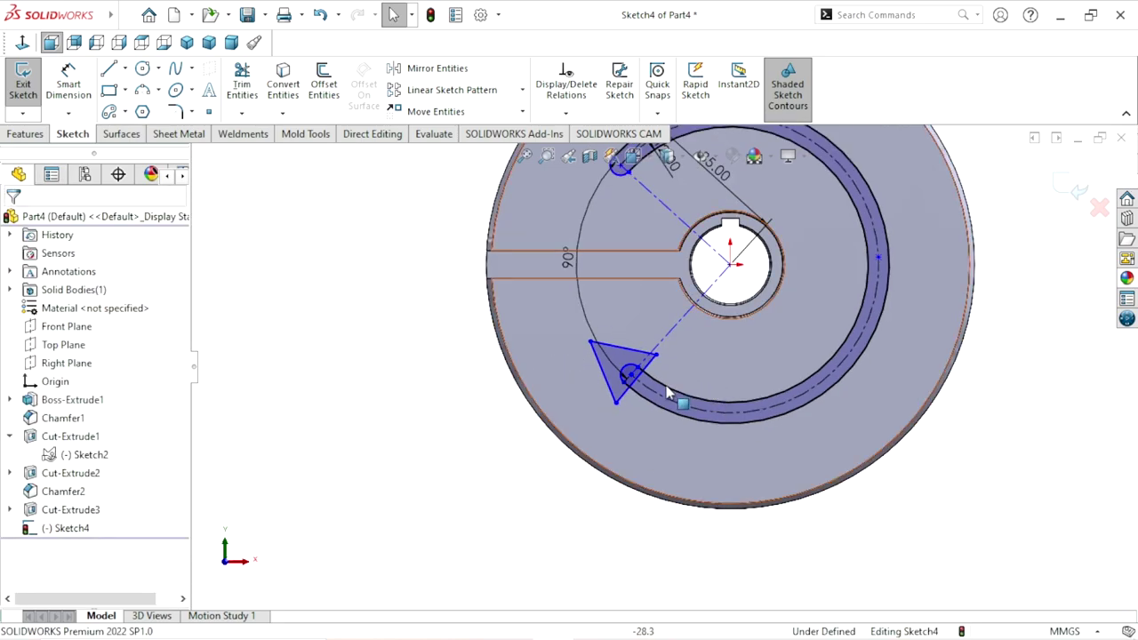
scroll(660, 393, down, 2)
scroll(560, 399, down, 2)
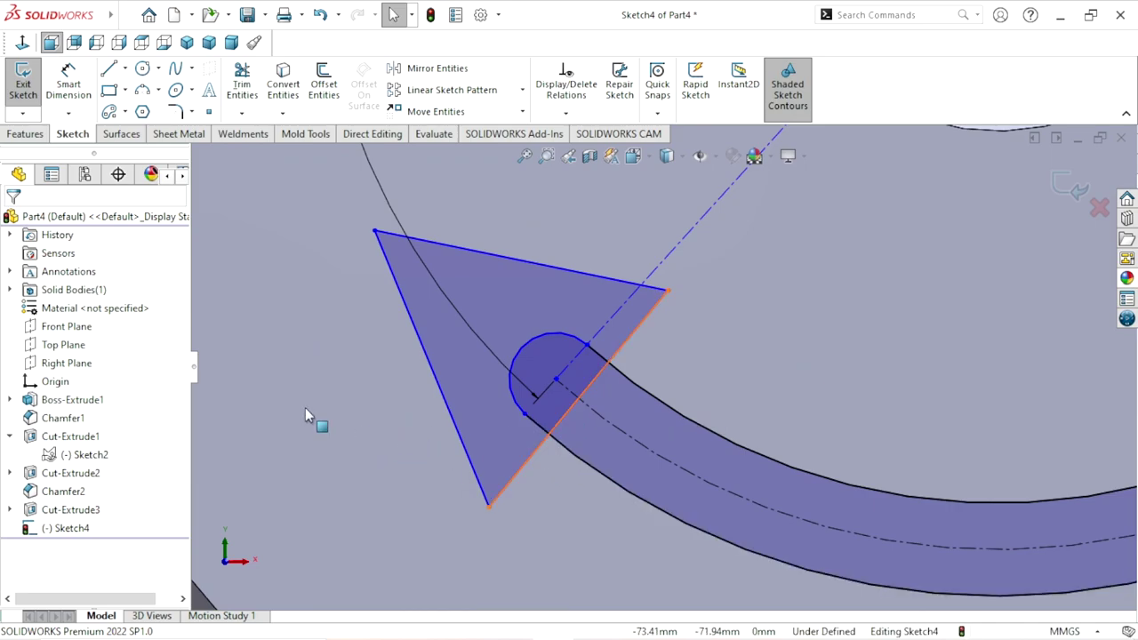
Trim the overlapping triangle edge, slot end arc and leftover segments to form the arrowhead
click(237, 96)
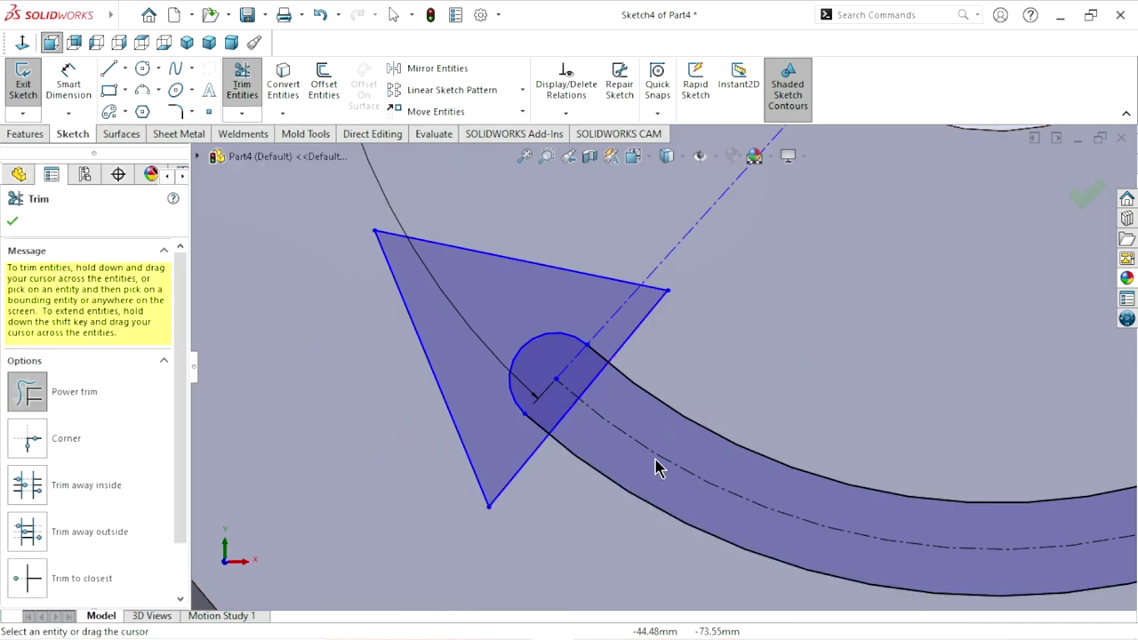
drag(646, 412, 578, 384)
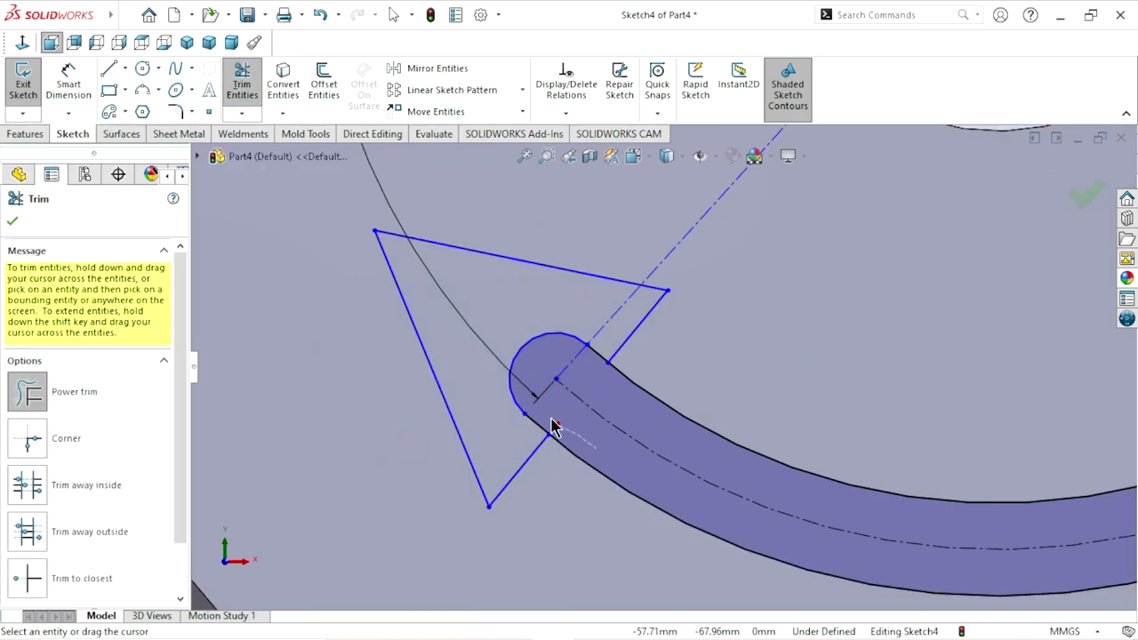
scroll(680, 363, up, 2)
scroll(657, 343, down, 1)
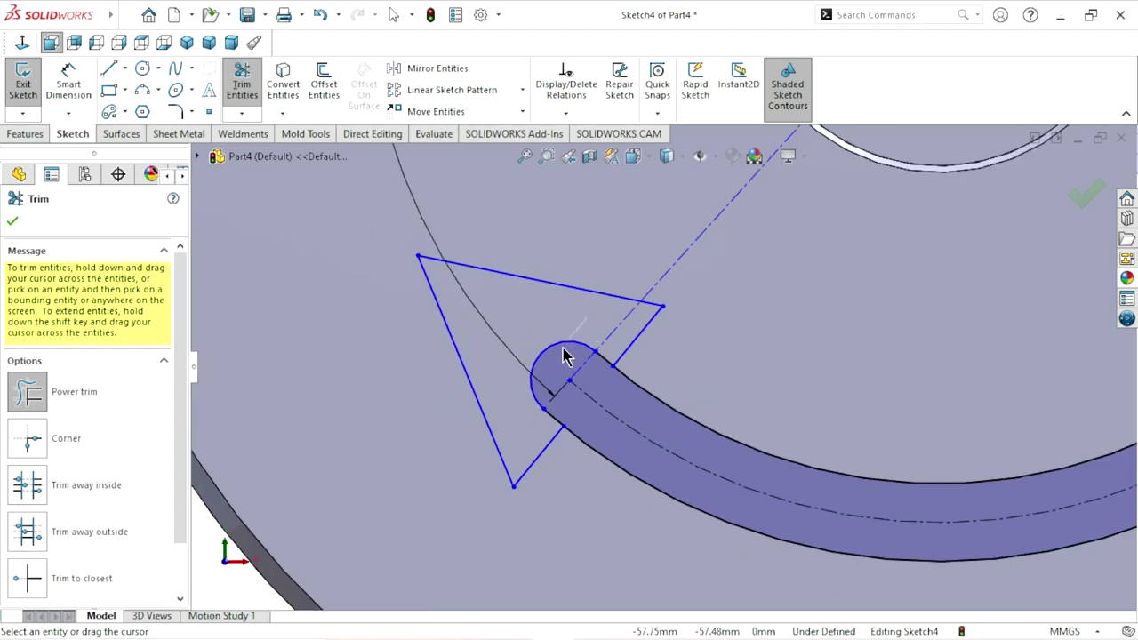
click(564, 356)
click(599, 328)
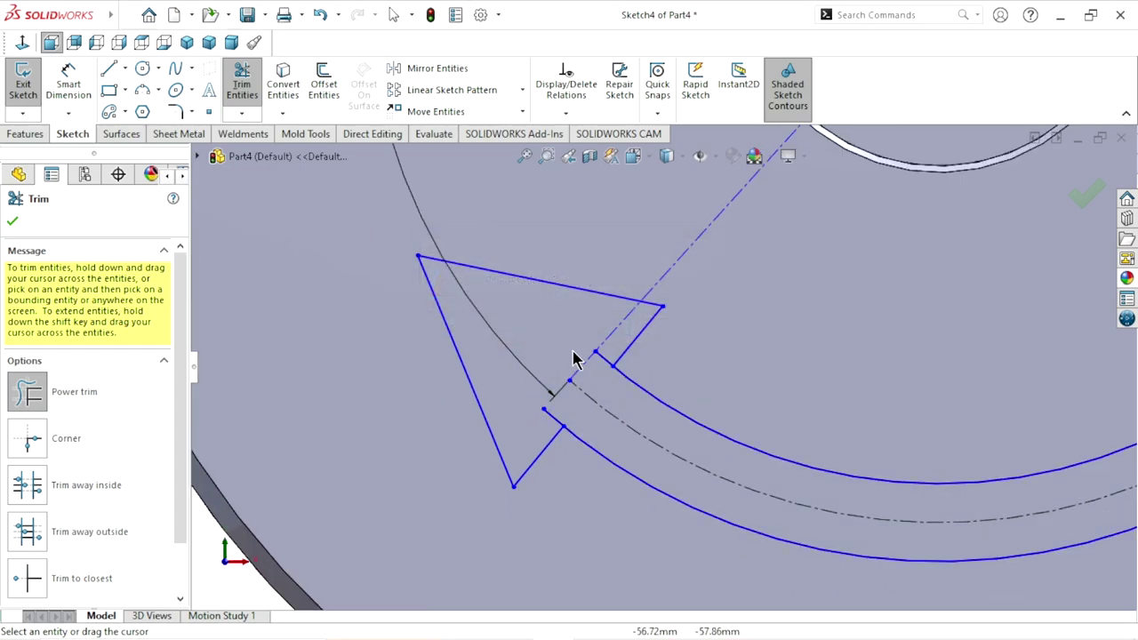
click(606, 341)
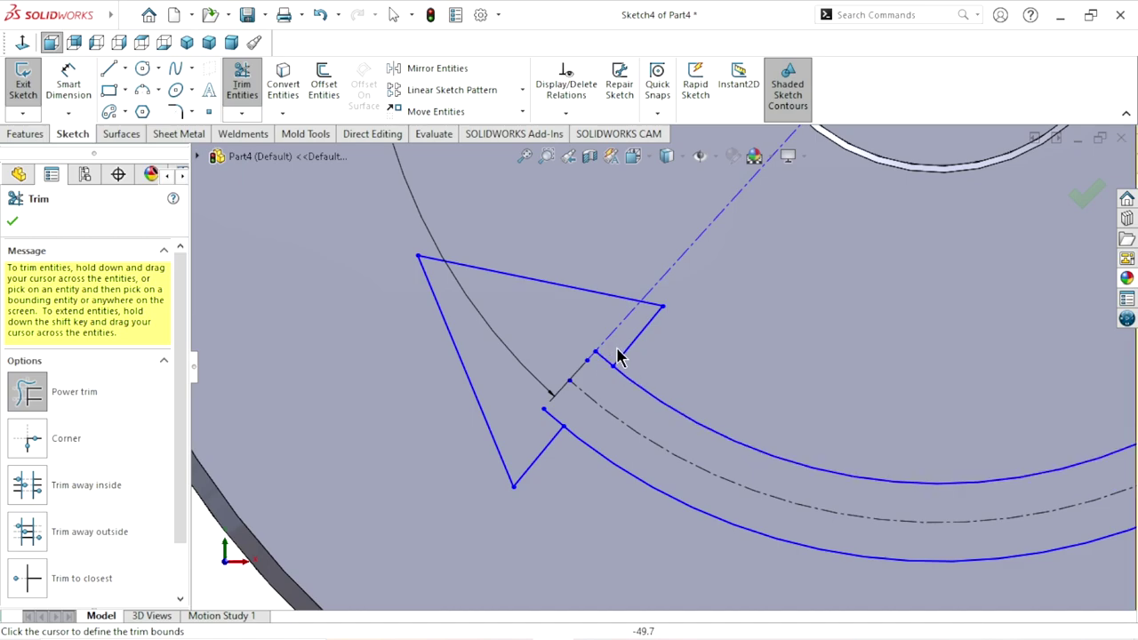
mouse_move(526, 448)
mouse_down()
mouse_move(569, 418)
mouse_move(524, 485)
mouse_up()
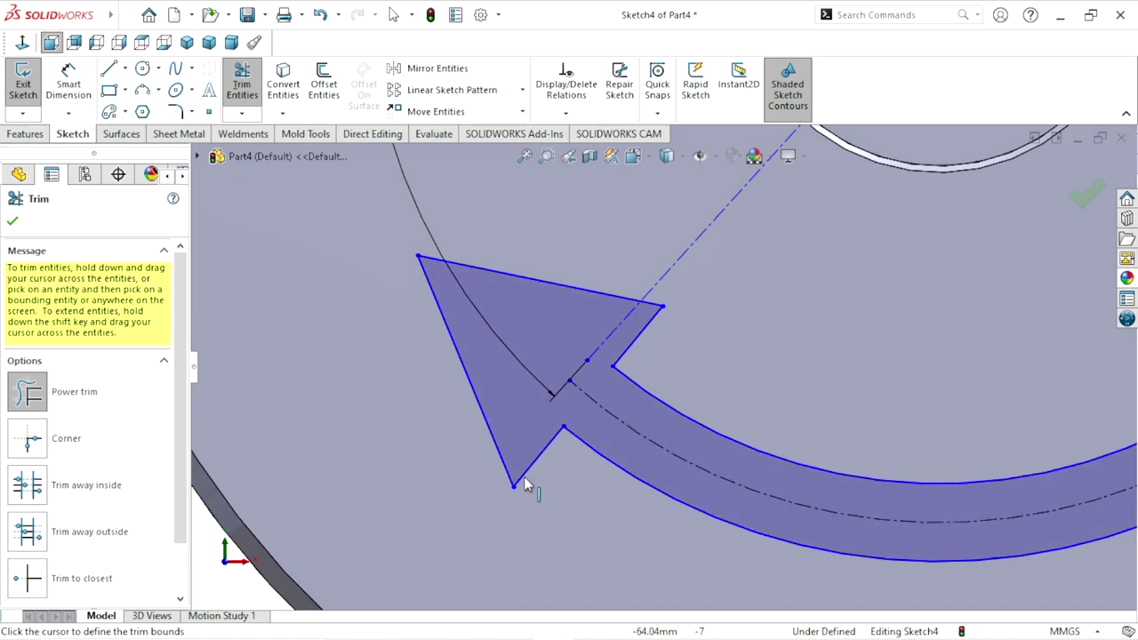
click(11, 224)
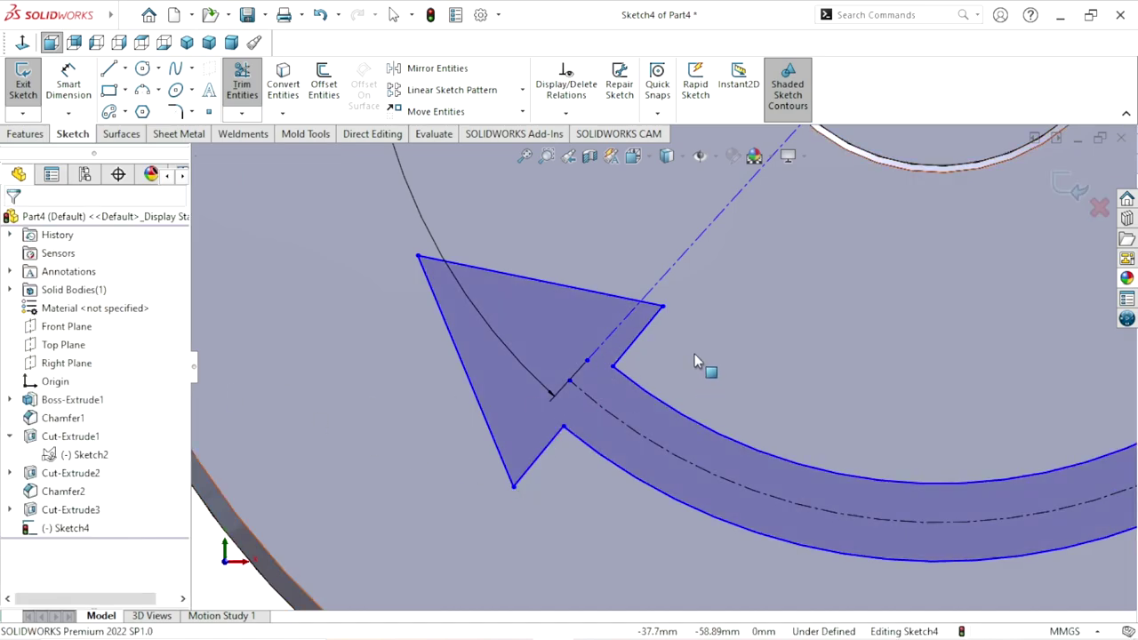
Try vertical and then horizontal relations on the short notch edge, undoing both
click(636, 347)
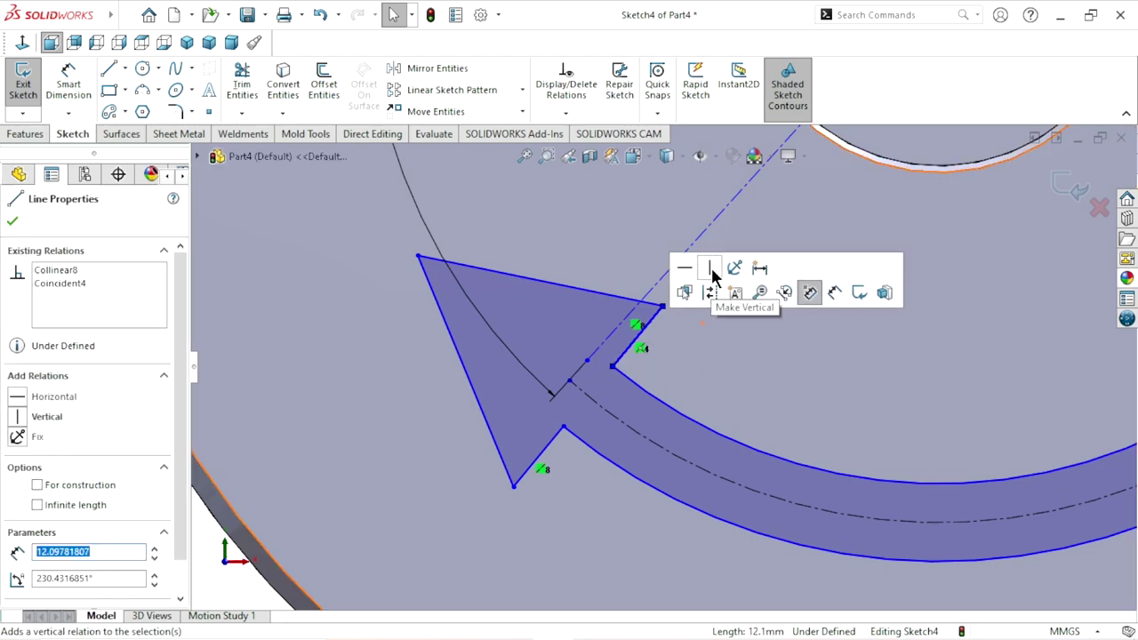
click(712, 269)
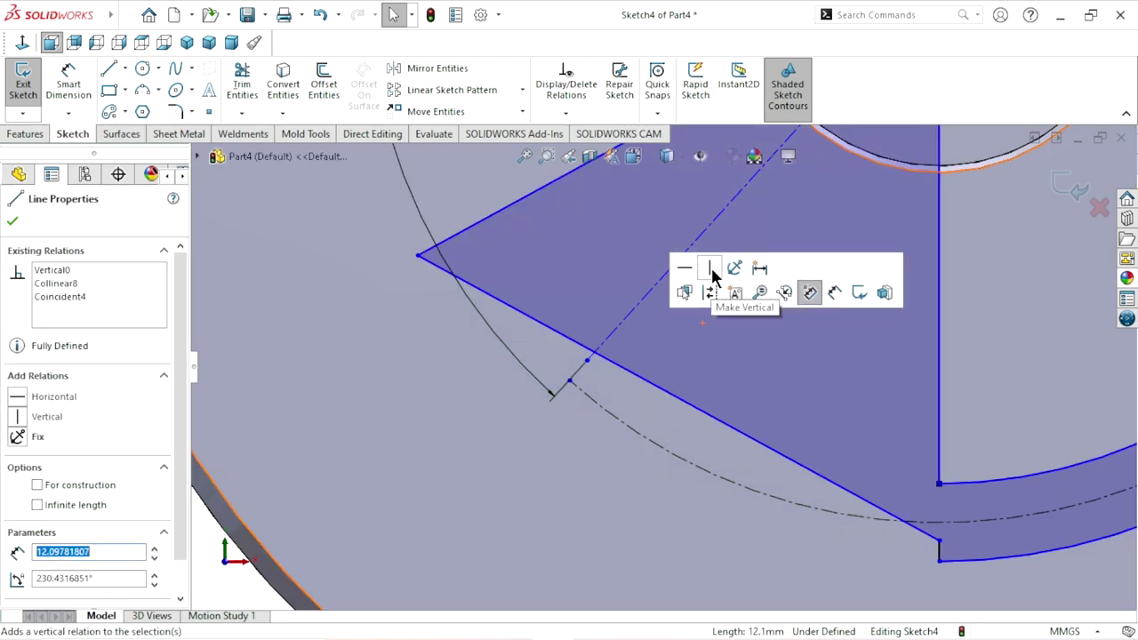
click(320, 17)
click(639, 354)
click(639, 341)
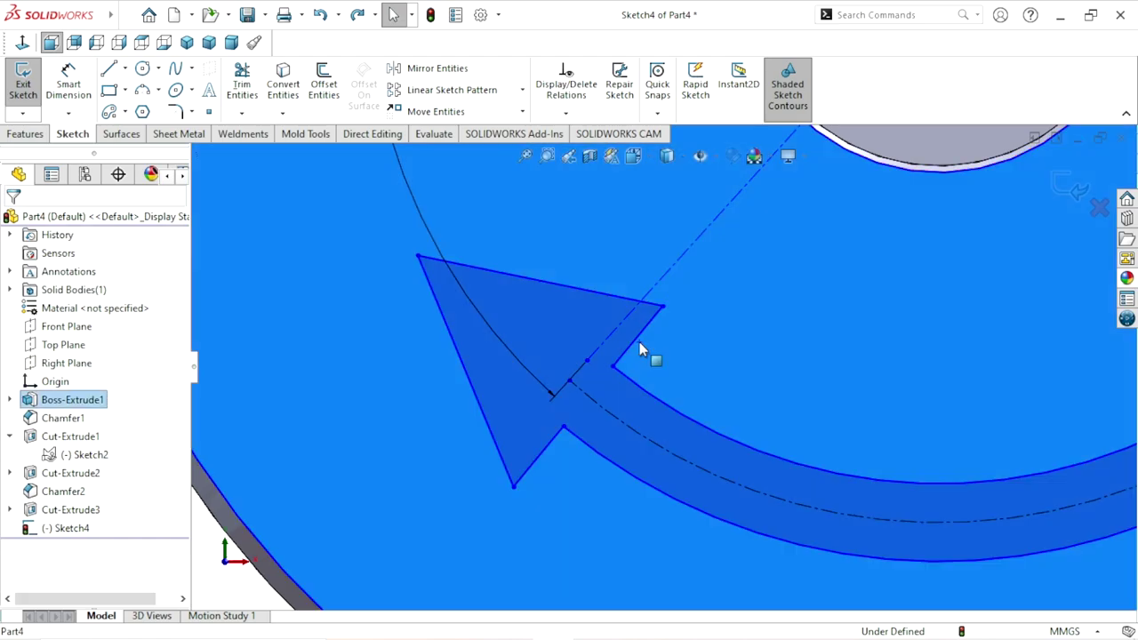
key(Escape)
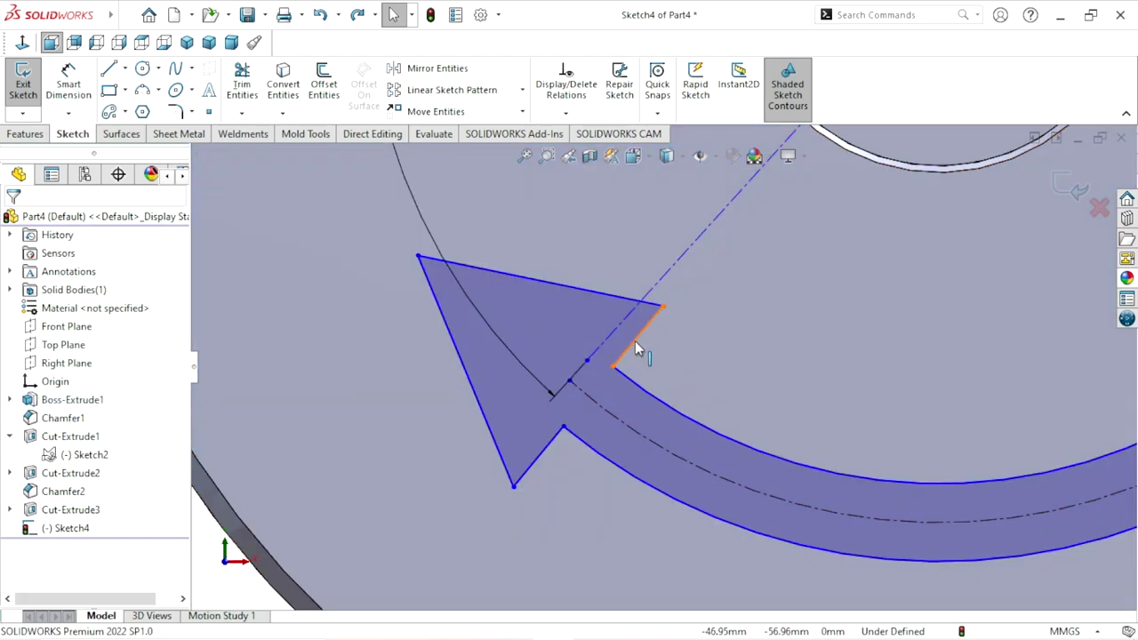
click(637, 347)
click(695, 266)
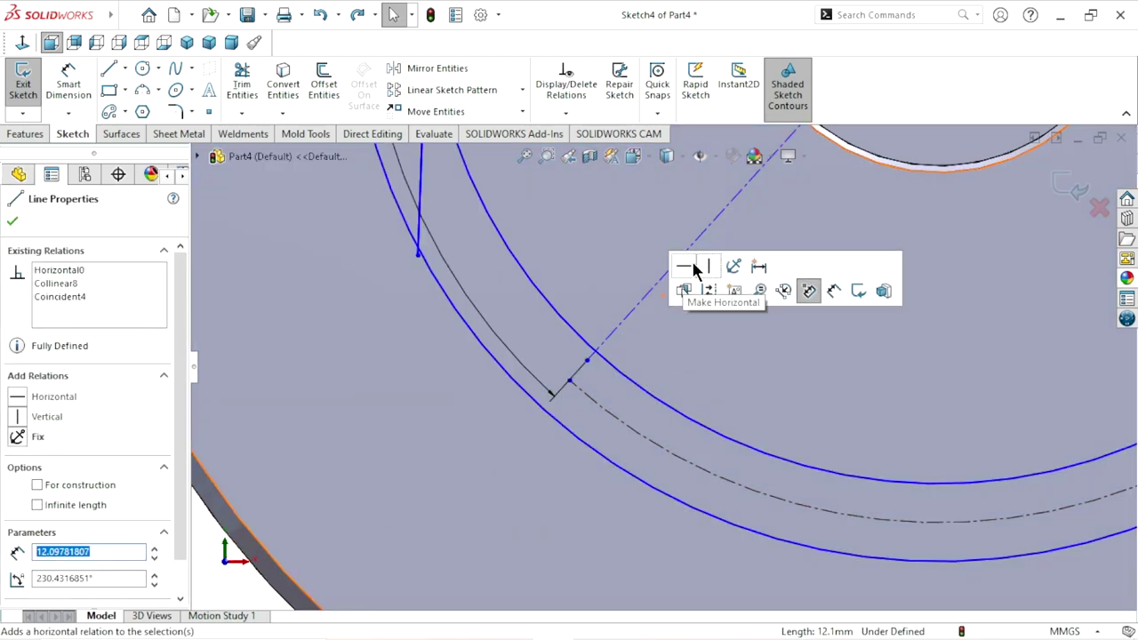
scroll(569, 413, up, 5)
scroll(424, 259, down, 2)
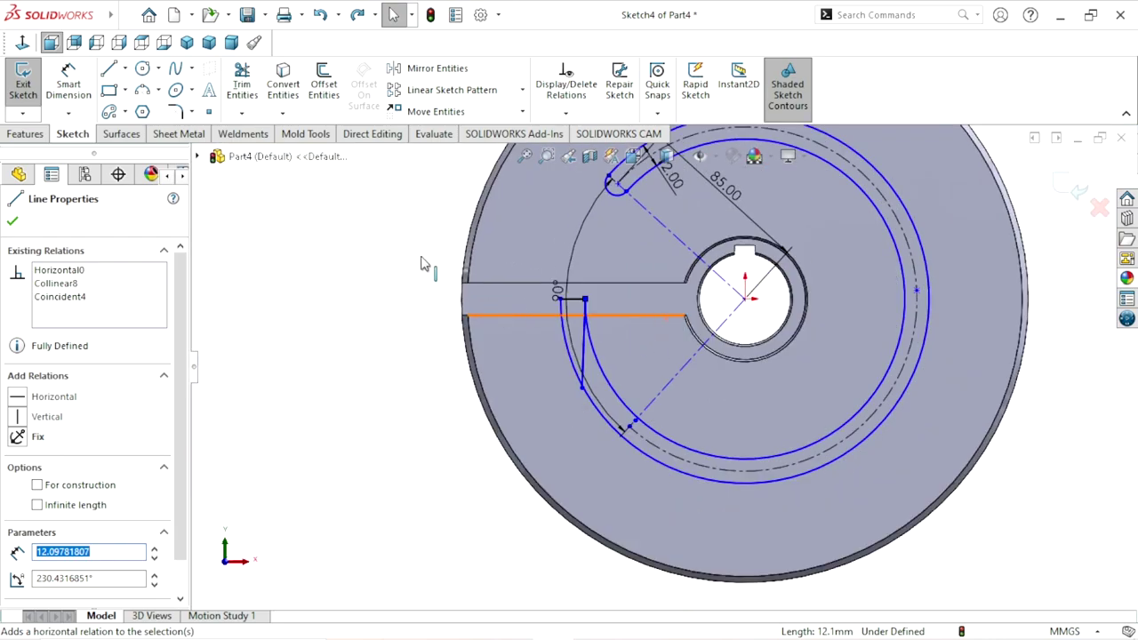
click(320, 15)
click(644, 424)
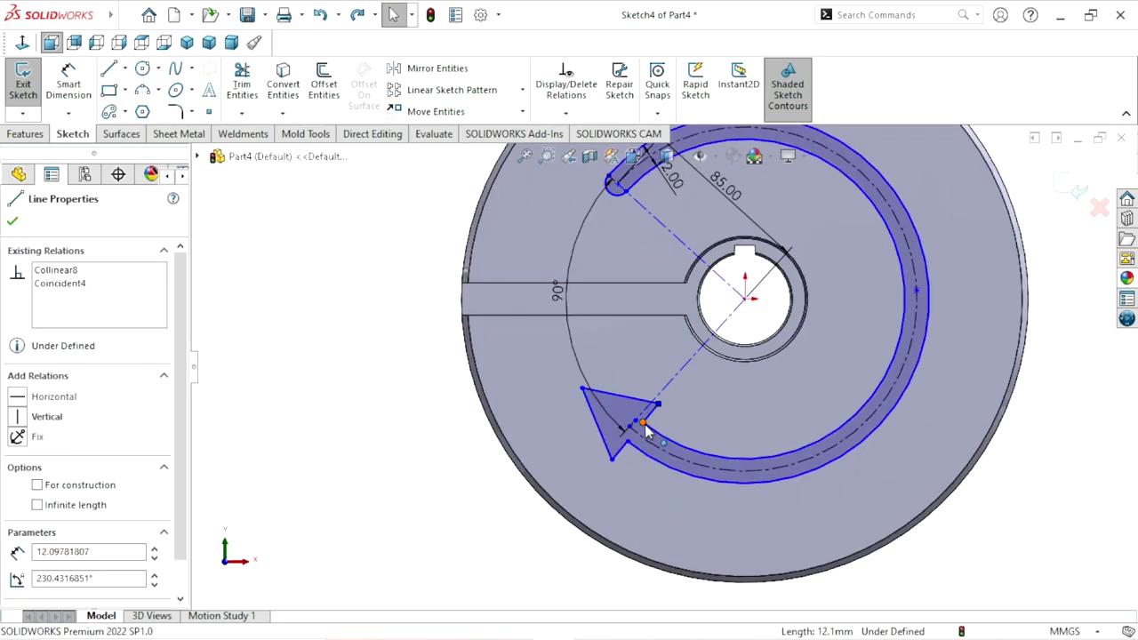
scroll(683, 457, up, 3)
Dimension the arrowhead's width between its corners as 40 mm
click(76, 91)
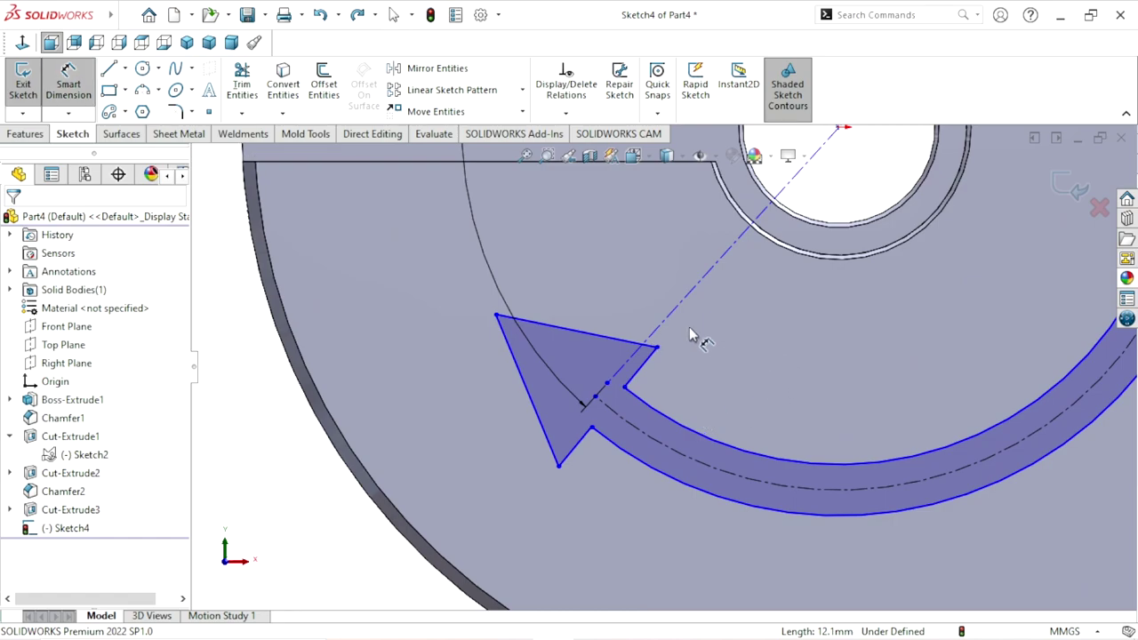
click(658, 349)
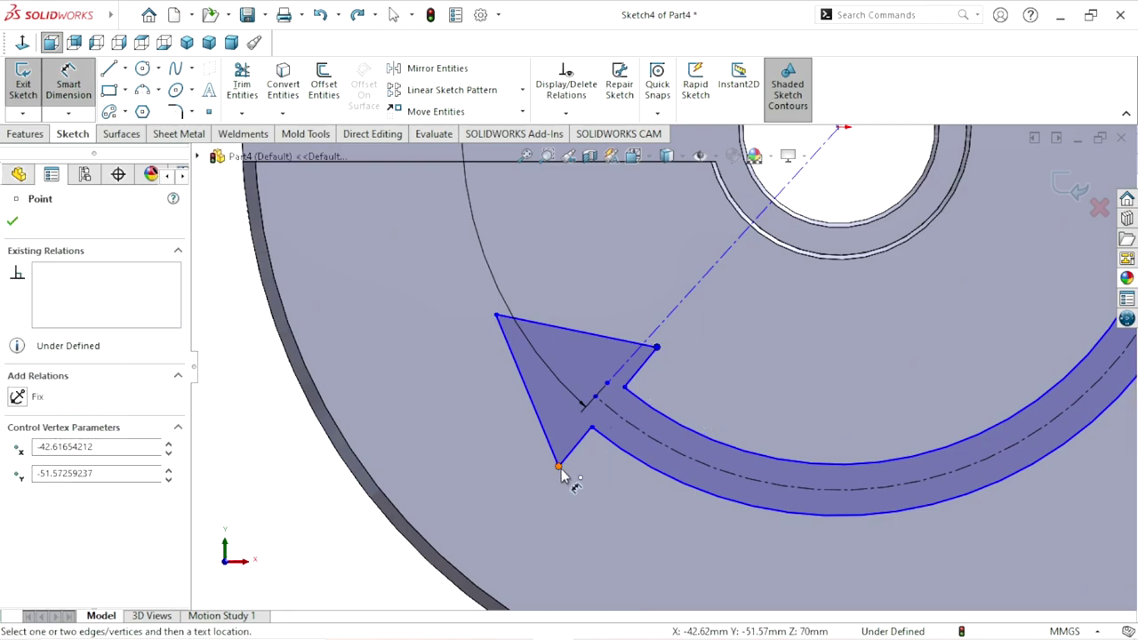
click(559, 469)
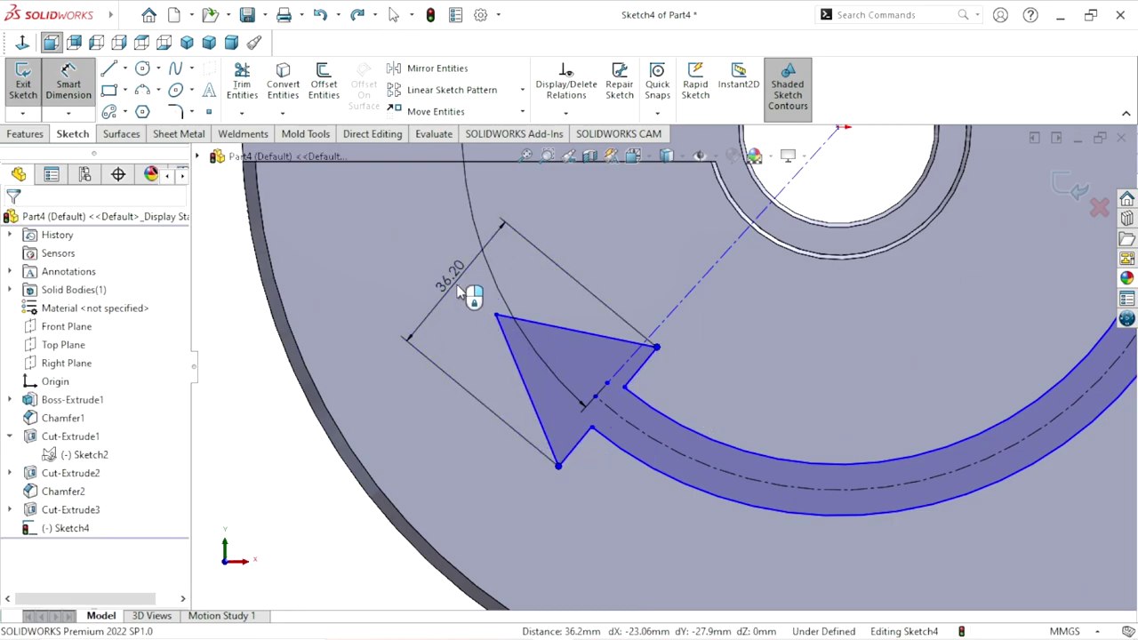
click(461, 294)
text(40)
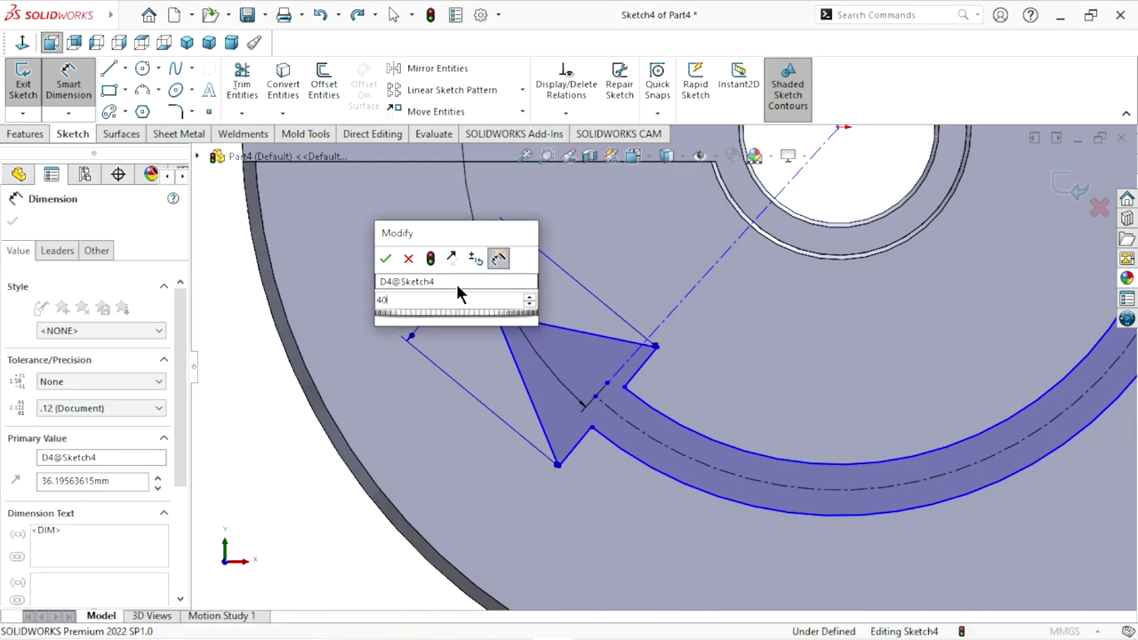
key(Return)
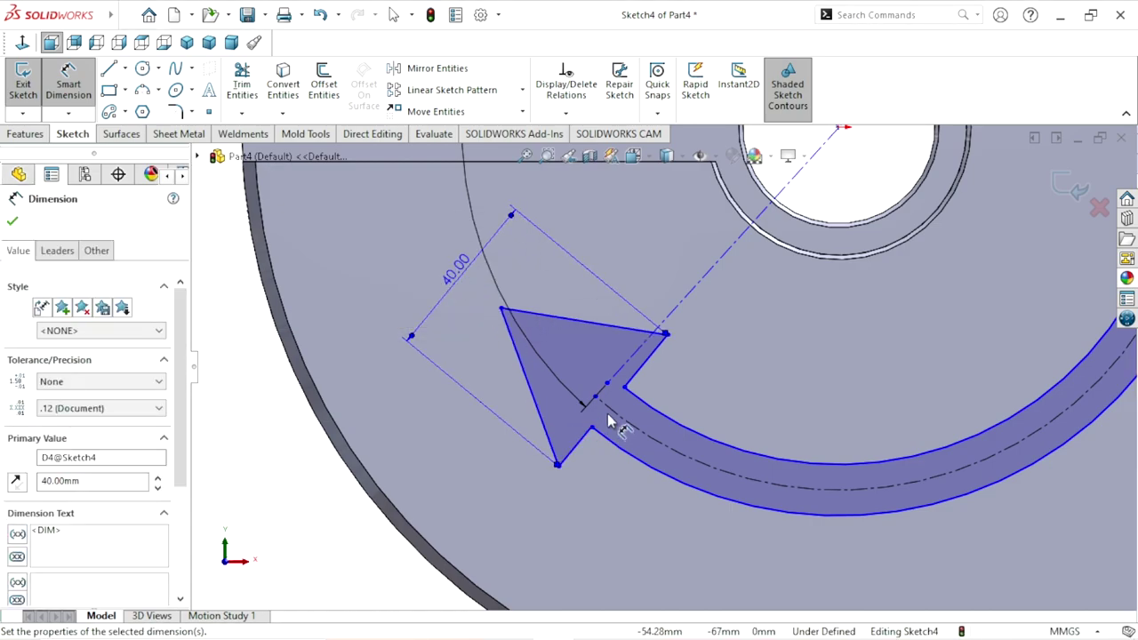
click(12, 222)
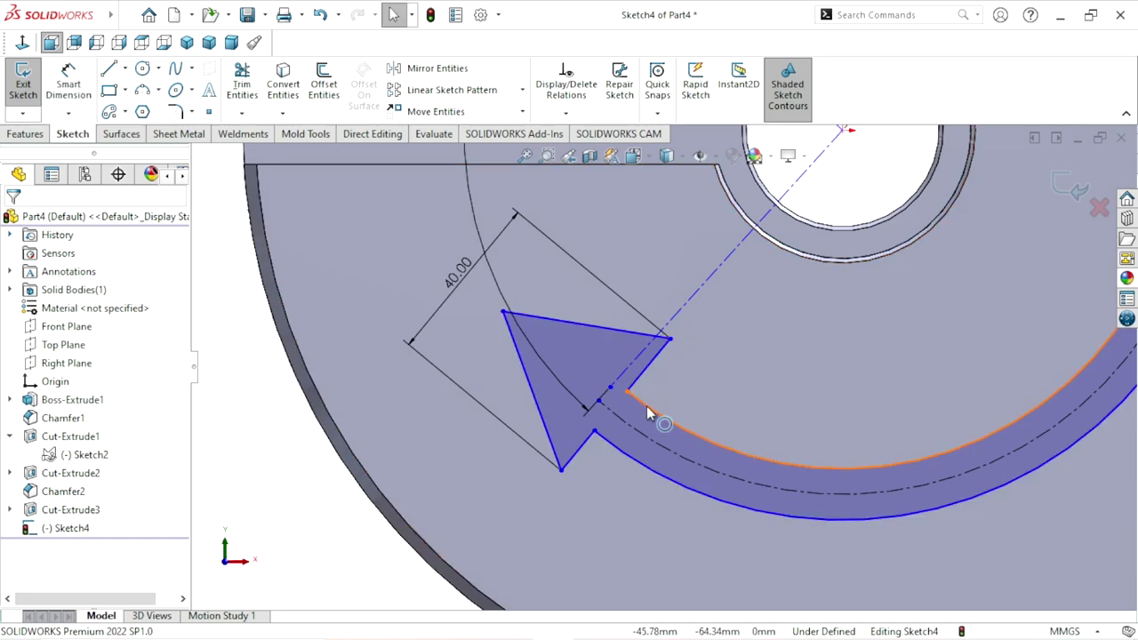
scroll(652, 409, down, 3)
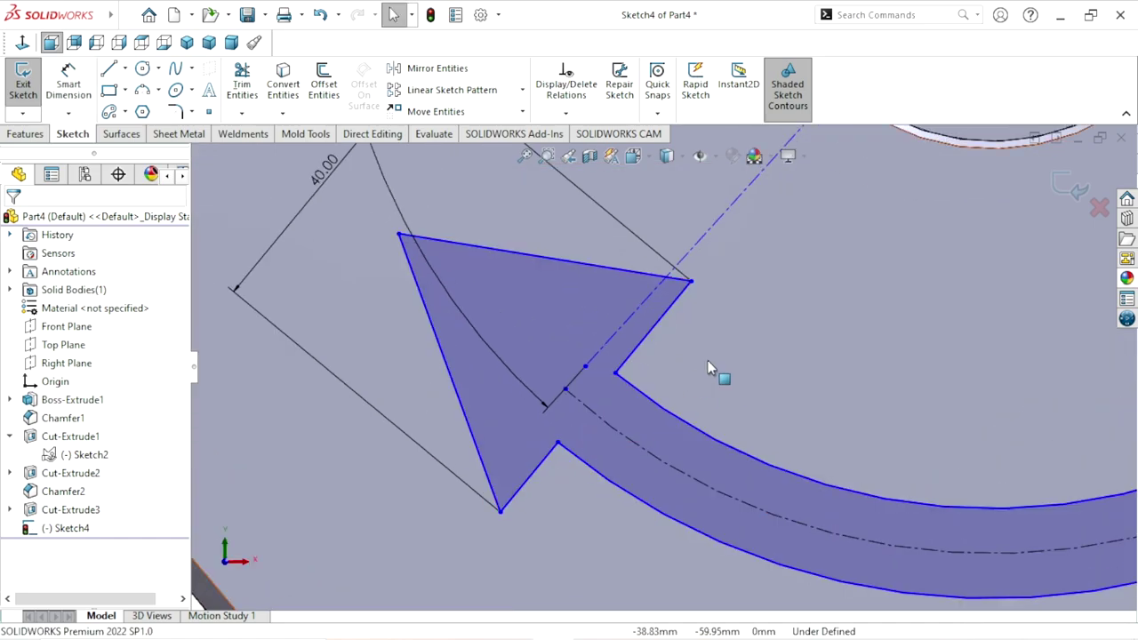
Make the arrowhead's two short back edges equal in length
click(630, 363)
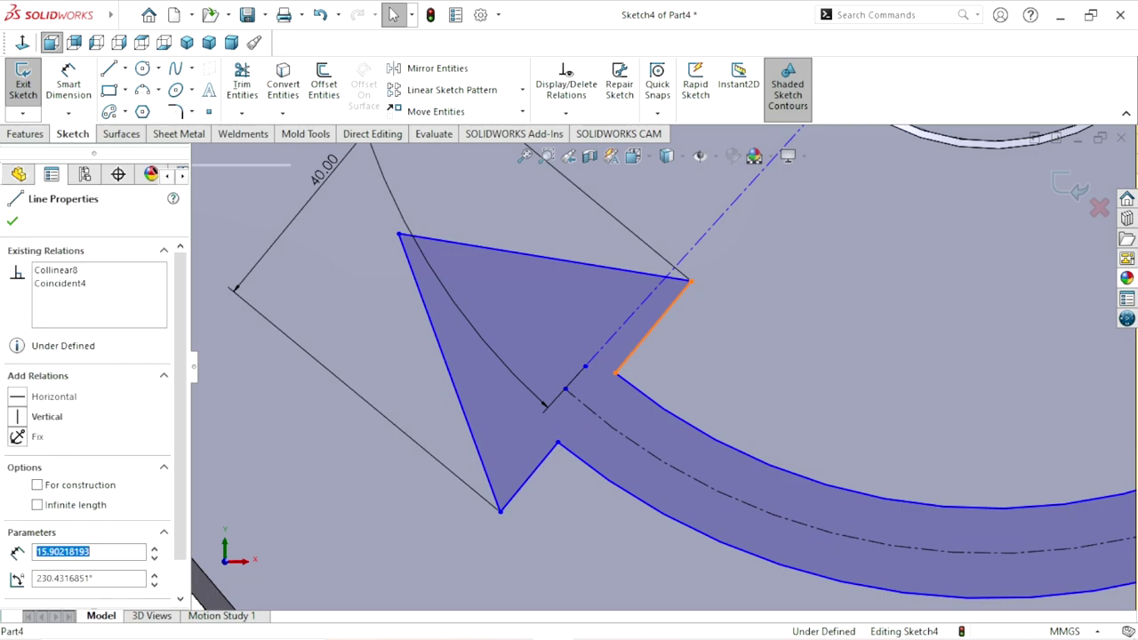
ctrl+click(519, 489)
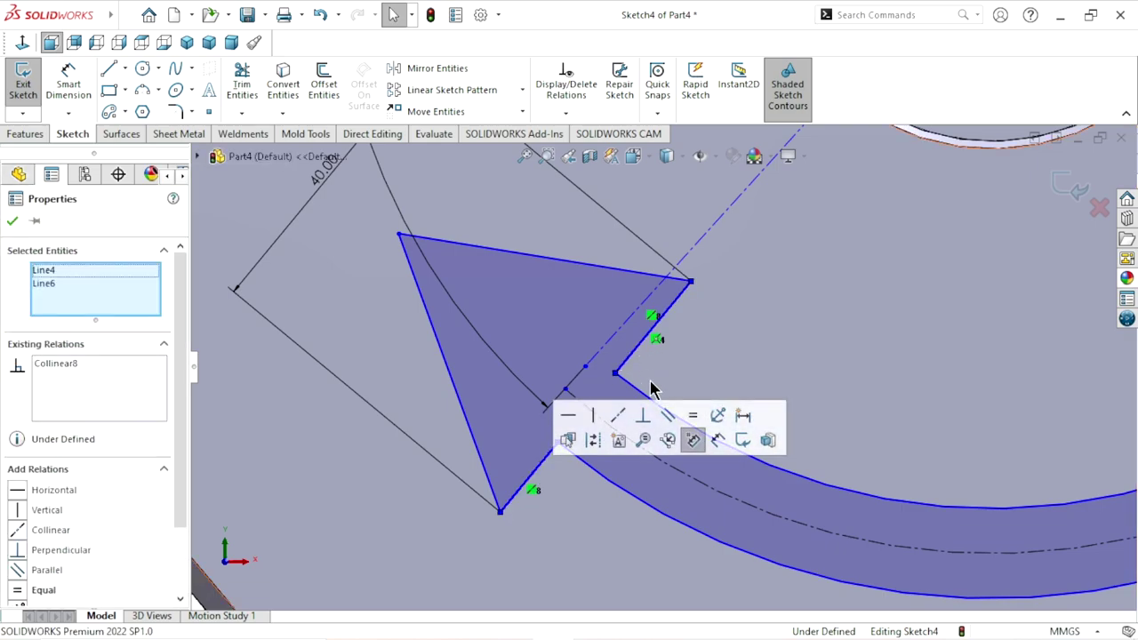
click(692, 415)
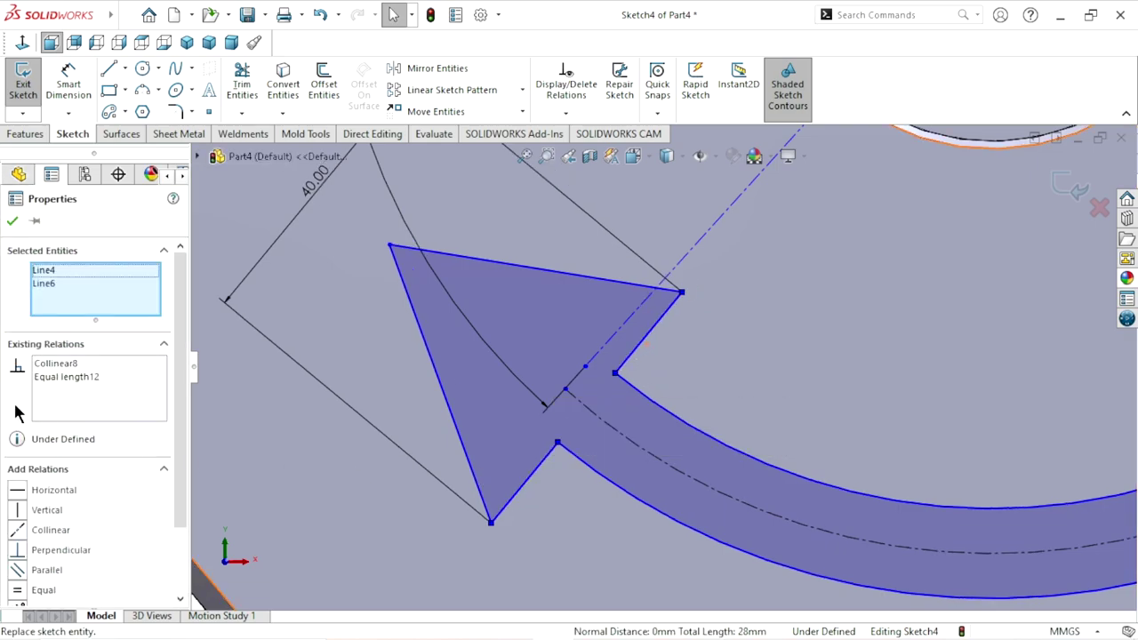
click(11, 222)
scroll(537, 499, up, 5)
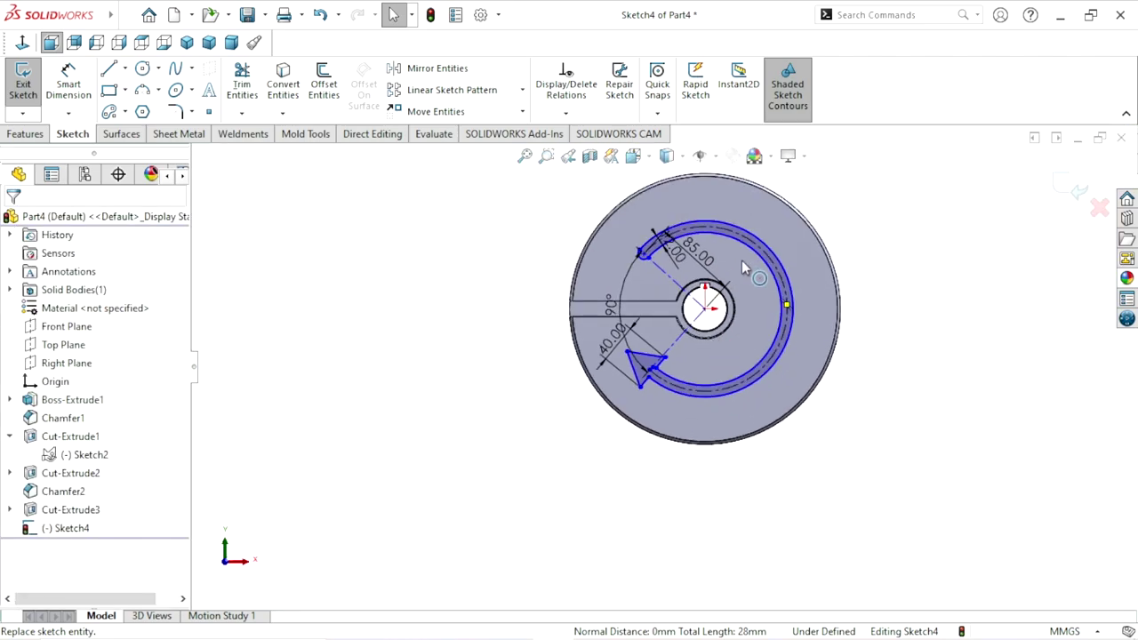
scroll(741, 260, down, 2)
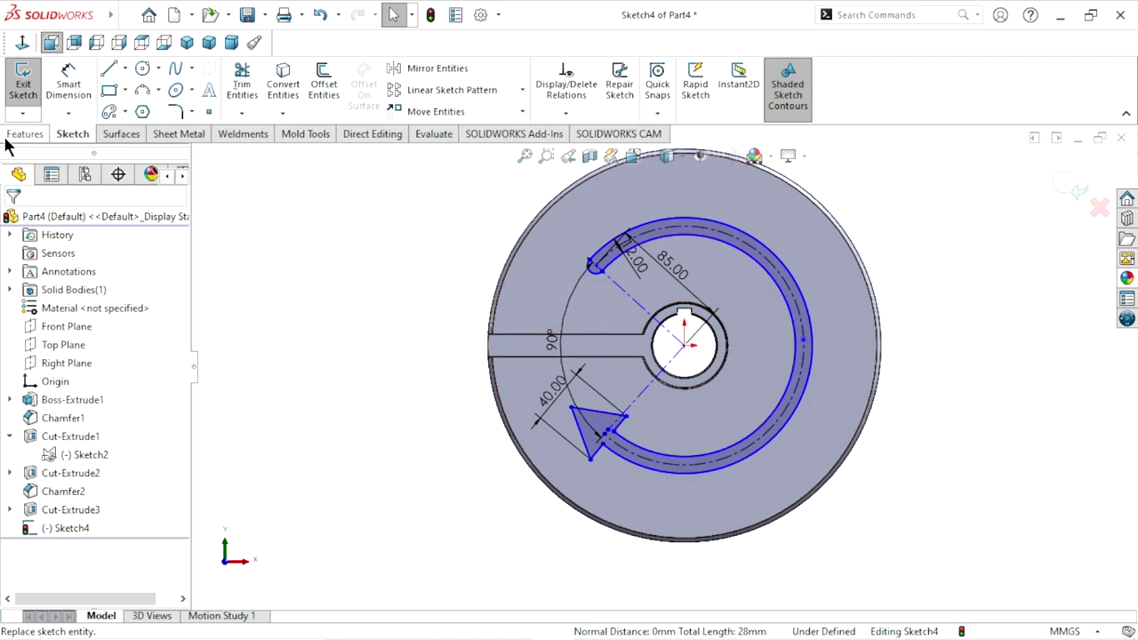
Fully define the sketch by calculating its missing dimensions and relations
click(566, 117)
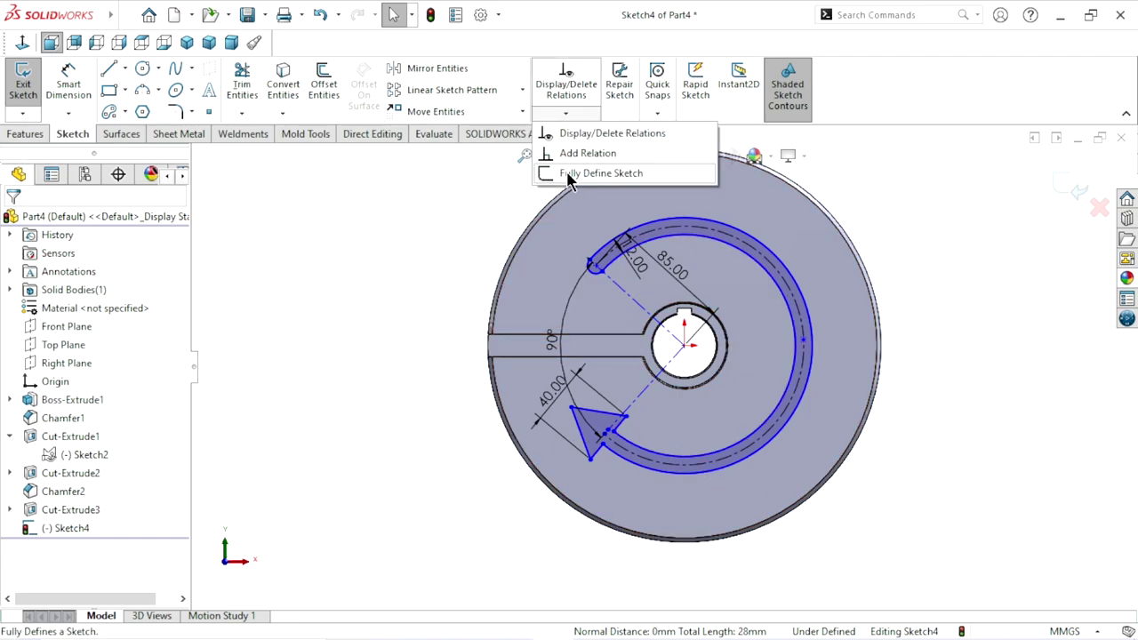
click(576, 170)
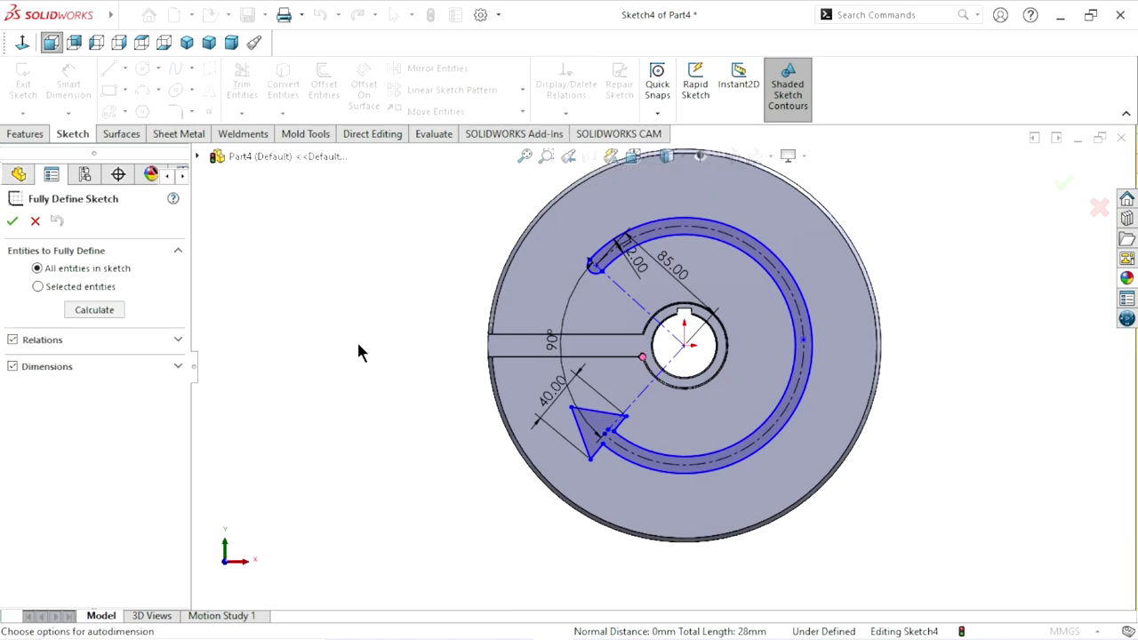
click(121, 308)
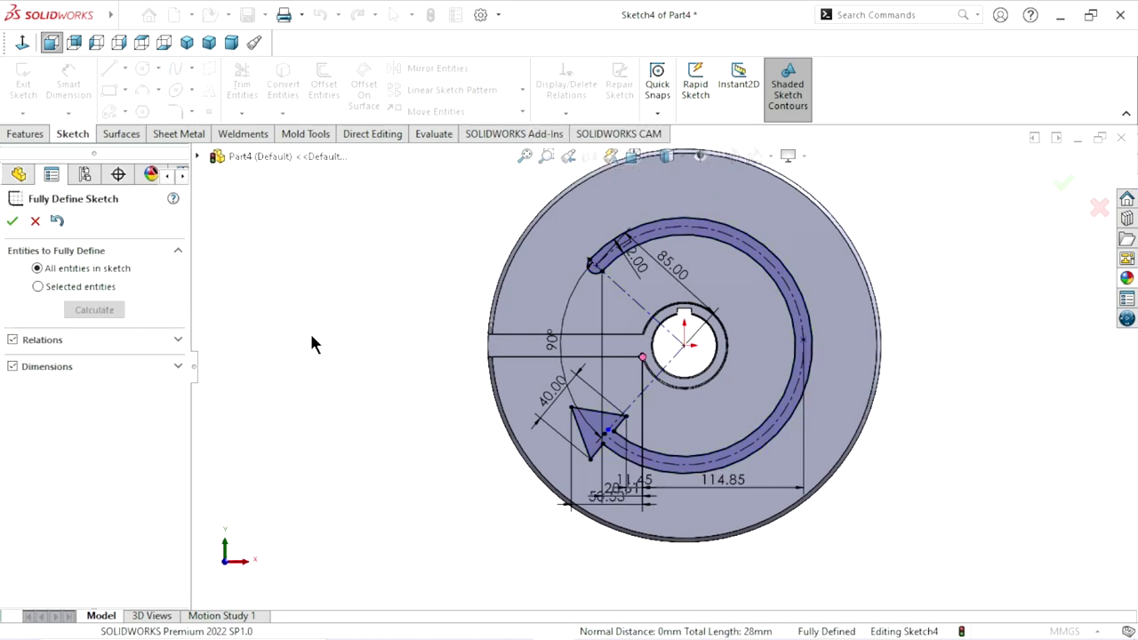
click(11, 223)
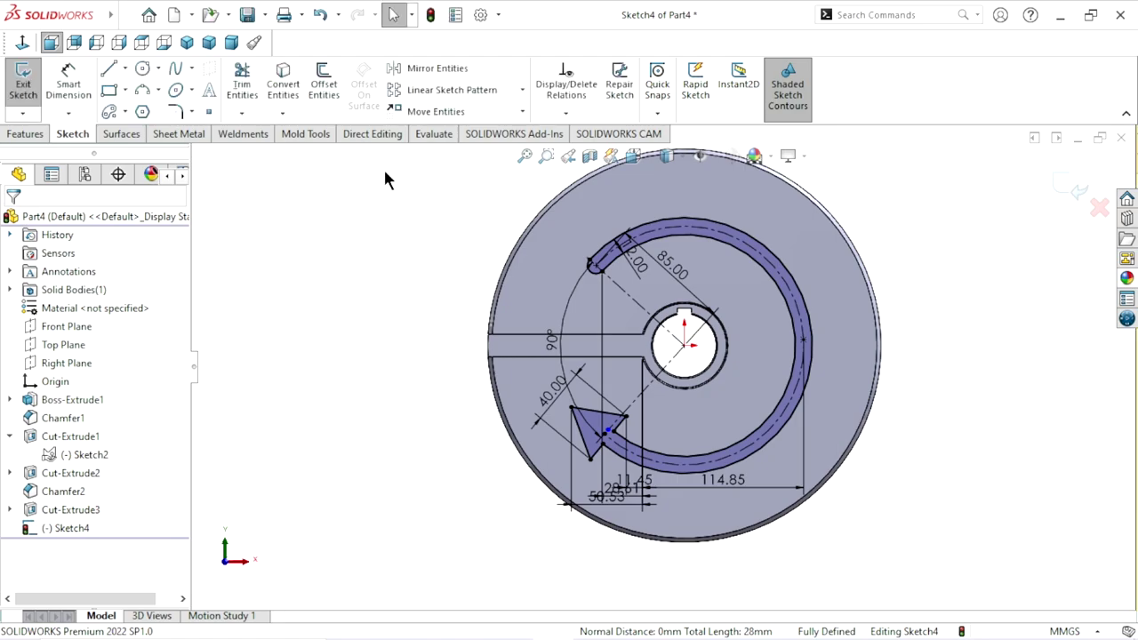
Extrude-cut the arrow sketch 1.5 mm deep into the disc face
click(25, 133)
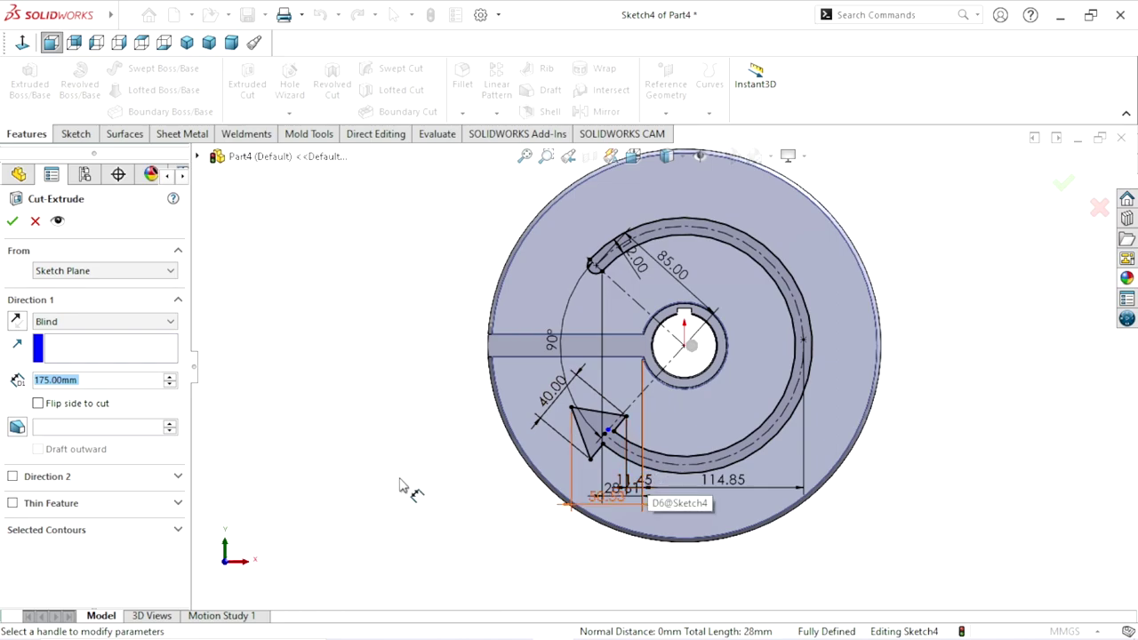
click(126, 380)
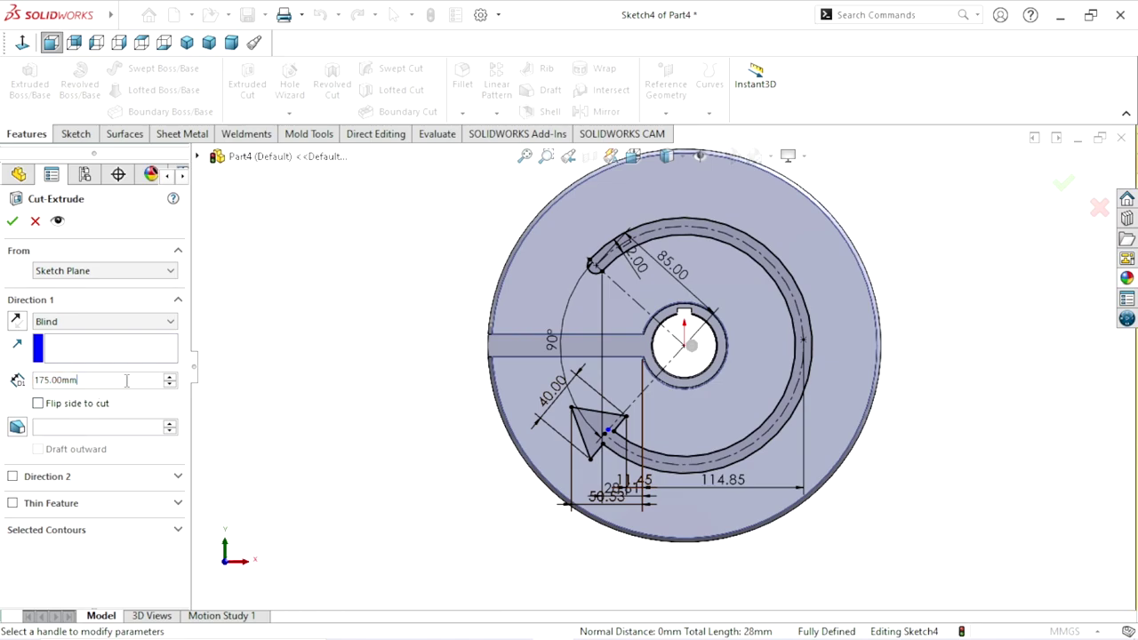
text(1.5)
key(Return)
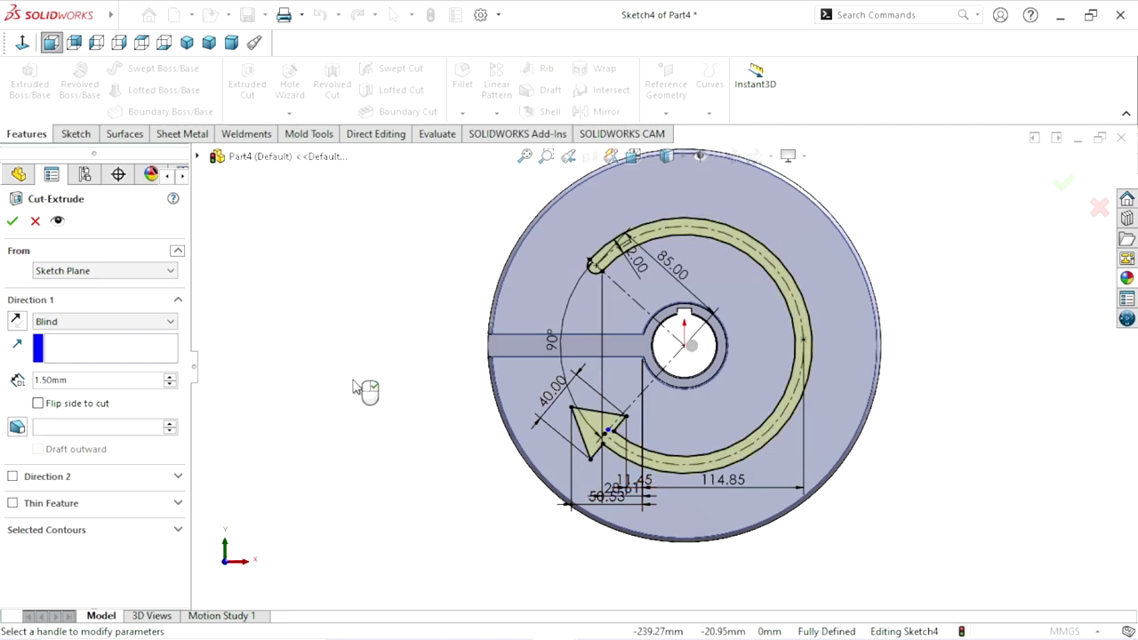
click(12, 222)
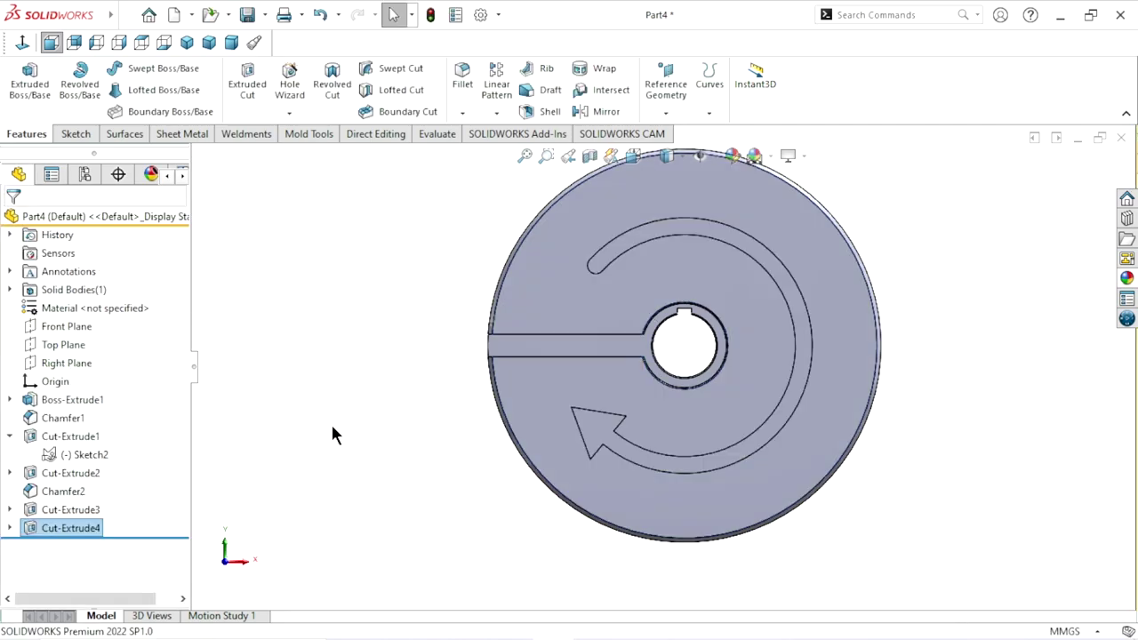
Edit Sketch4 under Cut-Extrude4 and change the curved slot width from 12 to 15.00 mm
key(ctrl+7)
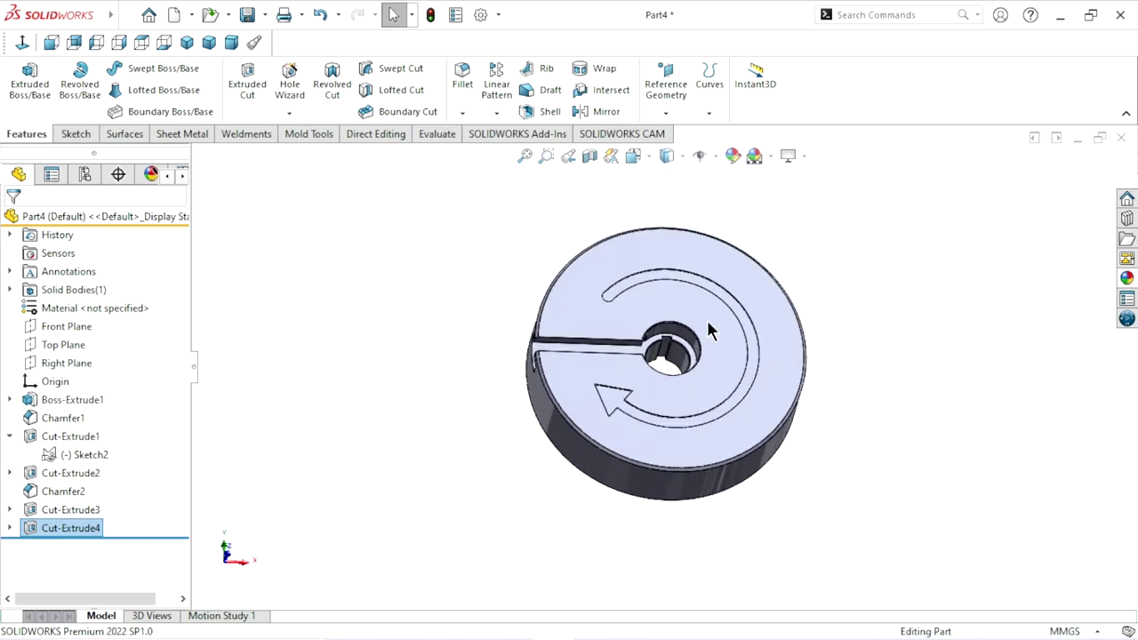
scroll(708, 331, down, 3)
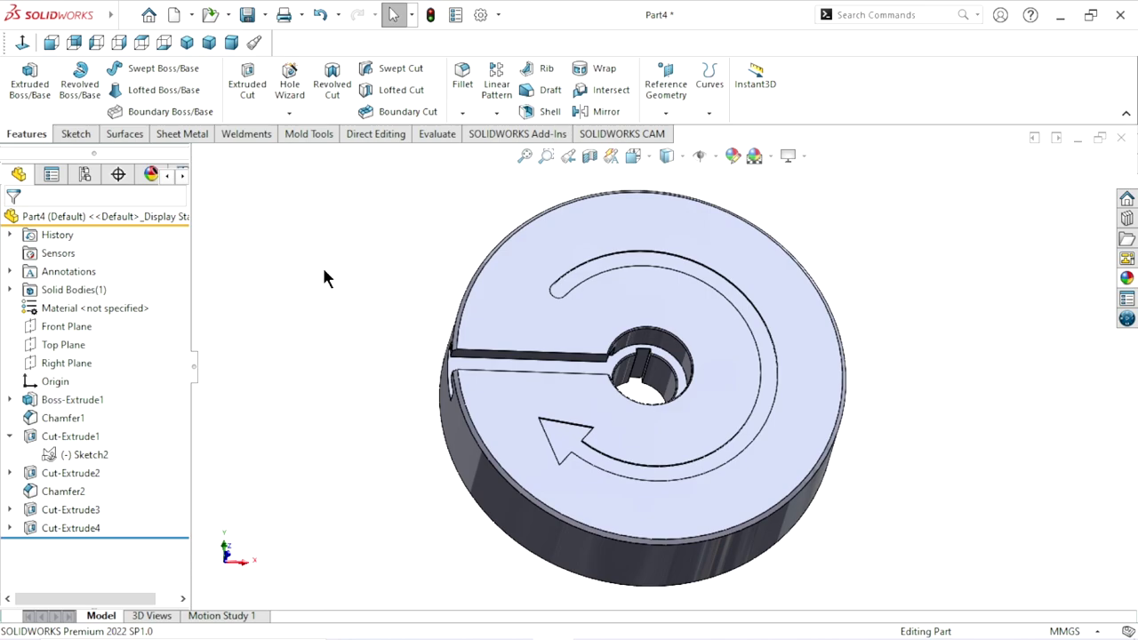
click(11, 528)
click(53, 546)
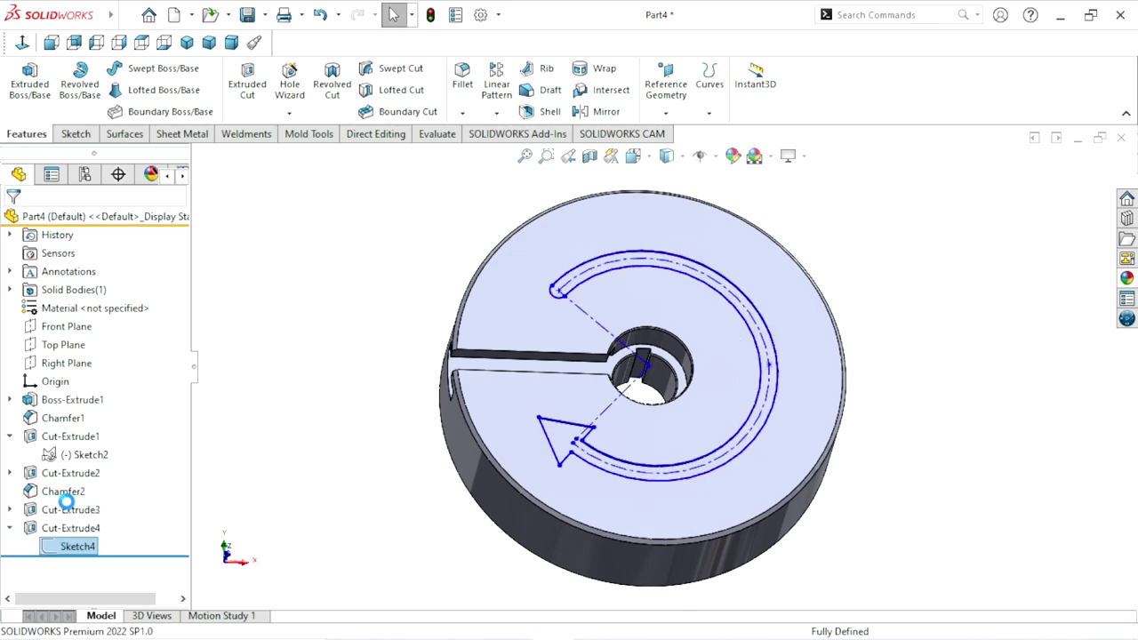
scroll(604, 303, down, 5)
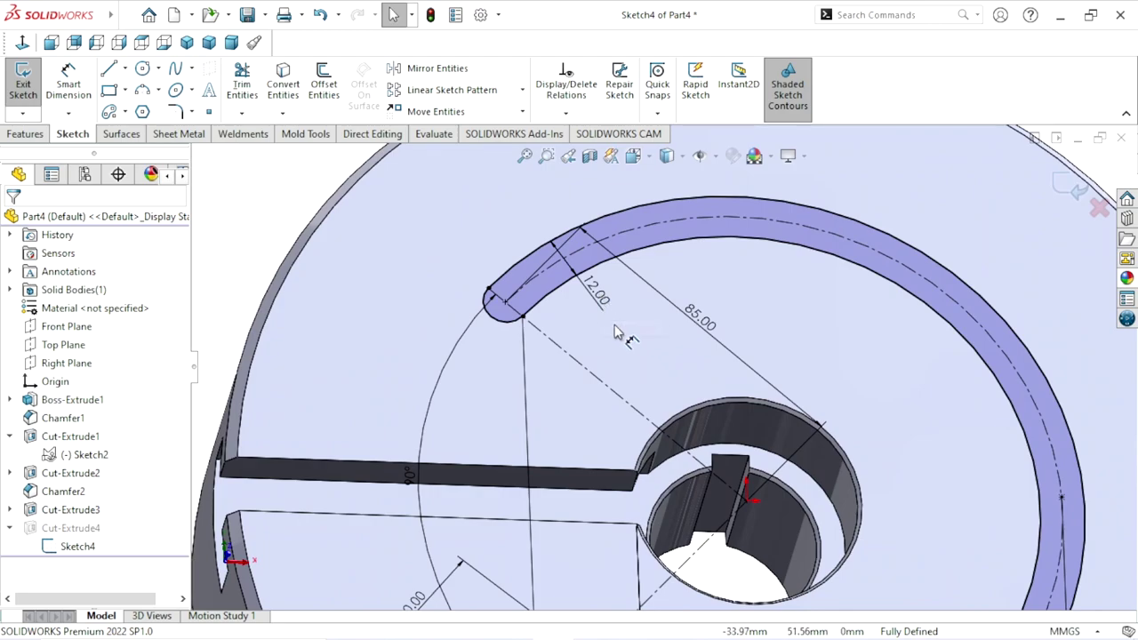
double_click(601, 299)
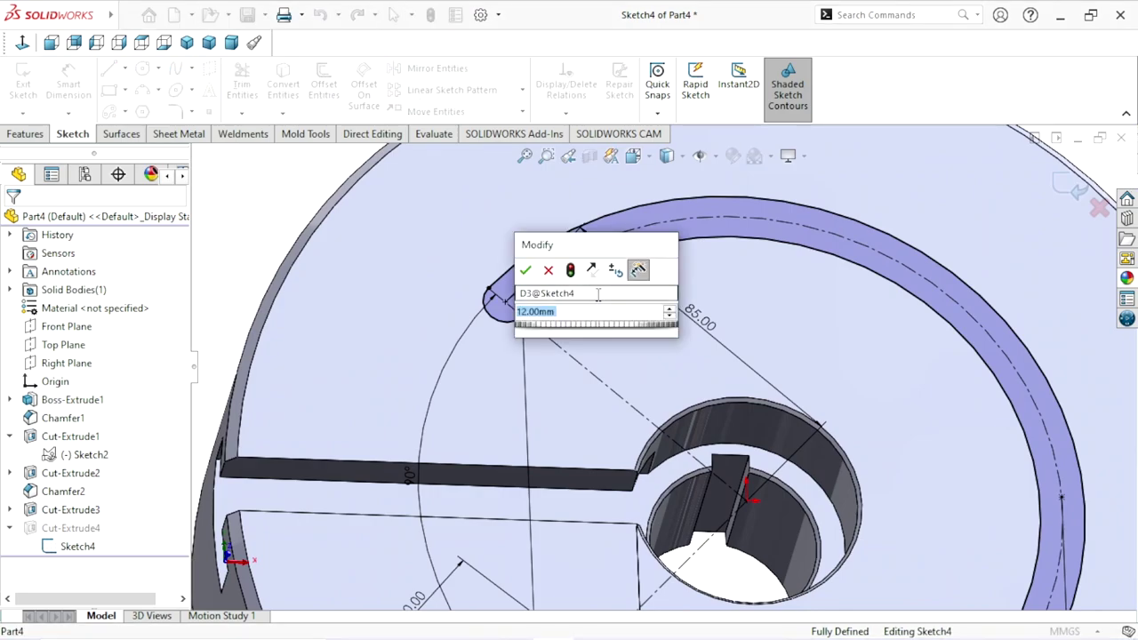
text(12)
key(Return)
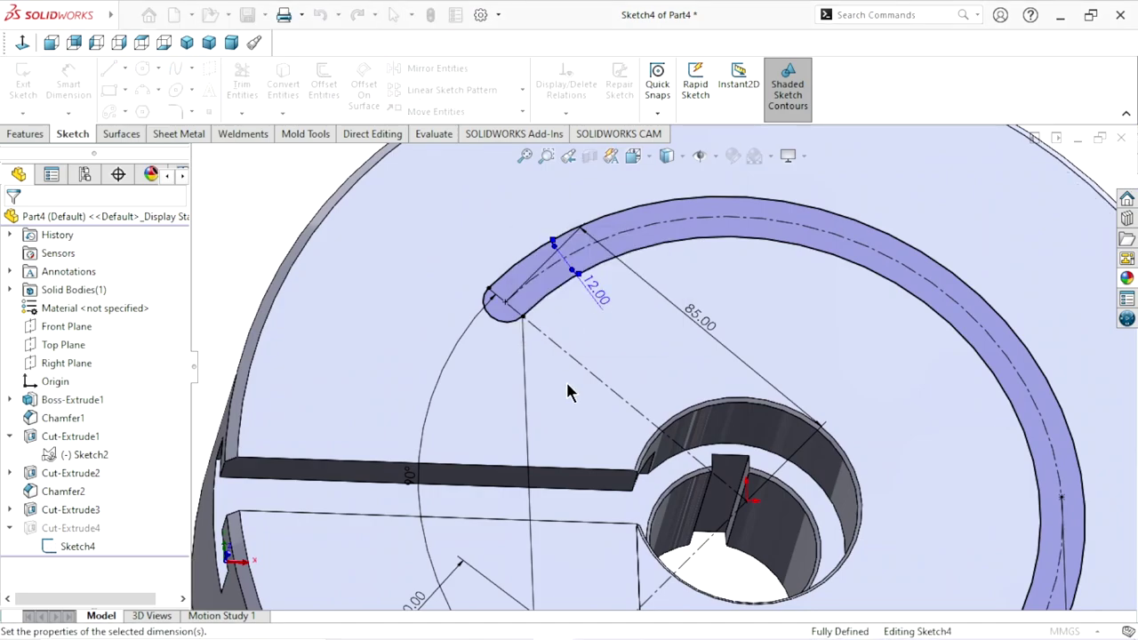
scroll(506, 449, up, 5)
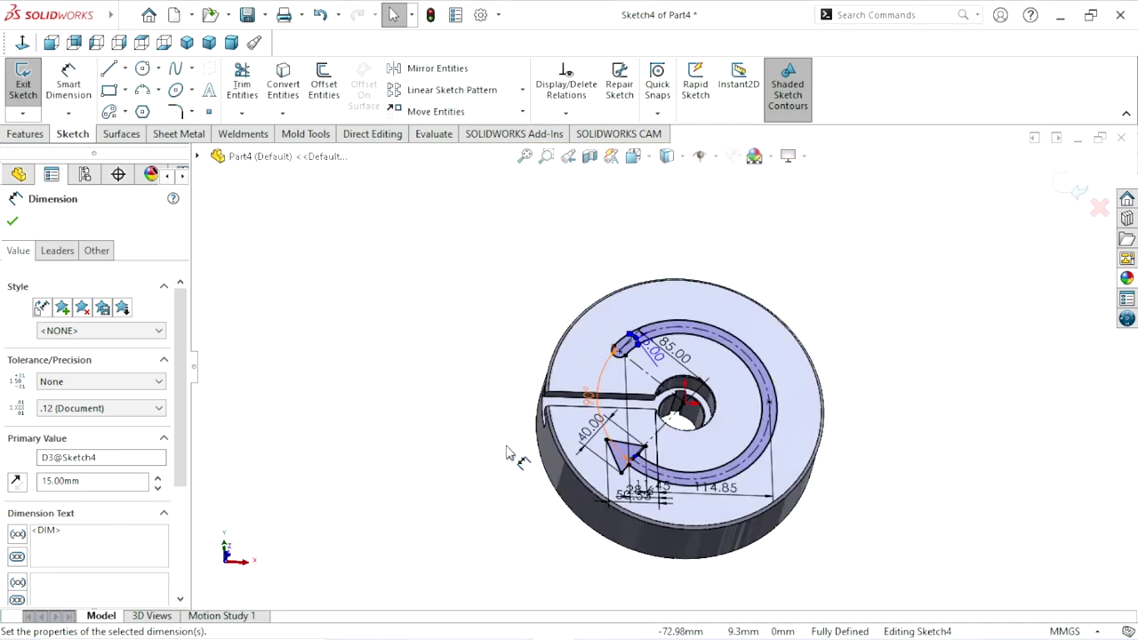
scroll(662, 486, up, 2)
click(1075, 191)
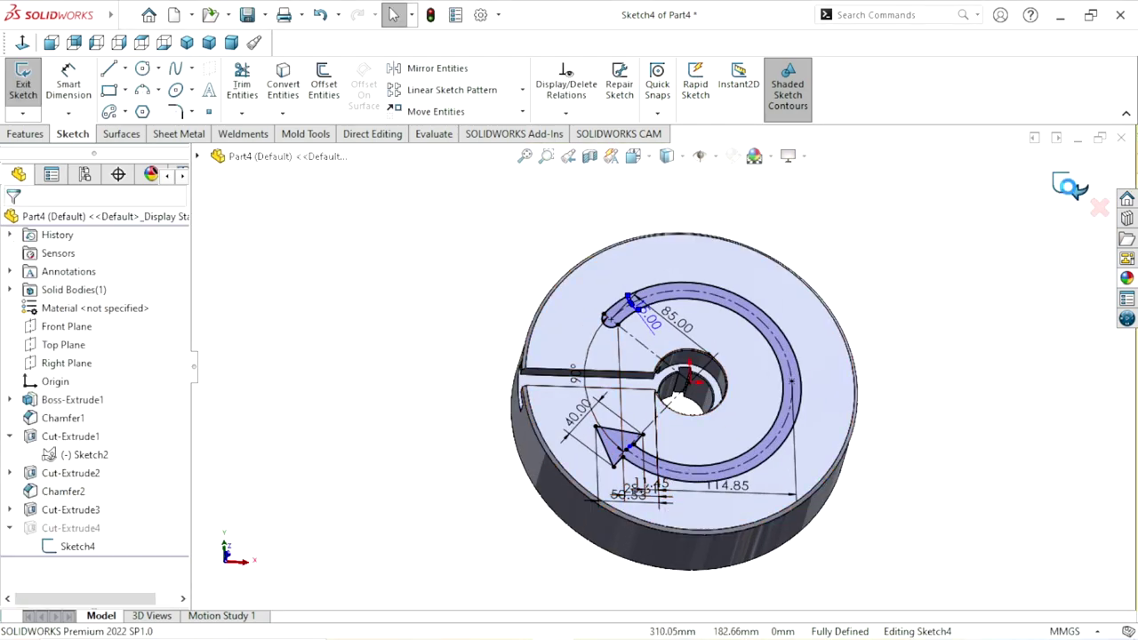
mouse_move(968, 329)
middle_down()
mouse_move(963, 457)
mouse_move(976, 449)
middle_up()
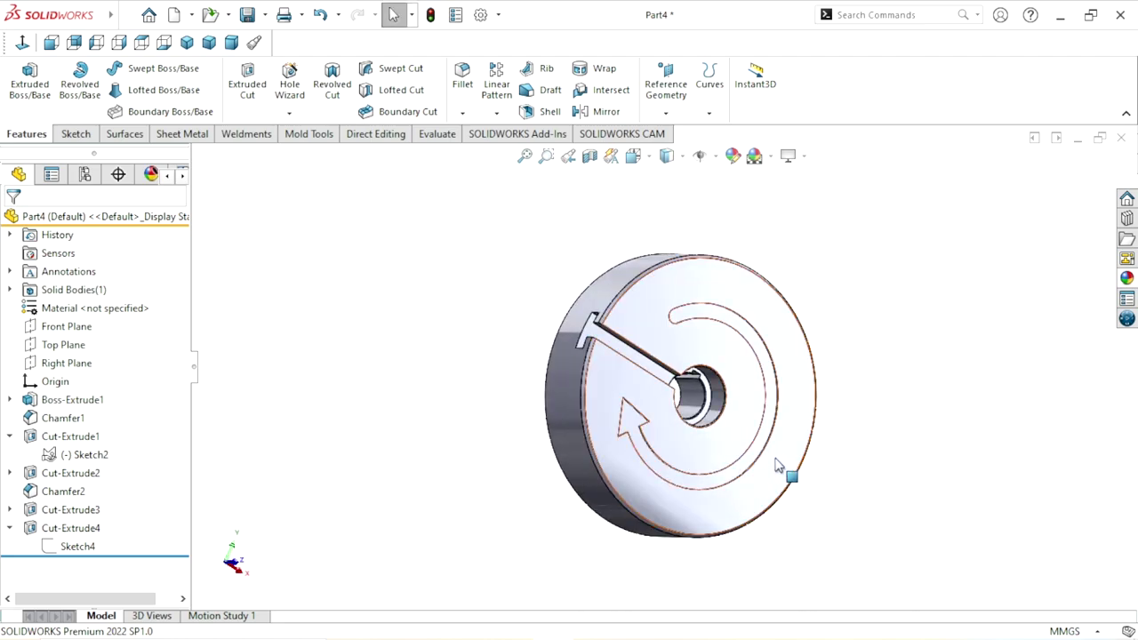
Drag Polished Steel from the appearance library onto the whole disc part and open Edit Appearance
scroll(756, 418, up, 3)
scroll(716, 344, down, 1)
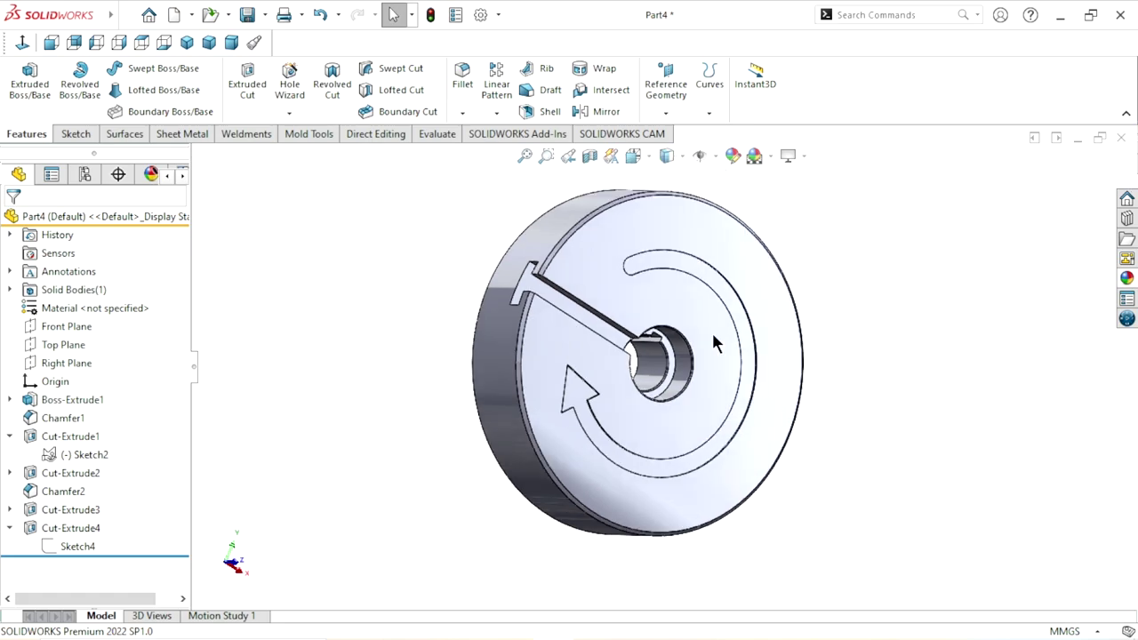
click(1127, 281)
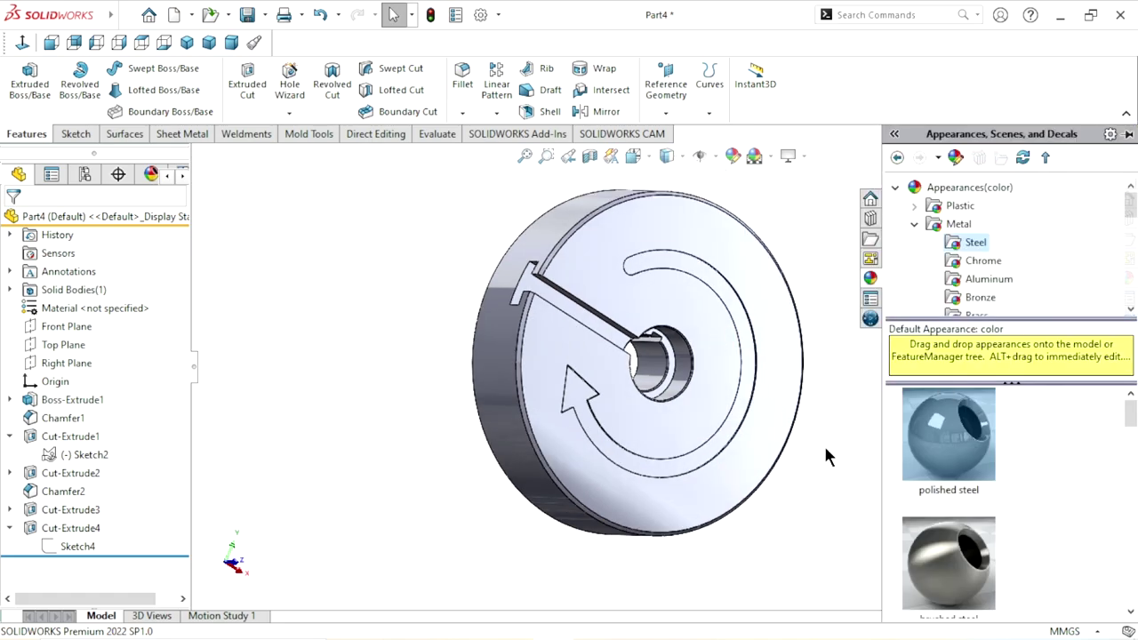
mouse_move(1134, 418)
mouse_down()
mouse_move(1130, 434)
mouse_move(1130, 424)
mouse_up()
drag(951, 469, 808, 509)
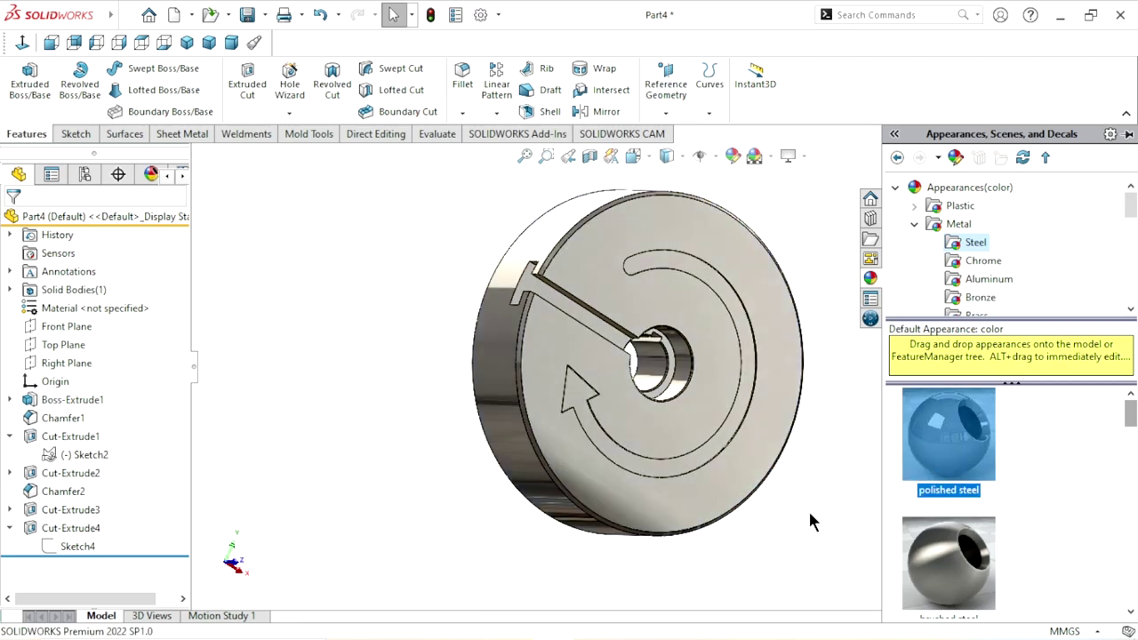
mouse_move(809, 493)
middle_down()
mouse_move(755, 478)
mouse_move(718, 523)
middle_up()
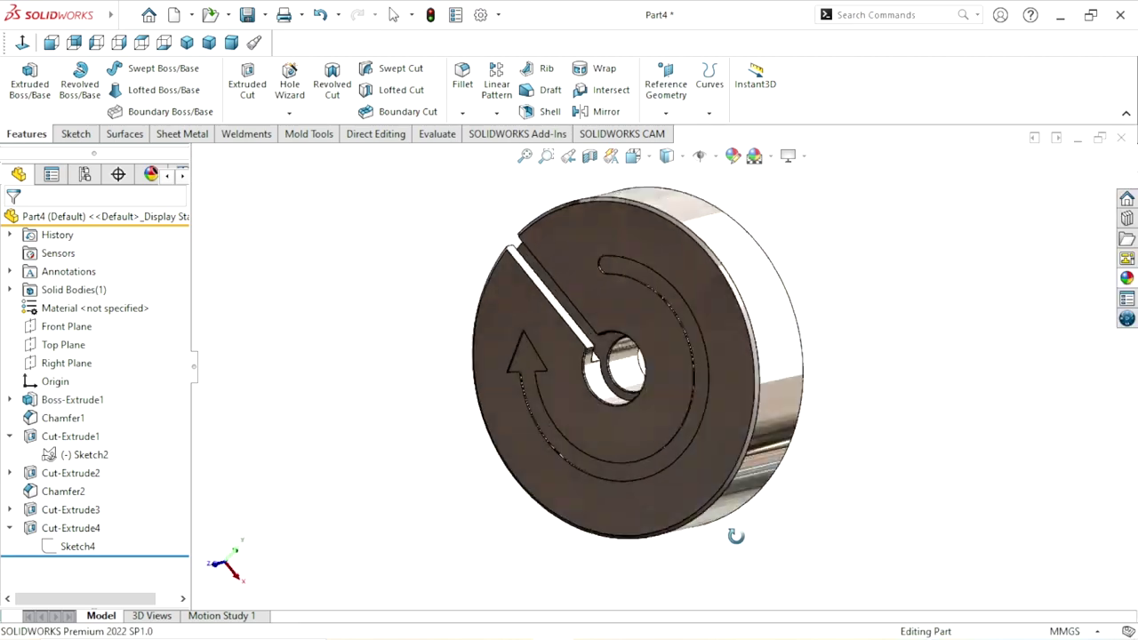
scroll(671, 397, down, 3)
scroll(672, 397, up, 2)
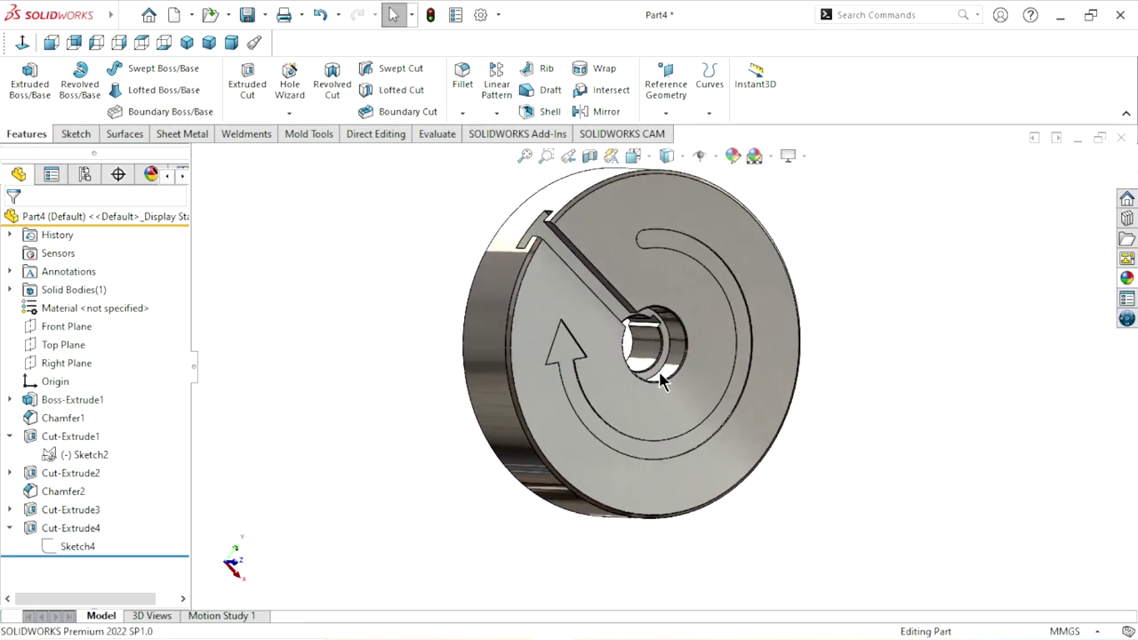
click(737, 156)
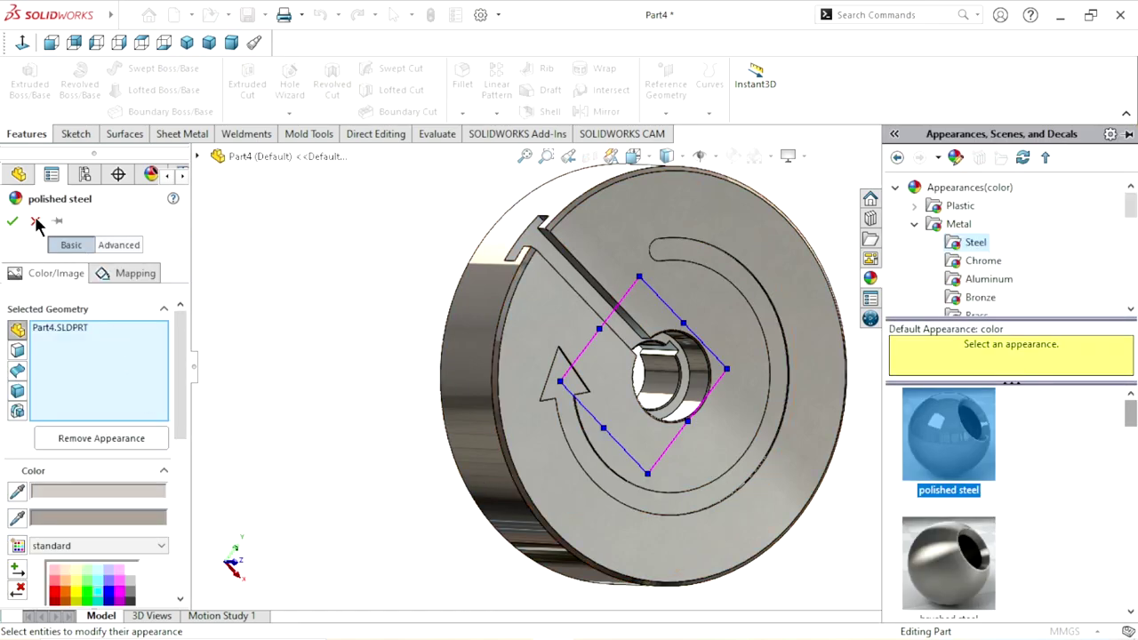
Colour the disc's selected front face teal
click(35, 221)
click(618, 525)
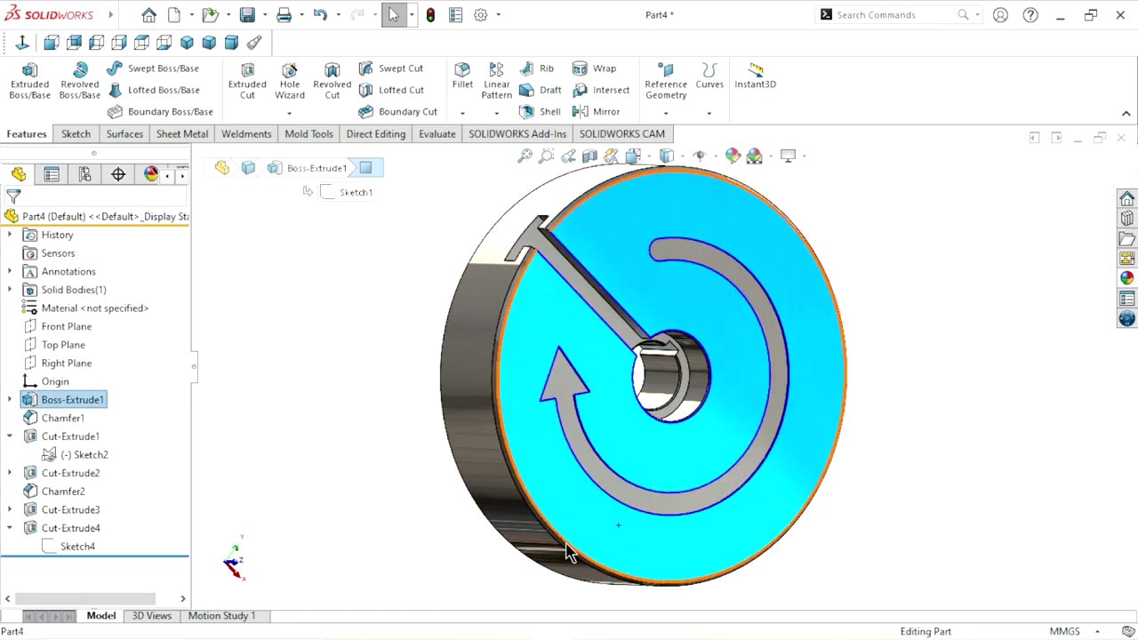
mouse_move(357, 401)
middle_down()
mouse_move(463, 447)
mouse_move(355, 432)
middle_up()
scroll(650, 465, up, 3)
scroll(695, 388, up, 2)
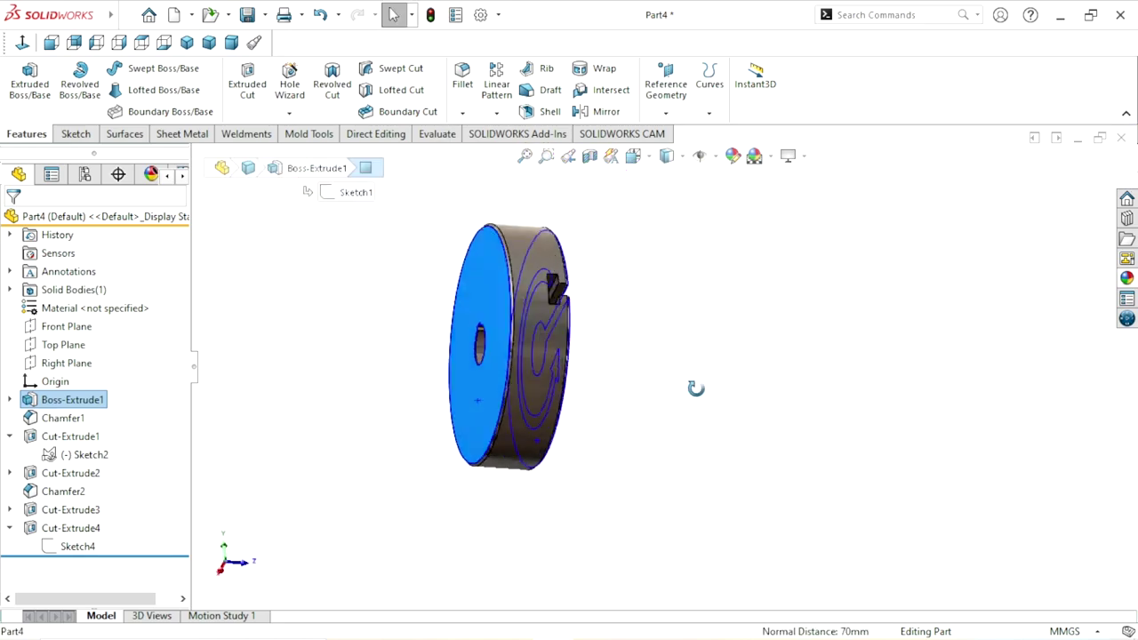
middle_drag(695, 388, 692, 241)
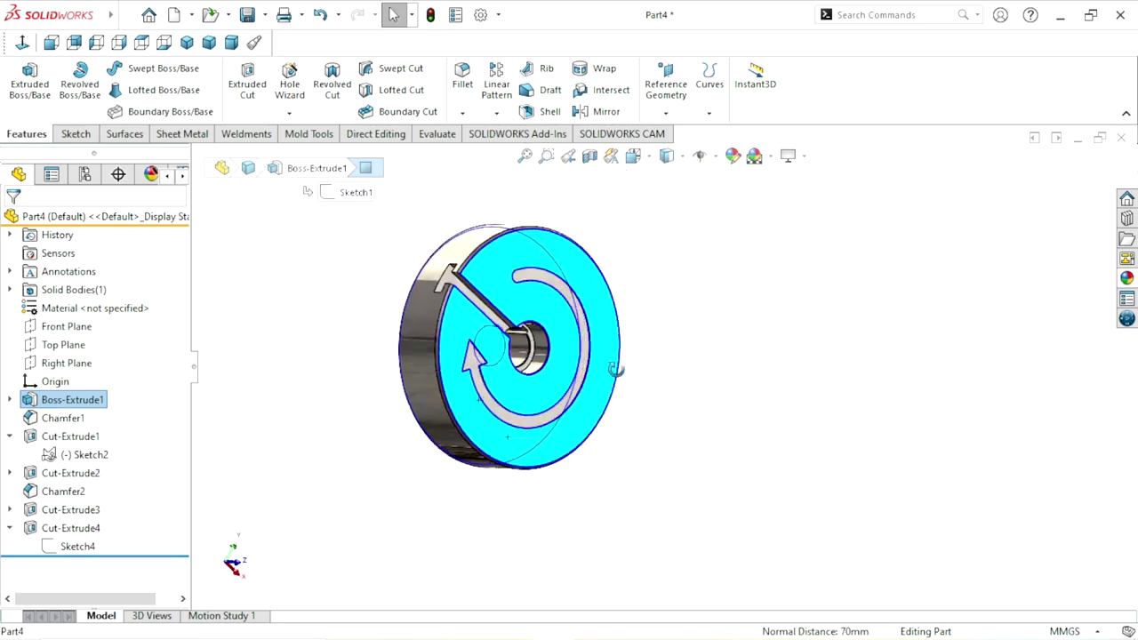
click(732, 156)
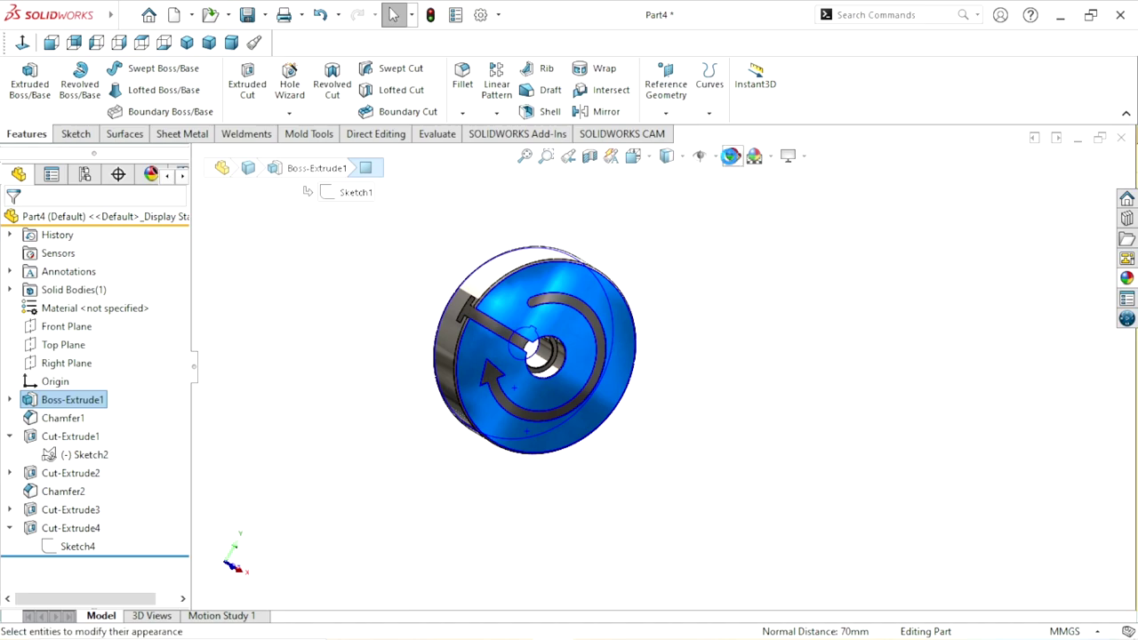
click(729, 157)
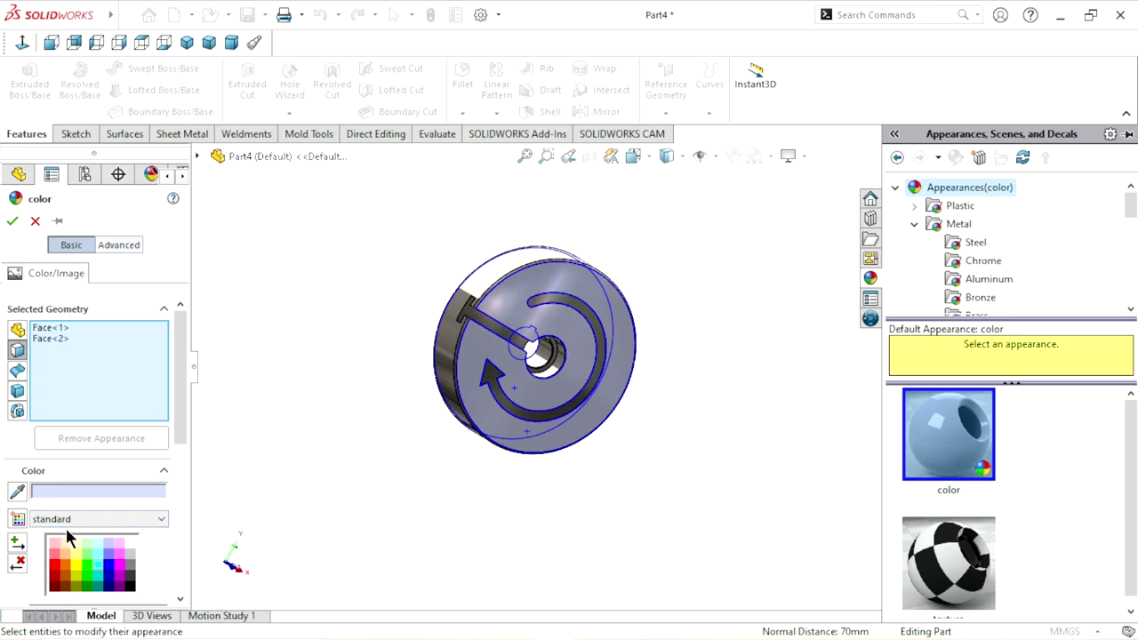
click(102, 576)
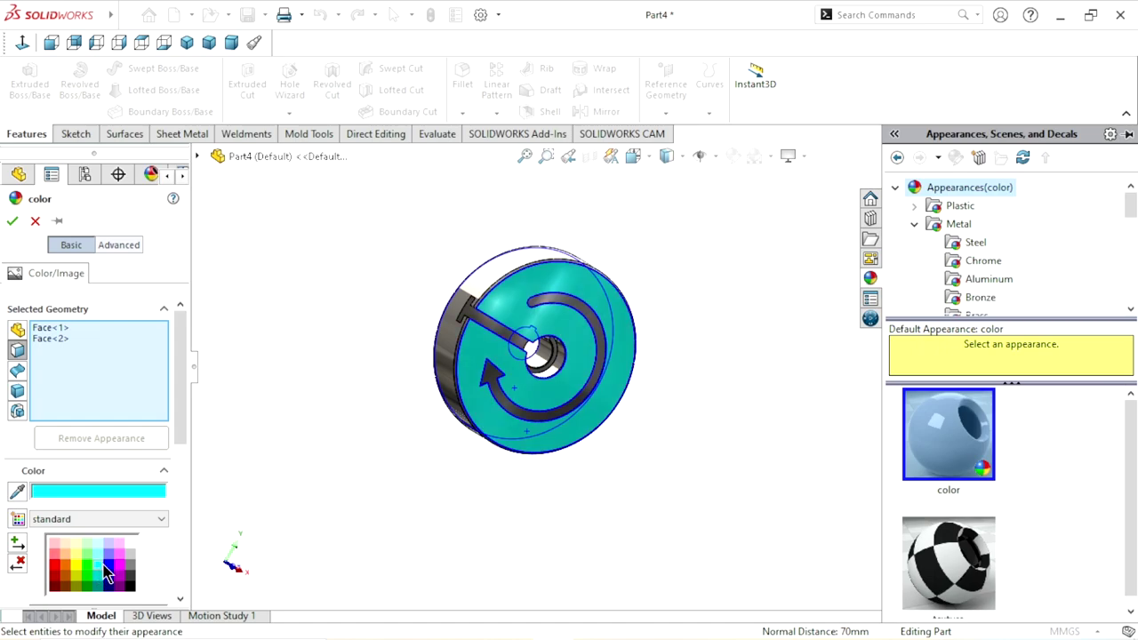
click(98, 576)
mouse_move(421, 539)
middle_down()
mouse_move(490, 488)
mouse_move(448, 360)
mouse_move(514, 476)
middle_up()
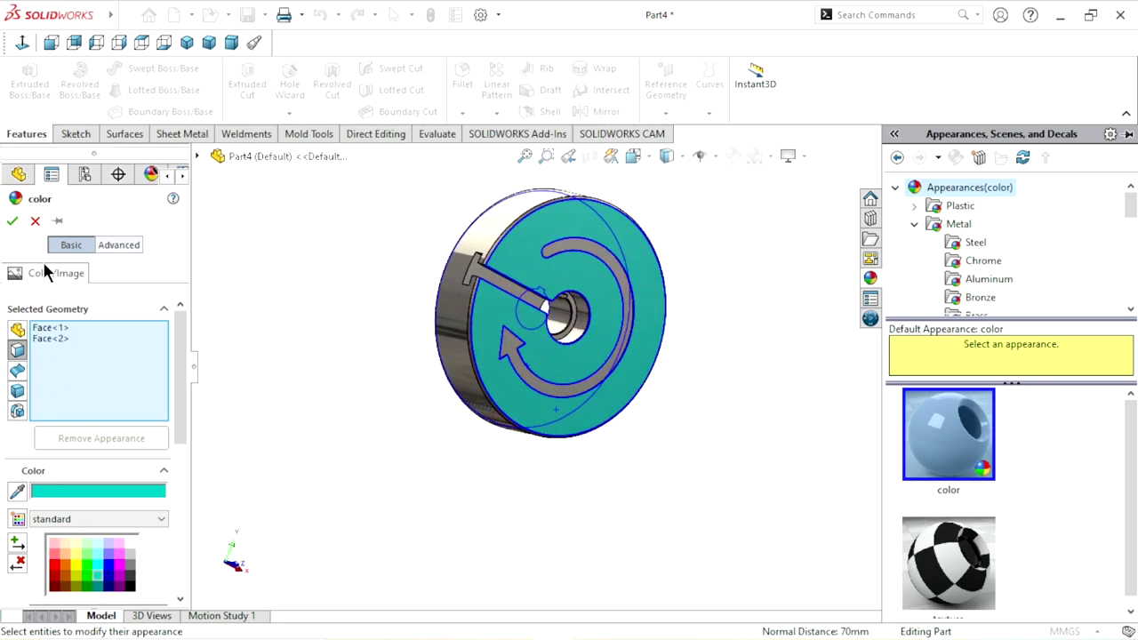
click(13, 220)
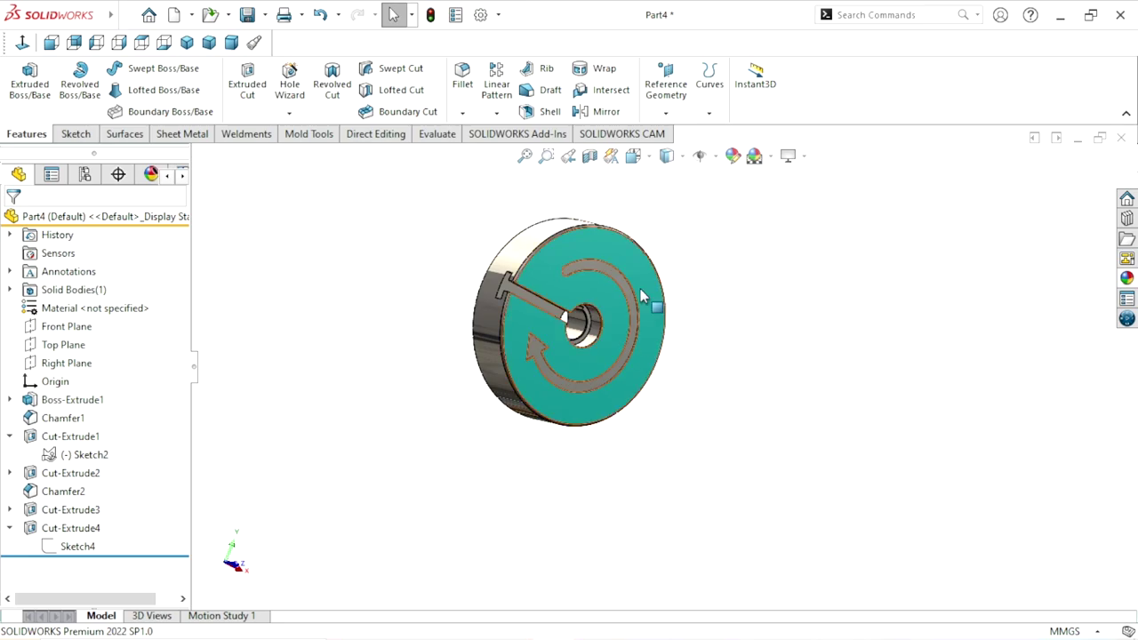
Open and close the appearance editor for the straight slot Cut-Extrude3
mouse_move(642, 297)
middle_down()
mouse_move(818, 394)
mouse_move(797, 368)
mouse_move(544, 387)
middle_up()
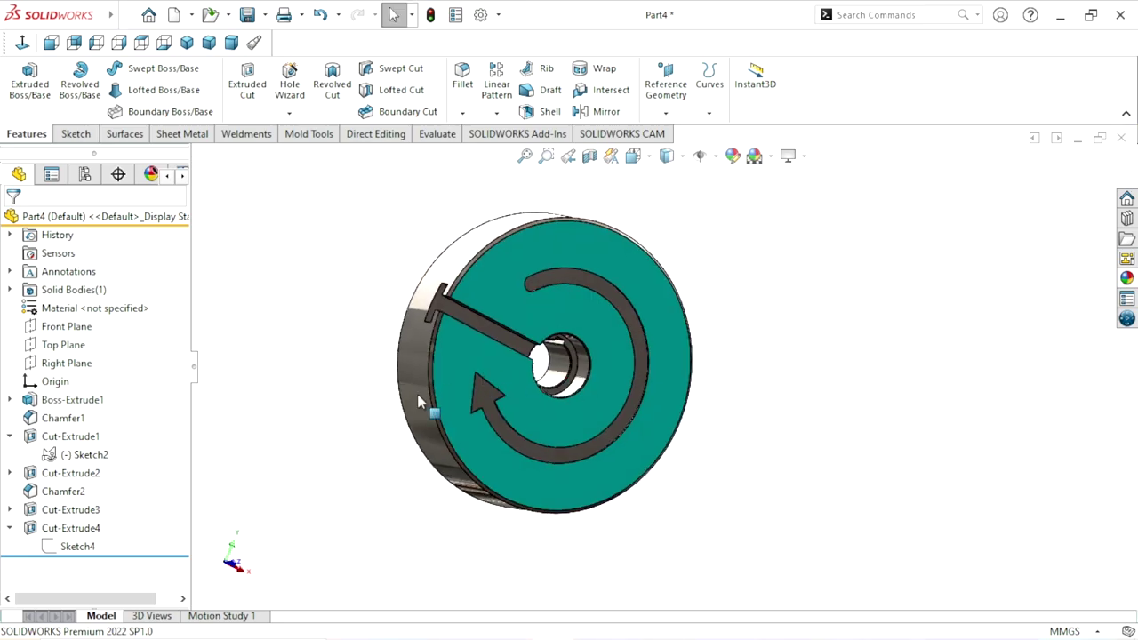
click(41, 511)
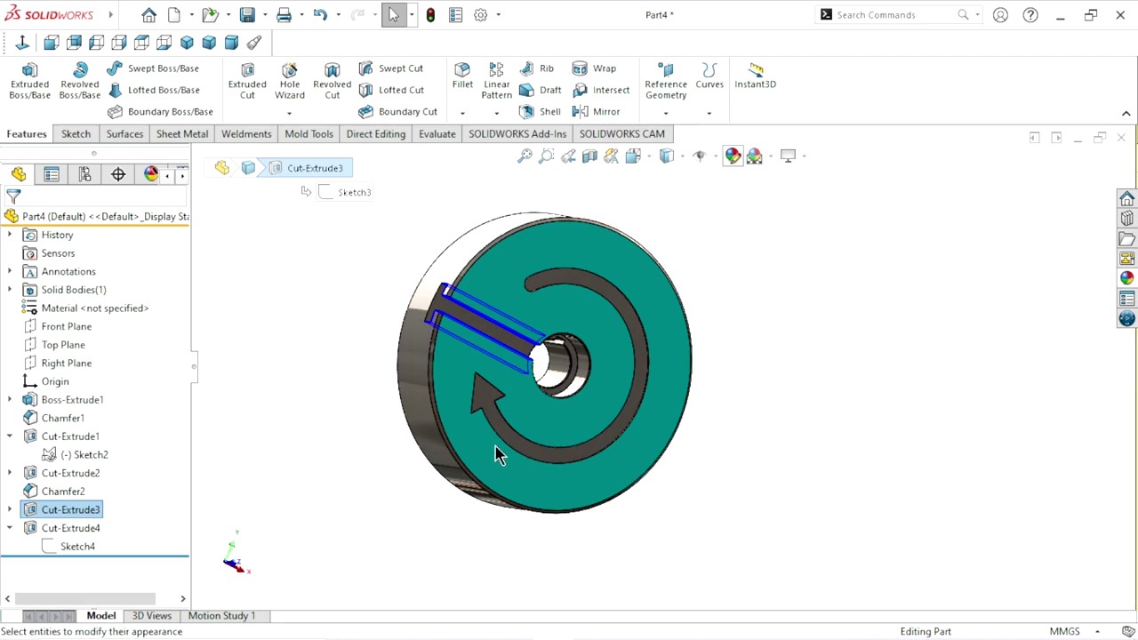
click(241, 459)
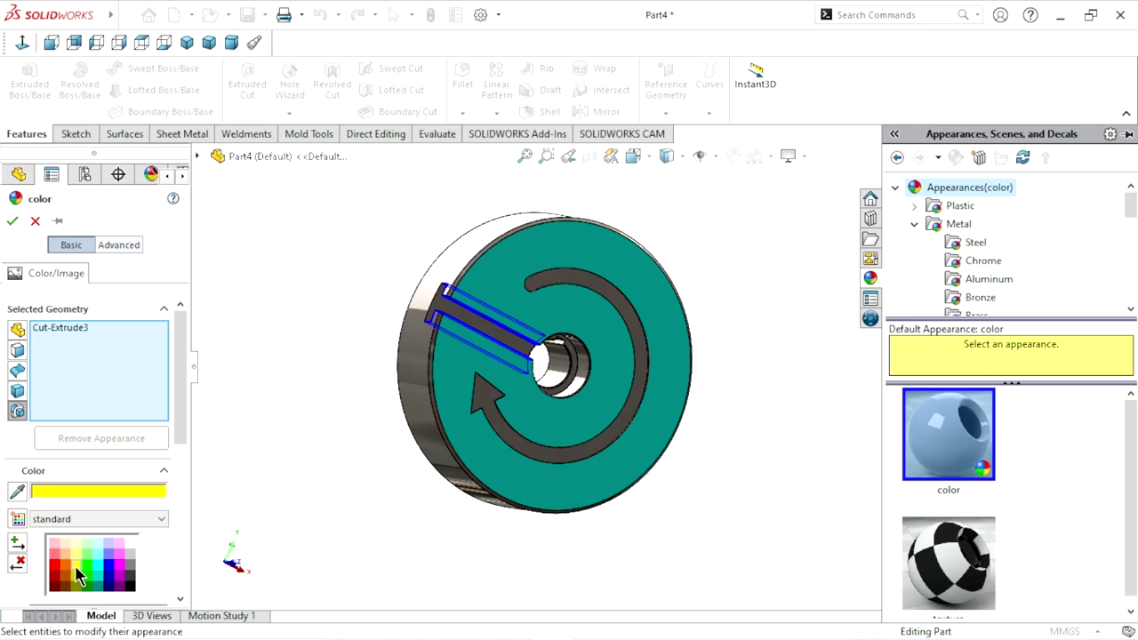
mouse_move(508, 376)
middle_down()
mouse_move(281, 470)
mouse_move(404, 396)
mouse_move(347, 311)
middle_up()
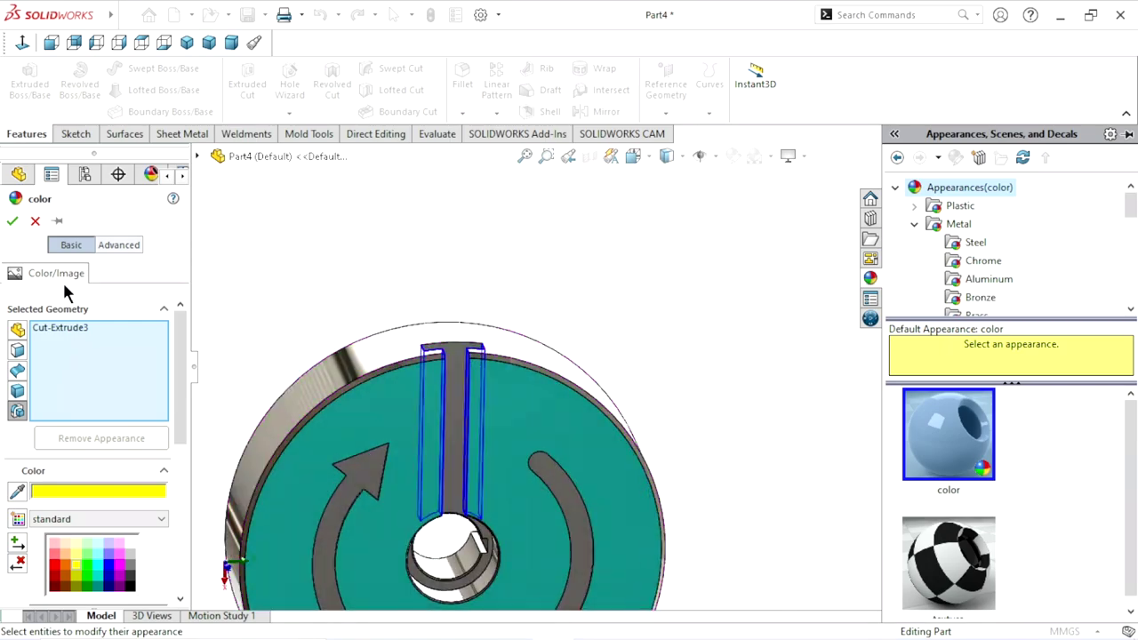
click(11, 221)
Colour the arrow-shaped groove Cut-Extrude4 red
scroll(444, 472, up, 3)
mouse_move(445, 472)
middle_down()
mouse_move(684, 469)
mouse_move(609, 347)
mouse_move(673, 269)
mouse_move(794, 376)
mouse_move(737, 433)
mouse_move(632, 343)
mouse_move(533, 287)
mouse_move(633, 513)
middle_up()
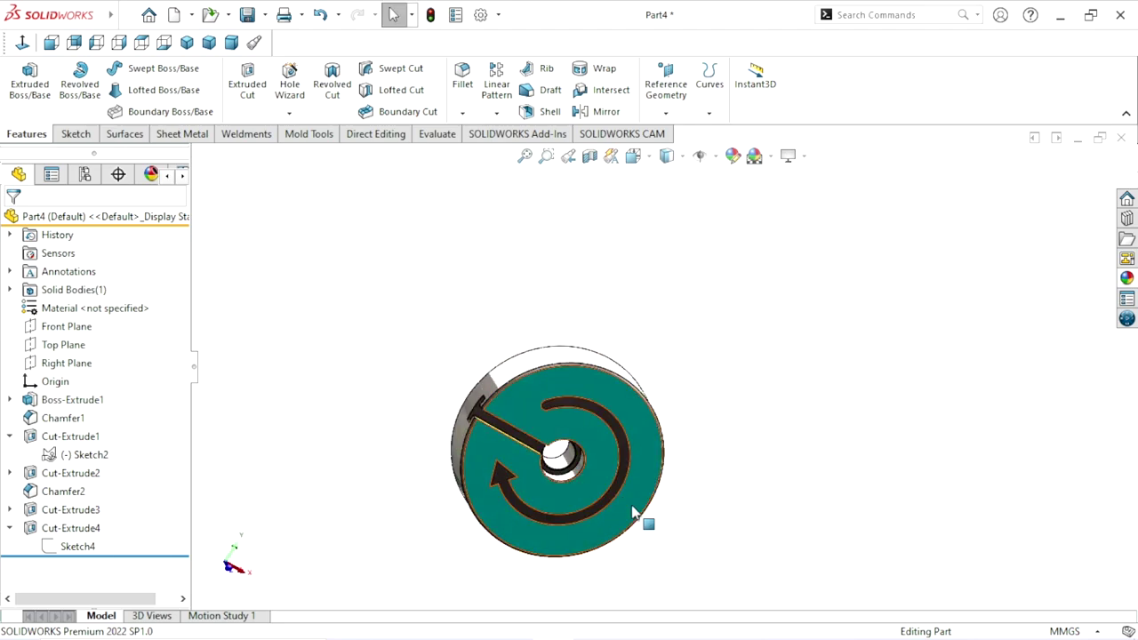
scroll(633, 513, down, 5)
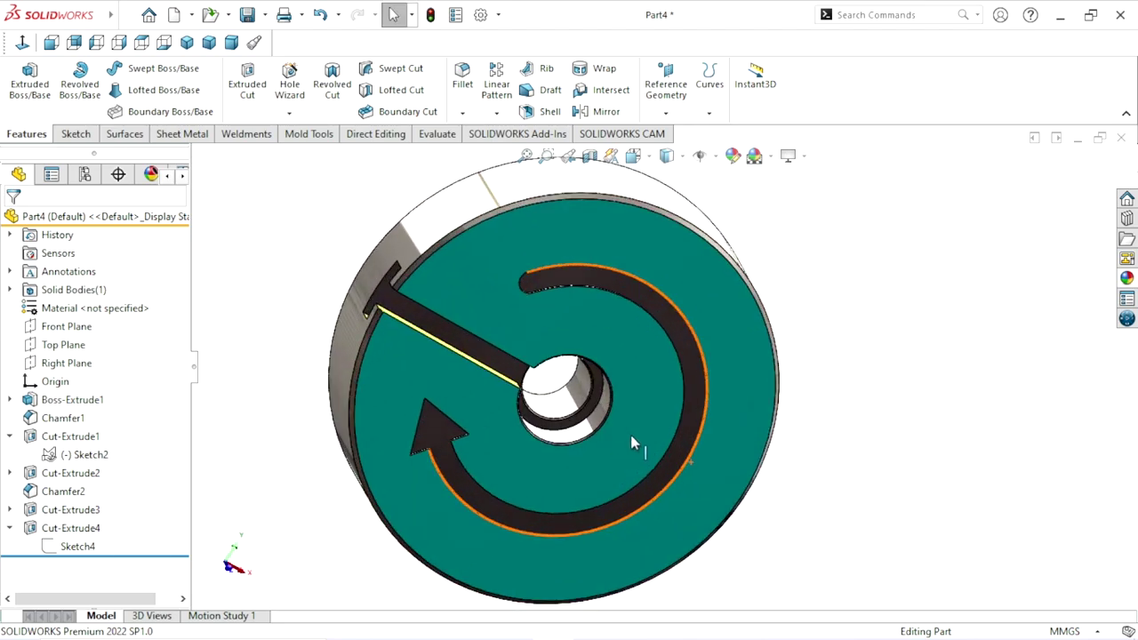
click(47, 530)
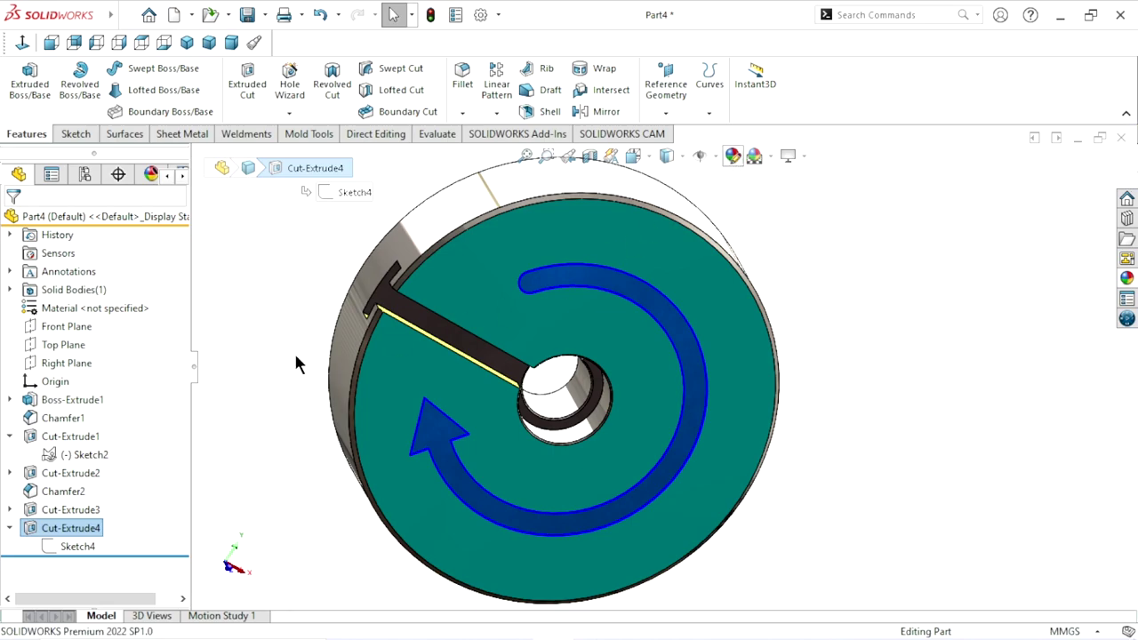
click(74, 509)
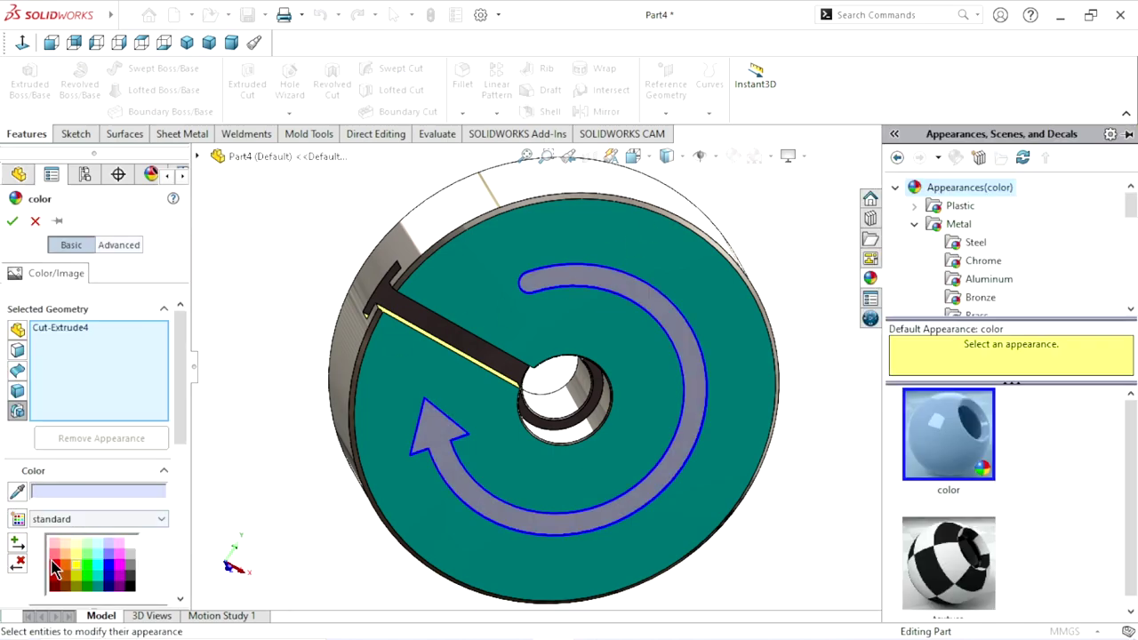
click(54, 565)
click(13, 222)
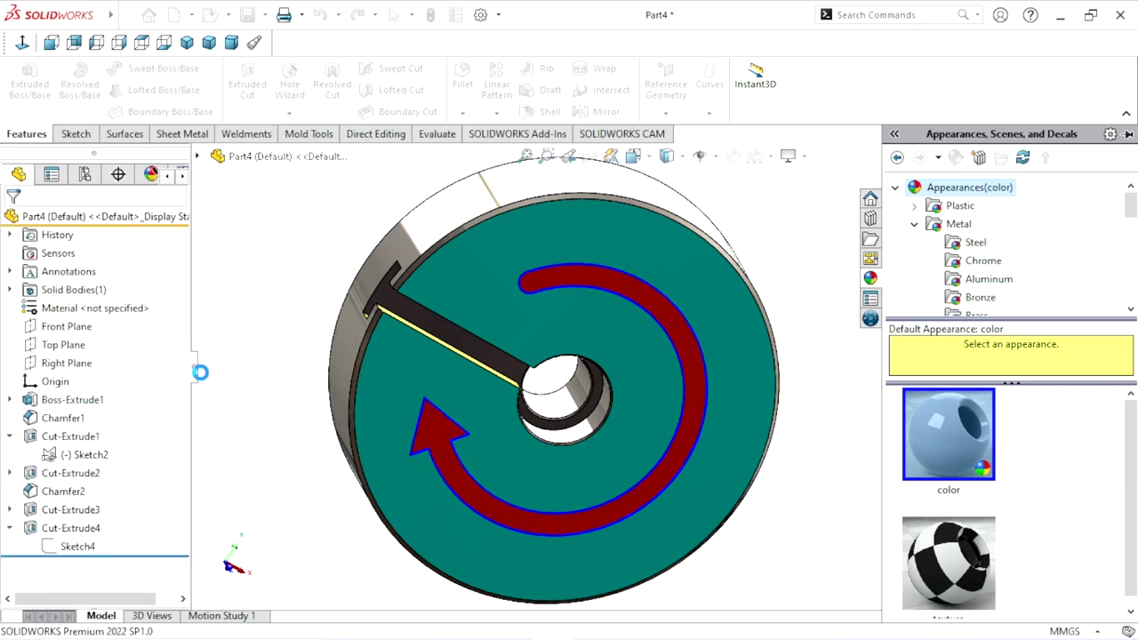
mouse_move(465, 428)
middle_down()
mouse_move(472, 333)
mouse_move(437, 386)
mouse_move(509, 415)
middle_up()
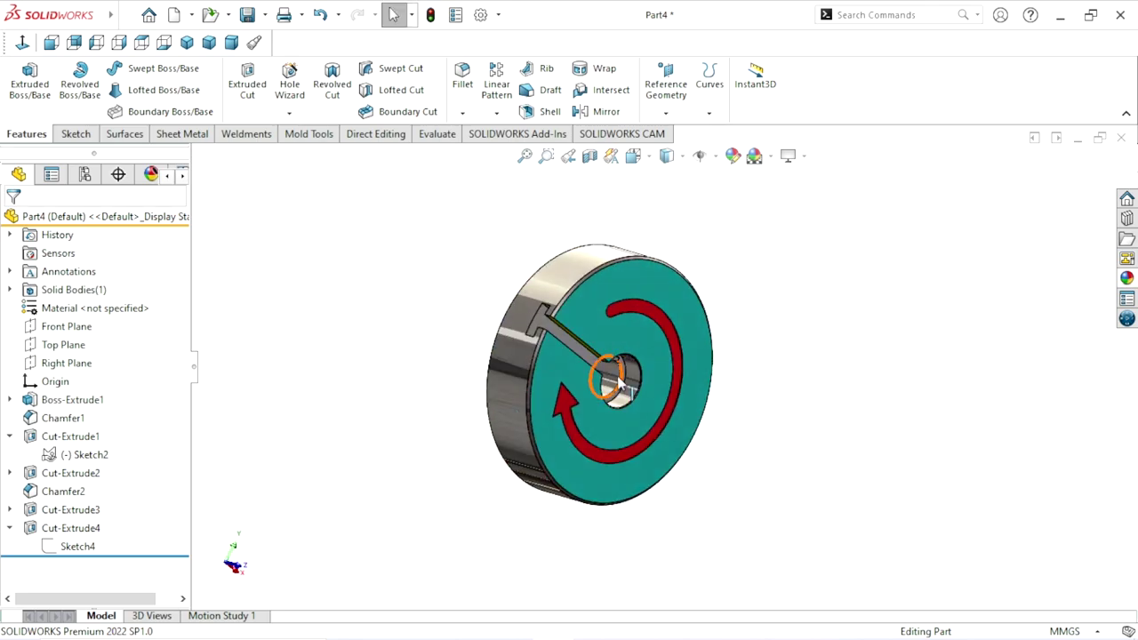
scroll(581, 360, down, 3)
scroll(551, 344, down, 3)
scroll(658, 426, down, 2)
scroll(657, 427, up, 2)
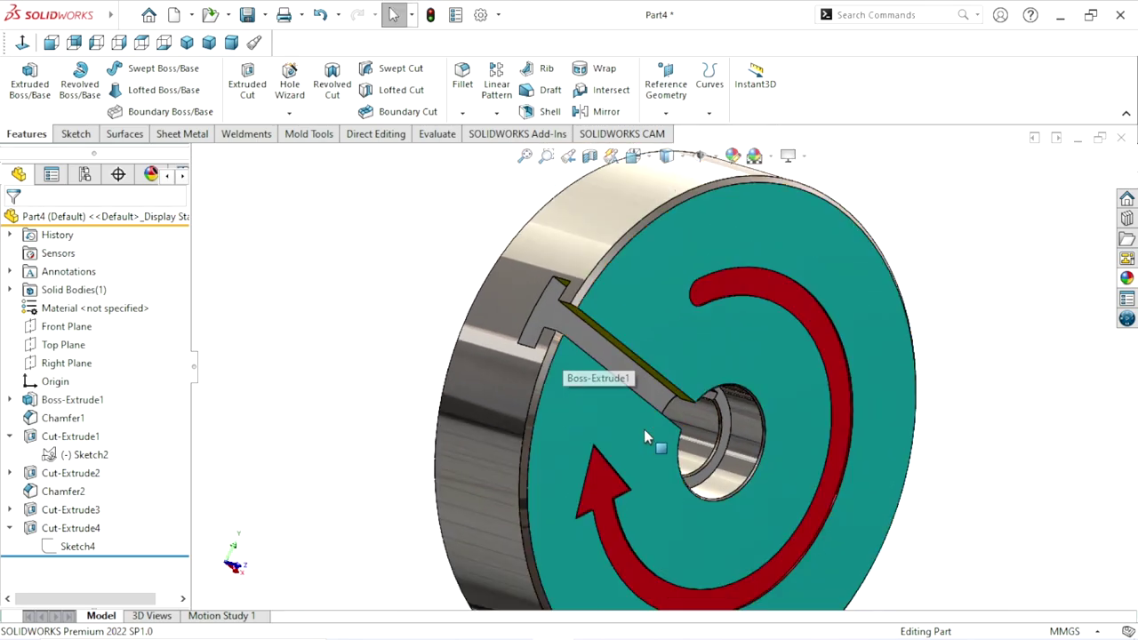
scroll(647, 434, up, 2)
scroll(685, 431, up, 2)
scroll(723, 429, up, 1)
scroll(871, 334, down, 2)
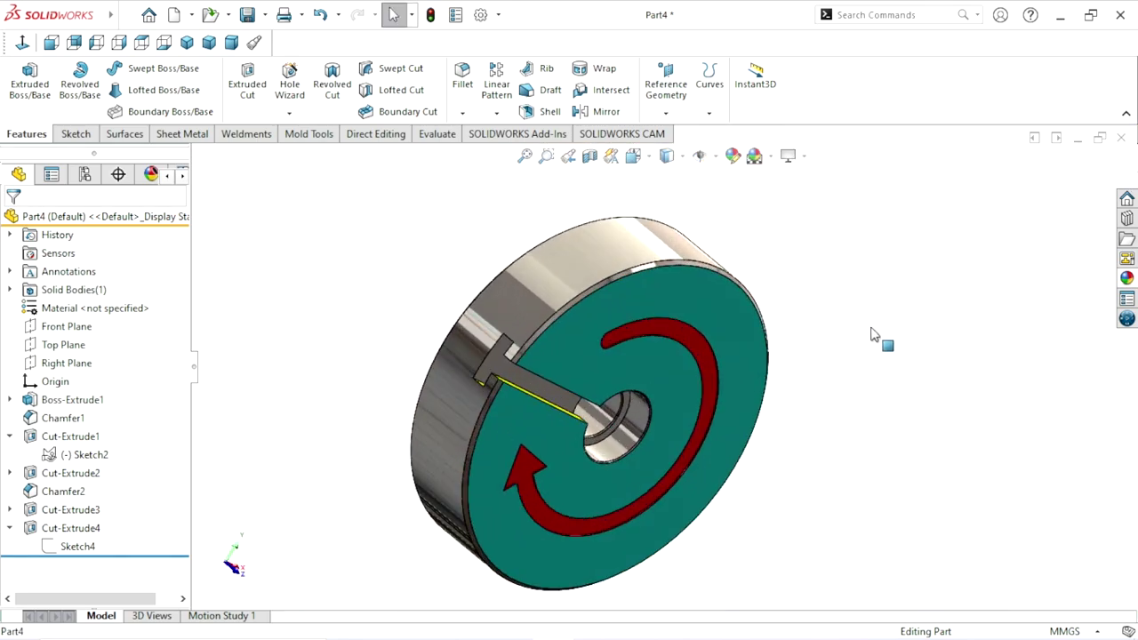
click(1133, 279)
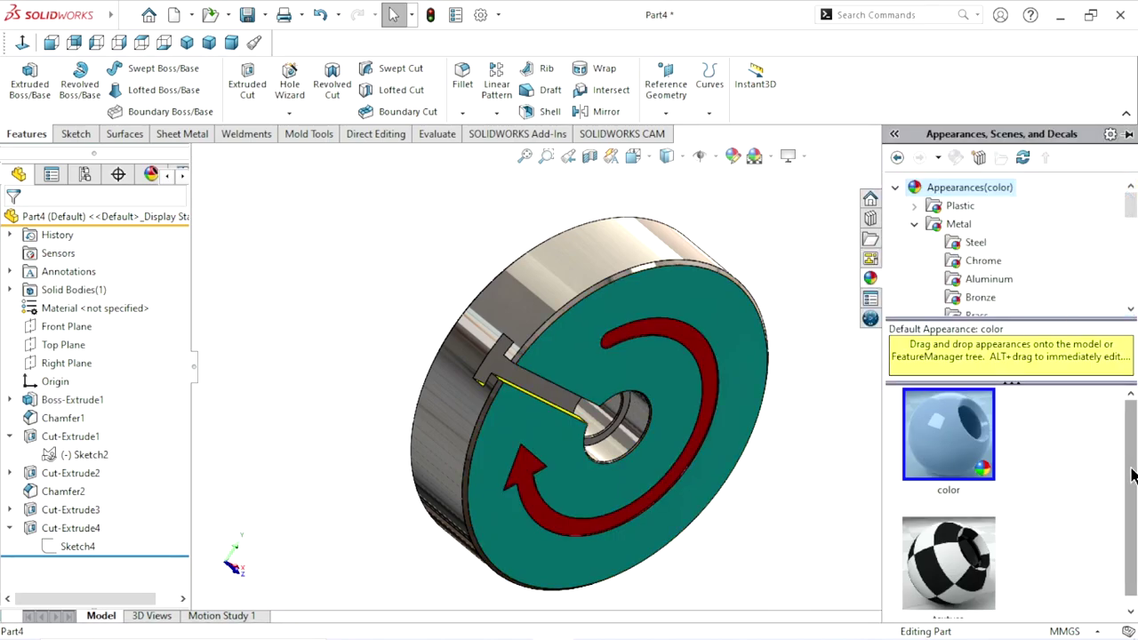
Apply Polished Steel from the Steel appearances to the disc's outer cylindrical rim
click(962, 245)
click(967, 536)
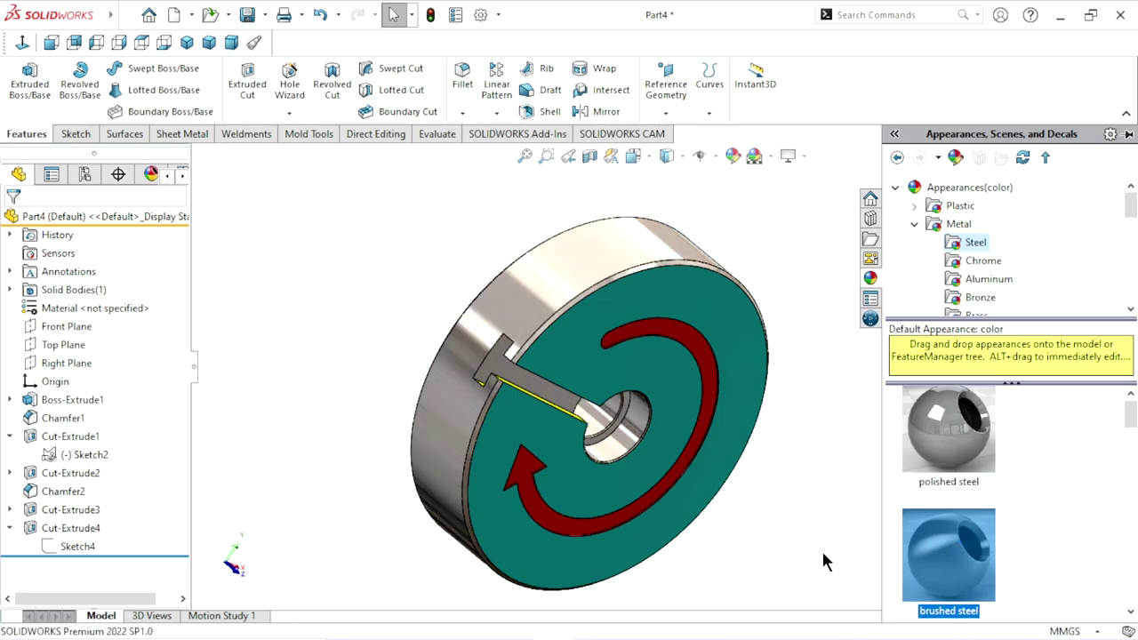
middle_drag(822, 549, 587, 282)
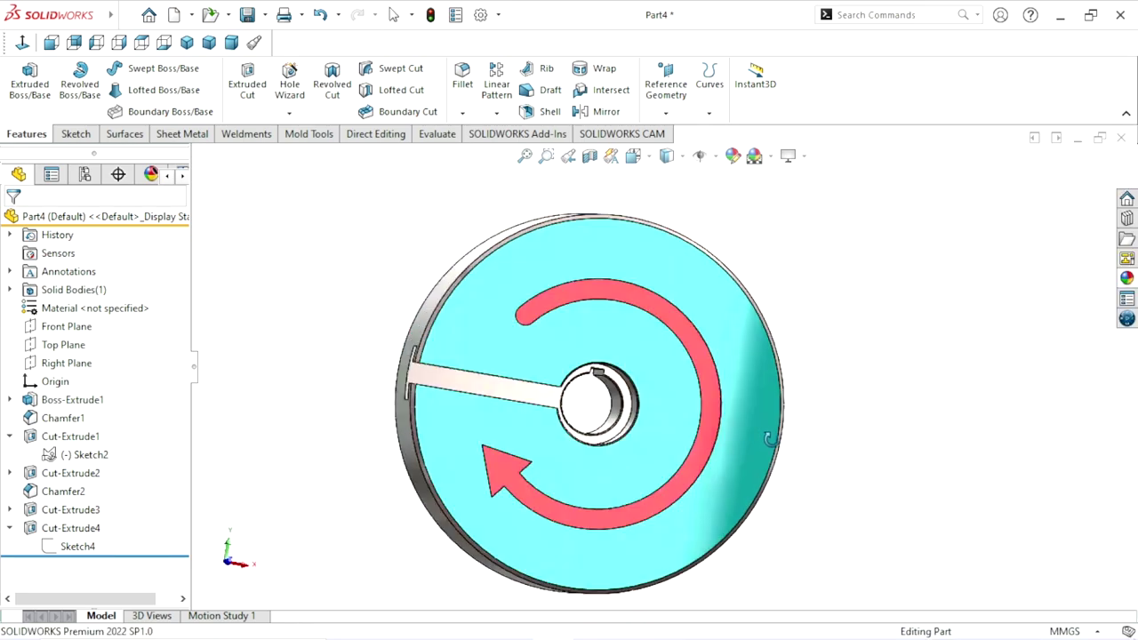
click(567, 300)
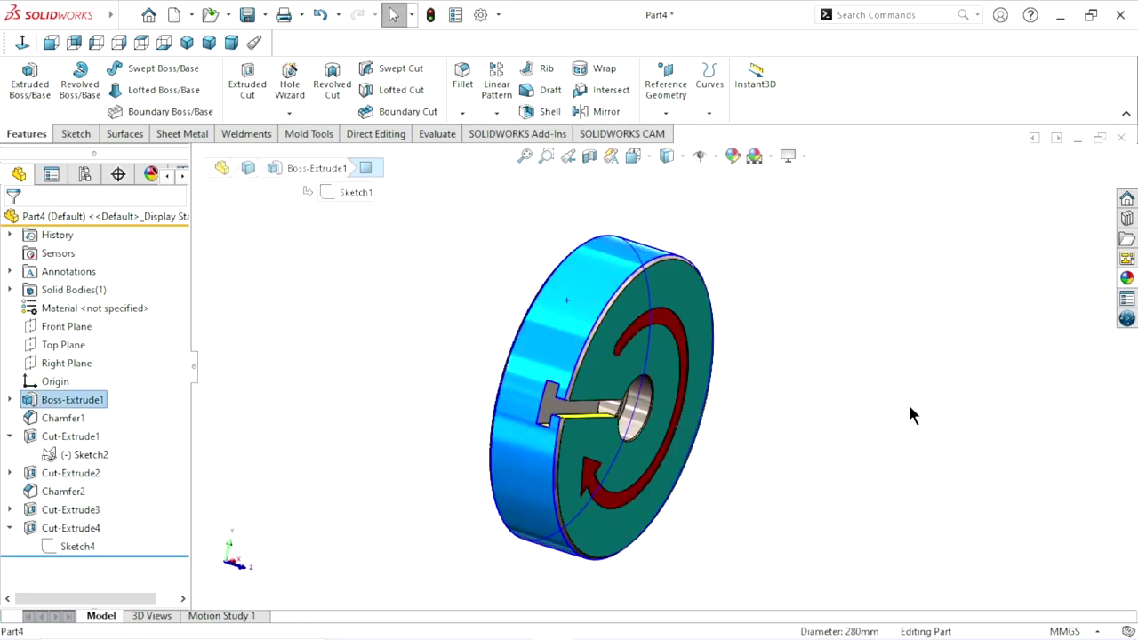
click(1125, 281)
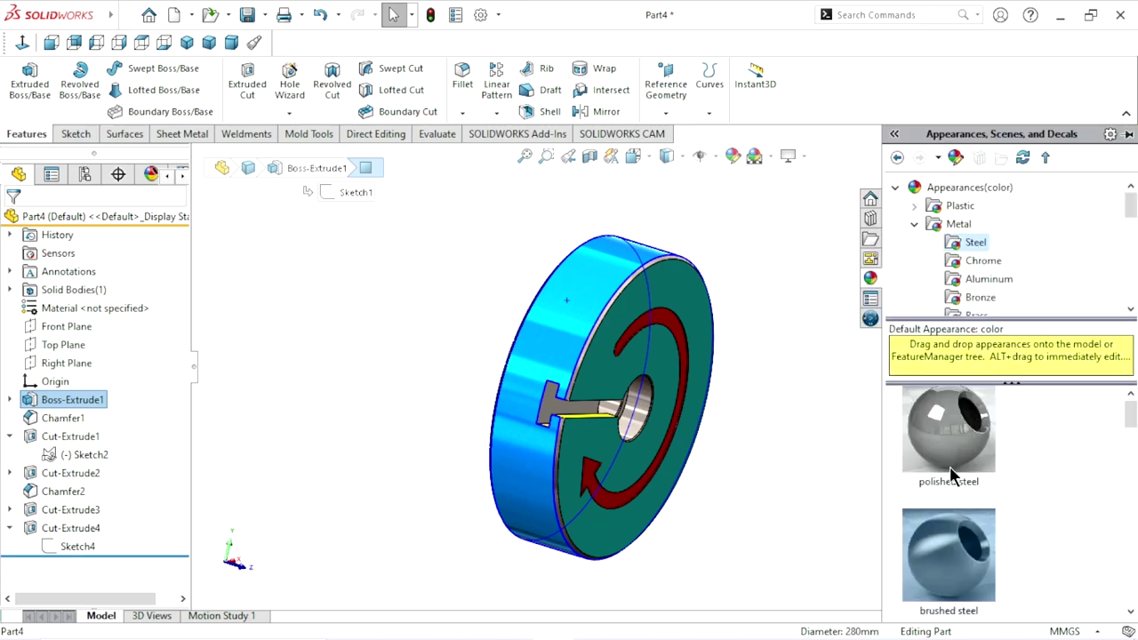
drag(950, 466, 712, 460)
mouse_move(730, 435)
middle_down()
mouse_move(717, 331)
mouse_move(790, 370)
mouse_move(691, 246)
mouse_move(424, 449)
mouse_move(455, 475)
mouse_move(670, 385)
mouse_move(605, 543)
mouse_move(707, 460)
middle_up()
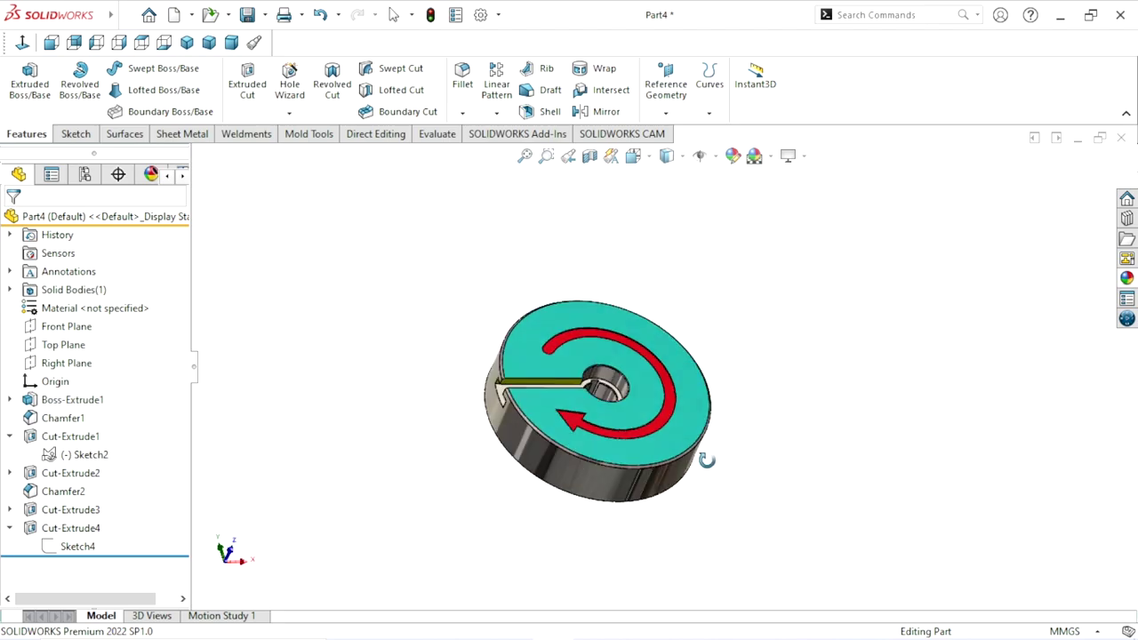
Fit the part in view and switch on realistic hardware-shaded rendering
key(f)
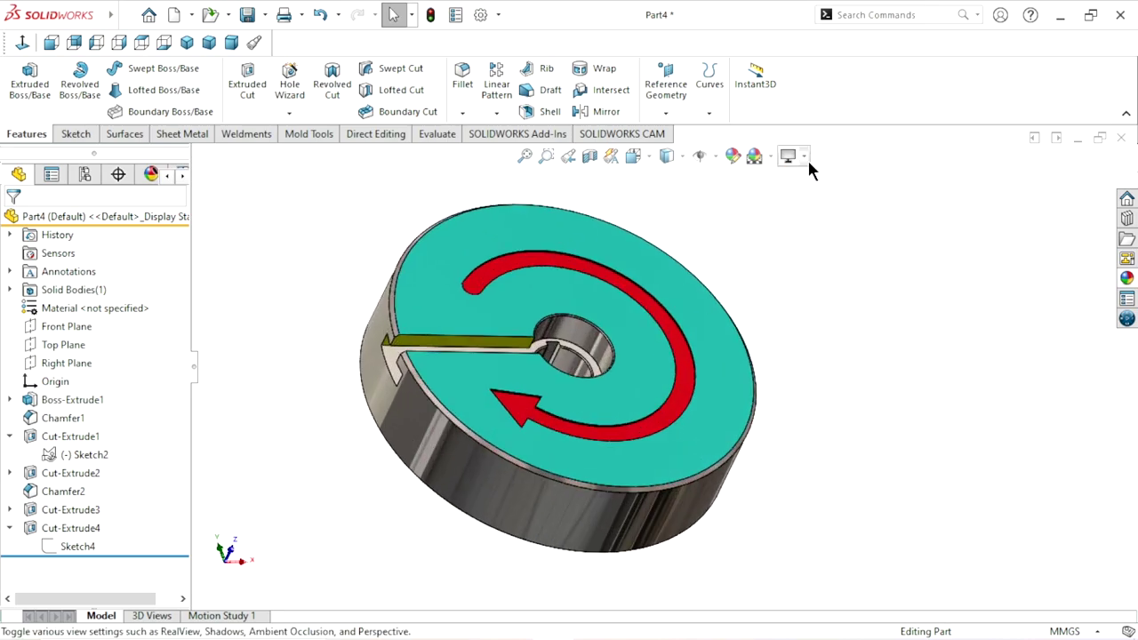
click(806, 158)
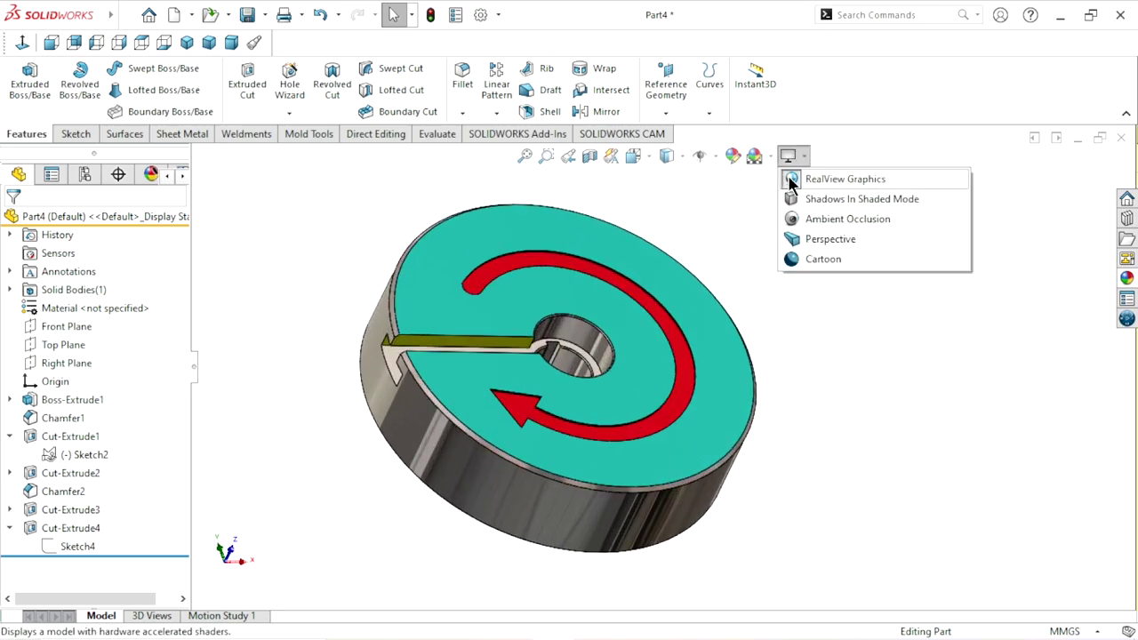
click(790, 179)
click(654, 318)
Select the T-shaped slot Cut-Extrude2 and colour it yellow
click(807, 261)
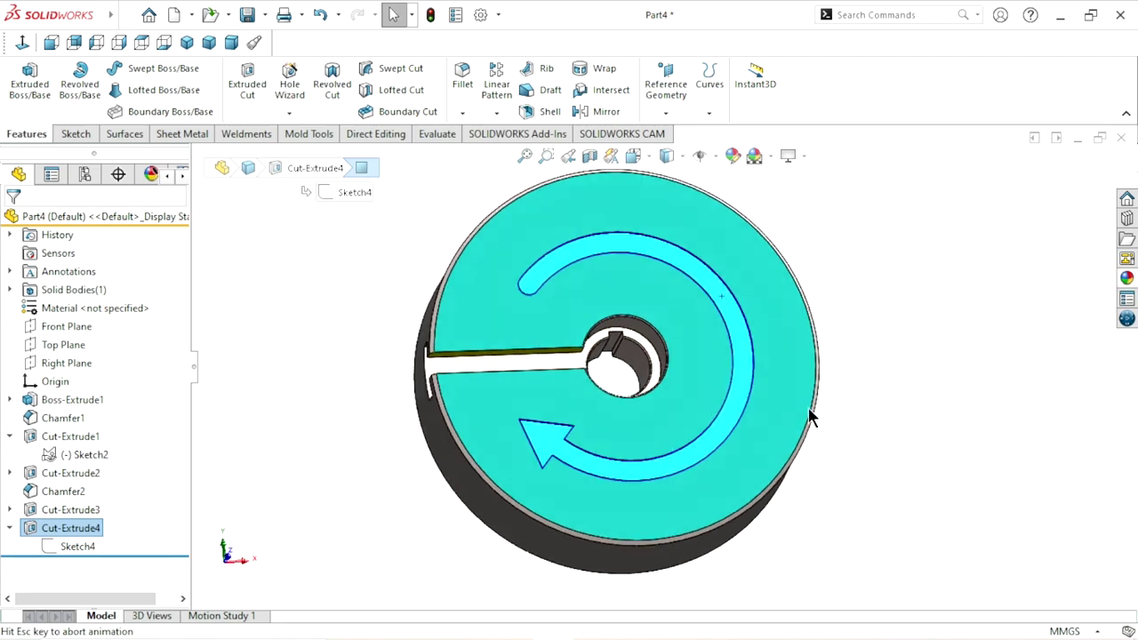
click(363, 406)
mouse_move(359, 400)
middle_down()
mouse_move(430, 308)
mouse_move(470, 302)
mouse_move(450, 355)
middle_up()
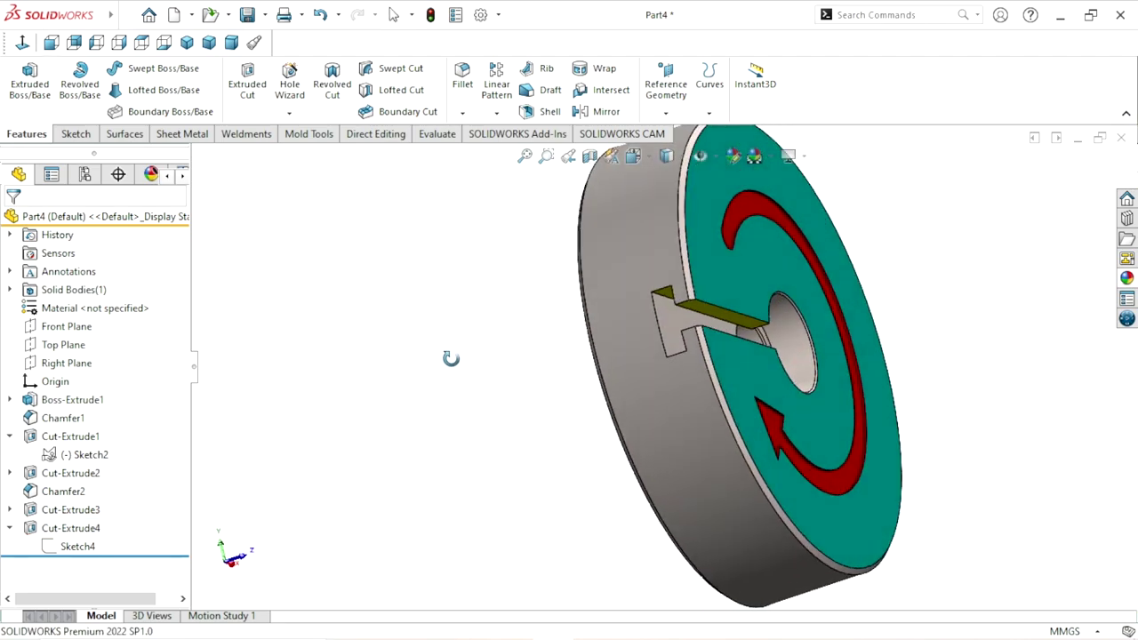
scroll(662, 364, down, 4)
click(678, 281)
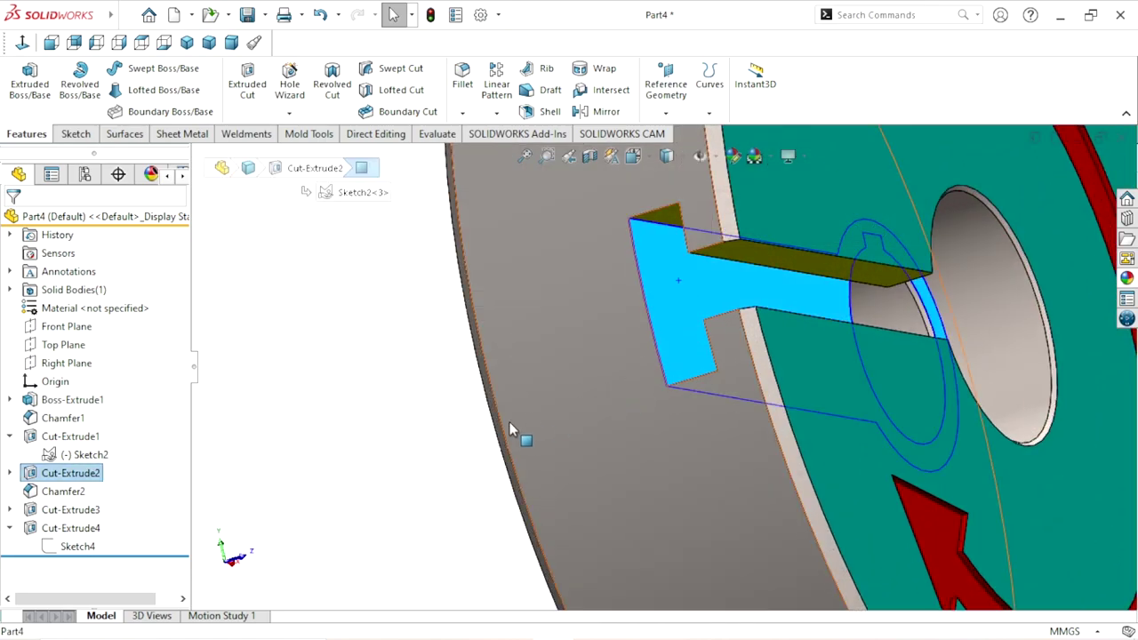
scroll(379, 450, up, 2)
scroll(745, 398, up, 2)
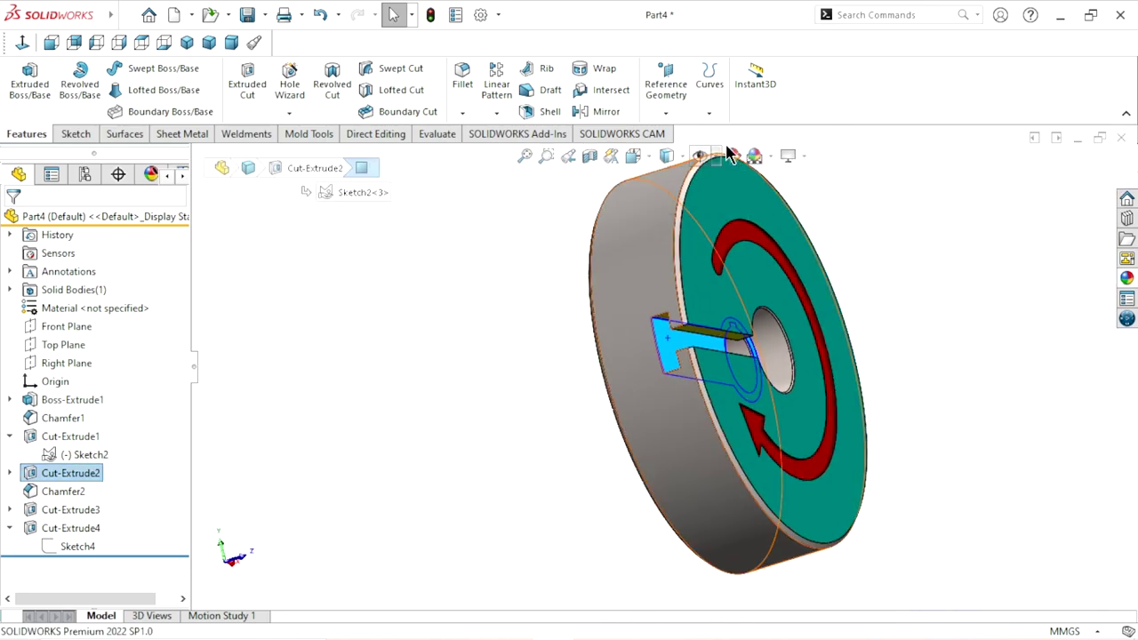
key(Escape)
scroll(901, 346, up, 2)
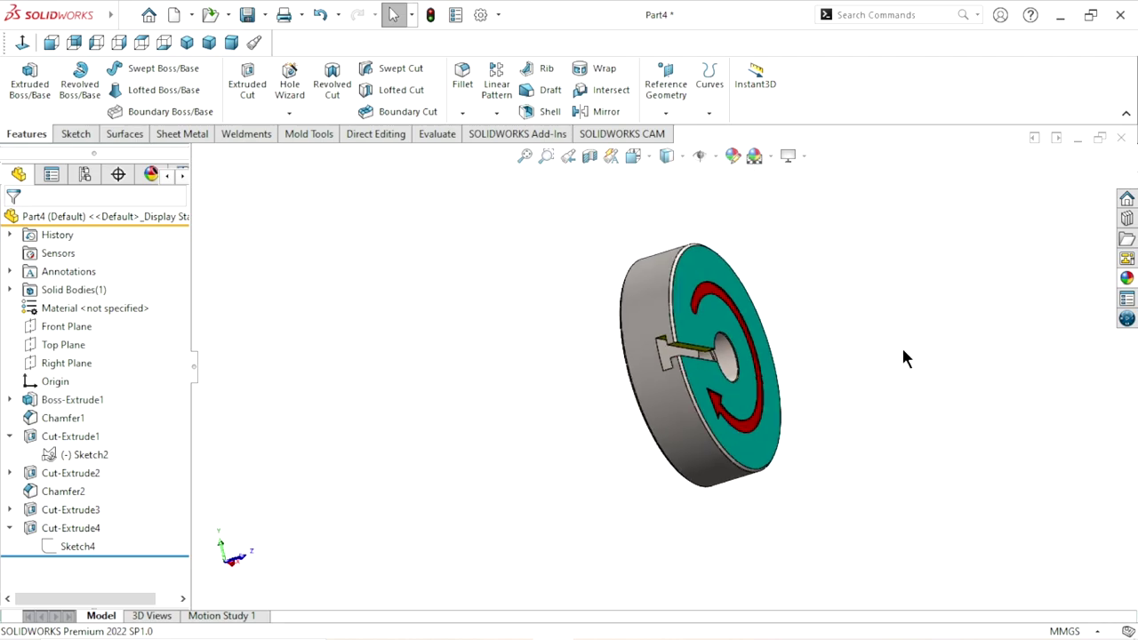
scroll(781, 331, down, 2)
click(508, 394)
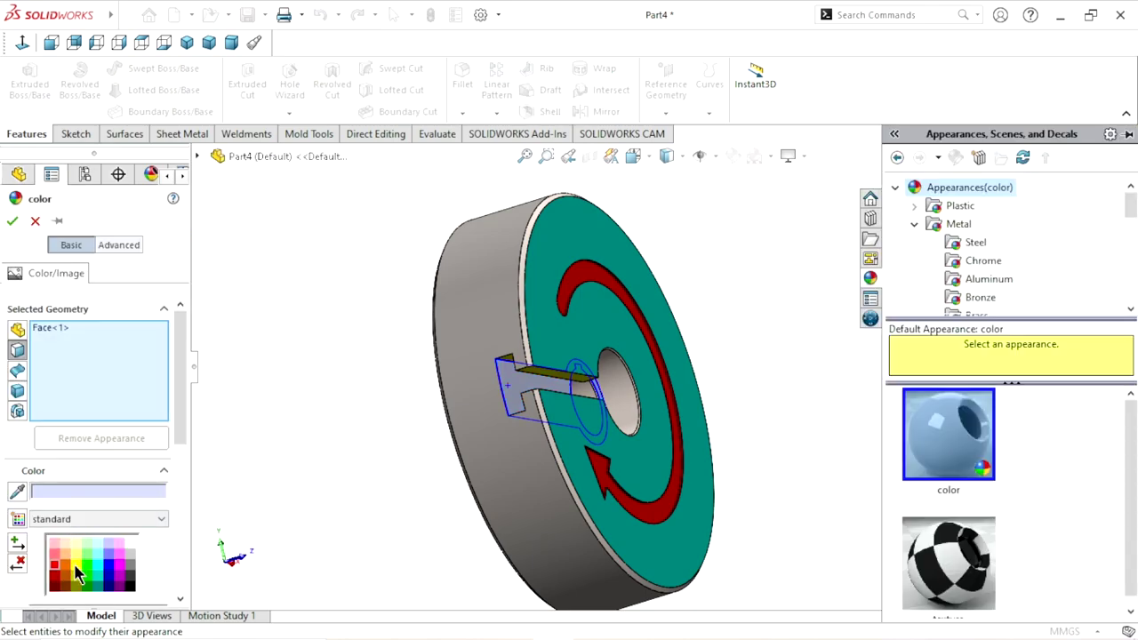
click(74, 565)
click(11, 221)
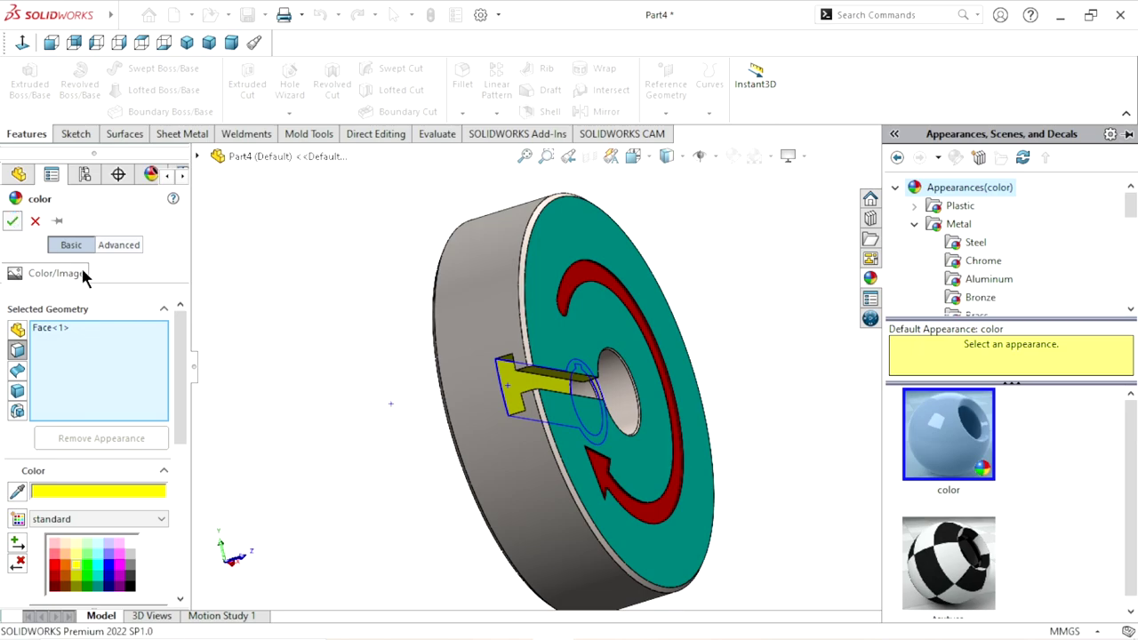
Orbit the wheel and set the view to Dimetric orientation
mouse_move(414, 392)
middle_down()
mouse_move(604, 407)
mouse_move(671, 485)
mouse_move(798, 467)
mouse_move(734, 340)
mouse_move(558, 370)
mouse_move(548, 264)
mouse_move(520, 453)
mouse_move(590, 475)
mouse_move(660, 399)
middle_up()
scroll(660, 399, down, 3)
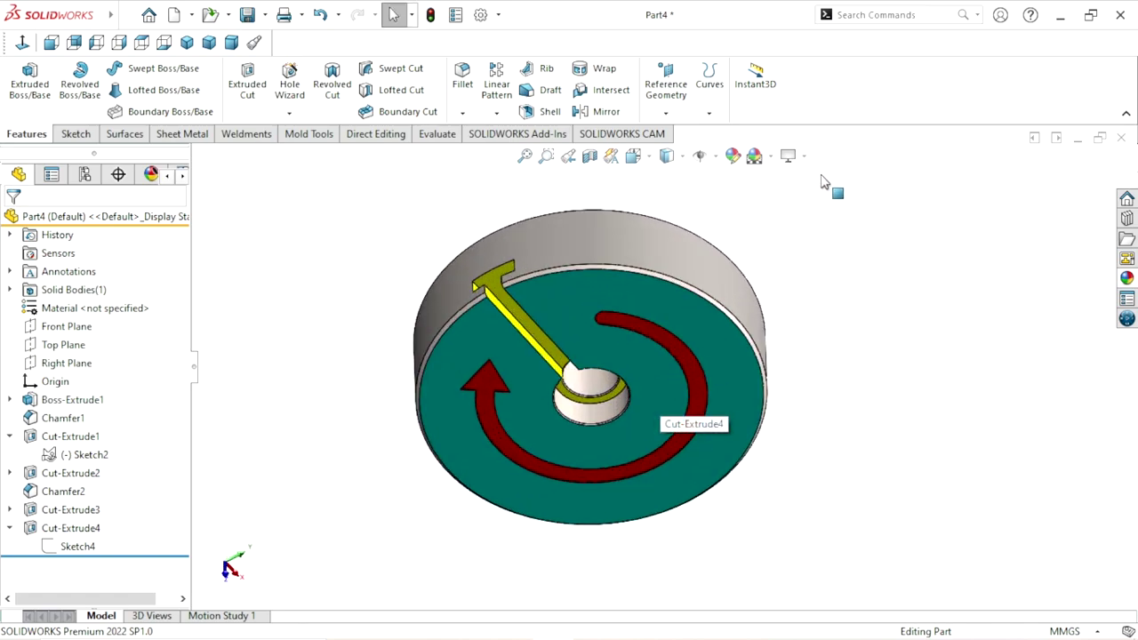
click(807, 155)
click(811, 181)
mouse_move(811, 181)
middle_down()
mouse_move(825, 398)
mouse_move(373, 180)
middle_up()
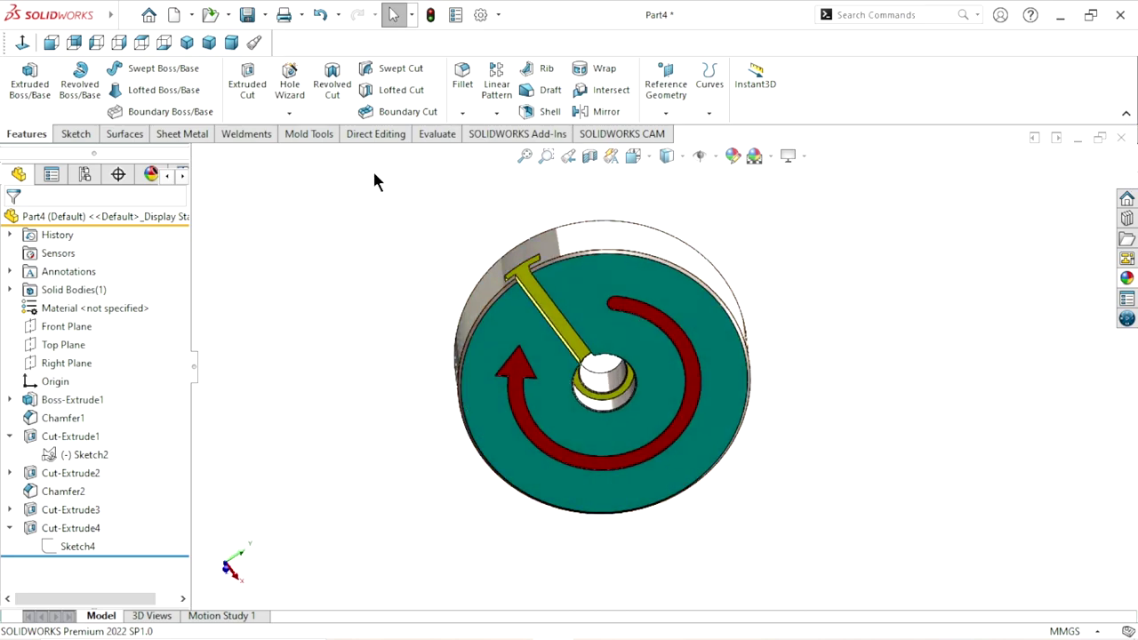
click(188, 46)
click(231, 43)
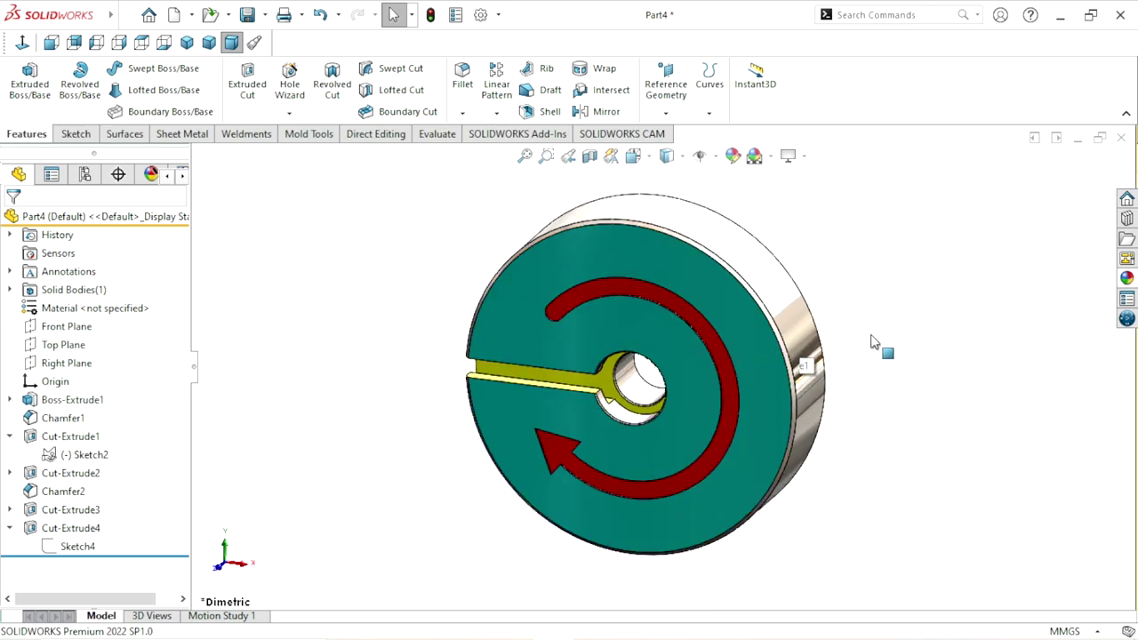
mouse_move(849, 333)
middle_down()
mouse_move(886, 257)
mouse_move(915, 312)
mouse_move(909, 338)
mouse_move(771, 397)
middle_up()
scroll(741, 374, down, 2)
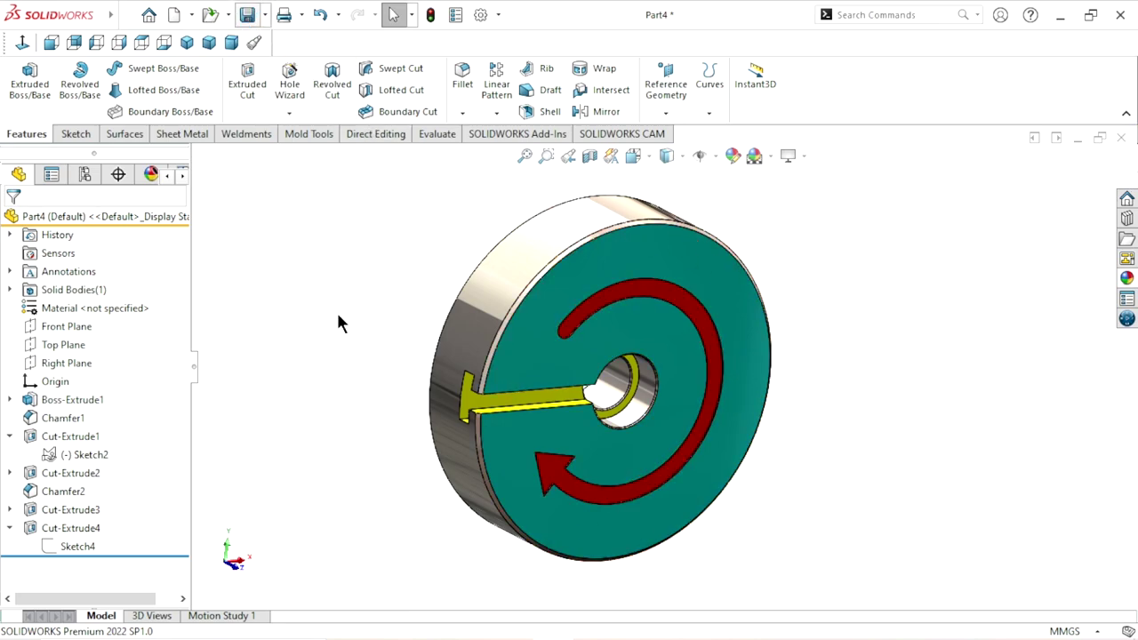
Save the wheel as 'Part#2 main wheel' inside the Slotting mechanism folder
key(ctrl+s)
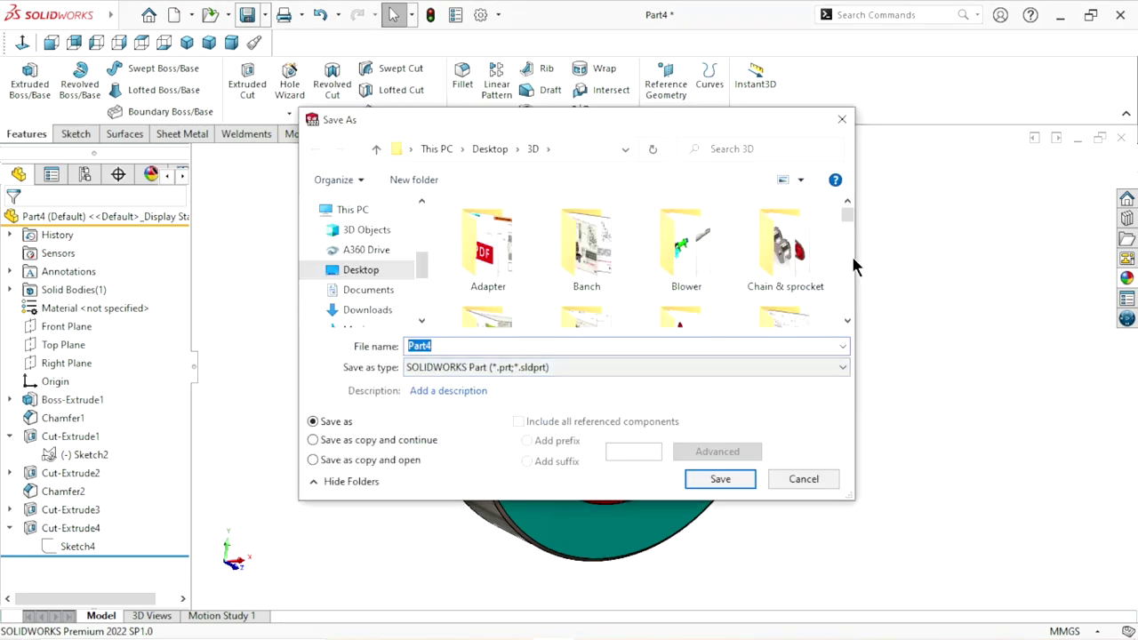
drag(849, 221, 850, 250)
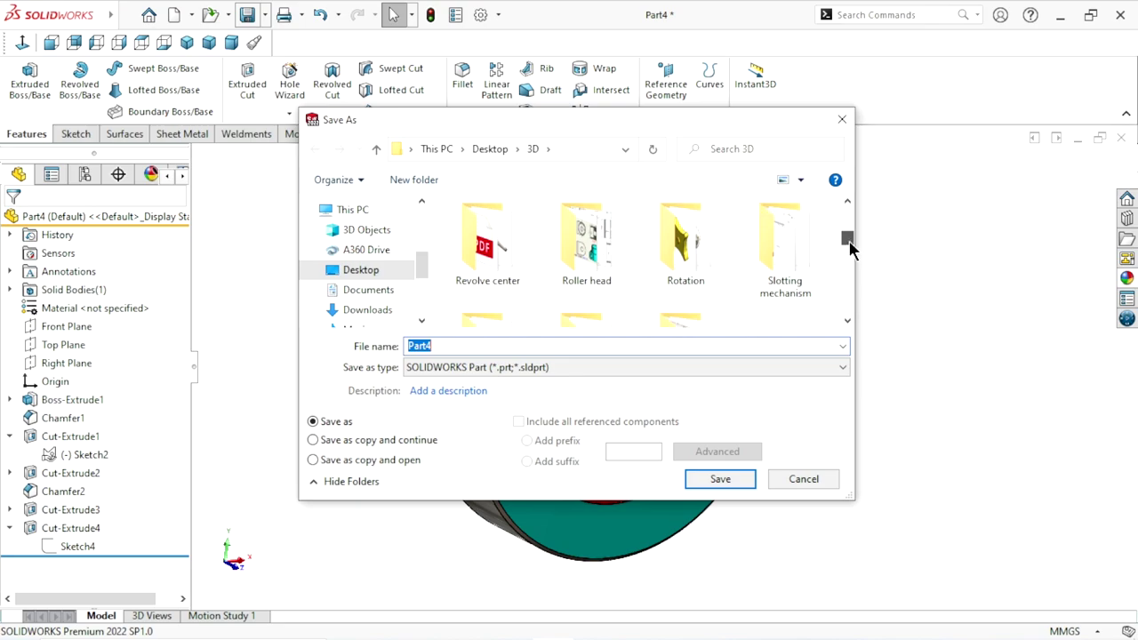
double_click(791, 276)
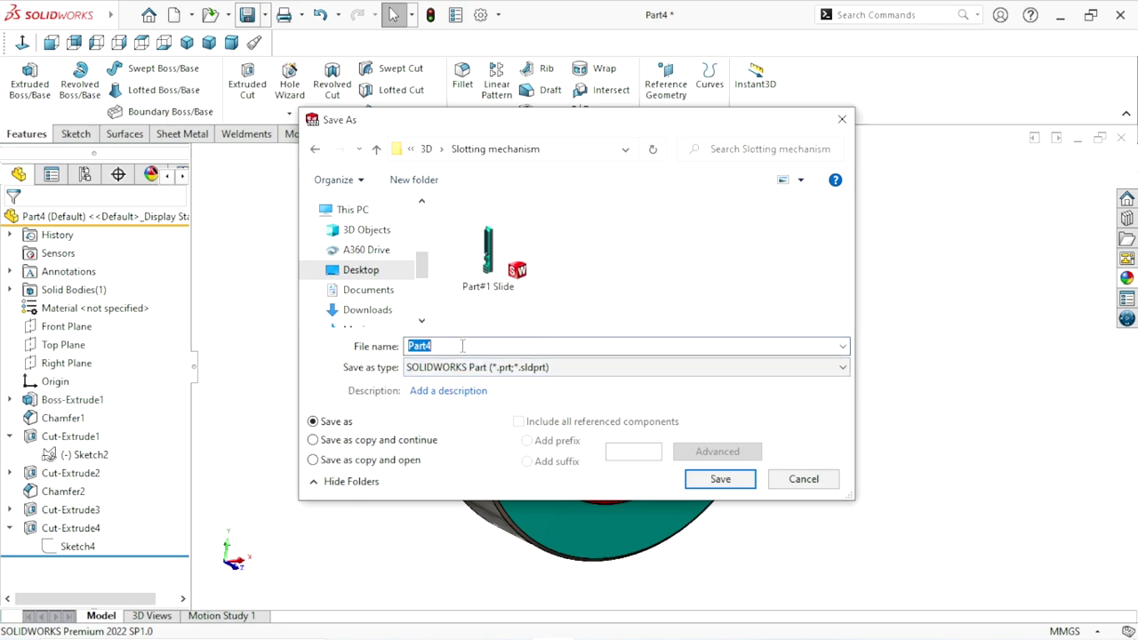
text(Part#)
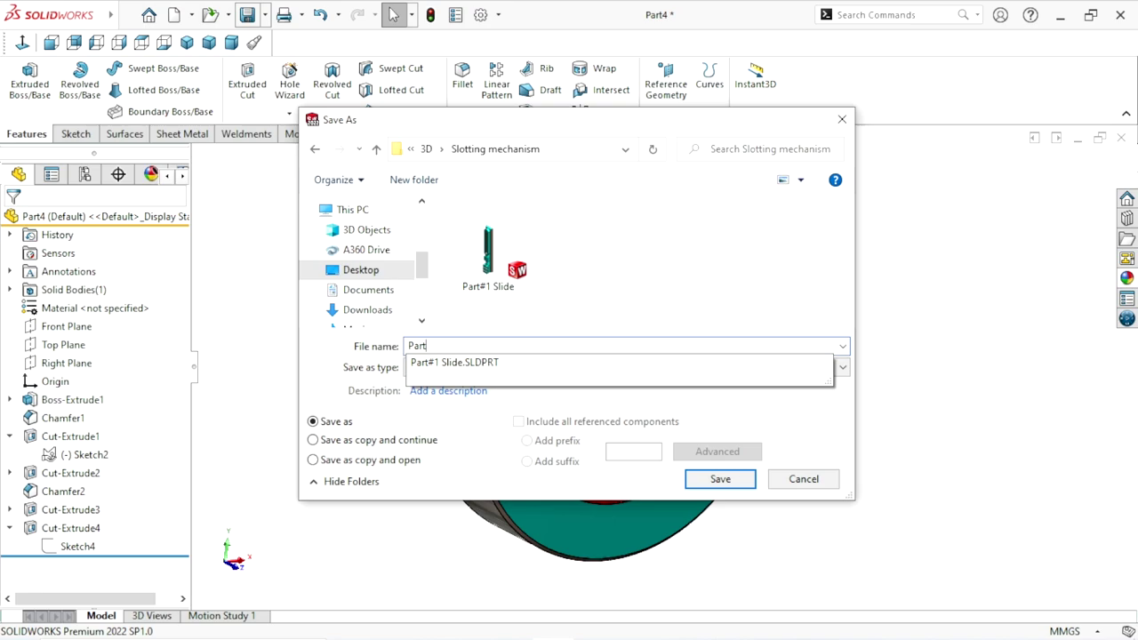
text(2 main wheel)
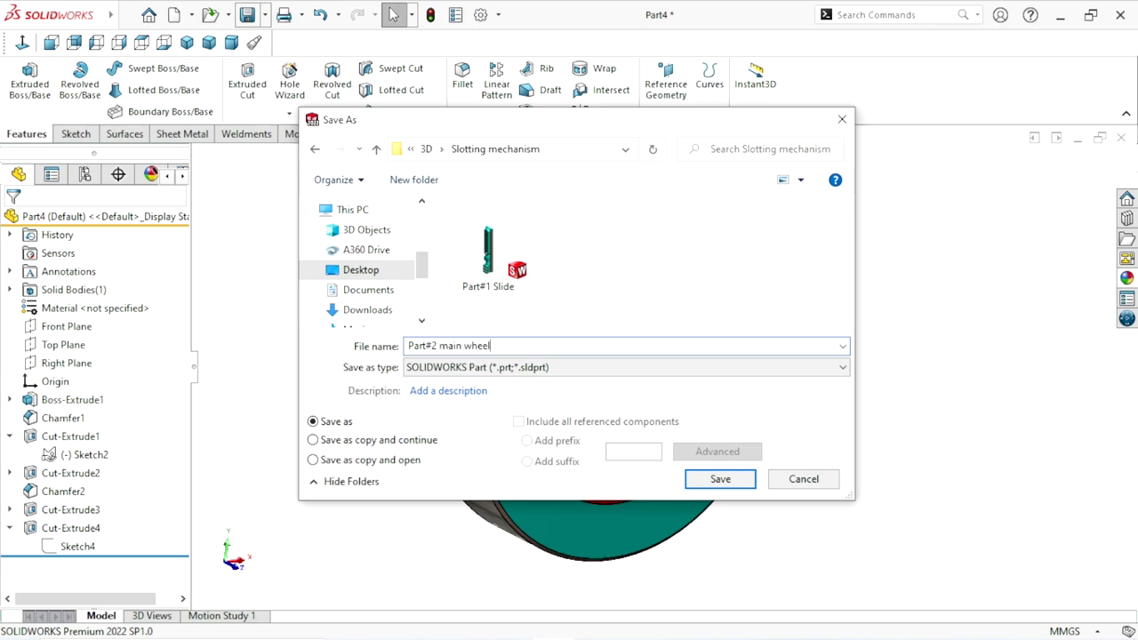
click(729, 479)
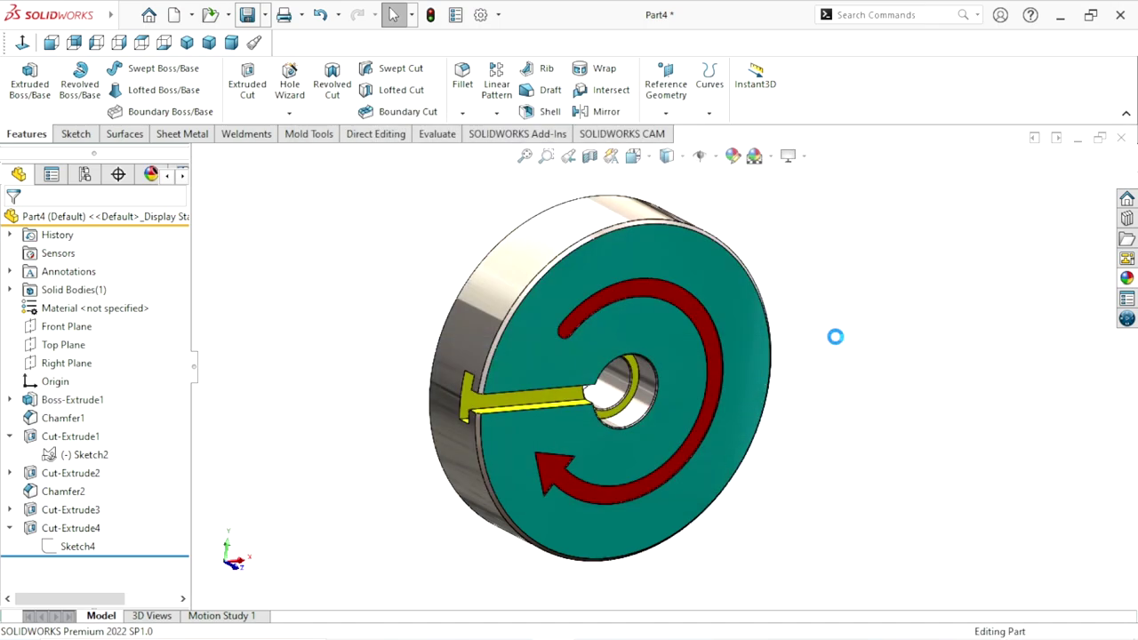
scroll(629, 364, down, 2)
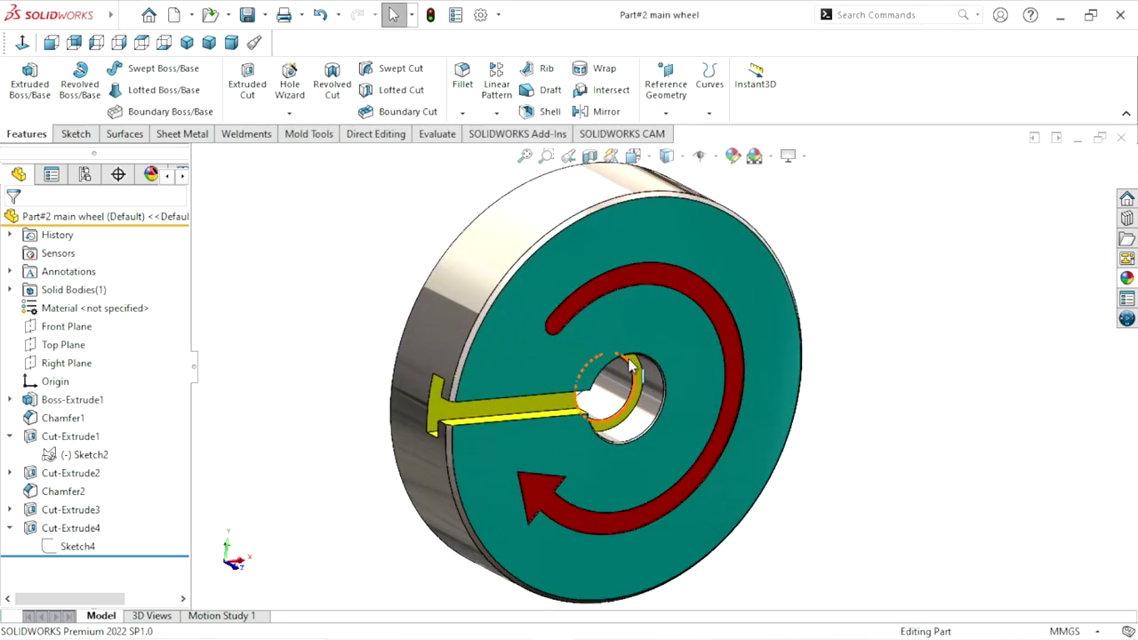
middle_drag(806, 401, 902, 455)
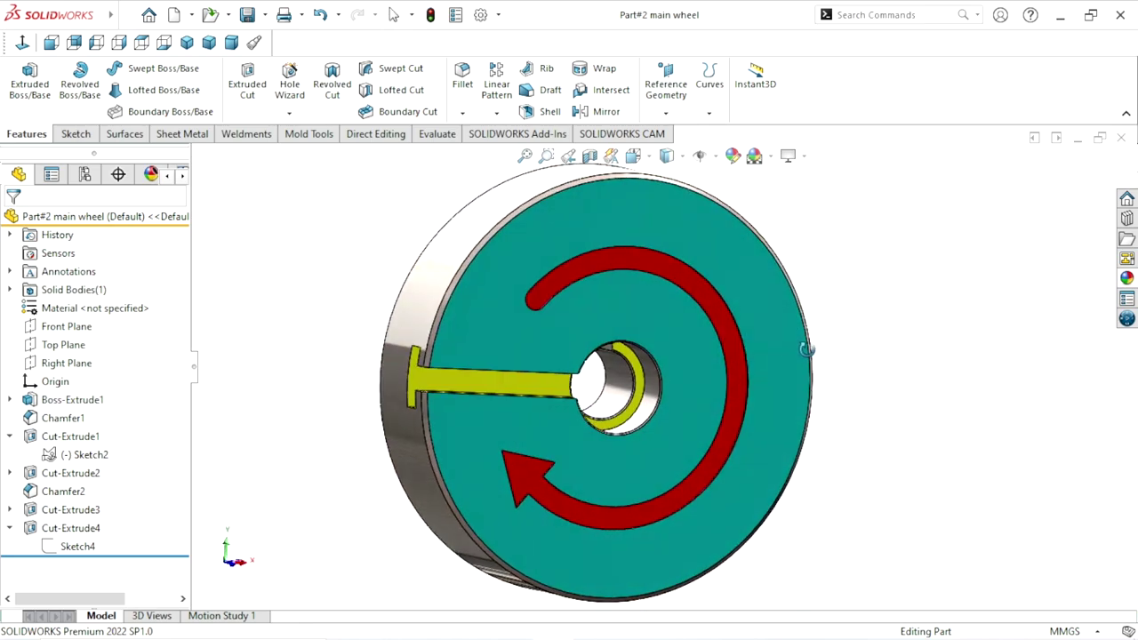
scroll(865, 432, up, 2)
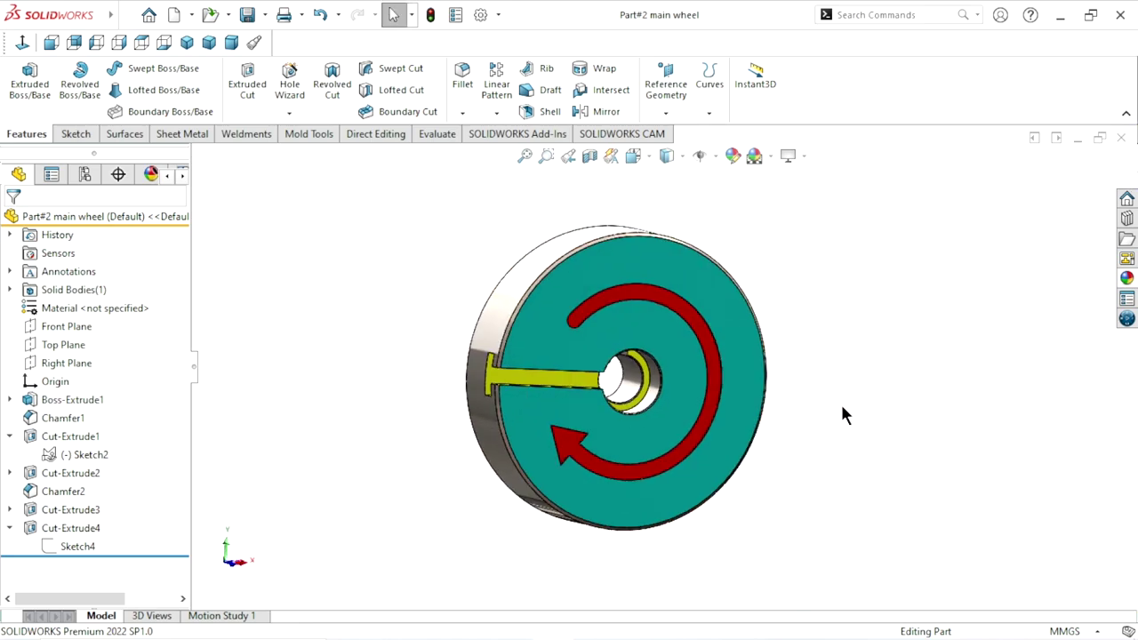
In a new part, sketch on the Front Plane a horizontal centerline through the origin
key(ctrl+Tab)
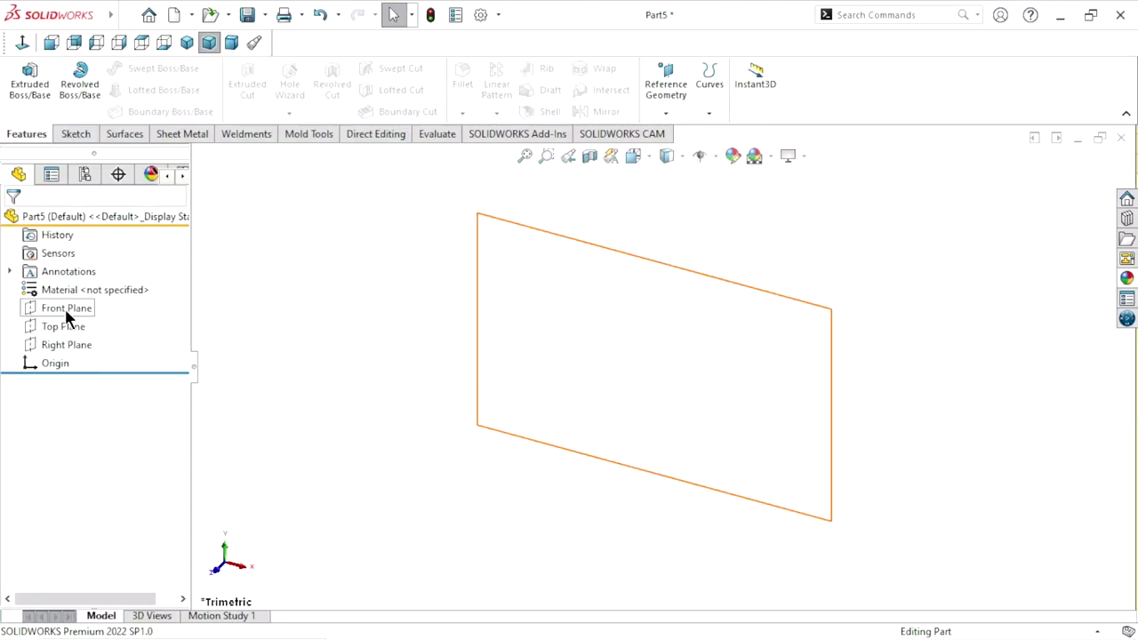
click(64, 306)
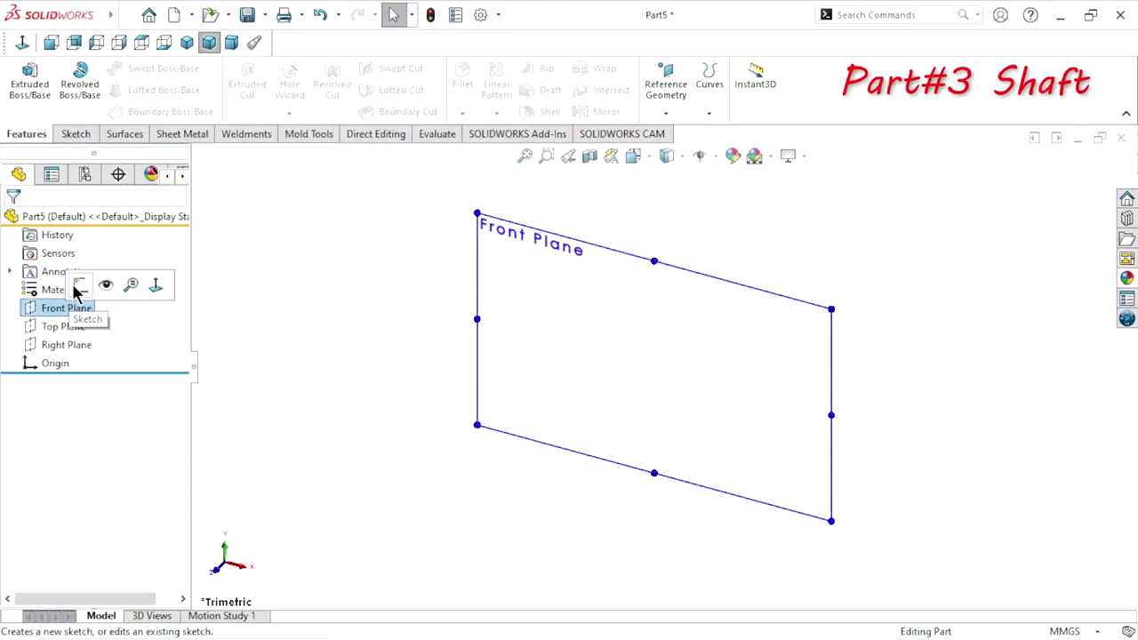
click(73, 282)
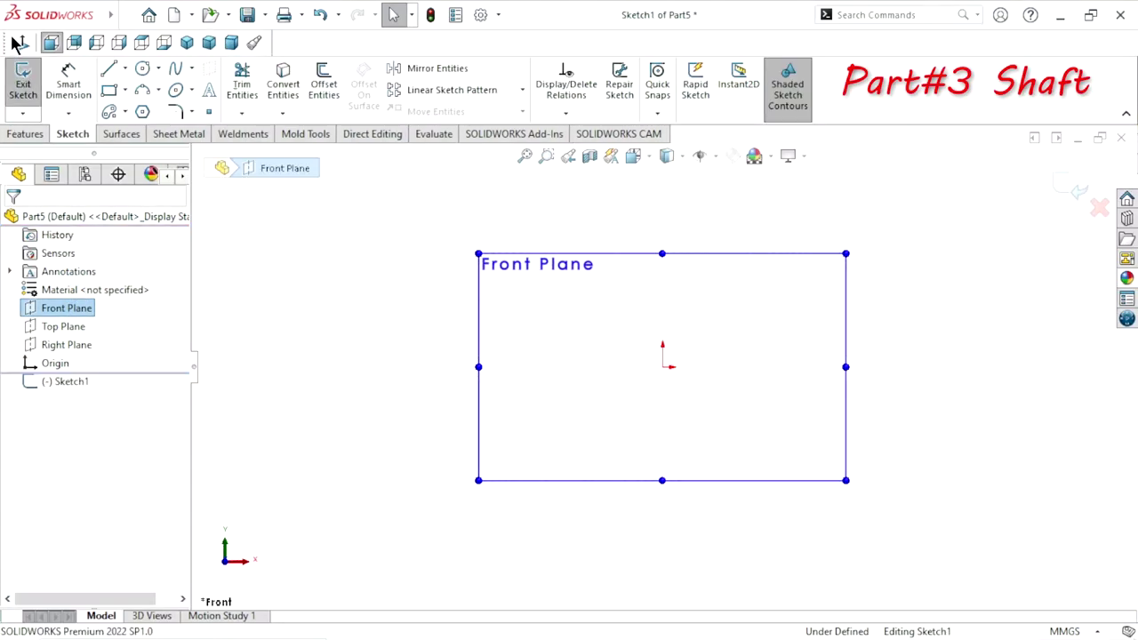
click(125, 69)
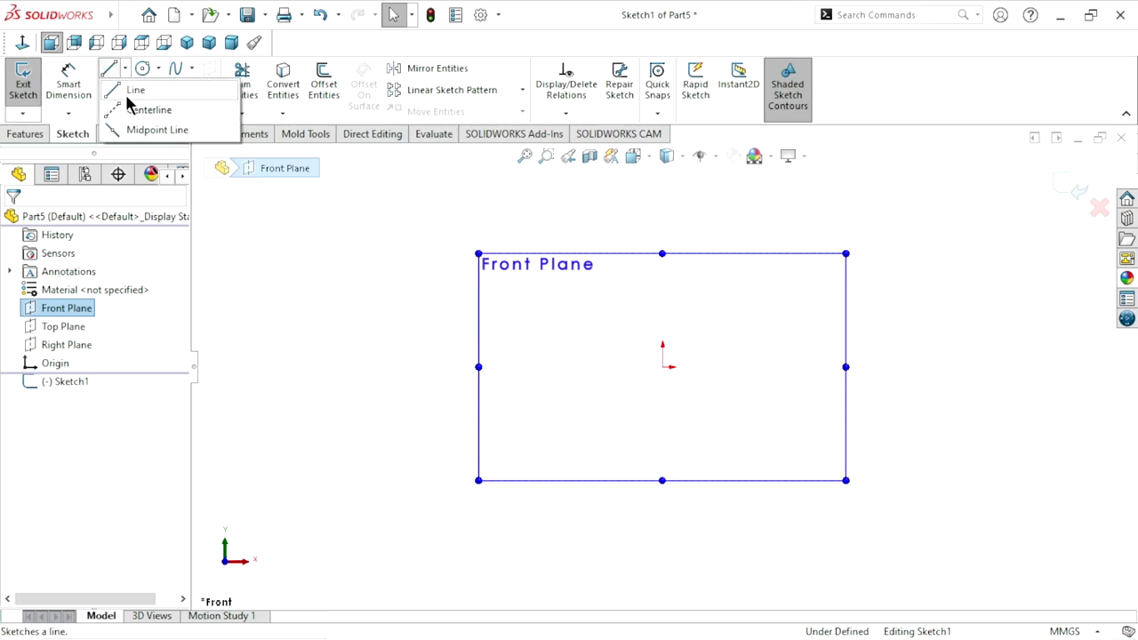
click(427, 372)
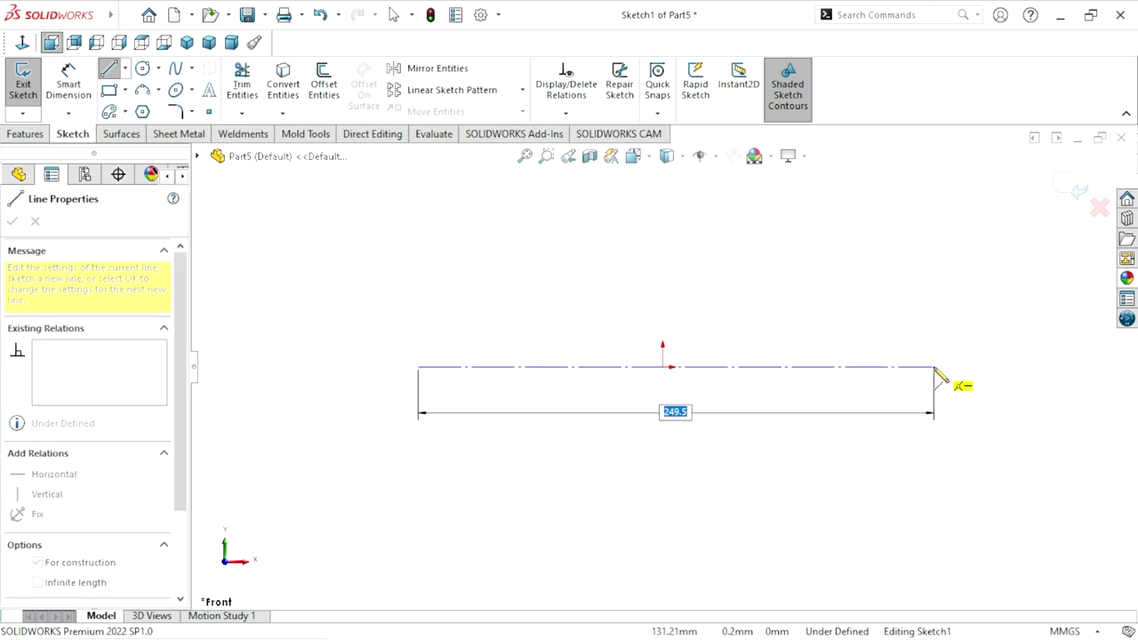
click(933, 366)
right_click(849, 368)
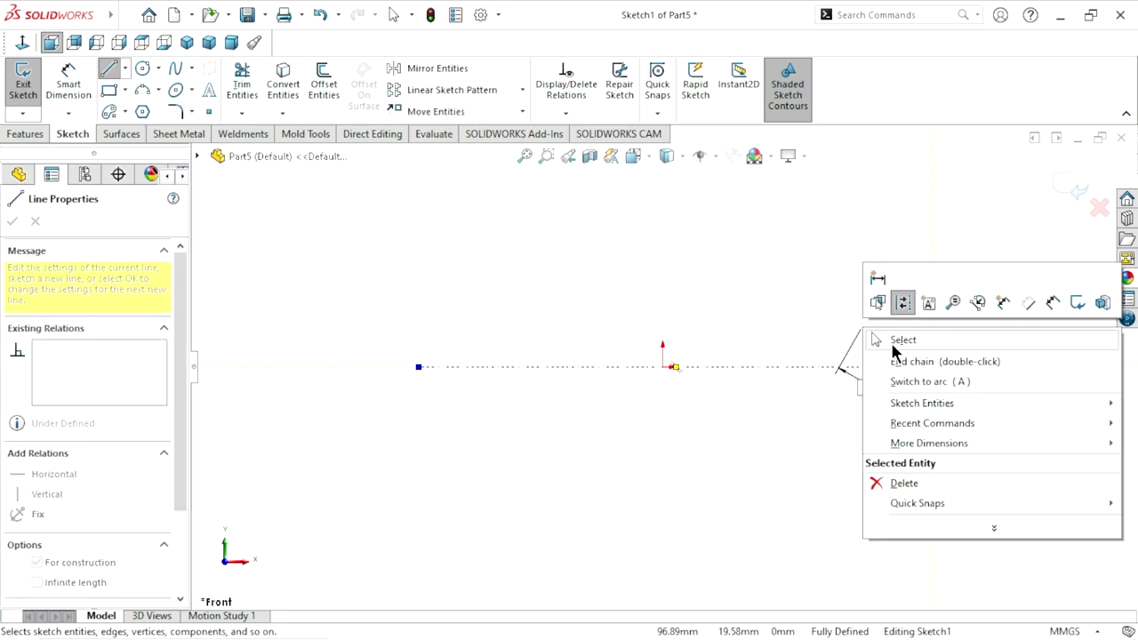
key(Escape)
key(Escape)
key(f)
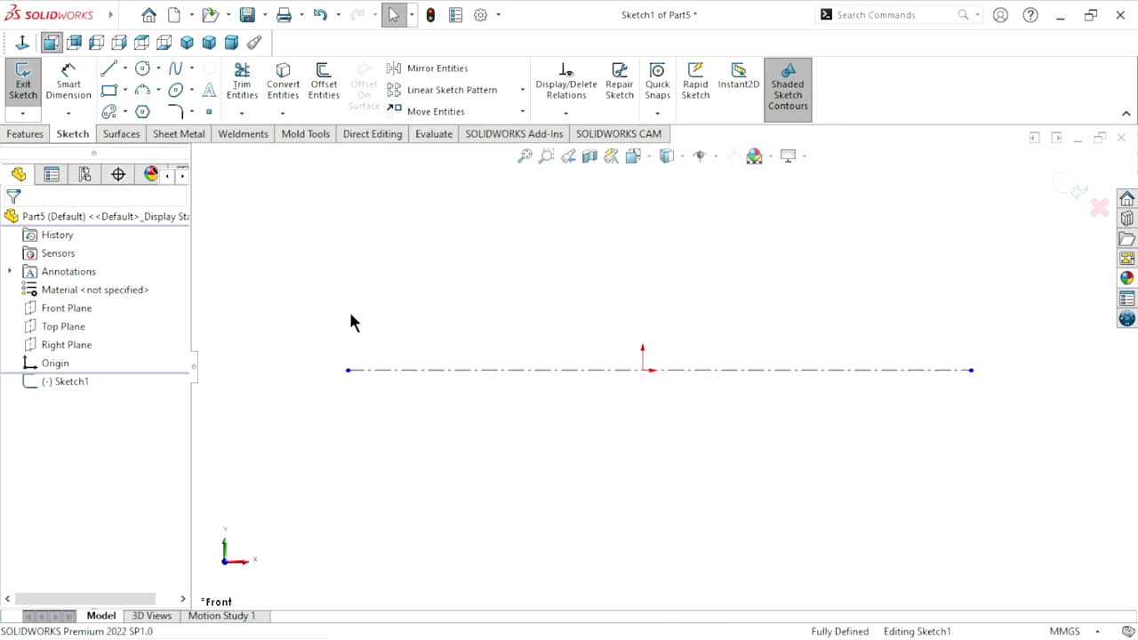
Draw the stepped shaft outline above the centerline, closing its right end onto it
click(109, 70)
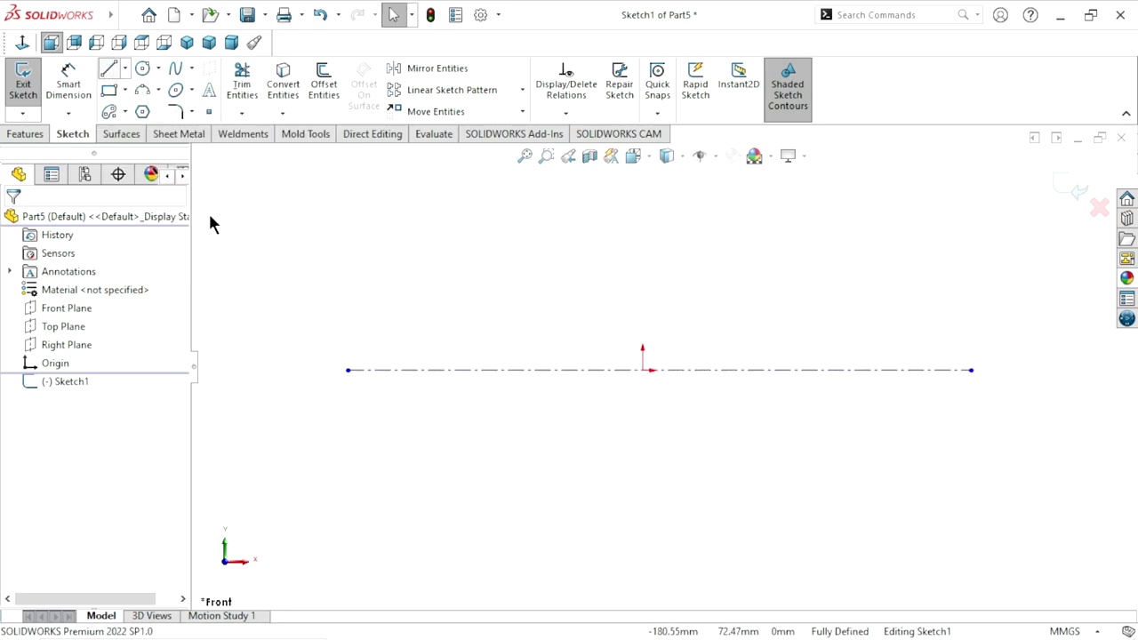
click(348, 370)
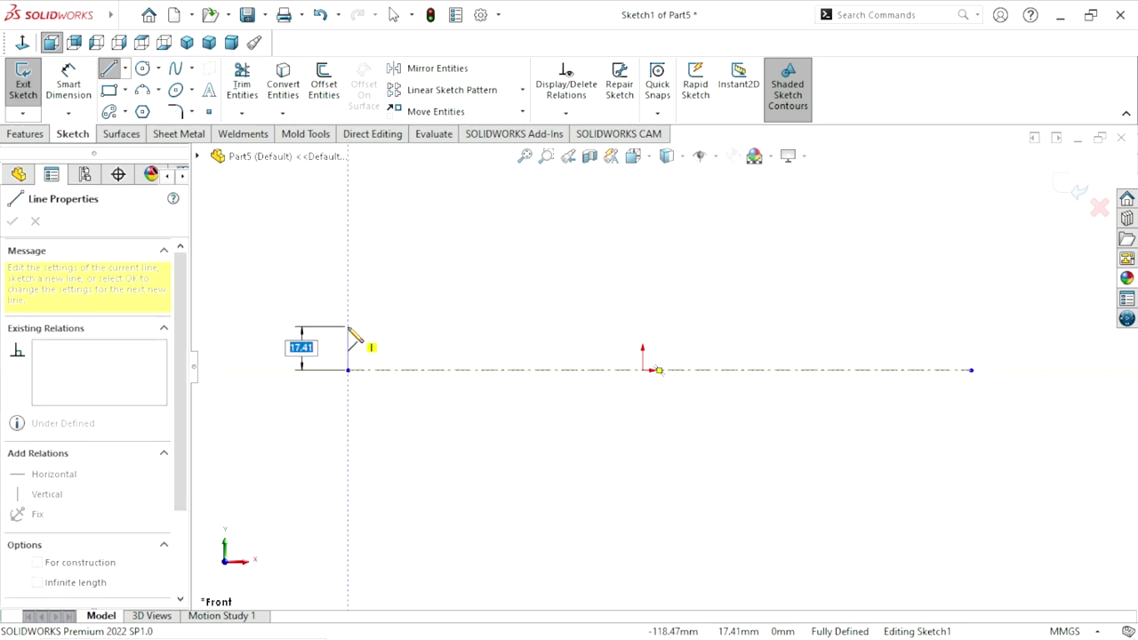
click(348, 327)
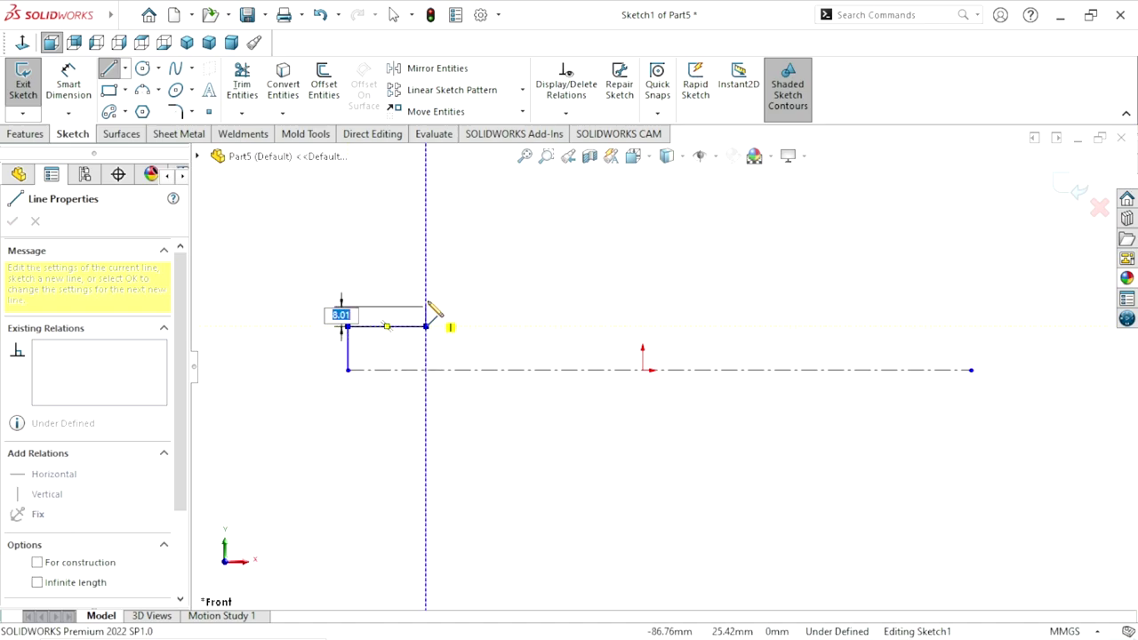
click(425, 298)
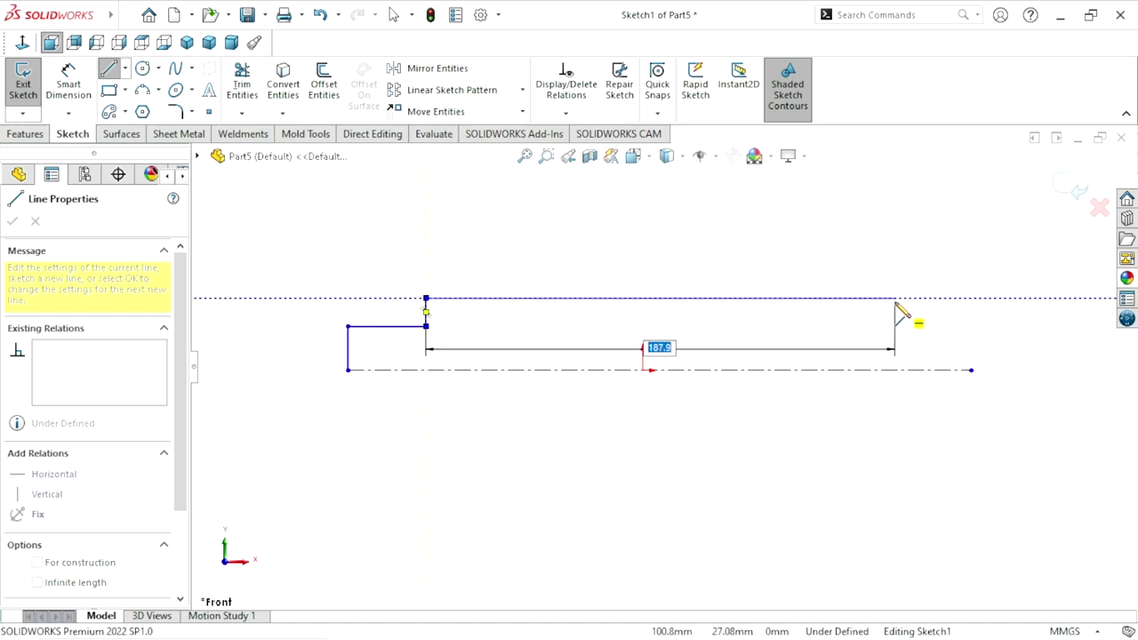
click(895, 298)
click(895, 326)
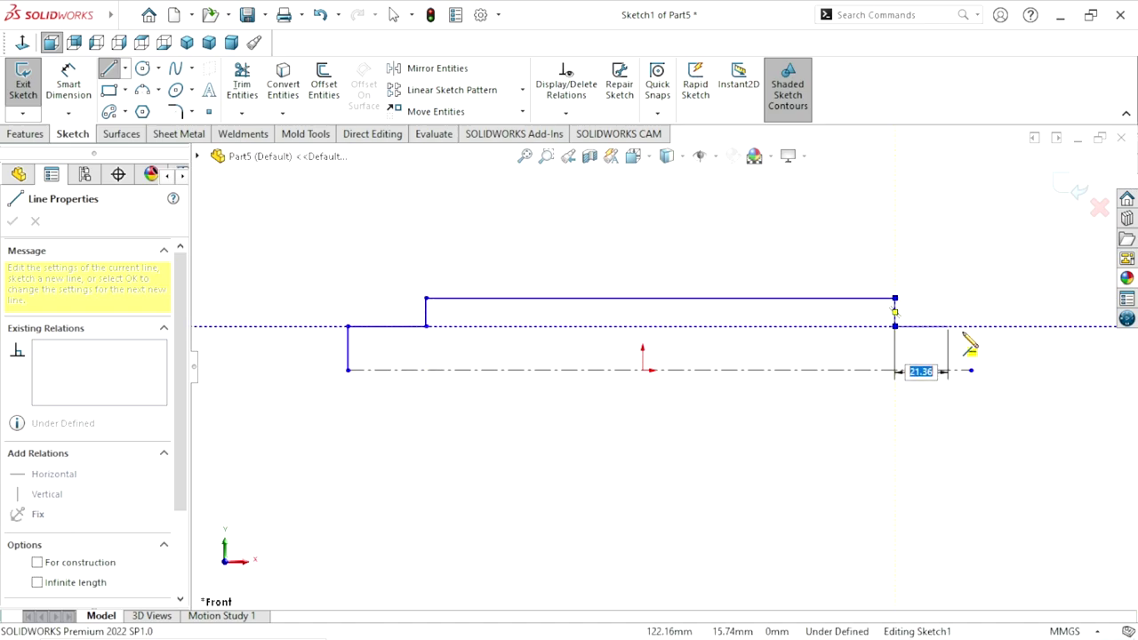
click(970, 327)
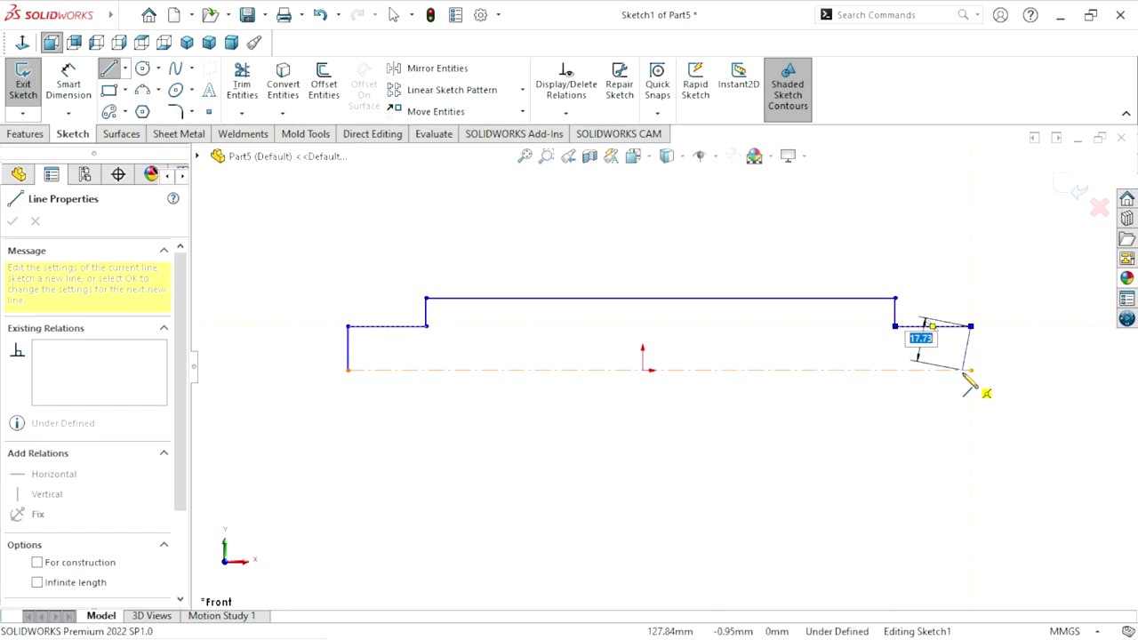
click(969, 370)
right_click(1012, 376)
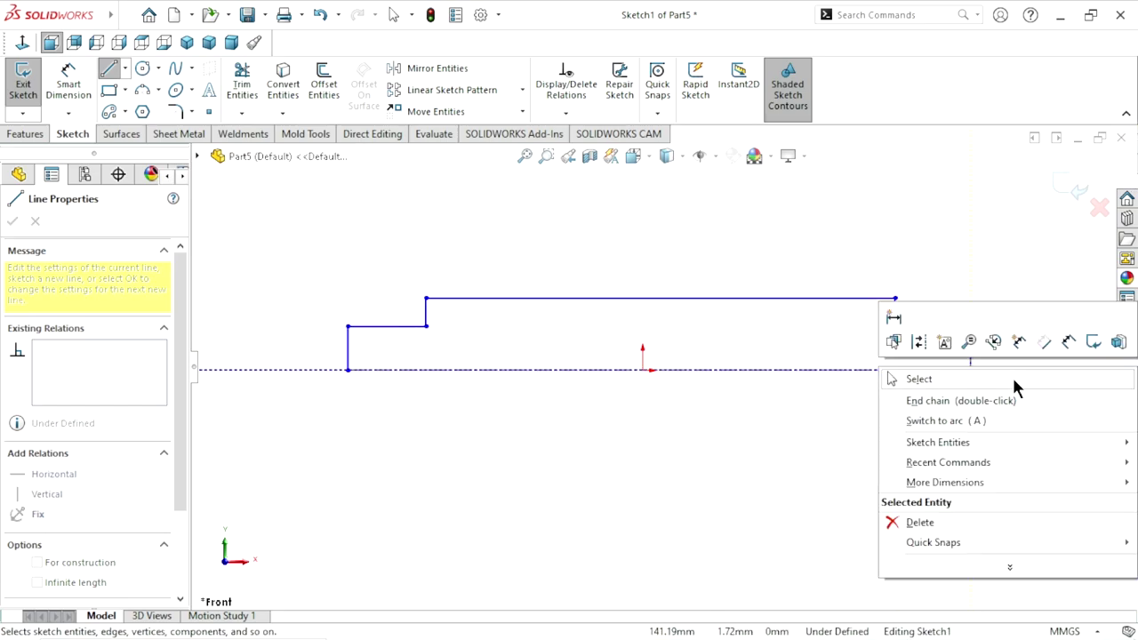
click(1012, 379)
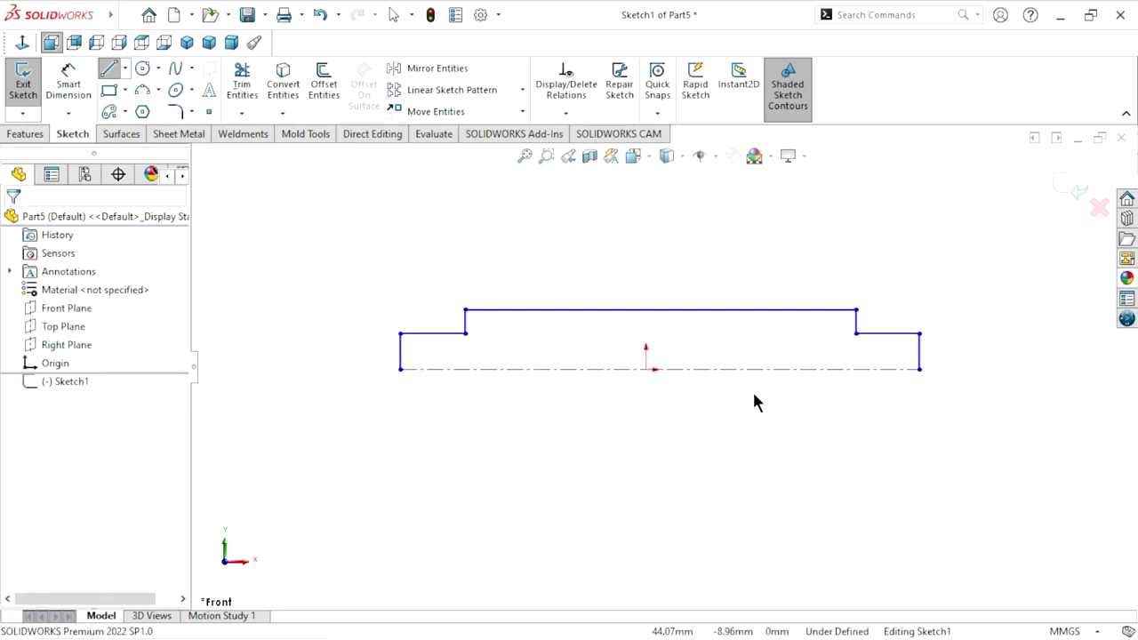
Dimension the left step diameter as 60 and the middle step diameter as 85
click(56, 95)
click(387, 374)
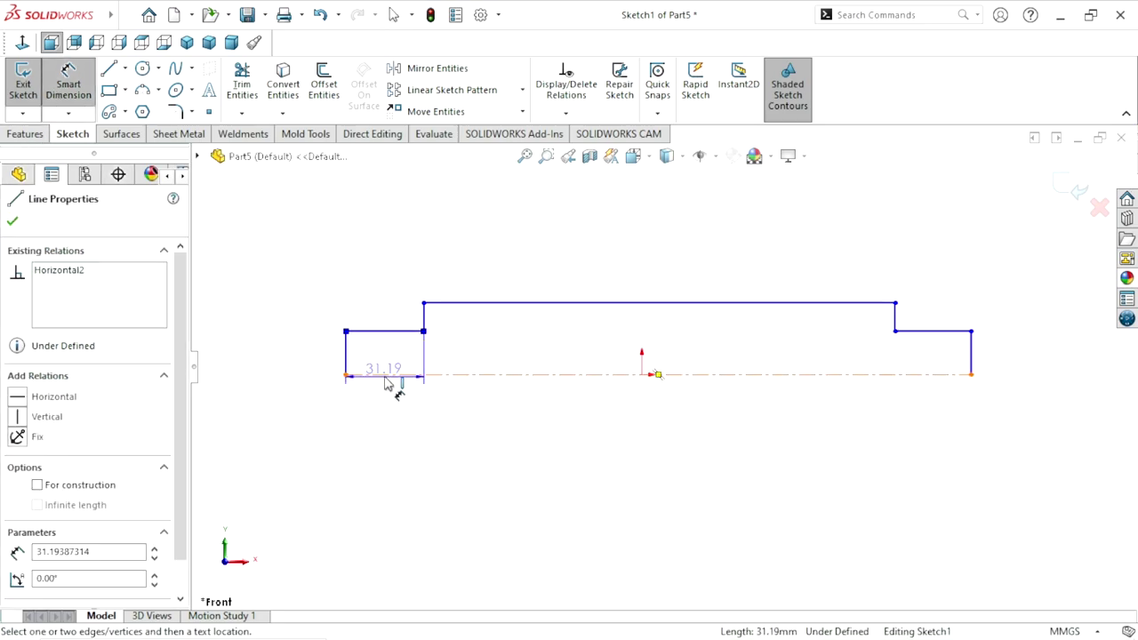
click(386, 376)
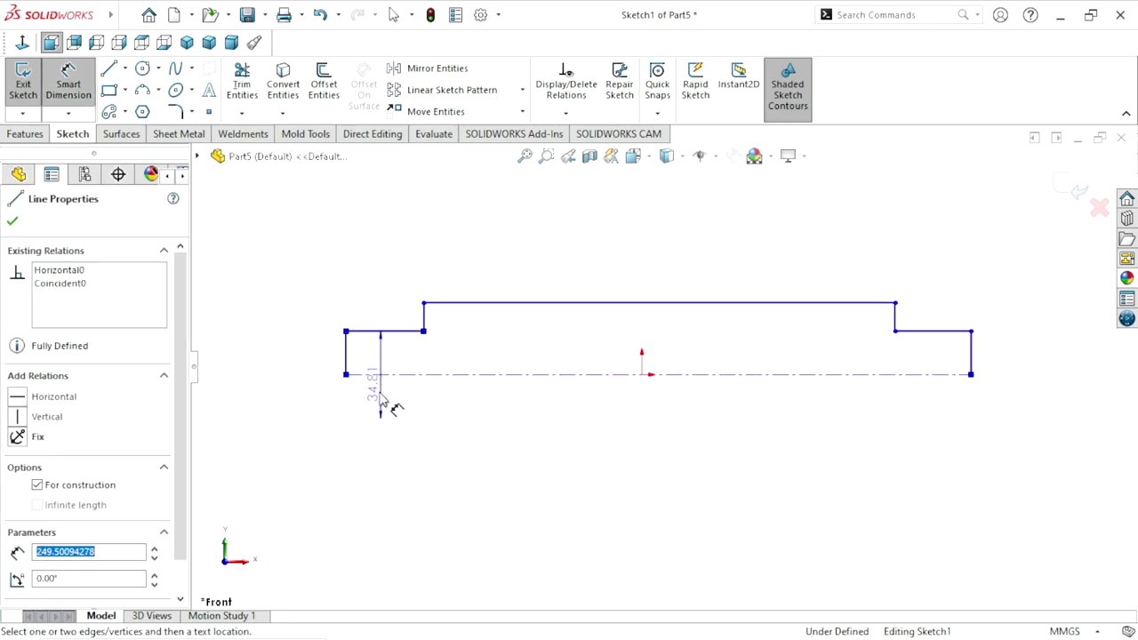
click(311, 382)
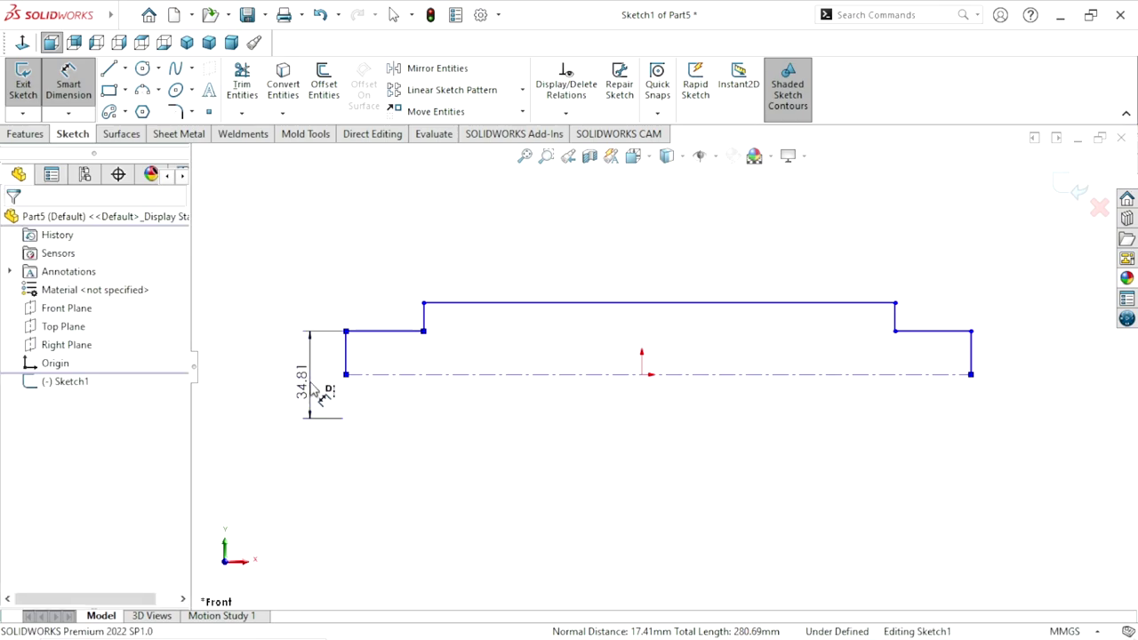
click(313, 388)
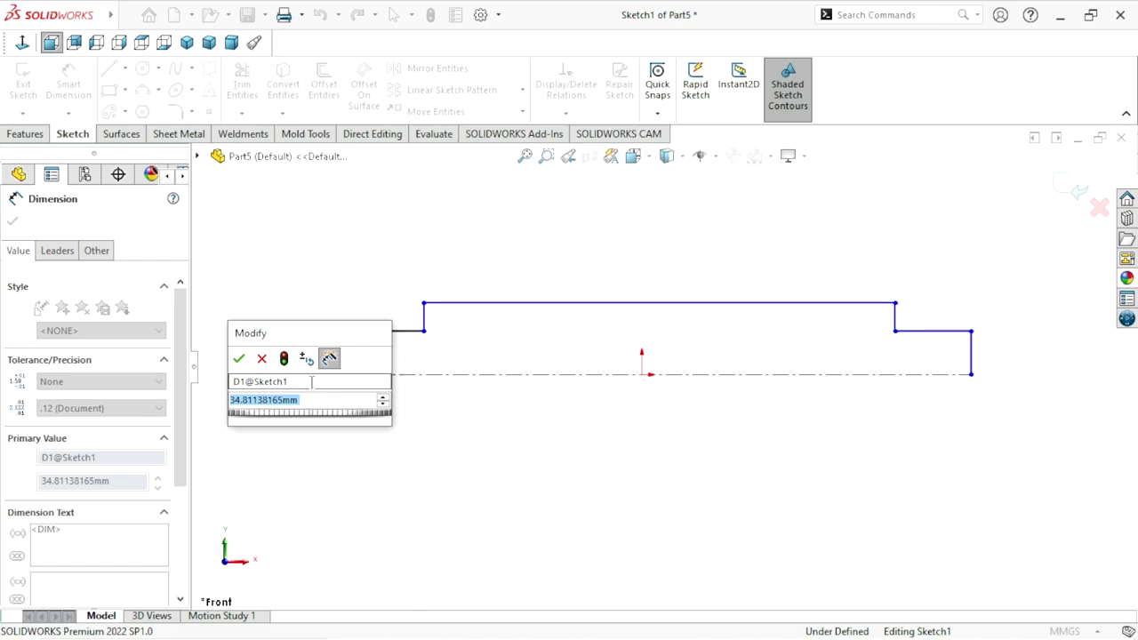
text(60)
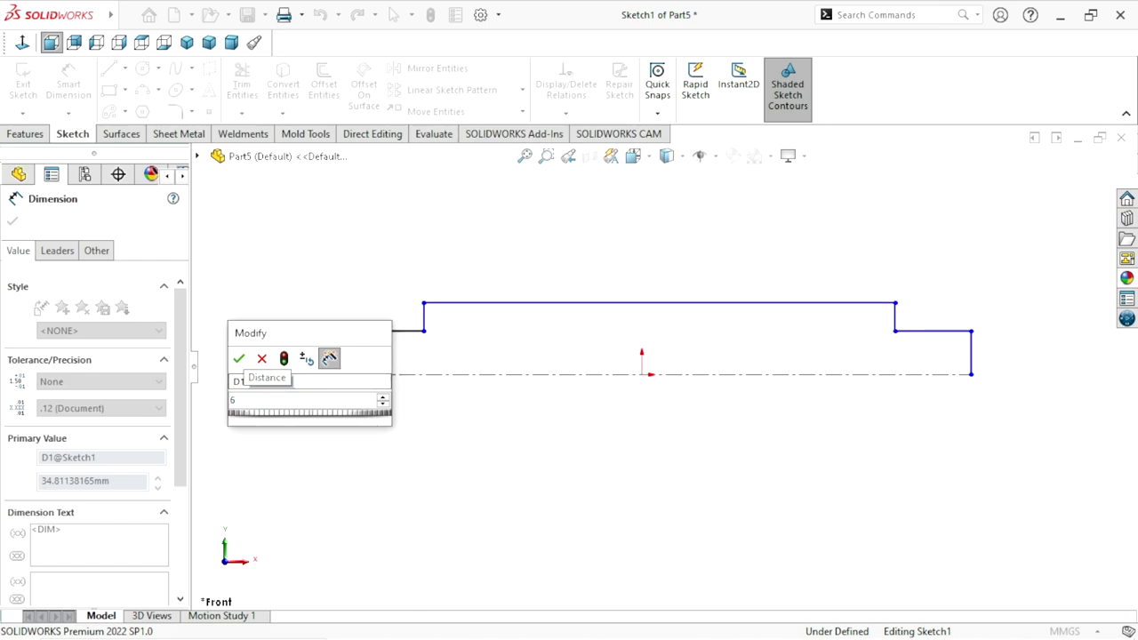
click(237, 364)
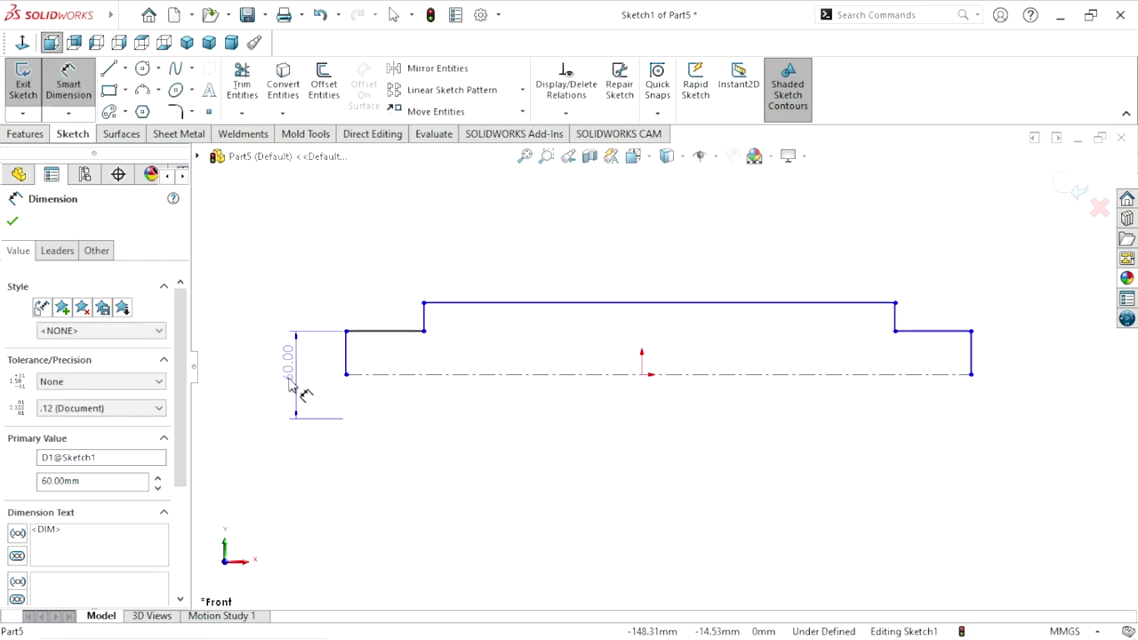
click(288, 395)
click(505, 304)
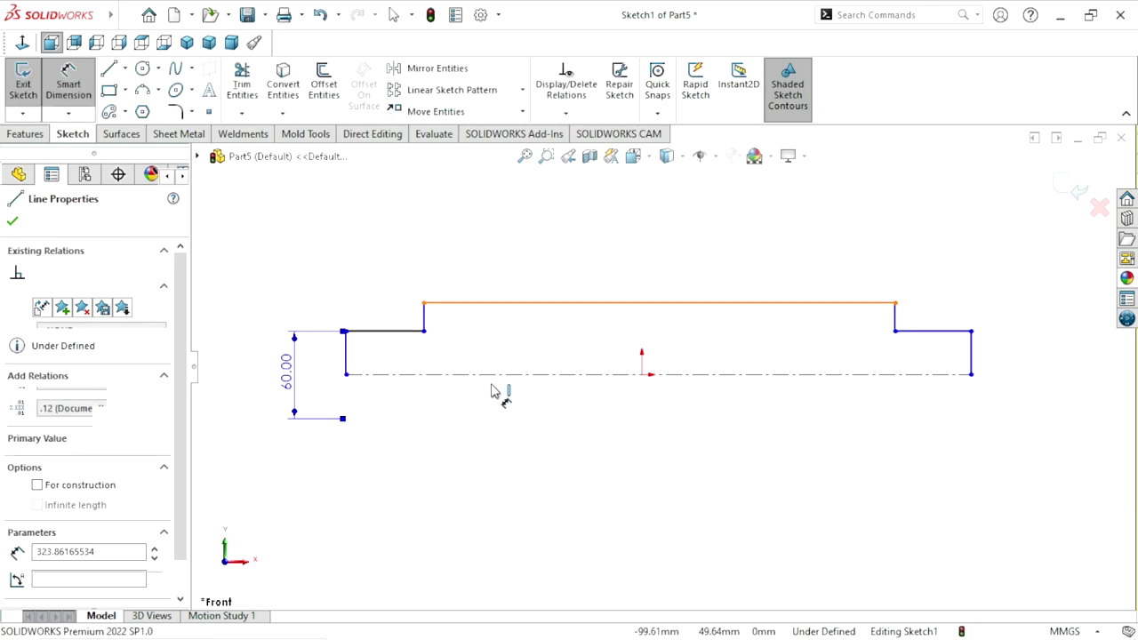
click(499, 430)
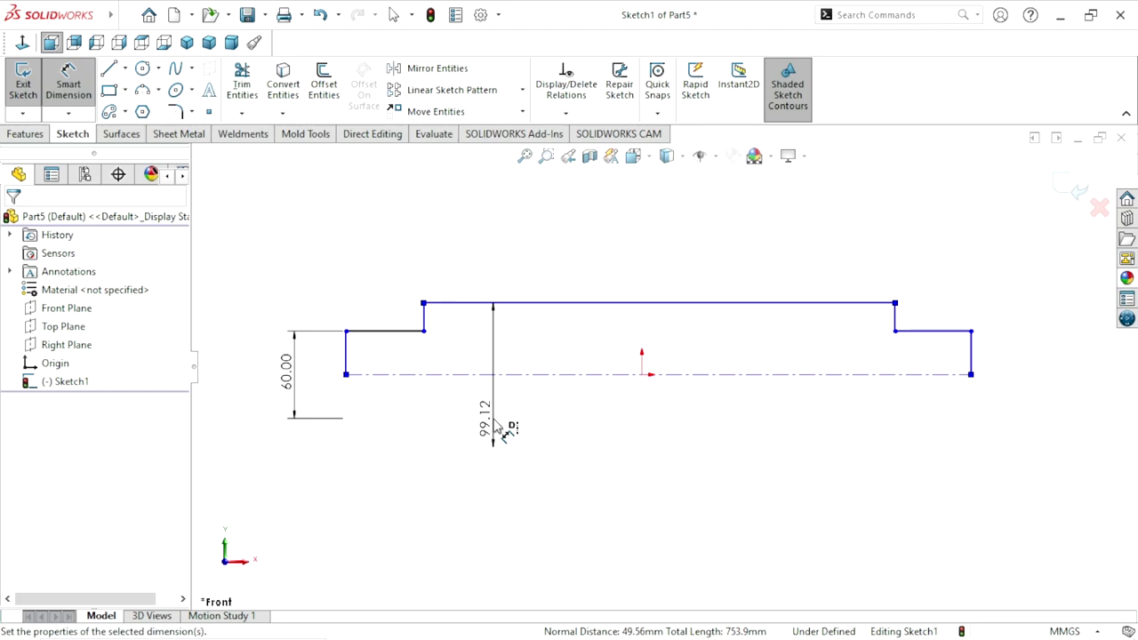
click(423, 395)
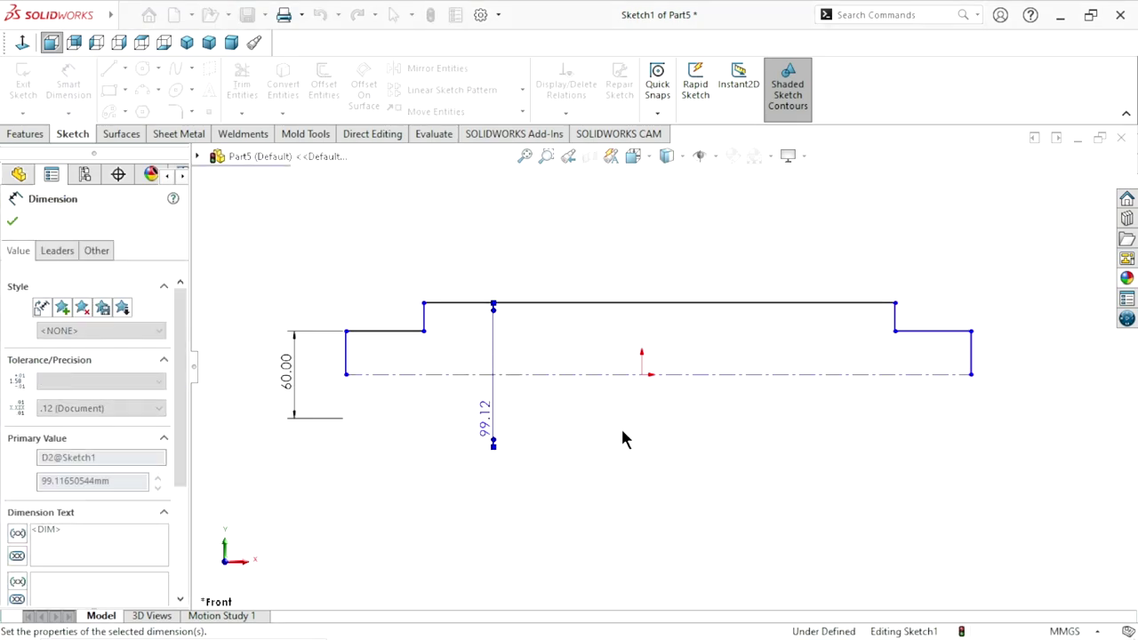
mouse_move(488, 427)
mouse_down()
mouse_move(483, 363)
mouse_move(490, 394)
mouse_move(477, 415)
mouse_up()
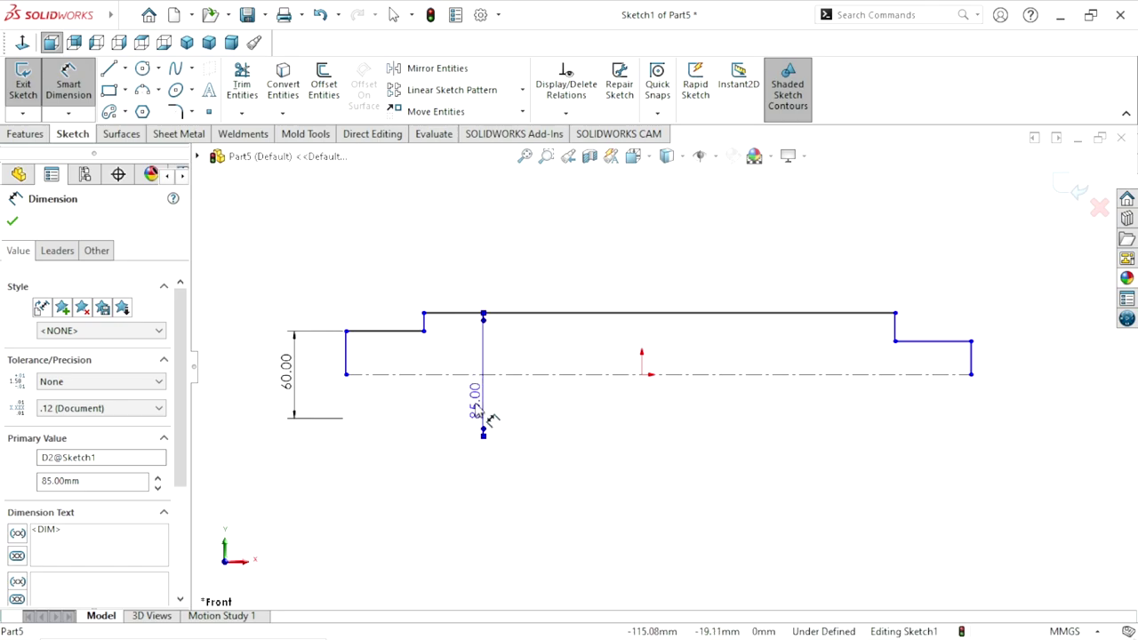
click(610, 454)
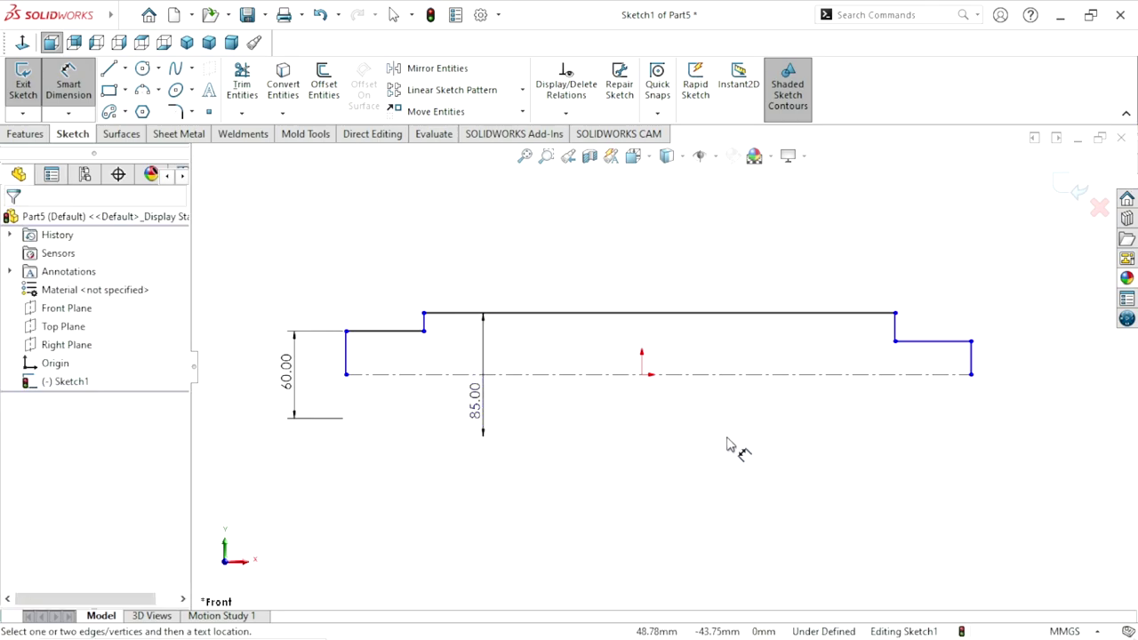
Dimension the right step diameter about the centerline as 45
click(952, 348)
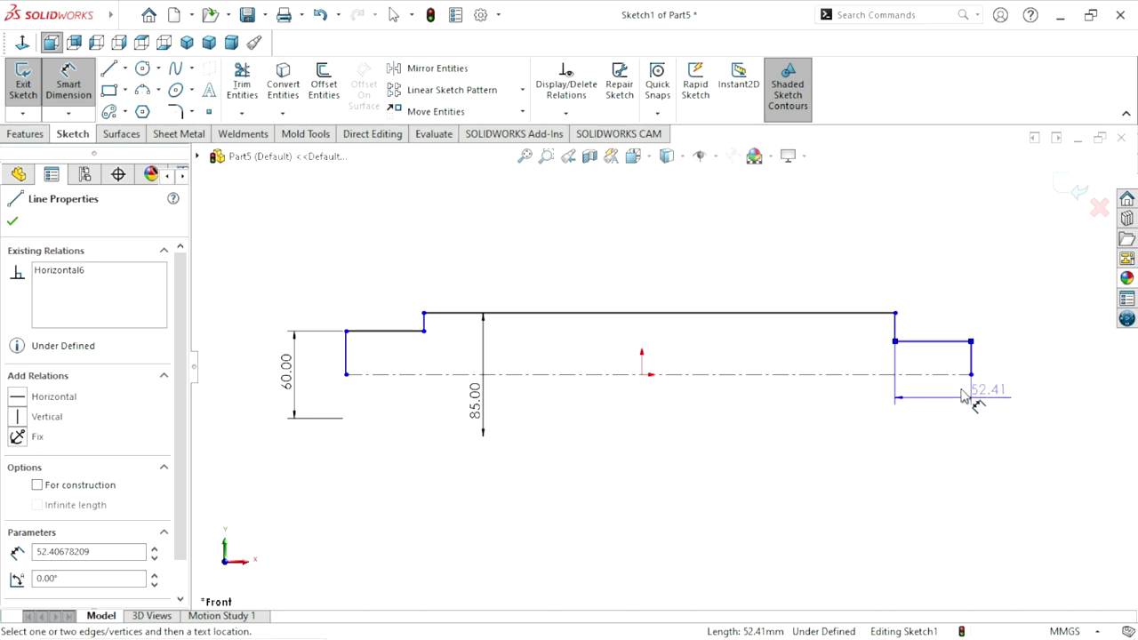
click(946, 375)
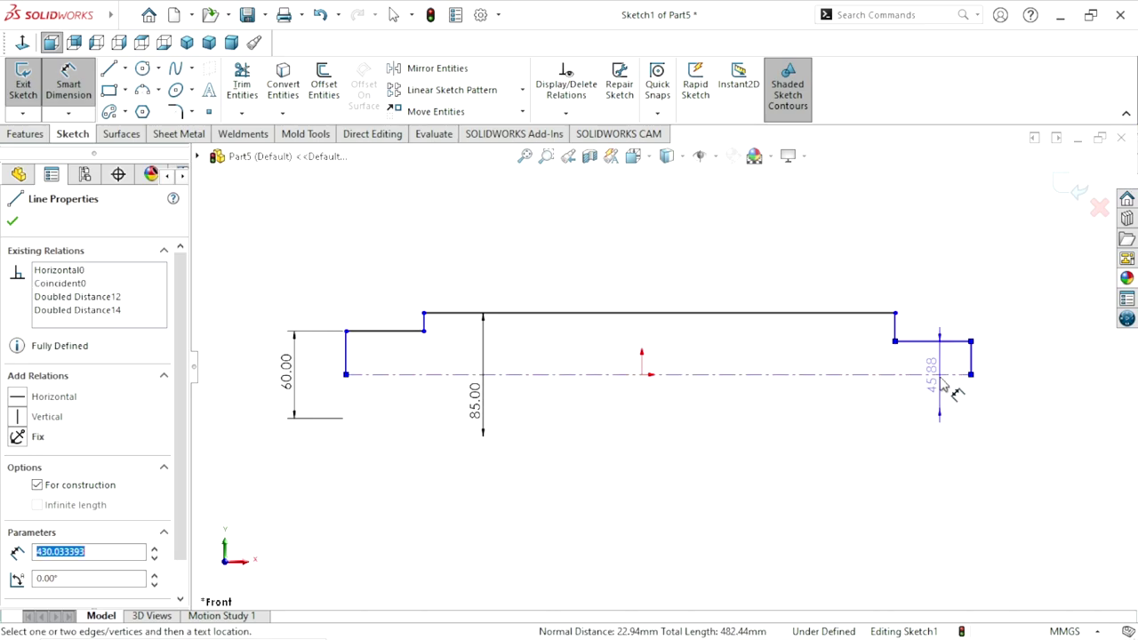
click(1025, 405)
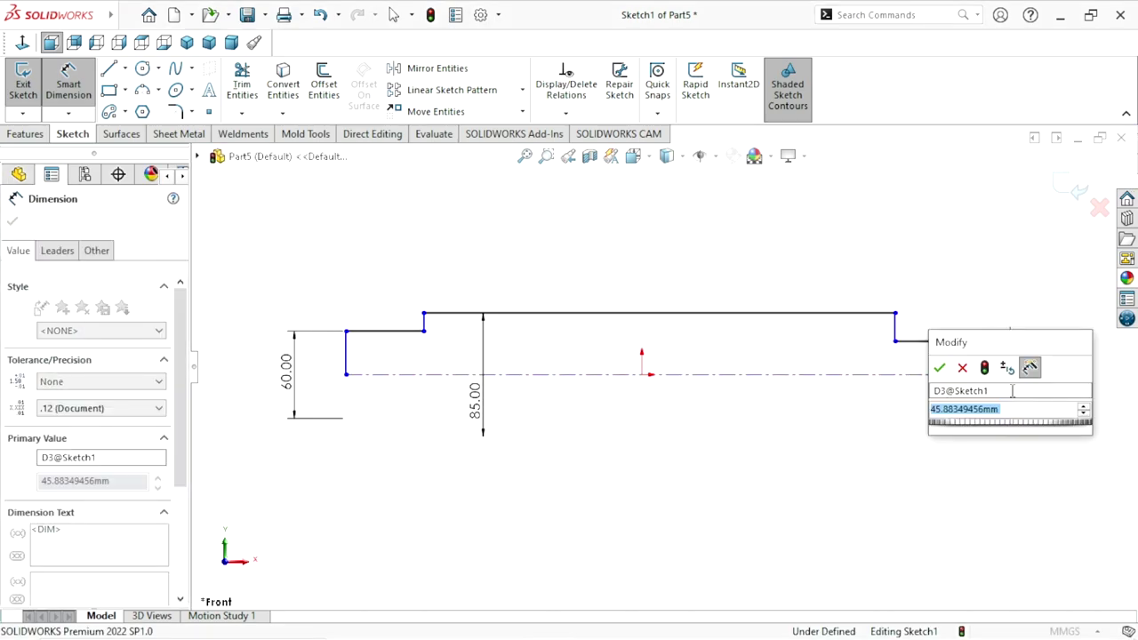
text(45)
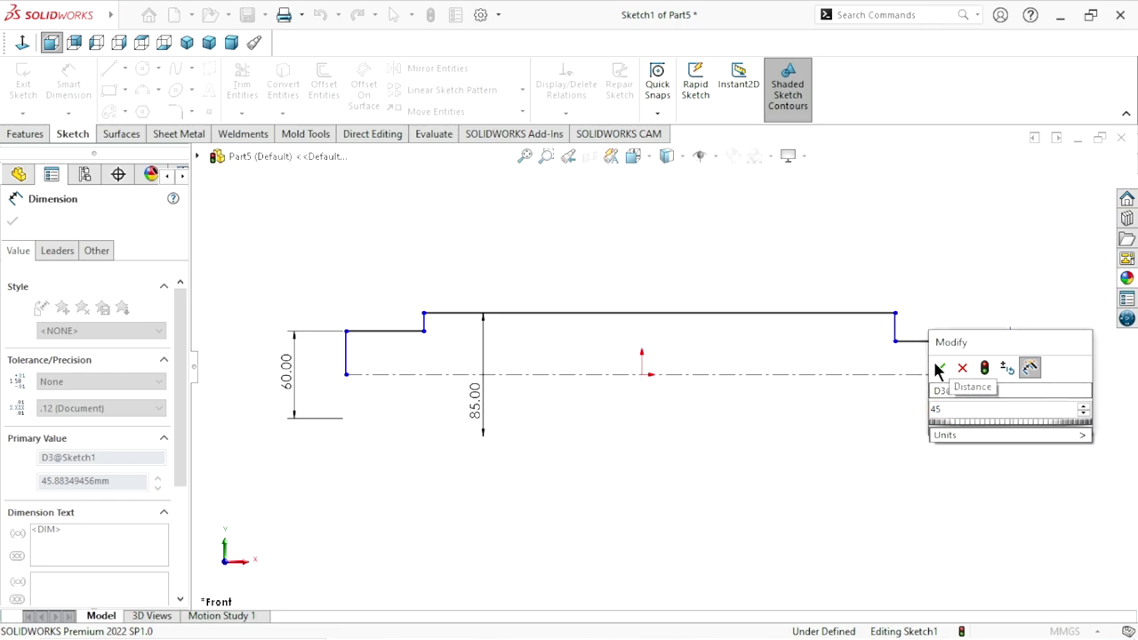
click(939, 368)
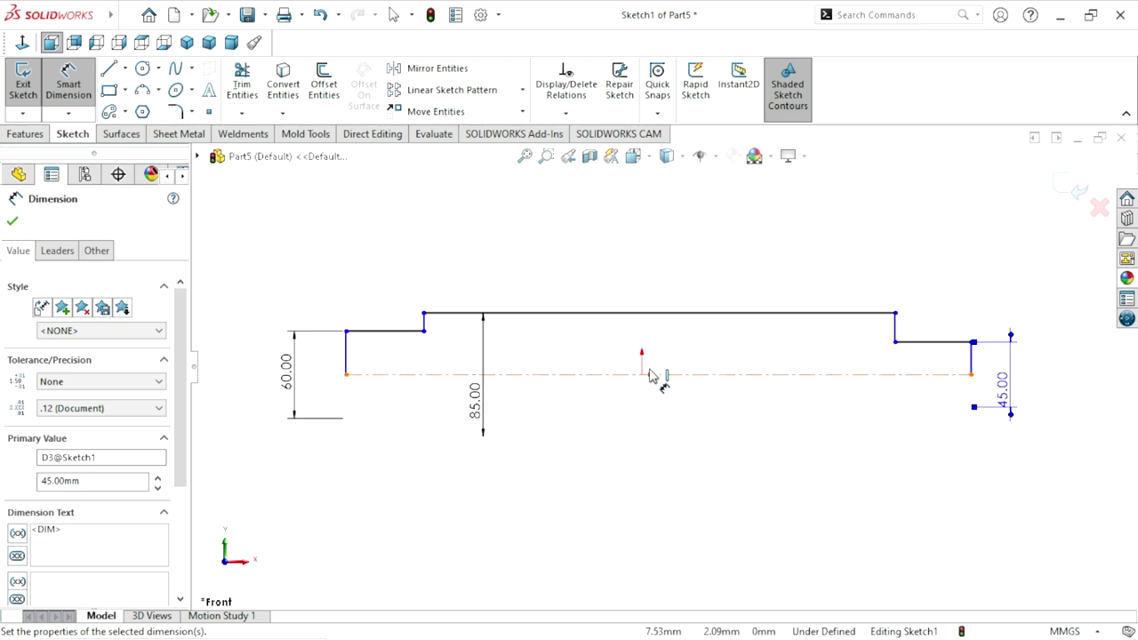
Dimension the step lengths: 50 left, 45 right, and 350 middle
click(377, 331)
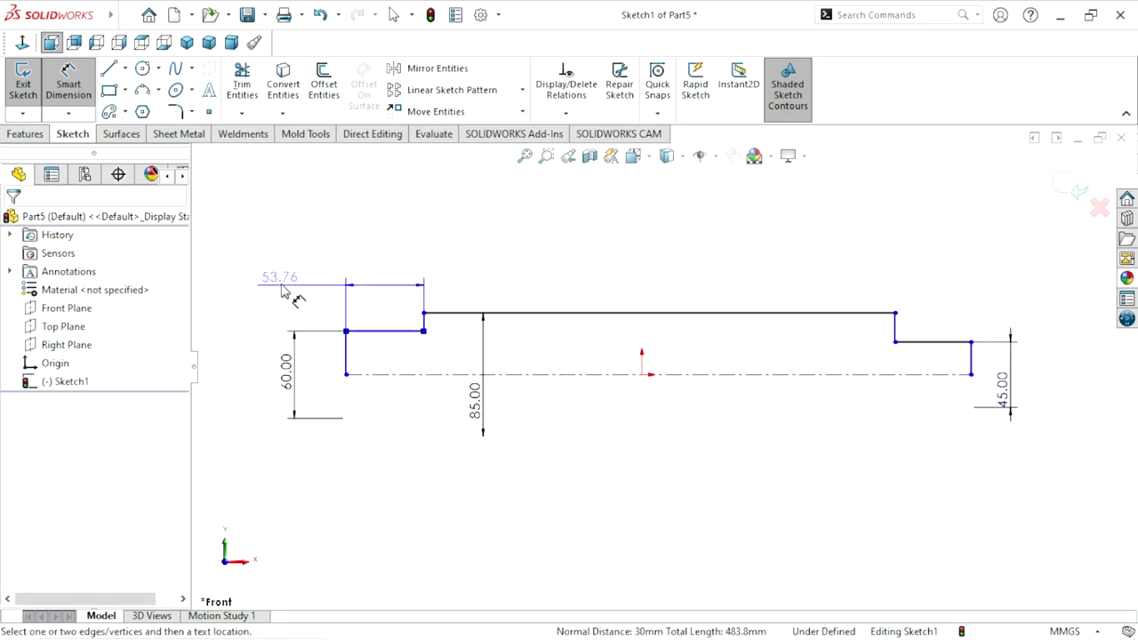
click(265, 293)
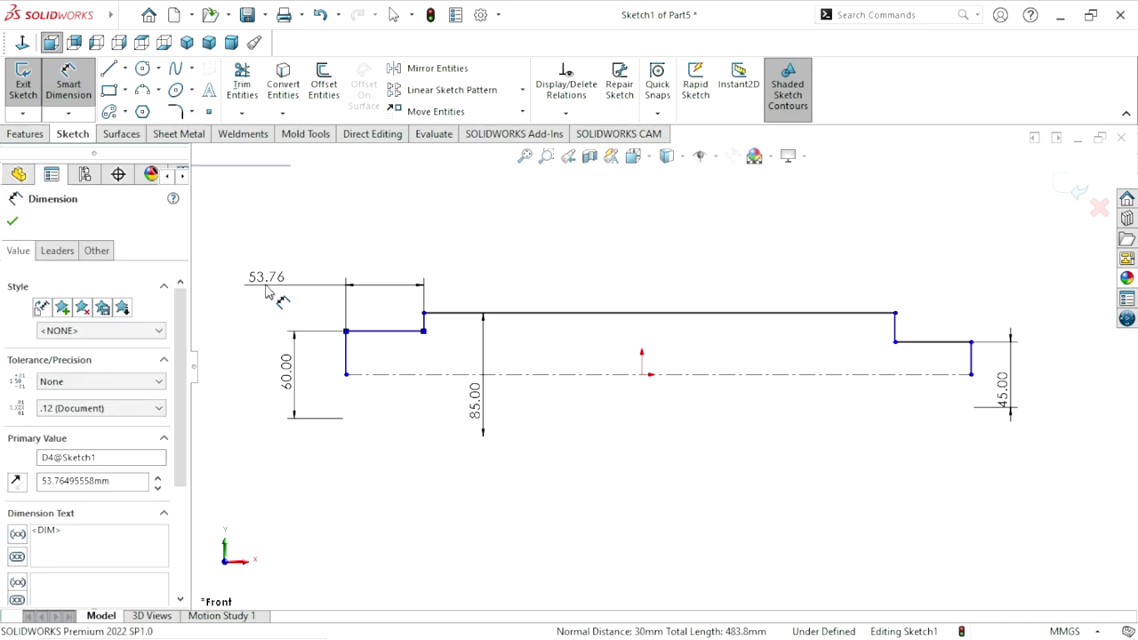
text(50)
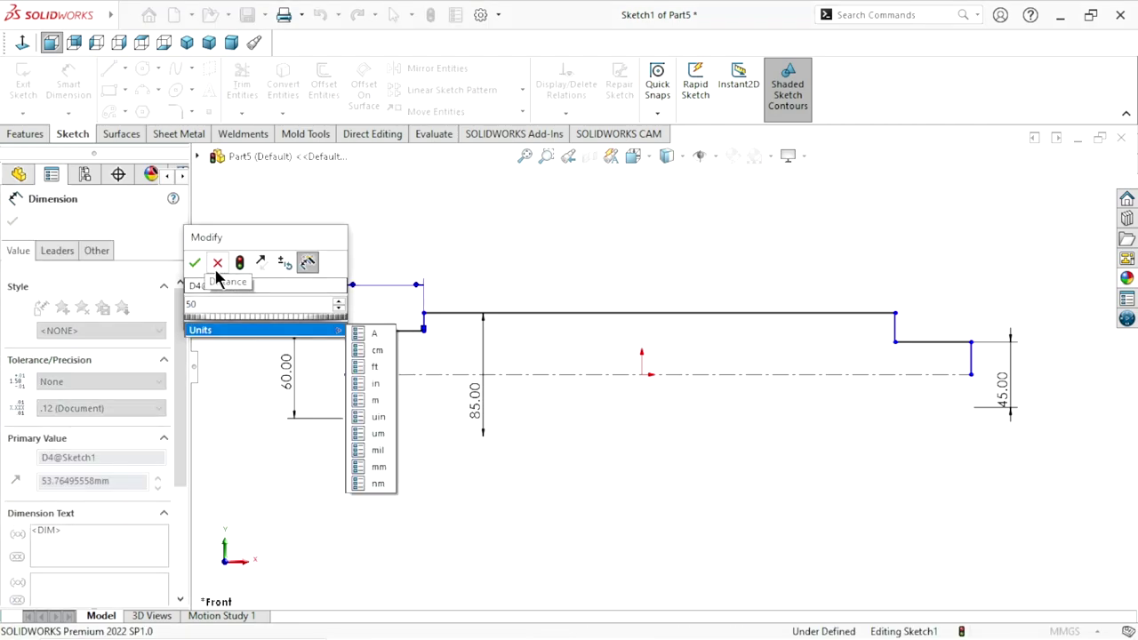
click(197, 261)
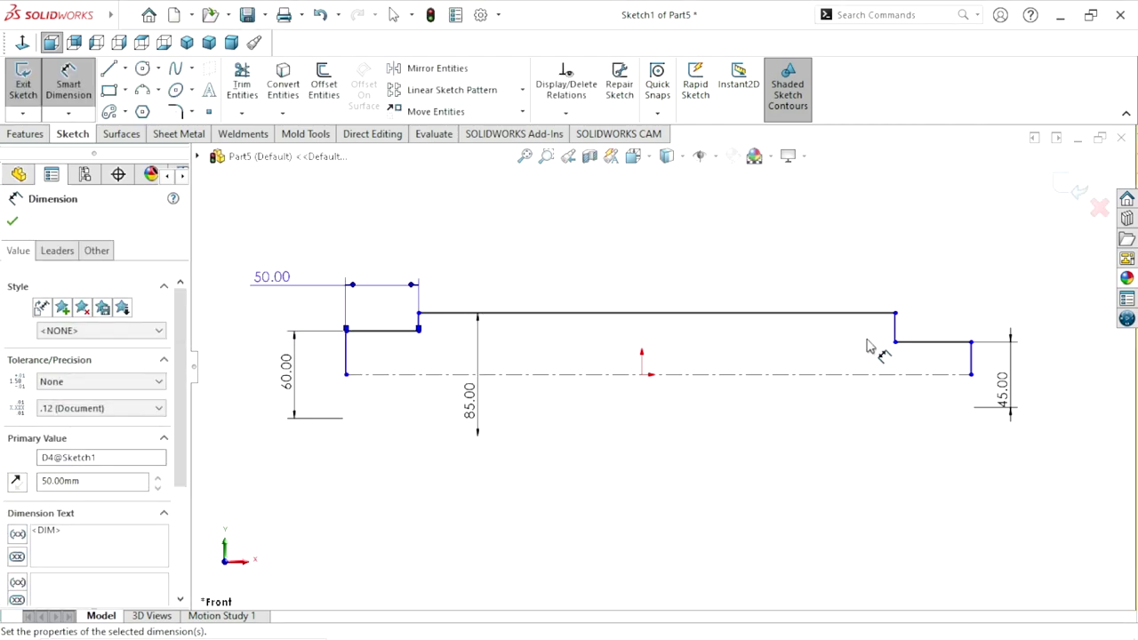
click(931, 345)
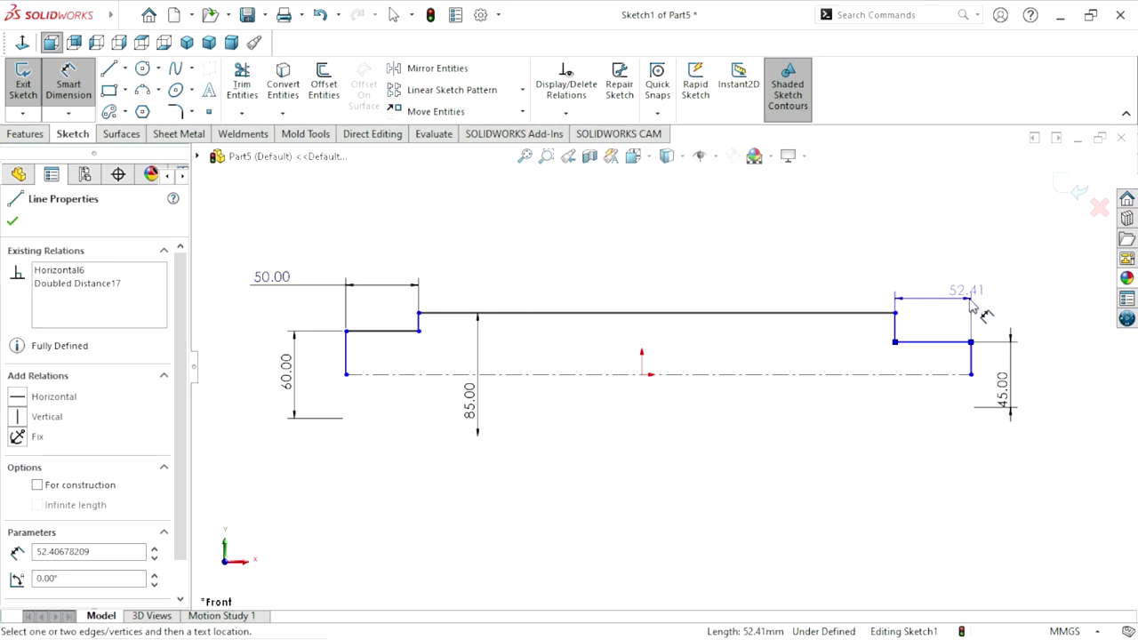
click(1002, 302)
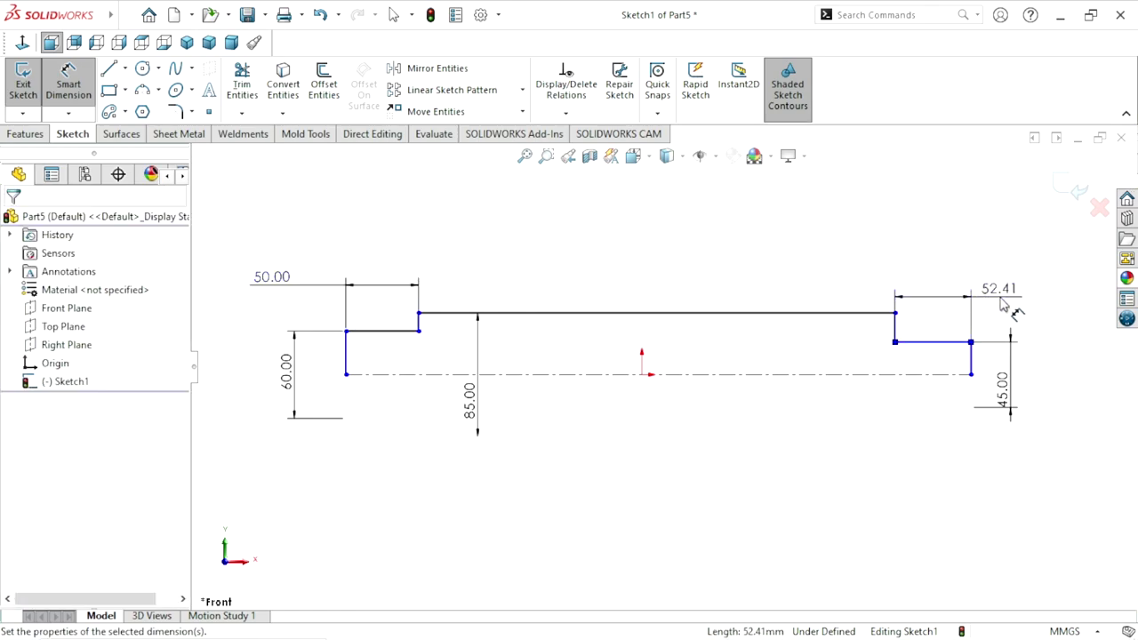
text(4)
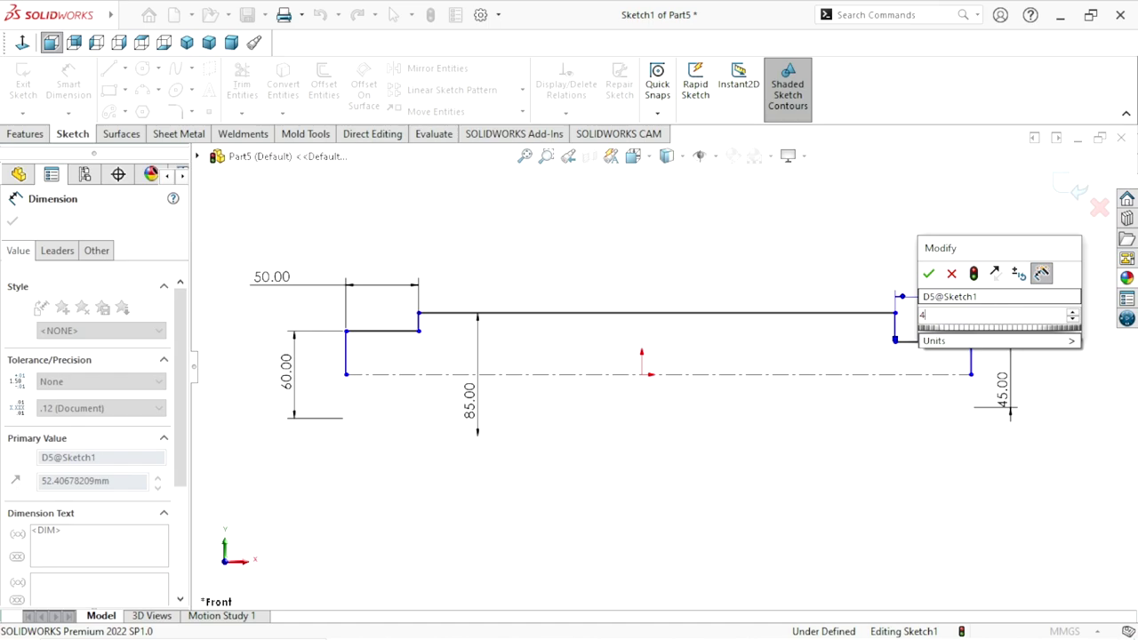
text(5)
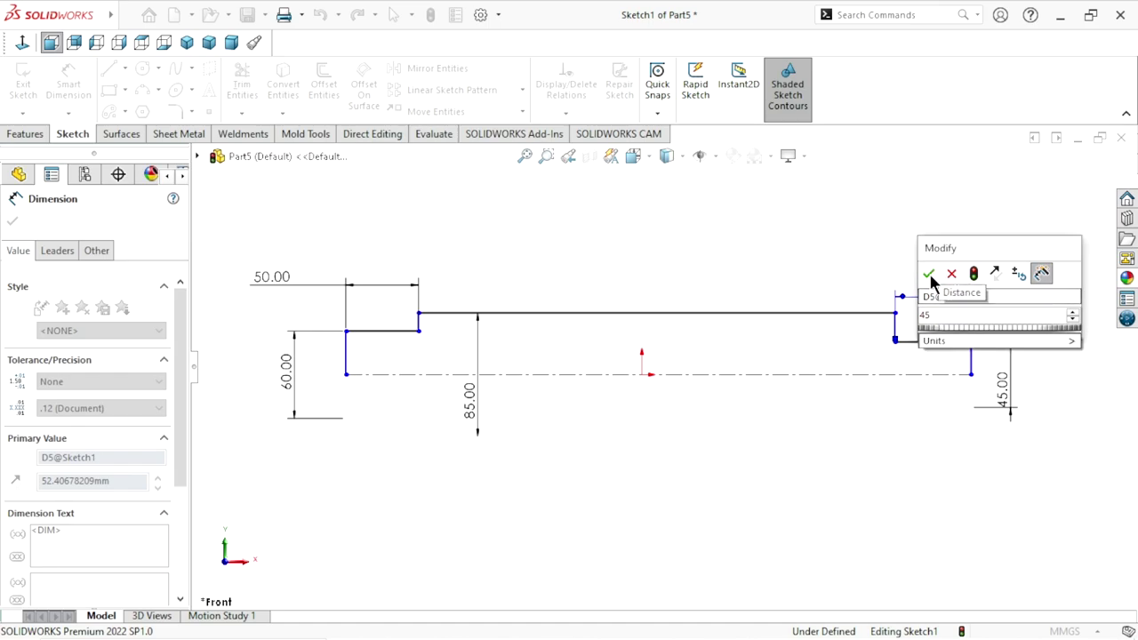
click(929, 275)
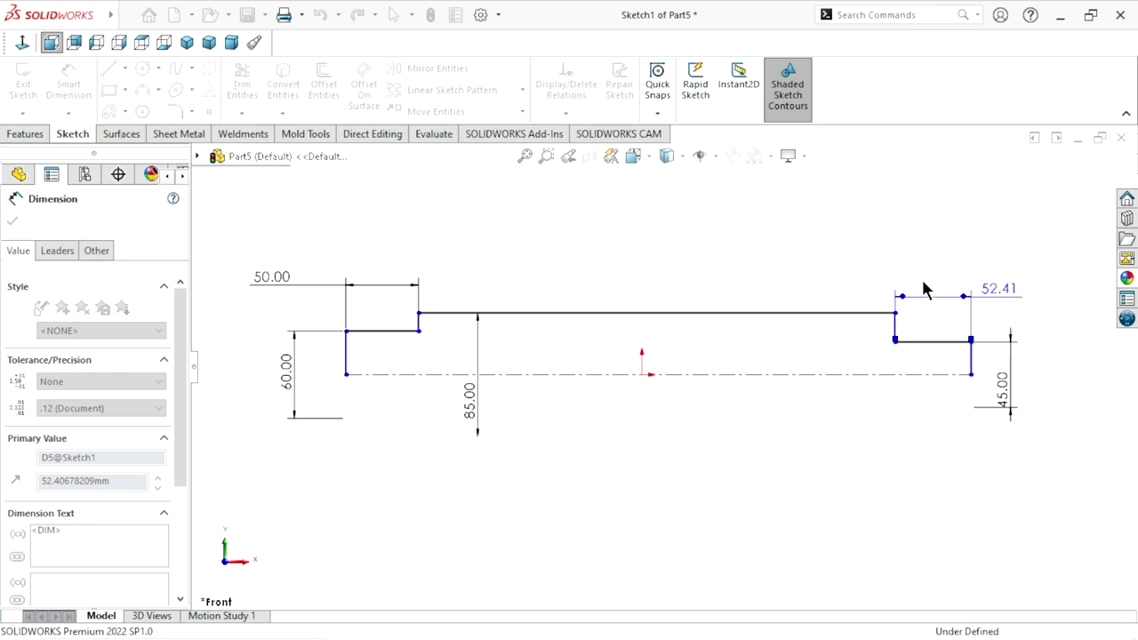
click(654, 293)
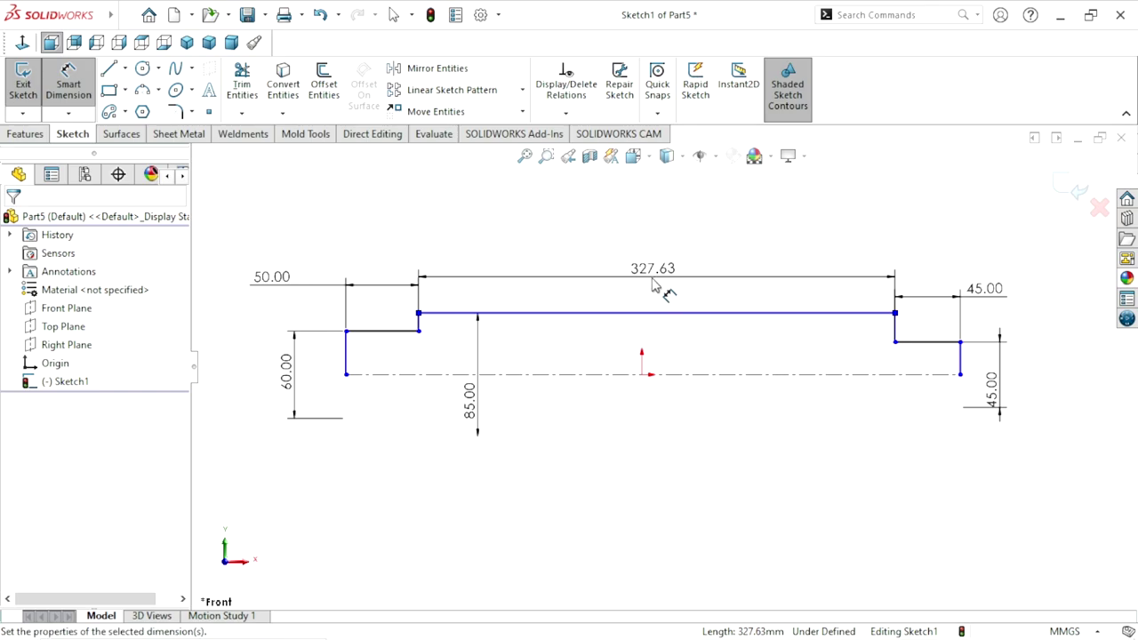
click(654, 285)
text(350)
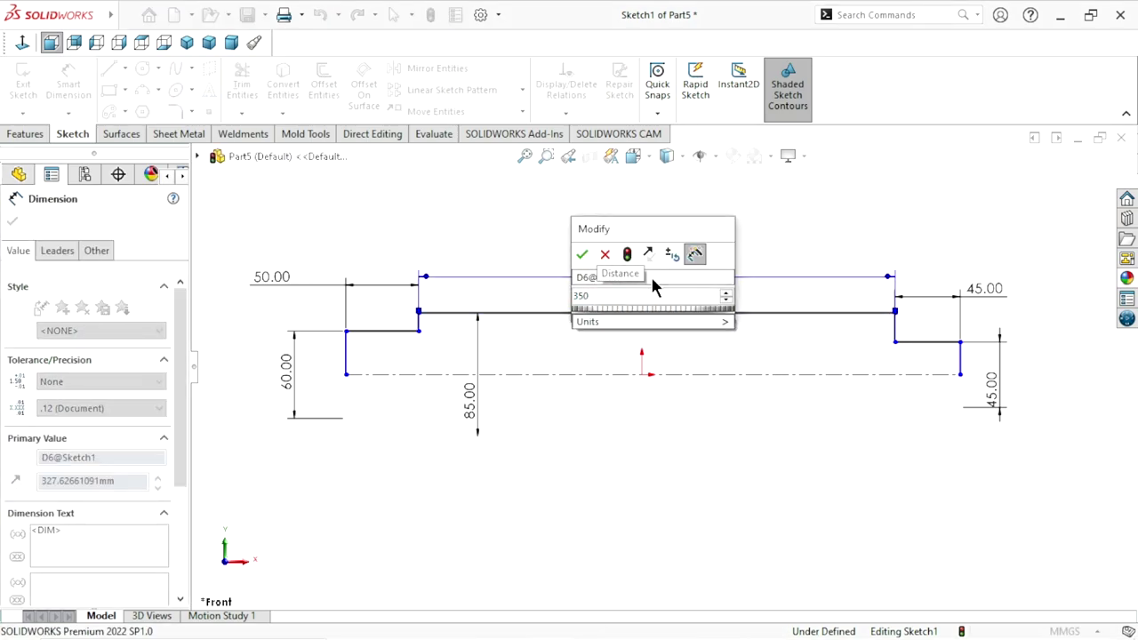
click(583, 255)
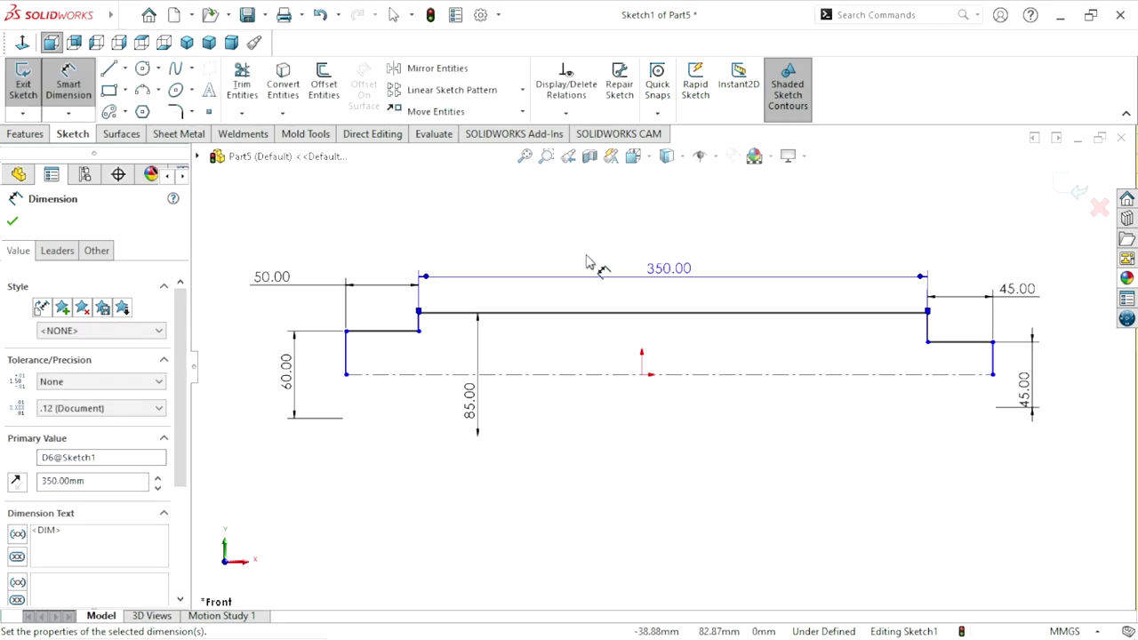
click(12, 223)
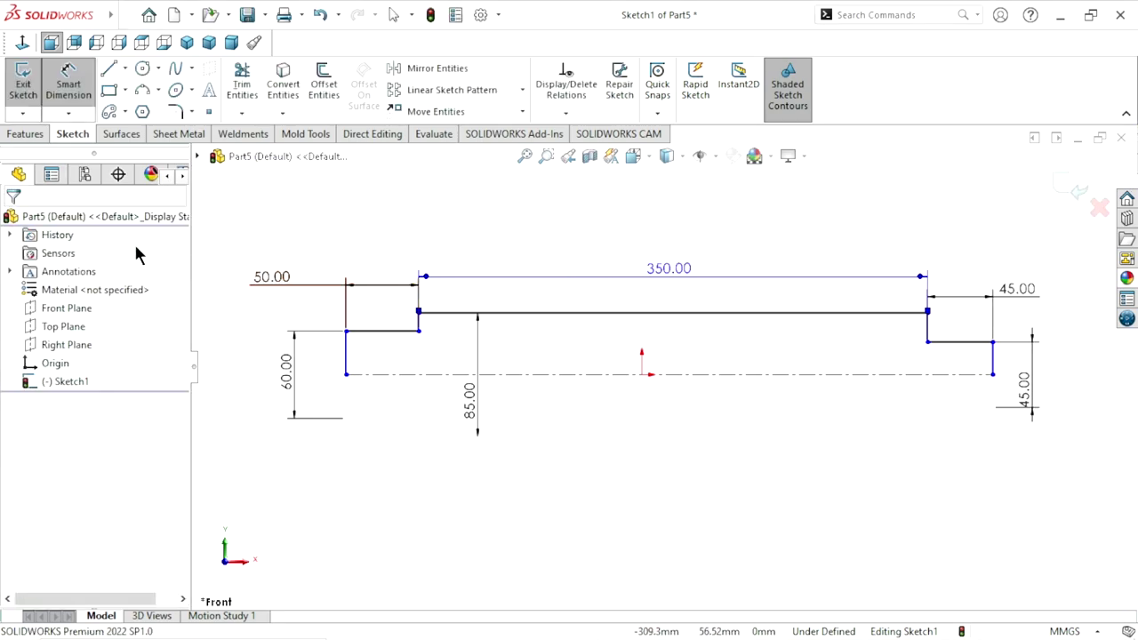
Make the origin the midpoint of the construction centerline
click(594, 375)
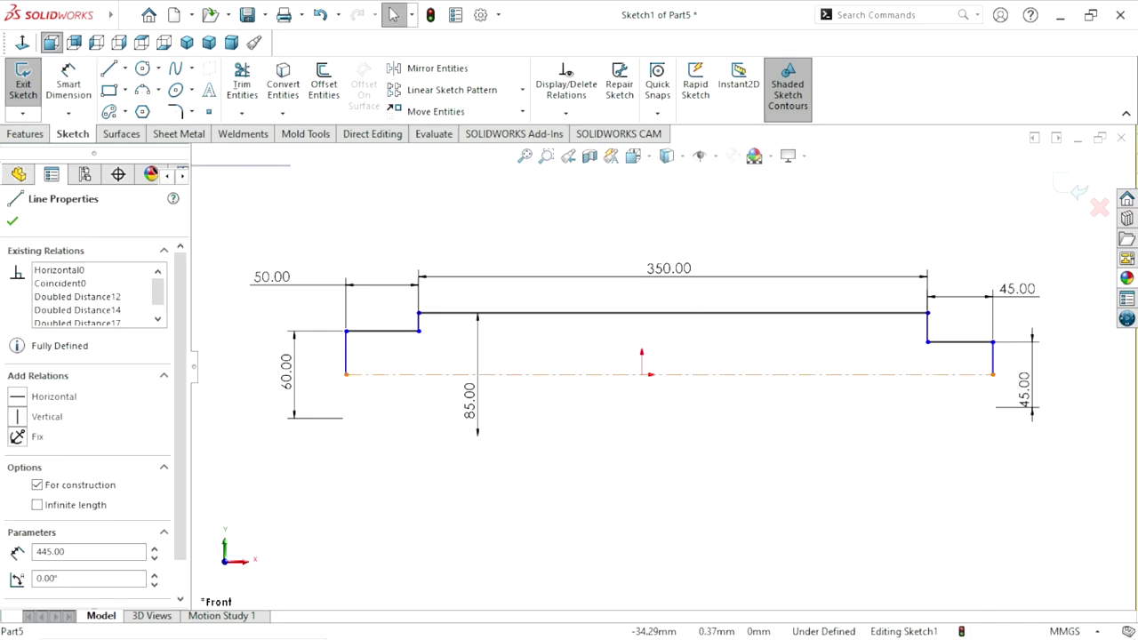
ctrl+click(641, 374)
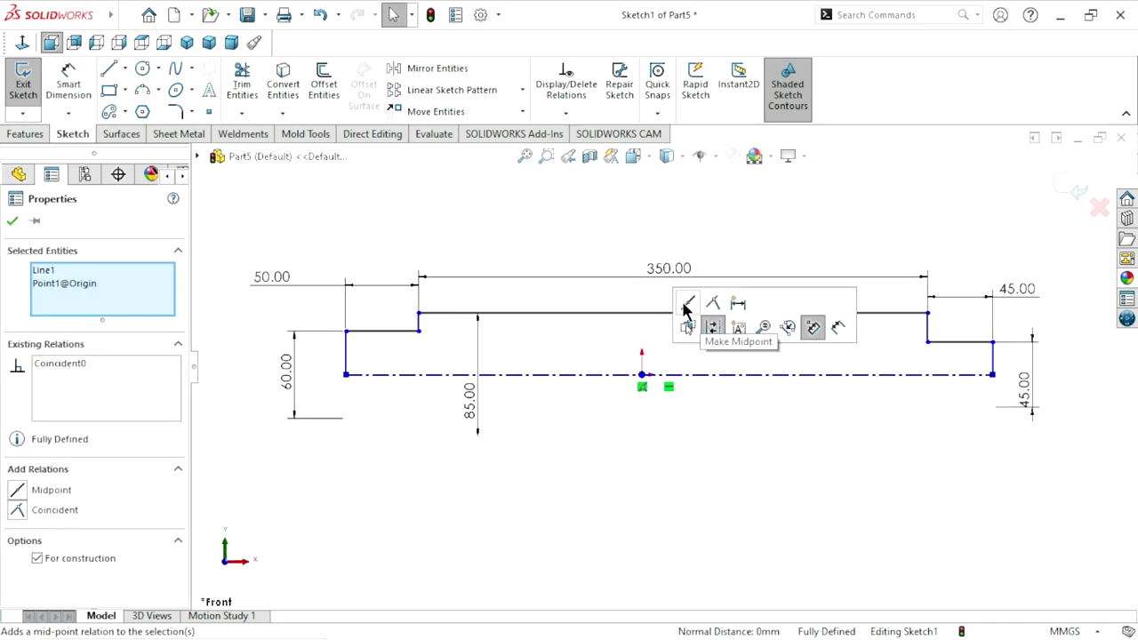
click(687, 311)
click(11, 223)
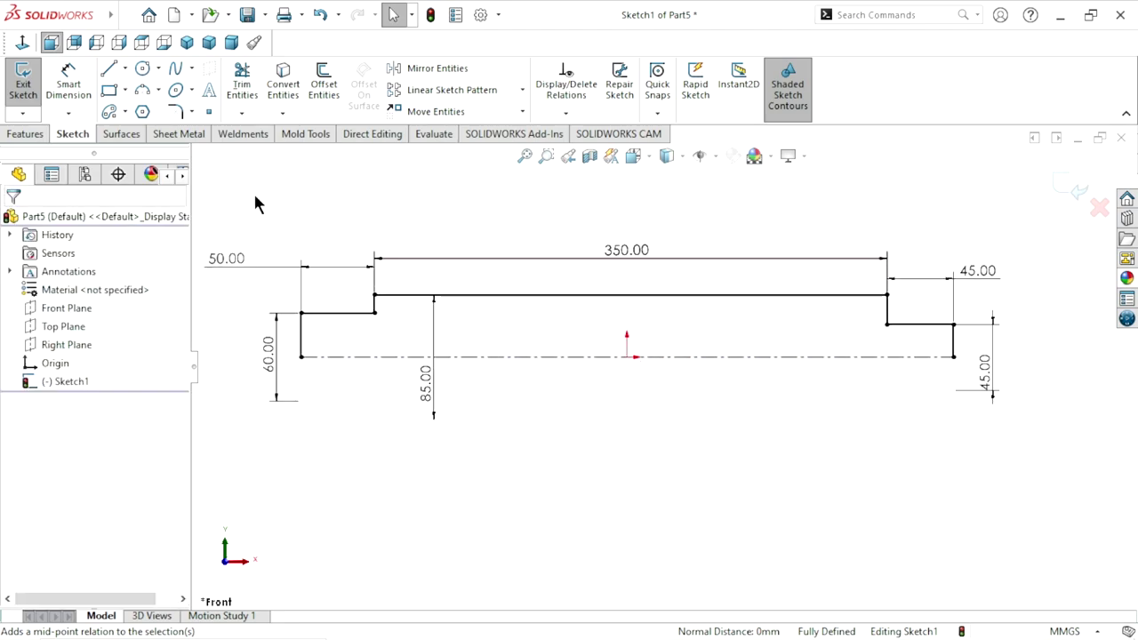
Draw a three-point arc between two points on the top line, sagging toward the centerline
click(142, 92)
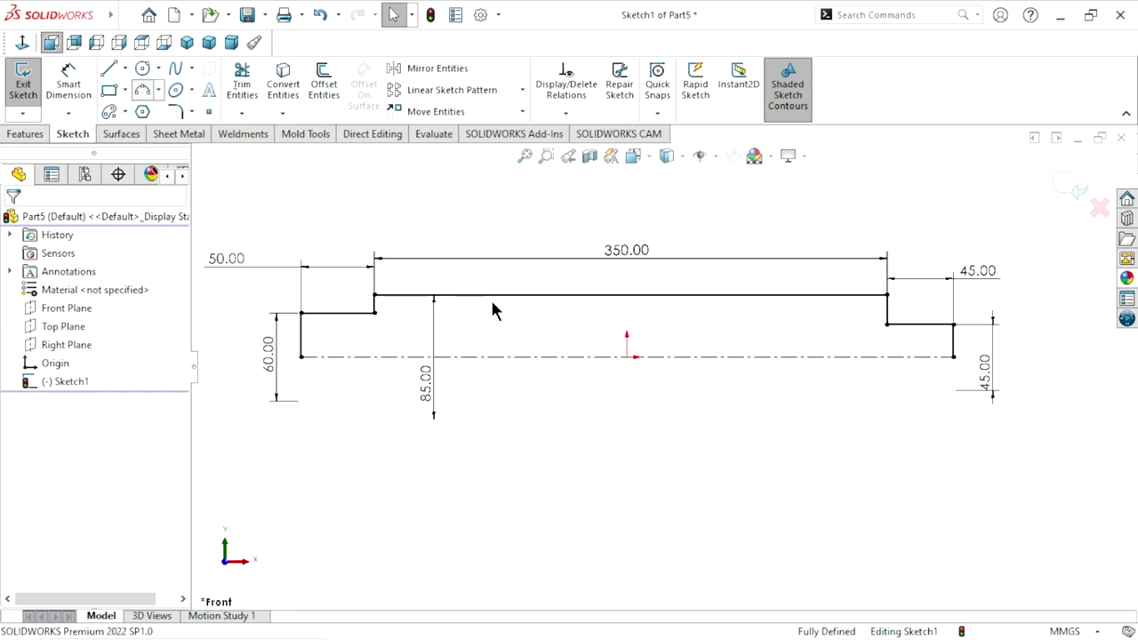
click(435, 295)
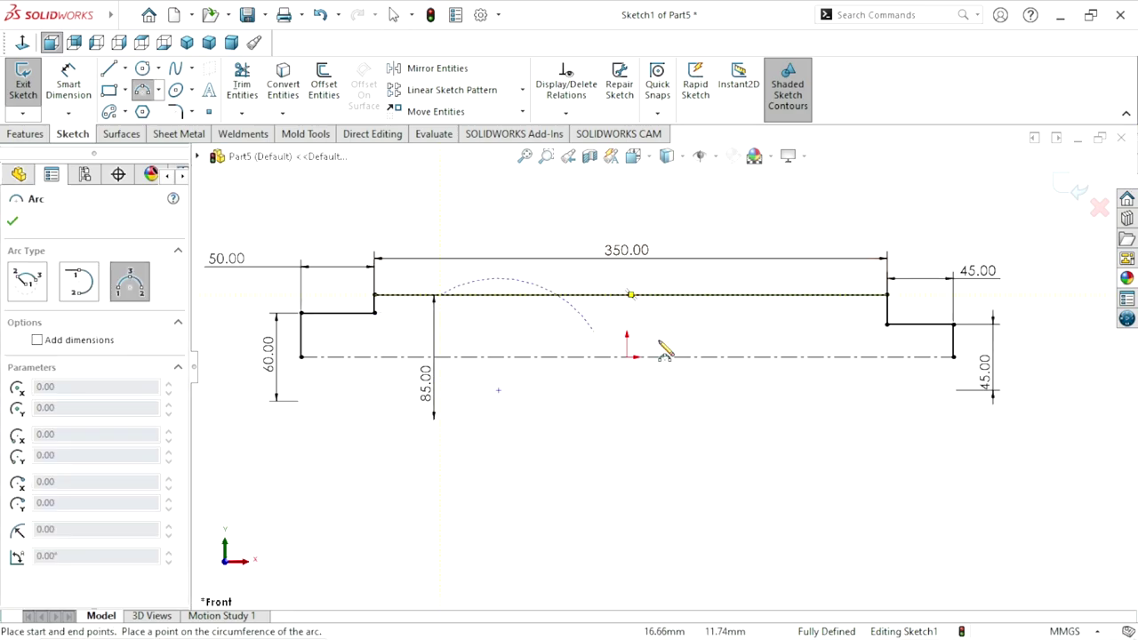
click(797, 295)
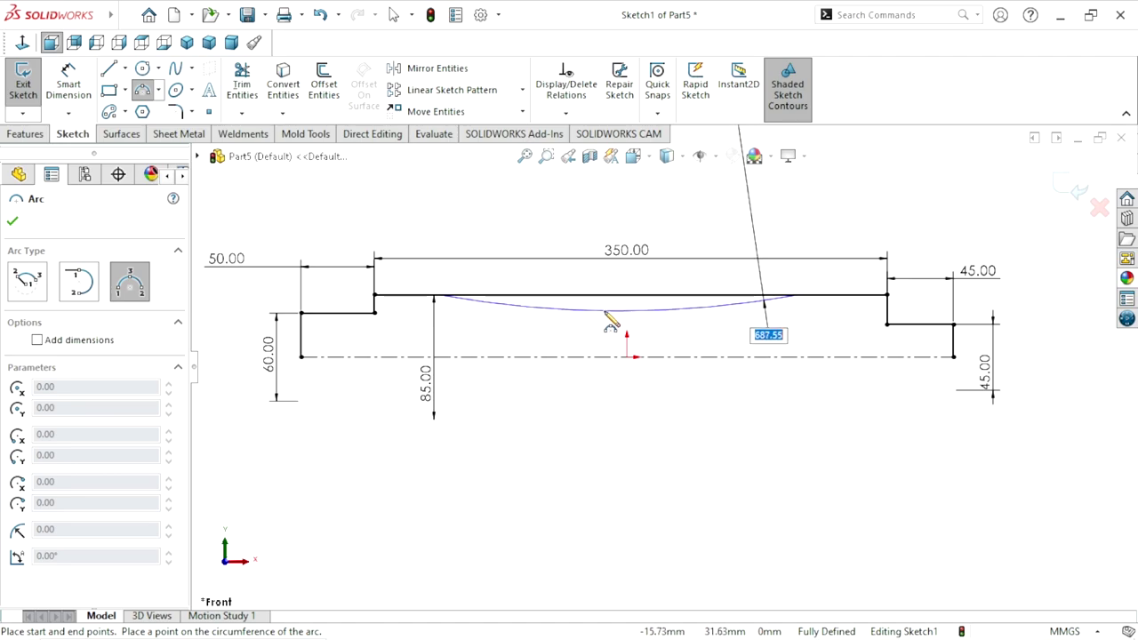
click(612, 321)
right_click(634, 416)
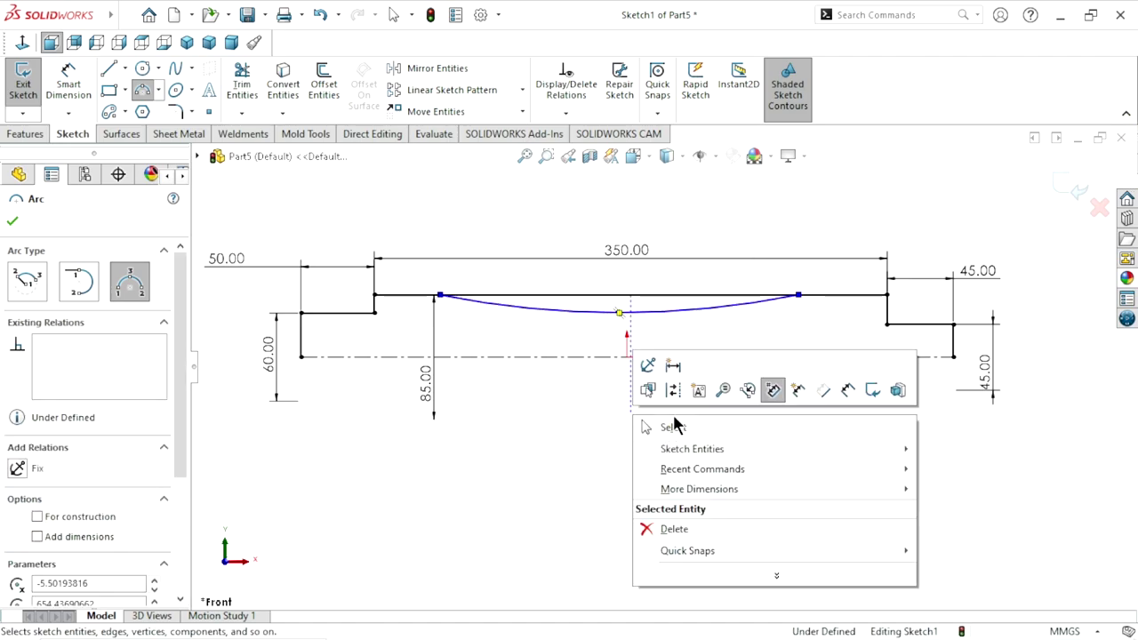
click(673, 428)
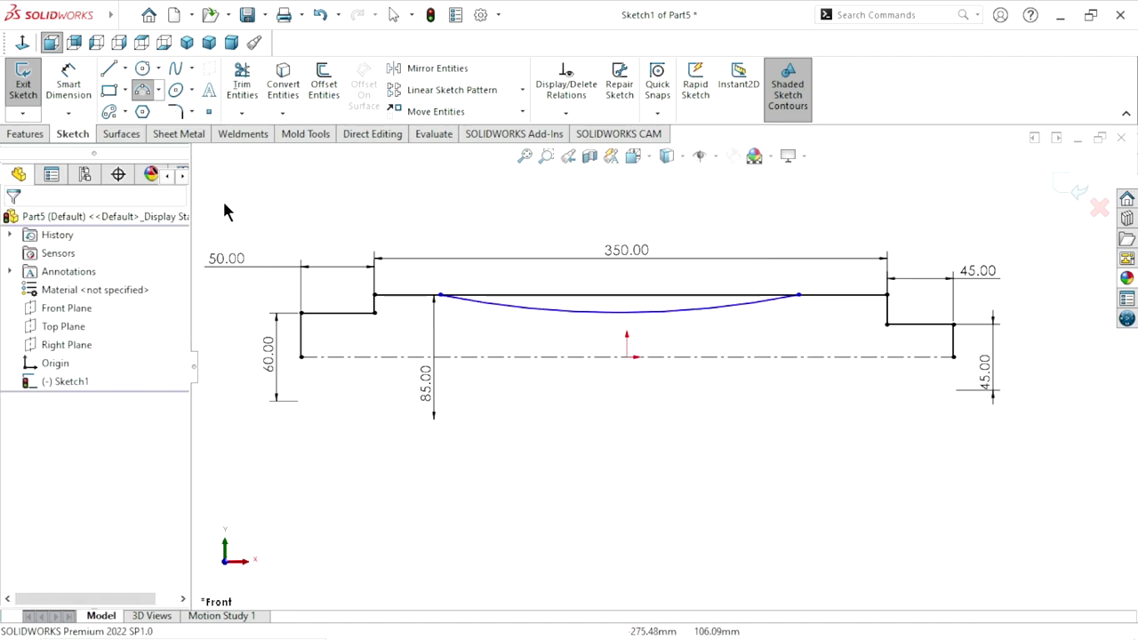
Add a span dimension between the arc's endpoints, undoing a trial 450 value
click(69, 89)
click(439, 294)
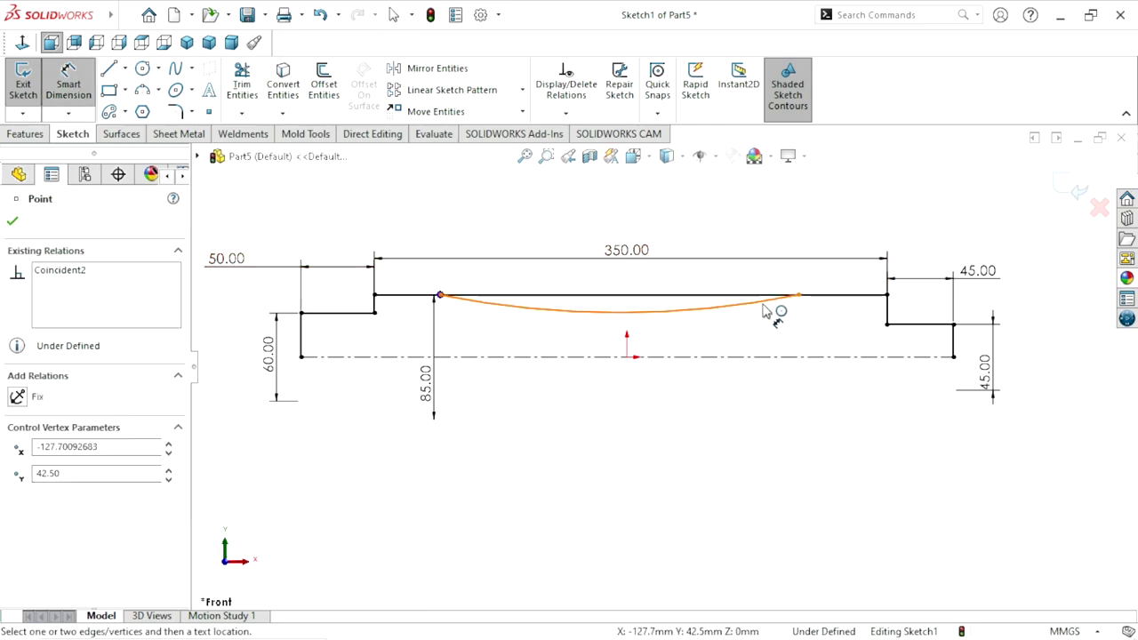
click(798, 295)
click(642, 218)
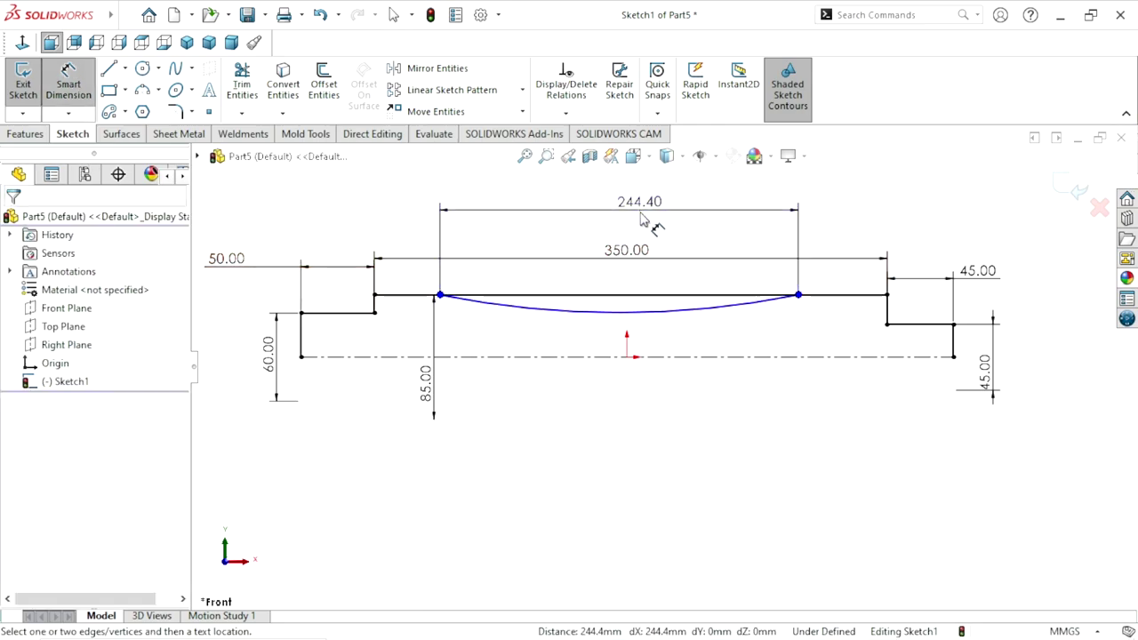
text(45)
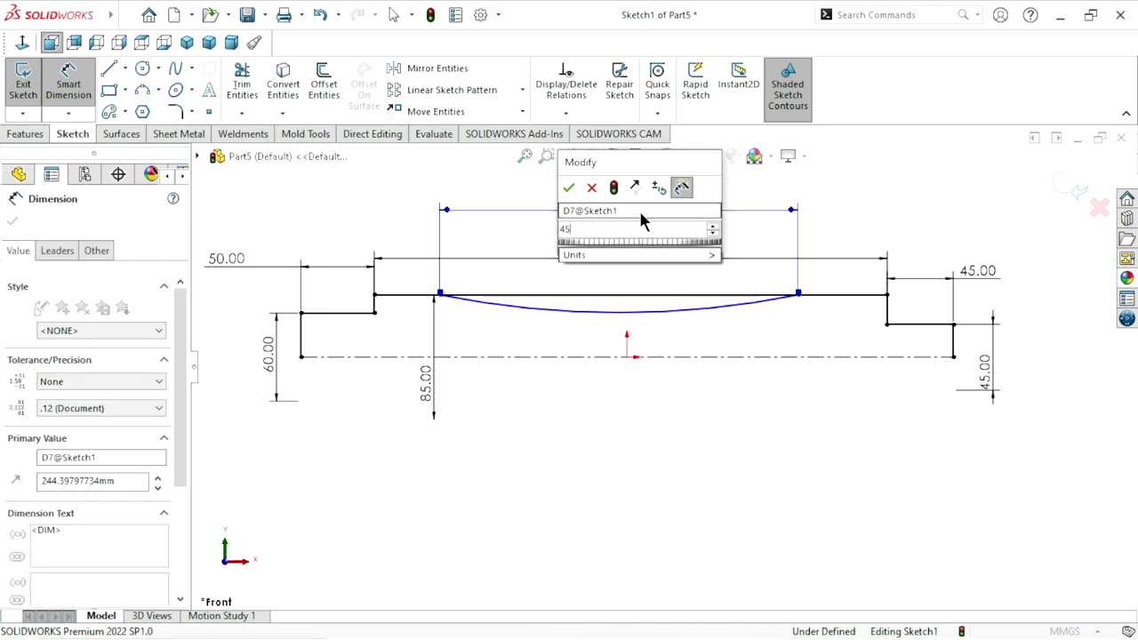
text(0)
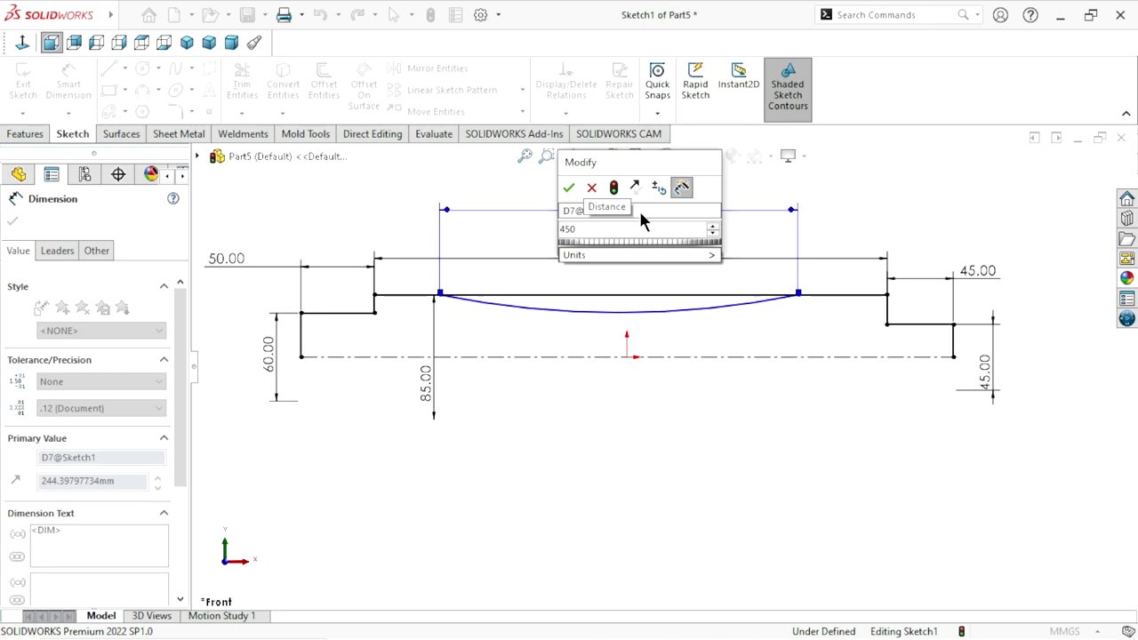
click(592, 188)
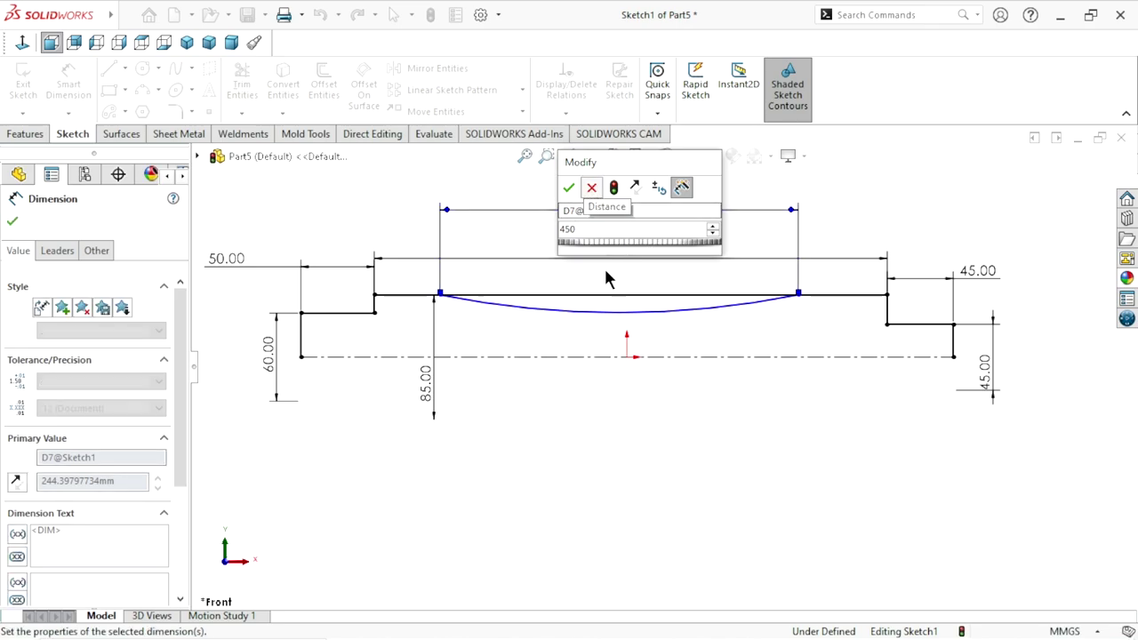
double_click(636, 204)
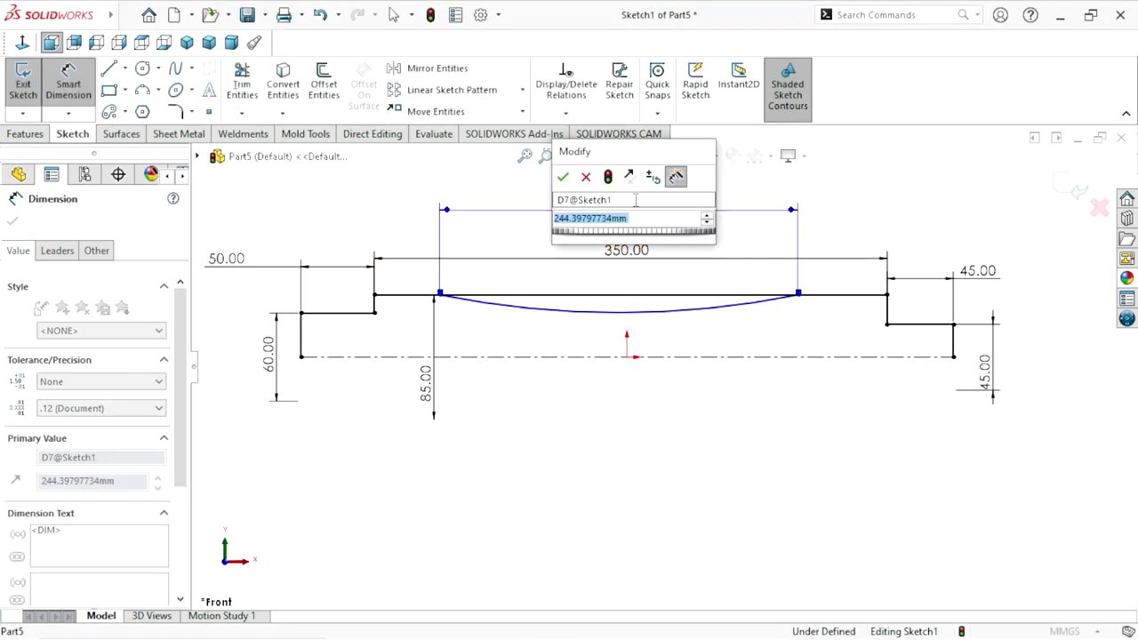
text(450)
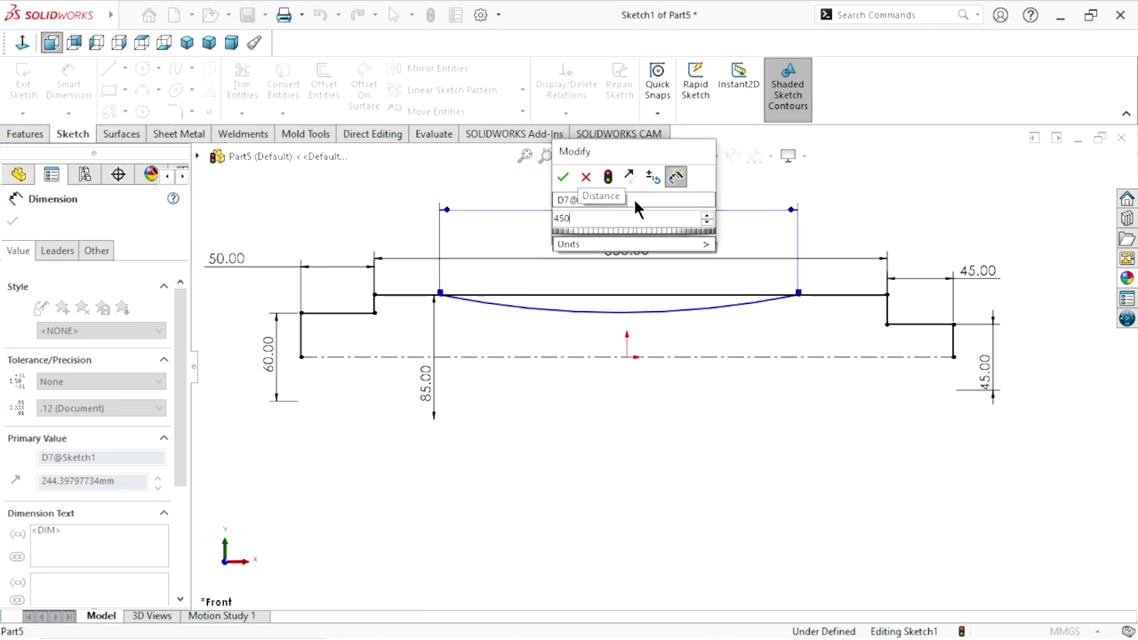
click(565, 178)
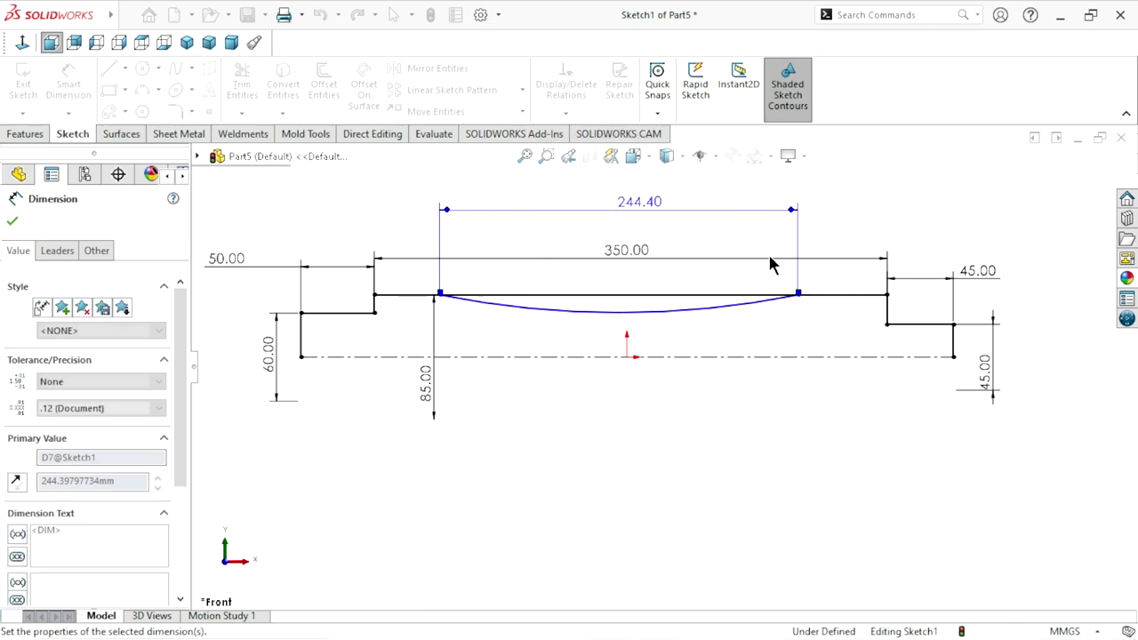
scroll(622, 383, up, 2)
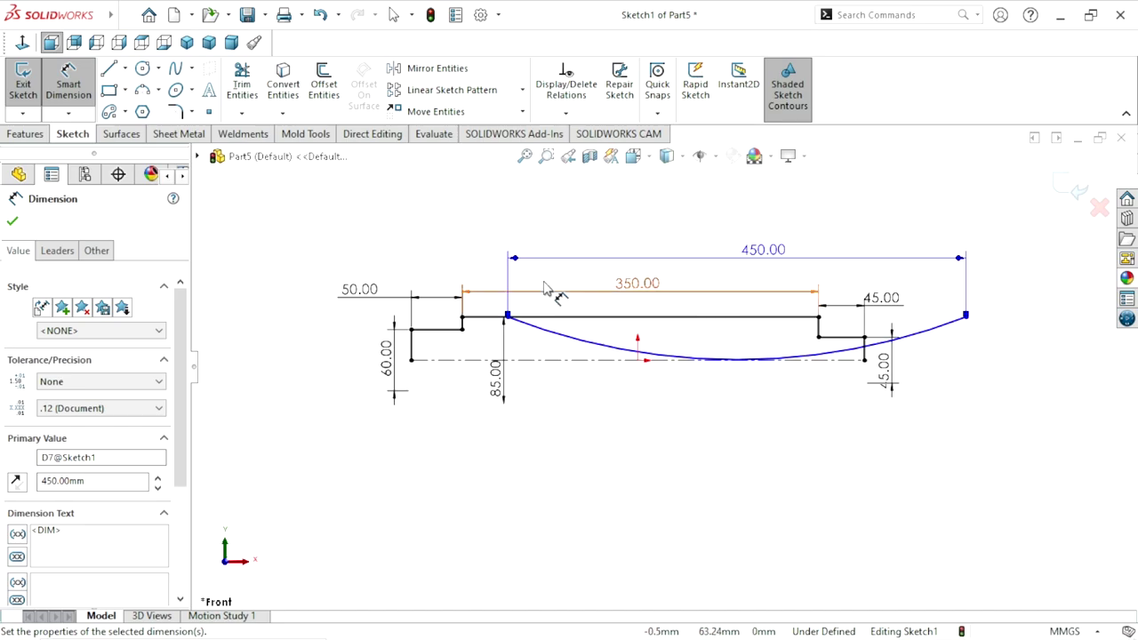
click(320, 15)
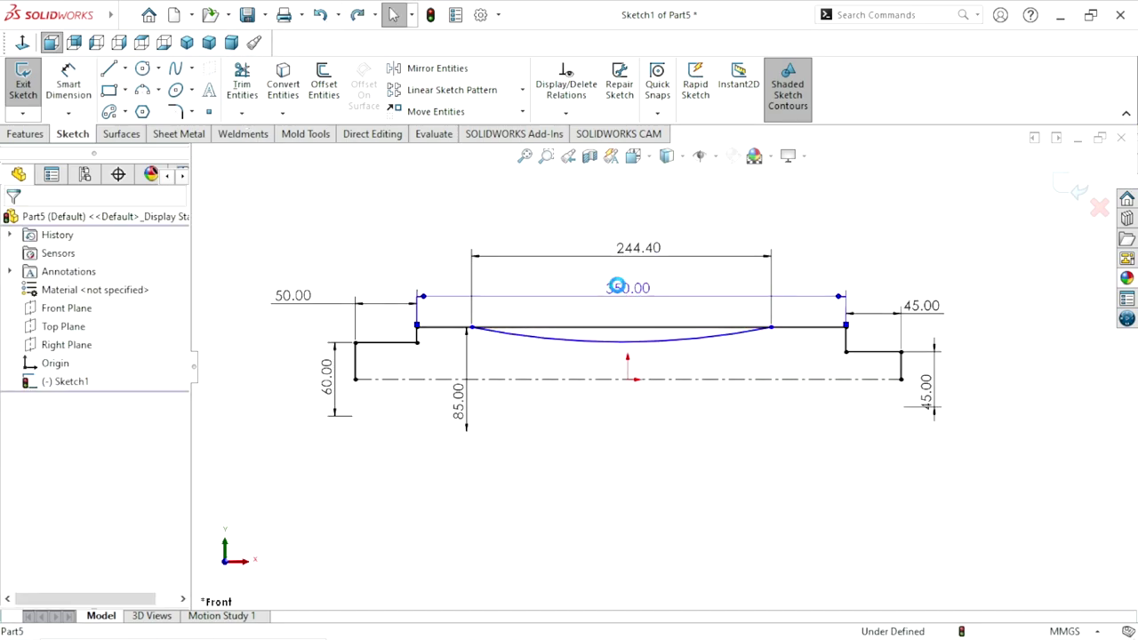
Change the top-line length to 450 while keeping the arc span at 350
double_click(627, 288)
text(450)
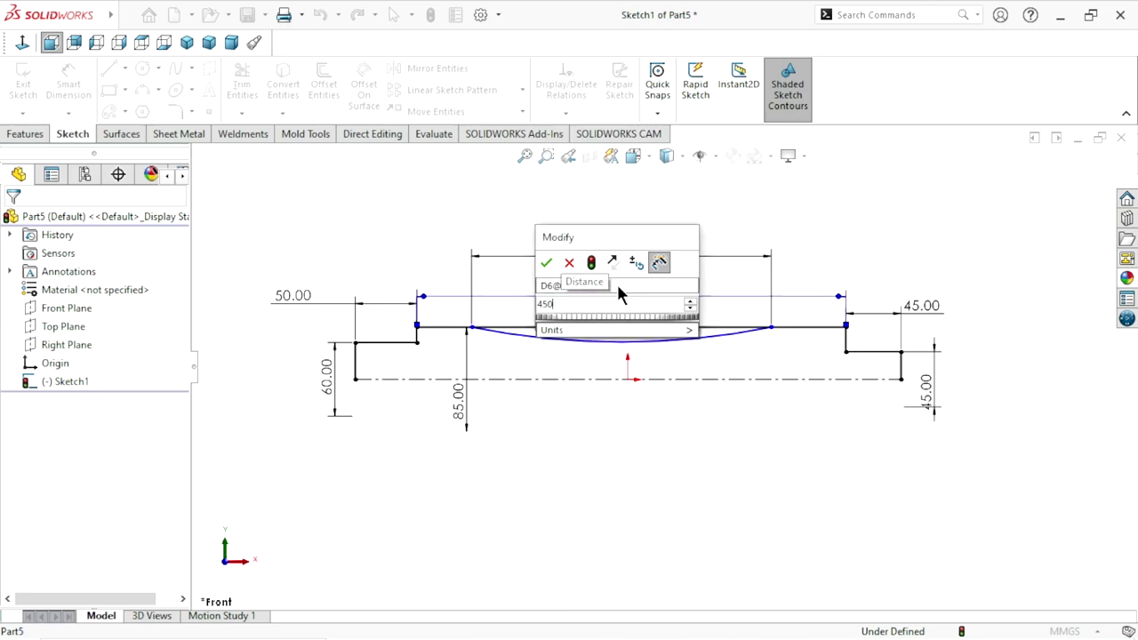
click(546, 262)
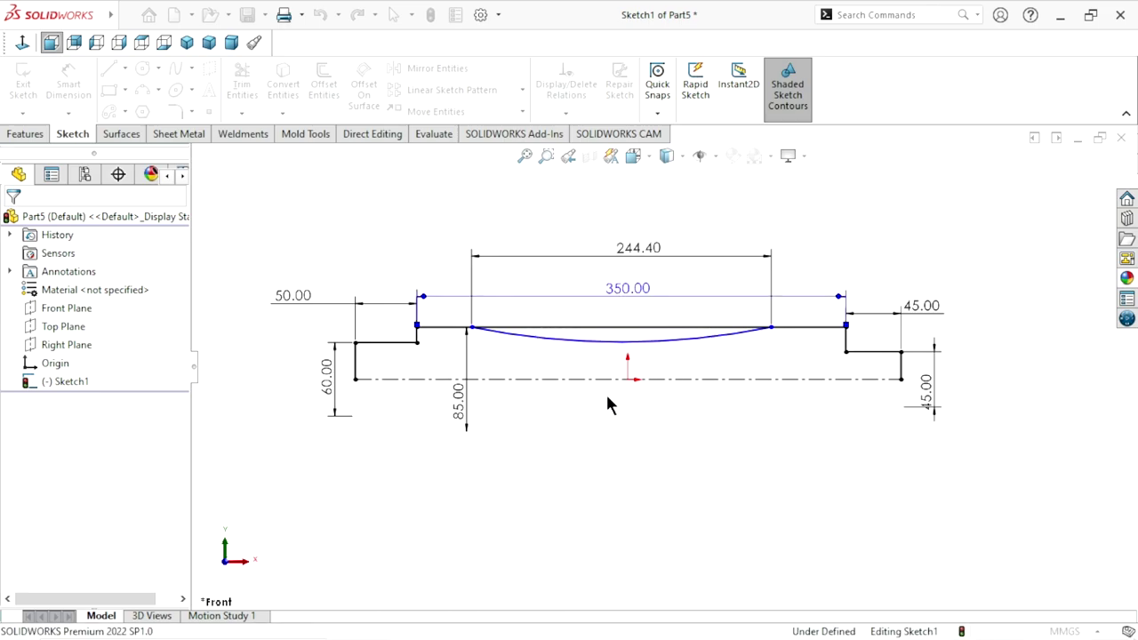
scroll(488, 417, up, 1)
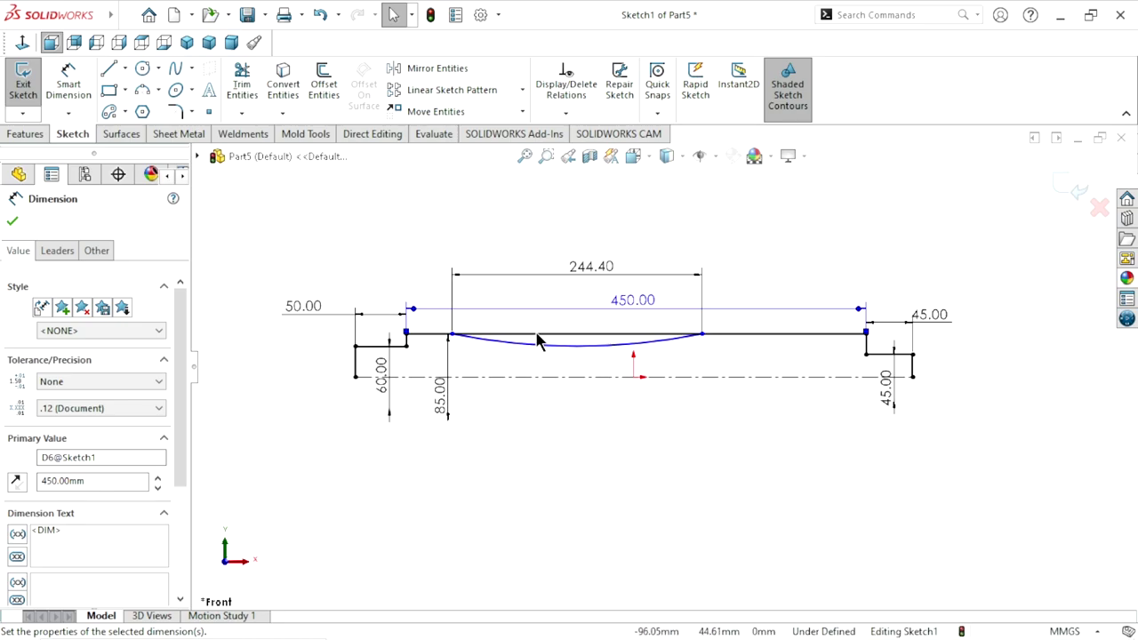
scroll(536, 338, down, 2)
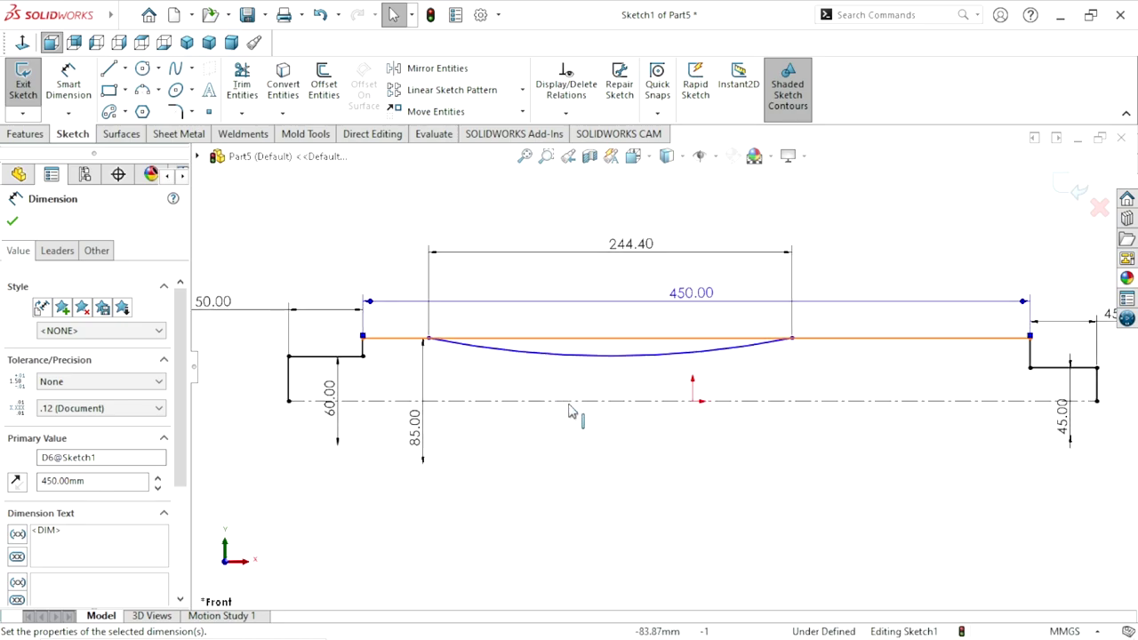
click(627, 251)
text(30)
key(Escape)
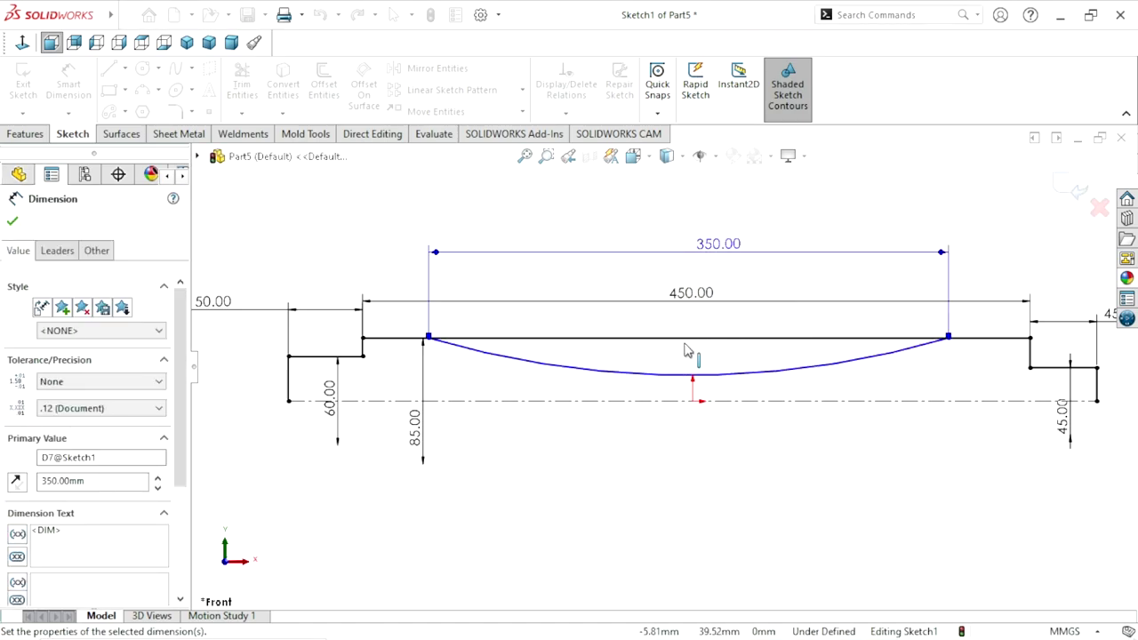
scroll(770, 325, up, 1)
scroll(769, 324, down, 1)
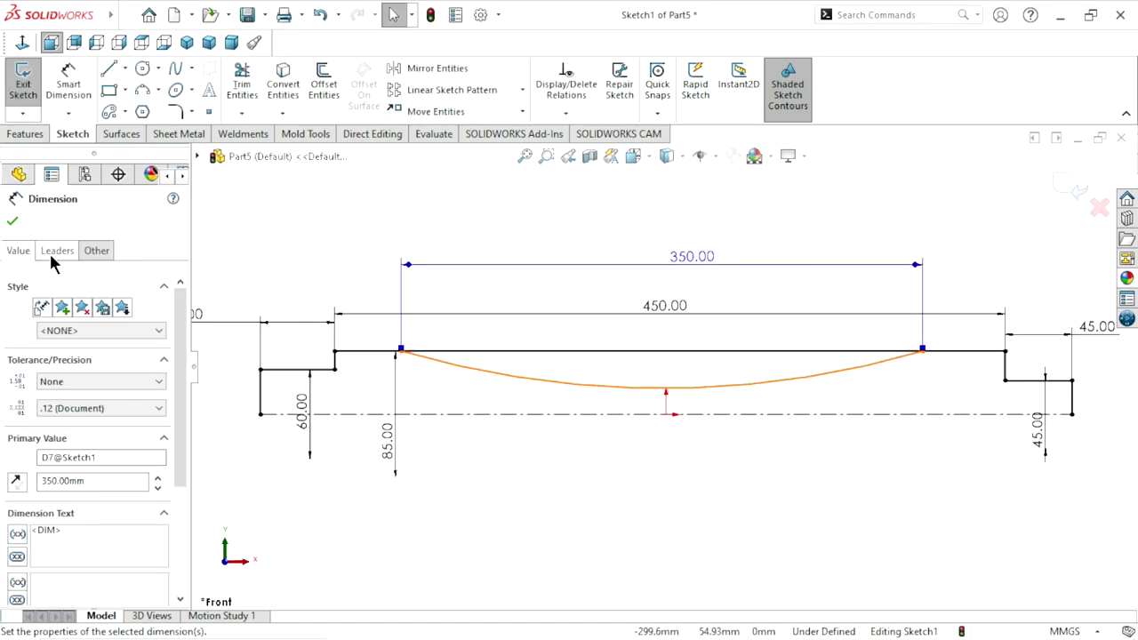
click(12, 222)
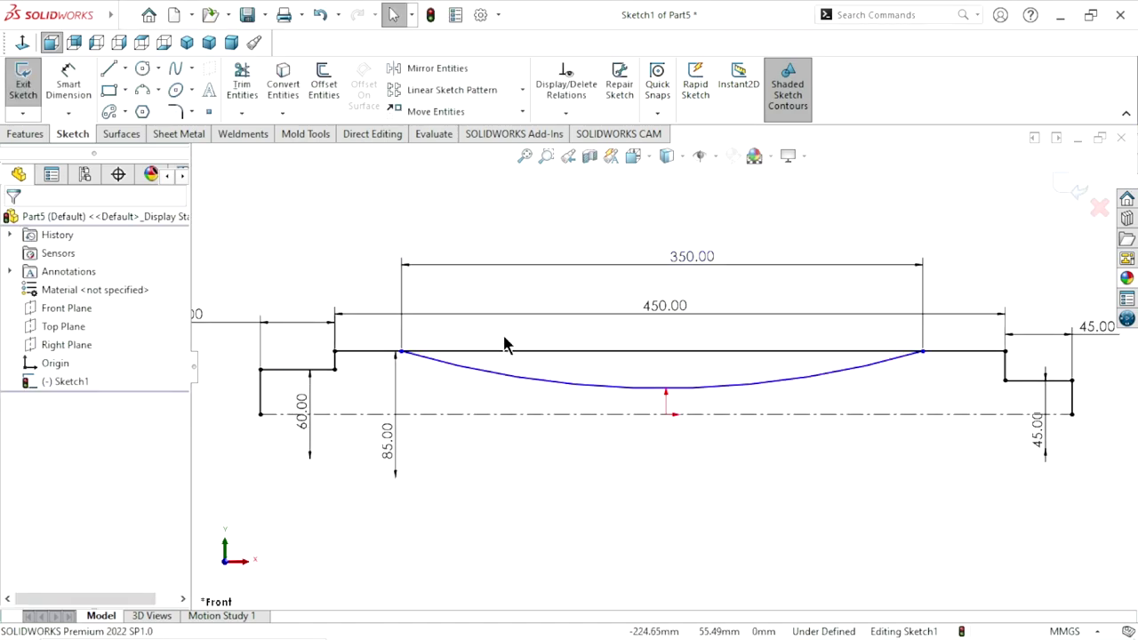
click(662, 389)
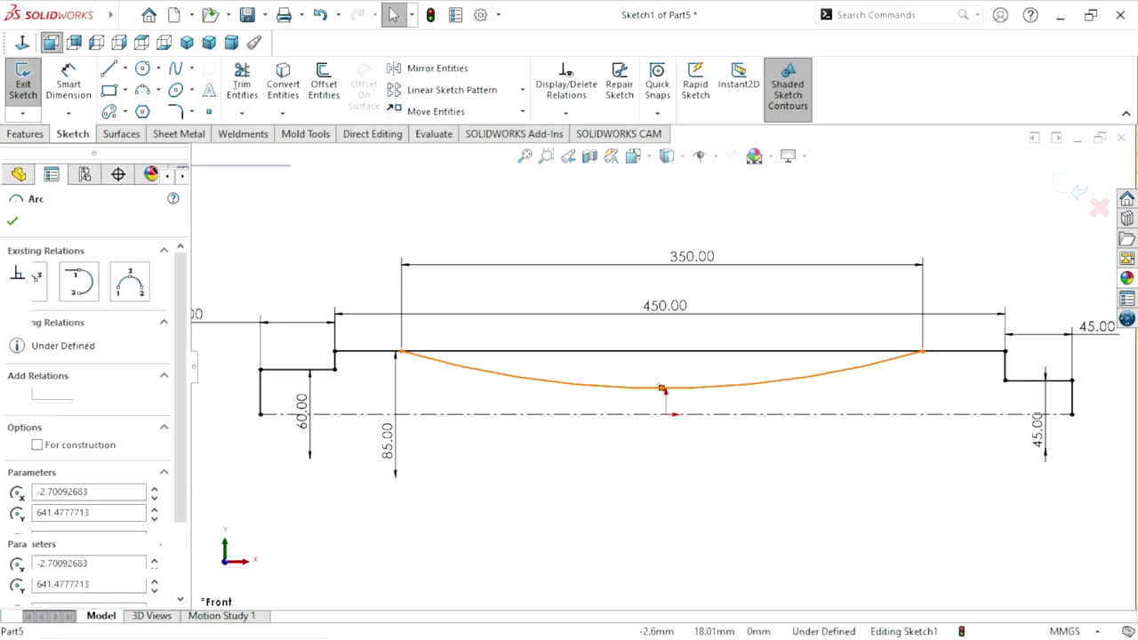
Add a vertical relation between the arc's low point and the top line's midpoint
ctrl+click(670, 352)
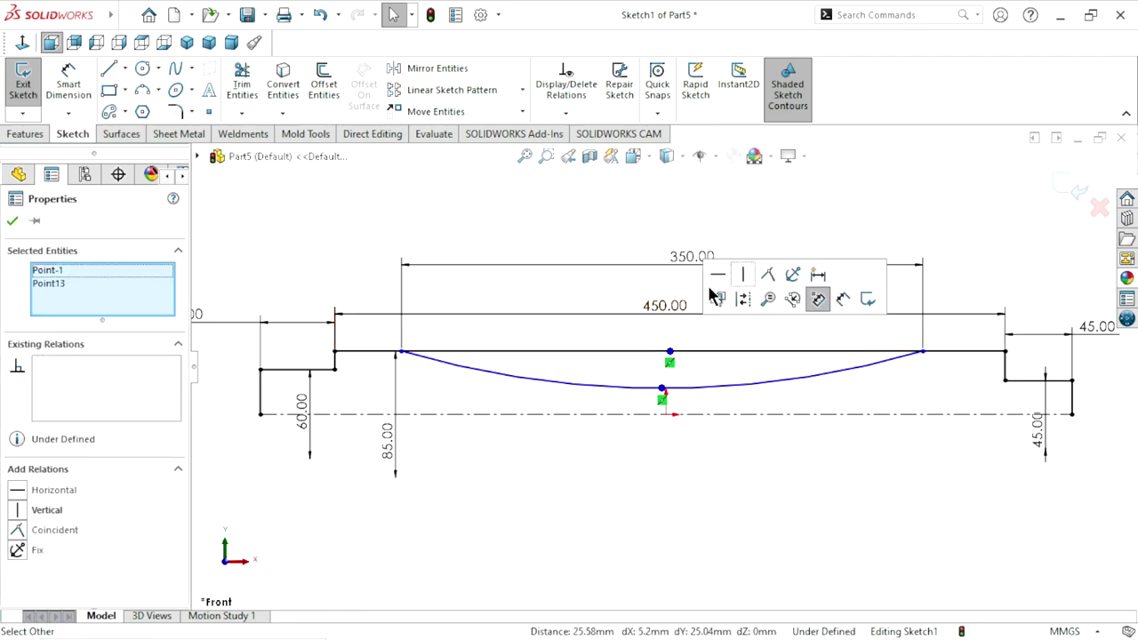
click(742, 274)
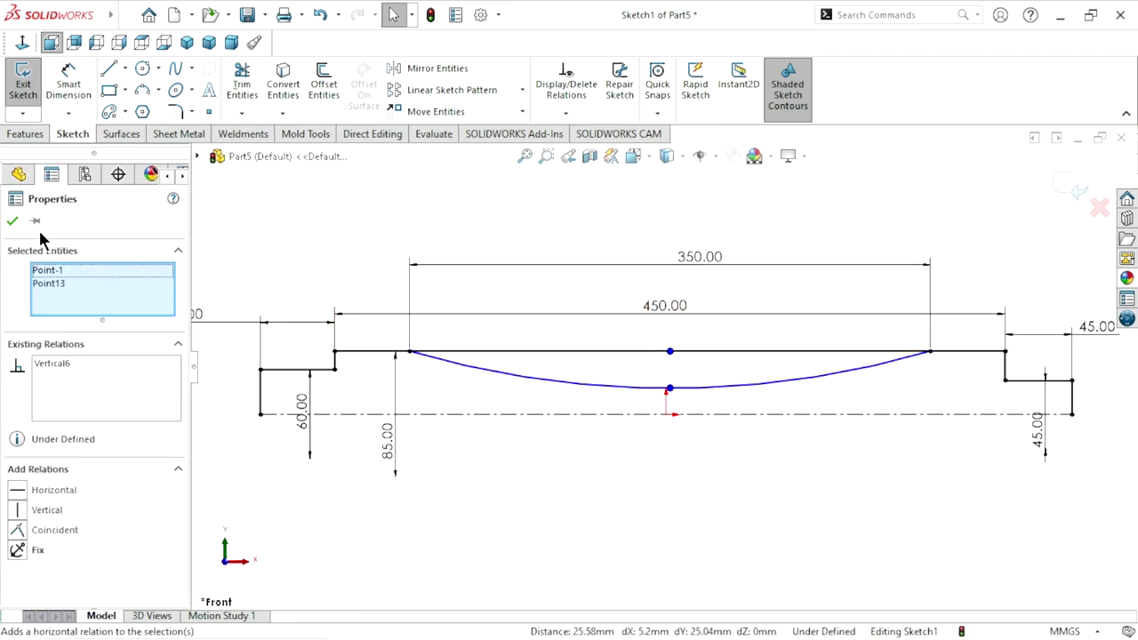
click(12, 222)
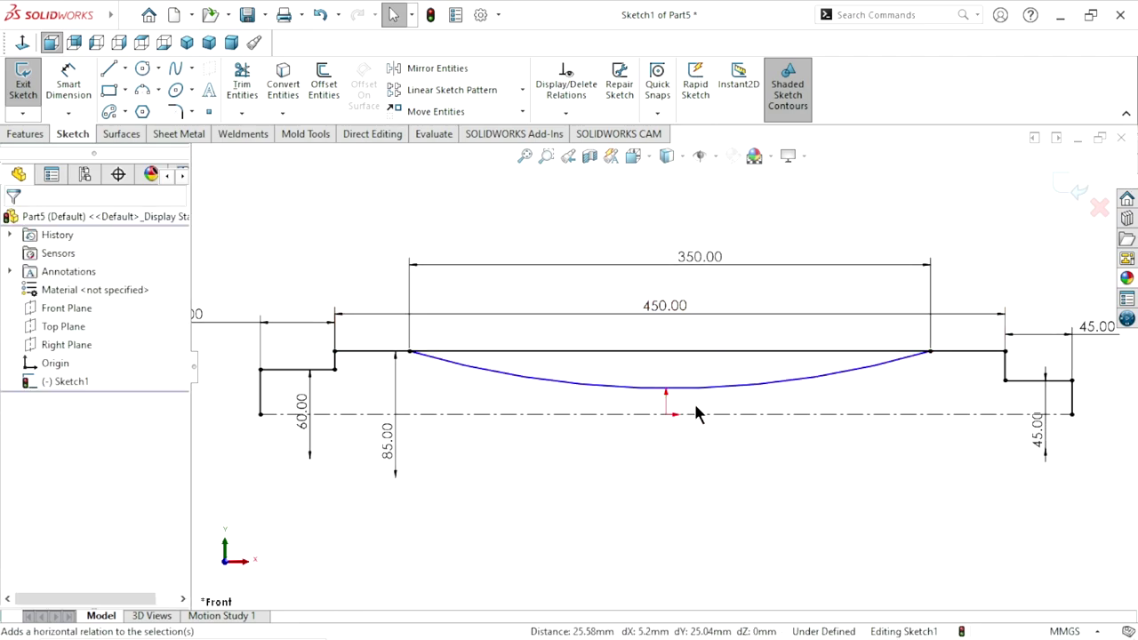
scroll(683, 411, down, 1)
scroll(683, 412, up, 2)
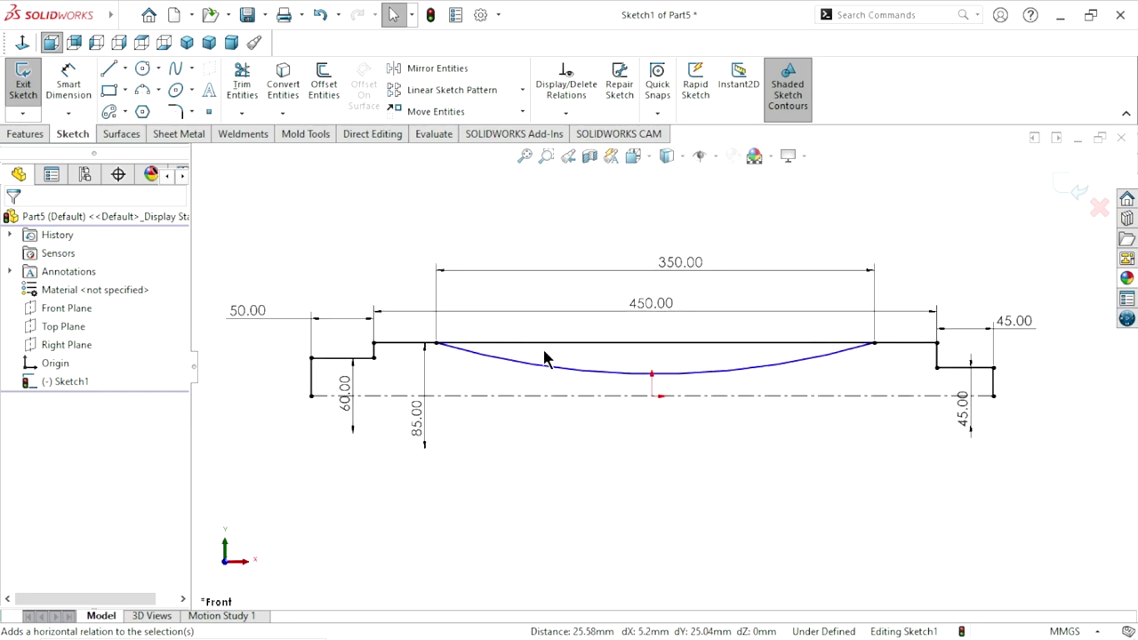
click(69, 100)
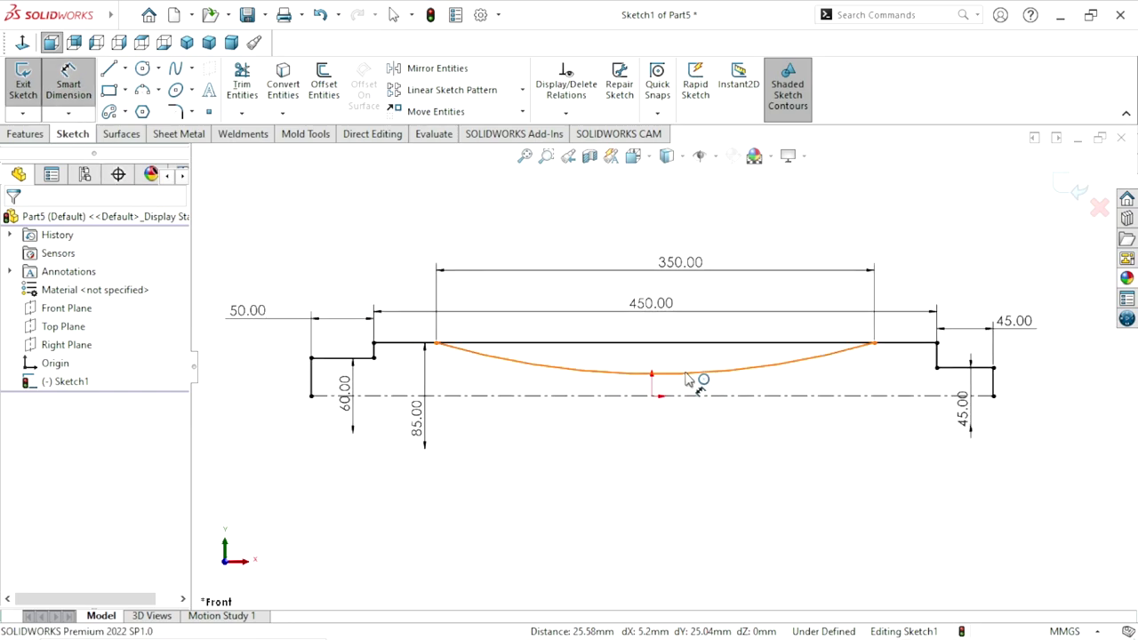
Give the concave arc a radius dimension of 950
click(656, 426)
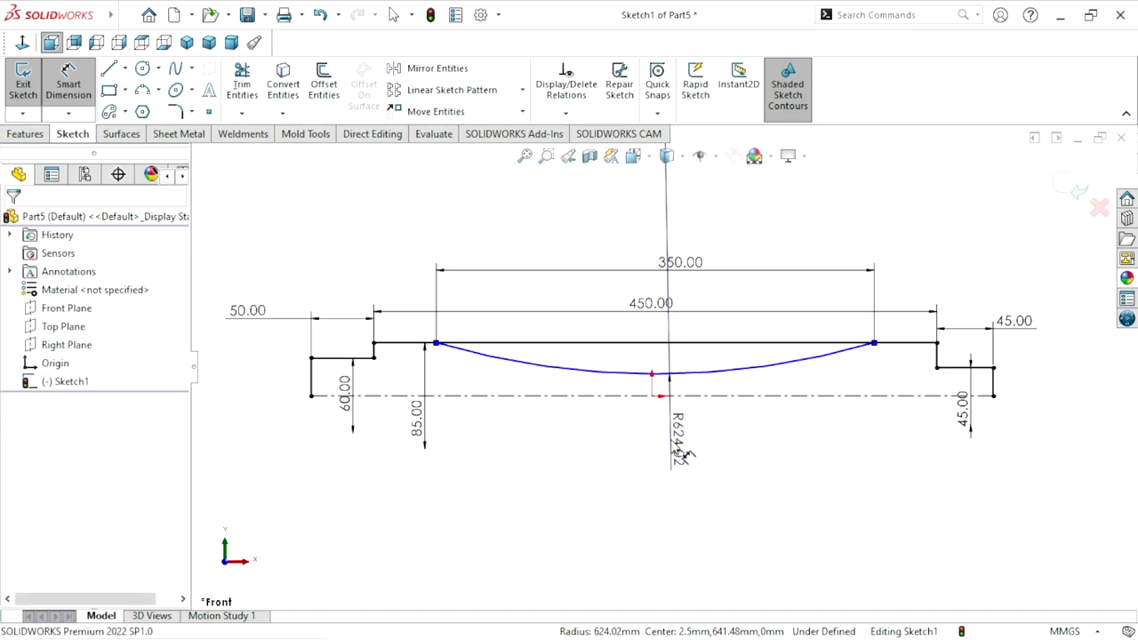
click(683, 455)
text(950)
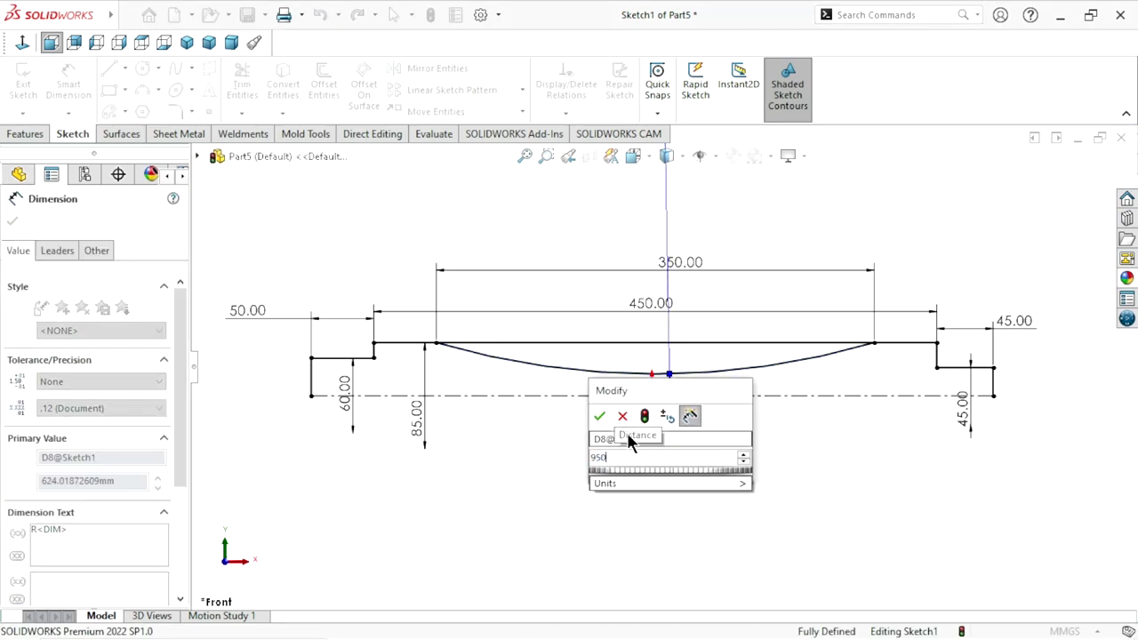
click(599, 416)
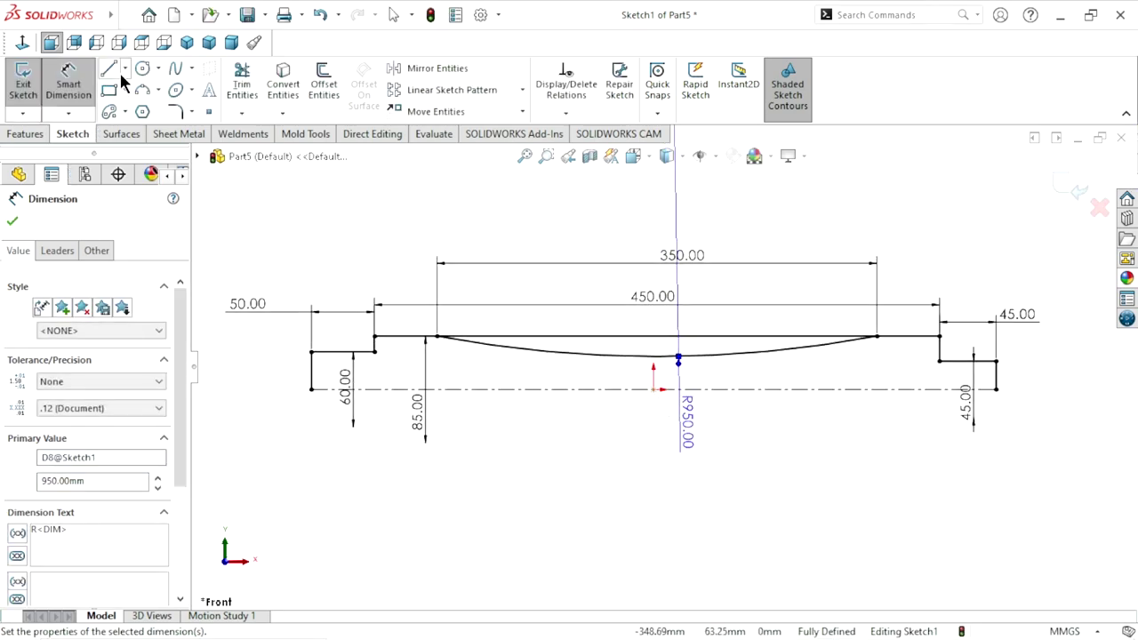
Power-trim the straight top-line segment lying above the R950 arc
click(241, 89)
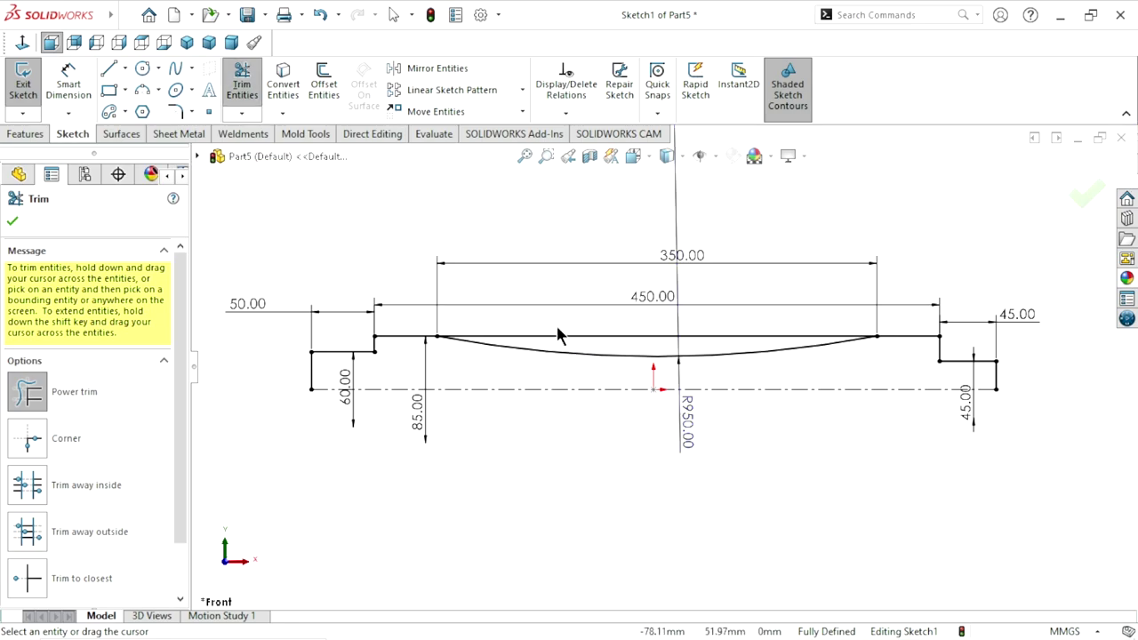
drag(558, 330, 573, 350)
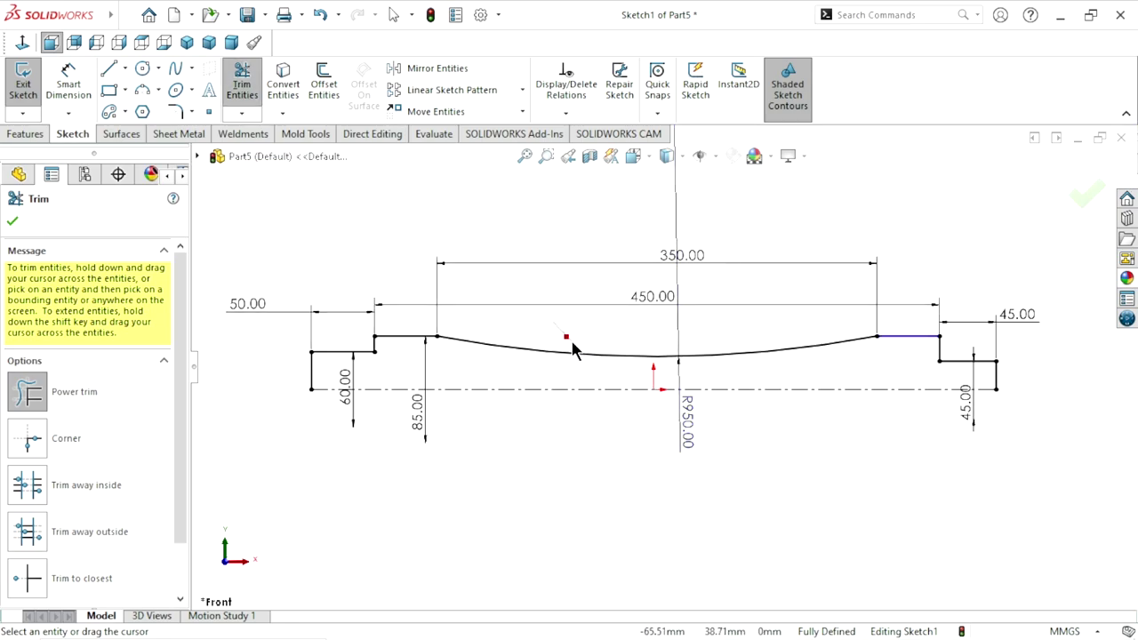
click(11, 223)
key(z)
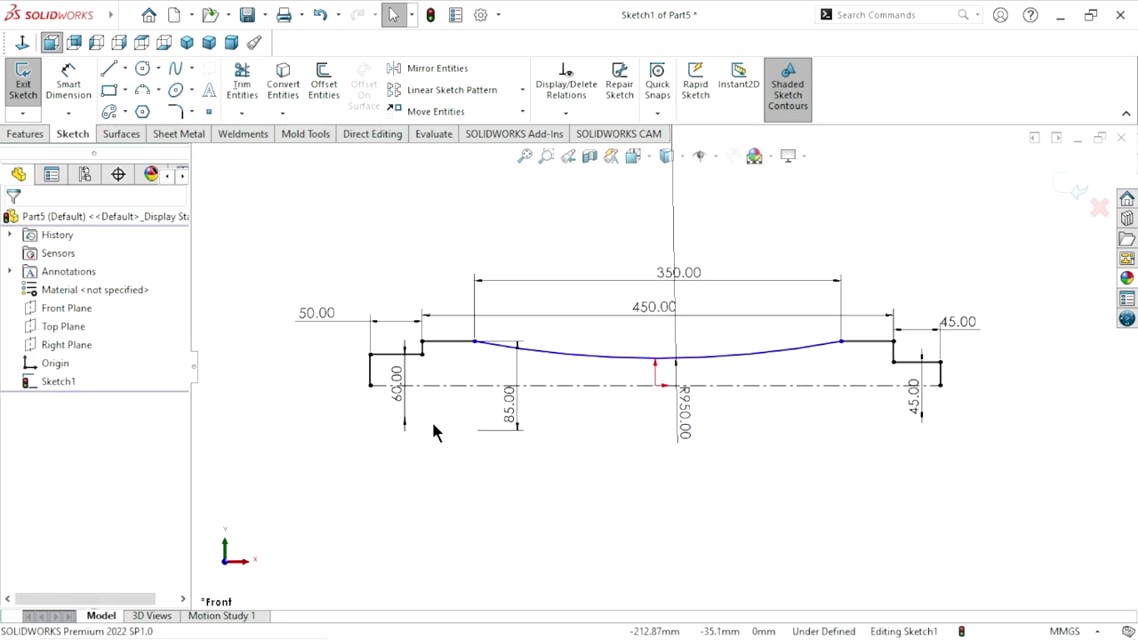
scroll(702, 404, down, 2)
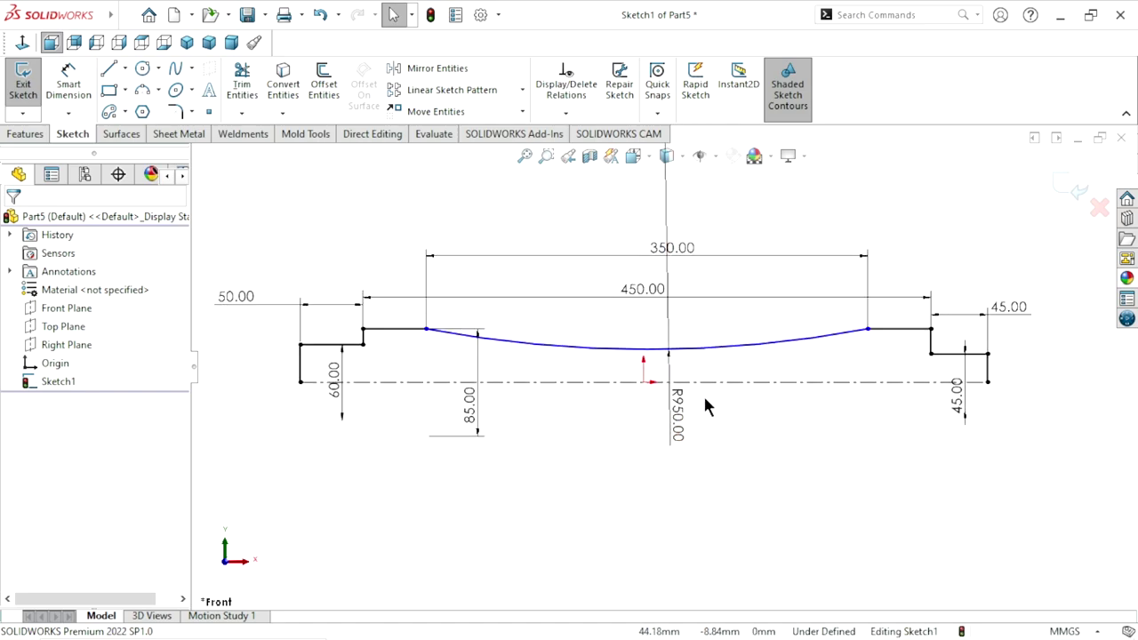
Try a coincident relation between arc midpoint and origin, then delete the conflicting relations
click(650, 354)
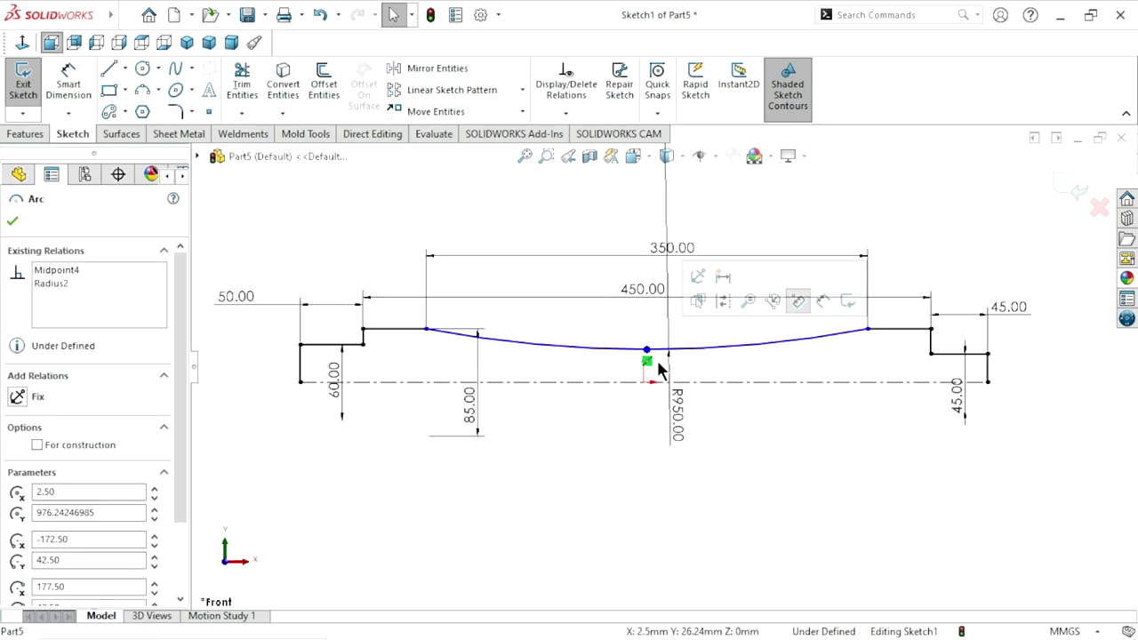
click(644, 382)
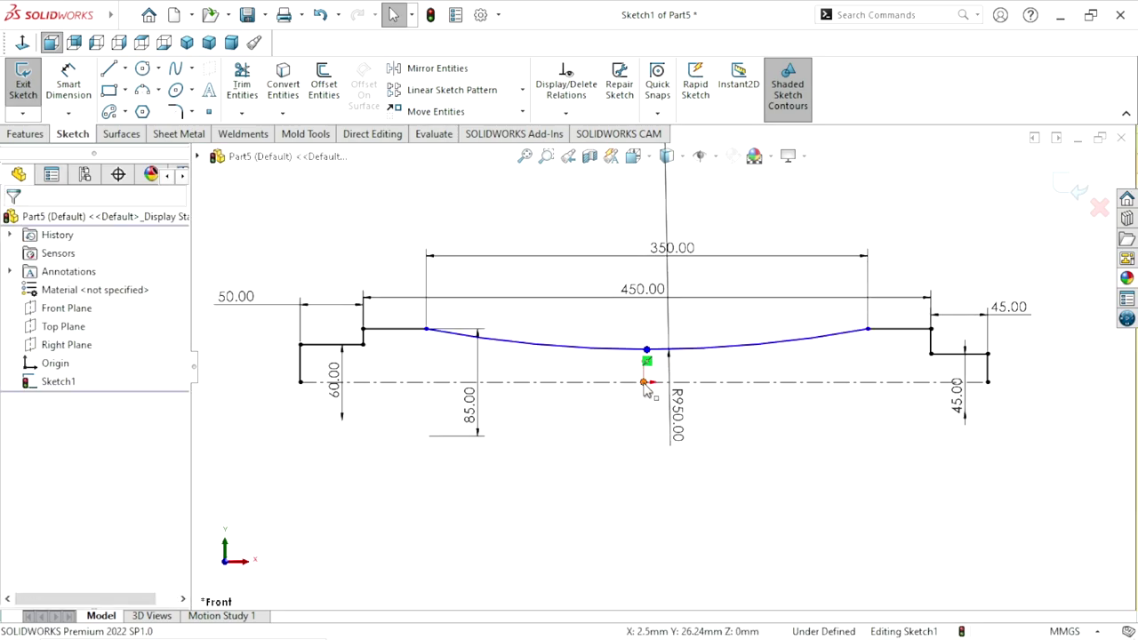
ctrl+click(646, 350)
click(743, 308)
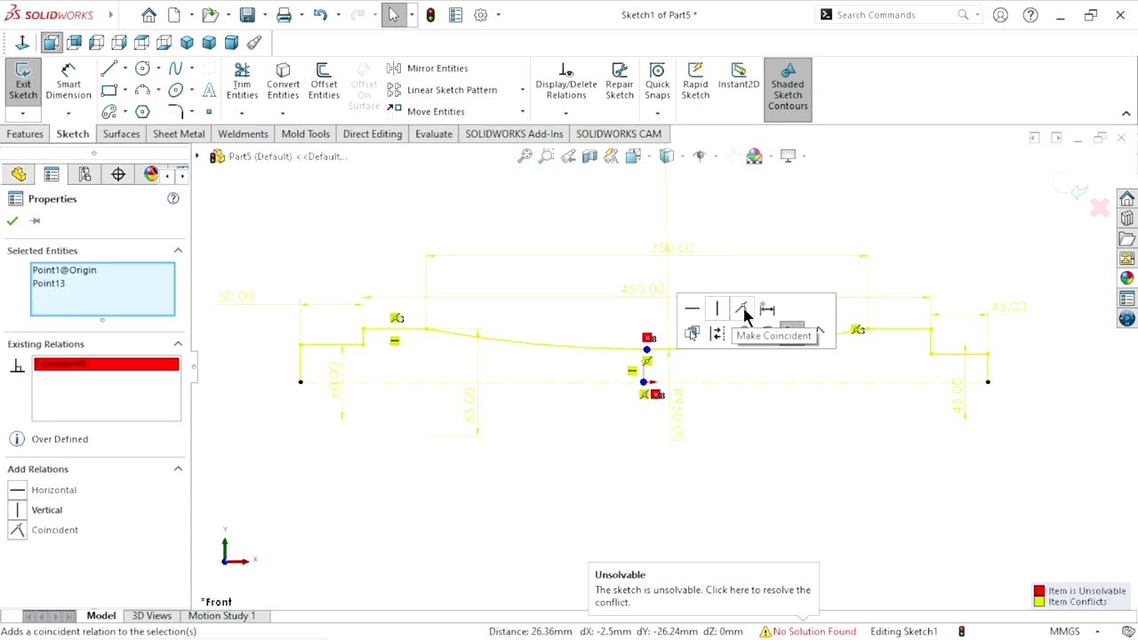
right_click(76, 364)
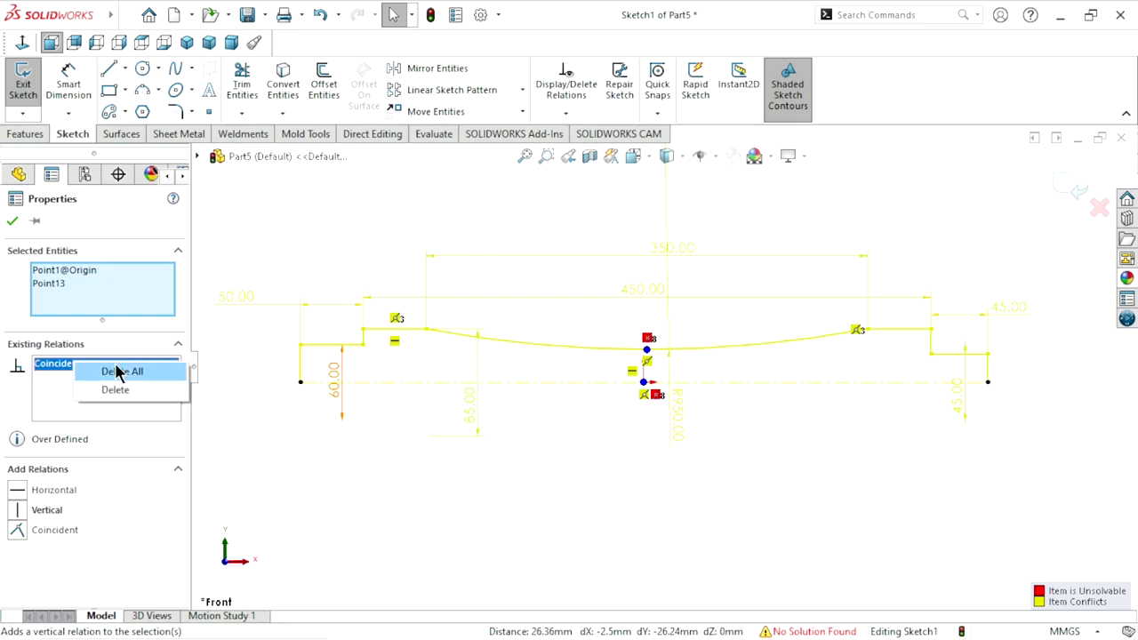
click(117, 371)
click(721, 507)
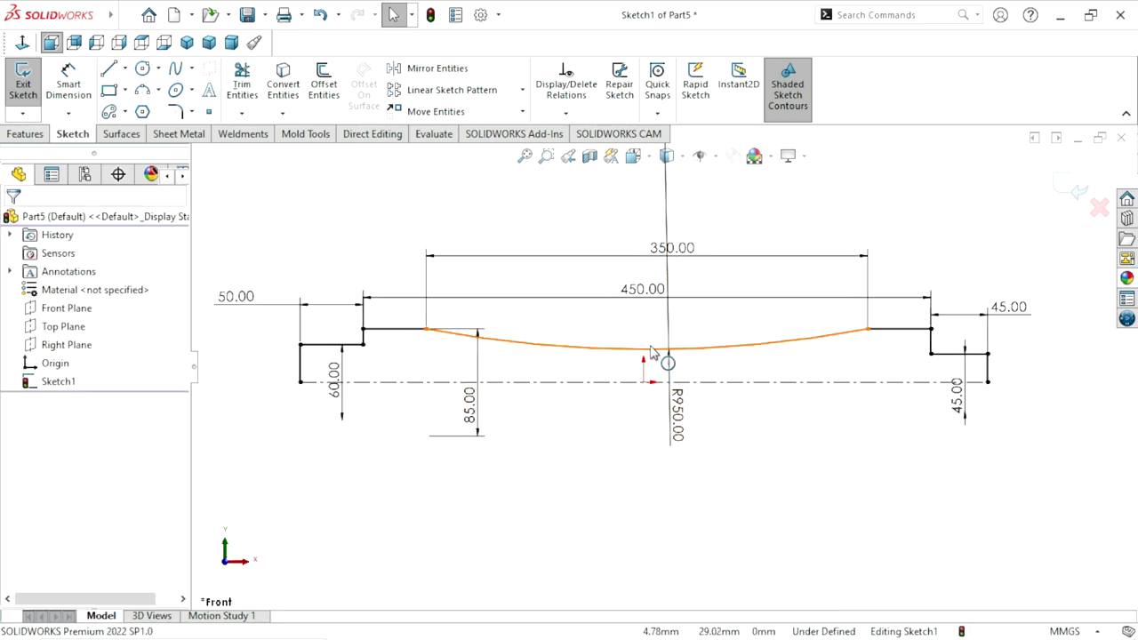
click(647, 352)
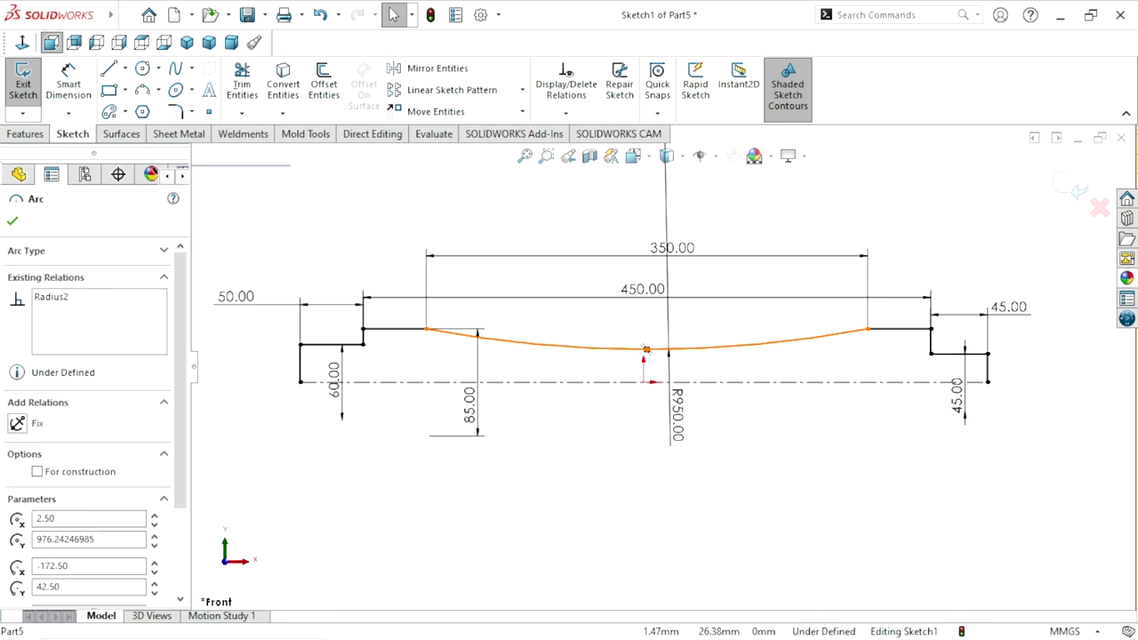
key(Escape)
click(648, 362)
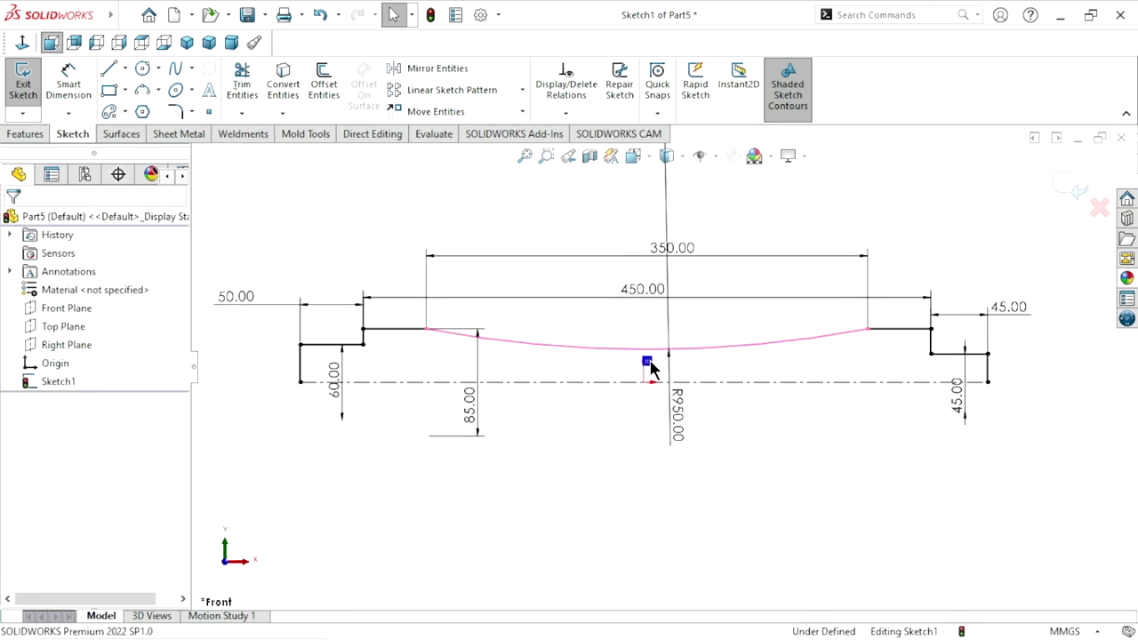
key(Delete)
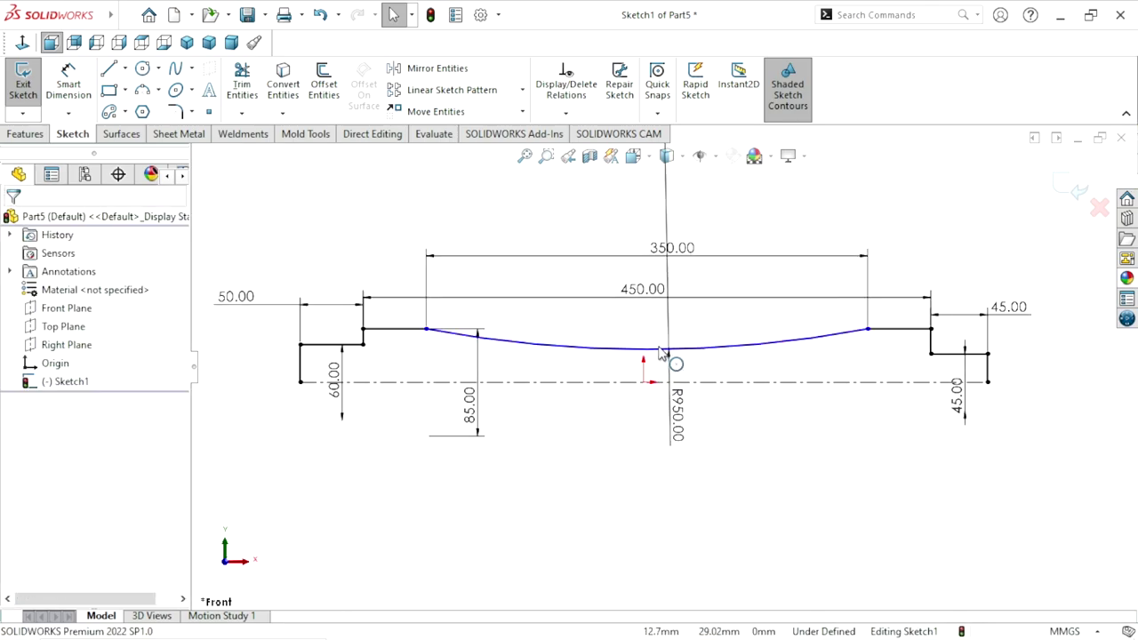
Add a vertical relation between the arc's midpoint and the origin
click(658, 365)
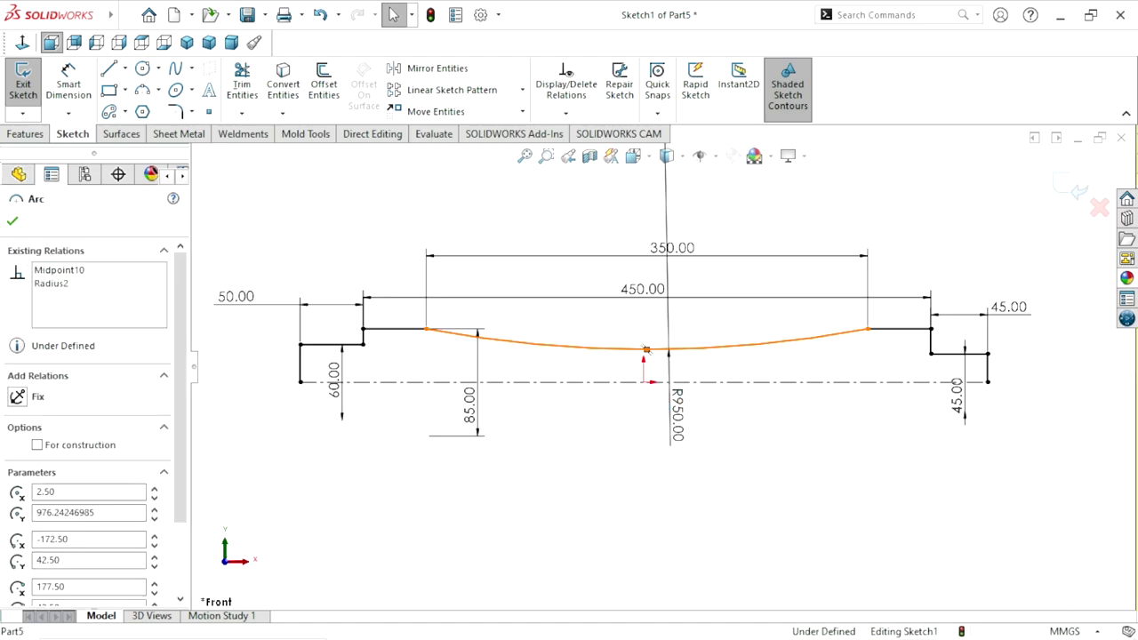
click(647, 349)
ctrl+click(644, 382)
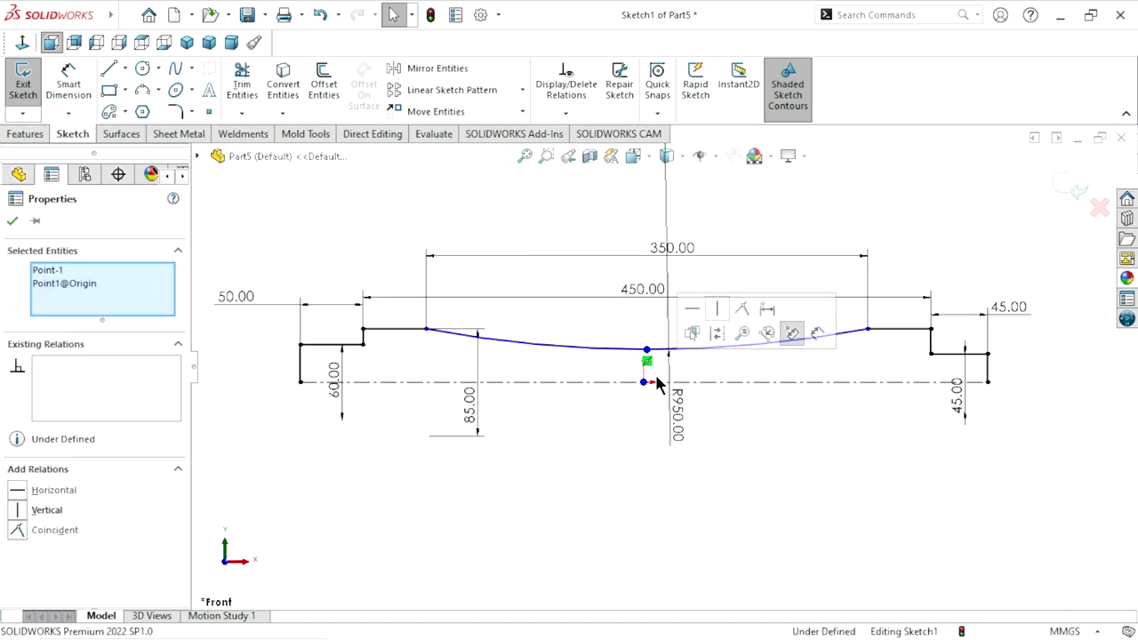
click(718, 308)
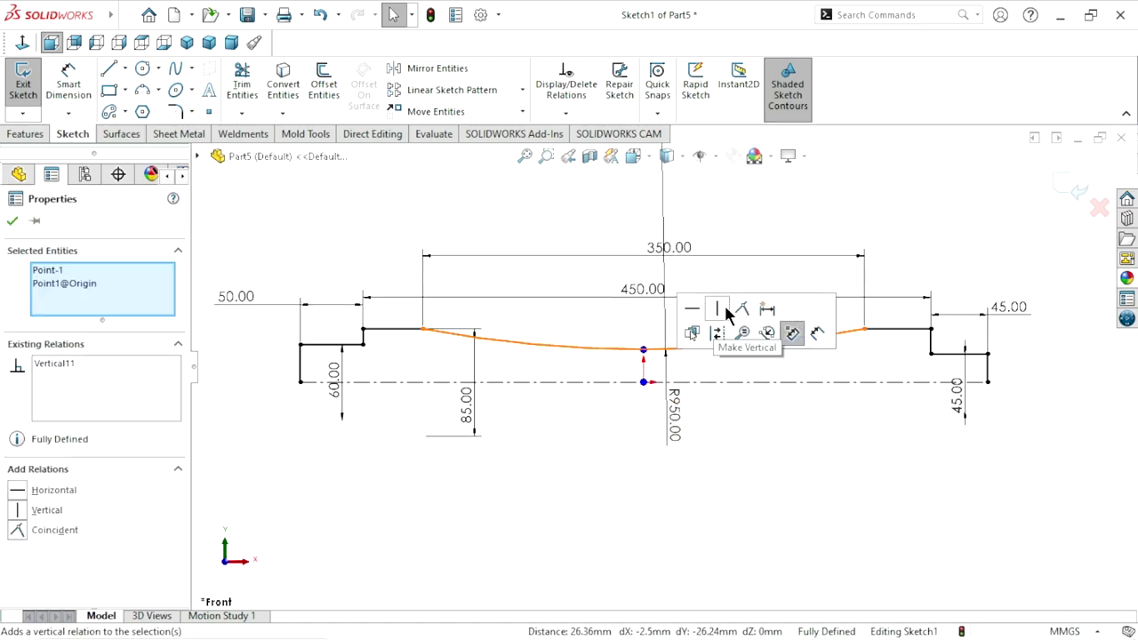
click(14, 220)
scroll(676, 427, up, 2)
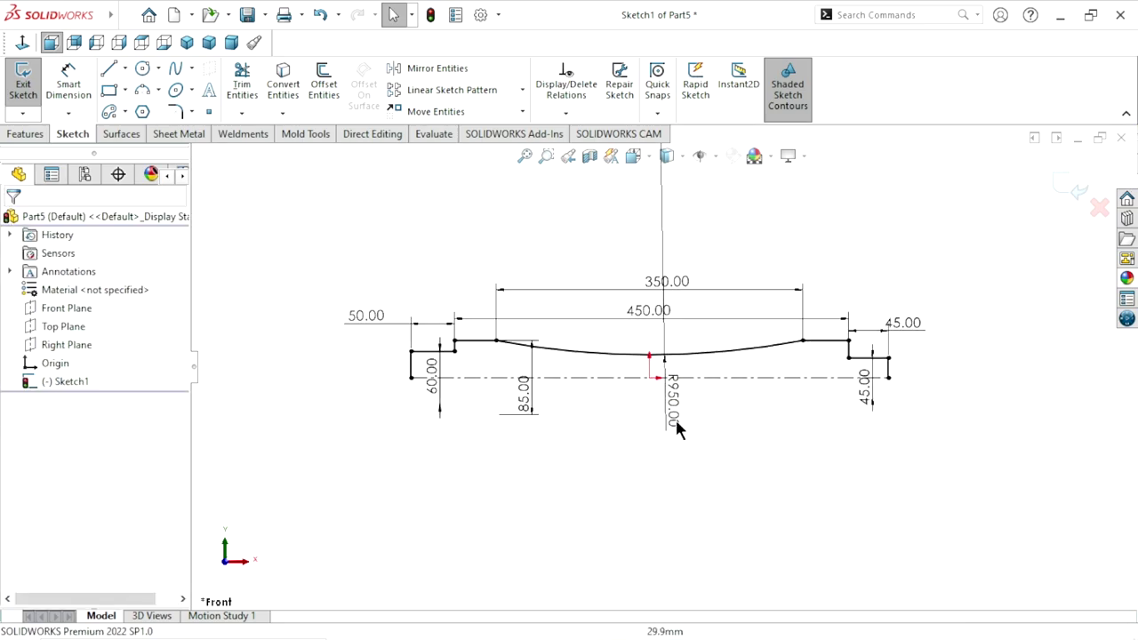
scroll(646, 357, down, 1)
Revolve the shaft profile 360° about the centerline into a solid, closing the sketch automatically
click(11, 134)
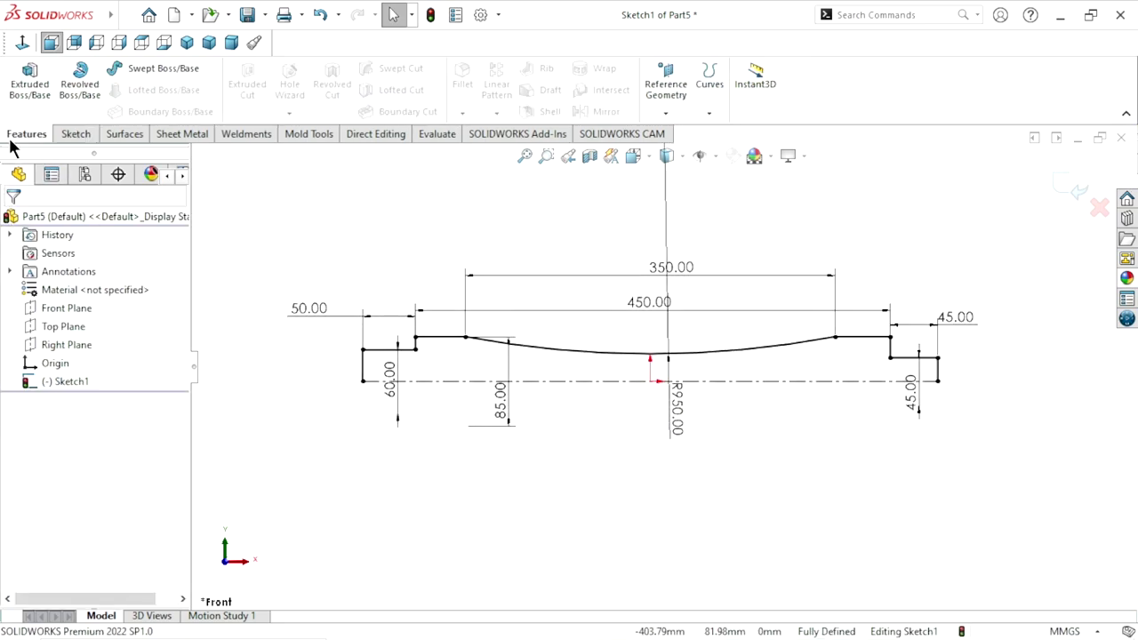
click(75, 93)
click(609, 335)
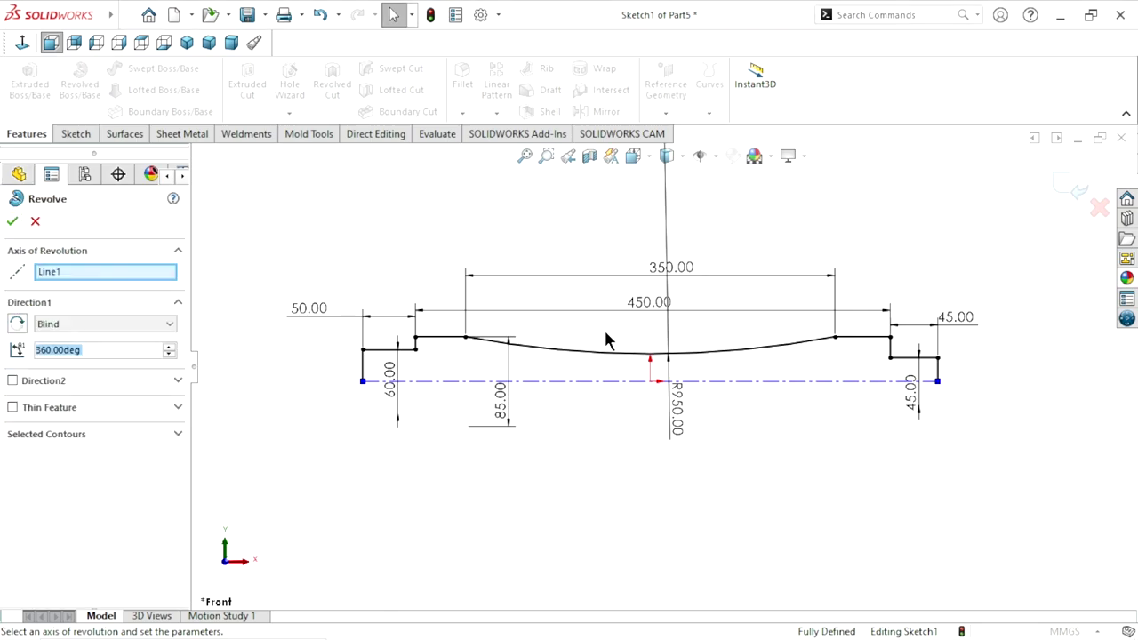
click(12, 222)
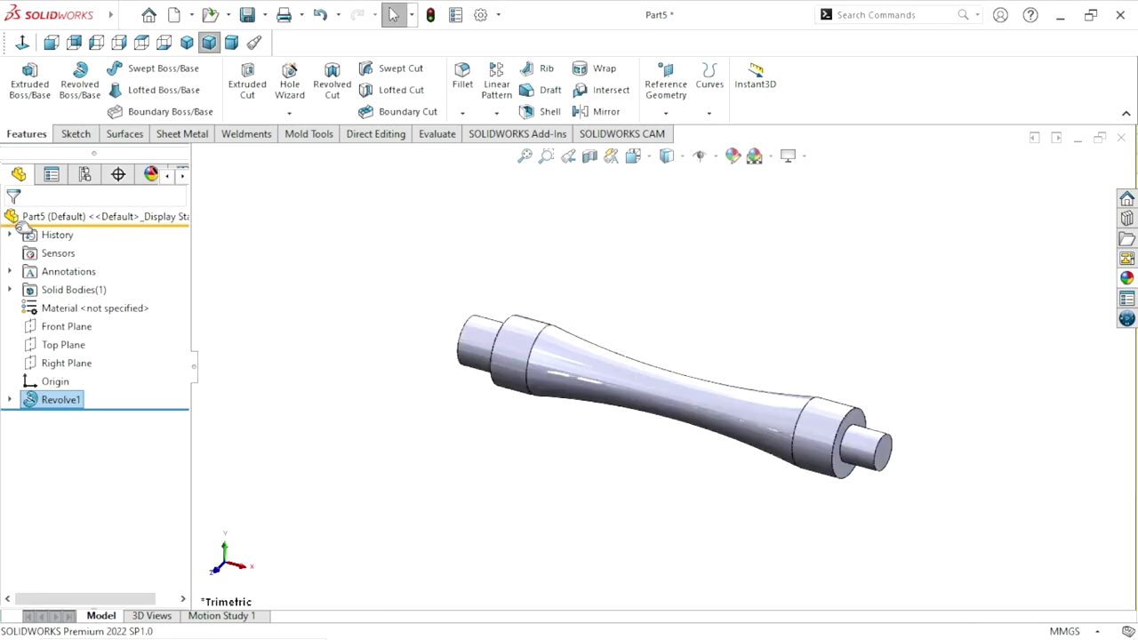
scroll(804, 449, down, 2)
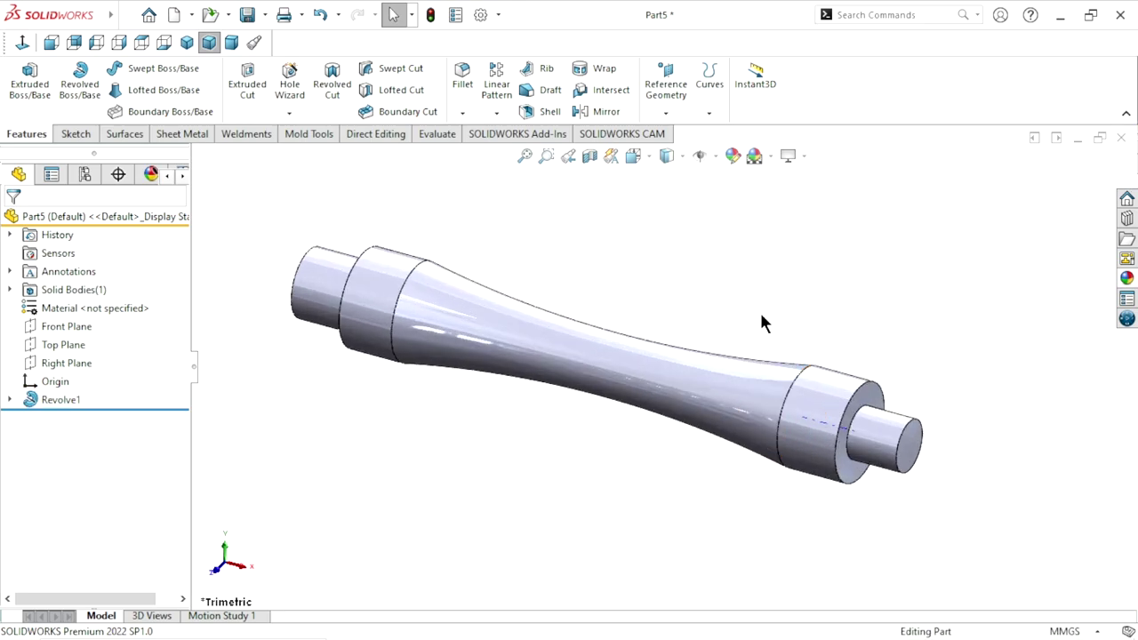
click(475, 113)
click(463, 153)
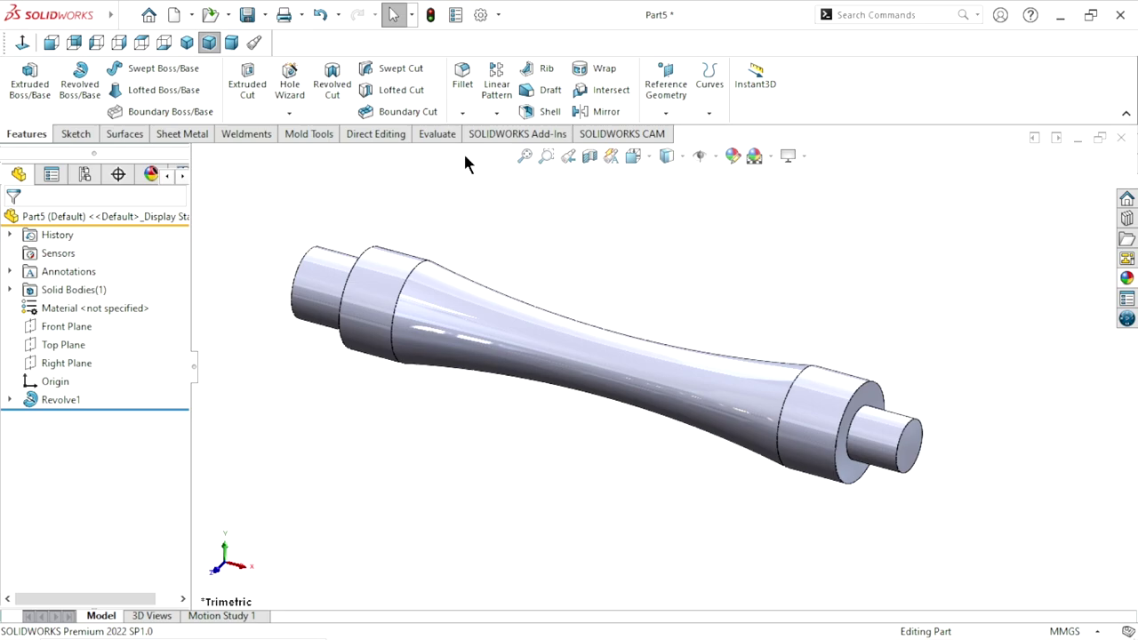
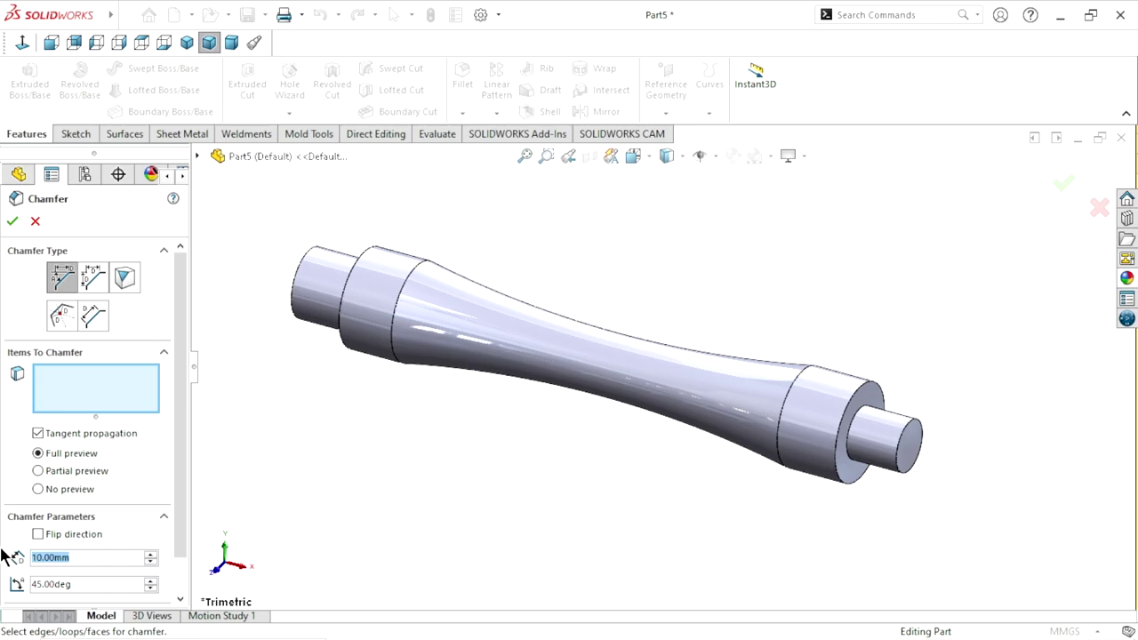
Set a 2 mm chamfer distance and pick the left end face and its shoulder edge
text(2)
key(Return)
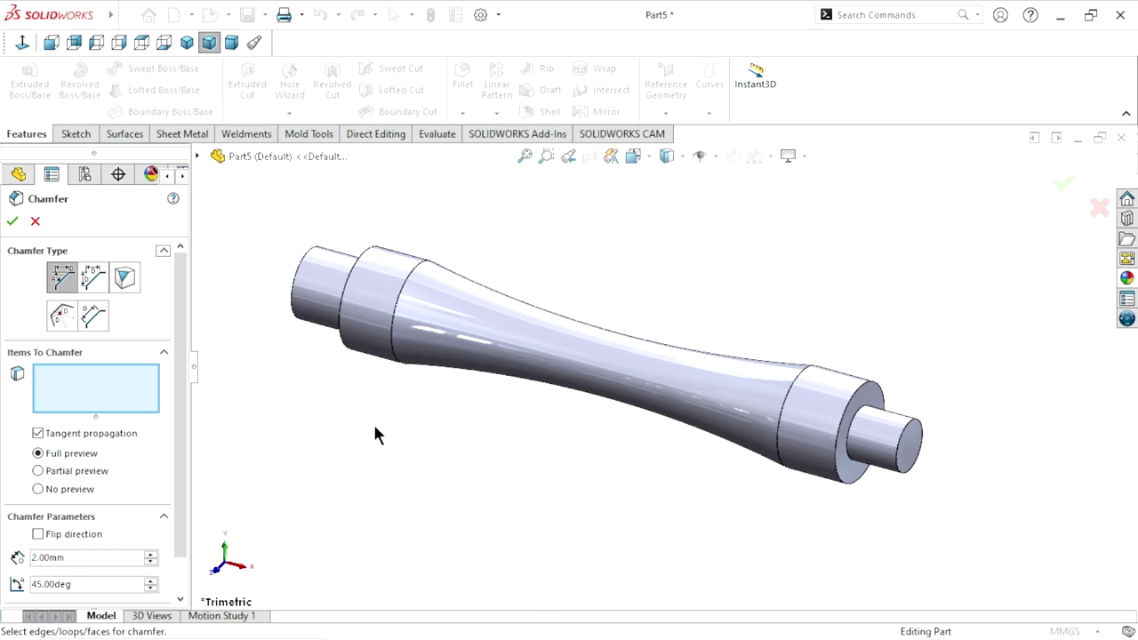
middle_drag(375, 434, 416, 376)
scroll(415, 376, down, 4)
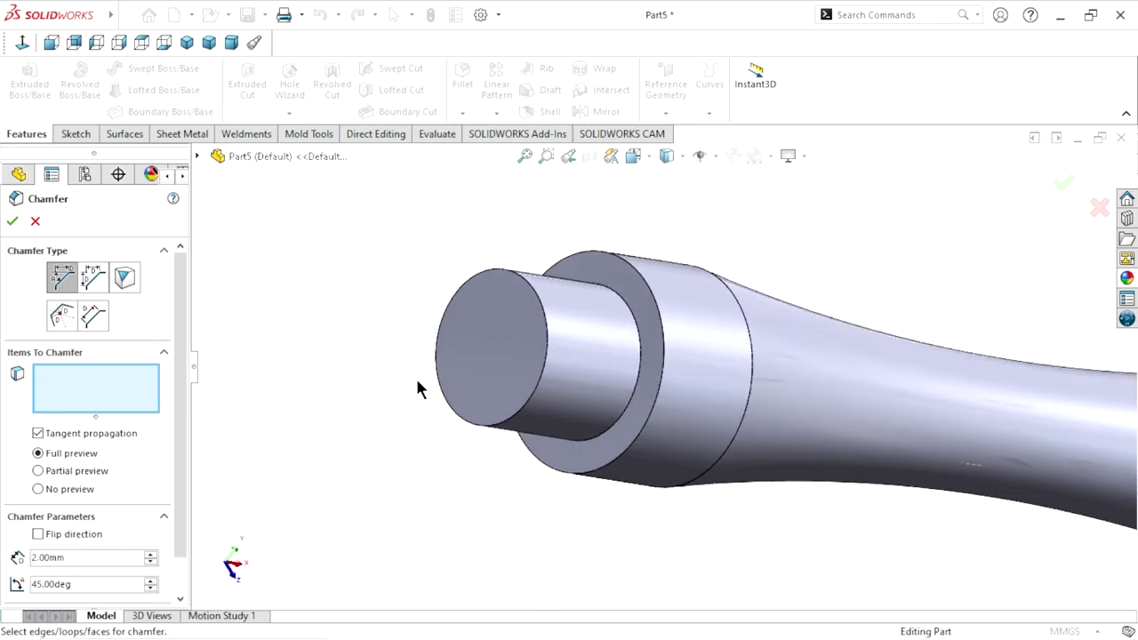
click(504, 352)
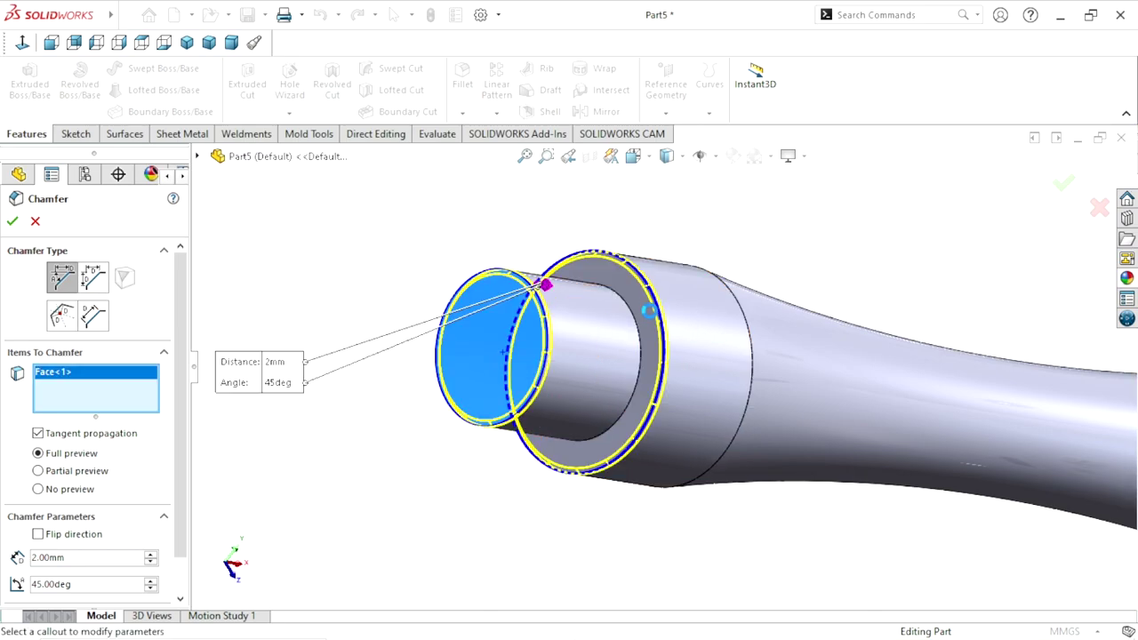
click(593, 476)
scroll(594, 476, up, 2)
scroll(982, 471, up, 3)
Add the opposite end face and shoulder edge, then apply the 2 mm × 45° chamfer
mouse_move(982, 472)
middle_down()
mouse_move(815, 424)
mouse_move(864, 427)
middle_up()
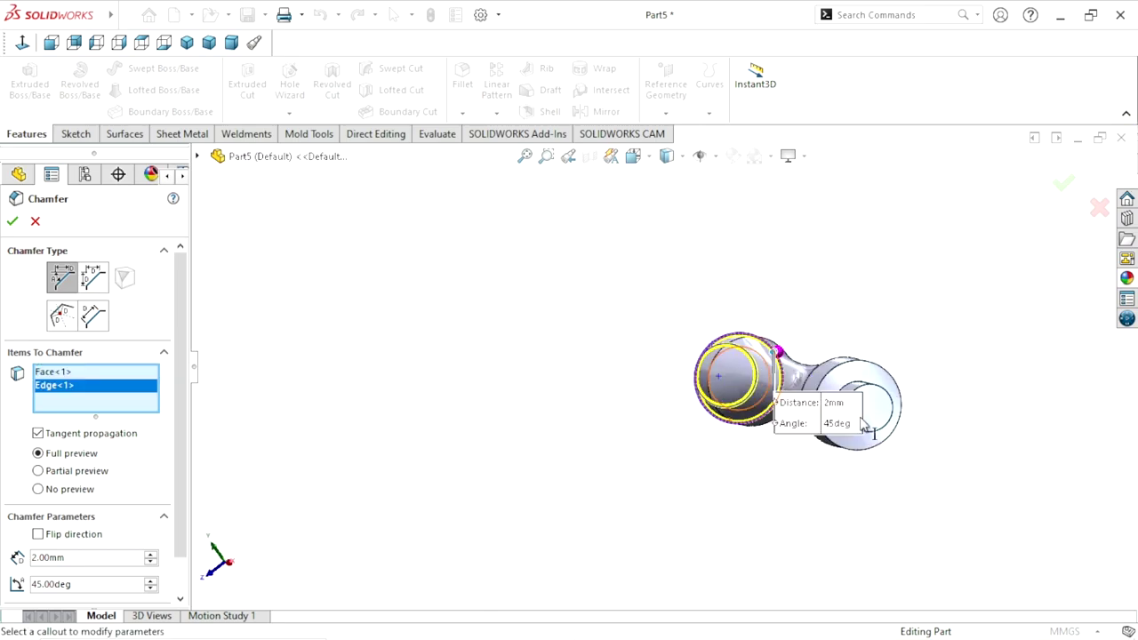
scroll(864, 427, down, 3)
click(794, 401)
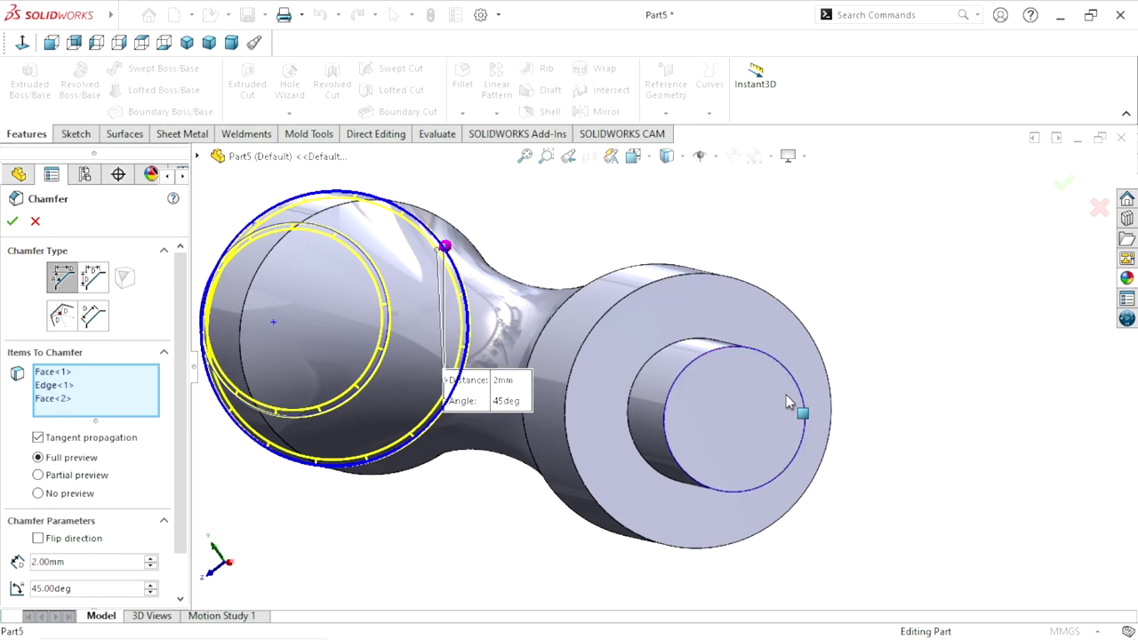
click(773, 304)
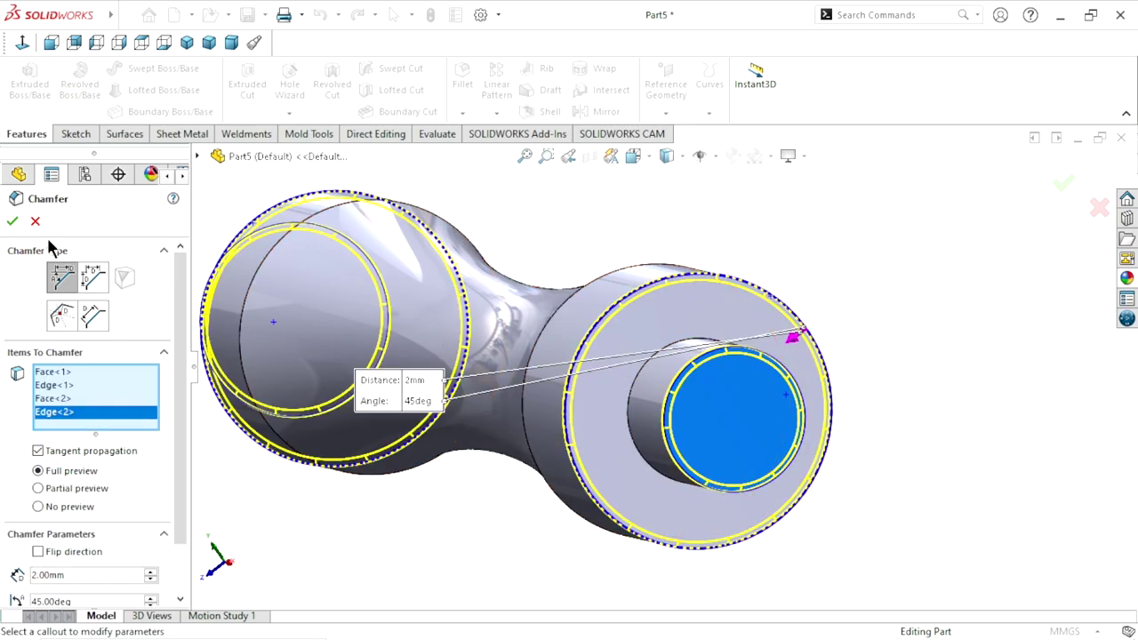
click(12, 221)
scroll(610, 407, up, 3)
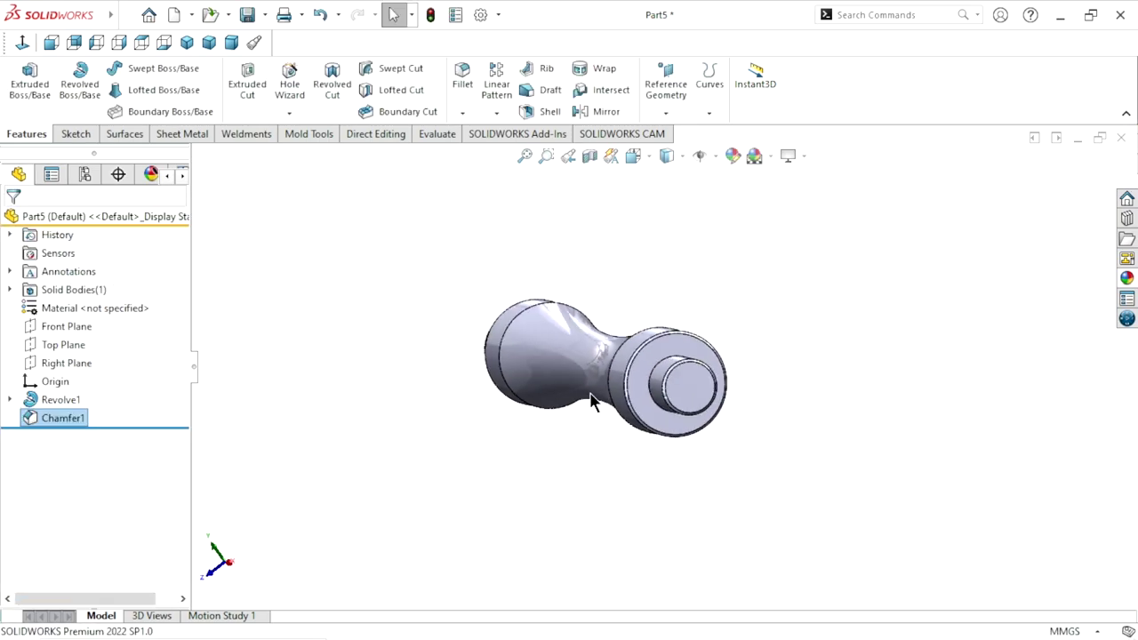
scroll(609, 407, down, 3)
middle_drag(610, 407, 655, 419)
scroll(635, 418, up, 2)
scroll(645, 386, up, 2)
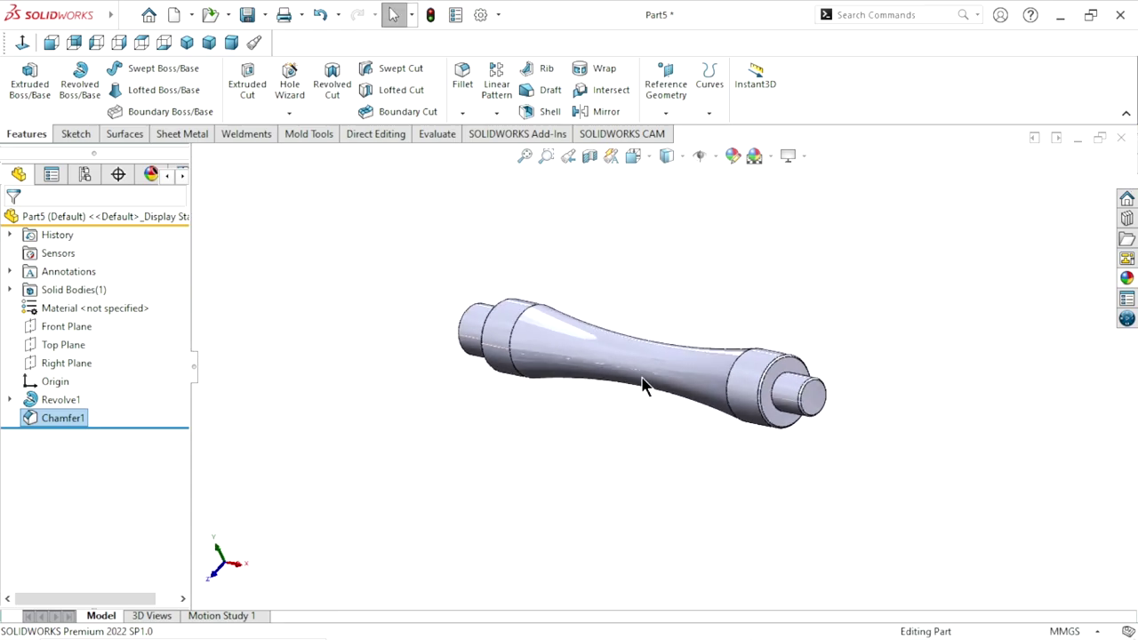
scroll(760, 273, down, 1)
Apply the carbon steel appearance from the Steel library to the whole shaft
click(760, 274)
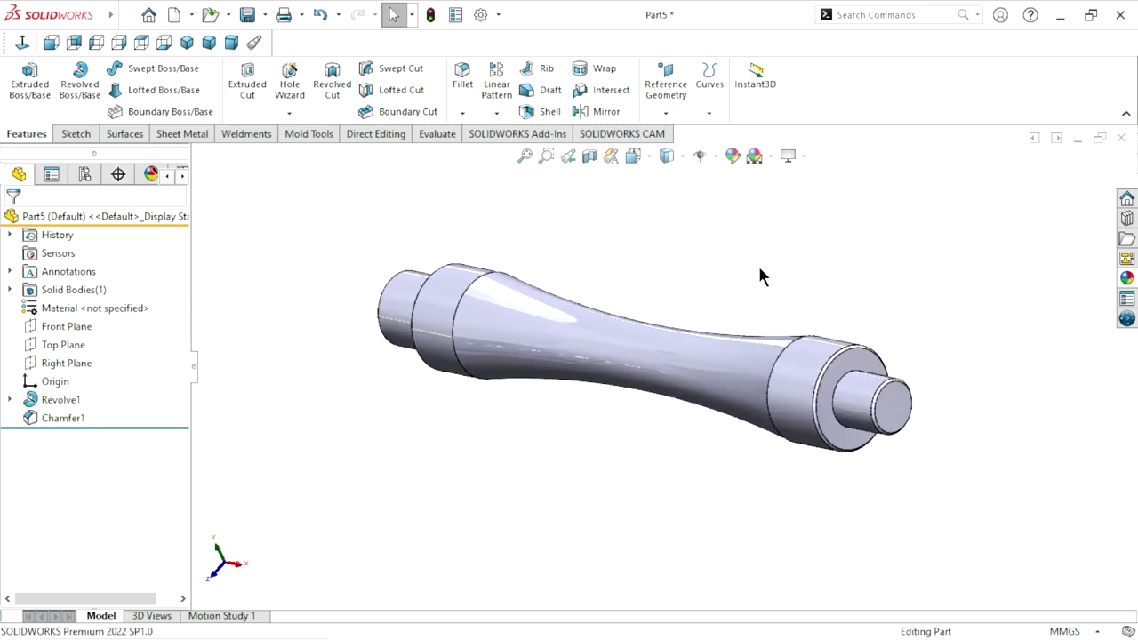
click(1126, 277)
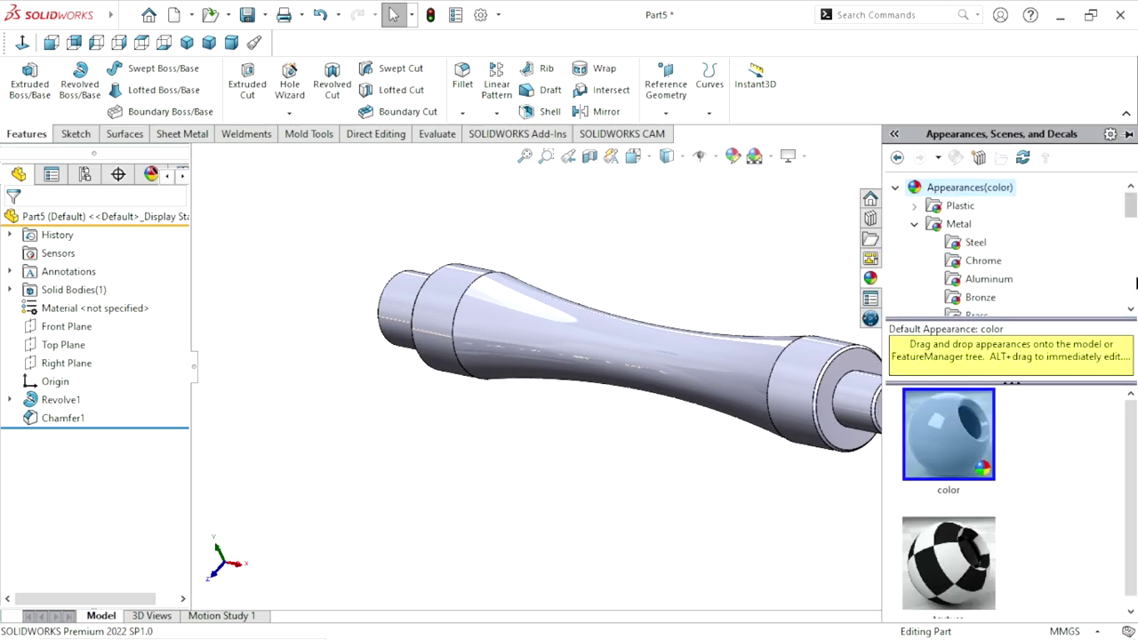
click(970, 247)
mouse_move(1132, 416)
mouse_down()
mouse_move(1124, 531)
mouse_move(1125, 505)
mouse_up()
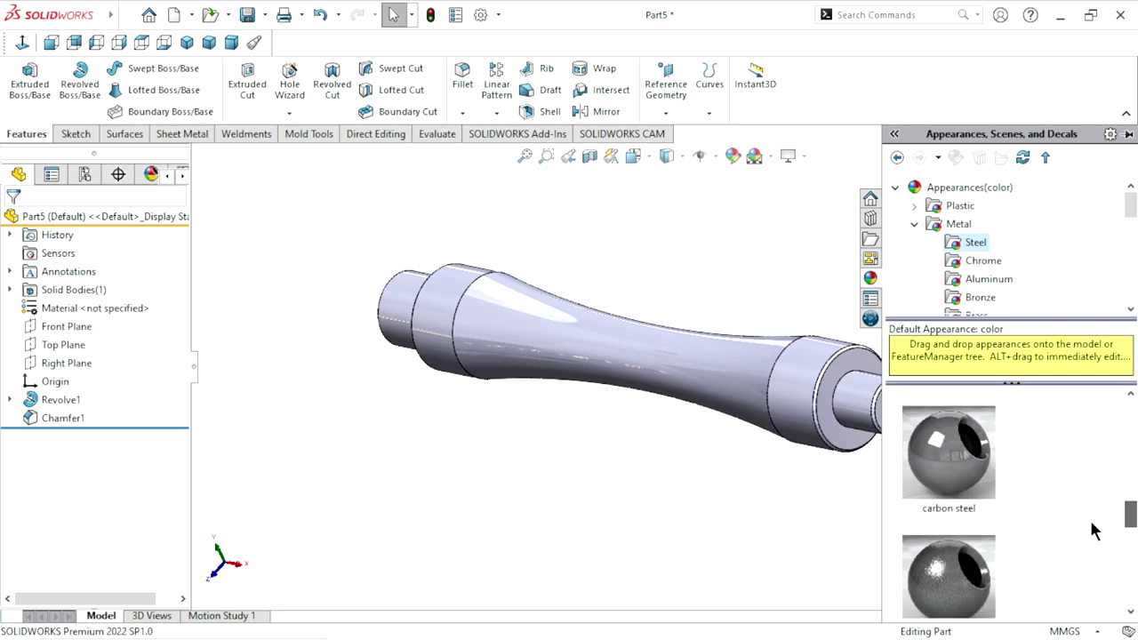
double_click(978, 472)
scroll(638, 480, up, 3)
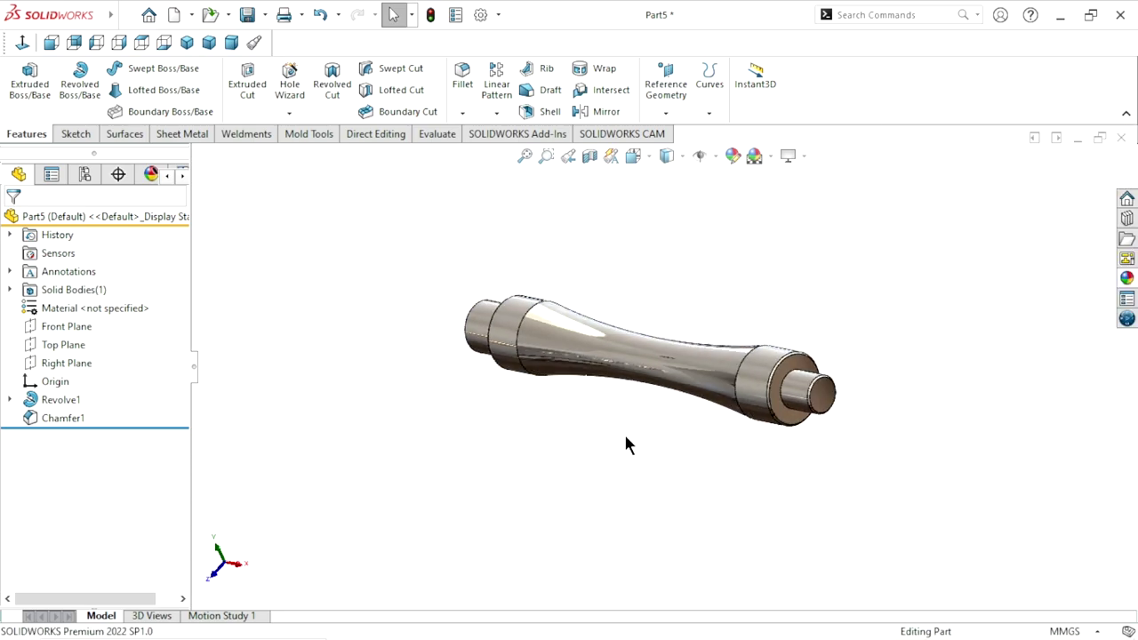
scroll(627, 435, down, 3)
Colour the shaft's curved middle face dark grey (64,64,64)
click(628, 356)
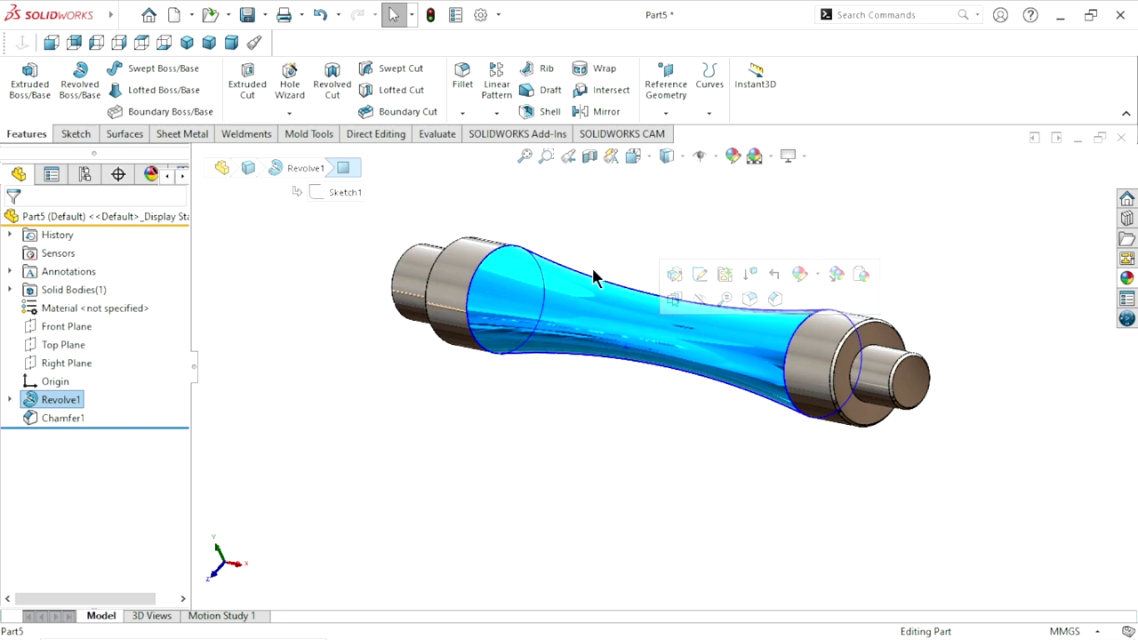
click(729, 155)
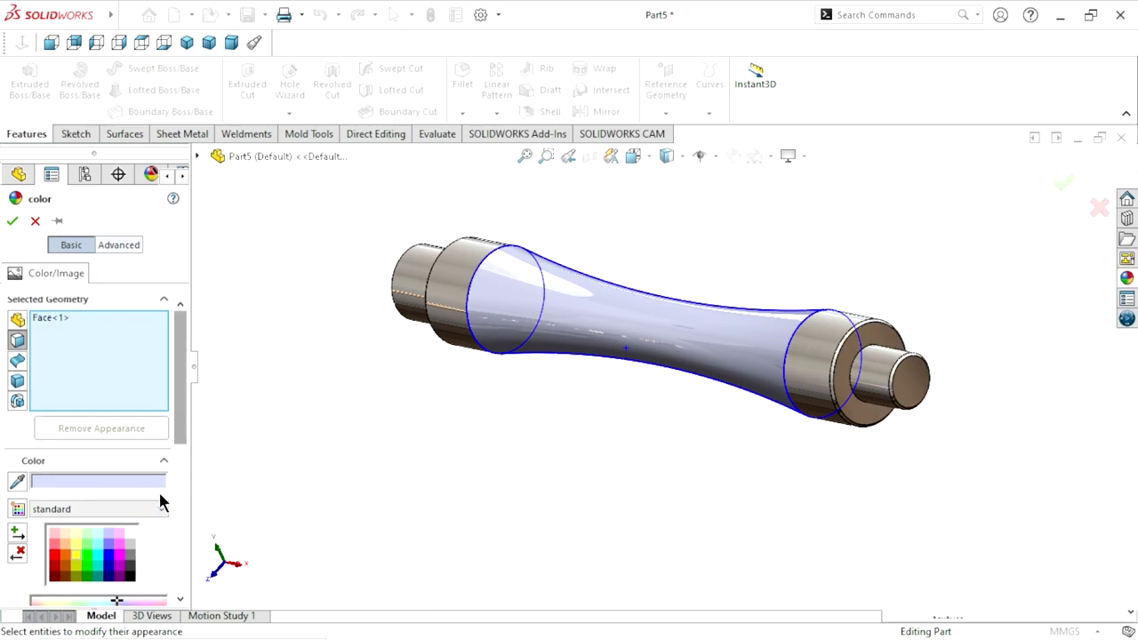
scroll(160, 500, down, 3)
click(130, 415)
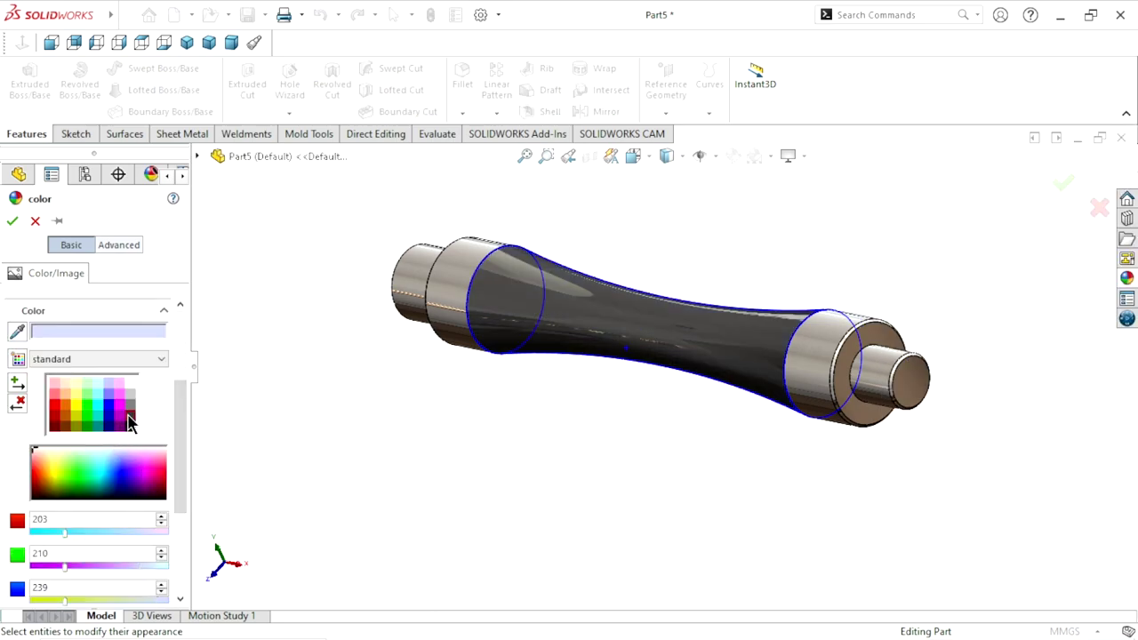
click(13, 221)
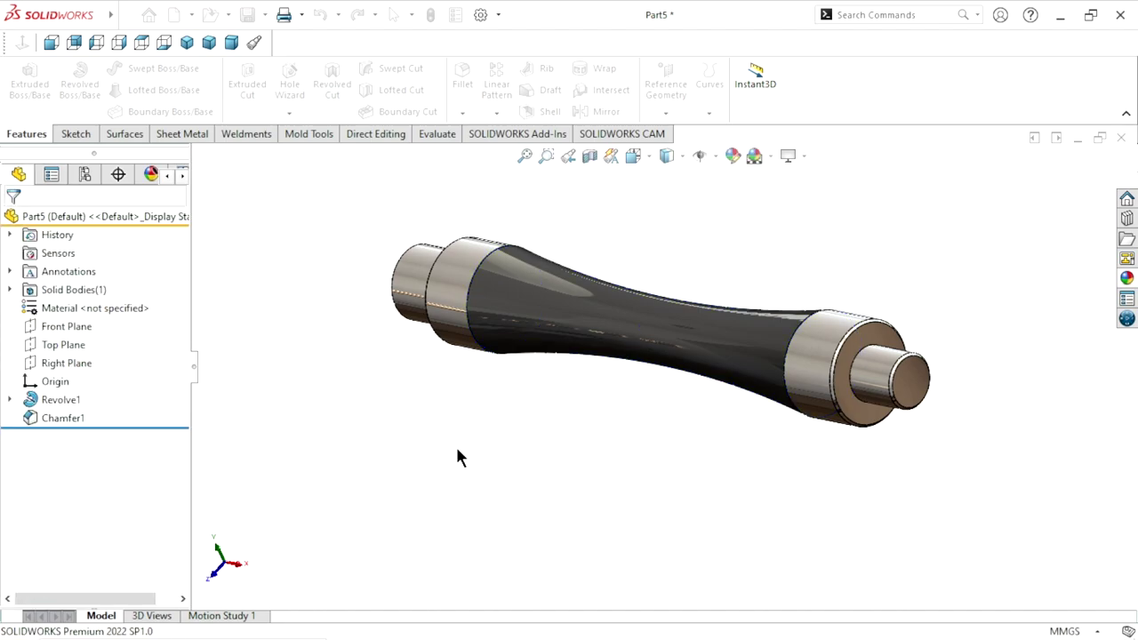
mouse_move(456, 443)
middle_down()
mouse_move(522, 352)
mouse_move(450, 382)
middle_up()
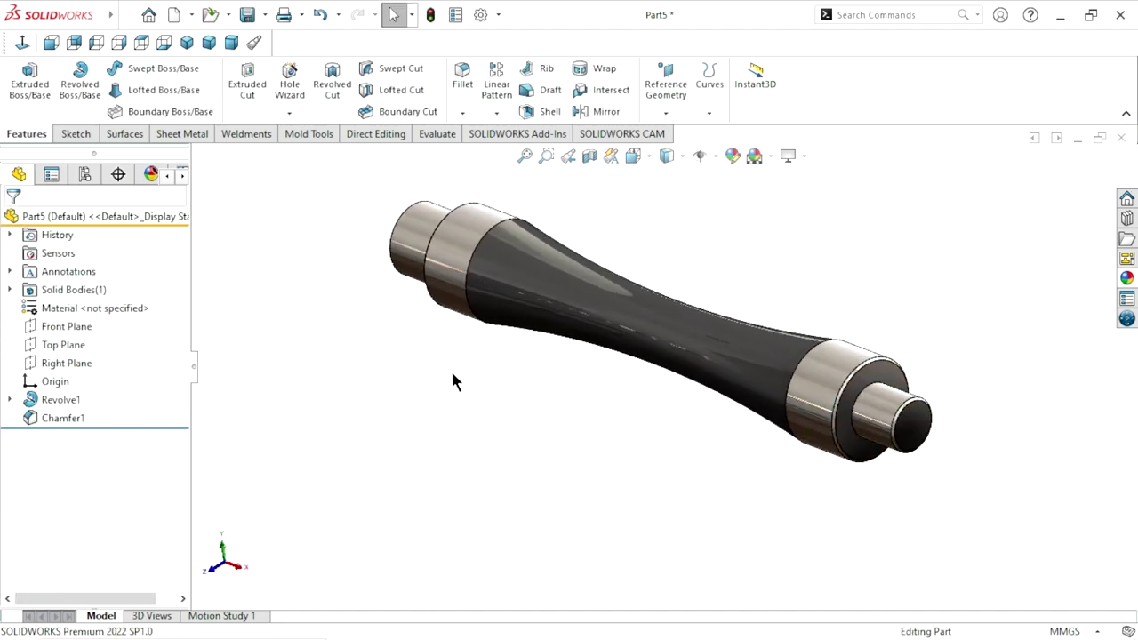
scroll(859, 421, down, 3)
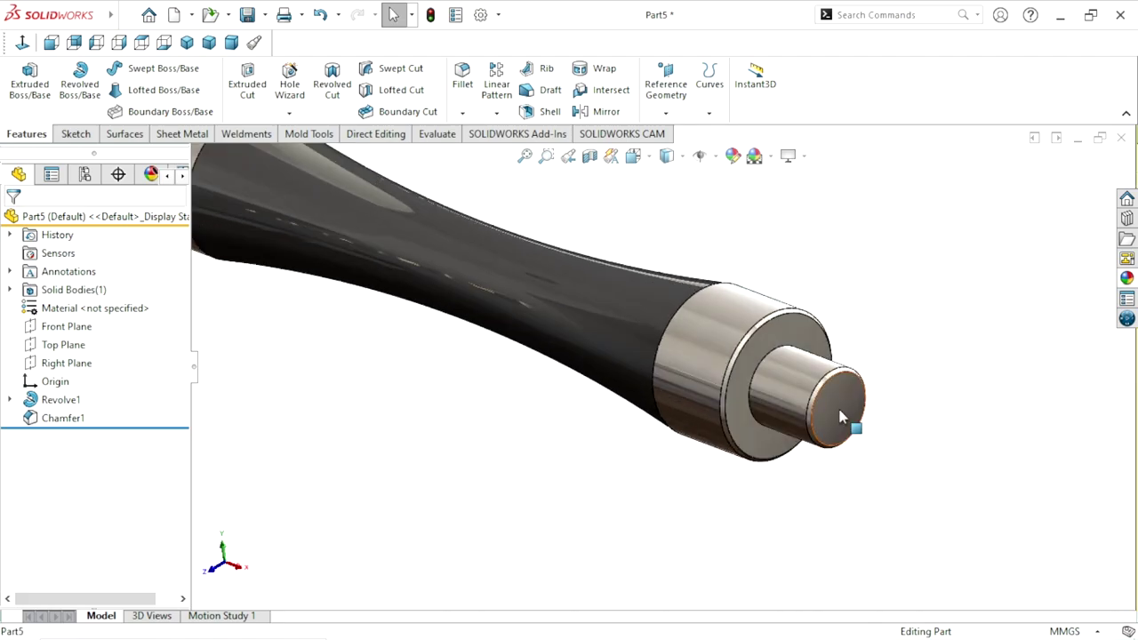
Sketch a rectangle on the shaft's right end face, spanning the bore edge
click(849, 415)
click(913, 336)
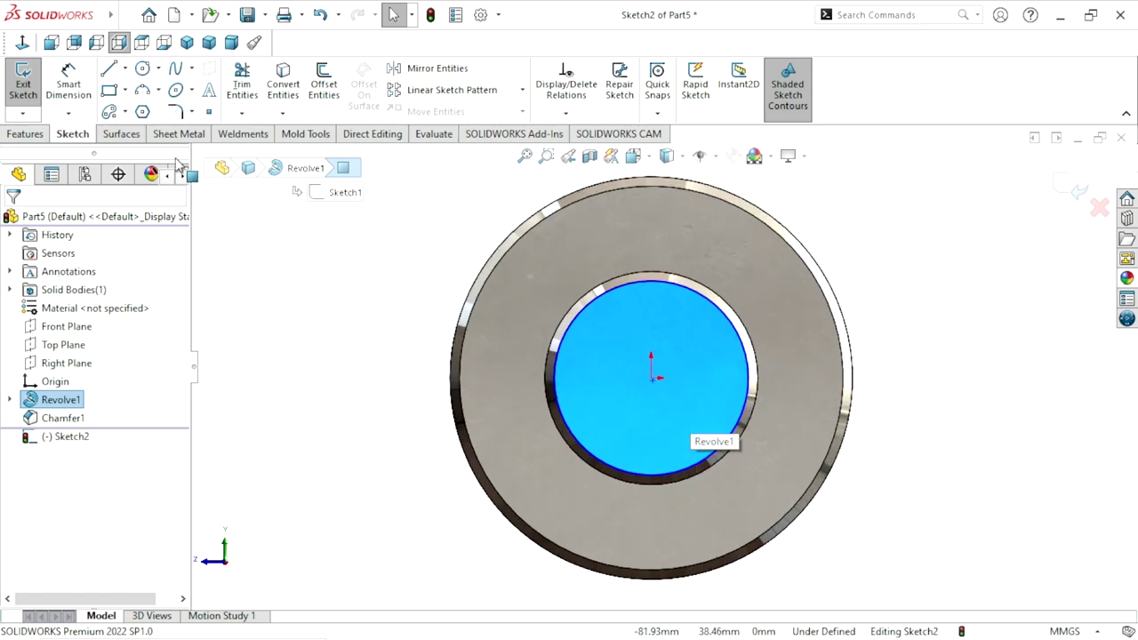
key(r)
click(614, 250)
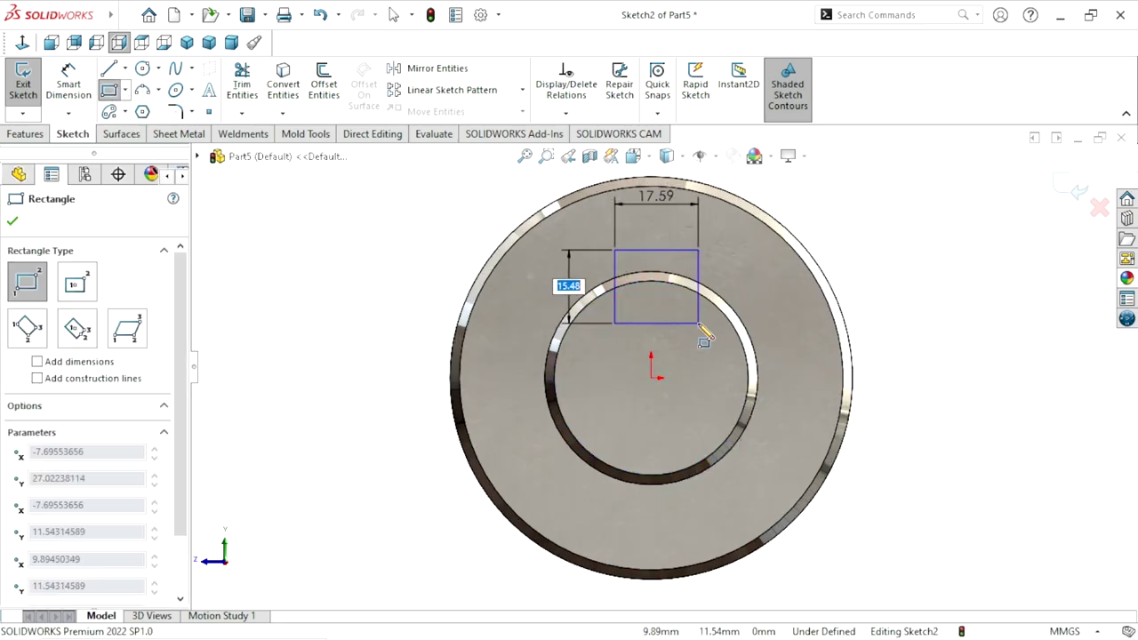
click(698, 323)
Dimension the rectangle 10 mm wide and 8 mm tall, 18 mm from the origin
click(89, 92)
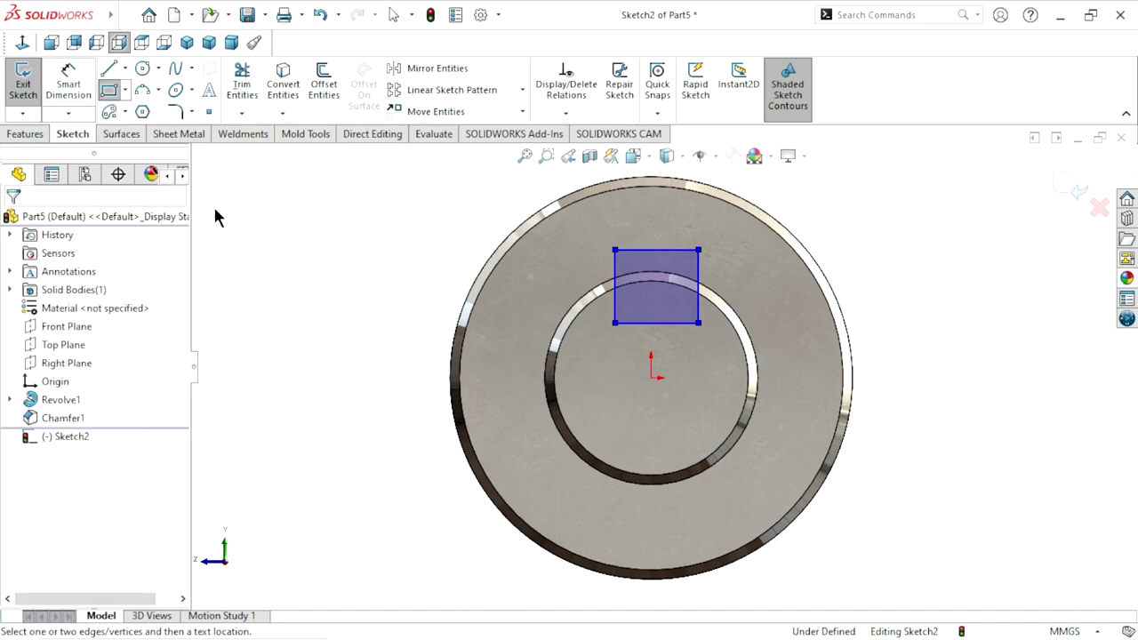
click(655, 252)
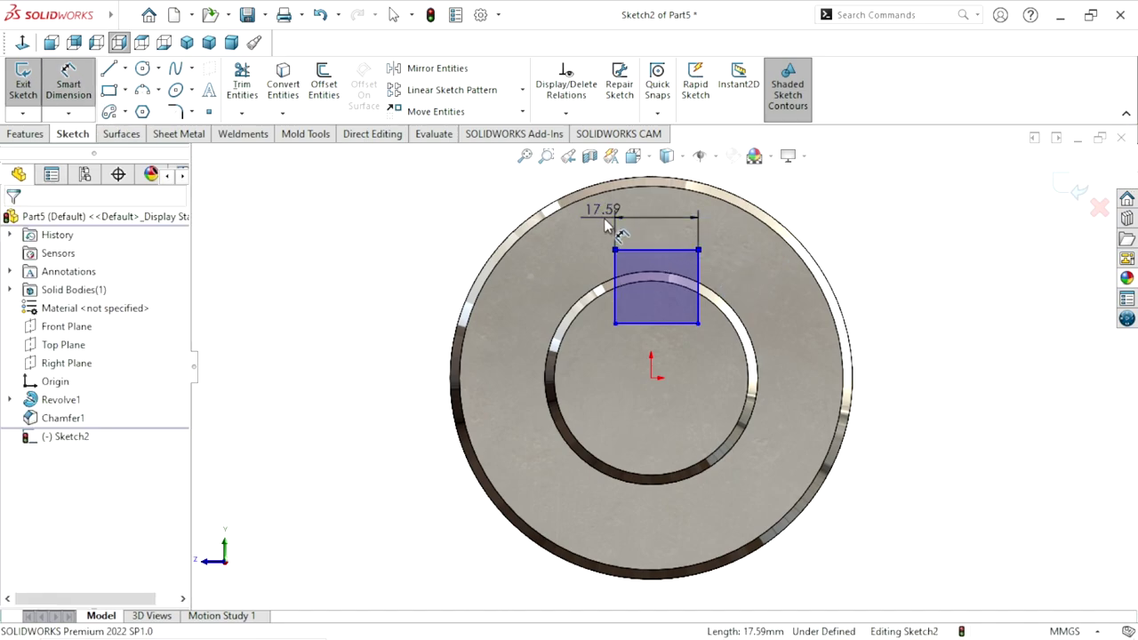
click(606, 224)
text(10)
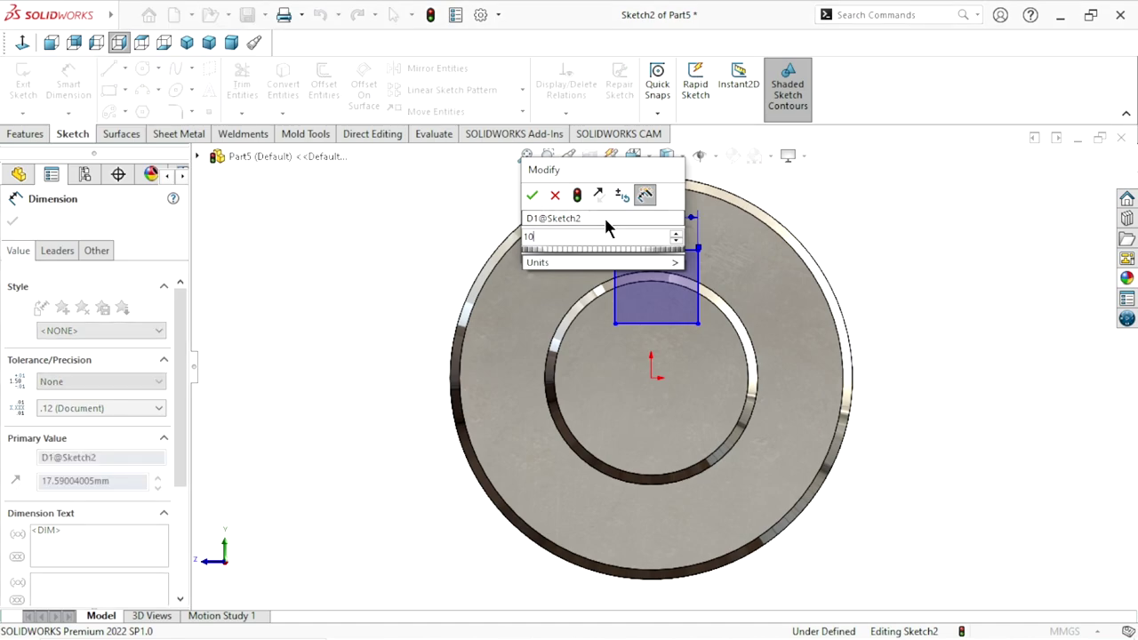
click(531, 195)
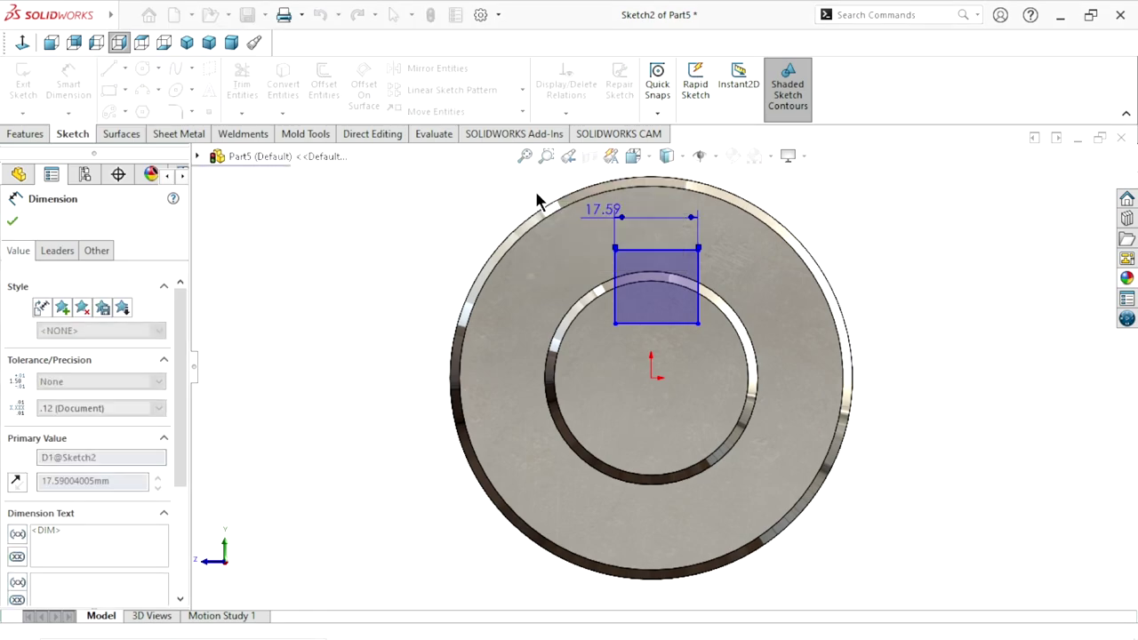
click(663, 266)
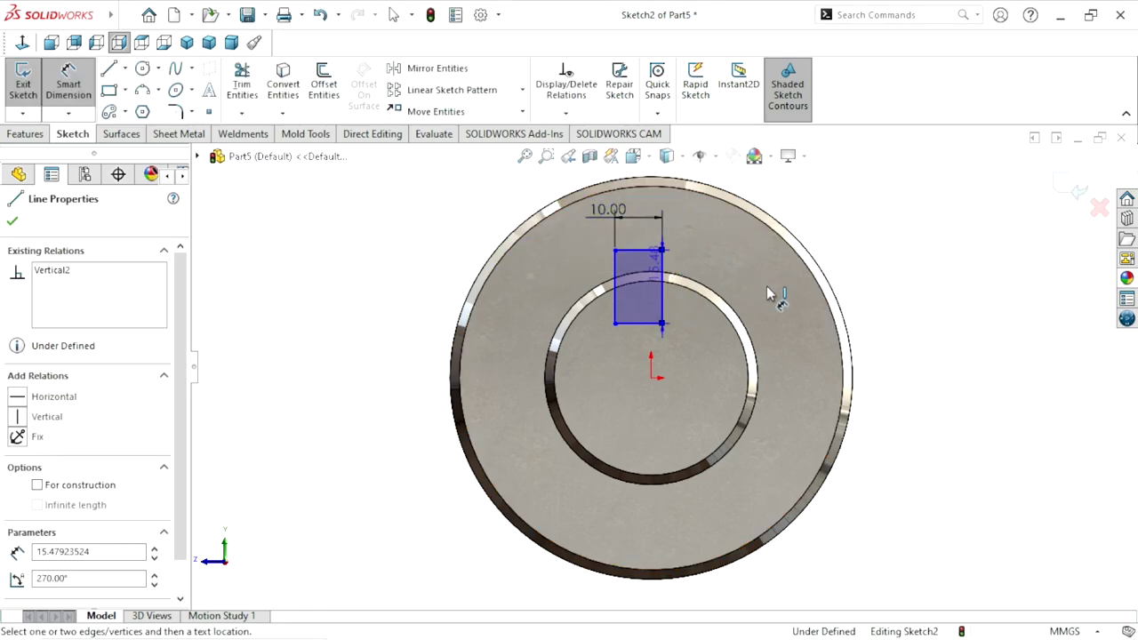
click(769, 295)
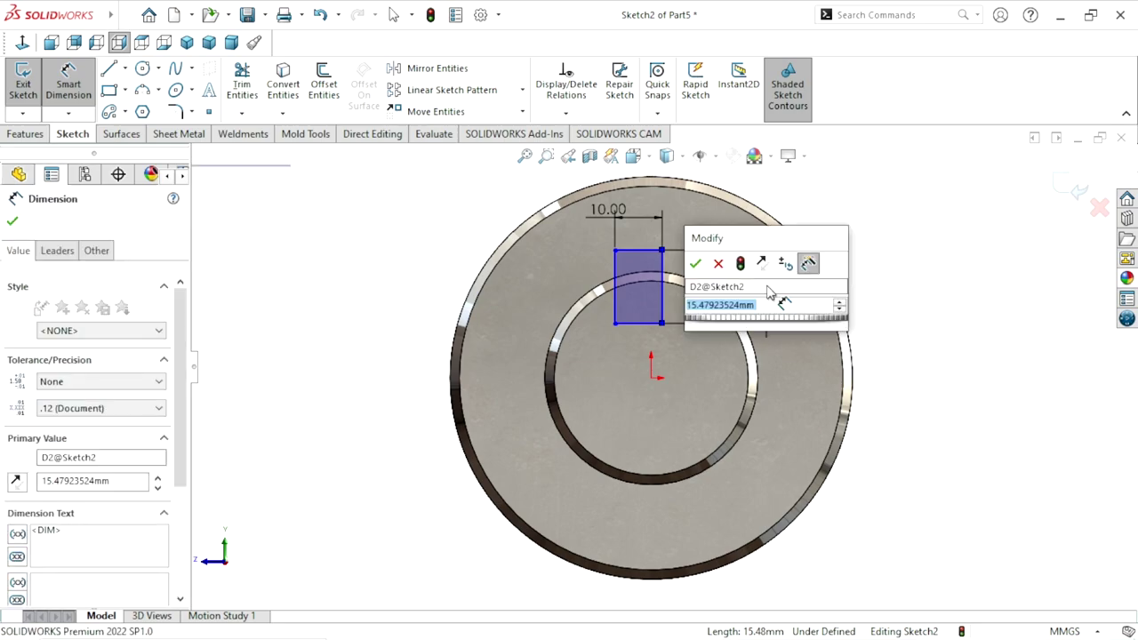
text(8)
click(701, 264)
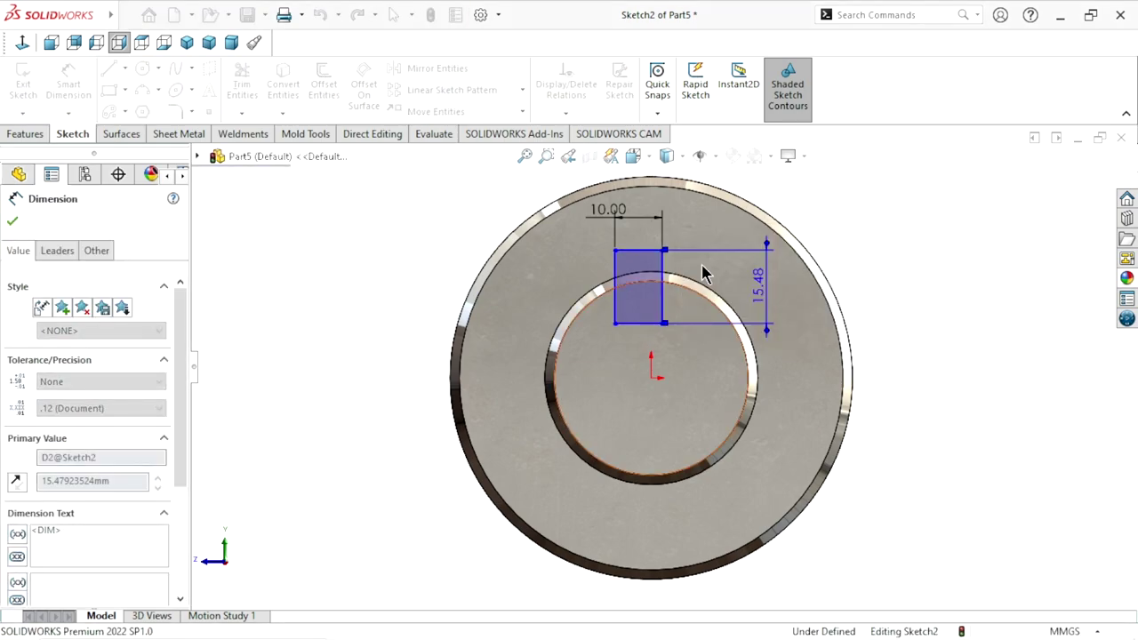
click(651, 378)
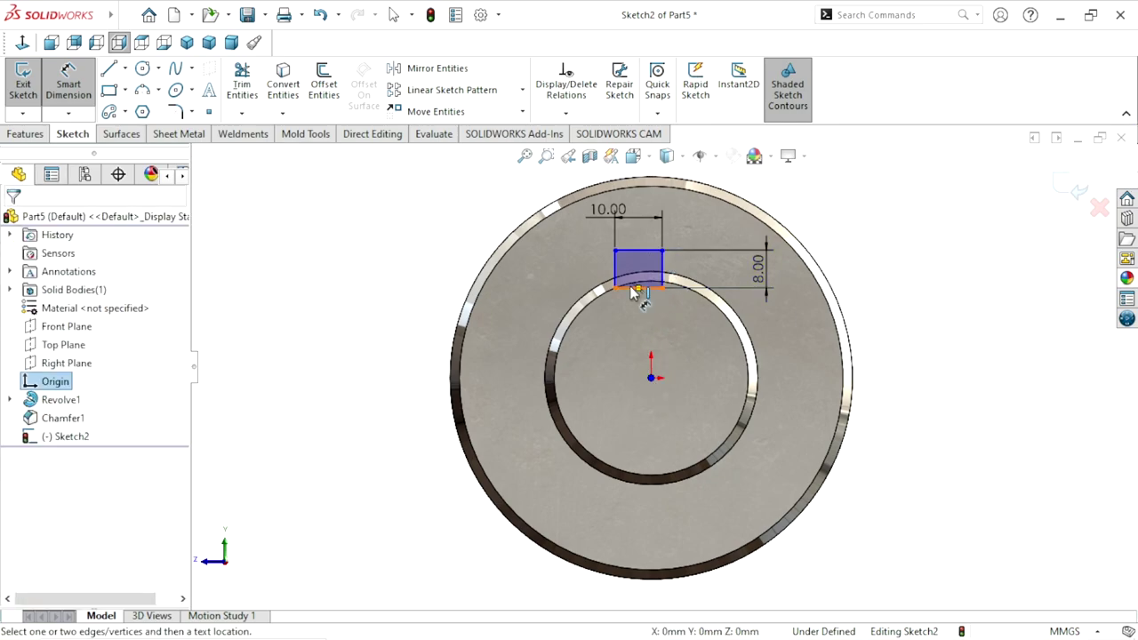
click(632, 289)
text(18)
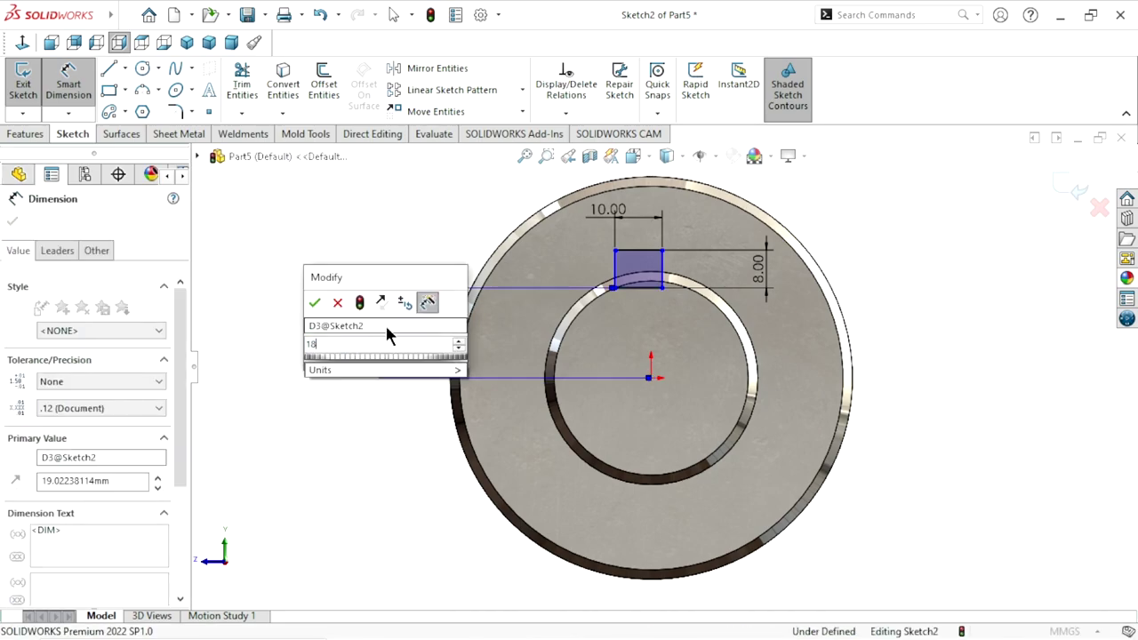
click(315, 303)
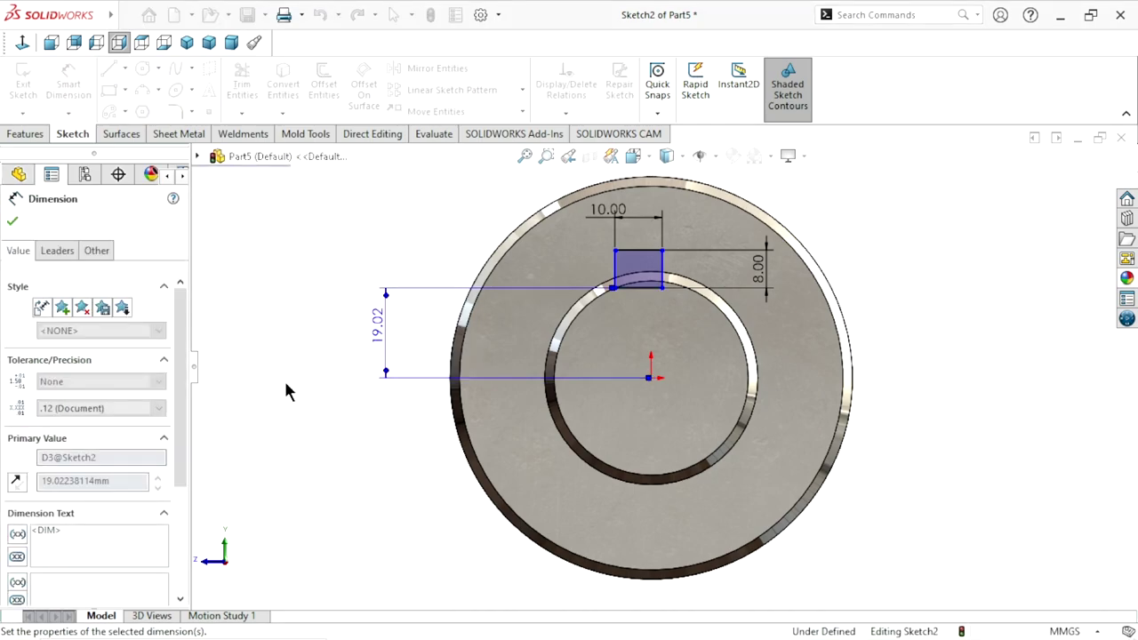
click(12, 222)
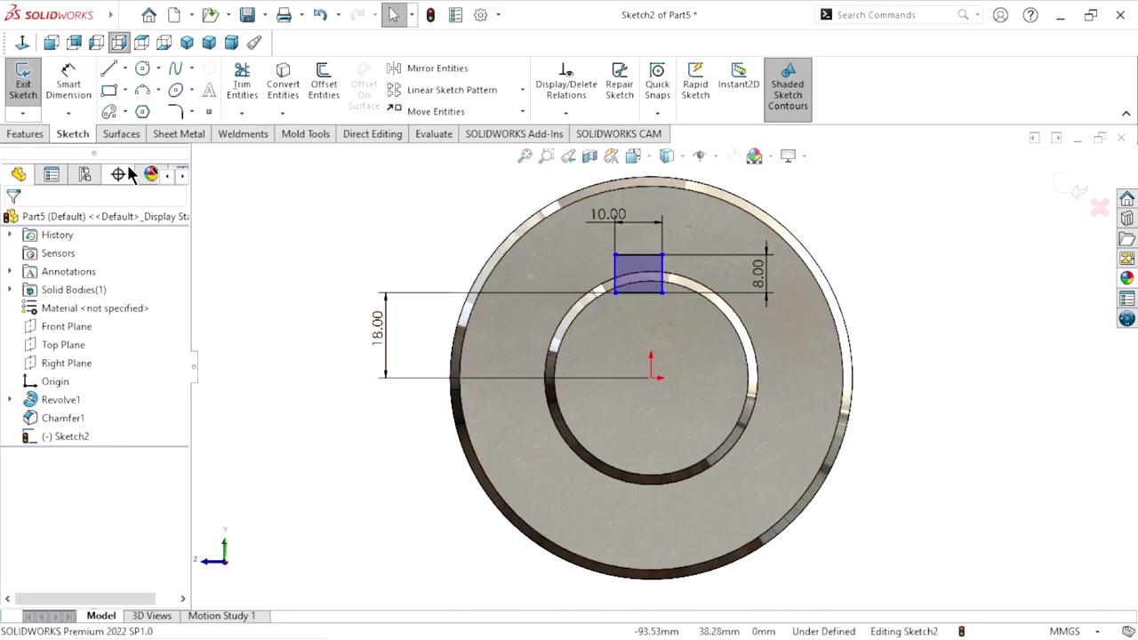
Add a vertical centerline from the rectangle's bottom midpoint to the origin, fully defining Sketch2
click(126, 69)
click(125, 106)
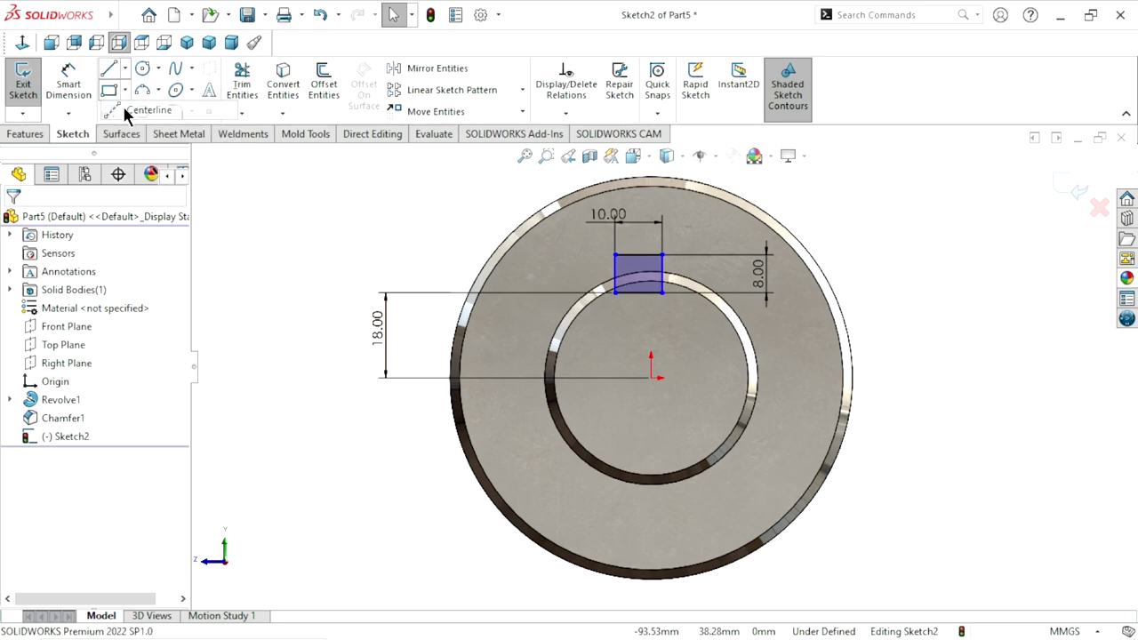
click(638, 292)
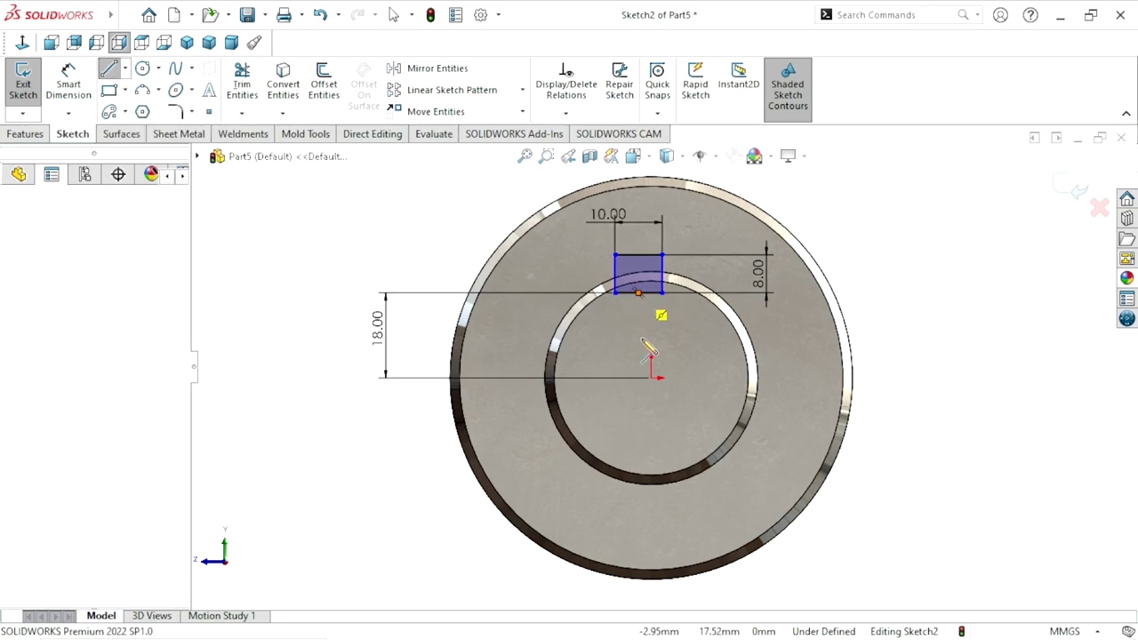
click(653, 380)
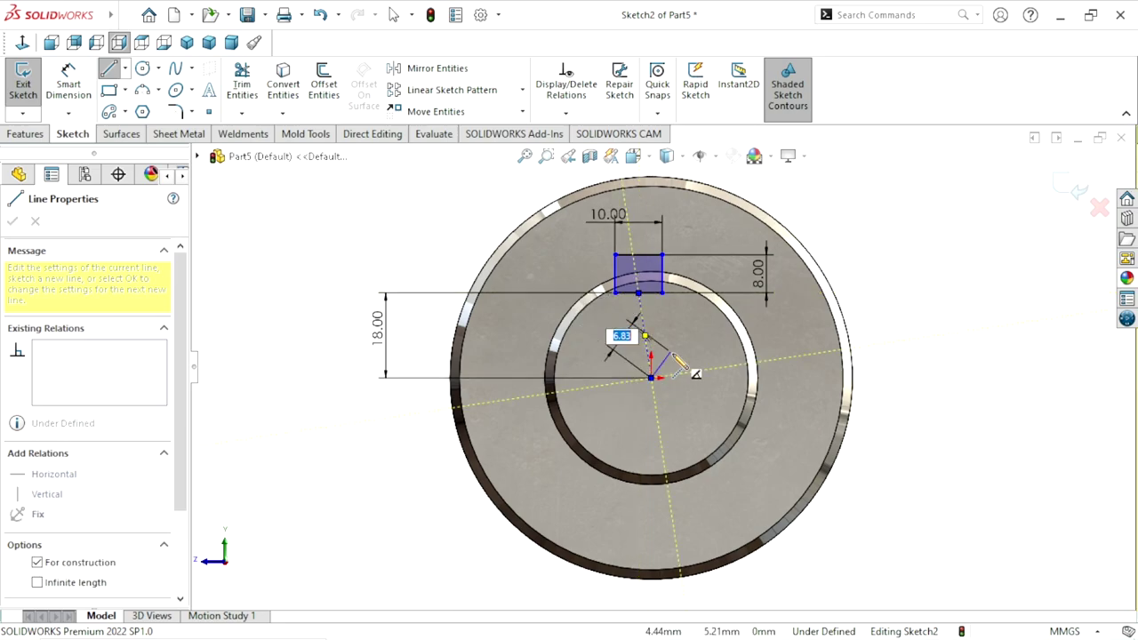
right_click(674, 353)
click(692, 359)
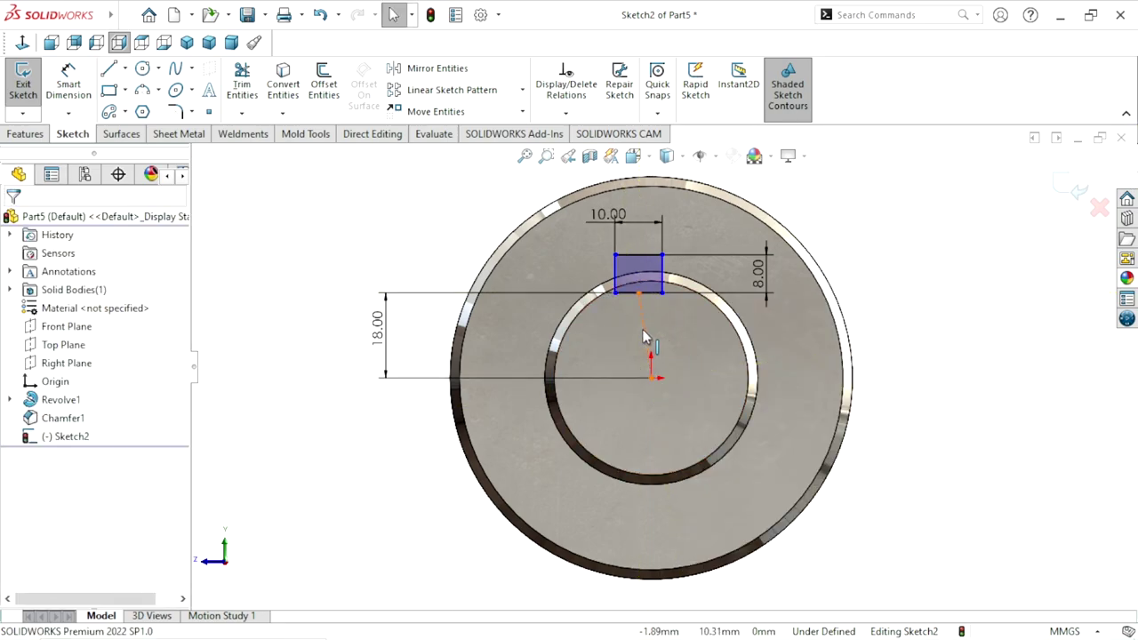
click(643, 331)
click(721, 269)
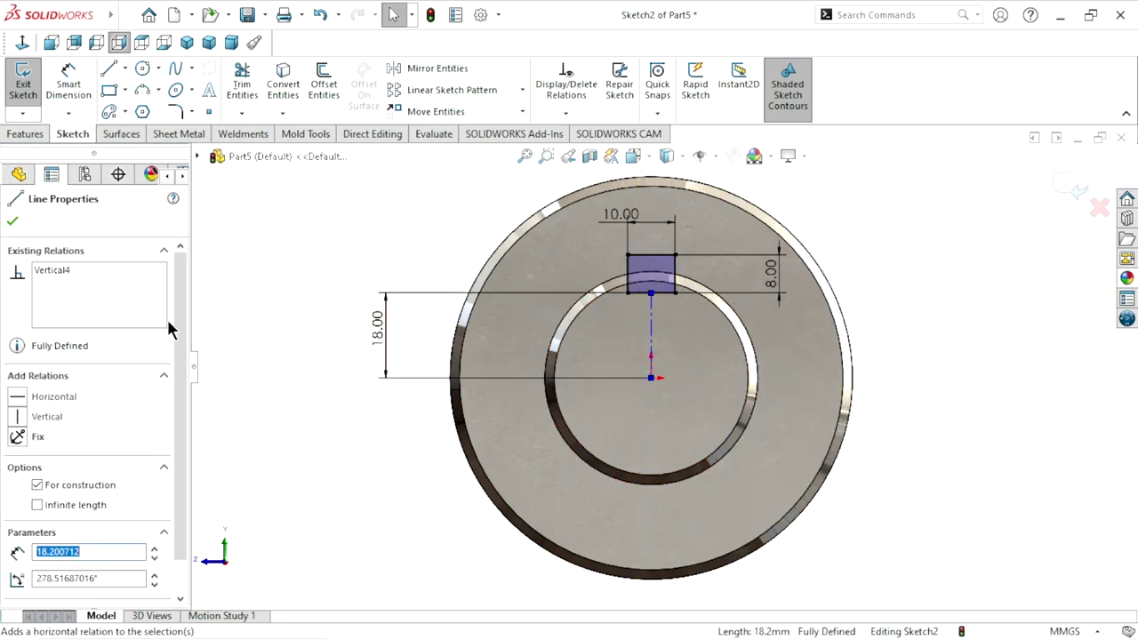
click(14, 222)
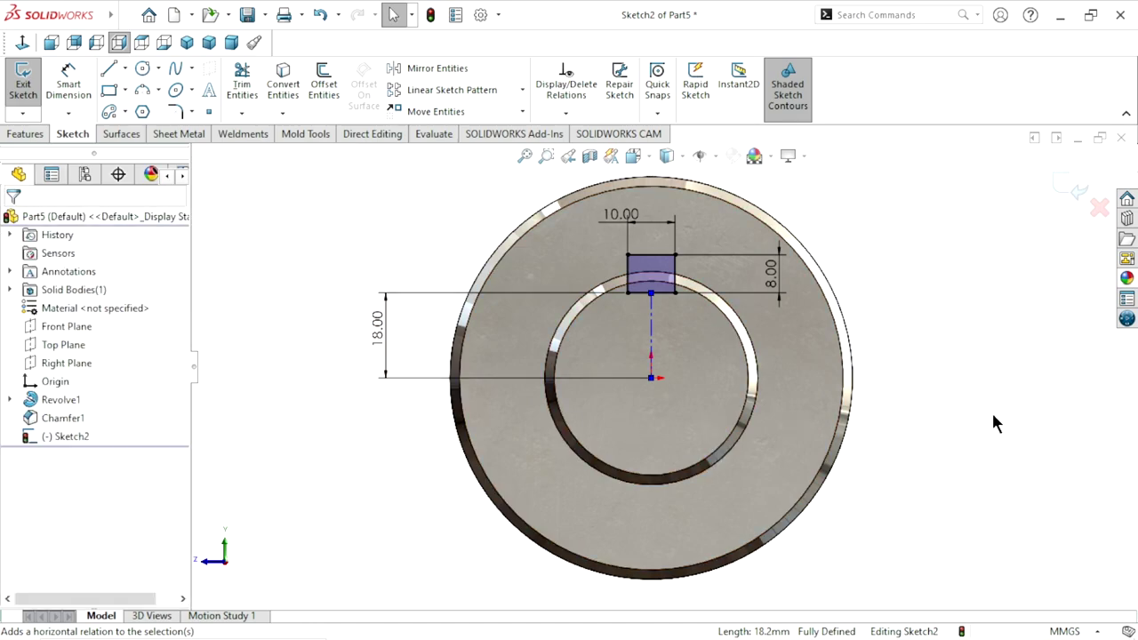
click(27, 135)
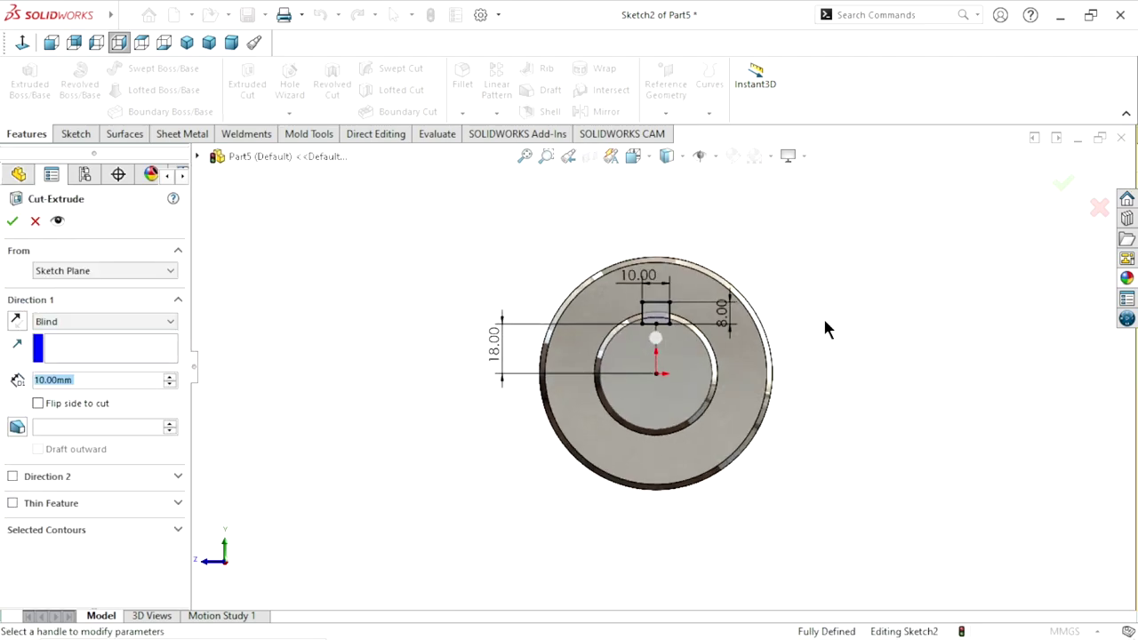
Cut the keyway Up To Surface at the annular end face, creating Cut-Extrude1
scroll(394, 394, down, 4)
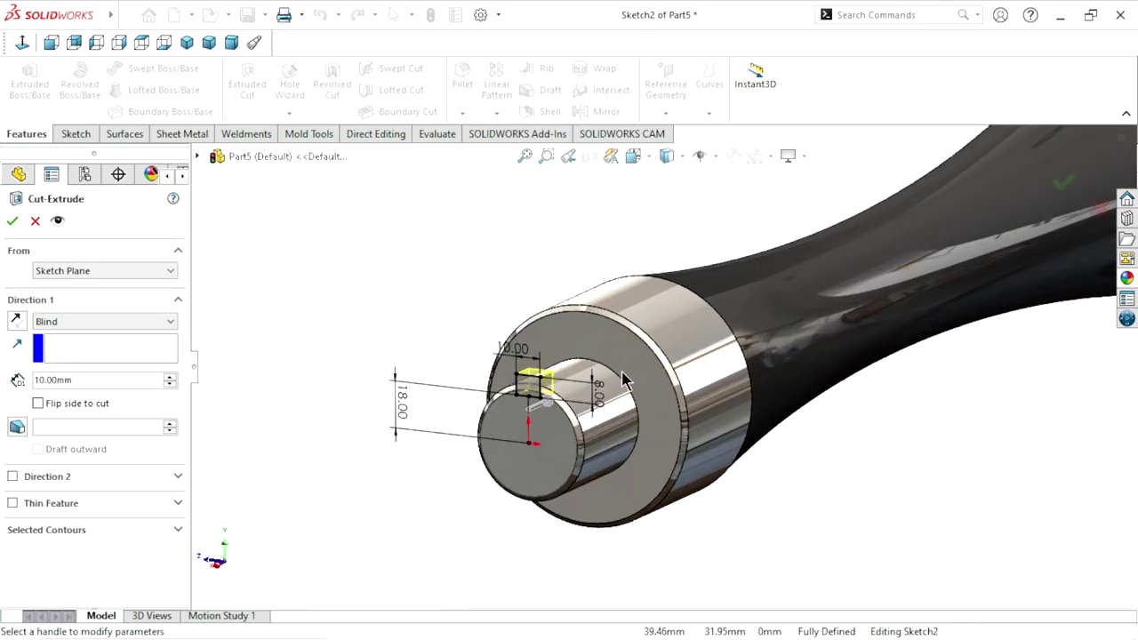
scroll(394, 394, down, 2)
click(68, 329)
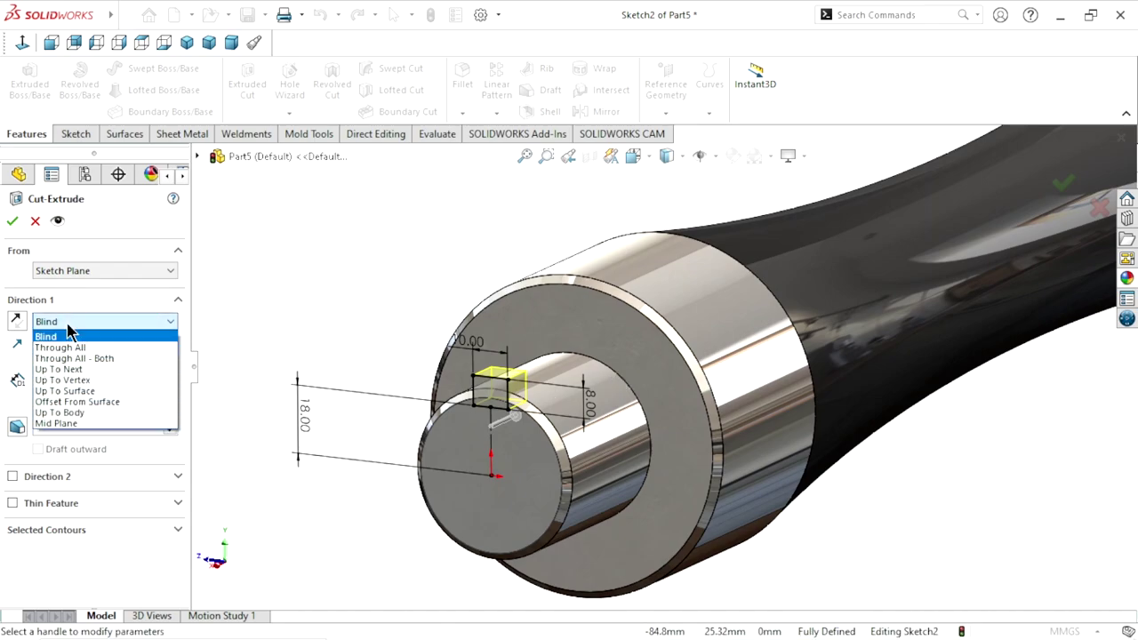
click(64, 390)
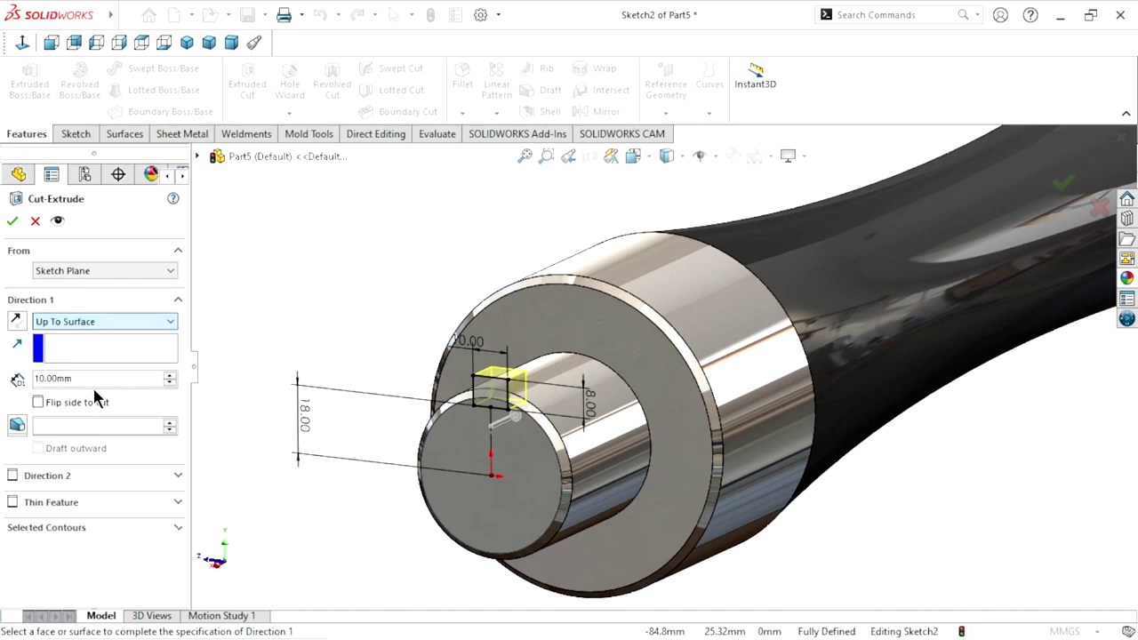
click(507, 330)
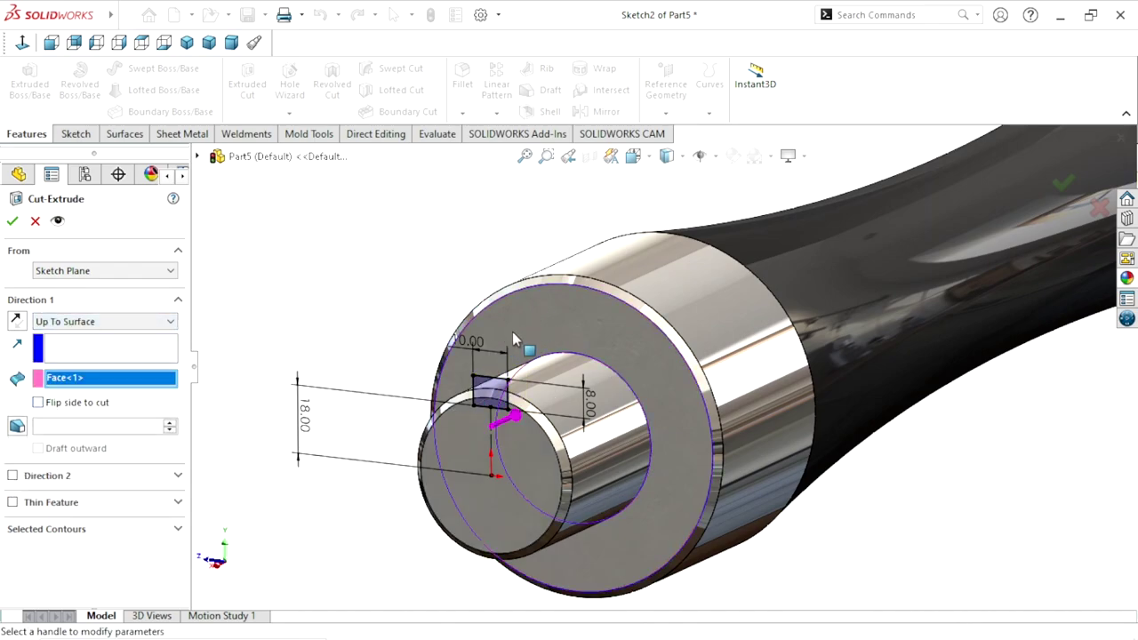
click(12, 221)
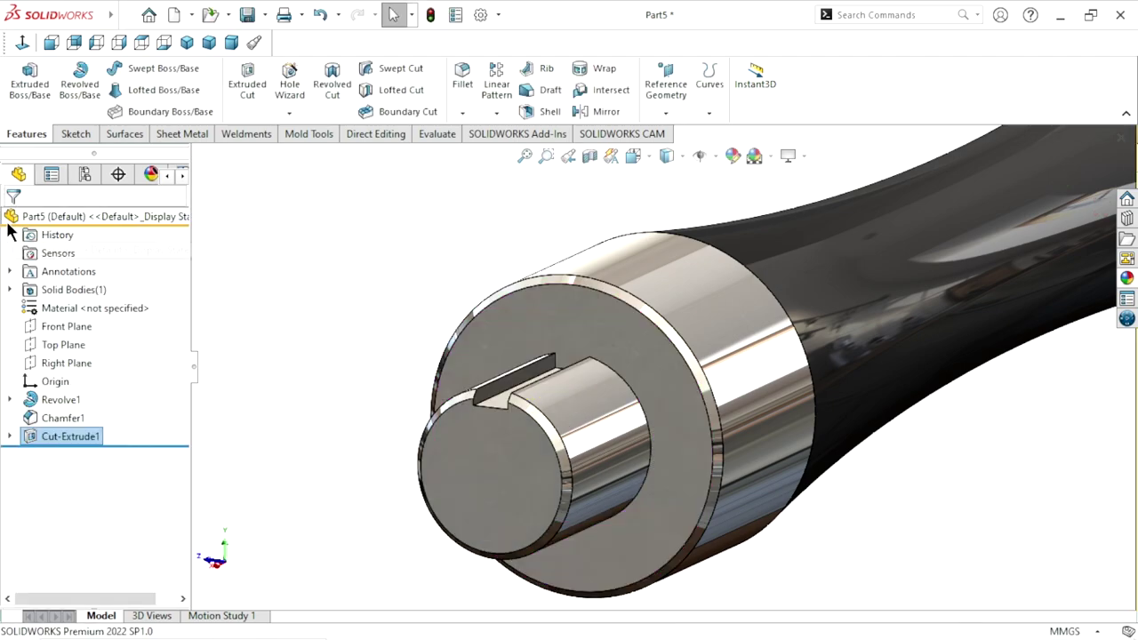
scroll(515, 373, up, 5)
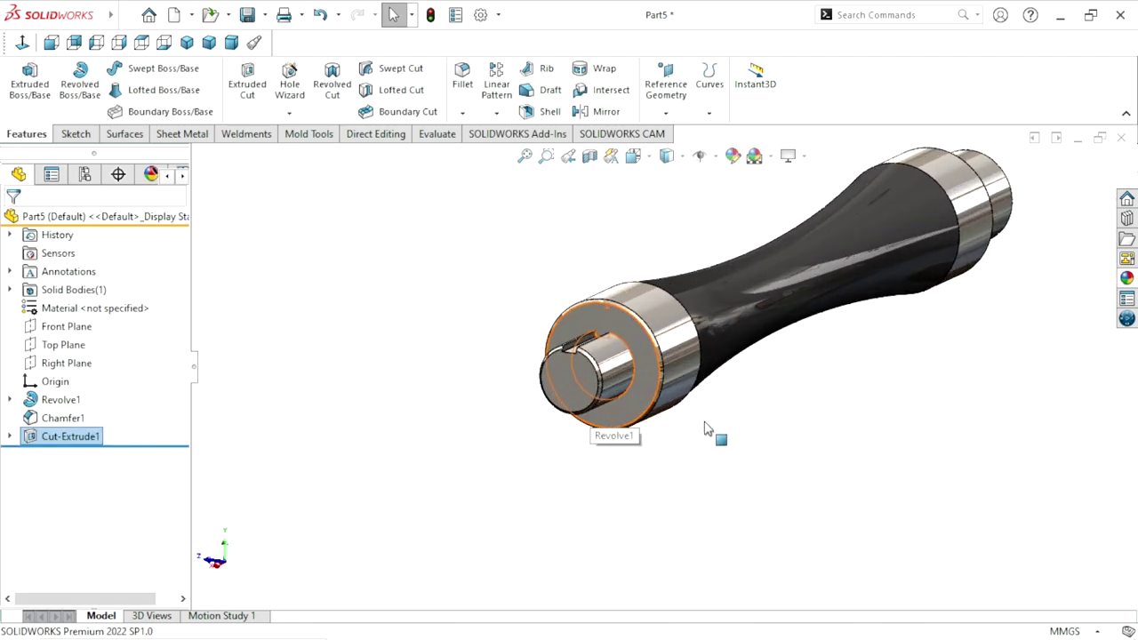
mouse_move(755, 409)
middle_down()
mouse_move(655, 306)
mouse_move(553, 368)
middle_up()
Start a sketch on the shaft's end face and draw a rectangle near its top
click(826, 369)
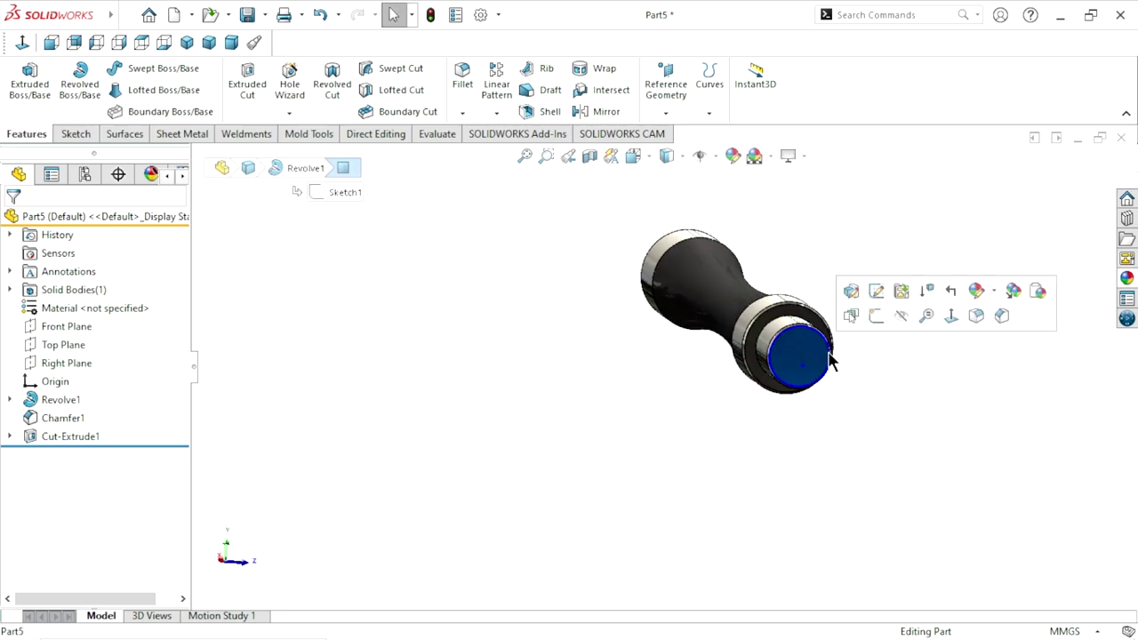
click(879, 316)
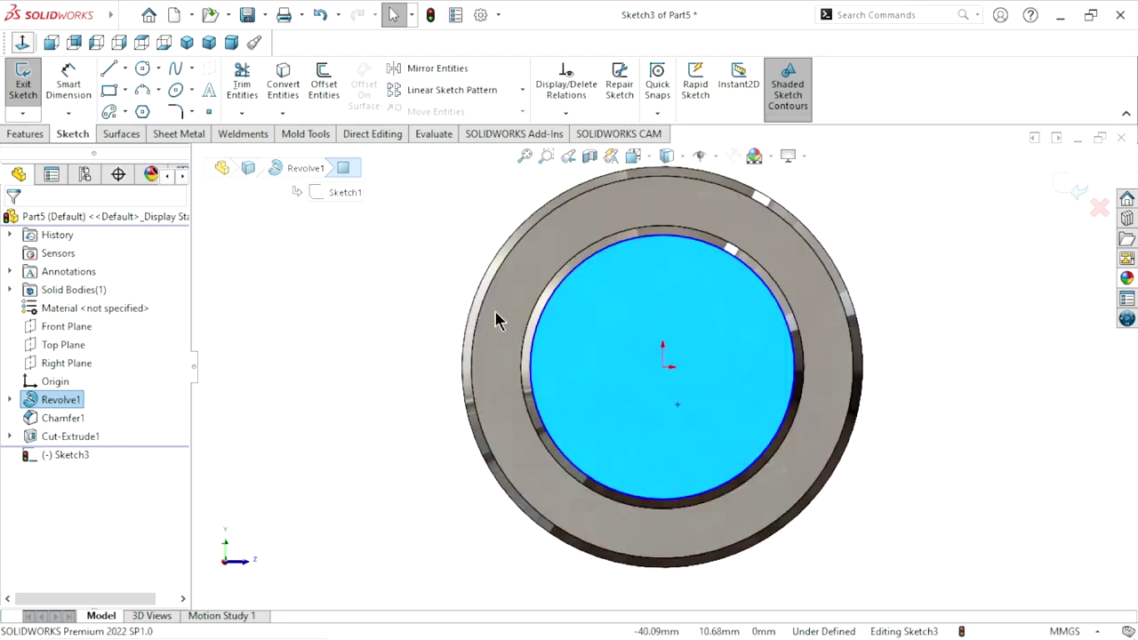
click(114, 92)
scroll(632, 368, up, 3)
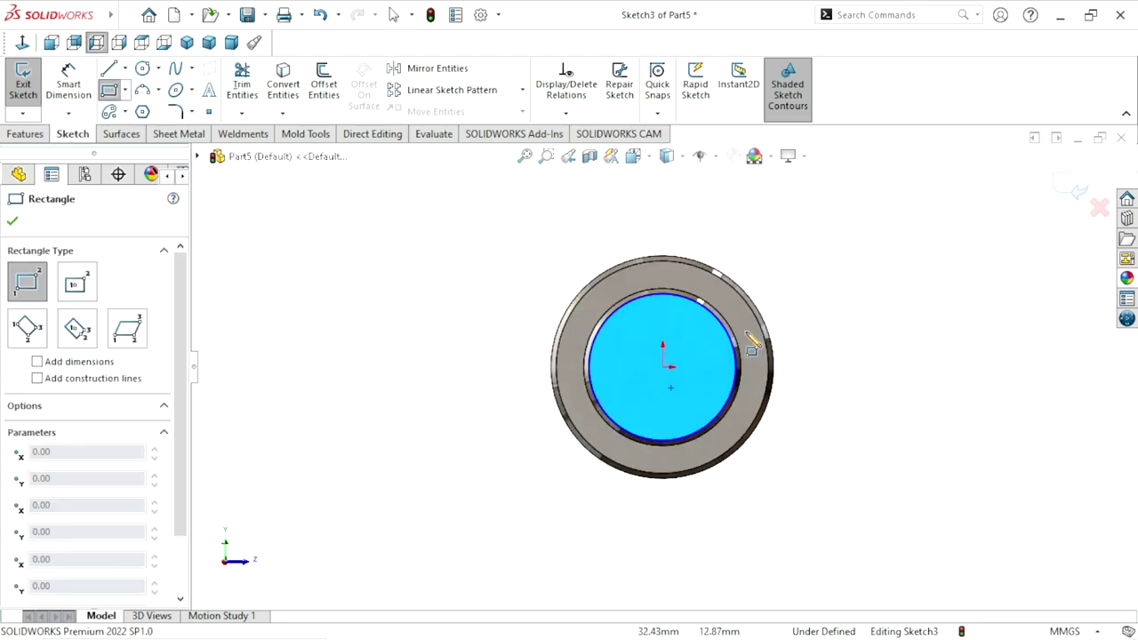
drag(618, 279, 695, 323)
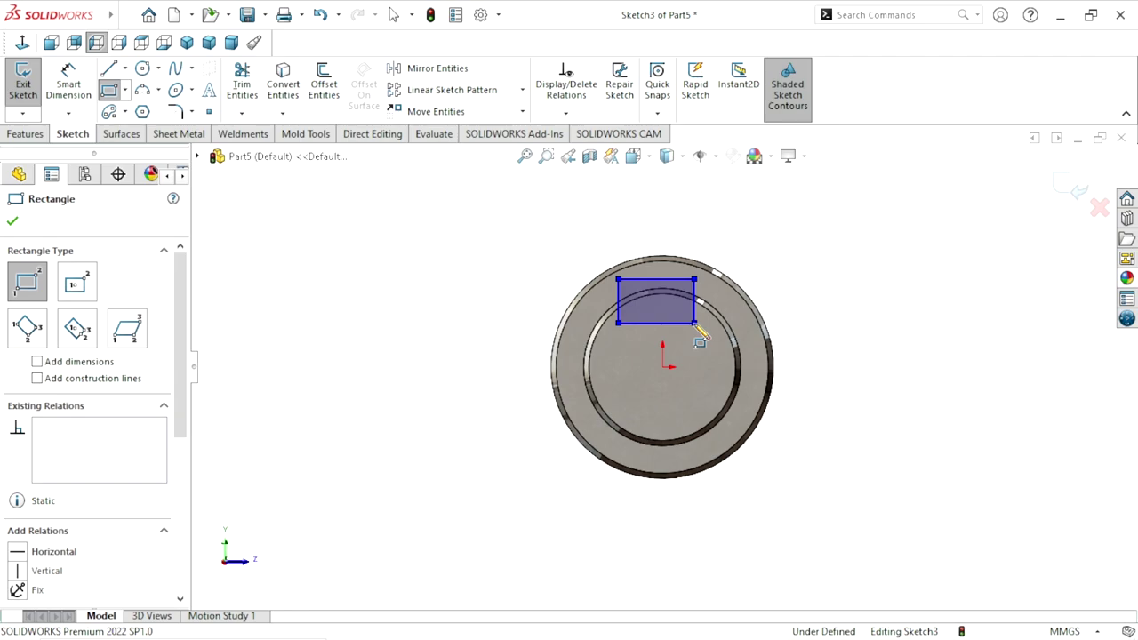
Dimension the rectangle 18.00 wide with its bottom edge 23.00 above the origin
click(72, 106)
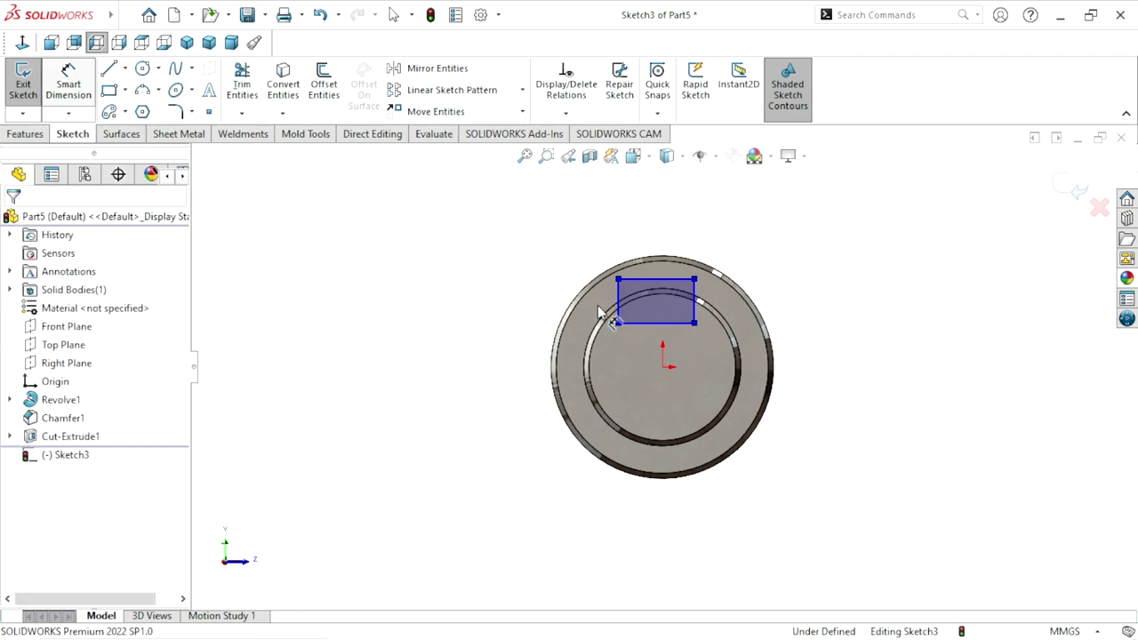
click(660, 279)
click(564, 238)
text(18)
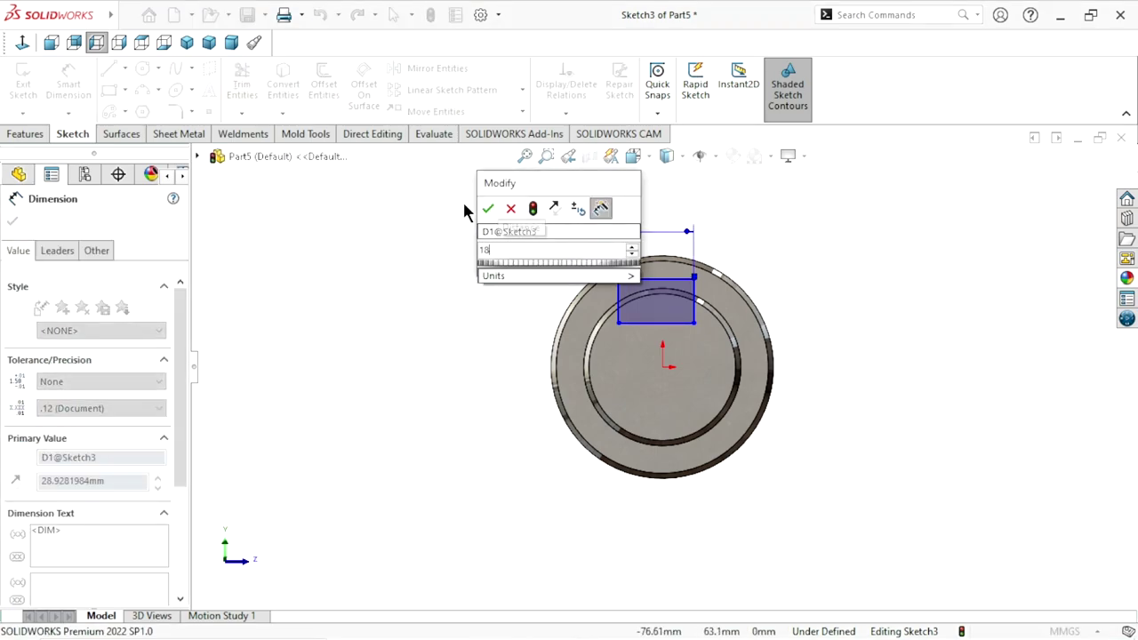
click(487, 208)
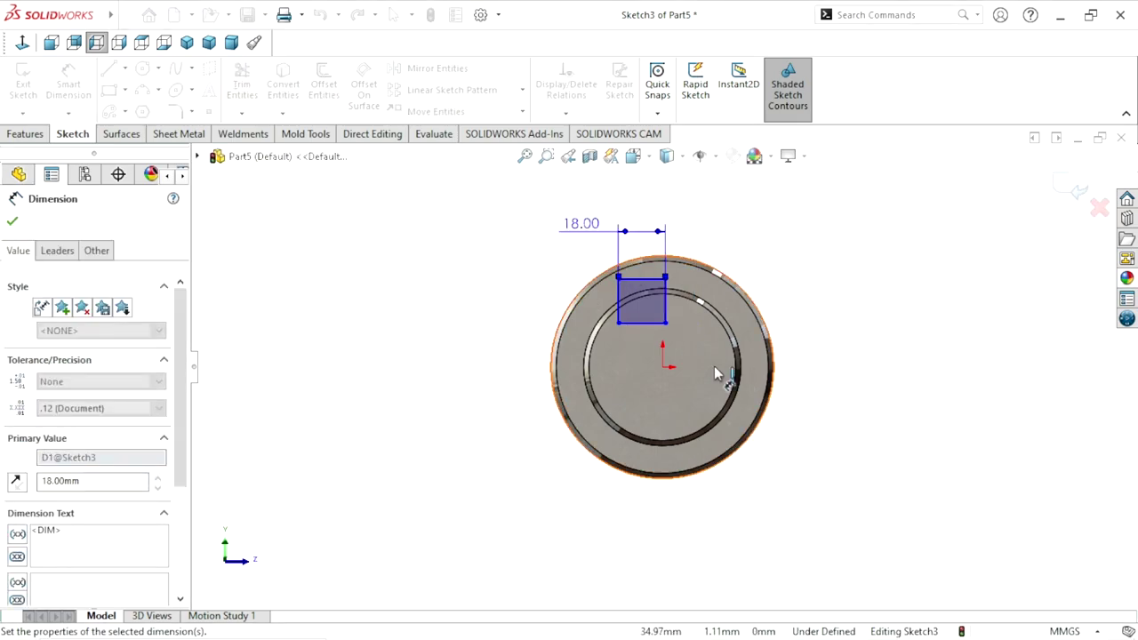
click(668, 374)
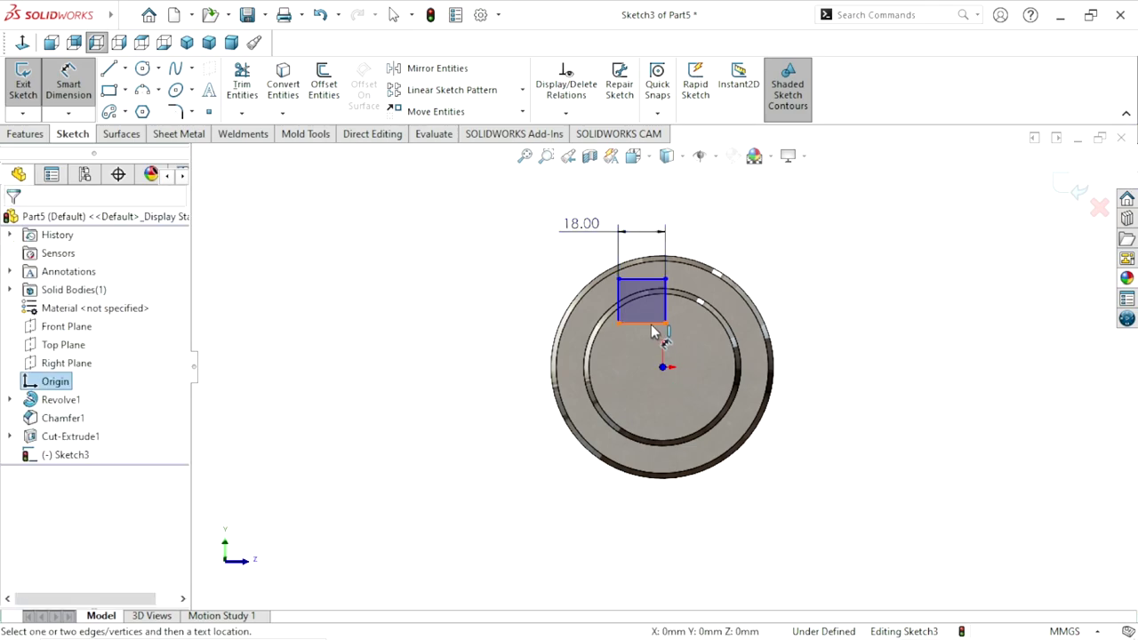
click(651, 327)
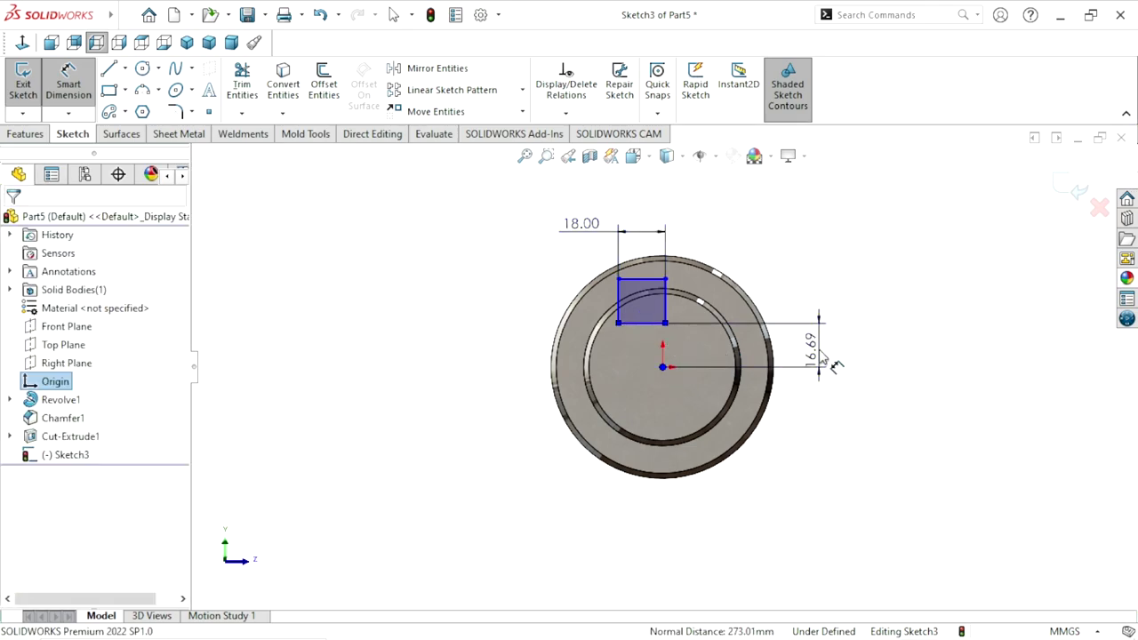
click(822, 354)
text(23)
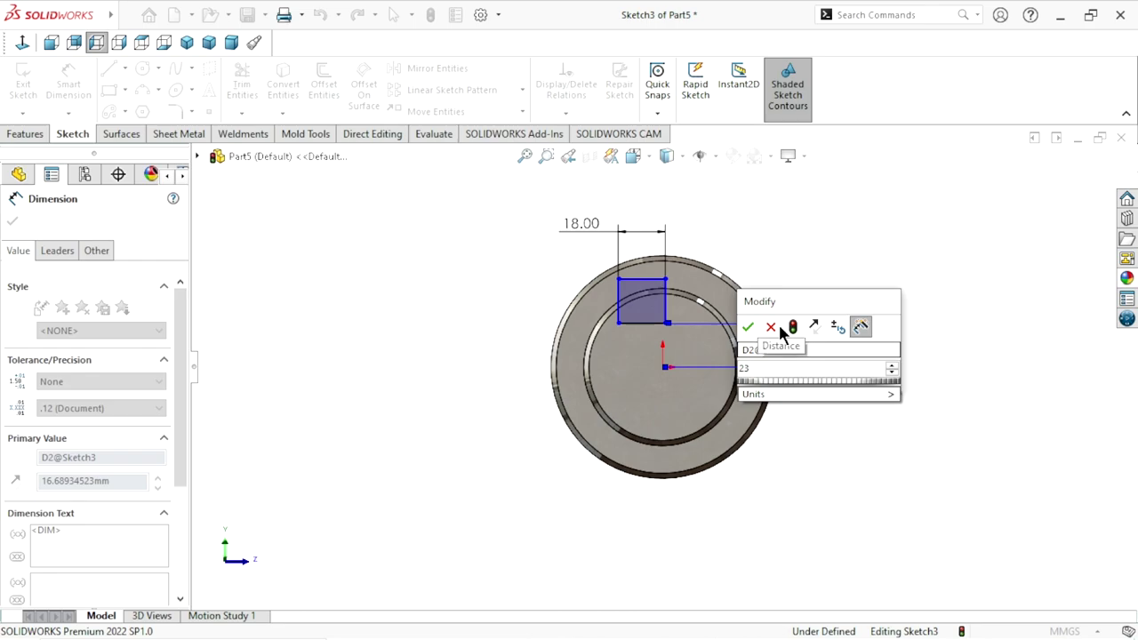
click(749, 328)
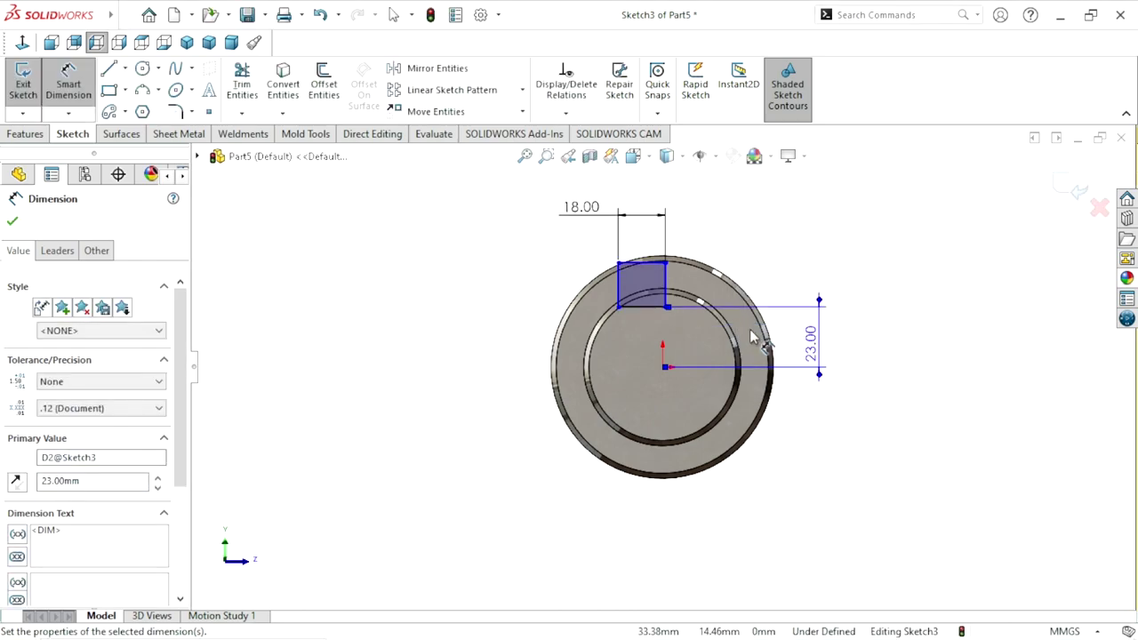
click(12, 222)
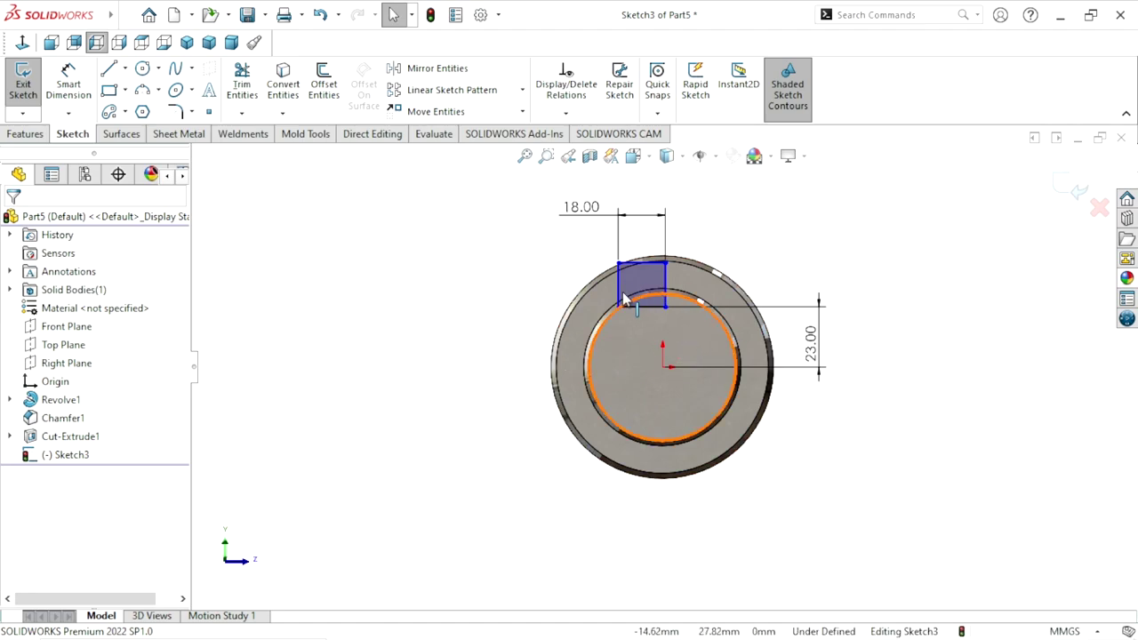
Set the rectangle's height to 12.00 with a dimension on its left edge
click(69, 80)
click(619, 279)
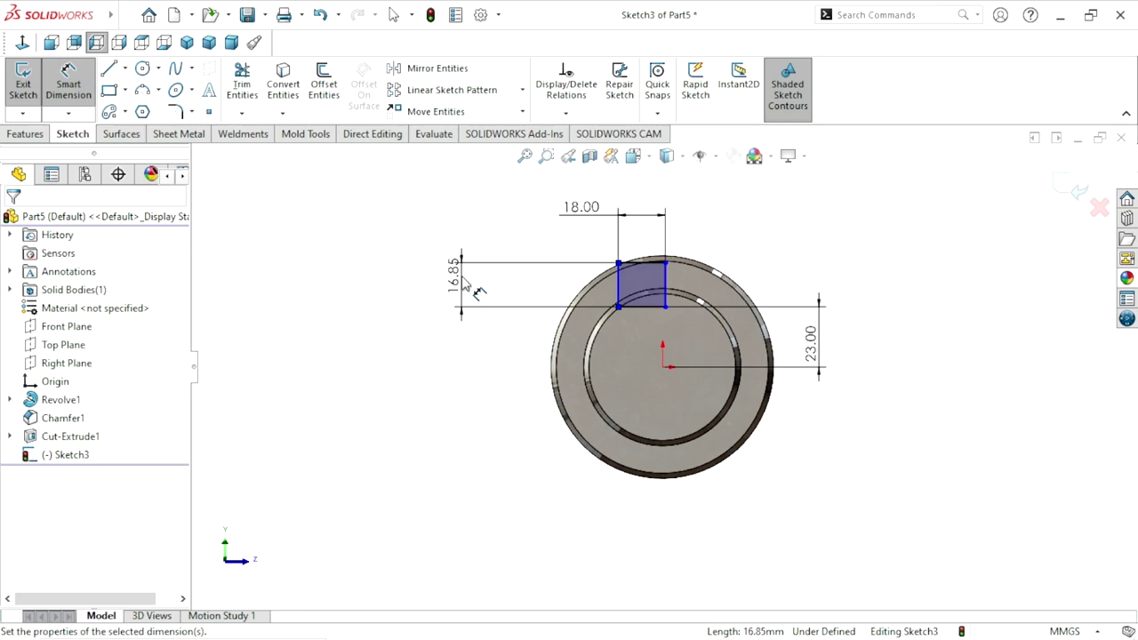
click(462, 285)
key(Return)
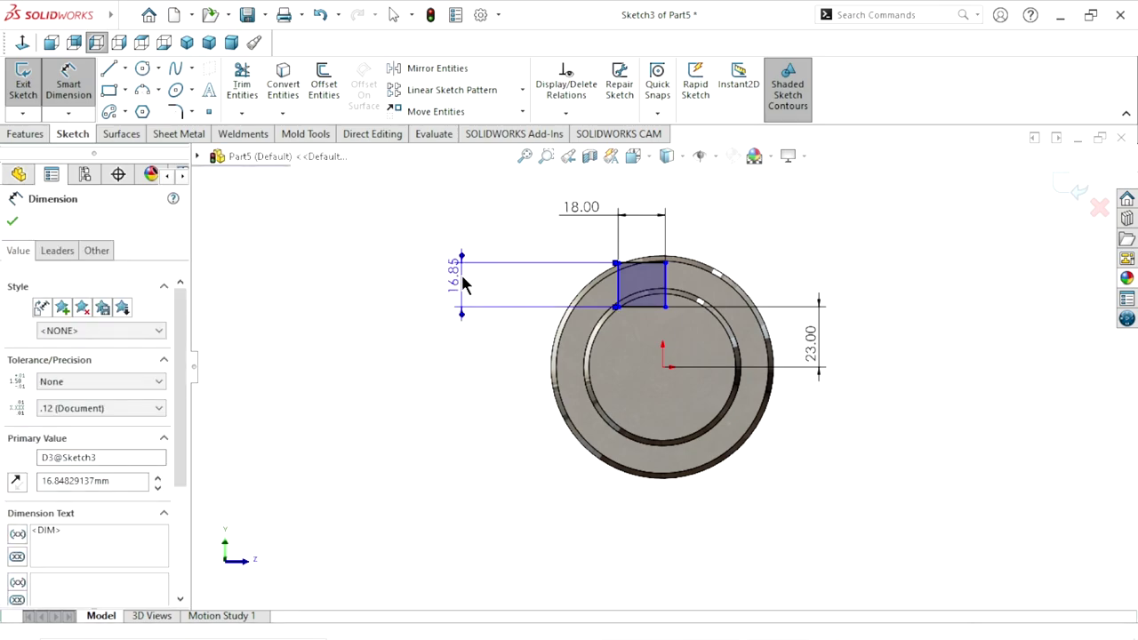
text(12)
key(Return)
click(11, 223)
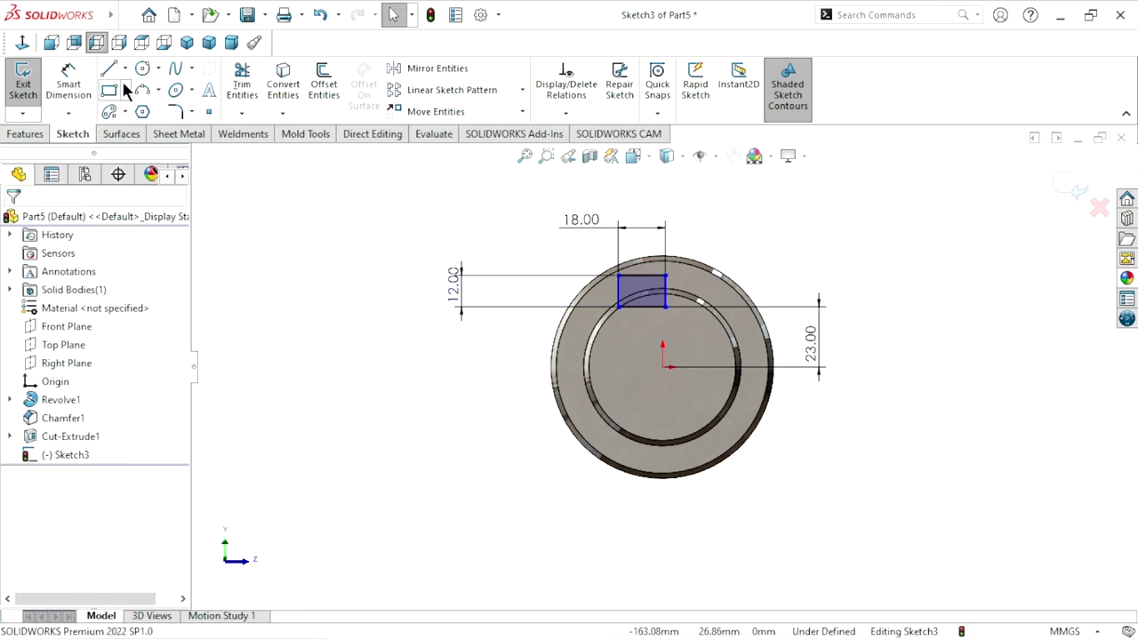
click(126, 69)
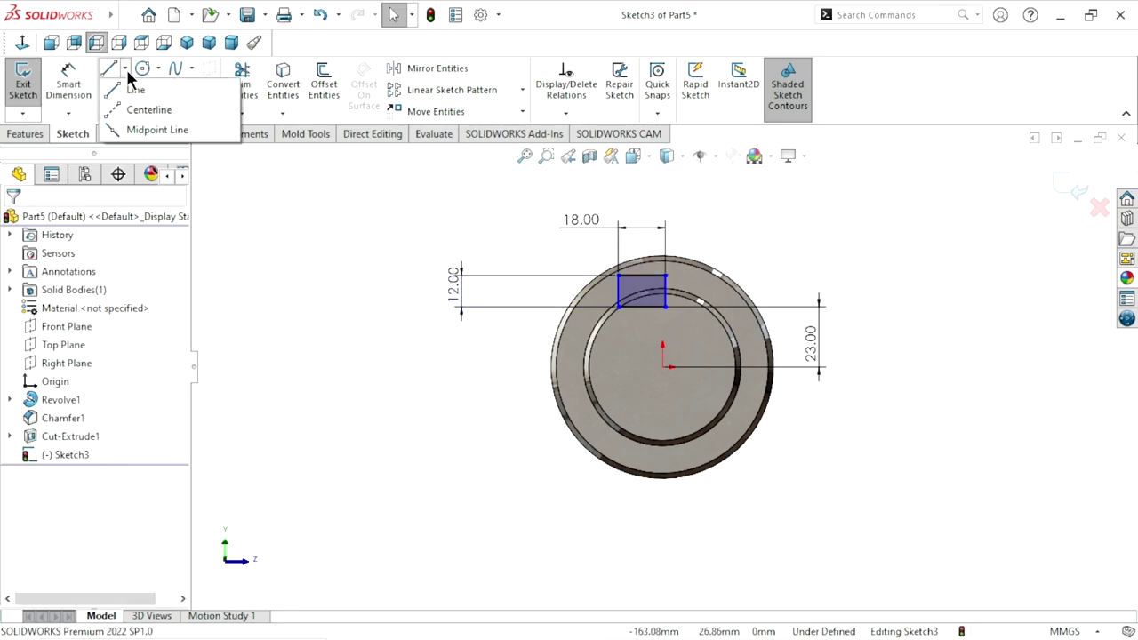
Draw a centerline from the rectangle's bottom midpoint to the origin and make it vertical
click(642, 308)
click(663, 366)
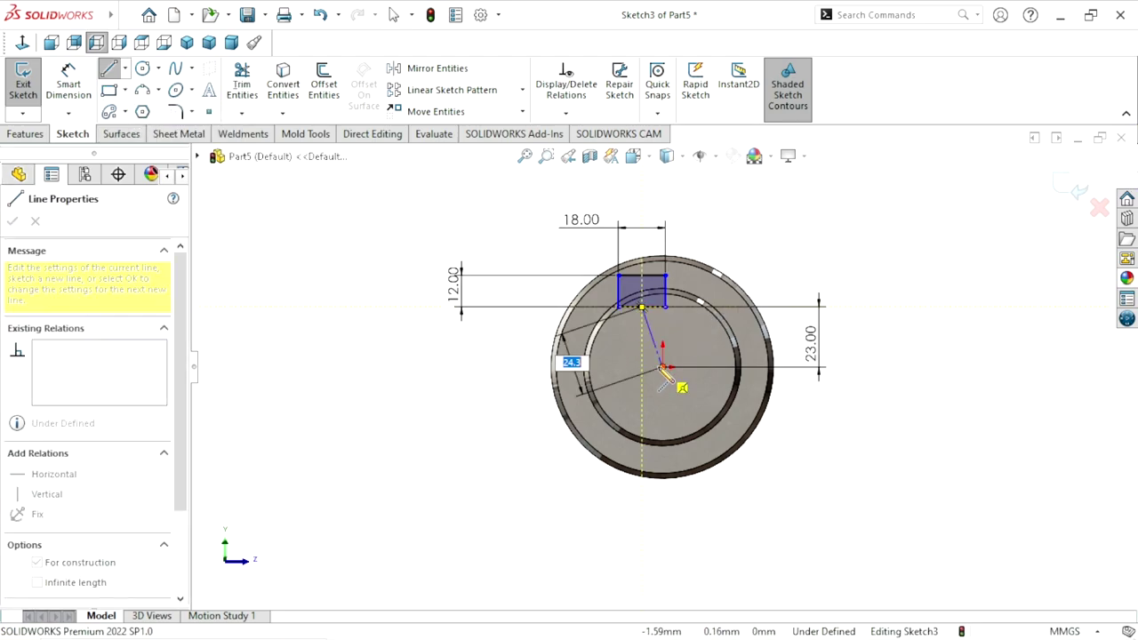
right_click(600, 377)
click(623, 372)
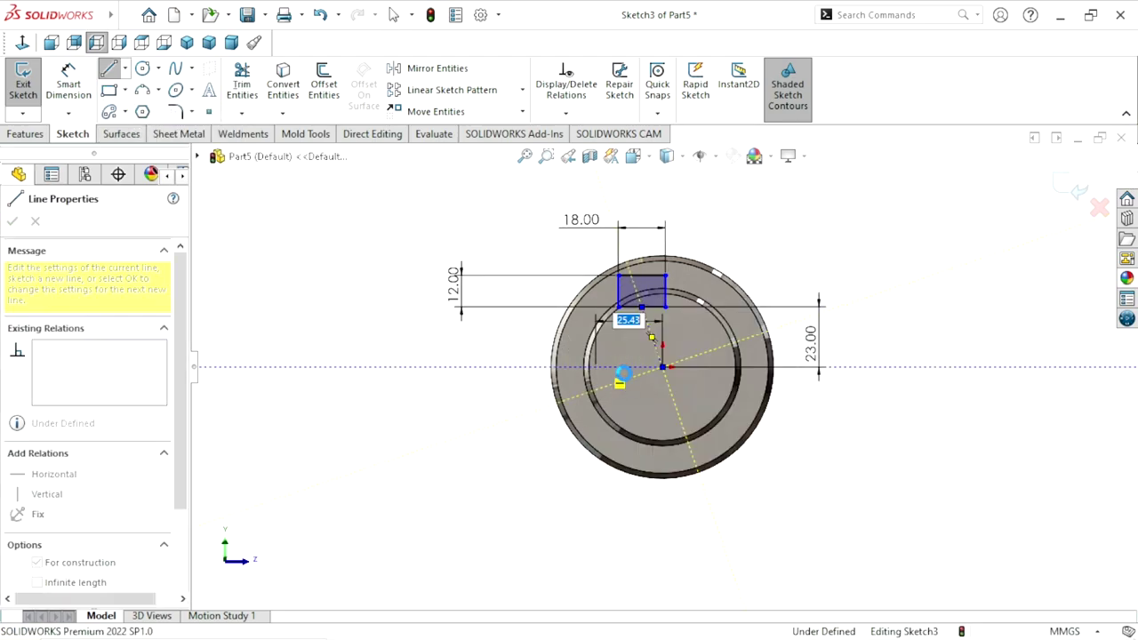
scroll(666, 326, down, 3)
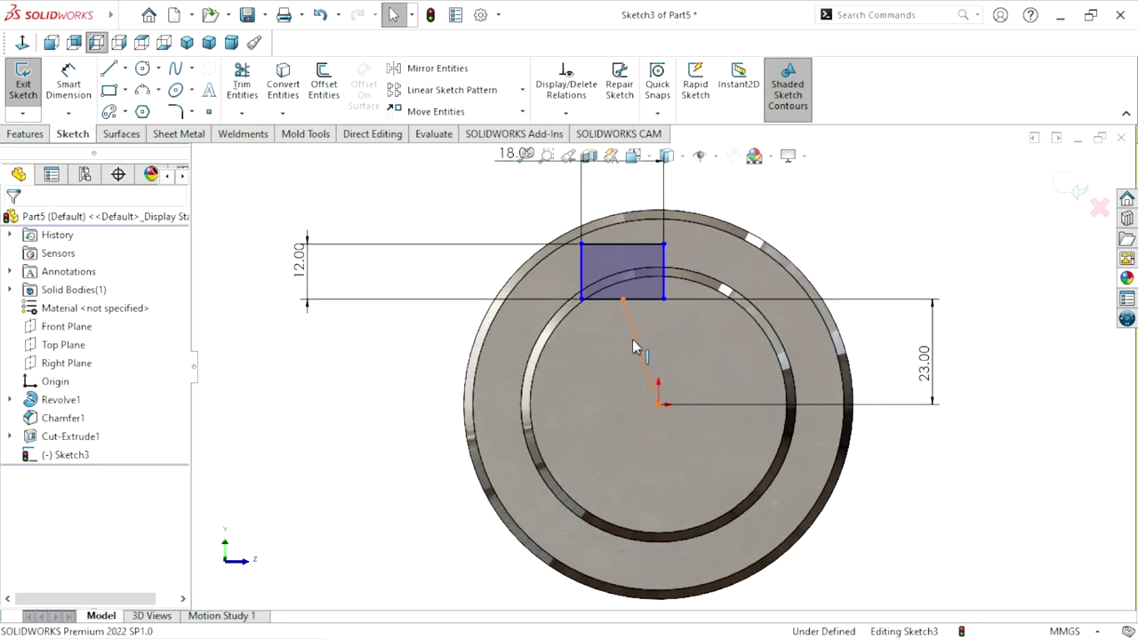
click(634, 339)
click(705, 265)
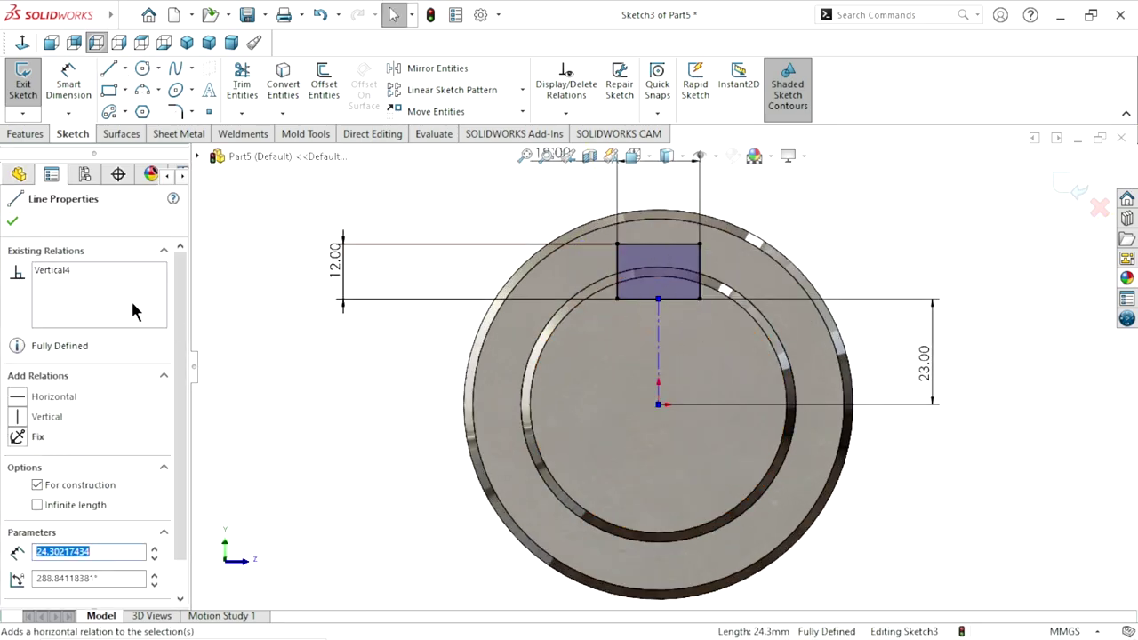
click(11, 224)
click(14, 140)
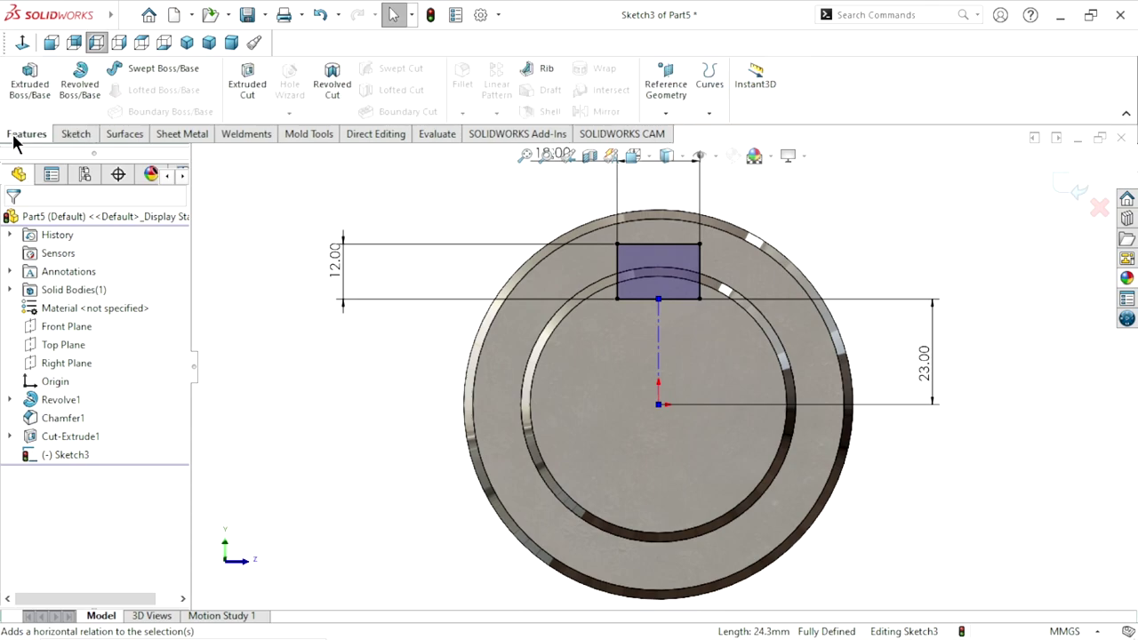
Extrude-cut Sketch3's 18 × 12 slot up to the outer ring face, creating Cut-Extrude2
click(256, 92)
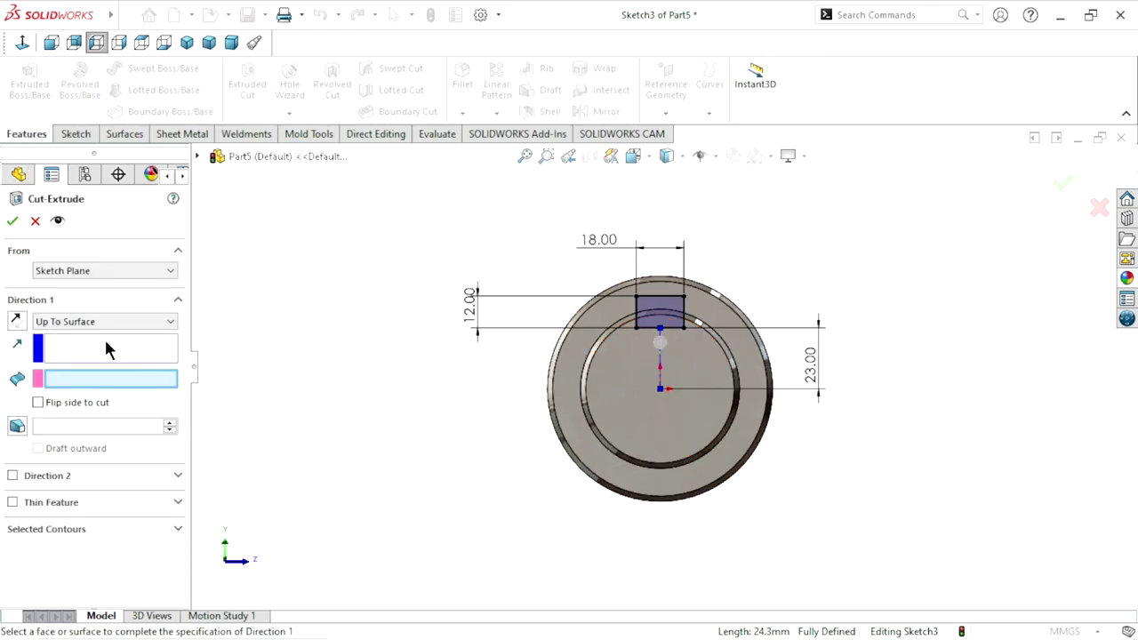
click(734, 358)
click(12, 220)
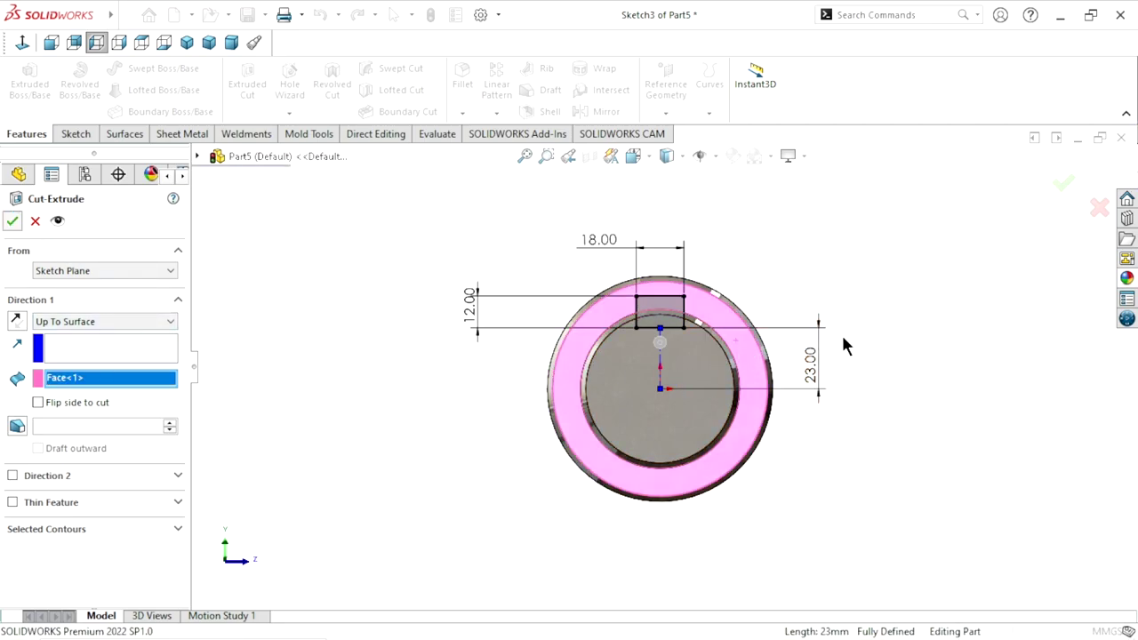
mouse_move(882, 341)
middle_down()
mouse_move(600, 469)
mouse_move(722, 433)
mouse_move(603, 322)
middle_up()
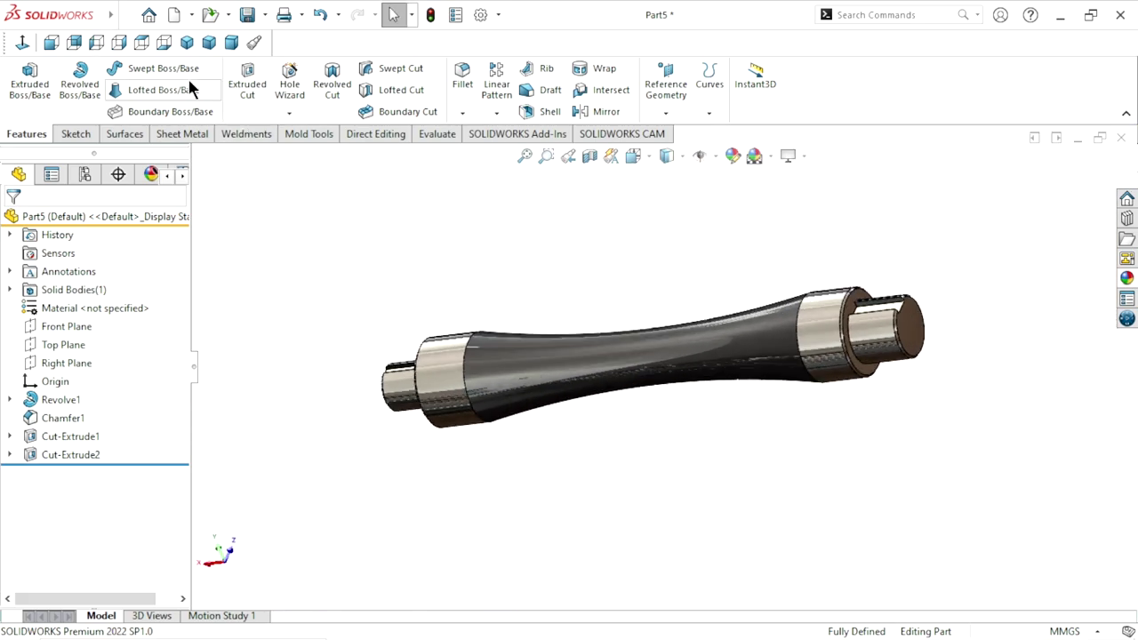
Switch to isometric view and save the part as 'Part#3 main shaft' in Slotting mechanism
click(187, 42)
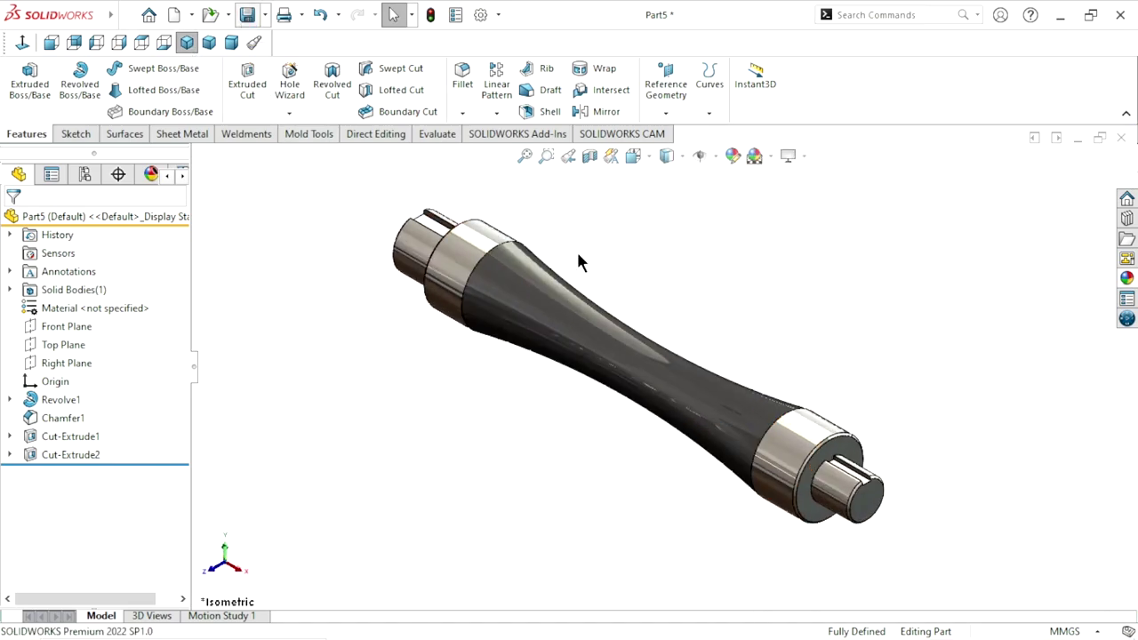
key(ctrl+s)
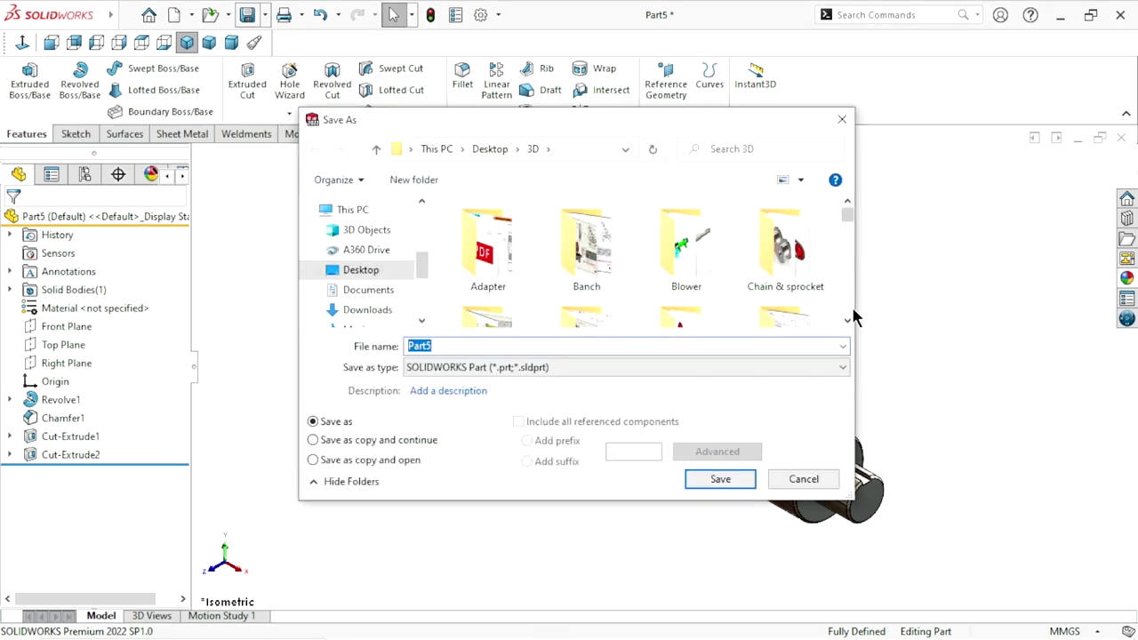
click(846, 324)
click(846, 324)
click(846, 323)
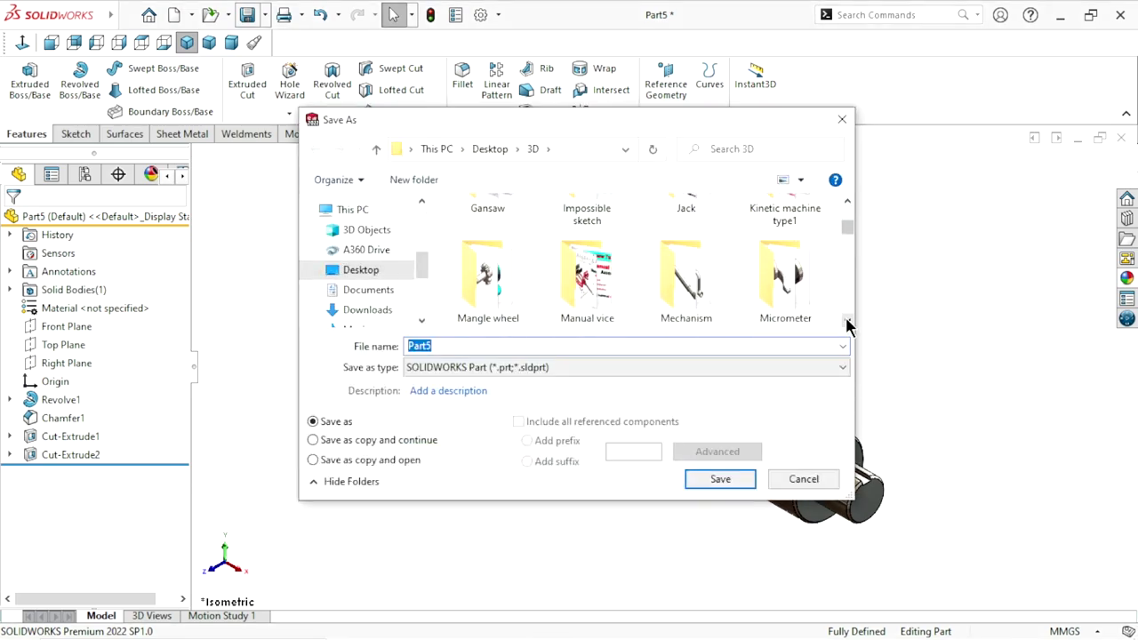
click(847, 319)
click(847, 320)
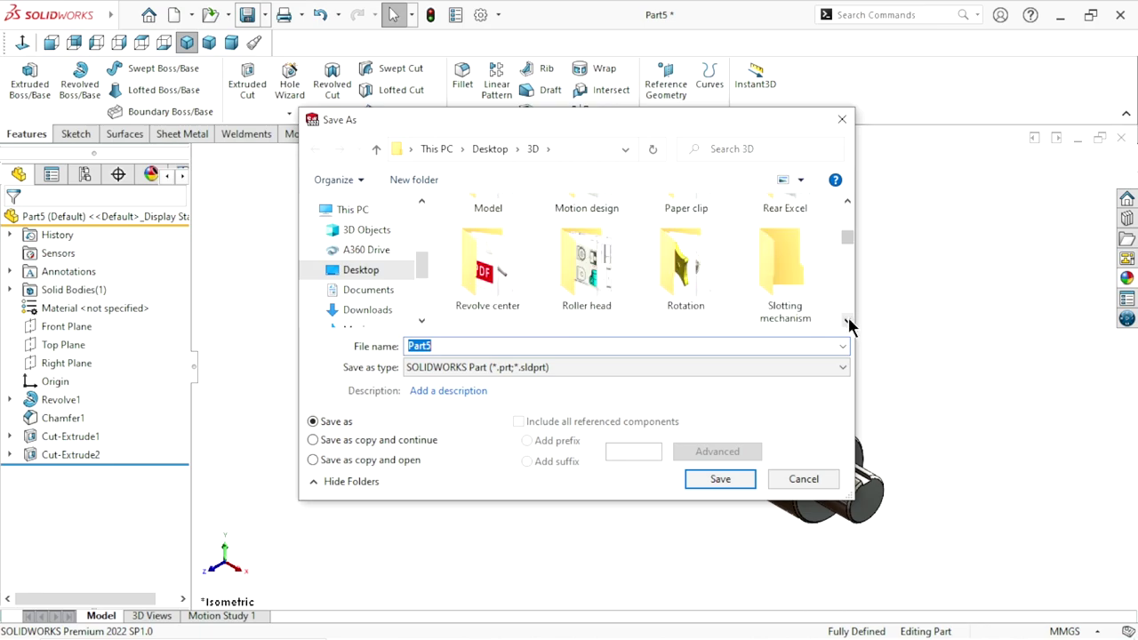
double_click(790, 277)
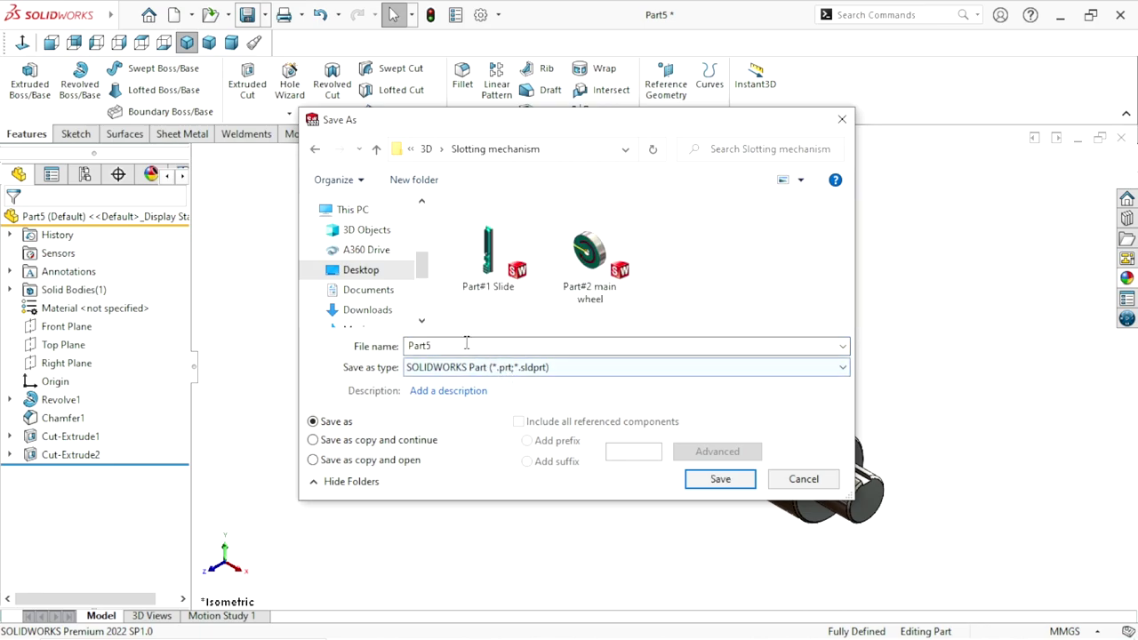
text(Part)
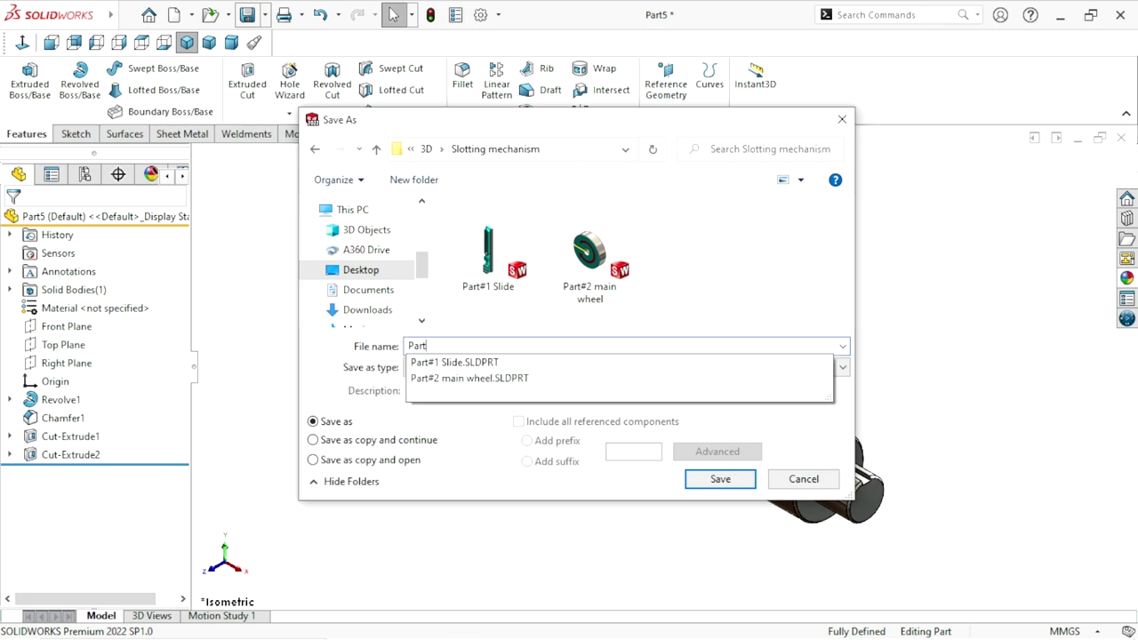
text(#3 main shaft)
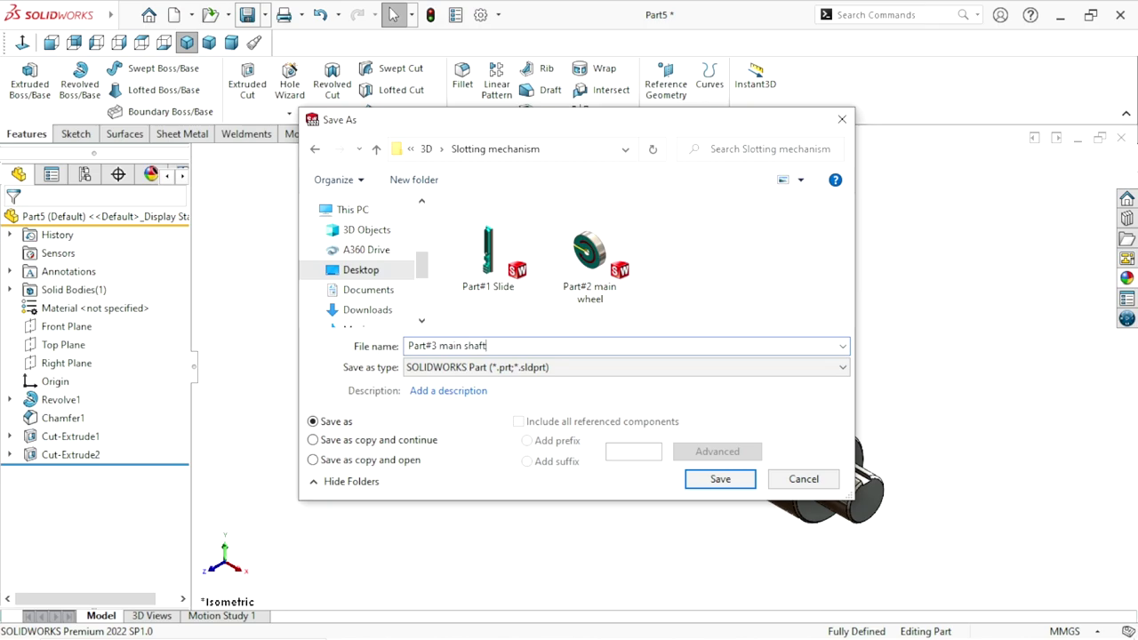
click(734, 483)
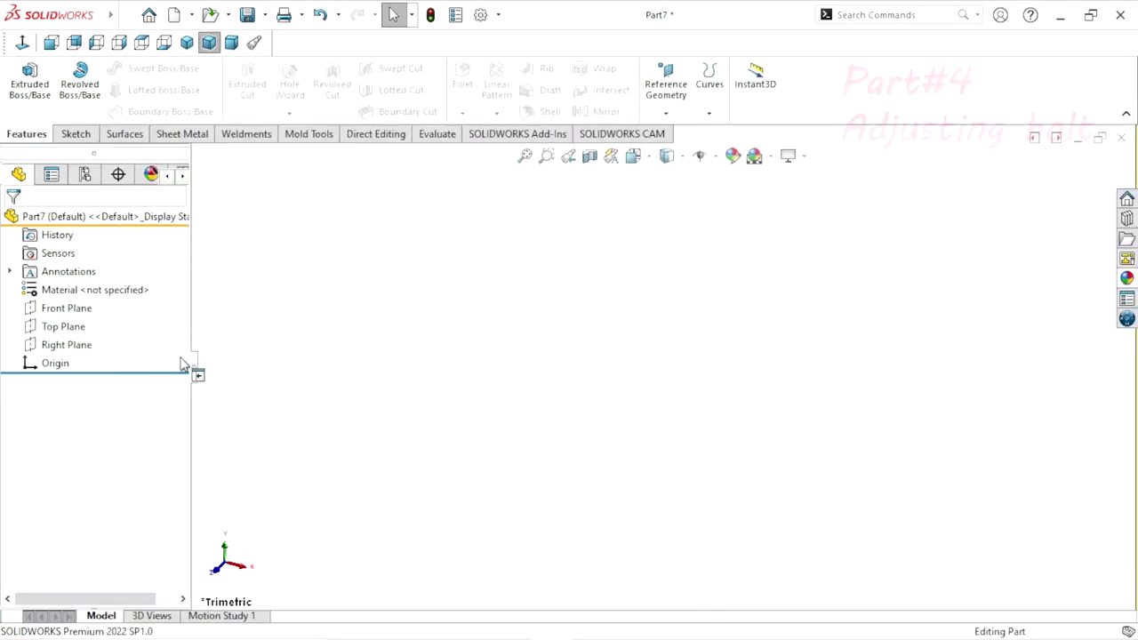
Sketch a center rectangle on the Right Plane, centred on the origin
click(67, 345)
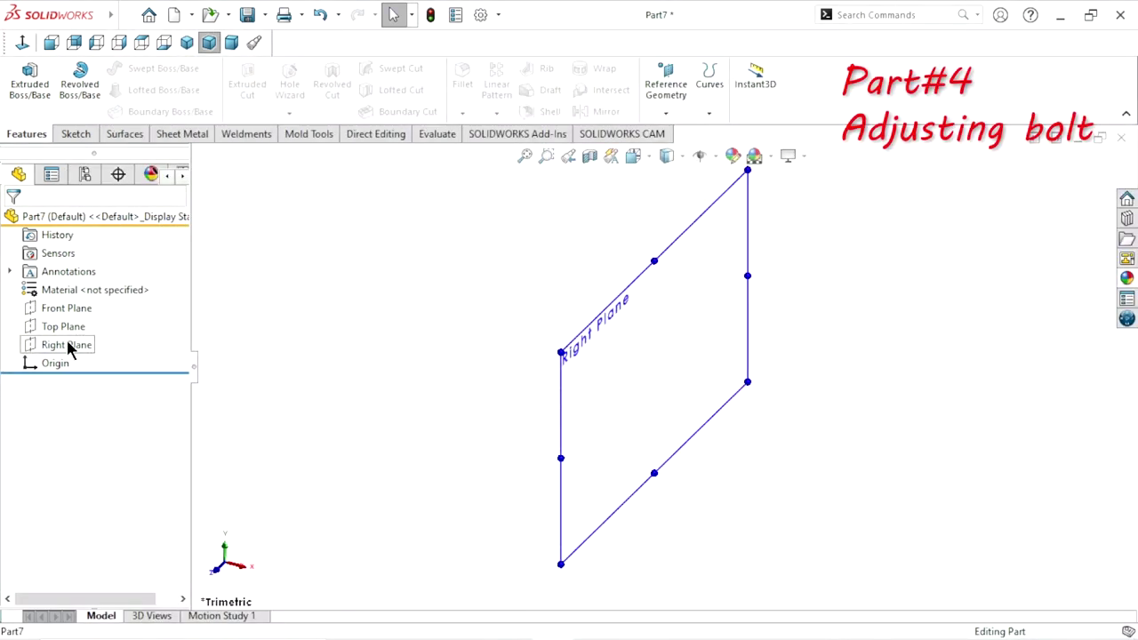
click(86, 320)
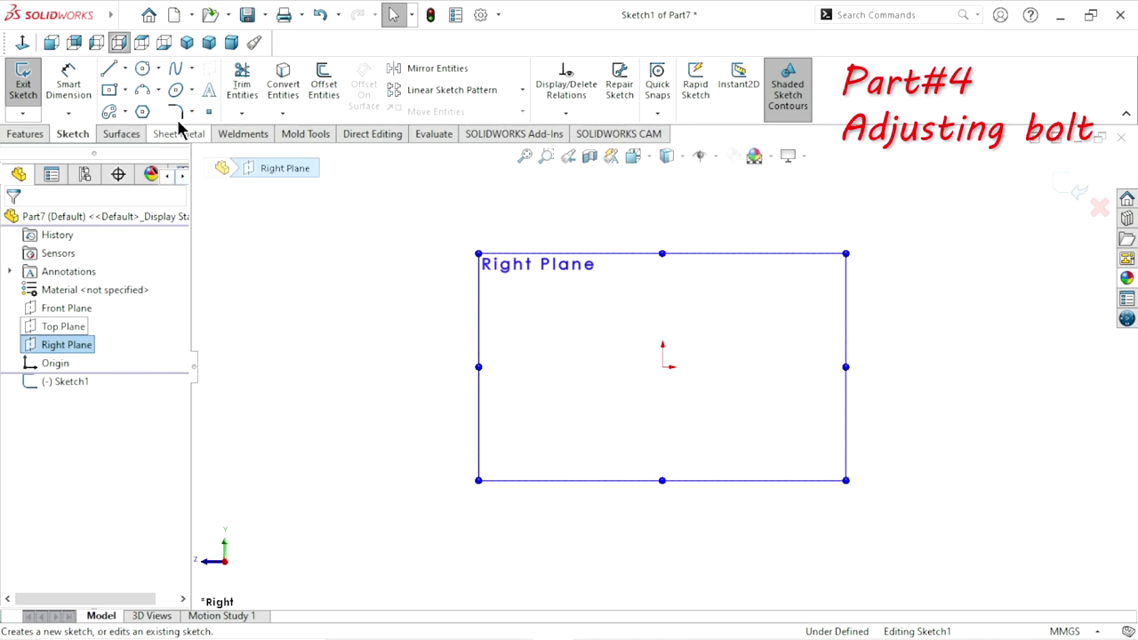
click(109, 90)
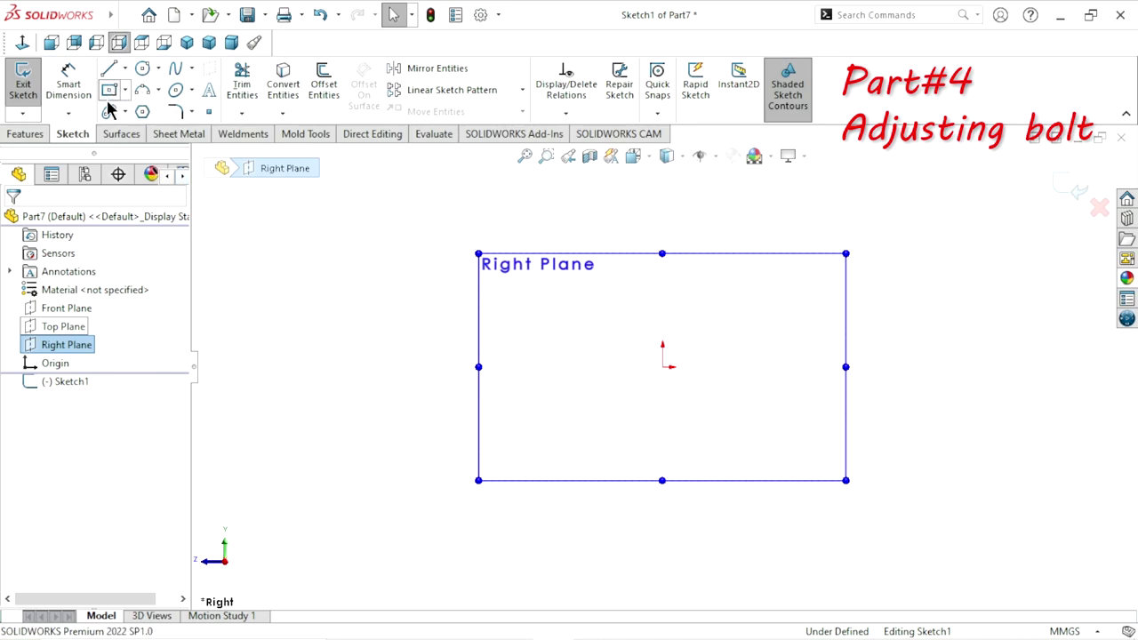
click(661, 366)
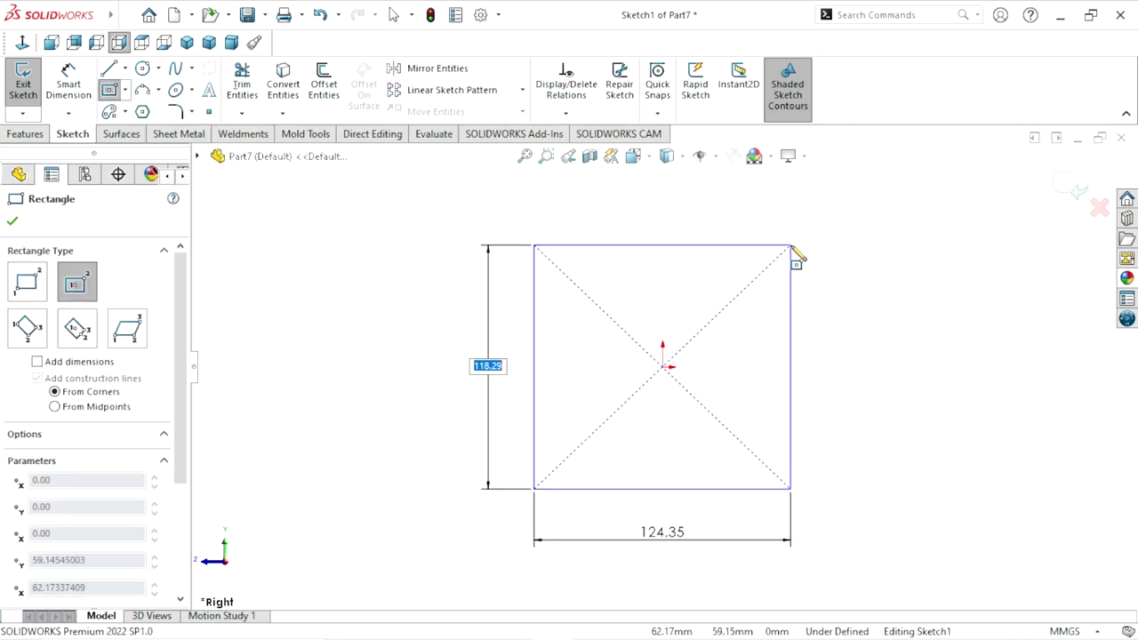
click(790, 245)
click(12, 223)
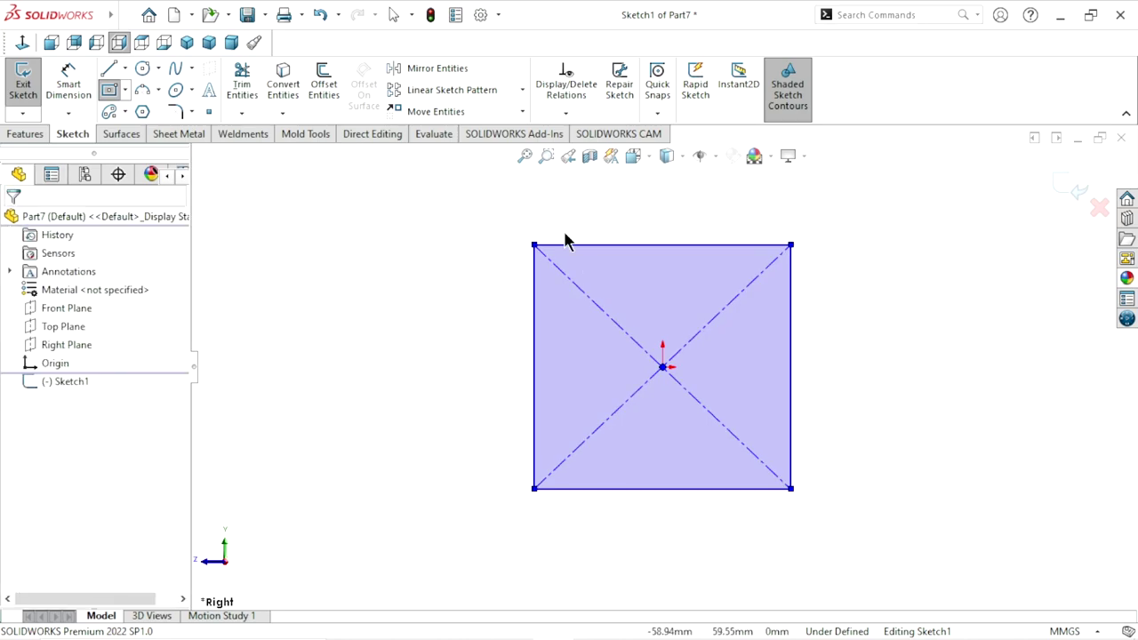
Make the rectangle's top and left edges equal to form a square
click(591, 247)
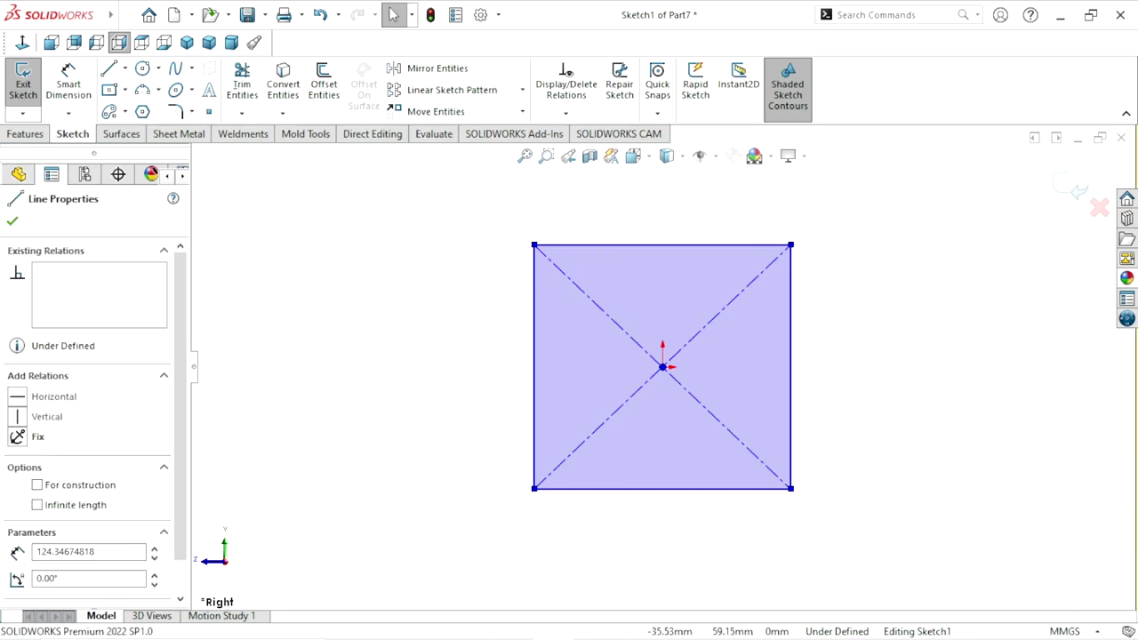
key(ctrl+a)
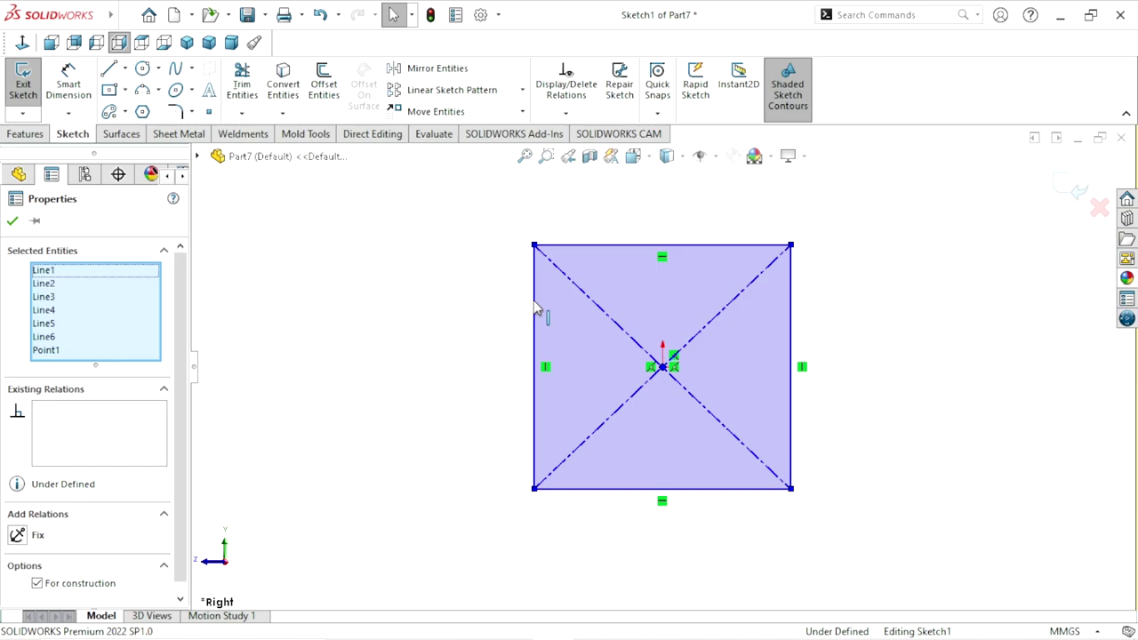
ctrl+click(534, 313)
click(899, 317)
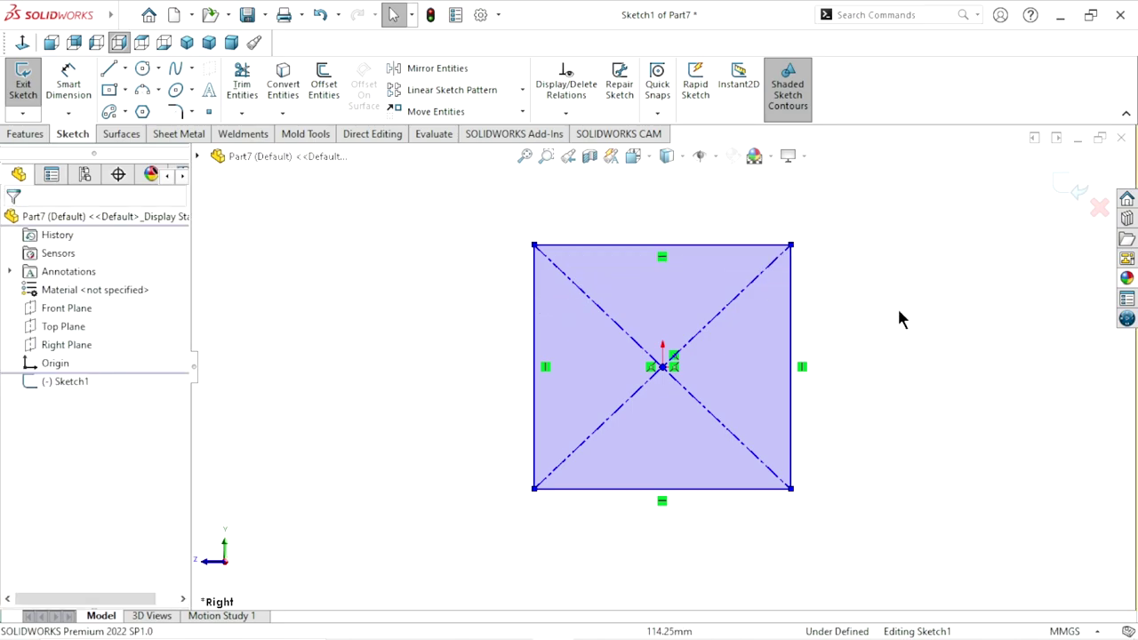
click(605, 245)
ctrl+click(534, 311)
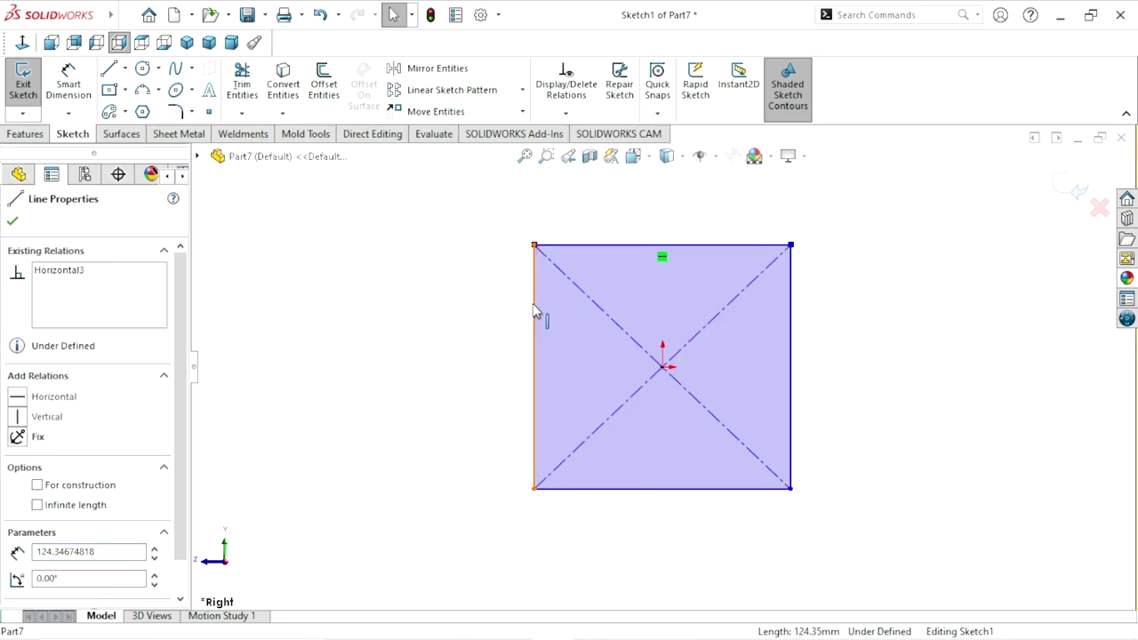
click(707, 231)
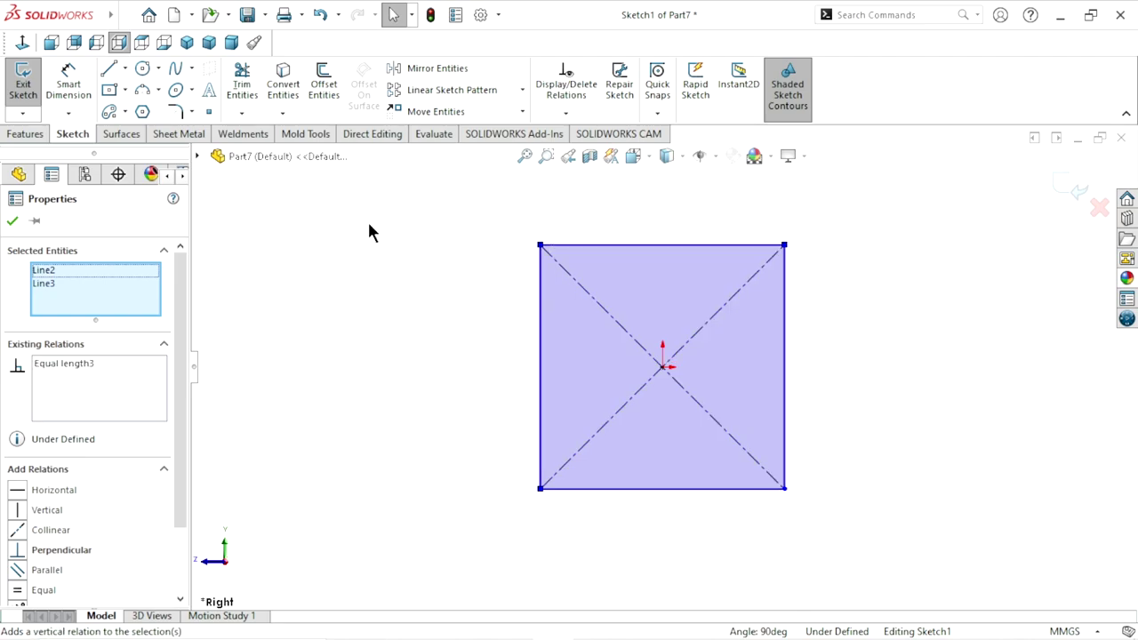
Dimension the square's top edge to 40 mm, fully defining the sketch
click(74, 92)
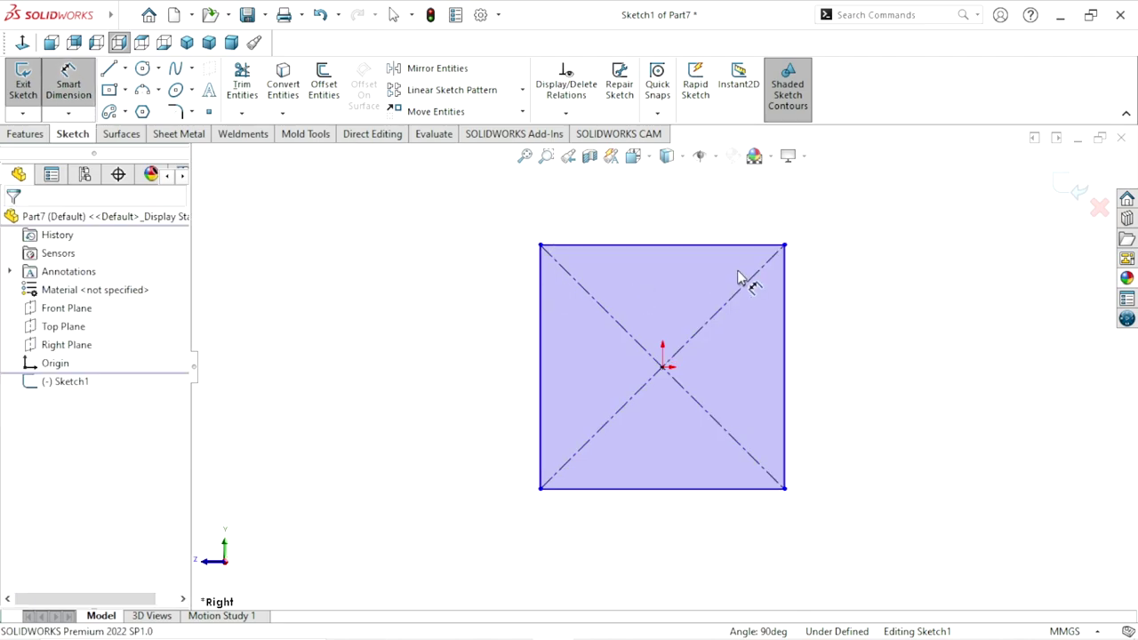
click(663, 247)
click(663, 229)
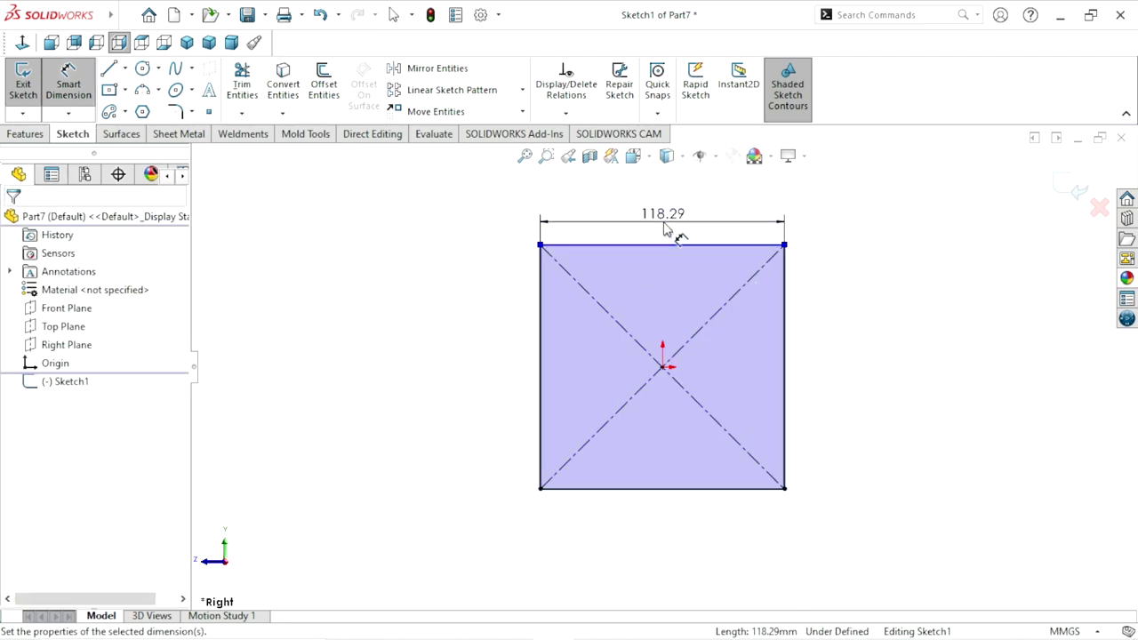
text(40)
click(592, 199)
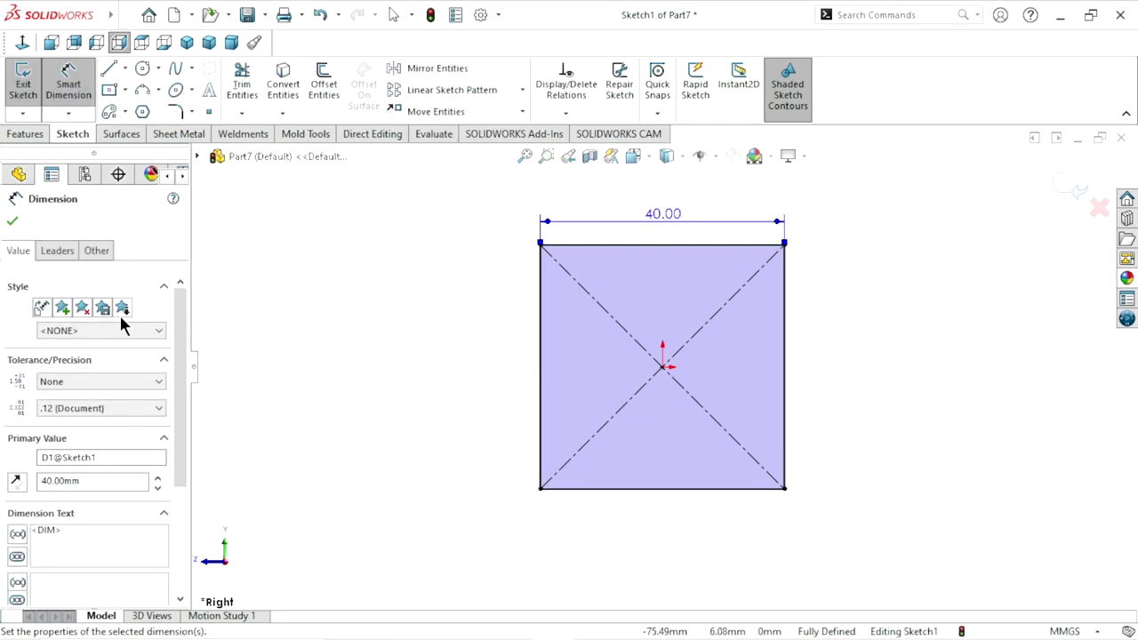
click(11, 221)
scroll(681, 401, up, 2)
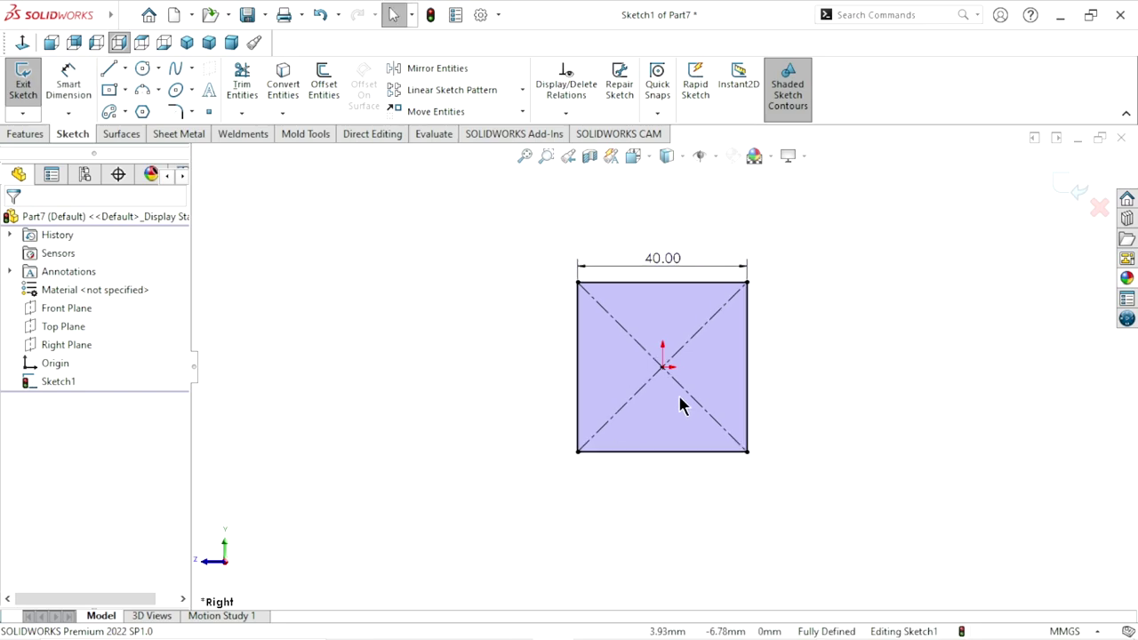
scroll(681, 407, down, 2)
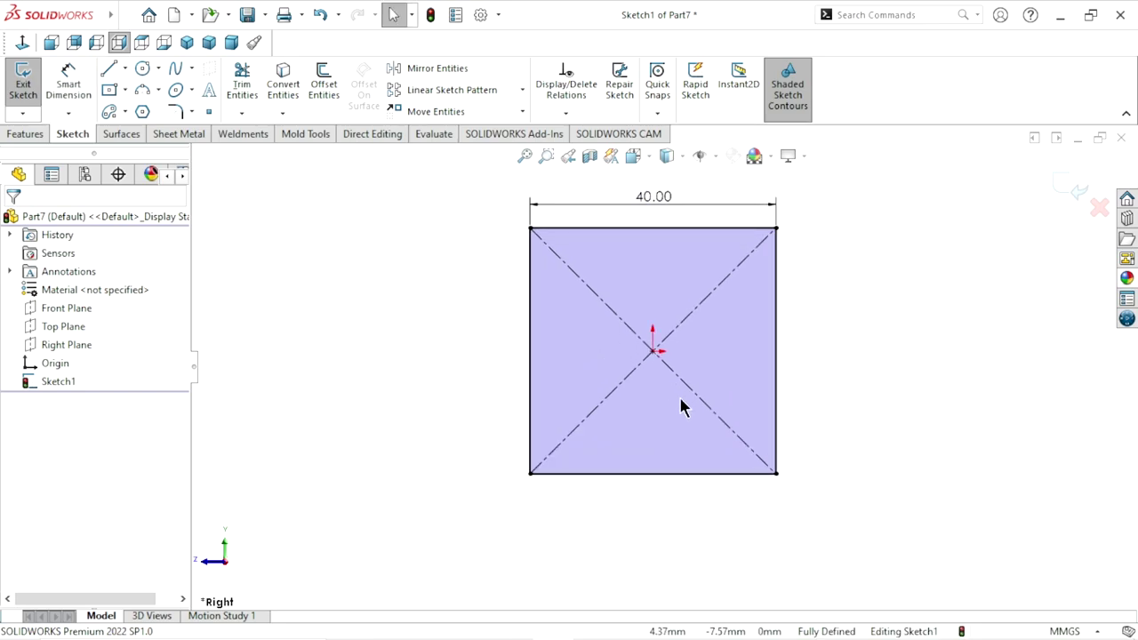
click(38, 131)
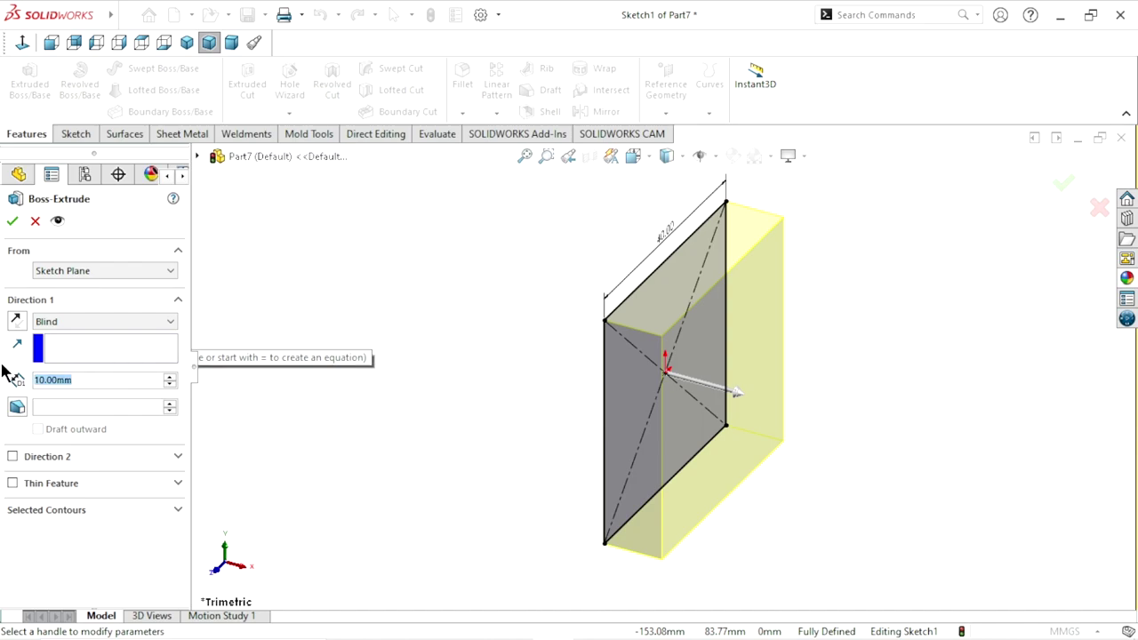
text(13)
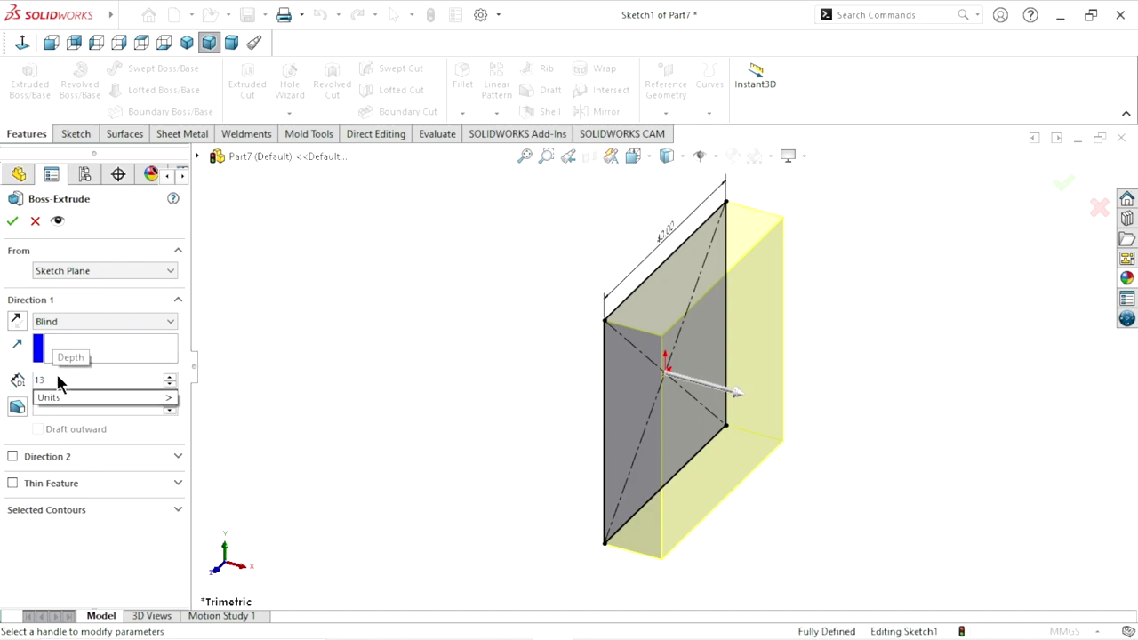
key(Return)
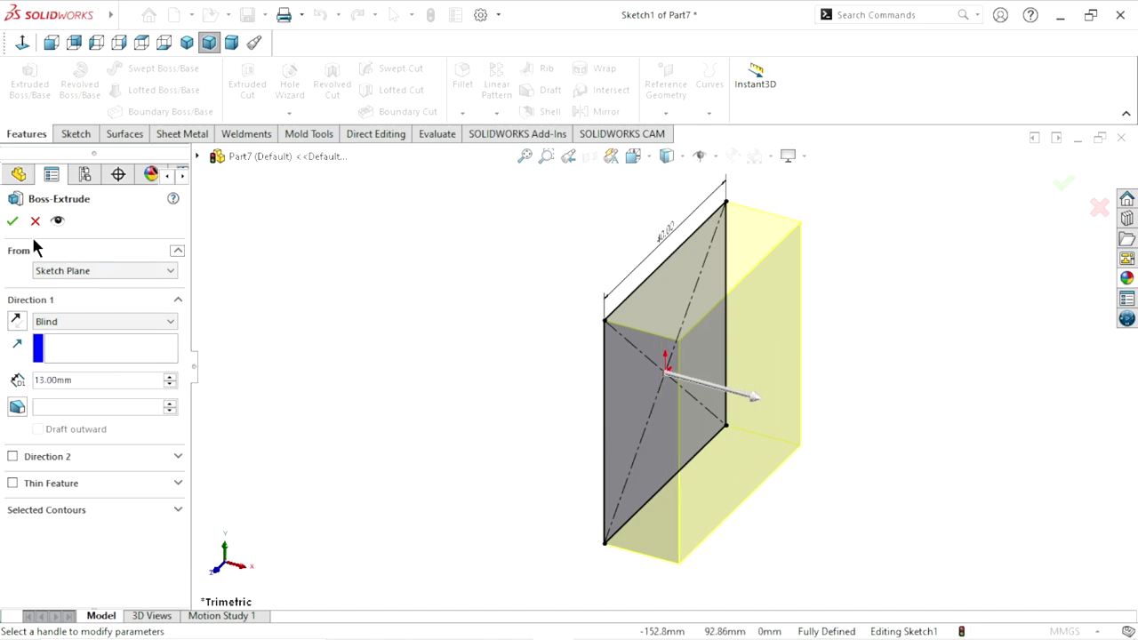
click(35, 221)
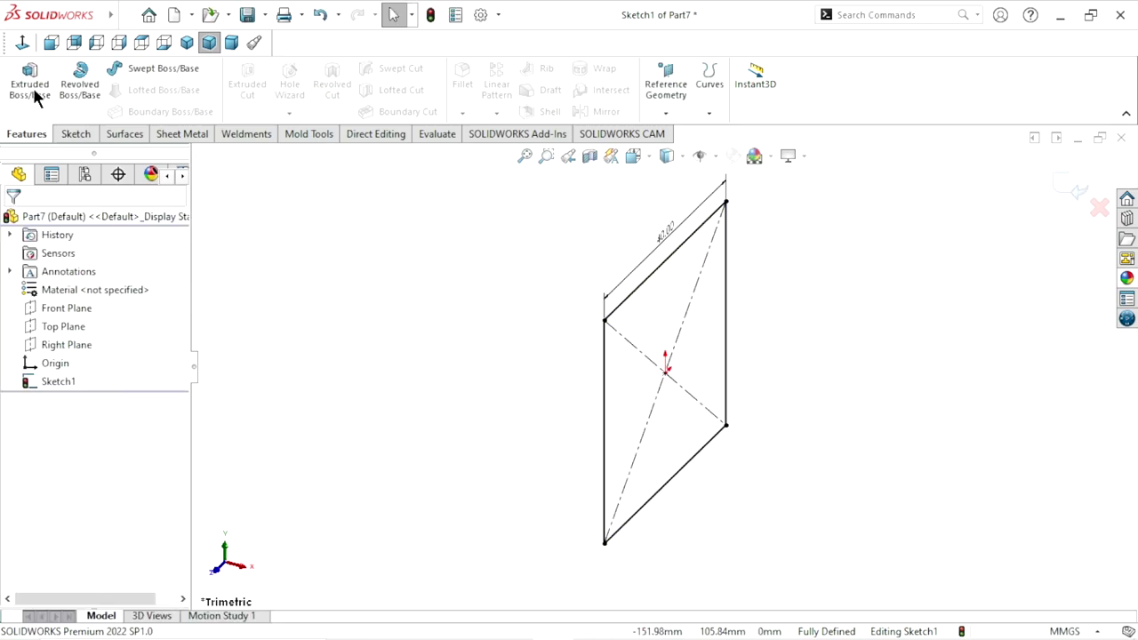
click(22, 41)
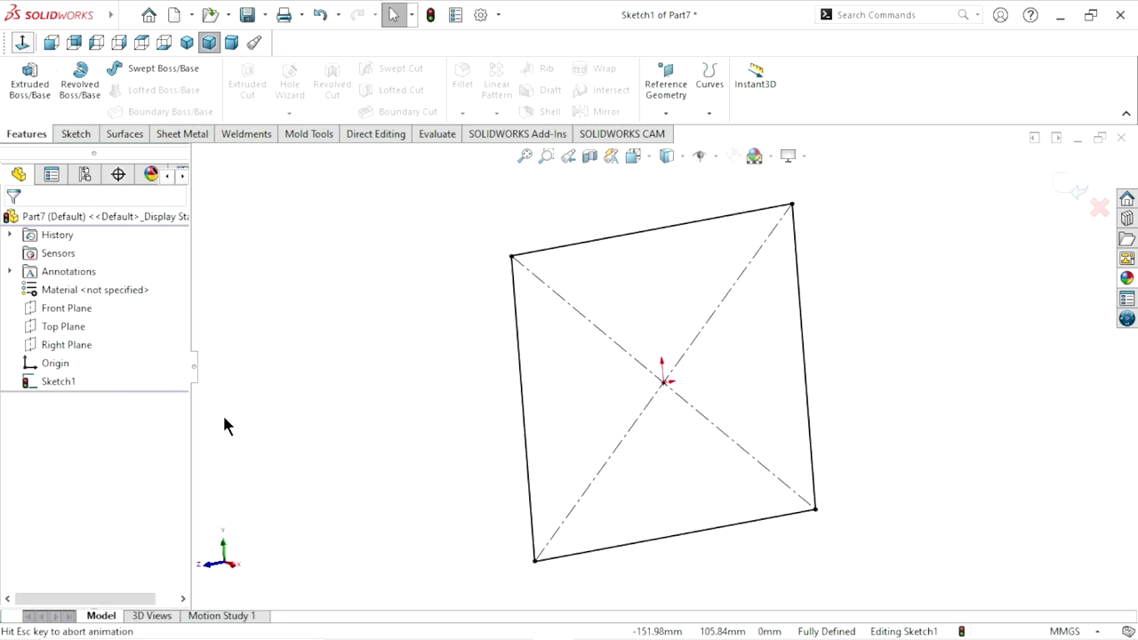
Round all four corners of the 40 mm square with 5 mm sketch fillets
click(75, 133)
click(173, 113)
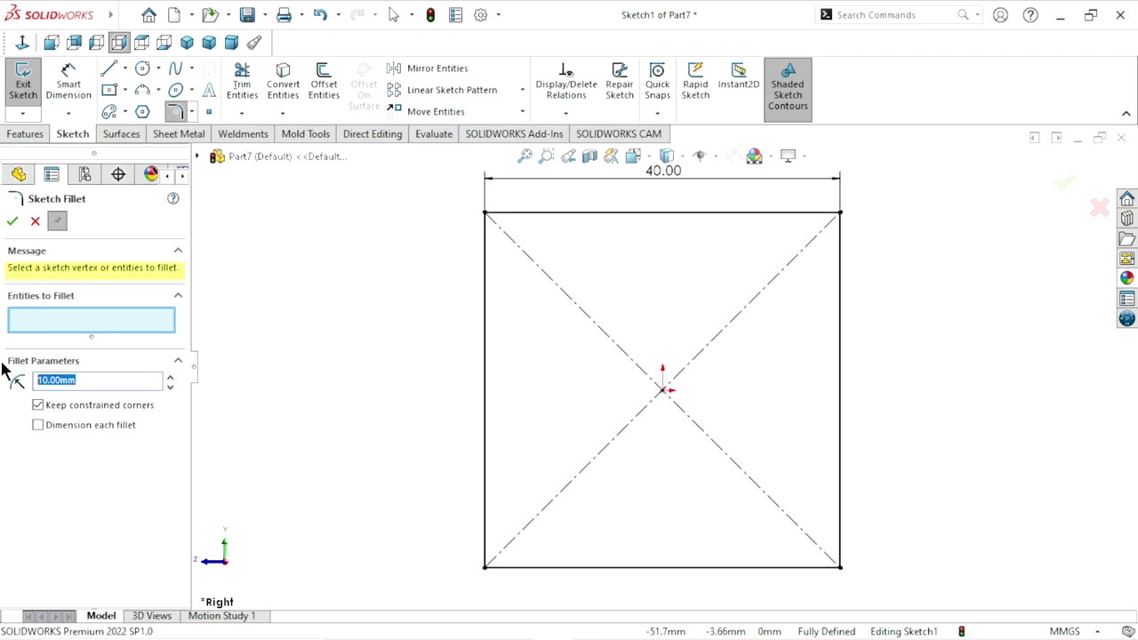
text(5)
key(z)
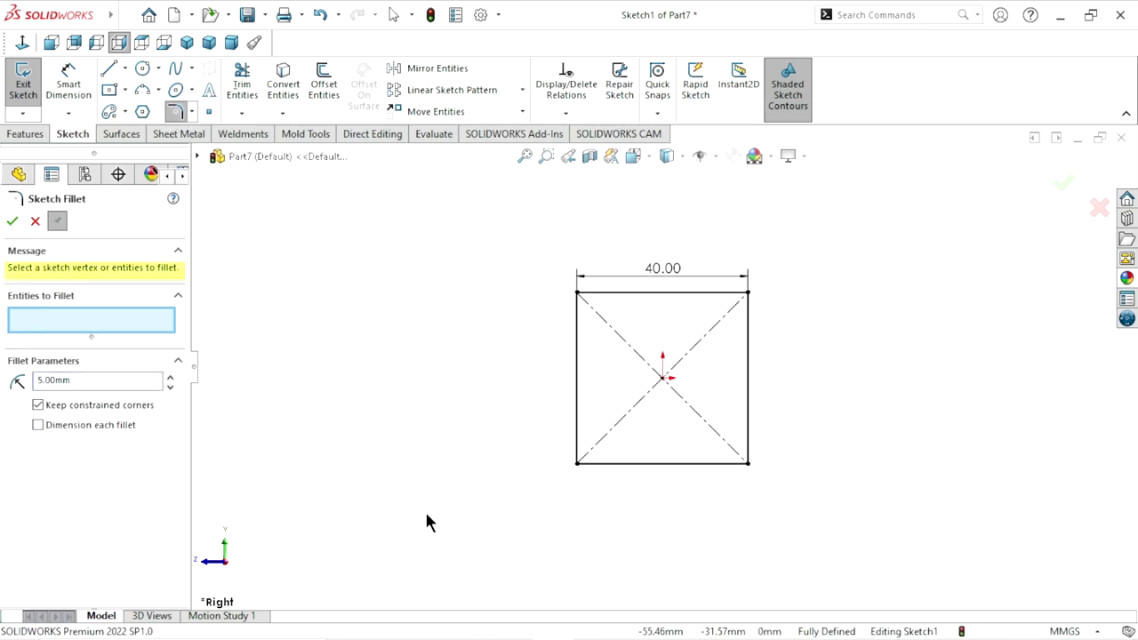
mouse_move(836, 223)
mouse_down()
mouse_move(503, 481)
mouse_move(494, 516)
mouse_up()
click(607, 342)
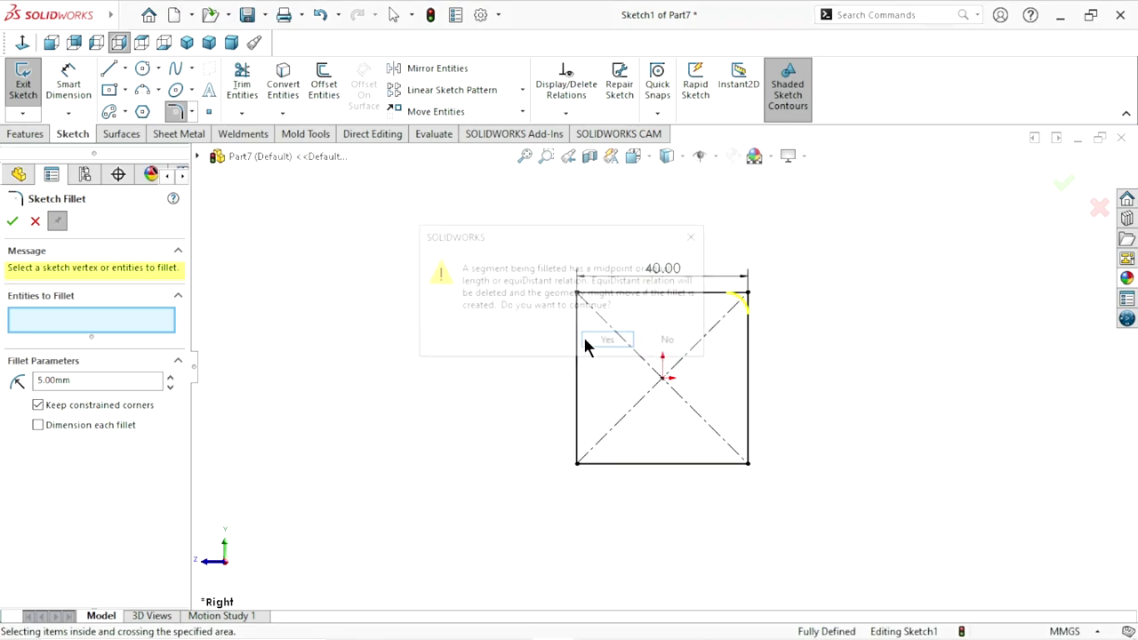
click(603, 341)
click(603, 342)
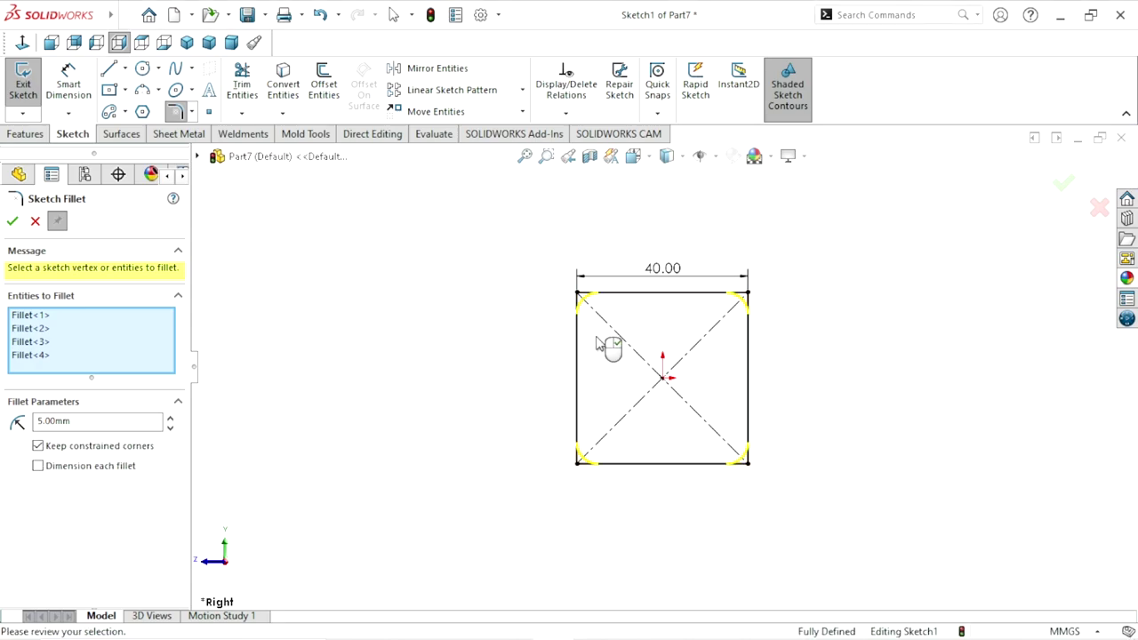
click(12, 220)
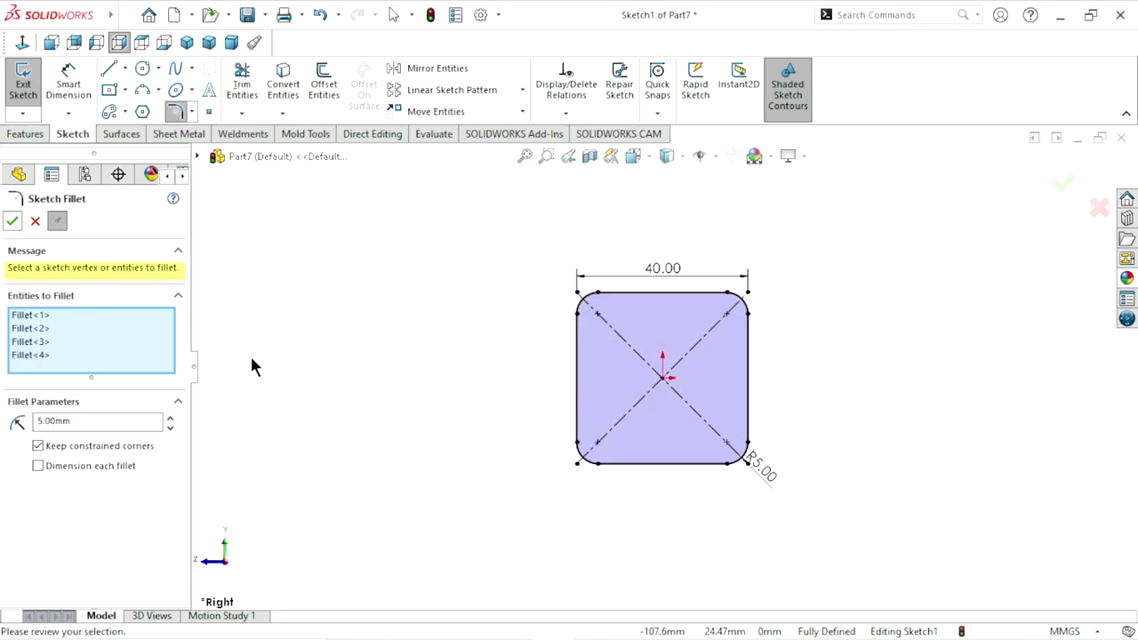
scroll(427, 426, up, 2)
scroll(480, 355, down, 2)
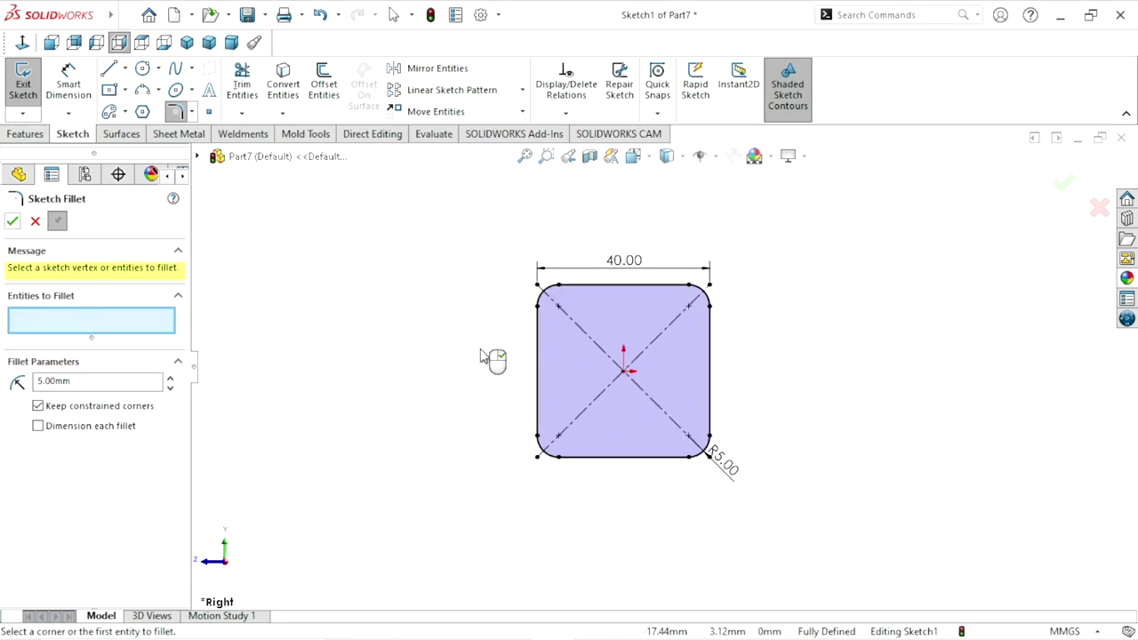
click(14, 221)
Extrude the rounded square 13 mm into a solid block
click(36, 136)
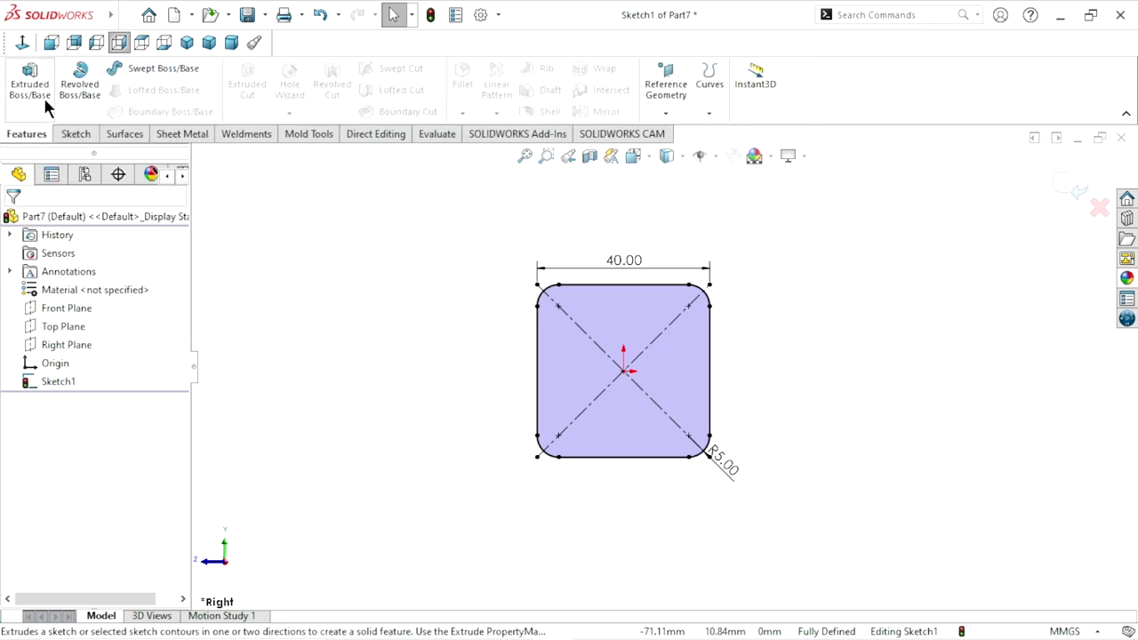
click(44, 101)
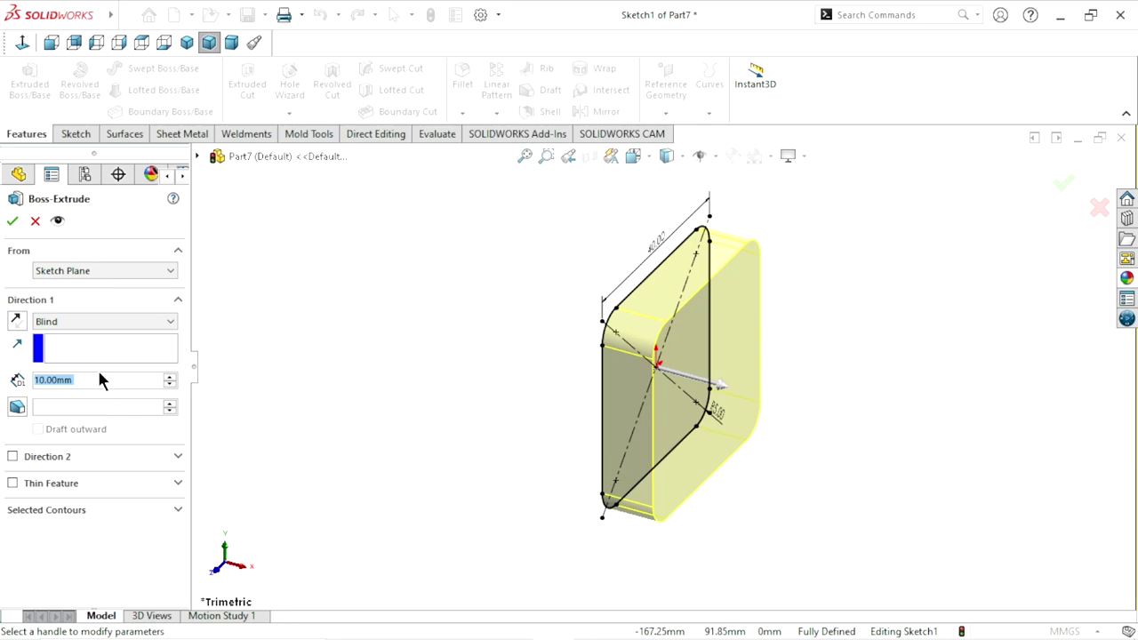
key(BackSpace)
text(13)
key(Return)
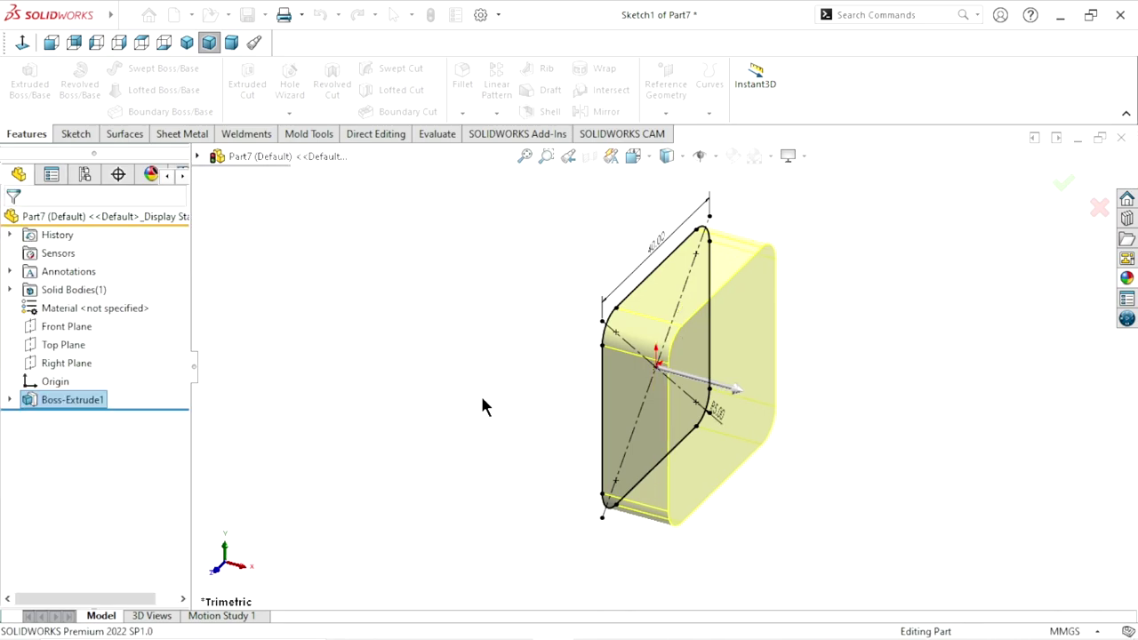
scroll(741, 402, down, 3)
Start a sketch on the block's front face and draw a rectangle centred on the origin
click(599, 368)
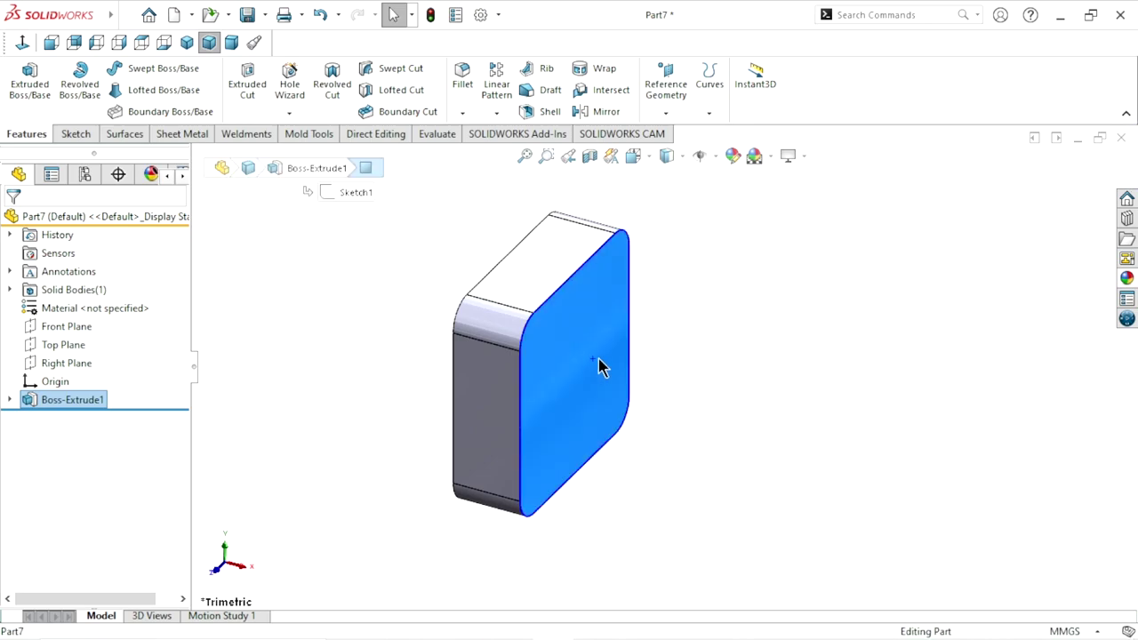
click(675, 305)
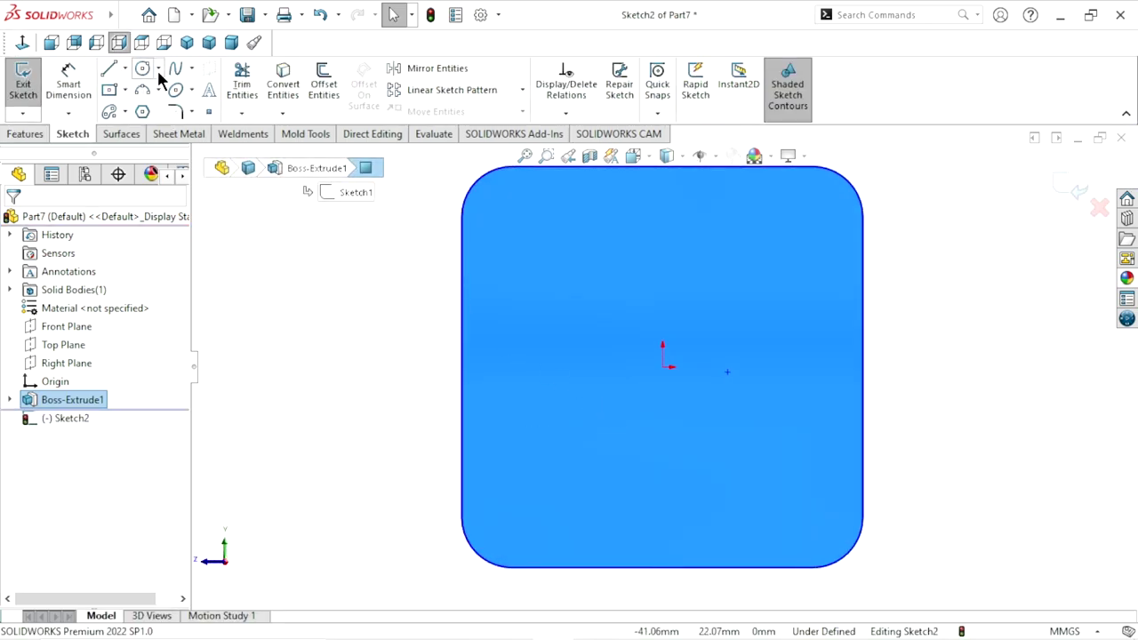
click(110, 90)
click(663, 366)
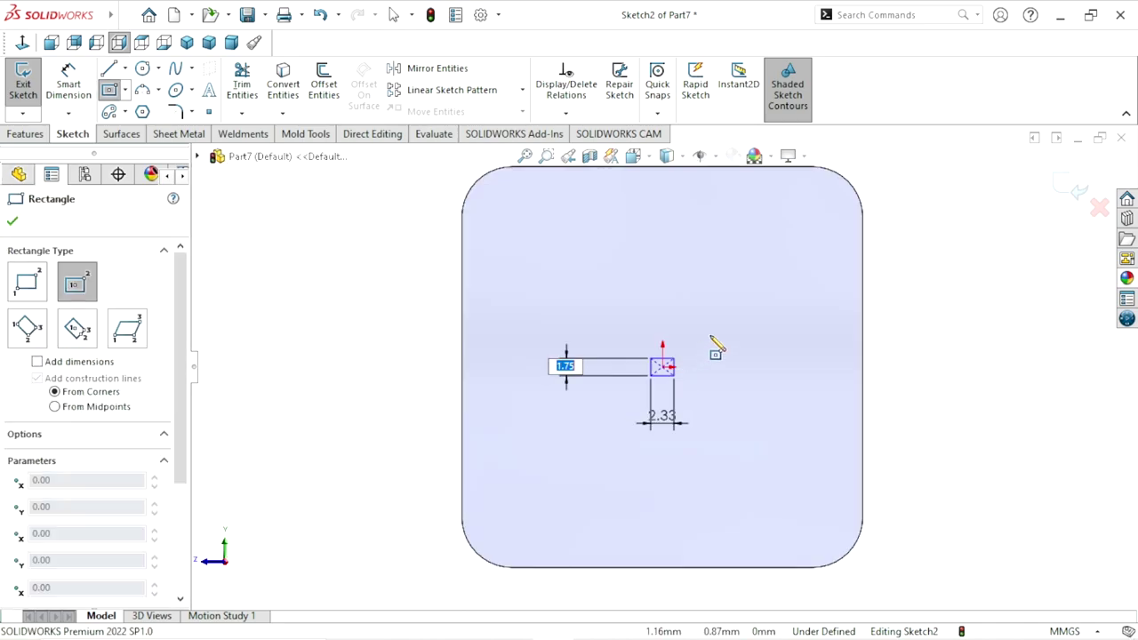
click(760, 276)
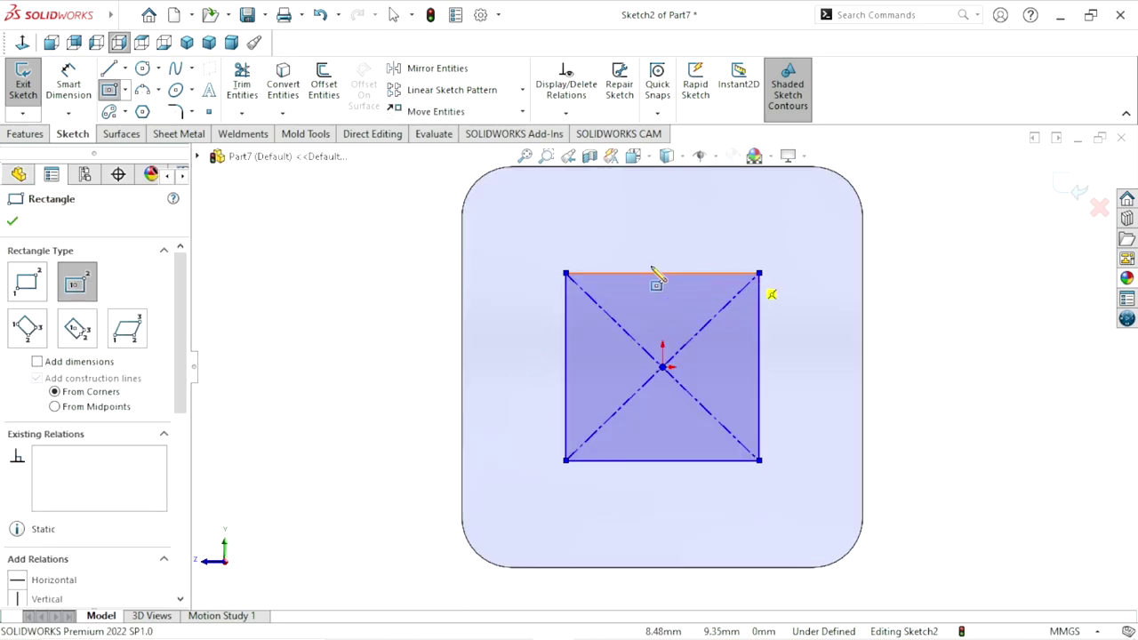
key(Escape)
Dimension the rectangle's top edge to 16 mm
click(635, 272)
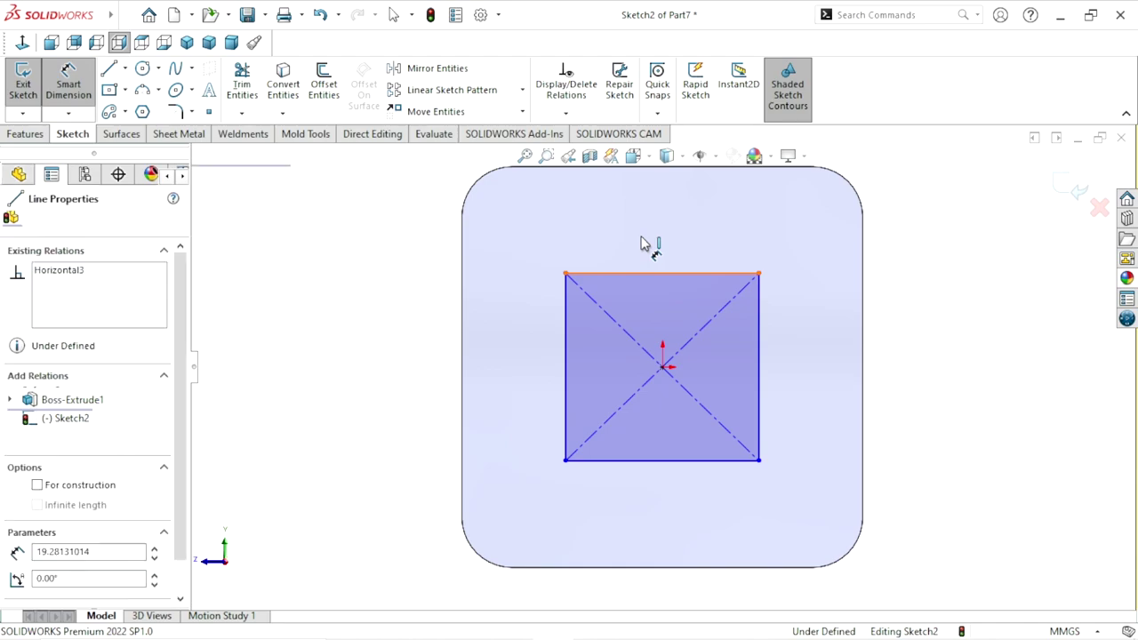
click(644, 238)
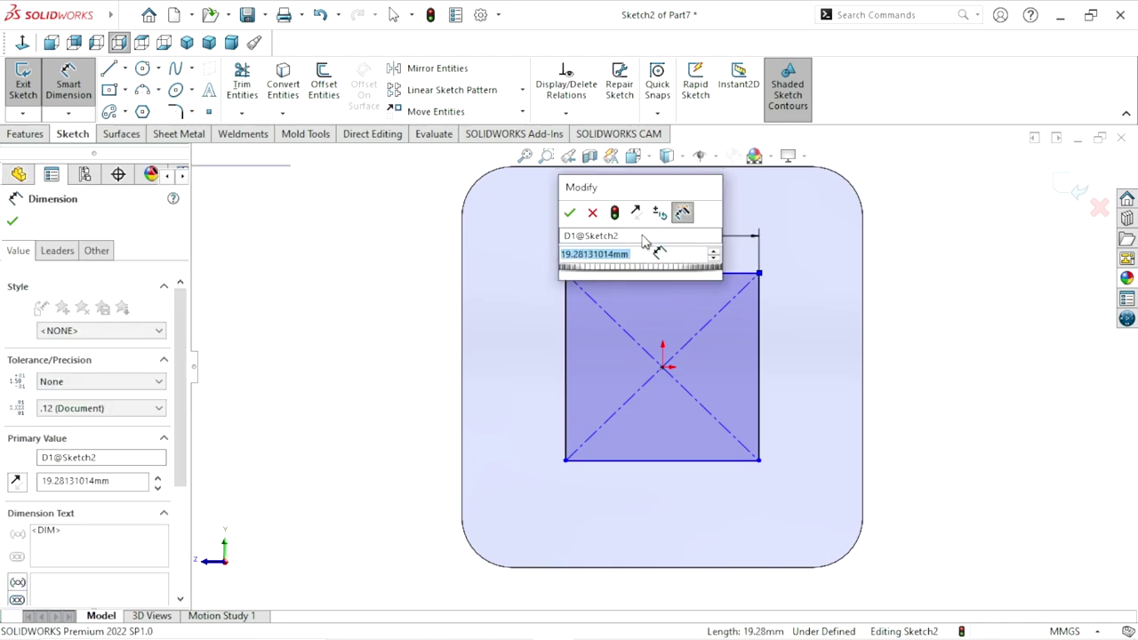
text(16)
click(568, 213)
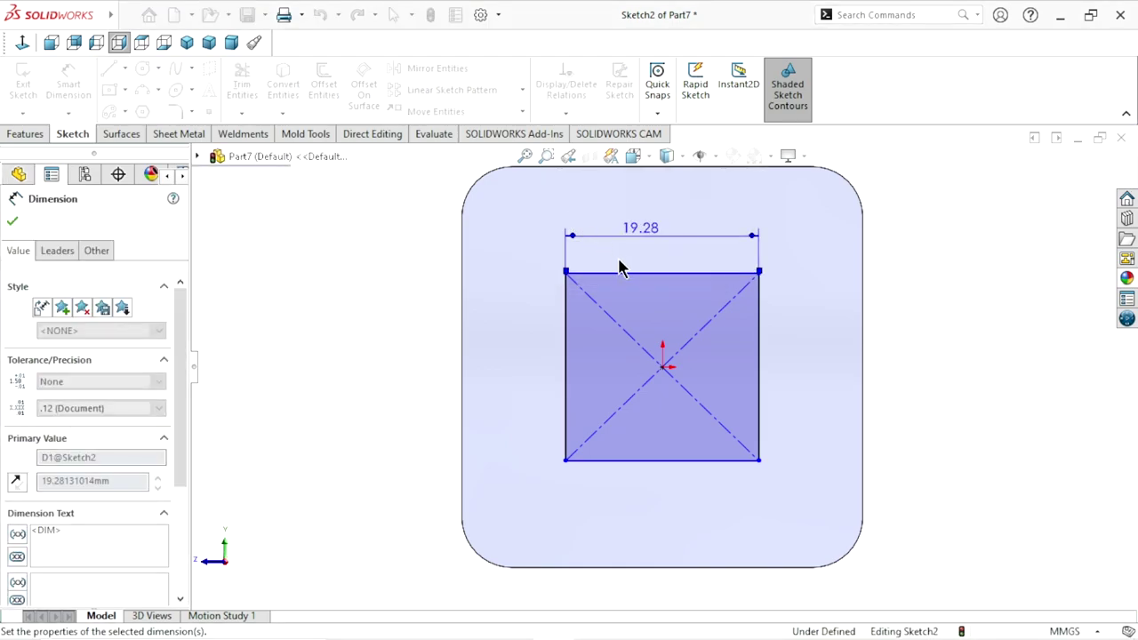
click(12, 223)
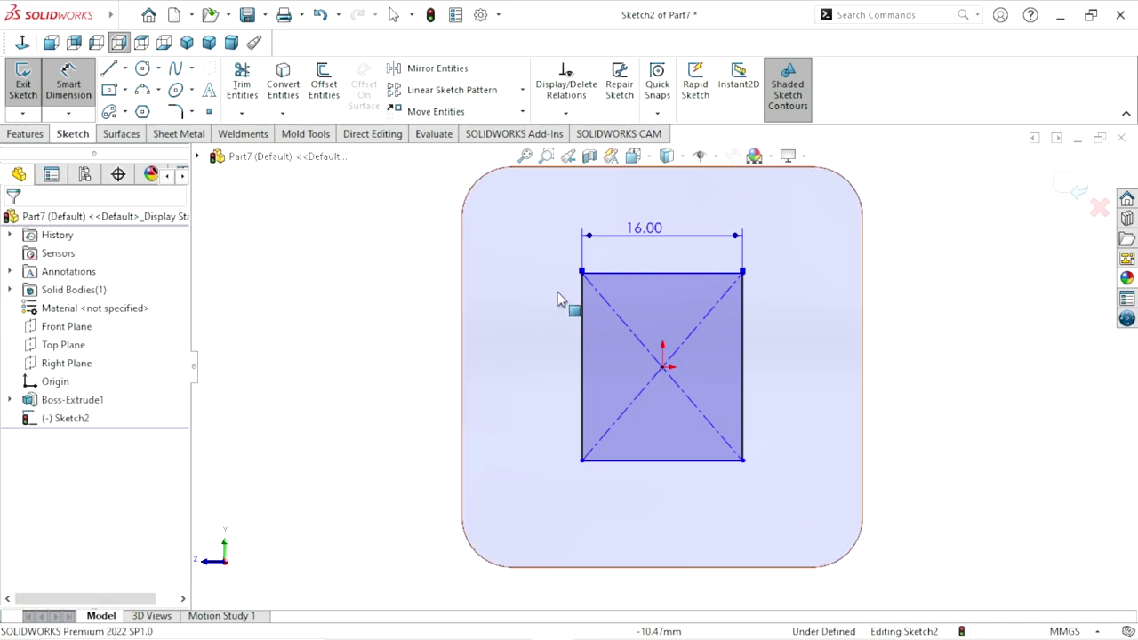
key(Escape)
Add an Equal relation between two rectangle sides to make it a square
click(635, 274)
click(583, 345)
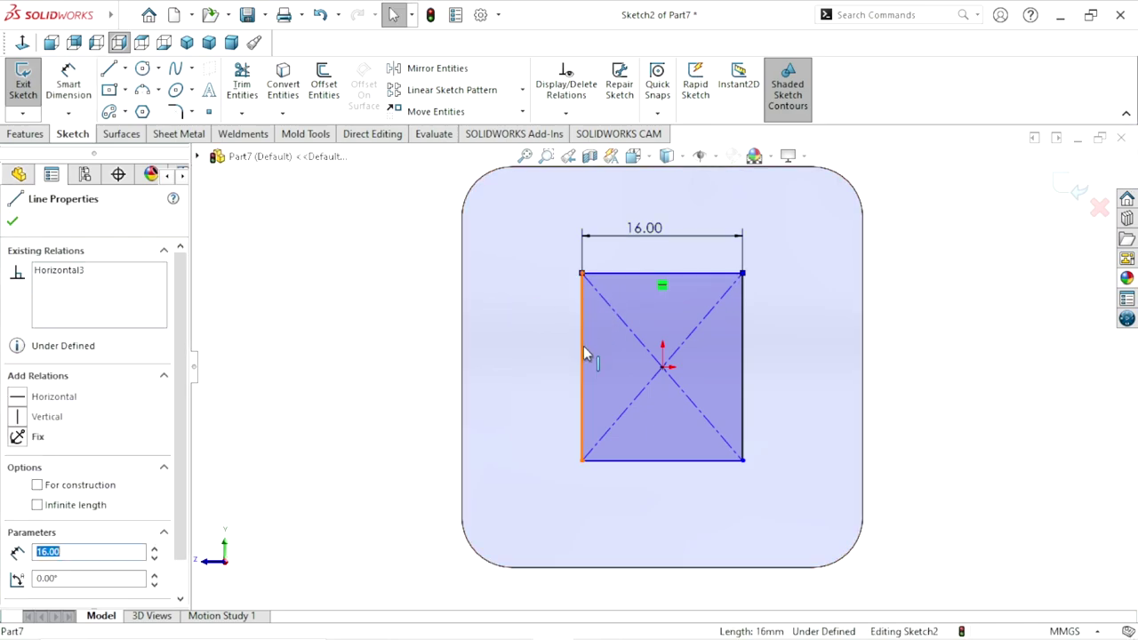
ctrl+click(616, 312)
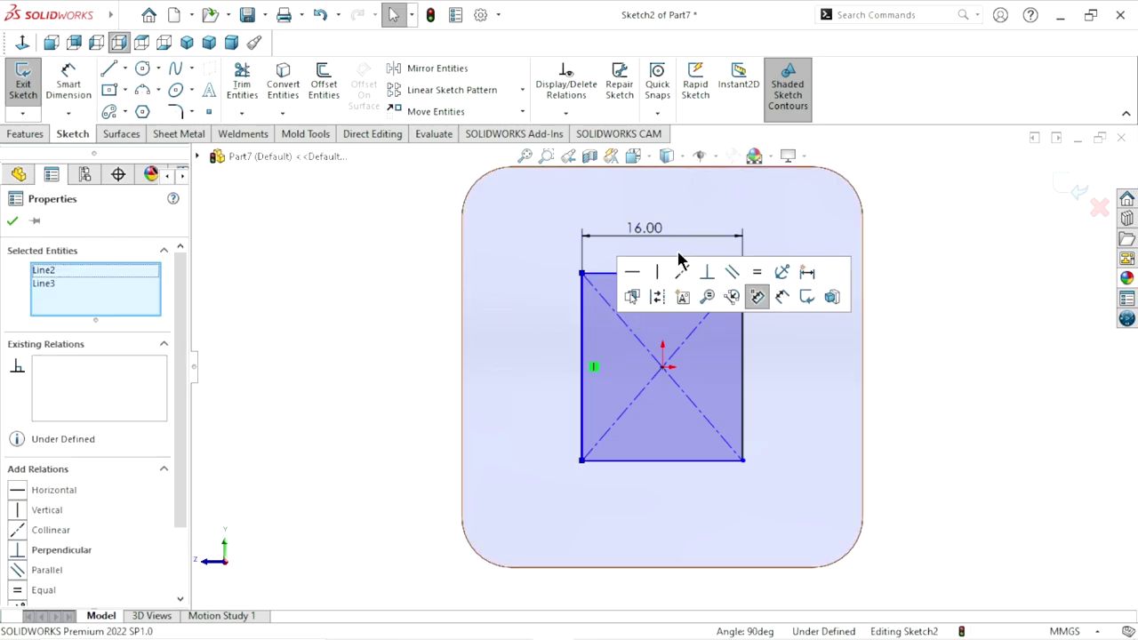
click(756, 272)
click(13, 222)
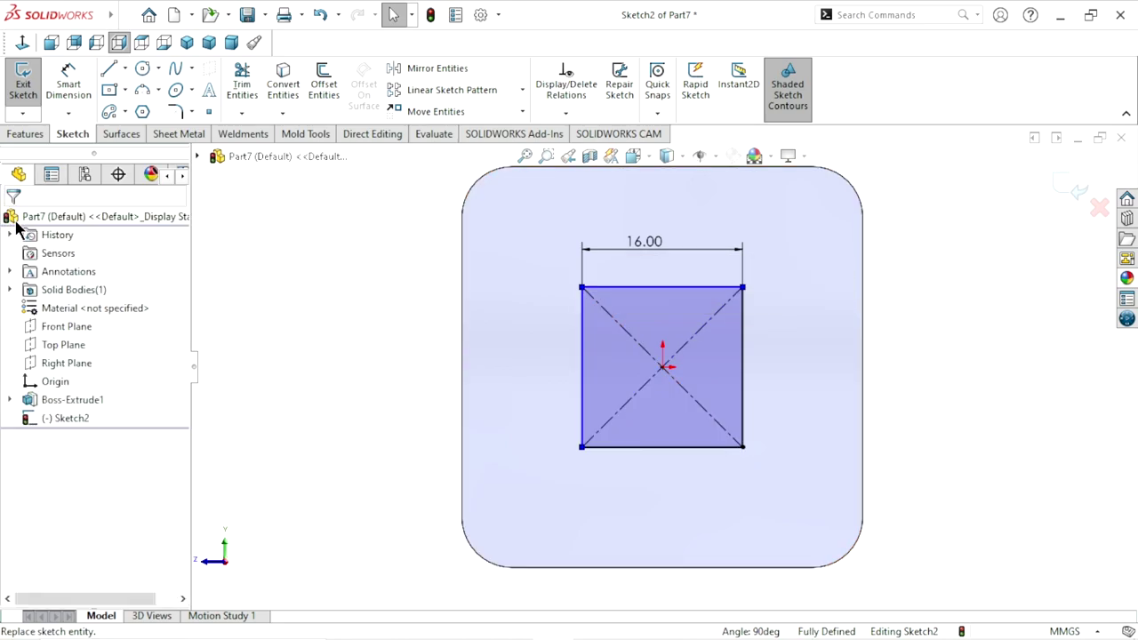
Round all four corners of the 16 mm square with 2 mm sketch fillets
click(177, 114)
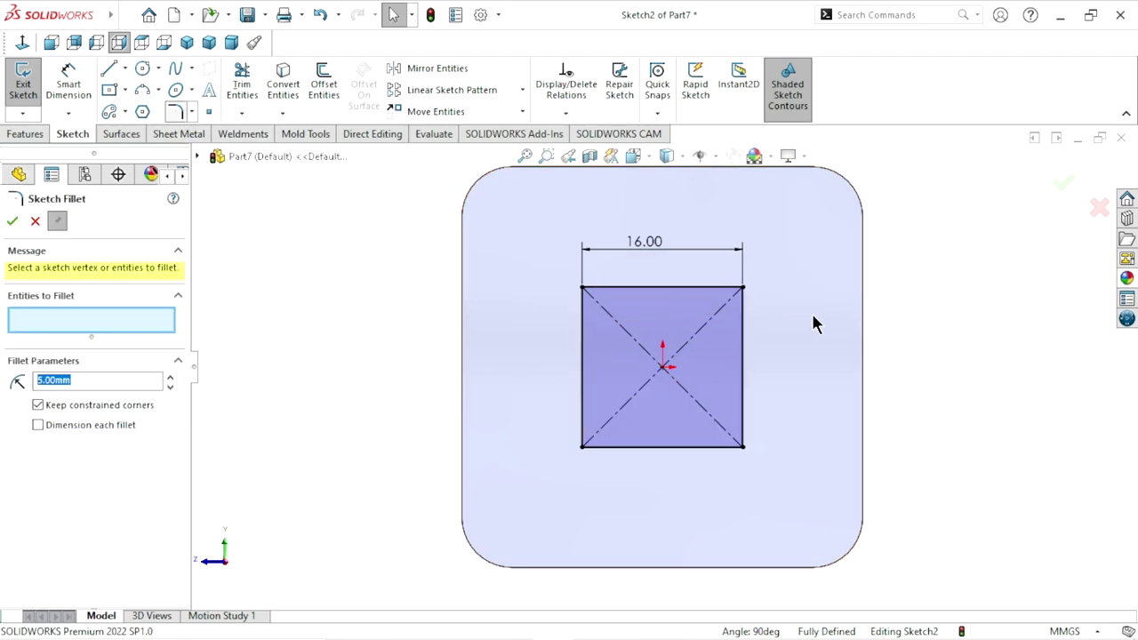
drag(820, 239, 514, 489)
click(672, 345)
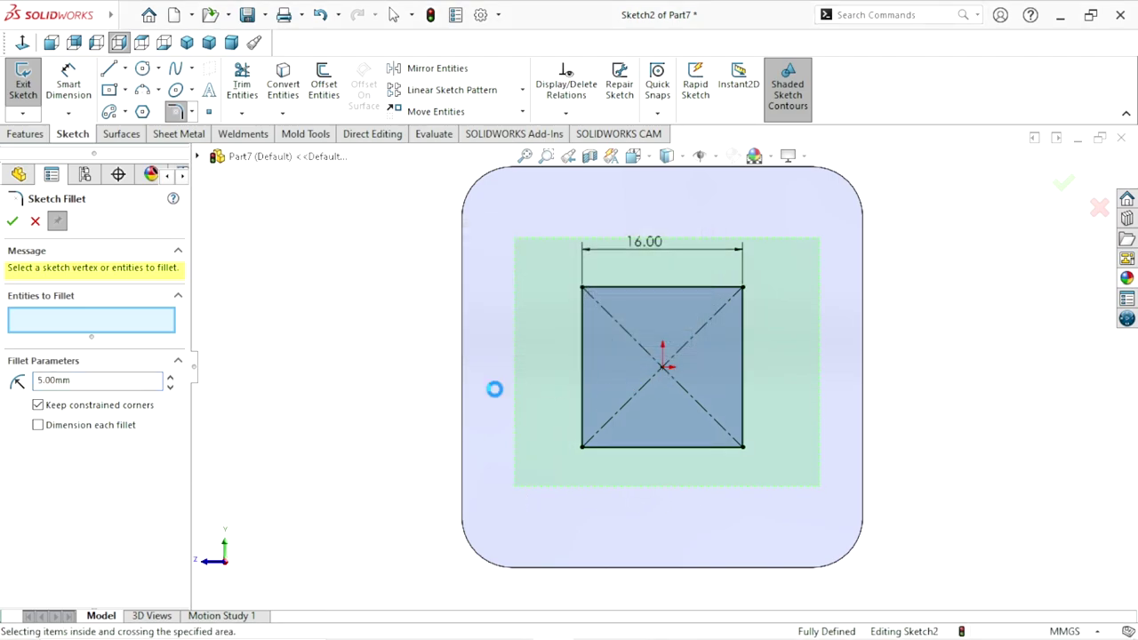
click(703, 241)
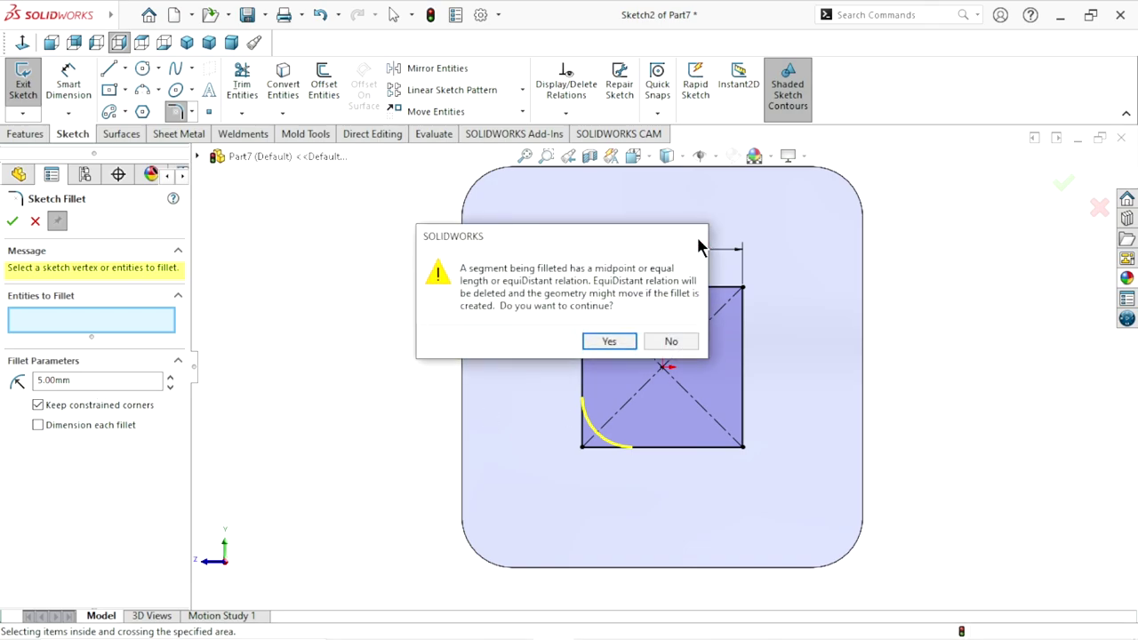
click(698, 238)
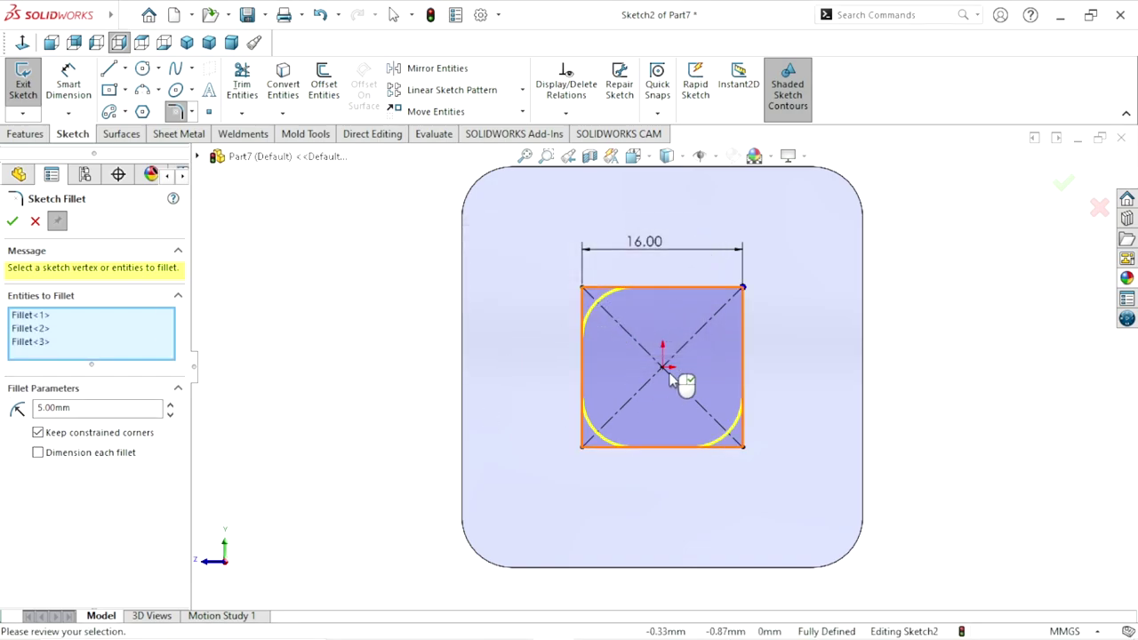
right_click(62, 349)
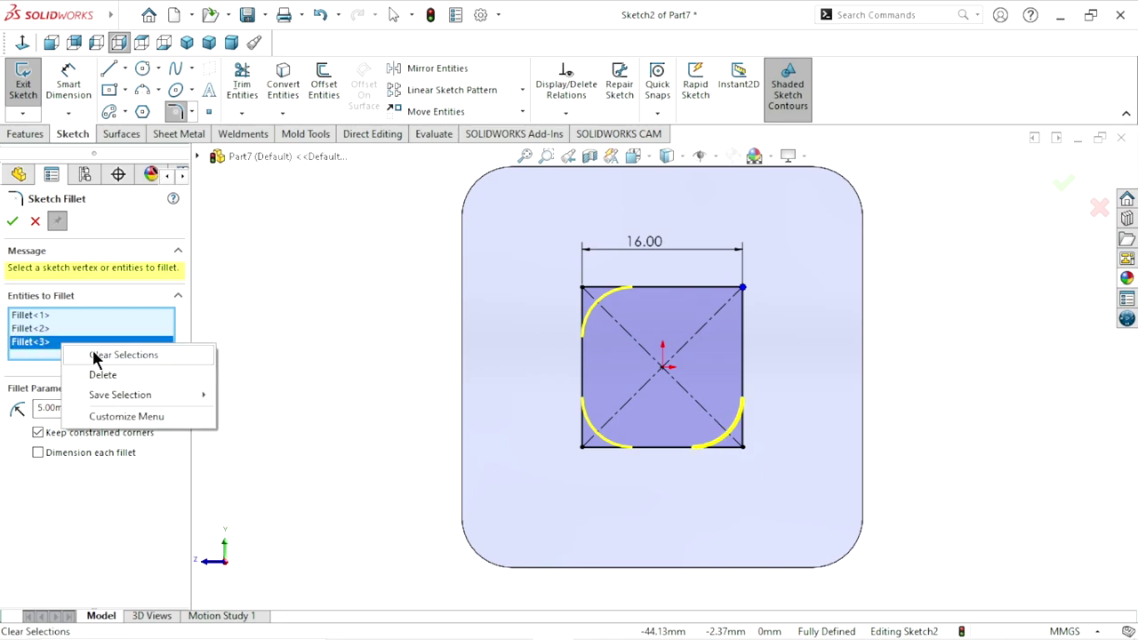
click(94, 354)
text(2)
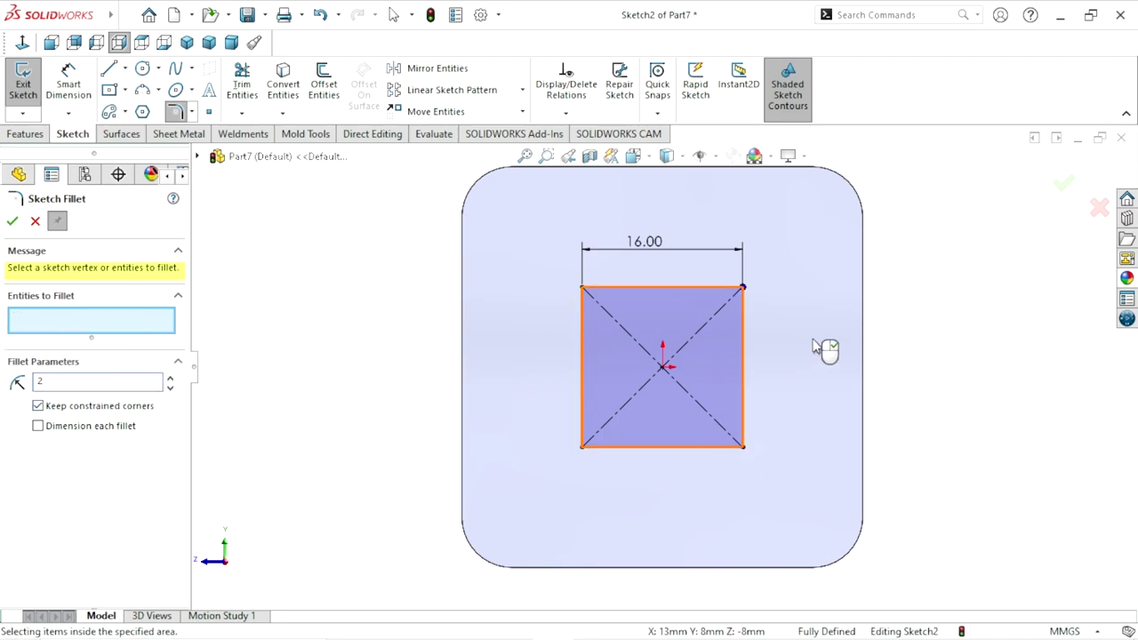
mouse_move(781, 244)
mouse_down()
mouse_move(545, 515)
mouse_move(529, 502)
mouse_up()
click(609, 341)
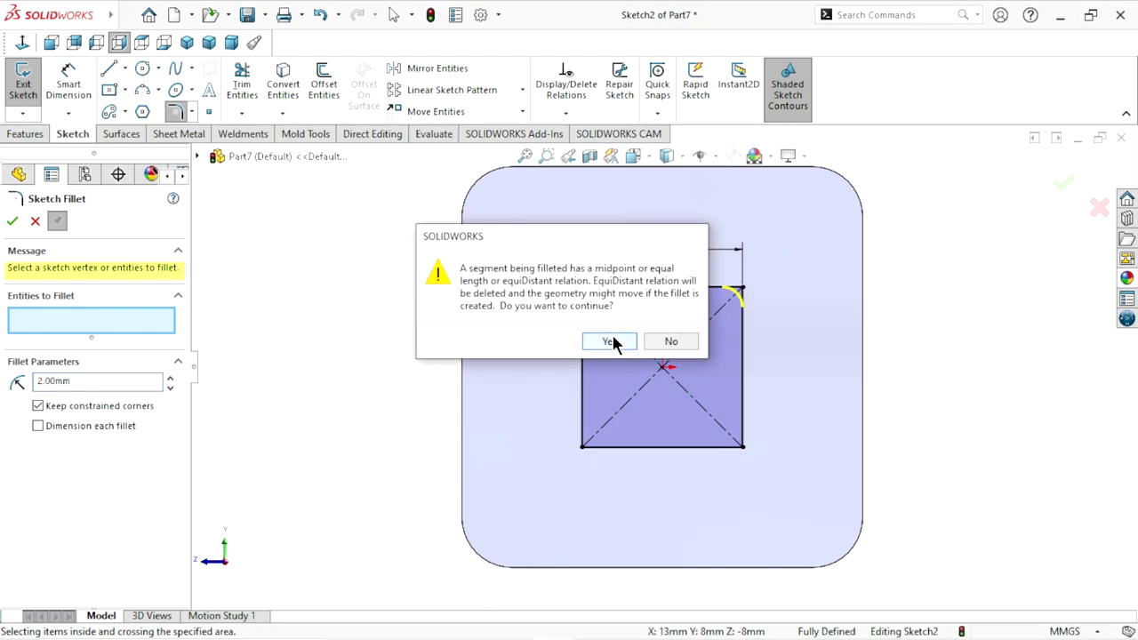
click(609, 342)
click(609, 342)
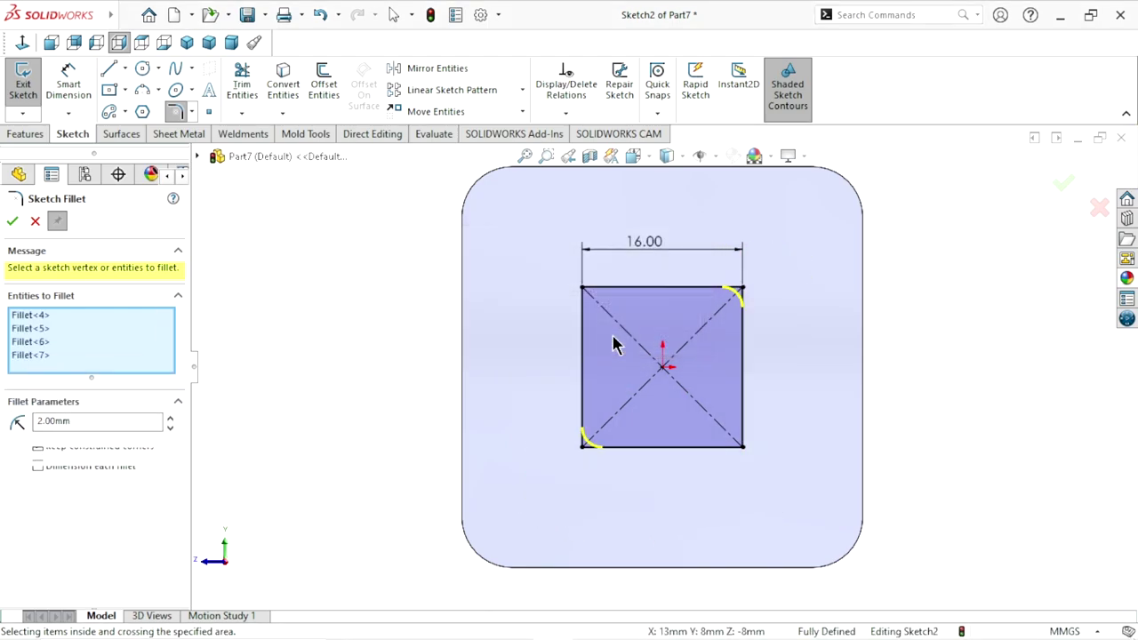
click(12, 221)
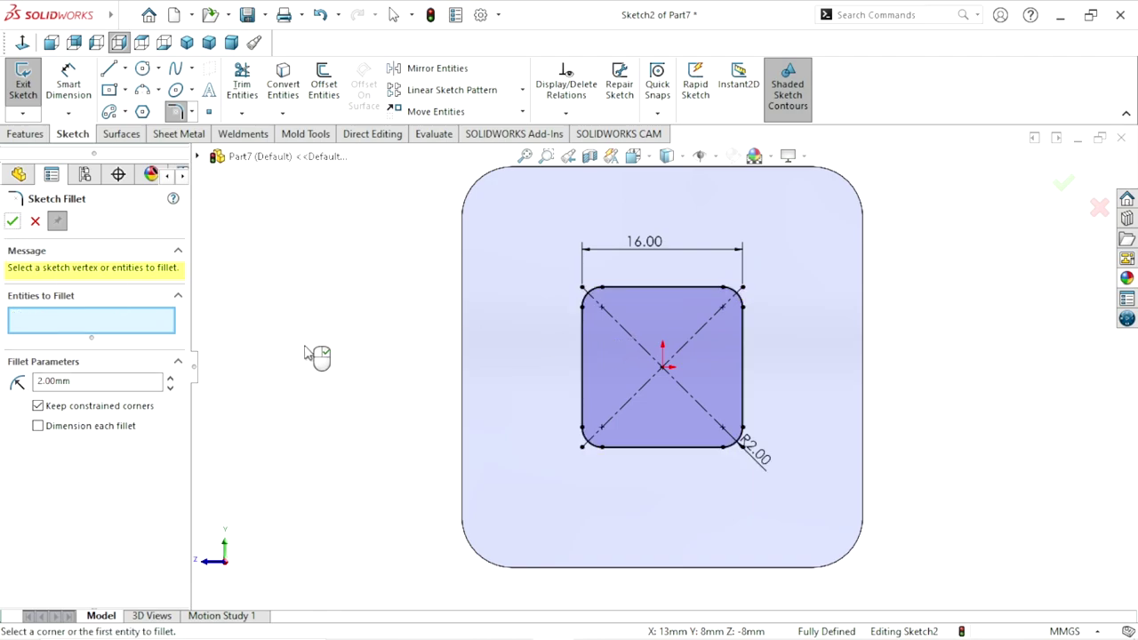
click(11, 223)
Extrude the rounded 16 mm square 12 mm off the block face
click(35, 137)
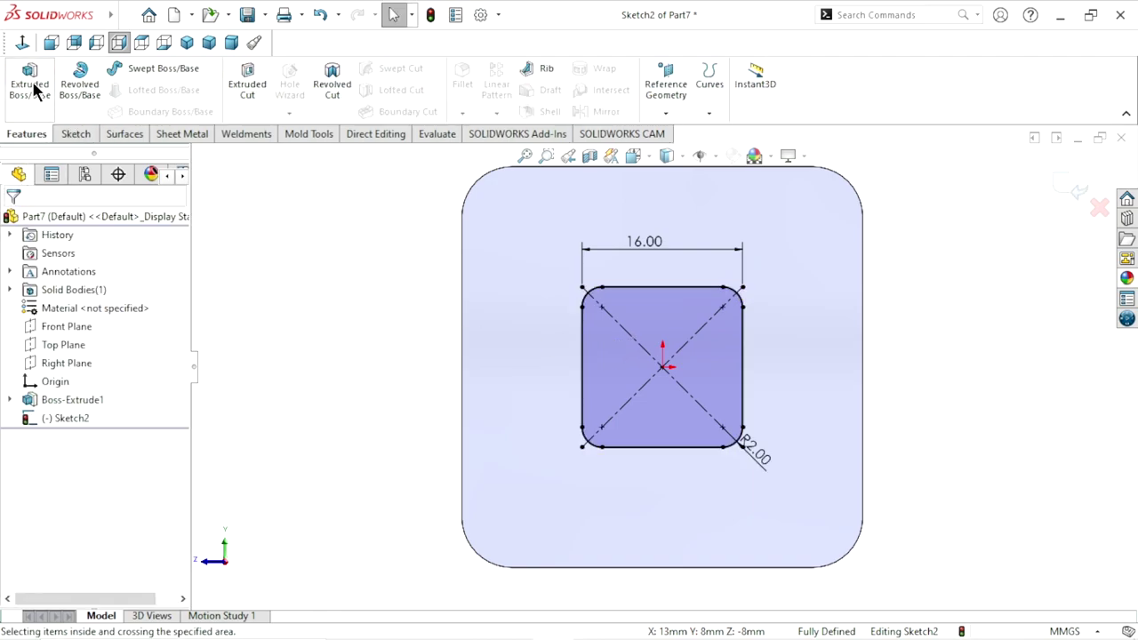
click(34, 89)
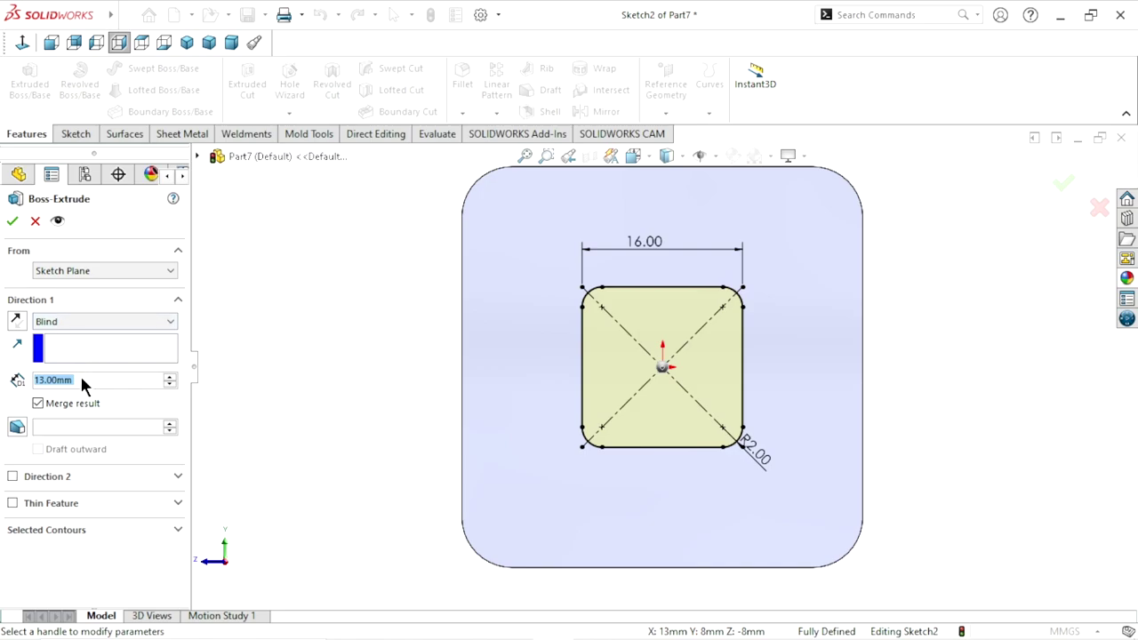
text(1)
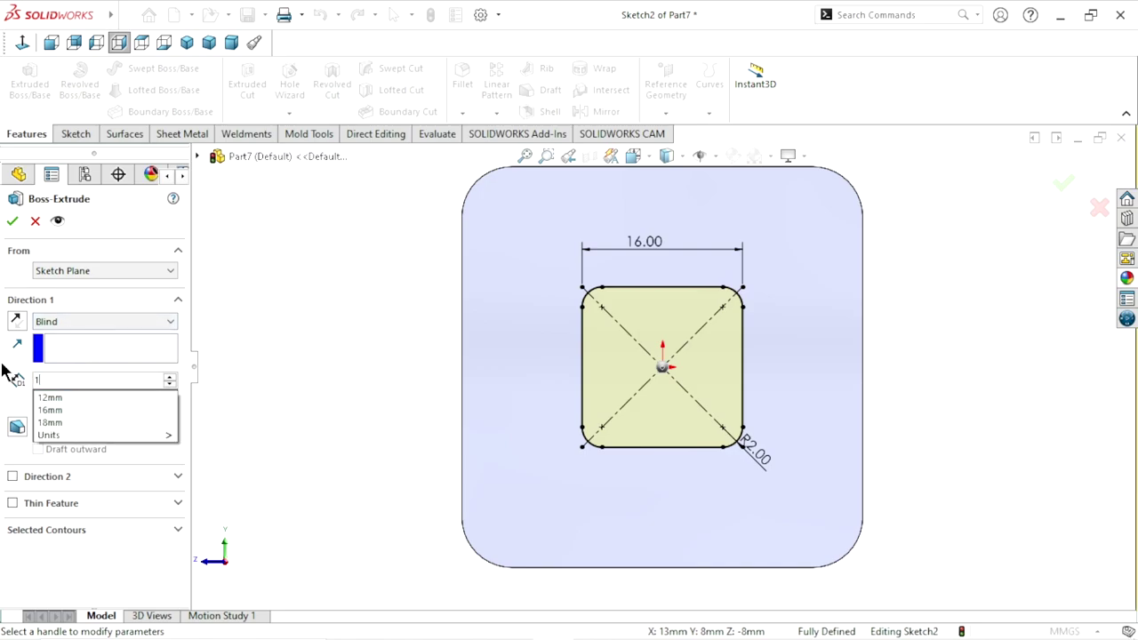
text(2)
key(Return)
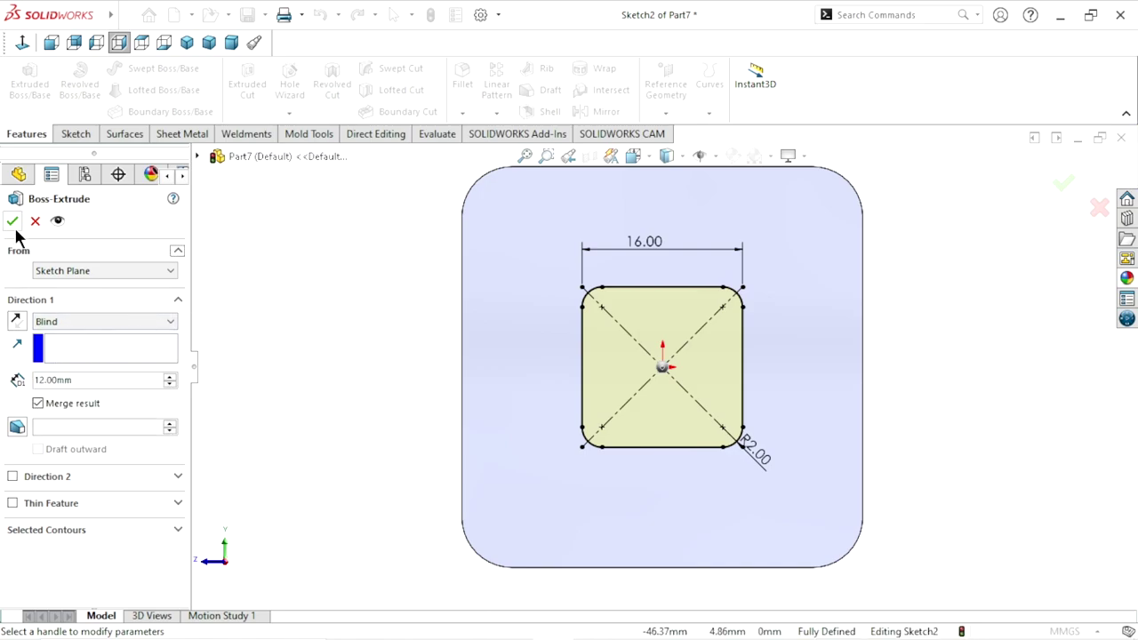
click(13, 223)
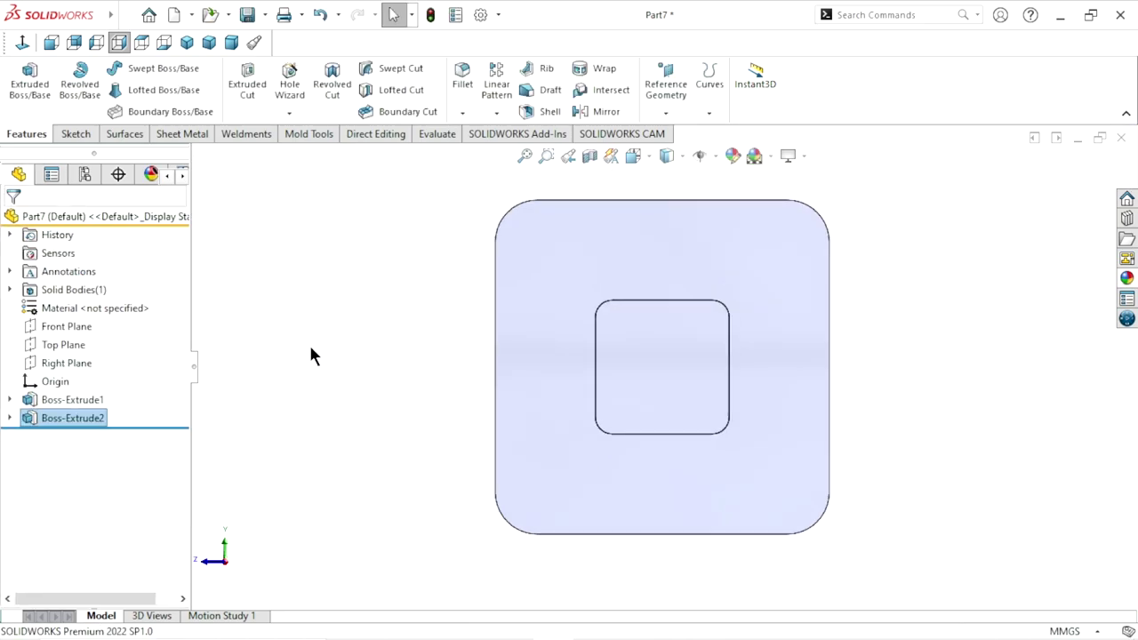
mouse_move(369, 347)
middle_down()
mouse_move(399, 379)
mouse_move(444, 379)
mouse_move(417, 417)
middle_up()
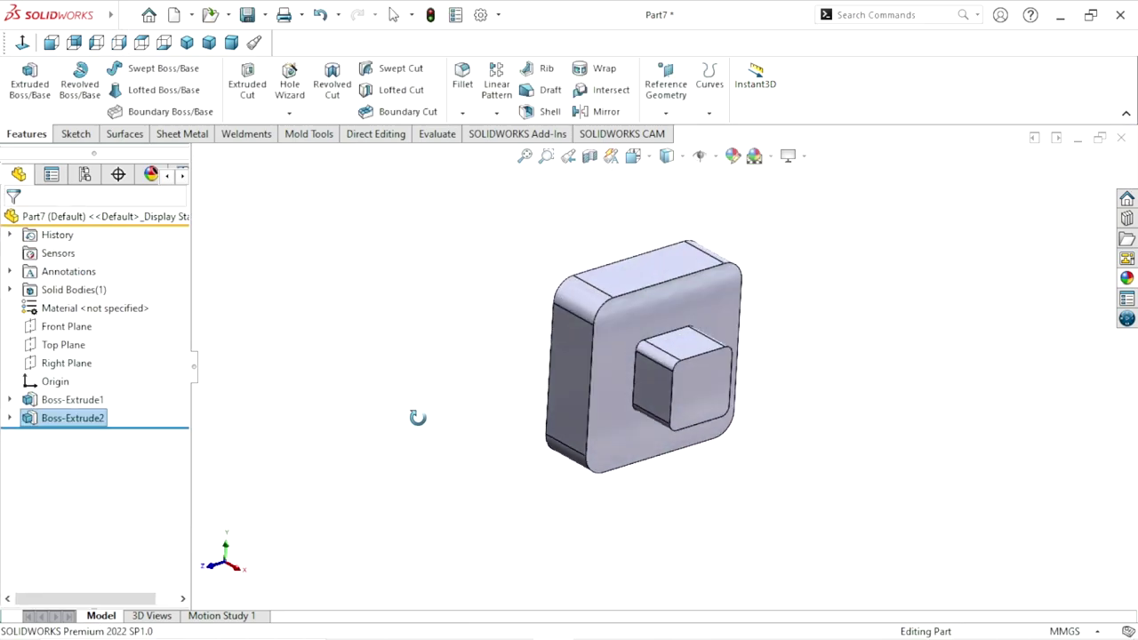
scroll(691, 480, up, 3)
scroll(685, 395, down, 3)
Sketch a circle at the origin on the boss's front face, dimensioned to Ø35 mm
click(688, 364)
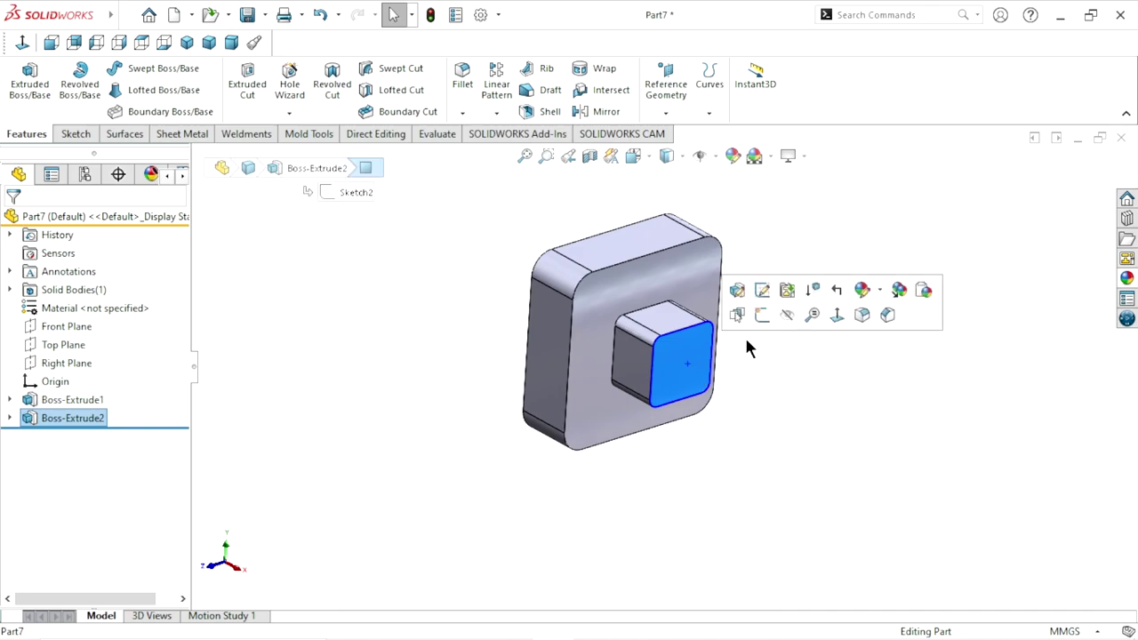
click(753, 316)
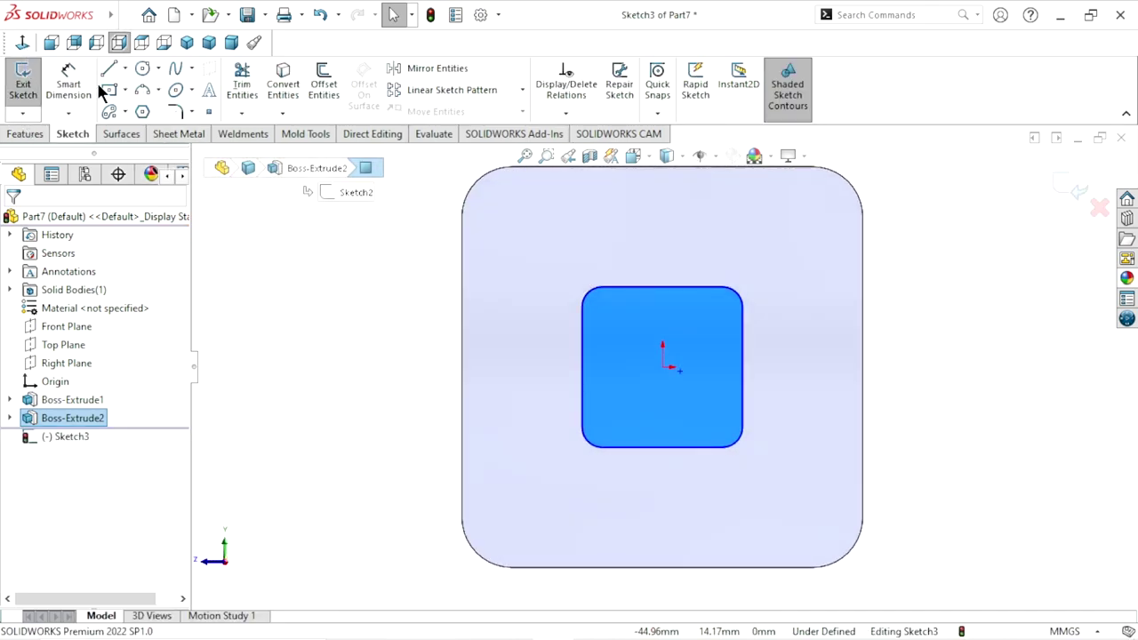
click(142, 67)
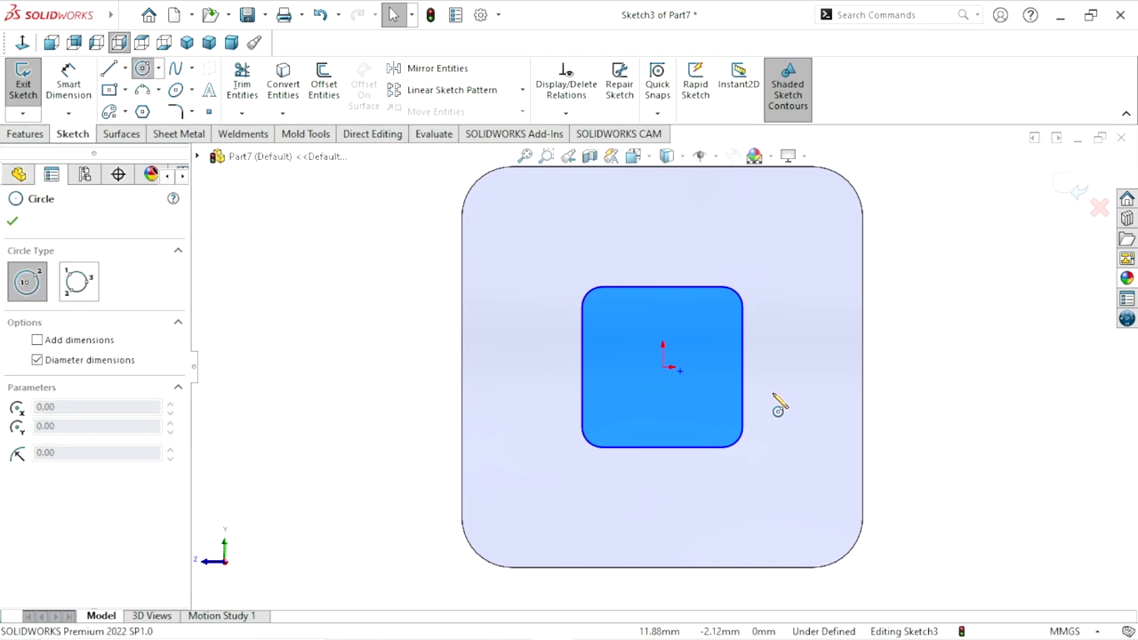
click(663, 366)
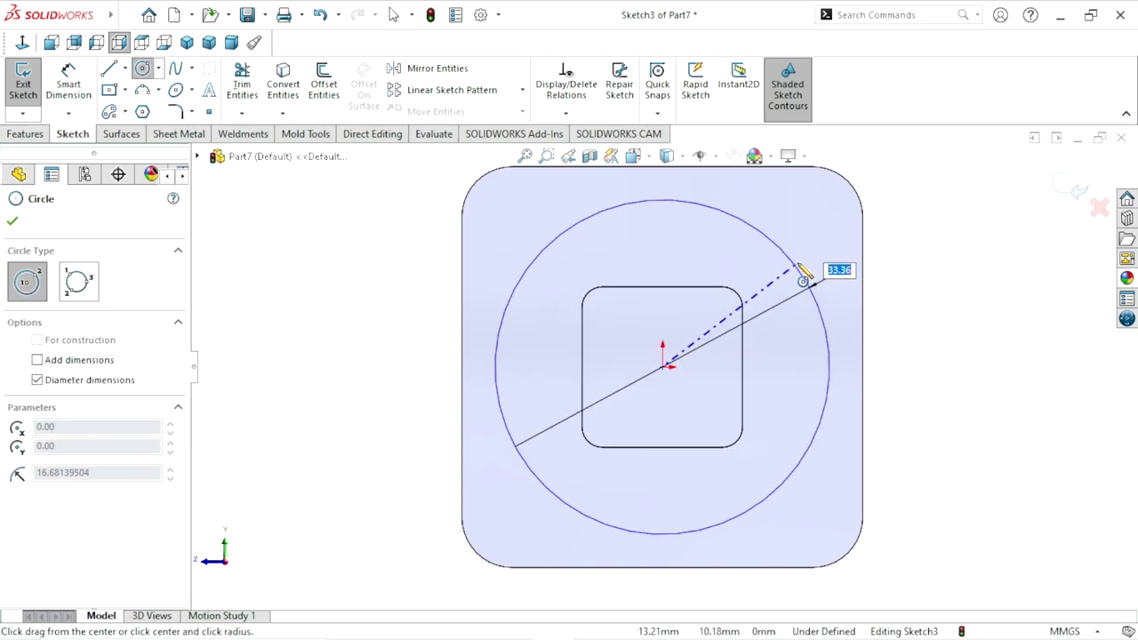
click(805, 268)
click(71, 85)
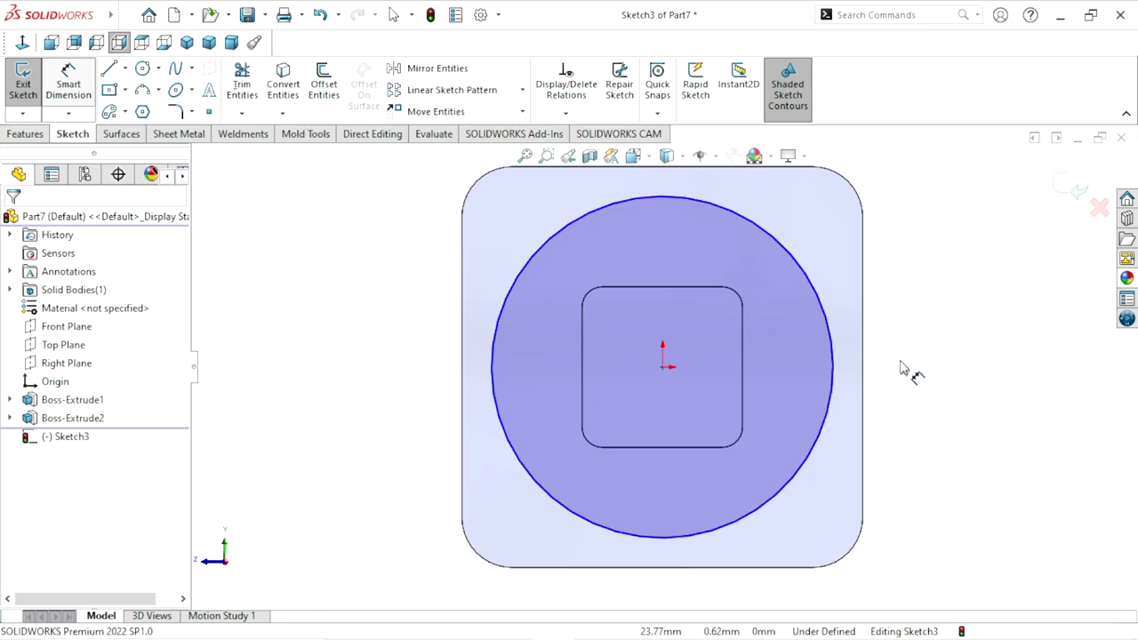
click(836, 382)
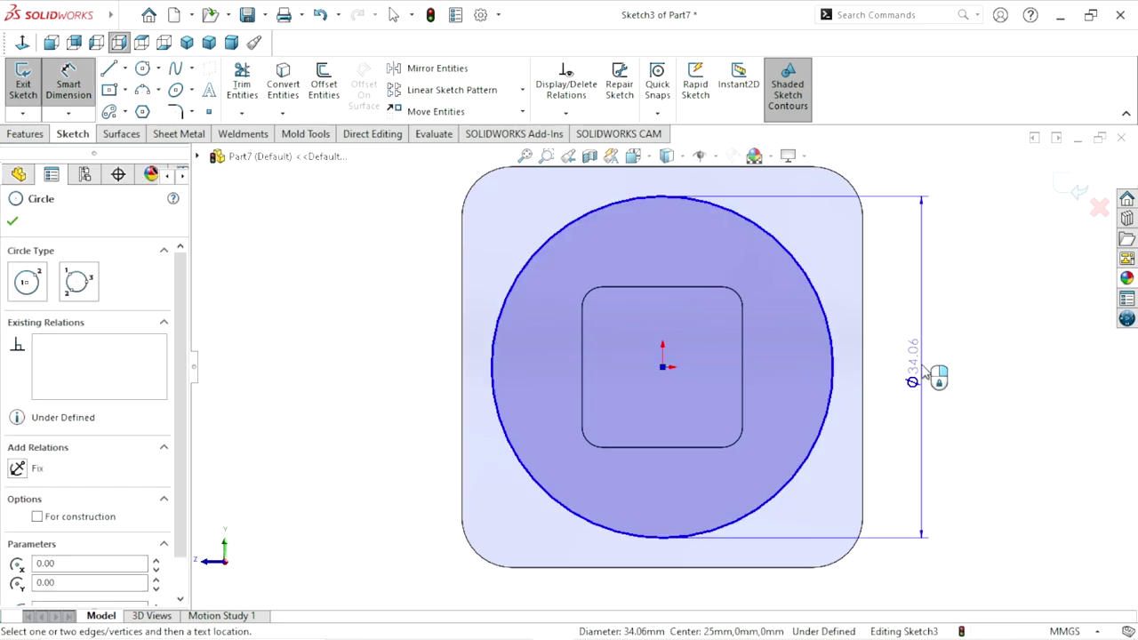
click(924, 374)
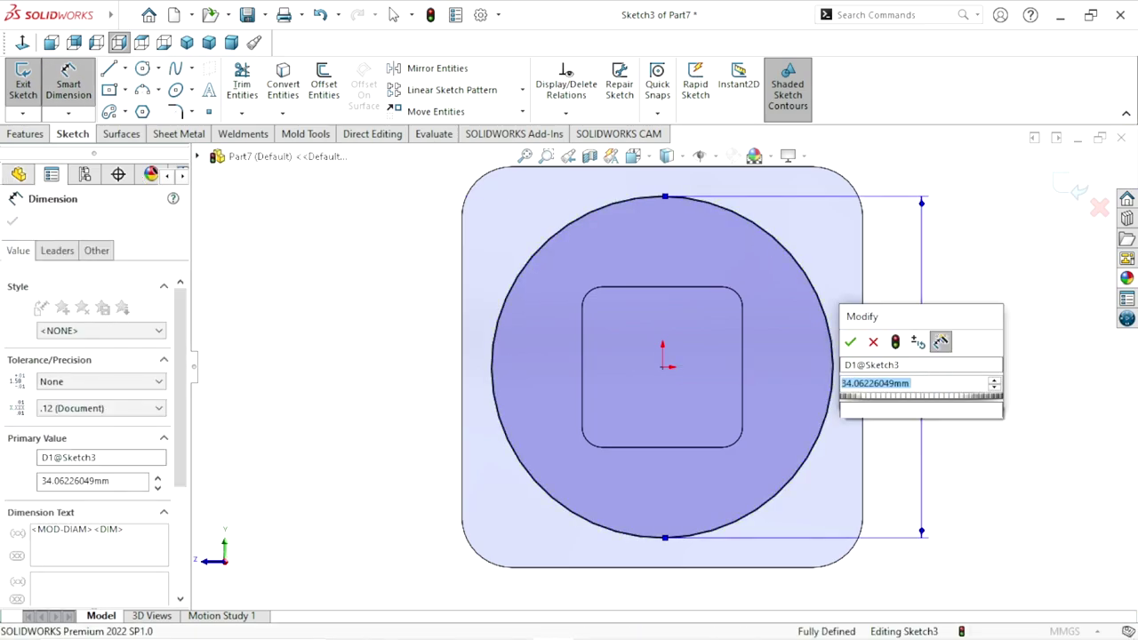
text(35)
click(850, 342)
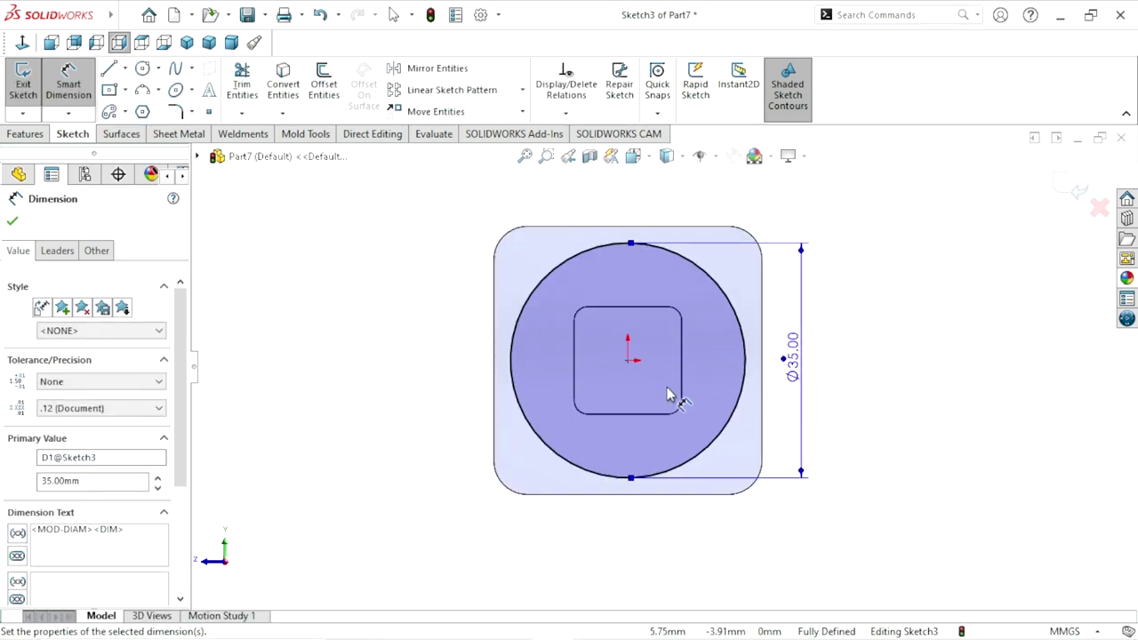
click(13, 222)
Extrude the Ø35 mm circle 44 mm into a cylinder
click(43, 135)
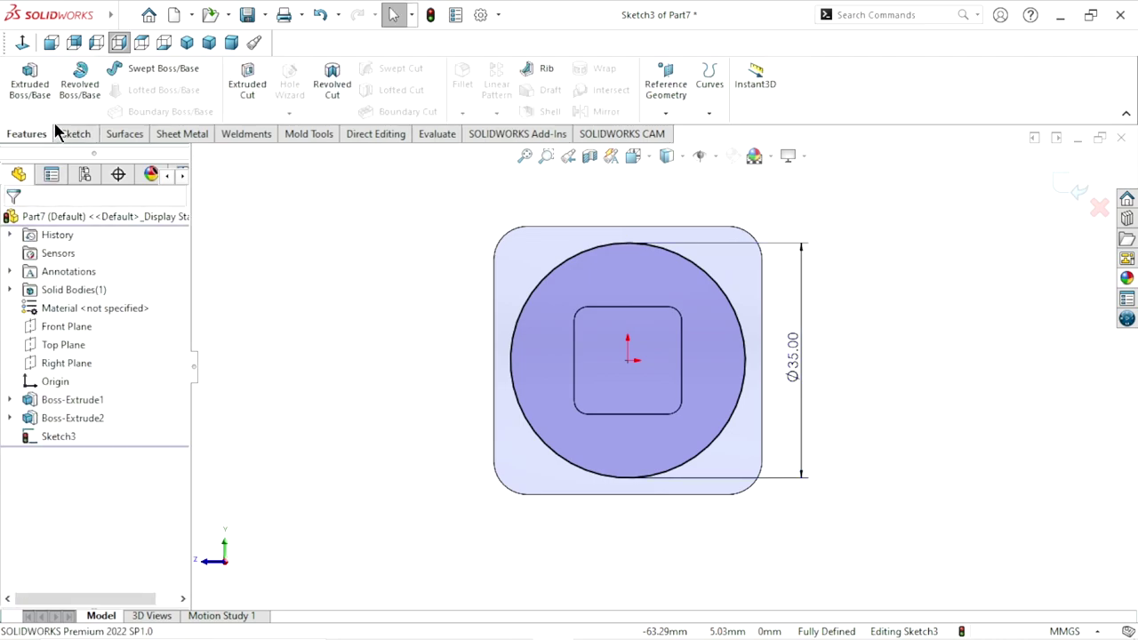
click(49, 100)
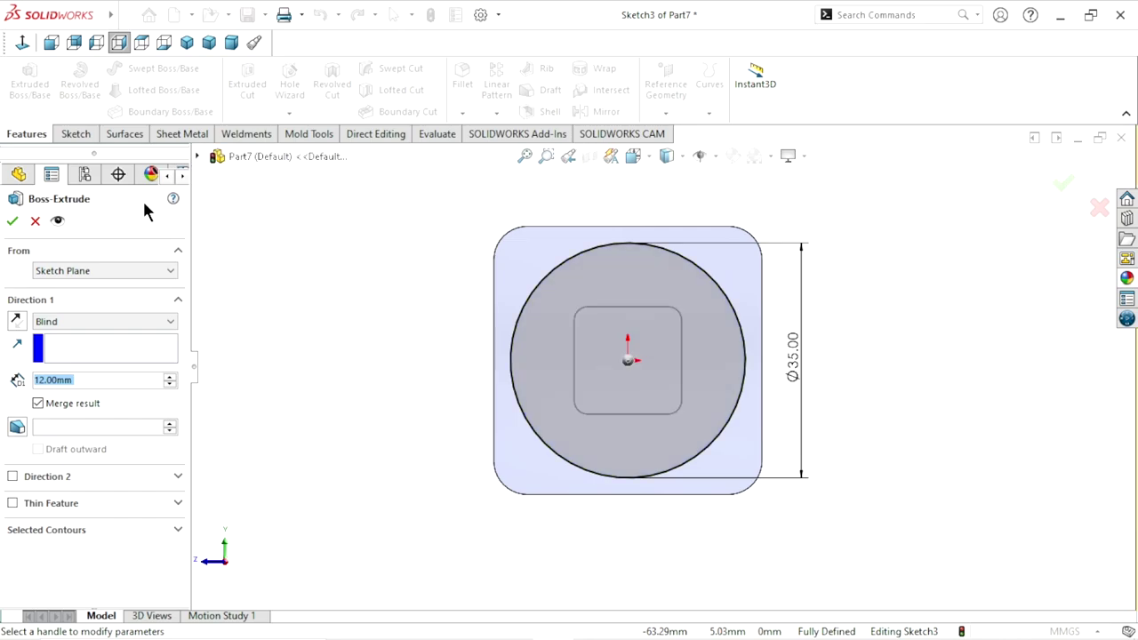
text(44)
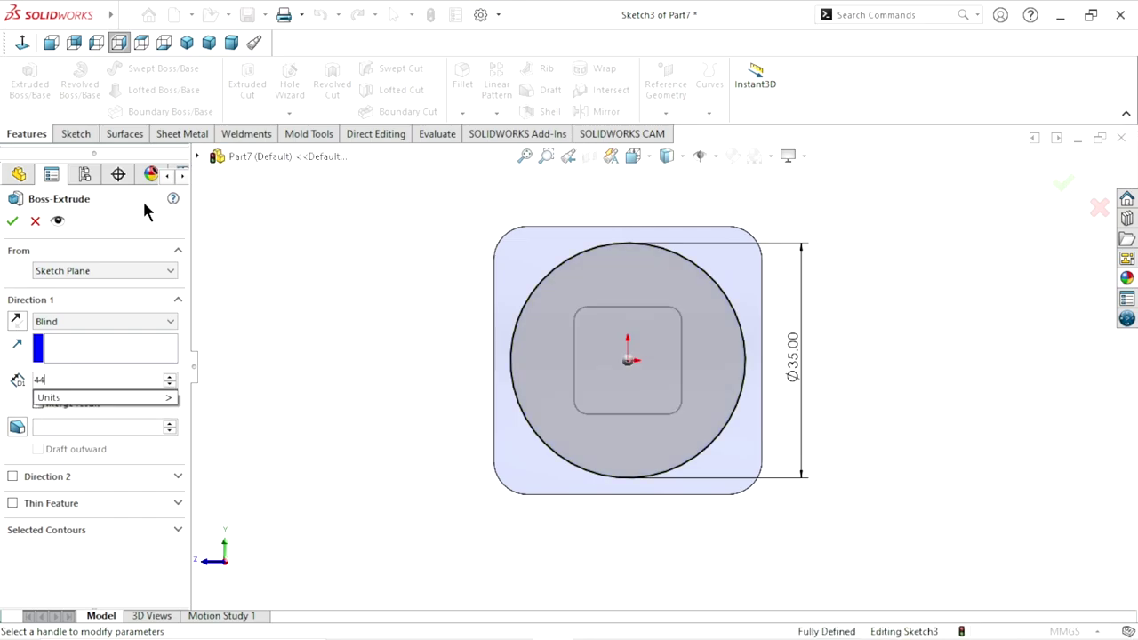
key(Return)
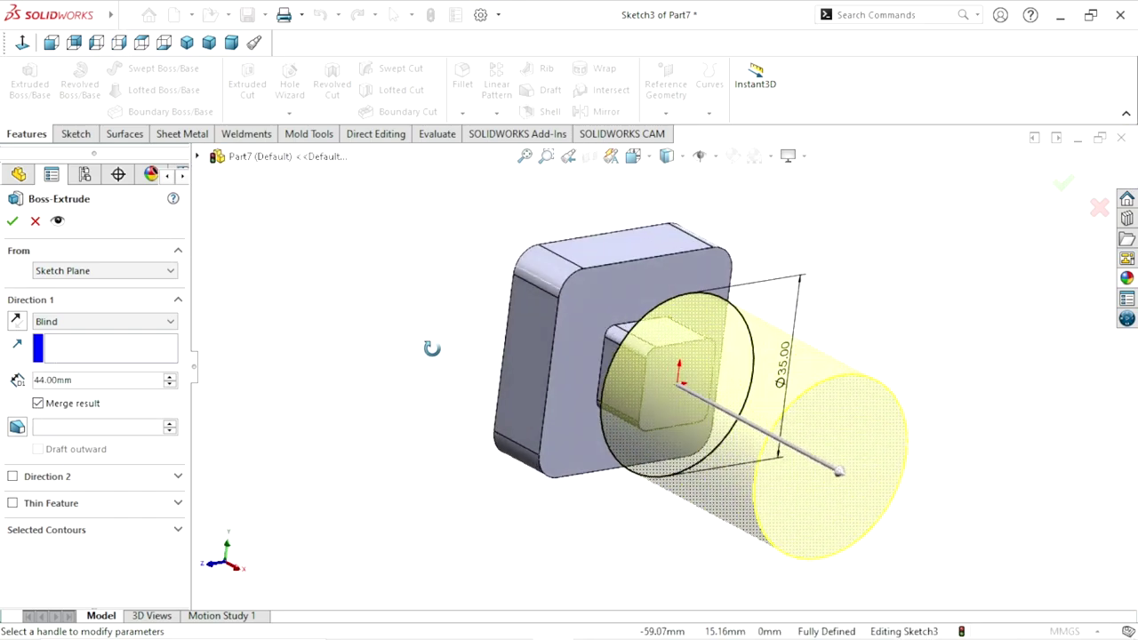
click(11, 221)
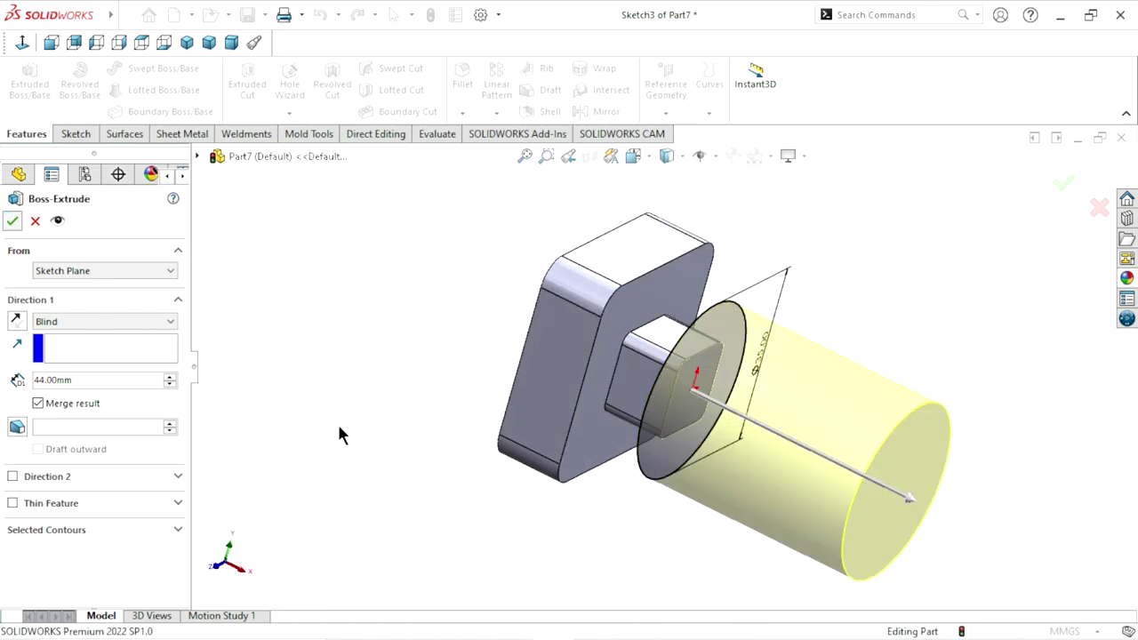
scroll(563, 488, up, 2)
scroll(867, 450, up, 1)
scroll(832, 430, down, 3)
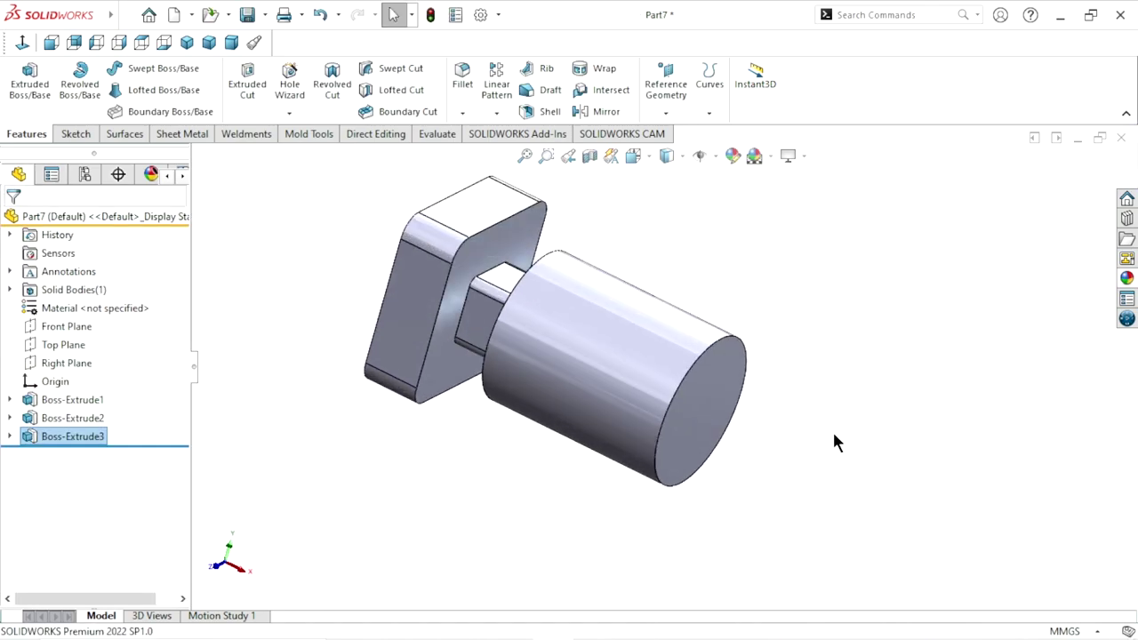
scroll(798, 458, up, 1)
scroll(809, 434, down, 1)
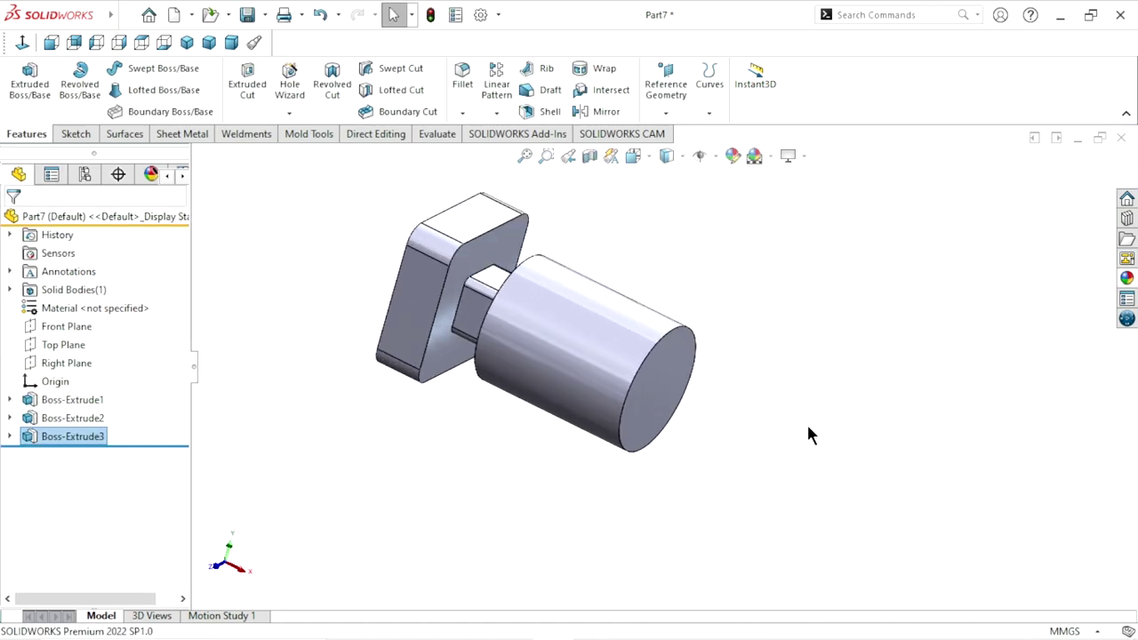
click(647, 375)
Sketch a centred circle on the cylinder's end face, dimensioned to Ø20 mm
click(726, 325)
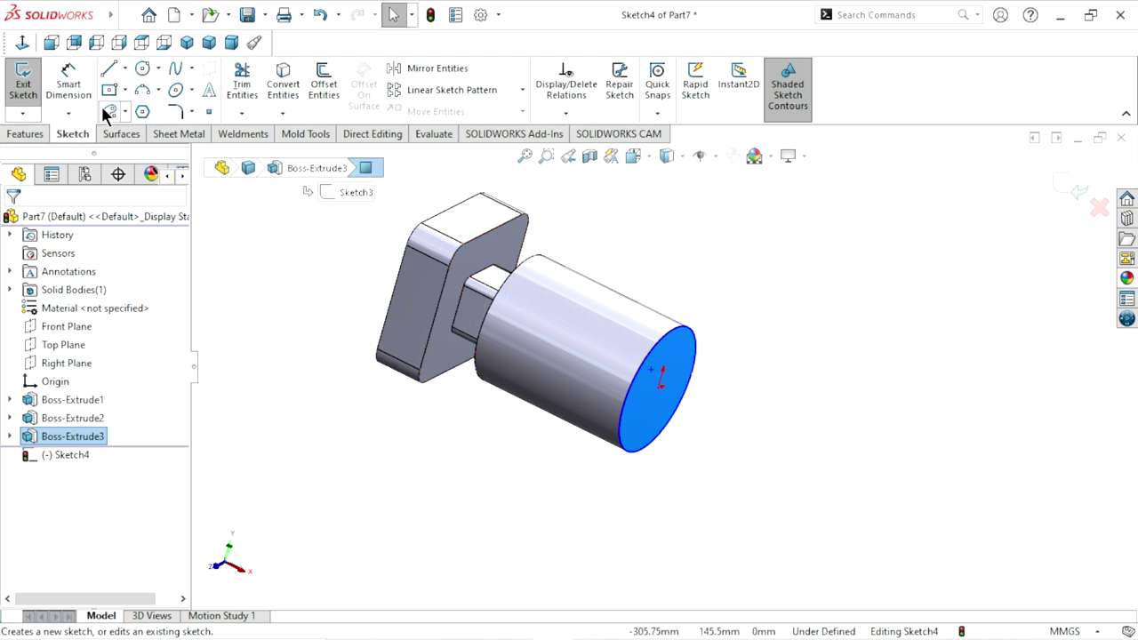
click(143, 69)
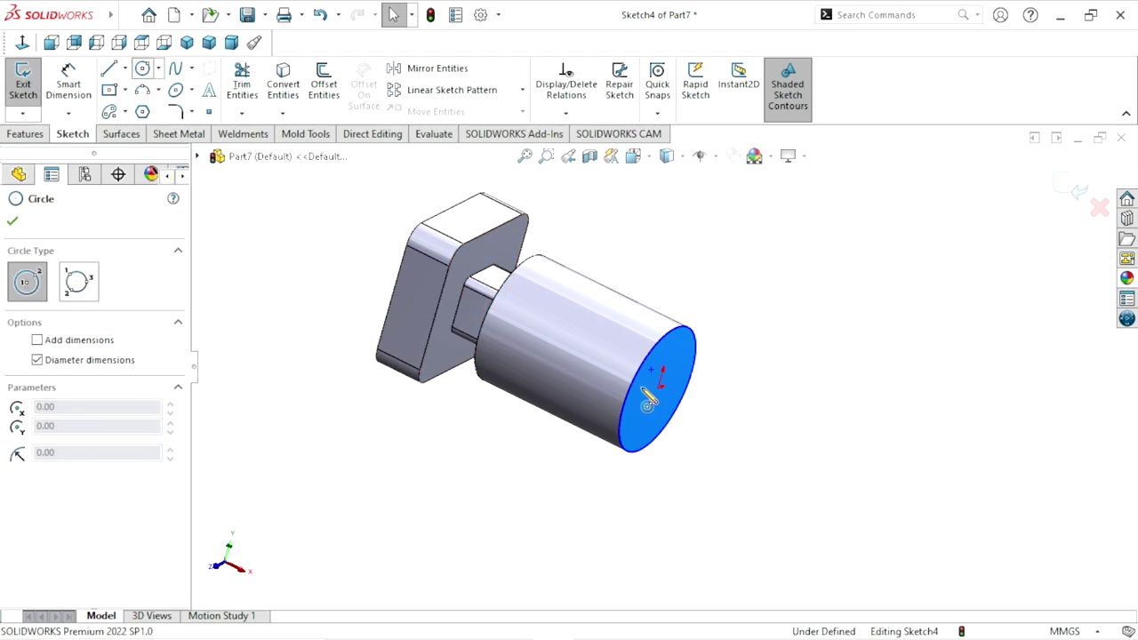
drag(658, 387, 674, 358)
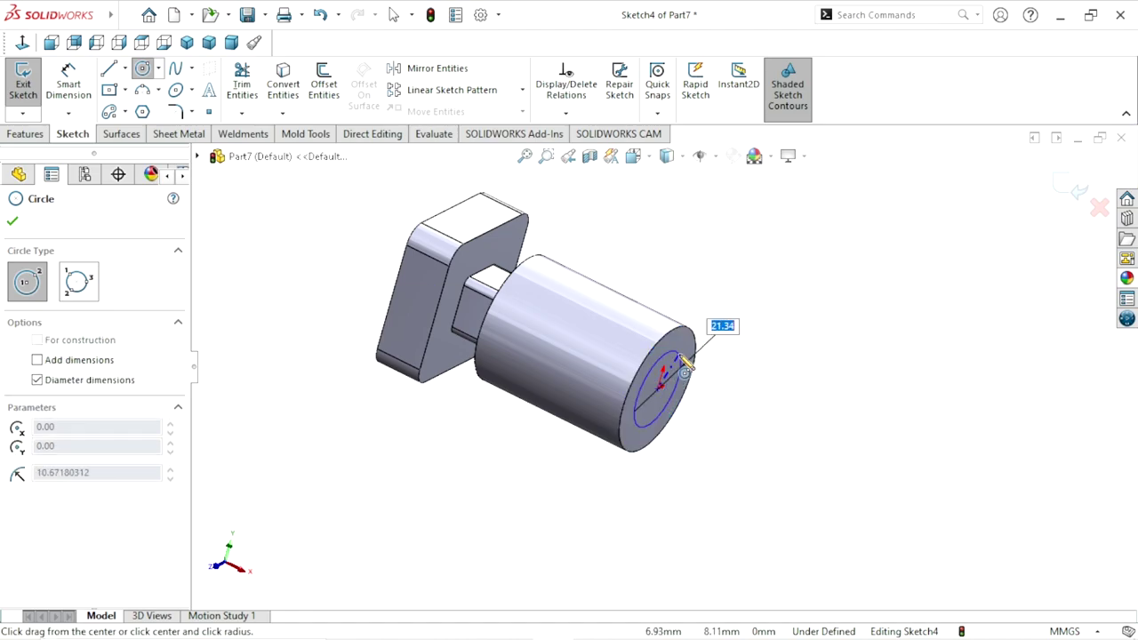
click(72, 86)
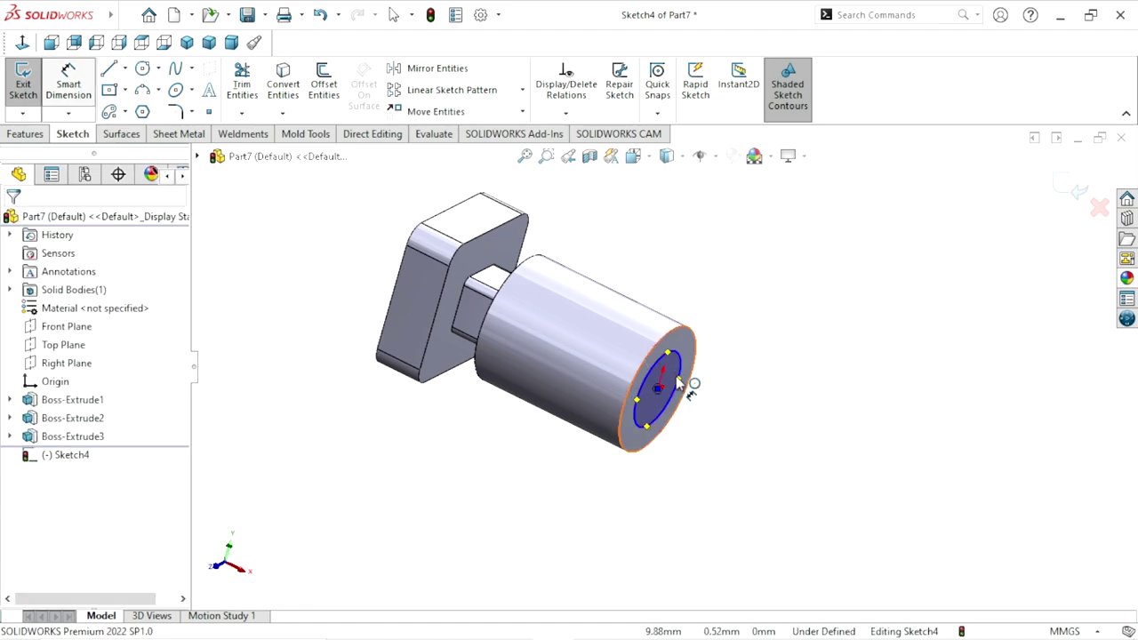
click(722, 351)
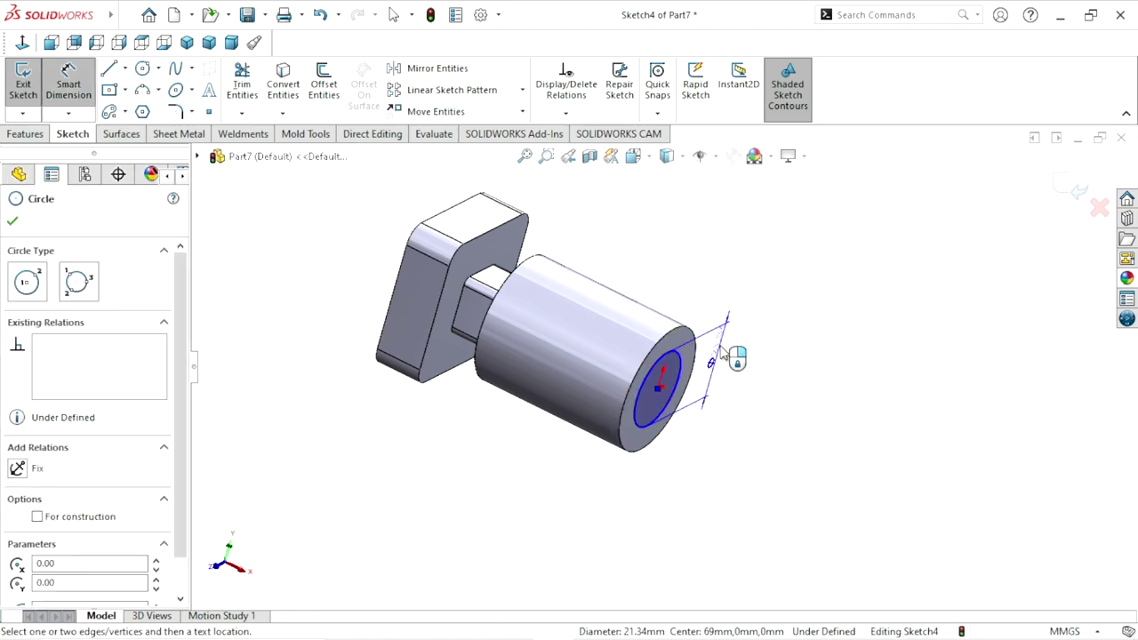
click(722, 351)
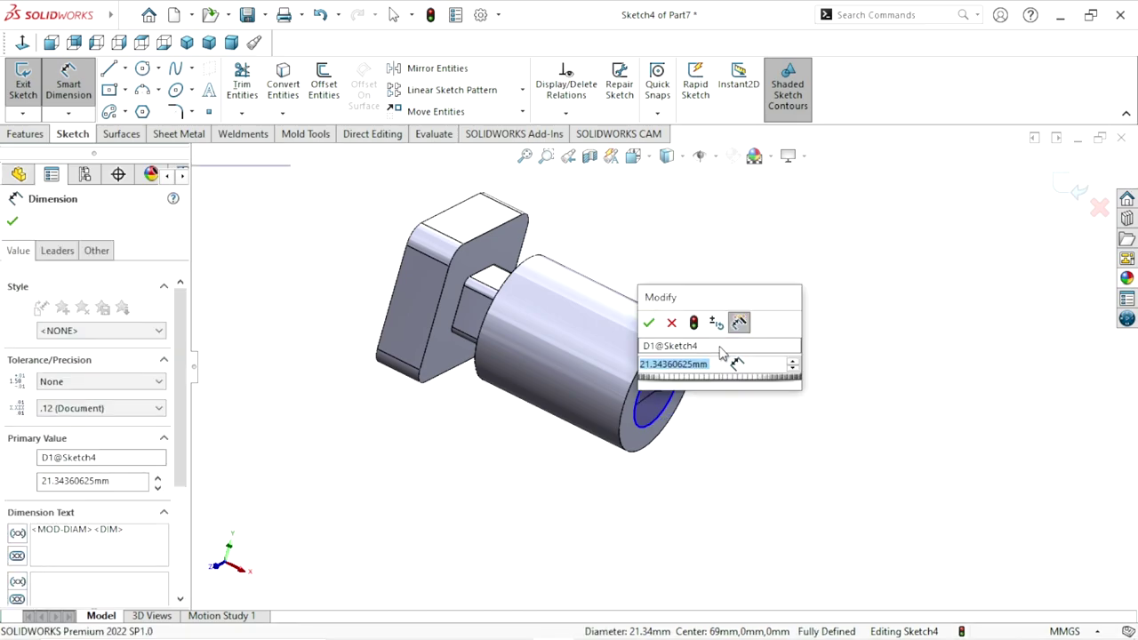
text(20)
click(650, 324)
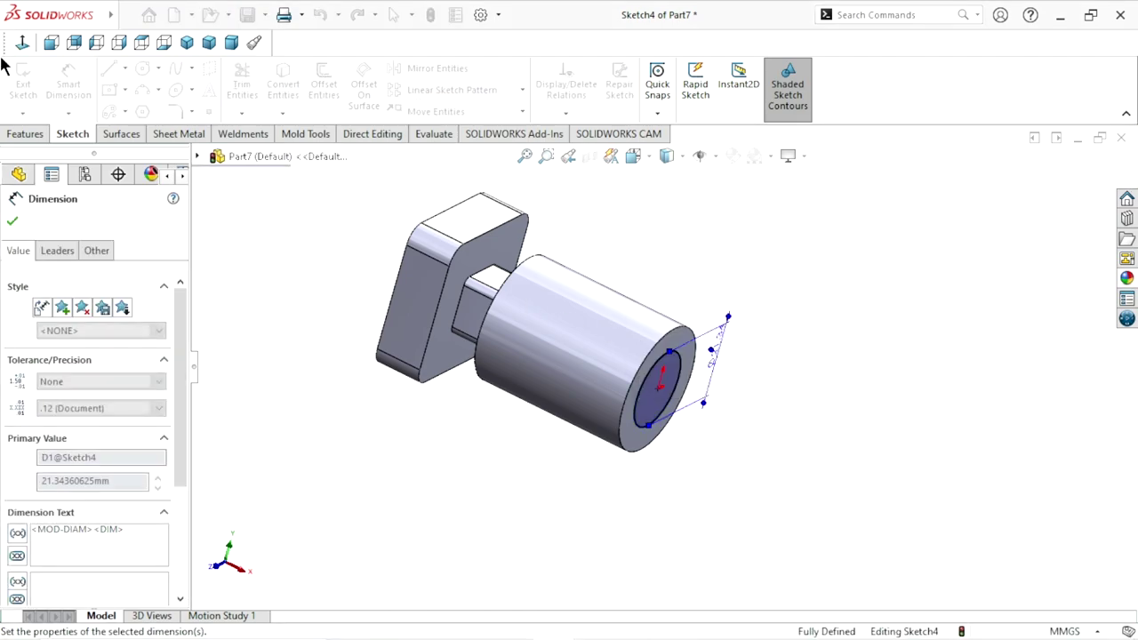
click(23, 42)
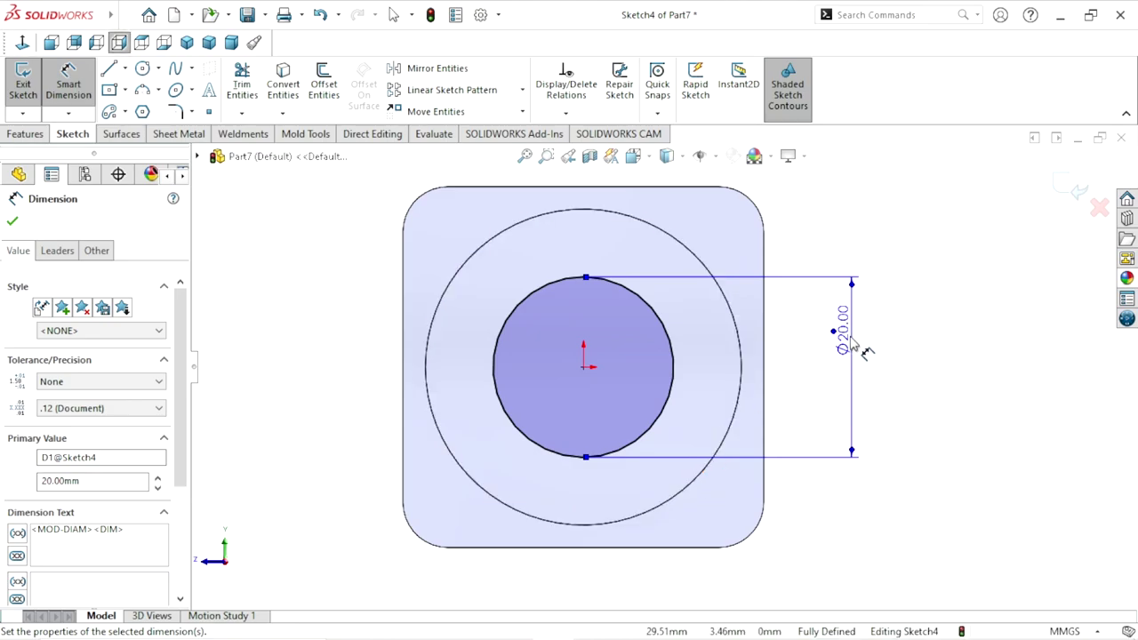
drag(843, 325, 811, 320)
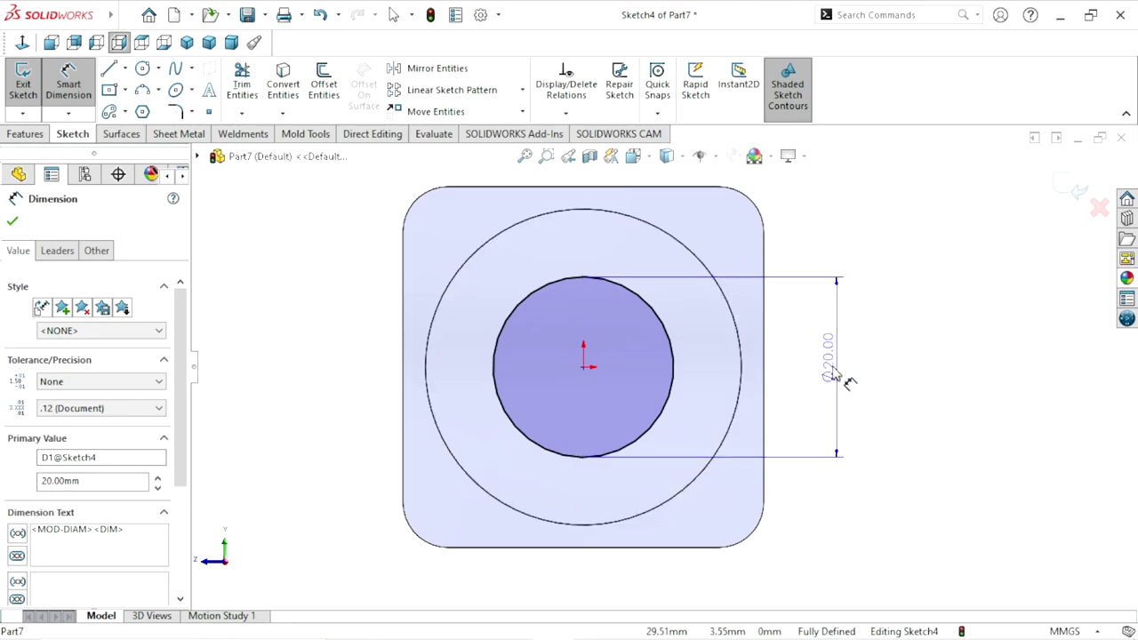
click(12, 224)
Extrude the Ø20 mm circle 25 mm to form the small shaft
click(29, 137)
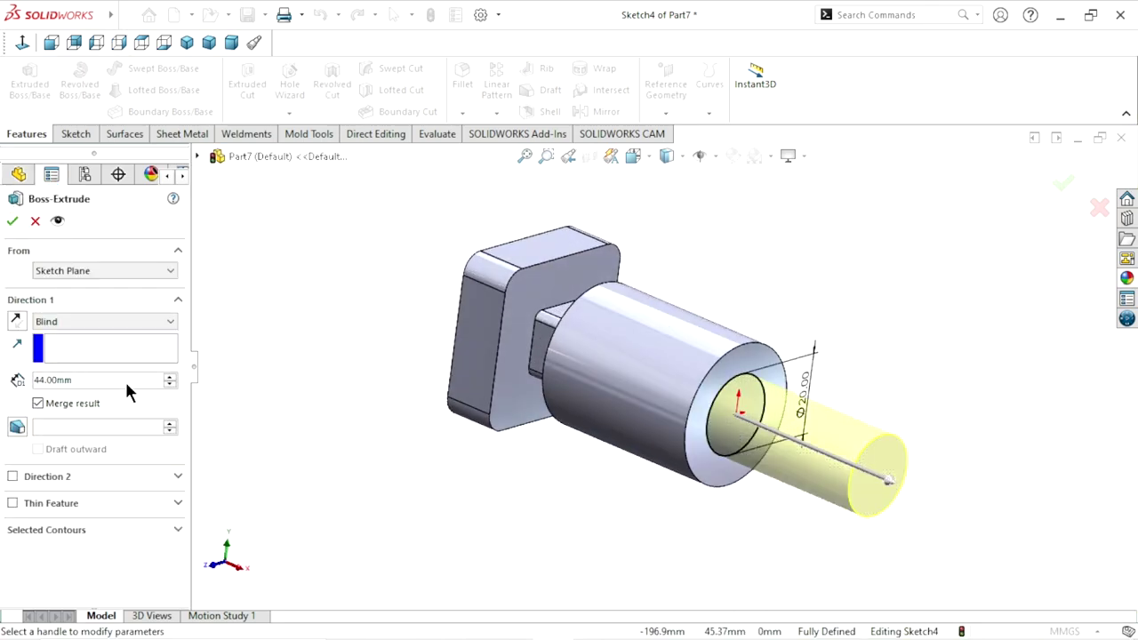
click(123, 379)
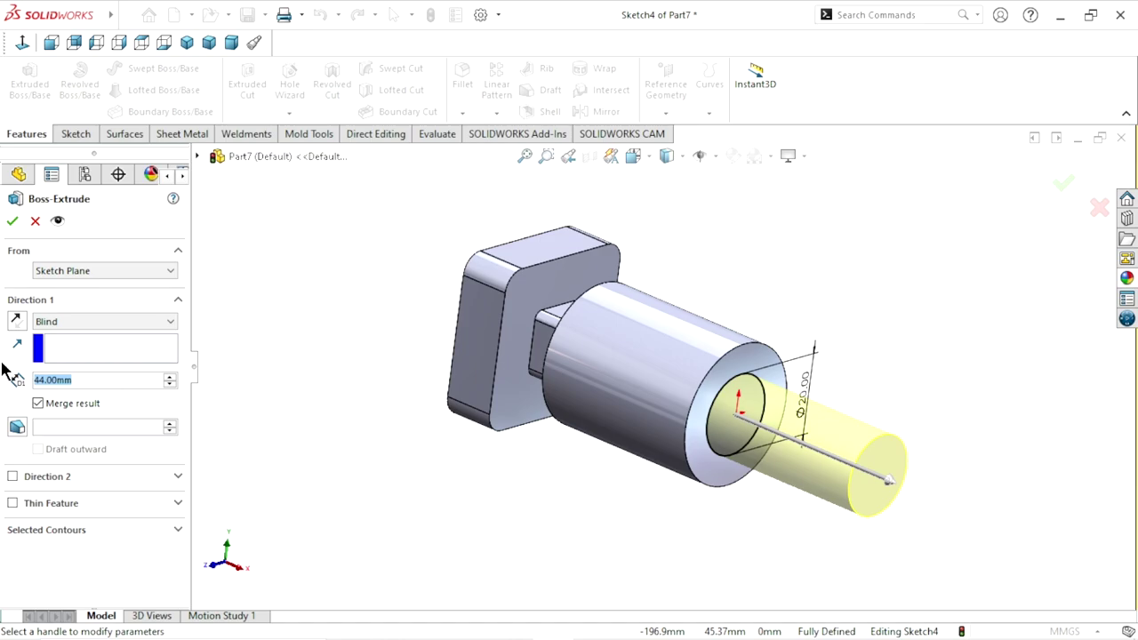
text(25)
key(Return)
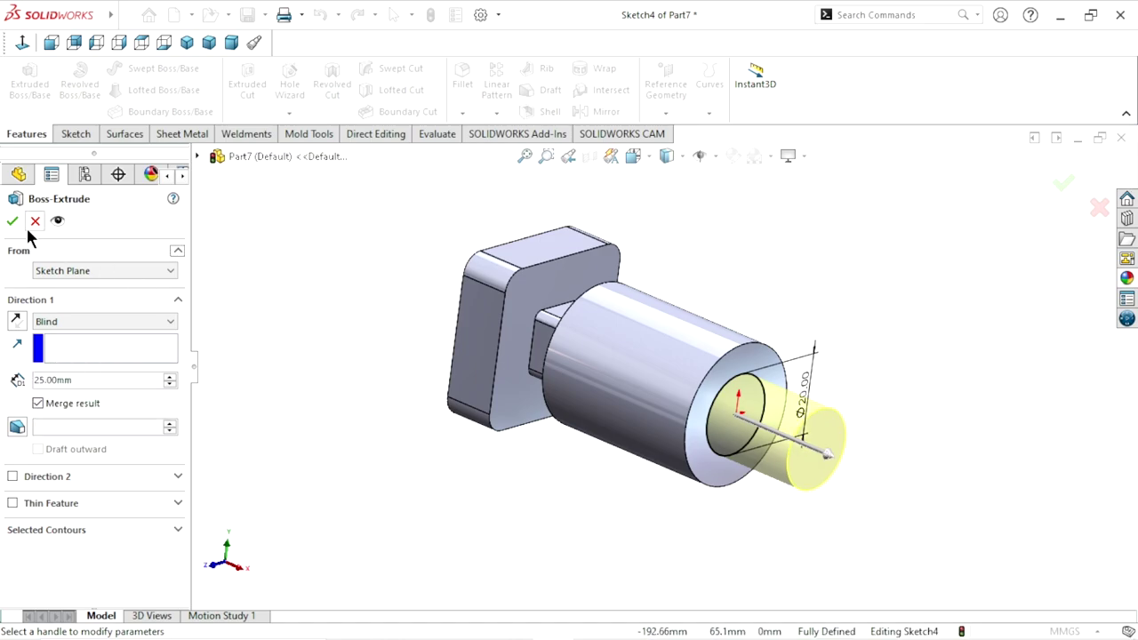
click(12, 221)
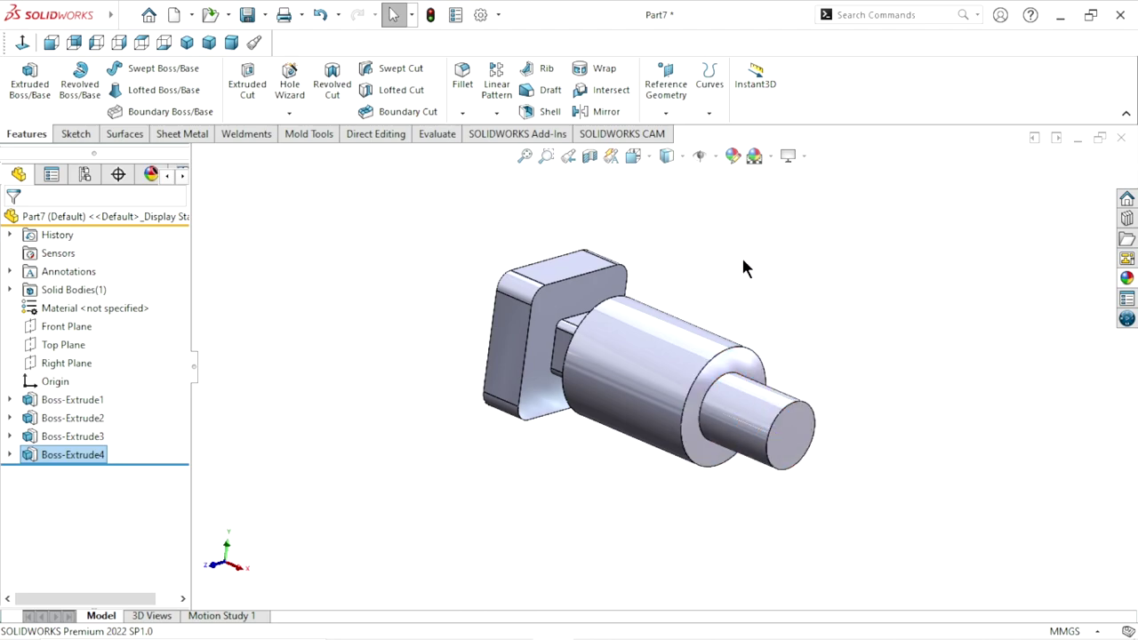
Chamfer the circular edge at the shaft step by 1 mm
click(464, 114)
click(469, 151)
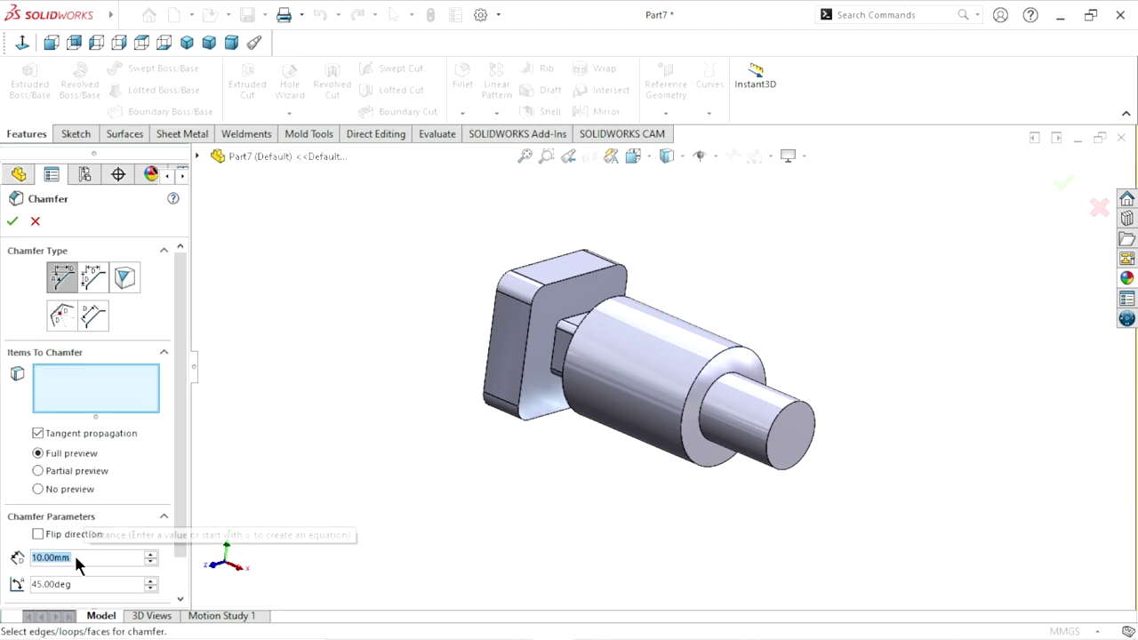
text(1)
key(Return)
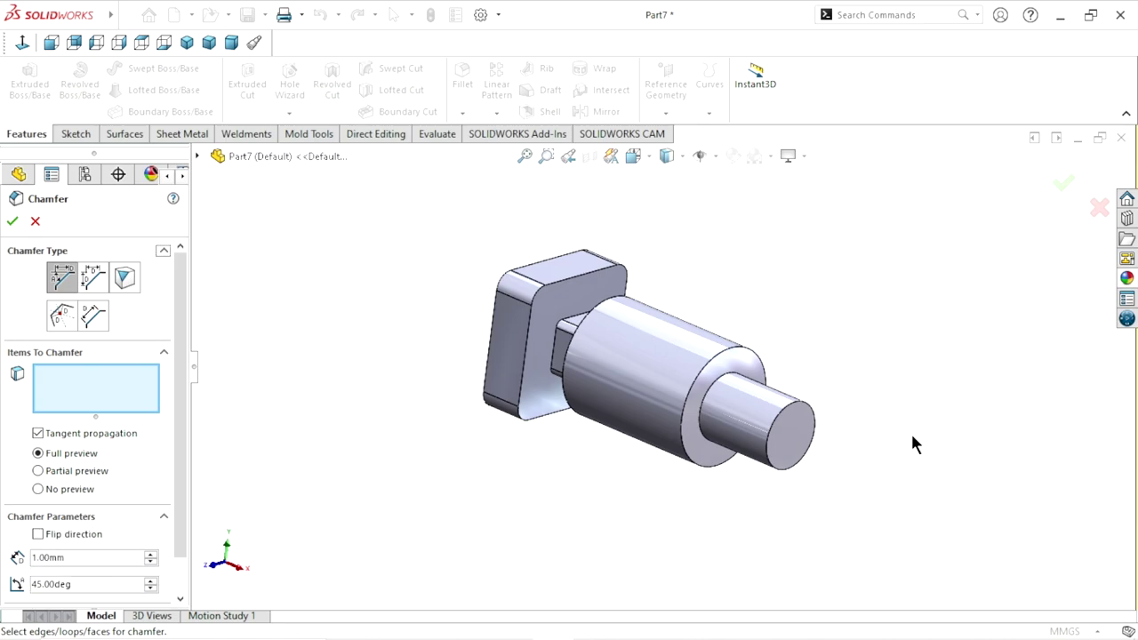
click(720, 355)
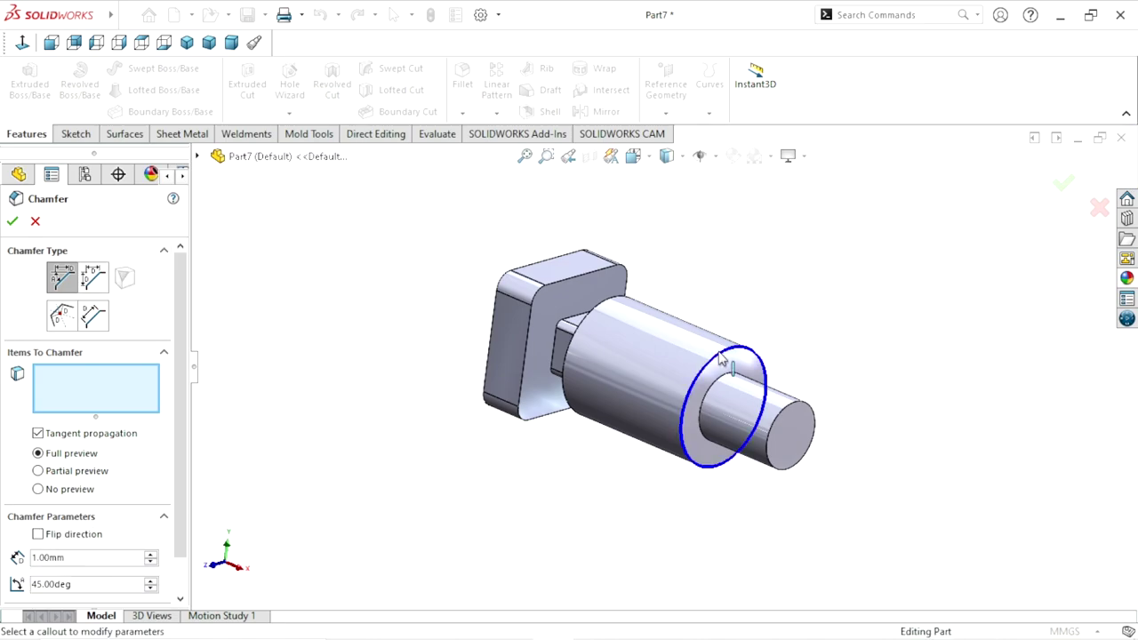
click(13, 222)
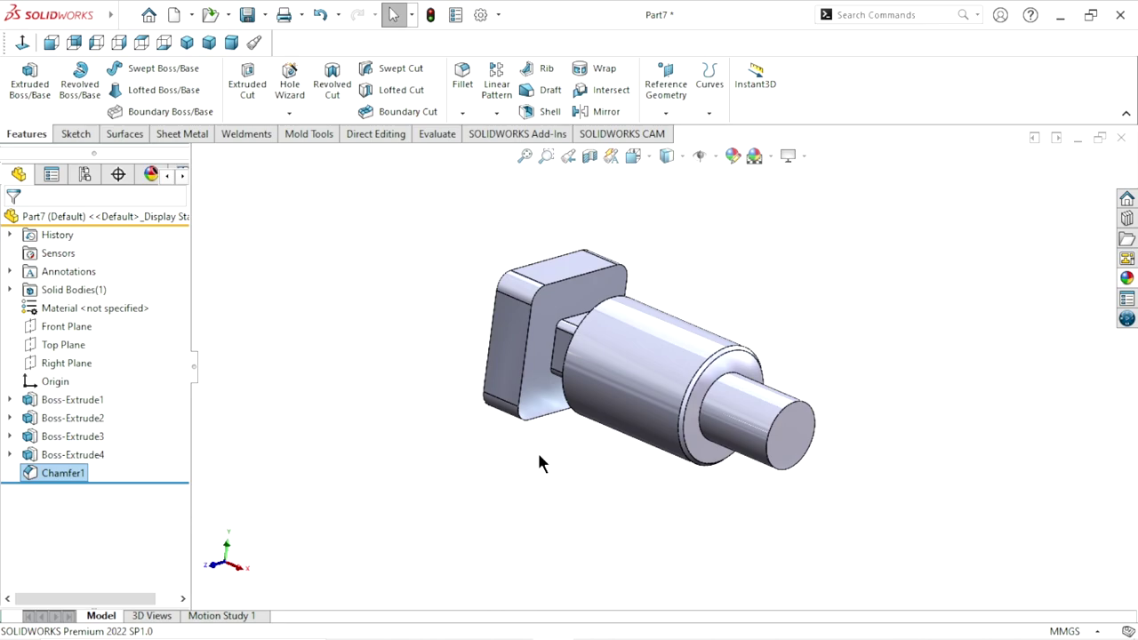
Chamfer the circular edge at the small shaft's end by 2 mm
click(463, 113)
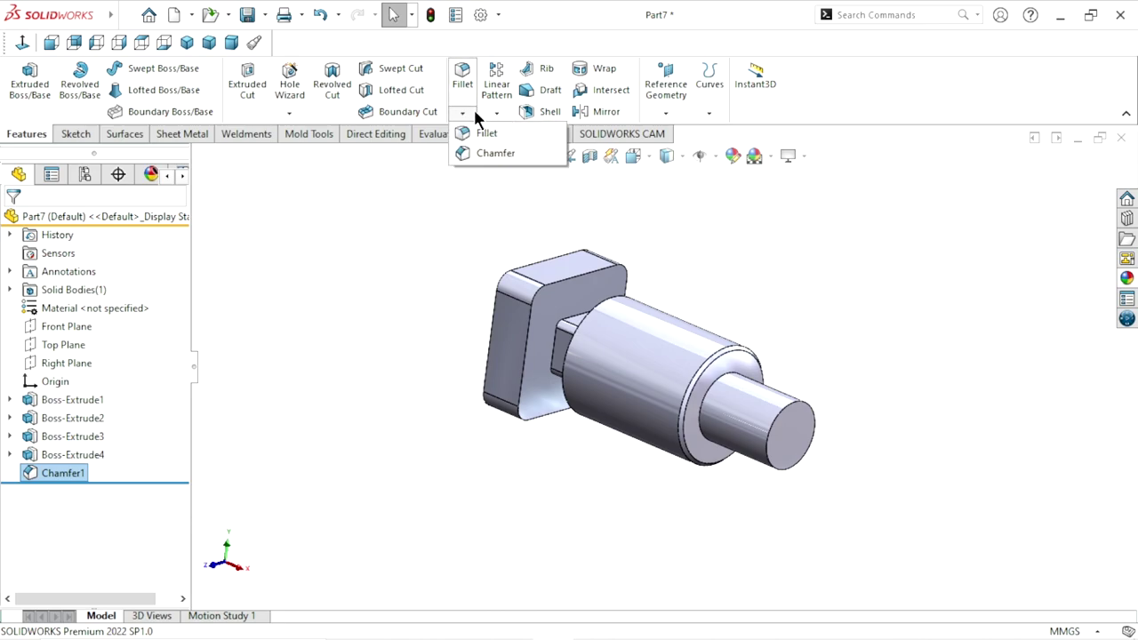
click(458, 152)
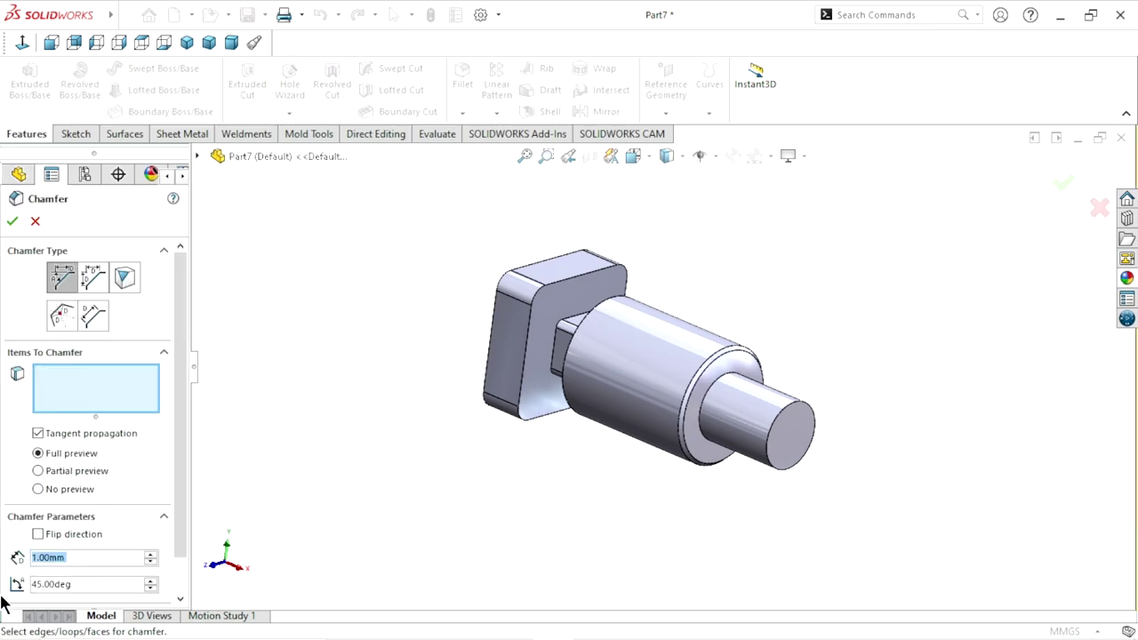
double_click(98, 558)
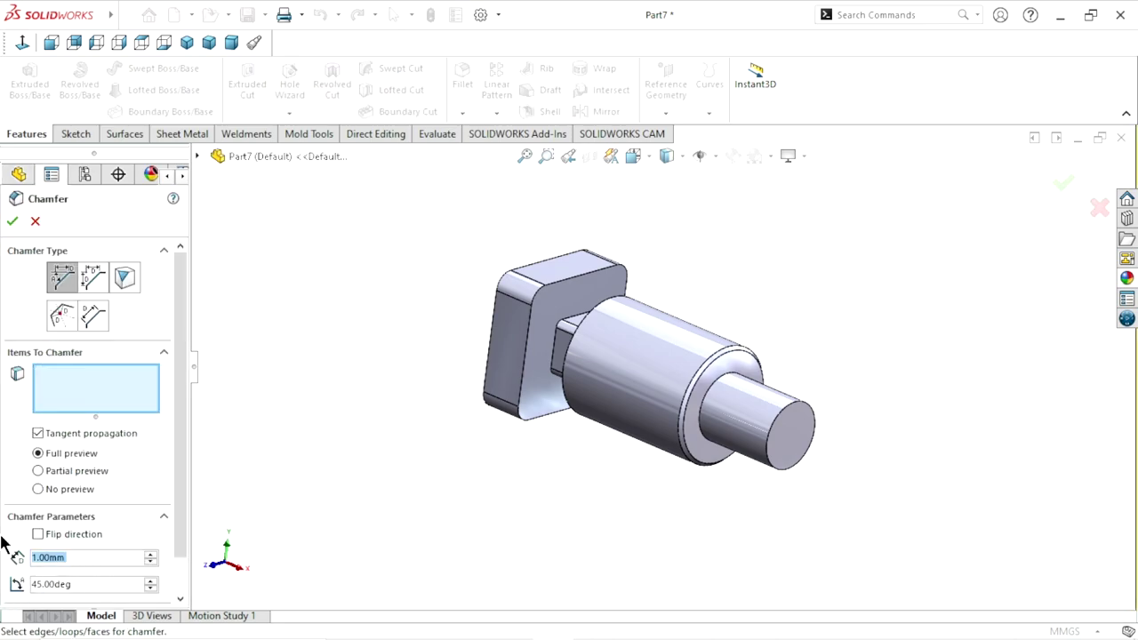
text(2)
click(511, 404)
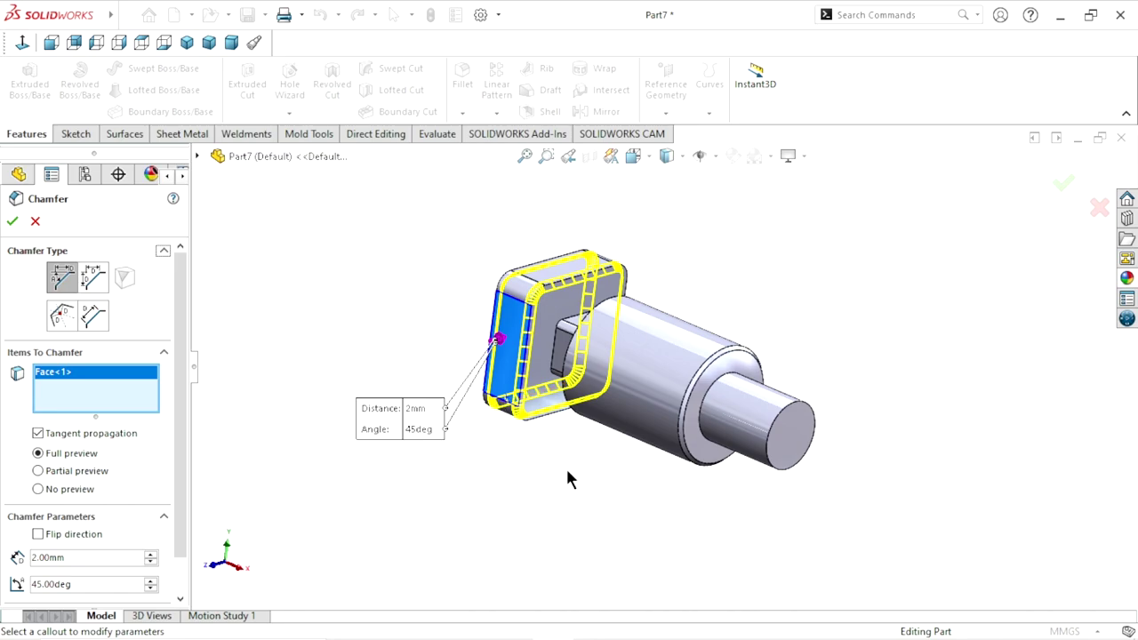
right_click(99, 402)
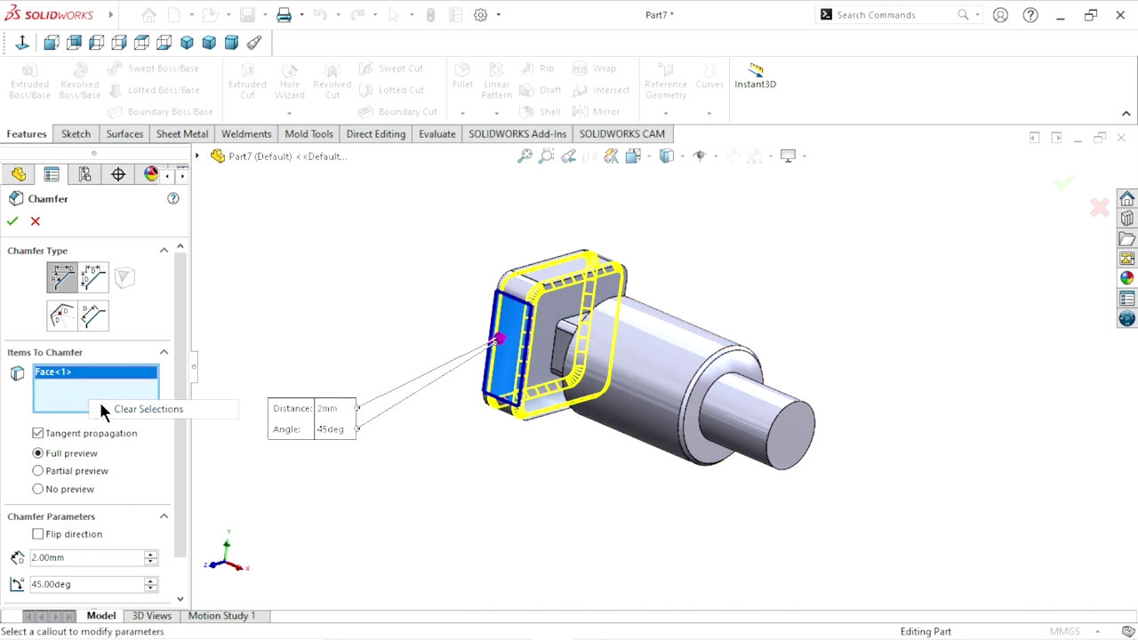
click(105, 409)
click(806, 407)
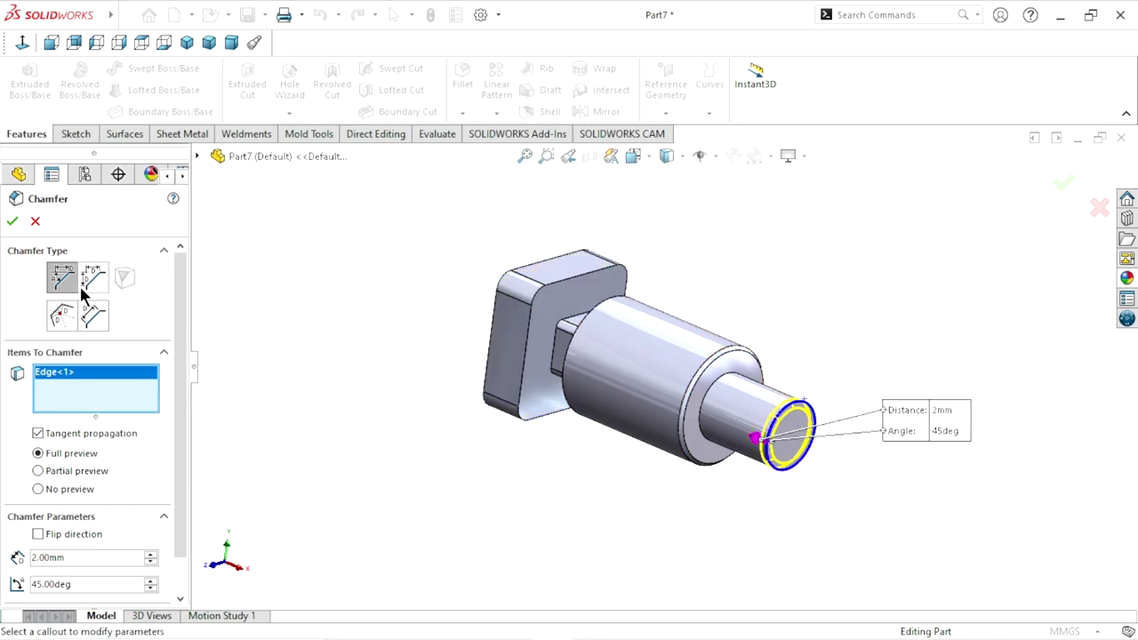
click(13, 222)
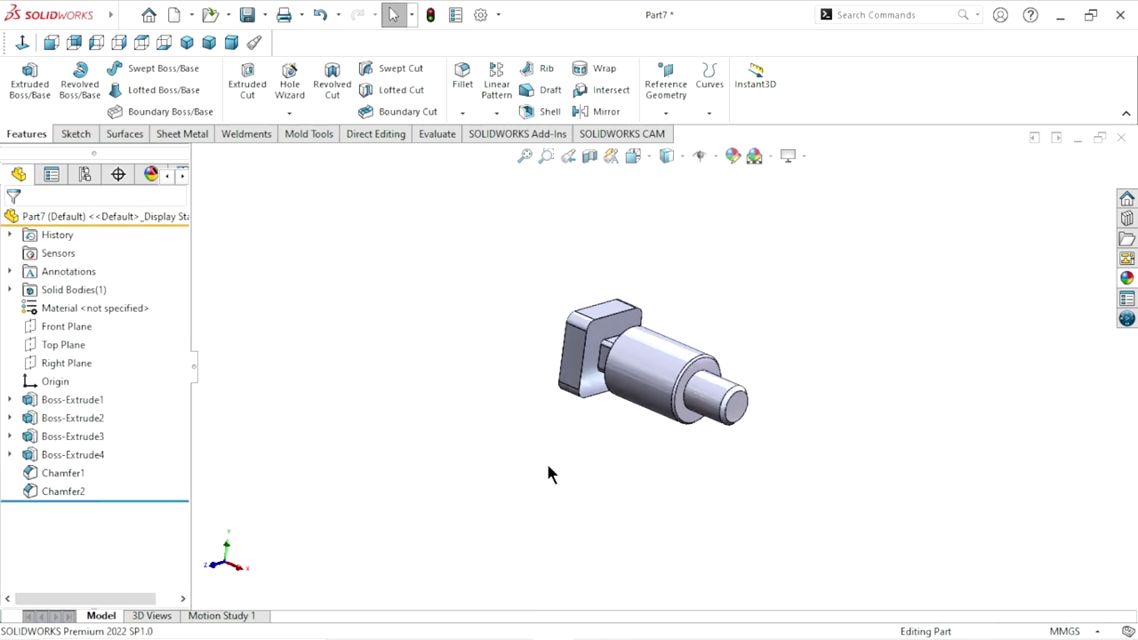
scroll(736, 435, down, 1)
mouse_move(792, 364)
middle_down()
mouse_move(719, 440)
mouse_move(767, 412)
mouse_move(795, 436)
middle_up()
scroll(656, 347, down, 2)
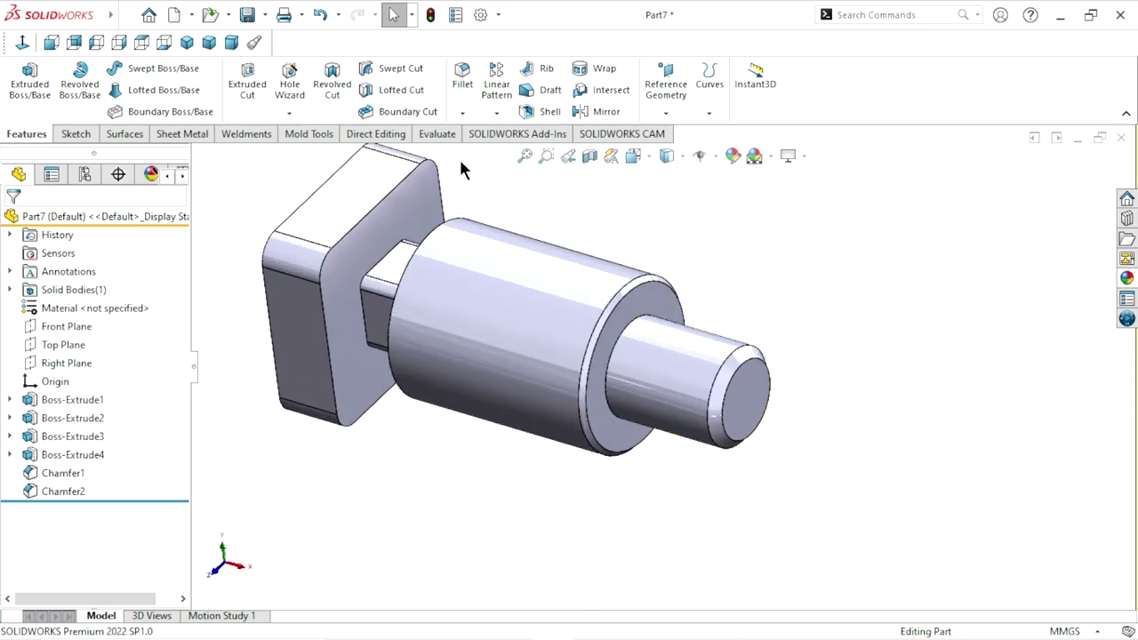
Set up a Metric Die M20x2.0 thread, 23 mm blind, on the Ø20 mm shaft end
click(289, 116)
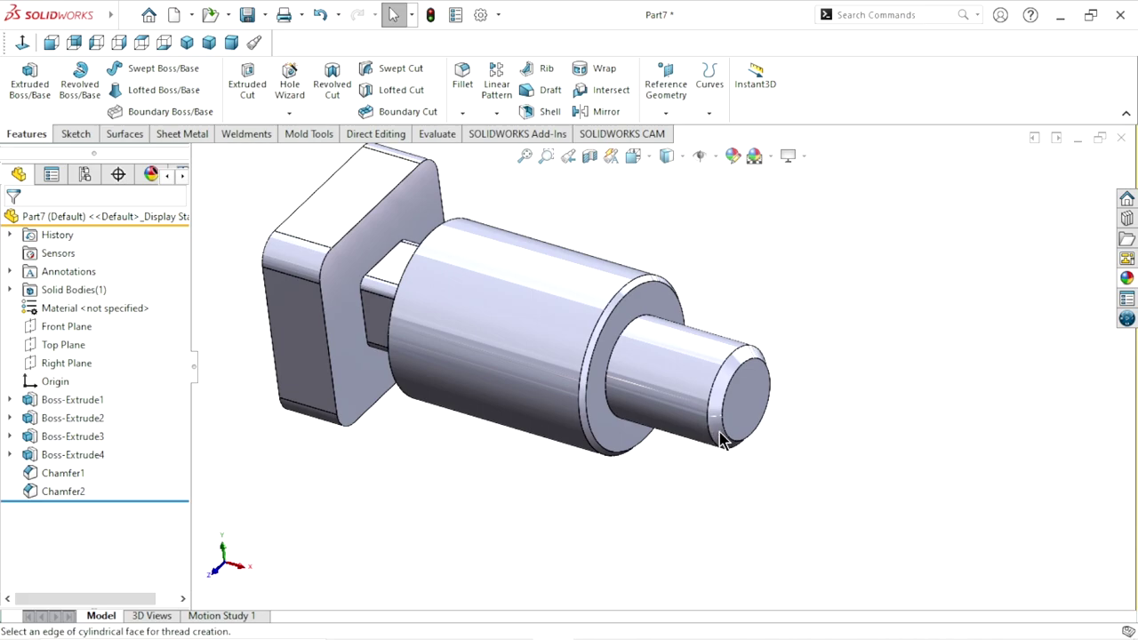
scroll(702, 391, down, 2)
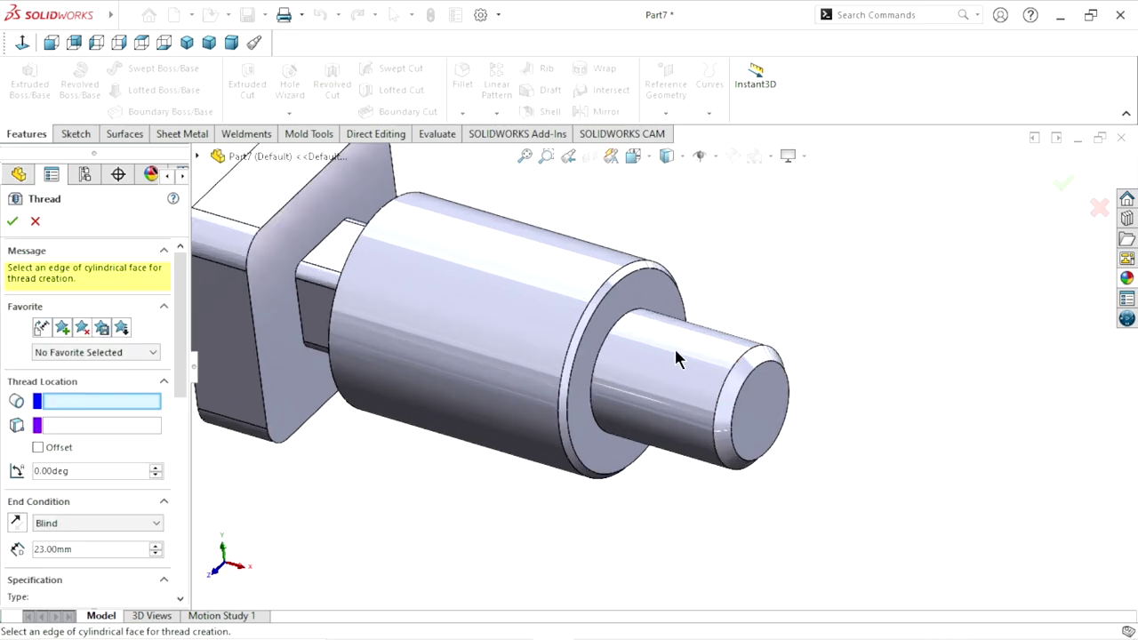
scroll(678, 356, down, 2)
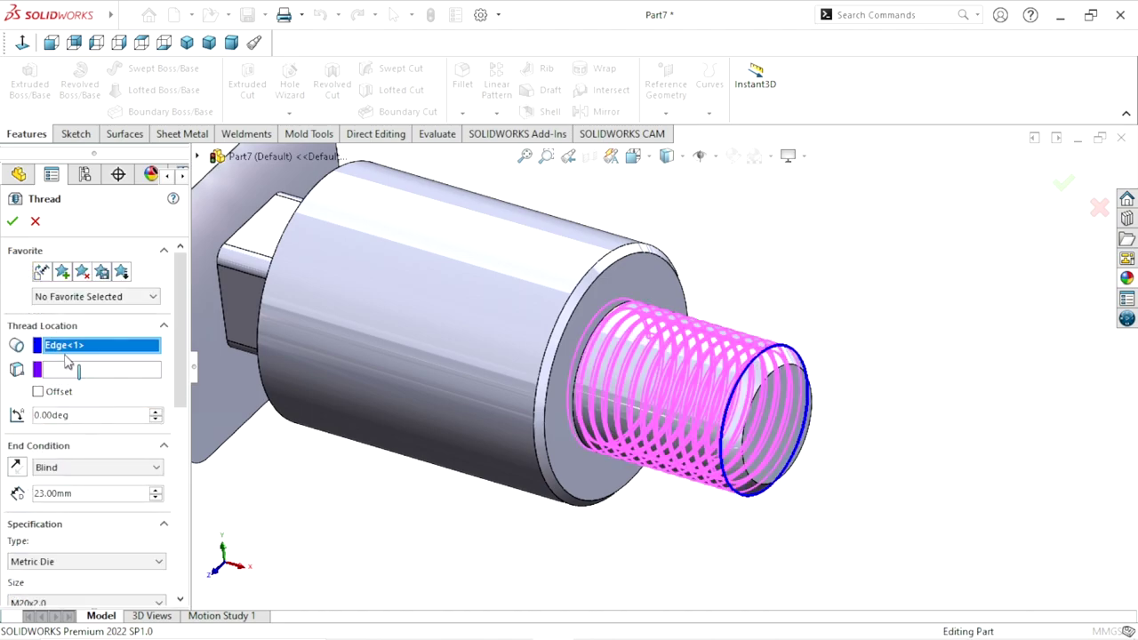
scroll(758, 469, up, 3)
scroll(349, 419, down, 3)
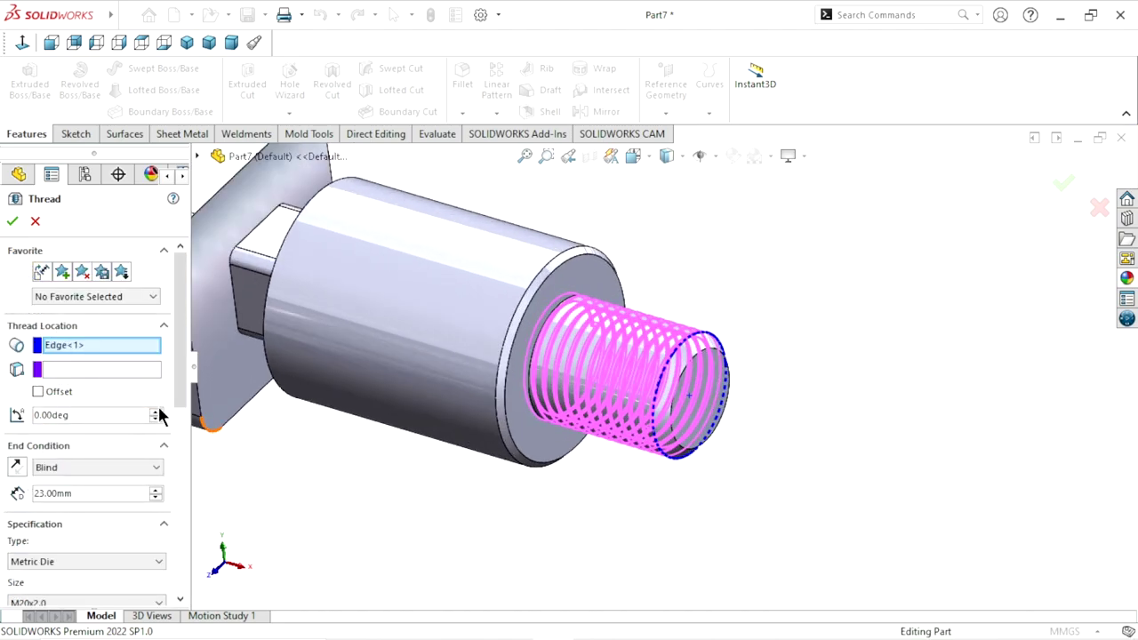
scroll(158, 427, down, 2)
scroll(160, 462, down, 3)
scroll(159, 484, down, 1)
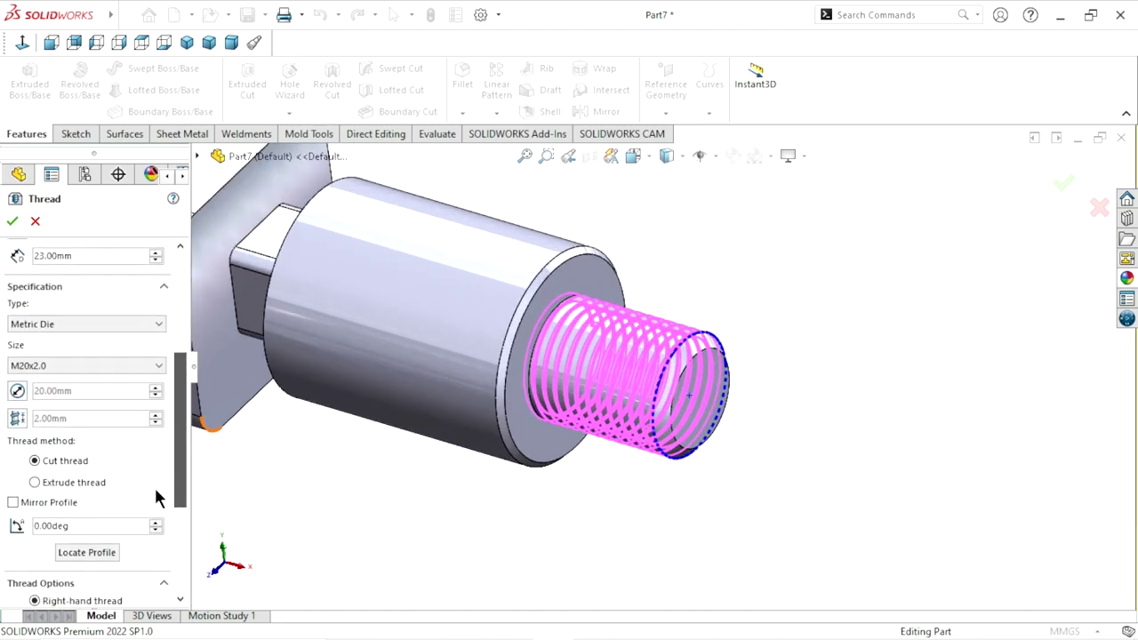
click(64, 361)
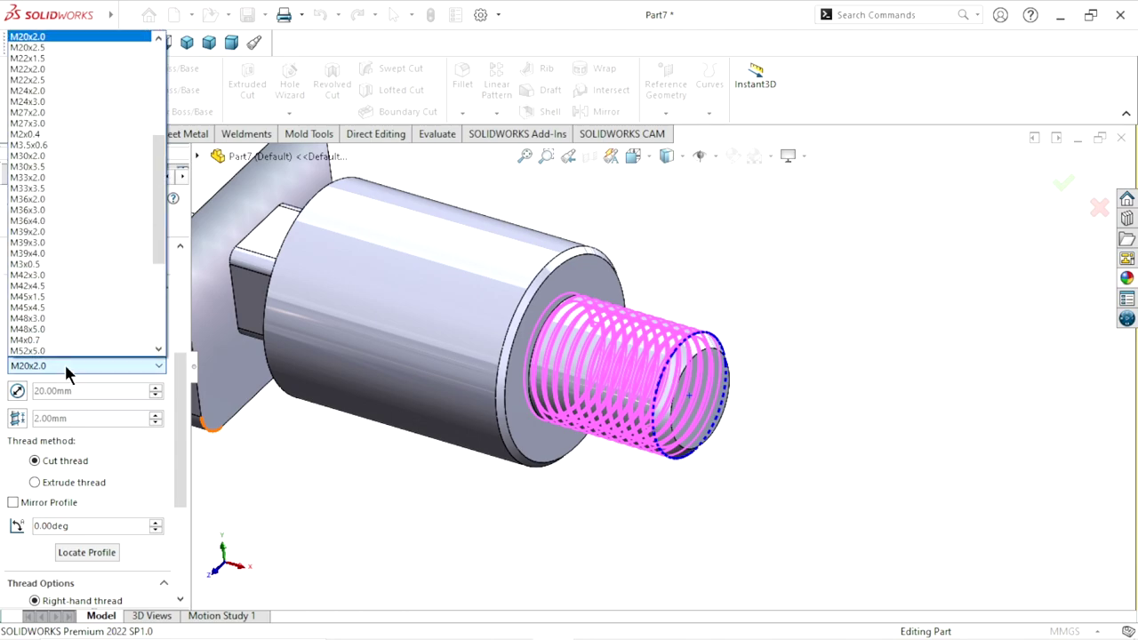
click(57, 38)
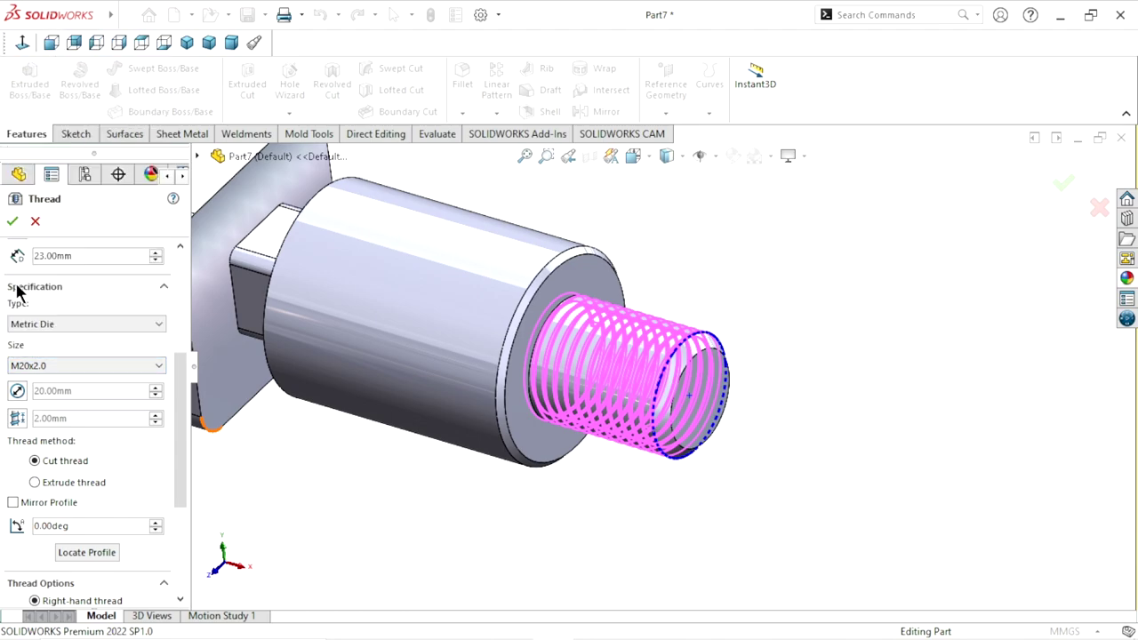
click(68, 321)
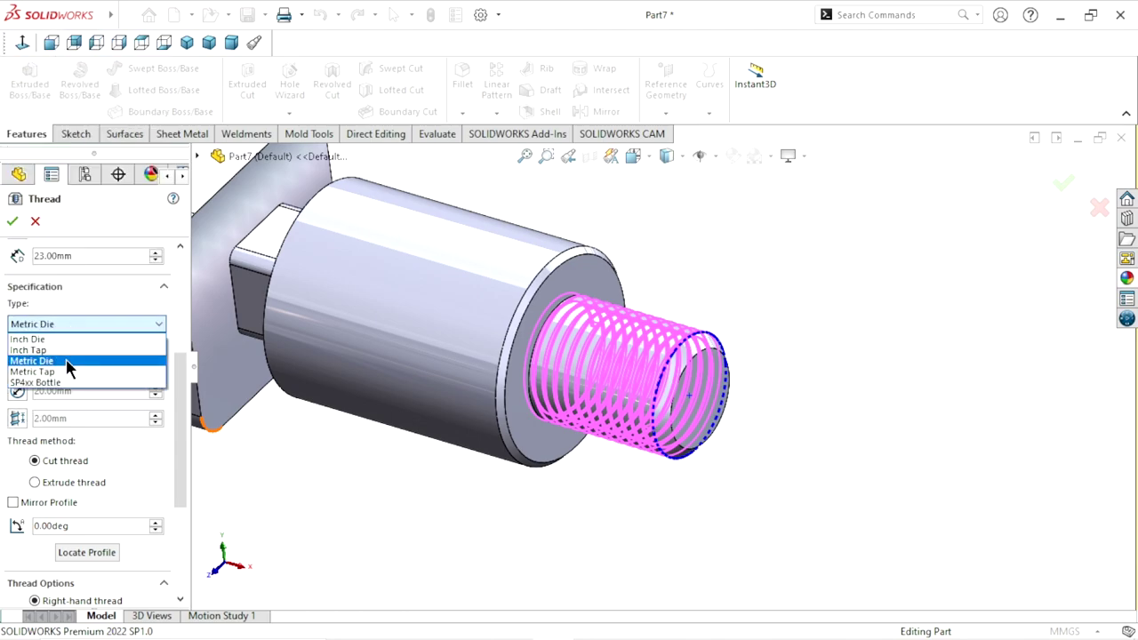
click(69, 363)
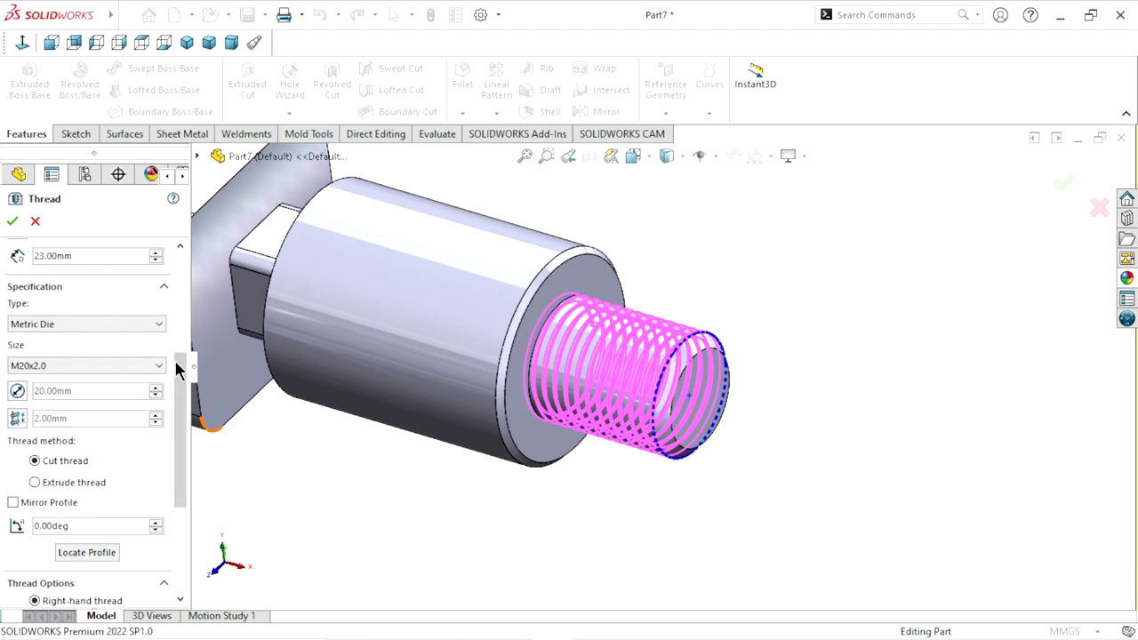
drag(176, 367, 182, 290)
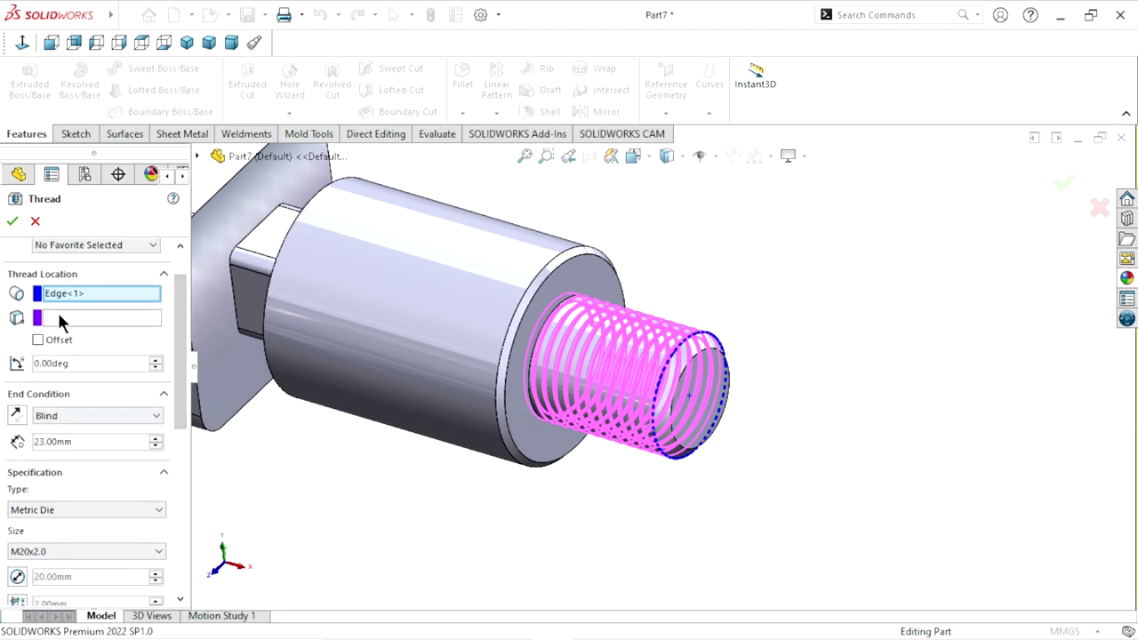
Offset the thread start 3.00 mm, reversed, while keeping the thread length fixed
click(37, 340)
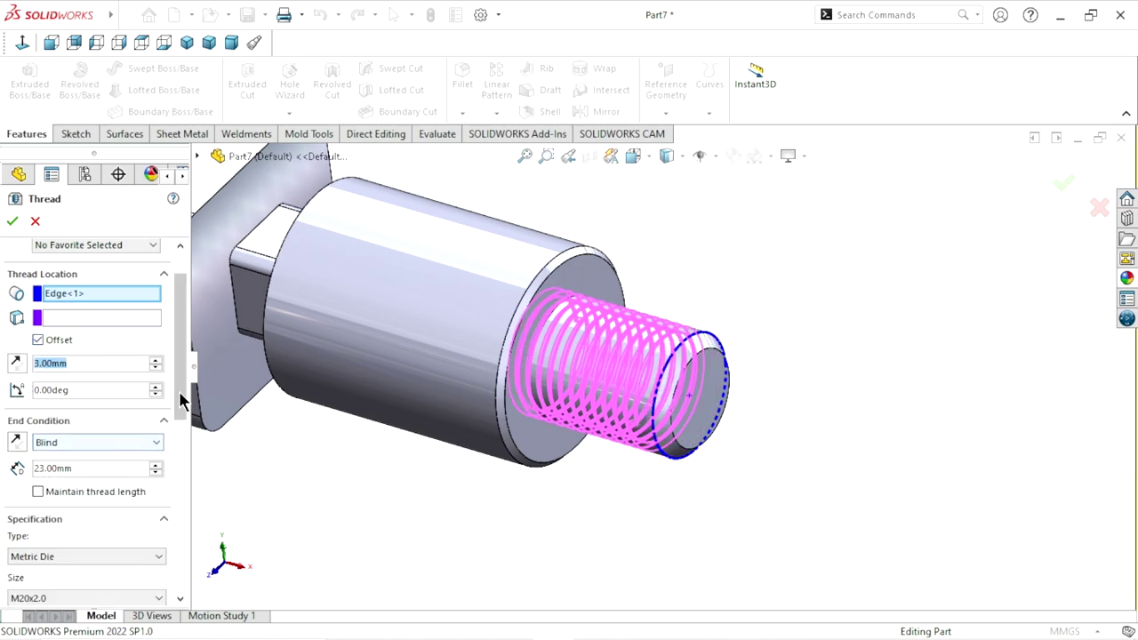
drag(180, 394, 173, 429)
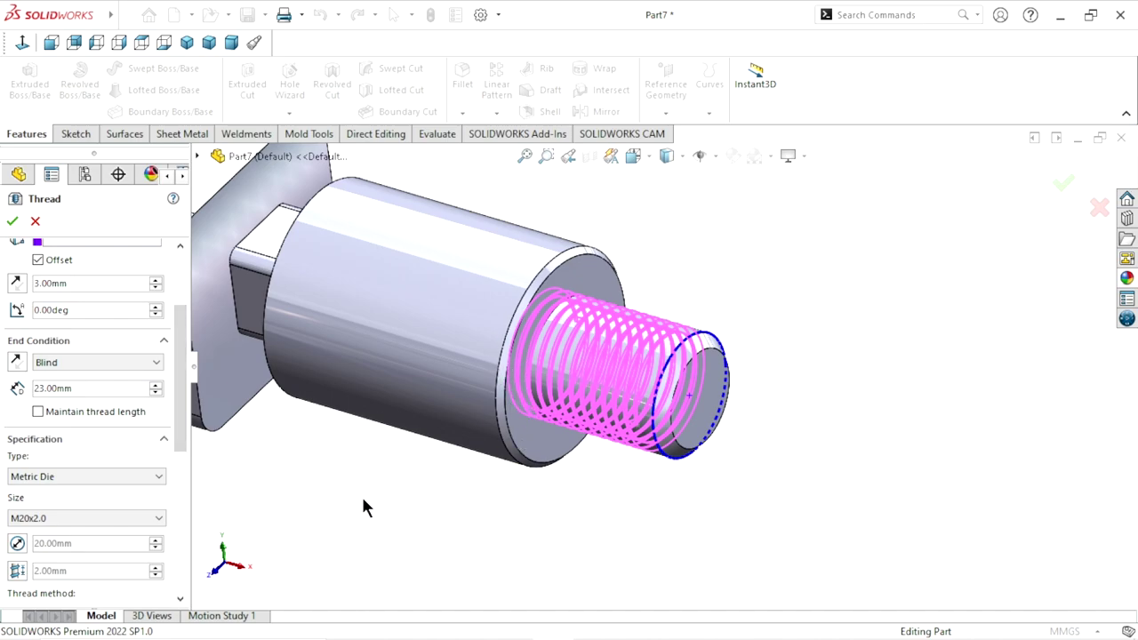
middle_drag(363, 507, 345, 507)
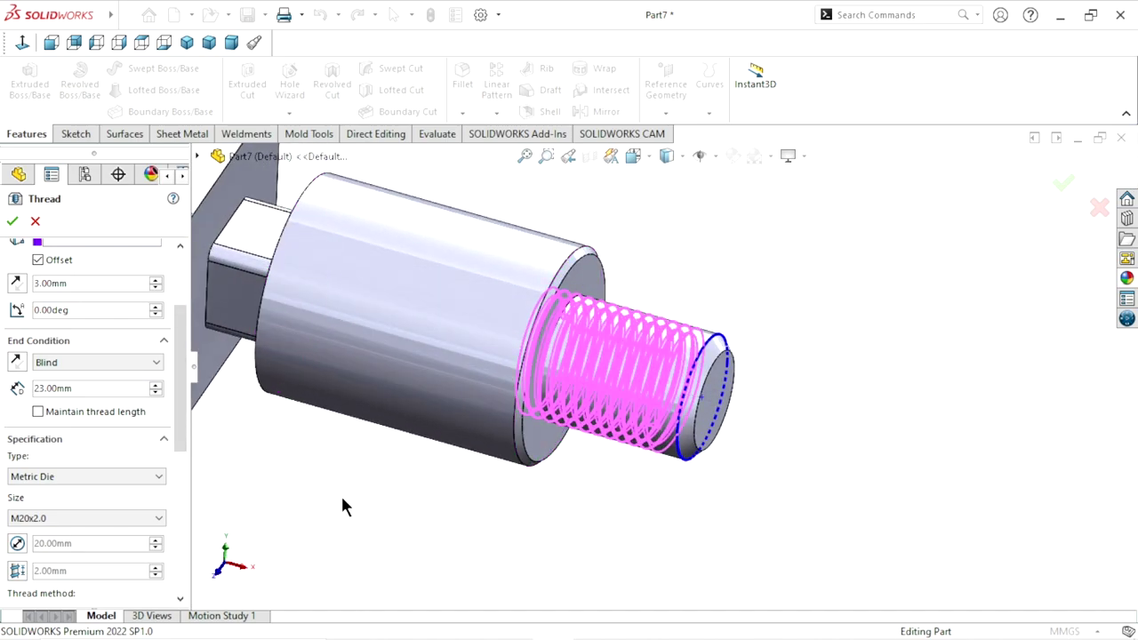
click(15, 283)
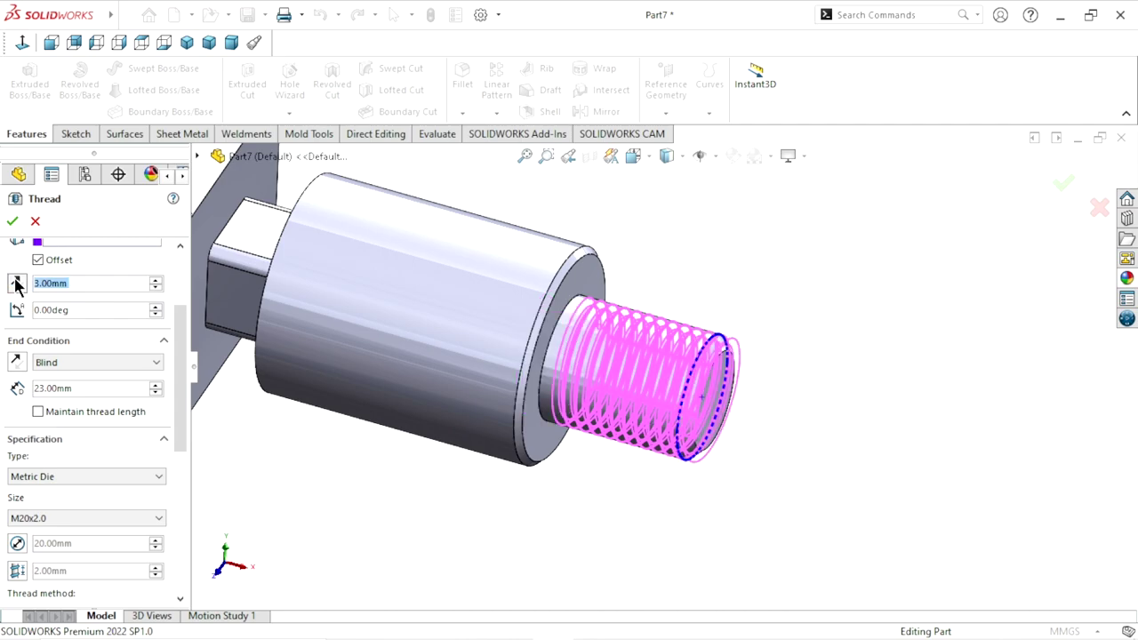
click(36, 410)
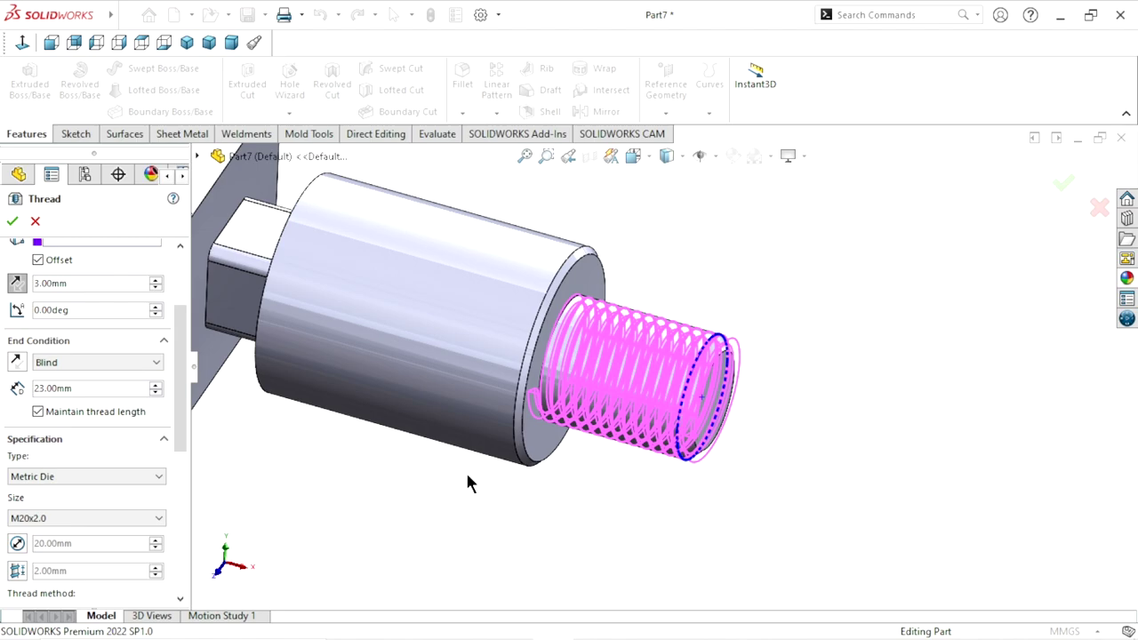
middle_drag(467, 476, 470, 482)
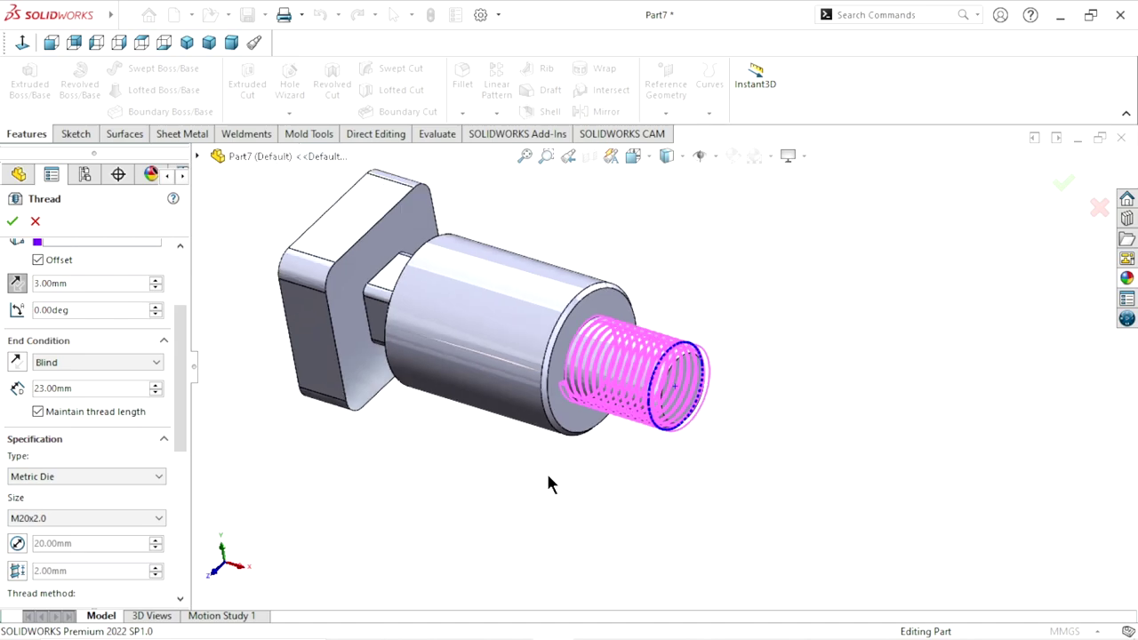
scroll(640, 372, down, 1)
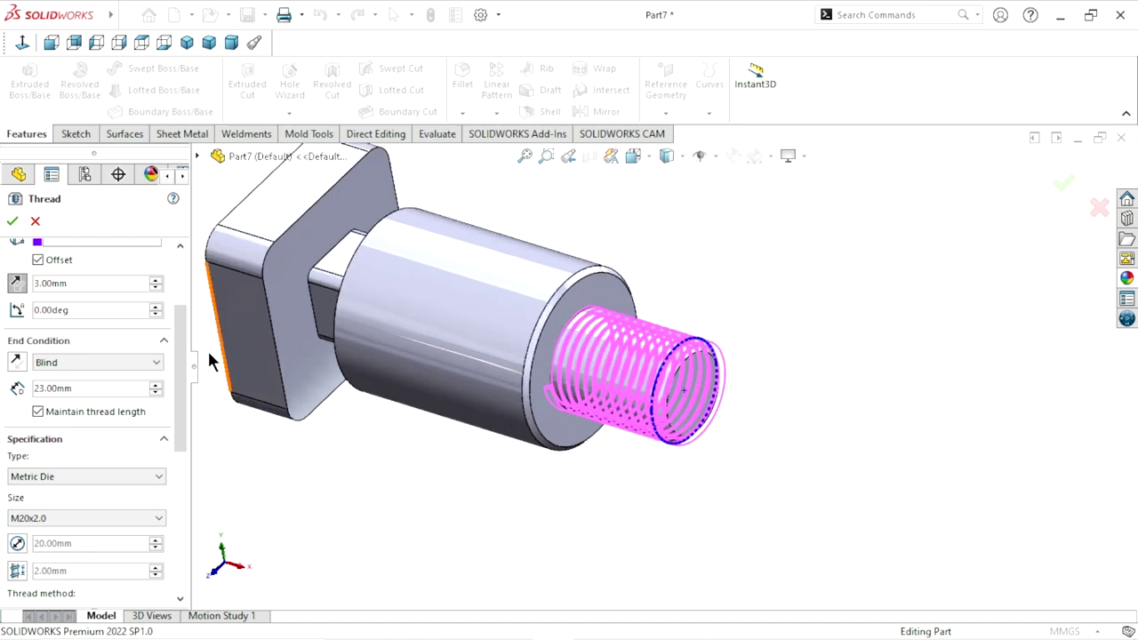
drag(177, 392, 177, 362)
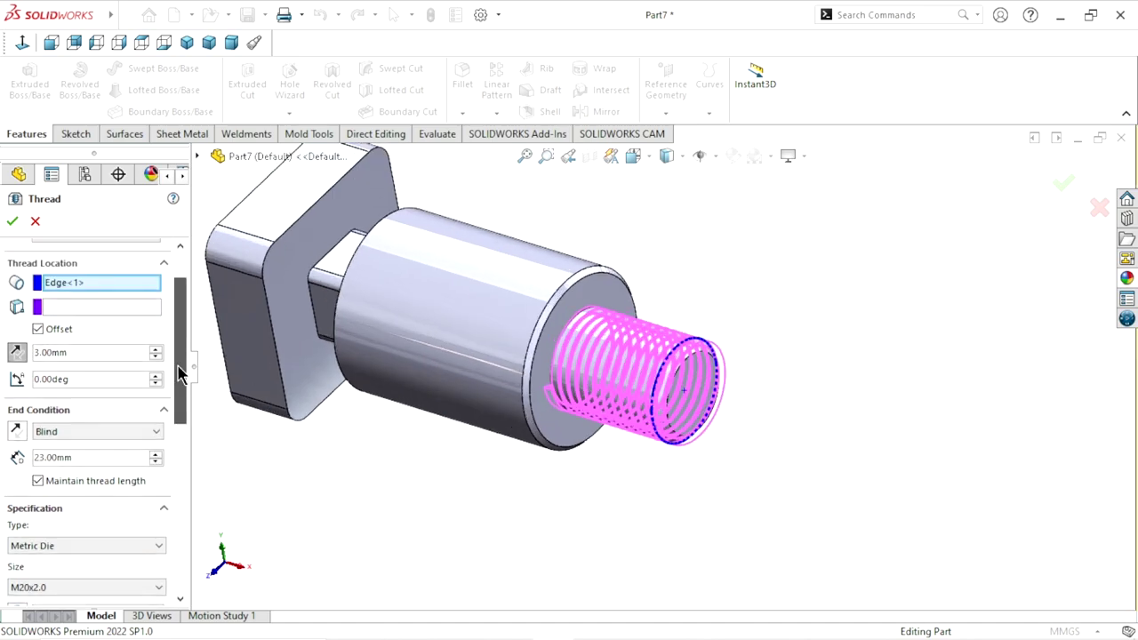
Use the shaft's end face as the thread start and apply the right-hand cut thread
click(61, 308)
scroll(721, 366, down, 3)
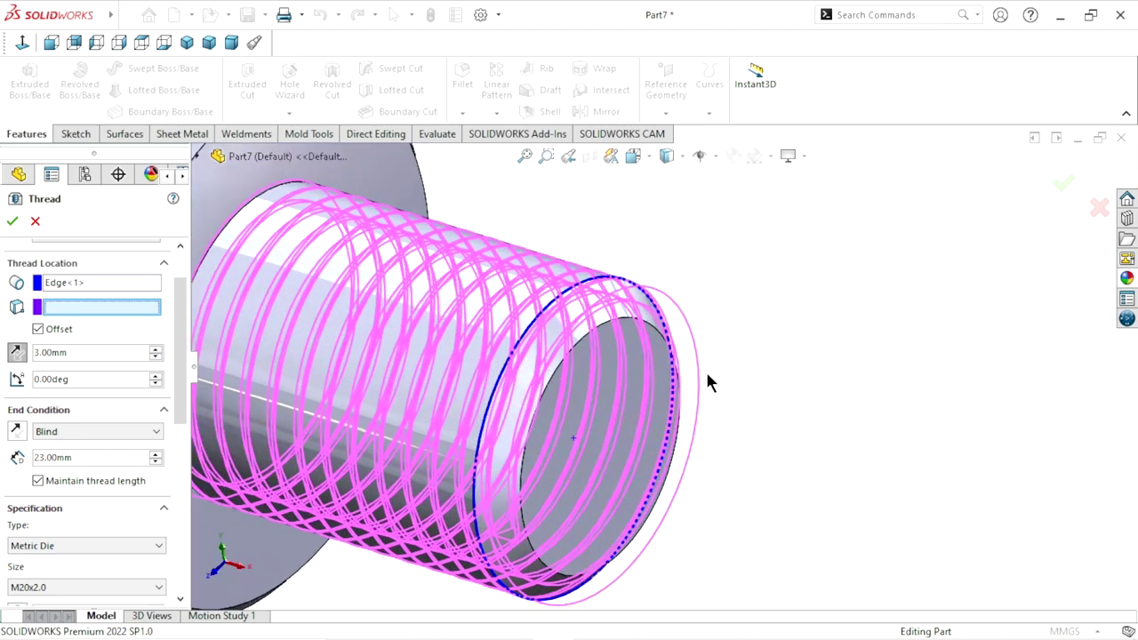
click(638, 344)
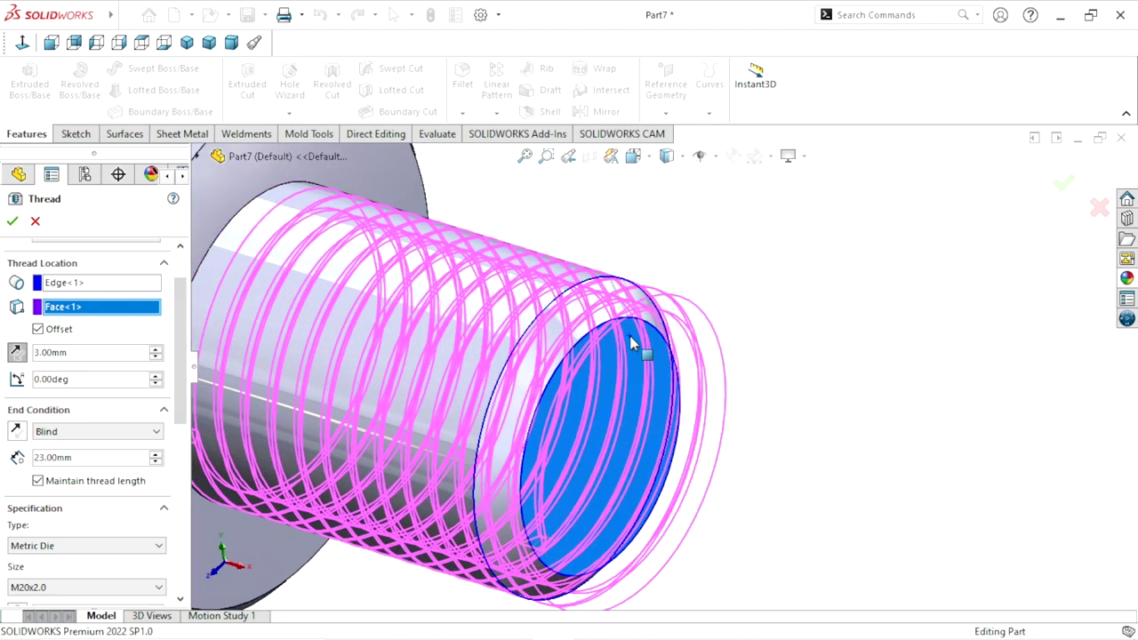
scroll(679, 476, up, 4)
mouse_move(609, 493)
middle_down()
mouse_move(617, 503)
mouse_move(591, 485)
middle_up()
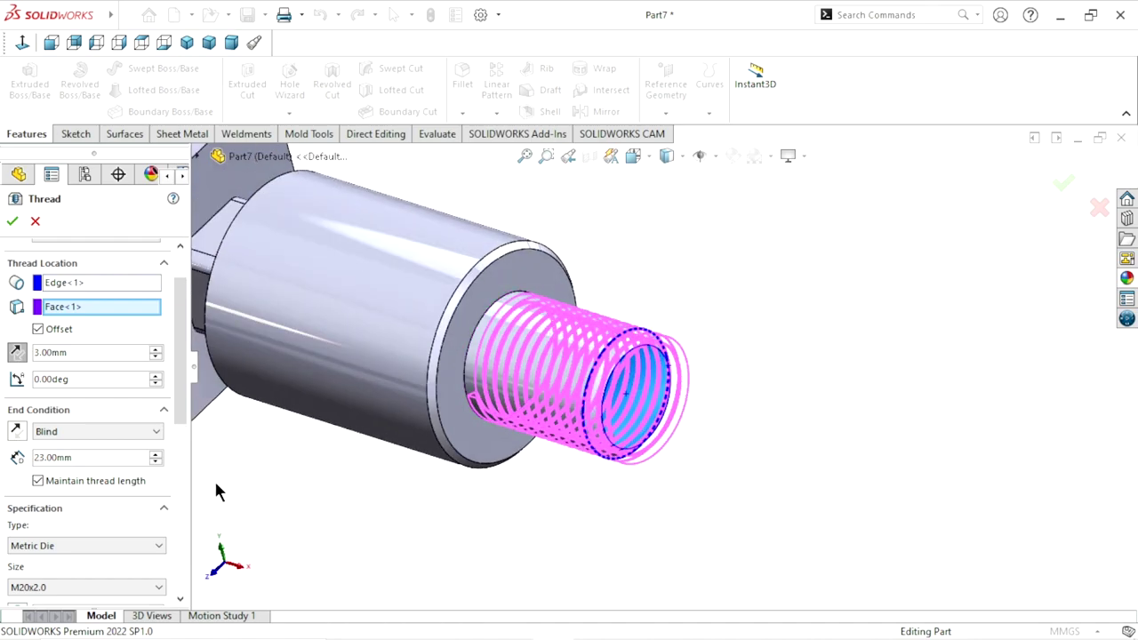
mouse_move(180, 356)
mouse_down()
mouse_move(180, 434)
mouse_move(162, 501)
mouse_up()
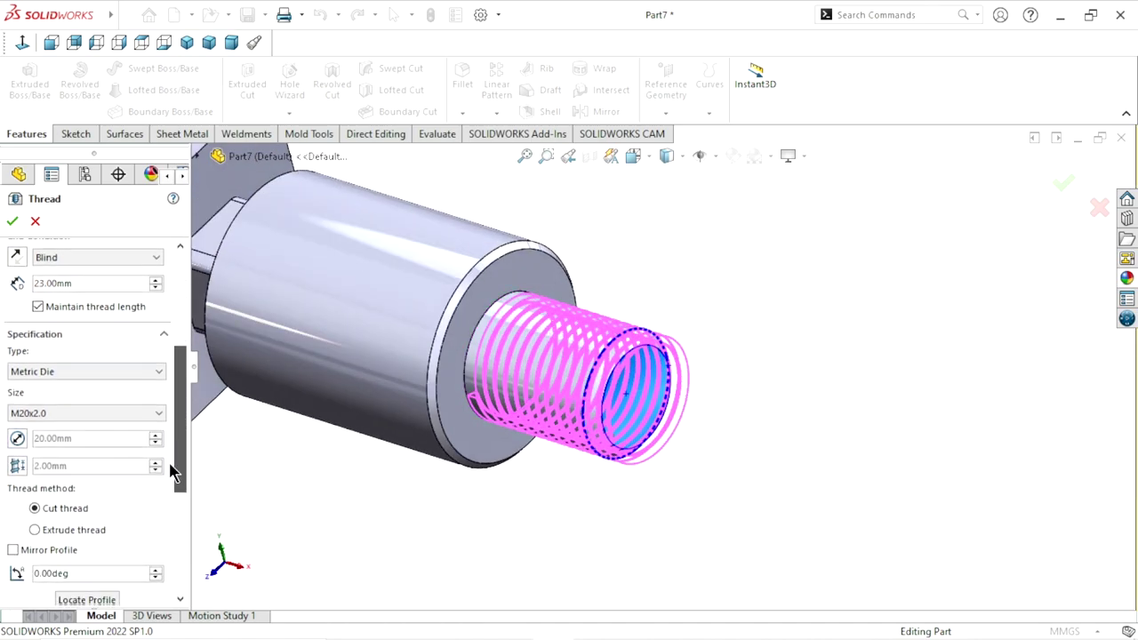
scroll(160, 500, down, 2)
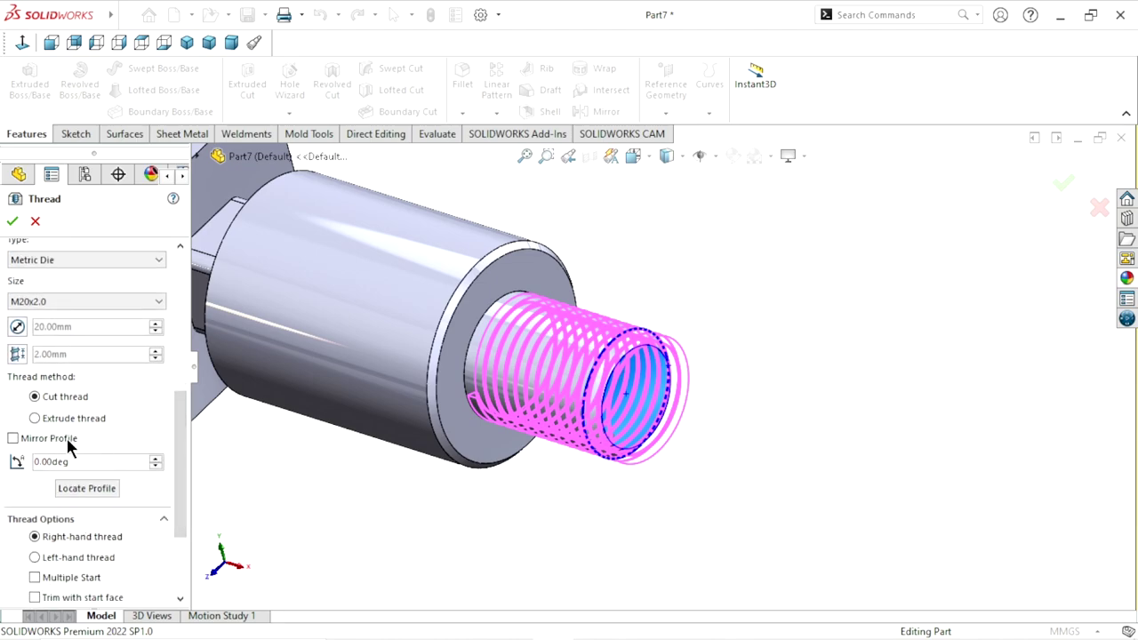
click(11, 223)
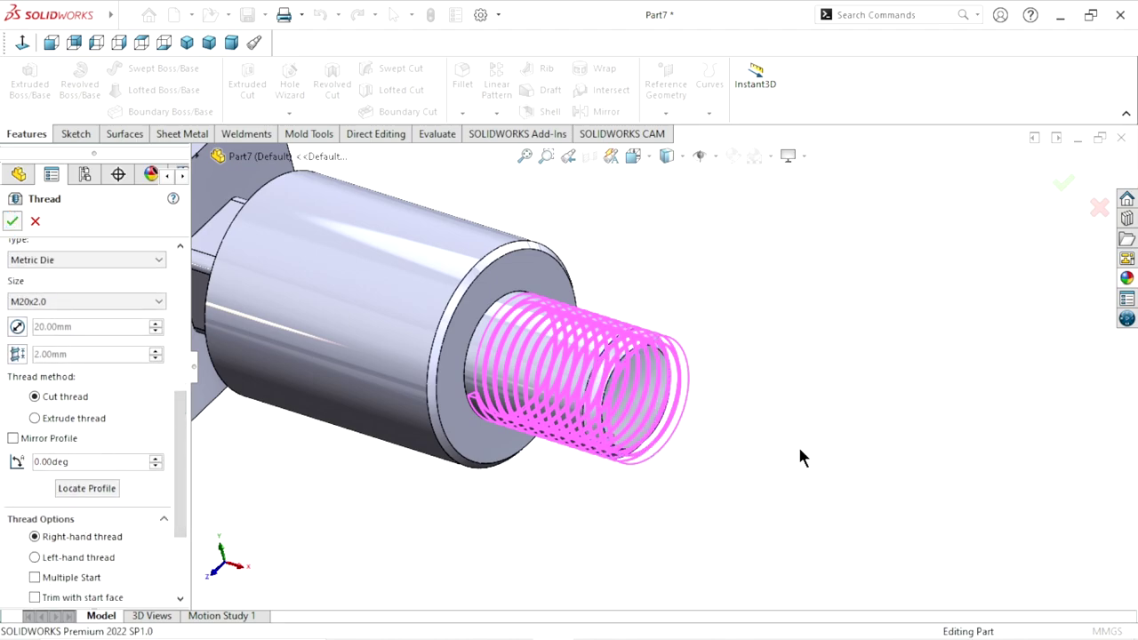
Orbit and fit the bolt to inspect the new M20x2.0 thread
mouse_move(599, 457)
middle_down()
mouse_move(510, 531)
mouse_move(444, 467)
mouse_move(431, 427)
mouse_move(424, 472)
mouse_move(444, 544)
middle_up()
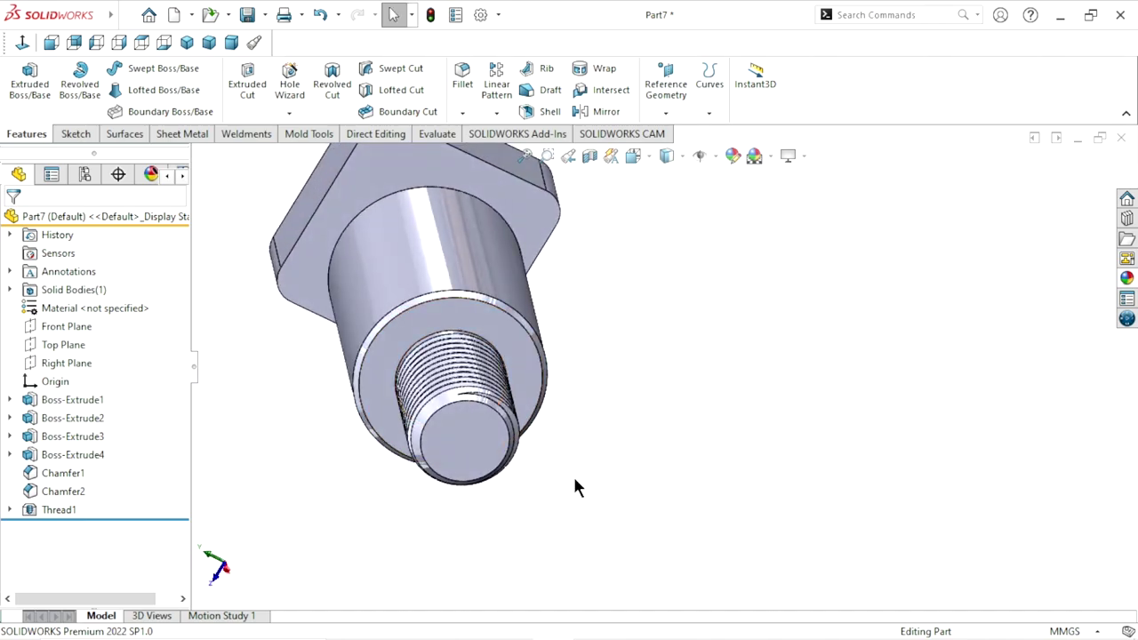
key(f)
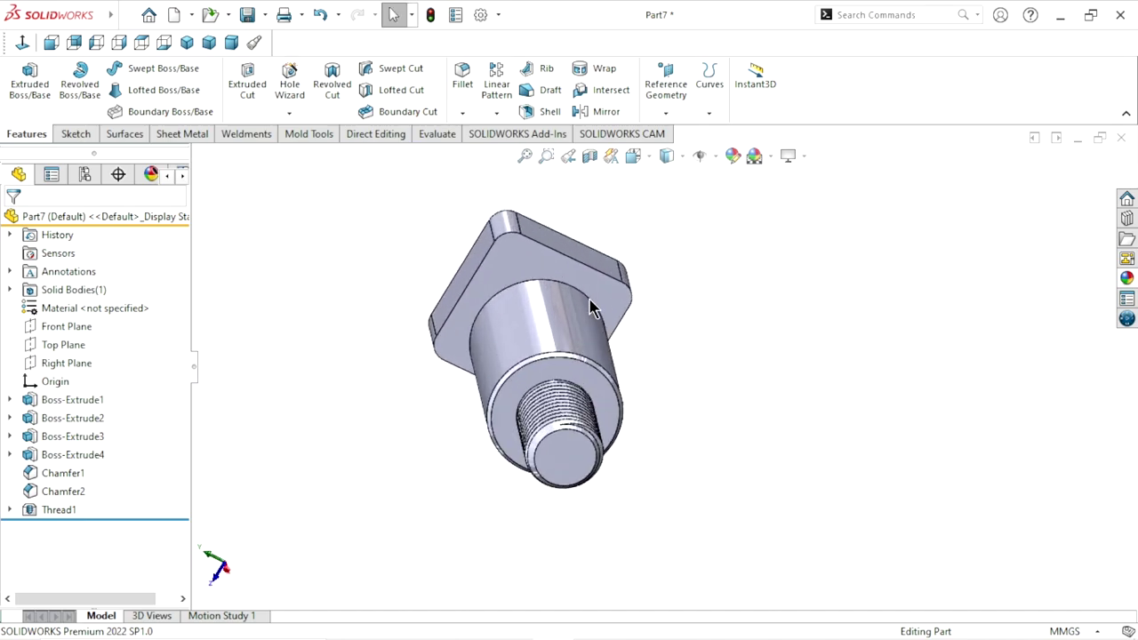
mouse_move(674, 404)
middle_down()
mouse_move(769, 381)
mouse_move(640, 405)
middle_up()
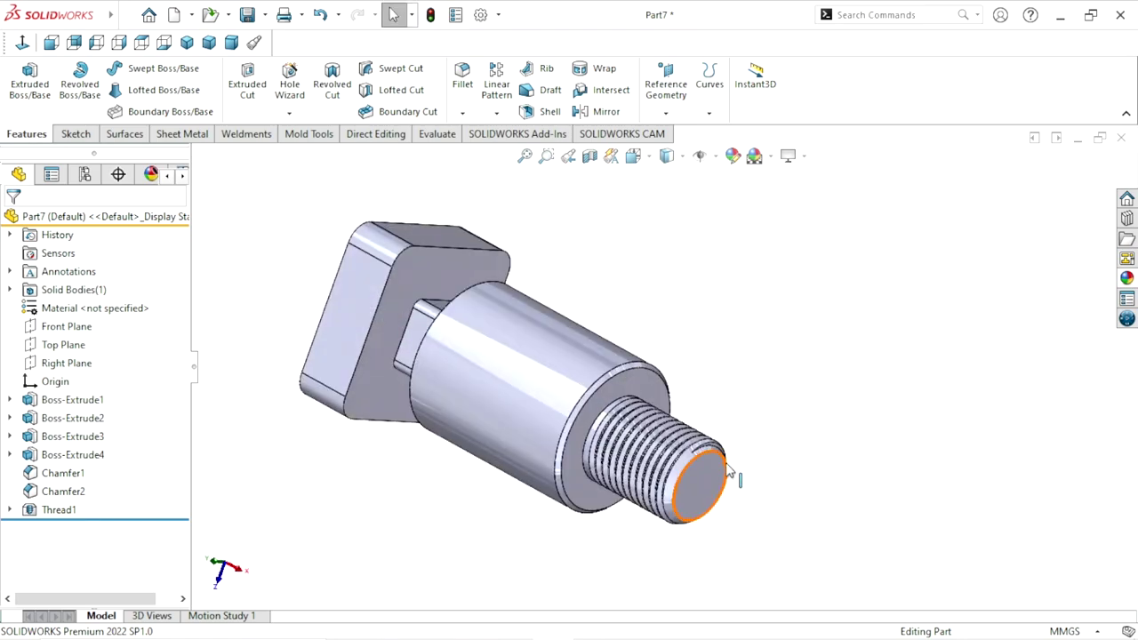
scroll(640, 405, down, 2)
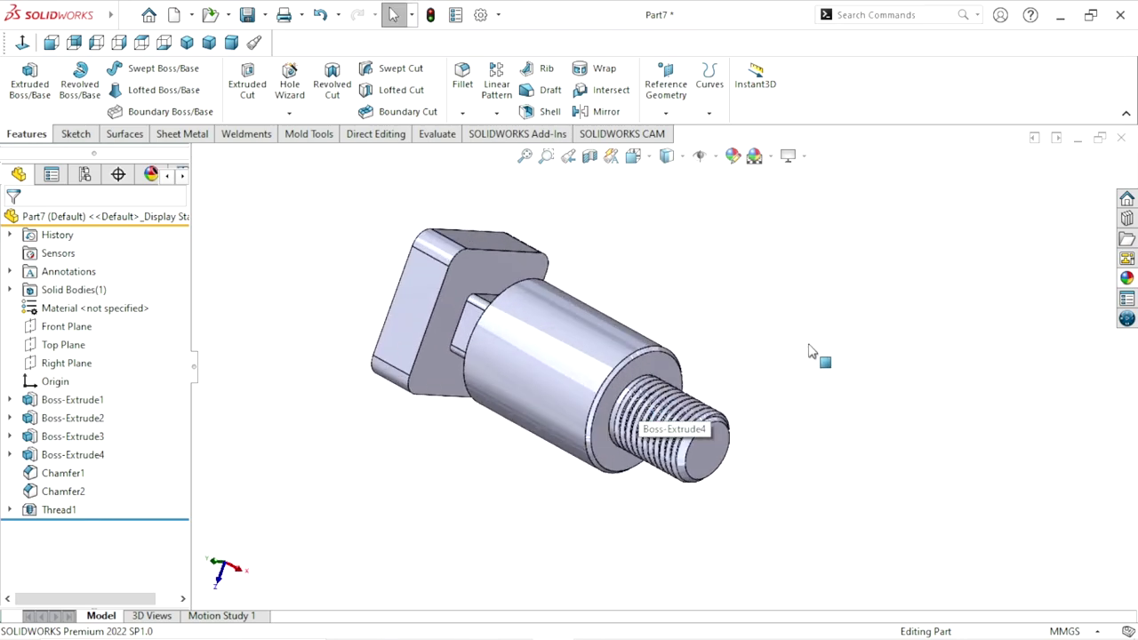
Apply carbon steel from Metal > Steel to the whole bolt and set Isometric view
click(1127, 277)
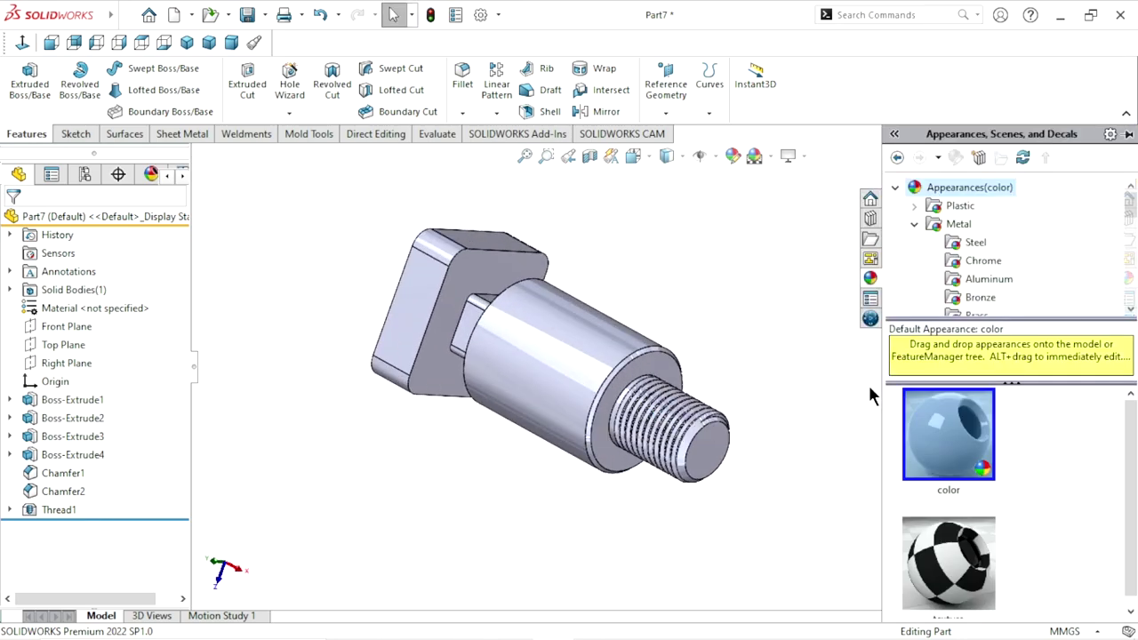
click(976, 248)
drag(1130, 427, 1132, 526)
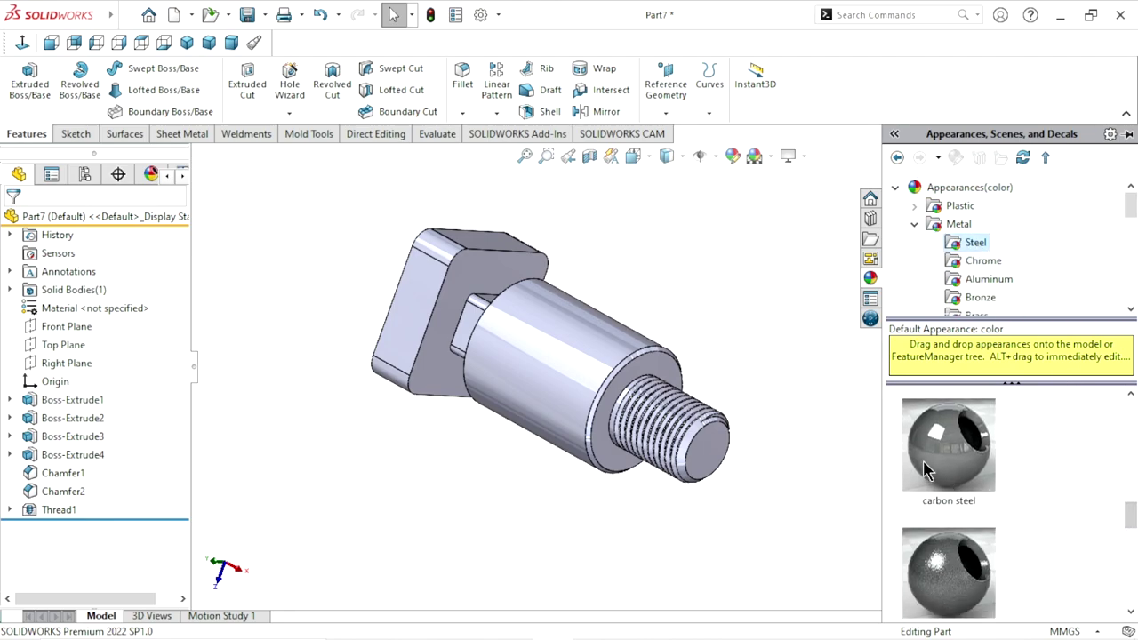
double_click(924, 471)
mouse_move(770, 489)
middle_down()
mouse_move(752, 490)
mouse_move(706, 406)
mouse_move(724, 465)
mouse_move(842, 437)
mouse_move(861, 403)
mouse_move(901, 397)
mouse_move(763, 420)
mouse_move(744, 462)
mouse_move(750, 503)
mouse_move(706, 472)
middle_up()
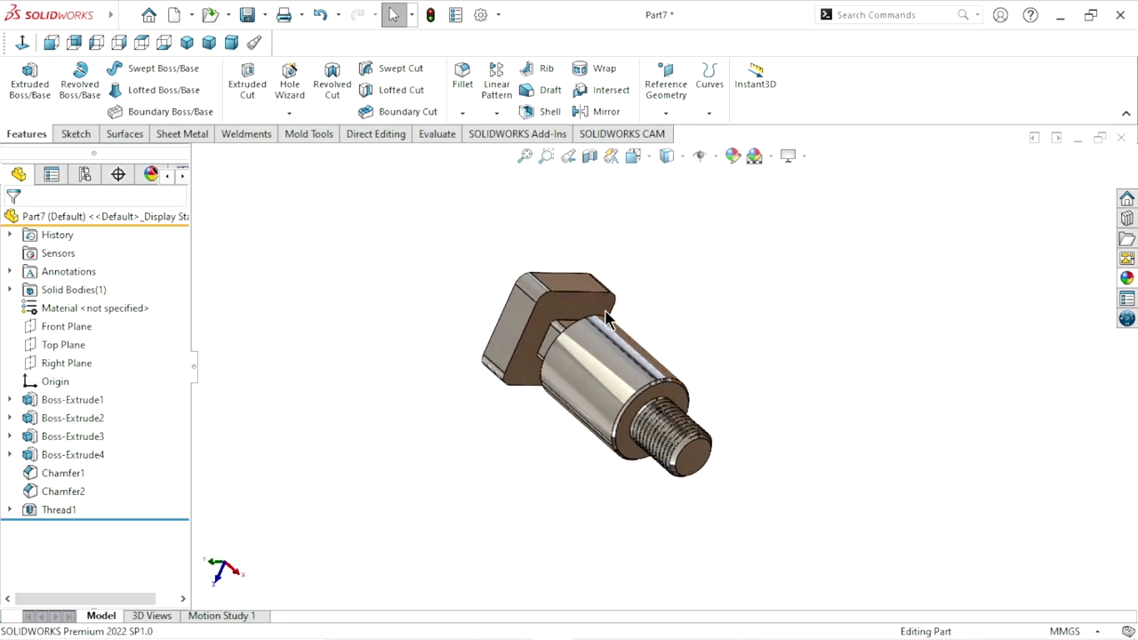
mouse_move(803, 381)
middle_down()
mouse_move(777, 323)
mouse_move(826, 401)
mouse_move(782, 427)
middle_up()
click(193, 50)
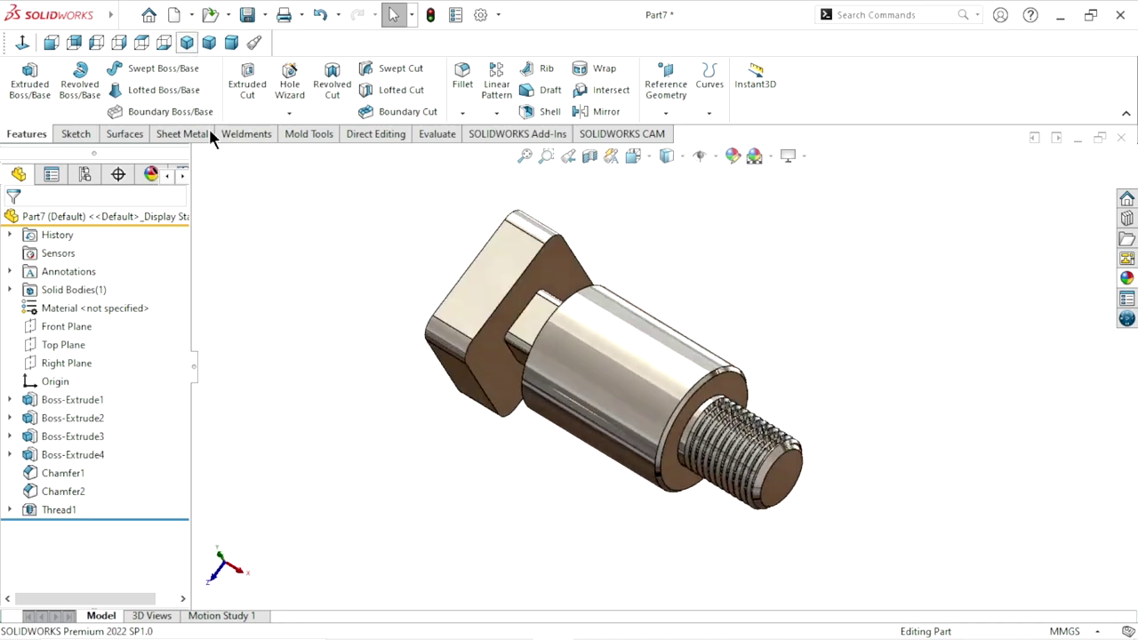
scroll(711, 318, down, 2)
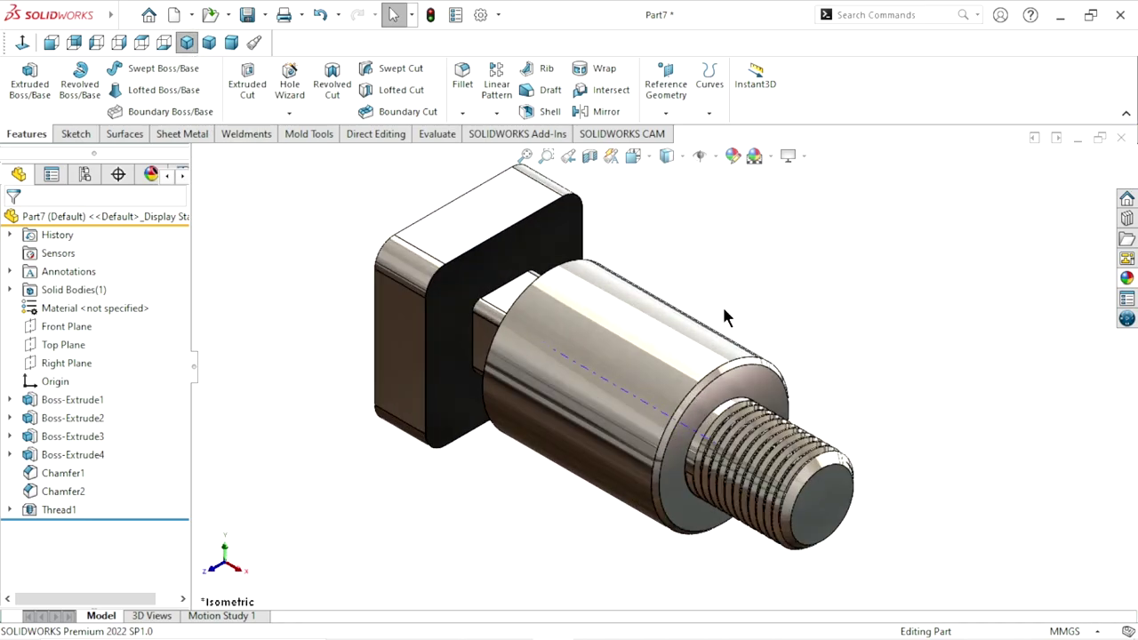
scroll(809, 333, up, 2)
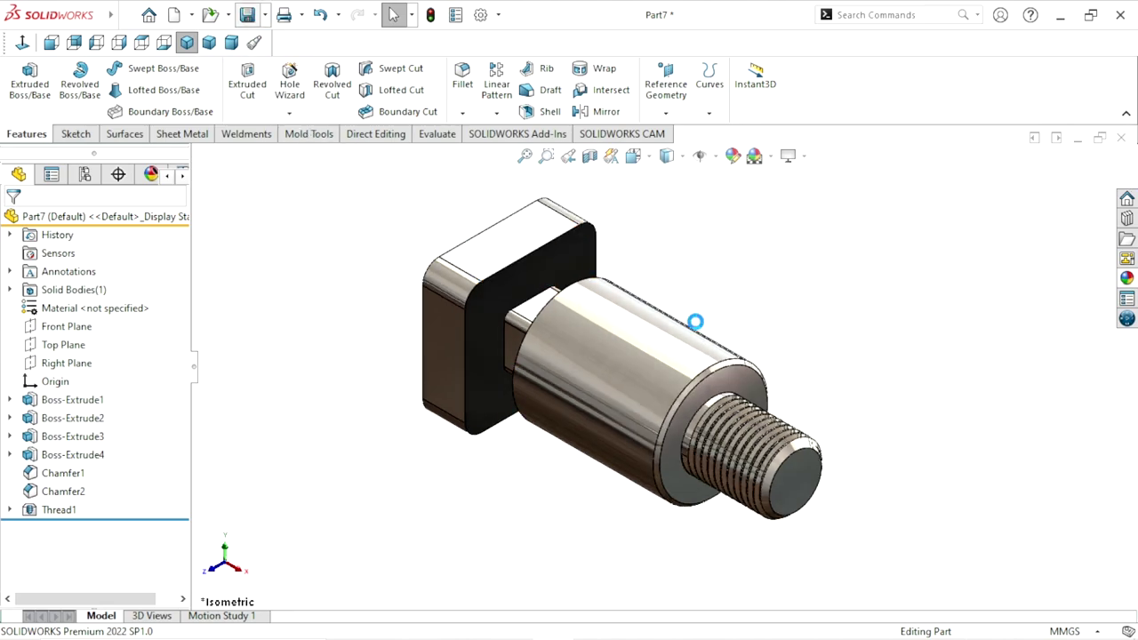
Save the bolt as 'Part#4 Adjusting bolt' in the Slotting mechanism folder, rebuilding before saving
key(ctrl+s)
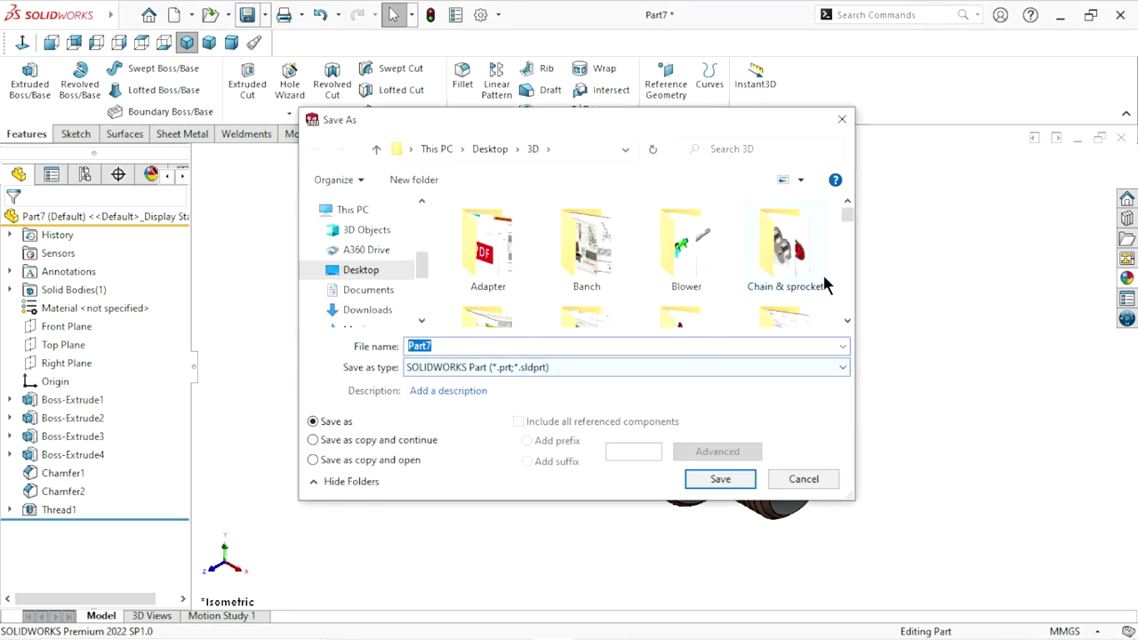
click(847, 322)
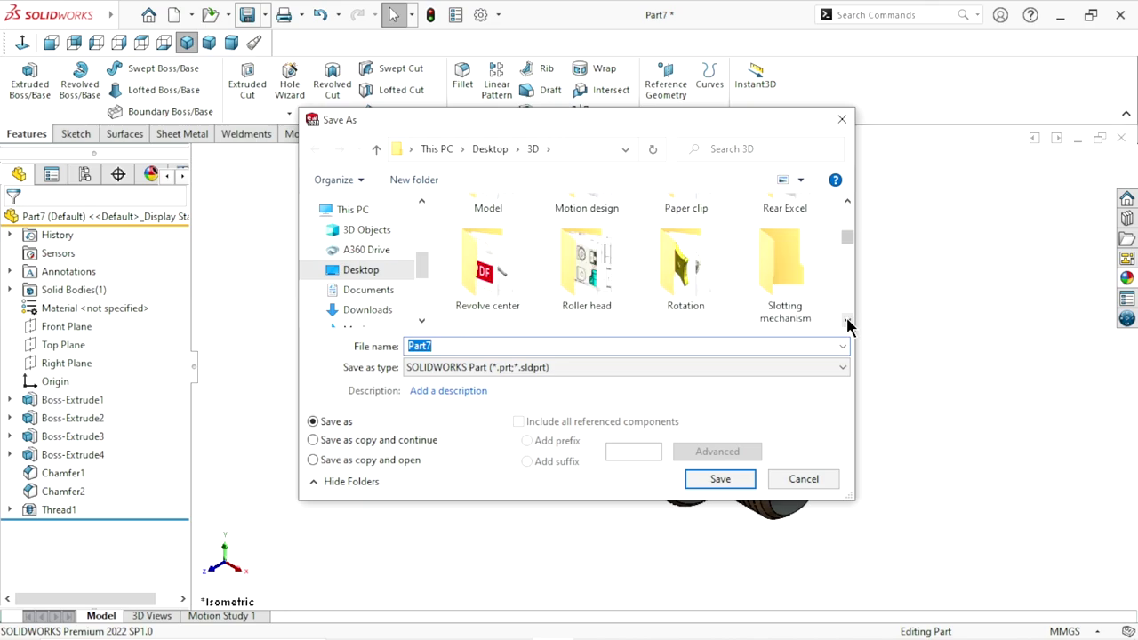
double_click(783, 276)
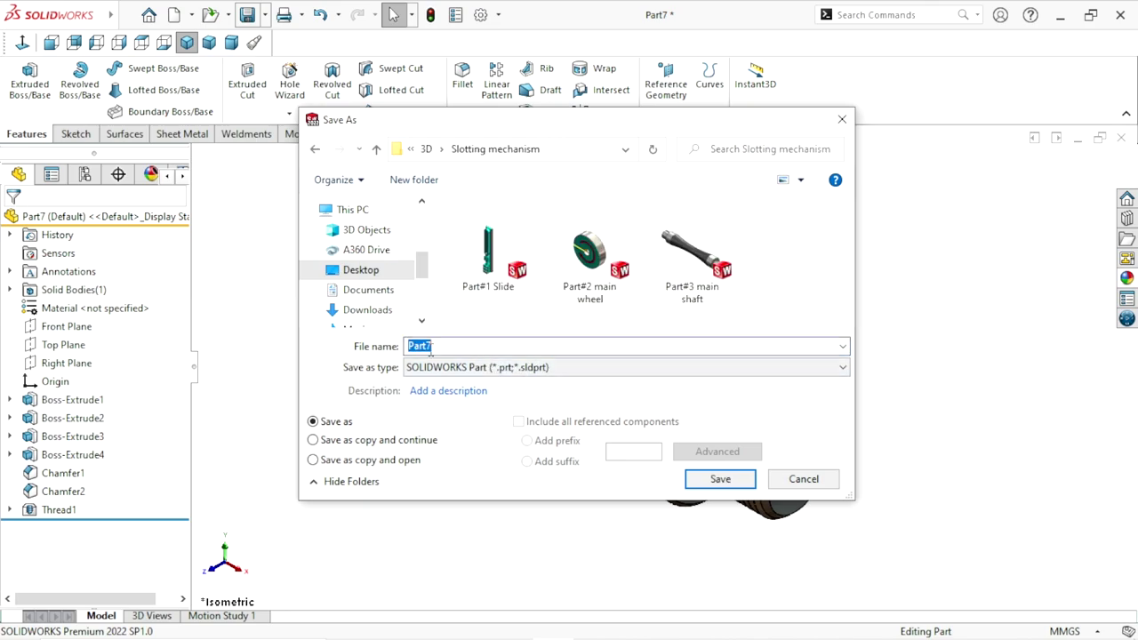
text(Part#)
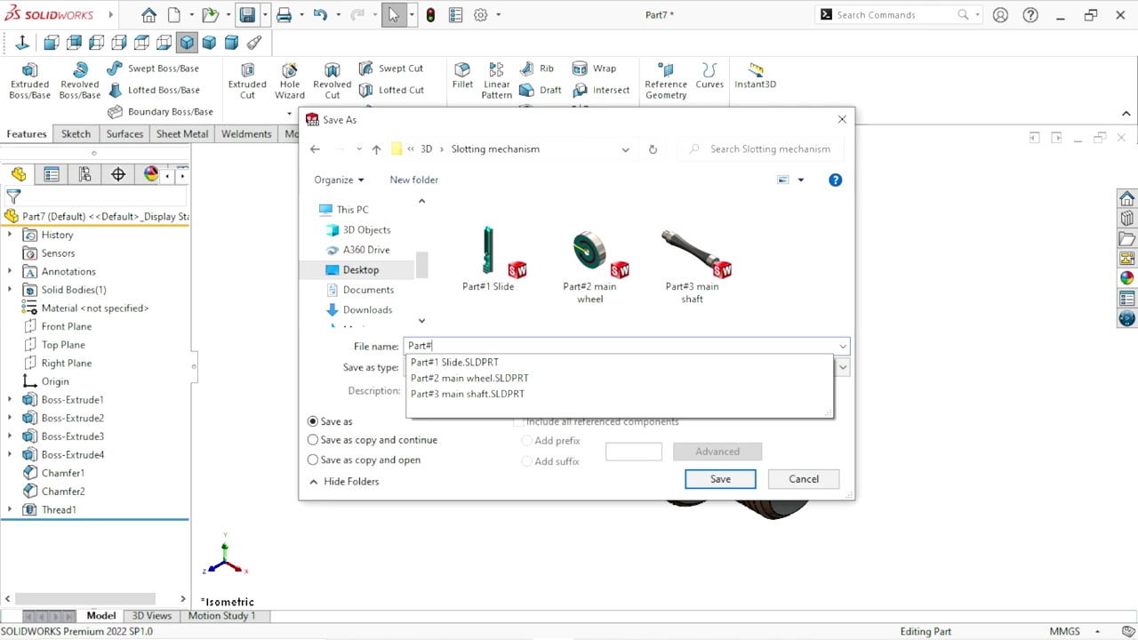
text(4 Adjusting bolt)
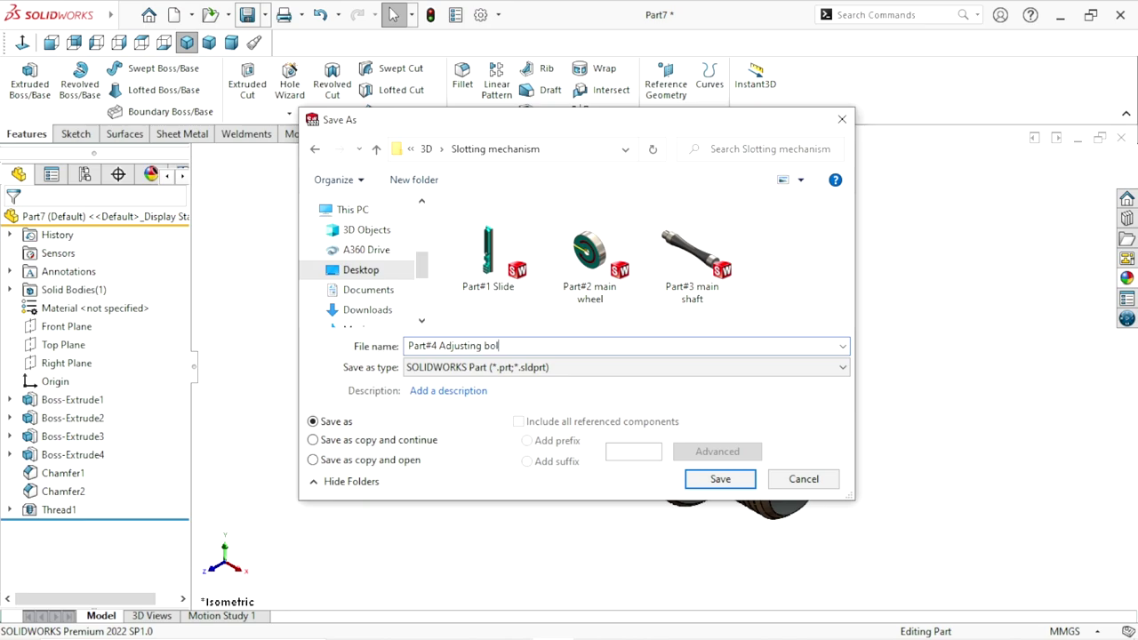
click(712, 478)
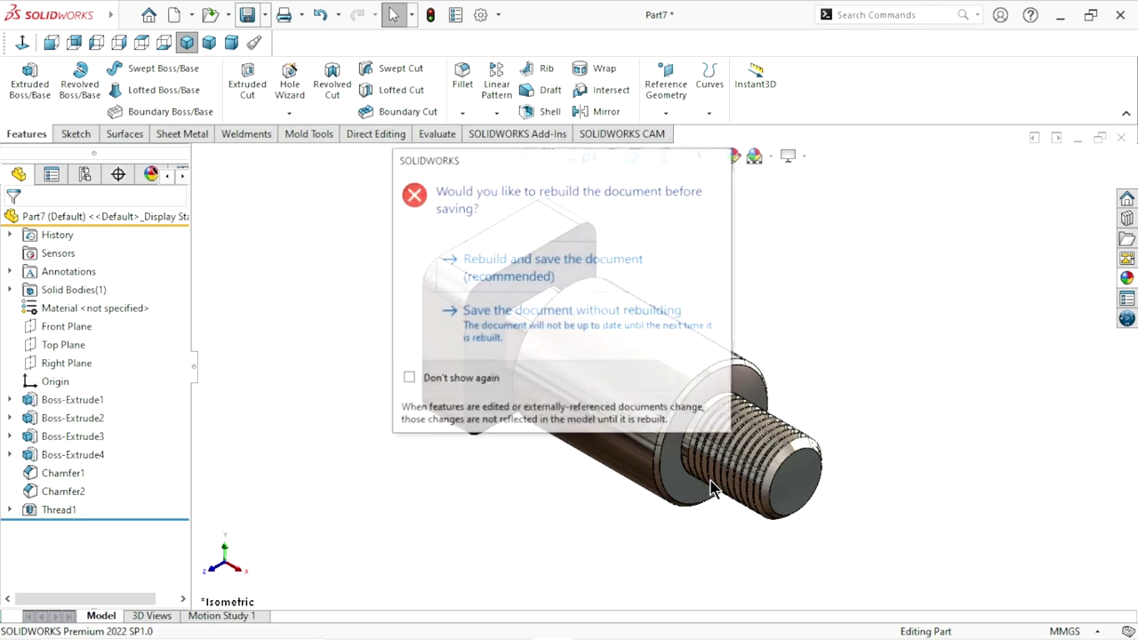
click(501, 281)
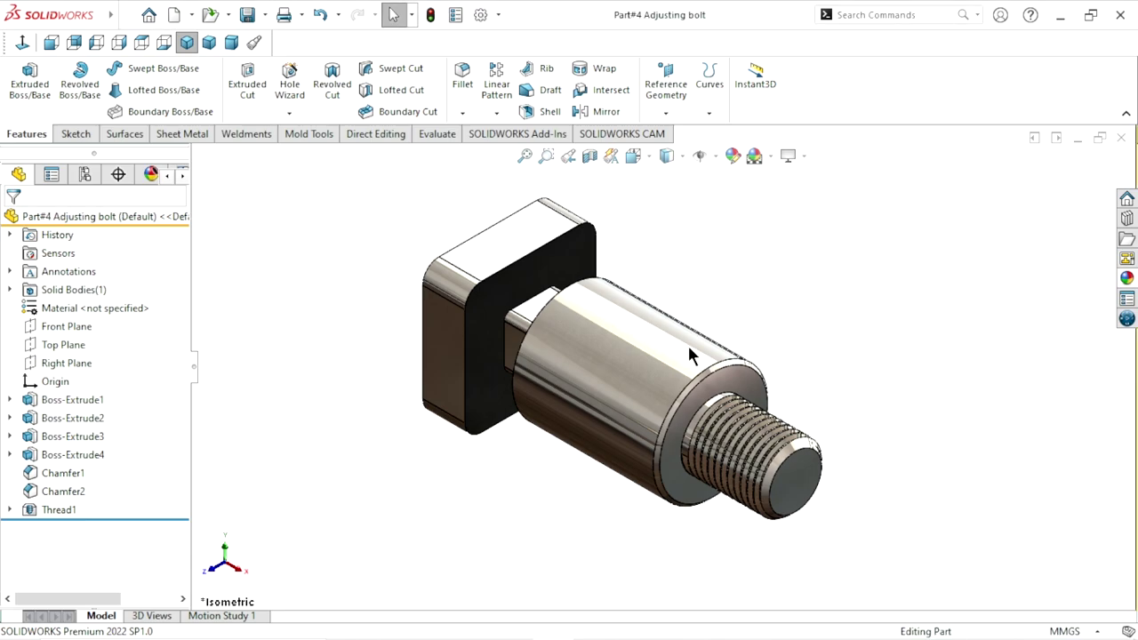
Begin a sketch on the new part's Right Plane with the Circle tool active
mouse_move(763, 350)
middle_down()
mouse_move(900, 400)
mouse_move(795, 439)
mouse_move(765, 531)
mouse_move(795, 551)
mouse_move(612, 362)
middle_up()
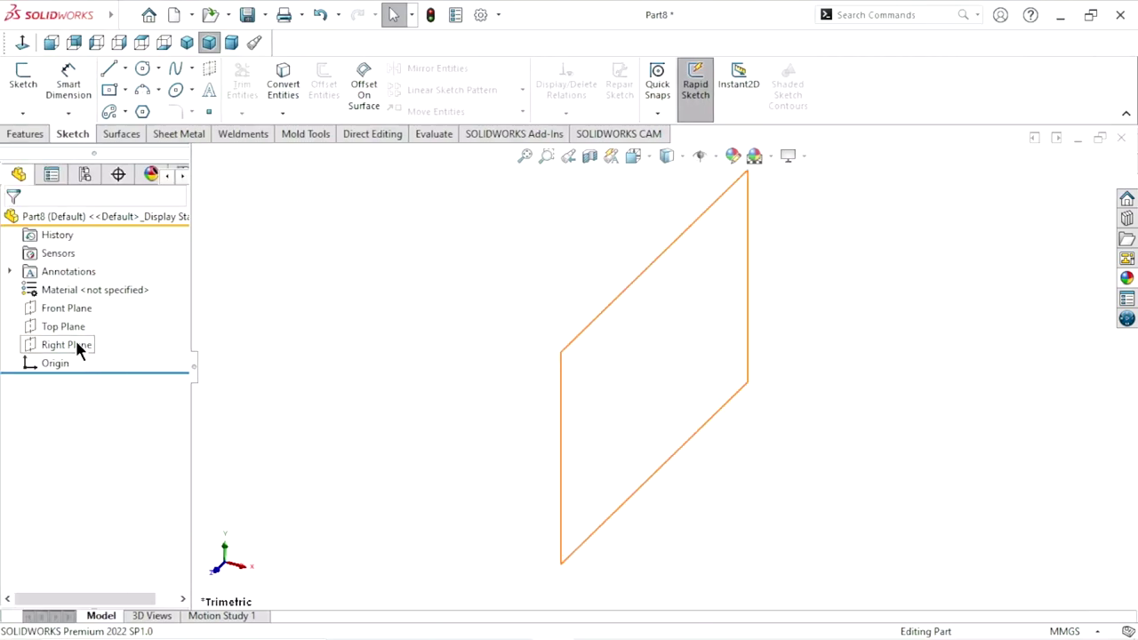
click(71, 345)
click(89, 314)
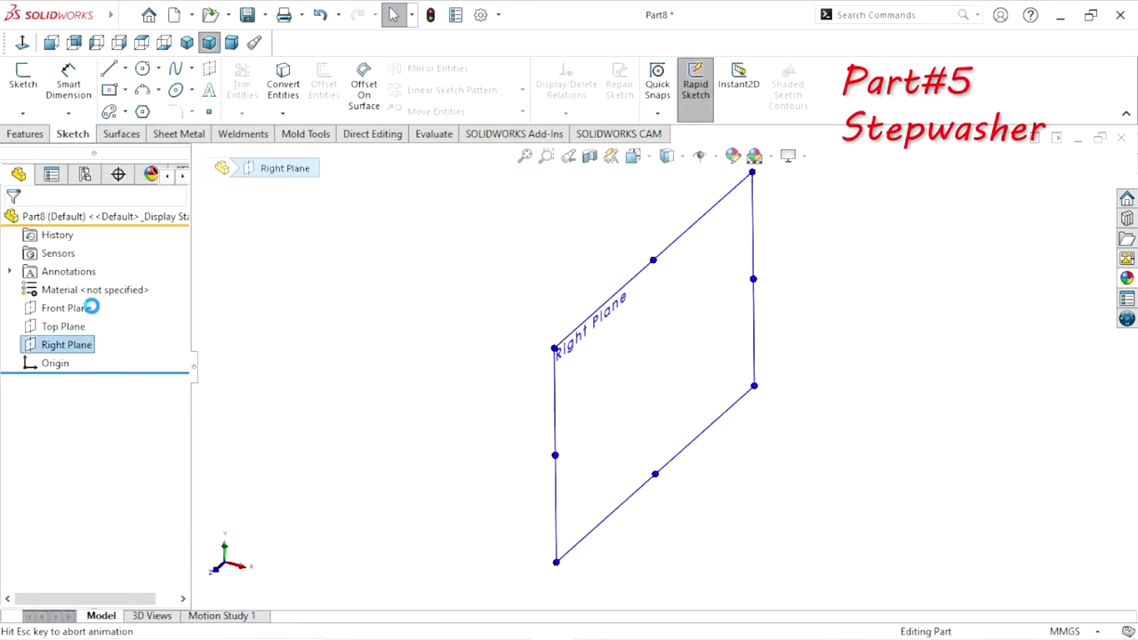
click(145, 75)
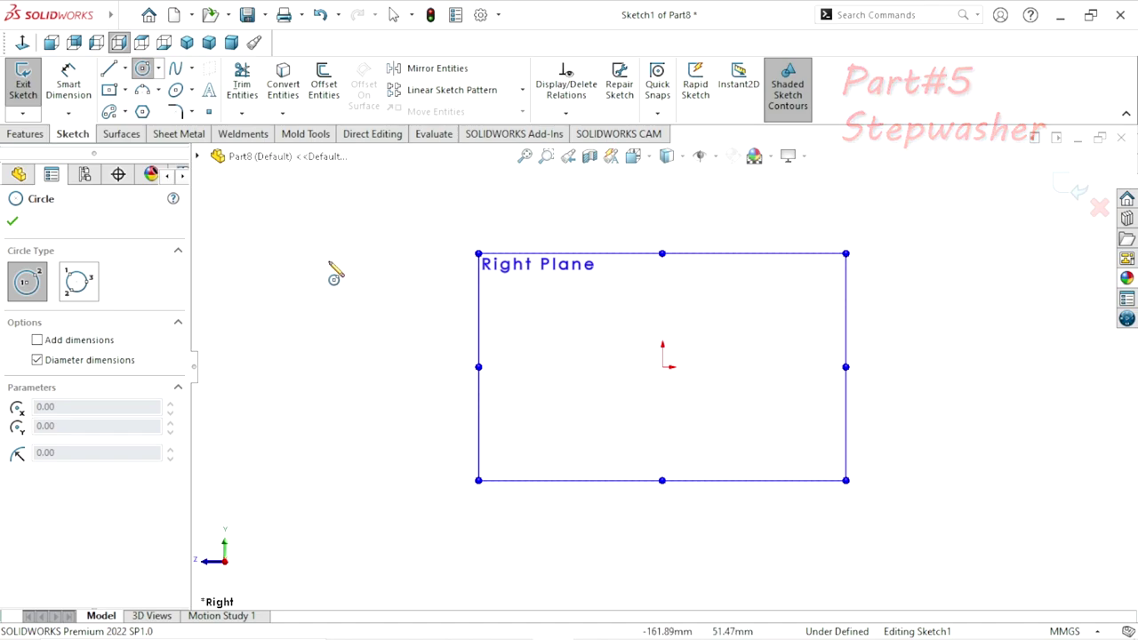
Draw two concentric circles centred on the origin
click(663, 367)
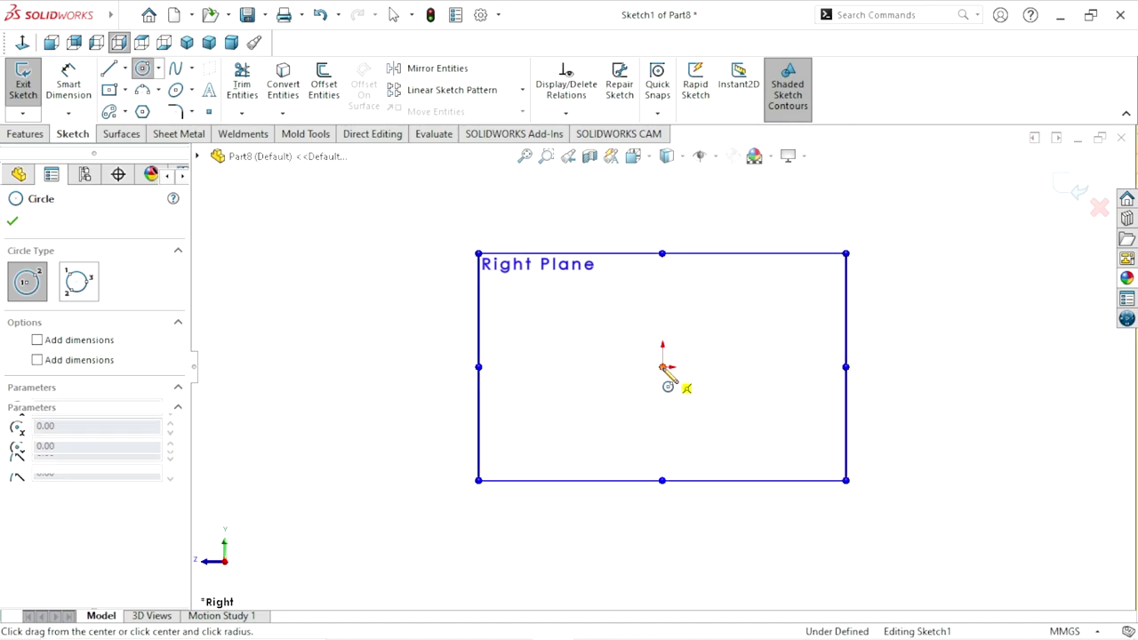
click(789, 248)
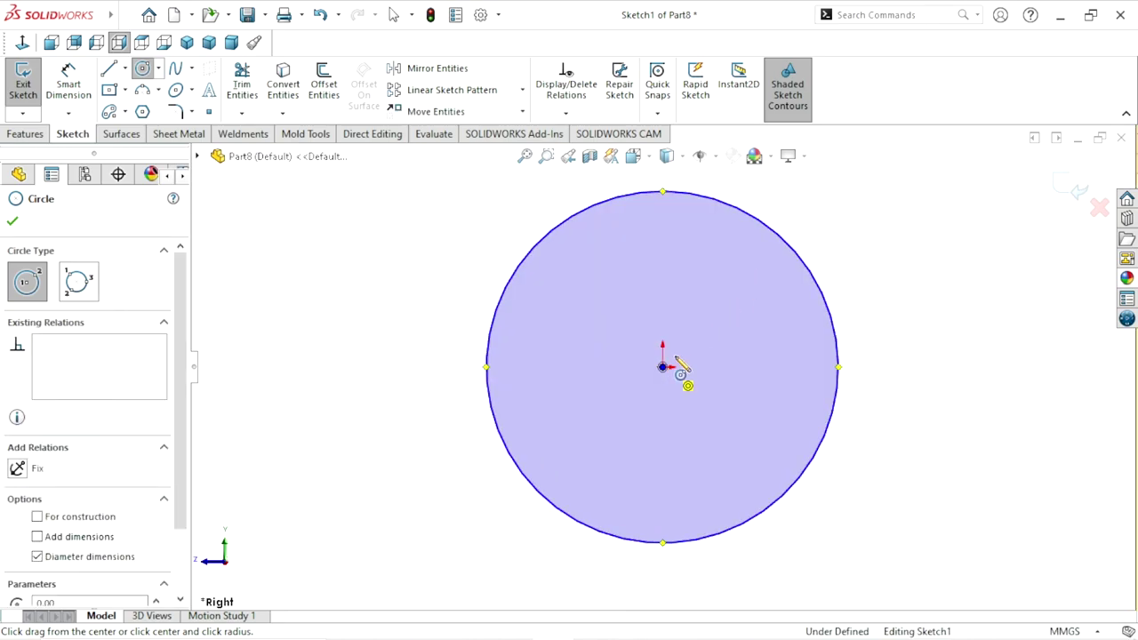
click(662, 366)
click(752, 297)
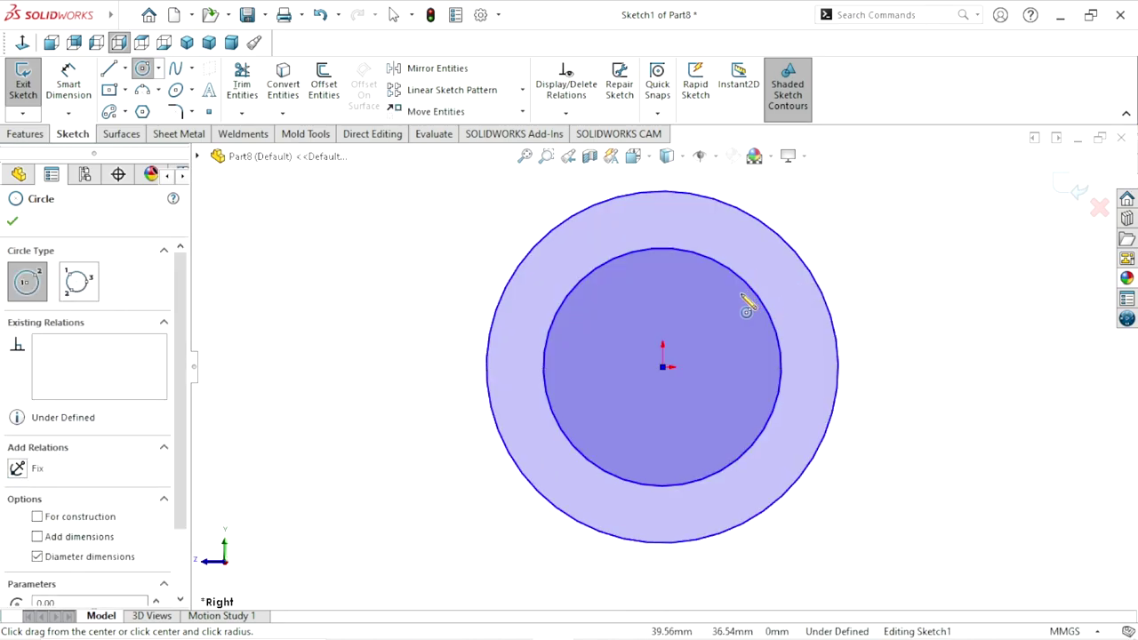
Dimension the outer circle to Ø55 mm
click(69, 85)
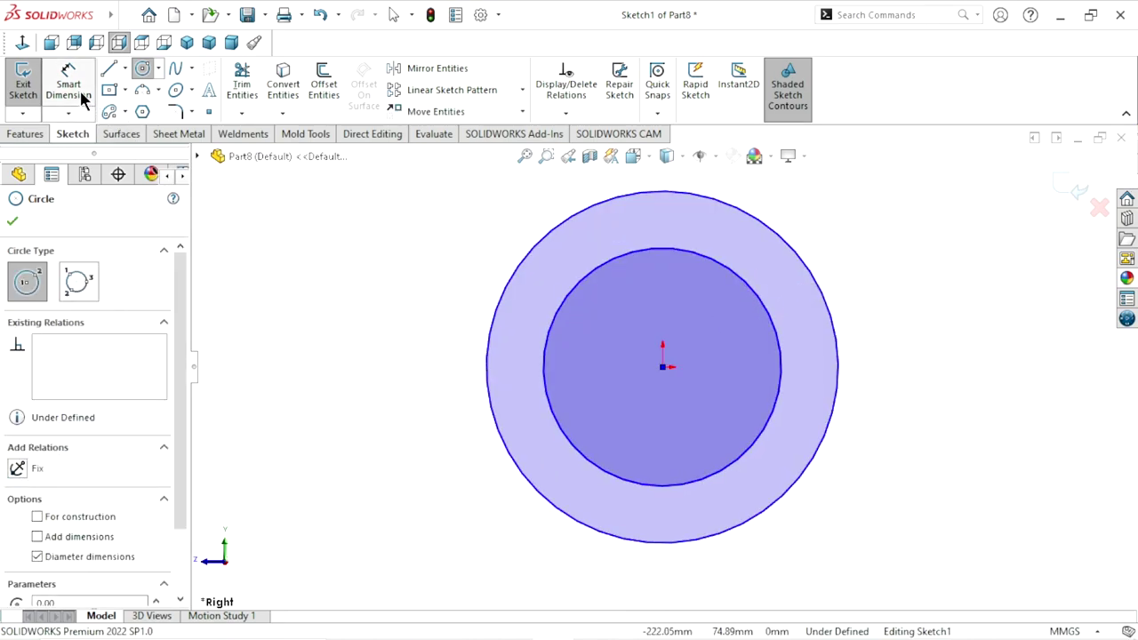
click(840, 360)
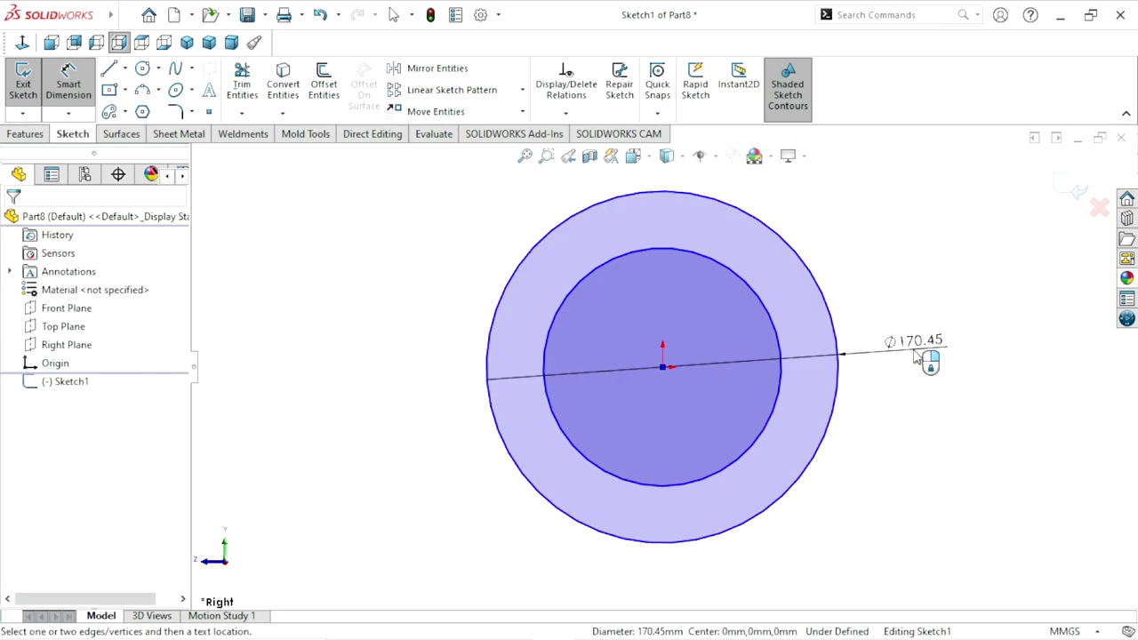
click(915, 353)
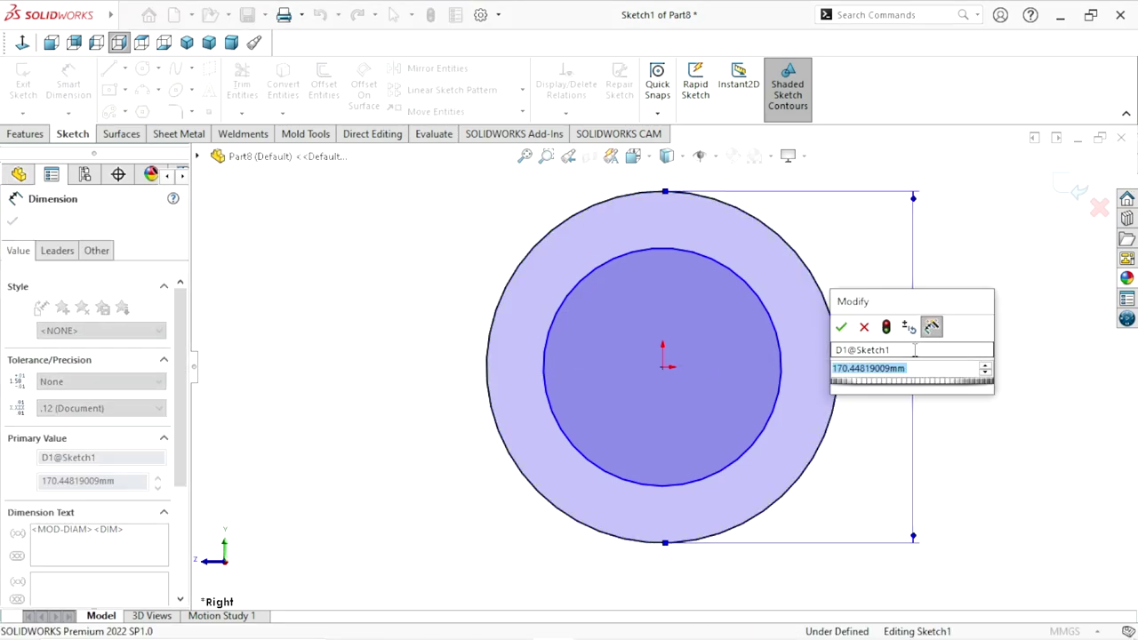
text(55)
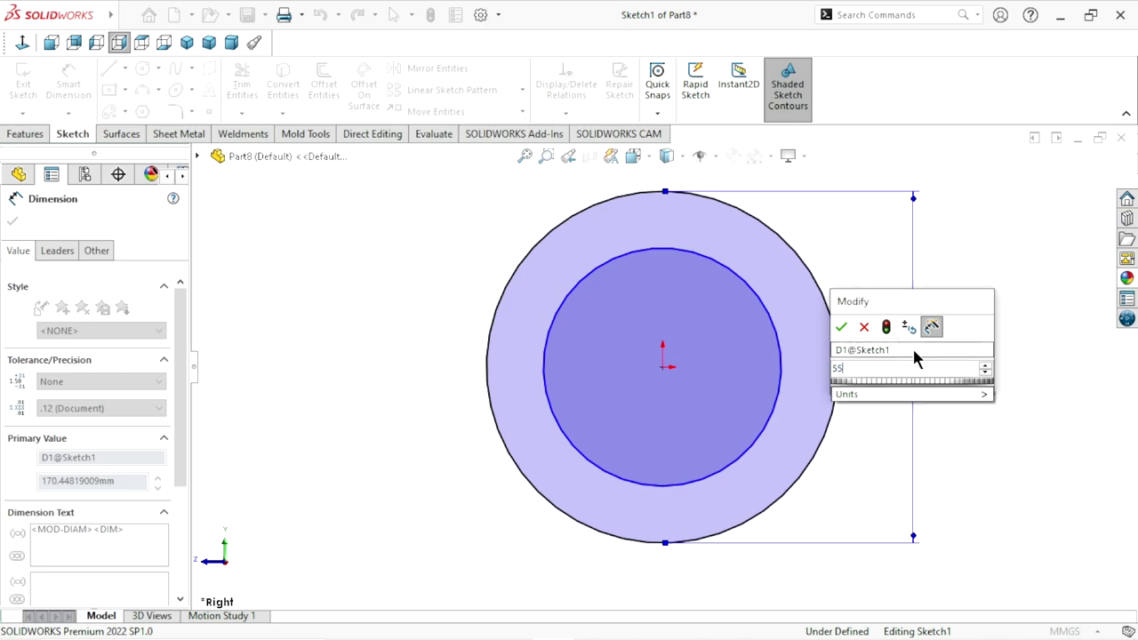
click(841, 327)
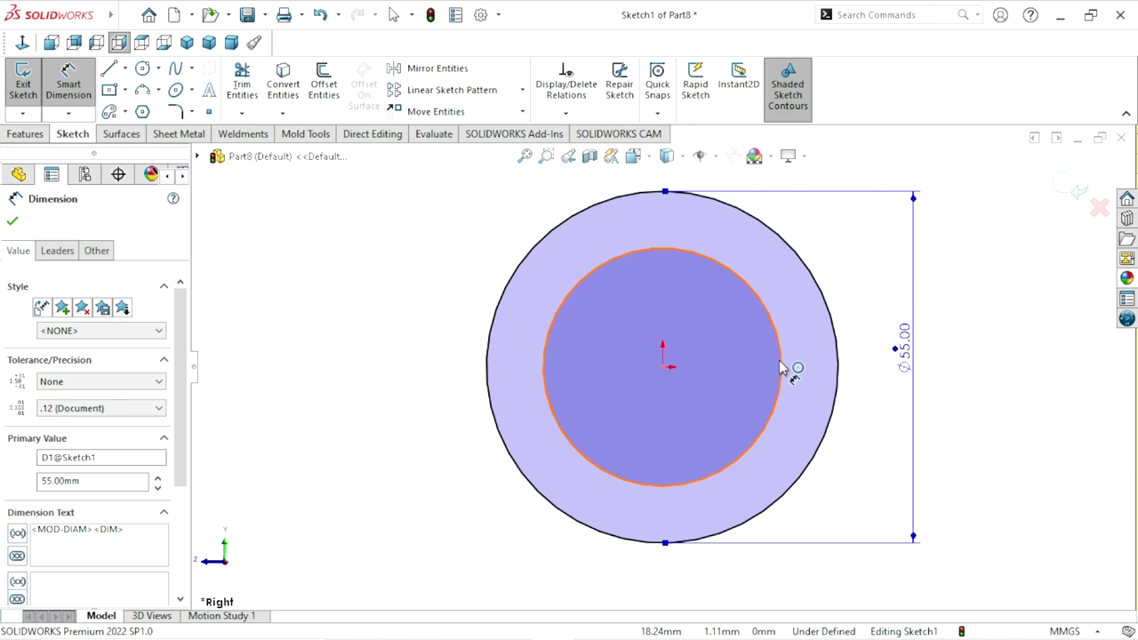
Dimension the inner circle to Ø20.5 mm, fully defining the sketch
click(782, 368)
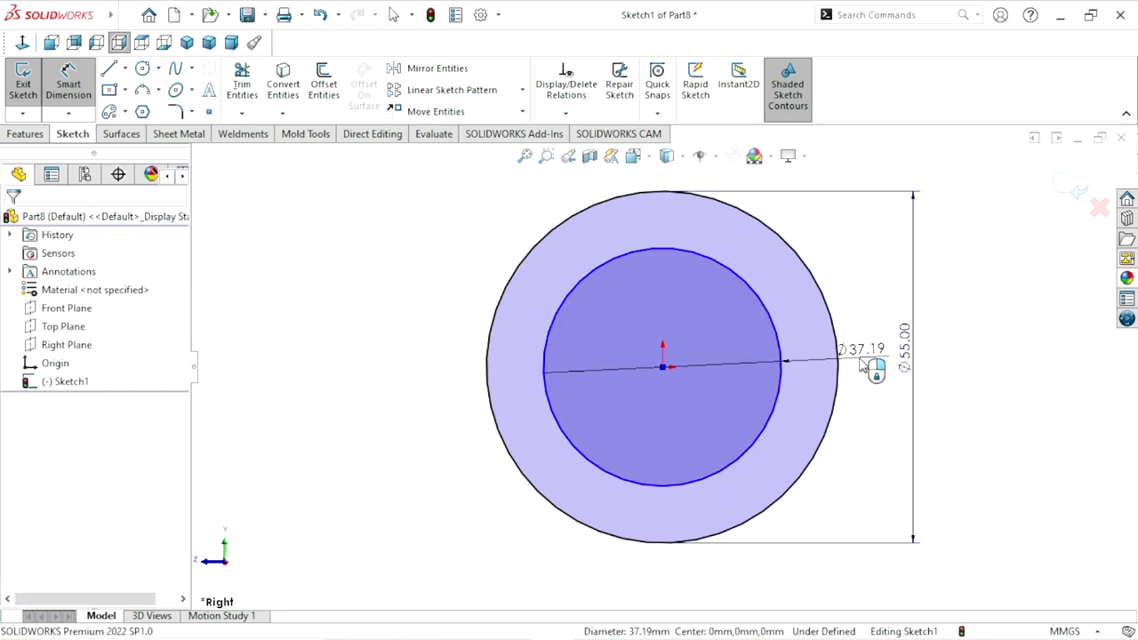
click(863, 364)
text(20)
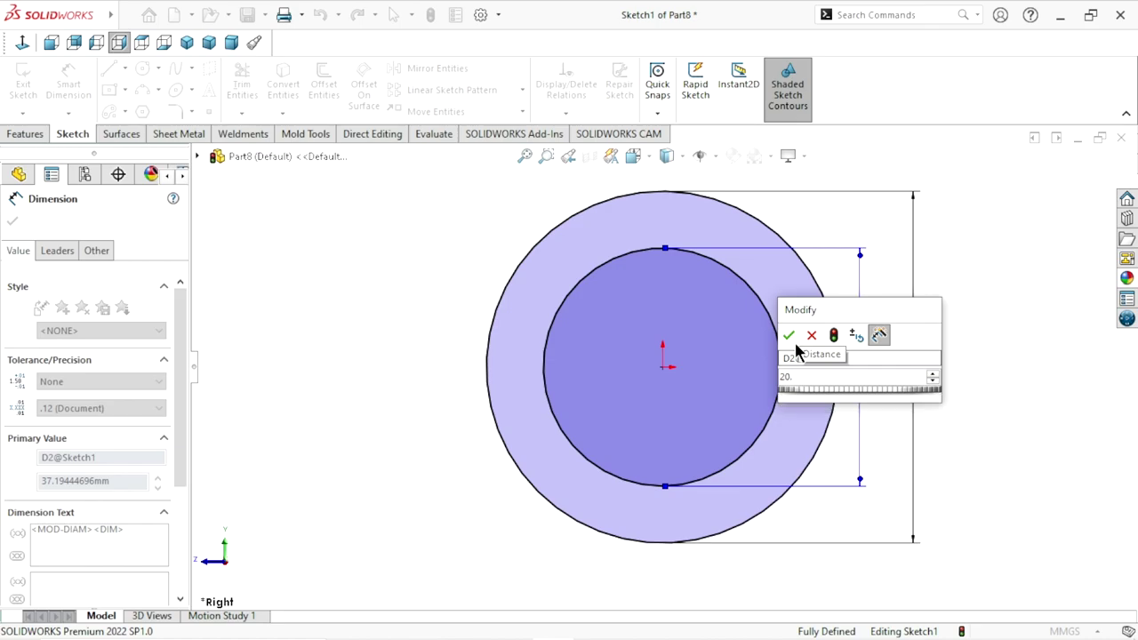
text(.5)
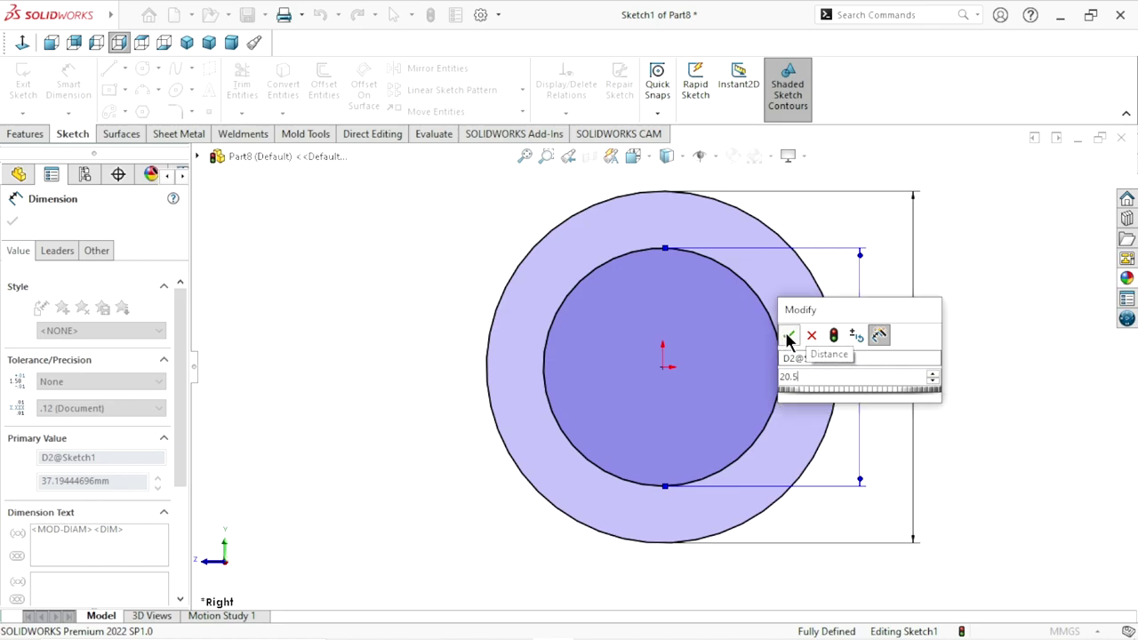
click(782, 338)
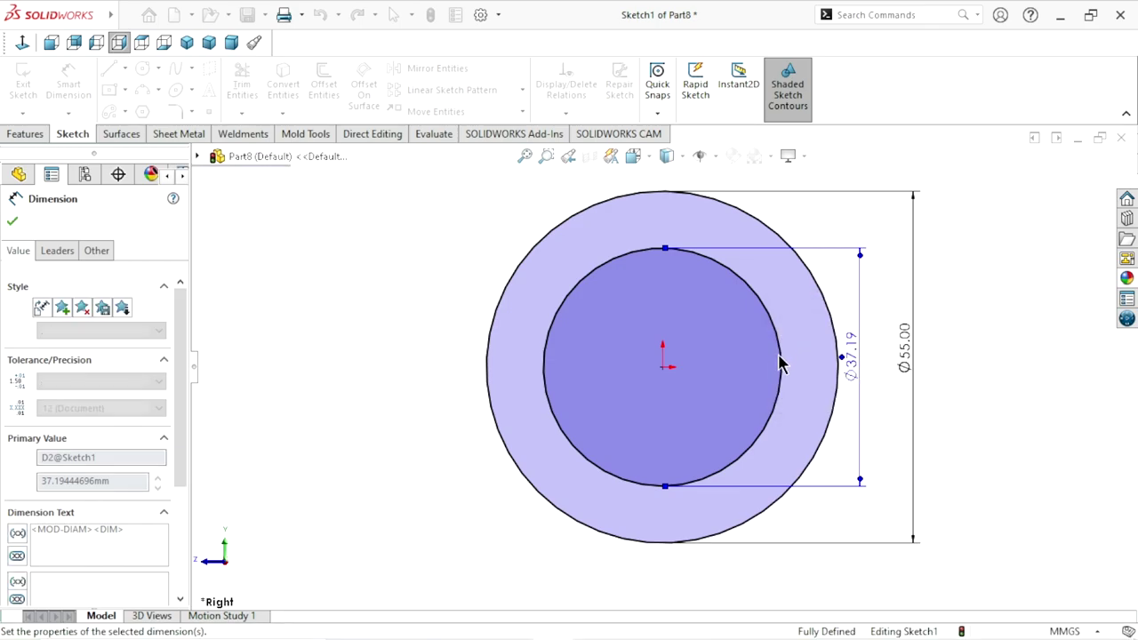
click(12, 220)
scroll(567, 378, down, 3)
scroll(567, 378, down, 1)
middle_drag(574, 377, 531, 385)
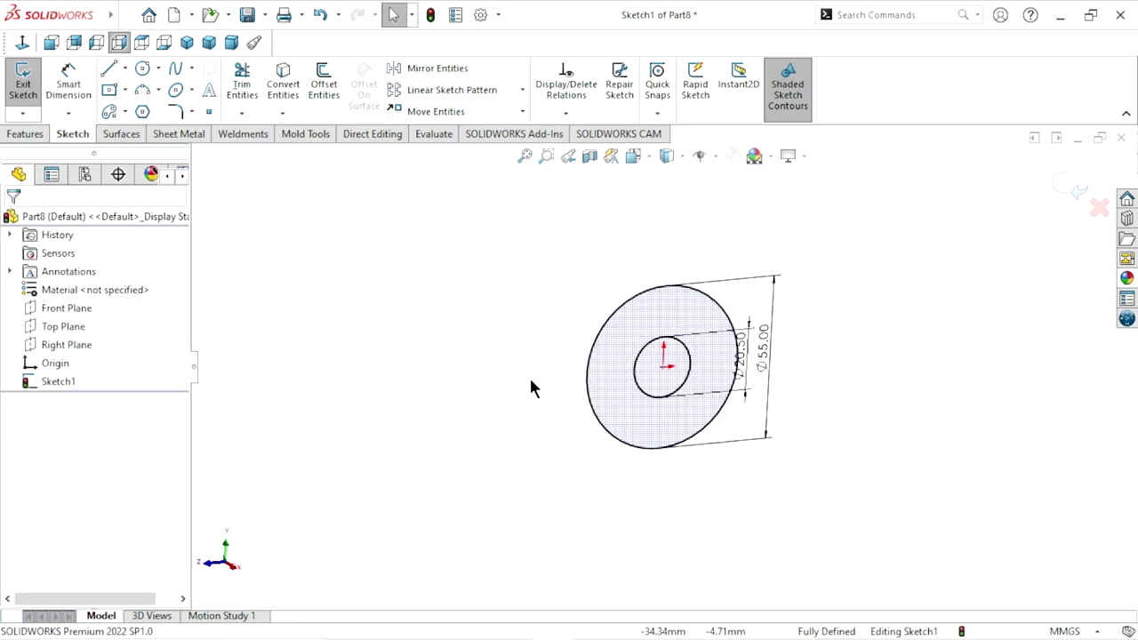
click(25, 133)
Extrude the two-circle sketch 12 mm Blind into a washer with a Ø20.5 bore
click(31, 114)
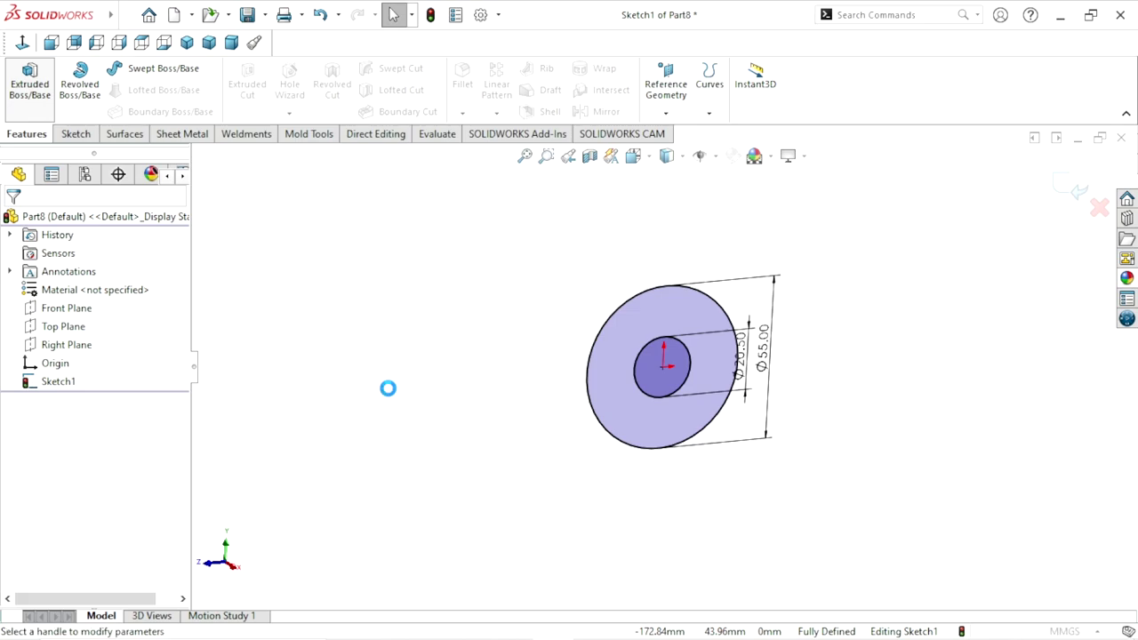
click(210, 44)
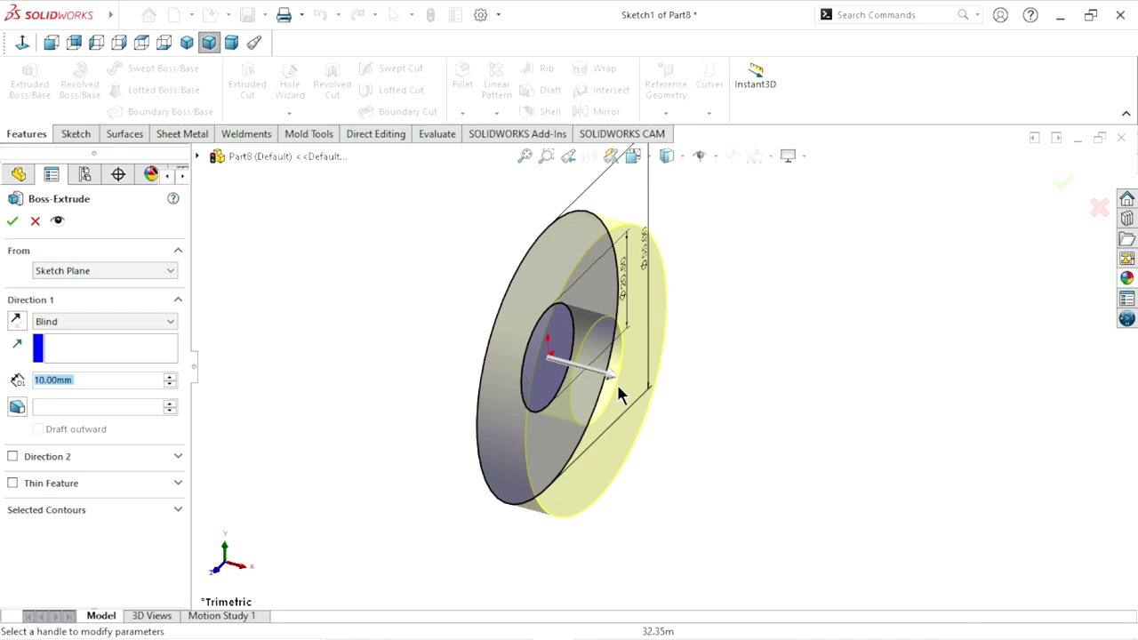
click(187, 43)
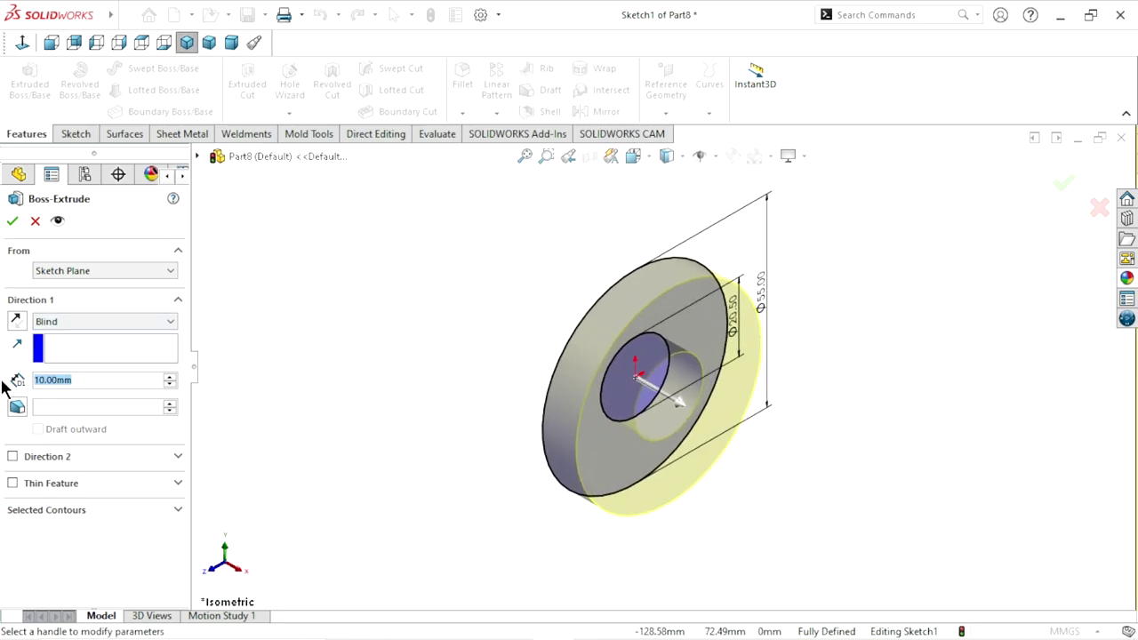
text(12)
key(Return)
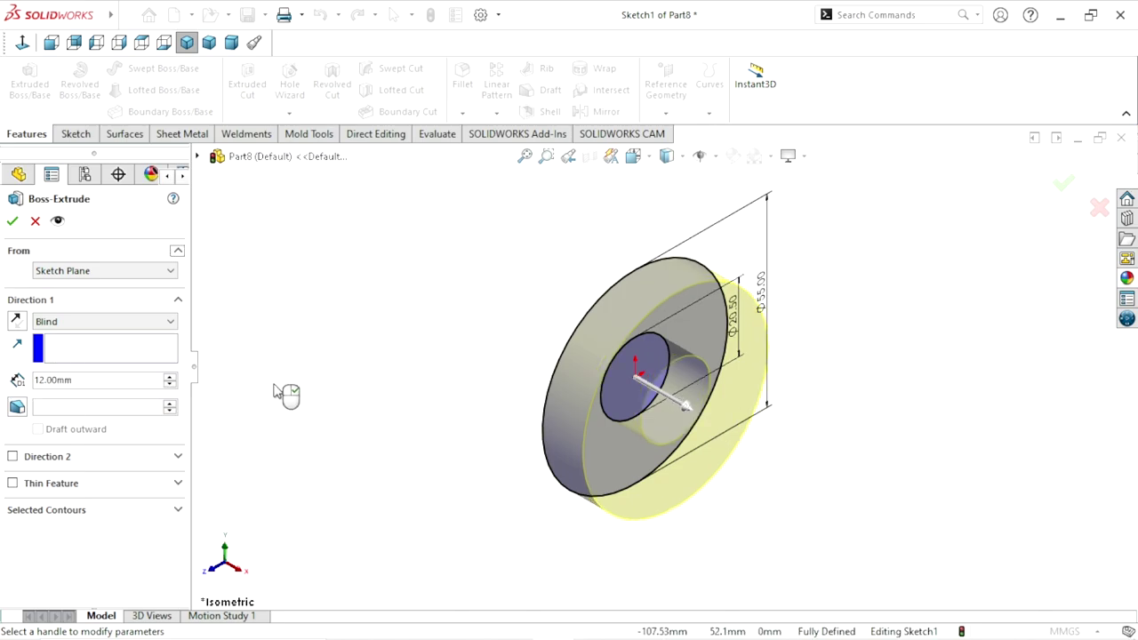
click(13, 220)
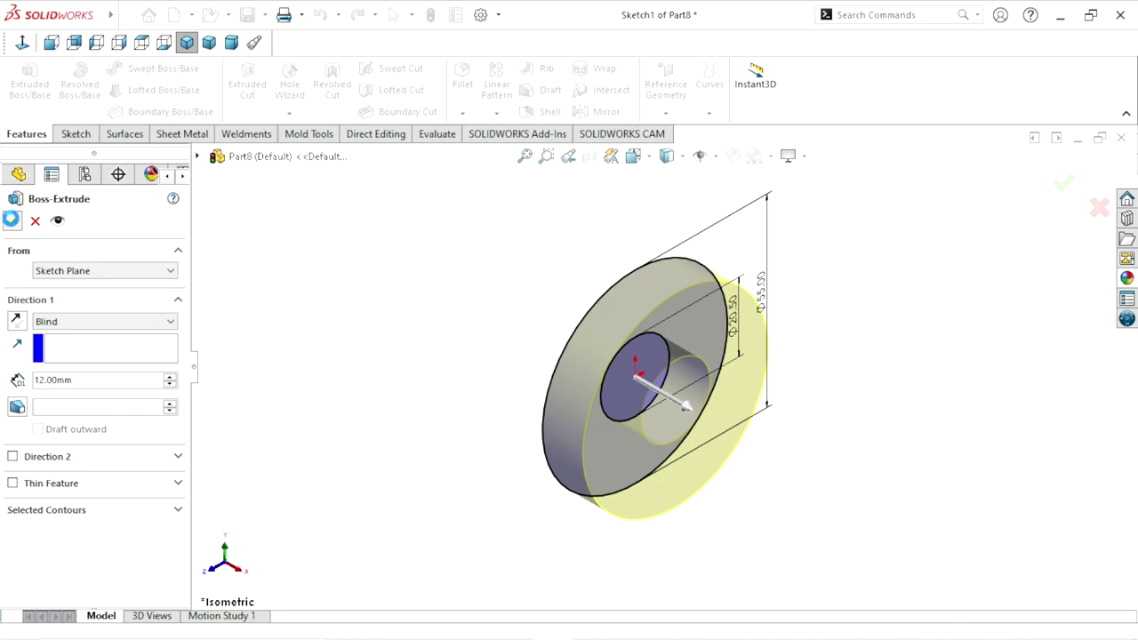
scroll(489, 360, up, 3)
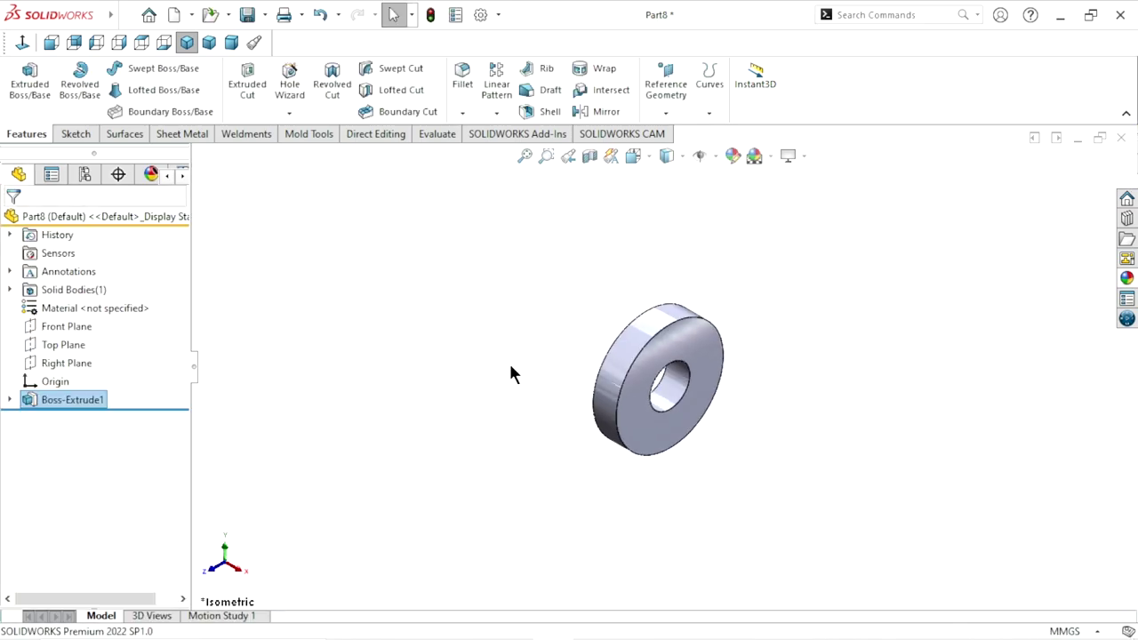
scroll(685, 380, down, 4)
Sketch a circle centred on the origin on the washer's front face
click(711, 360)
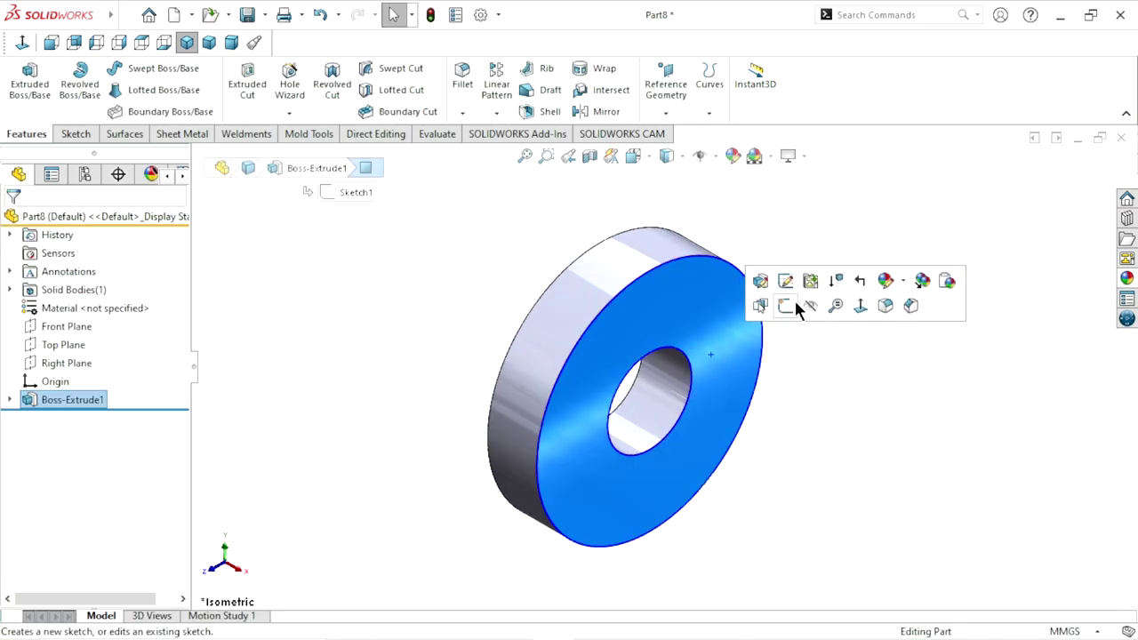
click(794, 299)
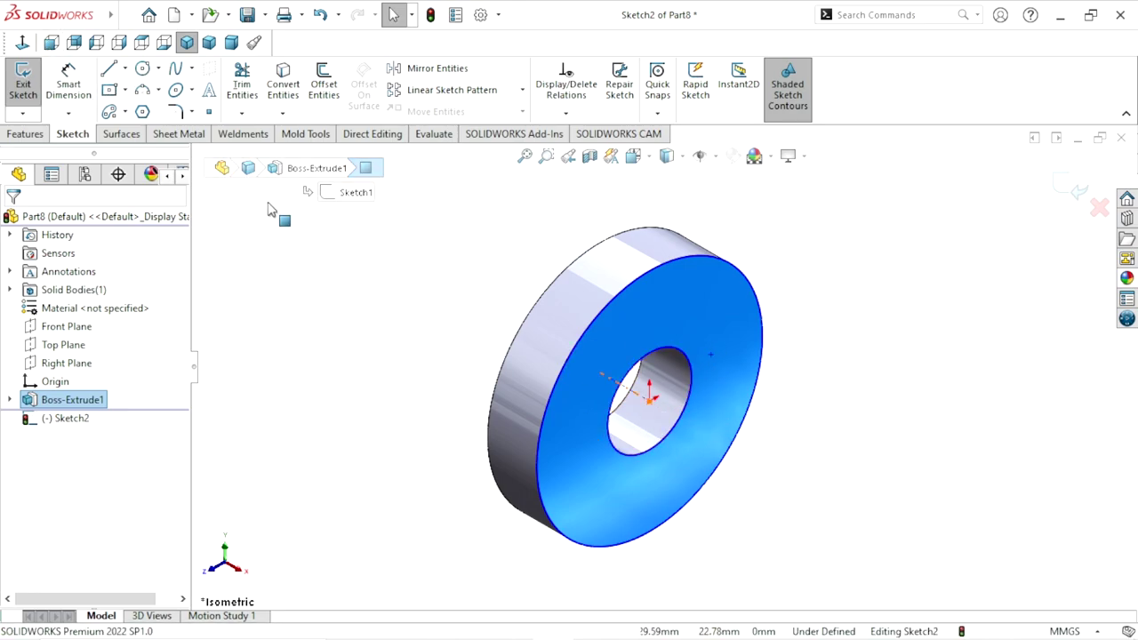
click(142, 68)
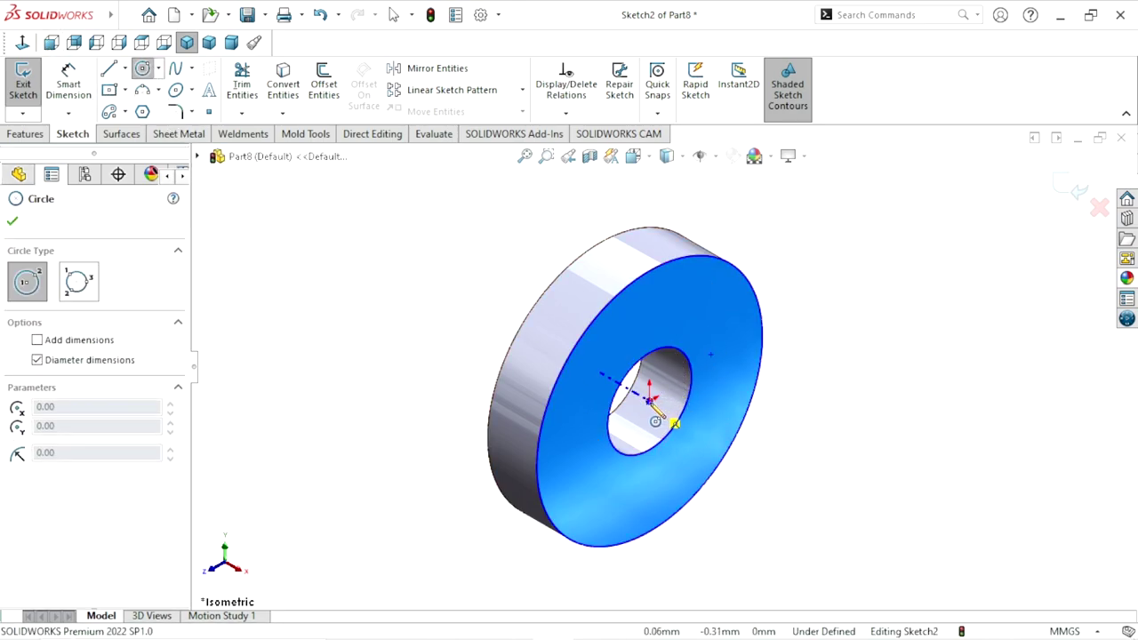
click(649, 398)
click(720, 318)
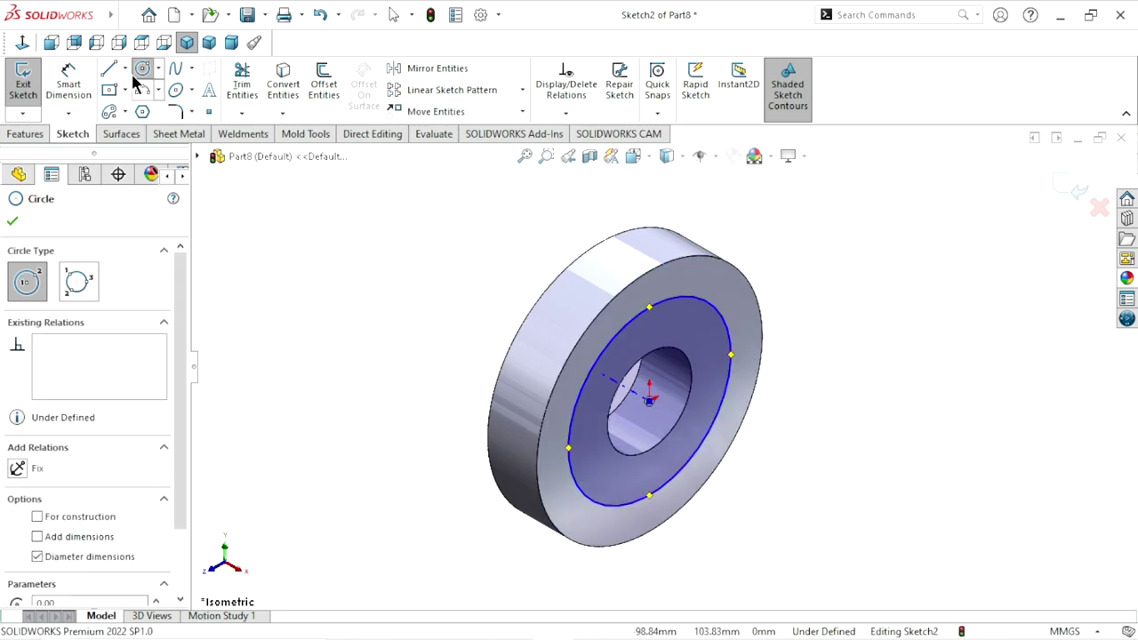
key(Escape)
Dimension the circle to Ø35 mm and view the sketch Normal To
click(734, 331)
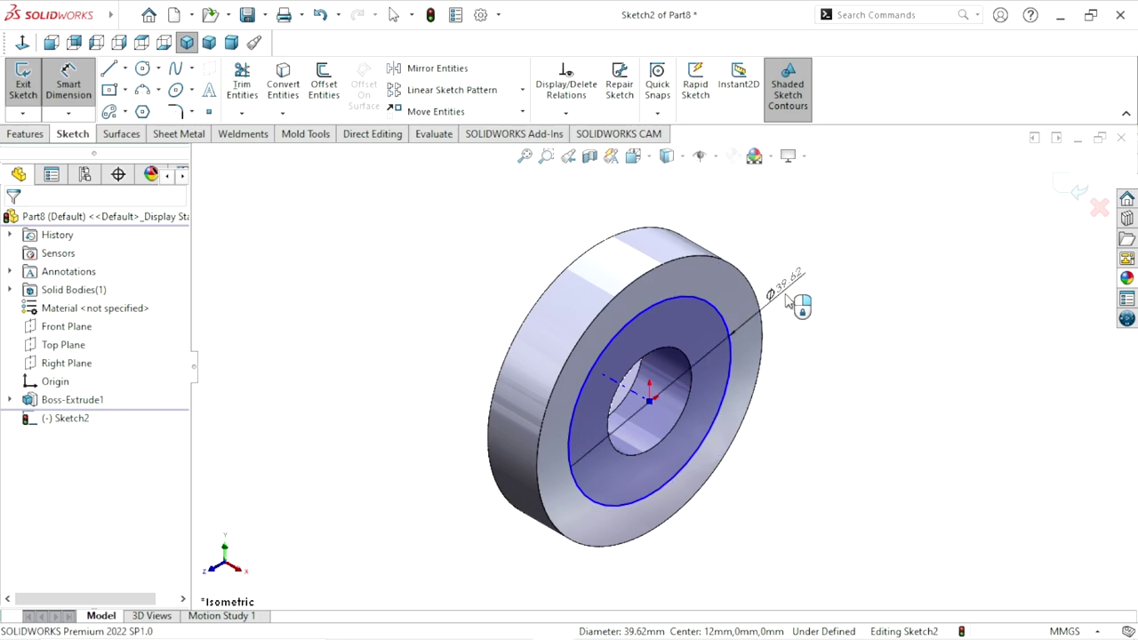
click(788, 303)
text(35)
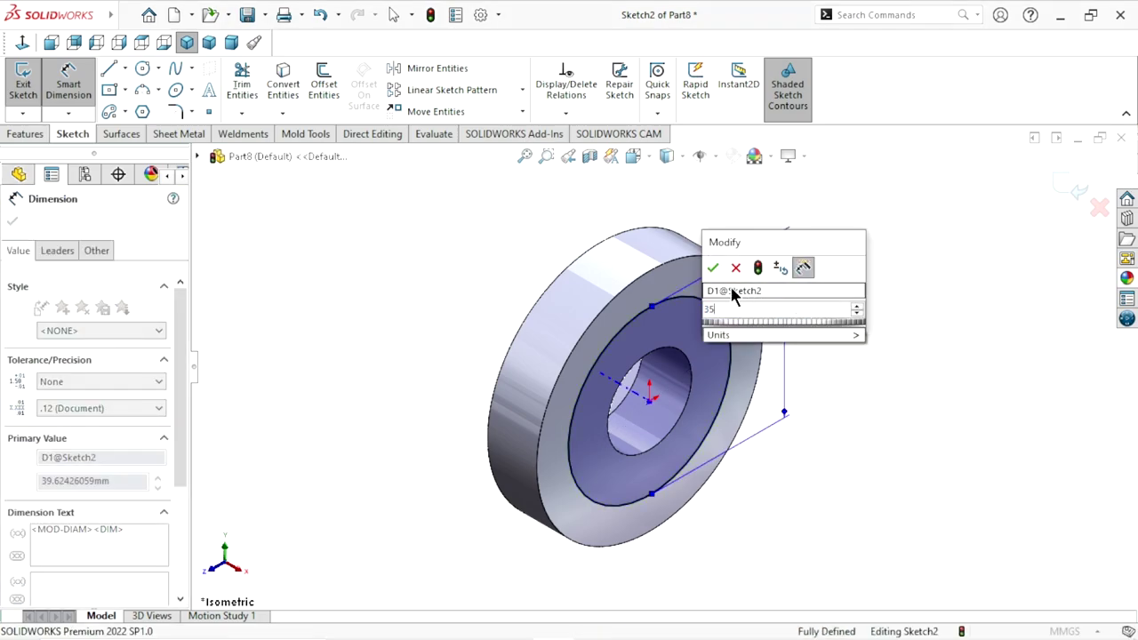
click(712, 267)
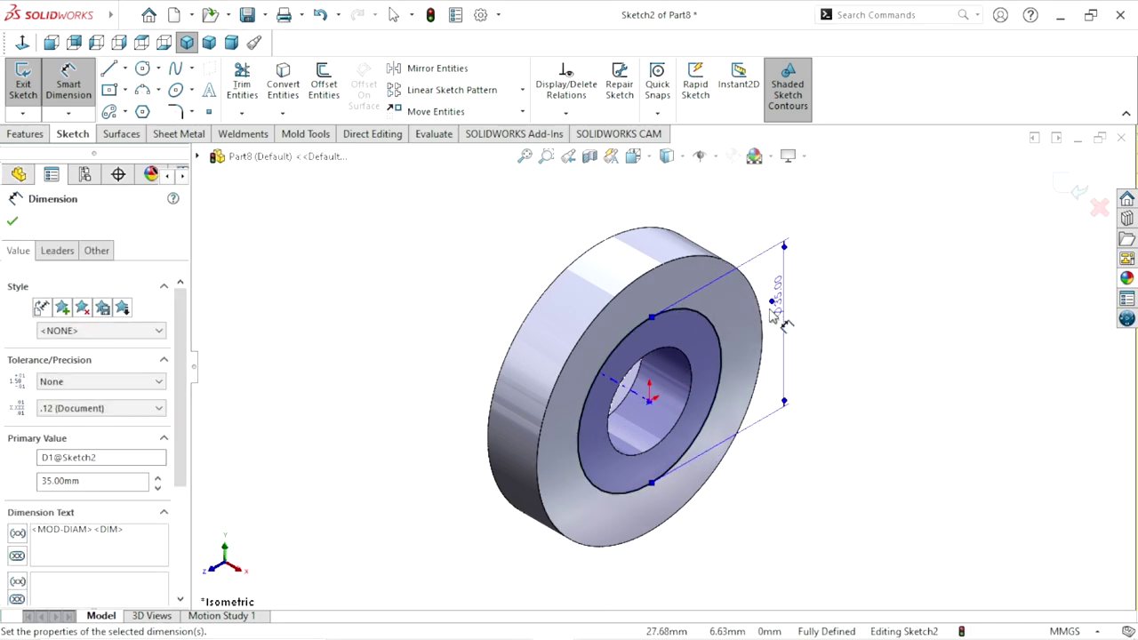
click(22, 42)
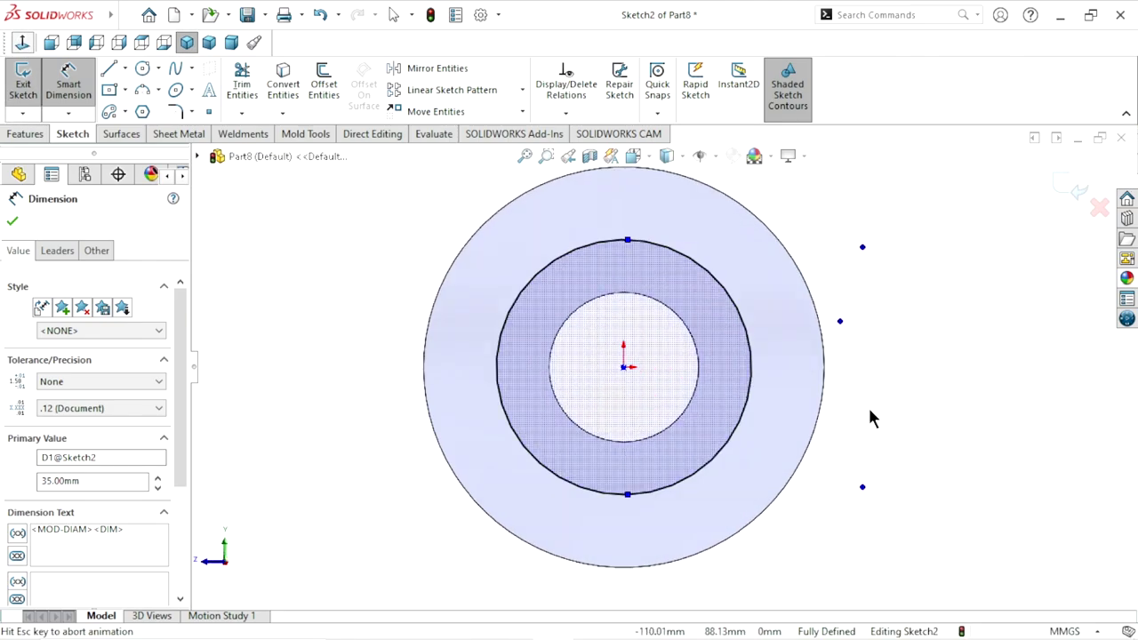
drag(867, 321, 877, 373)
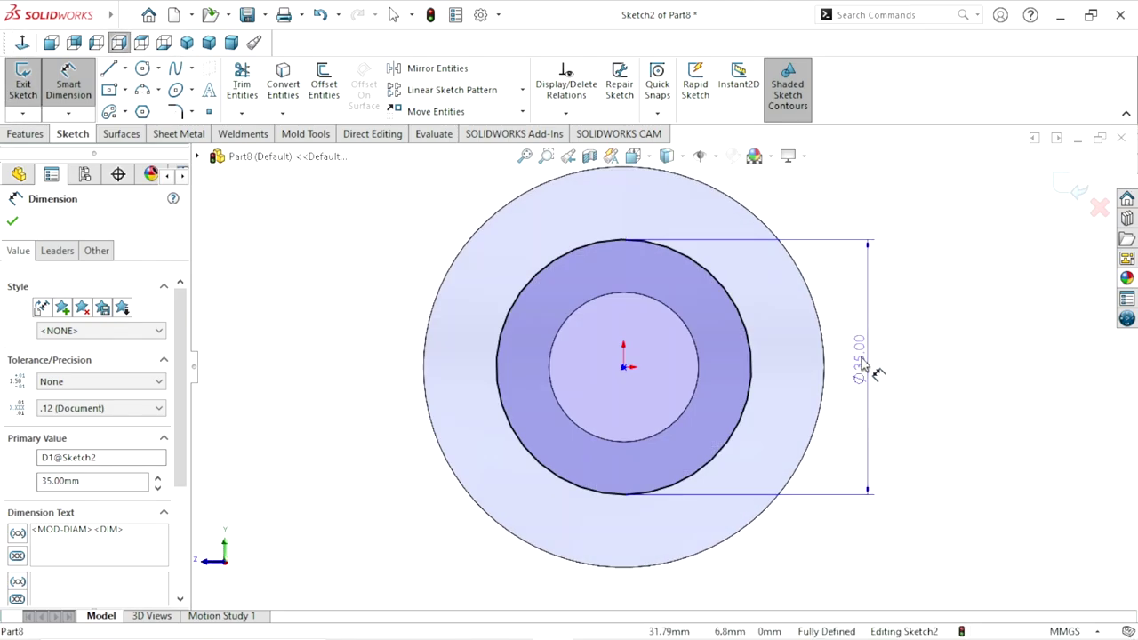
click(8, 224)
click(22, 135)
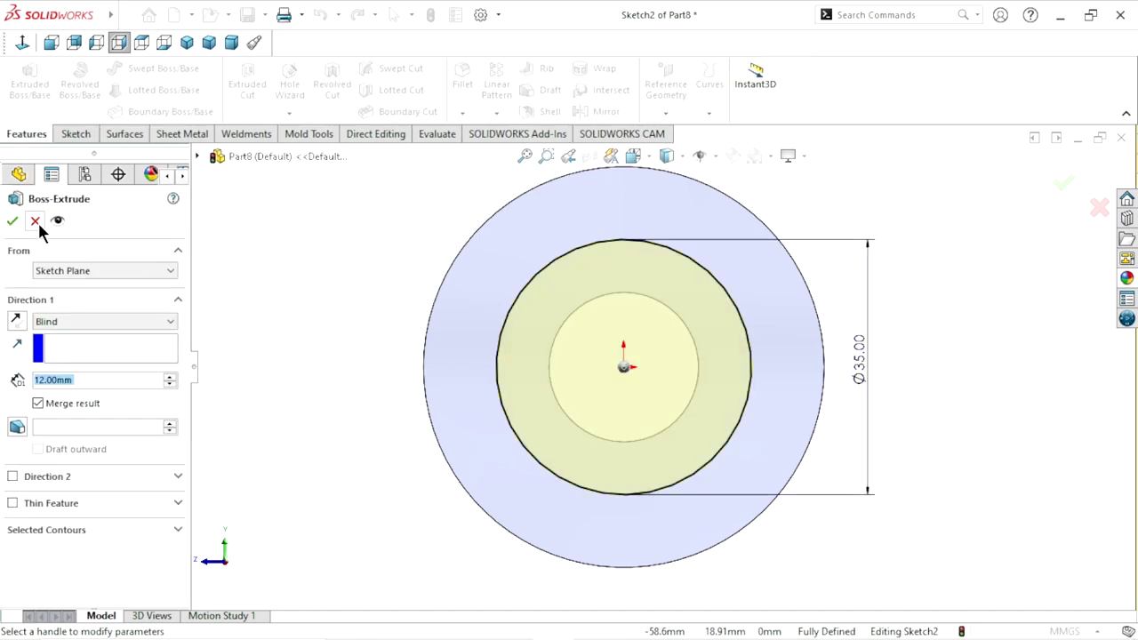
Cut the Ø35 circle 6 mm Blind into the washer face as a counterbore
click(36, 223)
click(247, 85)
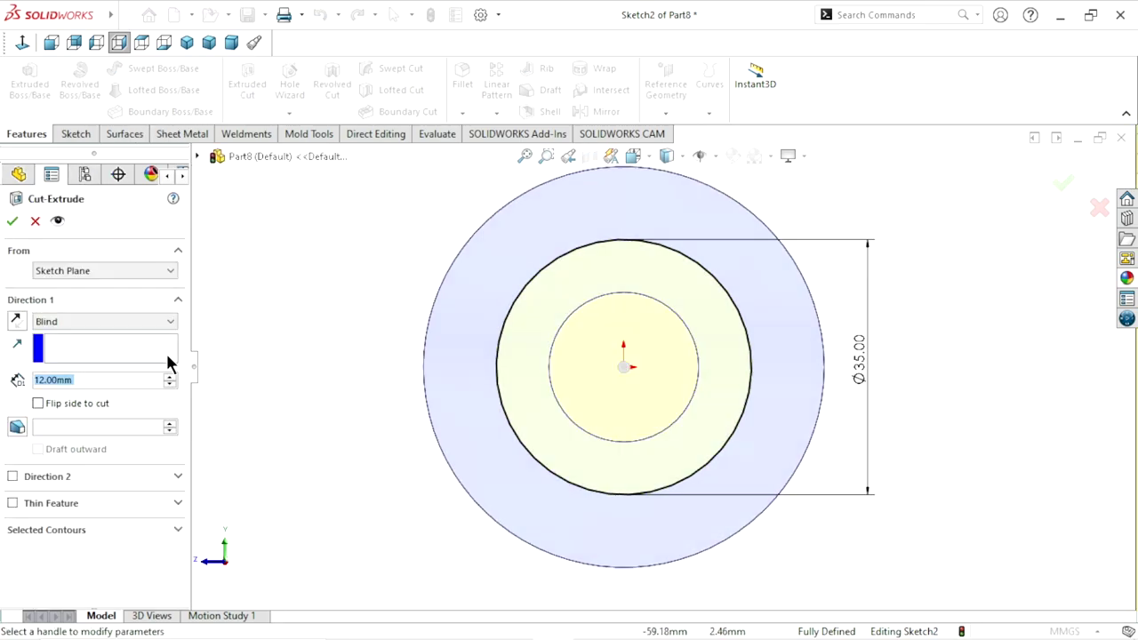
click(88, 380)
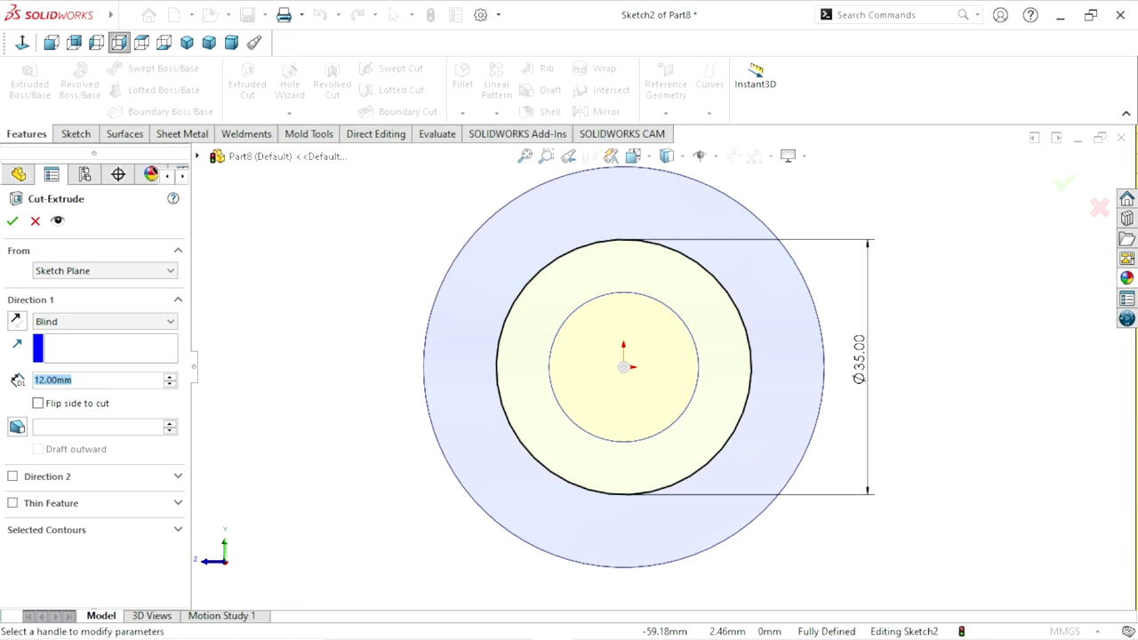
text(6)
key(Return)
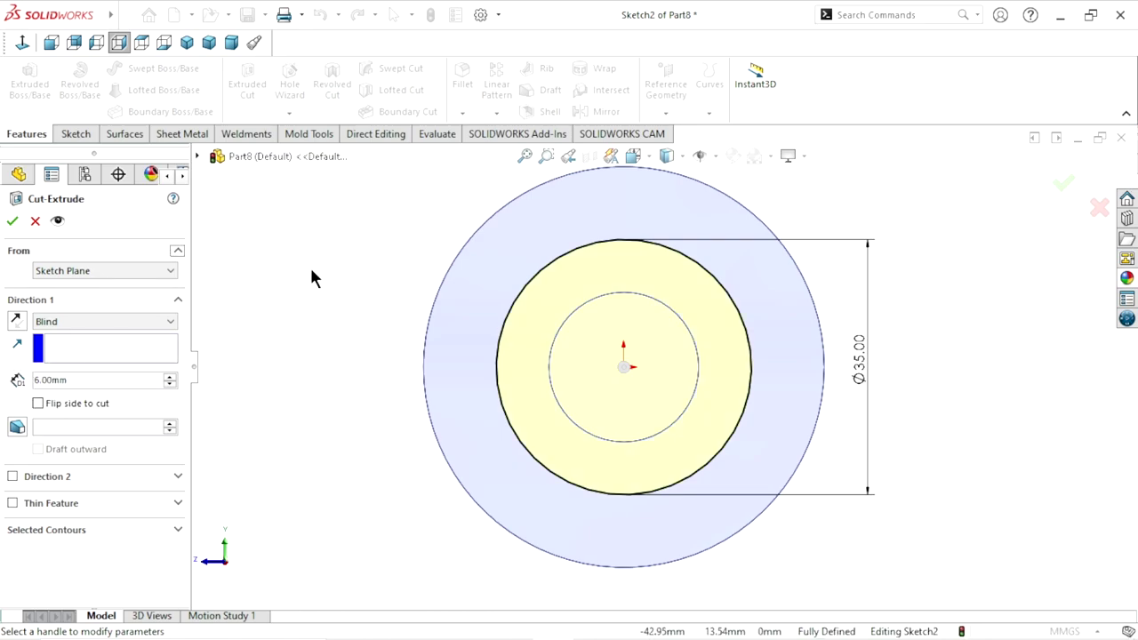
click(11, 221)
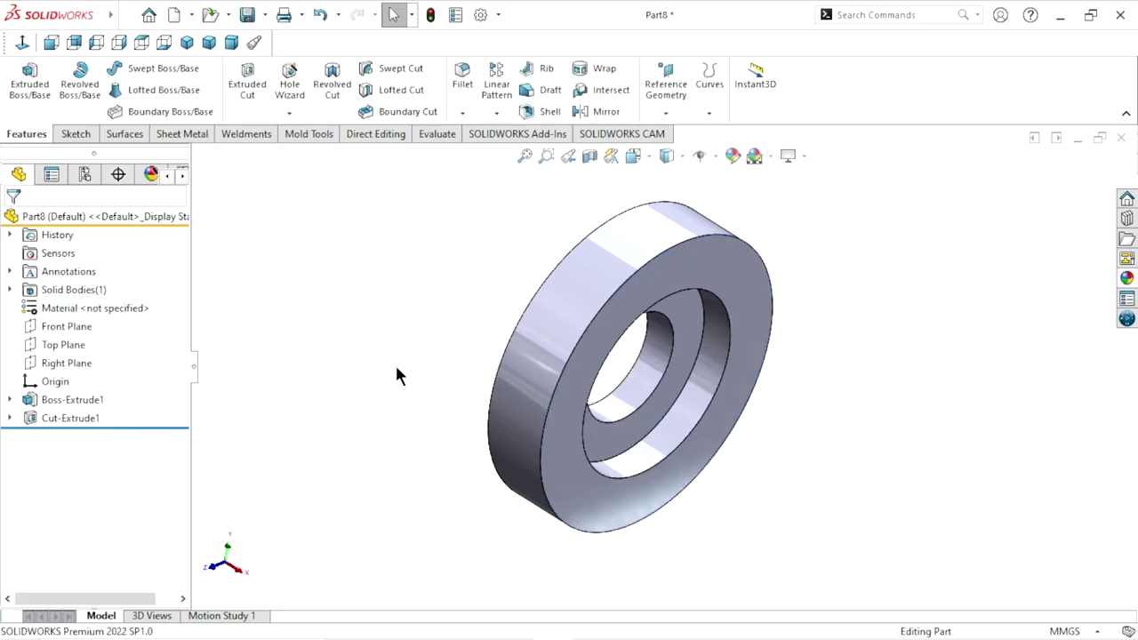
middle_drag(396, 375, 407, 399)
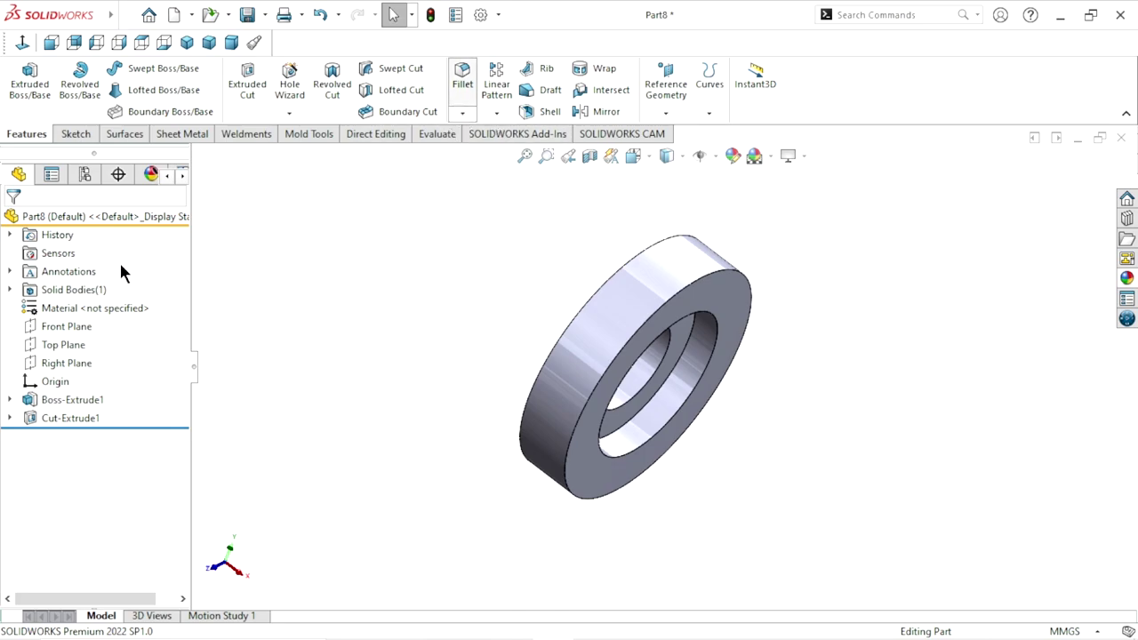
Chamfer the ring's outer front edge by 3 mm at 45°
click(462, 75)
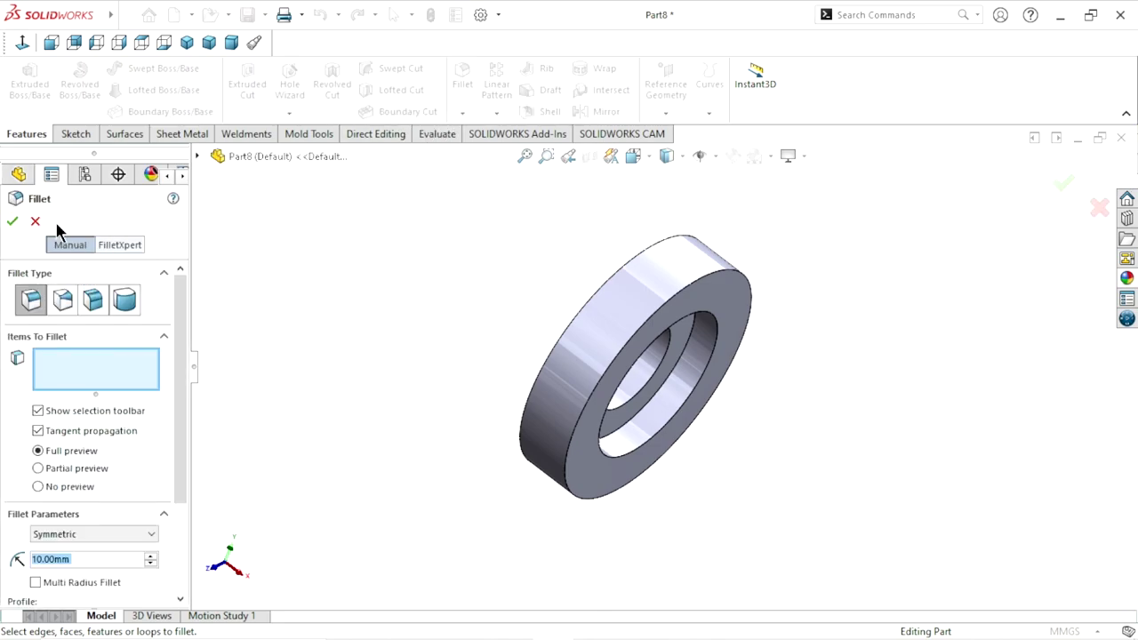
click(35, 221)
click(462, 113)
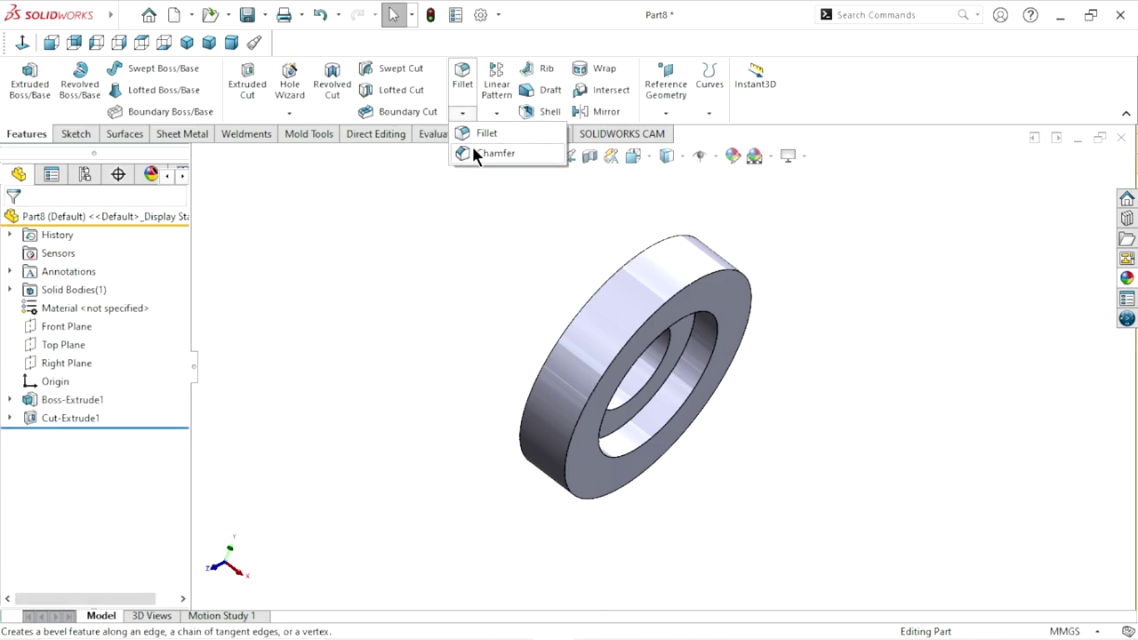
click(474, 154)
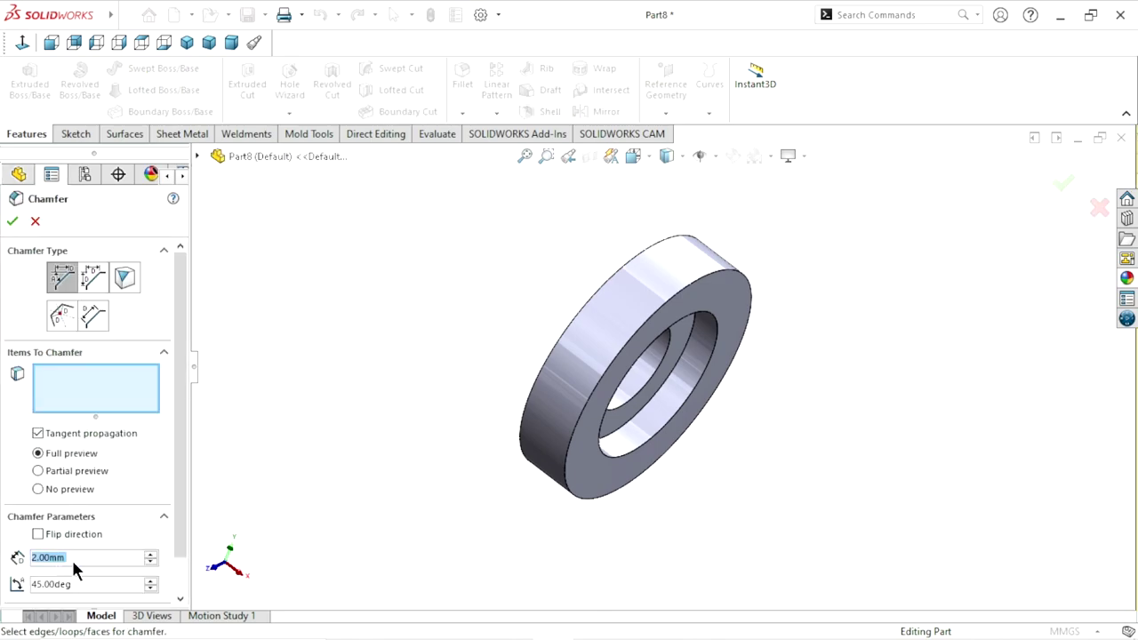
click(79, 557)
text(3)
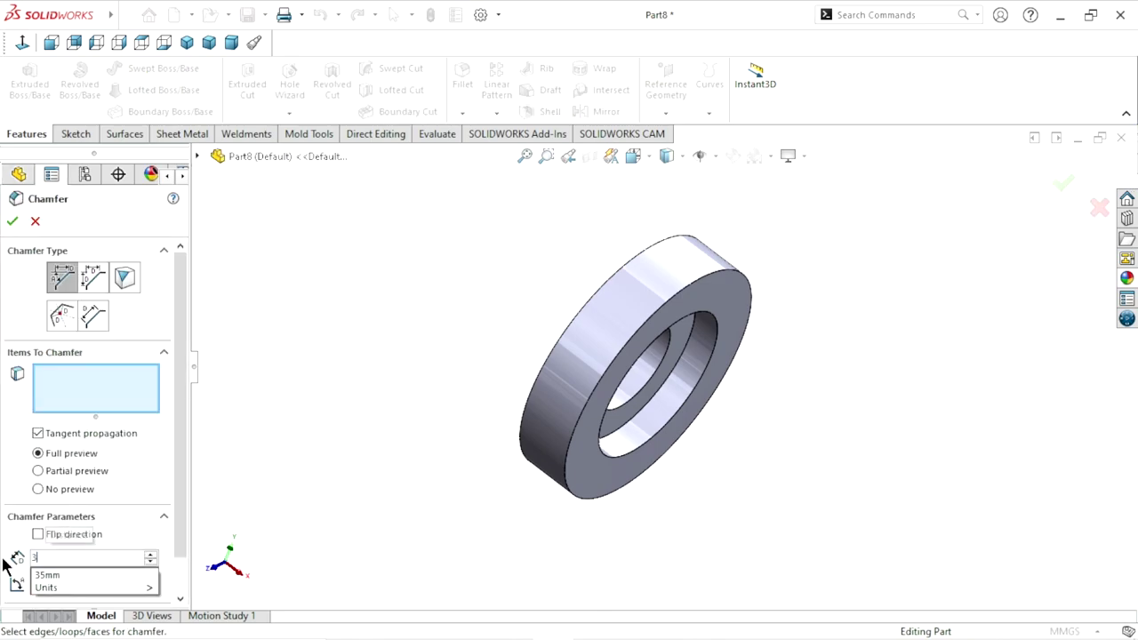
key(Return)
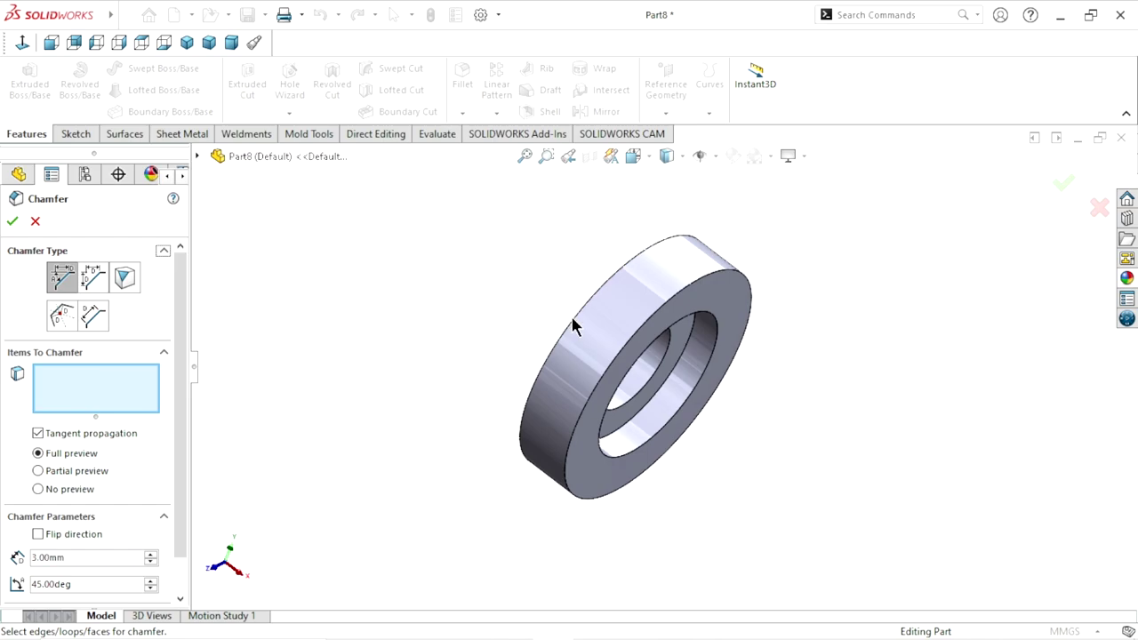
click(574, 320)
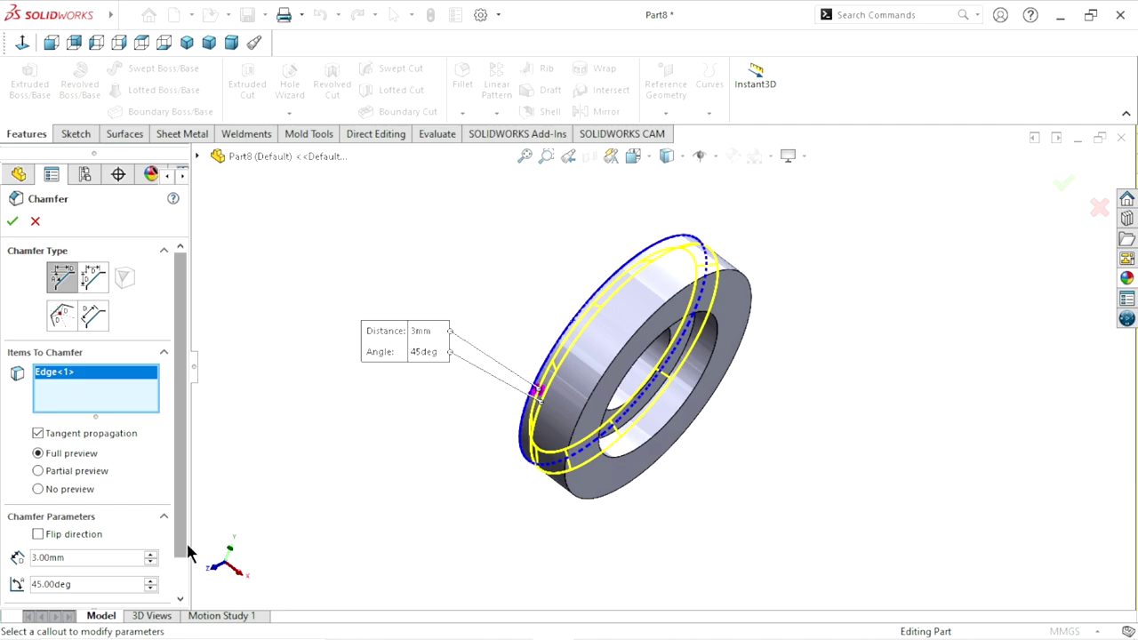
click(13, 222)
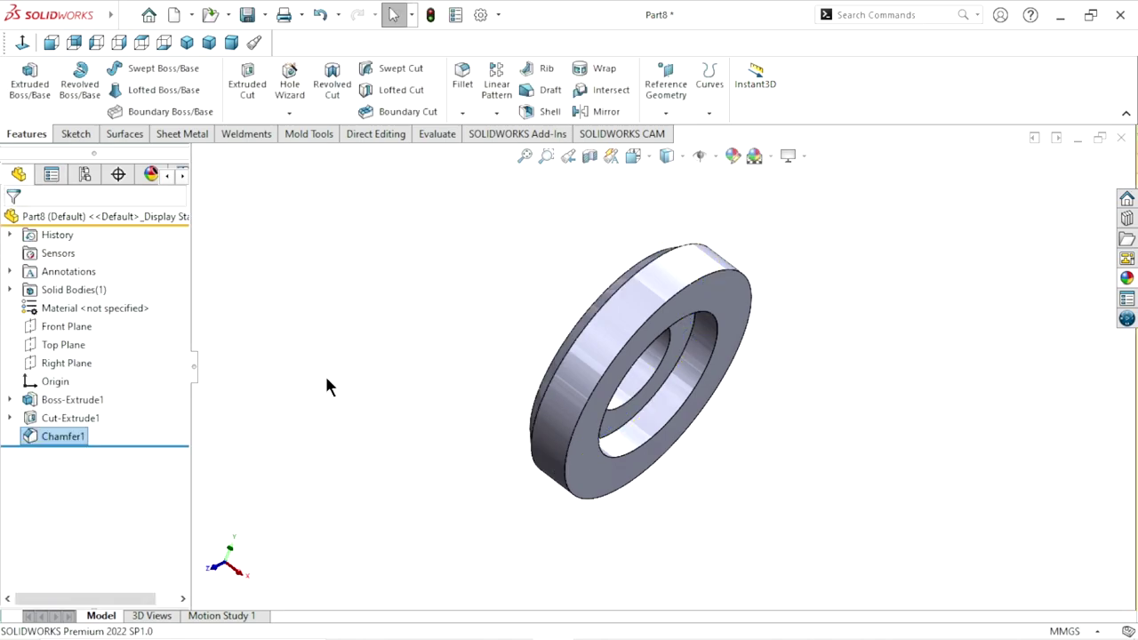
Add a 0.5 mm chamfer to the ring's front face and two inner hole edges
click(471, 114)
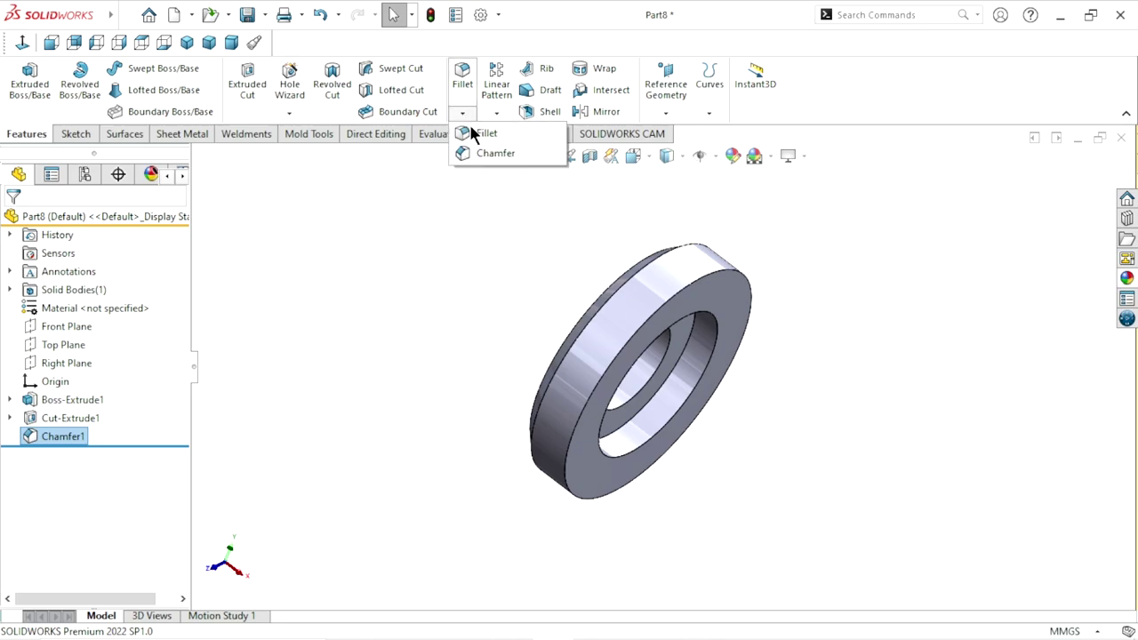
click(468, 143)
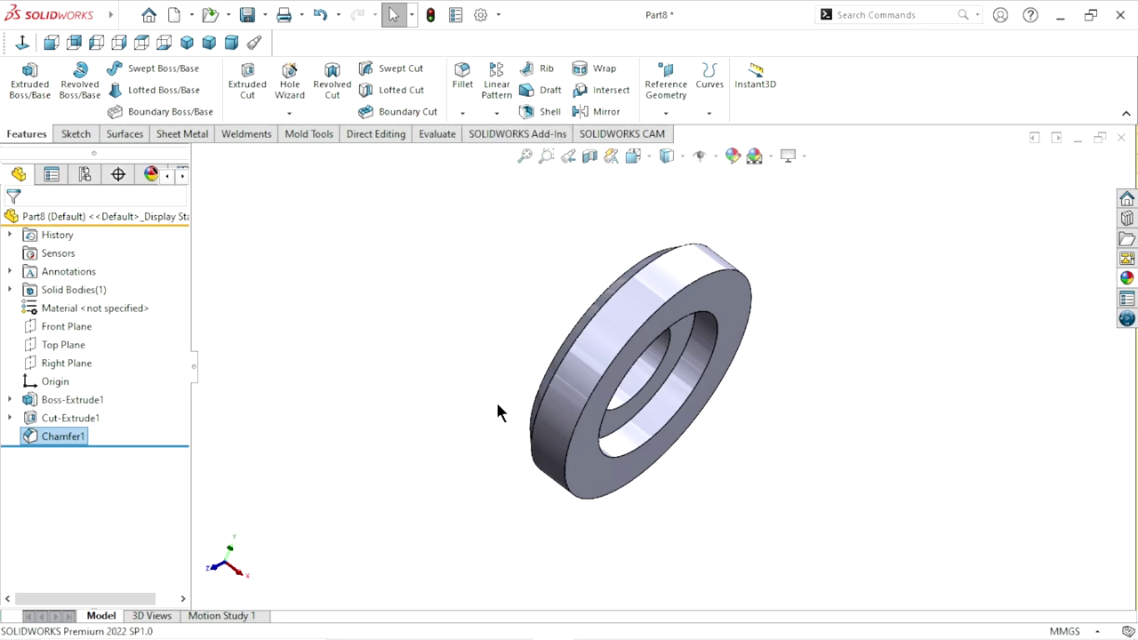
text(0)
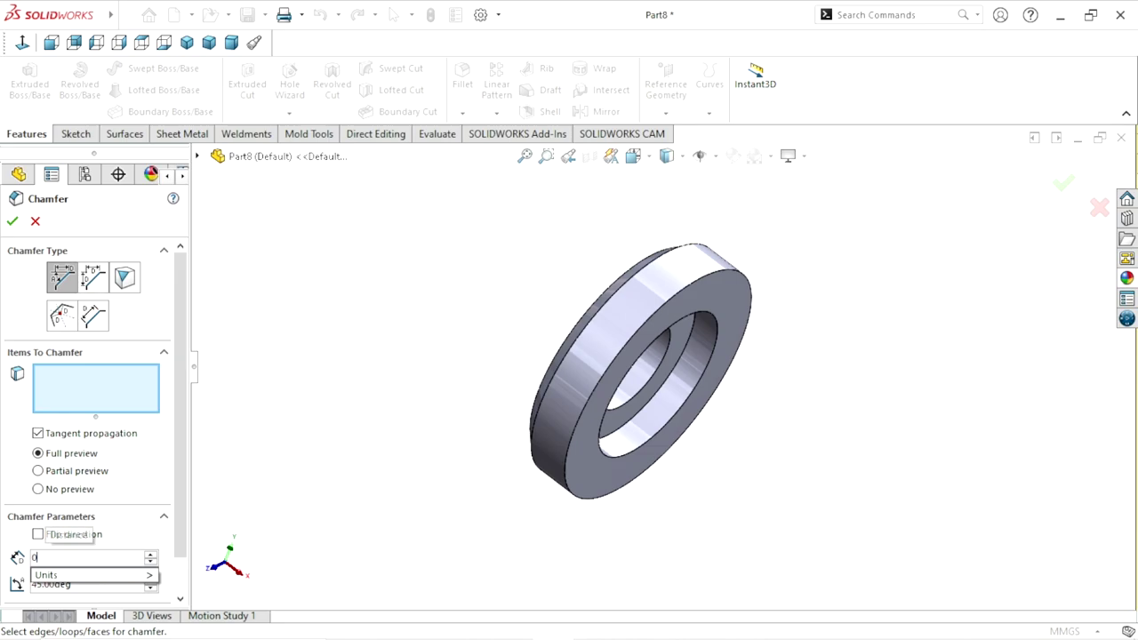
text(.5)
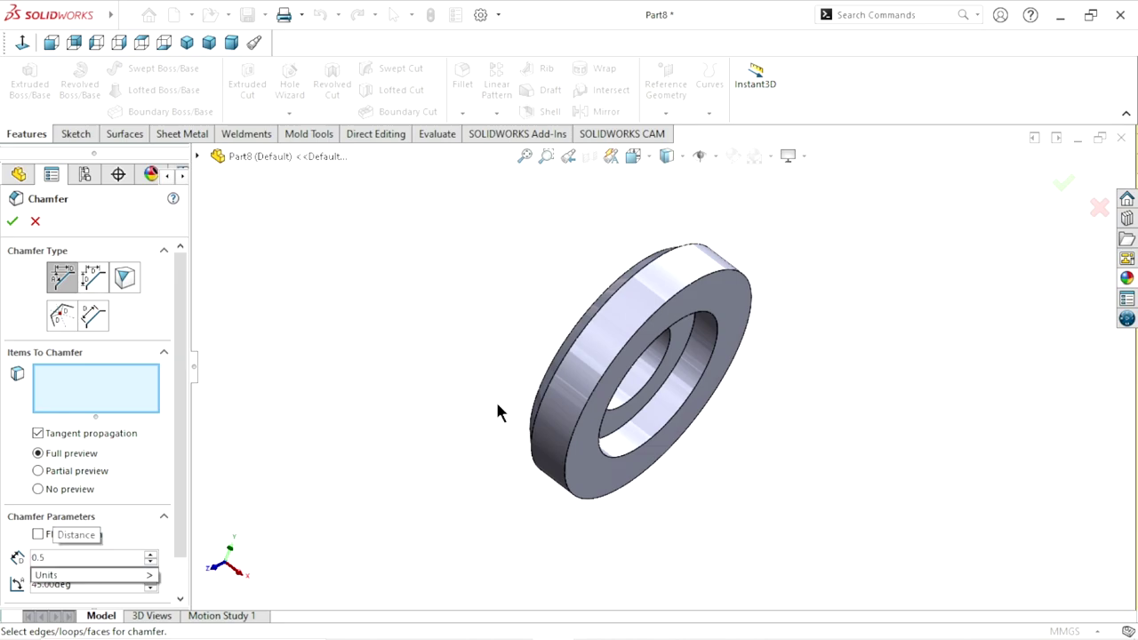
key(Return)
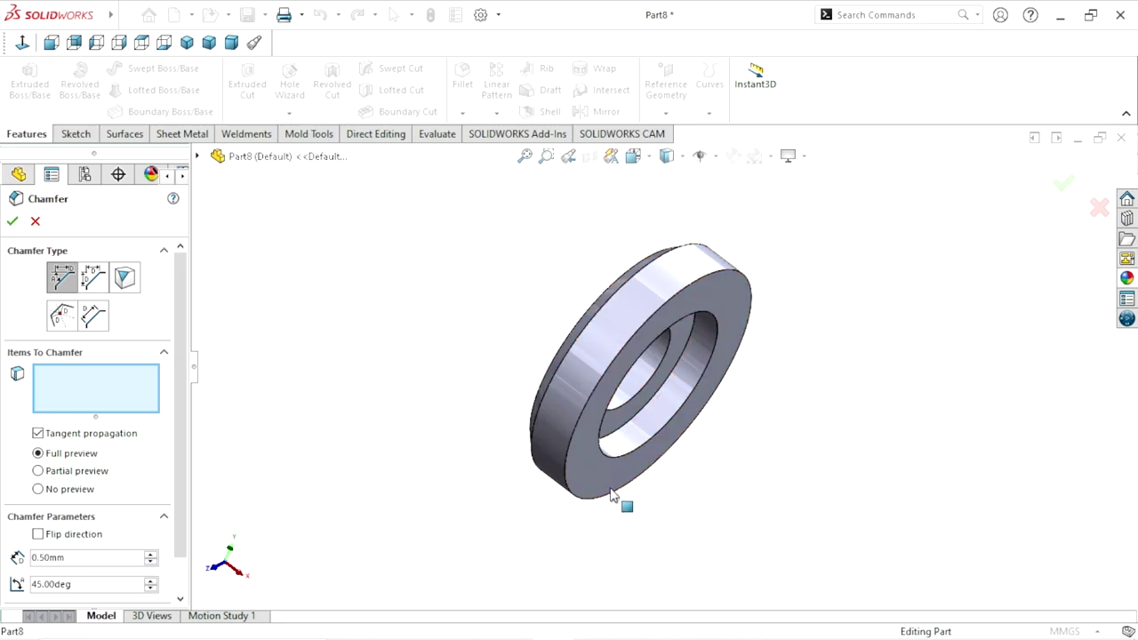
click(626, 464)
scroll(674, 449, down, 1)
scroll(676, 458, down, 3)
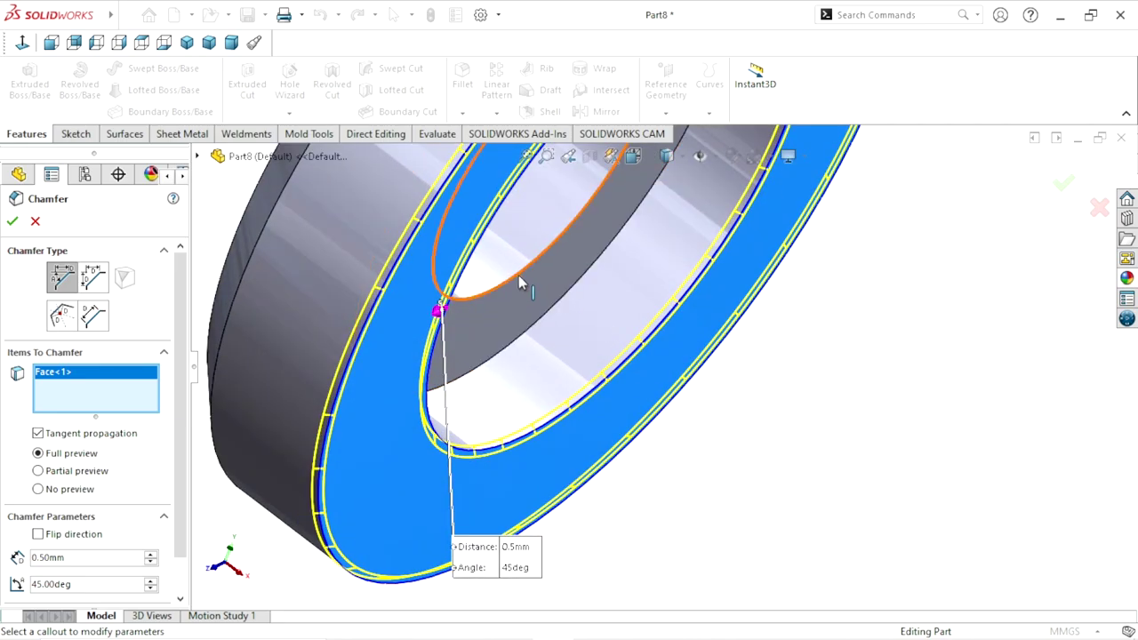
click(487, 400)
scroll(487, 400, up, 5)
mouse_move(439, 381)
middle_down()
mouse_move(521, 465)
mouse_move(584, 368)
middle_up()
scroll(544, 286, down, 5)
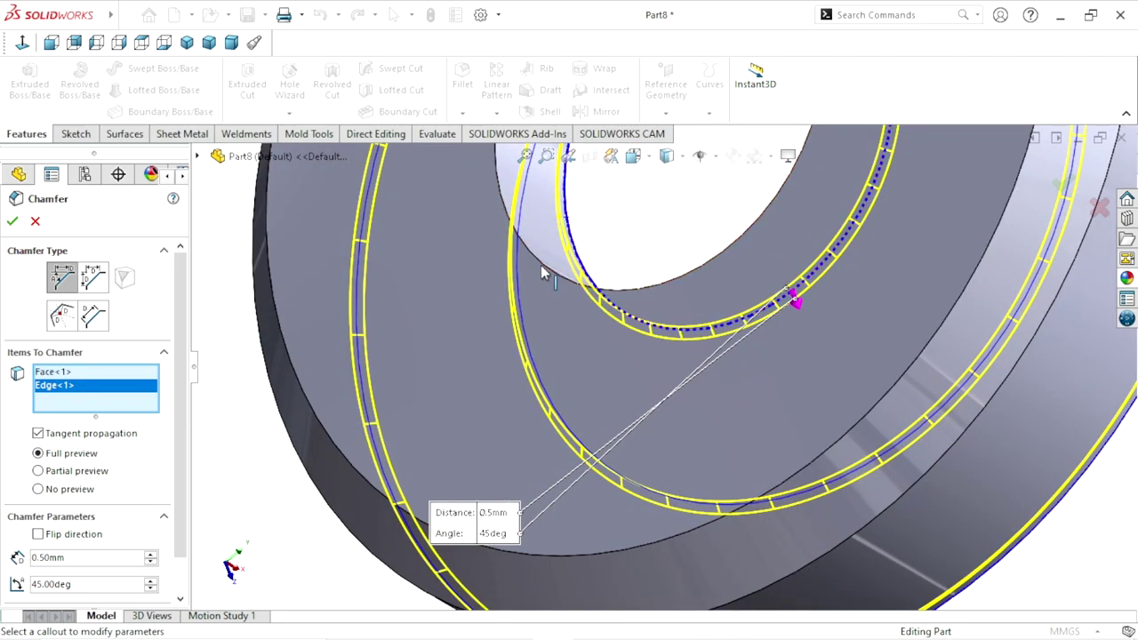
click(543, 265)
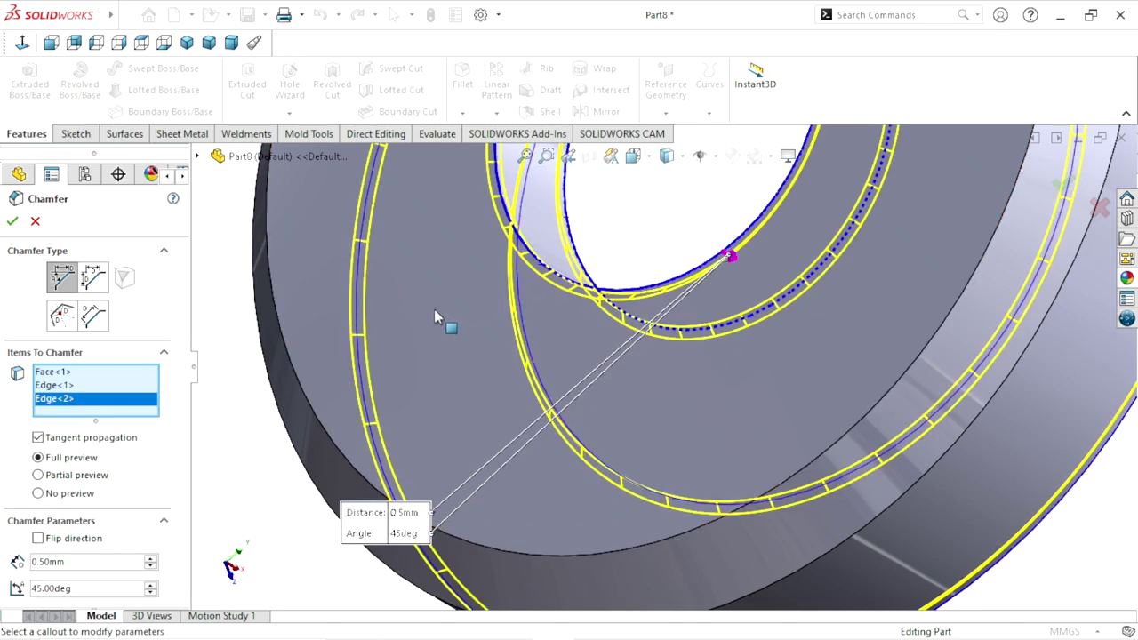
click(11, 220)
Orbit the ring to inspect the chamfers, then return to Isometric view
scroll(569, 496, up, 5)
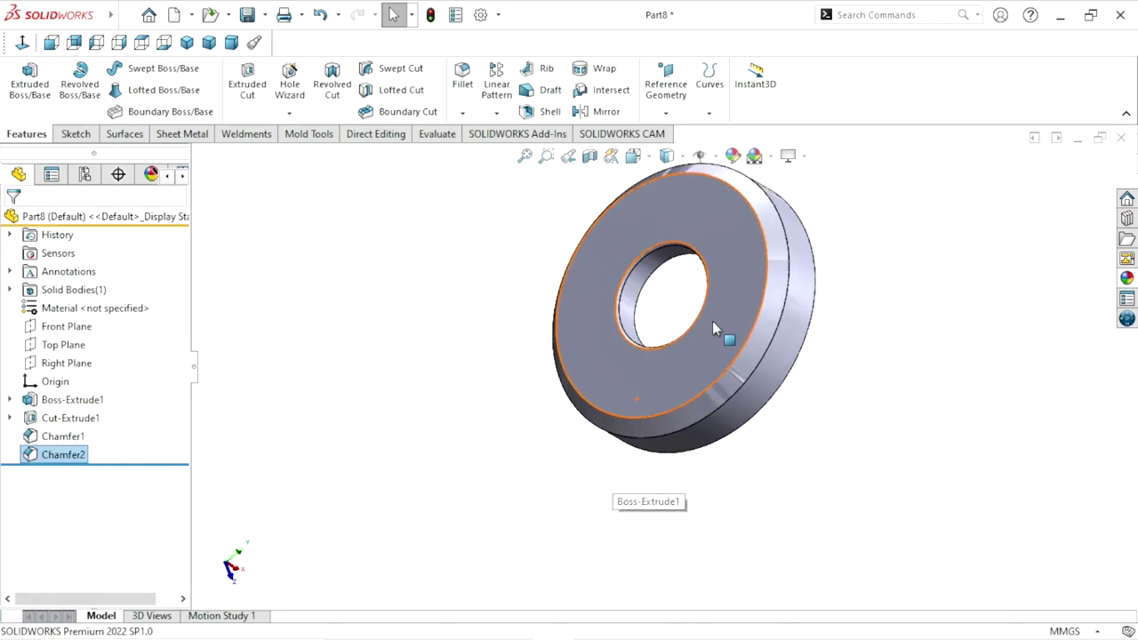
scroll(712, 321, up, 2)
scroll(879, 365, down, 2)
mouse_move(863, 393)
middle_down()
mouse_move(548, 320)
mouse_move(213, 148)
middle_up()
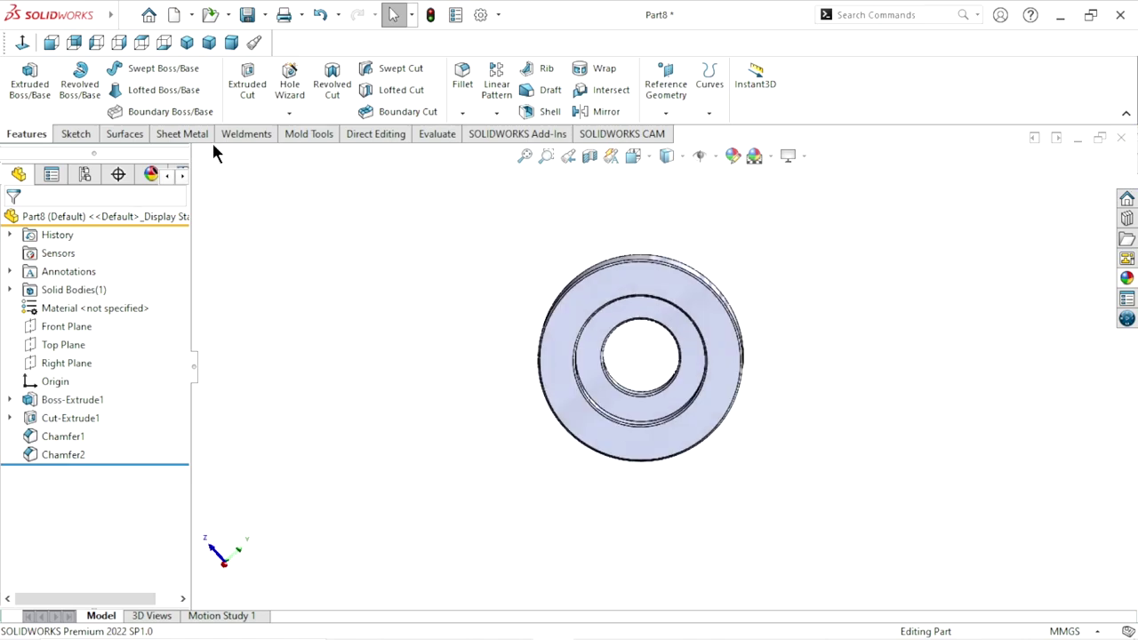
click(191, 41)
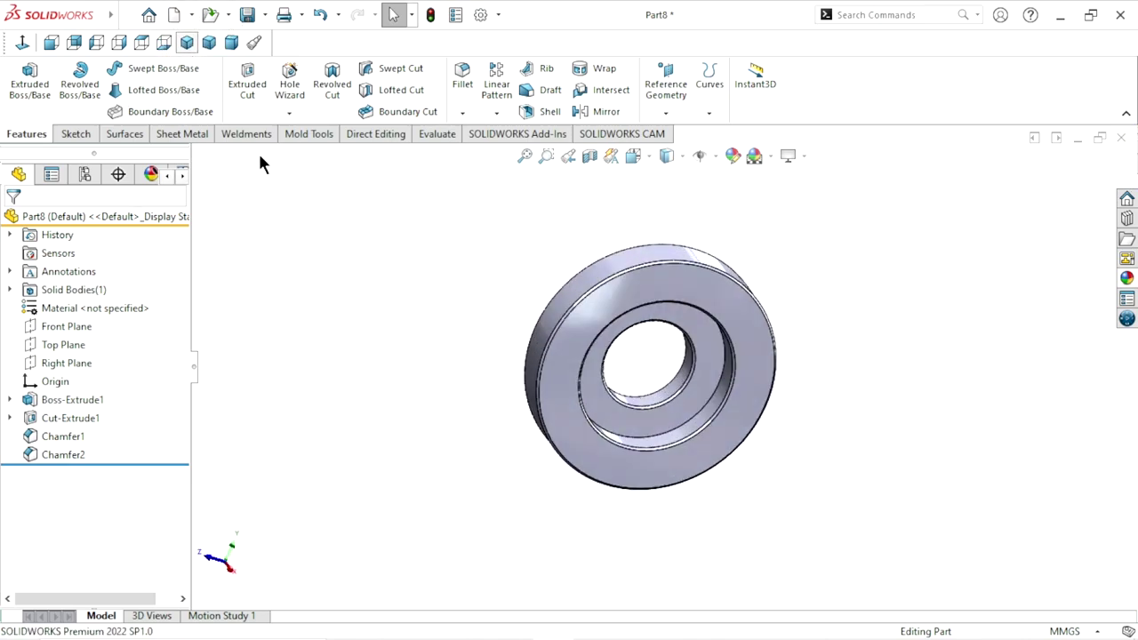
scroll(814, 372, up, 3)
scroll(764, 365, down, 2)
scroll(738, 384, down, 1)
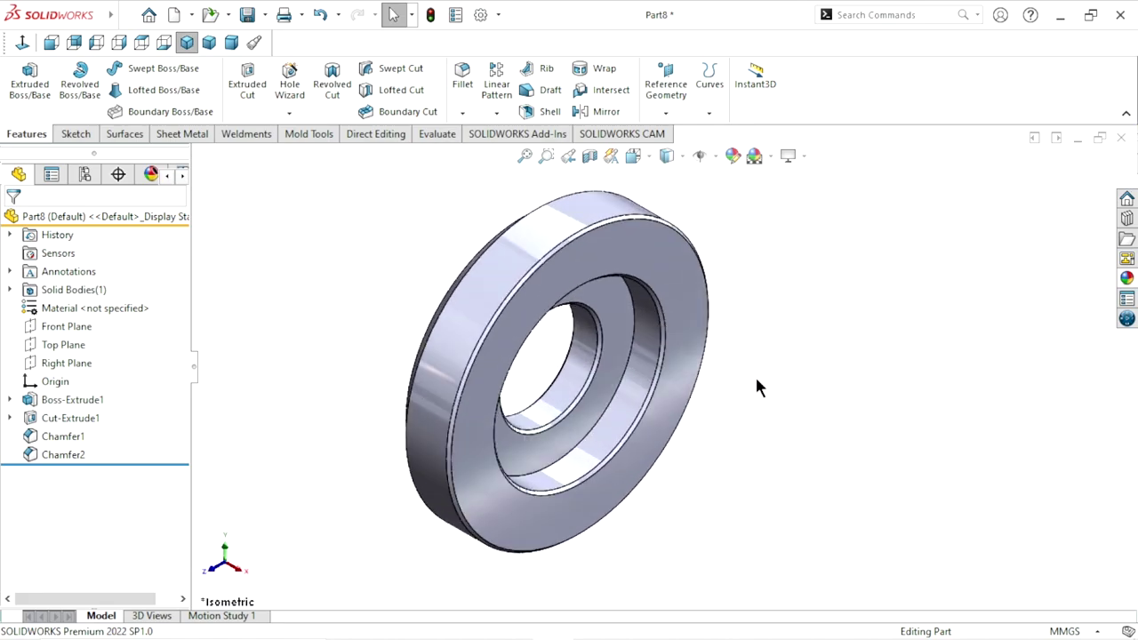
Apply brushed steel to the whole ring and recolour it red
click(1132, 278)
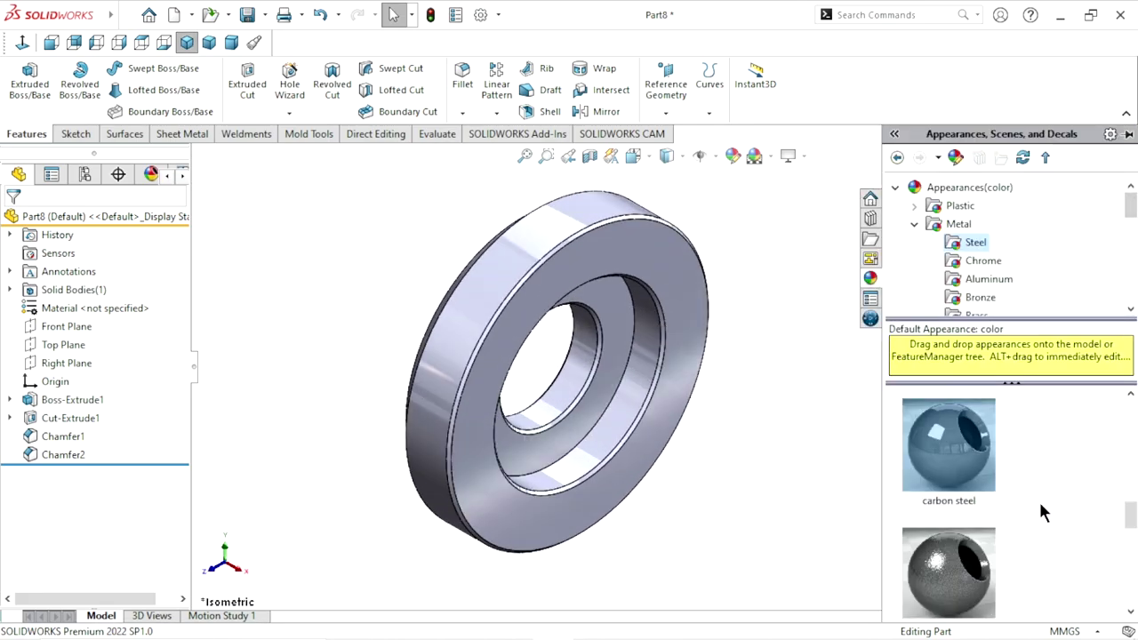
scroll(1132, 513, down, 3)
double_click(927, 596)
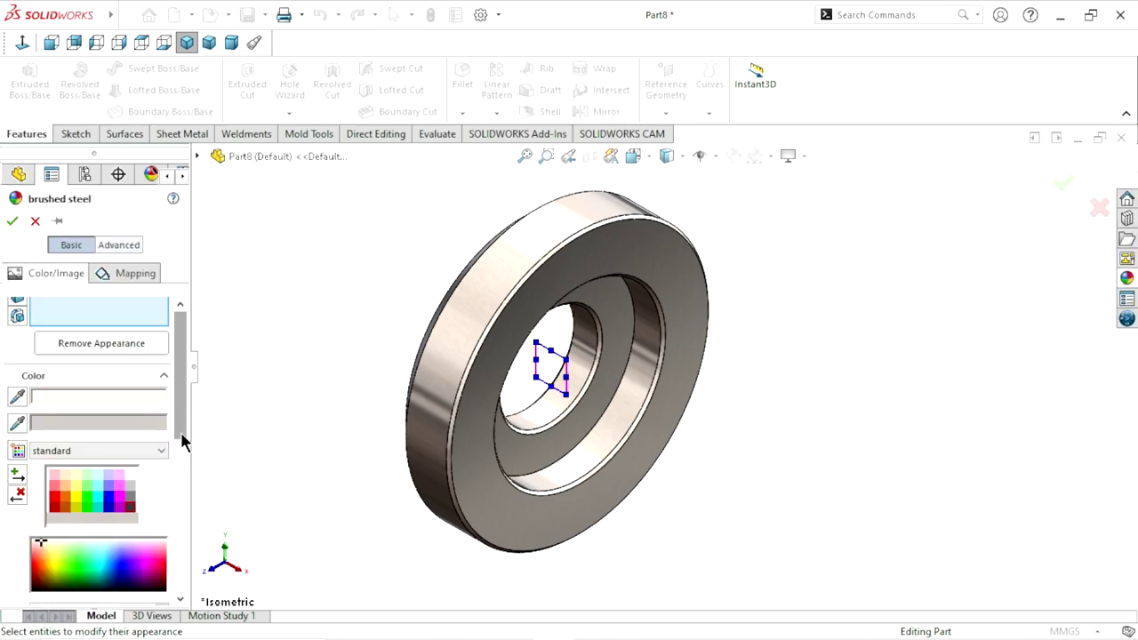
scroll(183, 436, down, 2)
click(51, 466)
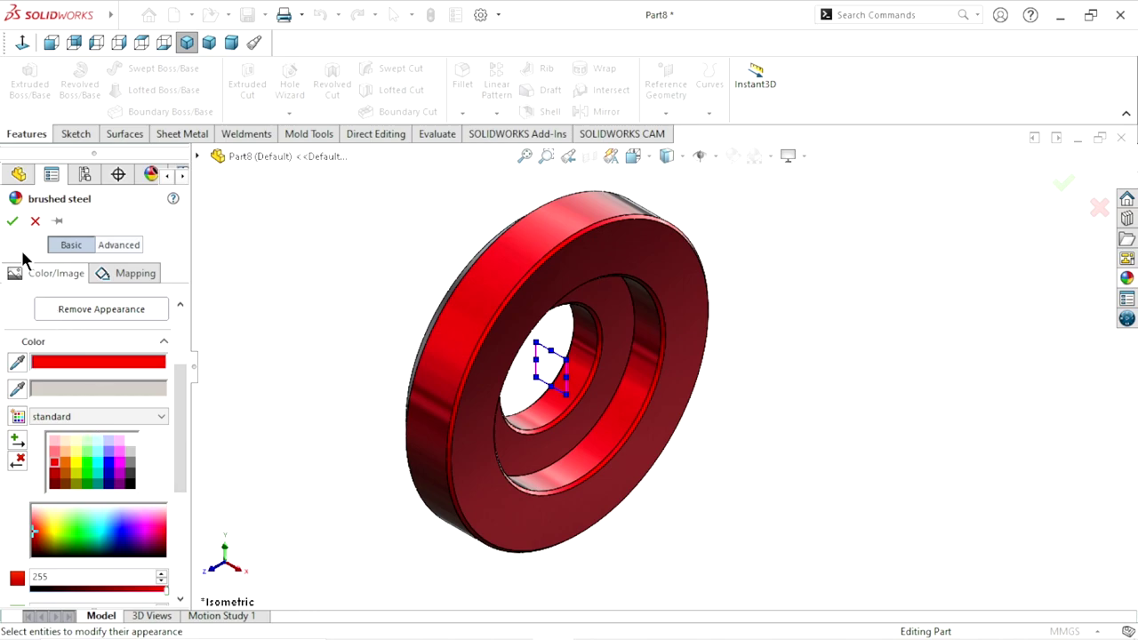
click(12, 220)
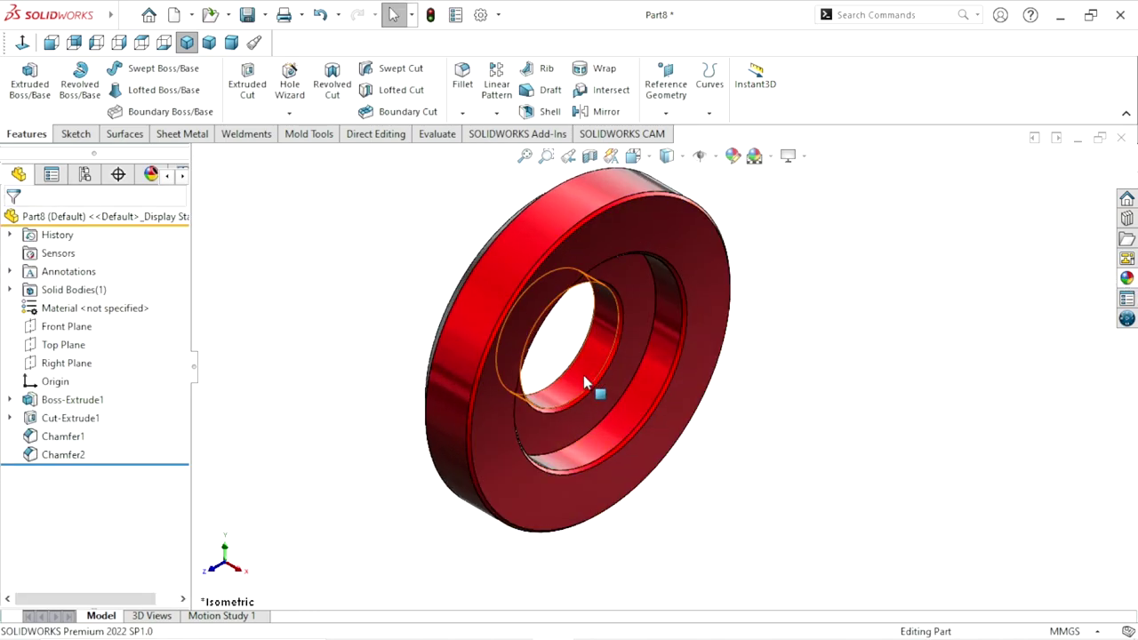
Give the bore and counterbore inner faces a polished steel appearance
click(587, 381)
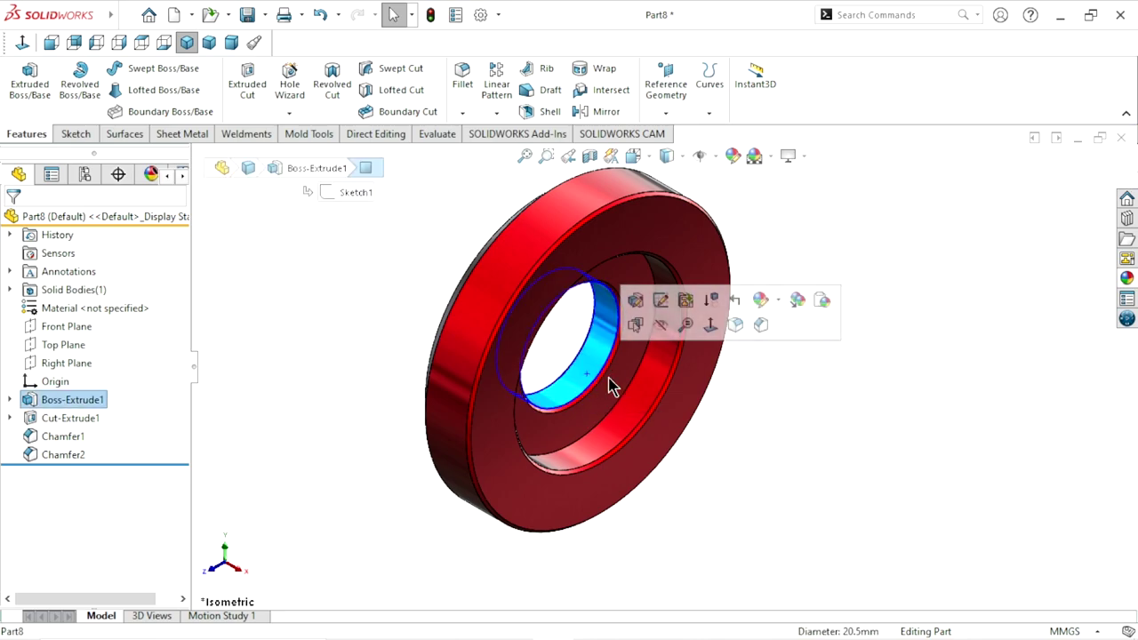
ctrl+click(648, 414)
click(1127, 283)
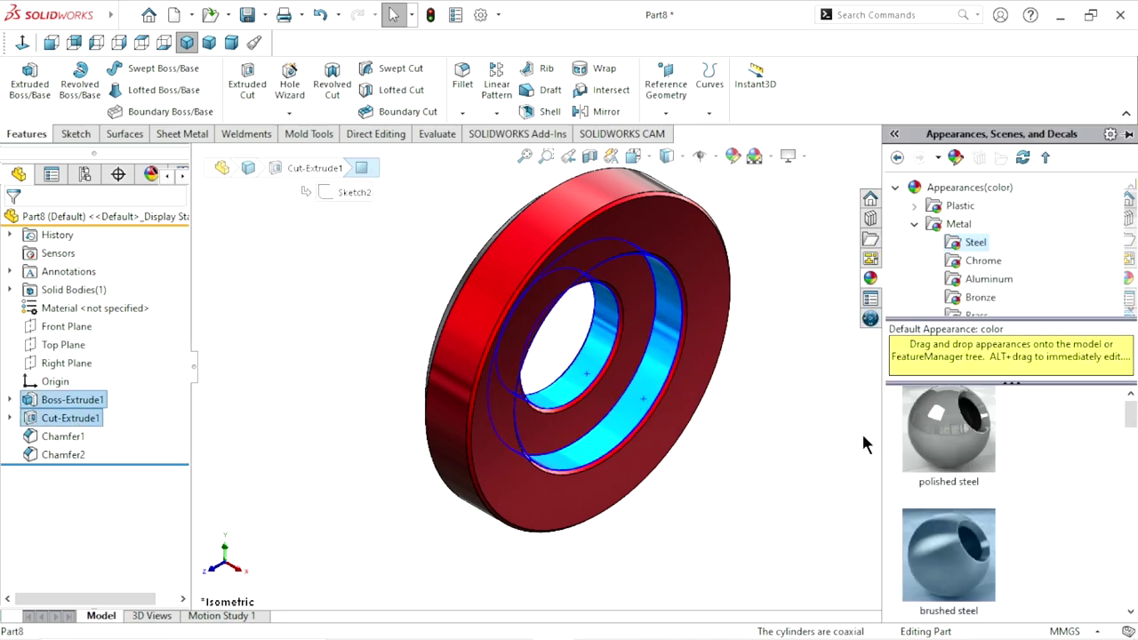
double_click(947, 494)
mouse_move(699, 490)
middle_down()
mouse_move(665, 353)
mouse_move(780, 413)
mouse_move(622, 406)
mouse_move(512, 467)
mouse_move(574, 399)
mouse_move(737, 419)
mouse_move(614, 433)
middle_up()
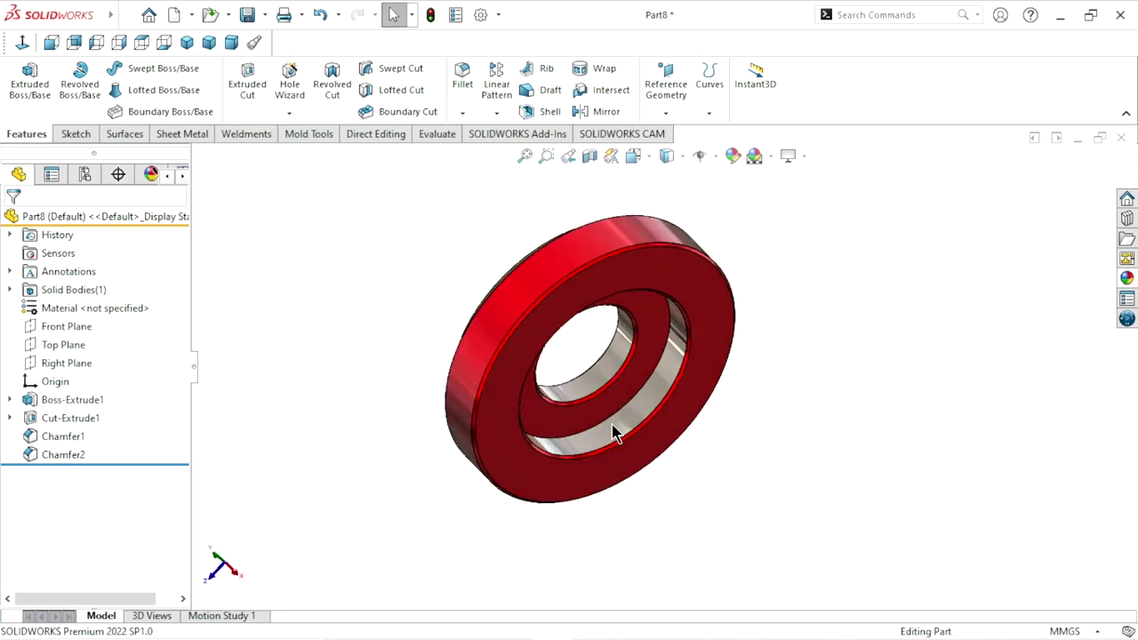
click(194, 40)
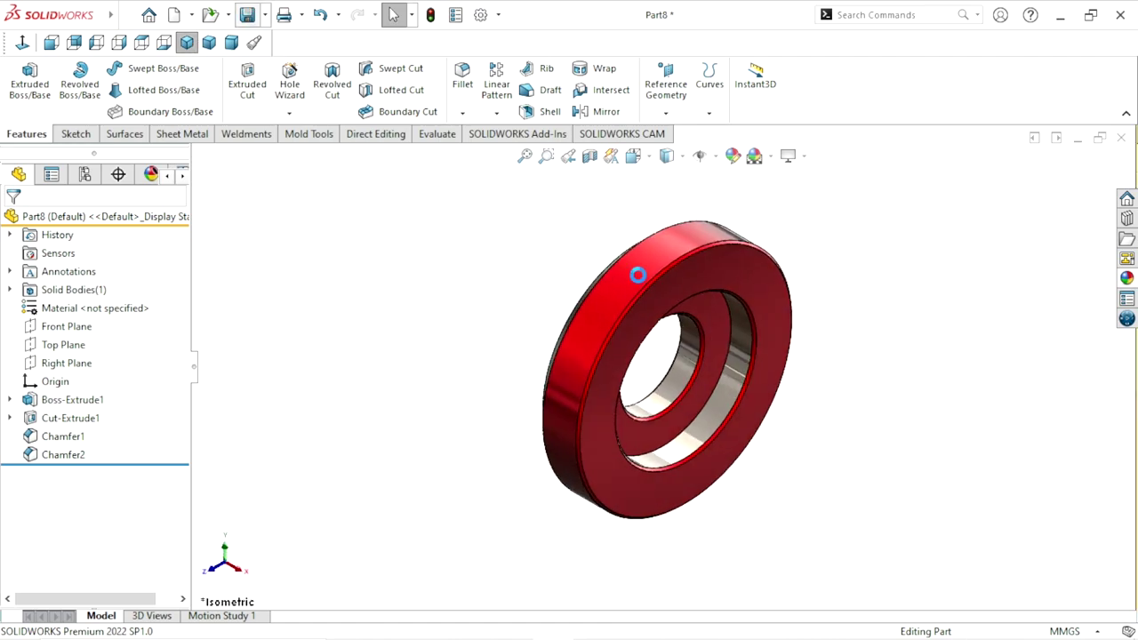
Start saving the washer as Part#5 in the Slotting mechanism folder
key(ctrl+s)
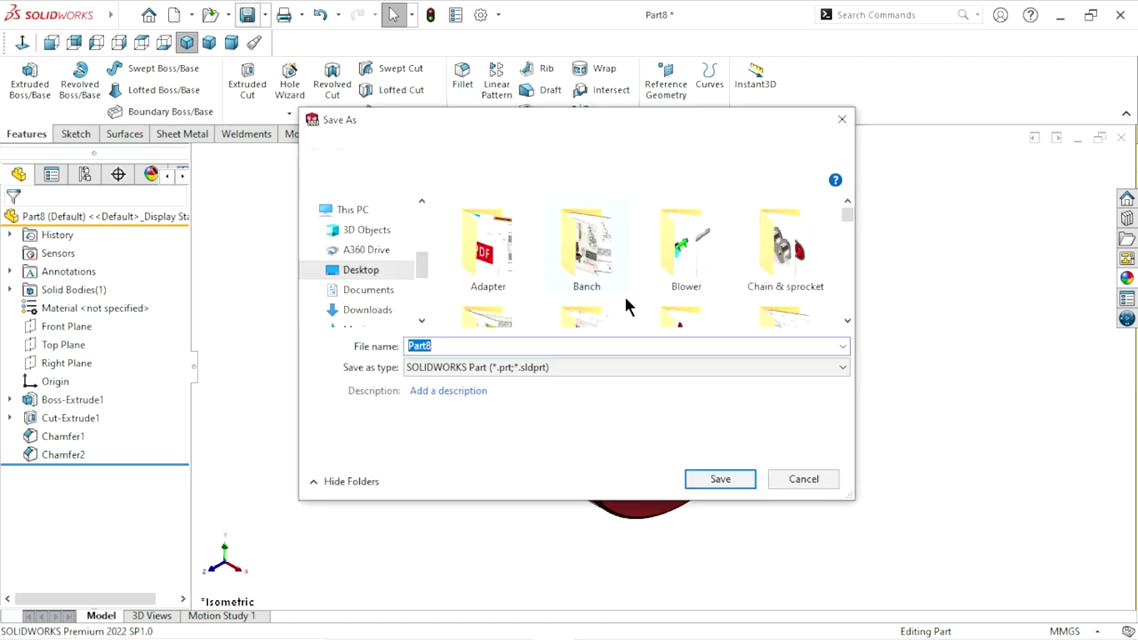
click(847, 320)
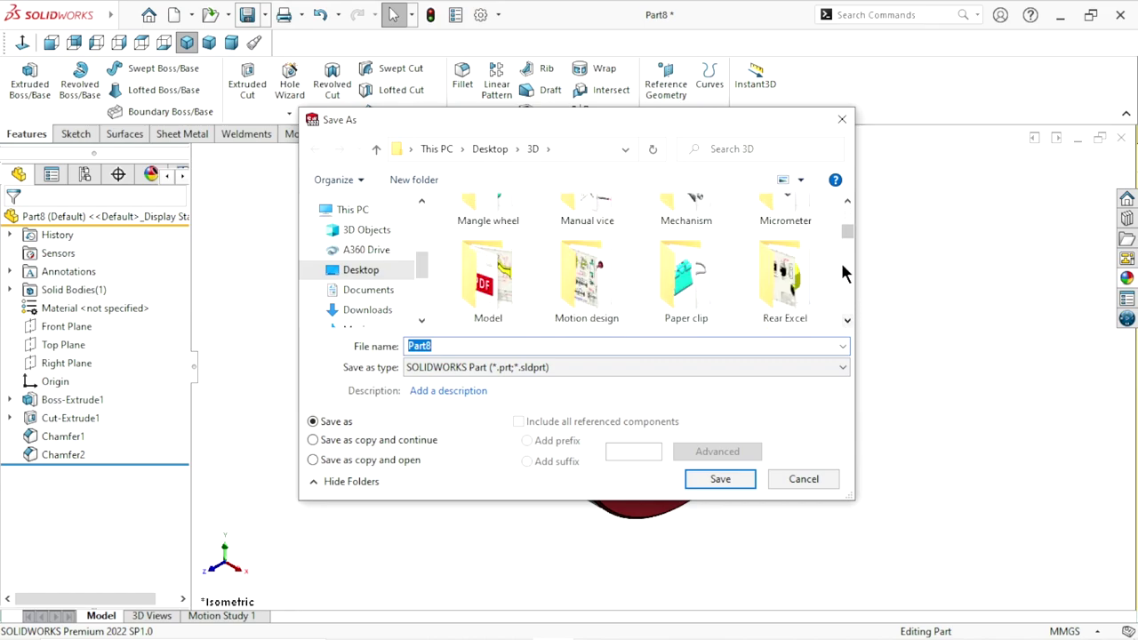
scroll(848, 234, down, 1)
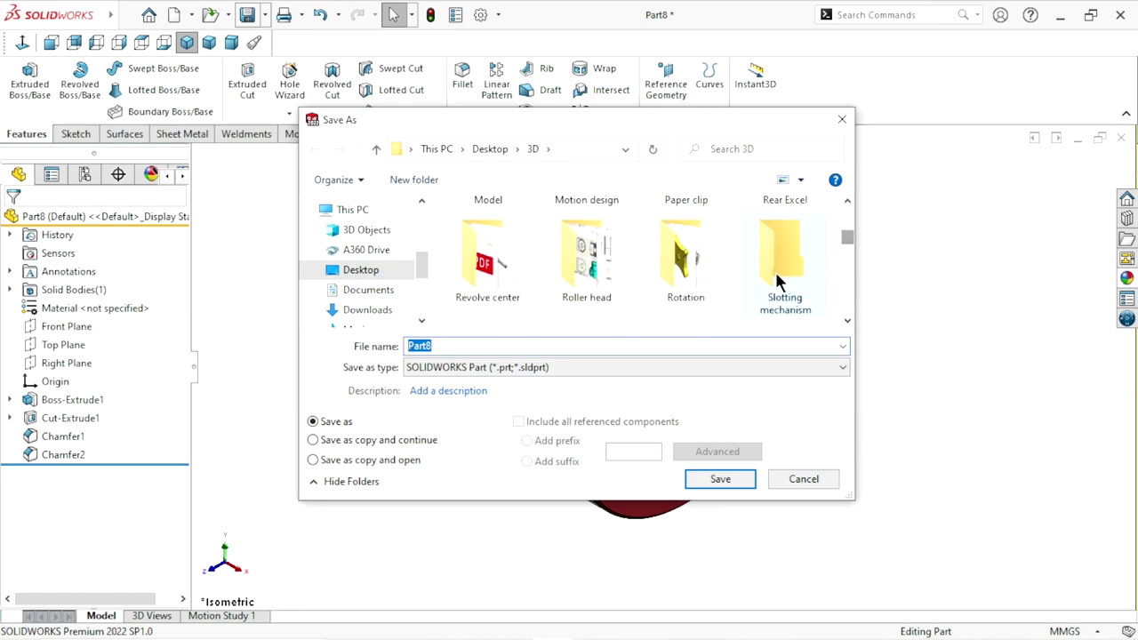
double_click(776, 281)
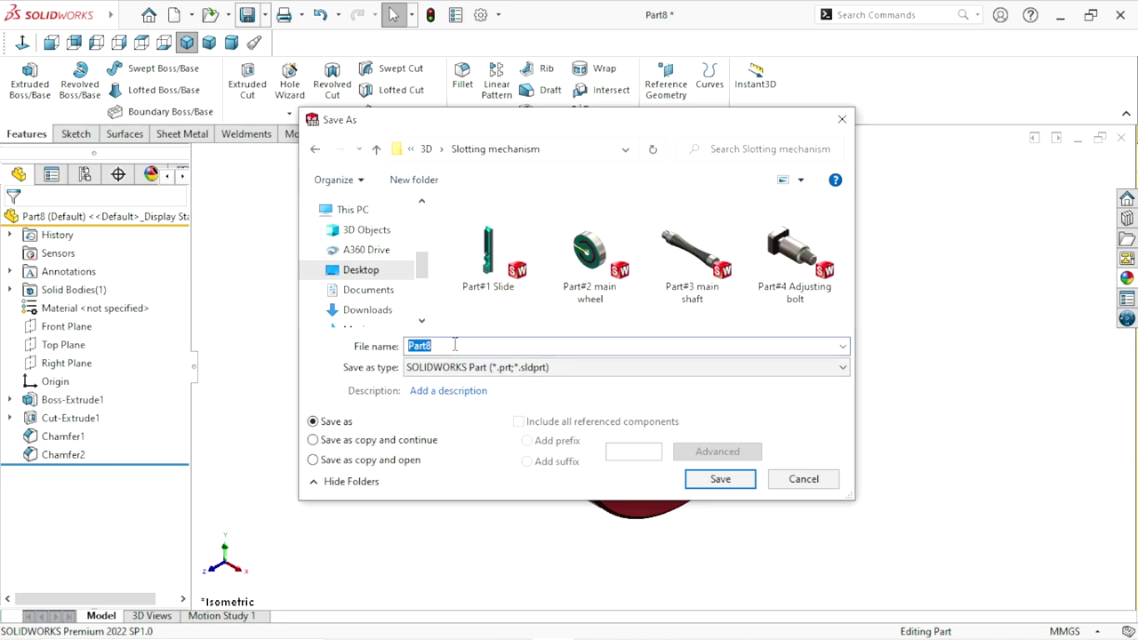
text(Part)
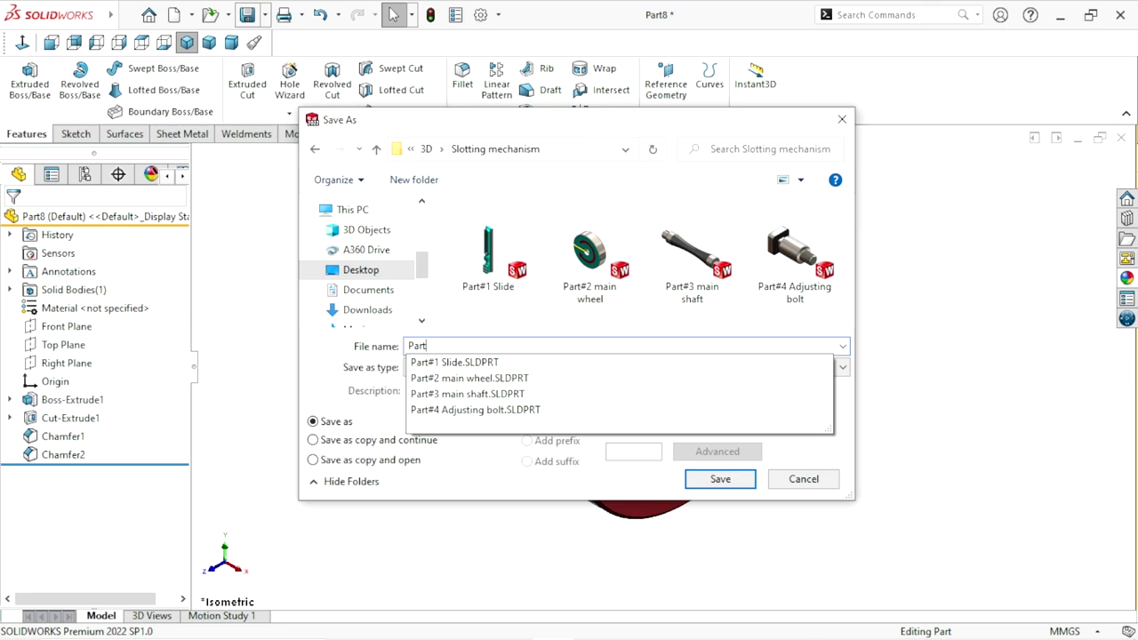
text(#5 step washer)
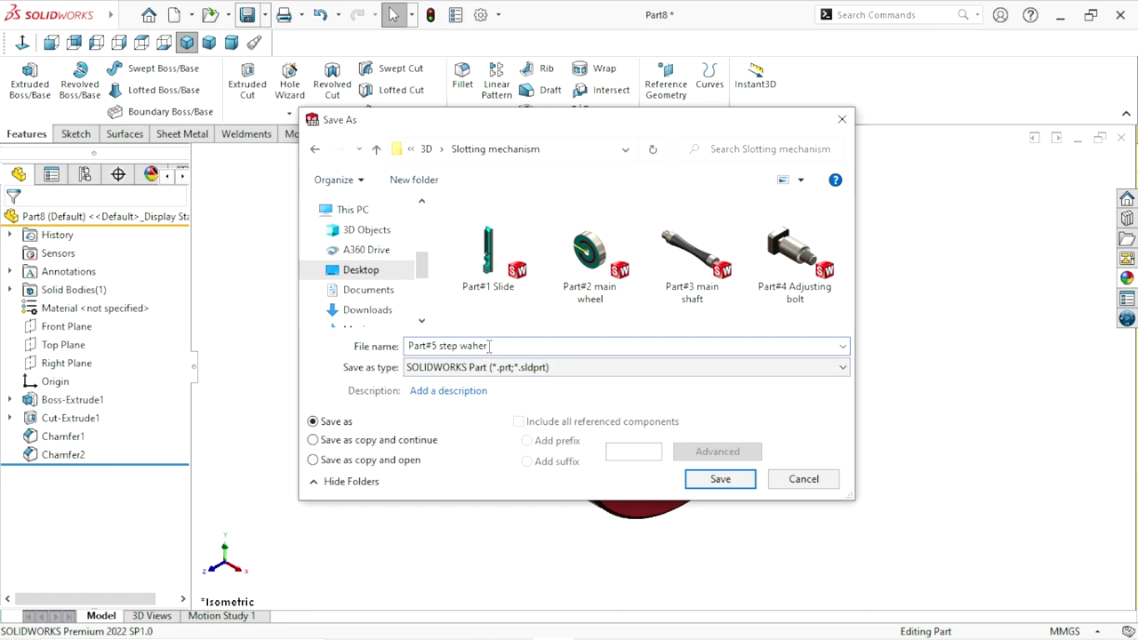
Save the part under the corrected name 'Part#5 step washer'
text(s)
click(724, 478)
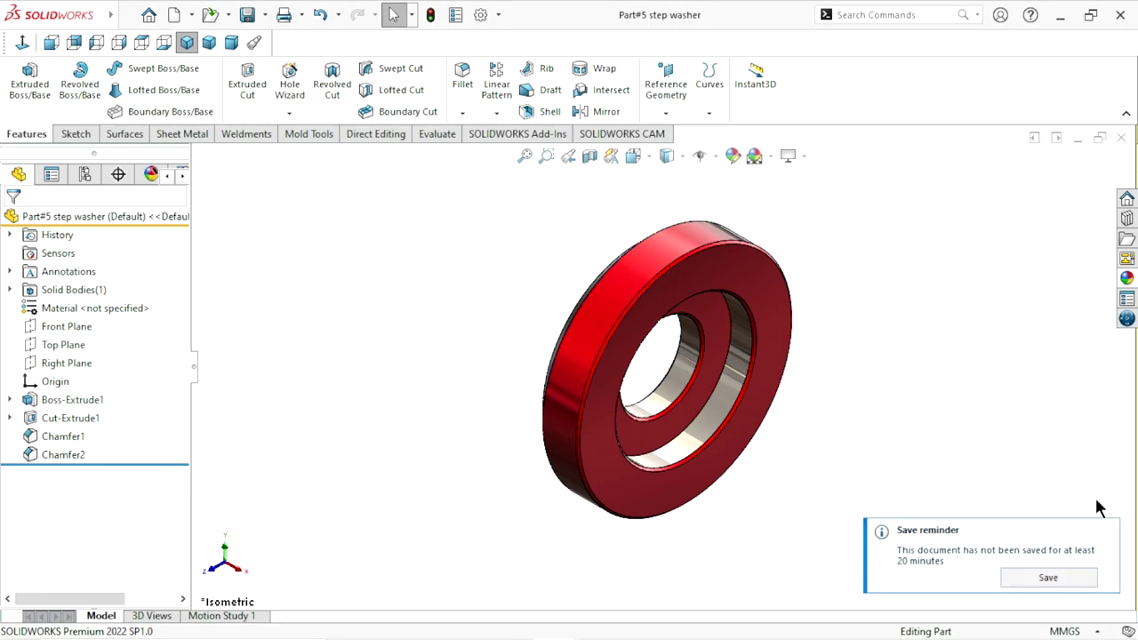
click(1105, 532)
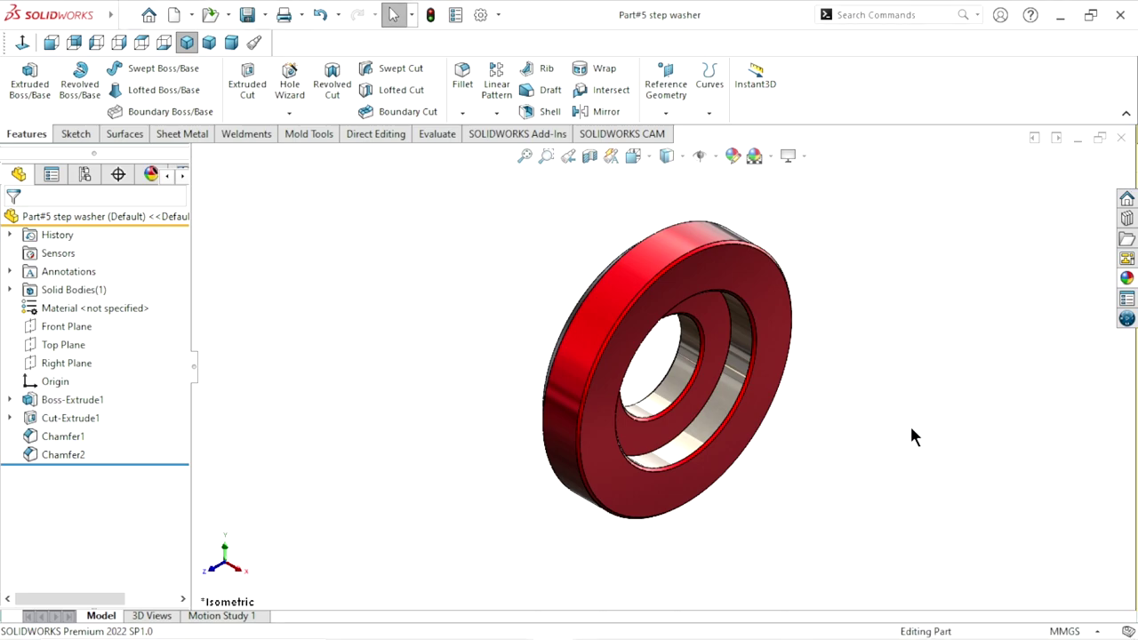
Orbit the washer to inspect its faces, then return to the isometric view
scroll(889, 409, up, 2)
middle_drag(819, 373, 806, 454)
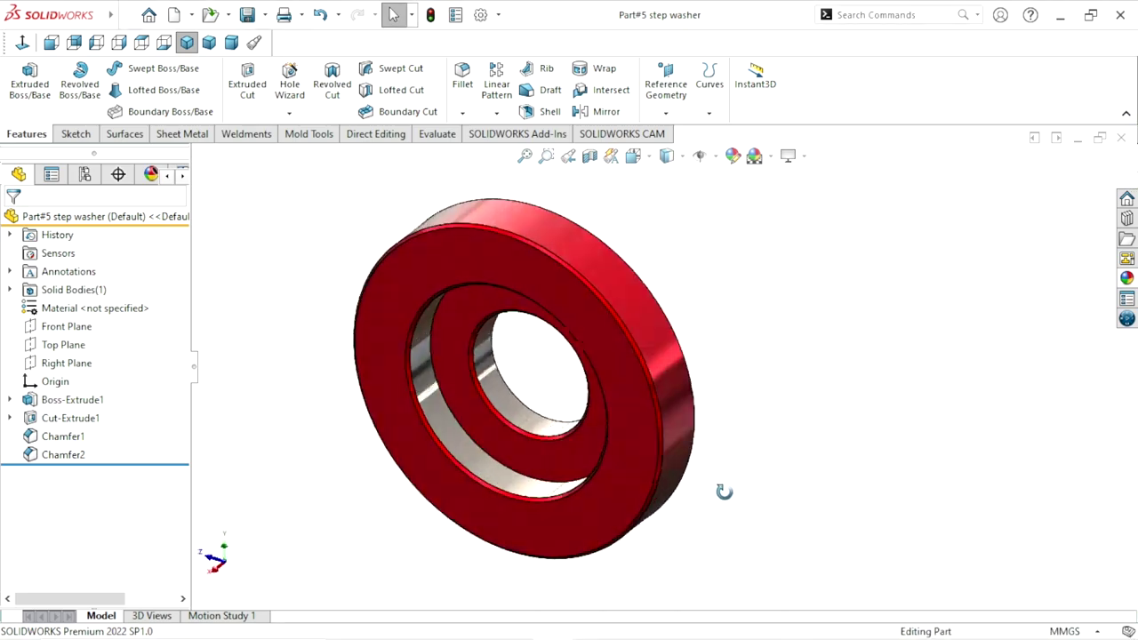
key(ctrl+7)
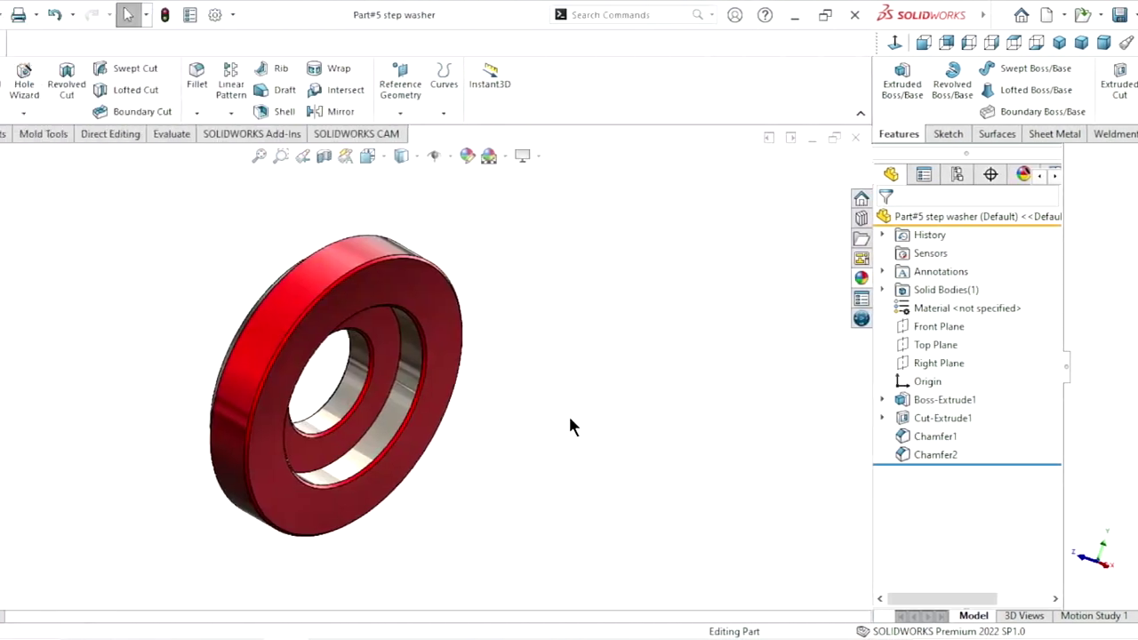
mouse_move(801, 432)
middle_down()
mouse_move(438, 366)
mouse_move(642, 362)
mouse_move(703, 457)
mouse_move(708, 490)
mouse_move(646, 377)
middle_up()
key(ctrl+7)
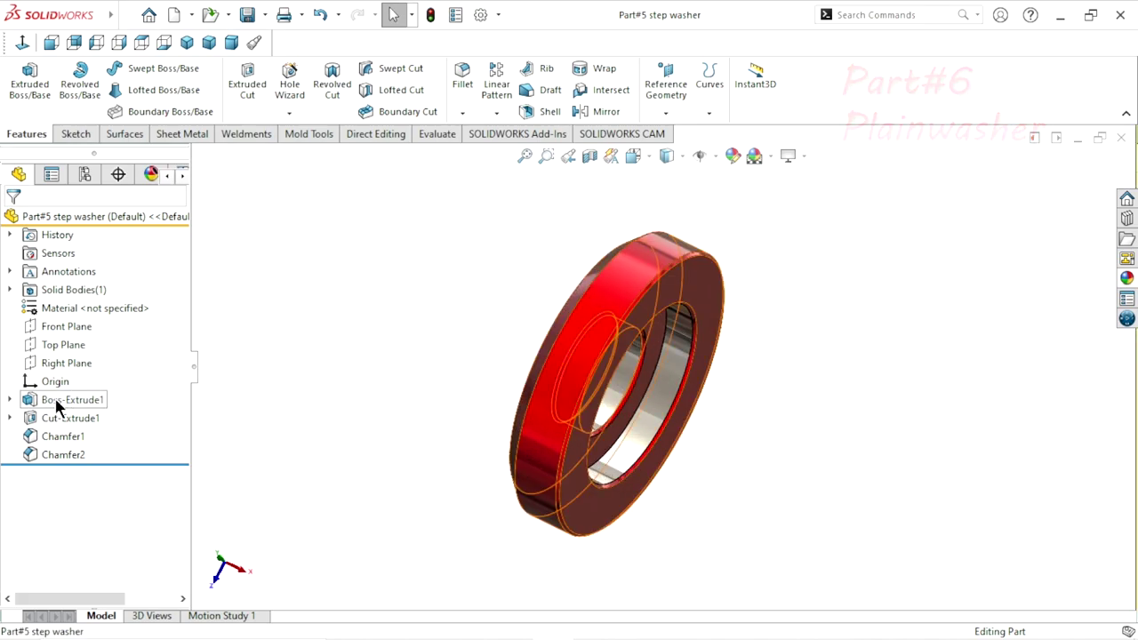
Change the Boss-Extrude1 depth from 12 mm to 8 mm
click(64, 399)
click(96, 349)
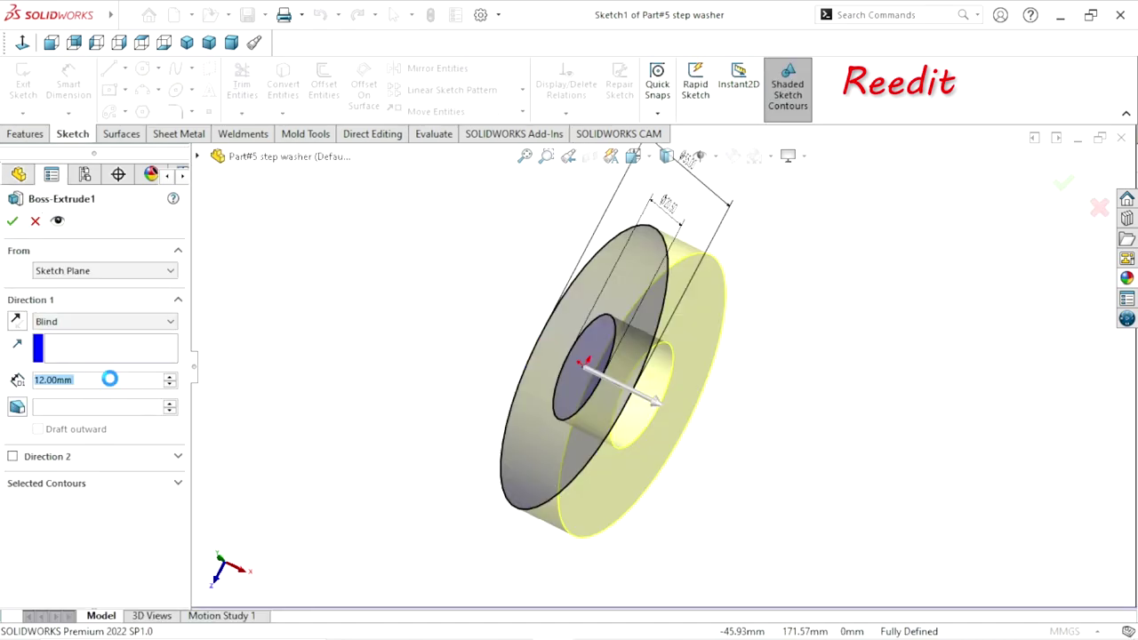
click(111, 380)
drag(111, 379, 2, 382)
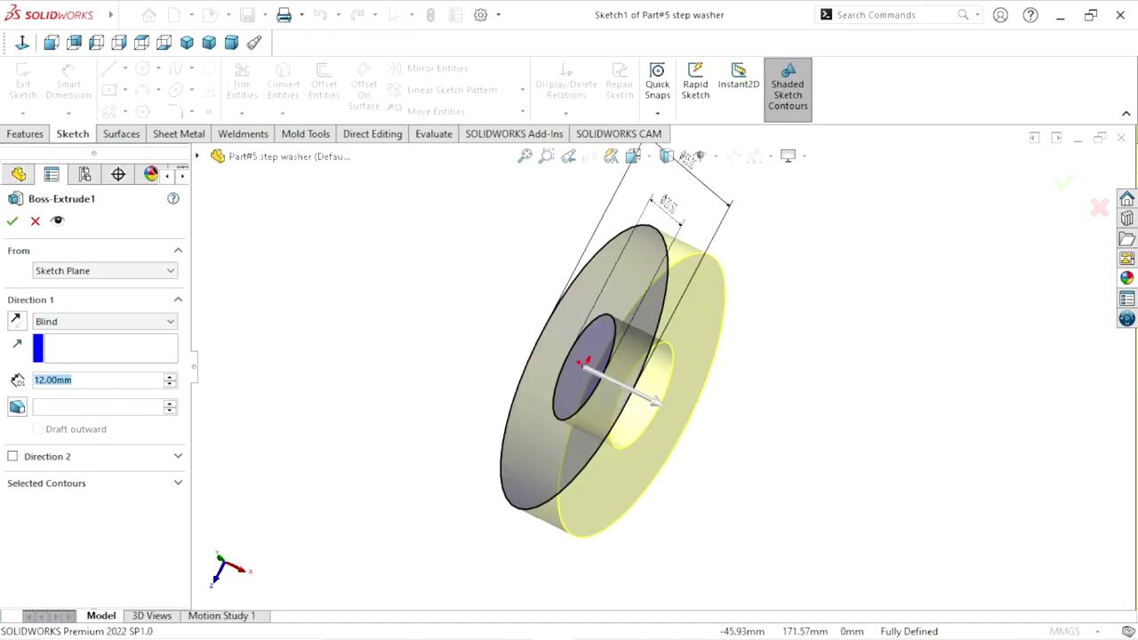
text(8)
key(Return)
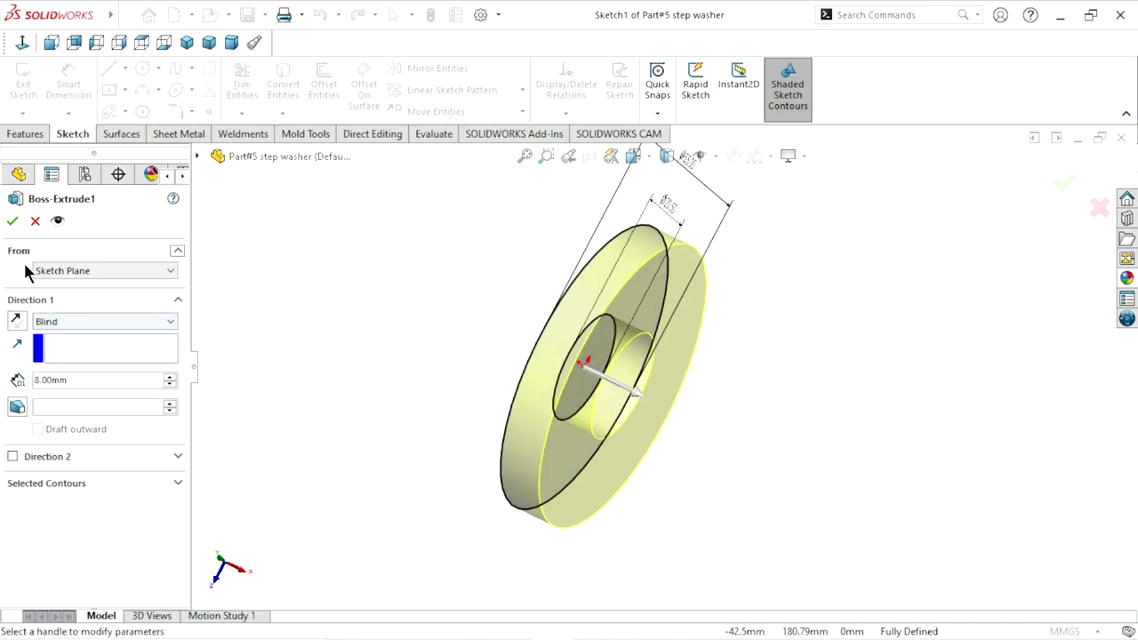
click(13, 221)
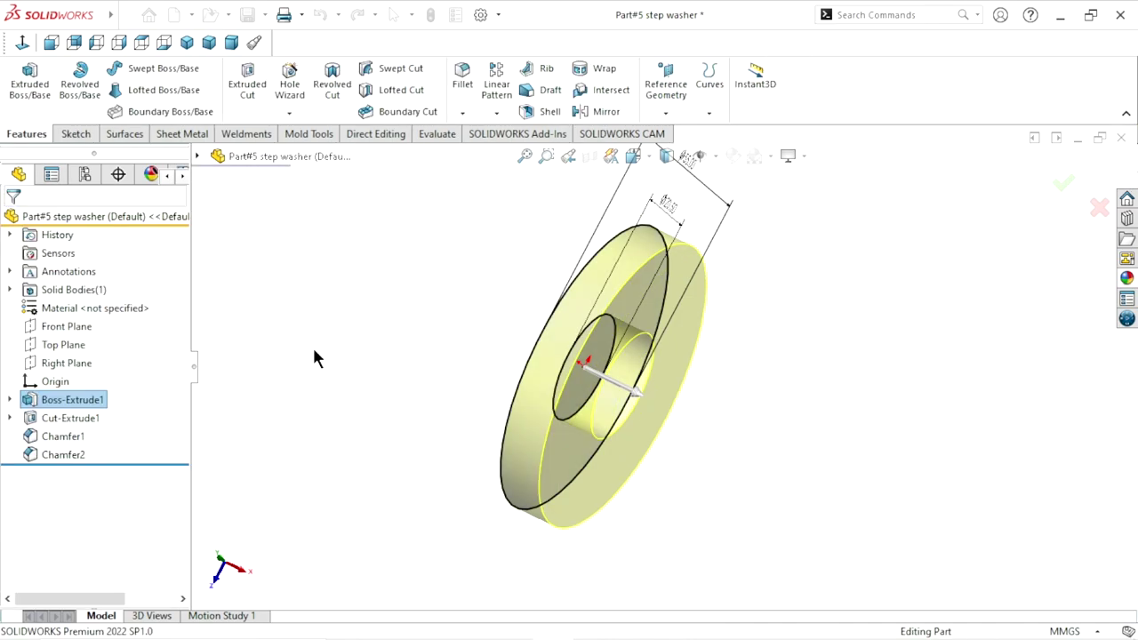
Edit Sketch1 and change the Ø20.50 inner diameter to 35 mm, then rebuild
right_click(58, 425)
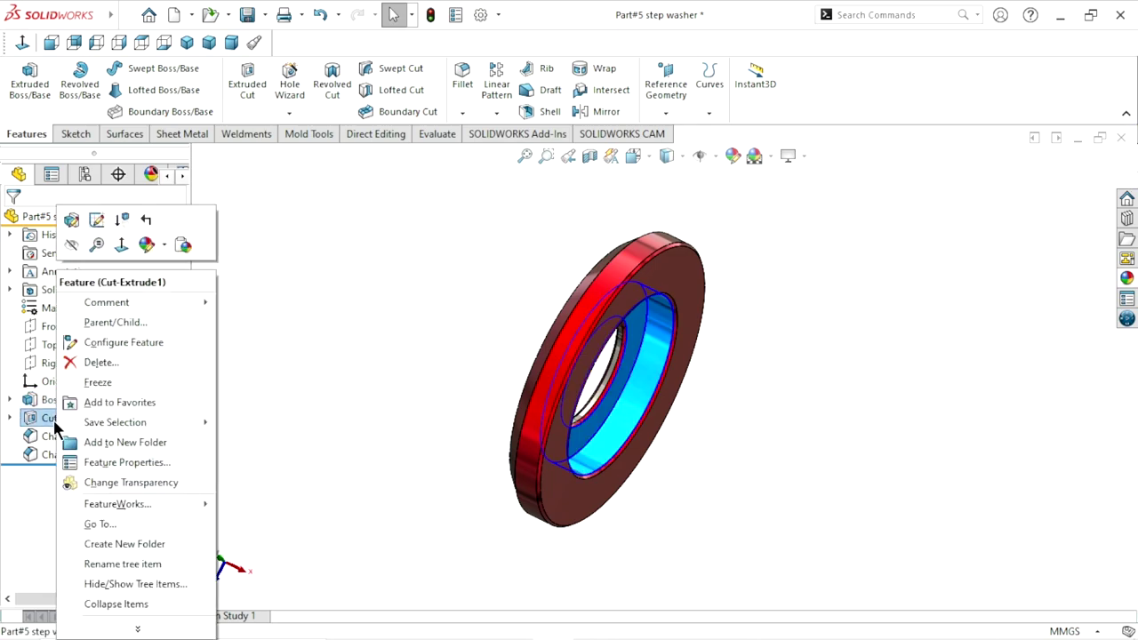
click(345, 374)
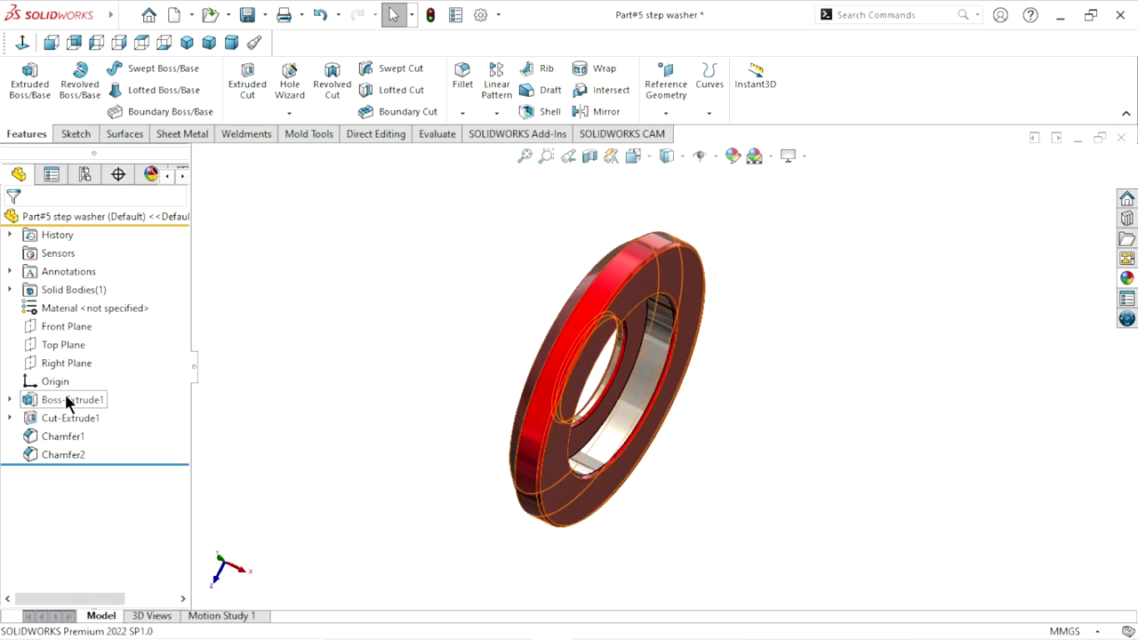
click(10, 400)
click(77, 418)
click(78, 371)
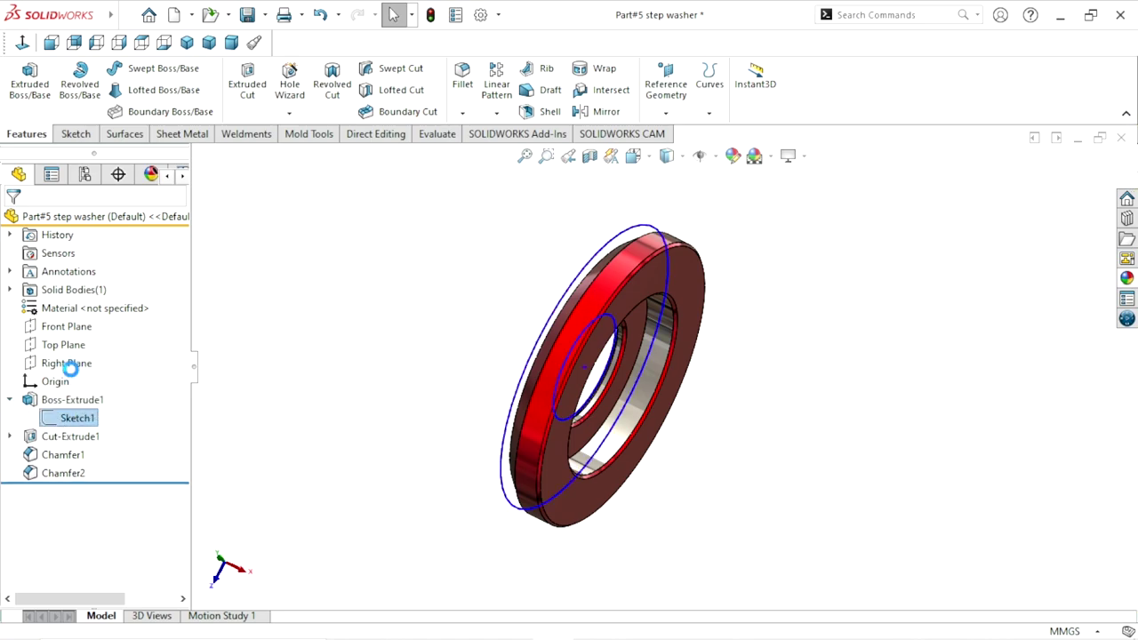
click(23, 49)
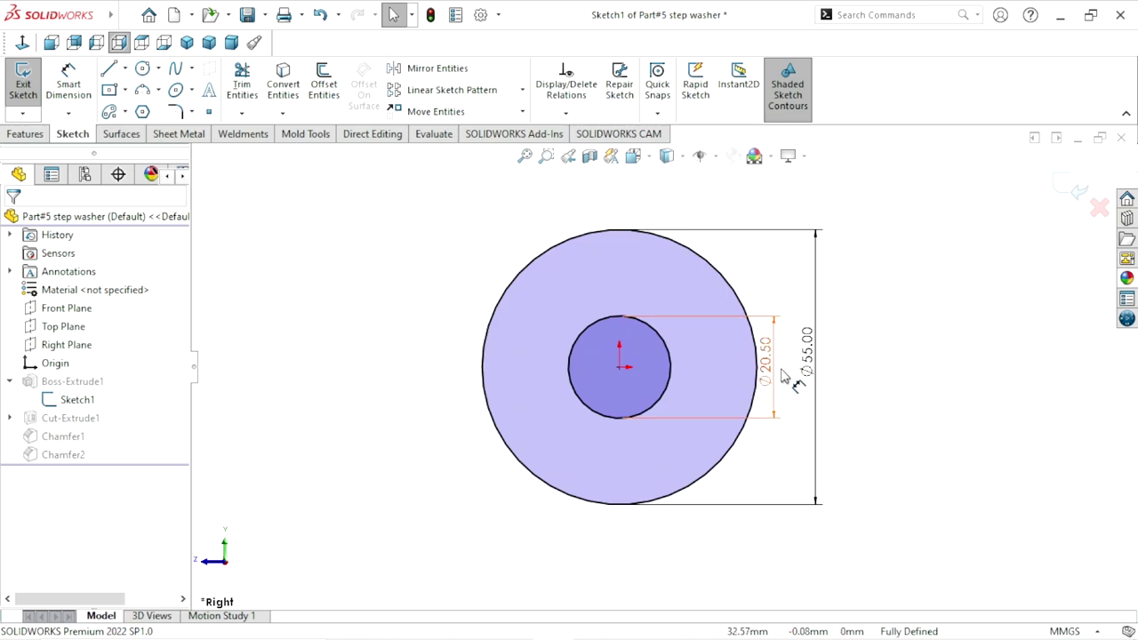
double_click(770, 366)
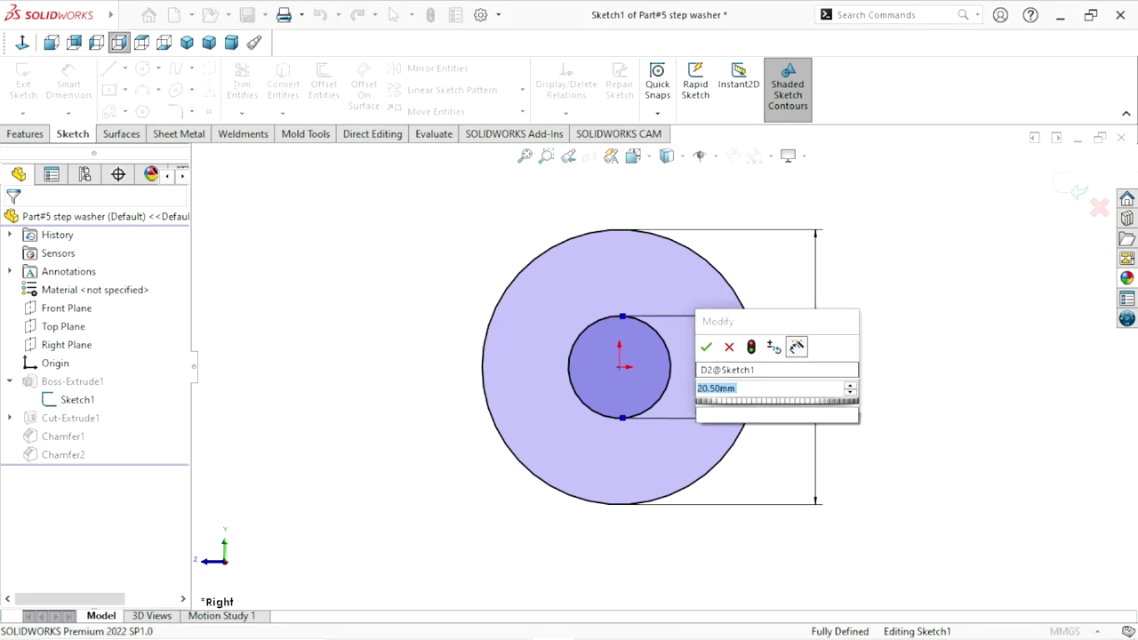
click(706, 346)
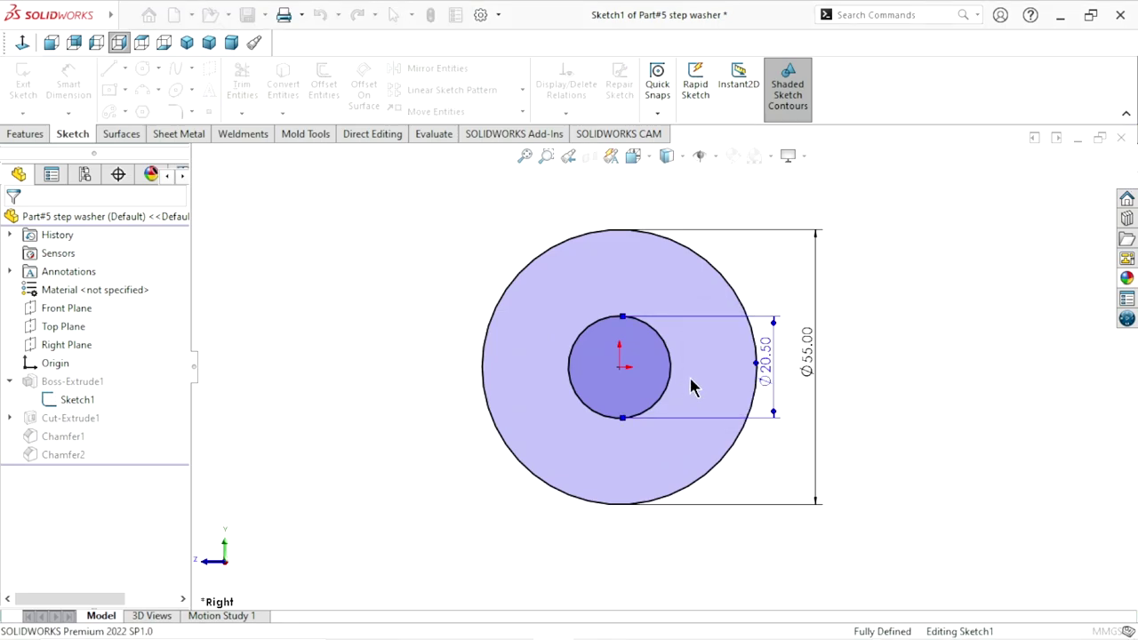
click(789, 401)
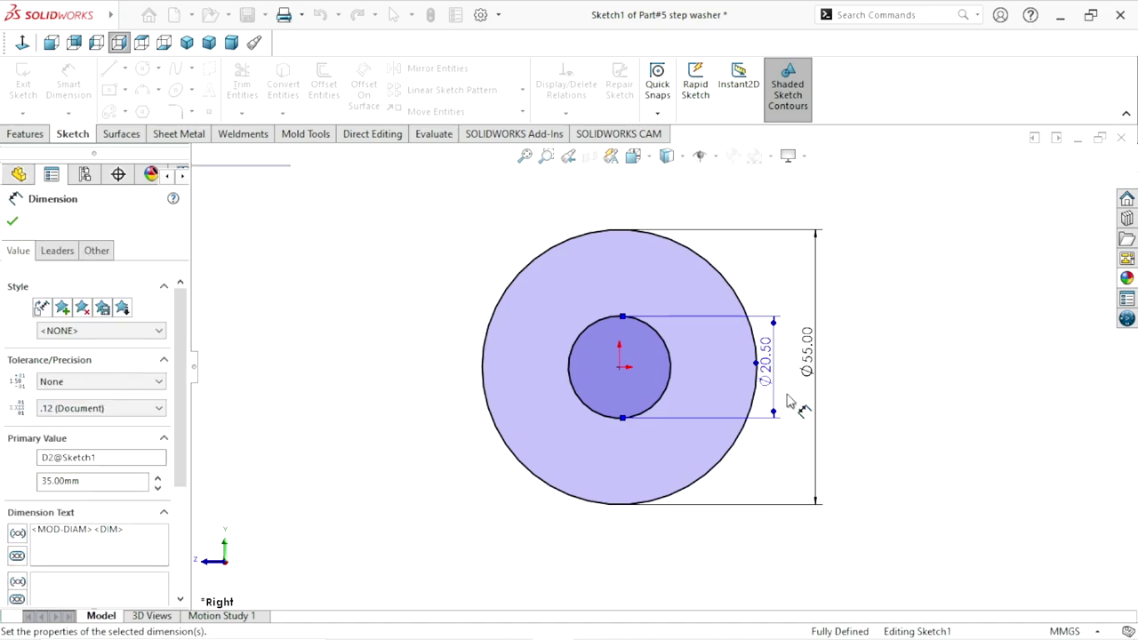
click(1072, 186)
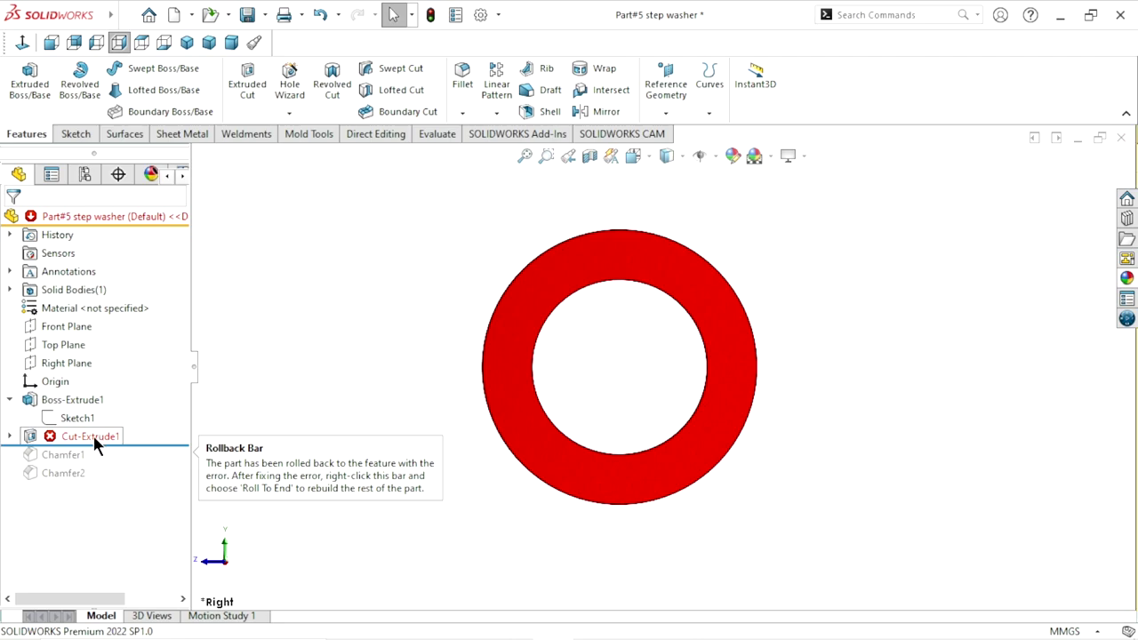
Delete Cut-Extrude1 together with Chamfer2, and roll the model forward to include Chamfer1
right_click(100, 433)
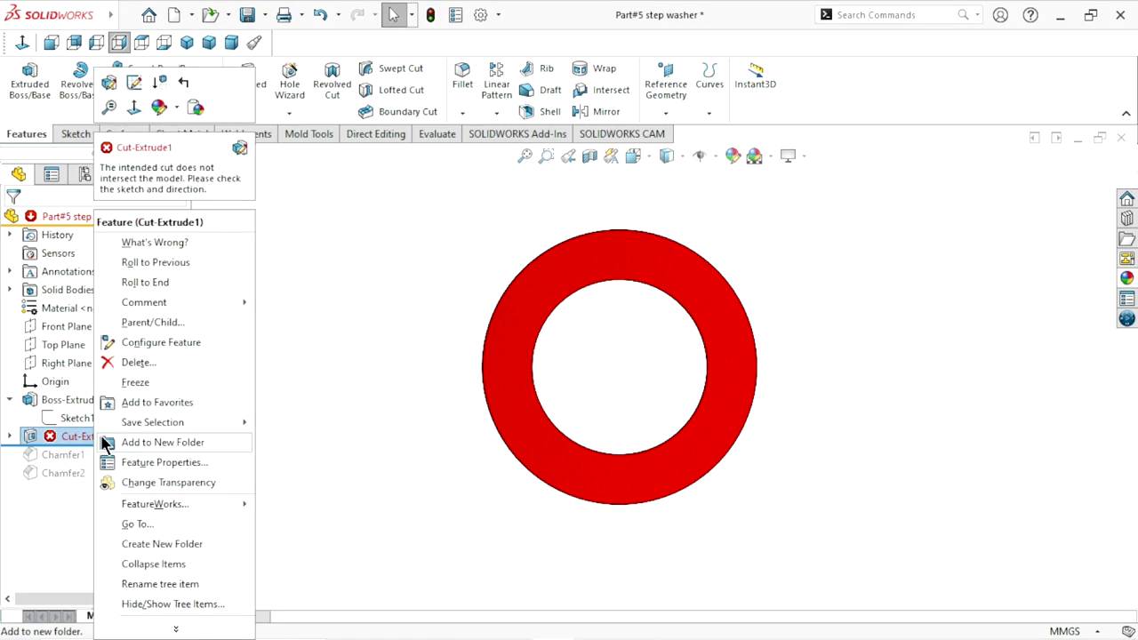
click(147, 362)
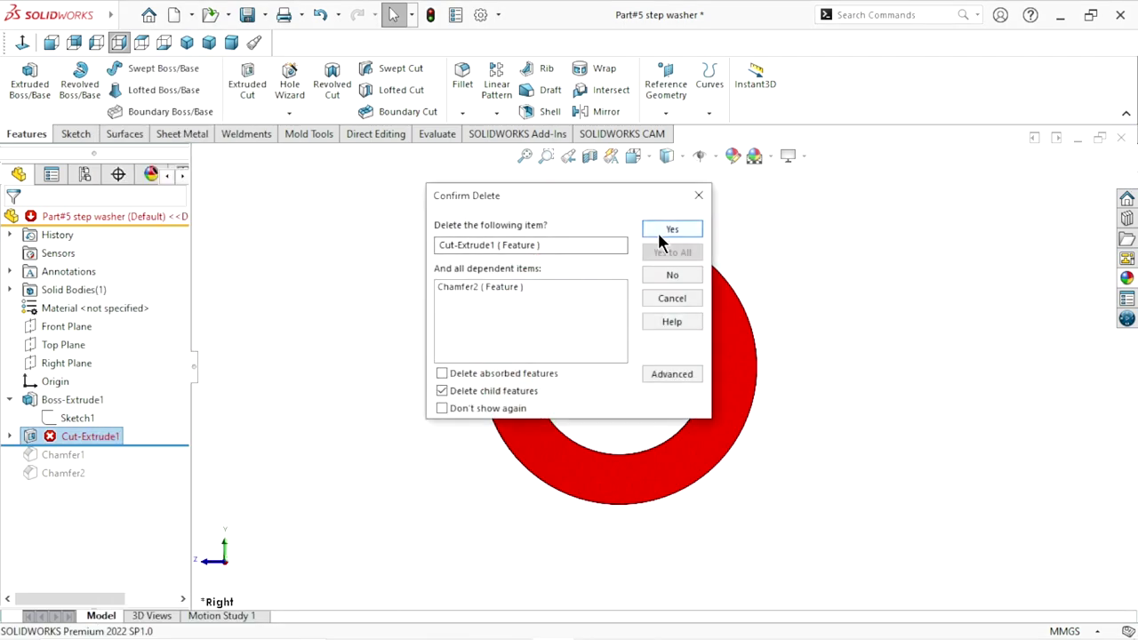
click(671, 229)
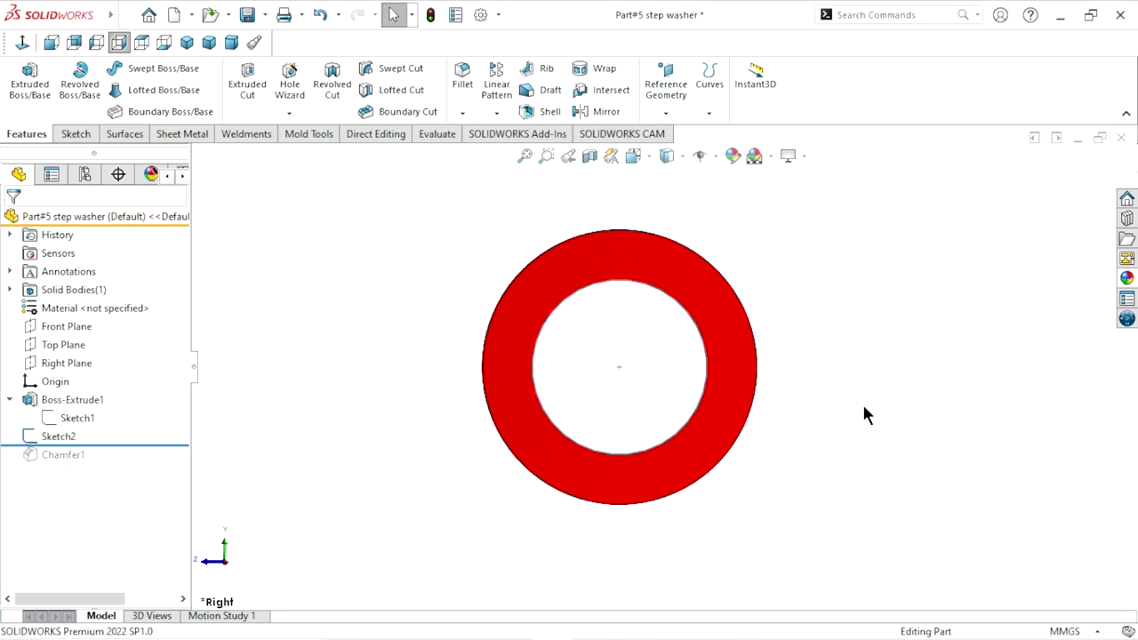
drag(140, 444, 122, 463)
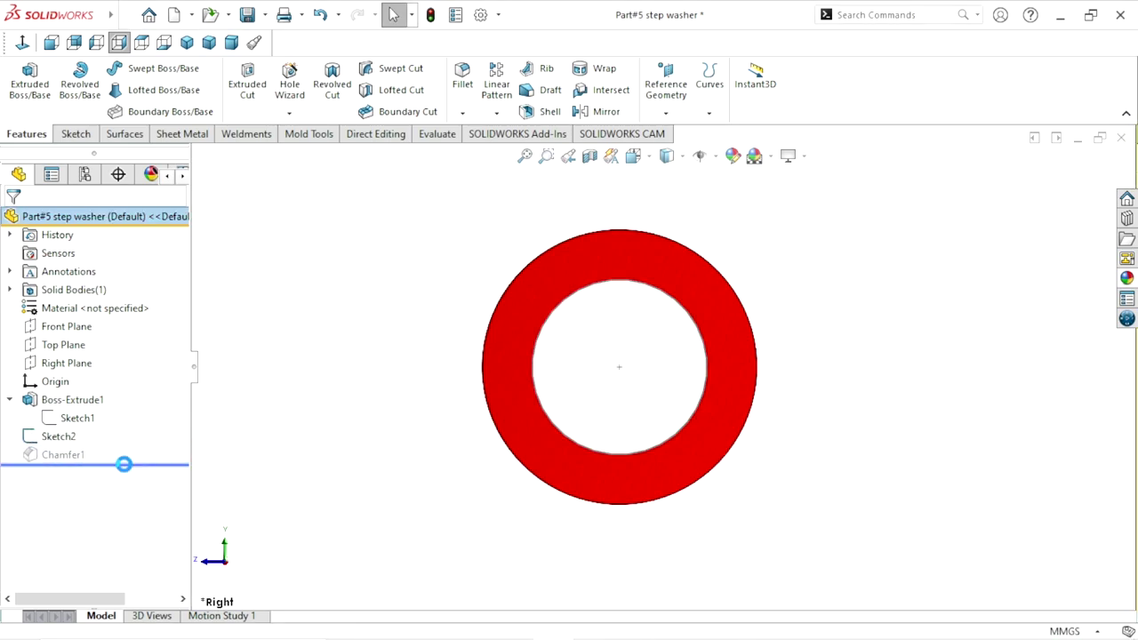
mouse_move(492, 376)
middle_down()
mouse_move(604, 502)
mouse_move(688, 432)
mouse_move(594, 333)
middle_up()
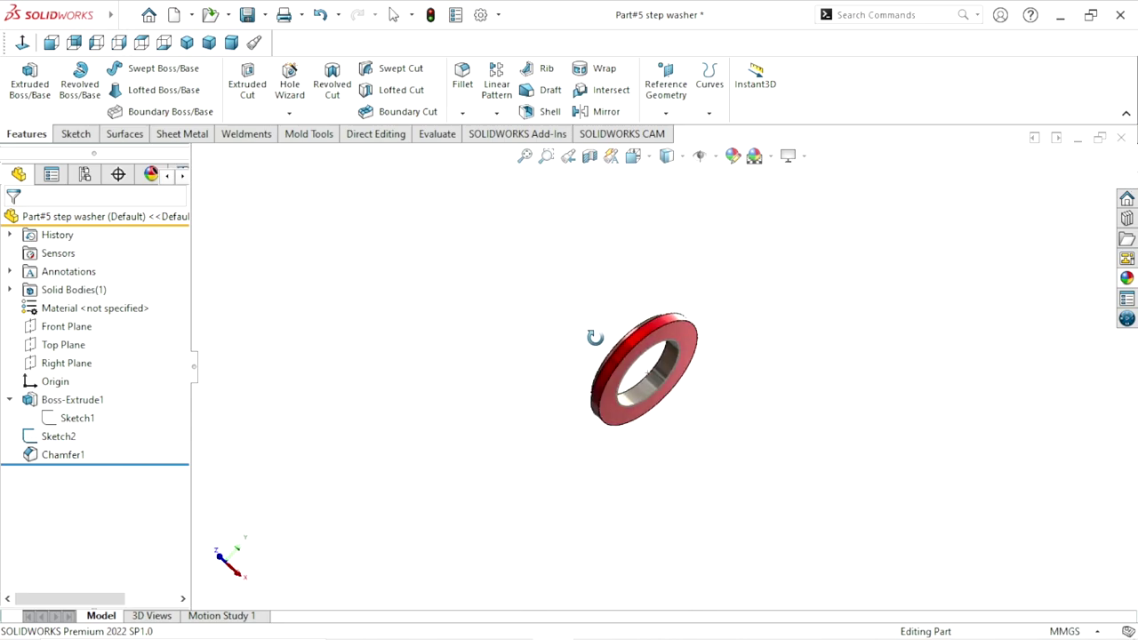
Delete the leftover Sketch2 from the feature tree
click(59, 436)
click(76, 385)
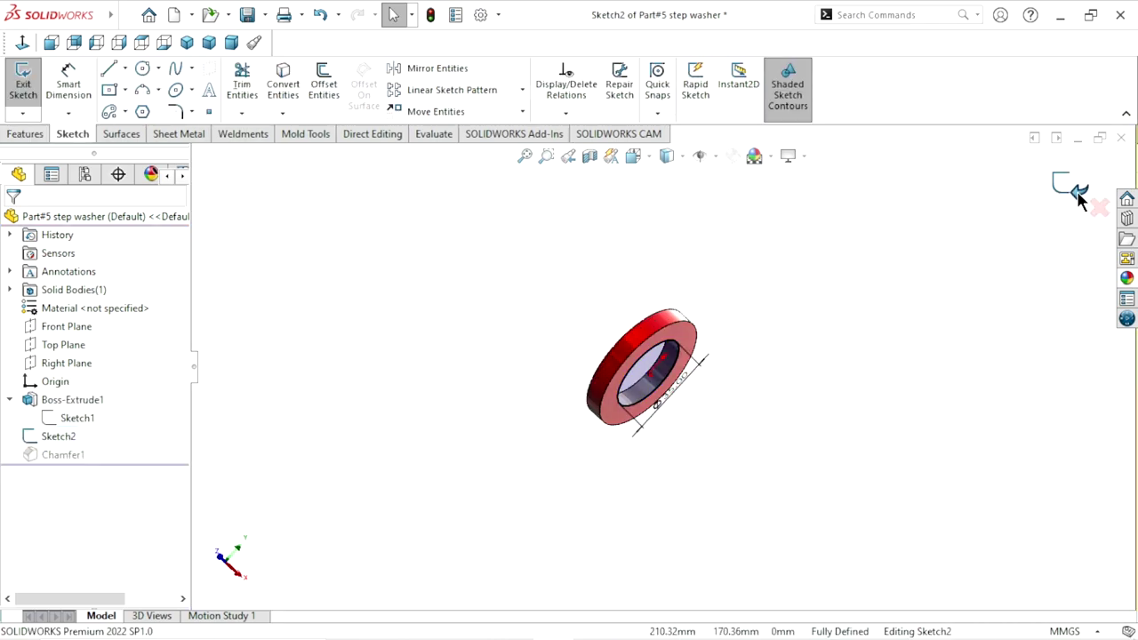
click(1076, 191)
right_click(67, 431)
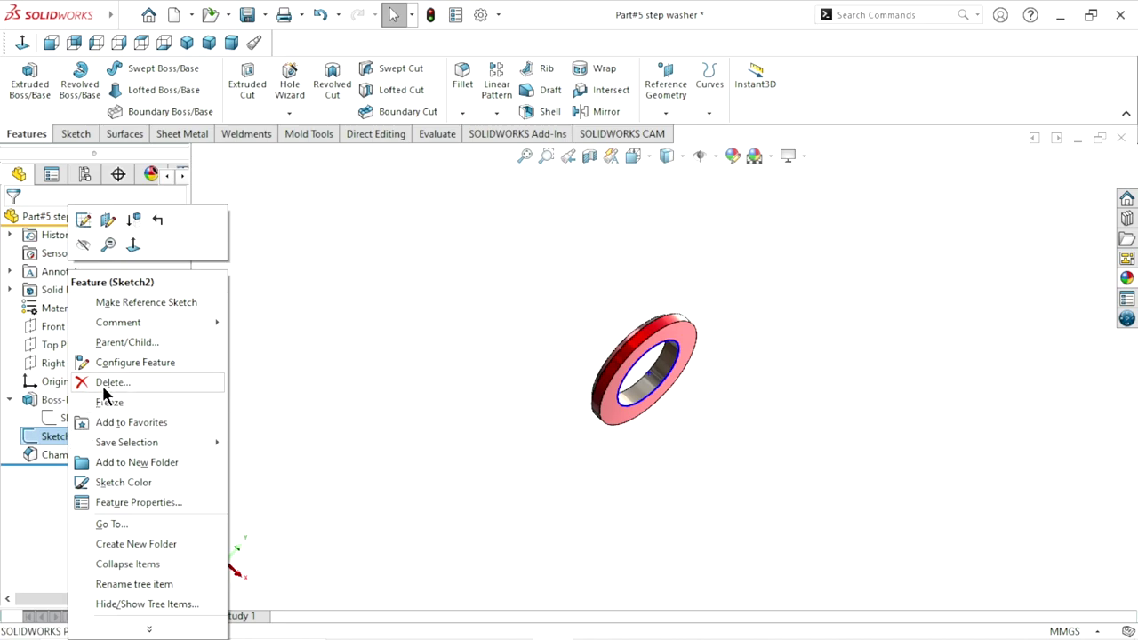
click(104, 392)
click(679, 231)
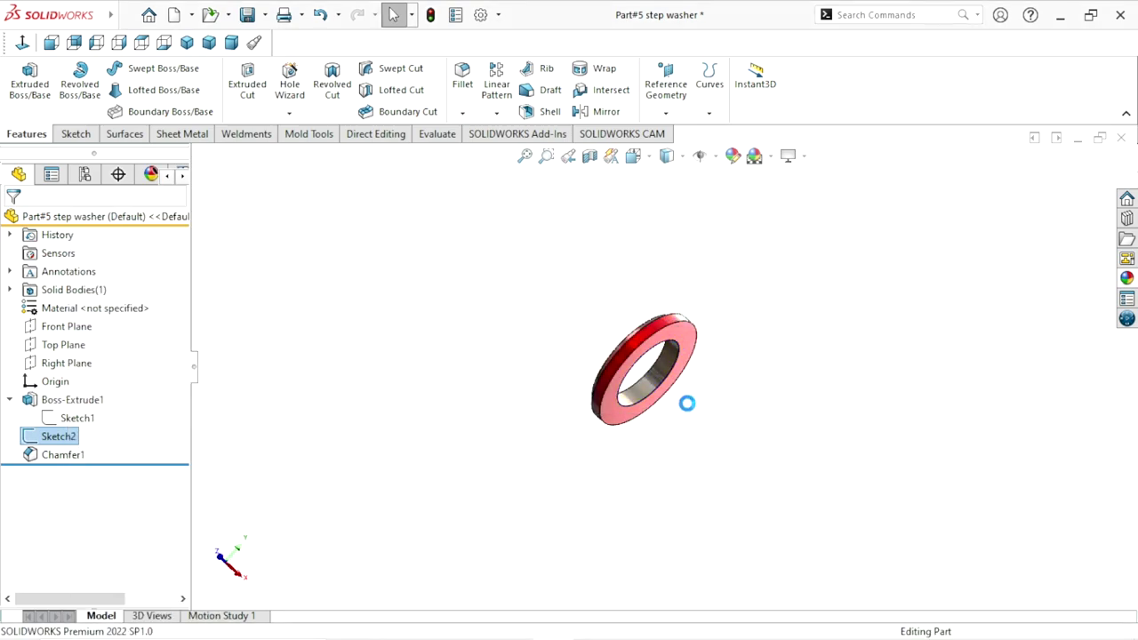
scroll(693, 367, down, 3)
mouse_move(692, 367)
middle_down()
mouse_move(605, 384)
mouse_move(584, 498)
mouse_move(480, 539)
mouse_move(480, 305)
mouse_move(411, 169)
middle_up()
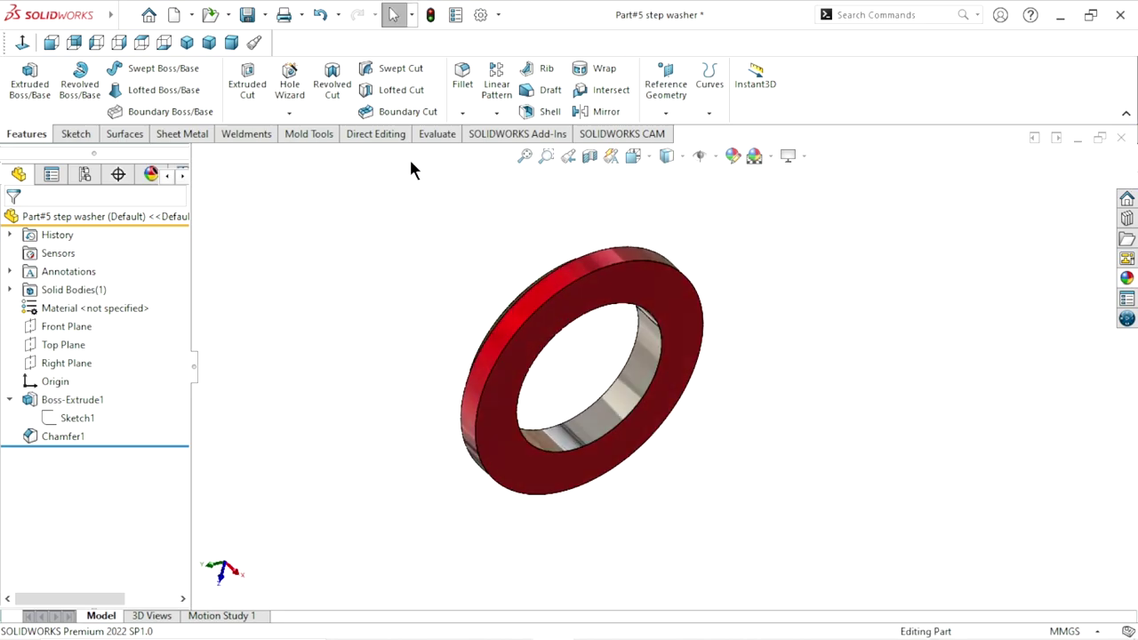
Start a new chamfer with a 0.5 mm distance
click(460, 111)
click(464, 148)
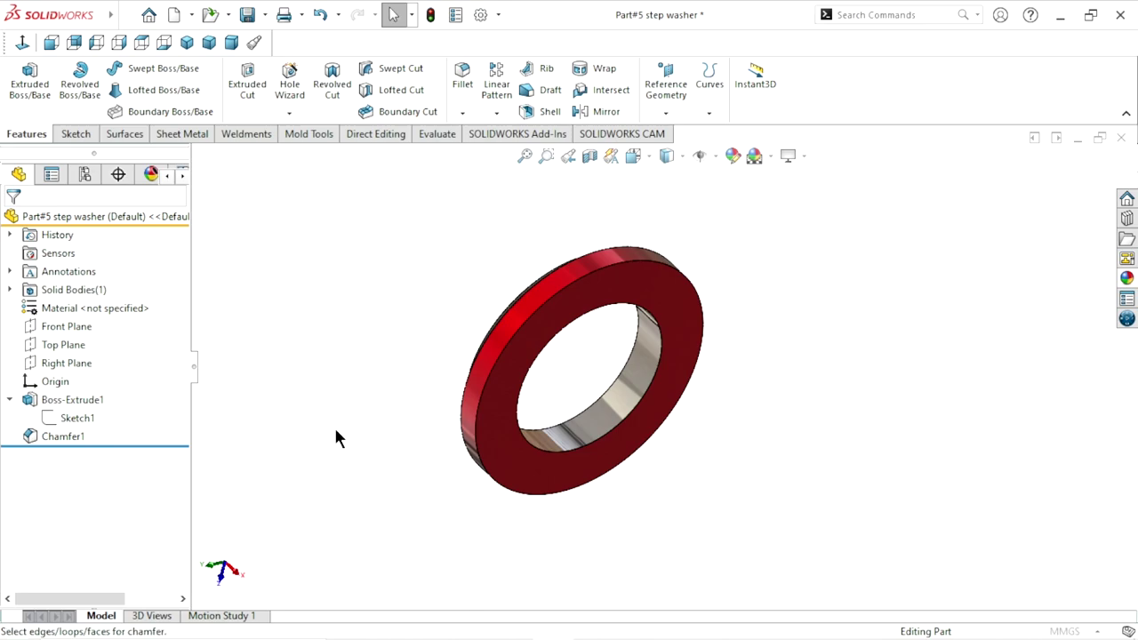
click(70, 556)
text(0.50mm)
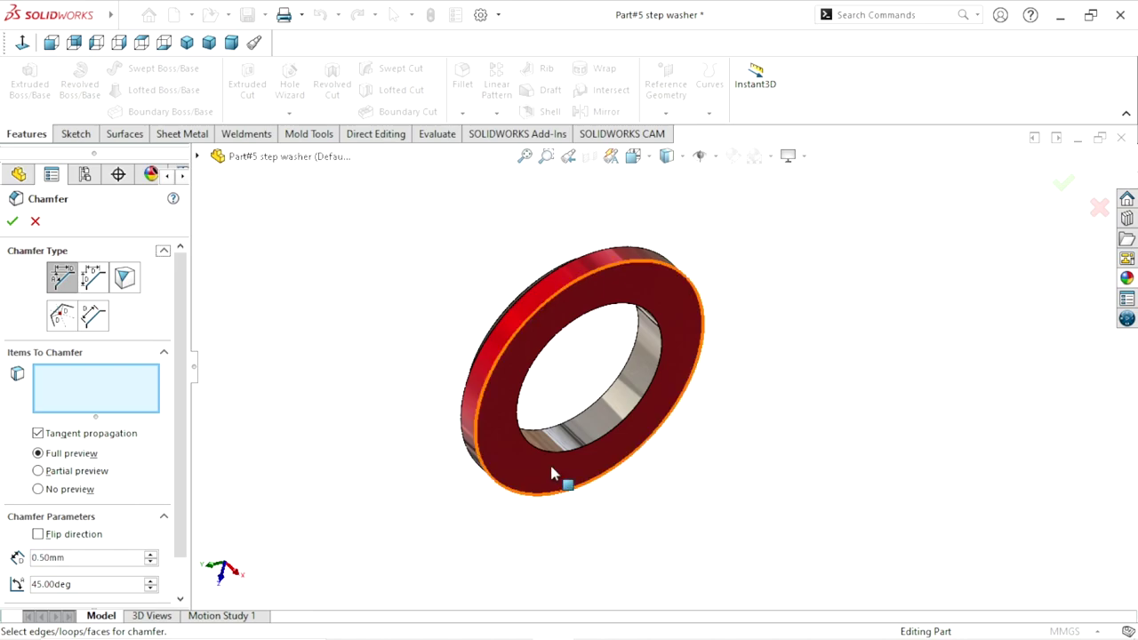
scroll(662, 420, down, 5)
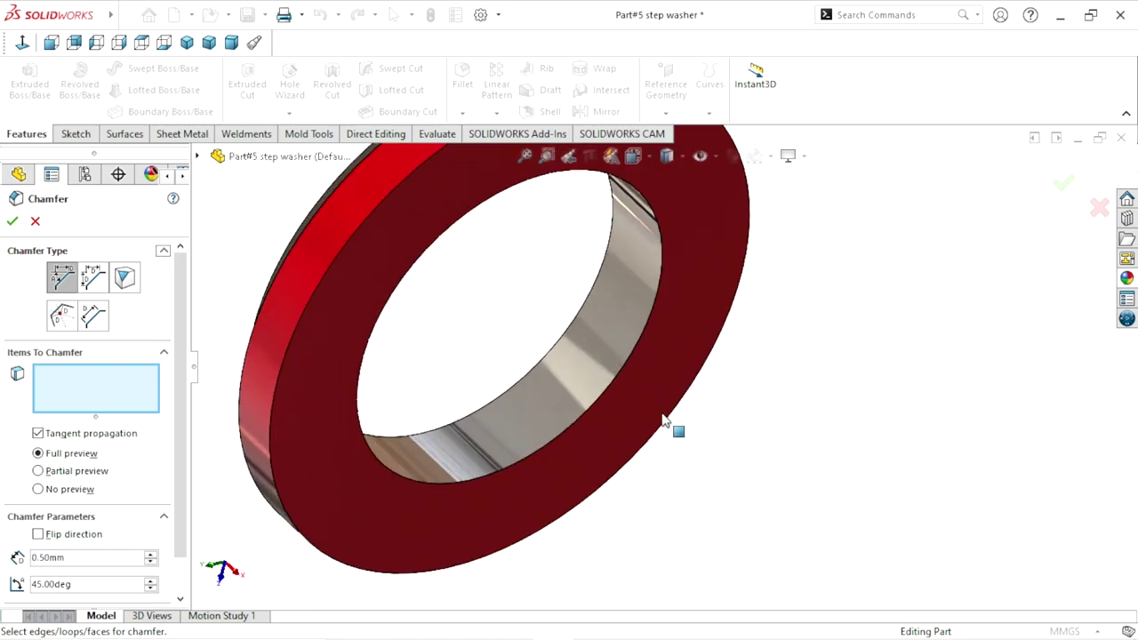
click(558, 414)
scroll(522, 496, up, 5)
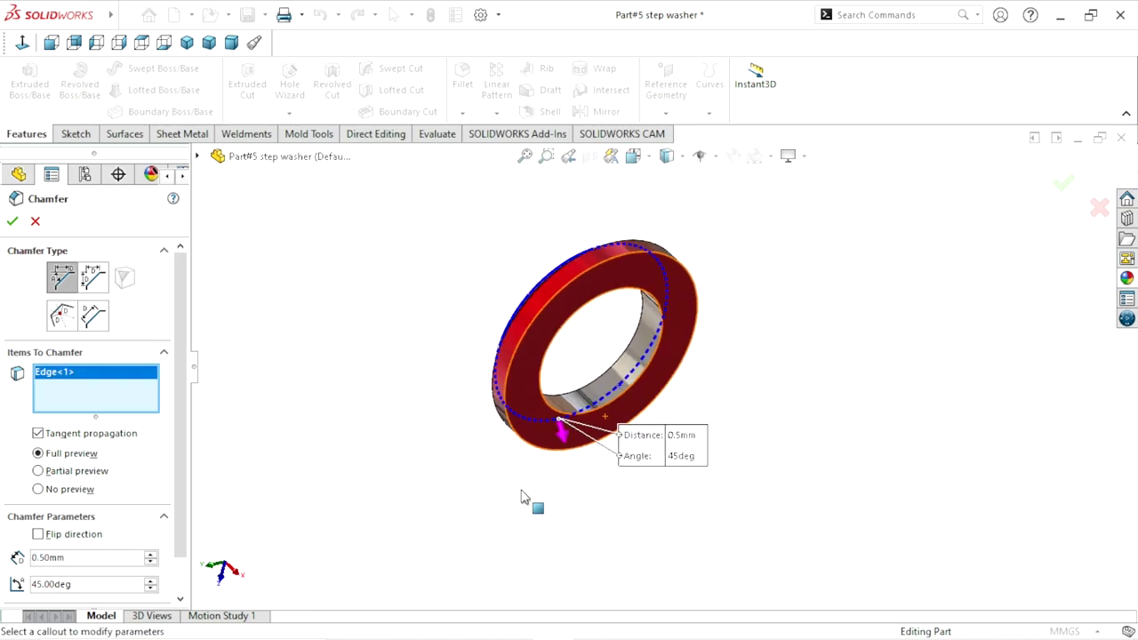
Apply the 0.5 mm × 45° chamfer to the inner bore face and the outer edge
right_click(75, 397)
click(612, 416)
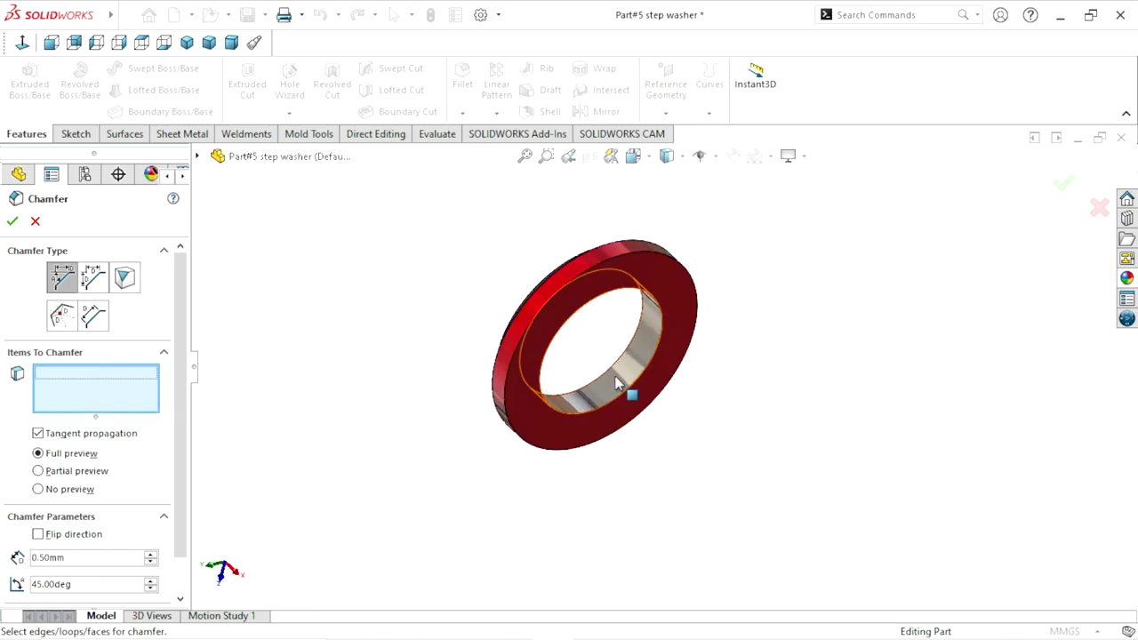
click(612, 378)
scroll(667, 310, down, 3)
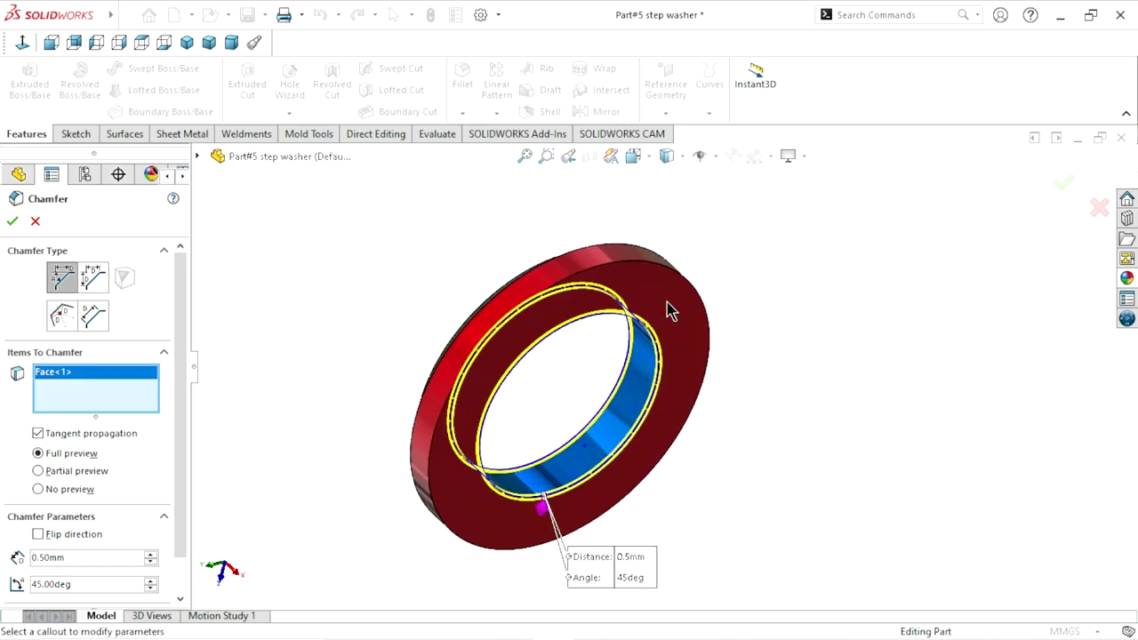
scroll(668, 285, down, 2)
click(667, 264)
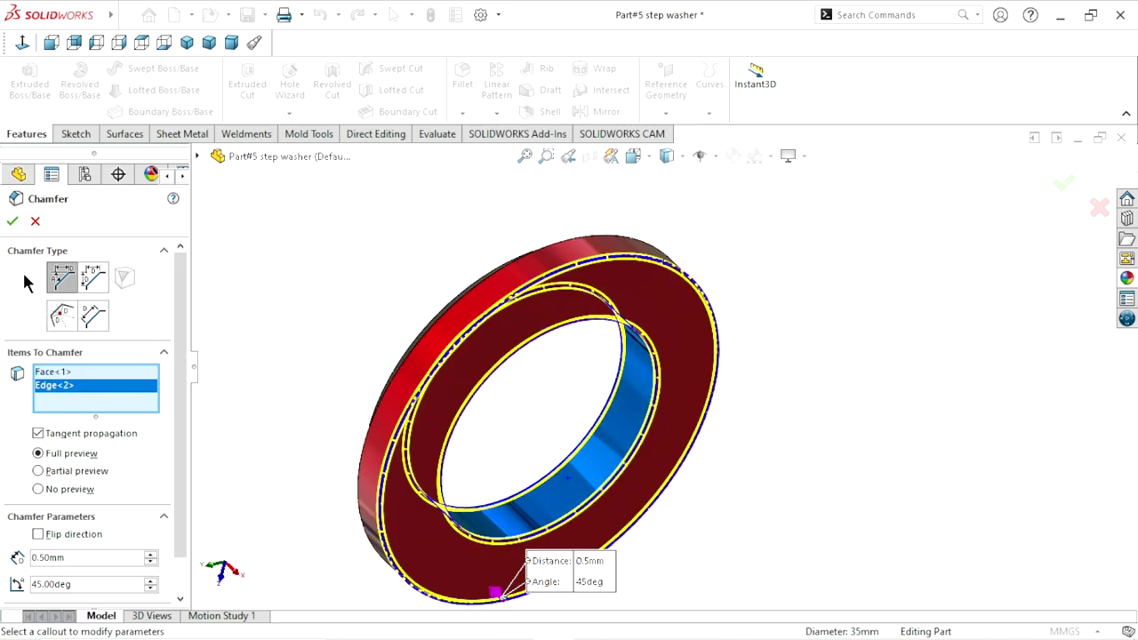
click(13, 222)
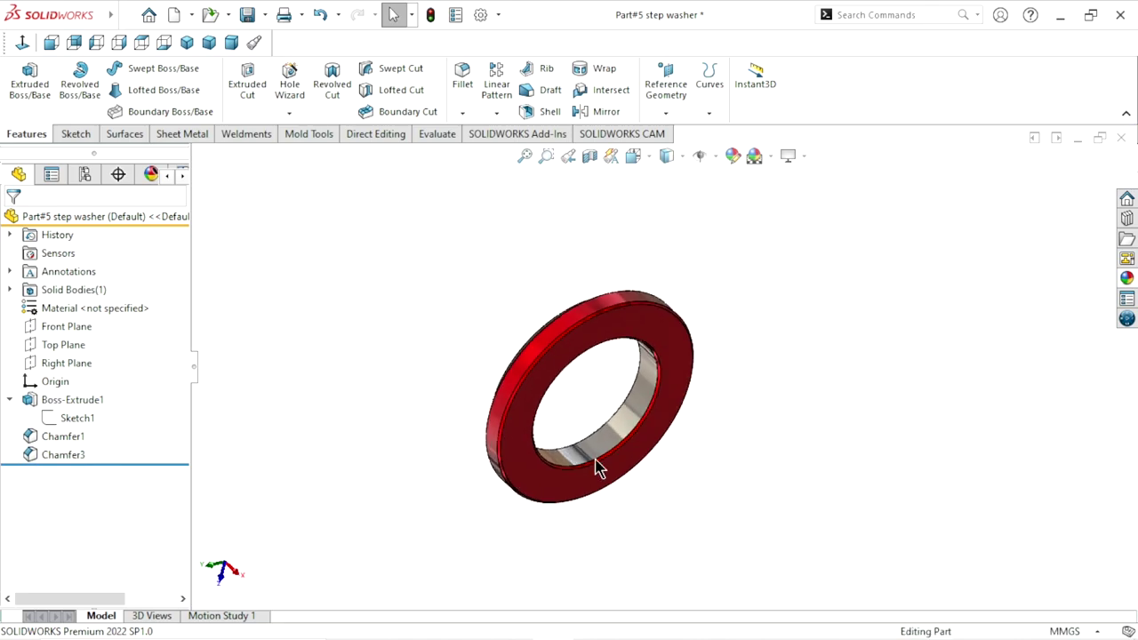
mouse_move(594, 461)
middle_down()
mouse_move(596, 419)
mouse_move(528, 460)
mouse_move(363, 411)
mouse_move(305, 507)
mouse_move(686, 418)
mouse_move(746, 293)
mouse_move(628, 264)
mouse_move(530, 331)
mouse_move(581, 485)
middle_up()
Save the washer in isometric view as 'Part#6 plain washer', then create a new part
click(187, 42)
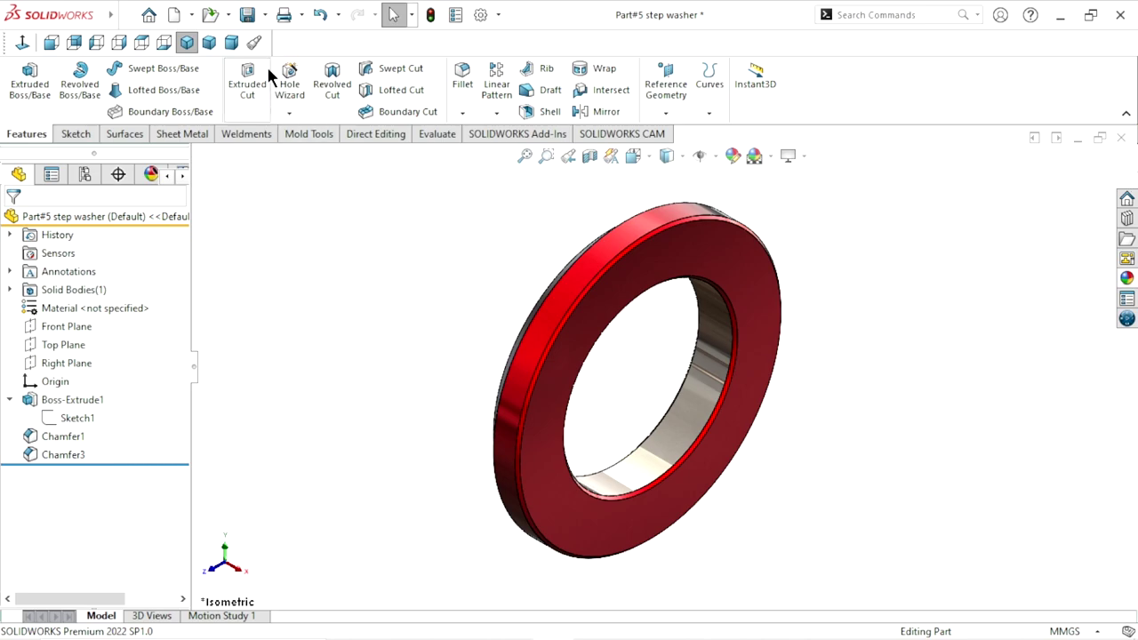
click(264, 17)
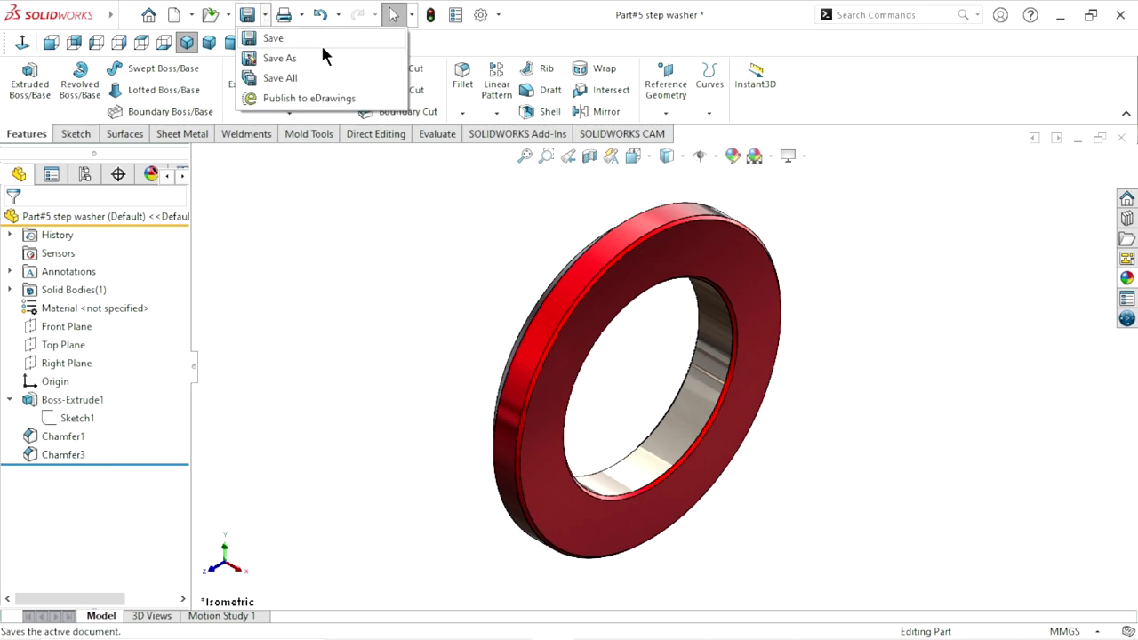
click(380, 40)
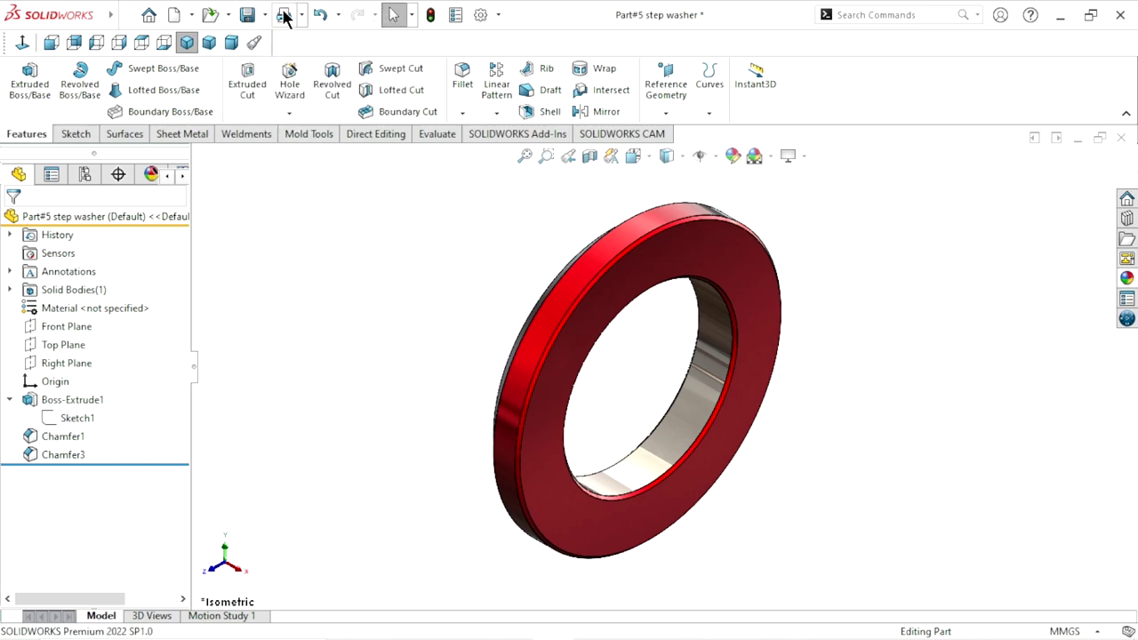
click(266, 17)
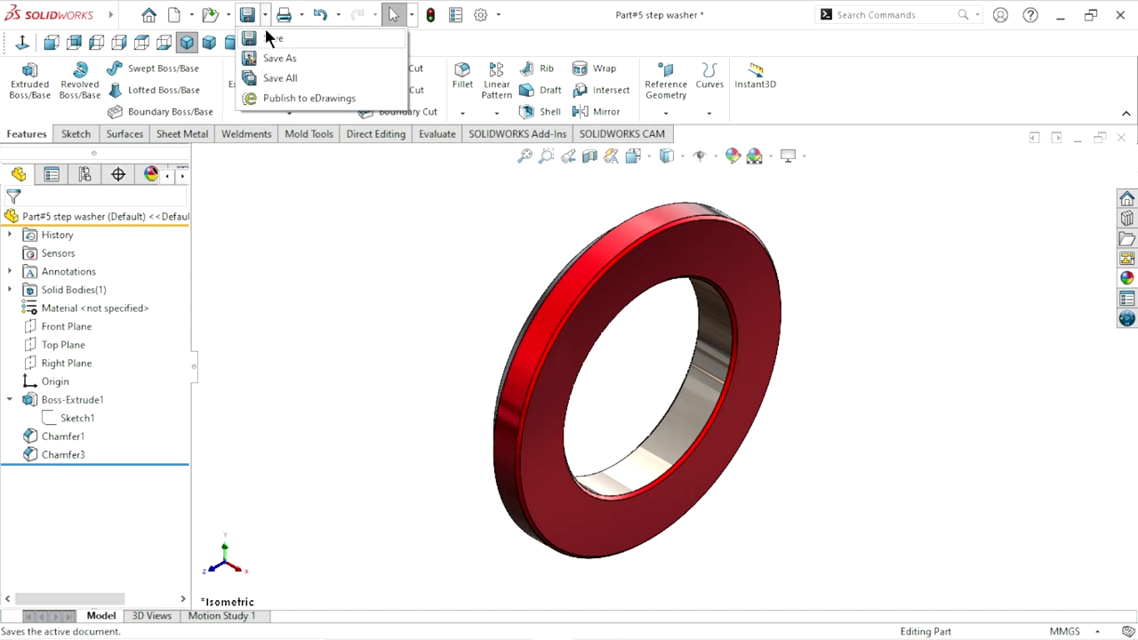
click(264, 62)
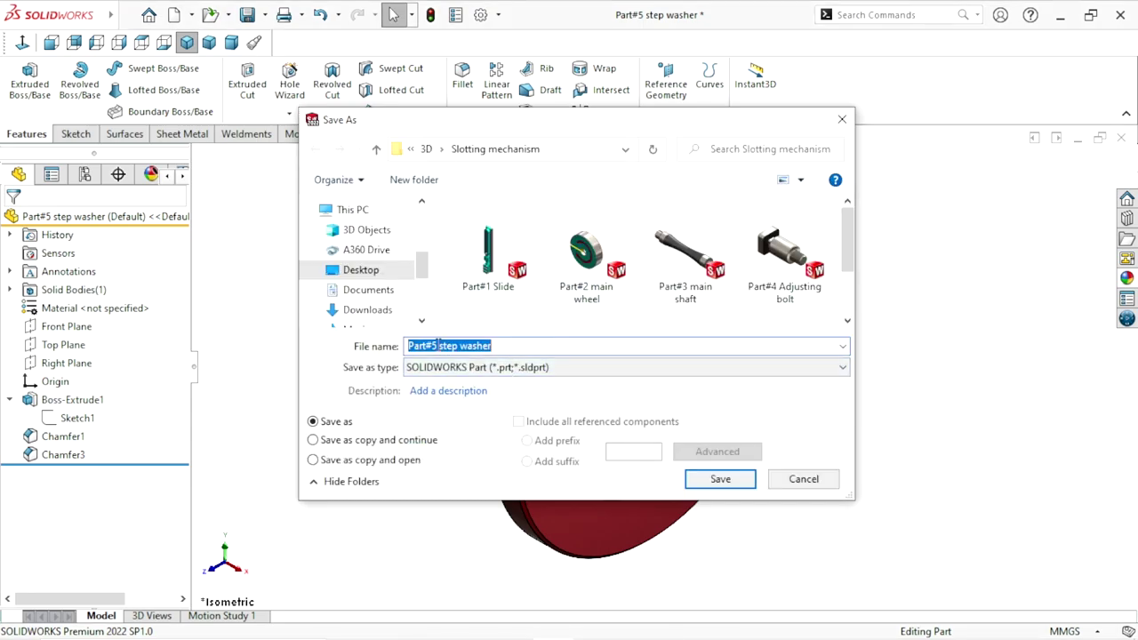
click(437, 344)
text(6)
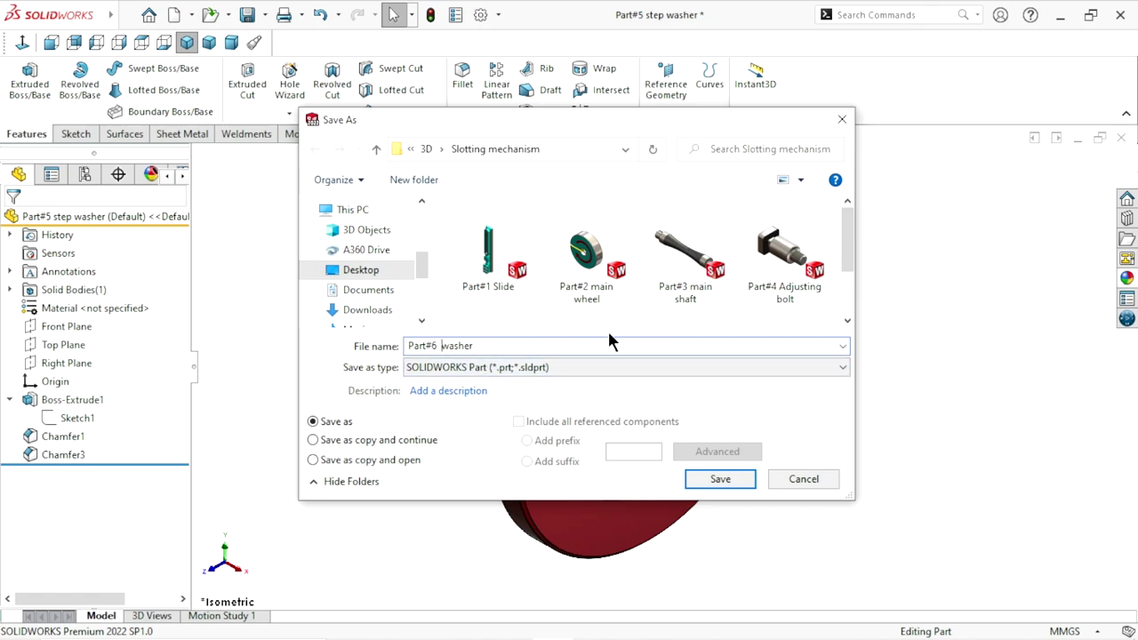
text(pla)
key(BackSpace)
click(691, 480)
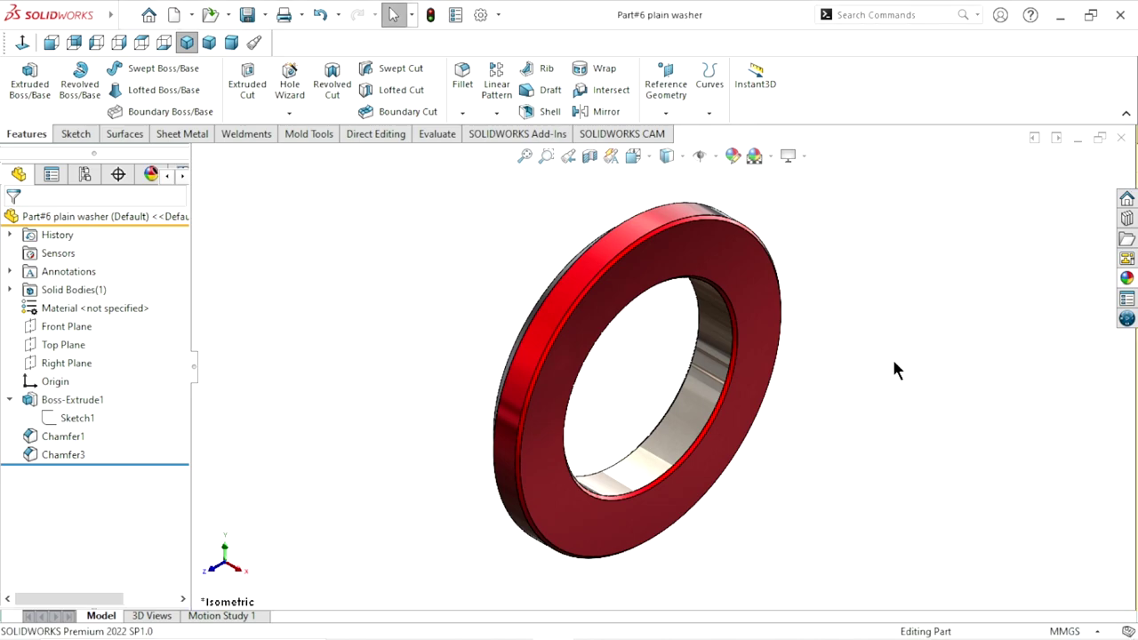
key(ctrl+n)
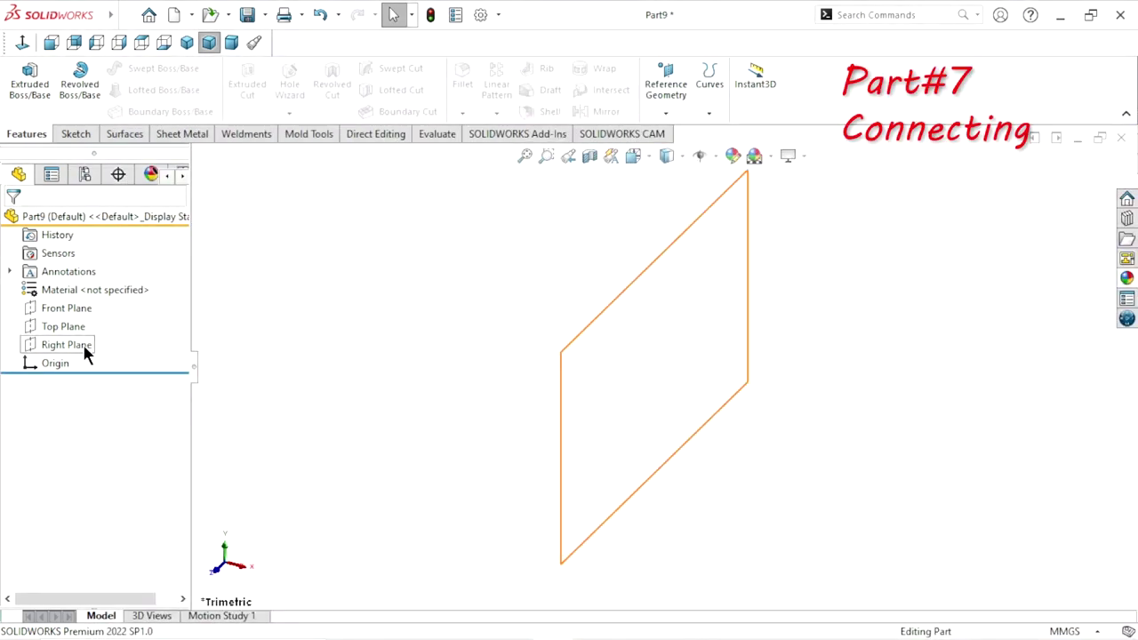
Draw a horizontal centerline across the origin in a new Right Plane sketch
click(85, 347)
click(124, 319)
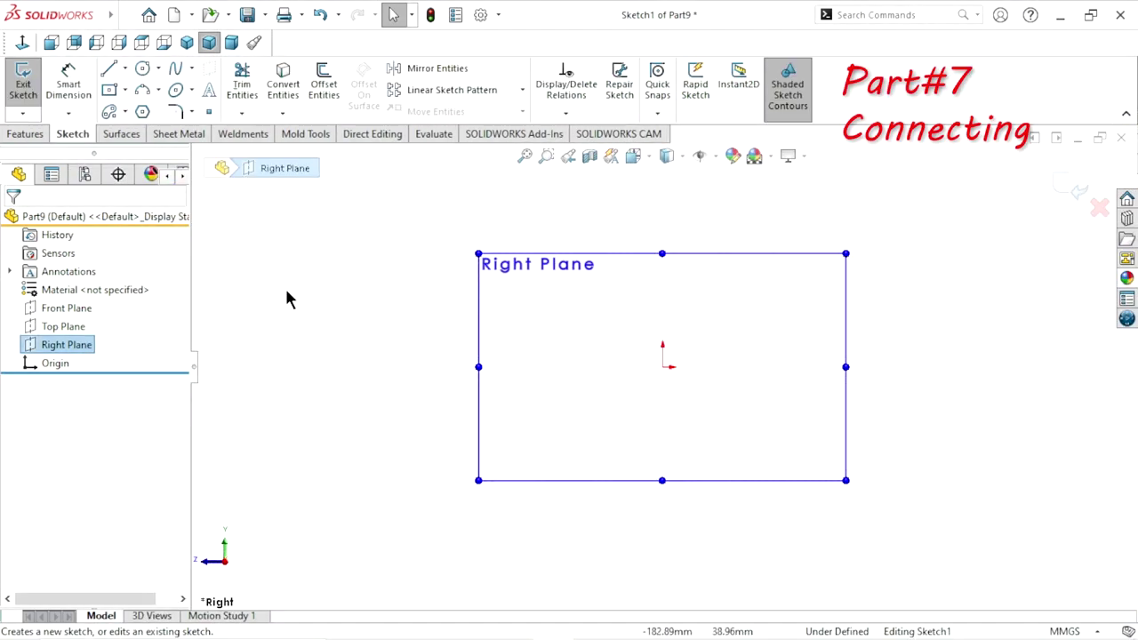
click(123, 71)
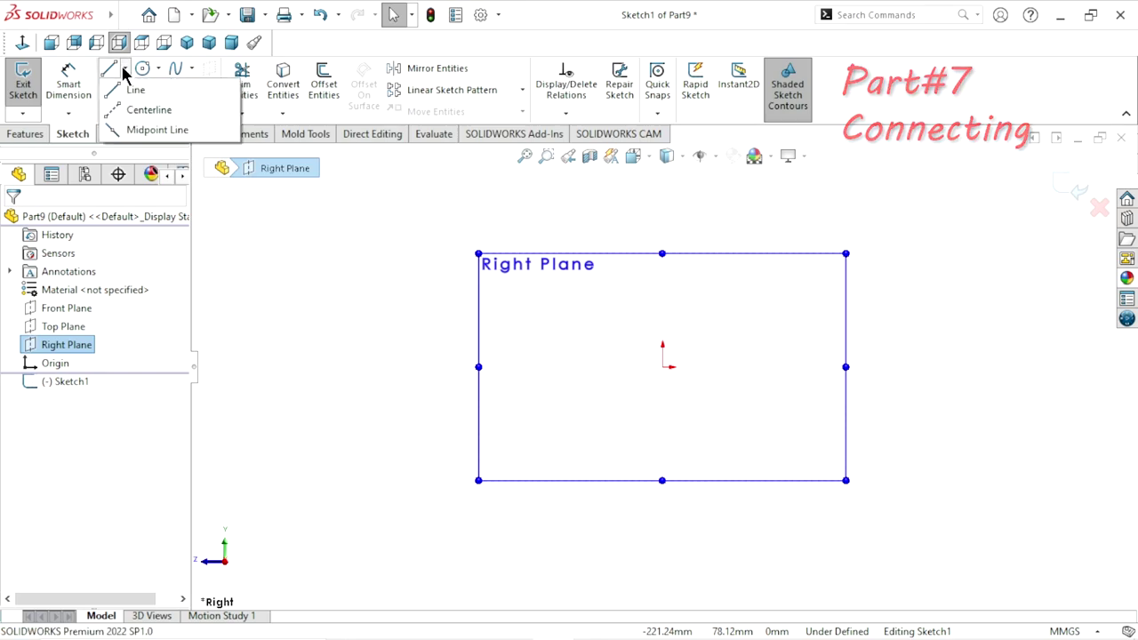
click(120, 109)
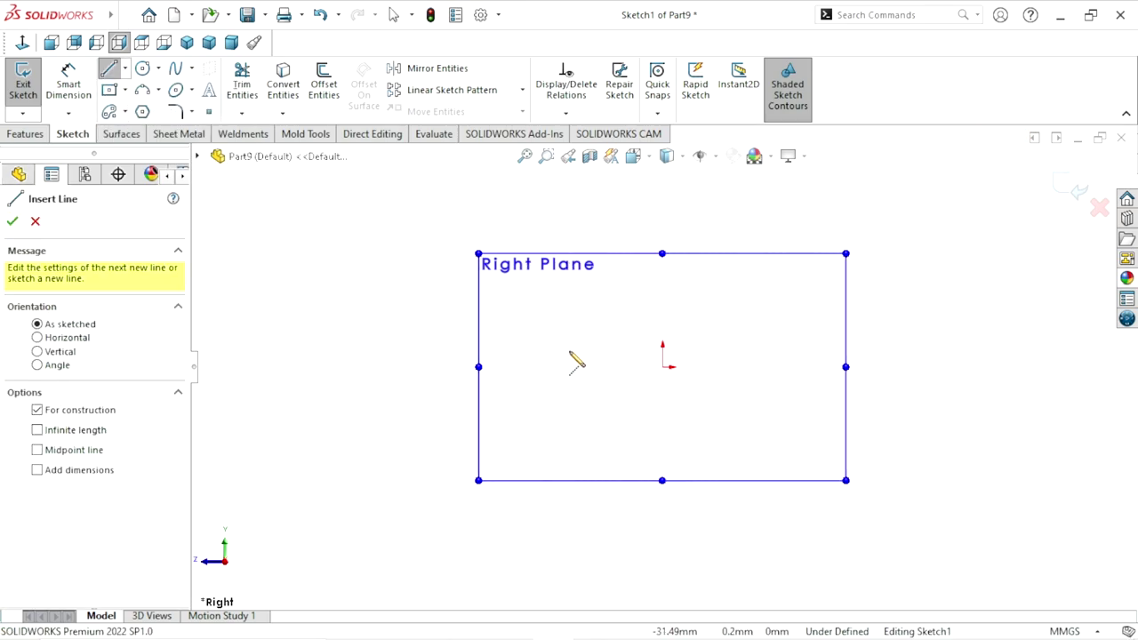
click(385, 366)
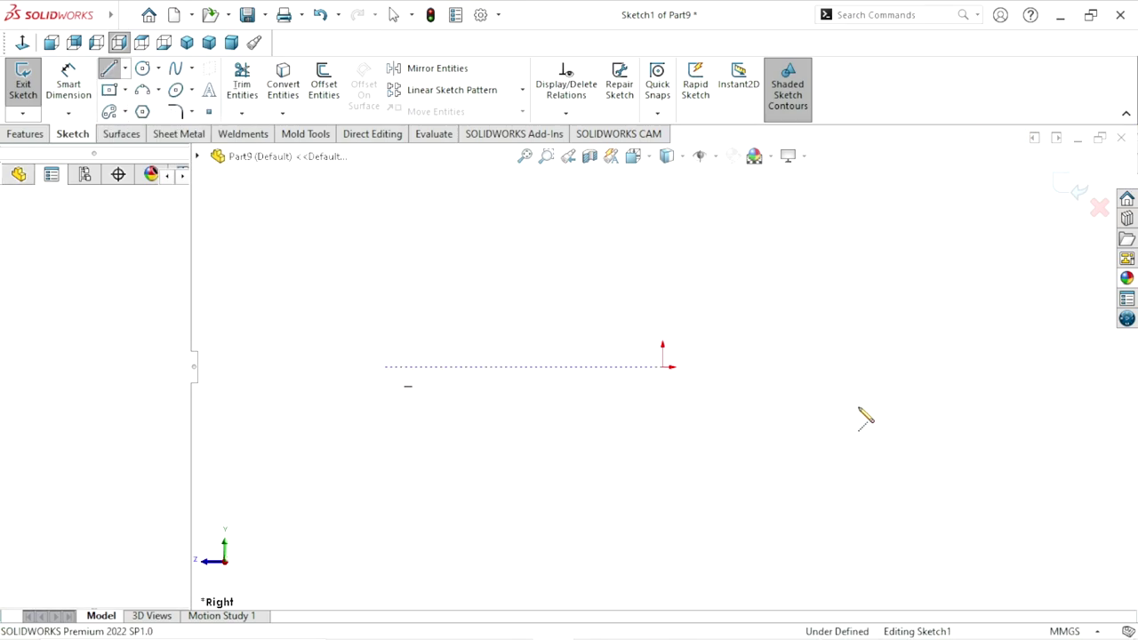
click(966, 366)
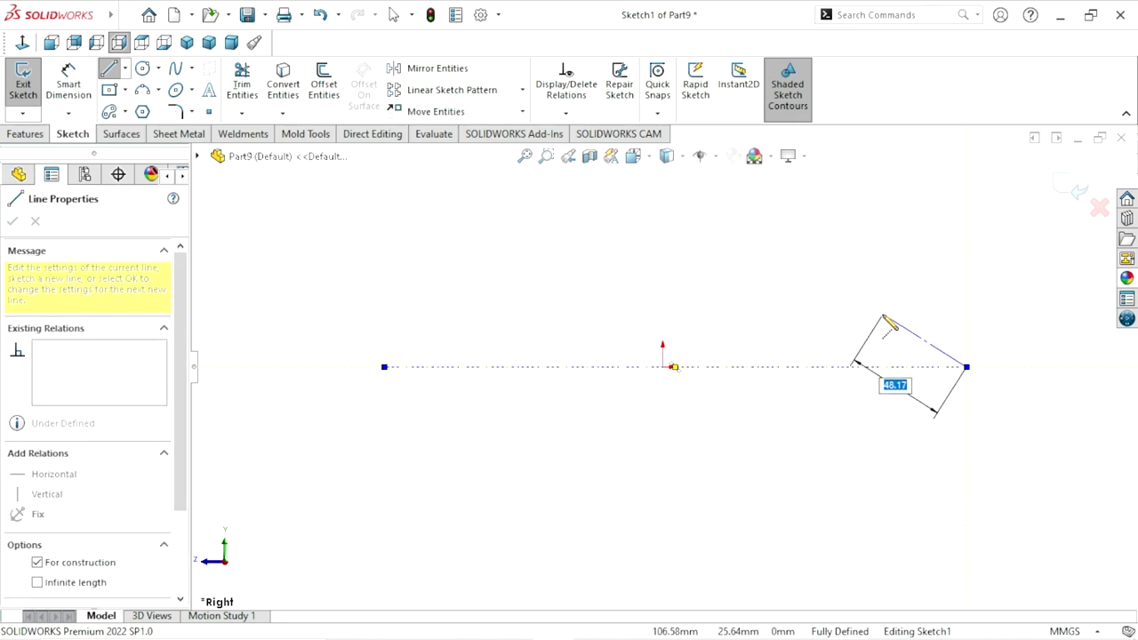
right_click(884, 317)
click(909, 328)
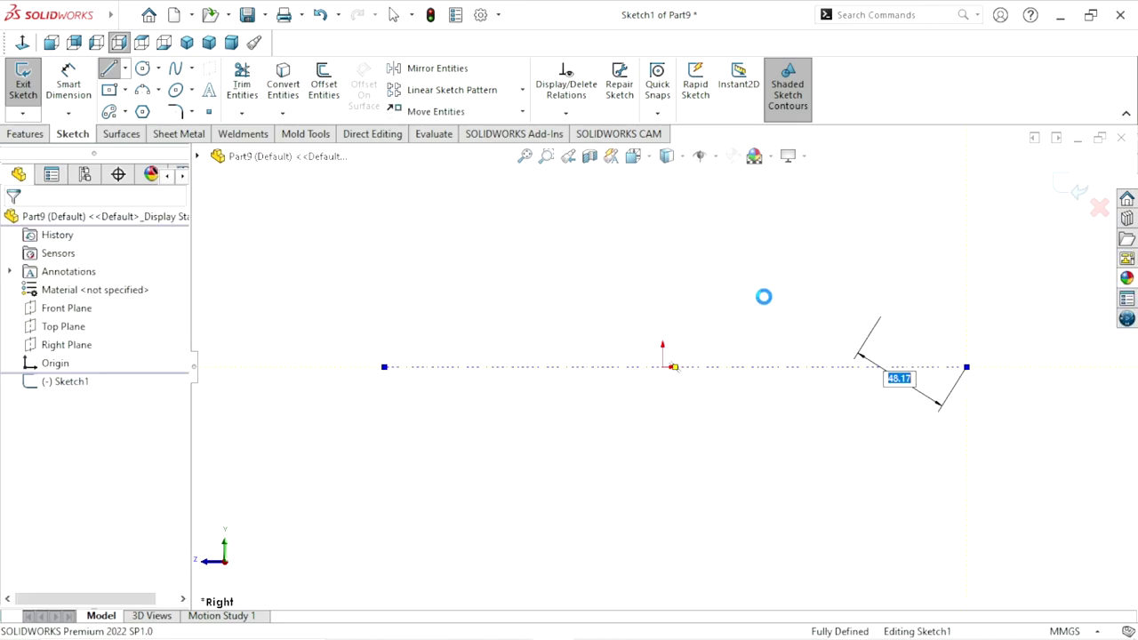
Dimension the centerline length to 400 mm
click(84, 77)
click(628, 367)
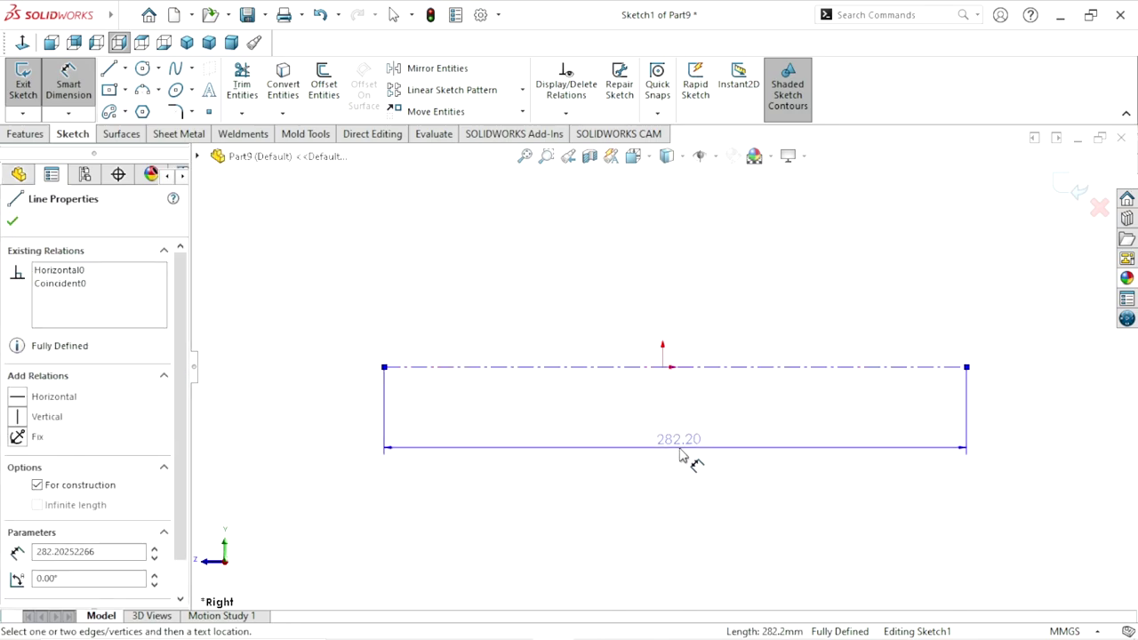
click(680, 453)
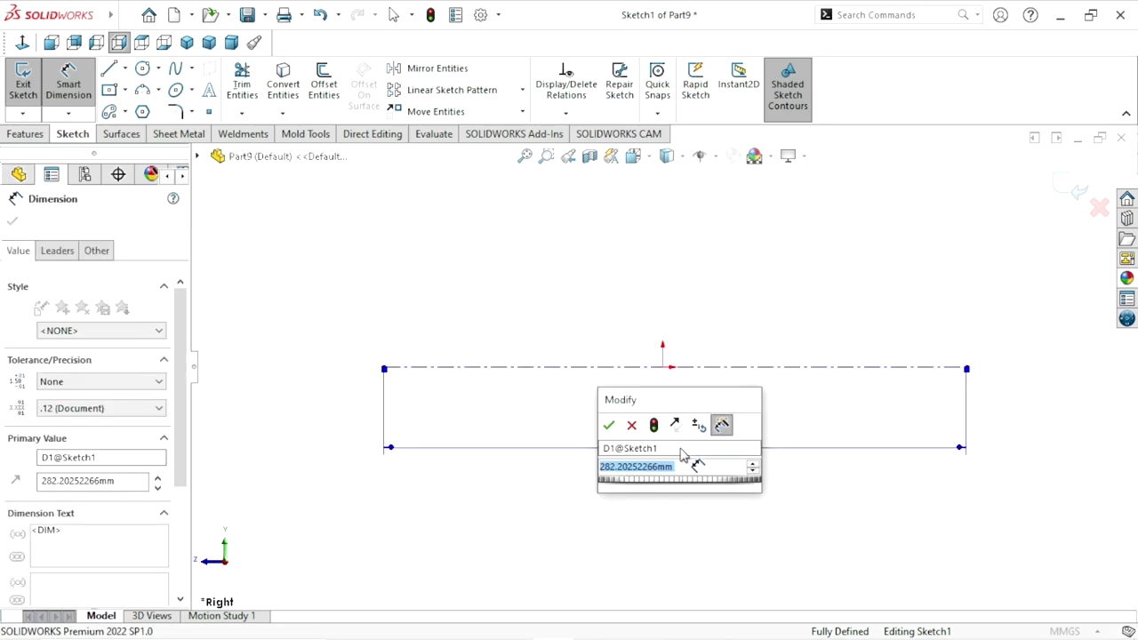
text(40)
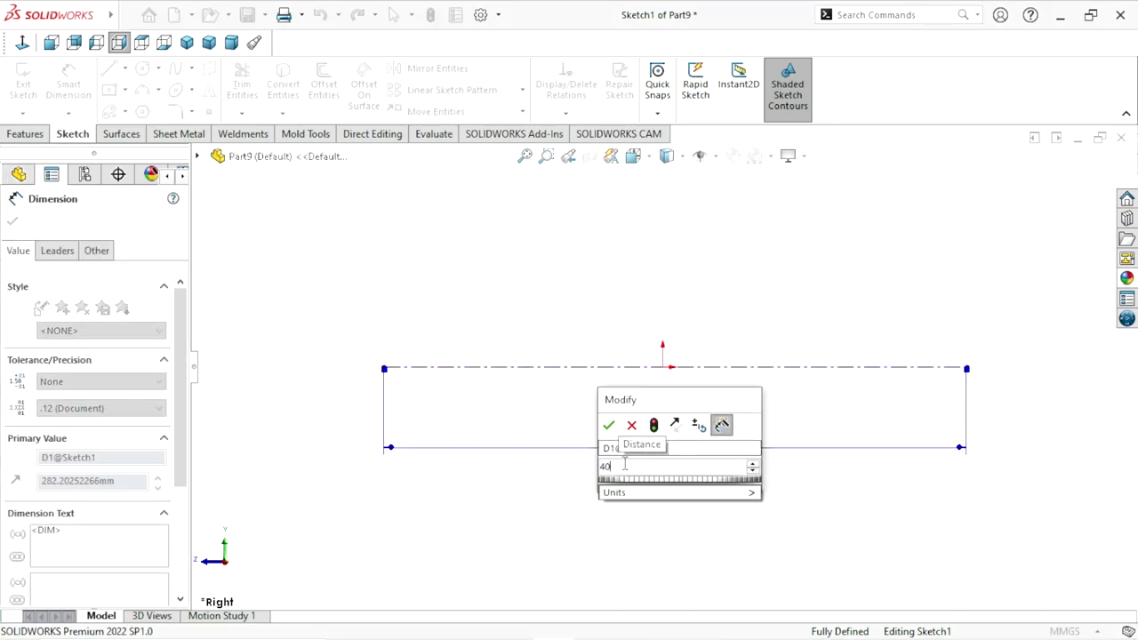
text(0)
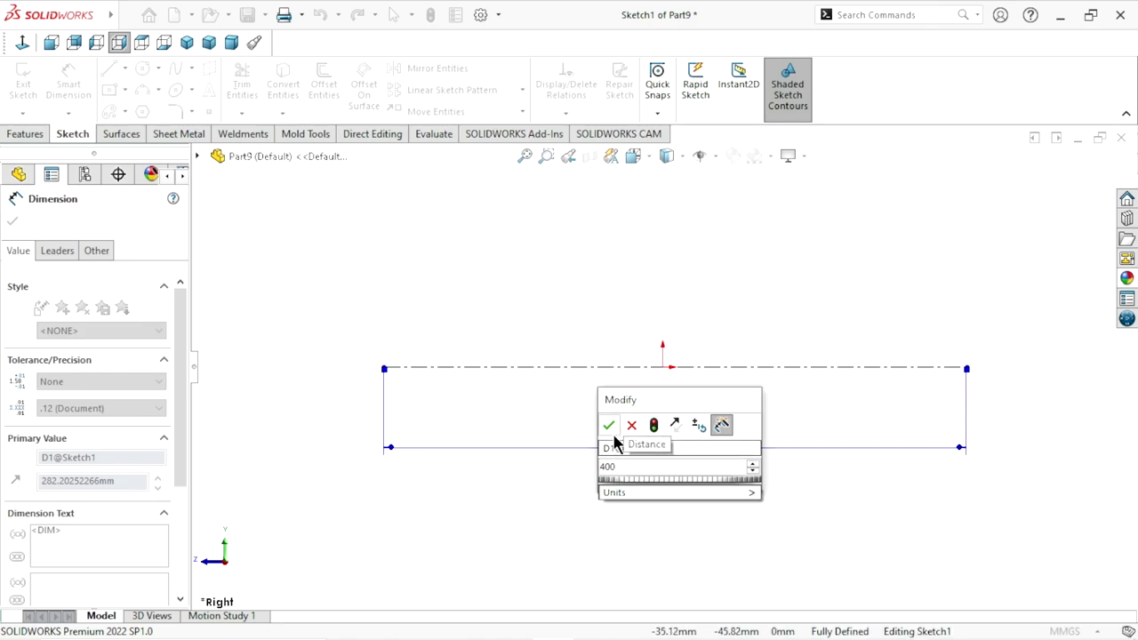
click(612, 430)
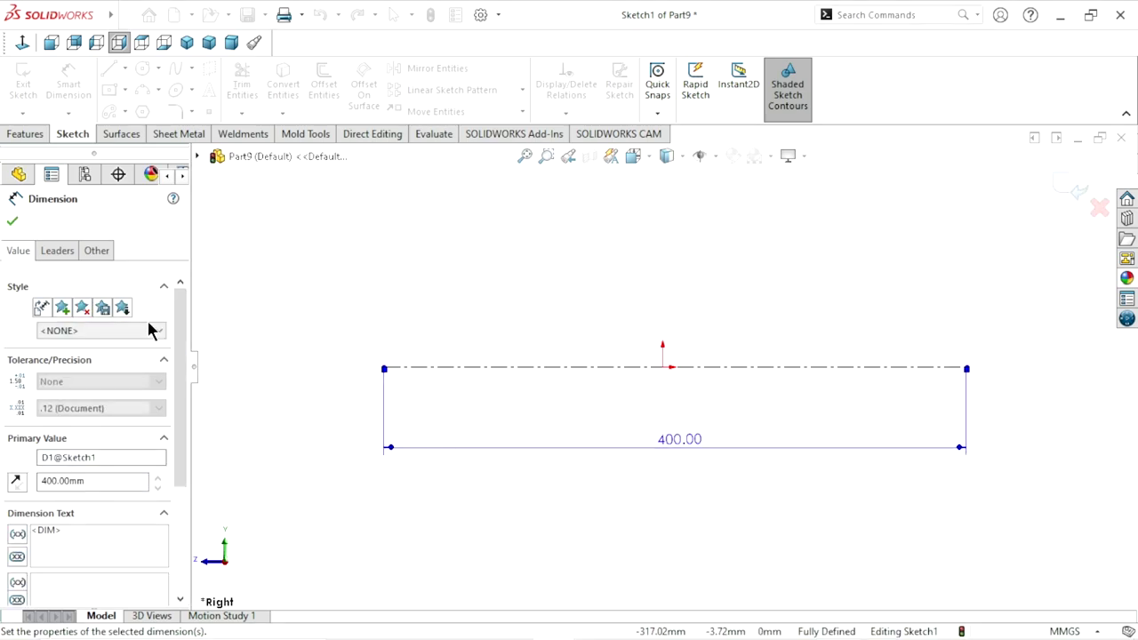
click(13, 222)
key(Escape)
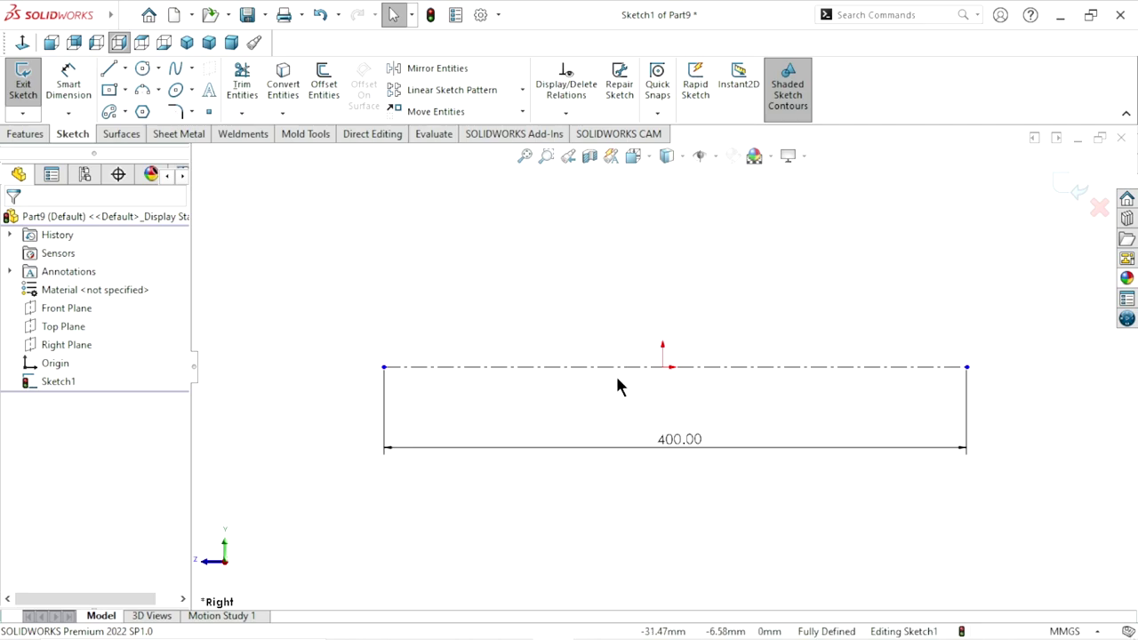
Add a Midpoint relation between the centerline and the origin
click(662, 368)
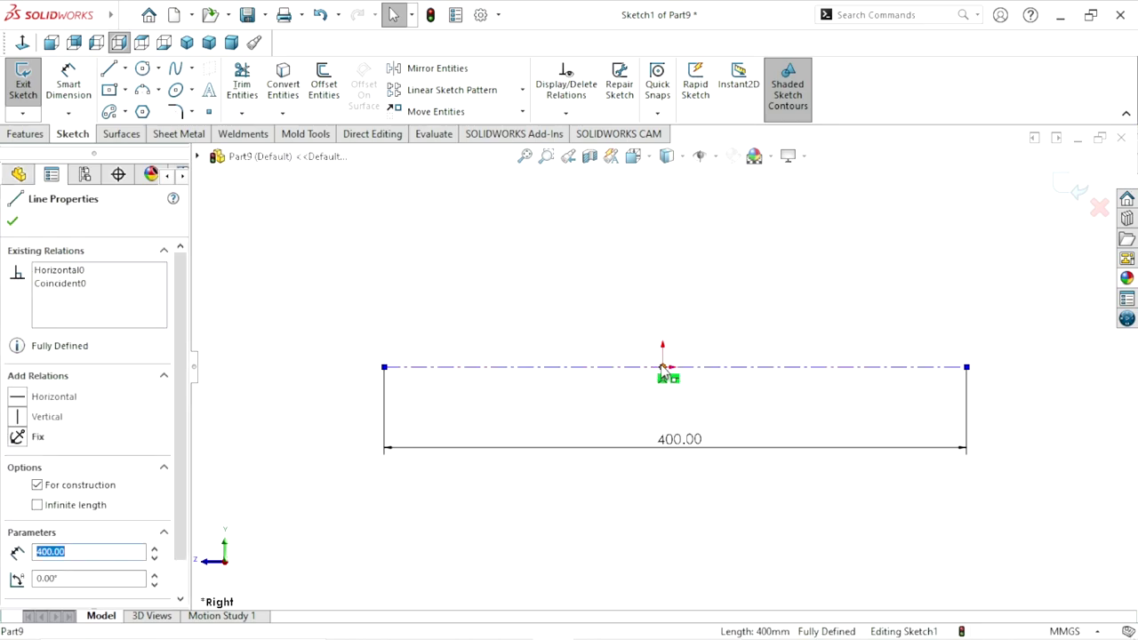
ctrl+click(663, 366)
click(711, 291)
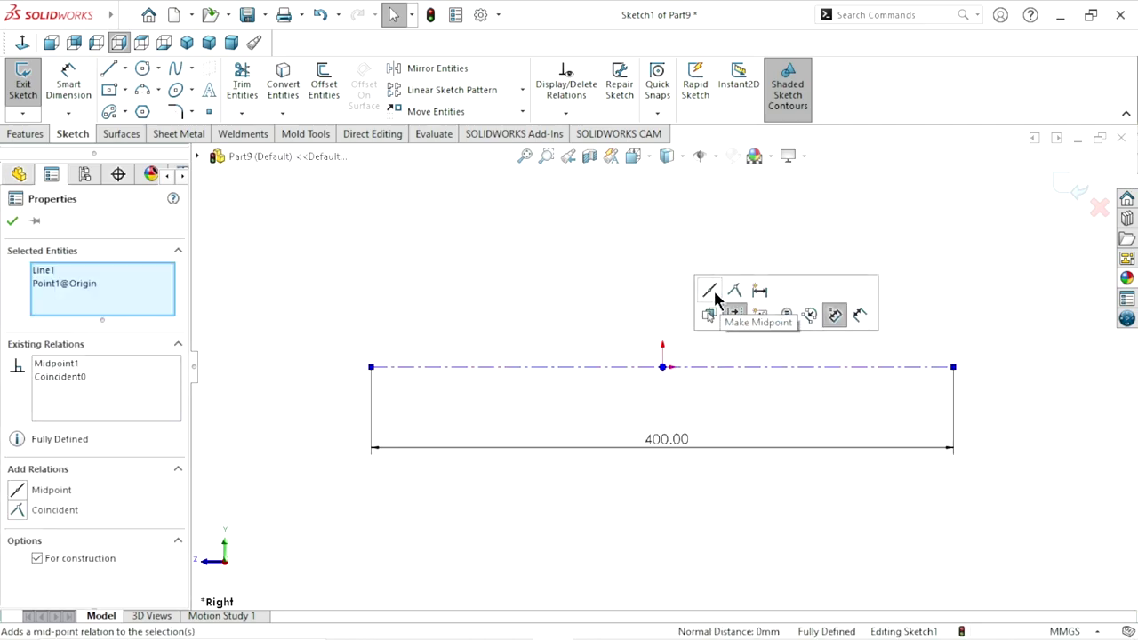
click(13, 221)
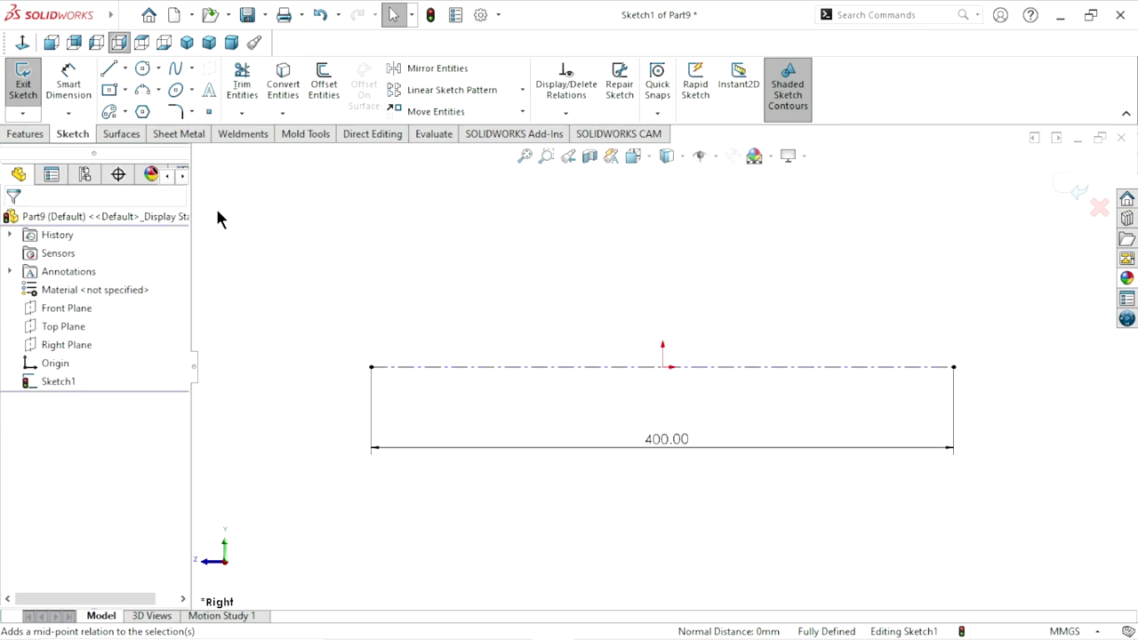
Draw two concentric circles centred on the centerline's left endpoint
click(142, 73)
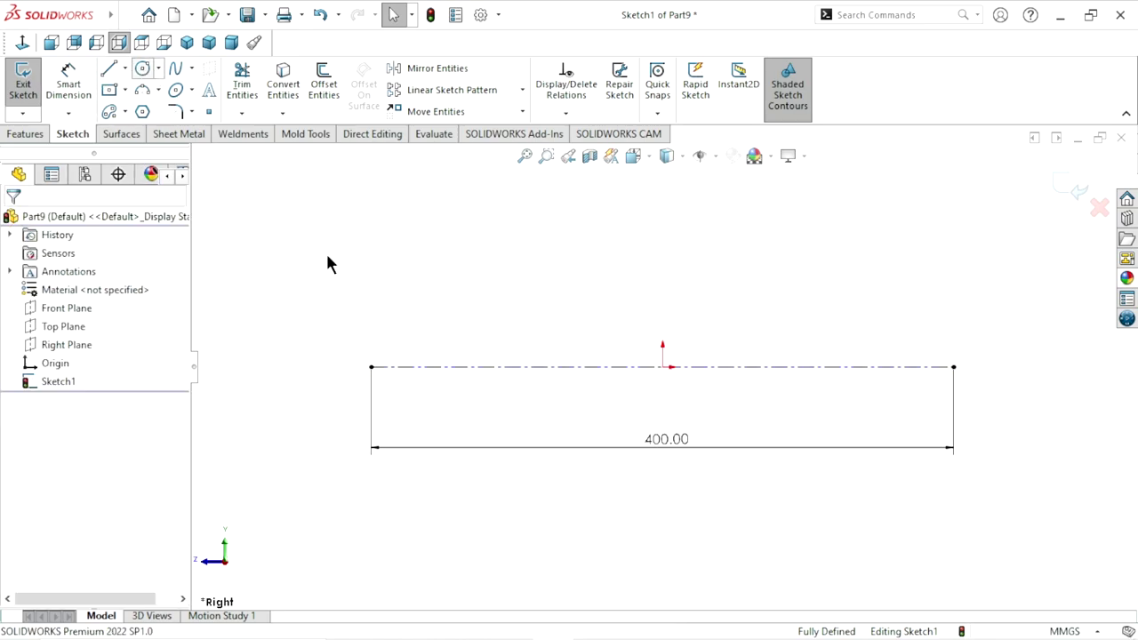
click(370, 366)
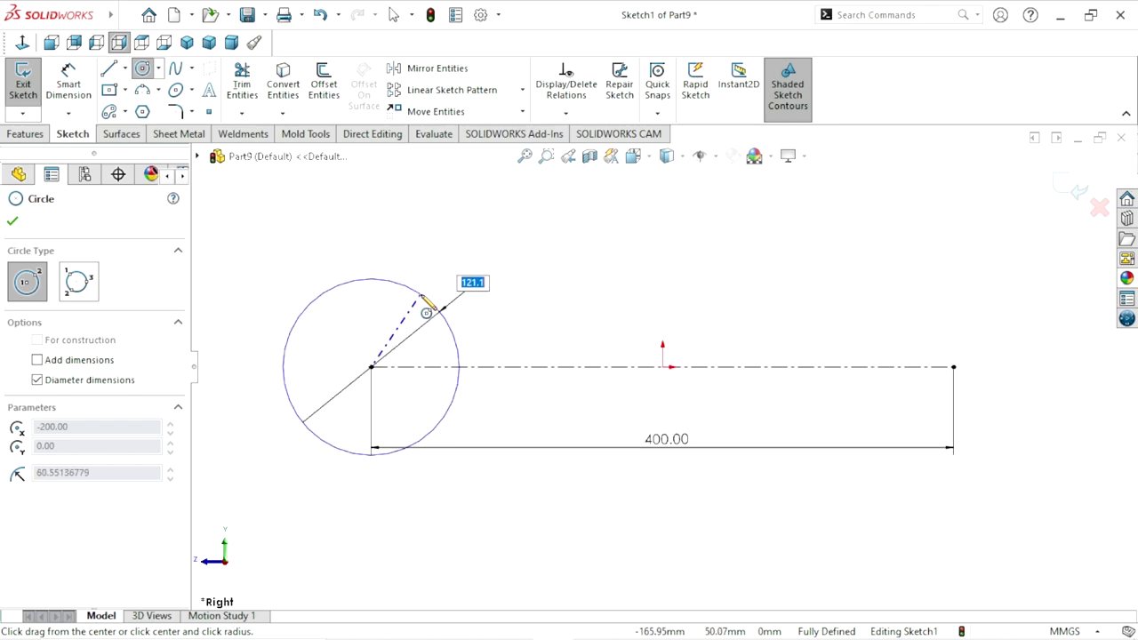
click(434, 303)
click(371, 366)
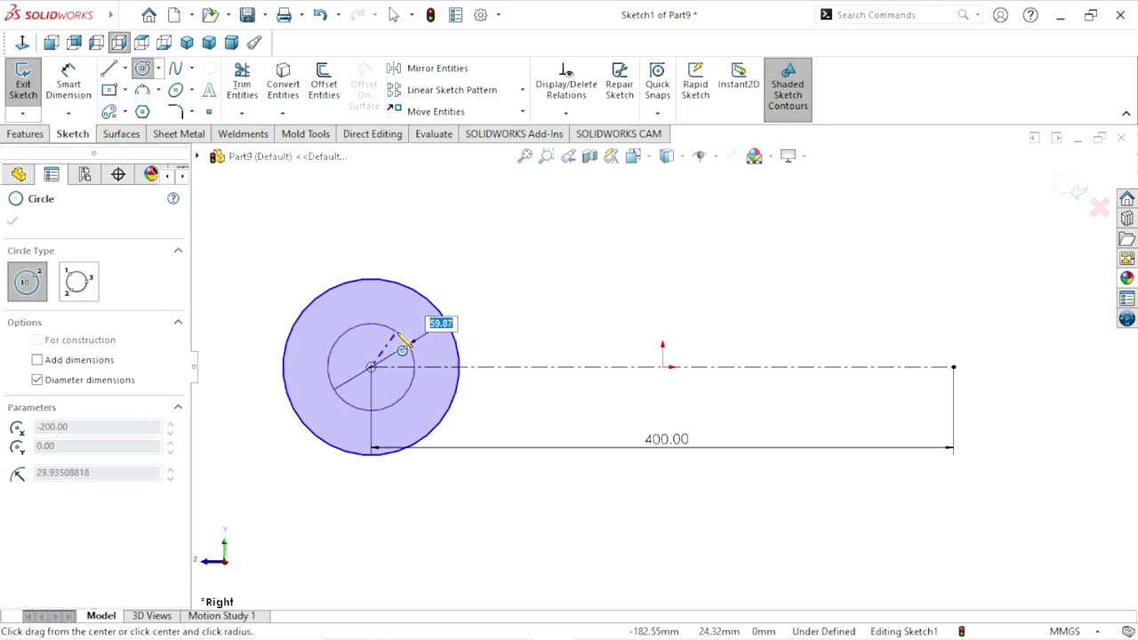
click(405, 323)
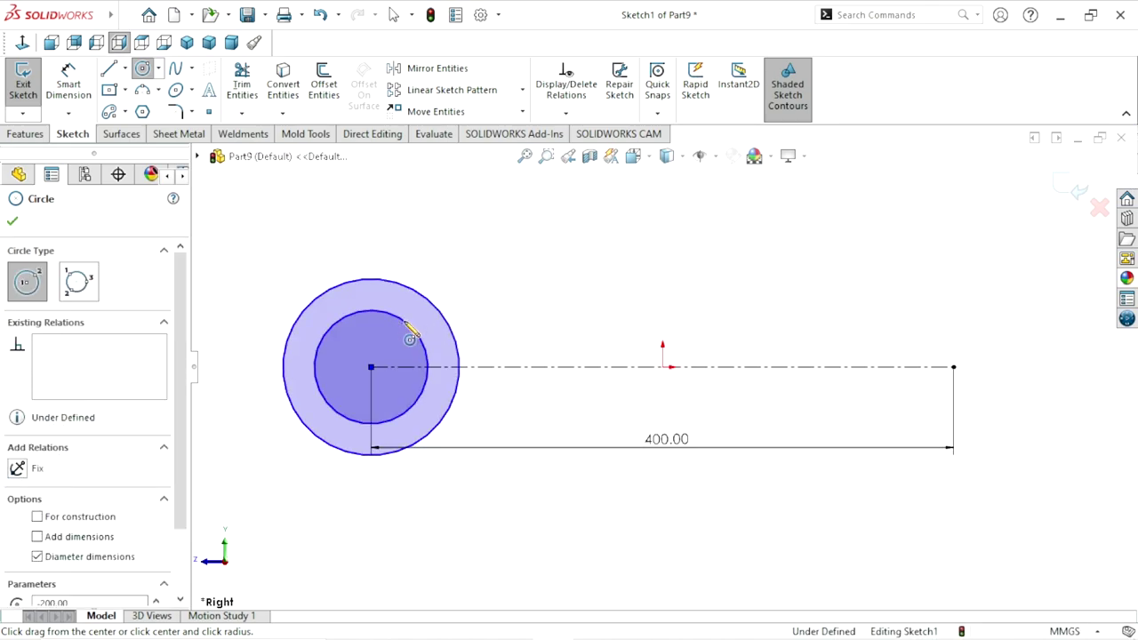
right_click(226, 265)
click(252, 264)
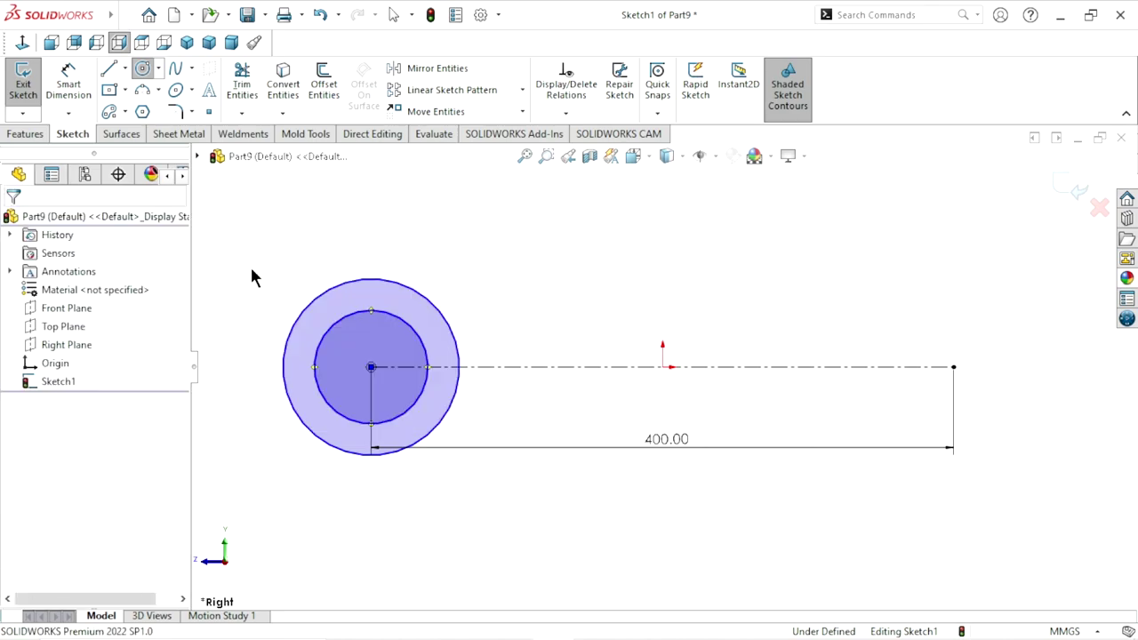
Dimension the circle diameters to Ø55 and Ø35 mm
click(70, 89)
click(358, 281)
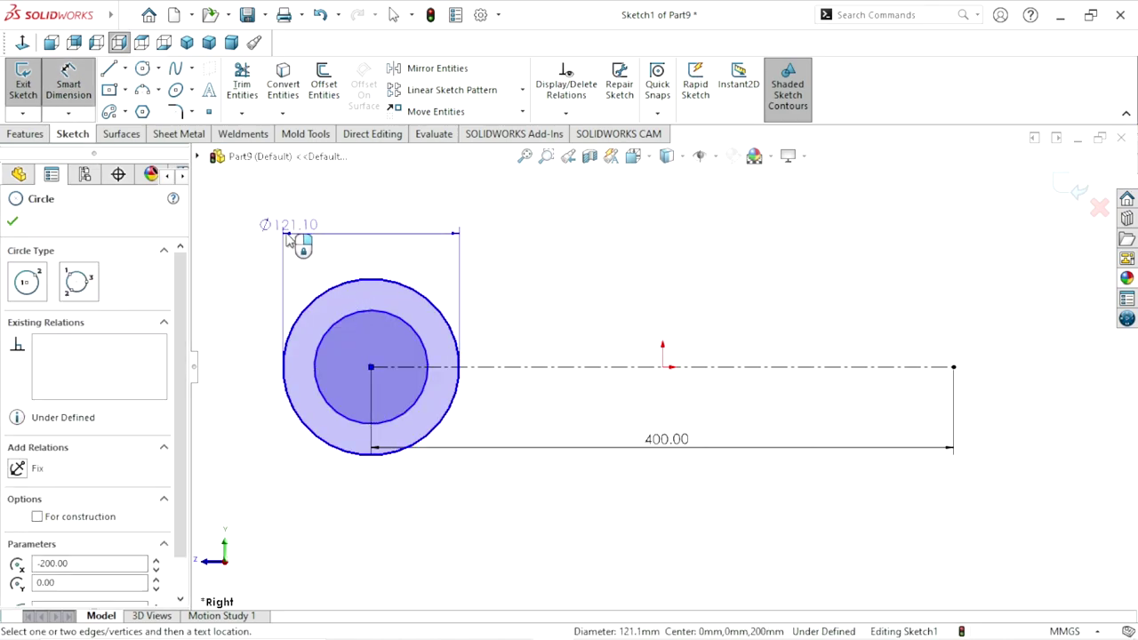
click(350, 245)
text(55)
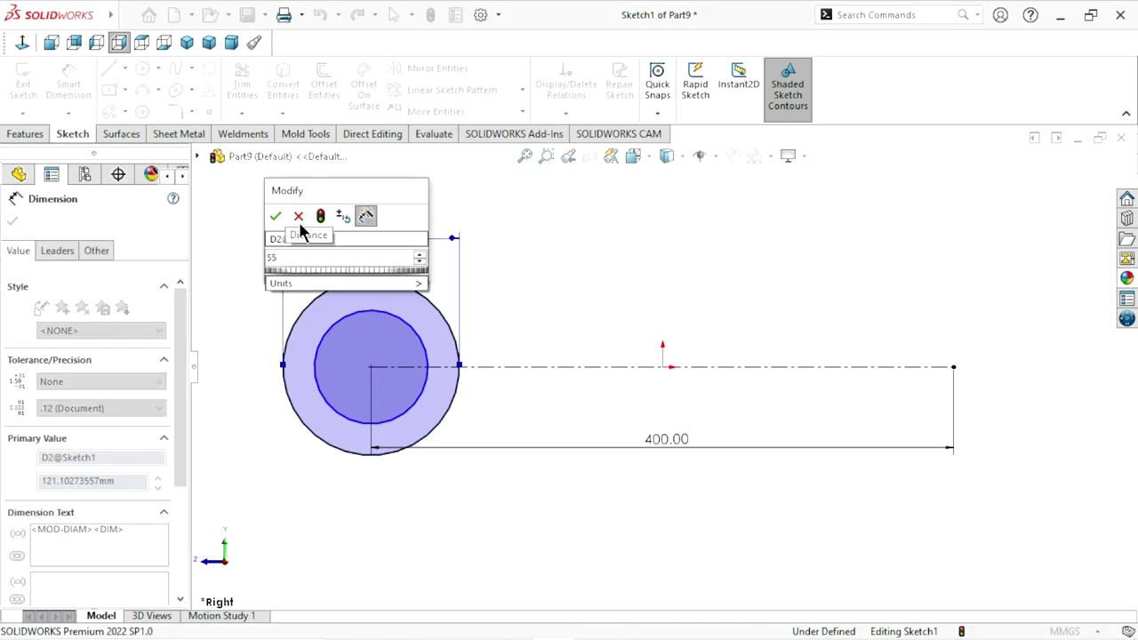
click(275, 216)
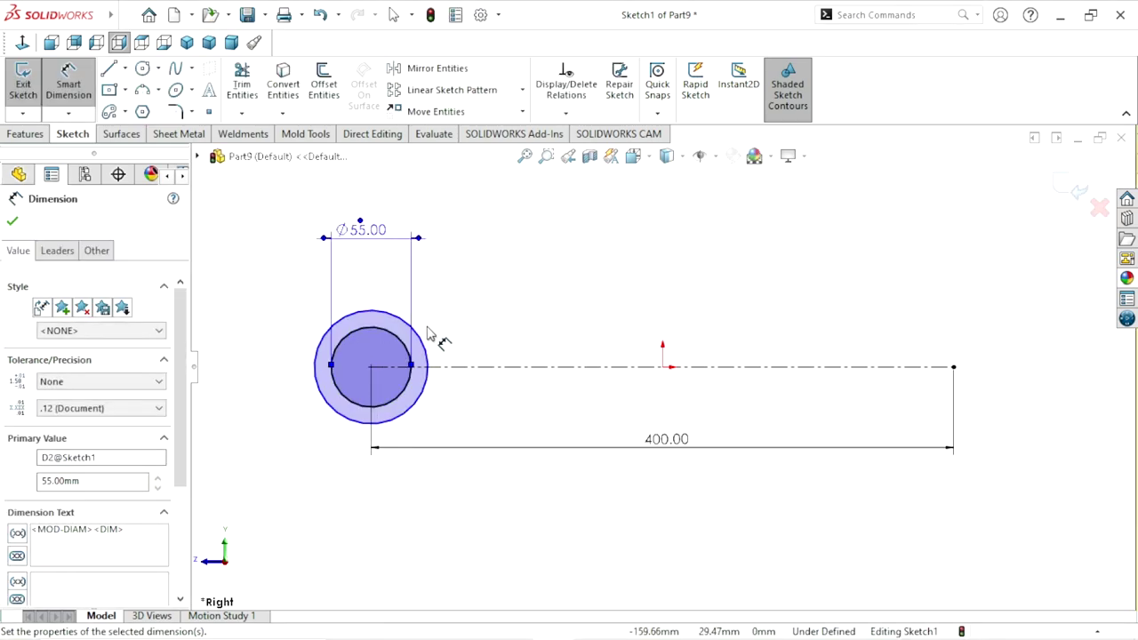
click(398, 317)
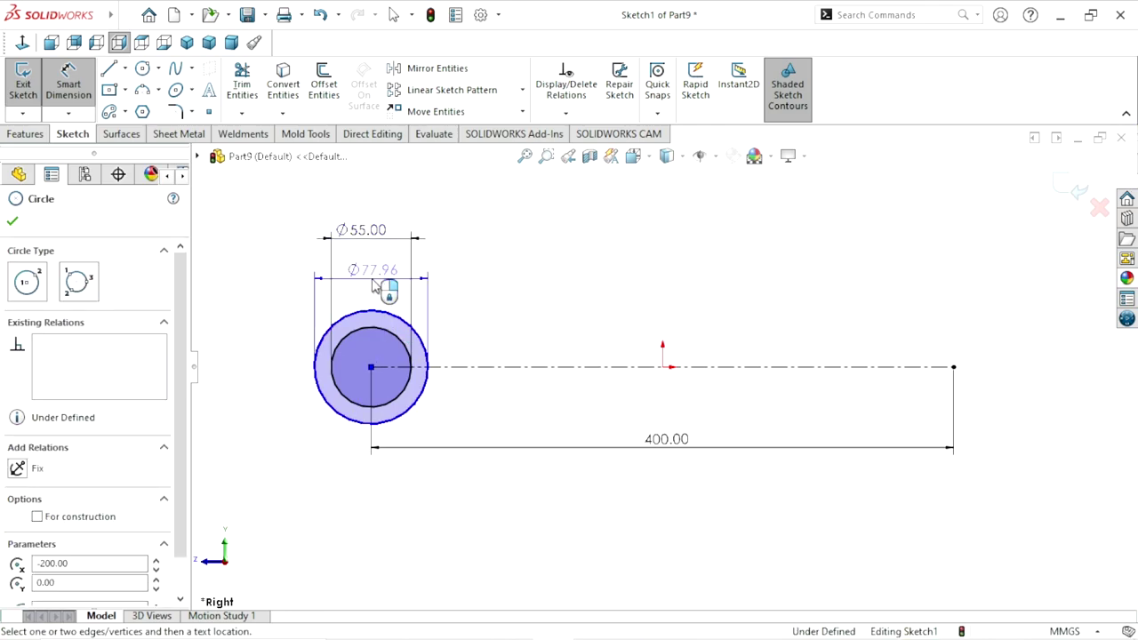
click(376, 284)
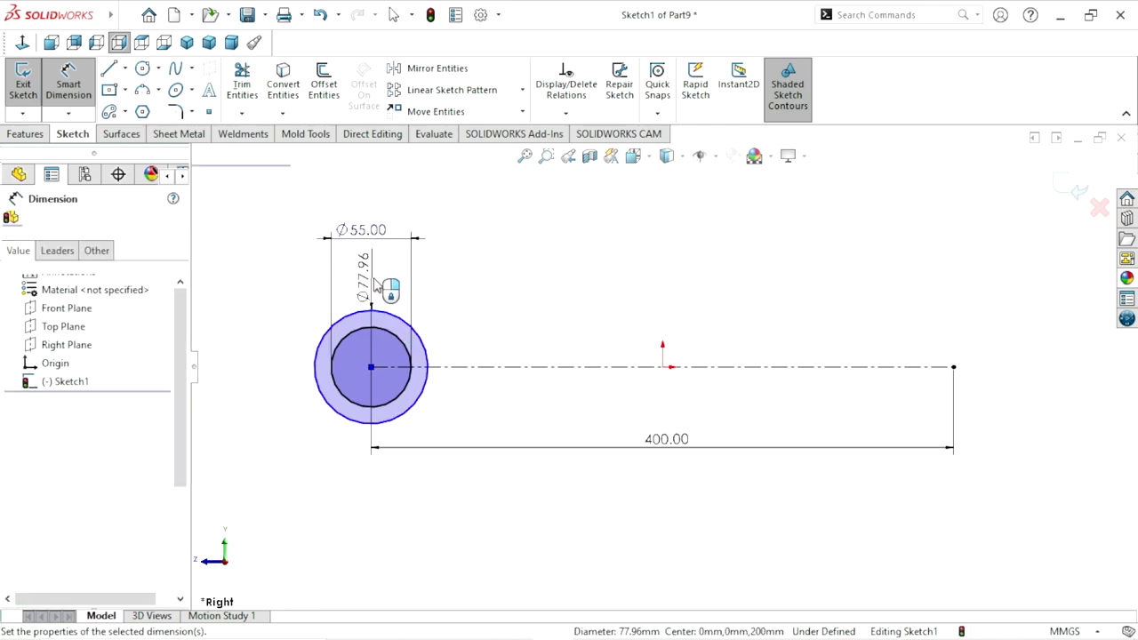
text(35)
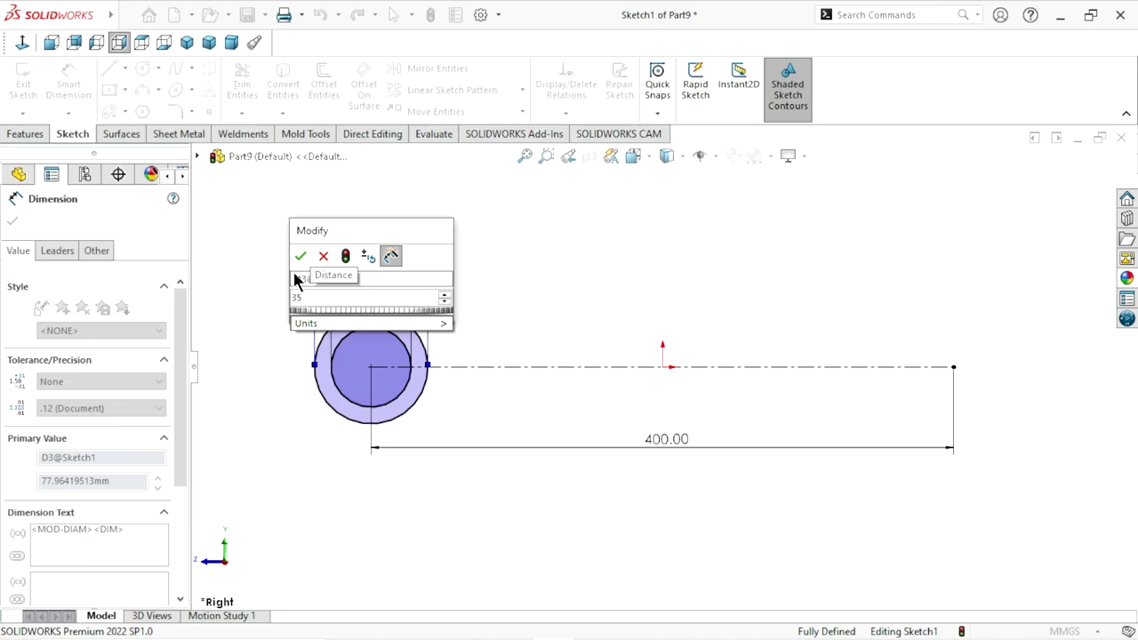
click(300, 256)
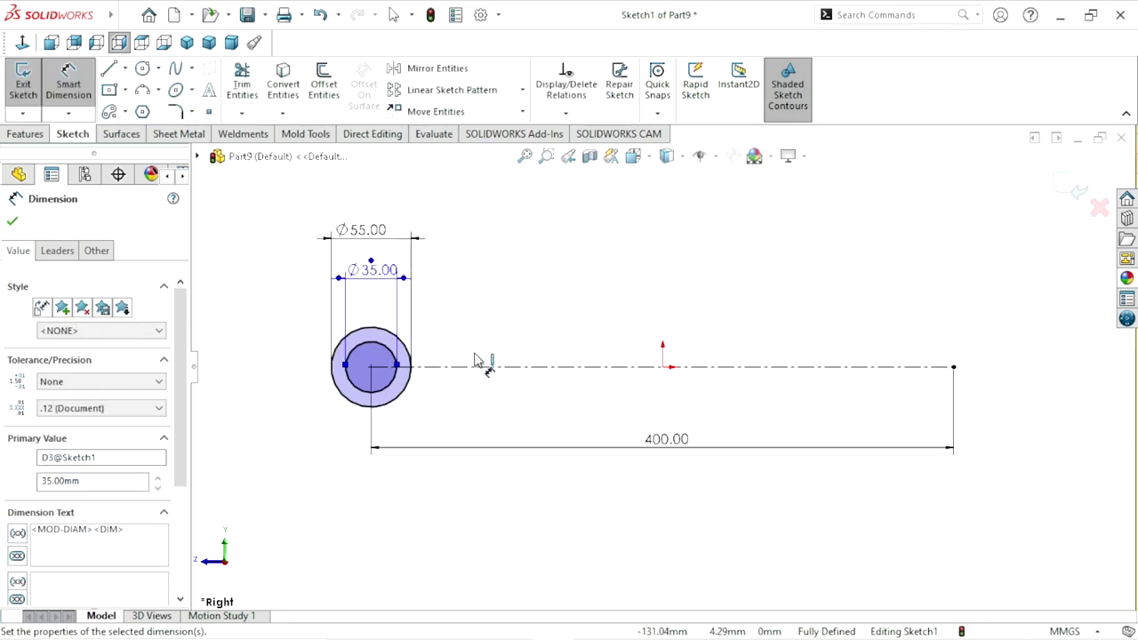
scroll(549, 361, up, 1)
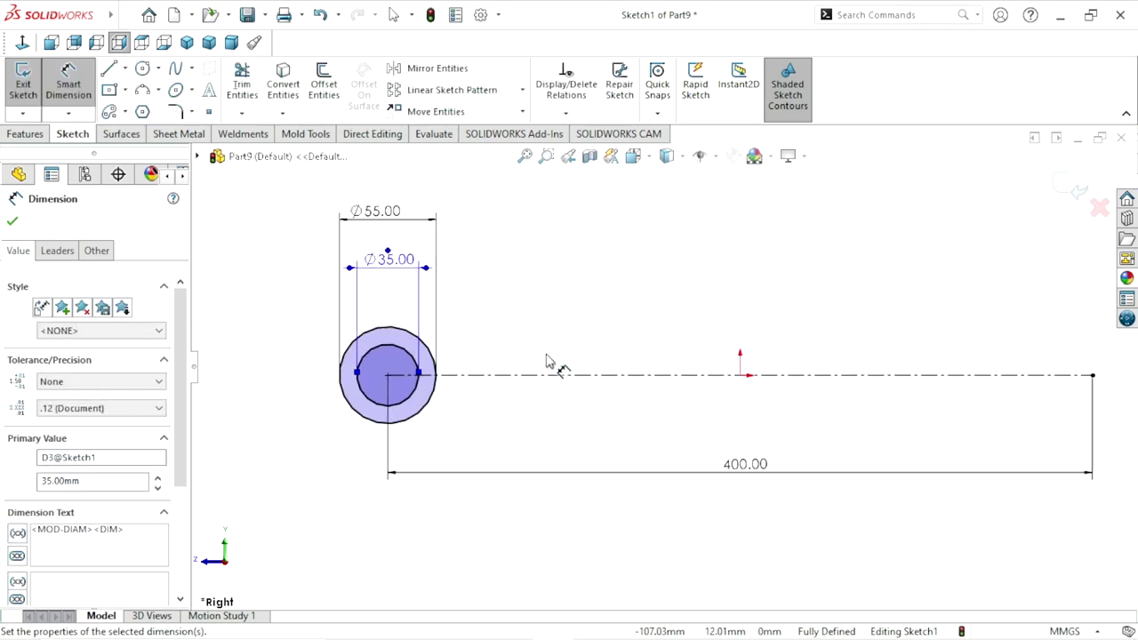
click(12, 223)
key(Escape)
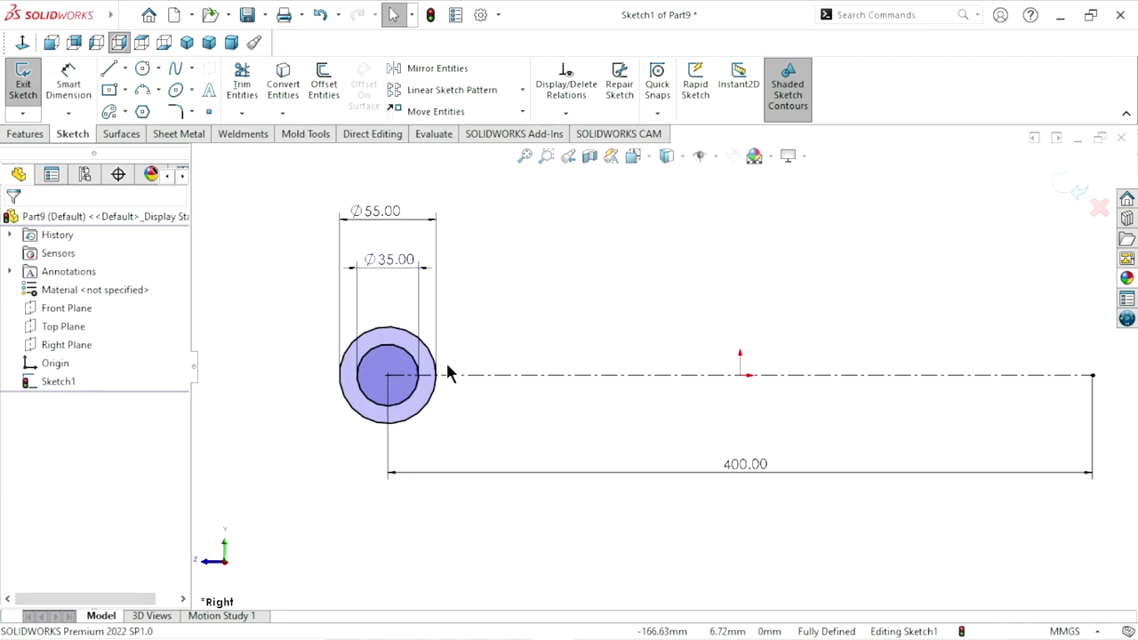
scroll(427, 360, up, 3)
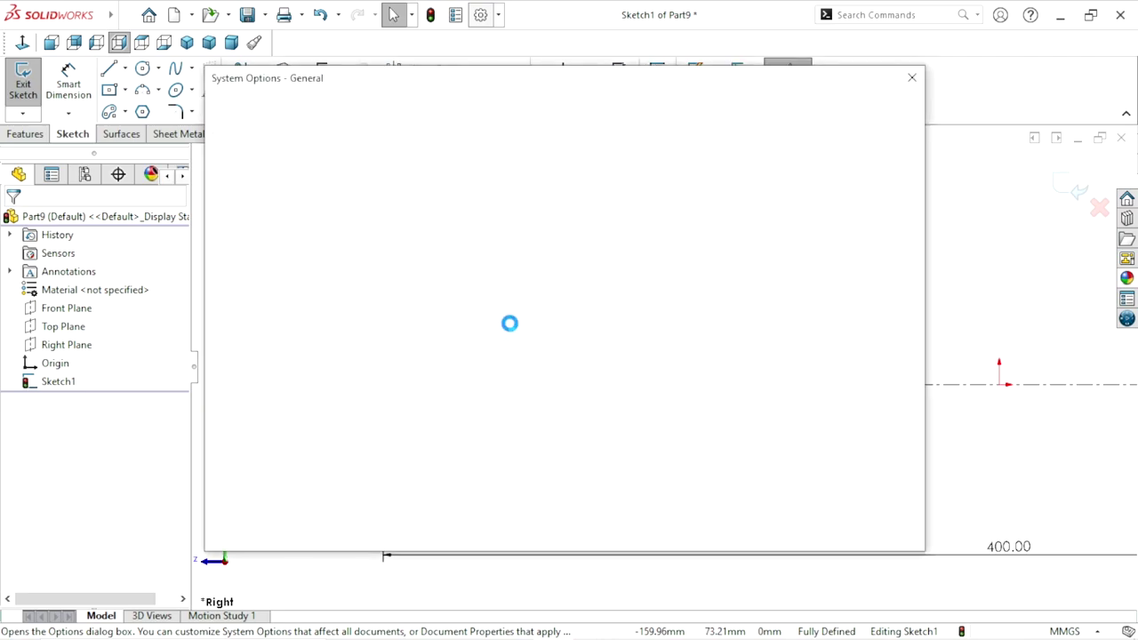
Raise image quality: shaded deviation 0.15243902 mm, wireframe resolution near high
click(364, 110)
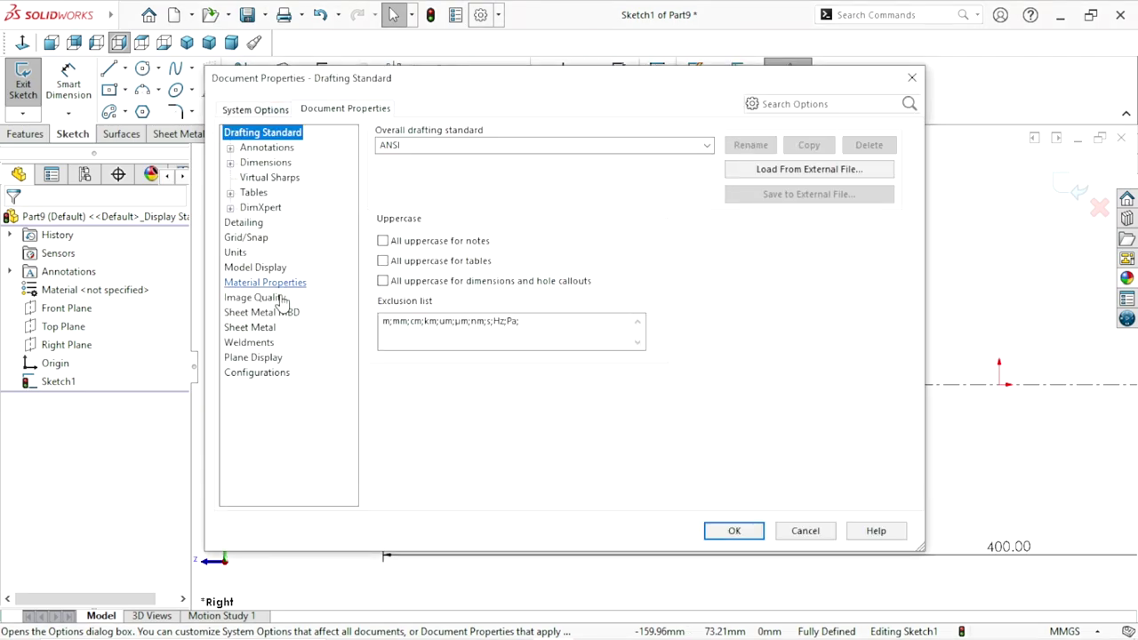
click(253, 298)
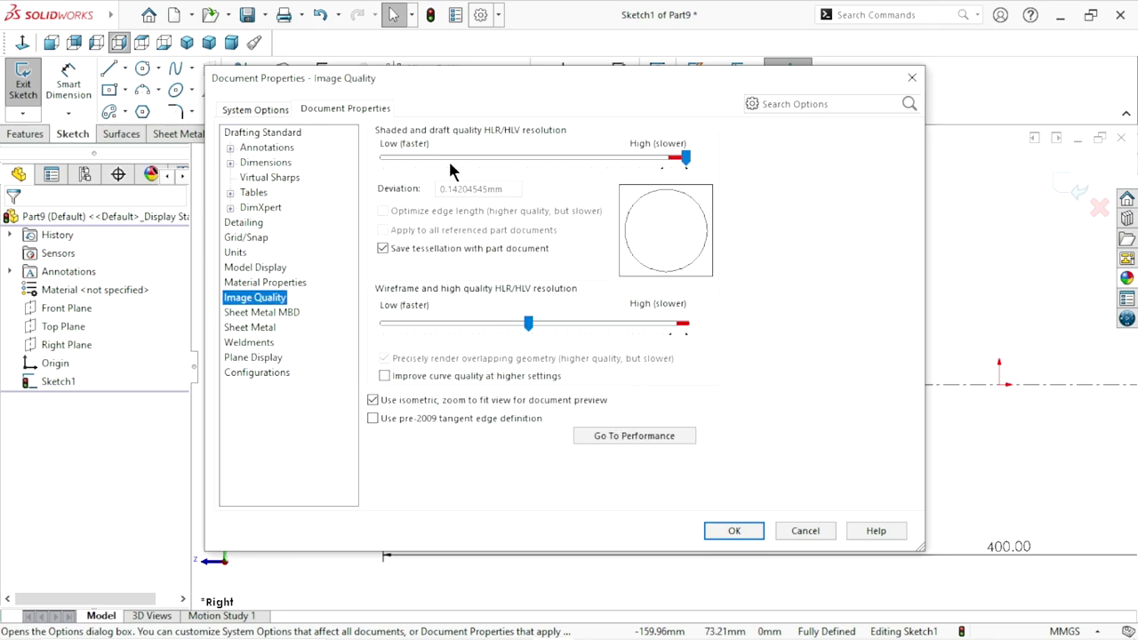
drag(684, 158, 667, 158)
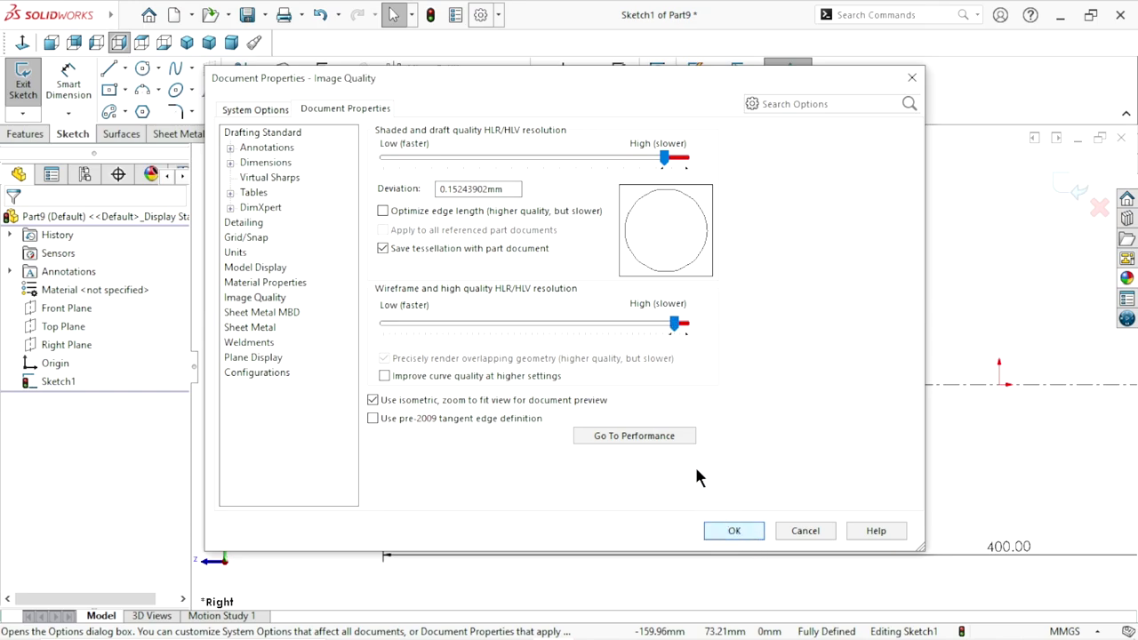
key(Return)
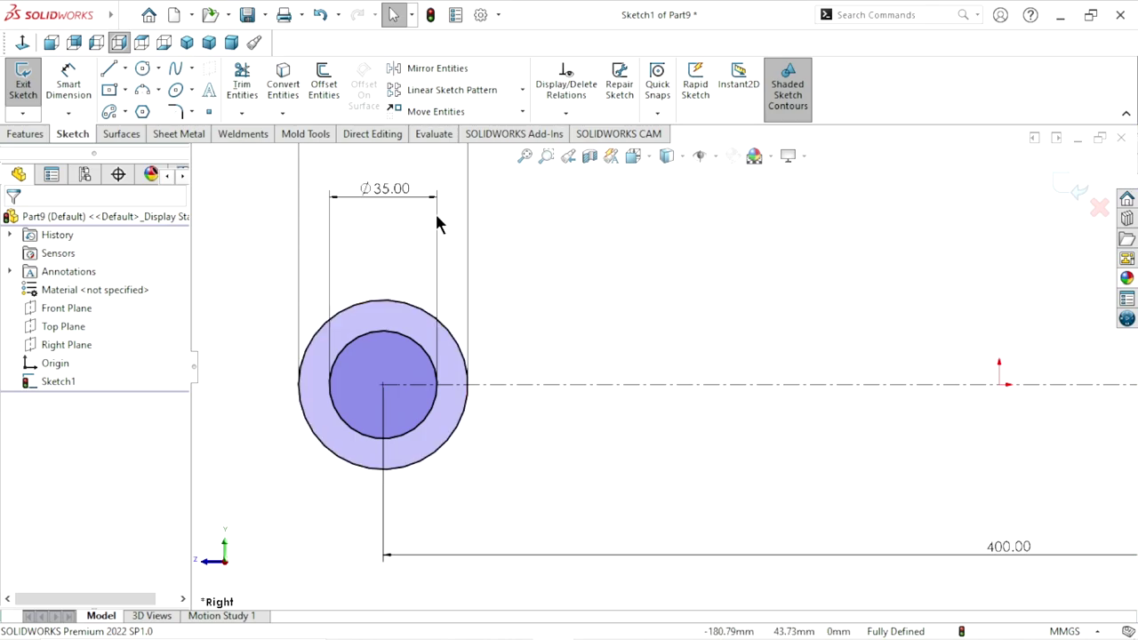
Exit Sketch1, then undo to return to editing it
click(430, 15)
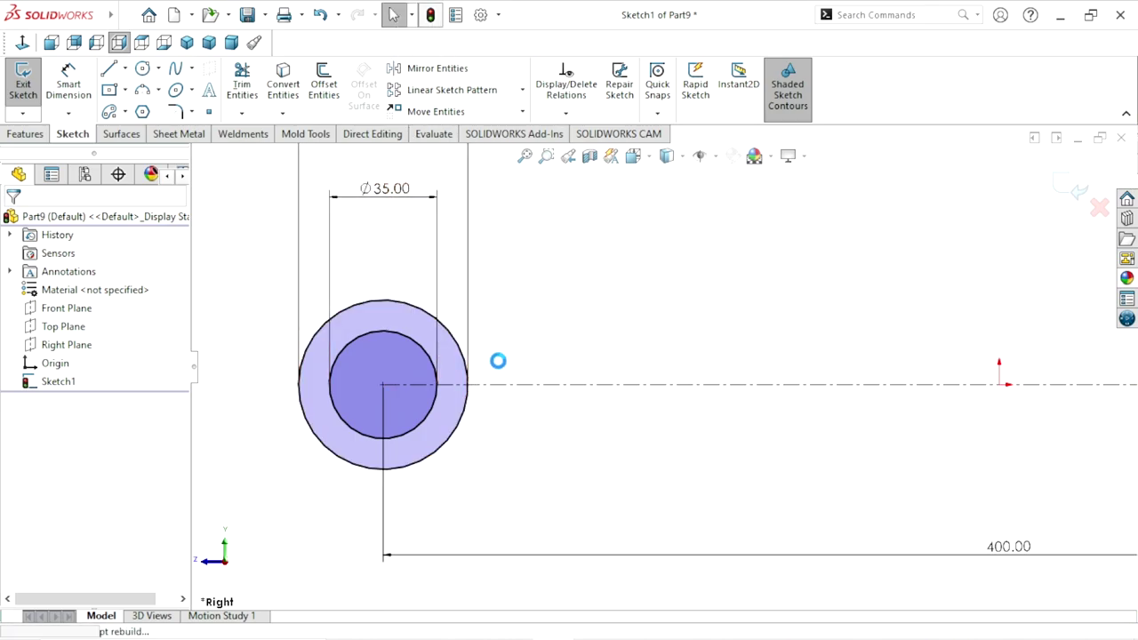
click(320, 15)
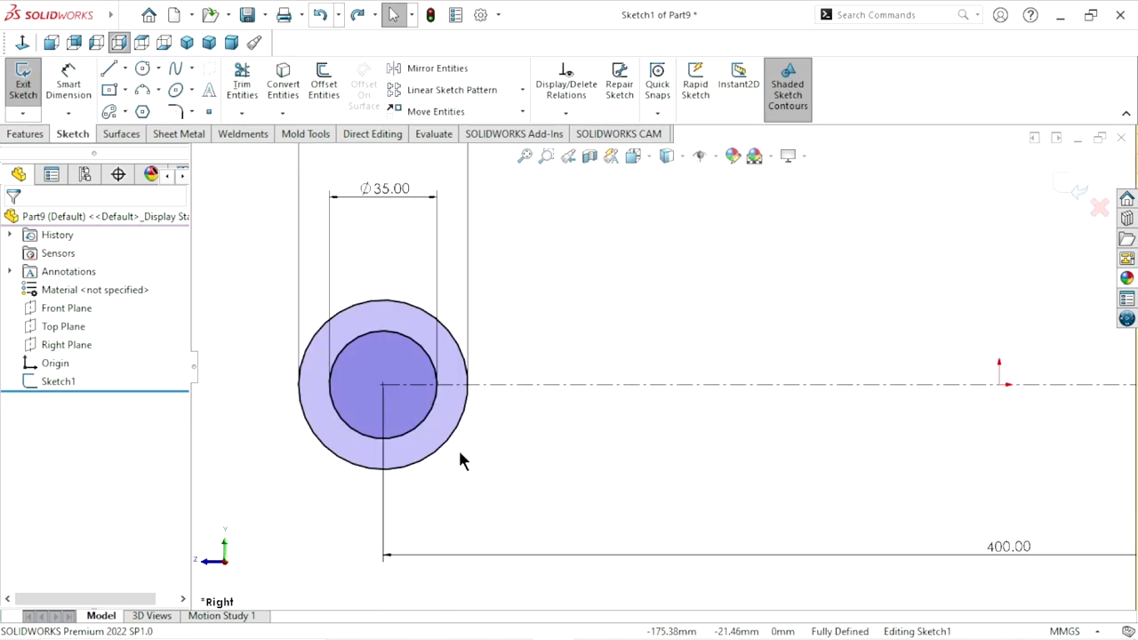
scroll(658, 409, up, 3)
scroll(978, 377, down, 2)
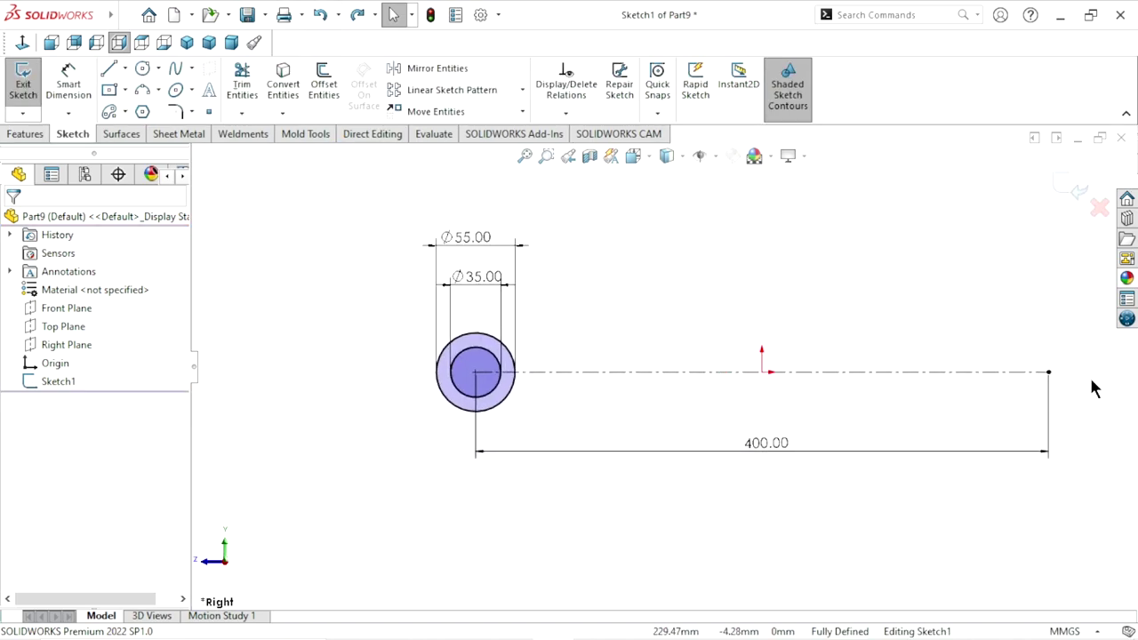
scroll(1089, 375, down, 2)
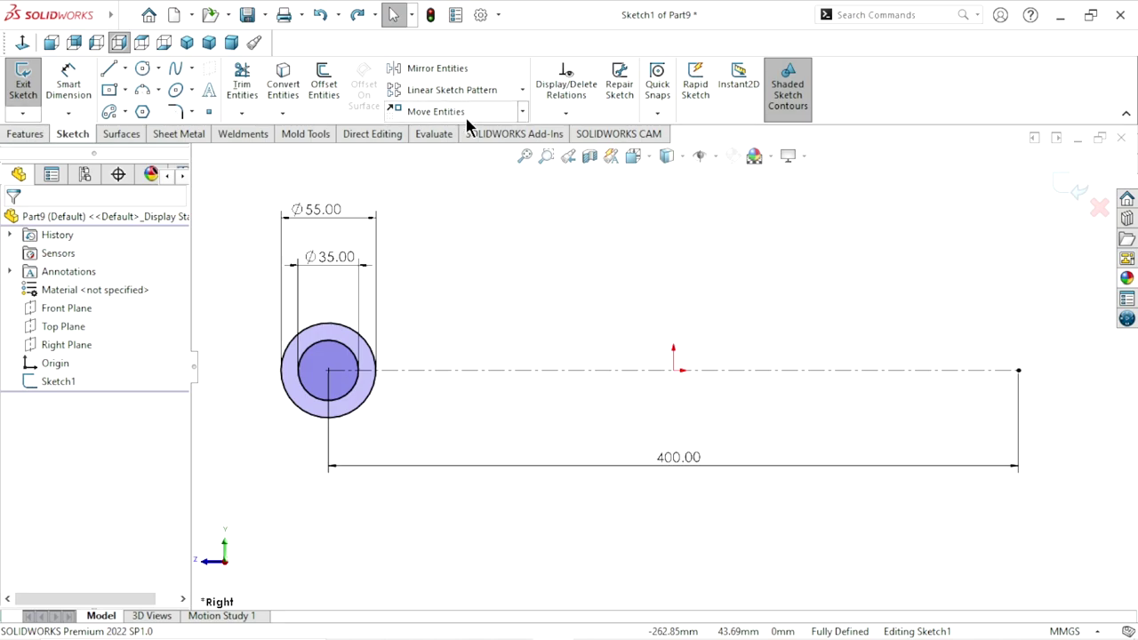
Copy the Ø55/Ø35 circle pair from its shared centre to the centerline's right end
click(522, 113)
click(472, 150)
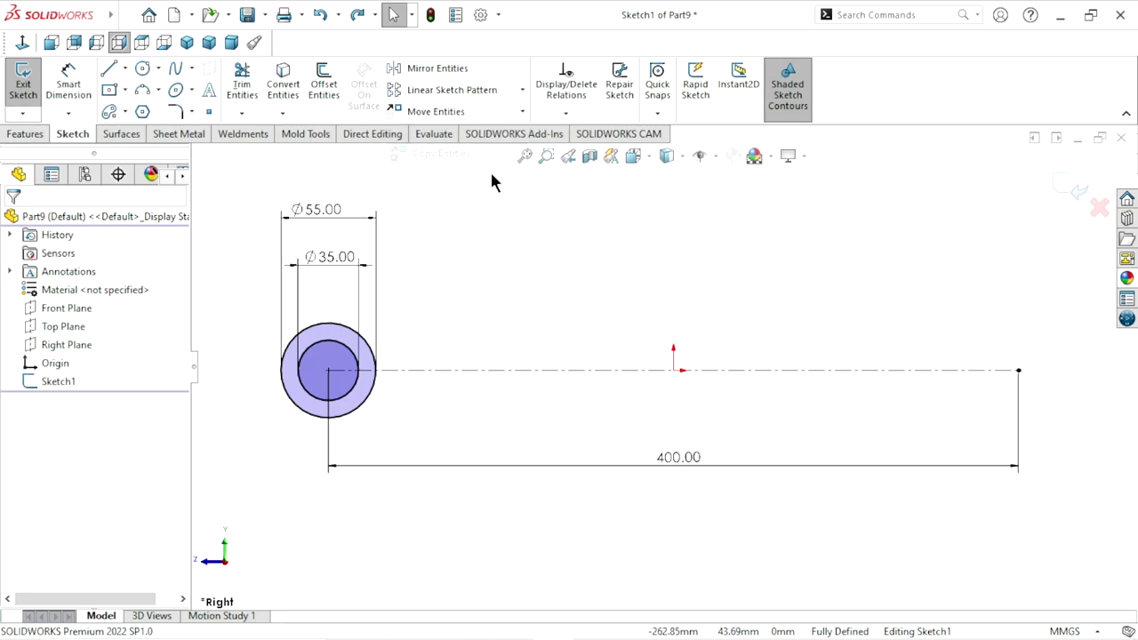
click(328, 365)
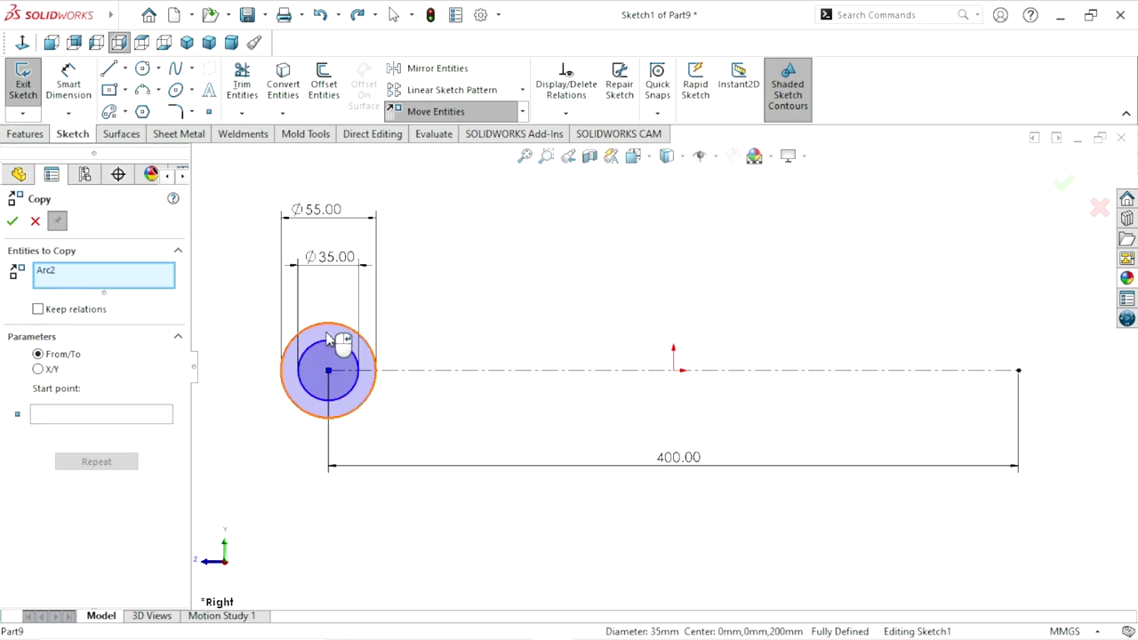
click(324, 343)
click(84, 430)
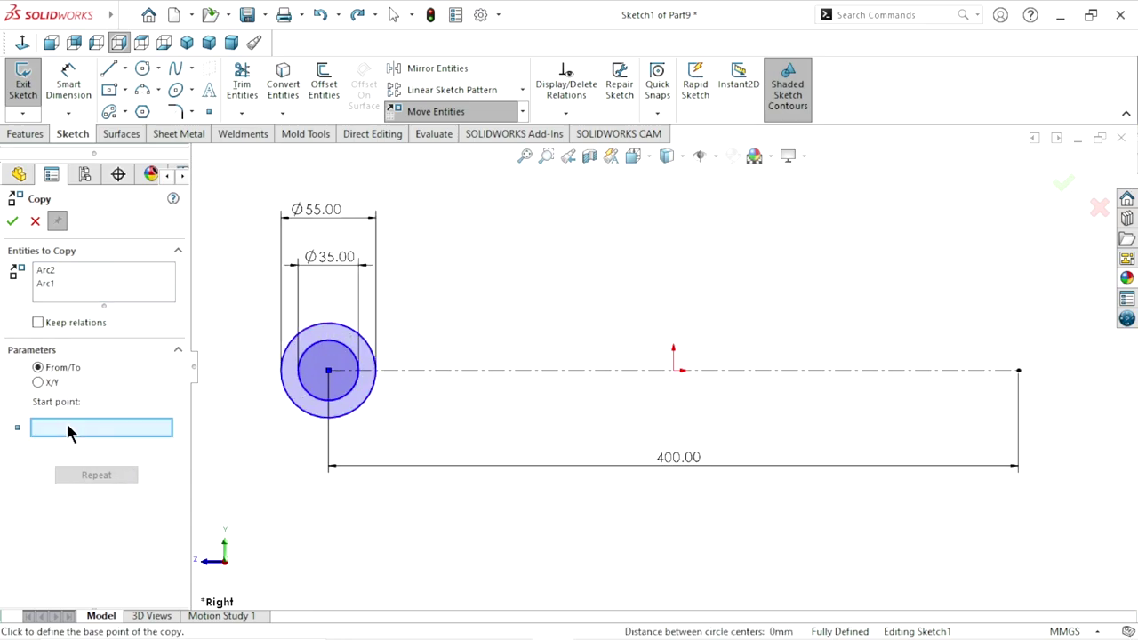
click(328, 371)
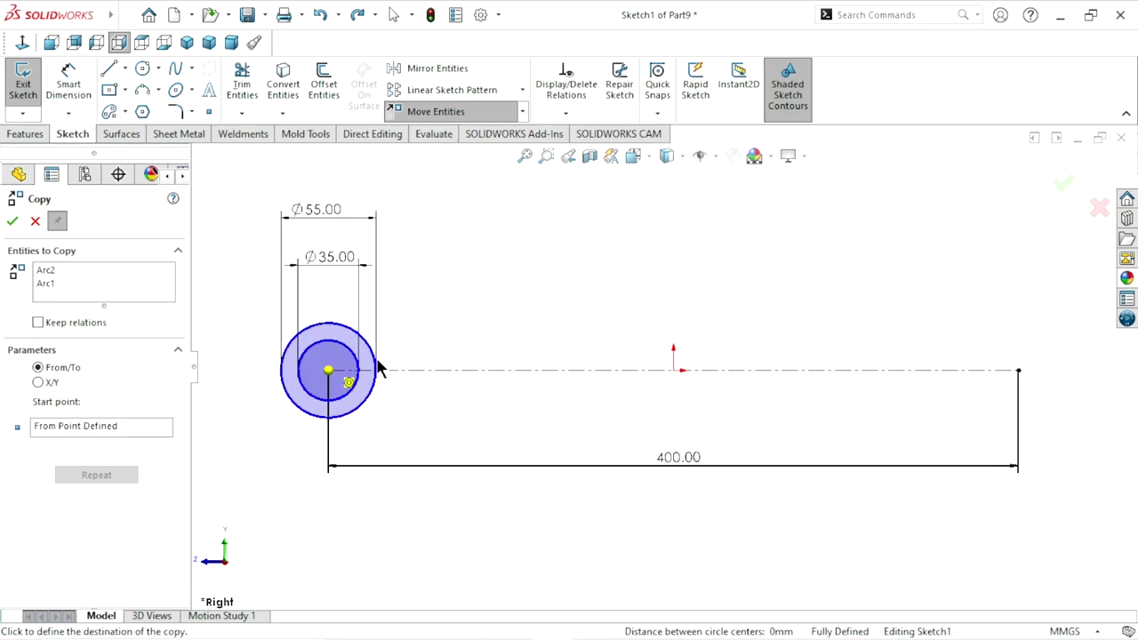
click(1019, 371)
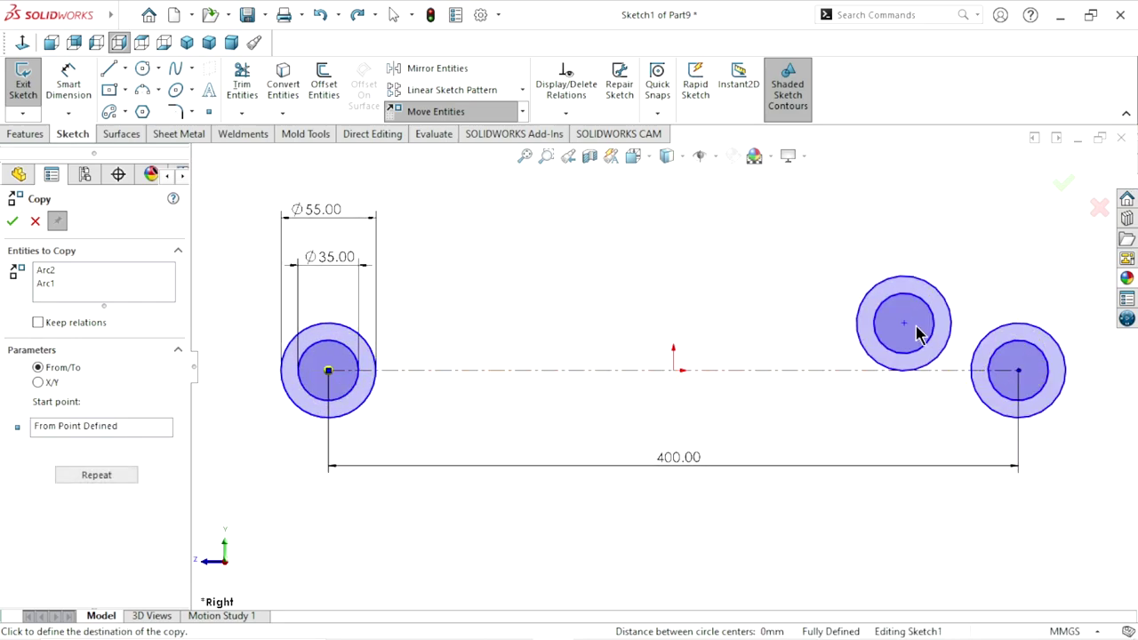
click(903, 323)
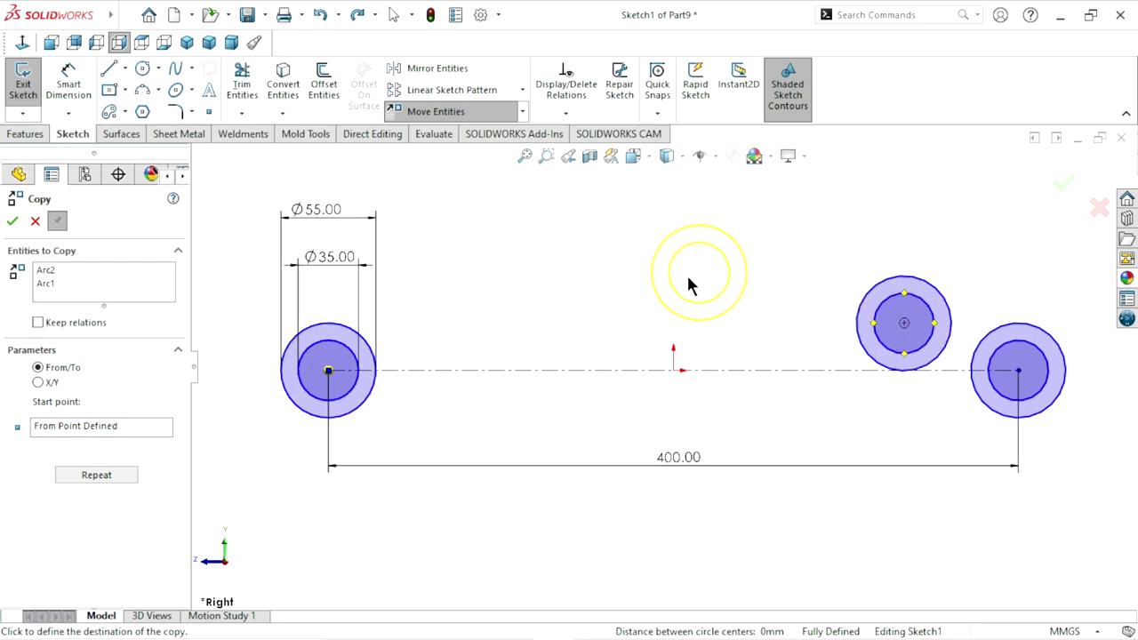
key(Escape)
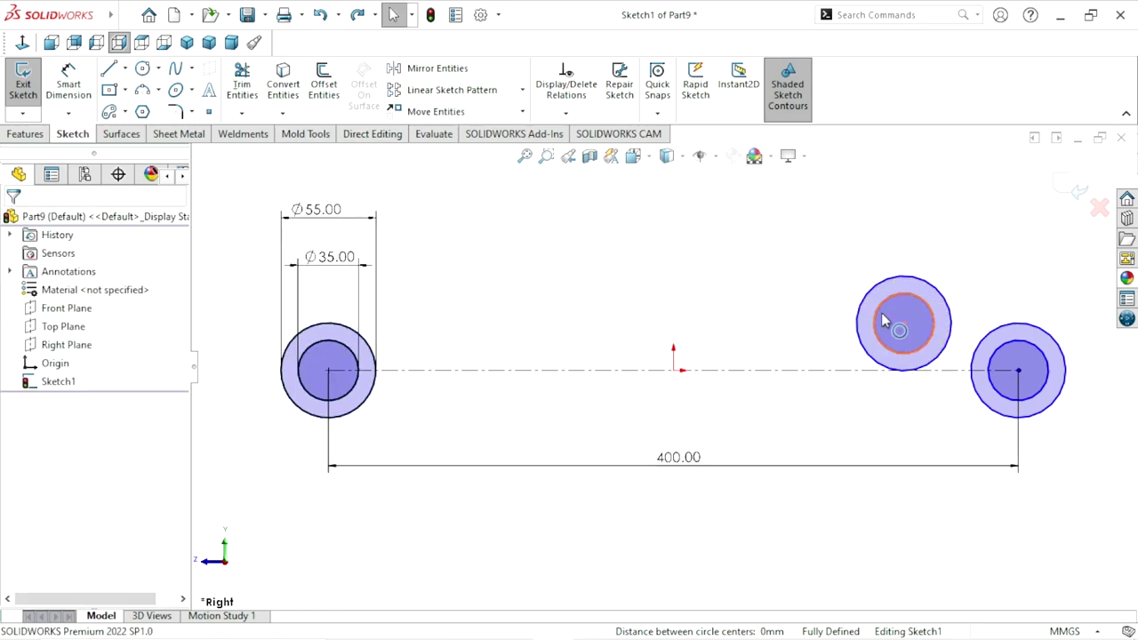
Delete the extra circle pair above the centerline and launch Fully Define Sketch
drag(952, 269, 866, 320)
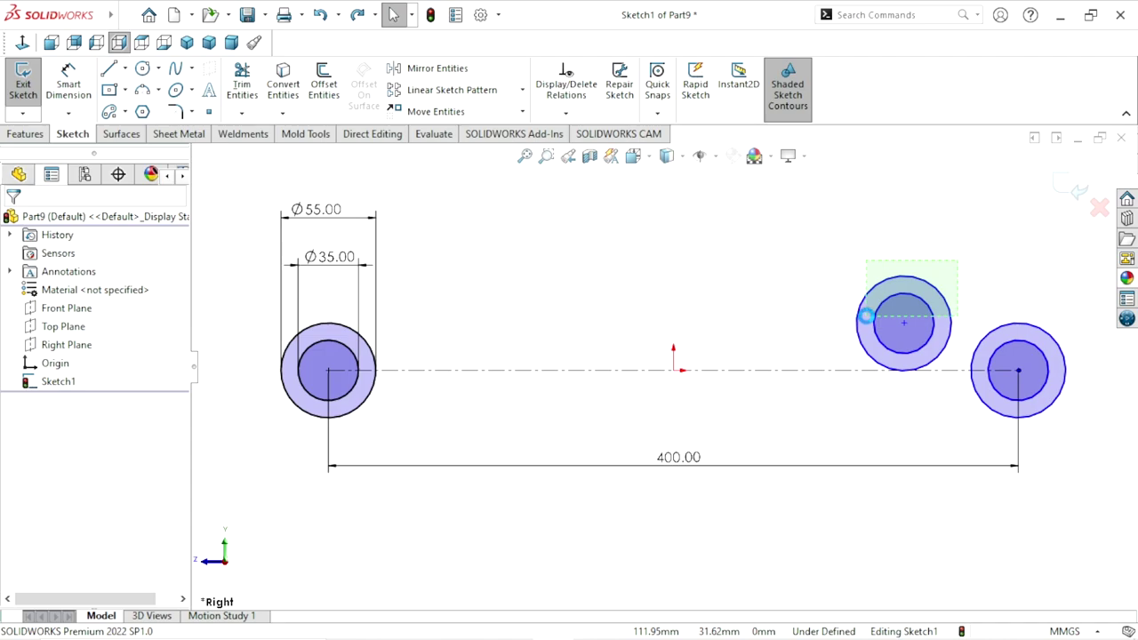
key(Delete)
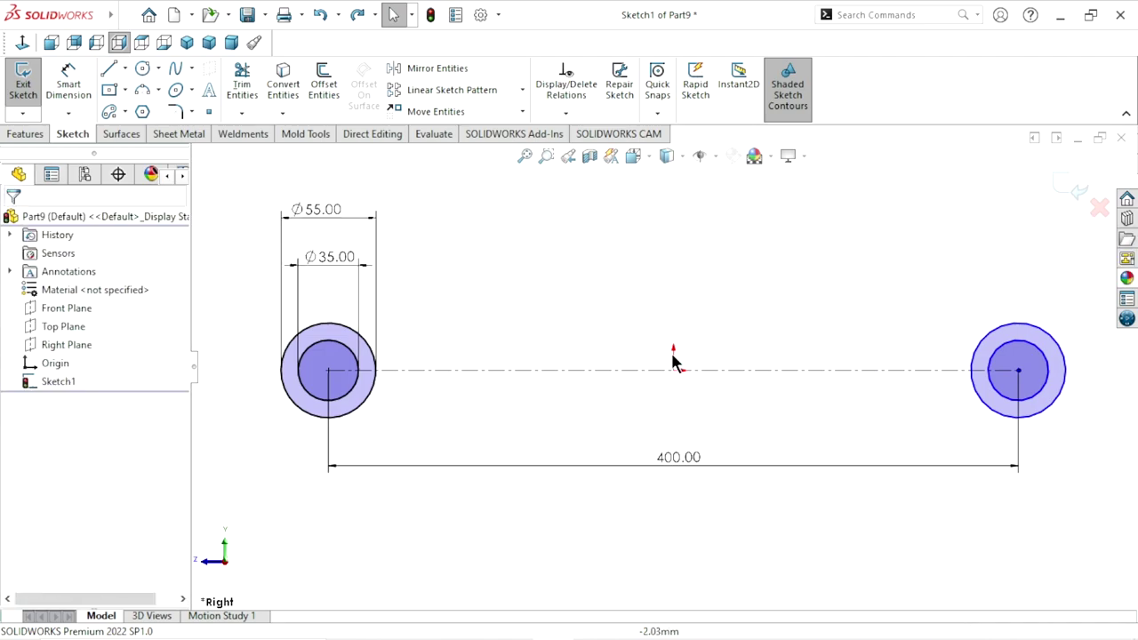
scroll(662, 373, up, 3)
scroll(718, 362, down, 2)
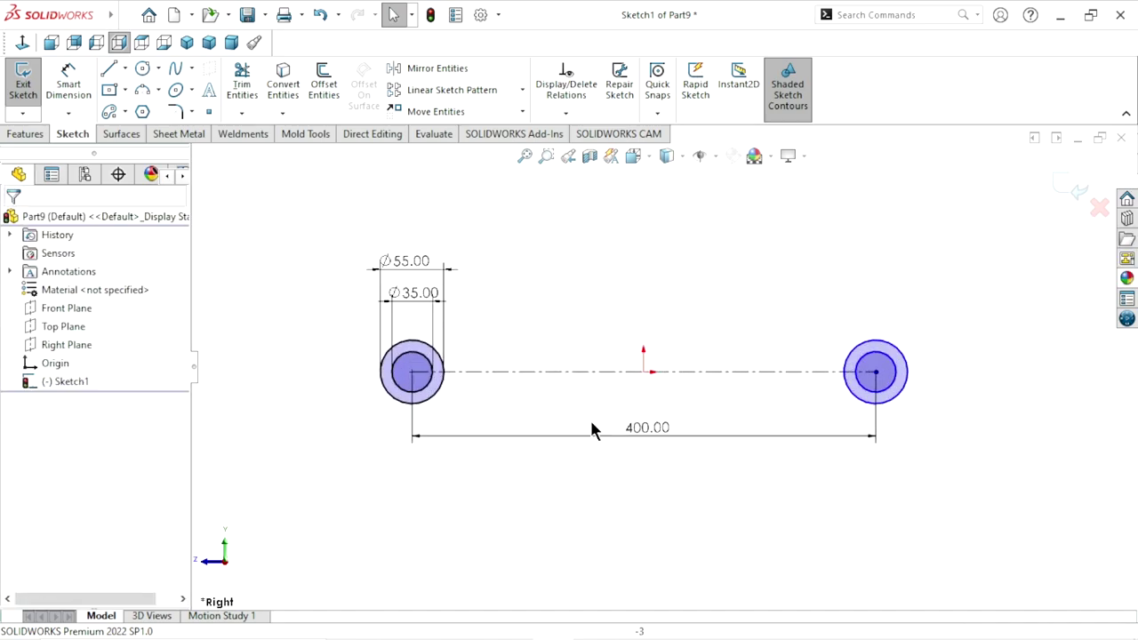
click(570, 115)
click(566, 167)
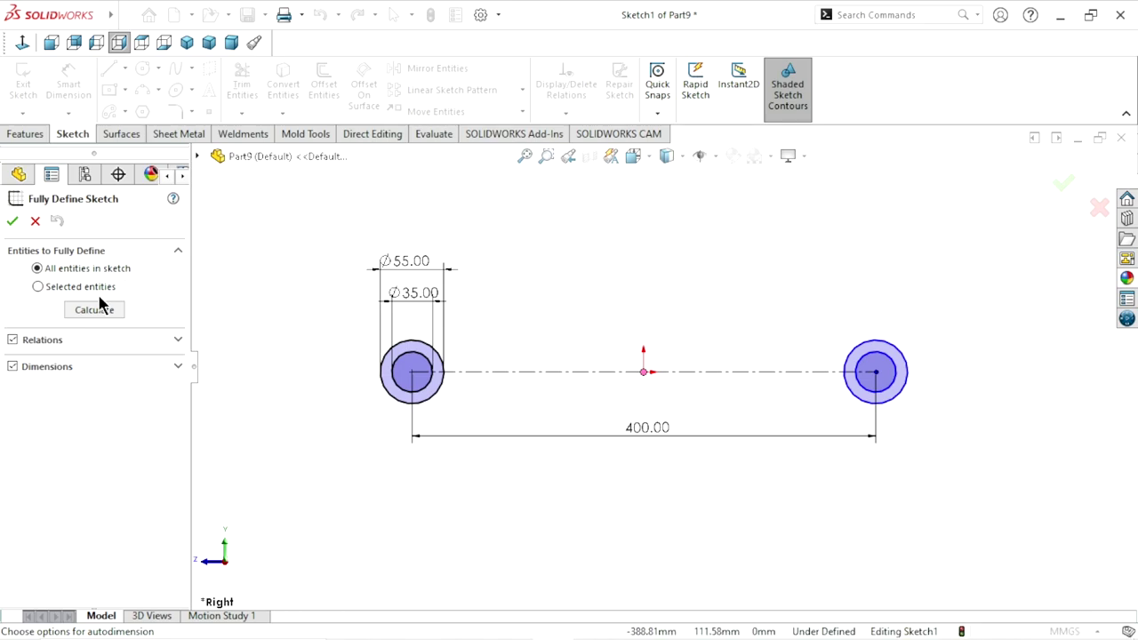
Calculate and accept the dimensions that fully define the sketch
click(89, 310)
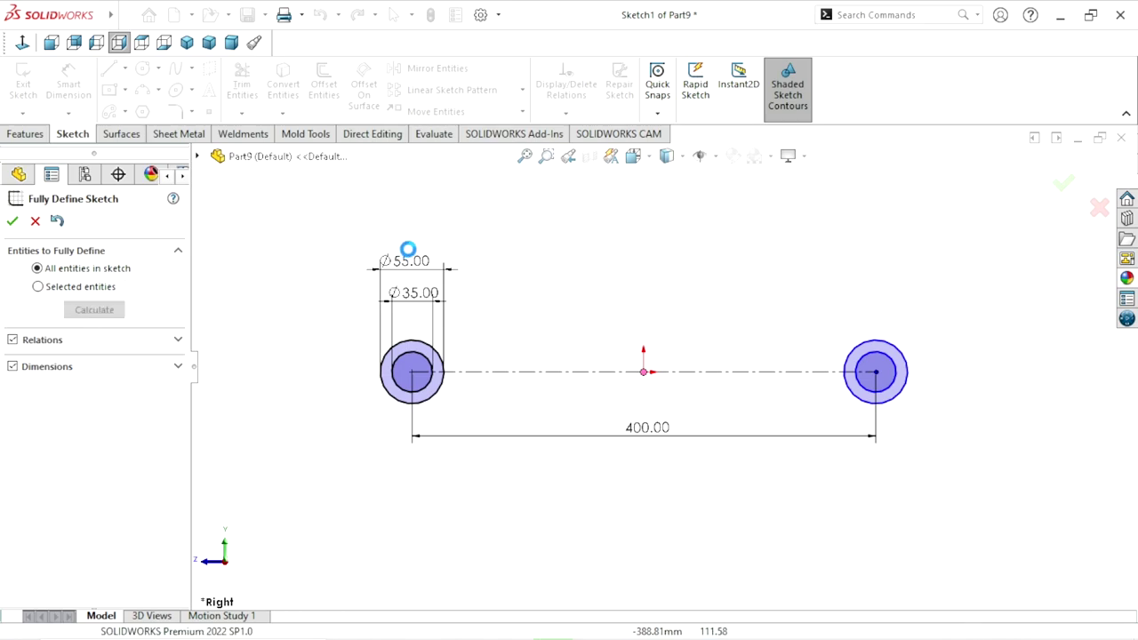
click(12, 221)
scroll(654, 380, up, 1)
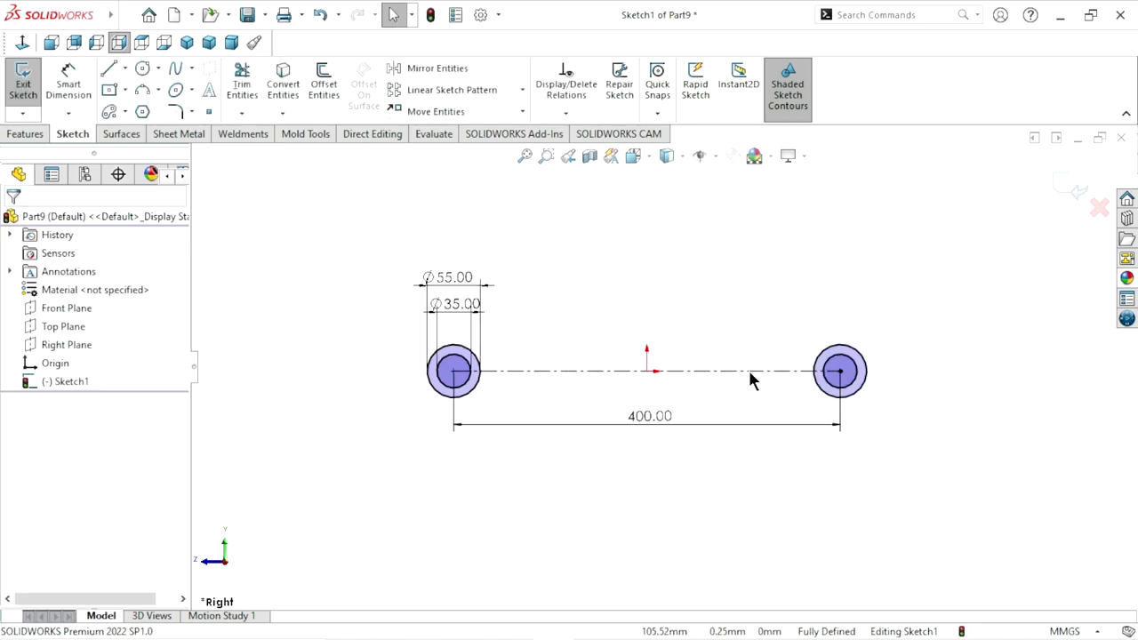
scroll(752, 369, down, 1)
Extrude the sketch 28 mm Mid Plane into two hollow cylinders, Boss-Extrude1
click(27, 135)
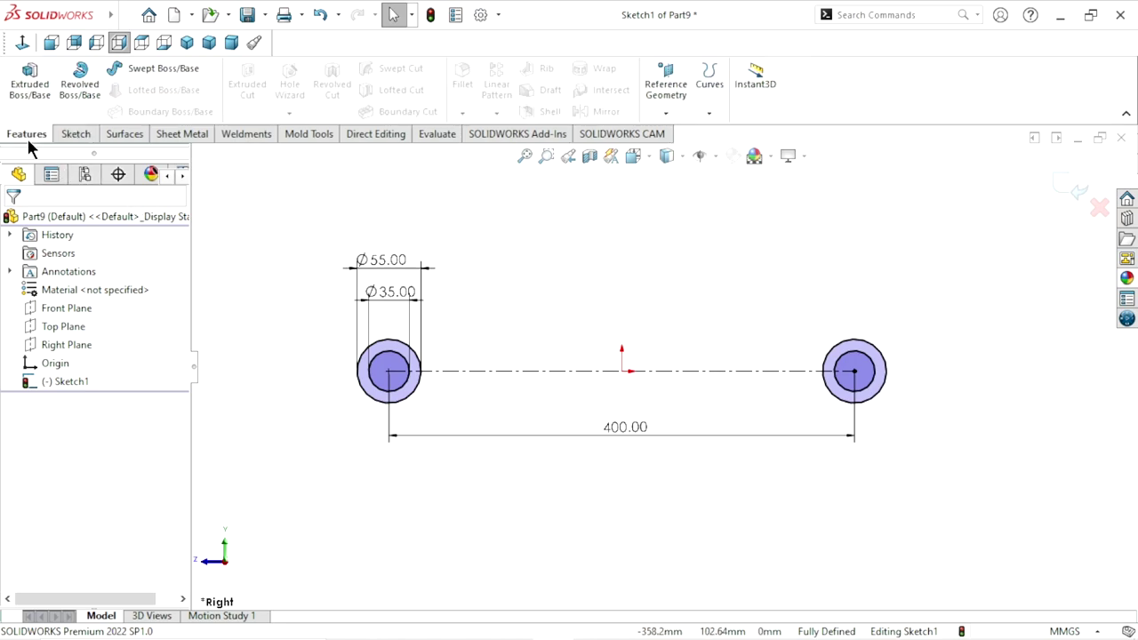
click(36, 99)
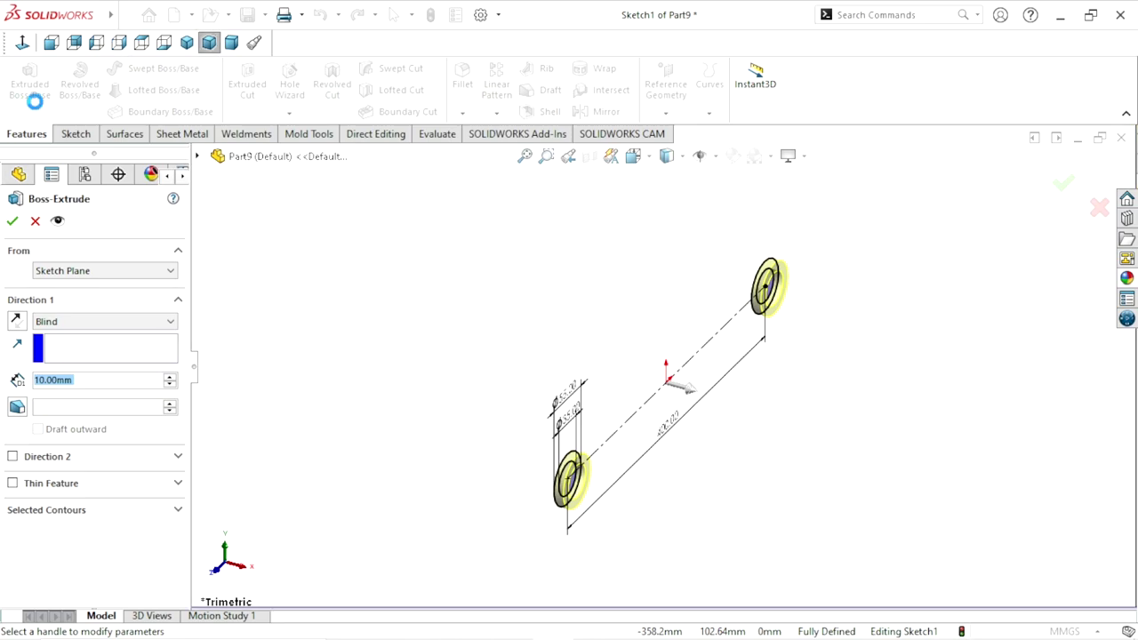
scroll(691, 426, down, 1)
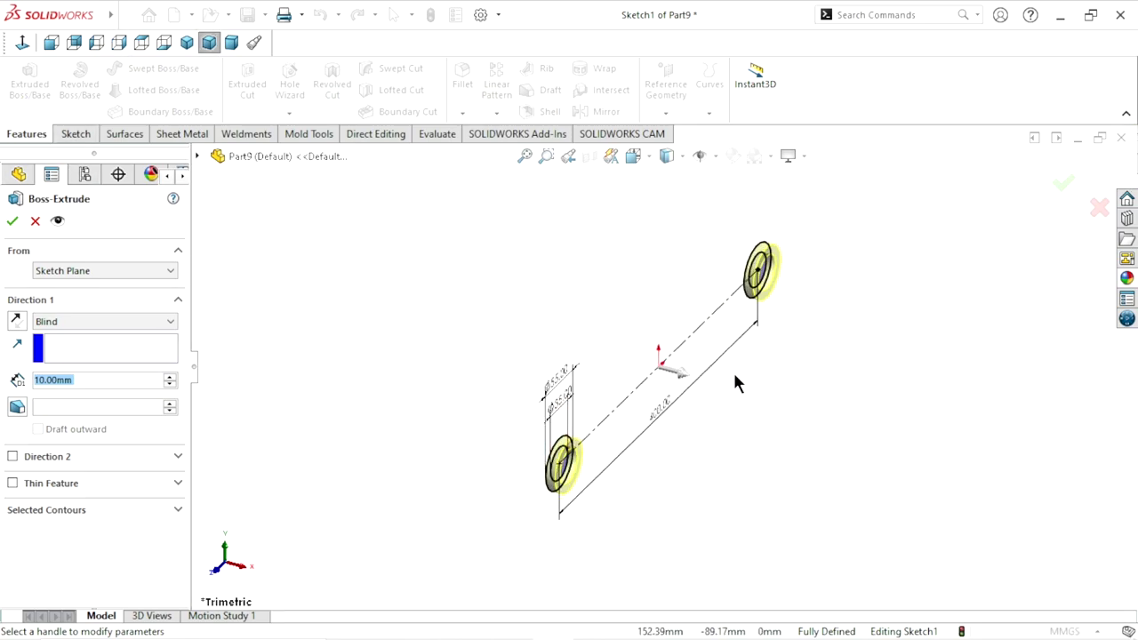
scroll(733, 370, down, 1)
click(98, 380)
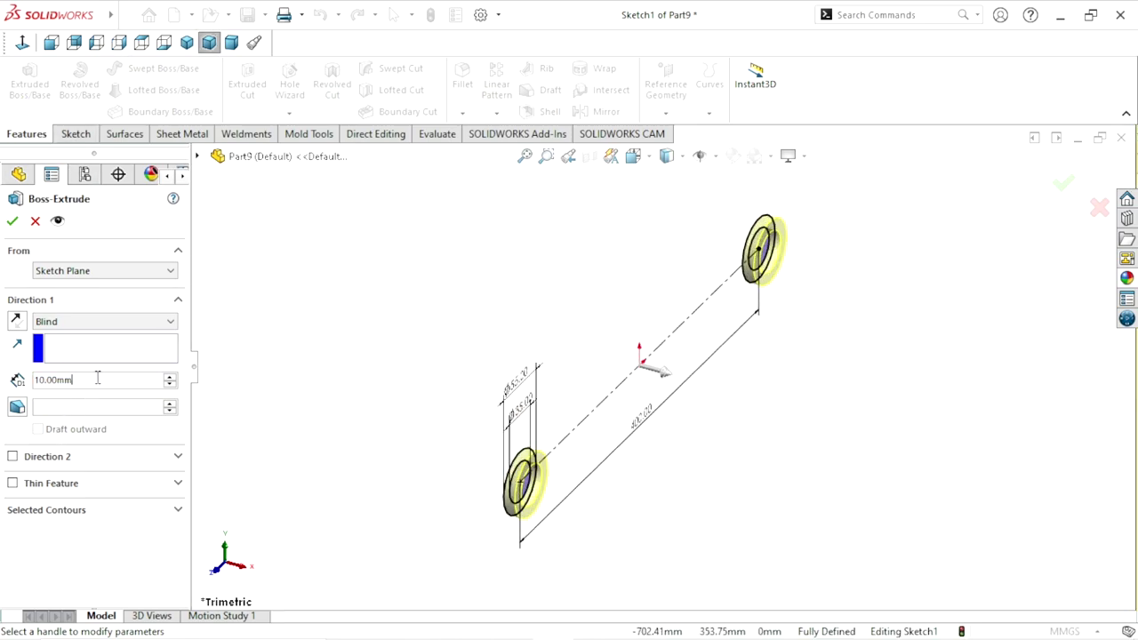
text(2)
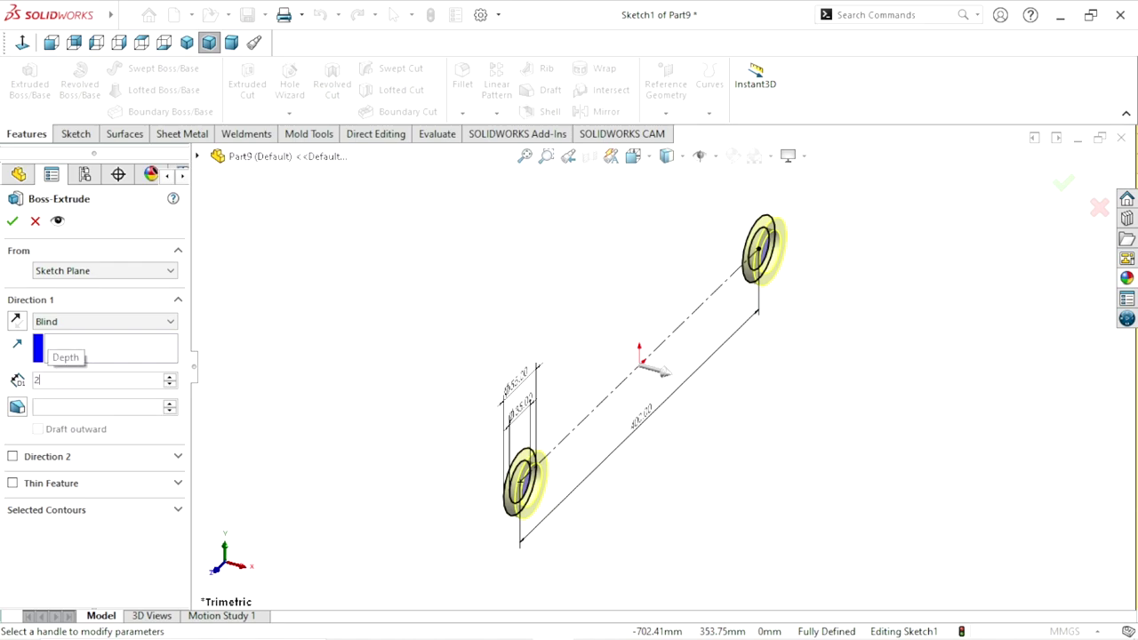
text(8.00mm)
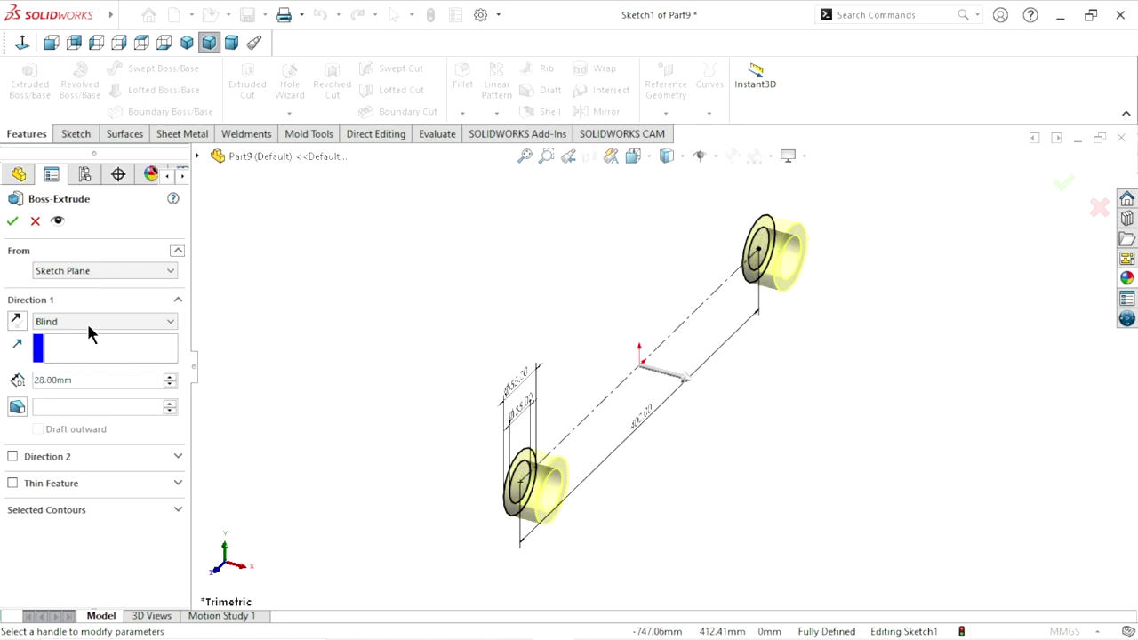
click(86, 321)
click(67, 389)
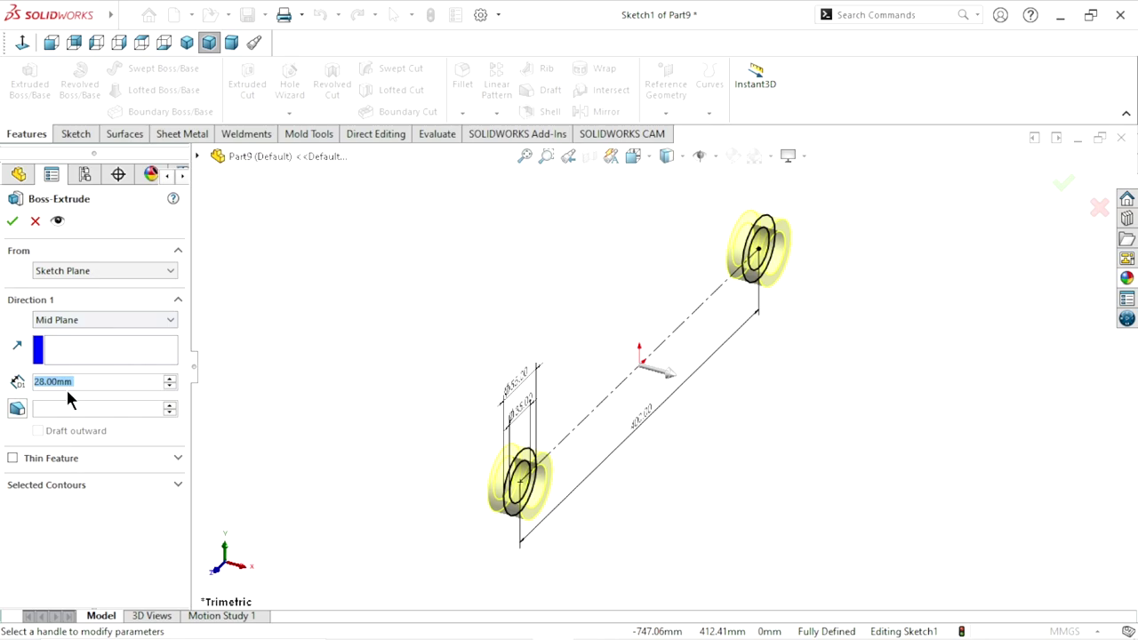
click(12, 224)
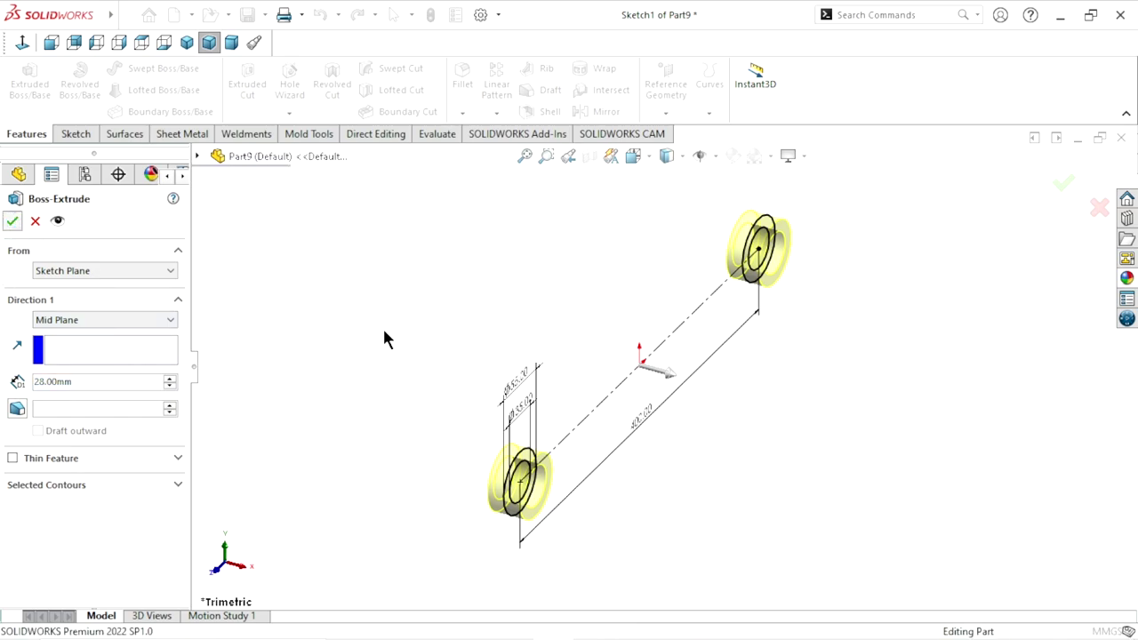
scroll(655, 426, up, 1)
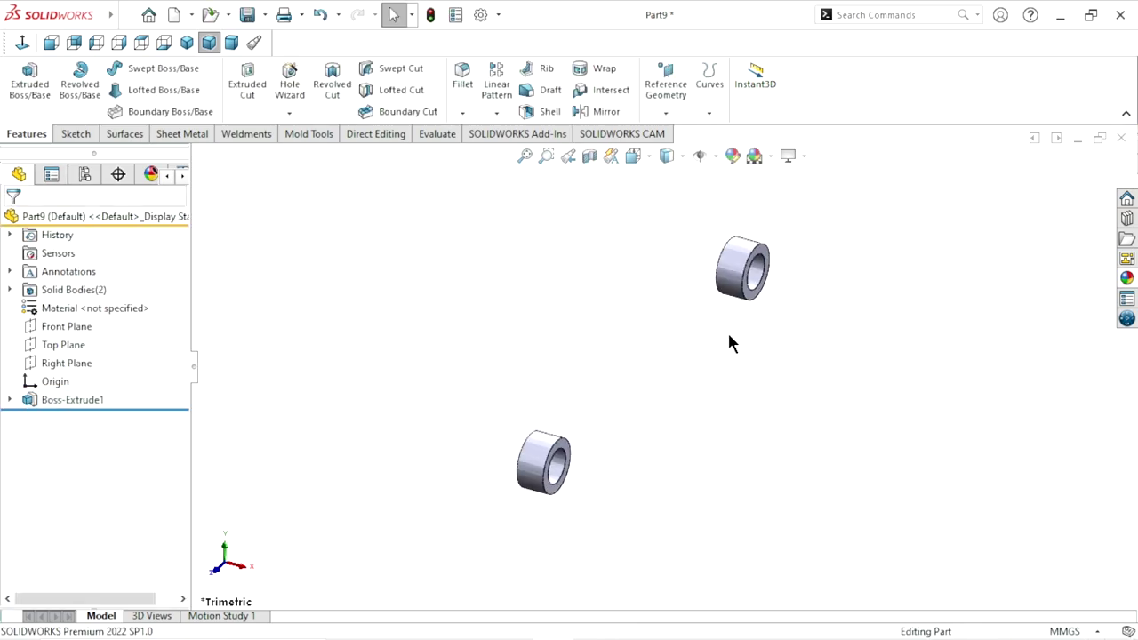
scroll(729, 344, down, 1)
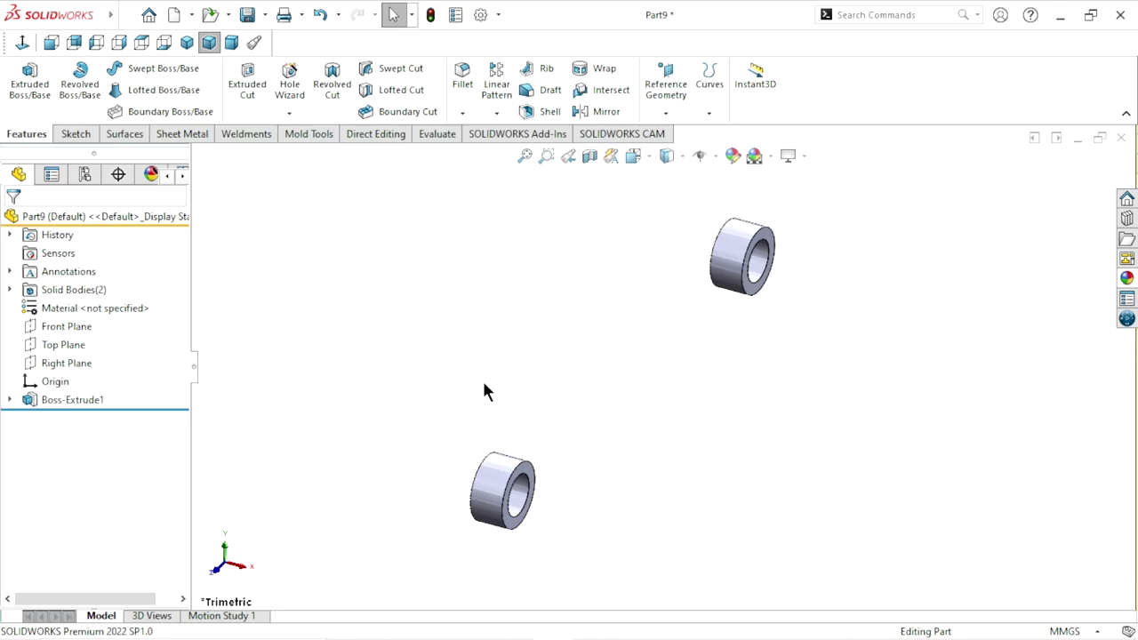
On the Right Plane, sketch a line joining the two bushing centres
click(56, 360)
click(71, 338)
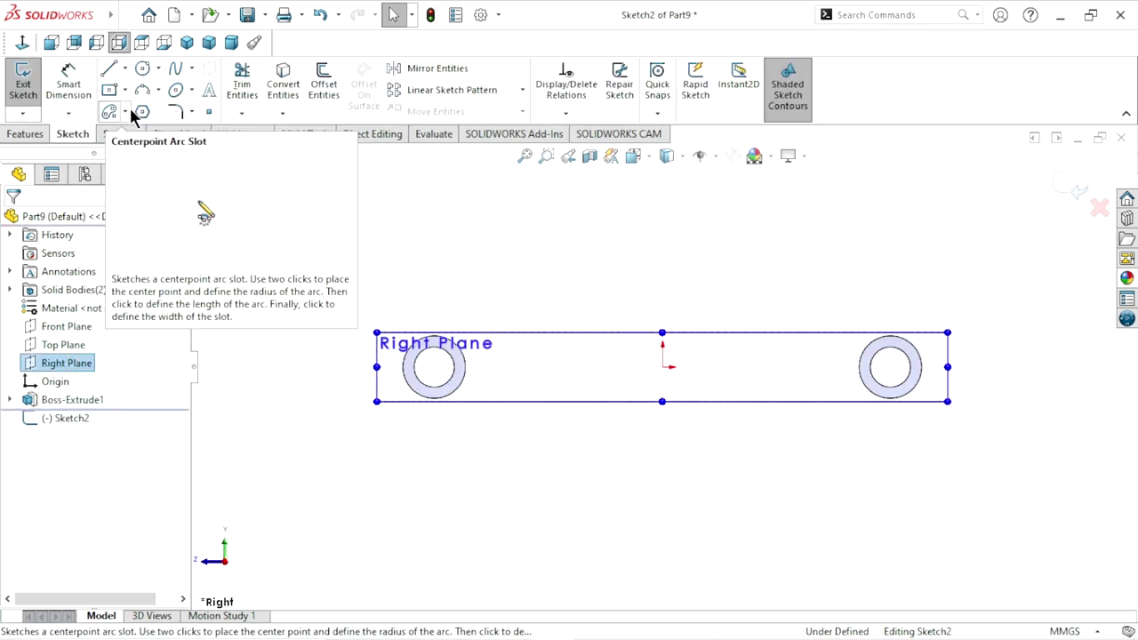
click(126, 70)
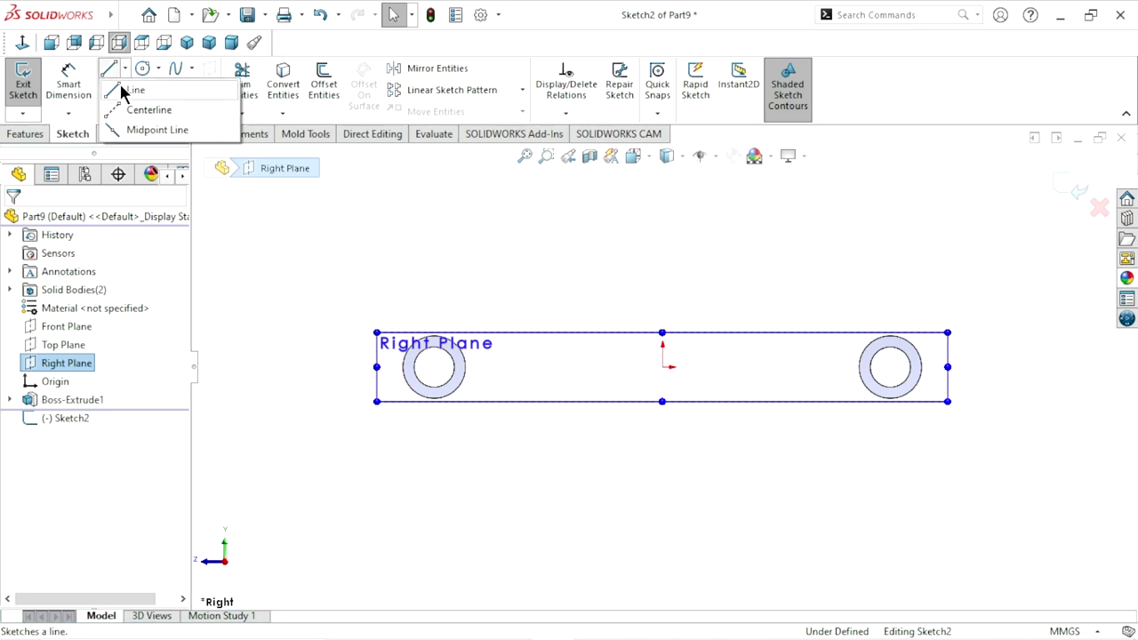
click(119, 83)
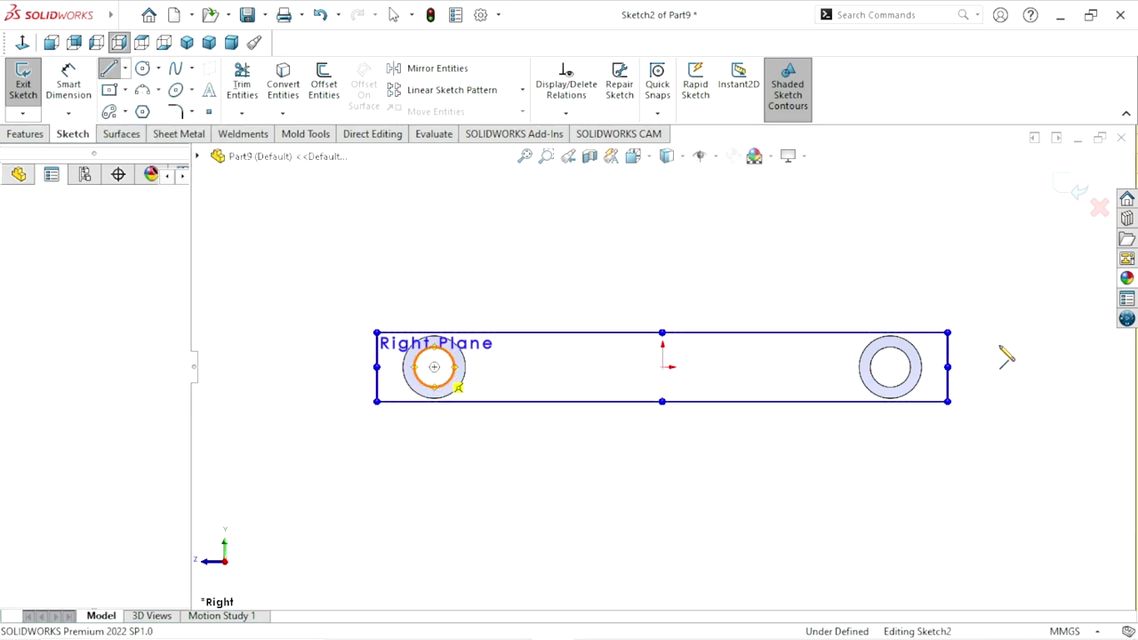
drag(433, 368, 890, 367)
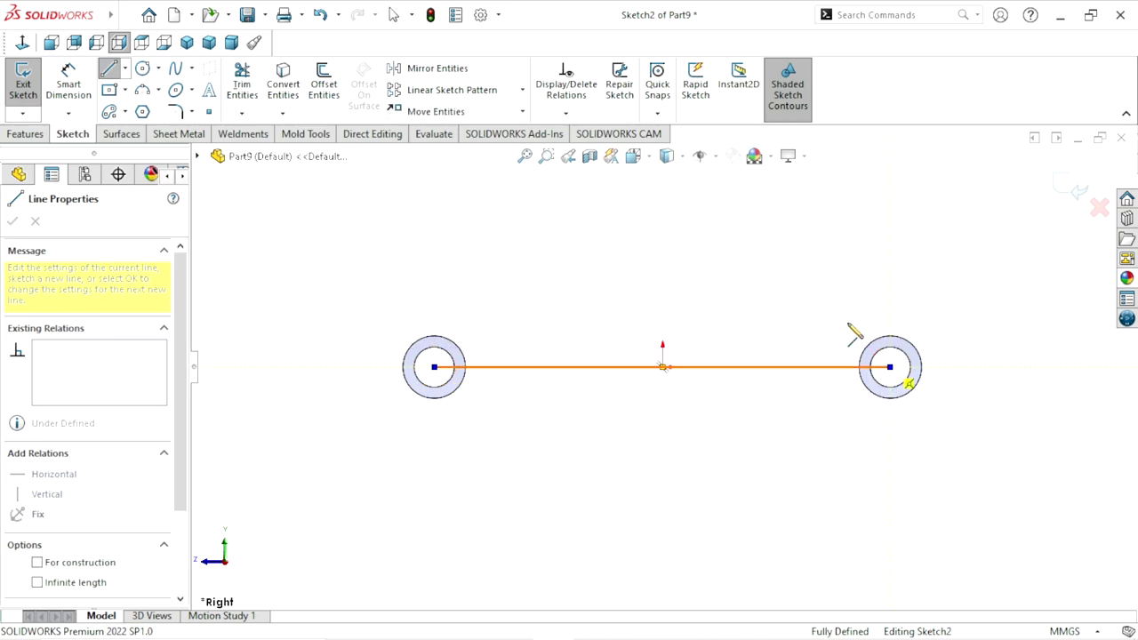
right_click(821, 311)
click(849, 318)
scroll(655, 362, up, 2)
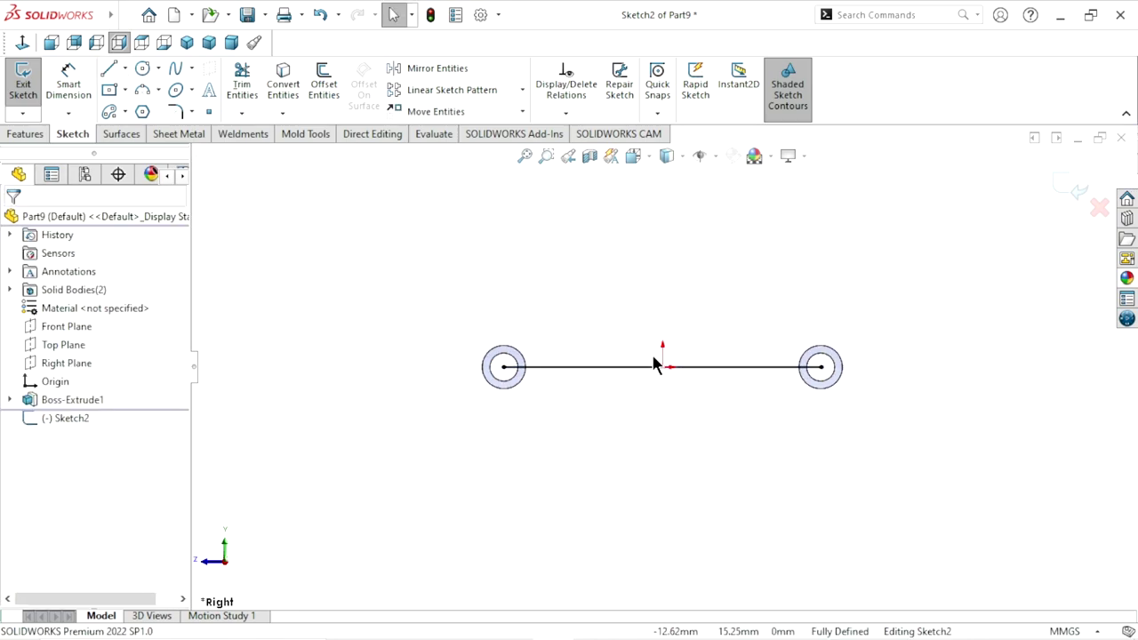
scroll(655, 362, down, 3)
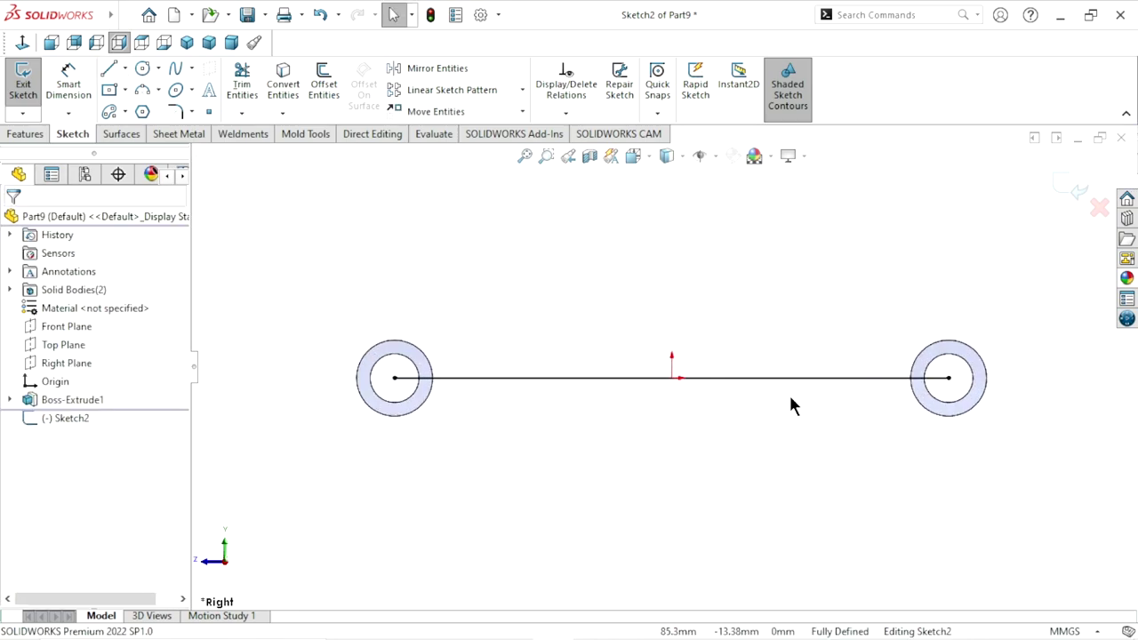
Offset that line 12.5 mm, reversed so the copy lies above it
click(325, 89)
click(544, 378)
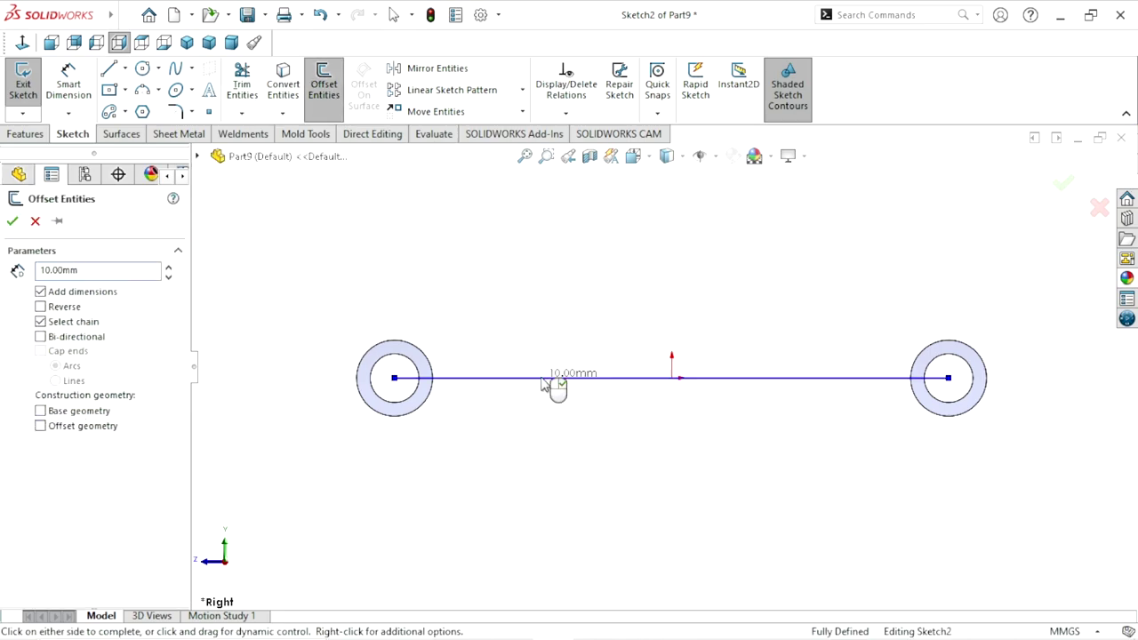
click(41, 306)
text(12.5)
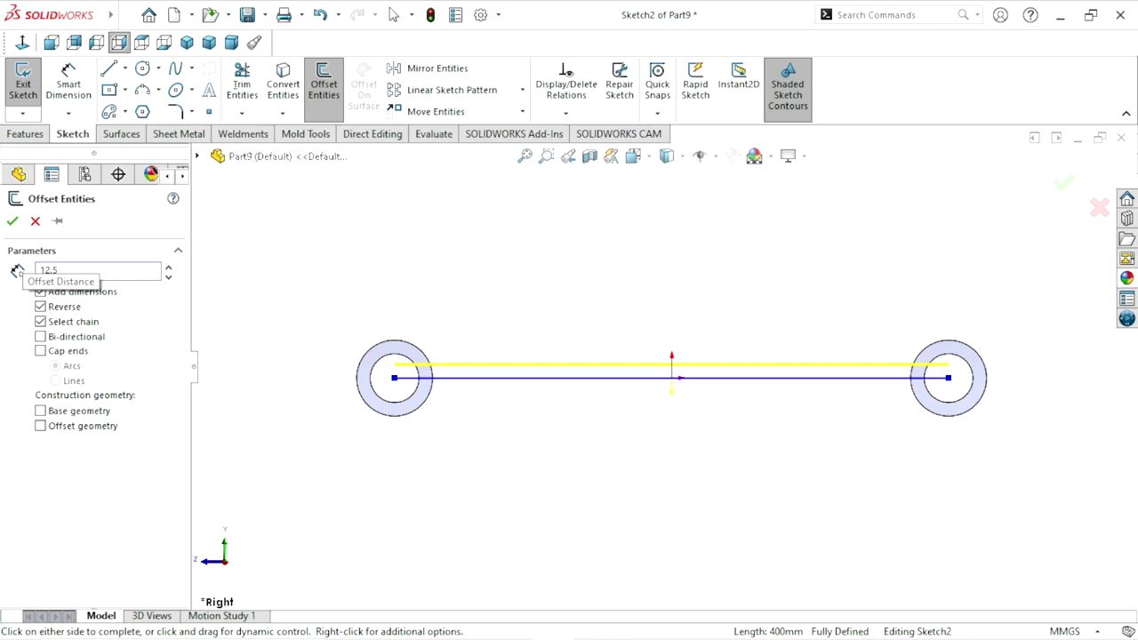
key(Return)
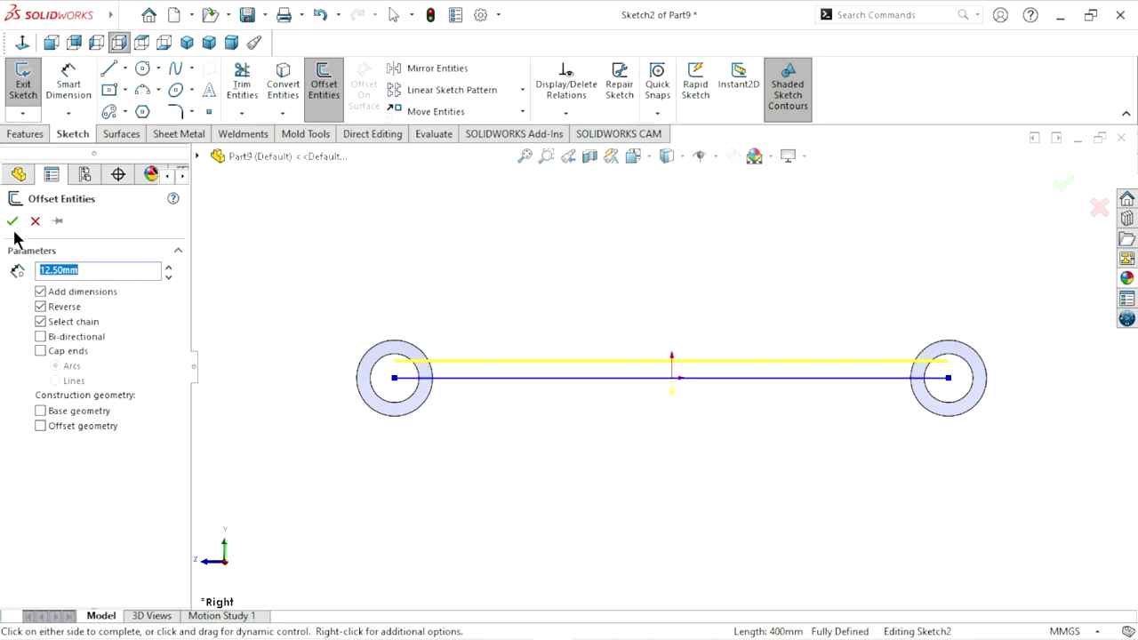
click(11, 220)
Convert the right boss's outer circular edge into sketch geometry
scroll(671, 396, down, 2)
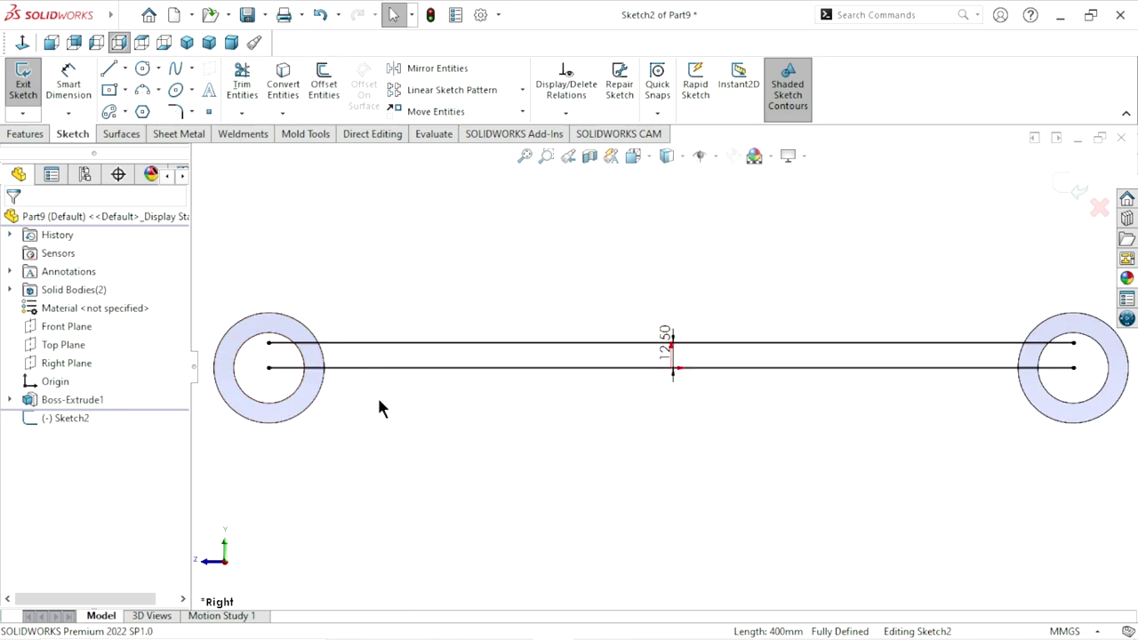
scroll(287, 373, down, 2)
scroll(413, 402, up, 1)
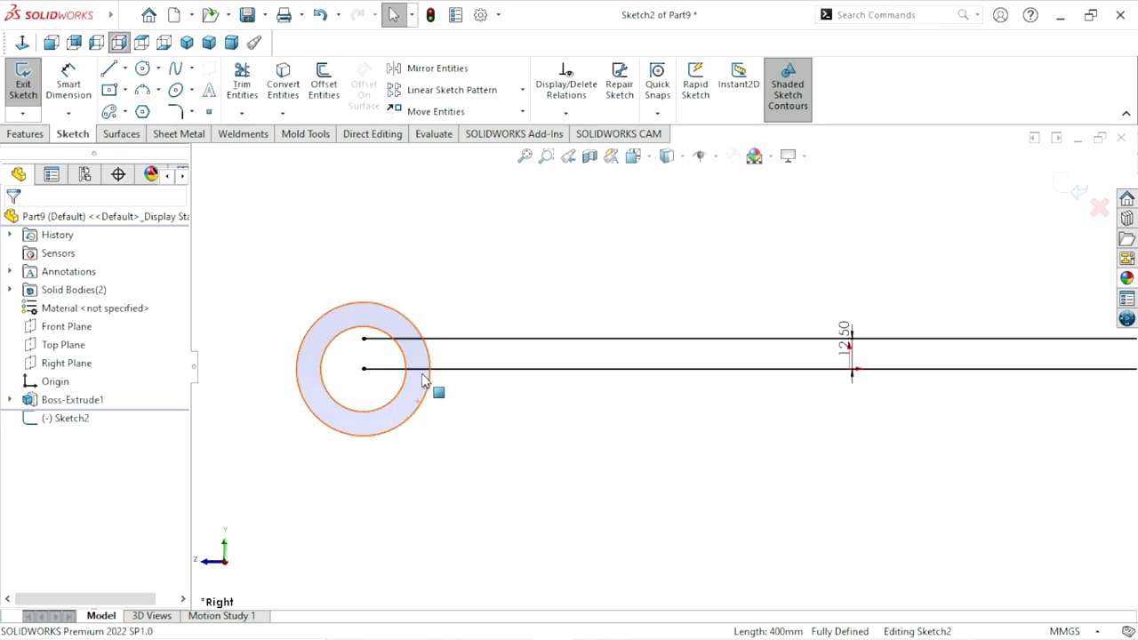
scroll(440, 388, down, 2)
click(460, 351)
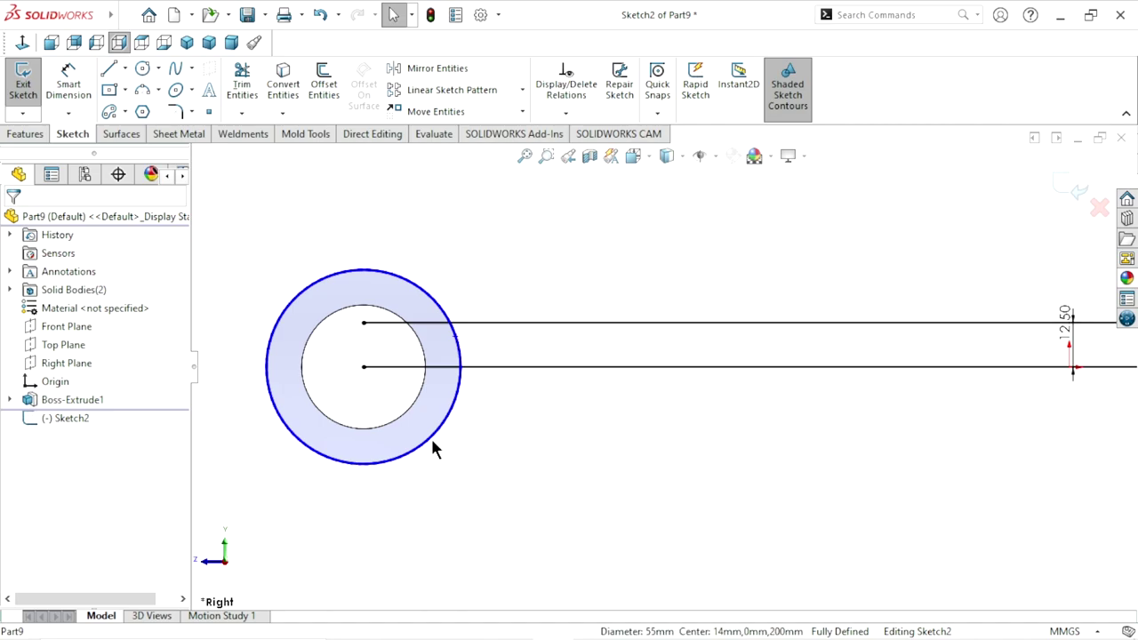
click(393, 261)
scroll(419, 457, up, 4)
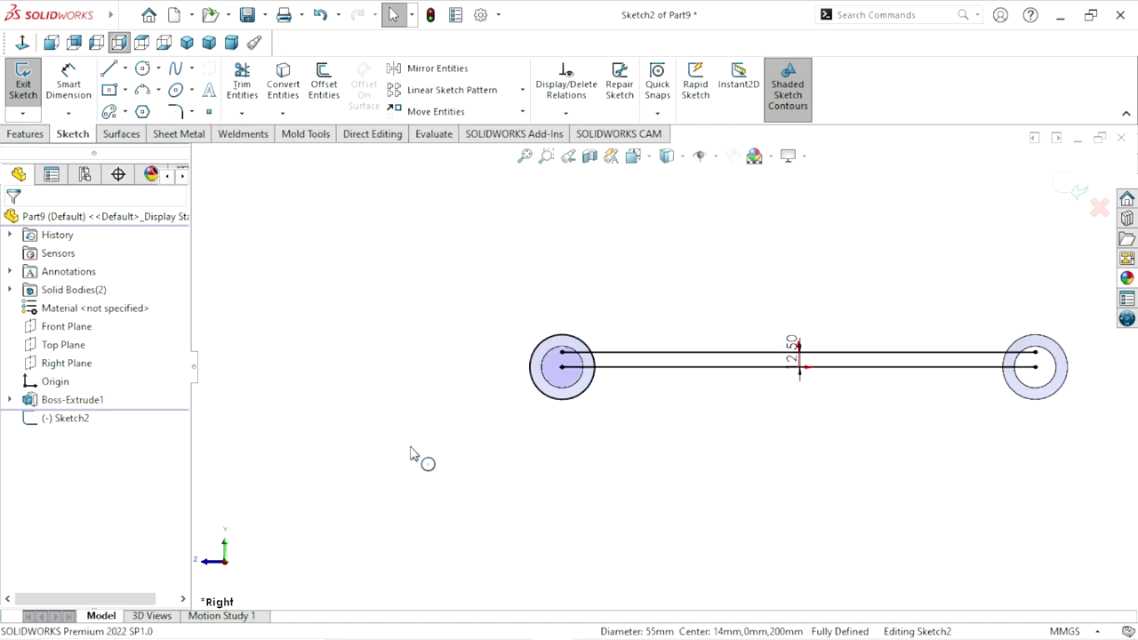
scroll(675, 459, up, 1)
scroll(990, 344, down, 3)
scroll(737, 424, down, 3)
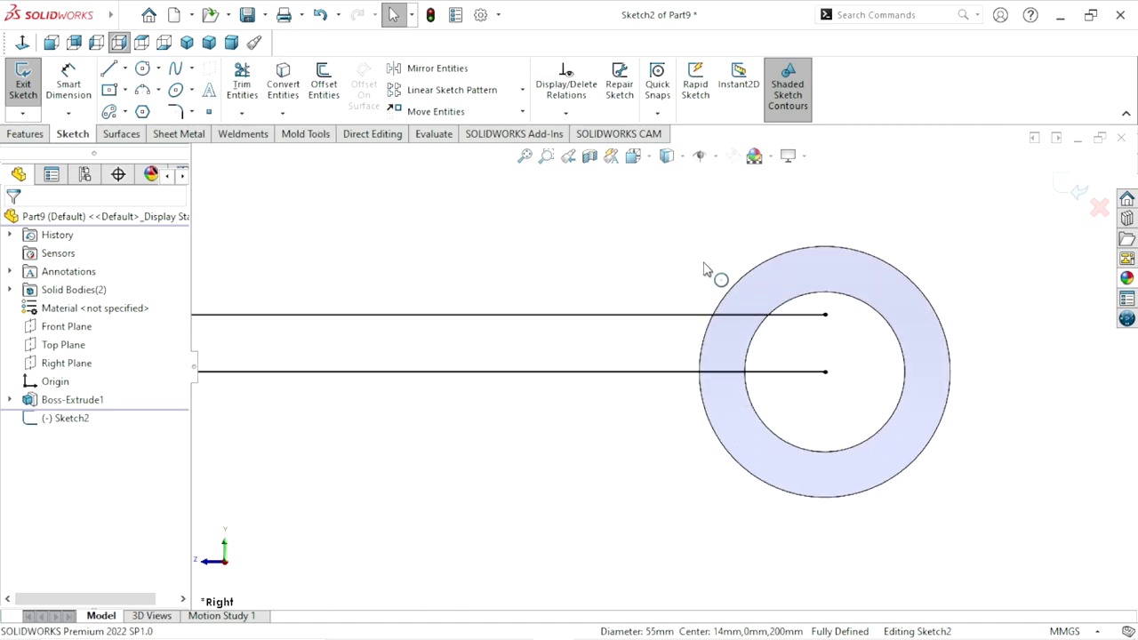
click(734, 295)
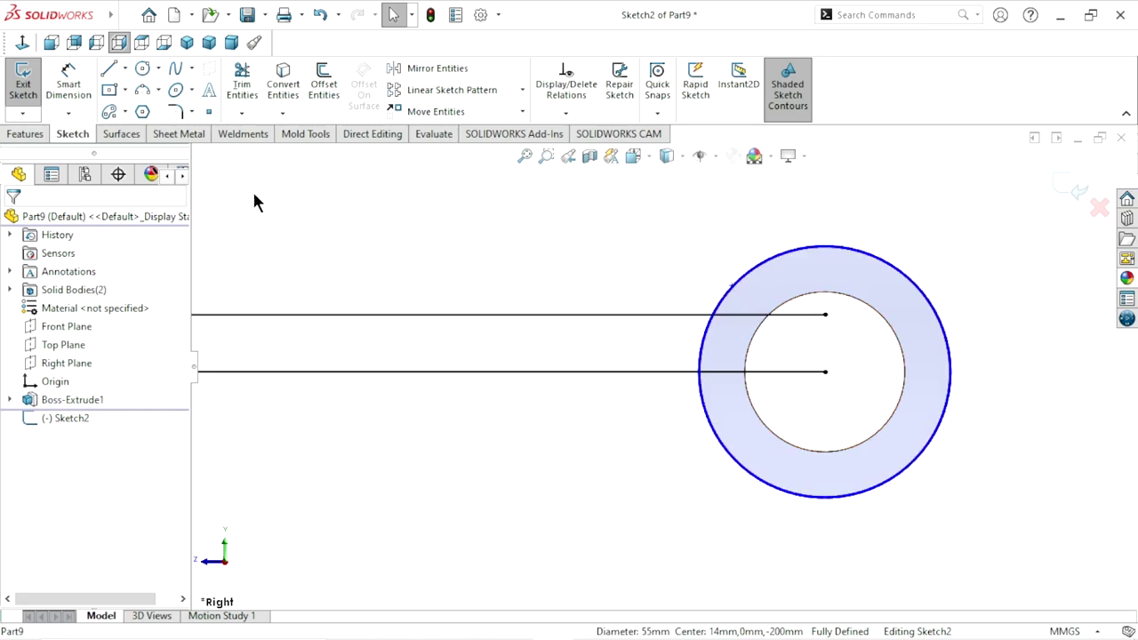
click(289, 99)
scroll(653, 446, up, 3)
scroll(652, 447, up, 2)
scroll(443, 451, up, 2)
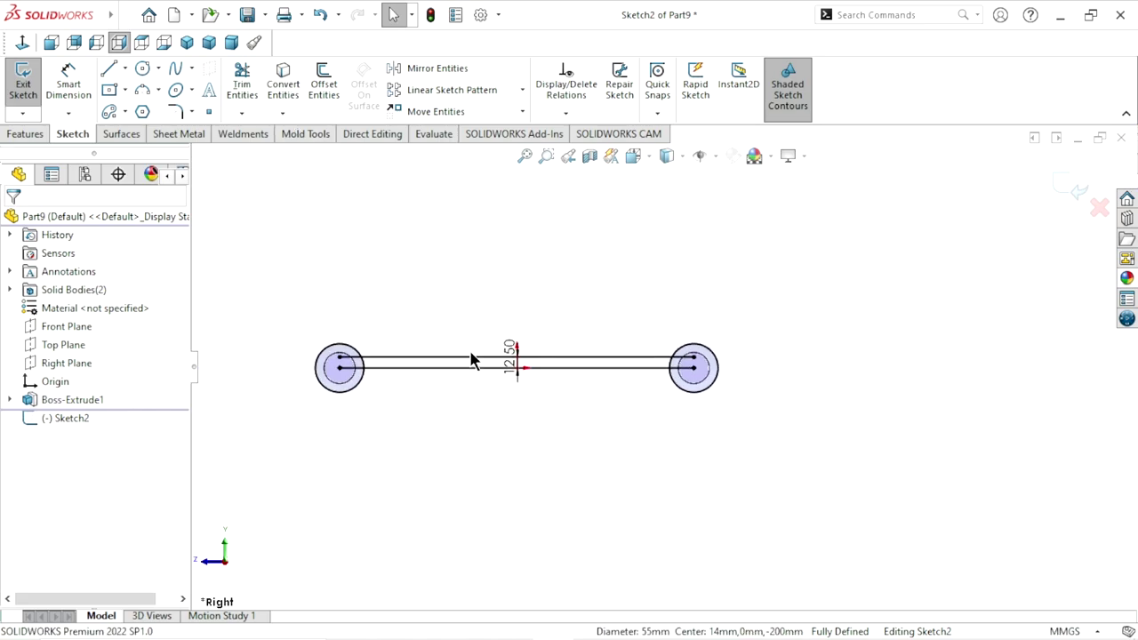
scroll(403, 342, down, 2)
Trim the line segments inside the outer circles to leave a closed strip profile
click(242, 84)
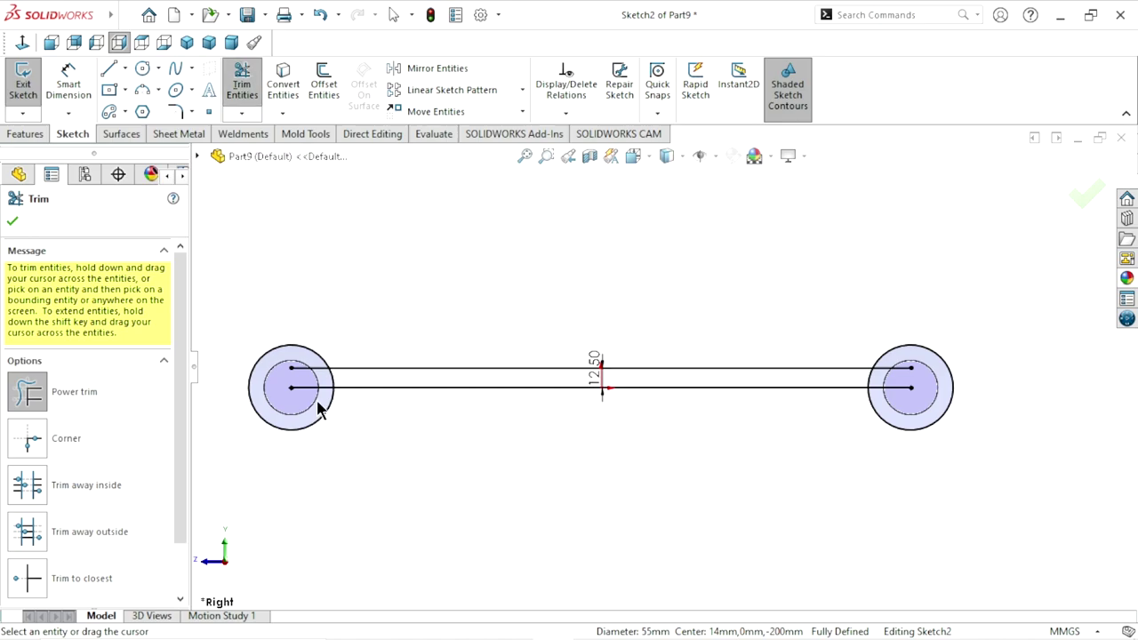
scroll(322, 406, down, 3)
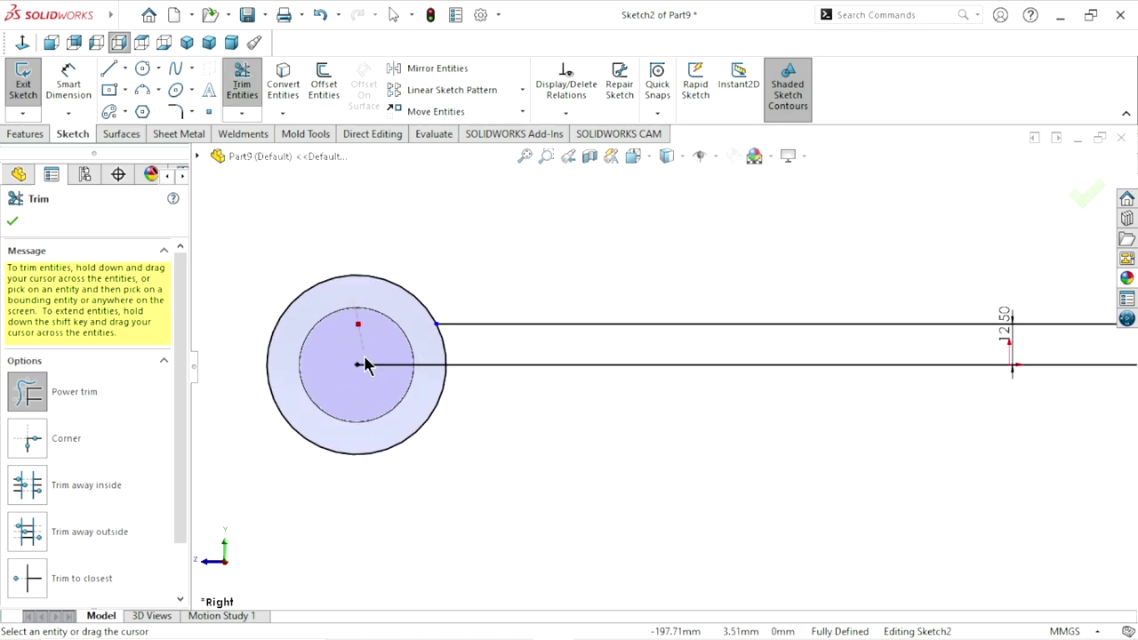
scroll(405, 480, up, 2)
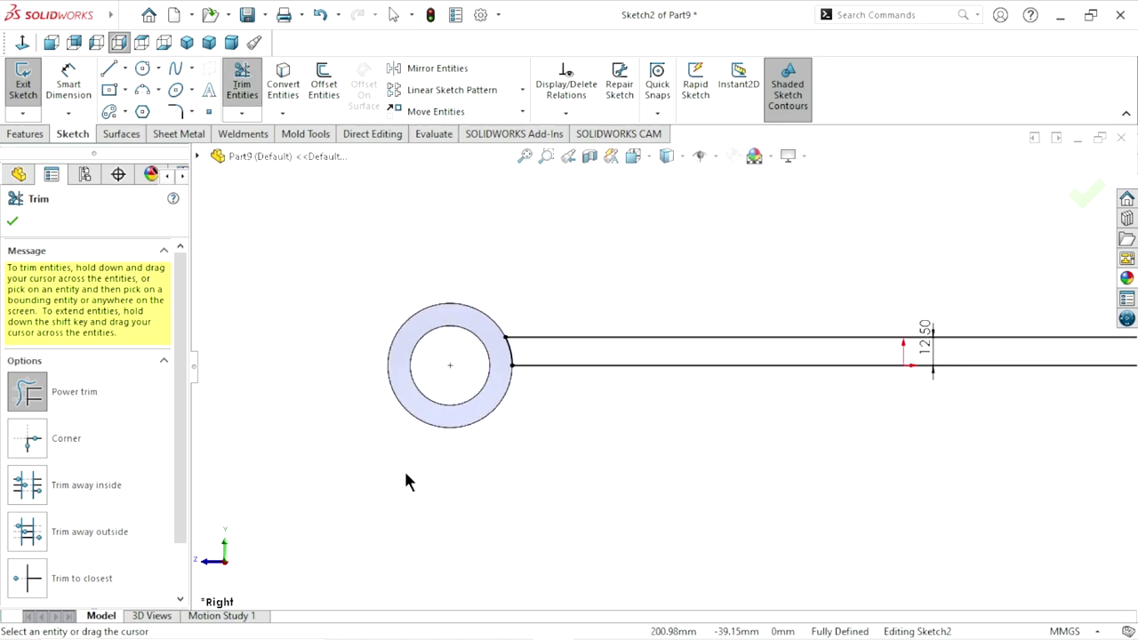
scroll(622, 462, up, 2)
scroll(978, 400, down, 1)
scroll(942, 328, down, 2)
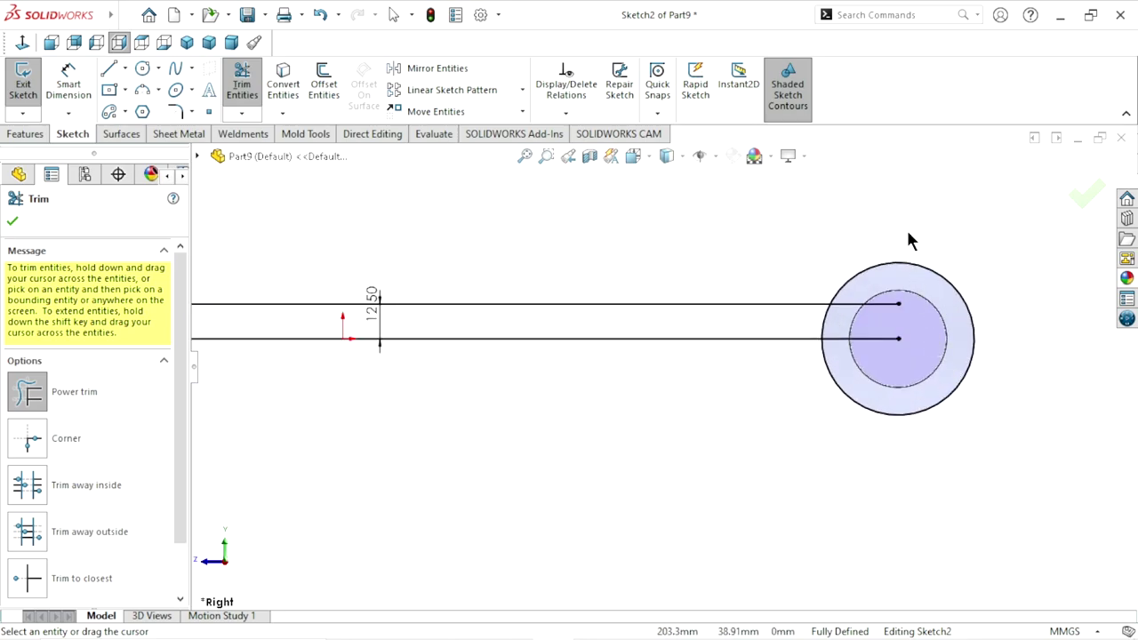
drag(907, 230, 864, 440)
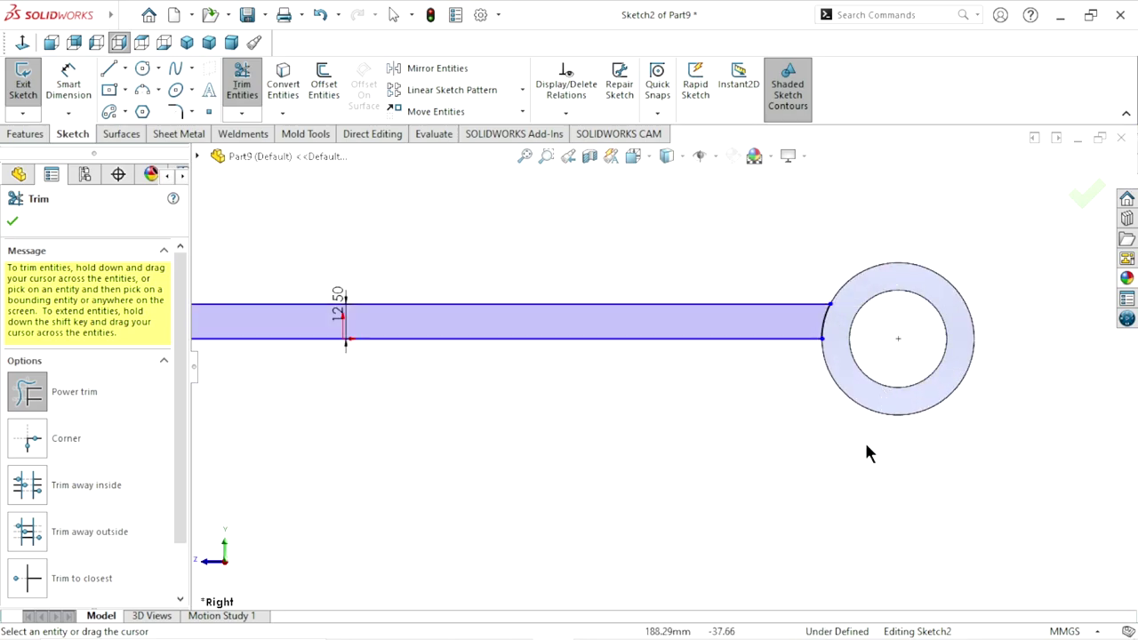
scroll(705, 485, up, 2)
scroll(705, 485, up, 1)
scroll(267, 355, down, 2)
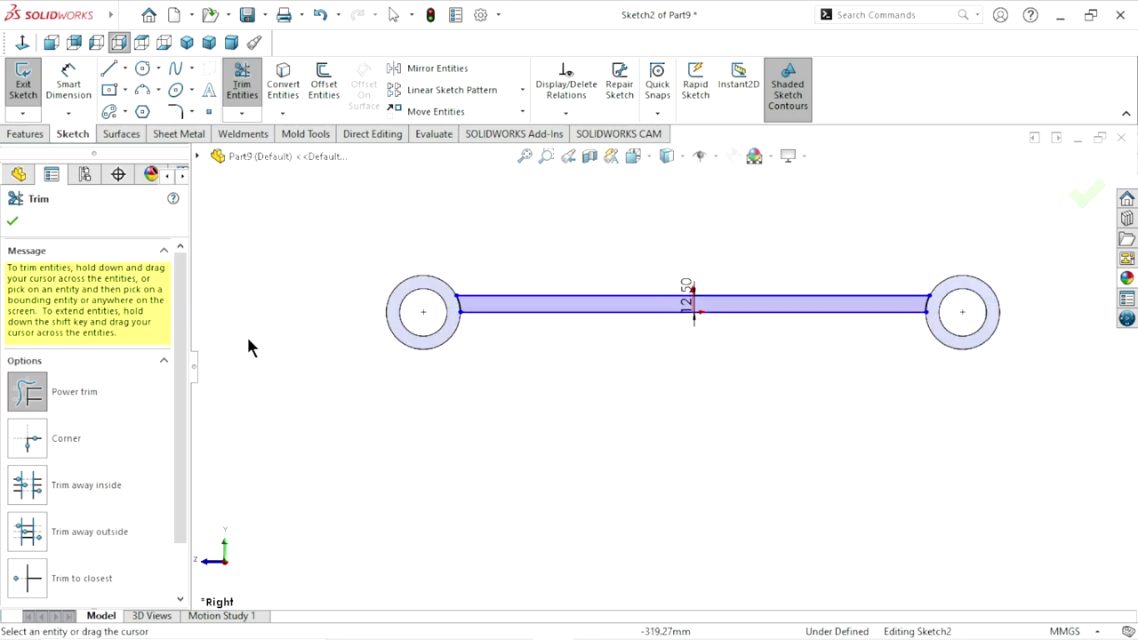
click(7, 224)
click(22, 136)
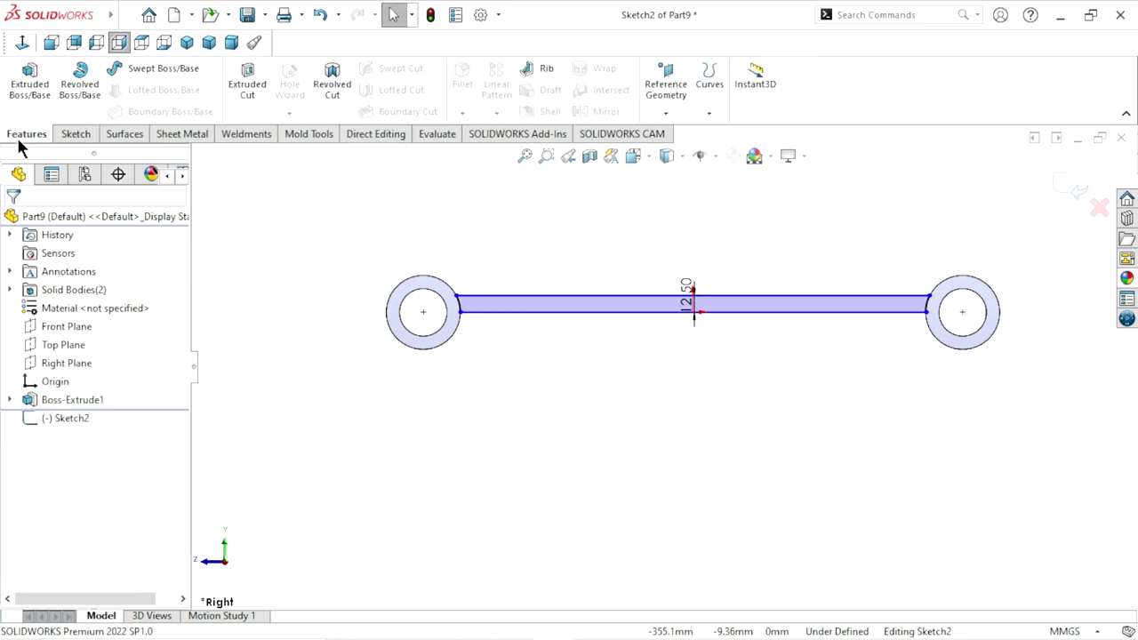
Revolve the strip profile about its lower line into a round shaft, Revolve1, joining both bosses
click(79, 87)
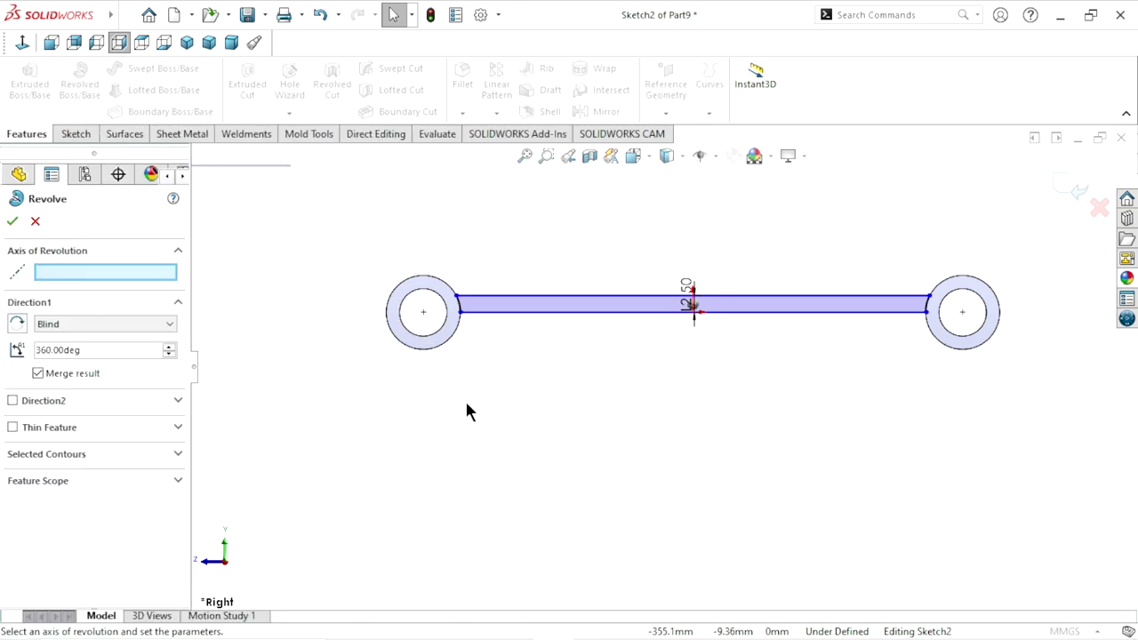
scroll(467, 397, up, 1)
scroll(702, 387, up, 1)
scroll(782, 373, down, 3)
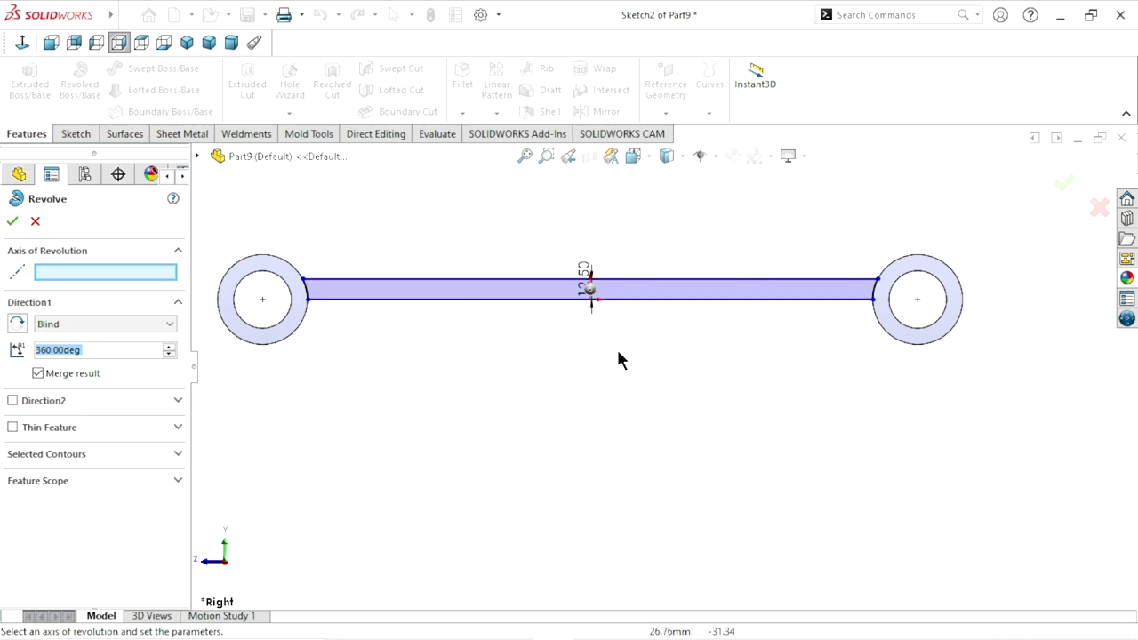
scroll(409, 351, down, 1)
scroll(392, 343, down, 1)
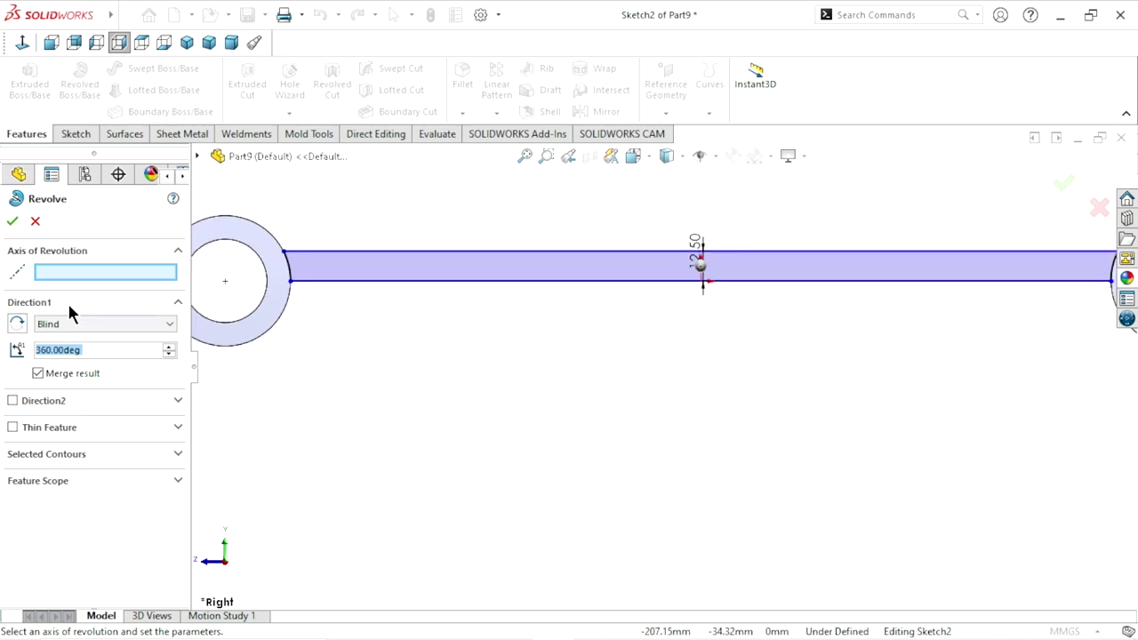
click(355, 283)
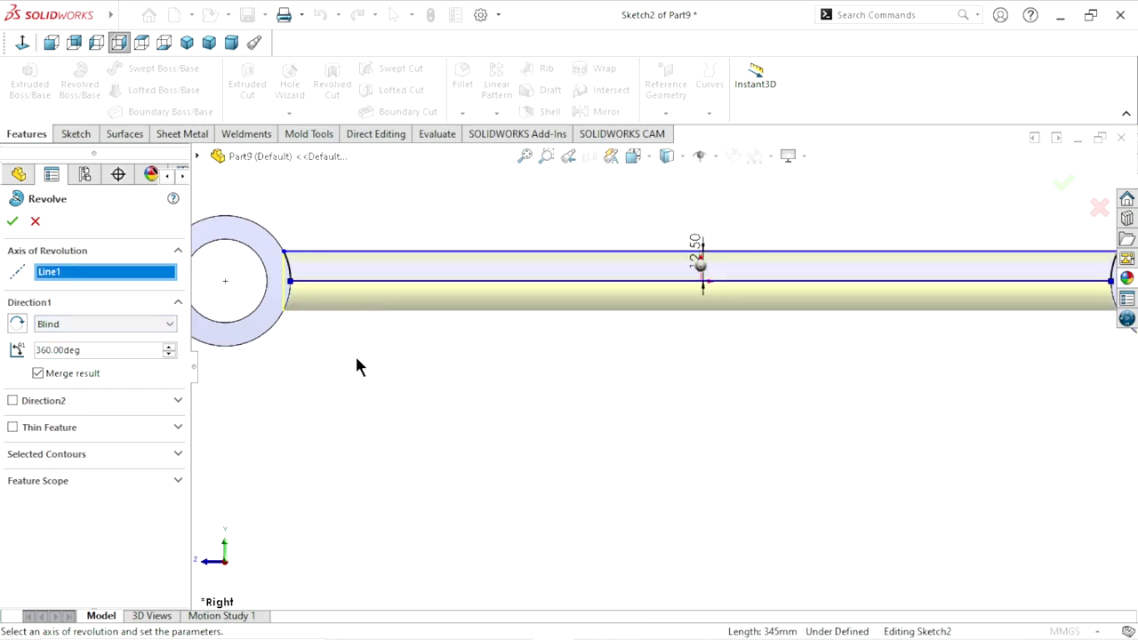
click(11, 222)
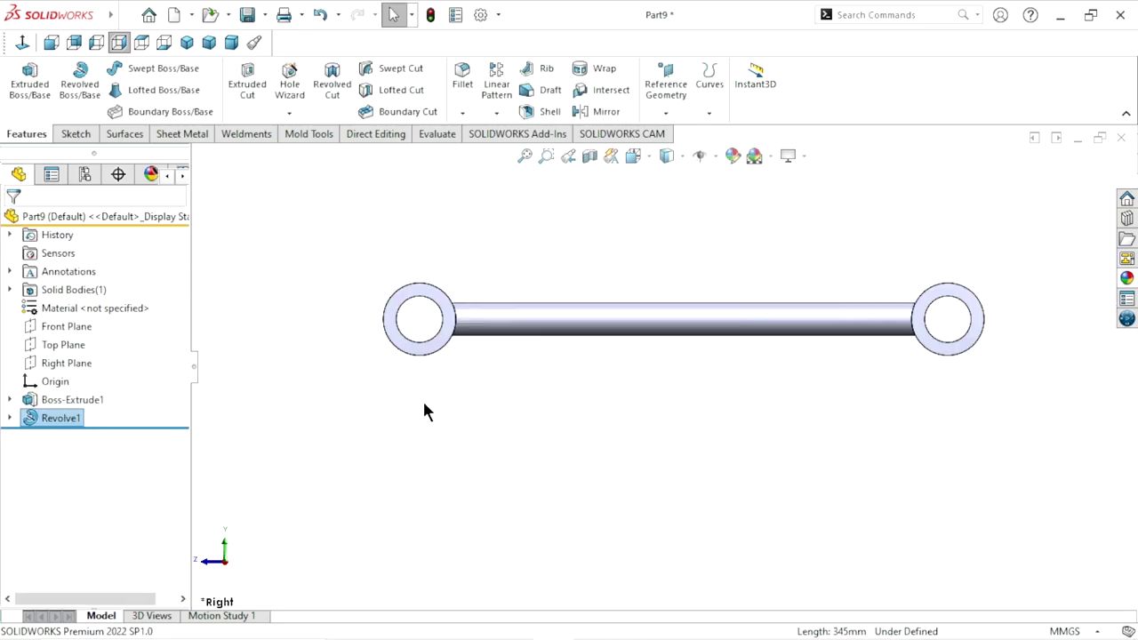
mouse_move(481, 355)
middle_down()
mouse_move(531, 419)
mouse_move(782, 375)
middle_up()
scroll(782, 375, down, 3)
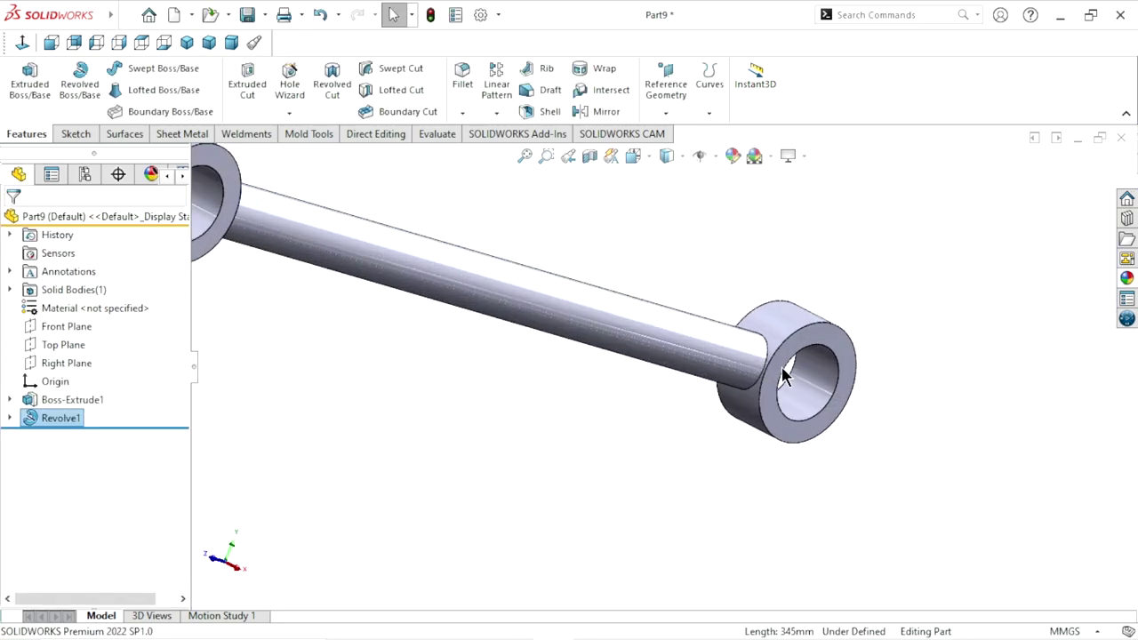
scroll(782, 375, down, 2)
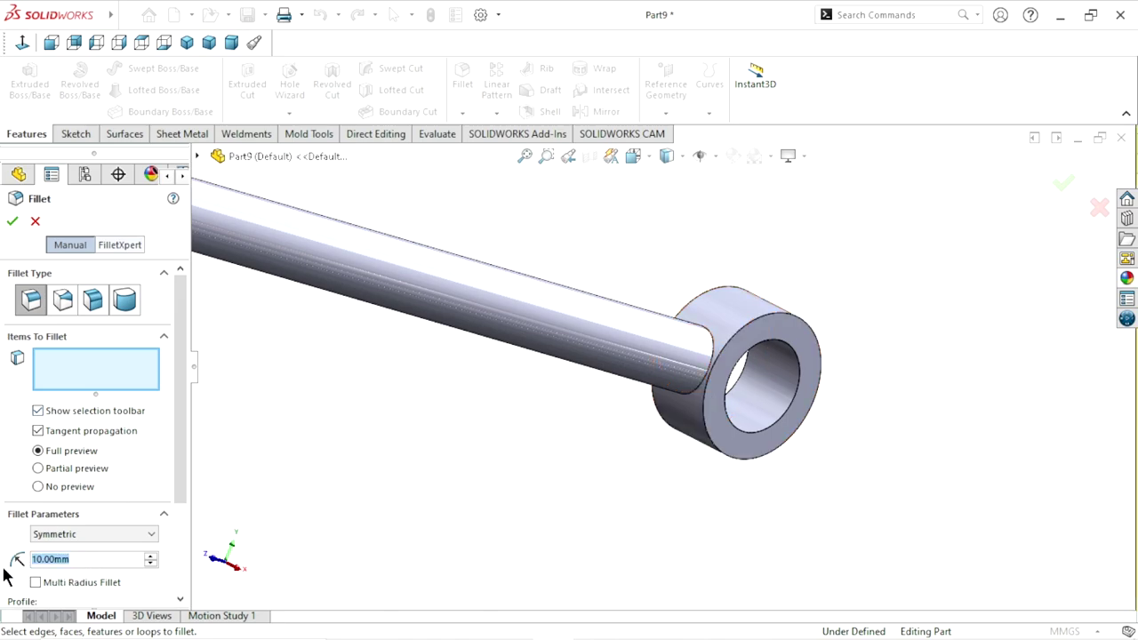
Fillet the two circular shaft-to-boss edges with a 3 mm radius, creating Fillet1
text(3)
key(Return)
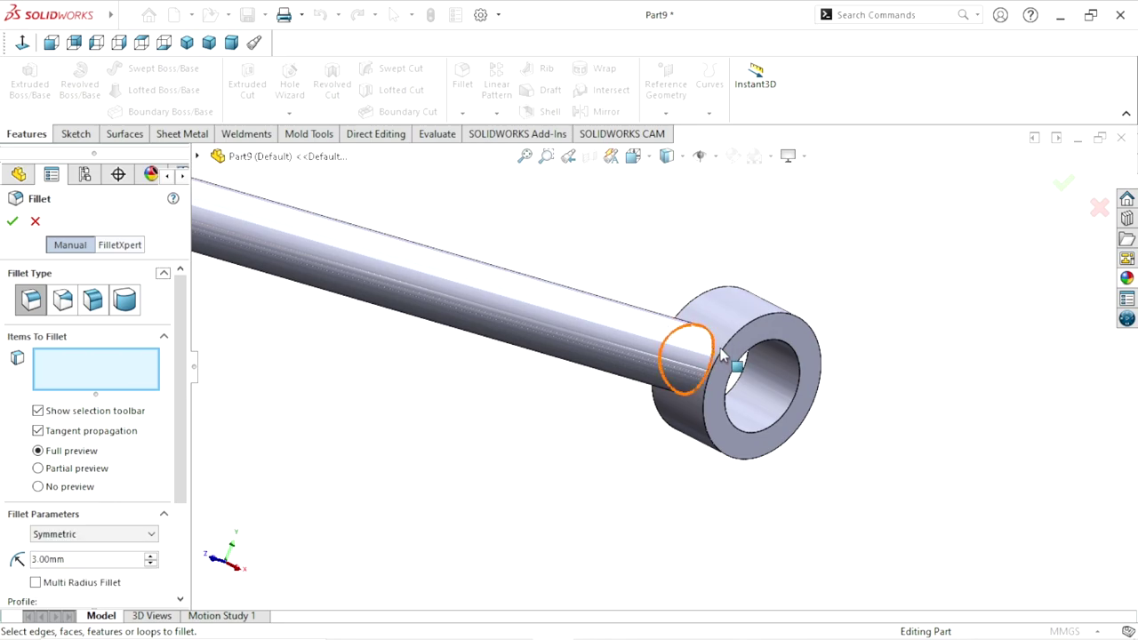
scroll(703, 351, down, 4)
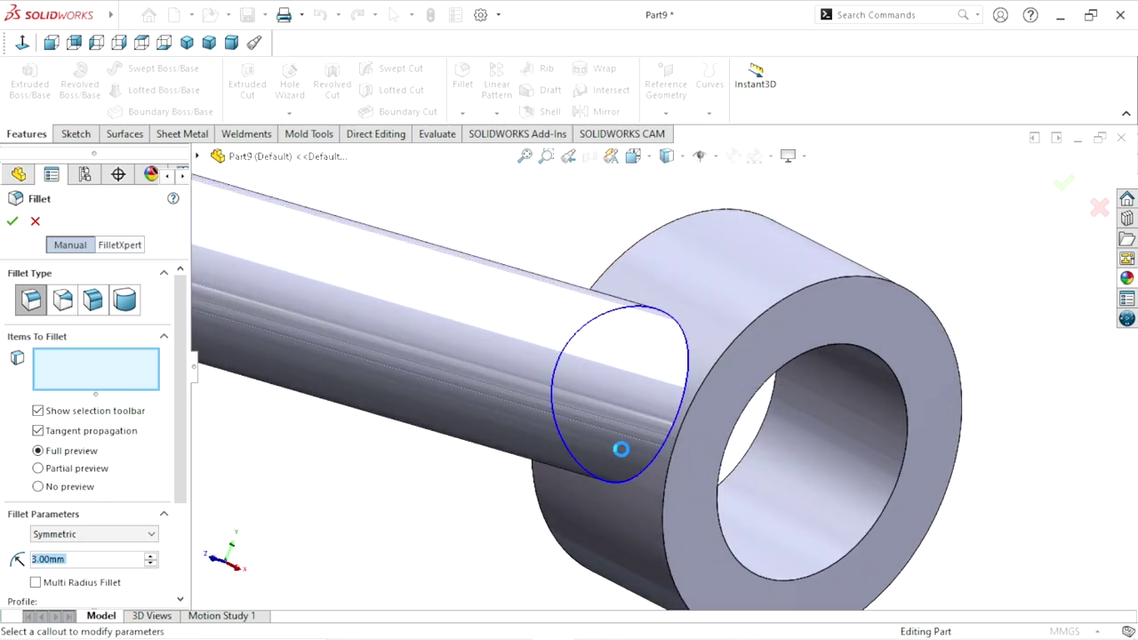
click(619, 447)
scroll(623, 458, up, 5)
scroll(506, 436, up, 3)
mouse_move(500, 413)
middle_down()
mouse_move(383, 419)
mouse_move(419, 349)
middle_up()
scroll(444, 327, down, 2)
scroll(521, 318, down, 4)
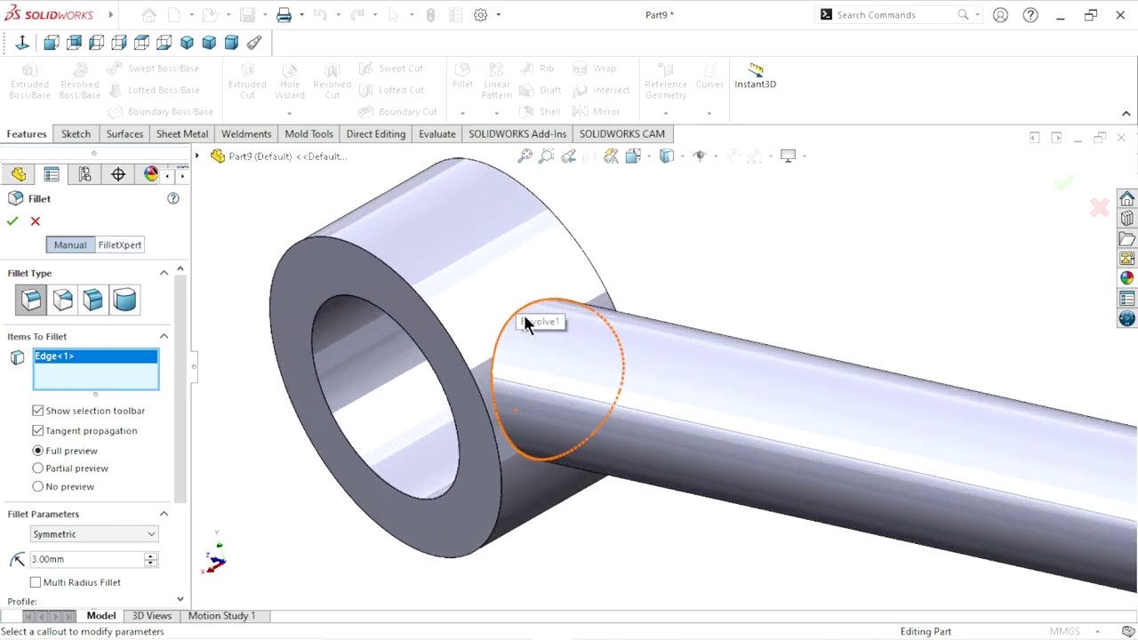
click(377, 435)
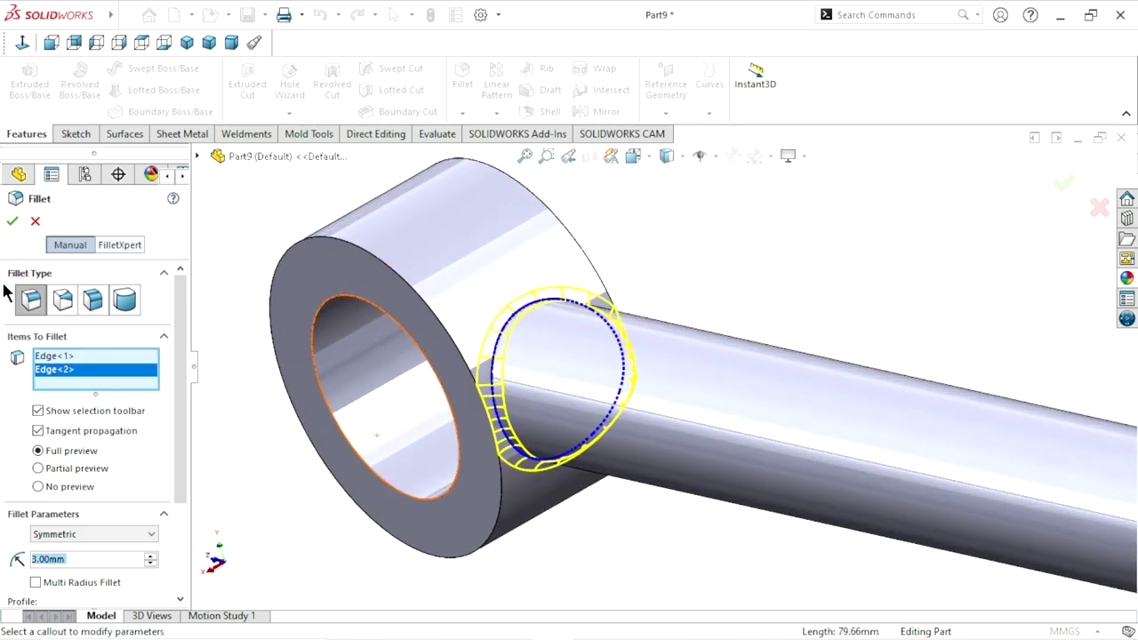
right_click(516, 476)
scroll(578, 481, up, 3)
scroll(611, 481, up, 1)
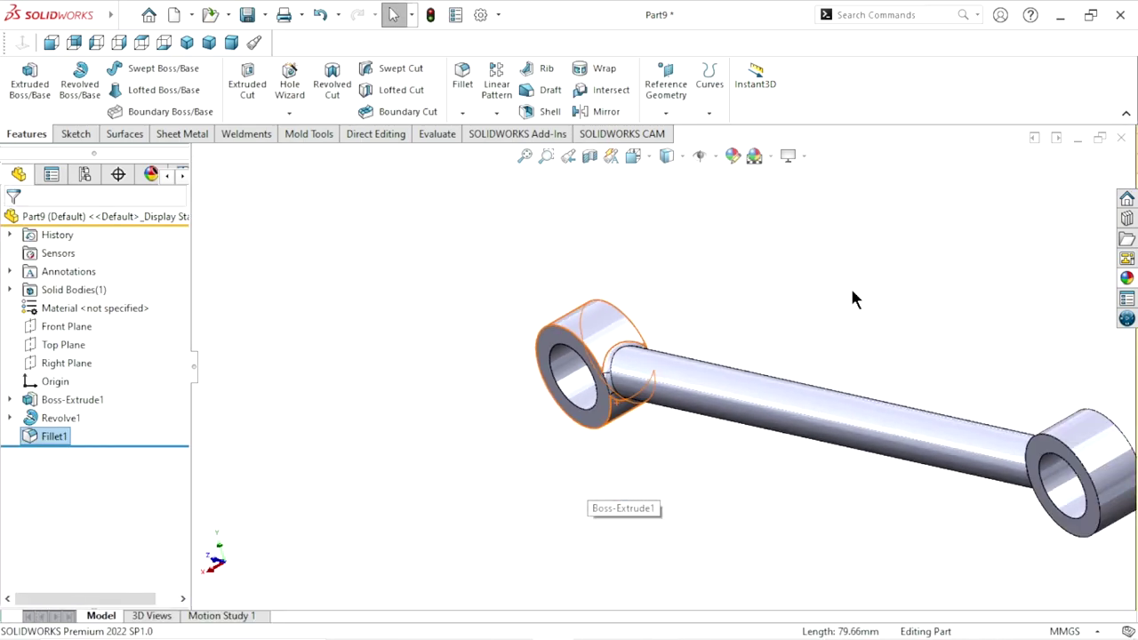
key(Escape)
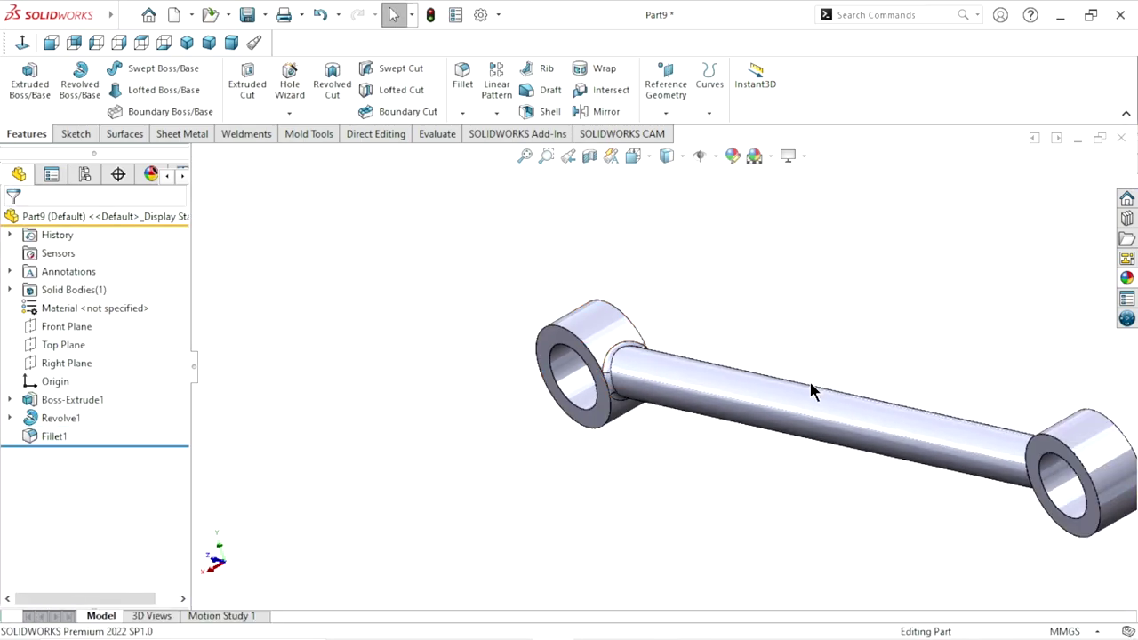
Start a 2 mm × 45° chamfer and select the bushing ring end faces
click(463, 113)
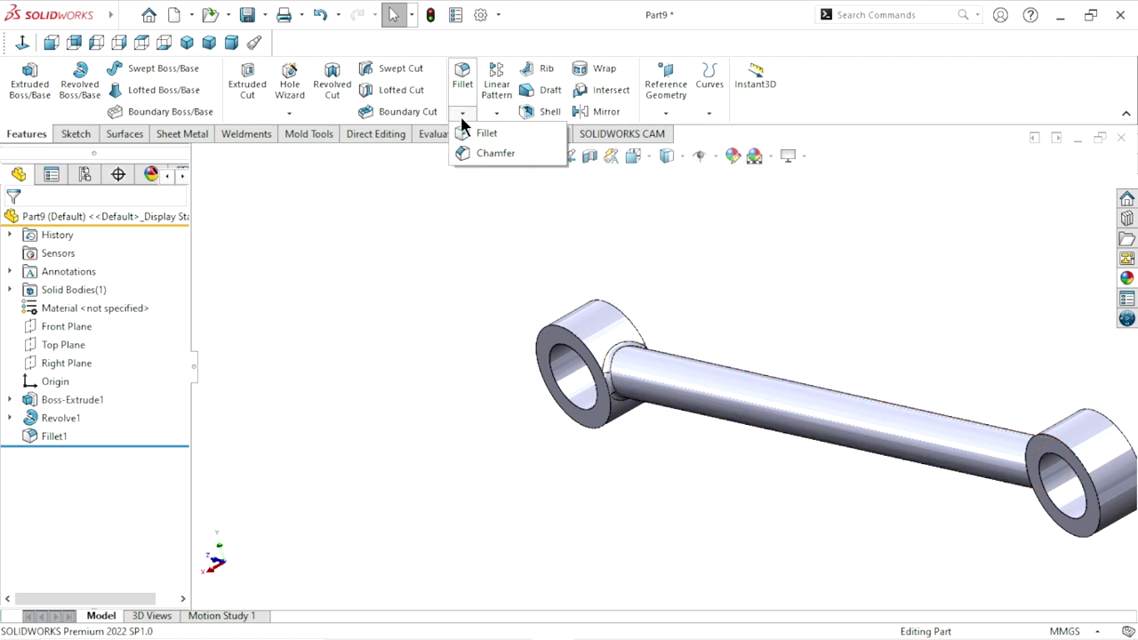
click(458, 150)
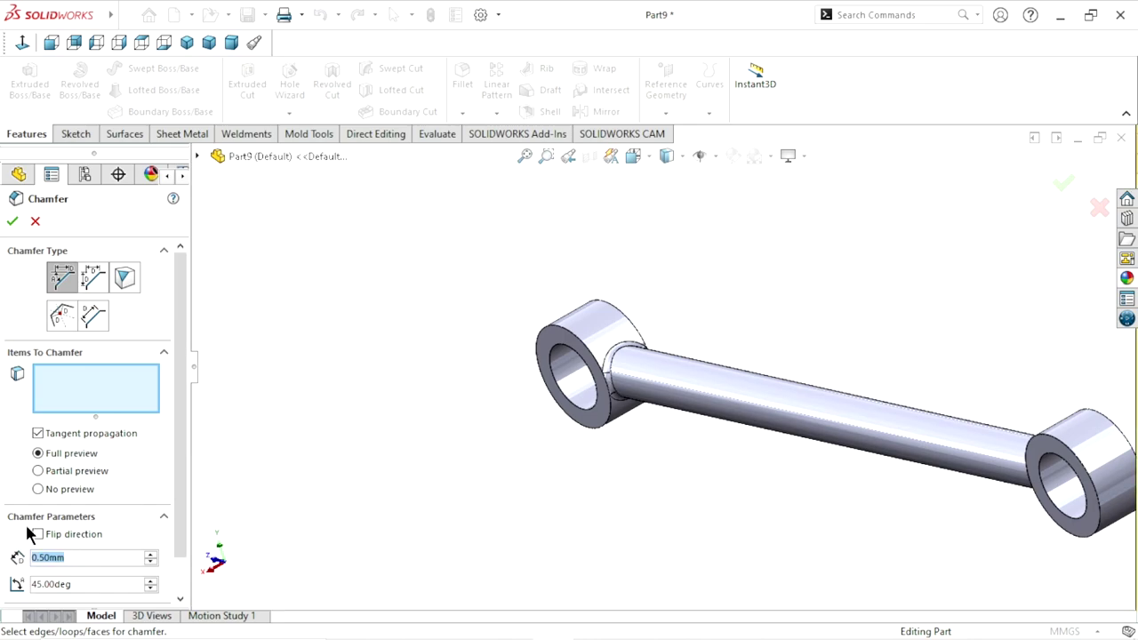
text(2)
key(Return)
scroll(579, 363, down, 3)
scroll(533, 320, down, 1)
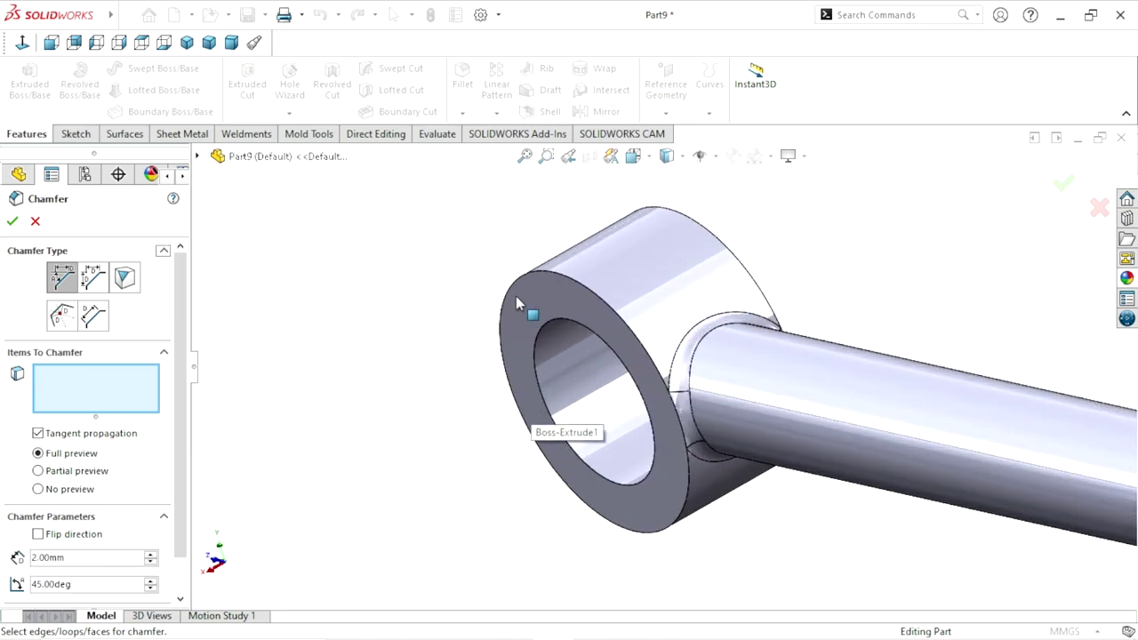
click(518, 298)
mouse_move(519, 297)
middle_down()
mouse_move(838, 305)
mouse_move(787, 330)
mouse_move(765, 360)
middle_up()
scroll(910, 338, up, 3)
scroll(866, 333, down, 3)
scroll(840, 335, down, 3)
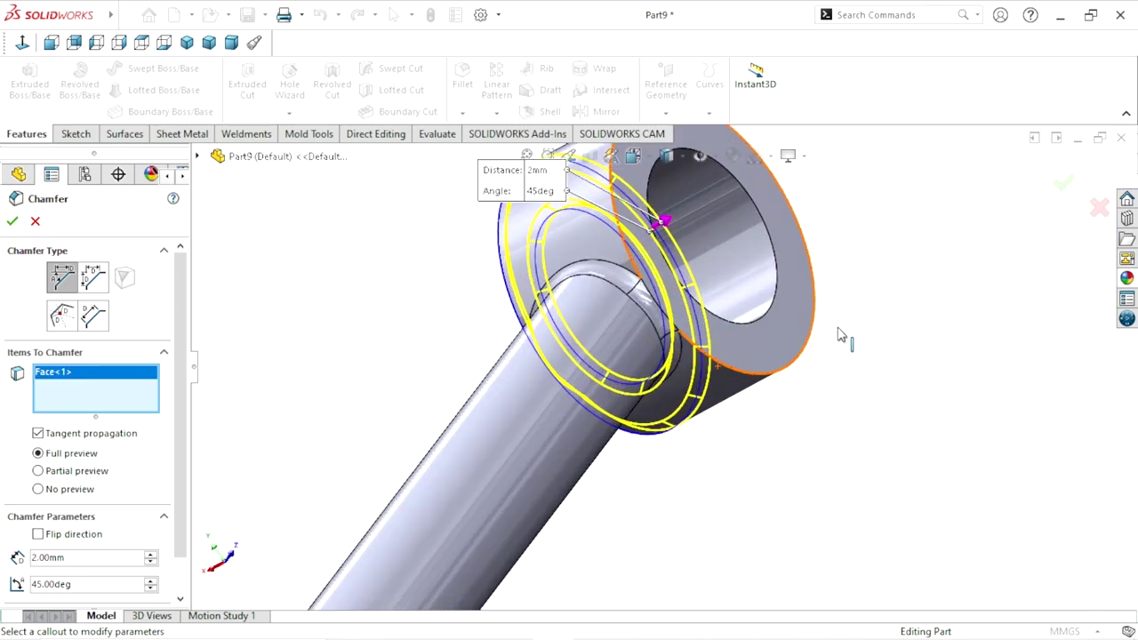
click(787, 334)
scroll(734, 421, up, 3)
scroll(650, 503, up, 3)
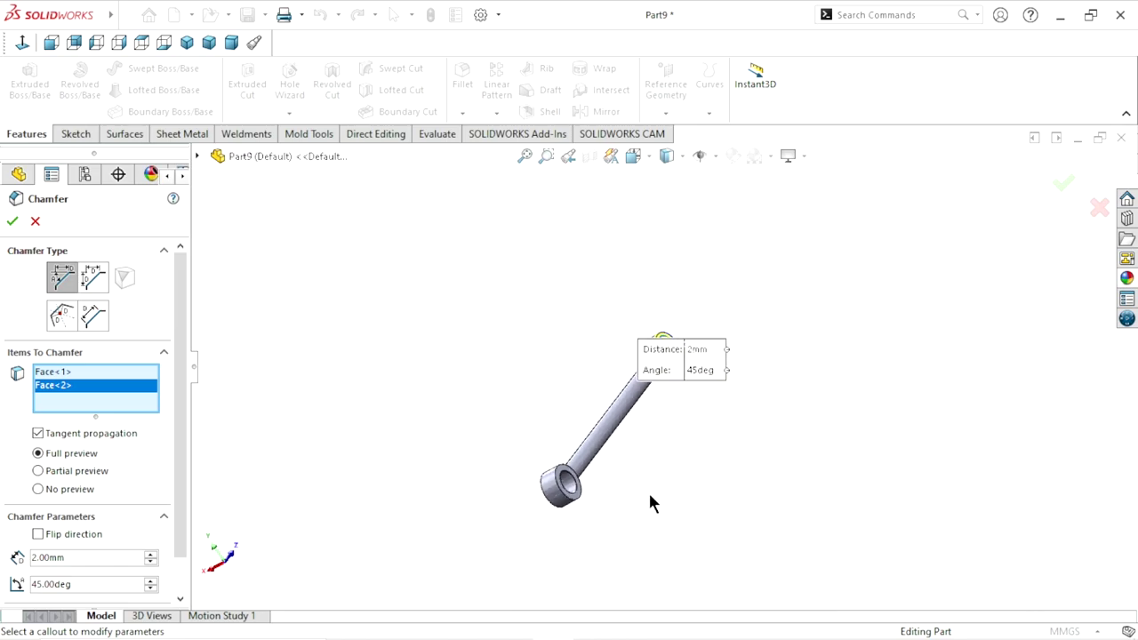
scroll(571, 498, down, 1)
scroll(571, 498, down, 3)
scroll(610, 425, down, 3)
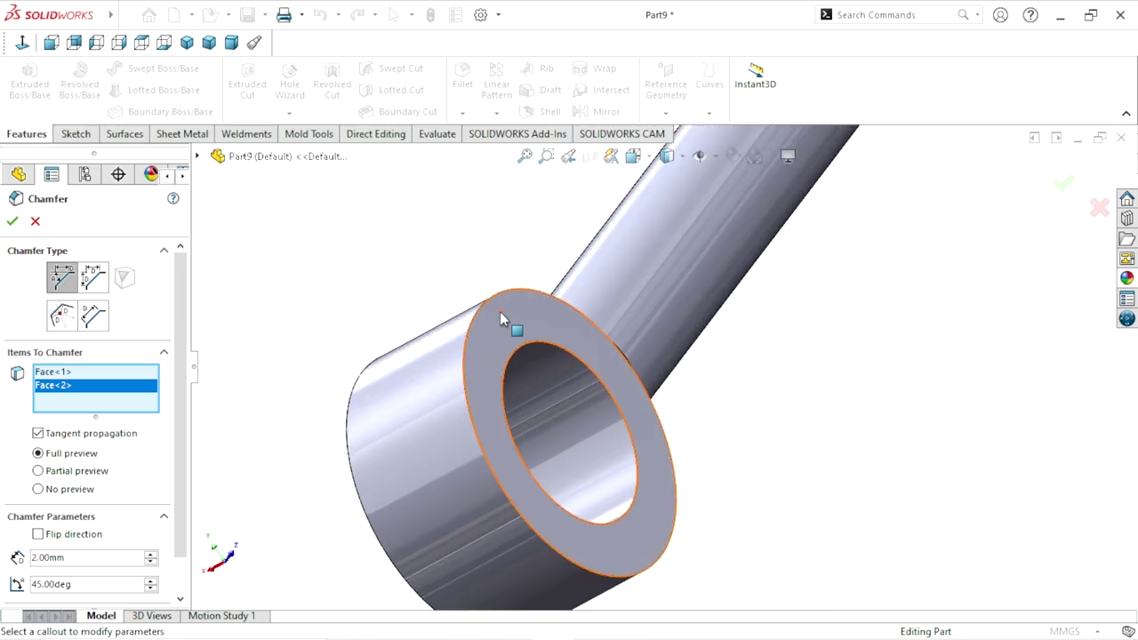
click(500, 311)
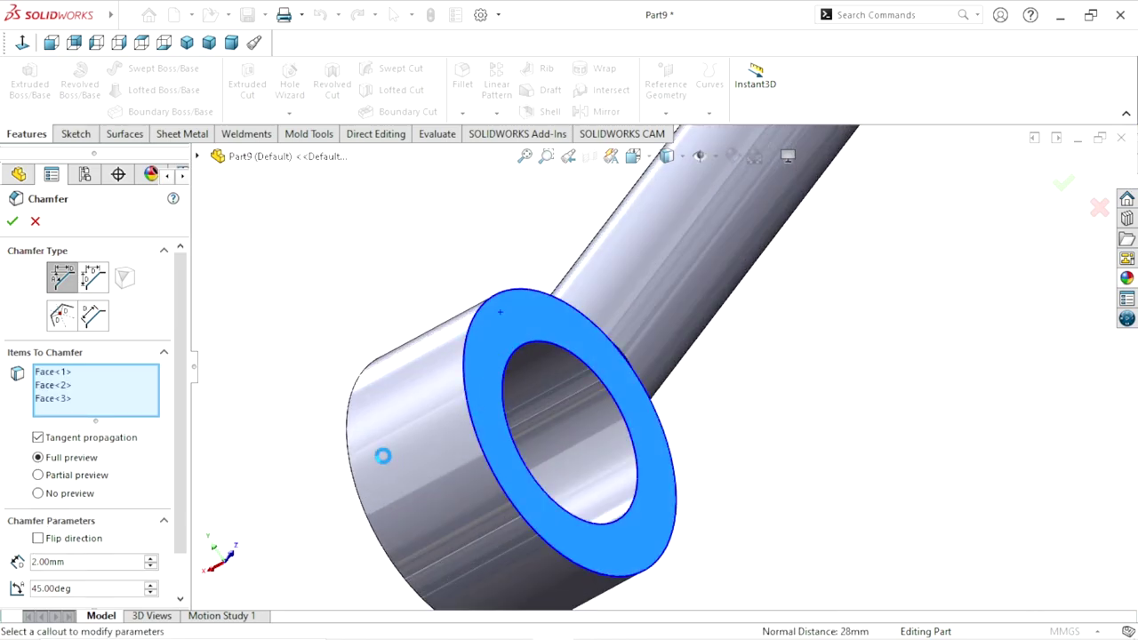
scroll(533, 436, up, 1)
scroll(676, 422, up, 4)
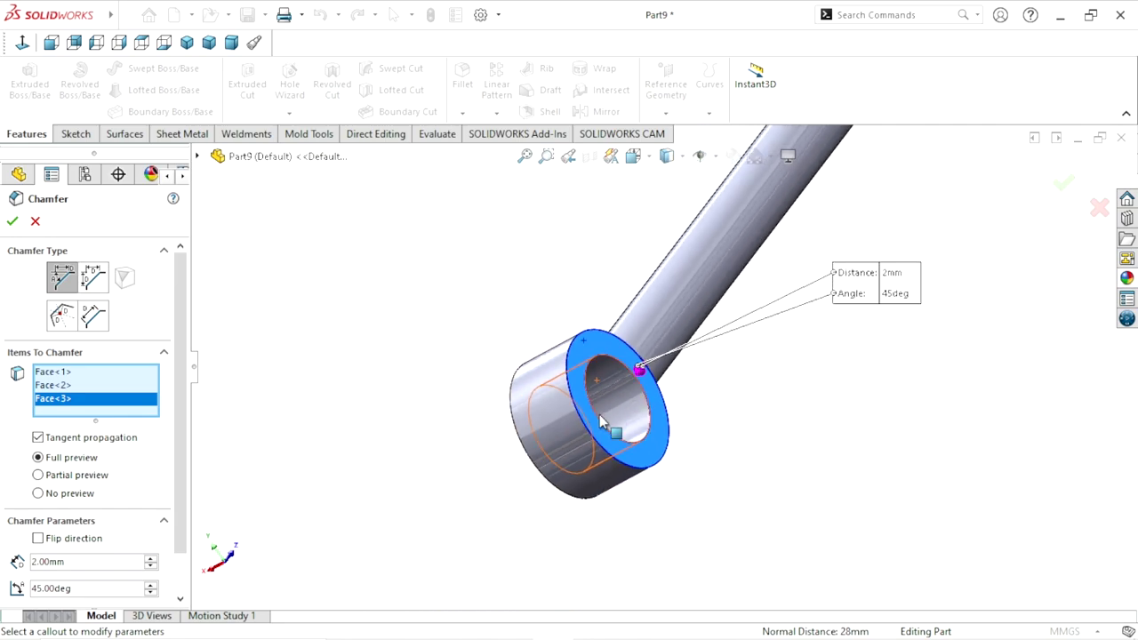
scroll(702, 418, up, 2)
scroll(682, 386, down, 3)
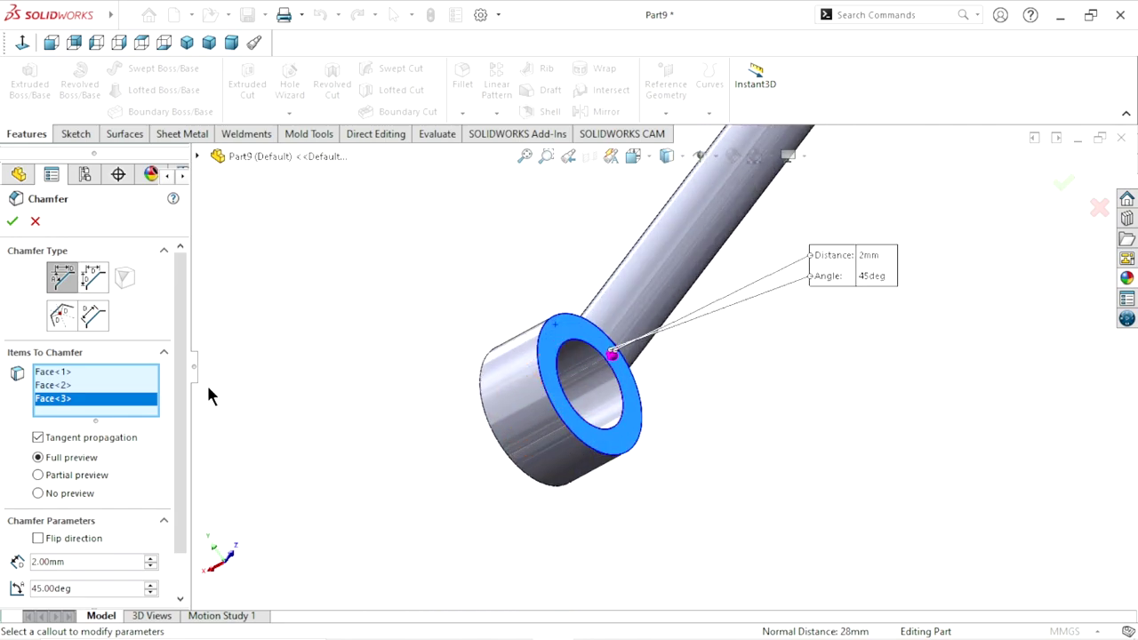
click(560, 354)
scroll(566, 355, down, 3)
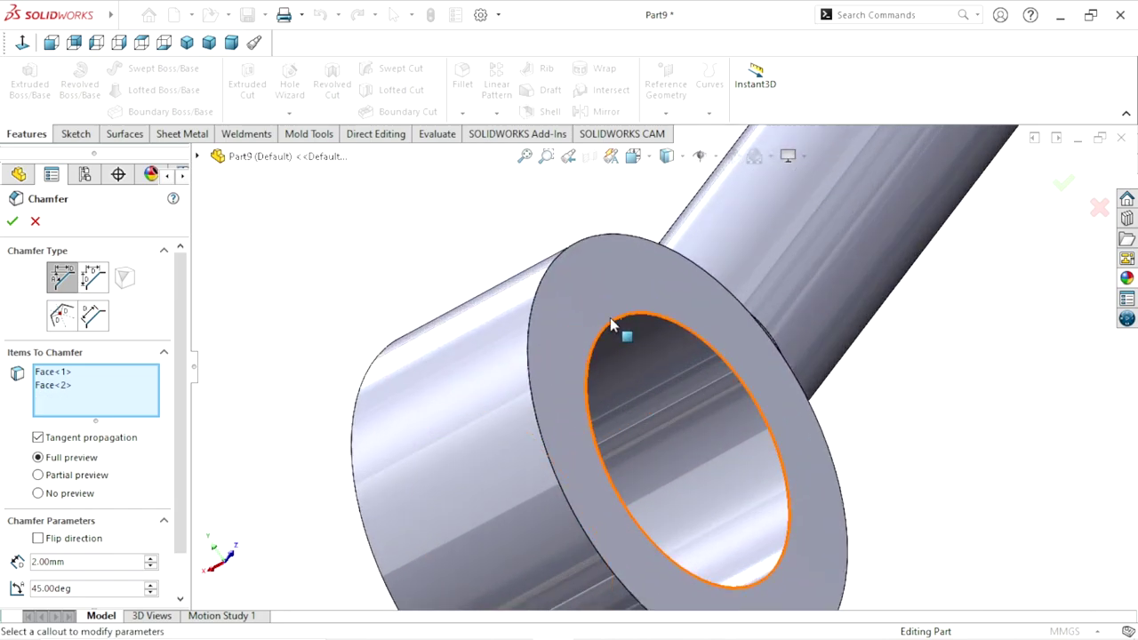
Add the inner and outer circular ring edges and create Chamfer1
click(612, 321)
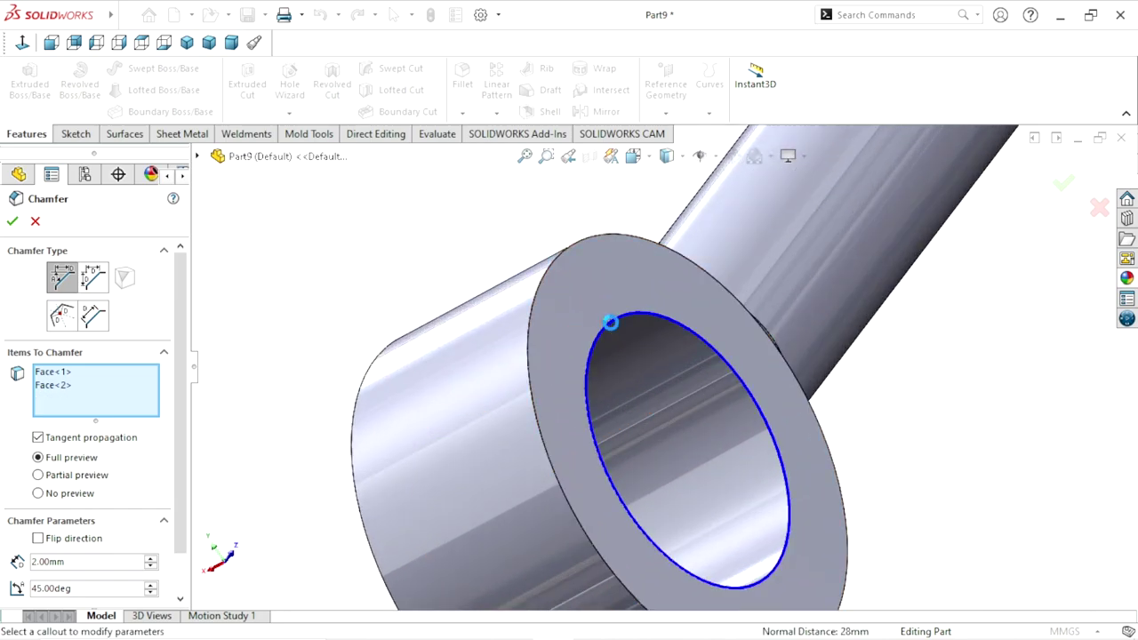
click(533, 296)
mouse_move(486, 435)
middle_down()
mouse_move(495, 445)
mouse_move(586, 401)
middle_up()
scroll(495, 444, up, 3)
scroll(546, 422, down, 3)
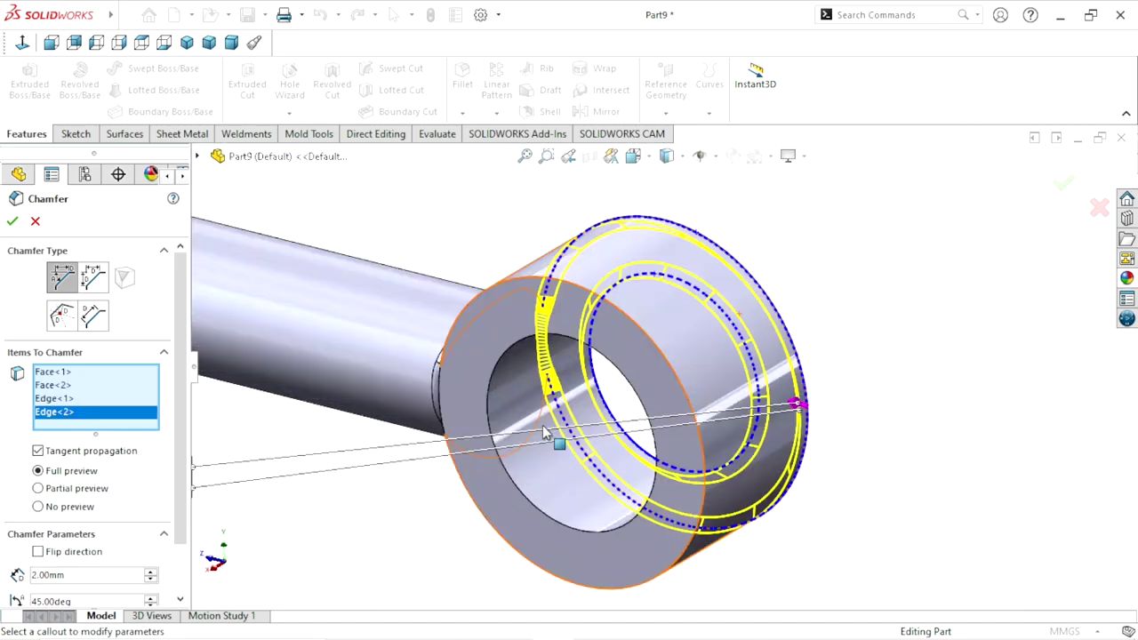
scroll(510, 336, down, 3)
click(512, 205)
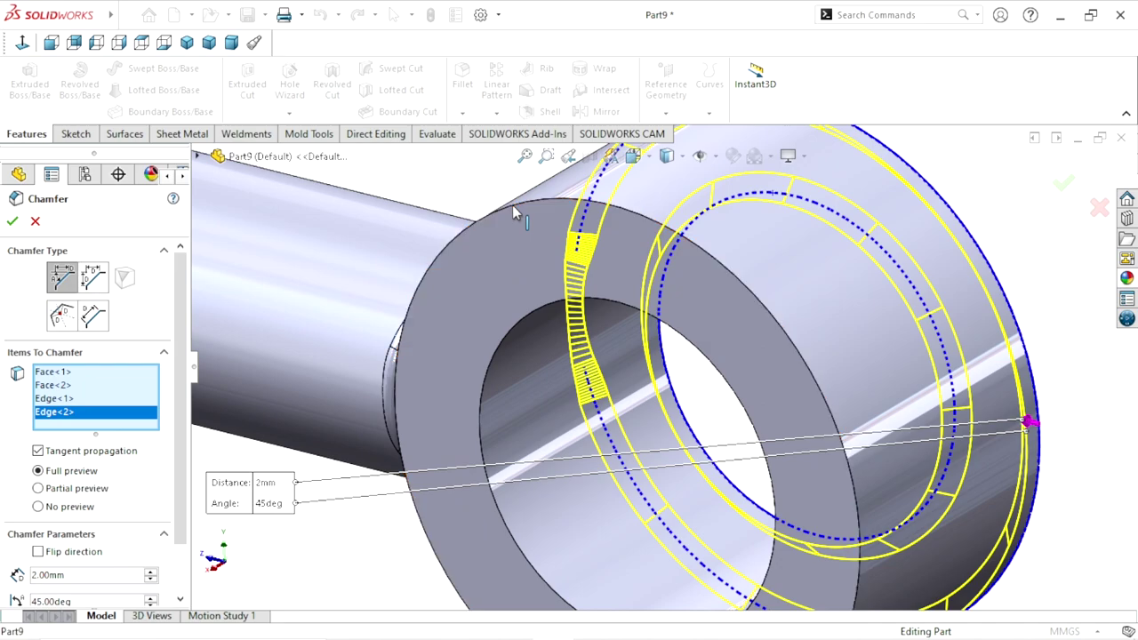
click(531, 313)
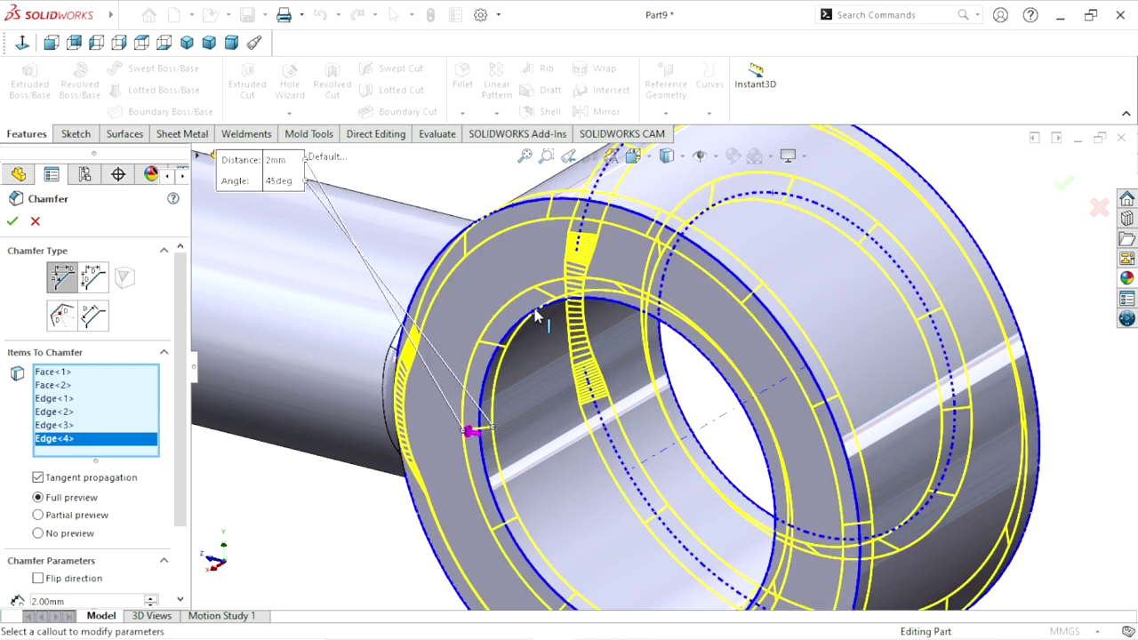
click(13, 222)
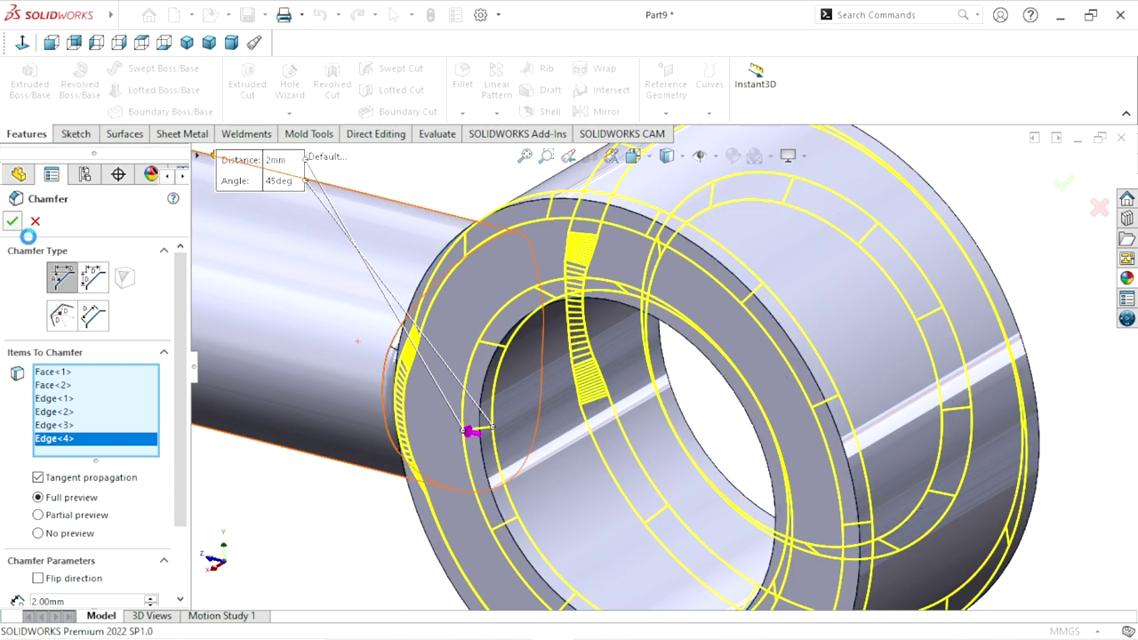
scroll(637, 441, up, 5)
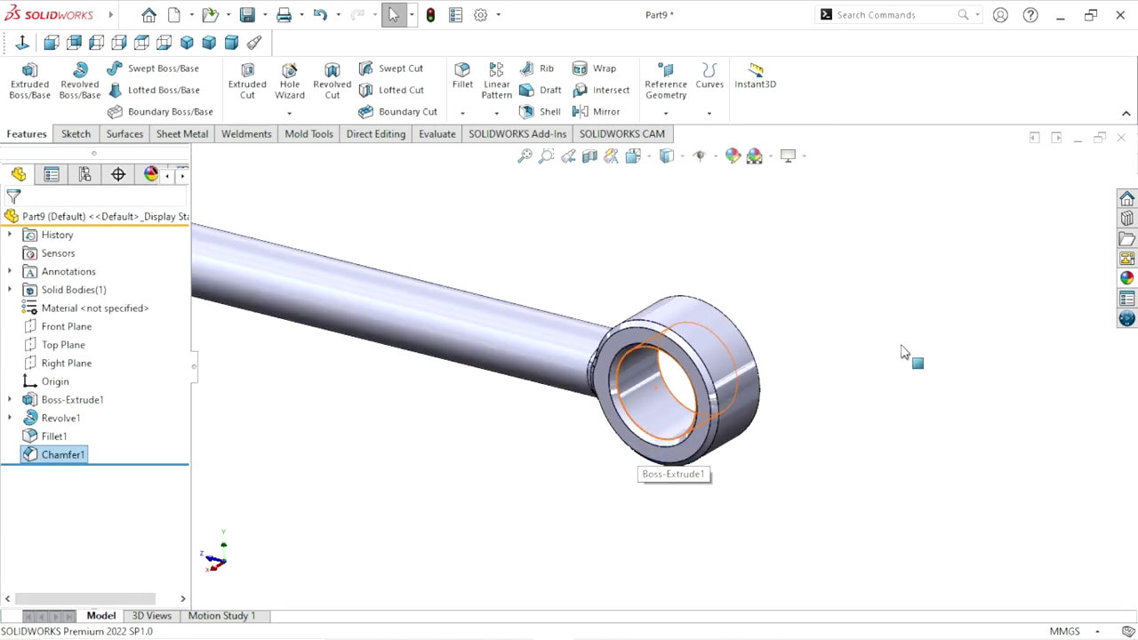
scroll(655, 457, up, 3)
scroll(608, 439, up, 3)
scroll(380, 336, down, 1)
scroll(396, 338, down, 3)
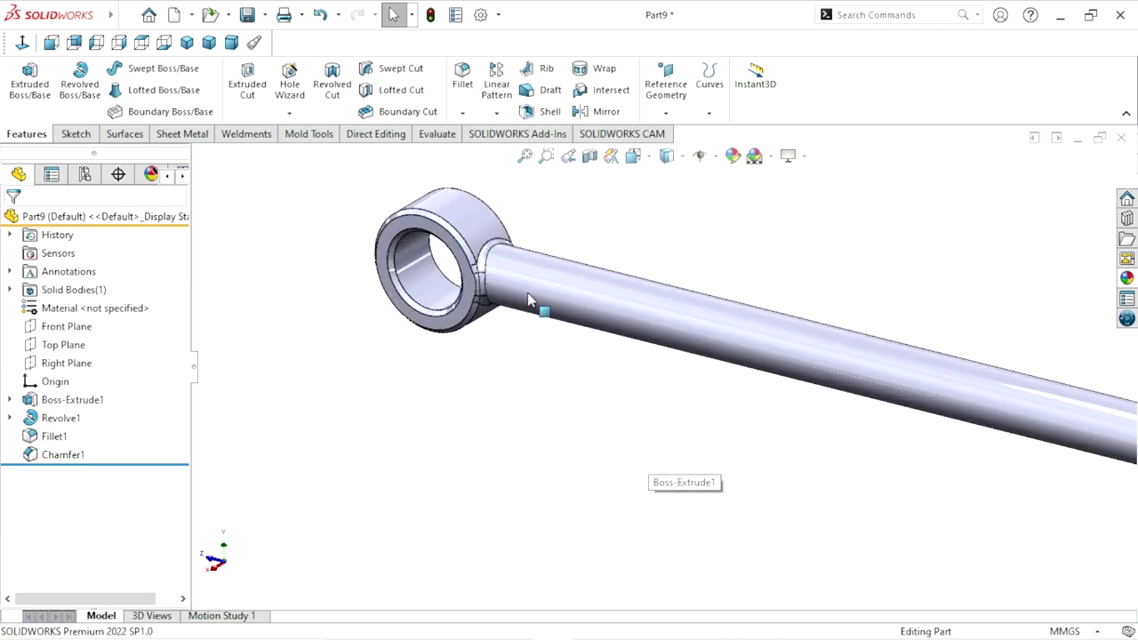
scroll(532, 298, down, 1)
scroll(515, 414, up, 2)
scroll(743, 402, up, 2)
scroll(745, 402, down, 2)
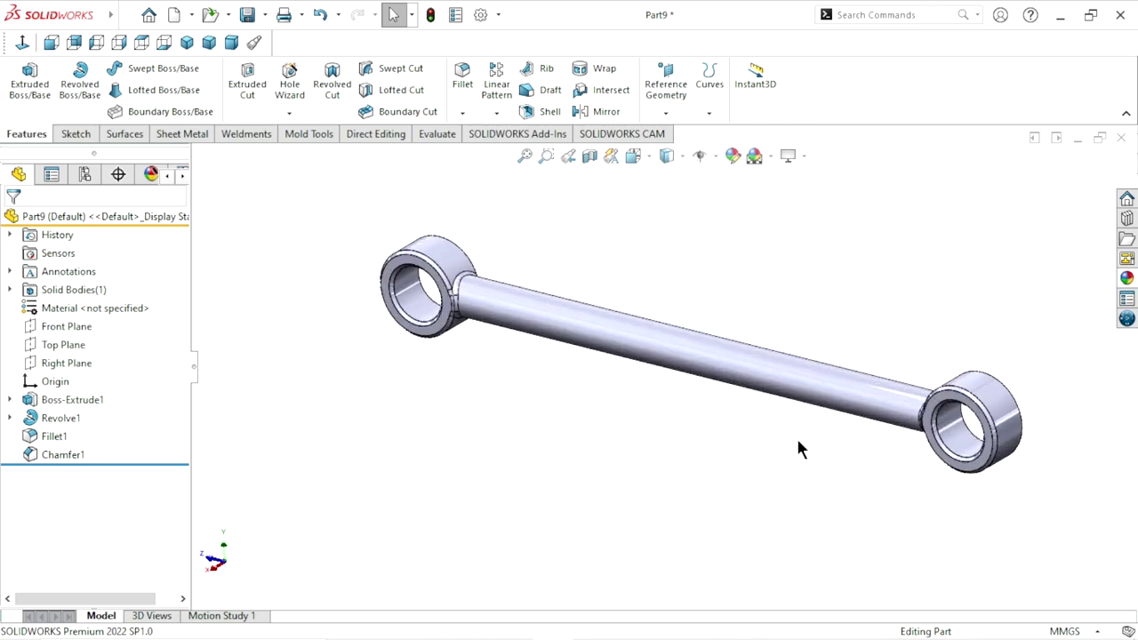
Edit Chamfer1 to change its distance from 2 mm to 1 mm
click(79, 452)
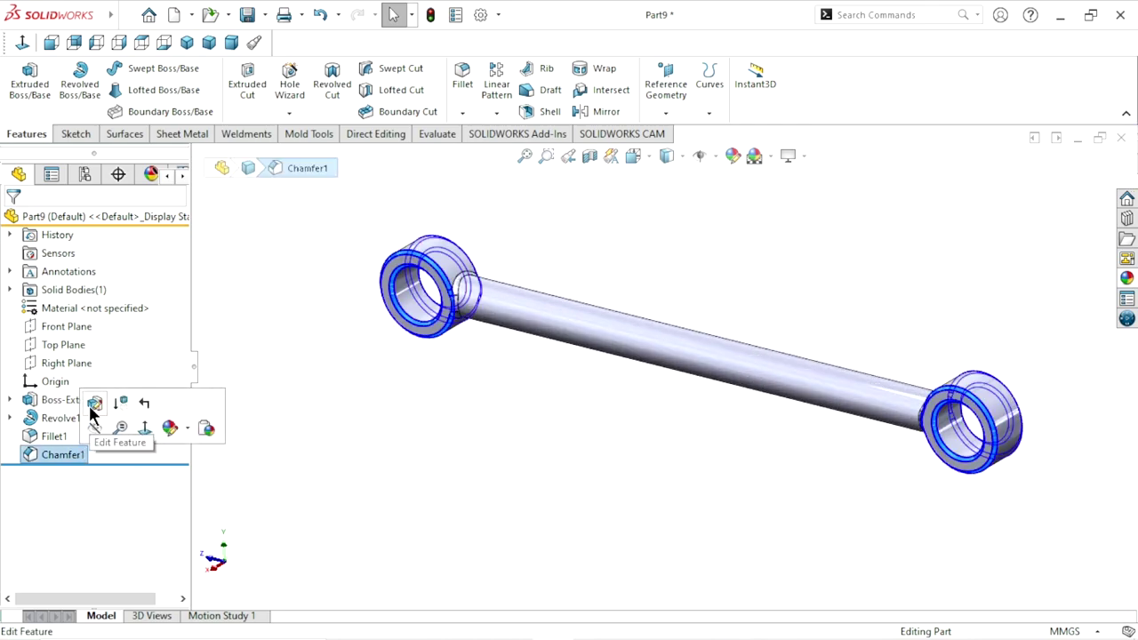
click(94, 403)
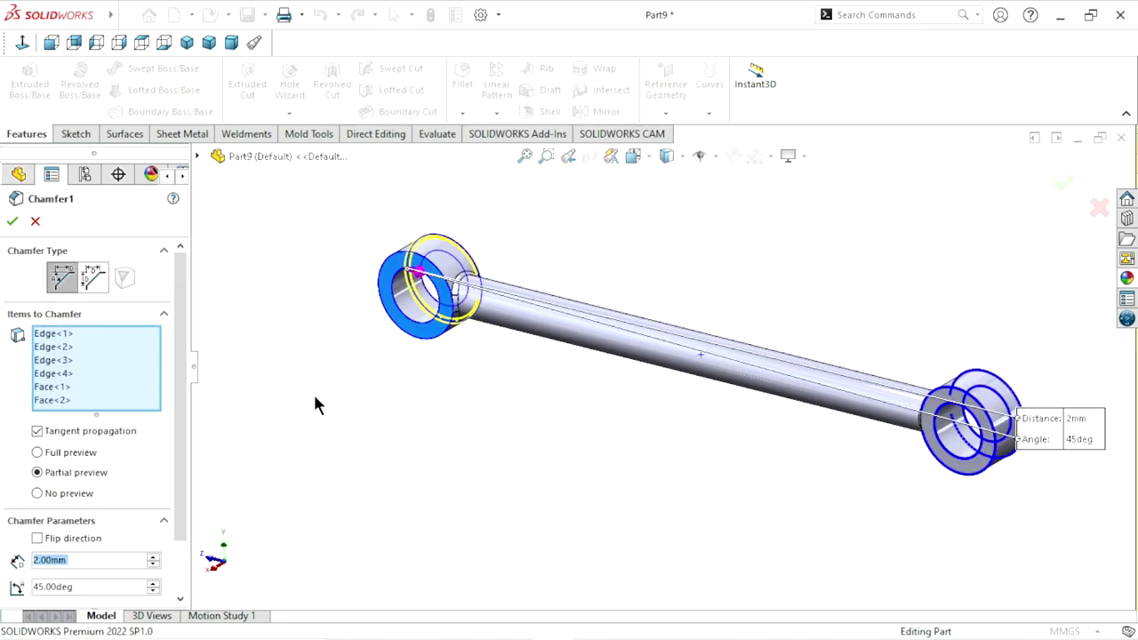
click(88, 560)
text(1)
key(Return)
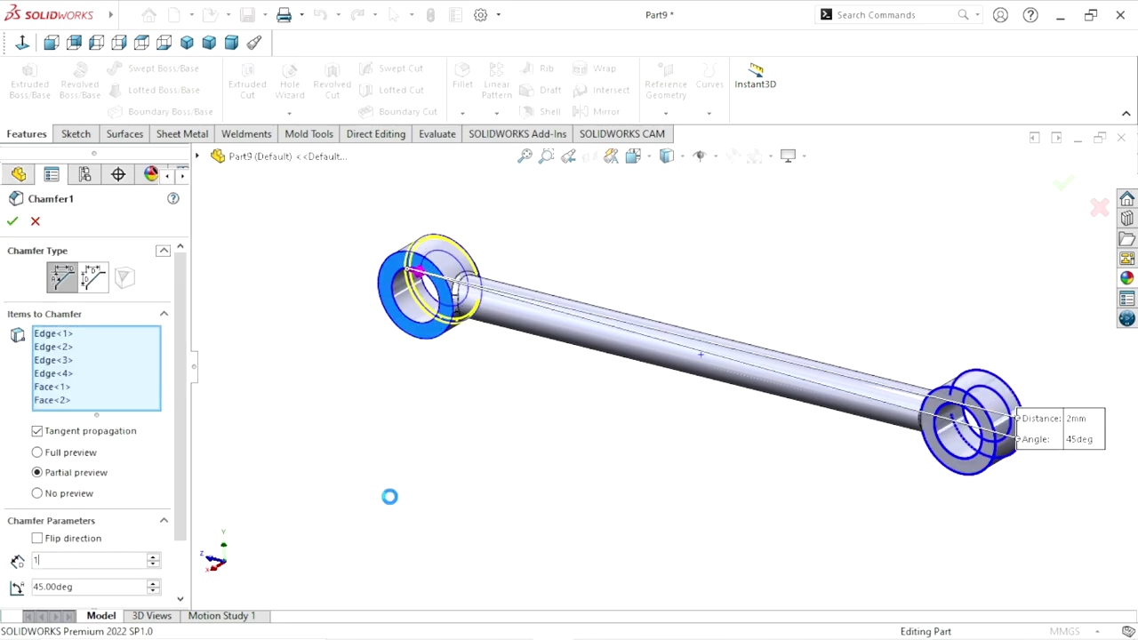
click(13, 221)
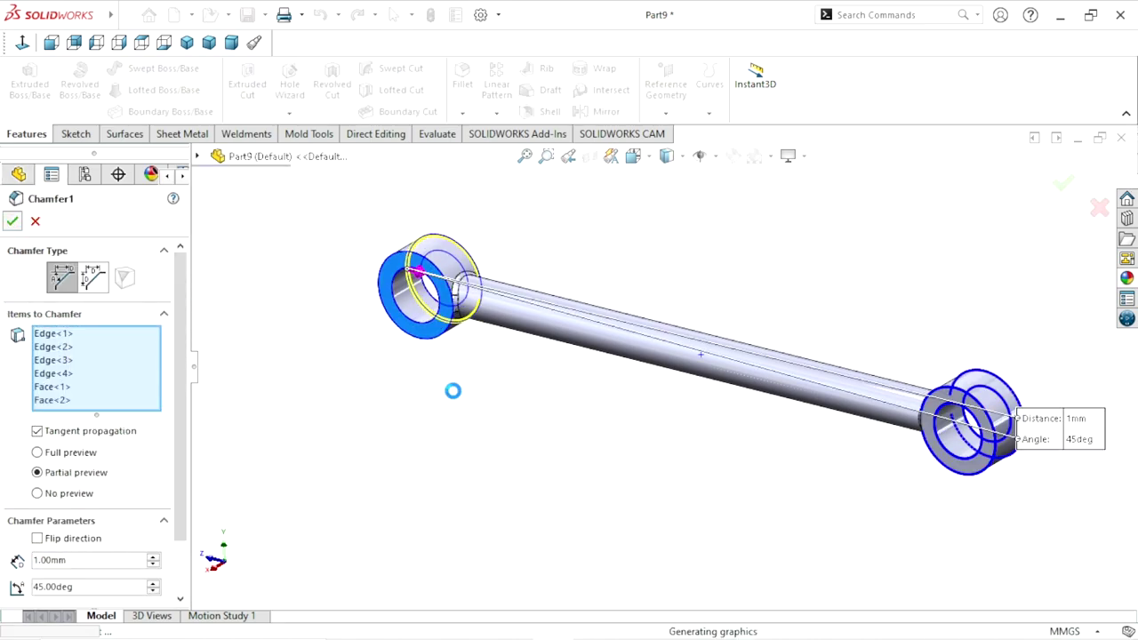
scroll(880, 388, down, 5)
mouse_move(677, 431)
middle_down()
mouse_move(704, 445)
mouse_move(638, 462)
middle_up()
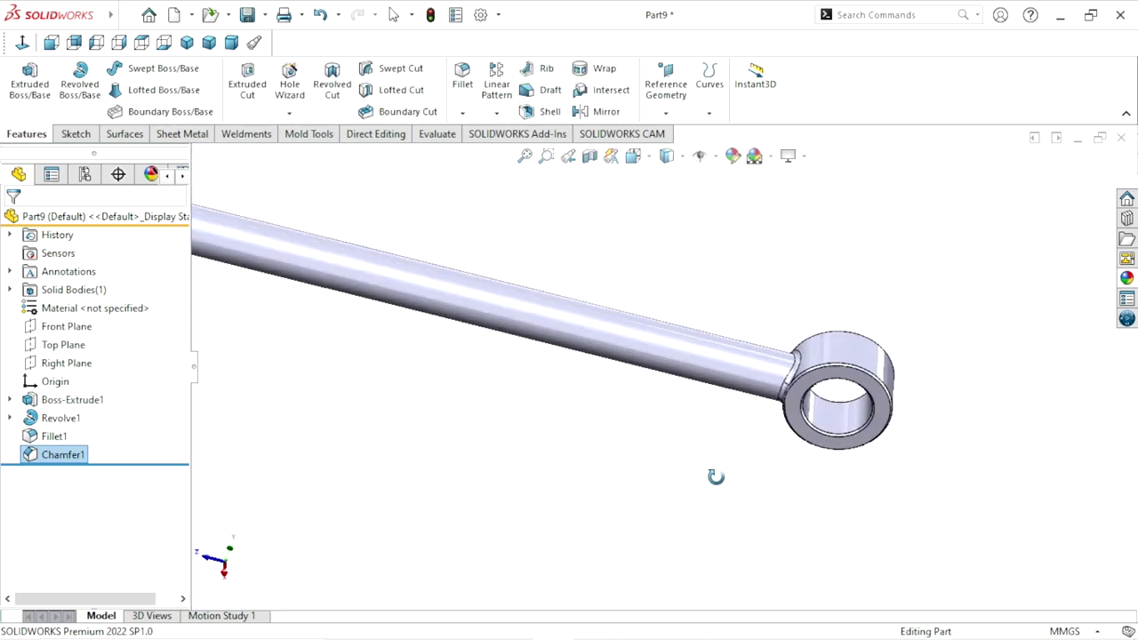
scroll(638, 463, up, 5)
scroll(536, 335, down, 2)
Apply the satin finish stainless steel appearance to the whole connecting rod
click(946, 265)
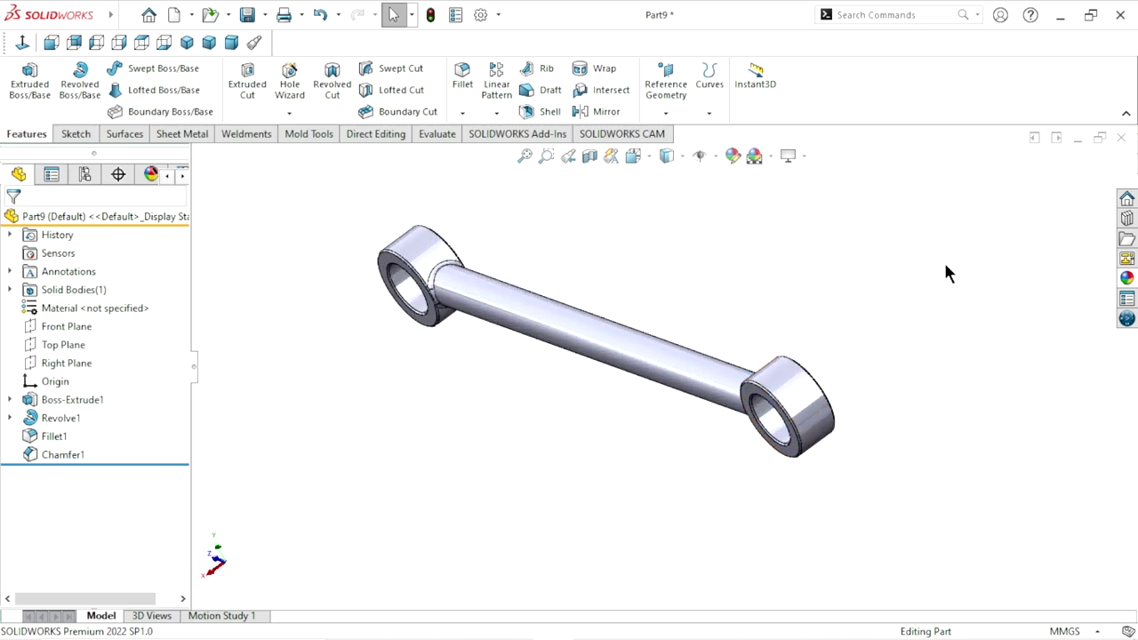
click(1127, 279)
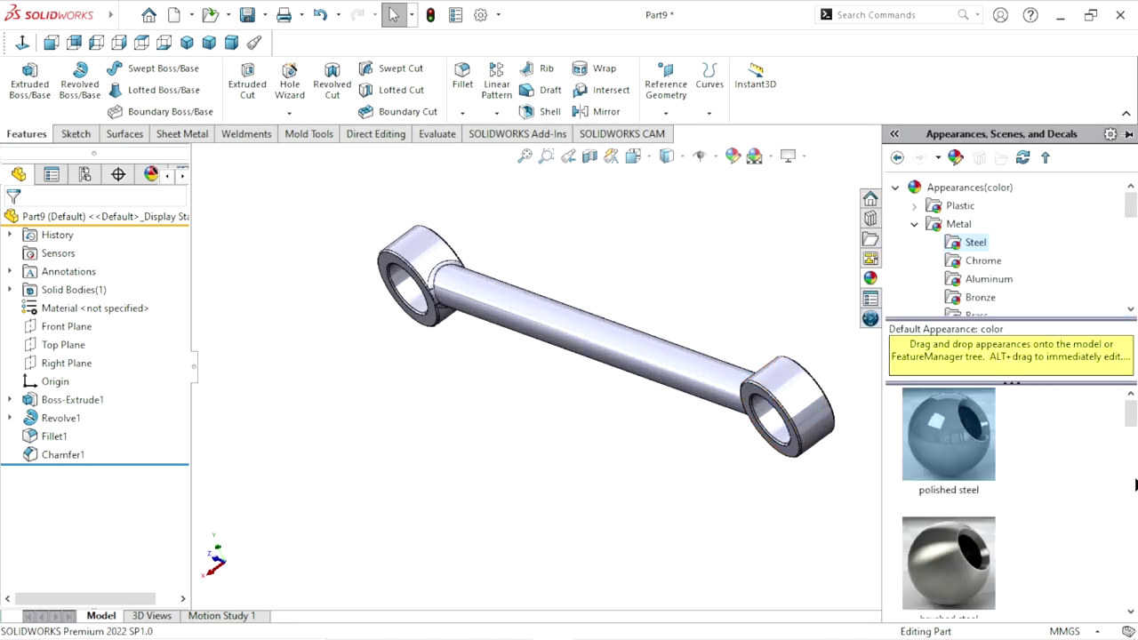
drag(1135, 420, 1132, 439)
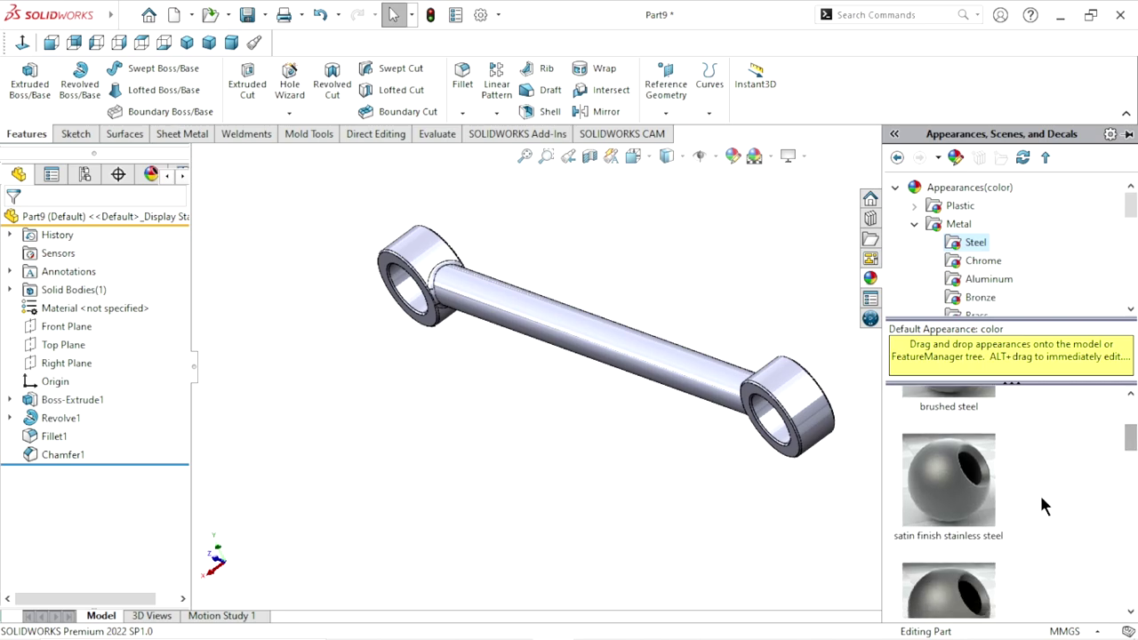
double_click(949, 480)
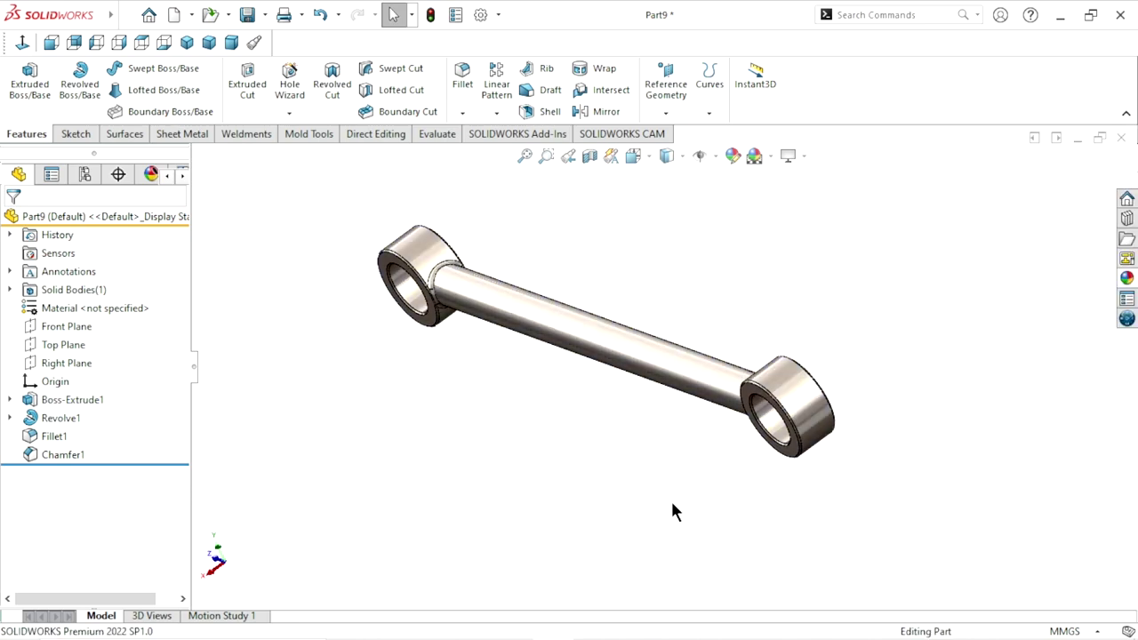
Select the right and left boss bores to check bore diameter and axis distance
middle_drag(673, 512, 706, 462)
scroll(855, 379, down, 5)
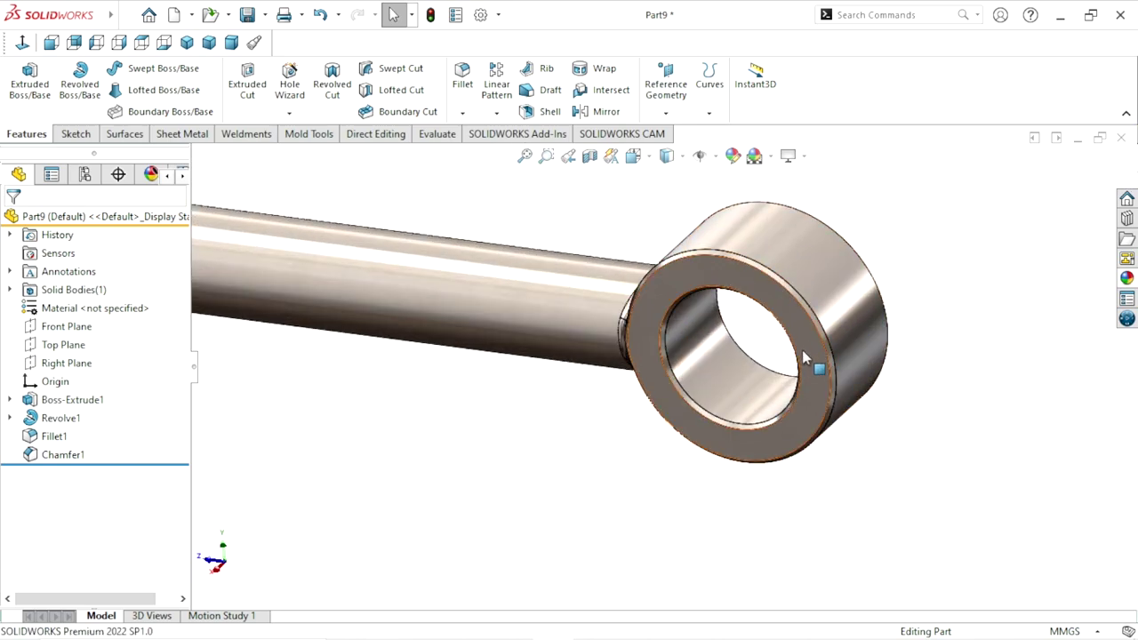
click(721, 389)
scroll(648, 455, up, 5)
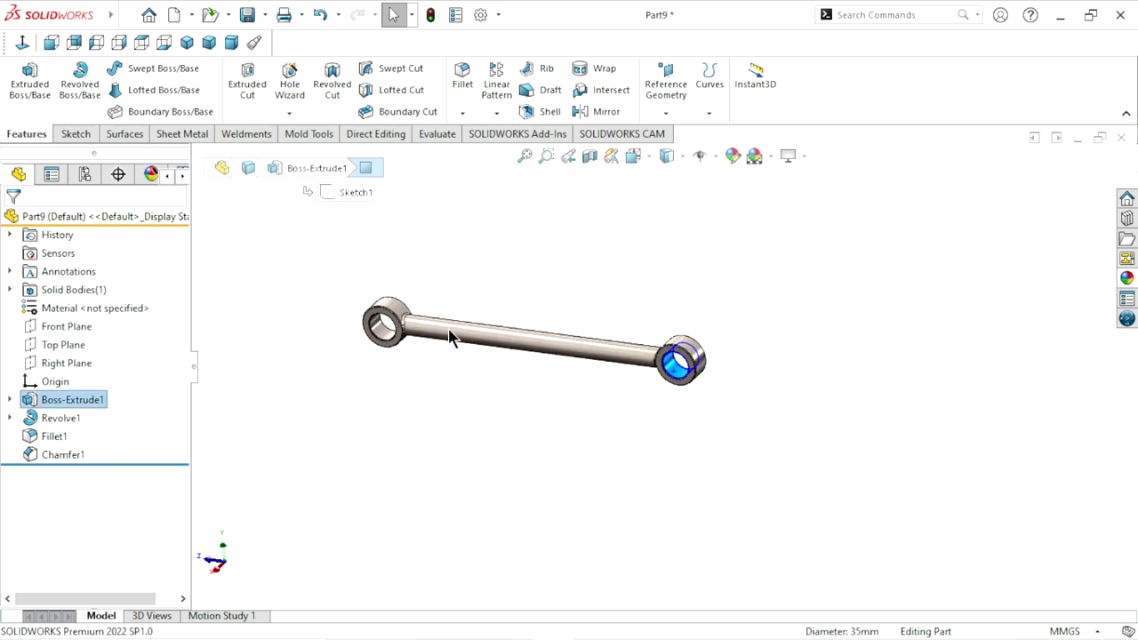
scroll(452, 338, down, 2)
scroll(448, 373, down, 3)
ctrl+click(448, 373)
scroll(498, 427, up, 3)
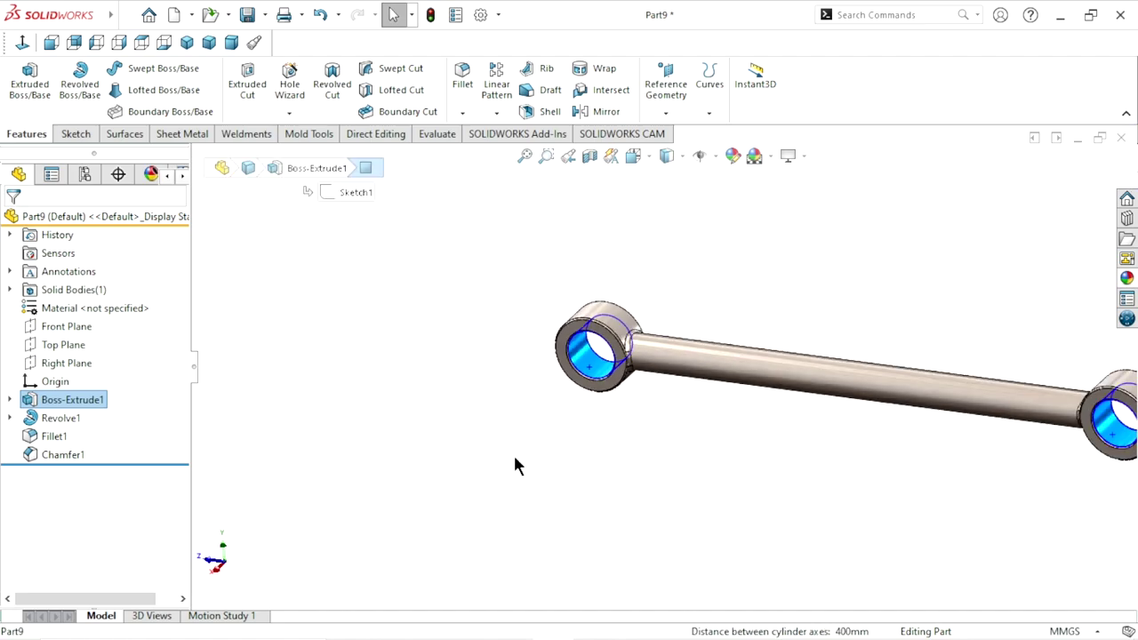
scroll(666, 453, up, 2)
scroll(974, 415, down, 2)
Apply the polished steel appearance from the appearances library
click(1127, 279)
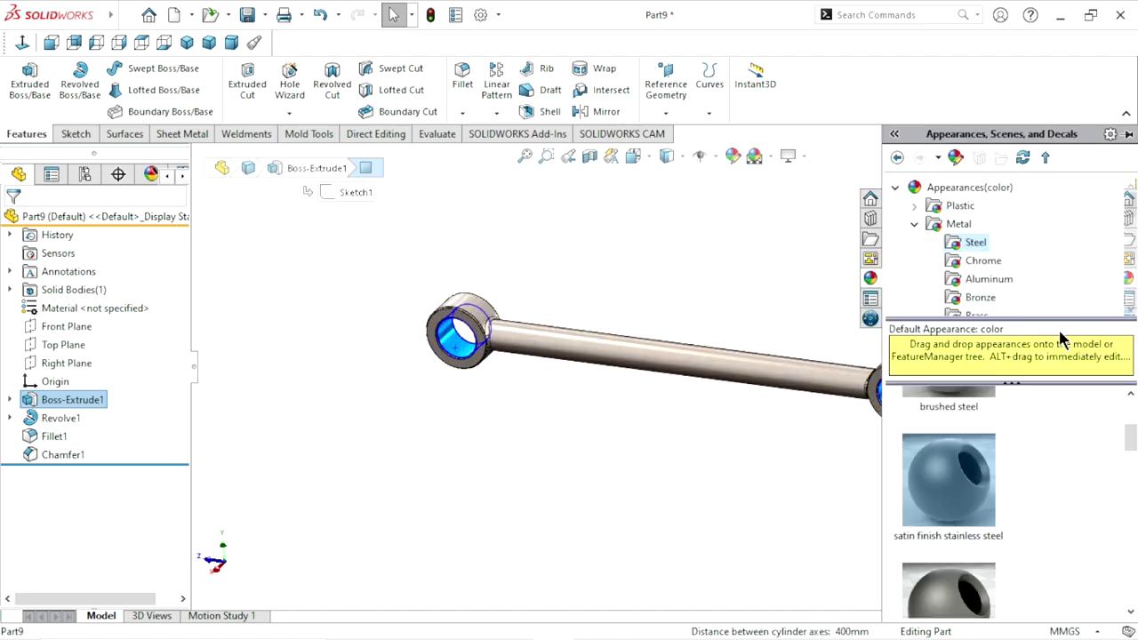
scroll(1130, 443, up, 2)
click(949, 436)
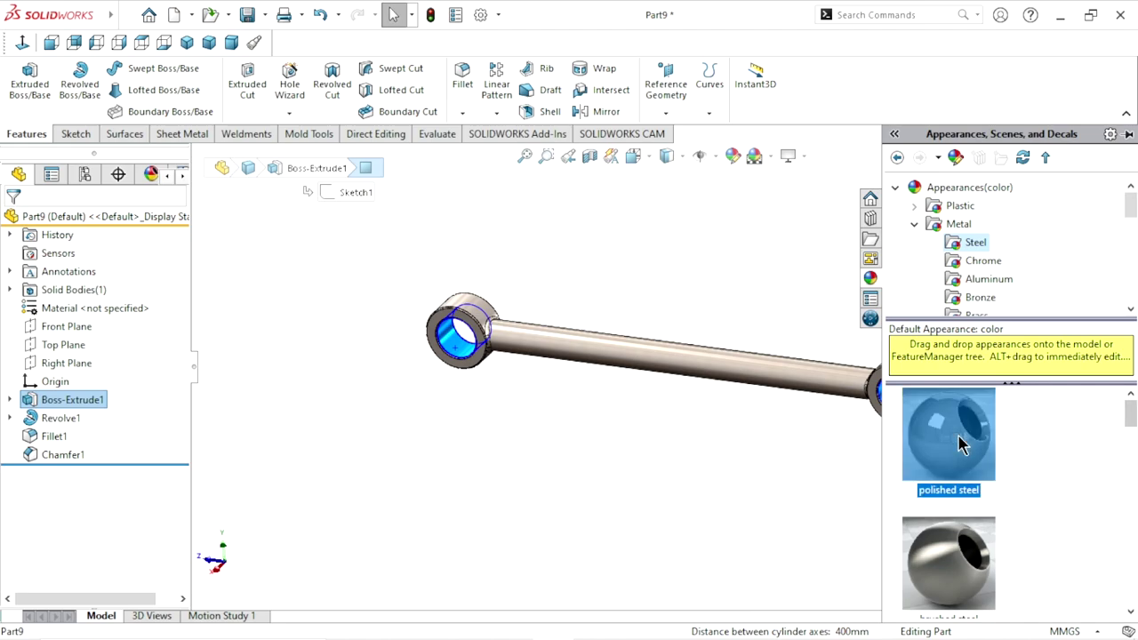
click(658, 475)
scroll(645, 474, up, 1)
scroll(833, 424, down, 5)
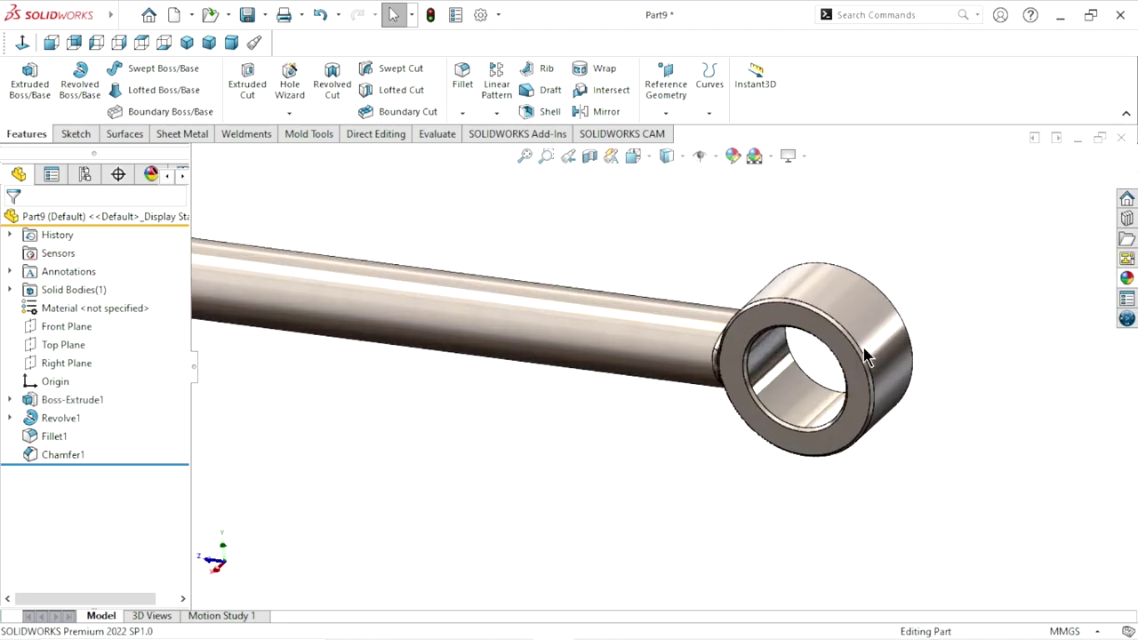
scroll(770, 445, up, 2)
scroll(652, 453, up, 2)
scroll(652, 453, up, 2)
scroll(487, 306, down, 3)
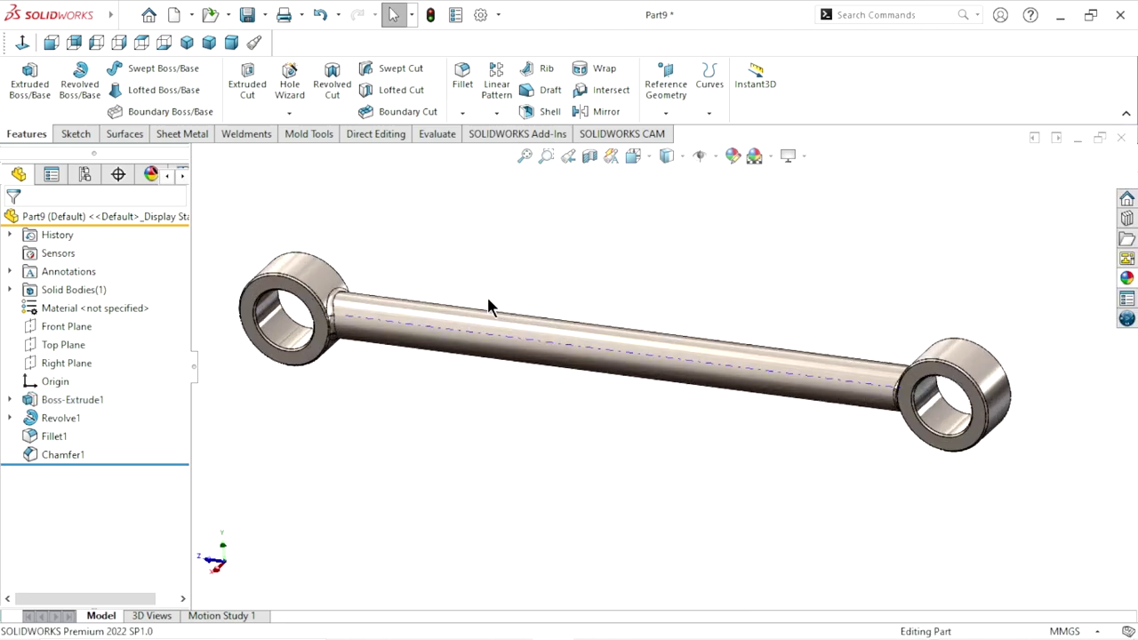
Make the Revolve1 rod shaft dark grey and return to isometric view
click(32, 418)
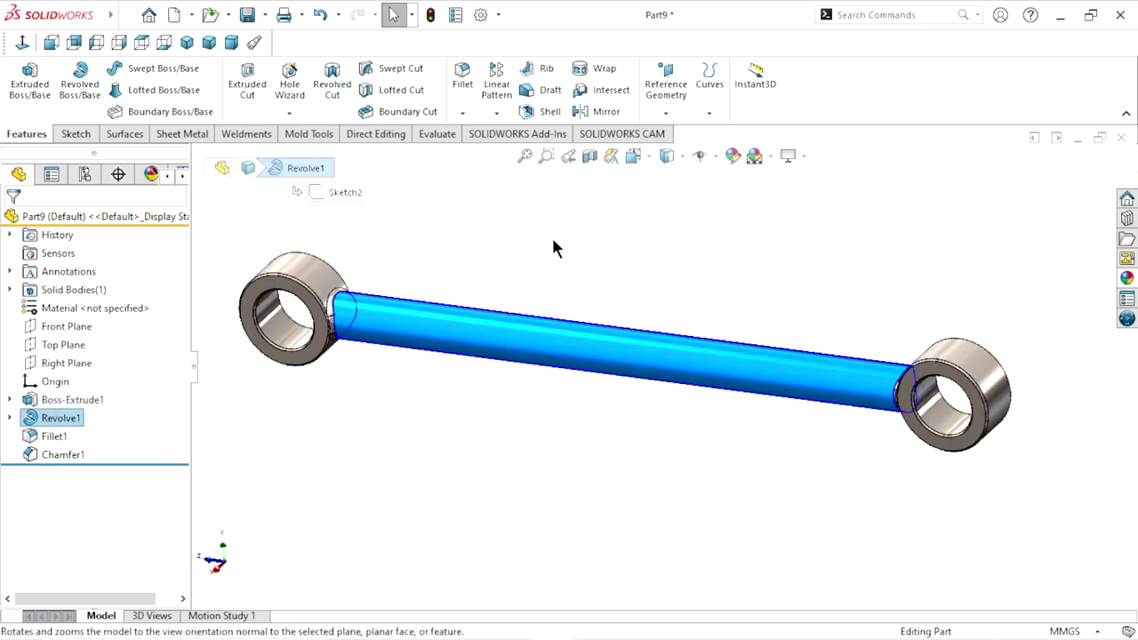
click(733, 163)
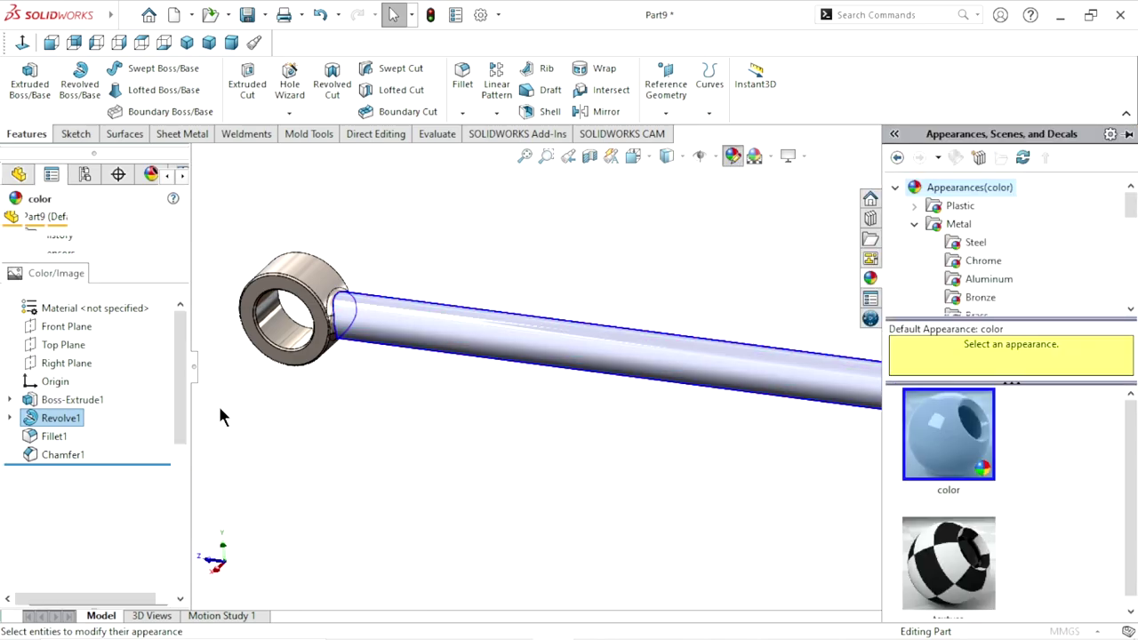
scroll(162, 421, down, 3)
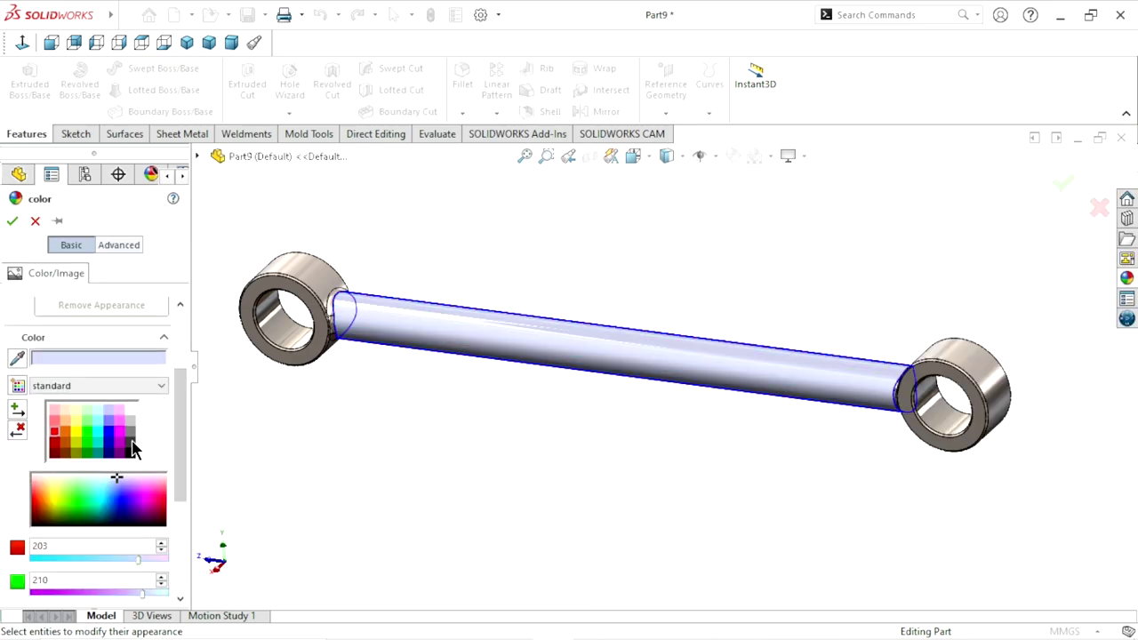
click(131, 444)
click(12, 220)
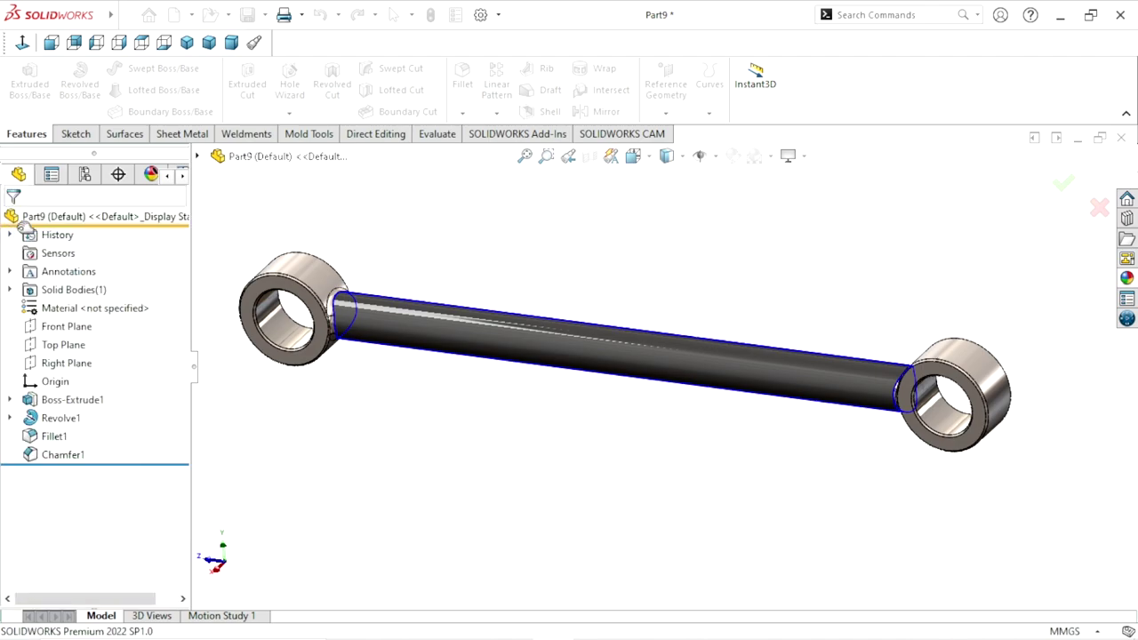
key(f)
scroll(572, 344, down, 2)
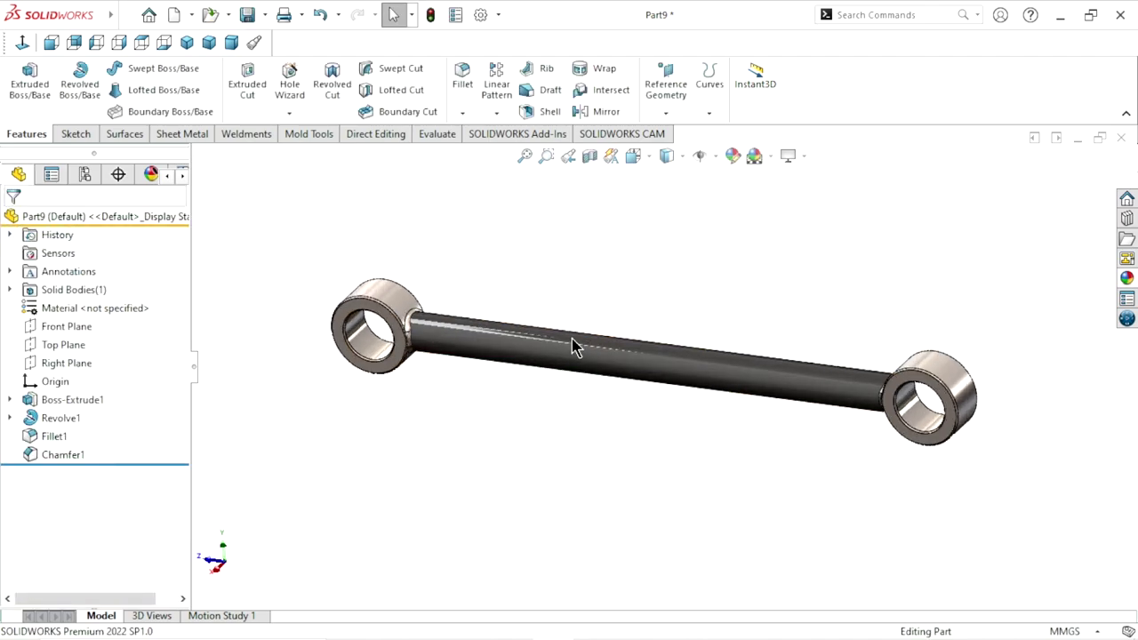
click(187, 43)
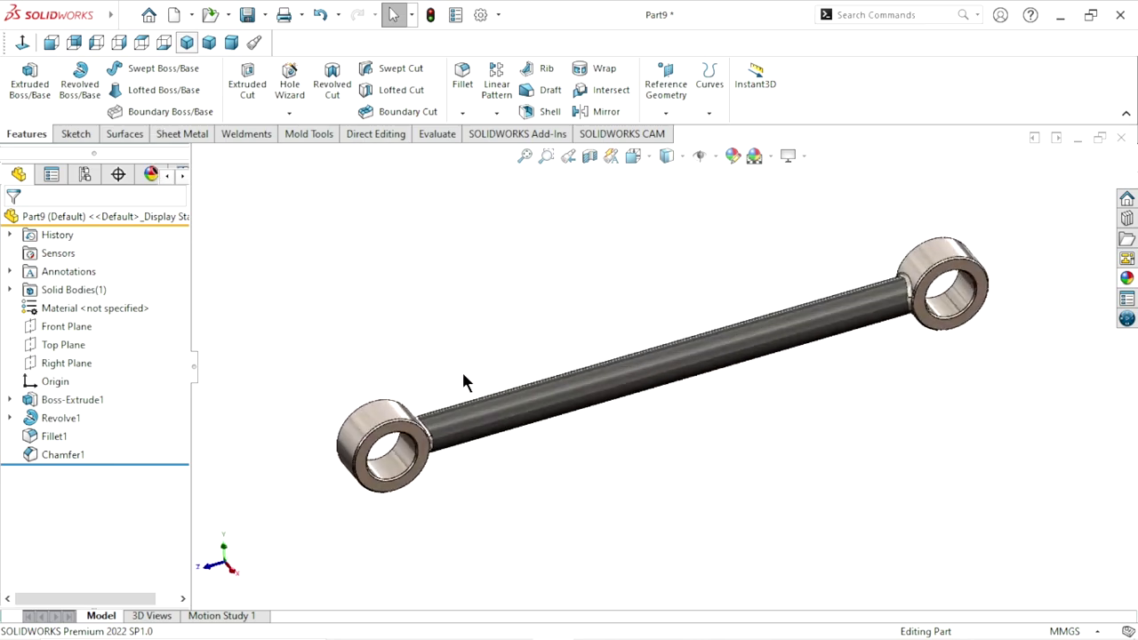
scroll(767, 331, down, 2)
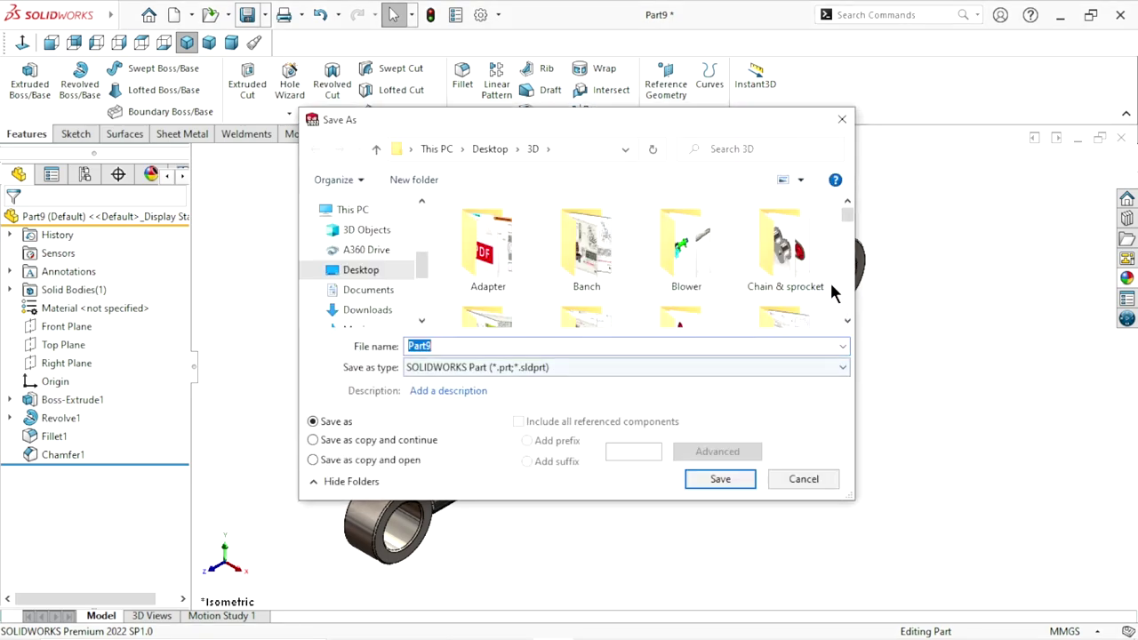
In the Slotting mechanism folder, rename Part9 to 'Part#7 connecting' and save it
drag(849, 213, 848, 237)
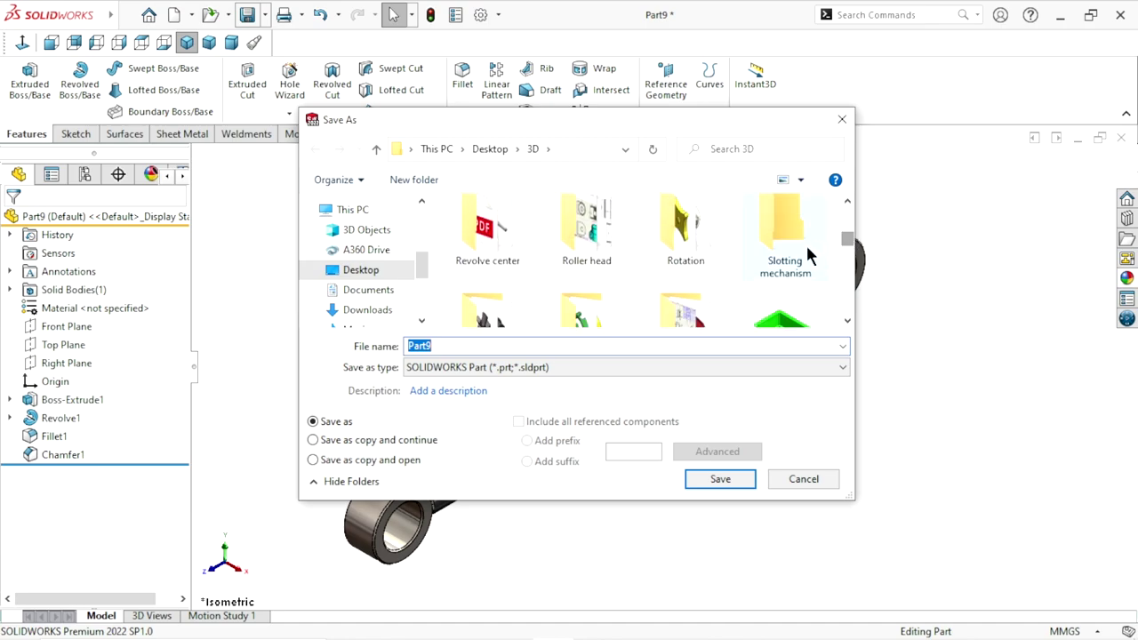
click(780, 258)
double_click(779, 258)
click(483, 347)
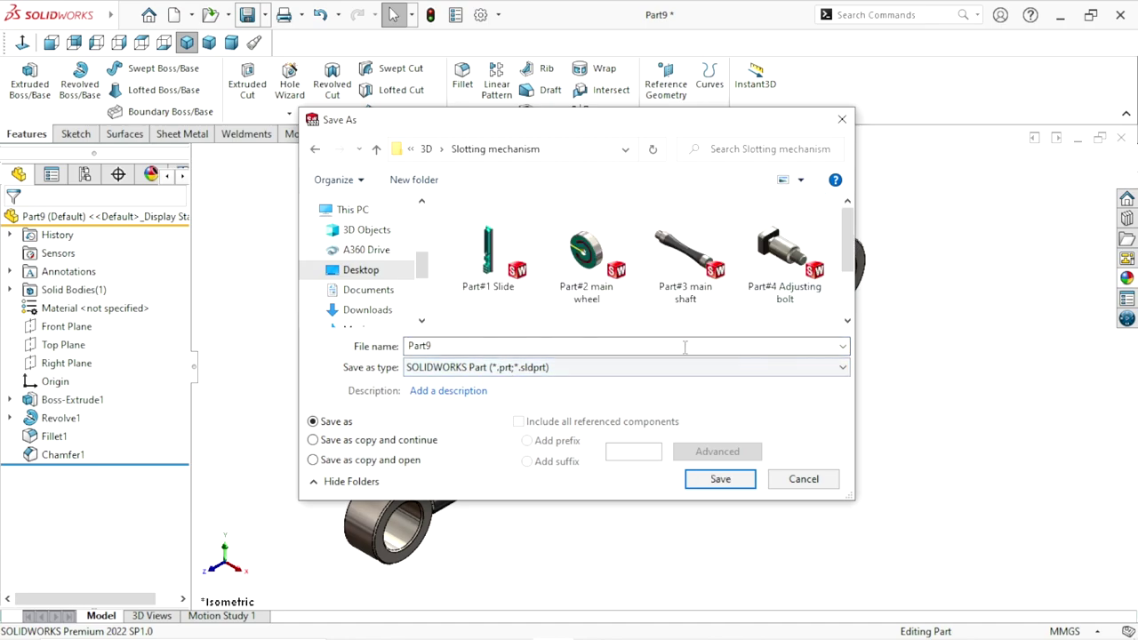
scroll(836, 271, down, 1)
scroll(800, 258, down, 2)
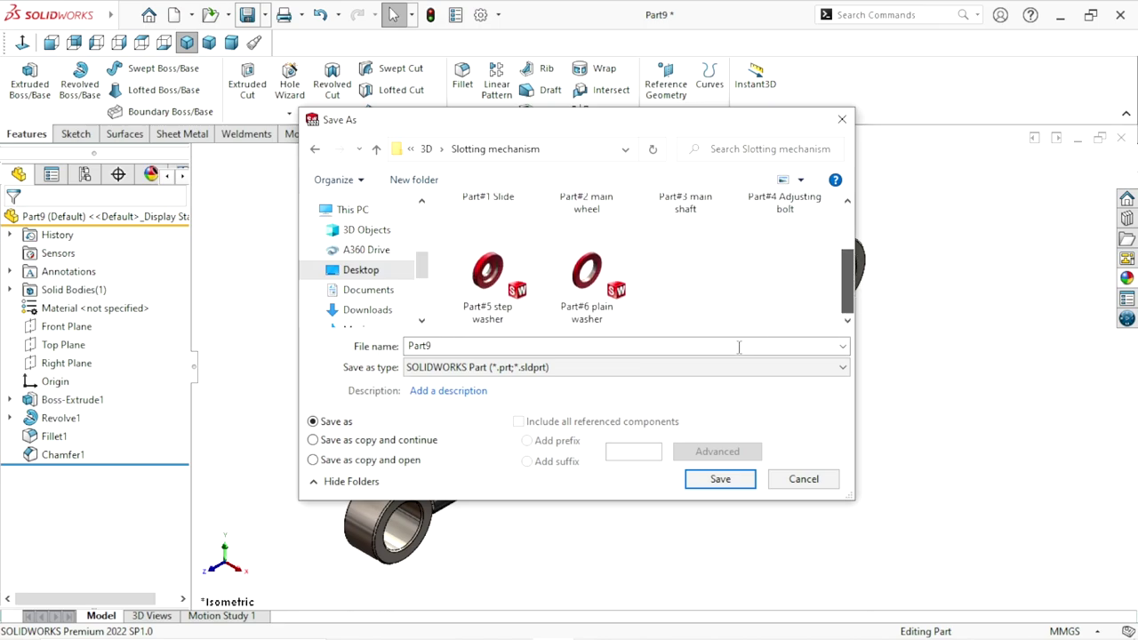
click(451, 346)
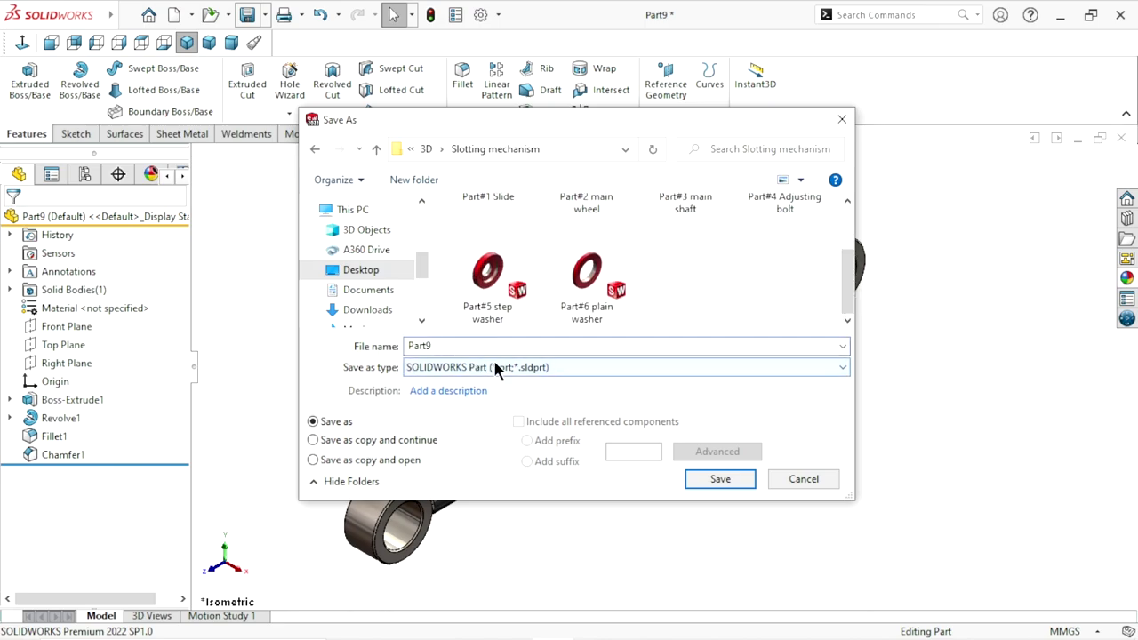
key(BackSpace)
text(#)
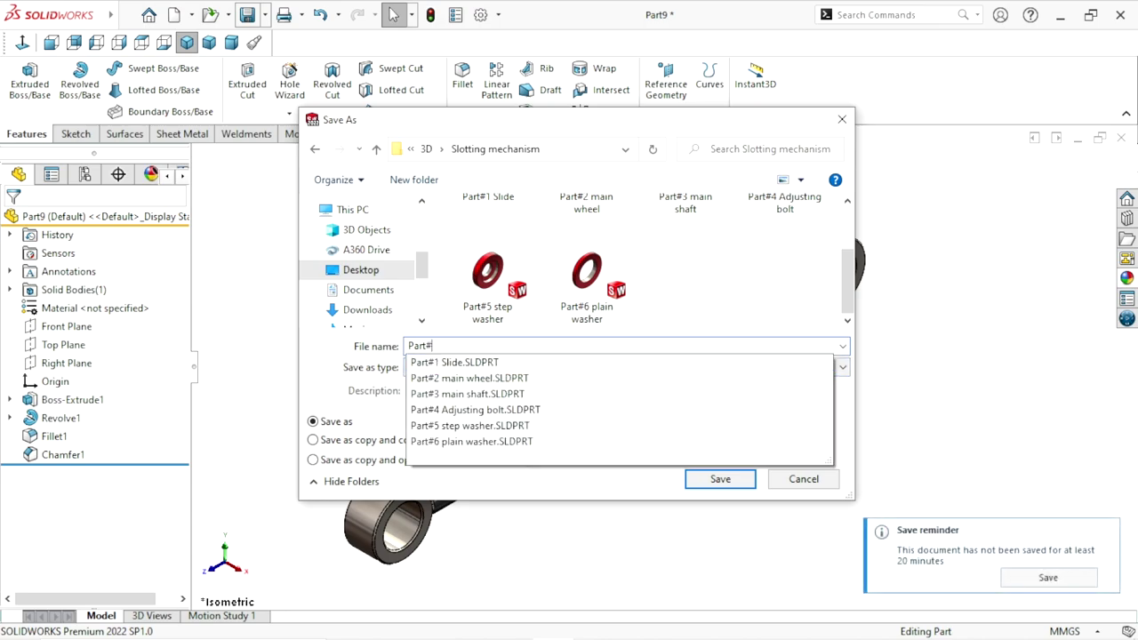
text(7)
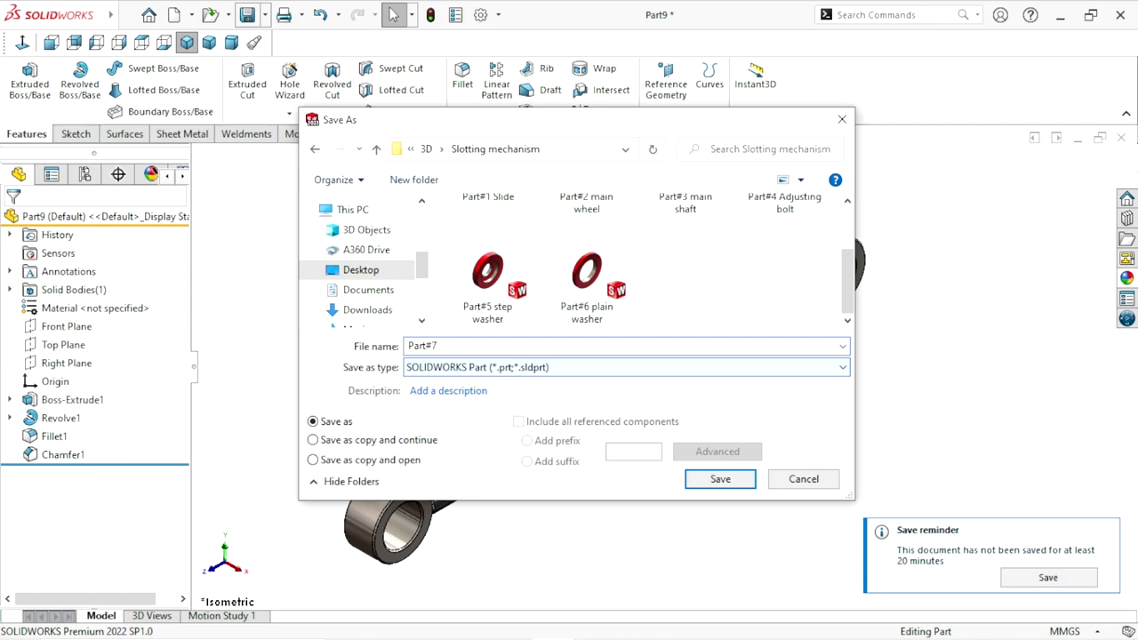
text( C)
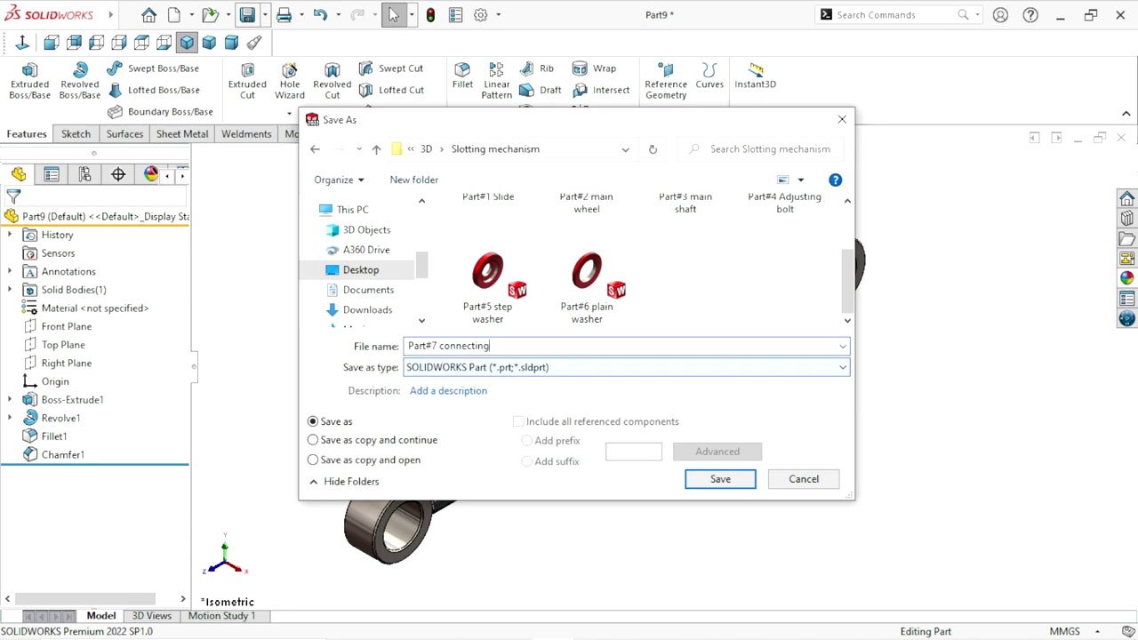
click(704, 480)
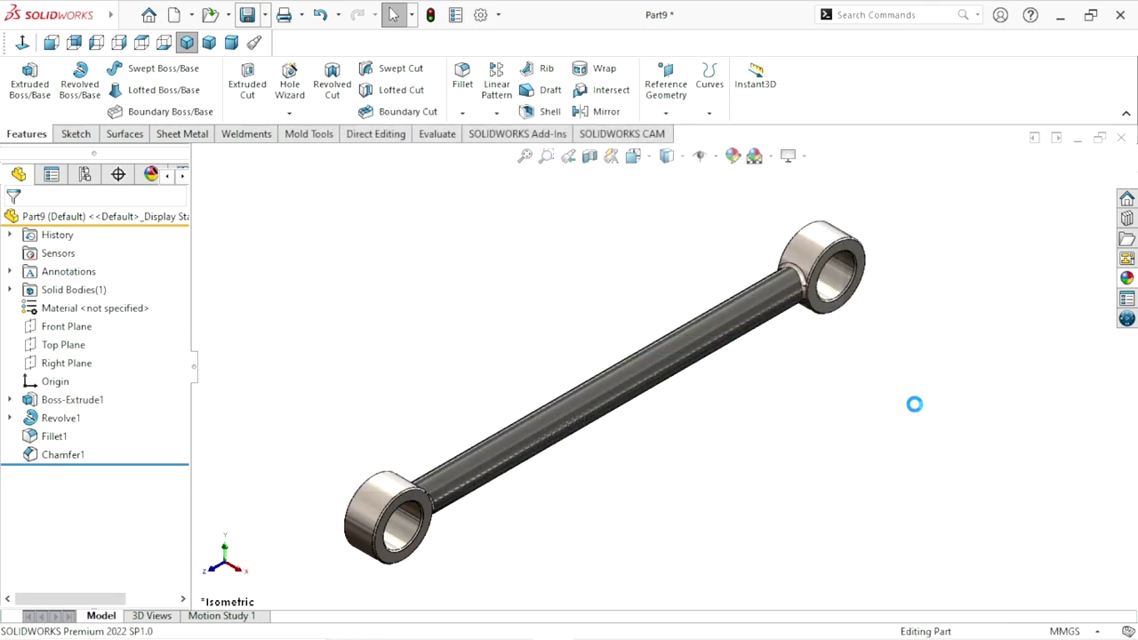
Give the rod's end bosses the Chrome chromium plate appearance, then view isometrically
scroll(652, 415, up, 2)
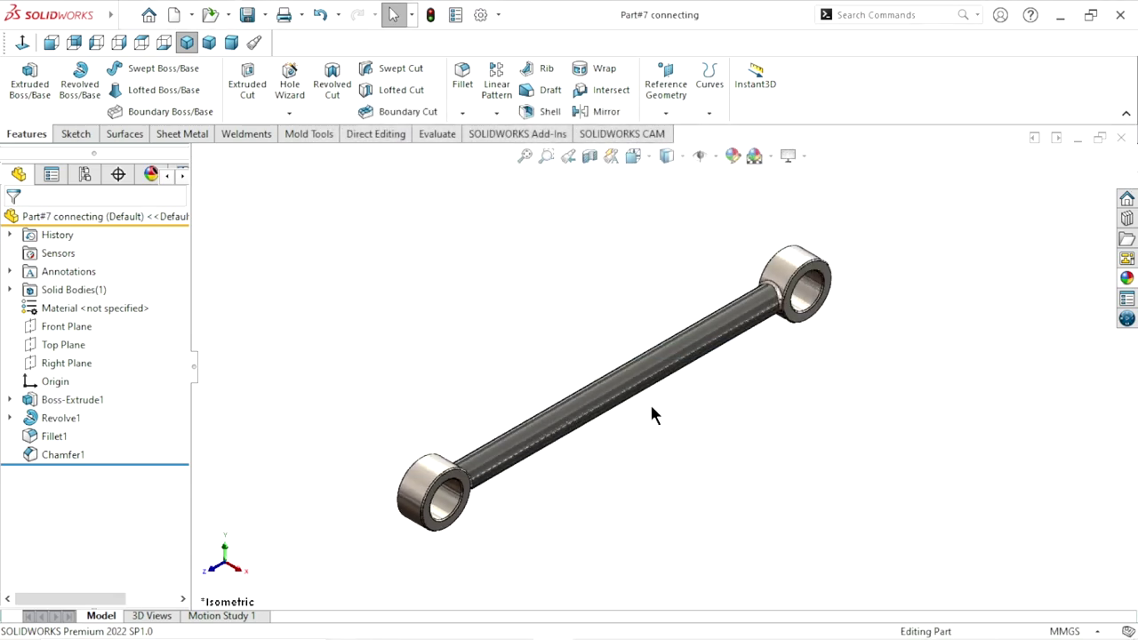
scroll(636, 403, down, 1)
scroll(637, 403, down, 2)
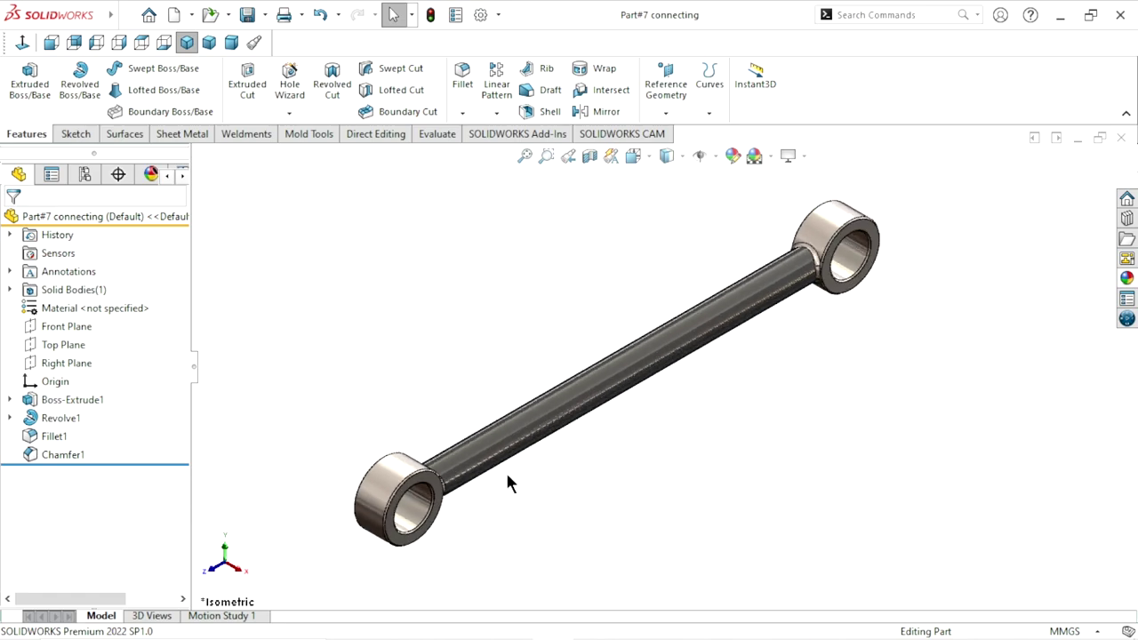
click(402, 509)
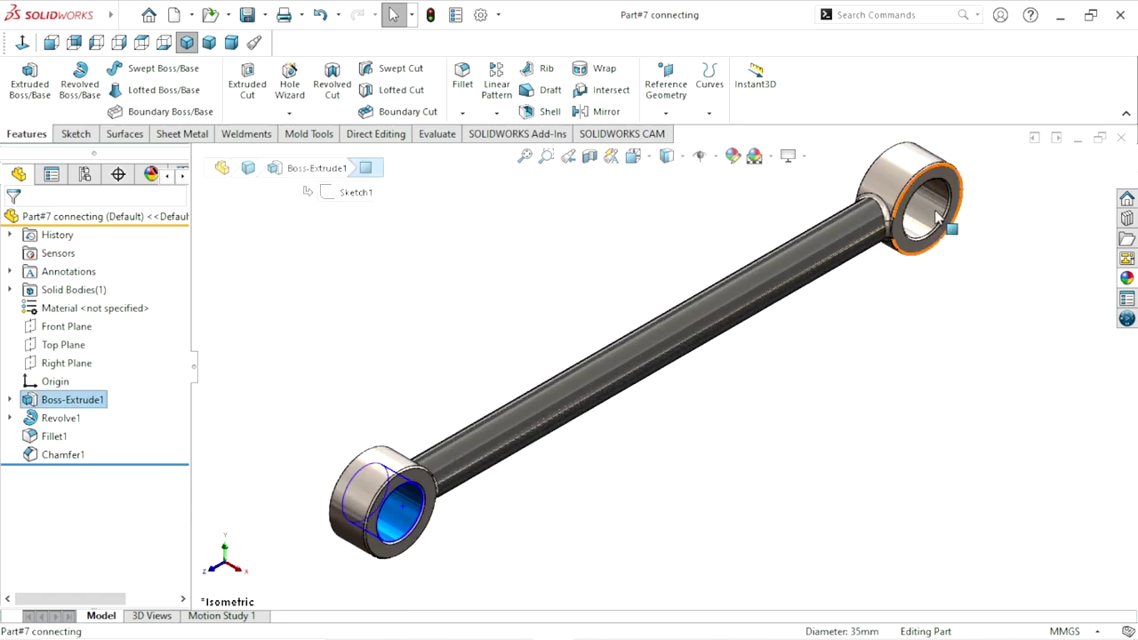
click(1126, 281)
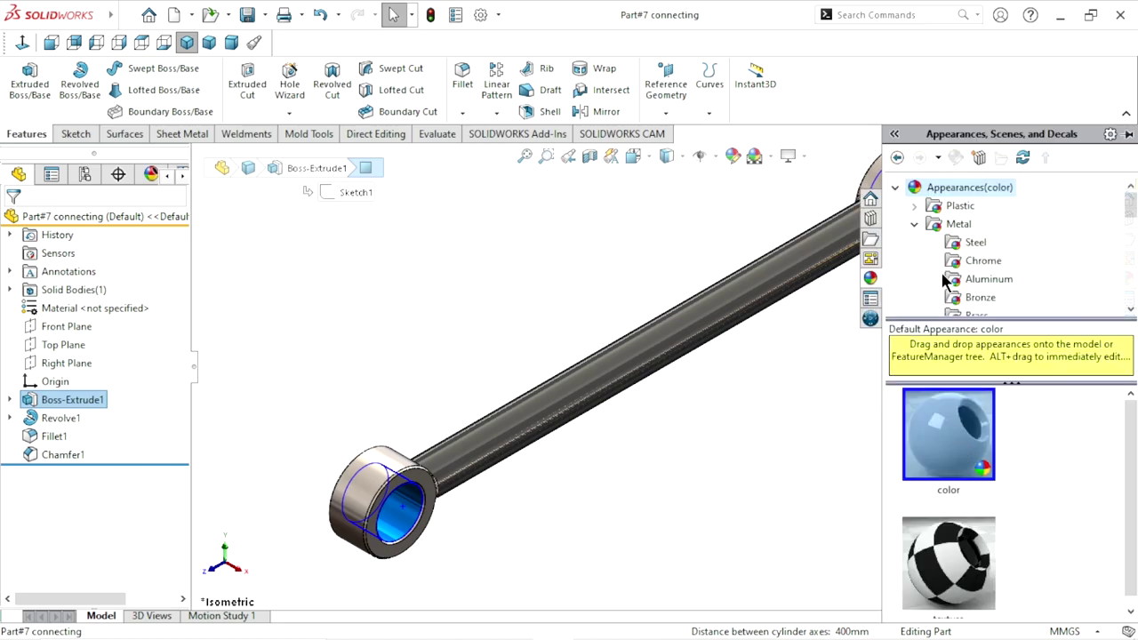
click(969, 264)
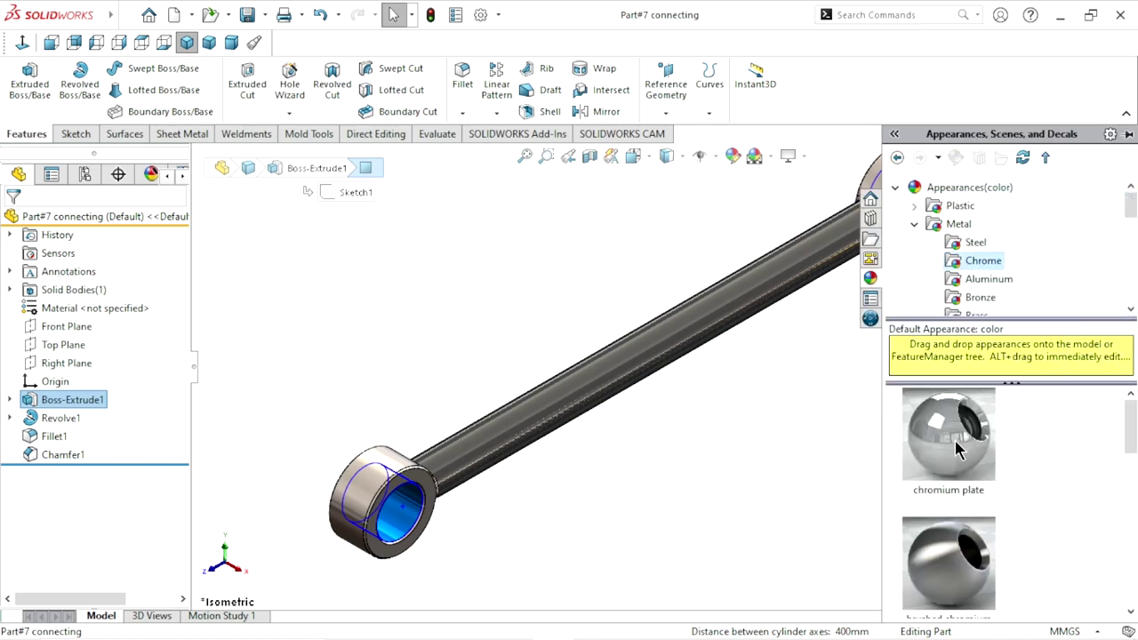
click(951, 440)
mouse_move(685, 492)
middle_down()
mouse_move(788, 352)
mouse_move(628, 503)
mouse_move(711, 507)
mouse_move(677, 440)
middle_up()
scroll(595, 367, down, 3)
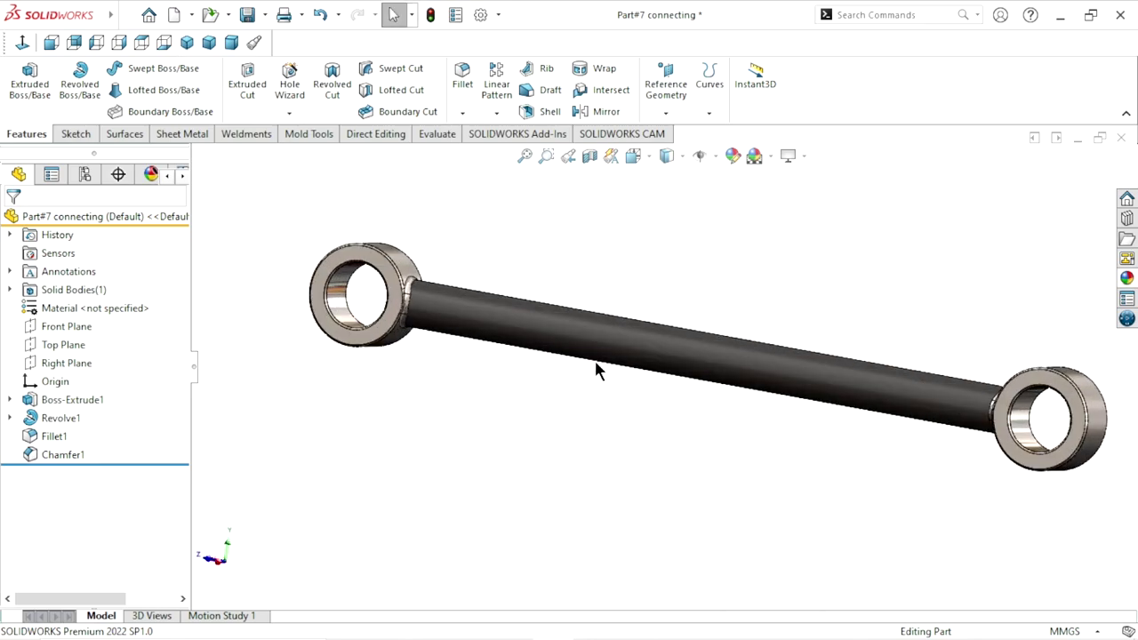
click(187, 43)
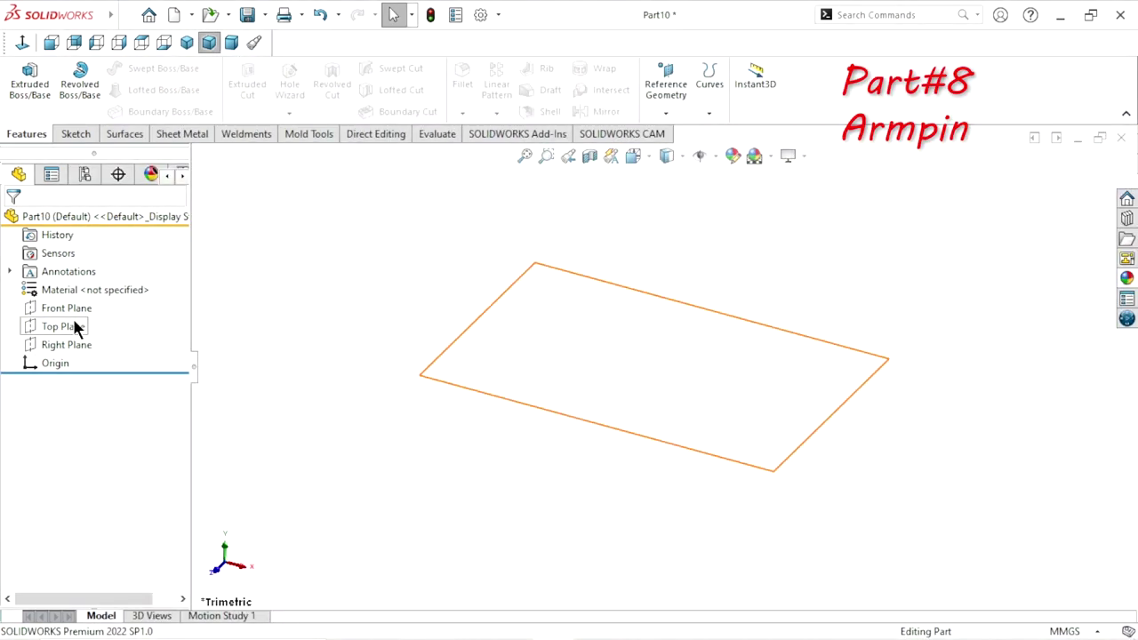
Start Sketch1 on the Front Plane and draw a horizontal line through the origin
click(78, 308)
click(92, 288)
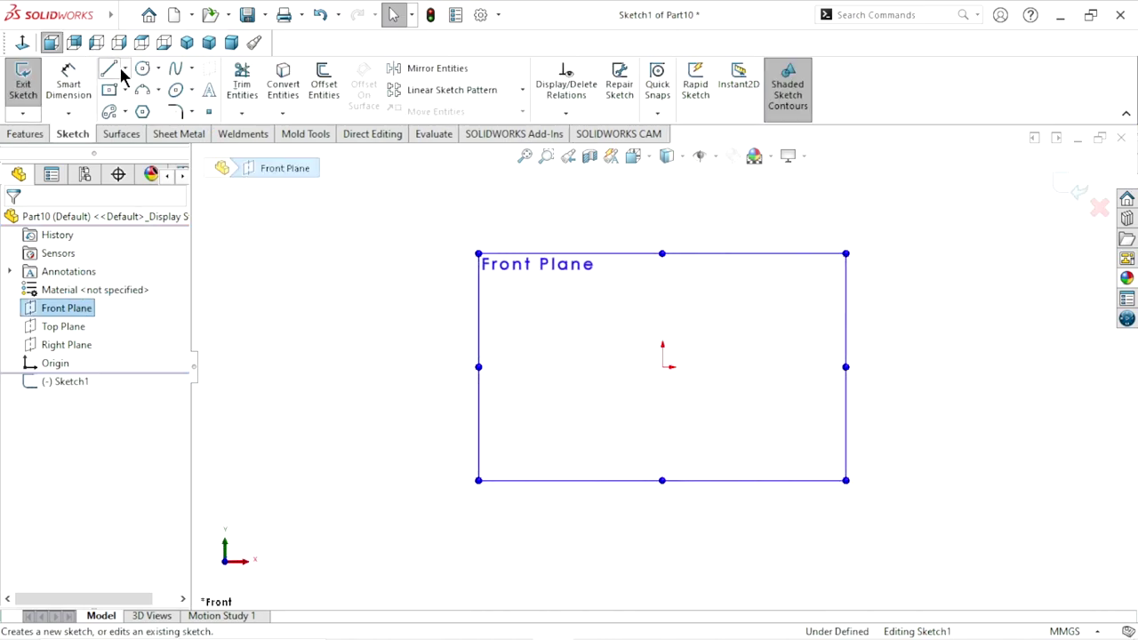
click(111, 73)
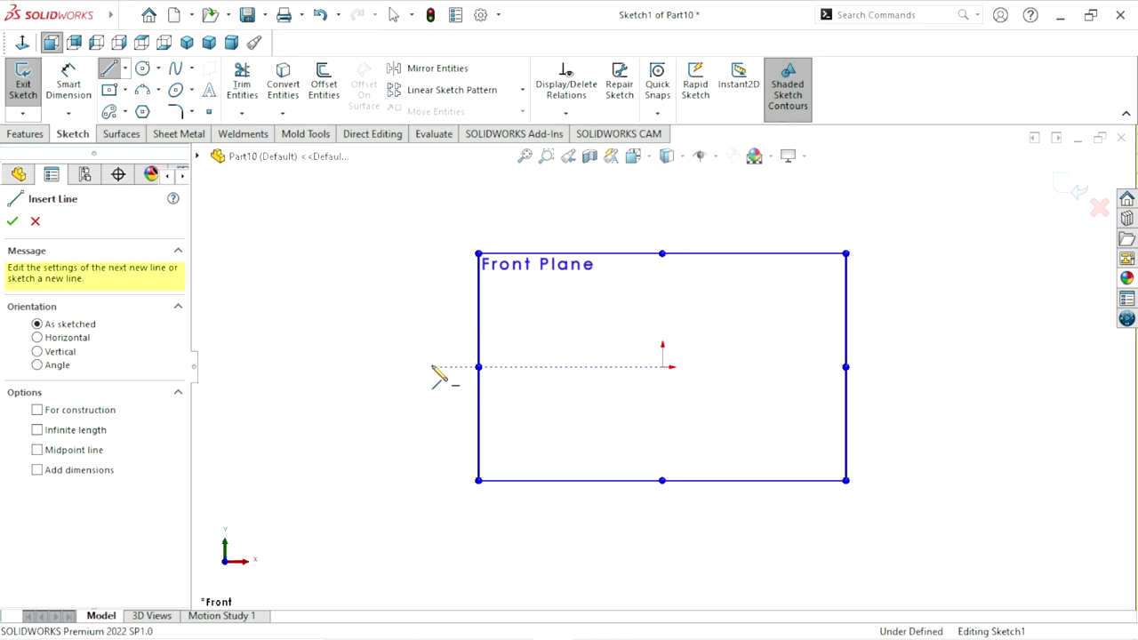
click(981, 366)
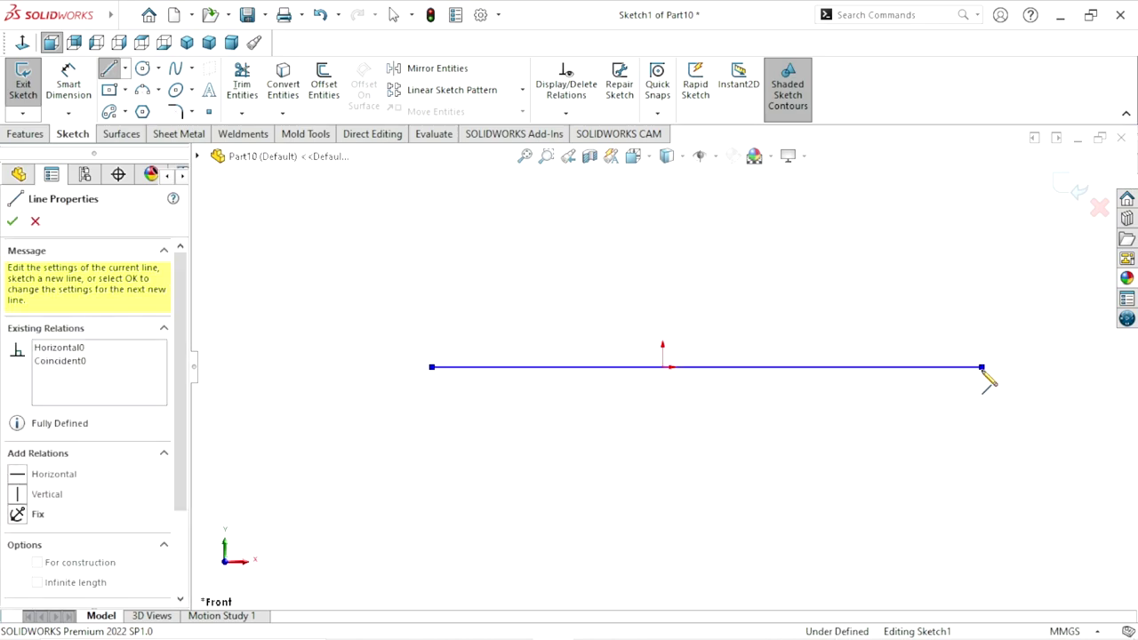
right_click(899, 339)
click(925, 346)
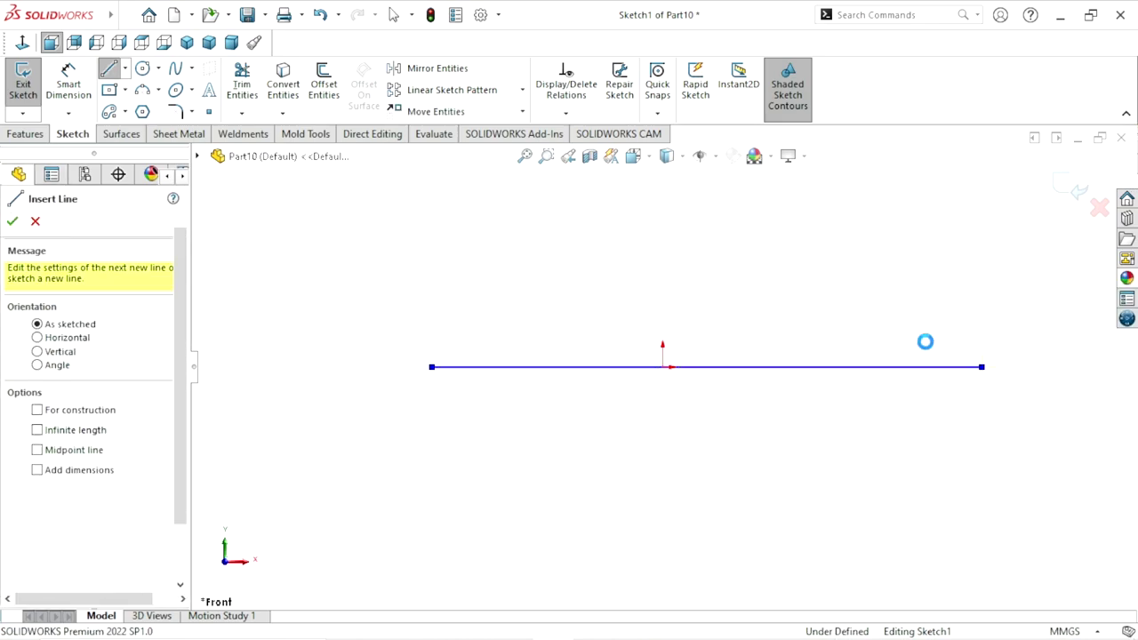
click(841, 367)
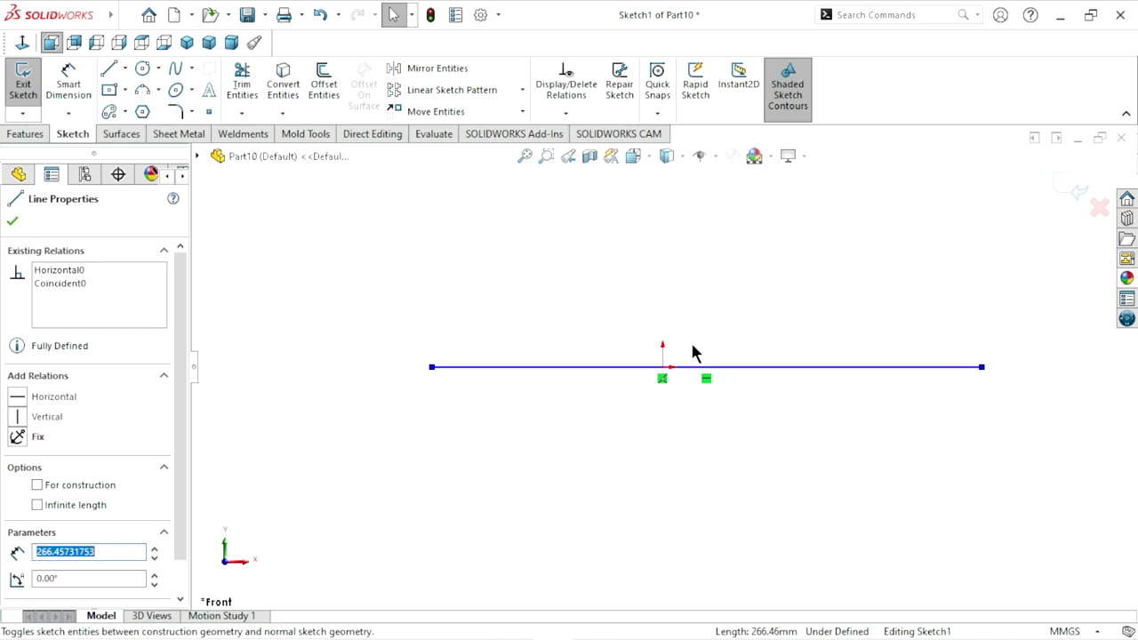
Draw the profile's left edge and two lower steps up to the tall collar rise
click(427, 349)
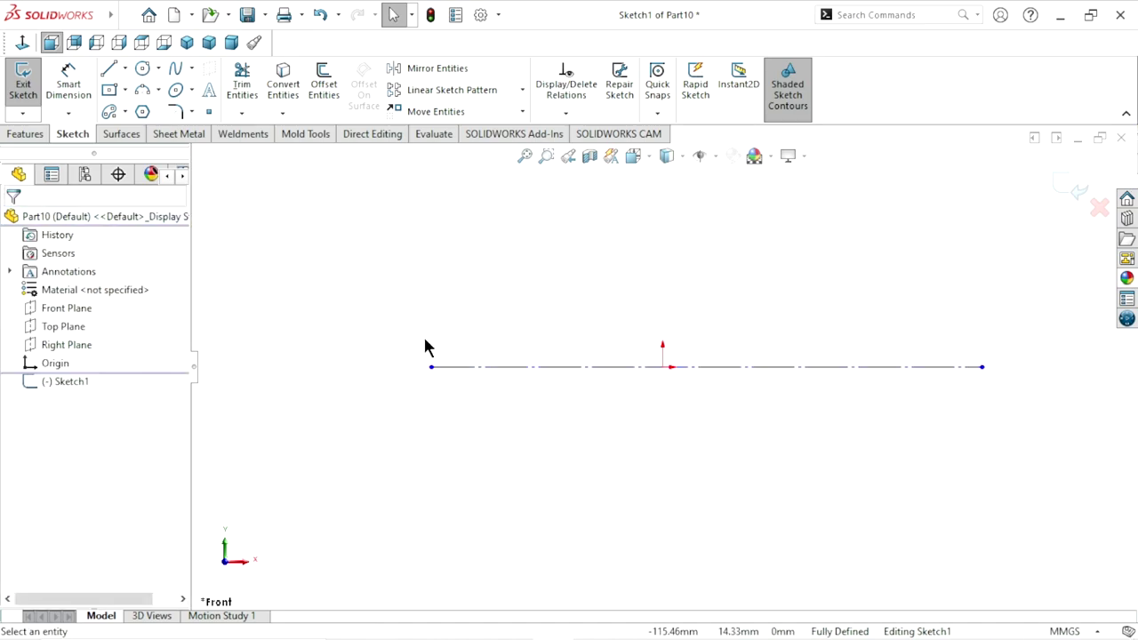
click(109, 71)
click(433, 365)
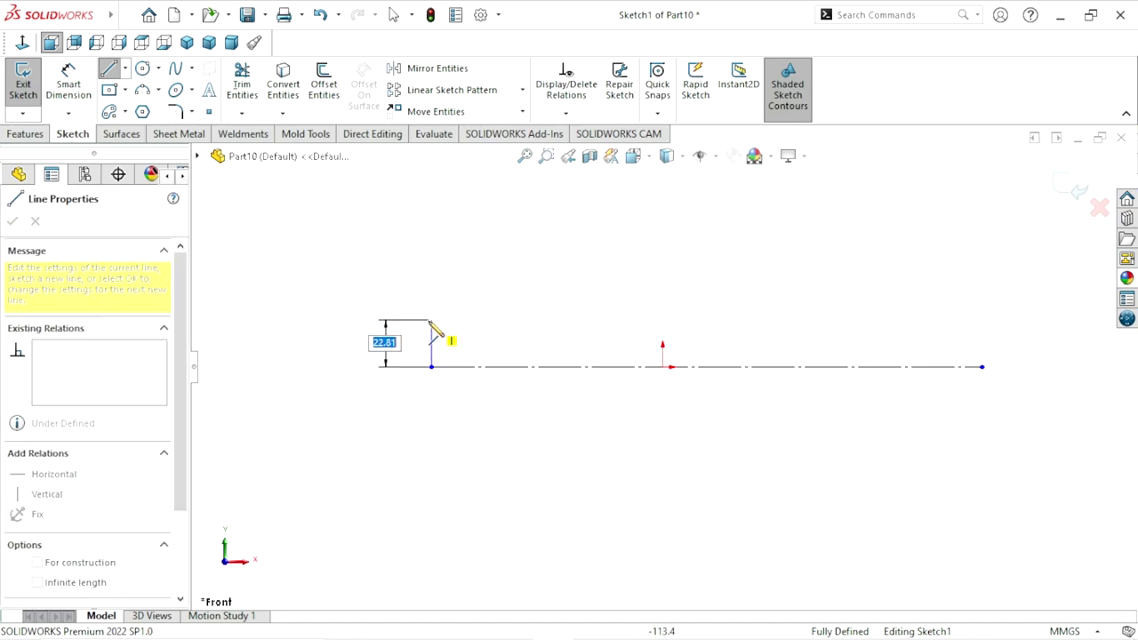
click(431, 324)
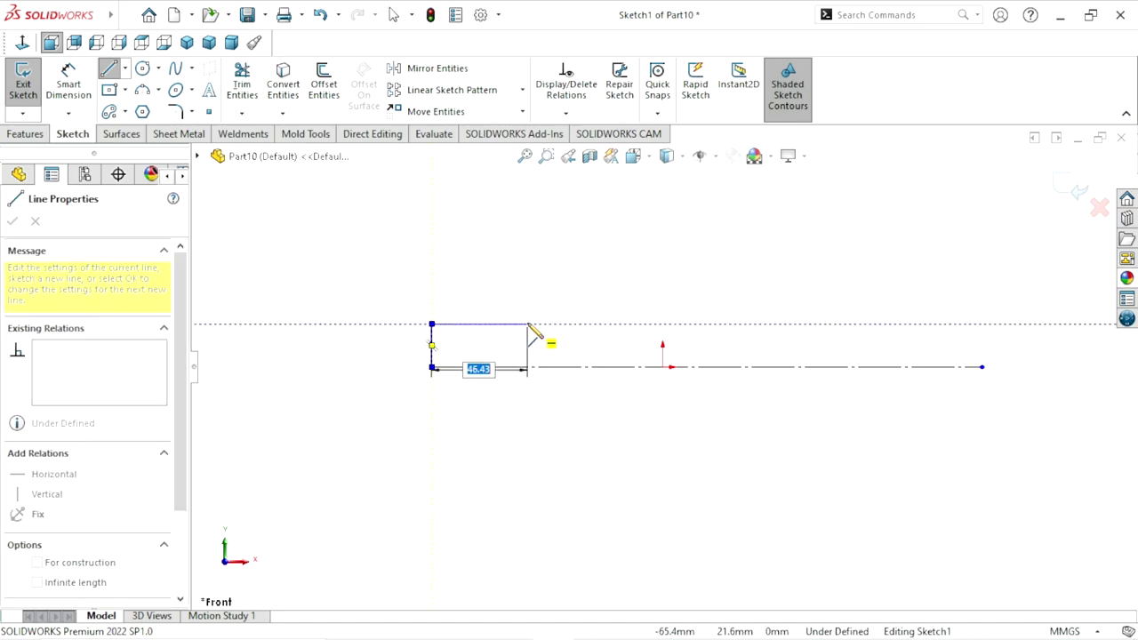
click(527, 325)
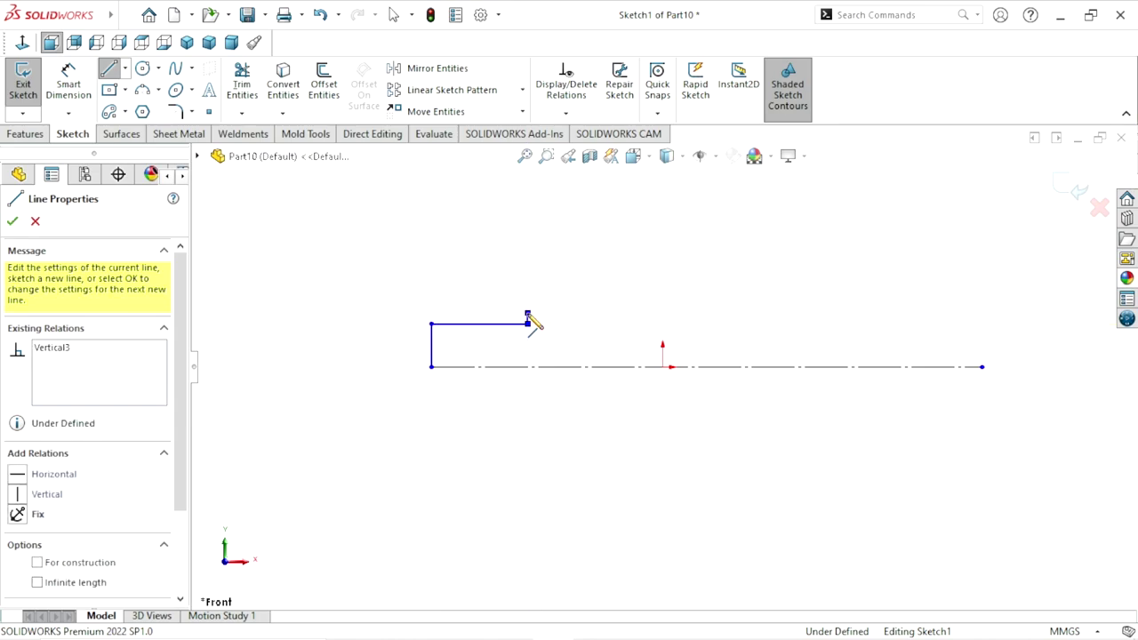
click(528, 314)
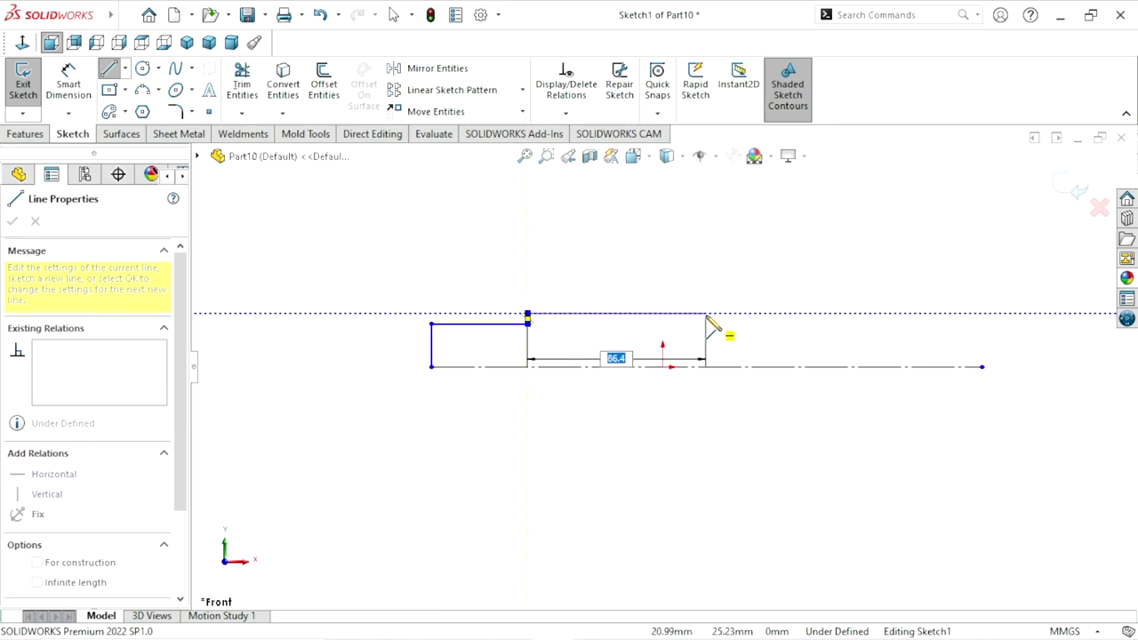
click(706, 312)
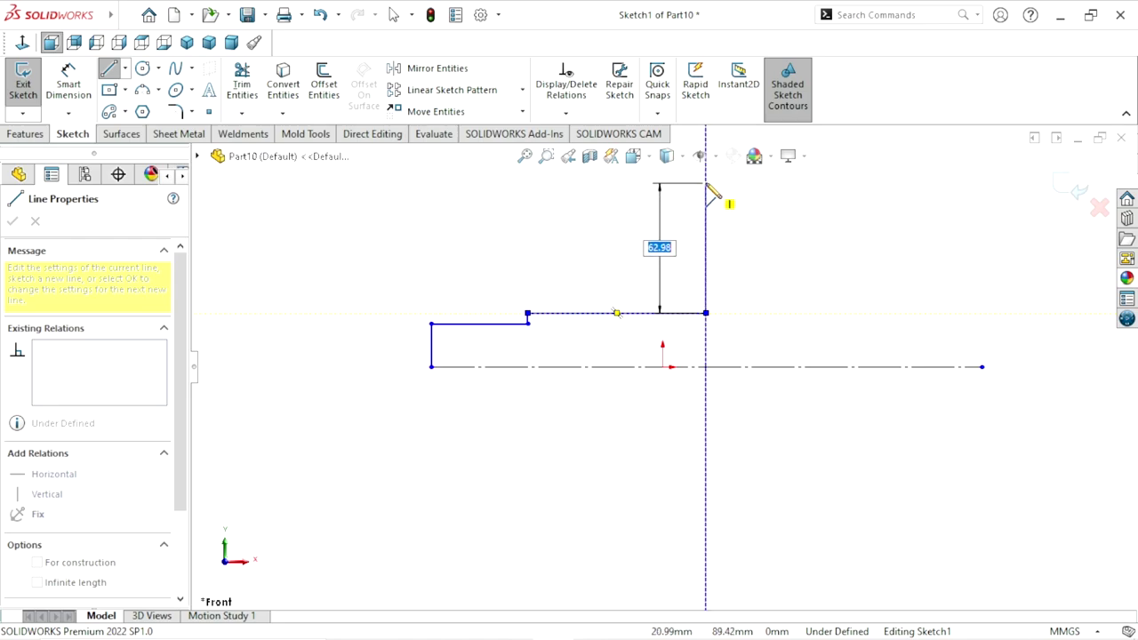
click(706, 183)
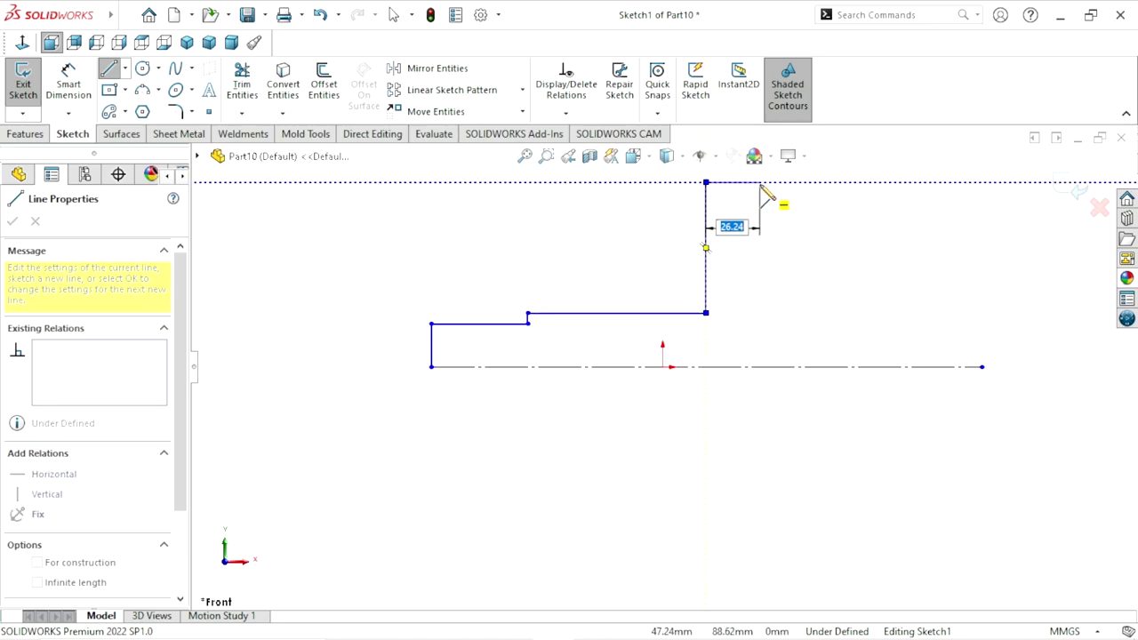
Draw the collar top and right-hand steps, closing the profile down to the centerline
click(760, 183)
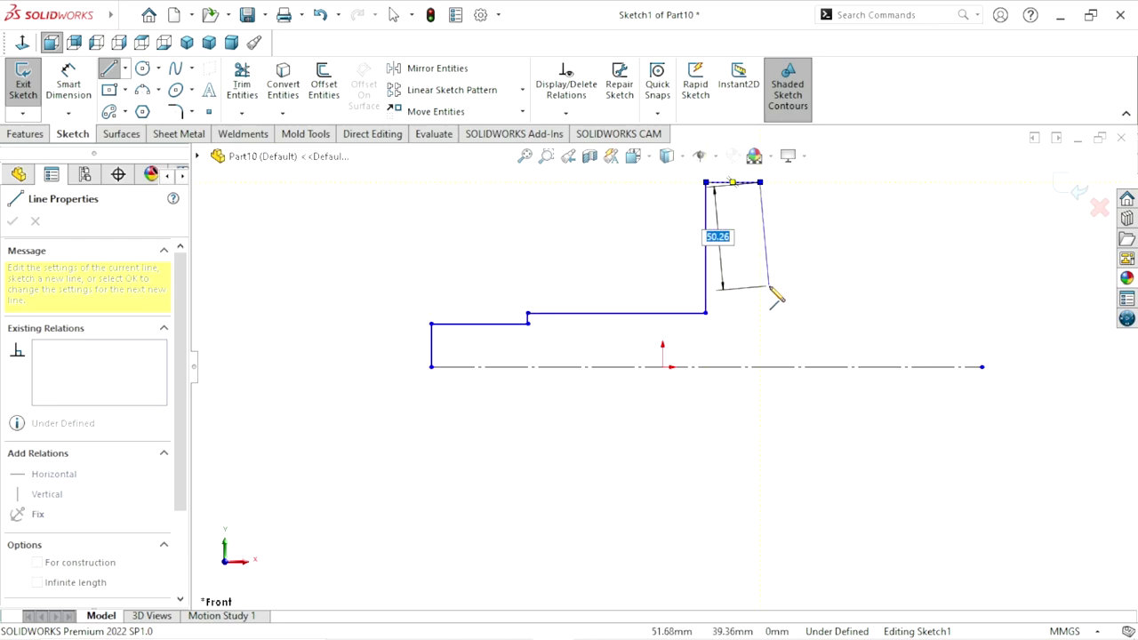
click(760, 282)
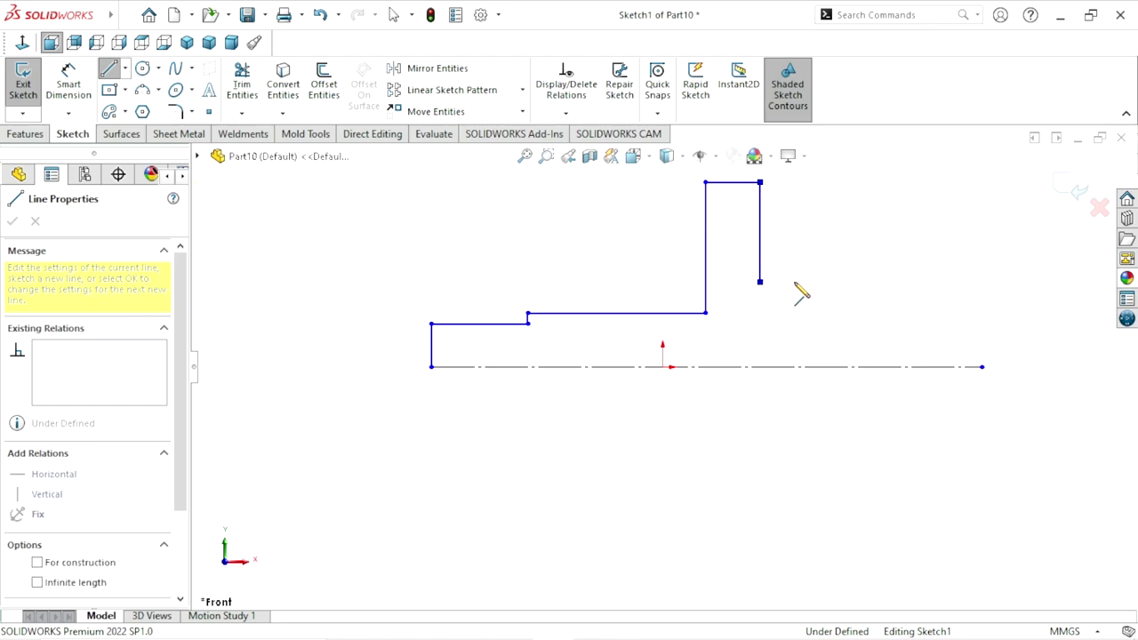
click(894, 282)
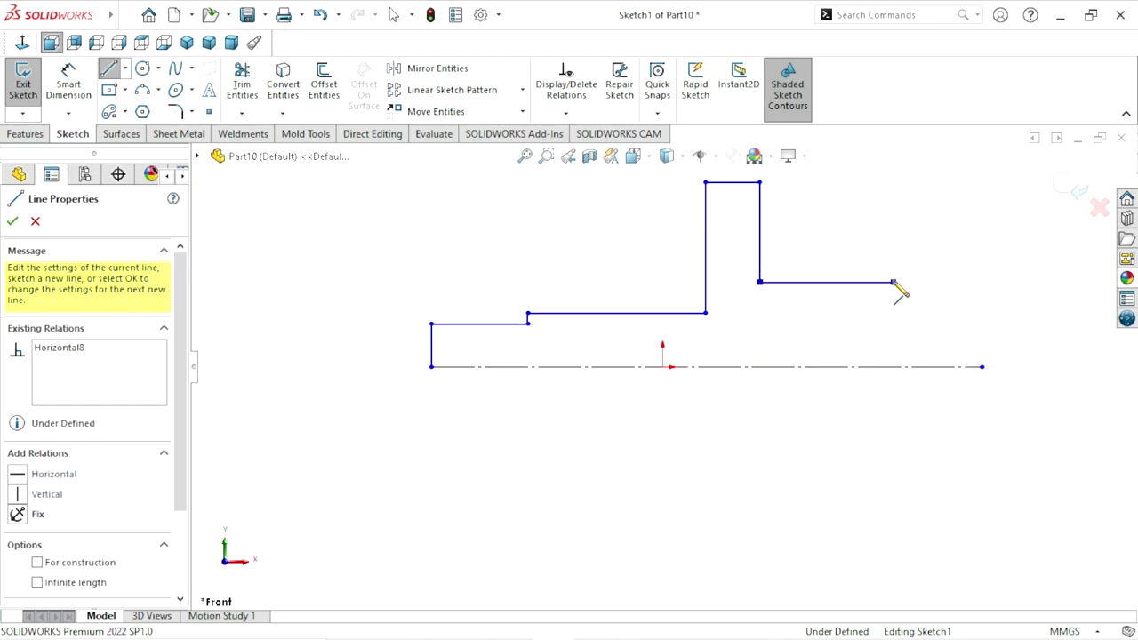
click(893, 297)
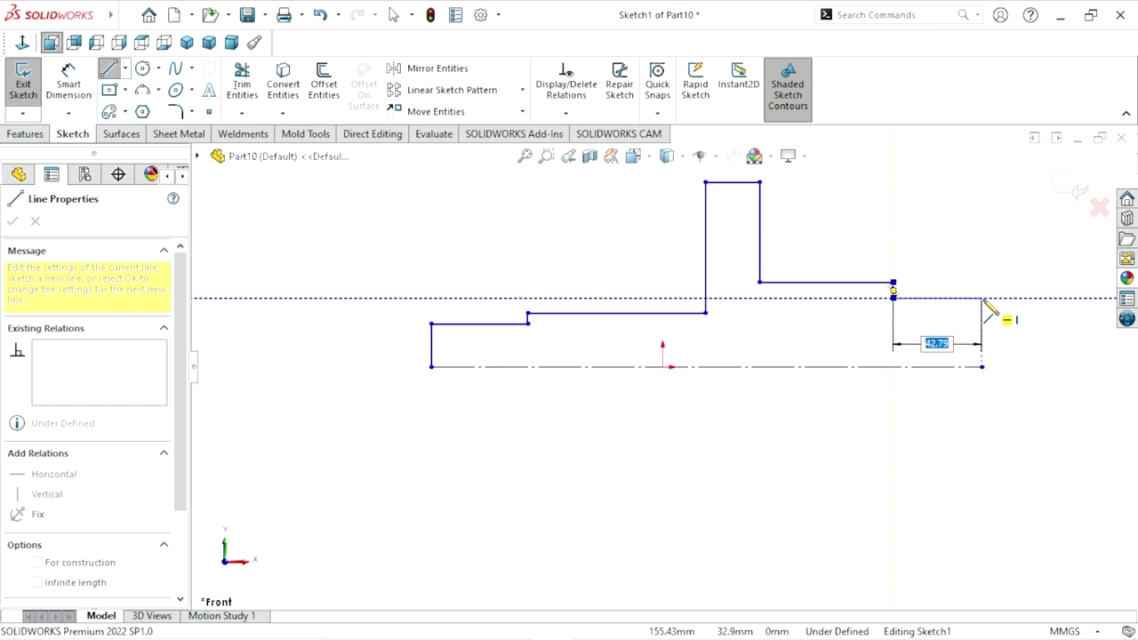
click(981, 297)
click(981, 366)
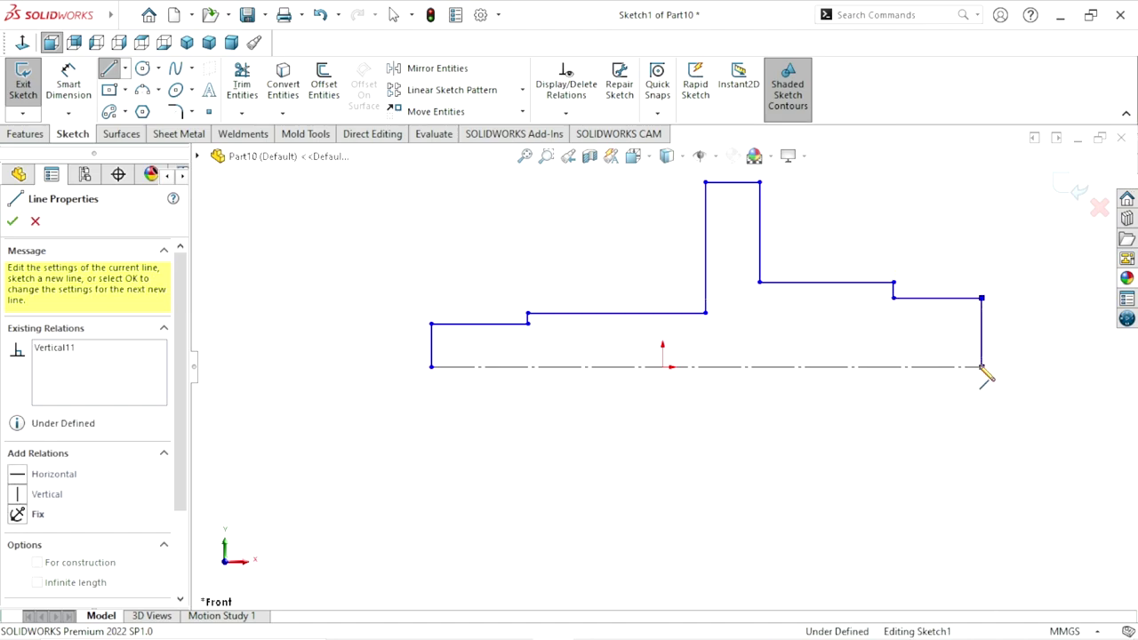
right_click(990, 416)
click(987, 406)
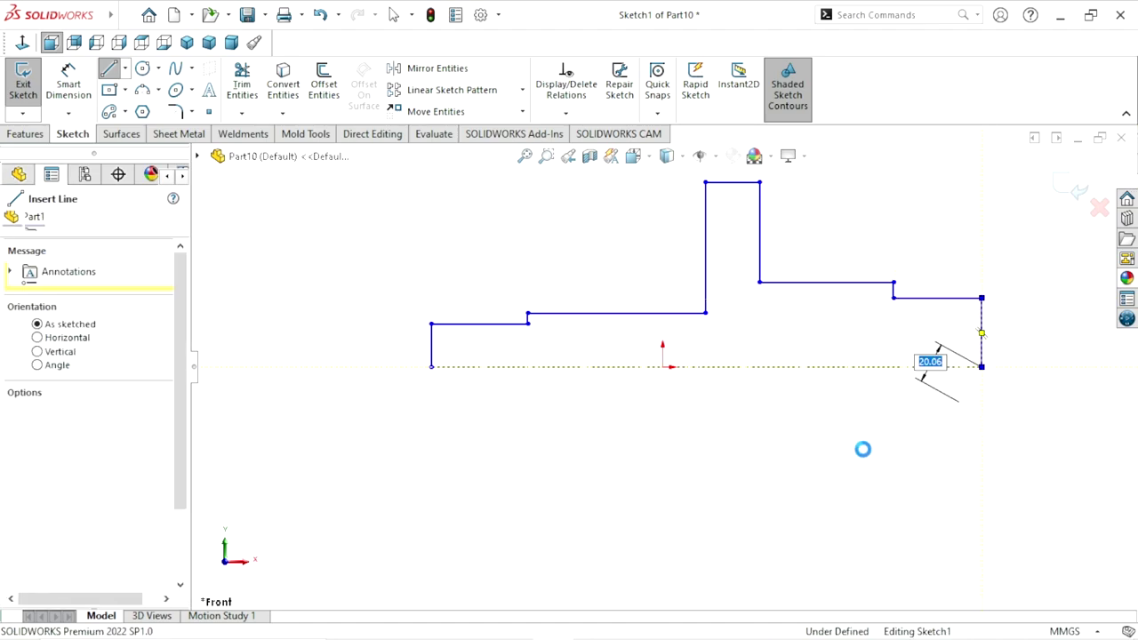
scroll(665, 452, up, 2)
scroll(741, 306, down, 2)
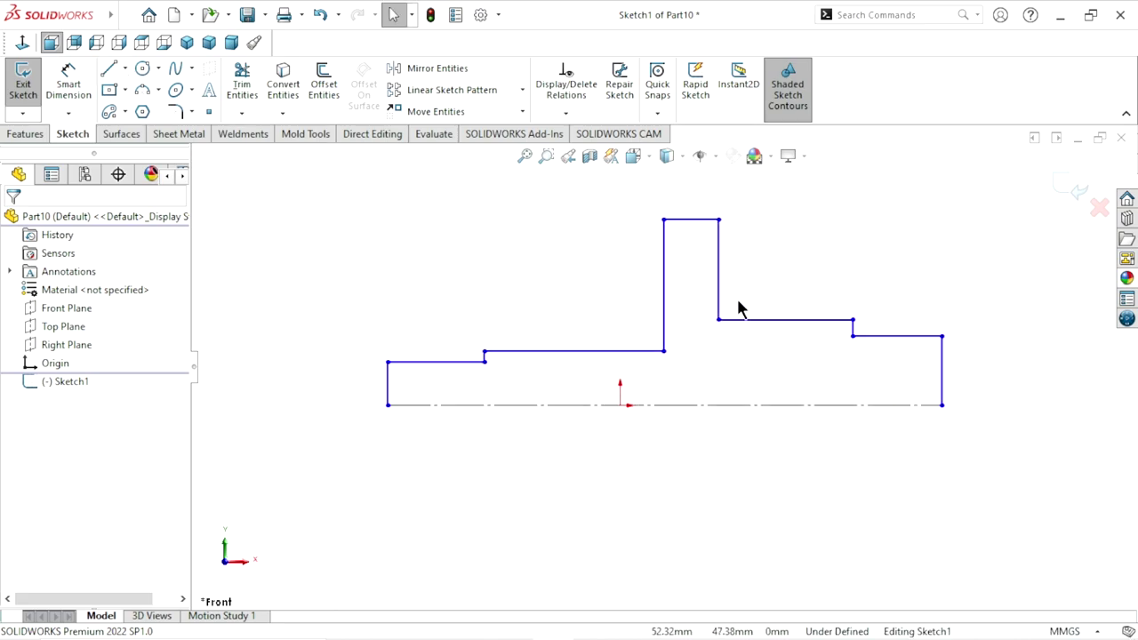
Return to Sketch1 and dimension the left step's diameter at 30 from the centerline
click(27, 80)
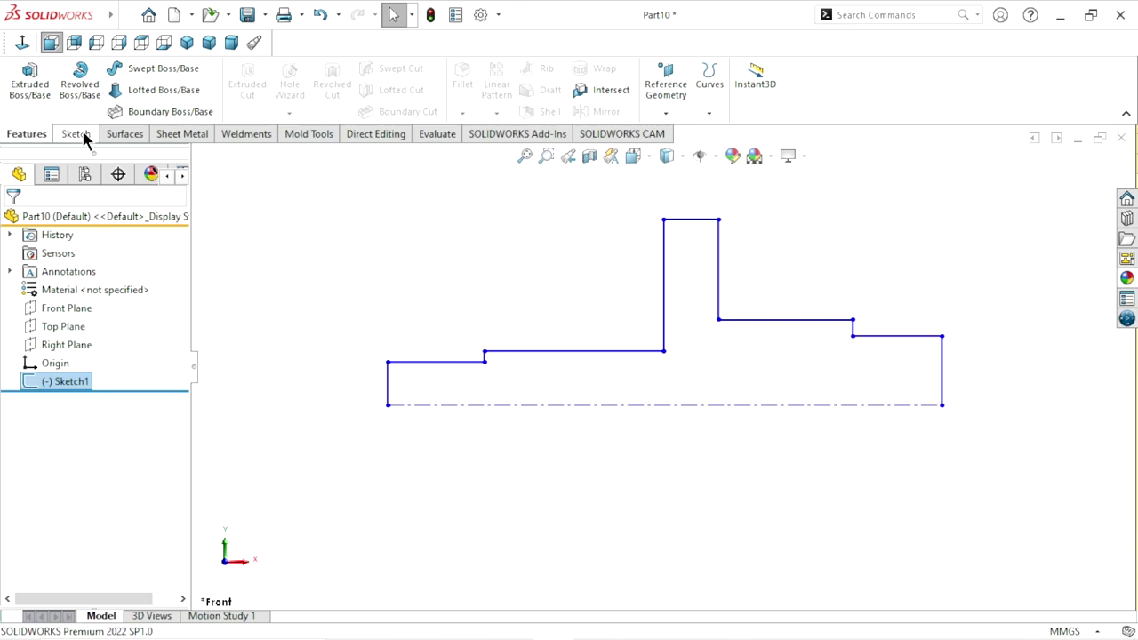
click(83, 134)
key(d)
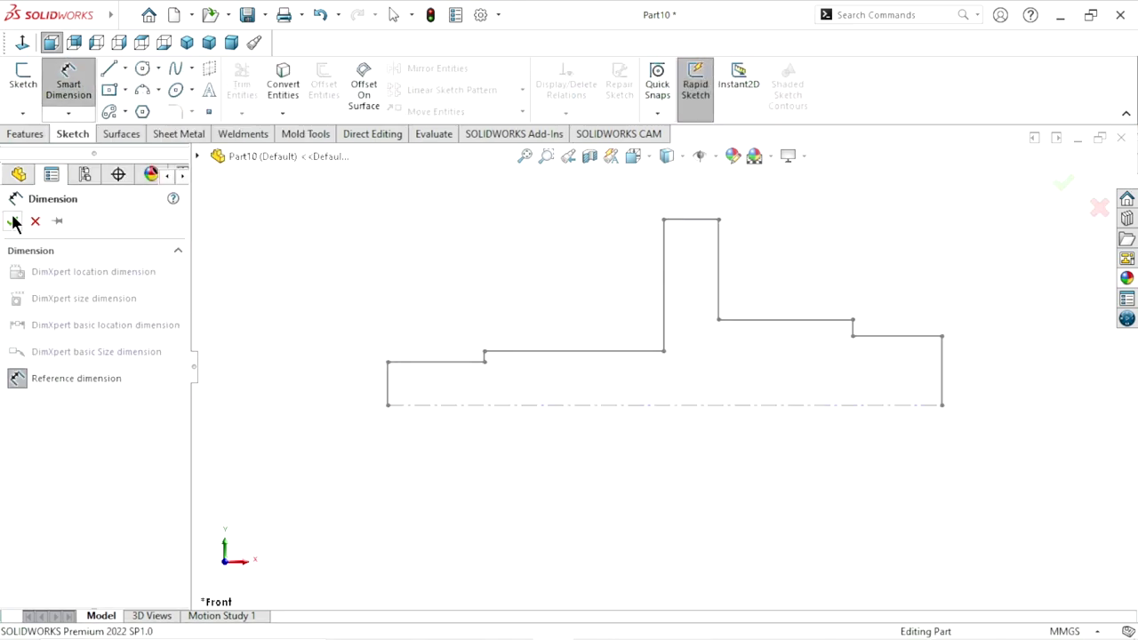
click(321, 15)
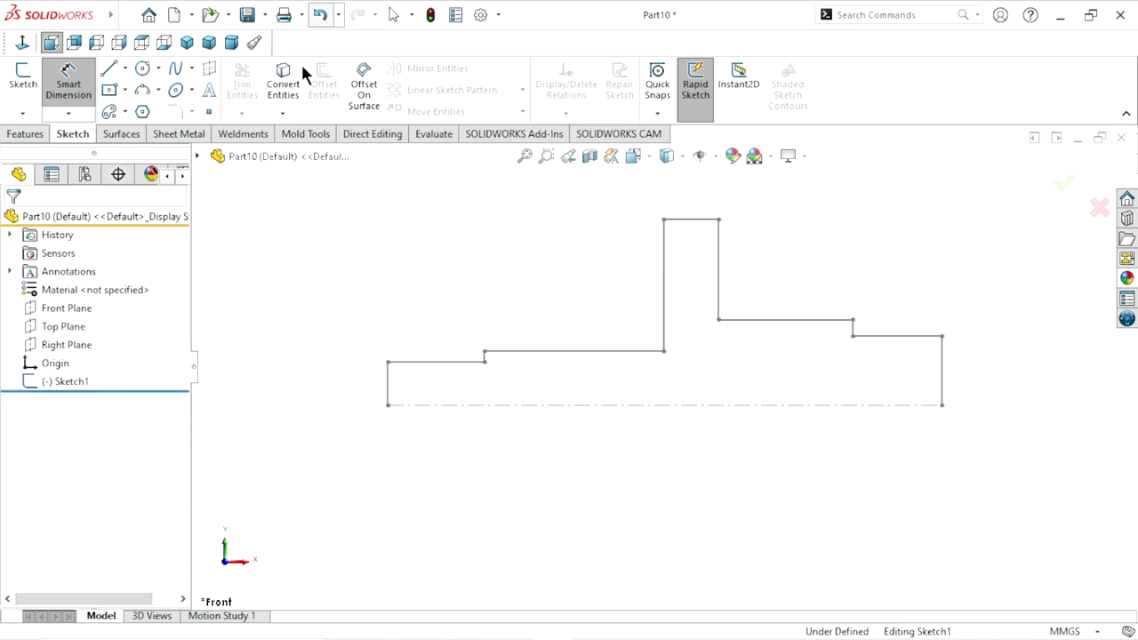
click(75, 89)
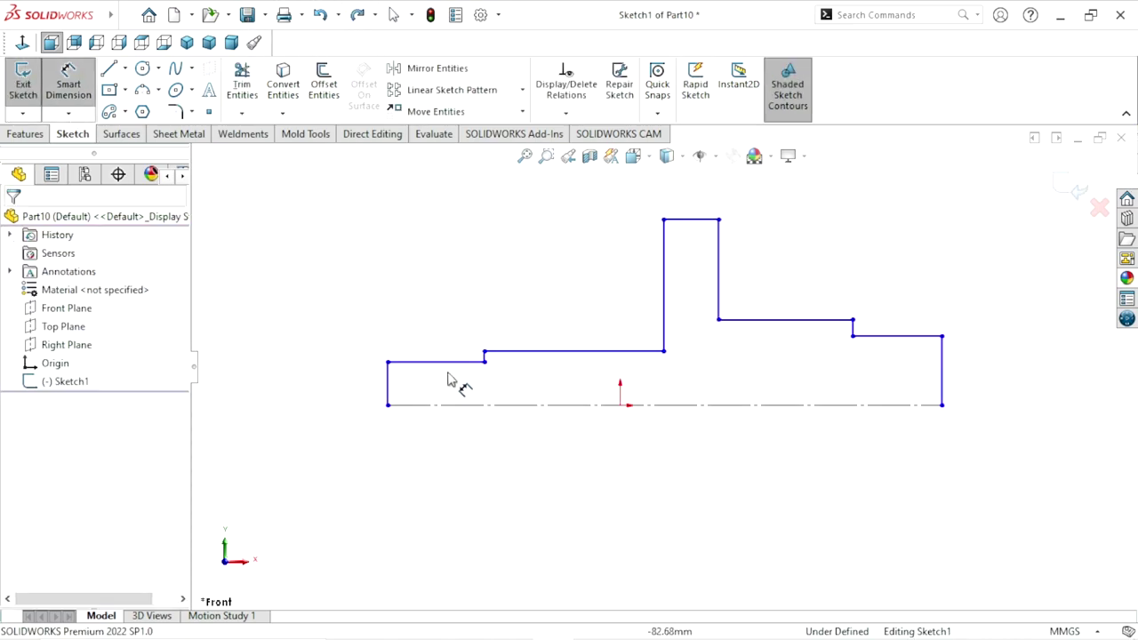
click(438, 363)
click(446, 406)
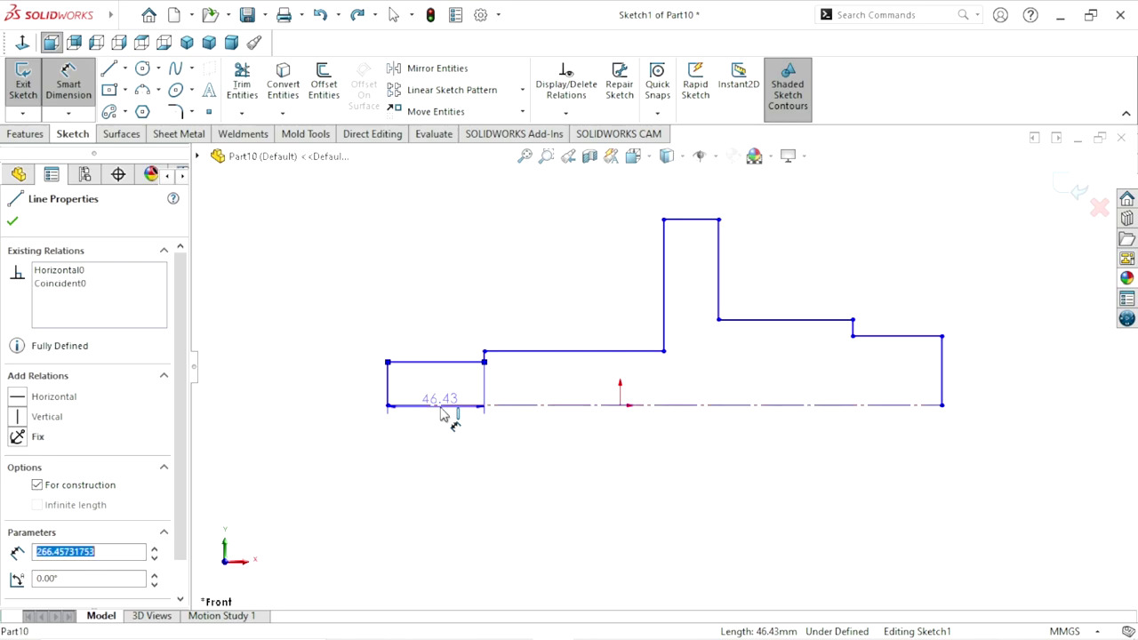
click(360, 445)
text(30)
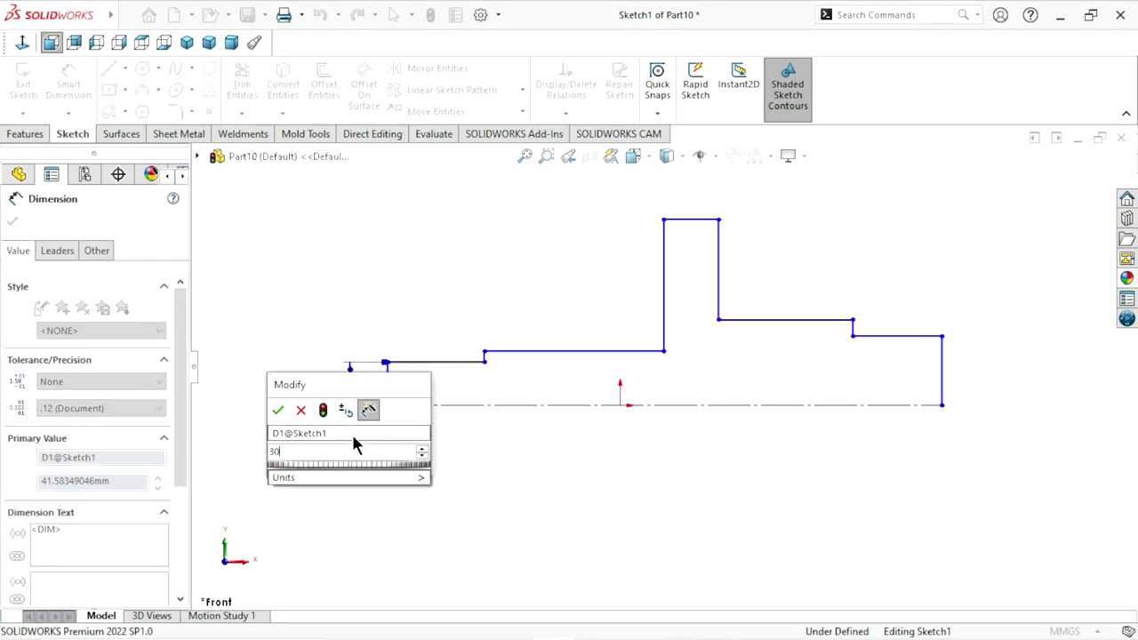
click(278, 411)
Dimension the second step at 34 and the central collar at 125
click(551, 352)
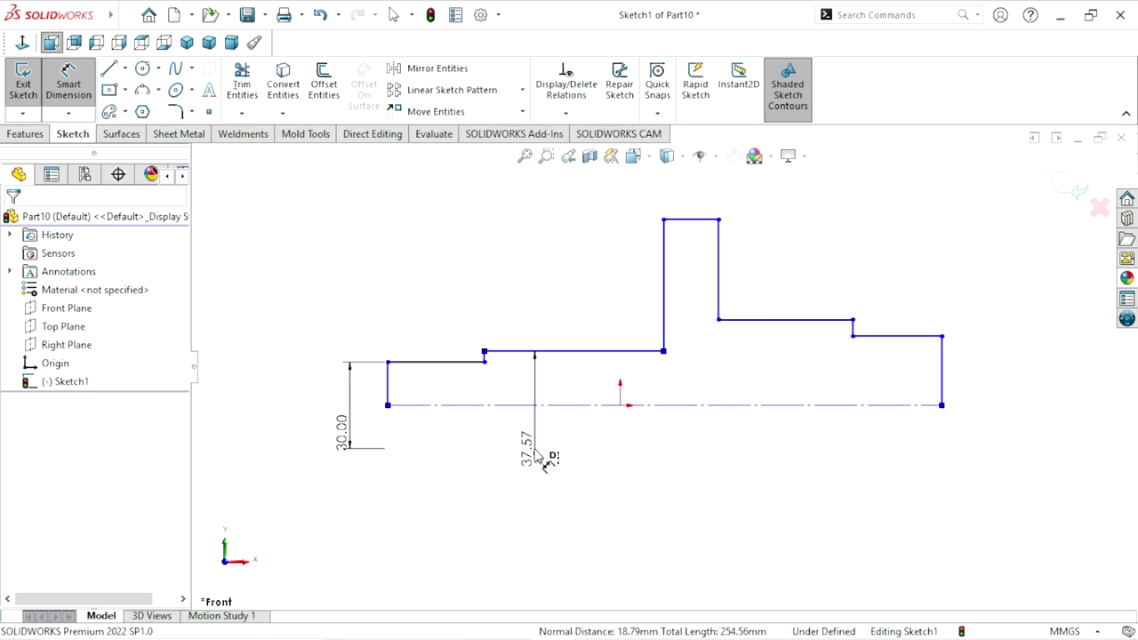
click(536, 455)
text(3)
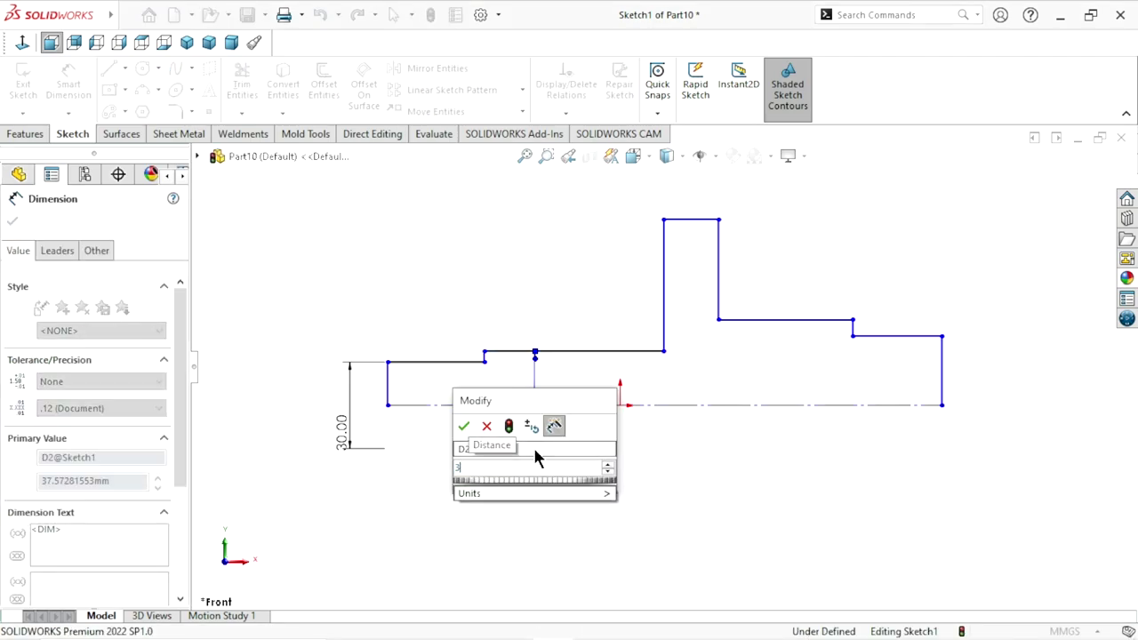
text(4)
click(464, 426)
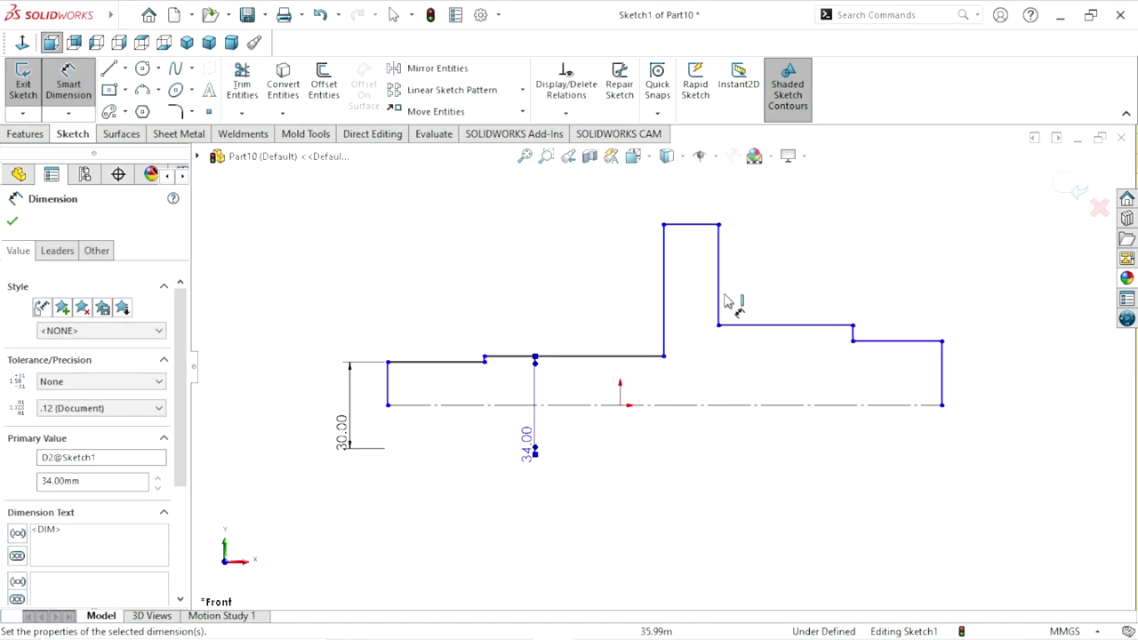
click(693, 405)
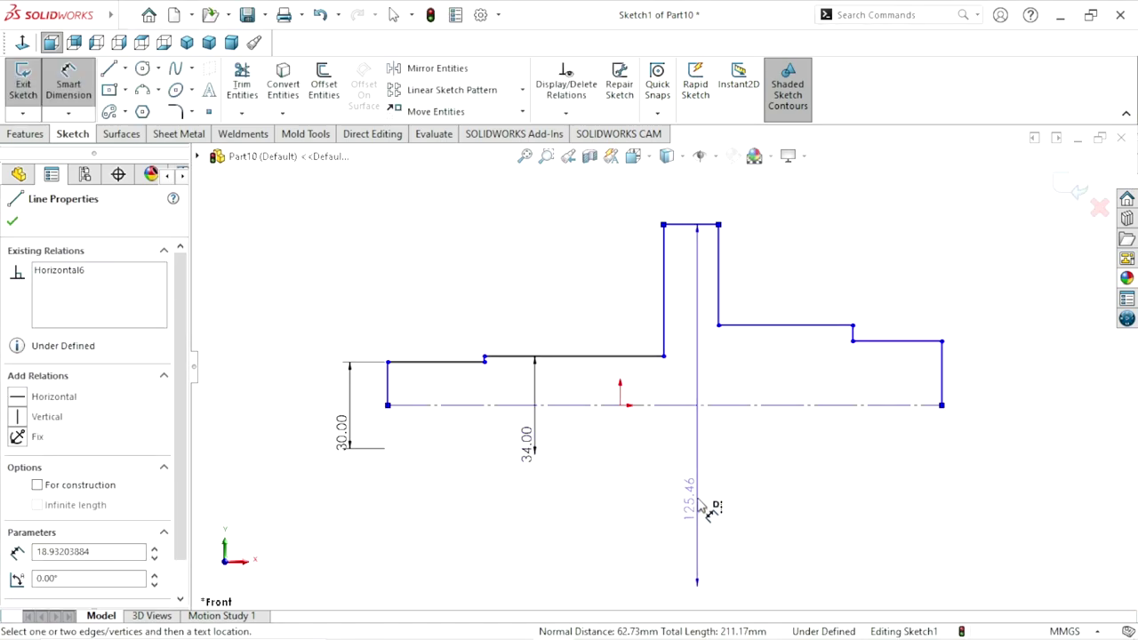
click(704, 505)
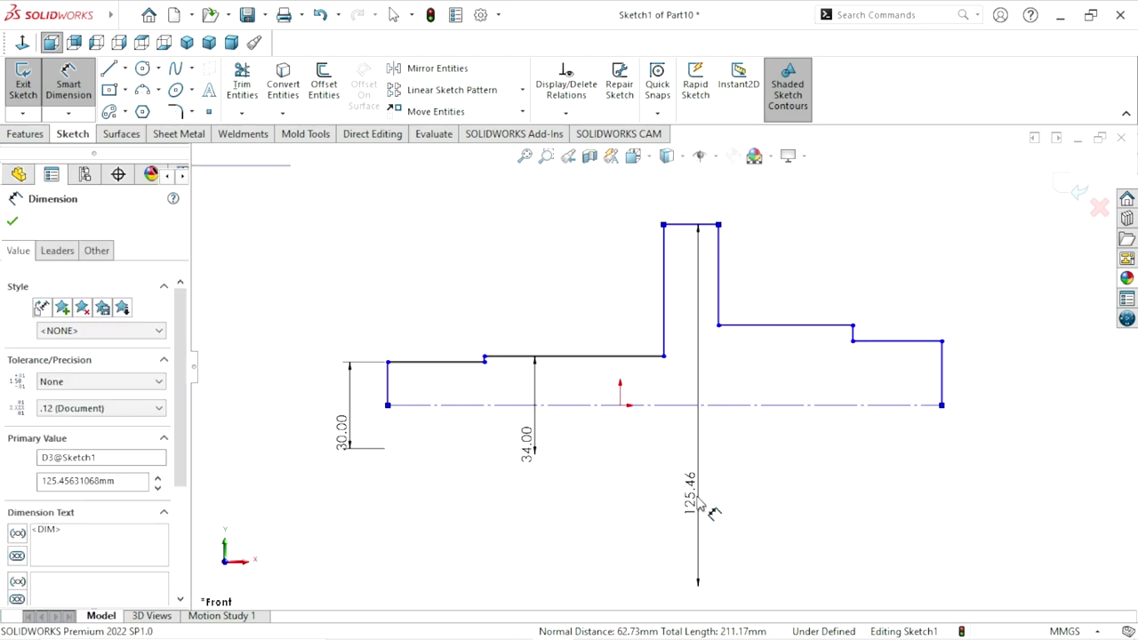
text(125)
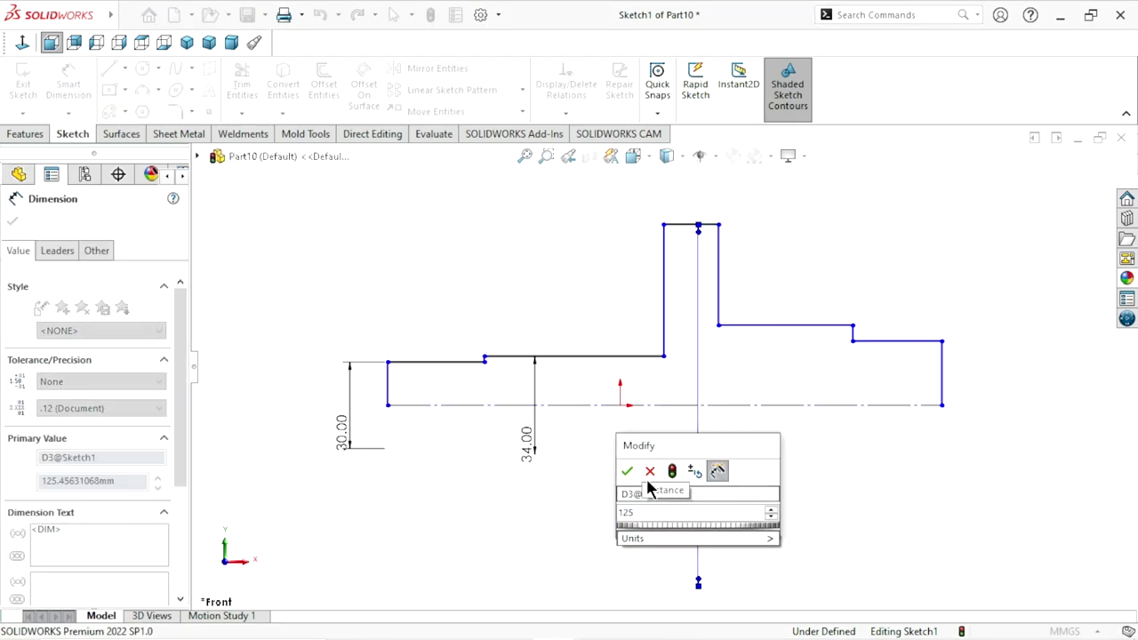
click(629, 471)
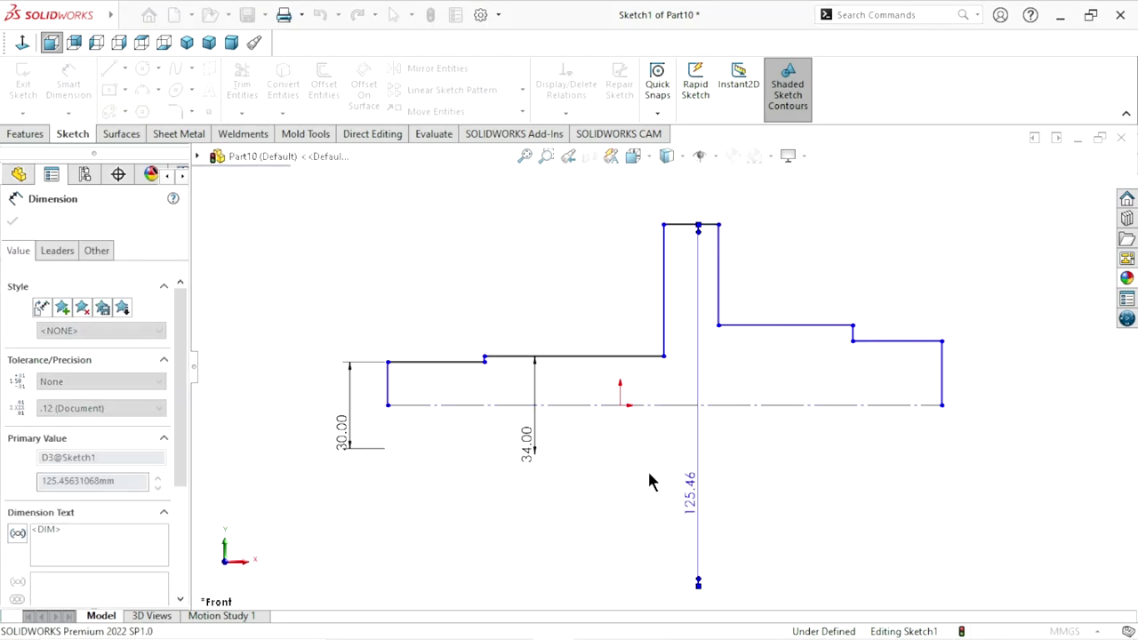
Dimension the step right of the collar at 55 and the rightmost step at 35
click(798, 347)
click(796, 404)
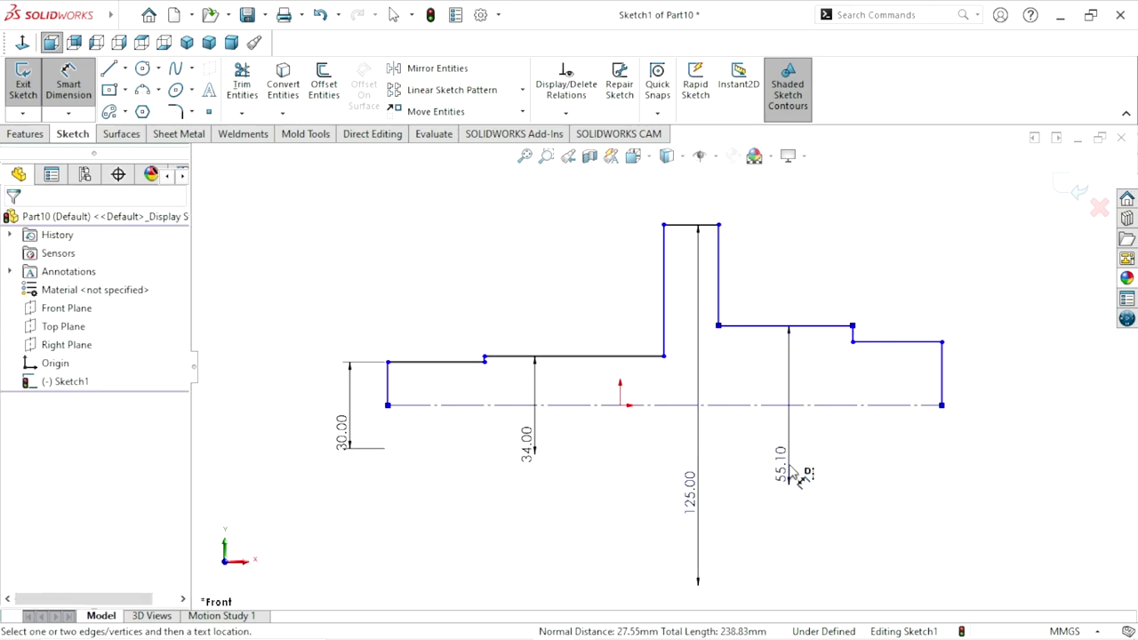
click(790, 474)
text(55)
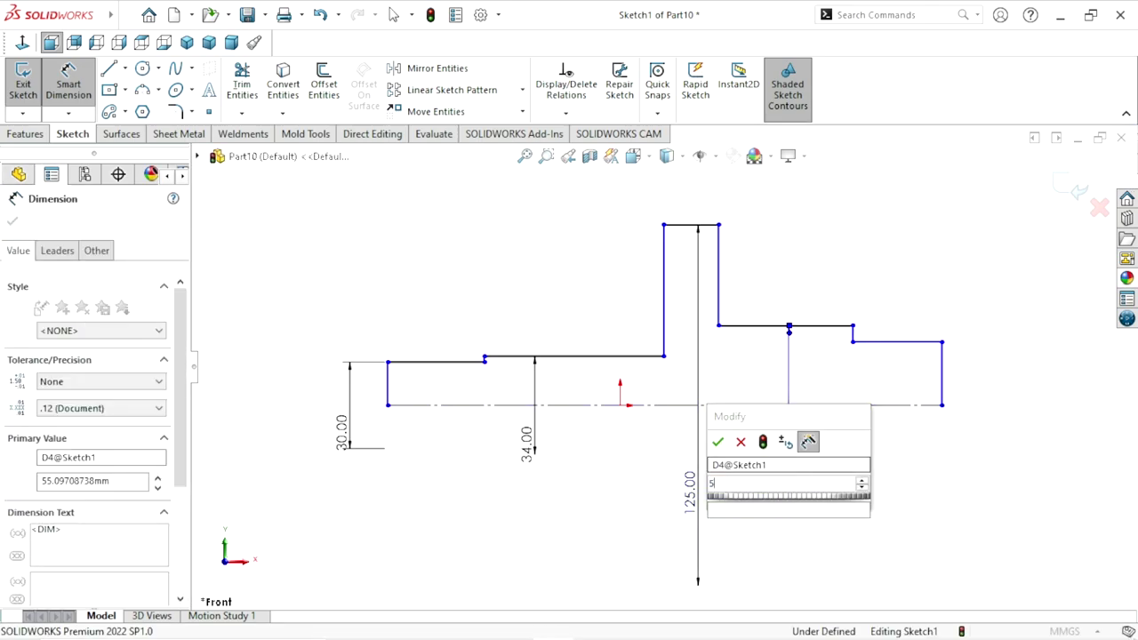
click(718, 441)
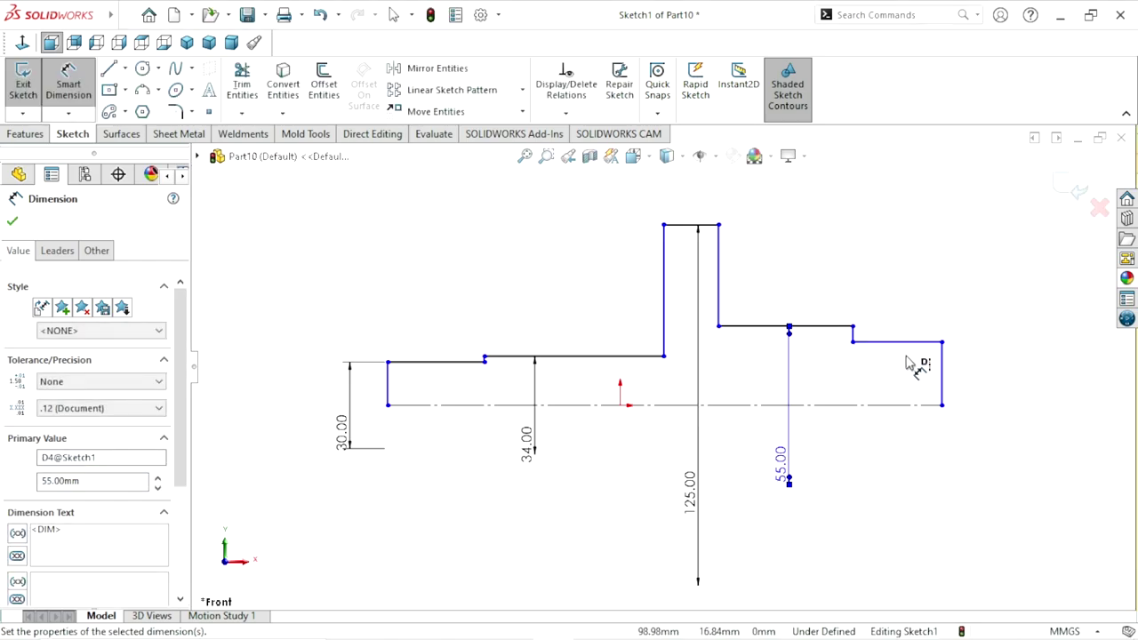
click(994, 388)
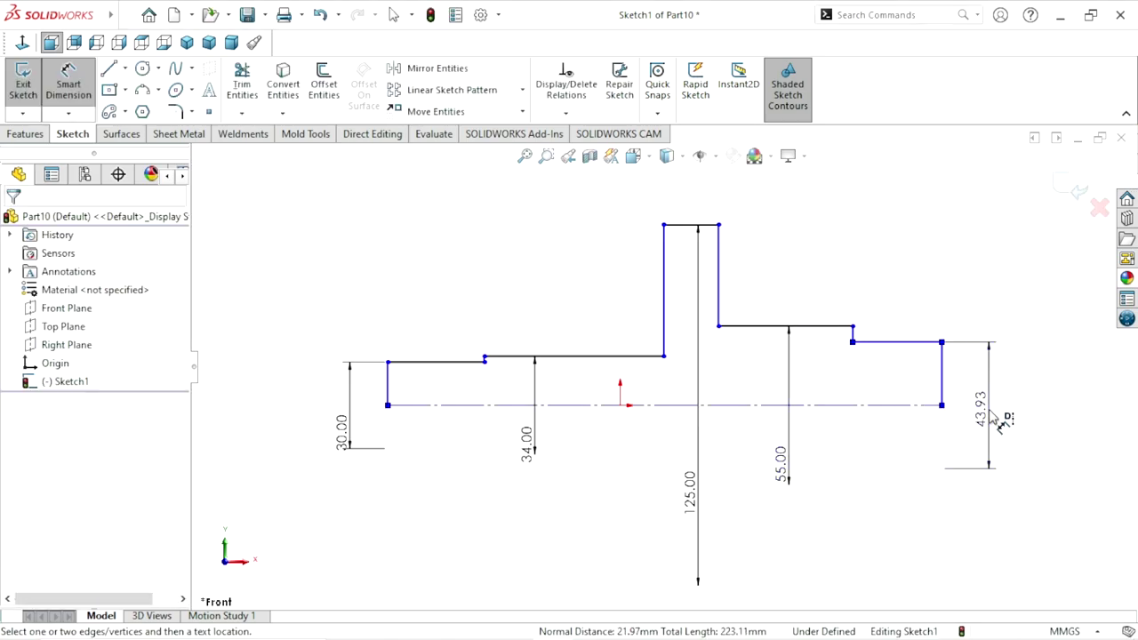
click(1003, 420)
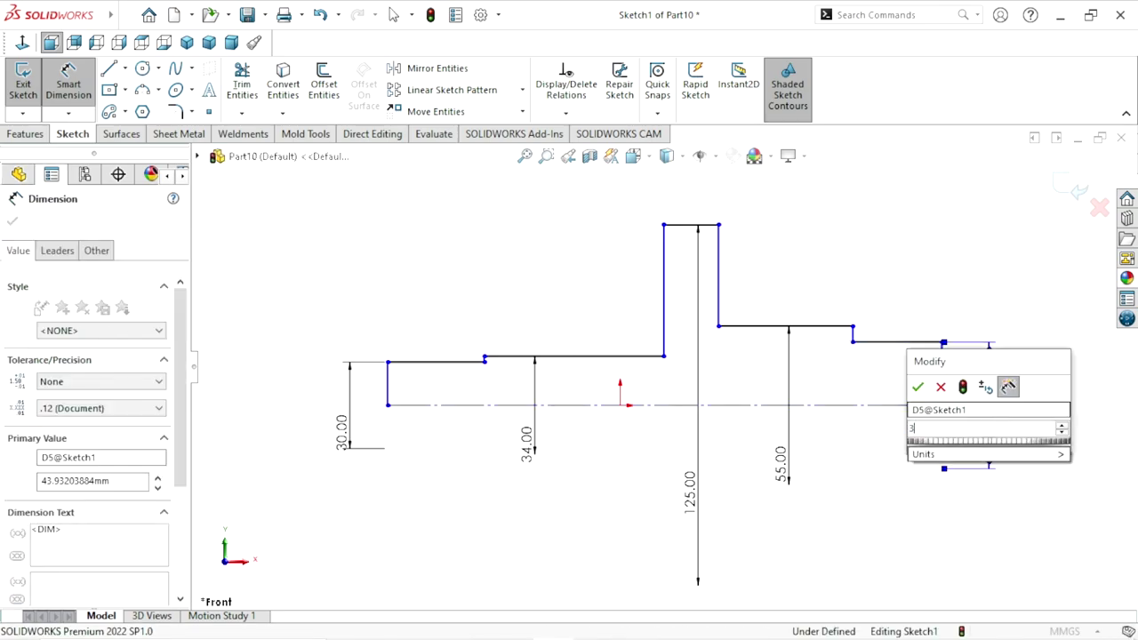
text(35)
click(918, 387)
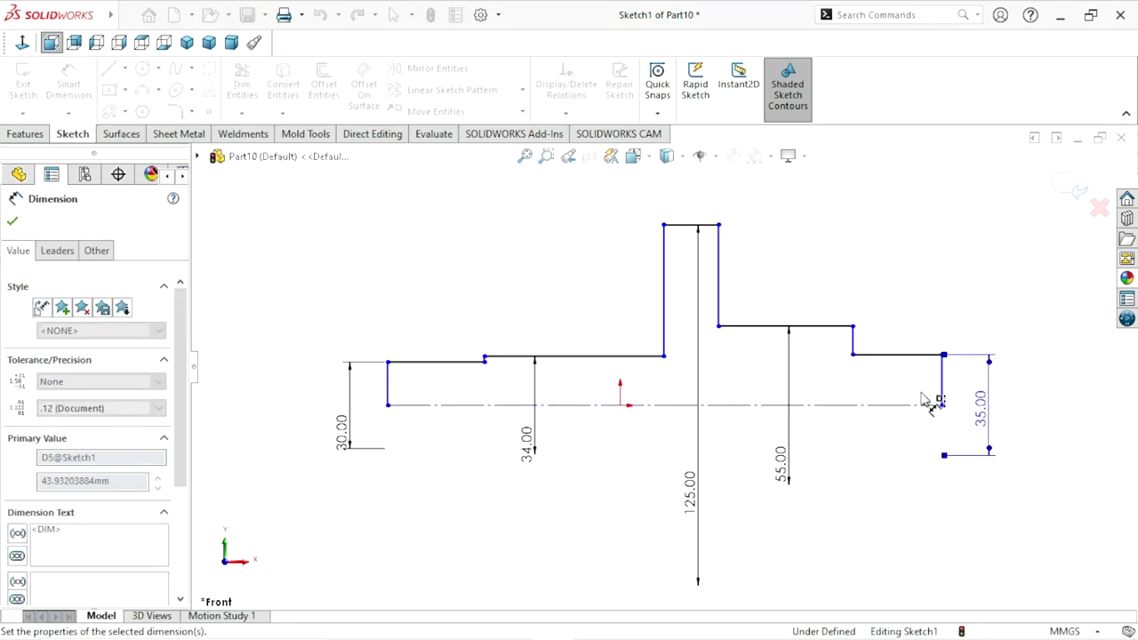
click(887, 356)
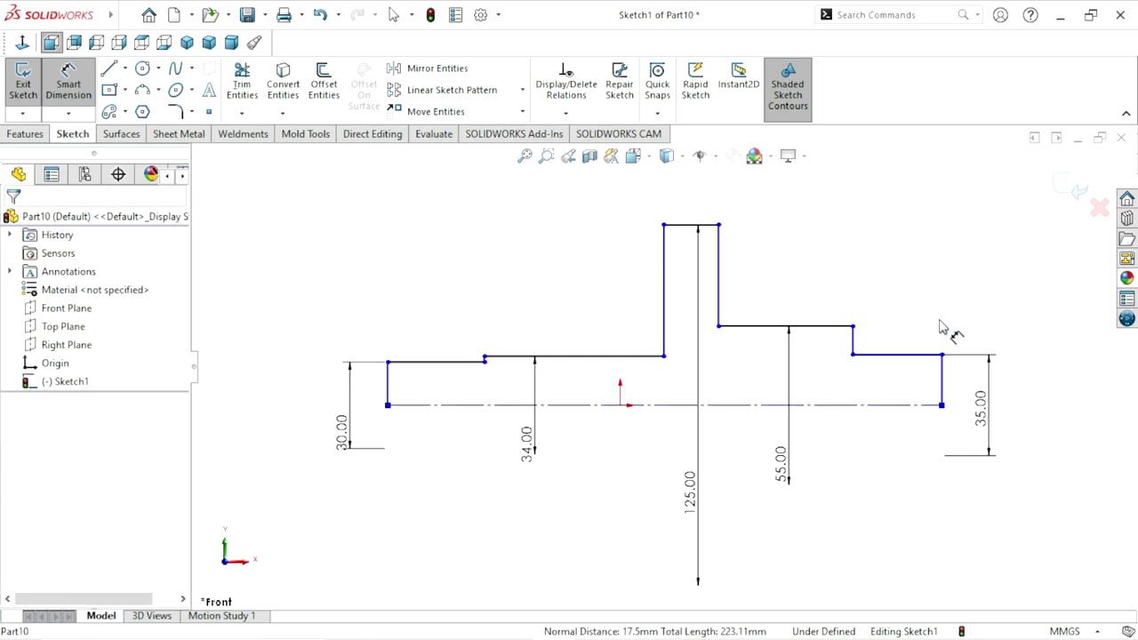
Set the right-hand step lengths to 28.5, 65 and 25 (collar)
click(978, 313)
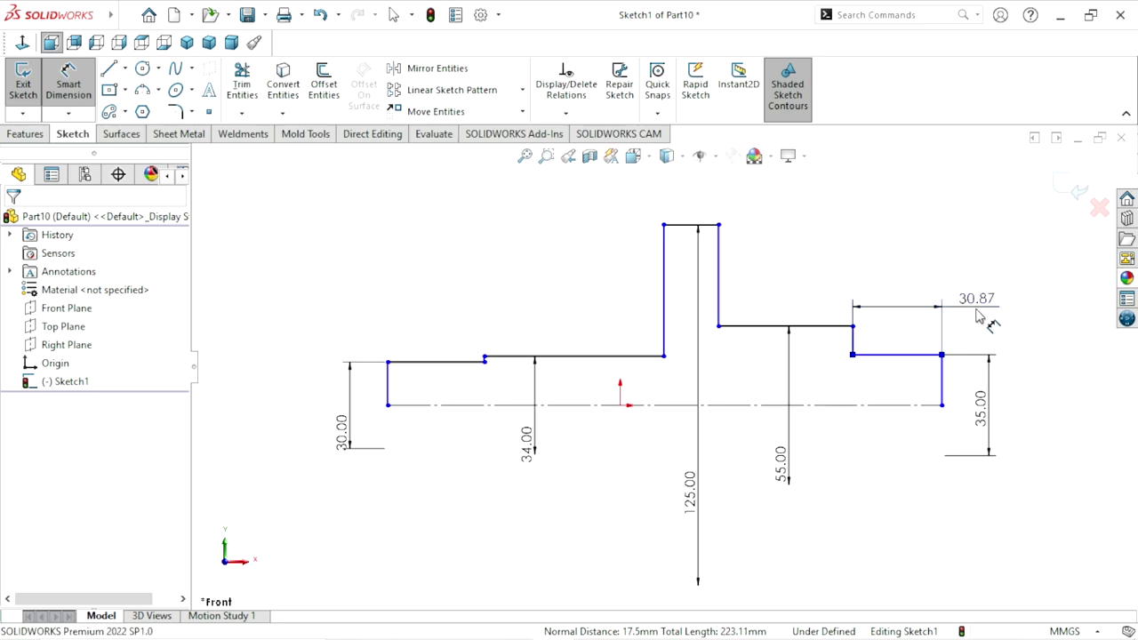
text(28.)
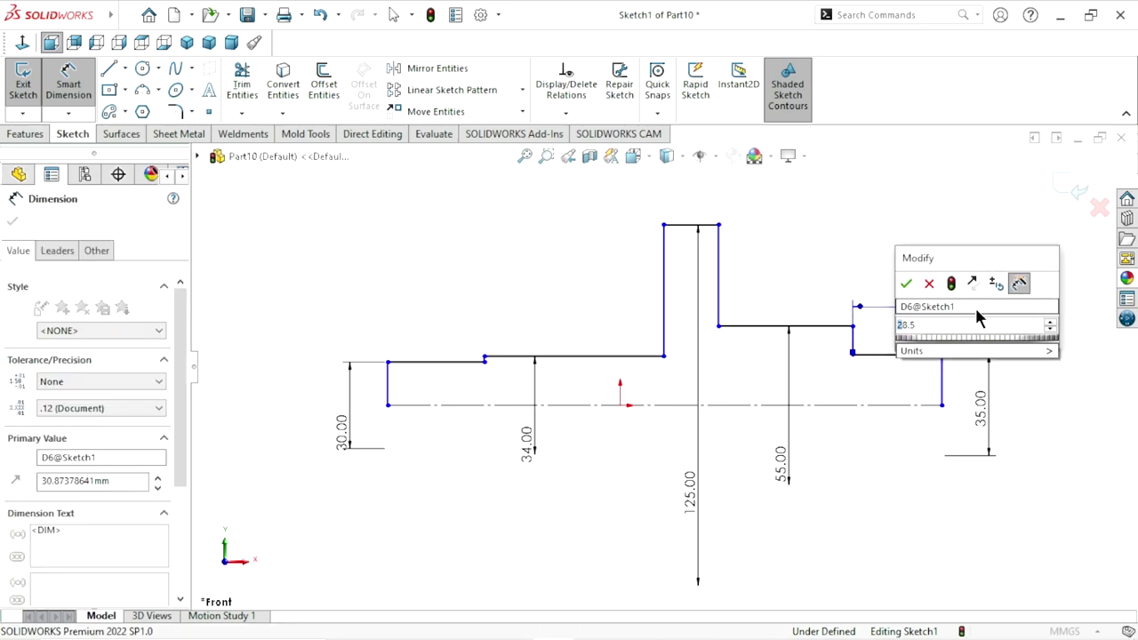
text(5)
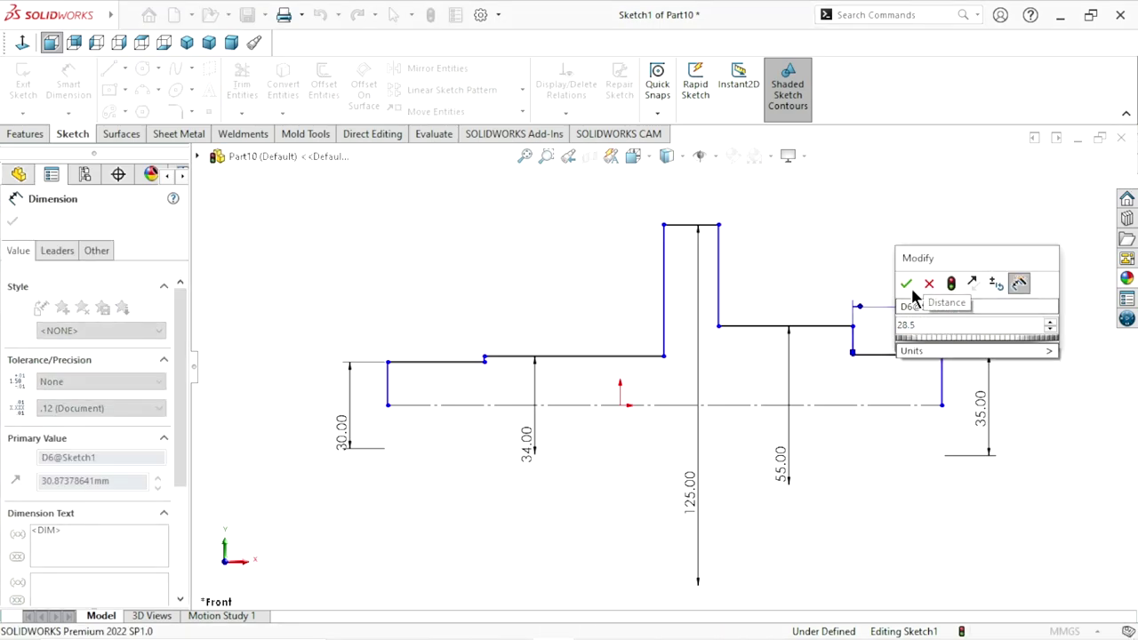
click(907, 283)
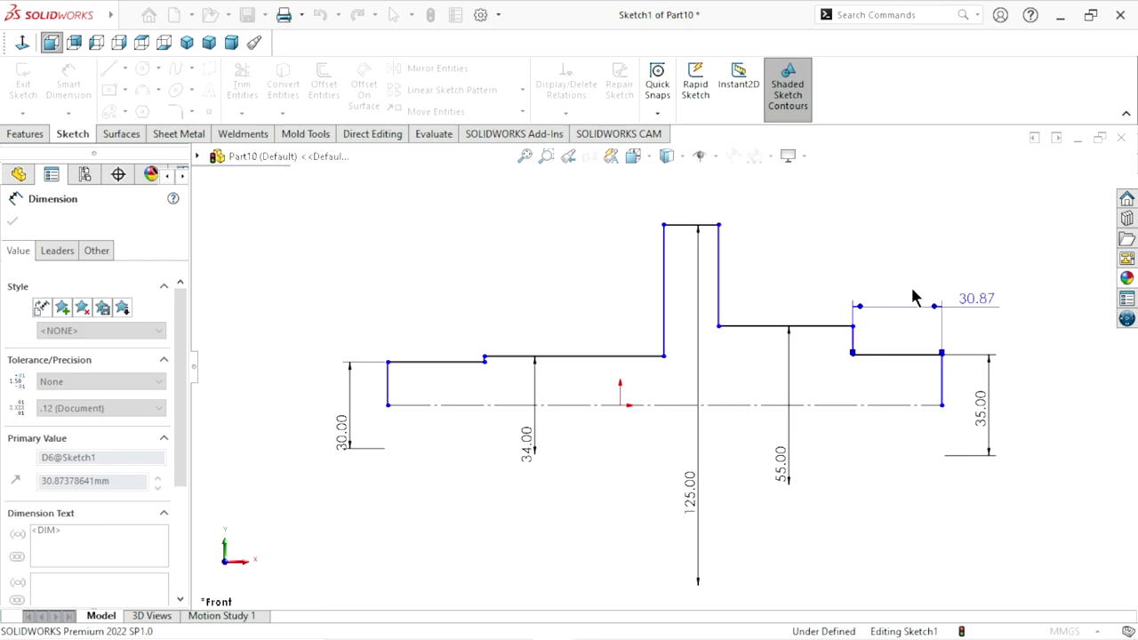
click(761, 328)
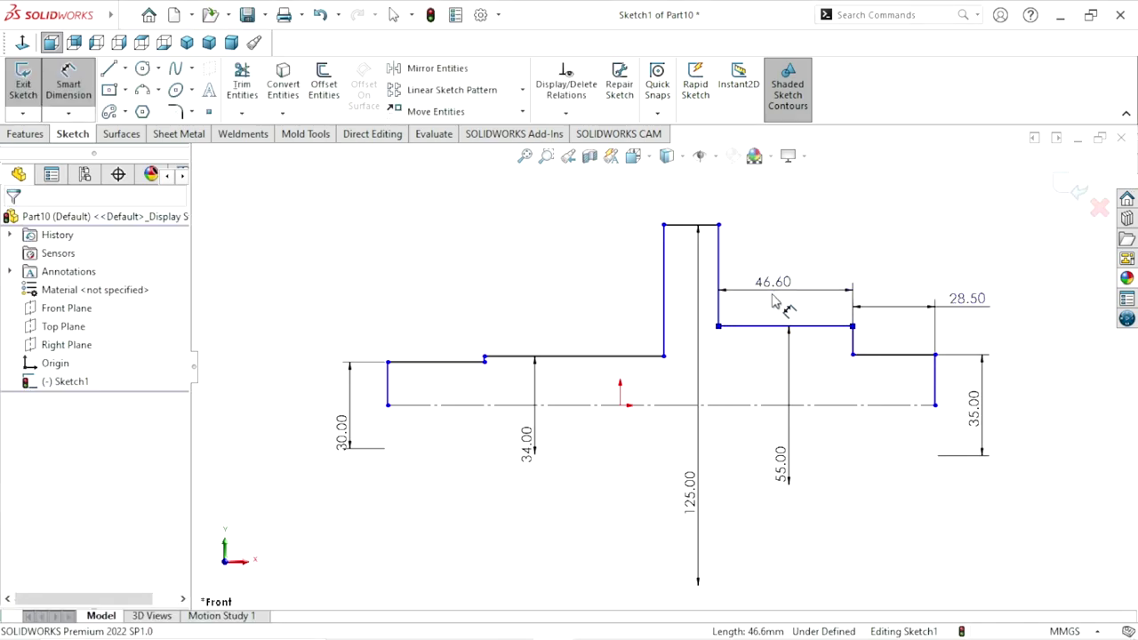
click(773, 302)
text(65)
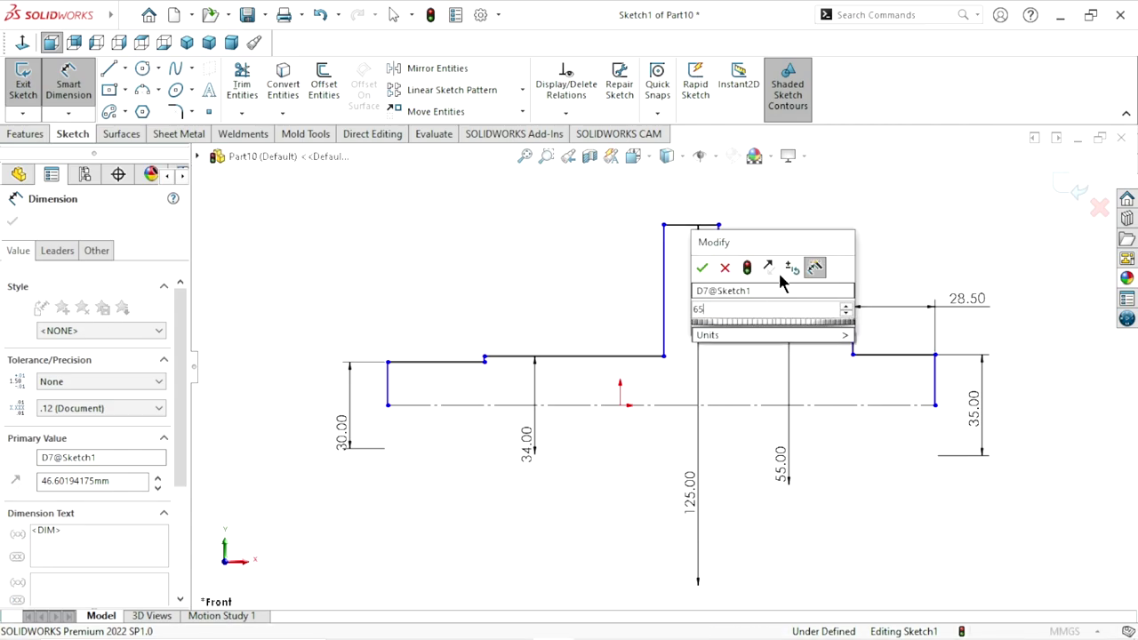
click(702, 270)
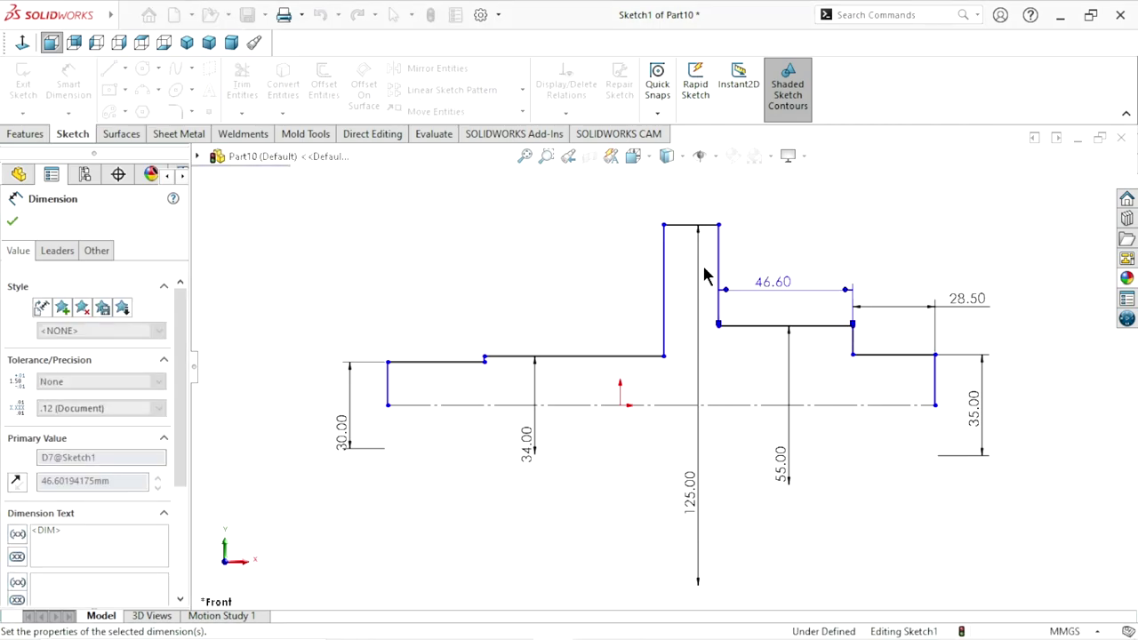
click(690, 225)
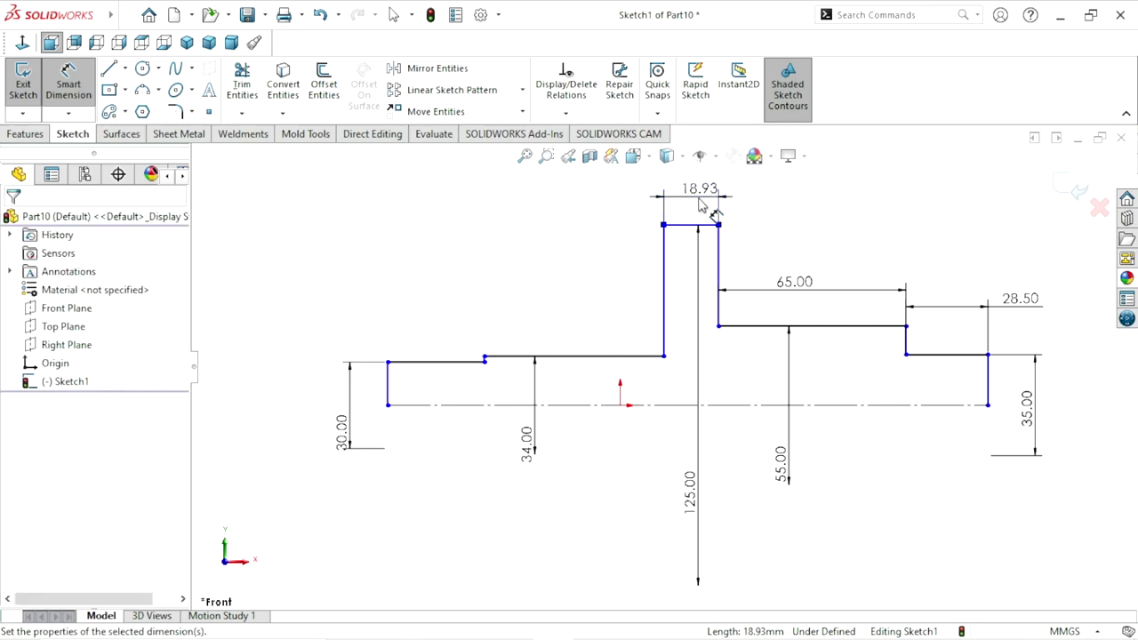
click(700, 205)
text(25)
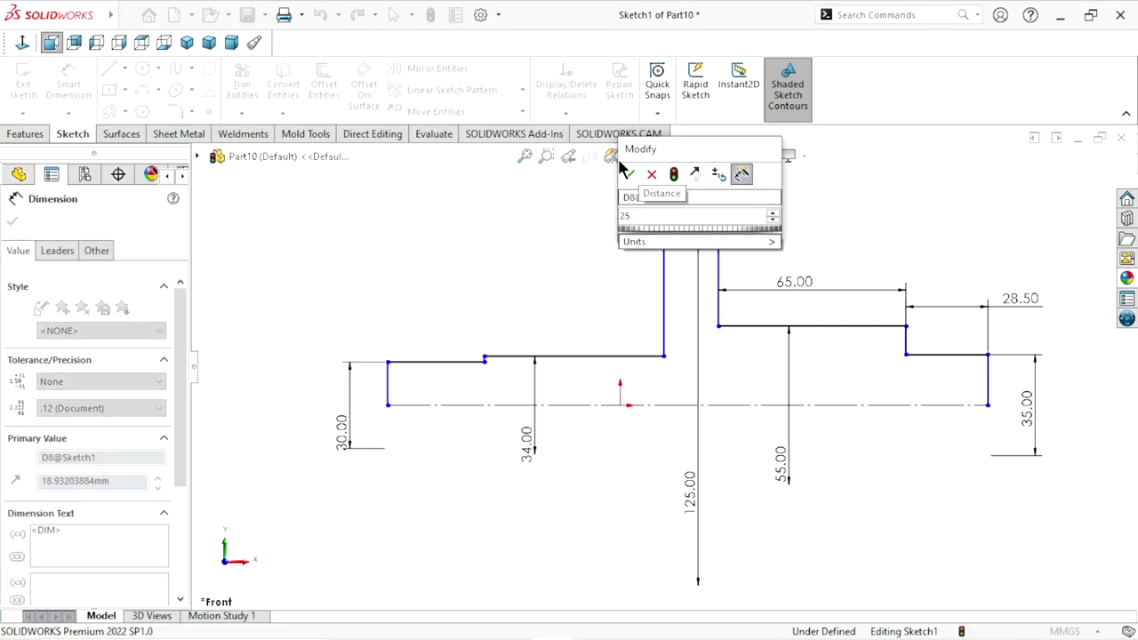
click(627, 174)
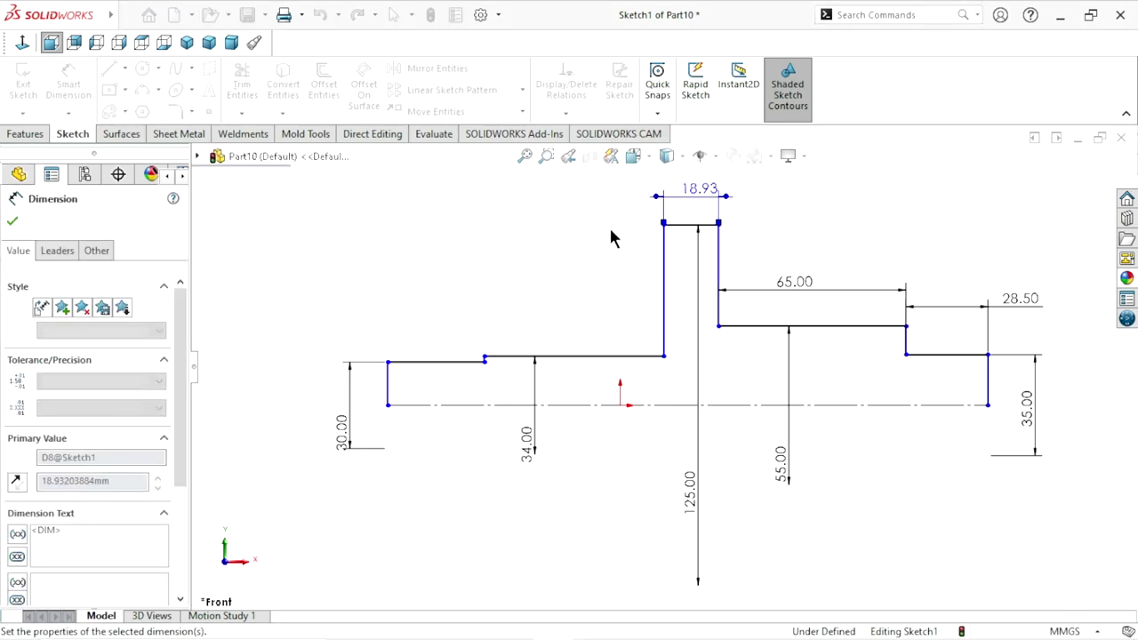
Set the left-hand step lengths to 78 and 45 and finish dimensioning
click(560, 357)
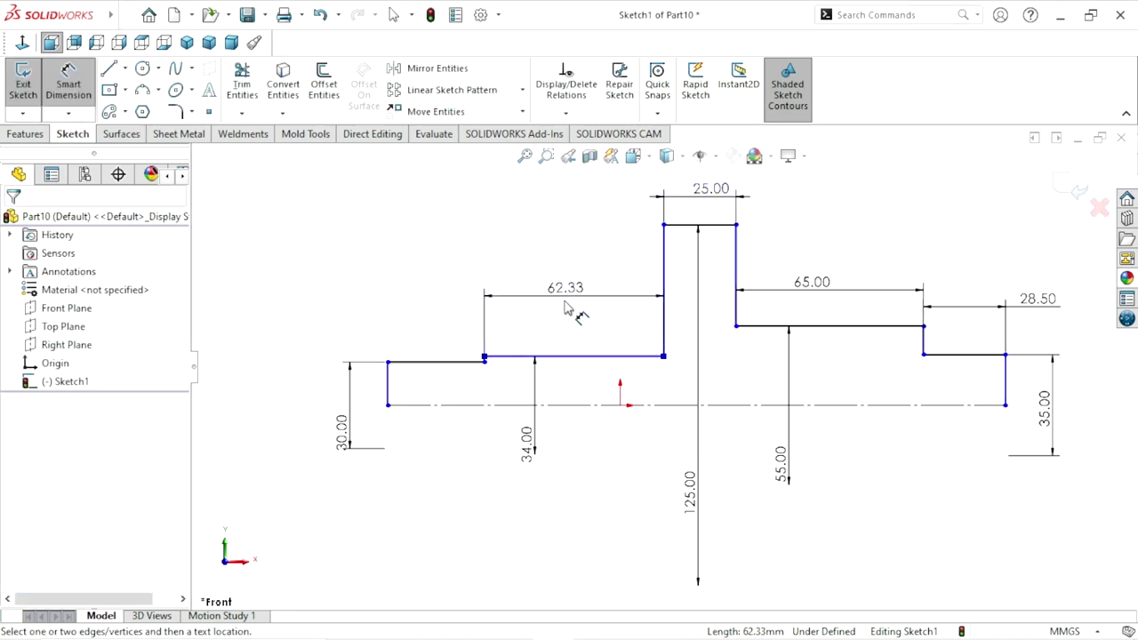
click(566, 309)
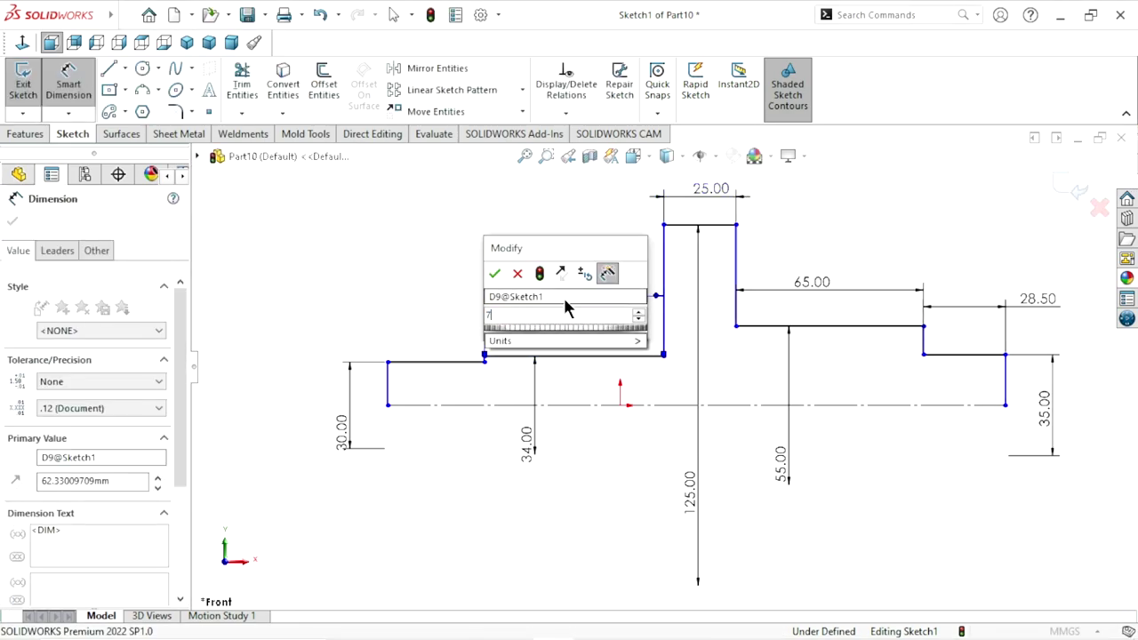
text(78)
click(498, 276)
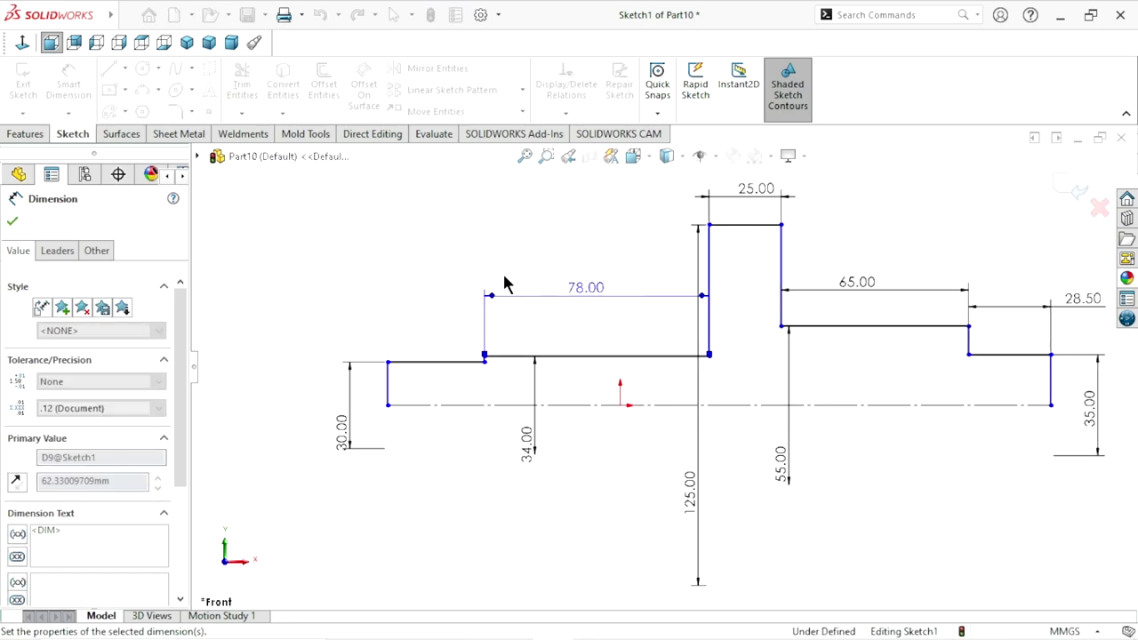
click(407, 372)
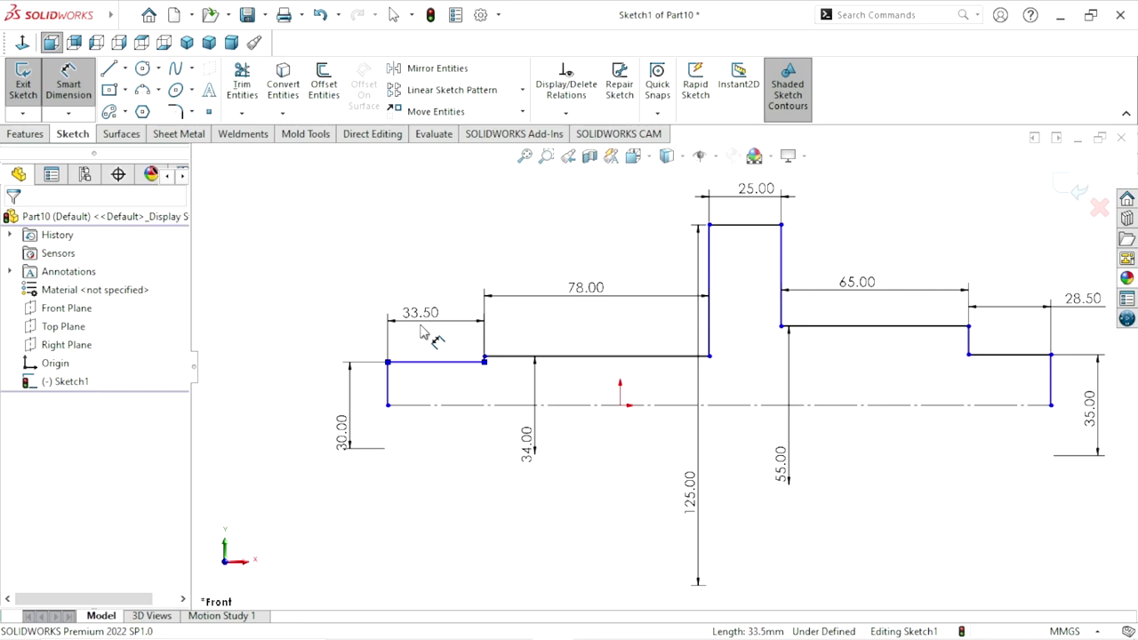
click(423, 331)
text(45)
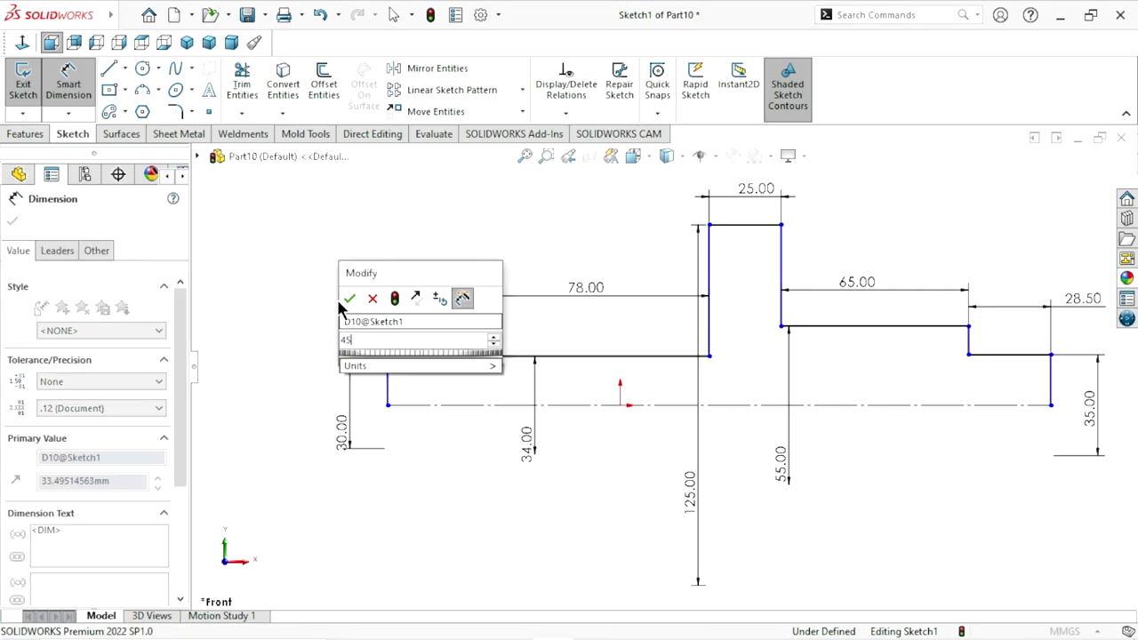
click(349, 299)
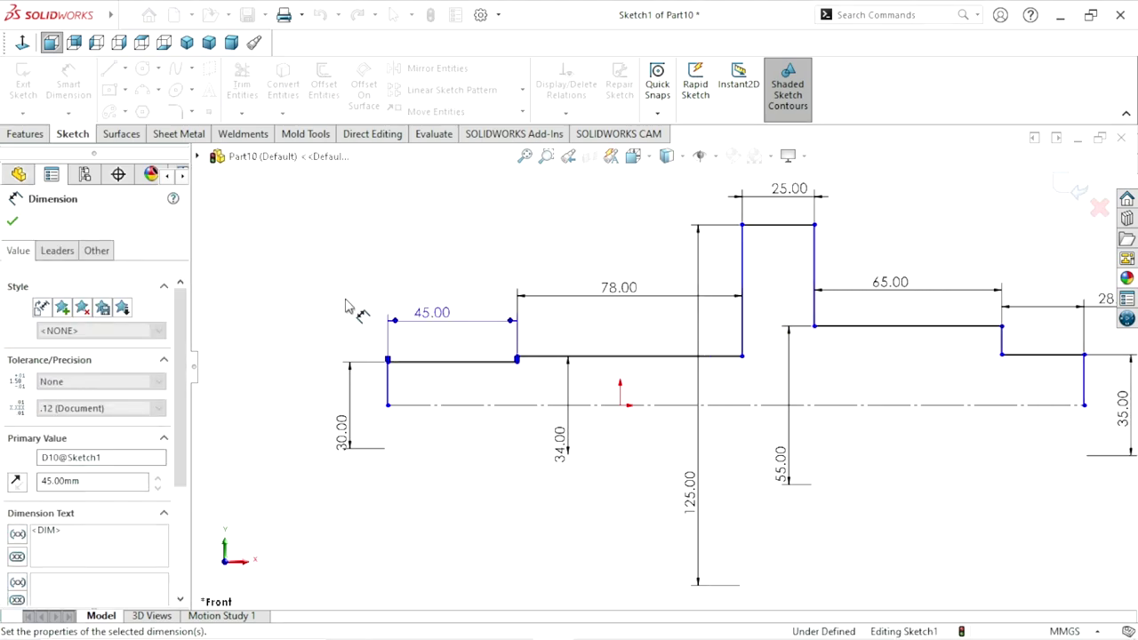
scroll(471, 484, up, 3)
scroll(803, 351, down, 2)
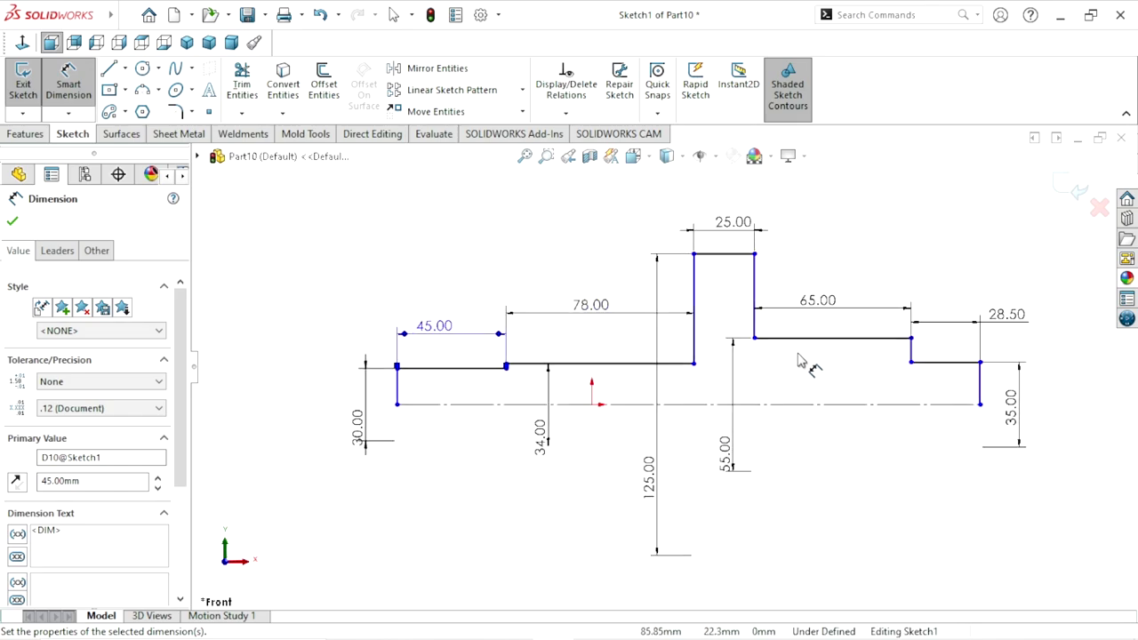
click(12, 226)
Add a midpoint relation placing the centerline's midpoint on the origin
key(Escape)
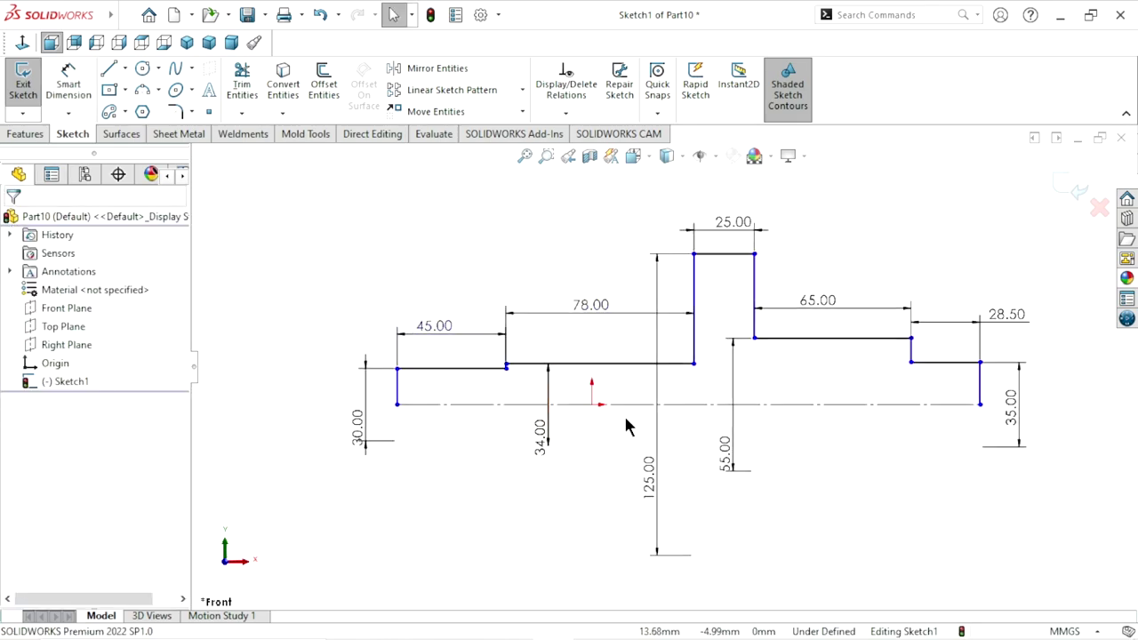
click(588, 405)
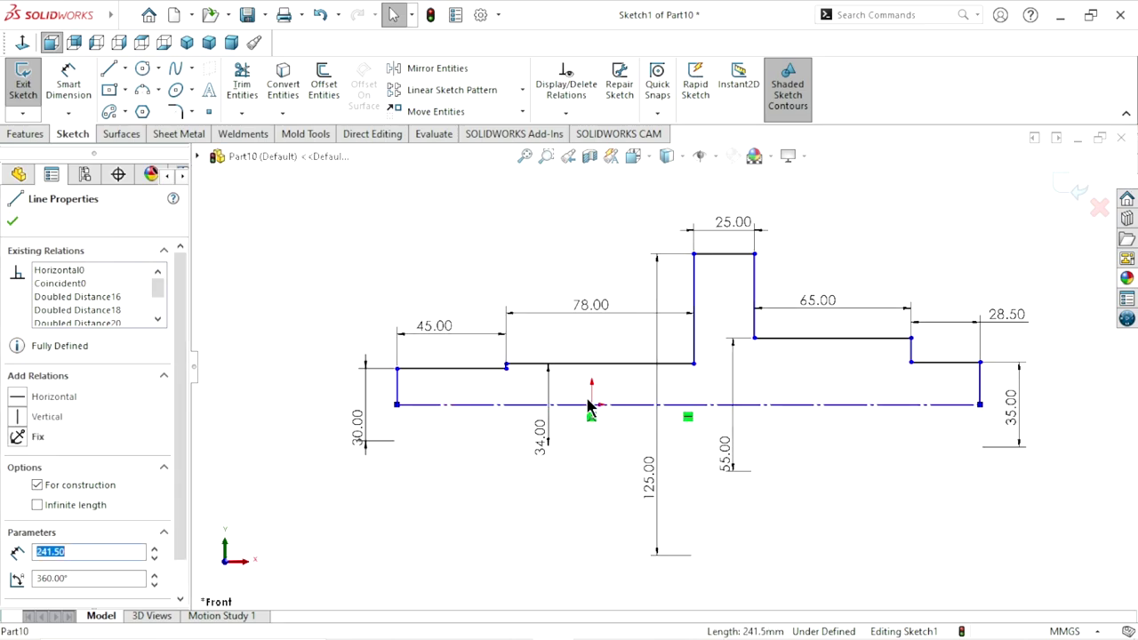
ctrl+click(591, 406)
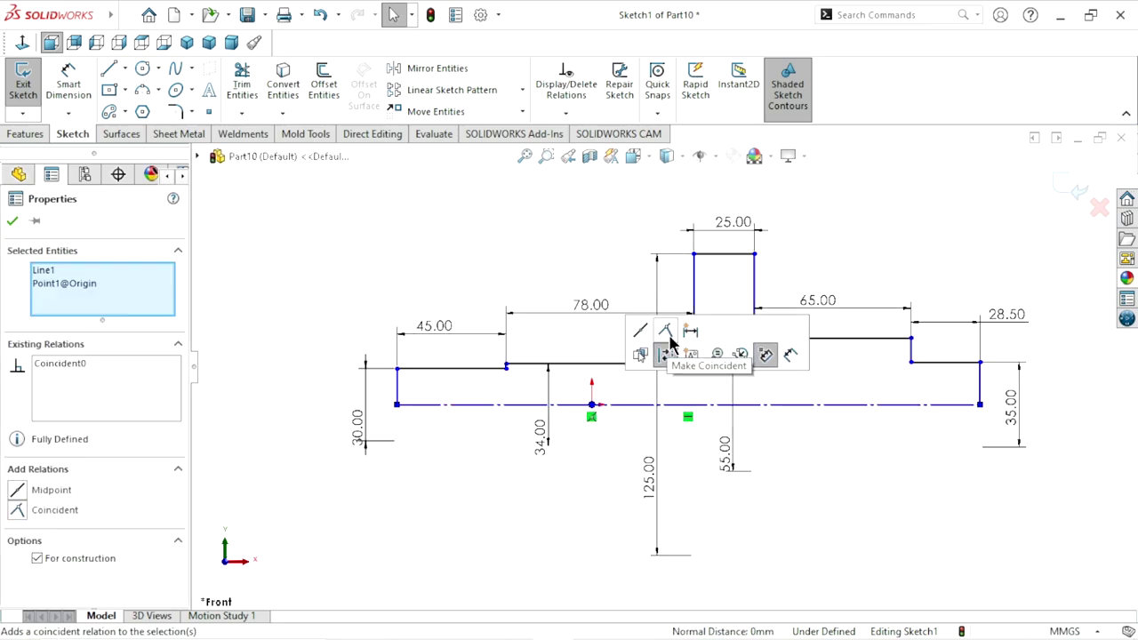
click(648, 338)
Move the 34.00 dimension label left and fit the whole sketch in view
scroll(620, 499, up, 2)
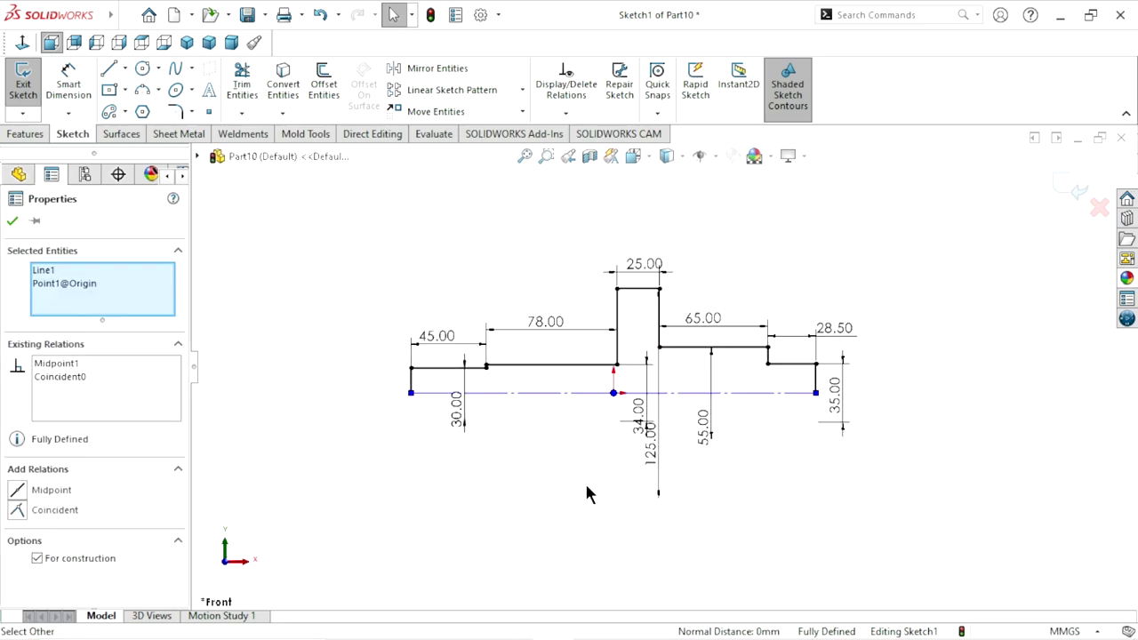
scroll(569, 374, up, 1)
scroll(564, 353, down, 2)
mouse_move(700, 447)
mouse_down()
mouse_move(627, 433)
mouse_move(584, 442)
mouse_up()
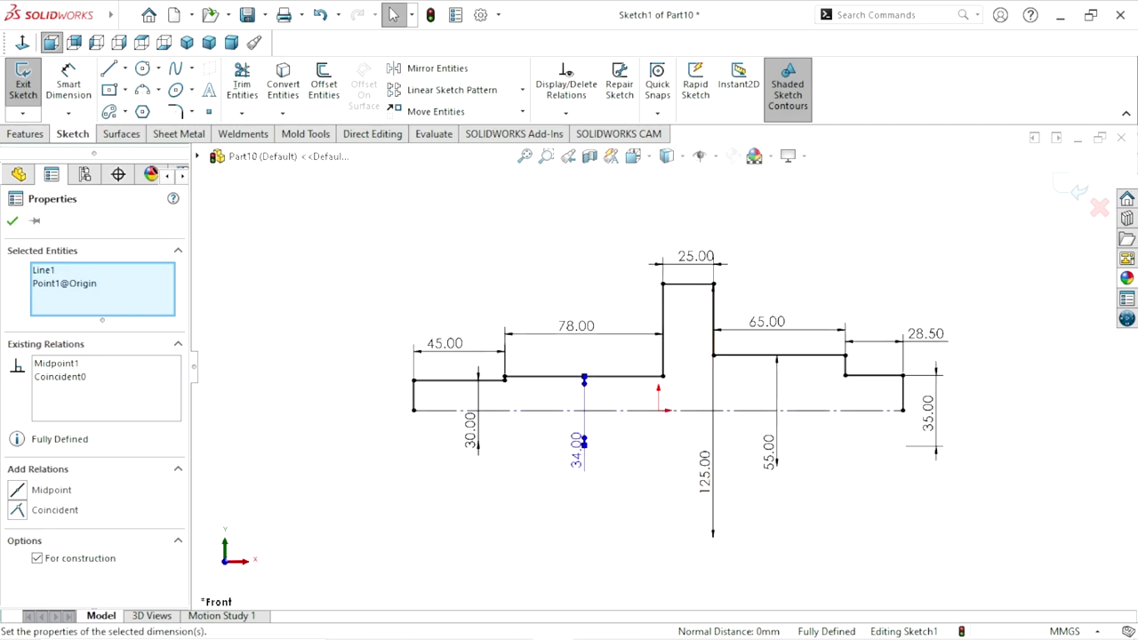
click(818, 521)
key(f)
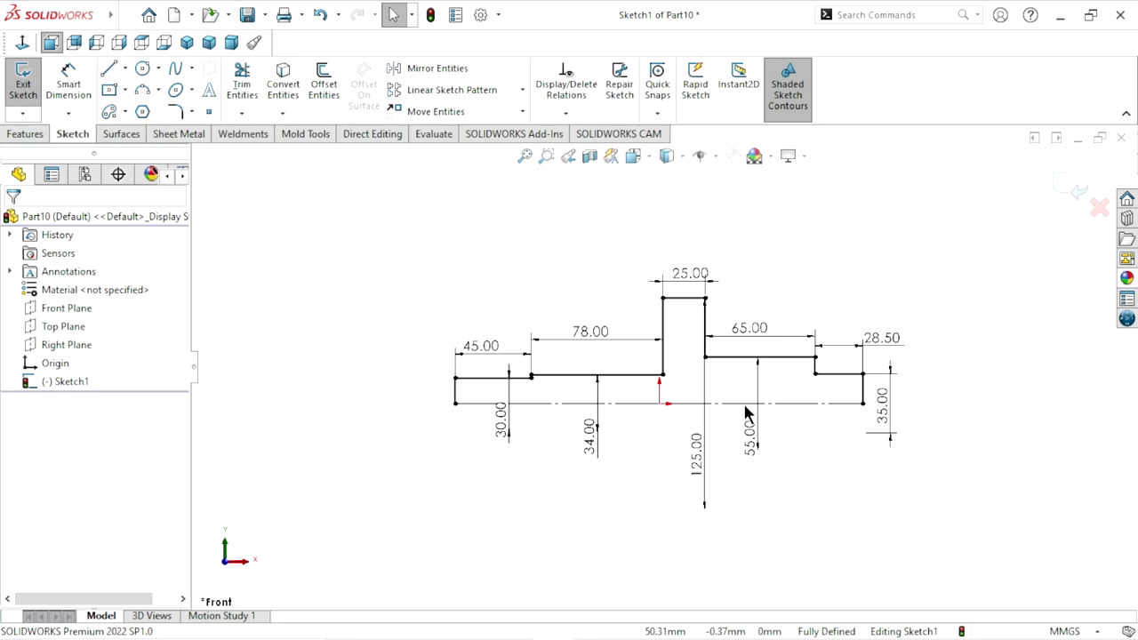
scroll(745, 411, down, 1)
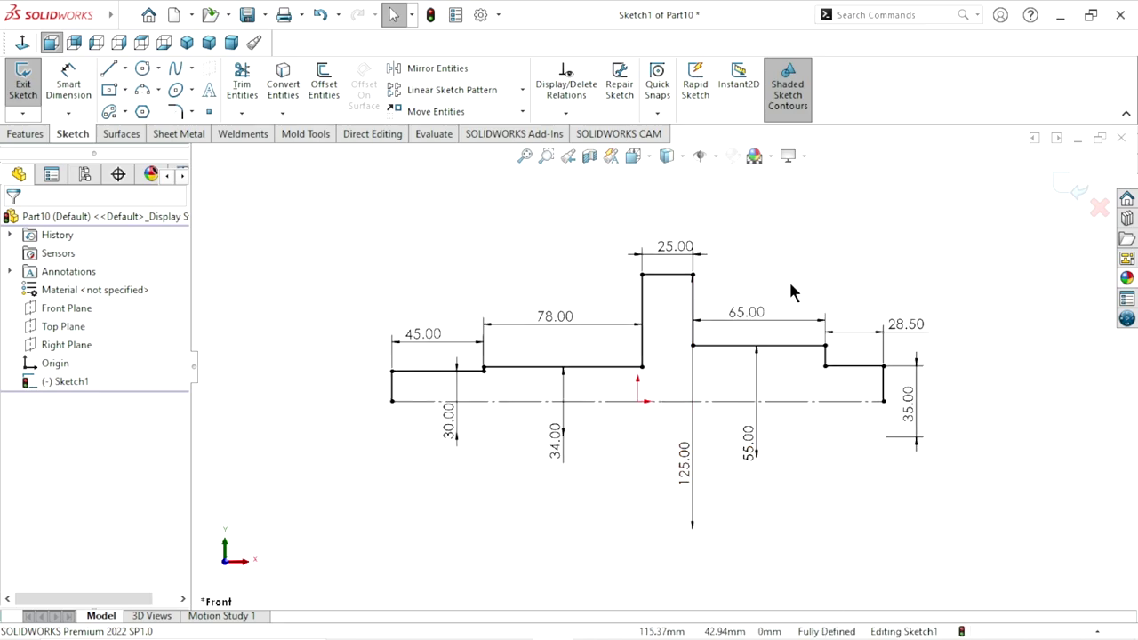
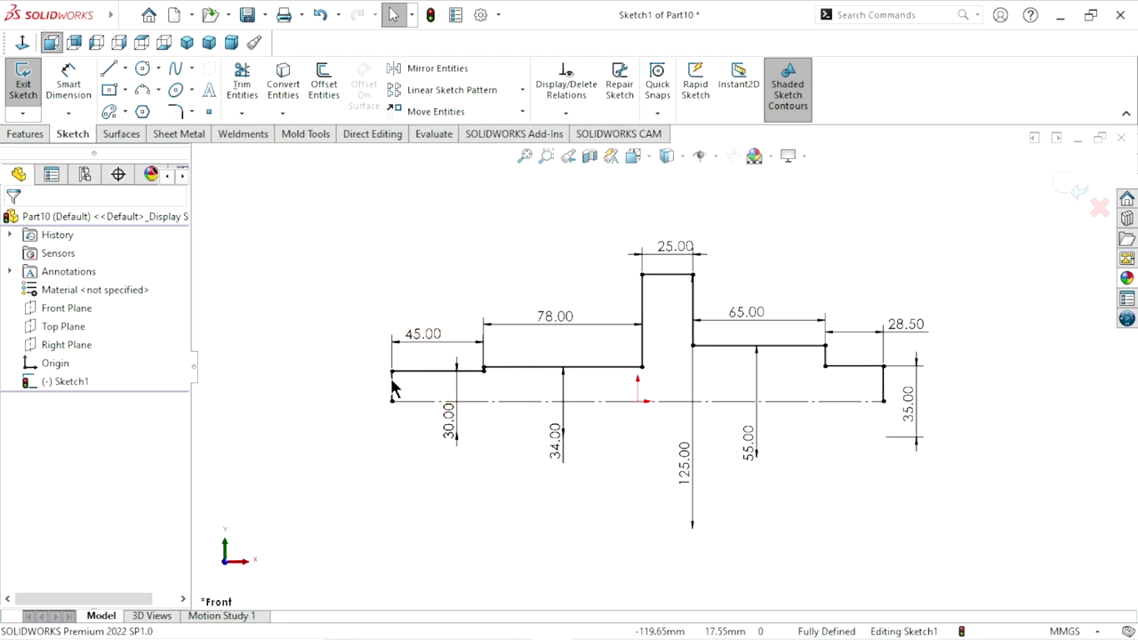
Shift the 30.00 dimension left and revolve the stepped sketch a full 360° into a solid
drag(453, 434, 358, 433)
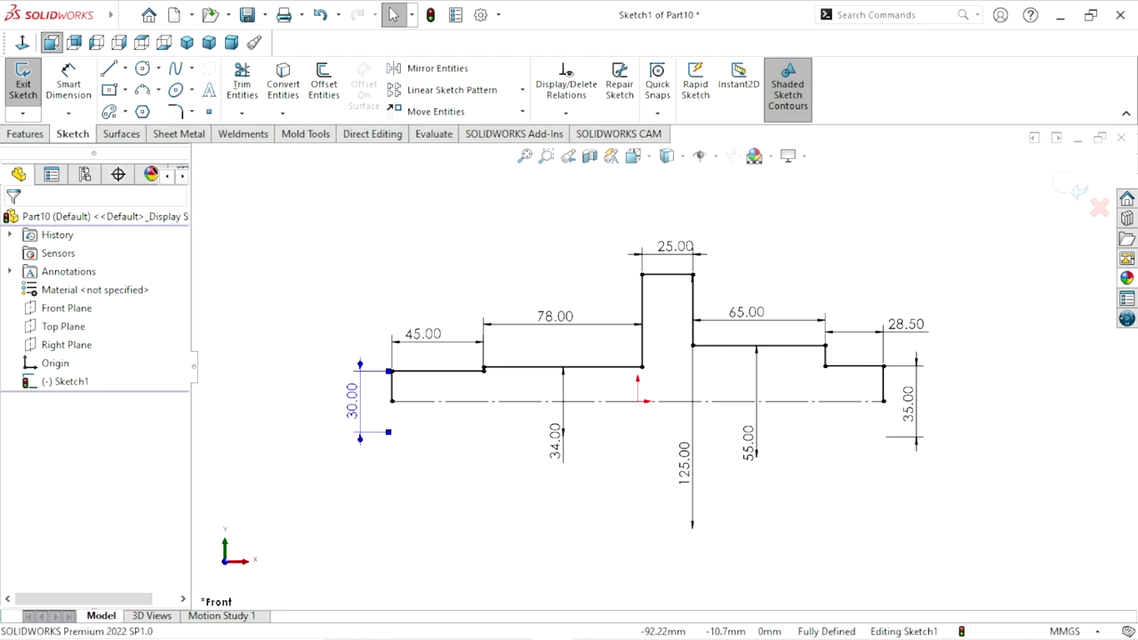
click(25, 135)
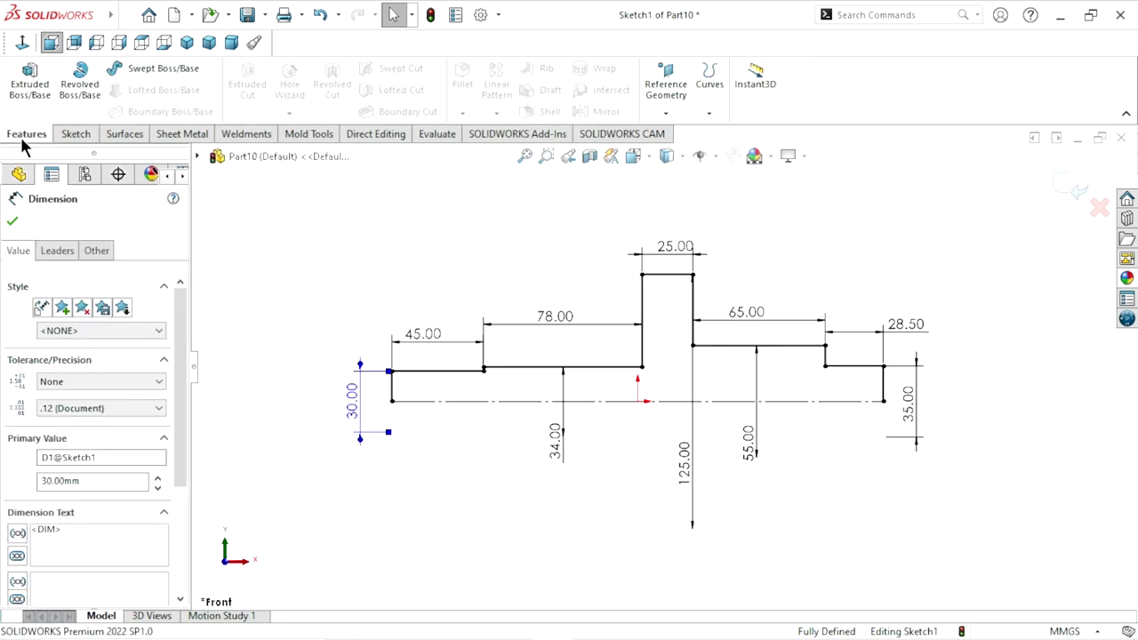
click(74, 93)
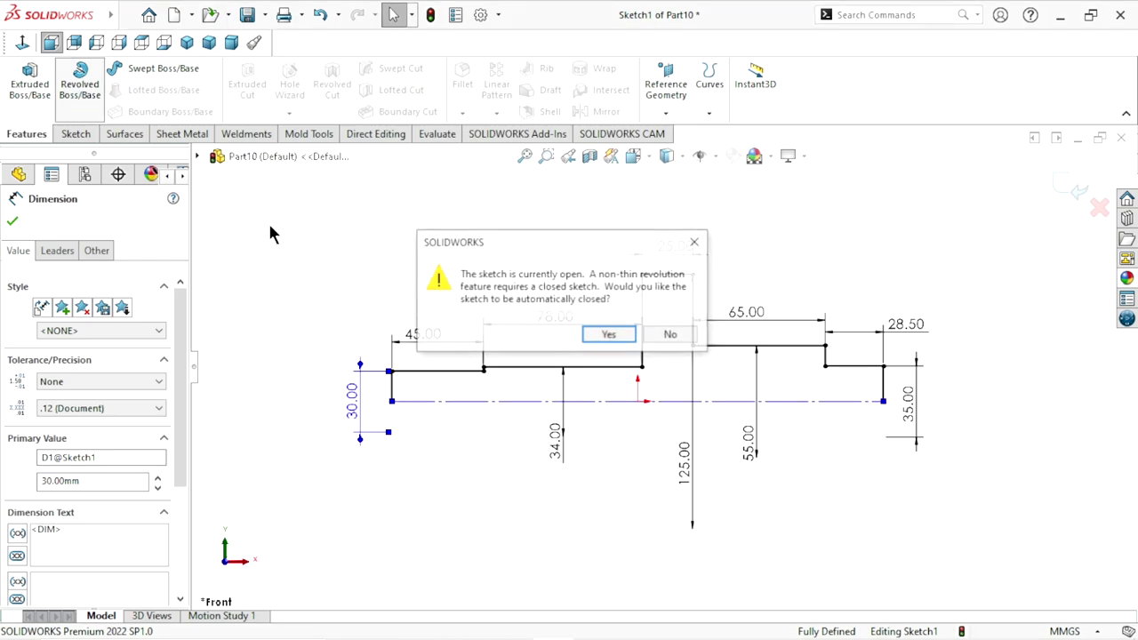
click(625, 337)
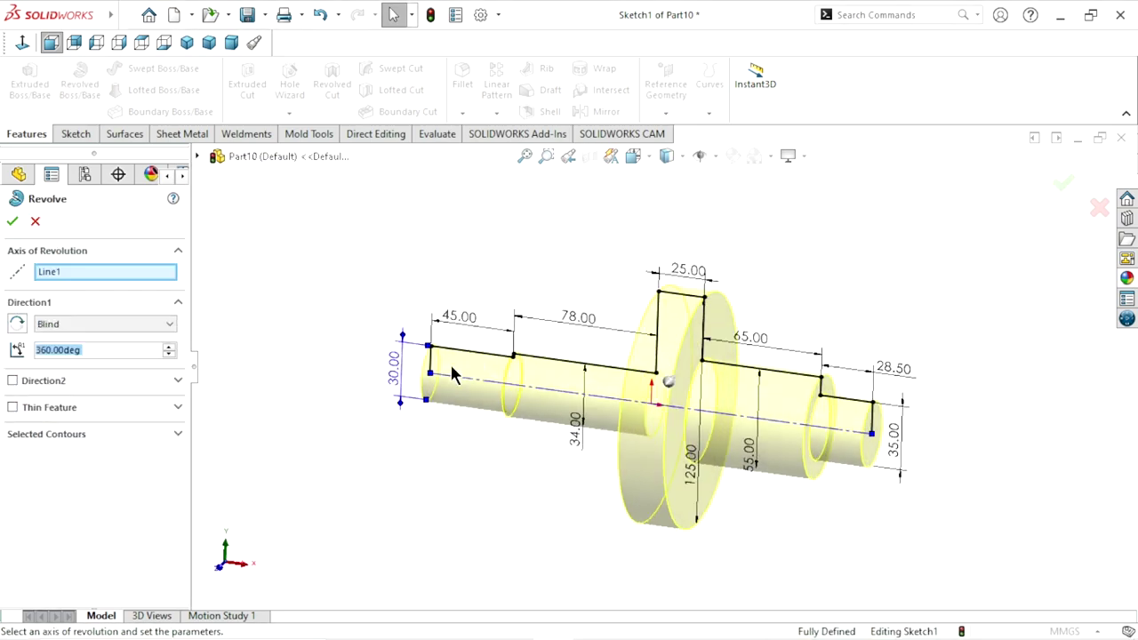
click(12, 222)
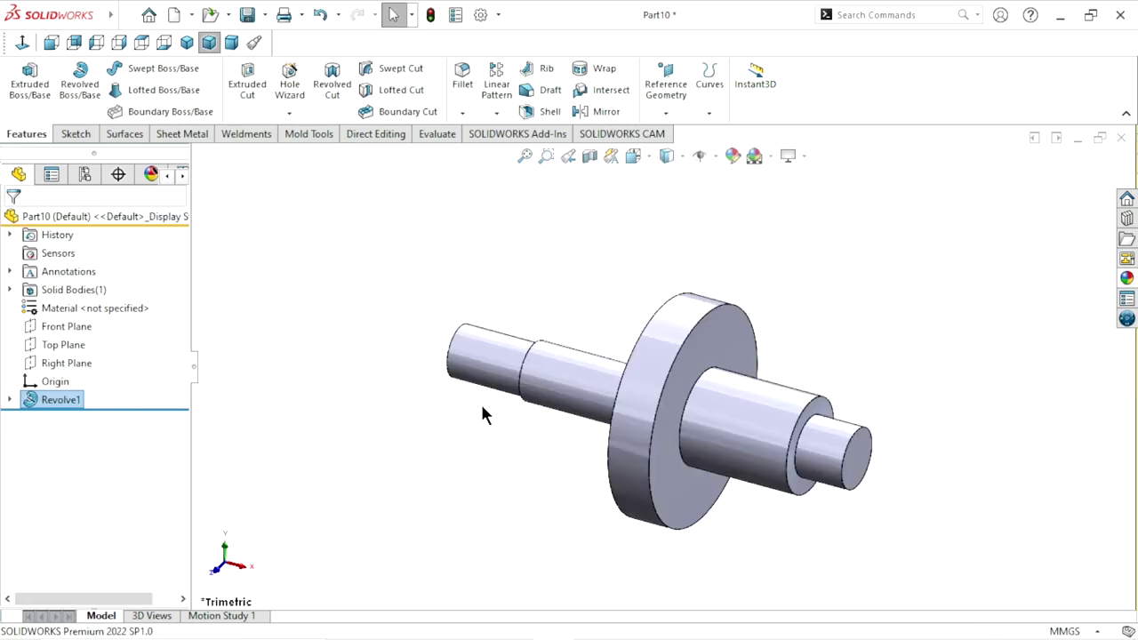
Chamfer the right step edge of the shaft at 2 mm × 45°
scroll(773, 425, up, 1)
scroll(778, 423, up, 1)
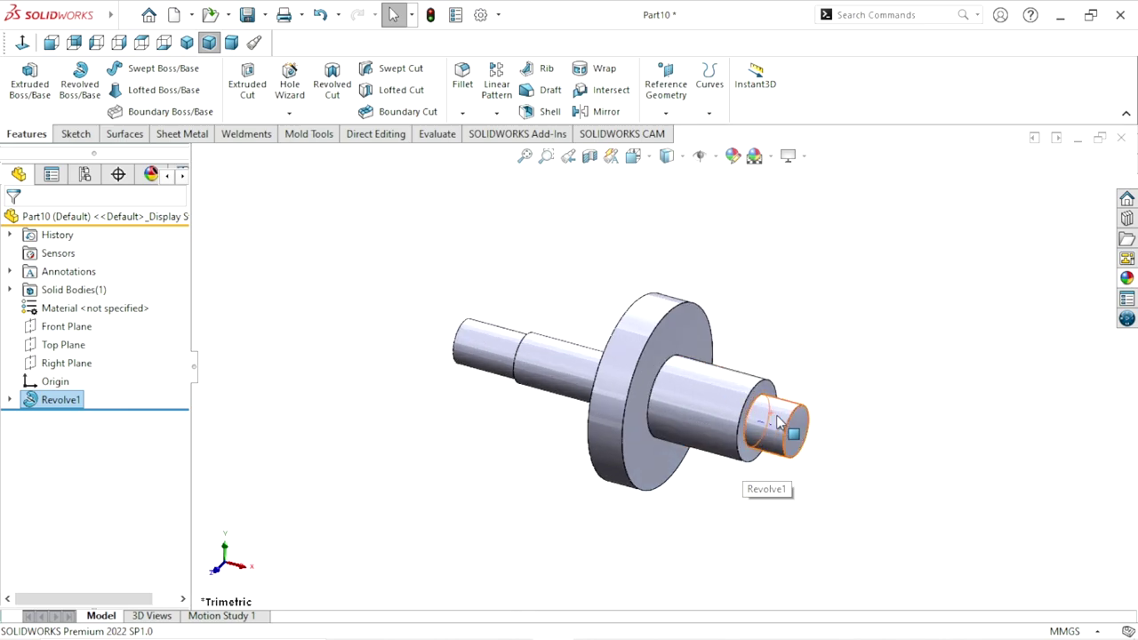
scroll(778, 423, down, 1)
scroll(804, 311, down, 1)
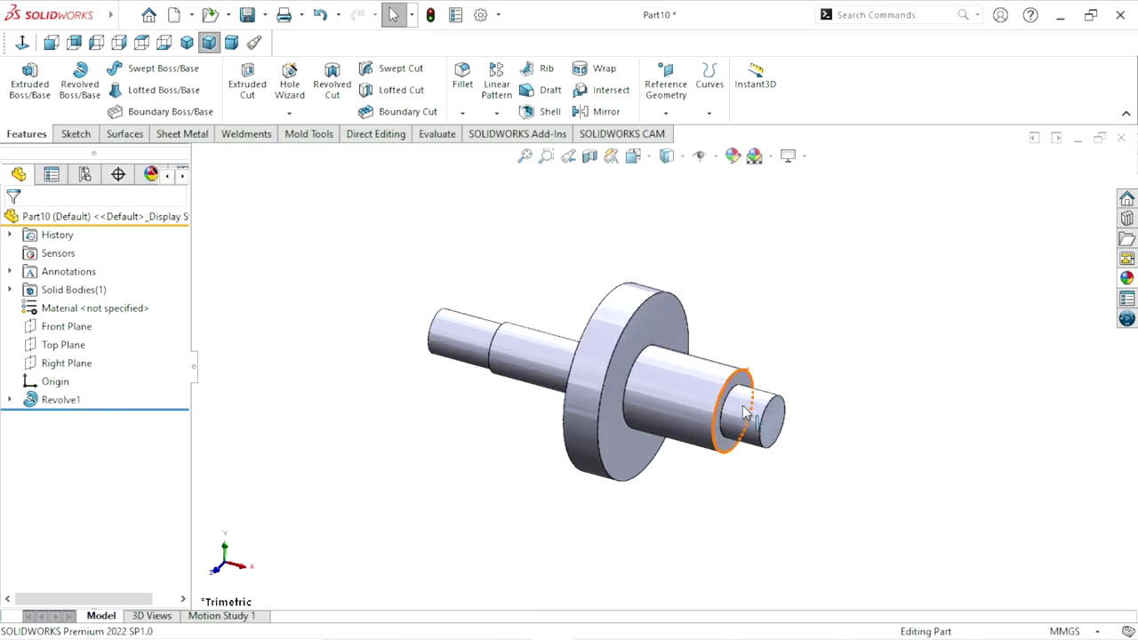
scroll(796, 324, down, 1)
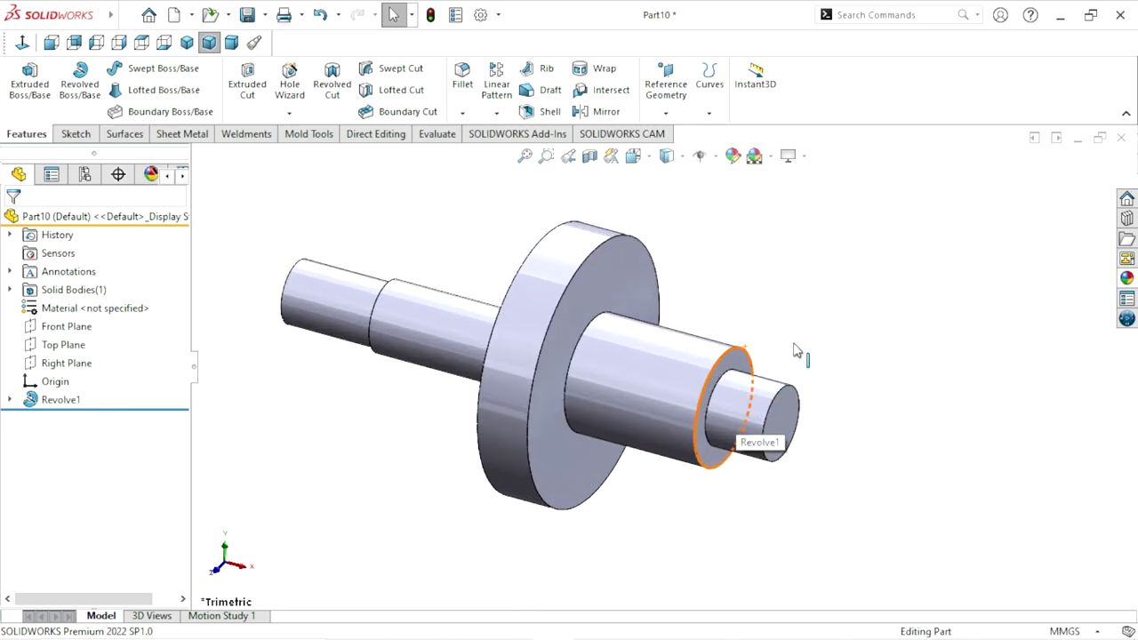
click(462, 113)
click(471, 151)
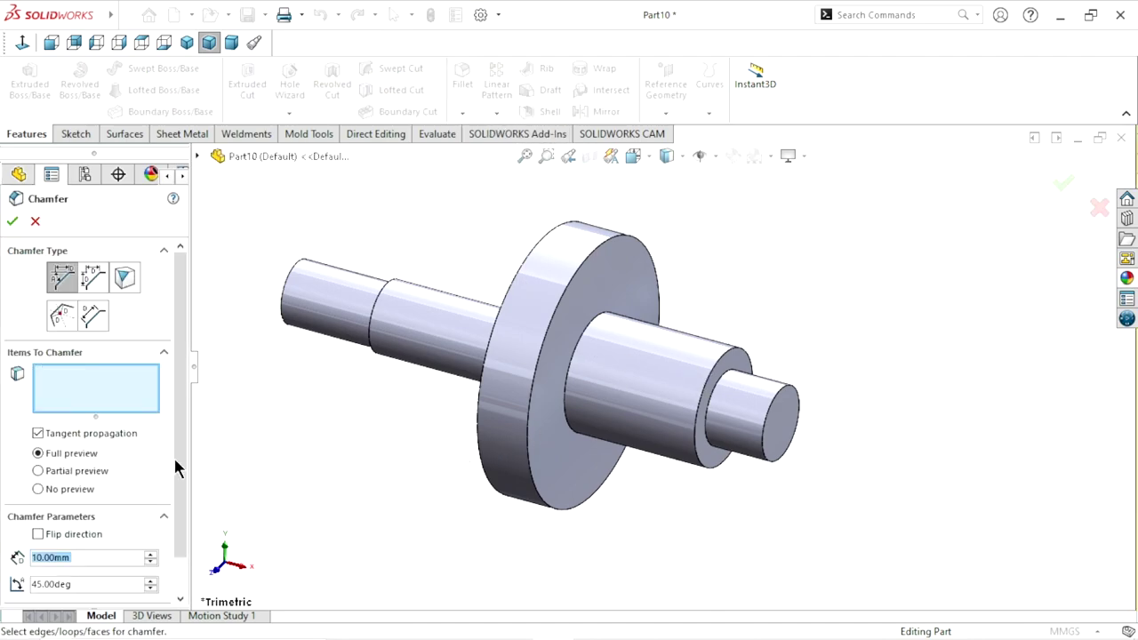
text(2)
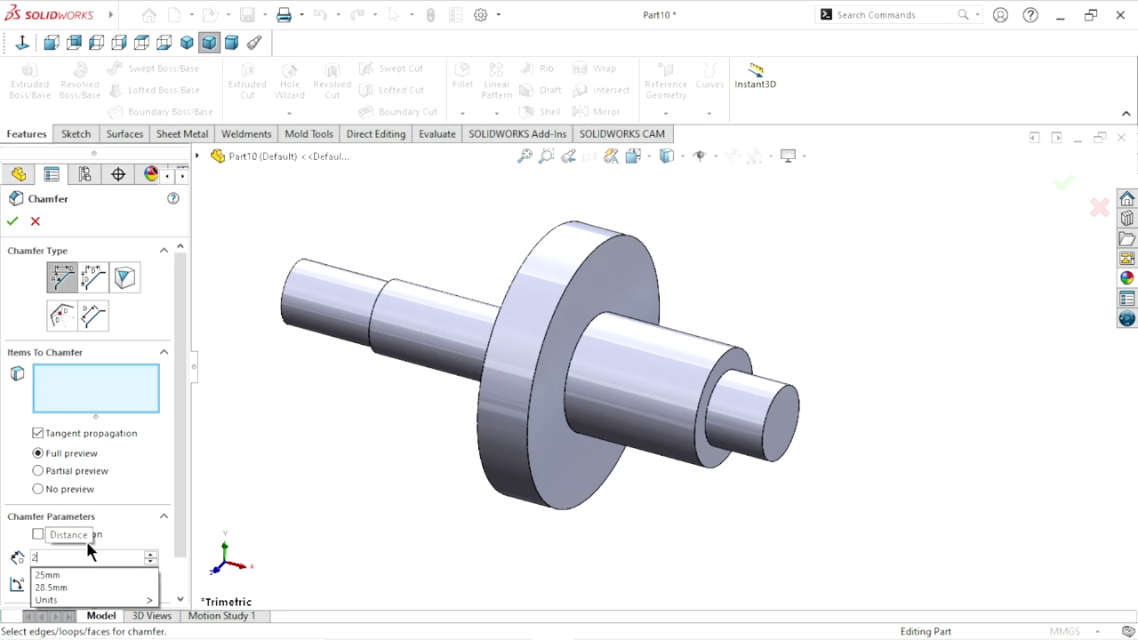
click(713, 363)
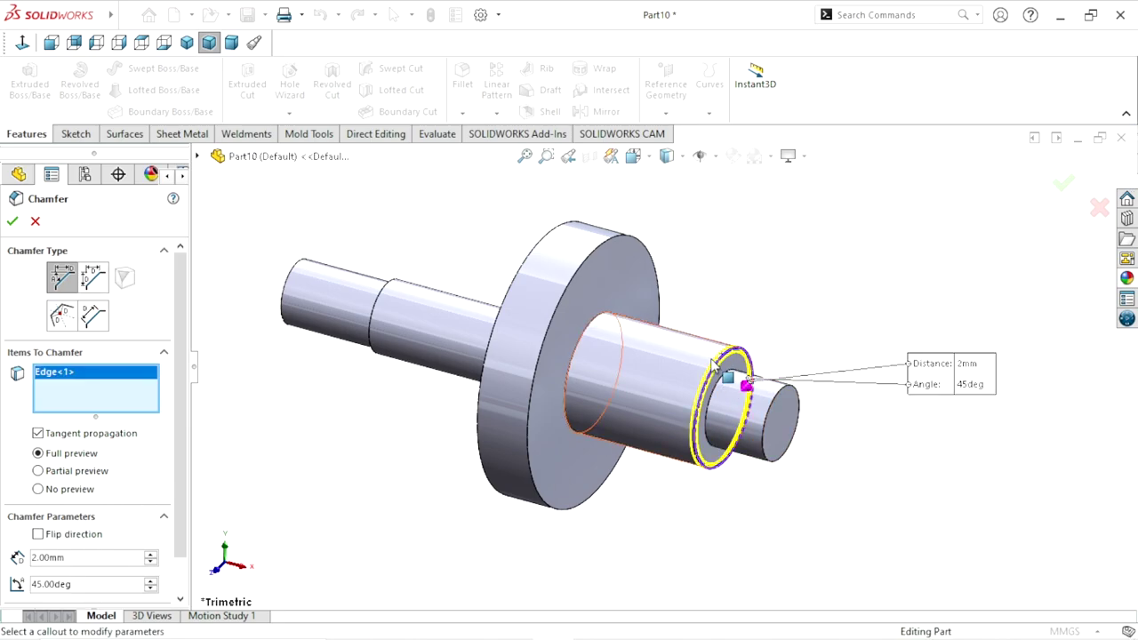
click(12, 222)
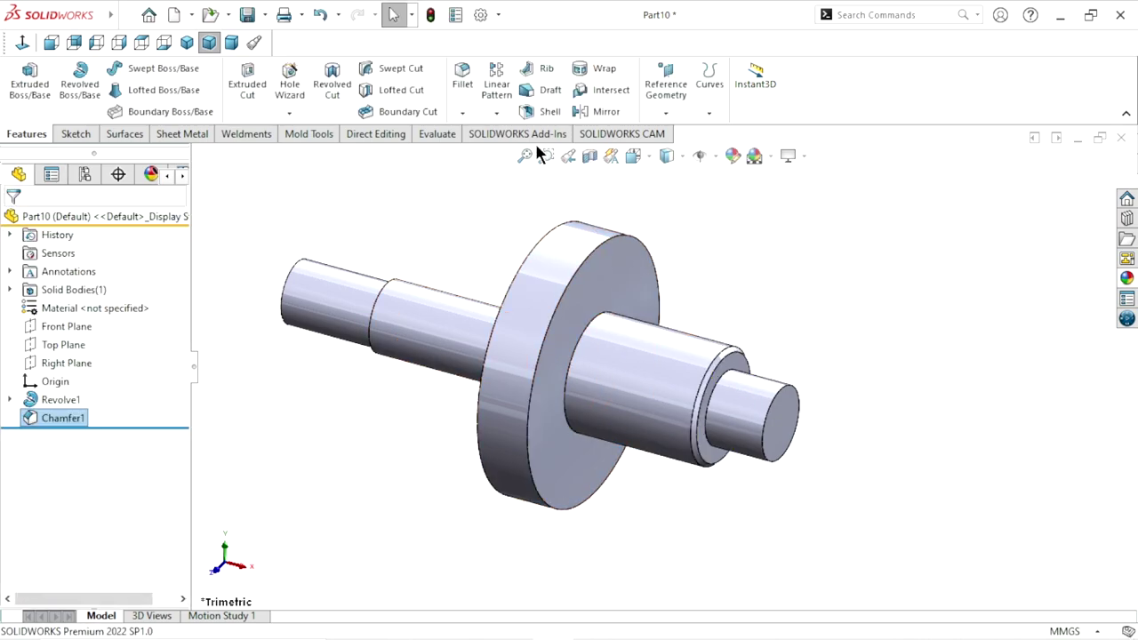
Start a 1 mm chamfer and select the right shaft end face
click(464, 112)
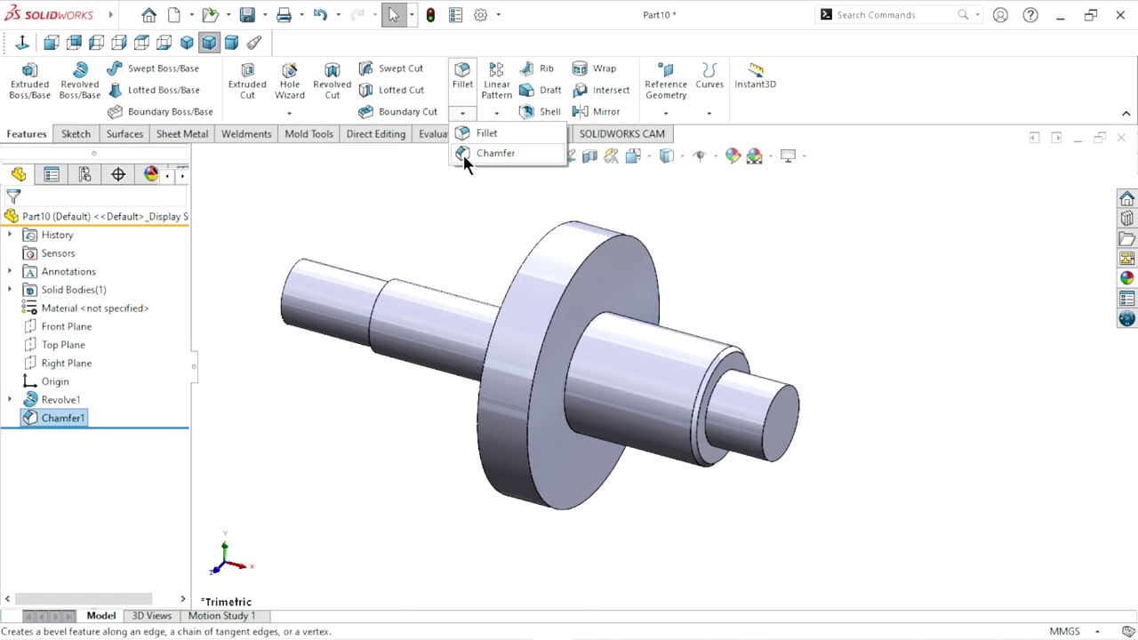
click(463, 155)
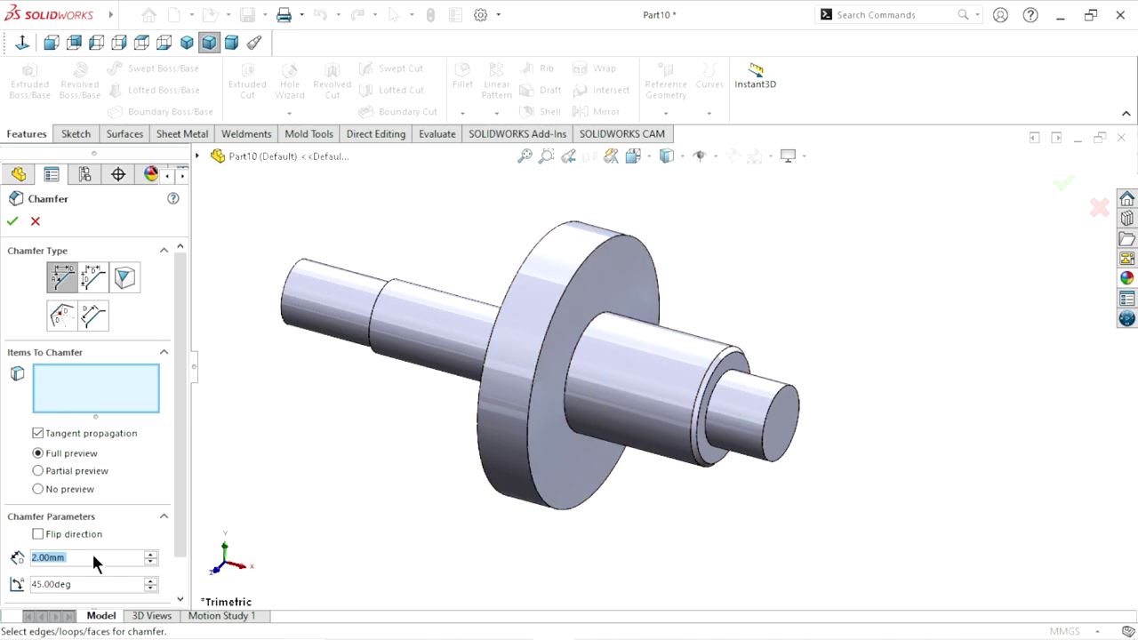
text(1)
key(Return)
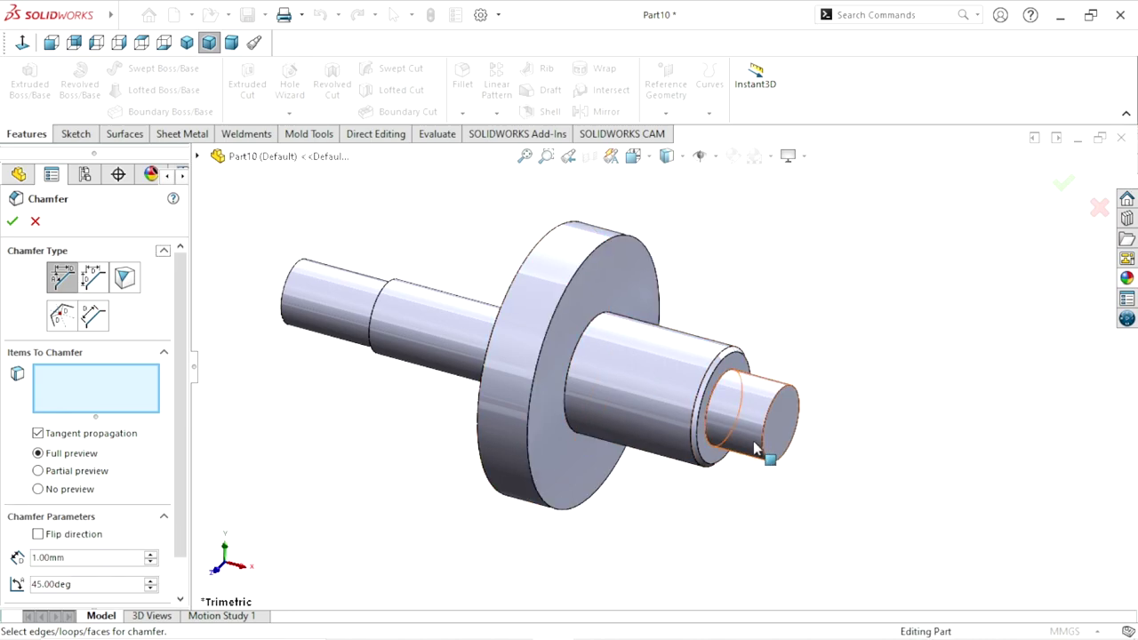
scroll(761, 442, down, 2)
scroll(761, 441, down, 2)
click(762, 442)
Add the left end face and left shoulder edge, then apply the 1 mm chamfer
scroll(654, 496, up, 3)
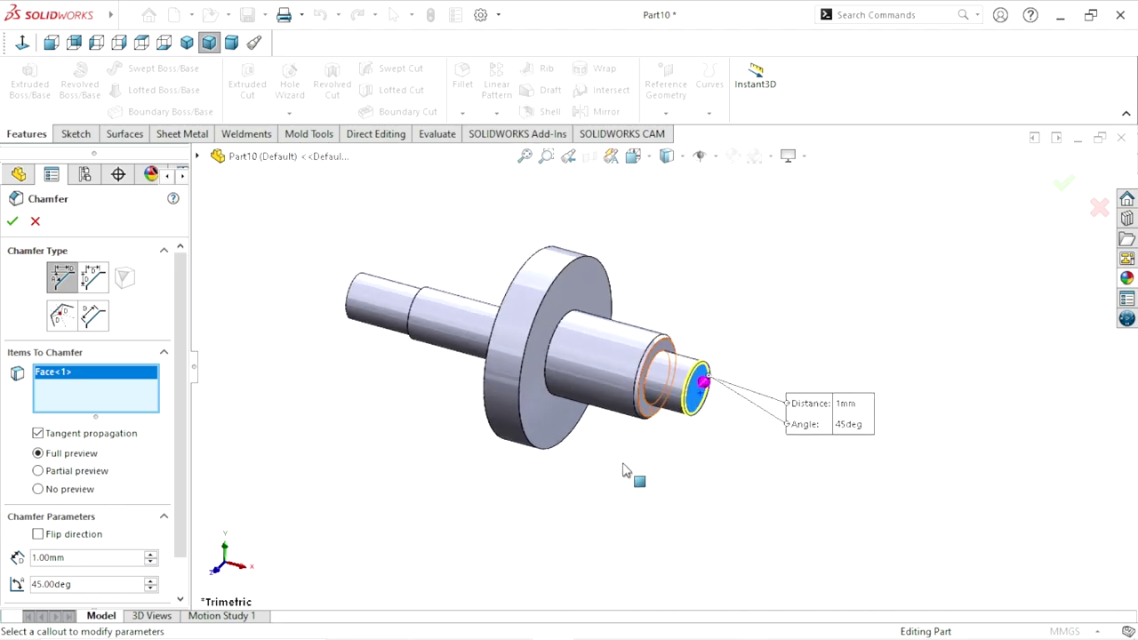
mouse_move(515, 376)
middle_down()
mouse_move(490, 376)
mouse_move(567, 447)
mouse_move(518, 438)
middle_up()
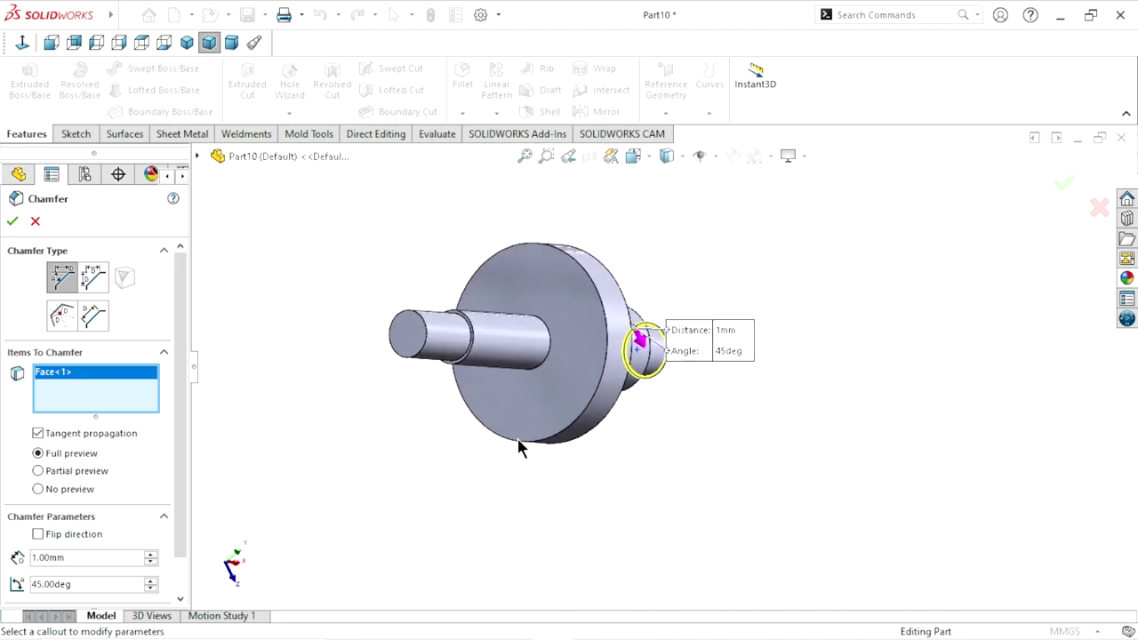
scroll(444, 330, down, 3)
scroll(444, 330, down, 2)
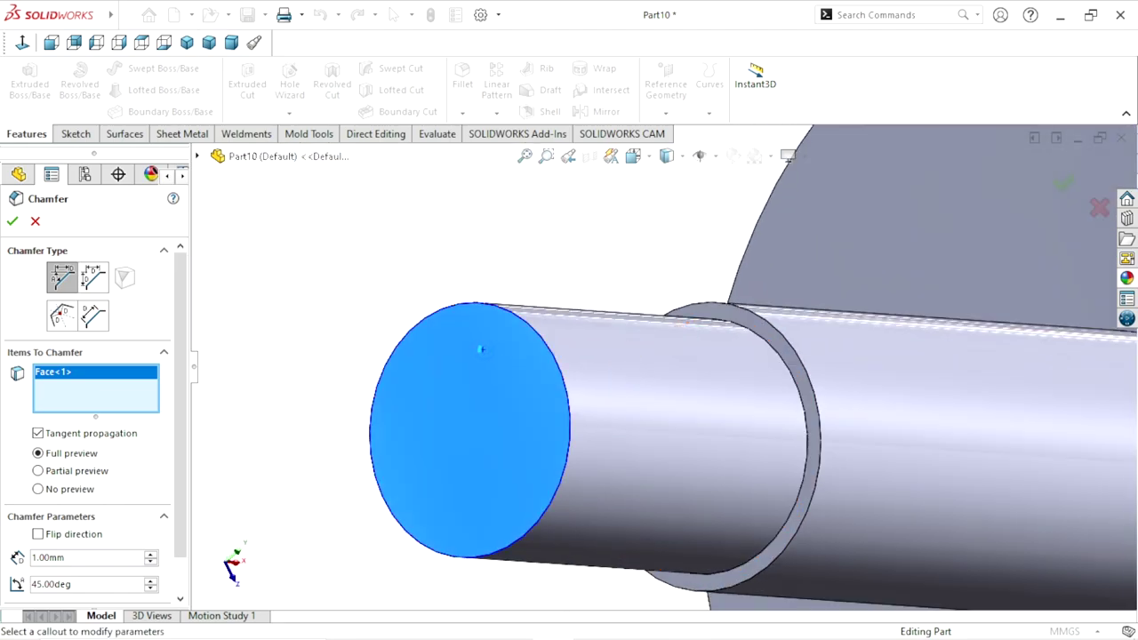
click(484, 338)
click(770, 329)
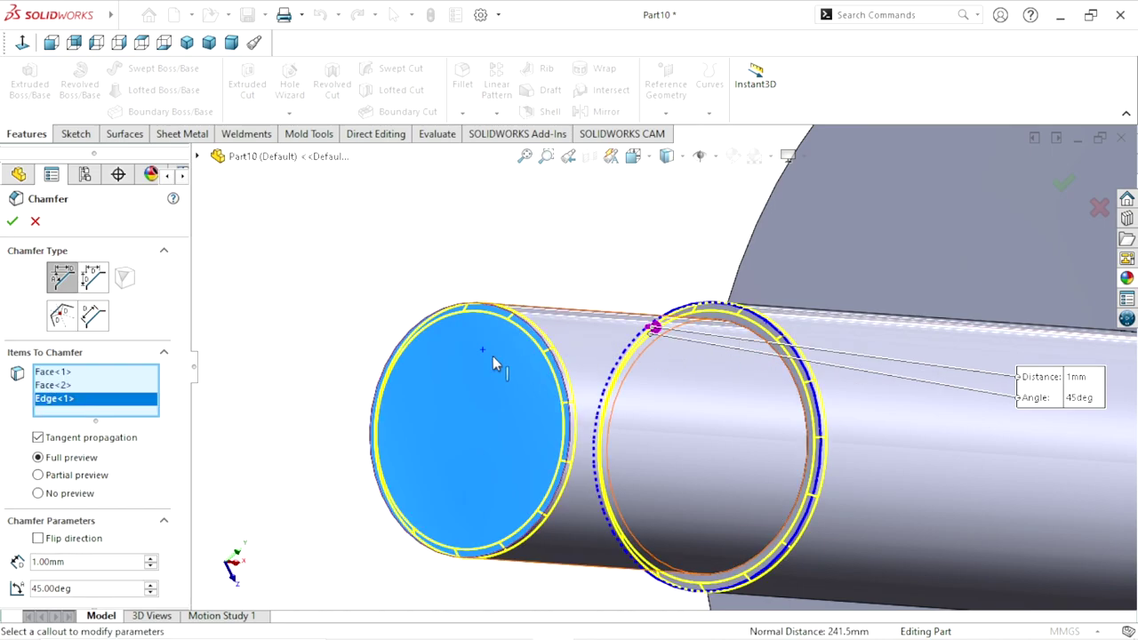
key(Return)
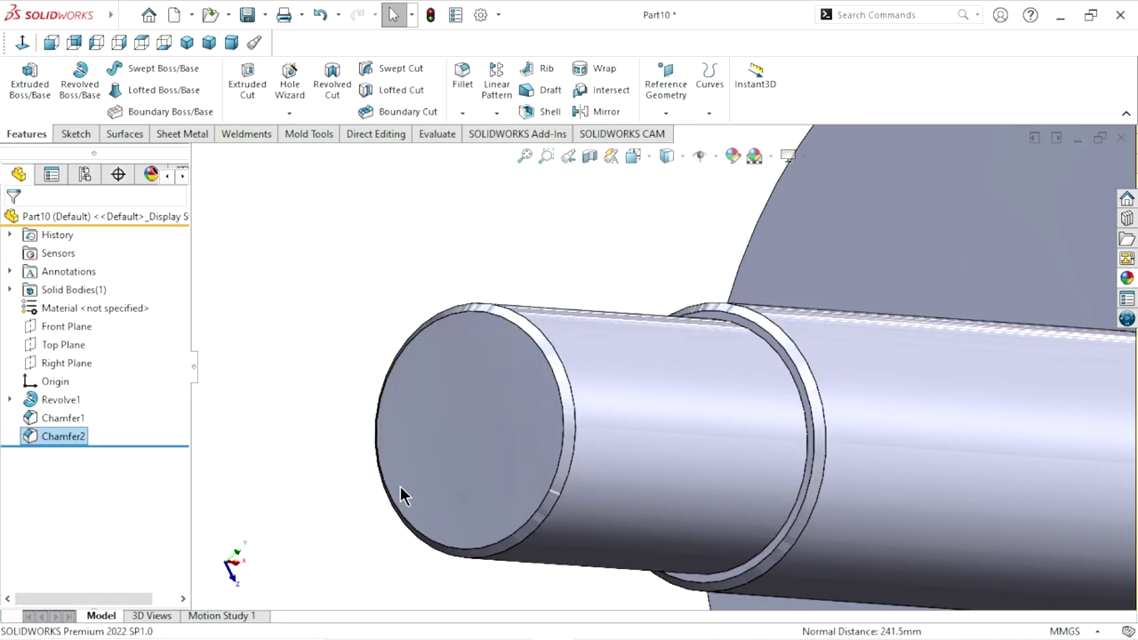
scroll(409, 489, up, 3)
Apply a 3 mm chamfer to the flange's outer cylindrical face, beveling both rim edges
scroll(507, 520, up, 3)
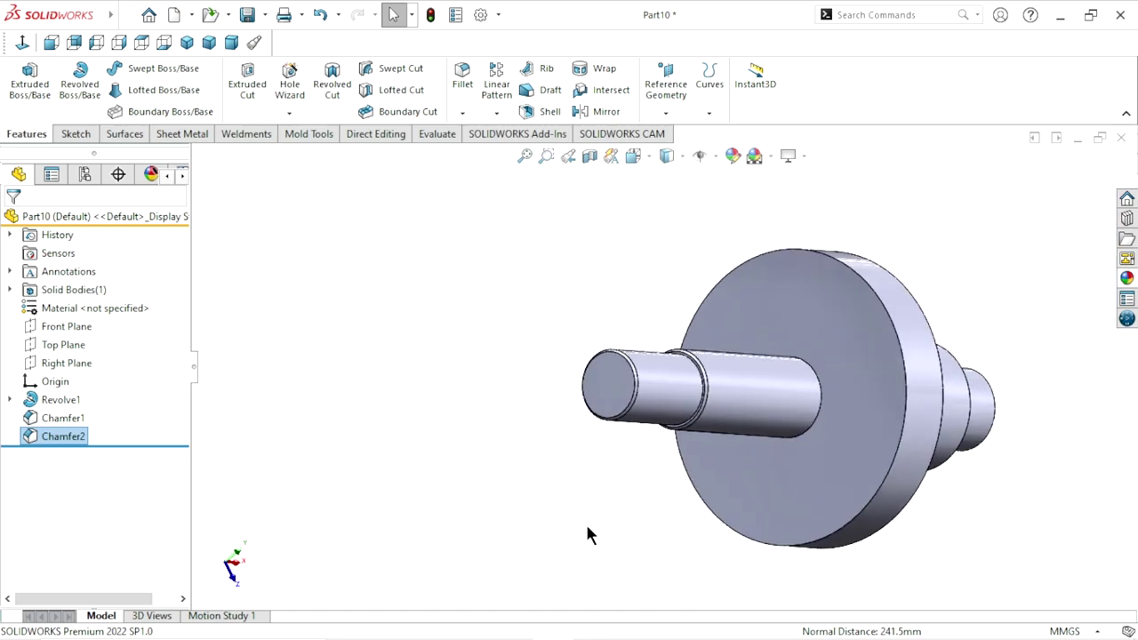
scroll(590, 531, up, 3)
mouse_move(826, 480)
middle_down()
mouse_move(871, 432)
mouse_move(807, 492)
middle_up()
scroll(893, 383, down, 2)
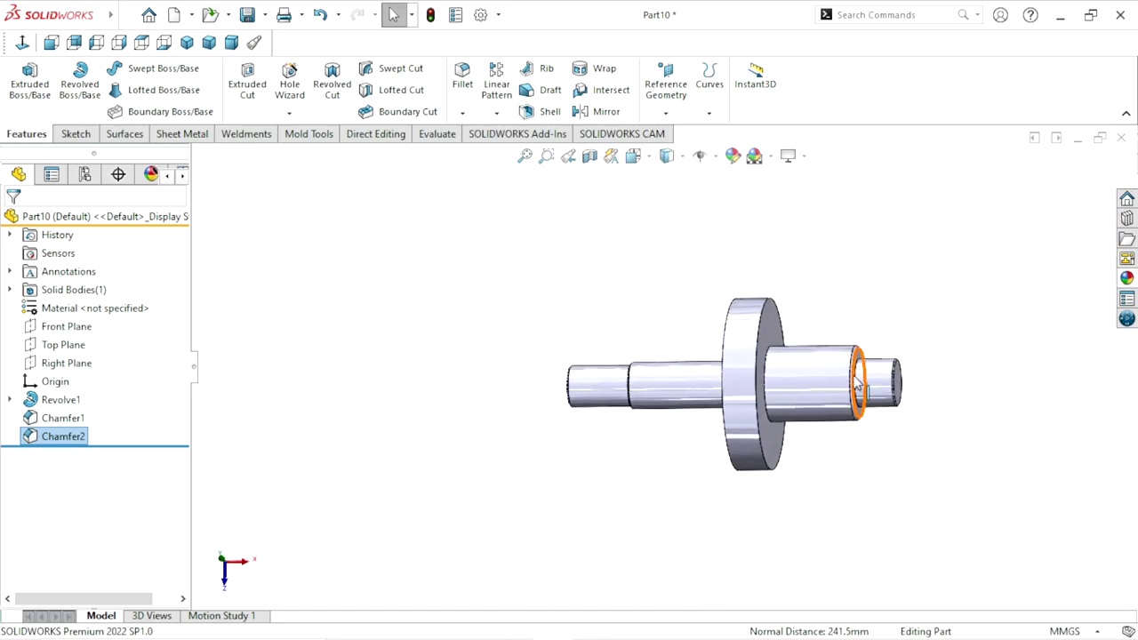
scroll(893, 383, down, 2)
click(462, 112)
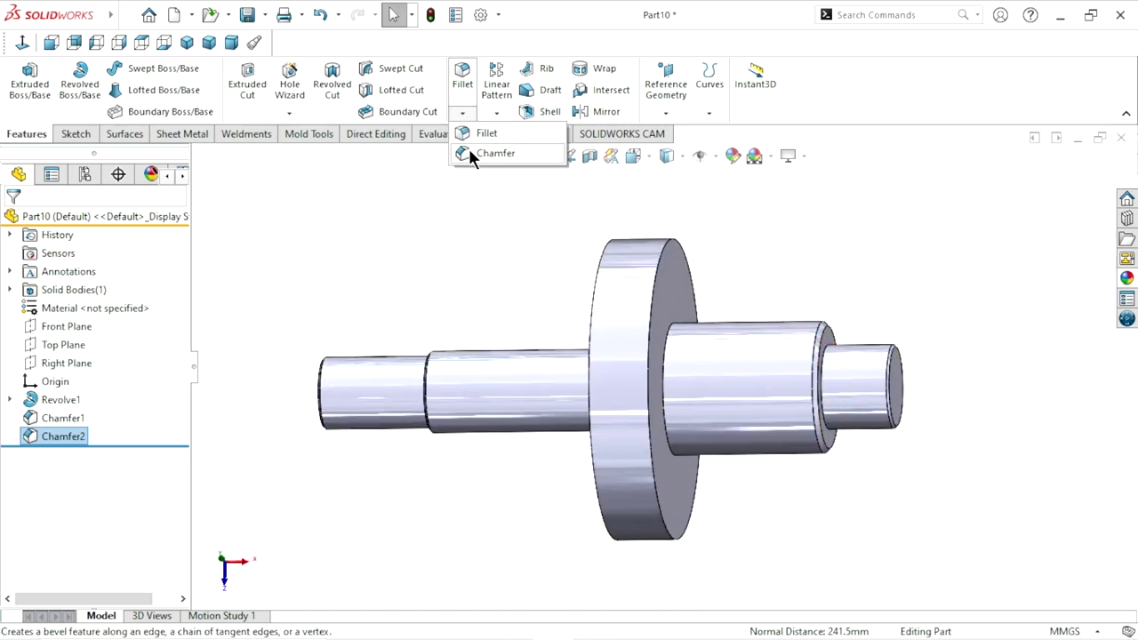
click(469, 151)
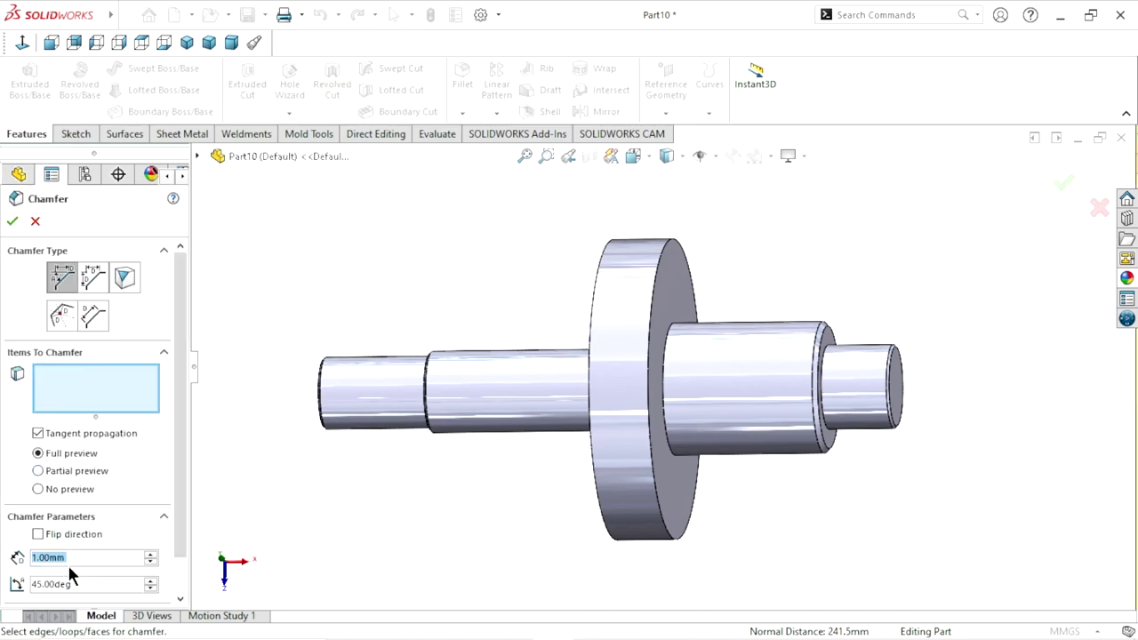
text(3)
key(Return)
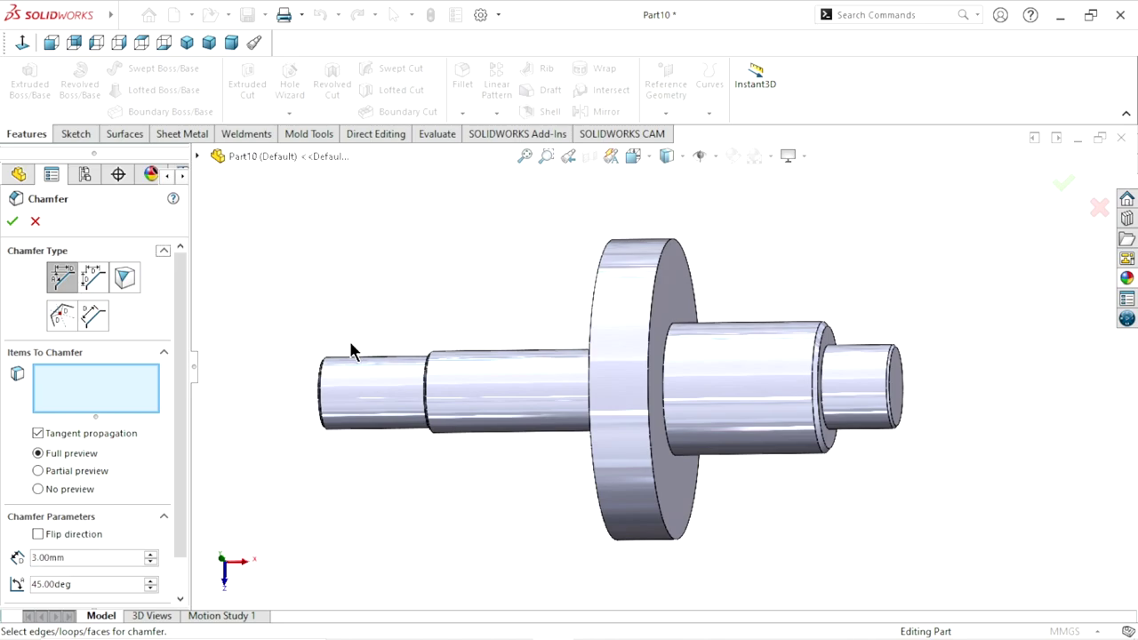
click(629, 258)
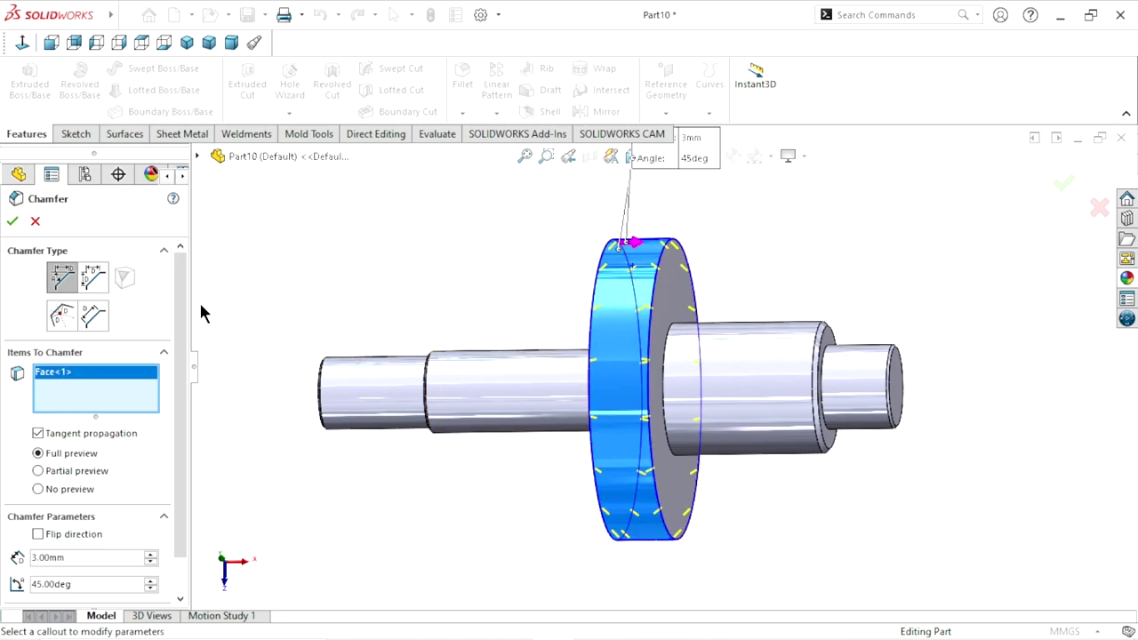
click(12, 221)
mouse_move(374, 512)
middle_down()
mouse_move(462, 541)
mouse_move(521, 543)
middle_up()
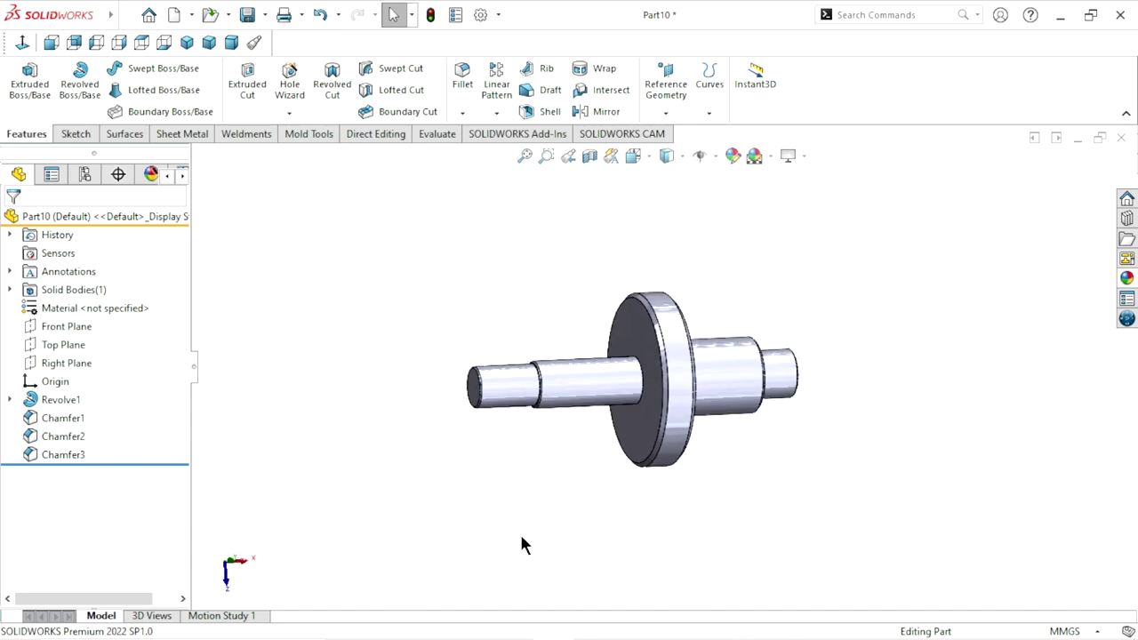
Orient the shaft with the flange in front and start a Thread feature
scroll(673, 399, down, 3)
mouse_move(649, 410)
middle_down()
mouse_move(510, 453)
mouse_move(389, 462)
mouse_move(592, 537)
middle_up()
scroll(651, 517, up, 4)
middle_drag(852, 430, 787, 447)
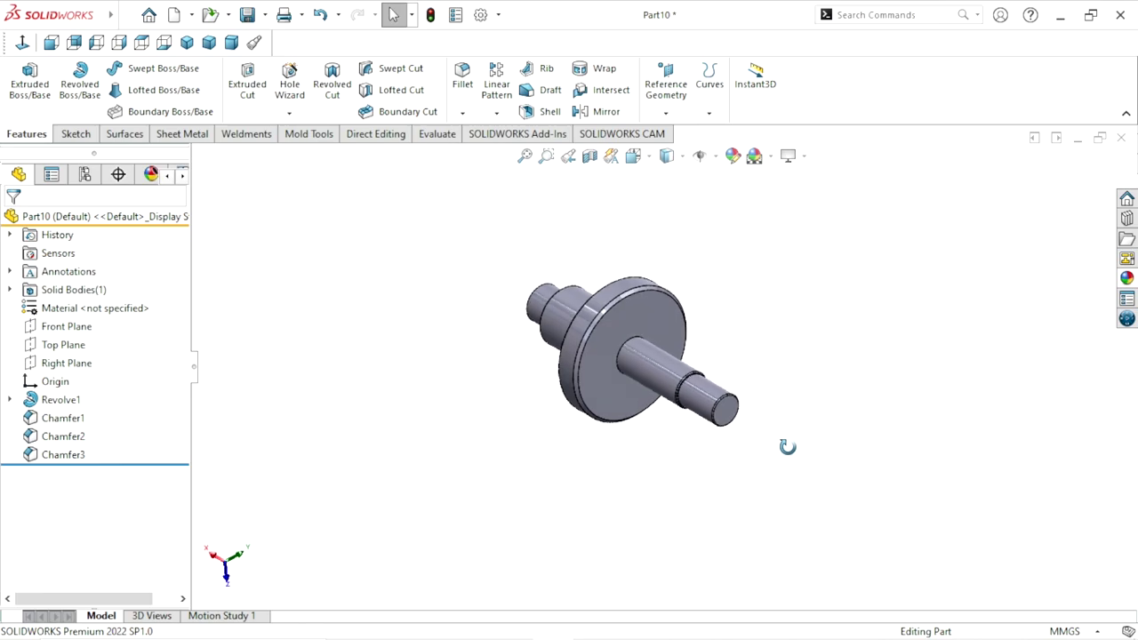
scroll(720, 414, down, 3)
scroll(738, 422, down, 3)
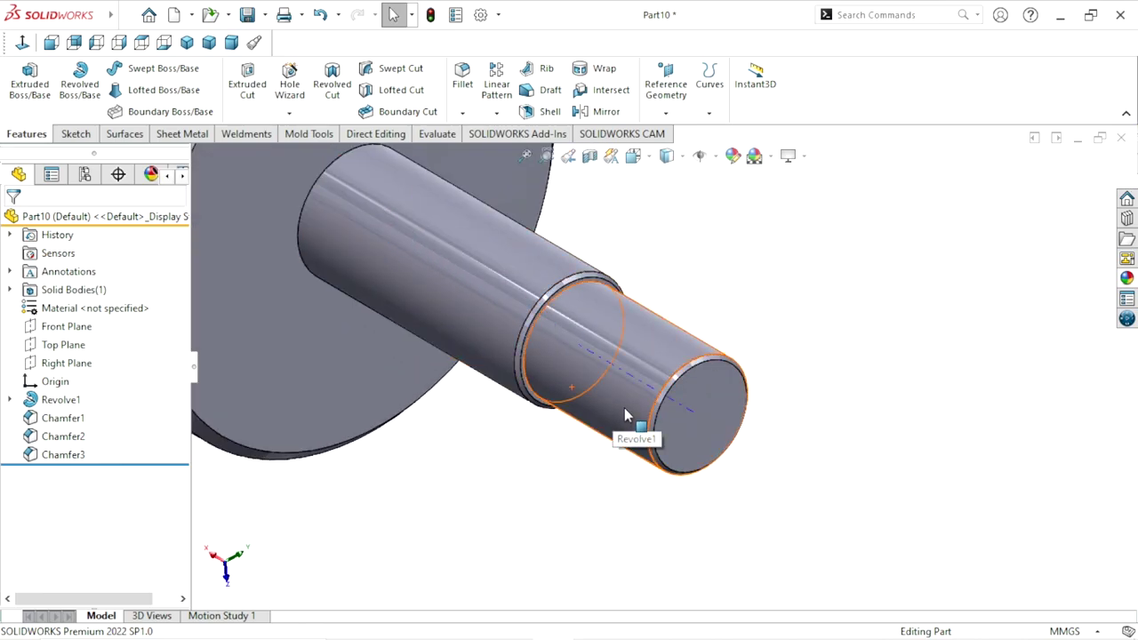
scroll(608, 434, up, 1)
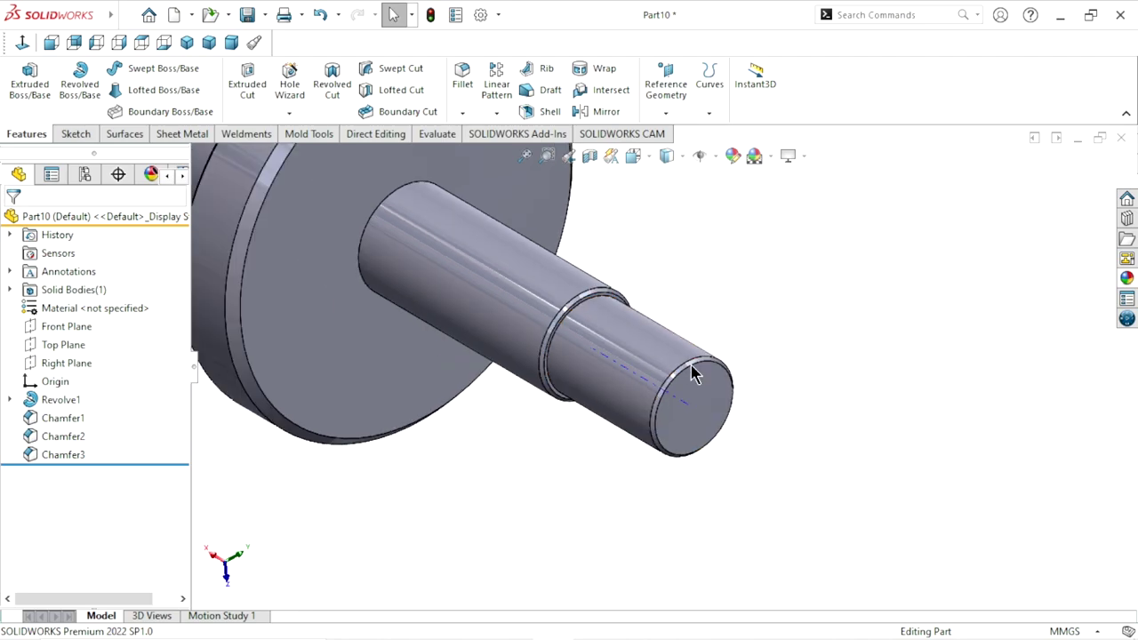
click(291, 115)
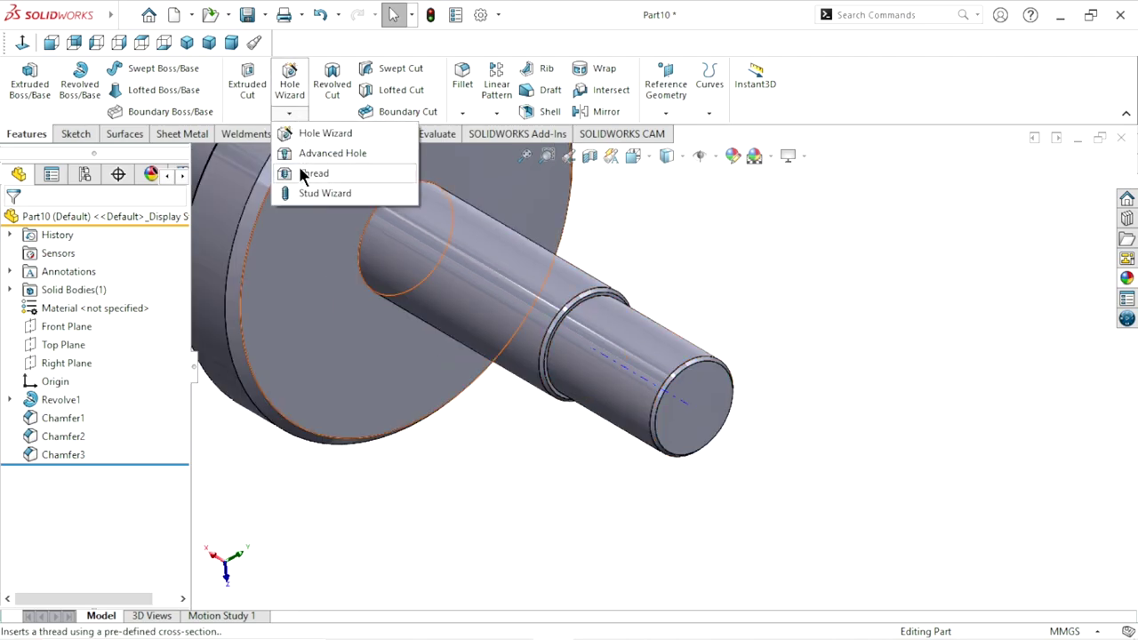
click(302, 174)
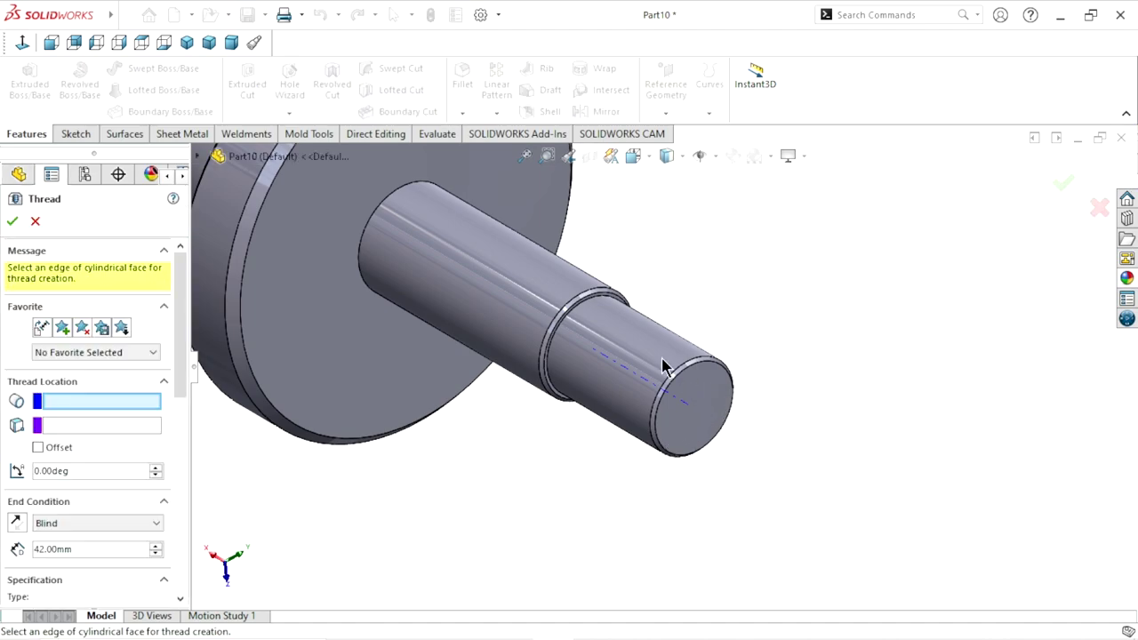
scroll(672, 383, down, 5)
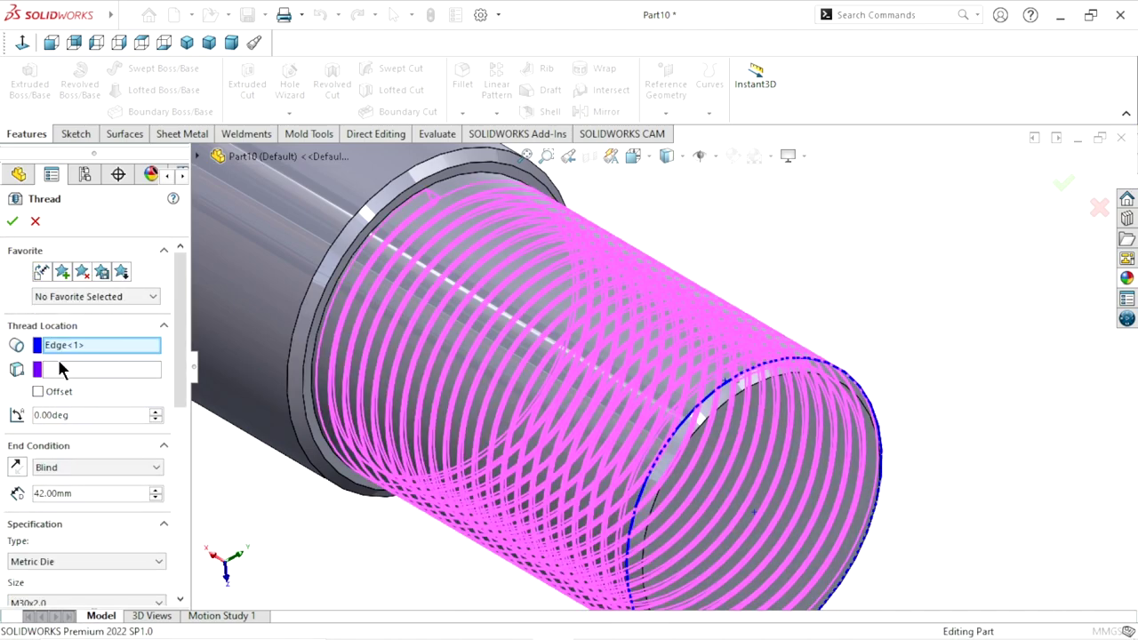
scroll(660, 418, up, 5)
scroll(657, 411, down, 4)
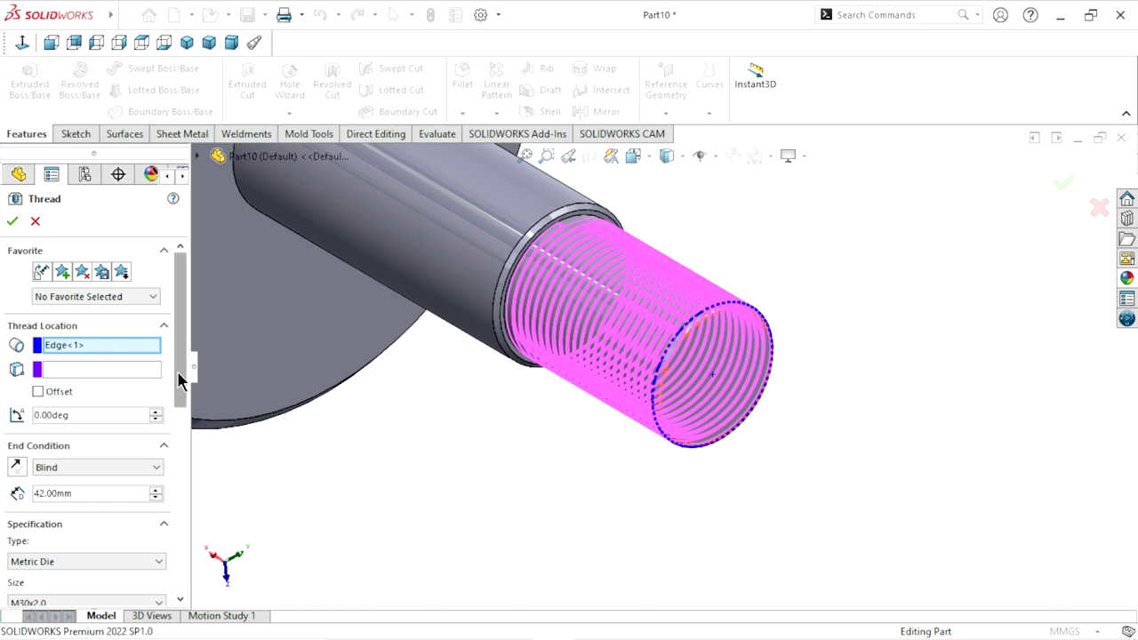
drag(178, 381, 175, 439)
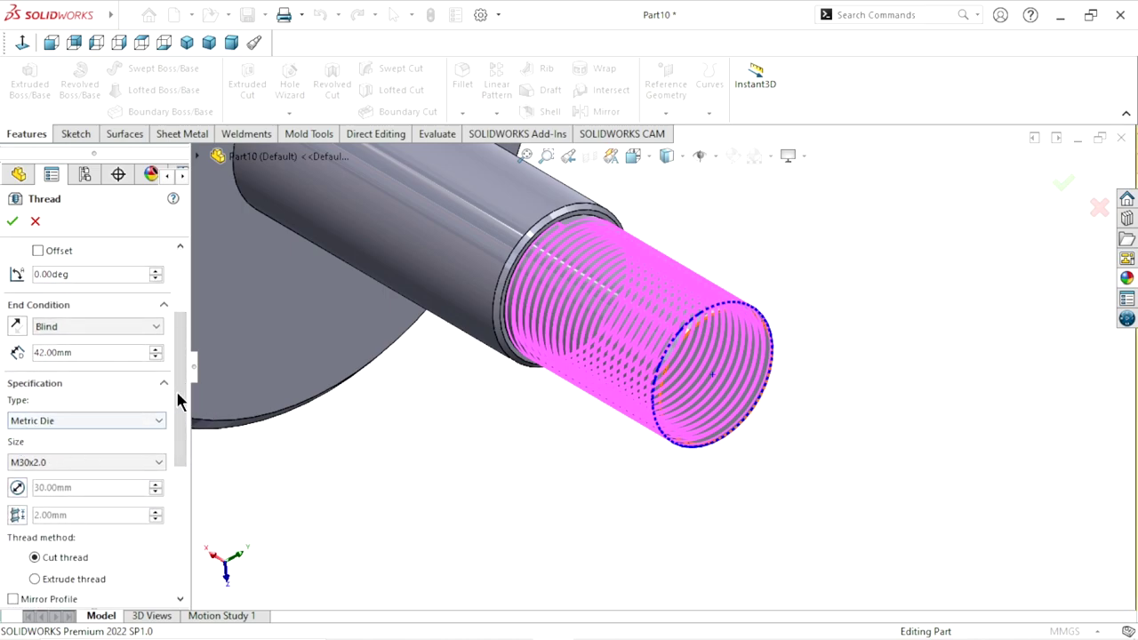
drag(178, 400, 182, 427)
Keep thread type Metric Die with size M30x2.0
click(81, 344)
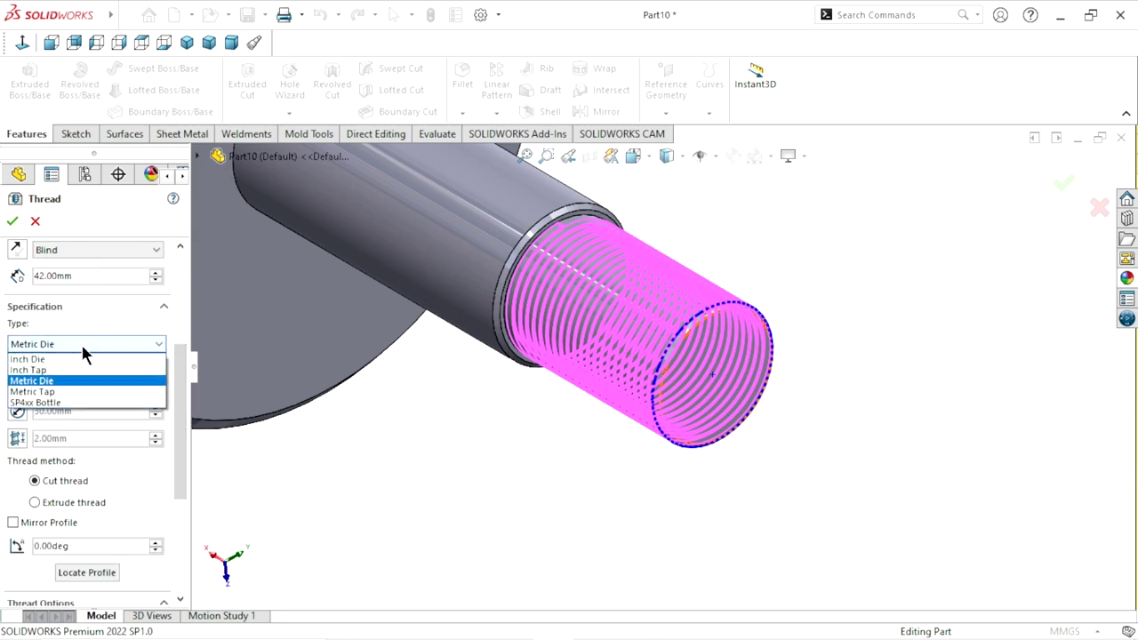
click(82, 348)
click(62, 386)
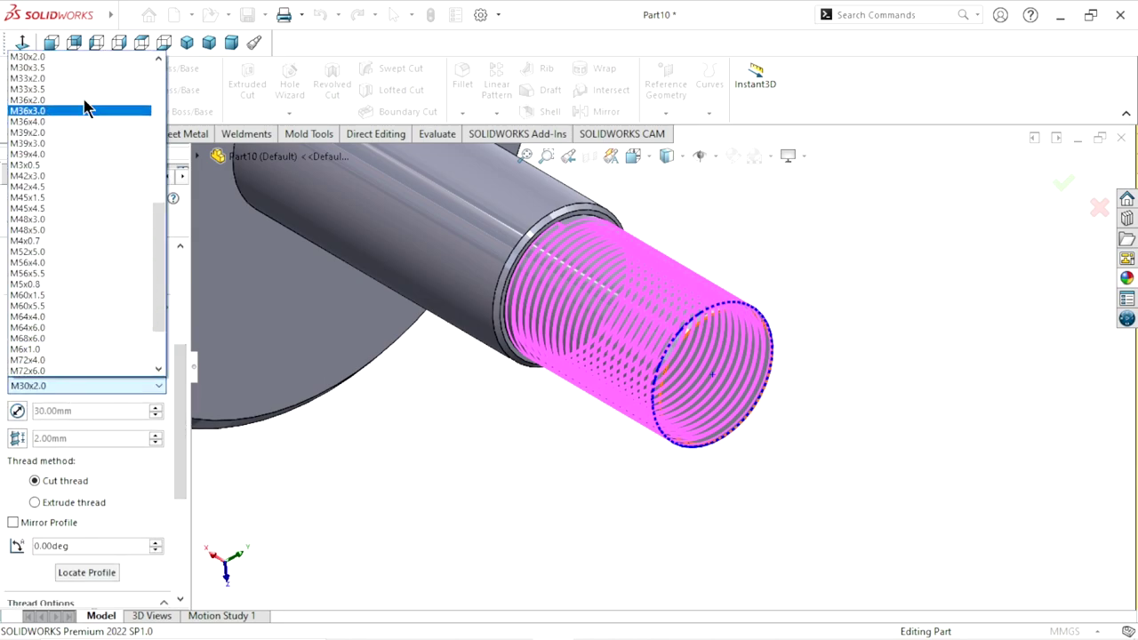
click(77, 64)
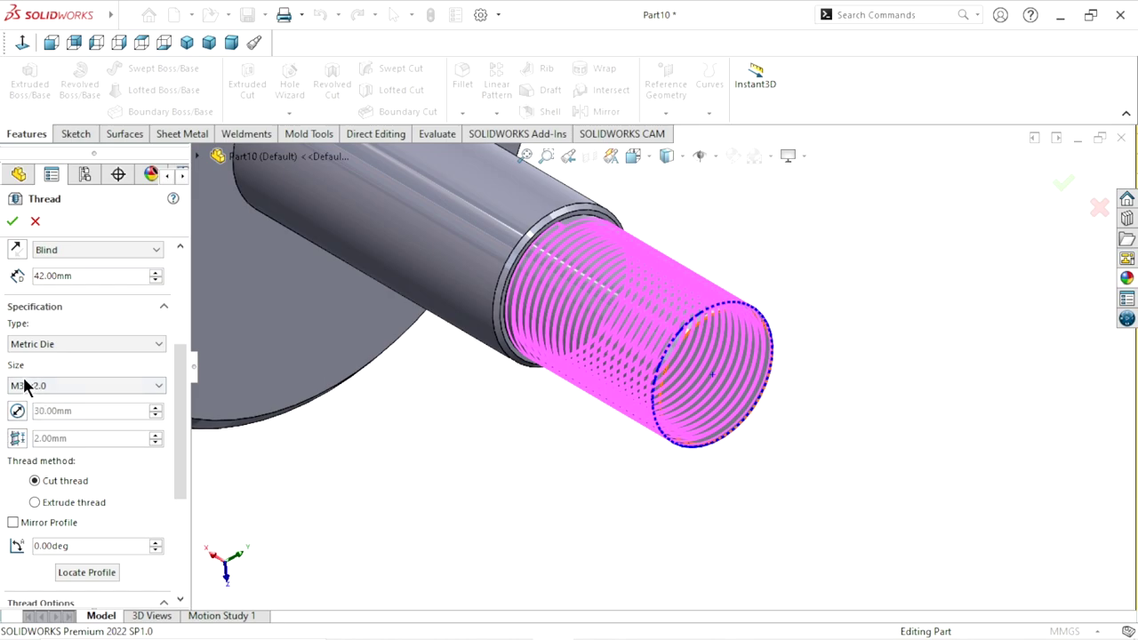
drag(174, 436, 174, 509)
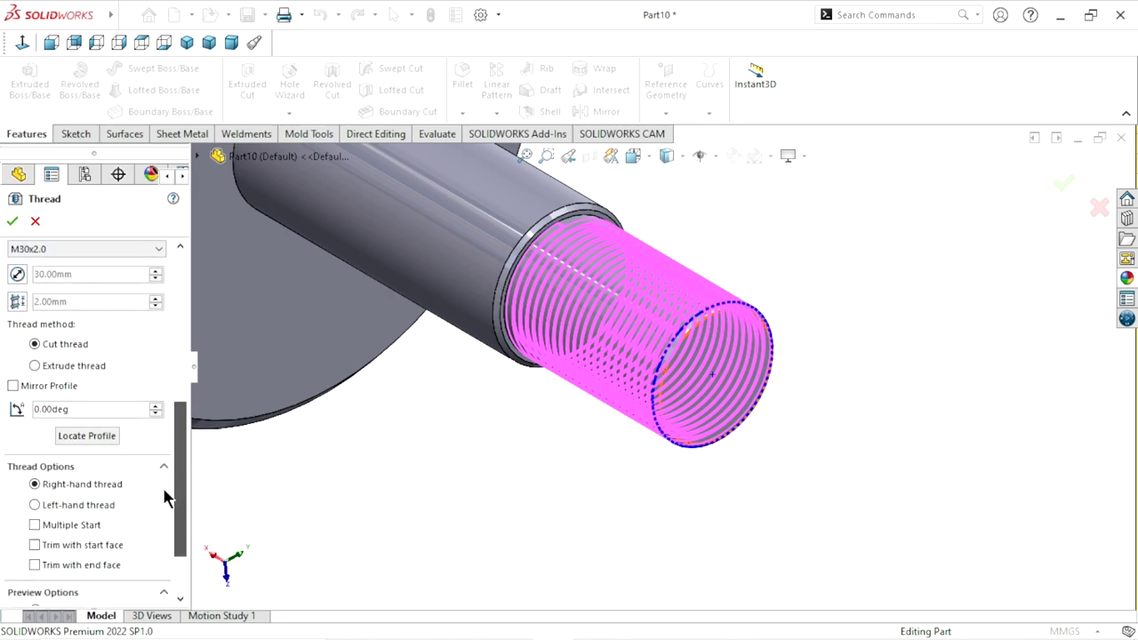
middle_drag(445, 525, 564, 521)
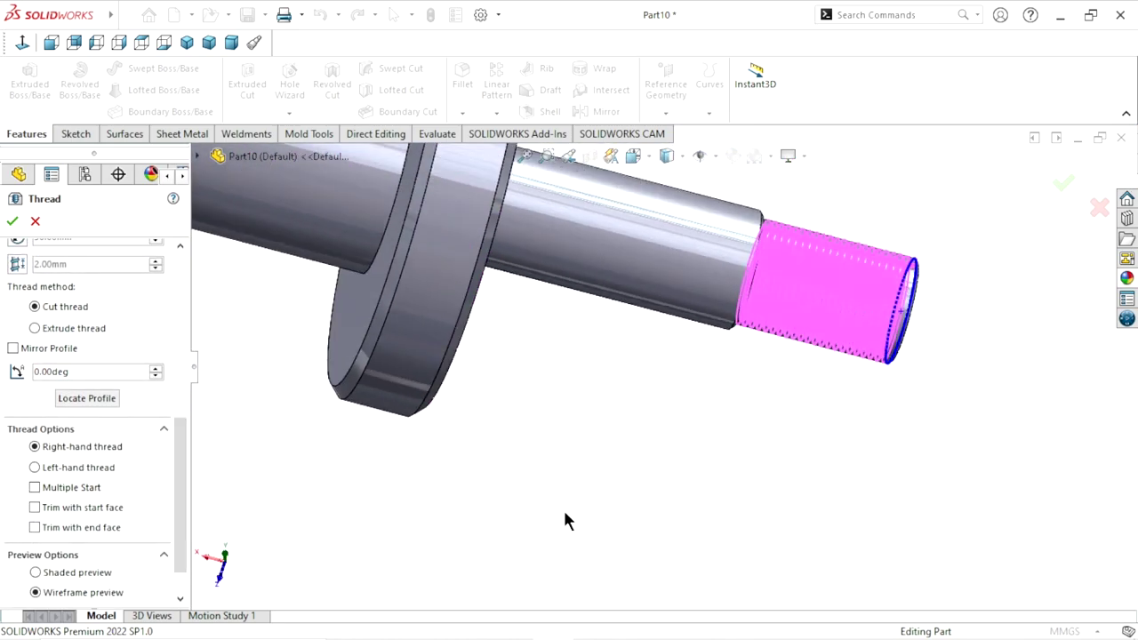
scroll(810, 353, down, 2)
mouse_move(815, 412)
middle_down()
mouse_move(782, 426)
mouse_move(858, 285)
middle_up()
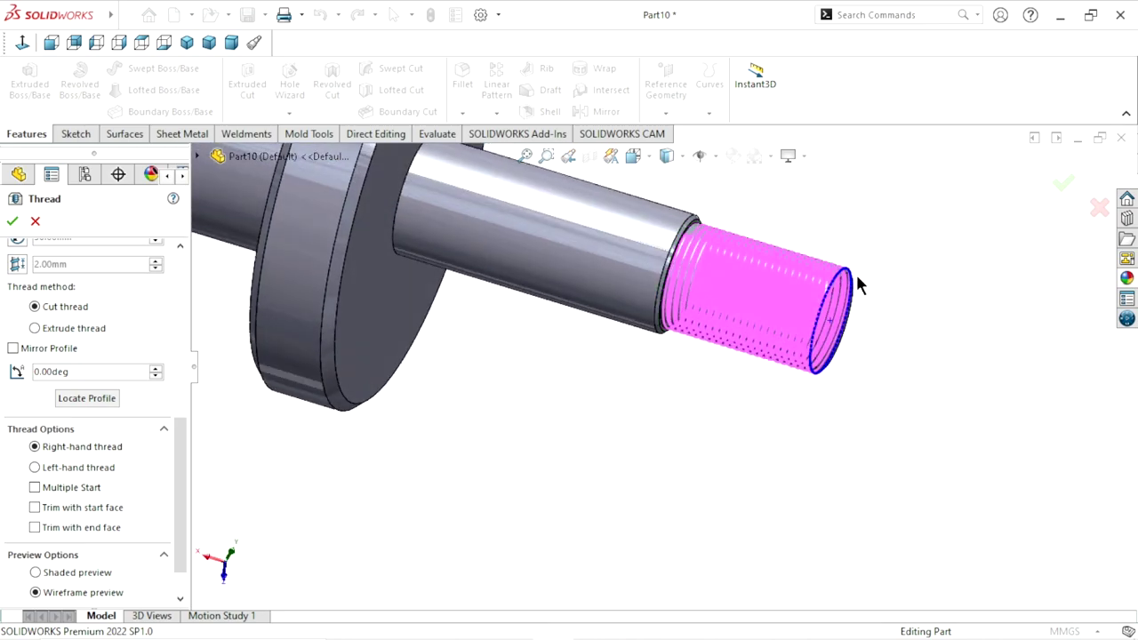
drag(183, 473, 183, 360)
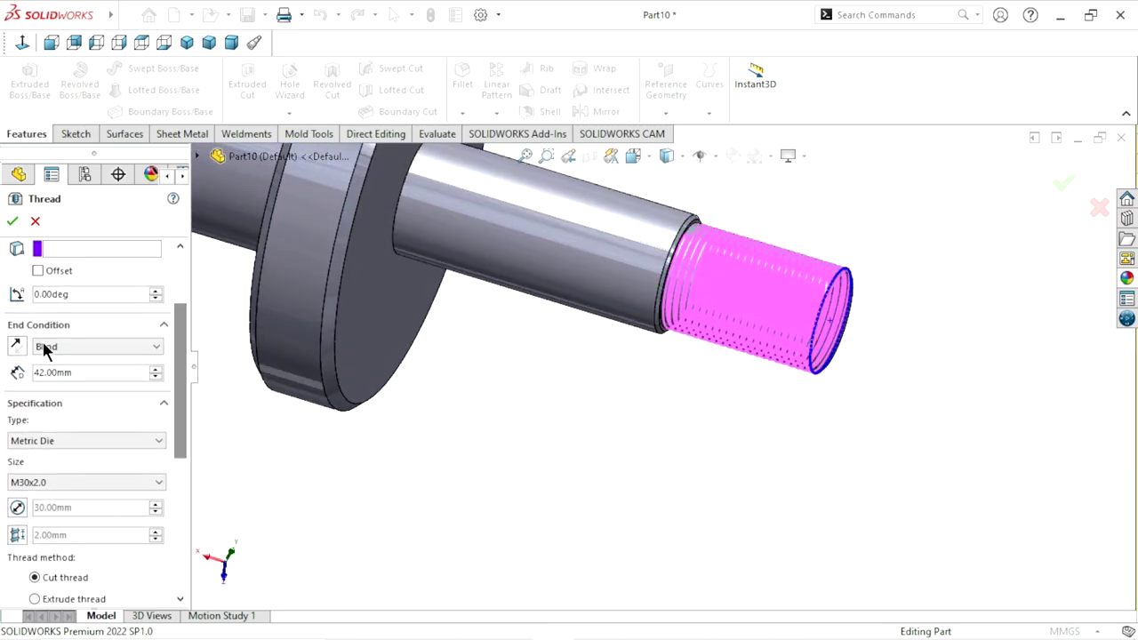
Offset the thread start 3.00 mm in reverse and create the 42 mm Thread1
click(38, 270)
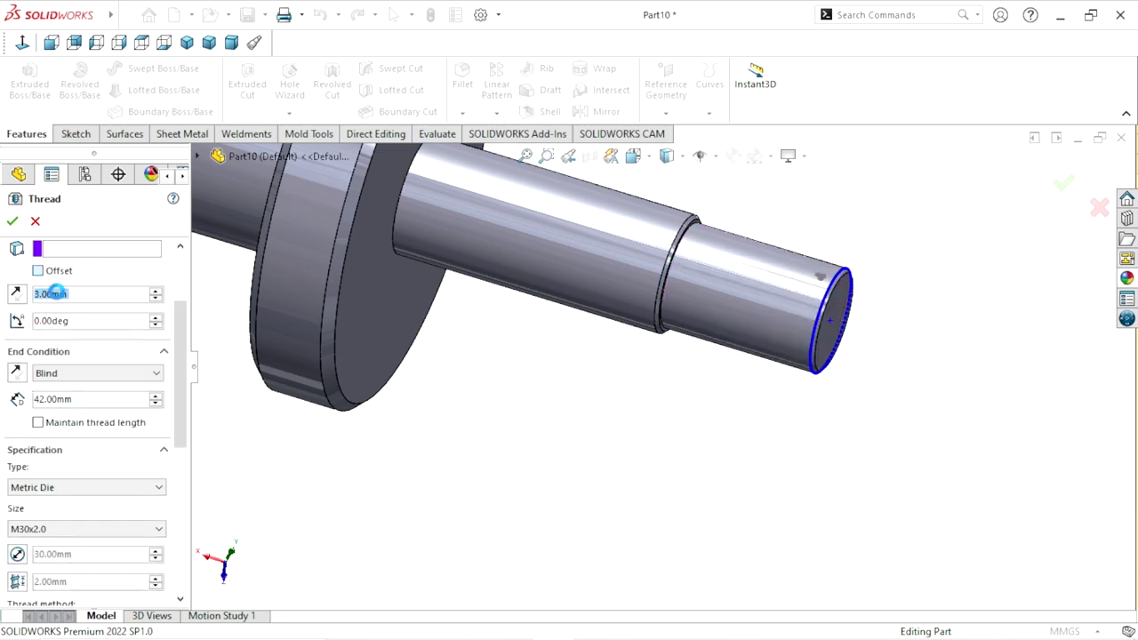
click(17, 297)
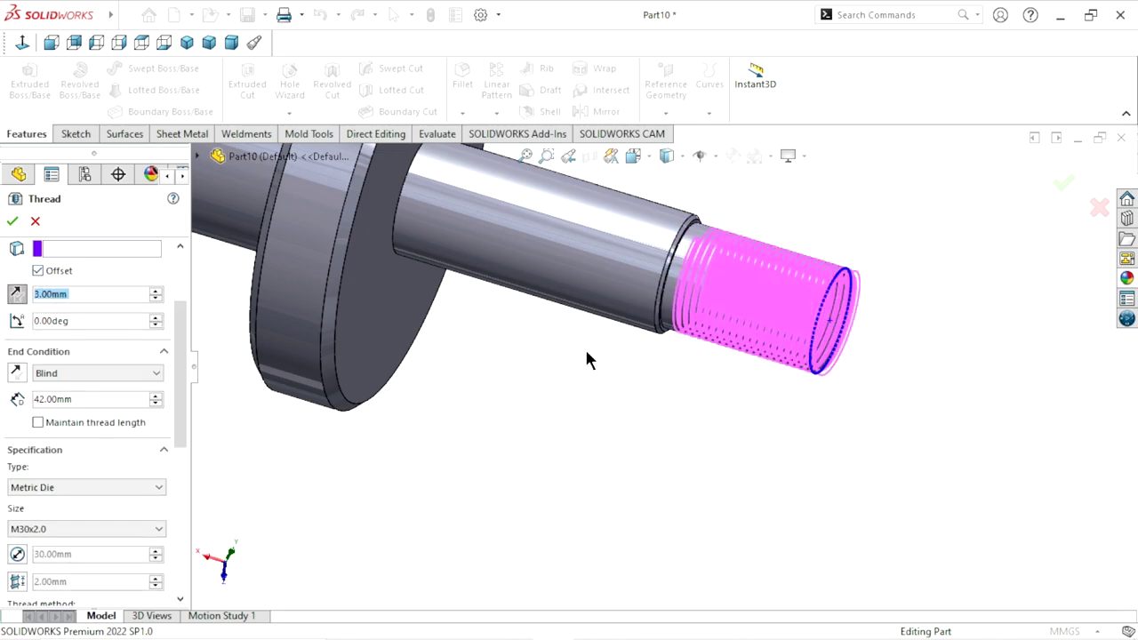
middle_drag(587, 360, 620, 348)
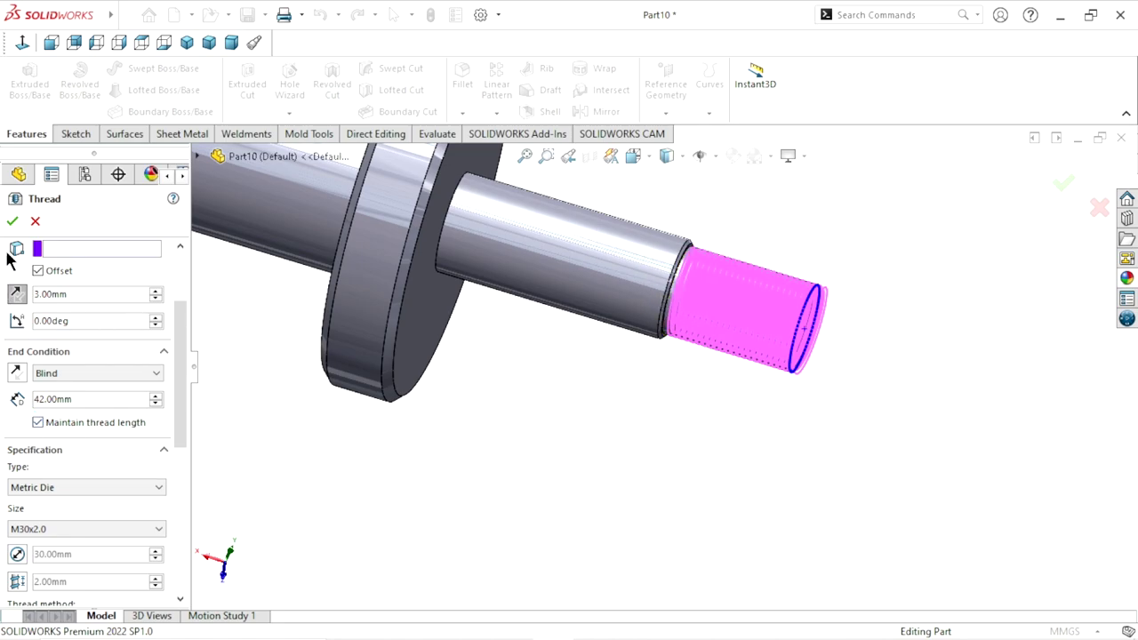
click(13, 222)
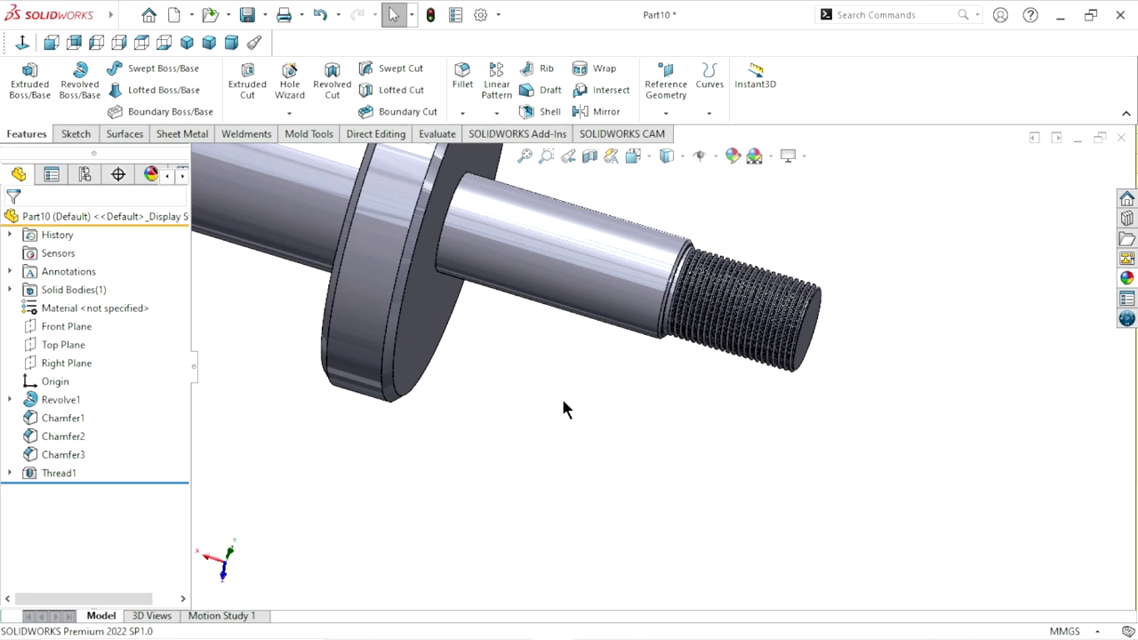
scroll(665, 373, up, 4)
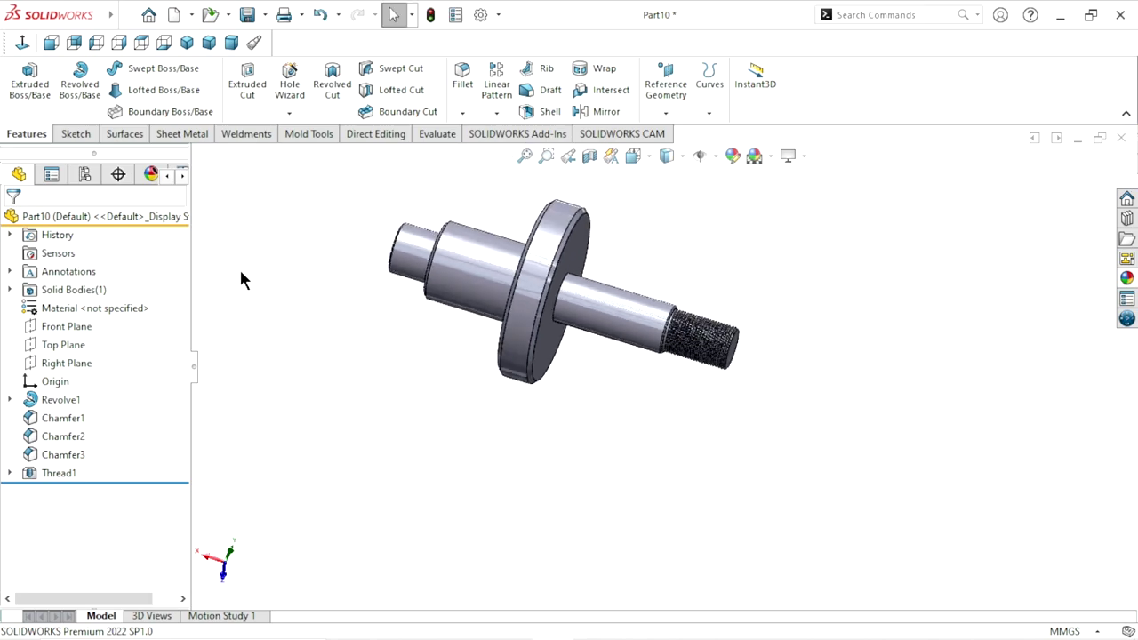
click(189, 42)
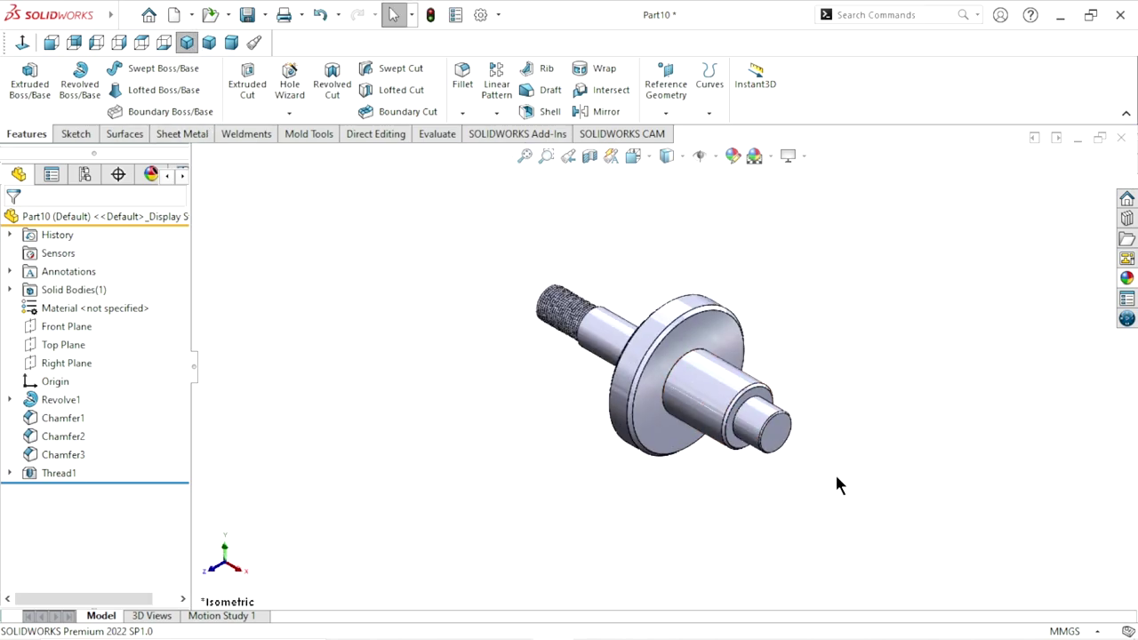
Try satin stainless, brushed and burnished steel finishes from Metal > Steel on the part
middle_drag(771, 419, 938, 349)
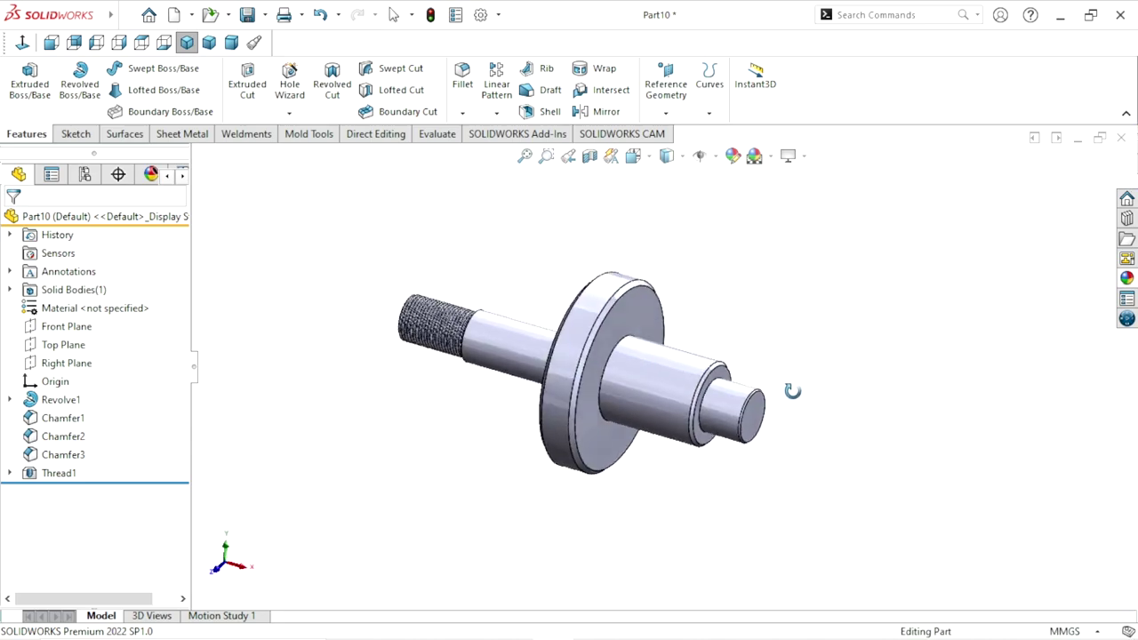
click(1127, 277)
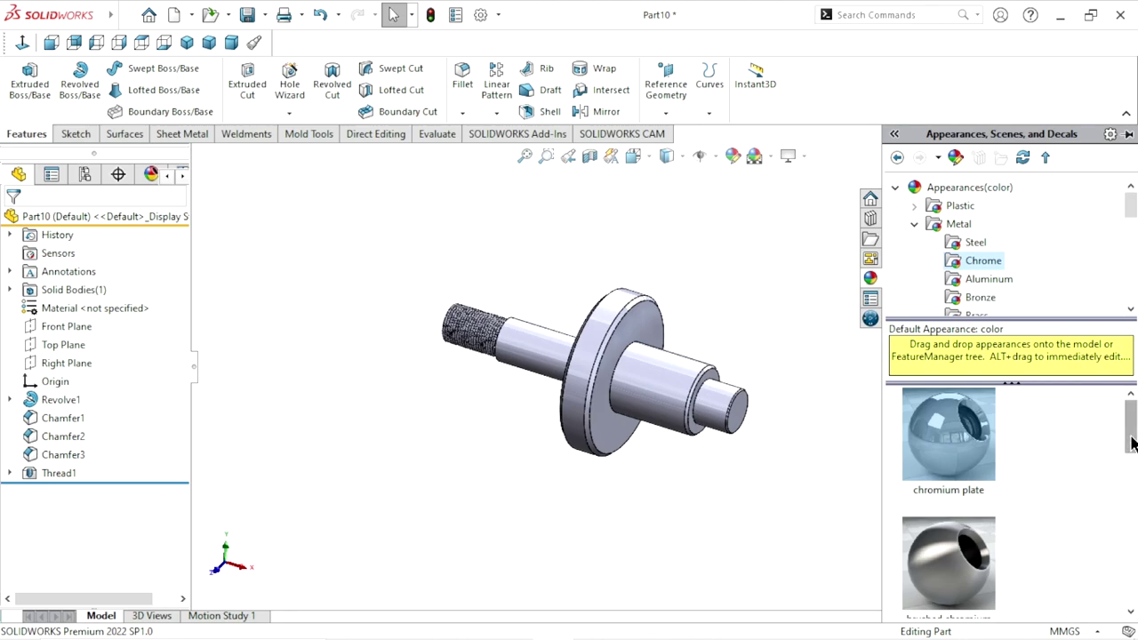
drag(1133, 443, 1130, 477)
click(960, 224)
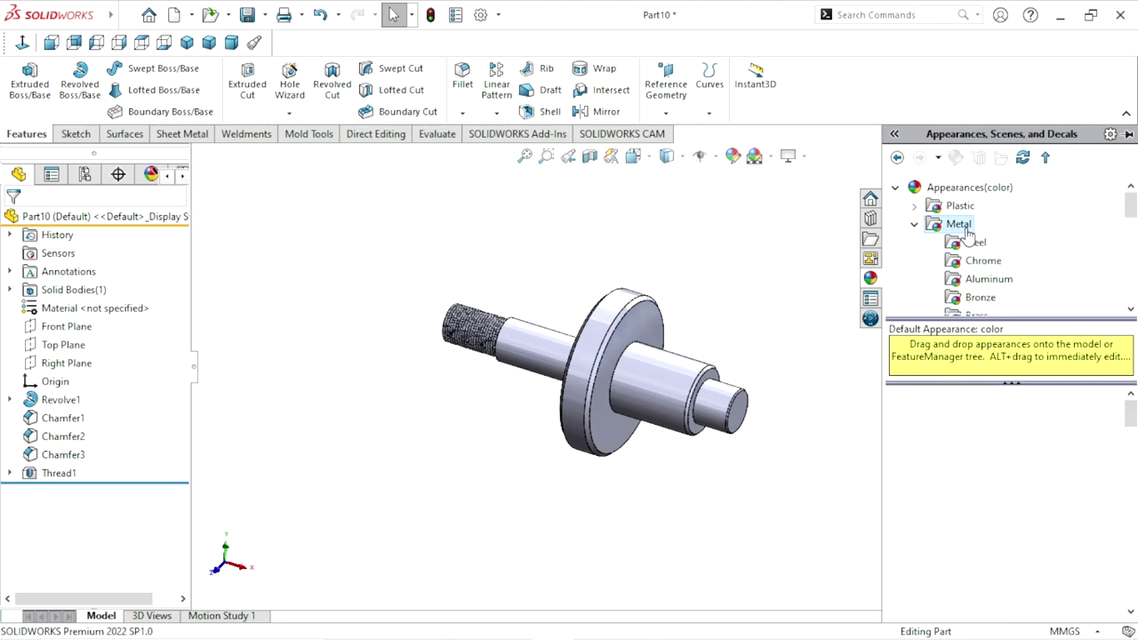
click(967, 231)
double_click(945, 230)
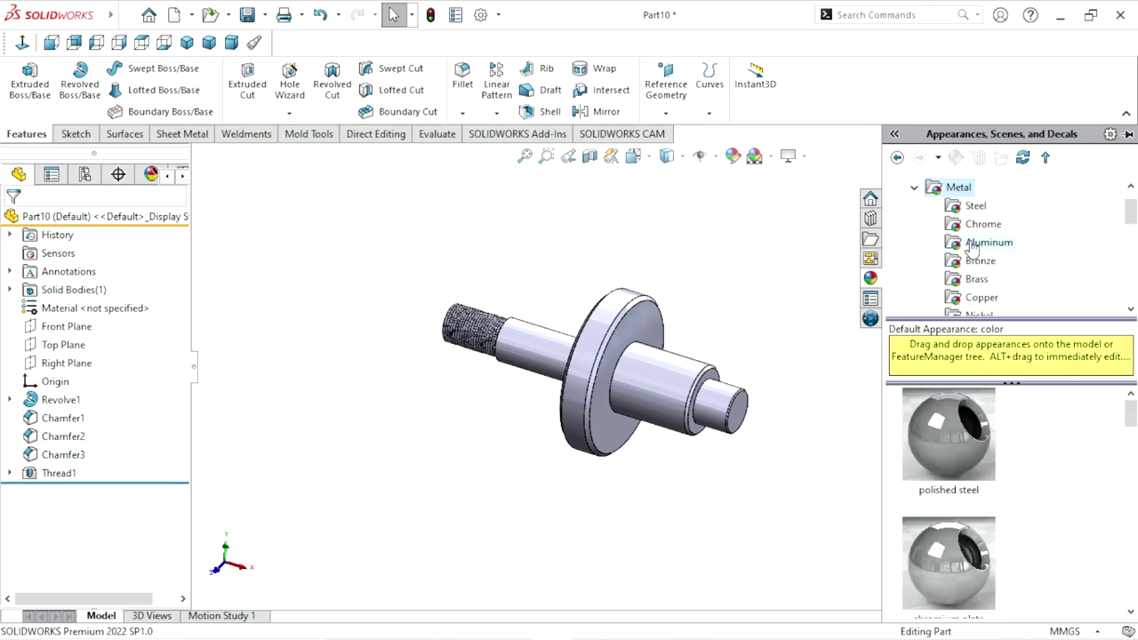
click(974, 208)
mouse_move(1129, 413)
mouse_down()
mouse_move(1129, 480)
mouse_move(1128, 455)
mouse_move(1131, 466)
mouse_up()
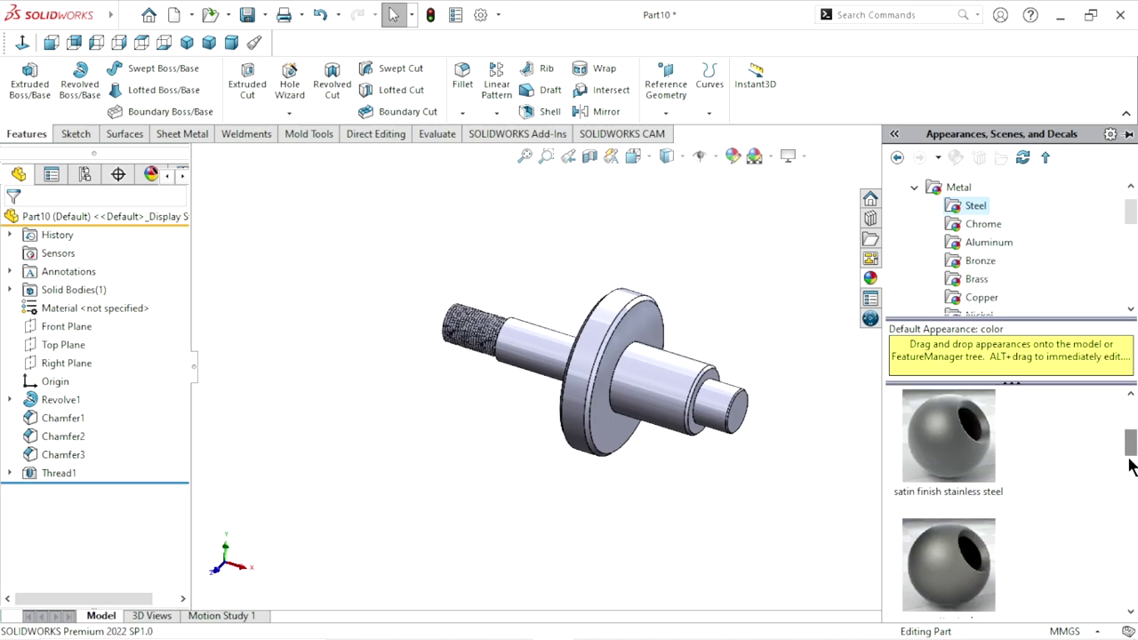
double_click(942, 458)
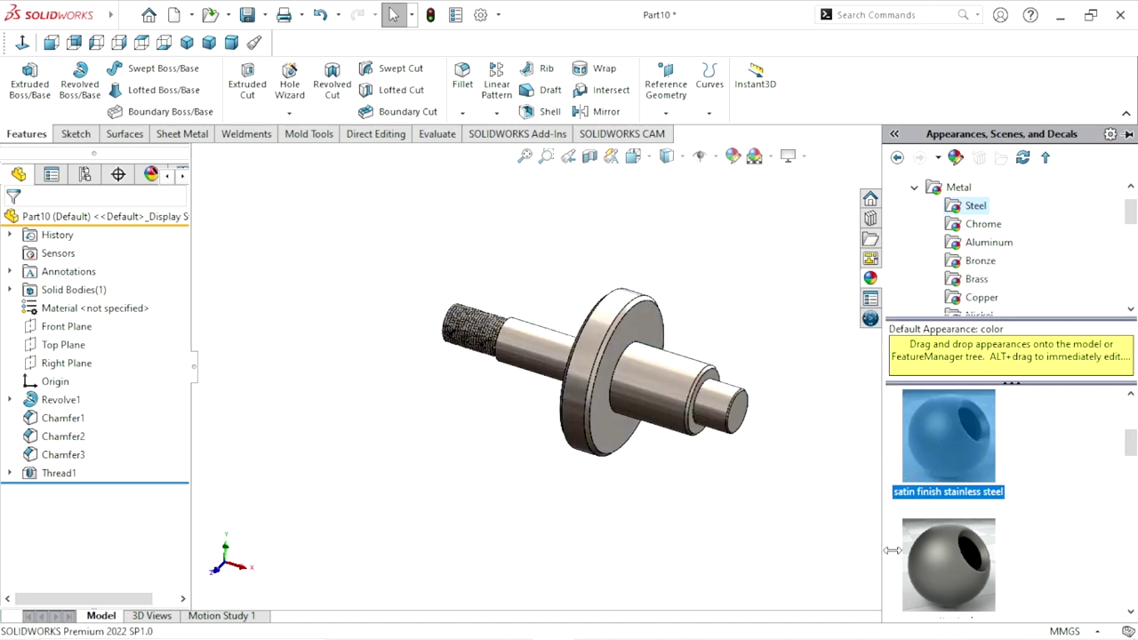
drag(1127, 453, 1130, 432)
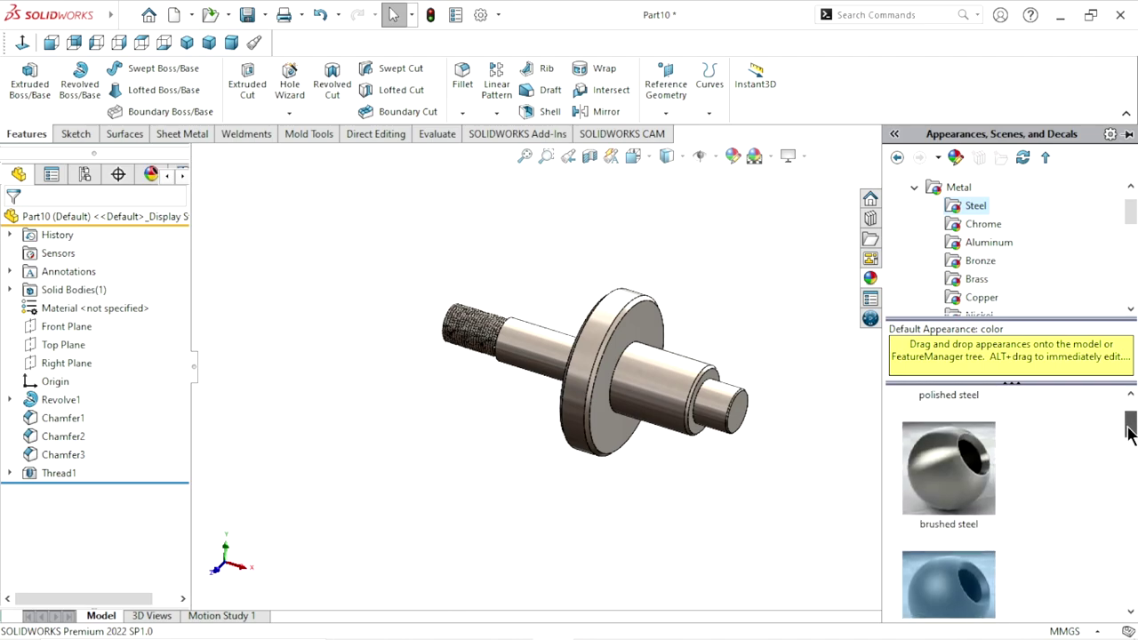
double_click(960, 509)
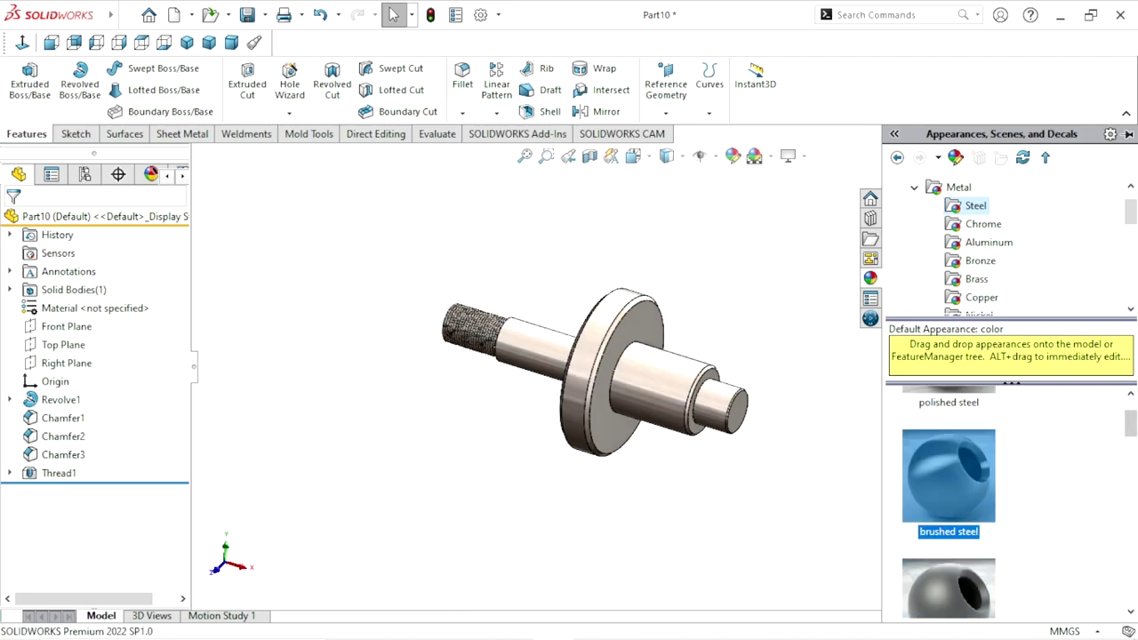
mouse_move(1131, 432)
mouse_down()
mouse_move(1133, 418)
mouse_move(1130, 481)
mouse_up()
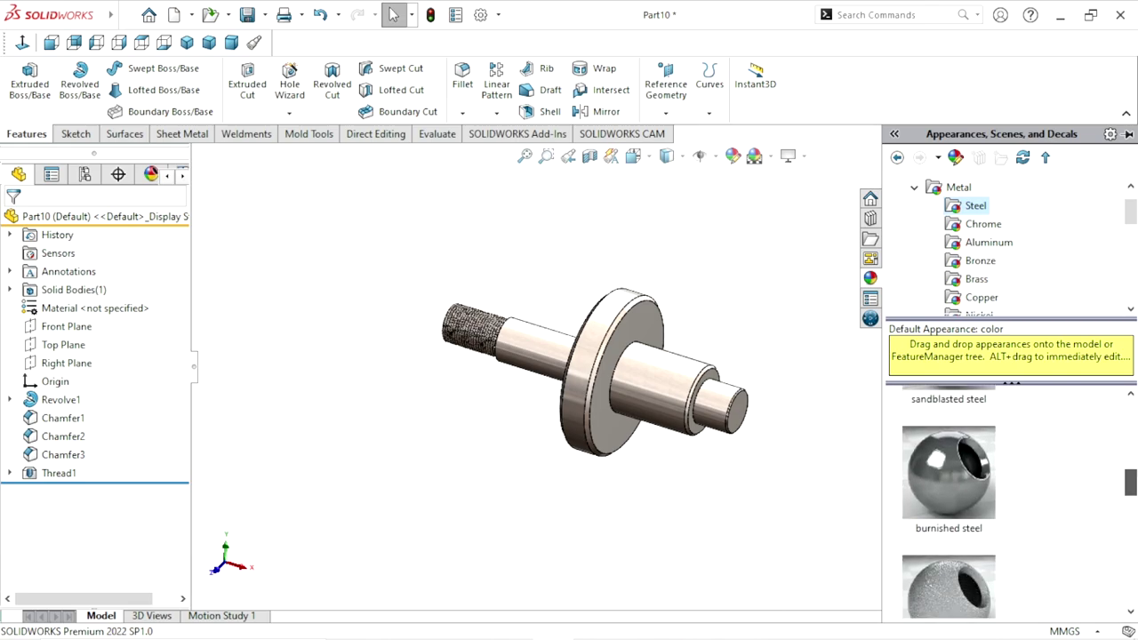
click(967, 498)
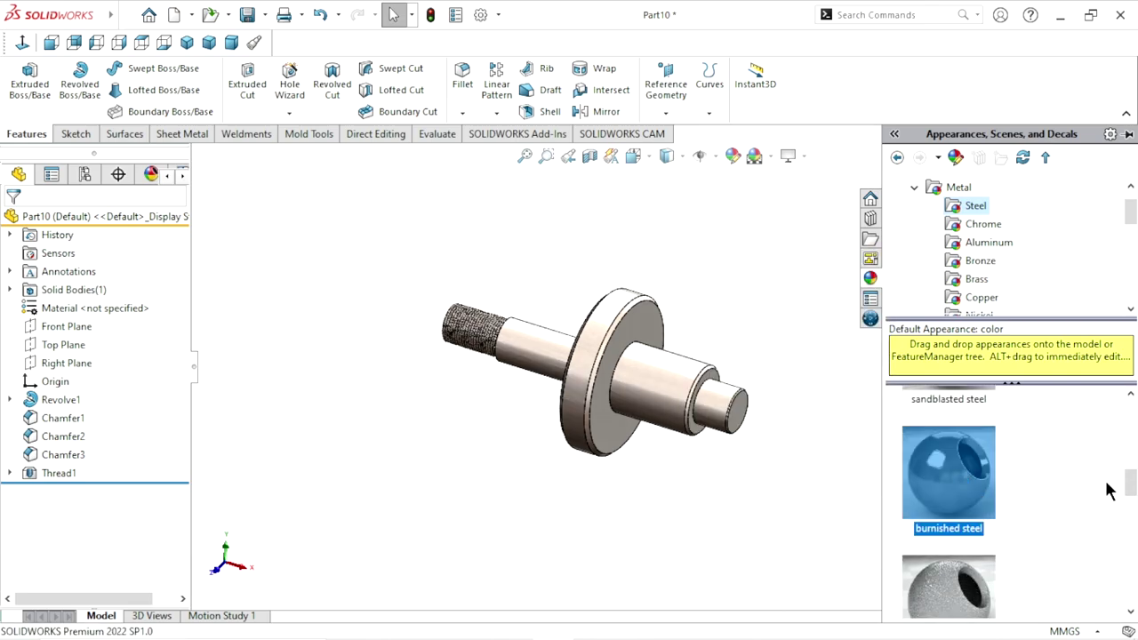
Apply polished steel to the whole part and orbit to inspect it
click(803, 155)
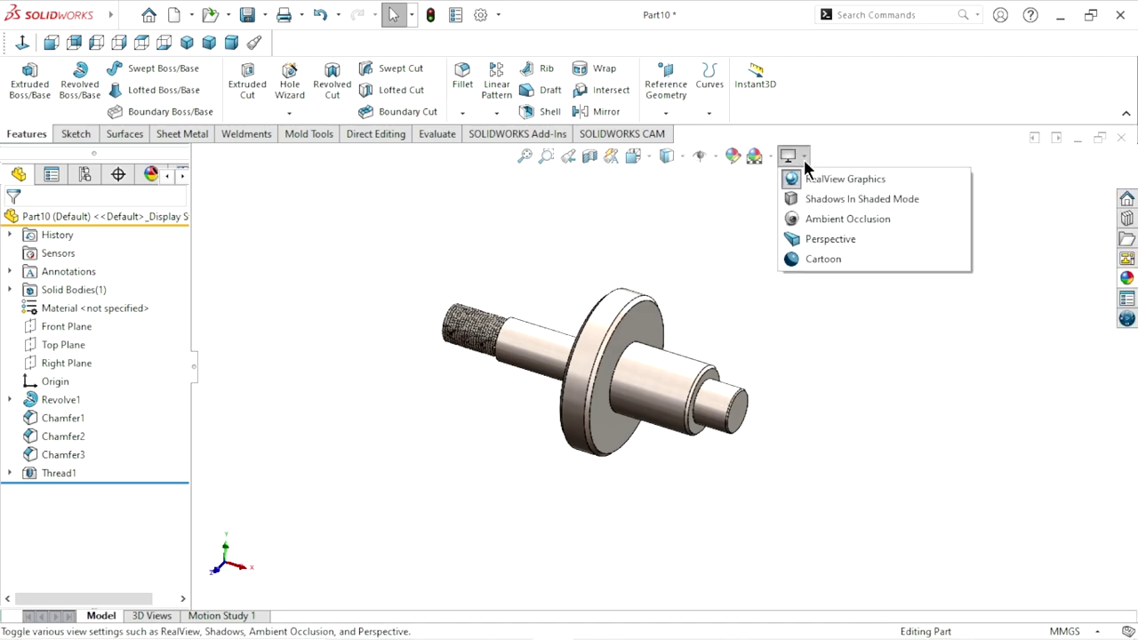
click(1126, 277)
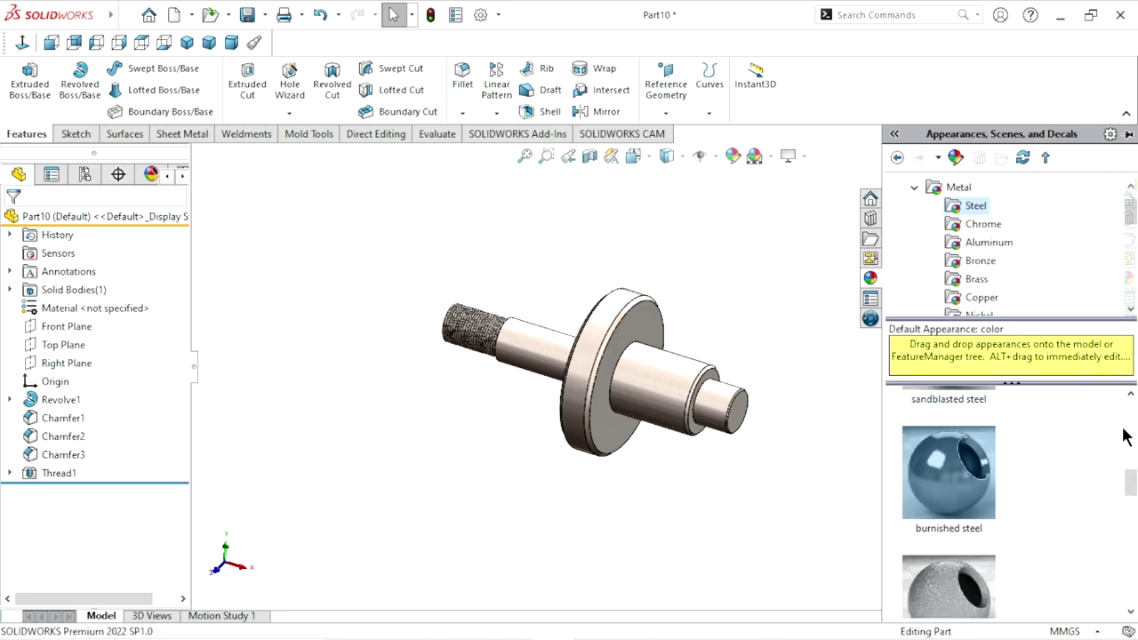
mouse_move(1134, 483)
mouse_down()
mouse_move(1121, 585)
mouse_move(1134, 385)
mouse_up()
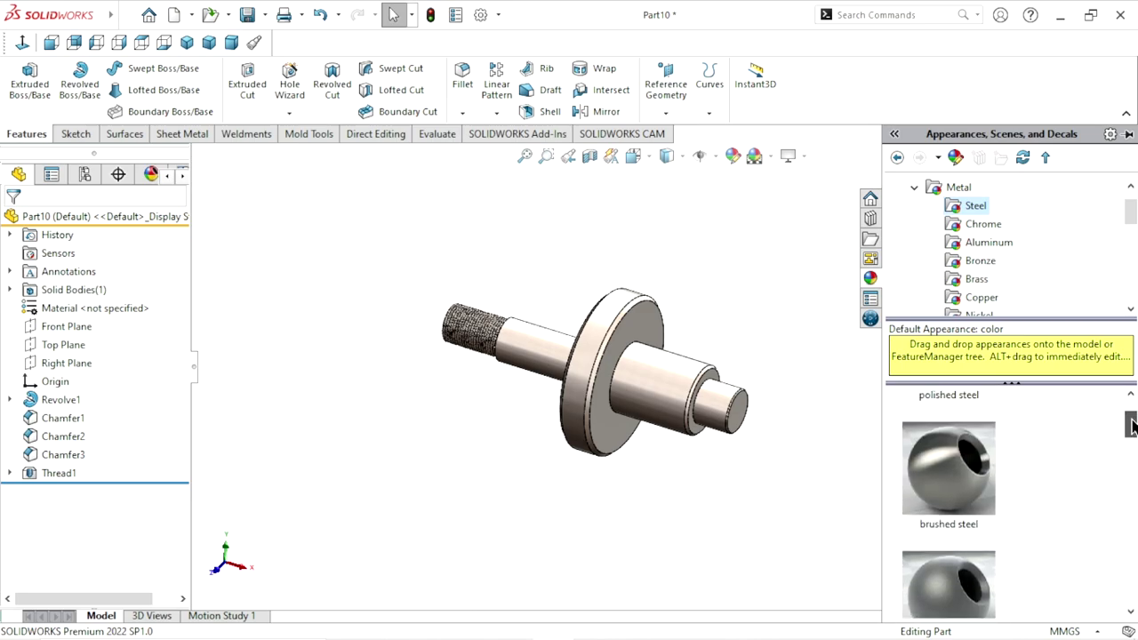
drag(967, 459, 616, 408)
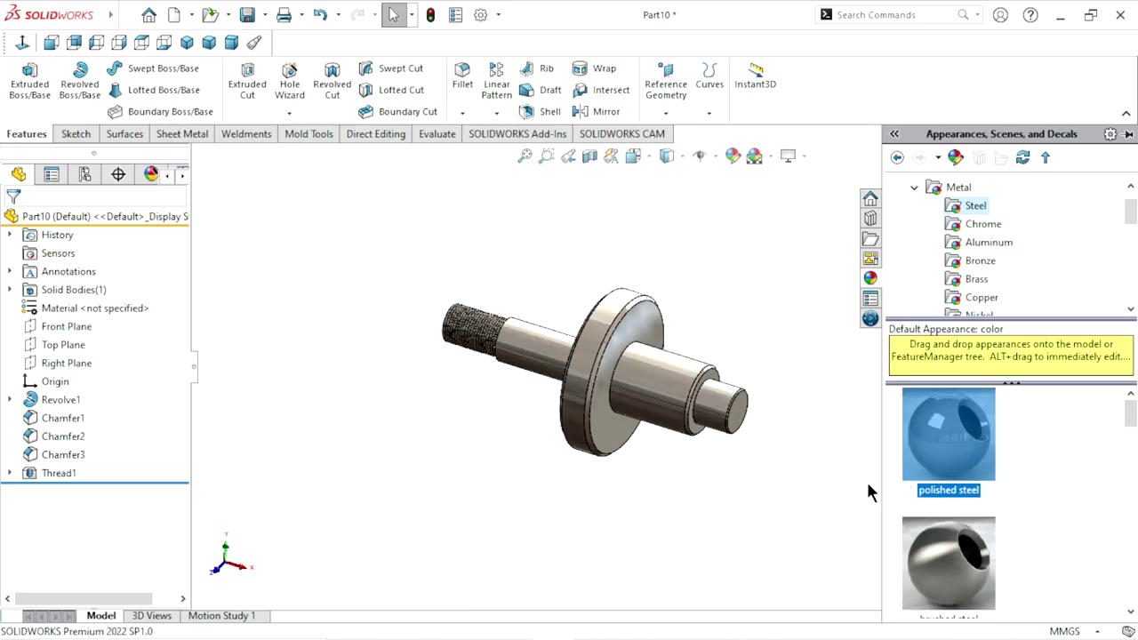
mouse_move(616, 408)
middle_down()
mouse_move(379, 439)
mouse_move(521, 388)
mouse_move(620, 488)
mouse_move(670, 519)
mouse_move(668, 368)
mouse_move(643, 459)
mouse_move(755, 421)
middle_up()
Apply the chromium plate appearance from Metal > Chrome to the shaft
scroll(767, 431, down, 5)
scroll(671, 378, down, 2)
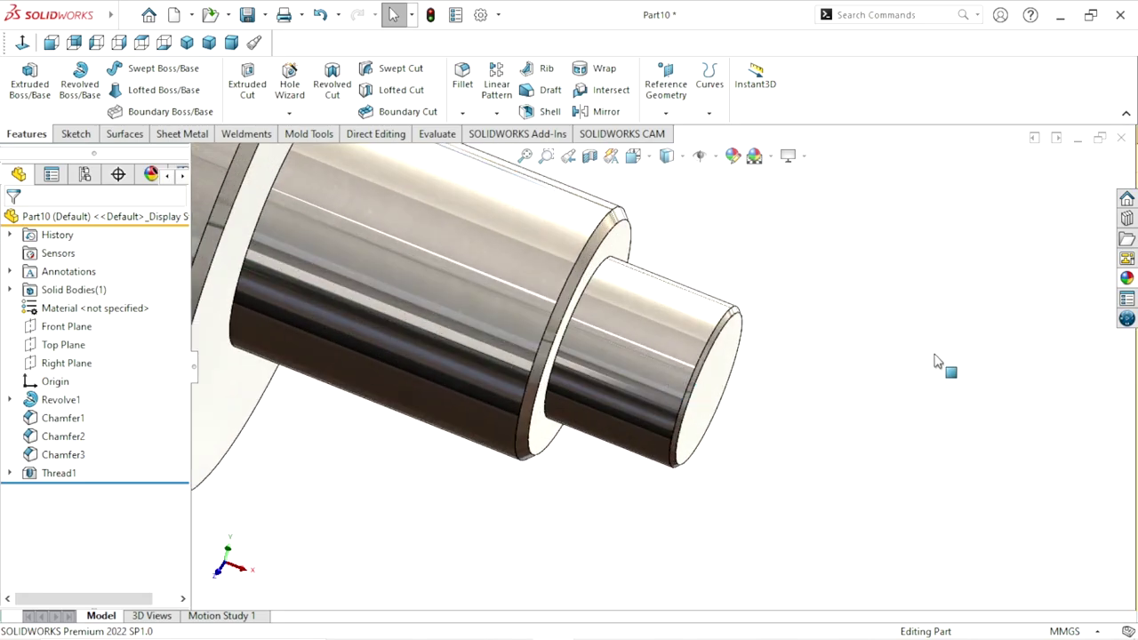
click(663, 318)
click(1125, 279)
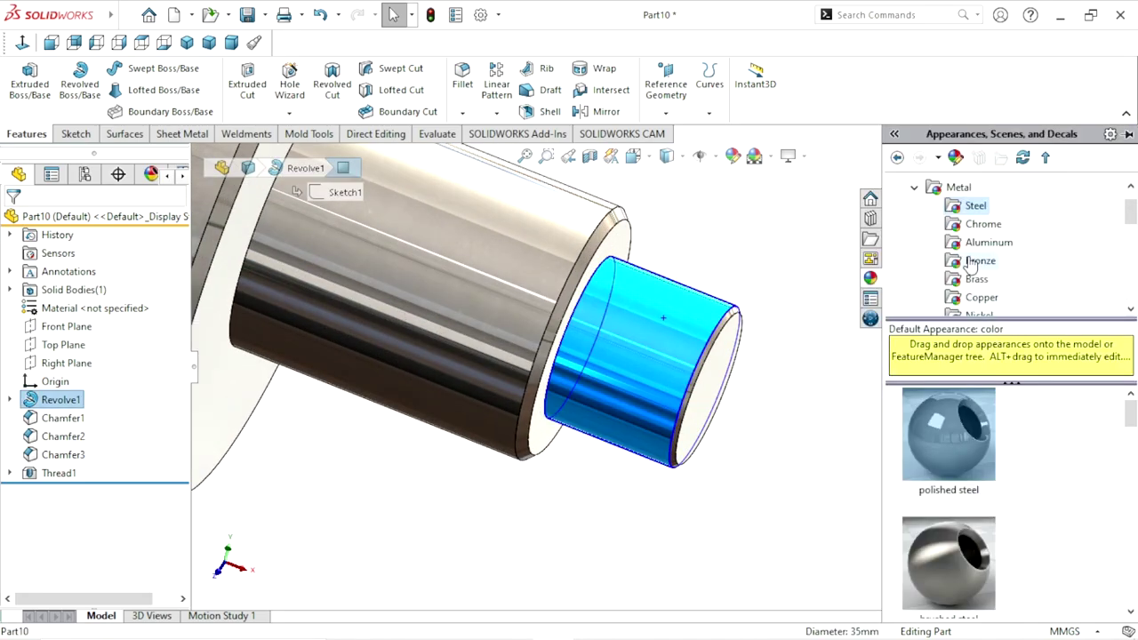
click(982, 224)
click(941, 425)
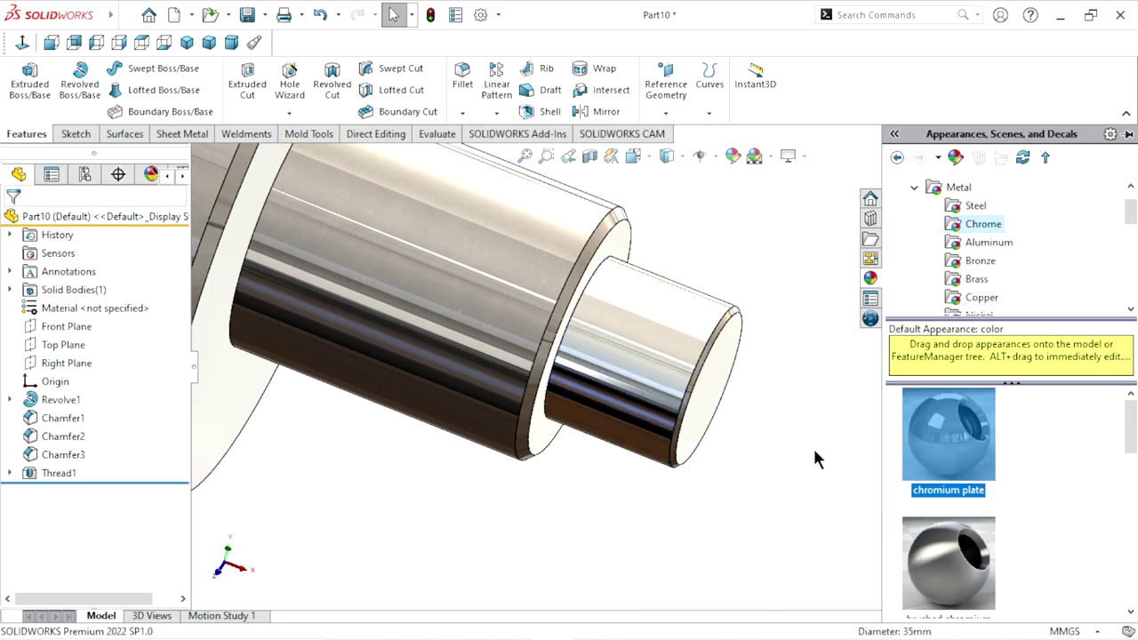
Return to isometric view and orbit the chrome shaft to inspect it
scroll(711, 466, up, 5)
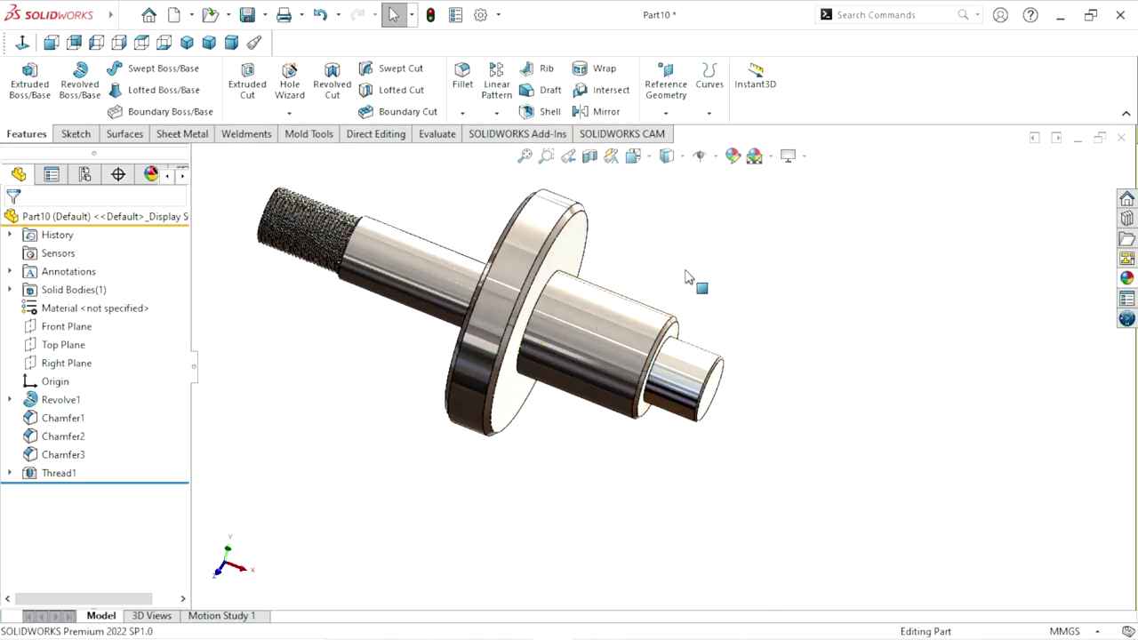
click(186, 43)
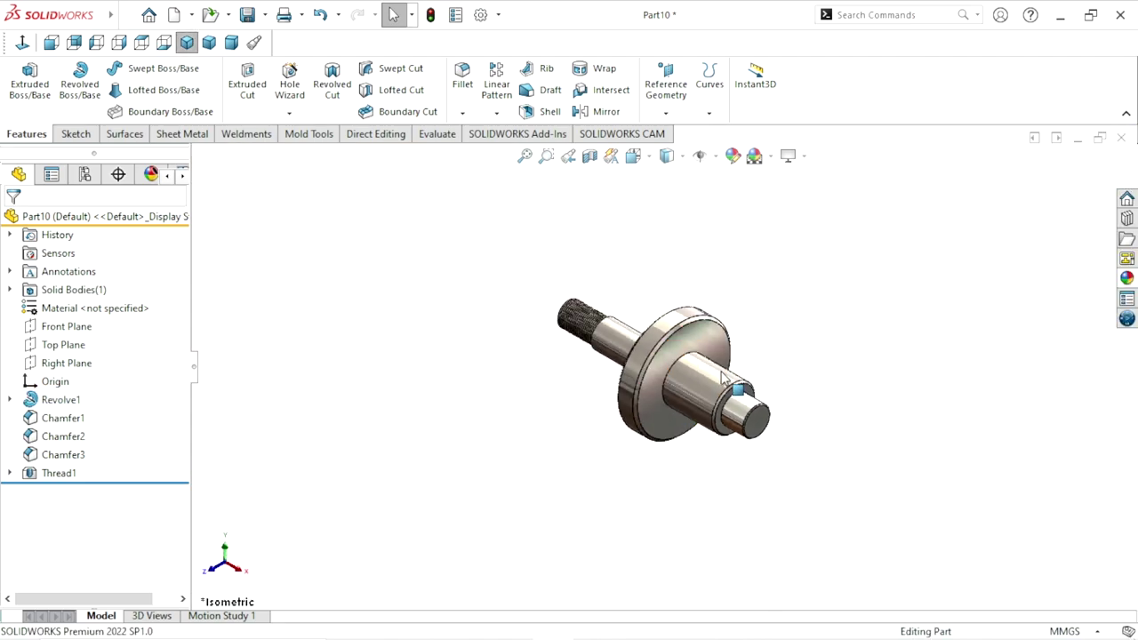
scroll(711, 408, down, 2)
scroll(737, 394, down, 2)
middle_drag(807, 420, 865, 406)
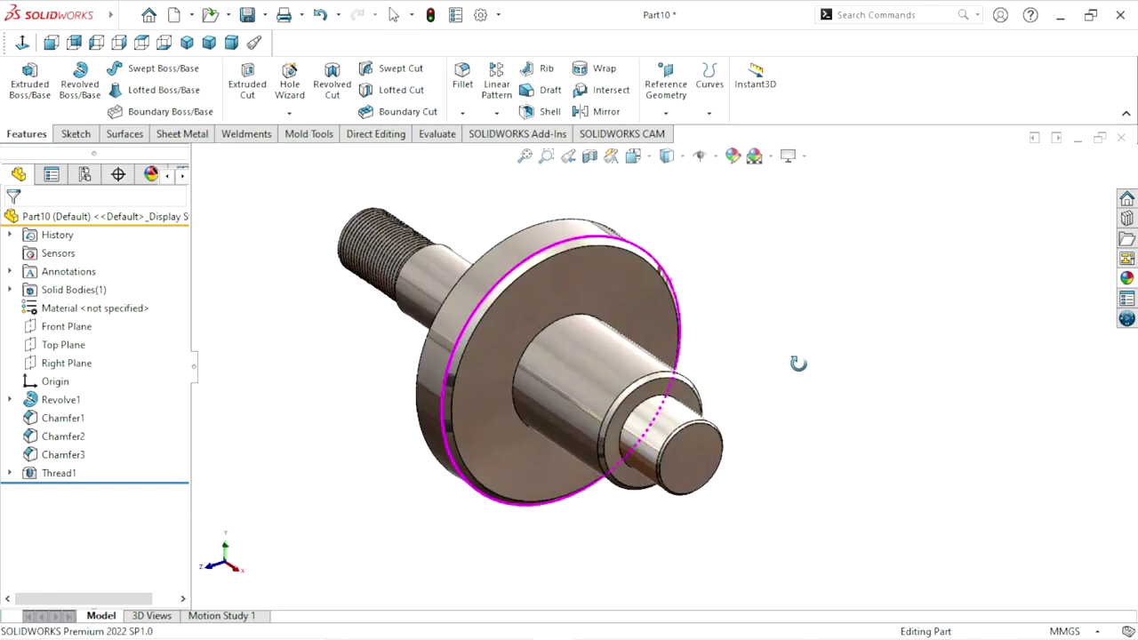
middle_drag(865, 405, 841, 379)
scroll(633, 444, up, 2)
scroll(634, 445, down, 2)
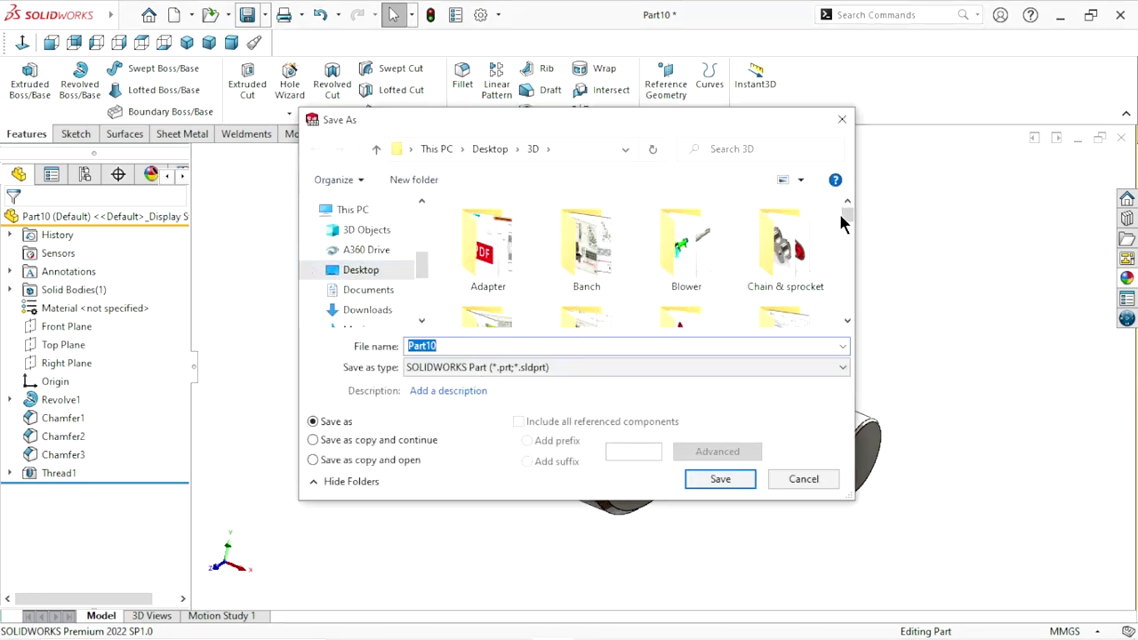
Save the shaft as 'Part#8 Arm pin' in the Slotting mechanism folder, rebuilding on save
drag(841, 216, 845, 233)
click(847, 321)
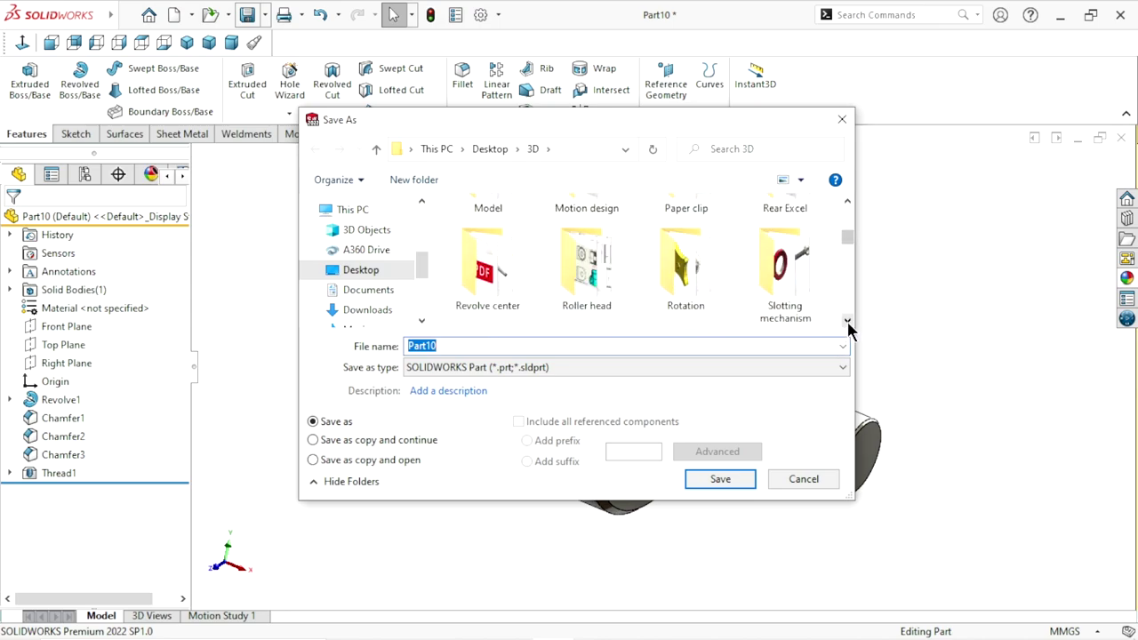
double_click(803, 307)
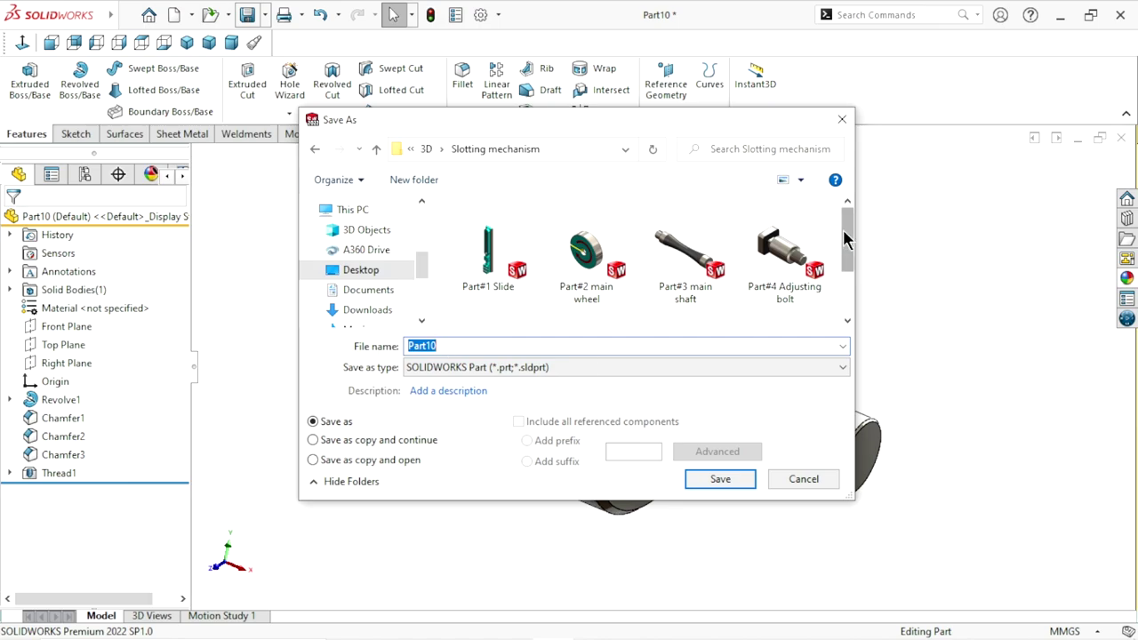
drag(845, 238, 840, 297)
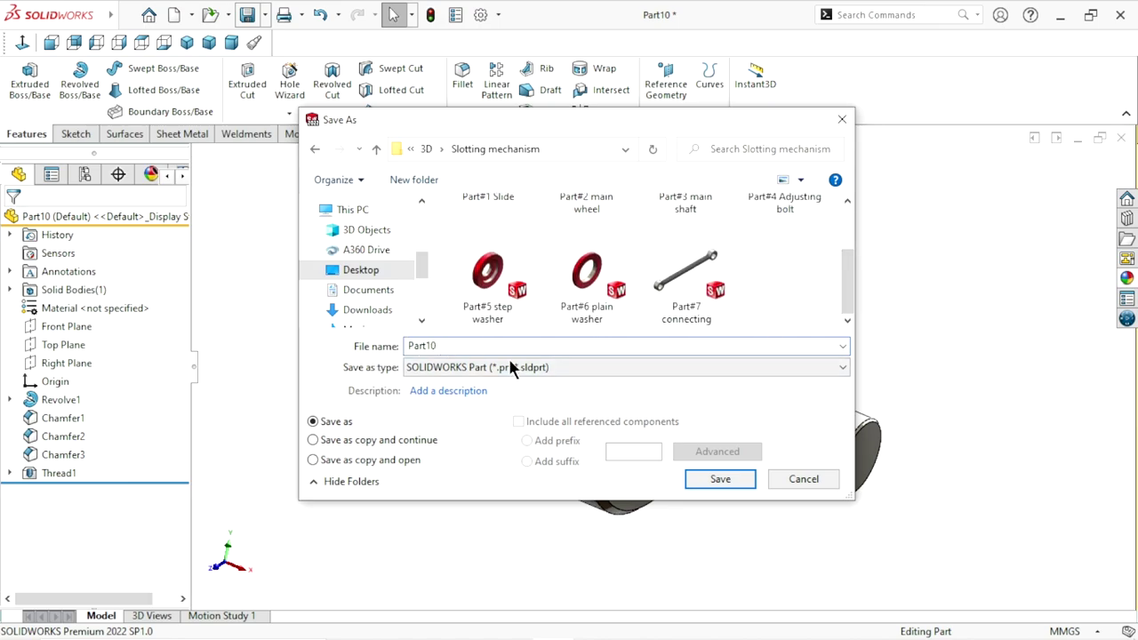
click(563, 354)
key(BackSpace)
key(BackSpace)
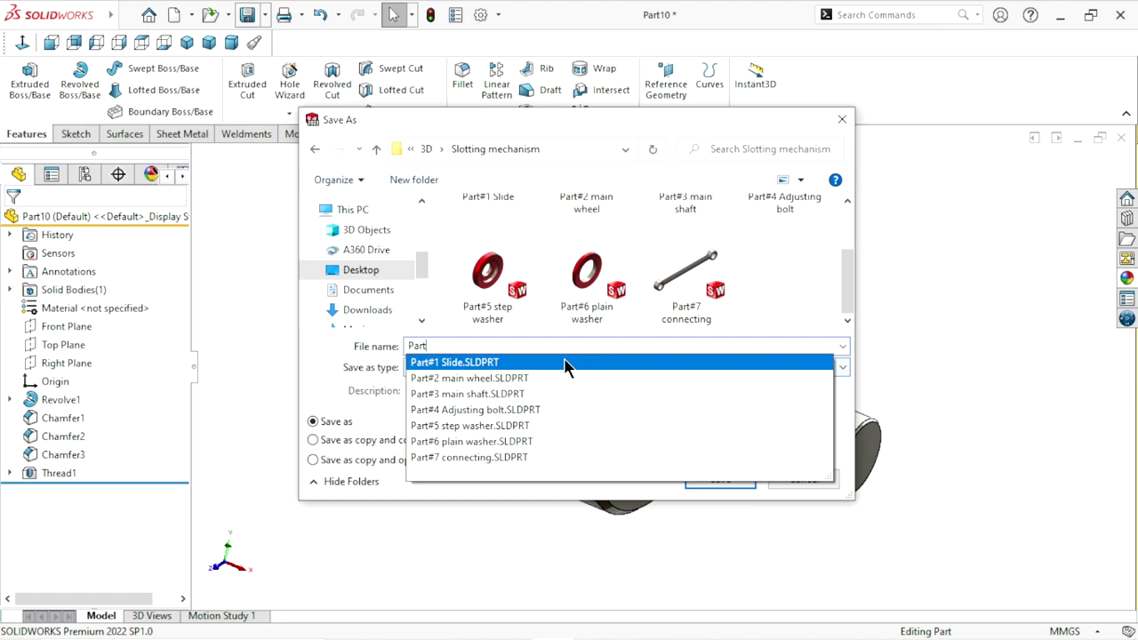
text(#8 Arm pin)
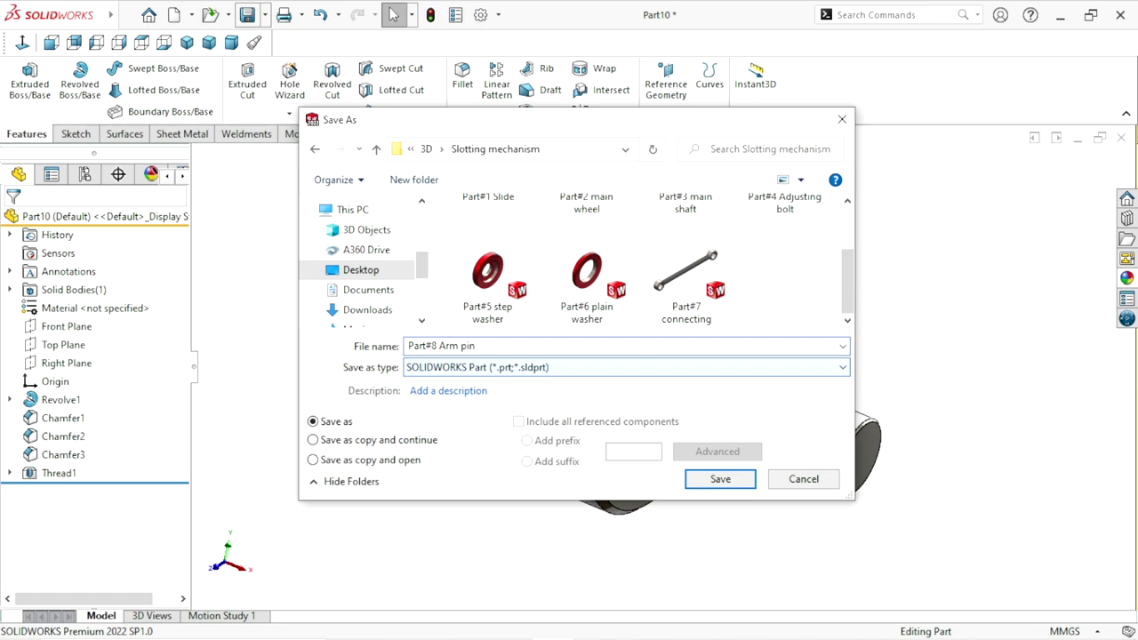
click(702, 481)
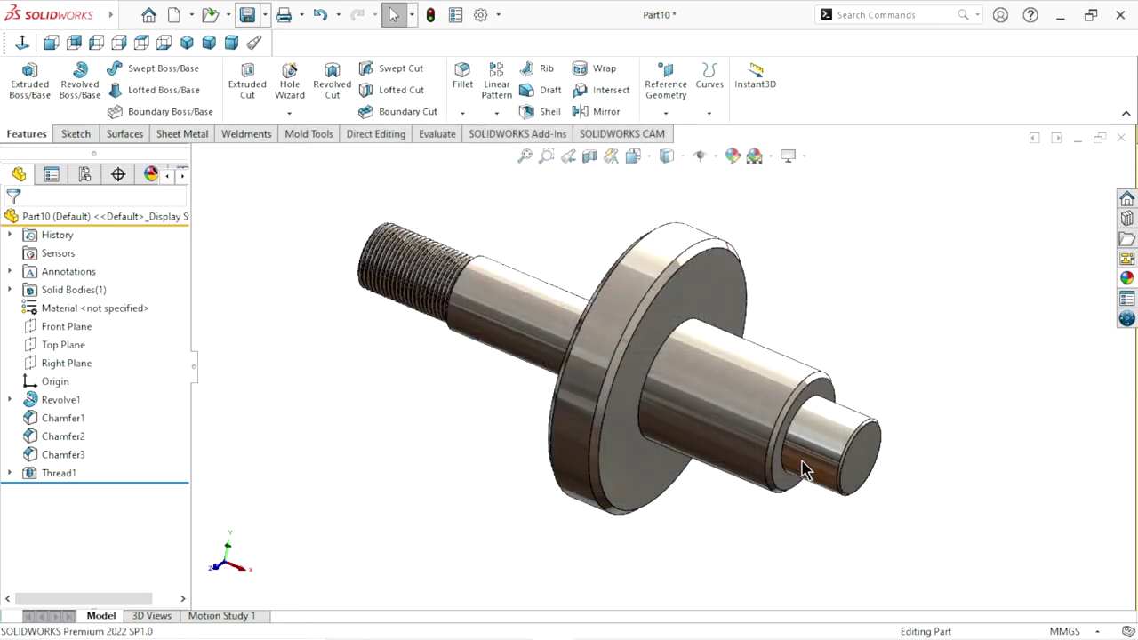
click(533, 267)
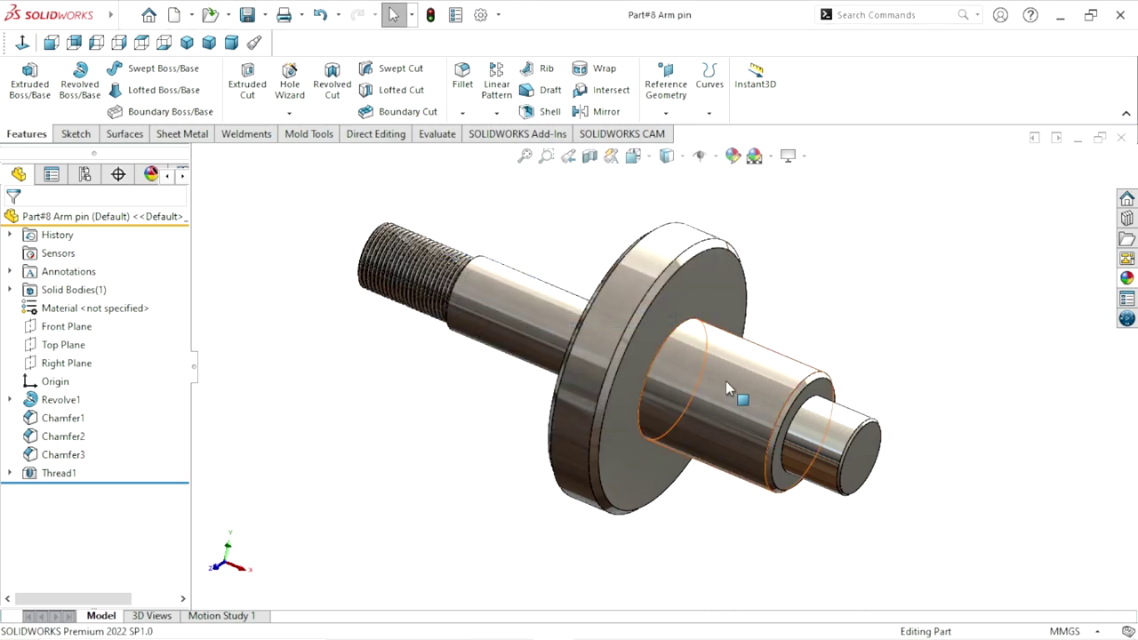
scroll(700, 357, up, 2)
scroll(699, 357, down, 2)
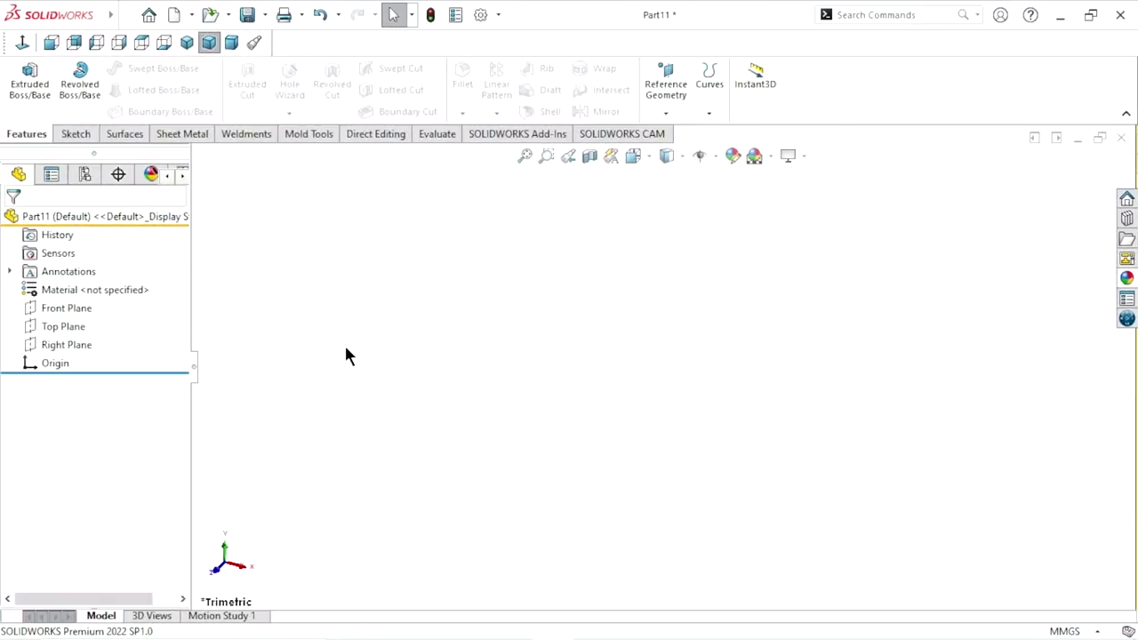
Sketch two concentric origin-centred circles on the Right Plane
click(68, 345)
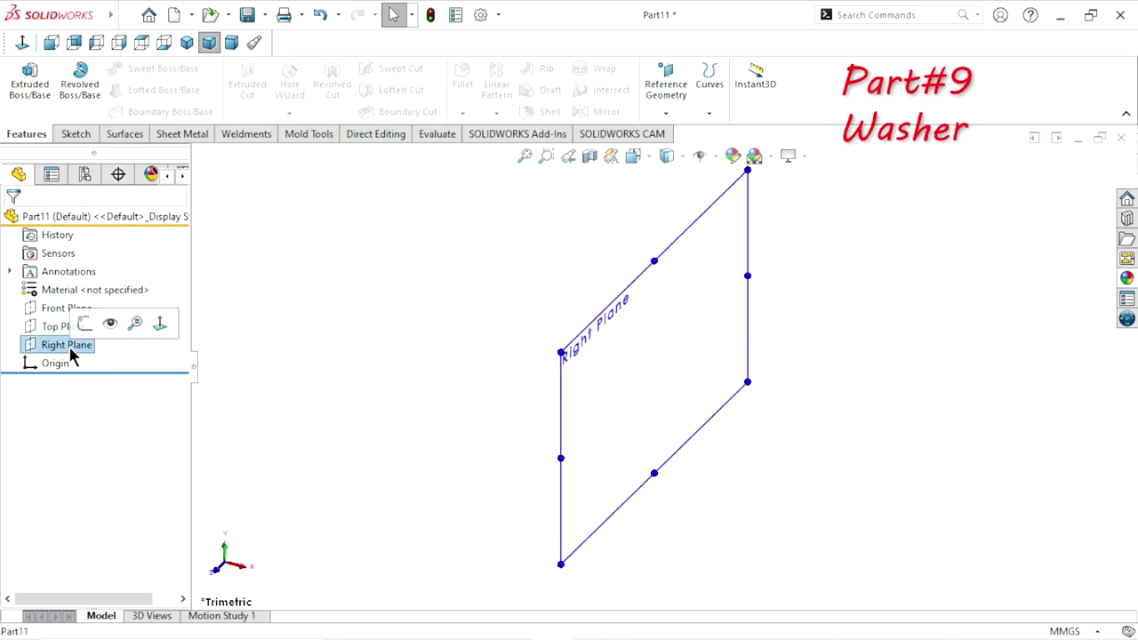
click(83, 327)
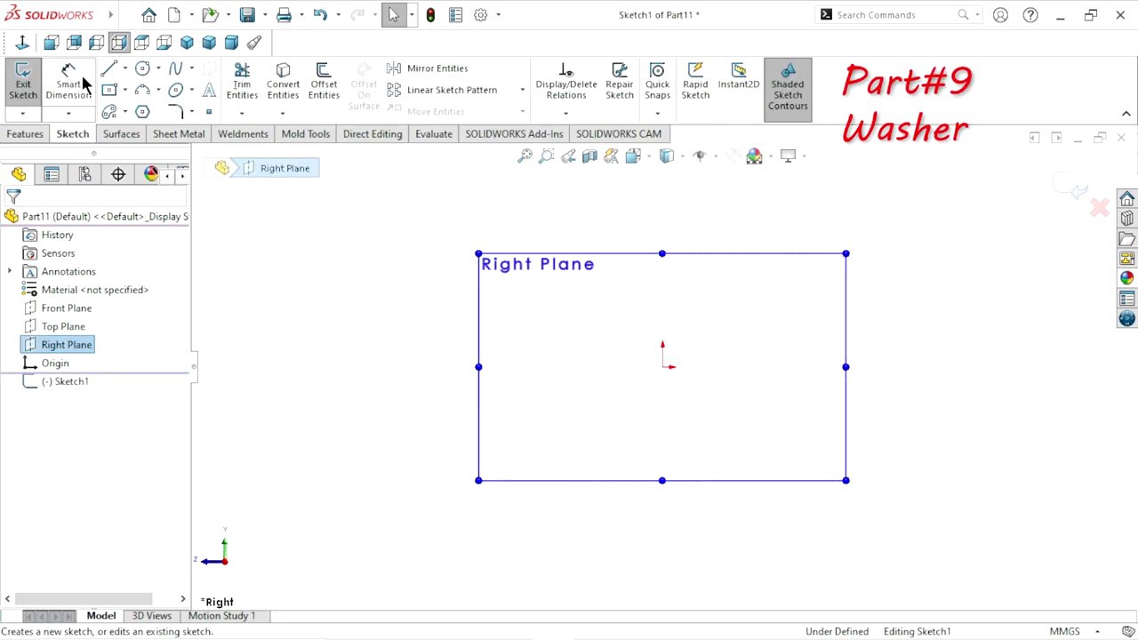
click(141, 73)
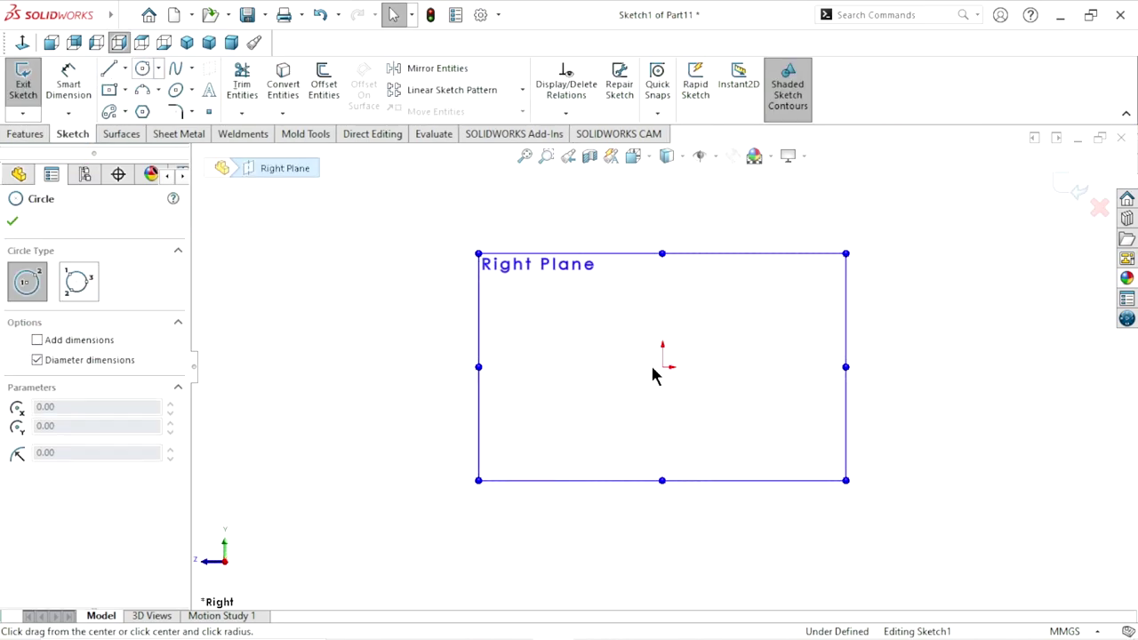
click(662, 366)
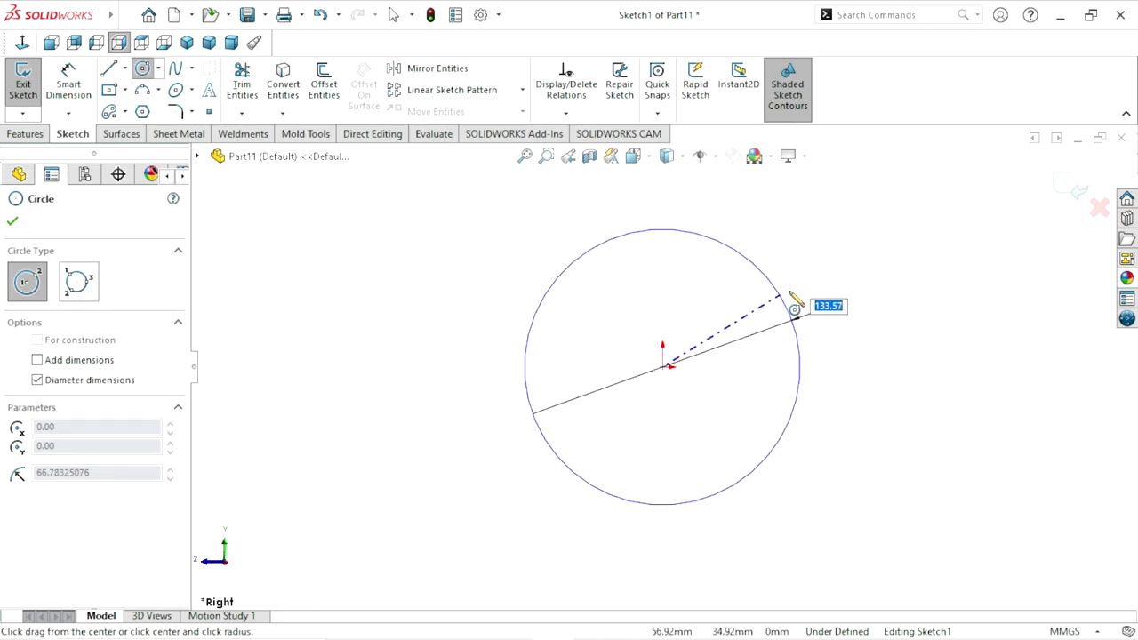
click(803, 290)
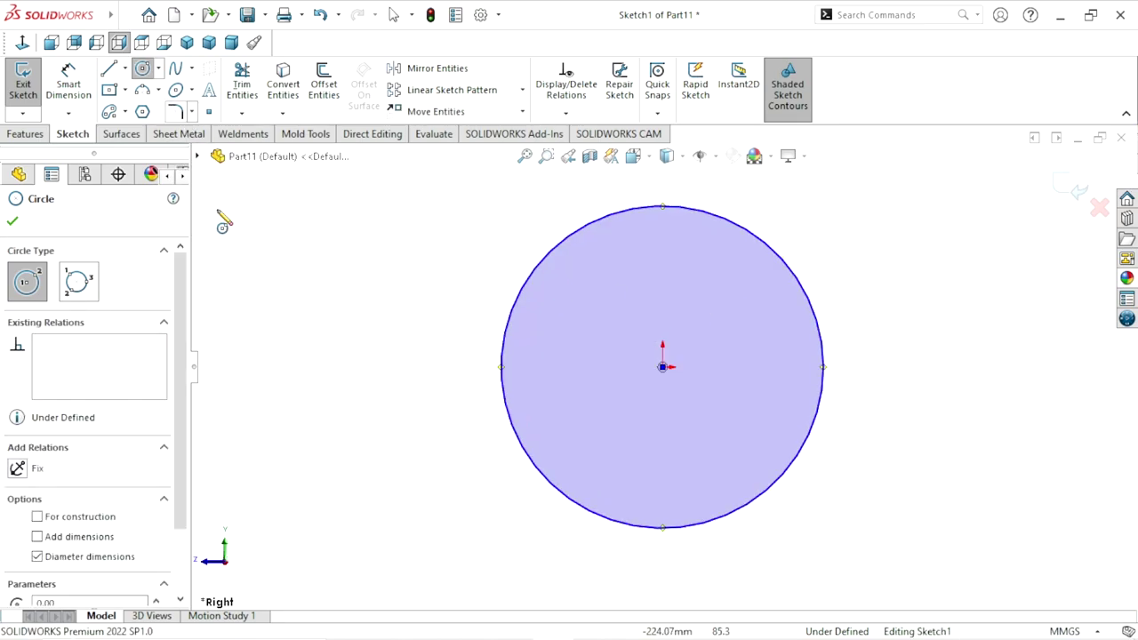
click(662, 367)
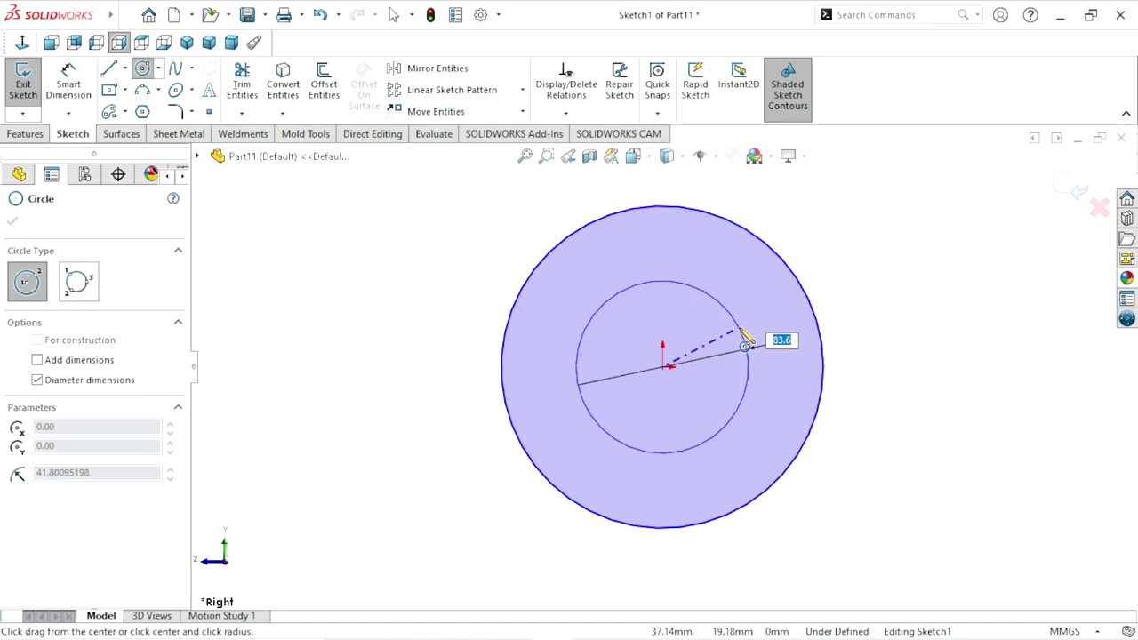
click(745, 342)
Dimension the inner circle Ø30 mm and the outer circle Ø65 mm
click(75, 89)
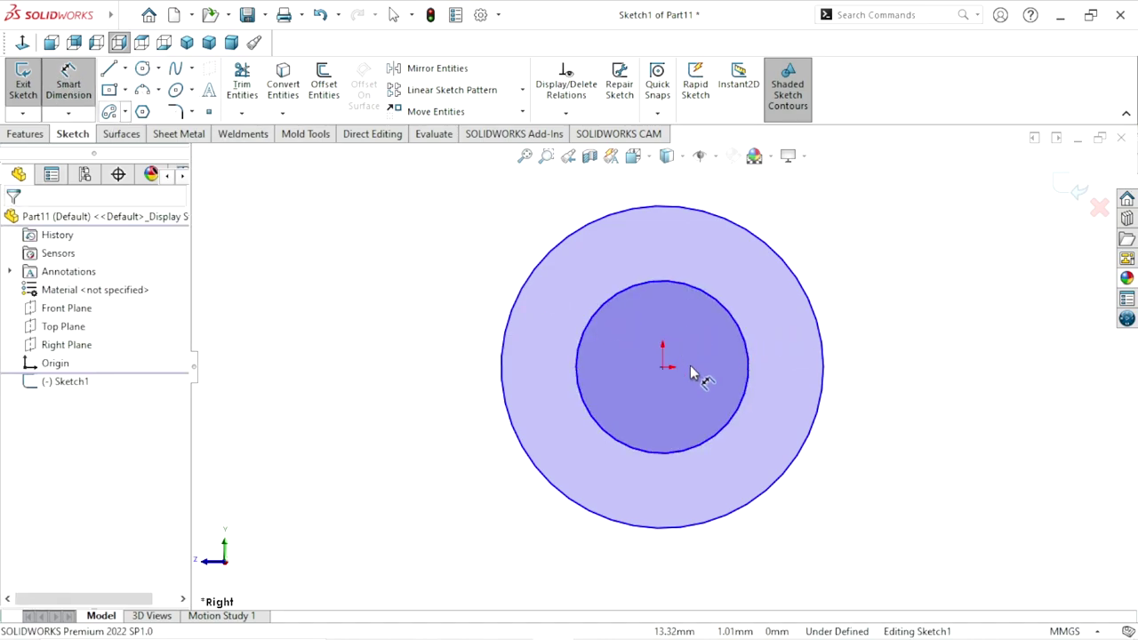
click(754, 388)
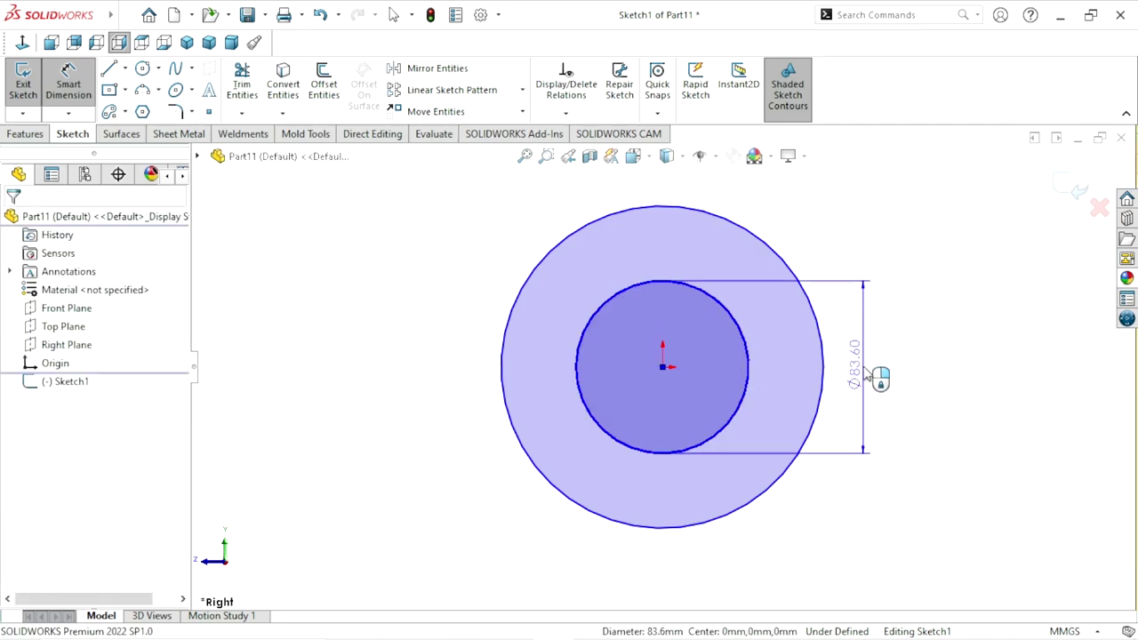
click(872, 375)
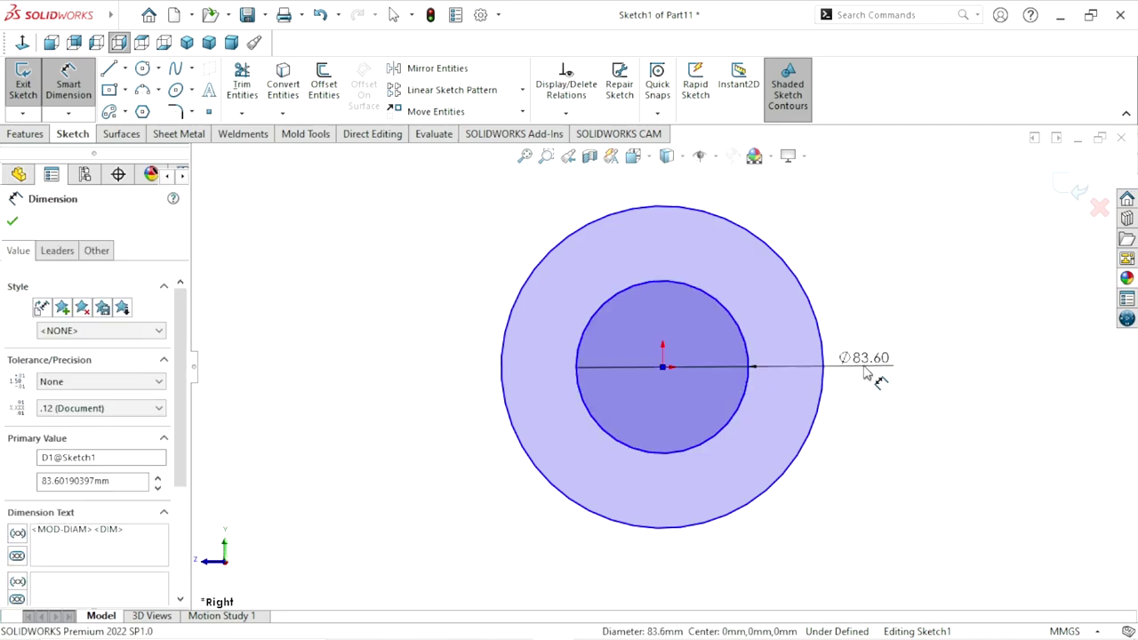
text(30)
click(792, 344)
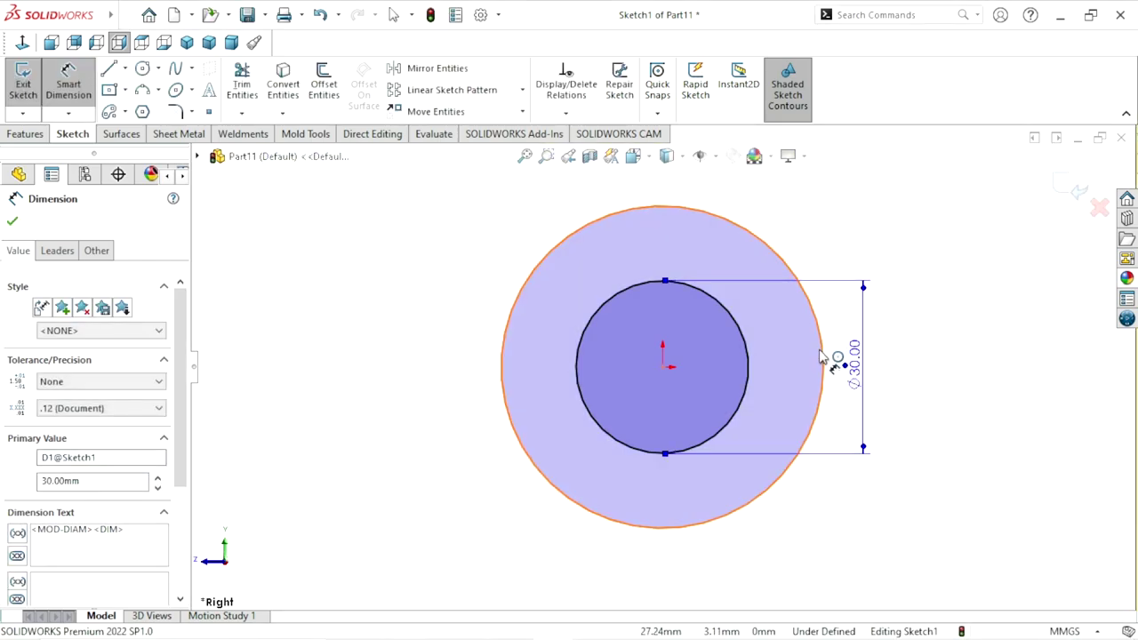
click(827, 356)
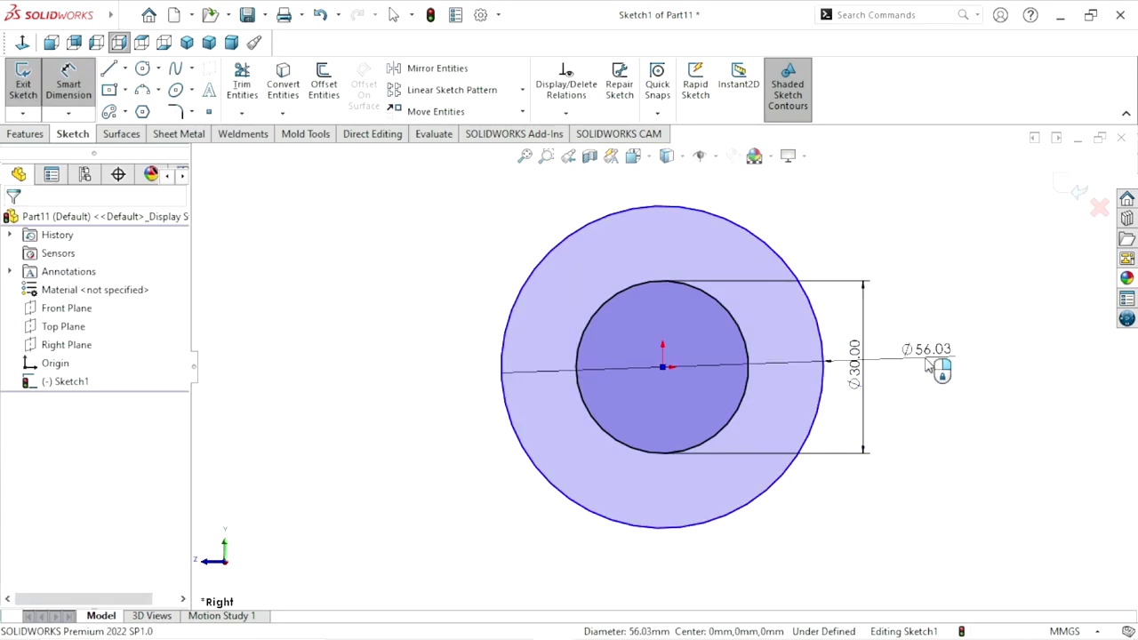
click(927, 365)
text(65)
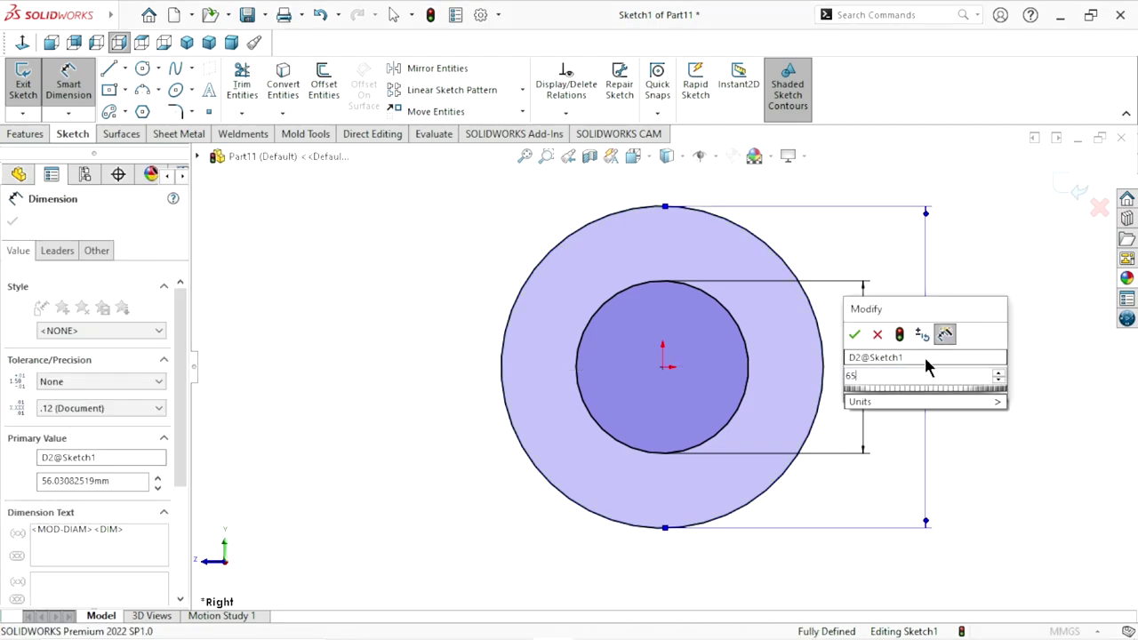
click(854, 334)
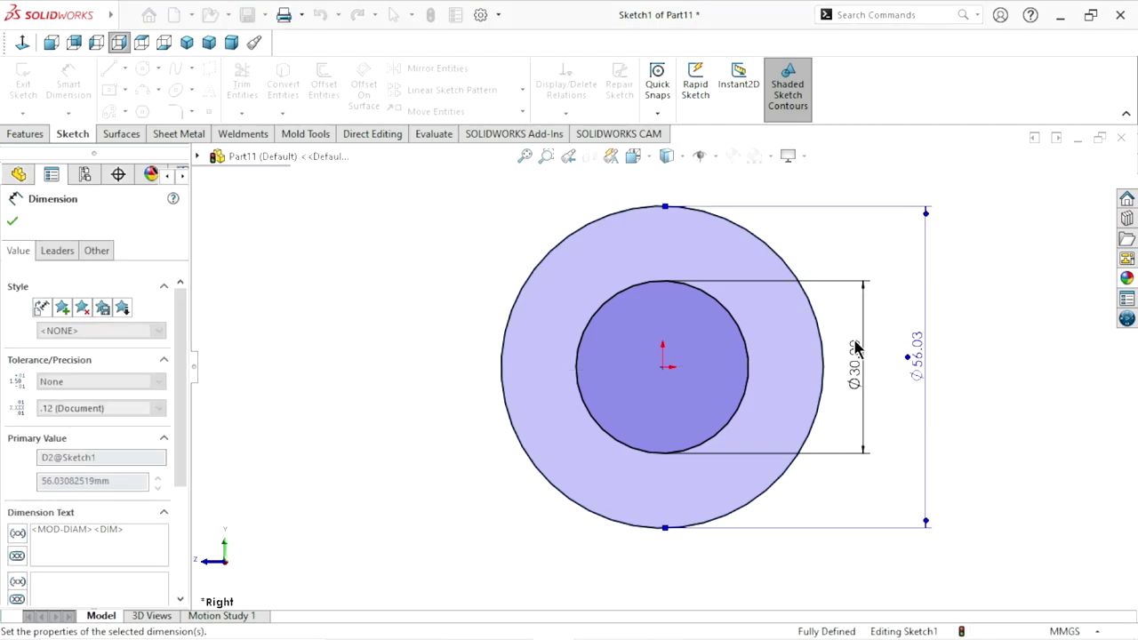
click(13, 224)
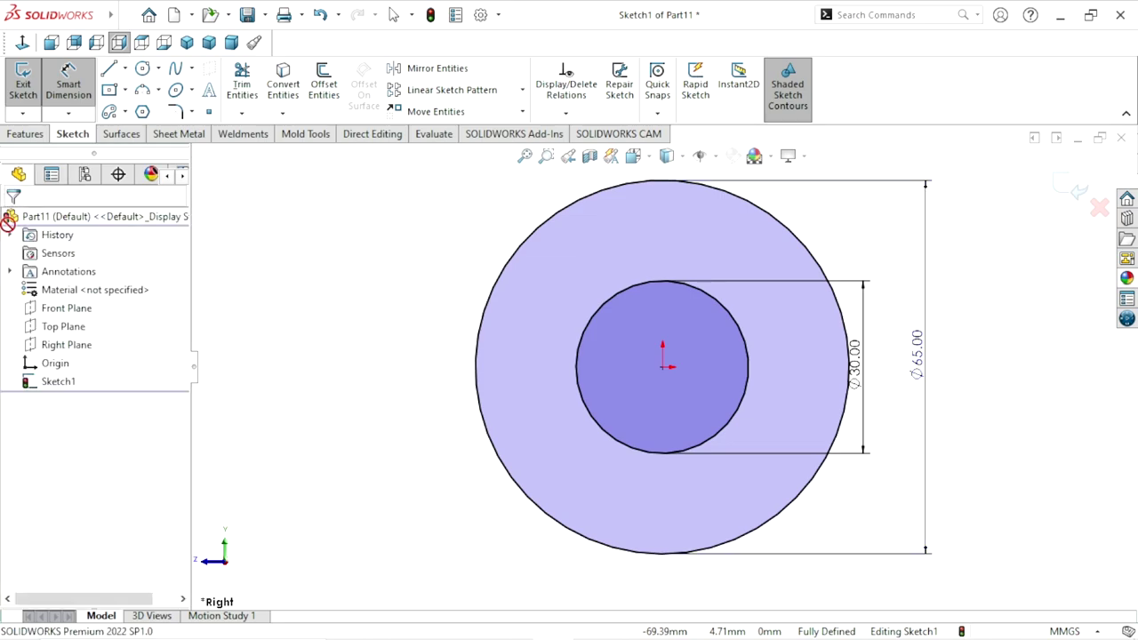
Extrude the ring sketch into the washer body and tilt the view slightly
click(25, 134)
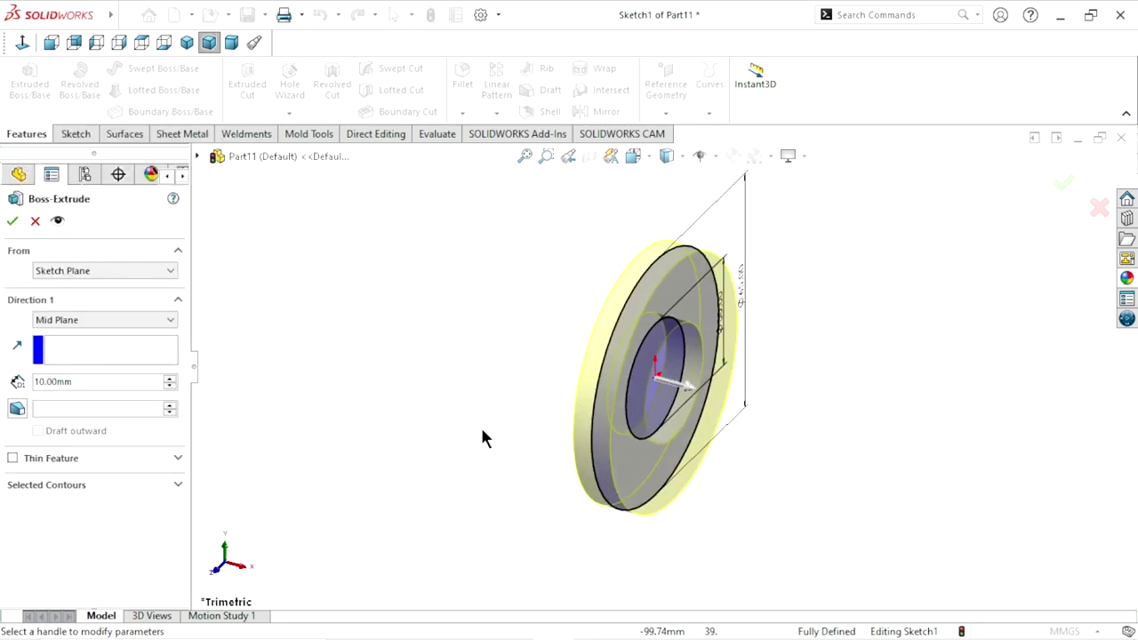
click(119, 389)
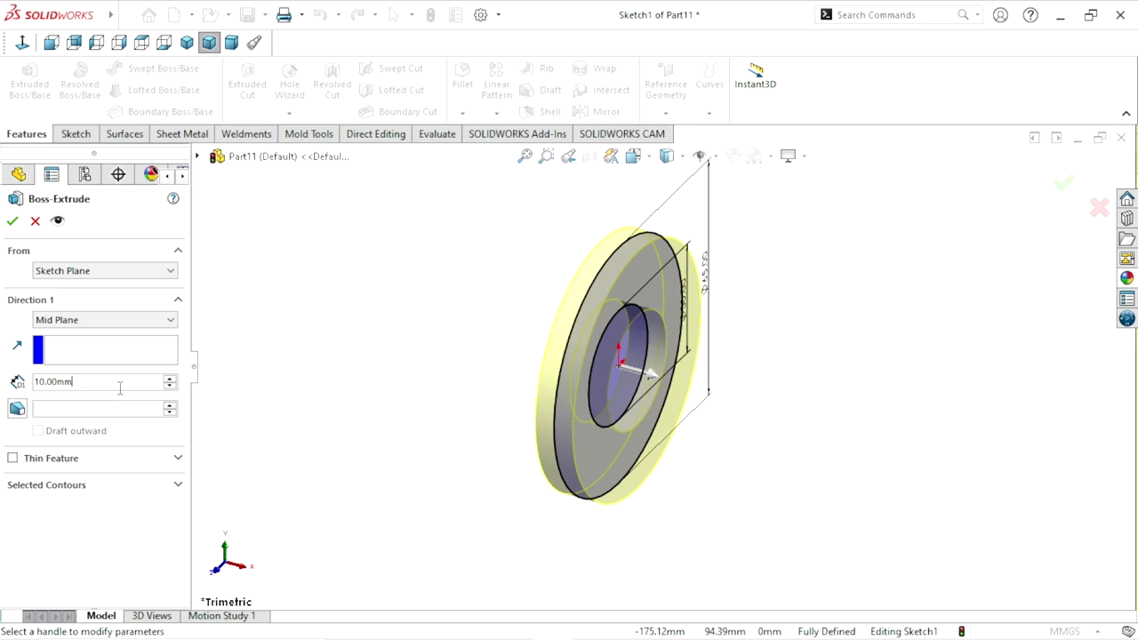
click(13, 223)
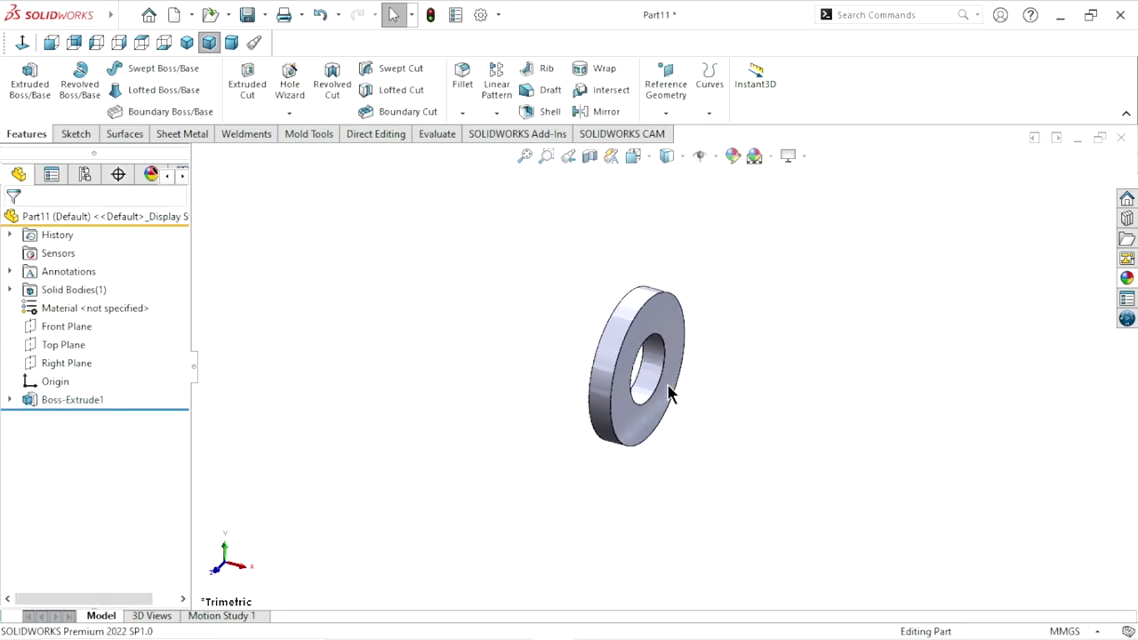
middle_drag(668, 394, 671, 384)
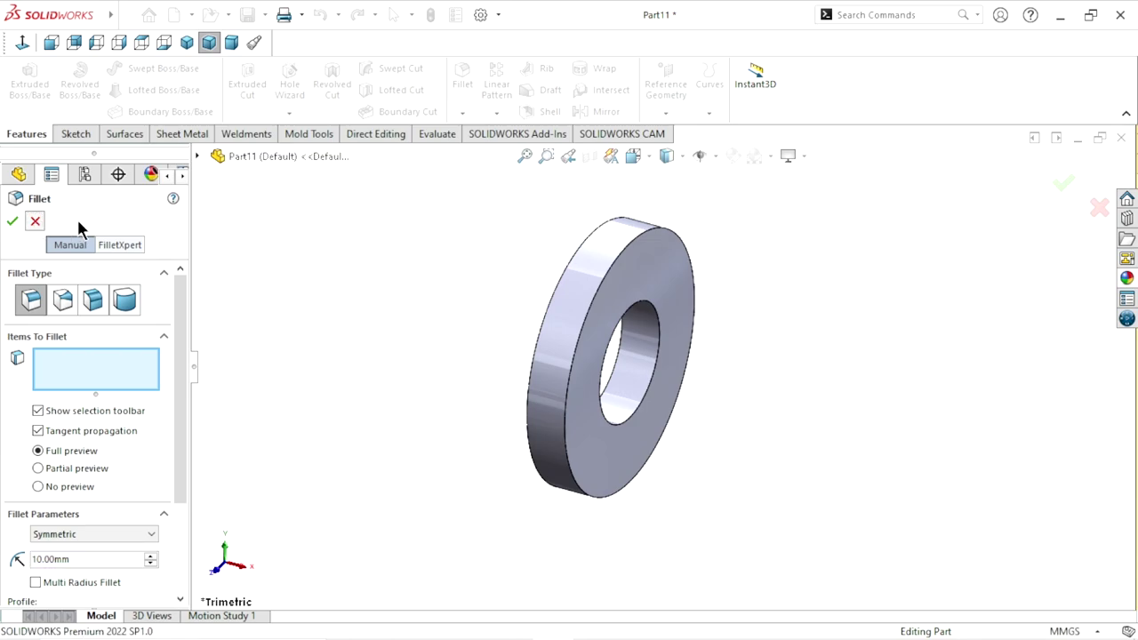
Add a 1 mm chamfer to all four circular edges, then orbit to view it edge-on
key(Escape)
click(462, 112)
click(462, 151)
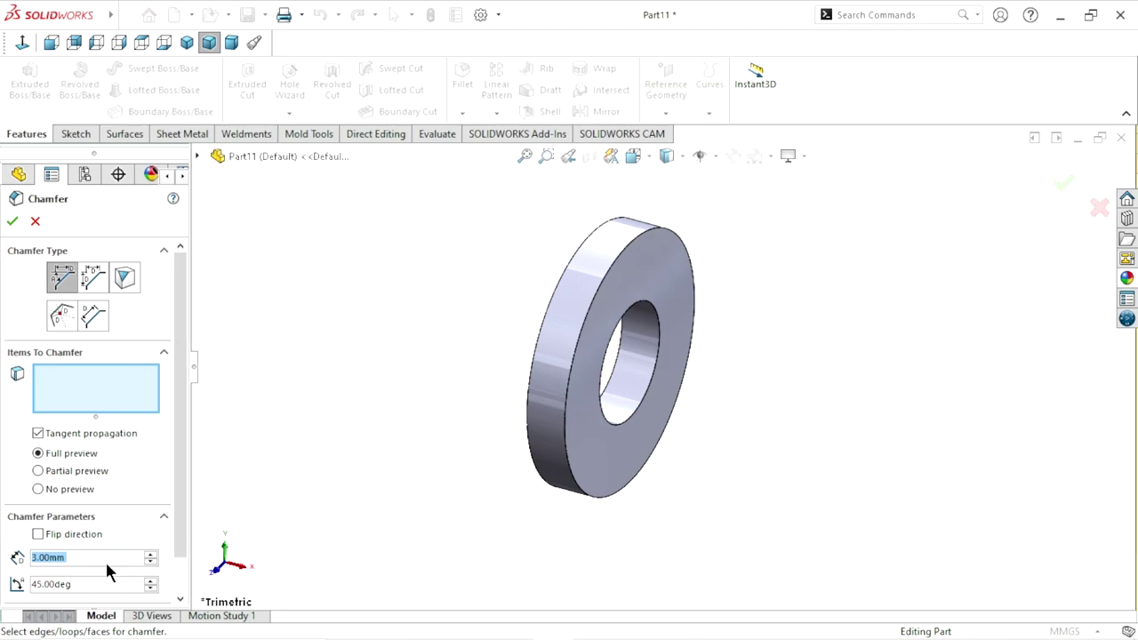
text(1)
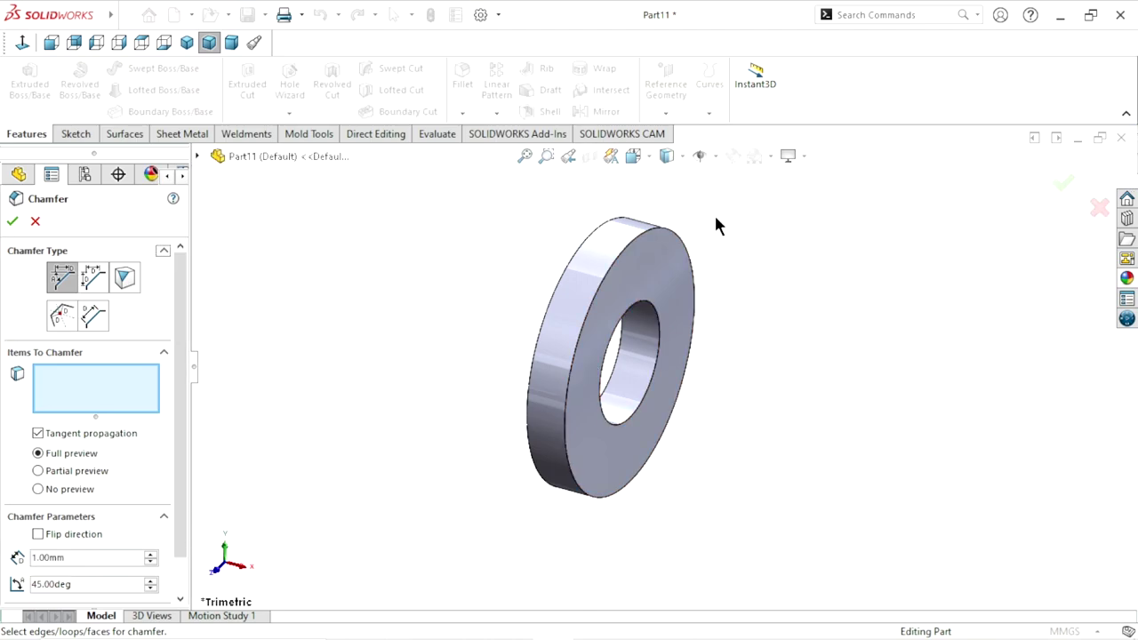
drag(683, 464, 517, 526)
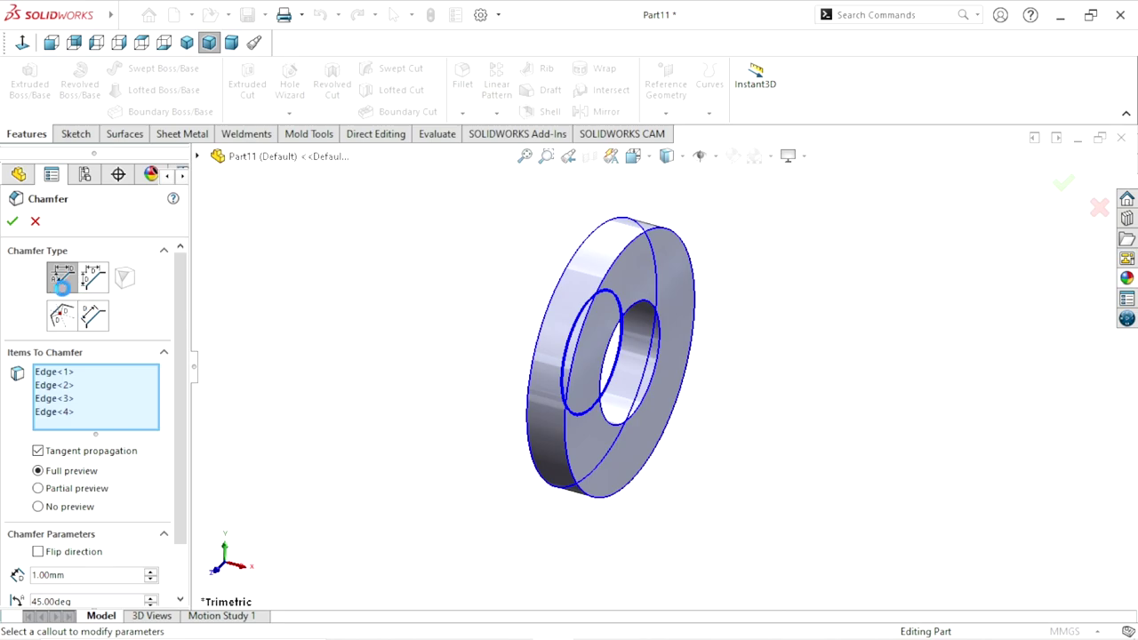
click(11, 222)
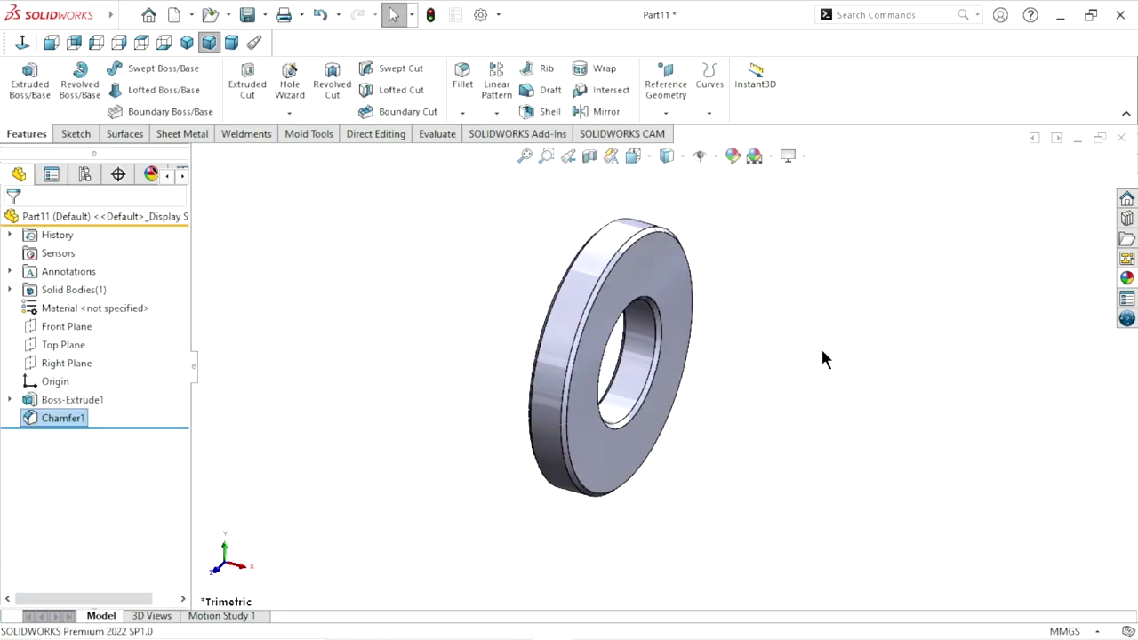
middle_drag(681, 364, 692, 480)
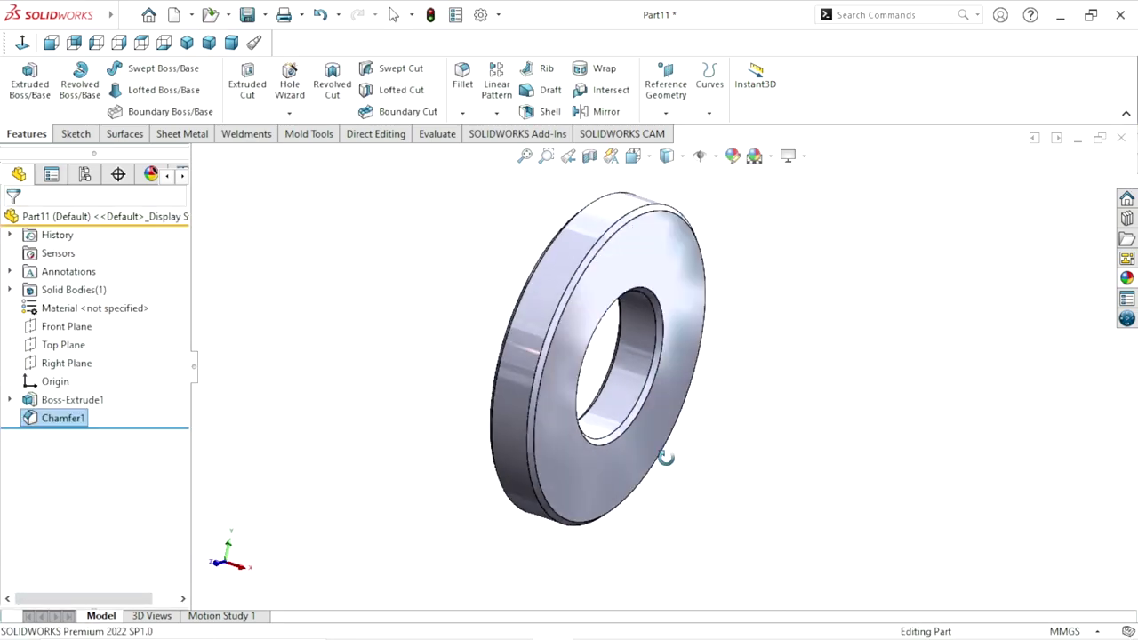
Apply the Burnished chrome appearance from Metal > Chrome to the washer
key(Escape)
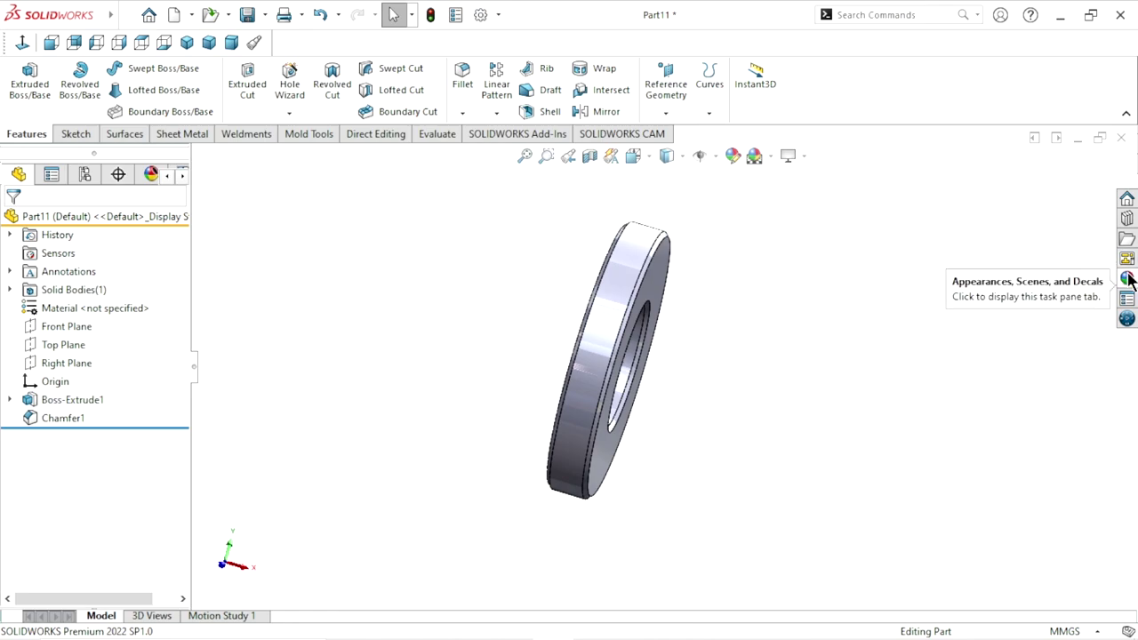
click(1126, 276)
mouse_move(1127, 445)
mouse_down()
mouse_move(1125, 582)
mouse_move(1129, 520)
mouse_move(1134, 576)
mouse_up()
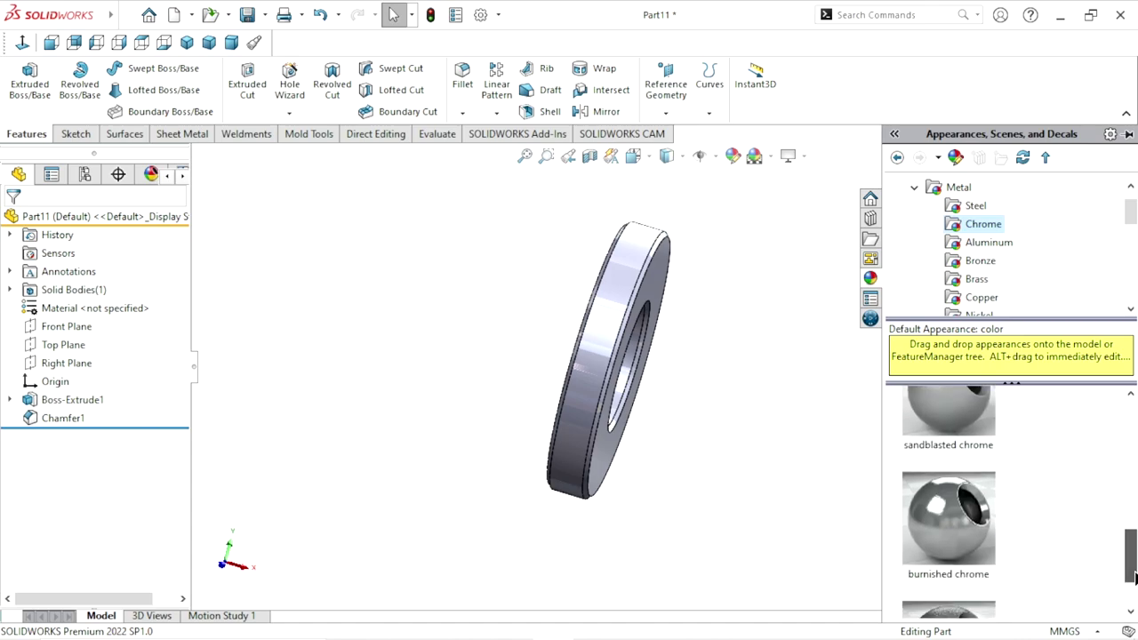
click(969, 555)
mouse_move(746, 456)
middle_down()
mouse_move(633, 398)
mouse_move(457, 427)
mouse_move(424, 528)
mouse_move(484, 425)
mouse_move(457, 407)
mouse_move(618, 493)
mouse_move(648, 545)
mouse_move(737, 404)
mouse_move(819, 371)
middle_up()
scroll(593, 325, down, 3)
scroll(469, 391, up, 3)
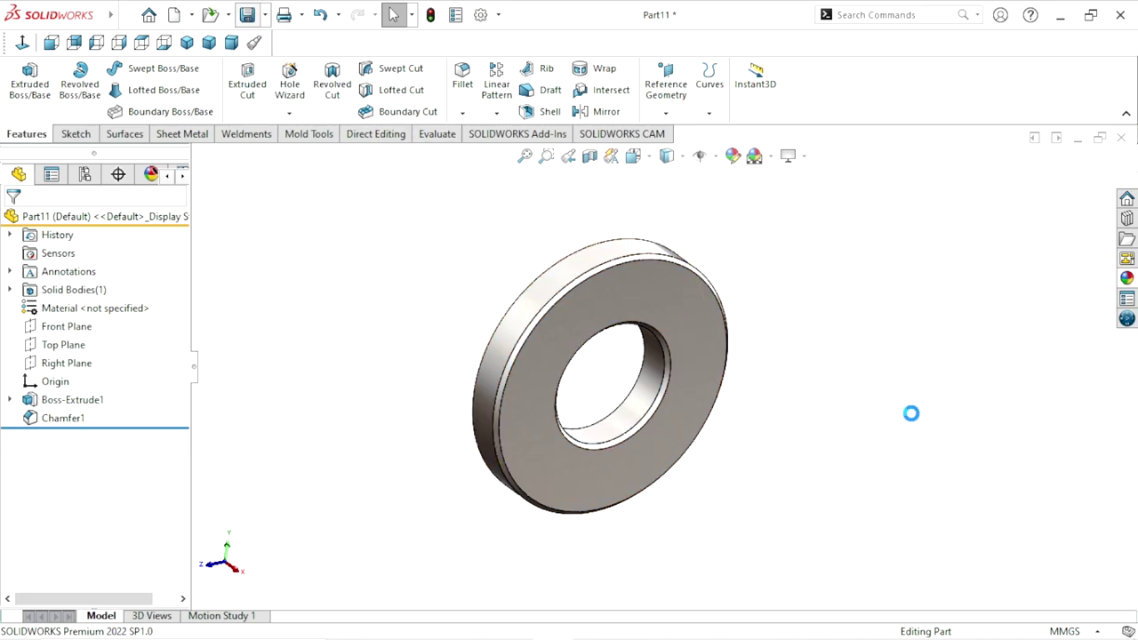
Save the washer as a Part#9 file in the Slotting mechanism folder
key(ctrl+s)
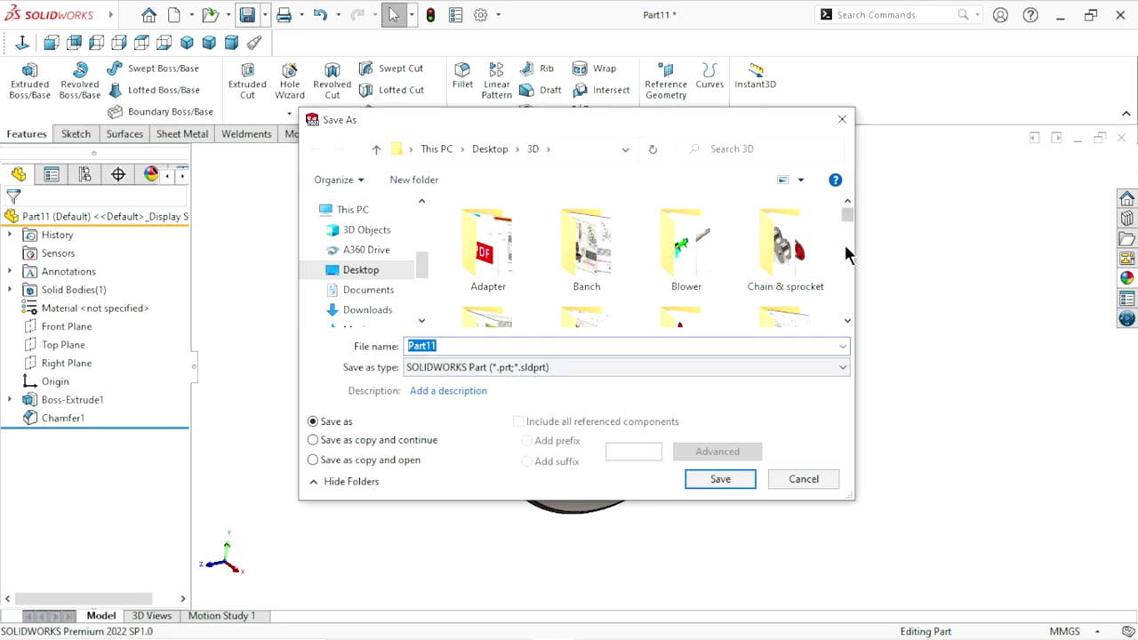
drag(845, 215, 846, 241)
double_click(774, 266)
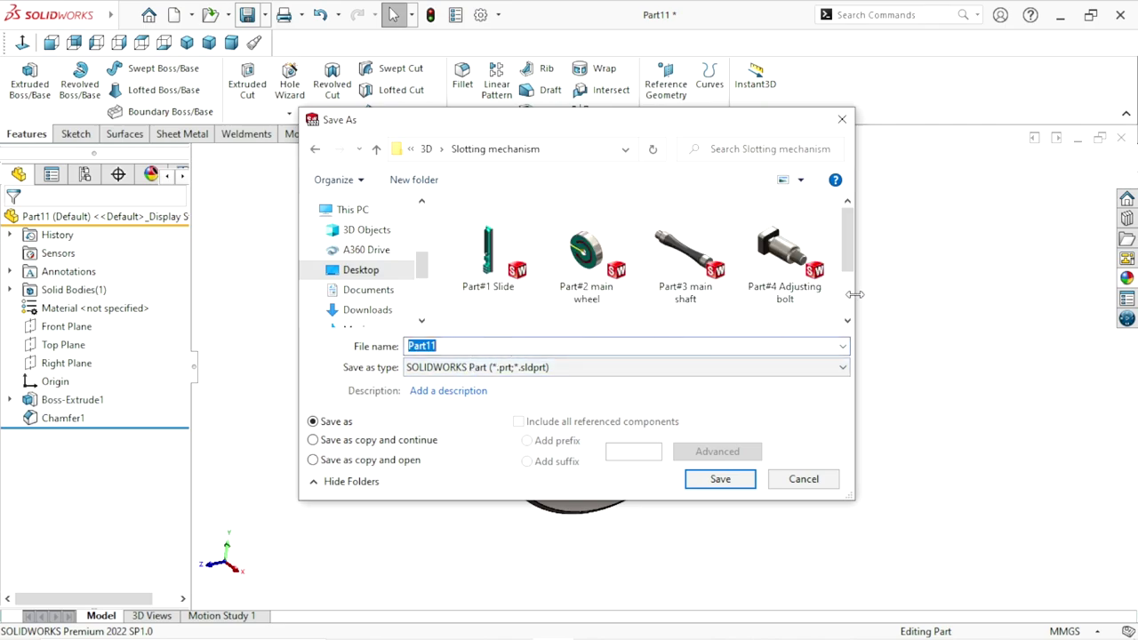
drag(849, 257, 851, 306)
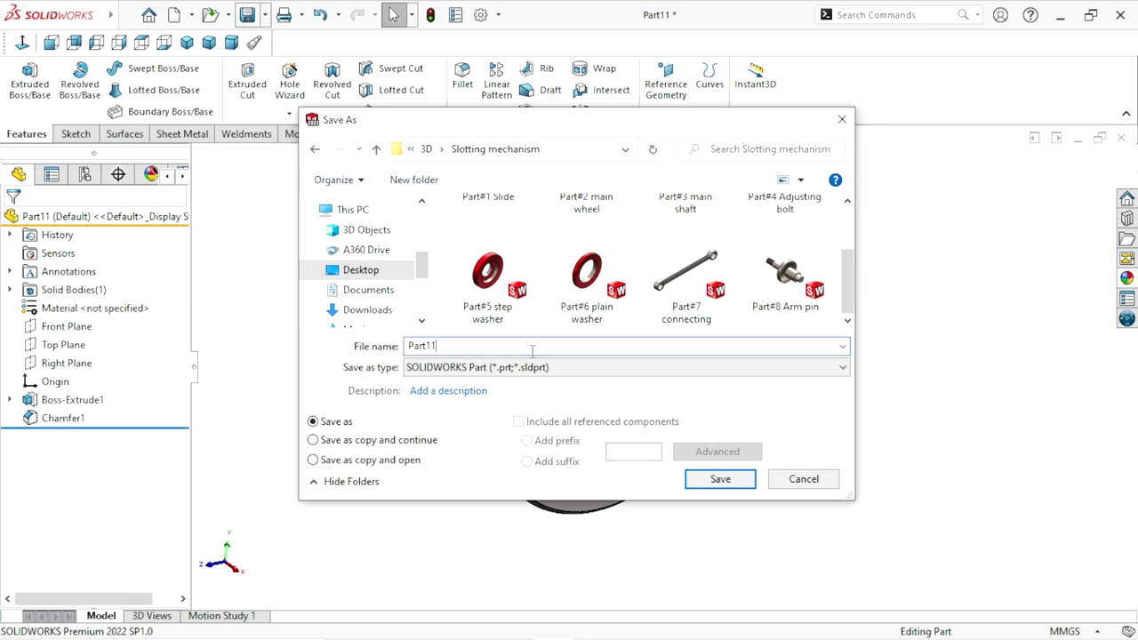
key(BackSpace)
key(BackSpace)
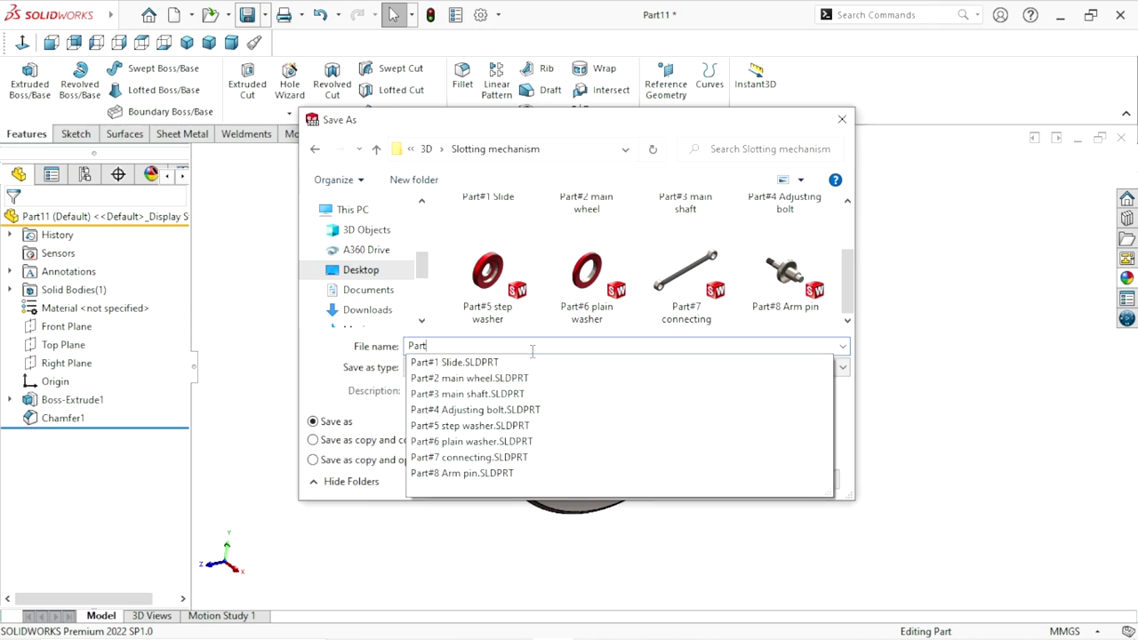
text(#9)
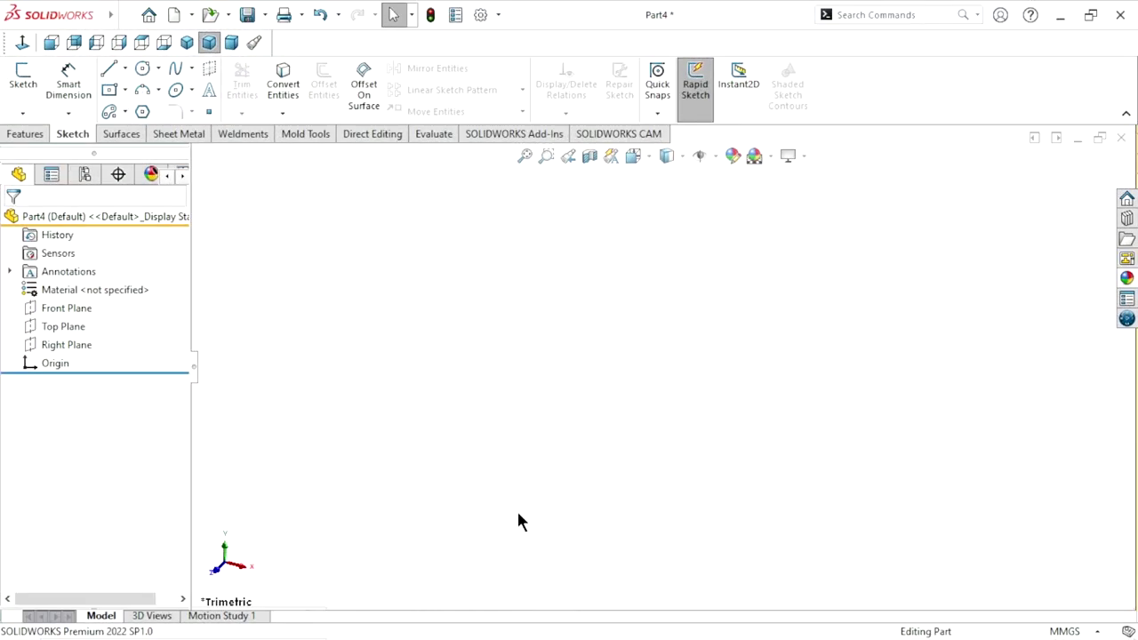
Start a sketch on the Top Plane and draw a closed trapezoid outline
click(64, 326)
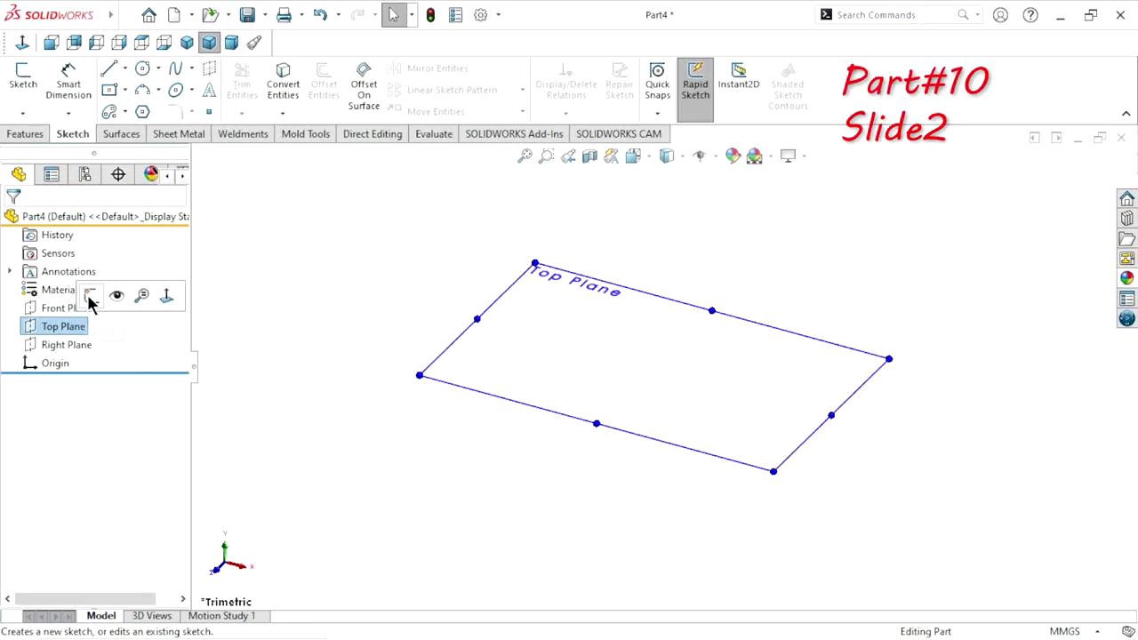
click(88, 294)
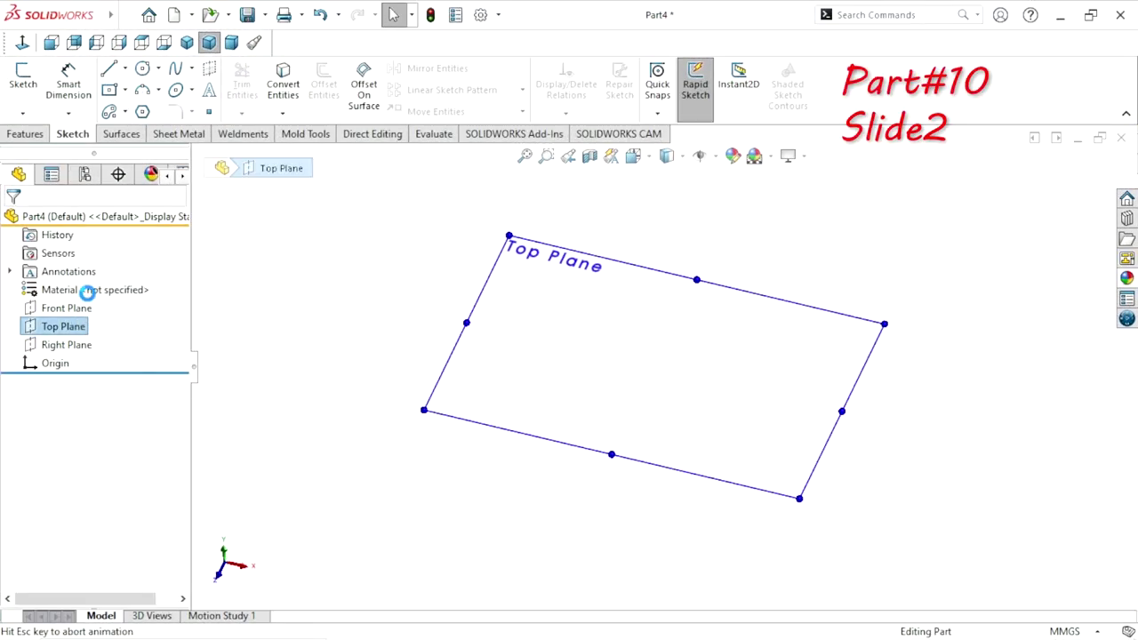
click(109, 70)
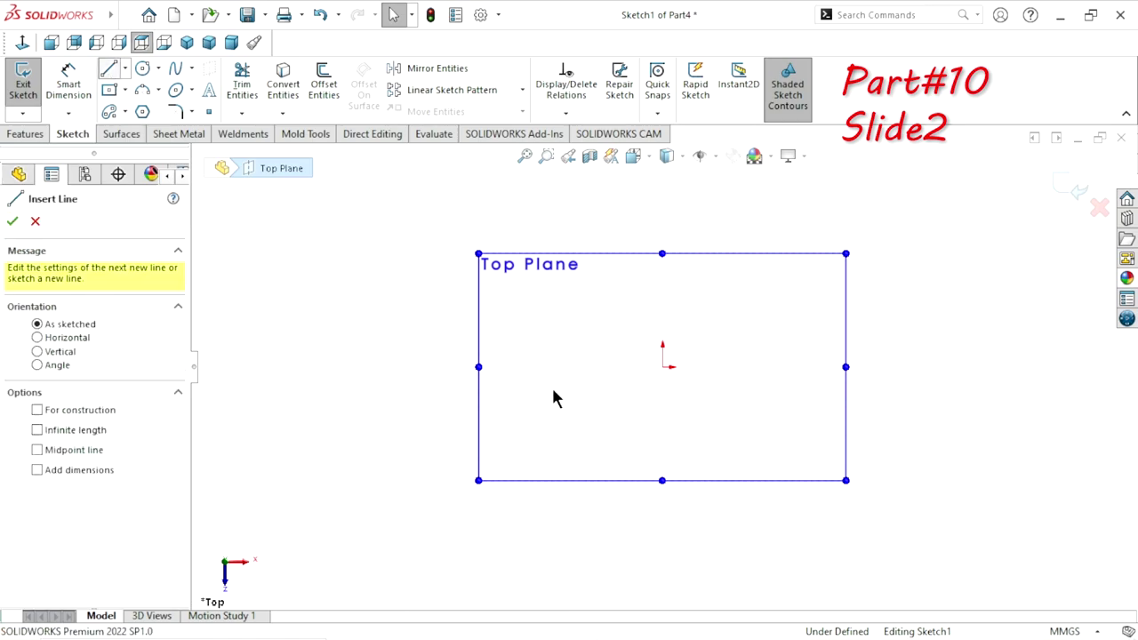
click(497, 325)
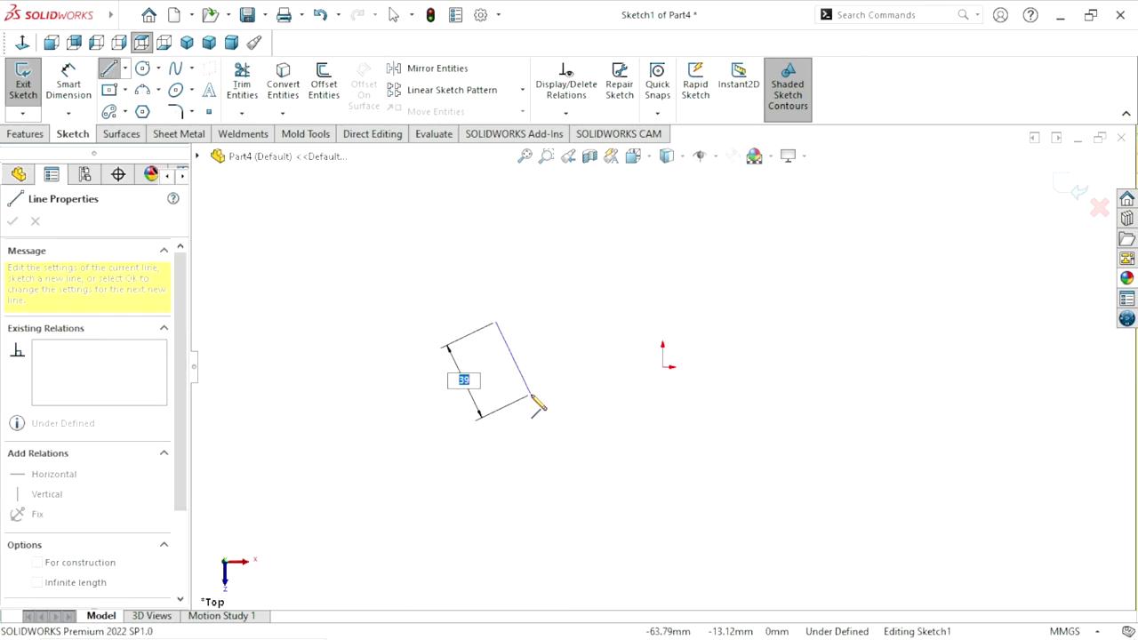
click(531, 393)
click(817, 393)
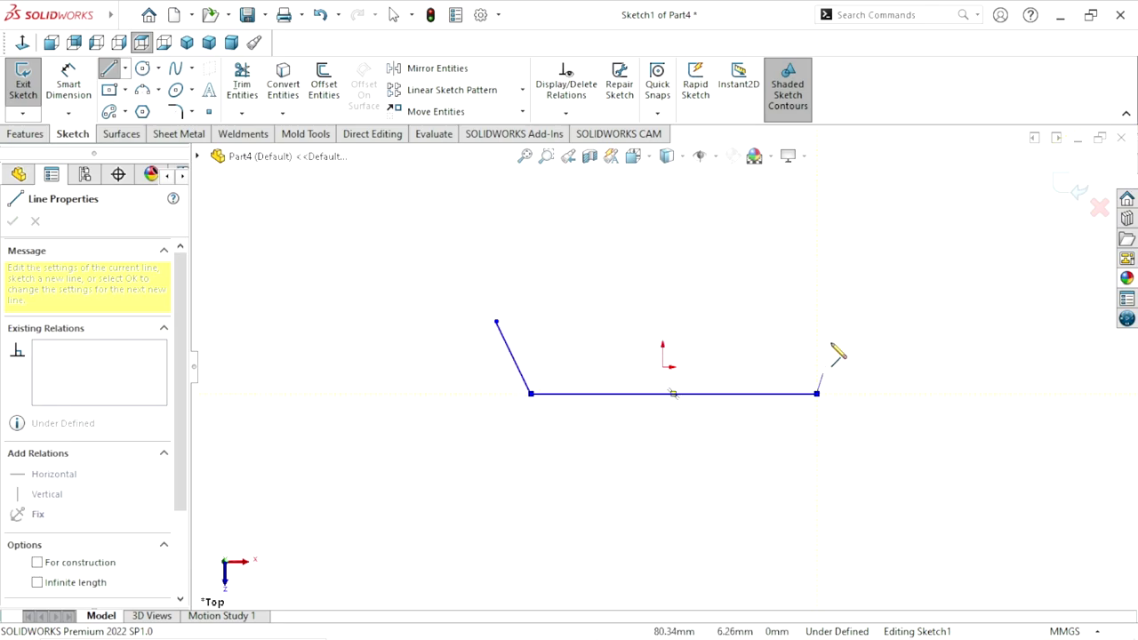
click(836, 322)
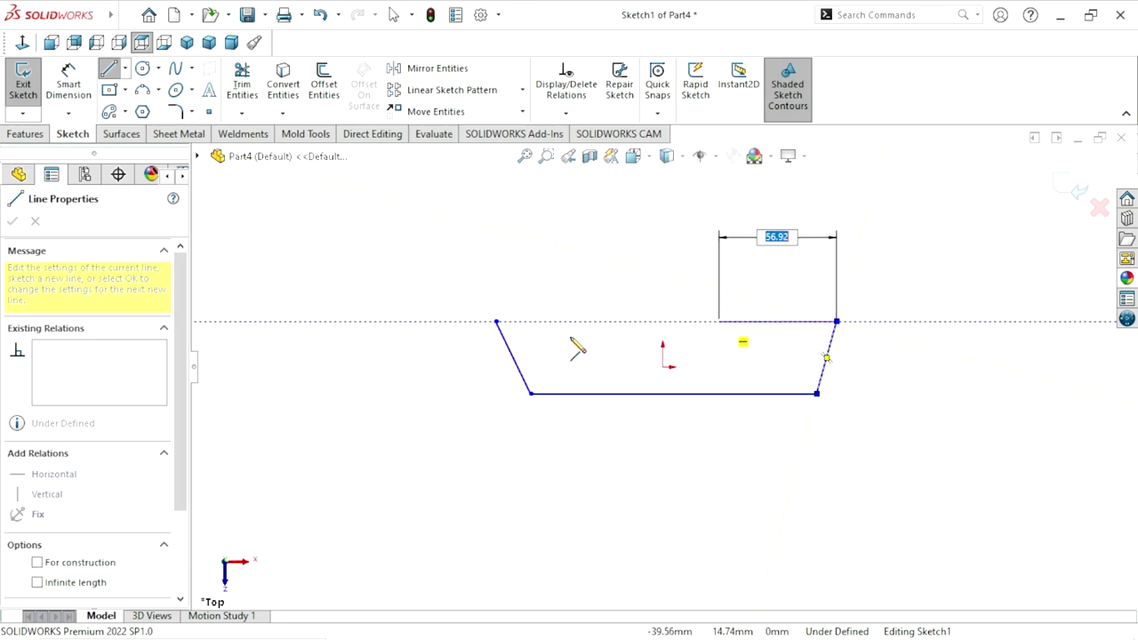
click(496, 321)
right_click(455, 297)
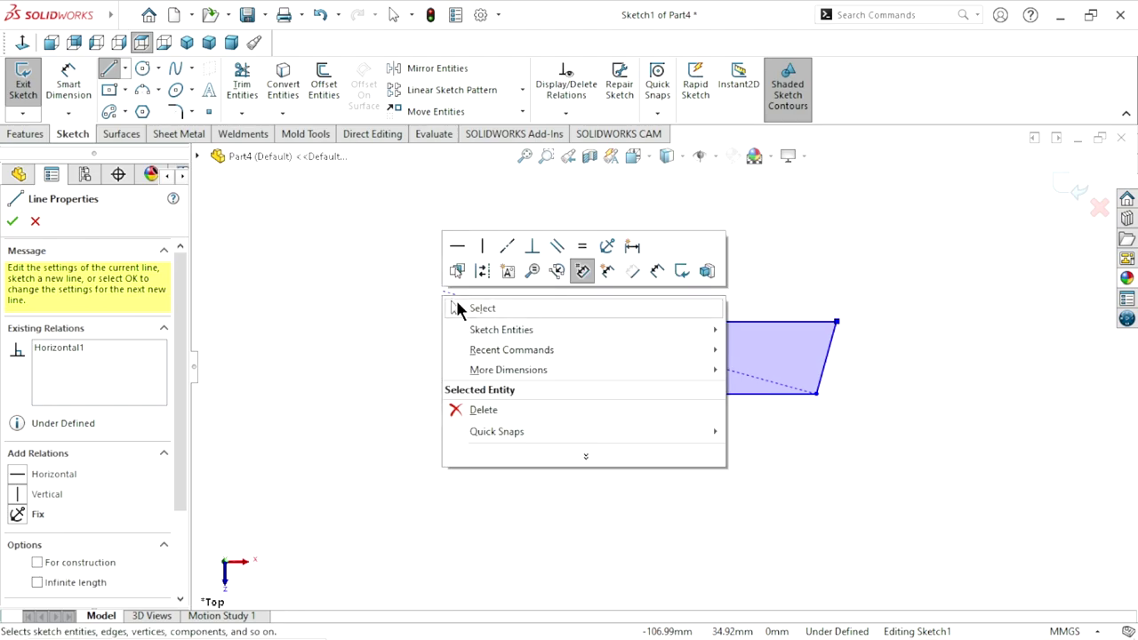
click(472, 307)
Draw a centerline from the top edge's midpoint to the bottom edge and make it vertical
click(123, 70)
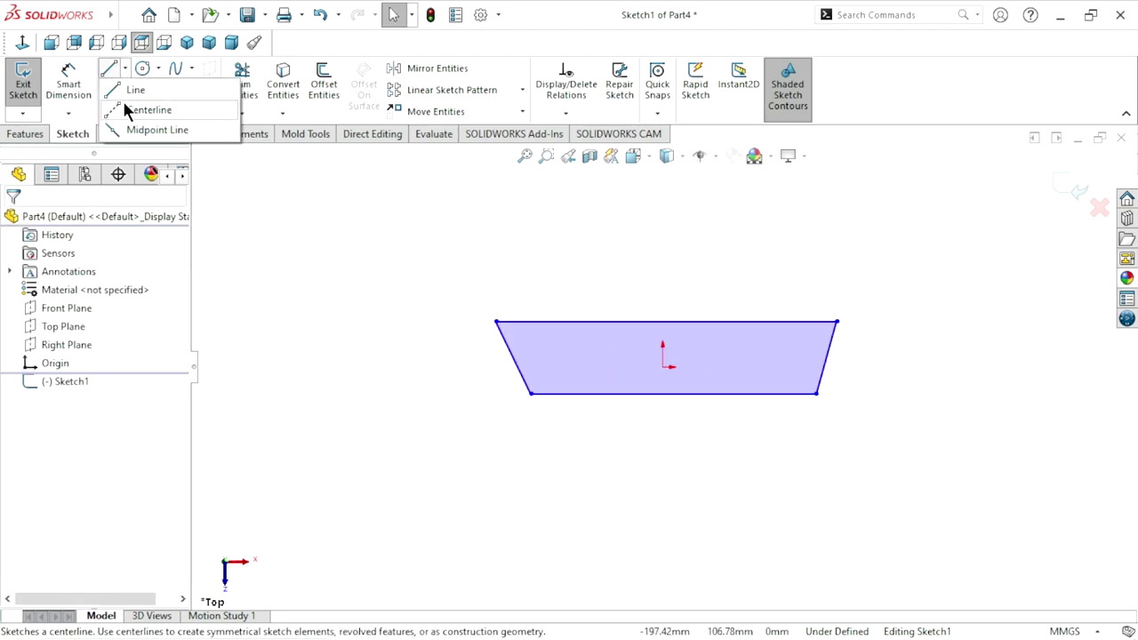
click(124, 107)
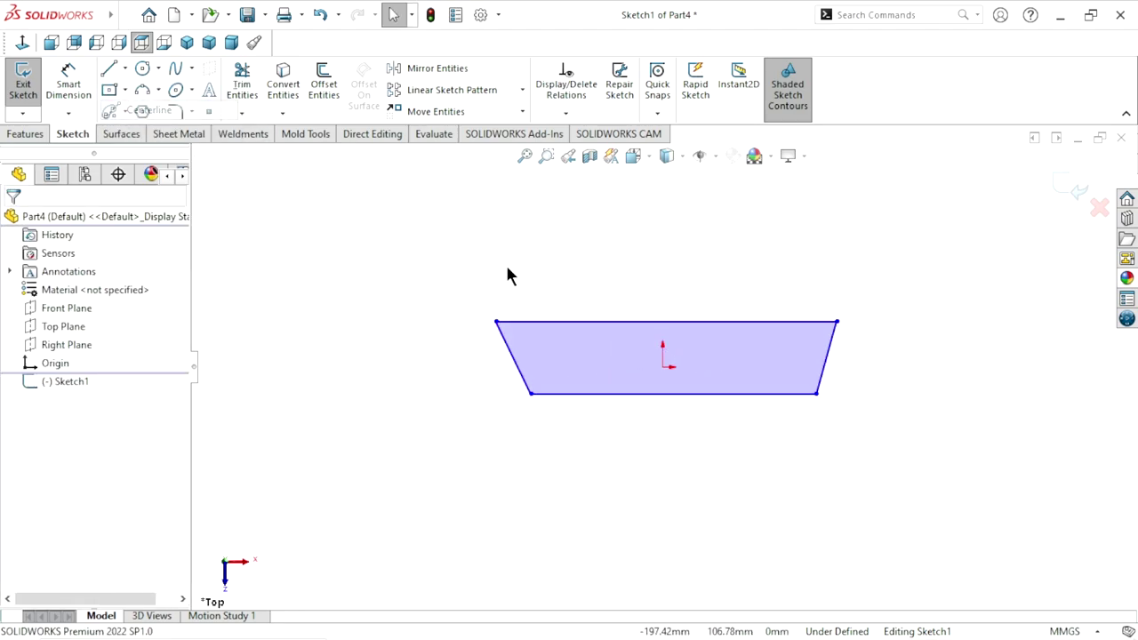
click(664, 320)
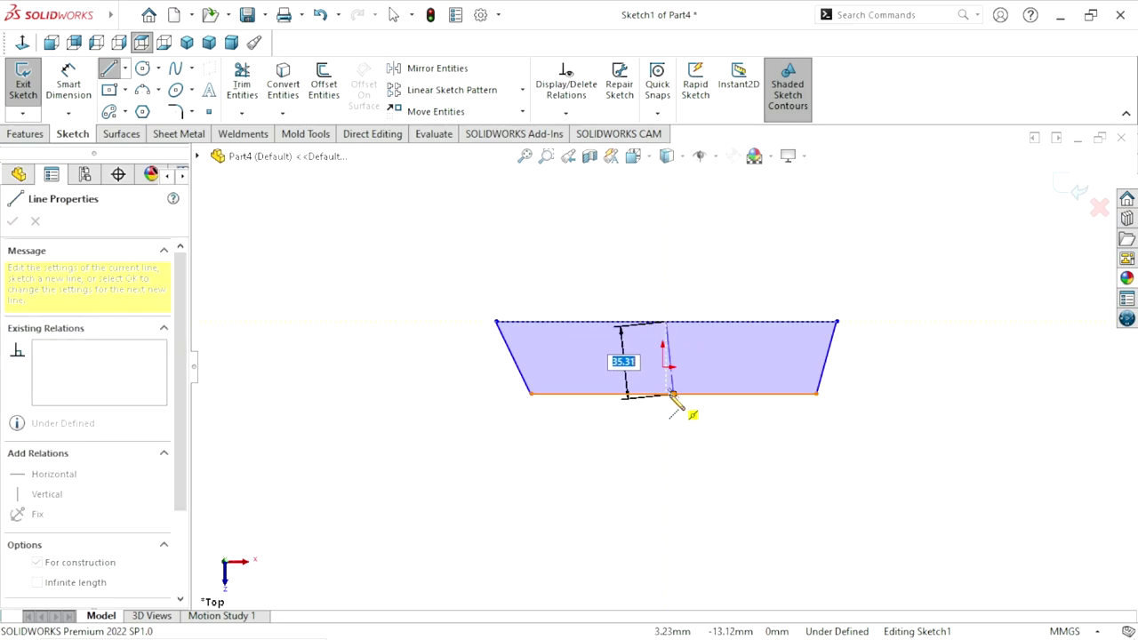
click(673, 394)
right_click(681, 438)
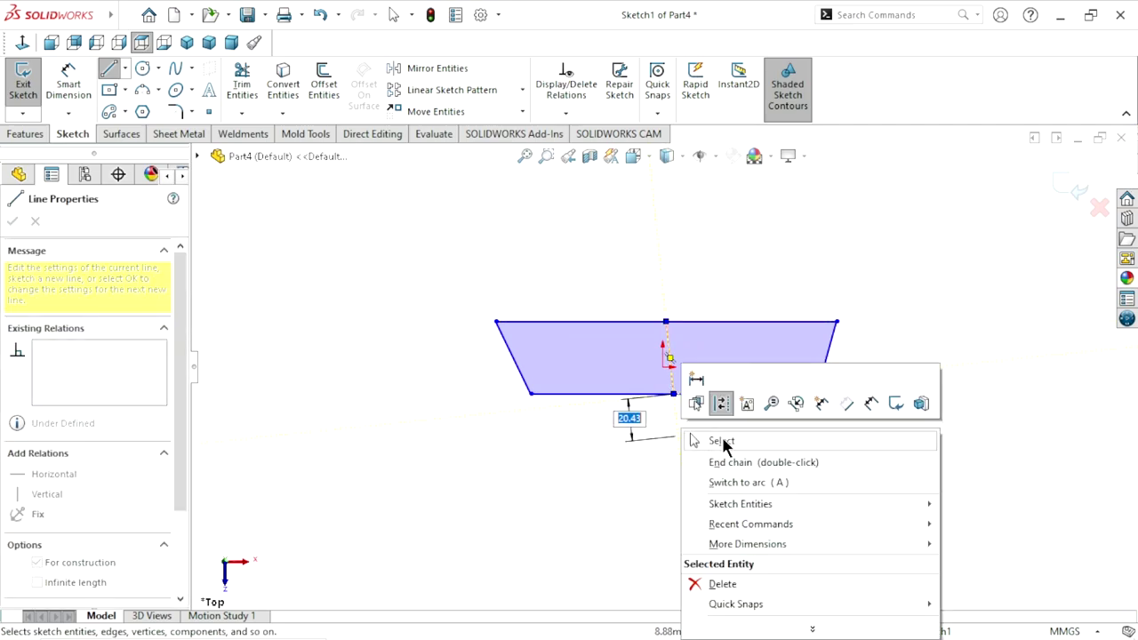
click(721, 439)
scroll(655, 361, down, 3)
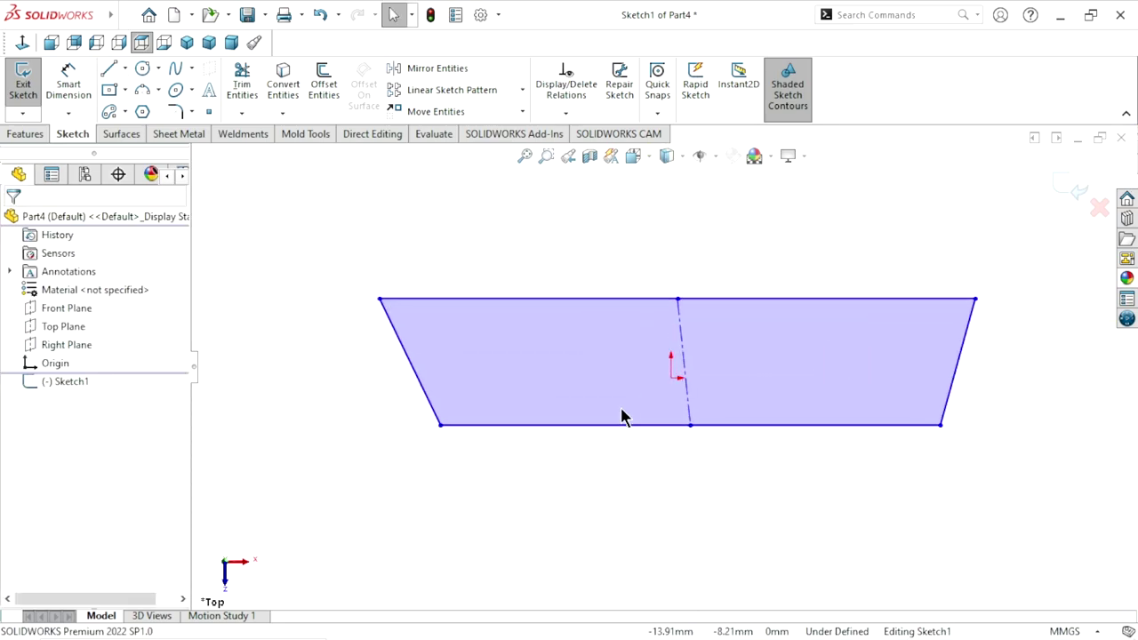
click(686, 350)
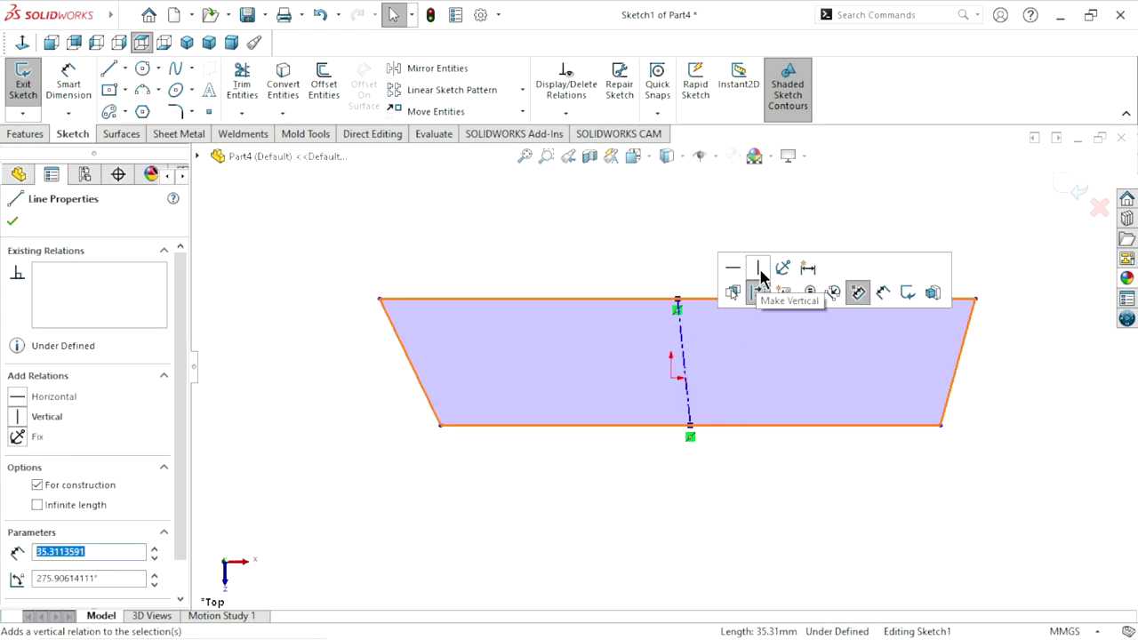
click(756, 267)
click(689, 513)
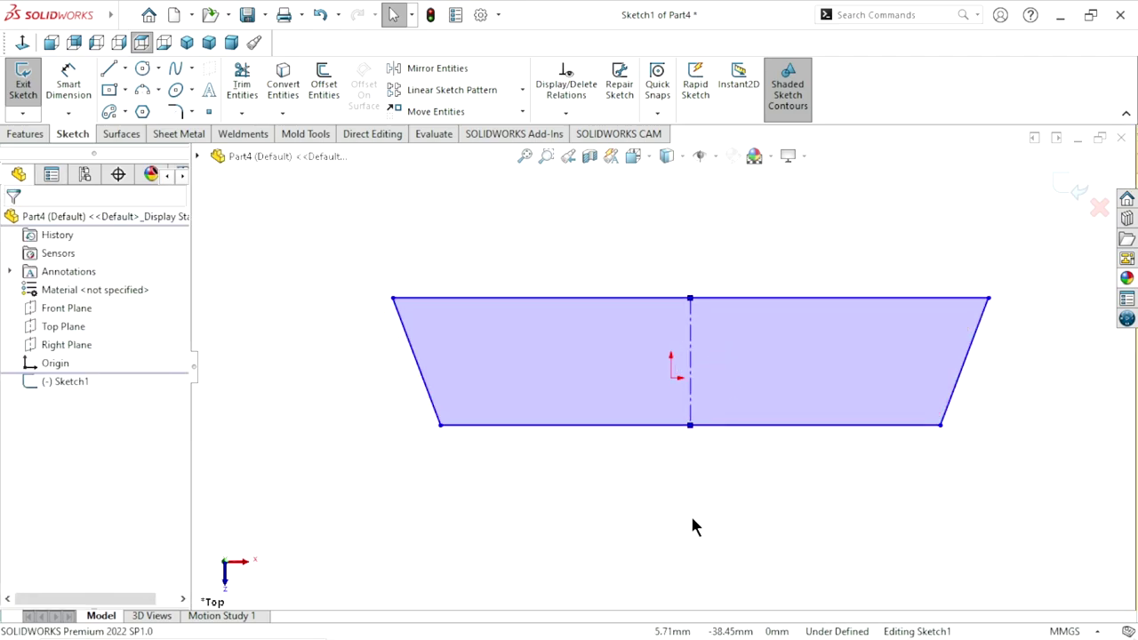
Draw a horizontal centerline across the trapezoid and relate it to the origin
click(126, 68)
click(121, 110)
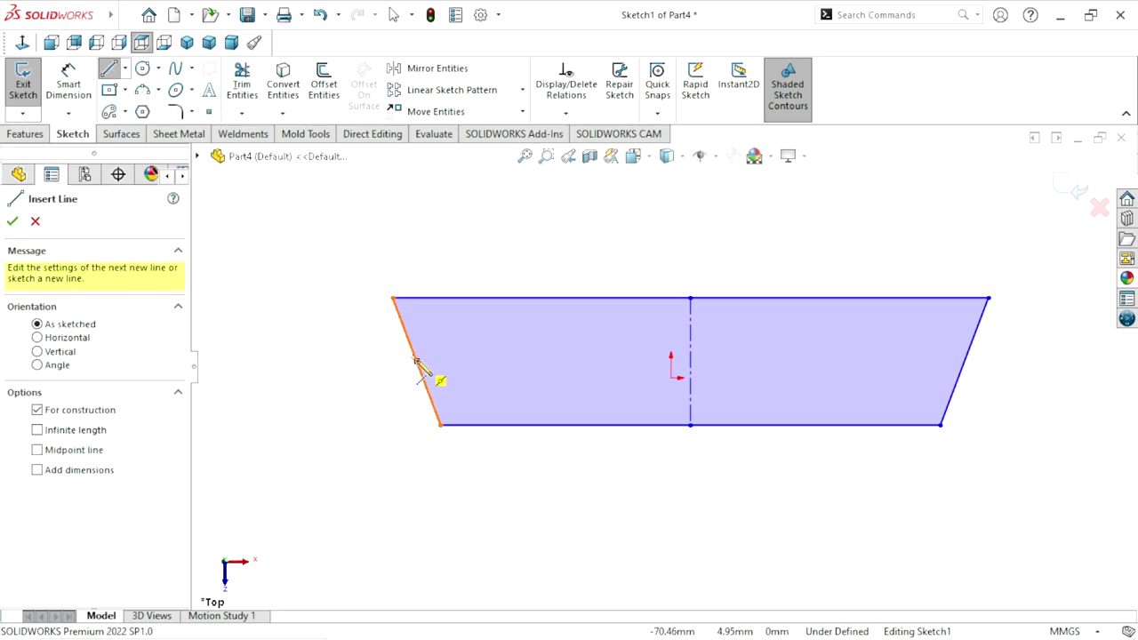
drag(416, 361, 964, 361)
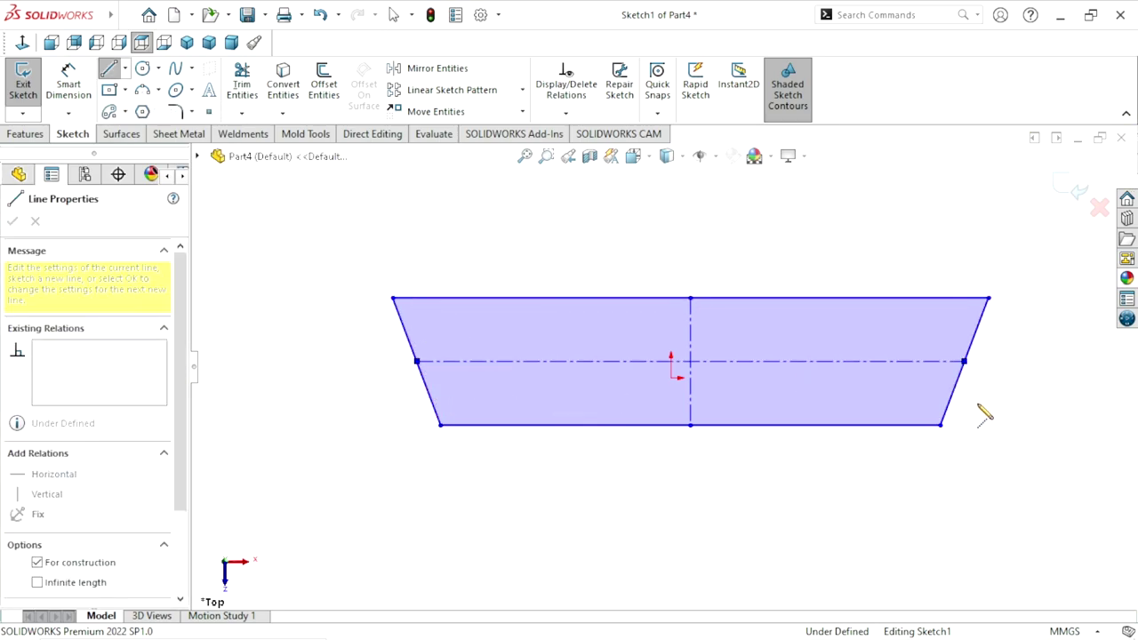
right_click(1004, 465)
click(911, 439)
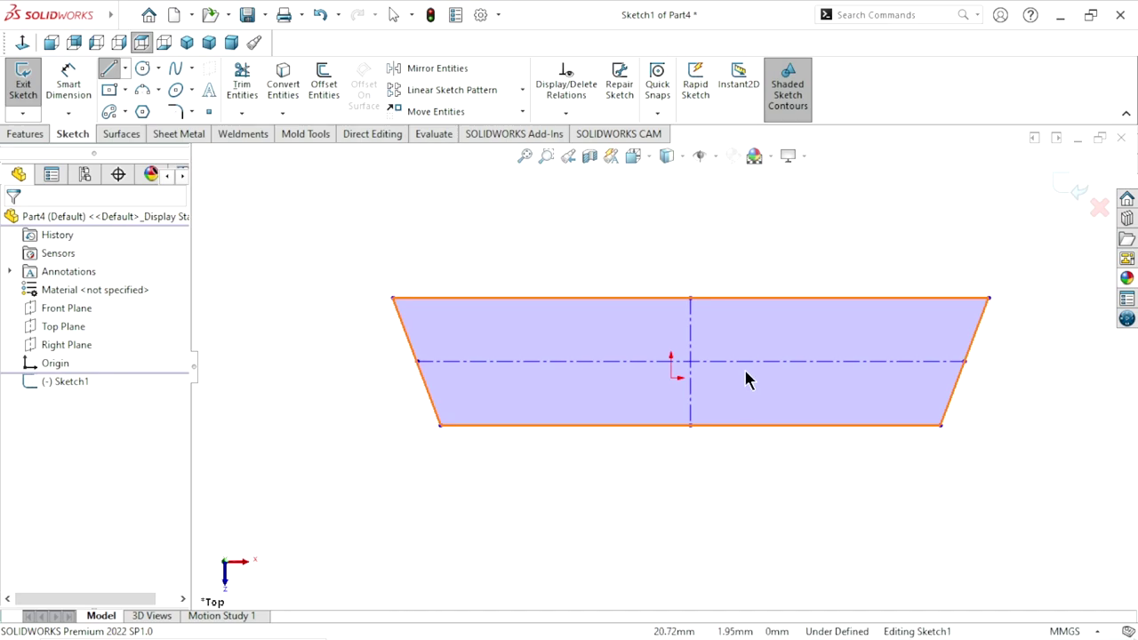
click(675, 364)
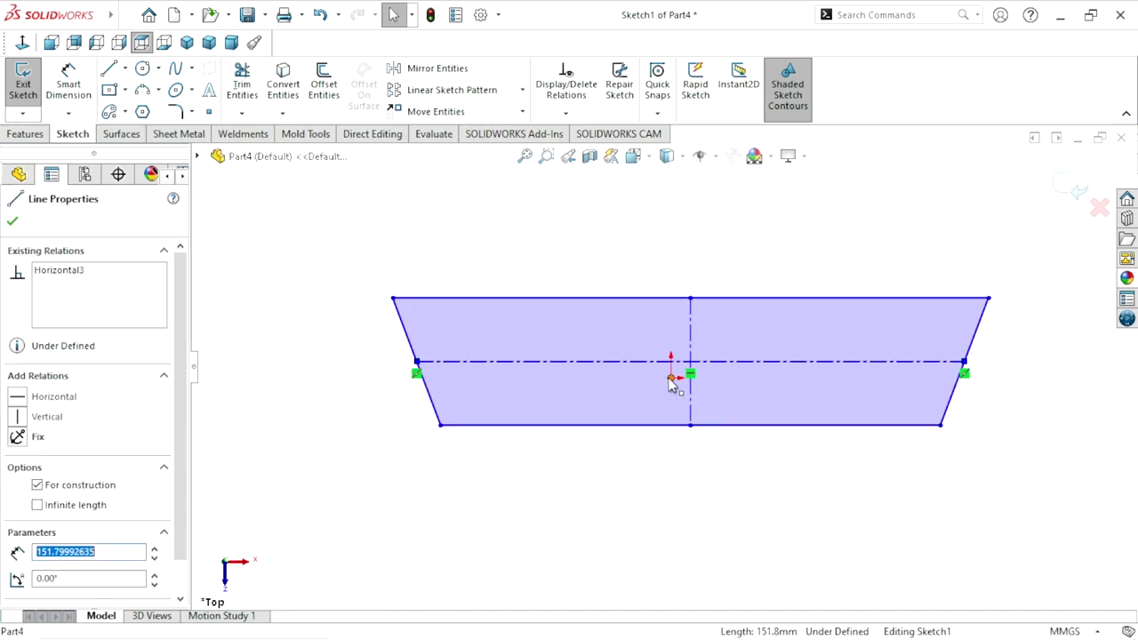
ctrl+click(672, 378)
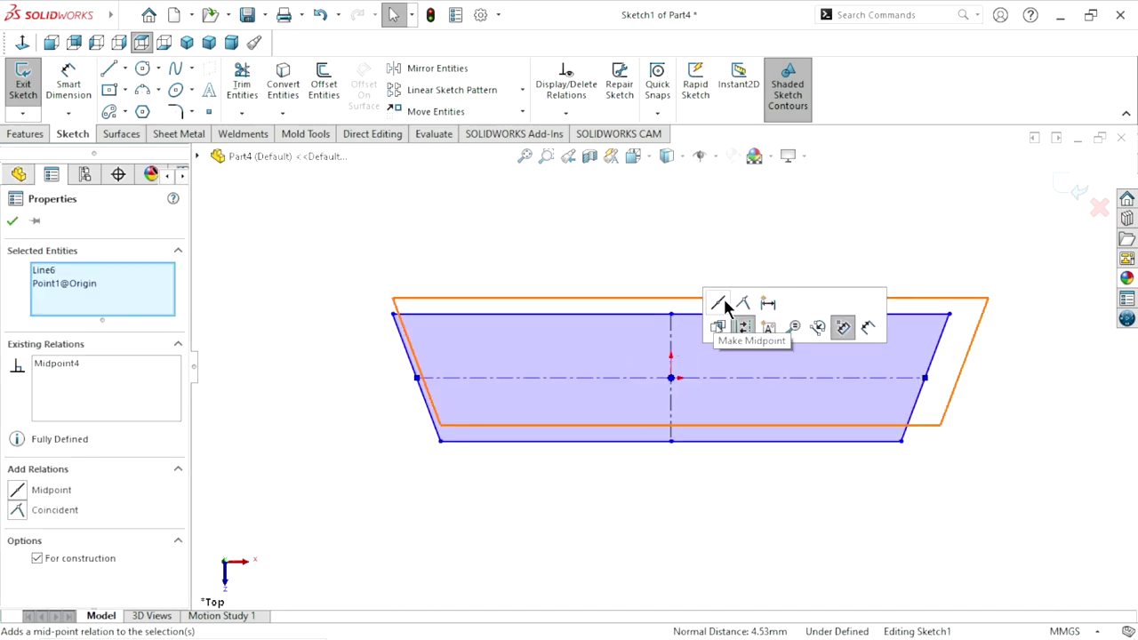
click(11, 222)
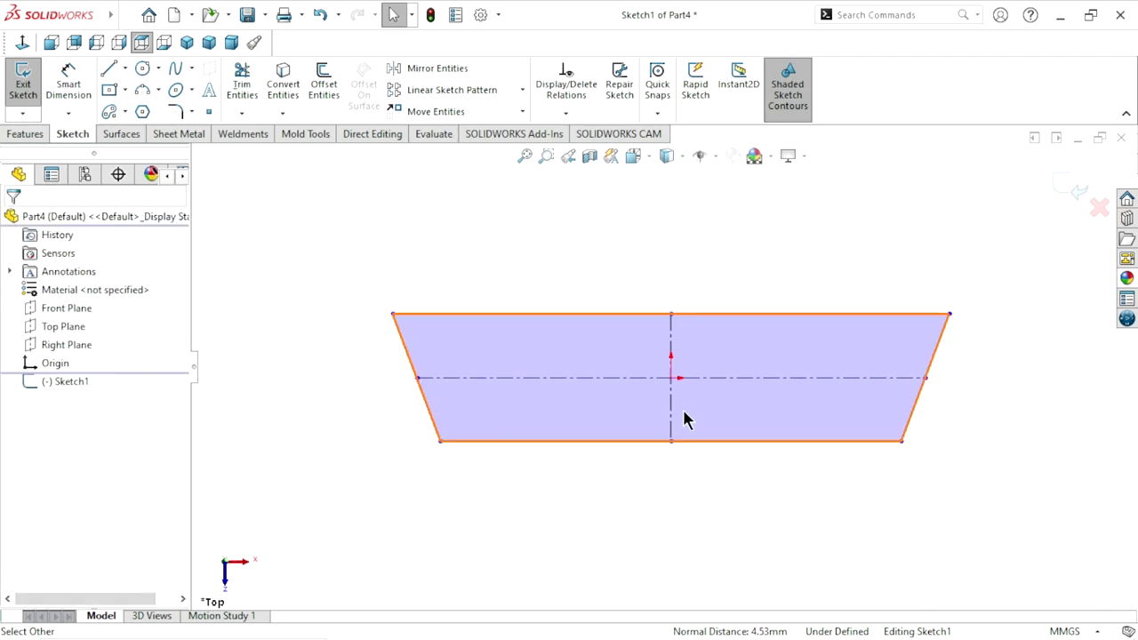
scroll(683, 408, up, 3)
Dimension the trapezoid: 140 mm top width, 106 mm bottom width, 34 mm height
scroll(690, 399, down, 2)
click(68, 82)
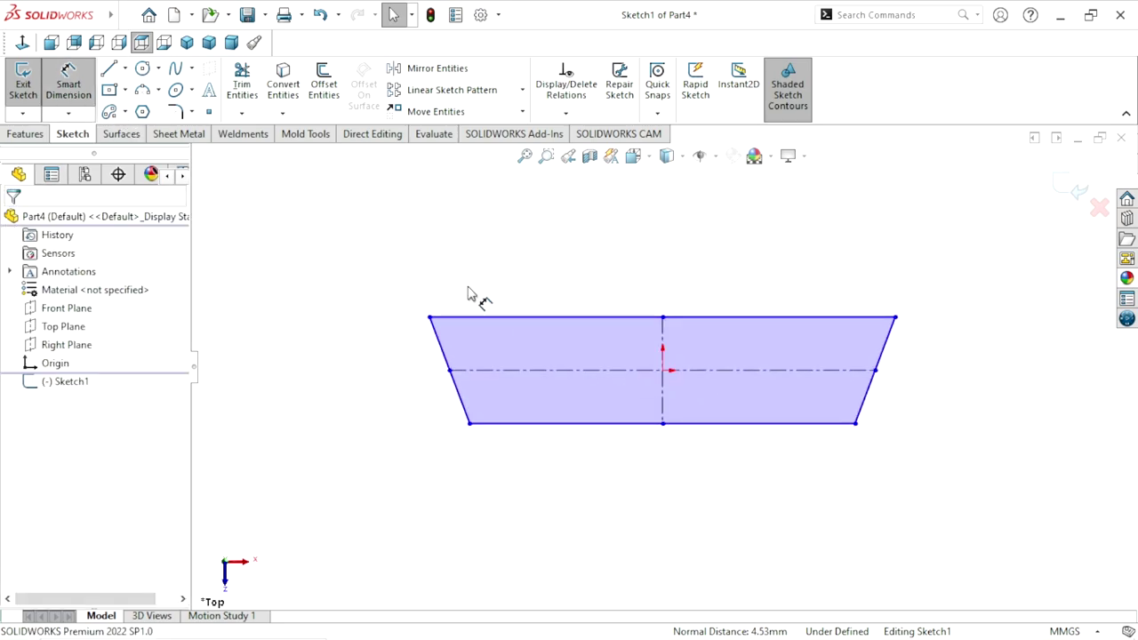
click(647, 319)
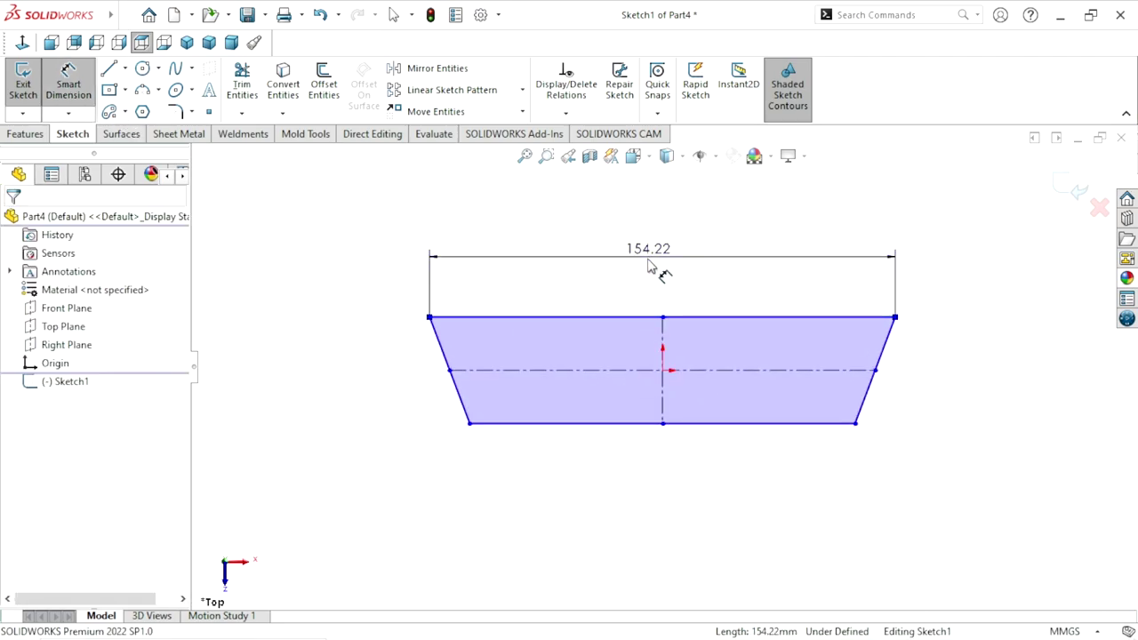
click(647, 266)
text(140)
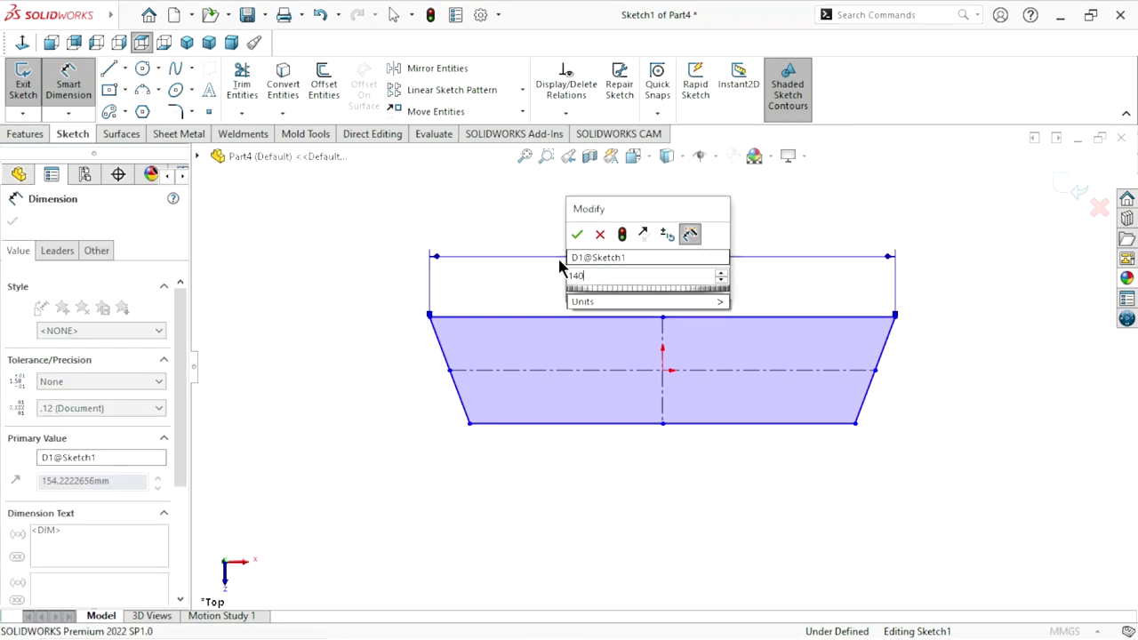
key(Return)
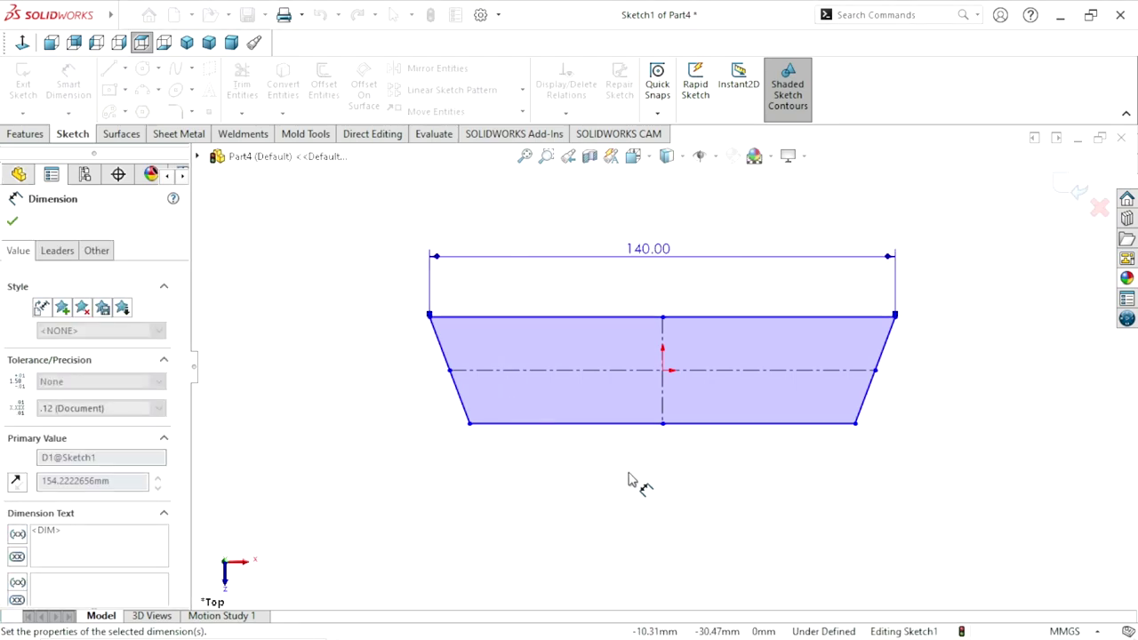
click(605, 427)
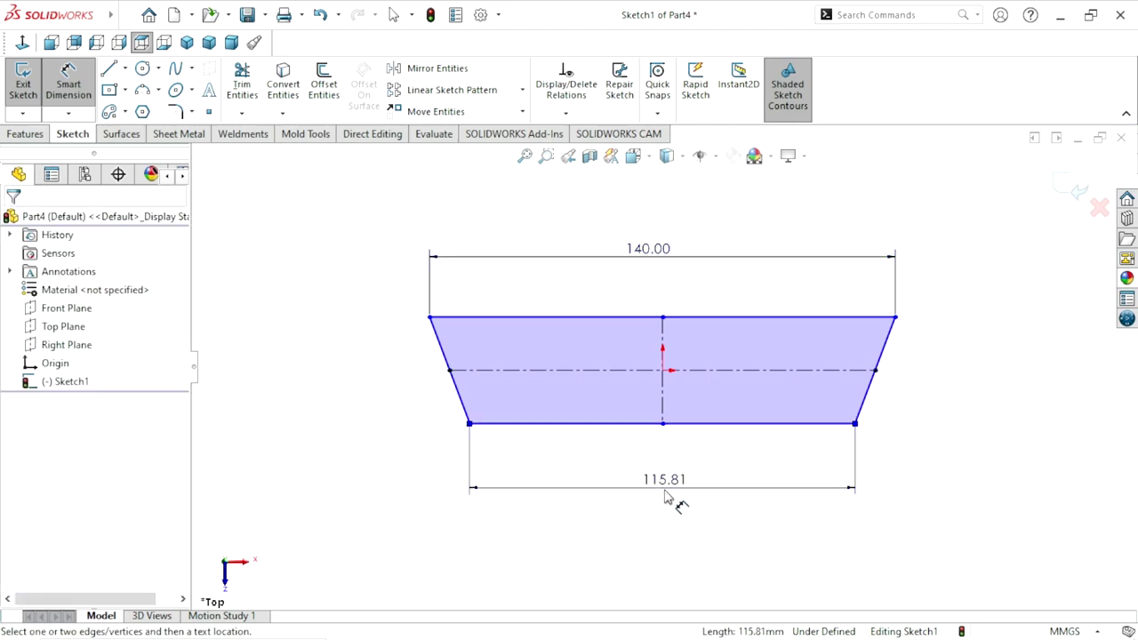
click(665, 496)
text(1)
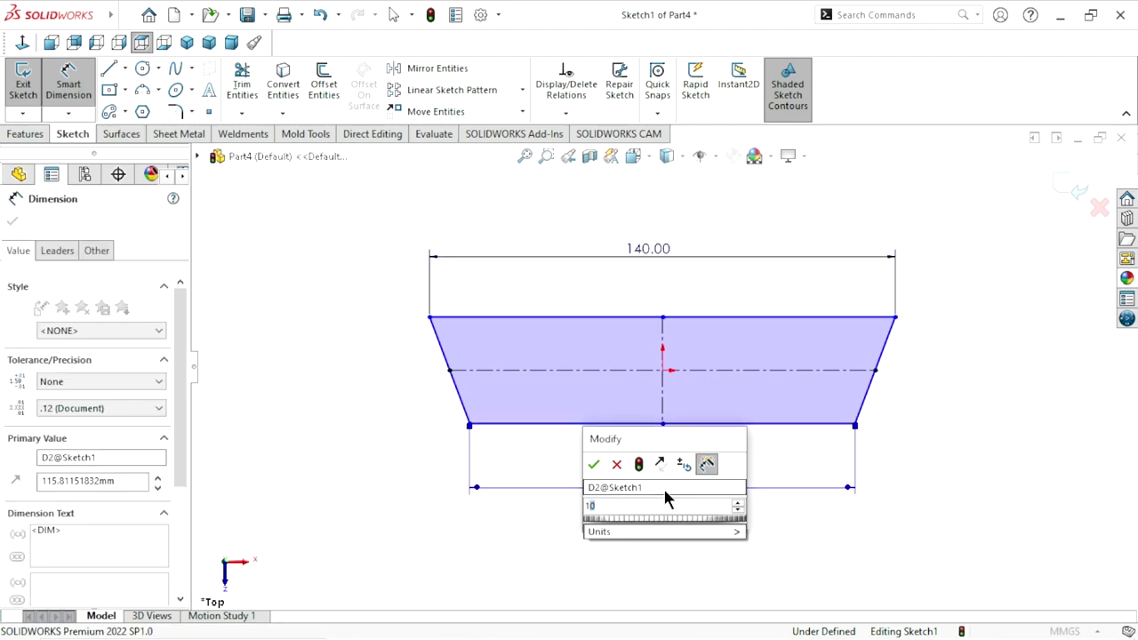
text(06)
click(593, 464)
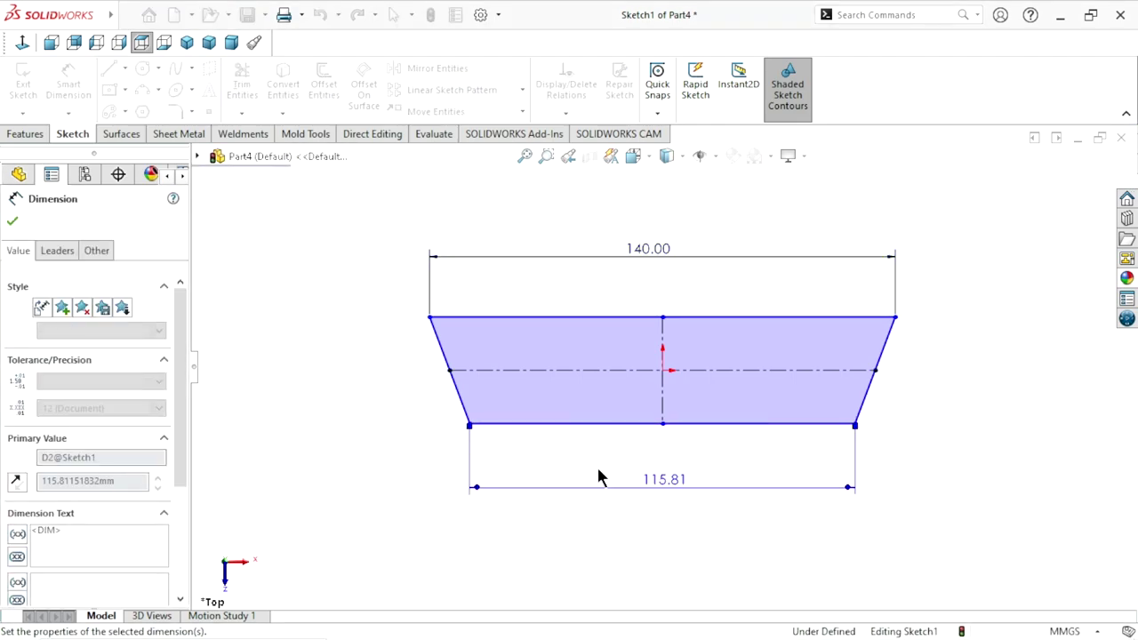
click(481, 320)
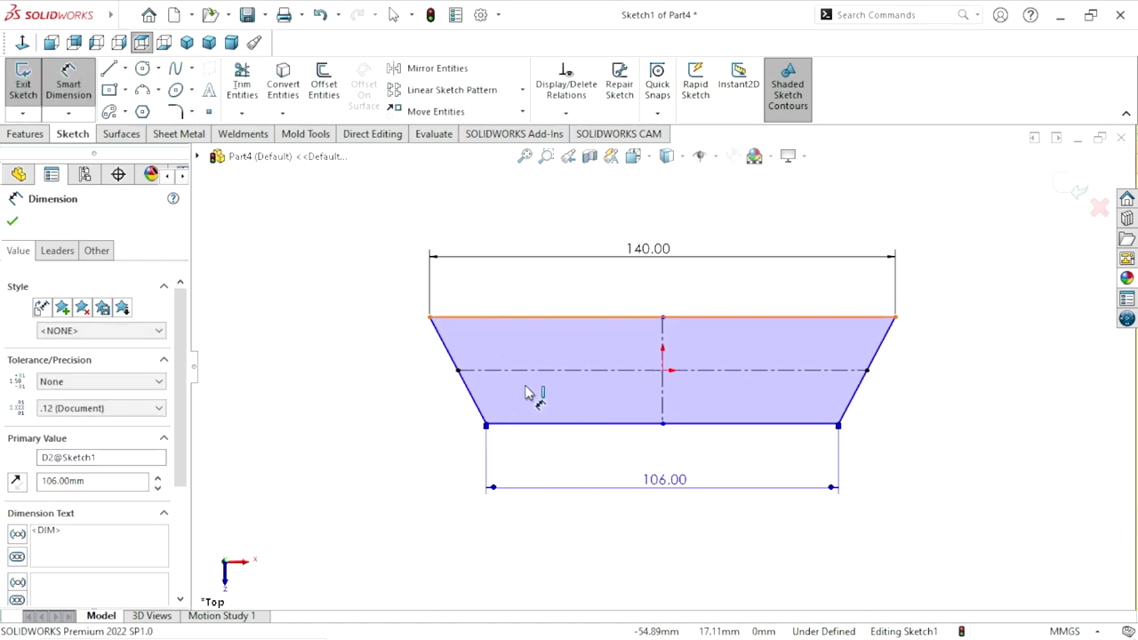
click(520, 424)
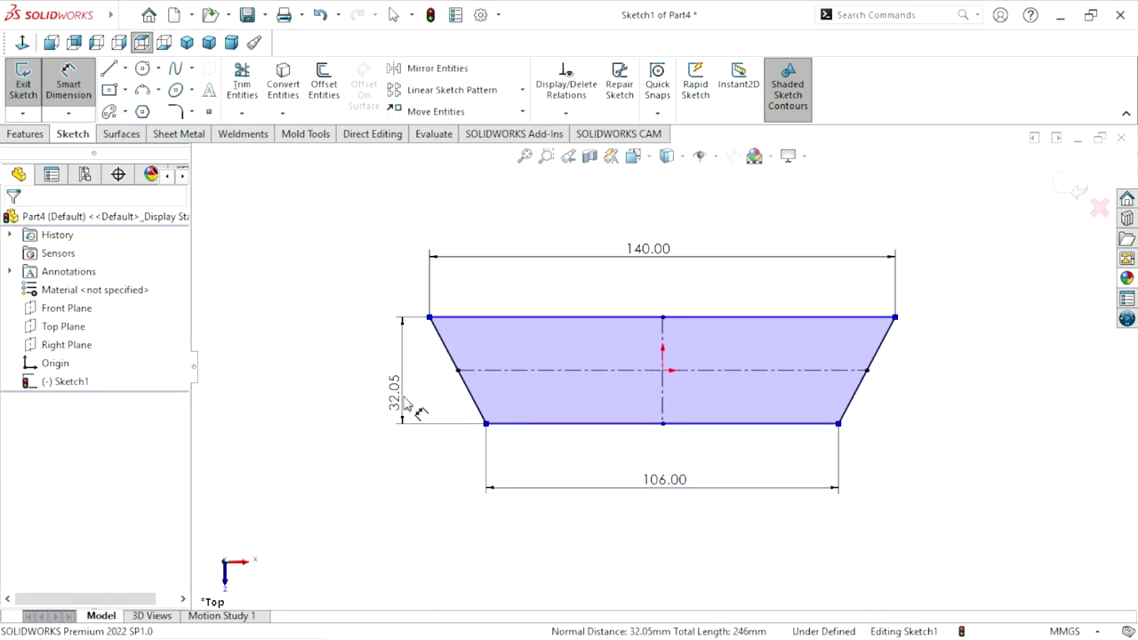
click(412, 407)
text(34)
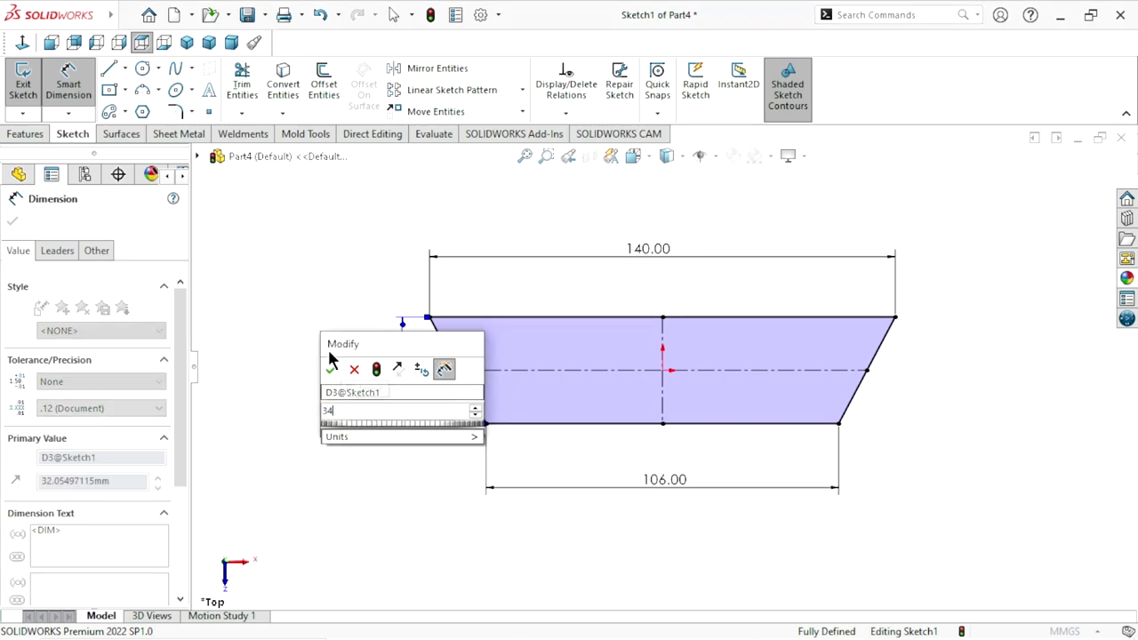
click(330, 368)
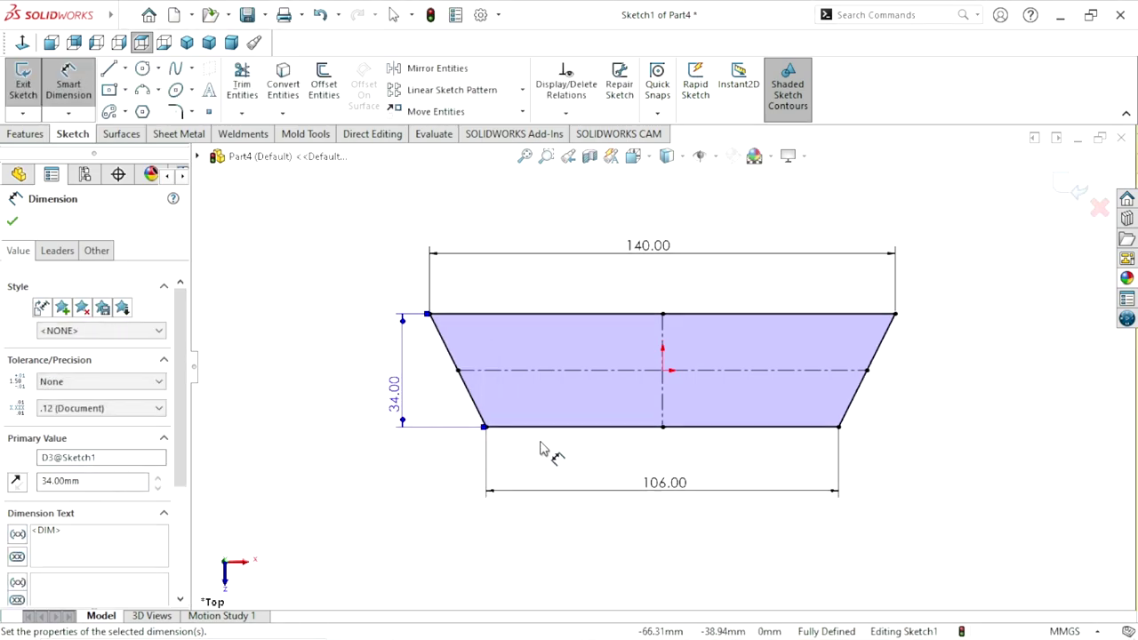
Draw a rectangular line outline around the trapezoid, closing onto its bottom line
scroll(622, 366, down, 3)
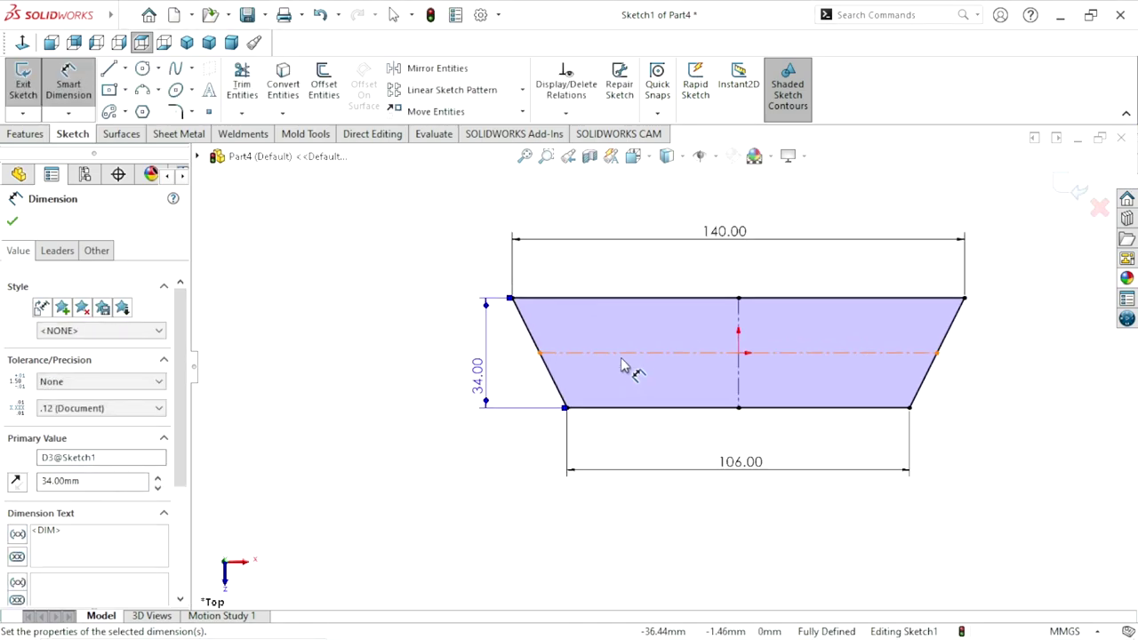
click(109, 71)
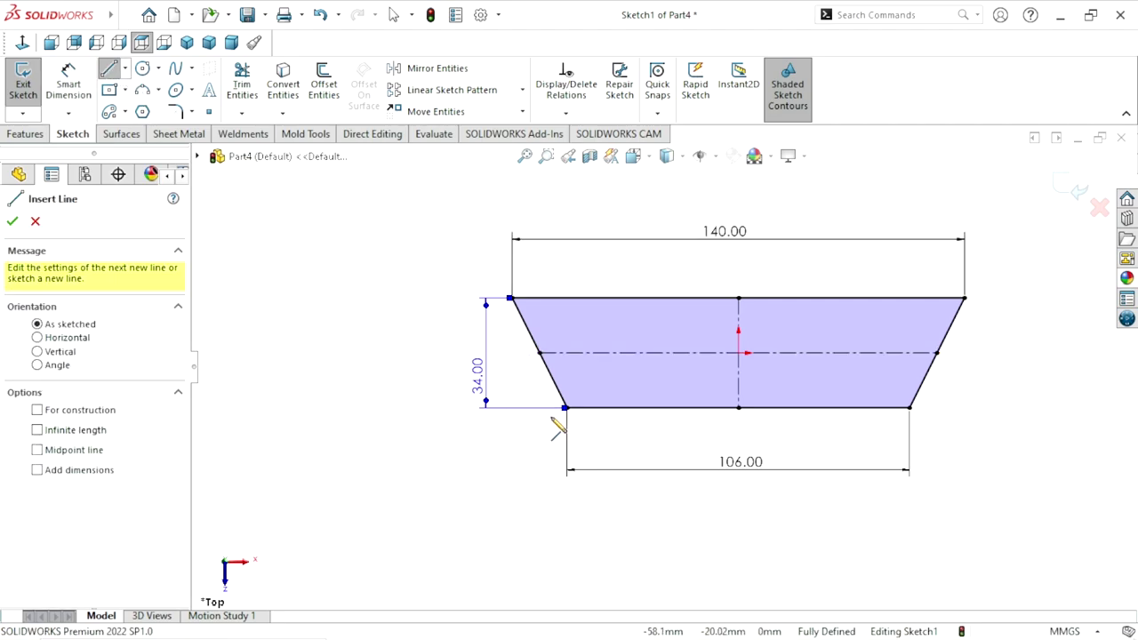
click(566, 408)
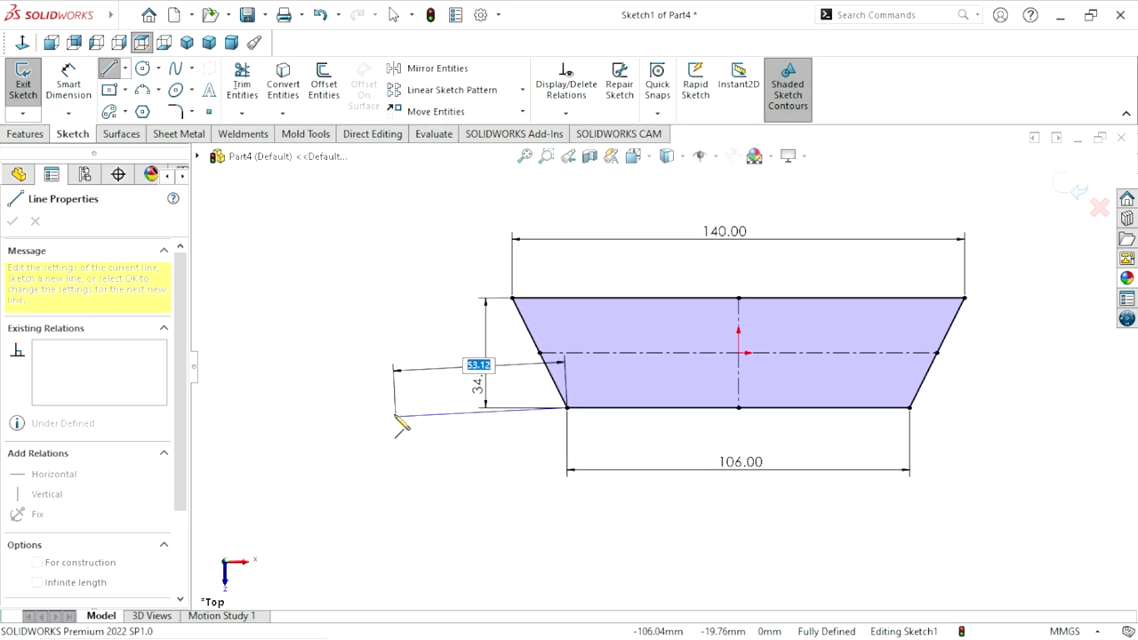
click(394, 408)
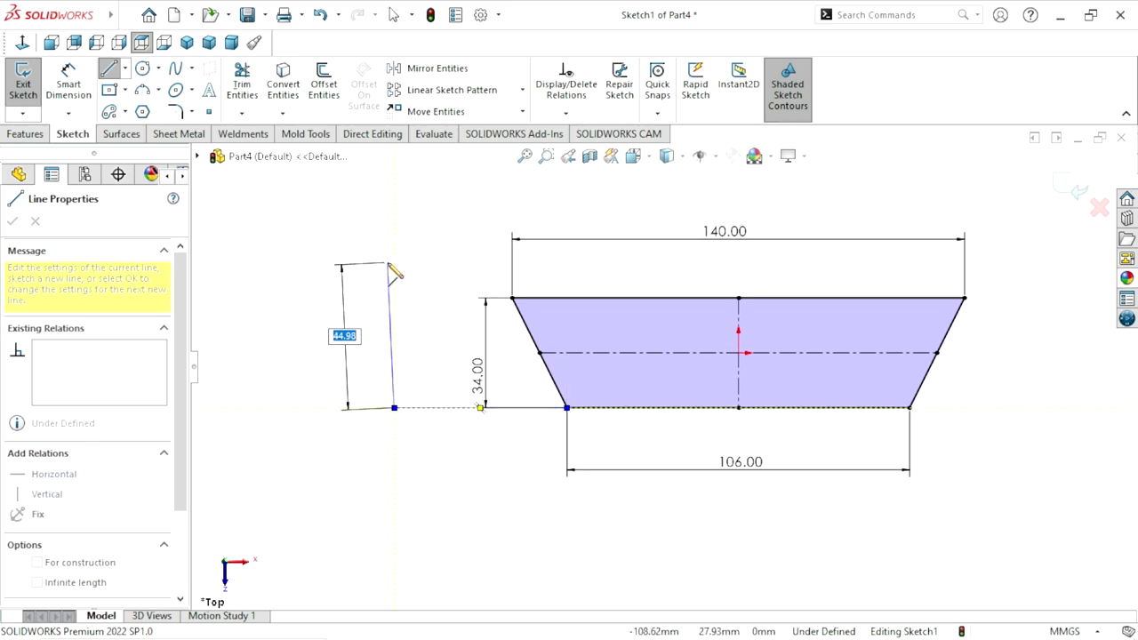
click(394, 203)
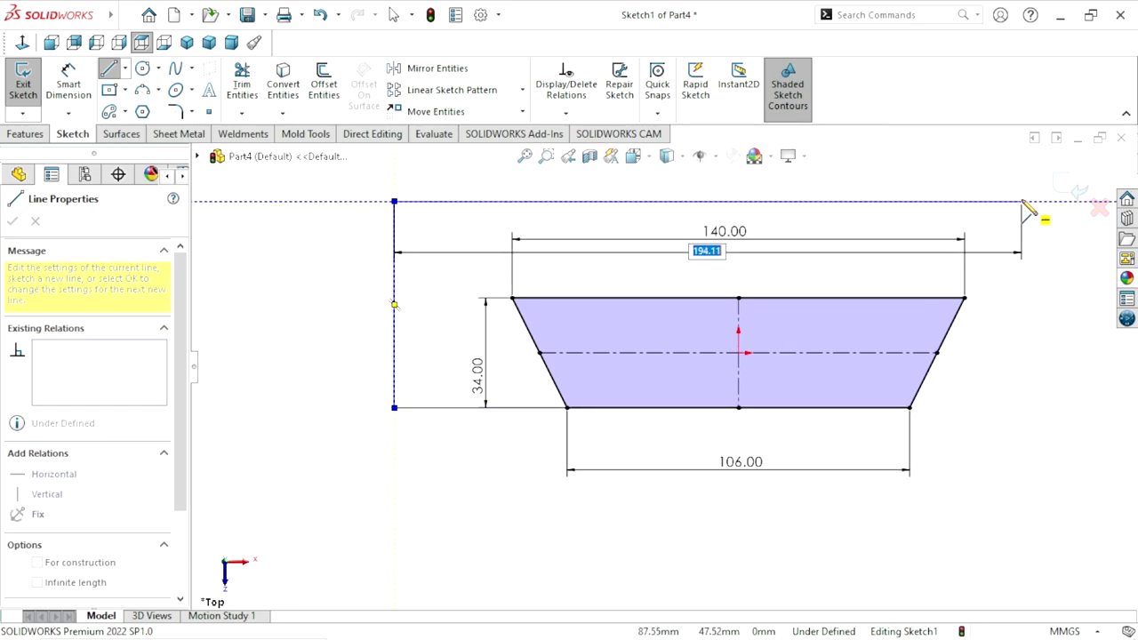
scroll(1027, 226, up, 3)
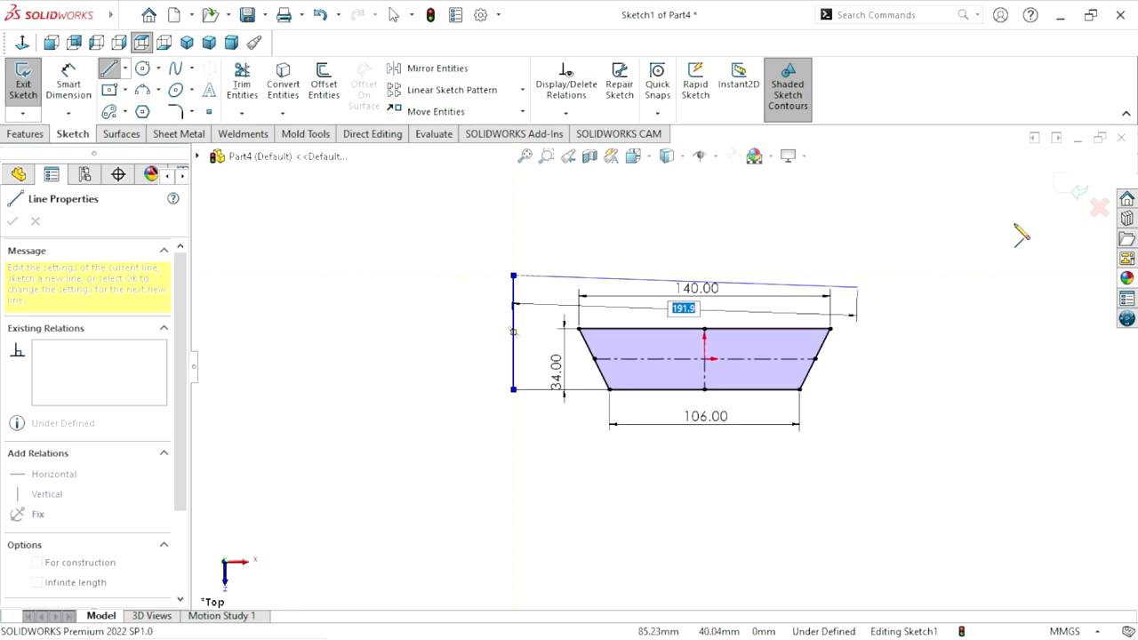
click(908, 276)
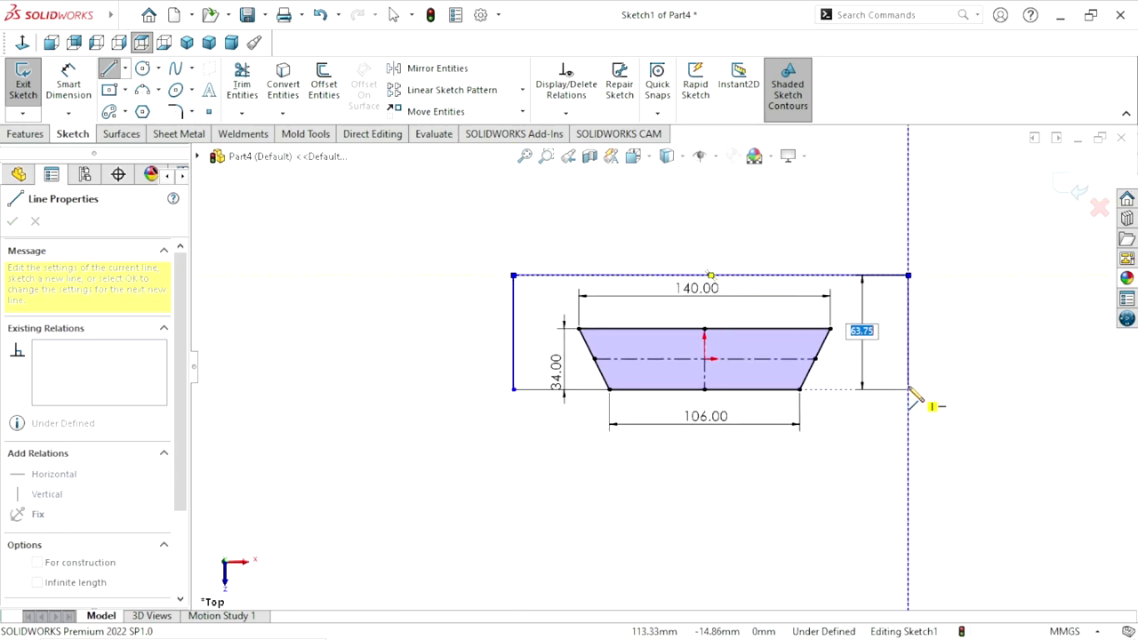
click(908, 389)
click(799, 388)
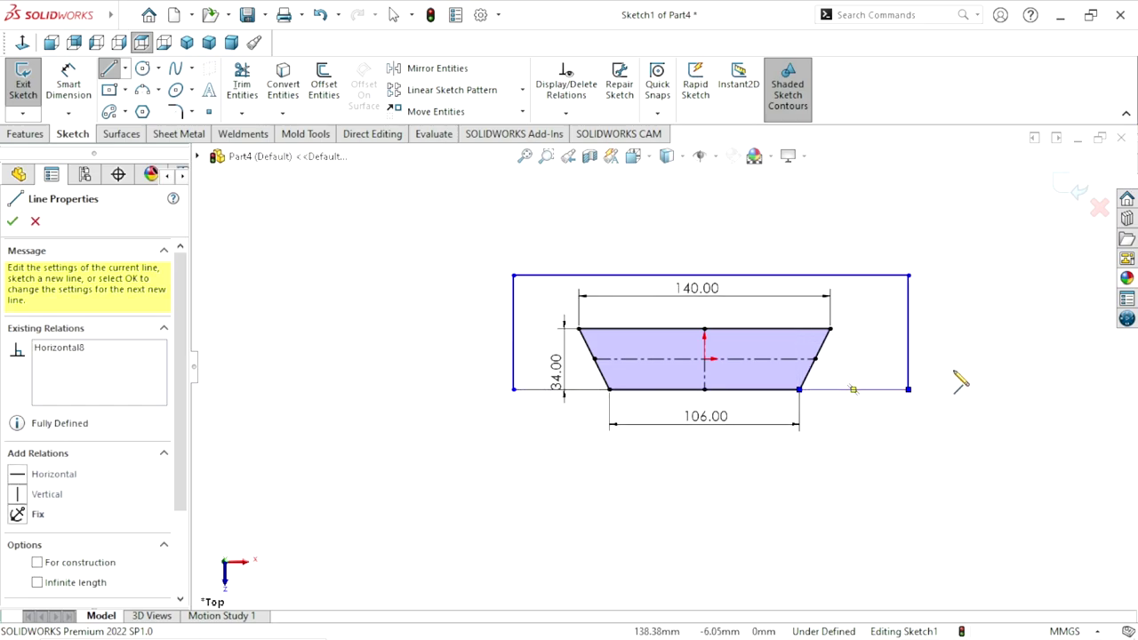
right_click(961, 369)
click(951, 382)
scroll(721, 358, down, 1)
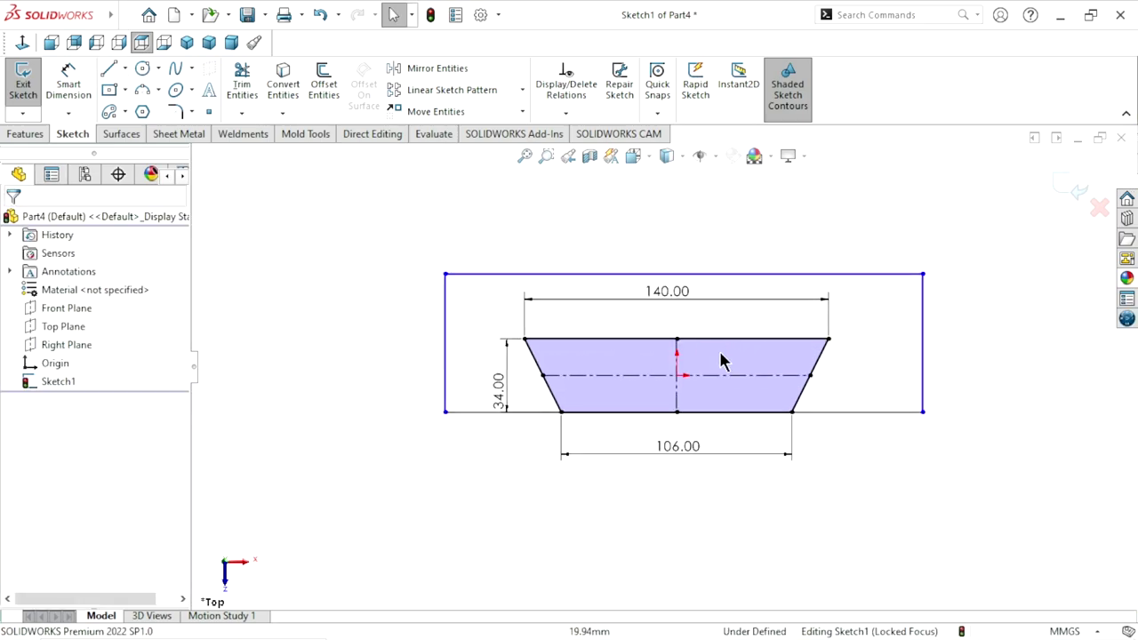
scroll(718, 366, down, 1)
ctrl+middle_drag(783, 415, 753, 402)
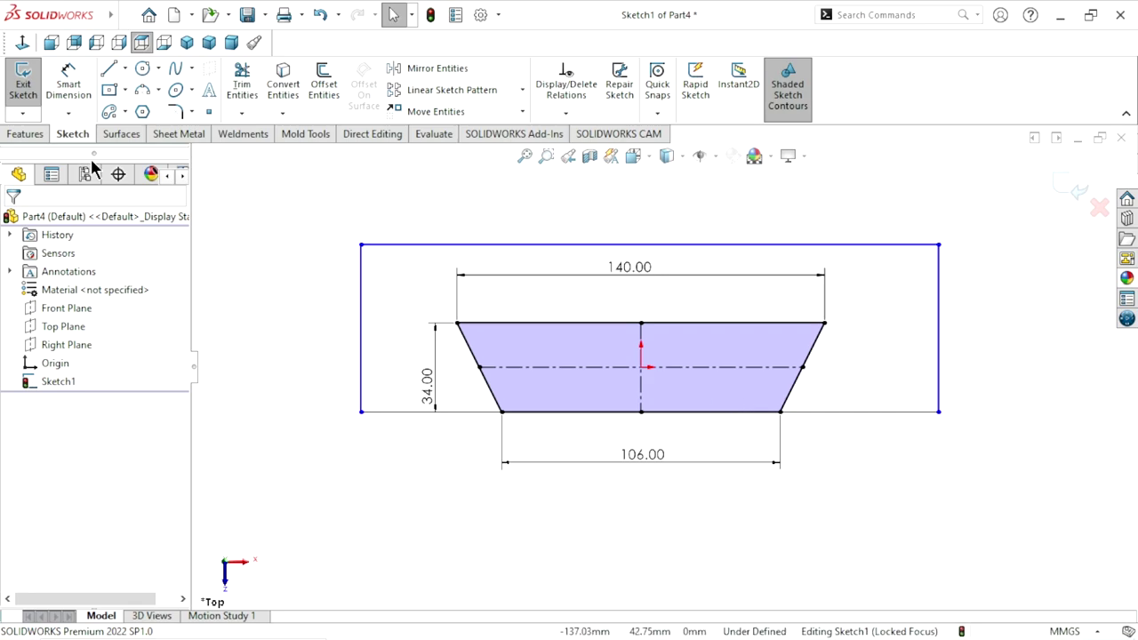
Dimension the outer outline: 215 mm overall width, 55 mm left bottom segment, 60 mm height
click(62, 95)
click(644, 246)
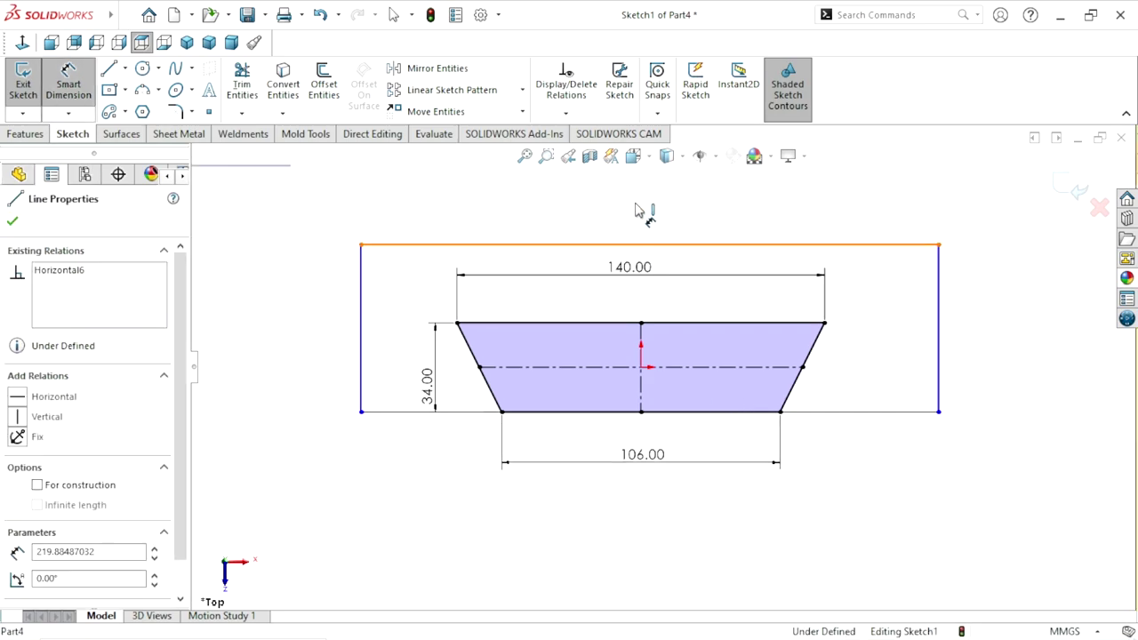
click(643, 211)
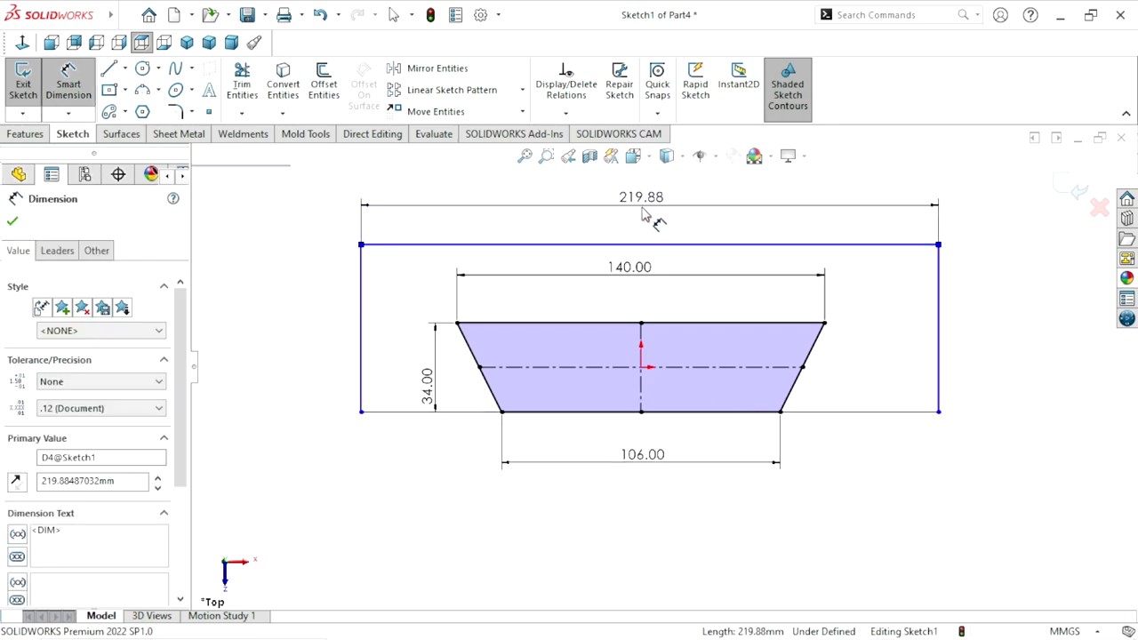
text(215)
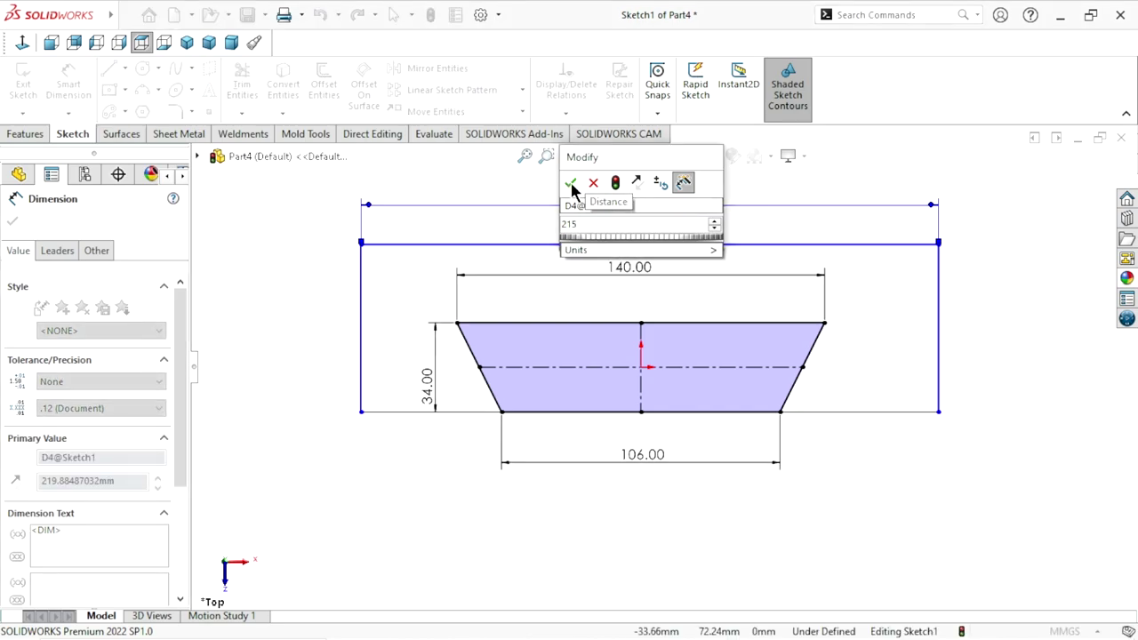
click(570, 182)
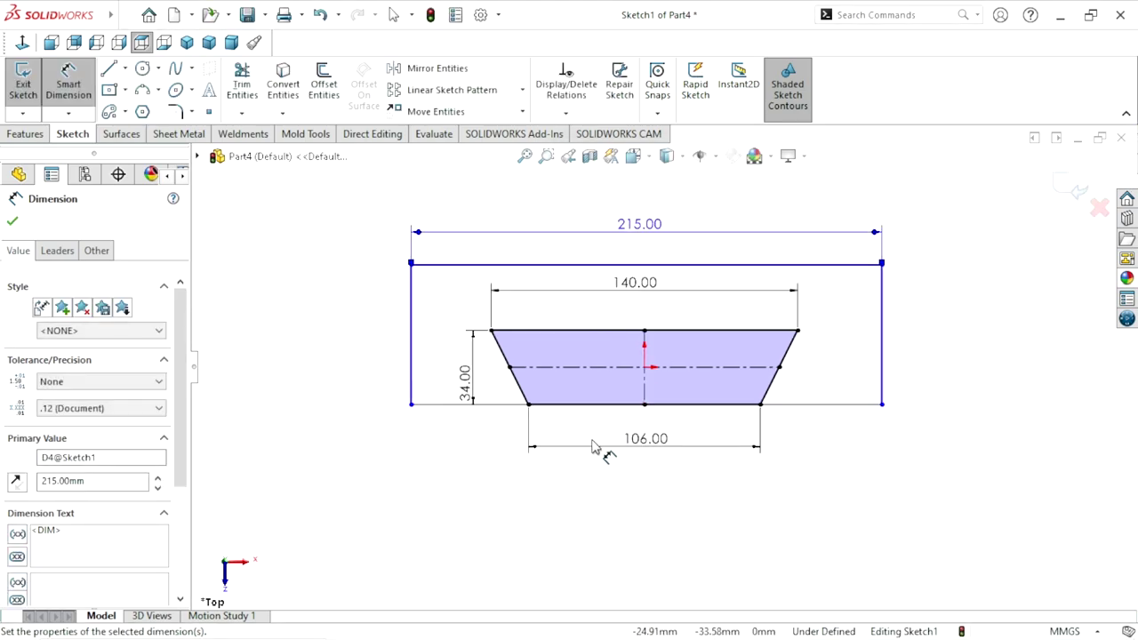
click(457, 409)
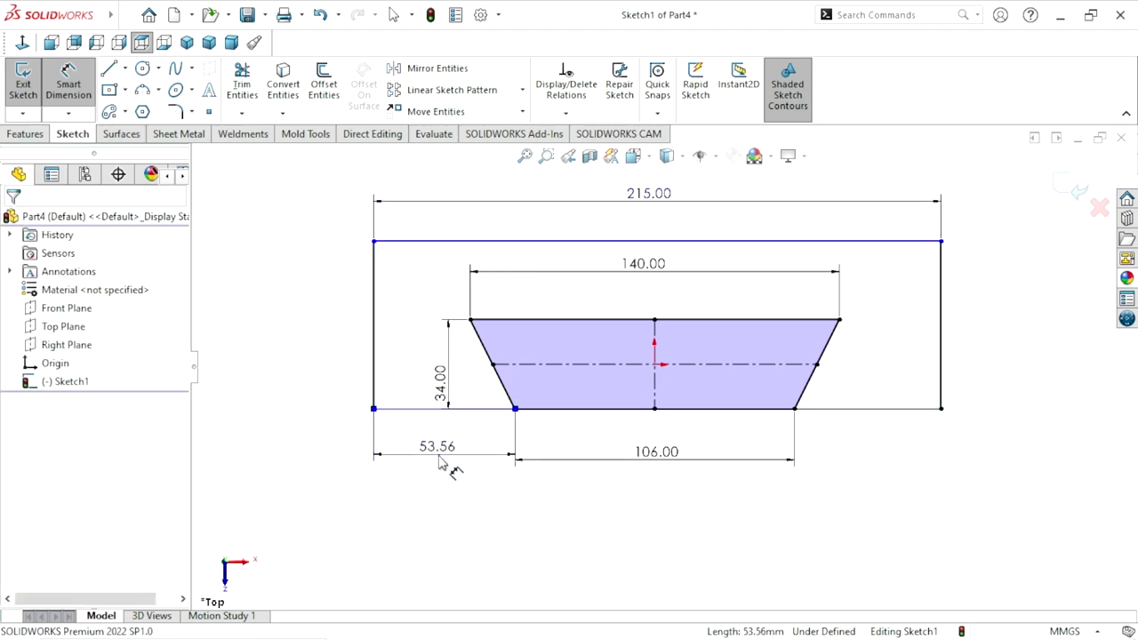
click(438, 459)
text(55)
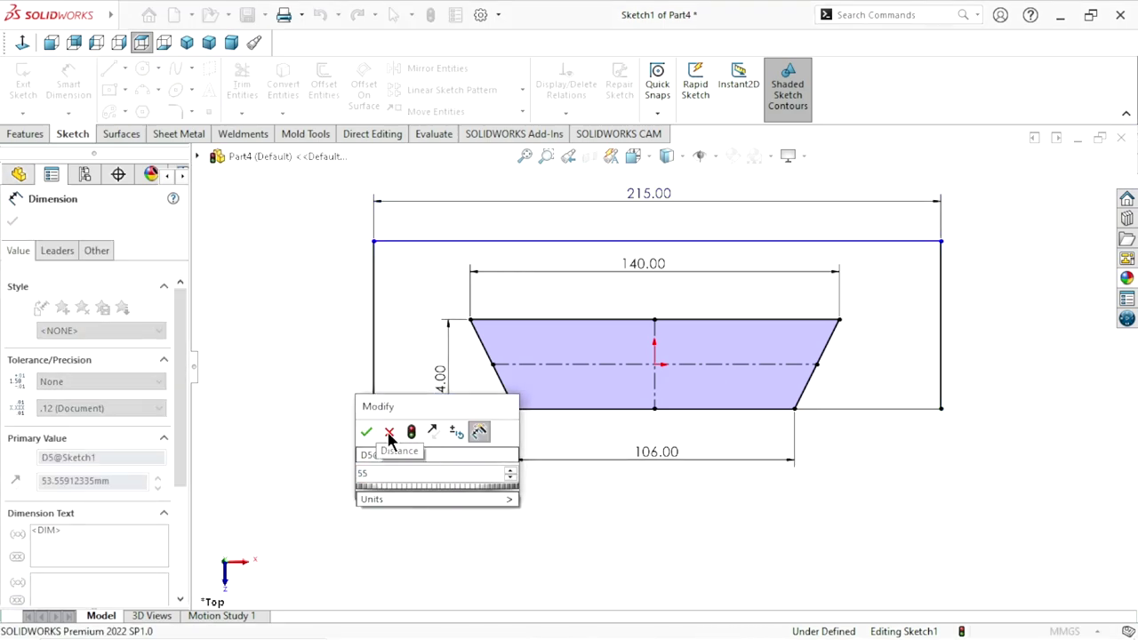
key(Return)
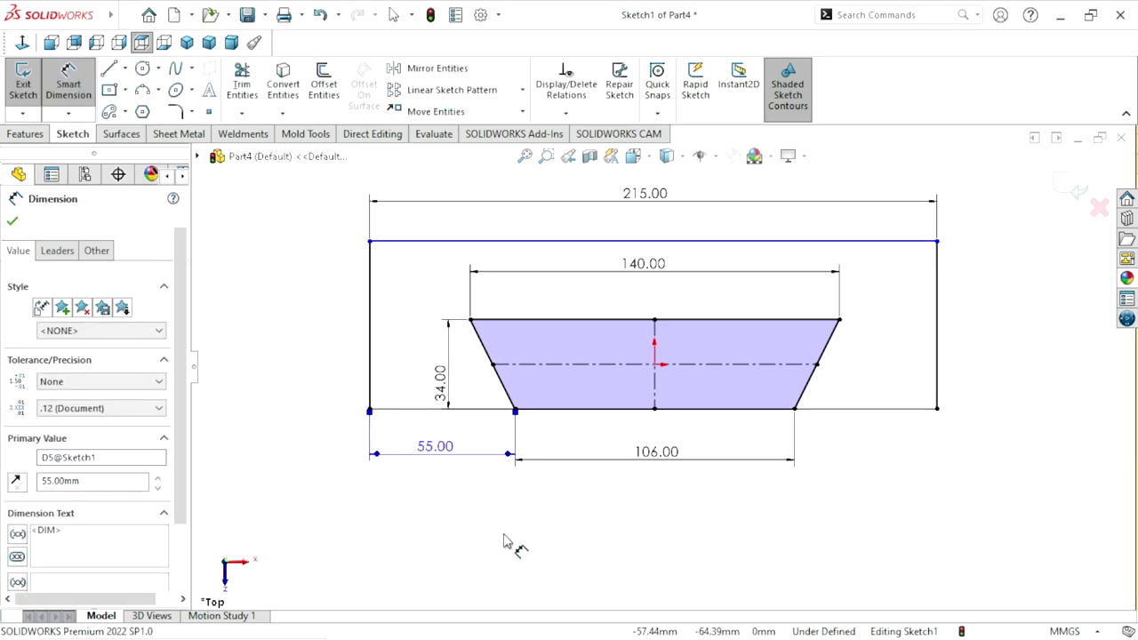
click(503, 542)
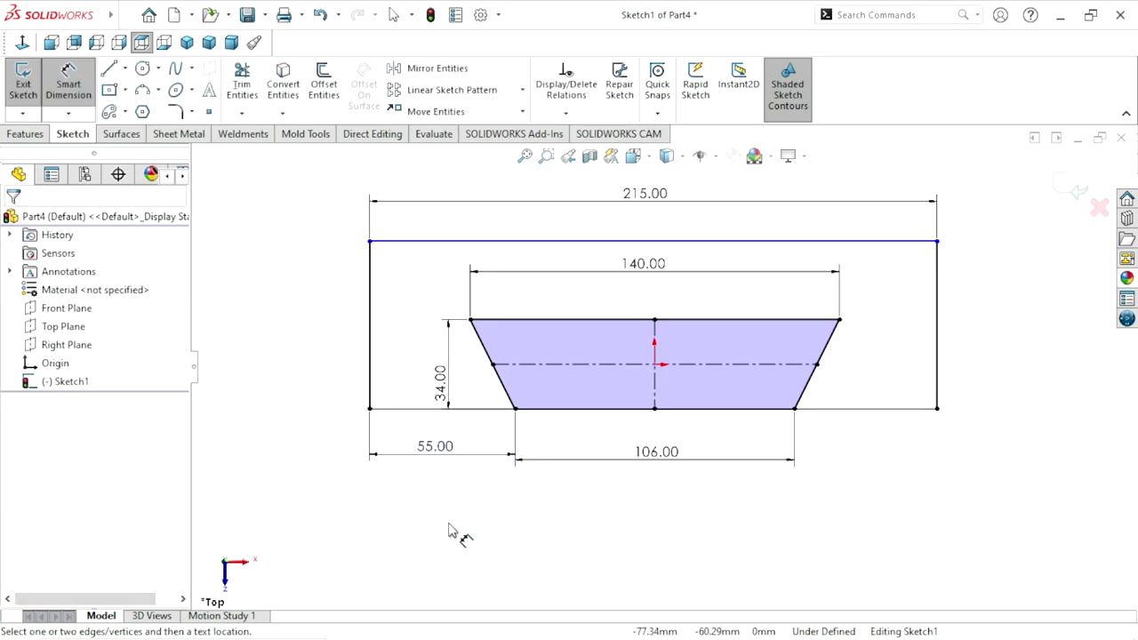
click(370, 351)
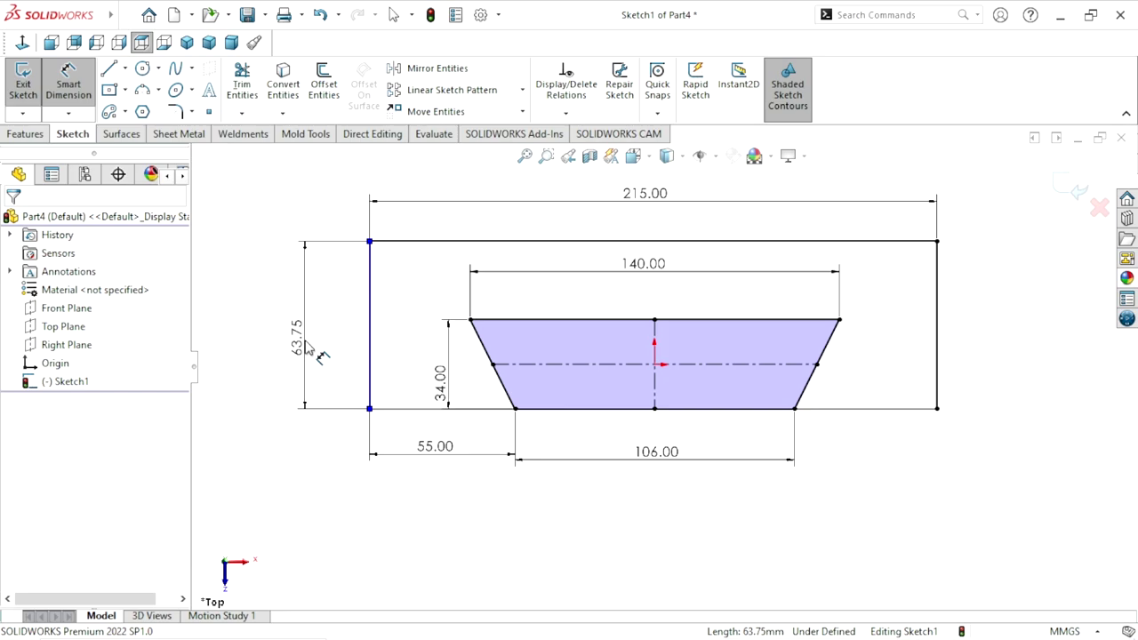
click(306, 342)
text(60)
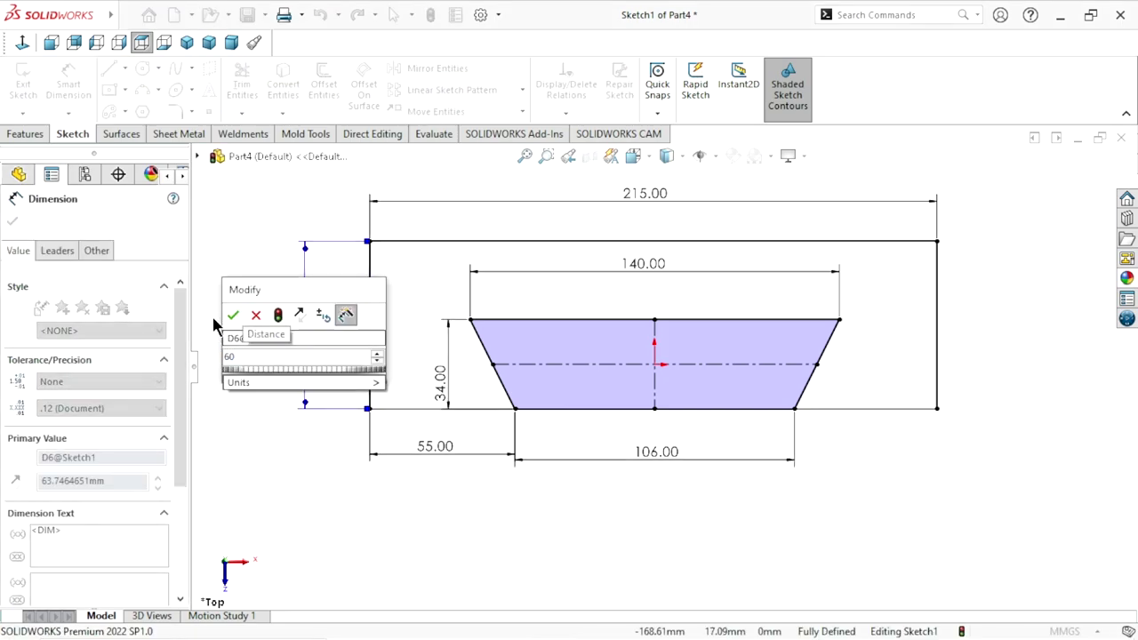
click(233, 315)
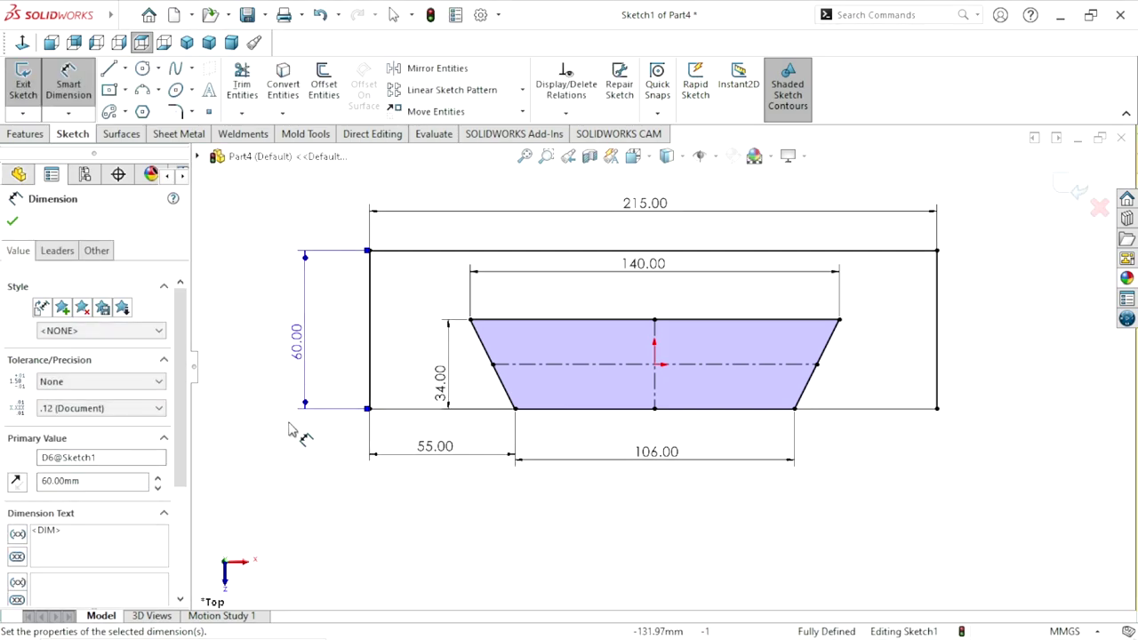
click(12, 221)
key(Escape)
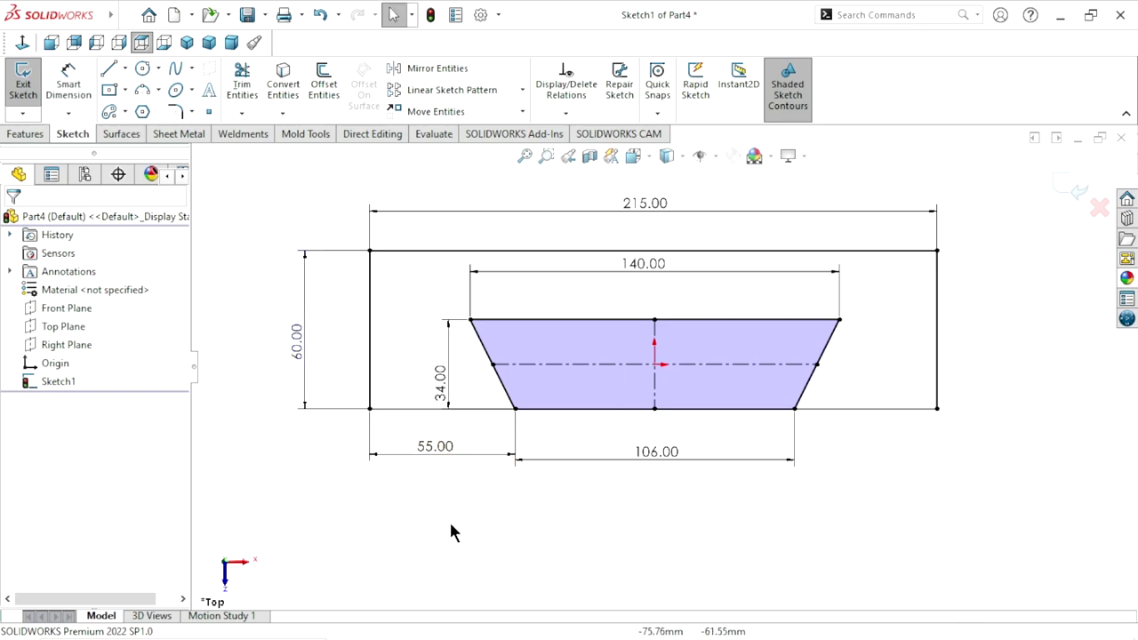
Try an Equal relation and a 54.00 dimension on the bottom lines, then back both out
click(400, 412)
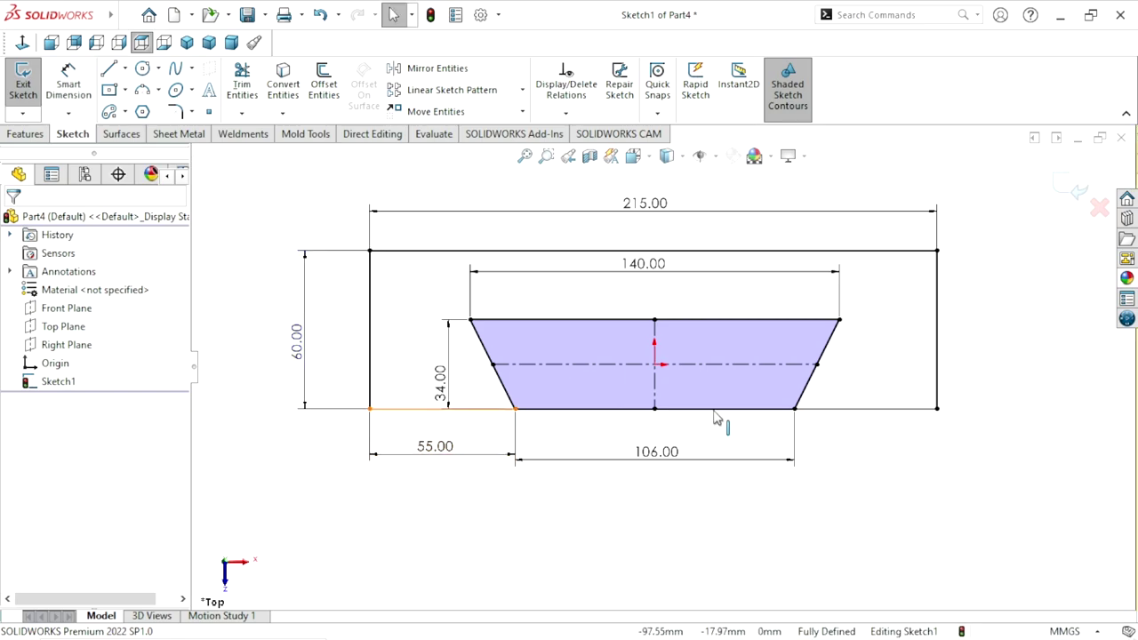
ctrl+click(879, 409)
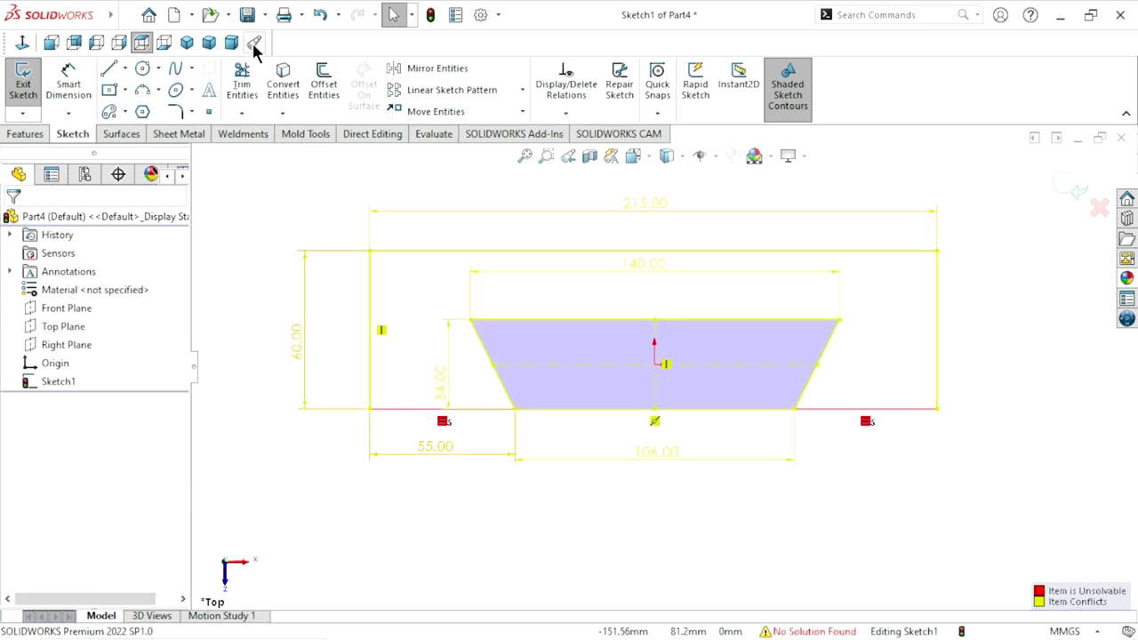
click(319, 17)
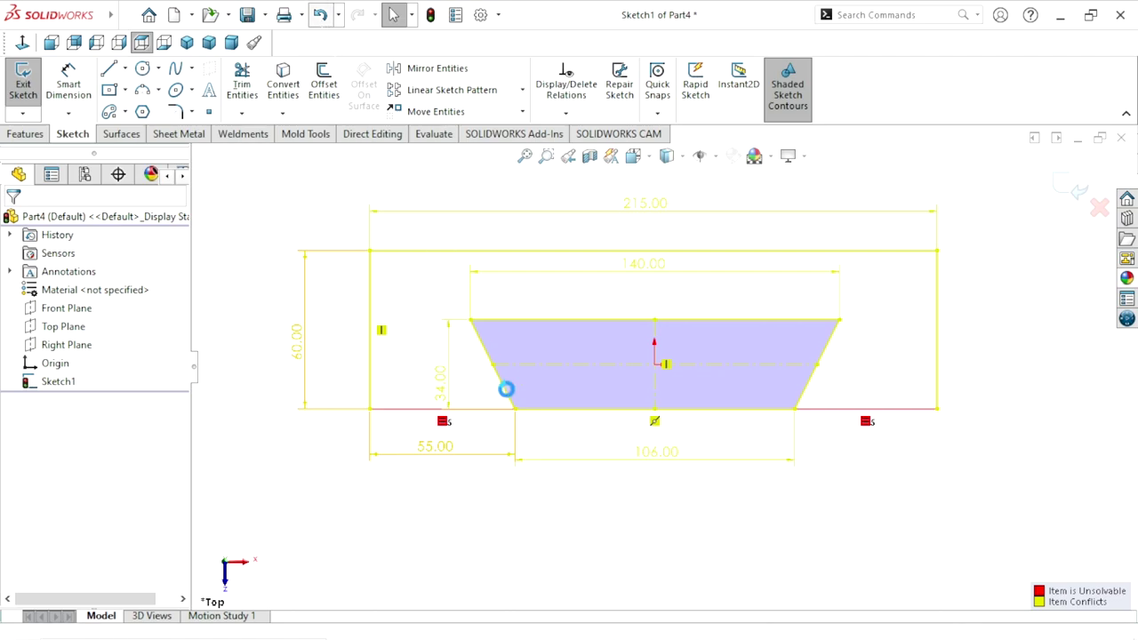
click(593, 532)
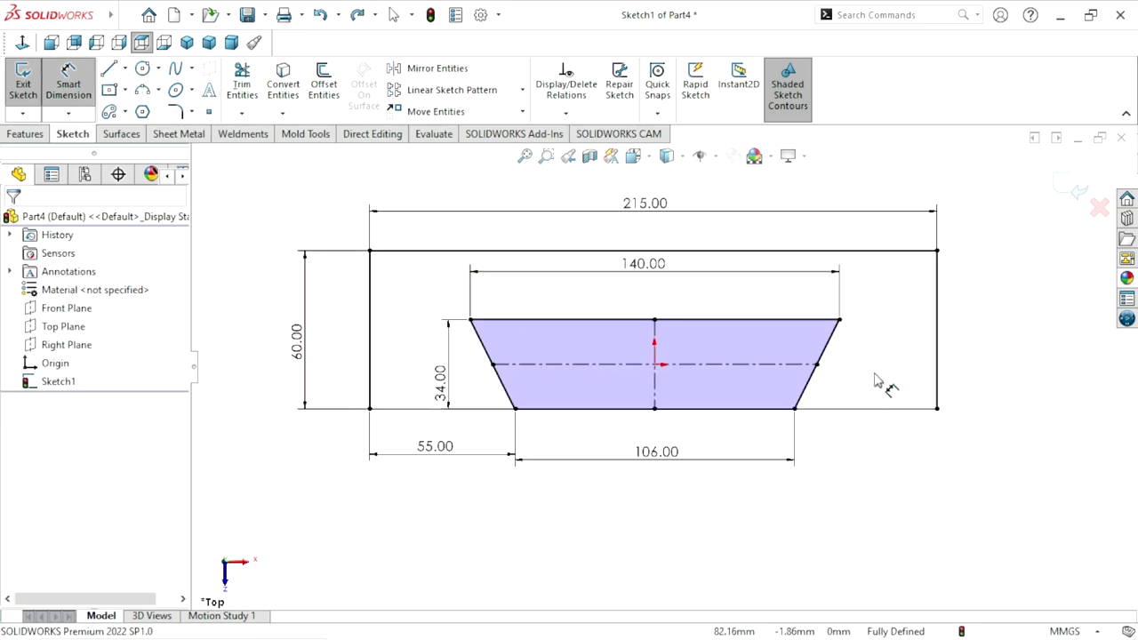
click(880, 417)
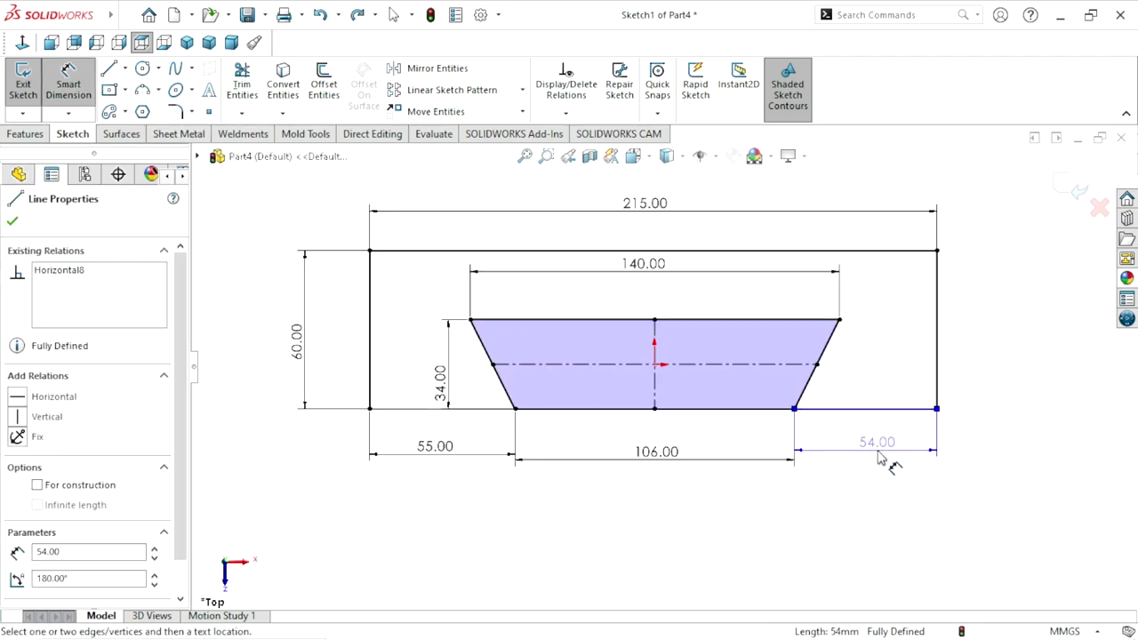
click(877, 453)
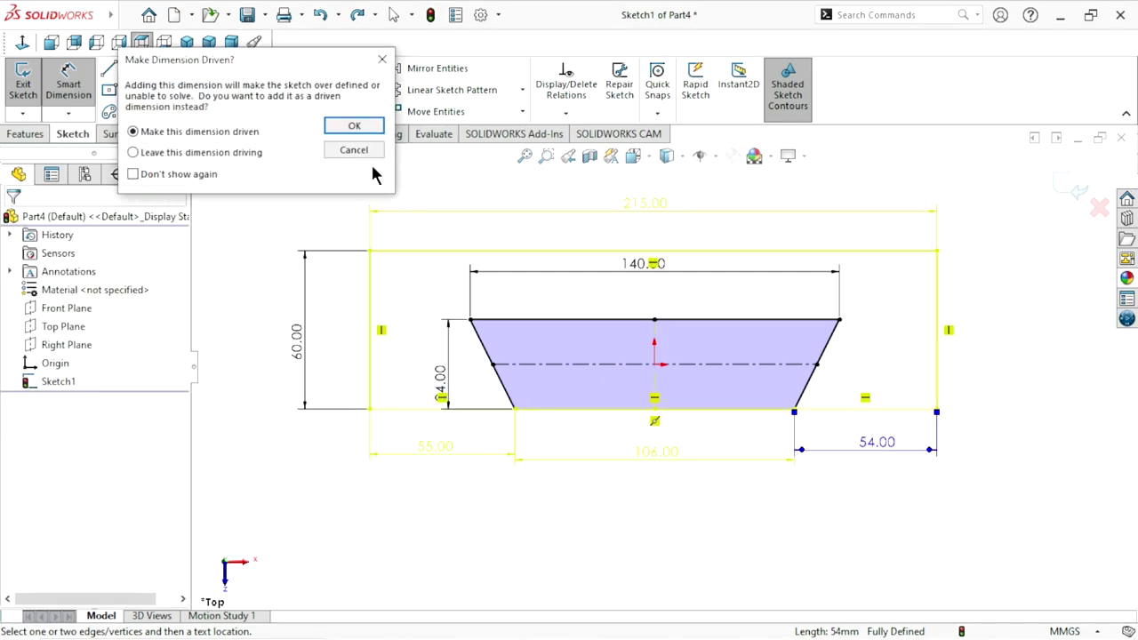
click(356, 151)
key(f)
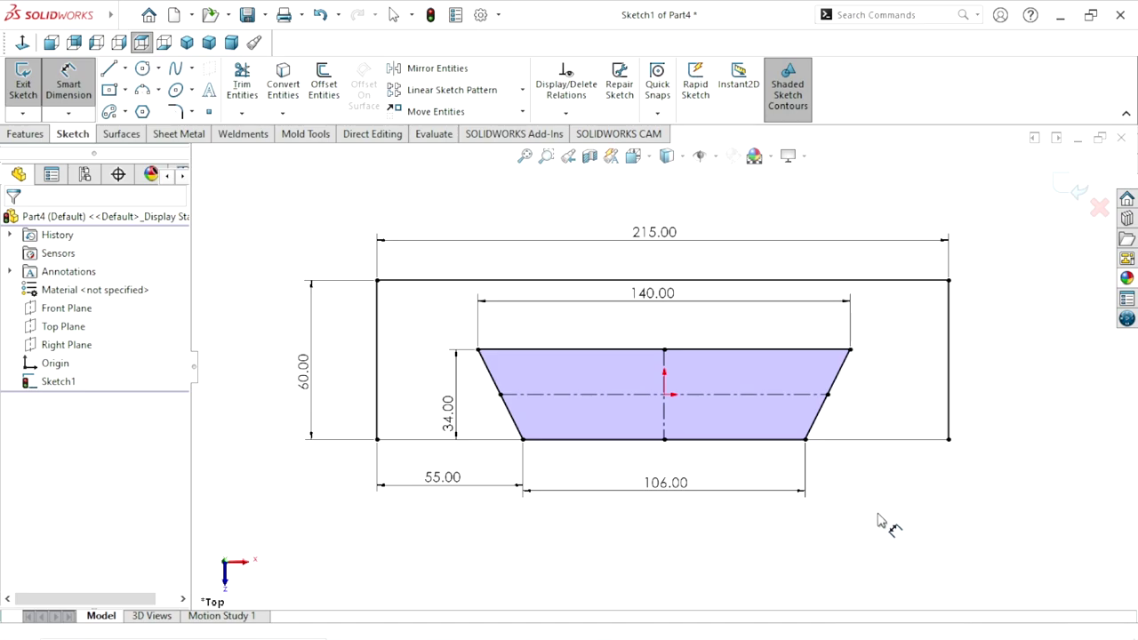
key(Escape)
Remove the bottom-right line's horizontal constraint and dimension that line 55 mm
click(854, 474)
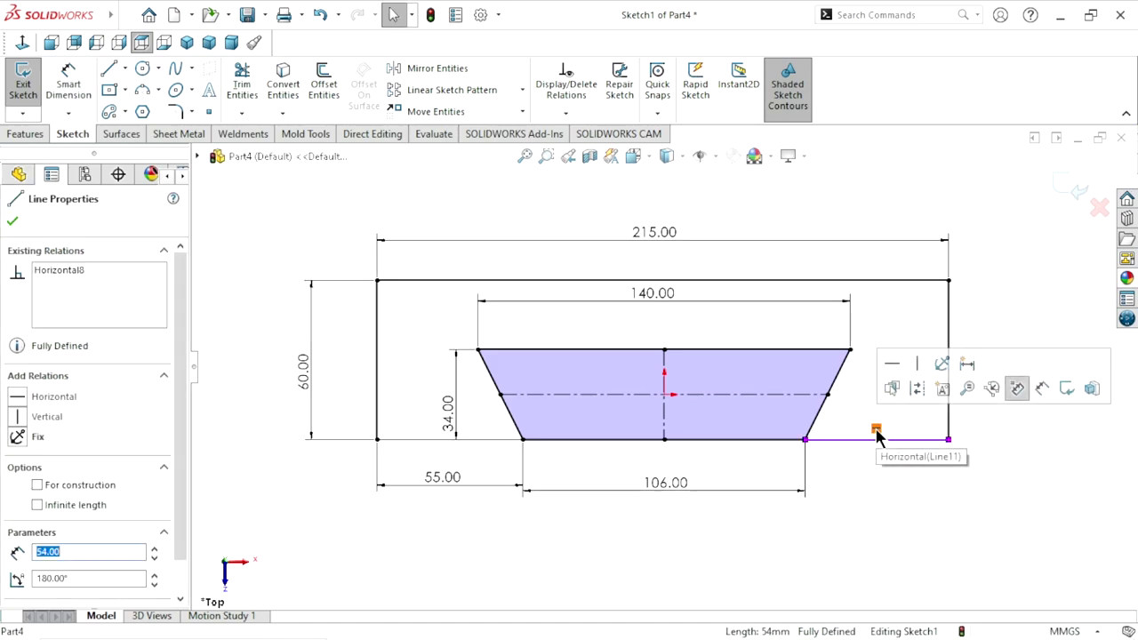
key(Escape)
key(ctrl+z)
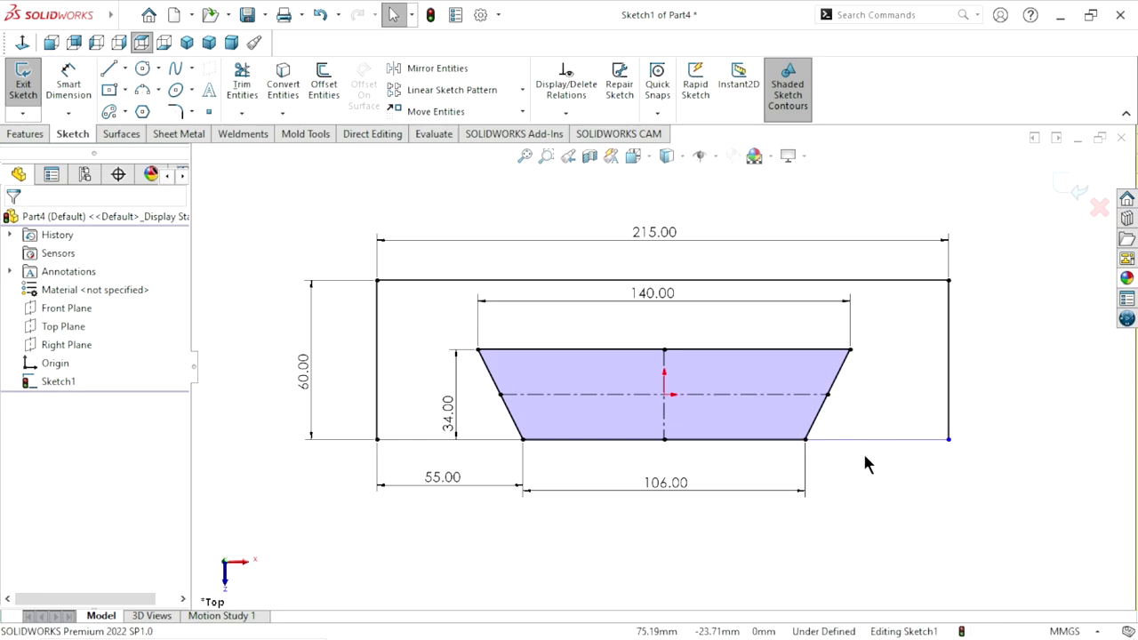
click(861, 441)
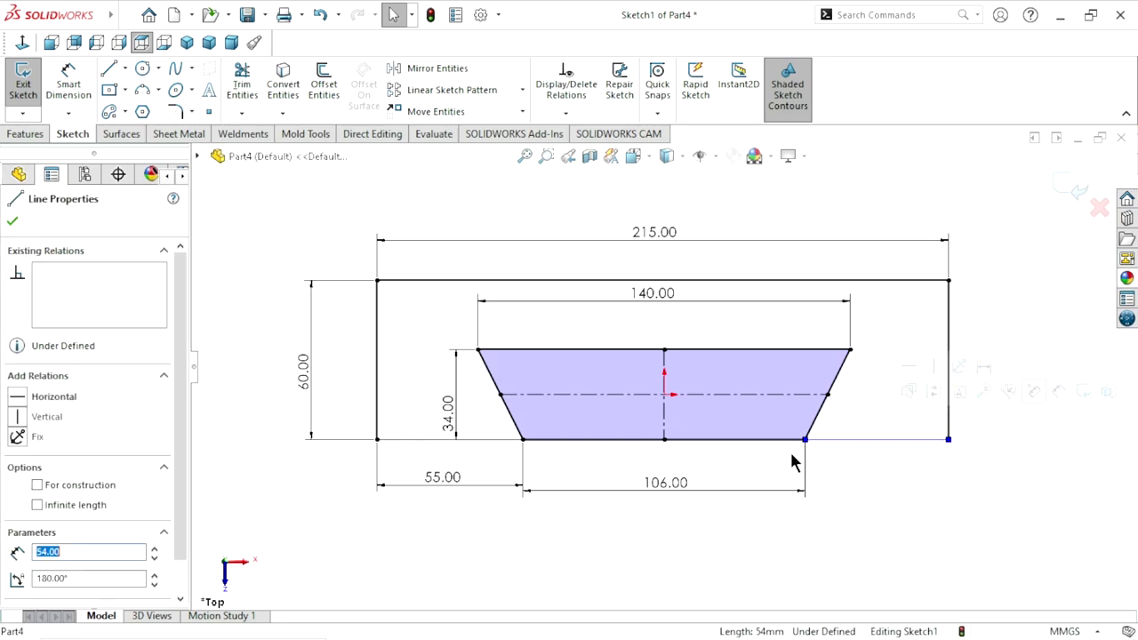
click(84, 99)
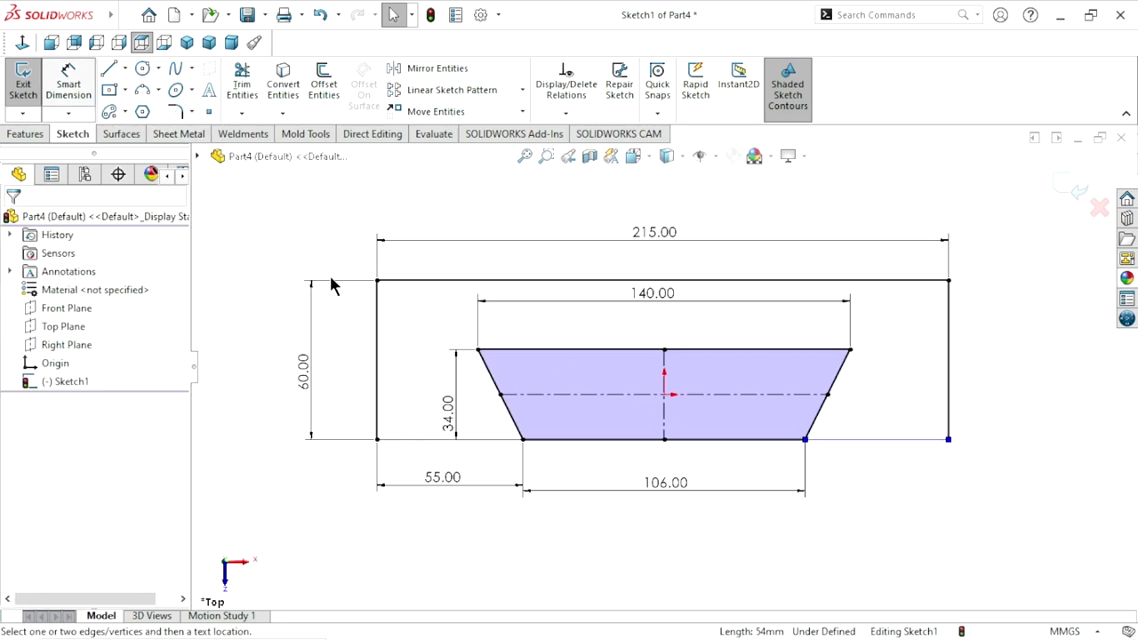
click(880, 440)
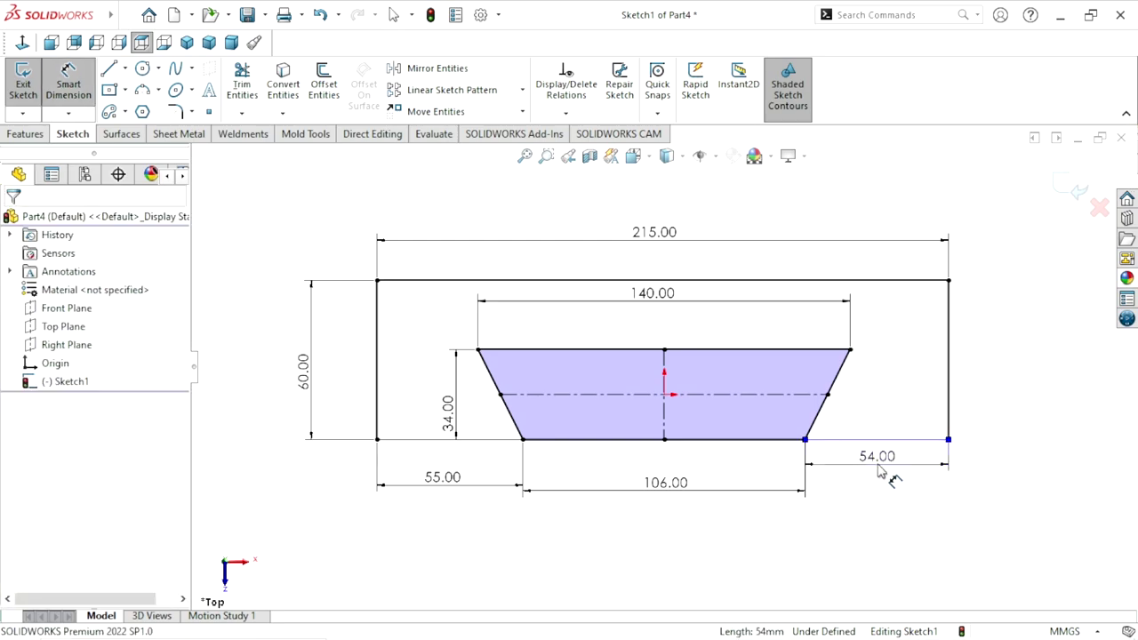
click(880, 471)
text(55)
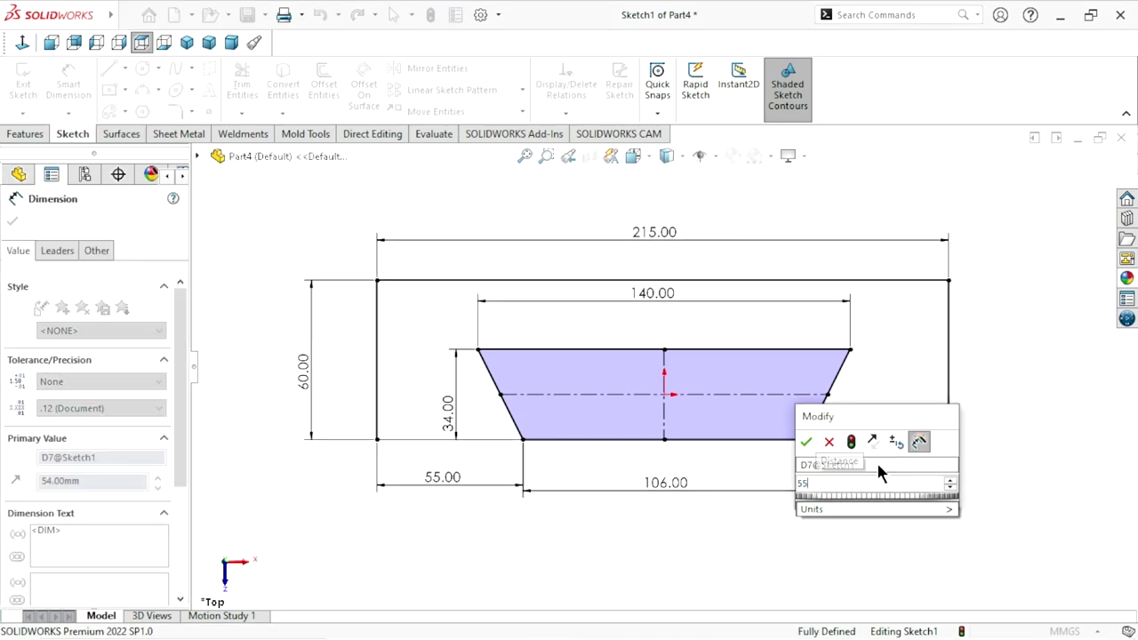
click(805, 442)
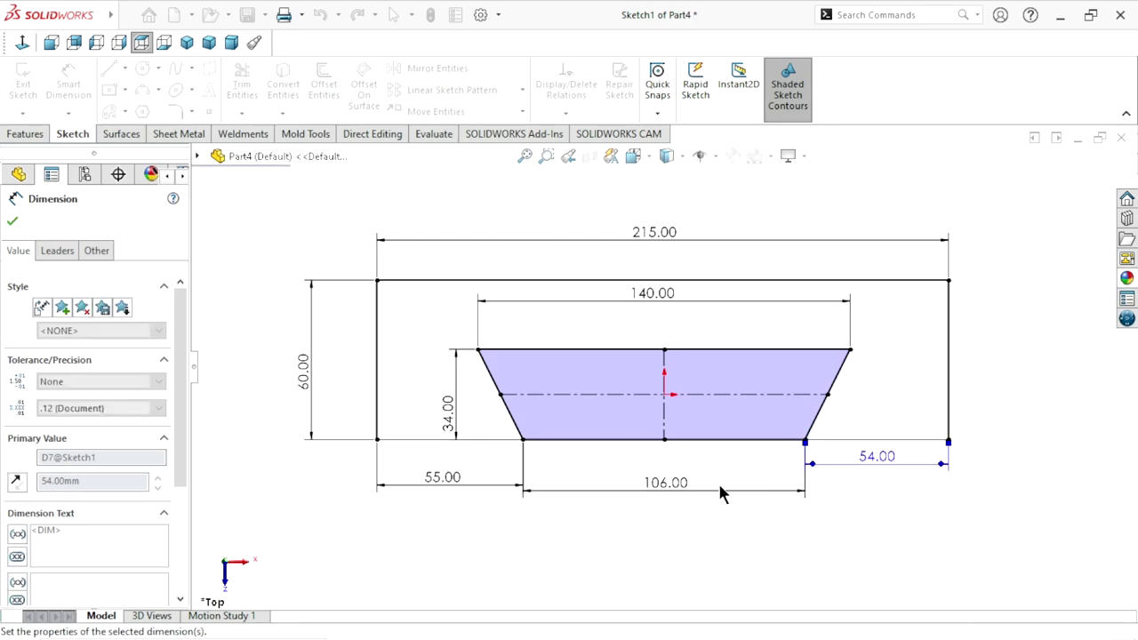
click(12, 223)
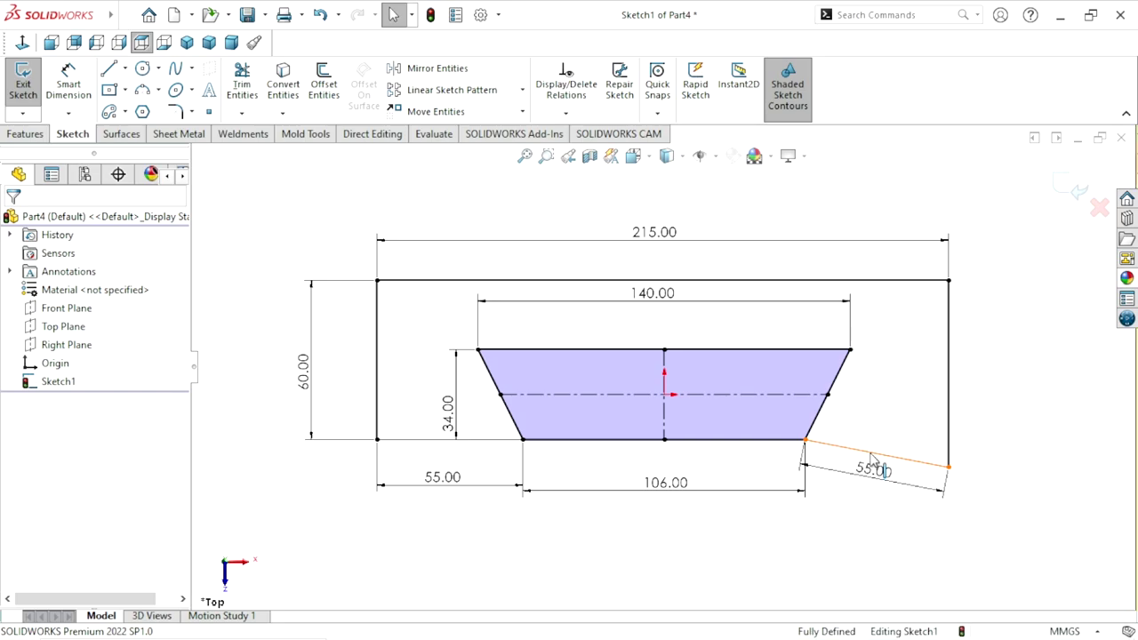
Undo the horizontal and 55 mm changes and delete the 54.00 dimension
click(871, 457)
click(916, 382)
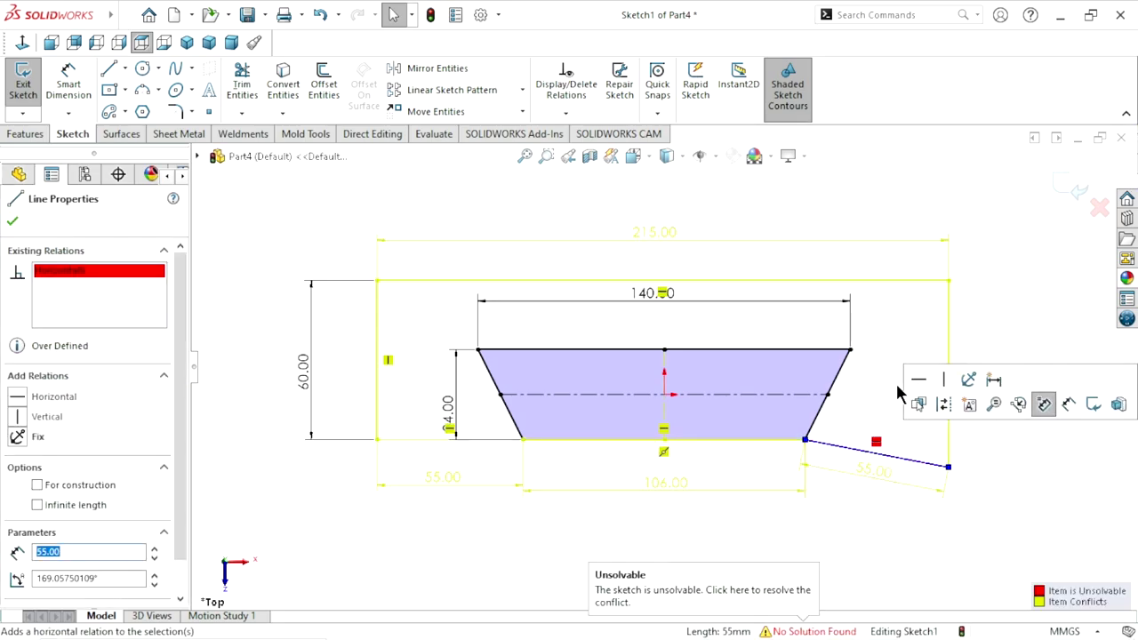
click(318, 18)
click(317, 16)
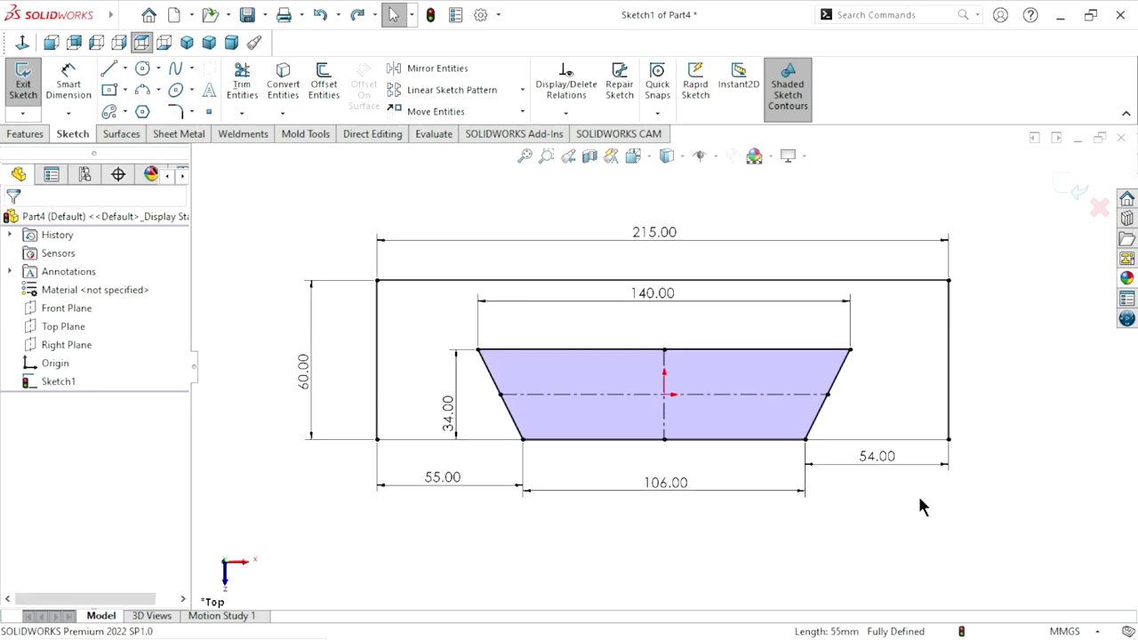
click(893, 468)
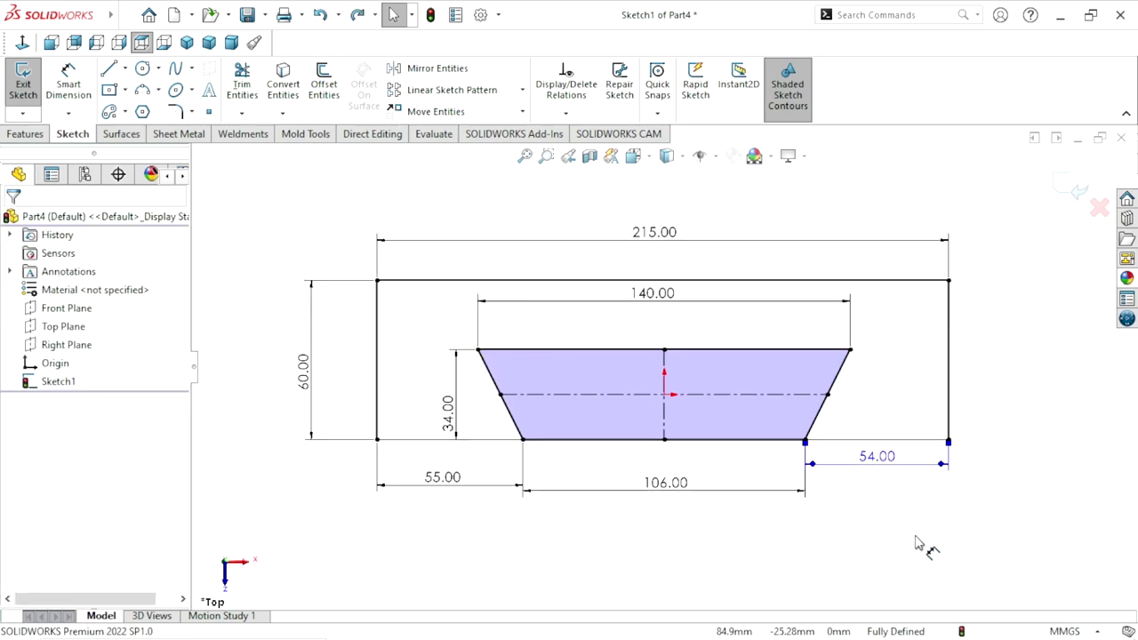
key(Delete)
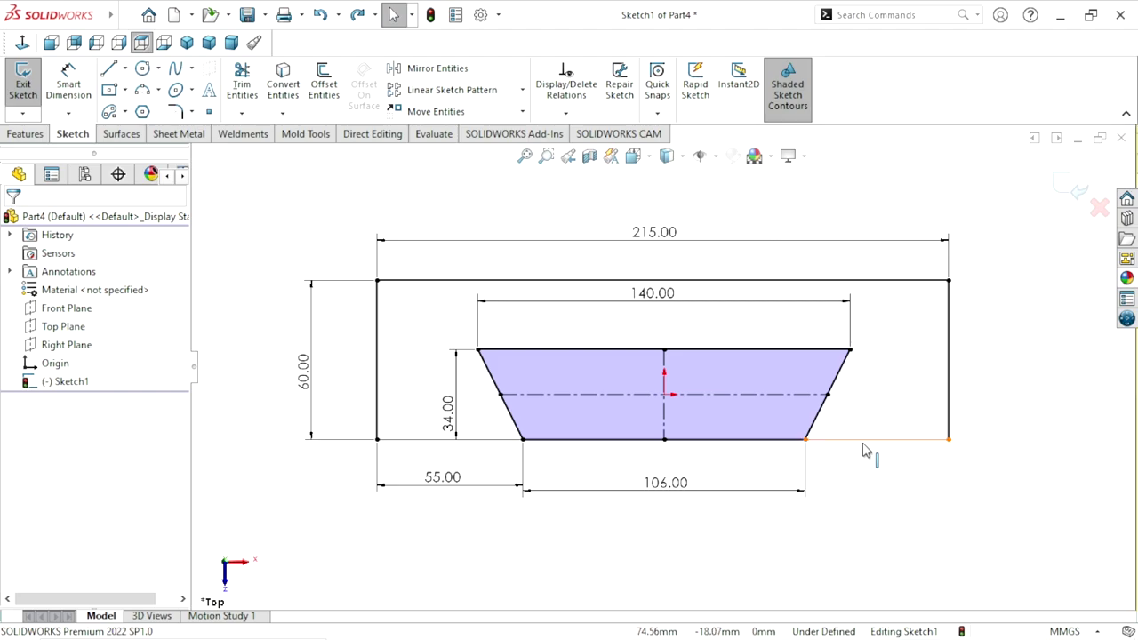
Make the bottom-right line horizontal and add a Collinear relation between both outer bottom lines
click(864, 441)
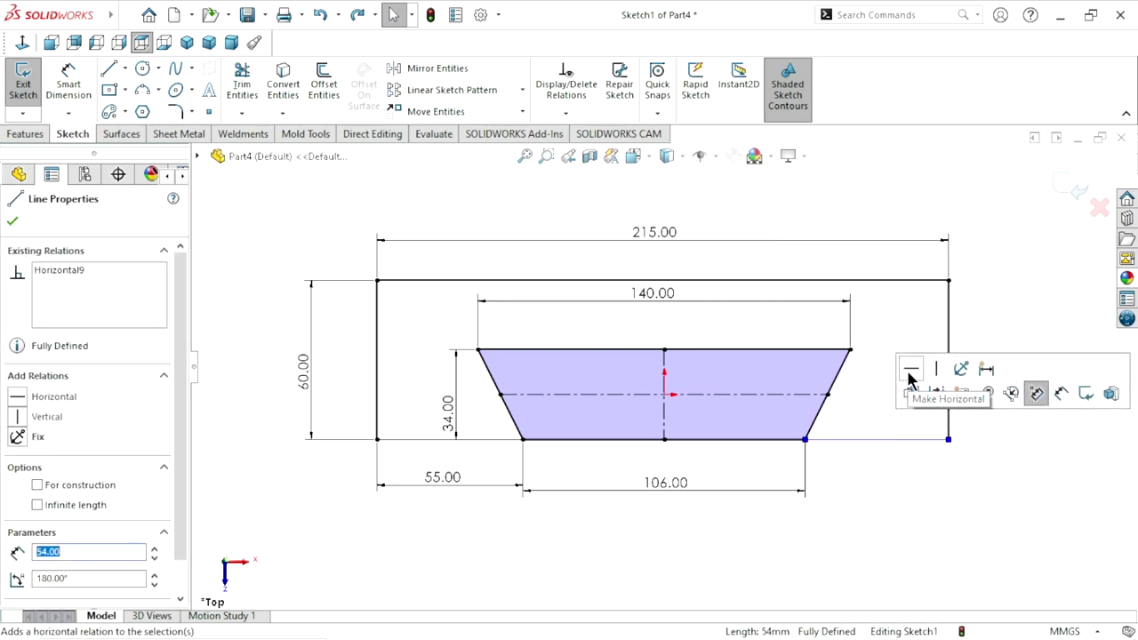
click(16, 218)
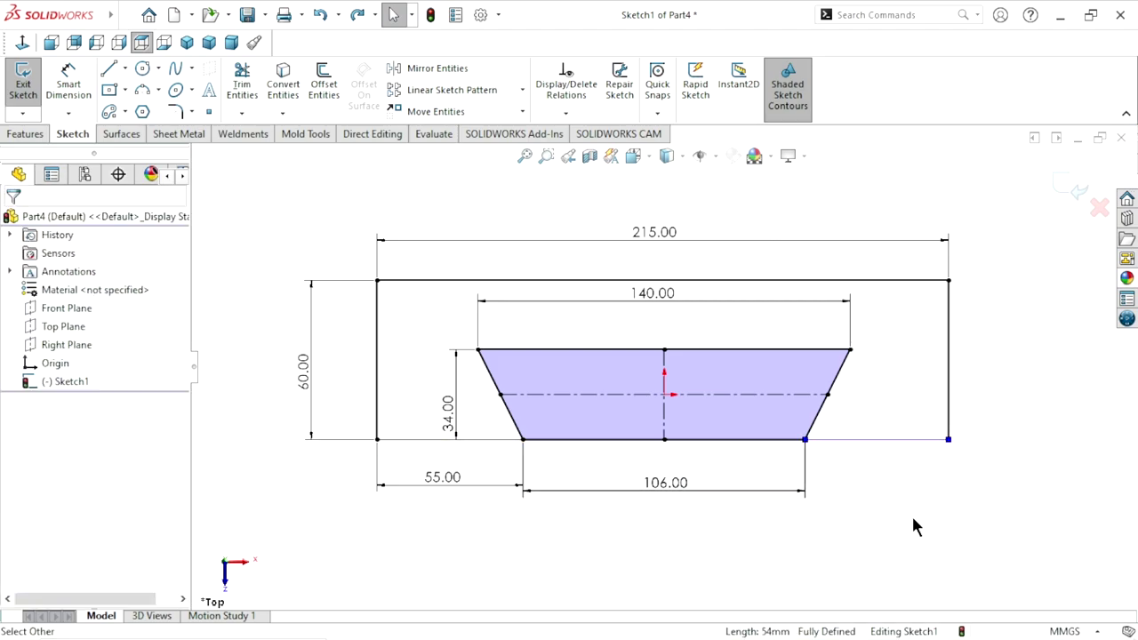
click(853, 439)
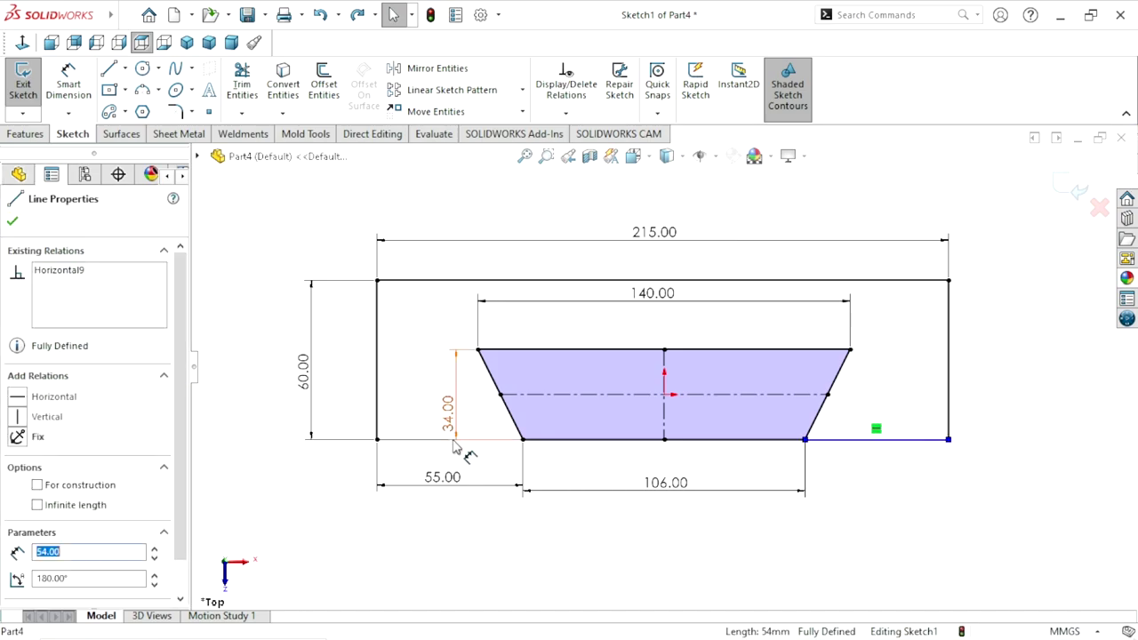
ctrl+click(484, 440)
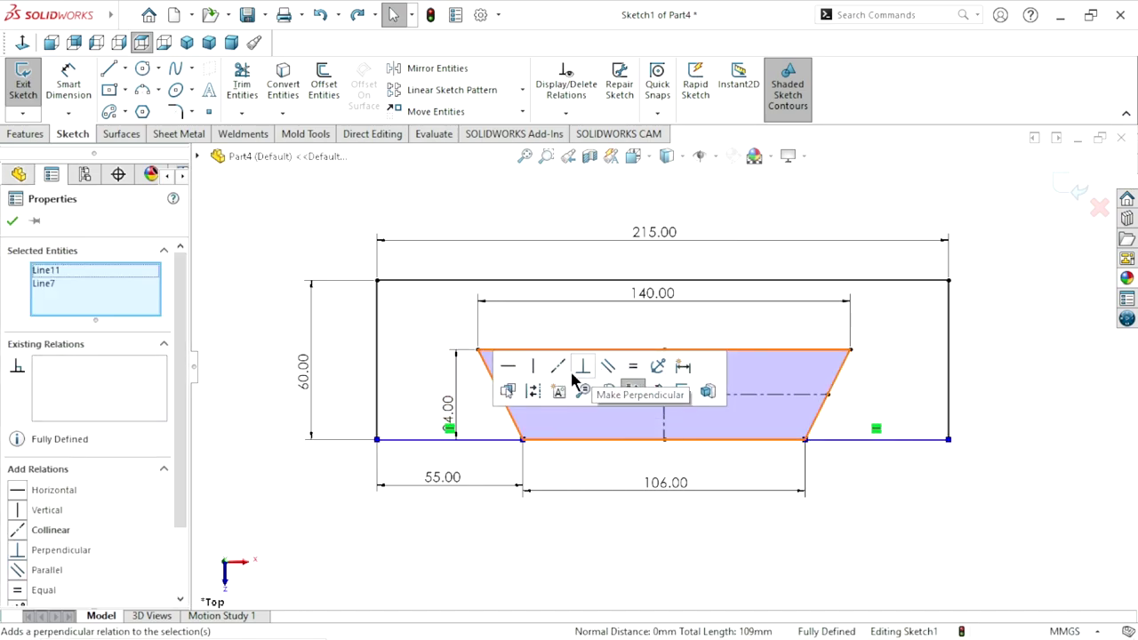
click(12, 222)
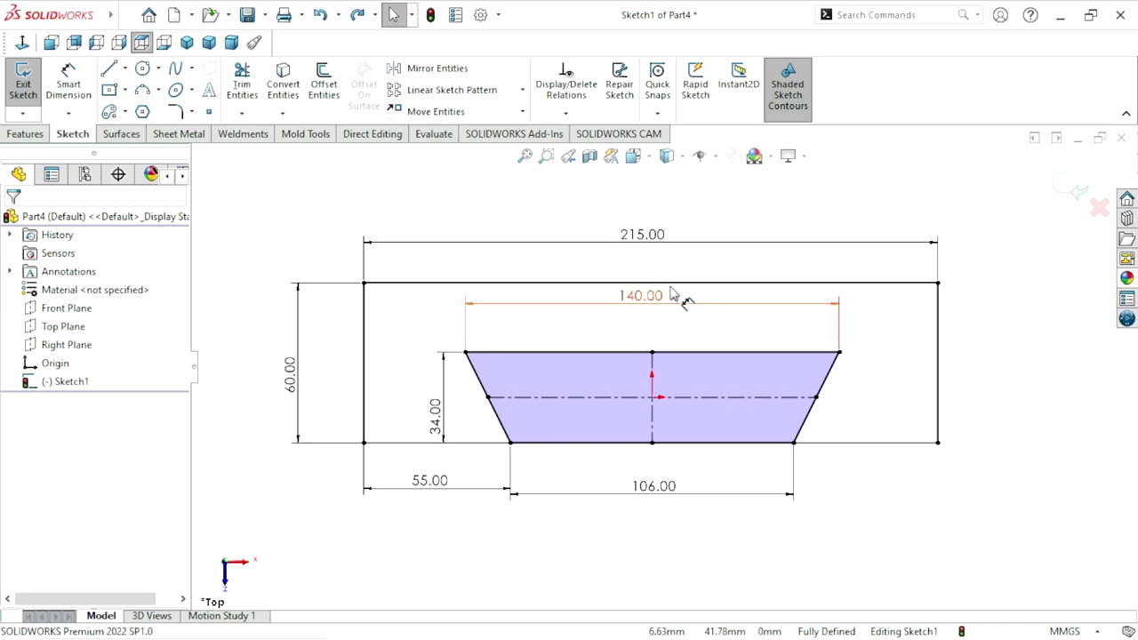
Relate the top line to the centreline, replacing the conflicting coincident relation with a midpoint relation
scroll(666, 325, down, 1)
scroll(649, 303, down, 2)
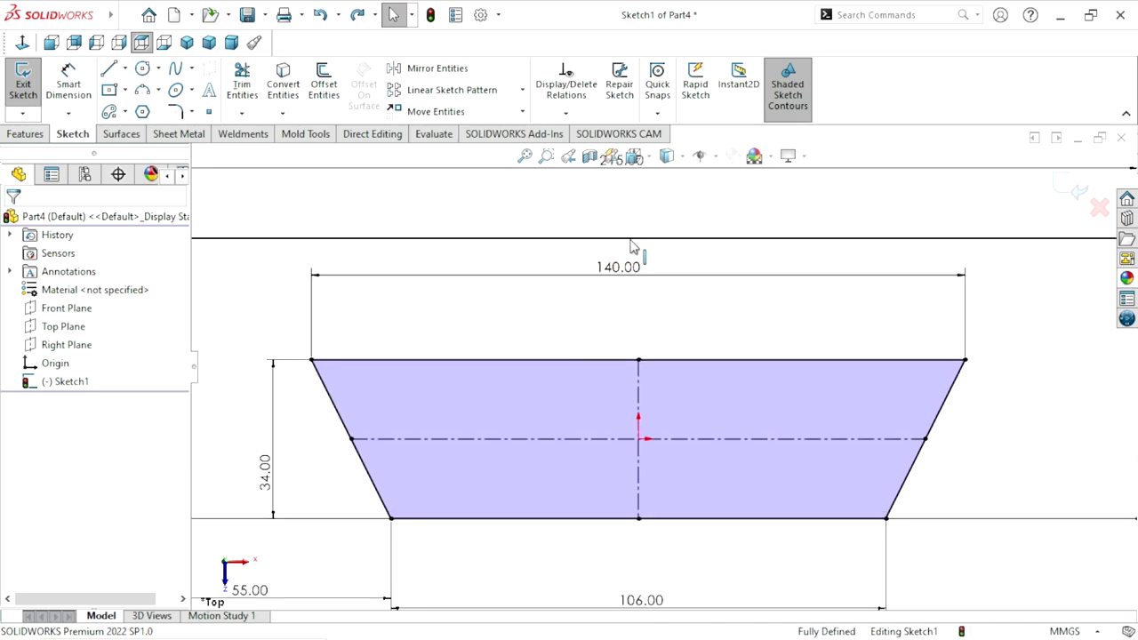
click(637, 239)
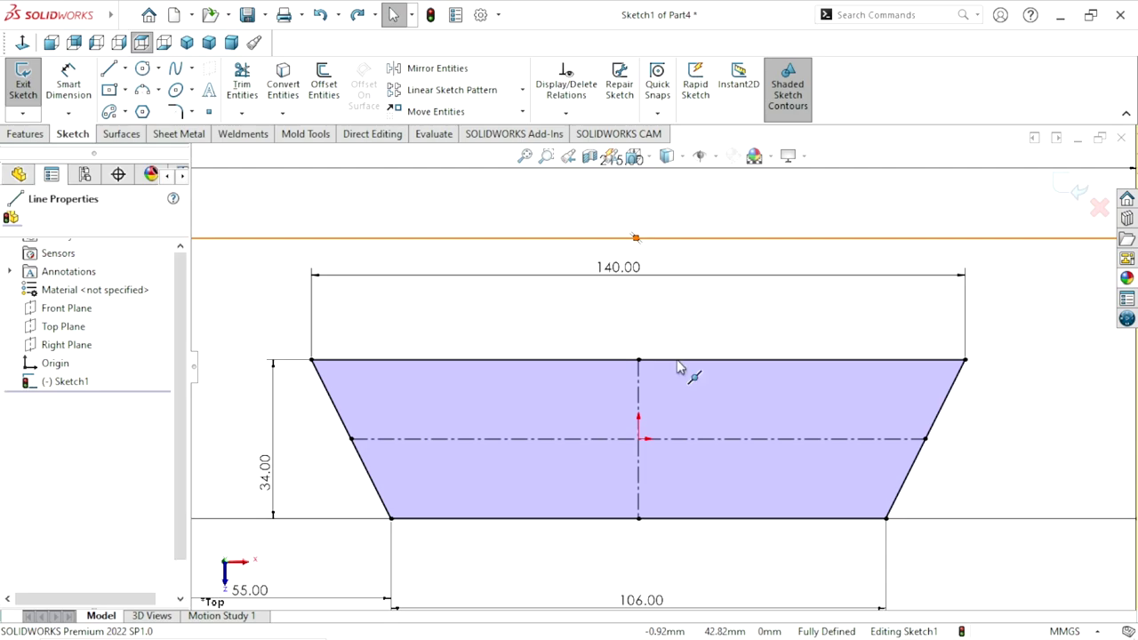
ctrl+click(640, 401)
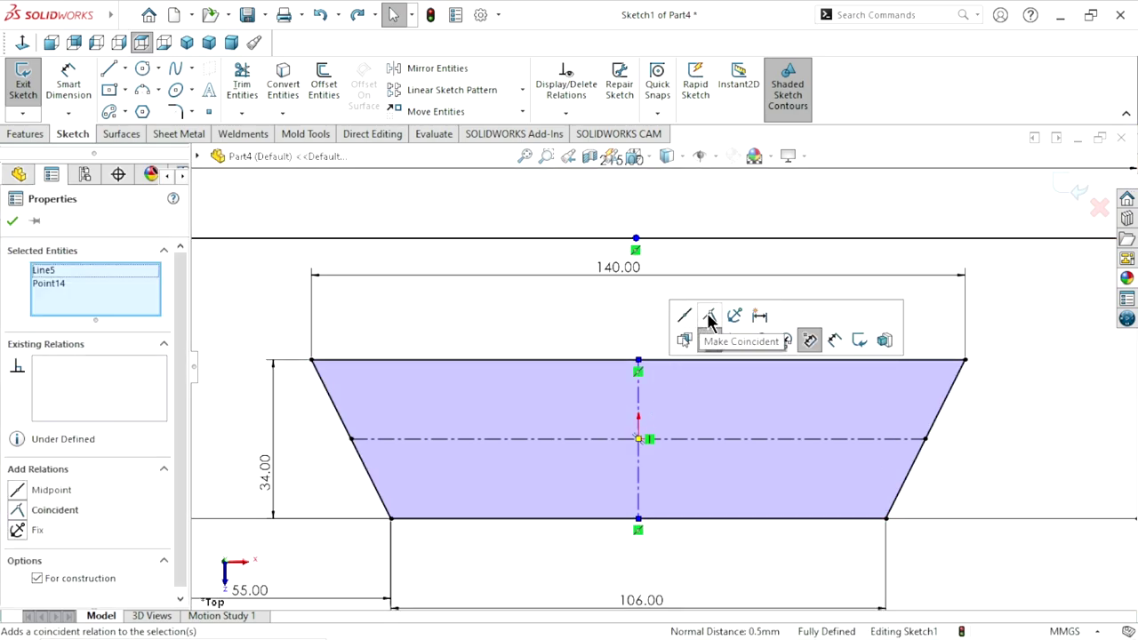
click(709, 317)
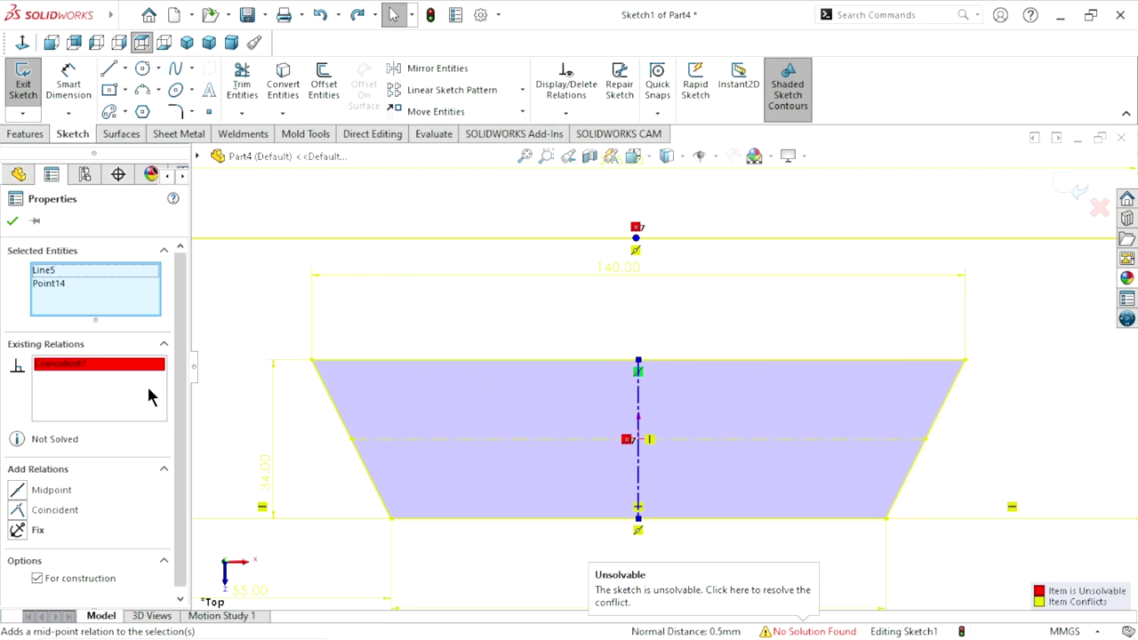
right_click(131, 368)
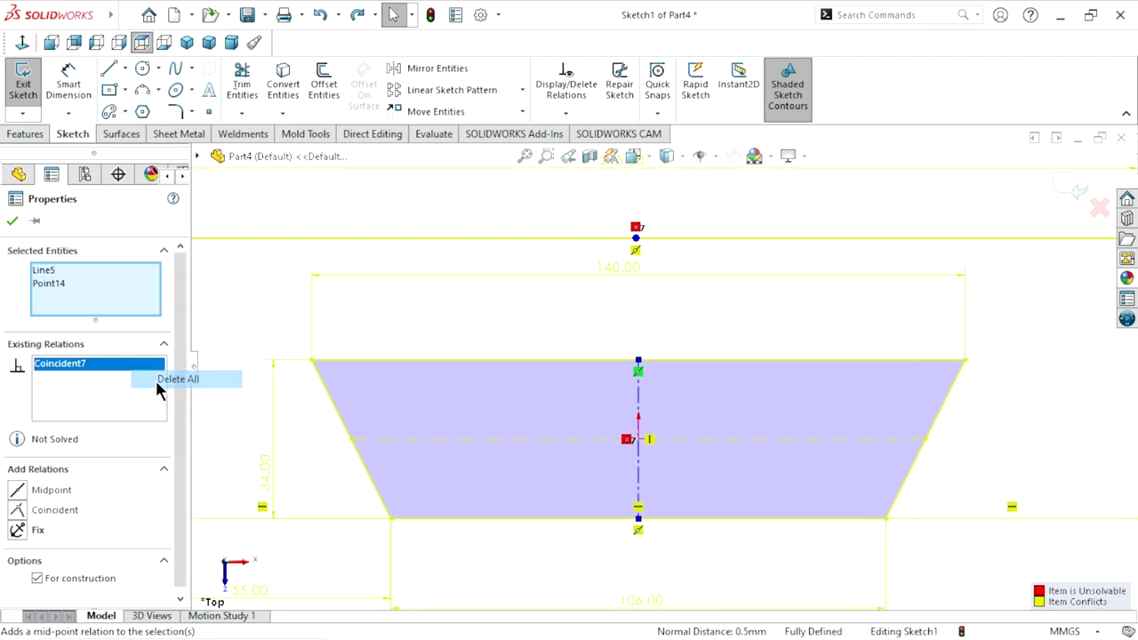
click(155, 383)
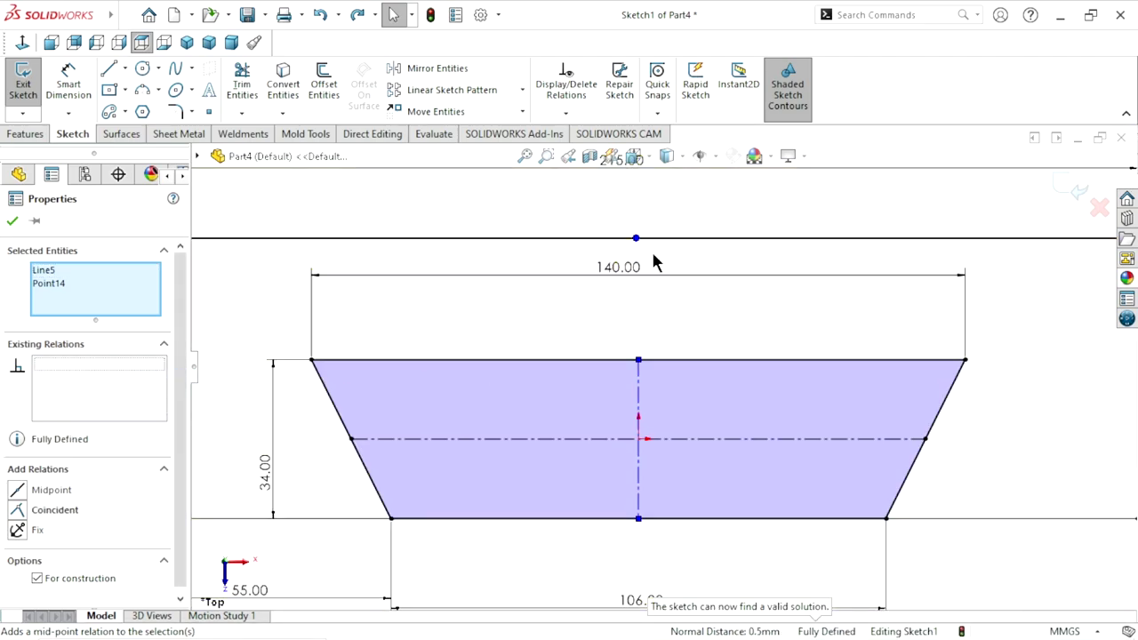
click(19, 491)
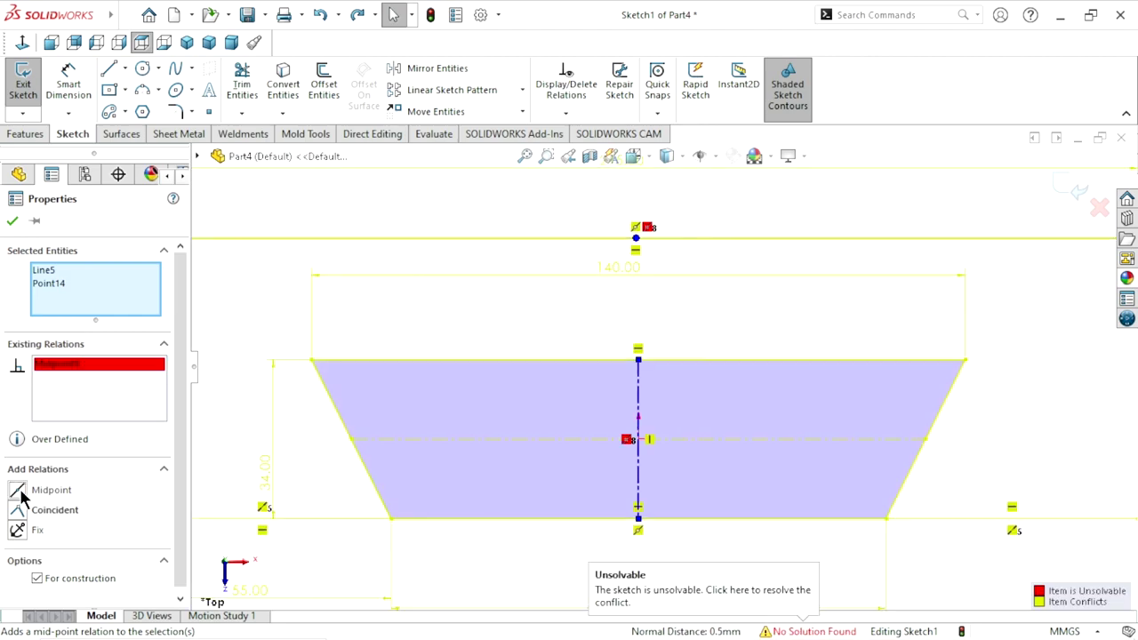
Delete the over-defining midpoint relation so the sketch returns to fully defined
right_click(80, 372)
click(108, 382)
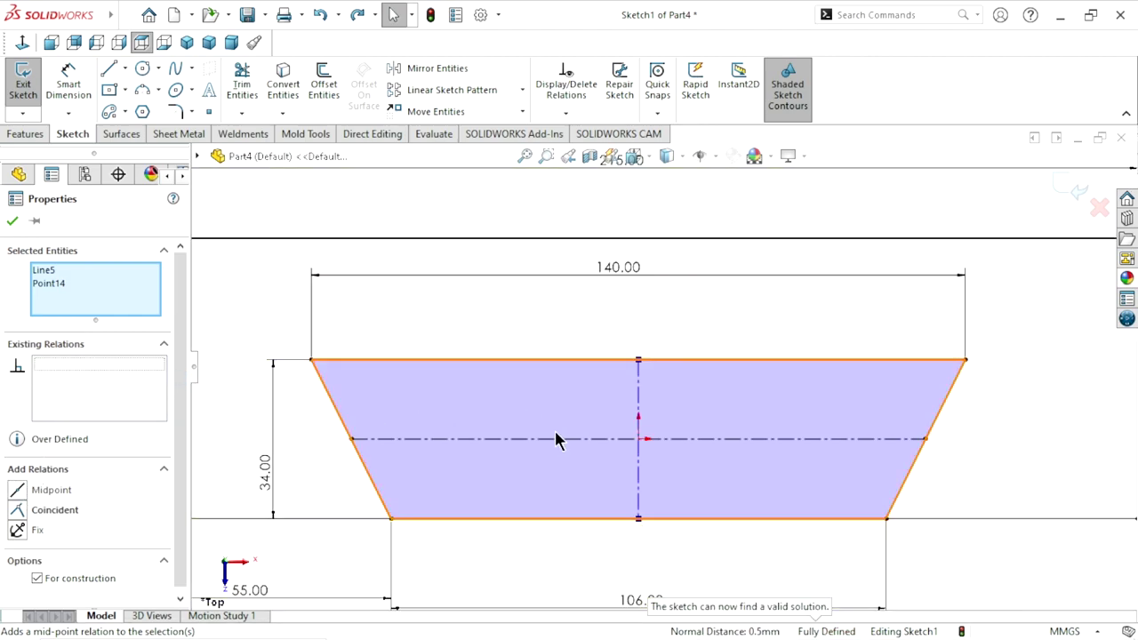
scroll(569, 434, up, 5)
key(f)
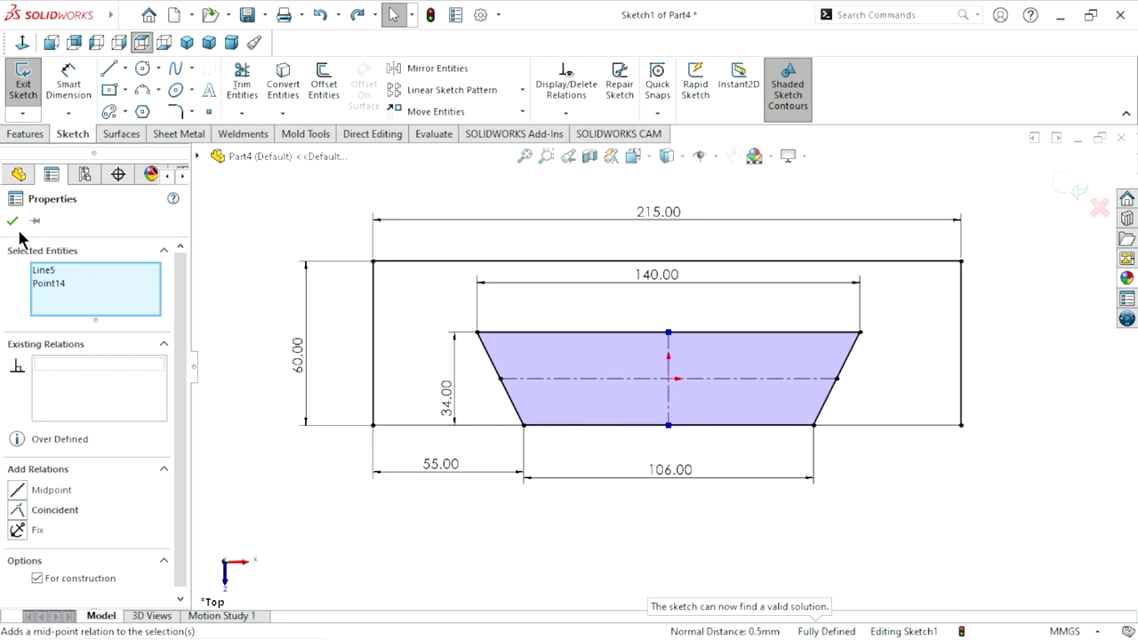
click(13, 220)
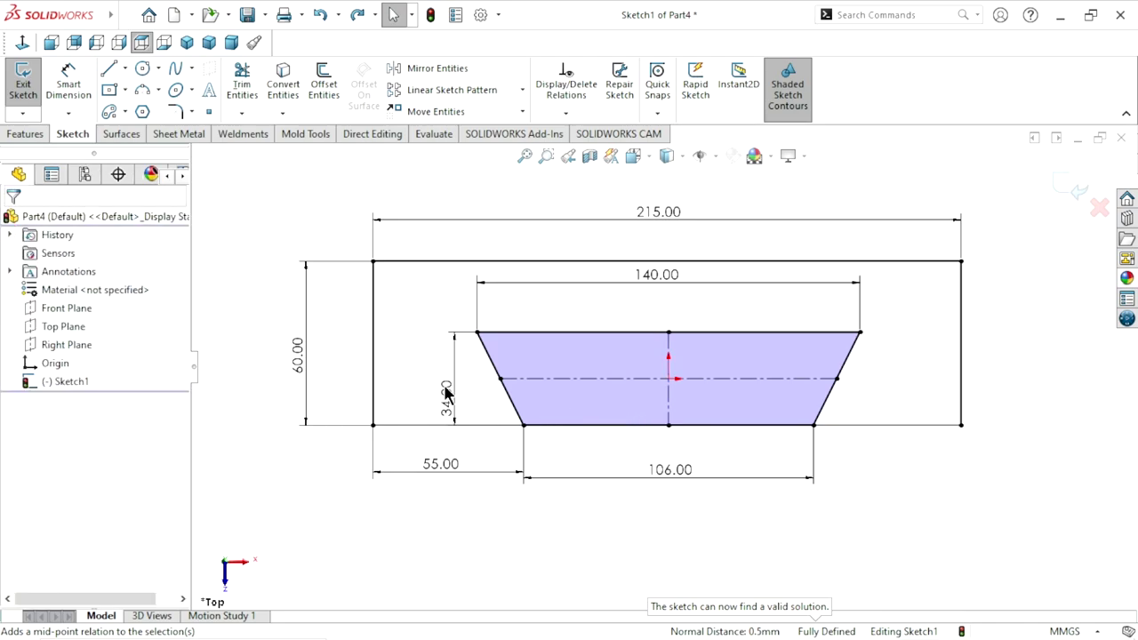
scroll(626, 448, up, 1)
scroll(626, 448, down, 2)
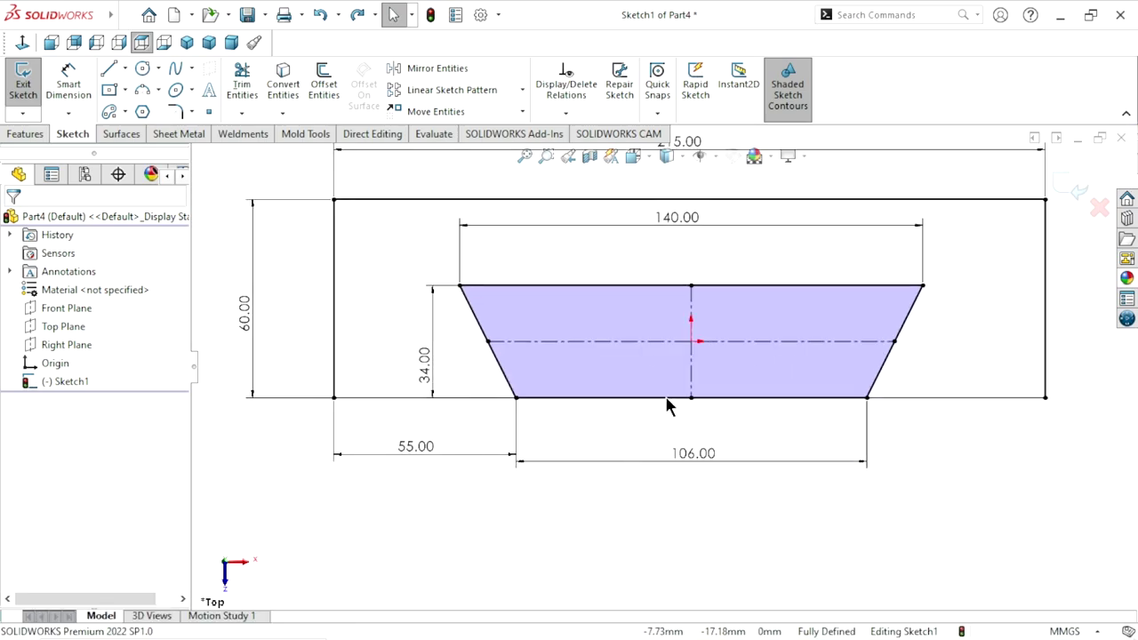
scroll(665, 395, down, 1)
scroll(576, 444, up, 2)
scroll(576, 389, down, 1)
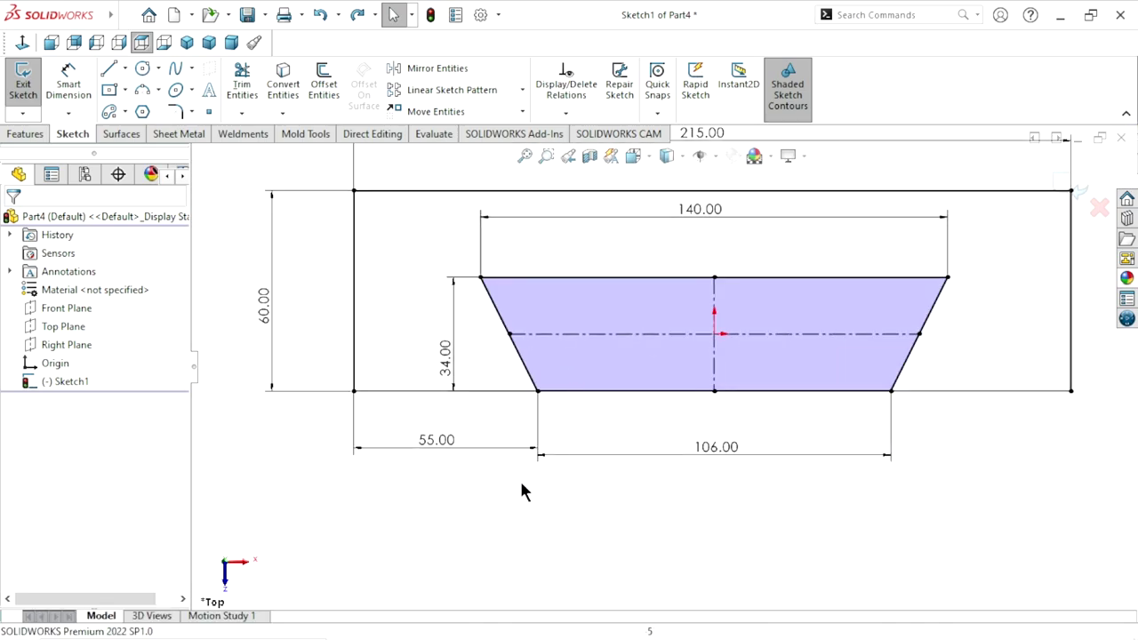
scroll(534, 376, down, 2)
scroll(533, 377, up, 1)
scroll(533, 376, up, 1)
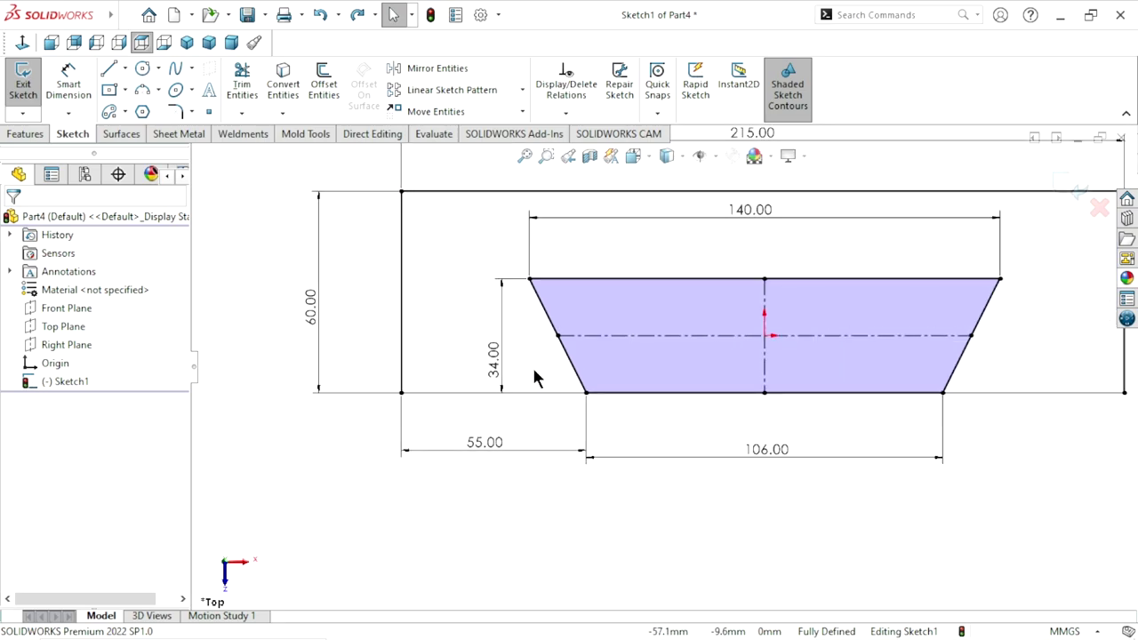
scroll(533, 376, up, 1)
scroll(533, 376, up, 2)
scroll(880, 307, down, 1)
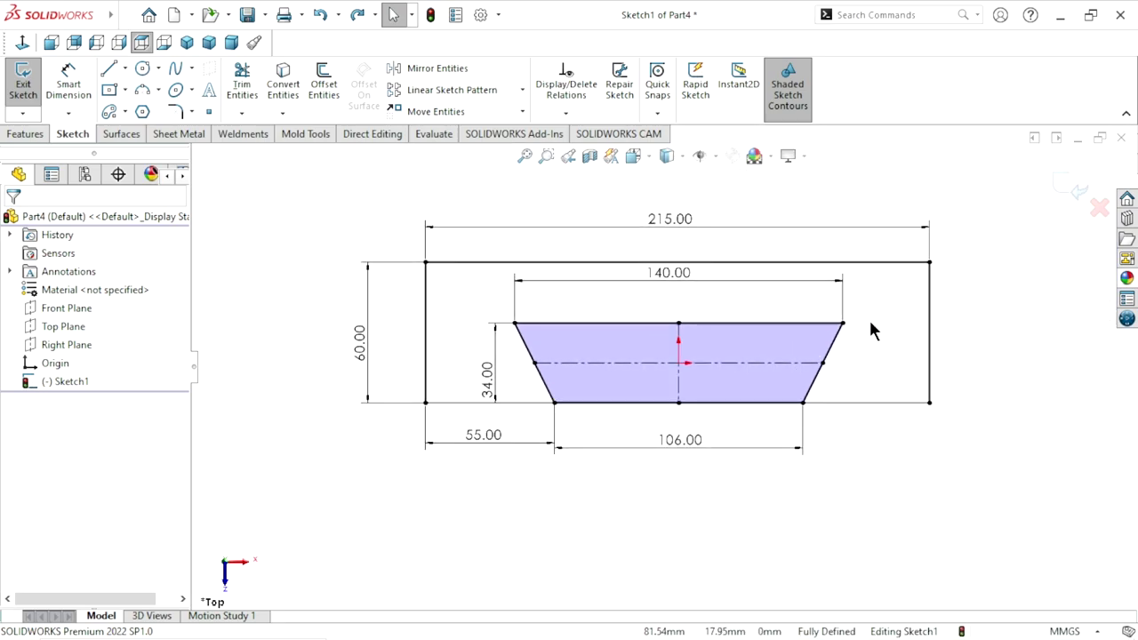
scroll(883, 400, down, 1)
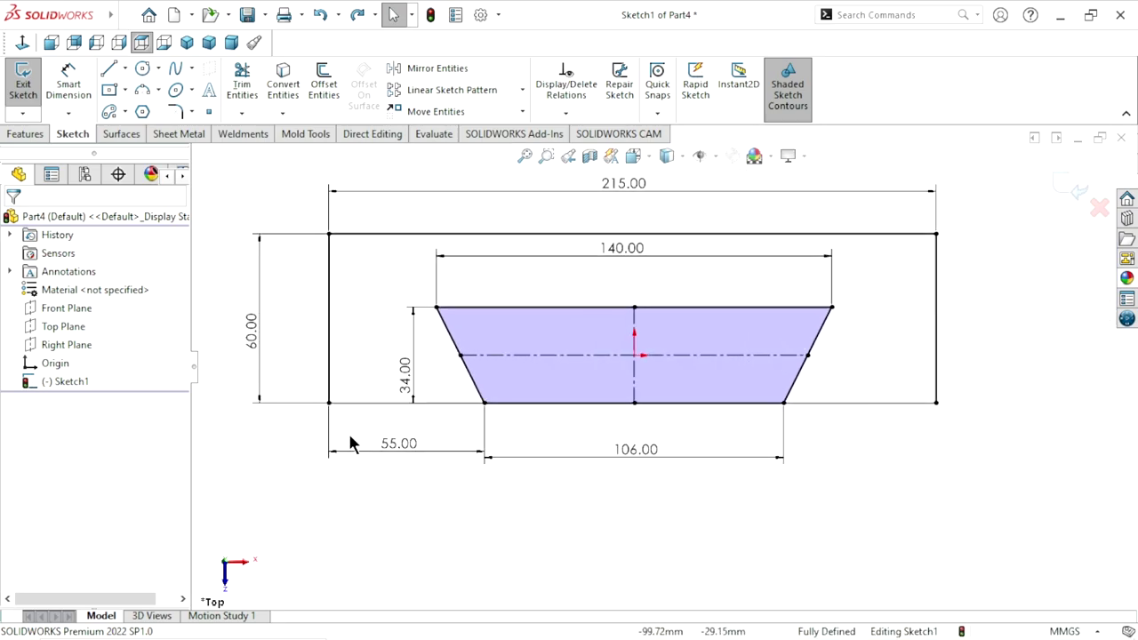
Try dimensioning the bottom-right line and cancel the conflicting 54.00 dimension
click(372, 411)
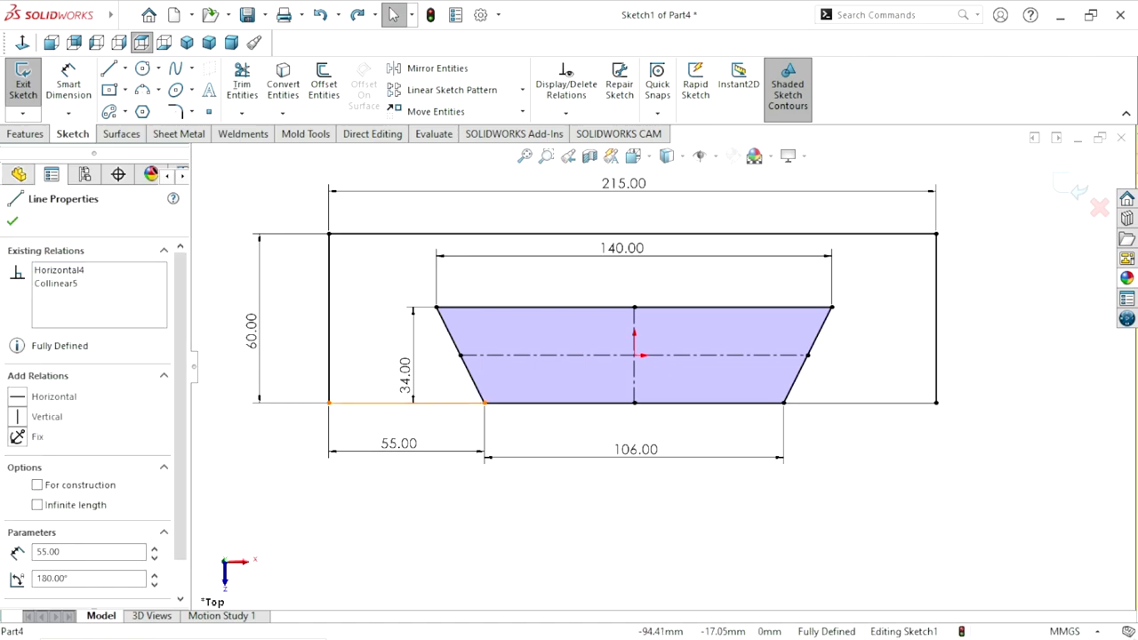
click(485, 536)
click(78, 94)
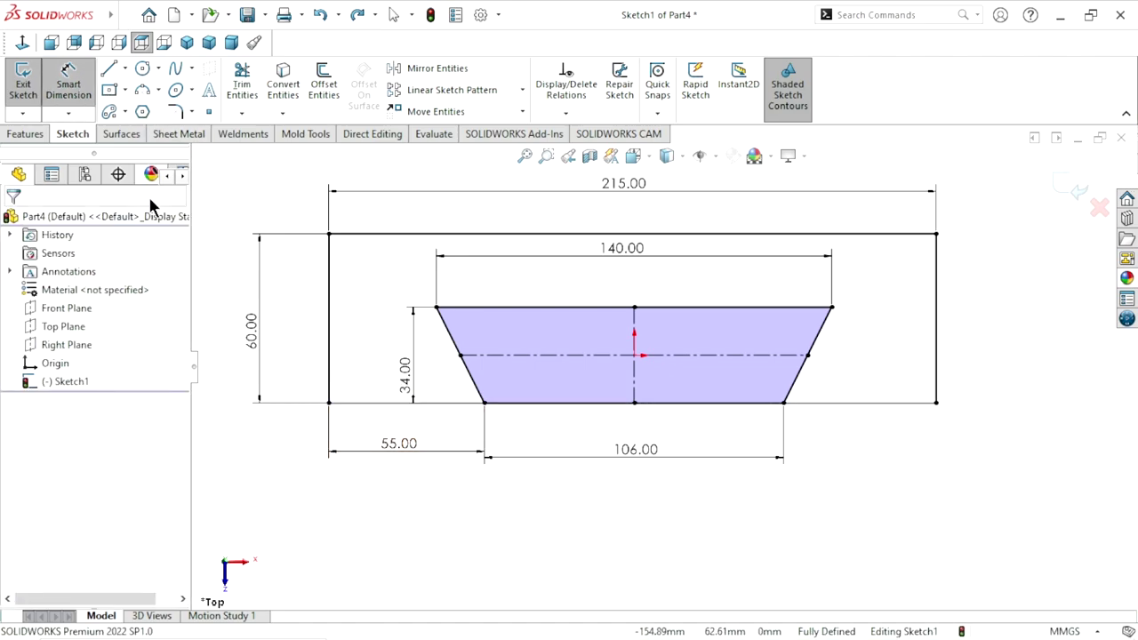
click(875, 409)
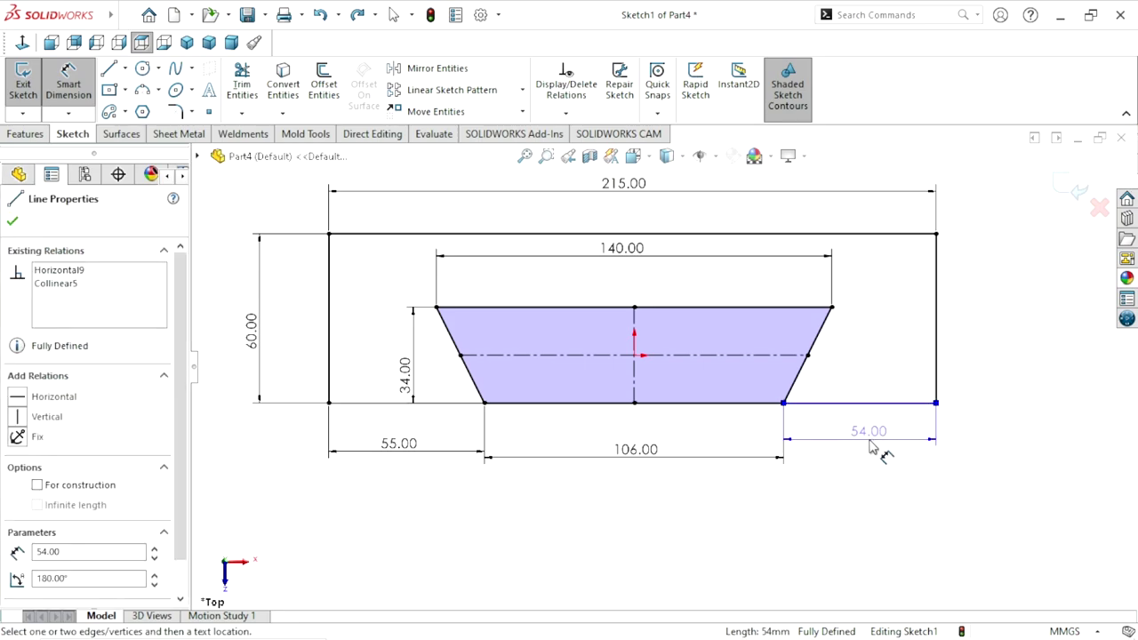
click(871, 449)
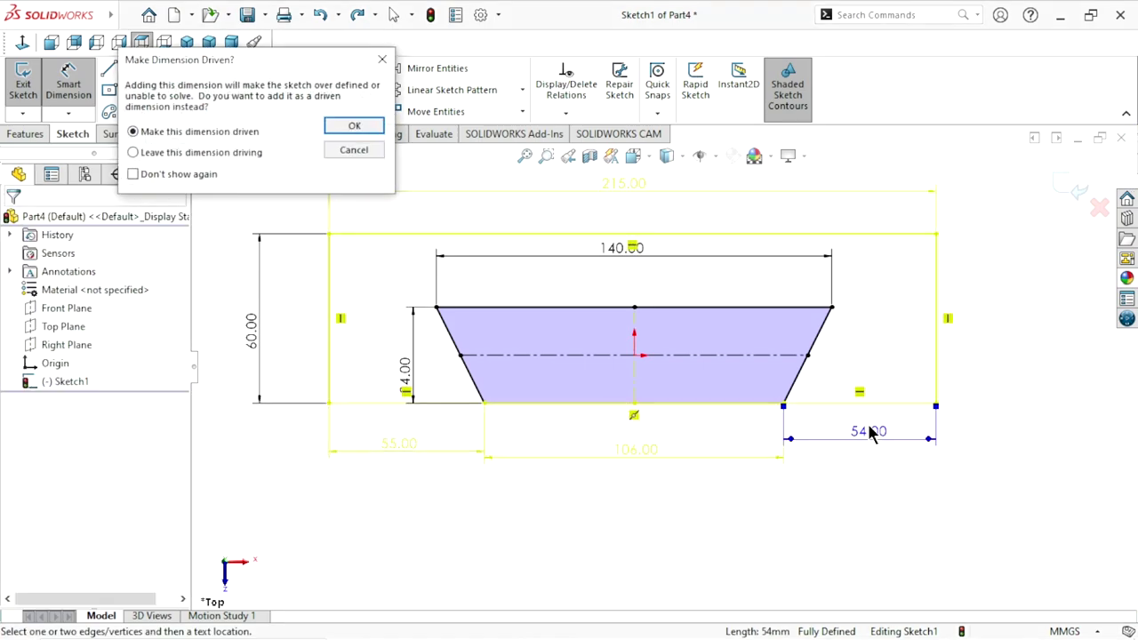
click(353, 150)
Delete the 55.00 offset dimension, leaving the sketch under defined
scroll(680, 404, up, 2)
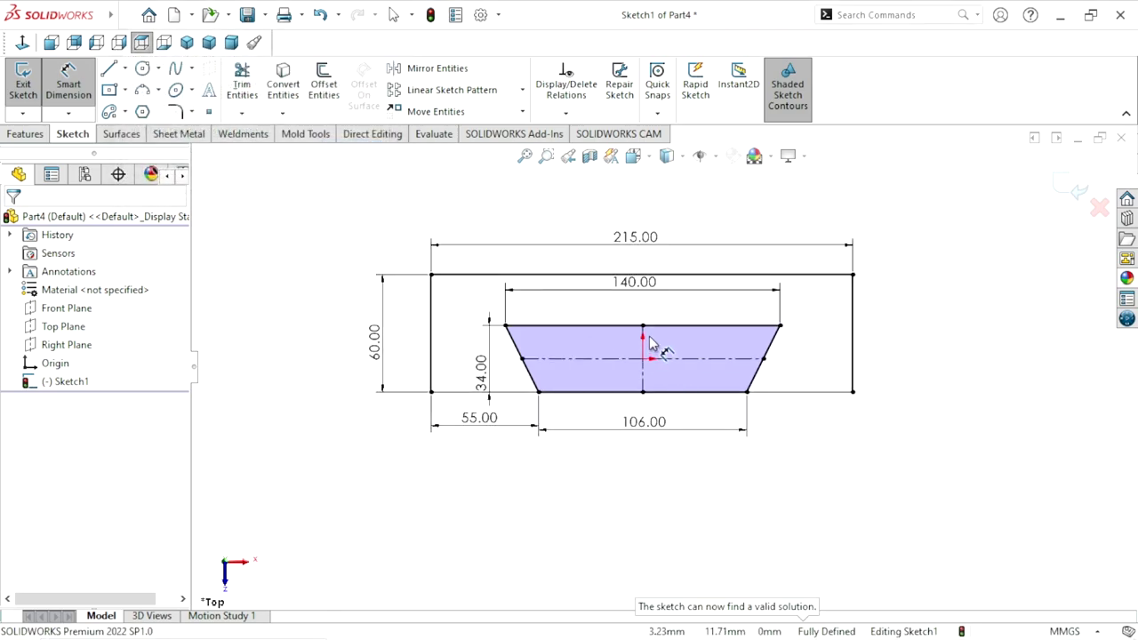
scroll(650, 342, down, 1)
scroll(652, 343, down, 1)
scroll(654, 343, up, 1)
scroll(658, 293, down, 1)
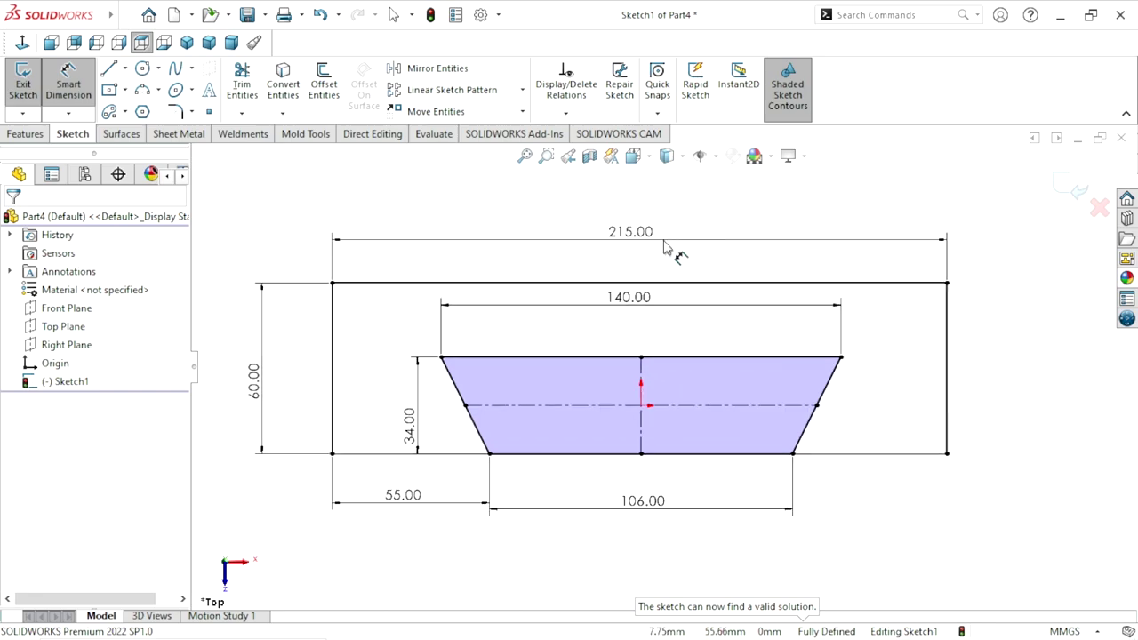
click(403, 503)
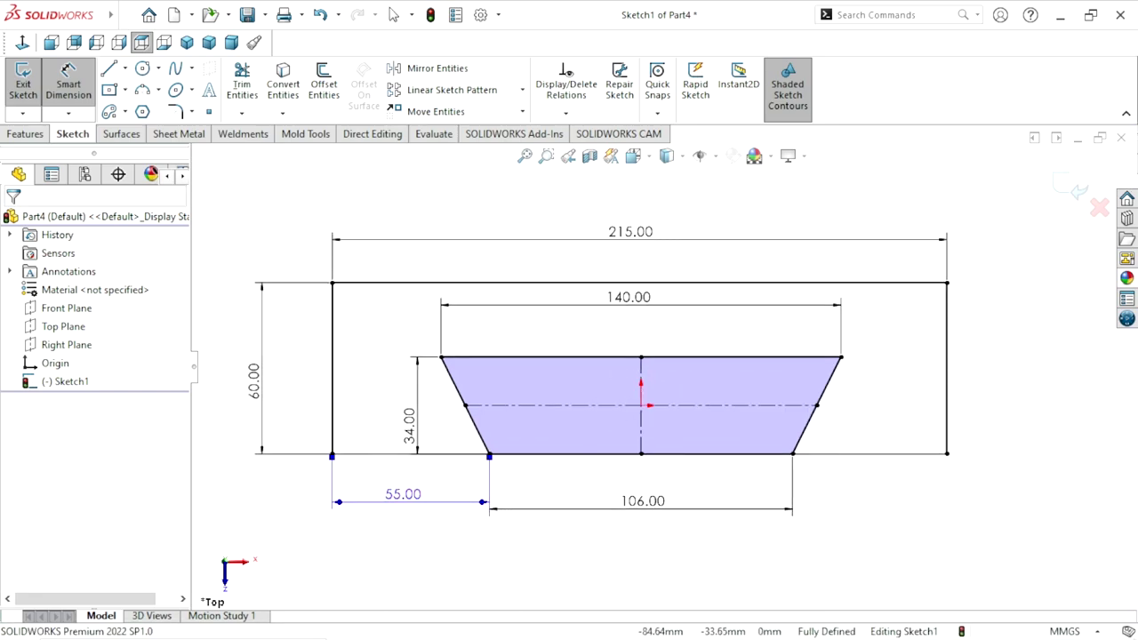
key(Delete)
key(Escape)
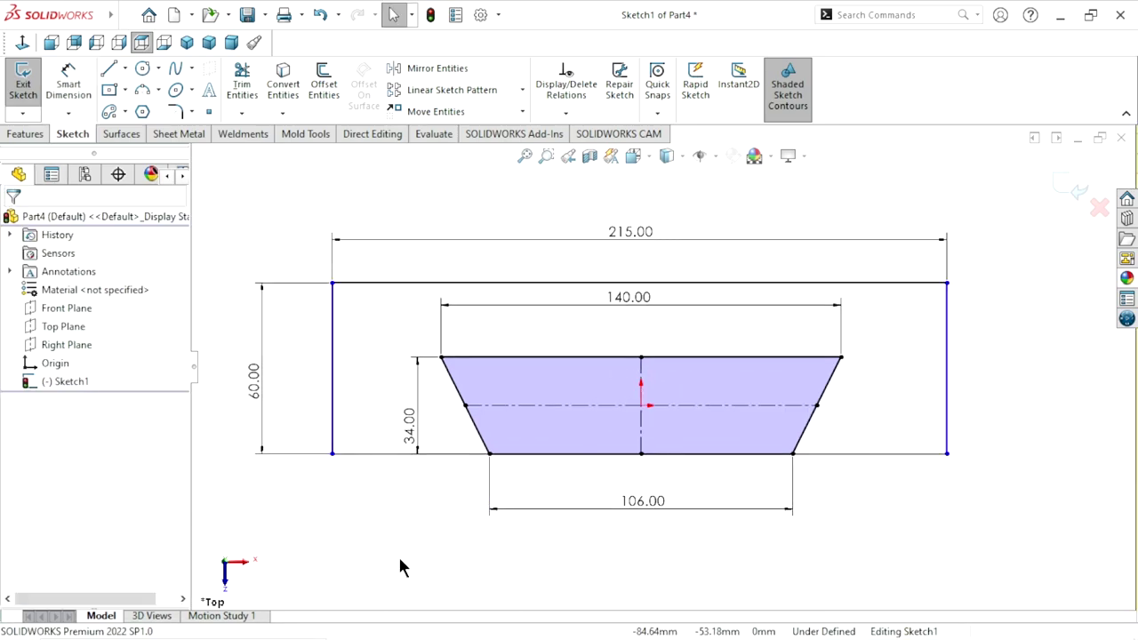
Make the bottom-left and bottom-right lines equal in length
click(407, 454)
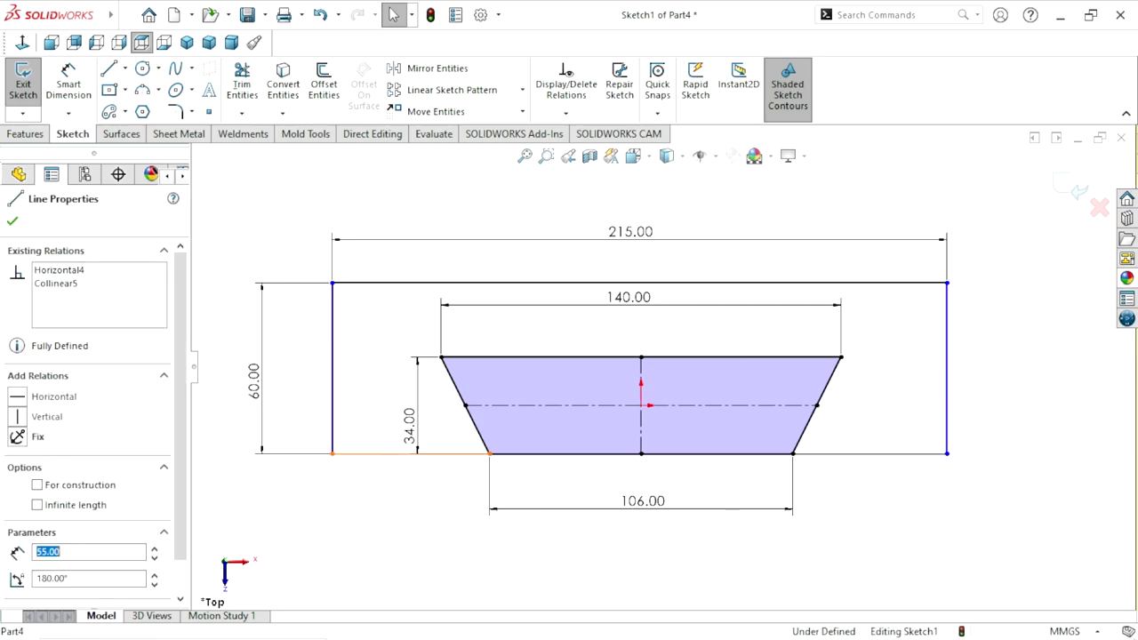
ctrl+click(869, 455)
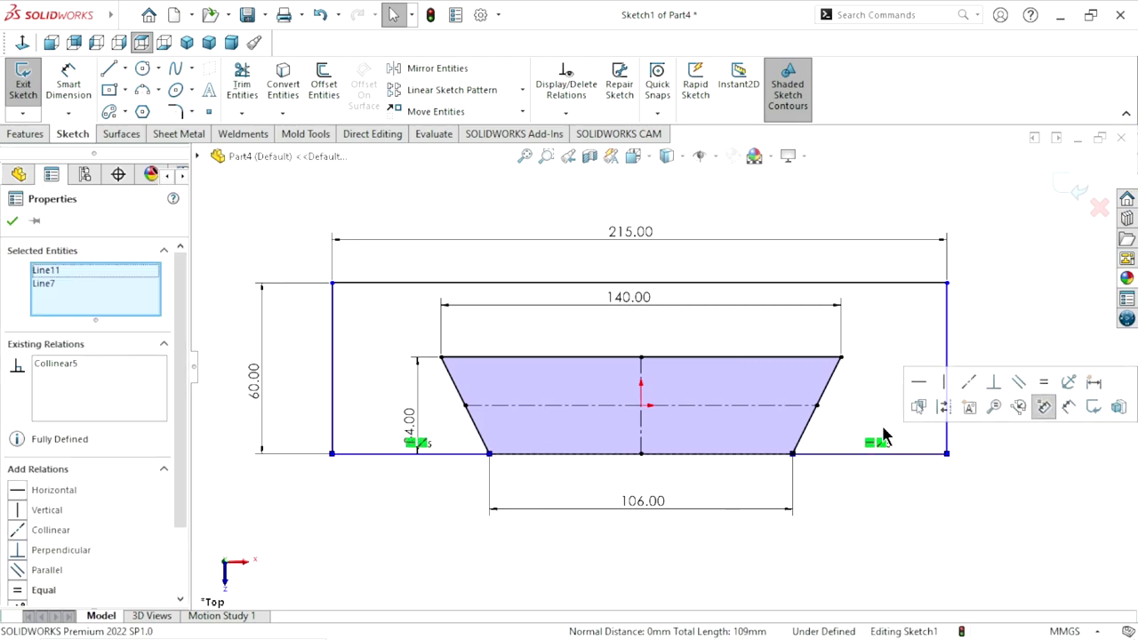
click(1043, 382)
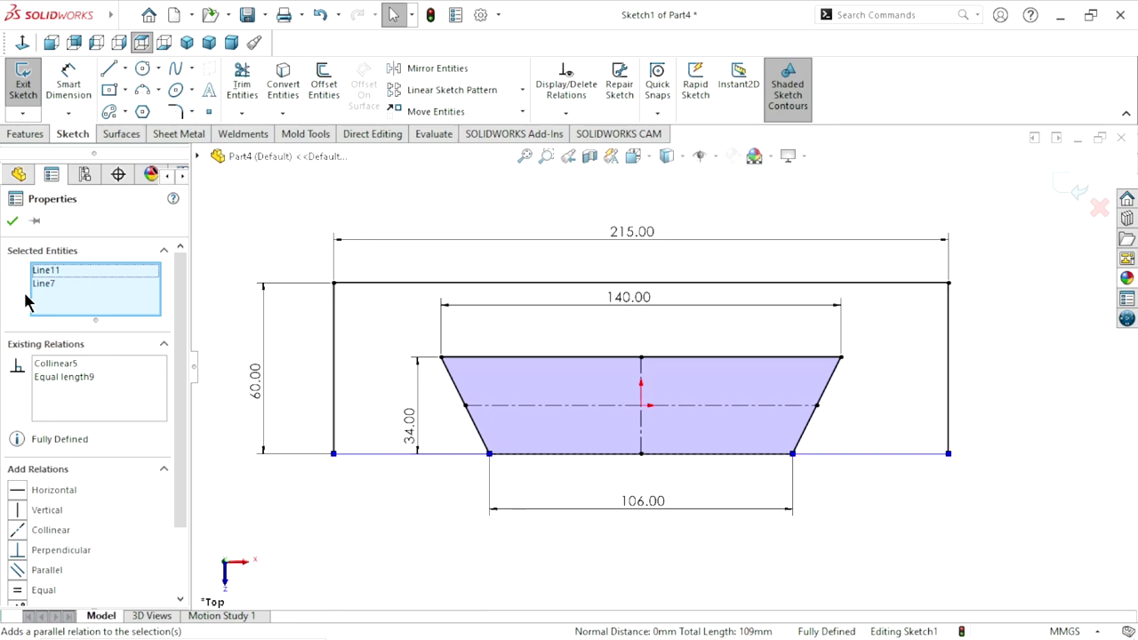
click(12, 222)
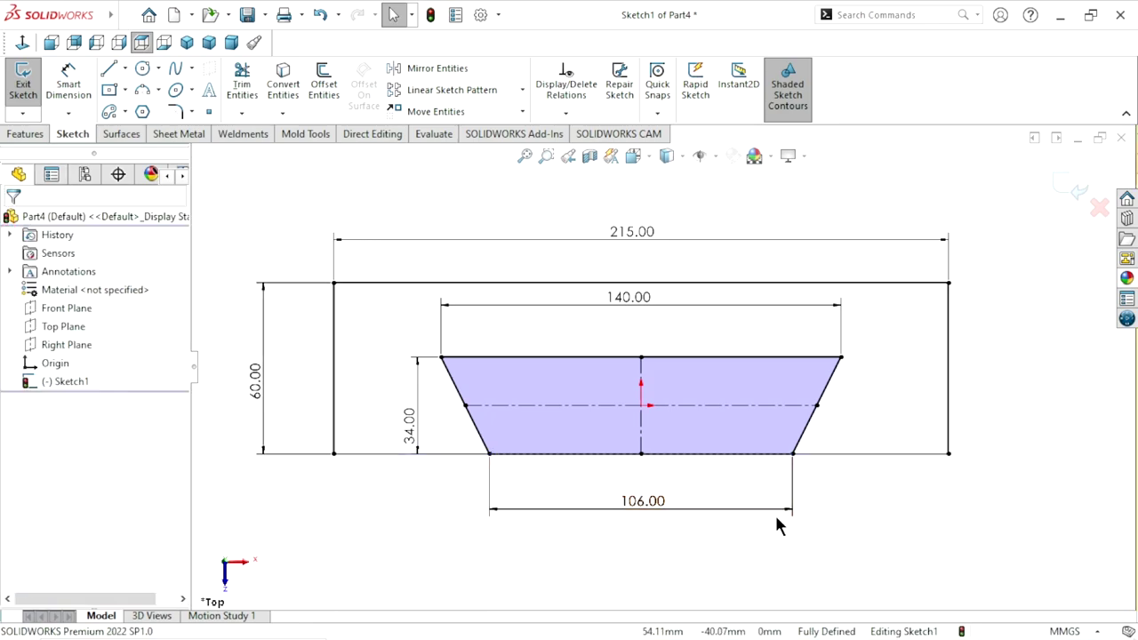
scroll(650, 418, up, 2)
scroll(631, 357, down, 2)
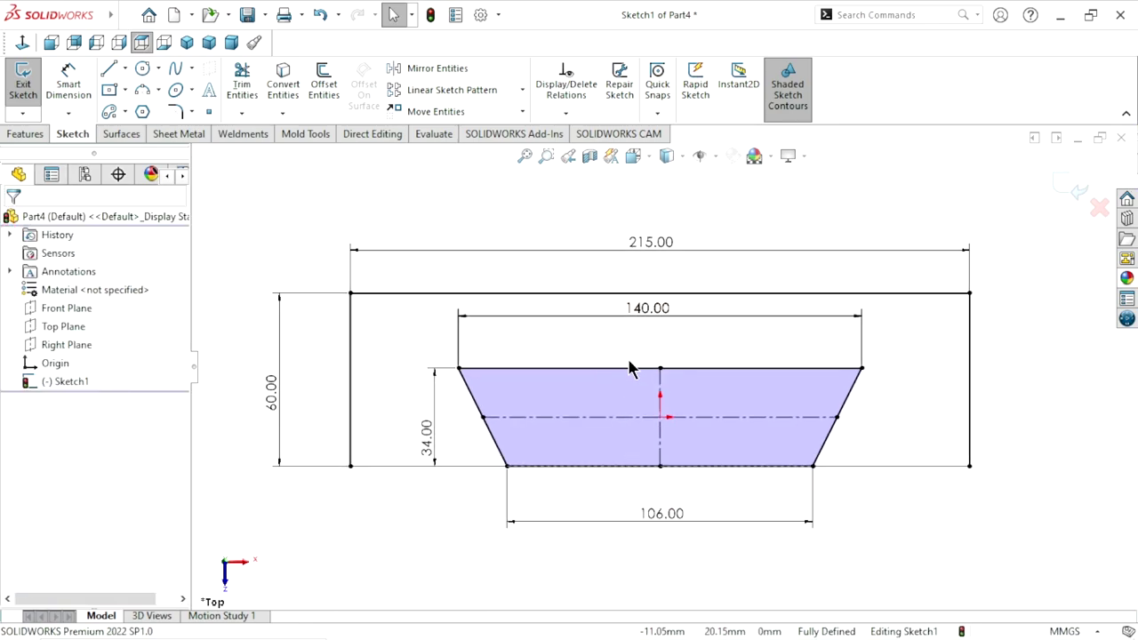
scroll(636, 409, up, 2)
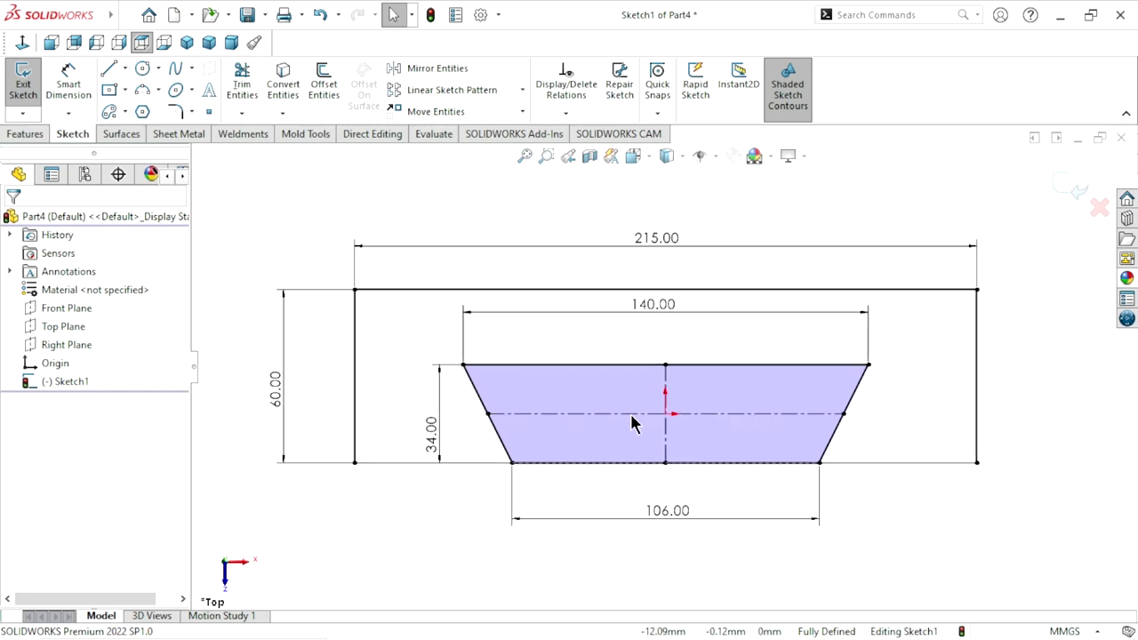
Power-trim away the trapezoid's bottom edge to leave one slotted profile
click(241, 84)
mouse_move(617, 452)
mouse_down()
mouse_move(622, 439)
mouse_move(683, 480)
mouse_move(724, 439)
mouse_up()
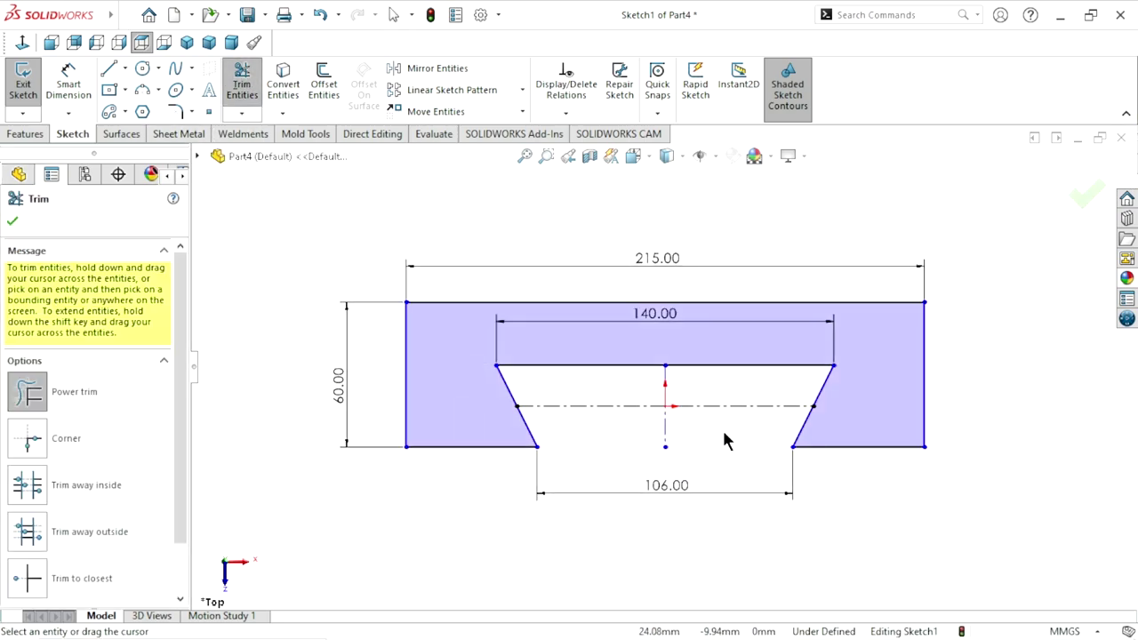
click(12, 222)
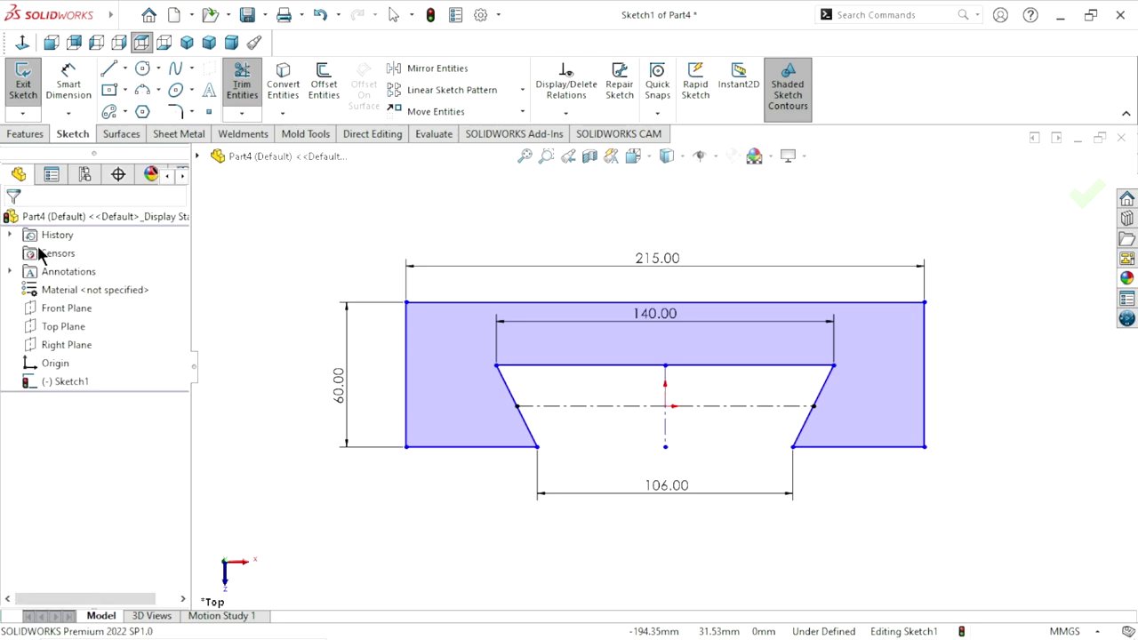
click(17, 137)
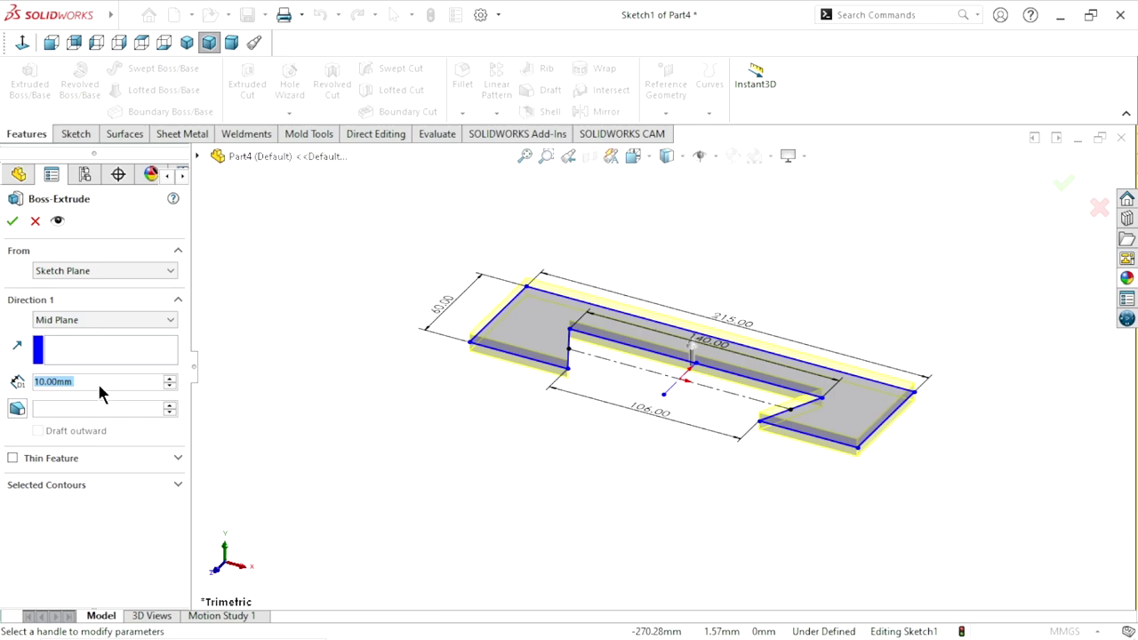
Extrude the slotted profile 350 mm Mid Plane into Boss-Extrude1
text(3)
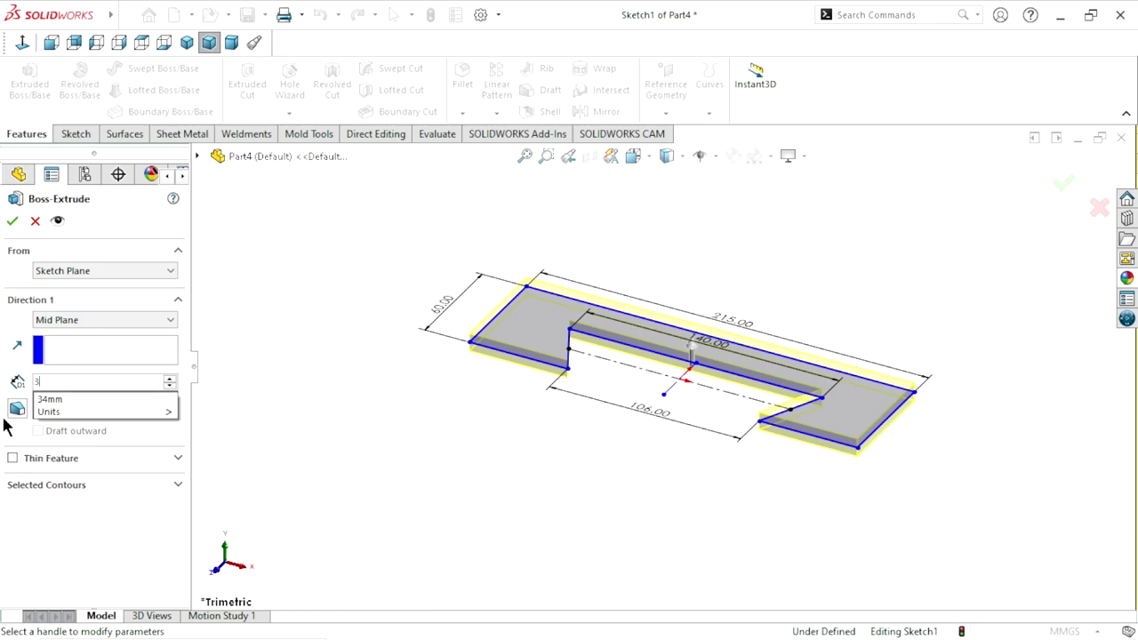
text(50)
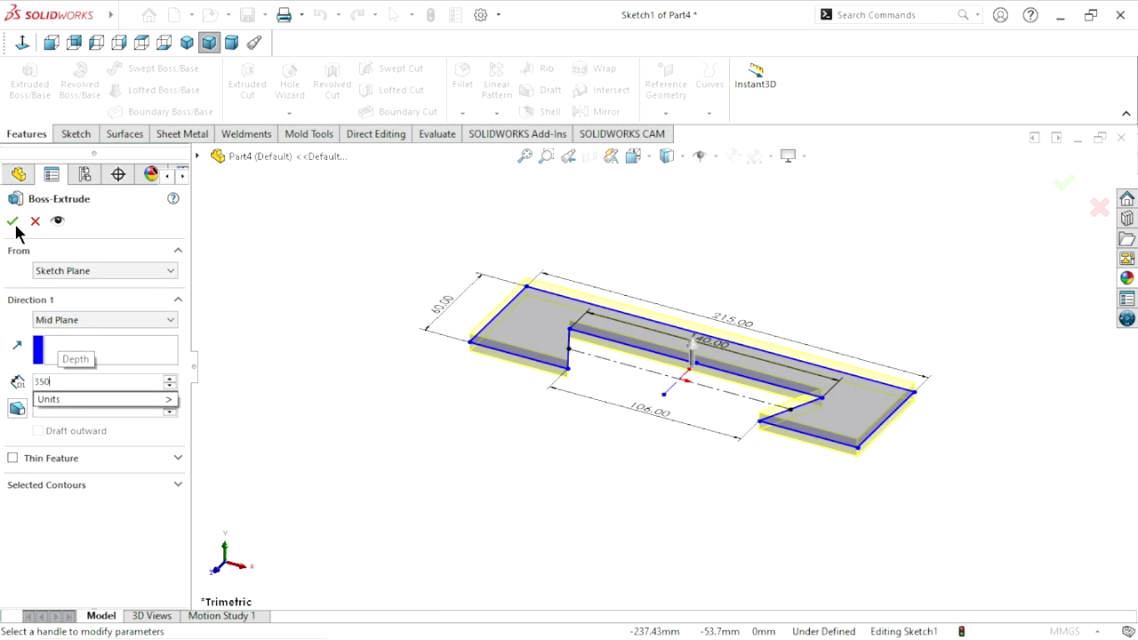
key(Return)
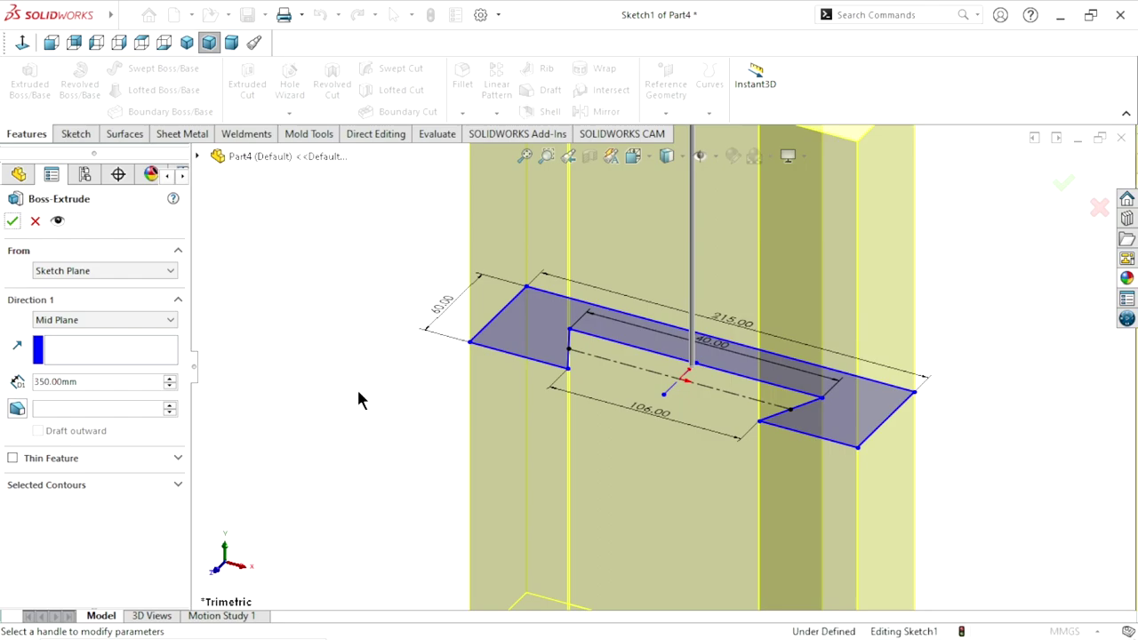
key(f)
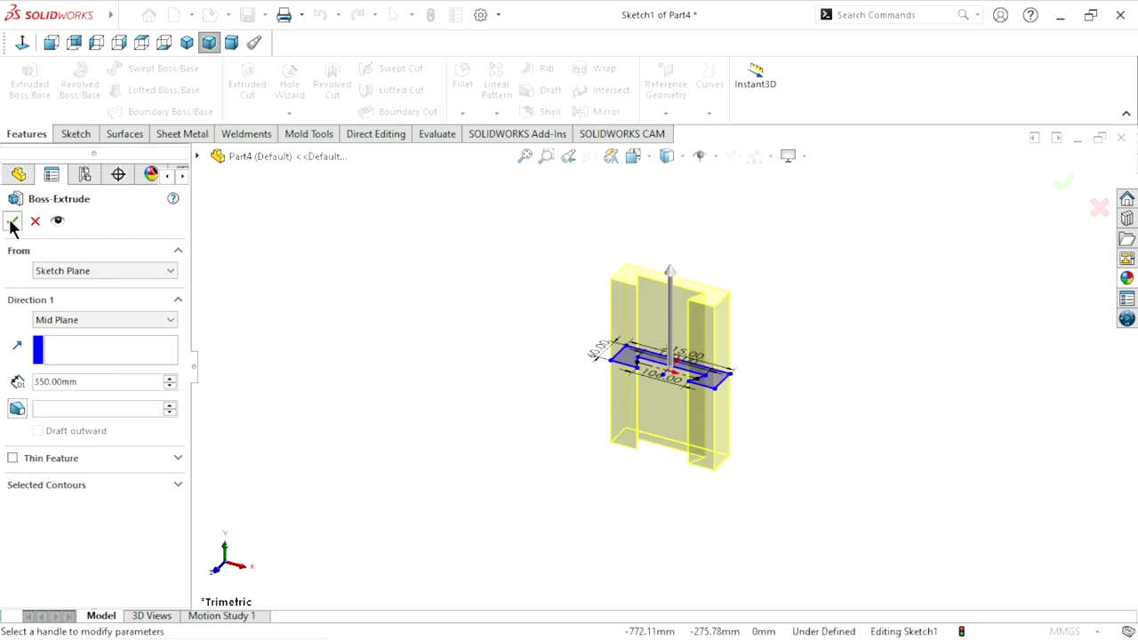
click(13, 222)
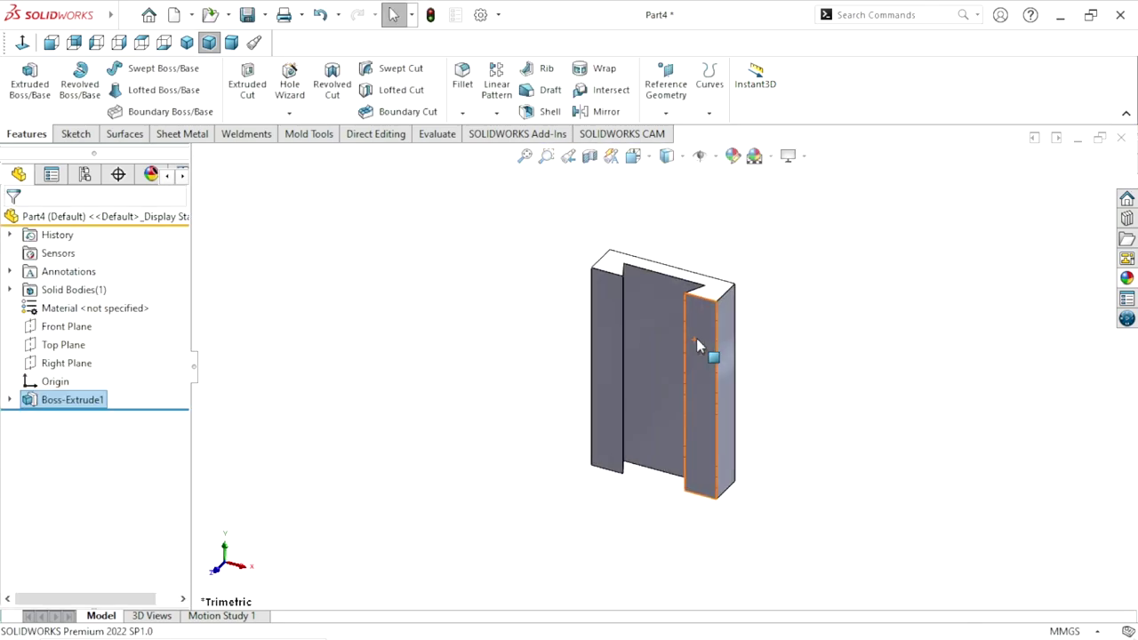
Reopen Sketch1 under Boss-Extrude1 for editing
scroll(698, 346, down, 3)
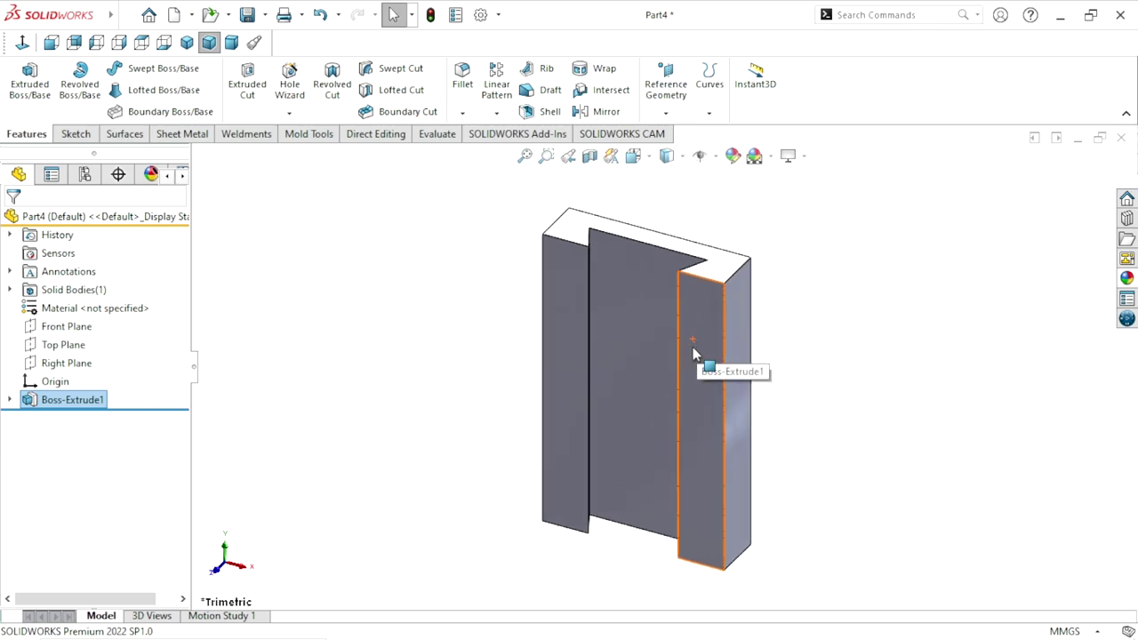
click(10, 399)
click(62, 418)
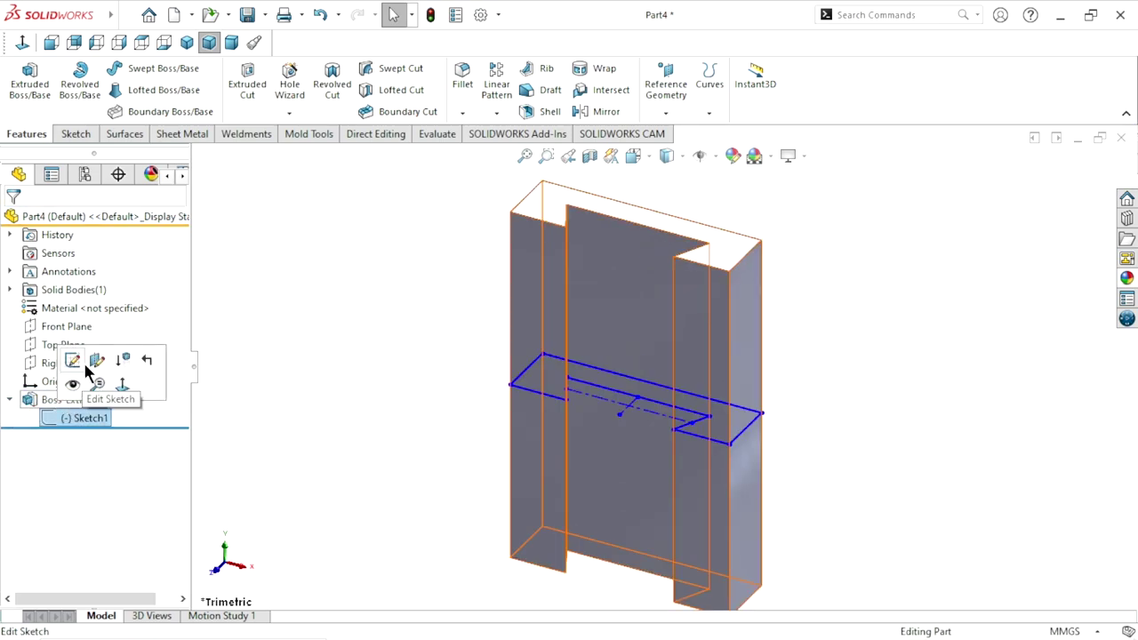
click(85, 366)
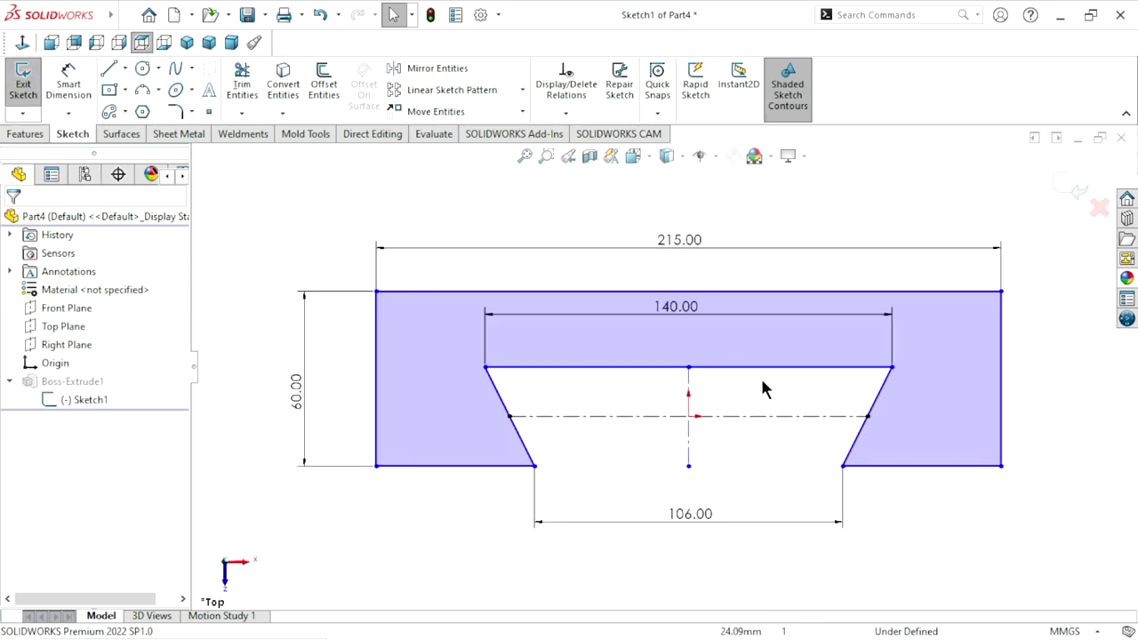
scroll(762, 388, down, 3)
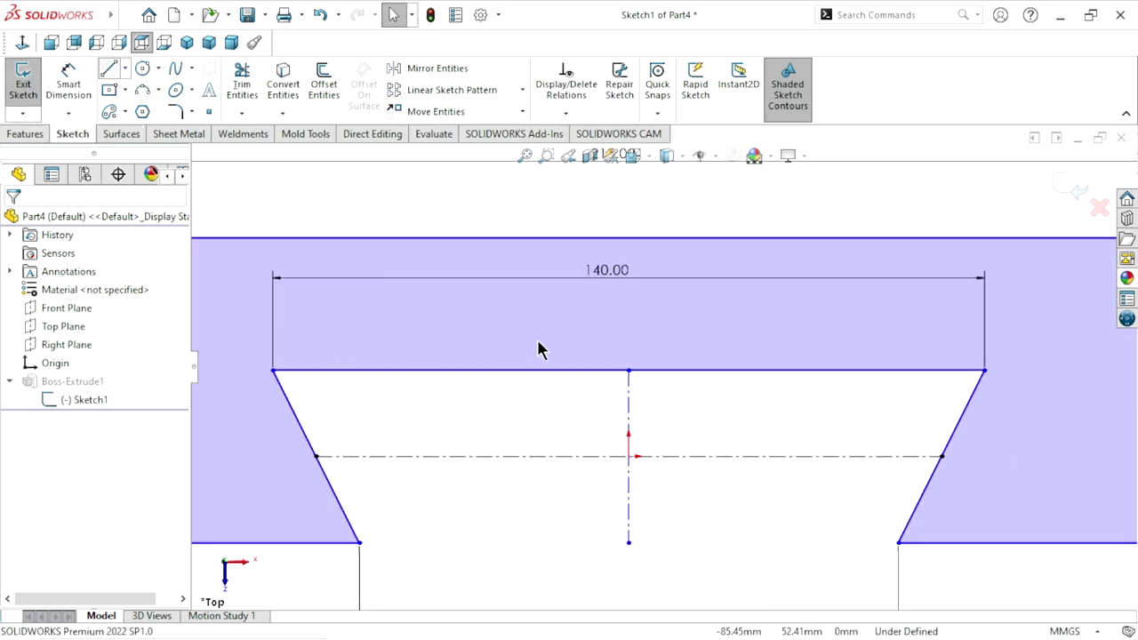
Draw three lines forming a small notch above the 140 mm top edge
key(l)
click(455, 368)
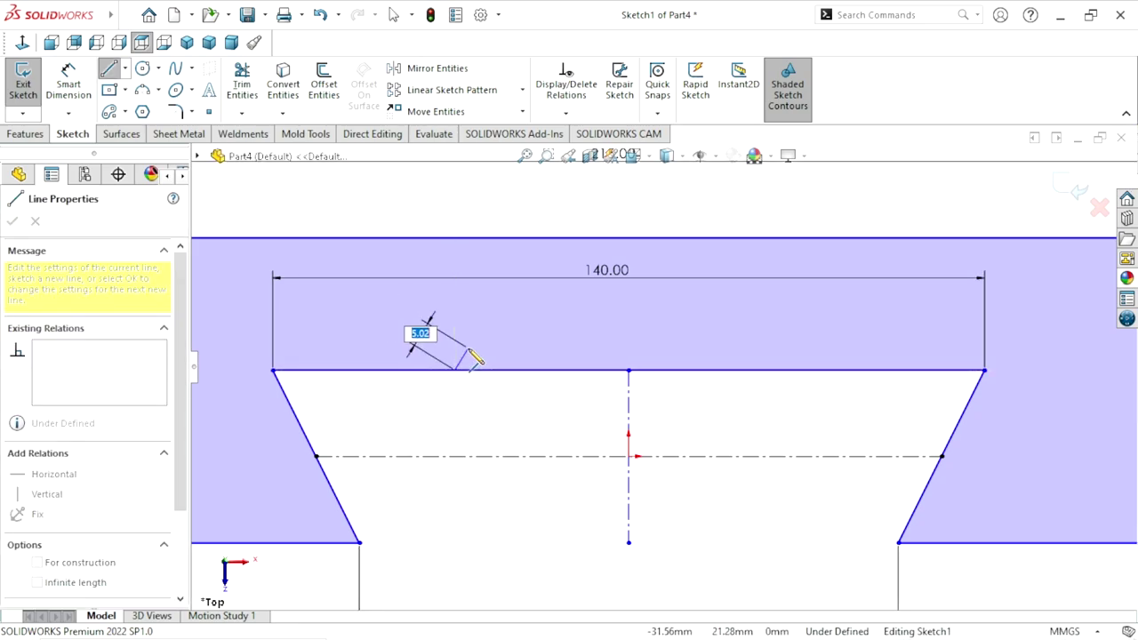
click(467, 348)
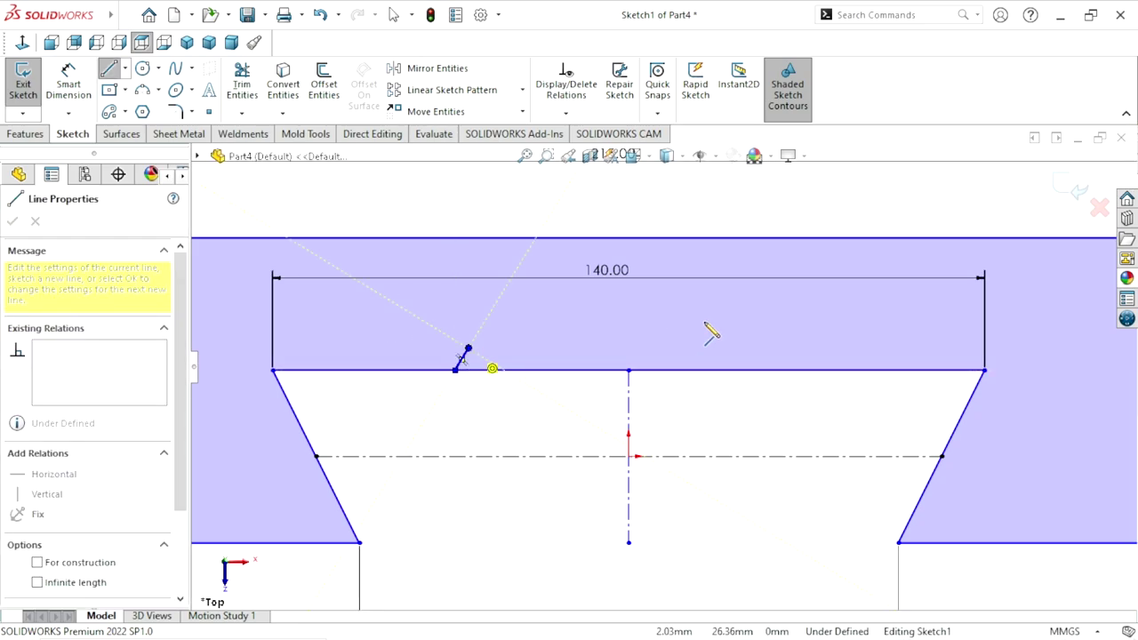
click(829, 349)
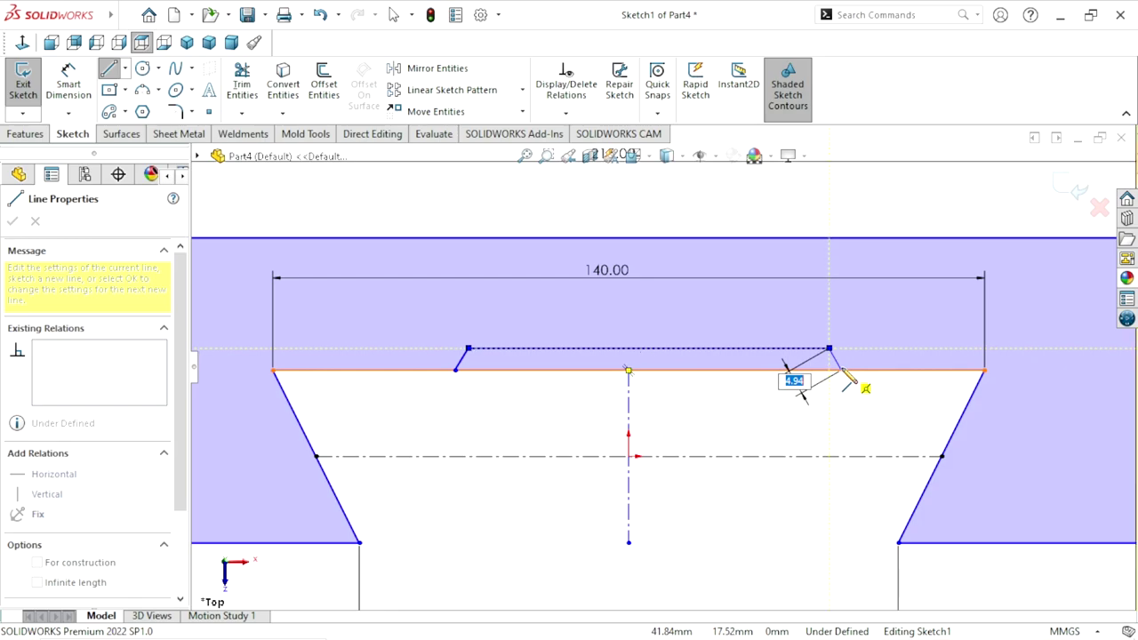
click(841, 369)
right_click(810, 407)
Place the notch top's midpoint on the vertical centreline
click(832, 419)
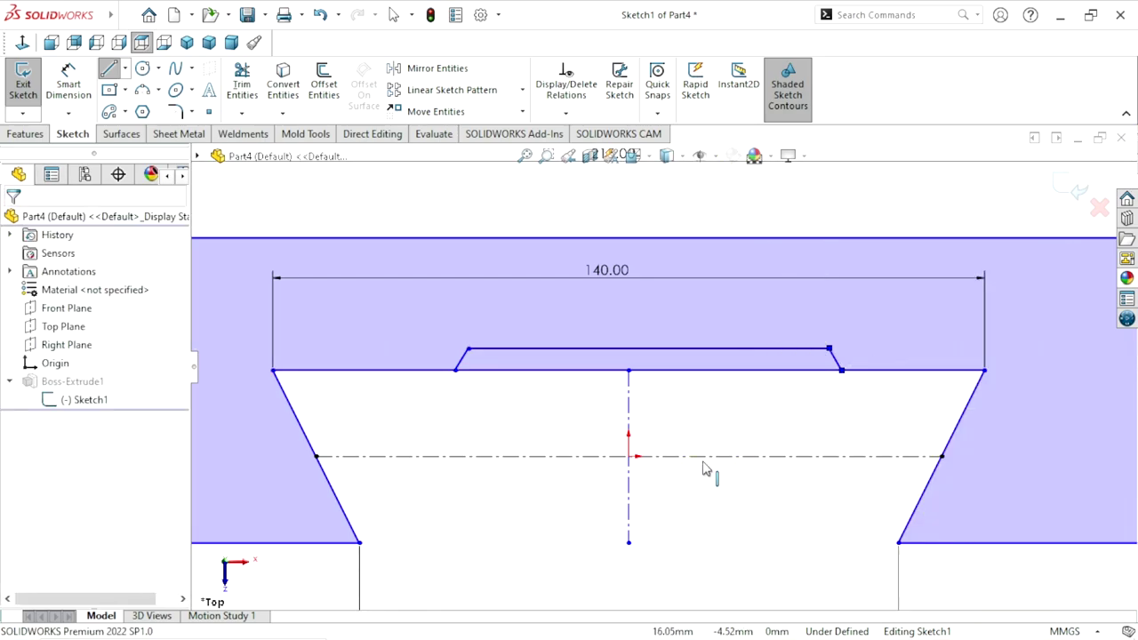
scroll(734, 399, up, 2)
scroll(658, 348, down, 2)
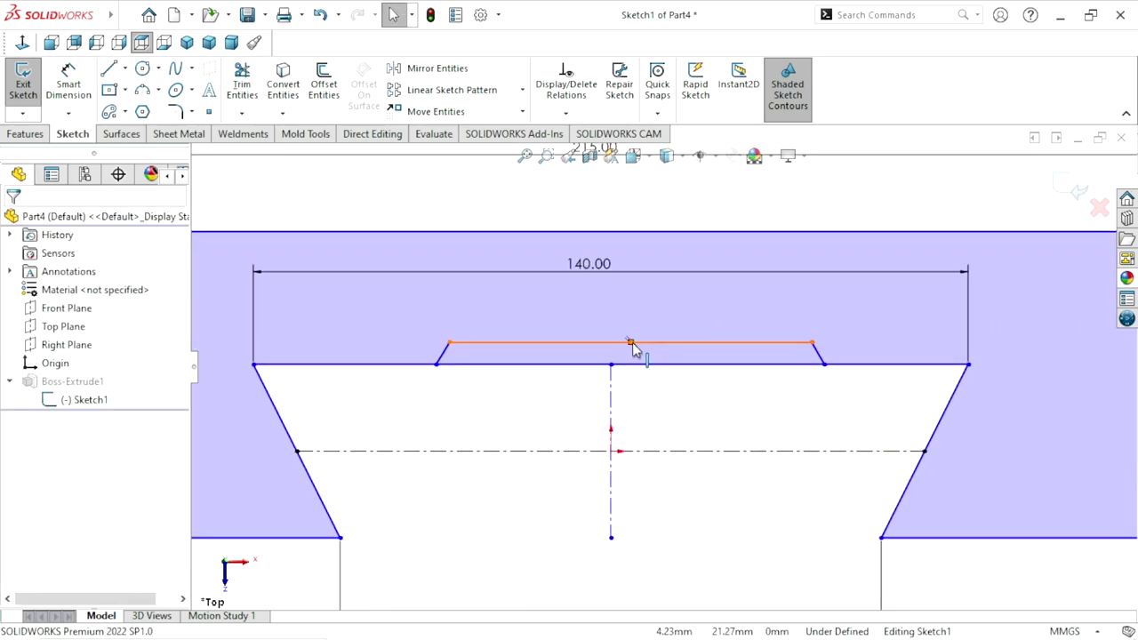
click(631, 345)
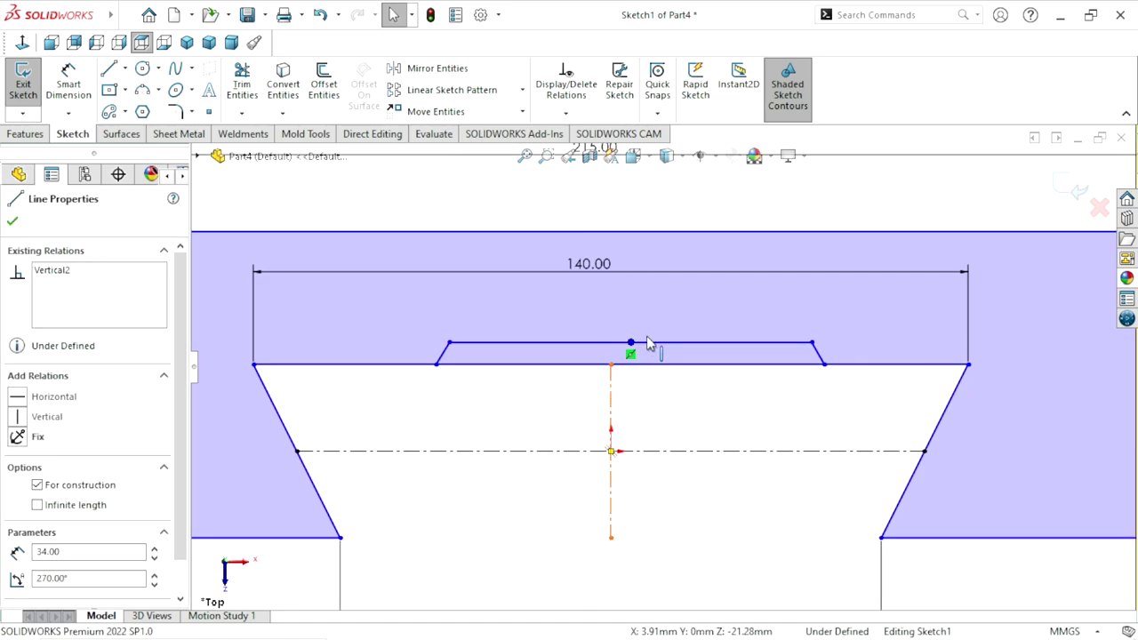
ctrl+click(631, 342)
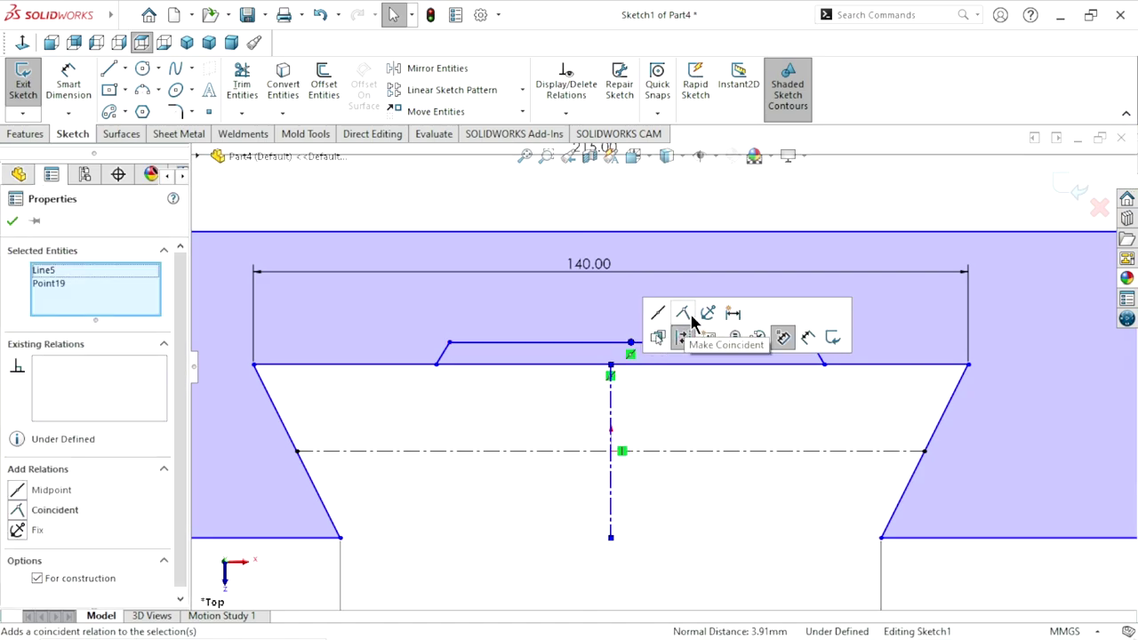
click(12, 220)
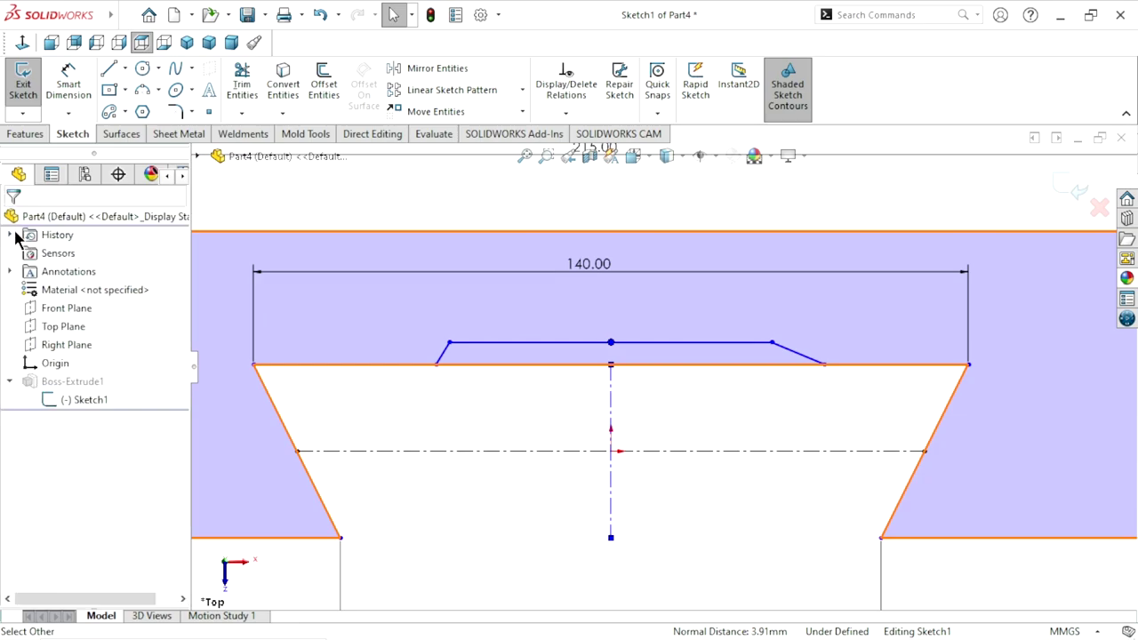
Dimension the groove 45 mm wide at its base and 40 mm at its top
click(68, 101)
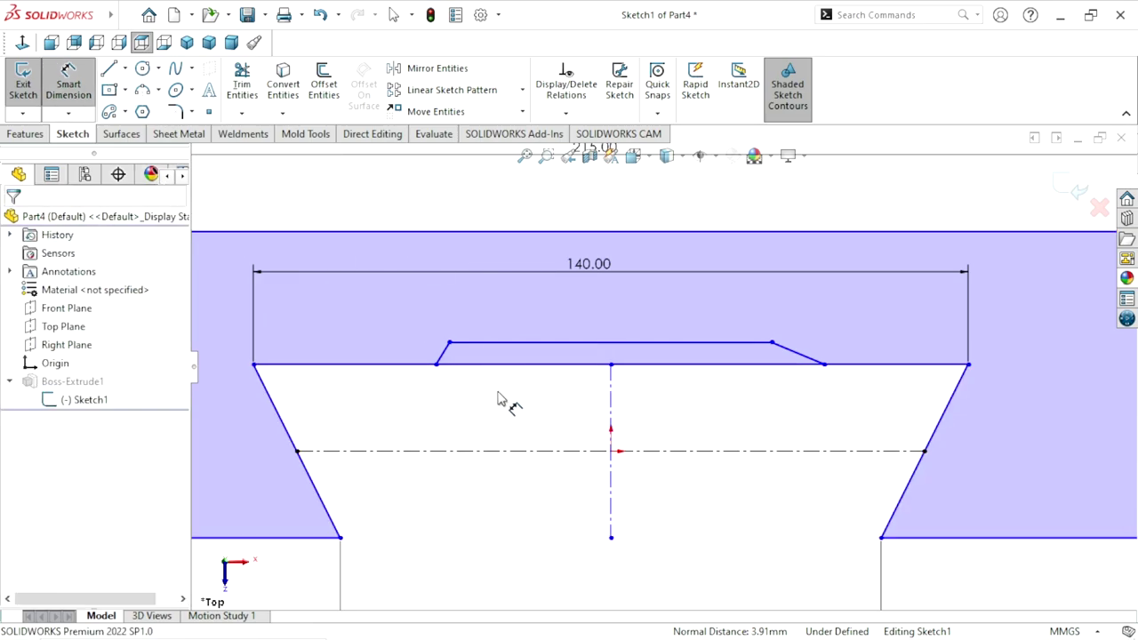
click(436, 365)
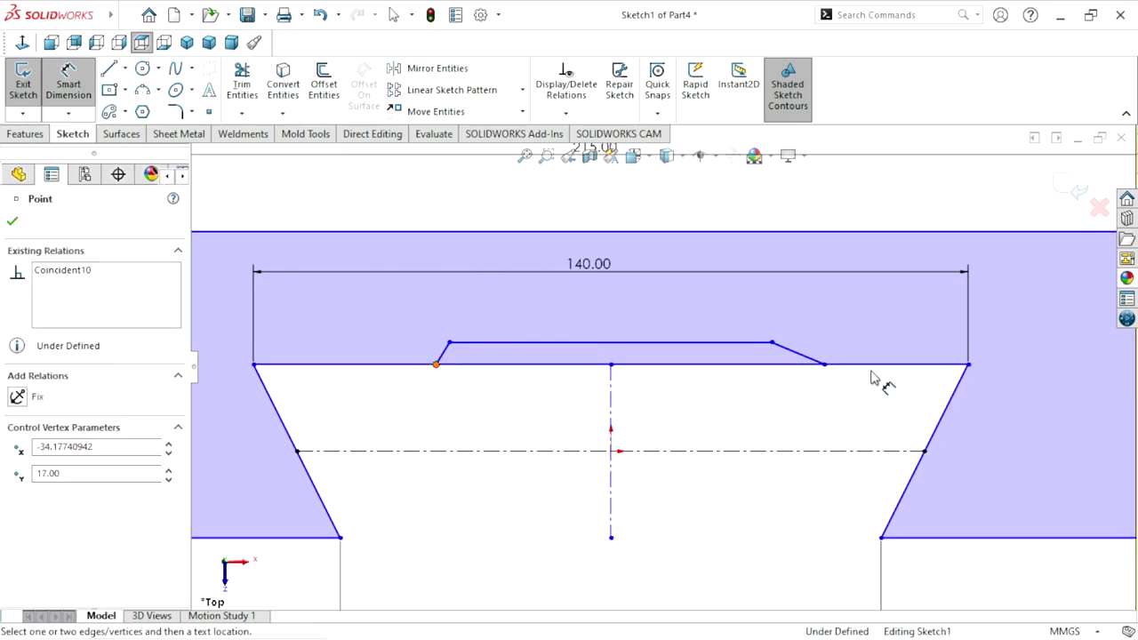
click(824, 365)
click(654, 405)
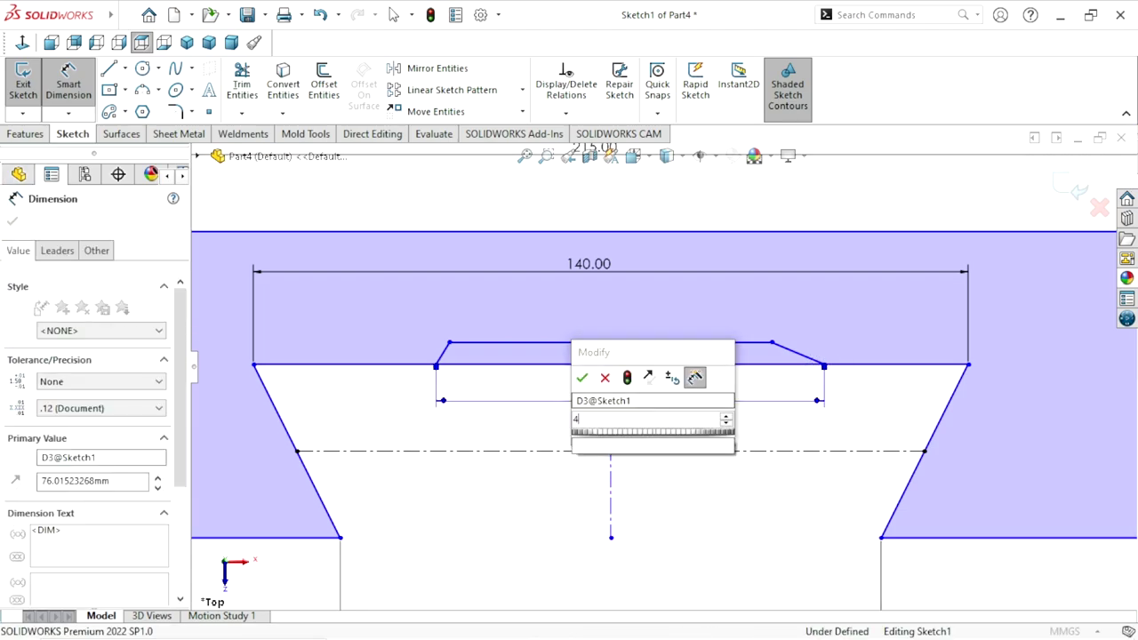
text(45)
click(581, 379)
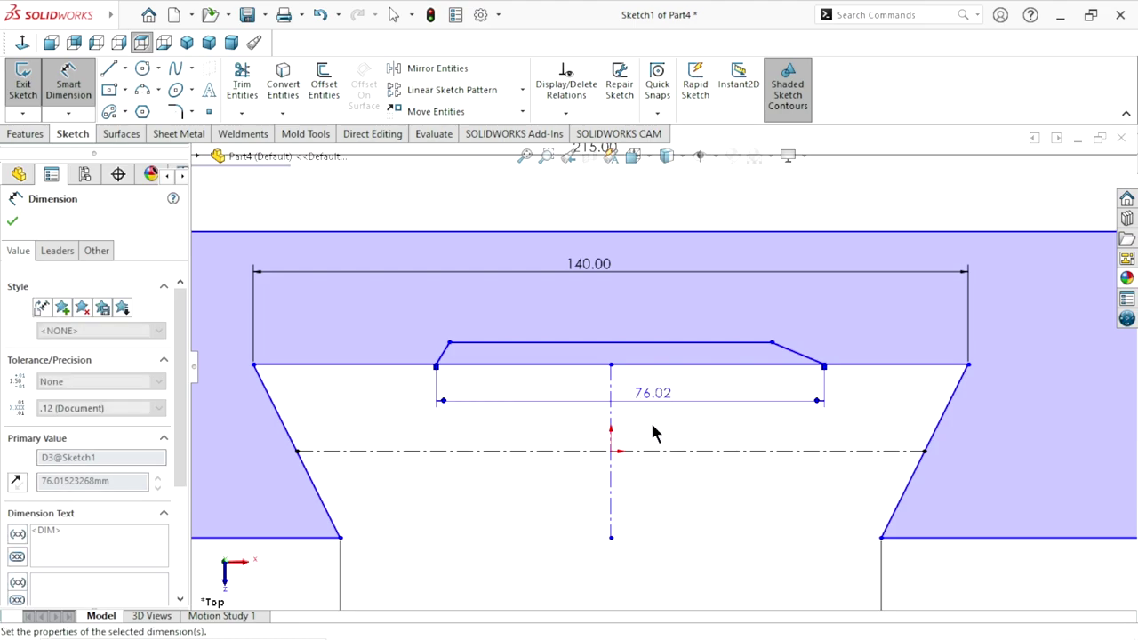
click(590, 329)
click(585, 313)
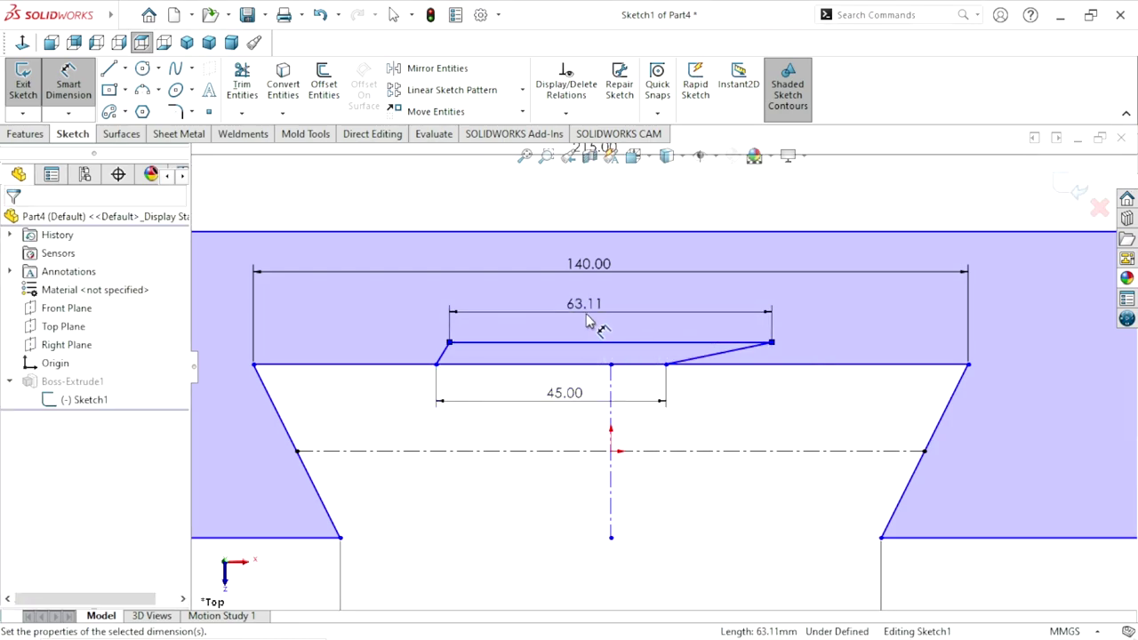
click(586, 315)
text(40)
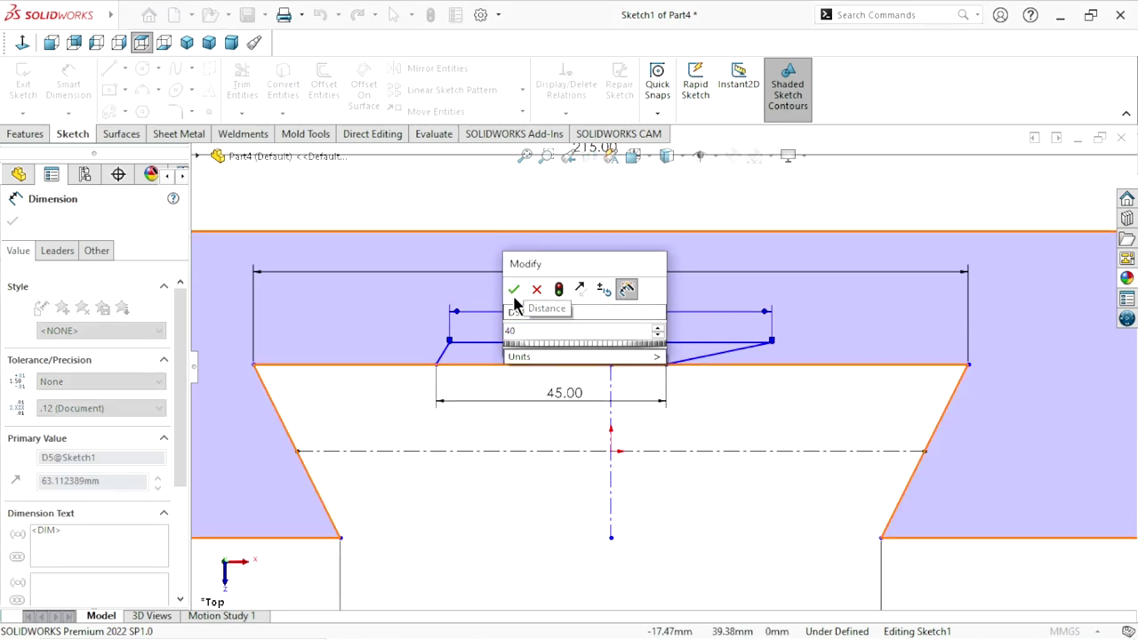
click(514, 290)
scroll(642, 432, up, 1)
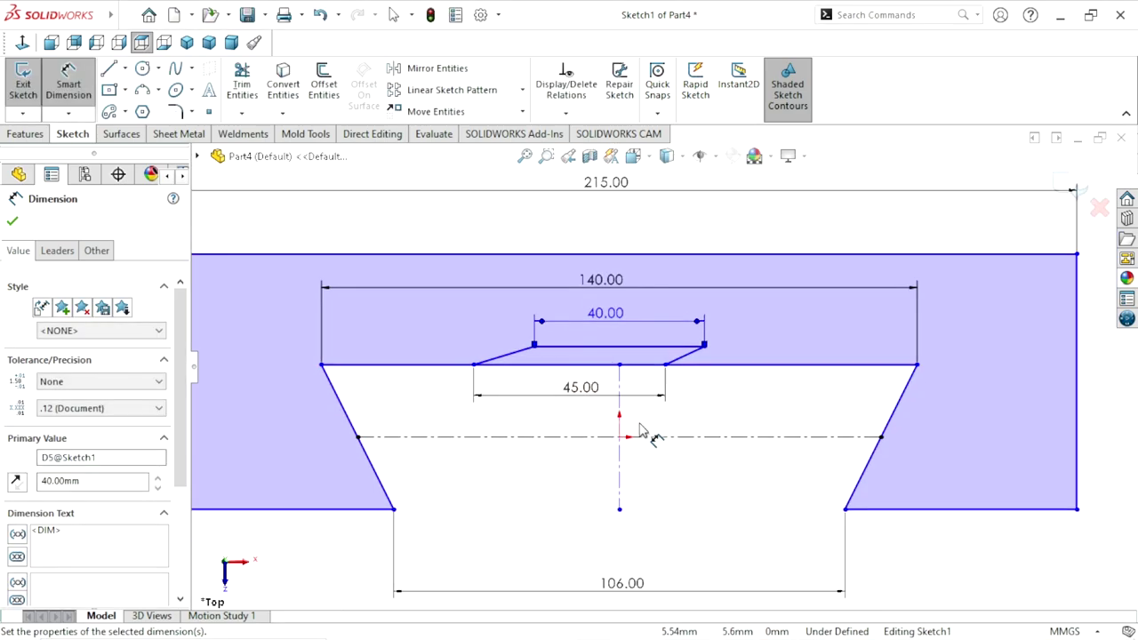
scroll(479, 420, down, 1)
click(12, 224)
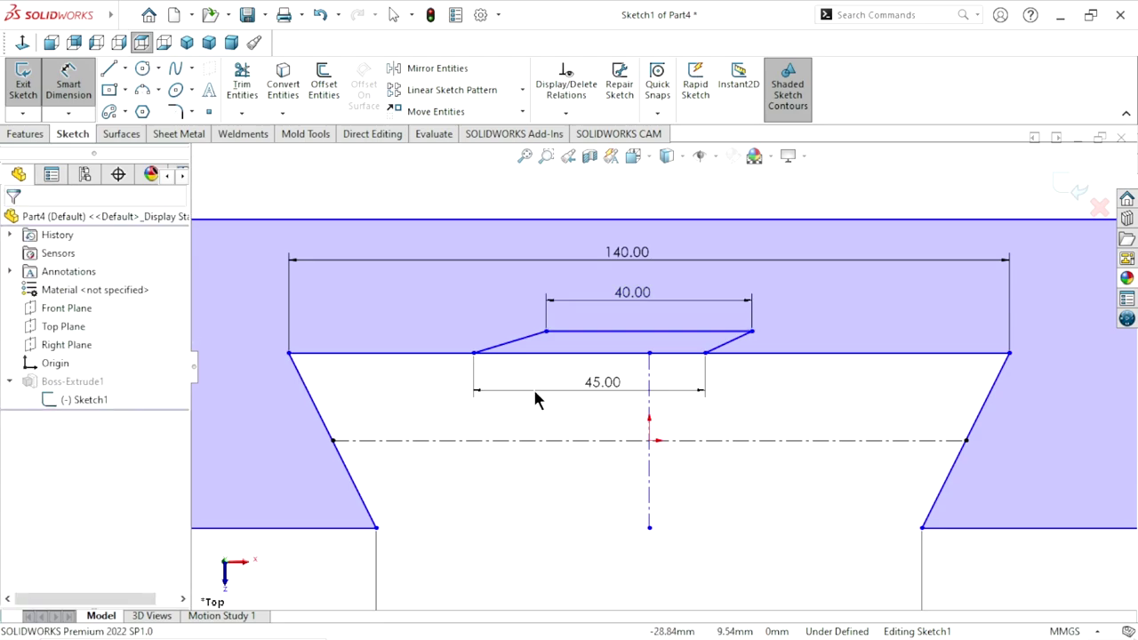
Adjust the left base corner and make both sloping groove sides equal
click(648, 331)
click(783, 506)
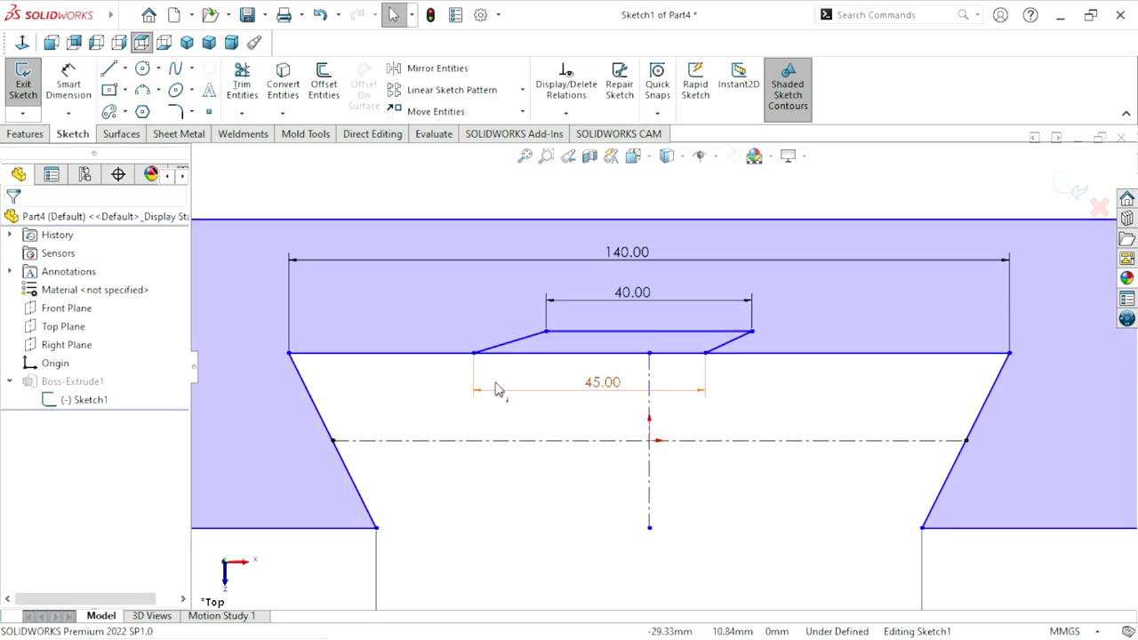
drag(475, 355, 537, 357)
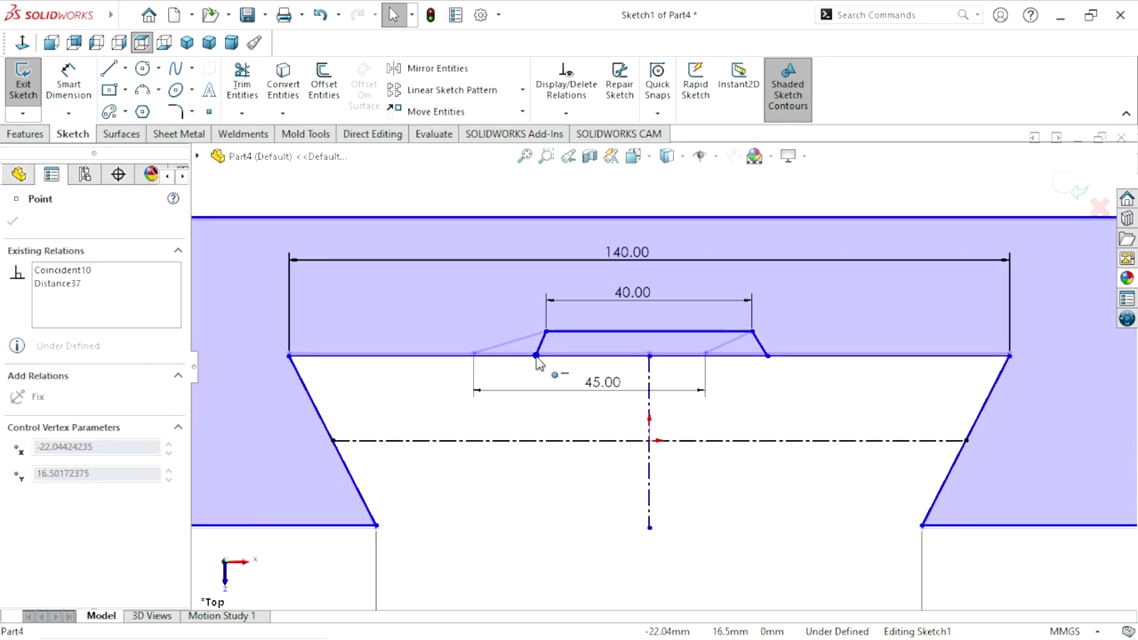
click(559, 501)
scroll(613, 418, up, 3)
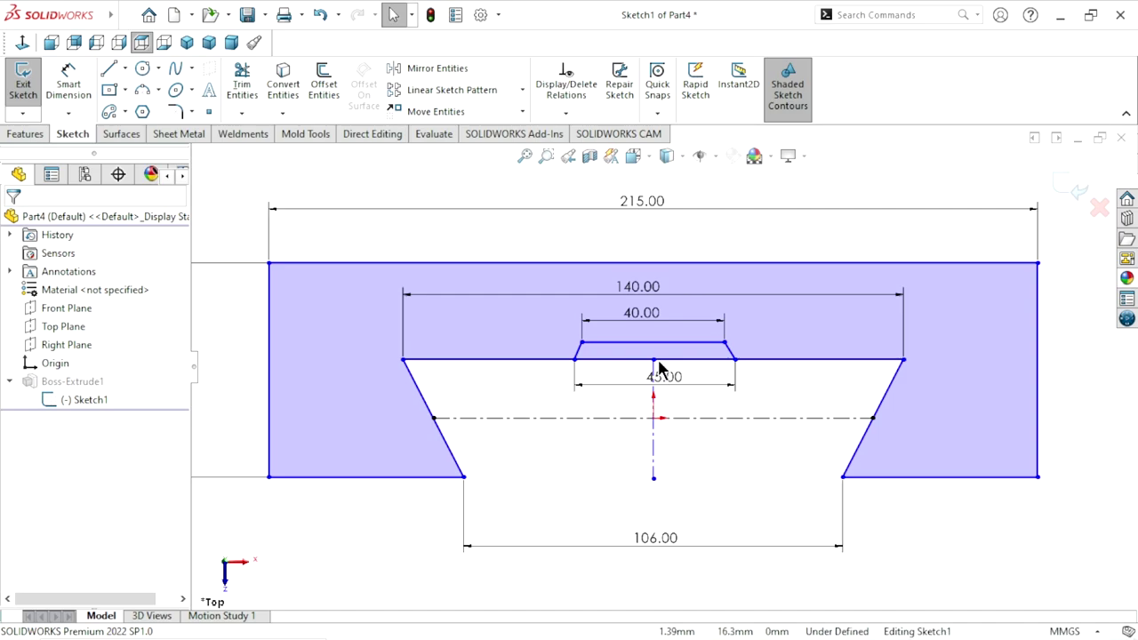
scroll(530, 360, down, 5)
scroll(529, 360, down, 2)
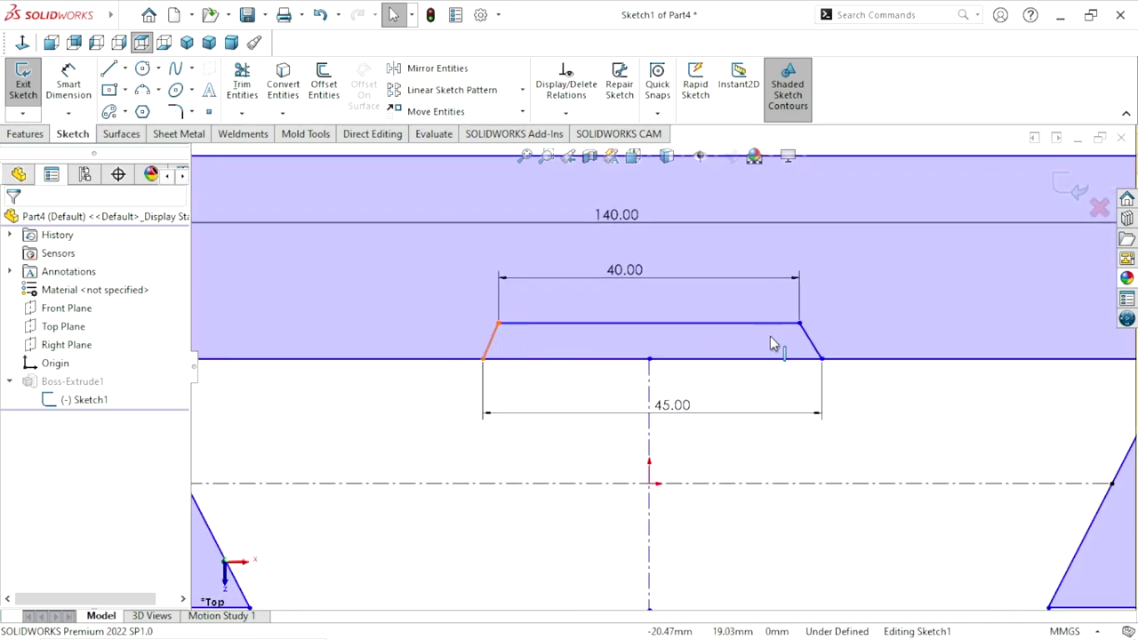
click(811, 340)
ctrl+click(818, 357)
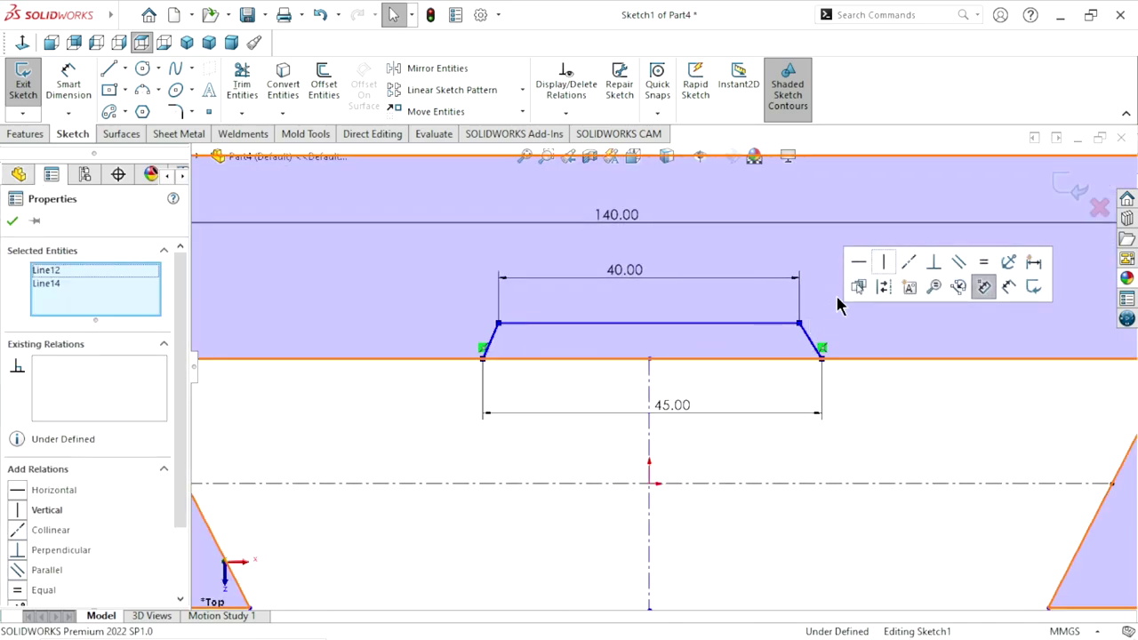
click(984, 265)
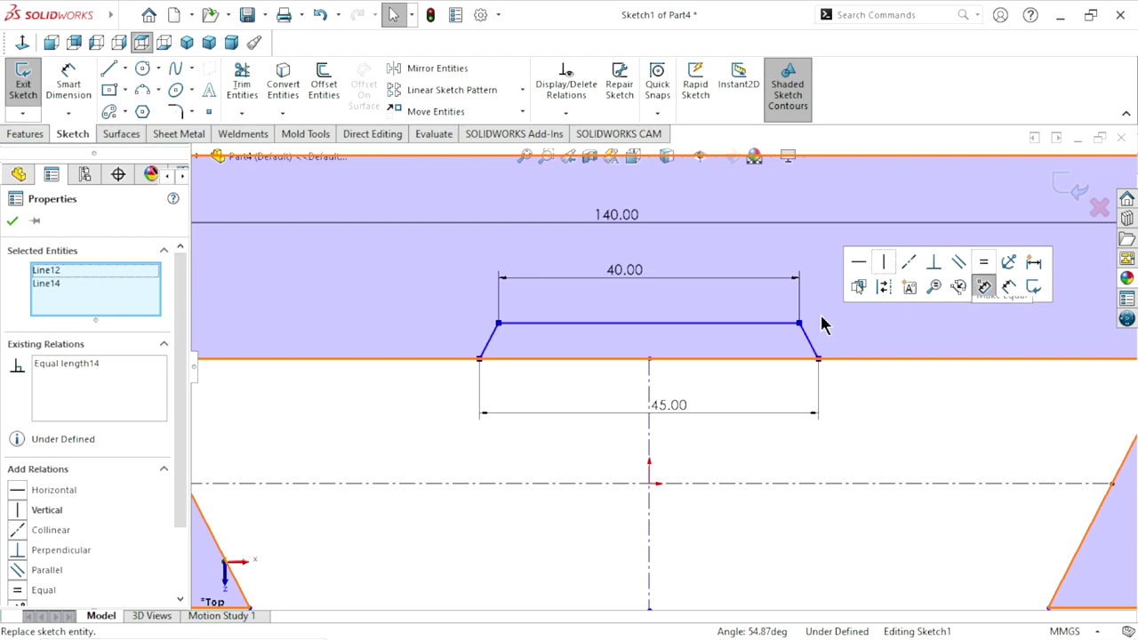
click(13, 223)
key(f)
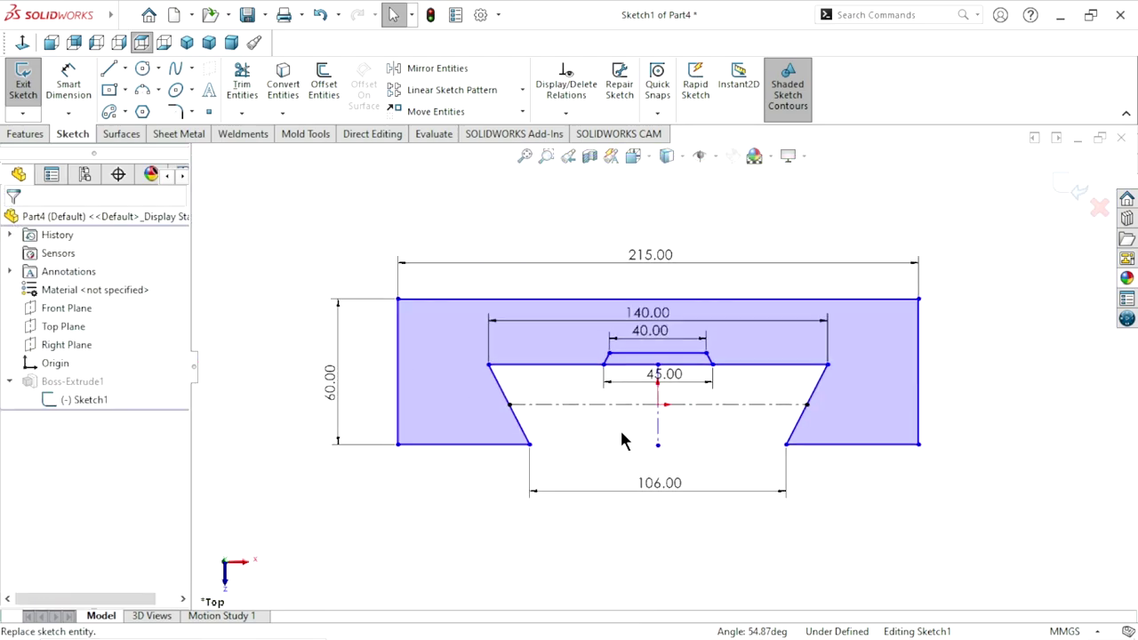
Trim the edge segment beneath the groove and exit the sketch
click(246, 86)
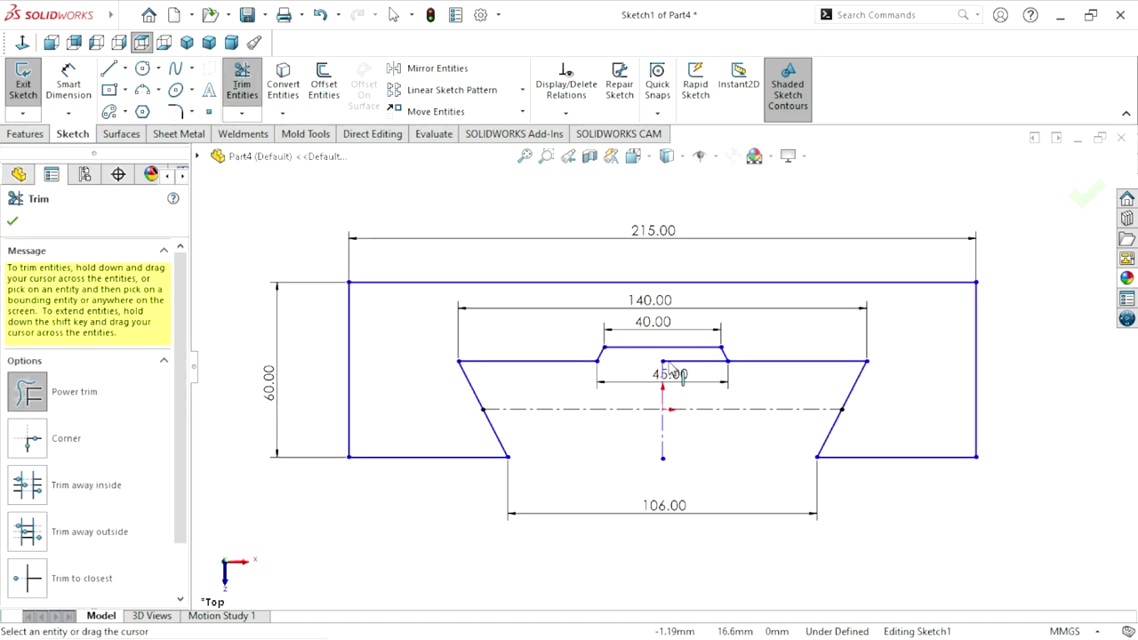
drag(709, 359, 506, 404)
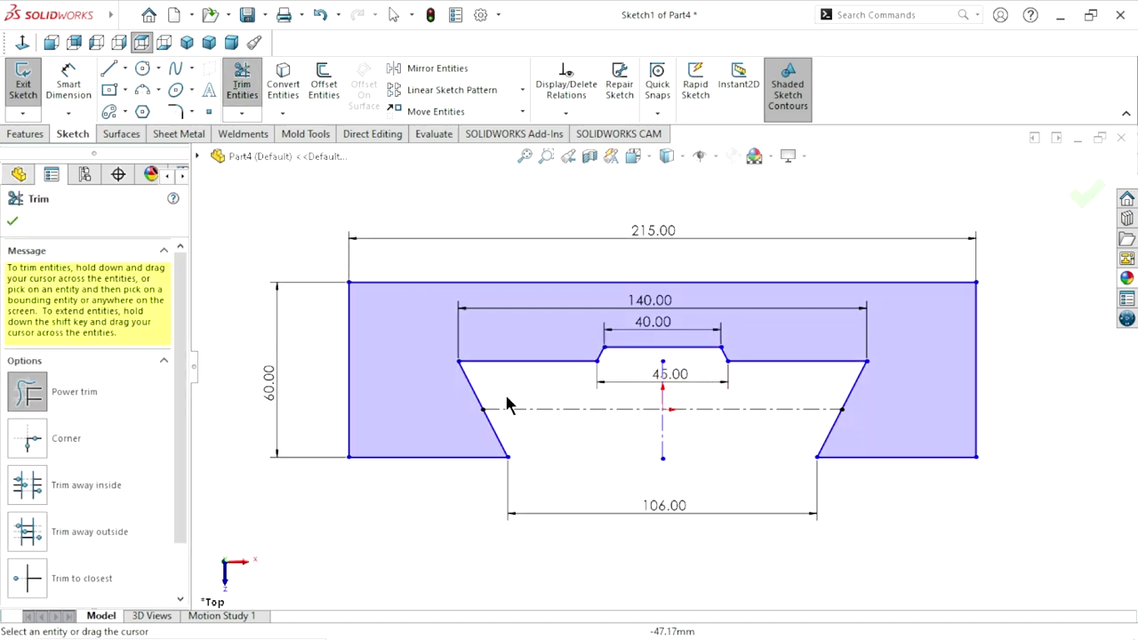
click(12, 221)
click(1079, 193)
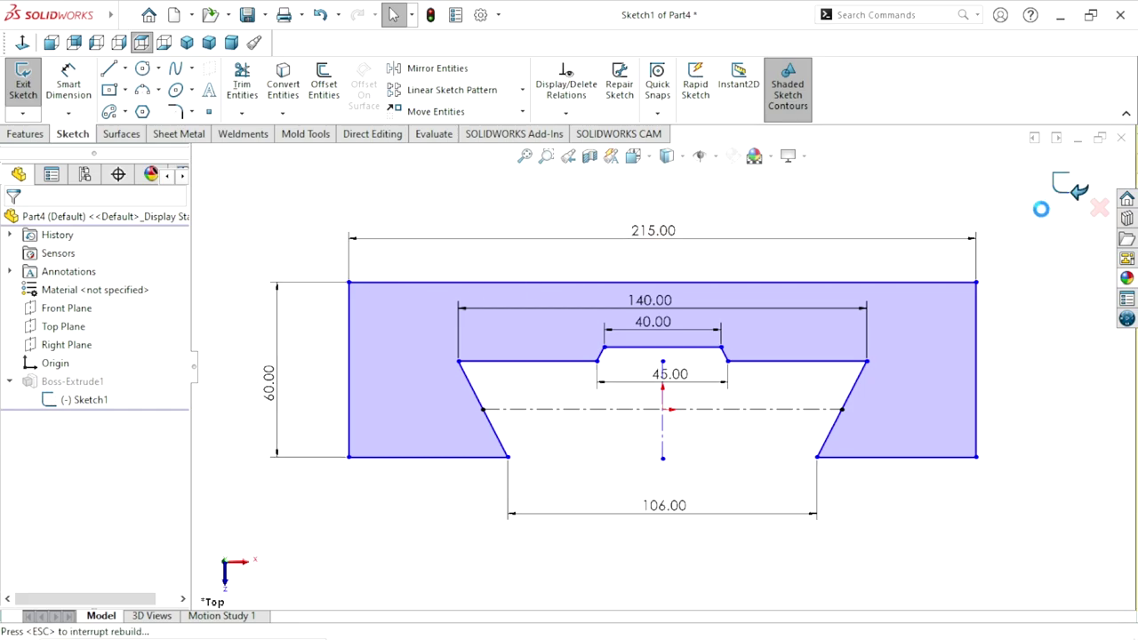
Rebuild the part and orbit to view the grooved block in 3D
key(z)
mouse_move(687, 464)
middle_down()
mouse_move(648, 229)
mouse_move(664, 358)
middle_up()
scroll(667, 359, down, 2)
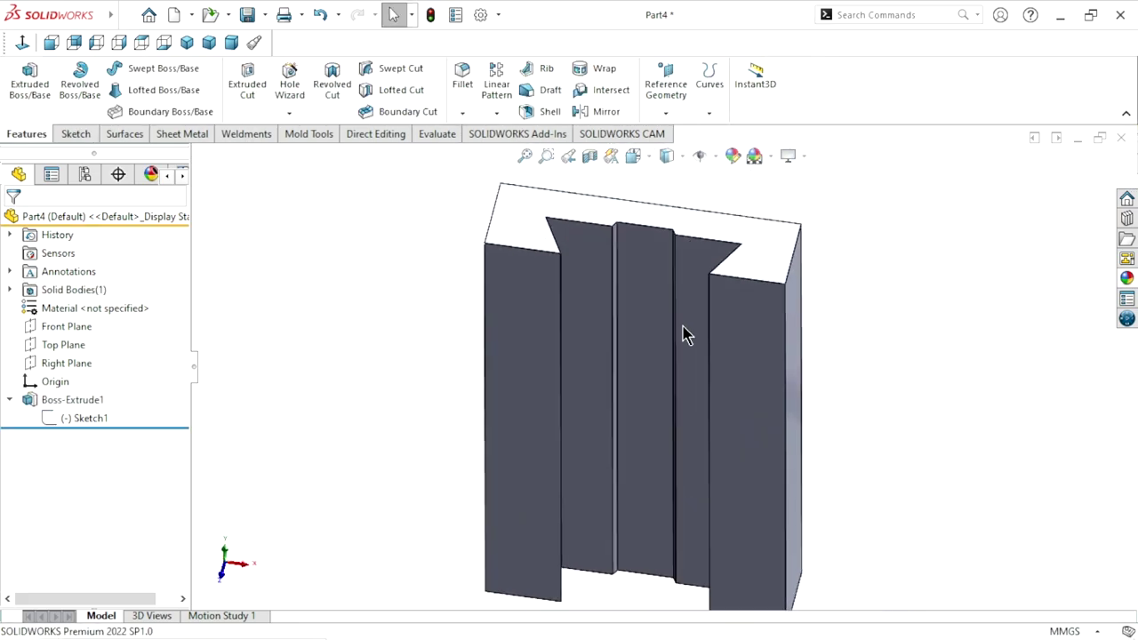
scroll(835, 364, up, 2)
scroll(770, 385, down, 2)
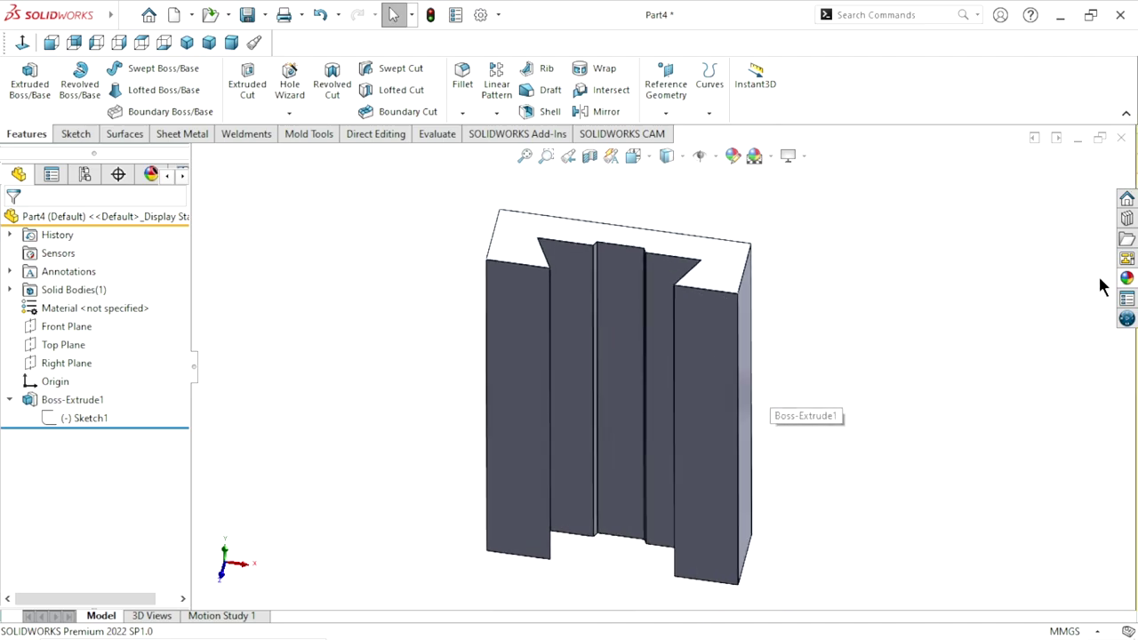
Apply the cast iron appearance from Metal > Iron to the part
click(1127, 277)
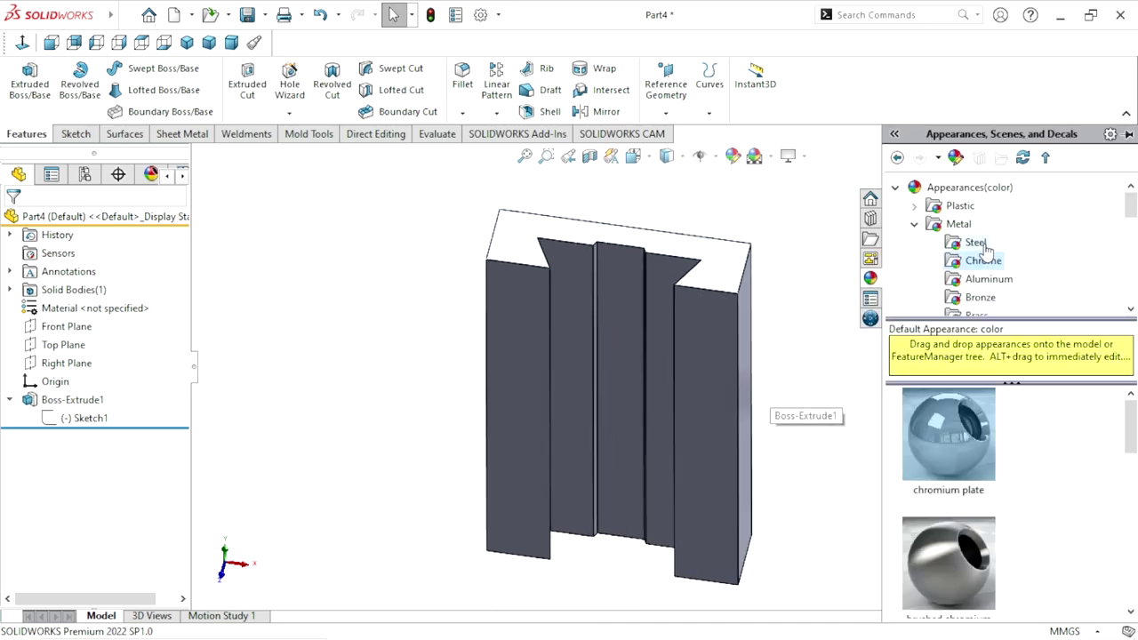
click(958, 229)
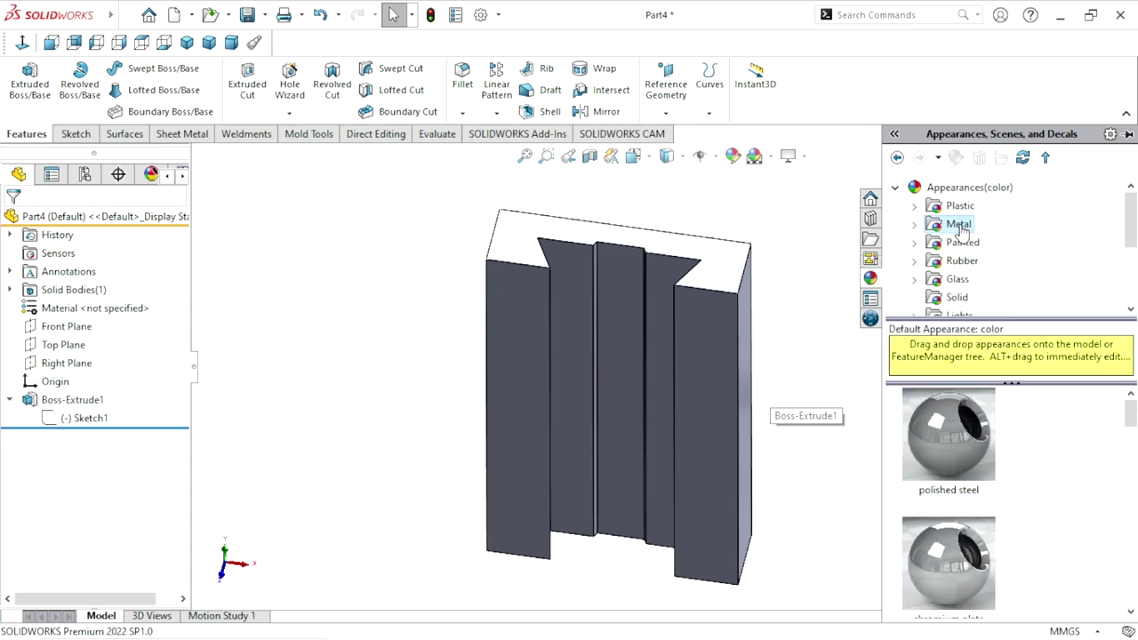
scroll(1049, 235, down, 1)
drag(1131, 212, 1134, 240)
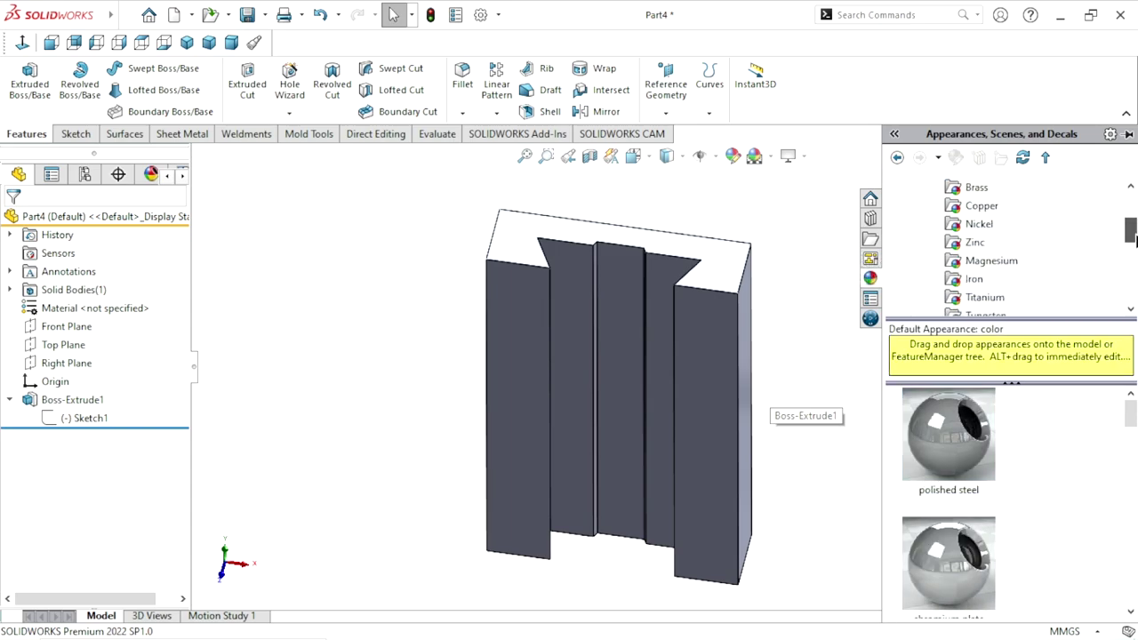
click(973, 280)
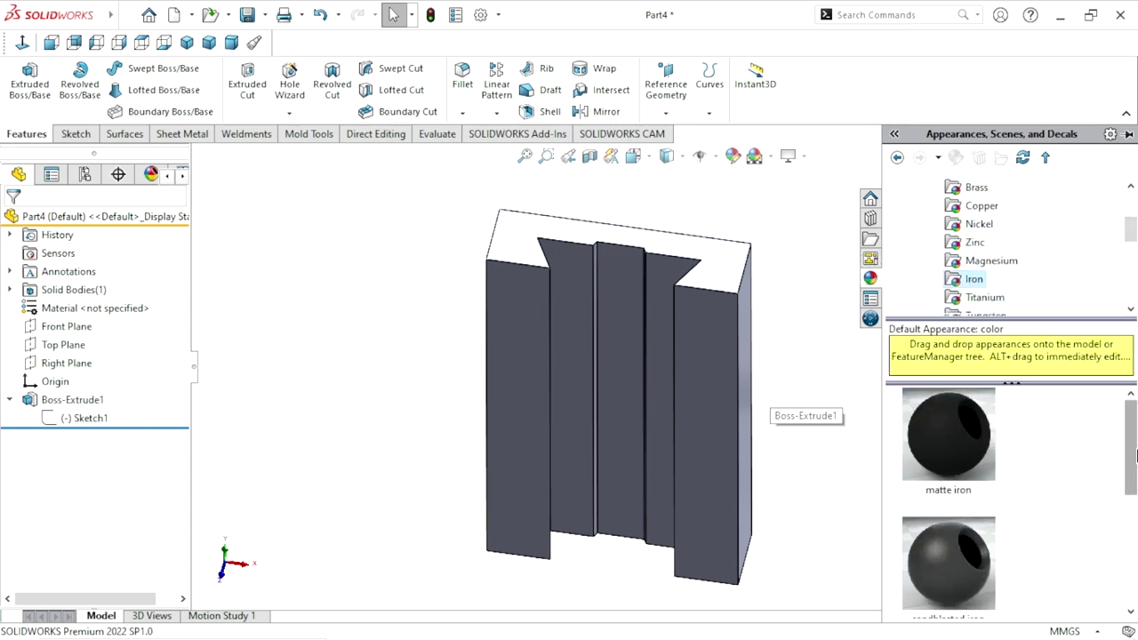
drag(1136, 455, 1133, 528)
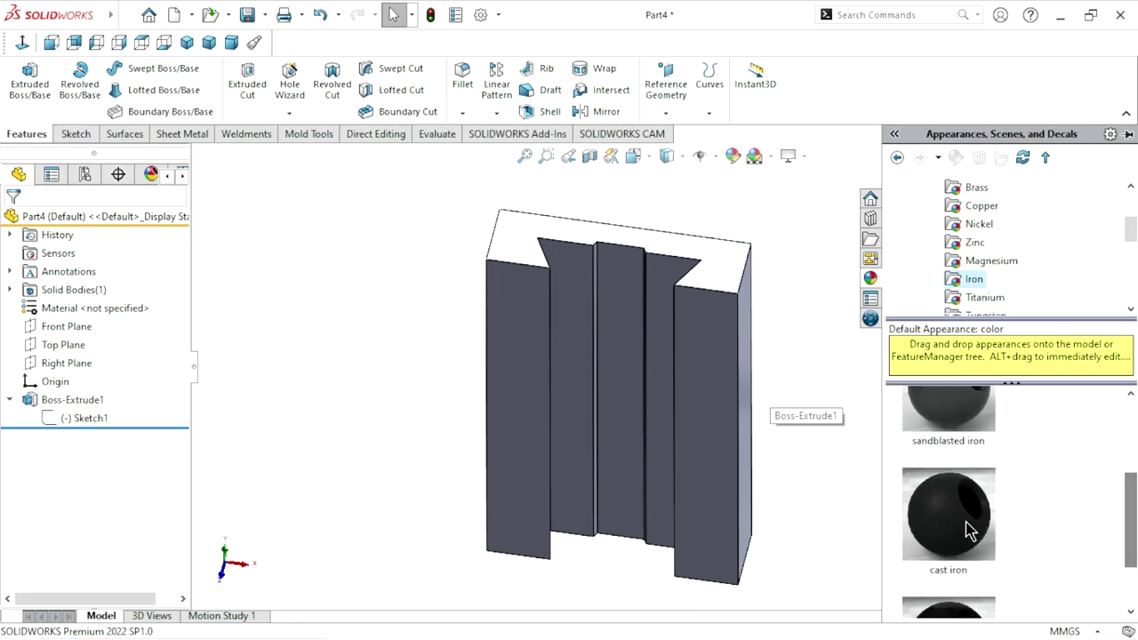
drag(969, 528, 711, 427)
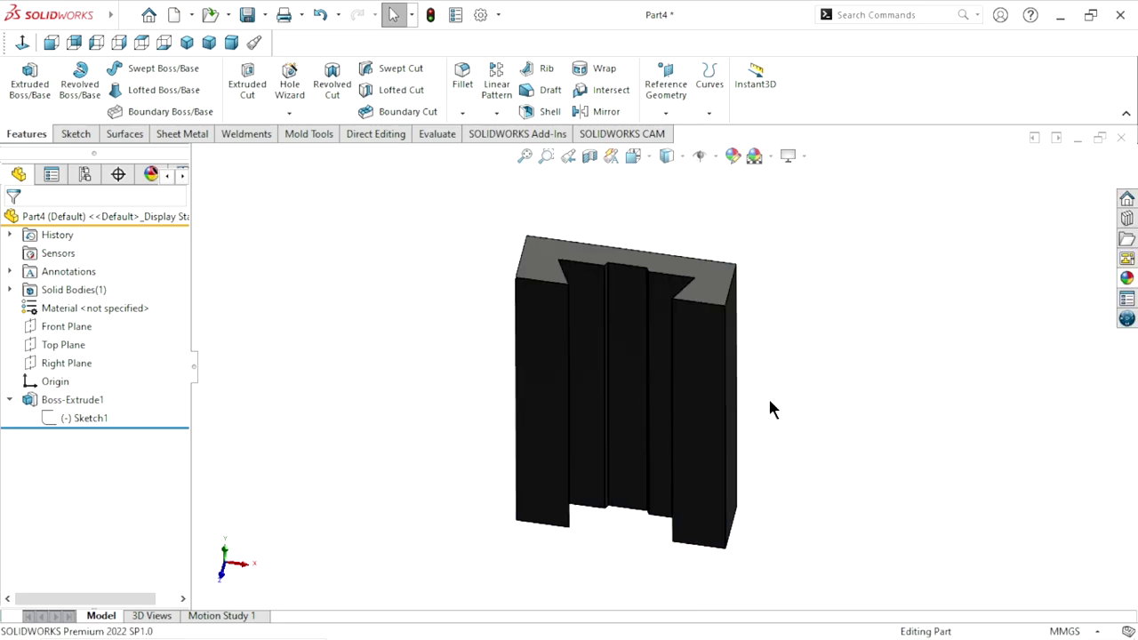
scroll(770, 409, down, 2)
Change the part's appearance colour to pure blue (0/0/255)
click(732, 156)
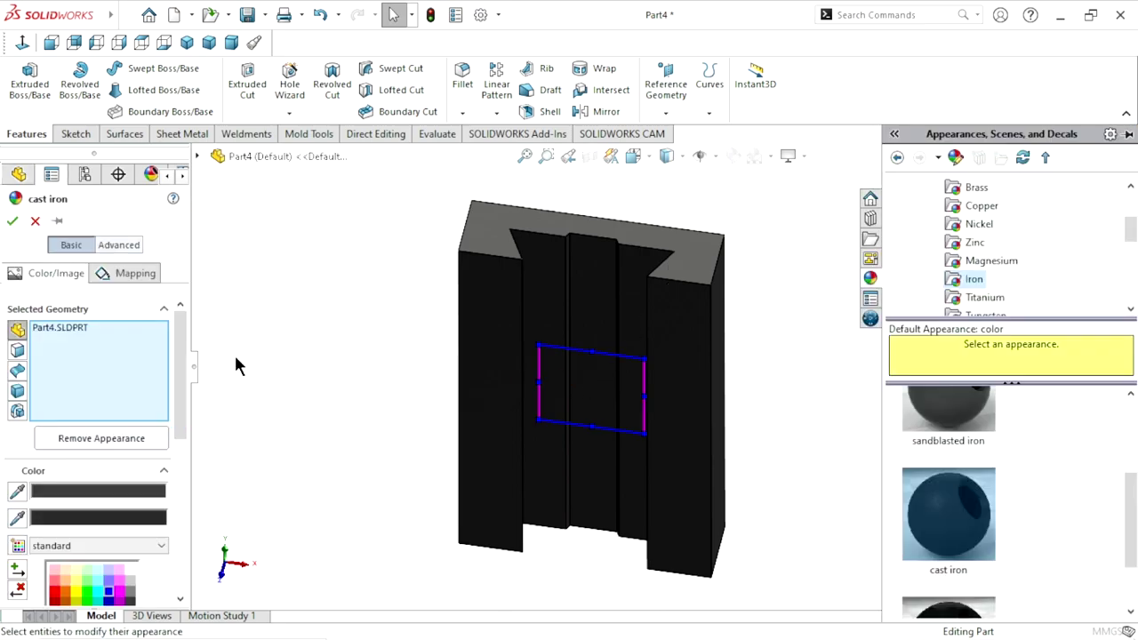
drag(184, 349, 181, 431)
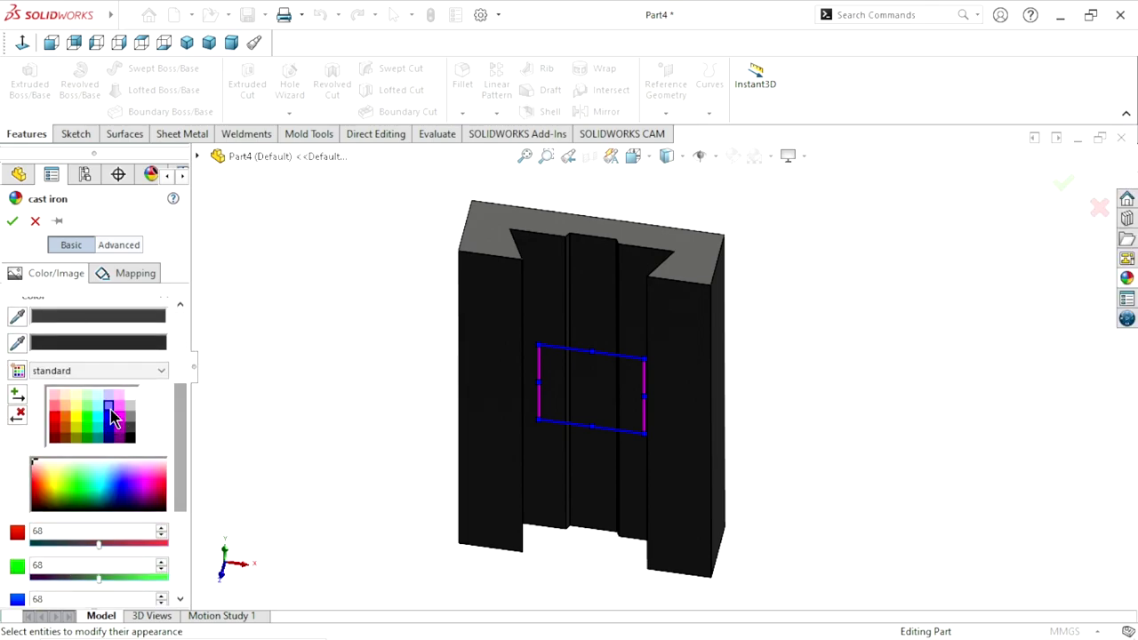
click(110, 409)
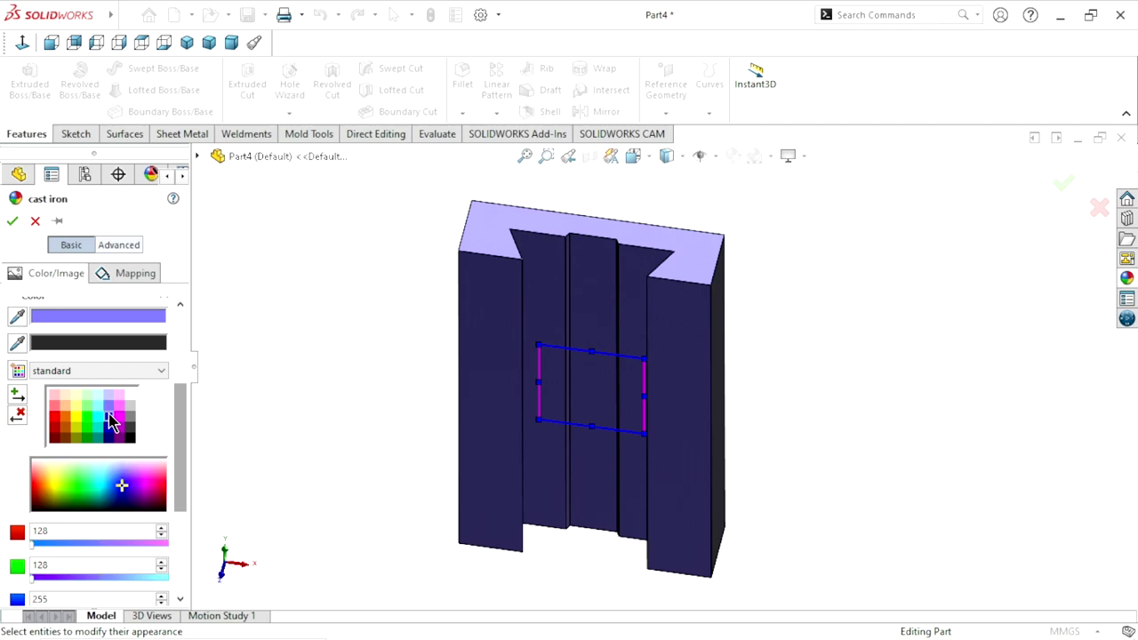
click(122, 484)
click(12, 222)
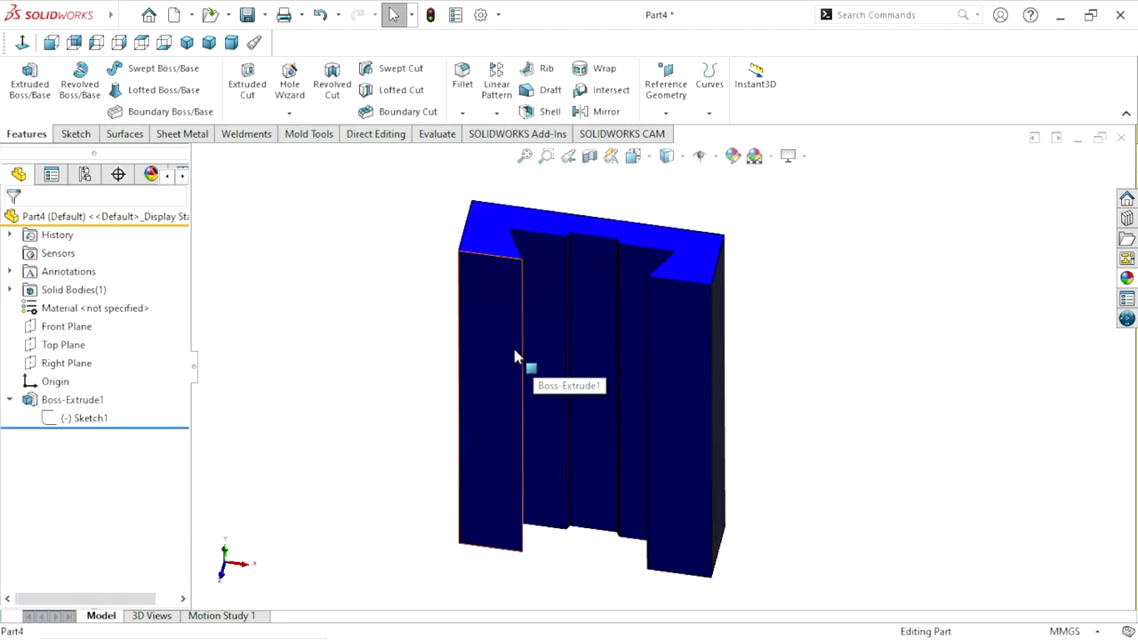
click(516, 357)
click(540, 252)
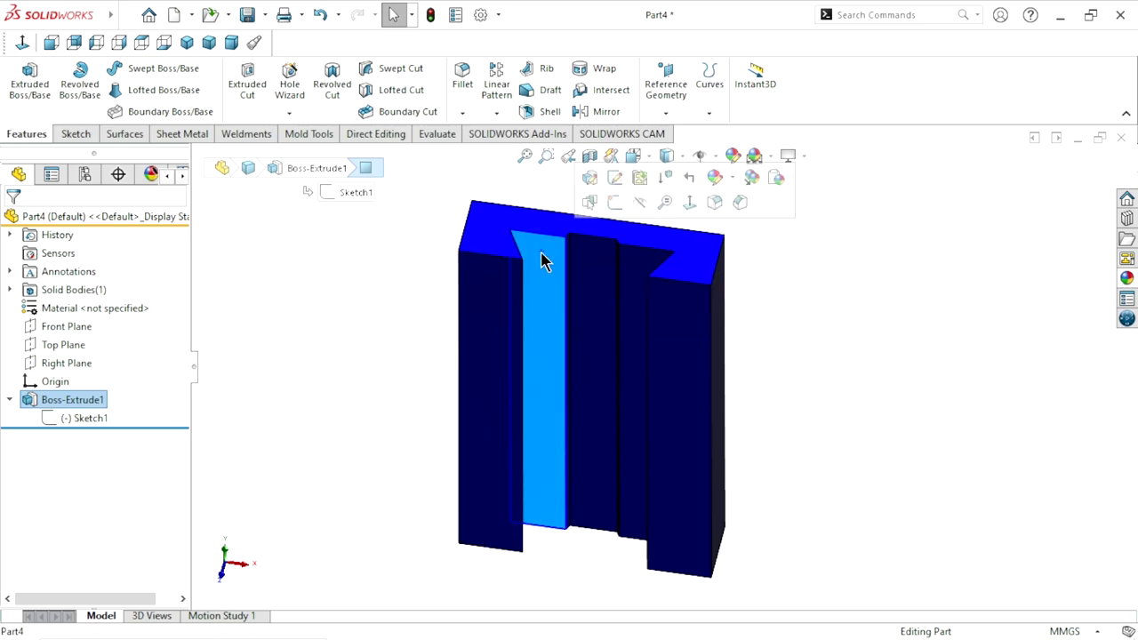
Add another outer face to the selection and reorient the model to show the slot
ctrl+click(494, 314)
ctrl+middle_drag(560, 341, 508, 358)
scroll(505, 356, down, 3)
mouse_move(555, 310)
middle_down()
mouse_move(579, 329)
mouse_move(564, 368)
mouse_move(610, 322)
mouse_move(671, 336)
middle_up()
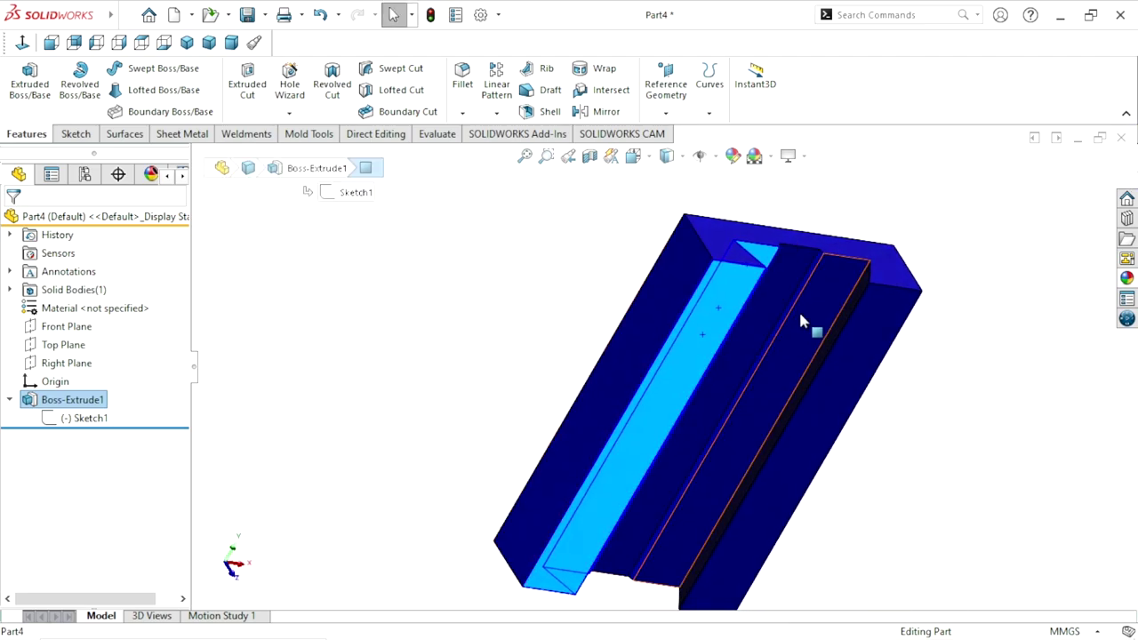
scroll(847, 325, down, 2)
scroll(847, 324, down, 2)
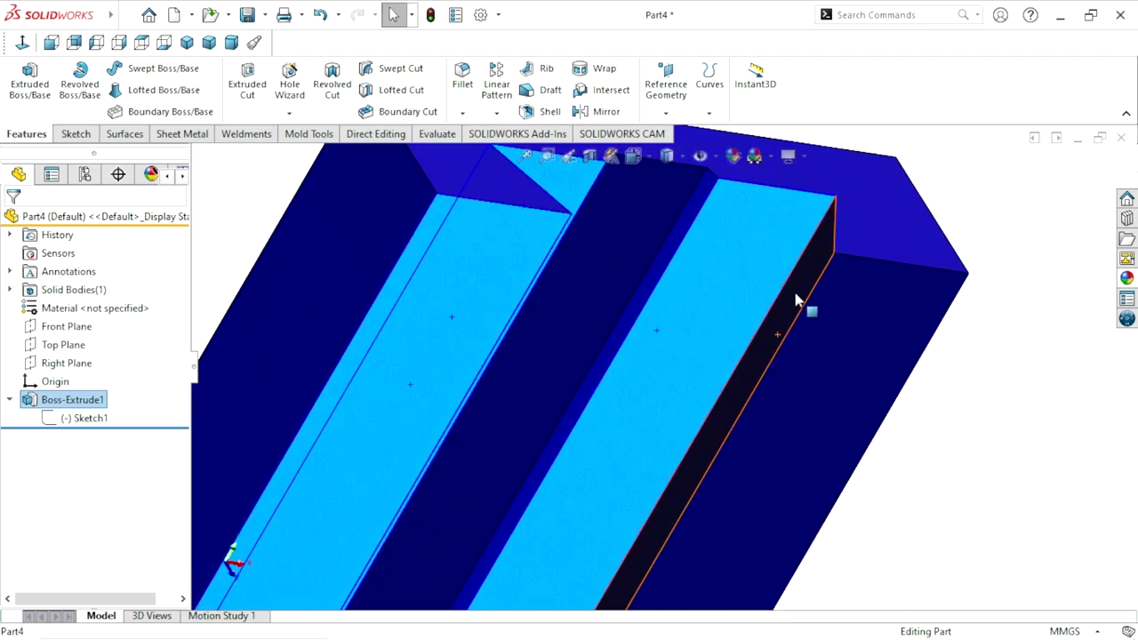
key(f)
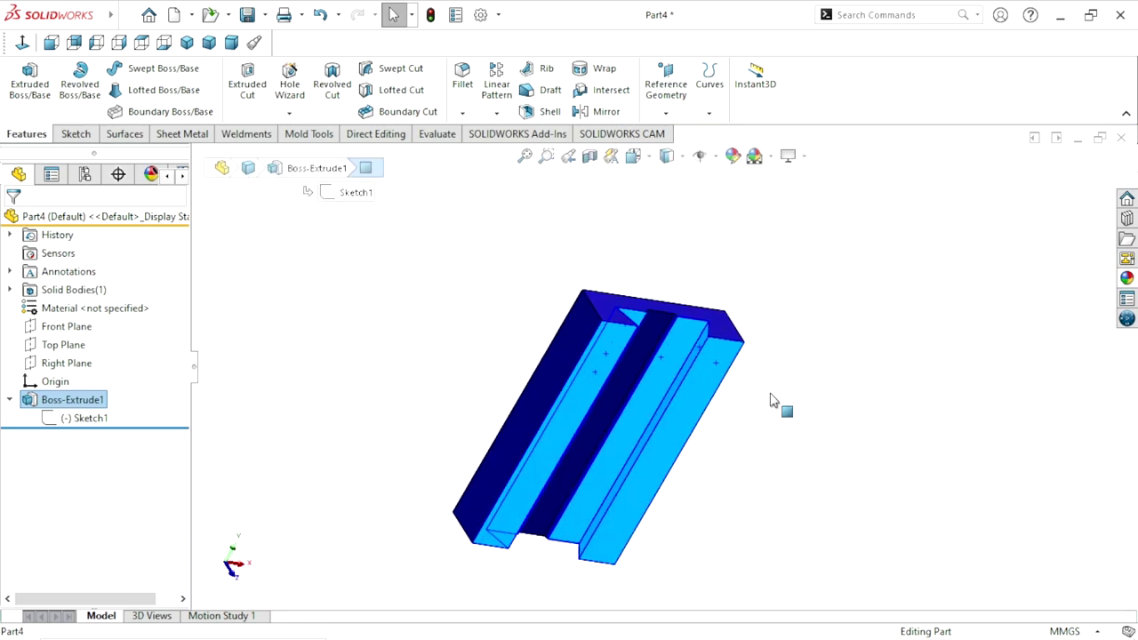
middle_drag(608, 311, 604, 496)
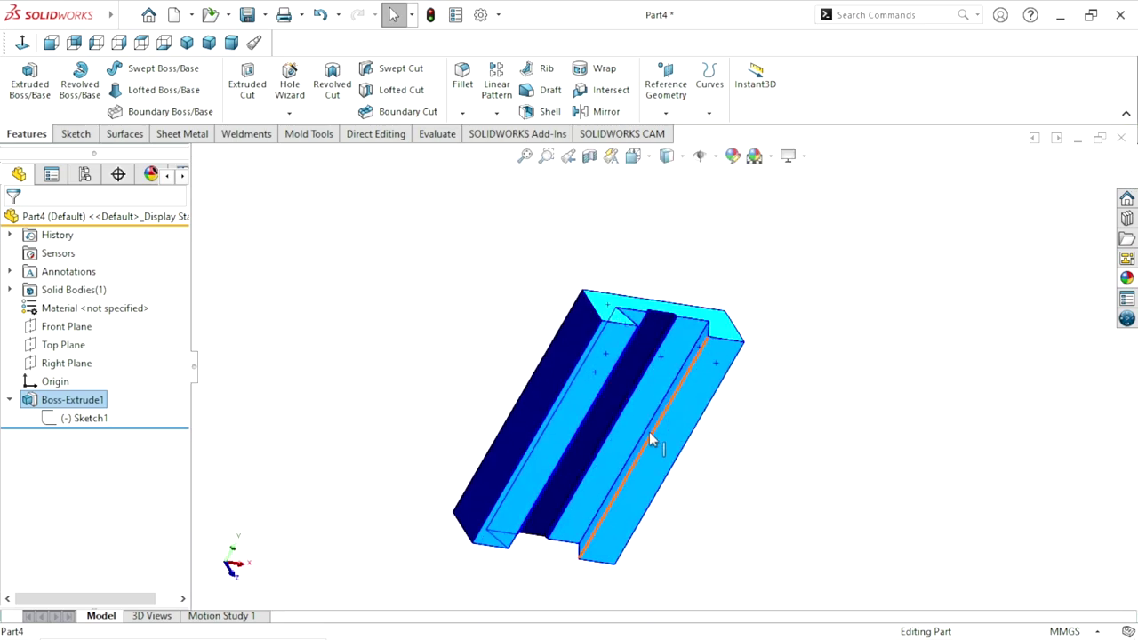
scroll(604, 495, down, 3)
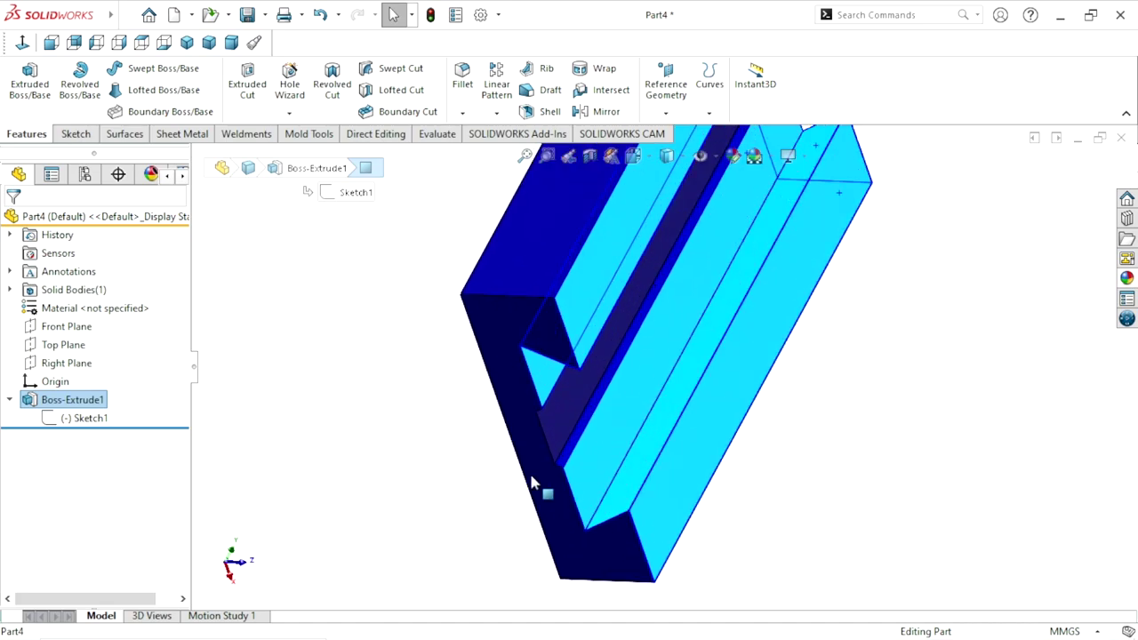
Apply polished steel to the selected faces and switch to Trimetric view
click(1124, 277)
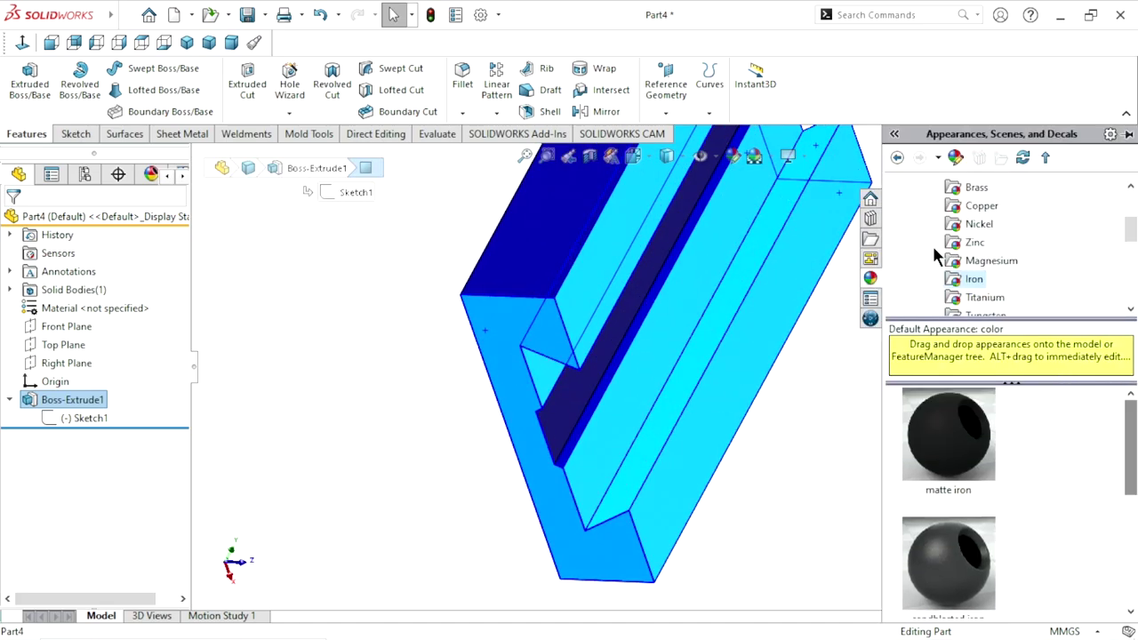
scroll(969, 235, up, 3)
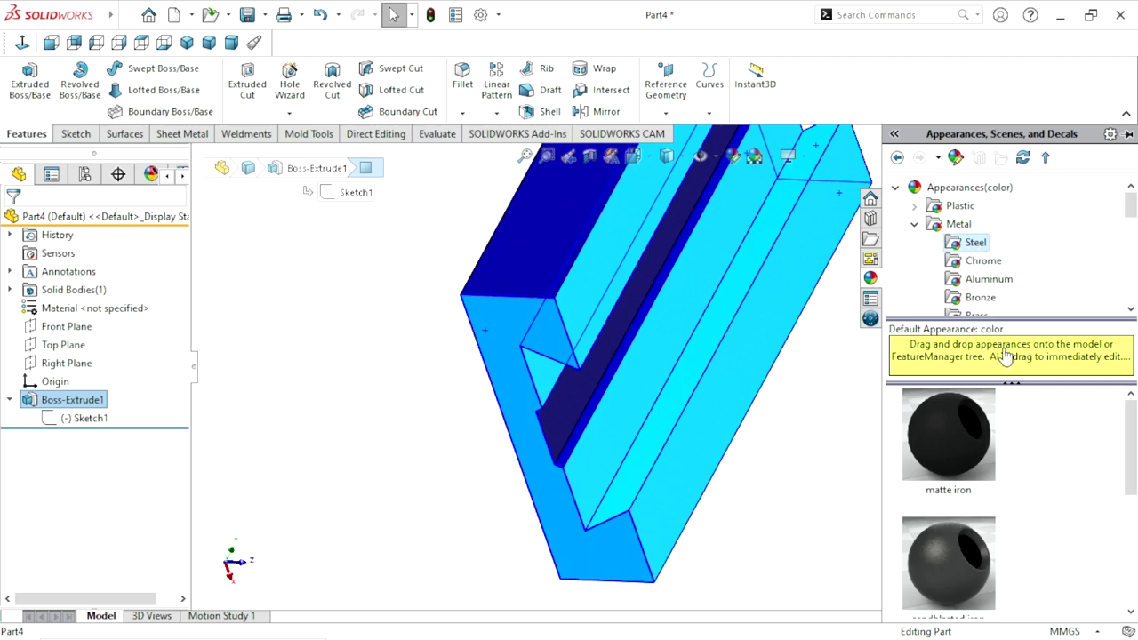
click(969, 242)
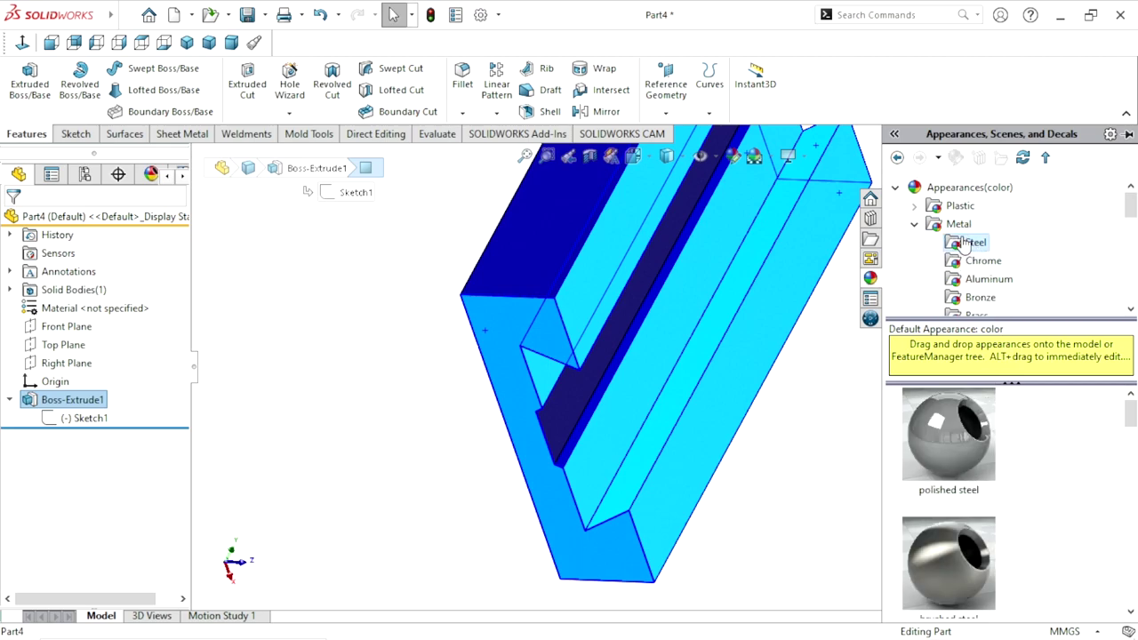
double_click(947, 434)
mouse_move(800, 467)
middle_down()
mouse_move(566, 286)
mouse_move(589, 299)
mouse_move(737, 314)
mouse_move(721, 376)
mouse_move(756, 429)
middle_up()
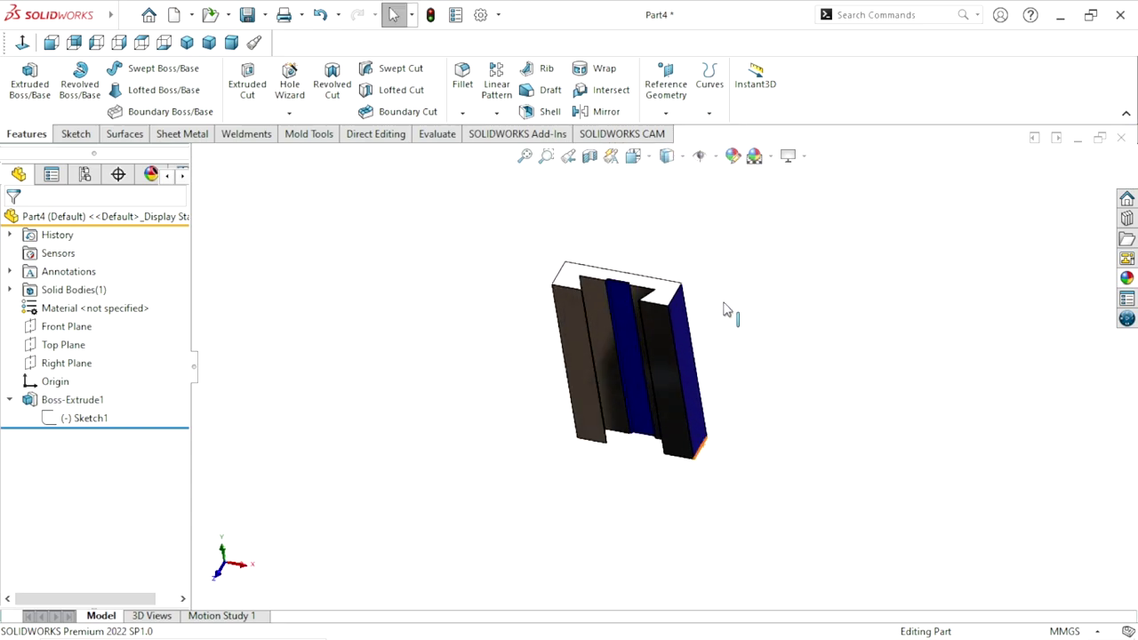
scroll(712, 279, down, 2)
click(210, 45)
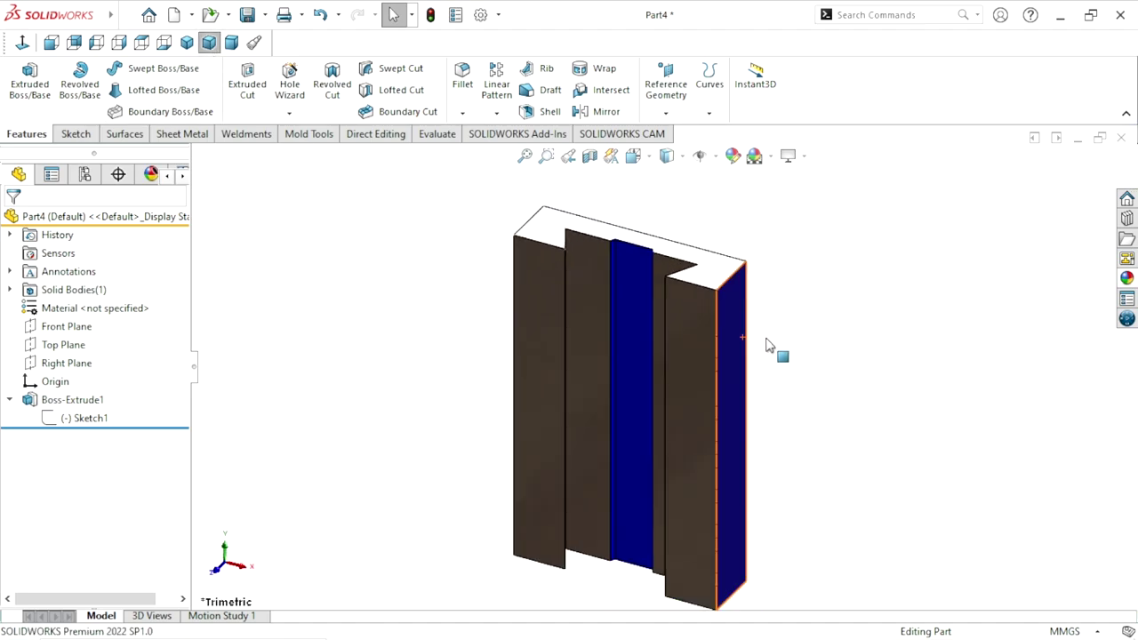
Save the part as 'Part#10 slide2' in the Slotting mechanism folder
click(249, 17)
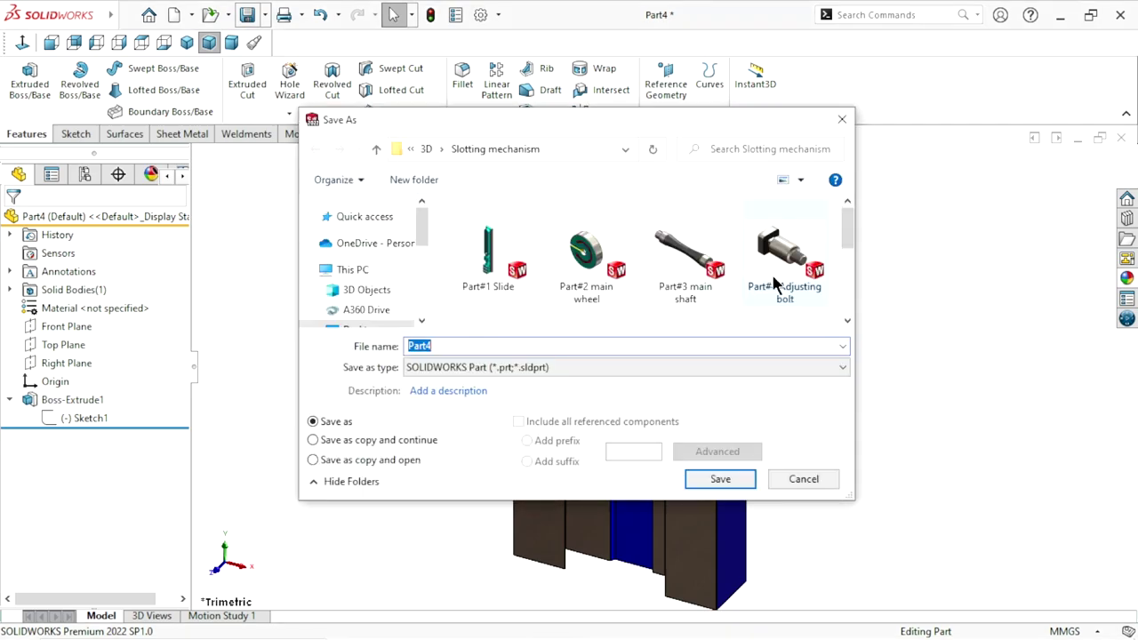
click(437, 347)
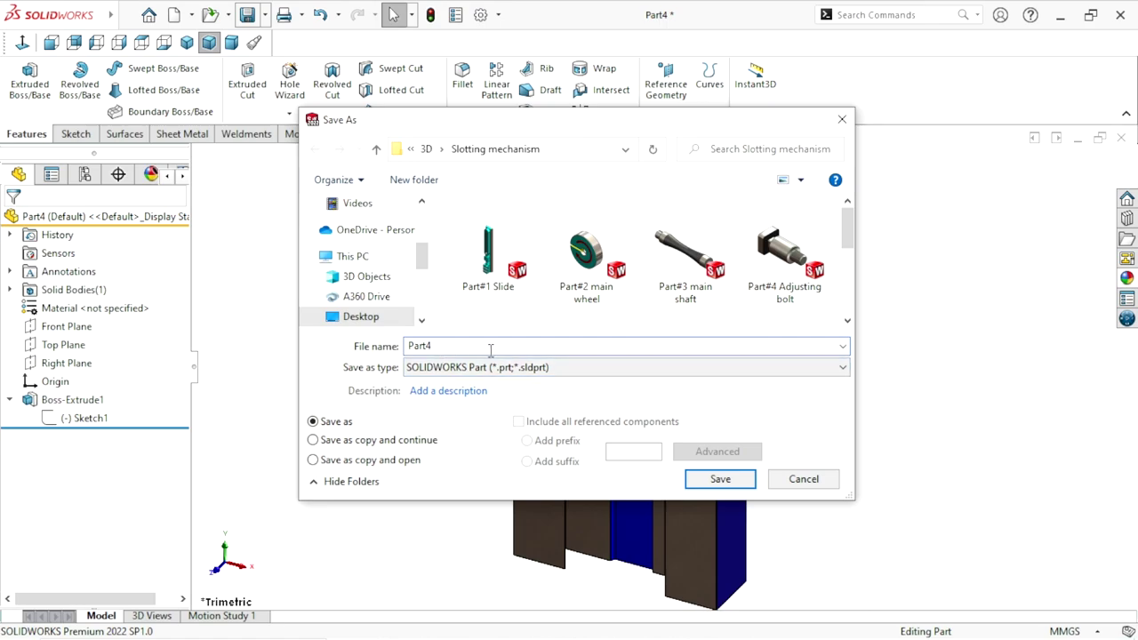
key(BackSpace)
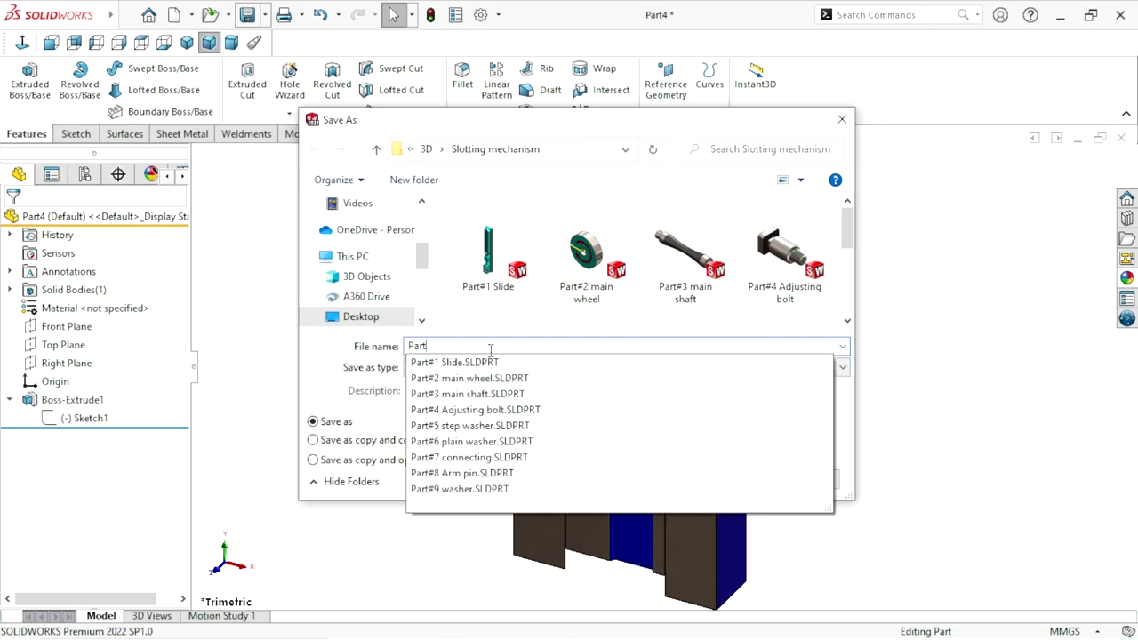
text(#10 slide2)
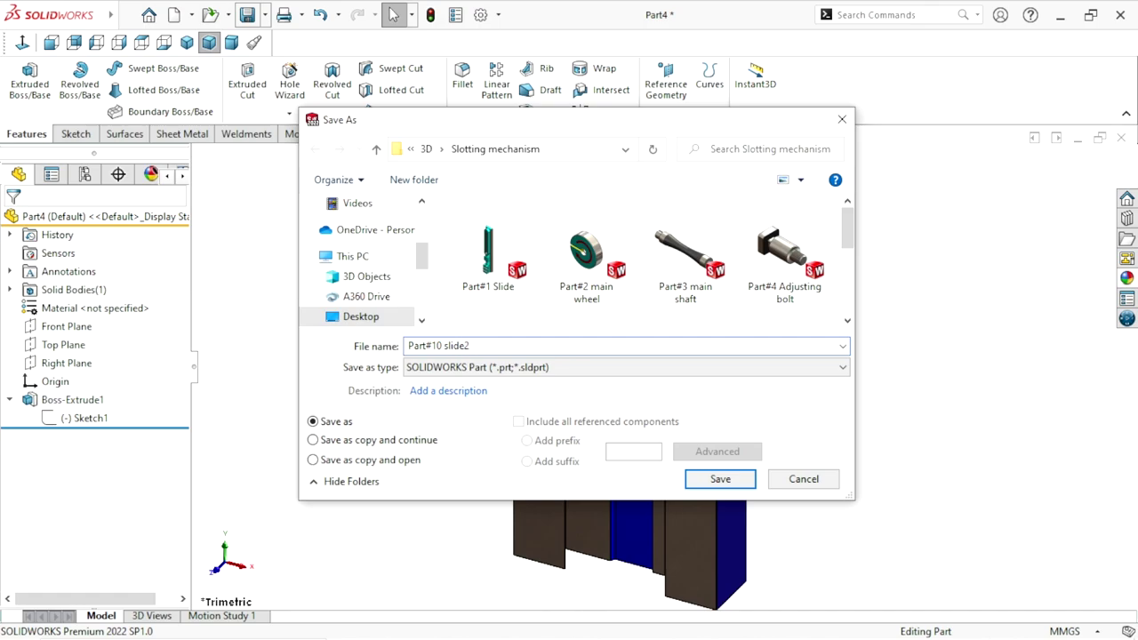
click(706, 478)
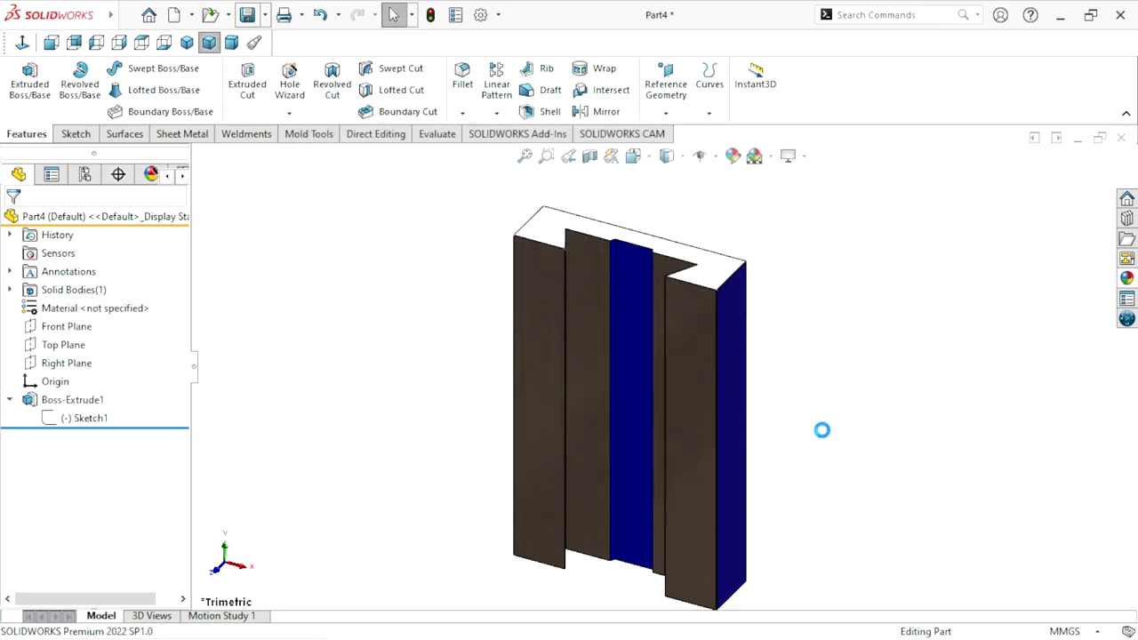
Close the part and create a new document from the Assembly template
click(178, 19)
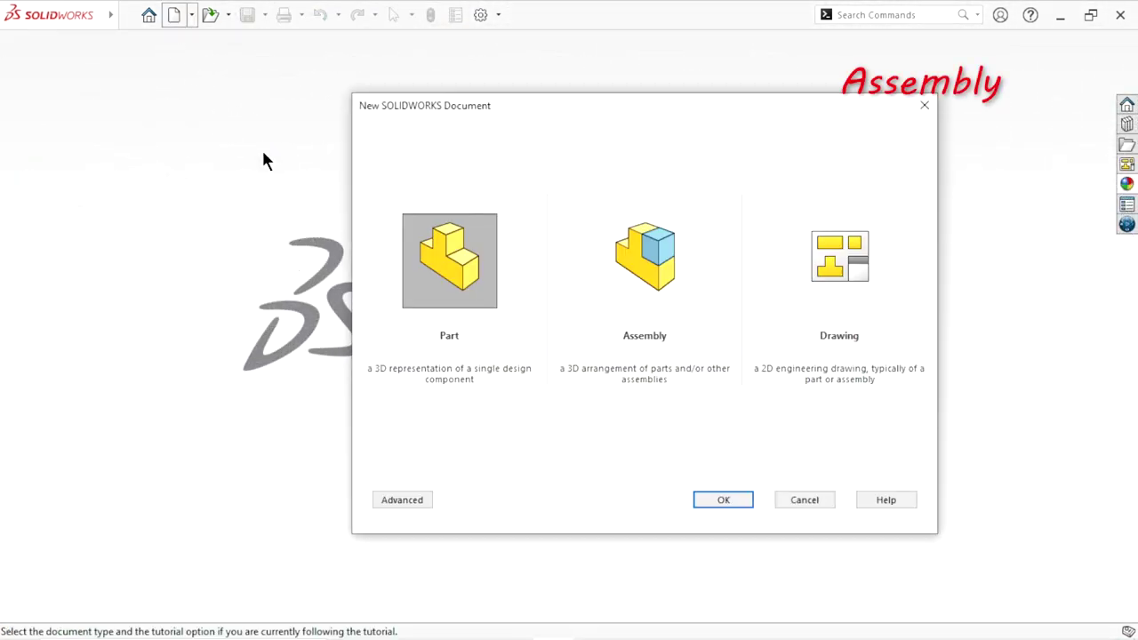
click(662, 281)
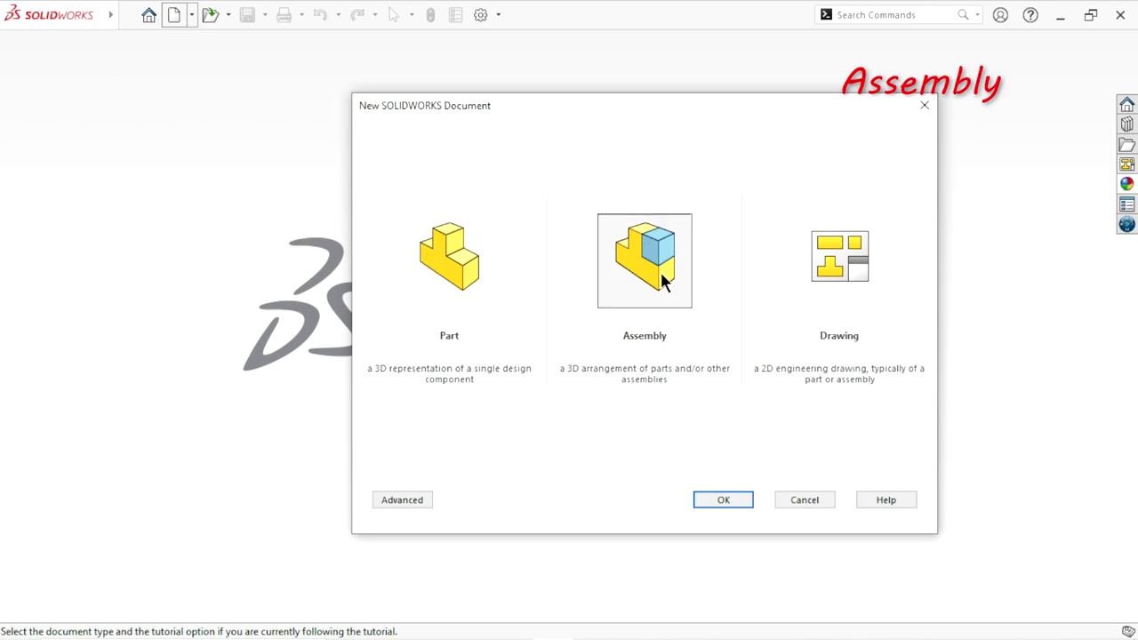
click(726, 498)
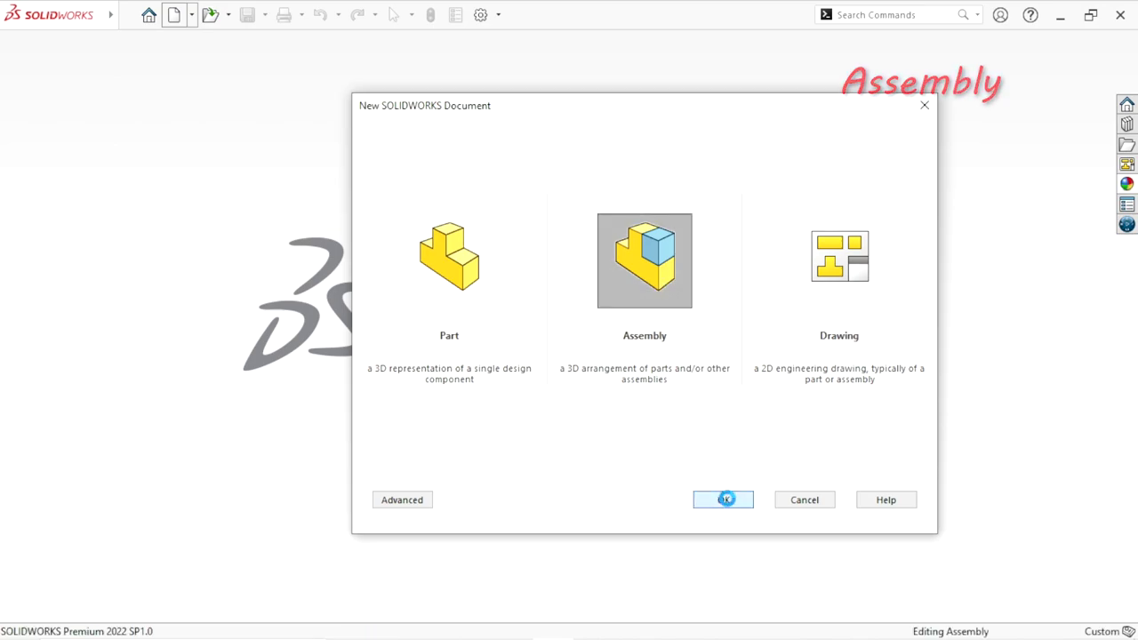
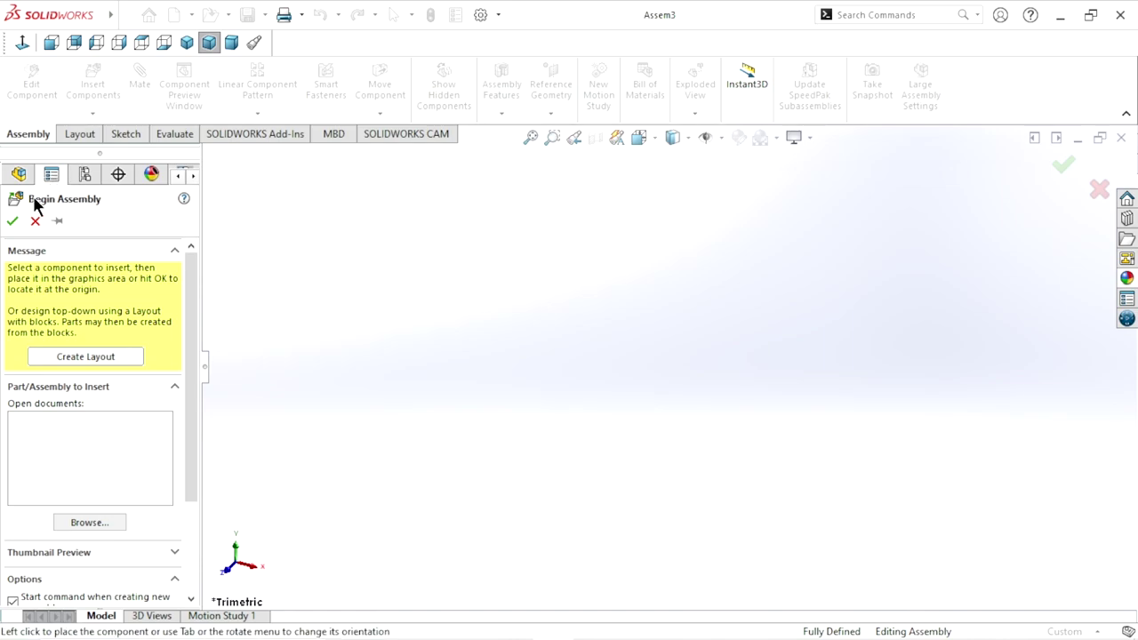
Close Begin Assembly and apply the Plain White scene
key(Escape)
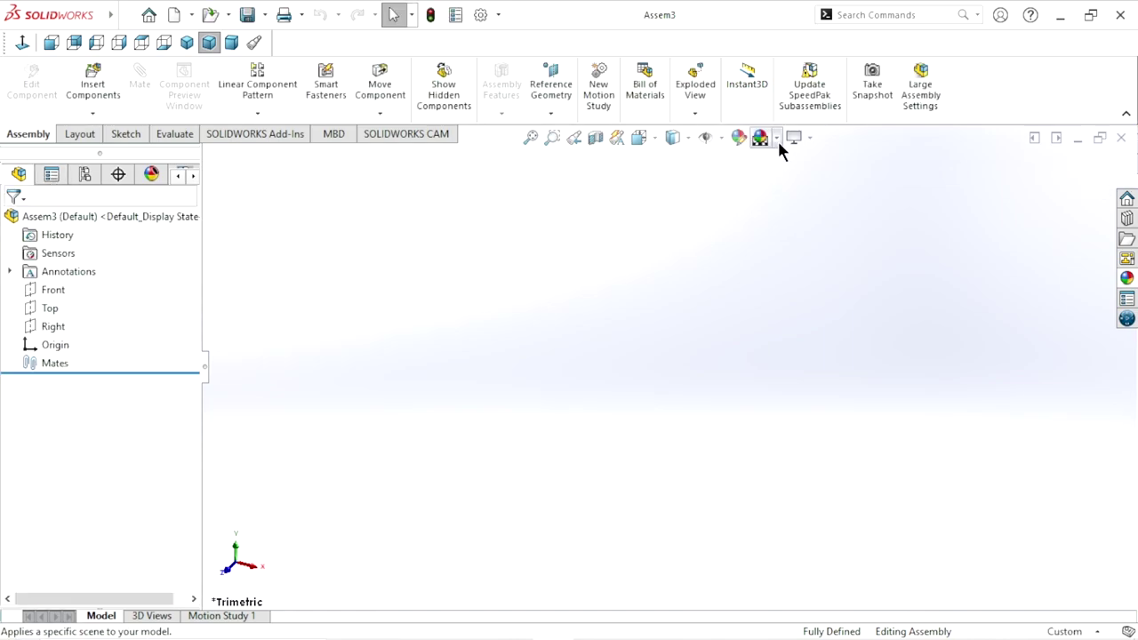
click(777, 138)
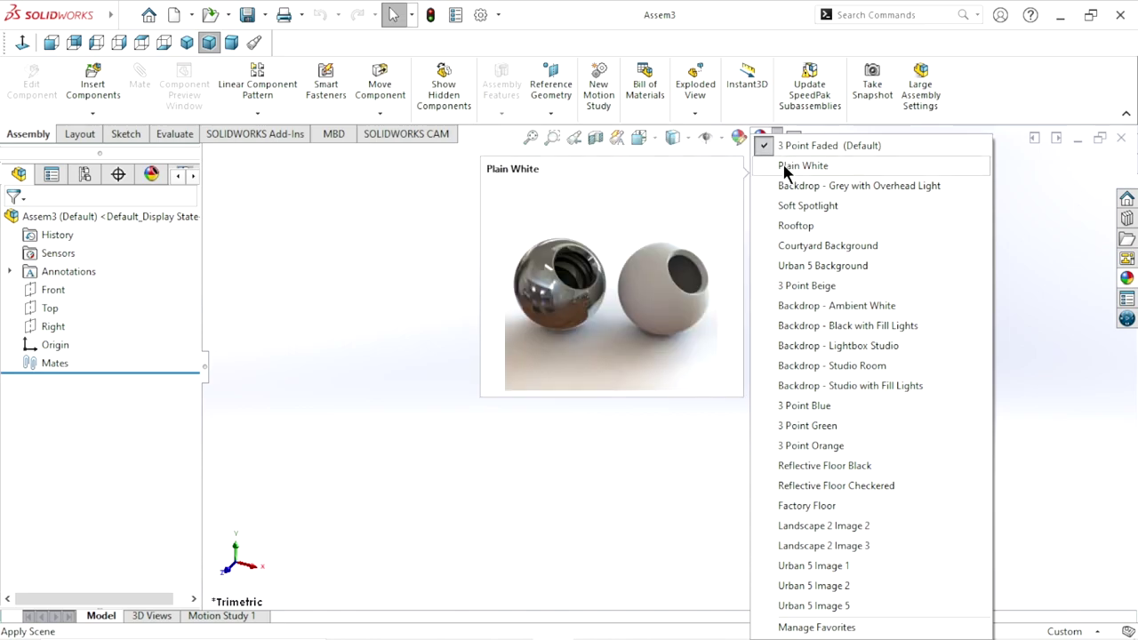
click(784, 165)
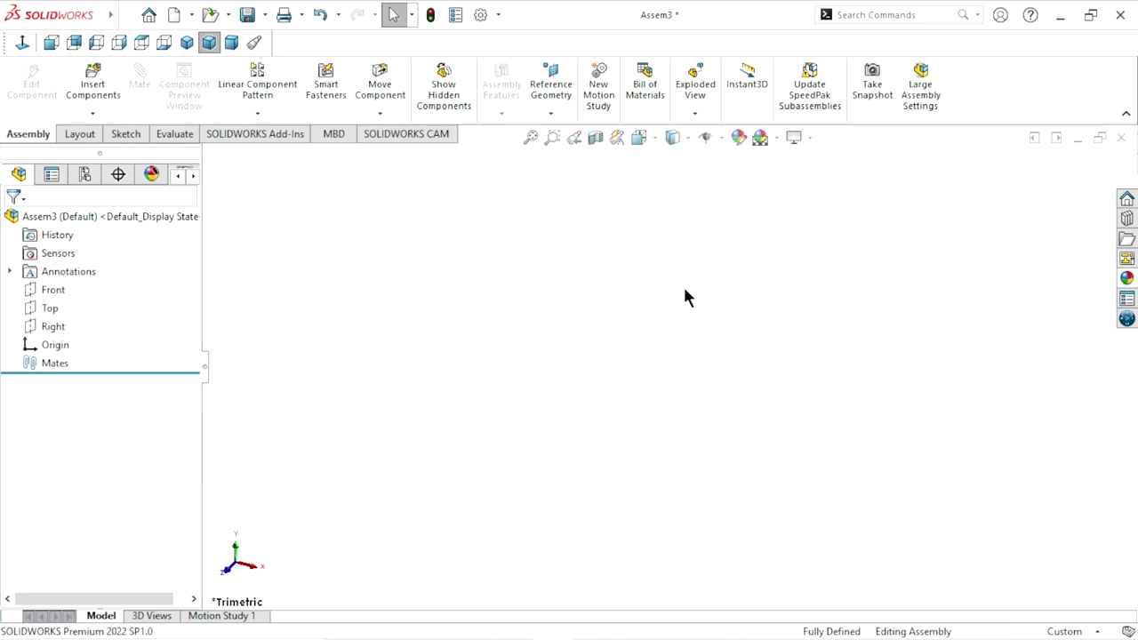
Select the Top and Right planes as references for a new axis
click(64, 296)
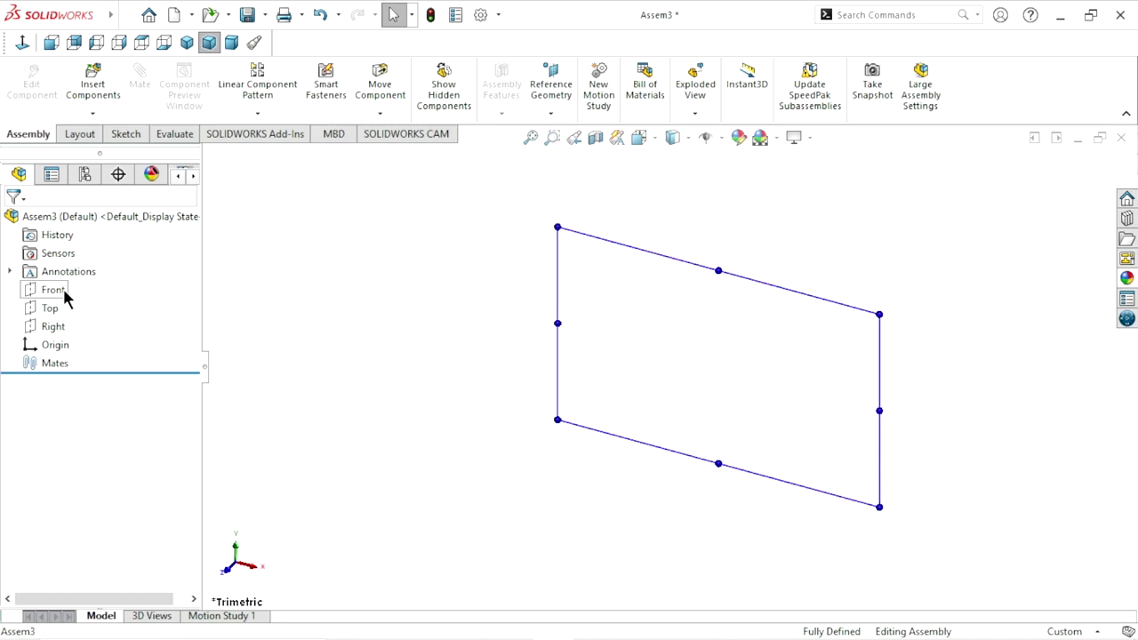
ctrl+click(60, 329)
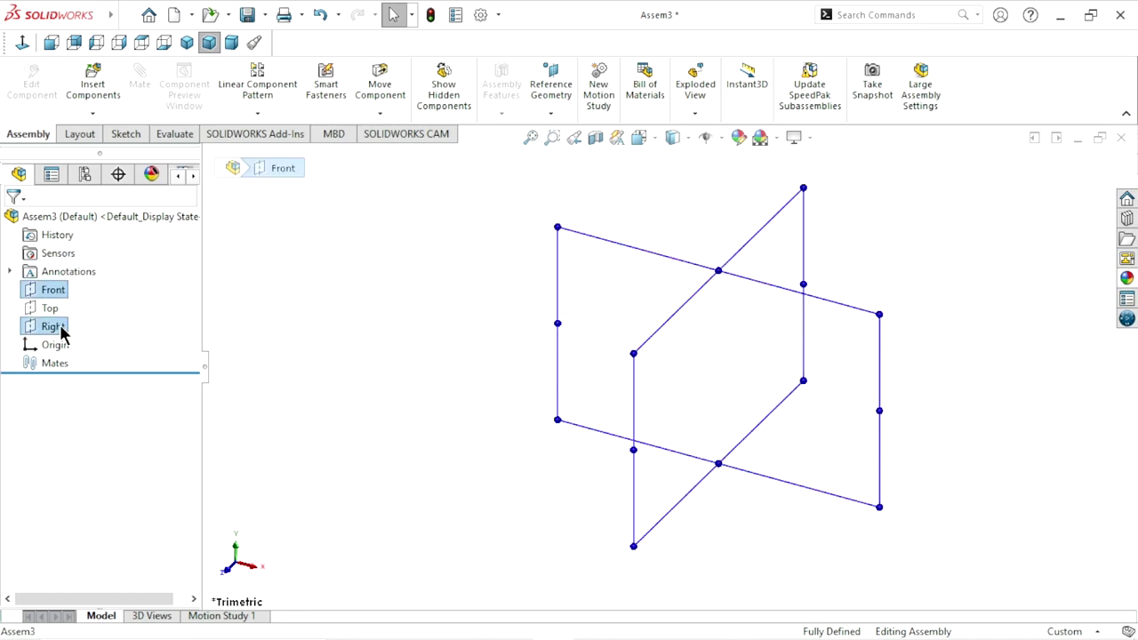
click(385, 395)
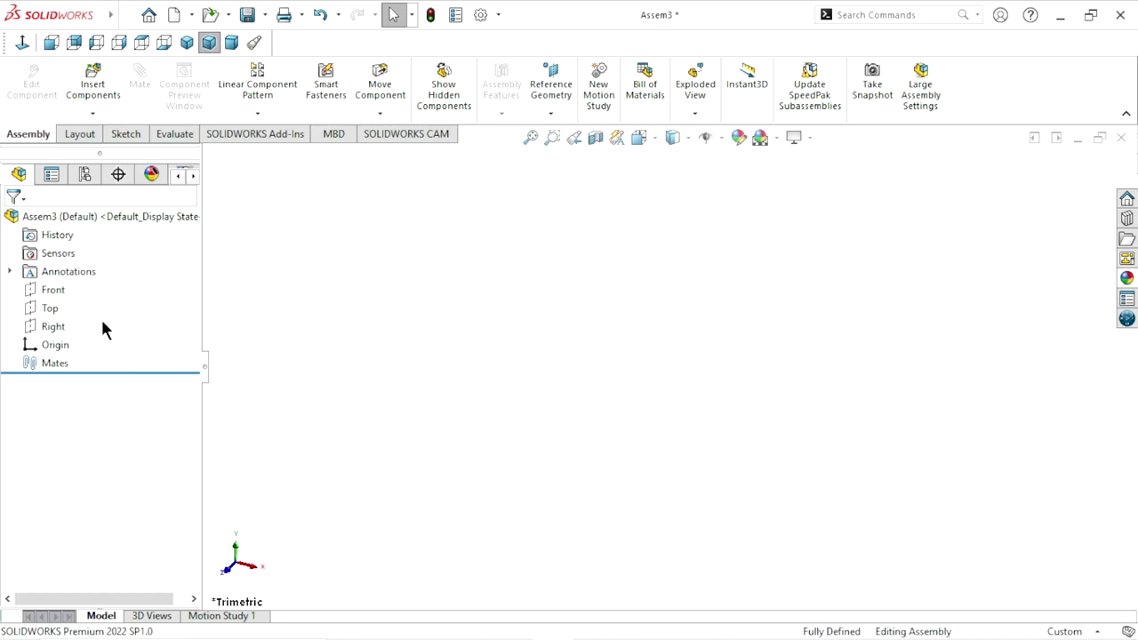
click(60, 311)
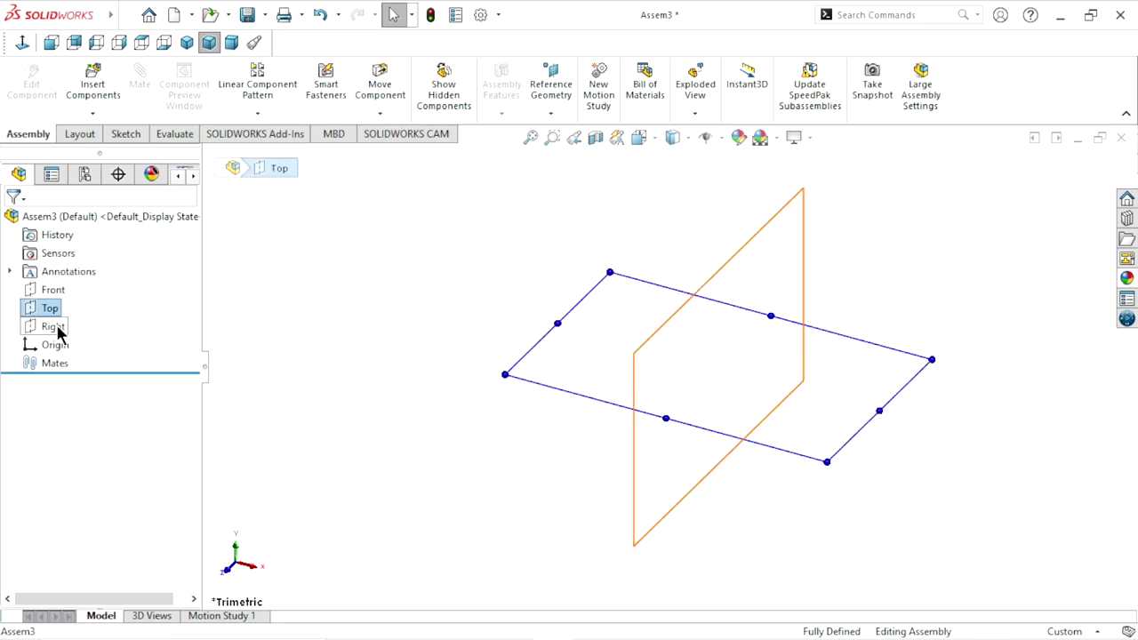
ctrl+click(56, 328)
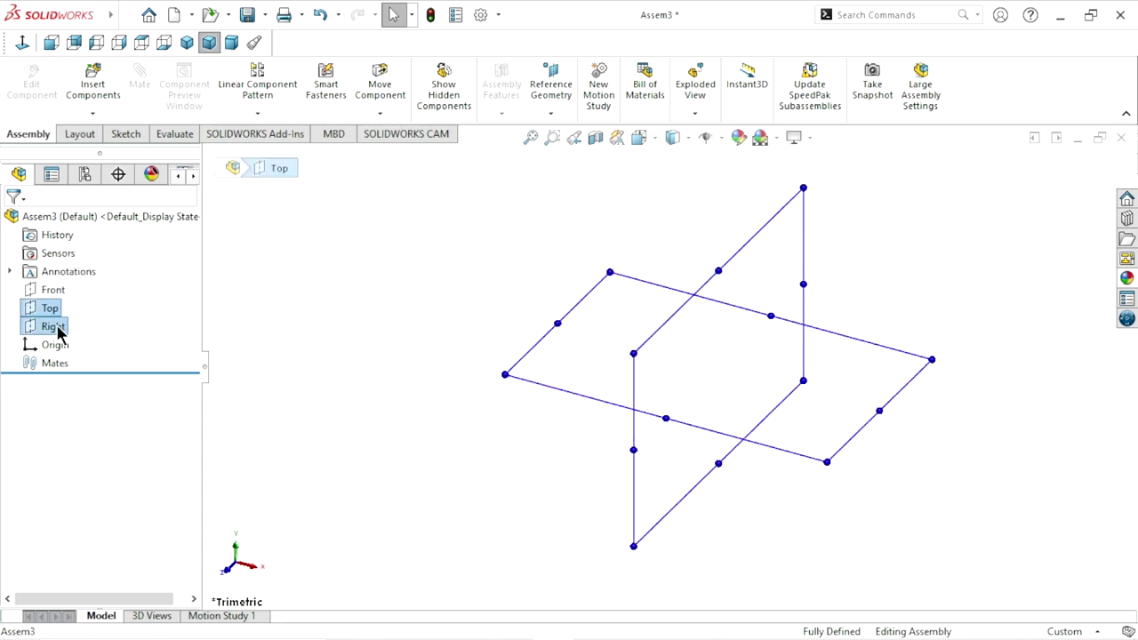
click(553, 114)
Create Axis1 at the Top–Right plane intersection and turn on axis display
click(561, 156)
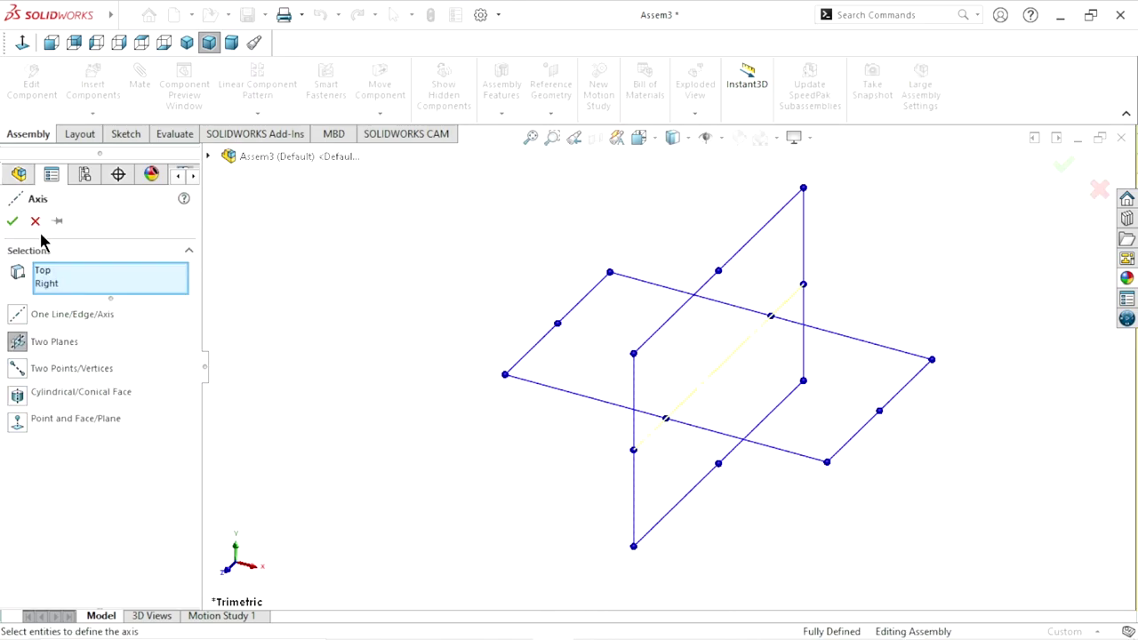
click(17, 227)
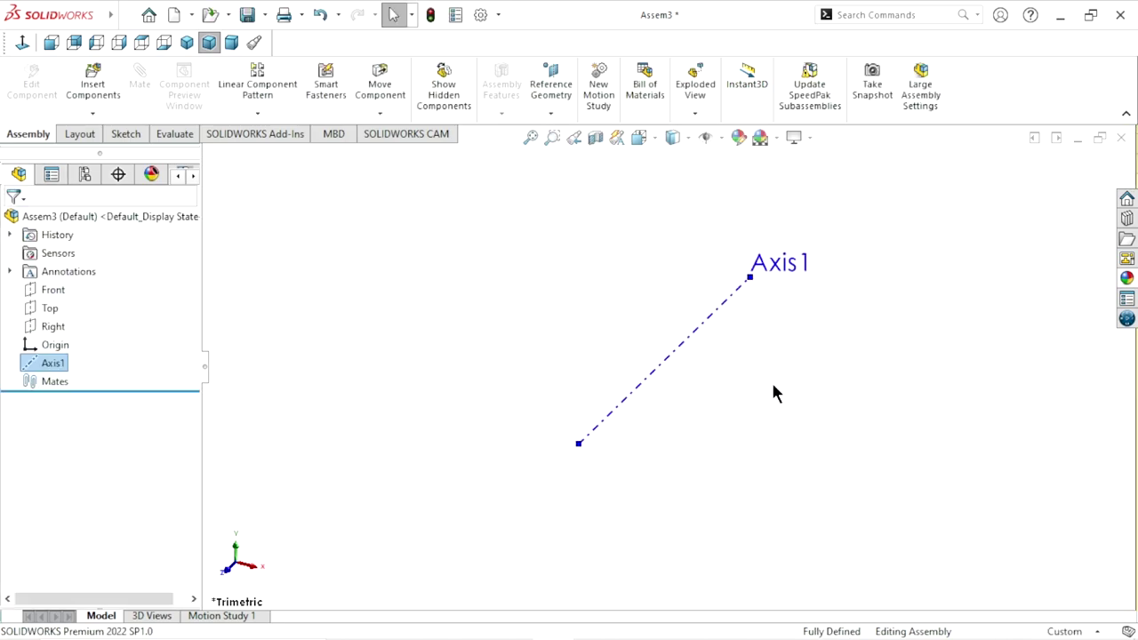
click(771, 379)
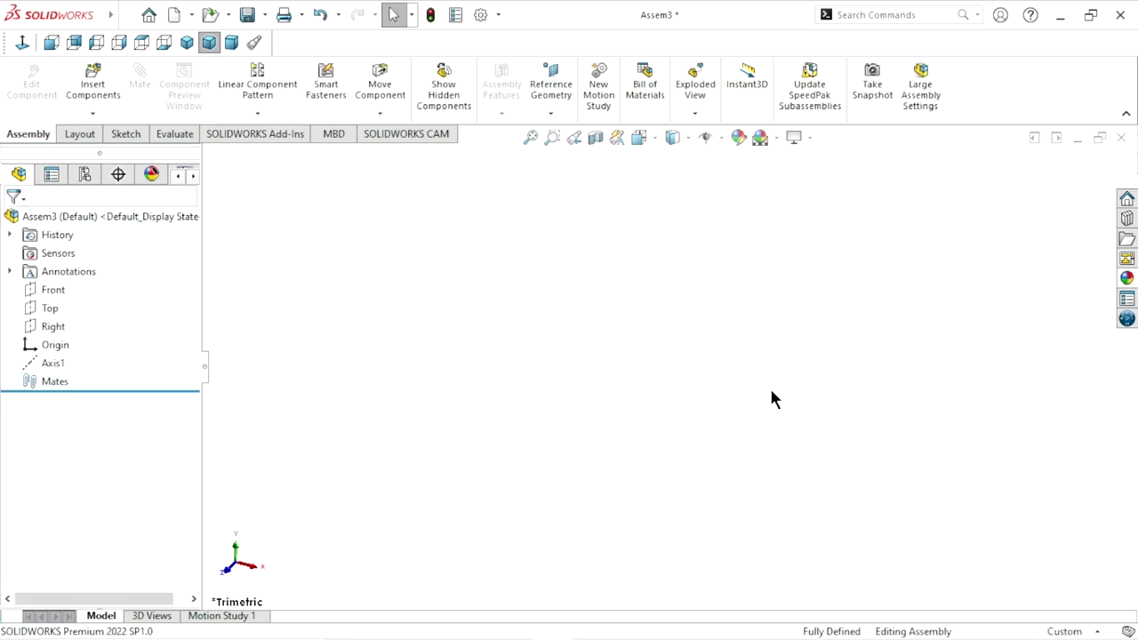
click(722, 140)
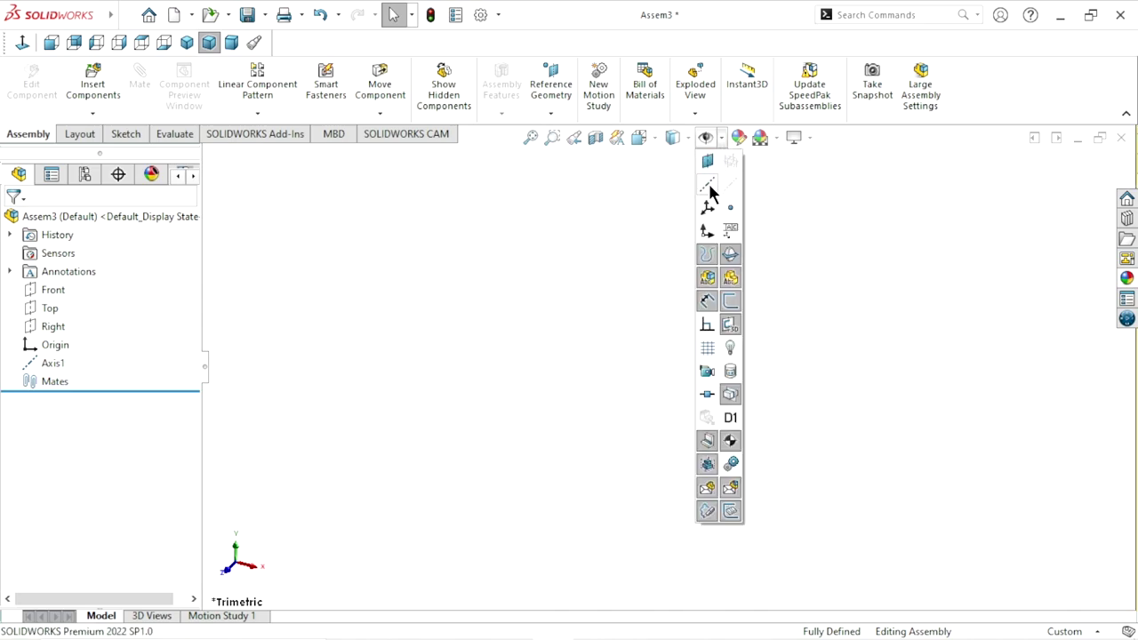
click(571, 366)
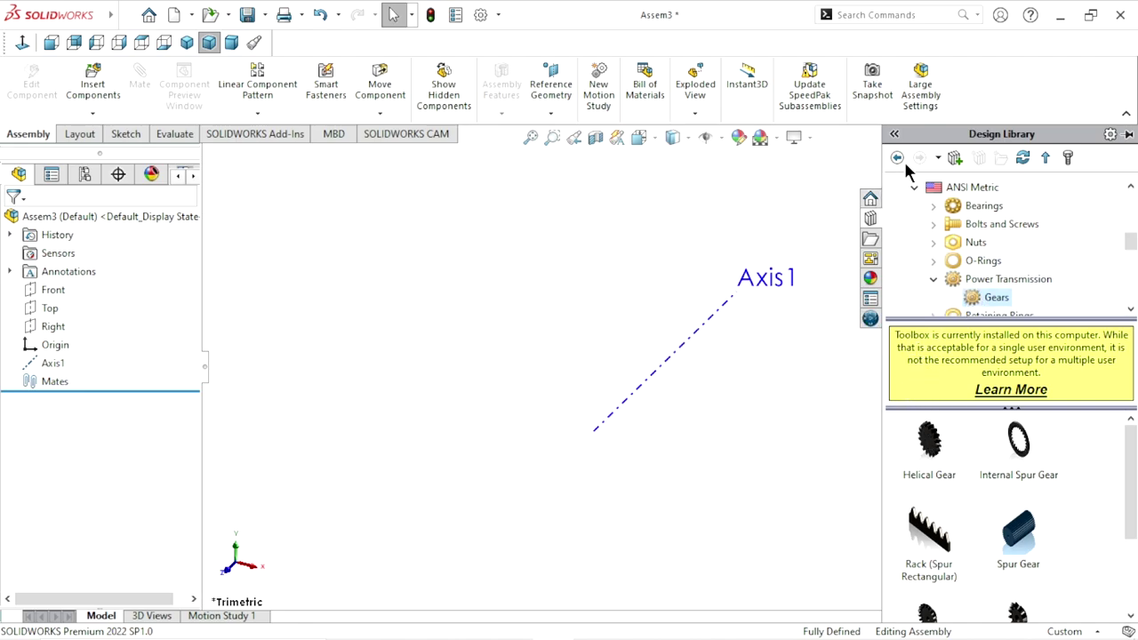
Browse Toolbox > ANSI Metric > Power Transmission > Gears and drop a Spur Gear into the assembly
click(902, 156)
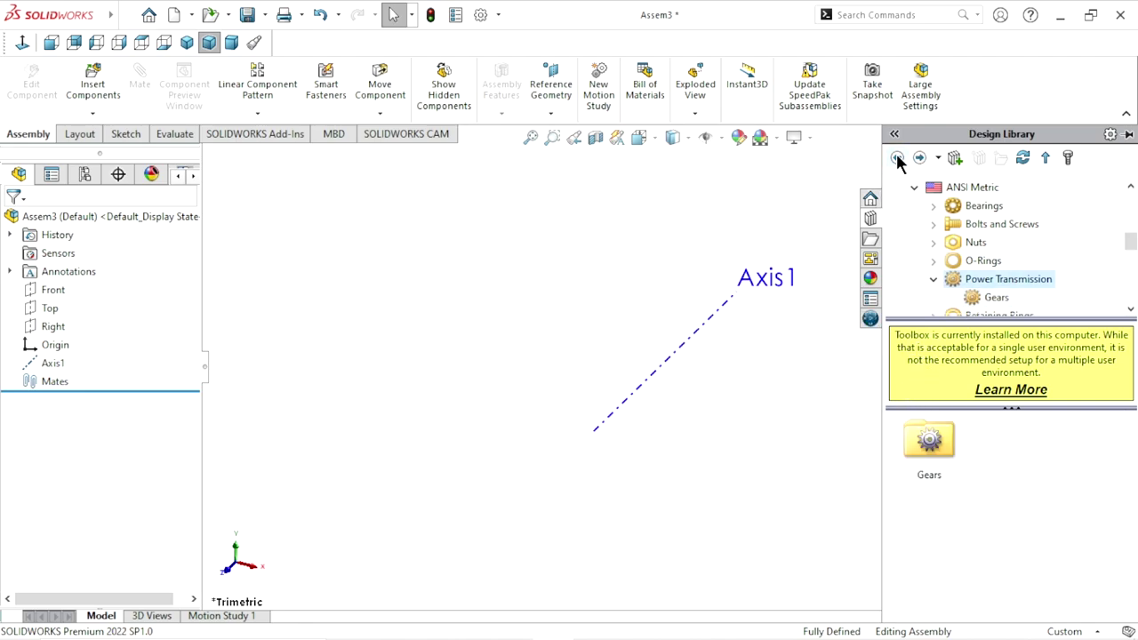
click(898, 158)
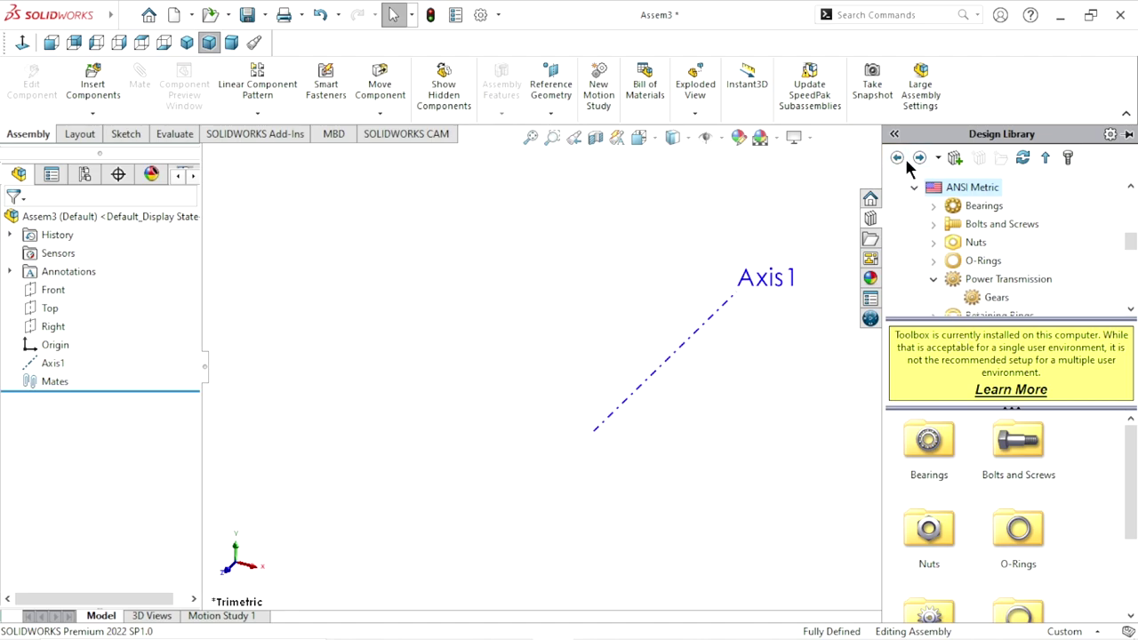
click(898, 158)
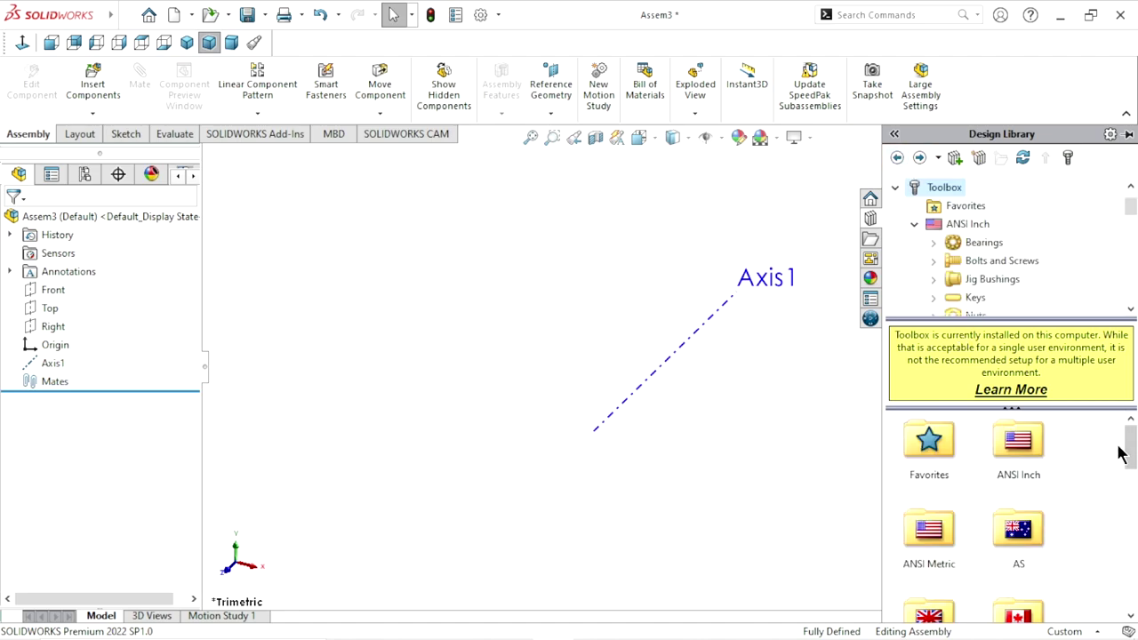
scroll(978, 497, down, 1)
click(929, 507)
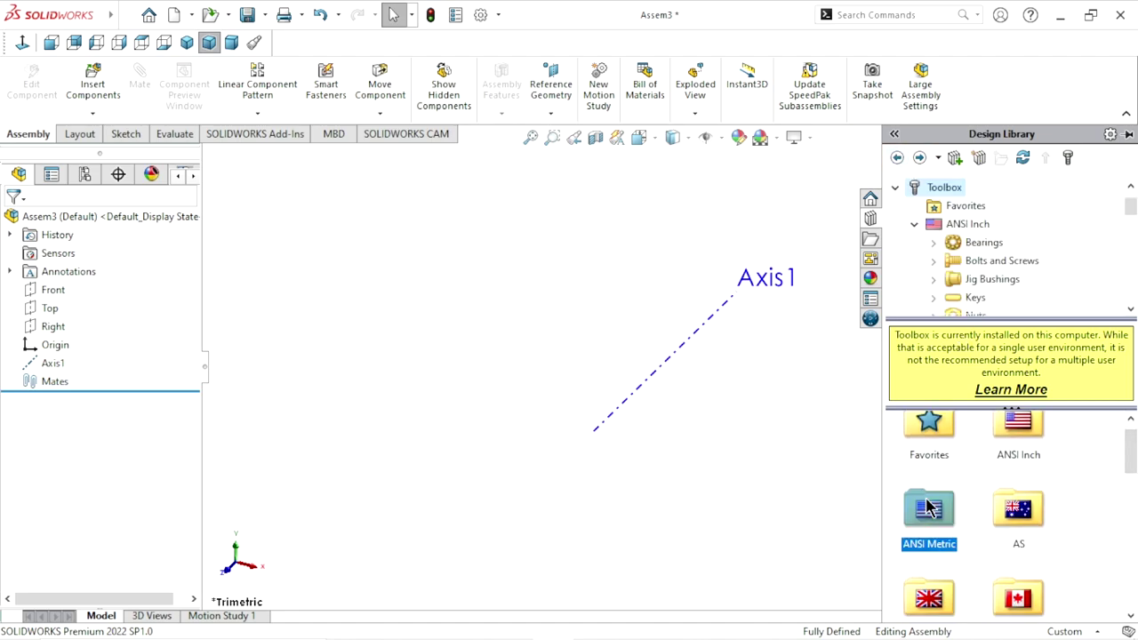
double_click(928, 507)
scroll(978, 533, down, 3)
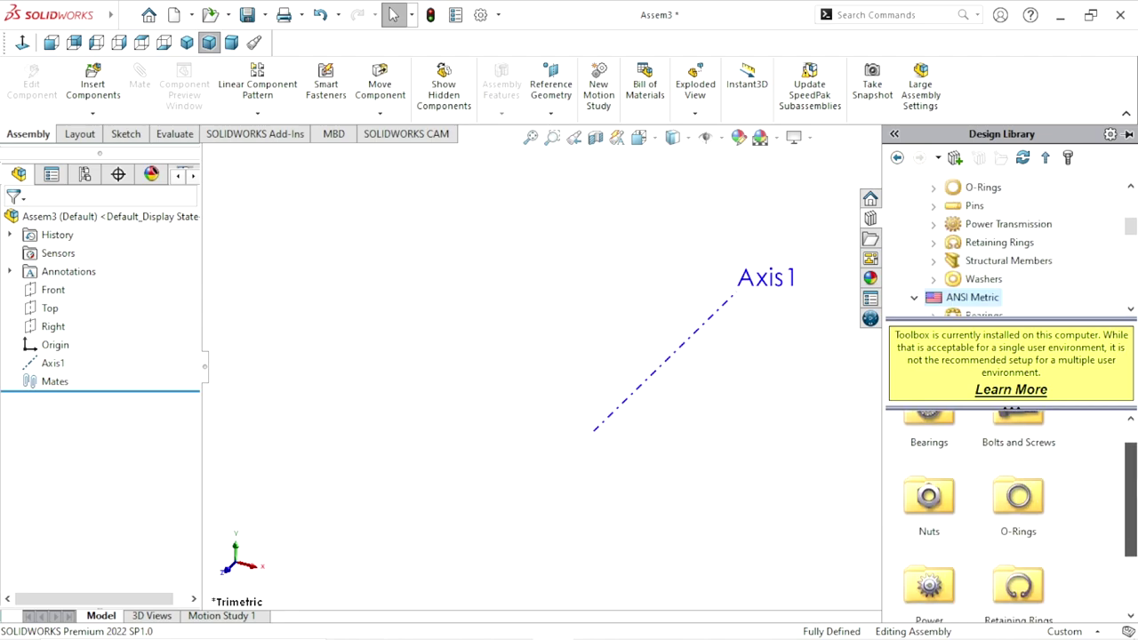
click(930, 524)
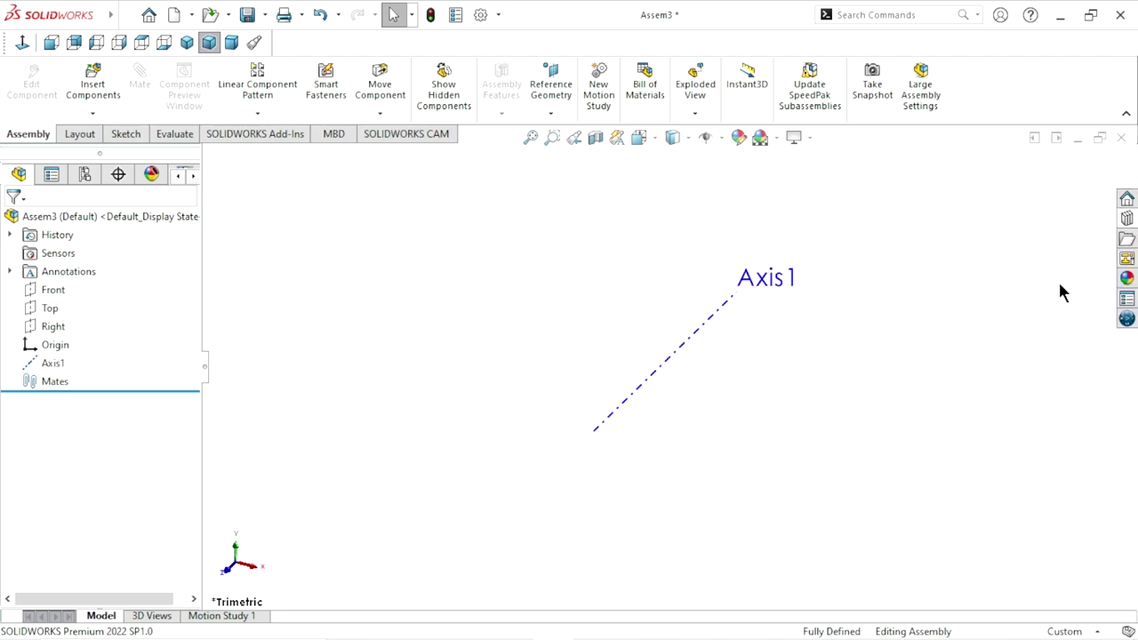
click(1127, 218)
double_click(945, 511)
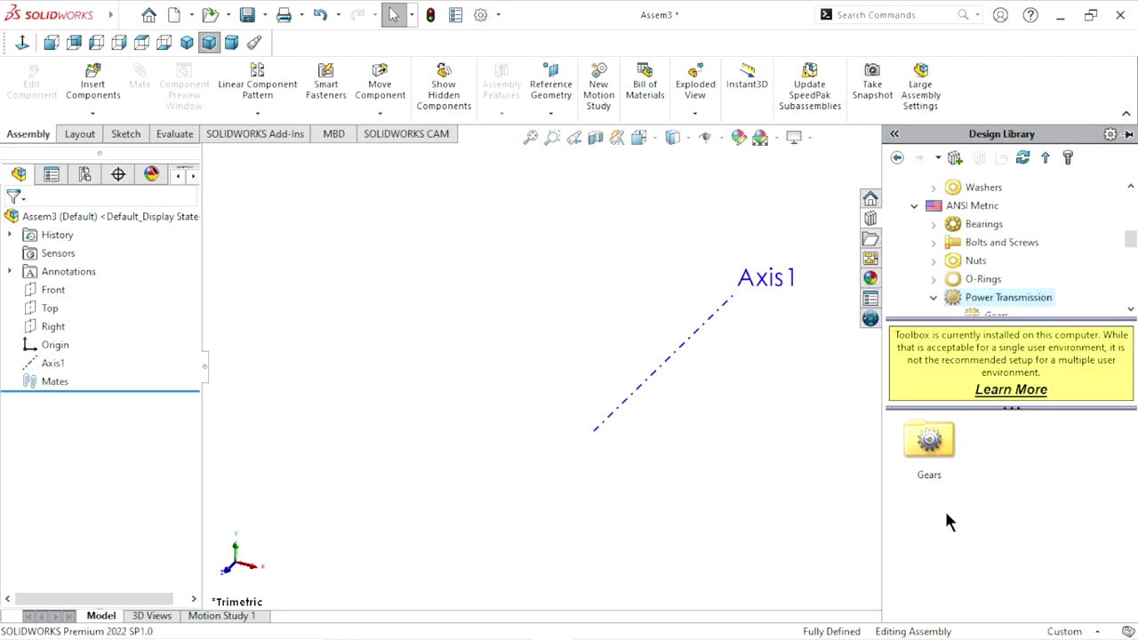
double_click(931, 438)
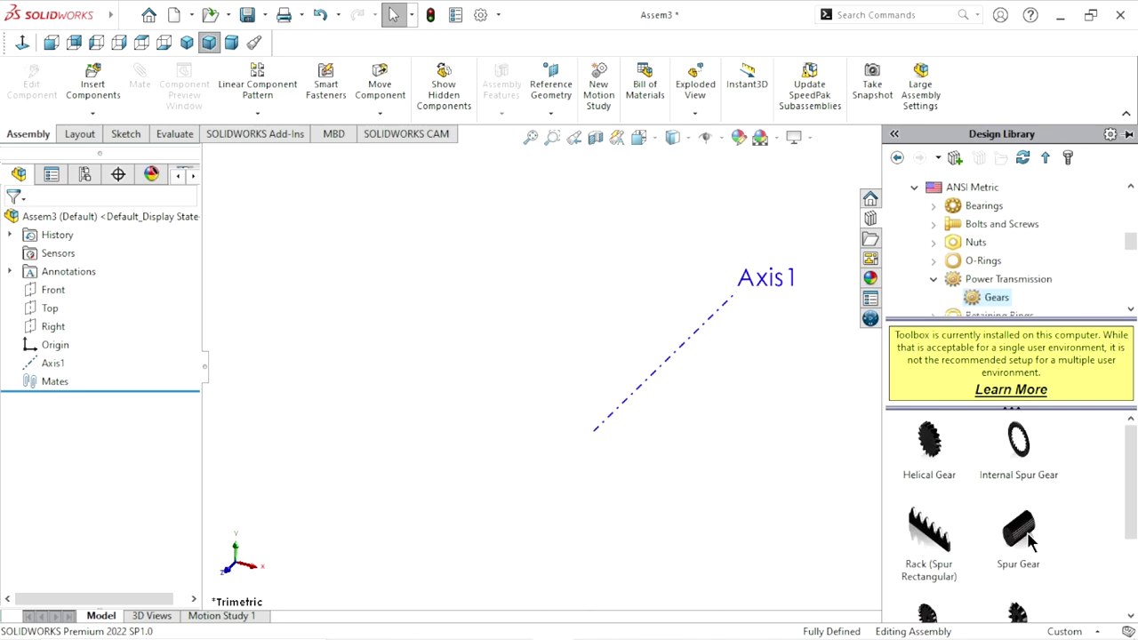
drag(1030, 536, 475, 320)
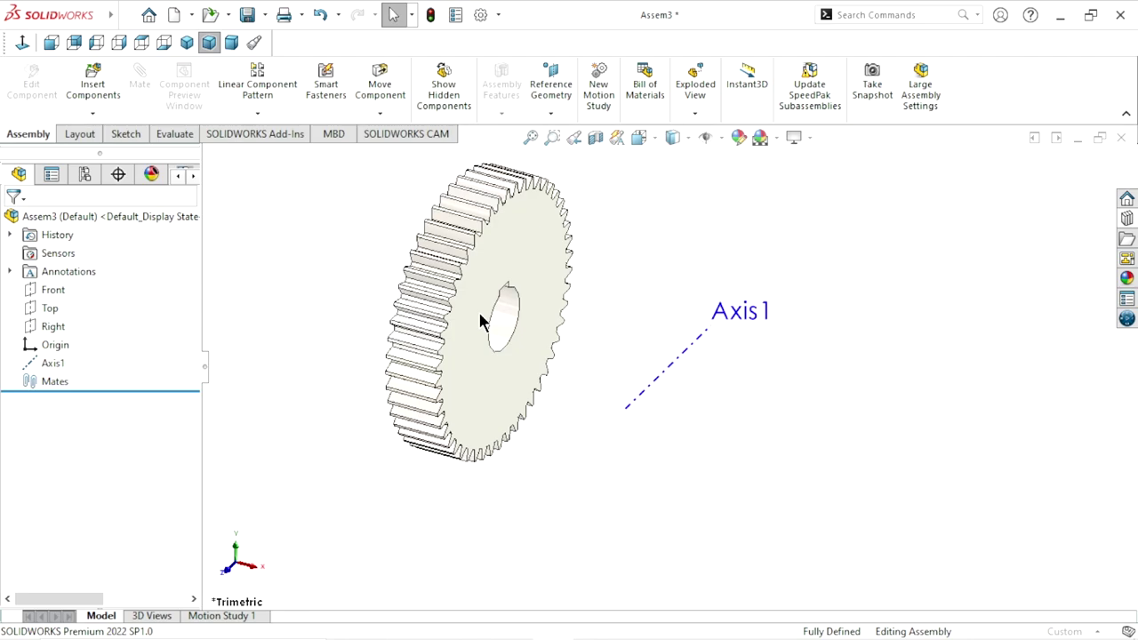
Keep the spur gear at module 5, 54 teeth and 20° pressure angle
key(ctrl+b)
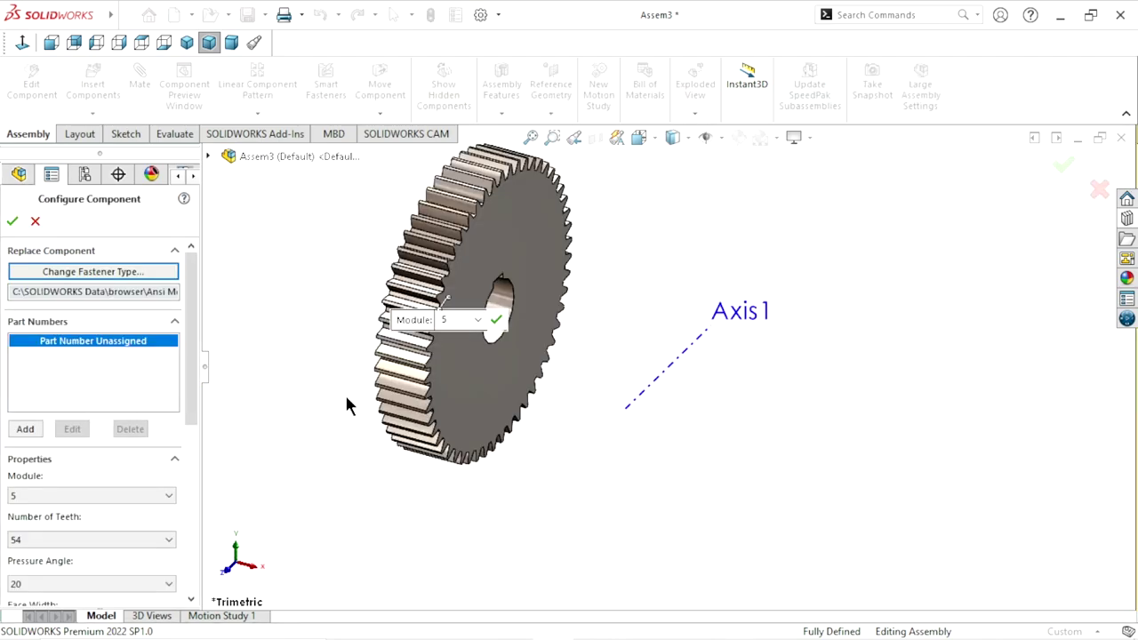
drag(195, 347, 196, 439)
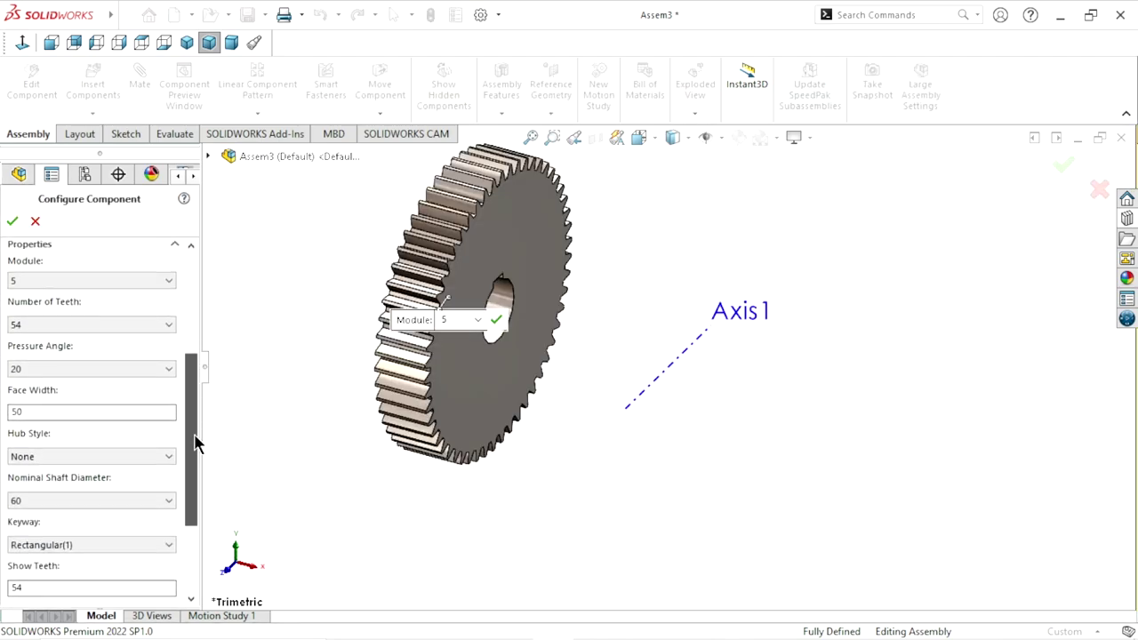
click(118, 280)
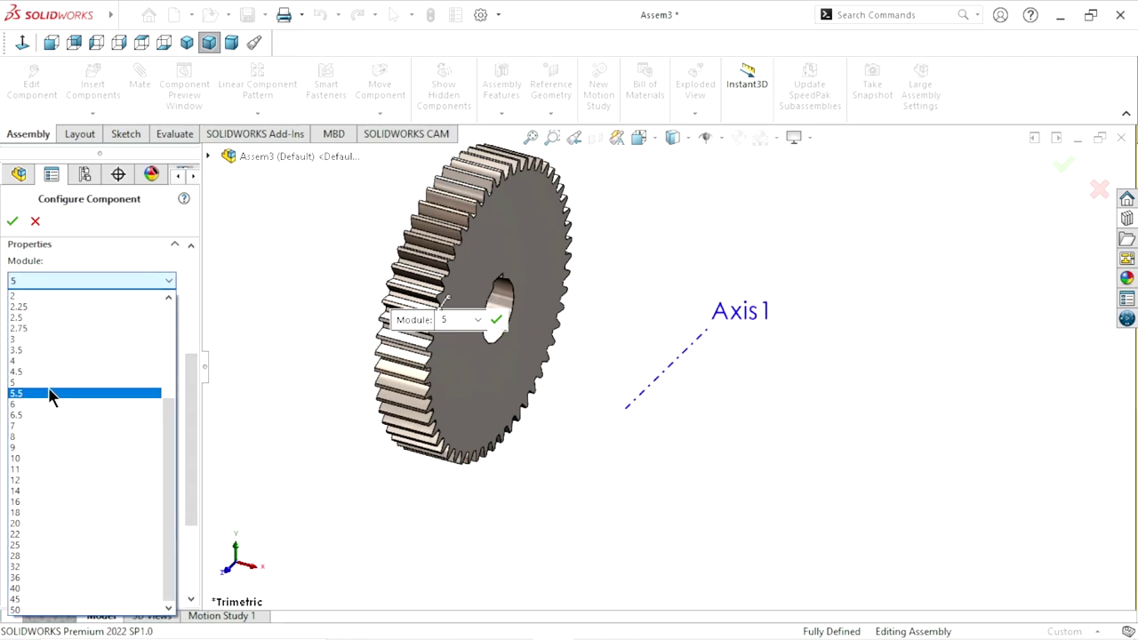
click(49, 384)
click(95, 322)
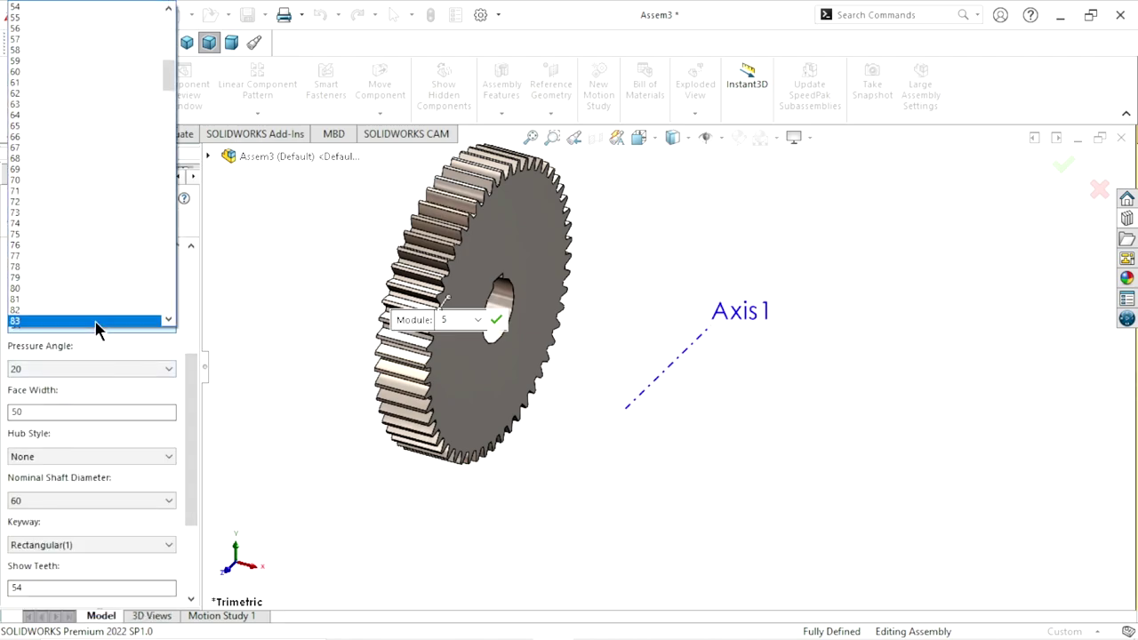
click(27, 7)
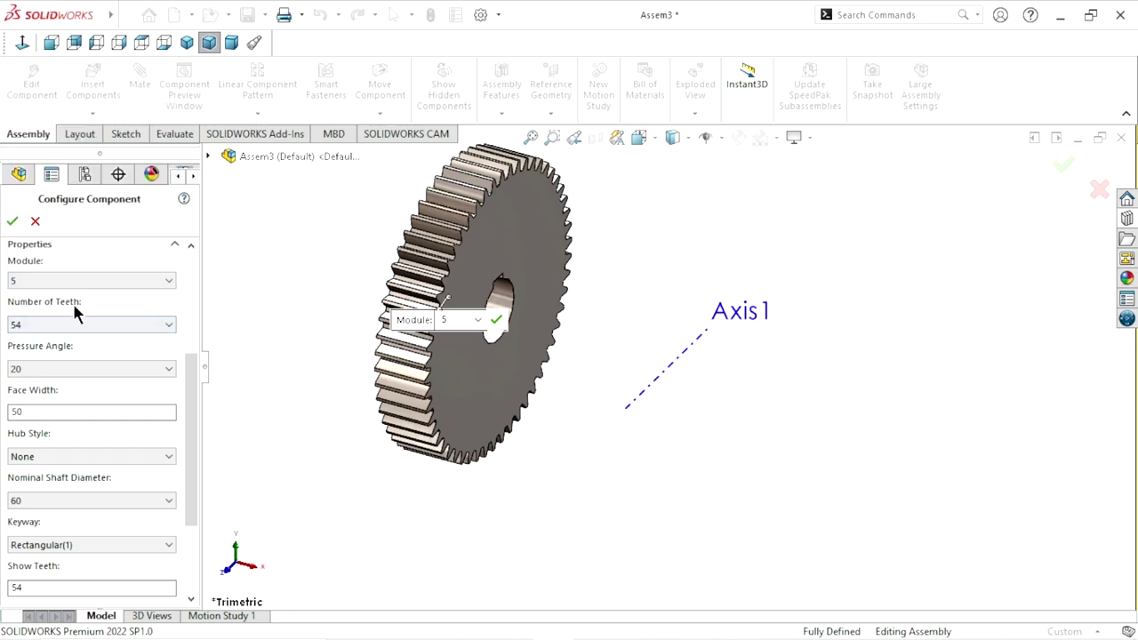
click(70, 370)
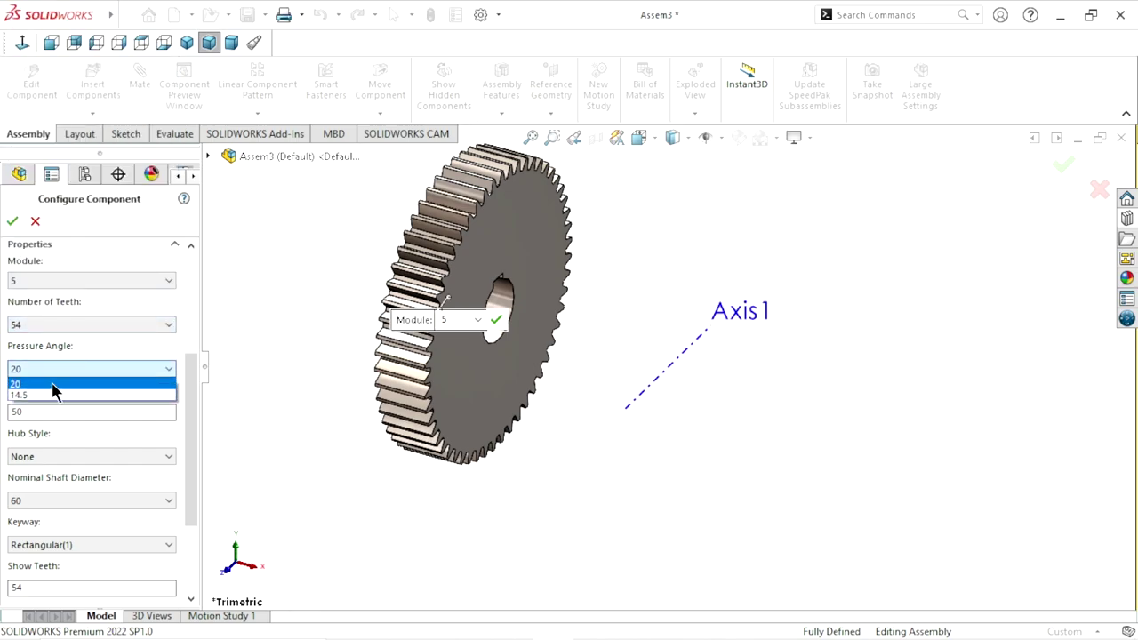
click(52, 385)
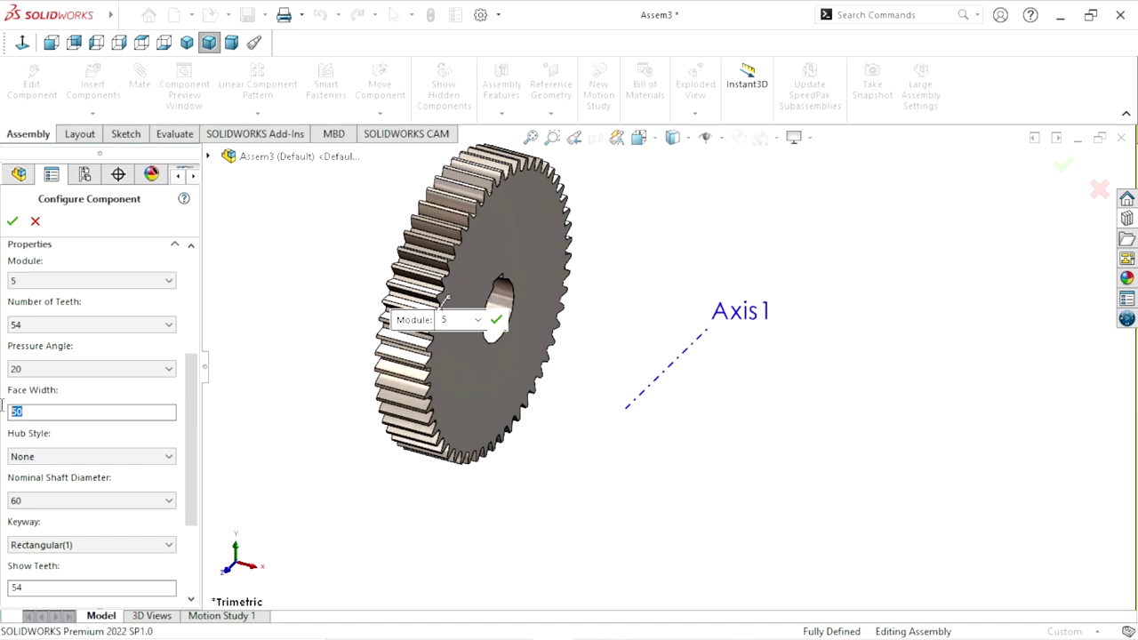
Review hub style, 60 shaft diameter and keyway, then stop placing extra gears
click(51, 456)
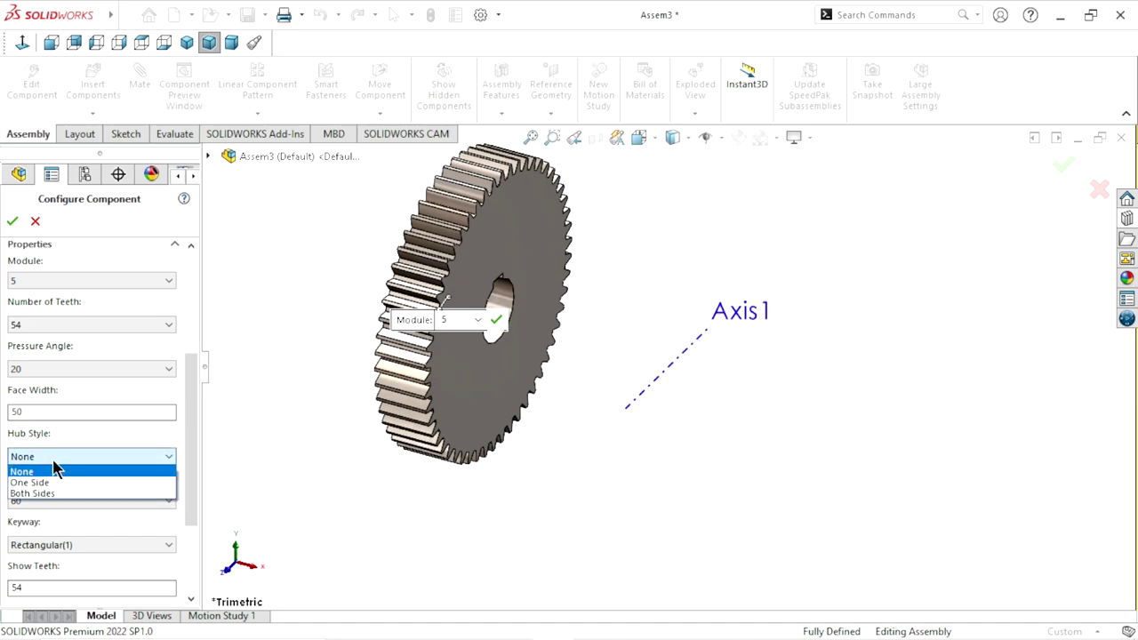
click(51, 469)
click(34, 498)
click(35, 500)
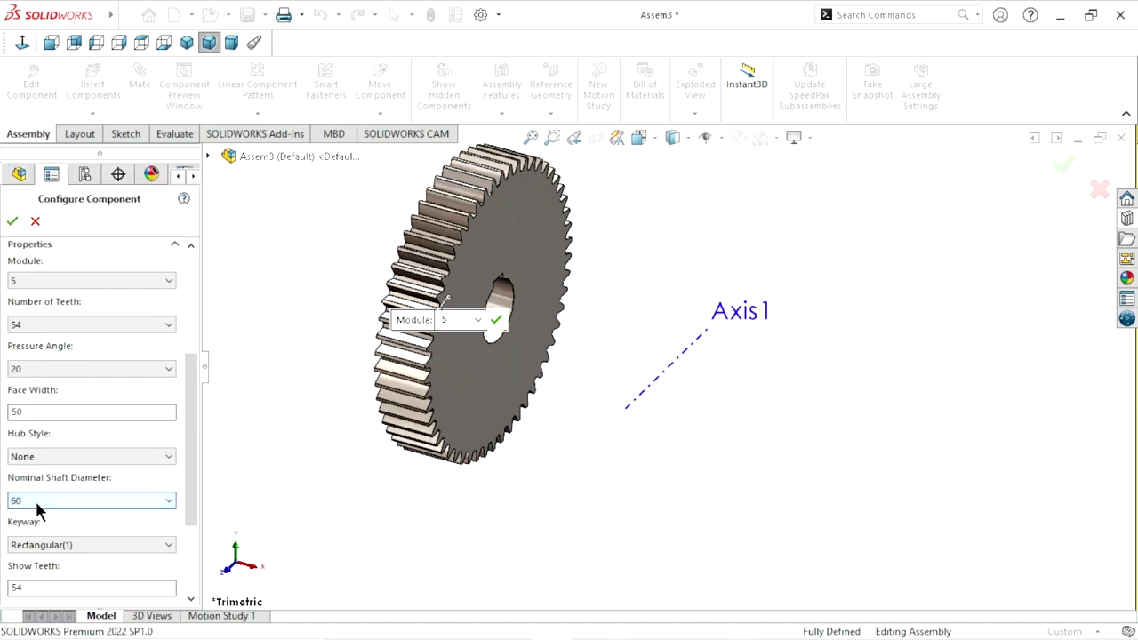
click(50, 544)
click(45, 560)
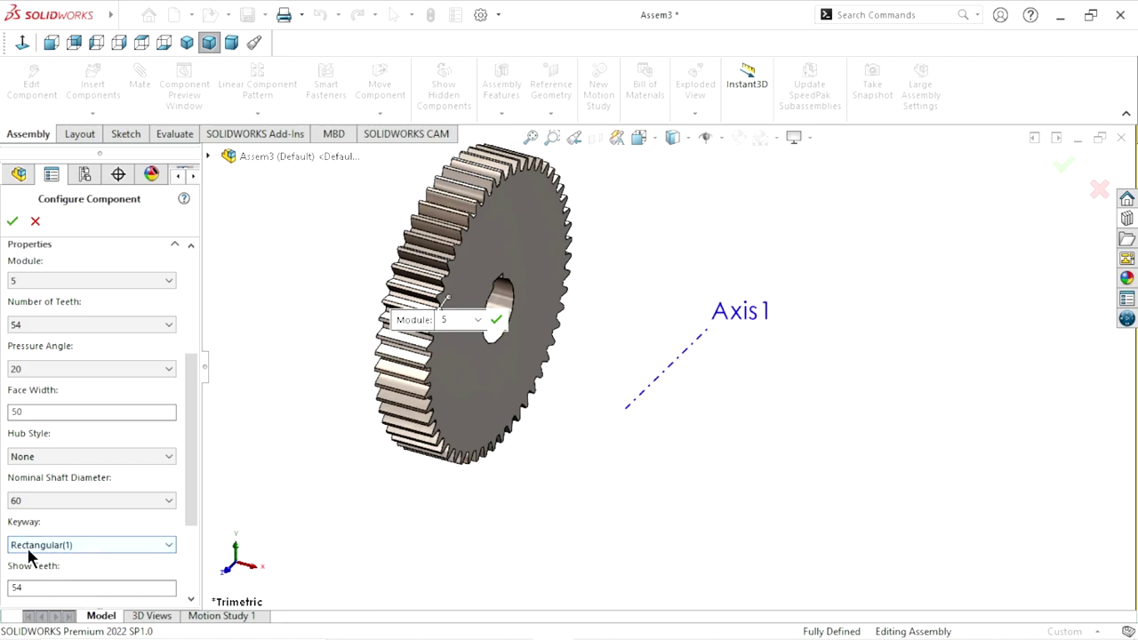
scroll(185, 511, down, 3)
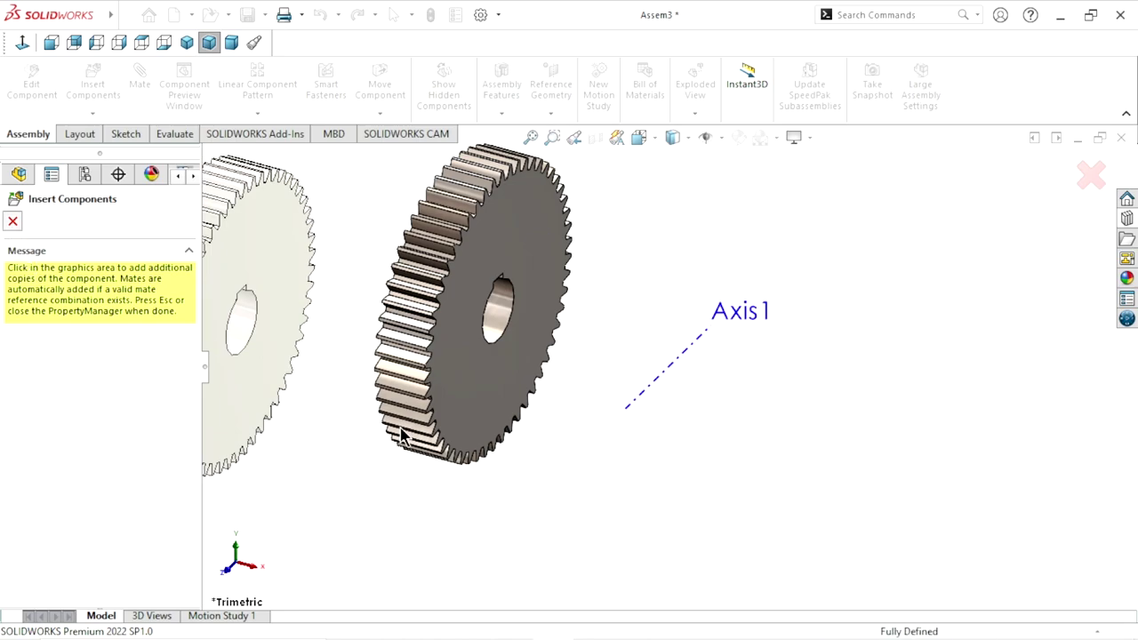
key(Escape)
Raise the document's shaded and wireframe image quality sliders to maximum
key(f)
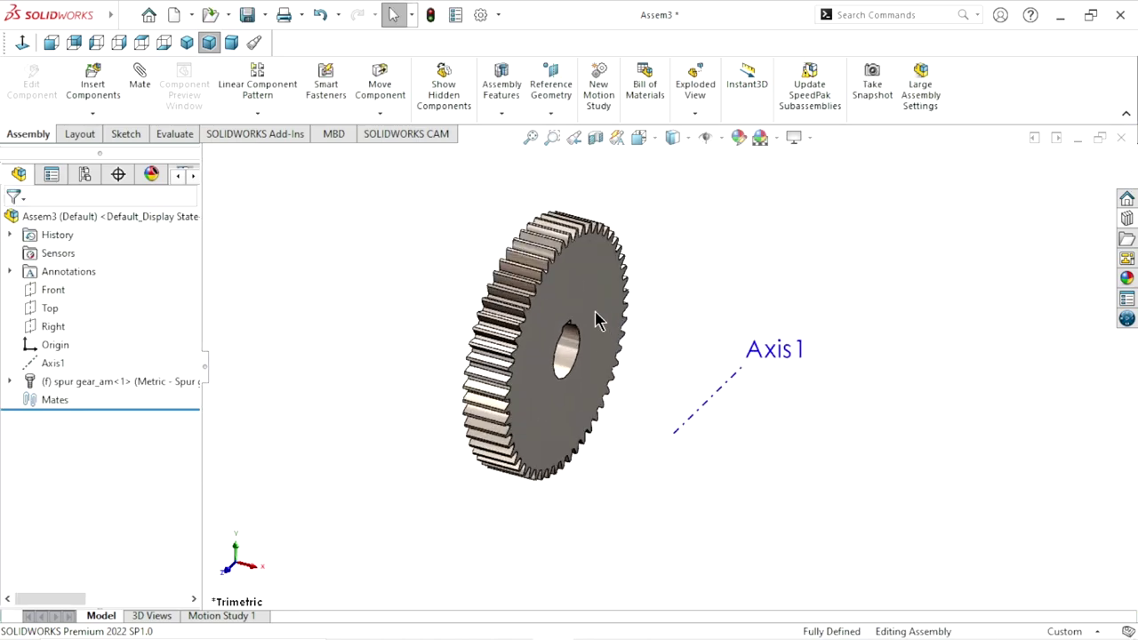
scroll(598, 320, down, 1)
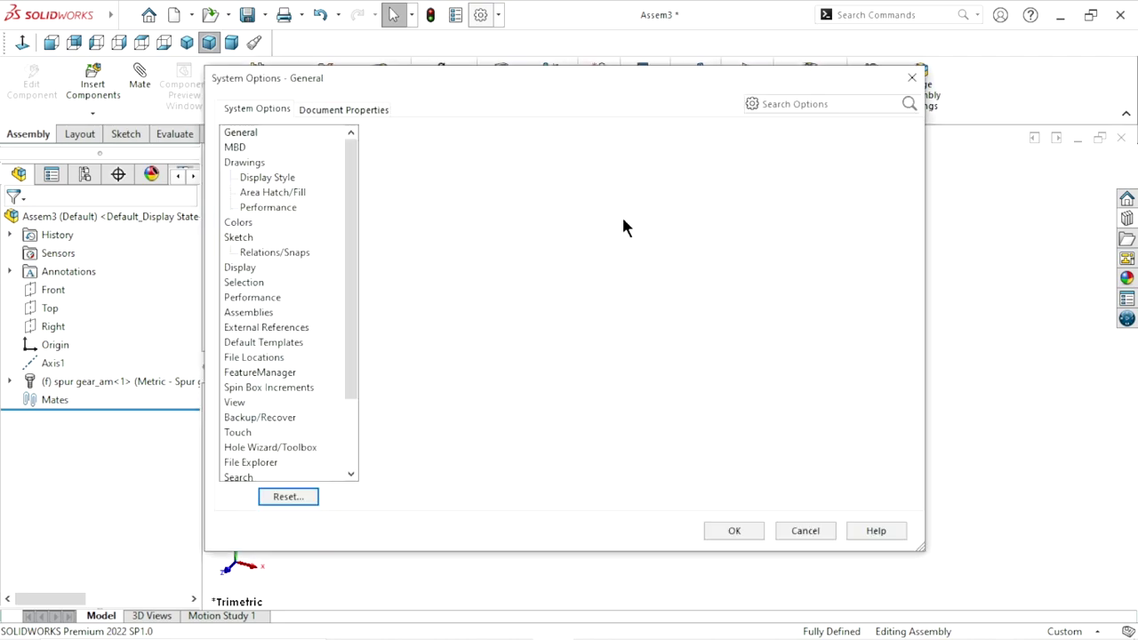
click(349, 111)
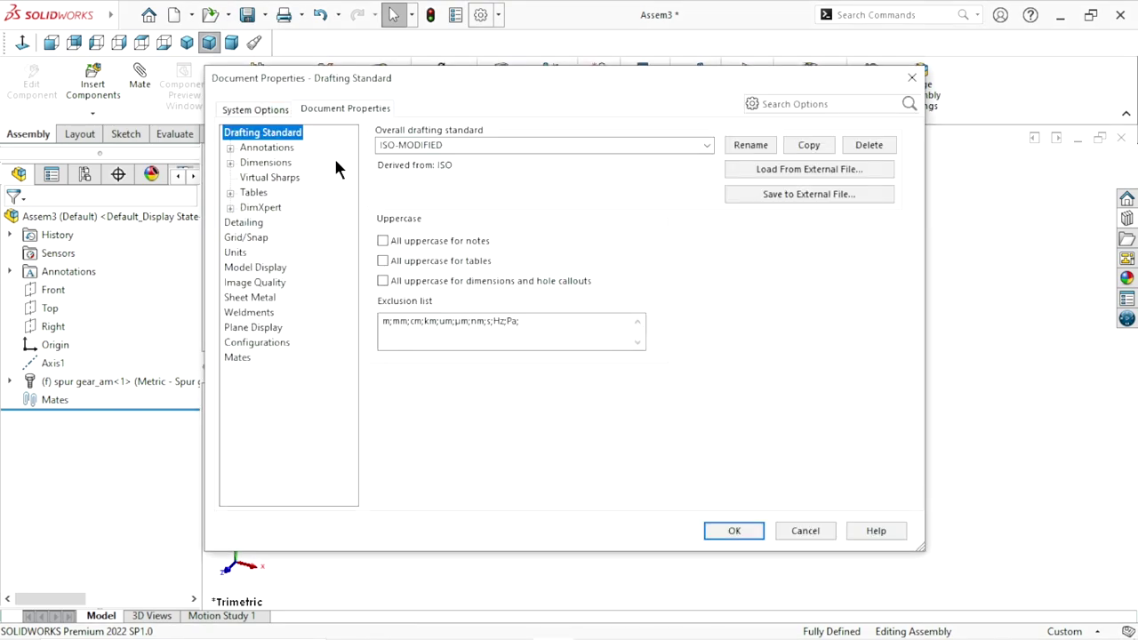
click(257, 282)
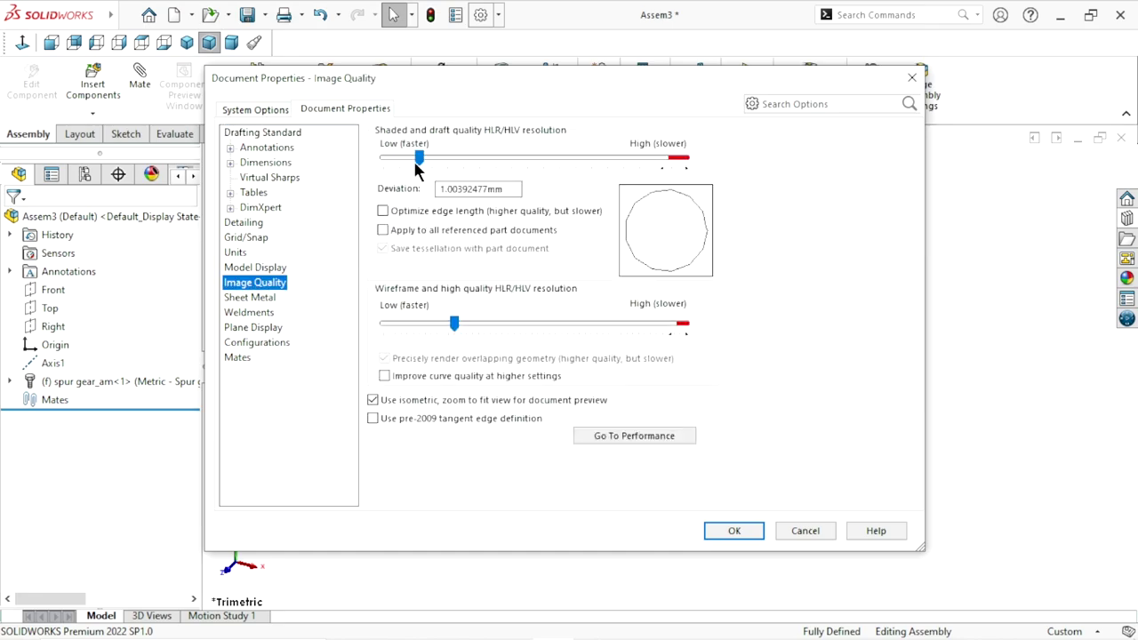
drag(418, 158, 455, 159)
drag(660, 161, 685, 177)
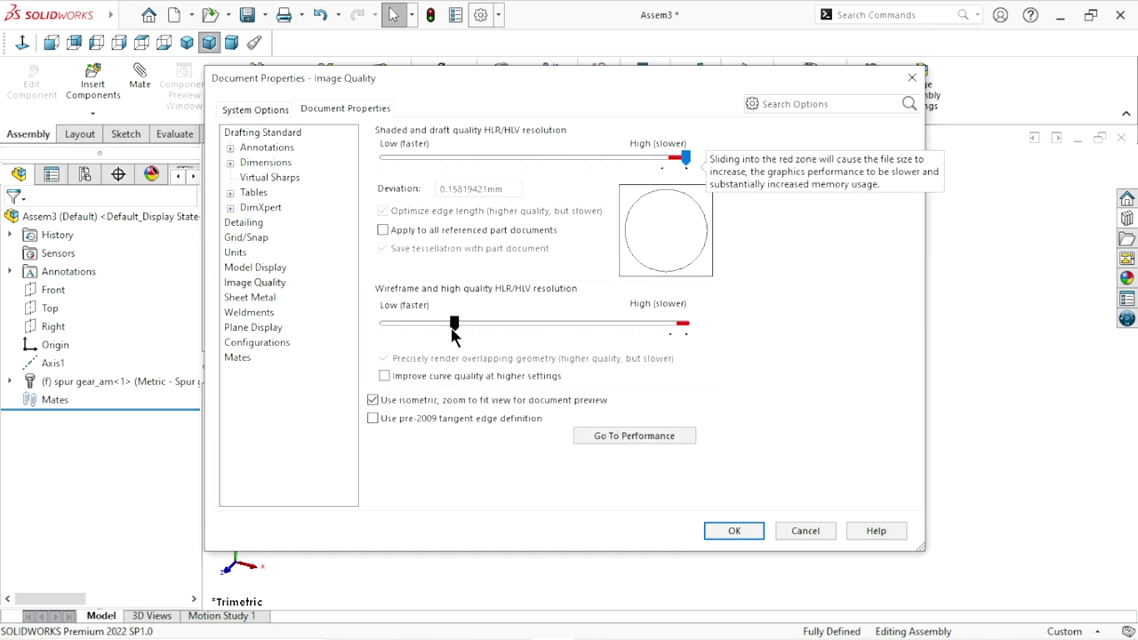
drag(454, 325, 728, 407)
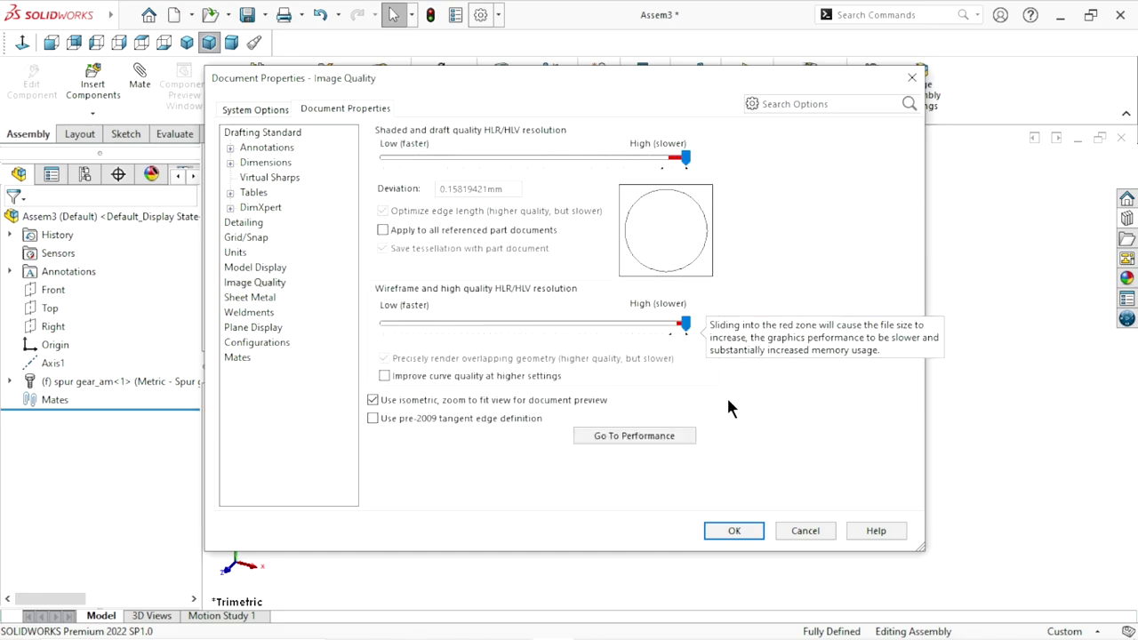
click(729, 521)
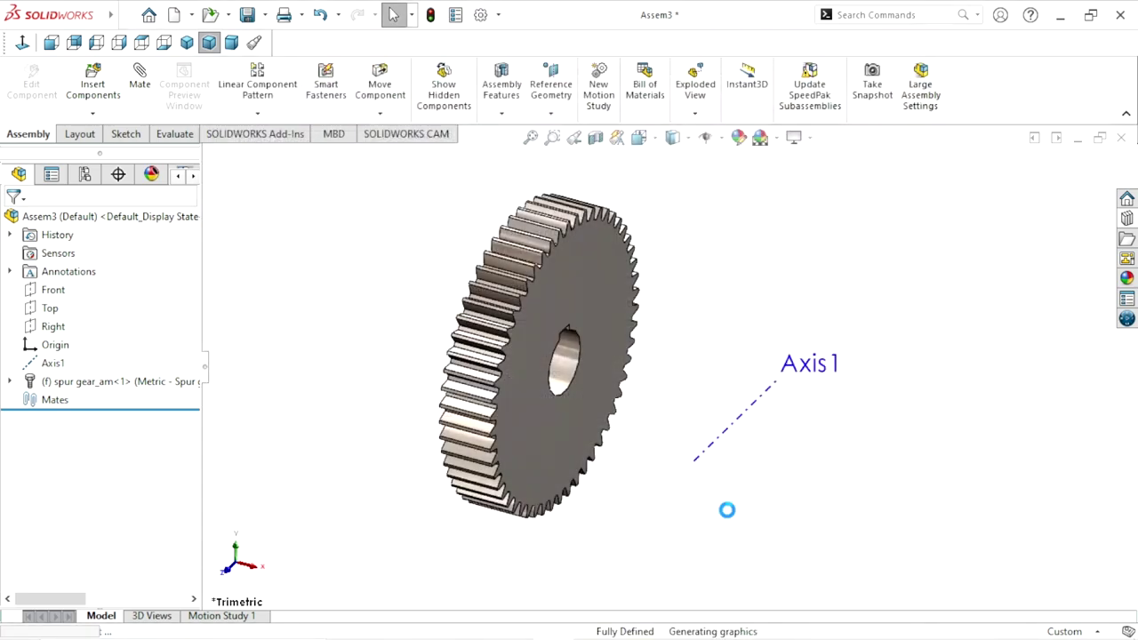
scroll(651, 453, up, 3)
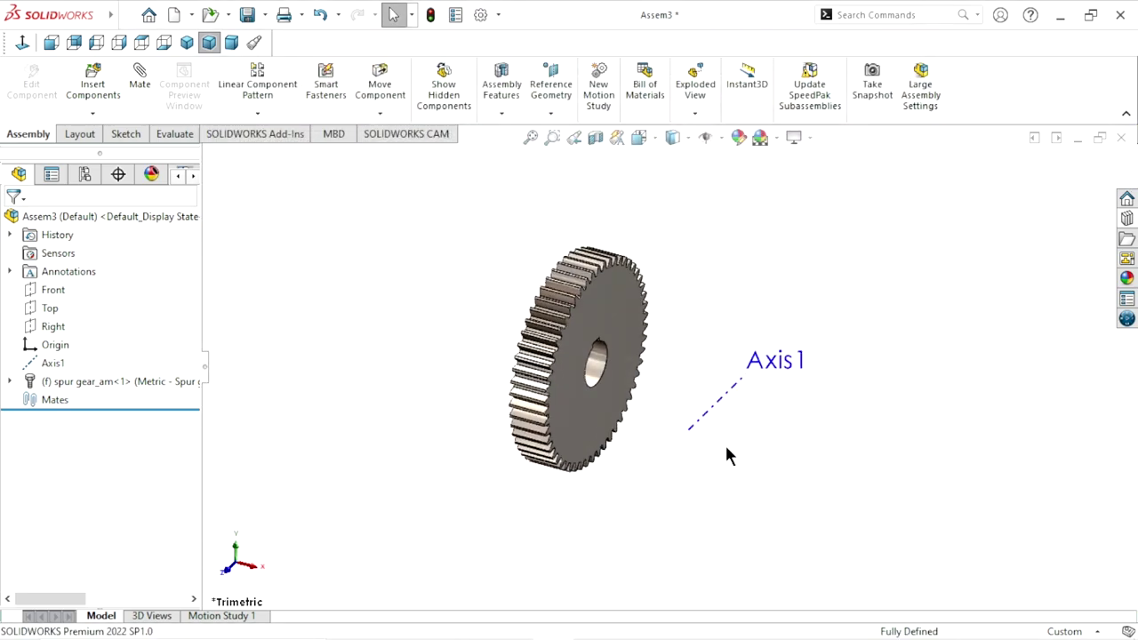
scroll(738, 435, up, 1)
scroll(733, 409, down, 2)
scroll(715, 391, down, 3)
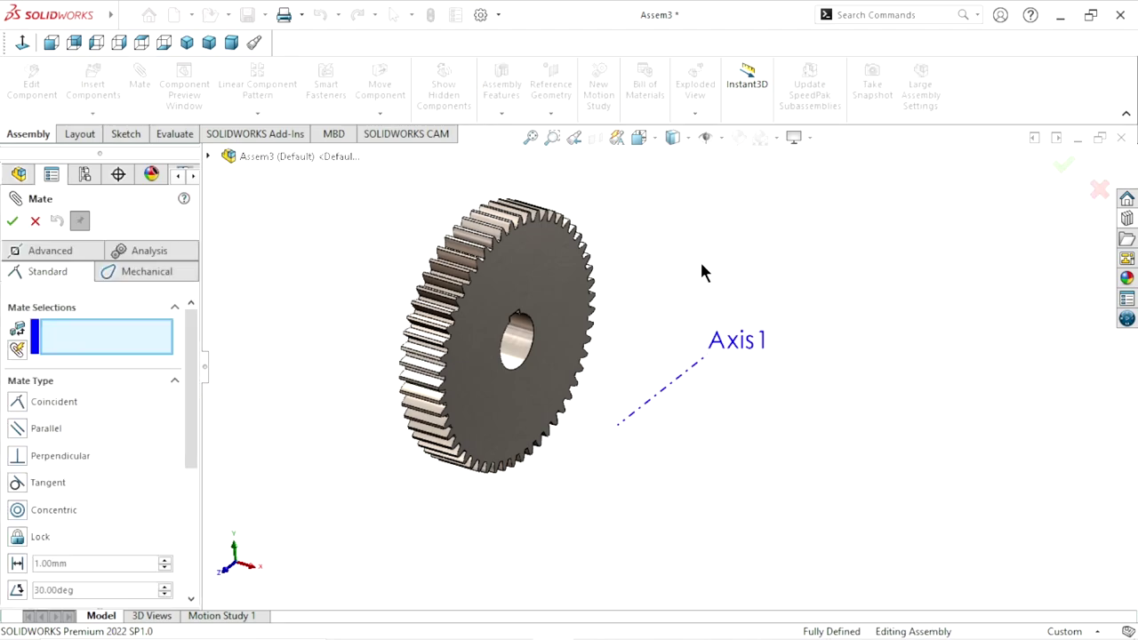
Start a mate between Axis1 and the gear's central axis, then cancel it
click(719, 139)
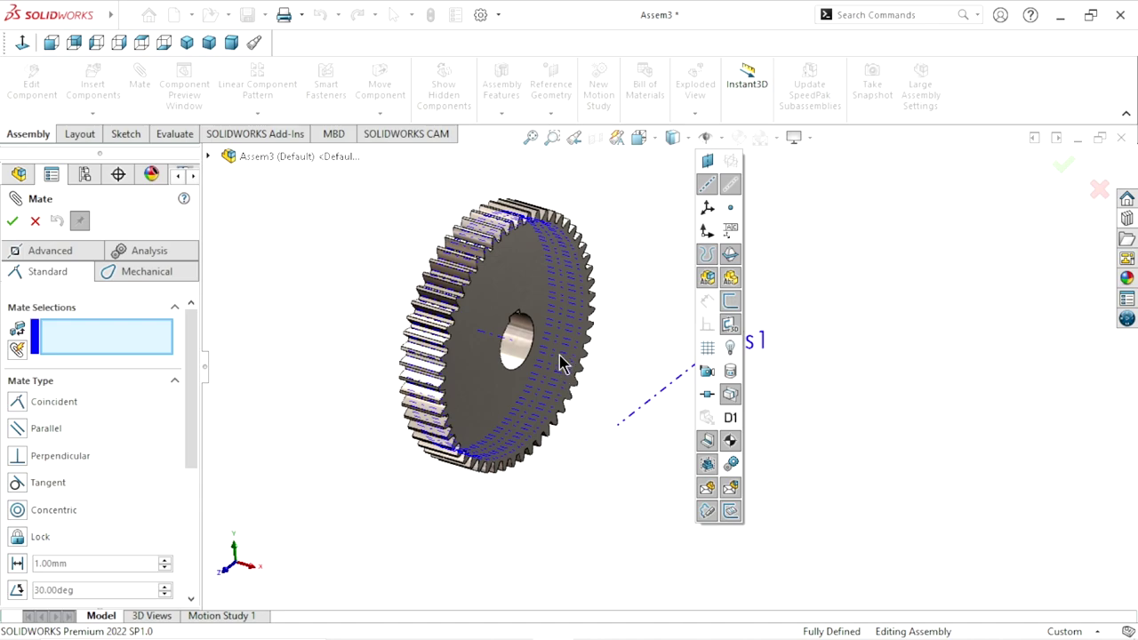
key(f)
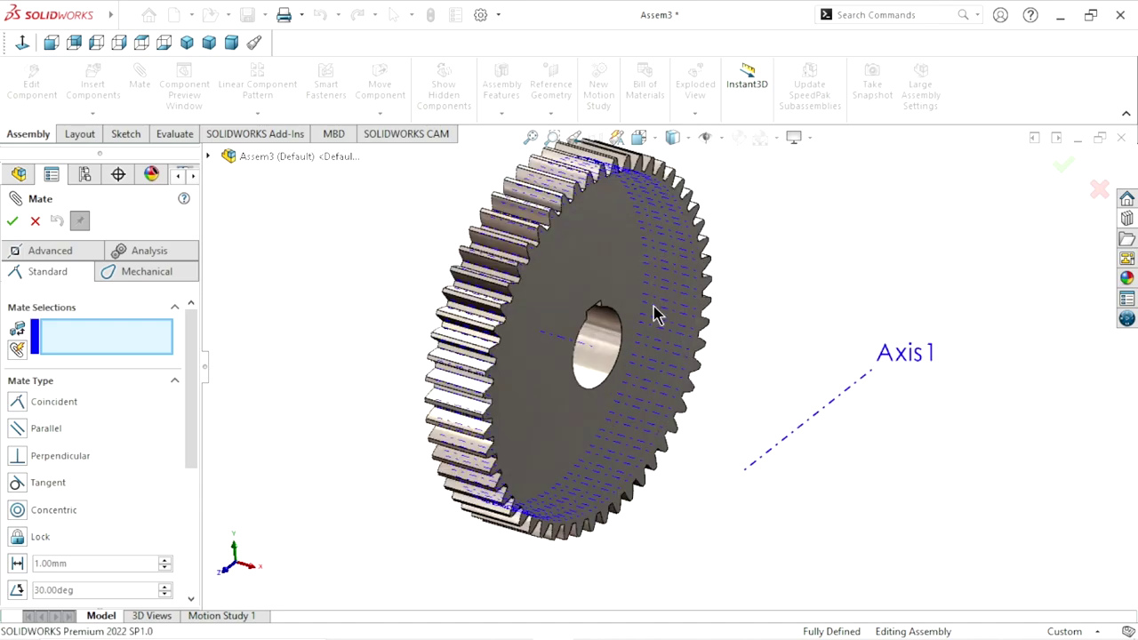
scroll(712, 377, down, 3)
scroll(810, 451, up, 2)
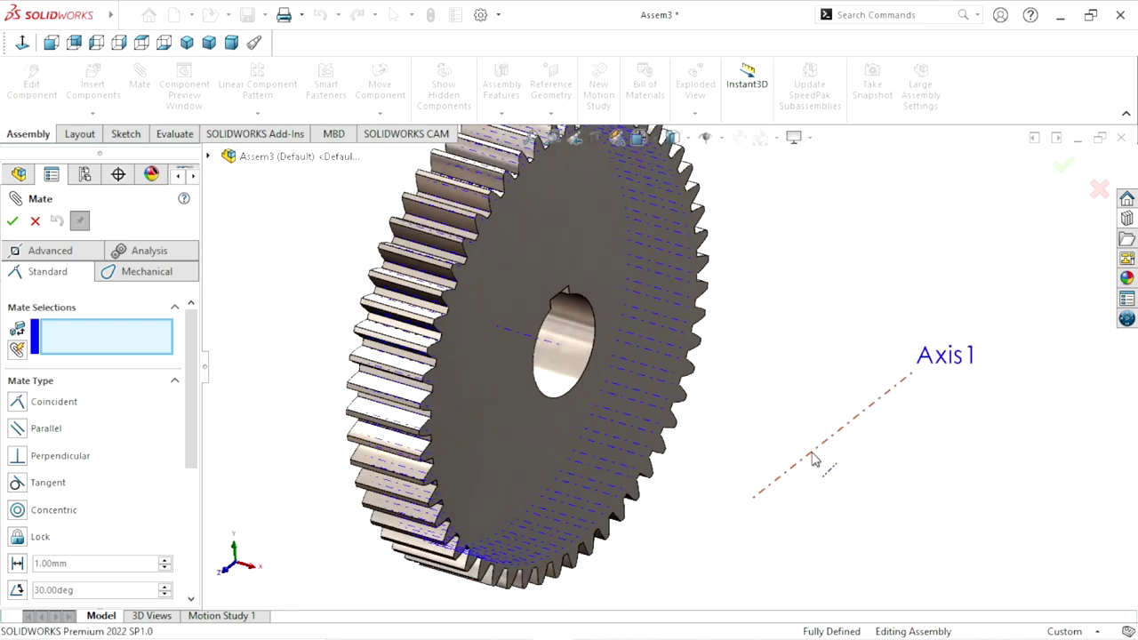
click(812, 458)
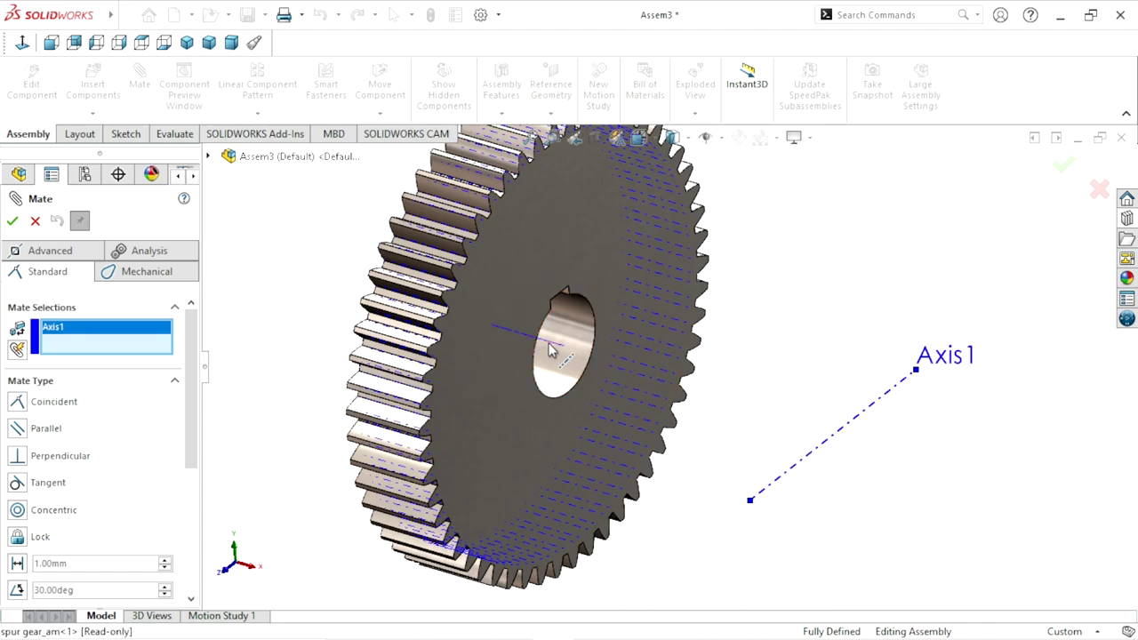
click(611, 407)
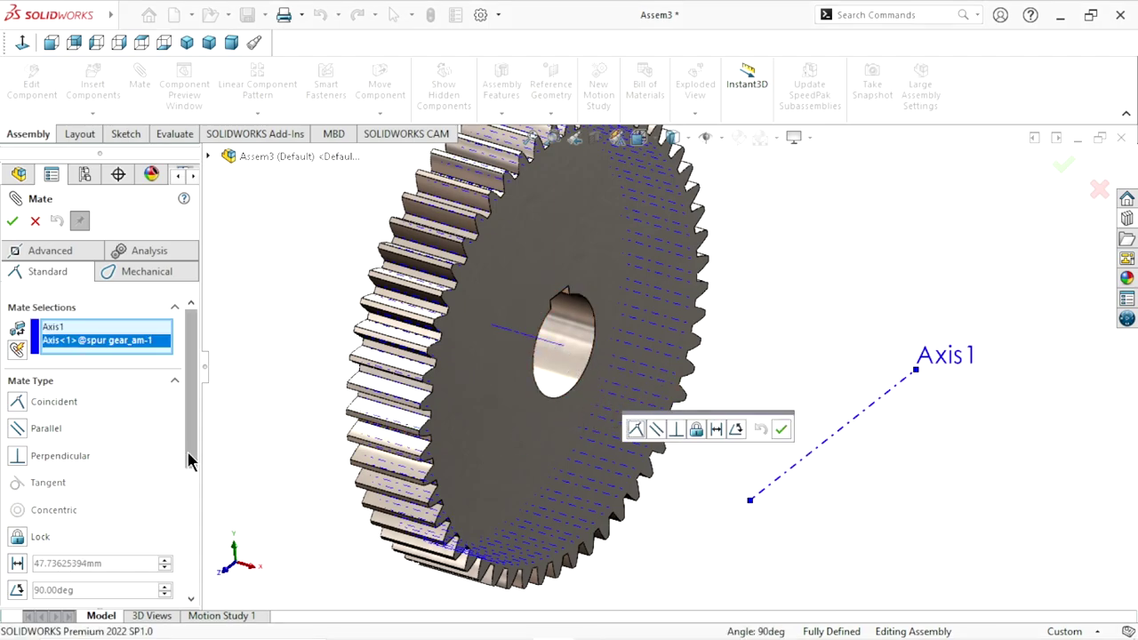
key(Escape)
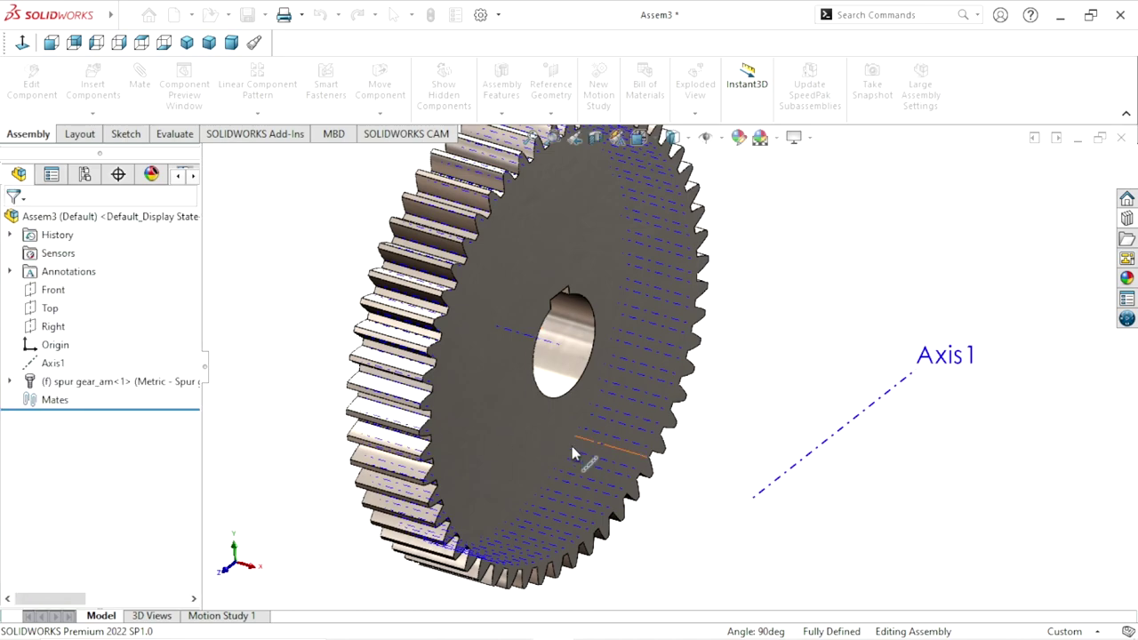
Float the spur gear so it is no longer fixed
scroll(569, 263, up, 3)
scroll(569, 262, down, 2)
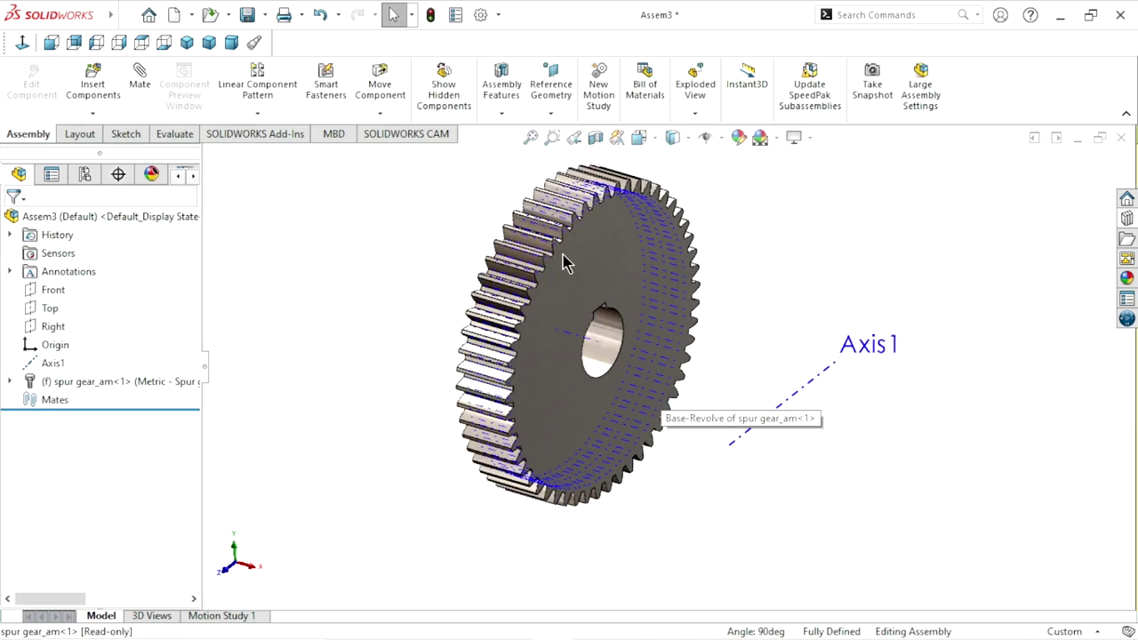
click(567, 263)
right_click(569, 263)
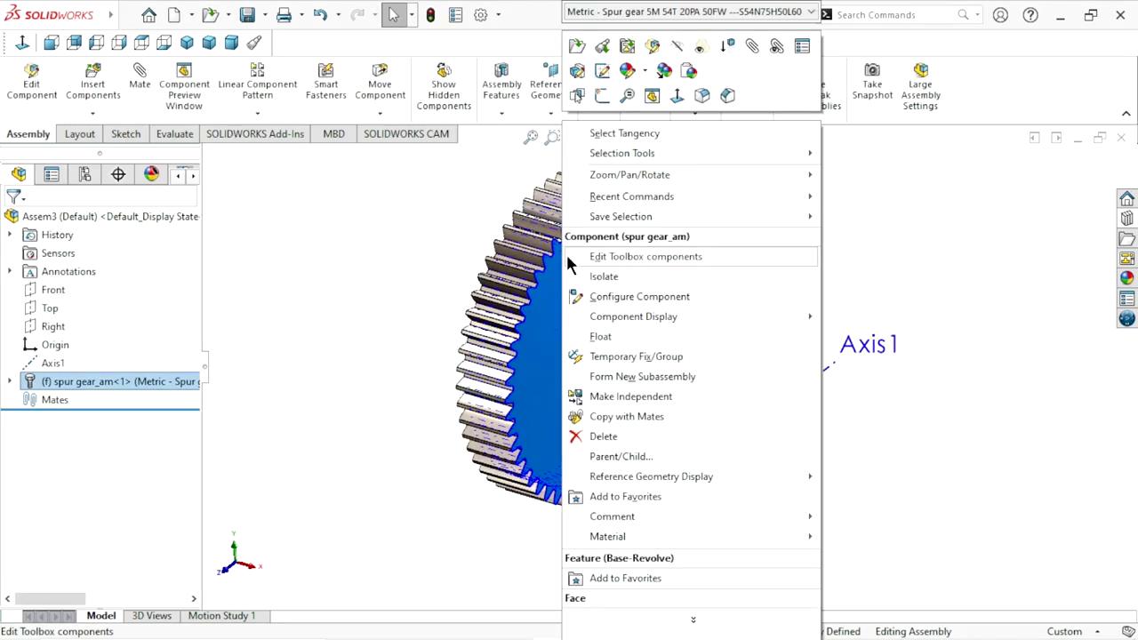
click(611, 327)
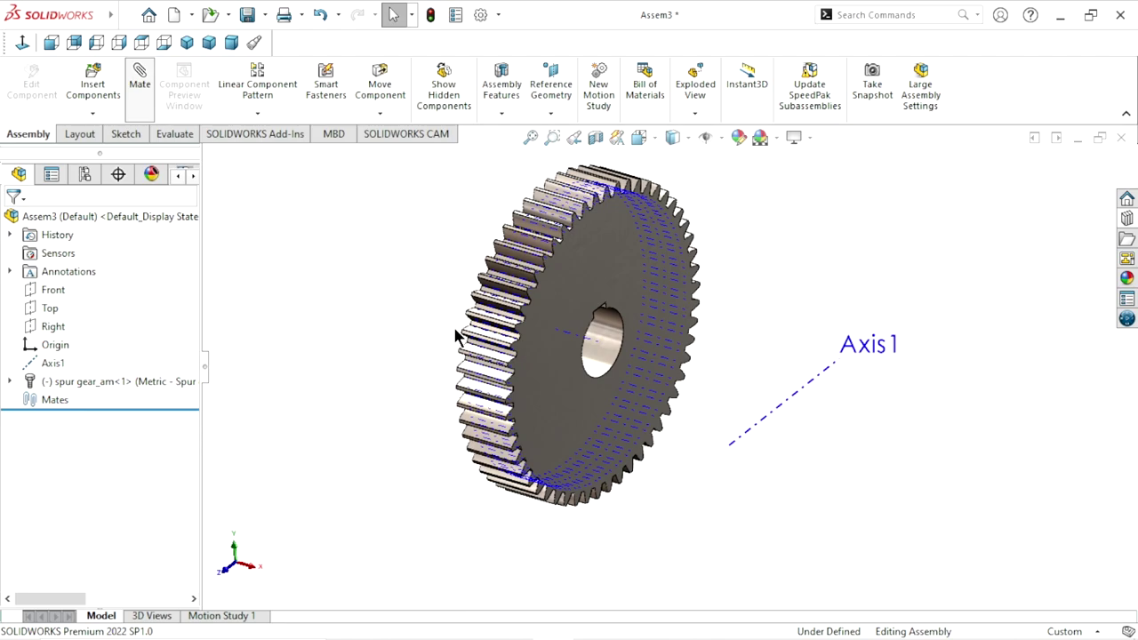
Mate Axis1 coincident with the gear's central axis
key(m)
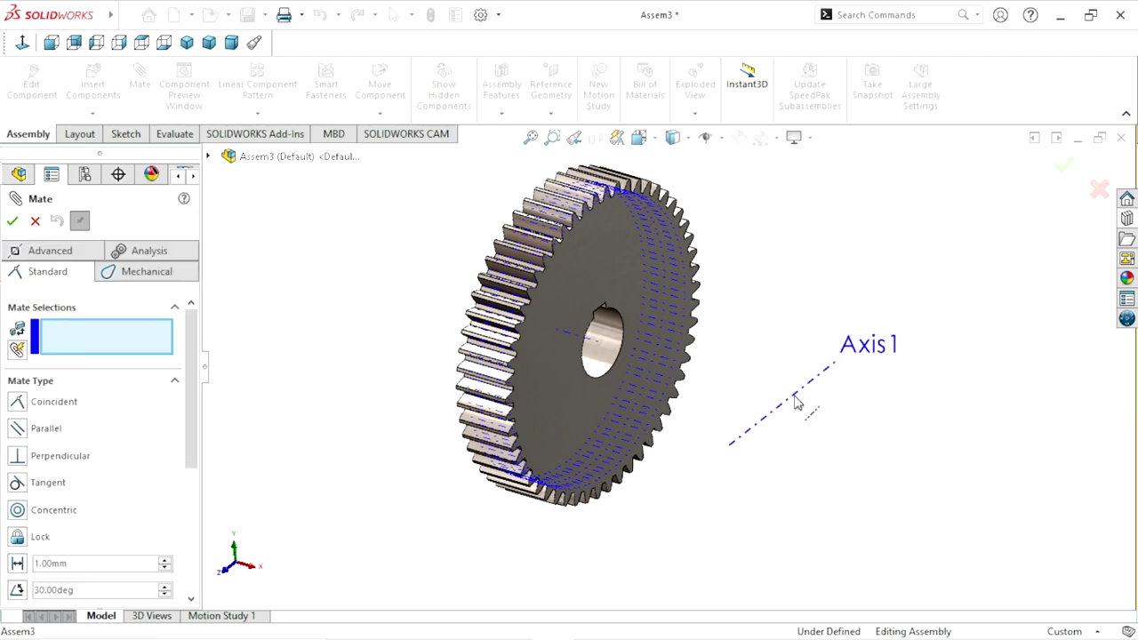
click(794, 394)
click(600, 347)
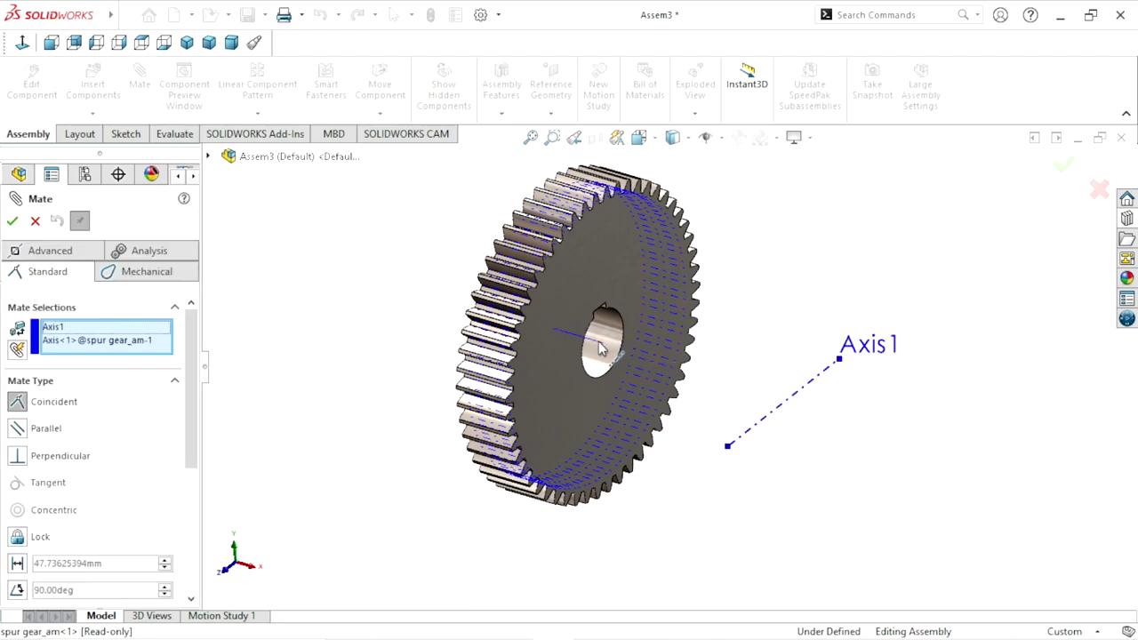
click(13, 221)
scroll(590, 419, up, 2)
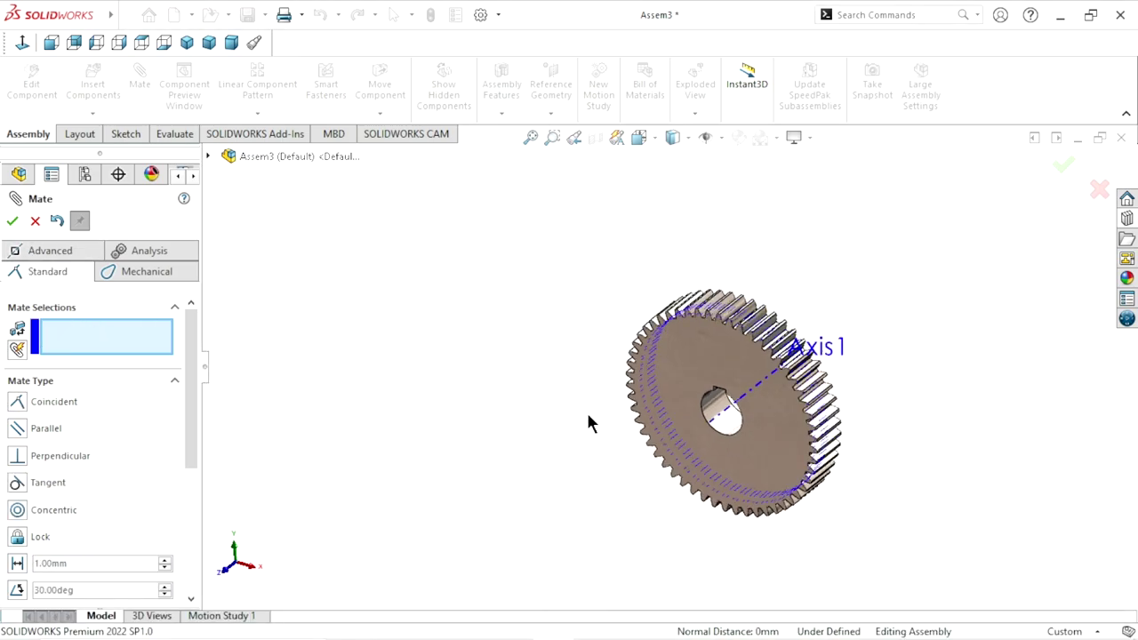
scroll(724, 399, up, 2)
scroll(859, 378, down, 2)
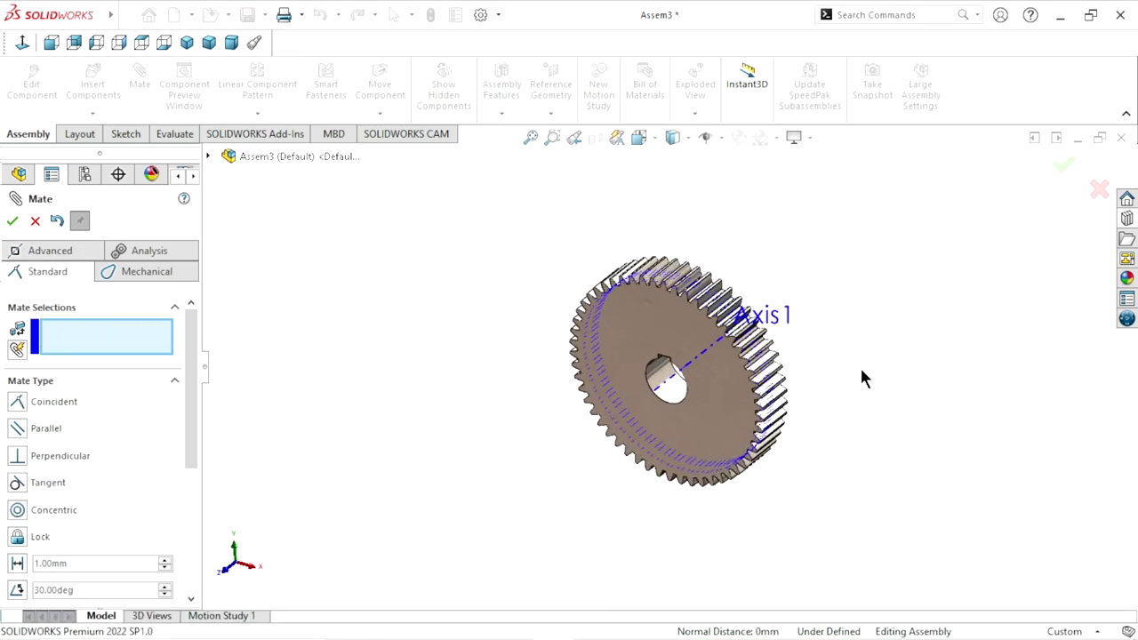
Select the assembly Front plane and the gear's Plane3 as mate references
click(209, 155)
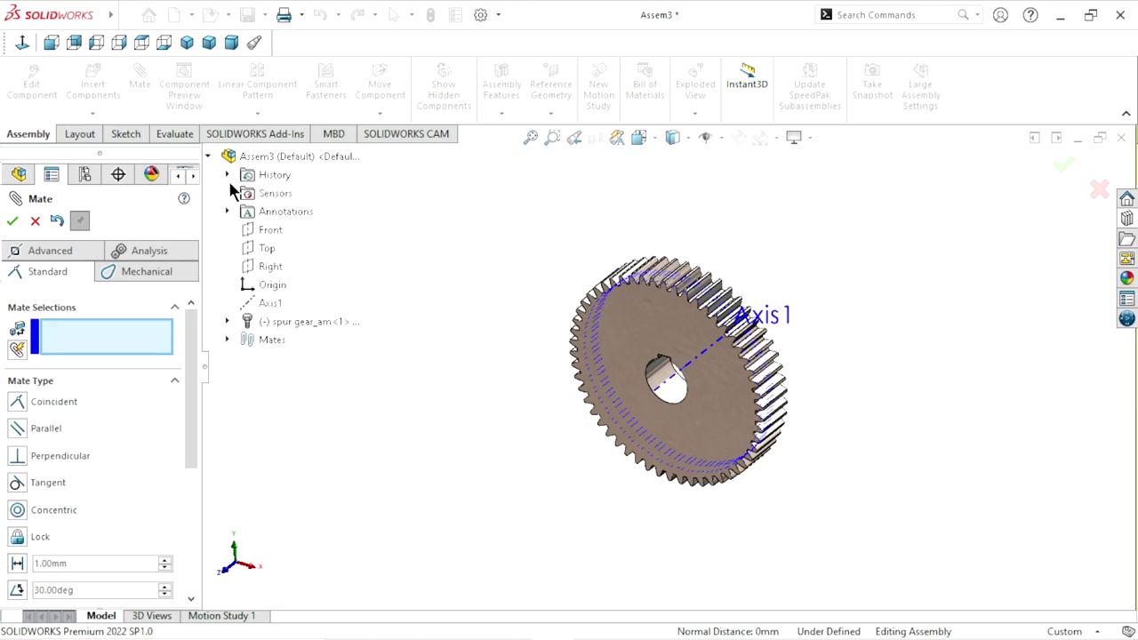
click(266, 230)
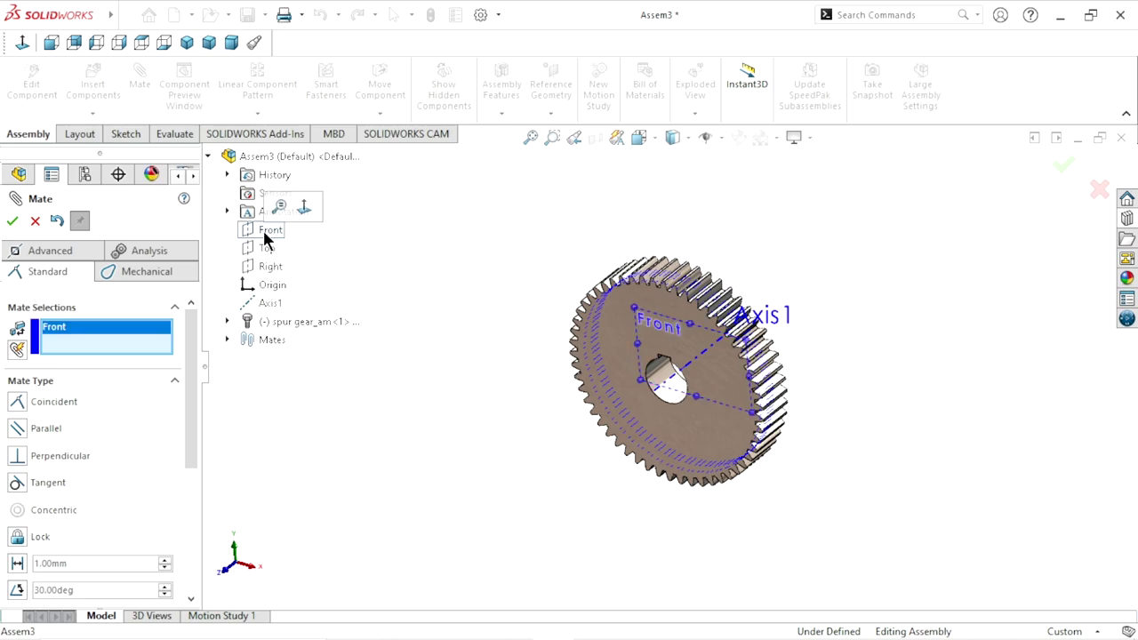
click(226, 321)
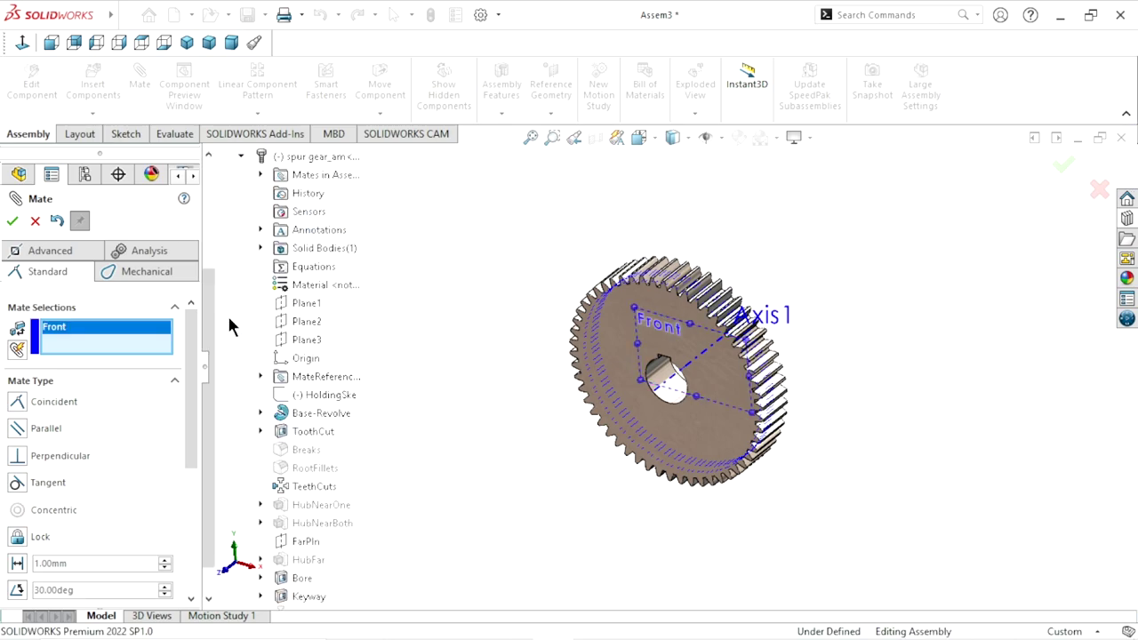
click(307, 345)
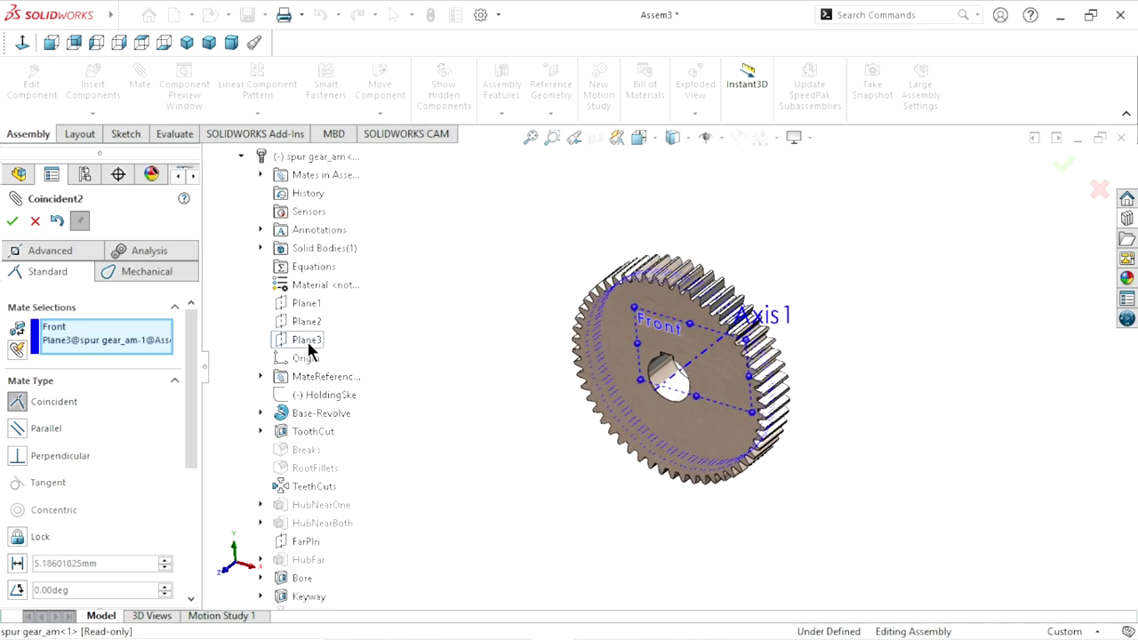
mouse_move(703, 423)
middle_down()
mouse_move(757, 403)
mouse_move(749, 418)
mouse_move(798, 446)
middle_up()
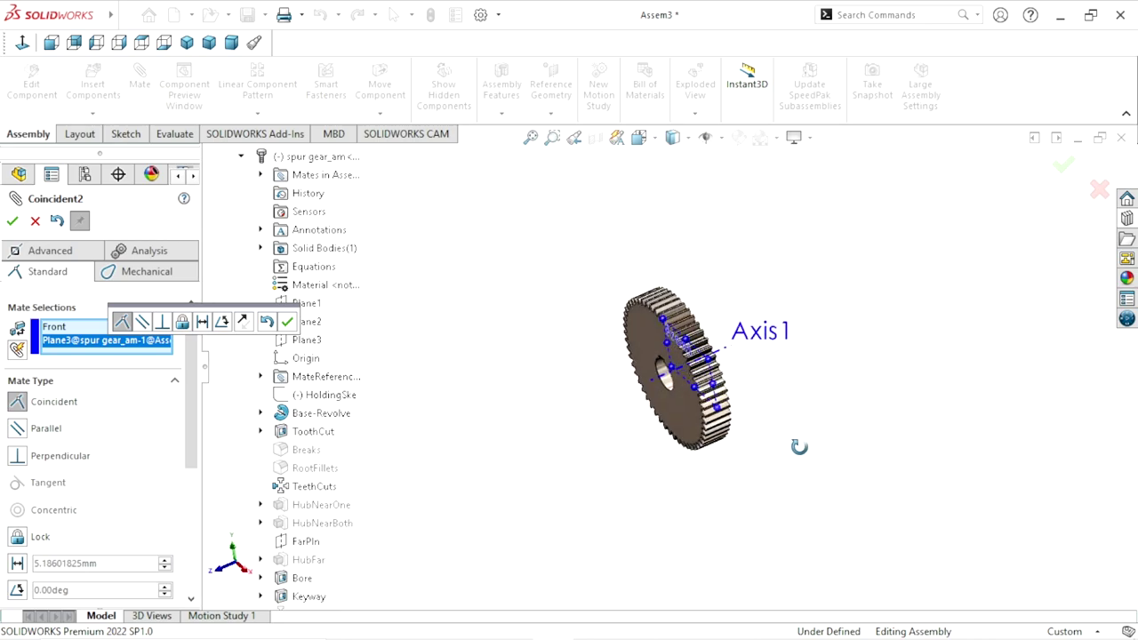
Flip the alignment and accept the Front-to-Plane3 coincident mate
click(73, 327)
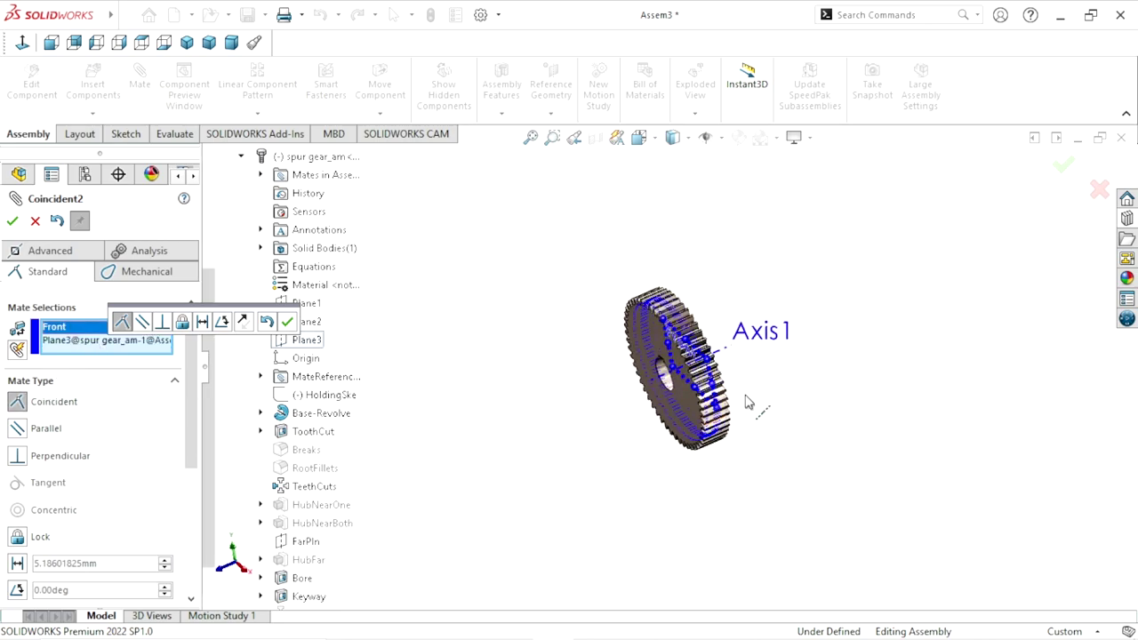
mouse_move(744, 386)
middle_down()
mouse_move(731, 391)
mouse_move(770, 386)
middle_up()
scroll(694, 428, up, 3)
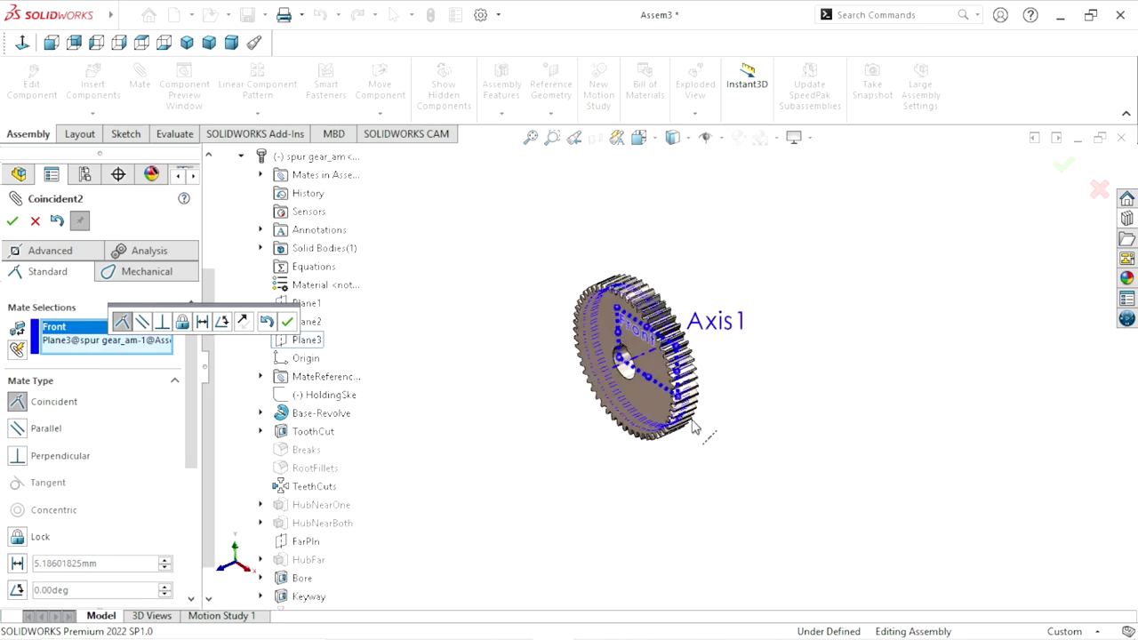
scroll(693, 428, down, 3)
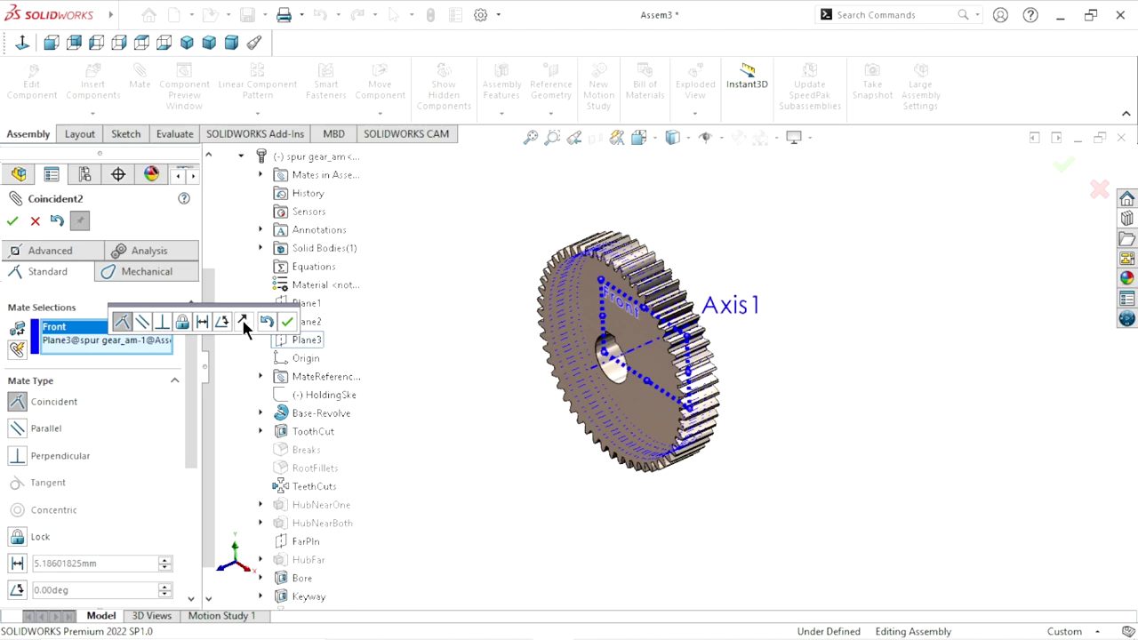
click(104, 340)
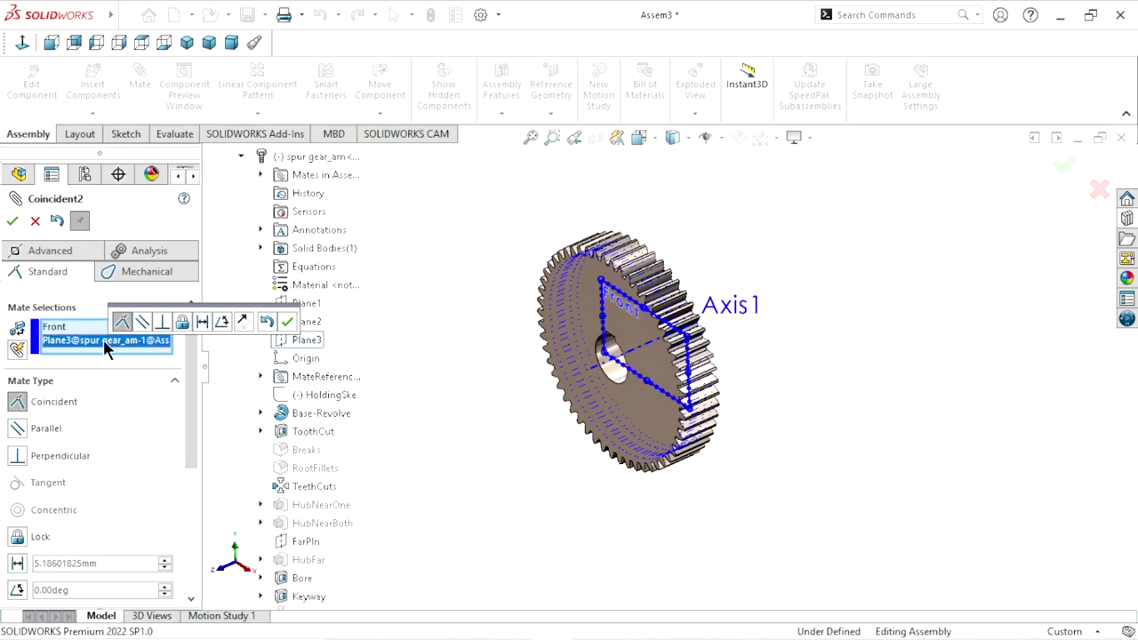
click(246, 320)
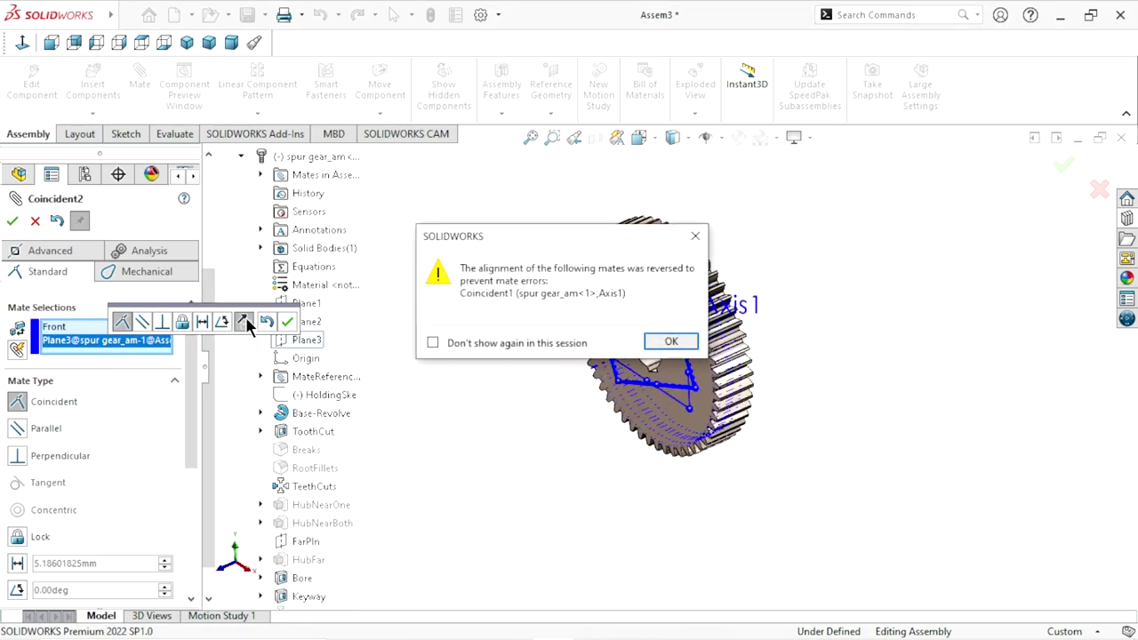
click(649, 344)
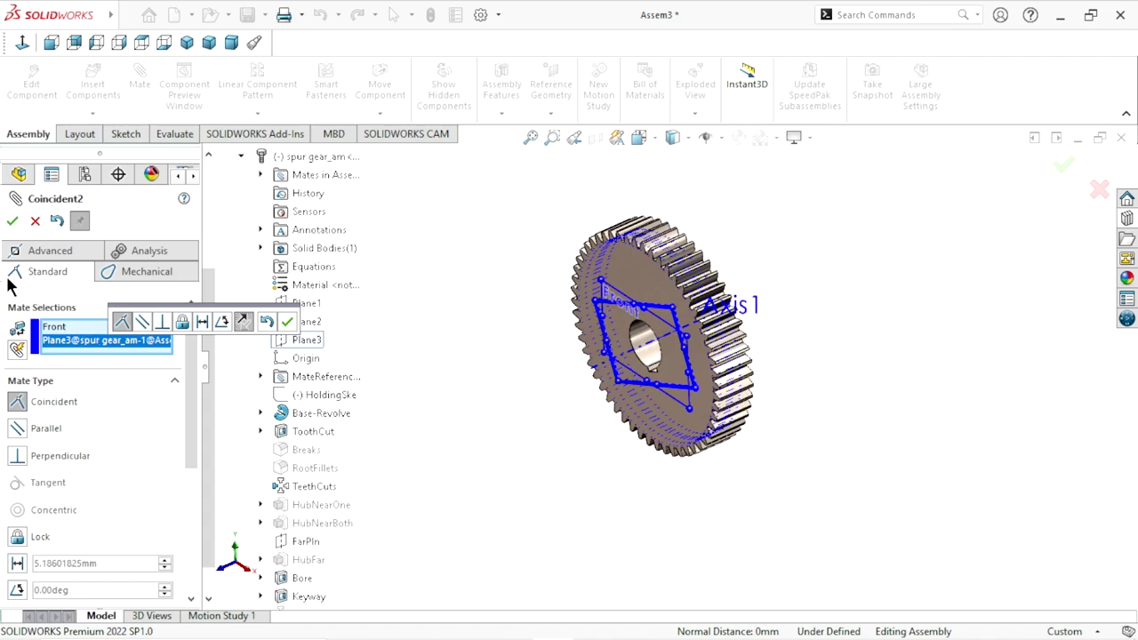
click(11, 221)
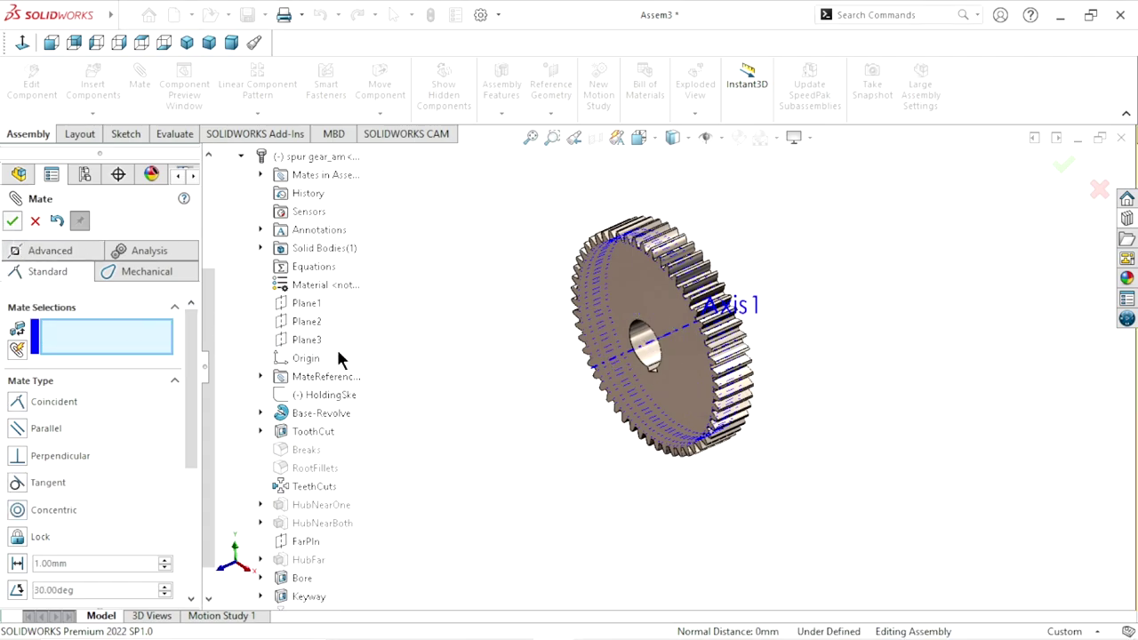
Close Mate, switch to dimetric view and spin the gear about its axis
key(Escape)
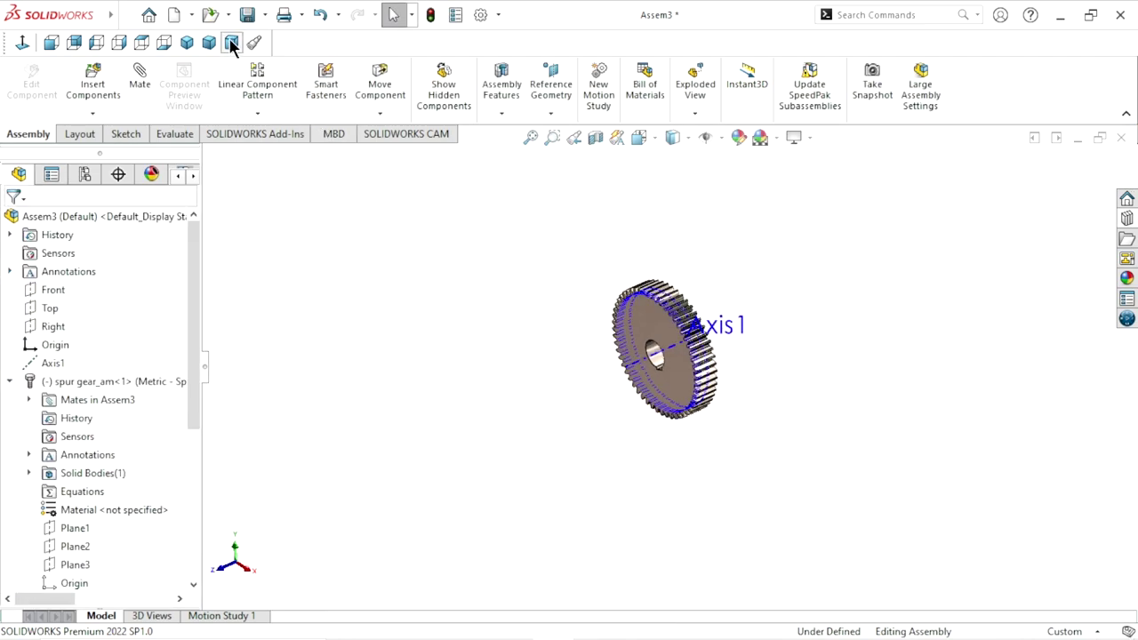
click(231, 44)
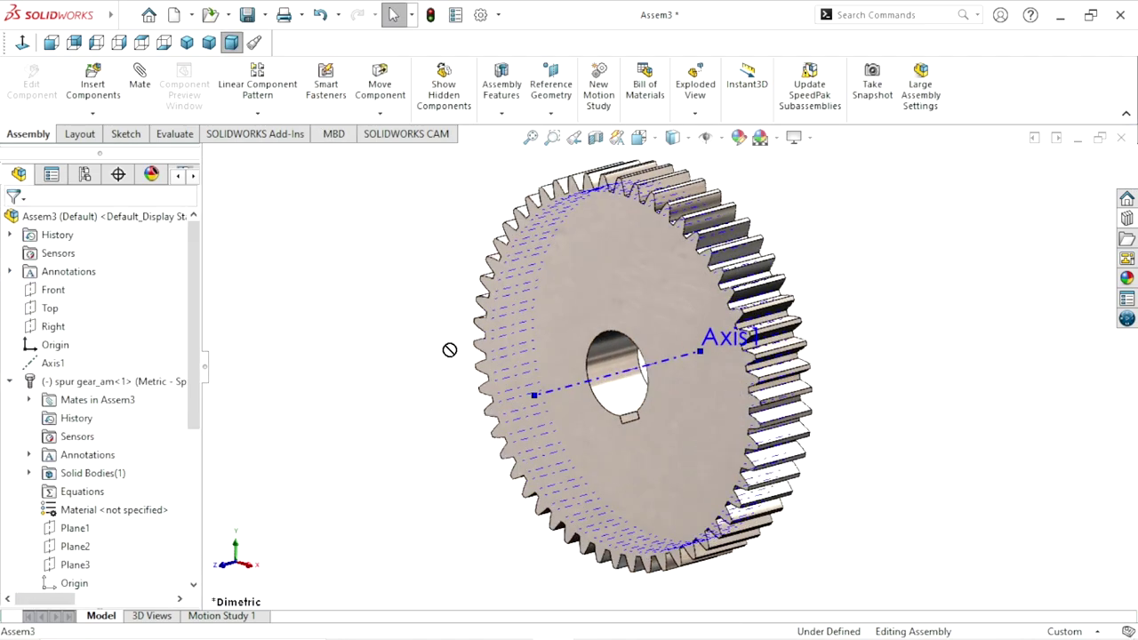
scroll(727, 433, up, 3)
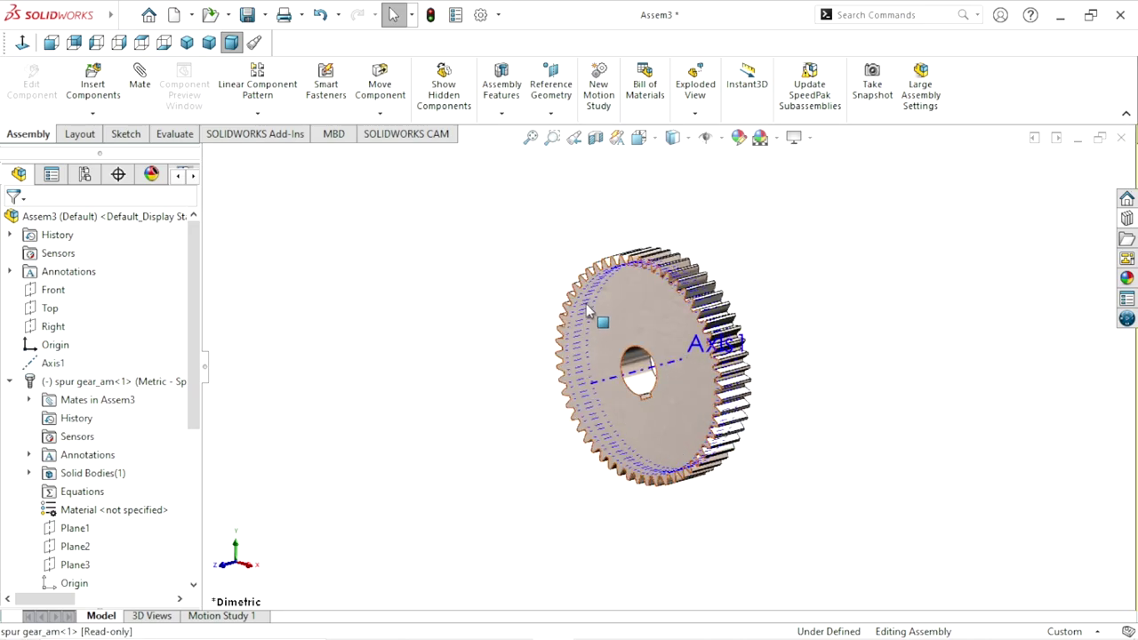
click(682, 287)
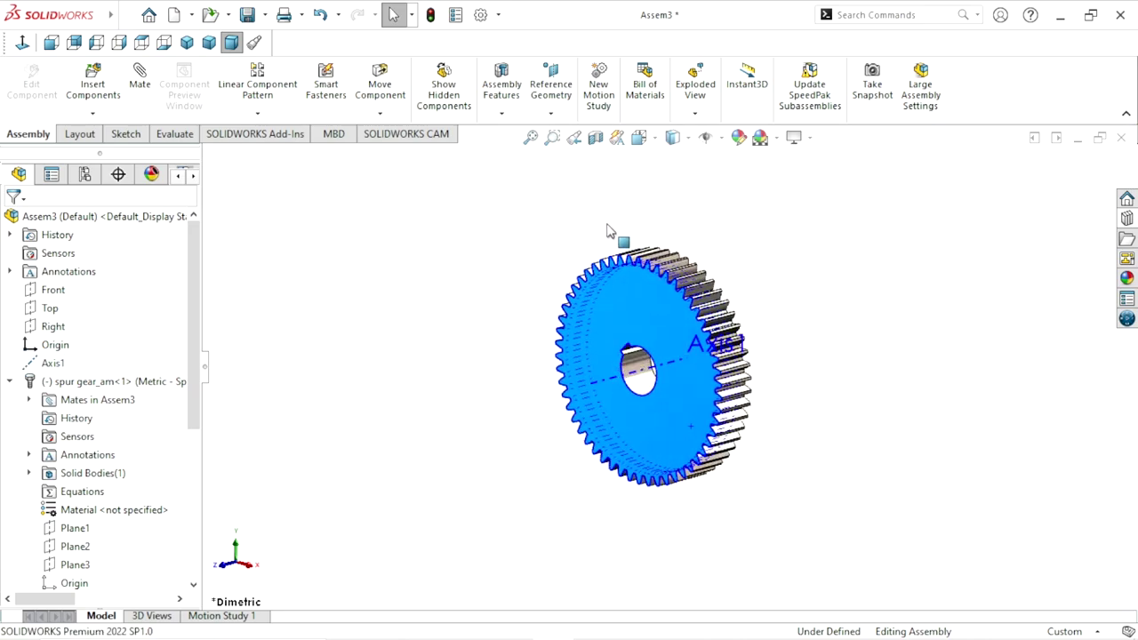
mouse_move(618, 464)
mouse_down()
mouse_move(692, 316)
mouse_move(798, 377)
mouse_up()
click(798, 378)
Hide the axes from the view
scroll(756, 391, up, 2)
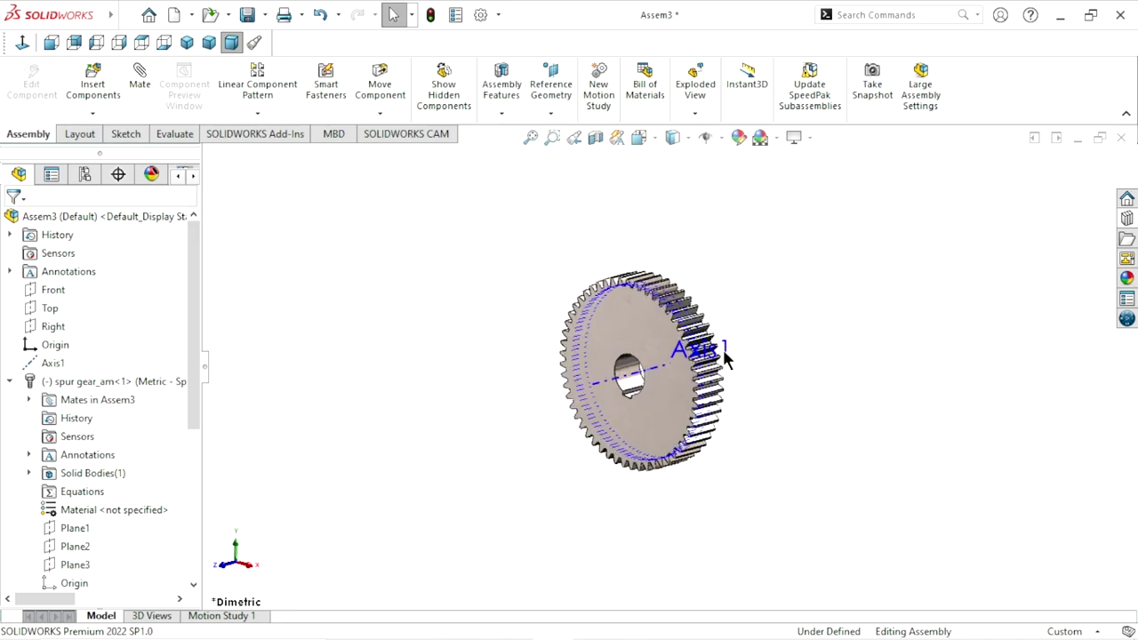
click(721, 137)
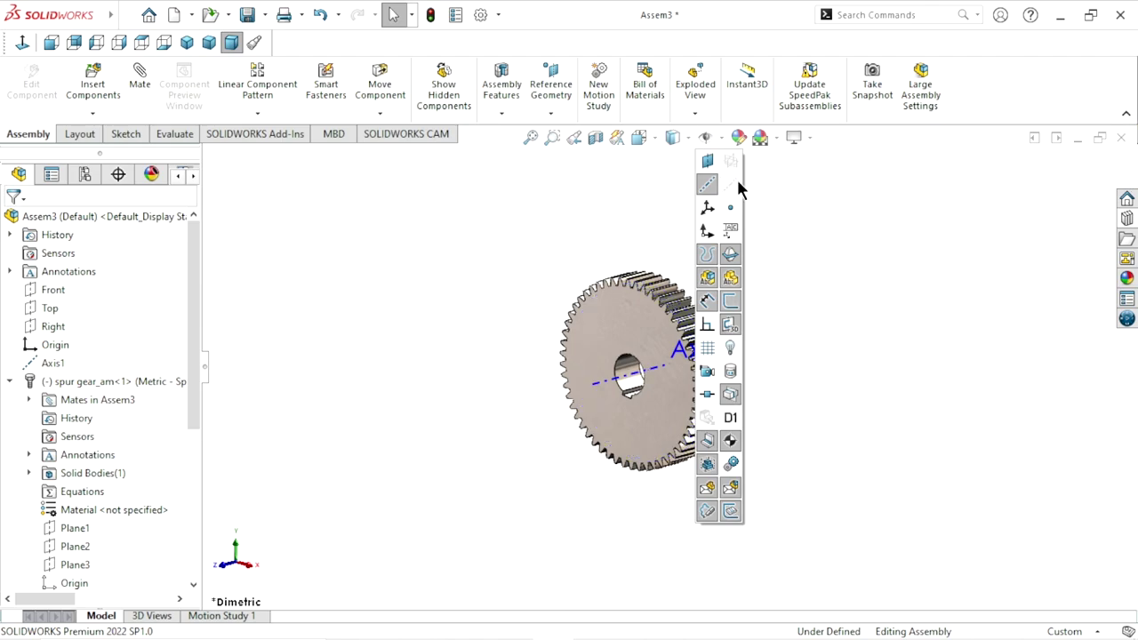
drag(715, 426, 831, 326)
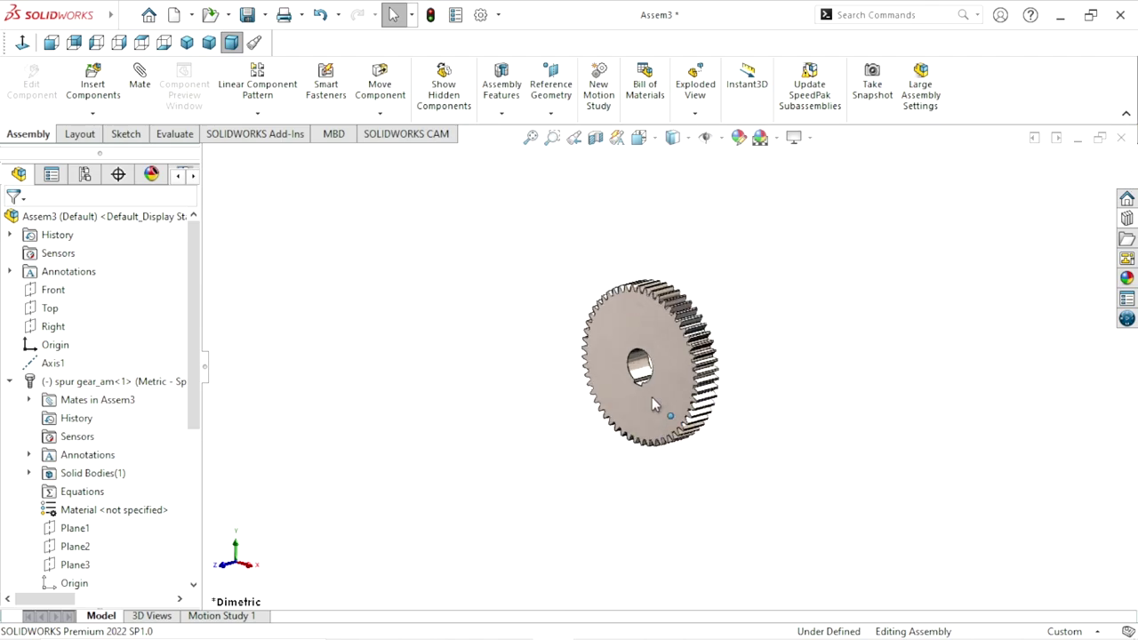
Insert the Part#3 main shaft file and place it beside the gear
click(98, 93)
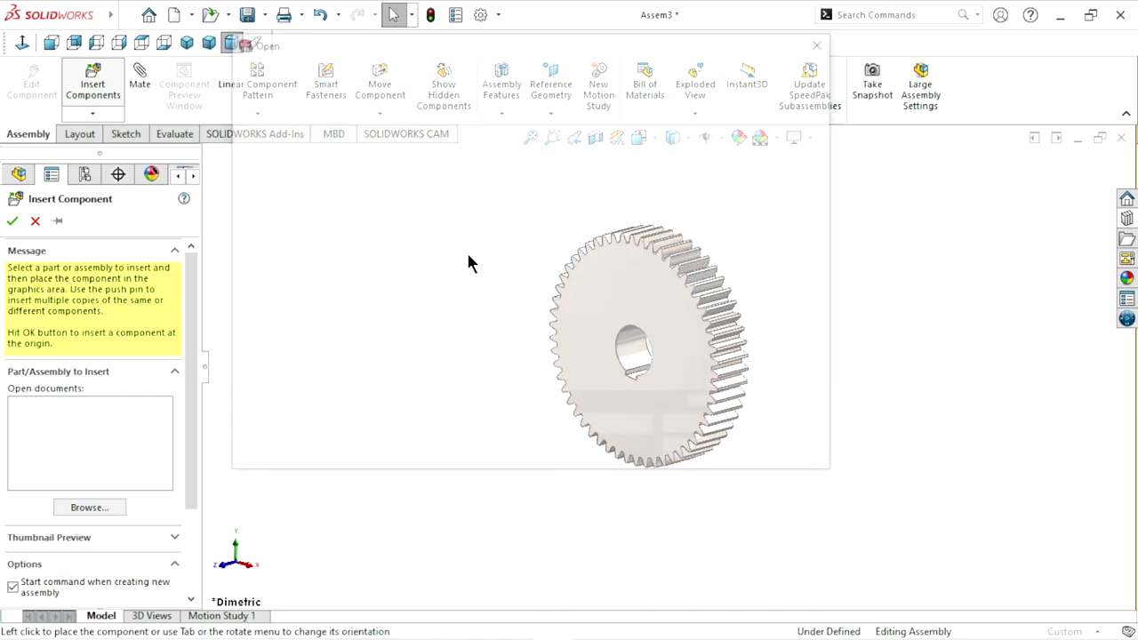
click(671, 196)
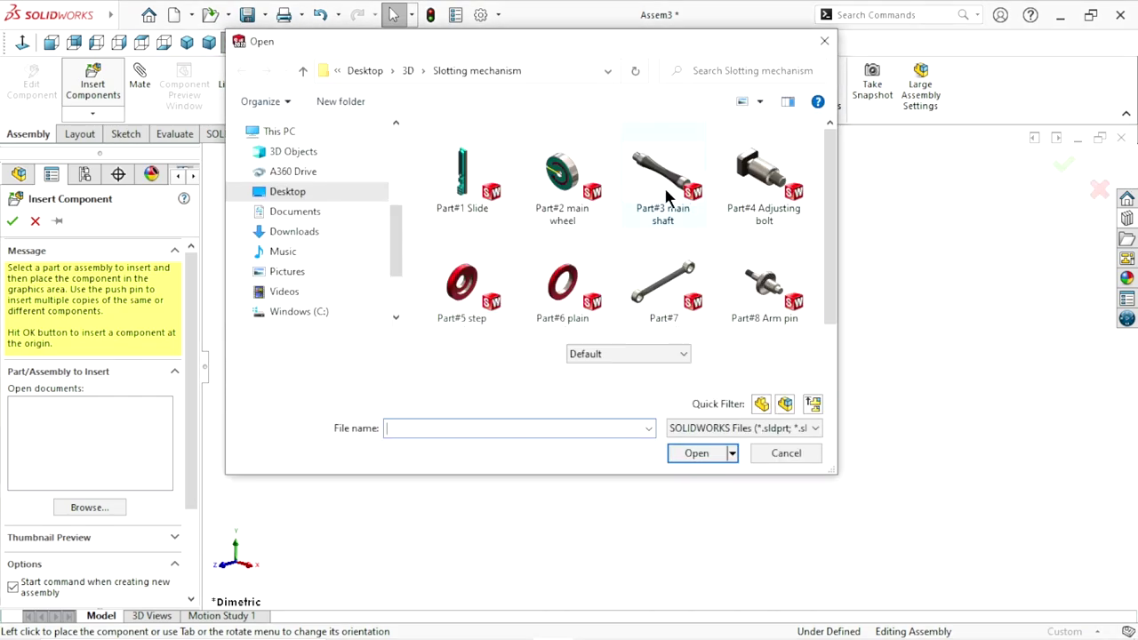
click(696, 453)
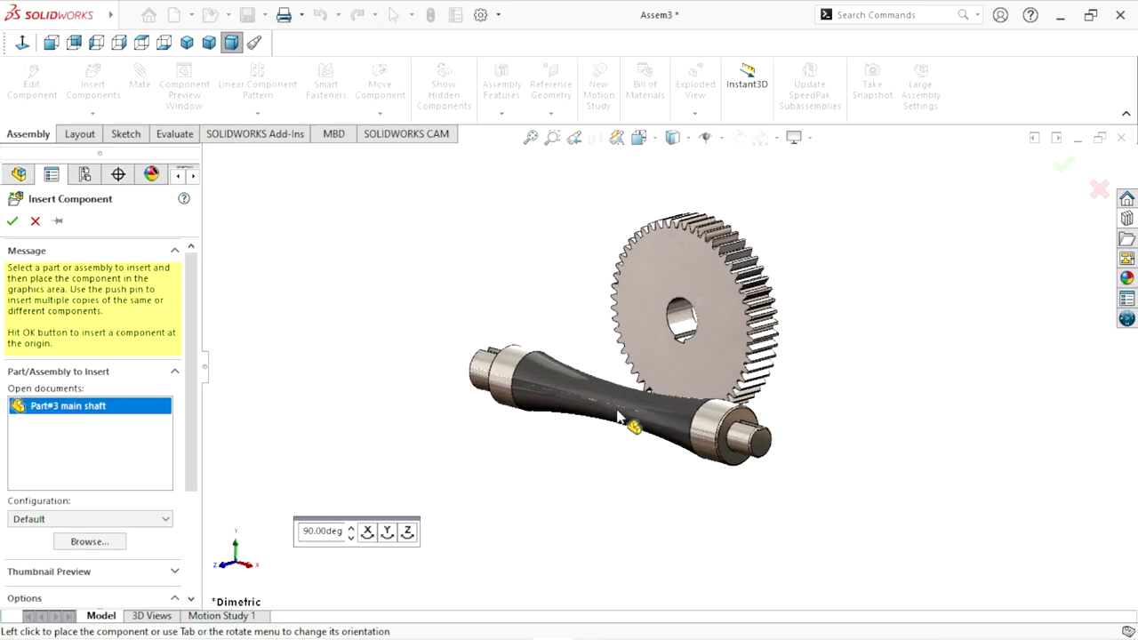
click(534, 418)
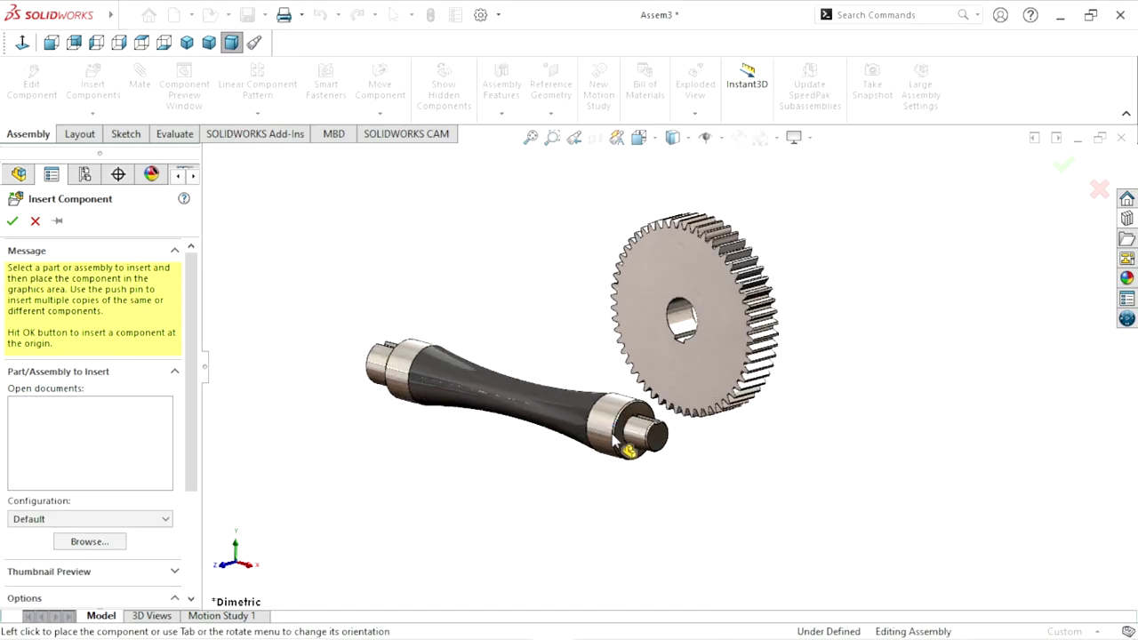
scroll(502, 400, down, 5)
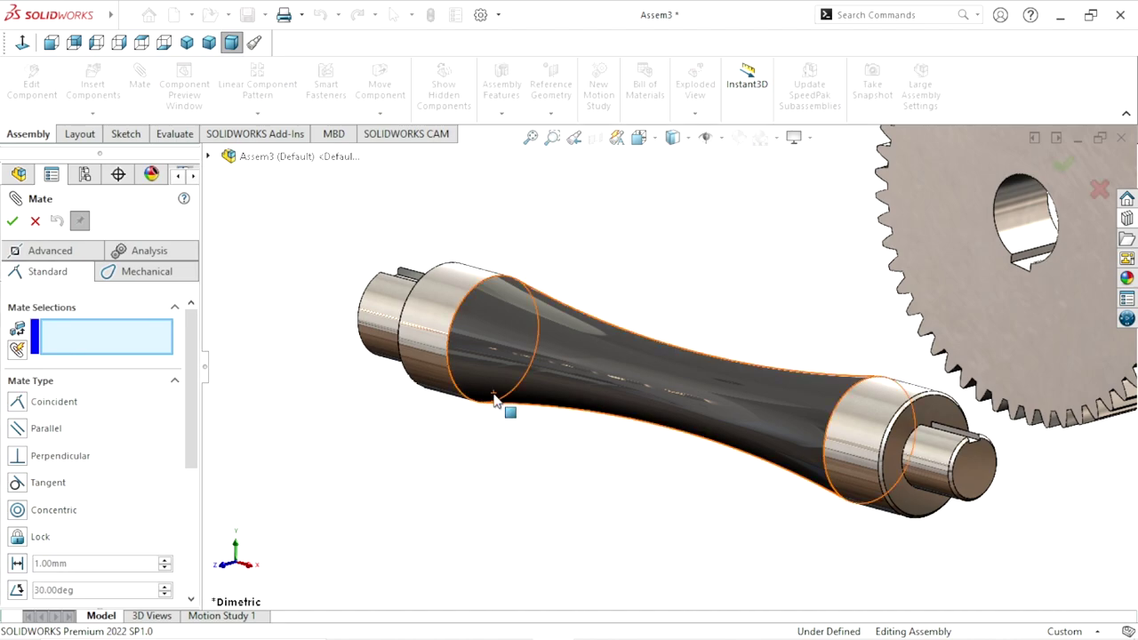
Mate the main shaft concentric with the gear bore
click(383, 324)
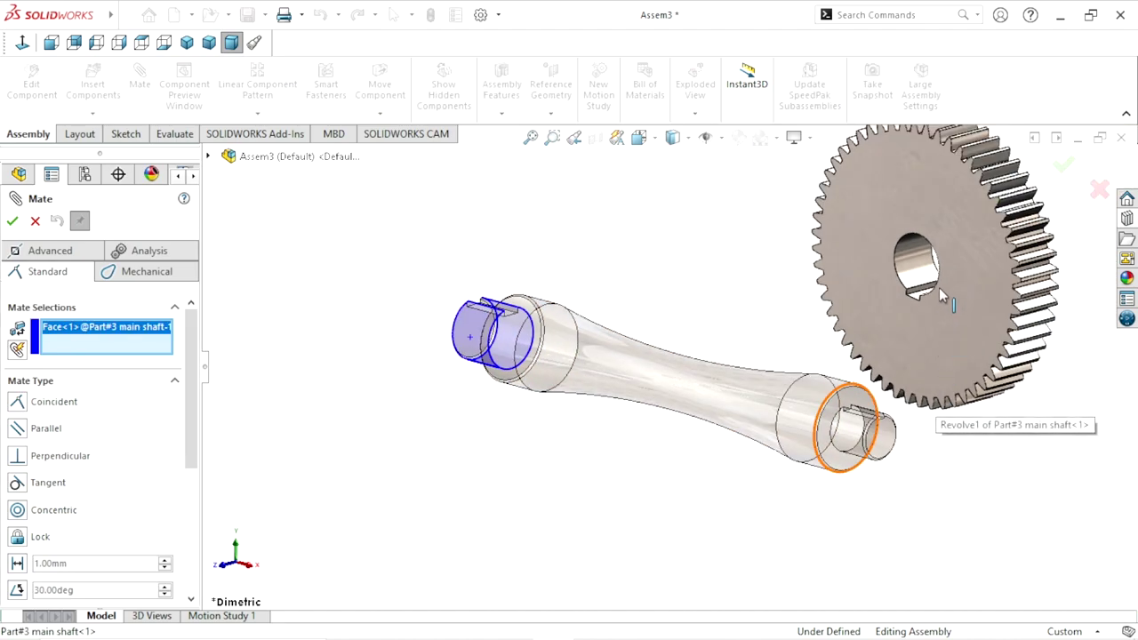
click(939, 283)
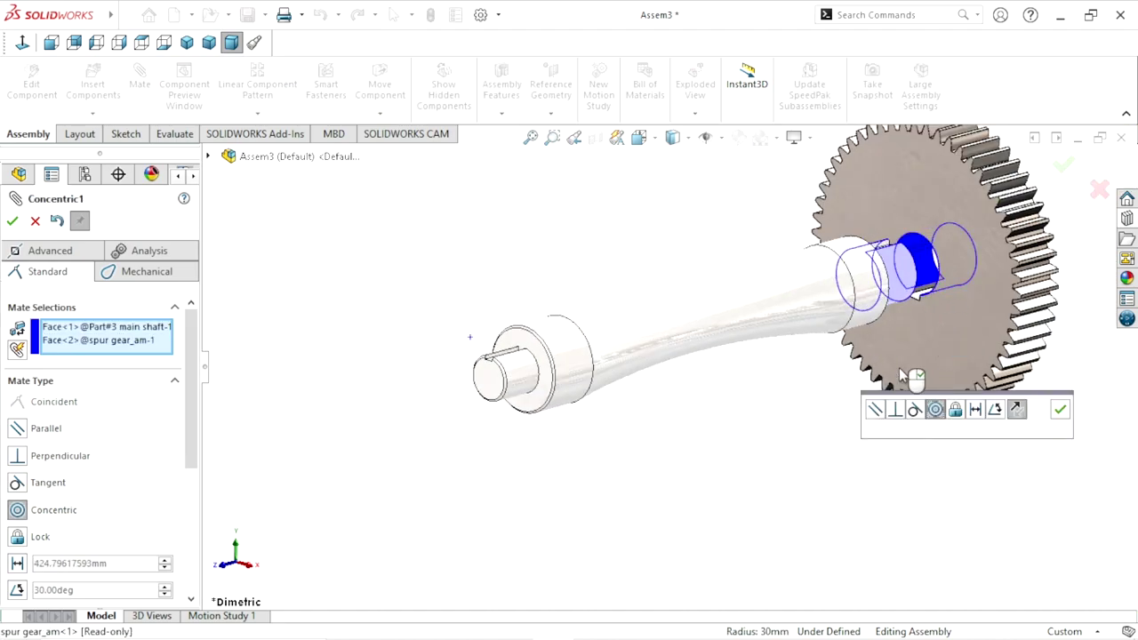
click(1061, 410)
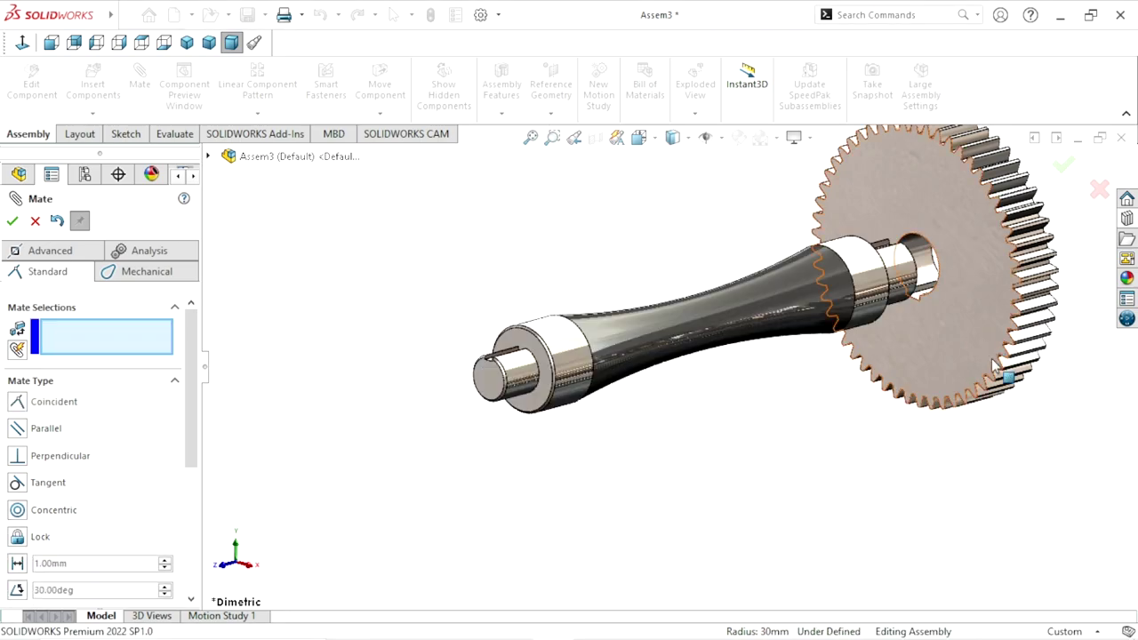
Line up the gear and shaft keyway faces with a coincident mate
mouse_move(991, 358)
middle_down()
mouse_move(893, 321)
mouse_move(794, 355)
mouse_move(802, 371)
mouse_move(728, 381)
middle_up()
scroll(762, 391, down, 3)
scroll(689, 378, down, 3)
click(711, 371)
scroll(704, 366, up, 2)
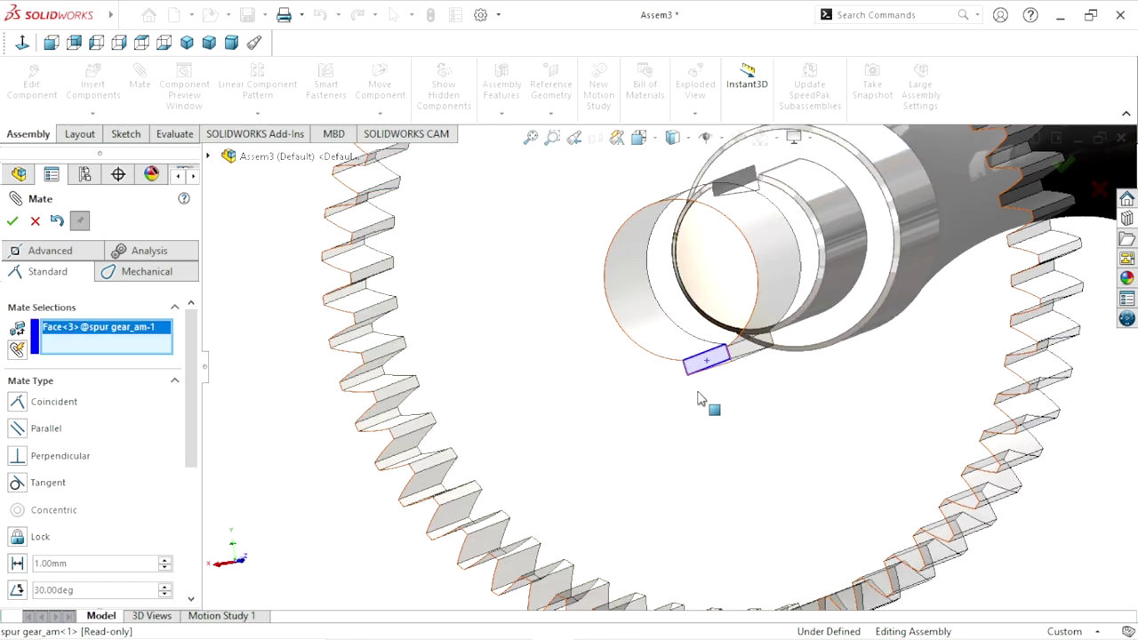
scroll(707, 391, up, 3)
scroll(689, 384, up, 2)
mouse_move(687, 382)
middle_down()
mouse_move(694, 347)
mouse_move(726, 359)
mouse_move(718, 338)
mouse_move(775, 371)
mouse_move(805, 441)
mouse_move(791, 338)
middle_up()
scroll(791, 333, down, 3)
scroll(791, 329, down, 3)
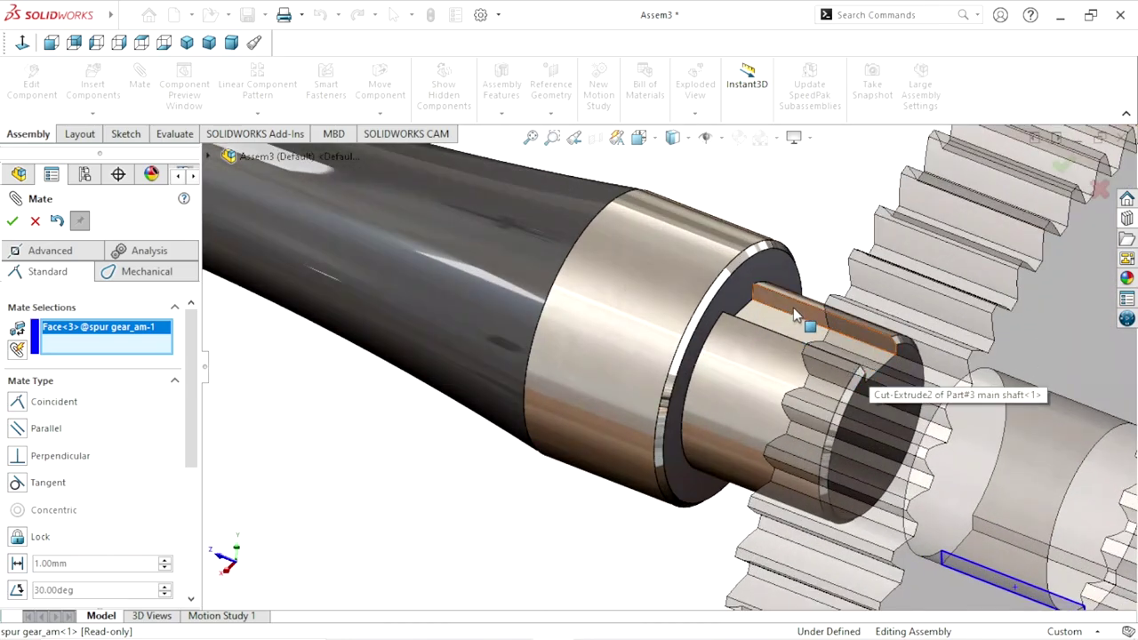
click(794, 326)
scroll(800, 480, up, 5)
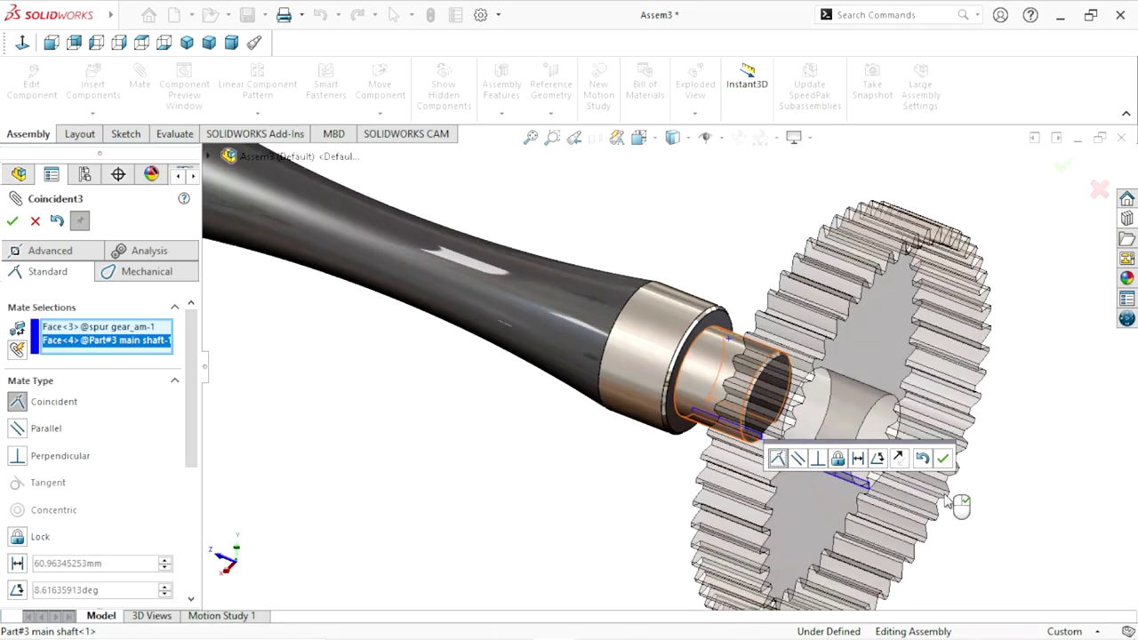
click(942, 458)
key(f)
Mate the shaft's shoulder face coincident with the gear face
mouse_move(808, 504)
middle_down()
mouse_move(719, 417)
mouse_move(787, 415)
mouse_move(812, 434)
middle_up()
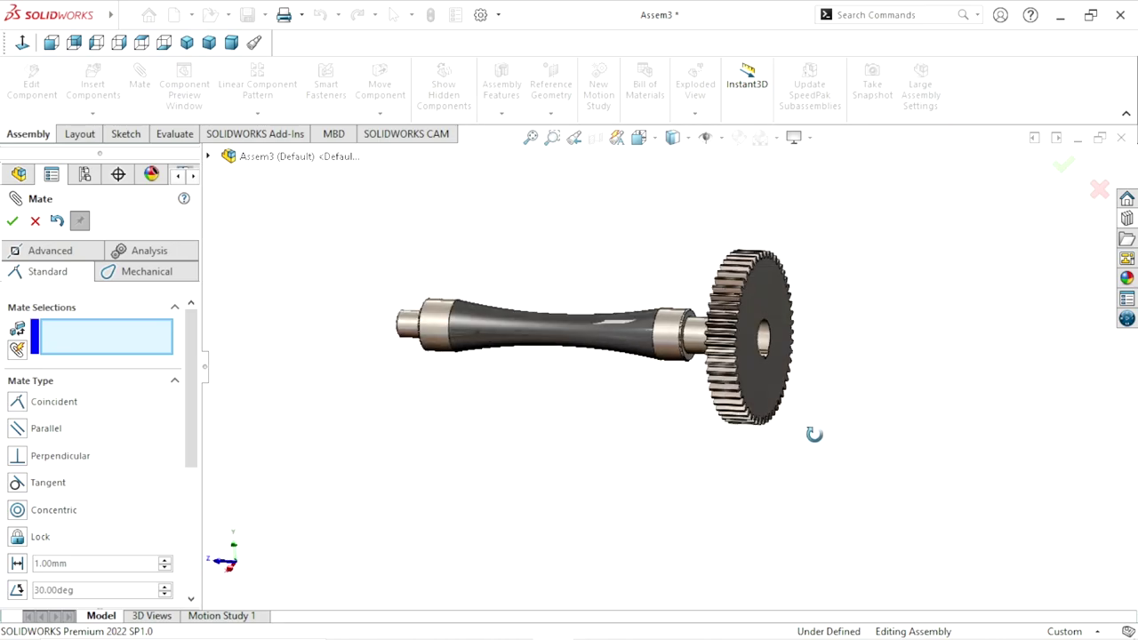
scroll(660, 352, down, 3)
scroll(660, 353, down, 3)
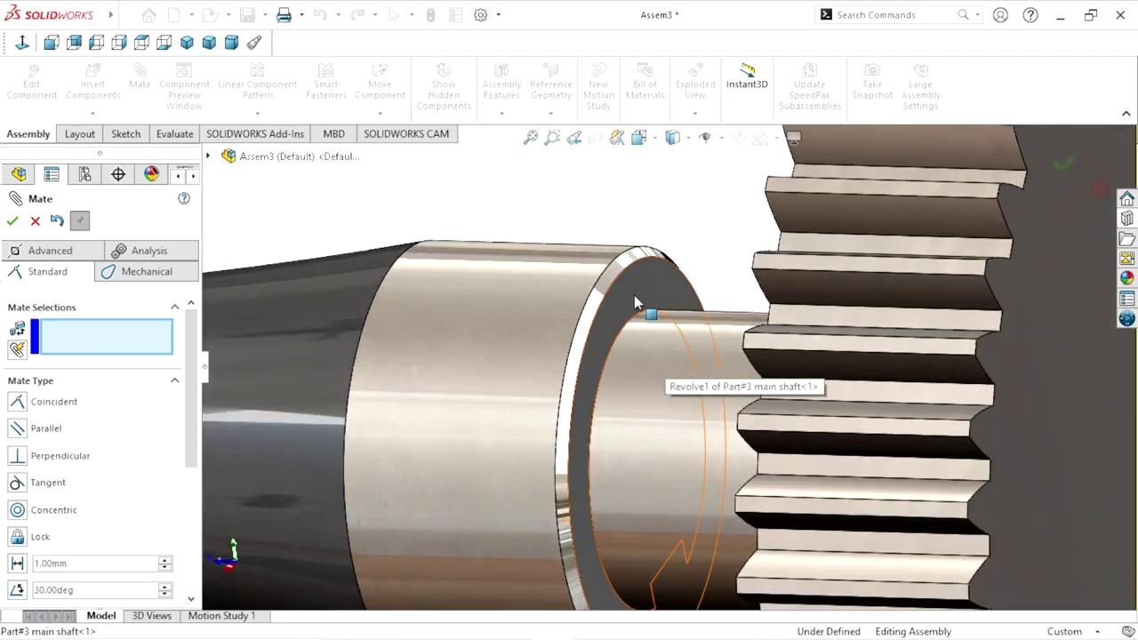
click(644, 317)
scroll(622, 382, up, 5)
scroll(553, 449, up, 2)
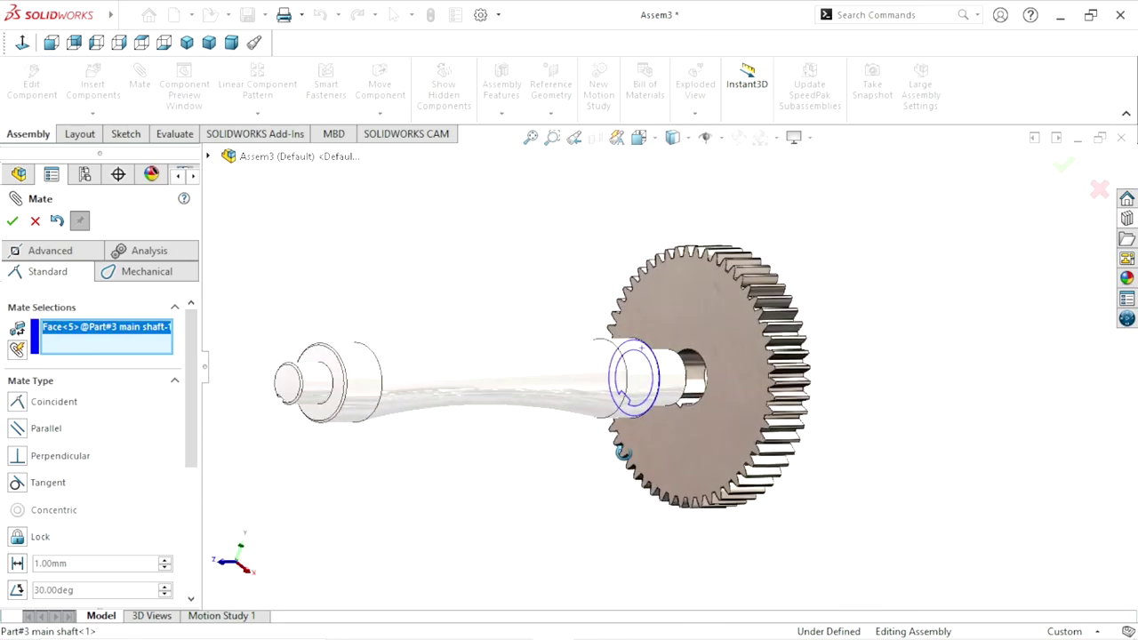
click(726, 350)
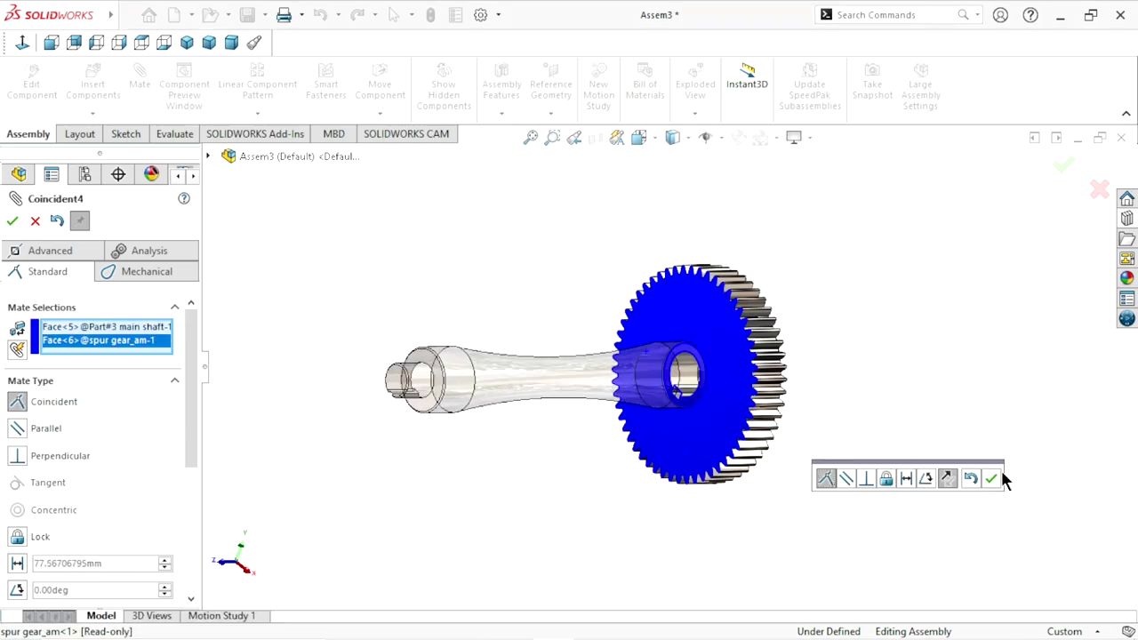
click(991, 478)
scroll(609, 409, down, 3)
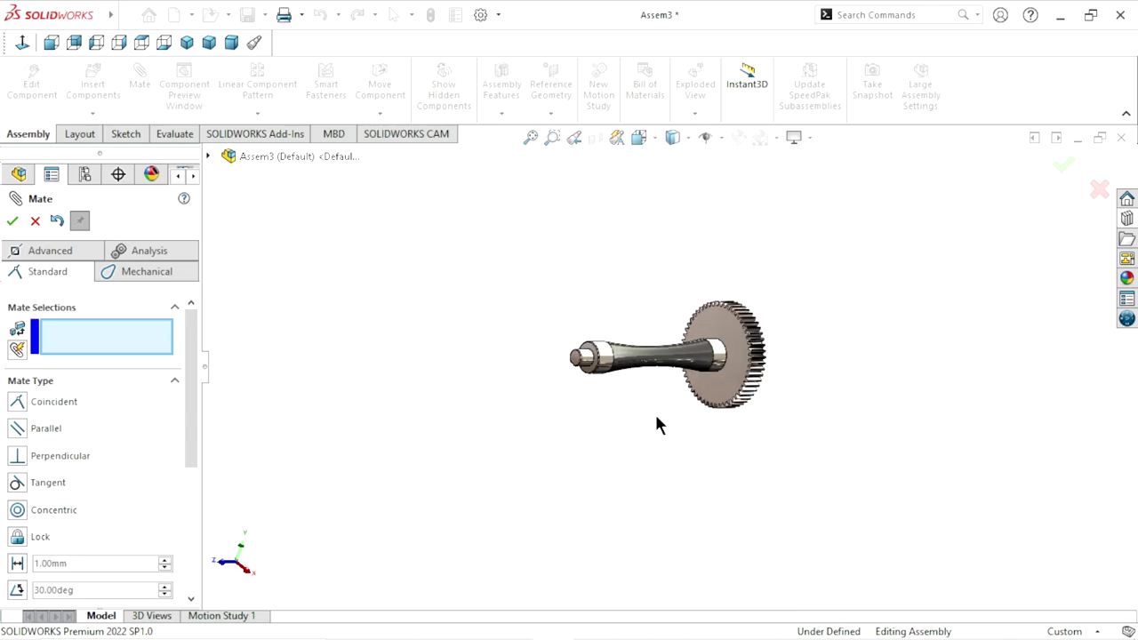
scroll(462, 338, down, 1)
scroll(411, 310, down, 1)
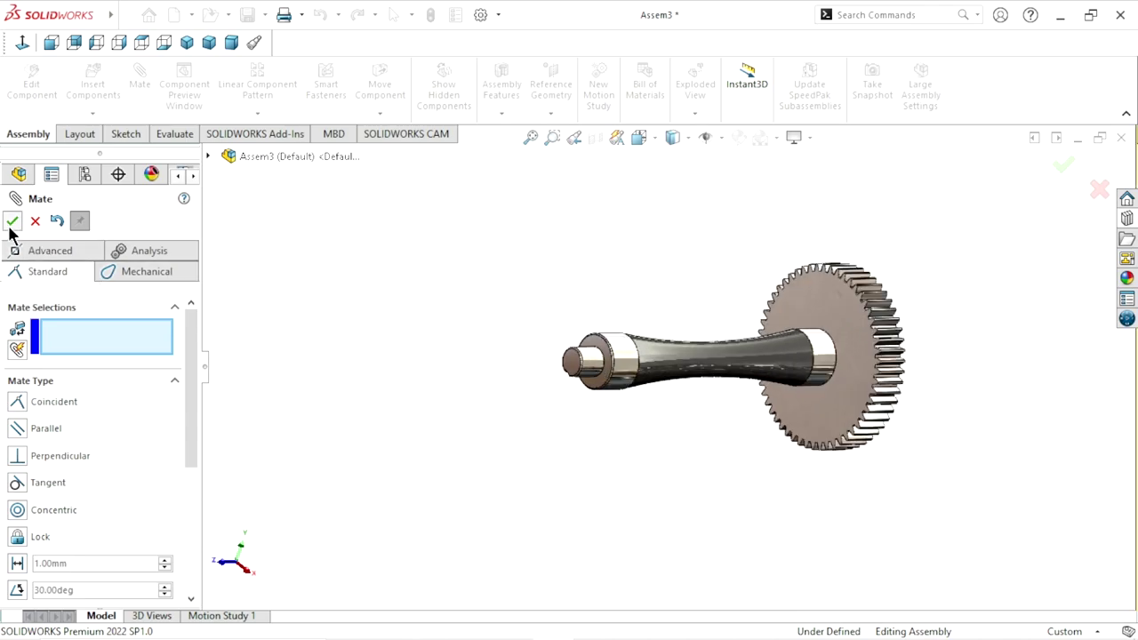
Insert Part#2 main wheel and place it beside the mated shaft and gear
key(Escape)
click(93, 85)
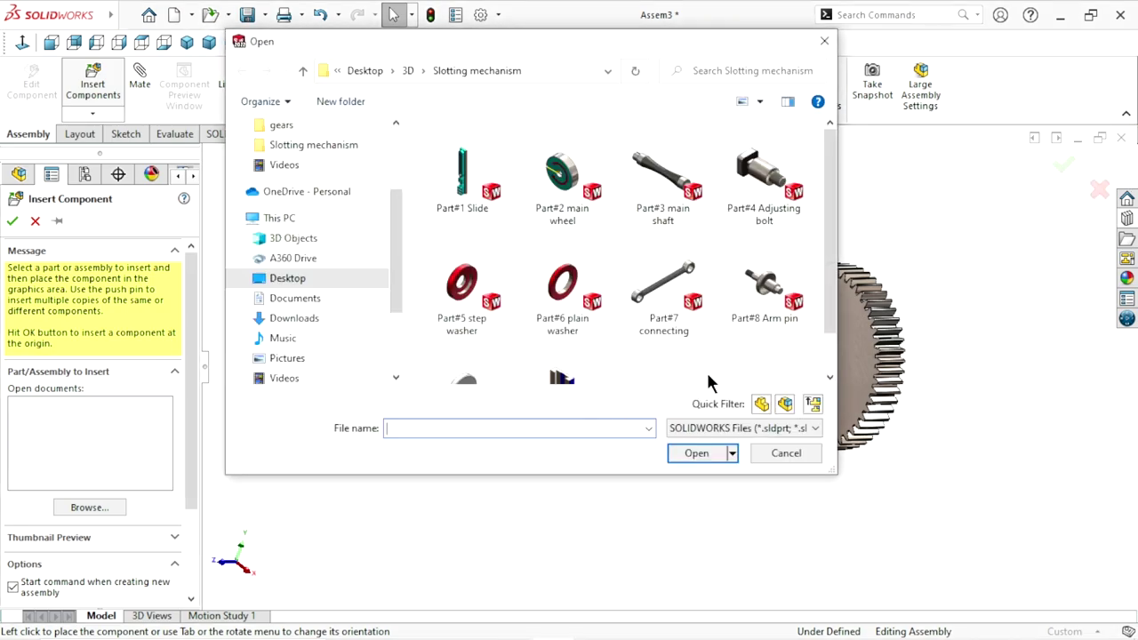
click(548, 204)
click(697, 453)
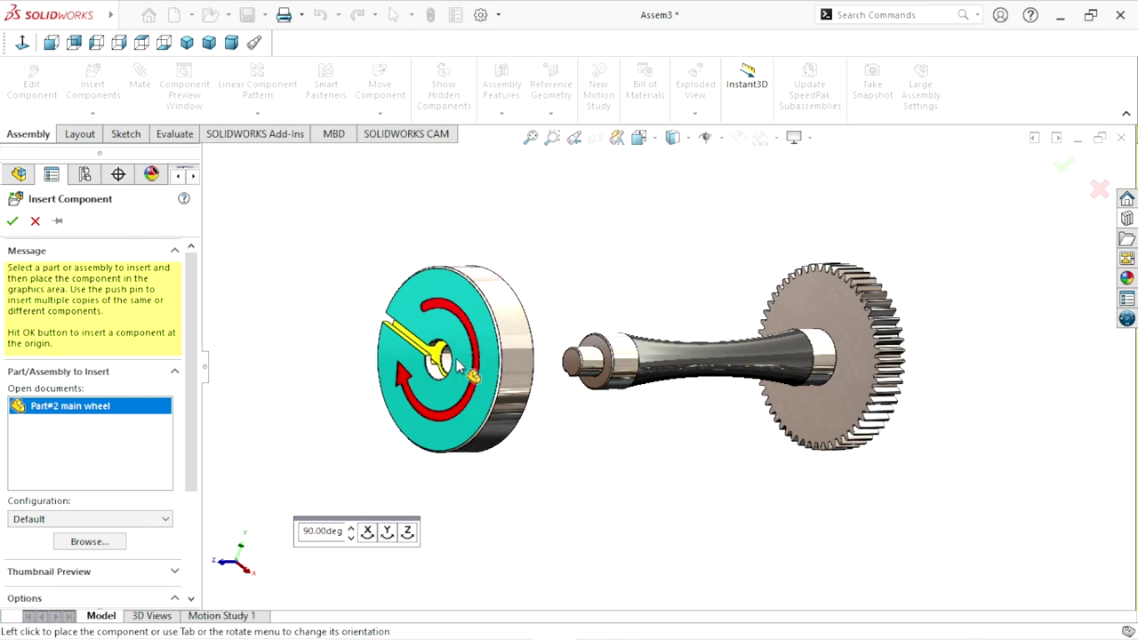
click(574, 495)
Mate the main wheel's bore concentric with the shaft end
scroll(717, 347, down, 2)
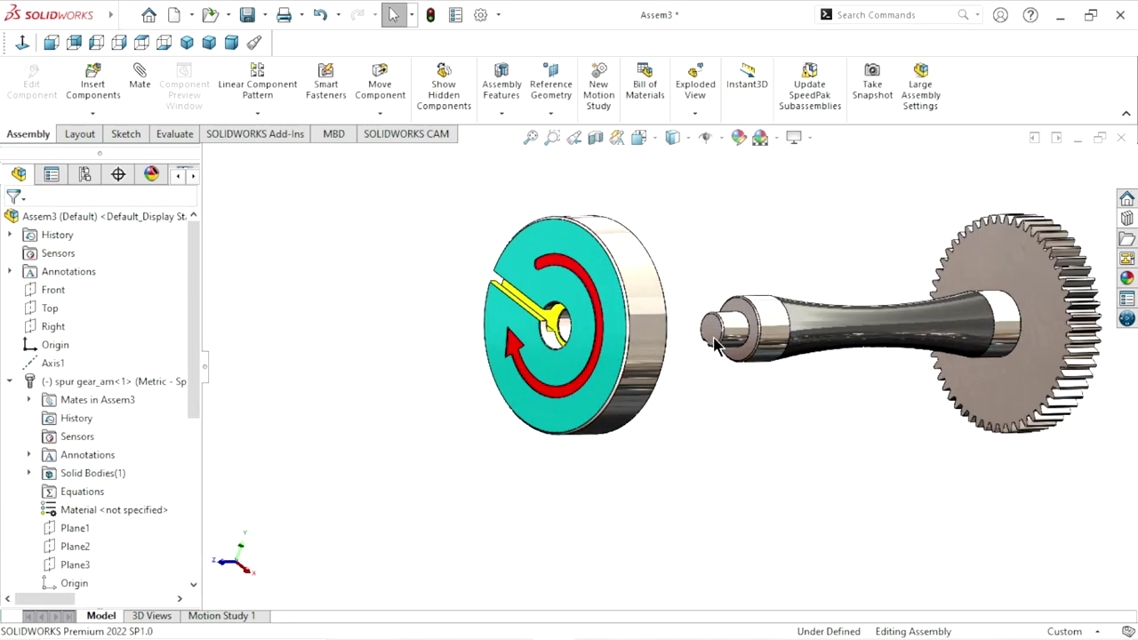
scroll(733, 397, down, 3)
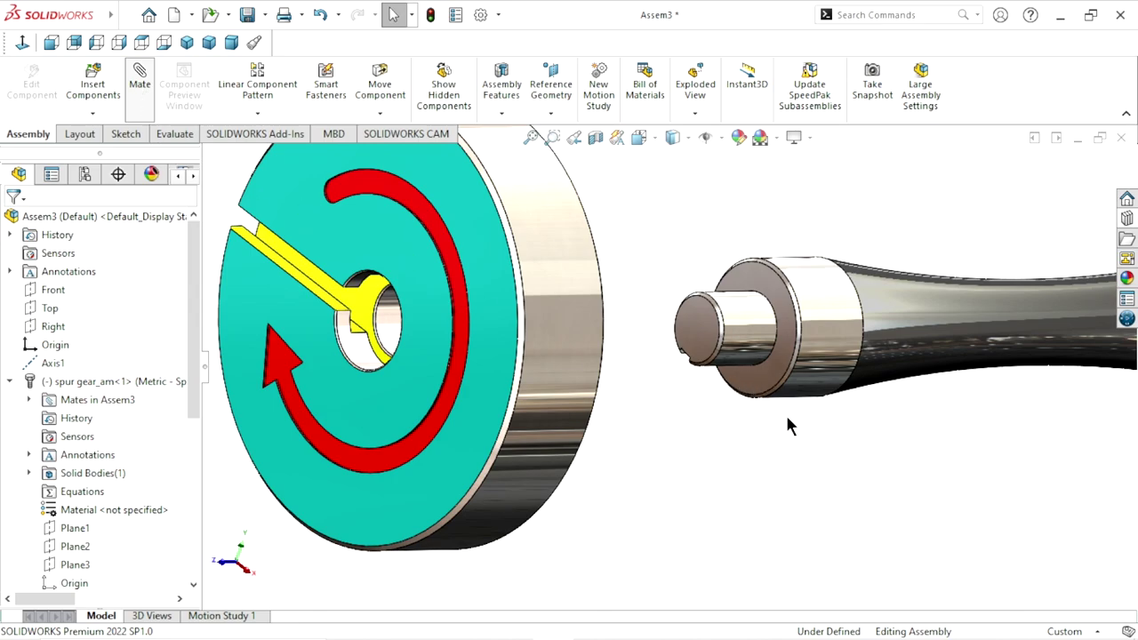
click(747, 313)
scroll(709, 338, up, 3)
scroll(593, 391, down, 2)
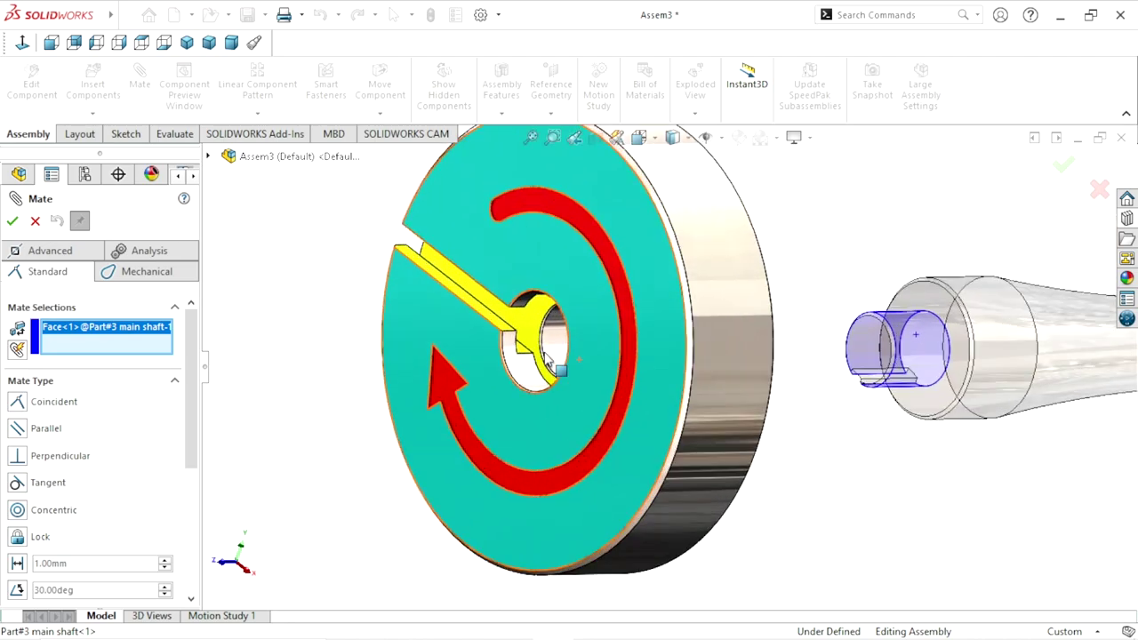
scroll(594, 391, down, 2)
click(587, 348)
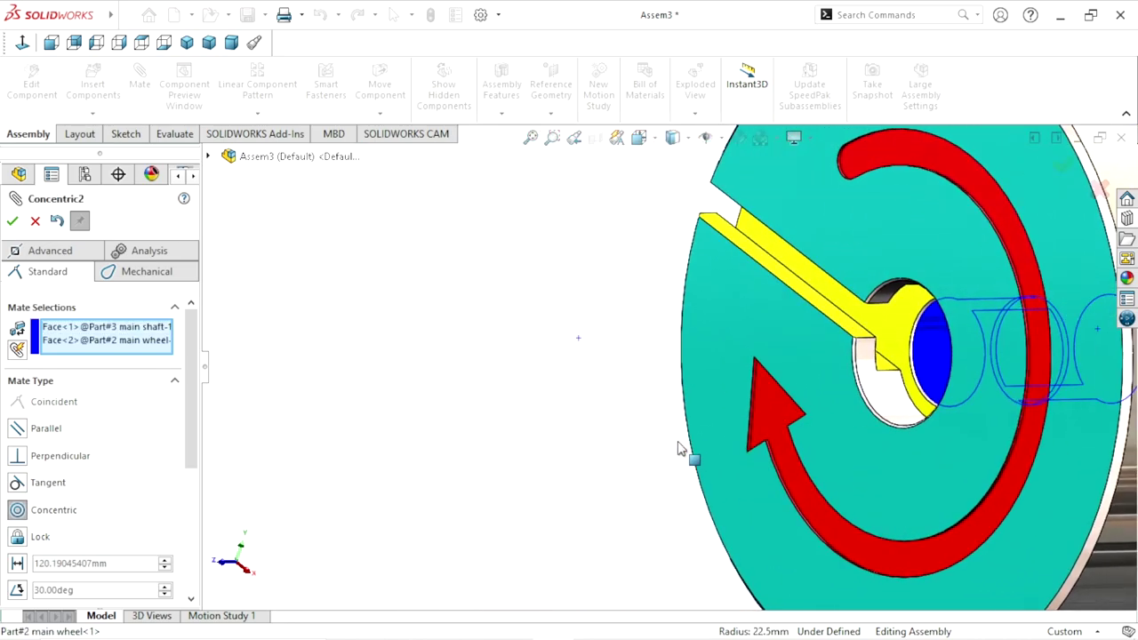
scroll(684, 442, up, 3)
scroll(690, 442, up, 1)
click(882, 466)
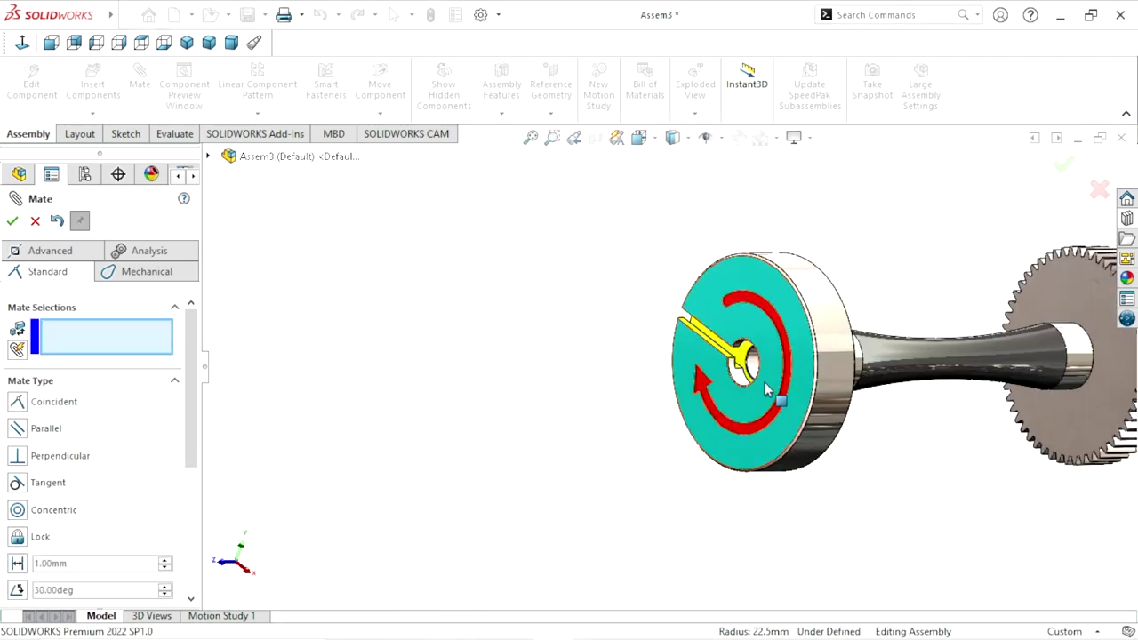
Align the wheel's keyway side face coincident with the shaft's key face
scroll(759, 372, down, 4)
scroll(657, 338, down, 1)
scroll(696, 350, down, 2)
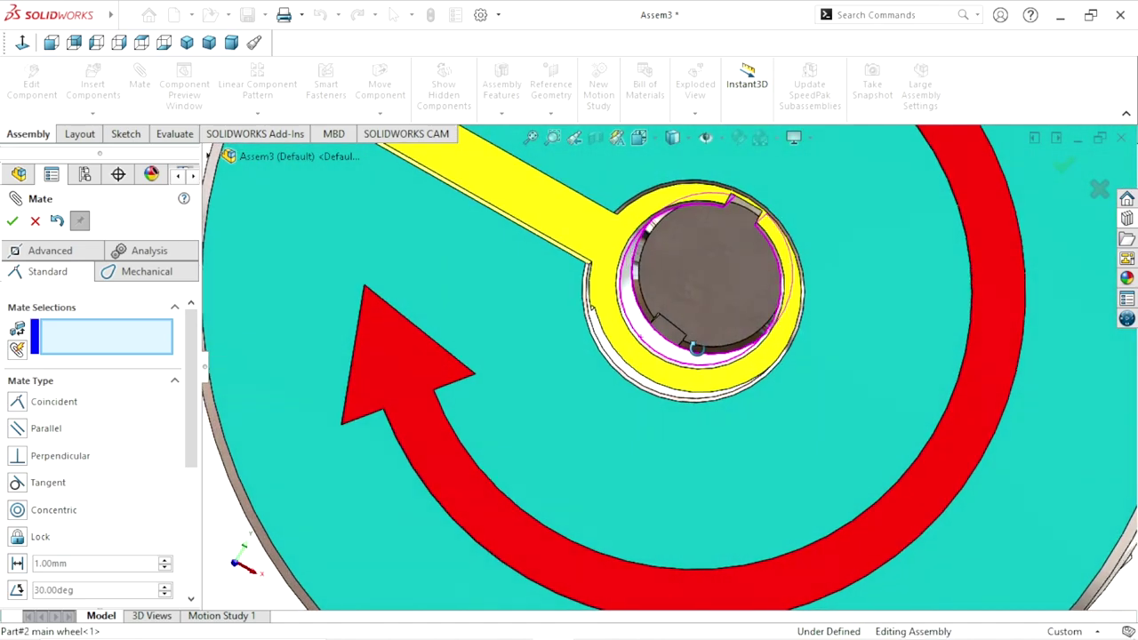
middle_drag(694, 346, 711, 328)
scroll(752, 276, down, 3)
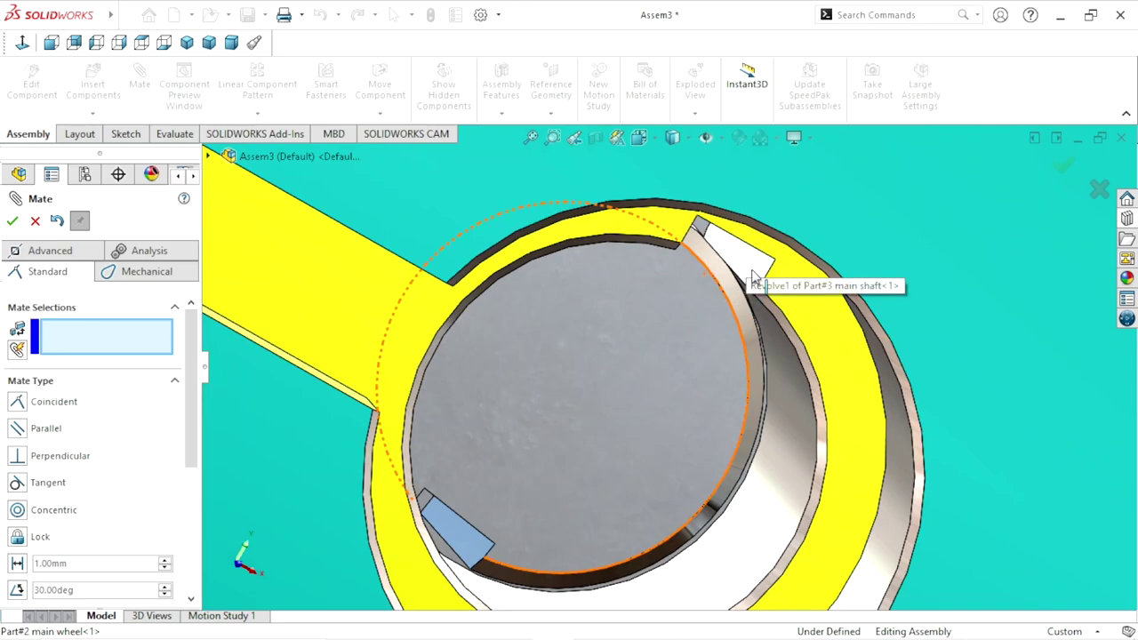
click(755, 277)
scroll(703, 418, up, 3)
mouse_move(681, 445)
middle_down()
mouse_move(635, 394)
mouse_move(399, 418)
mouse_move(480, 389)
mouse_move(460, 348)
middle_up()
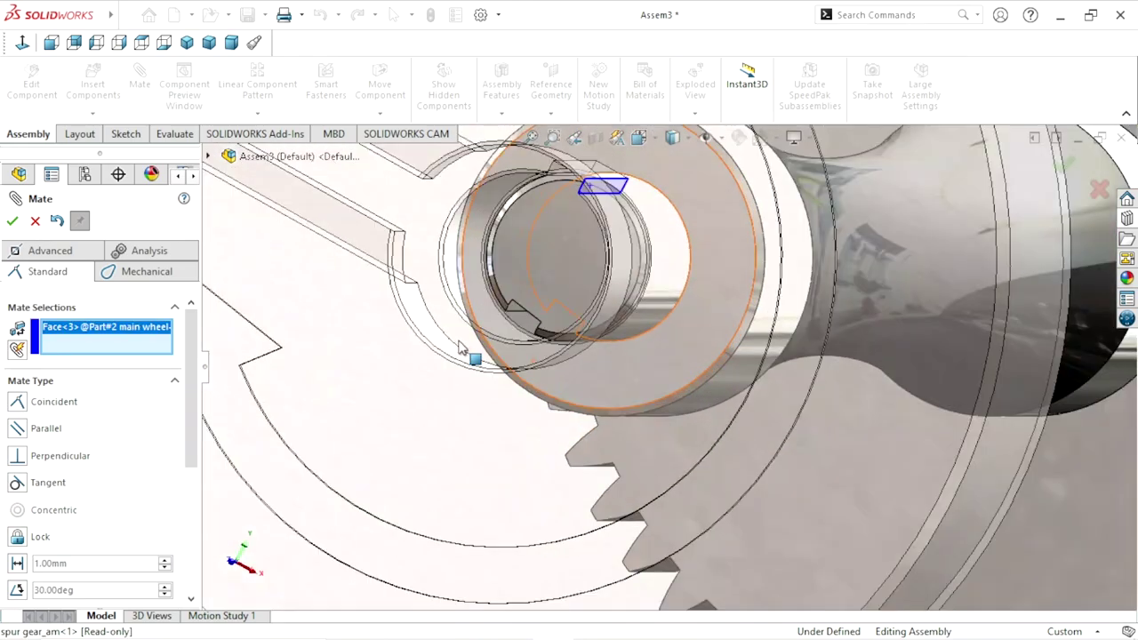
scroll(460, 348, down, 3)
click(566, 326)
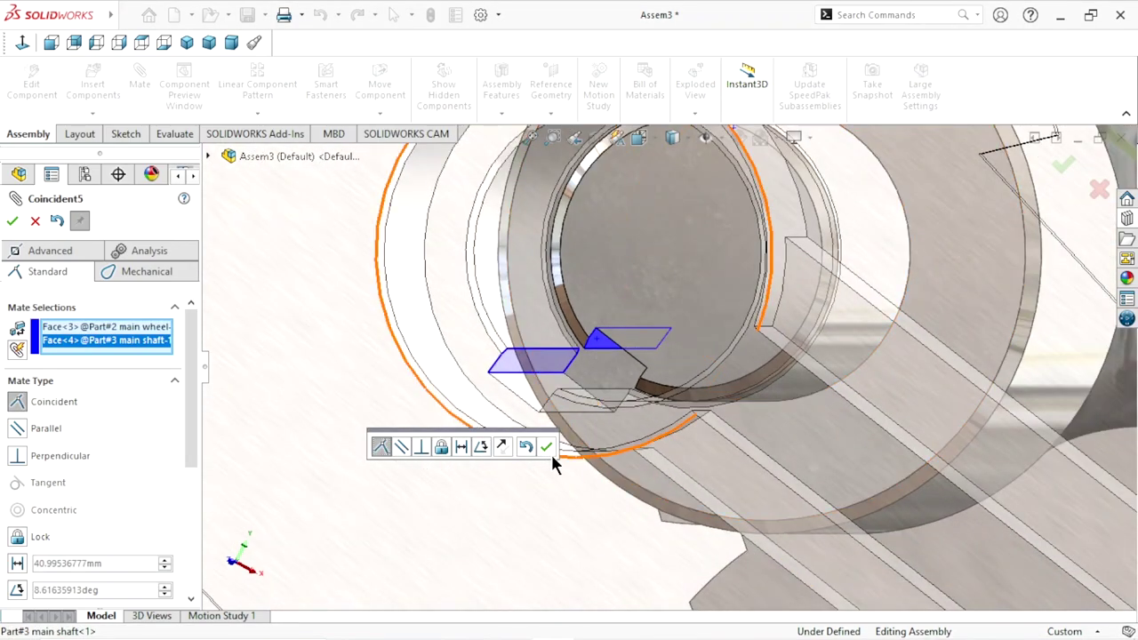
click(546, 446)
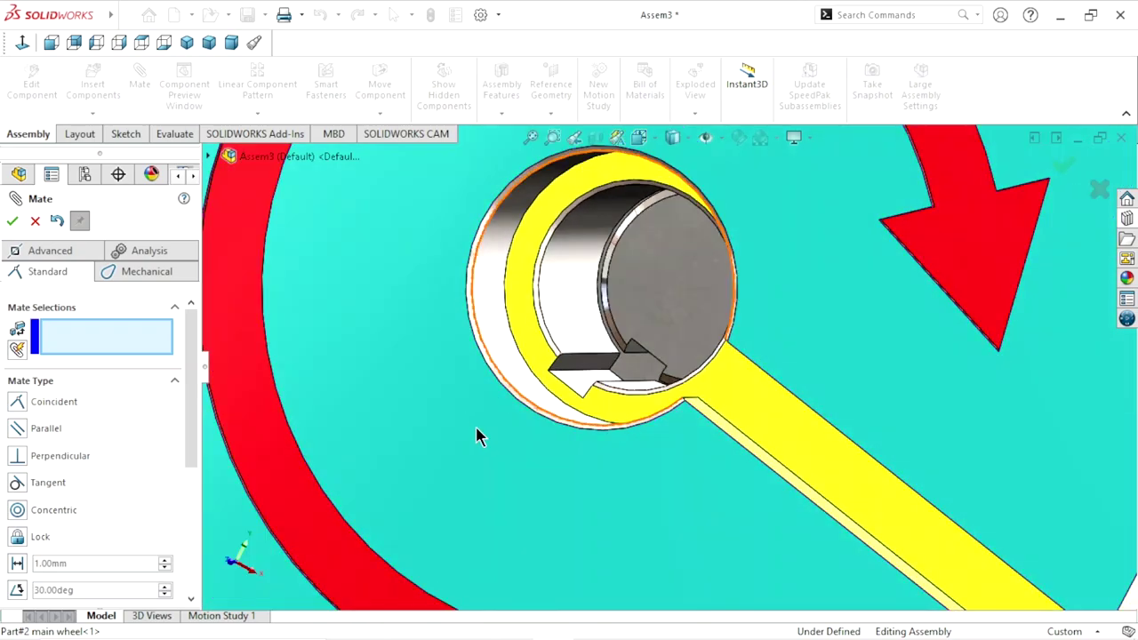
Seat the wheel's back face coincident against the shaft shoulder
scroll(477, 435, up, 5)
mouse_move(714, 447)
middle_down()
mouse_move(642, 442)
mouse_move(611, 424)
middle_up()
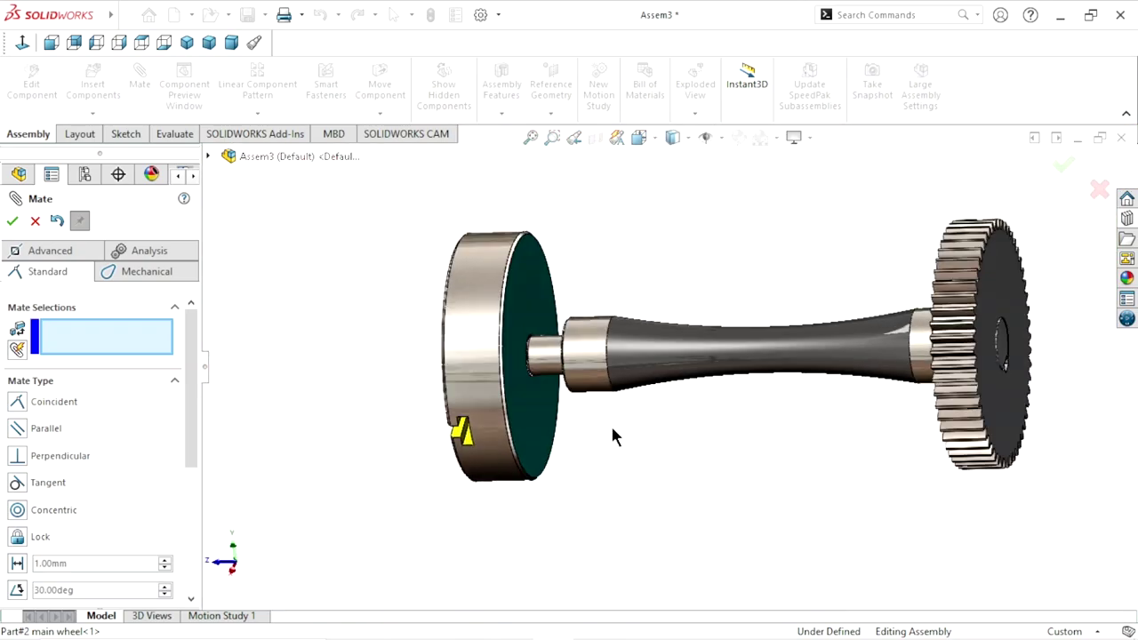
scroll(558, 383, down, 4)
click(493, 284)
mouse_move(493, 284)
middle_down()
mouse_move(514, 354)
mouse_move(484, 326)
middle_up()
scroll(533, 325, down, 4)
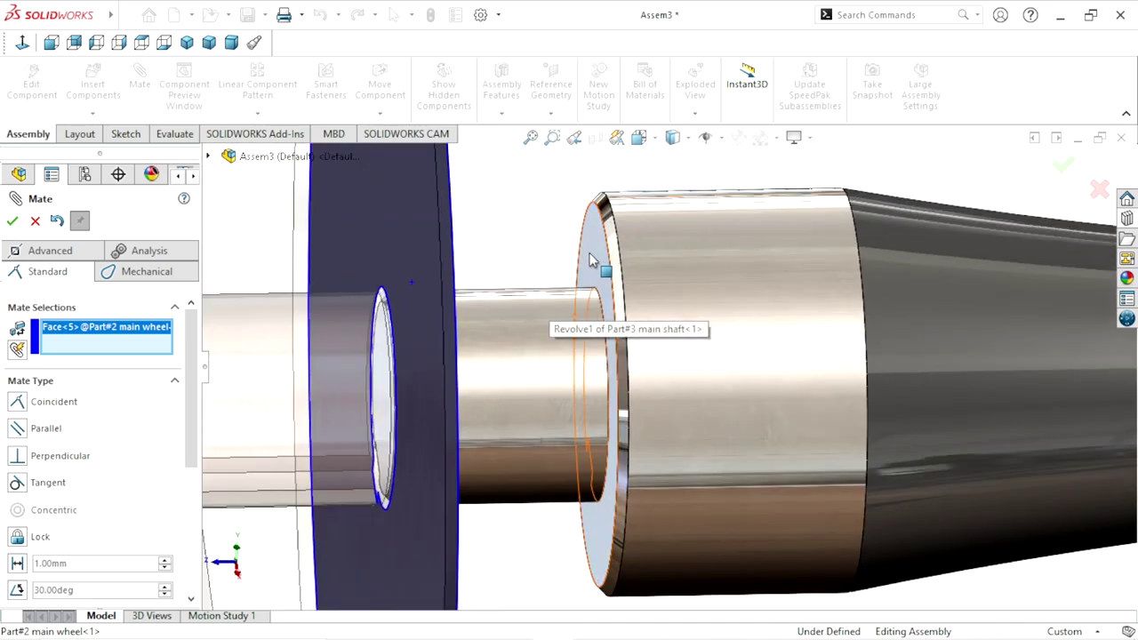
click(594, 260)
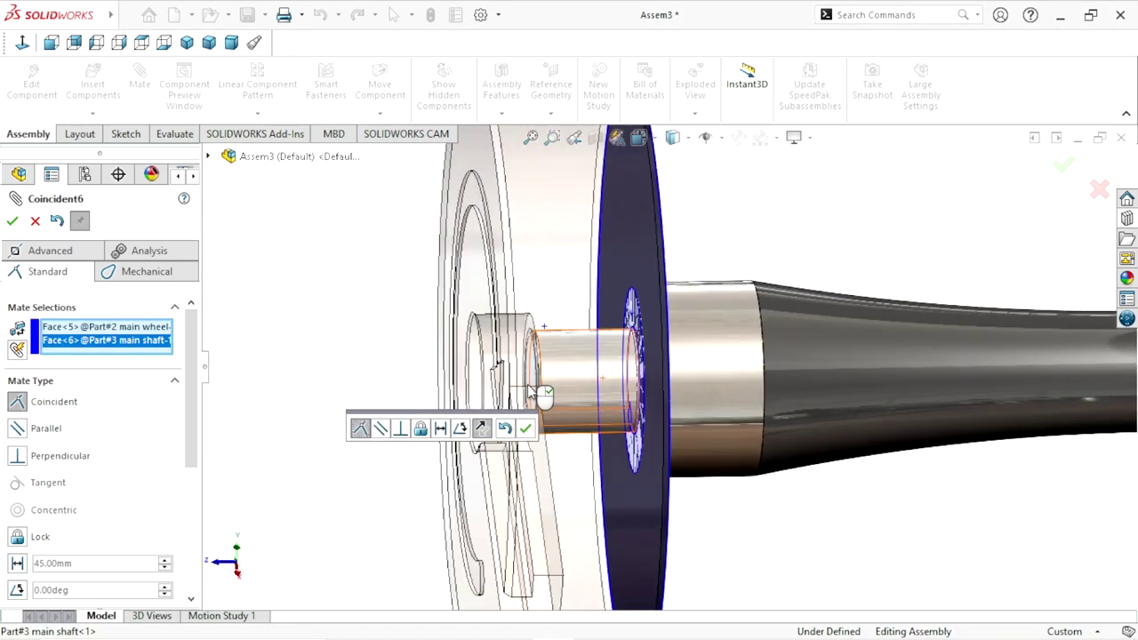
click(526, 430)
scroll(508, 434, up, 6)
scroll(506, 431, down, 1)
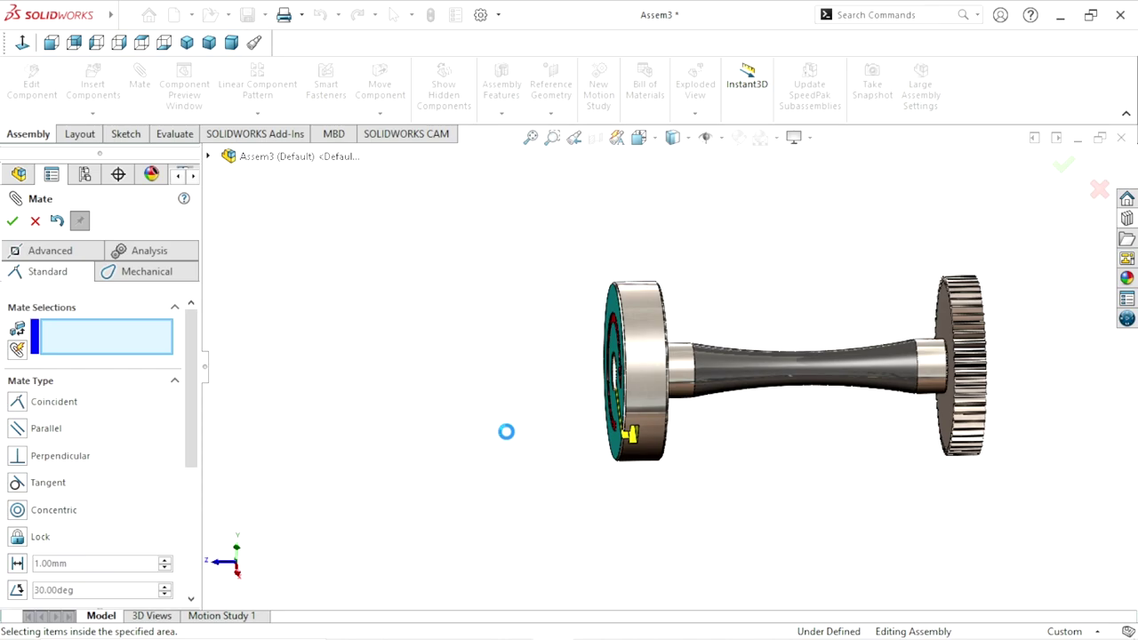
mouse_move(566, 438)
middle_down()
mouse_move(597, 462)
mouse_move(548, 443)
middle_up()
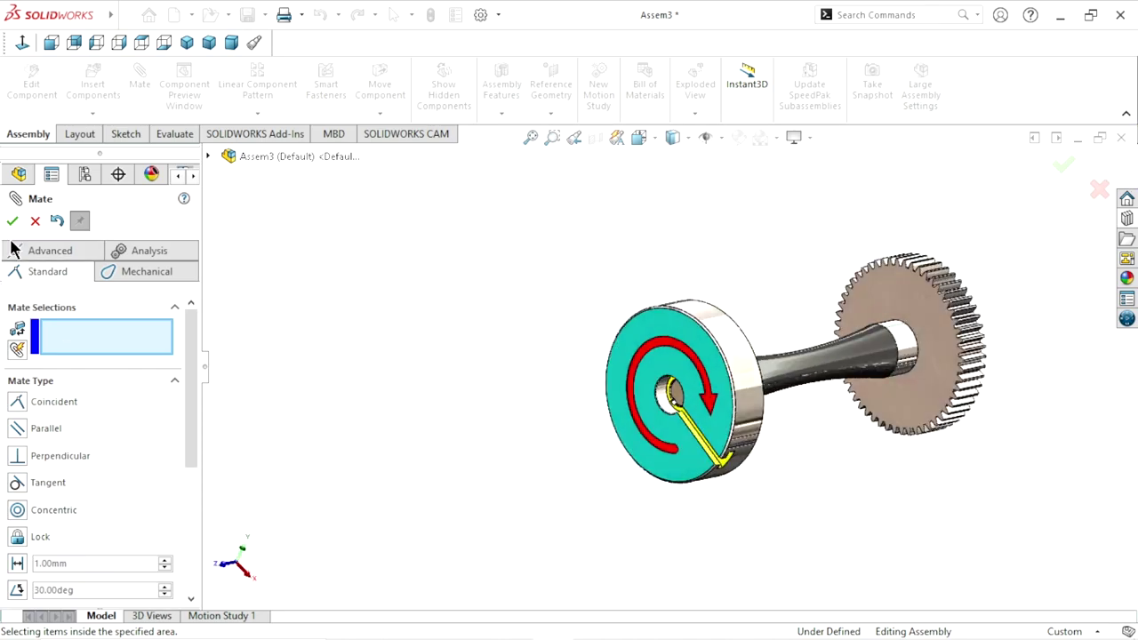
key(Escape)
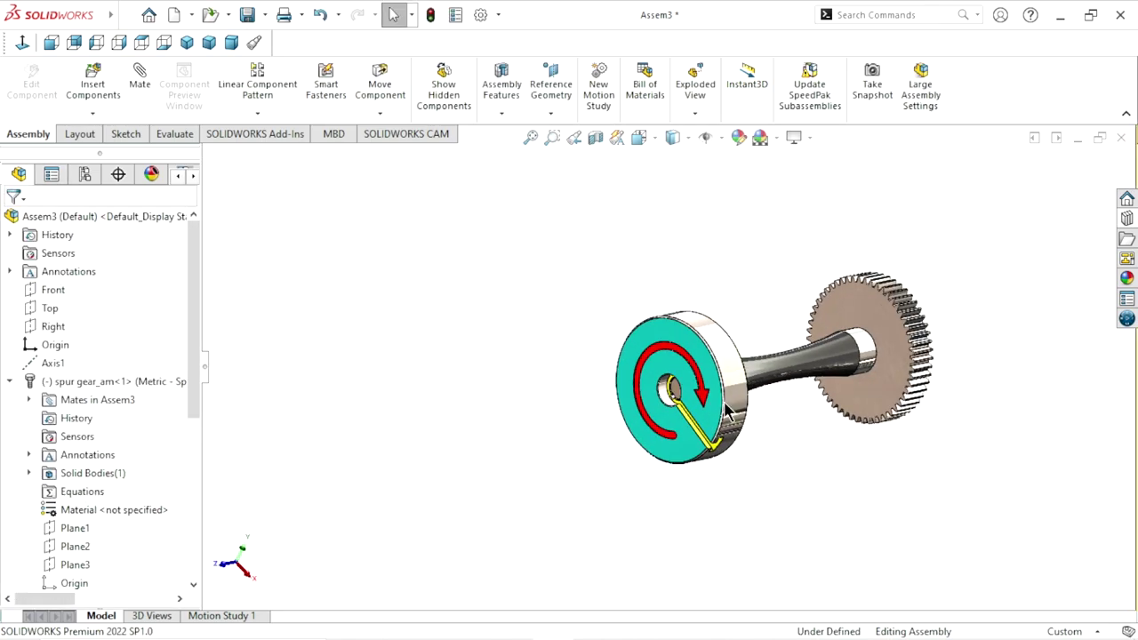
Spin the main wheel around the shaft axis
scroll(697, 444, down, 2)
mouse_move(698, 445)
mouse_down()
mouse_move(680, 288)
mouse_move(613, 267)
mouse_move(490, 330)
mouse_up()
click(349, 354)
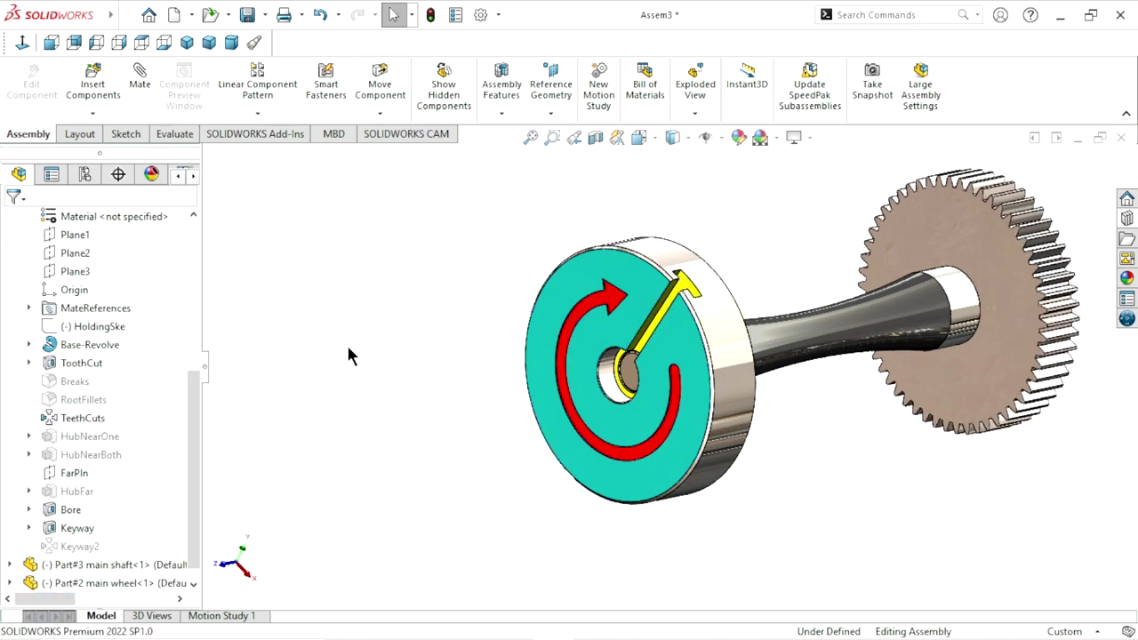
Insert the Part#4 adjusting bolt, Part#5 step washer, Part#6 plain washer and connecting rod beside the wheel
click(87, 91)
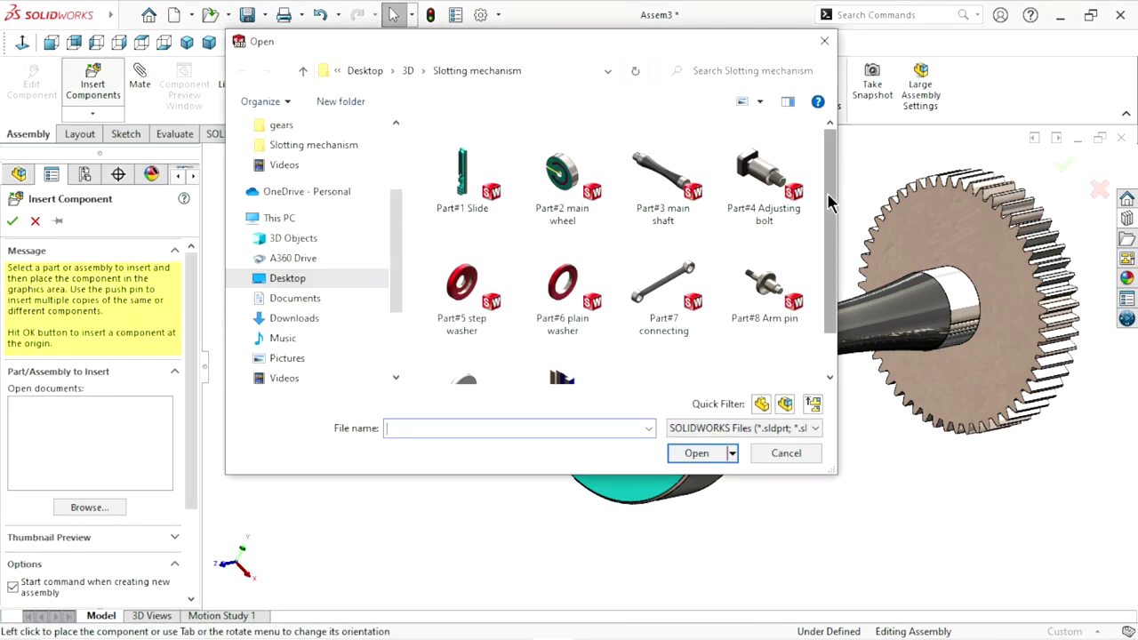
click(778, 178)
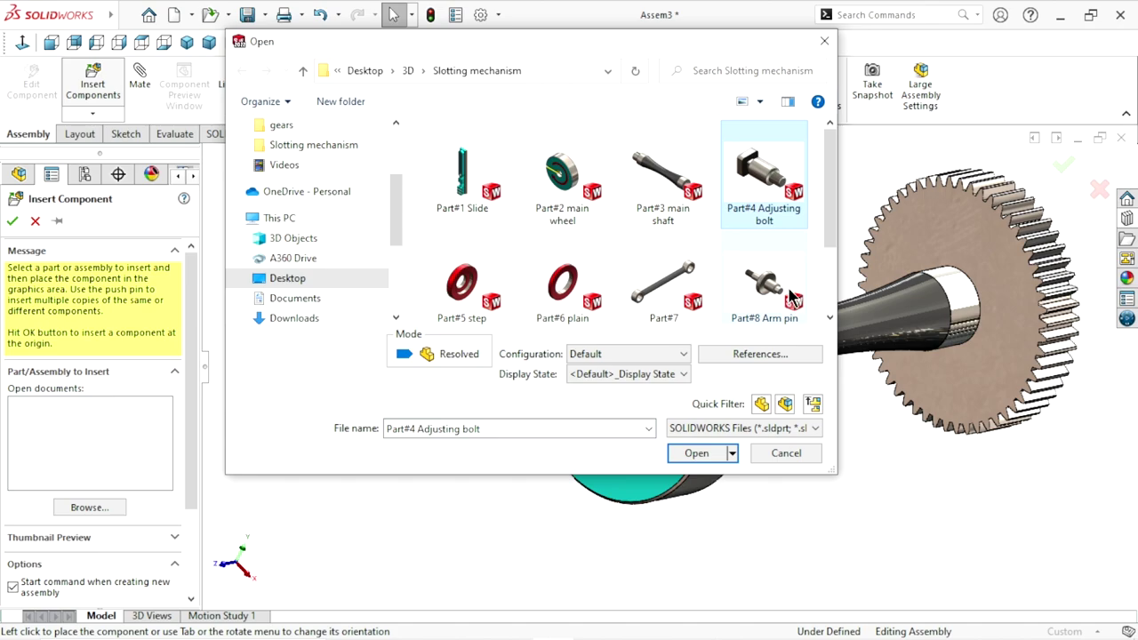
ctrl+click(558, 291)
ctrl+click(462, 283)
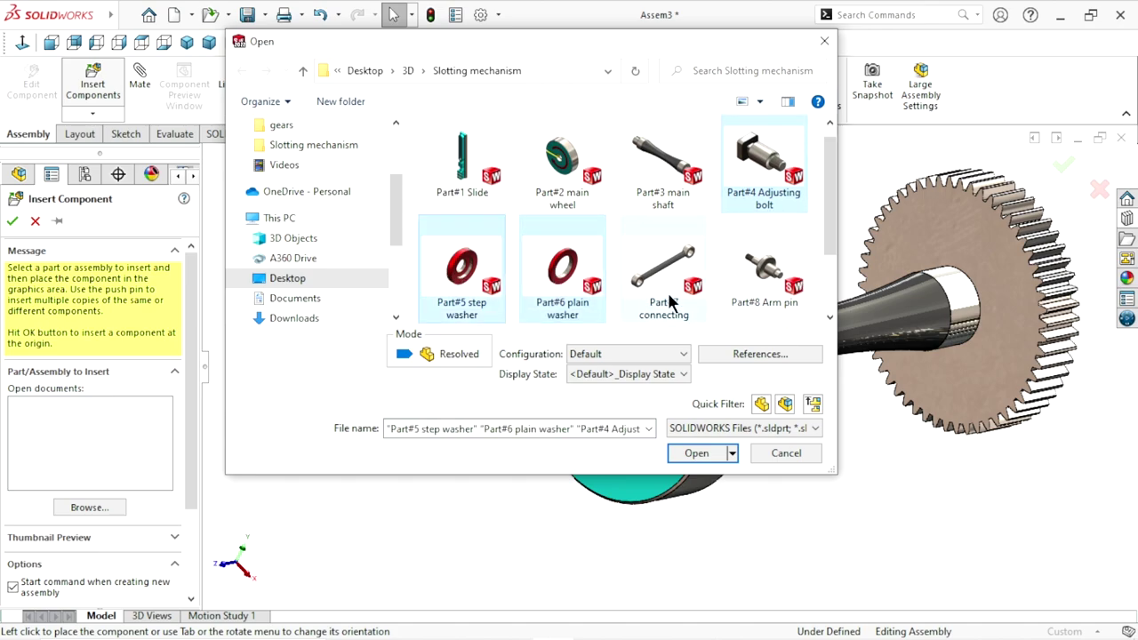
click(697, 453)
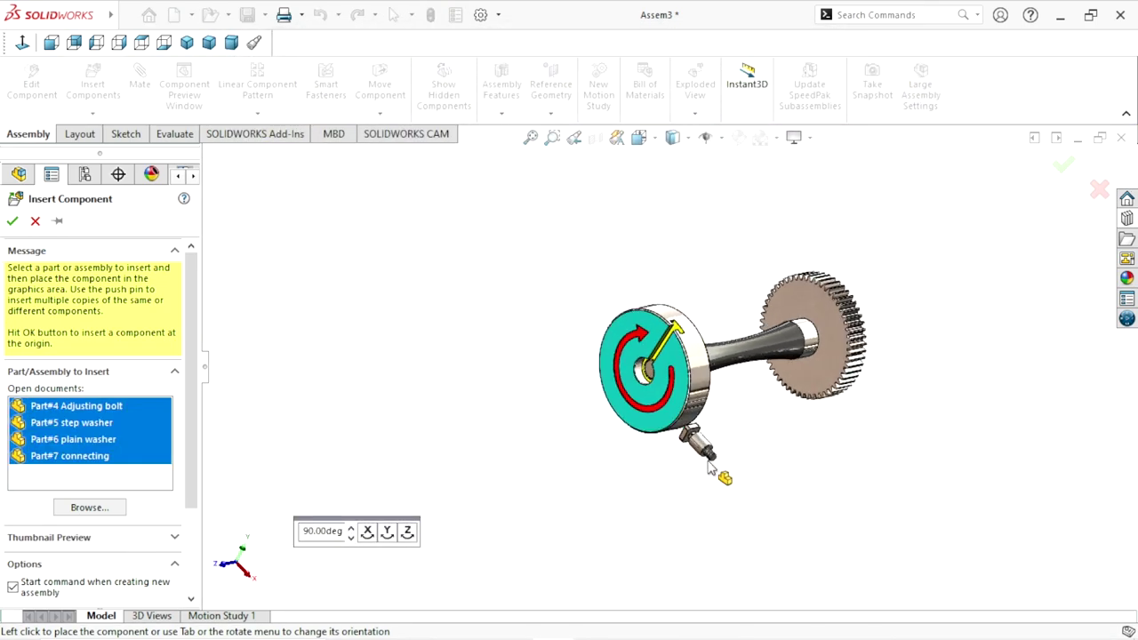
click(548, 336)
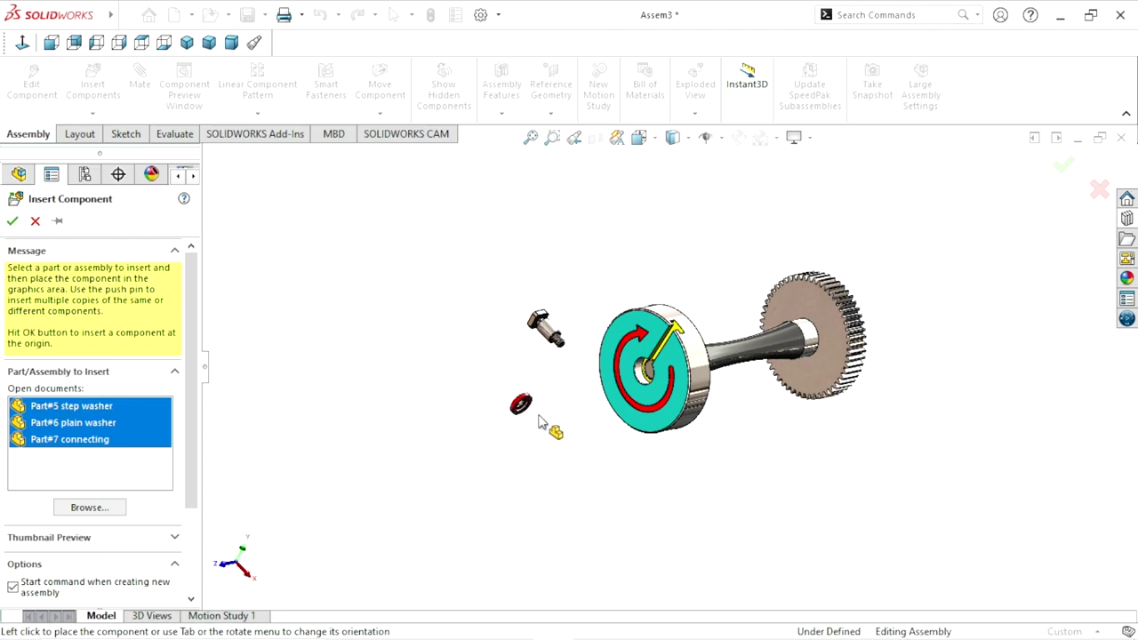
click(497, 356)
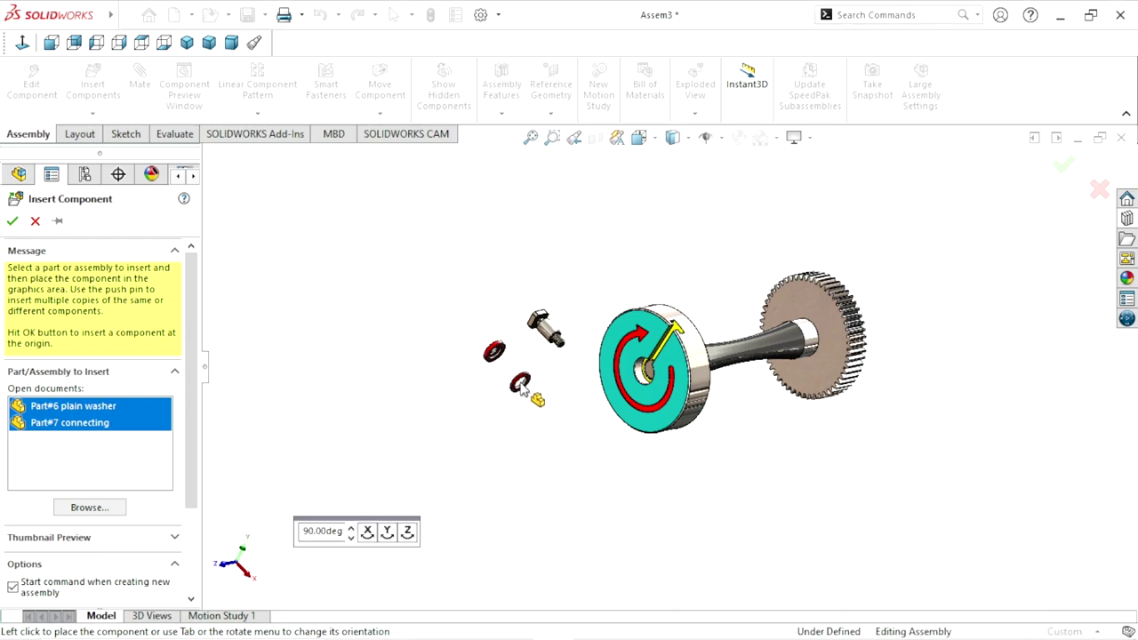
click(520, 382)
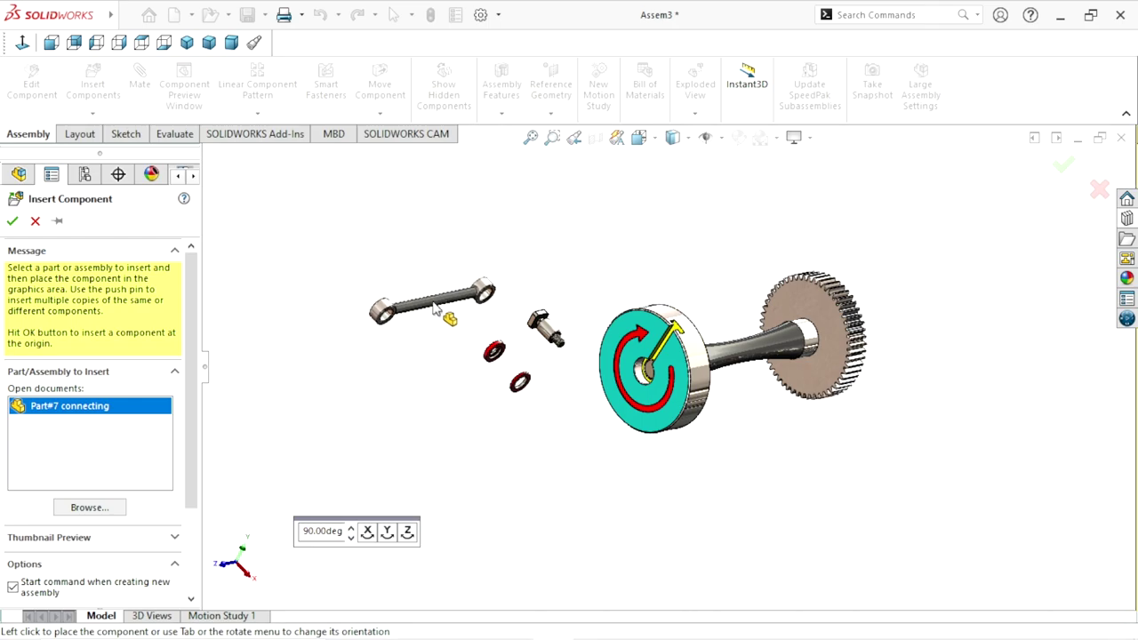
click(448, 313)
scroll(646, 380, down, 2)
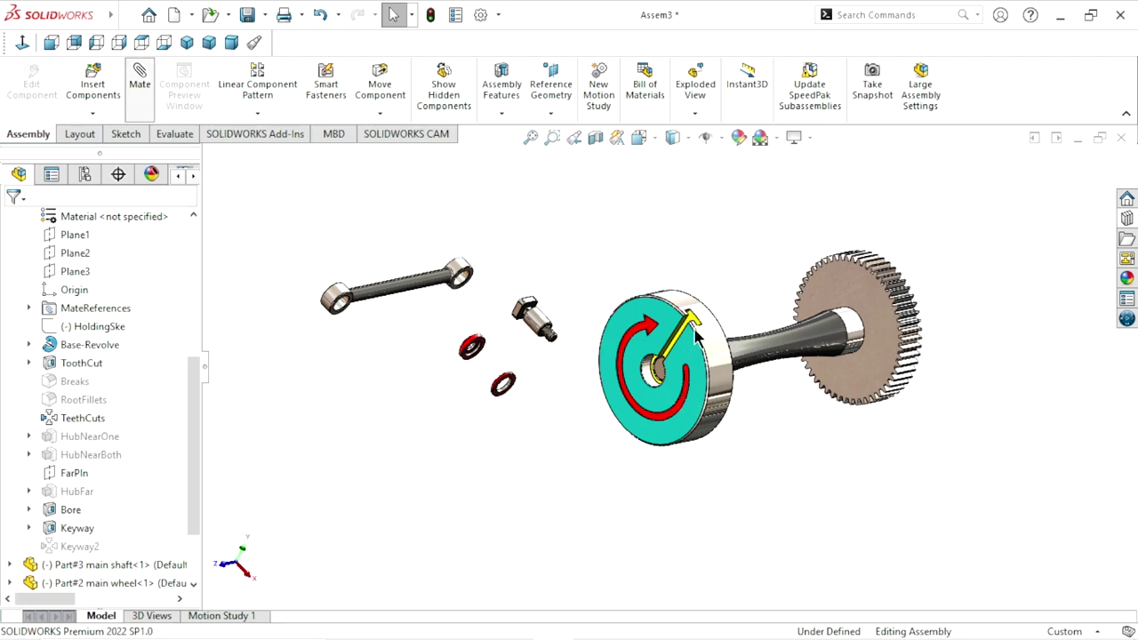
Mate the adjusting bolt face coincident with the main wheel's slot face
scroll(698, 334, down, 3)
scroll(686, 329, down, 3)
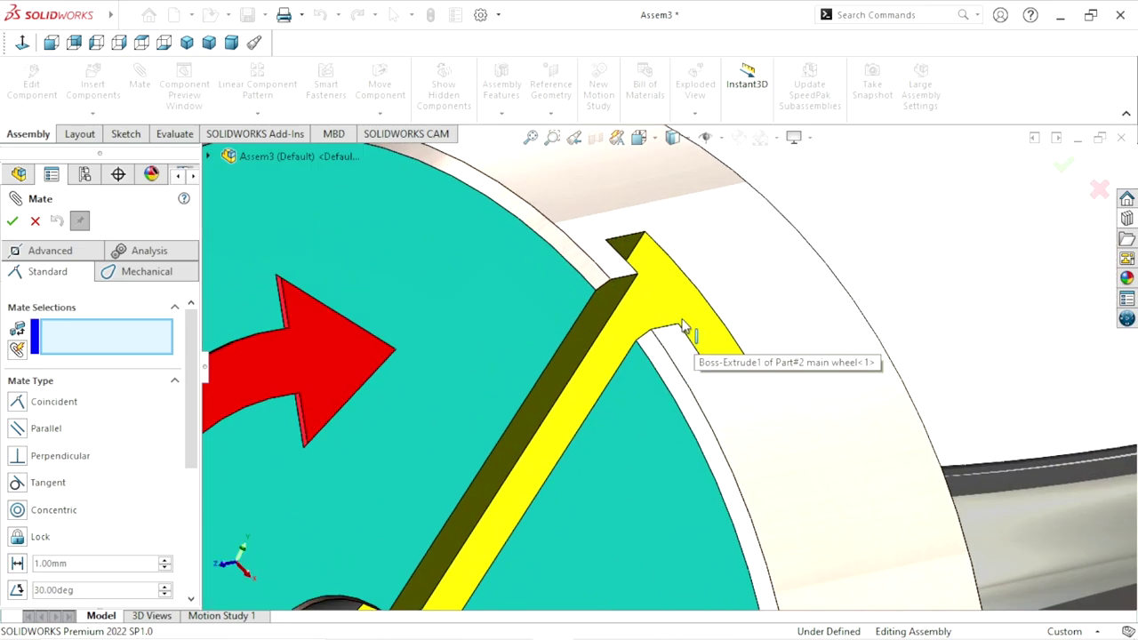
click(629, 253)
scroll(613, 320, up, 3)
scroll(578, 400, up, 3)
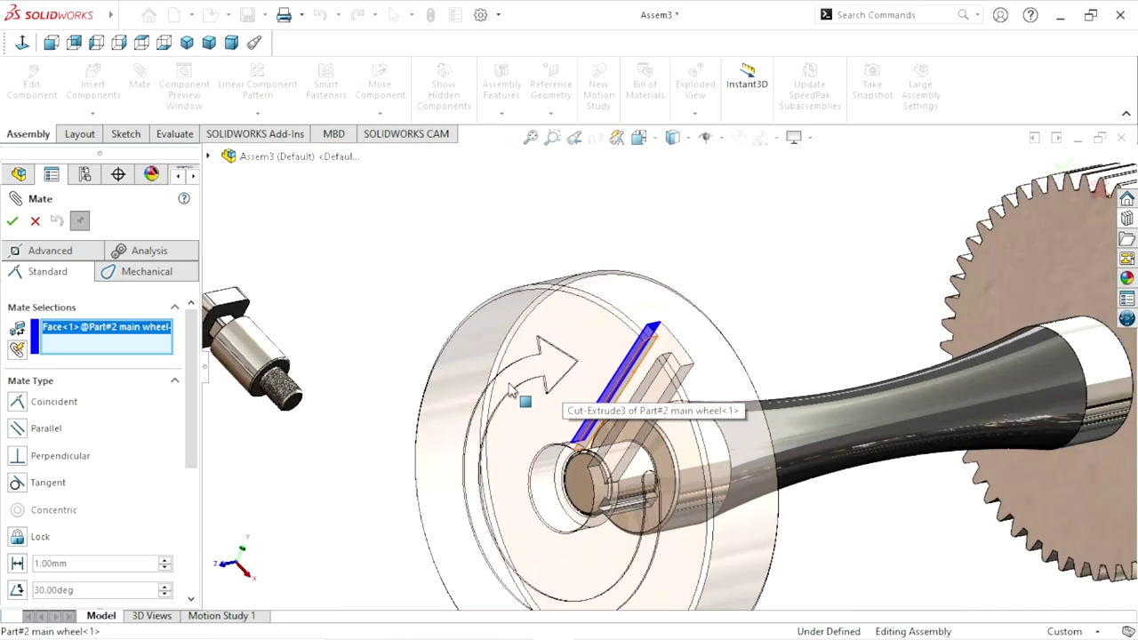
scroll(498, 382, up, 2)
scroll(382, 338, down, 3)
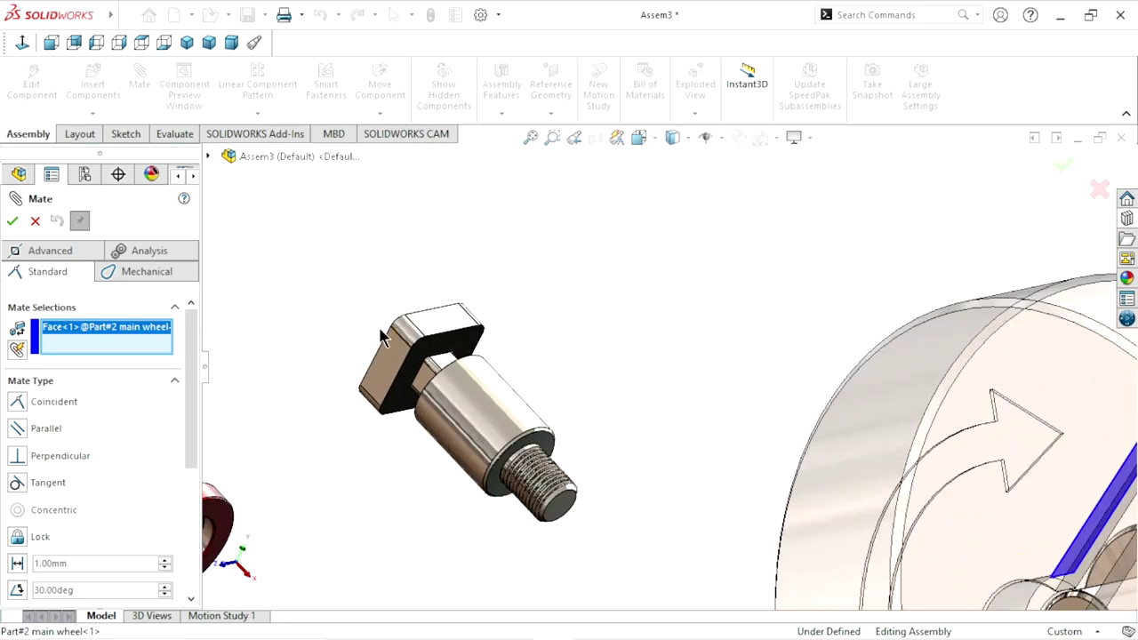
click(453, 331)
scroll(800, 498, up, 3)
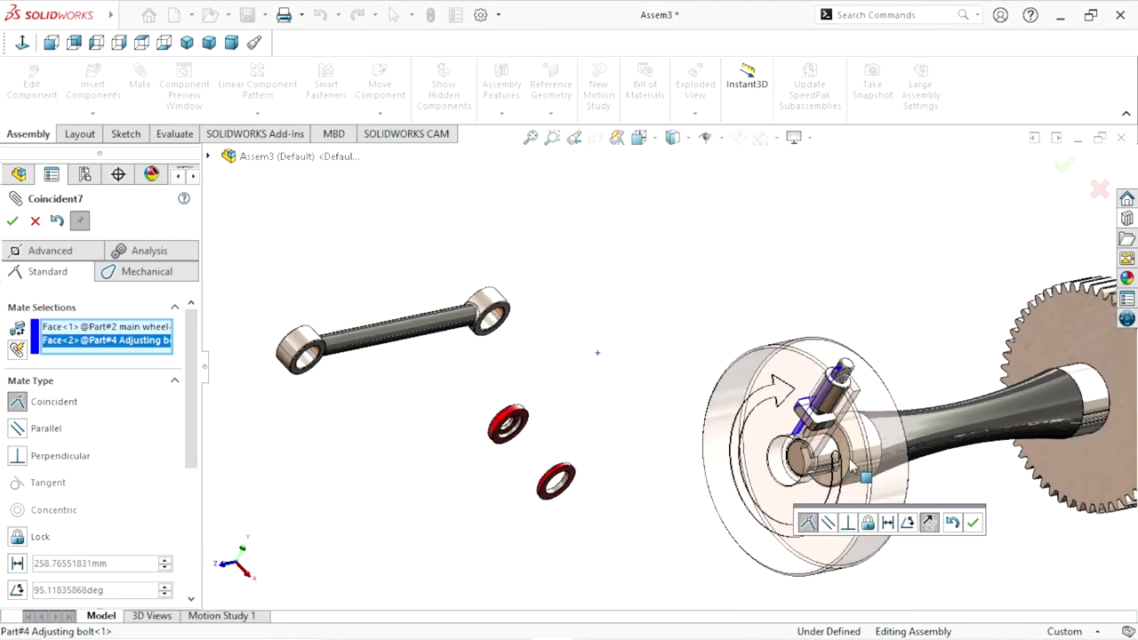
click(973, 525)
scroll(782, 409, down, 3)
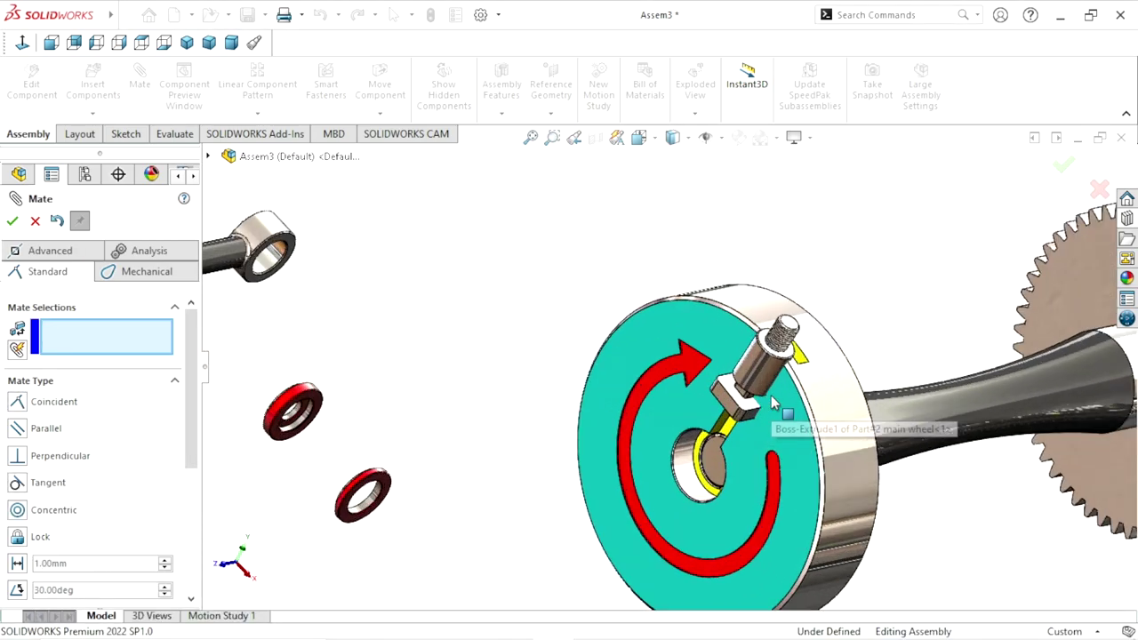
mouse_move(782, 343)
mouse_down()
mouse_move(811, 258)
mouse_move(804, 266)
mouse_up()
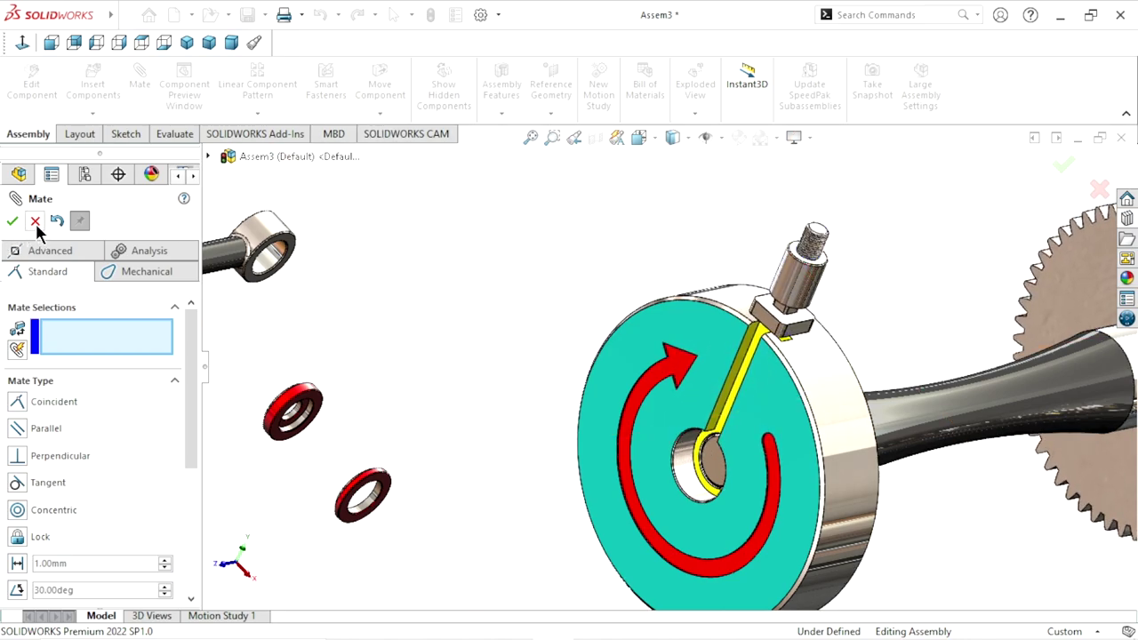
key(Escape)
Rotate the main wheel so the yellow slot runs sideways
click(380, 113)
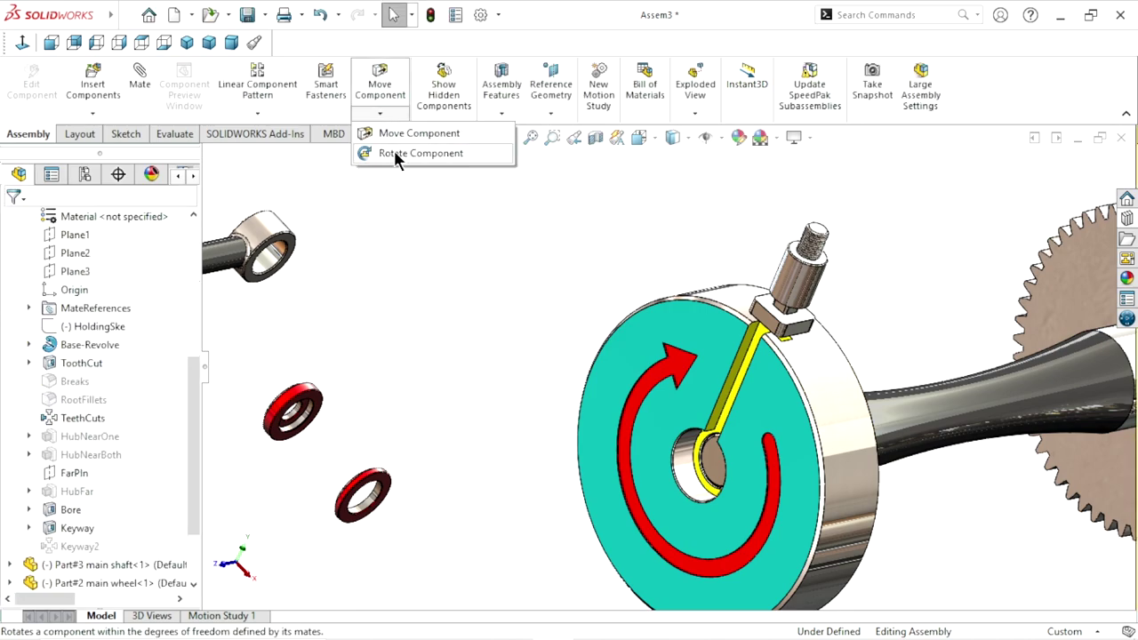
mouse_move(820, 233)
mouse_down()
mouse_move(780, 243)
mouse_move(826, 194)
mouse_move(813, 247)
mouse_up()
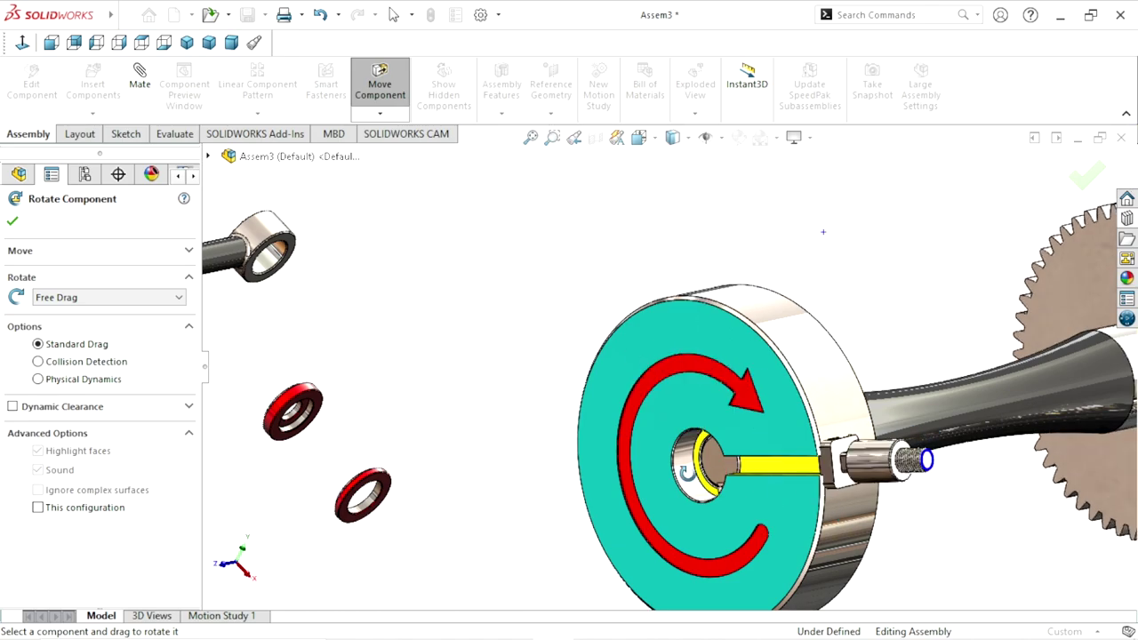
key(Escape)
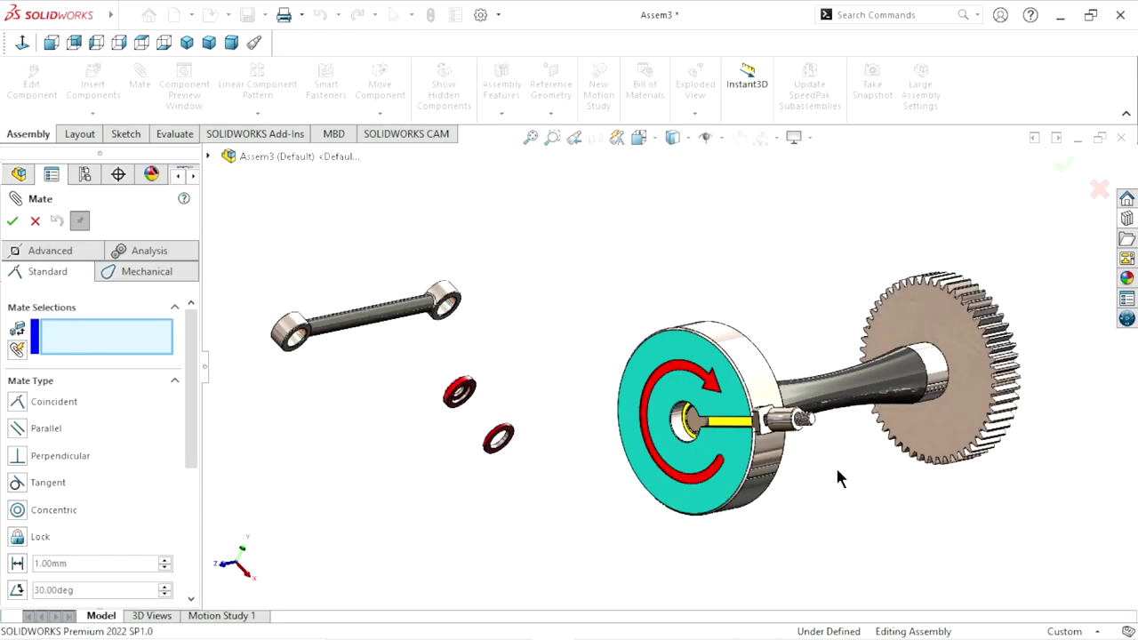
Mate the bolt bracket face coincident to the wheel face with flipped alignment
scroll(836, 471, down, 2)
scroll(711, 400, down, 3)
scroll(657, 347, down, 2)
click(632, 324)
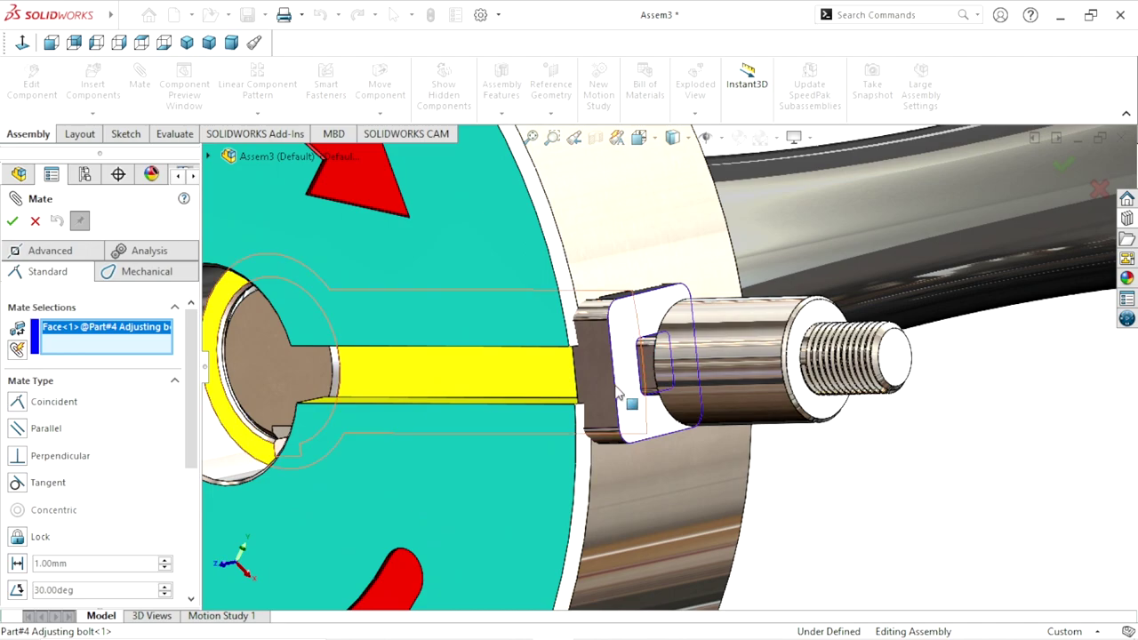
scroll(631, 324, up, 3)
mouse_move(631, 325)
middle_down()
mouse_move(576, 336)
mouse_move(546, 267)
mouse_move(515, 252)
mouse_move(686, 425)
middle_up()
scroll(684, 425, down, 2)
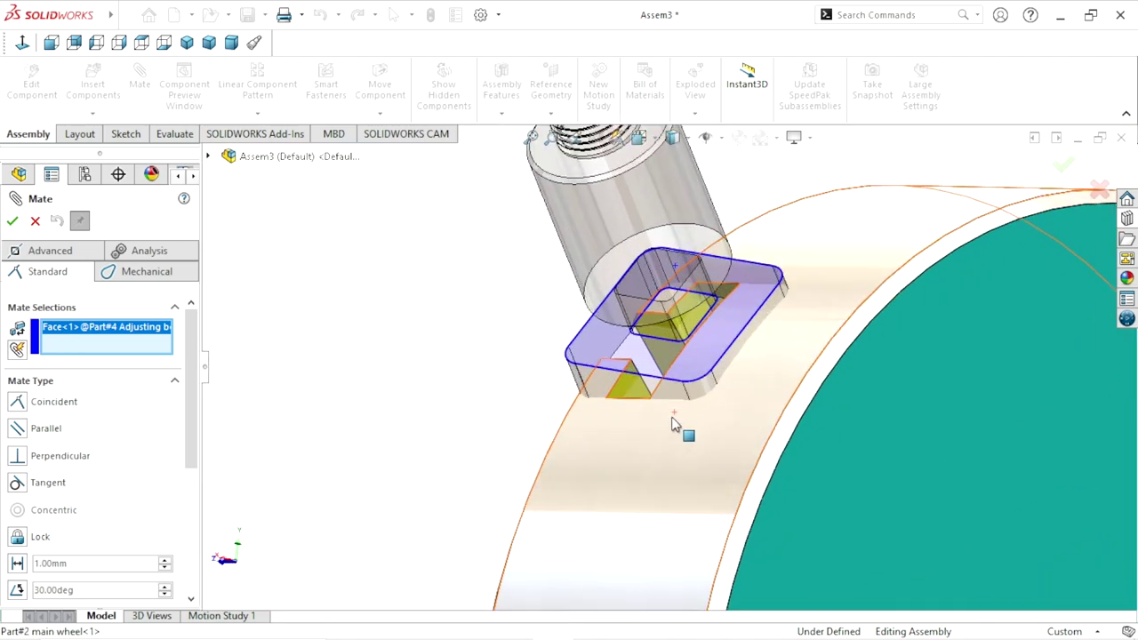
scroll(667, 417, down, 3)
click(614, 355)
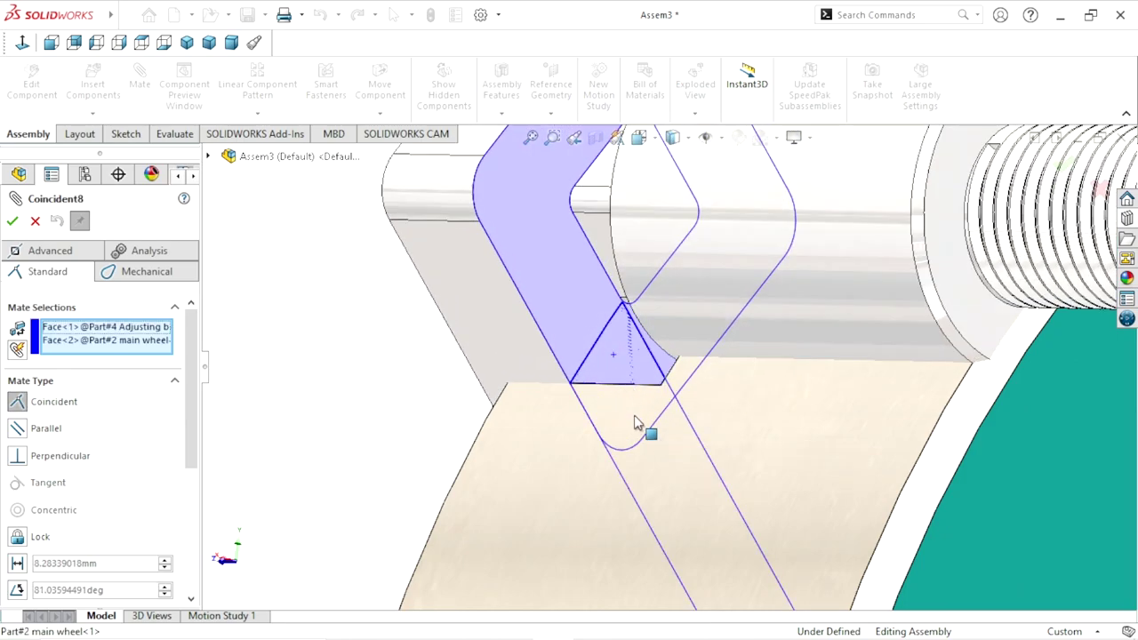
click(756, 472)
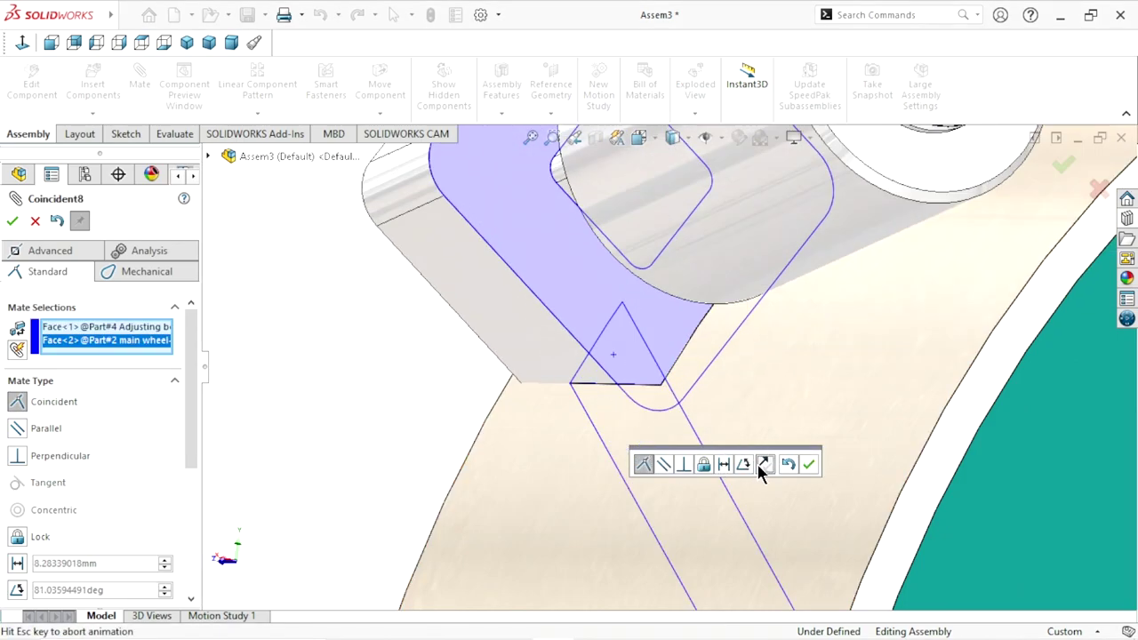
click(808, 464)
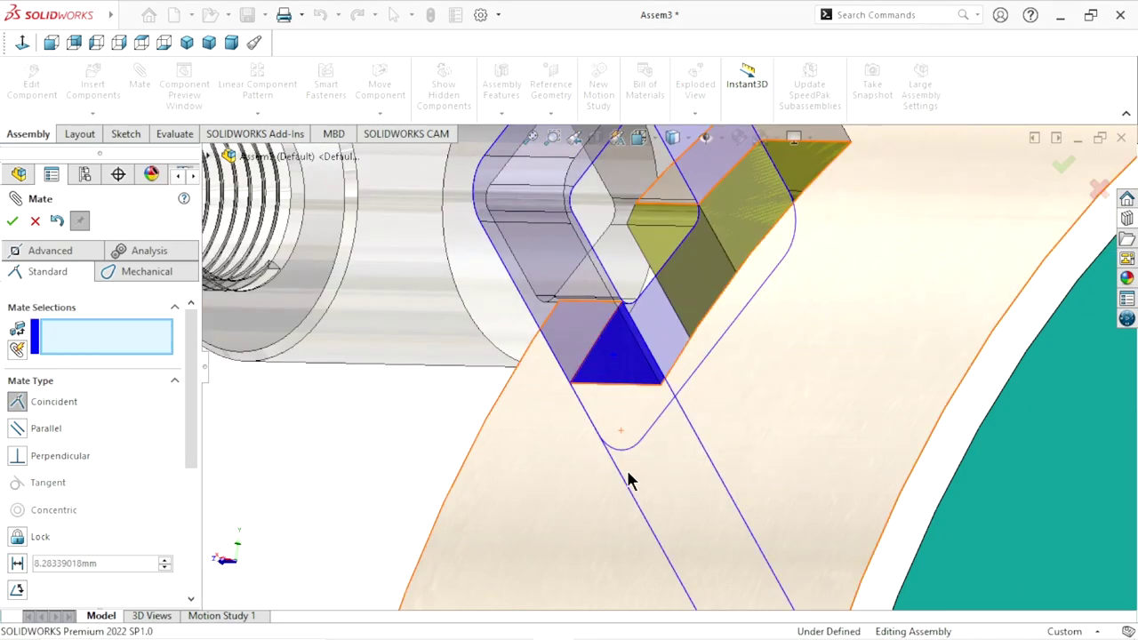
Slide the pin and bracket along the wheel slot
scroll(627, 475, up, 5)
scroll(571, 437, up, 1)
mouse_move(541, 444)
middle_down()
mouse_move(514, 342)
mouse_move(620, 302)
middle_up()
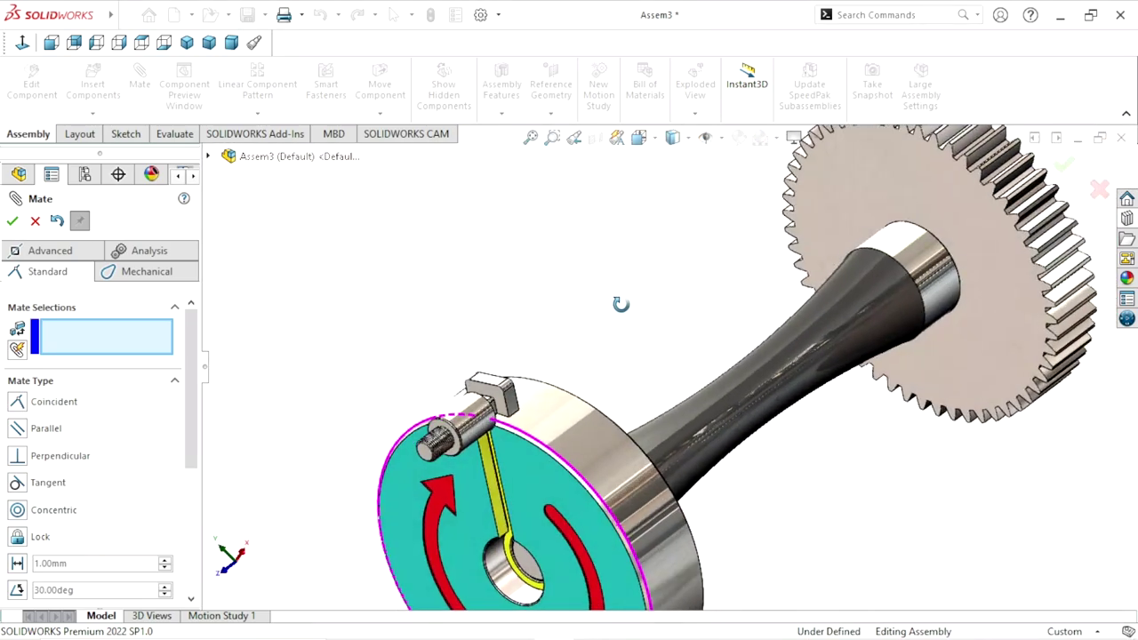
scroll(620, 302, up, 2)
scroll(578, 409, down, 5)
drag(578, 409, 645, 473)
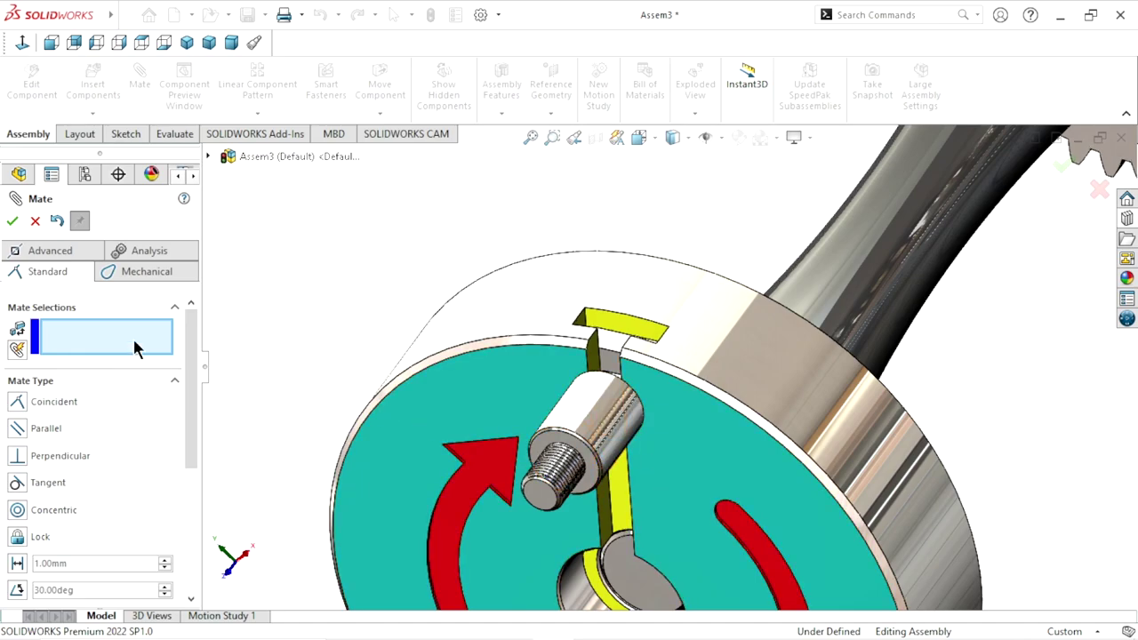
Add a 130 distance mate between the wheel rim and the bolt face
scroll(662, 413, down, 2)
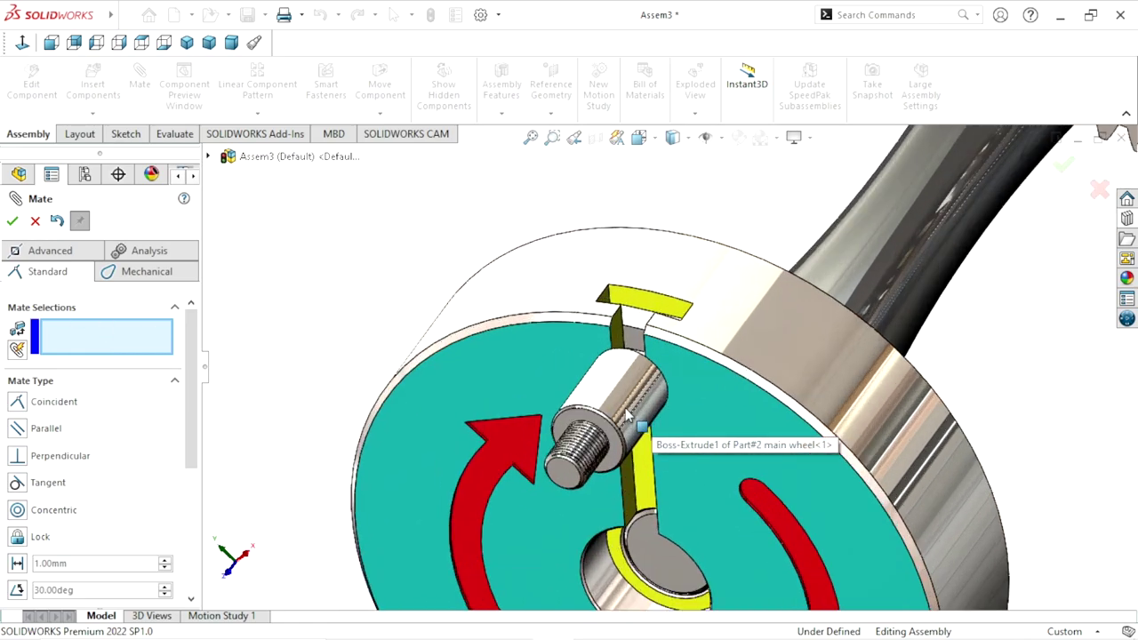
scroll(662, 414, down, 1)
click(698, 218)
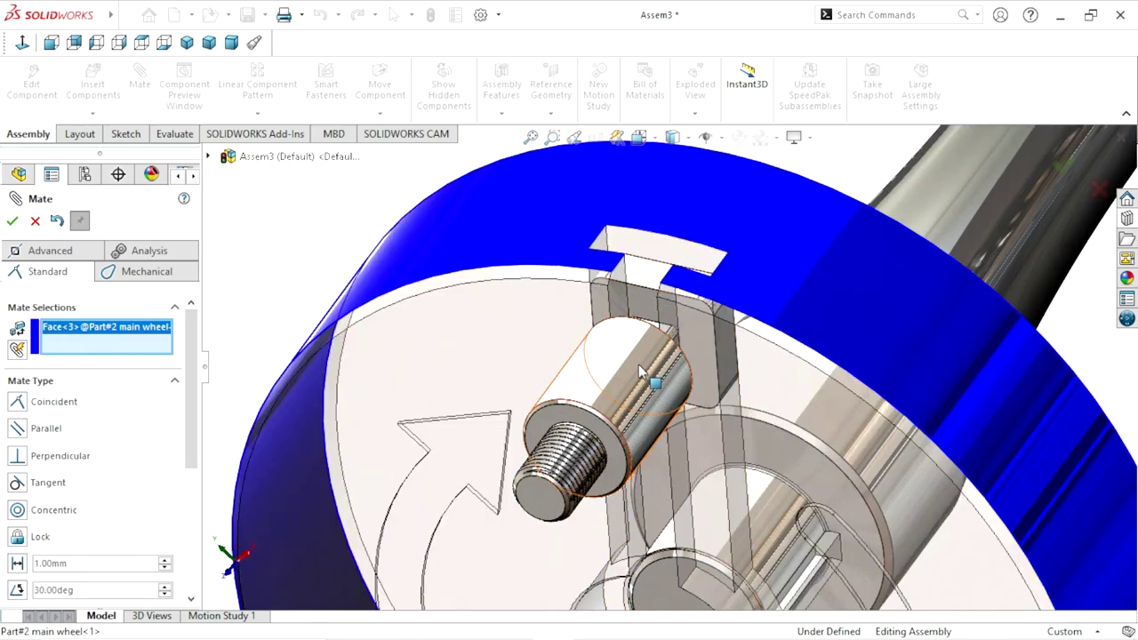
click(671, 302)
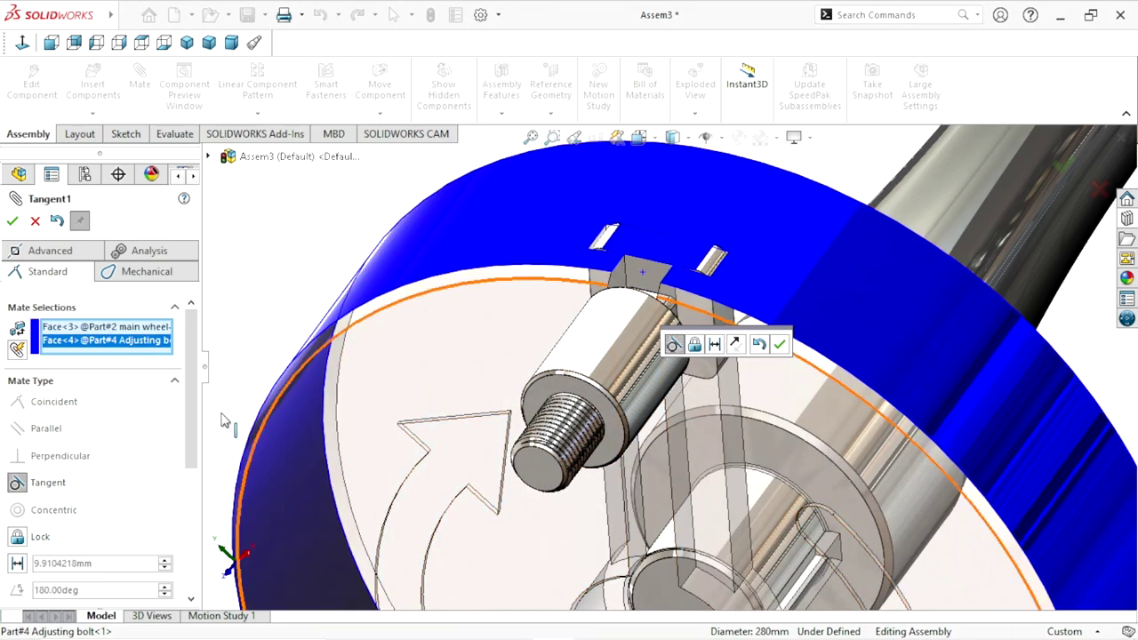
drag(188, 426, 194, 458)
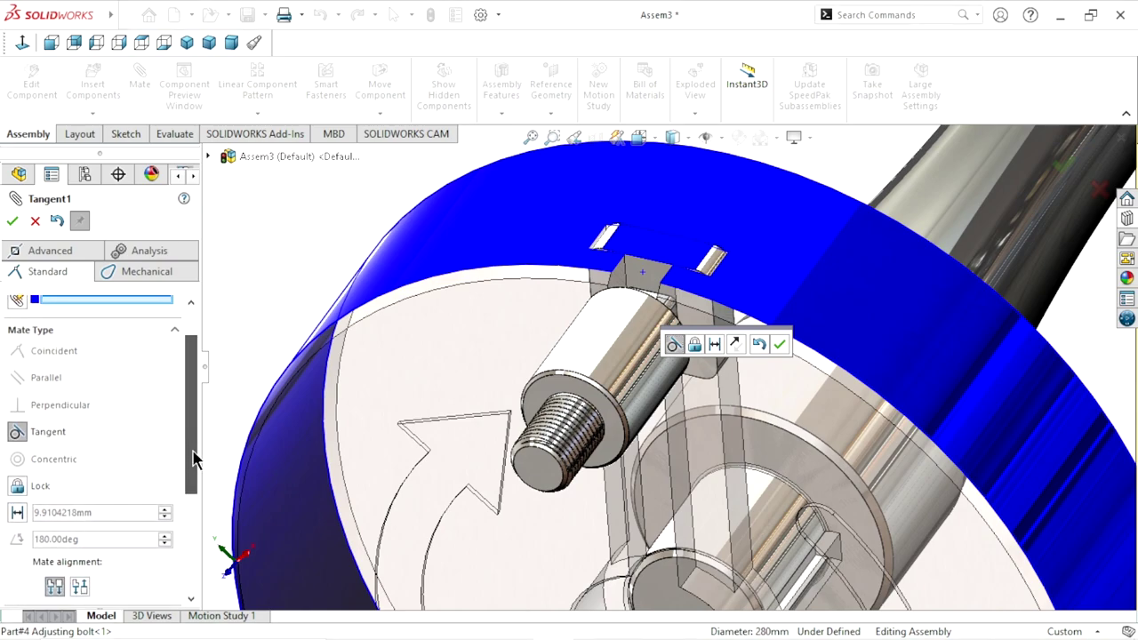
click(717, 345)
text(130)
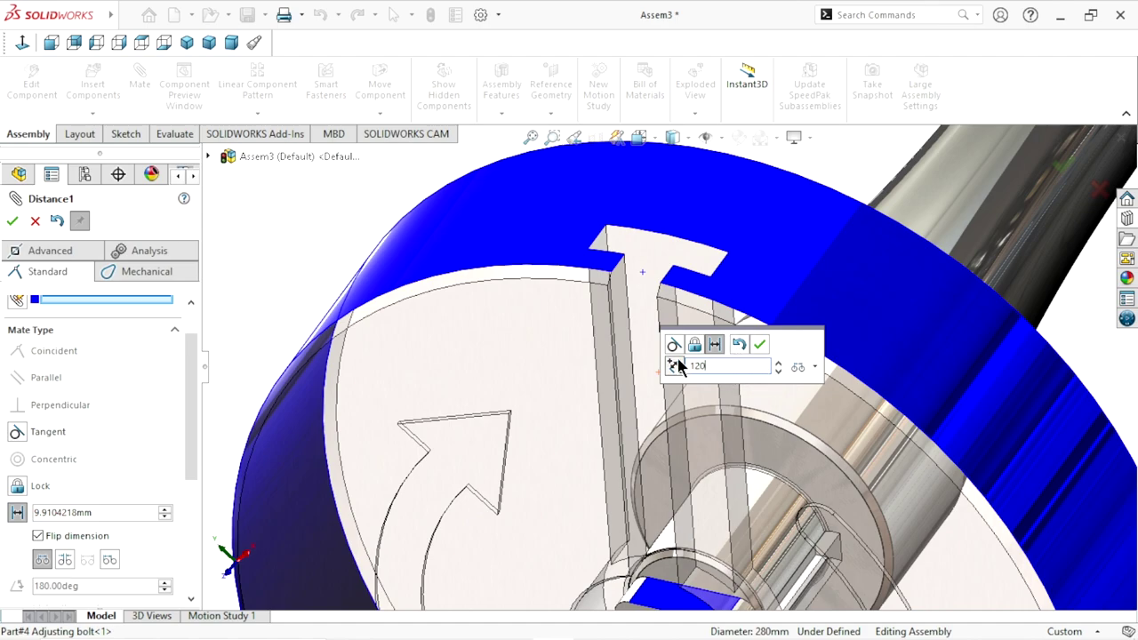
click(759, 345)
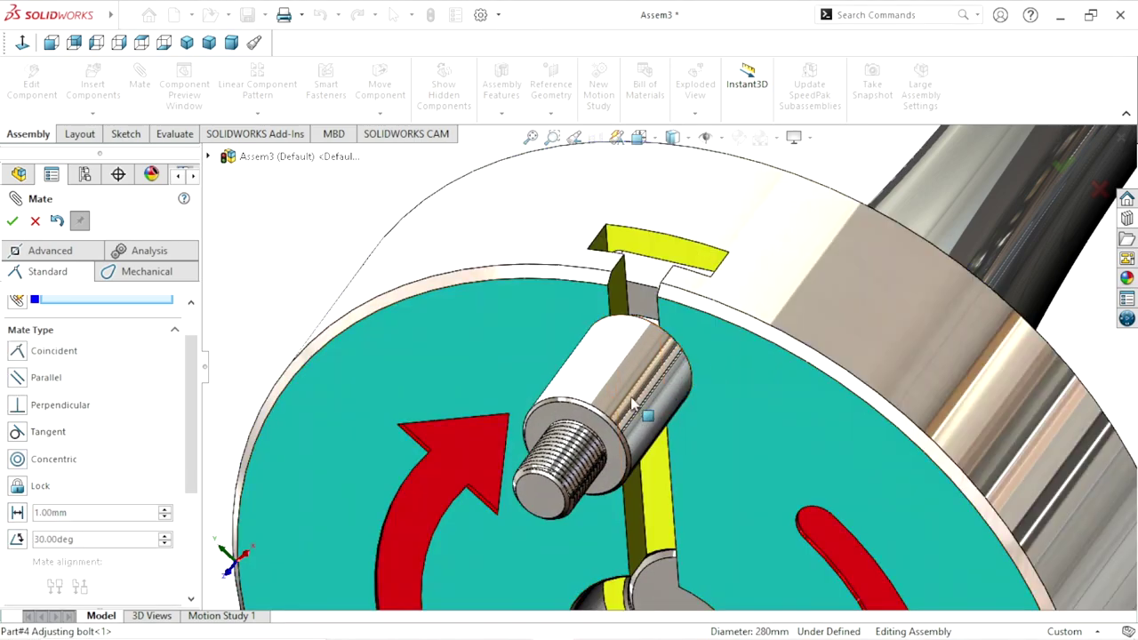
scroll(633, 405, up, 5)
scroll(534, 418, up, 2)
Mate the plain washer's hole concentric with the adjusting bolt, alignment flipped
scroll(750, 425, up, 4)
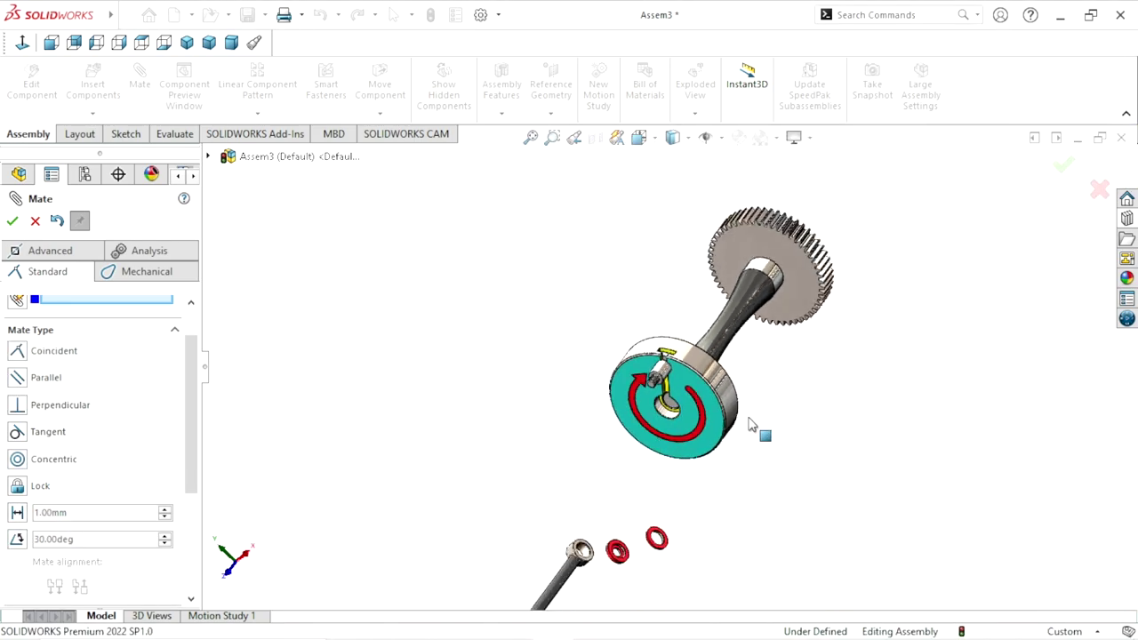
drag(195, 400, 185, 345)
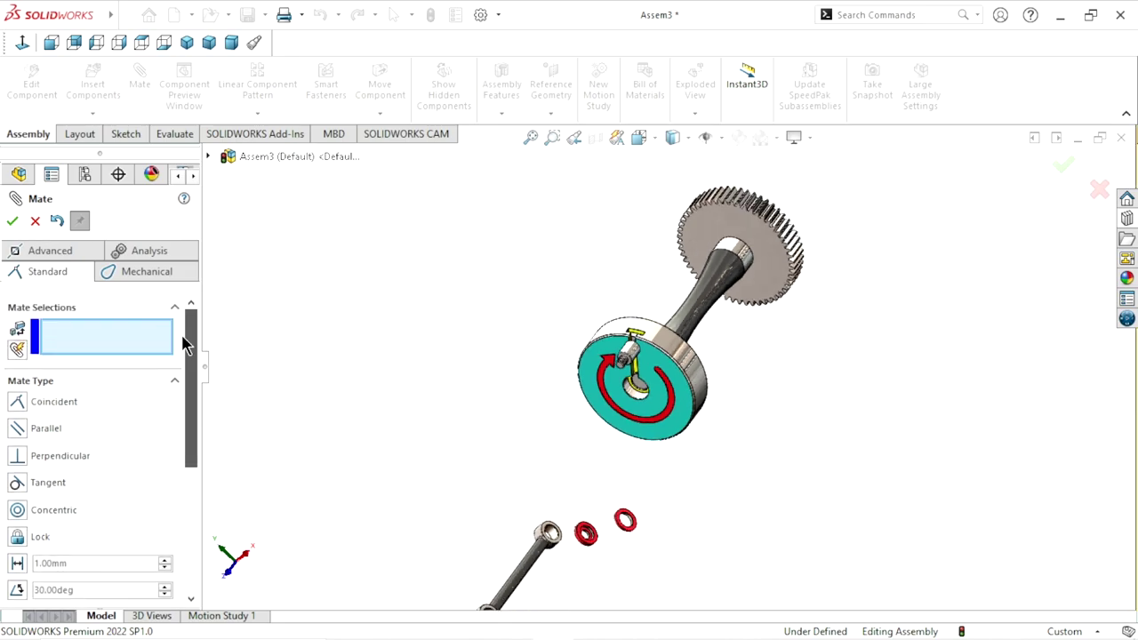
scroll(622, 516, down, 3)
scroll(639, 496, down, 3)
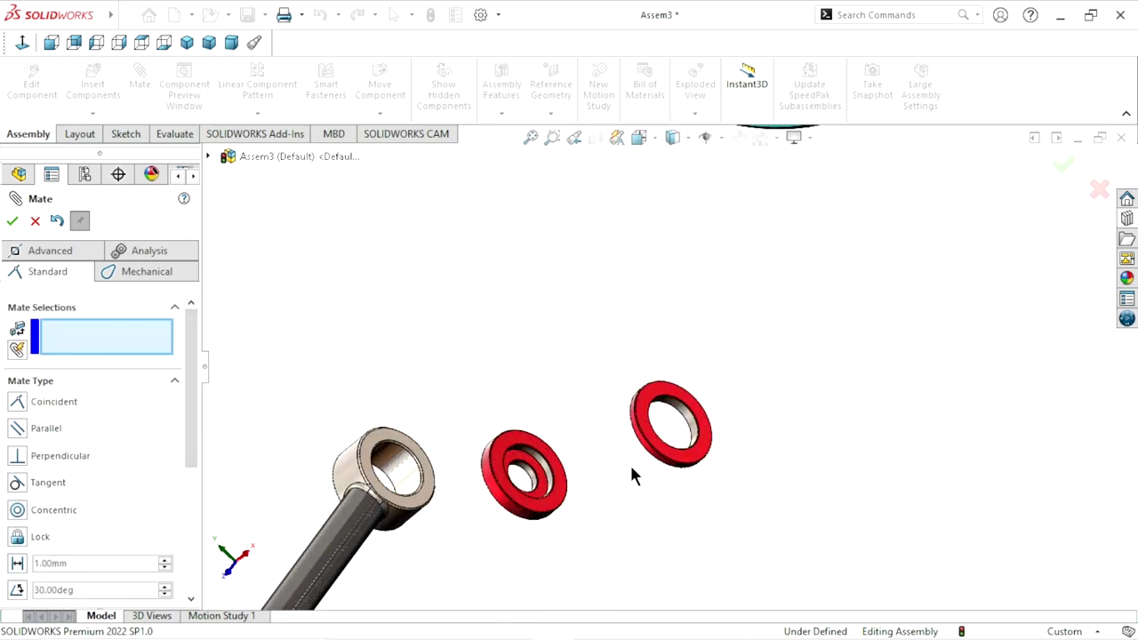
scroll(693, 427, down, 2)
click(666, 422)
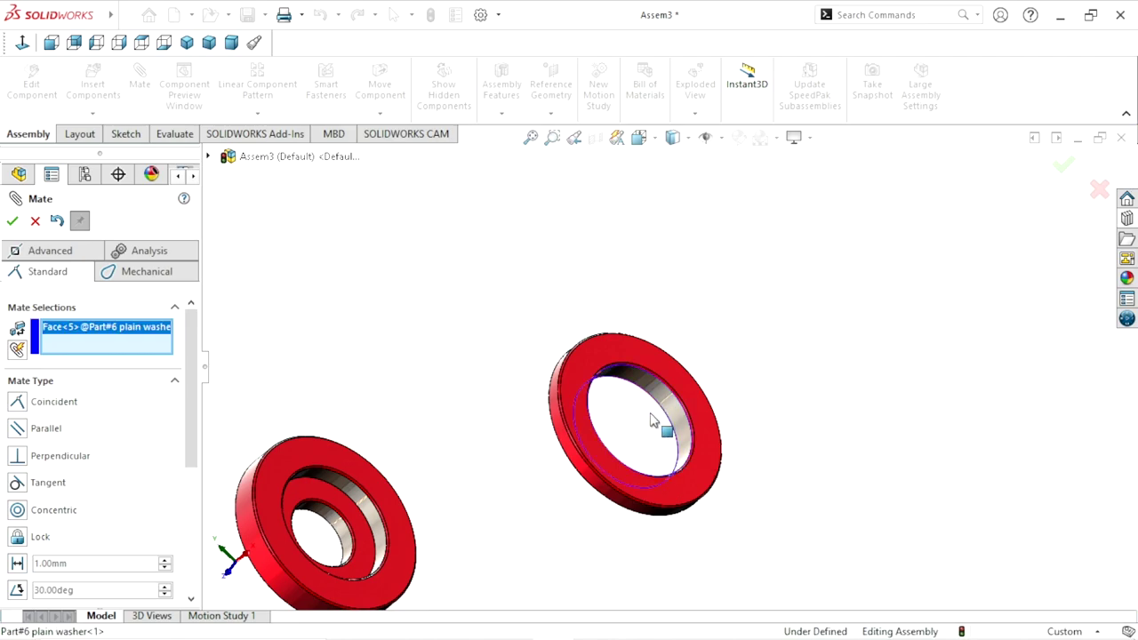
scroll(625, 423, up, 4)
scroll(624, 418, up, 3)
scroll(673, 267, down, 3)
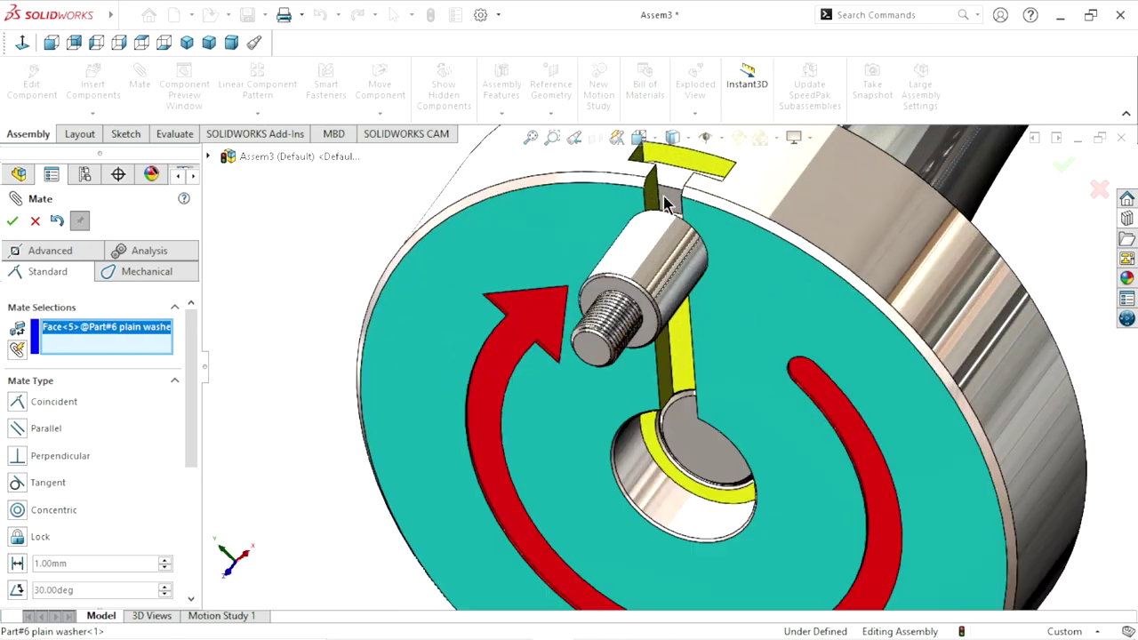
scroll(673, 266, down, 2)
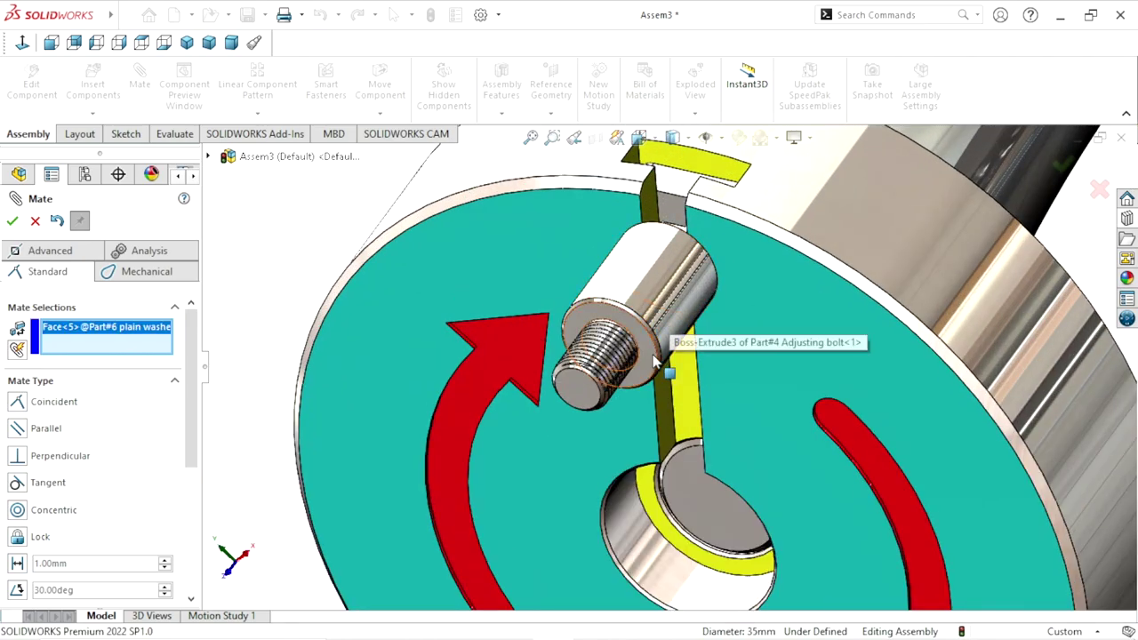
click(673, 256)
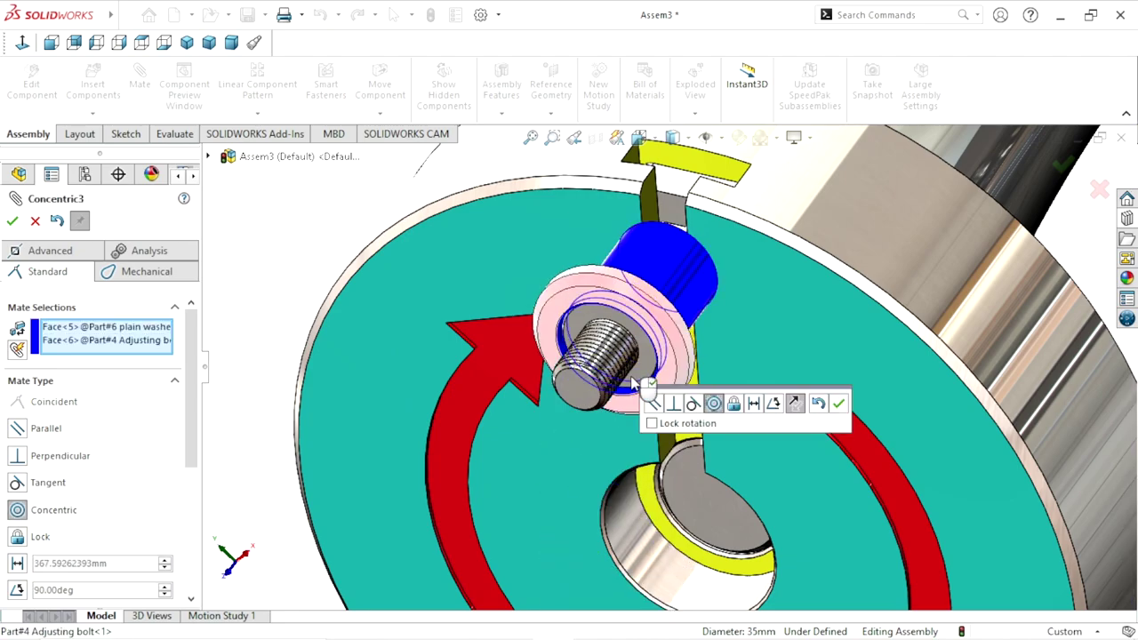
scroll(698, 358, up, 3)
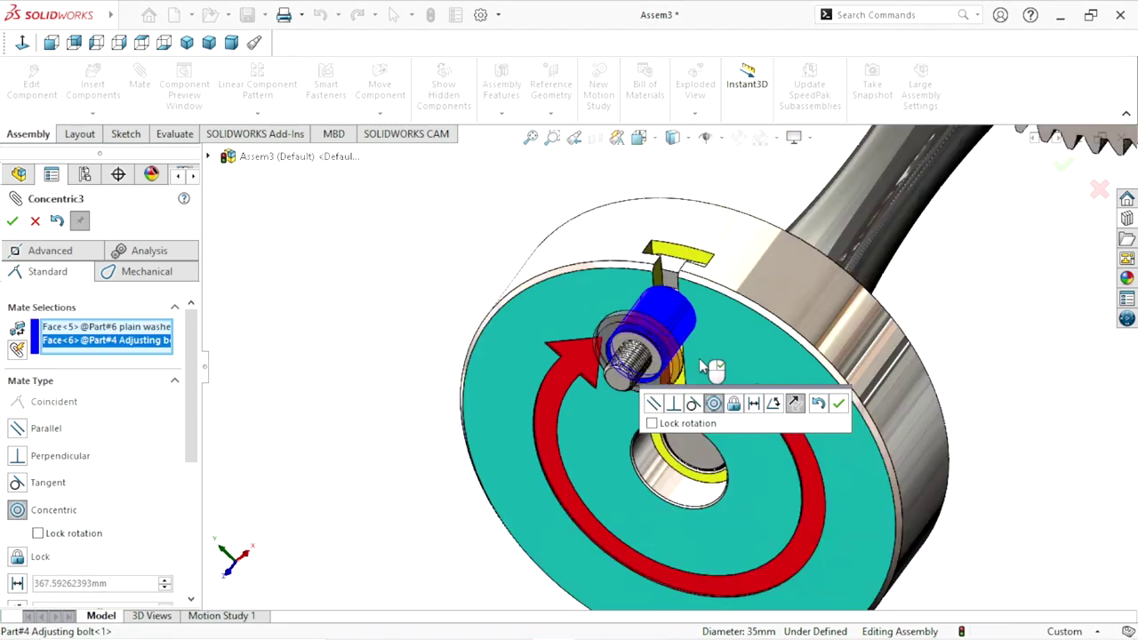
click(795, 403)
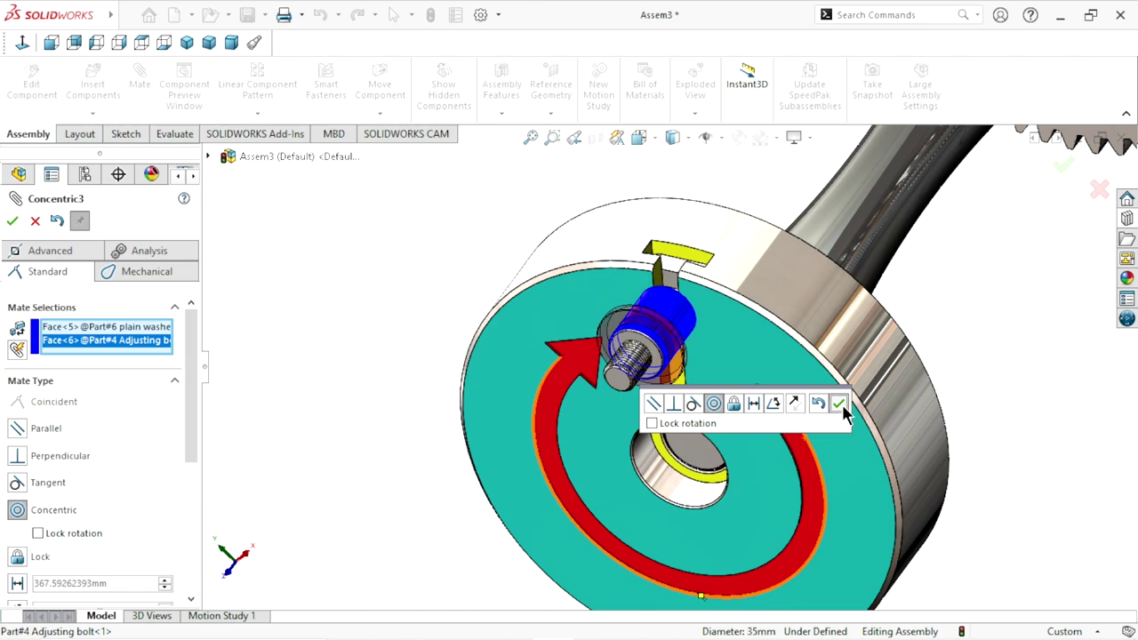
click(838, 402)
Seat the plain washer coincident against the main wheel's face
click(702, 302)
middle_drag(702, 302, 655, 424)
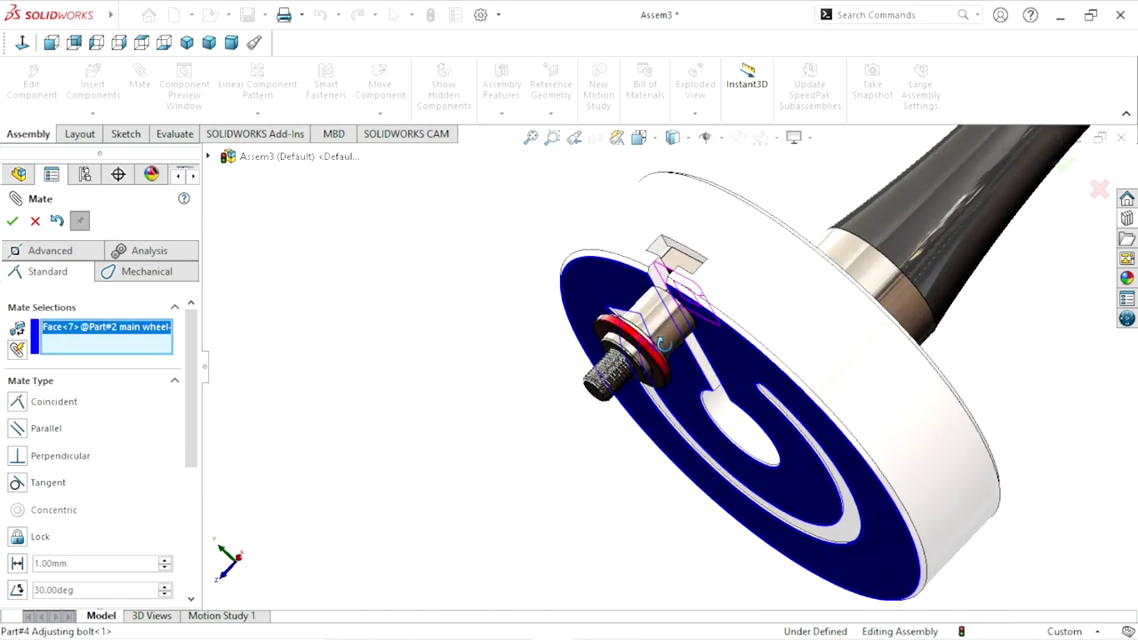
scroll(640, 348, down, 3)
scroll(640, 348, down, 2)
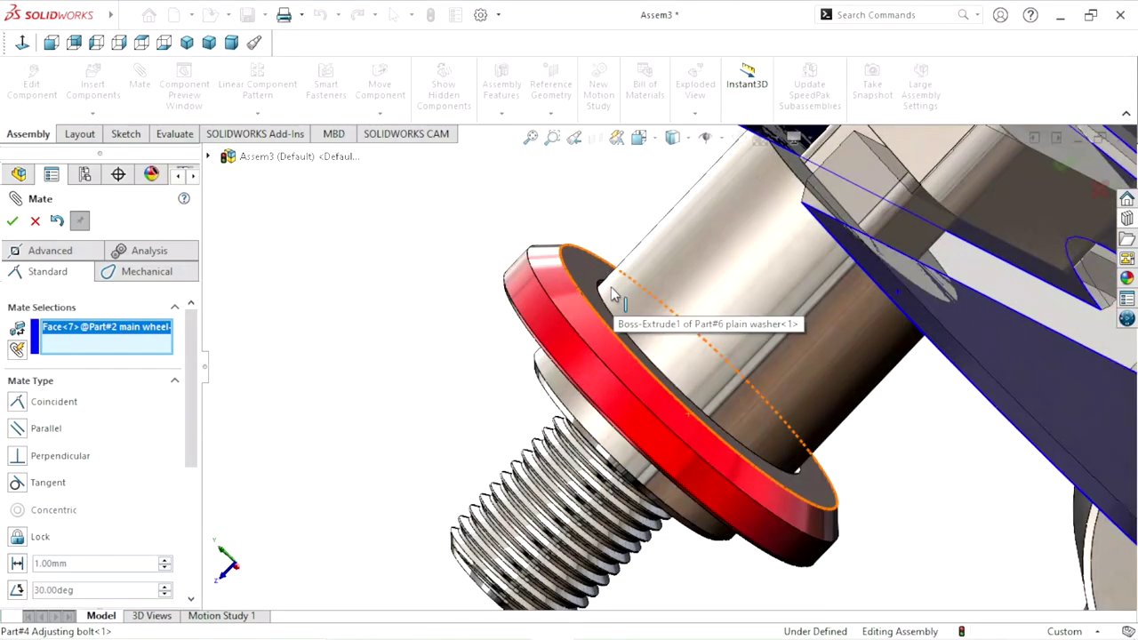
click(582, 267)
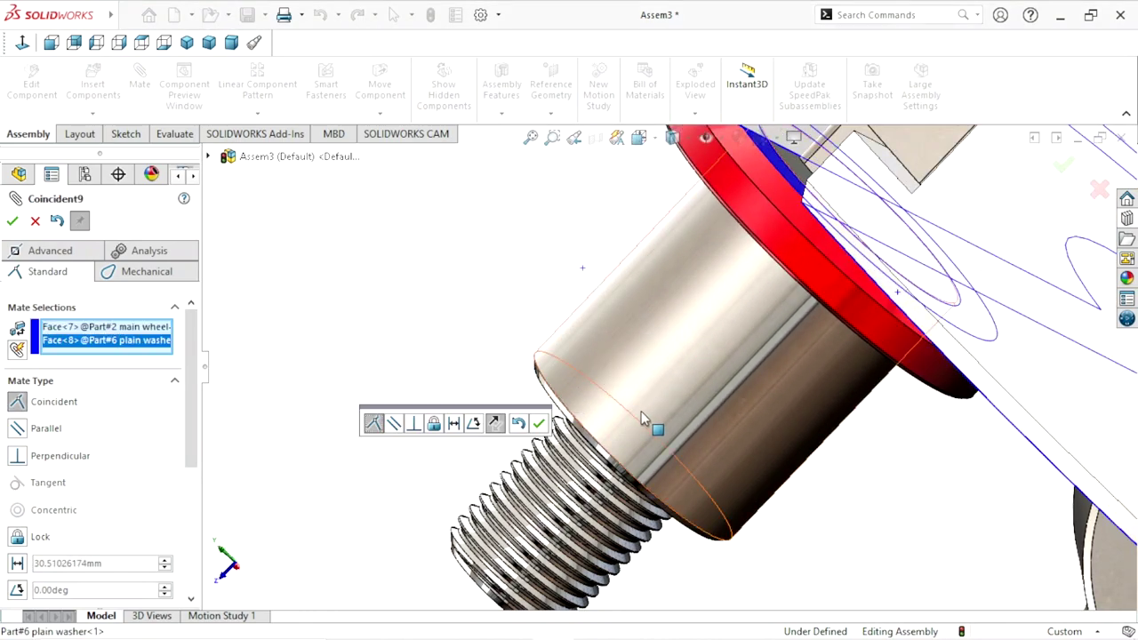
click(540, 424)
scroll(569, 415, up, 4)
scroll(569, 415, up, 4)
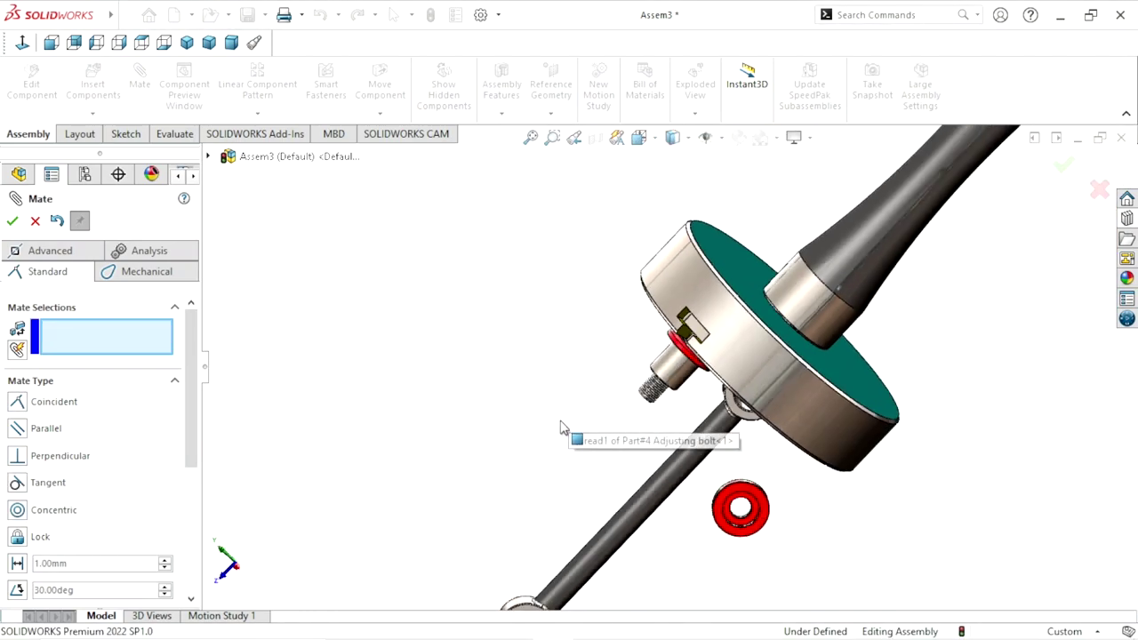
middle_drag(567, 412, 610, 469)
Mate the connecting rod's end hole concentric with the adjusting bolt
scroll(610, 469, up, 5)
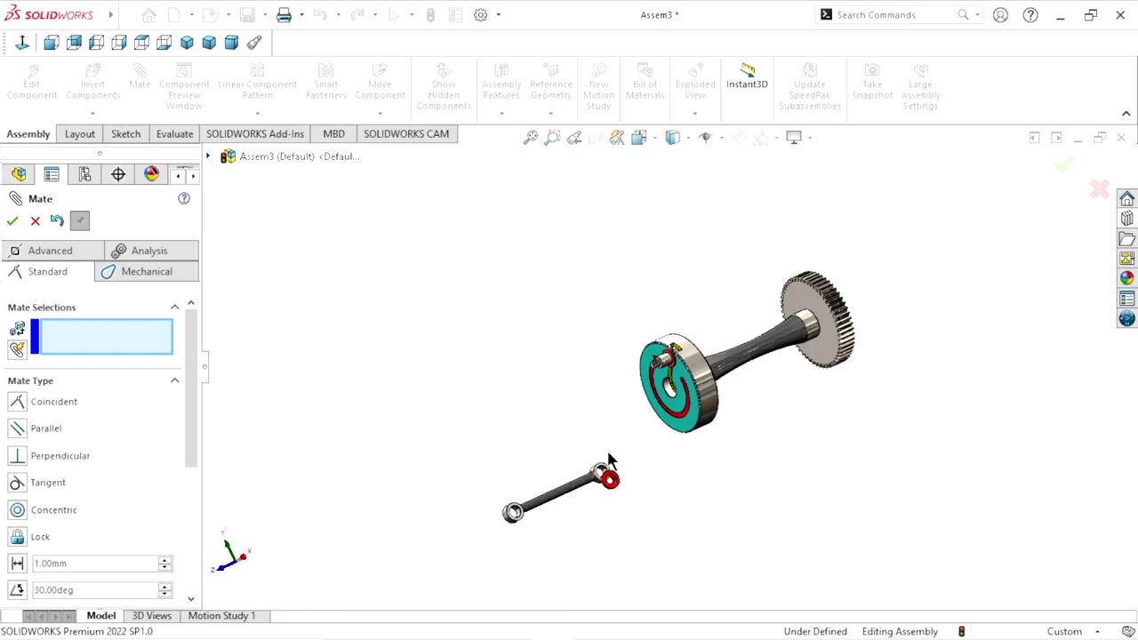
scroll(610, 470, down, 3)
scroll(614, 467, down, 2)
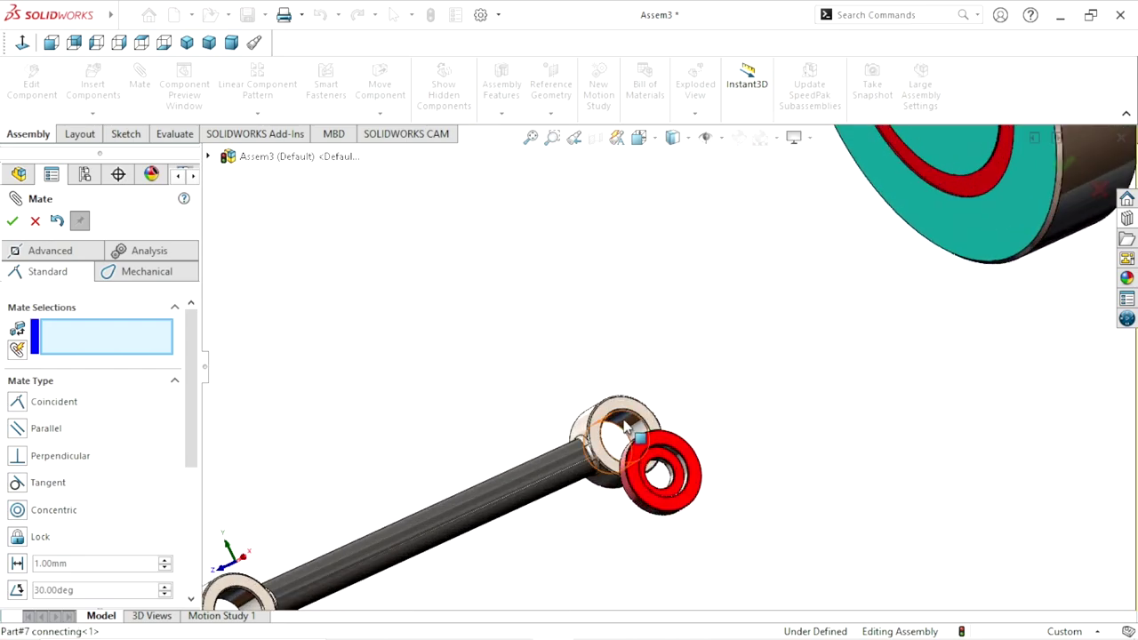
click(625, 428)
scroll(735, 356, up, 5)
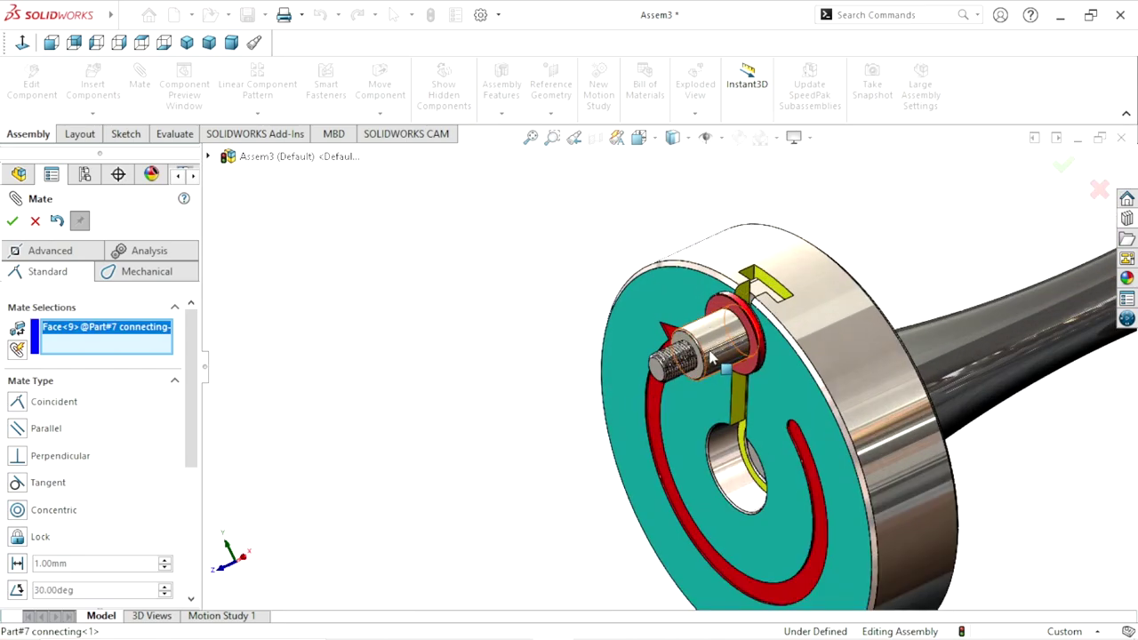
click(714, 354)
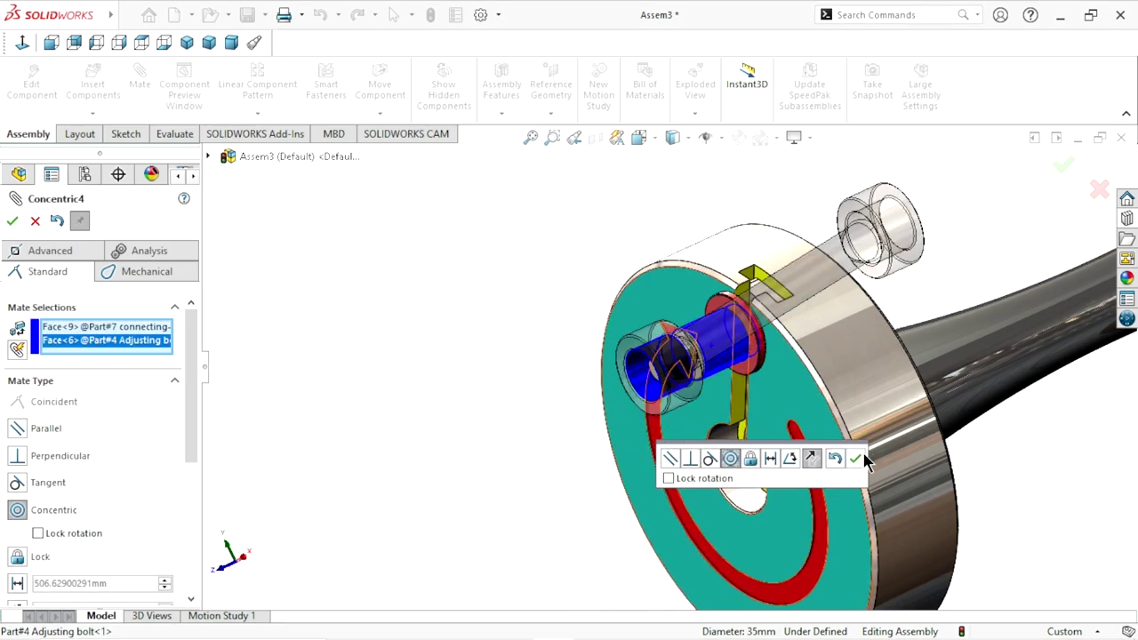
click(855, 458)
Seat the rod's eye coincident against the plain washer's outer face
middle_drag(855, 461, 753, 382)
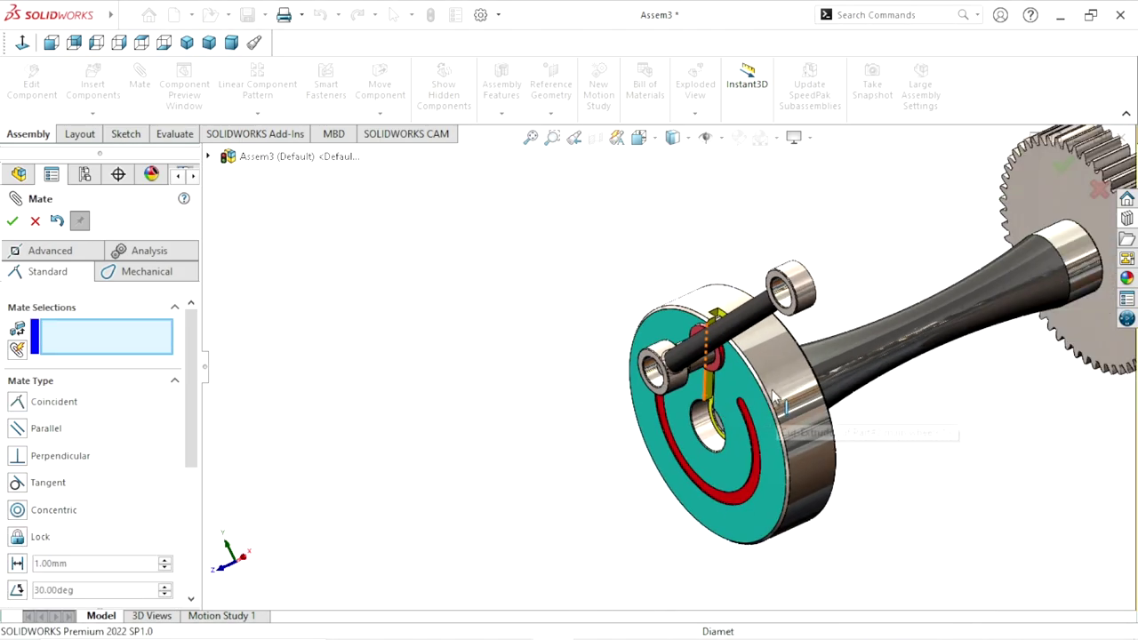
scroll(754, 382, down, 3)
scroll(635, 257, down, 3)
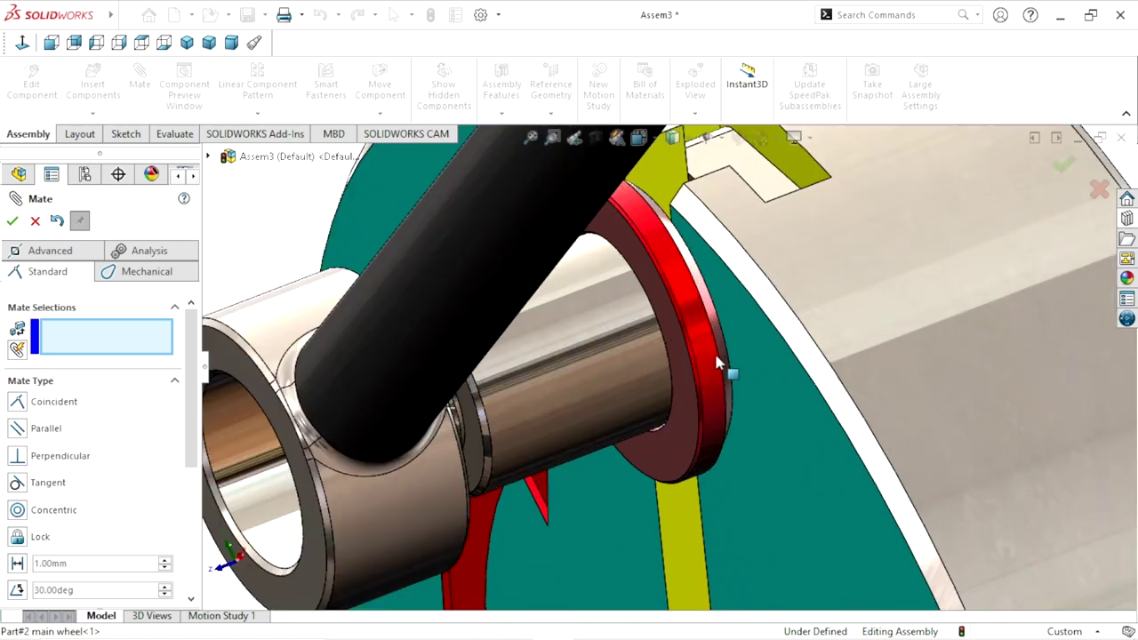
click(635, 258)
scroll(636, 258, up, 3)
middle_drag(636, 258, 620, 322)
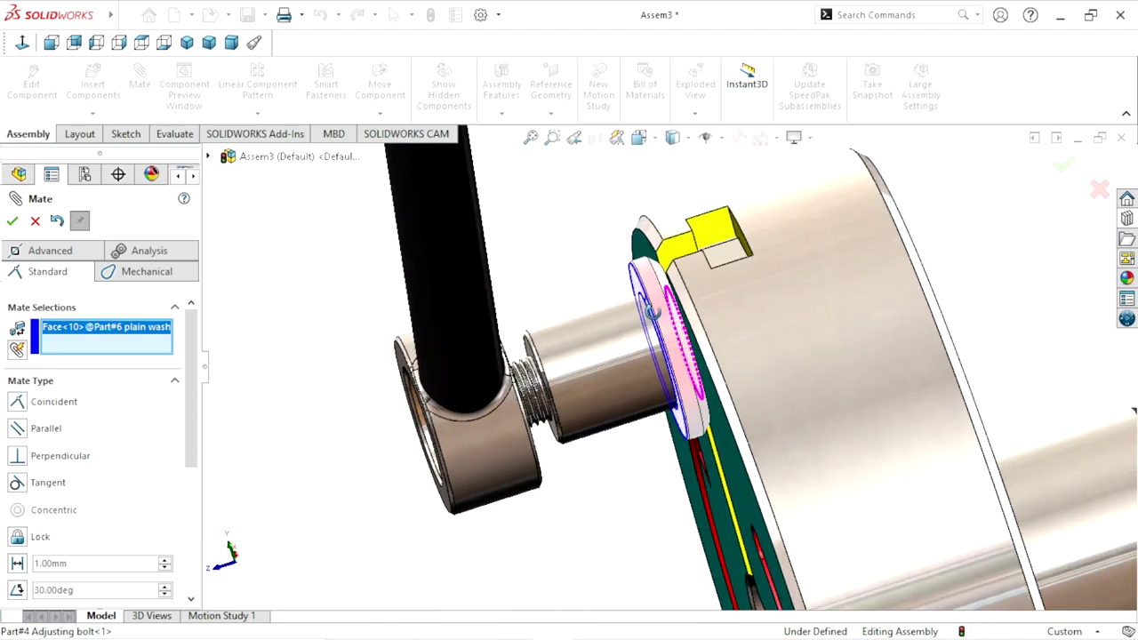
click(547, 314)
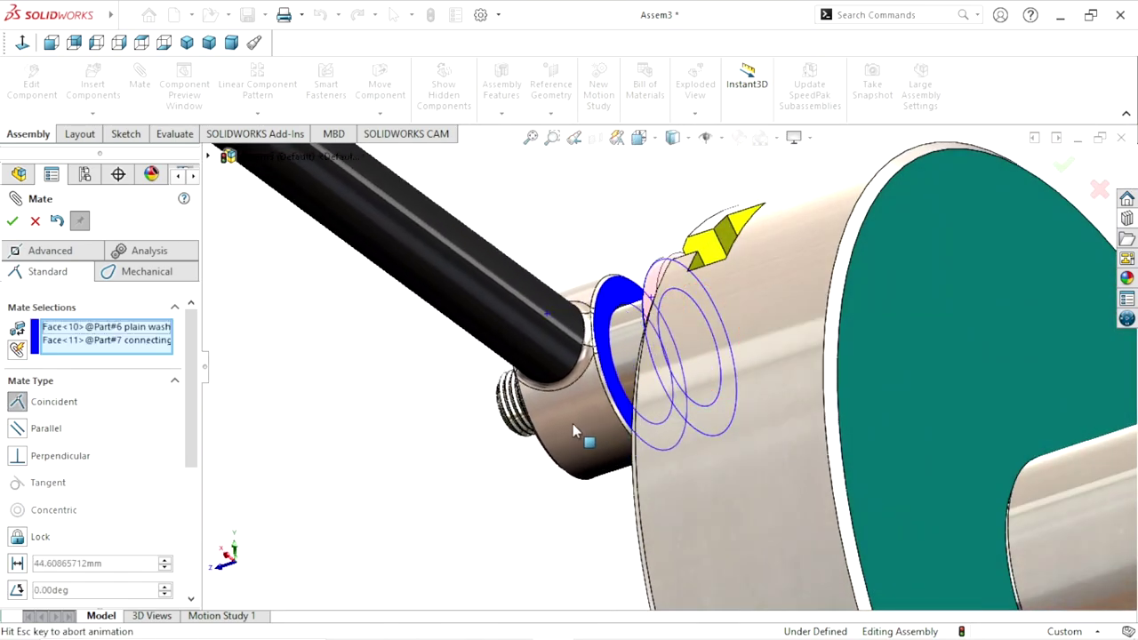
click(548, 449)
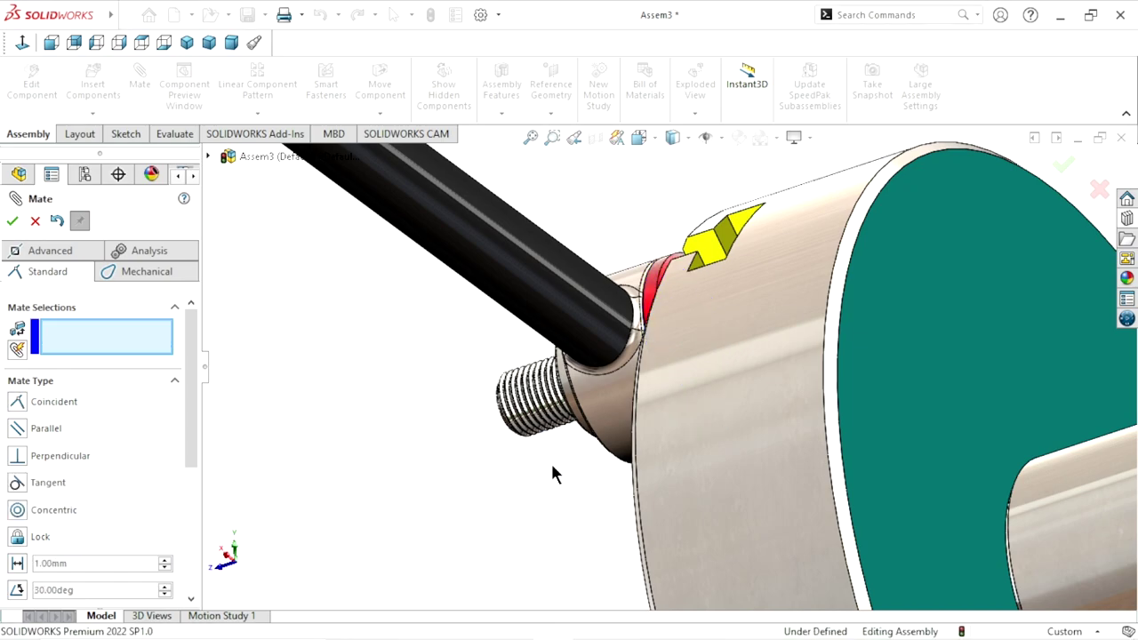
scroll(550, 460, up, 5)
middle_drag(551, 473, 650, 395)
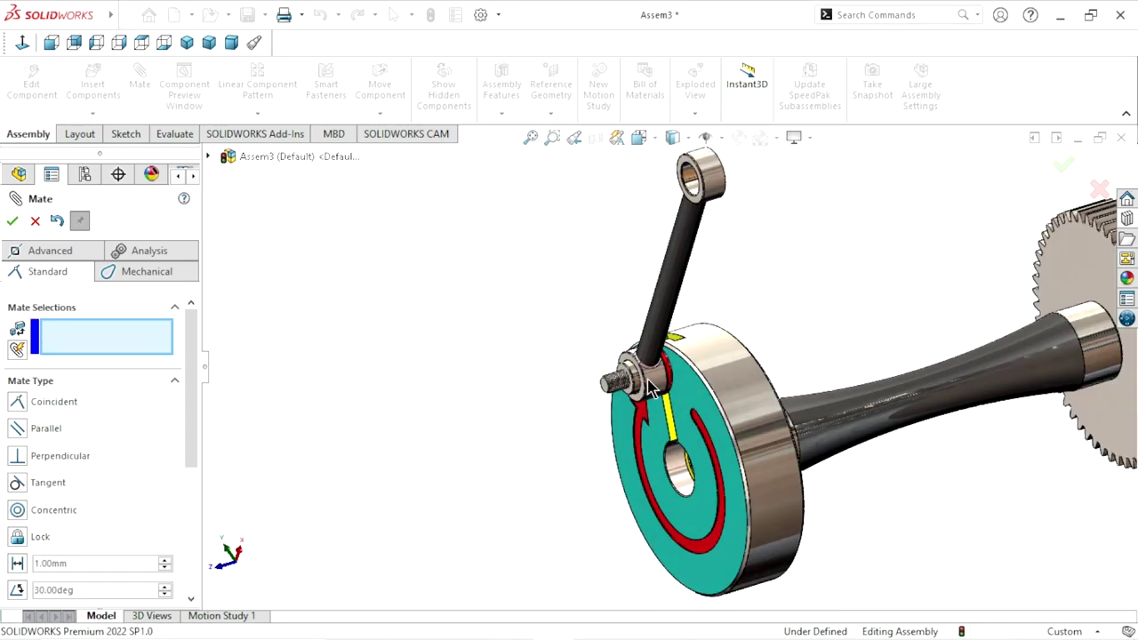
Mate the step washer concentric with the adjusting bolt, flipping its alignment
scroll(650, 396, down, 5)
click(611, 342)
scroll(610, 436, up, 3)
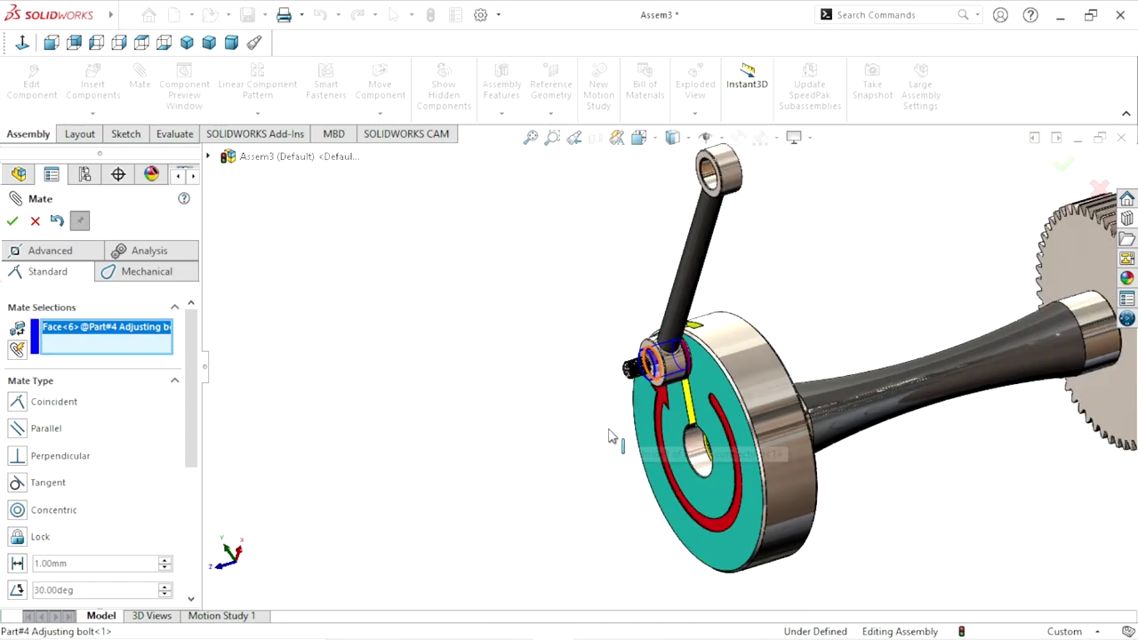
scroll(610, 436, up, 2)
scroll(652, 466, down, 2)
scroll(649, 449, down, 2)
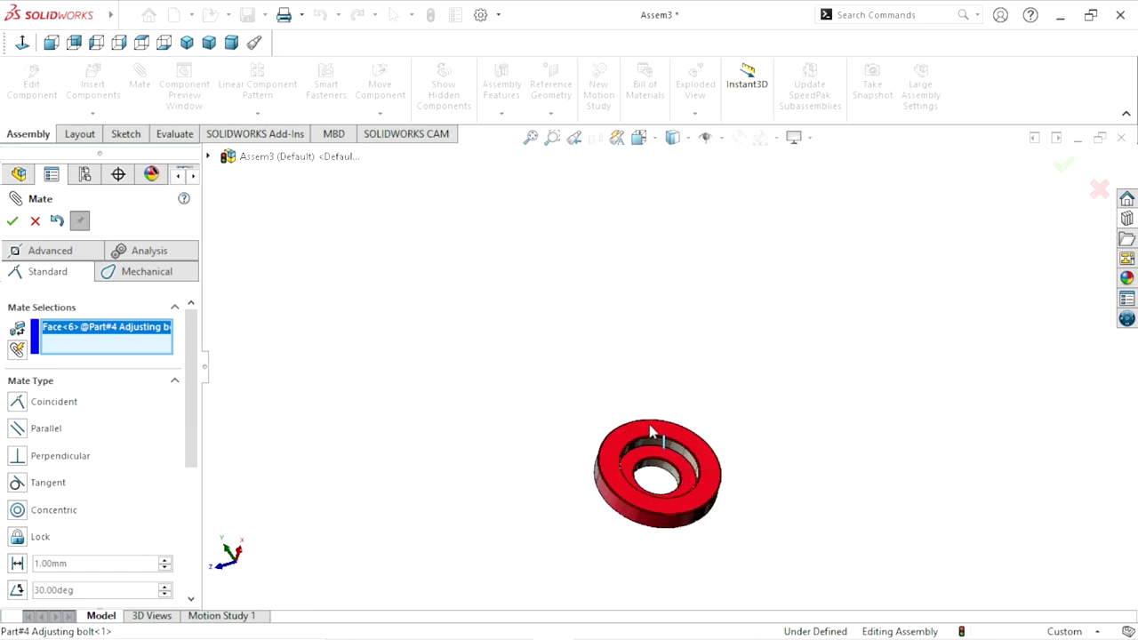
scroll(655, 435, down, 2)
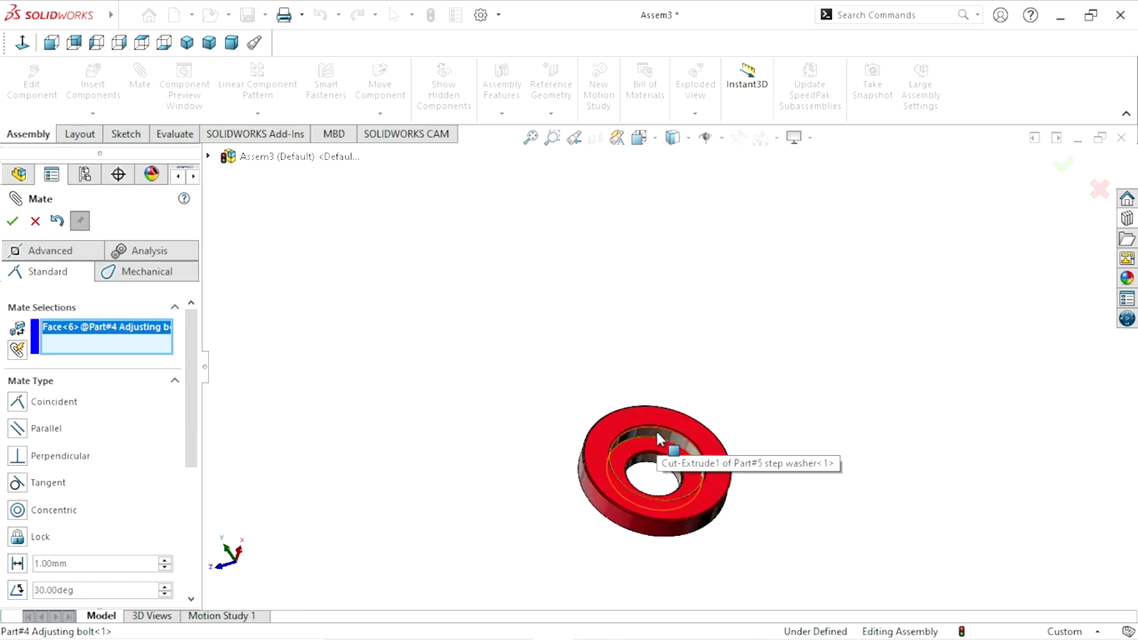
click(662, 437)
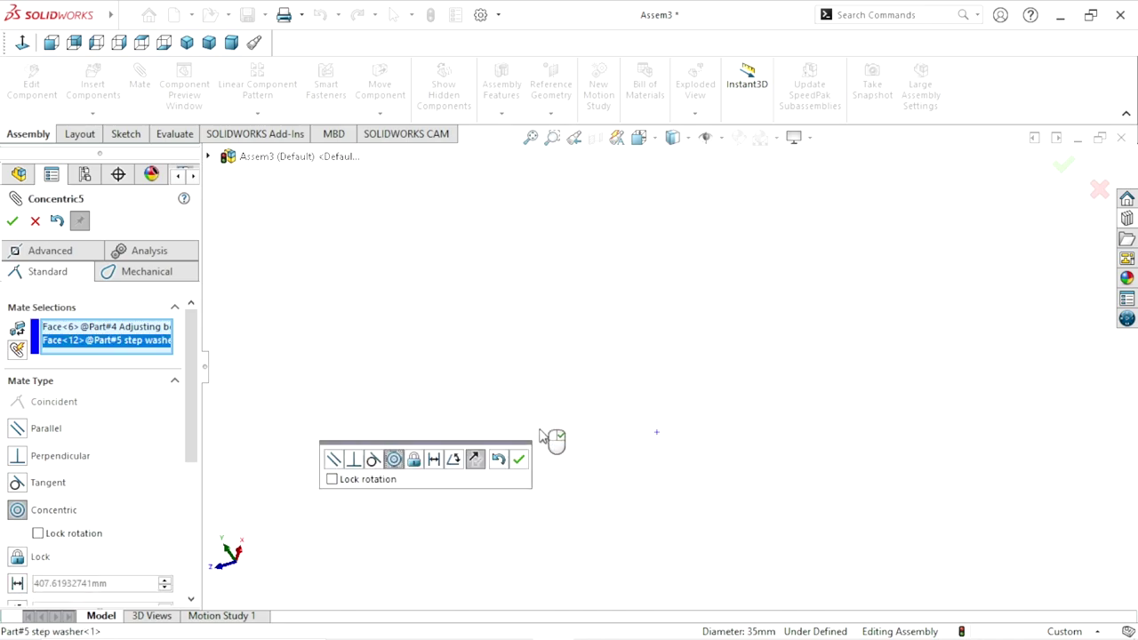
scroll(674, 265, down, 3)
scroll(622, 374, down, 2)
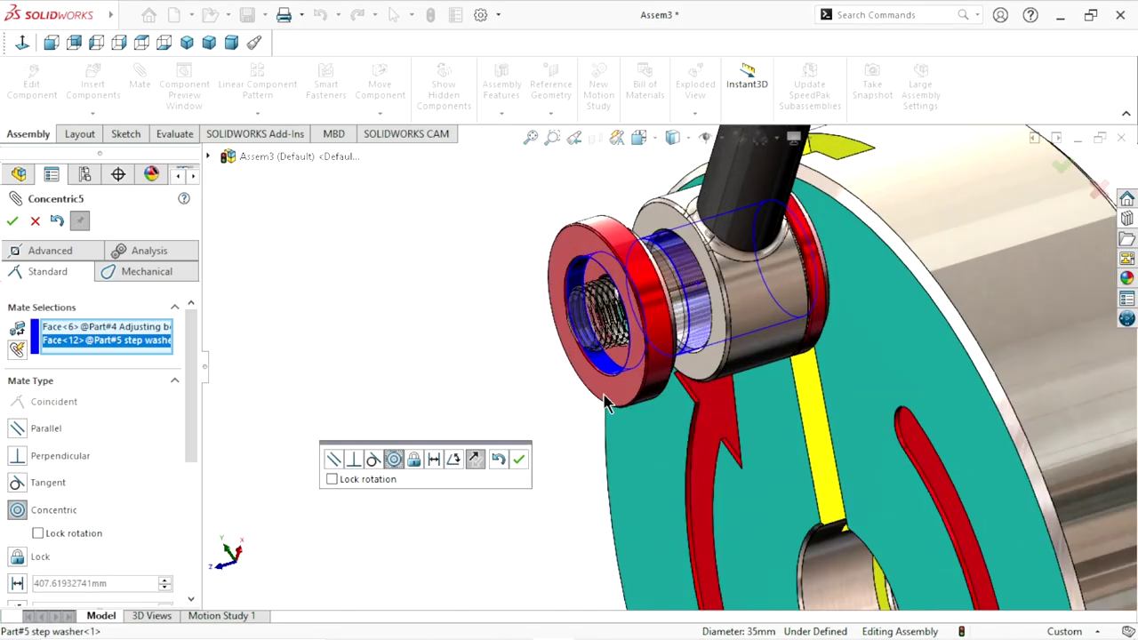
click(483, 461)
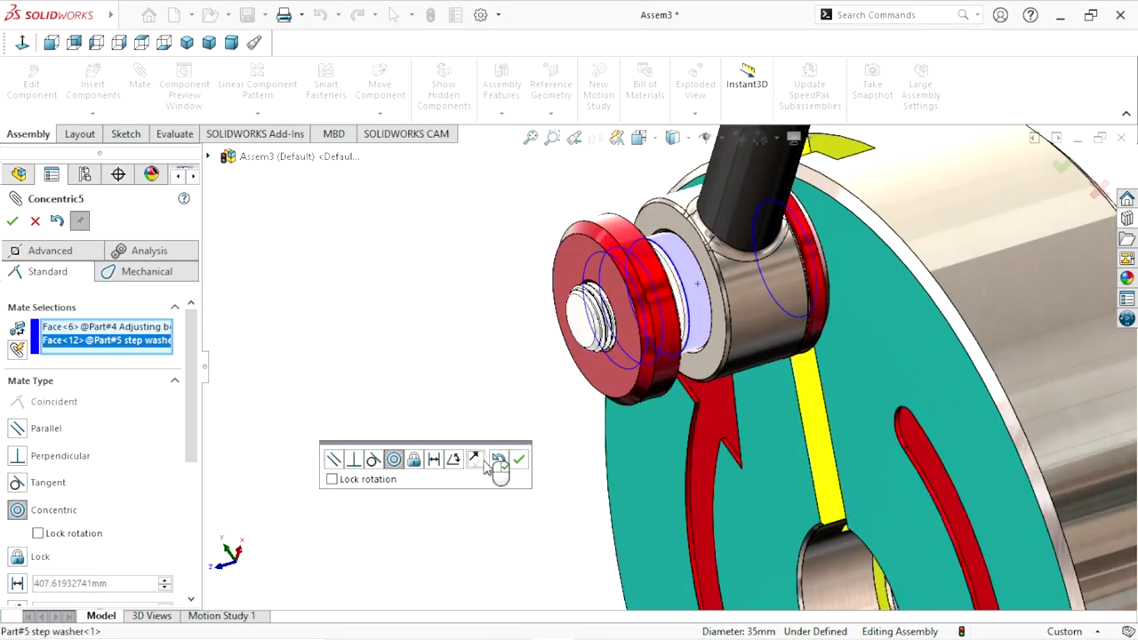
click(521, 457)
Seat the step washer flush against the connecting rod's eye with a coincident mate
scroll(634, 322, up, 3)
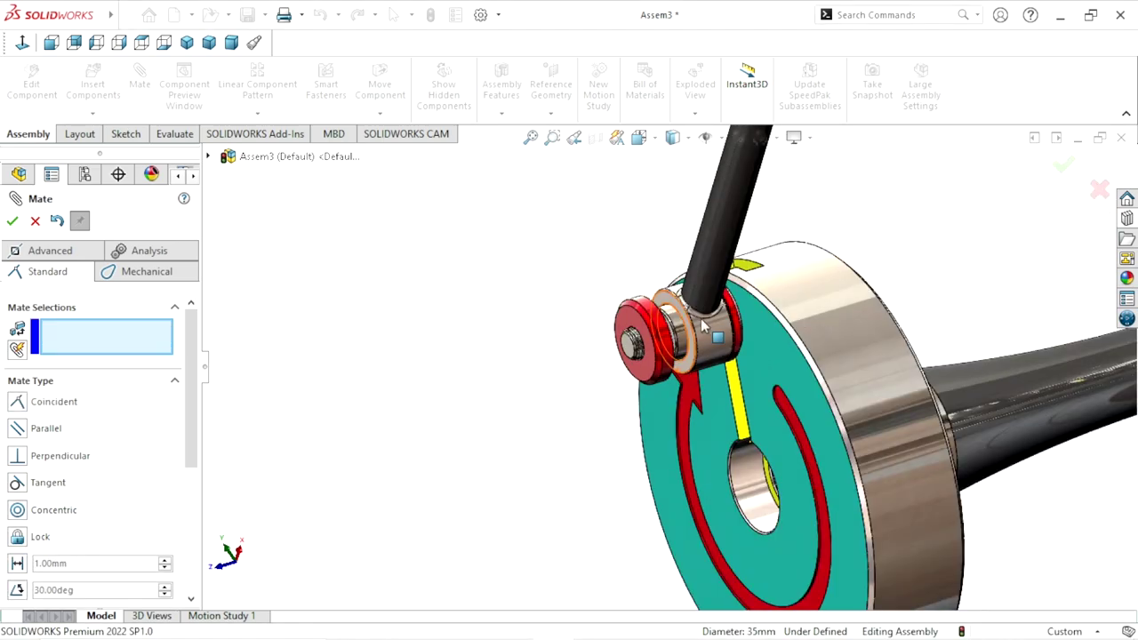
scroll(633, 322, down, 4)
scroll(634, 322, down, 2)
click(634, 323)
scroll(632, 350, up, 3)
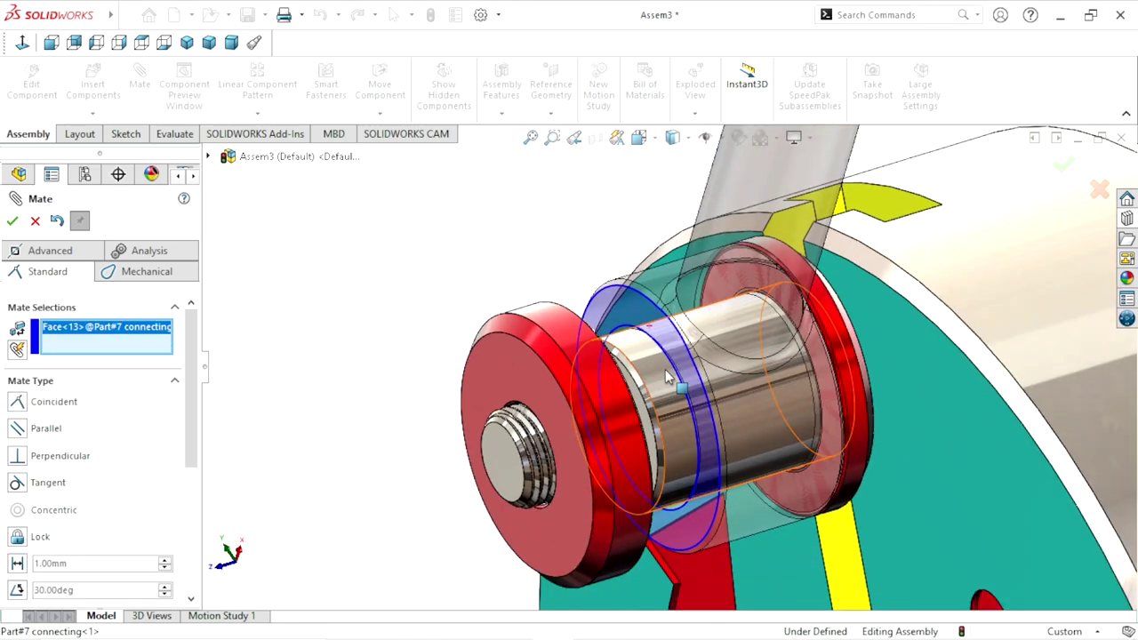
middle_drag(665, 369, 625, 367)
scroll(625, 367, down, 2)
click(625, 365)
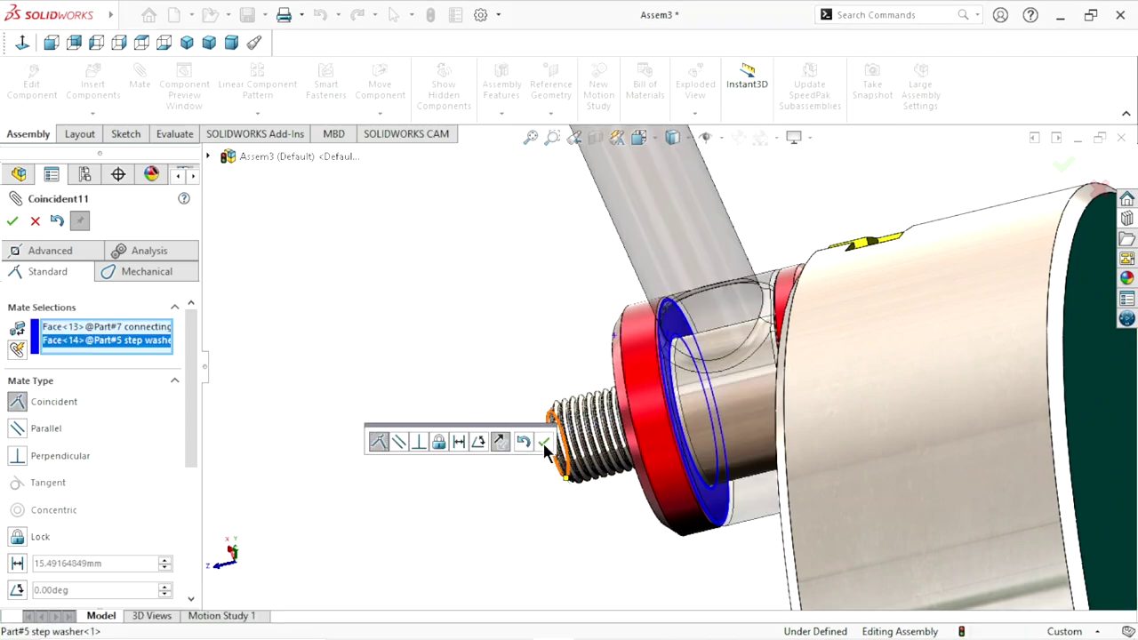
click(544, 445)
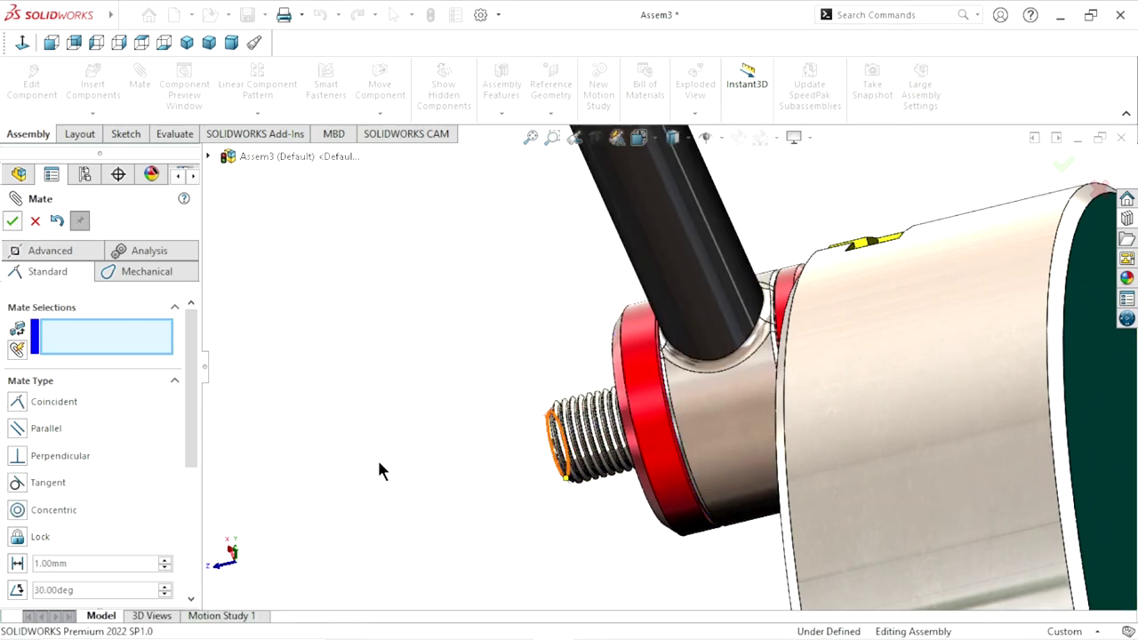
key(Escape)
scroll(588, 423, down, 5)
Open the Design Library and go back up to the top-level Toolbox standards
middle_drag(596, 401, 638, 394)
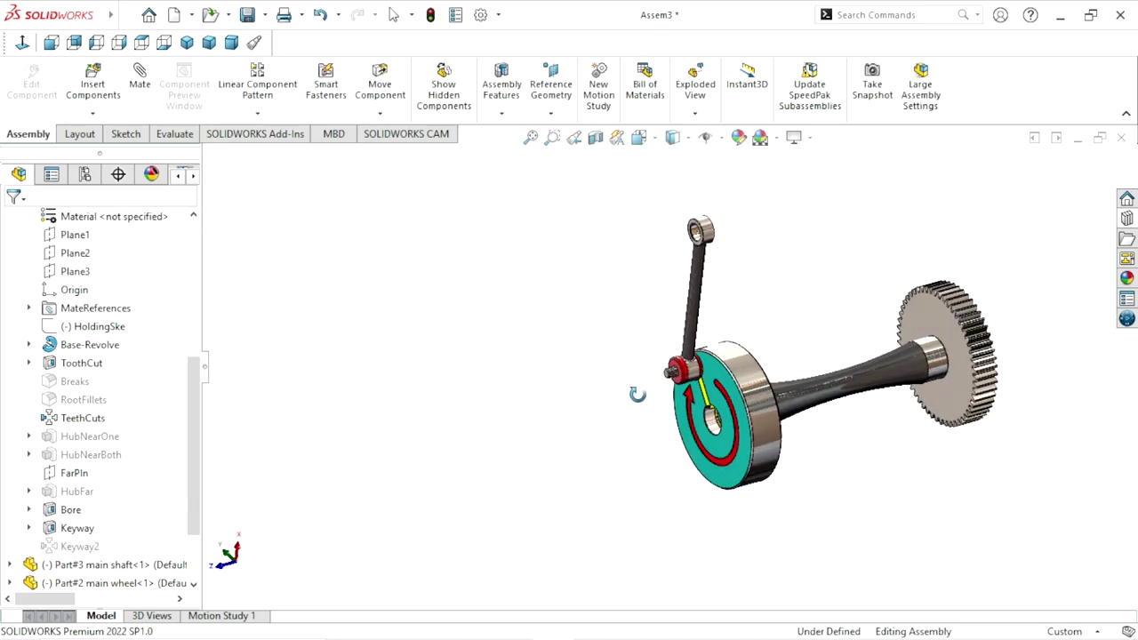
scroll(845, 384, down, 3)
scroll(845, 384, down, 2)
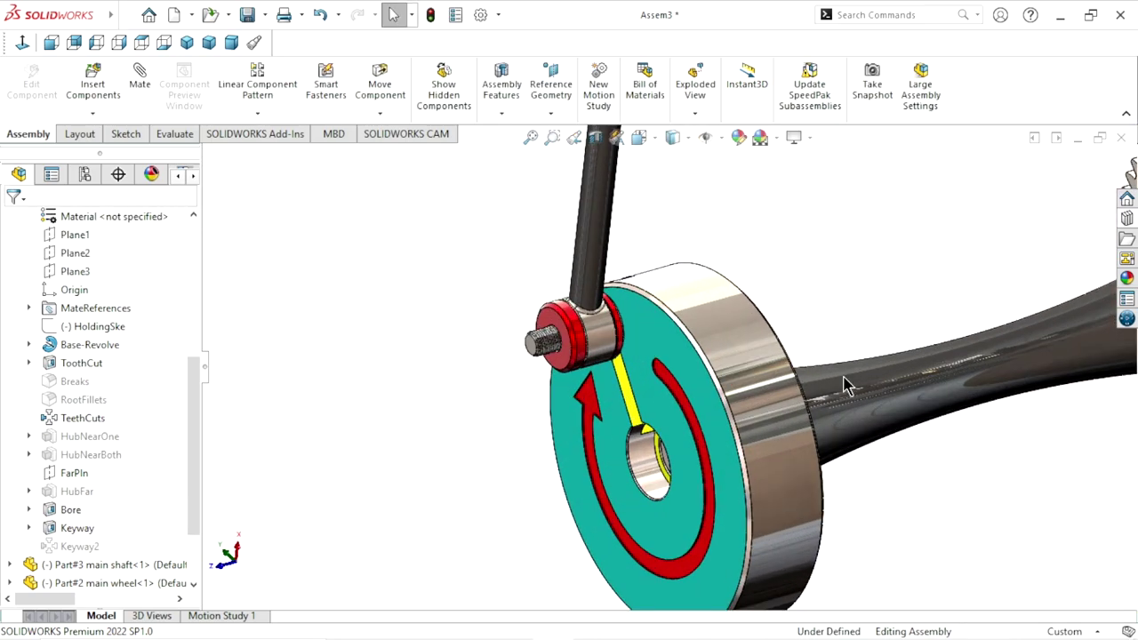
click(1126, 239)
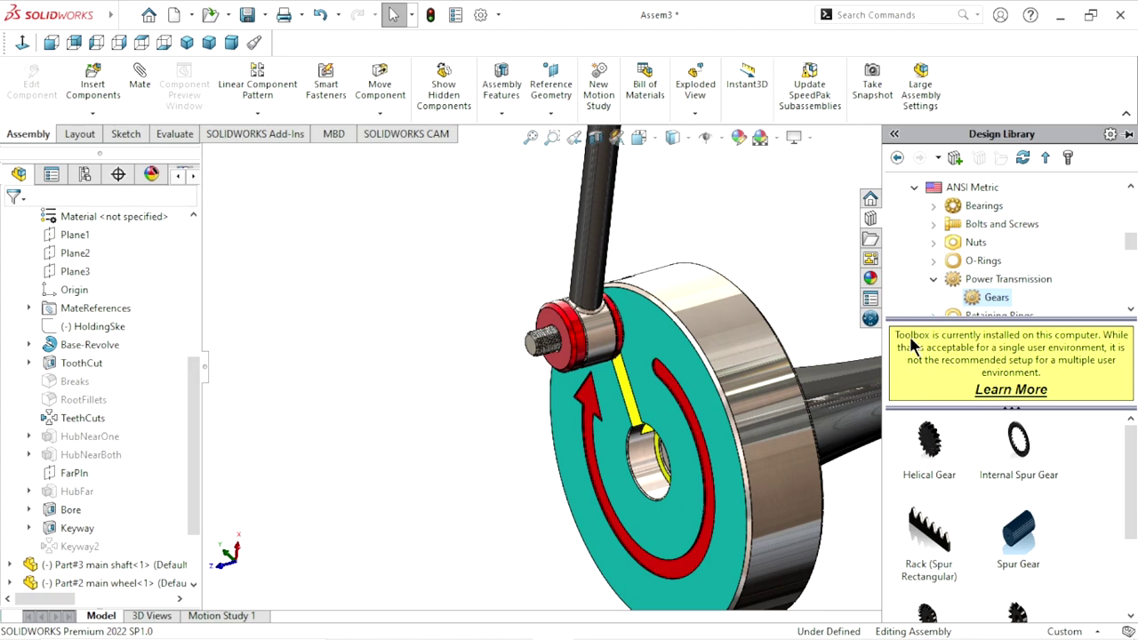
click(898, 157)
click(898, 158)
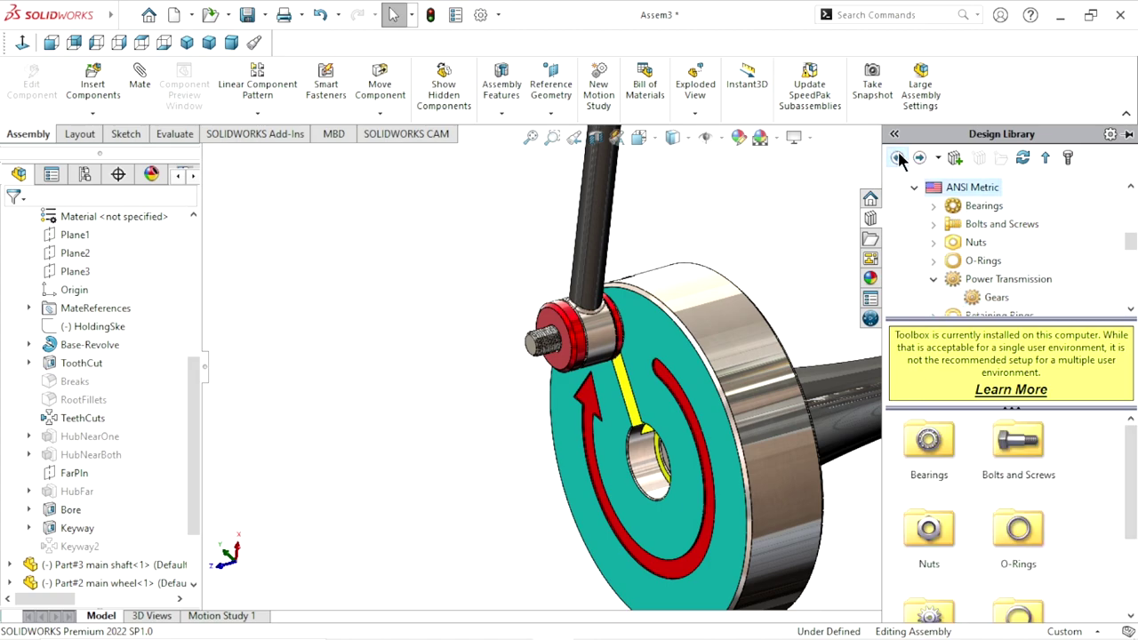
click(898, 157)
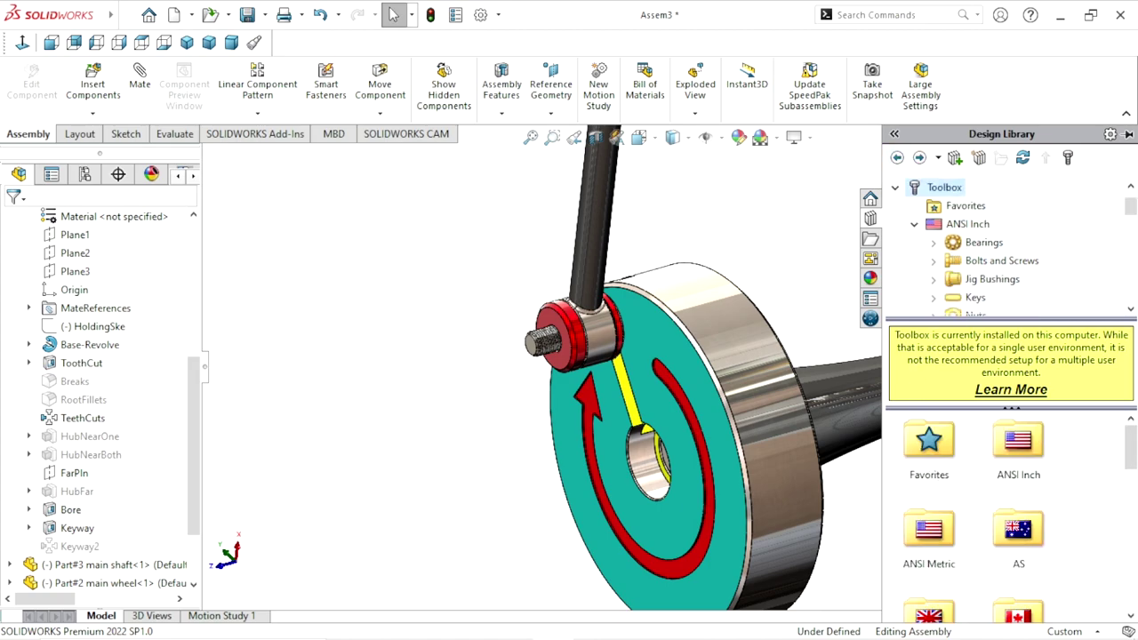
drag(1131, 460, 1133, 477)
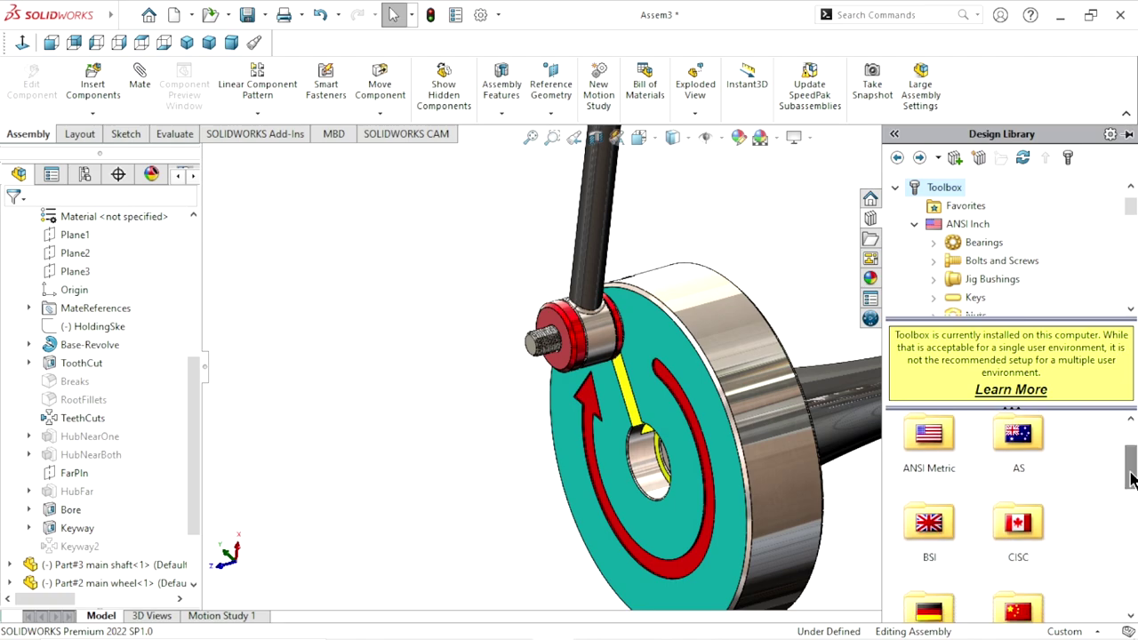
Browse to ANSI Metric > Nuts > Hex Nuts and zoom in on the crank pin's threaded end
double_click(929, 445)
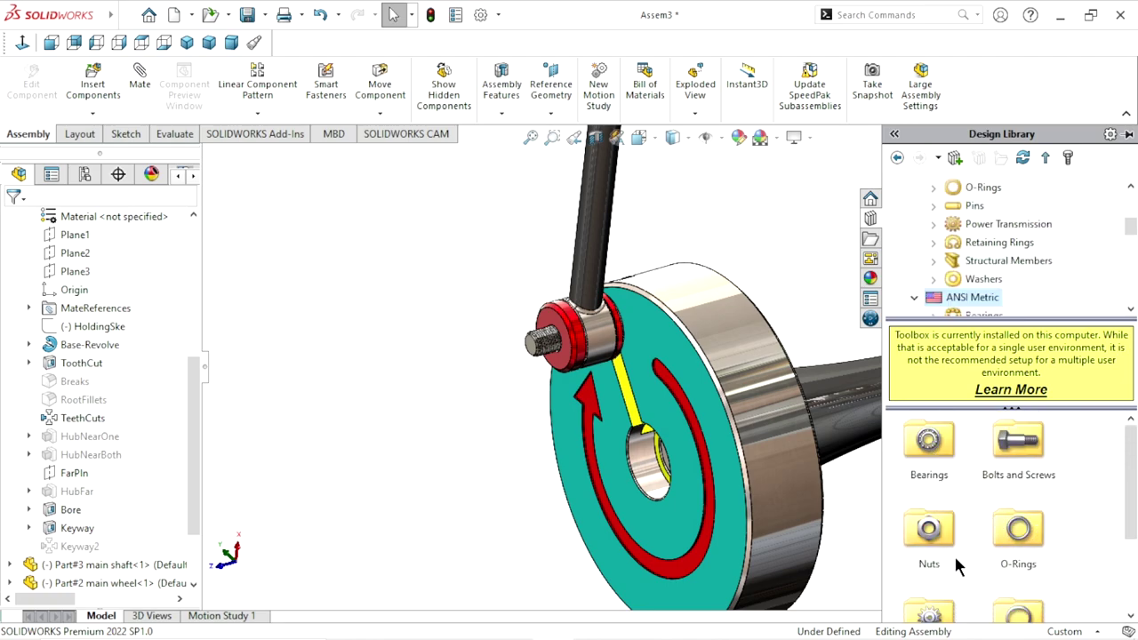
double_click(930, 534)
click(928, 461)
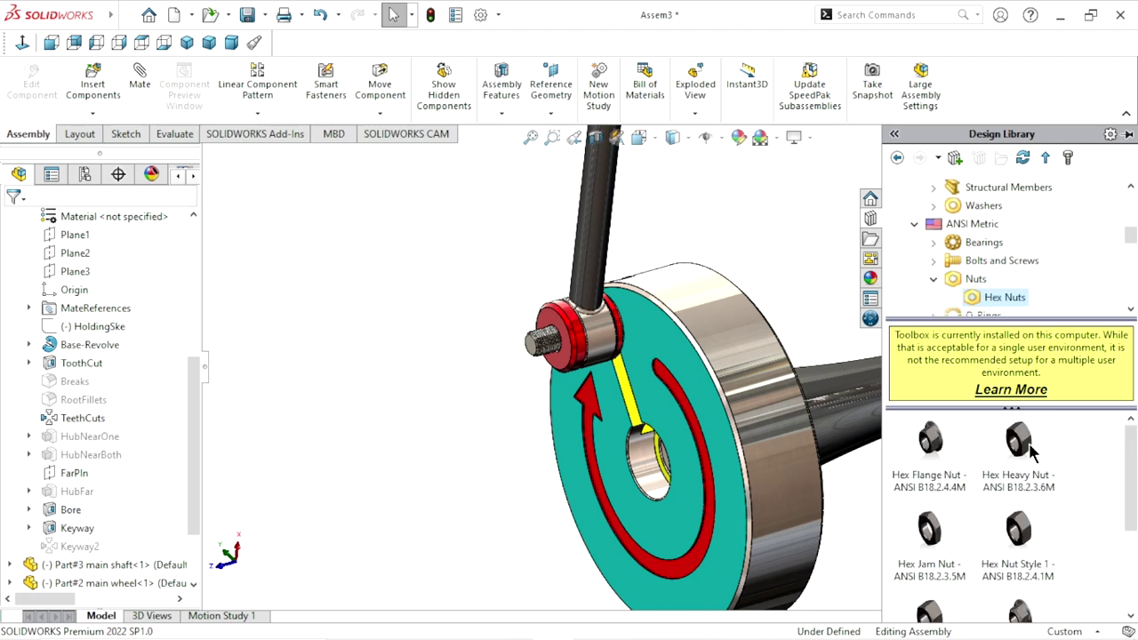
scroll(628, 411, up, 2)
middle_drag(590, 418, 736, 399)
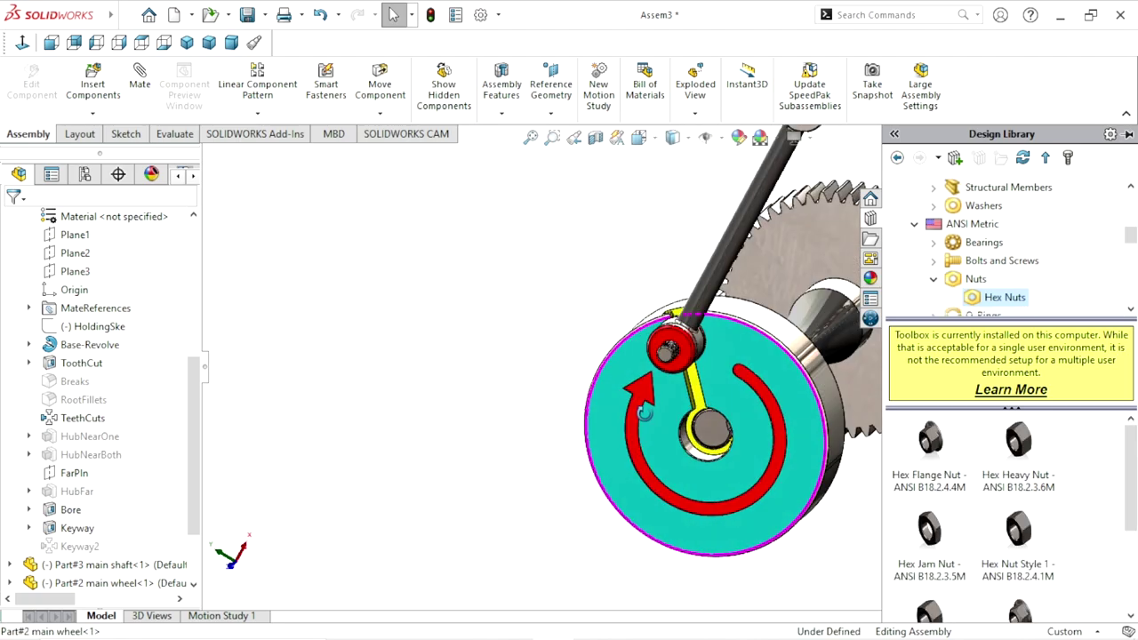
scroll(737, 399, down, 2)
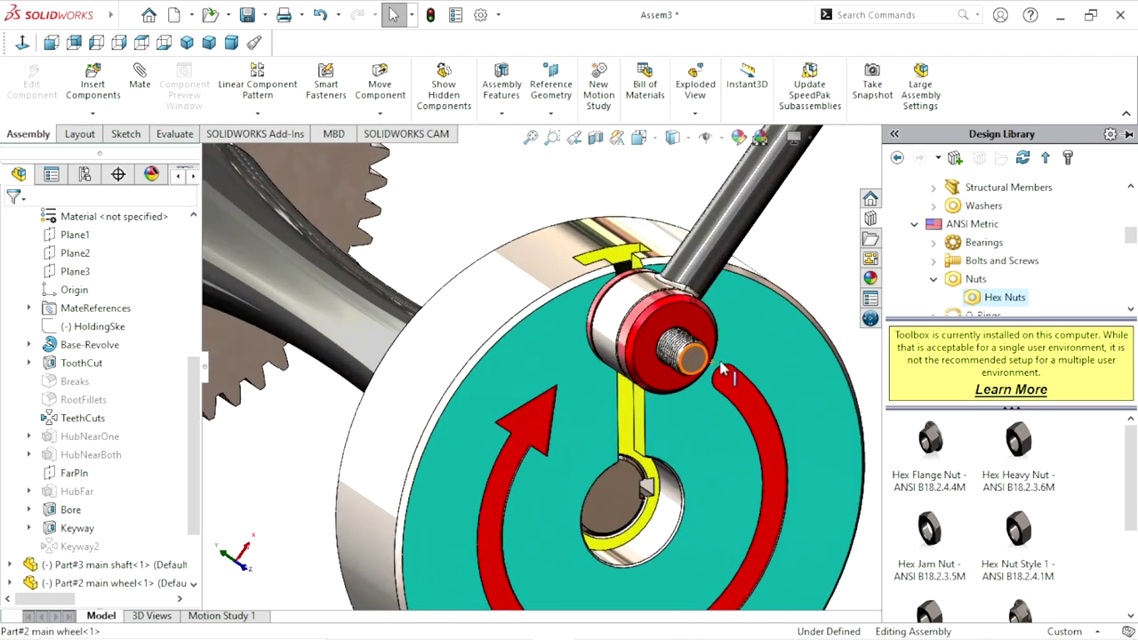
scroll(711, 382, down, 3)
Drag a Hex Heavy Nut from the library onto the crank pin's end
mouse_move(1030, 455)
mouse_down()
mouse_move(668, 372)
mouse_move(643, 341)
mouse_up()
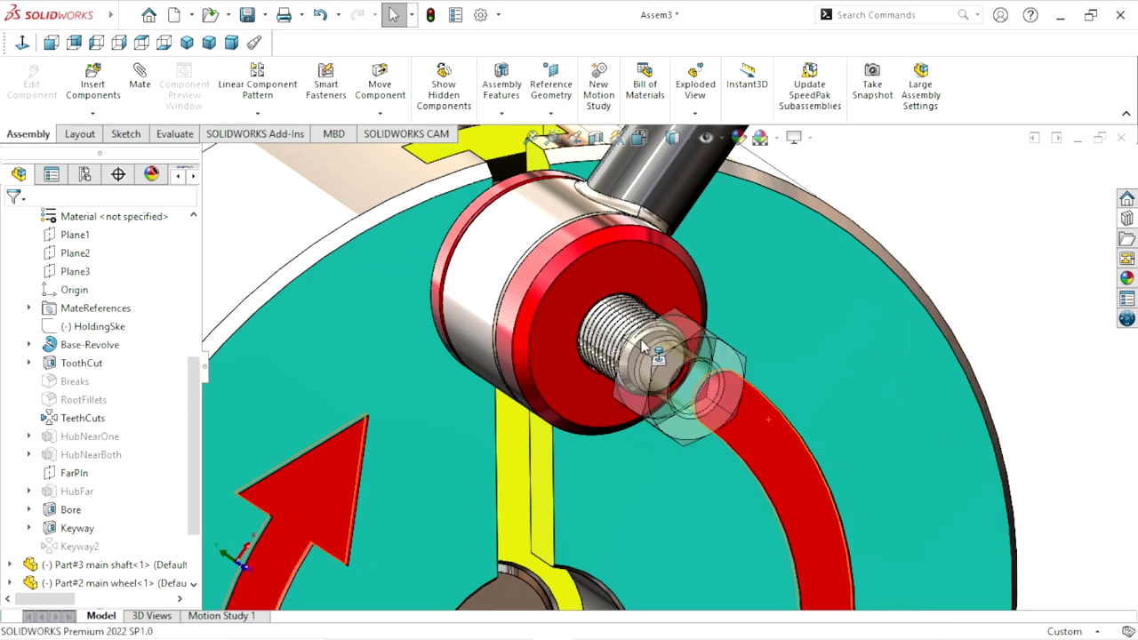
drag(640, 338, 589, 311)
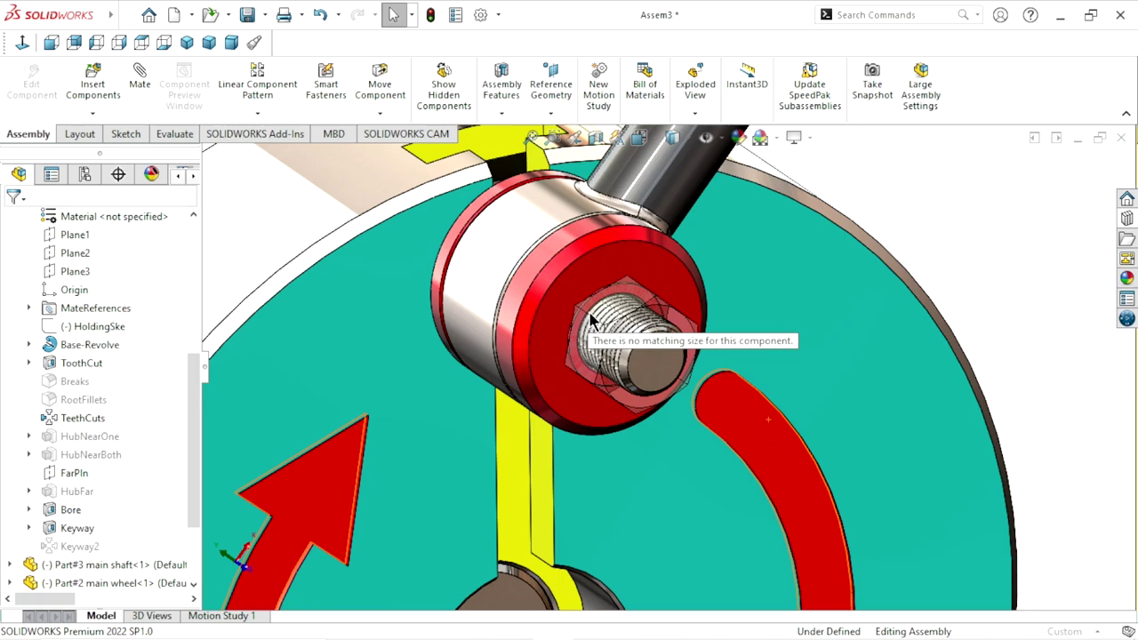
drag(589, 318, 589, 311)
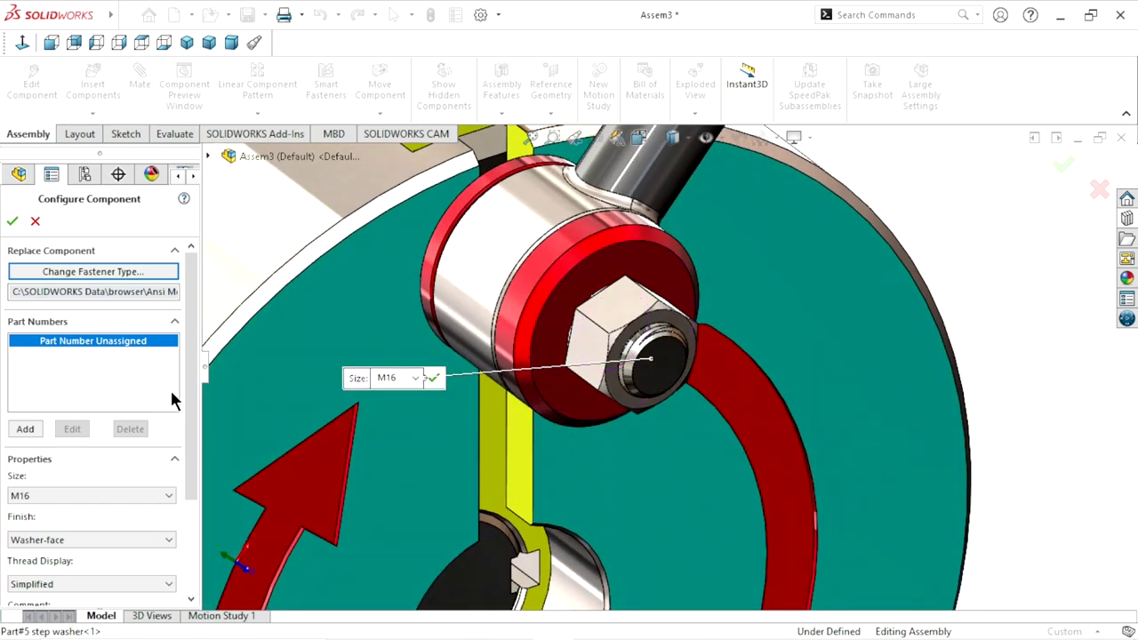
Set the nut to size M20, Double Chamfer finish and Schematic thread display, and place it
drag(190, 359, 204, 425)
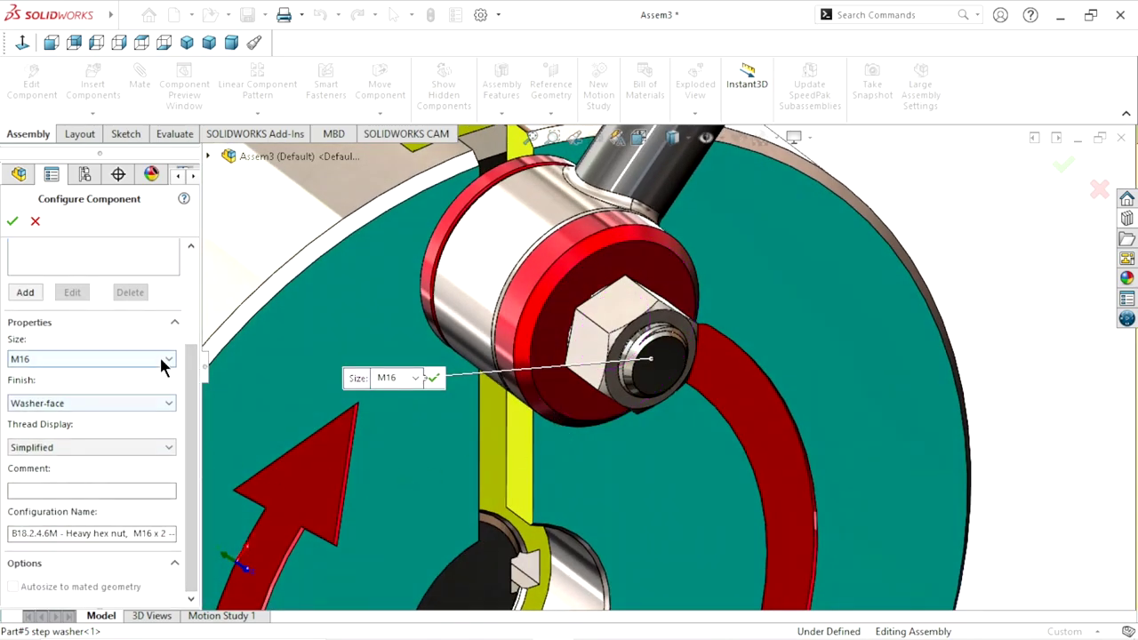
click(164, 358)
click(75, 408)
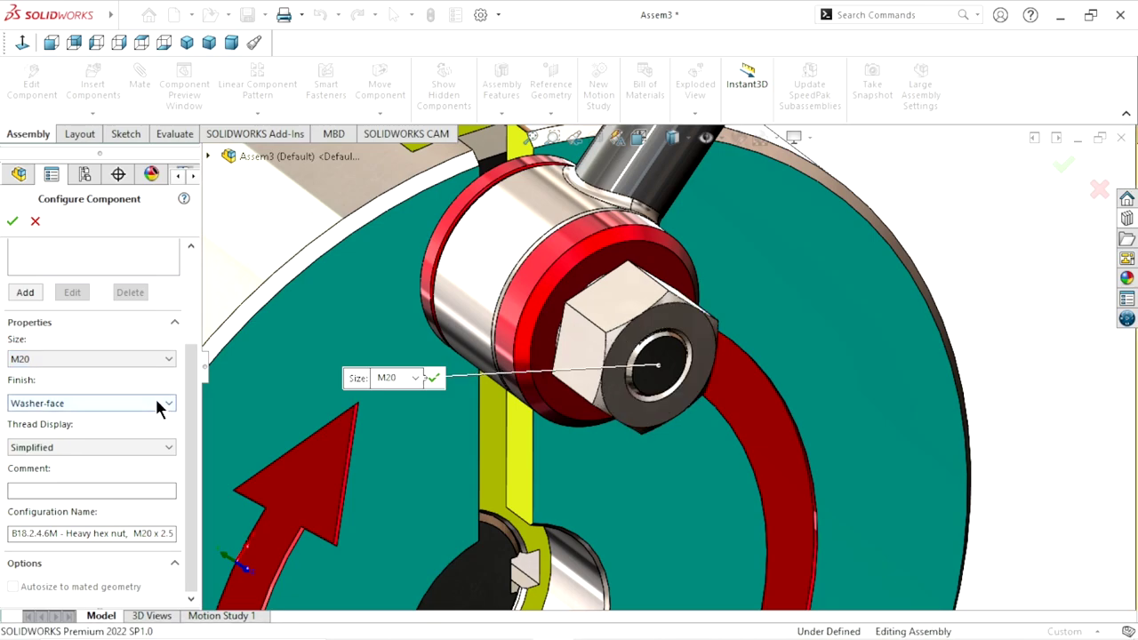
click(160, 405)
click(51, 431)
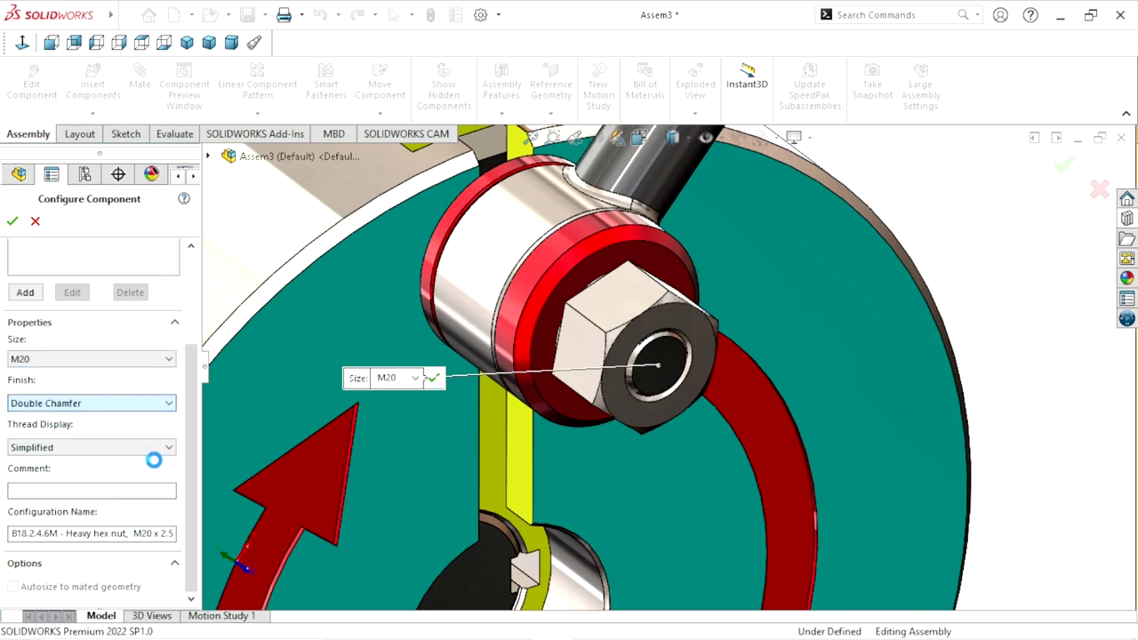
click(163, 449)
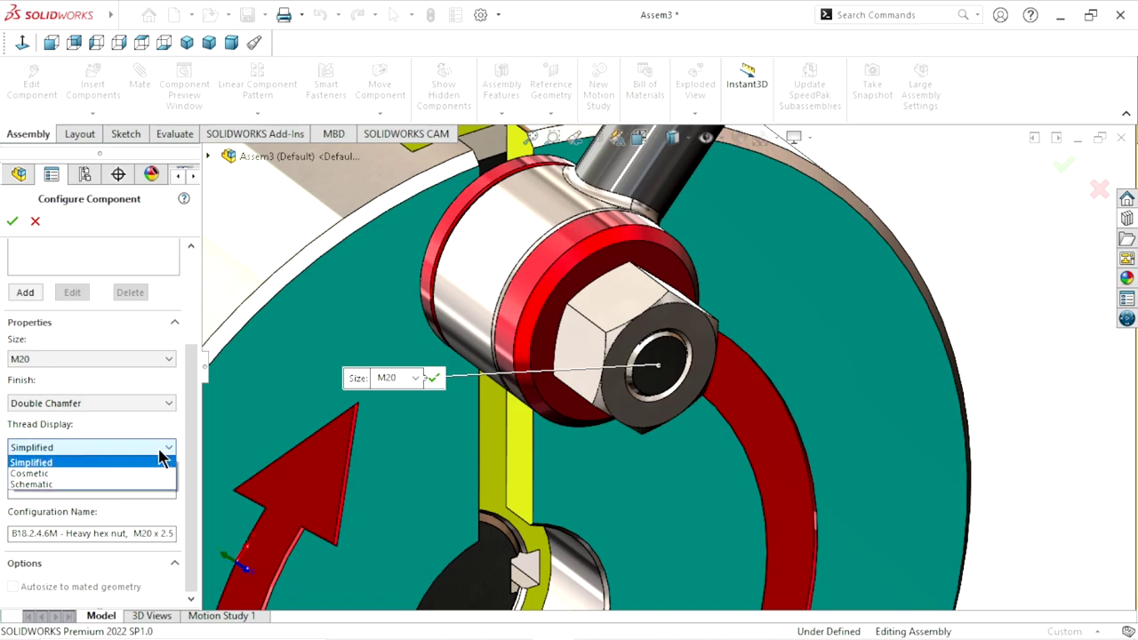
click(50, 483)
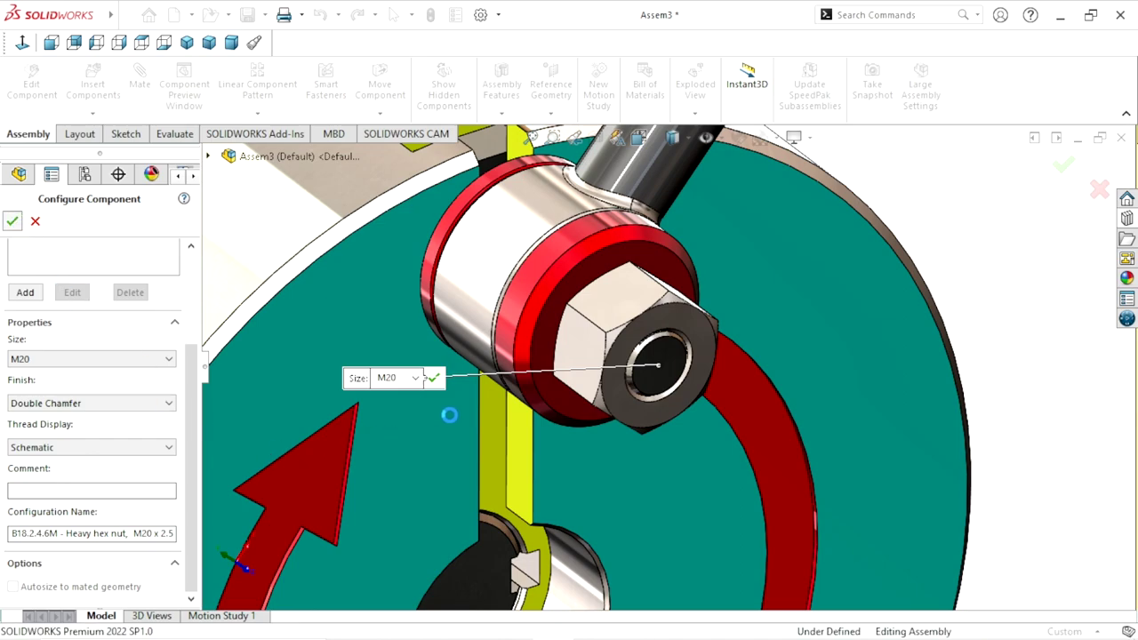
click(625, 385)
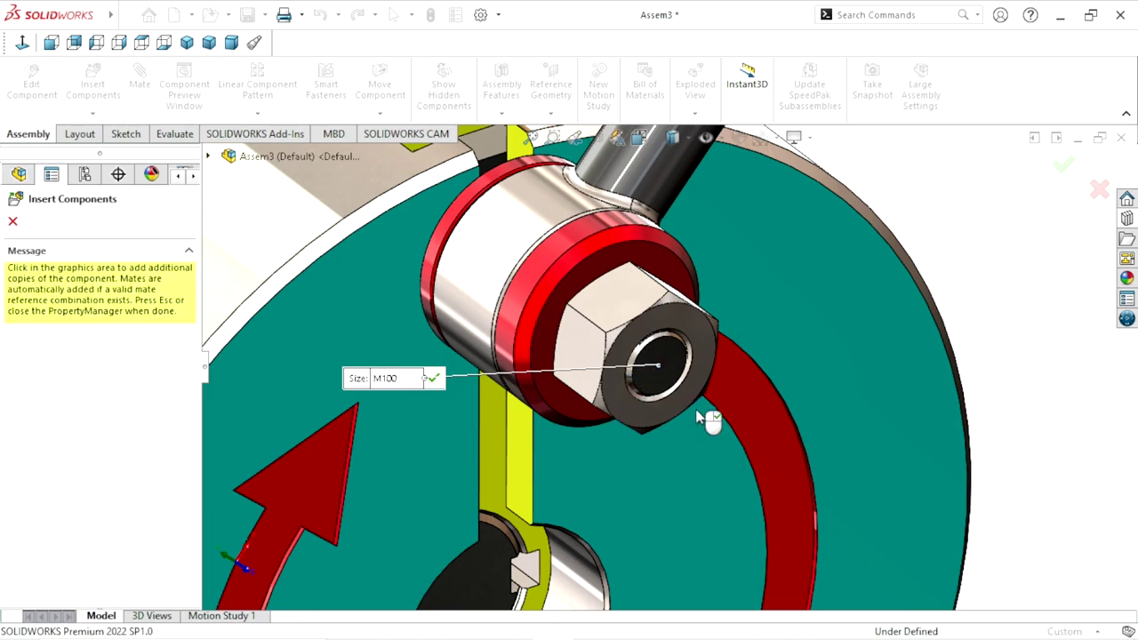
Stop inserting nuts, then swing the connecting rod and crank wheel to test the linkage
key(Escape)
scroll(614, 437, up, 5)
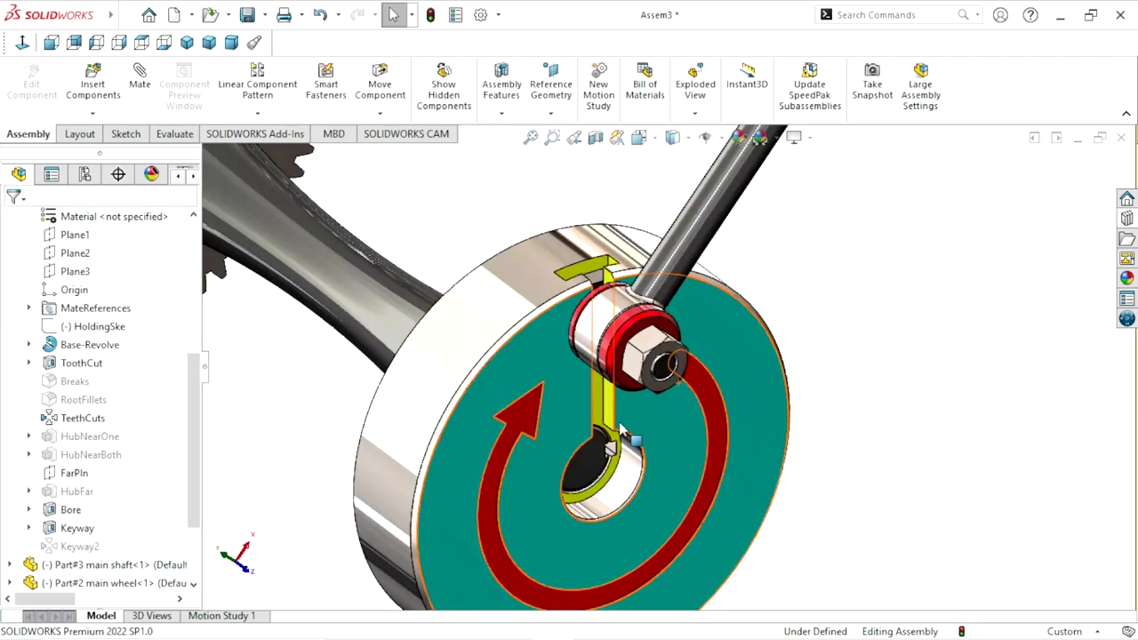
scroll(680, 427, up, 3)
mouse_move(683, 425)
middle_down()
mouse_move(694, 406)
mouse_move(591, 391)
middle_up()
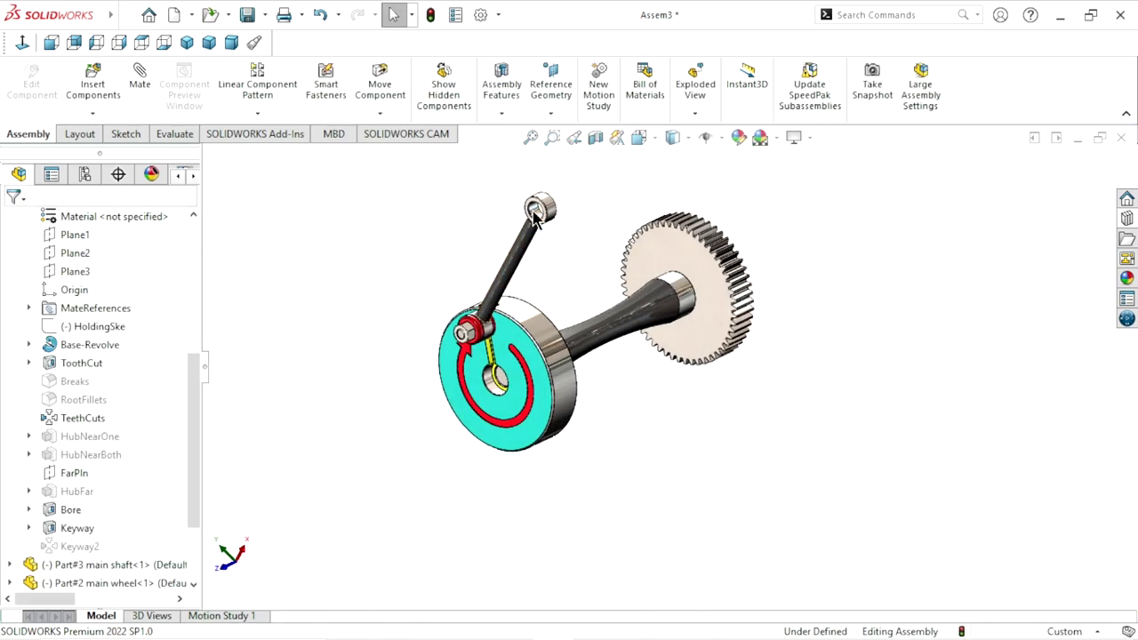
drag(551, 209, 445, 162)
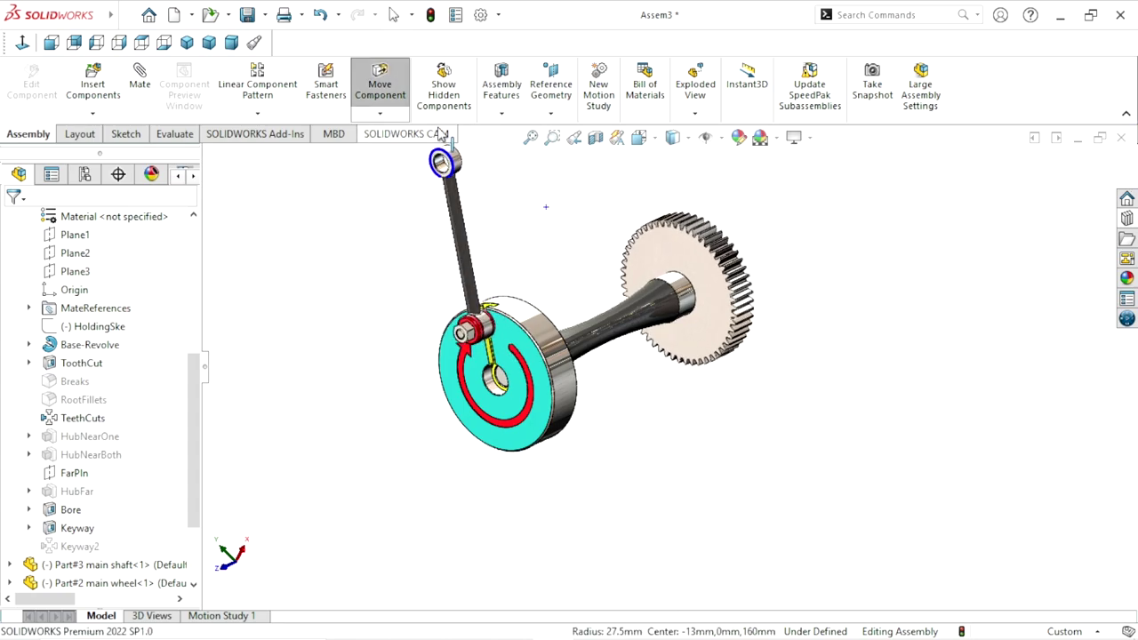
scroll(612, 462, up, 2)
scroll(619, 355, down, 2)
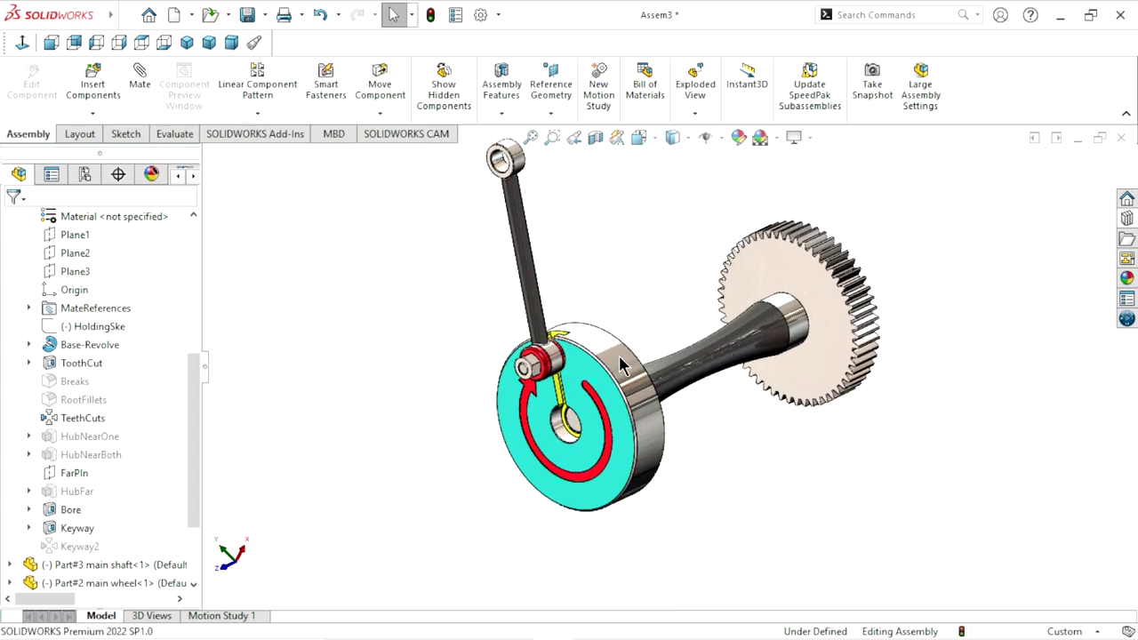
scroll(654, 469, down, 2)
drag(654, 468, 656, 521)
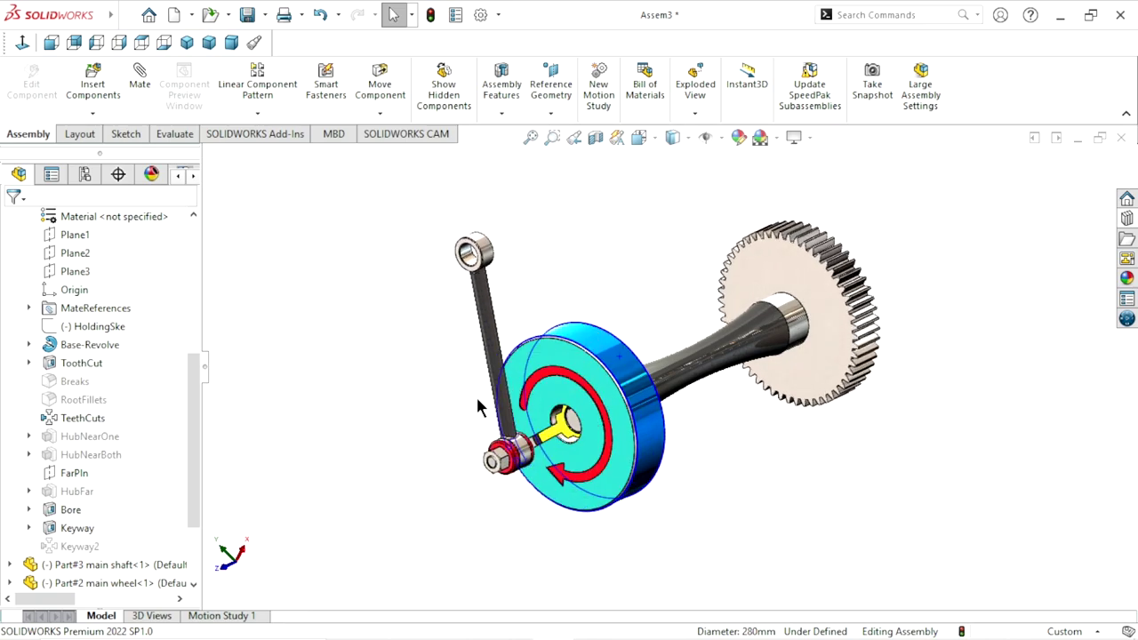
drag(656, 522, 702, 386)
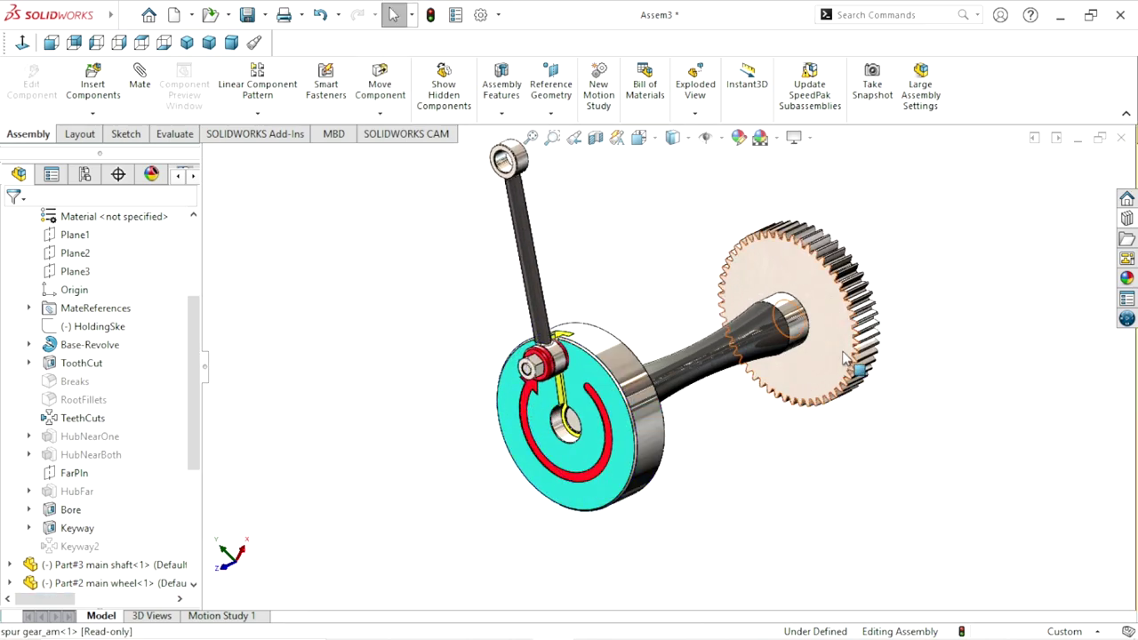
Rotate the spur gear to drive the mechanism, then deselect it
click(838, 304)
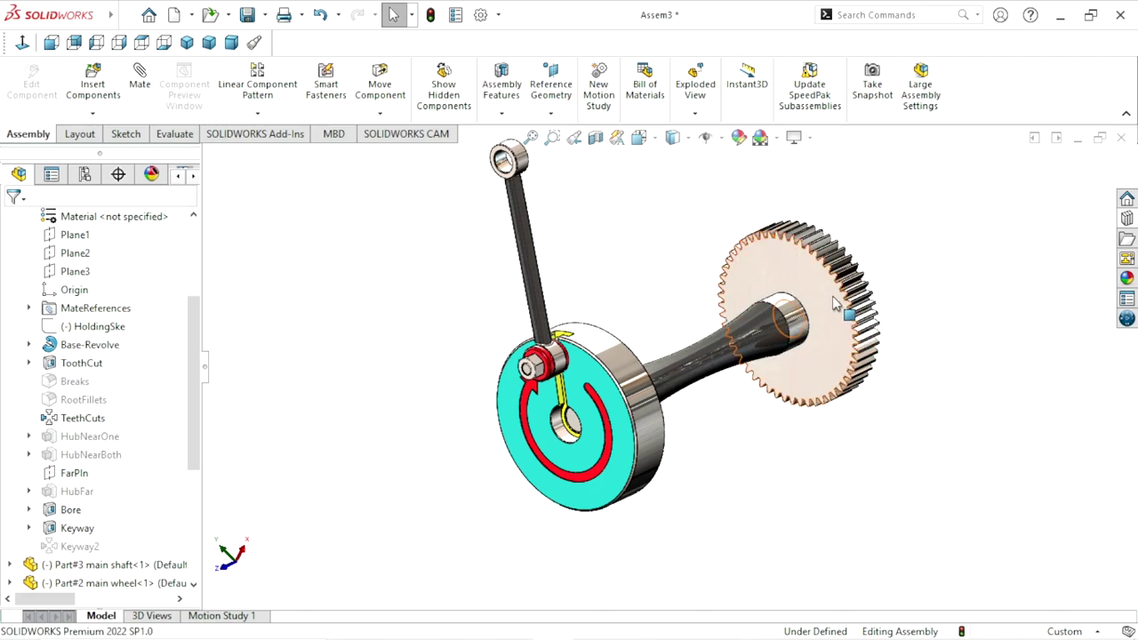
scroll(924, 355, down, 3)
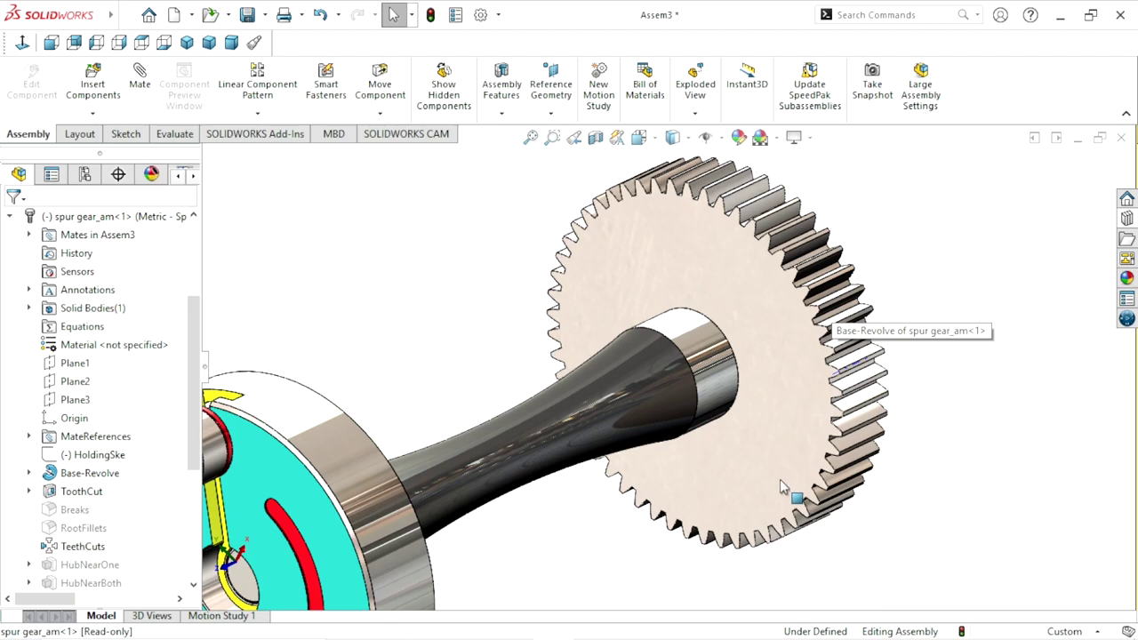
click(716, 514)
drag(716, 514, 701, 546)
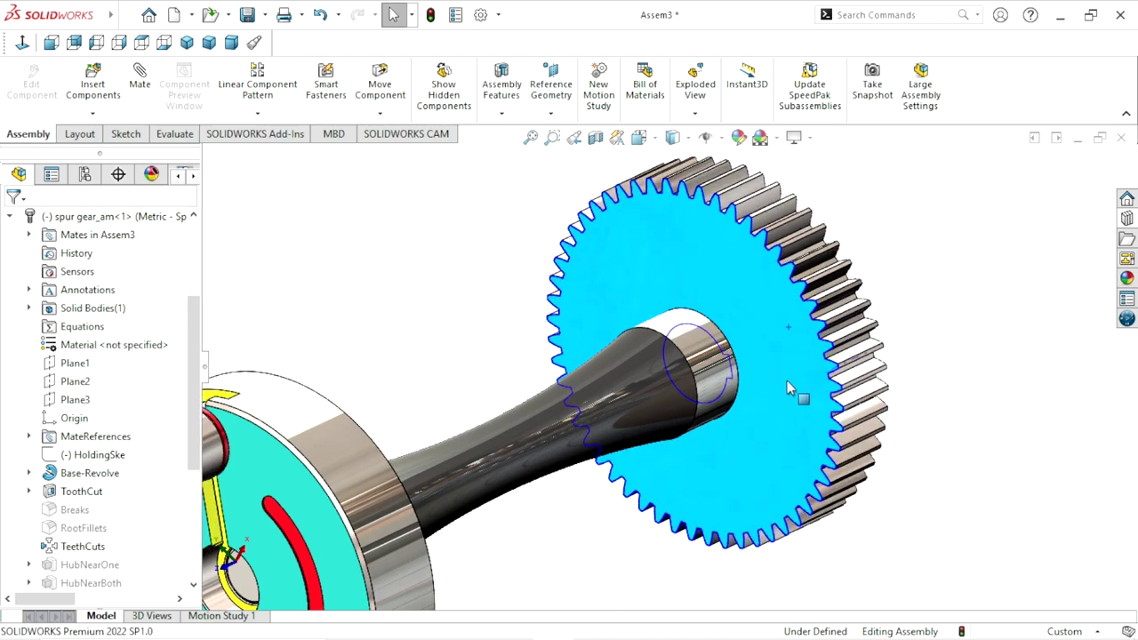
scroll(678, 472, up, 5)
click(678, 472)
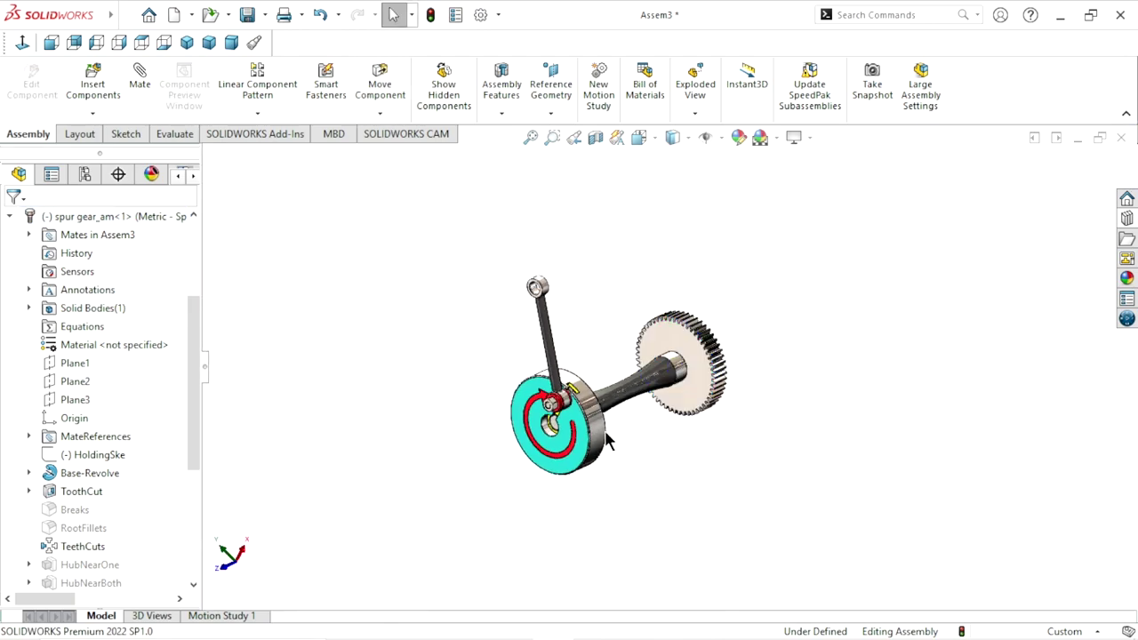
scroll(587, 413, down, 3)
scroll(587, 413, up, 2)
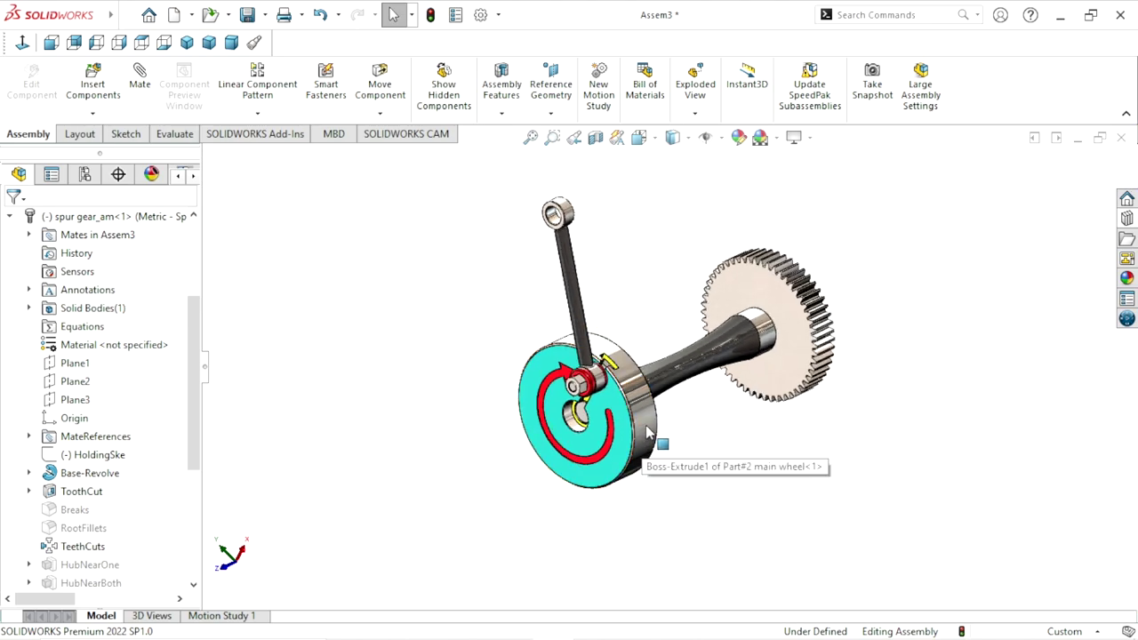
Shift and turn the main wheel and shaft slightly, then clear the selection
click(634, 409)
drag(635, 409, 719, 464)
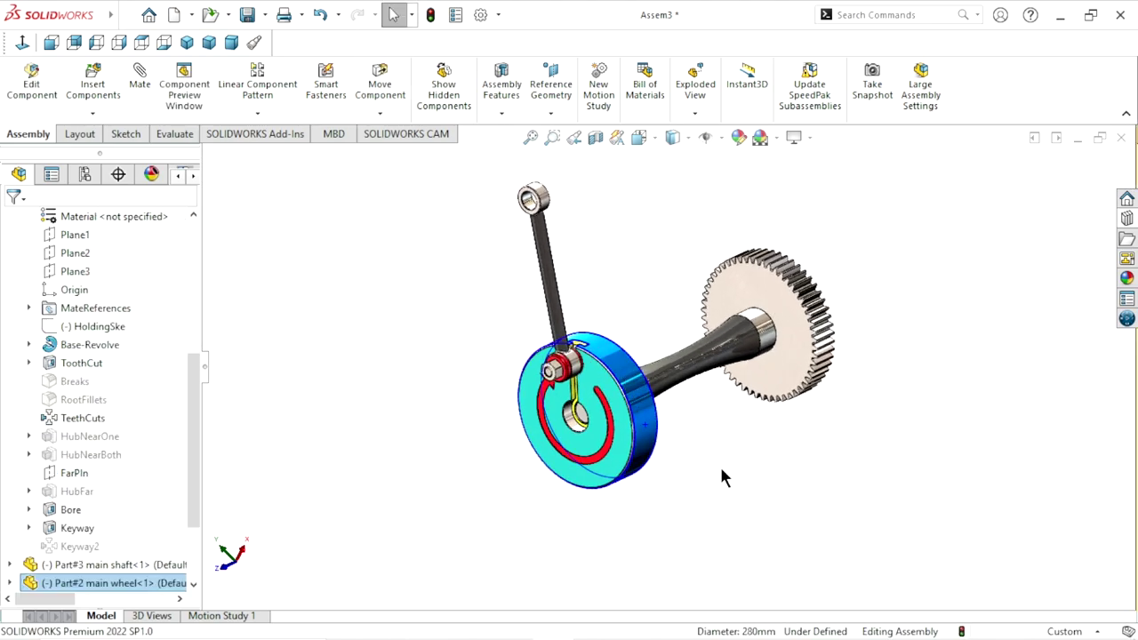
click(698, 491)
scroll(674, 365, down, 2)
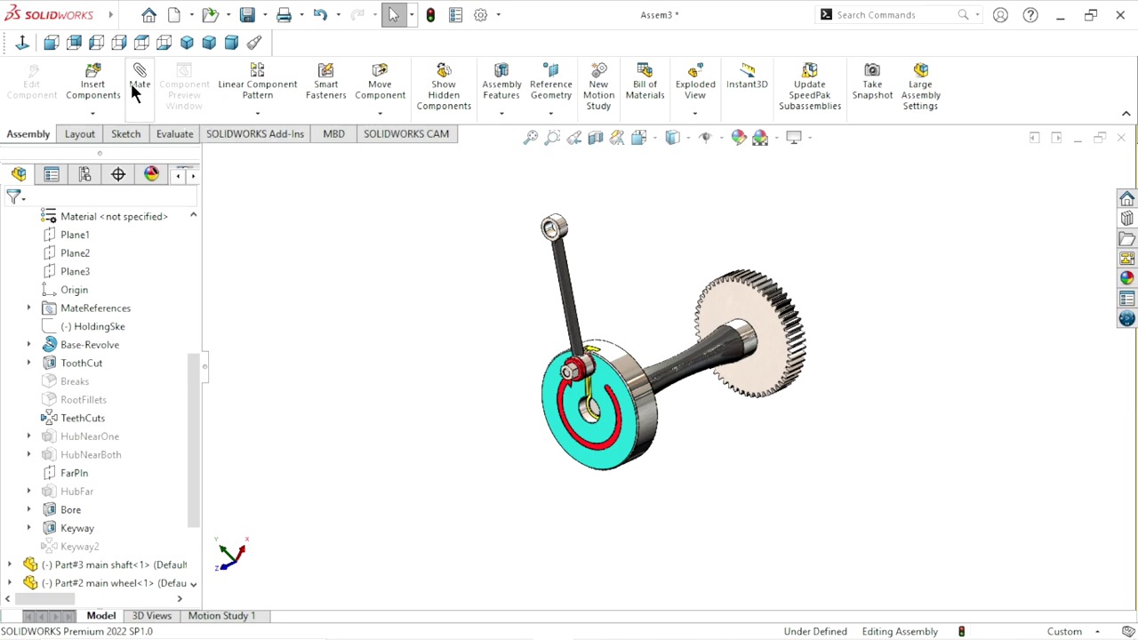
Insert Part#8 Arm pin and place it beside the connecting rod's upper eye
click(94, 83)
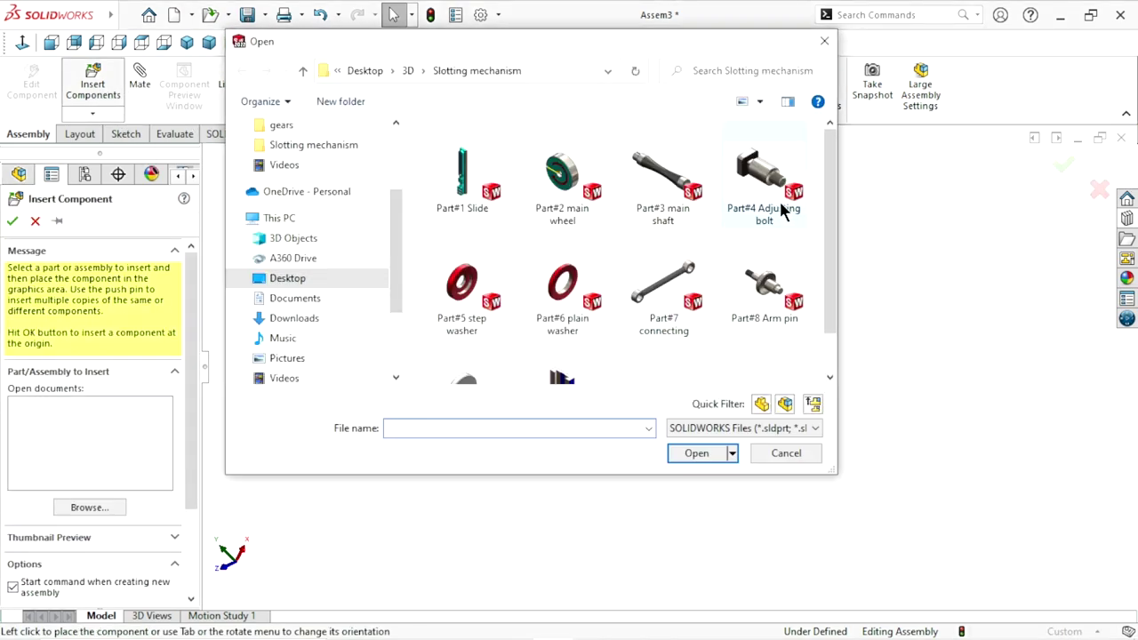
click(773, 288)
click(697, 454)
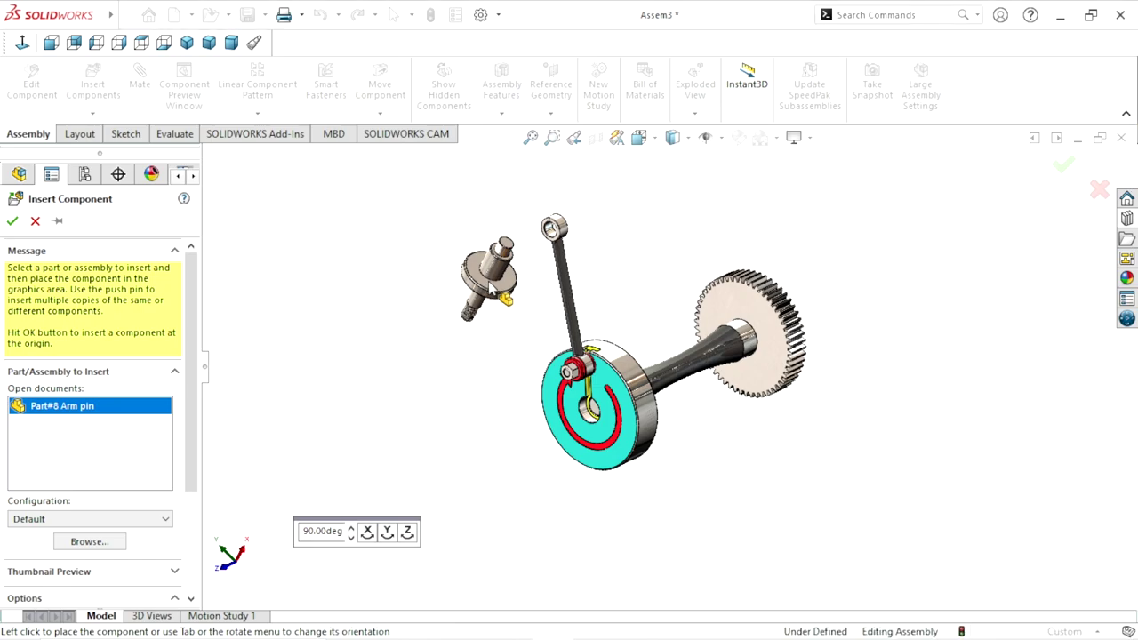
click(499, 294)
scroll(573, 250, down, 3)
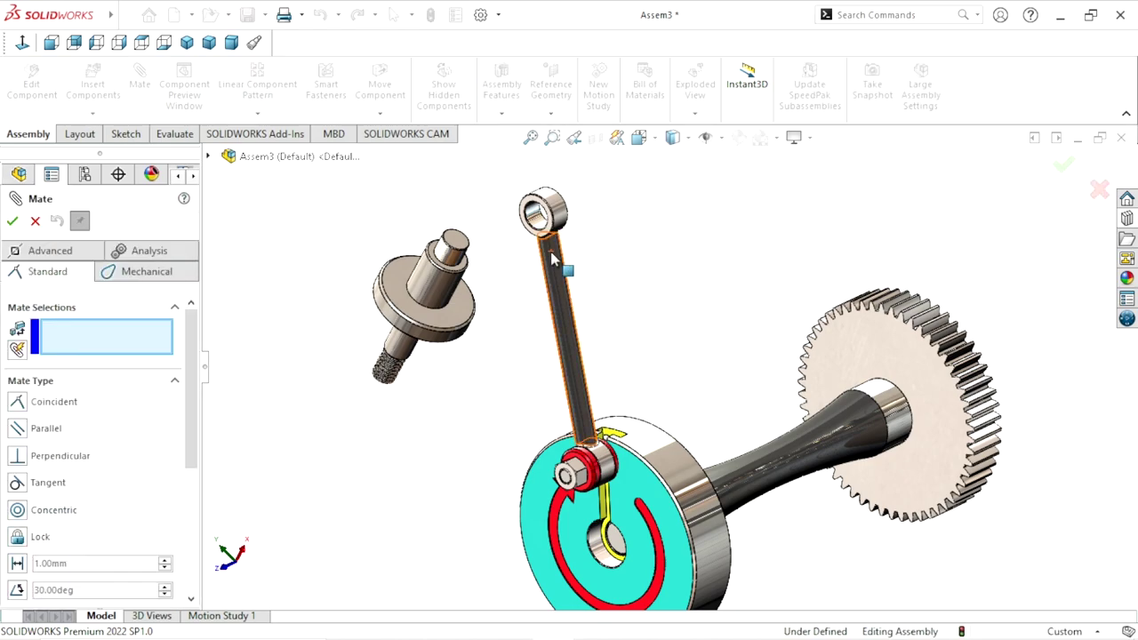
scroll(552, 259, down, 2)
Mate the Arm pin concentric with the rod eye's hole, flipping its alignment
click(541, 213)
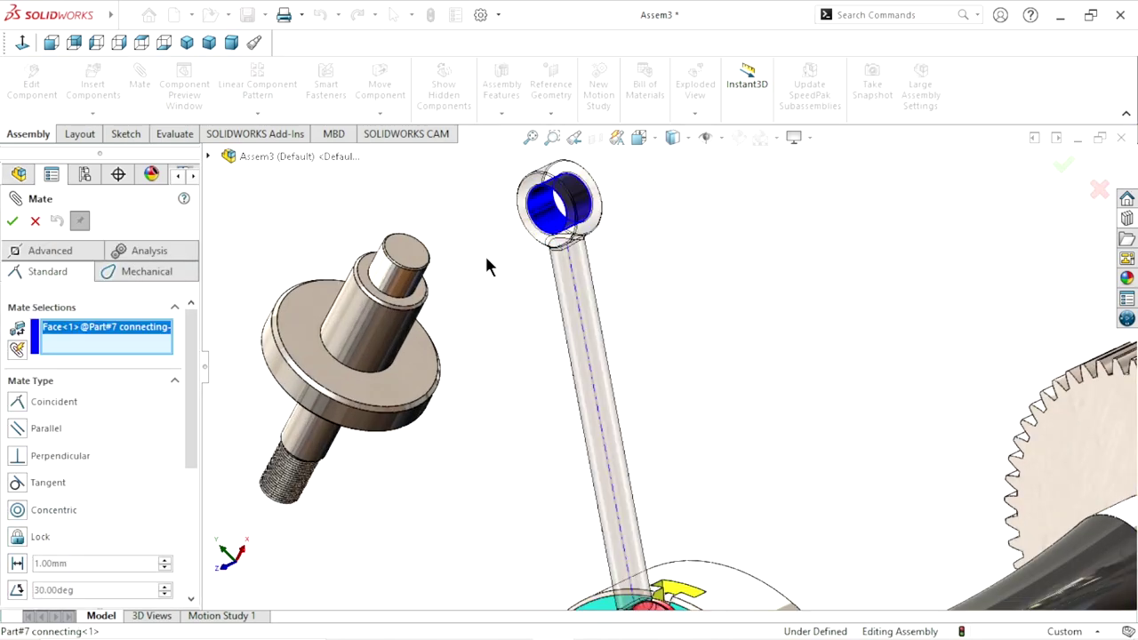
click(402, 286)
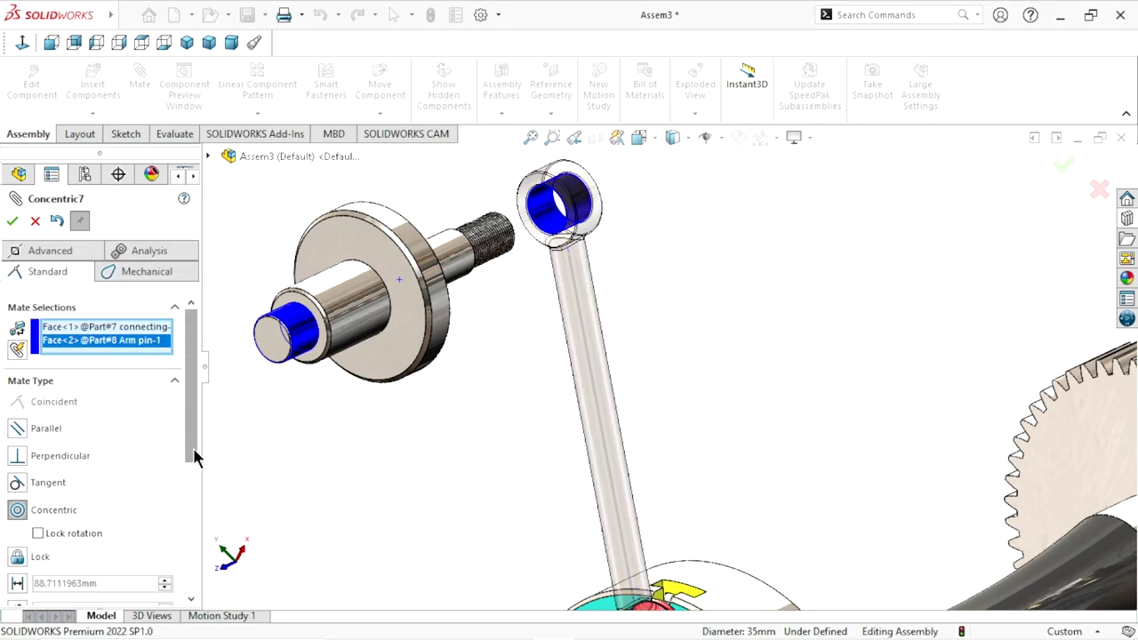
drag(193, 447, 196, 504)
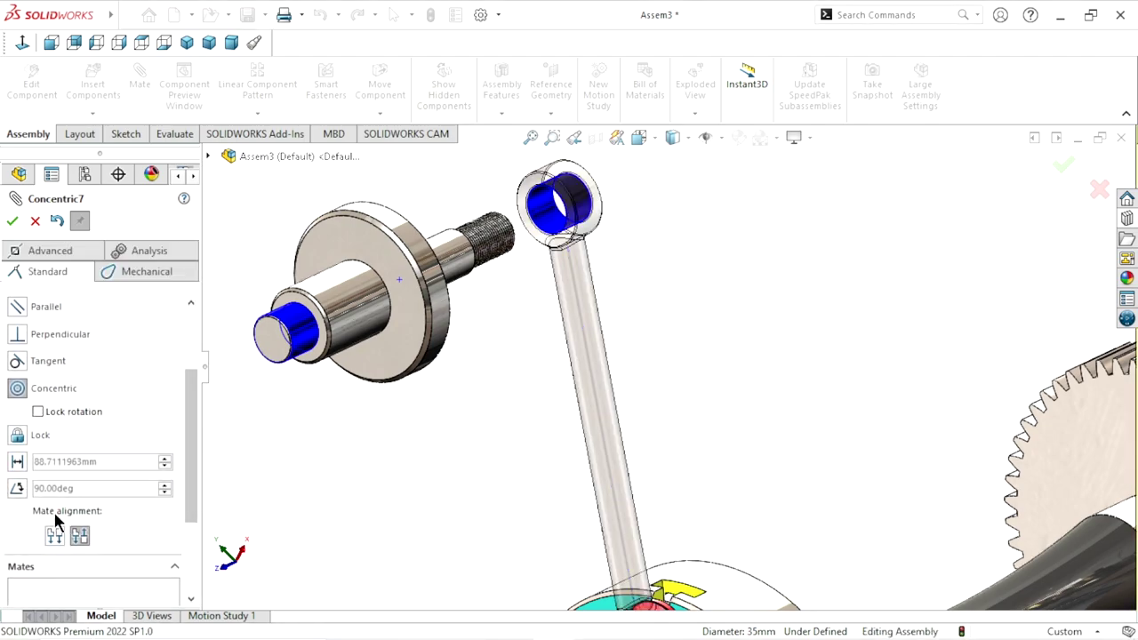
click(54, 535)
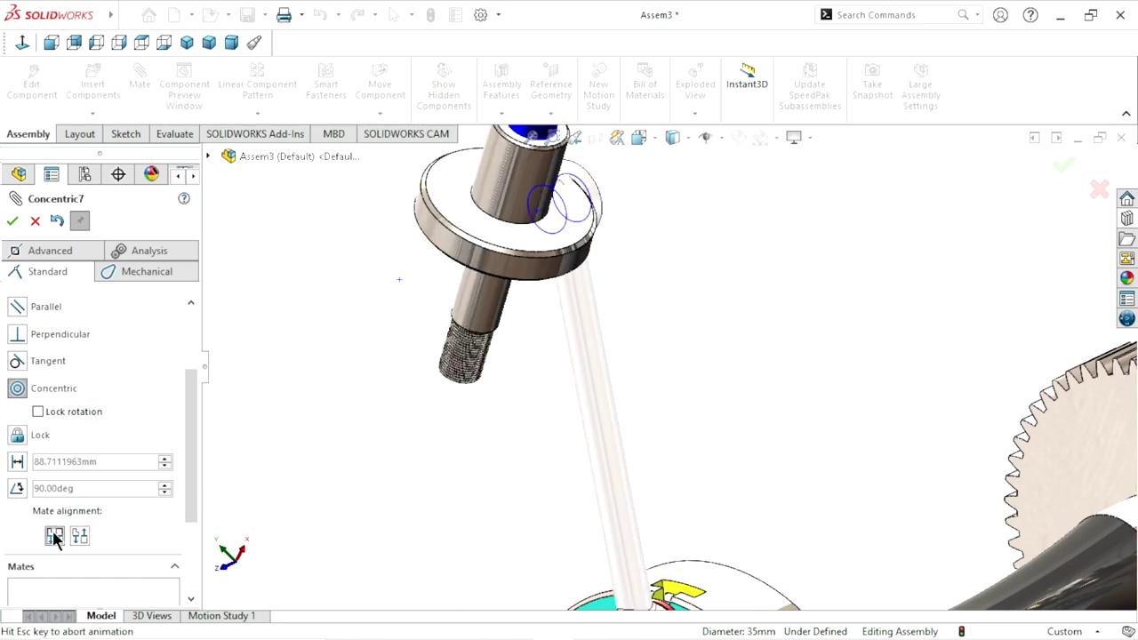
click(12, 222)
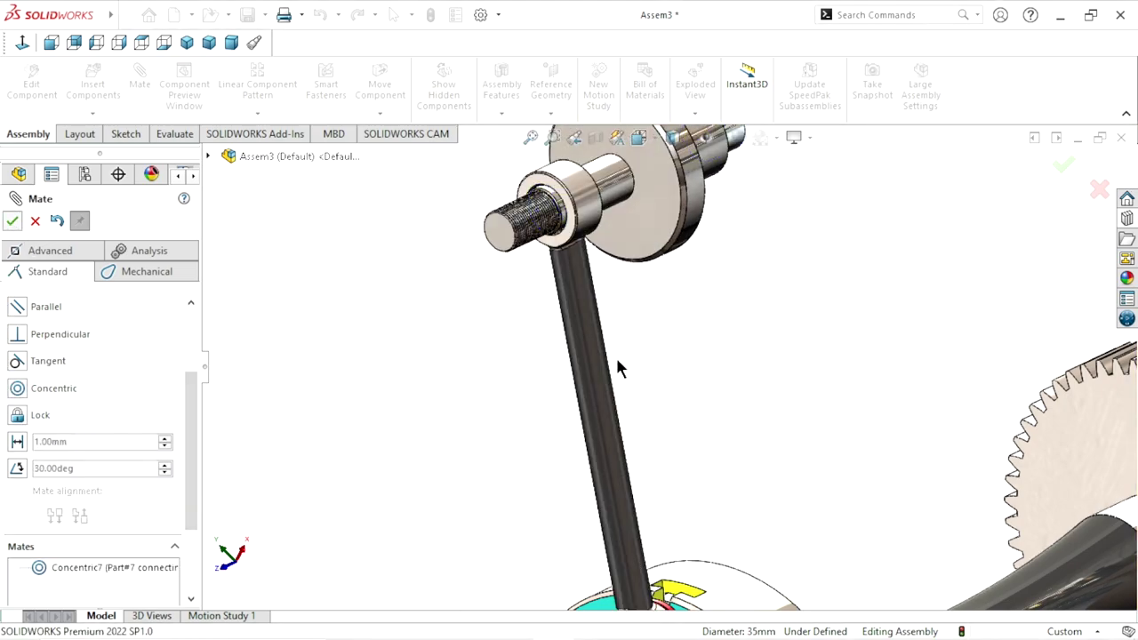
scroll(534, 353, up, 2)
scroll(702, 303, down, 3)
Make the pin's shoulder coincident with the eye's outer face and finish mating
mouse_move(703, 302)
mouse_down()
mouse_move(552, 386)
mouse_move(637, 356)
mouse_up()
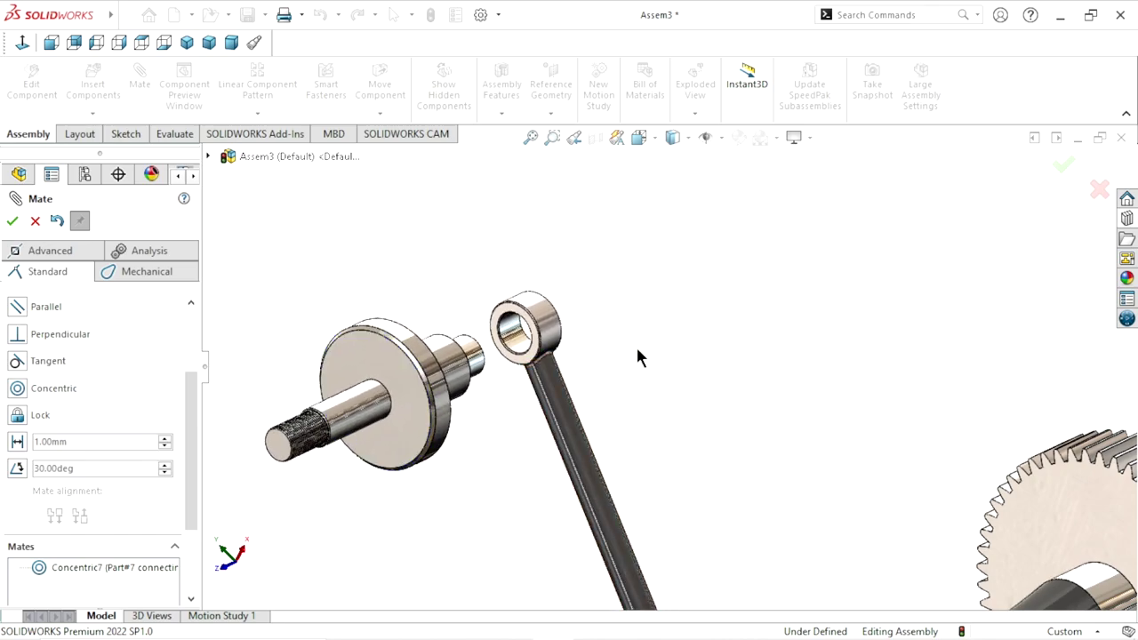
scroll(541, 358, down, 3)
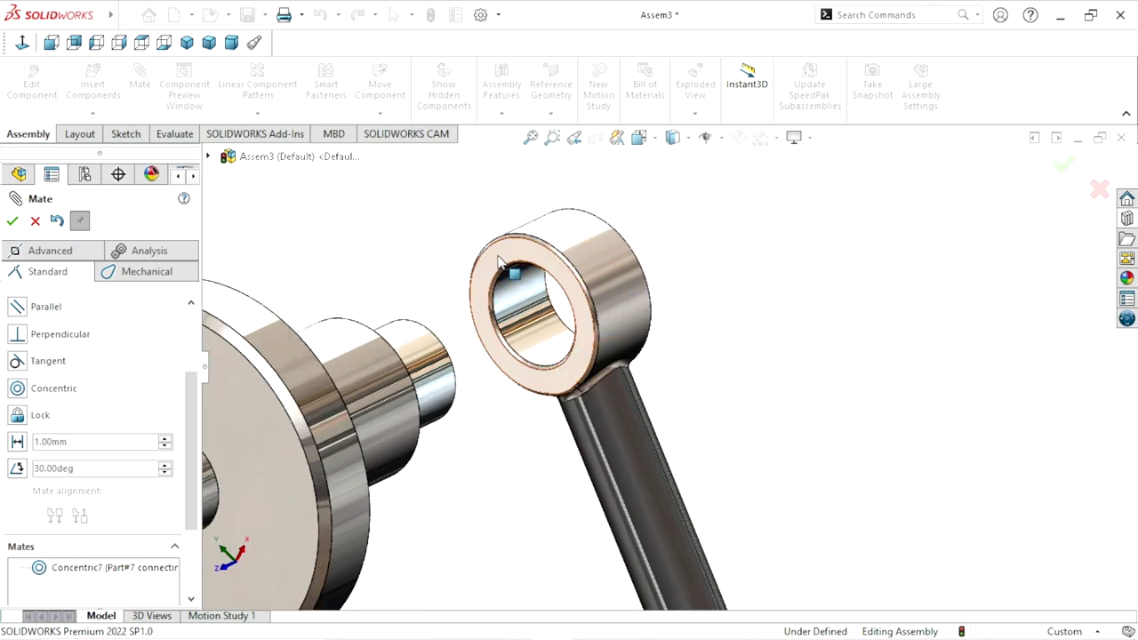
click(488, 364)
scroll(487, 369, up, 3)
middle_drag(487, 369, 601, 414)
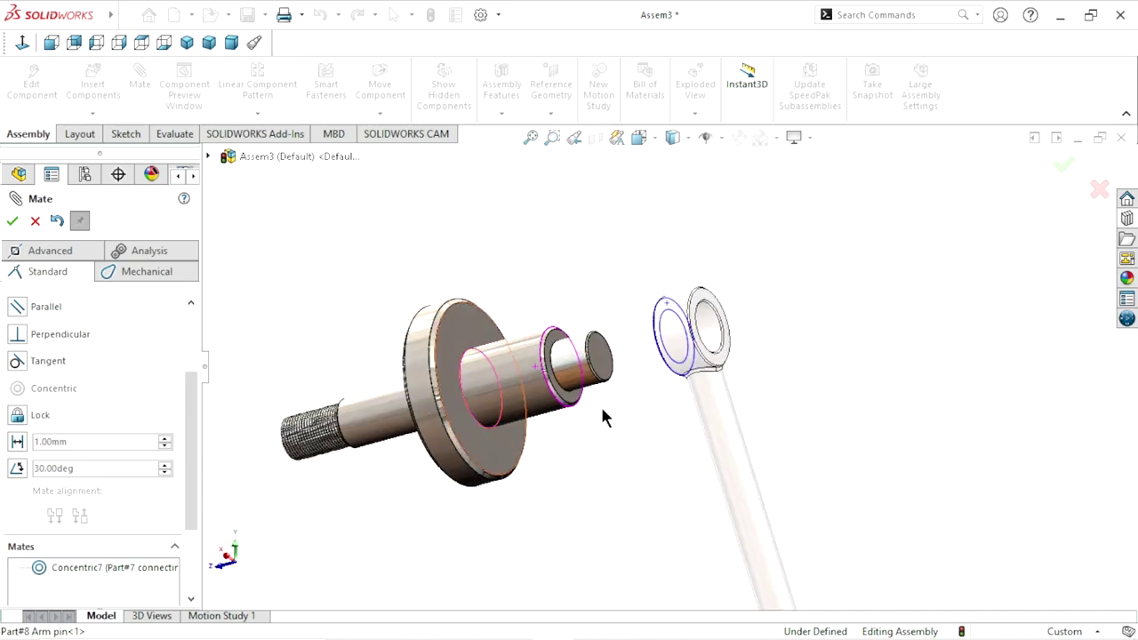
scroll(587, 400, down, 5)
click(527, 342)
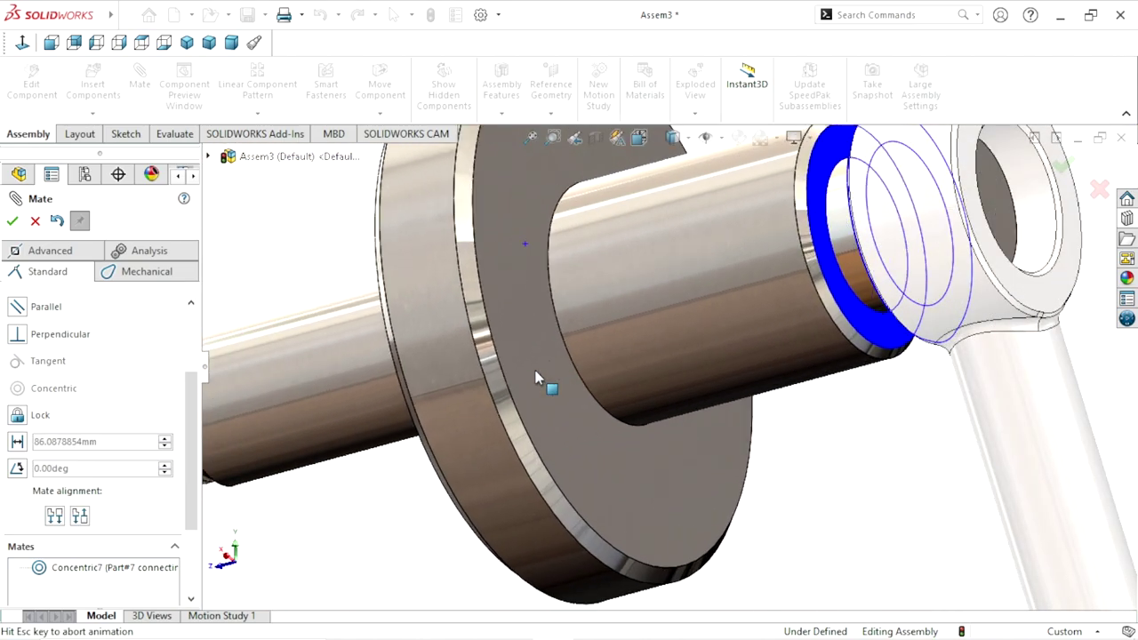
click(516, 399)
scroll(457, 425, up, 2)
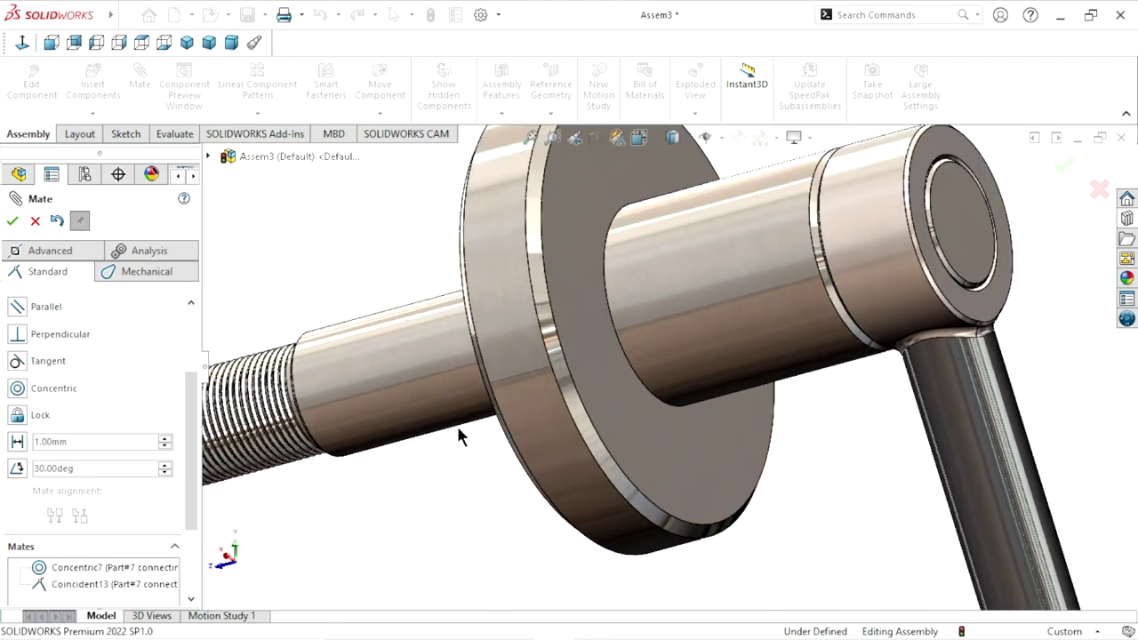
scroll(444, 449, up, 3)
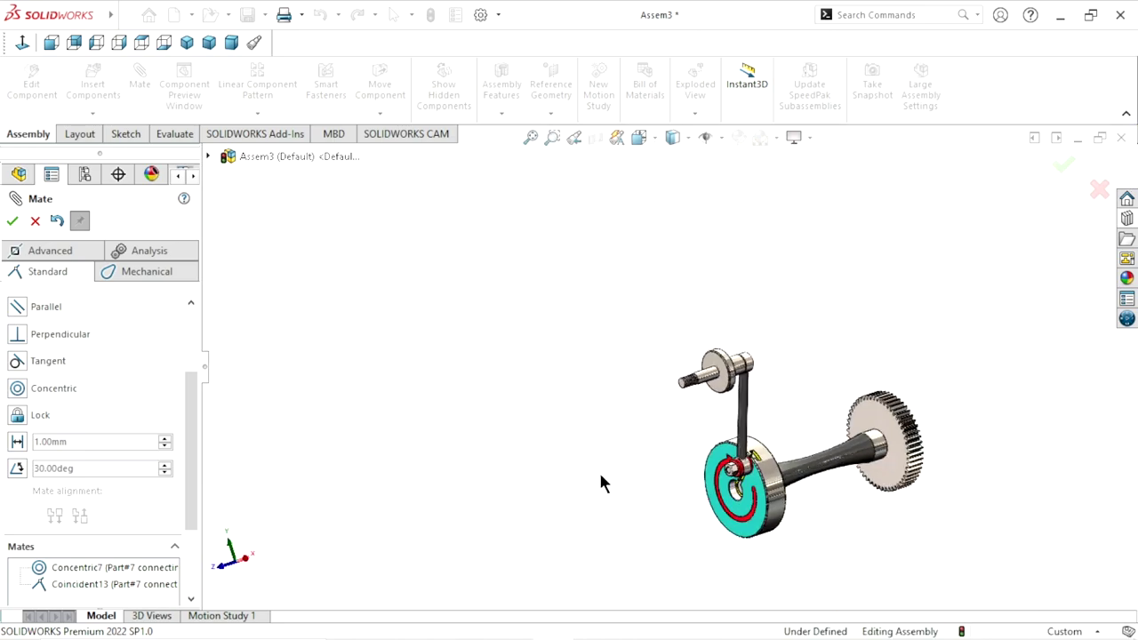
scroll(596, 471, down, 2)
scroll(583, 420, down, 2)
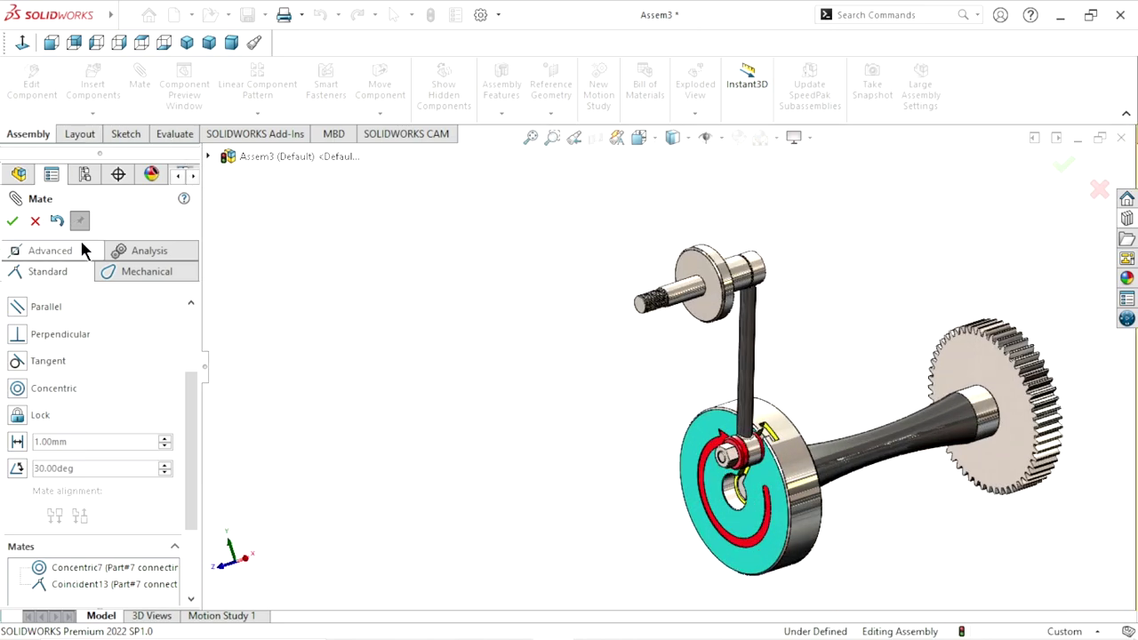
key(Escape)
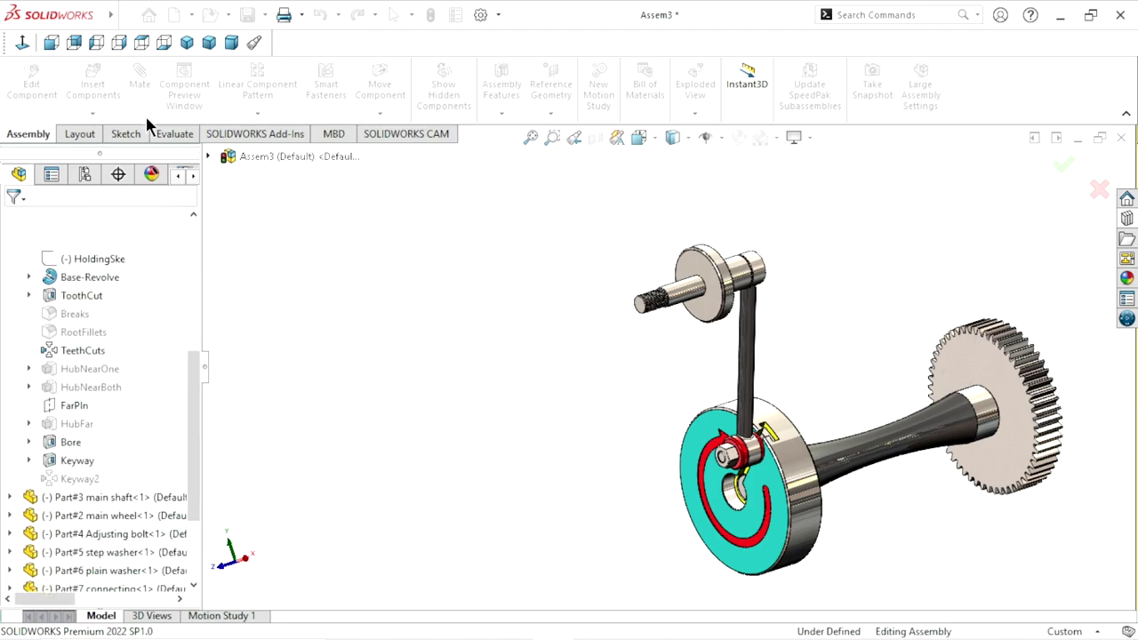
Insert Part#1 Slide and drop it to the left of the crank wheel
click(91, 89)
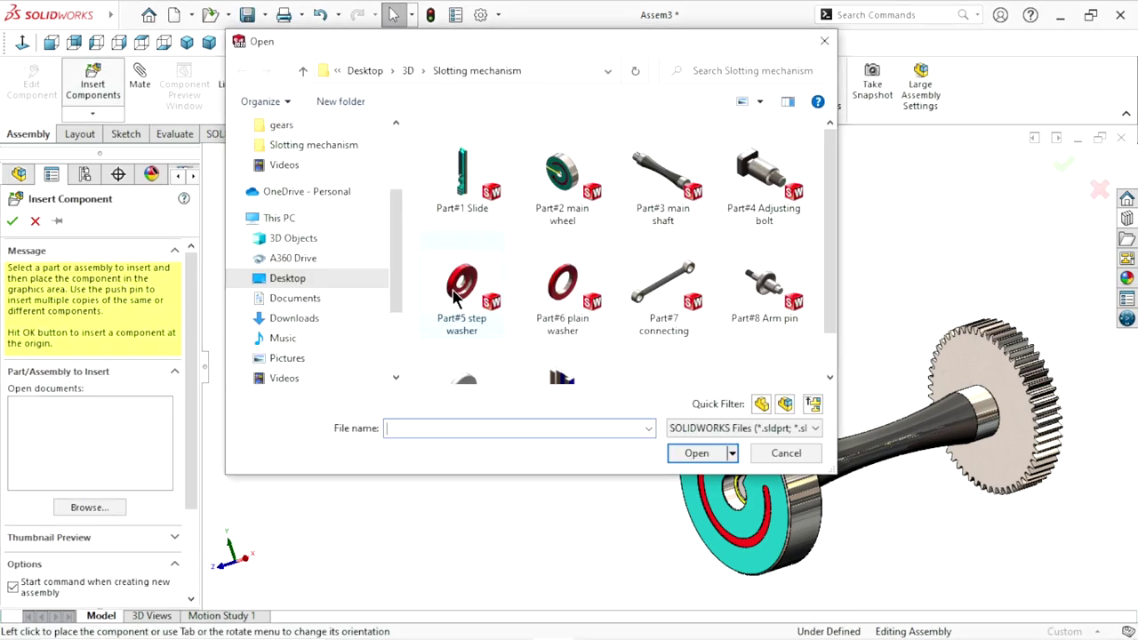
click(476, 186)
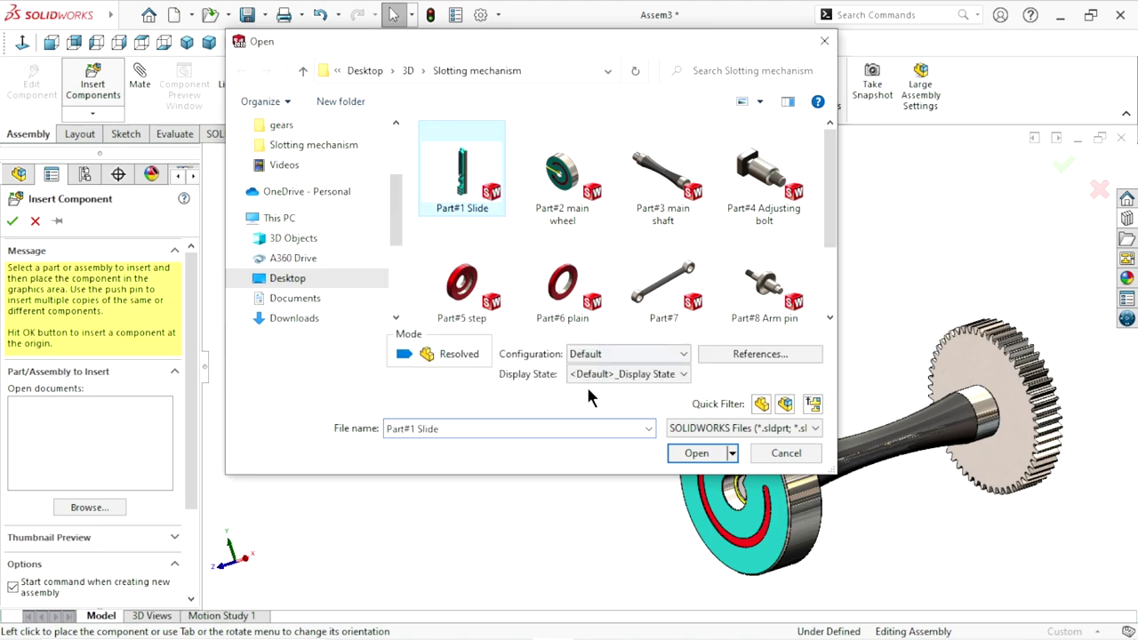
click(699, 455)
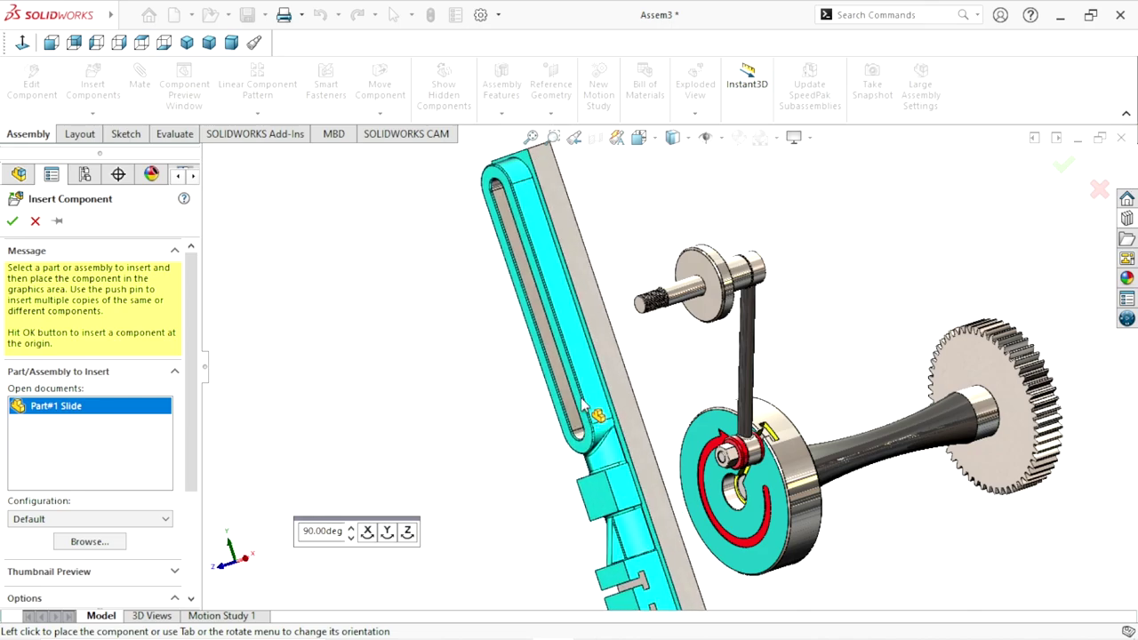
click(586, 411)
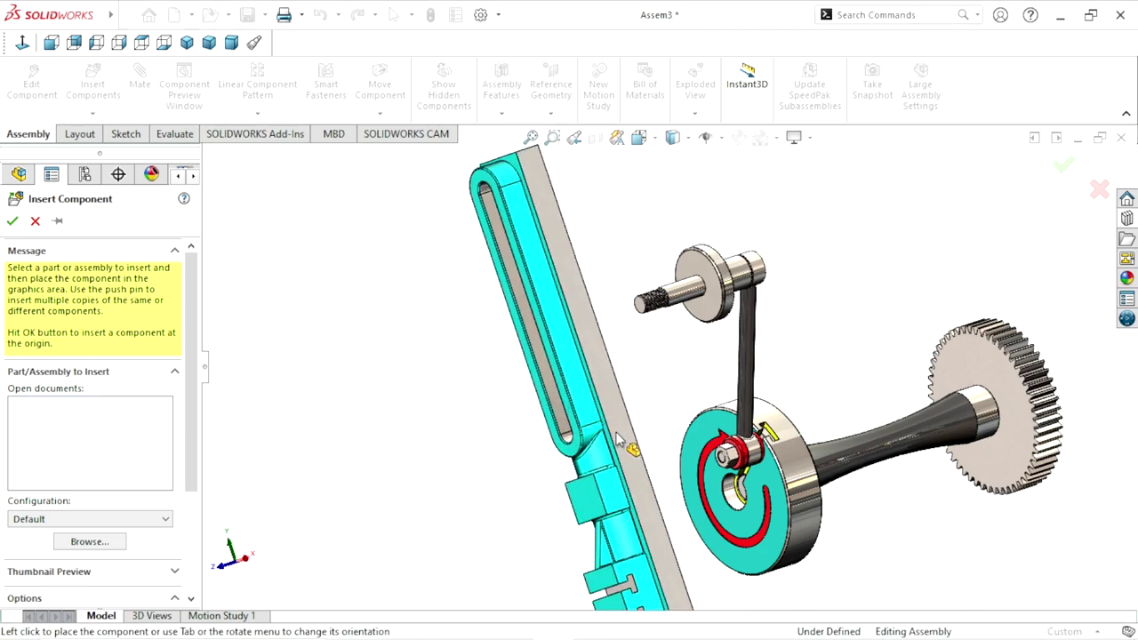
scroll(614, 435, up, 3)
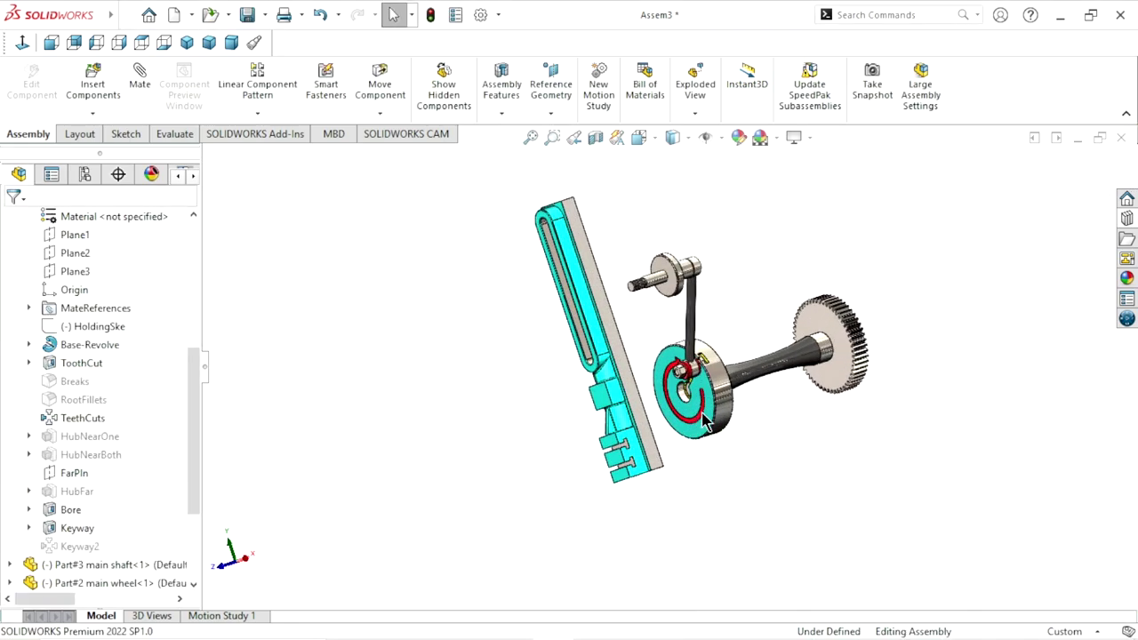
ctrl+middle_drag(786, 449, 685, 391)
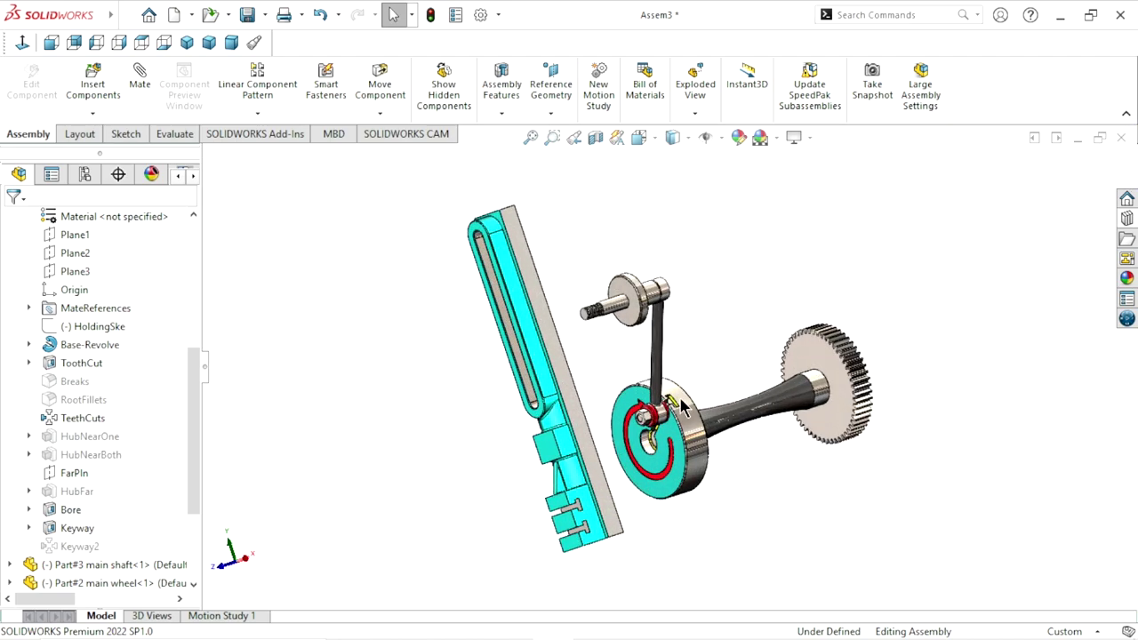
scroll(685, 391, down, 2)
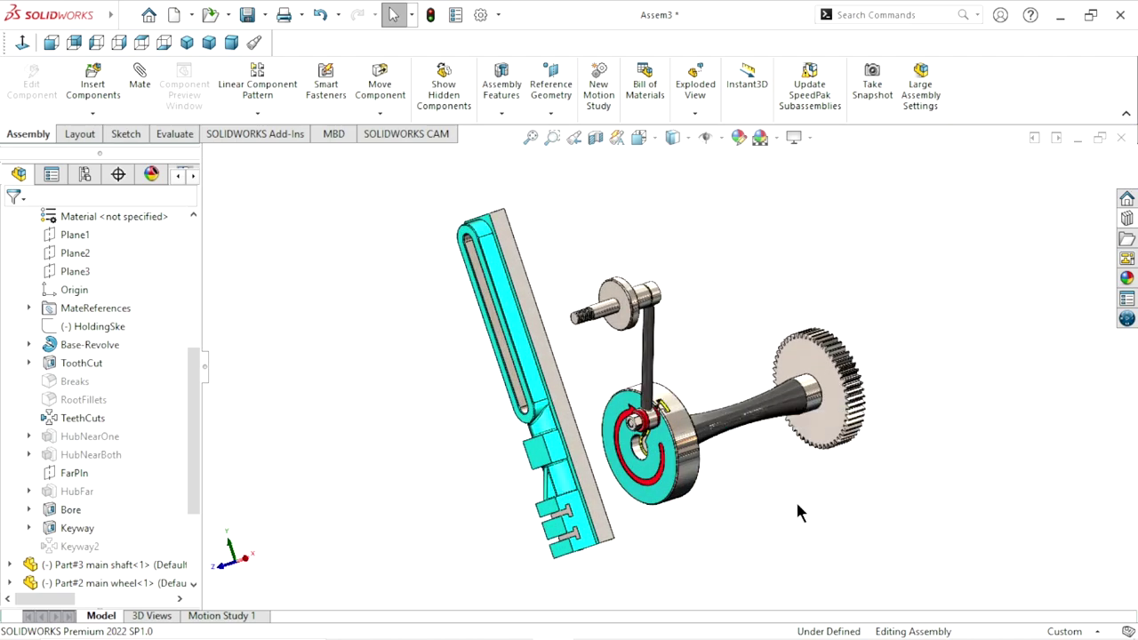
scroll(747, 445, down, 1)
scroll(702, 382, down, 2)
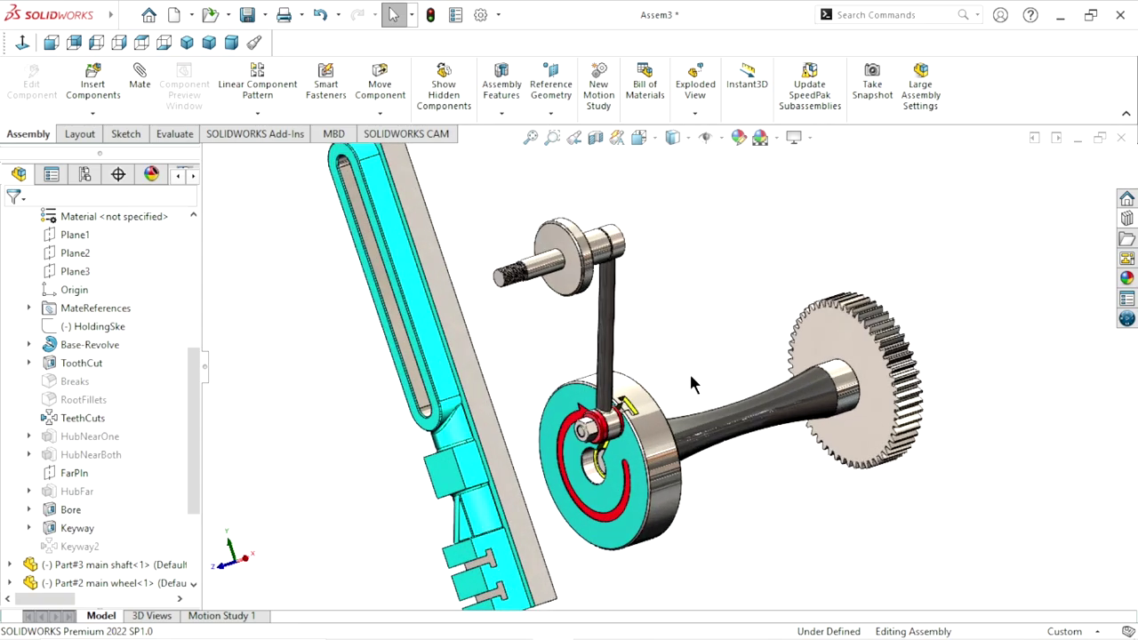
scroll(707, 356, up, 1)
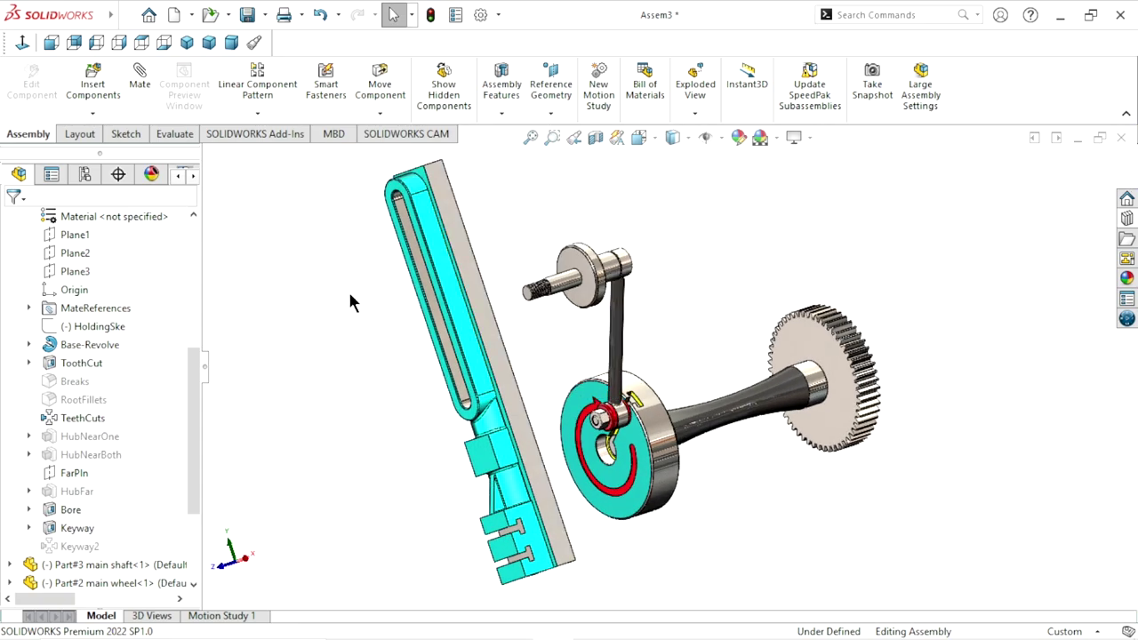
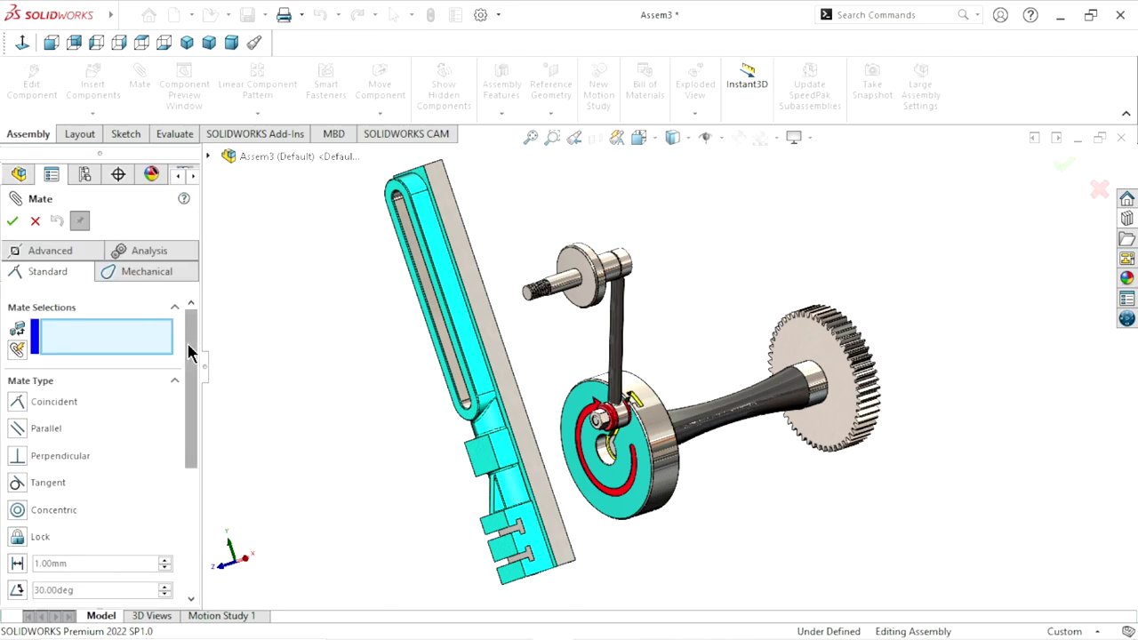
Choose a Slot mechanical mate and select the slide's slot face and the arm pin
click(145, 271)
scroll(191, 373, down, 3)
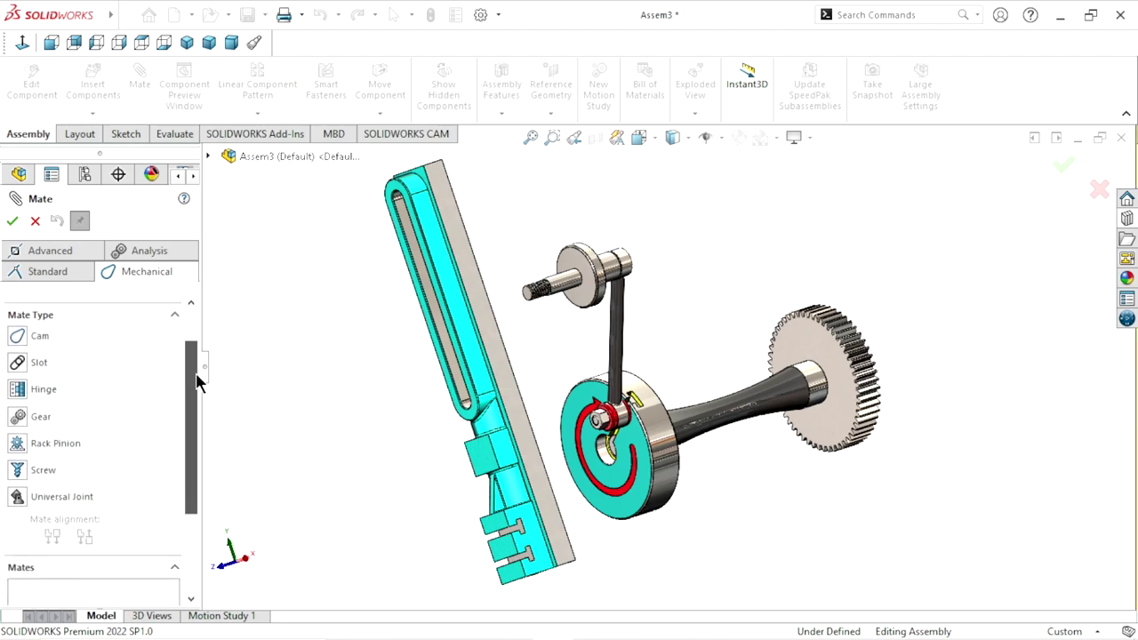
click(17, 329)
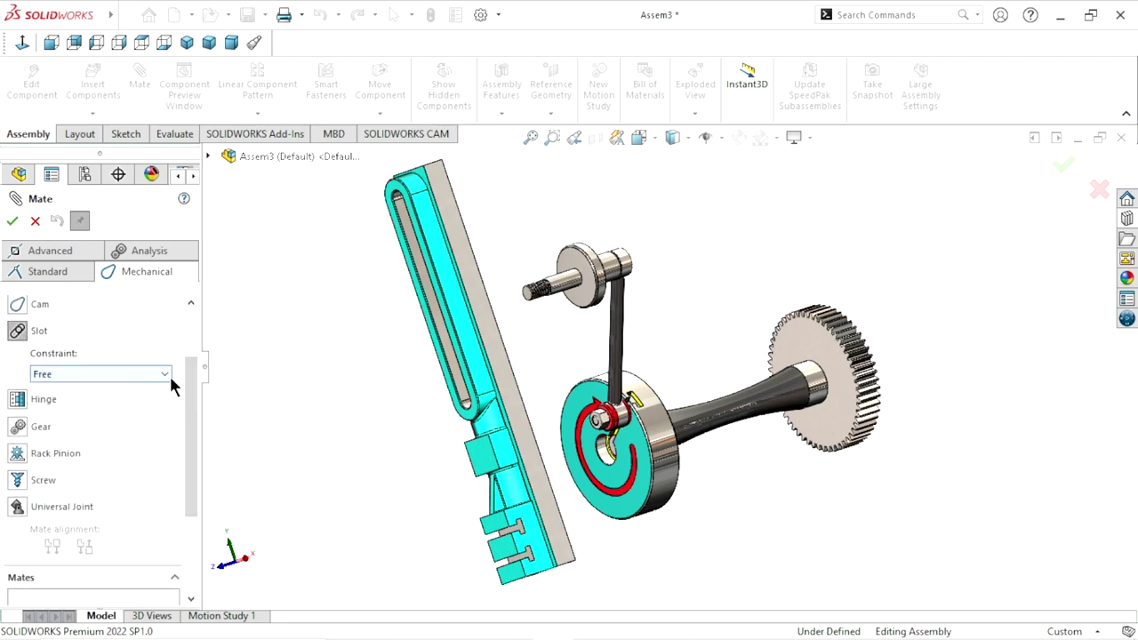
scroll(418, 320, down, 5)
click(460, 274)
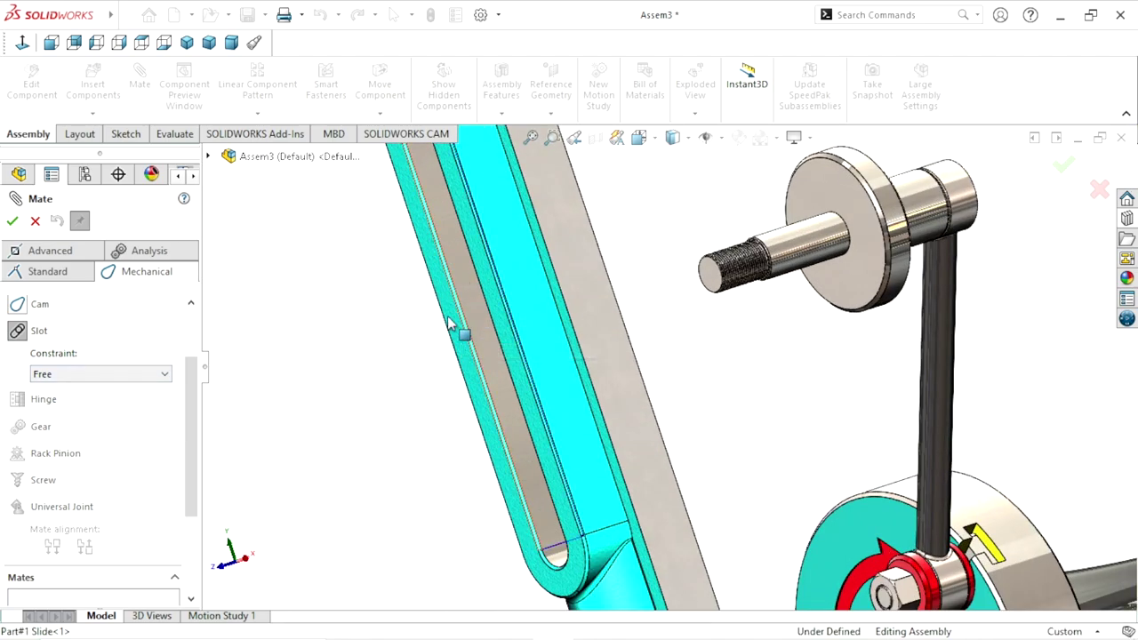
scroll(403, 386, up, 3)
scroll(739, 324, down, 1)
scroll(742, 325, down, 2)
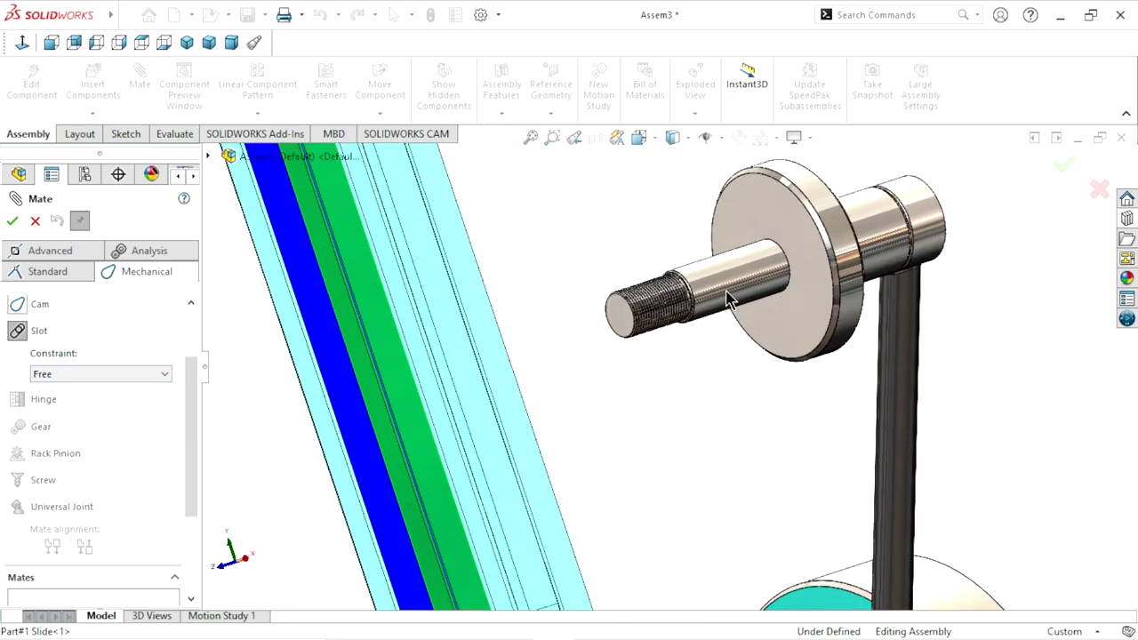
click(644, 373)
scroll(652, 376, up, 2)
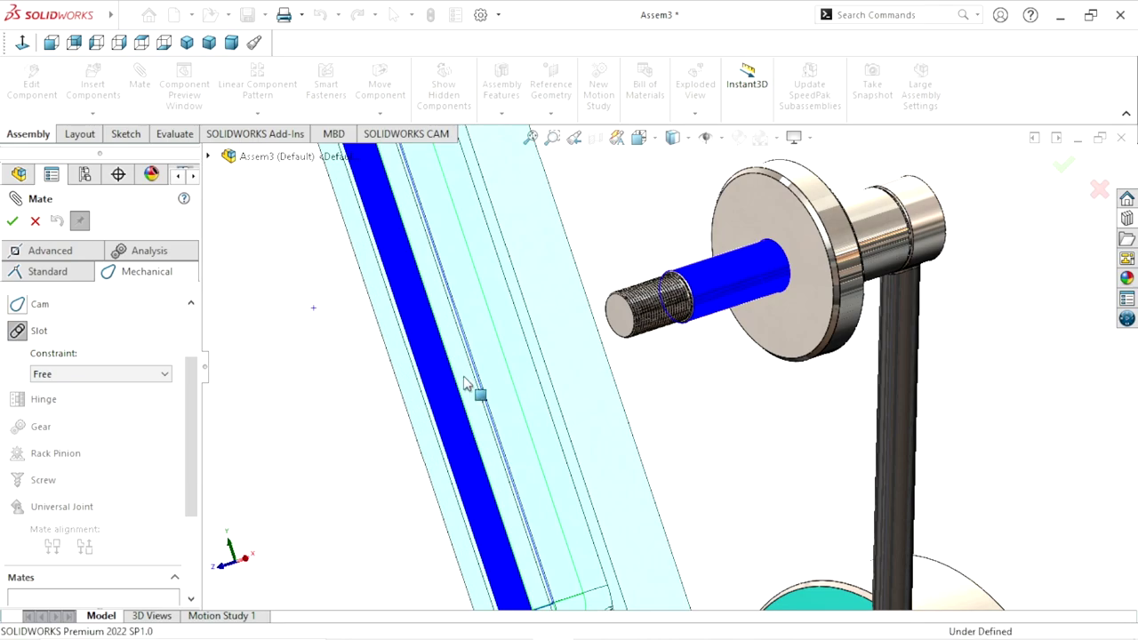
scroll(463, 383, up, 2)
scroll(194, 408, down, 1)
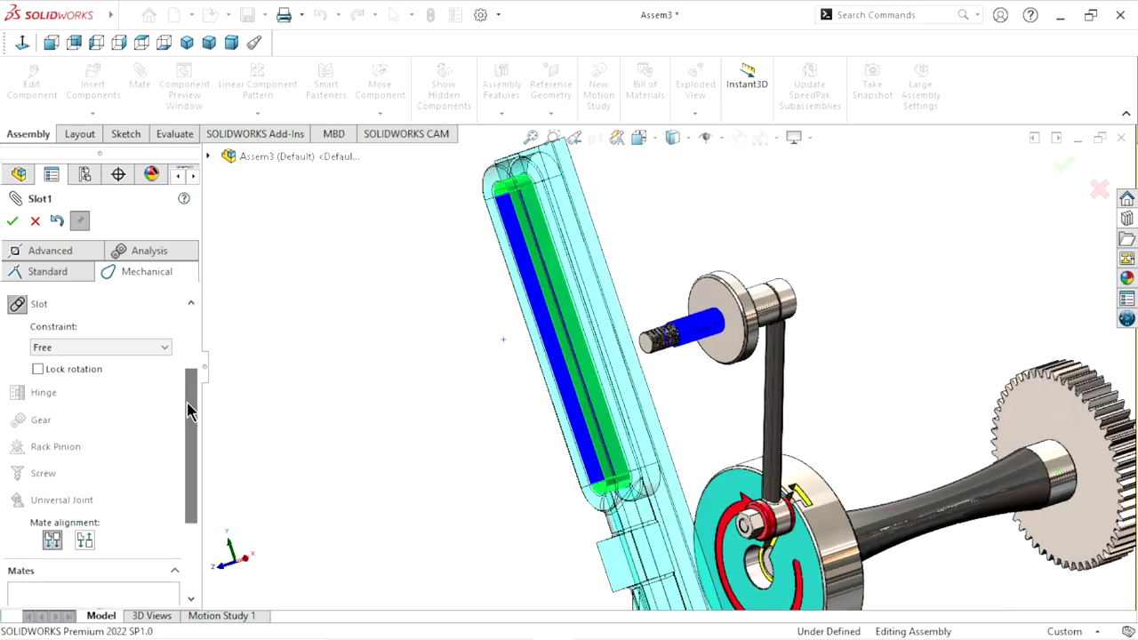
Position the pin at 88% along the slot, flip the dimension, and accept the mate
click(167, 348)
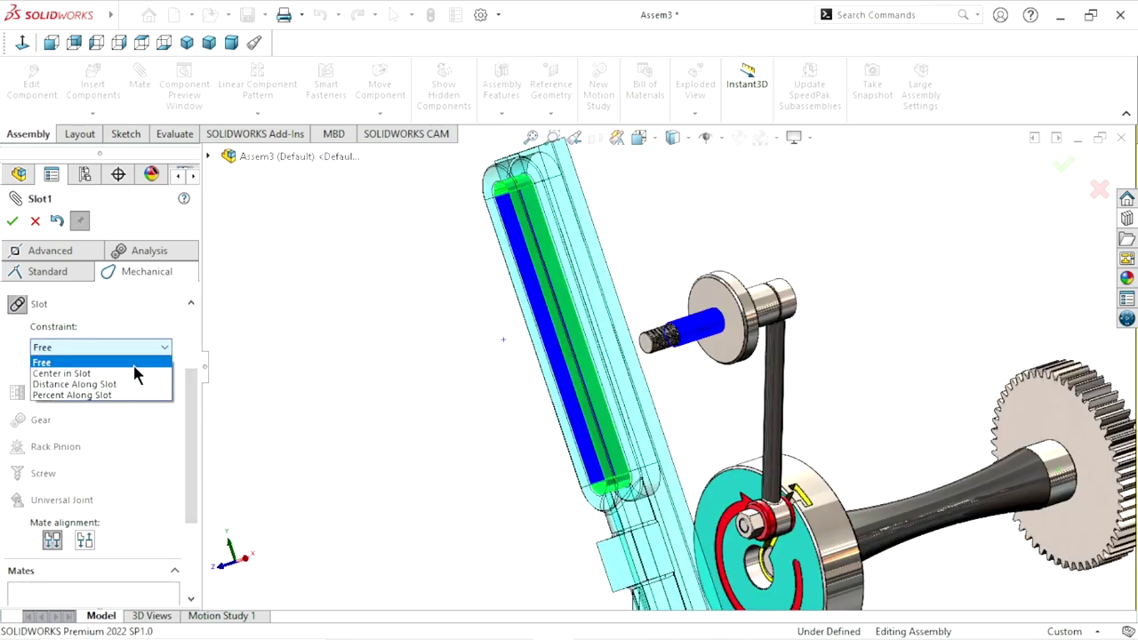
click(88, 397)
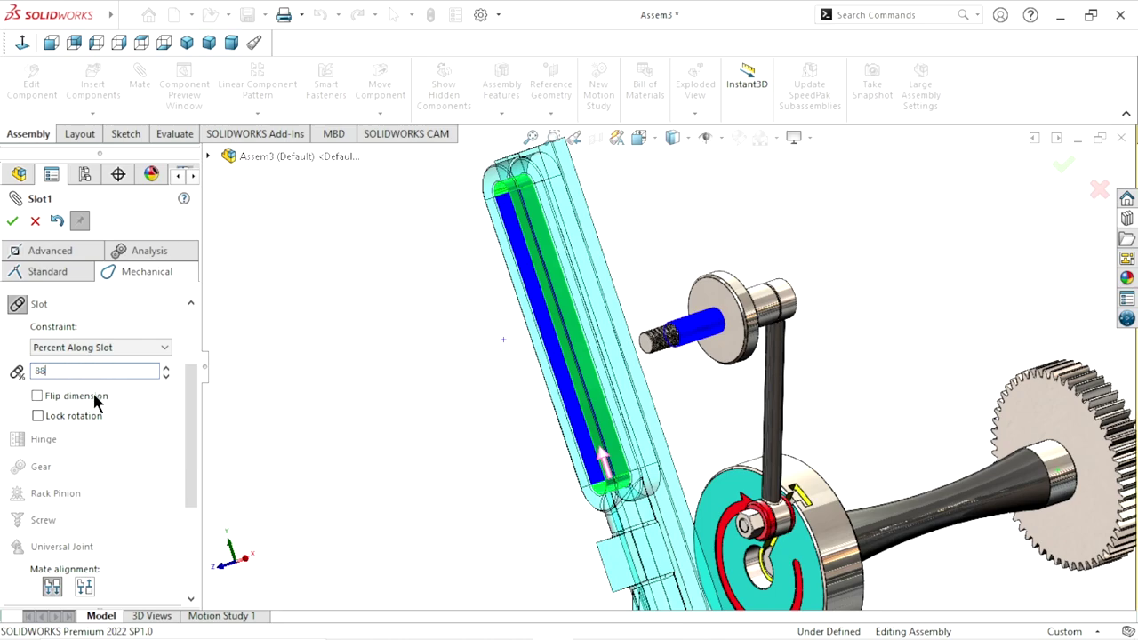
key(Return)
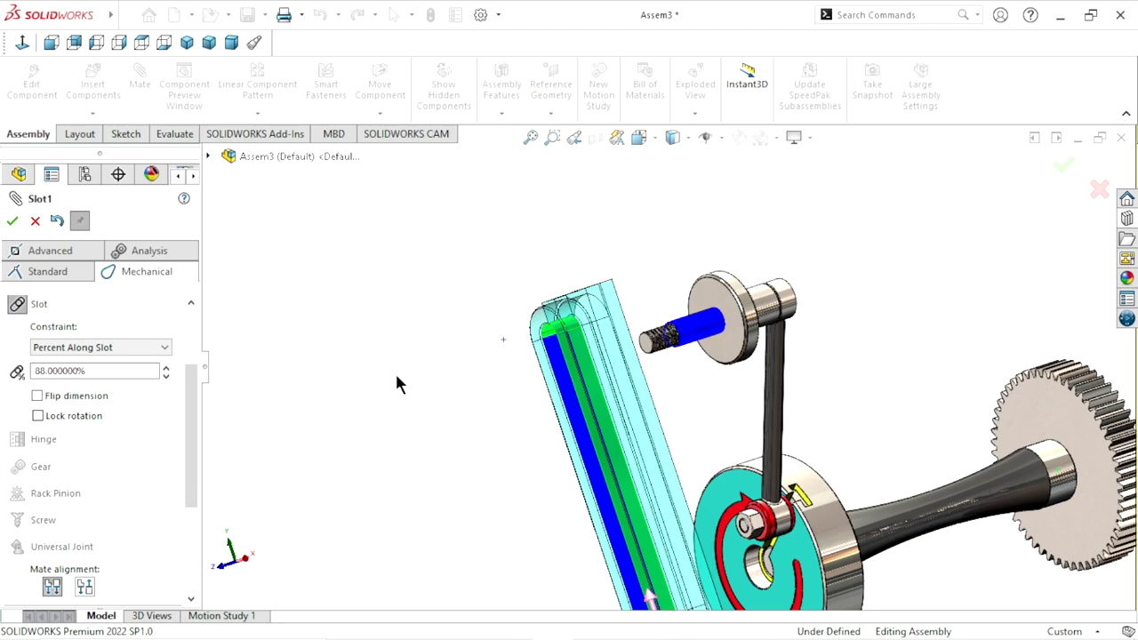
click(36, 397)
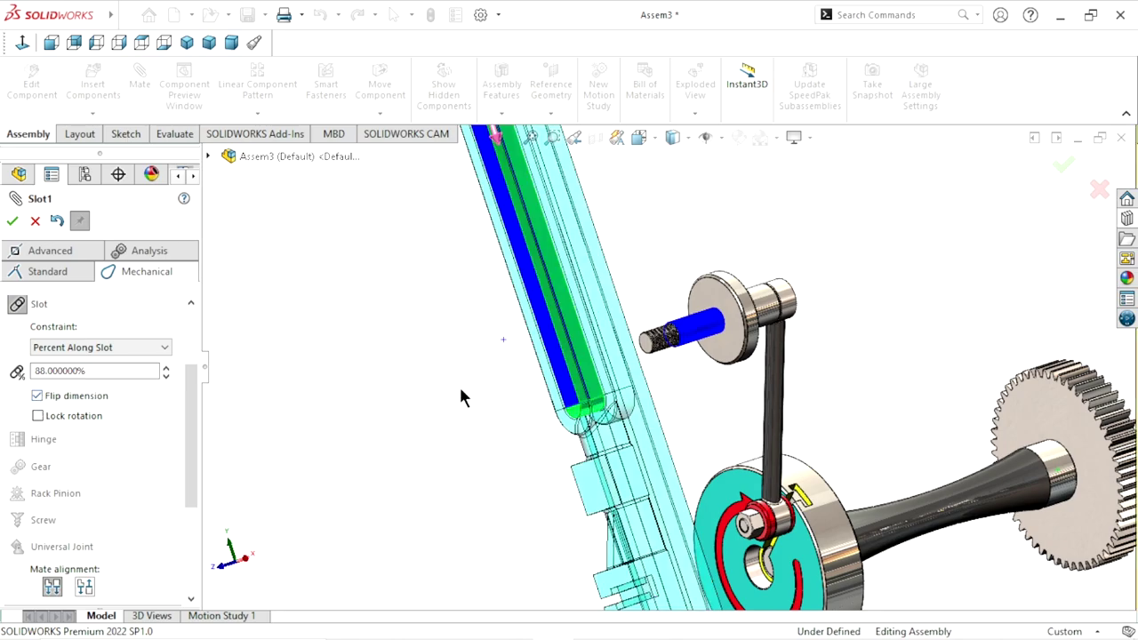
scroll(564, 382, up, 2)
middle_drag(480, 406, 470, 424)
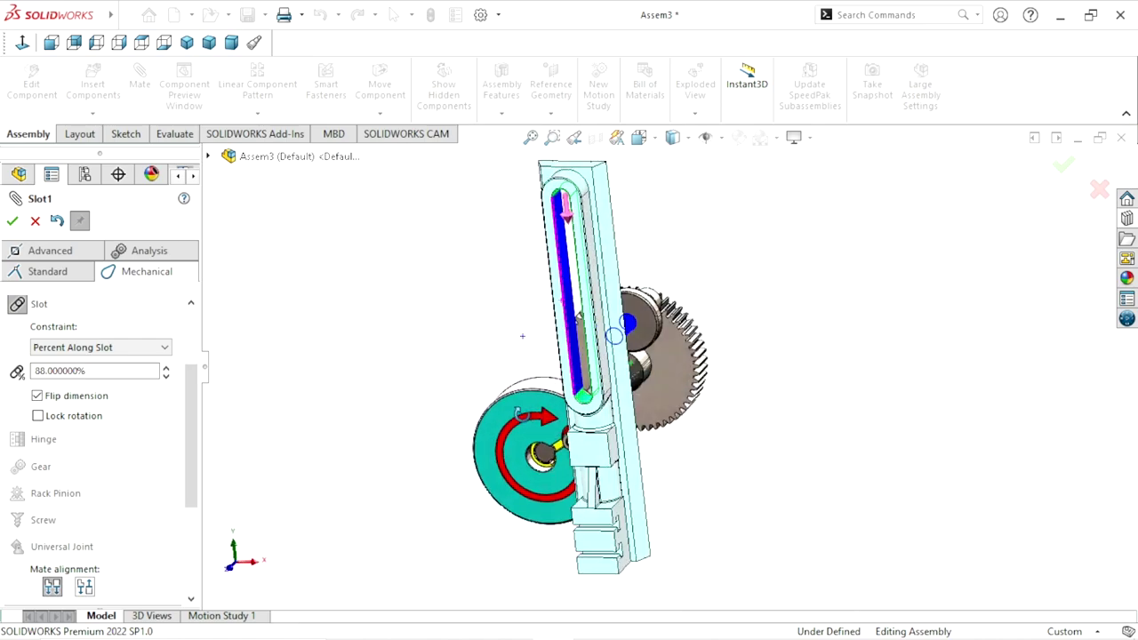
click(12, 222)
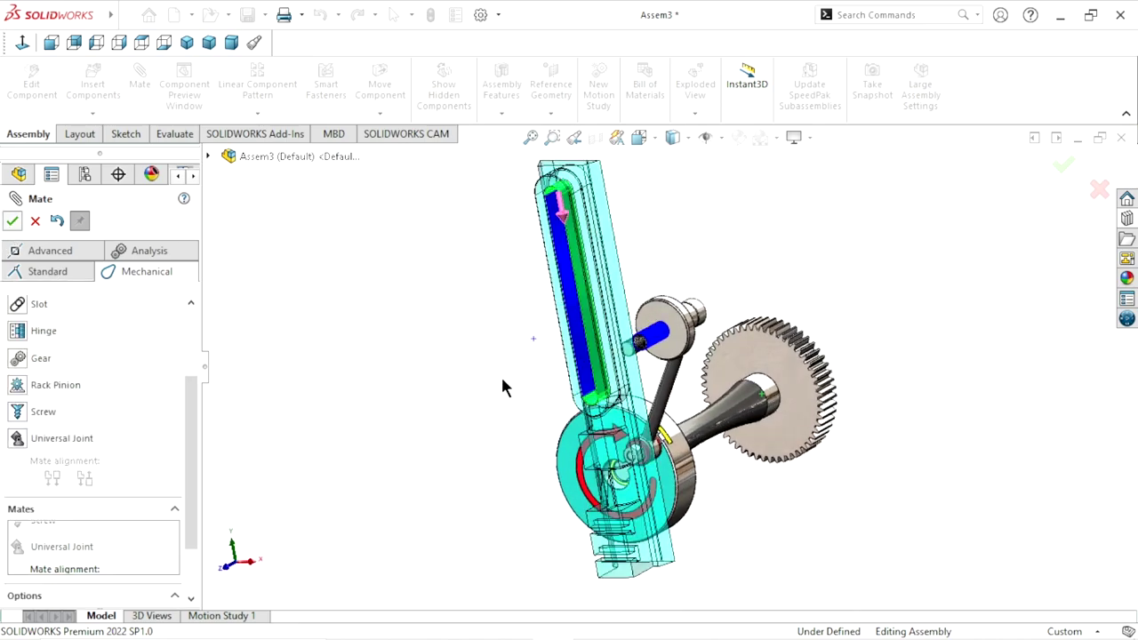
mouse_move(431, 387)
middle_down()
mouse_move(604, 377)
mouse_move(570, 370)
middle_up()
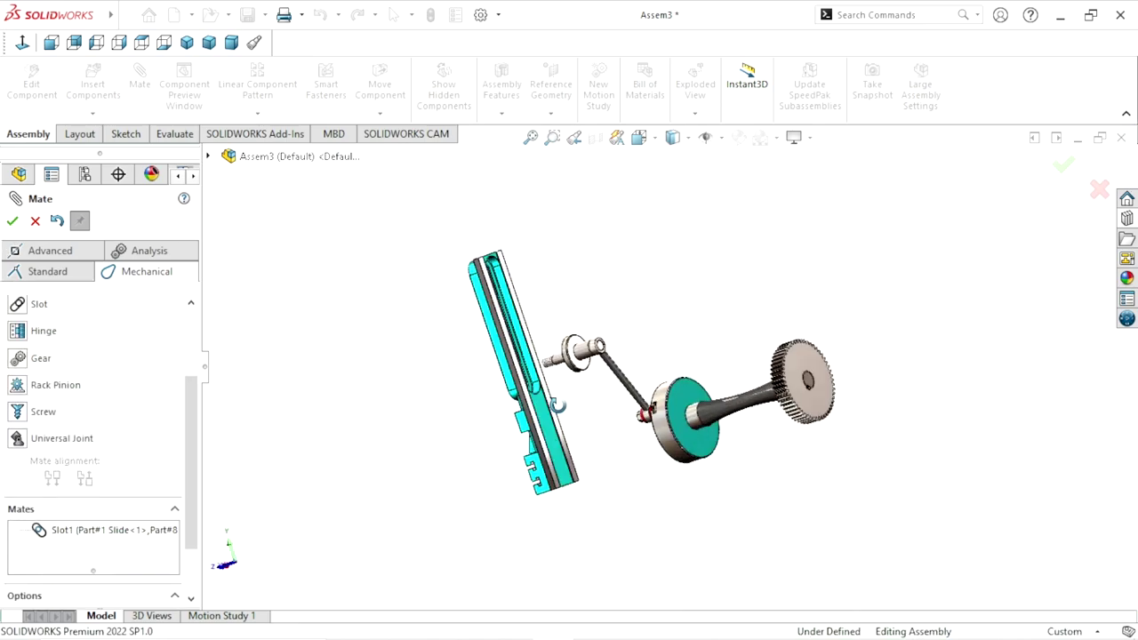
Make the slide plate's flat face coincident with the arm pin's disc face
scroll(551, 354, down, 3)
scroll(423, 402, down, 3)
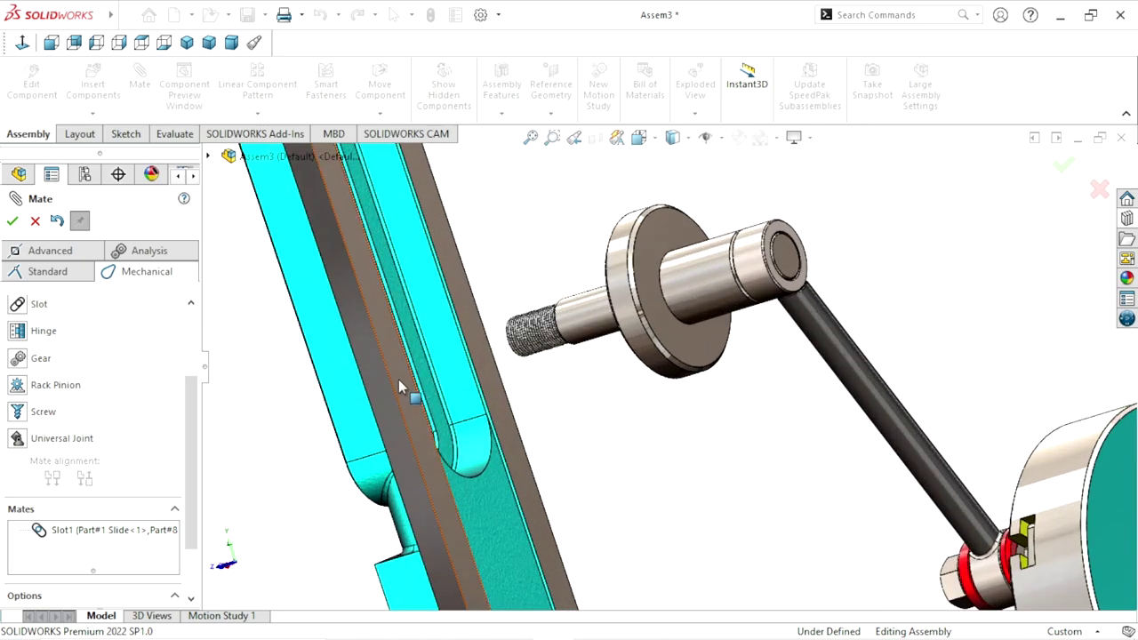
click(399, 380)
middle_drag(557, 407, 638, 410)
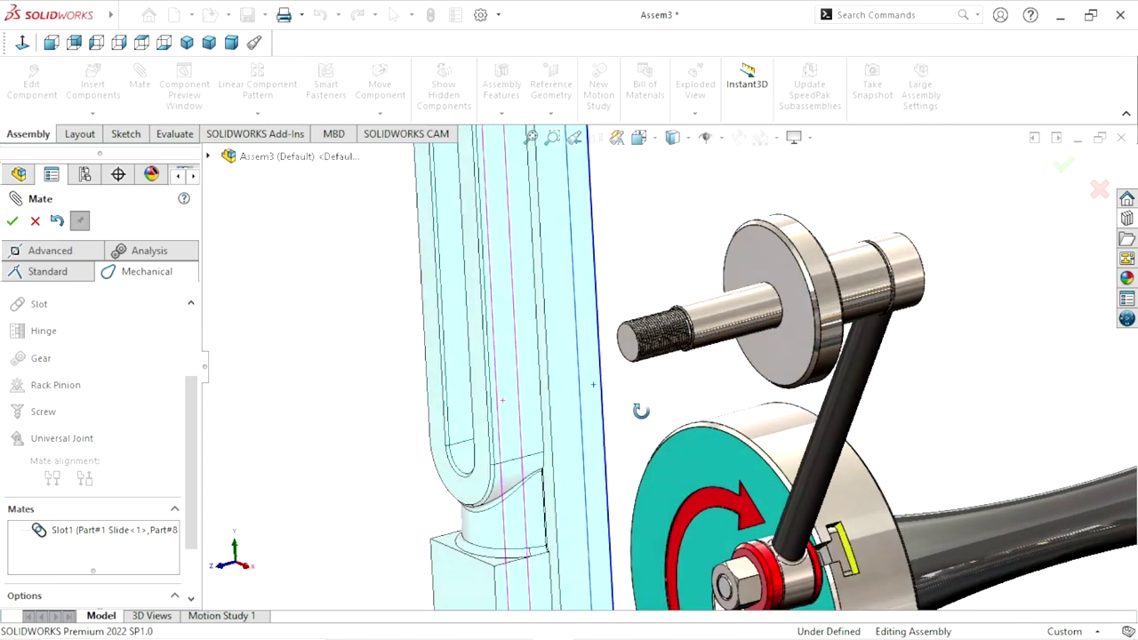
click(758, 266)
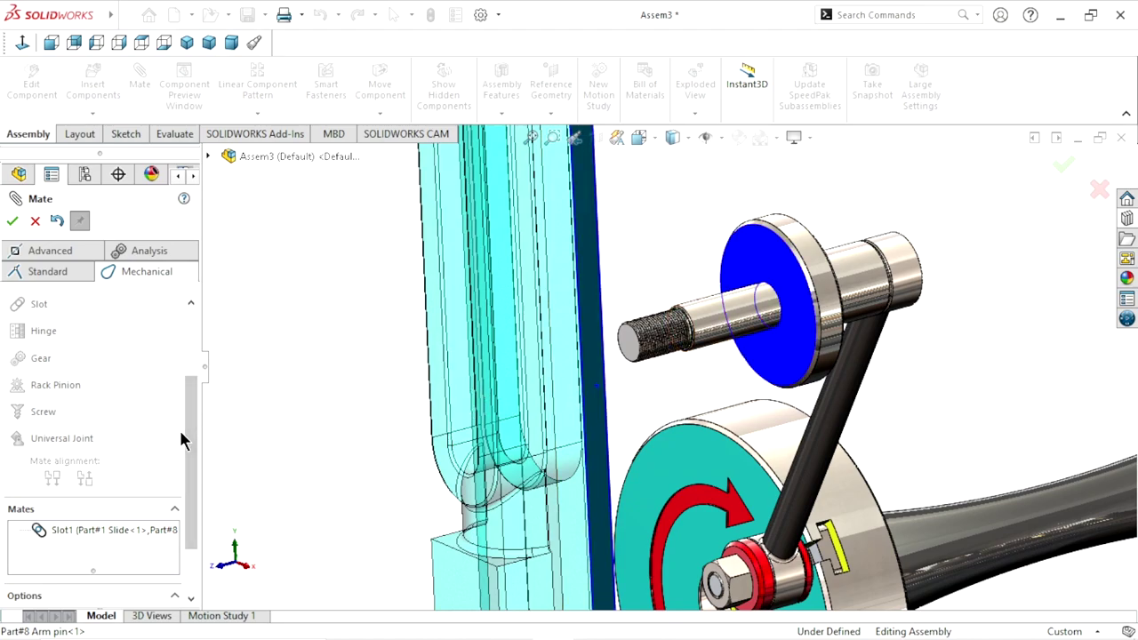
scroll(190, 418, up, 1)
scroll(190, 418, up, 3)
click(48, 272)
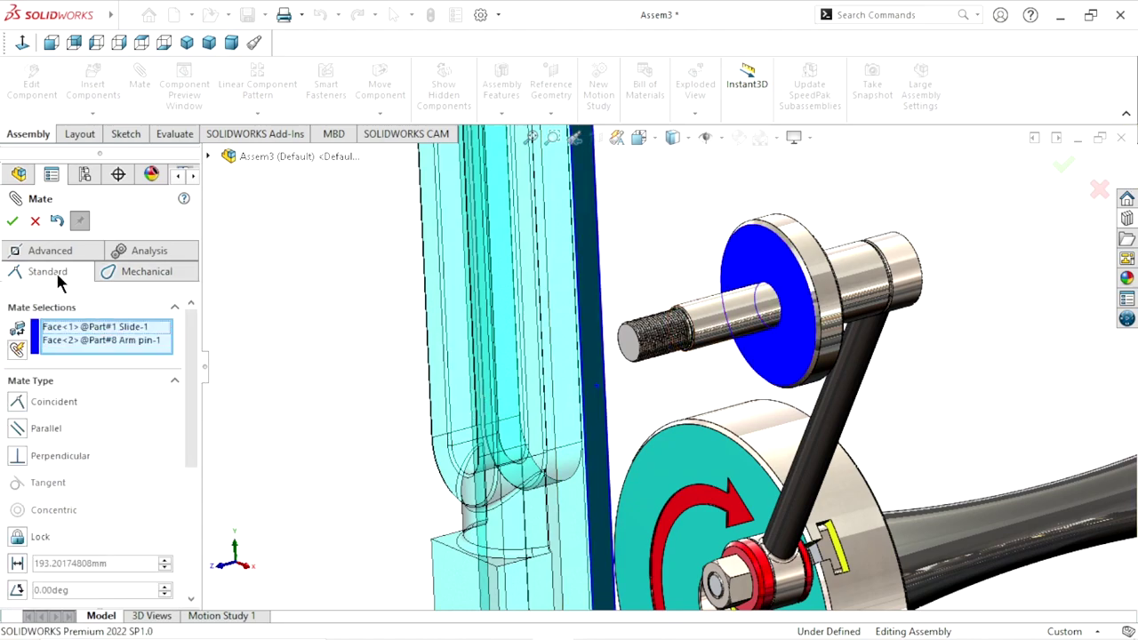
click(21, 400)
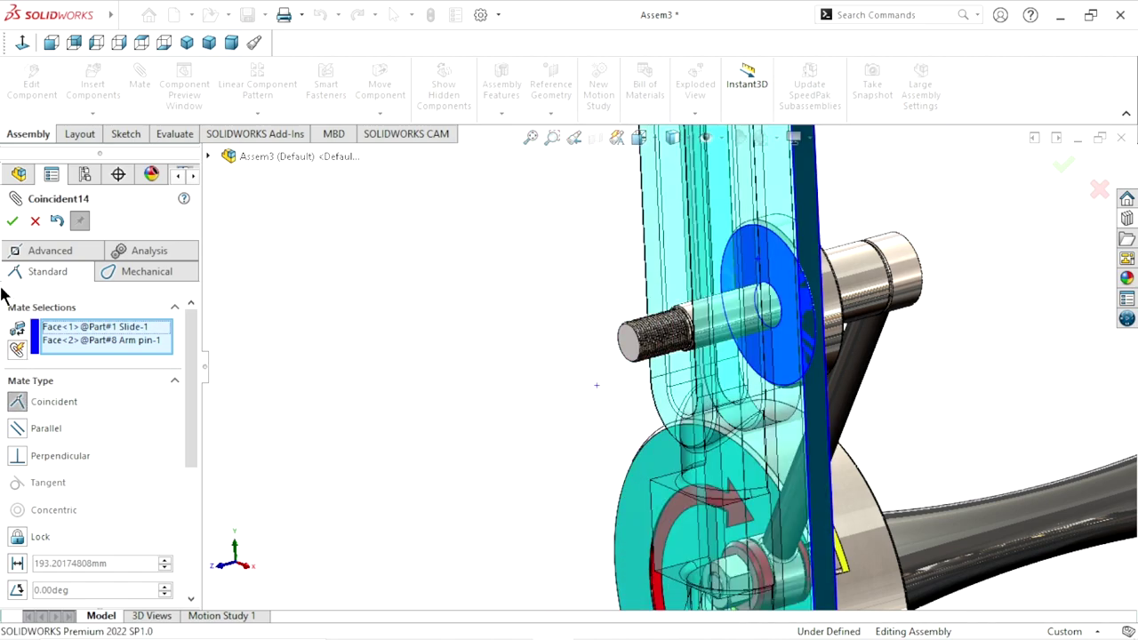
click(13, 221)
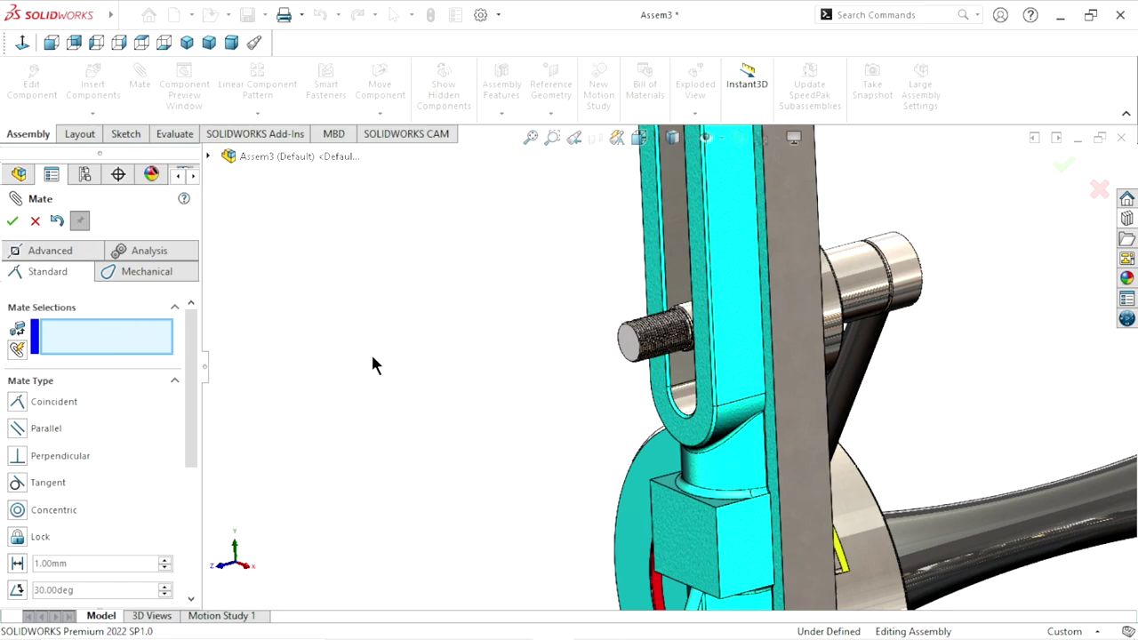
scroll(556, 377, down, 5)
mouse_move(589, 391)
middle_down()
mouse_move(586, 319)
mouse_move(633, 328)
middle_up()
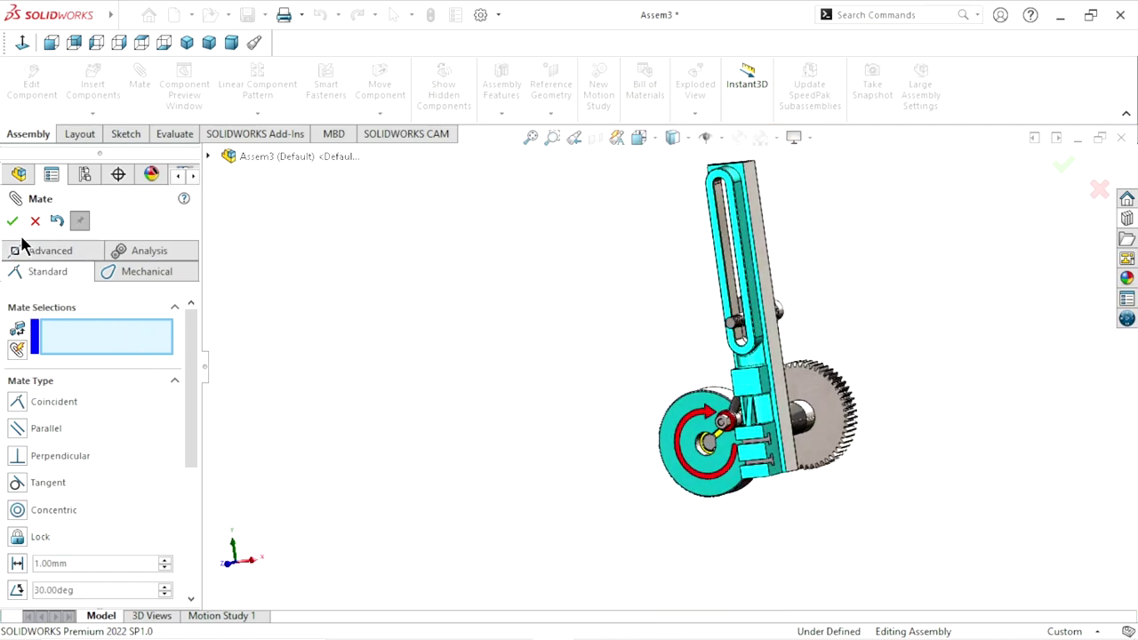
Close the mate panel, view from the front, and drag the arm and wheel to test motion
key(Escape)
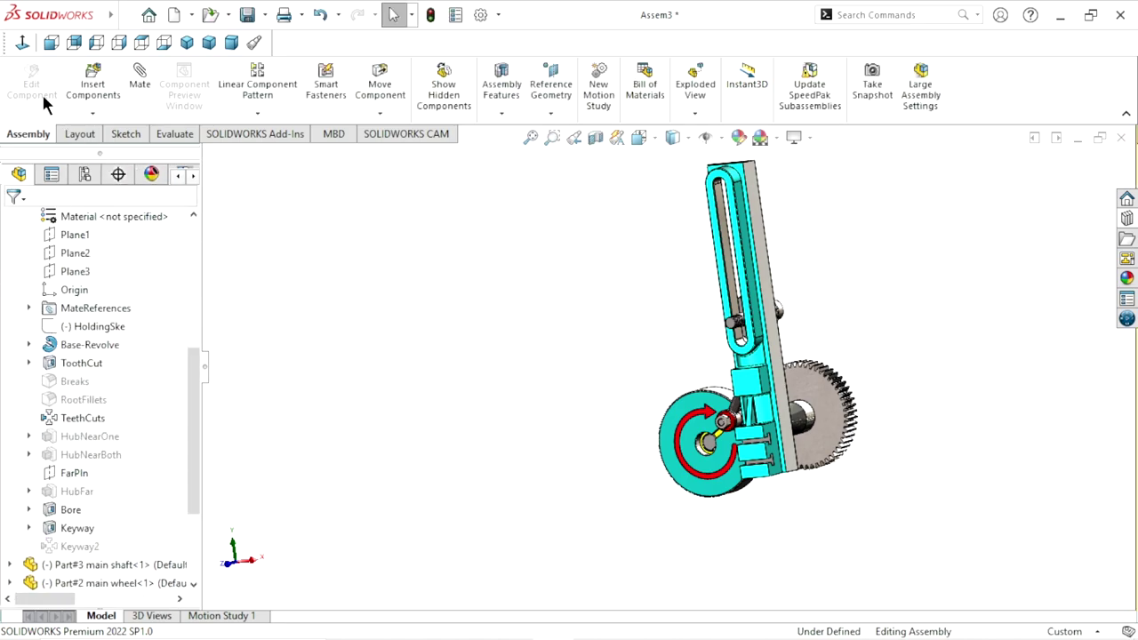
click(50, 46)
click(770, 495)
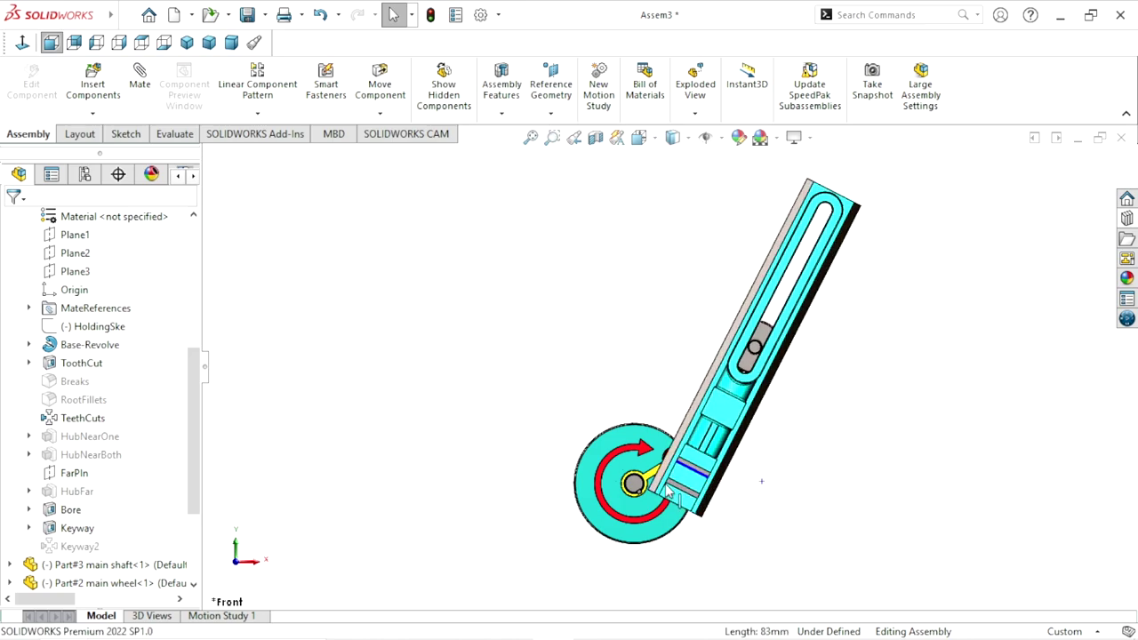
mouse_move(769, 494)
mouse_down()
mouse_move(648, 491)
mouse_move(697, 520)
mouse_up()
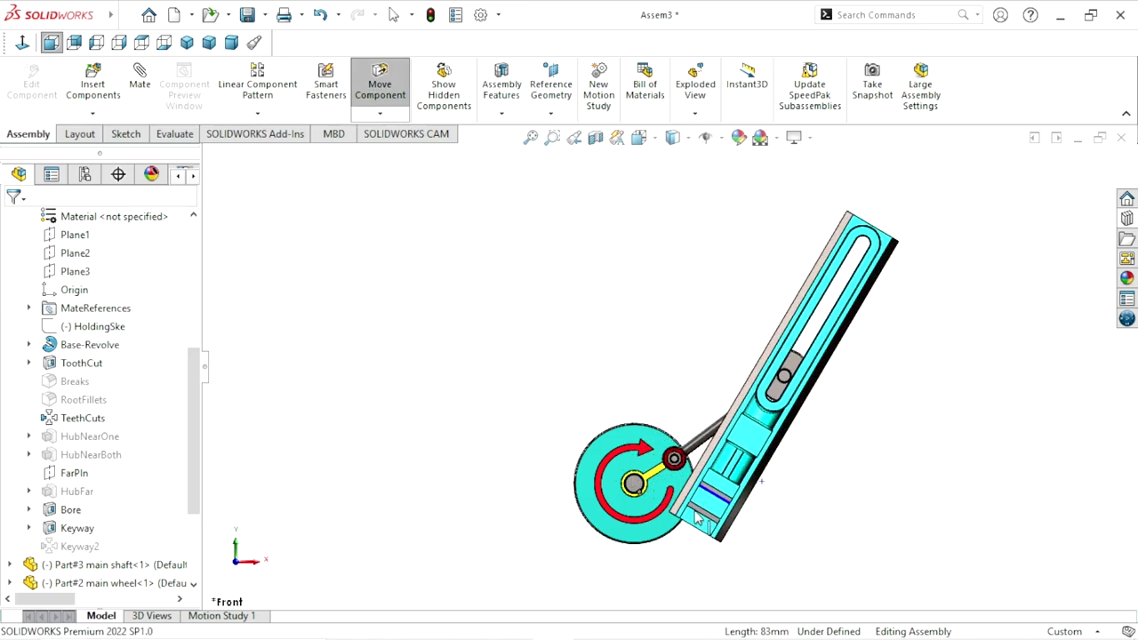
click(642, 473)
mouse_move(642, 473)
mouse_down()
mouse_move(604, 505)
mouse_move(589, 476)
mouse_move(598, 466)
mouse_up()
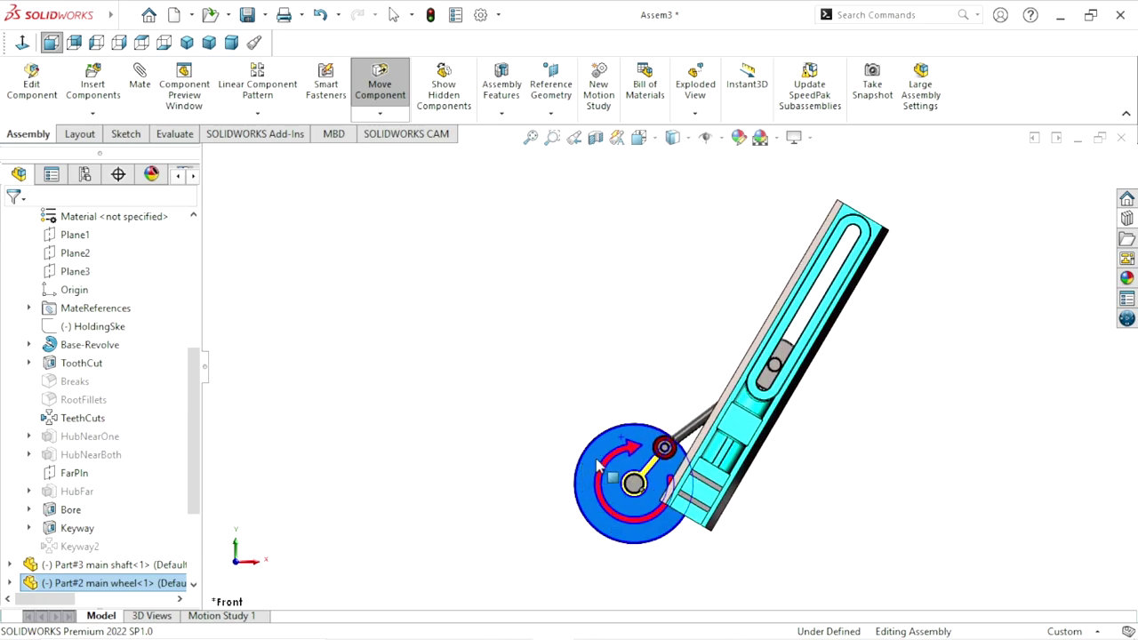
mouse_move(765, 404)
mouse_down()
mouse_move(680, 405)
mouse_move(600, 366)
mouse_up()
Swing the slotted arm upright, then set the dimetric view
click(379, 84)
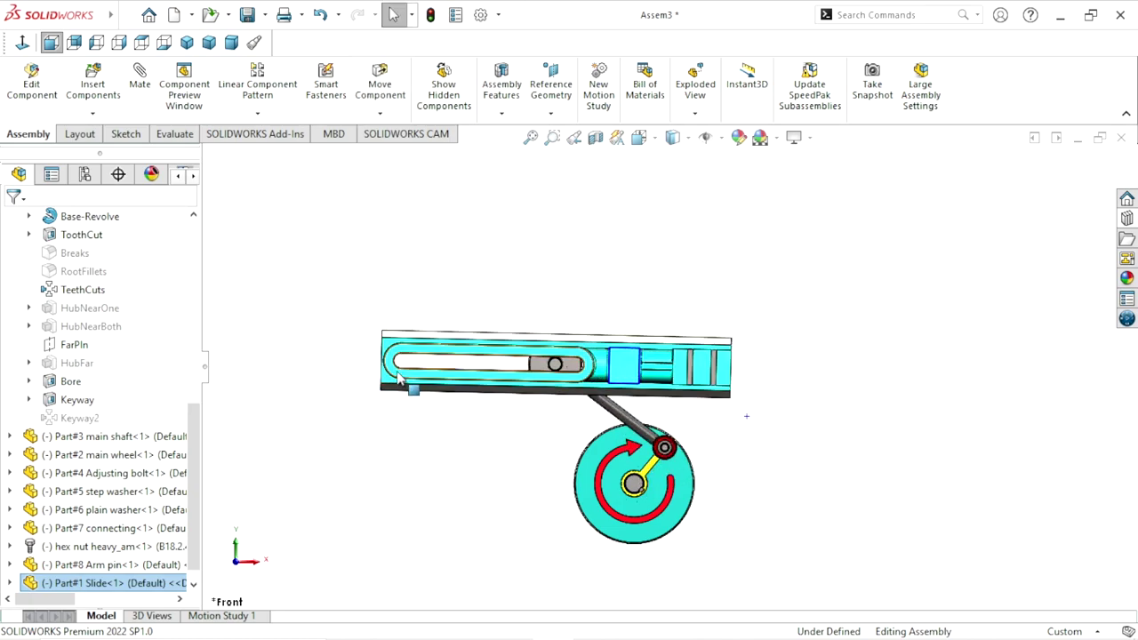
mouse_move(388, 351)
mouse_down()
mouse_move(530, 139)
mouse_move(646, 143)
mouse_up()
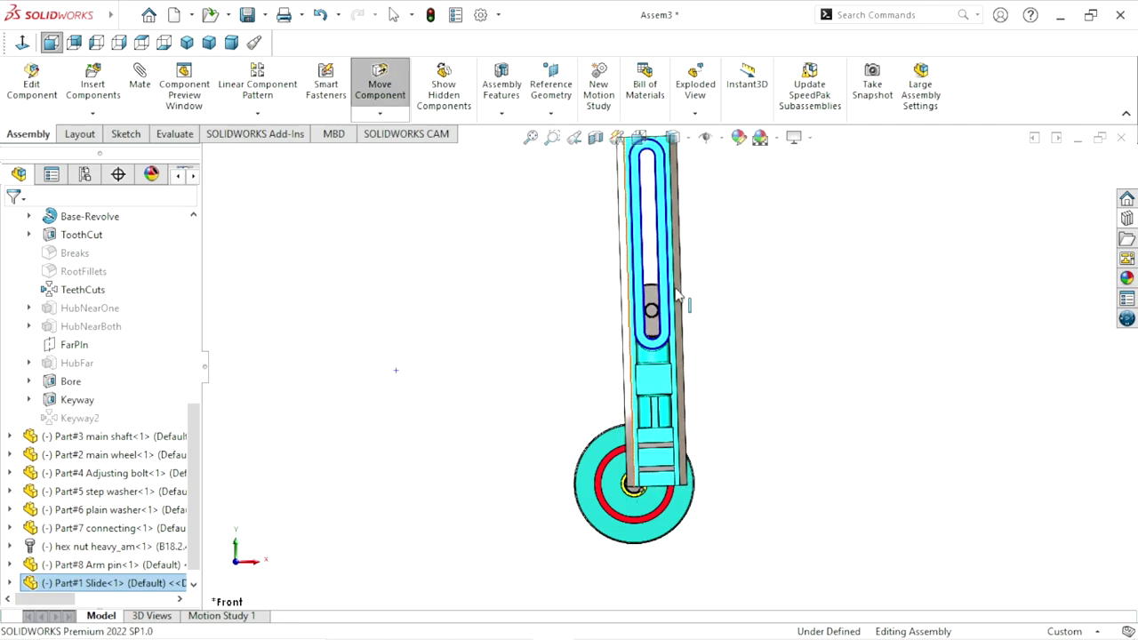
click(758, 420)
drag(668, 448, 633, 462)
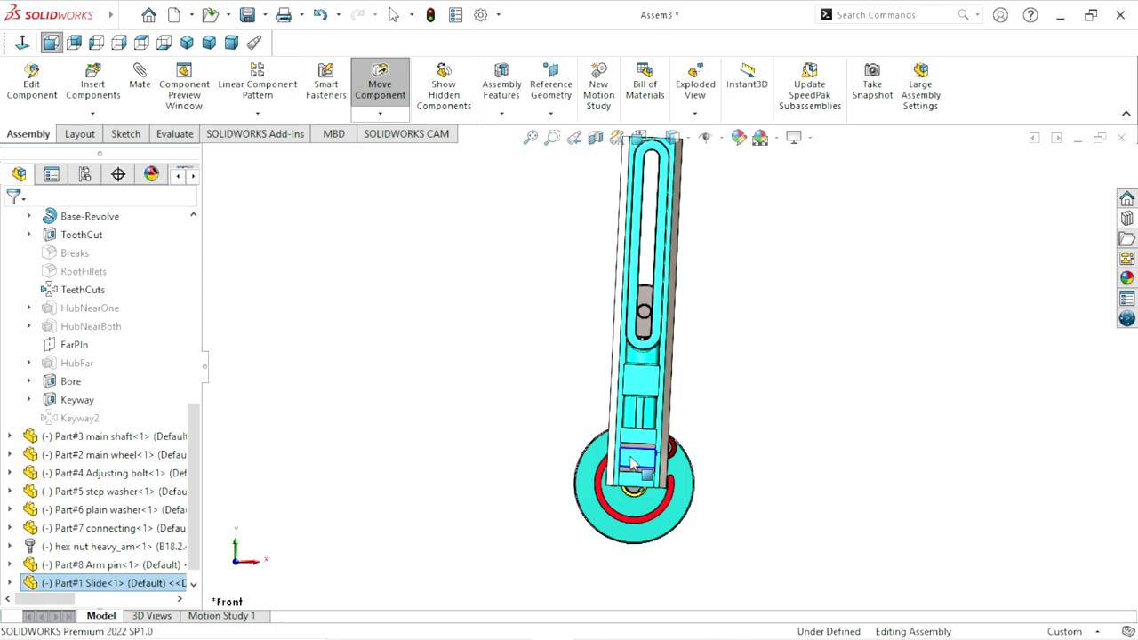
key(Escape)
scroll(738, 436, up, 3)
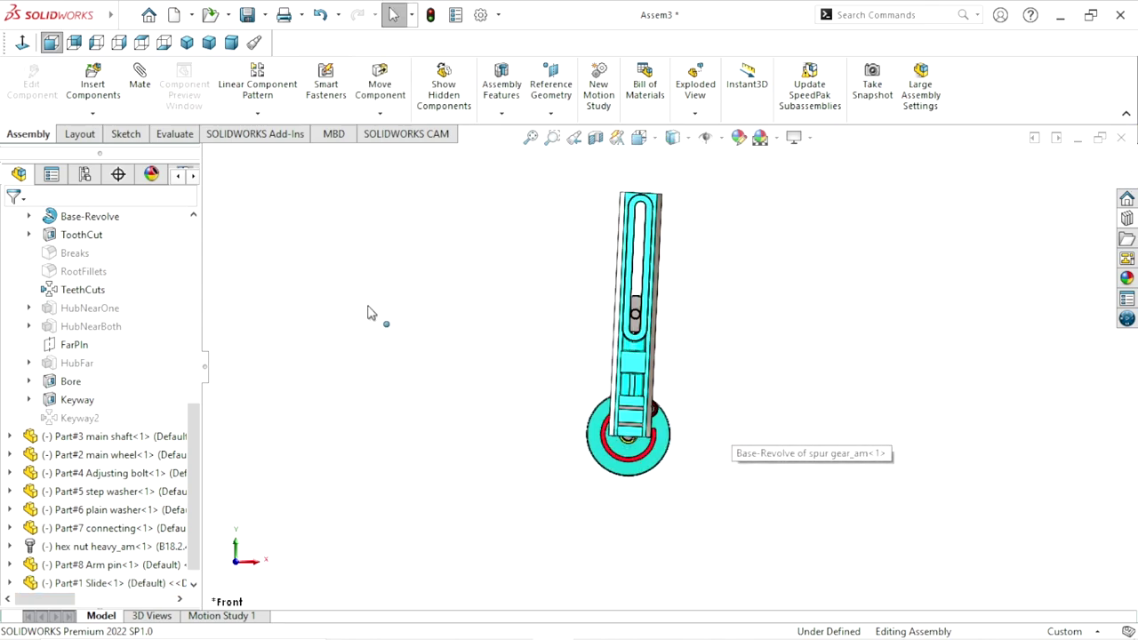
click(214, 42)
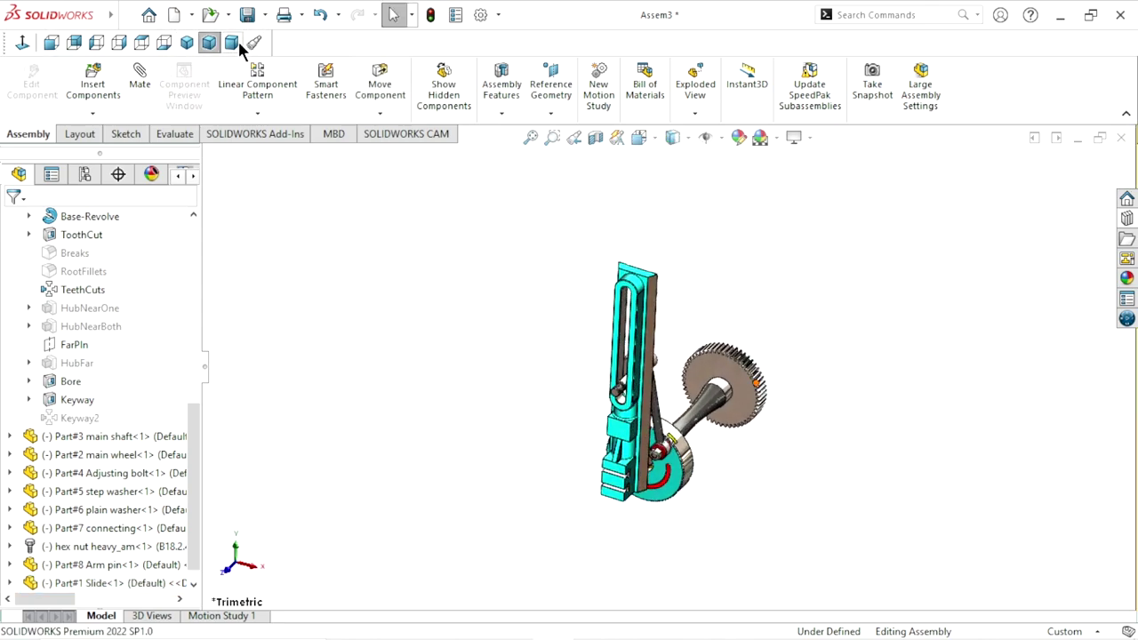
click(235, 41)
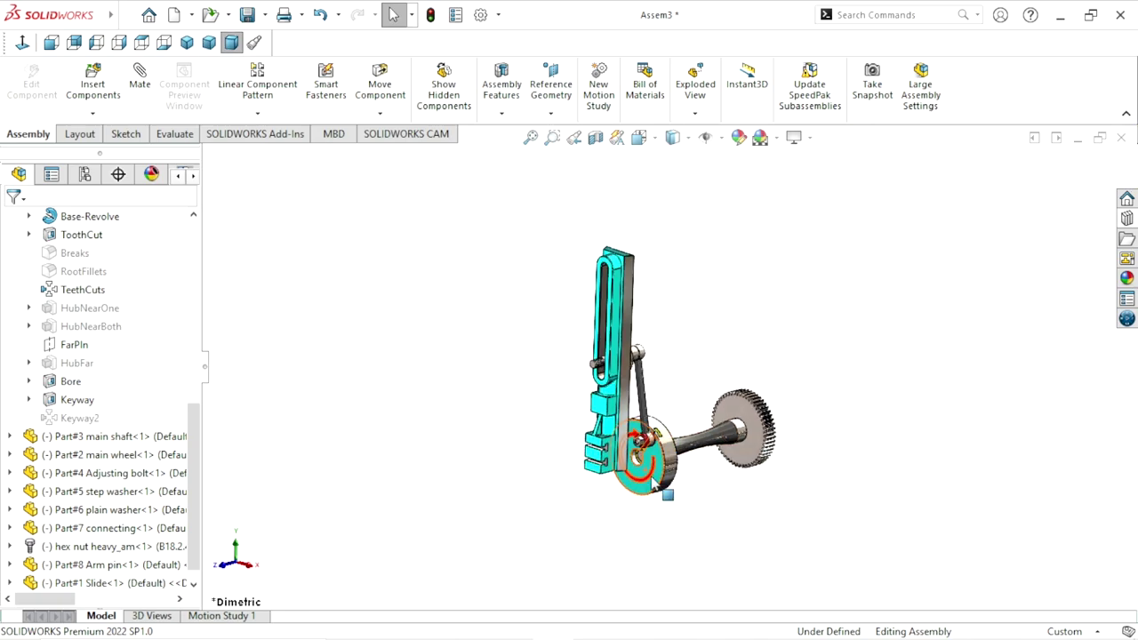
scroll(691, 484, down, 3)
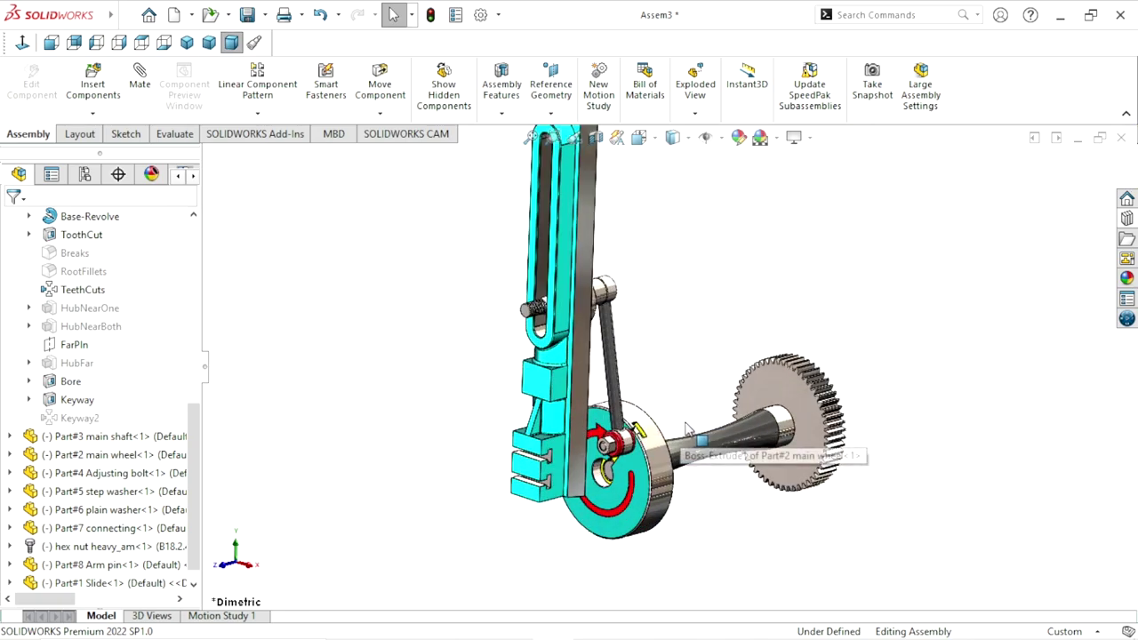
Insert the Part#10 slide2 file and place it beside the mechanism
click(107, 98)
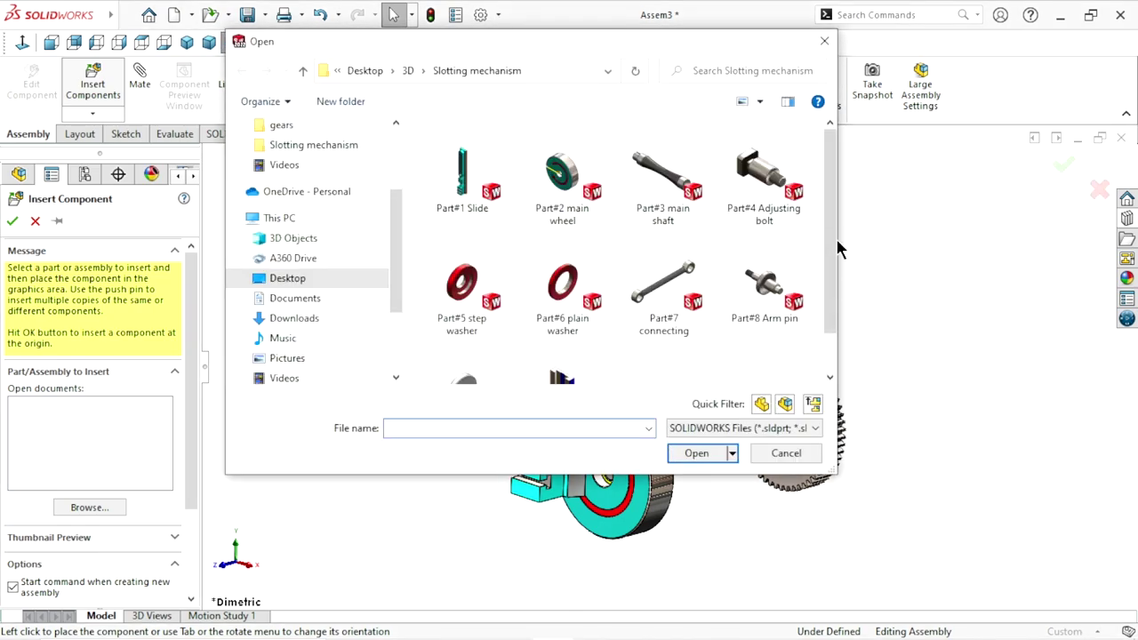
scroll(831, 244, down, 2)
click(565, 360)
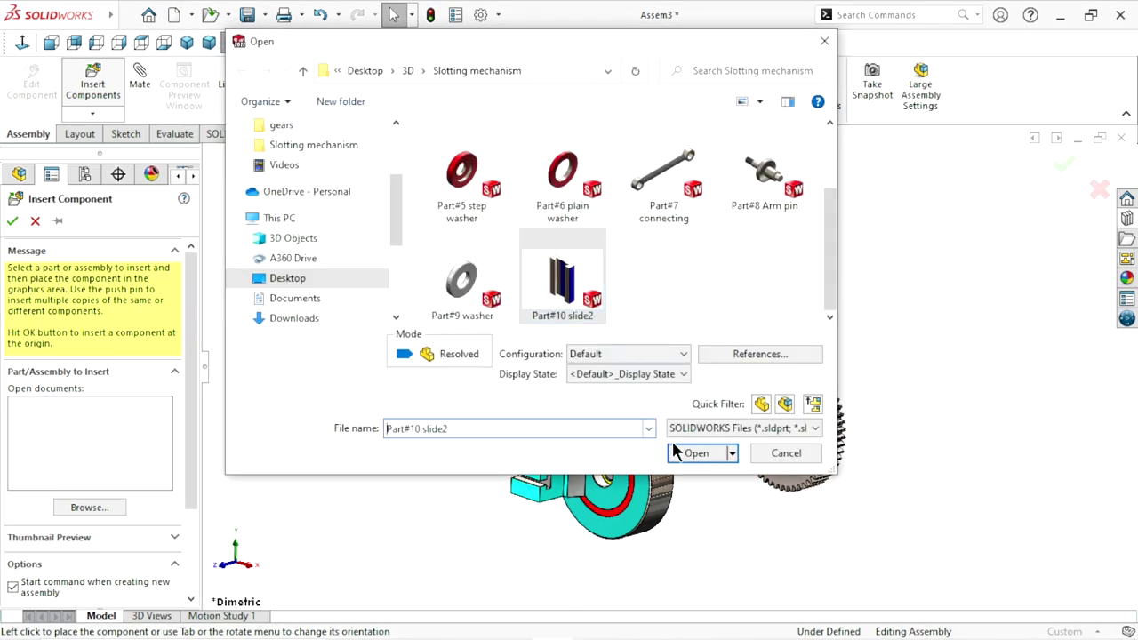
click(691, 455)
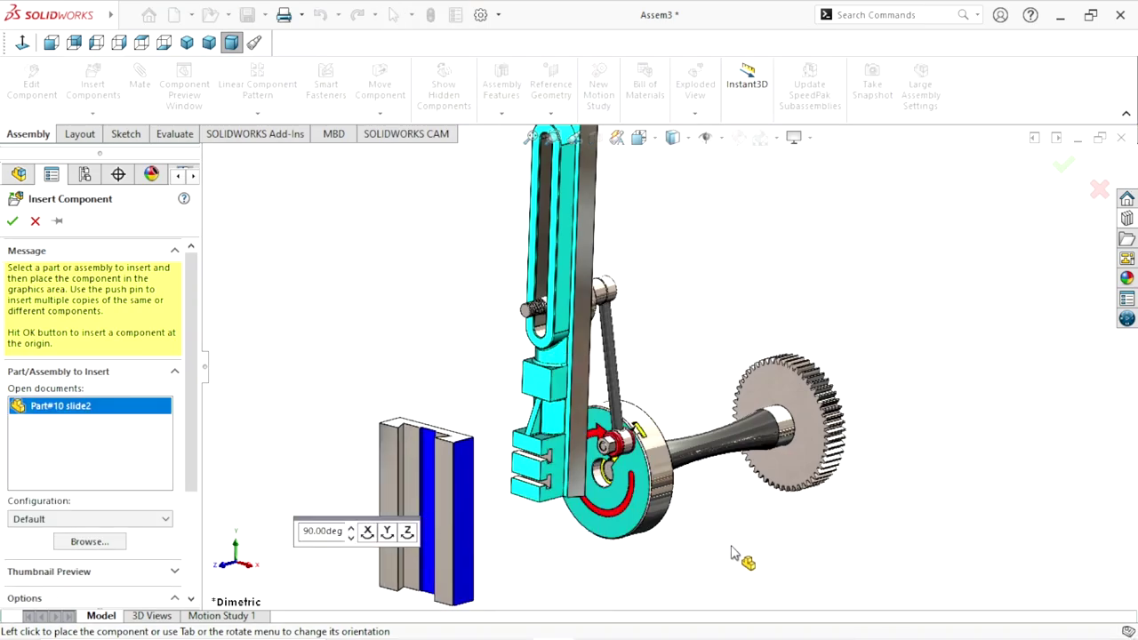
click(449, 480)
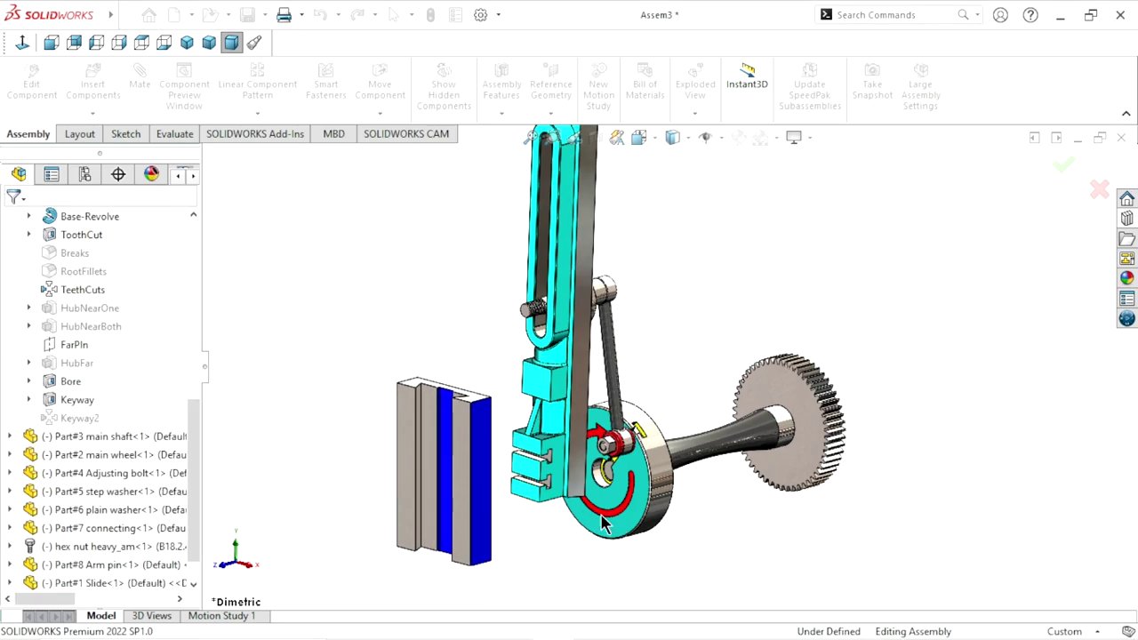
scroll(624, 455, up, 3)
Mate a slide2 face coincident with the matching face on Part#1 Slide
scroll(625, 455, down, 3)
scroll(625, 455, down, 1)
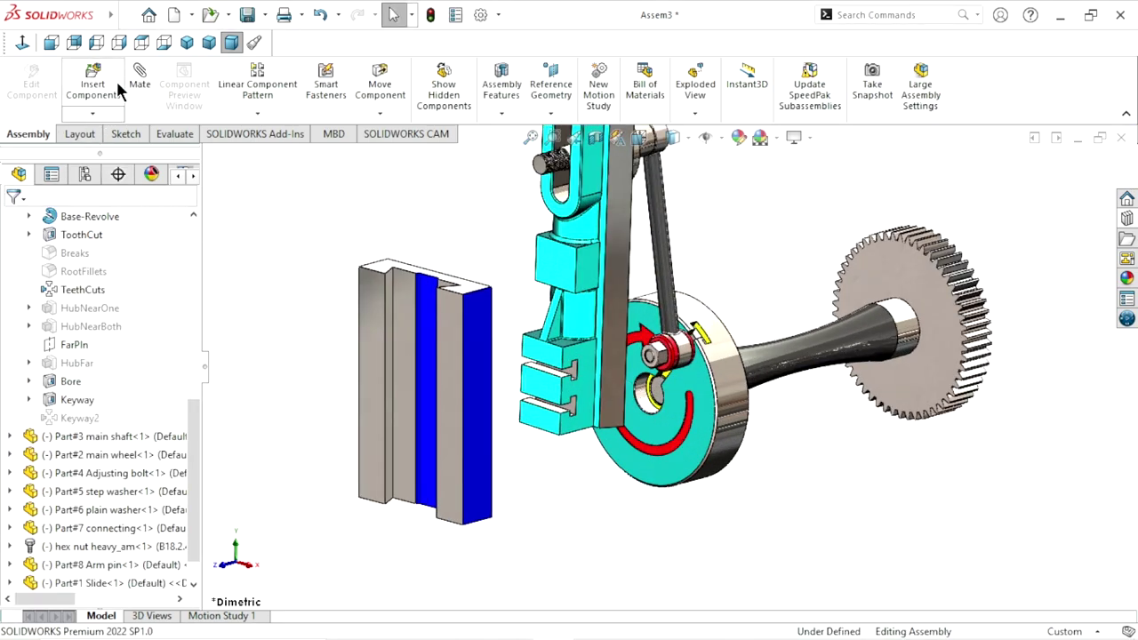
scroll(425, 312, down, 2)
scroll(426, 312, down, 2)
click(434, 304)
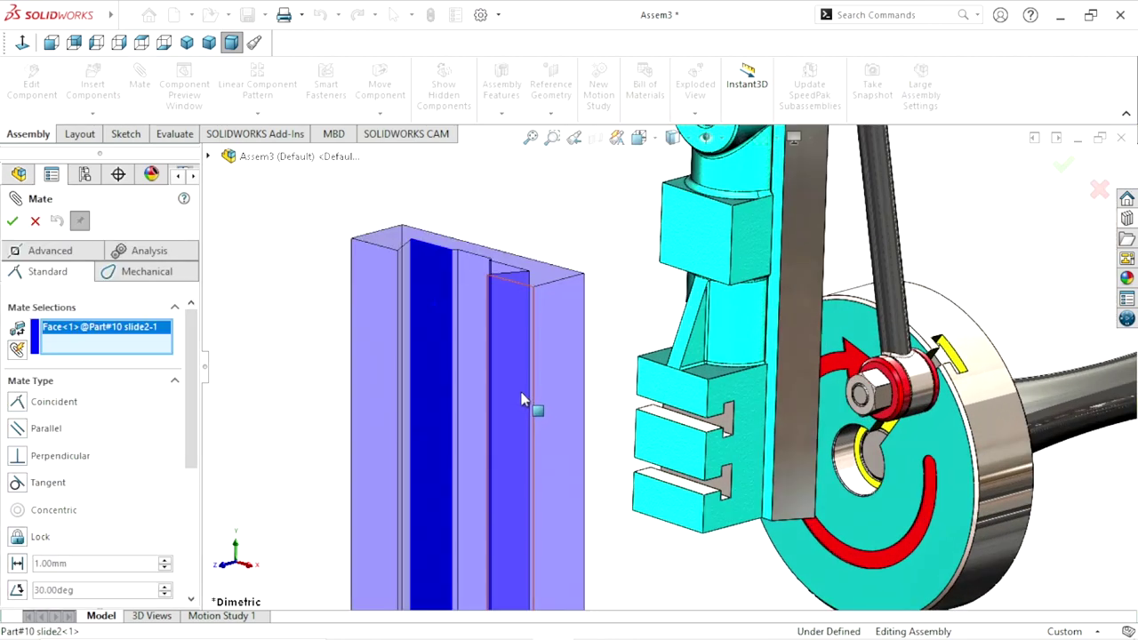
scroll(530, 400, up, 5)
middle_drag(530, 400, 605, 382)
scroll(685, 378, down, 3)
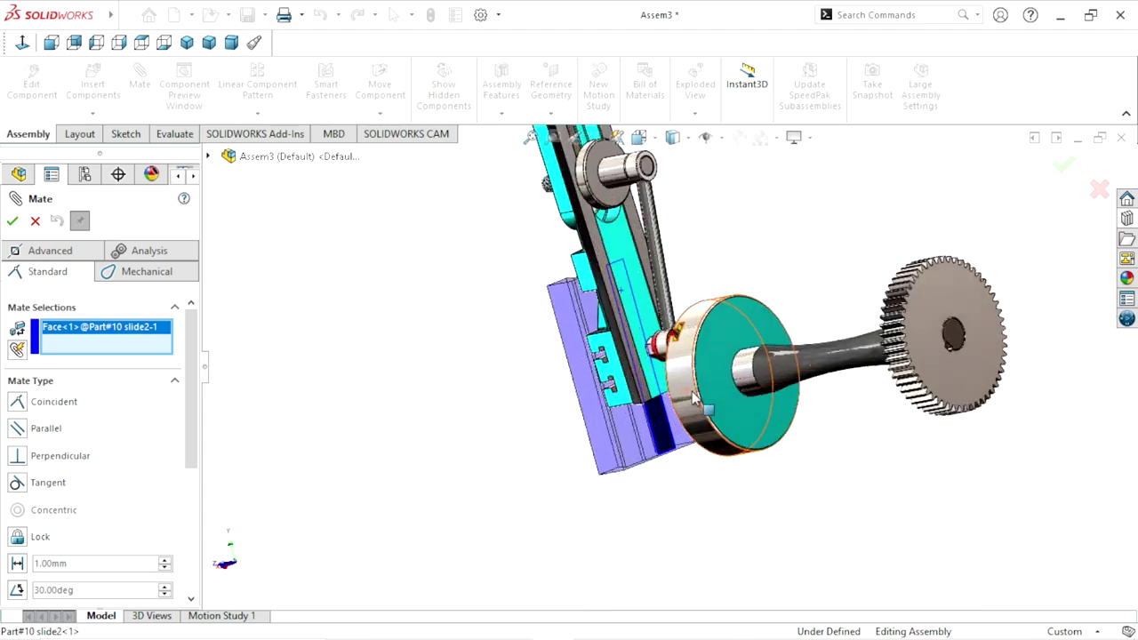
scroll(684, 377, down, 5)
click(549, 329)
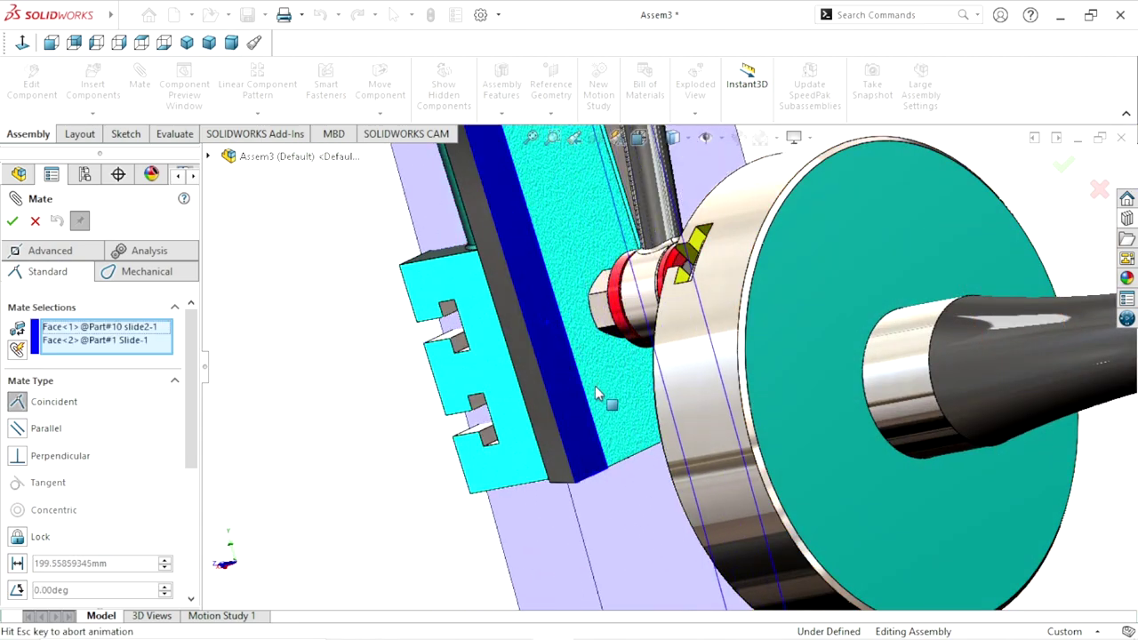
middle_drag(712, 426, 770, 440)
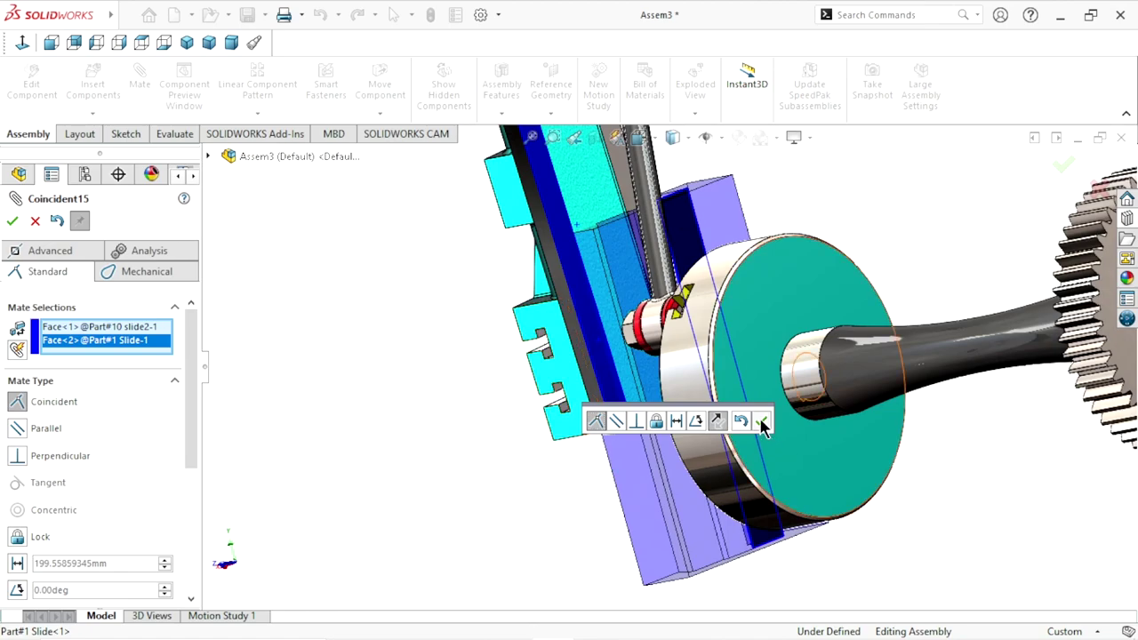
click(762, 427)
scroll(475, 413, up, 3)
mouse_move(475, 413)
middle_down()
mouse_move(589, 458)
mouse_move(587, 472)
mouse_move(604, 457)
mouse_move(593, 444)
middle_up()
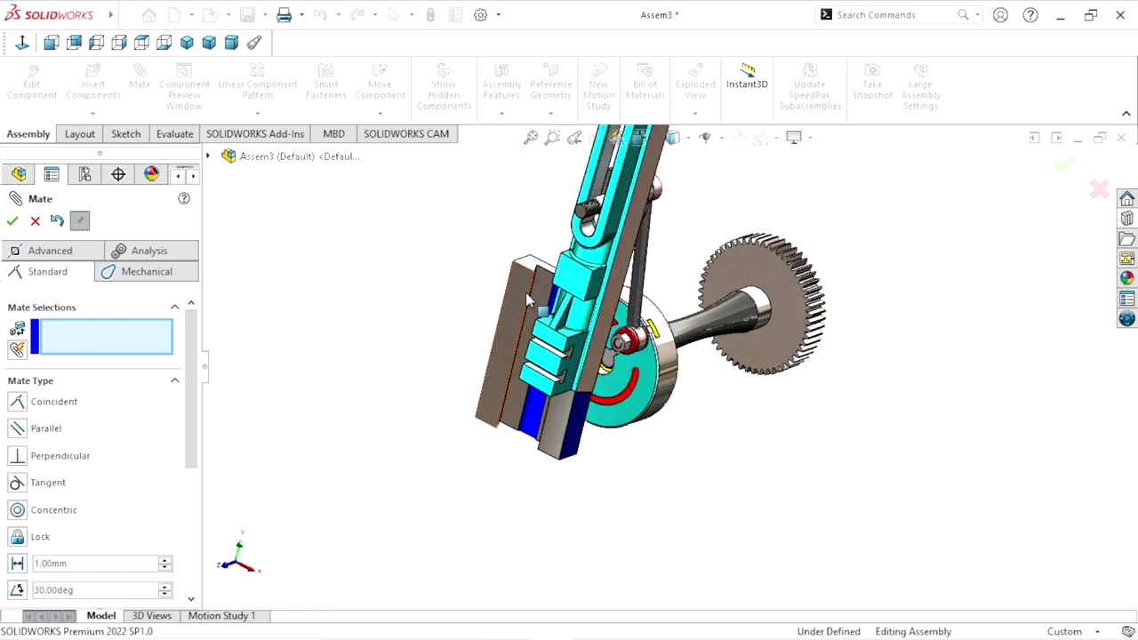
Select an edge of slide2 for a coincident mate
scroll(587, 302, down, 2)
scroll(598, 294, down, 2)
scroll(594, 306, down, 2)
scroll(583, 289, down, 2)
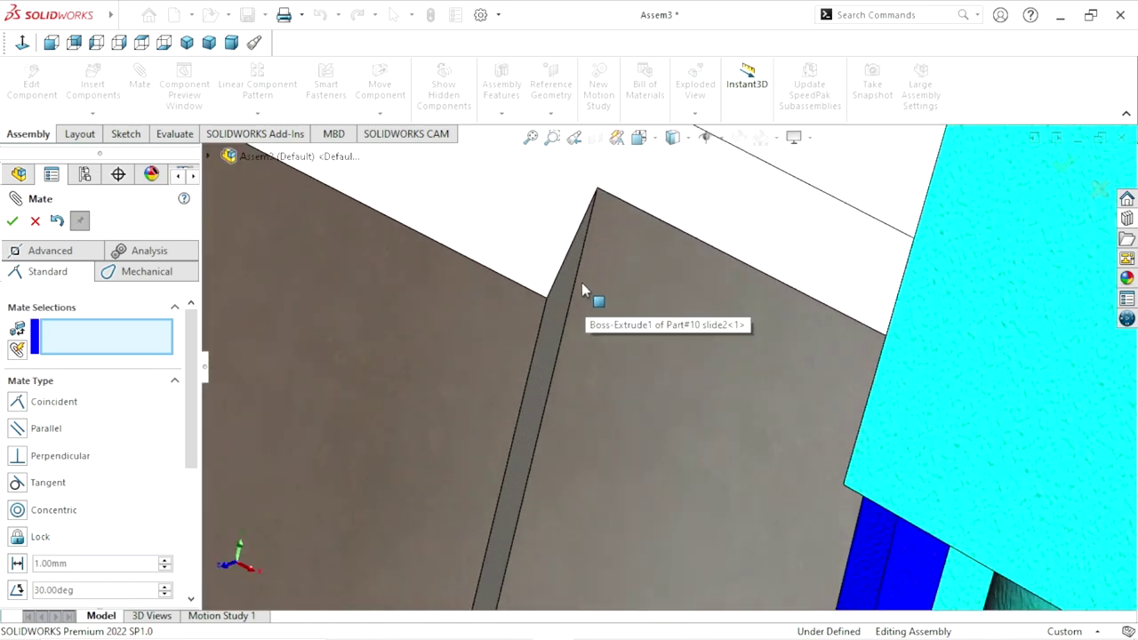
click(577, 283)
scroll(577, 294, up, 2)
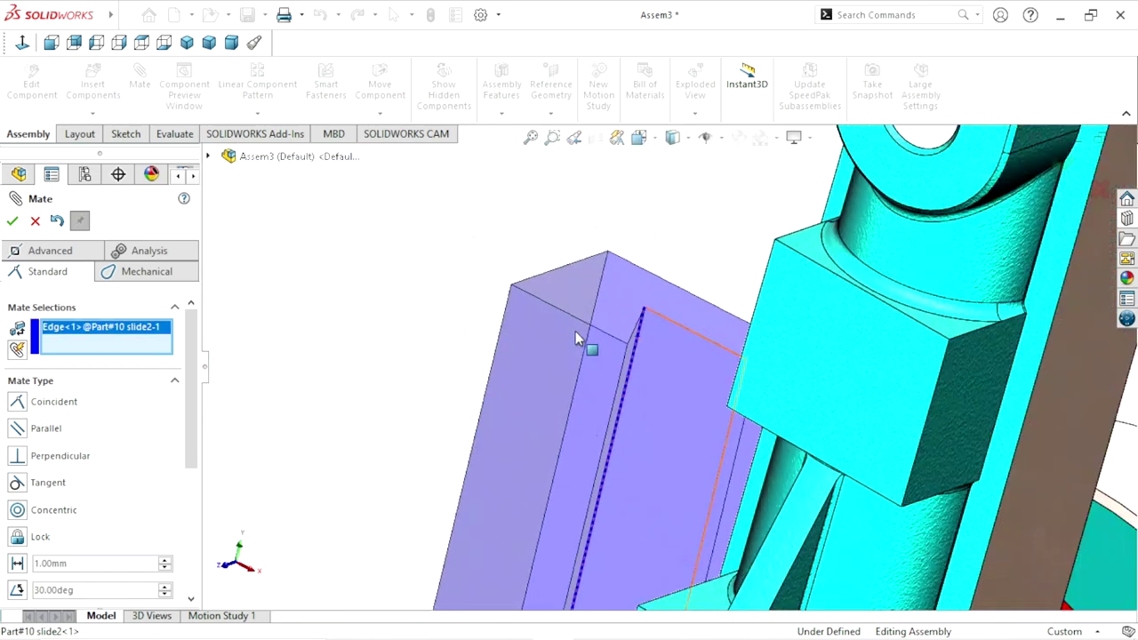
scroll(693, 311, up, 1)
mouse_move(695, 311)
middle_down()
mouse_move(775, 419)
mouse_move(828, 542)
middle_up()
Pick the matching edge on Part#1 Slide and accept the Coincident mate
scroll(845, 368, down, 2)
scroll(813, 299, down, 2)
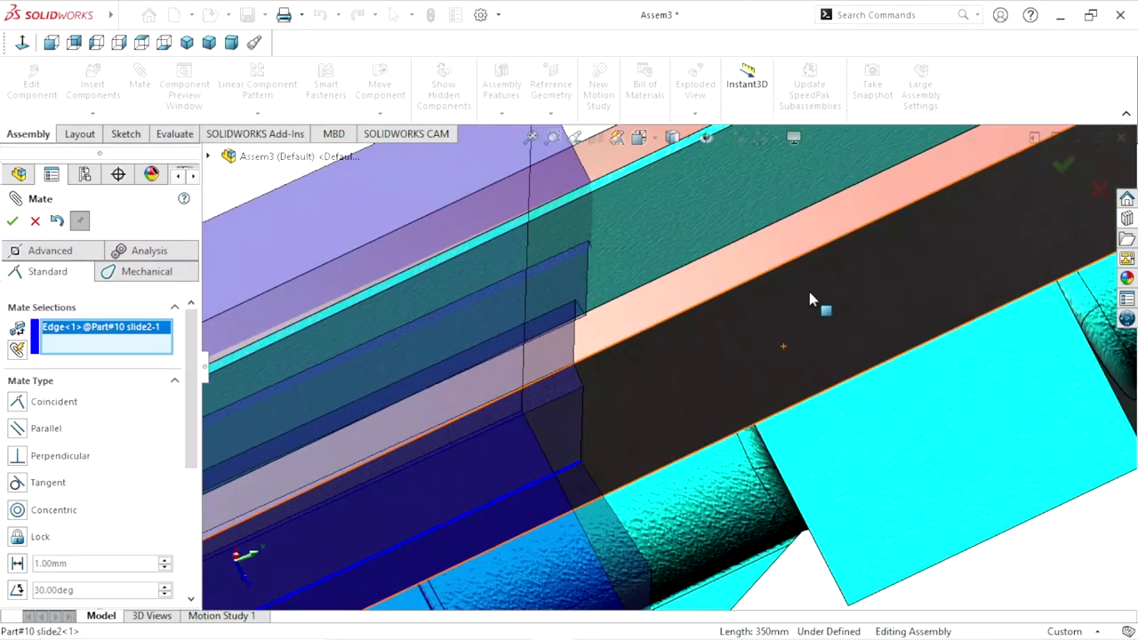
scroll(760, 310, down, 2)
click(721, 256)
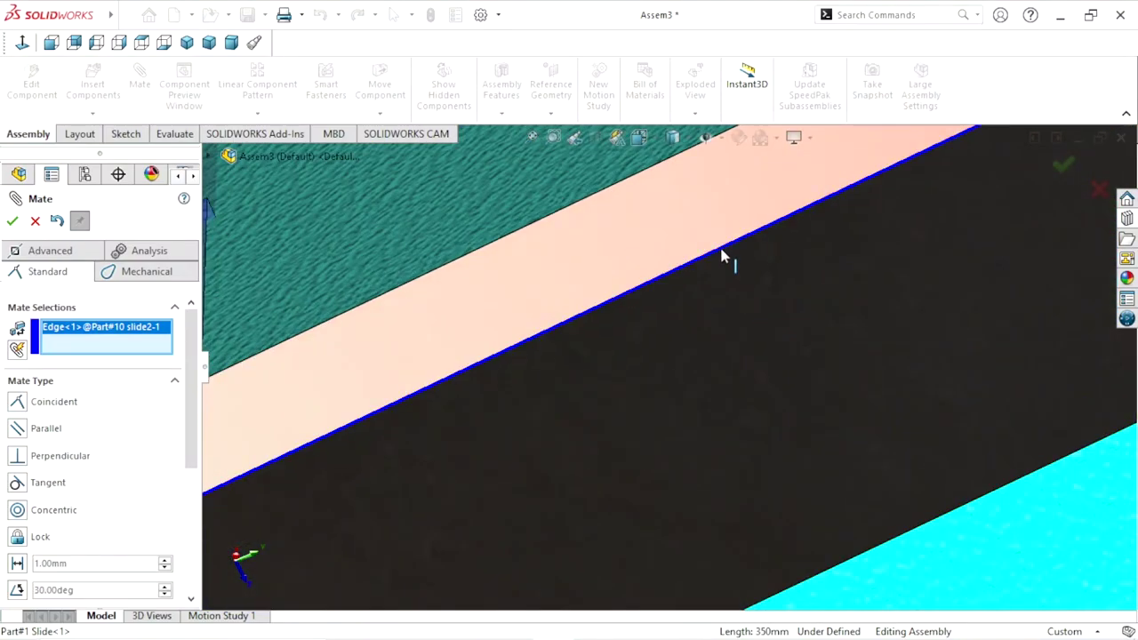
scroll(704, 353, up, 2)
scroll(714, 355, up, 1)
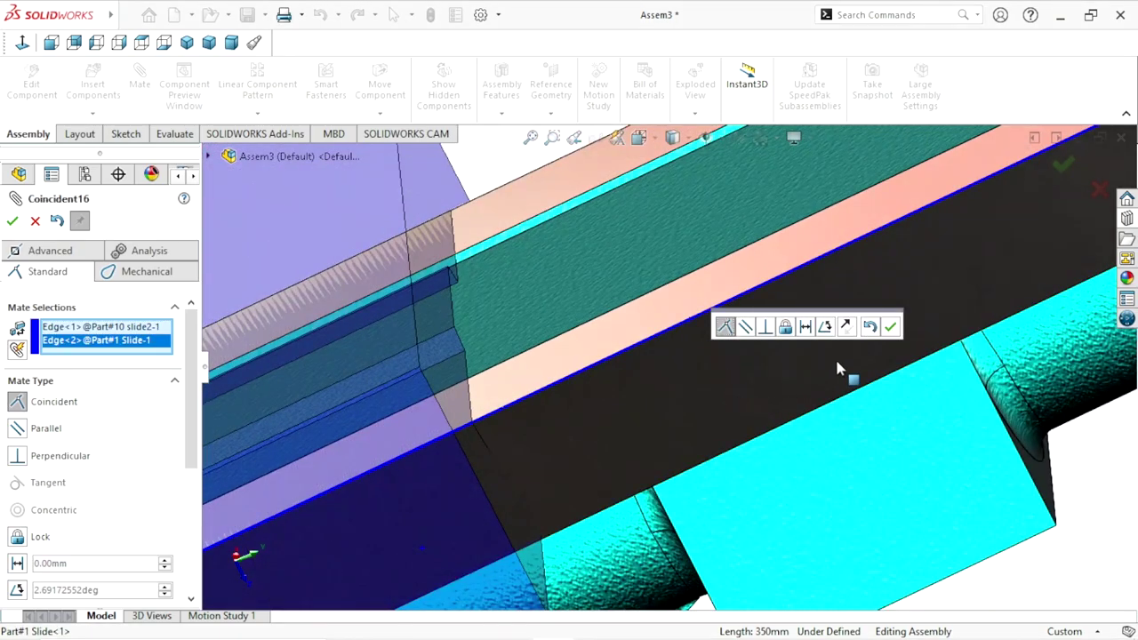
click(890, 326)
scroll(706, 432, up, 5)
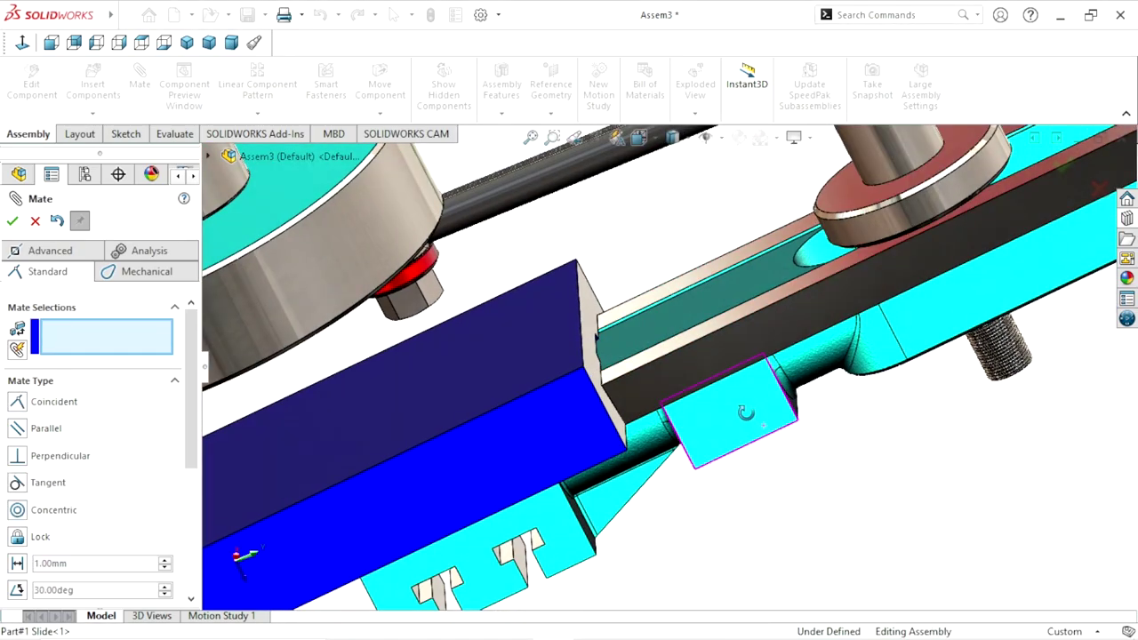
mouse_move(680, 415)
middle_down()
mouse_move(722, 402)
mouse_move(595, 299)
mouse_move(528, 333)
mouse_move(599, 406)
mouse_move(720, 471)
middle_up()
scroll(720, 471, up, 3)
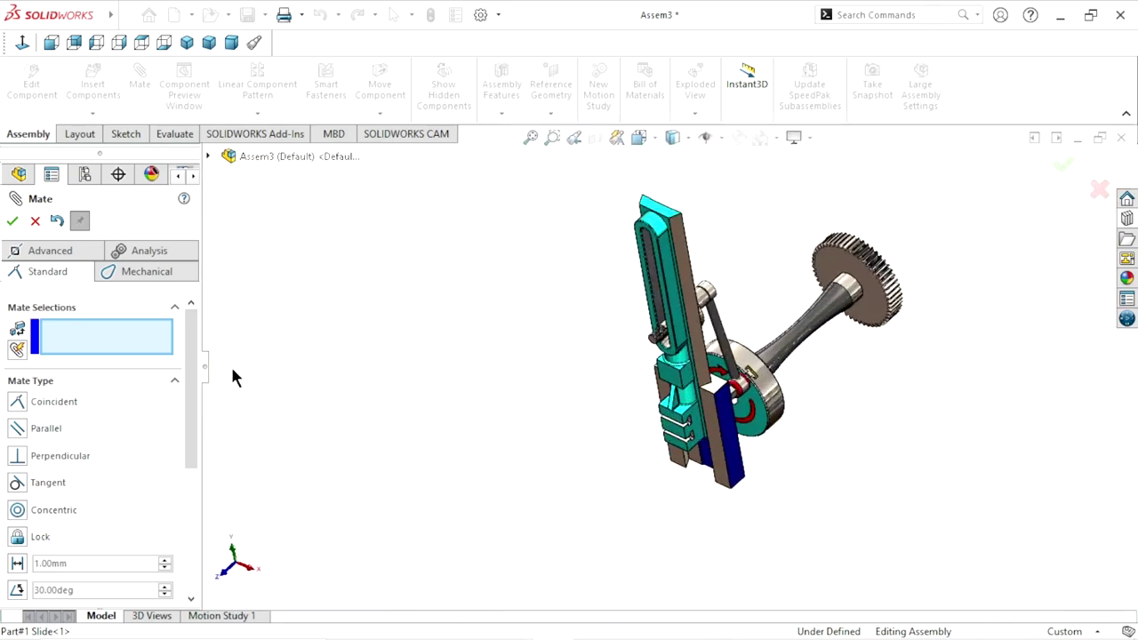
Finish mating, set the dimetric view, and drag the Slide to test its motion
click(12, 222)
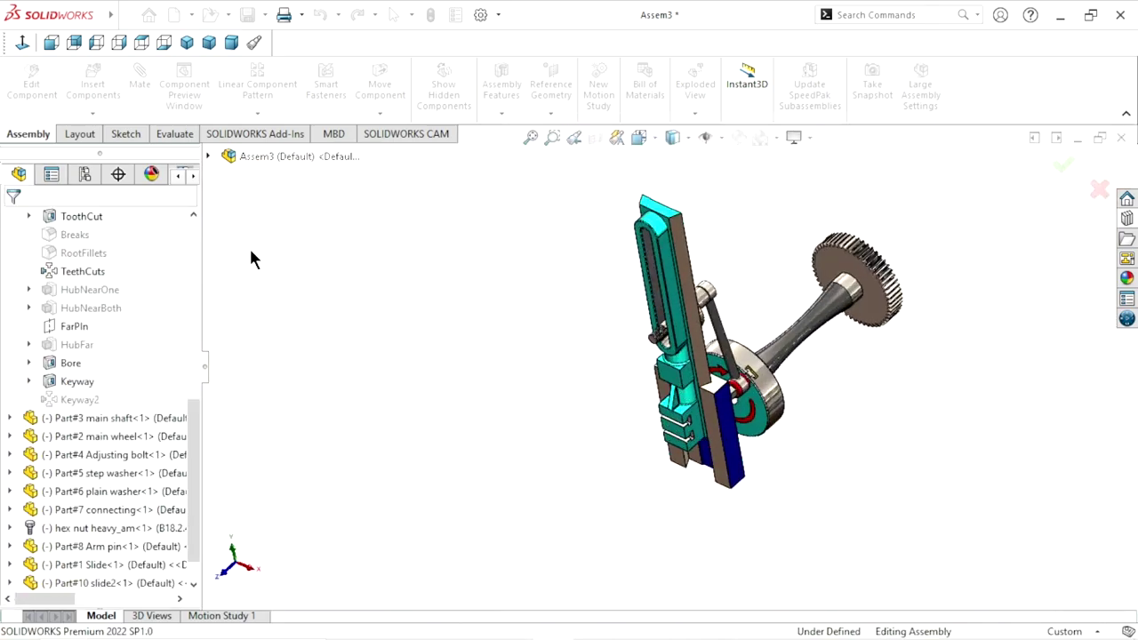
click(235, 41)
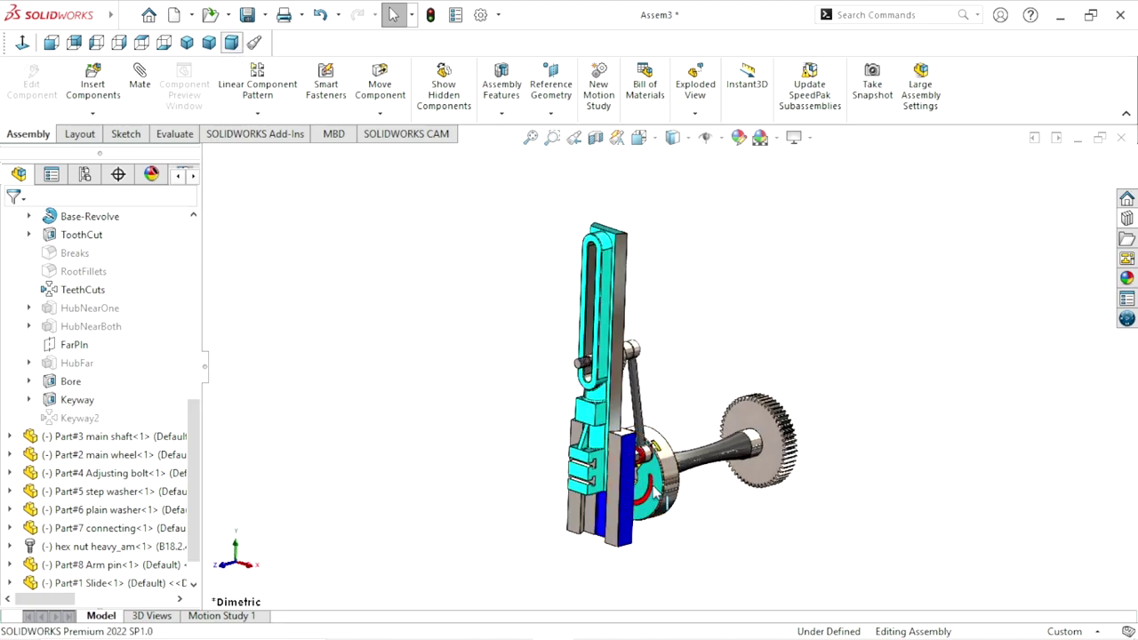
scroll(594, 329, down, 2)
click(594, 328)
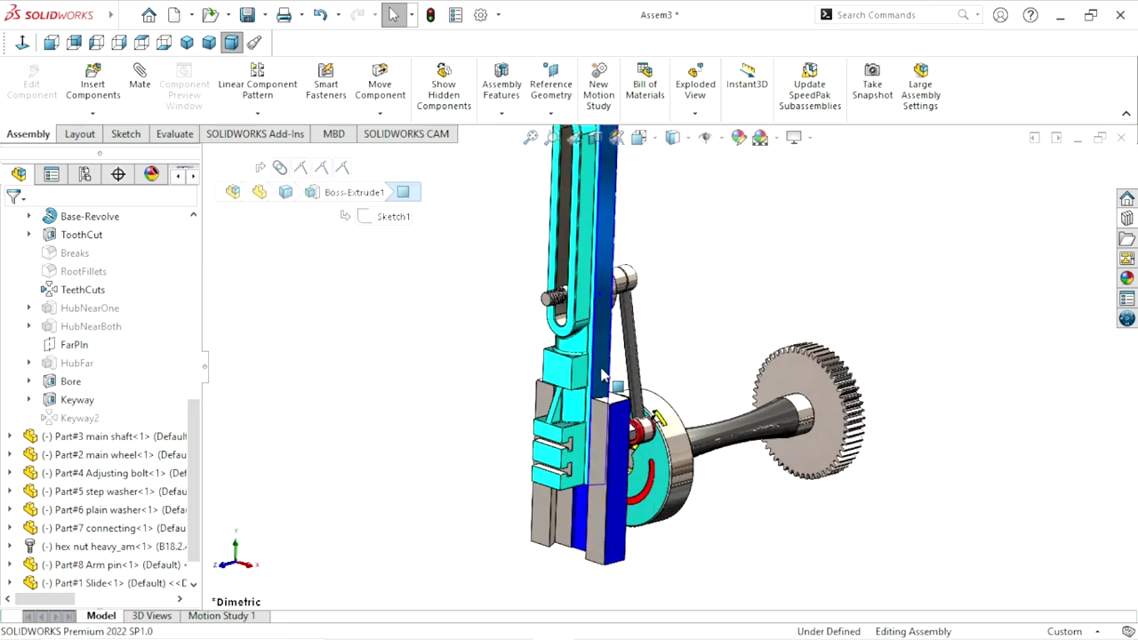
mouse_move(598, 334)
mouse_down()
mouse_move(627, 400)
mouse_move(636, 375)
mouse_up()
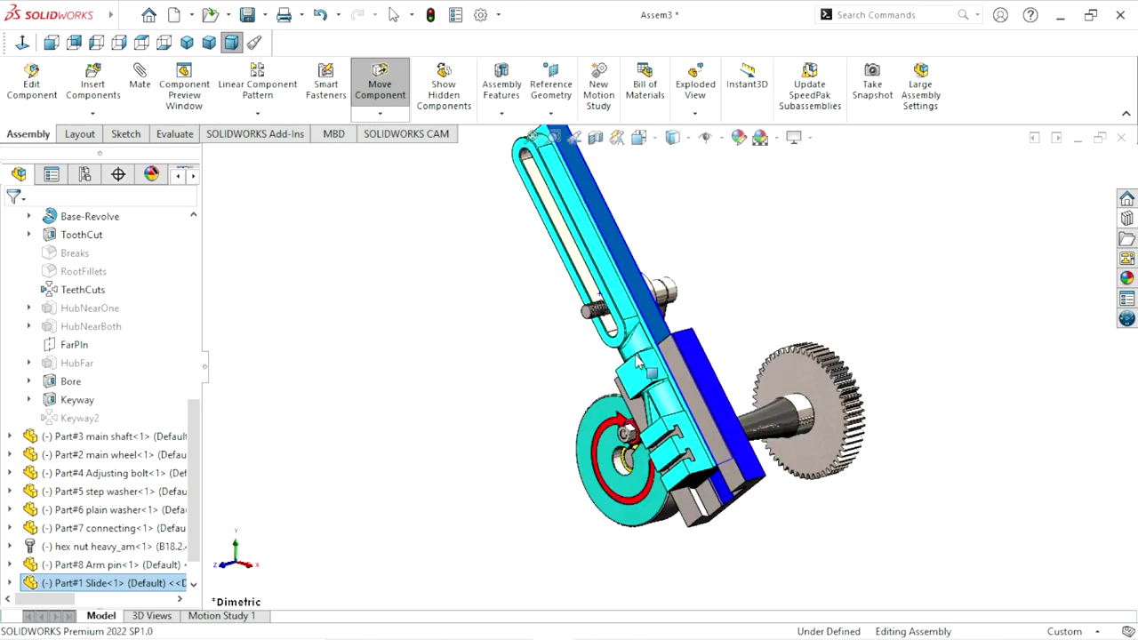
key(Escape)
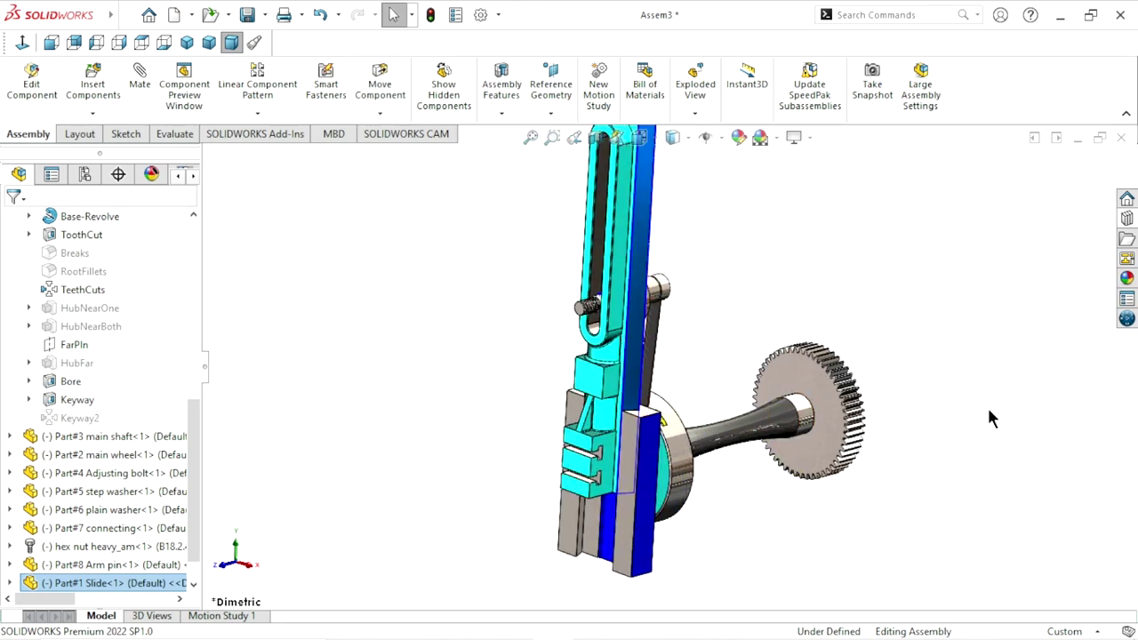
Turn the main wheel to swing the linkage into a new position
scroll(729, 467, up, 2)
scroll(711, 470, up, 2)
scroll(691, 381, down, 4)
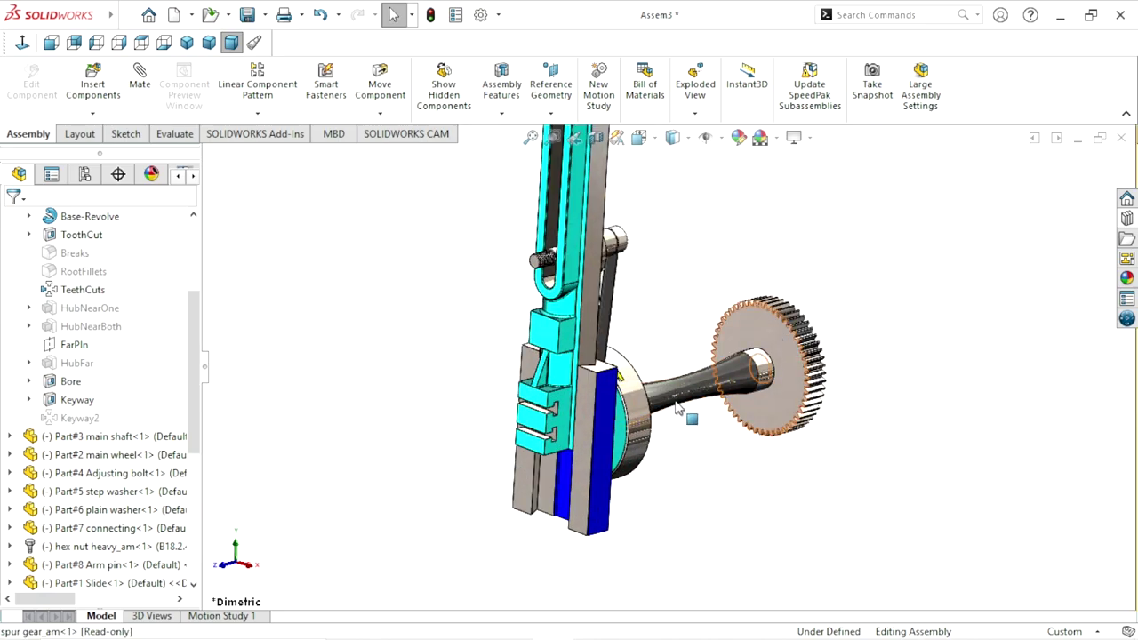
mouse_move(633, 396)
mouse_down()
mouse_move(598, 503)
mouse_move(565, 548)
mouse_move(562, 513)
mouse_move(628, 523)
mouse_up()
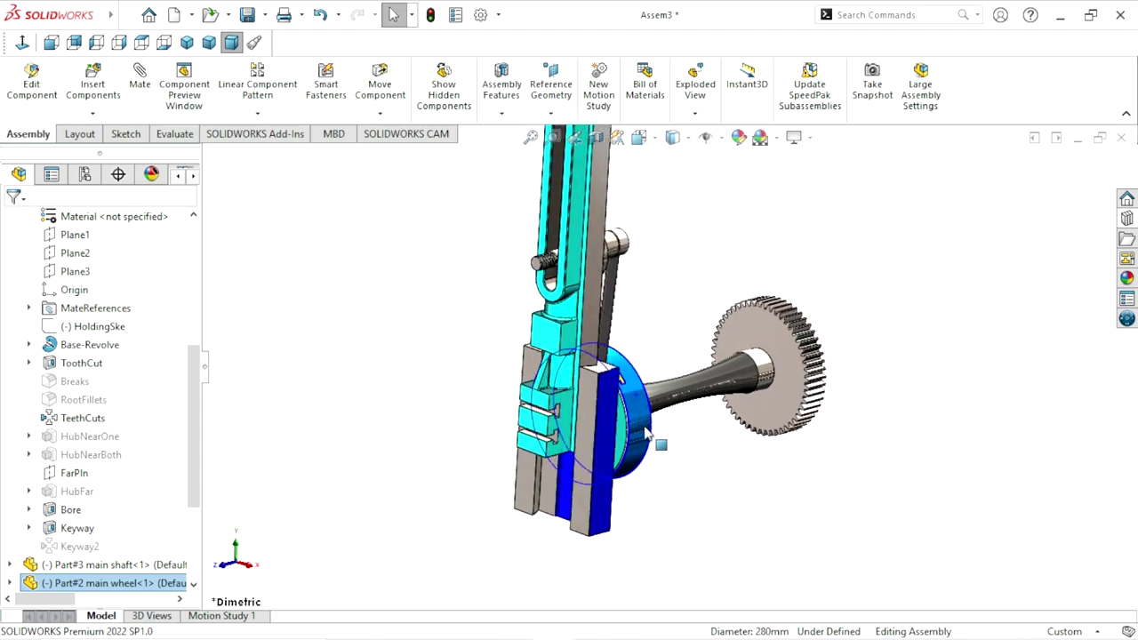
drag(628, 523, 436, 413)
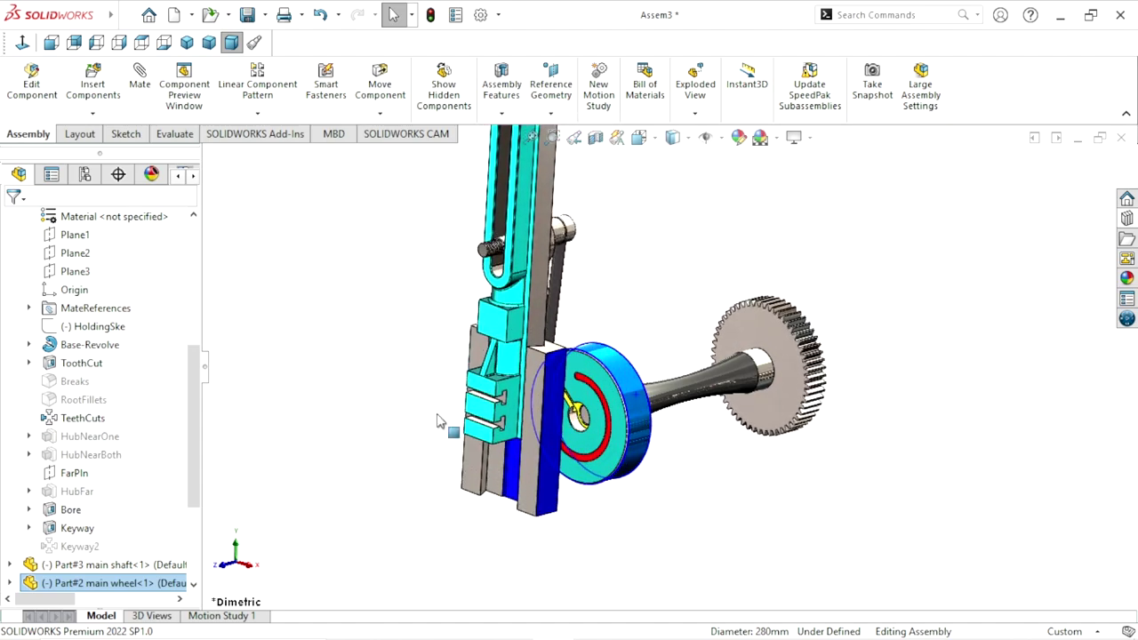
click(211, 462)
Expand the Mates folder and select the Slot1 mate
scroll(194, 433, down, 3)
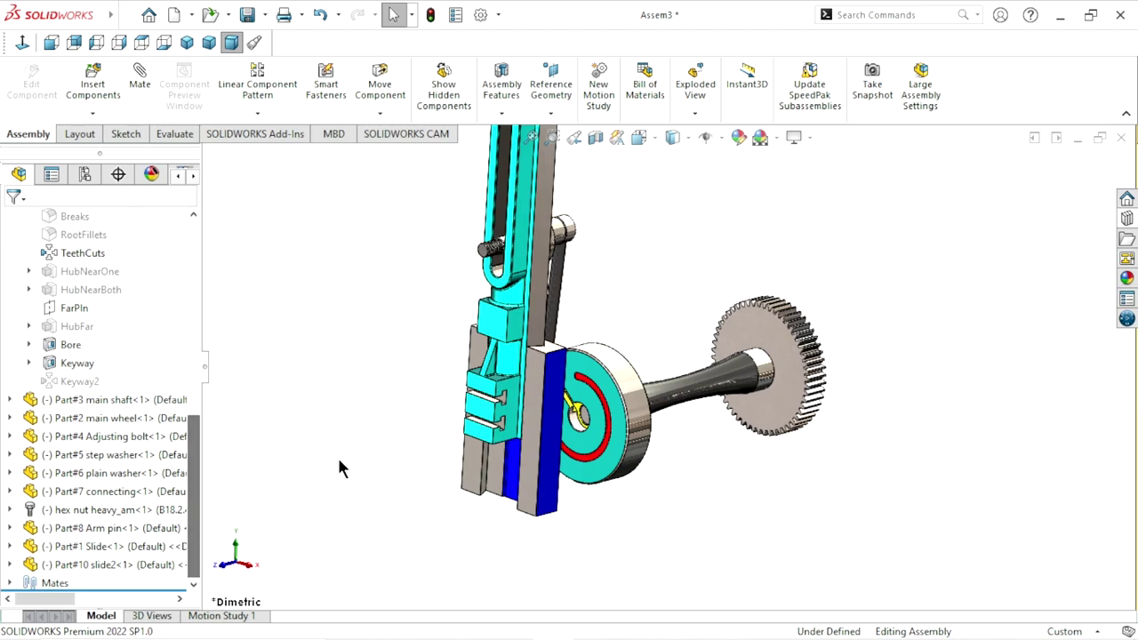
click(8, 584)
scroll(193, 477, down, 2)
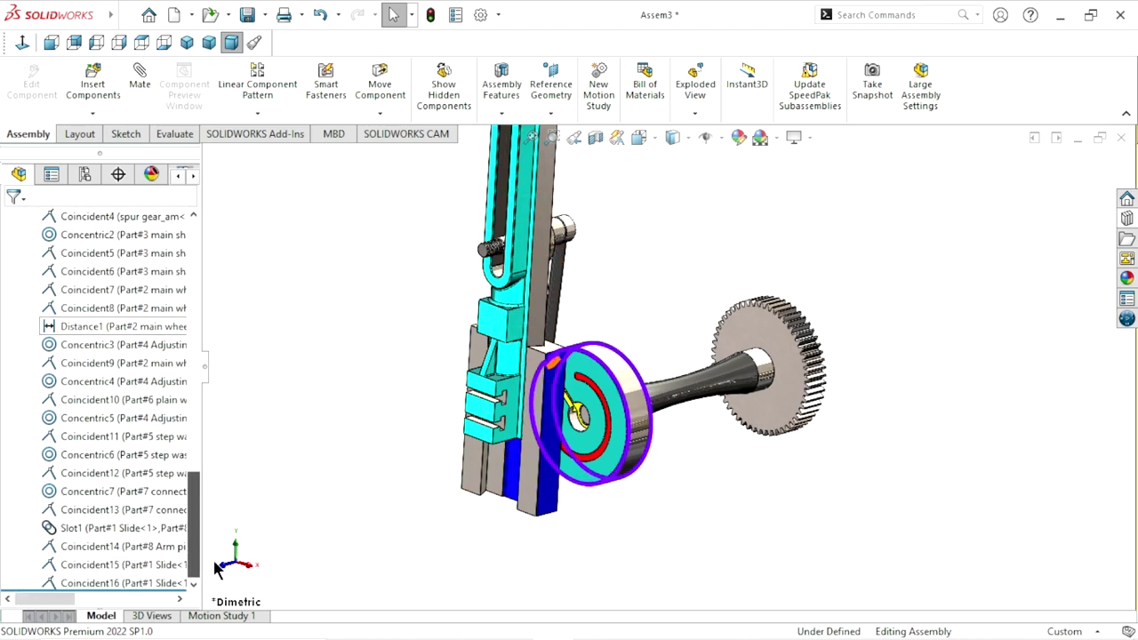
click(79, 527)
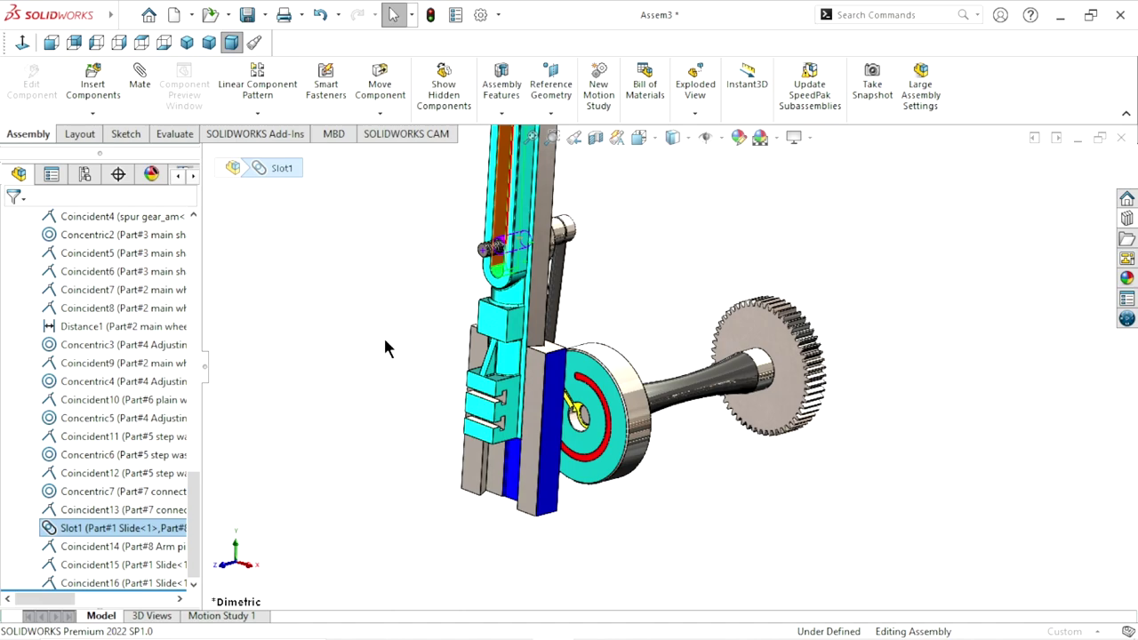
Reopen Slot1, confirm its 88% and flipped-dimension settings, and accept it
click(254, 299)
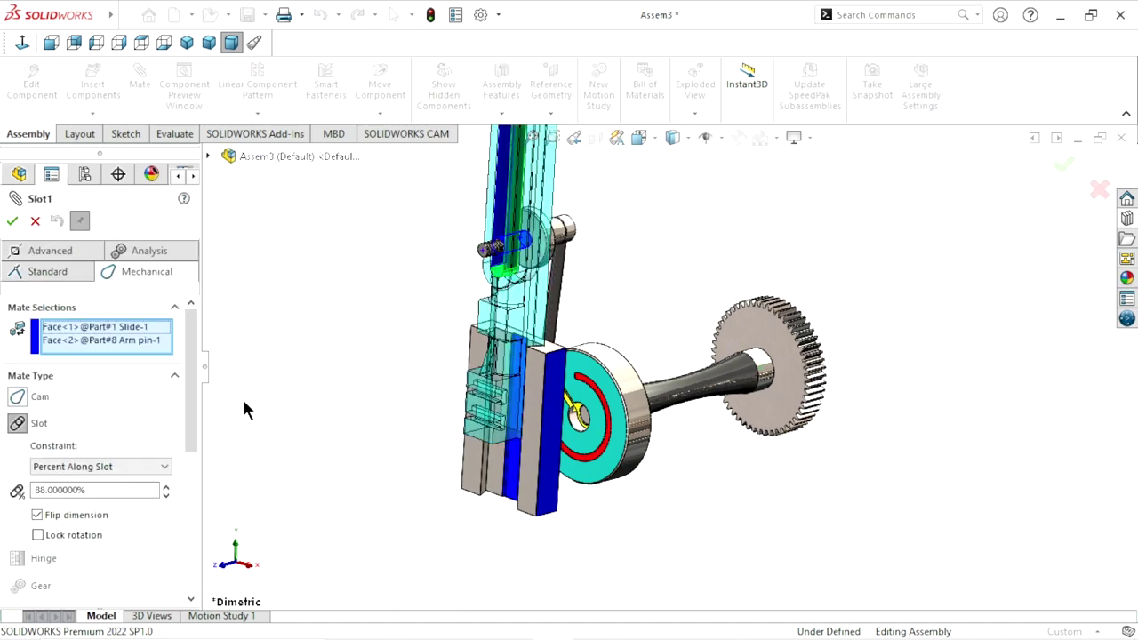
drag(198, 363, 200, 414)
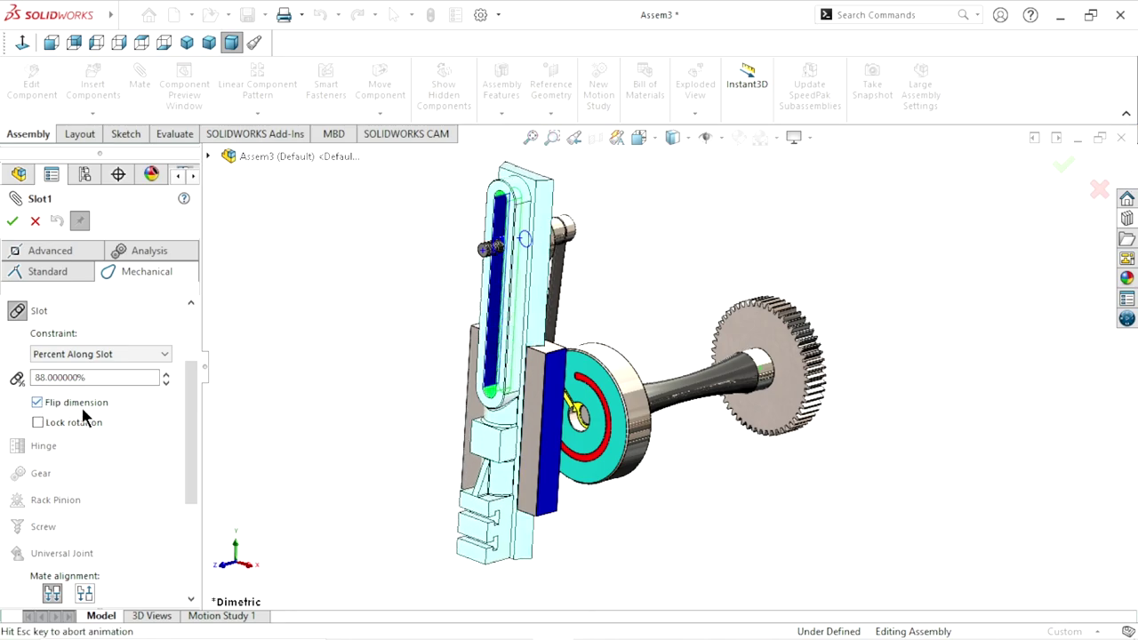
click(13, 222)
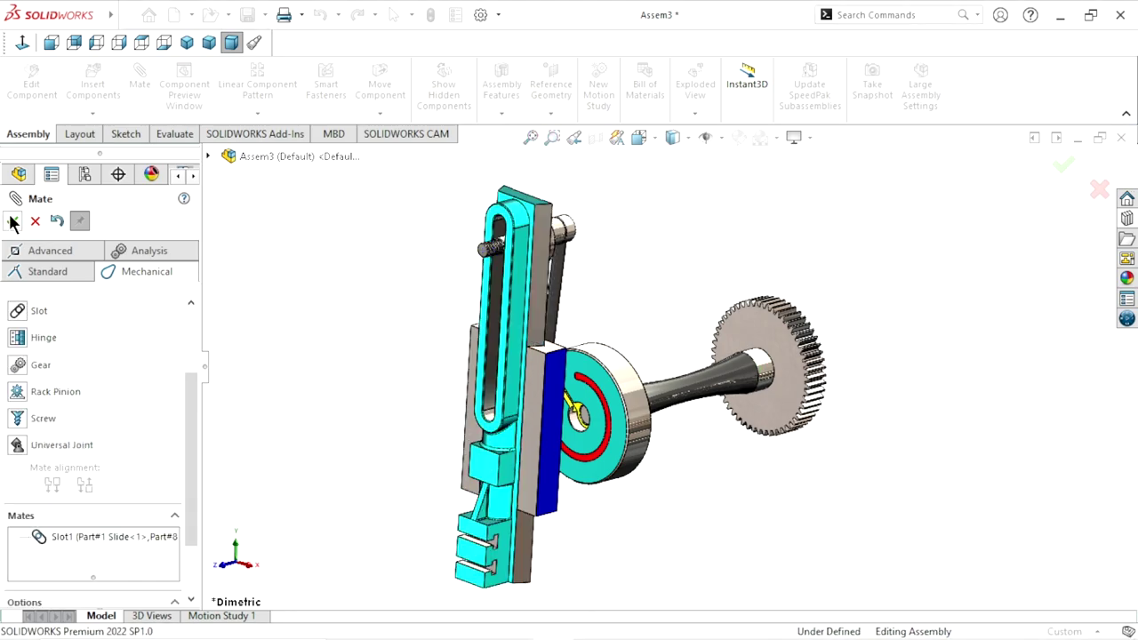
mouse_move(321, 378)
middle_down()
mouse_move(412, 375)
mouse_move(190, 336)
middle_up()
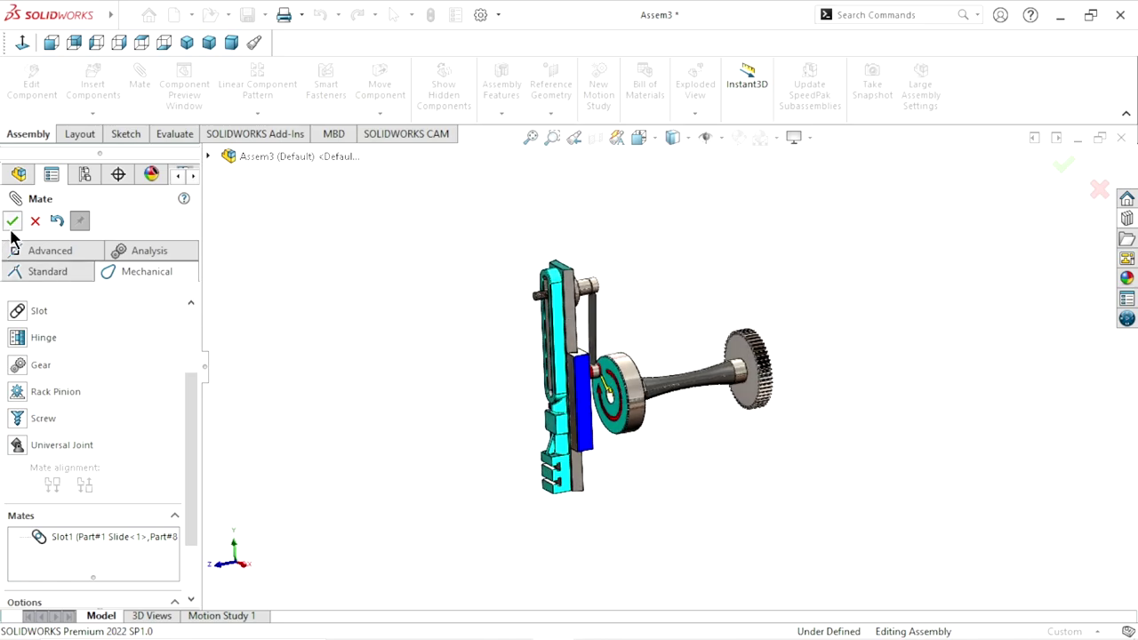
key(Escape)
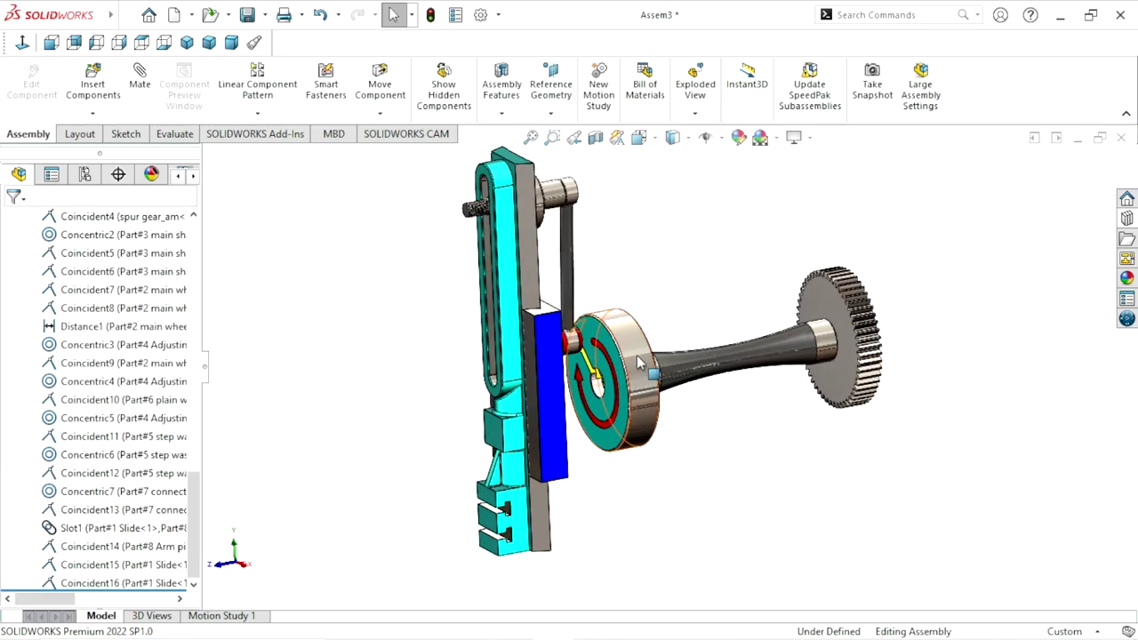
Turn the main wheel and drag slide2 to new positions
click(637, 412)
mouse_move(637, 412)
mouse_down()
mouse_move(604, 275)
mouse_move(693, 502)
mouse_move(648, 284)
mouse_move(702, 431)
mouse_move(611, 489)
mouse_up()
scroll(636, 476, up, 3)
scroll(640, 449, down, 2)
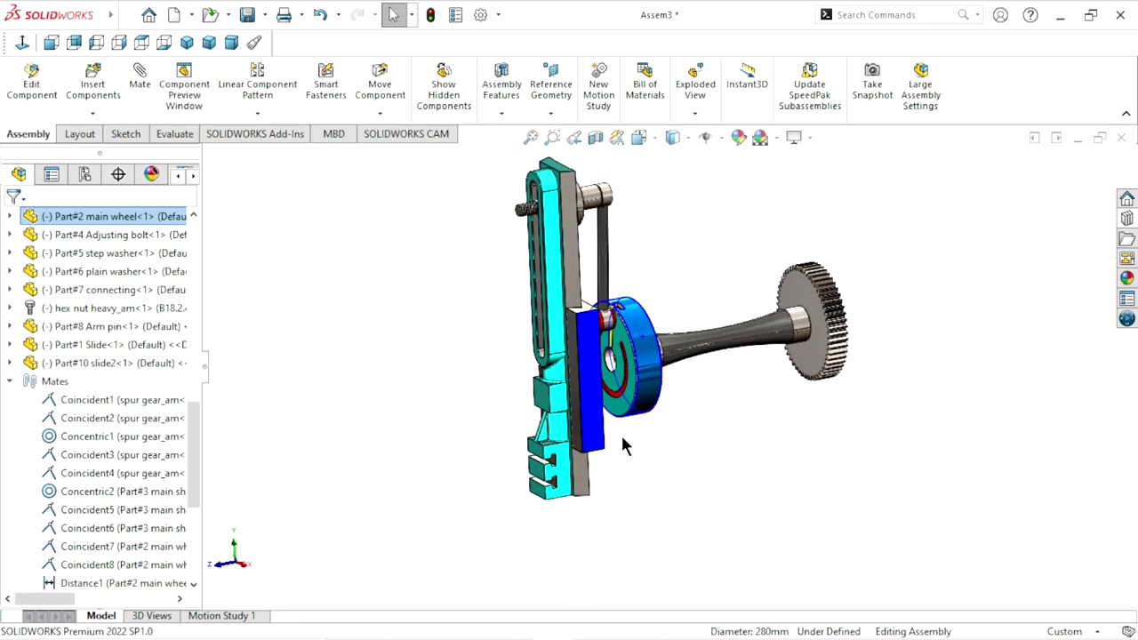
drag(599, 407, 600, 476)
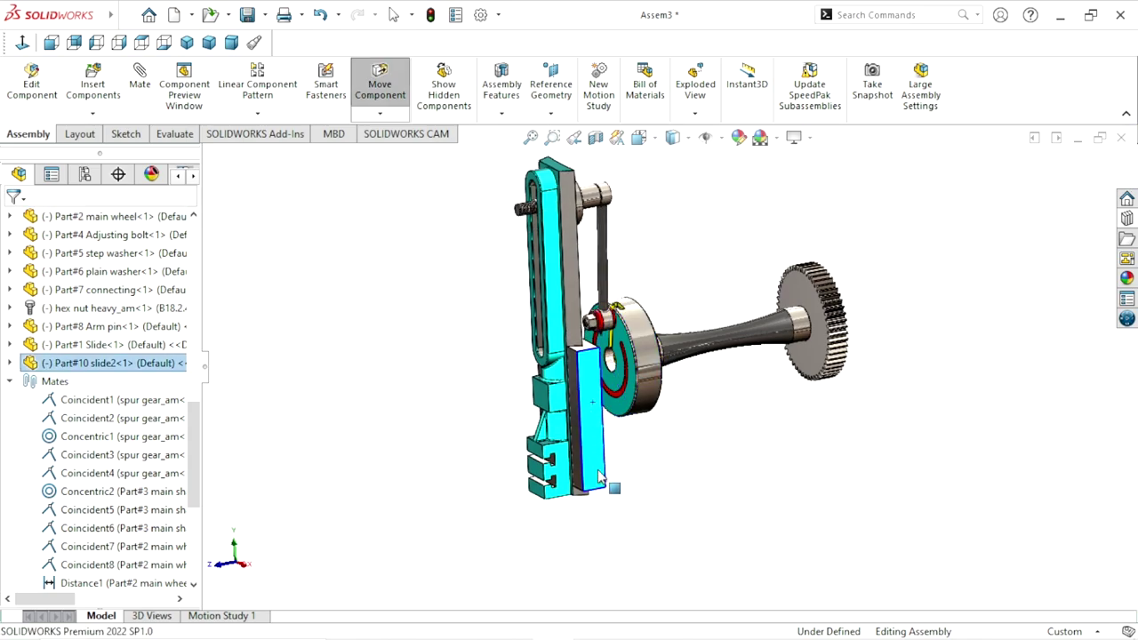
key(Escape)
Rotate the main wheel again, switch to dimetric view, and start a new mate
mouse_move(633, 409)
mouse_down()
mouse_move(659, 243)
mouse_move(732, 368)
mouse_up()
mouse_move(757, 450)
middle_down()
mouse_move(720, 434)
mouse_move(738, 418)
middle_up()
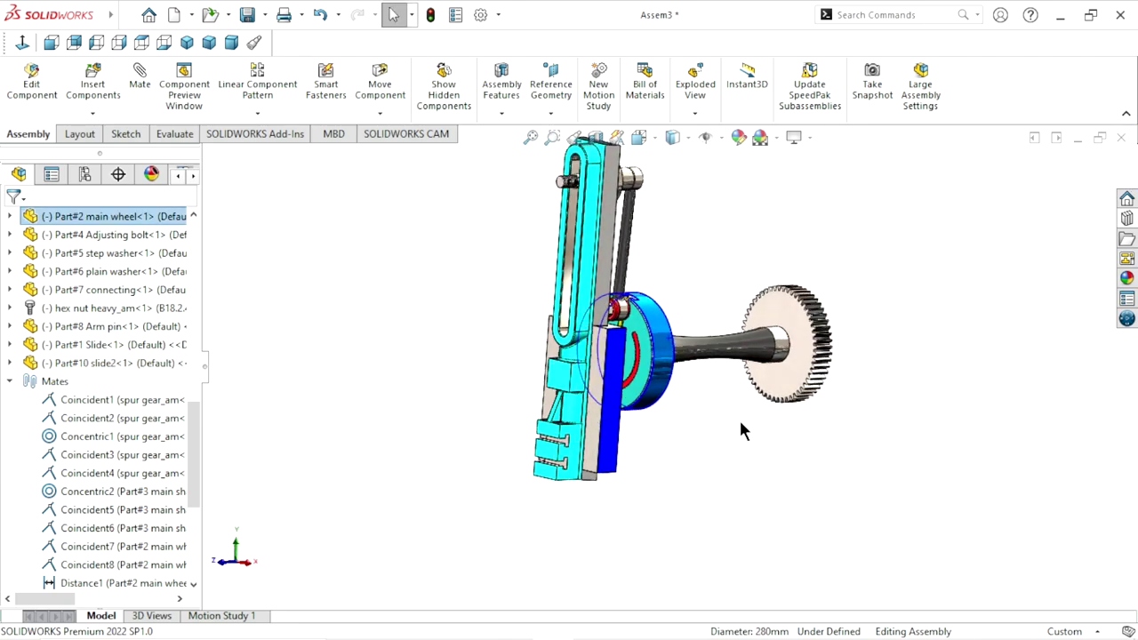
click(231, 43)
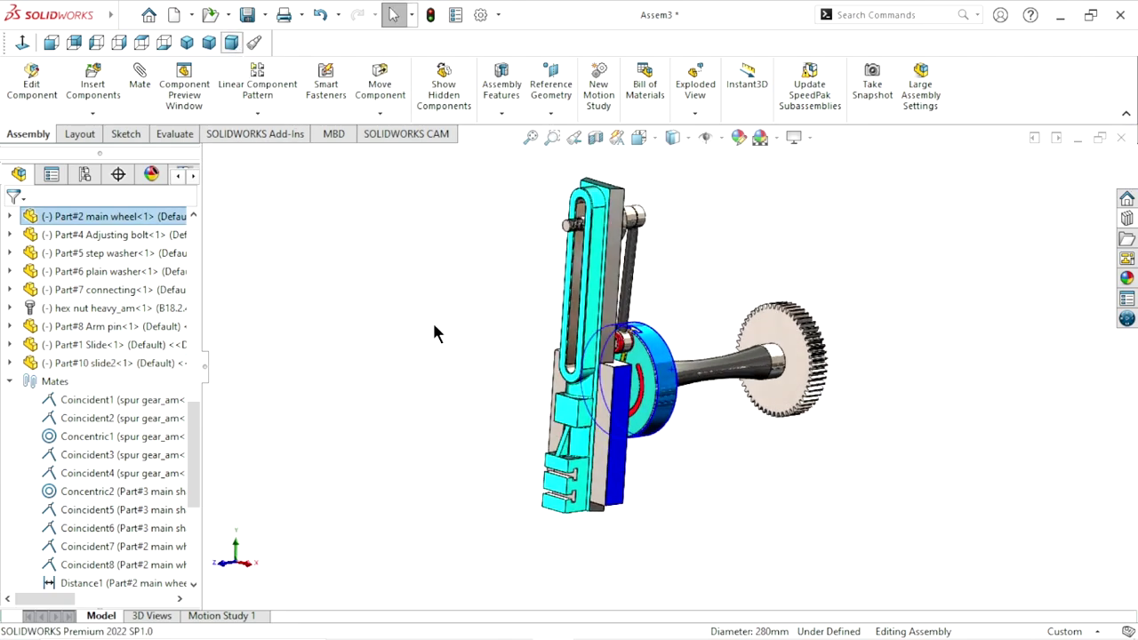
click(523, 496)
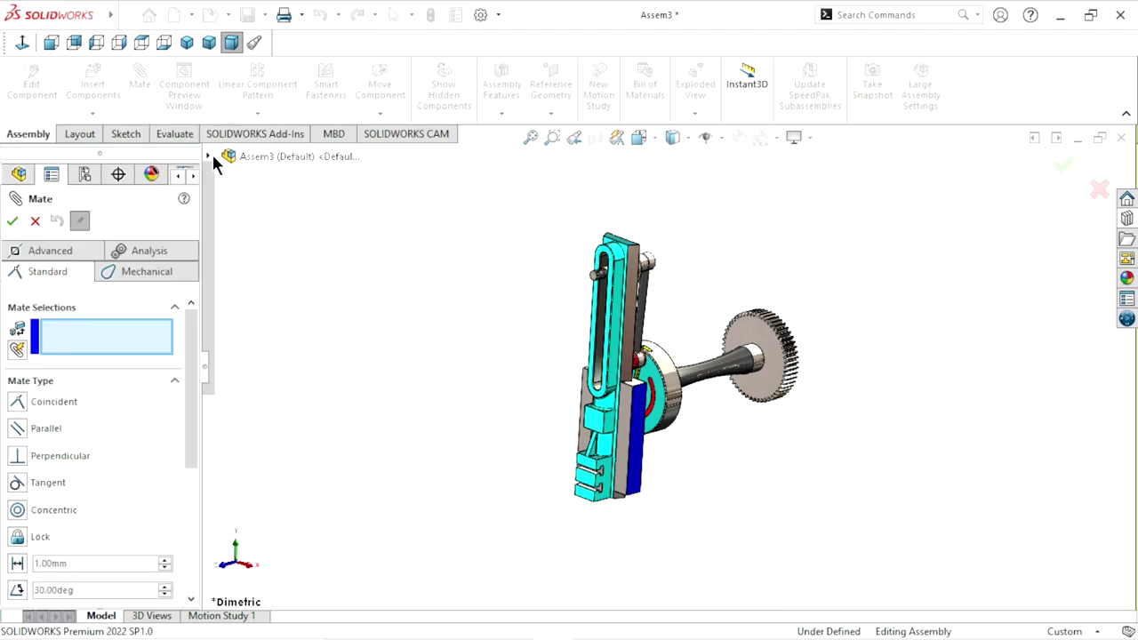
Mate slide2's Right Plane coincident to the main wheel's Top Plane from the flyout tree
click(210, 156)
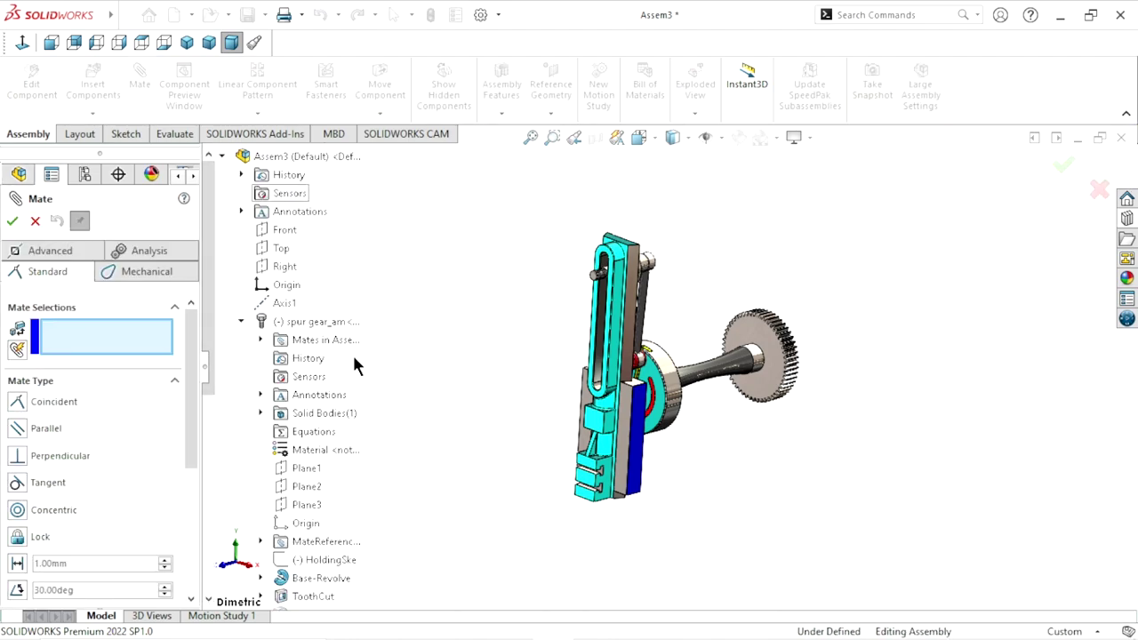
click(242, 320)
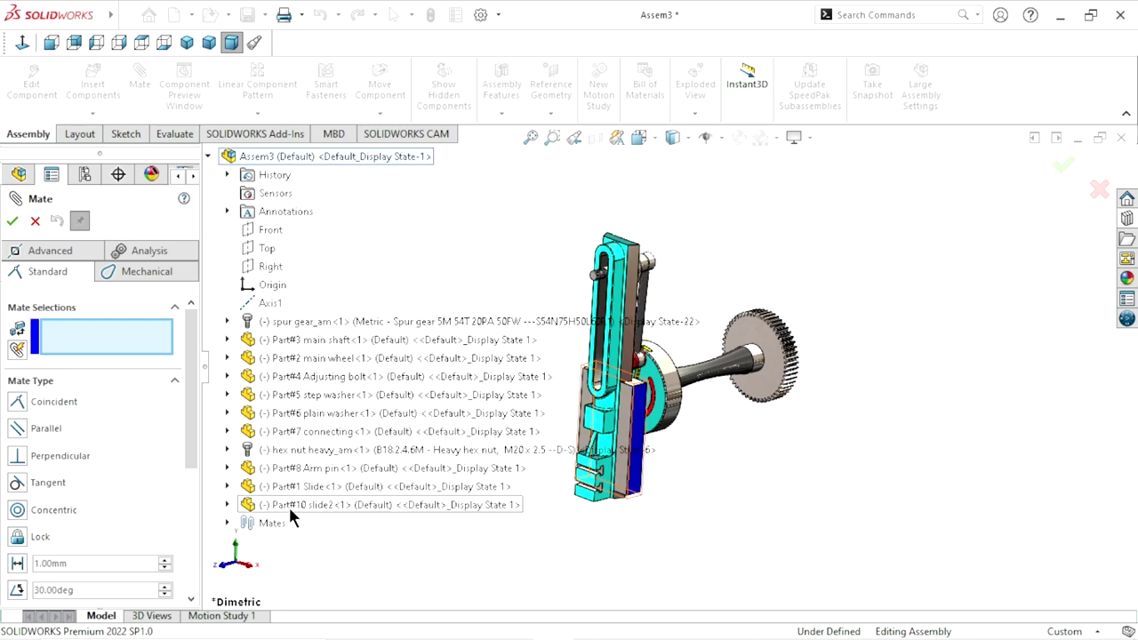
click(227, 504)
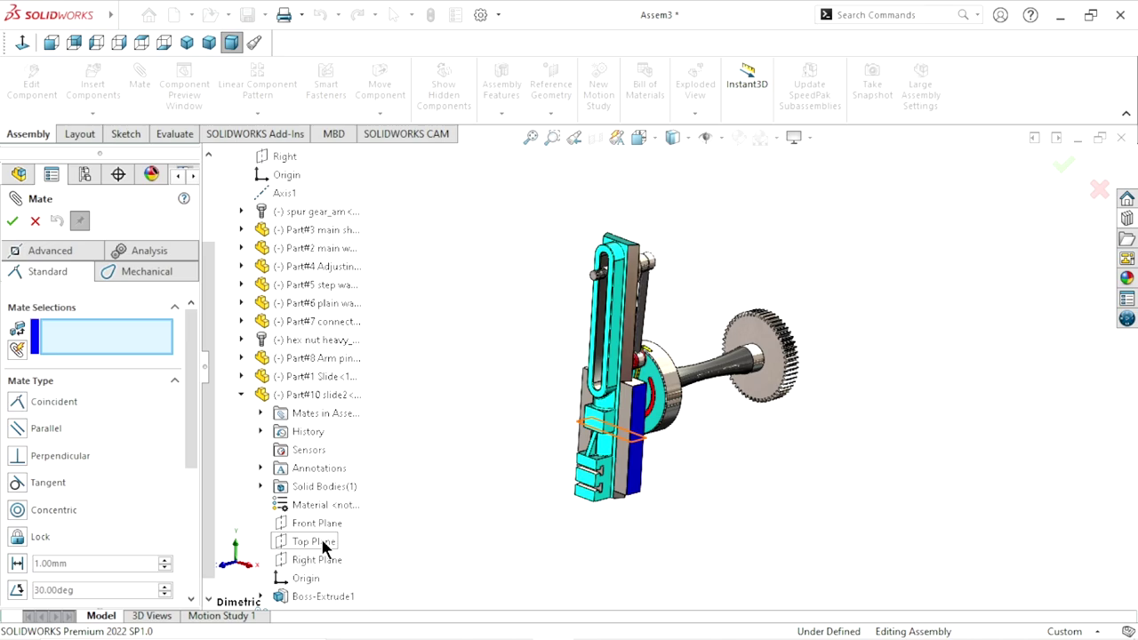
click(324, 563)
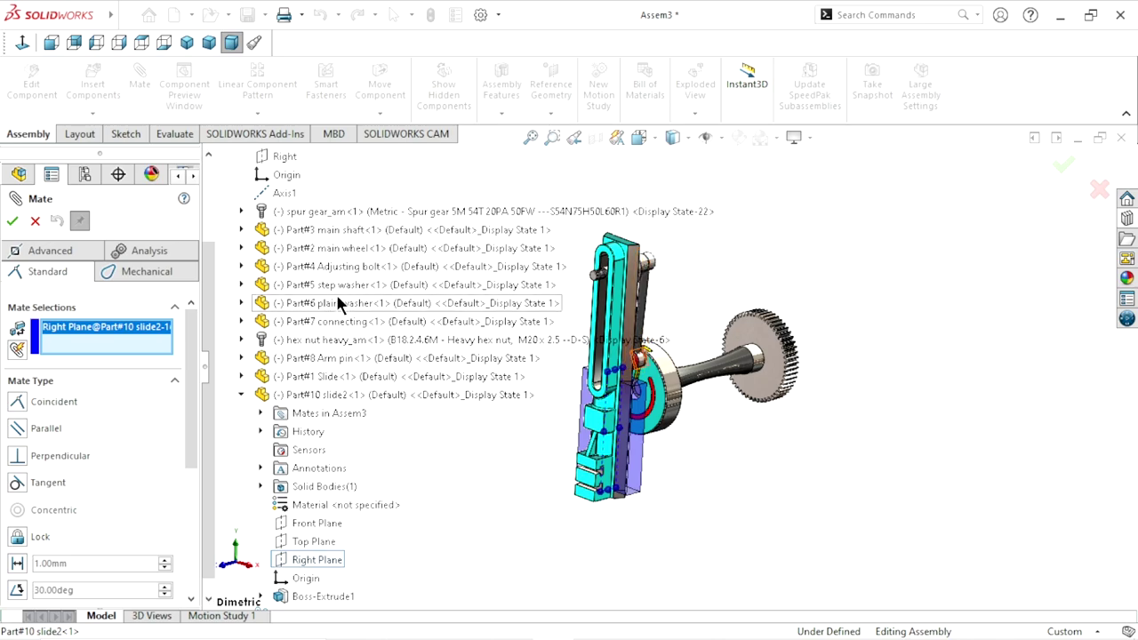
click(241, 249)
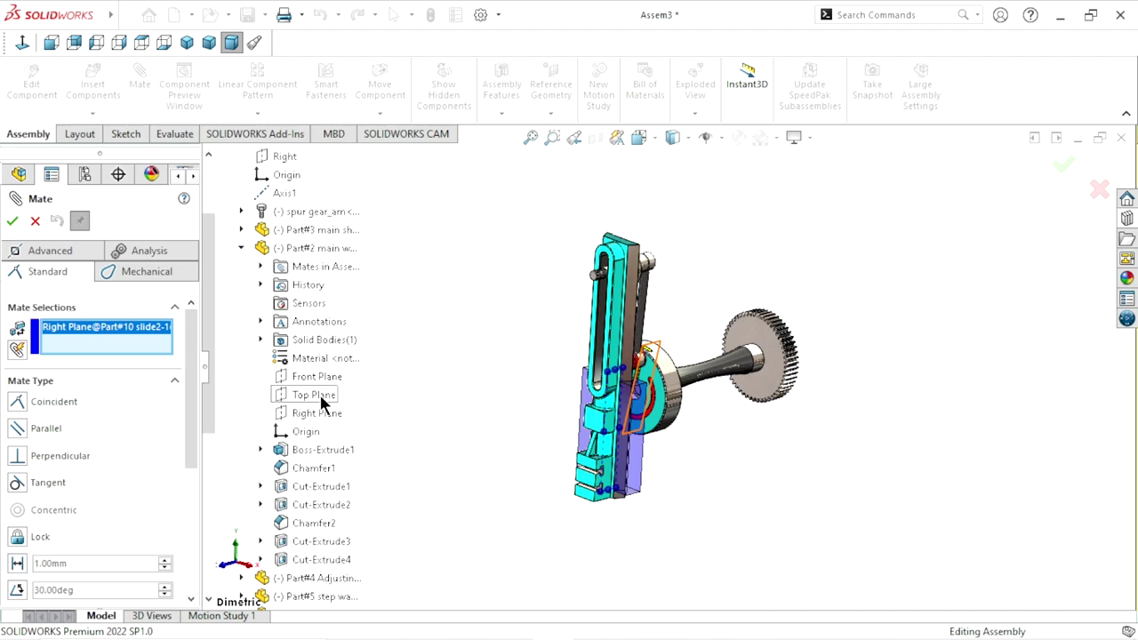
click(320, 394)
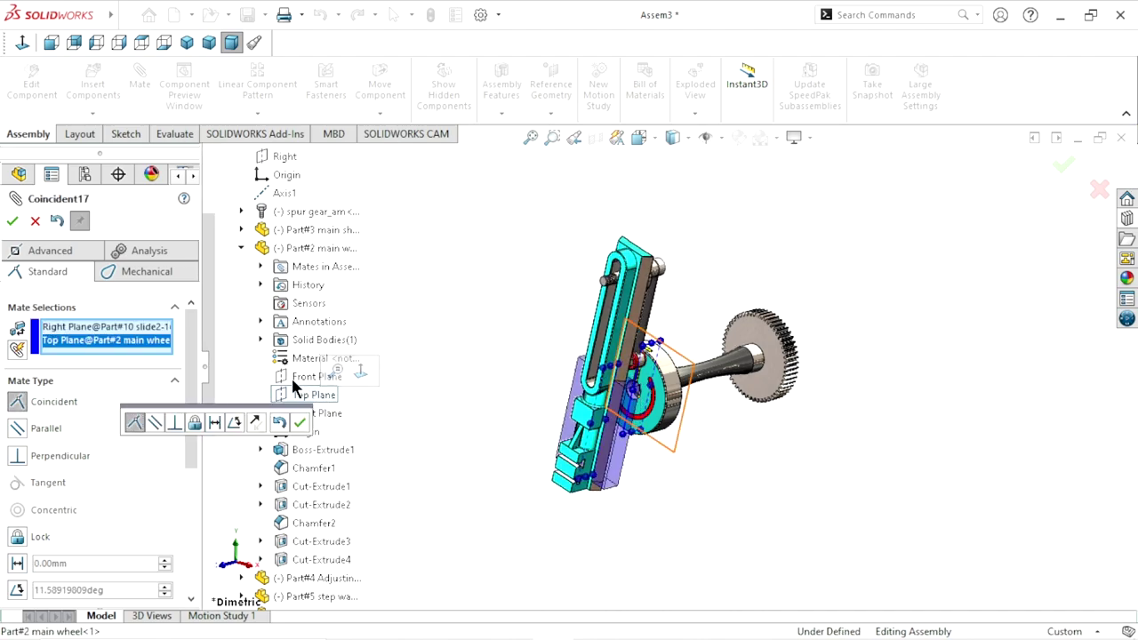
click(13, 222)
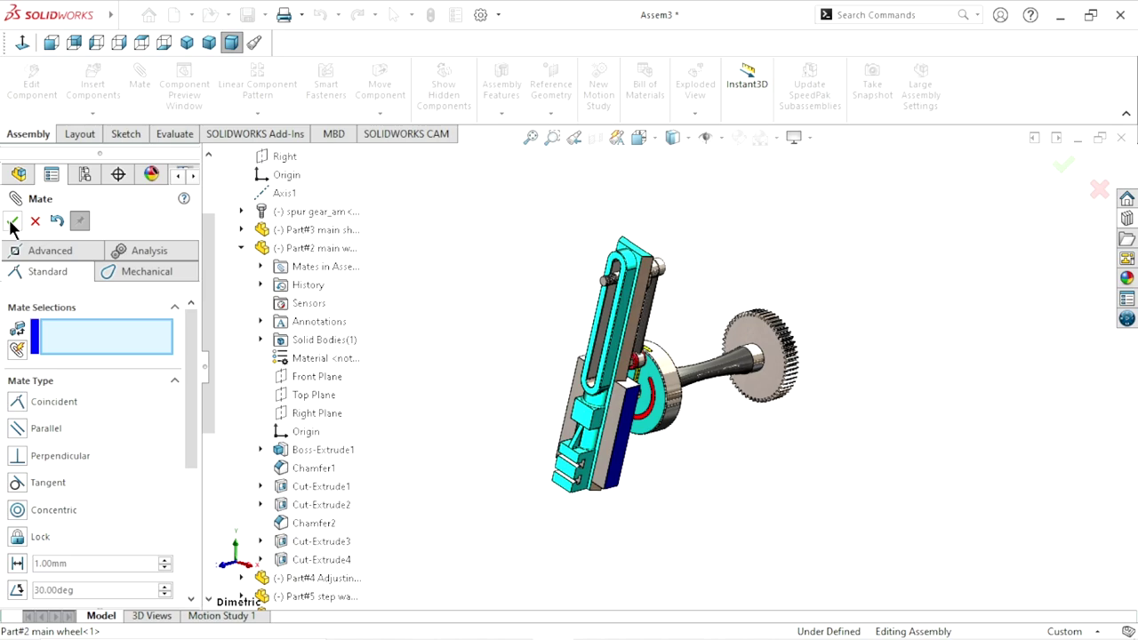
click(12, 222)
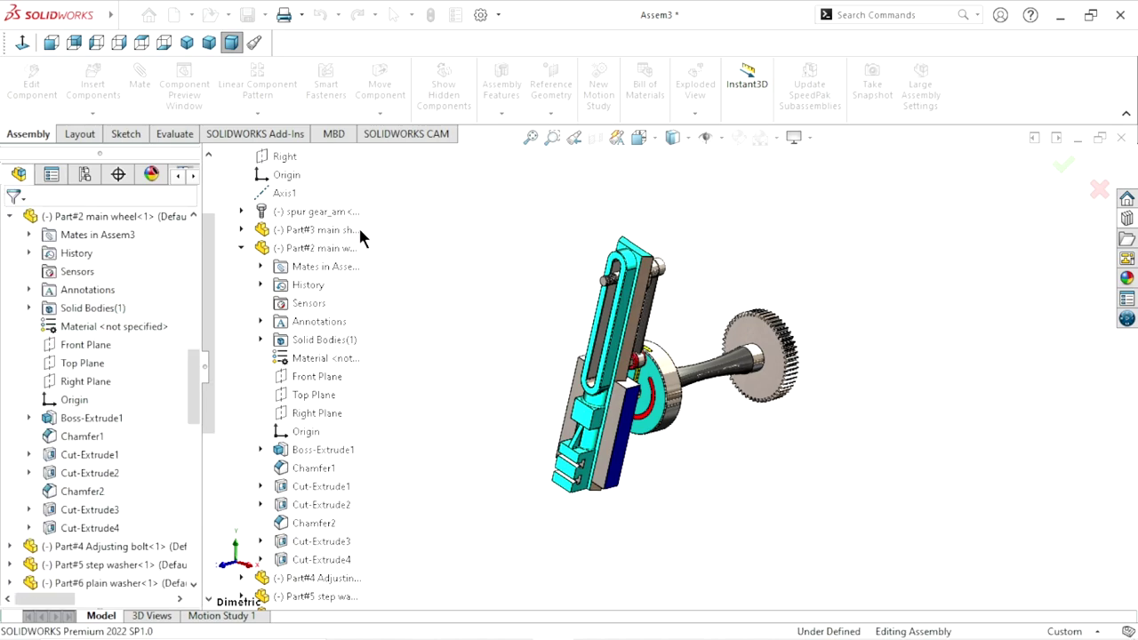
From the Front view, move slide2 upright beside the slotted arm and nudge it down into place
click(51, 42)
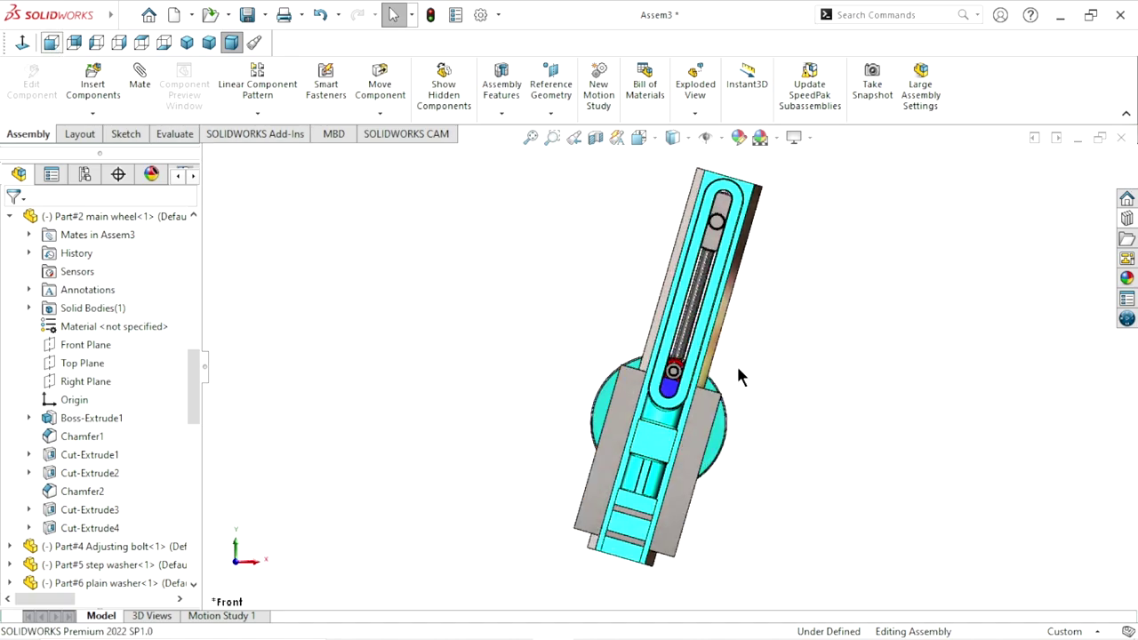
drag(604, 529, 662, 554)
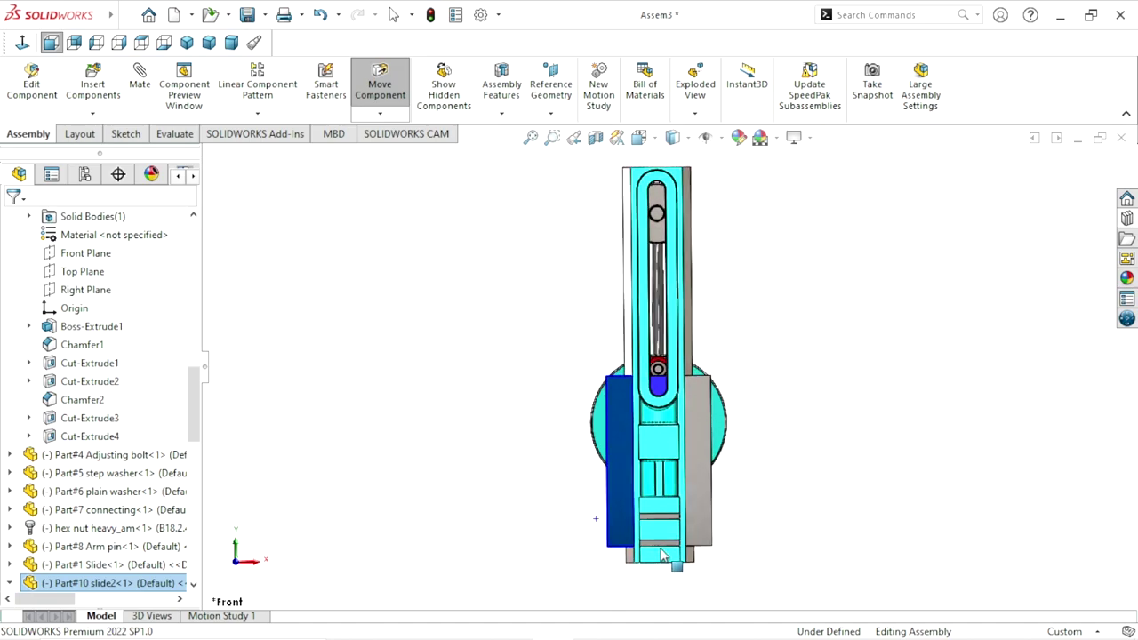
key(Escape)
scroll(724, 500, up, 3)
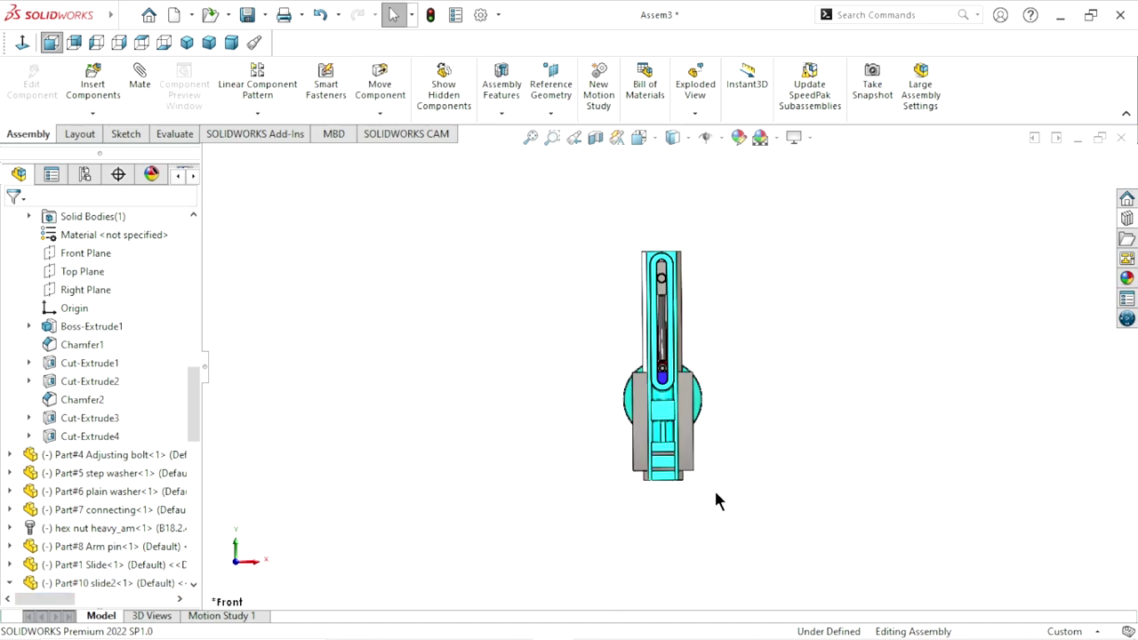
scroll(714, 476, down, 5)
click(660, 413)
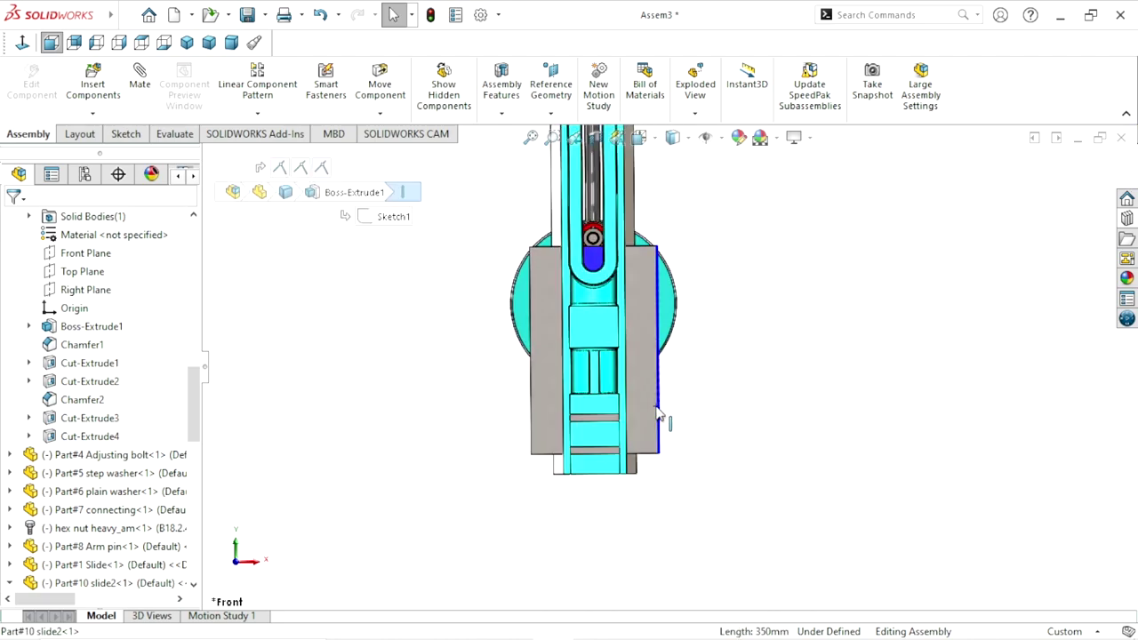
drag(660, 413, 660, 439)
key(Escape)
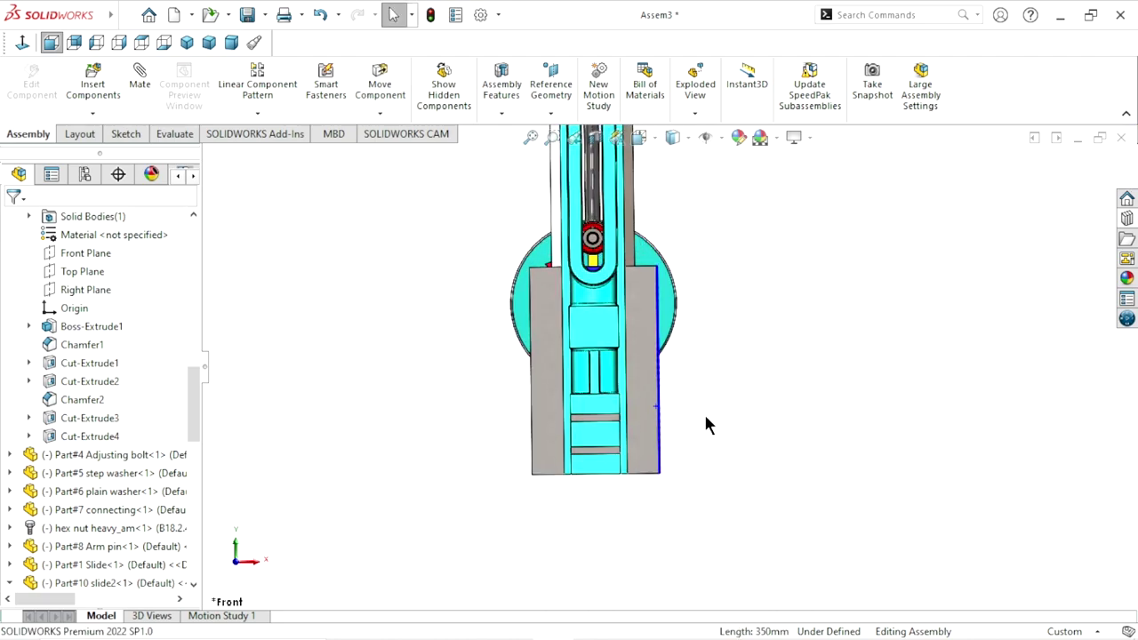
Fix slide2 so it shows (f) in the assembly tree
click(643, 401)
right_click(644, 402)
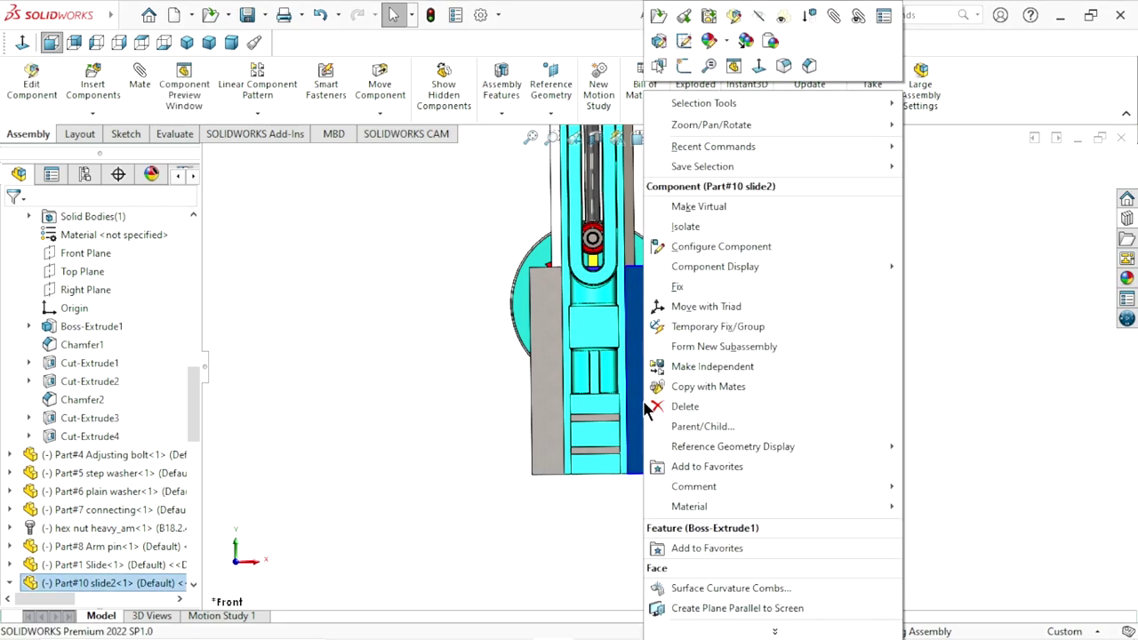
click(691, 292)
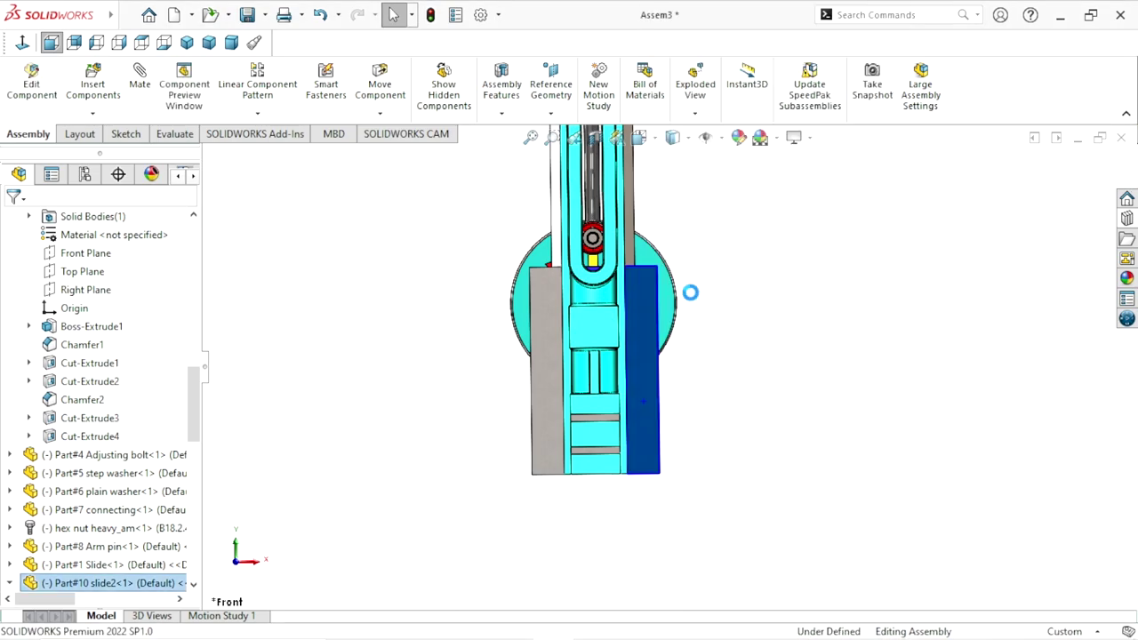
scroll(711, 373, up, 5)
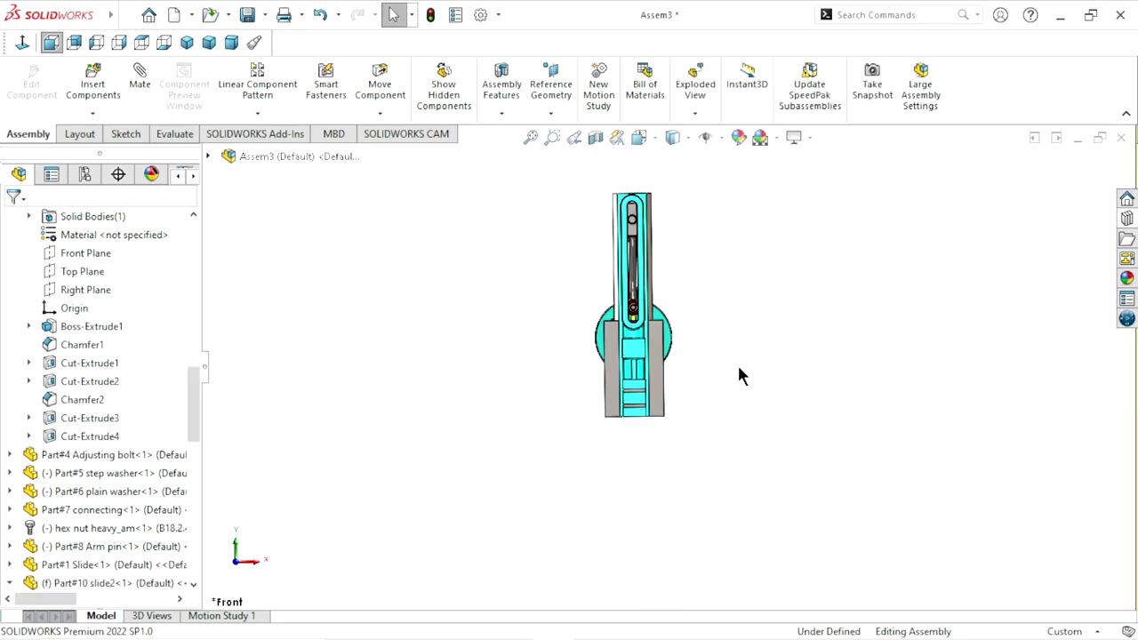
scroll(745, 360, down, 3)
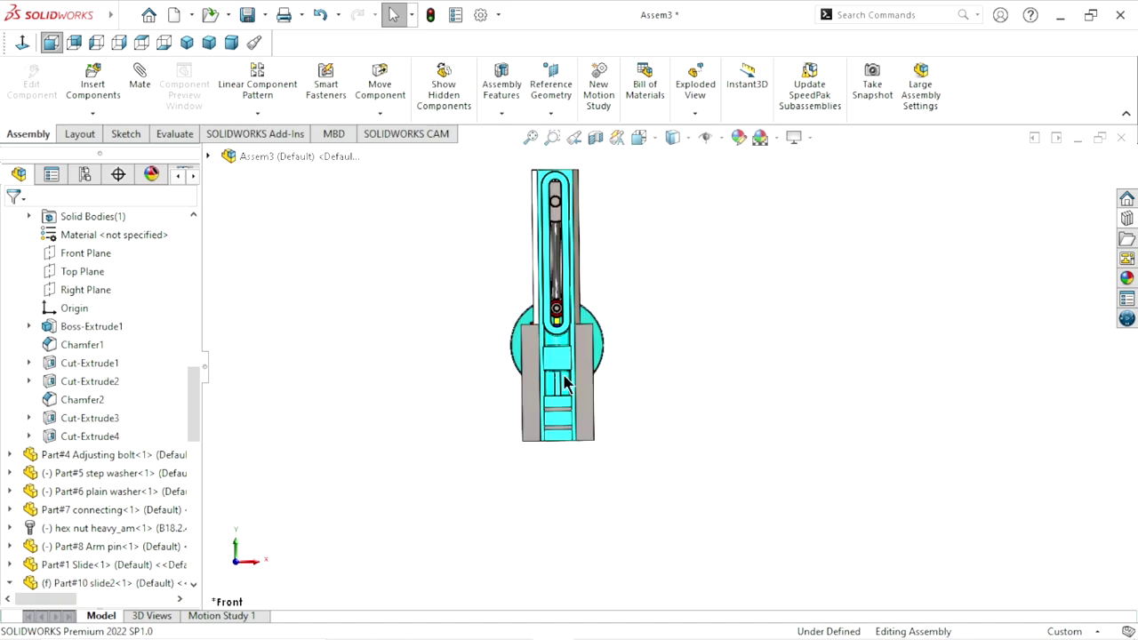
Suppress the Coincident17 mate so the main wheel is free to turn
click(230, 41)
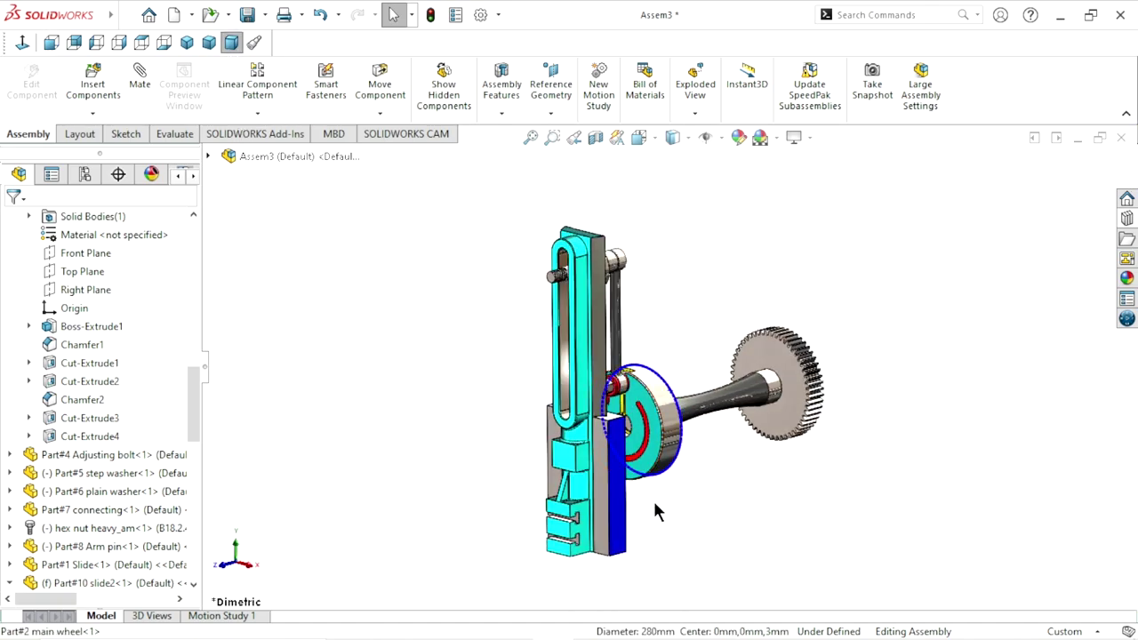
click(679, 462)
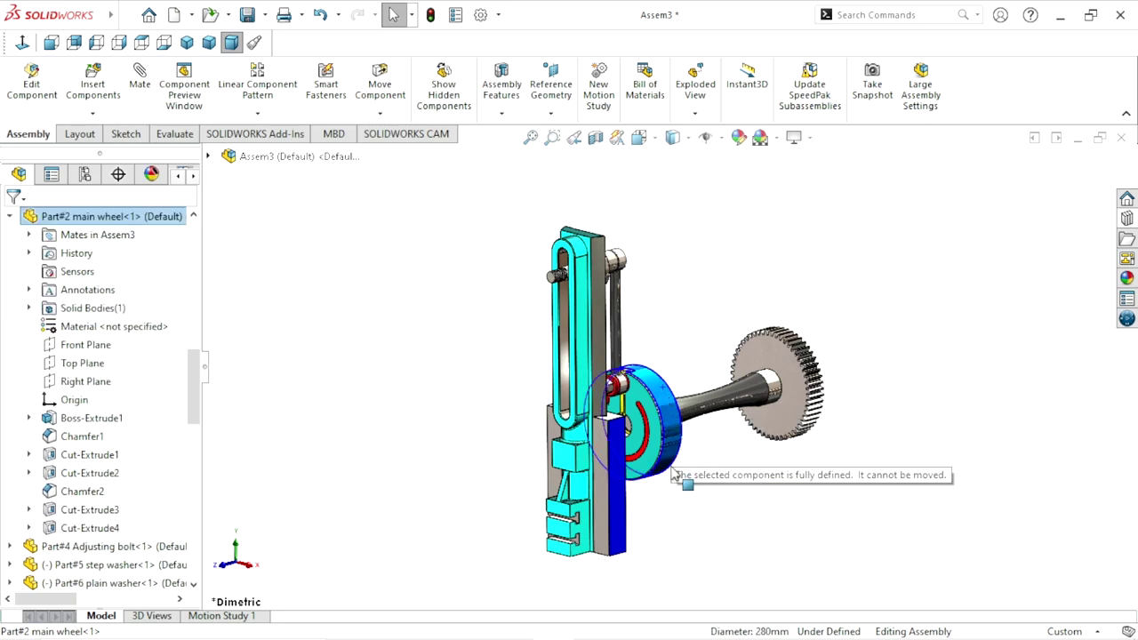
click(483, 487)
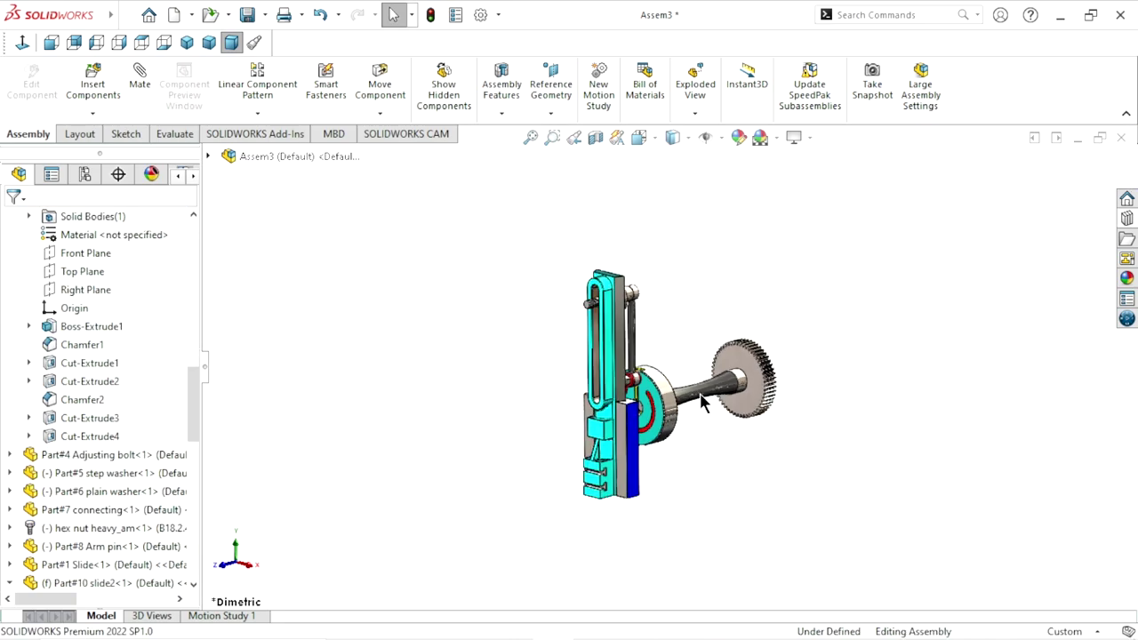
scroll(716, 477, down, 2)
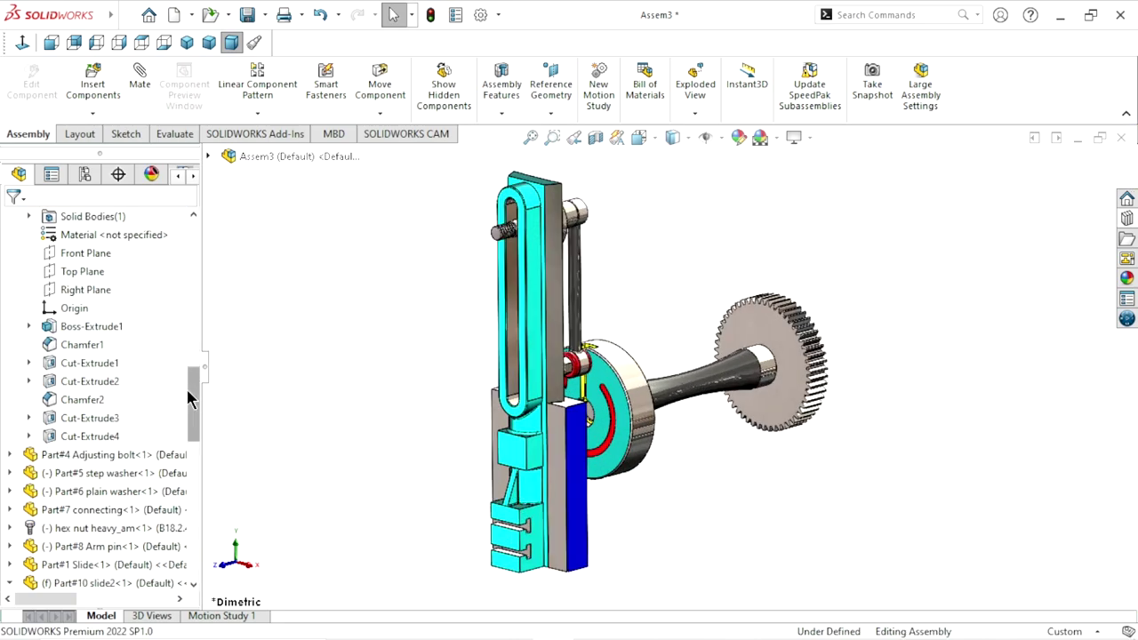
drag(187, 397, 197, 548)
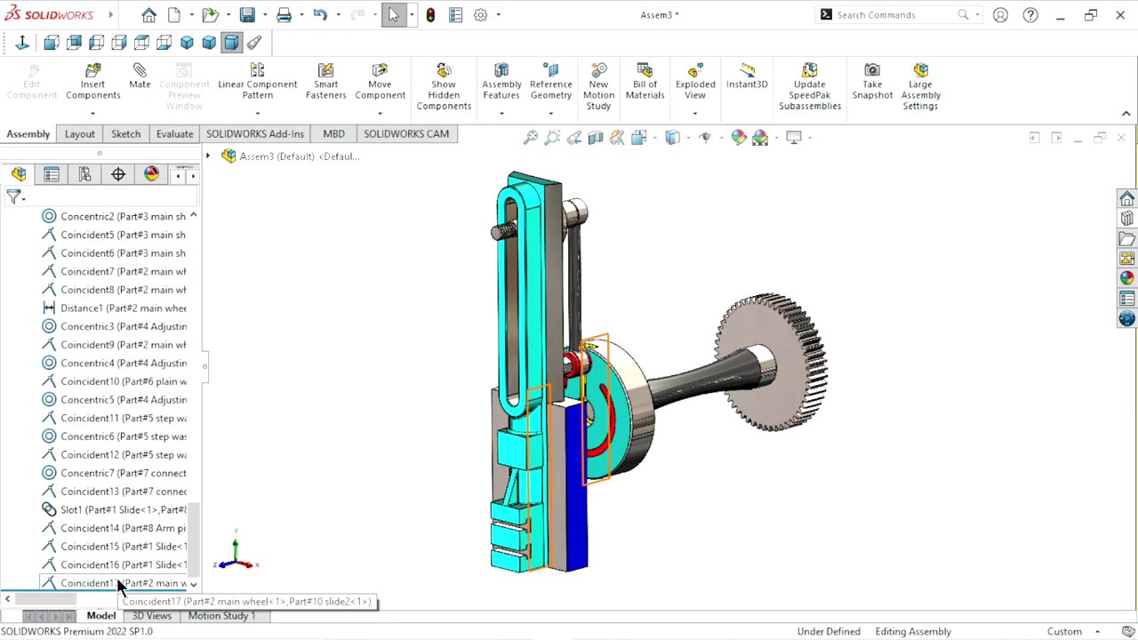
right_click(118, 584)
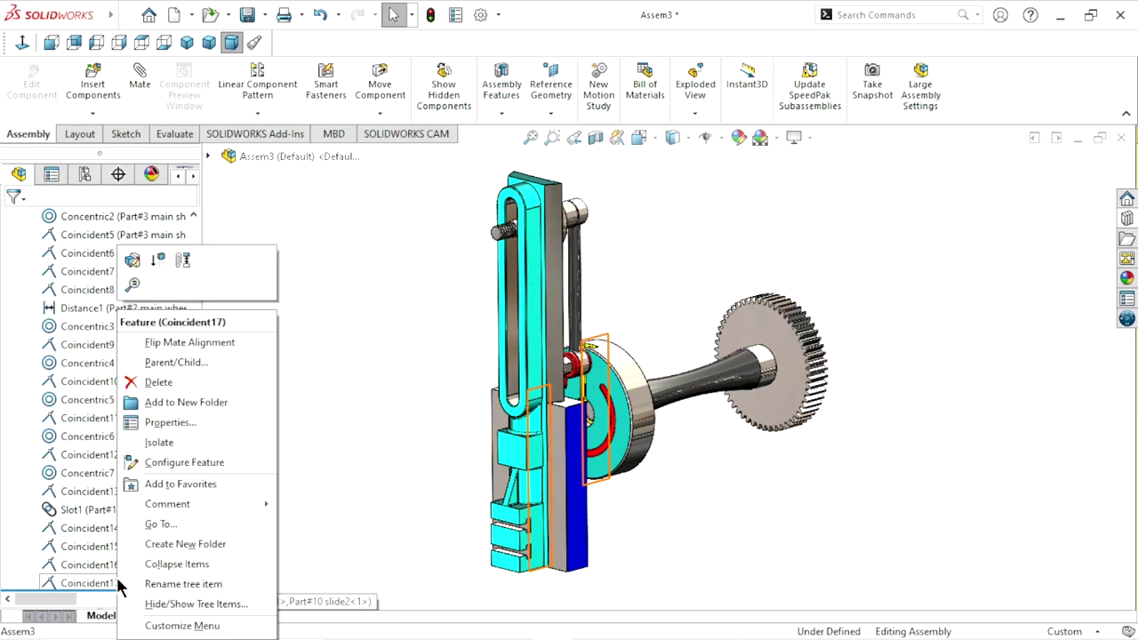
click(159, 260)
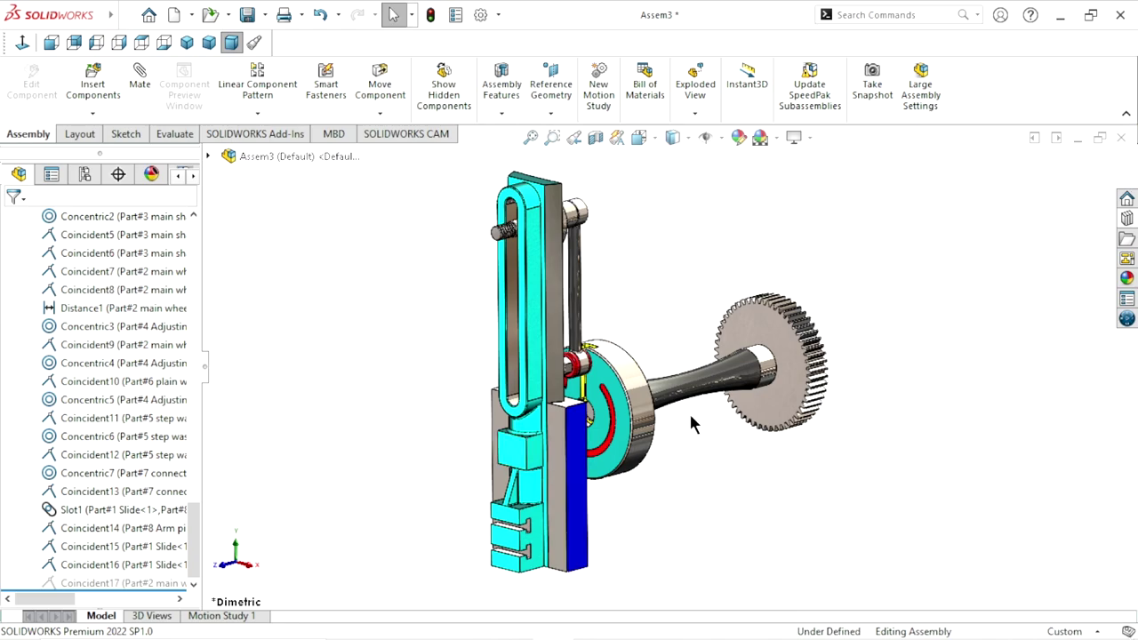
Turn the main wheel in Front view to test the slotted arm linkage, then return to 3D view
mouse_move(626, 404)
mouse_down()
mouse_move(495, 372)
mouse_move(528, 450)
mouse_up()
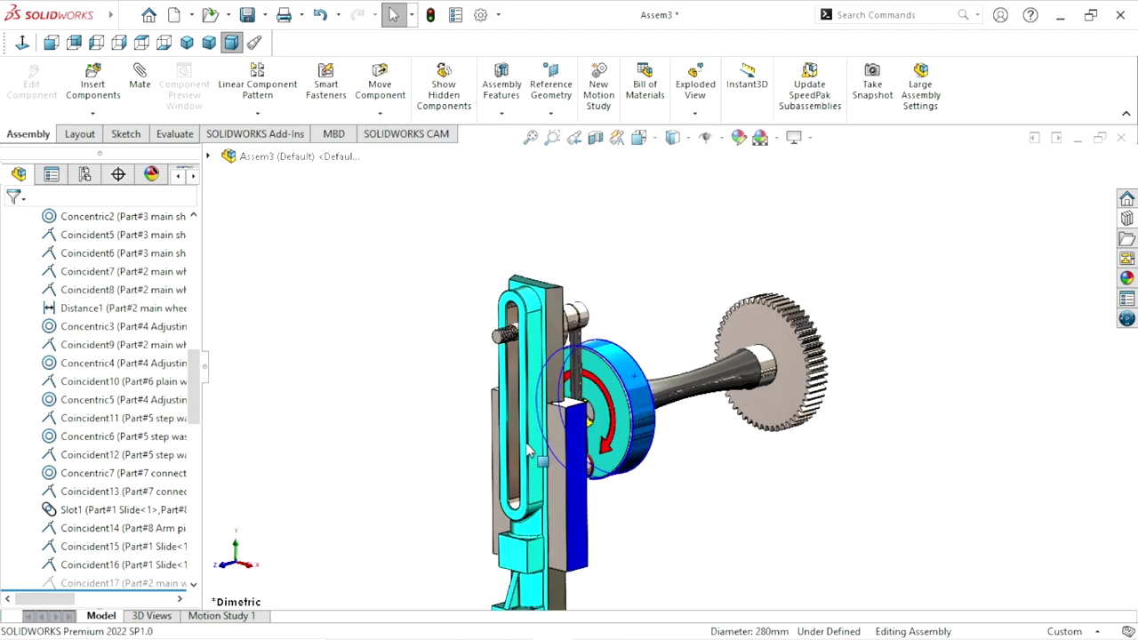
mouse_move(528, 450)
mouse_down()
mouse_move(578, 316)
mouse_move(145, 287)
mouse_up()
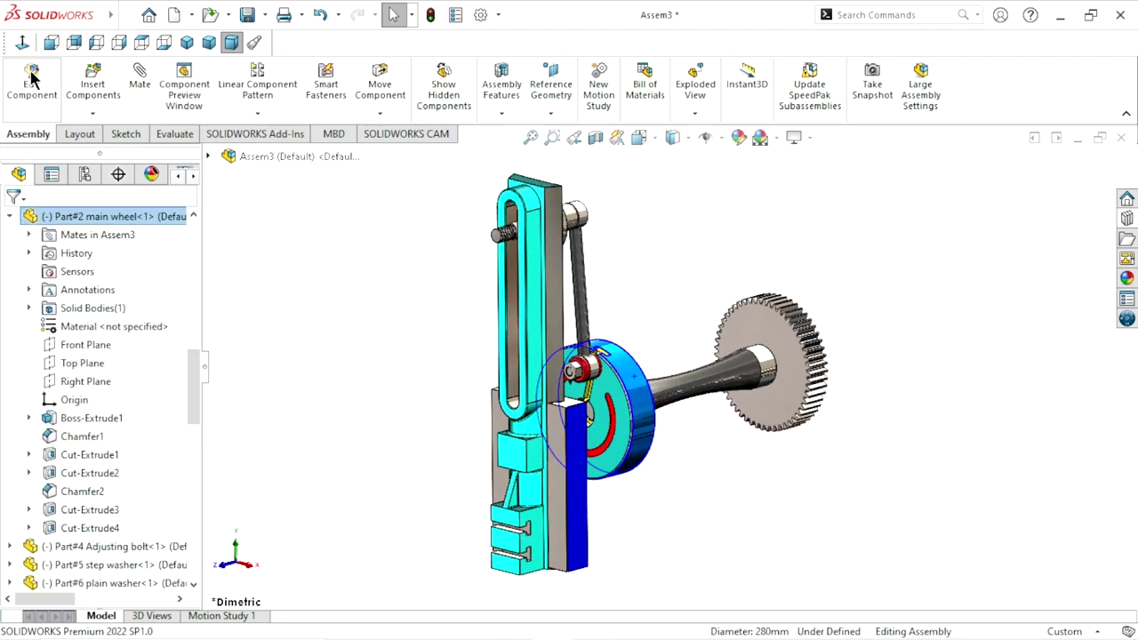
click(55, 42)
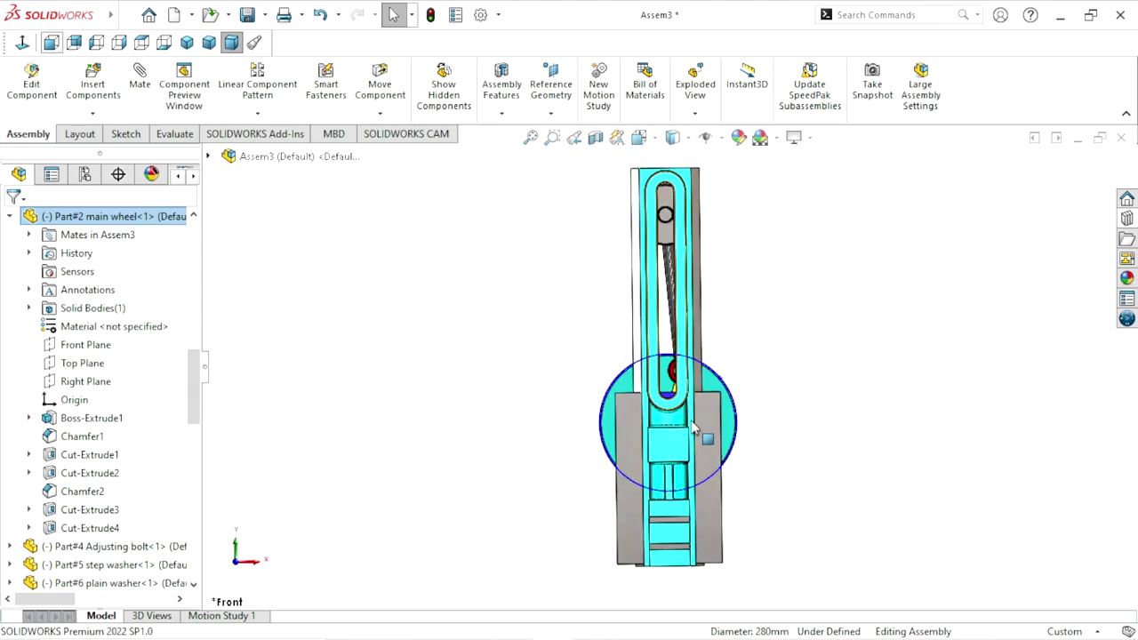
mouse_move(609, 428)
mouse_down()
mouse_move(725, 313)
mouse_move(554, 447)
mouse_move(617, 437)
mouse_move(749, 366)
mouse_move(725, 335)
mouse_move(587, 419)
mouse_move(743, 481)
mouse_move(795, 378)
mouse_up()
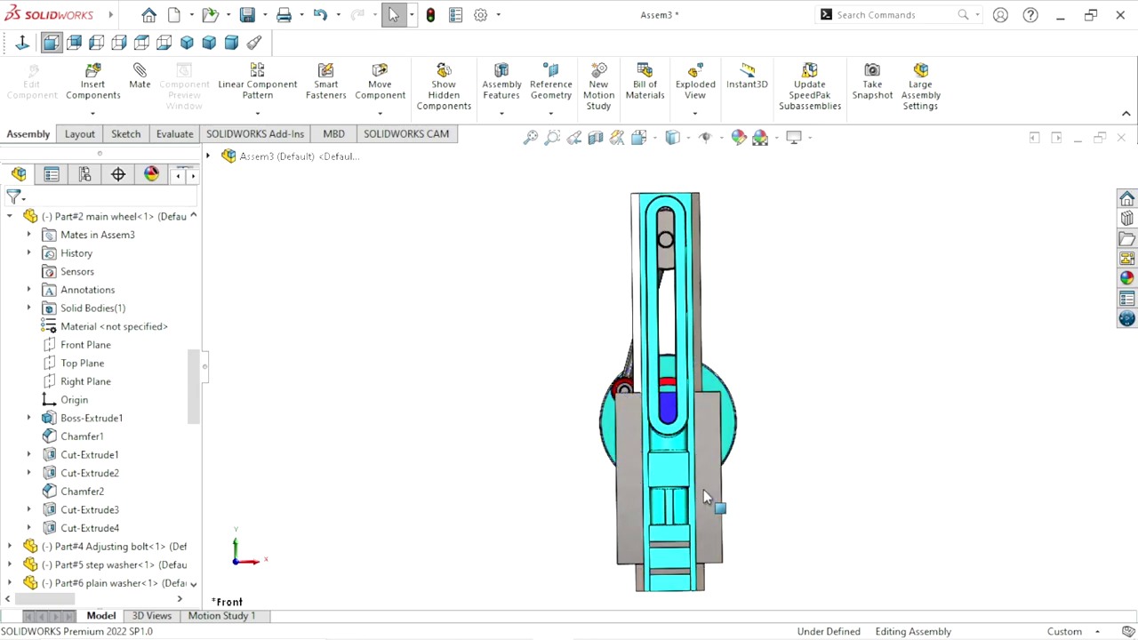
scroll(794, 413, down, 2)
key(ctrl+7)
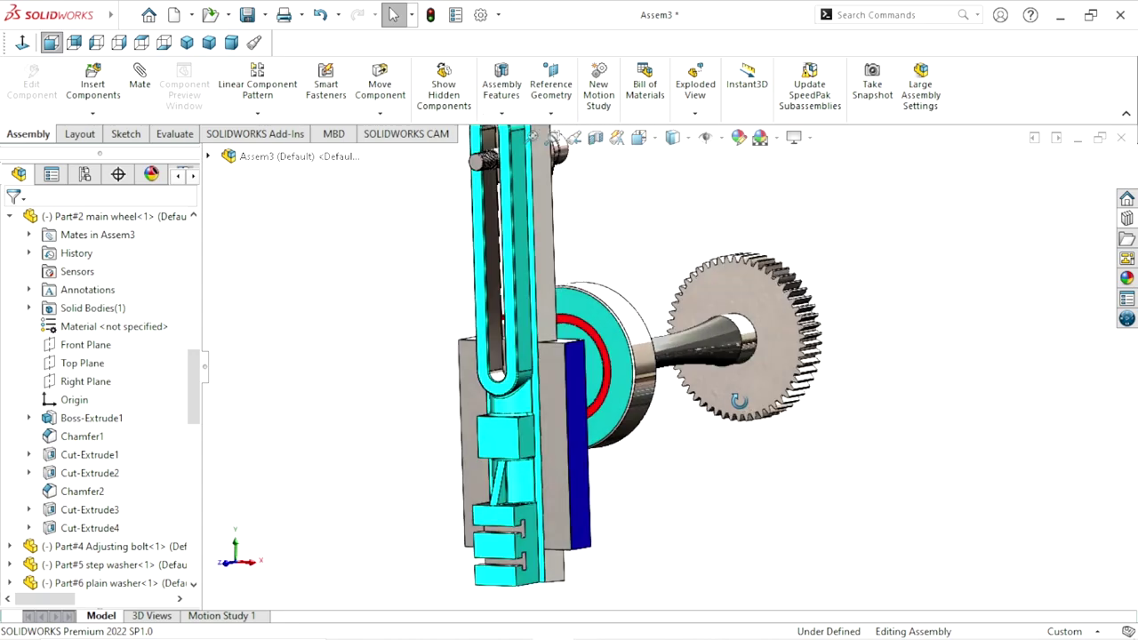
scroll(649, 372, down, 2)
scroll(597, 234, down, 2)
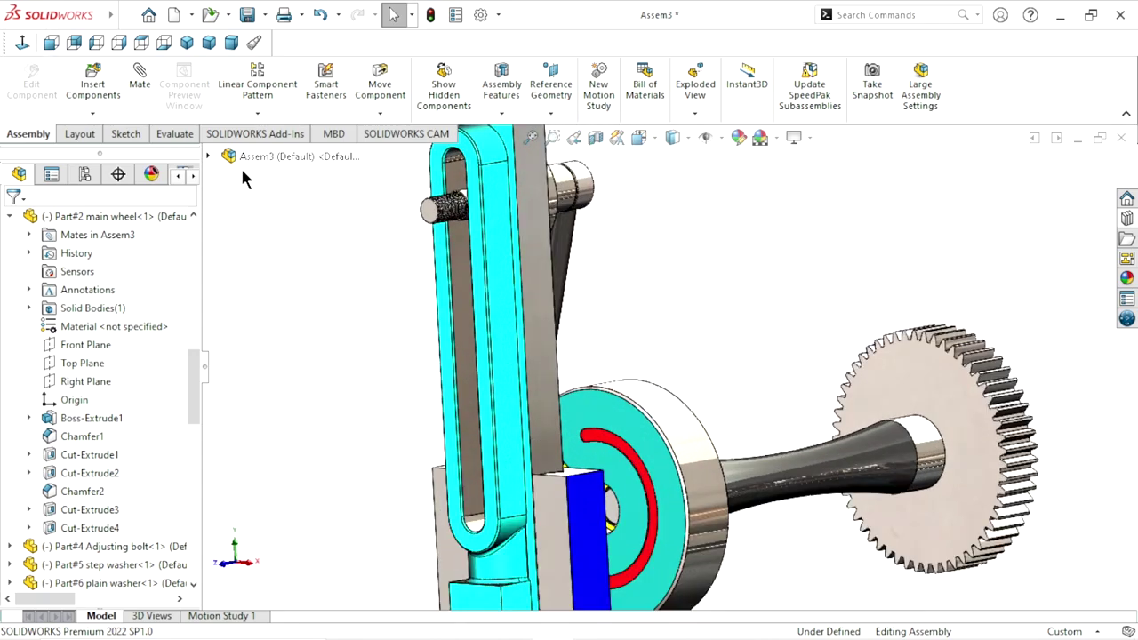
Insert the Part#9 washer and drop it beside the arm pin at the slotted arm's top
click(107, 96)
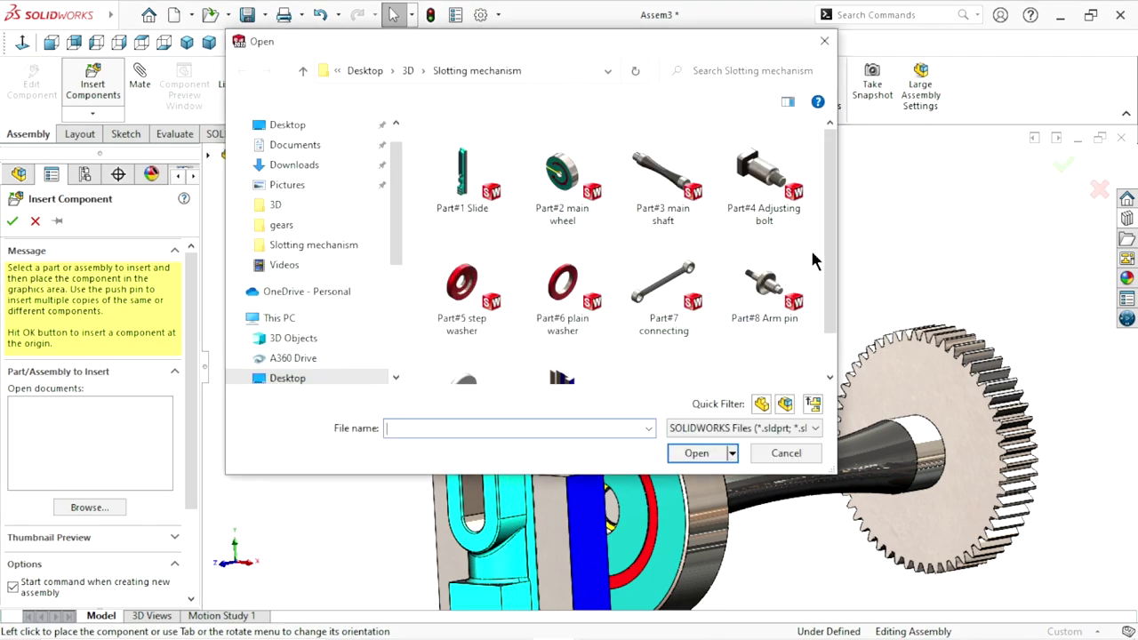
scroll(832, 252, down, 1)
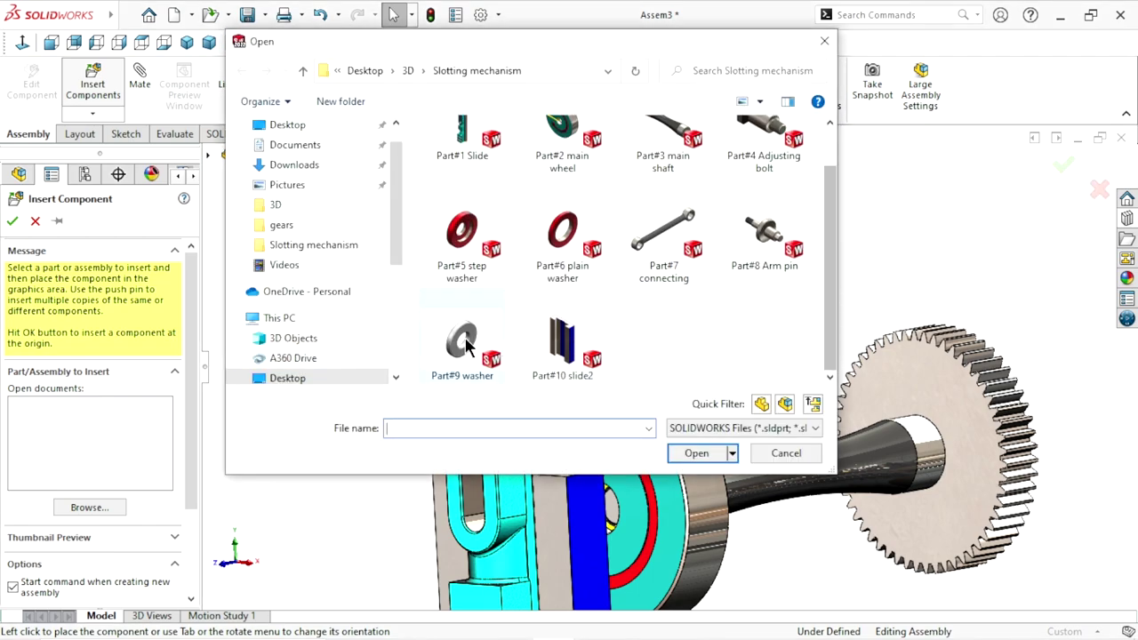
scroll(833, 258, down, 2)
click(462, 254)
click(688, 450)
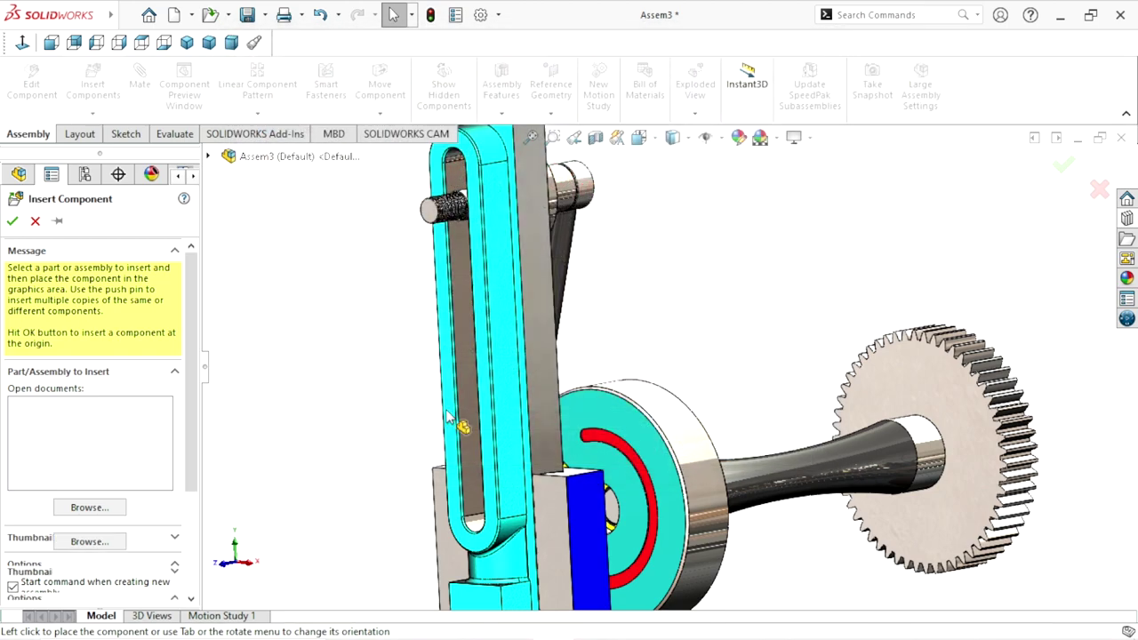
click(358, 257)
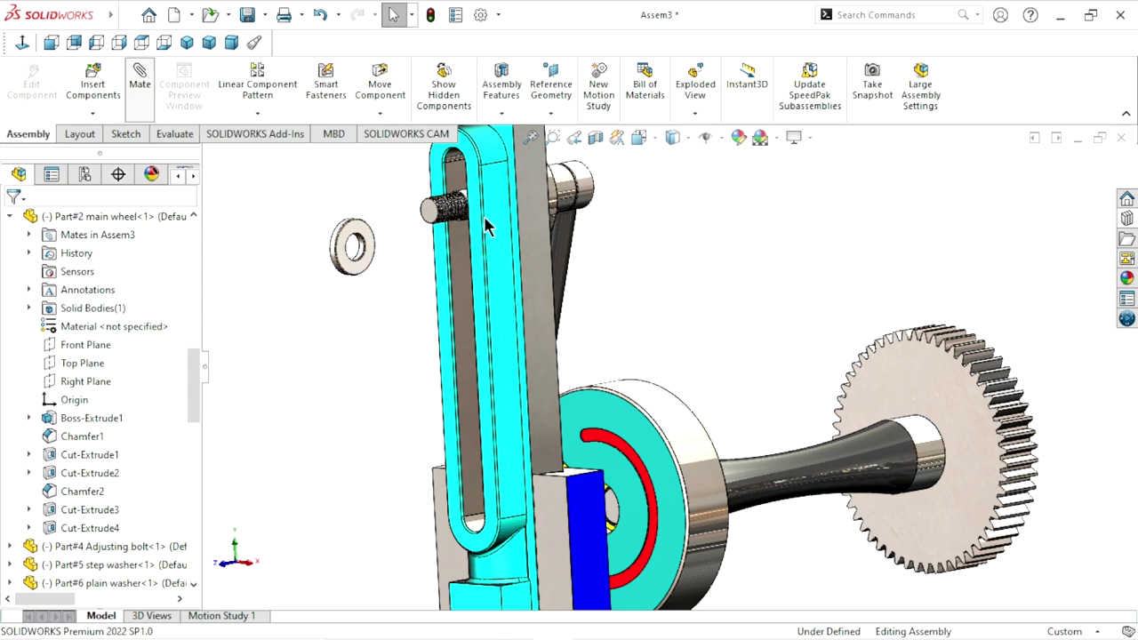
Mate the washer bore concentric with the arm pin
key(m)
scroll(488, 229, down, 2)
scroll(496, 233, down, 3)
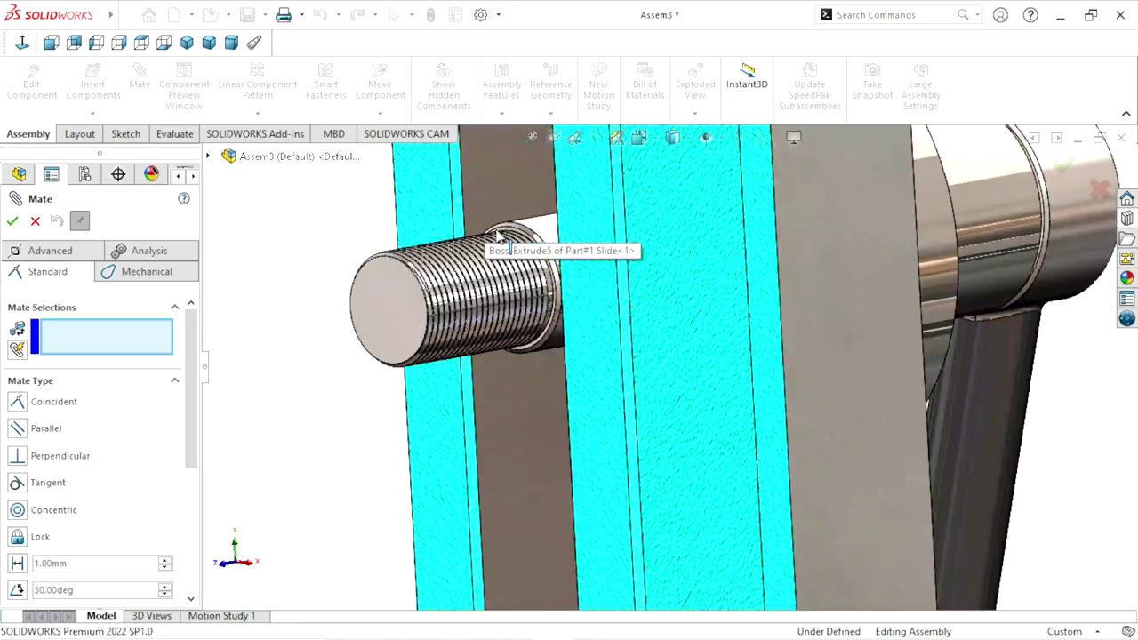
click(498, 238)
scroll(507, 411, up, 5)
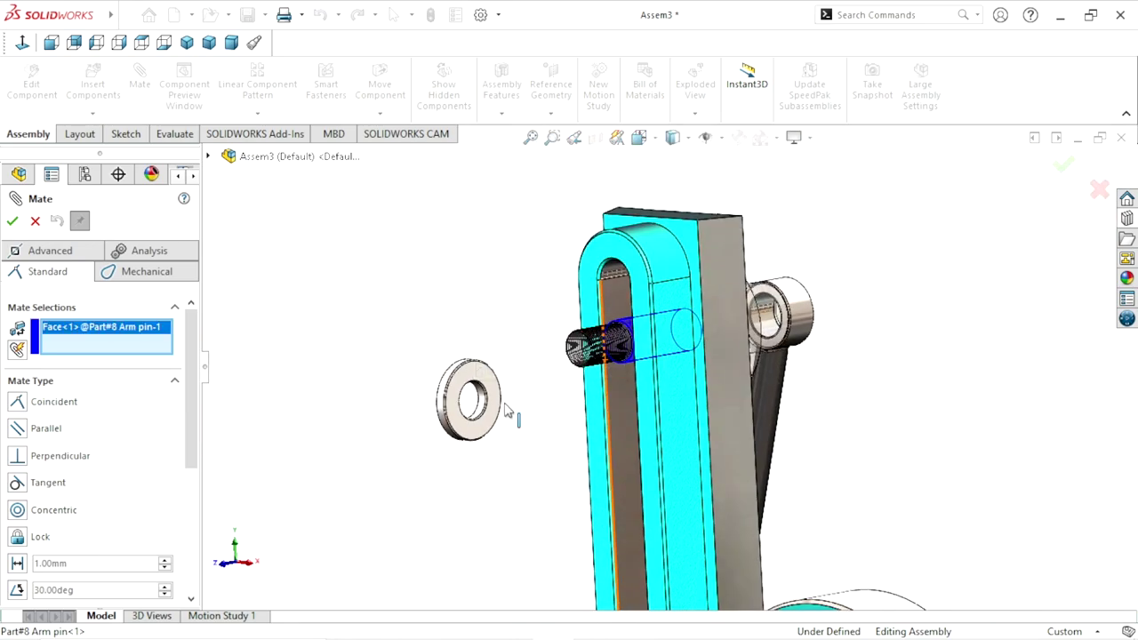
scroll(506, 411, down, 3)
click(570, 364)
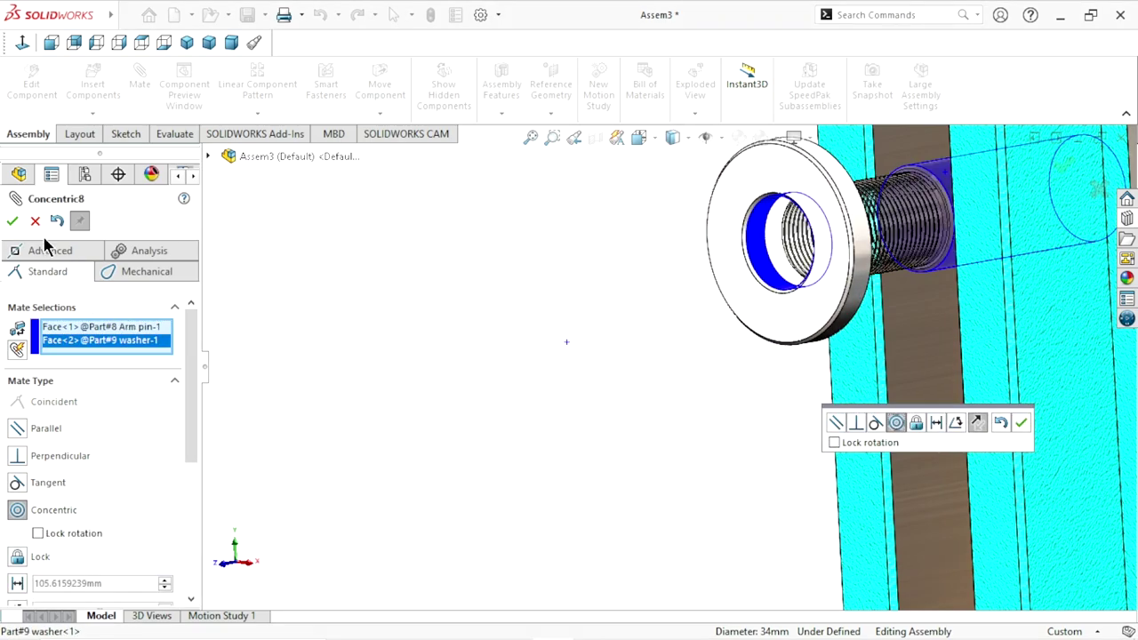
click(13, 220)
Make the washer face coincident with the slide plate's front face
mouse_move(680, 333)
middle_down()
mouse_move(798, 307)
mouse_move(700, 293)
middle_up()
click(796, 299)
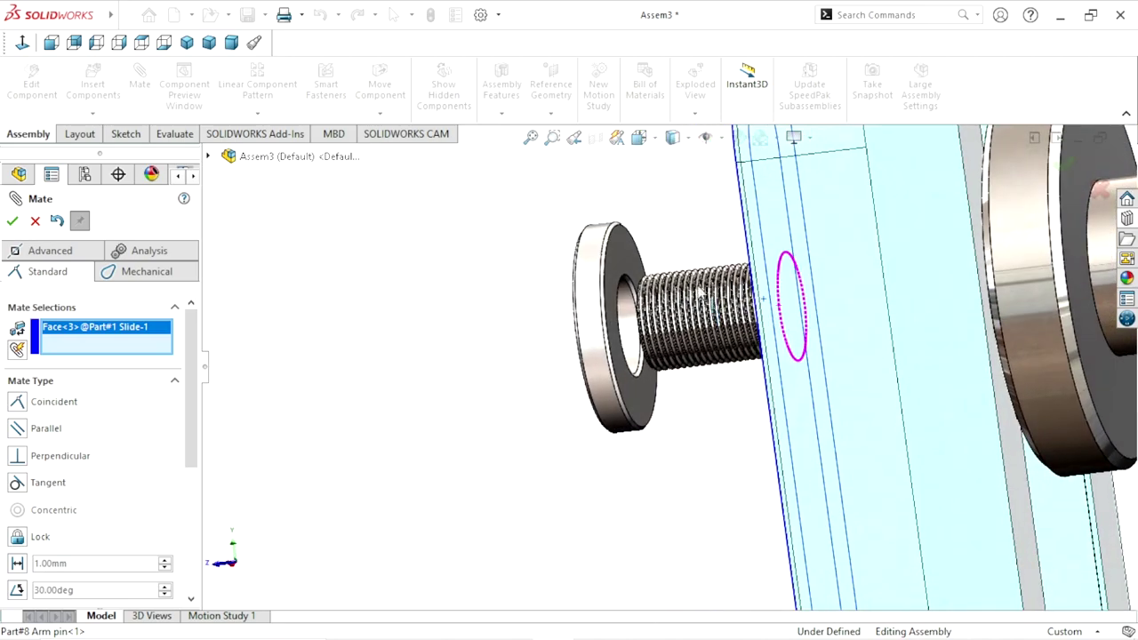
click(613, 302)
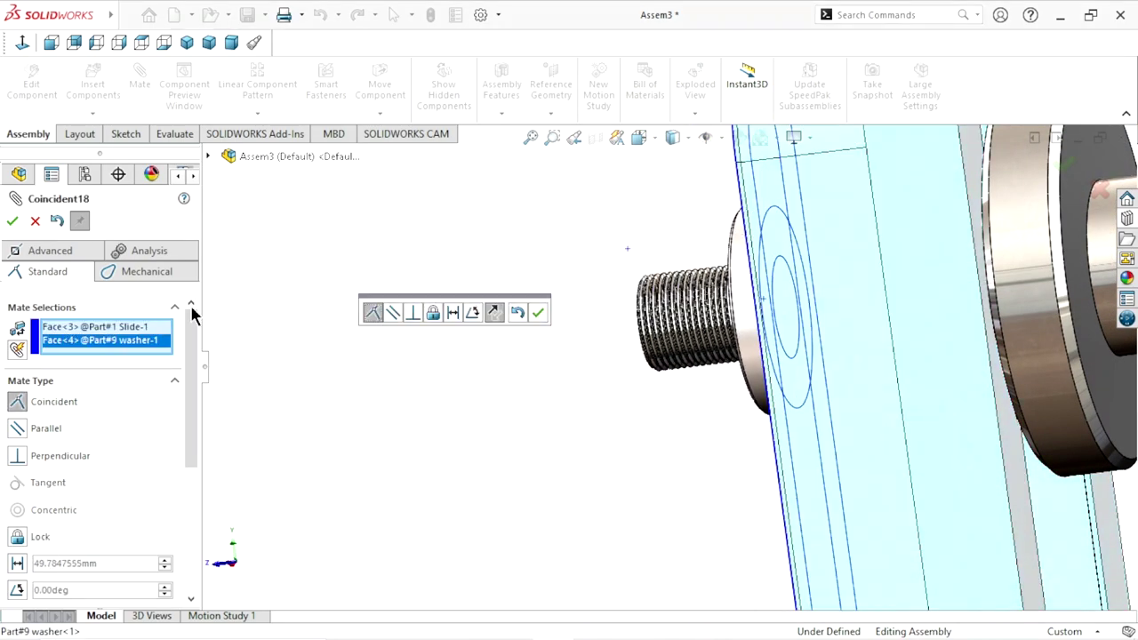
click(13, 220)
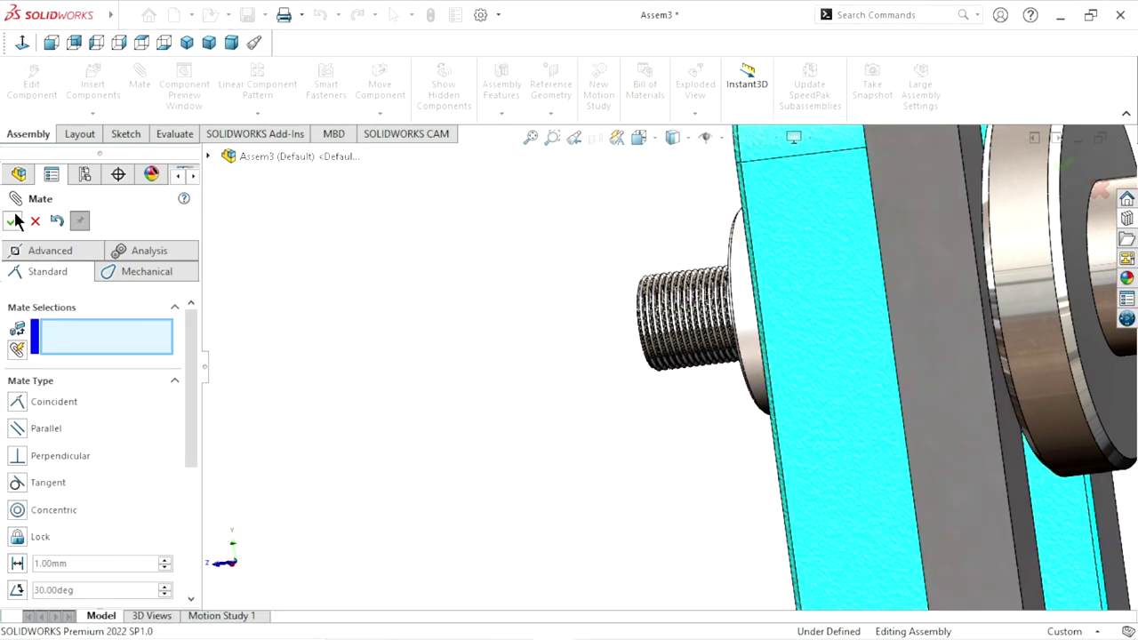
key(Escape)
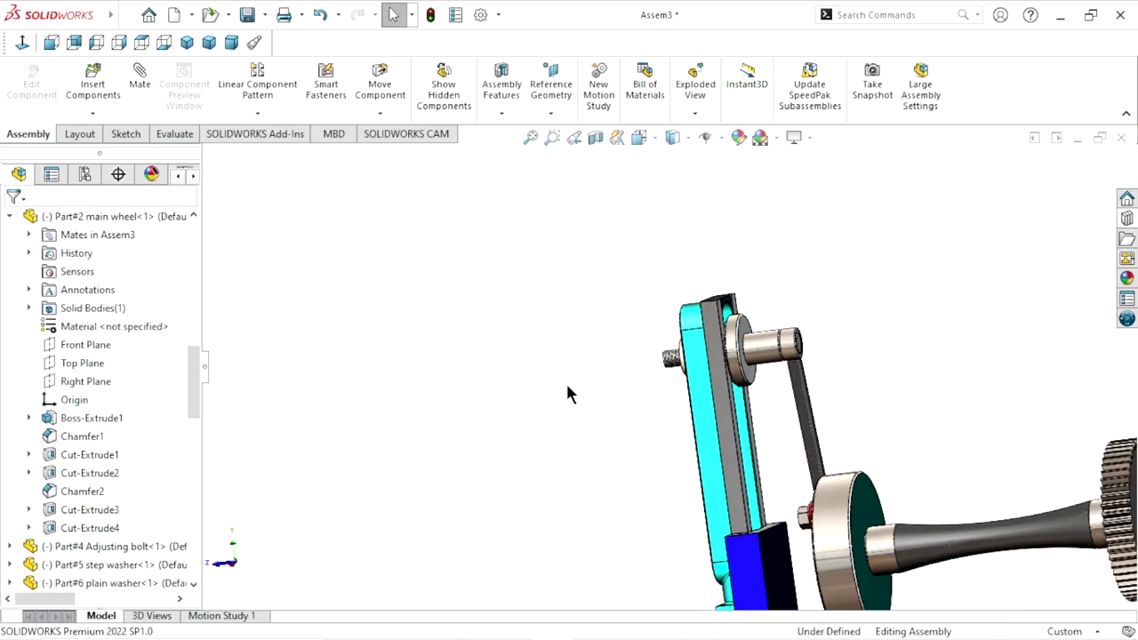
Drag a Toolbox Hex Heavy Nut from the Design Library onto the arm pin
mouse_move(503, 388)
middle_down()
mouse_move(565, 387)
mouse_move(634, 427)
middle_up()
scroll(634, 427, up, 2)
scroll(596, 378, down, 3)
scroll(699, 304, down, 1)
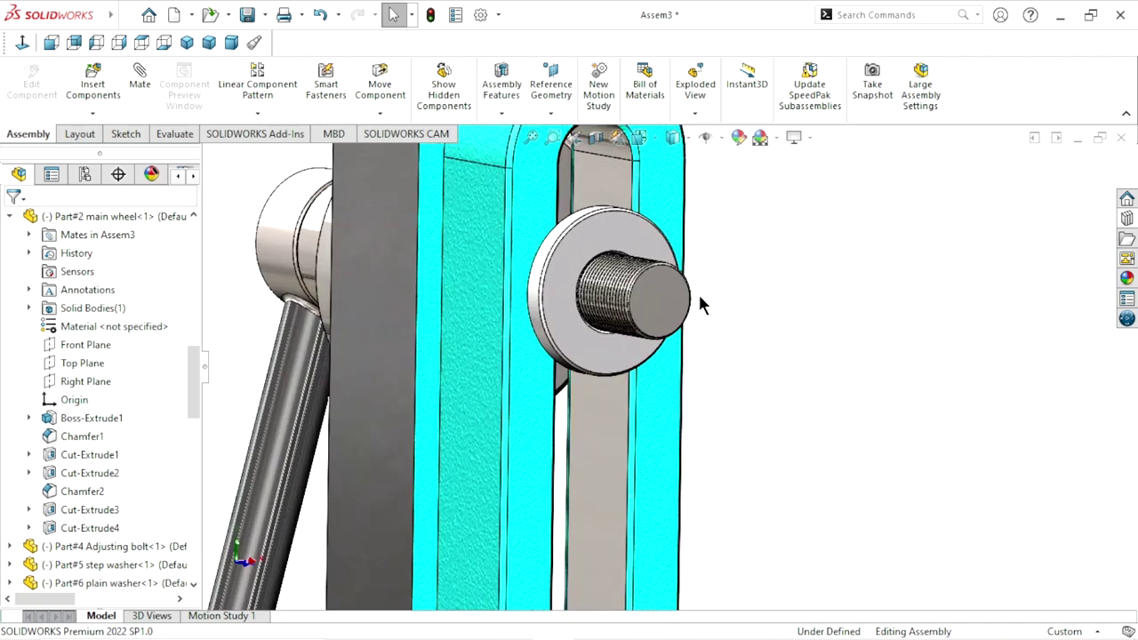
click(1124, 218)
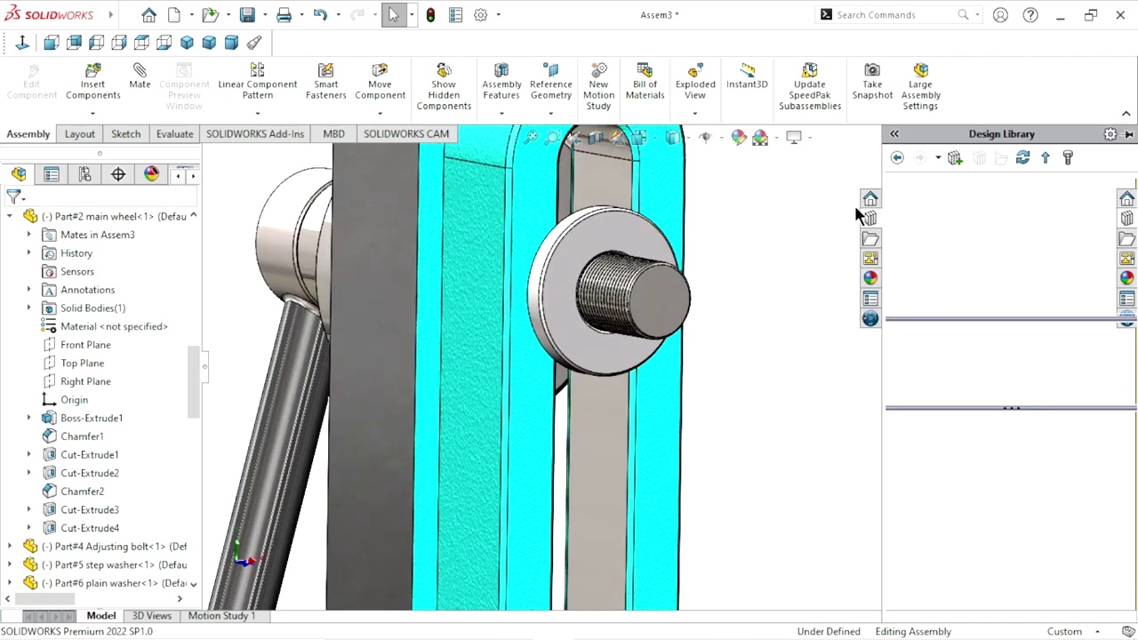
drag(1040, 455, 637, 300)
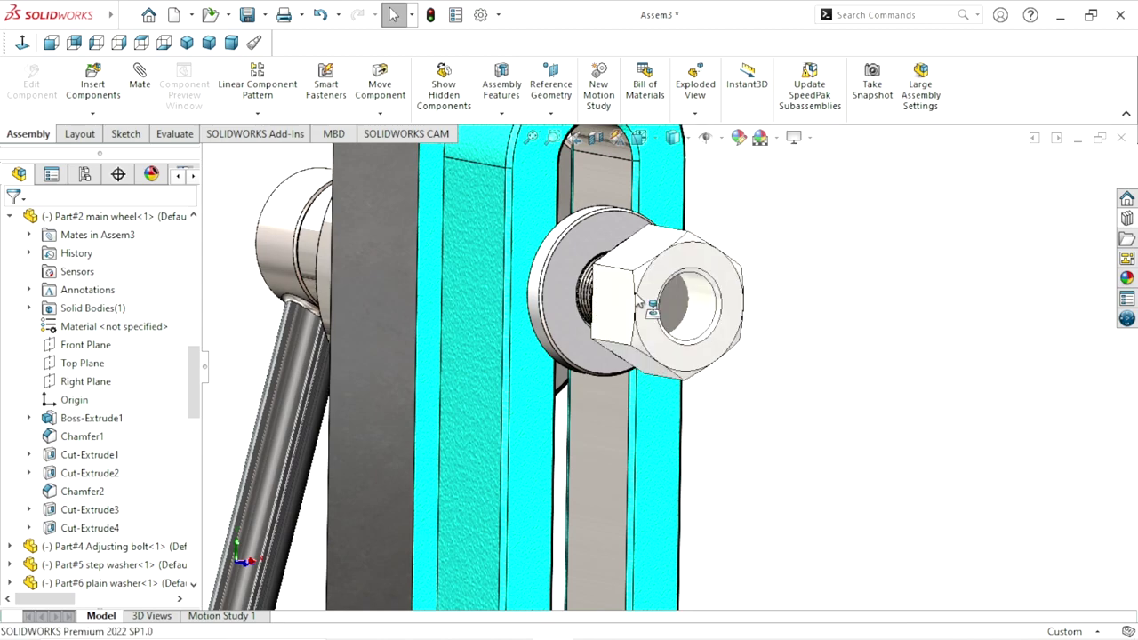
drag(593, 289, 576, 283)
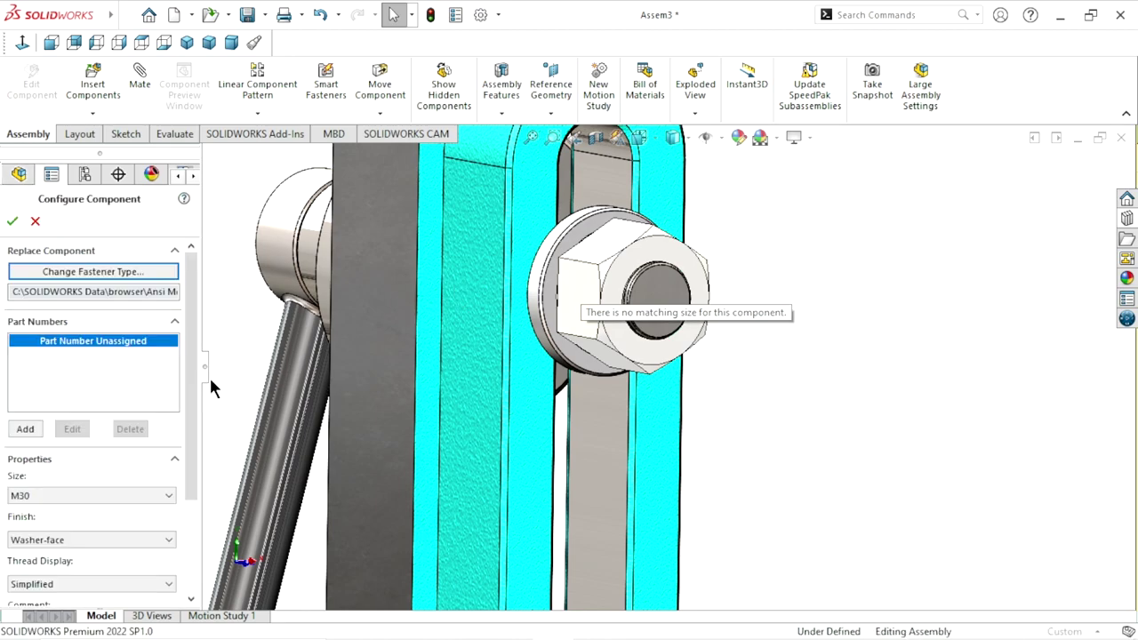
drag(187, 374, 188, 471)
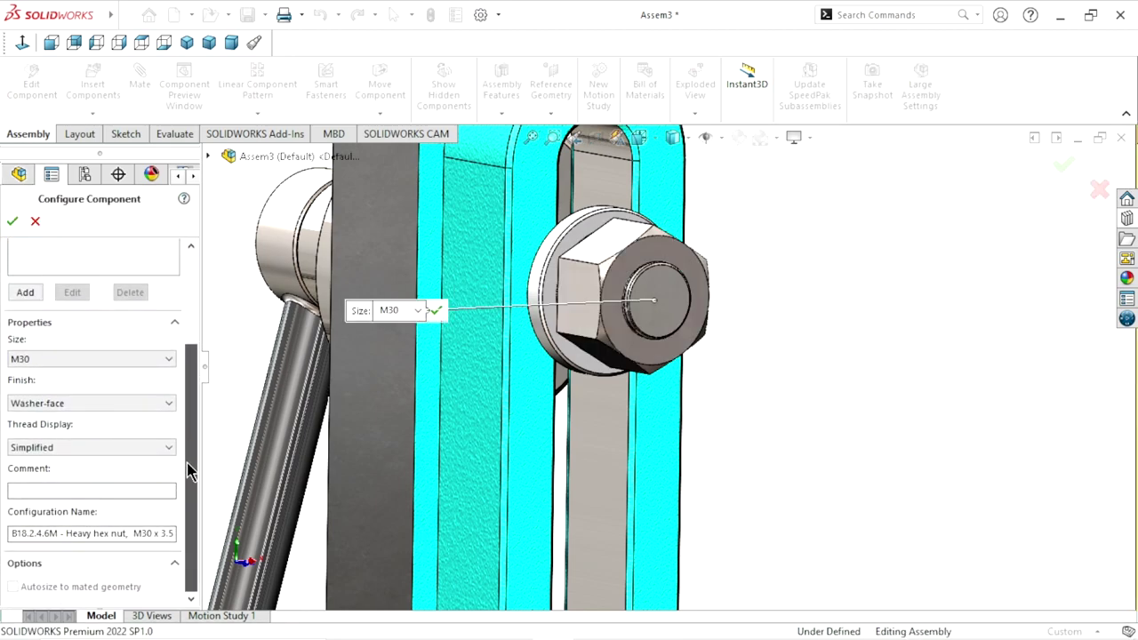
Set the nut to M30, Double Chamfer finish and Schematic thread display, and accept
click(87, 360)
click(38, 451)
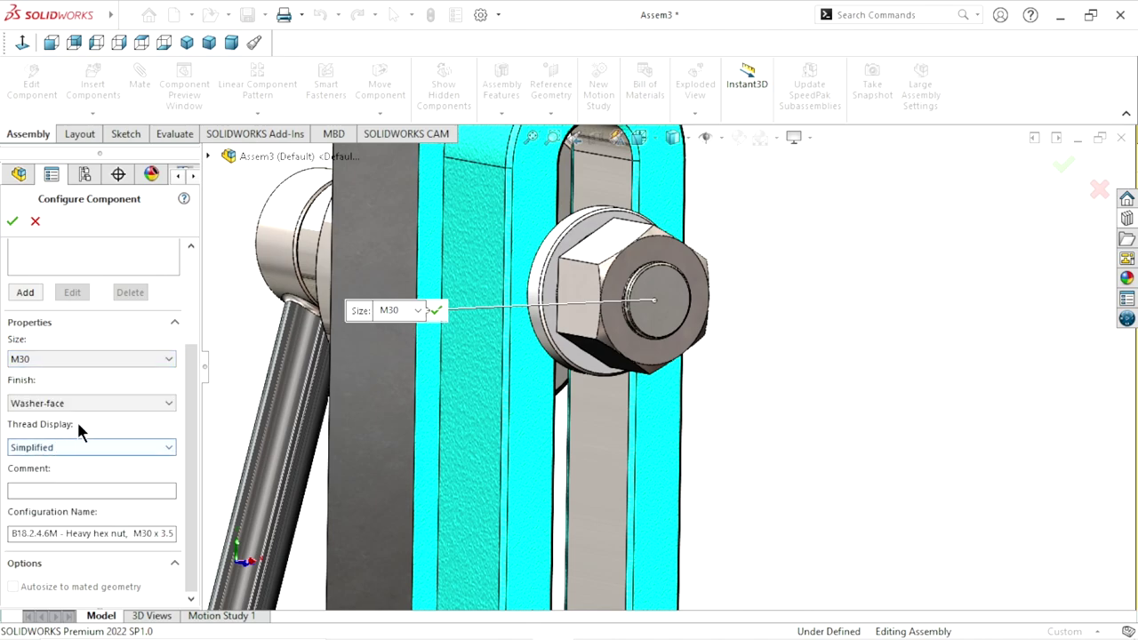
click(93, 402)
click(62, 426)
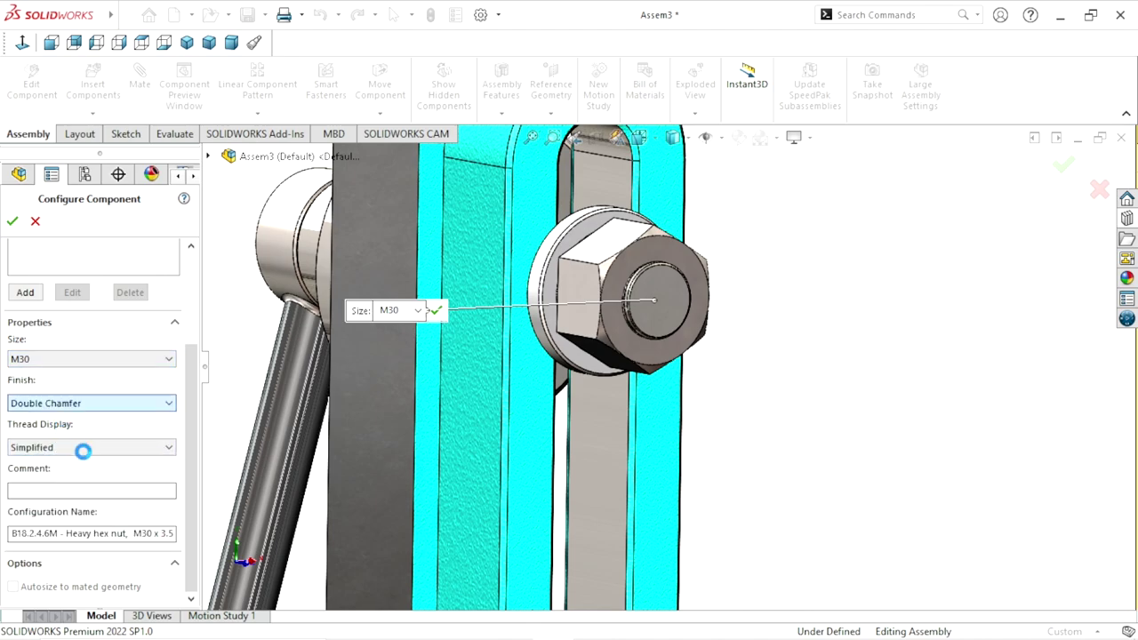
click(117, 450)
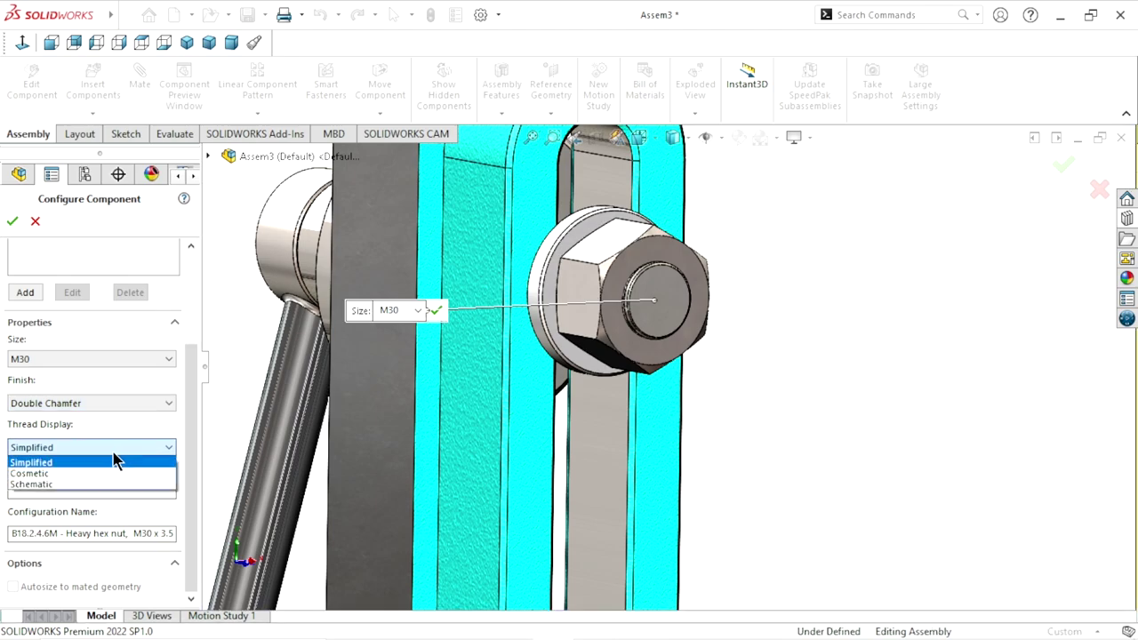
click(71, 485)
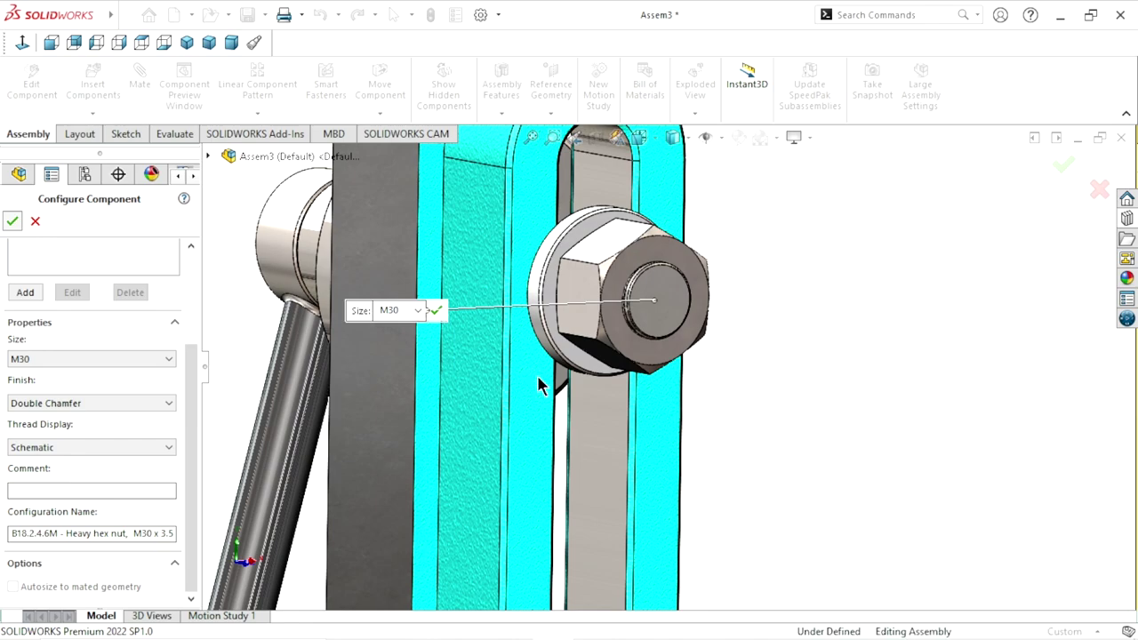
key(Return)
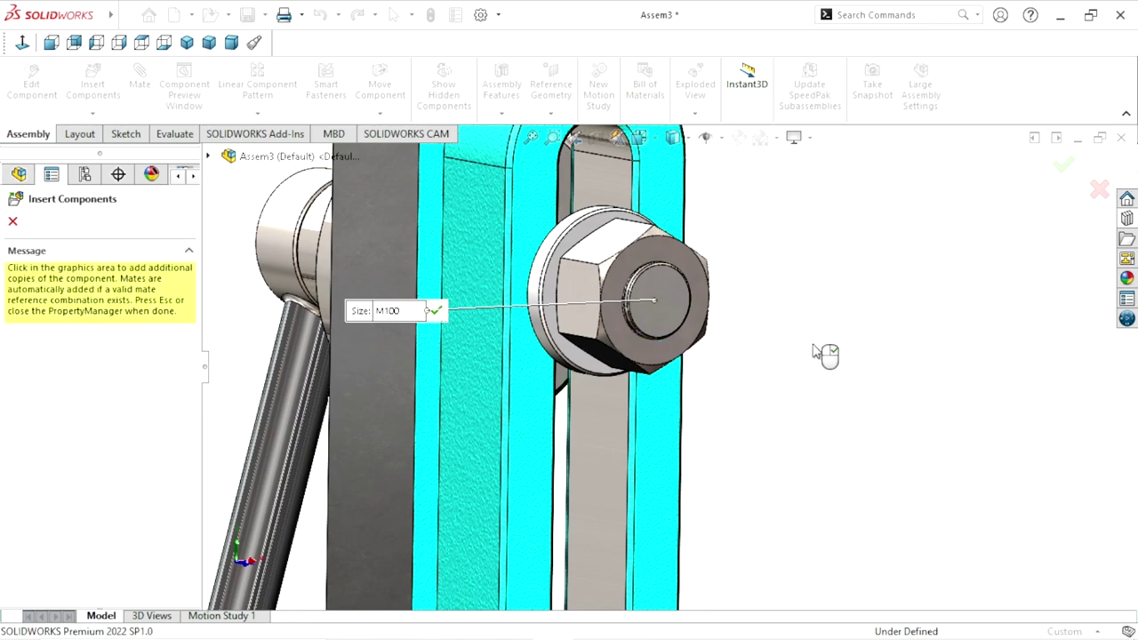
Fit the whole assembly in dimetric orientation and open the Motion Study 1 tab
key(Escape)
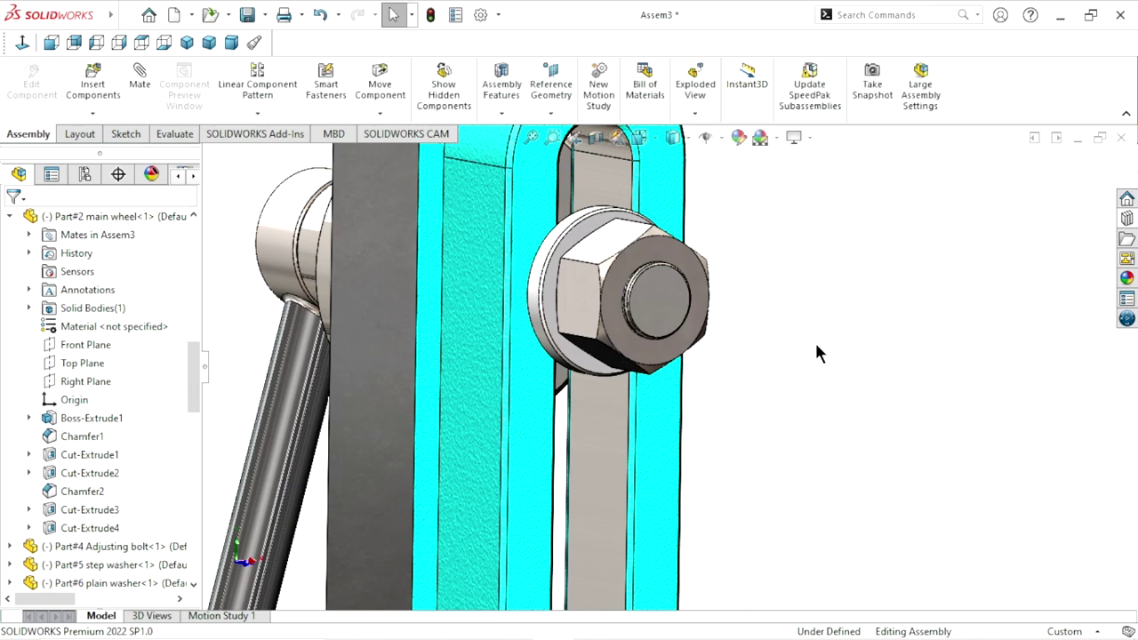
key(f)
mouse_move(701, 441)
middle_down()
mouse_move(716, 470)
mouse_move(639, 373)
mouse_move(780, 356)
mouse_move(628, 437)
mouse_move(601, 394)
middle_up()
click(231, 42)
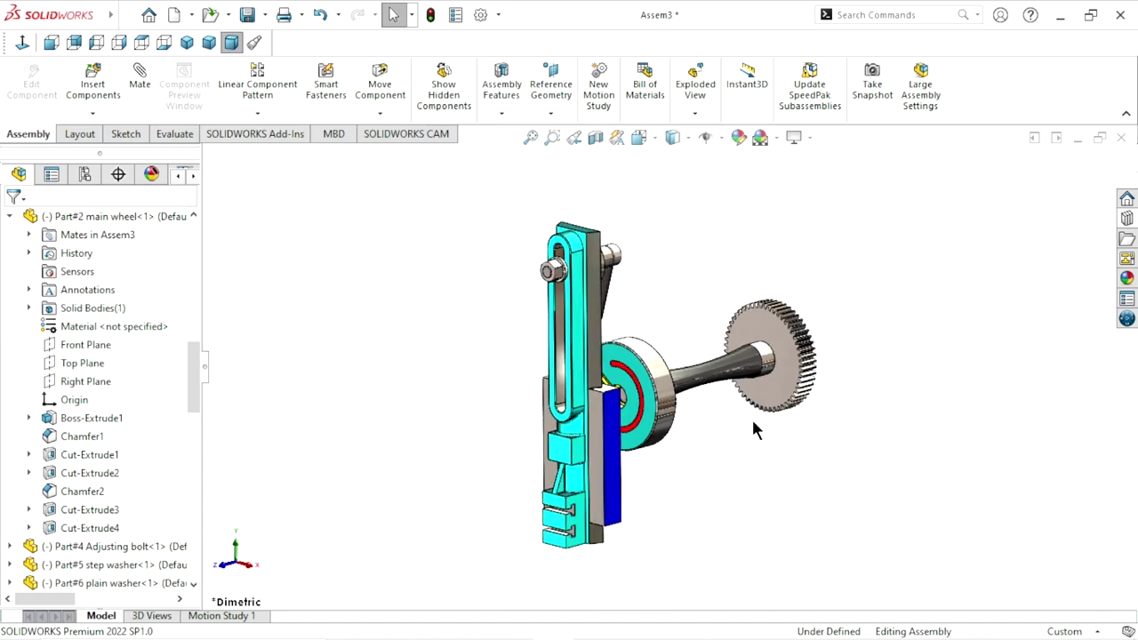
click(210, 42)
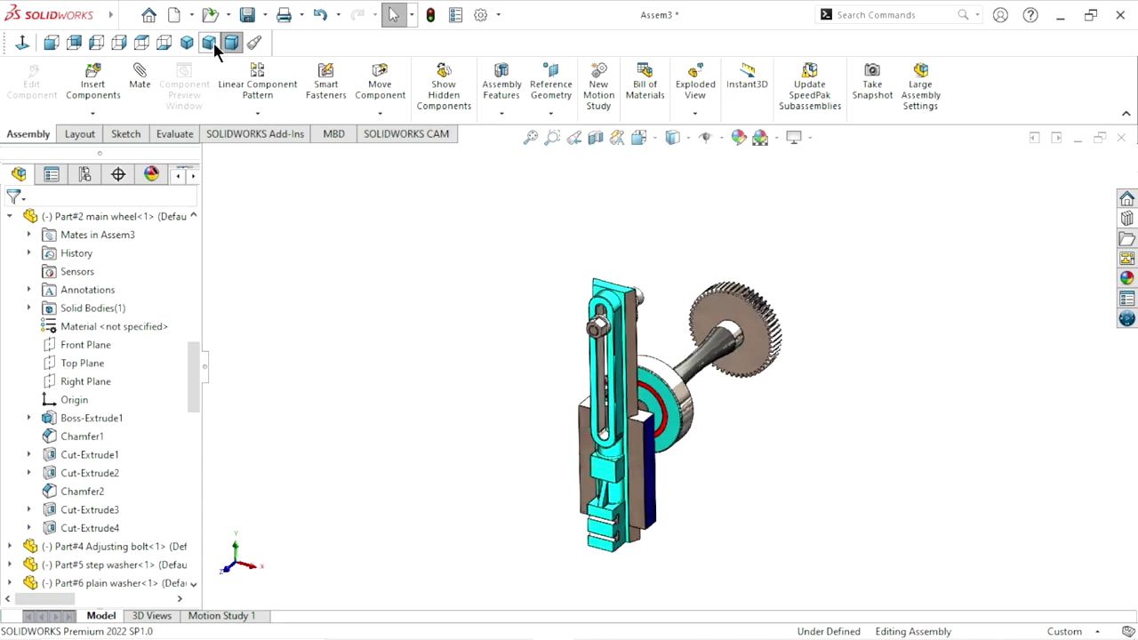
key(ctrl+shift+z)
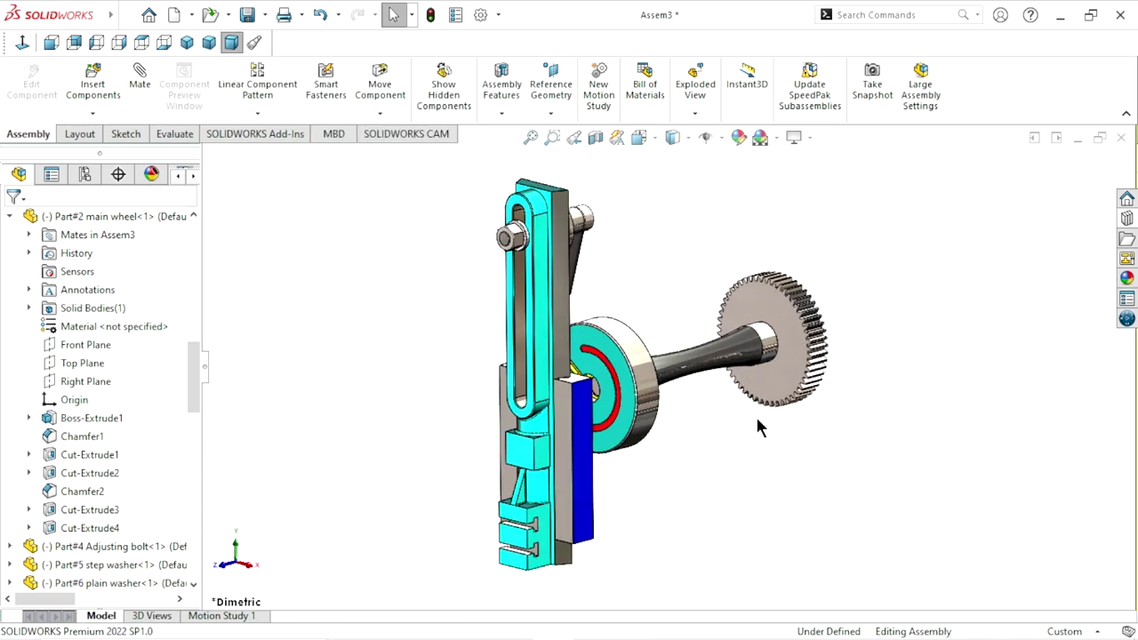
click(260, 614)
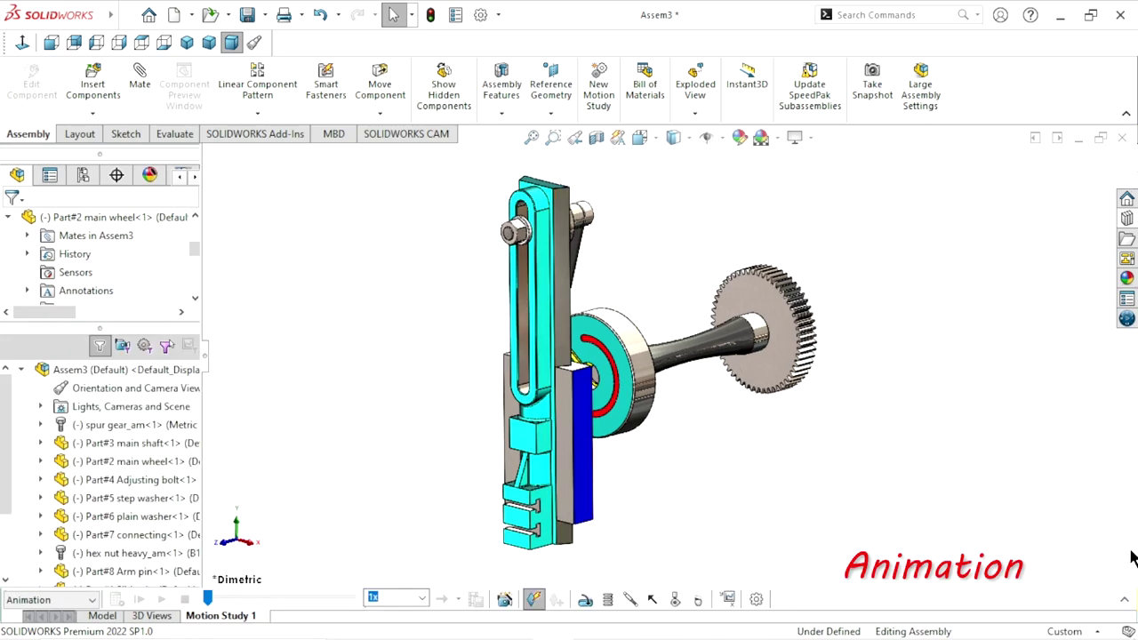
Add RotaryMotor1 on the spur gear face at a constant speed of 50 RPM
click(1124, 599)
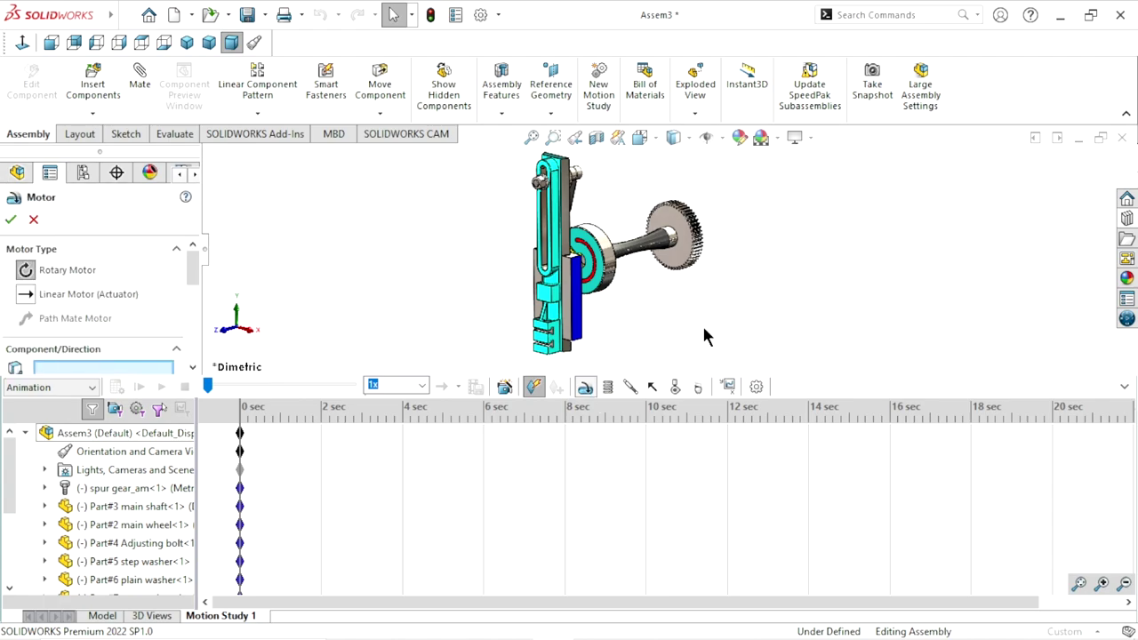
scroll(680, 252, down, 2)
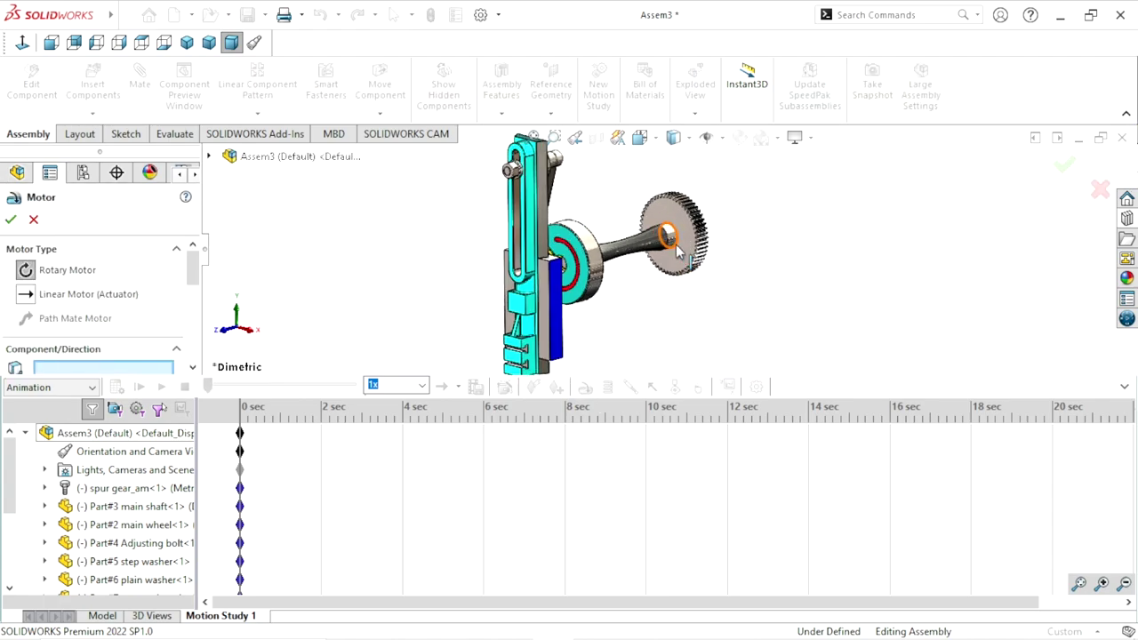
scroll(689, 235, down, 3)
scroll(698, 226, down, 2)
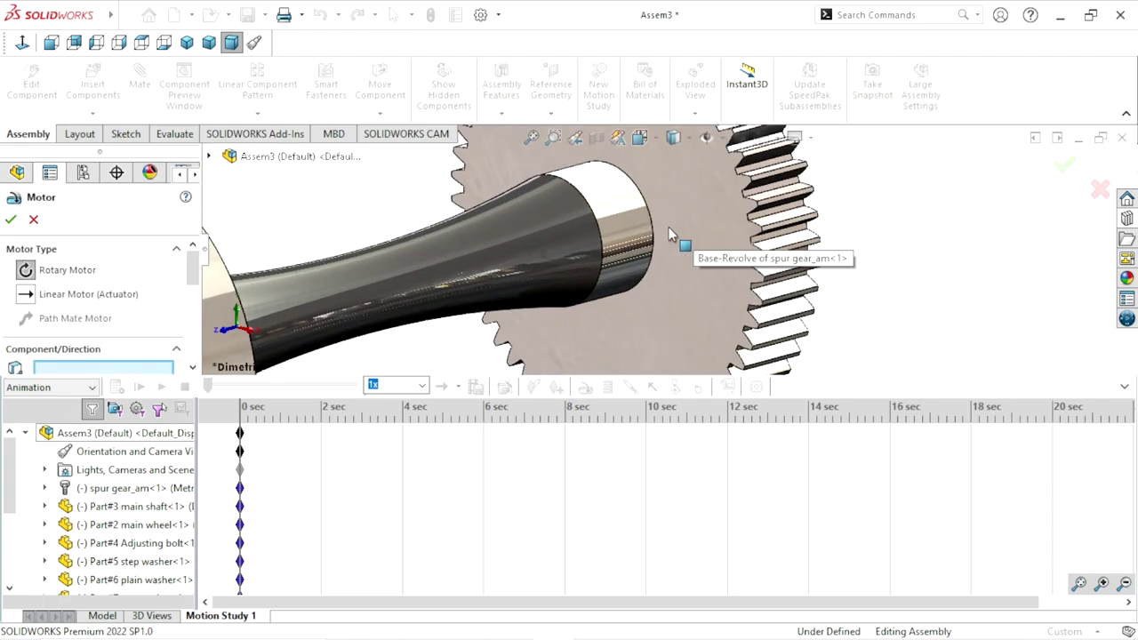
scroll(691, 224, up, 1)
scroll(685, 221, up, 1)
click(717, 304)
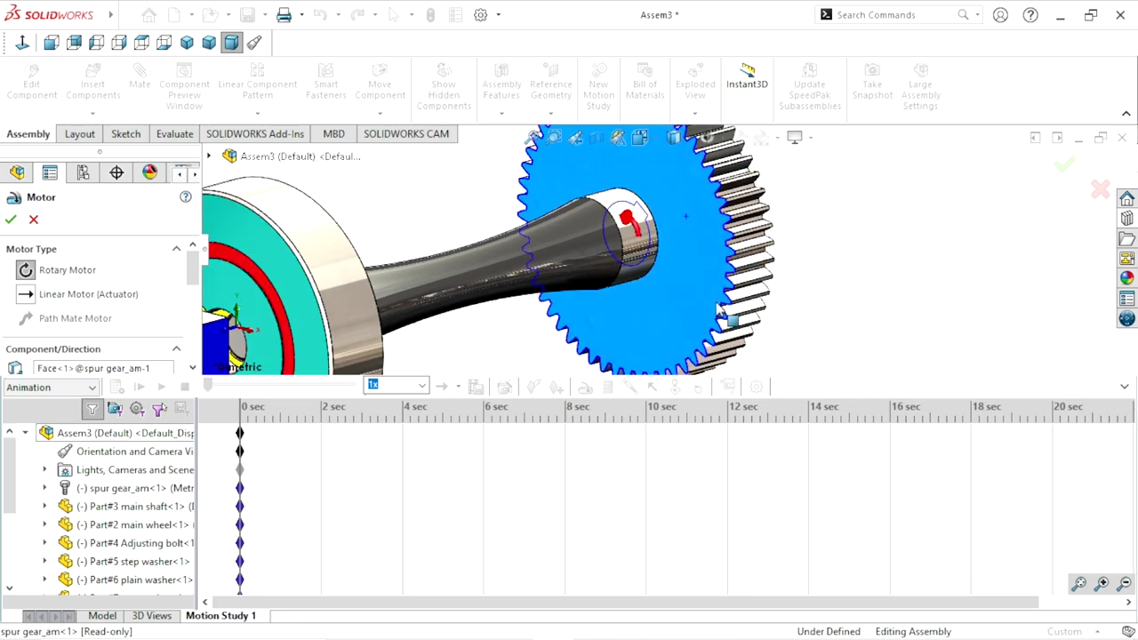
scroll(693, 305, up, 2)
scroll(666, 306, up, 1)
scroll(641, 309, up, 1)
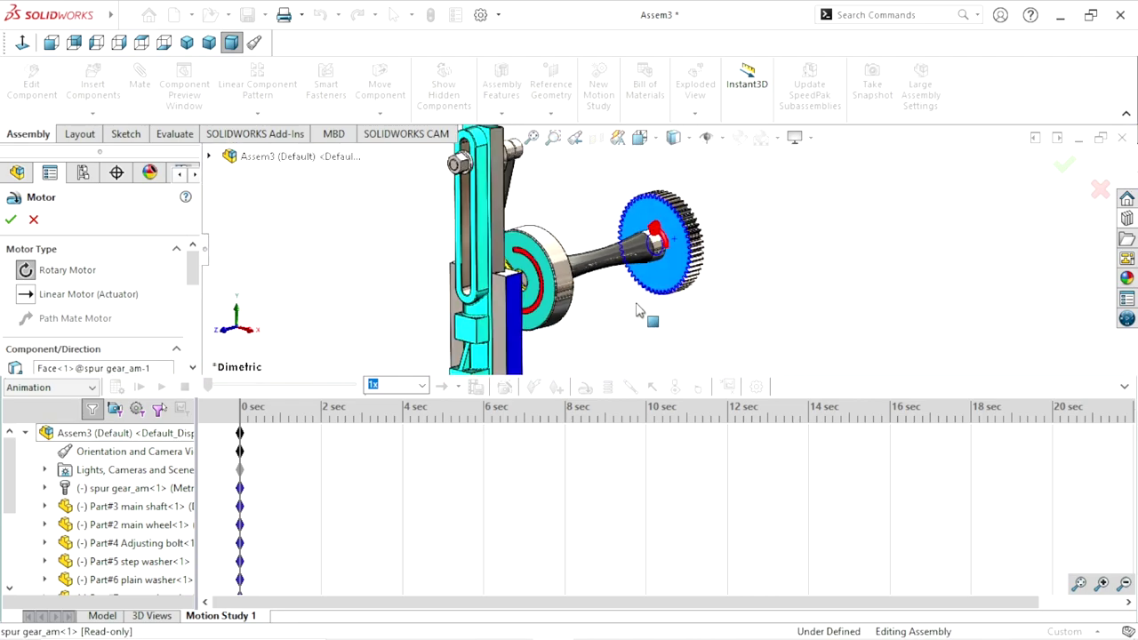
drag(195, 256, 189, 304)
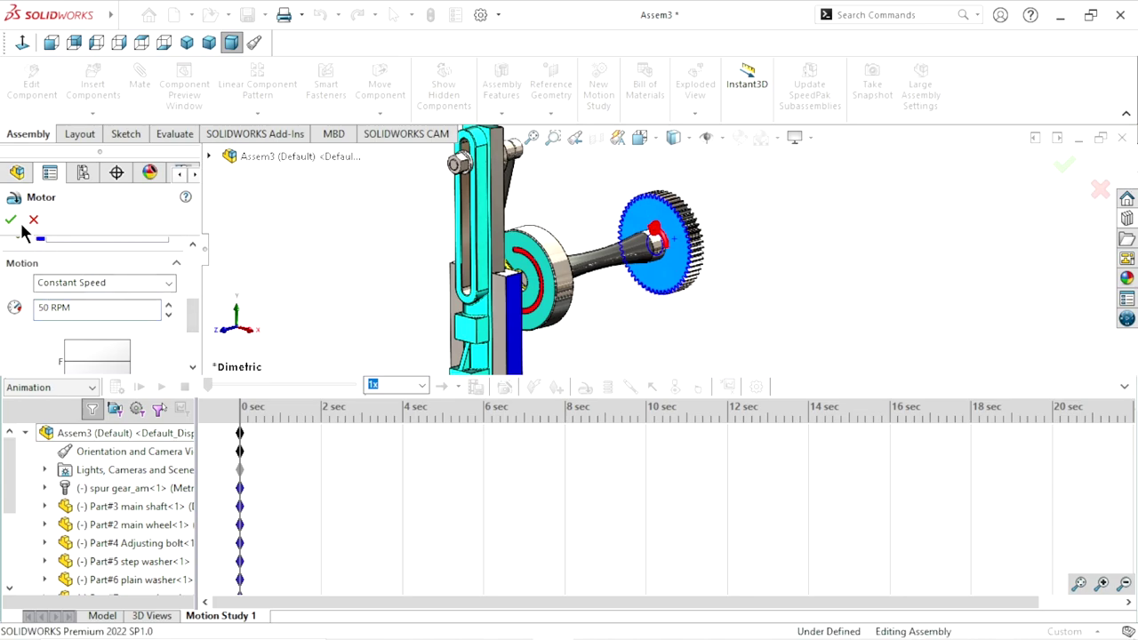
key(Return)
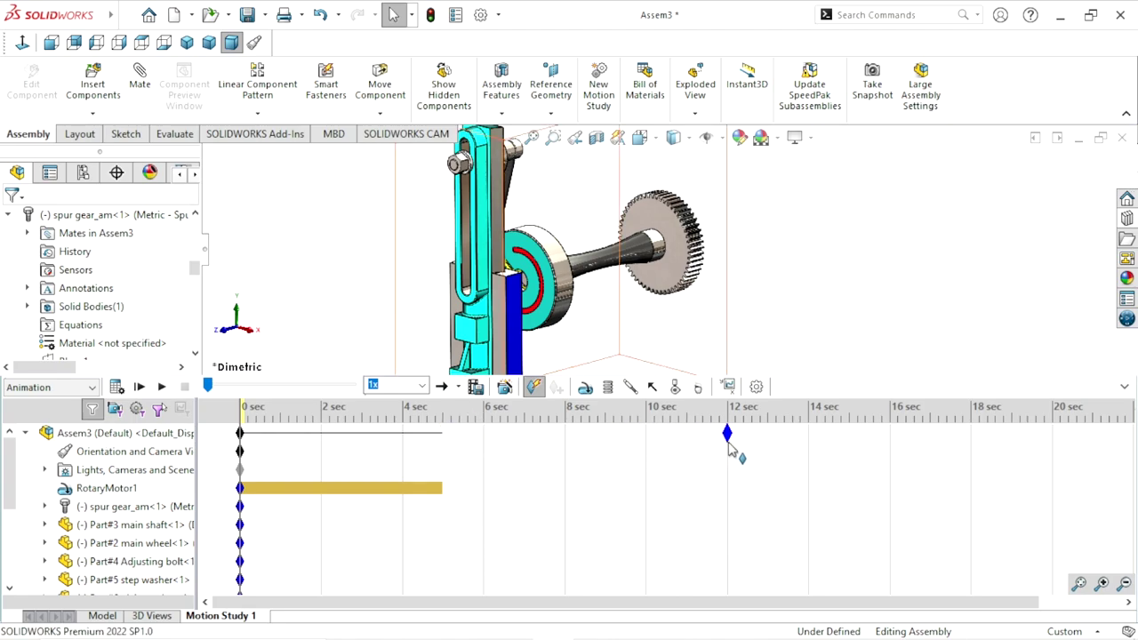
Extend the study to 12 seconds, play the animation, then stop and reset the time bar to 0
drag(729, 450, 729, 451)
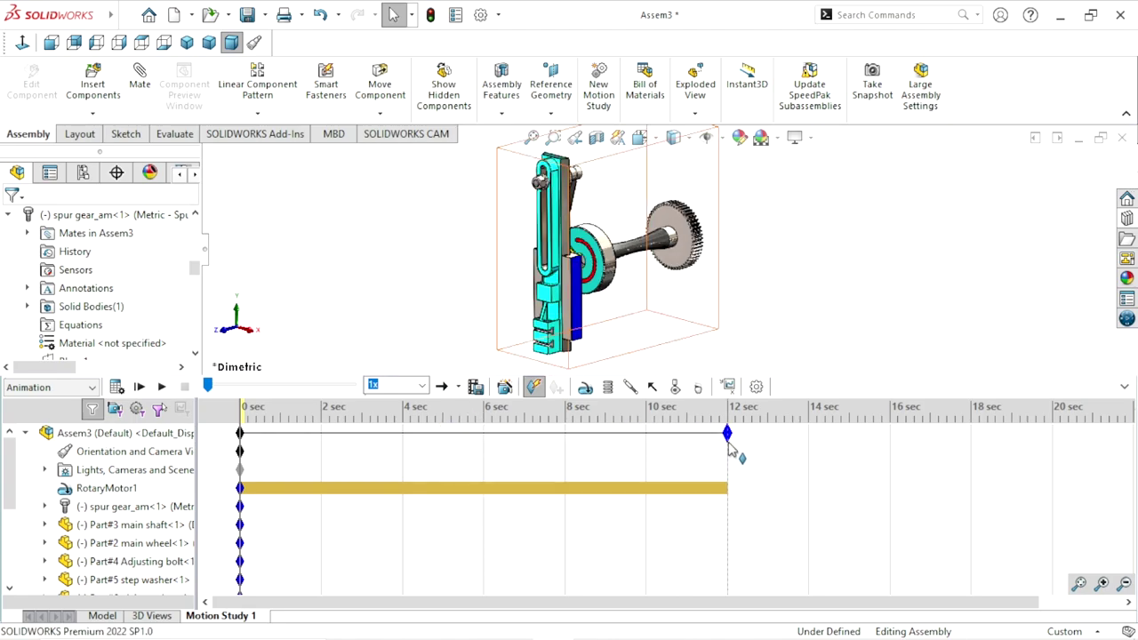
click(115, 387)
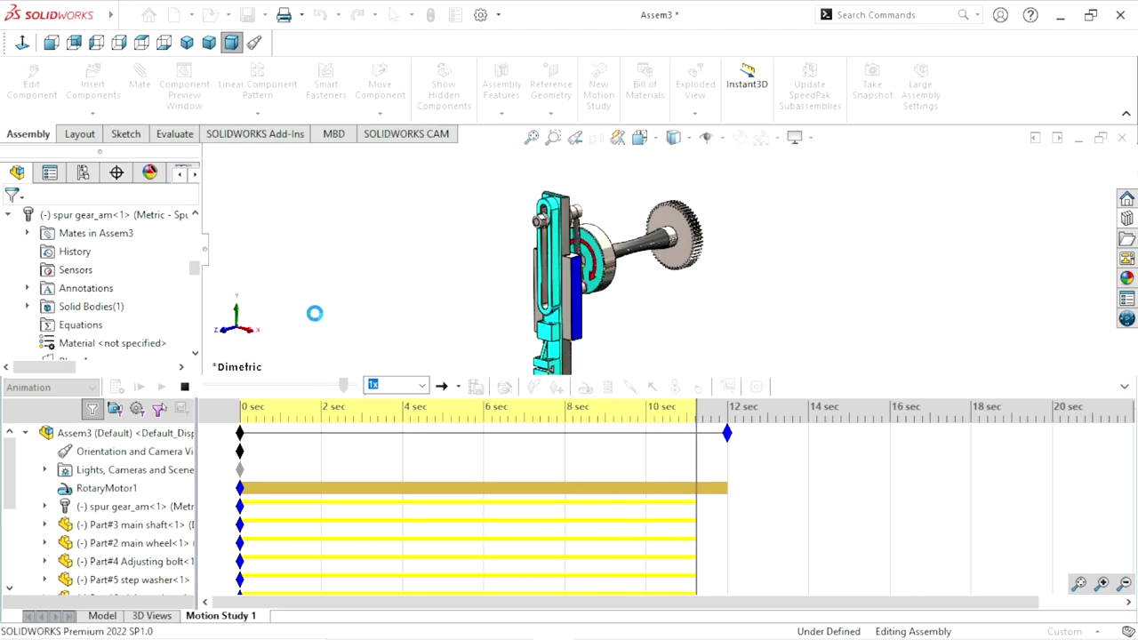
click(1122, 389)
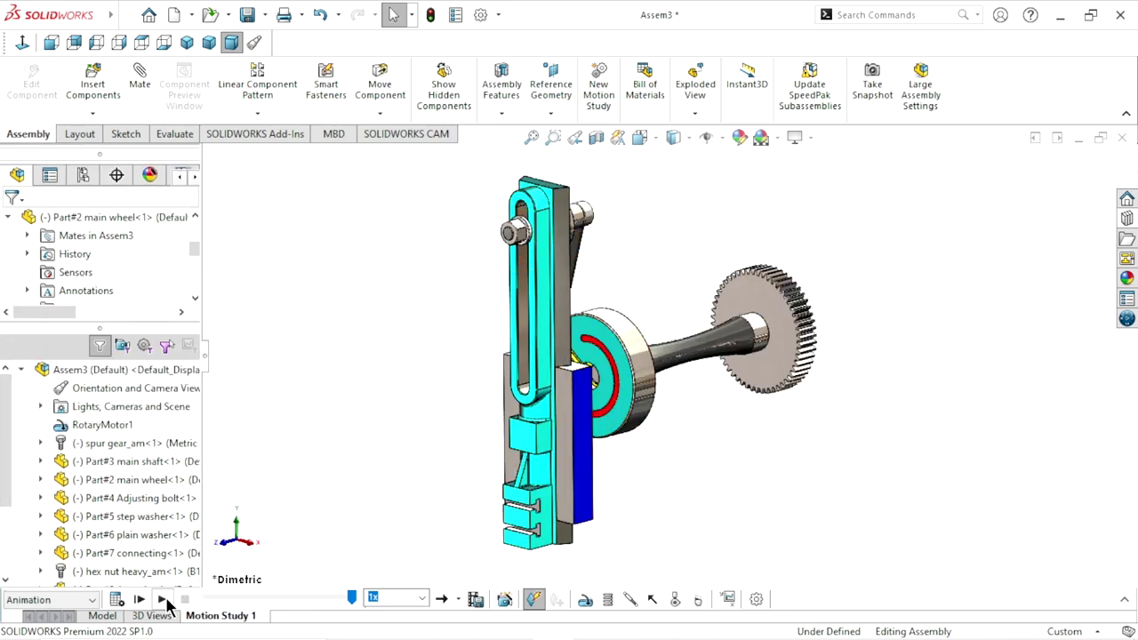
click(161, 599)
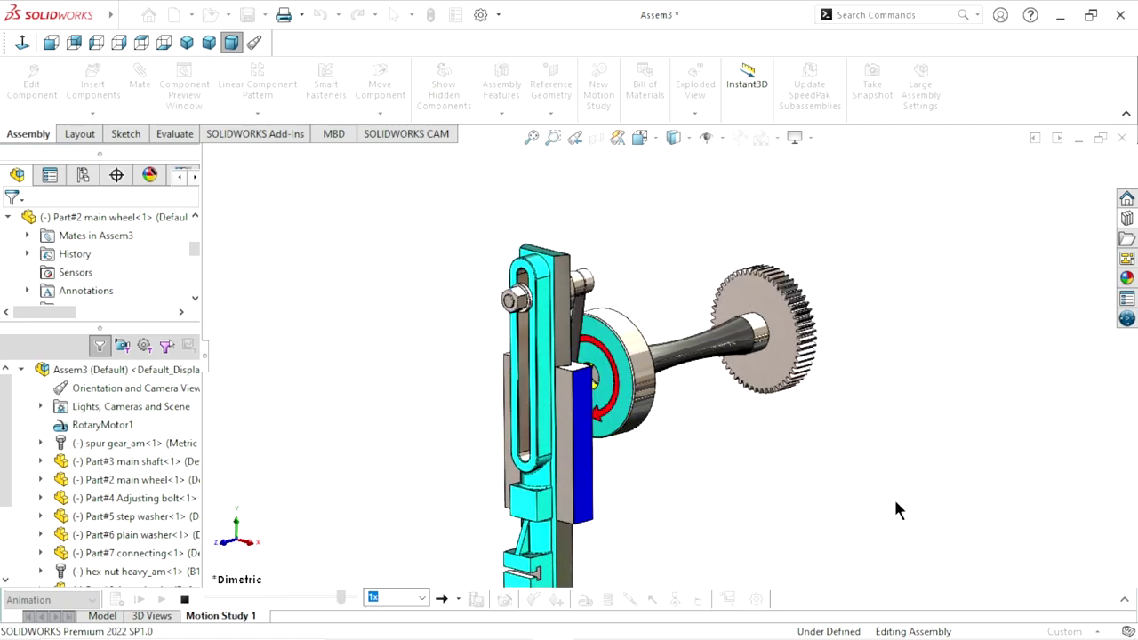
click(184, 601)
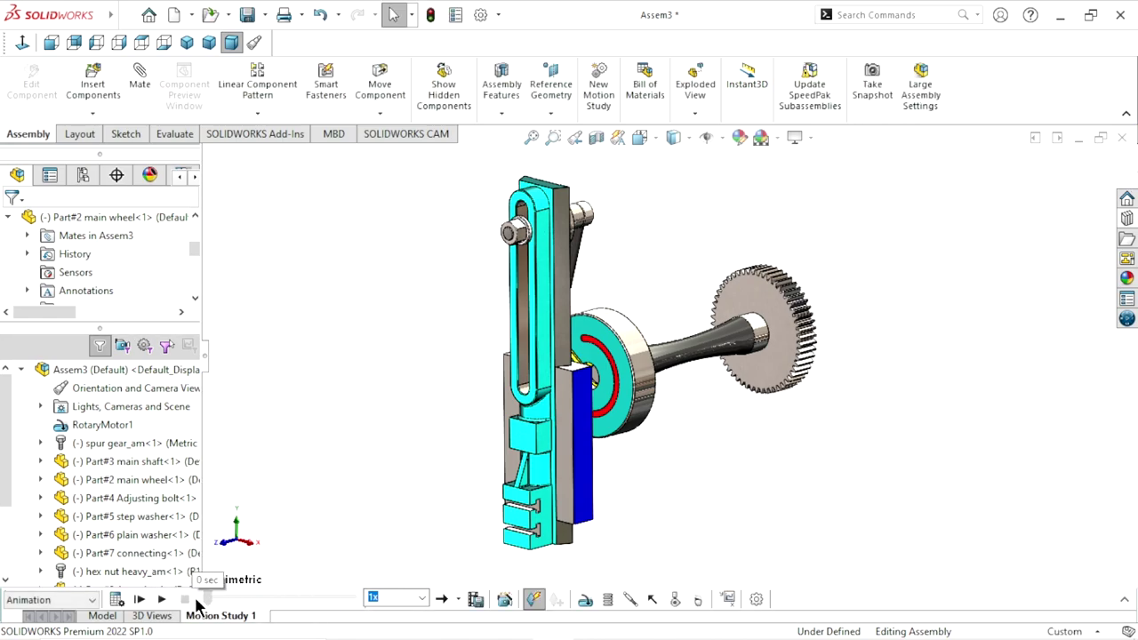
click(1121, 599)
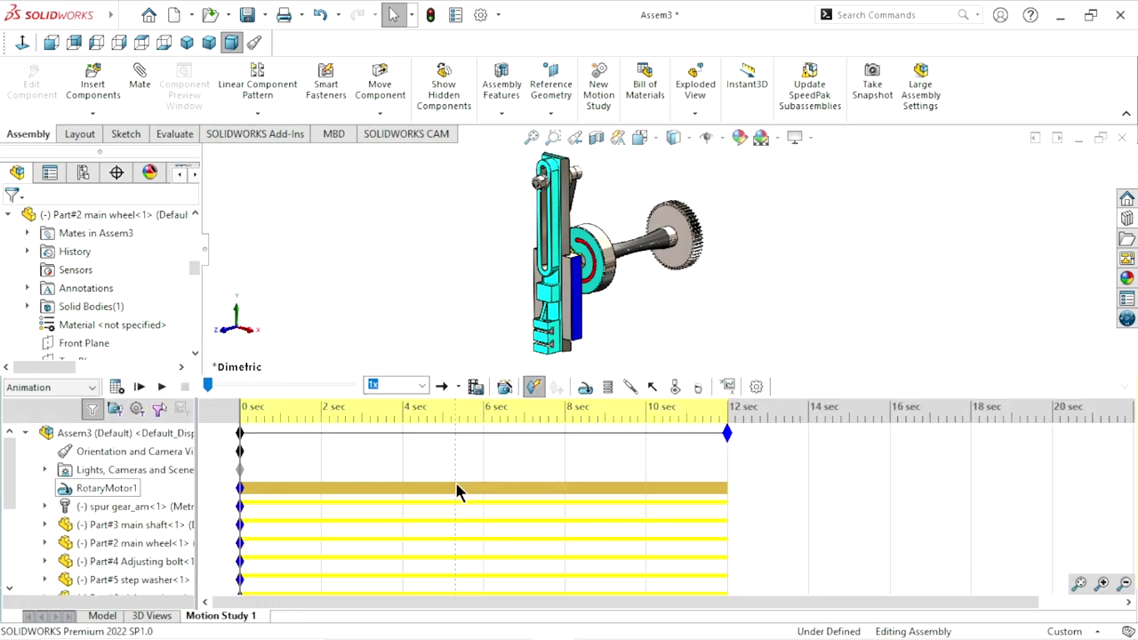
click(728, 471)
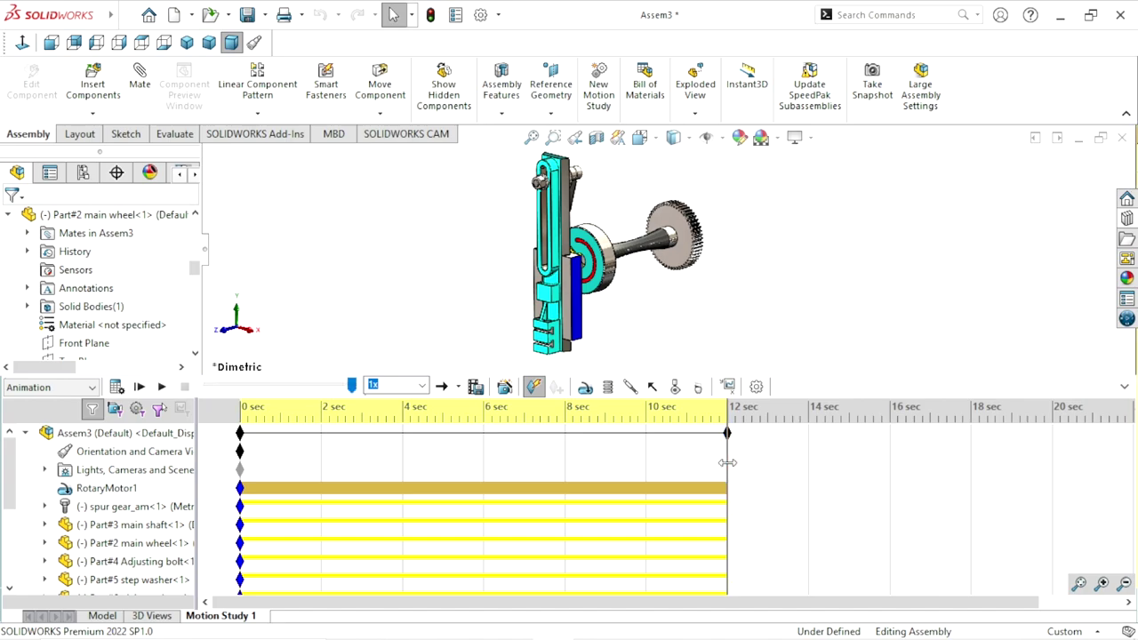
drag(727, 462, 194, 455)
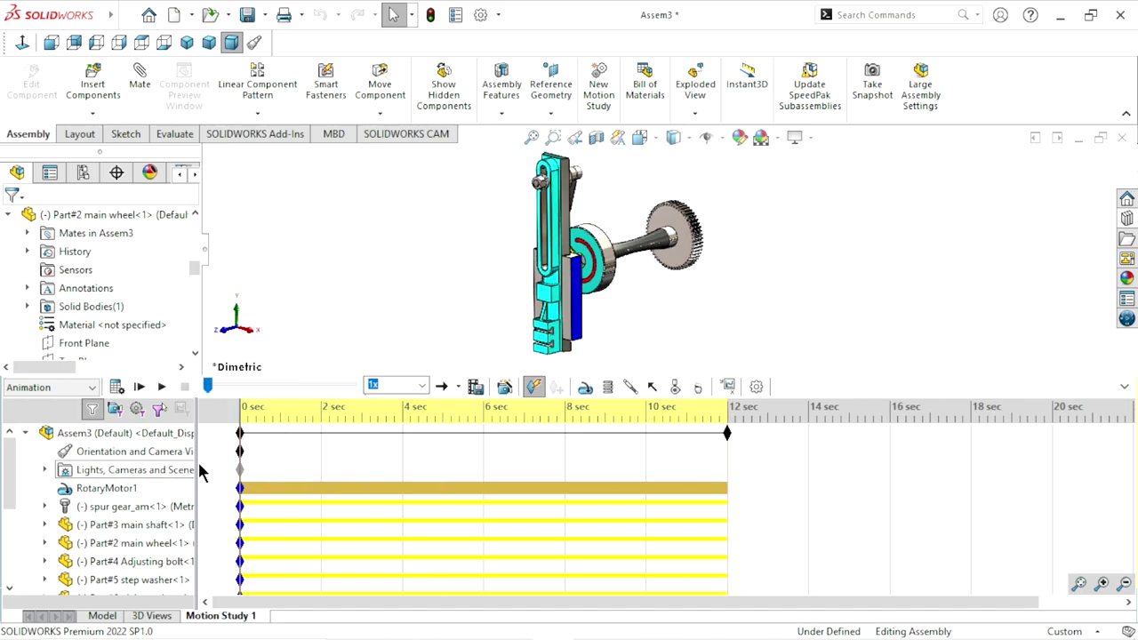
Re-accept RotaryMotor1 unchanged and calculate the motion study over the full 12 seconds
right_click(95, 498)
click(125, 294)
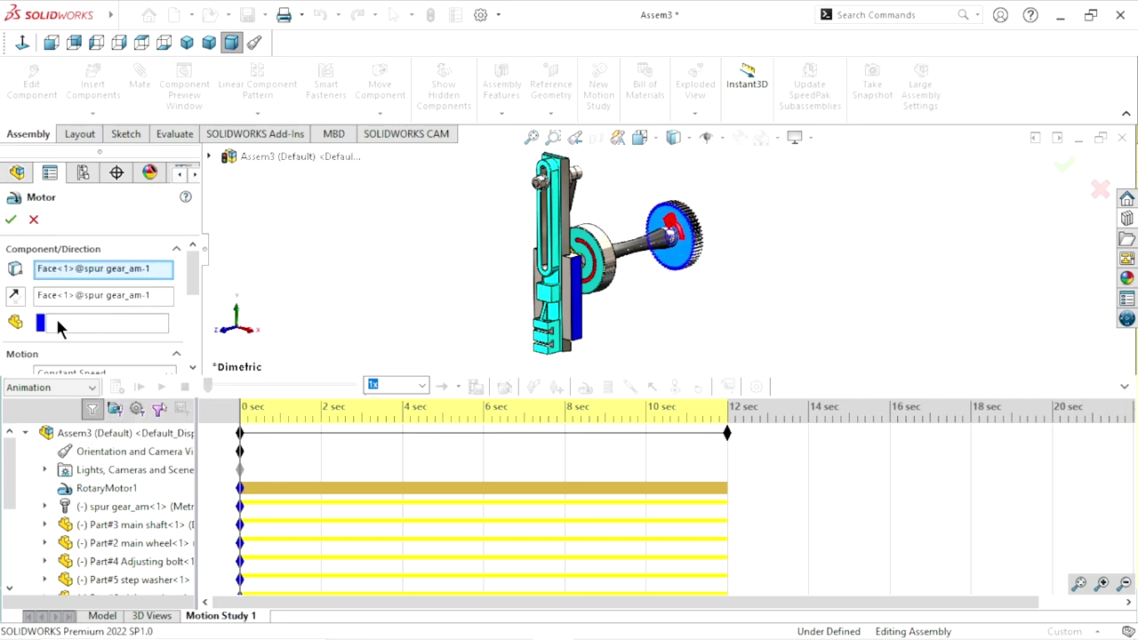
click(11, 224)
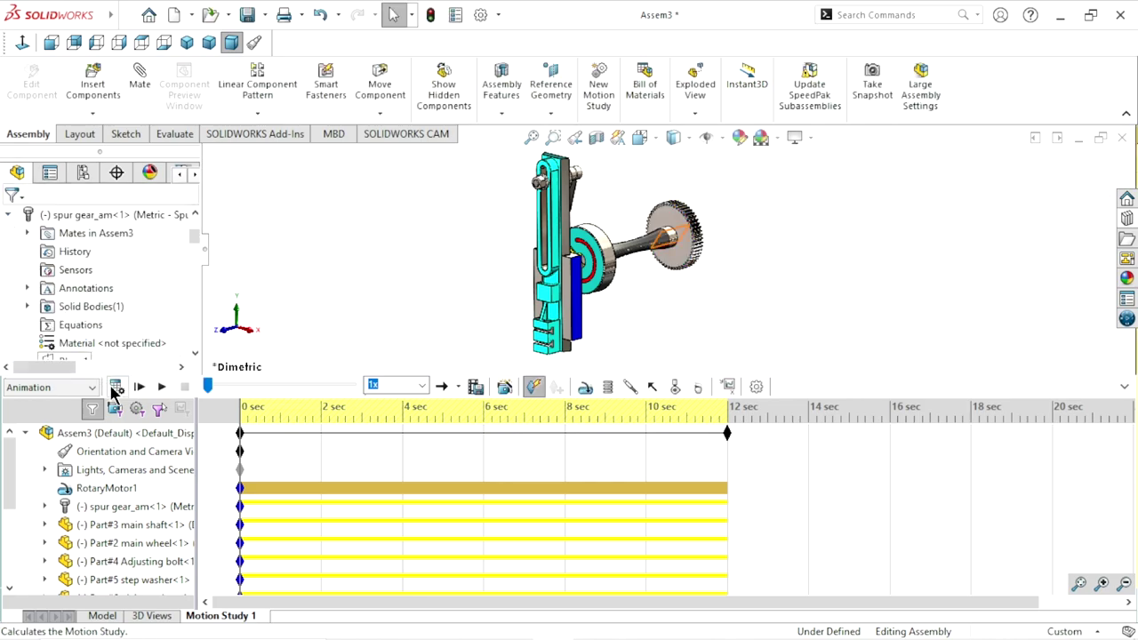
click(115, 389)
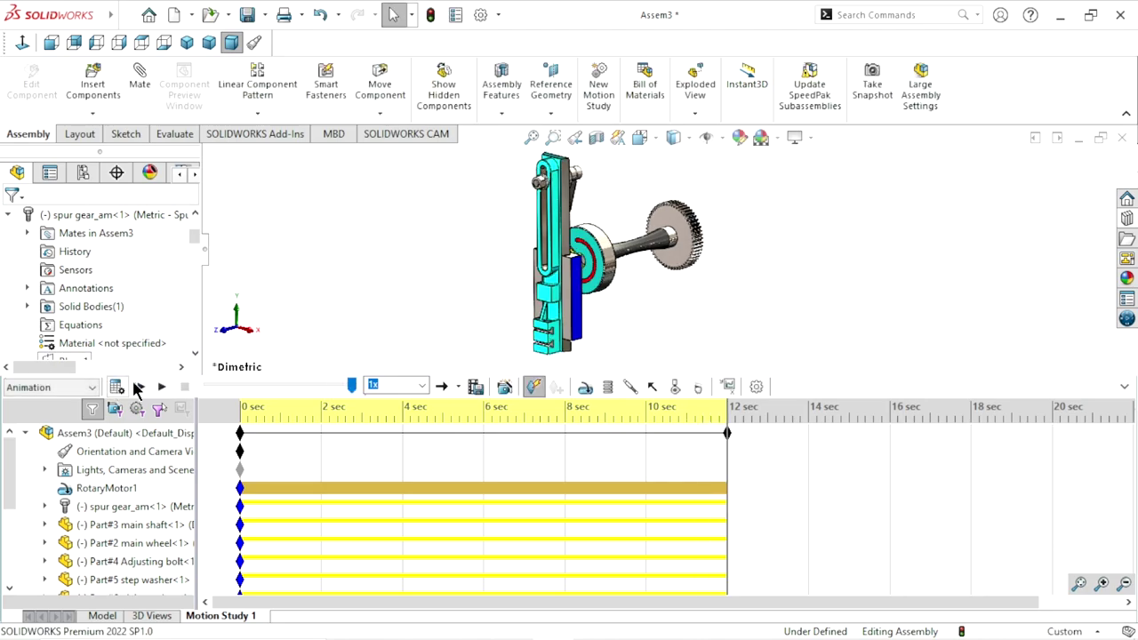
Play the animation at 0.5x with the timeline collapsed, checking Front, Isometric, Trimetric and Dimetric views
click(1123, 389)
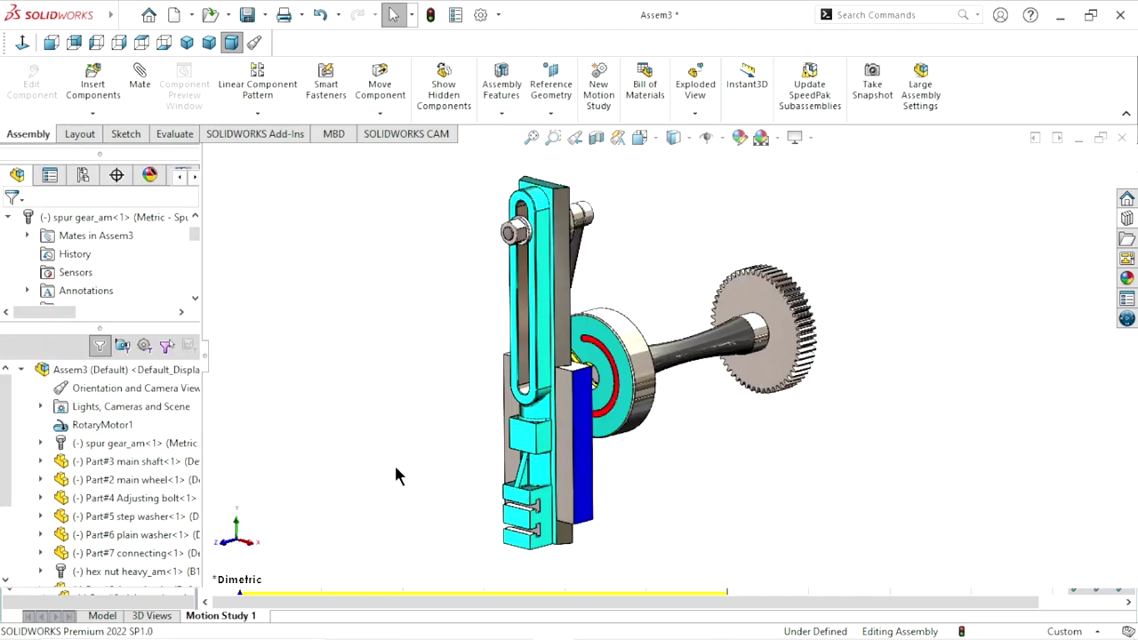
click(427, 599)
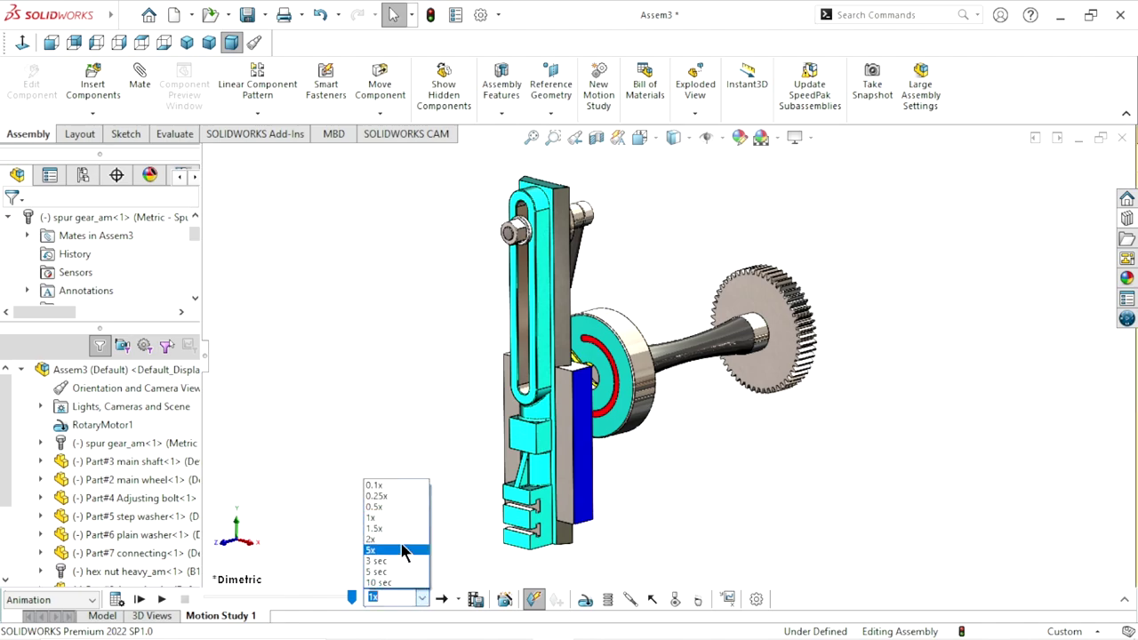
click(379, 509)
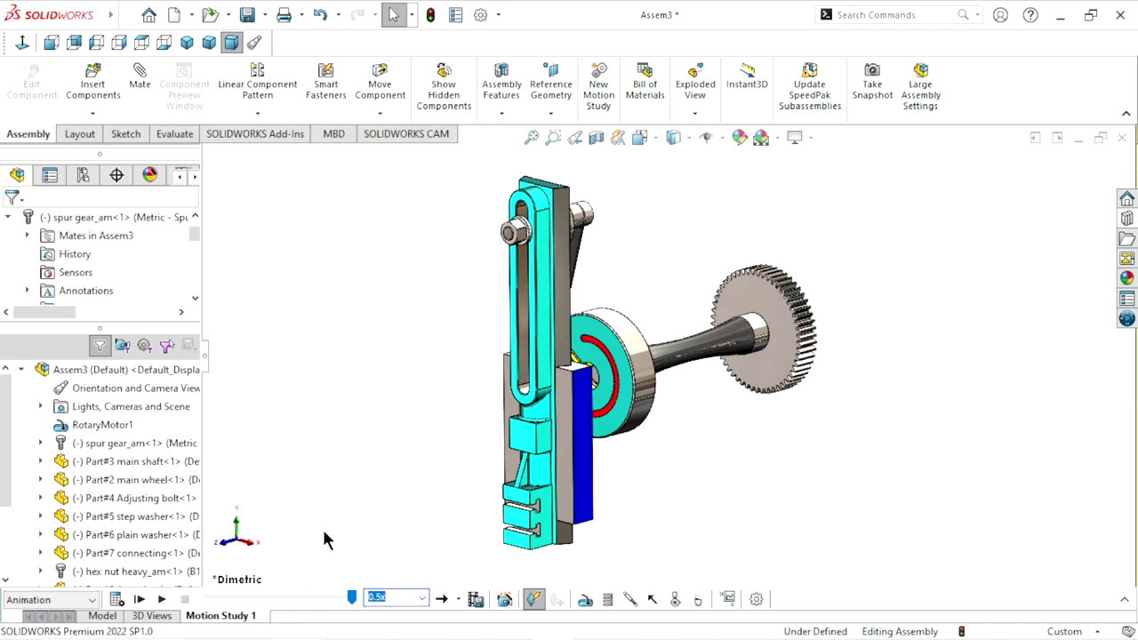
click(160, 600)
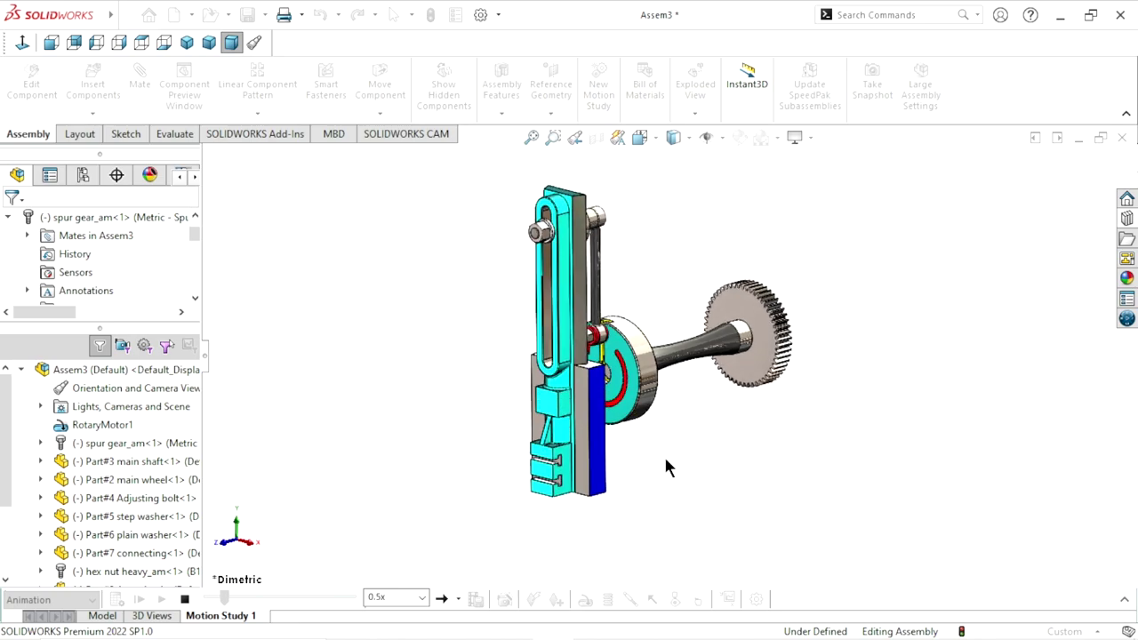
click(52, 42)
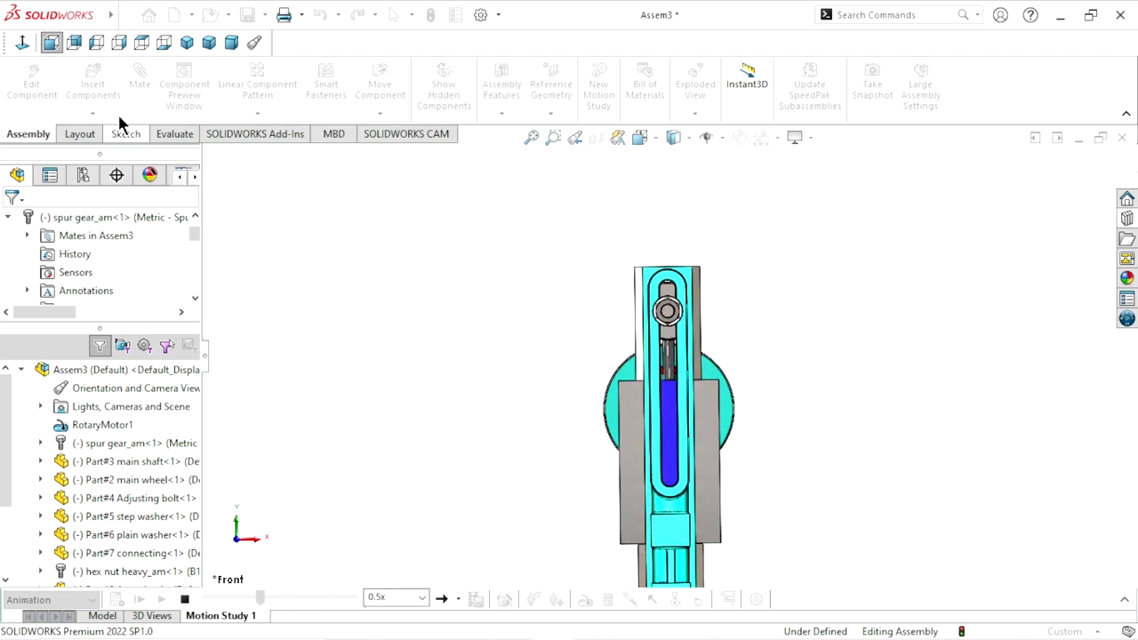
click(192, 43)
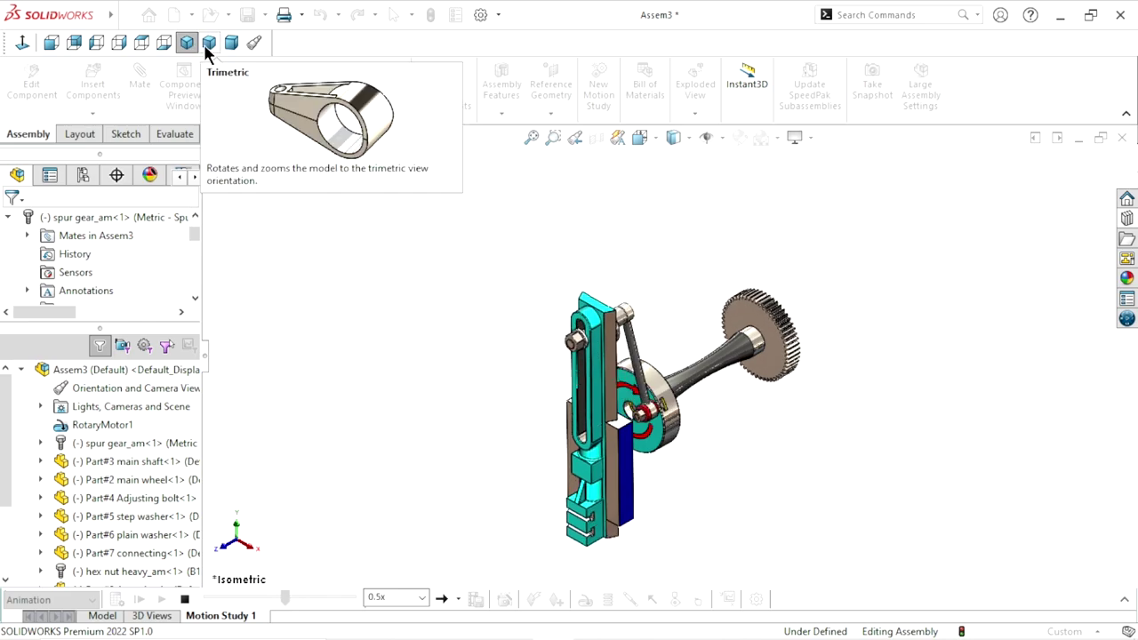
click(207, 44)
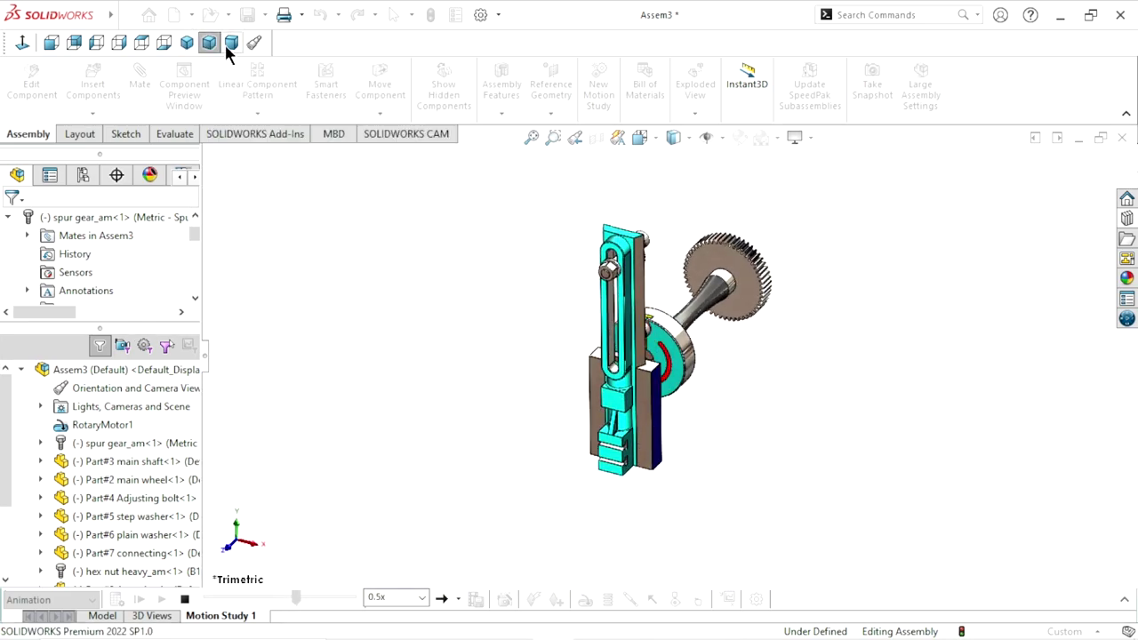
click(230, 45)
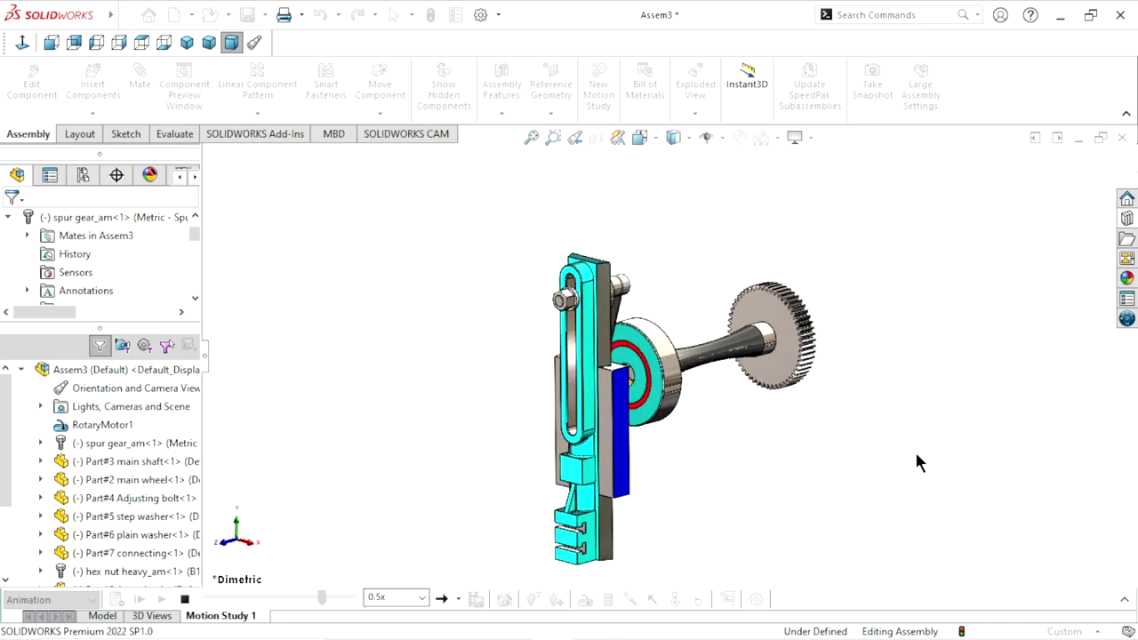
Set the playback speed back to 1x
click(422, 598)
click(391, 522)
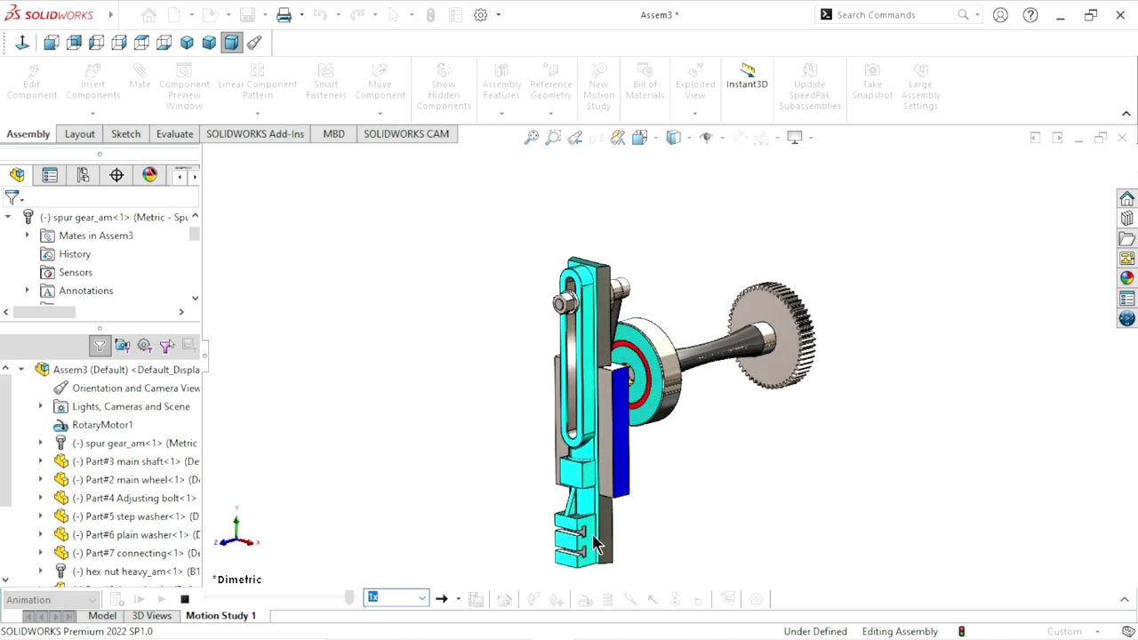
scroll(758, 433, down, 3)
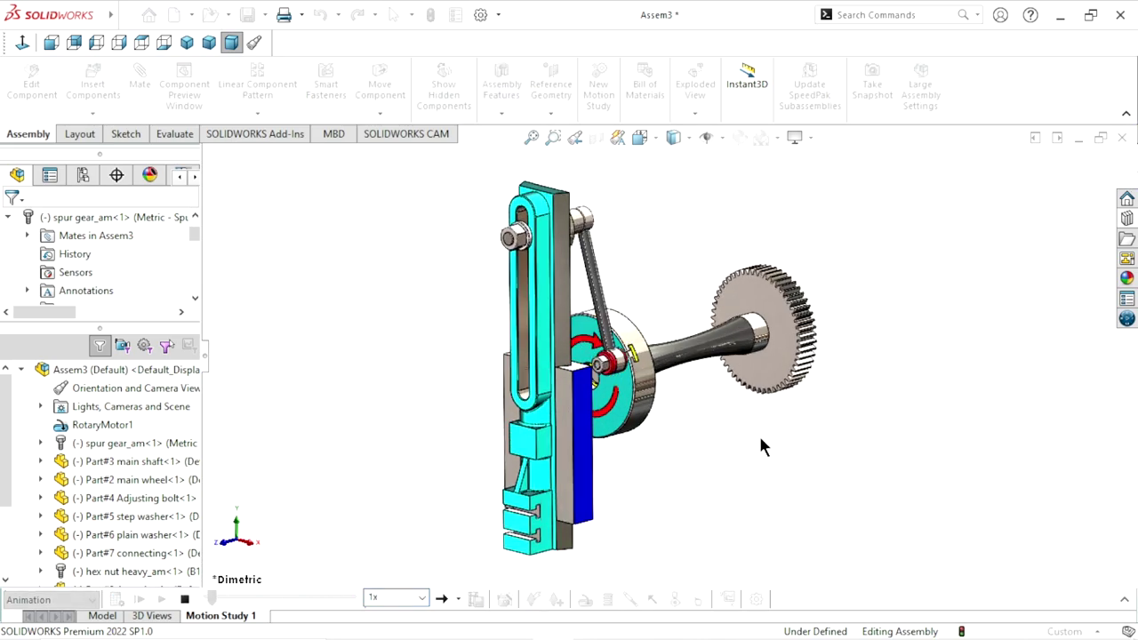
scroll(662, 470, up, 2)
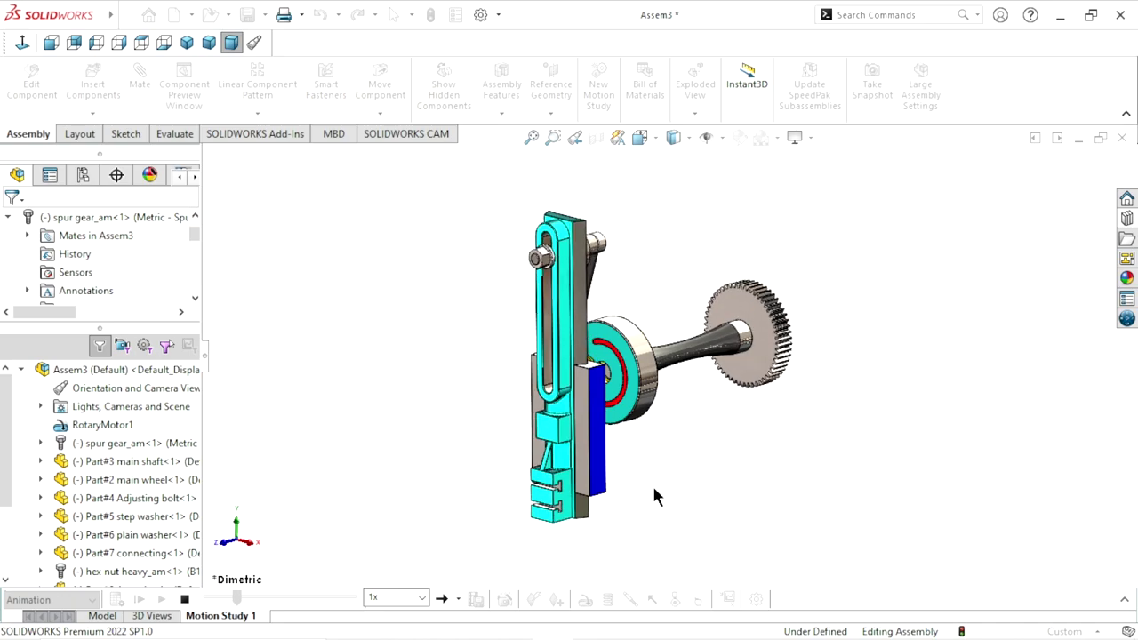
scroll(664, 465, down, 2)
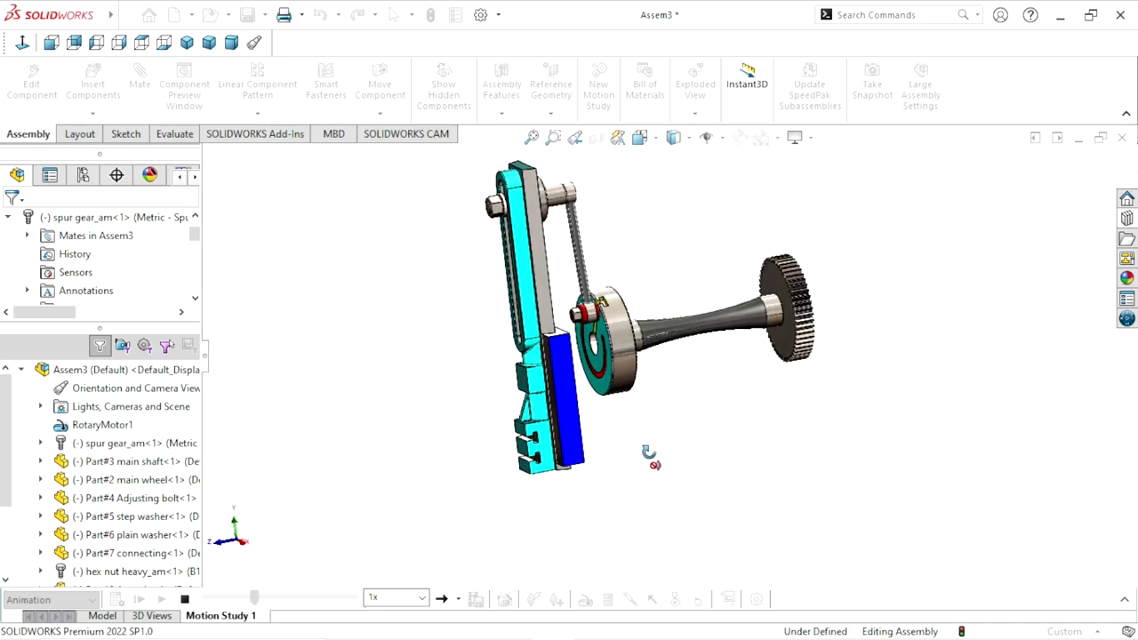